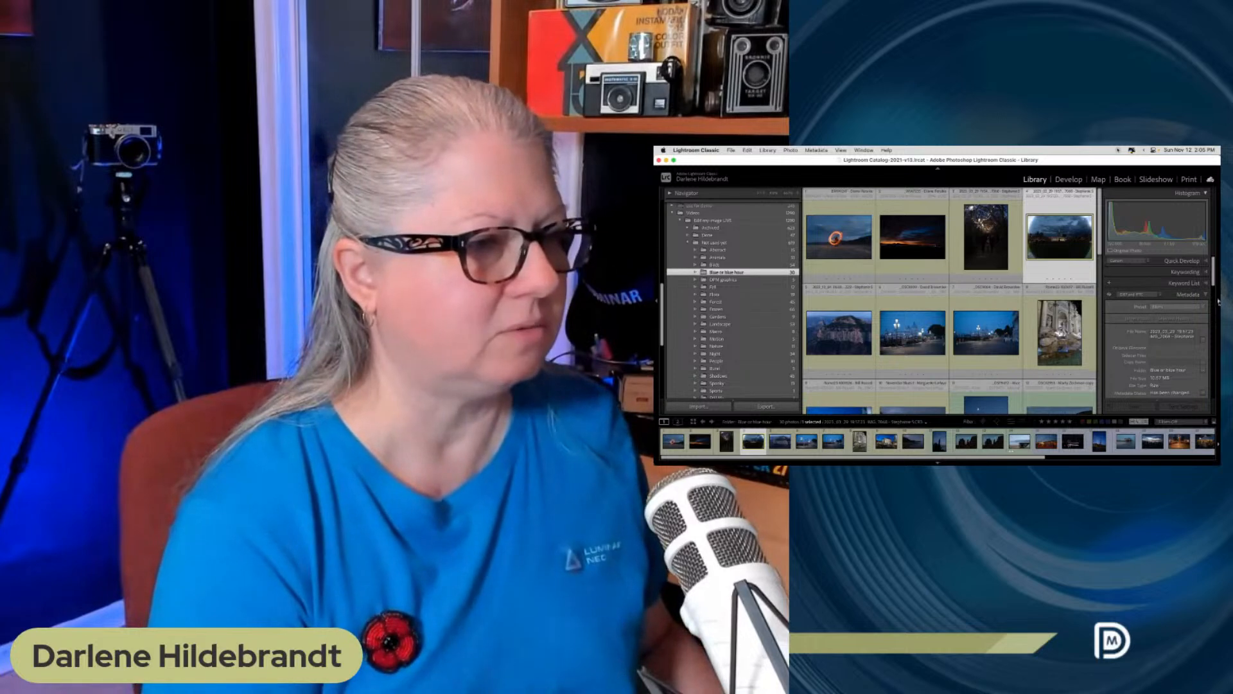
Show the photos of the Previous Import from the catalog, starting from the first image.
scroll(717, 269, "up", 5)
scroll(717, 268, "up", 5)
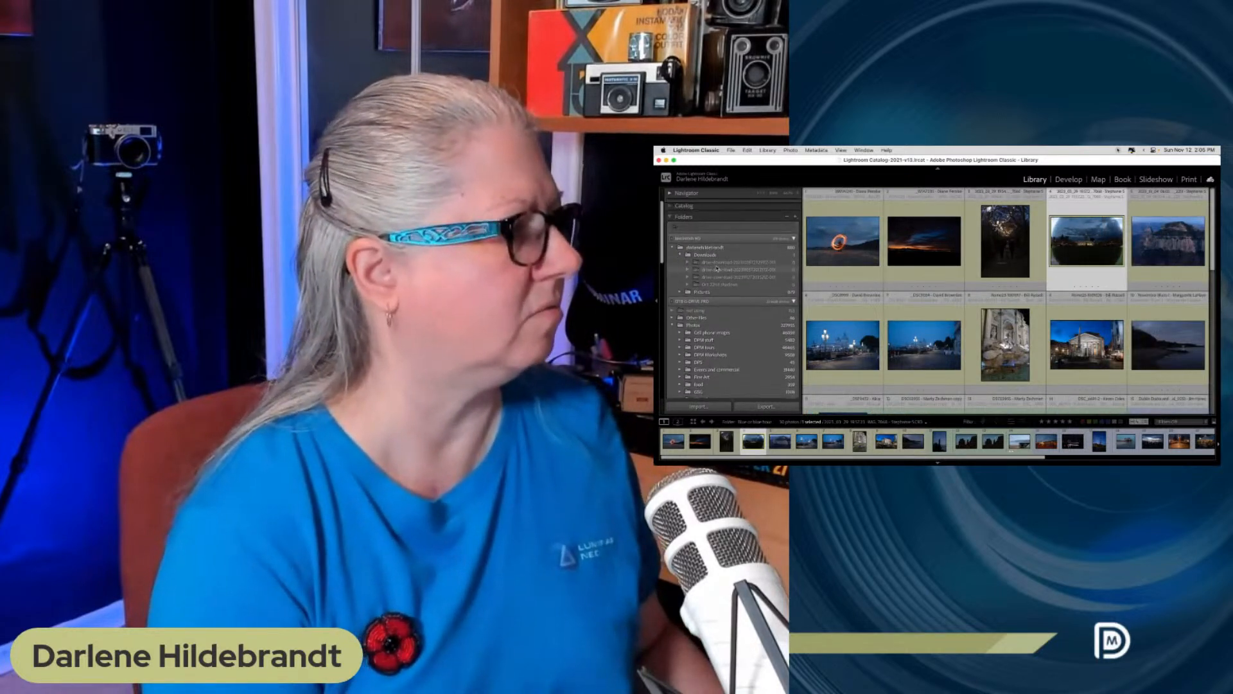
left_click(684, 206)
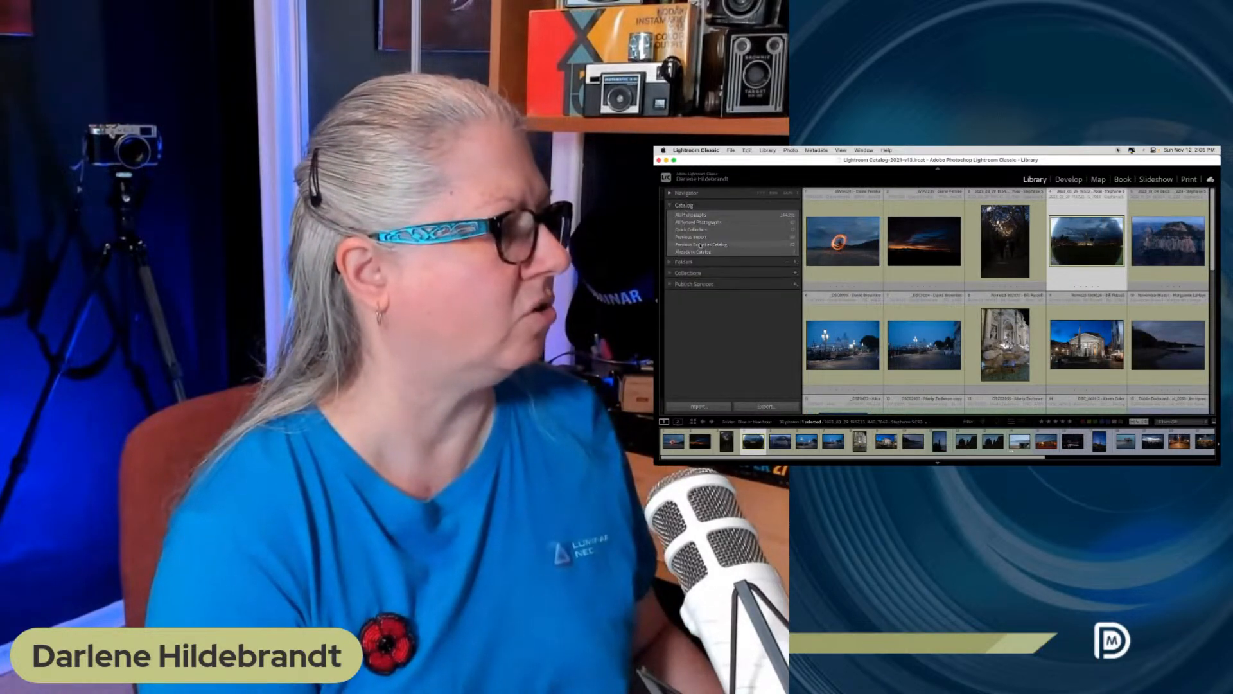
left_click(703, 237)
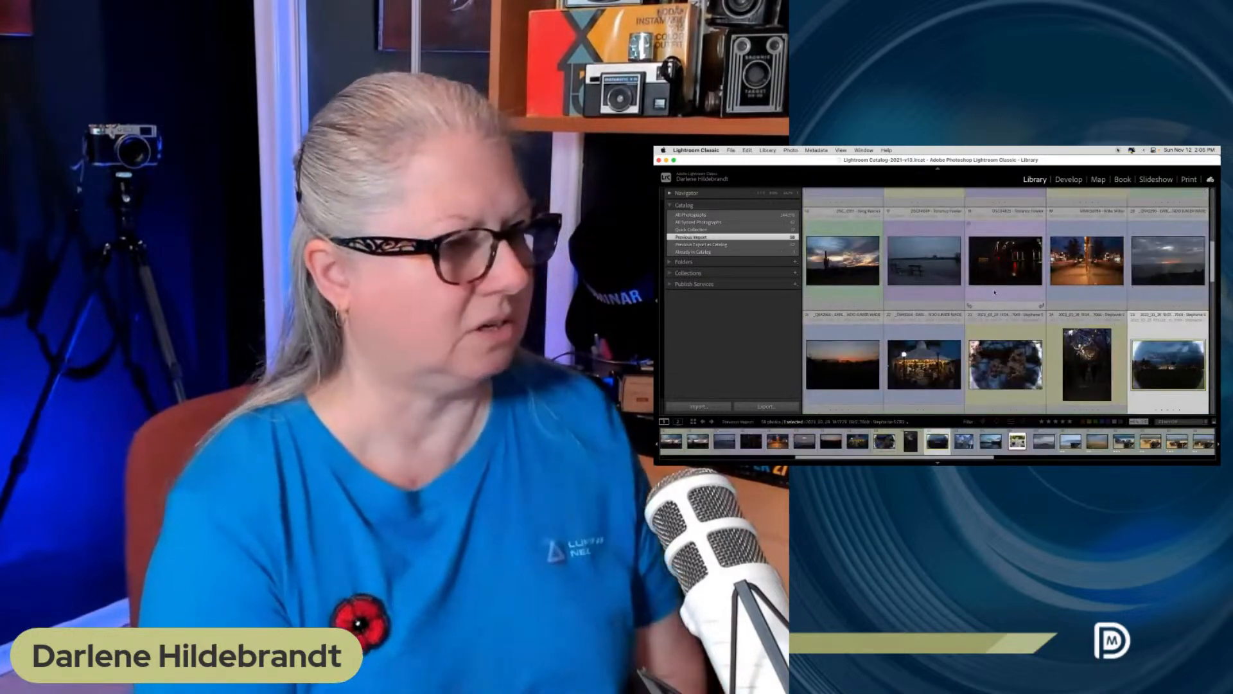
scroll(989, 291, "up", 5)
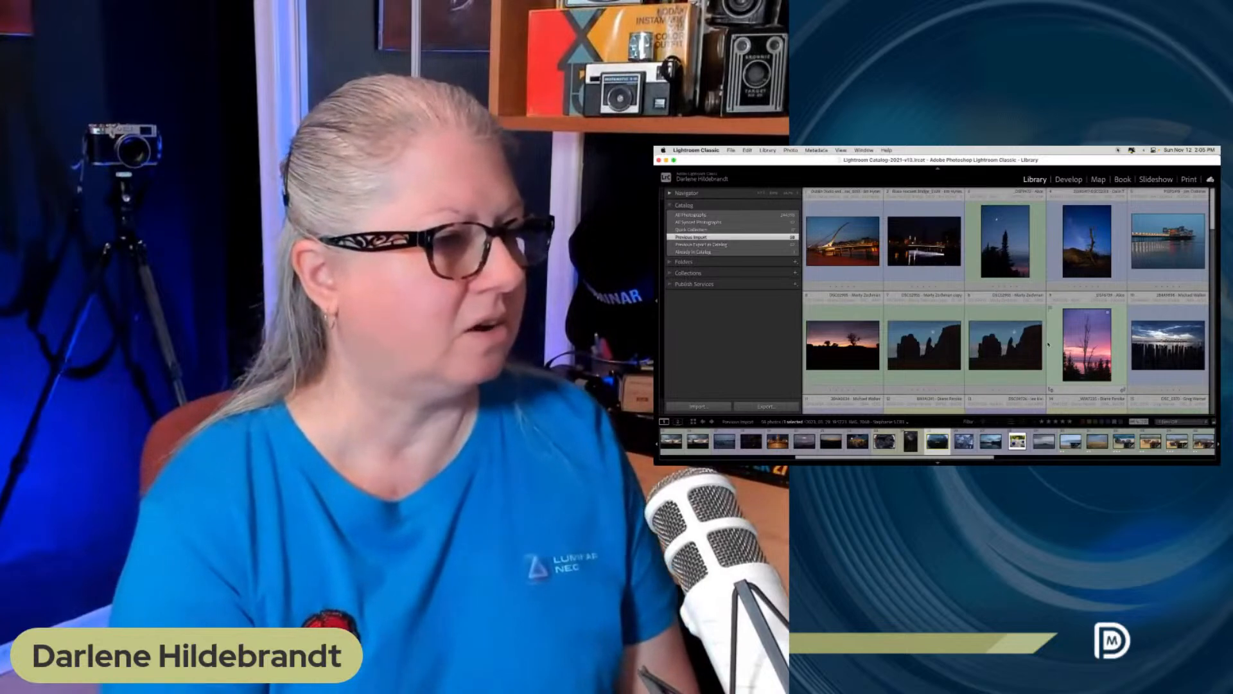
View the orange-sky tree silhouette and the pink-sky bare tree photo enlarged, and return to the thumbnail grid.
double_click(838, 350)
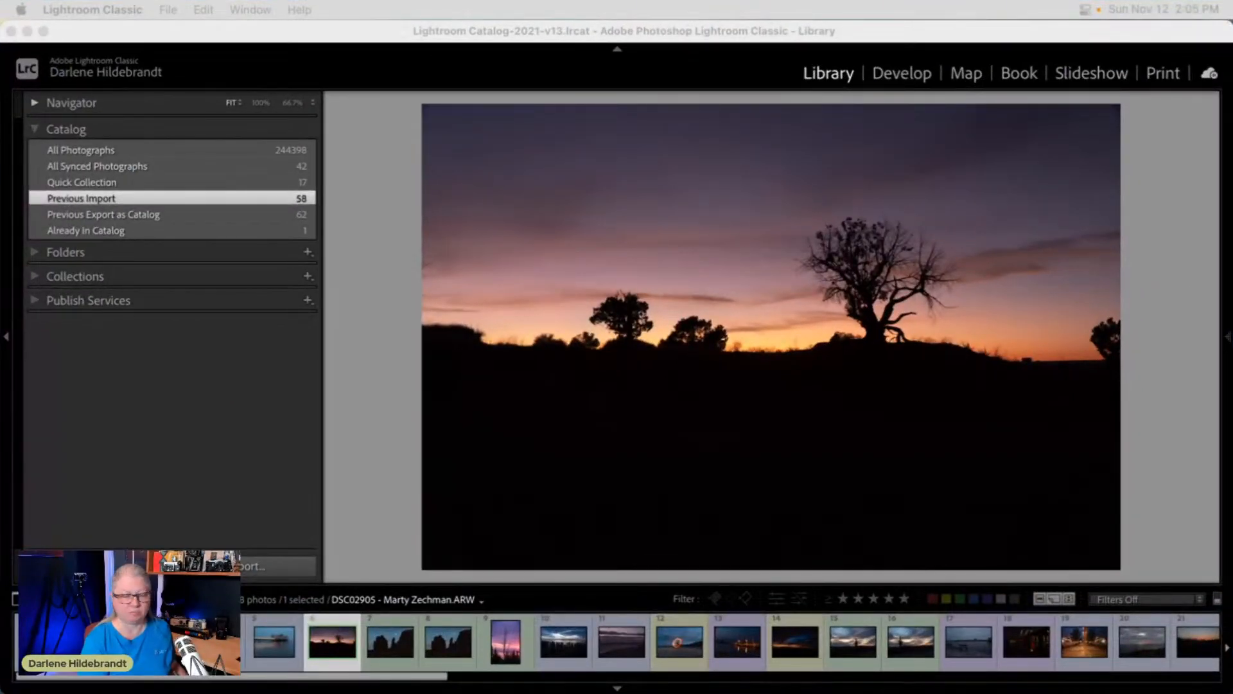
left_click(359, 314)
left_click(503, 652)
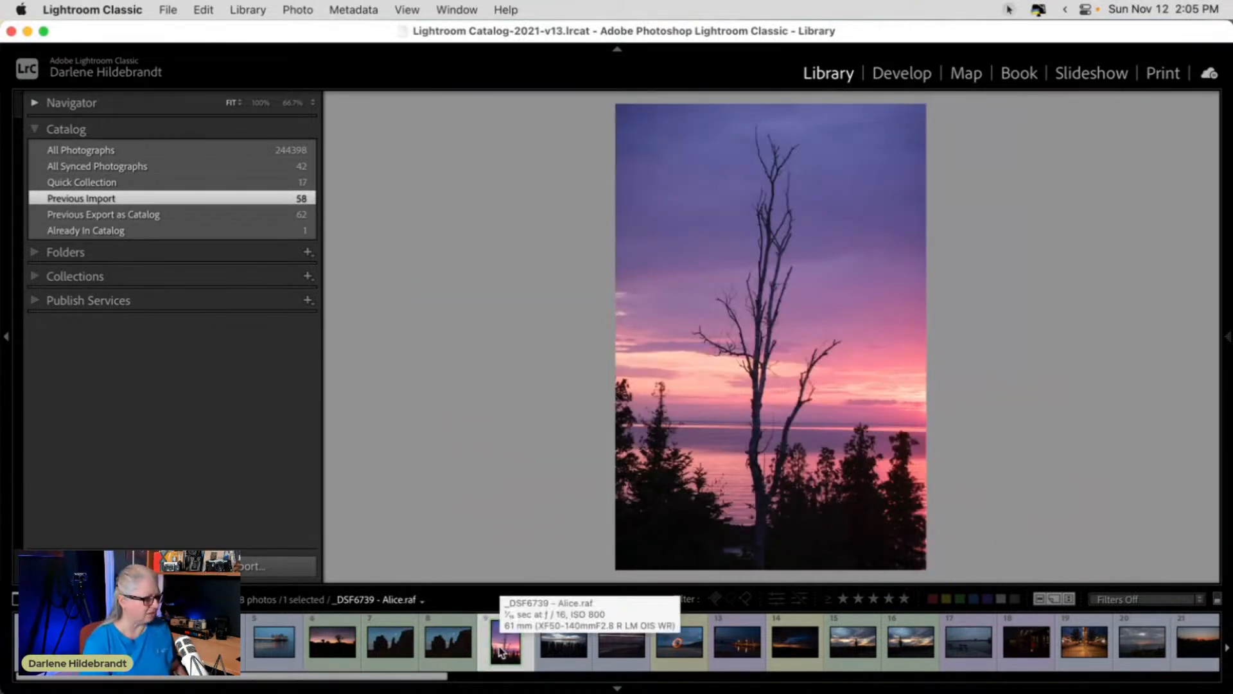
key("g")
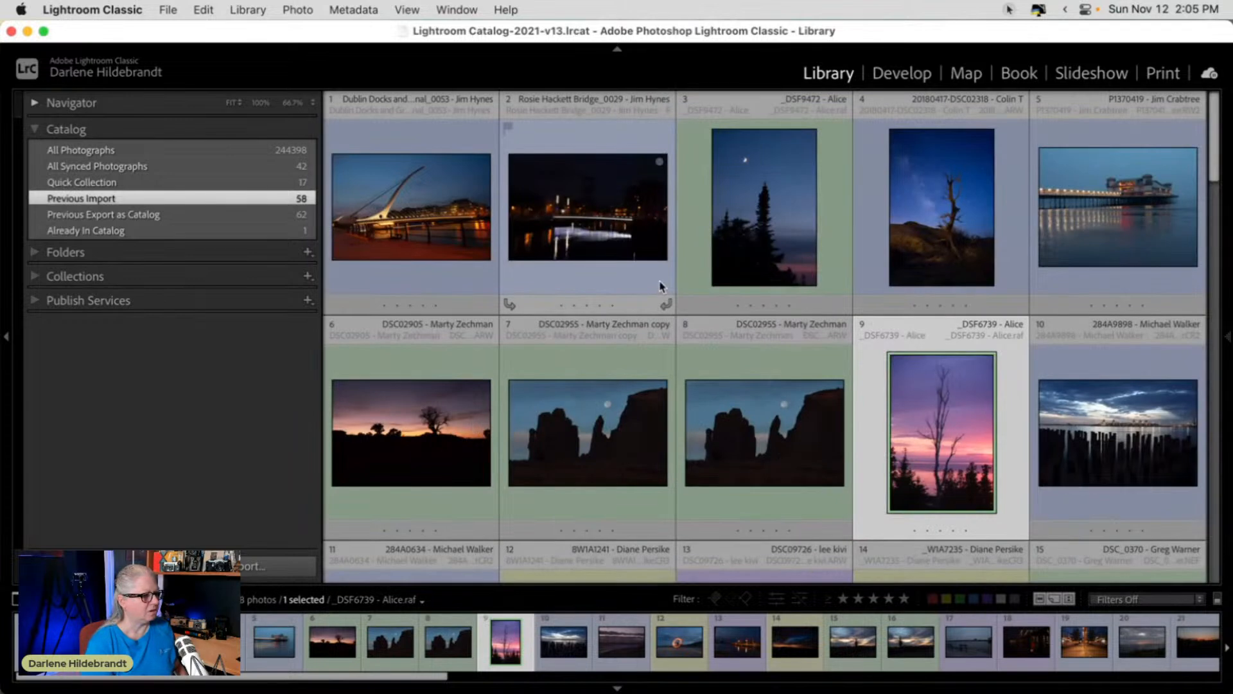
Inspect the cactus sunset photo DSC_0370 at full view and go back to the grid.
scroll(661, 286, "down", 7)
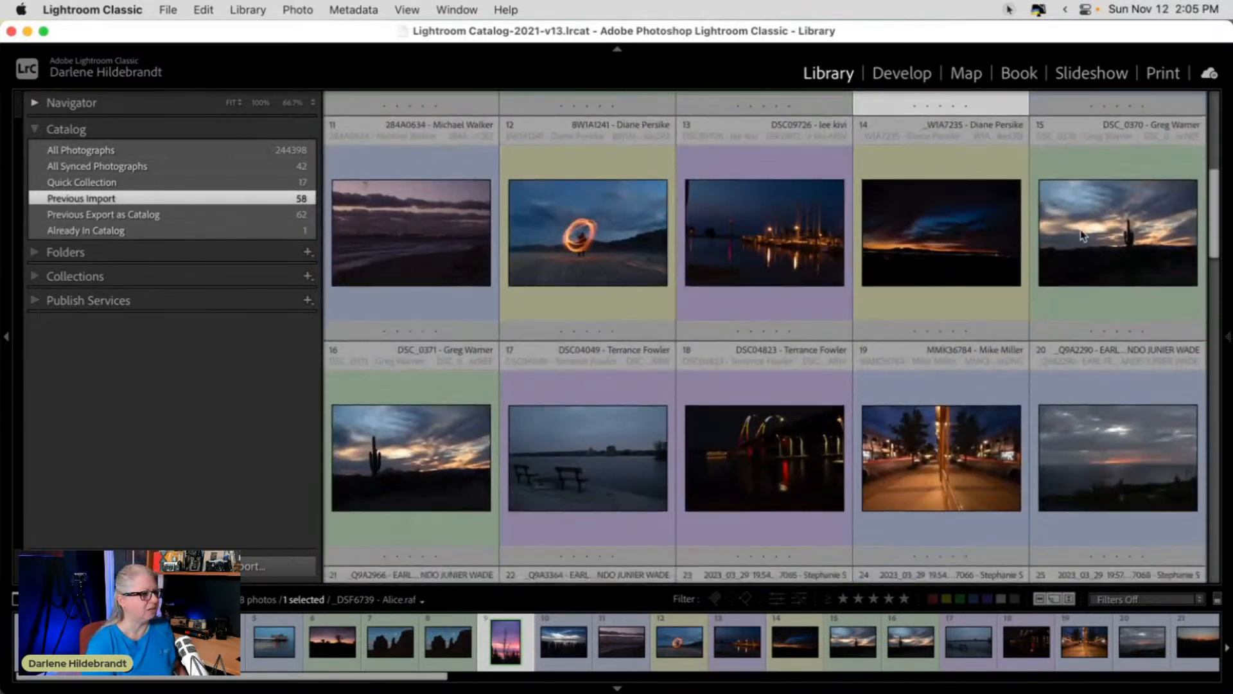
double_click(1083, 236)
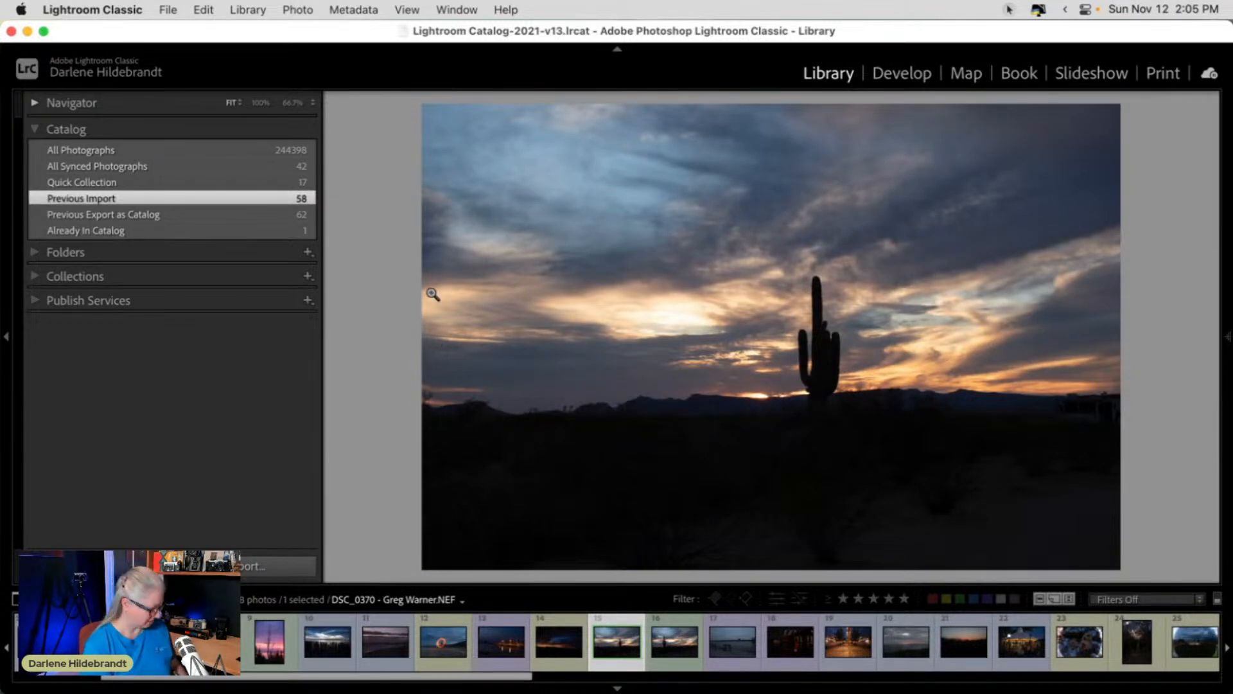
key("g")
Find the island seascape 2O3A3030 further down the import, view it enlarged and return to the grid.
scroll(430, 296, "down", 5)
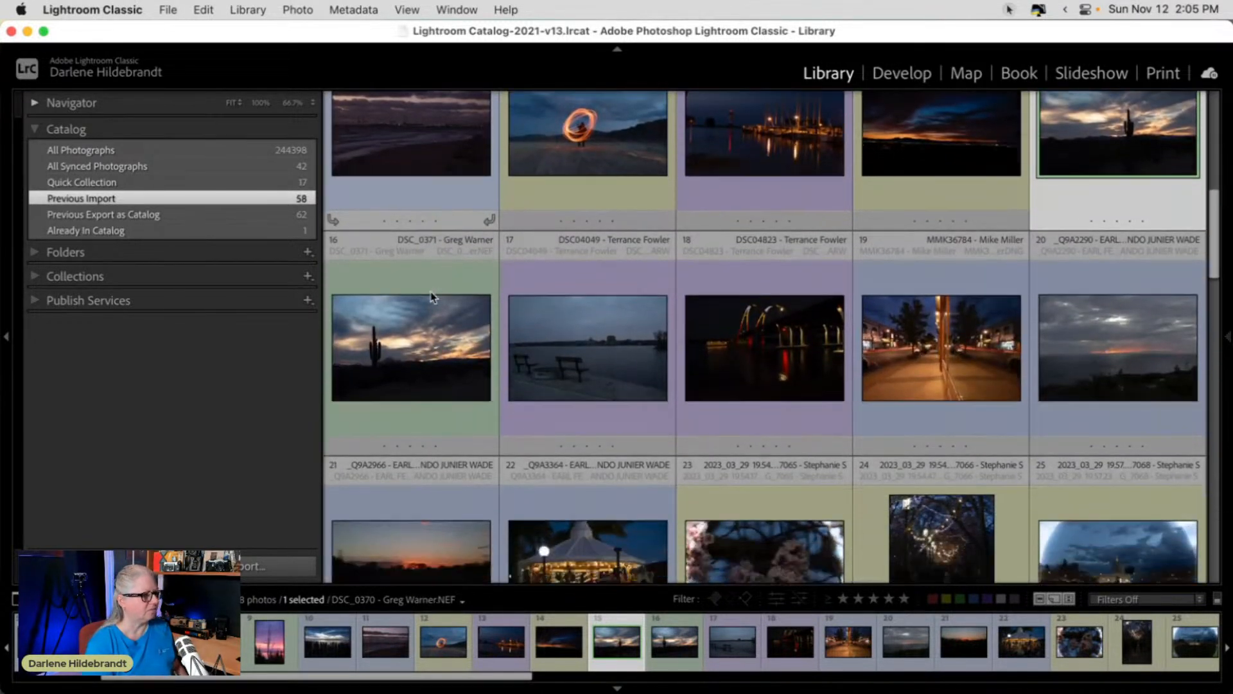
scroll(431, 296, "down", 4)
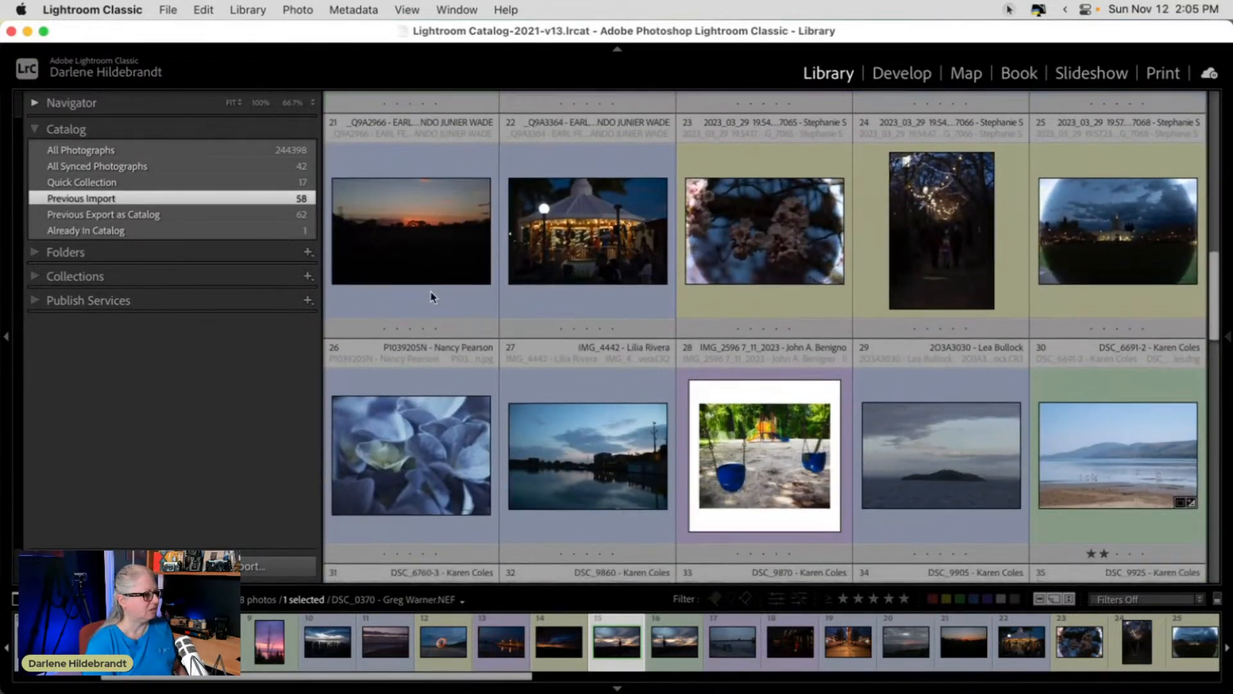
scroll(676, 379, "down", 2)
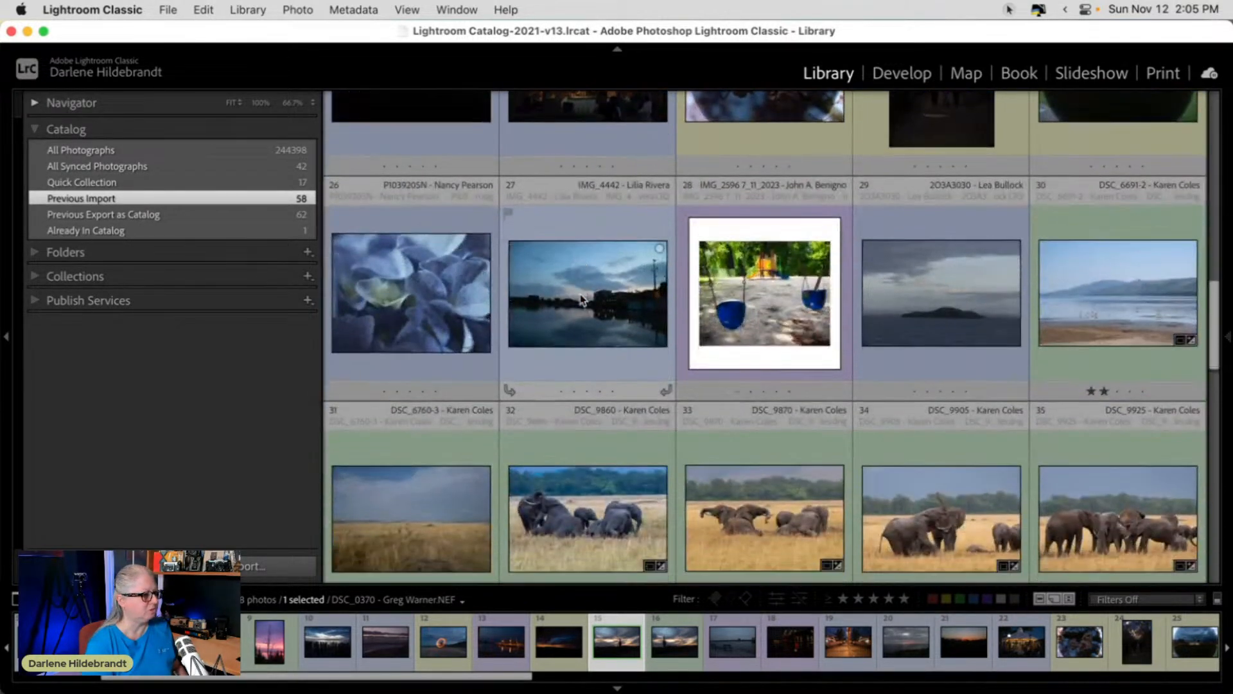
double_click(946, 310)
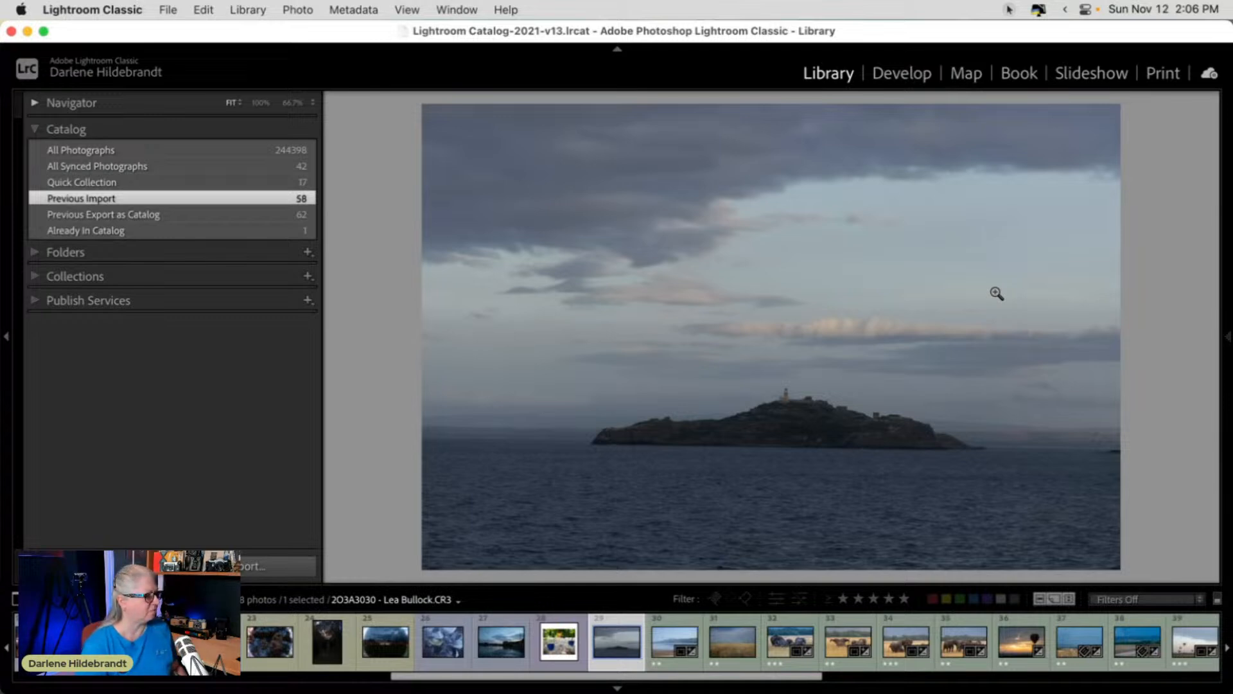
key("g")
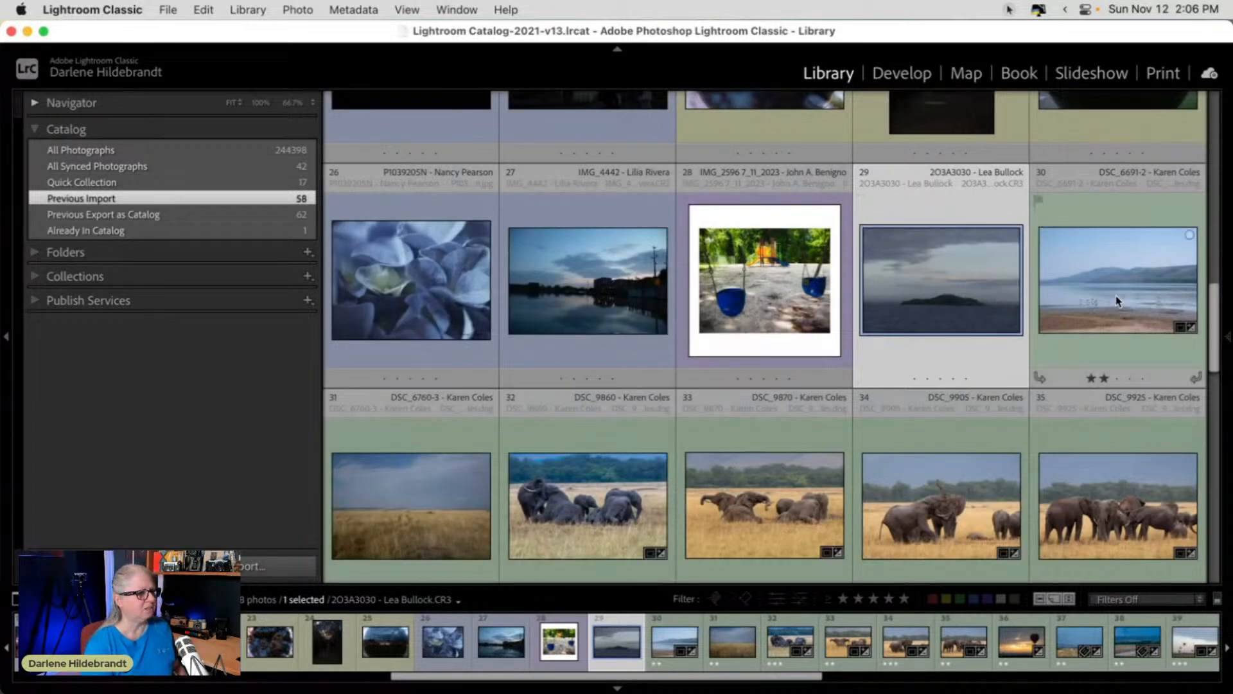
Compare the two grassy river valley landscapes DSC_1296 and DSC_1305 at full view, and return to the grid.
scroll(1116, 294, "down", 3)
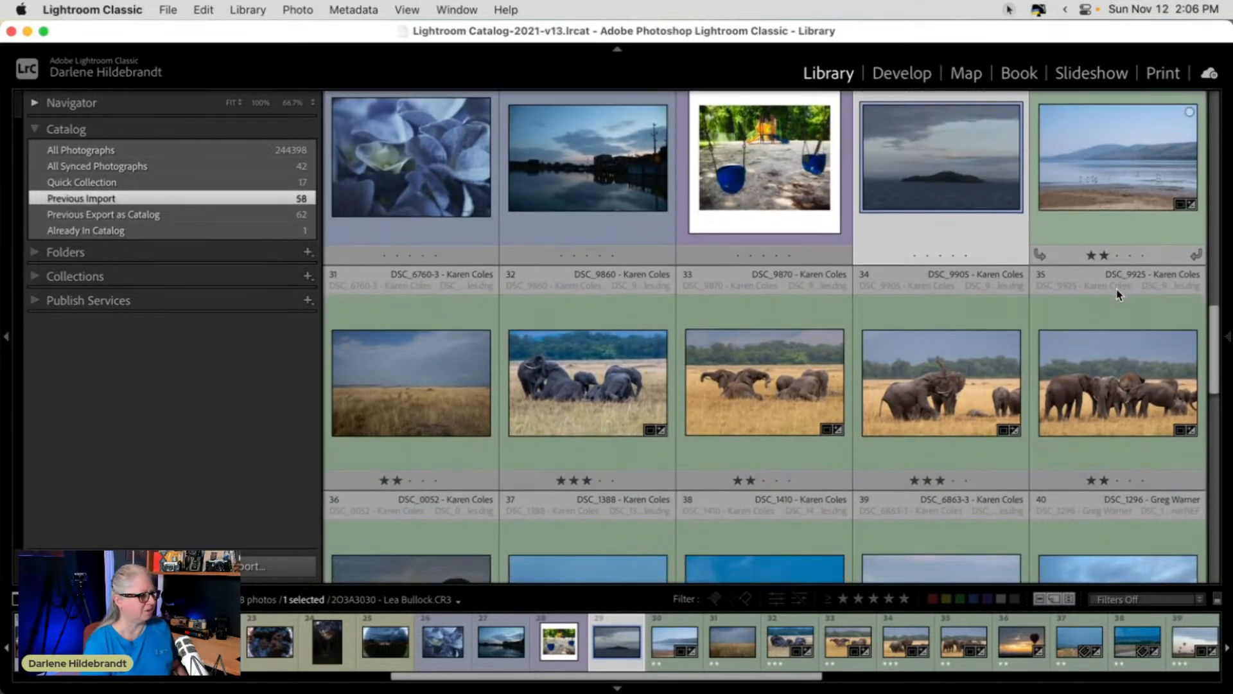
scroll(1116, 294, "down", 2)
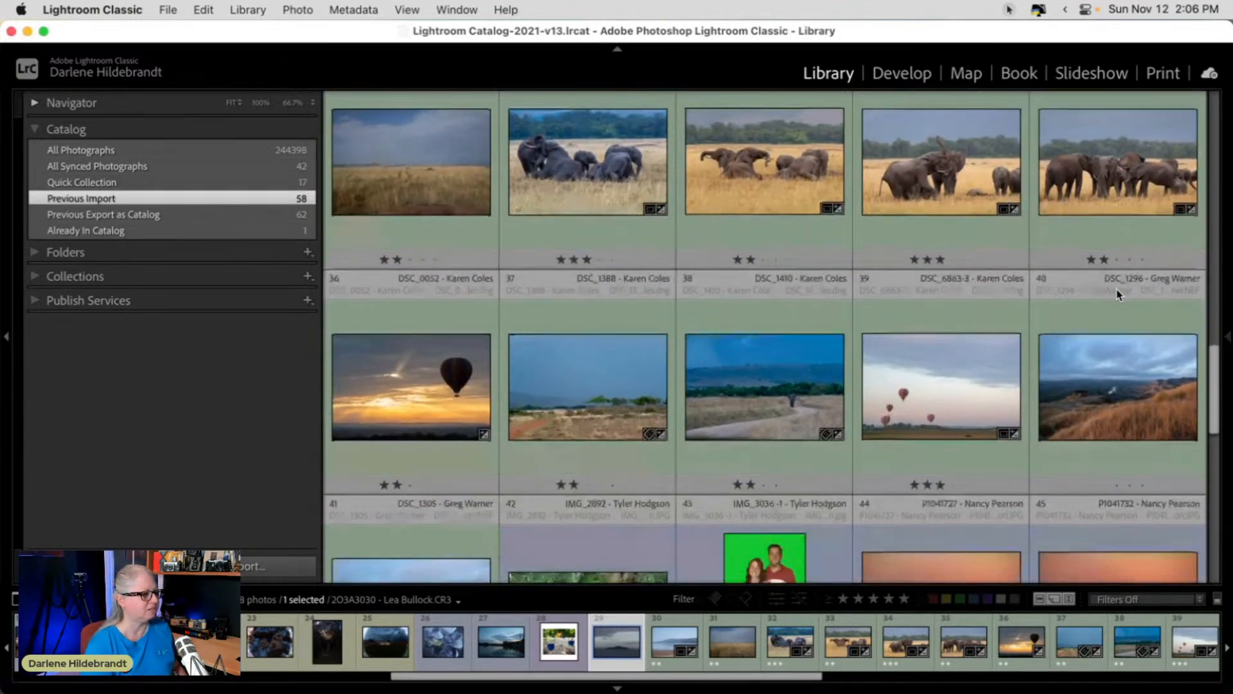
double_click(1109, 407)
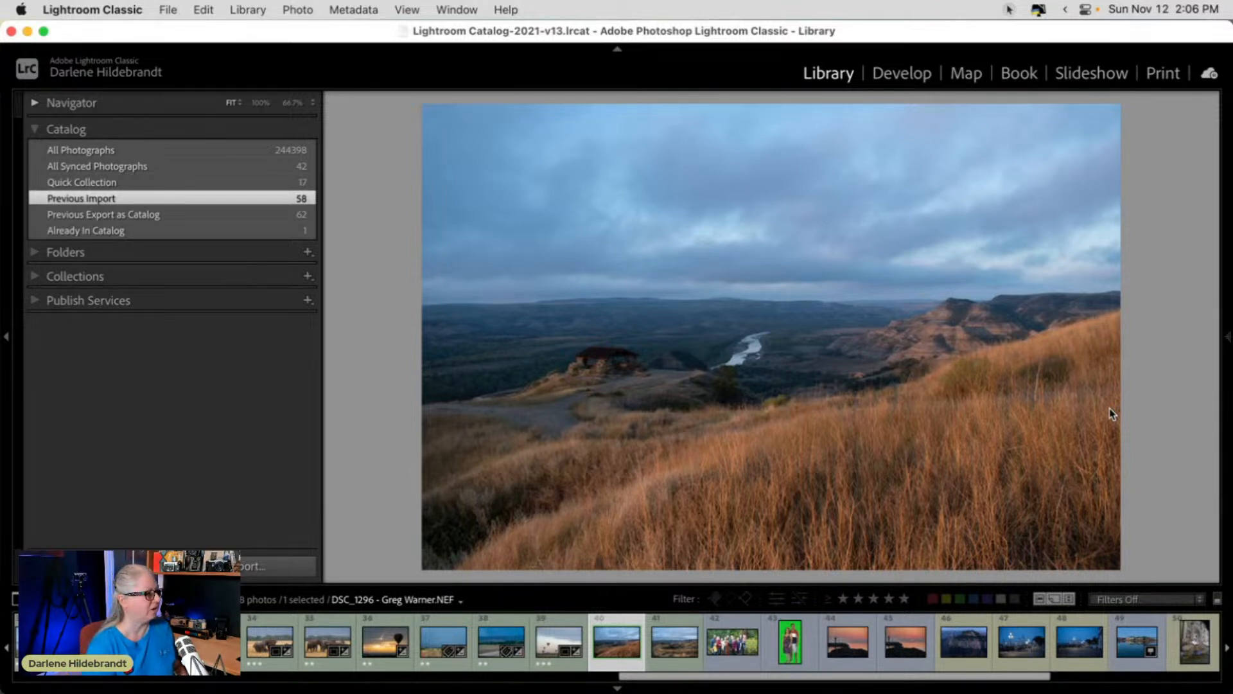
key("Left")
key("Right")
key("Right")
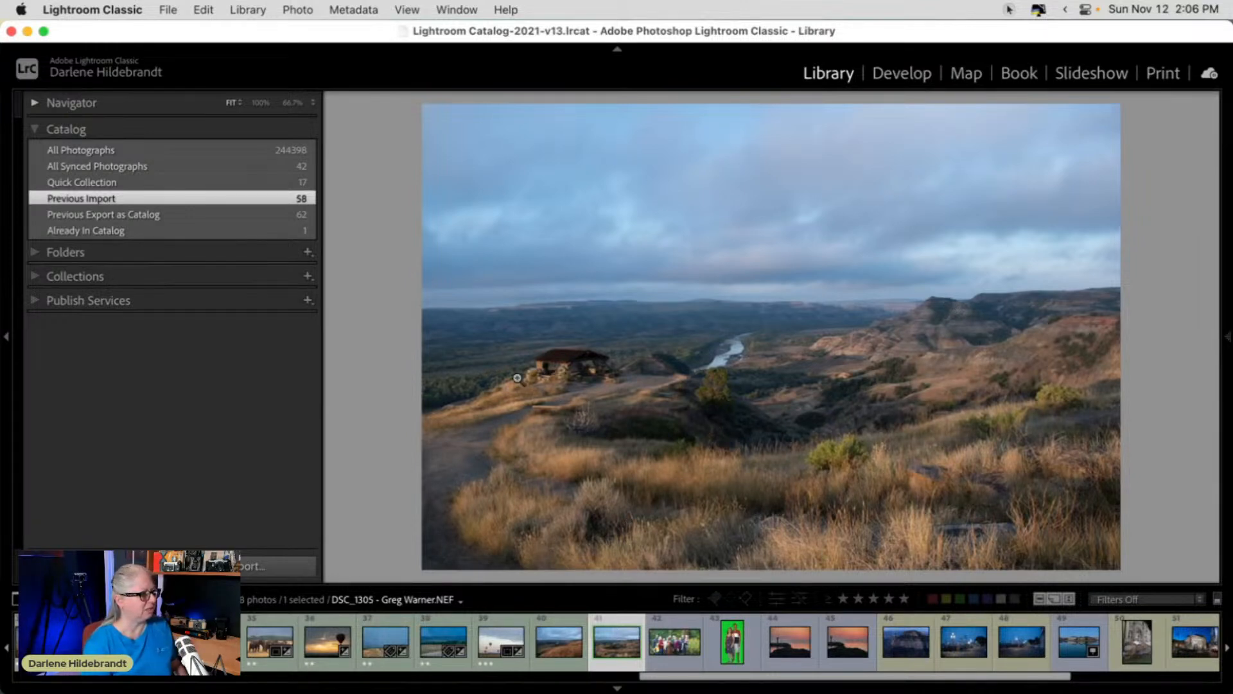
key("g")
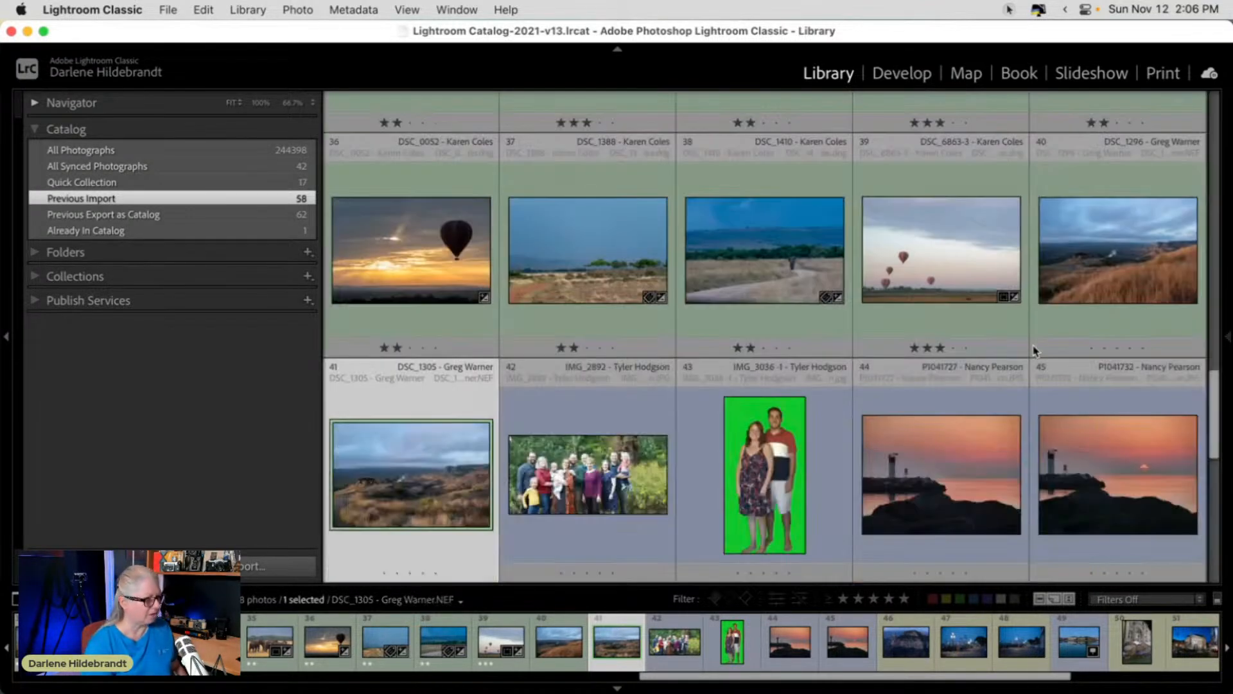
View the first lighthouse sunset photo, P1041727, enlarged and return to the grid.
scroll(1035, 348, "down", 1)
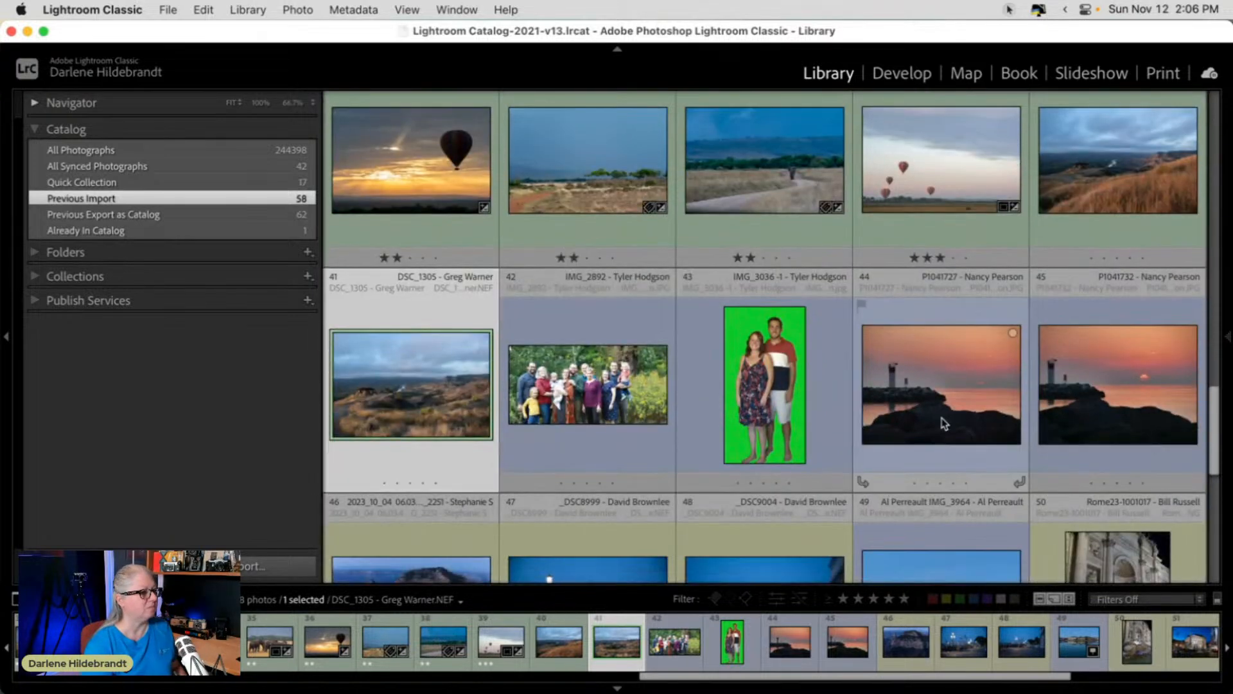
double_click(942, 421)
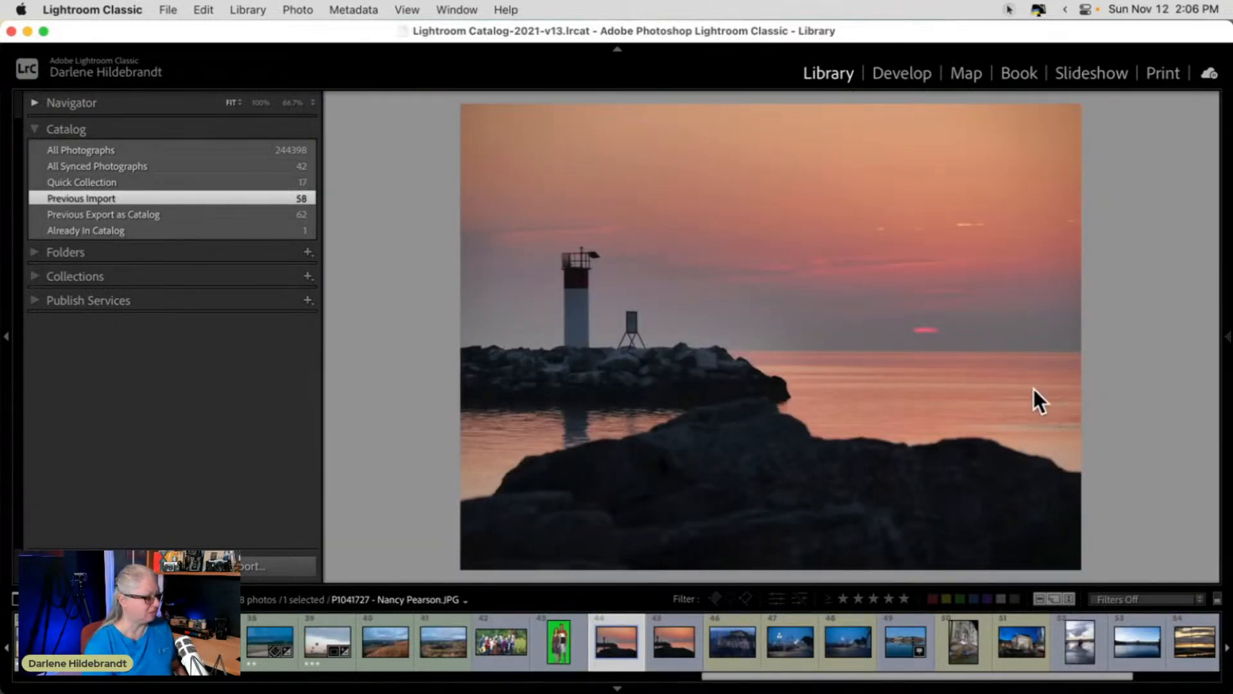
key("g")
Look through the remaining imported photos, view the sailboat sunset P1042161 enlarged and return to the grid.
scroll(980, 351, "down", 3)
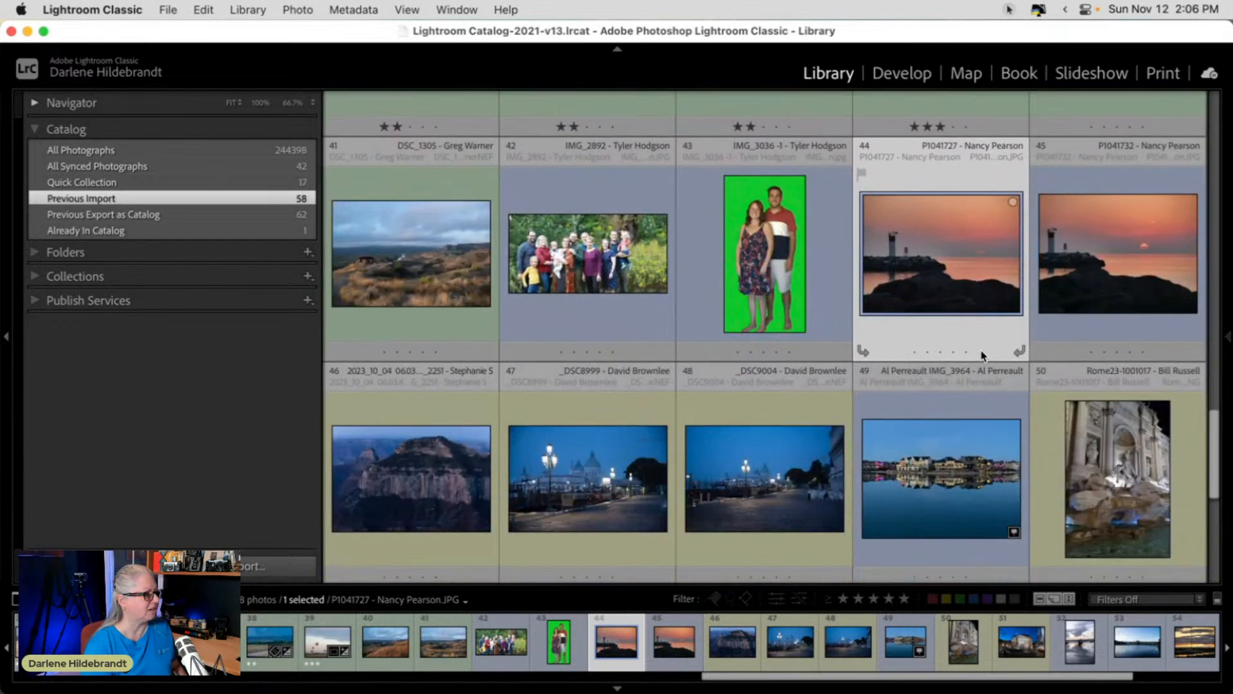
scroll(981, 355, "down", 5)
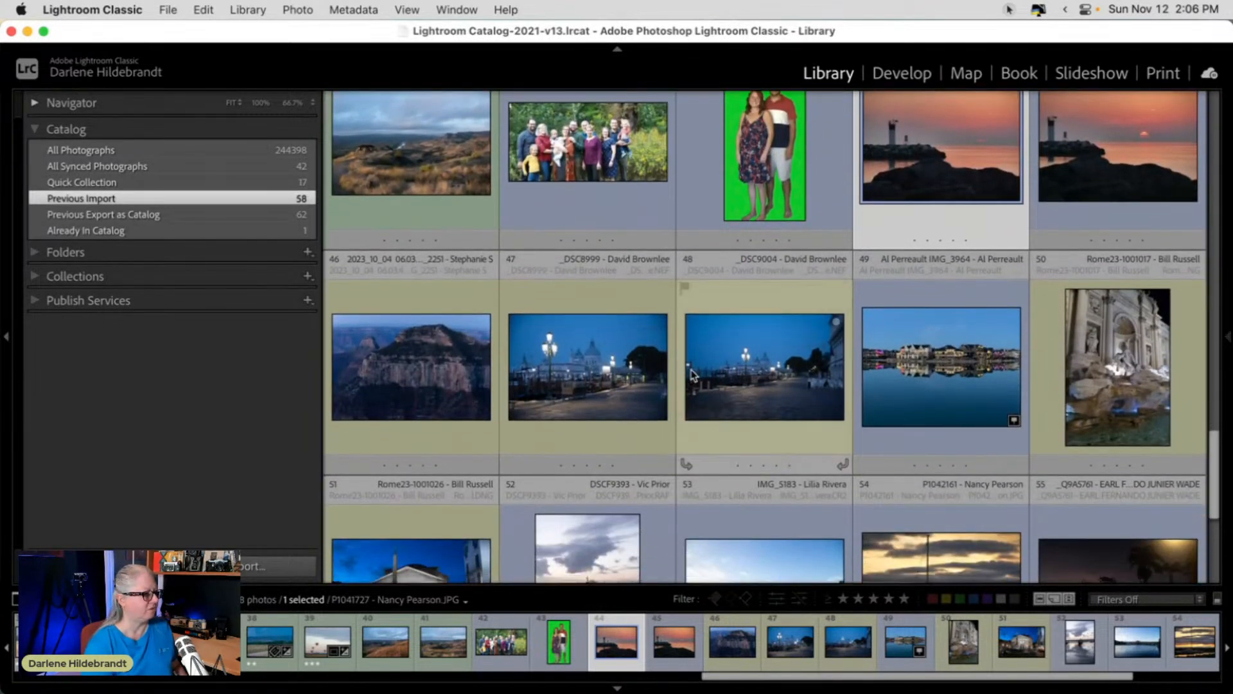
scroll(913, 362, "down", 4)
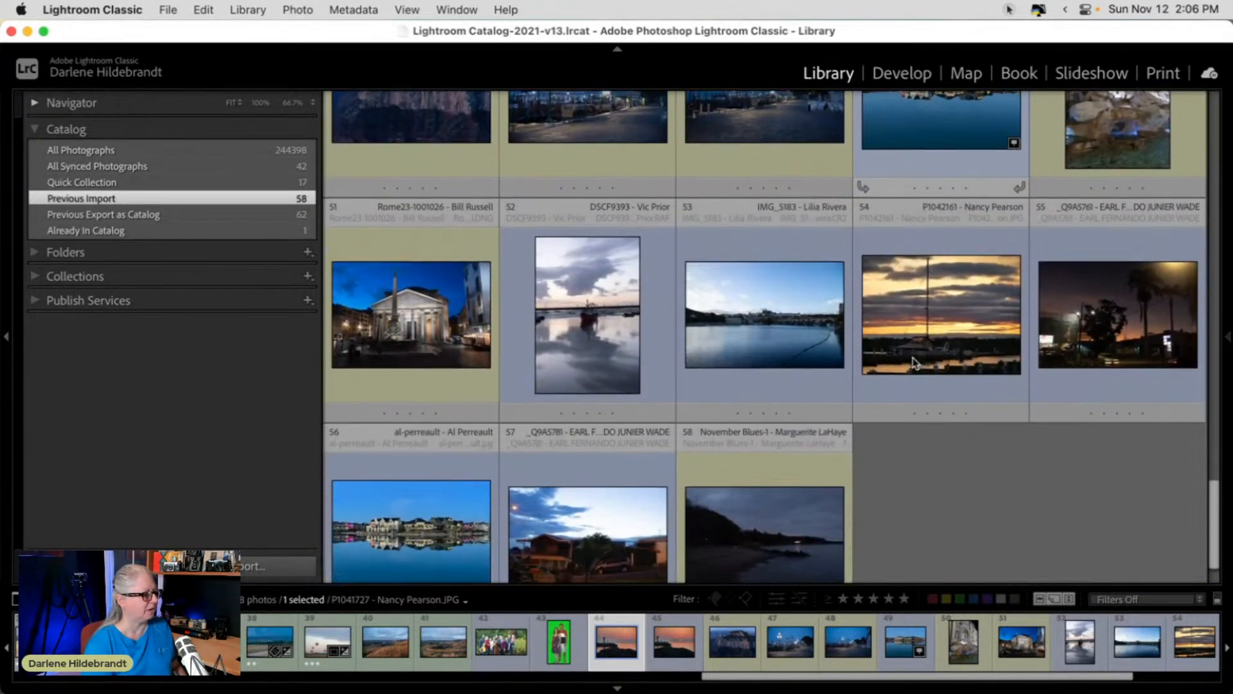
double_click(955, 355)
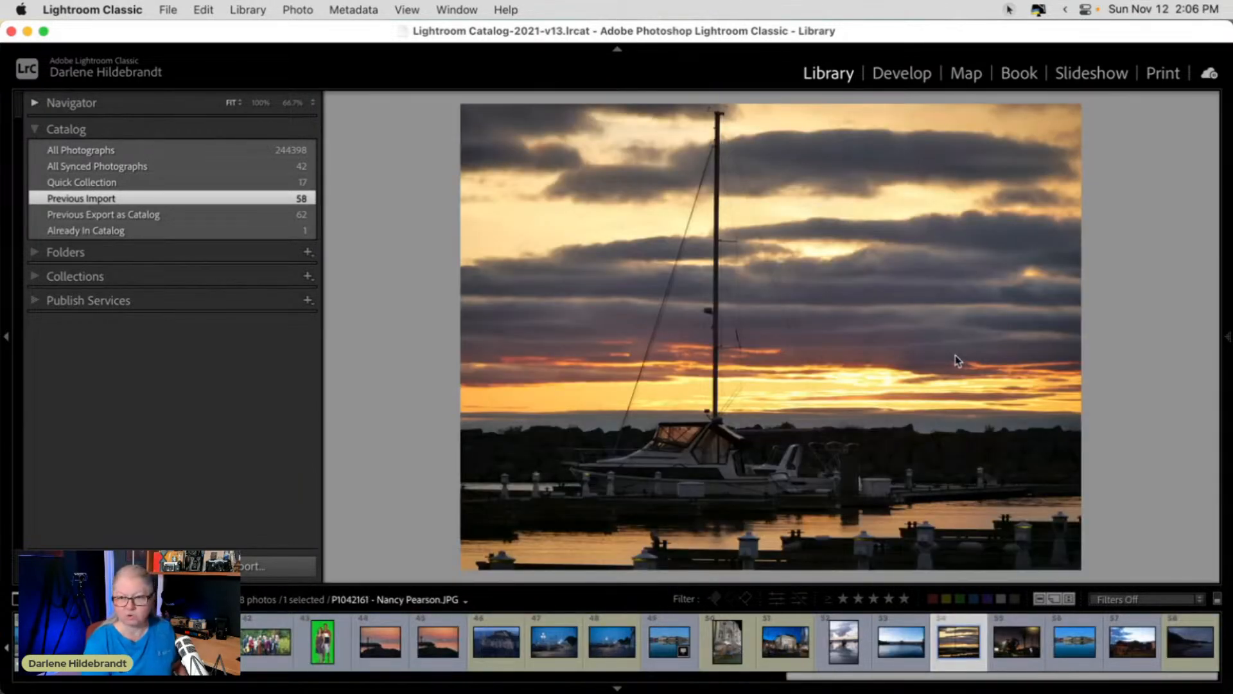
key("g")
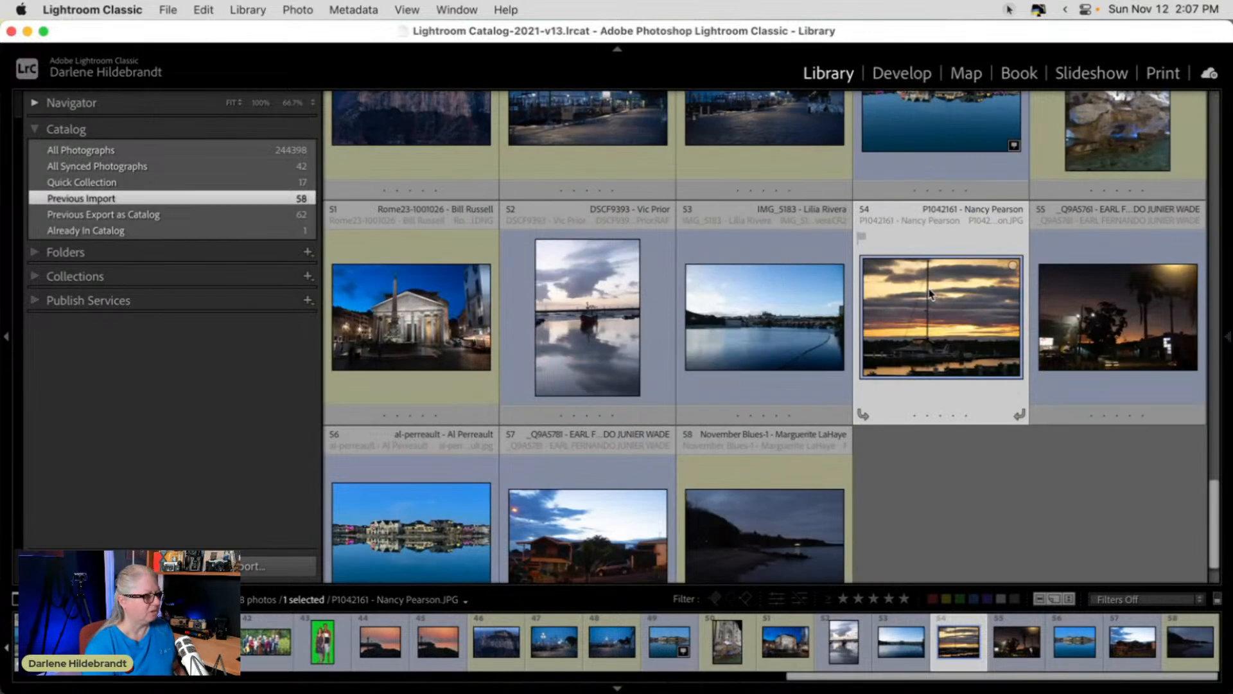
Go to the library folder that contains the columned building photo Rome23-1001026.
left_click(406, 319)
right_click(406, 319)
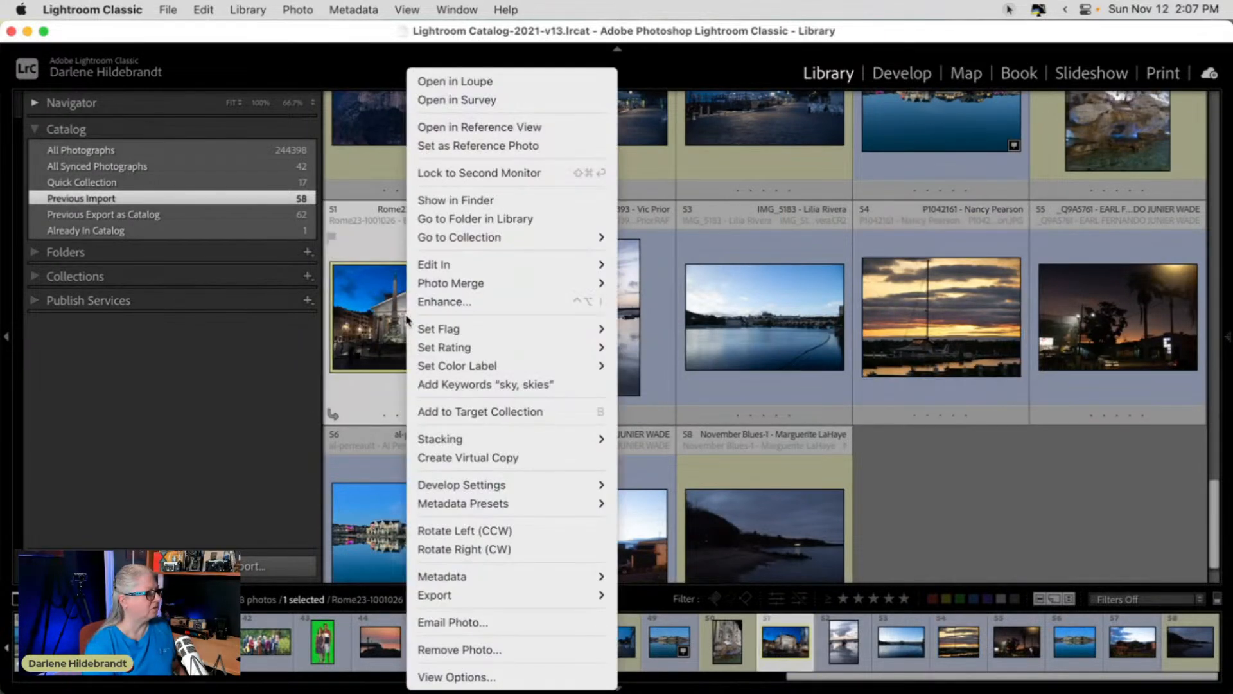
left_click(423, 219)
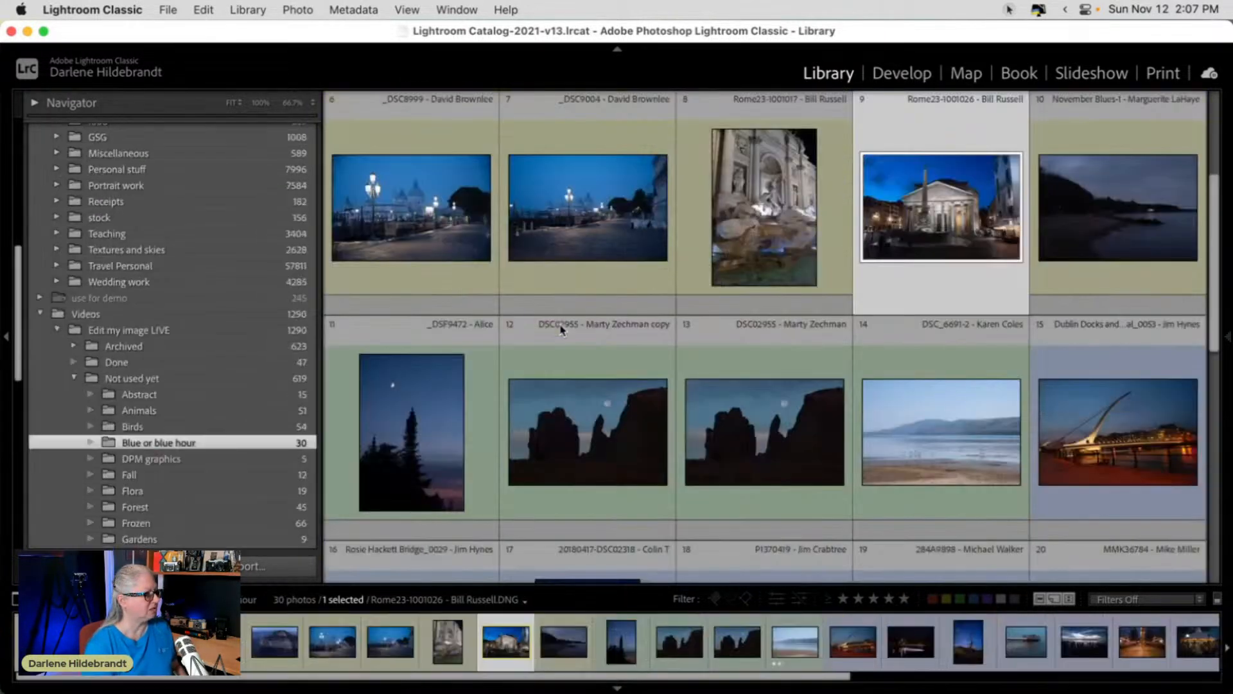
Review the photos in the "Blue or blue hour" folder from the first to the last thumbnail.
scroll(561, 329, "up", 2)
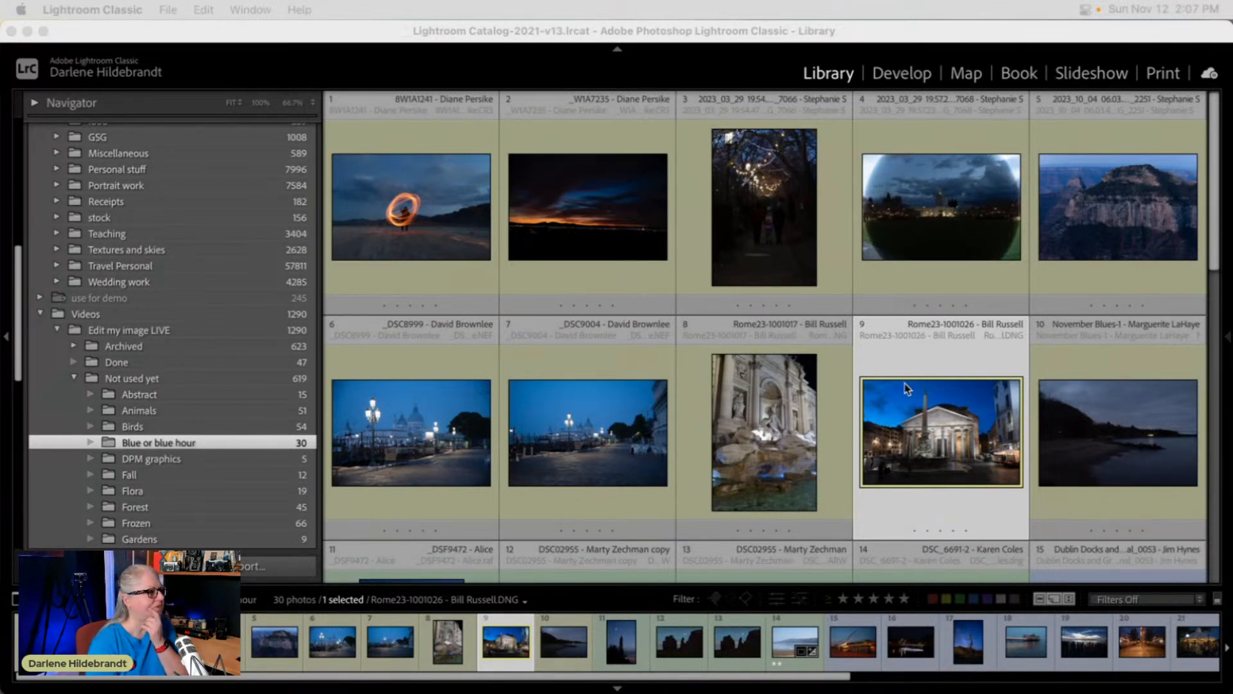
scroll(909, 386, "down", 2)
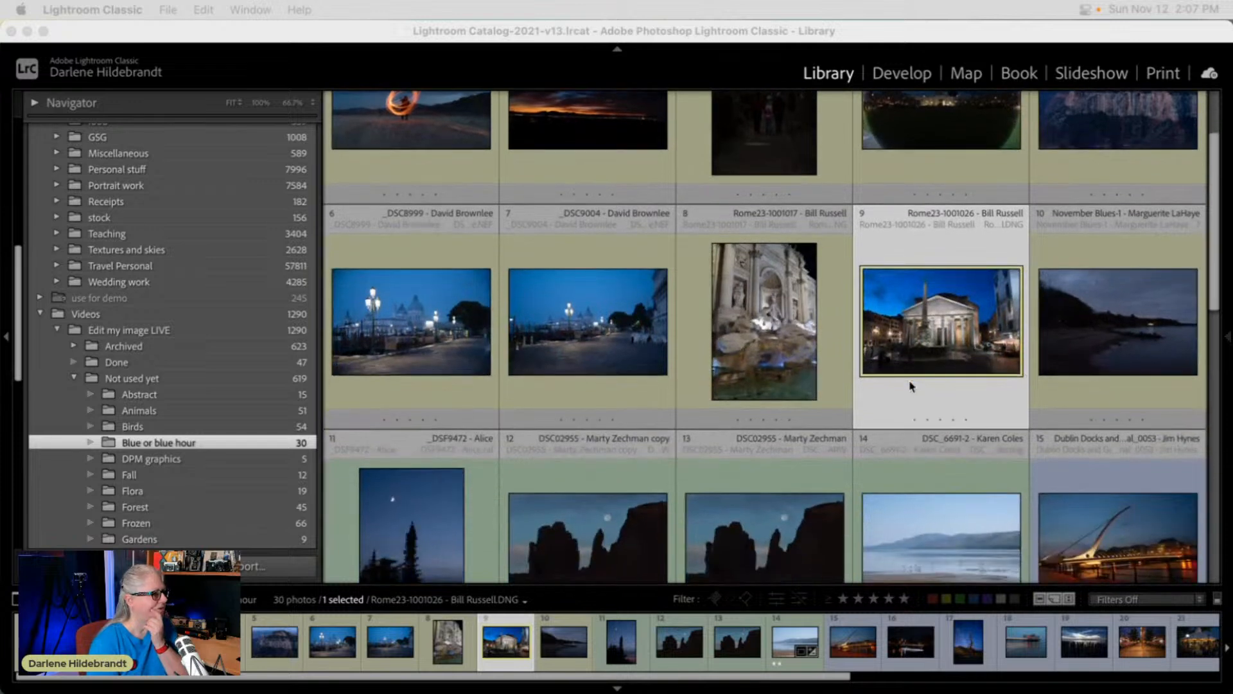
scroll(909, 386, "down", 5)
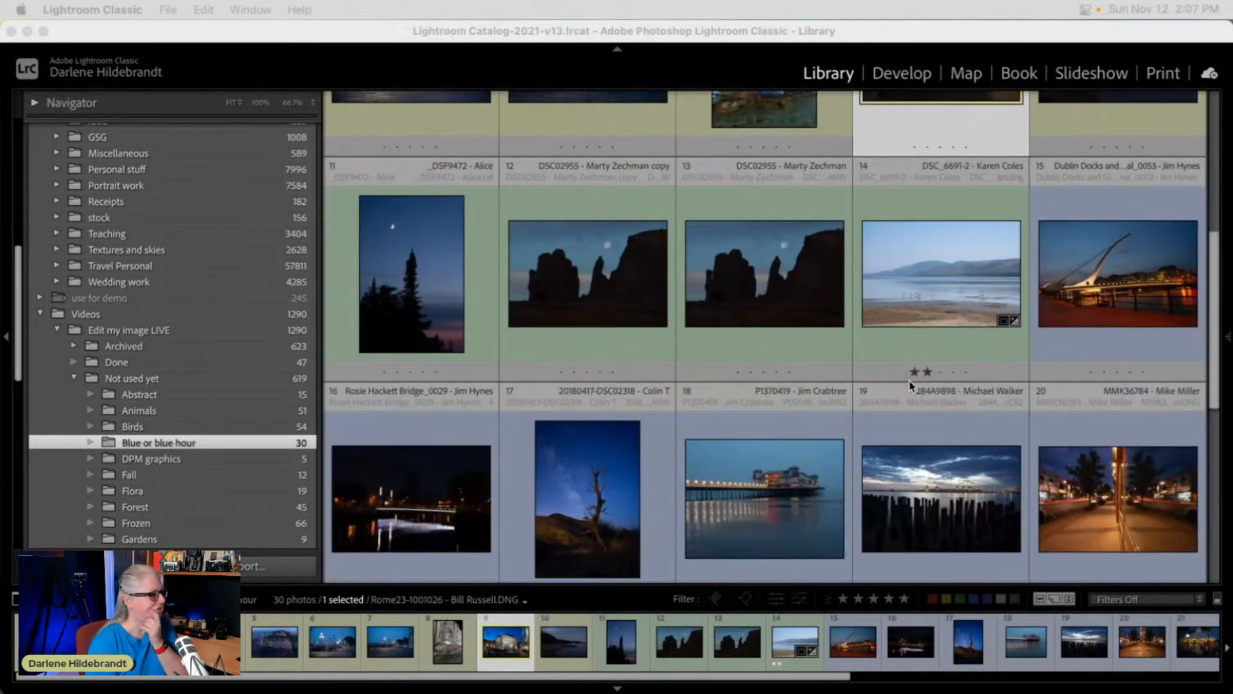
scroll(910, 386, "down", 1)
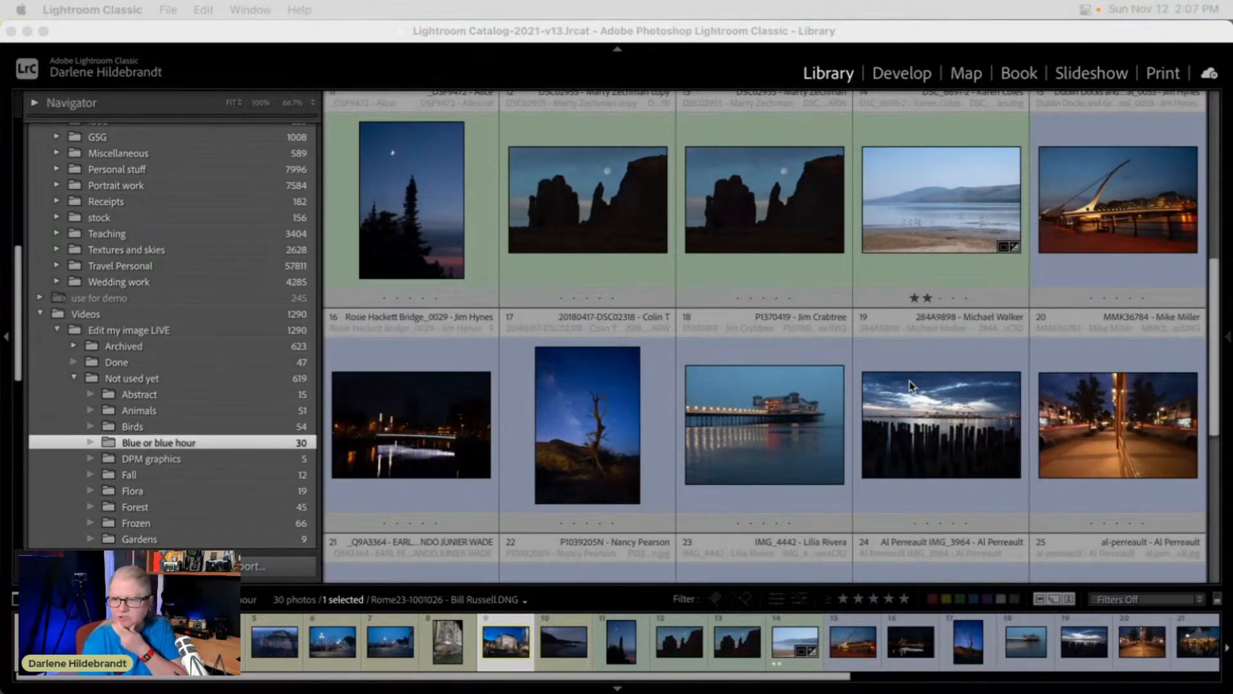
scroll(909, 386, "down", 1)
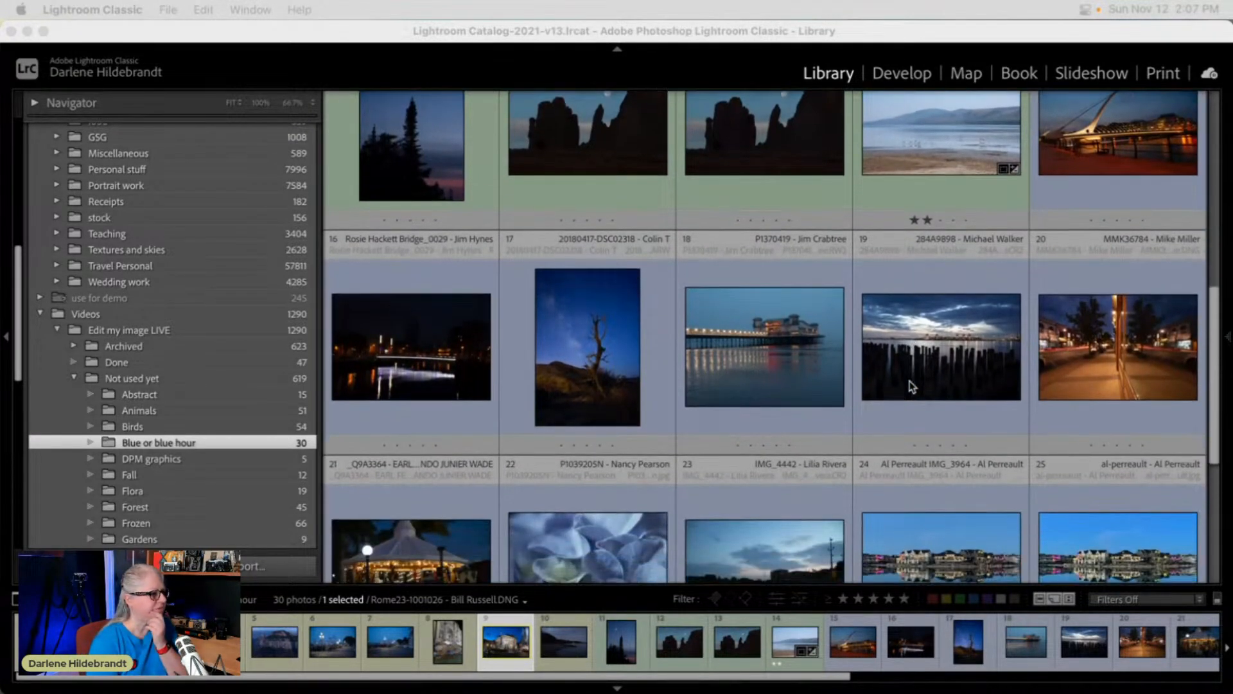
scroll(910, 386, "down", 3)
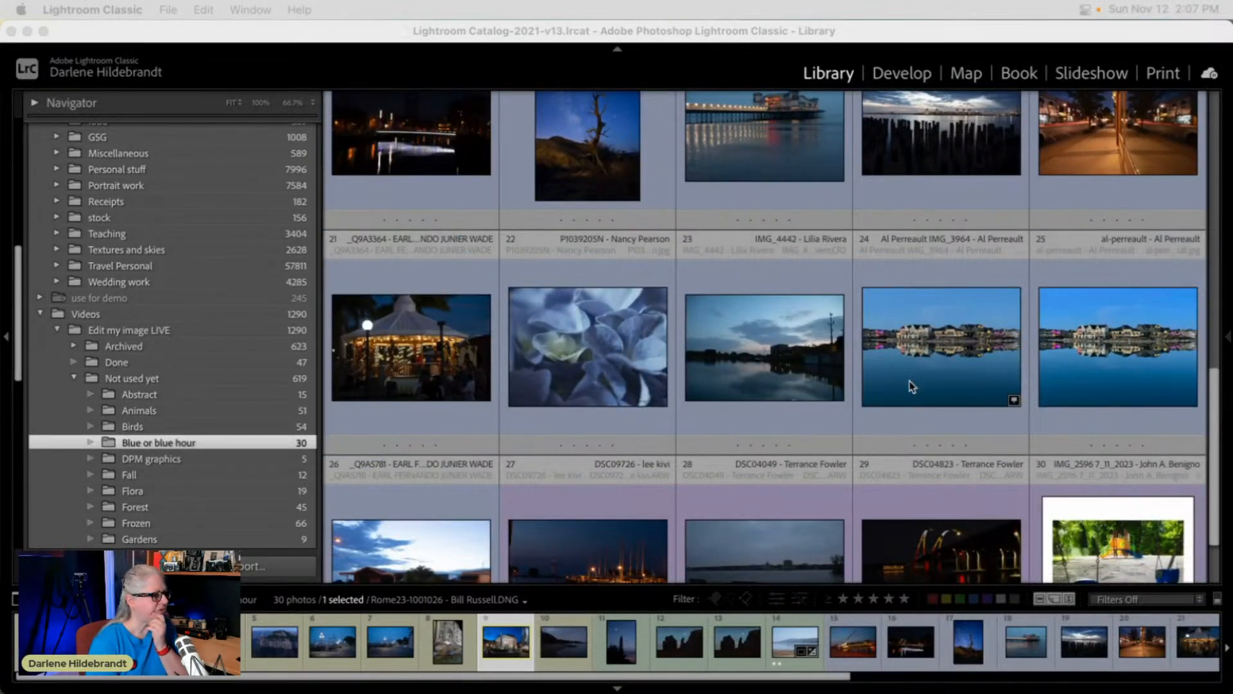
scroll(909, 386, "down", 1)
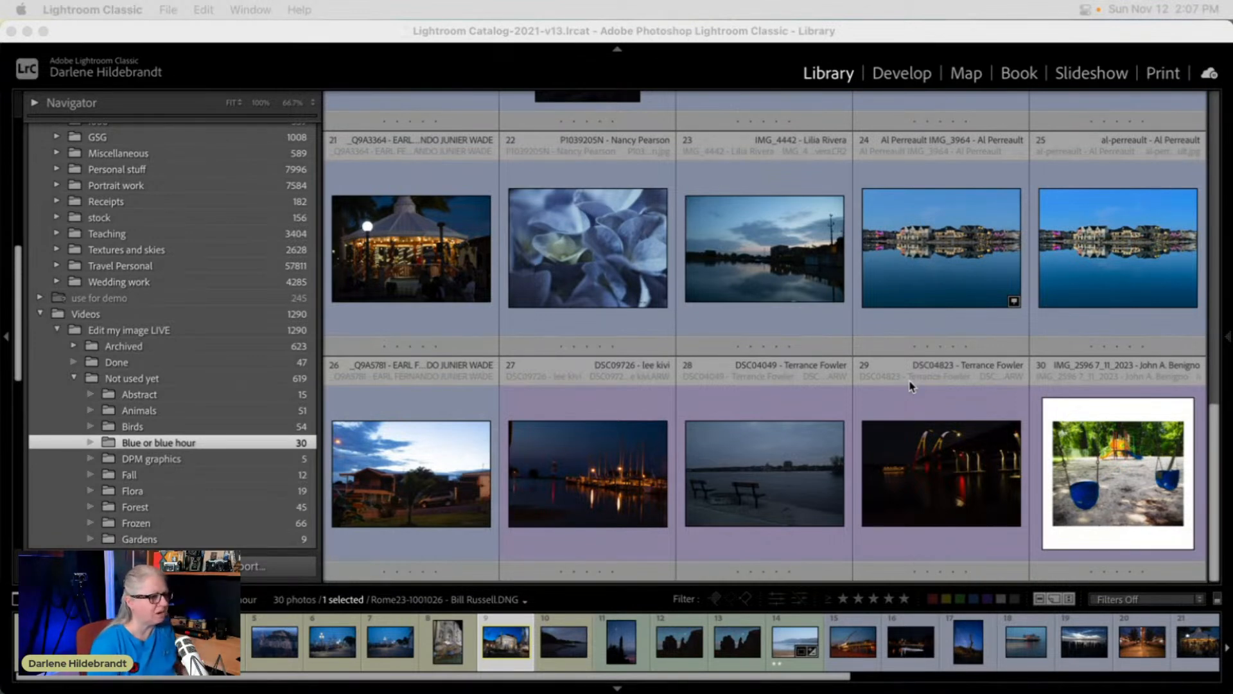
Open the harbor and lighthouse photo DSC09726 for developing and hide the filmstrip.
left_click(546, 497)
left_click(557, 492)
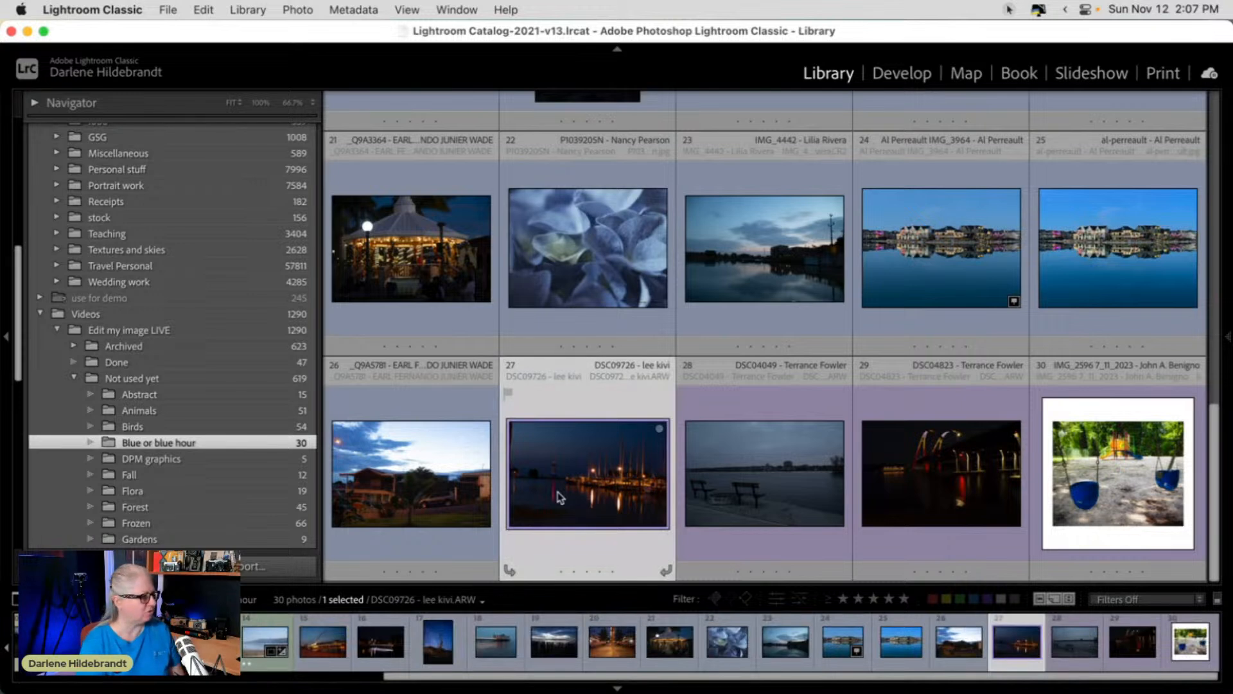
double_click(557, 491)
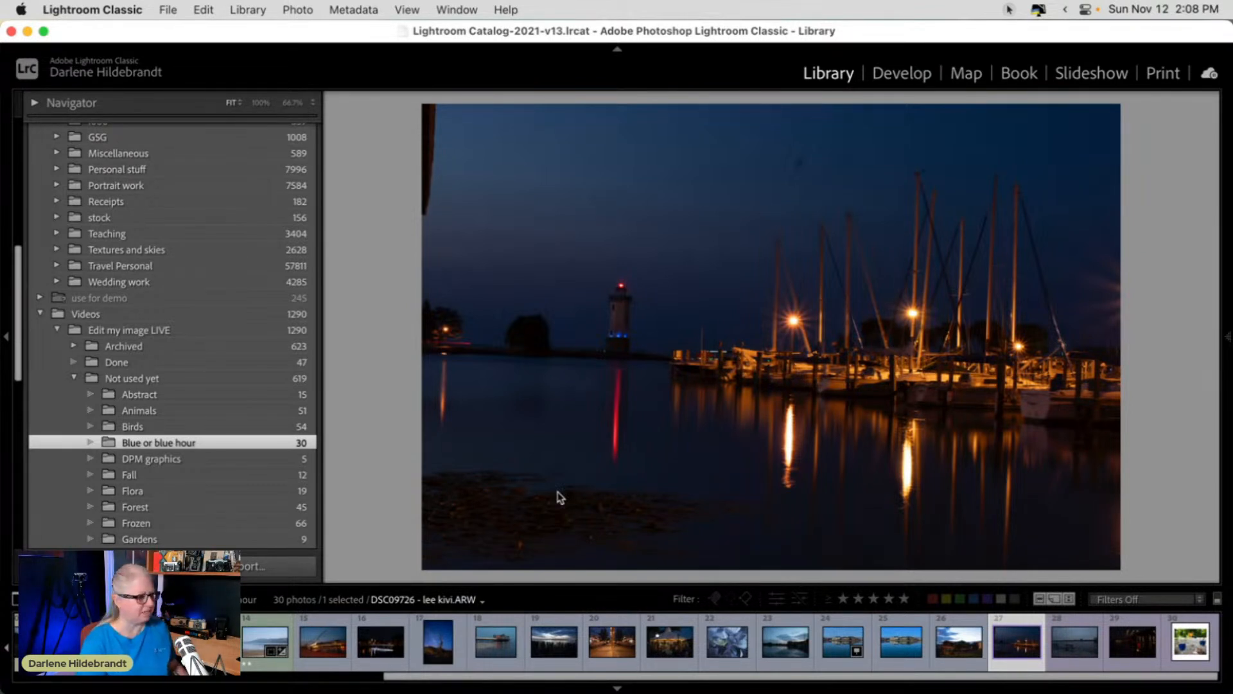
key("d")
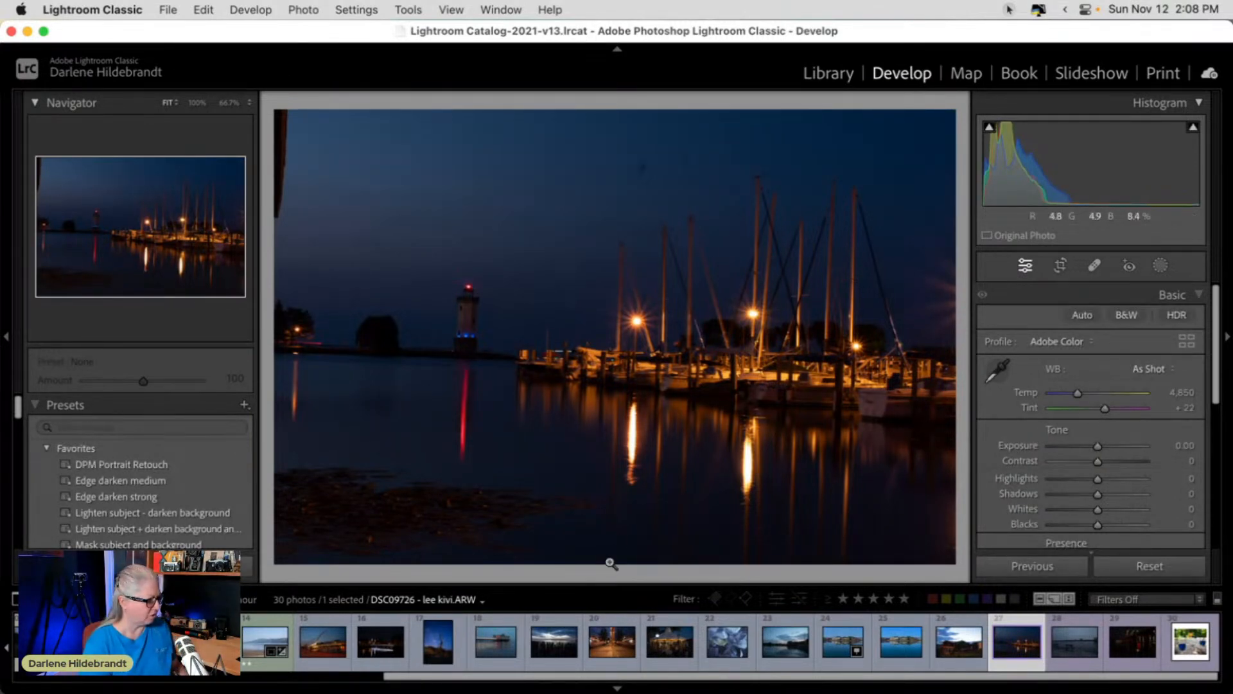
left_click(617, 688)
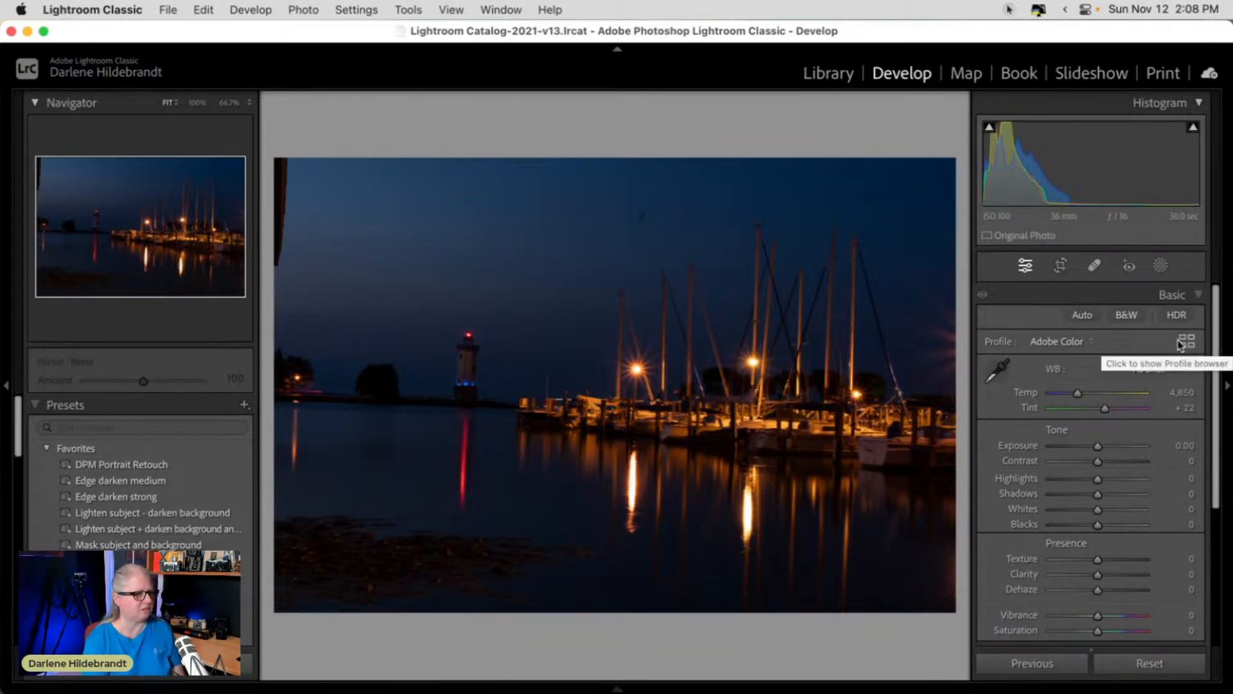
Turn on the on-screen cursor highlight.
left_click(1009, 9)
left_click(1009, 52)
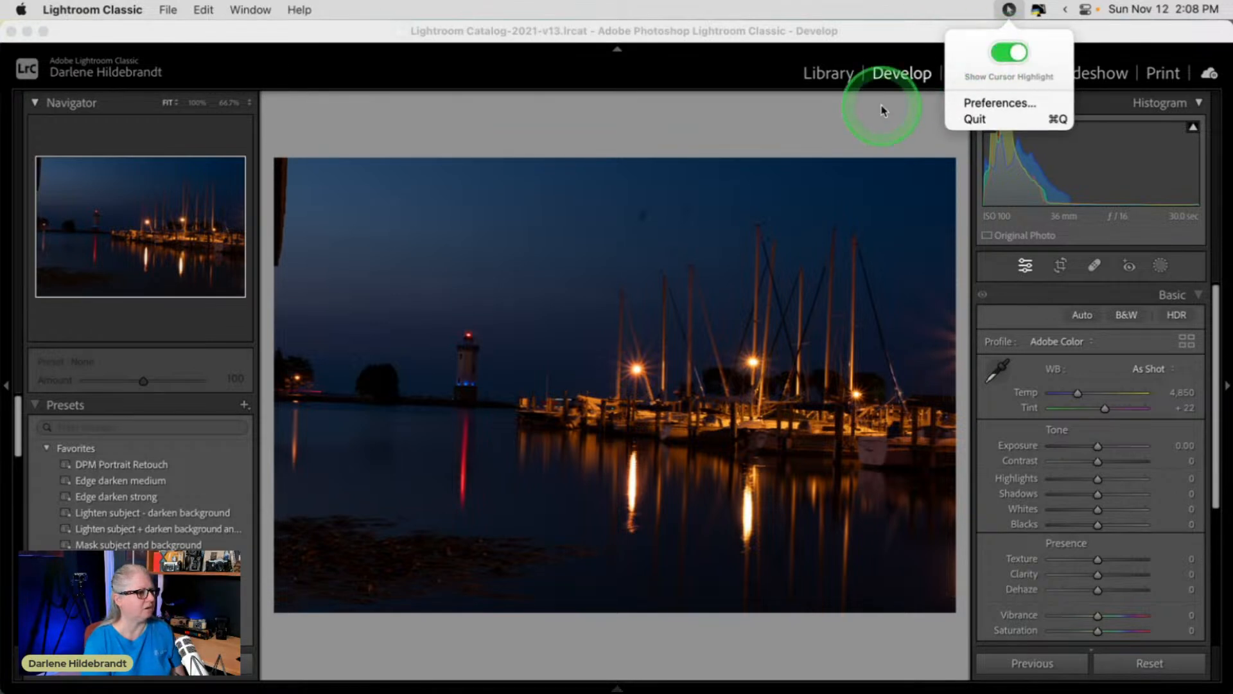
left_click(885, 108)
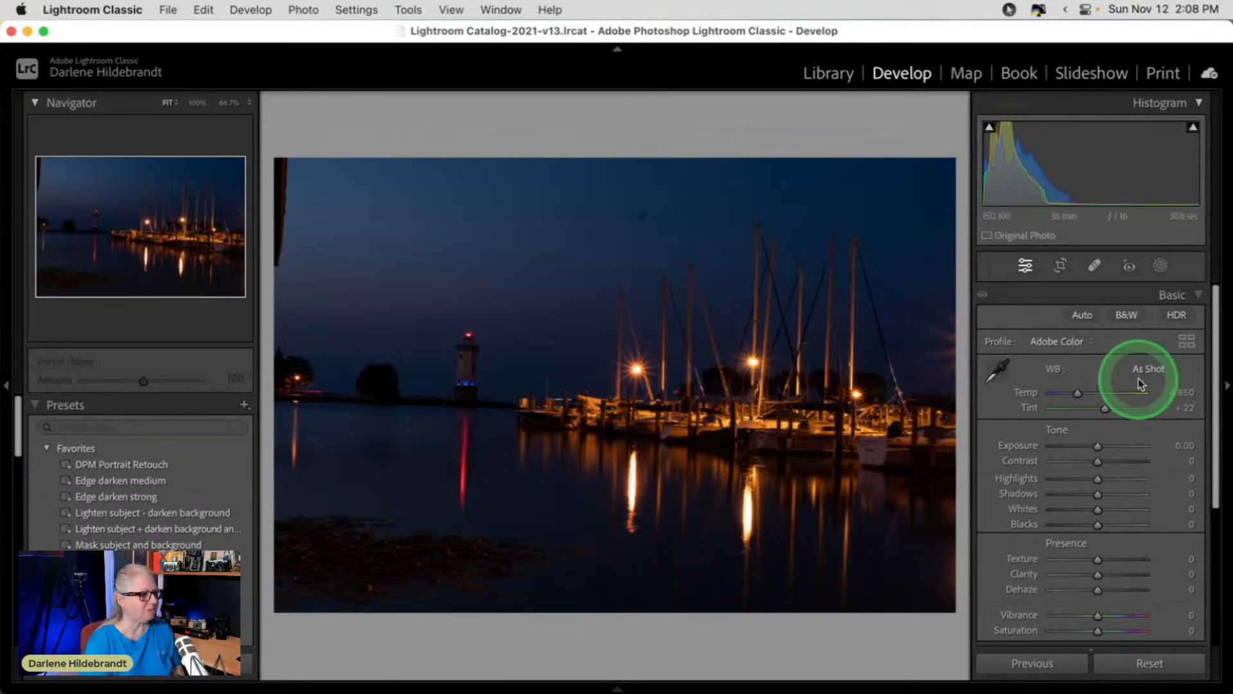
Compare the camera matching profiles, including Vivid and Portrait, and apply the Camera Standard profile to the harbor photo.
left_click(1186, 342)
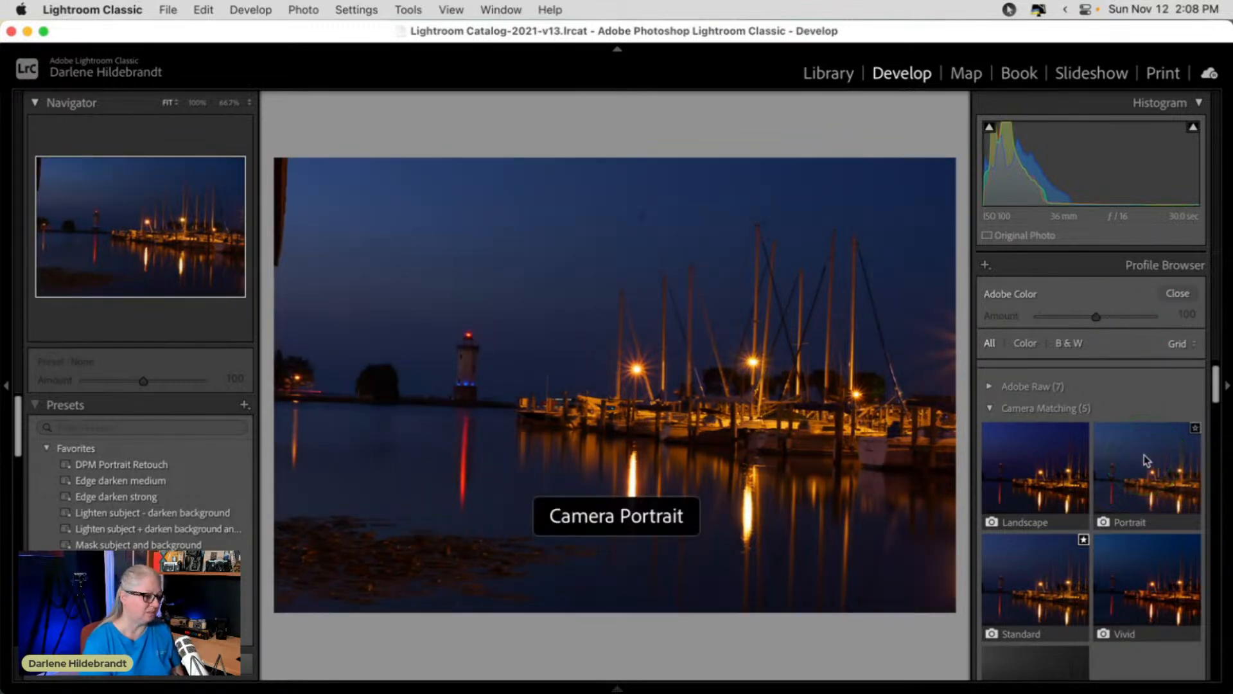
left_click(1170, 570)
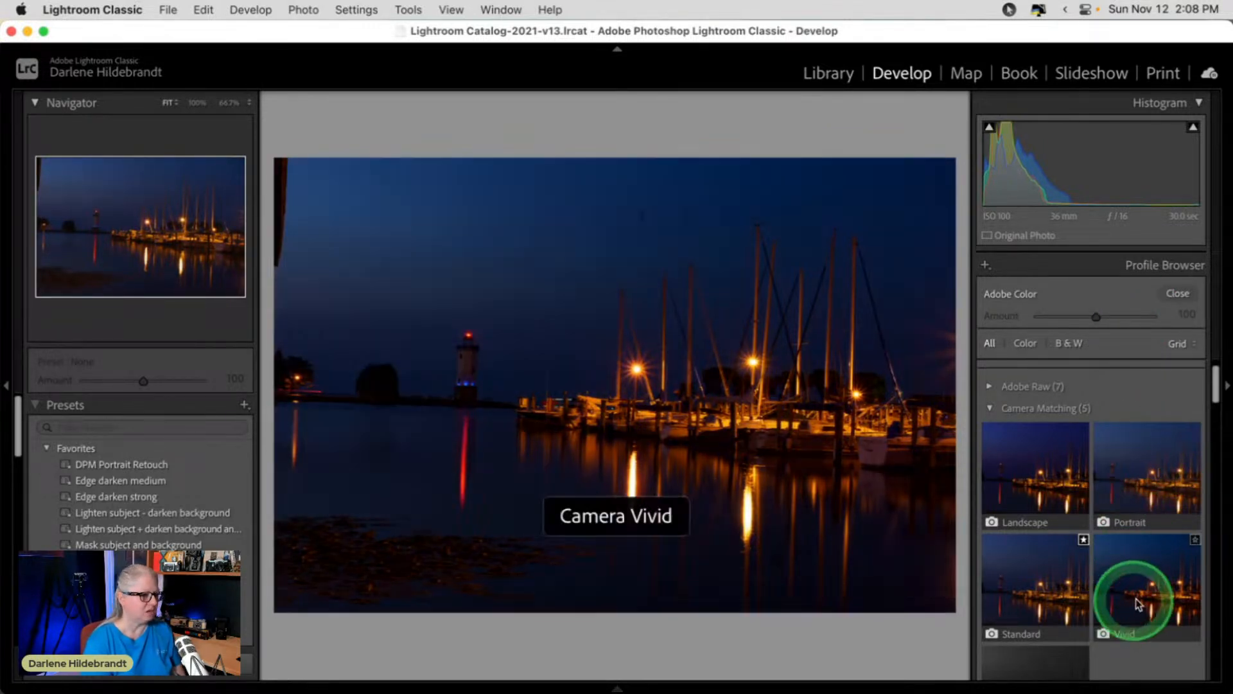
left_click(1170, 571)
left_click(1036, 570)
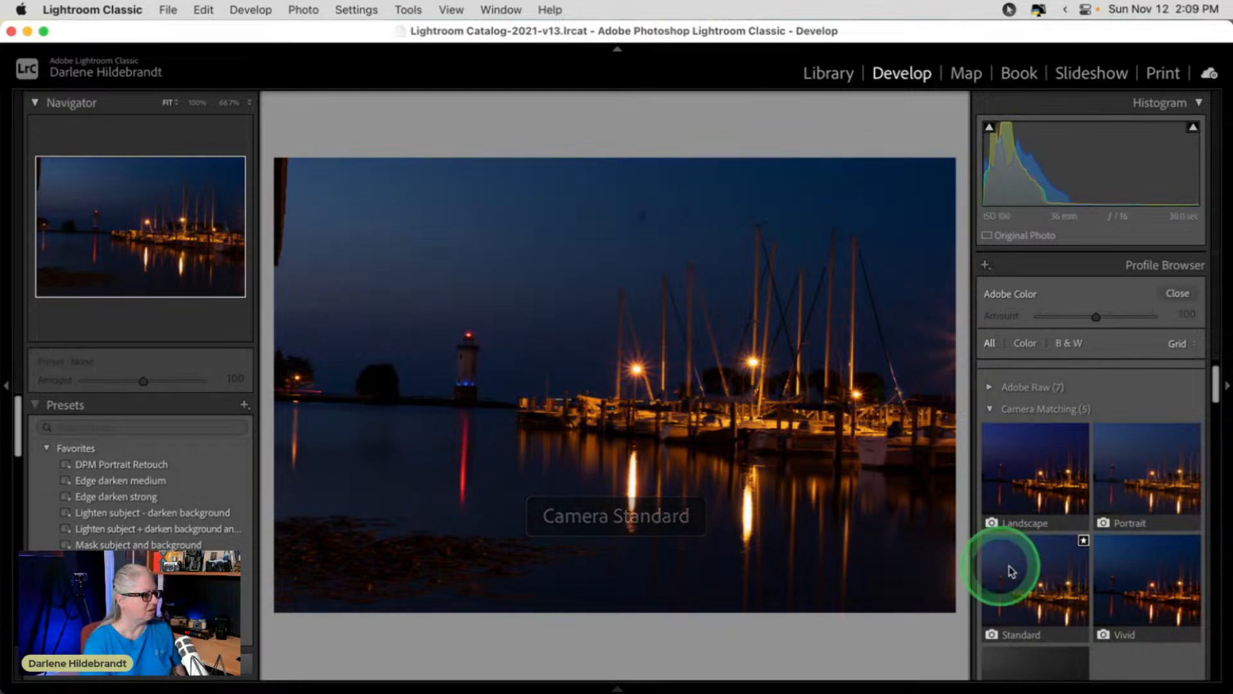
scroll(1061, 570, "down", 2)
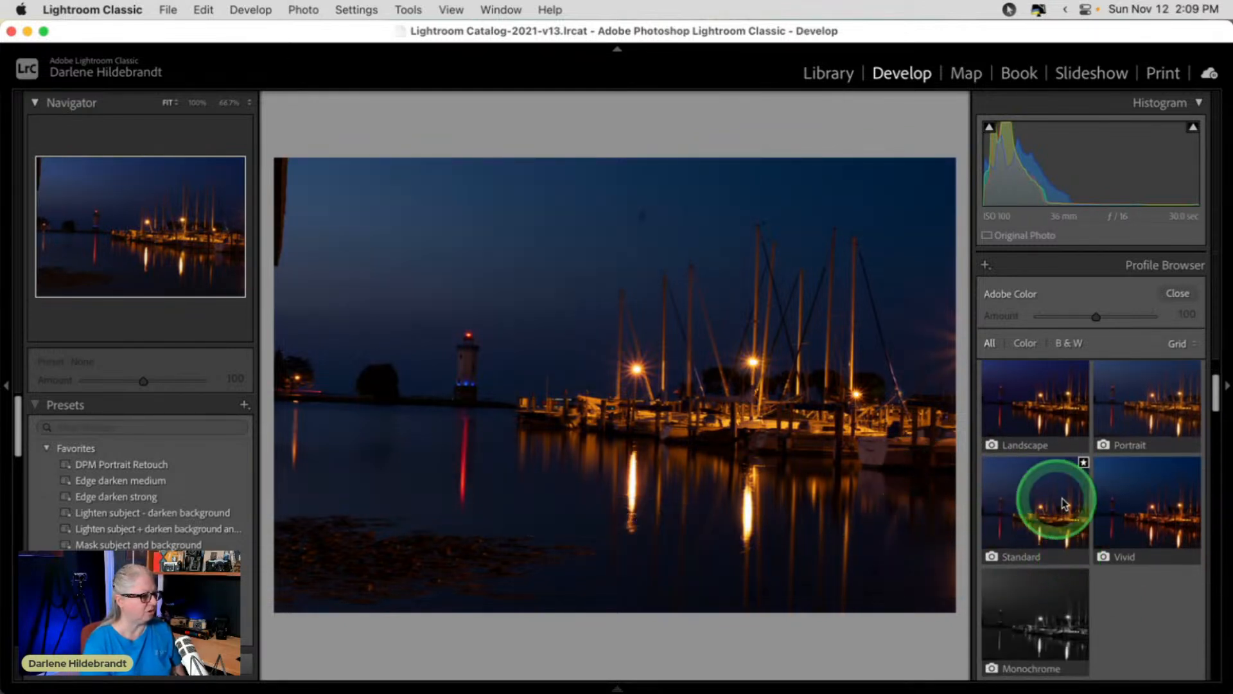
scroll(1062, 504, "up", 3)
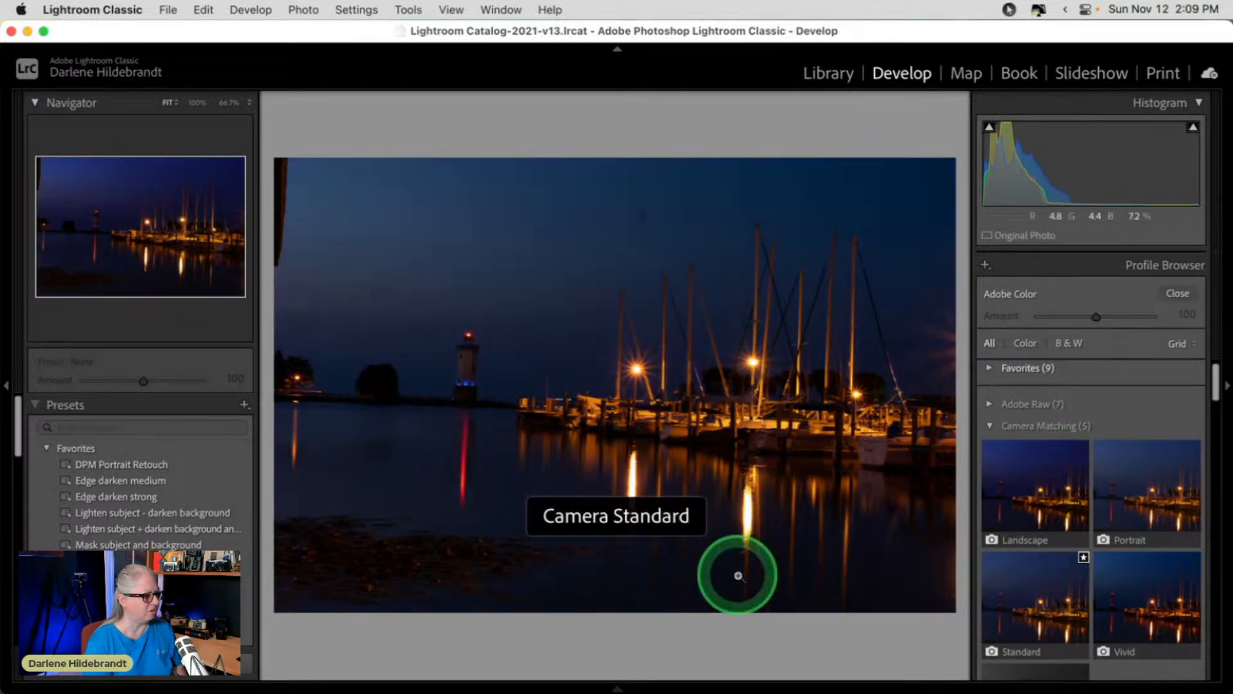
left_click(1022, 592)
left_click(1176, 294)
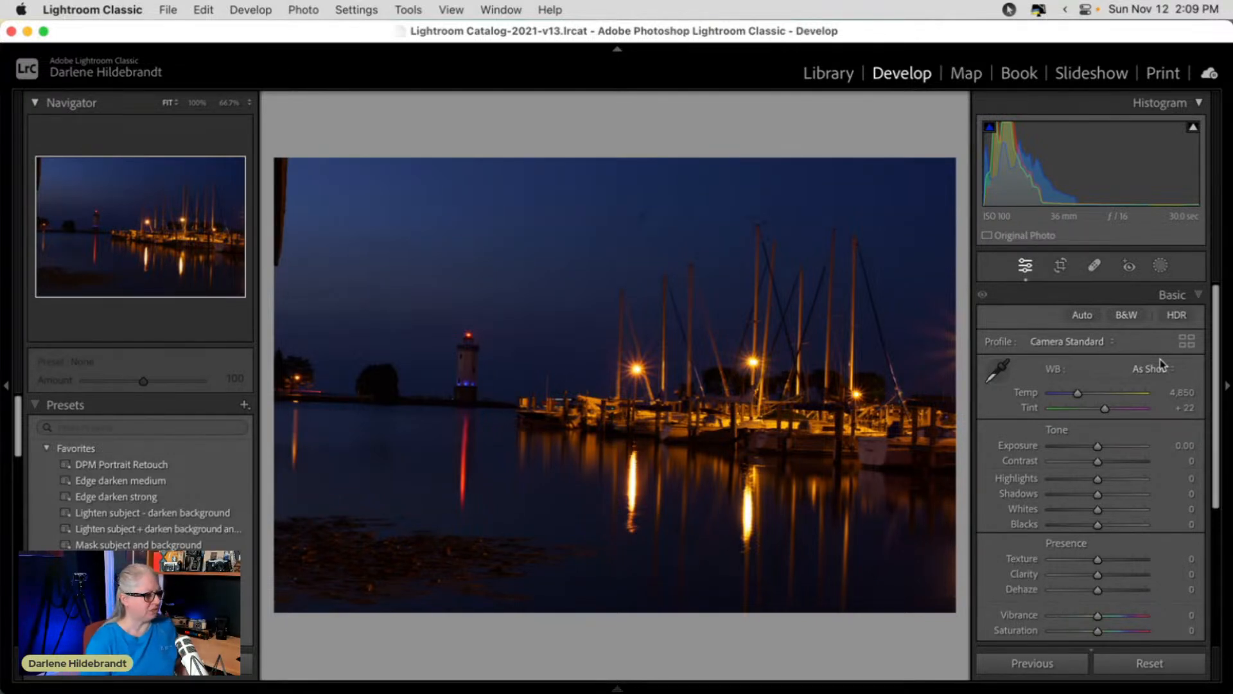
Try straightening the photo automatically and by rotating it freehand to about -1.16°, resetting the crop after each attempt.
key("w")
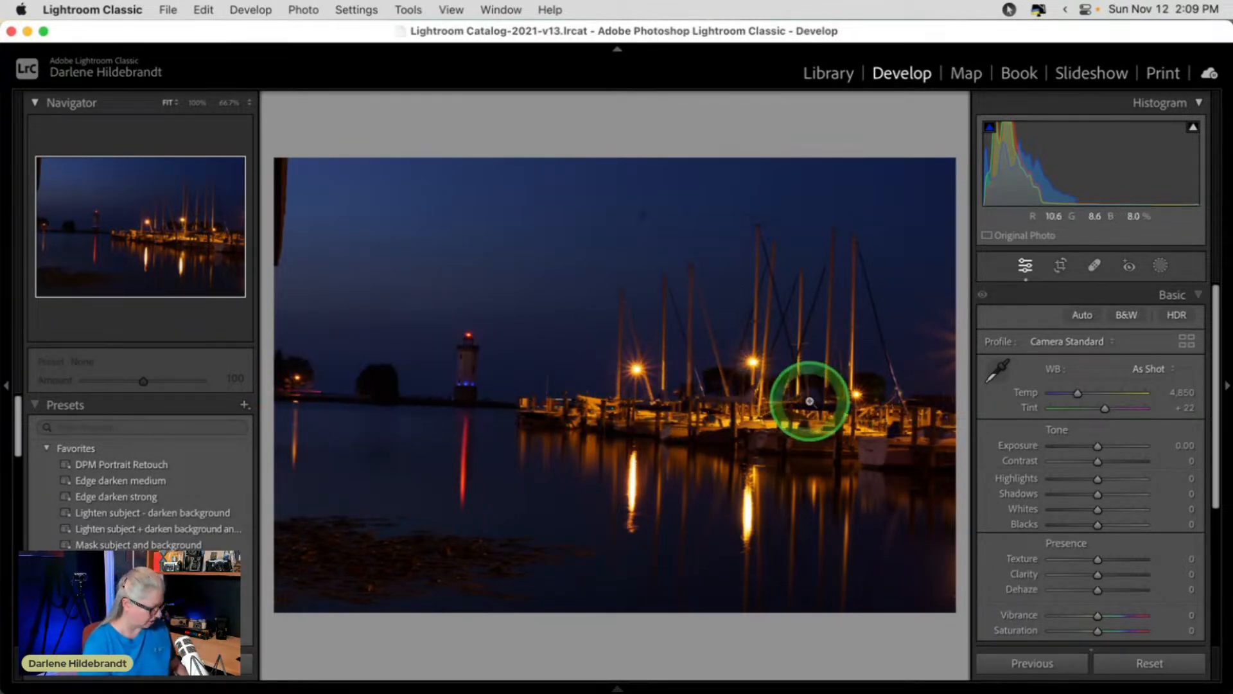
key("r")
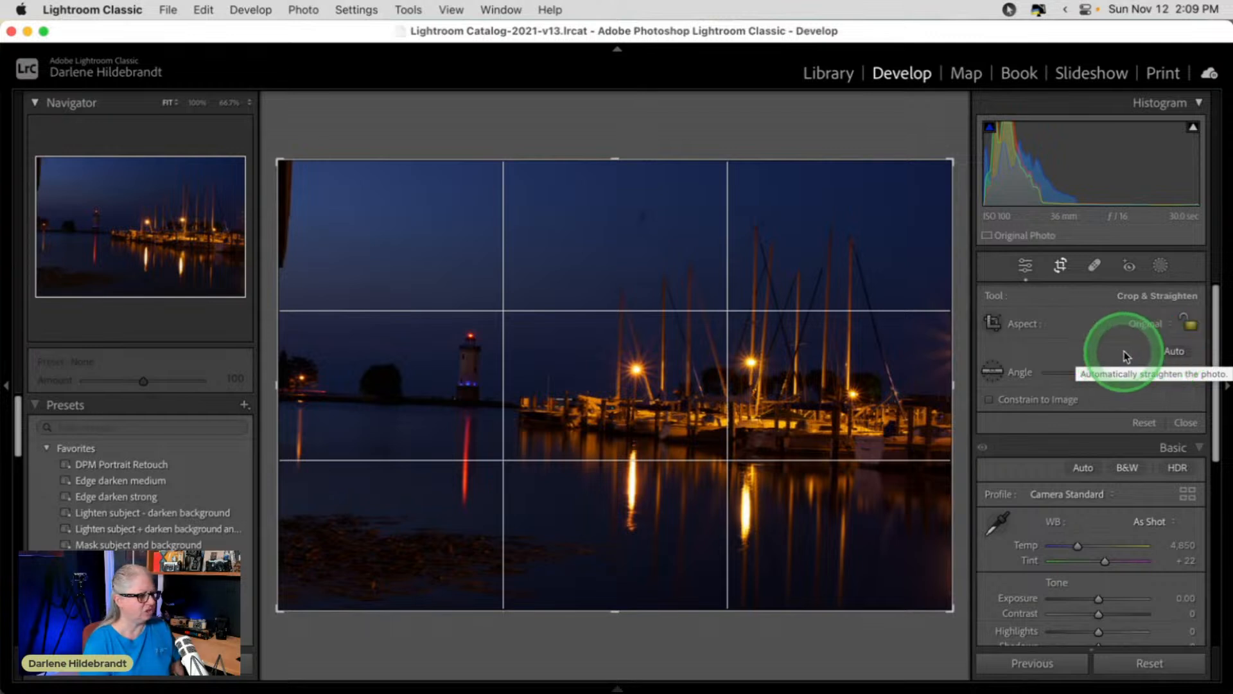
left_click(1170, 353)
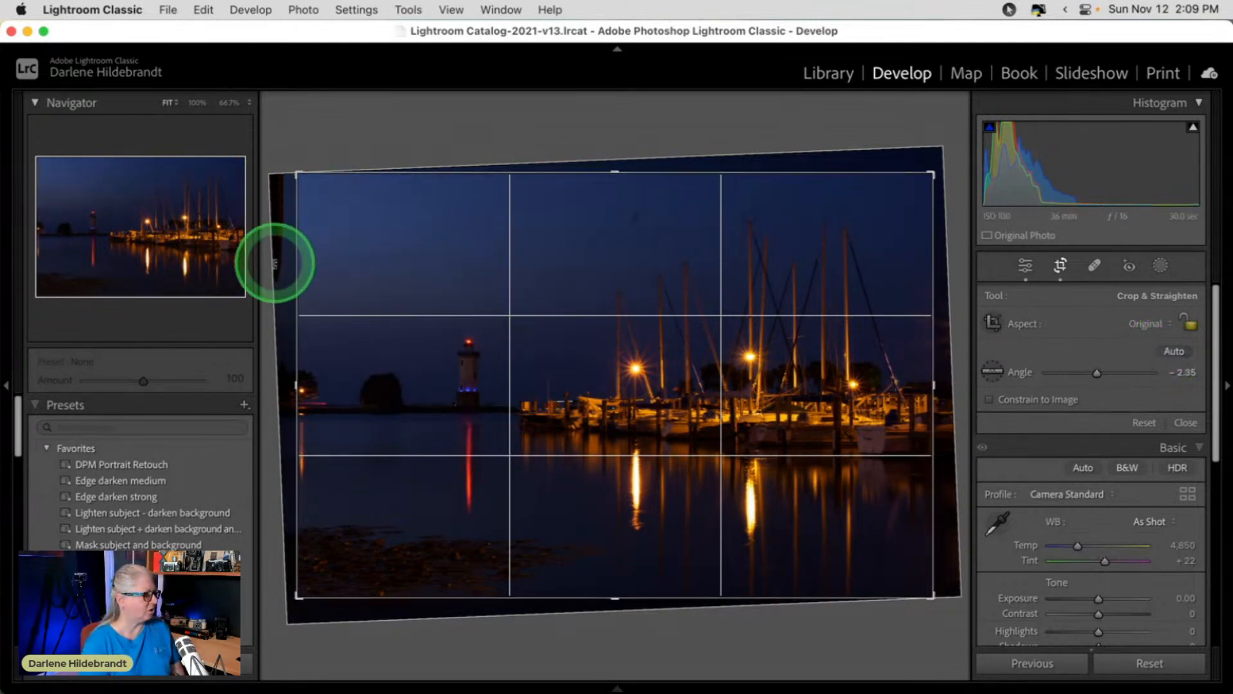
left_click_drag(523, 413, 576, 408)
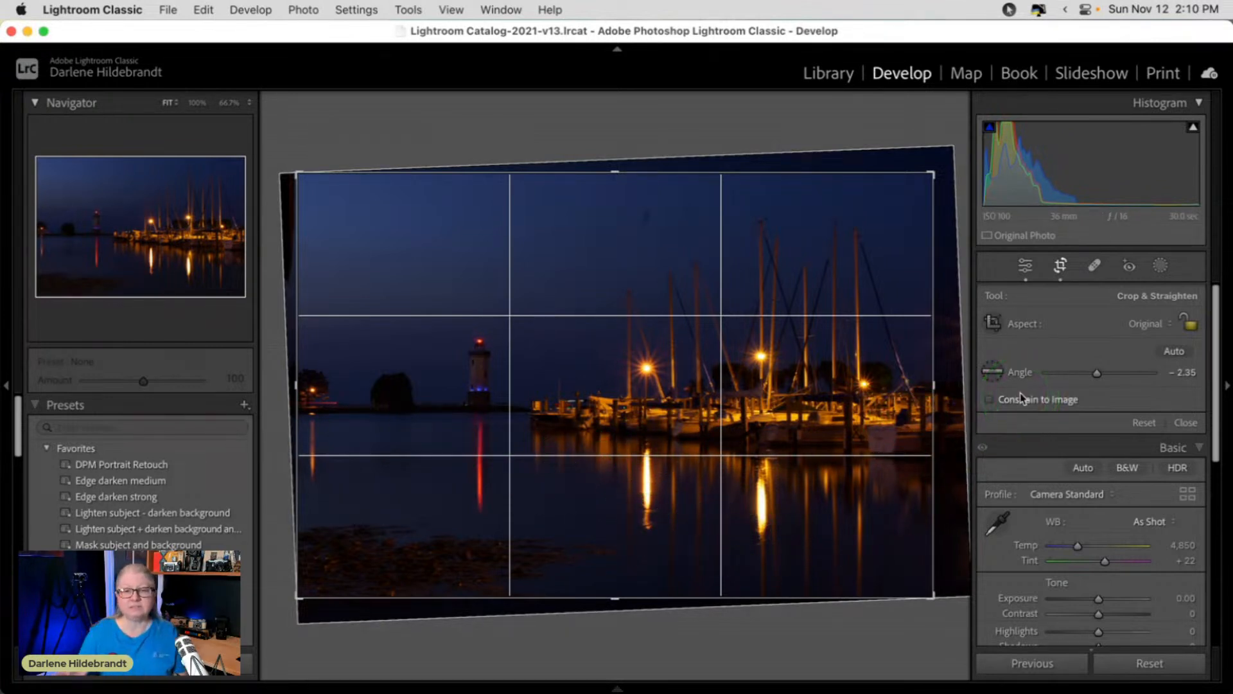
left_click(1144, 424)
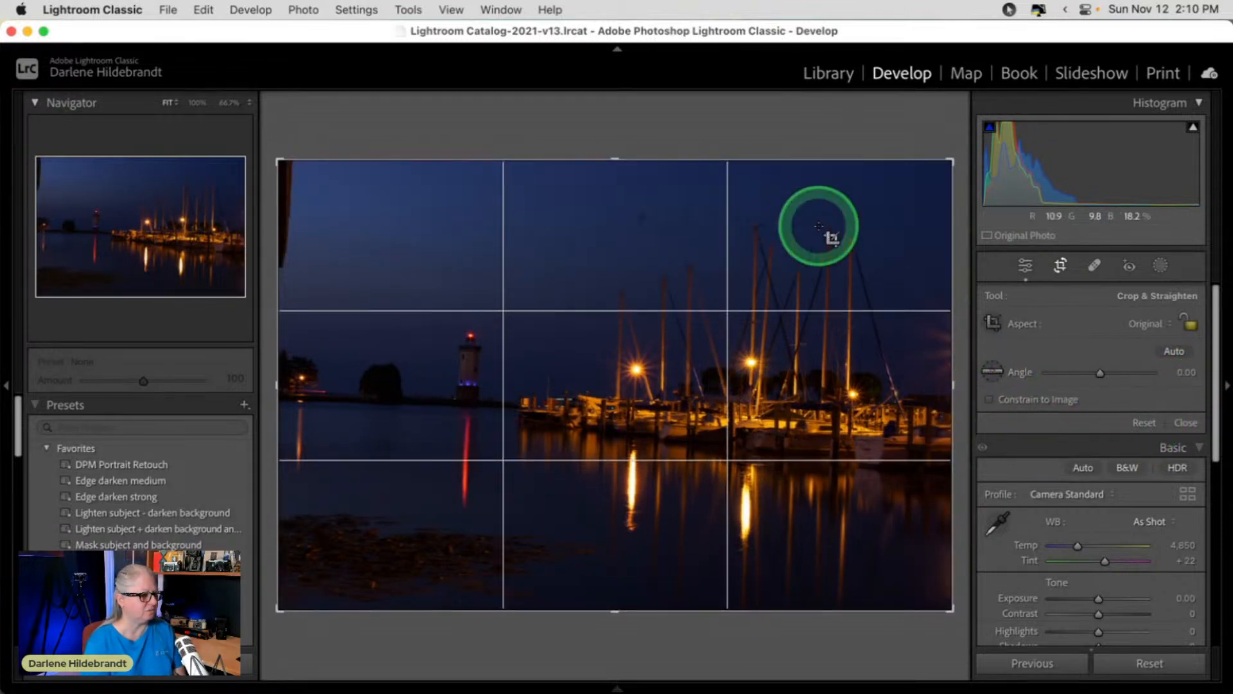
mouse_move(901, 125)
left_mouse_down()
mouse_move(916, 133)
mouse_move(906, 121)
left_mouse_up()
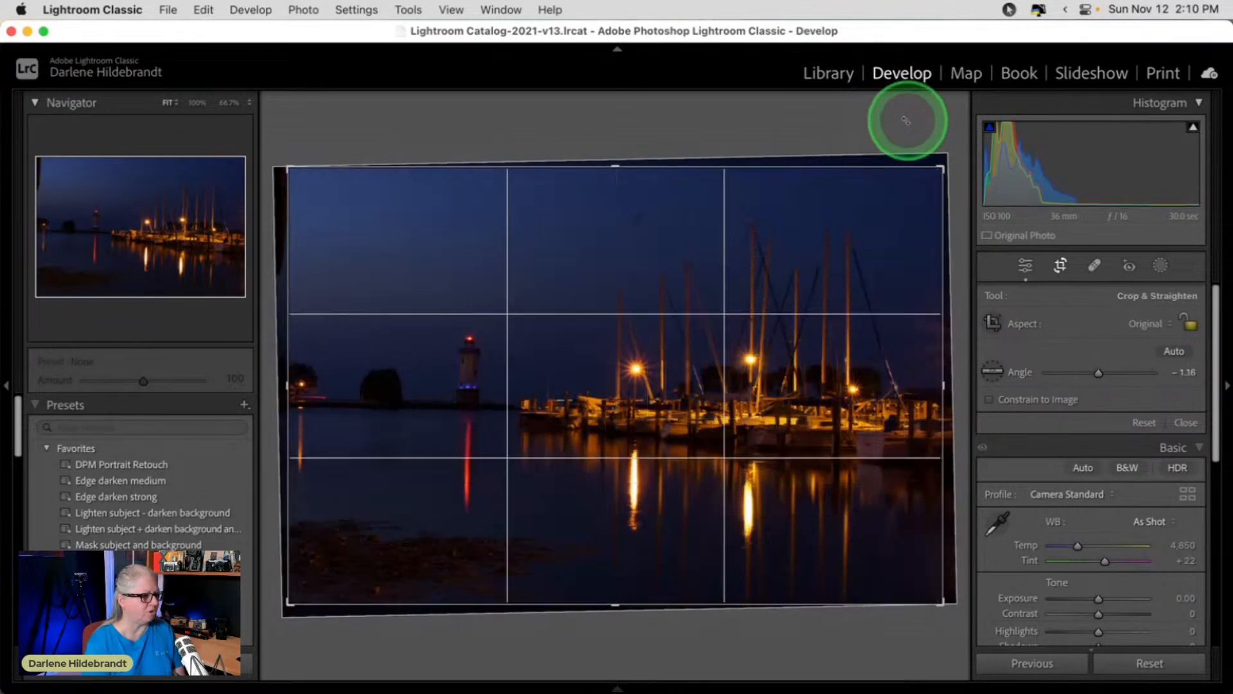
left_click(1146, 423)
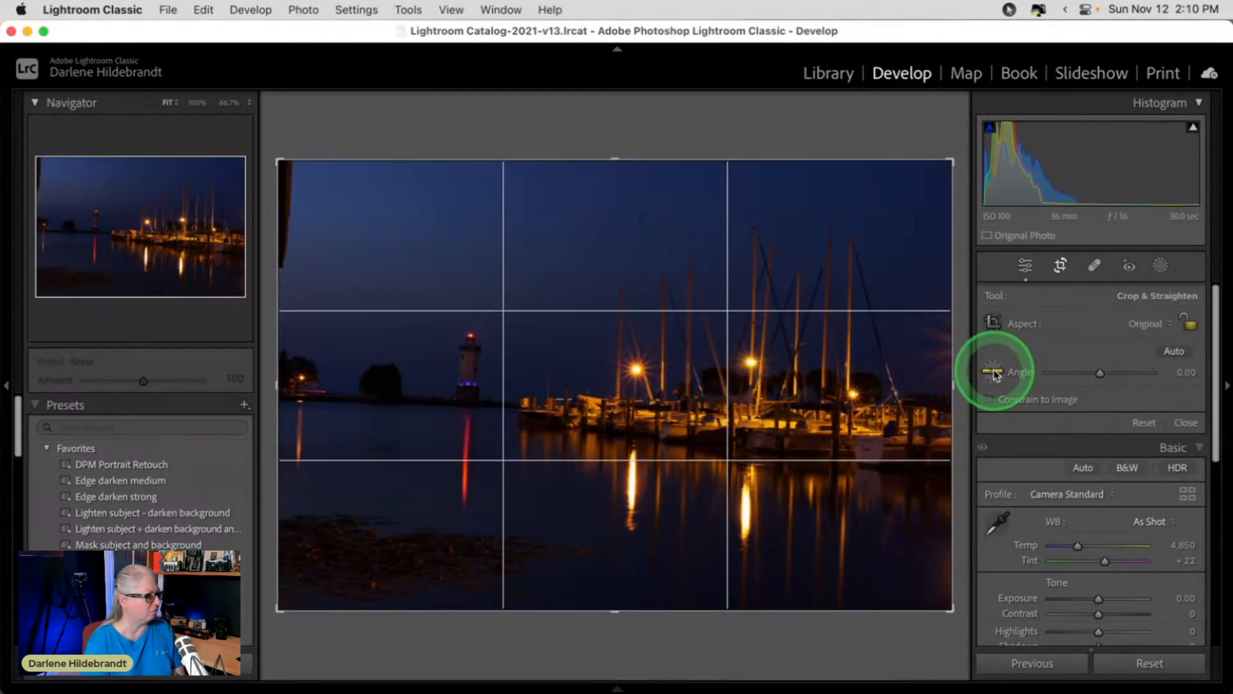
Straighten the photo to about -2.08° along the shoreline, shift it slightly within the crop frame, and apply the crop.
left_click(994, 372)
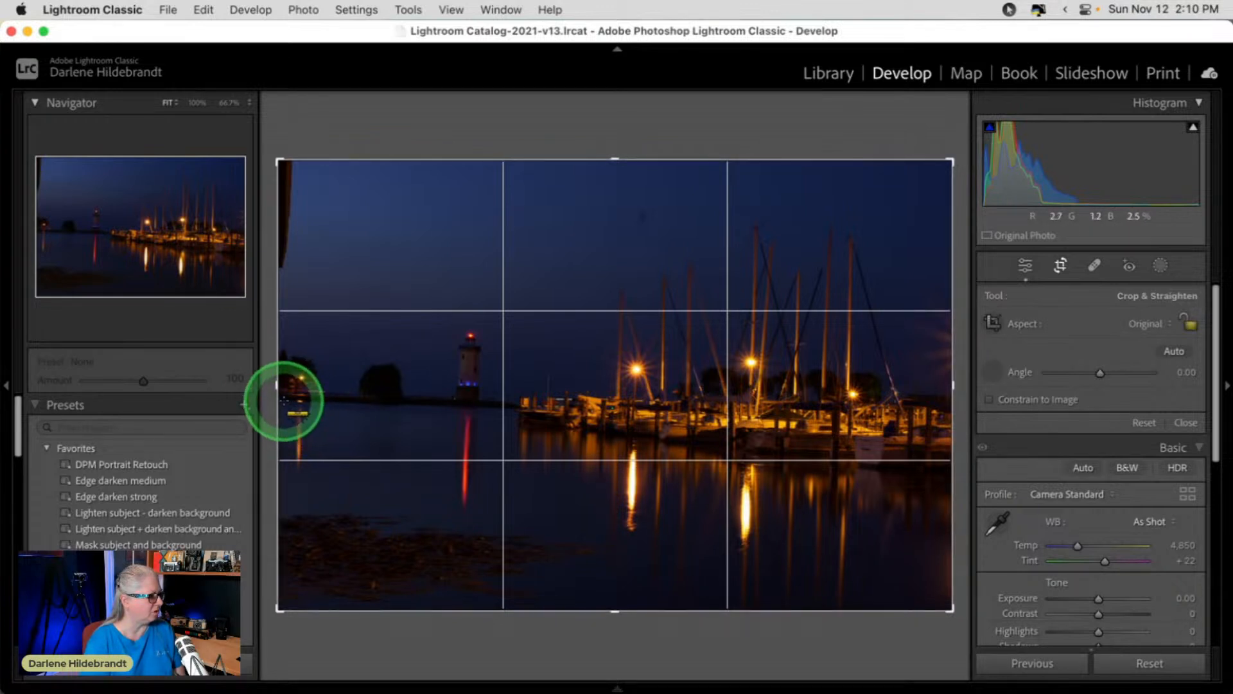
left_click_drag(285, 399, 944, 422)
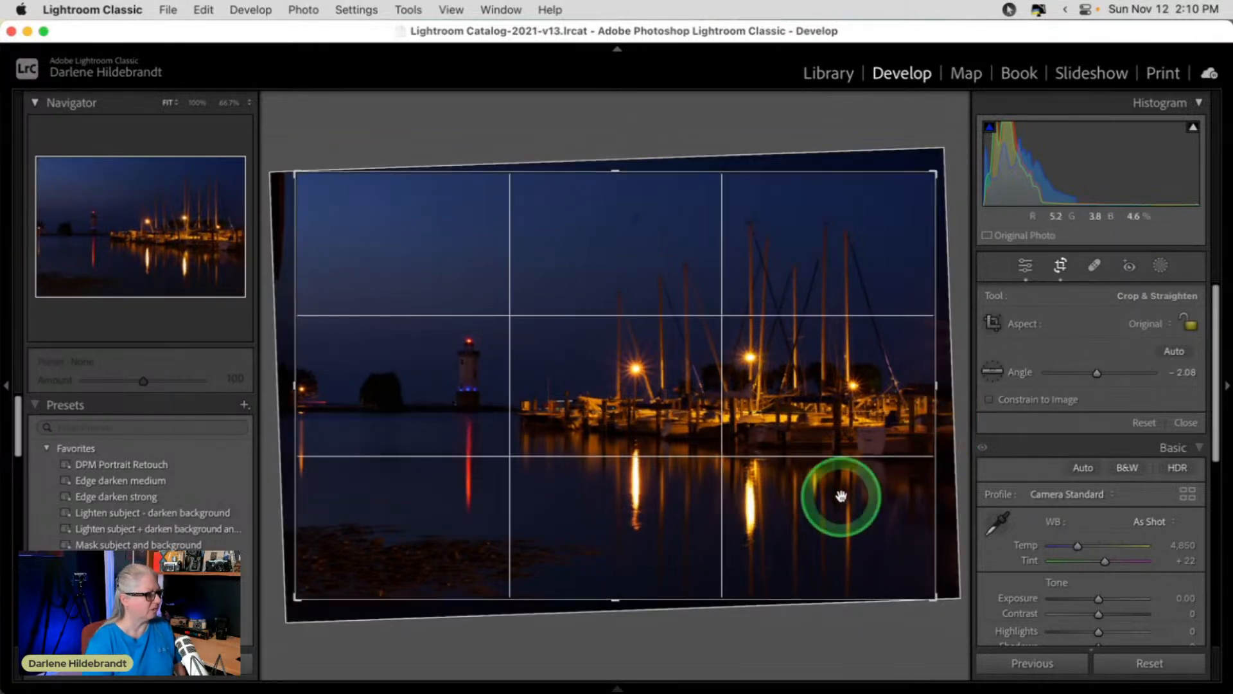
left_click_drag(749, 495, 780, 493)
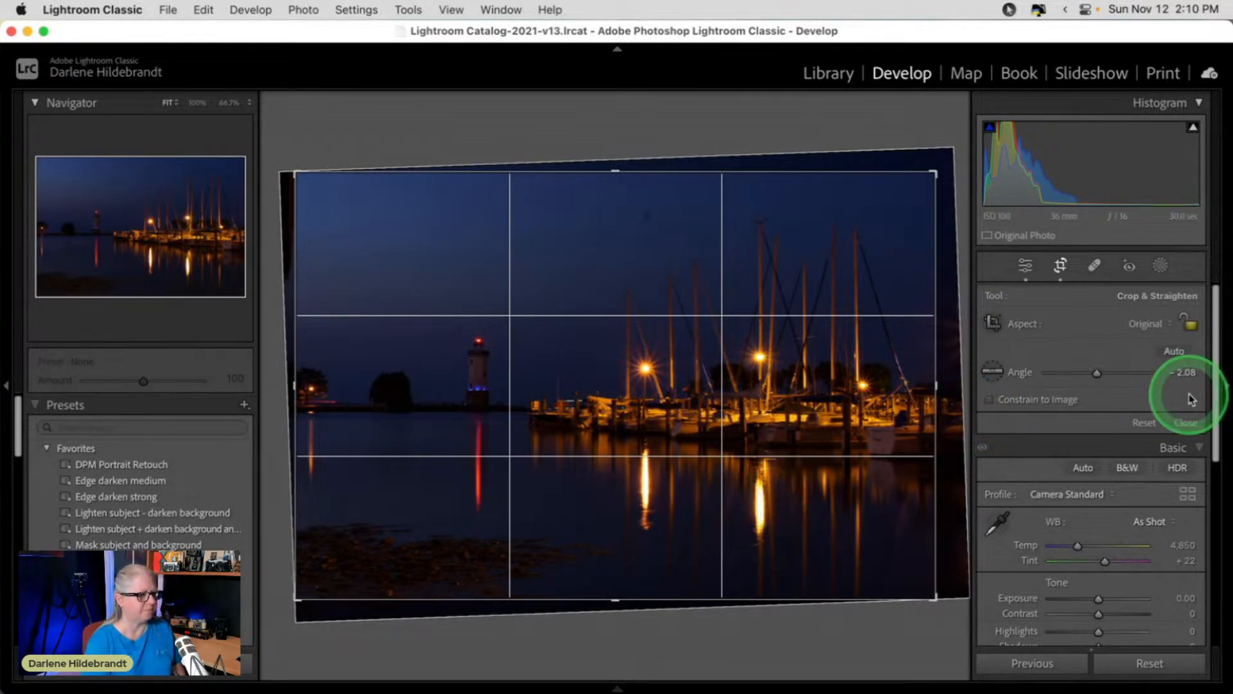
left_click(1184, 422)
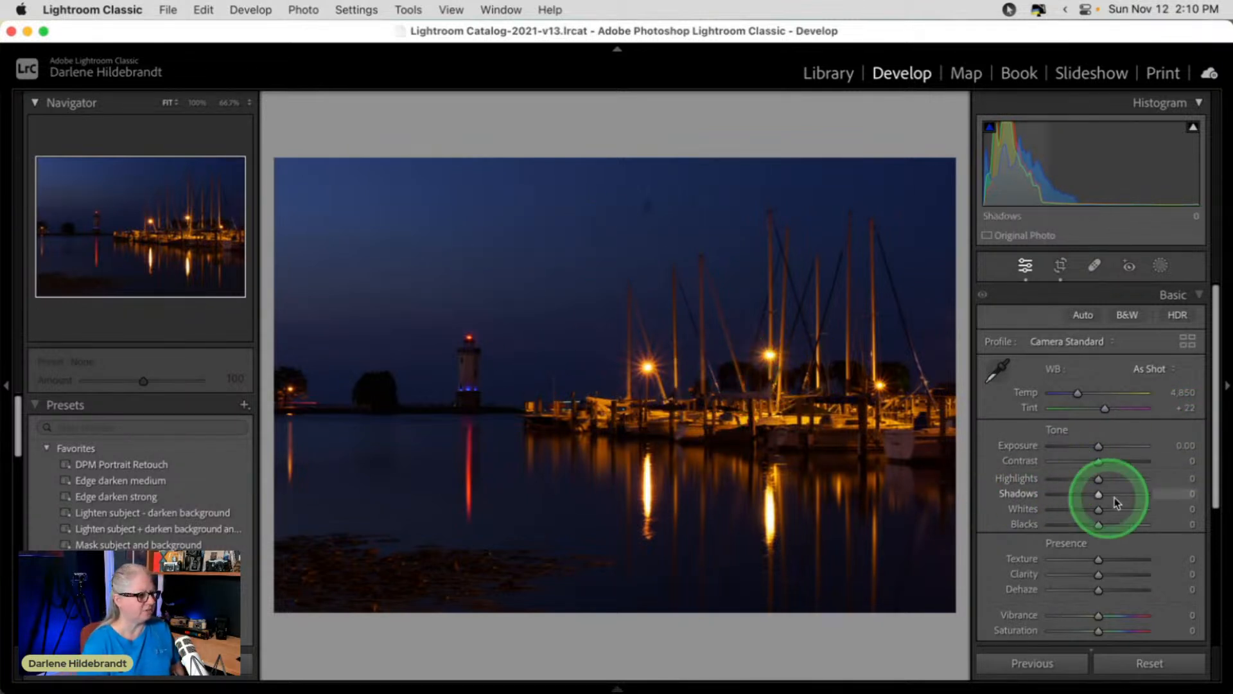
Try the Auto and Daylight white balance presets on the harbor photo and return to As Shot.
left_click(1149, 369)
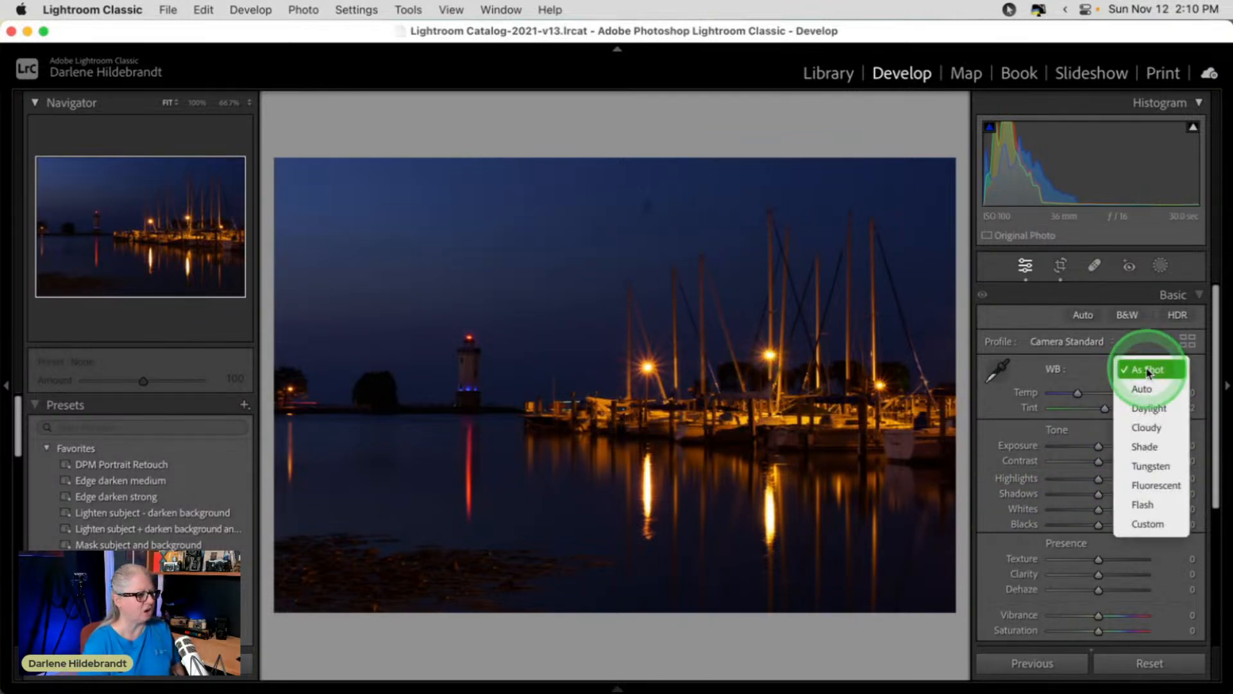
left_click(1143, 389)
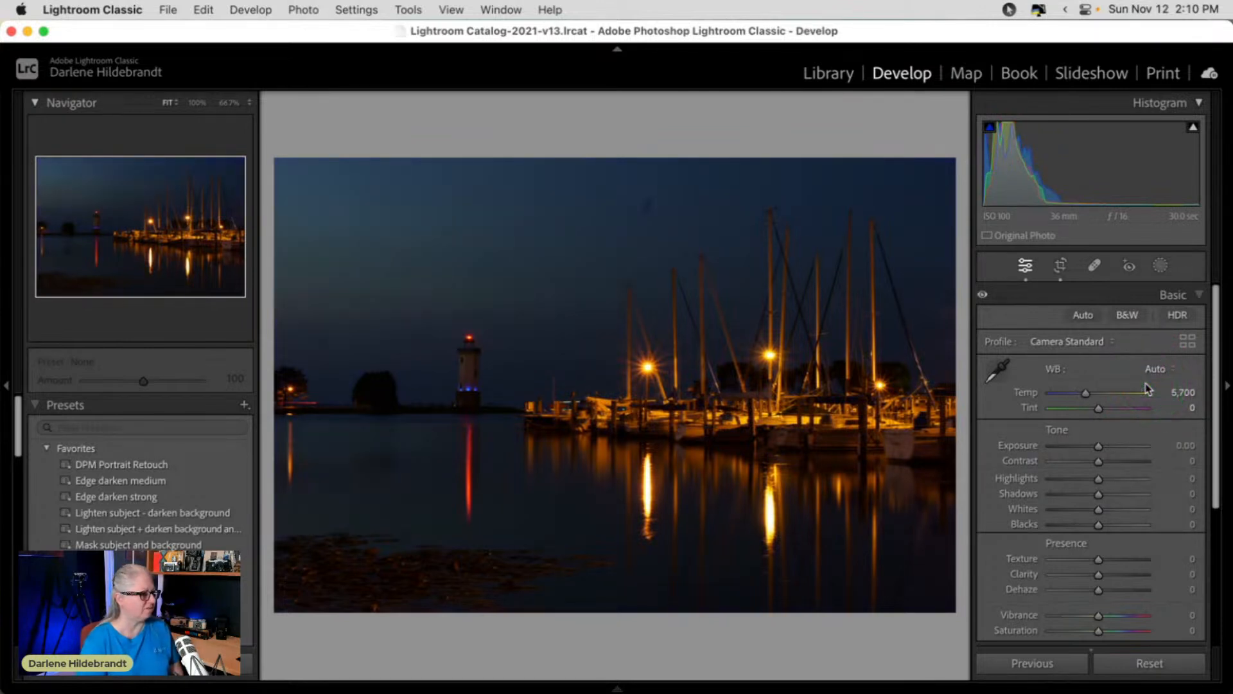
left_click(1154, 368)
left_click(1158, 391)
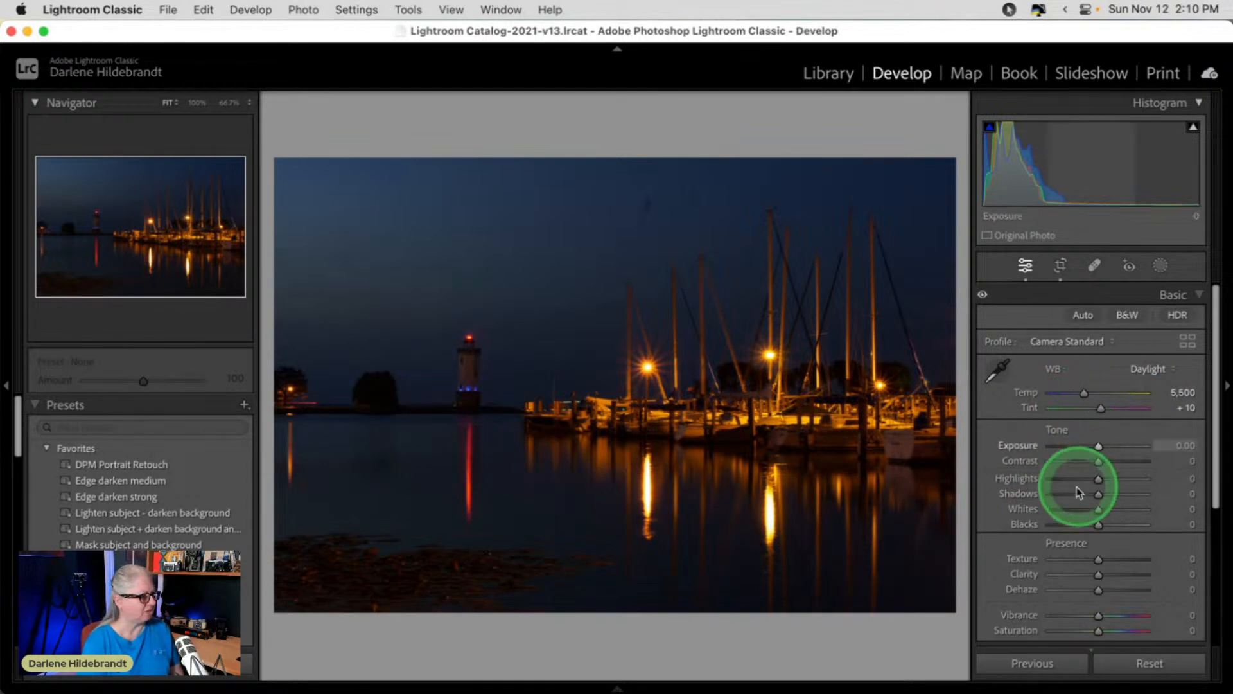
left_click(1135, 383)
left_click(1138, 326)
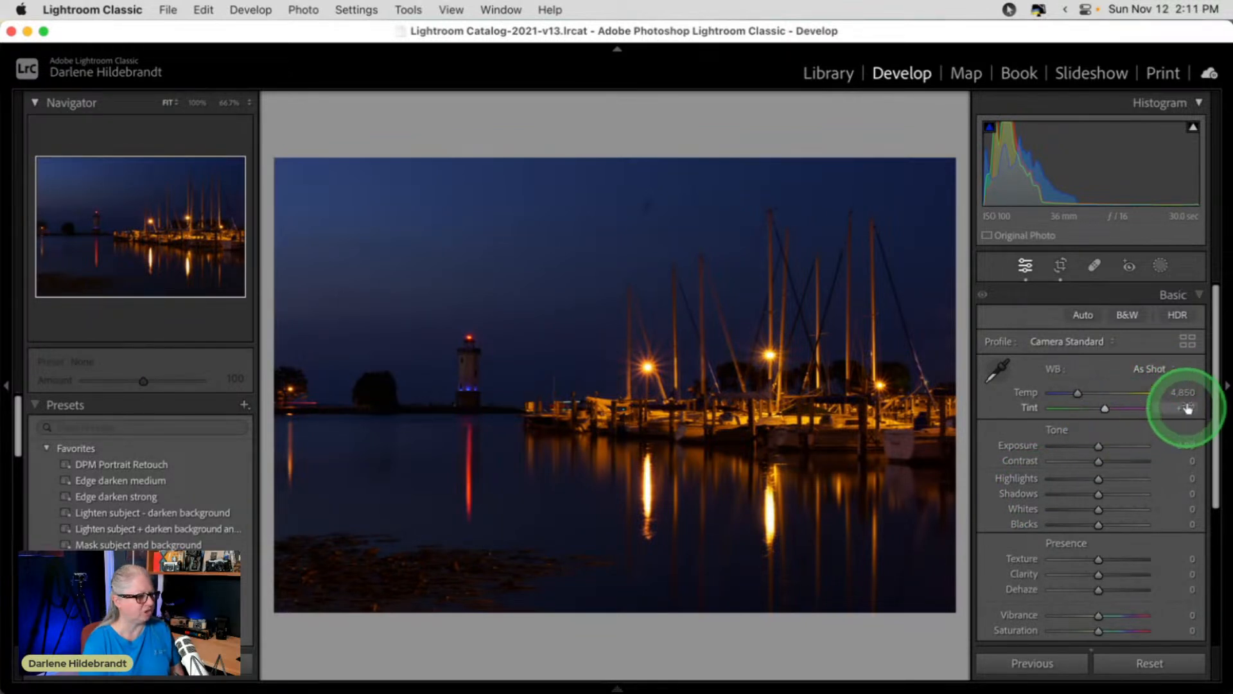
Set the white balance tint to +10 and the temperature to 4,347.
left_click_drag(1167, 406, 1182, 407)
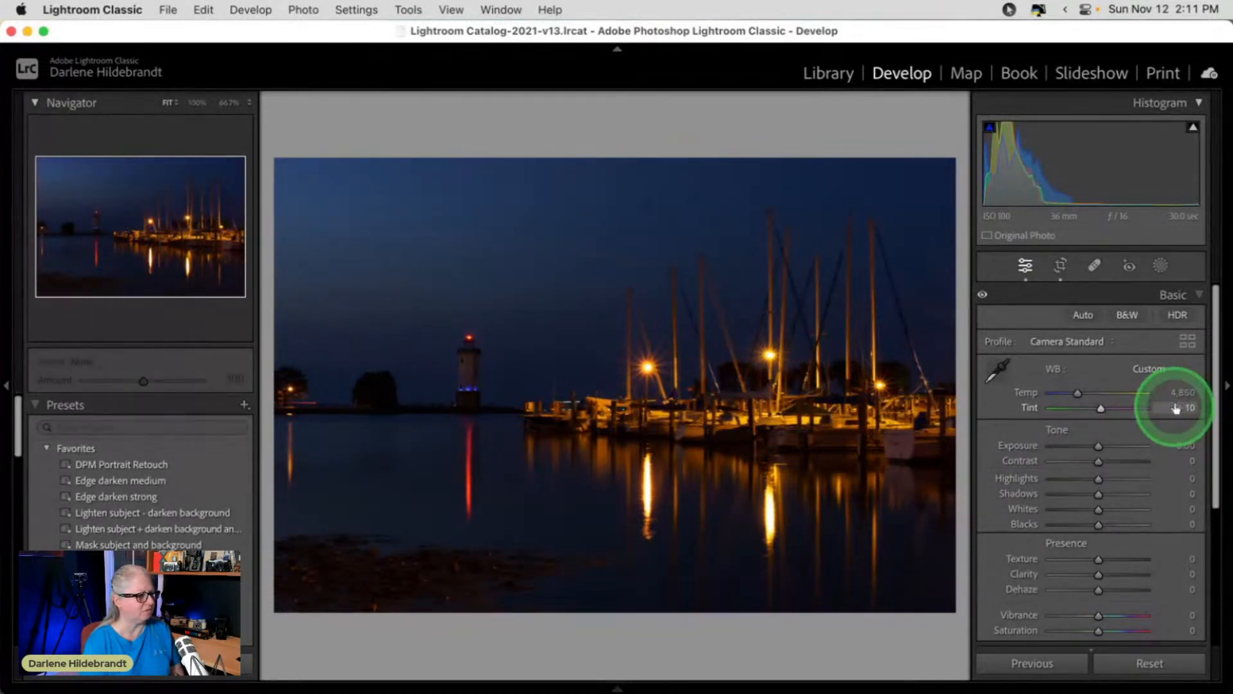
left_click_drag(1190, 393, 1173, 388)
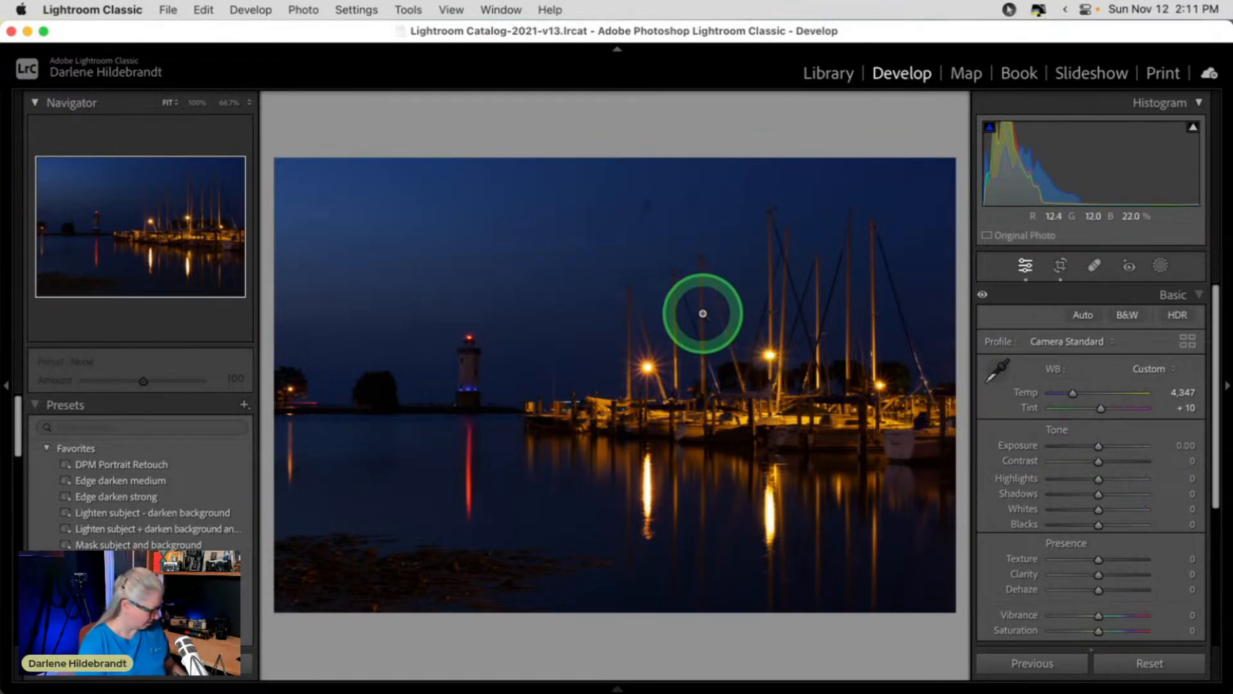
Erase two dust spots from the sky above the boats with content-aware removal and turn on Visualize Spots.
key("q")
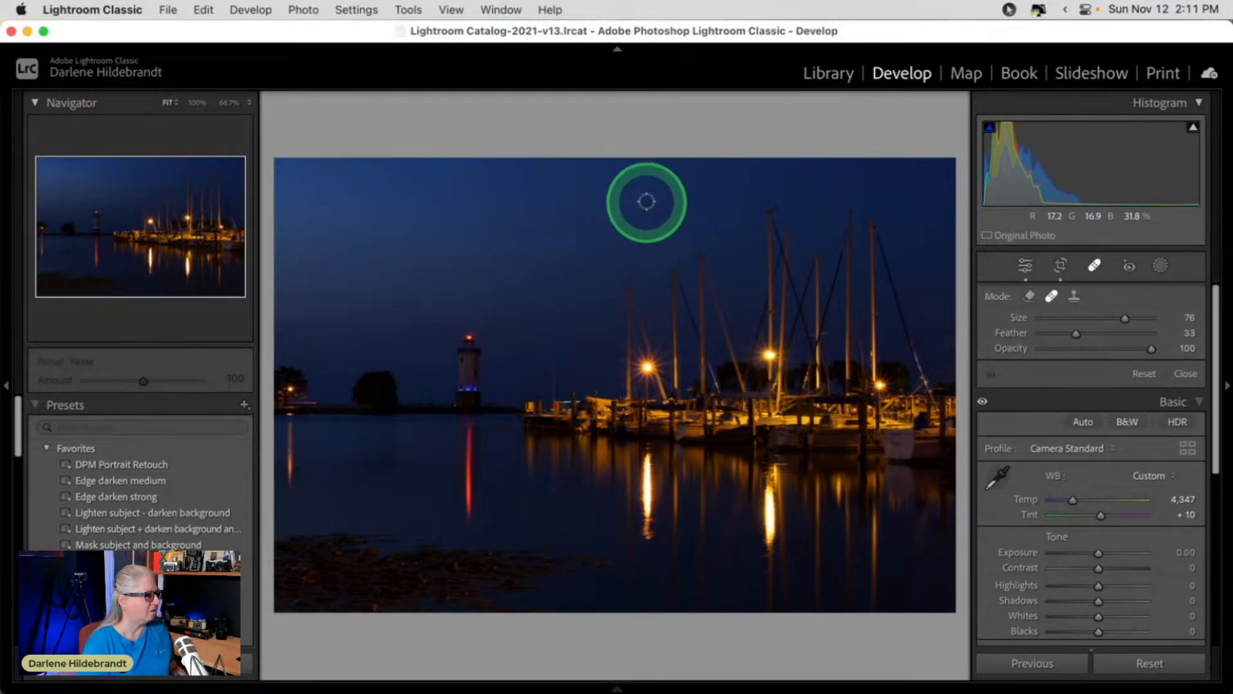
left_click(1029, 295)
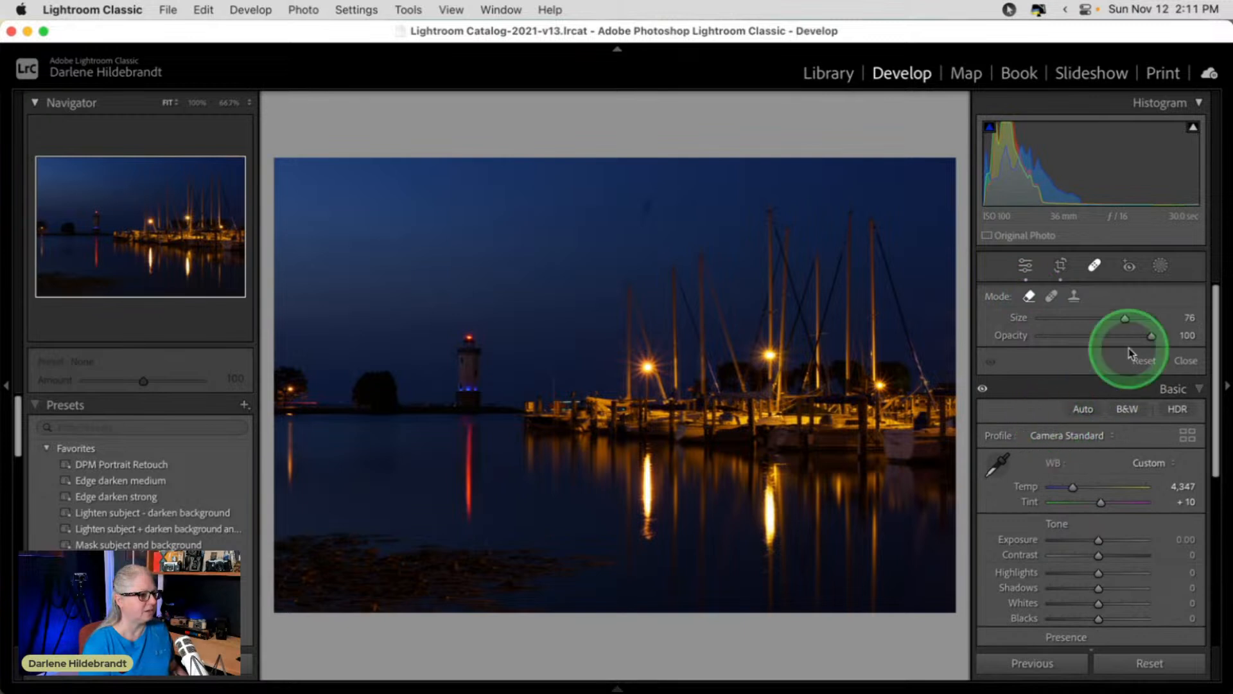
left_click(648, 201)
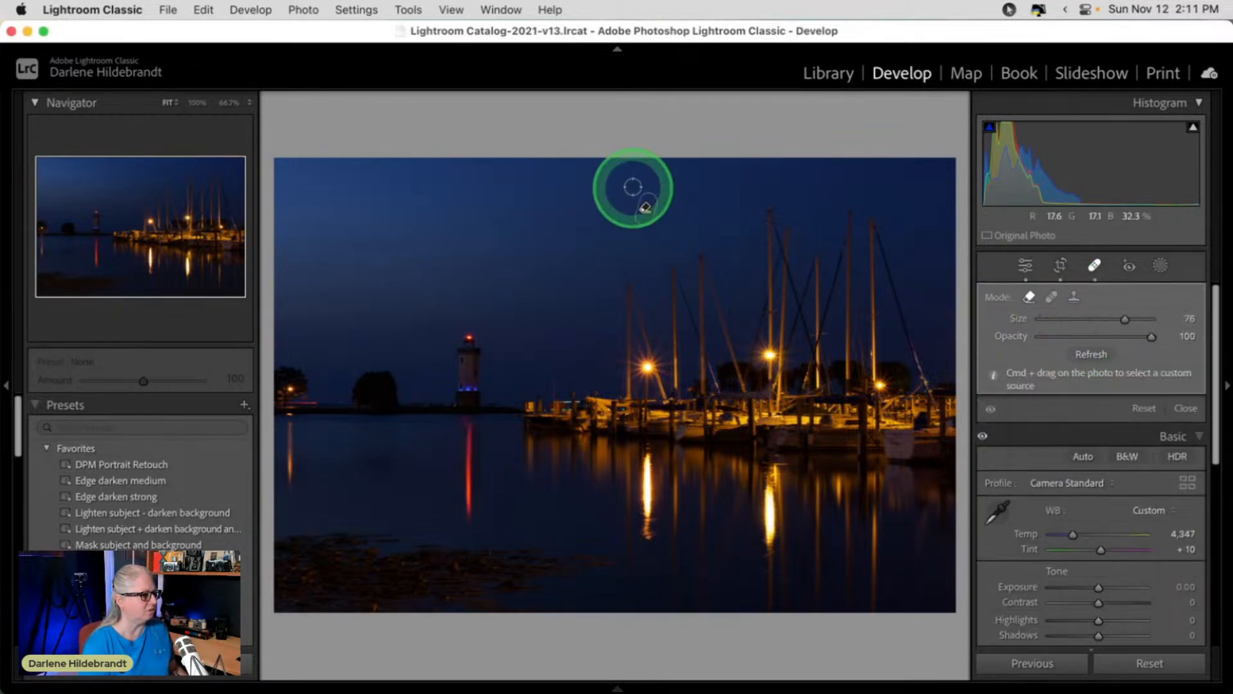
left_click(692, 203)
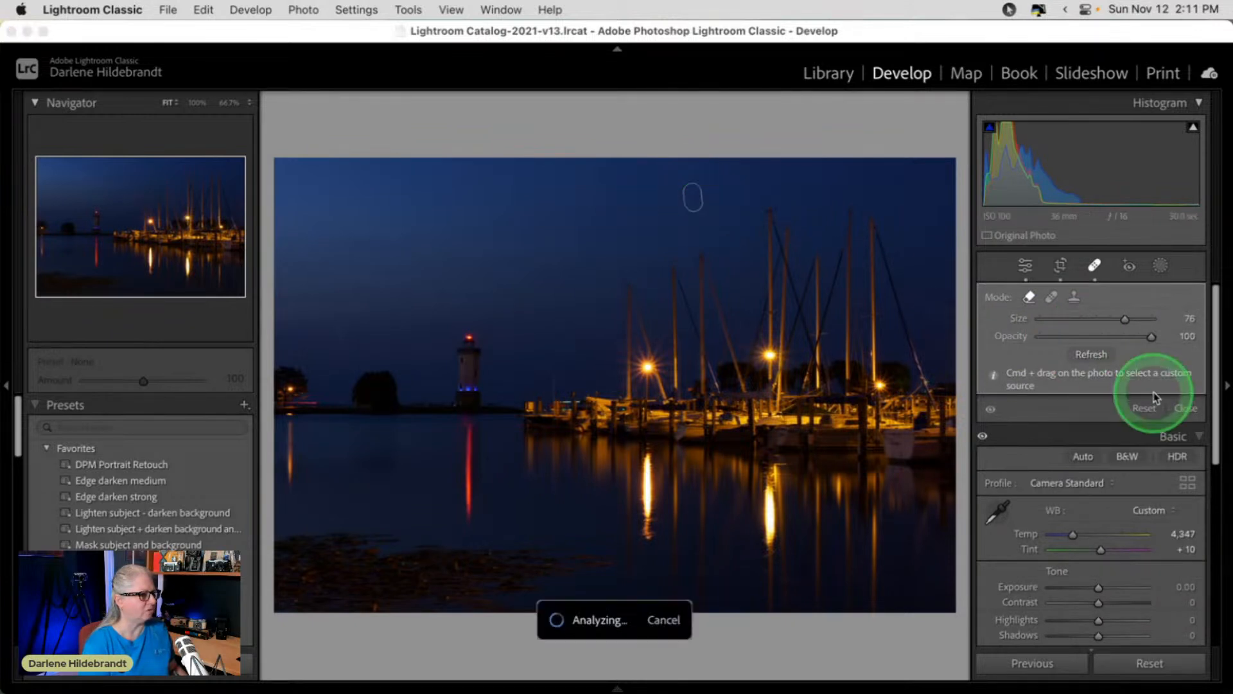
key("t")
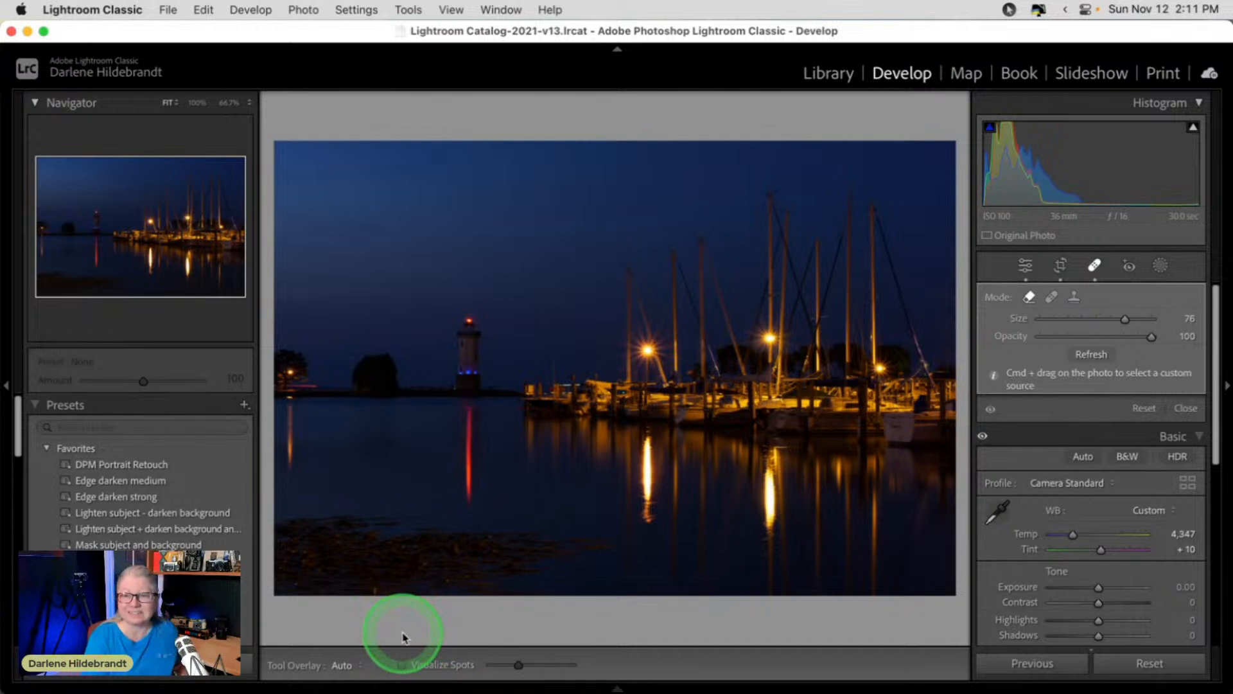
left_click(403, 666)
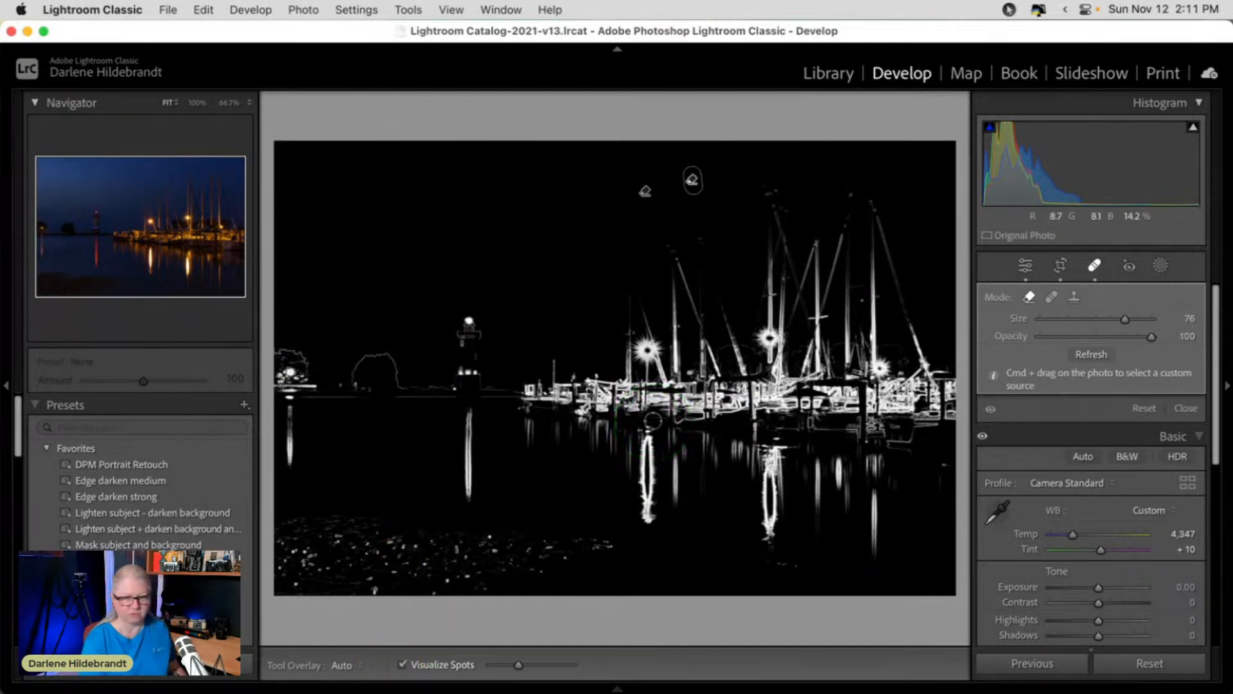
Turn off Visualize Spots and close the spot removal tool.
key("t")
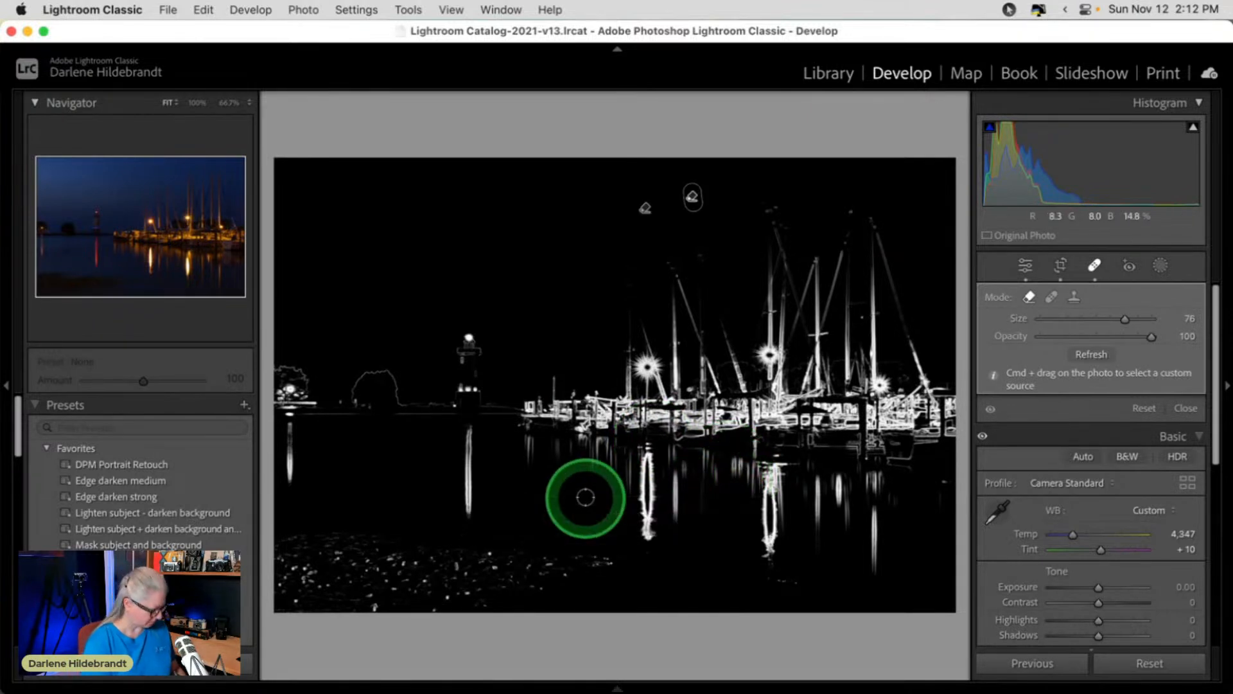
key("t")
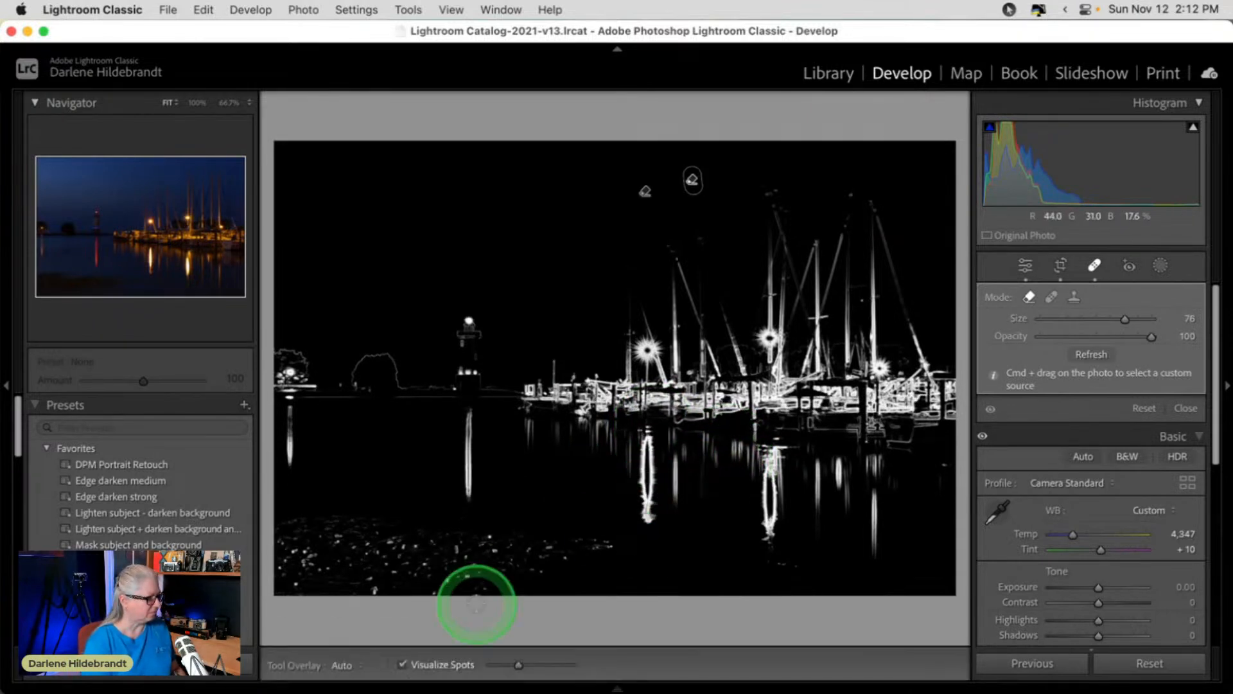
left_click(402, 664)
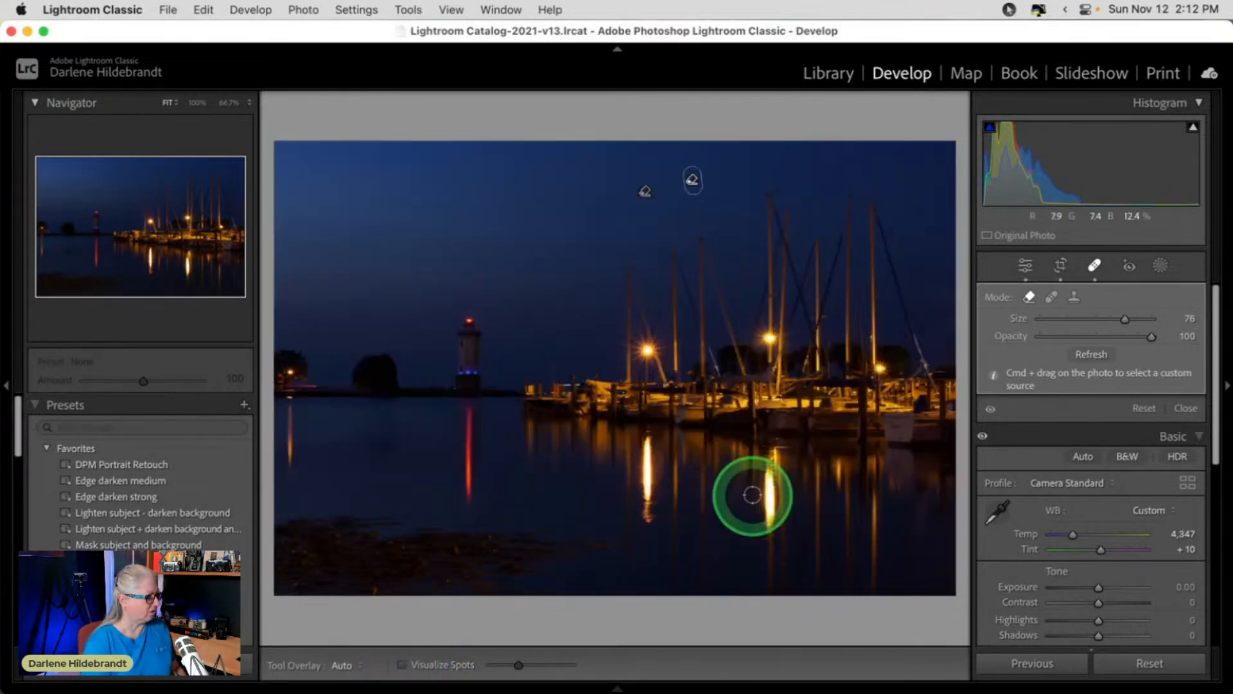
left_click(1185, 407)
left_click(1091, 408)
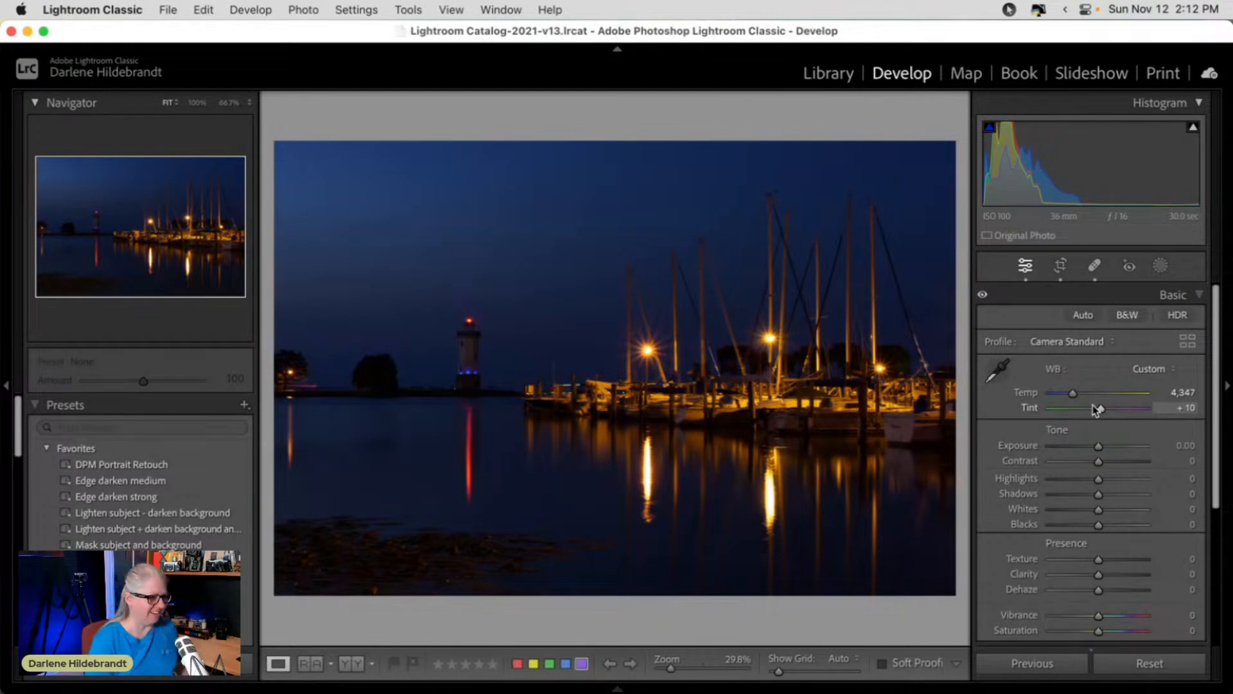
left_click(1094, 409)
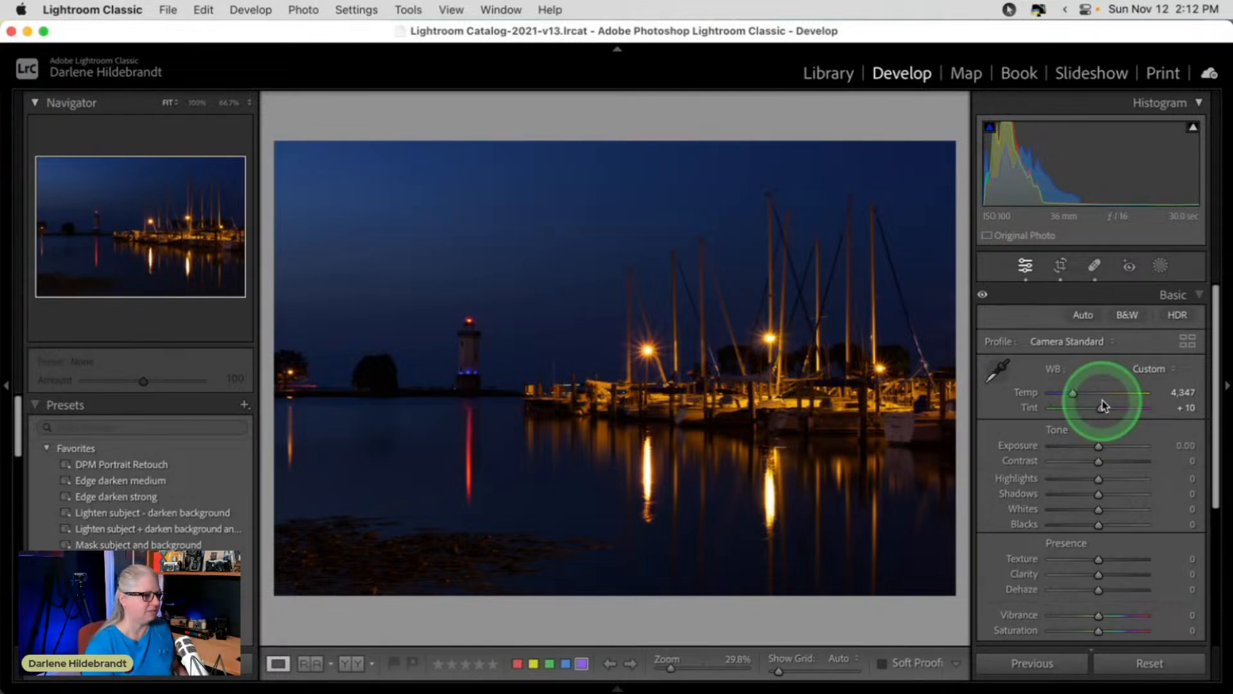
Set Blacks to -11, preview the highlight clipping while adjusting Whites, and reset Whites to 0.
scroll(1102, 404, "down", 2)
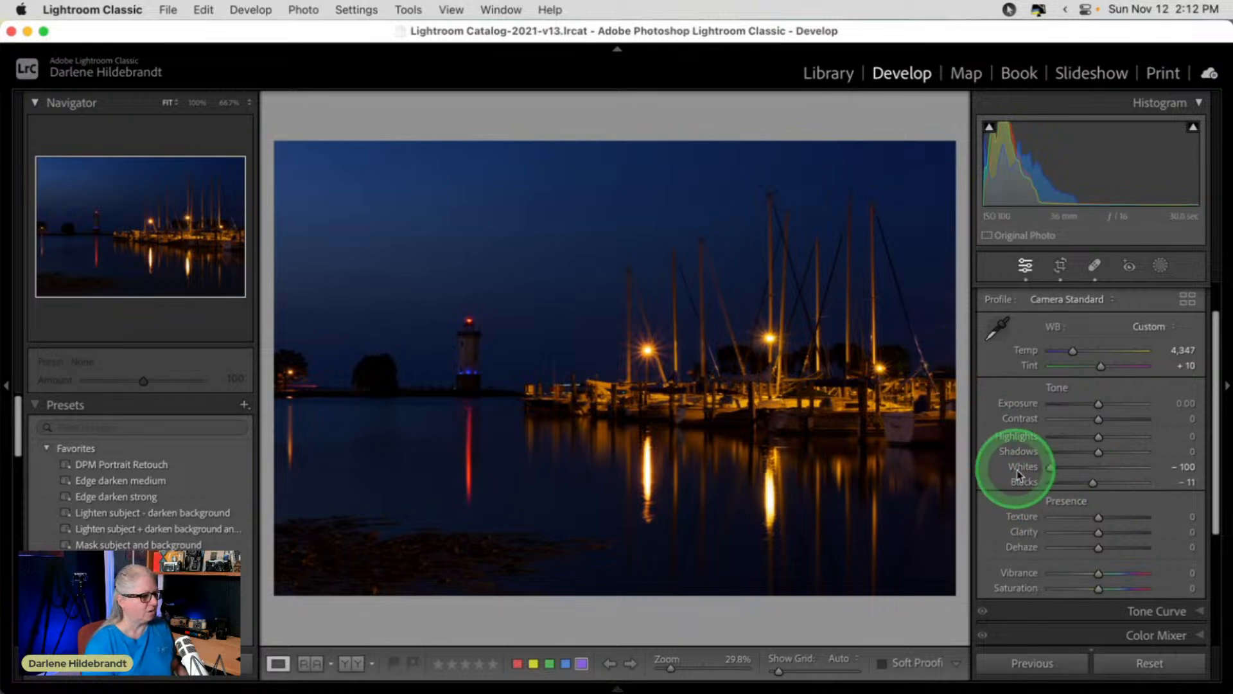
left_click(1049, 469, "alt")
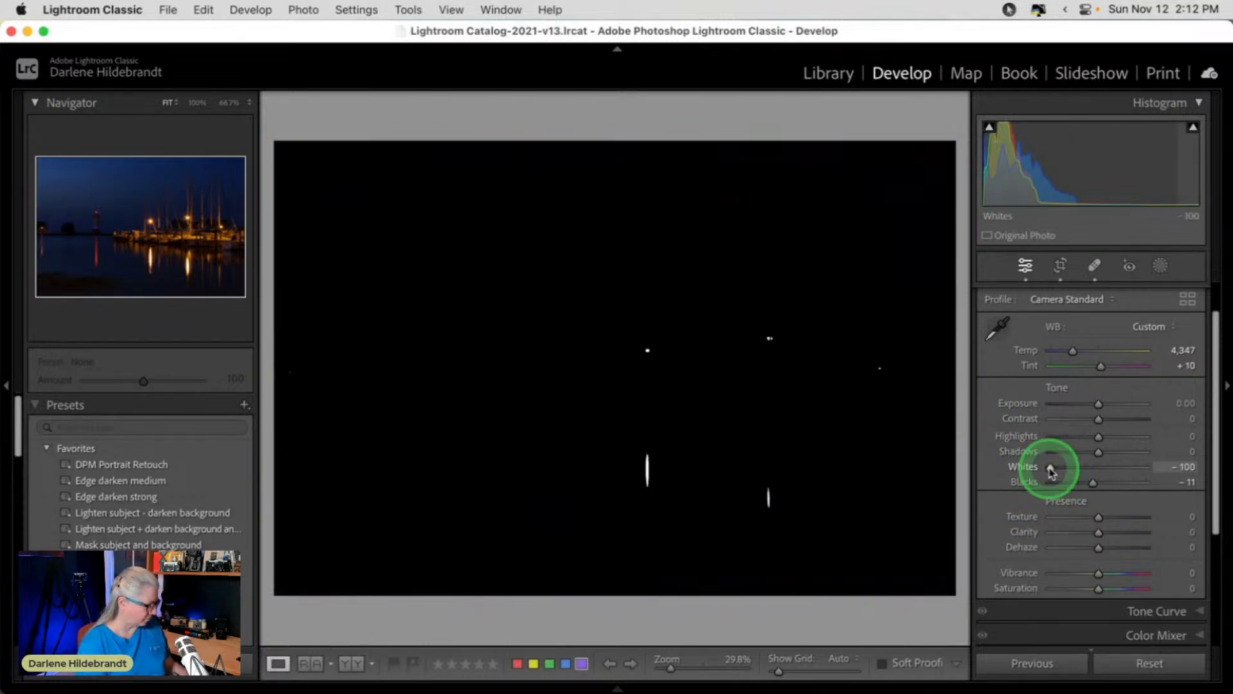
left_click_drag(1053, 472, 1103, 469)
double_click(1100, 468)
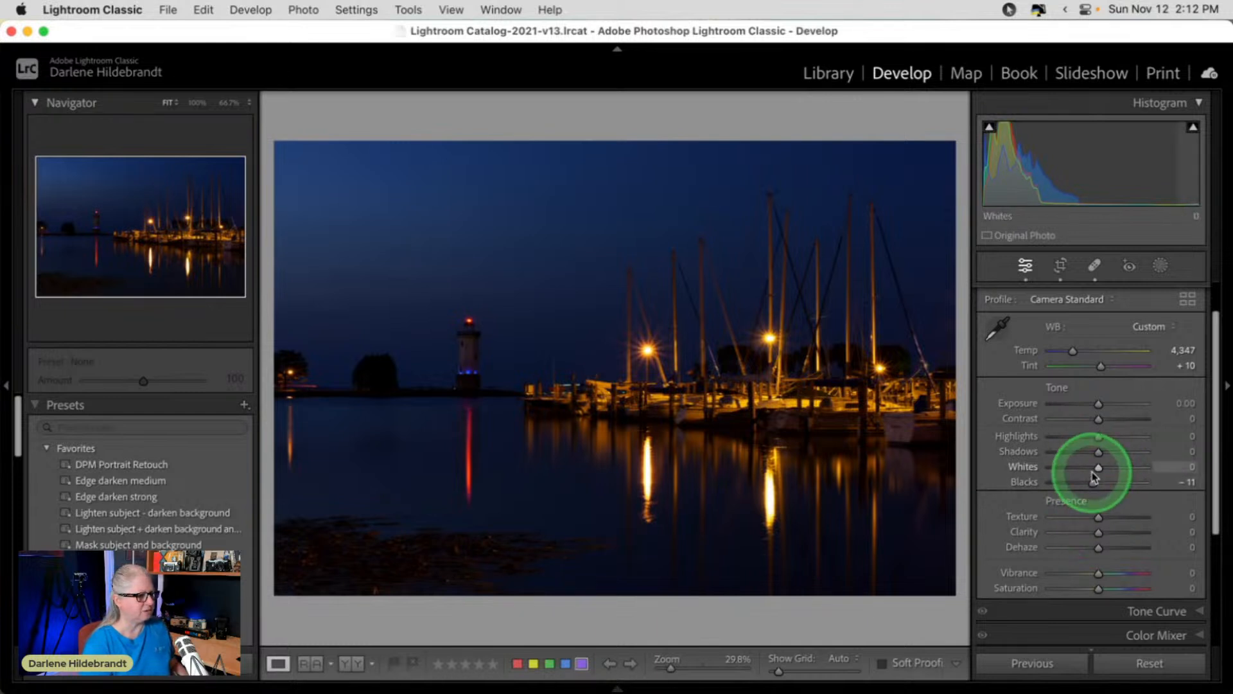
Lower Highlights to -11 and set Whites to +21, trying Whites at -100 along the way.
left_click_drag(1100, 441, 1105, 471)
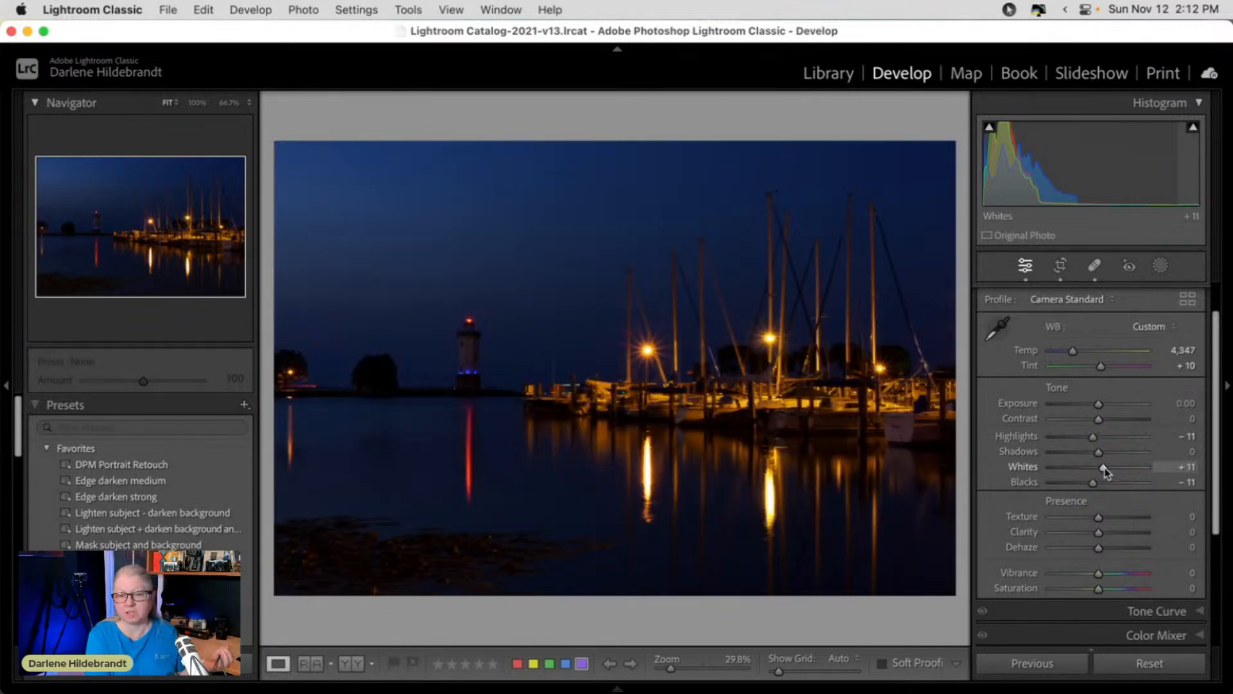
left_click_drag(1105, 472, 798, 360)
left_click(1093, 439)
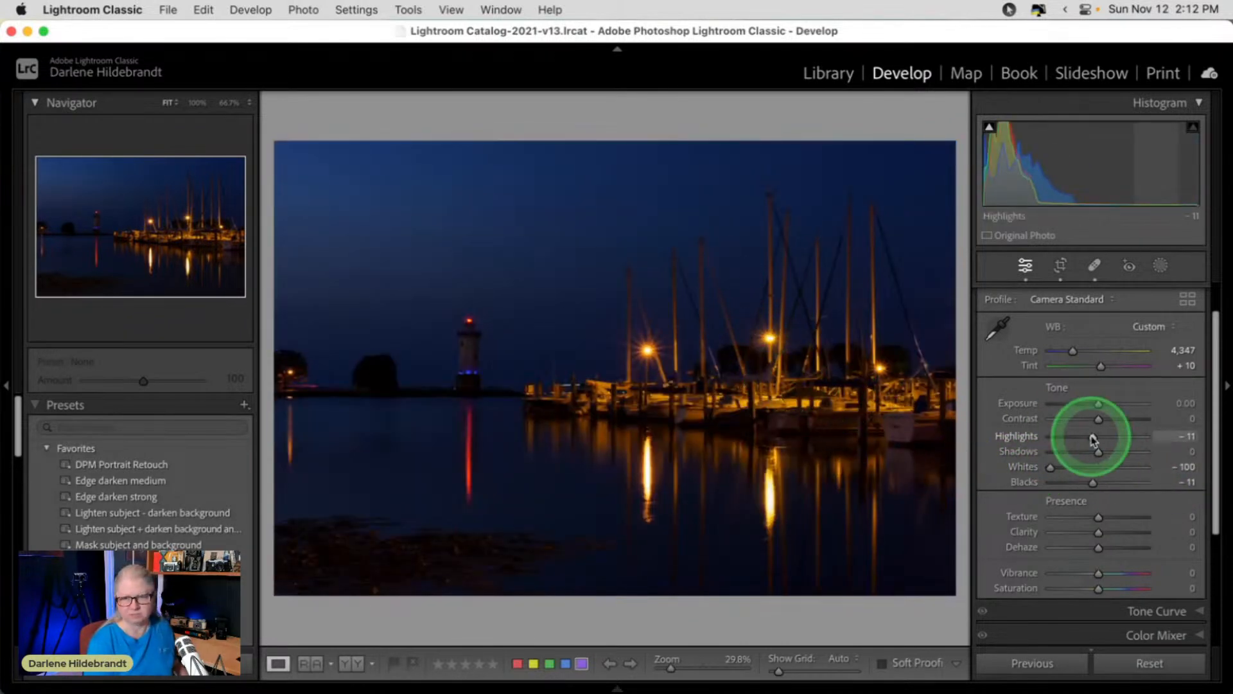
double_click(1023, 467)
mouse_move(1124, 475)
left_mouse_down()
mouse_move(1098, 464)
mouse_move(1109, 466)
left_mouse_up()
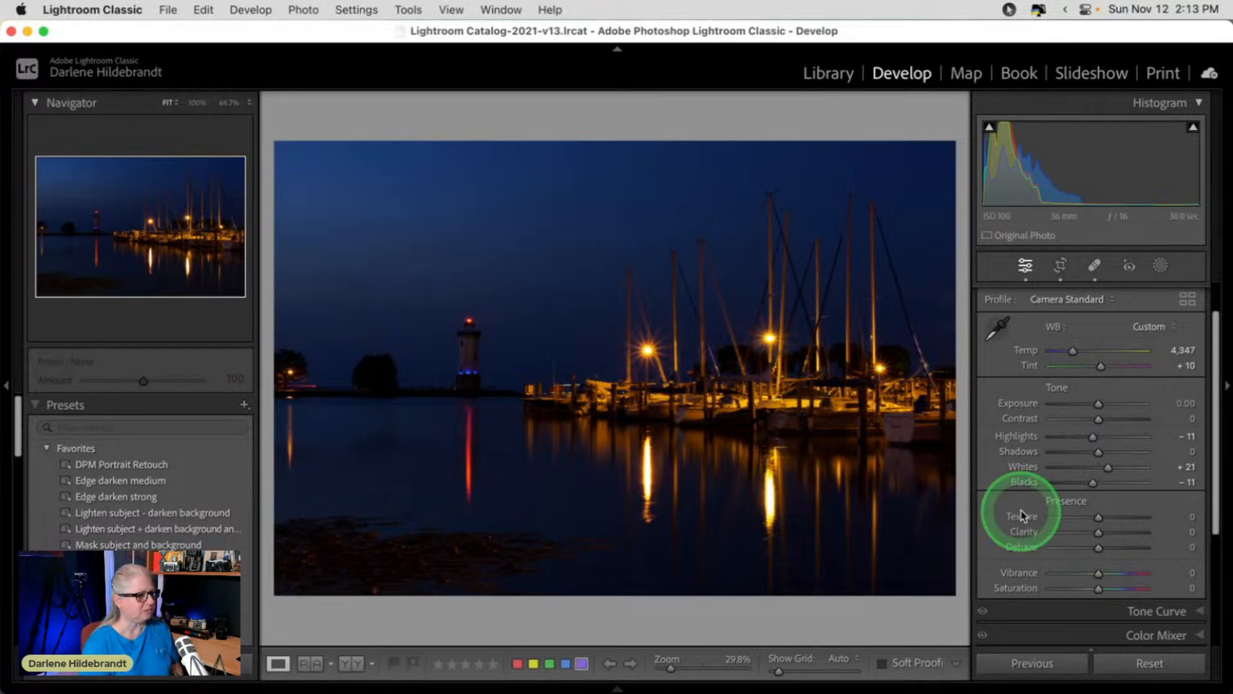
Try Texture and Clarity at +100 while inspecting the lighthouse at 100%, reset Texture to 0 and set Clarity to +20.
left_click_drag(1096, 533, 1179, 526)
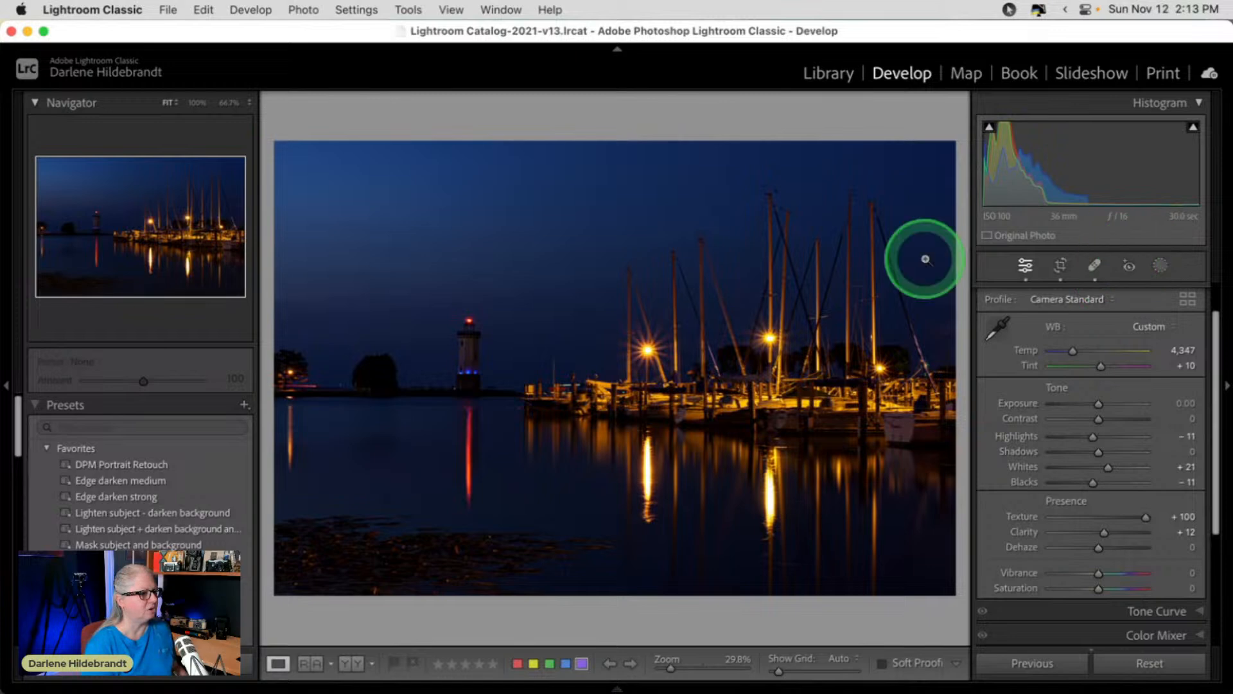
left_click(431, 283)
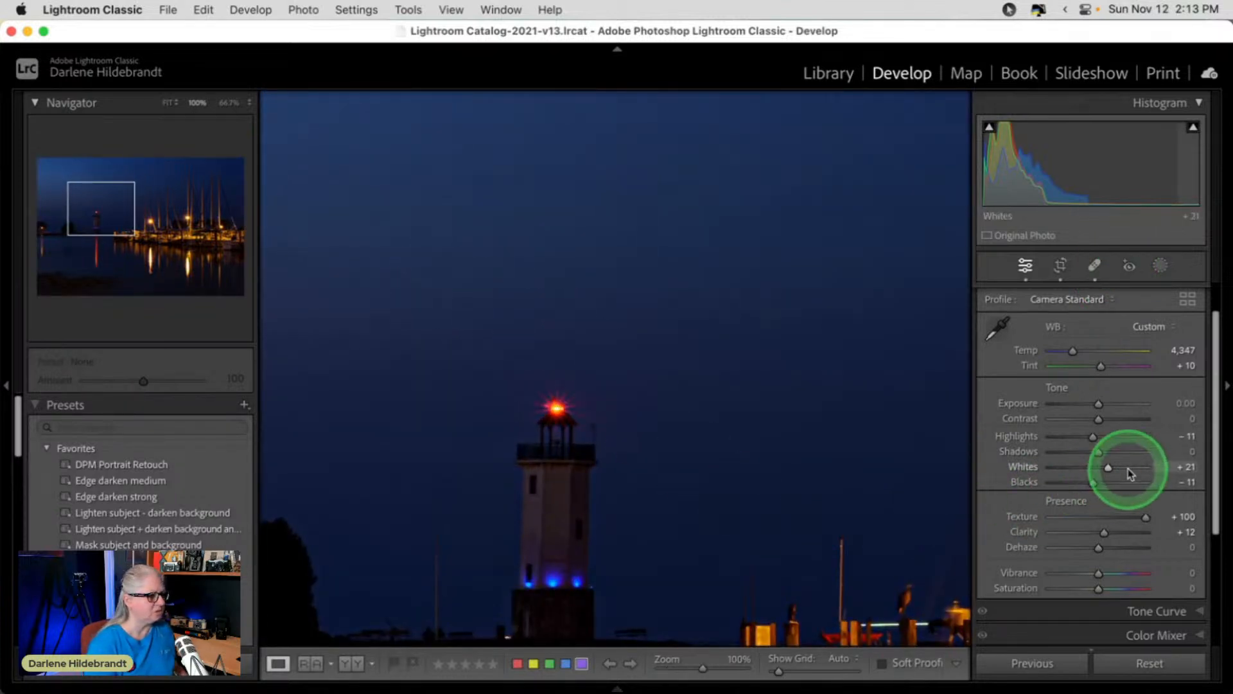
left_click_drag(1113, 529, 1194, 530)
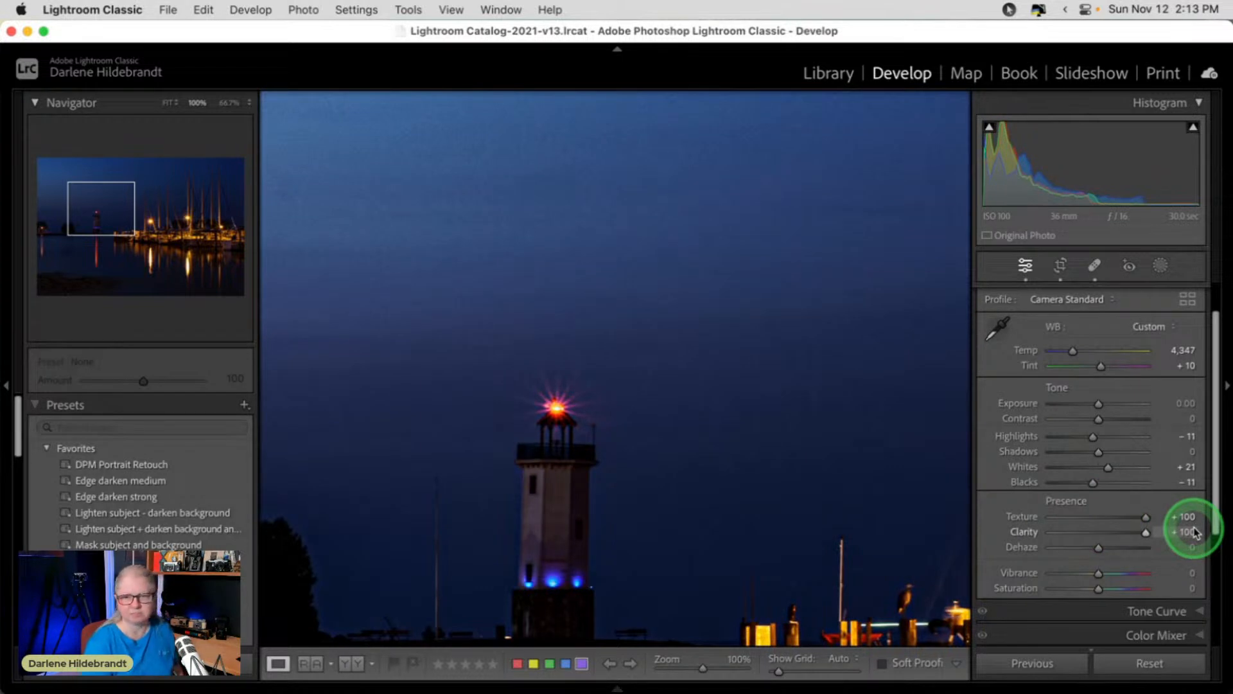
left_click_drag(1194, 530, 1102, 530)
double_click(1145, 516)
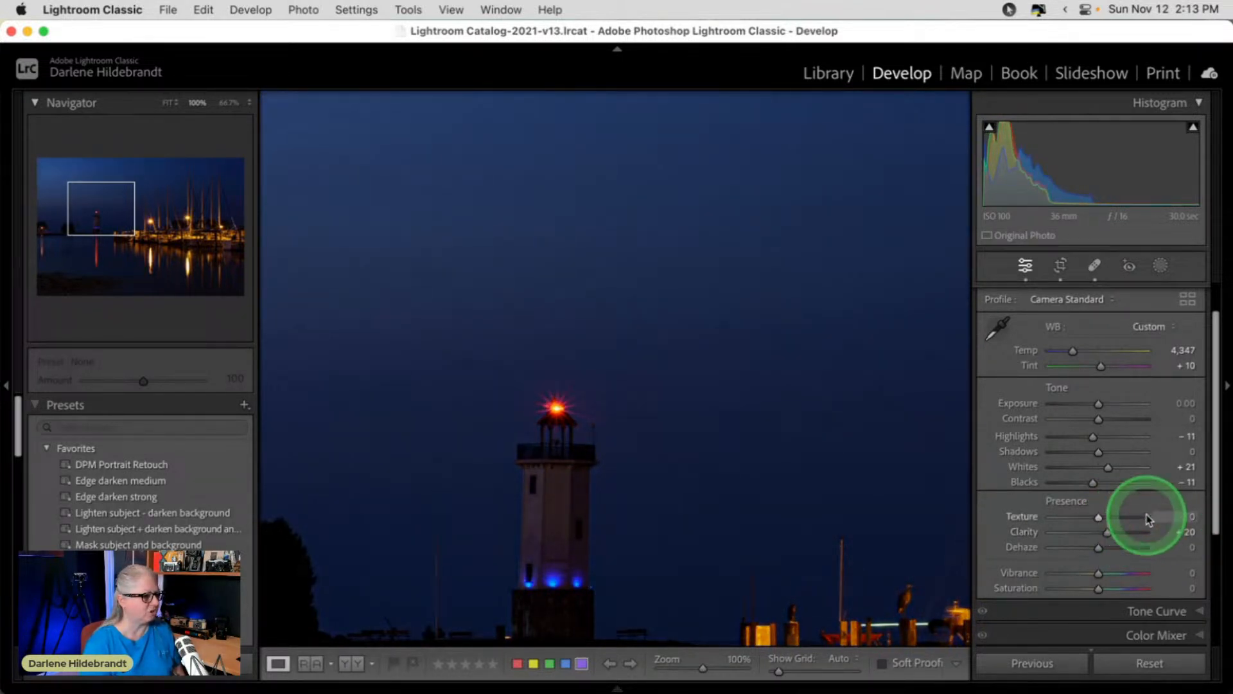
left_click(663, 276)
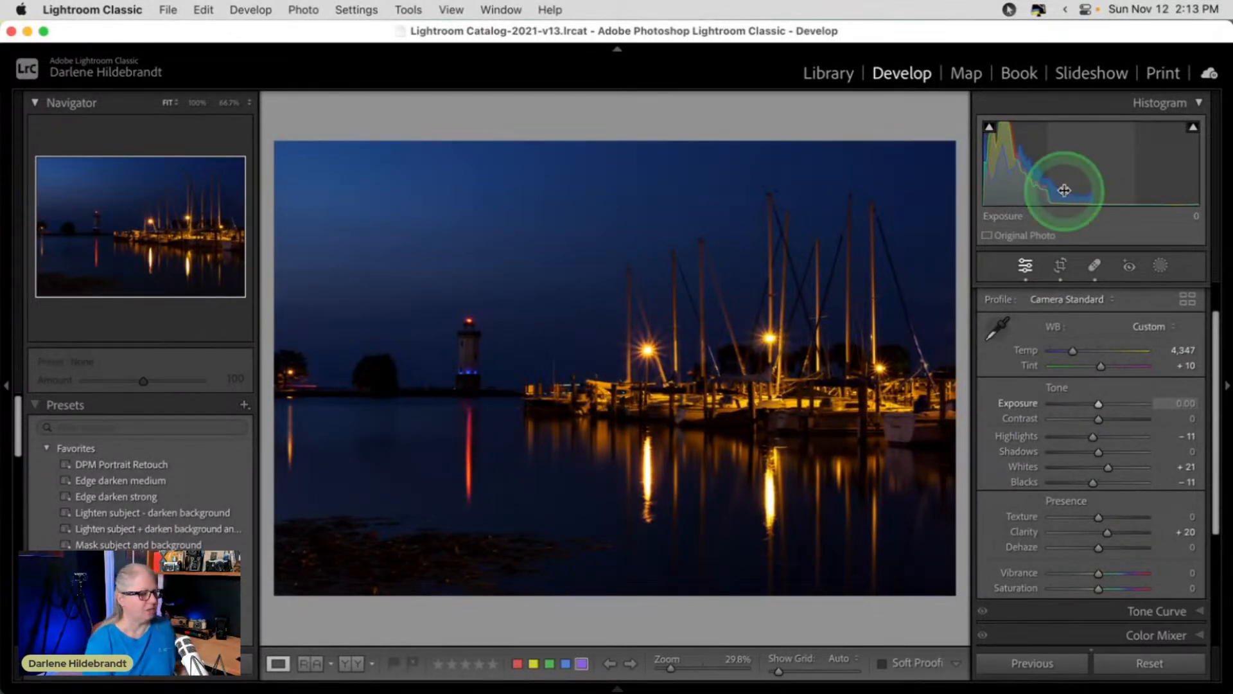
Raise the photo's Exposure to +0.80.
mouse_move(1099, 406)
left_mouse_down()
mouse_move(1099, 311)
mouse_move(1105, 408)
left_mouse_up()
double_click(1104, 404)
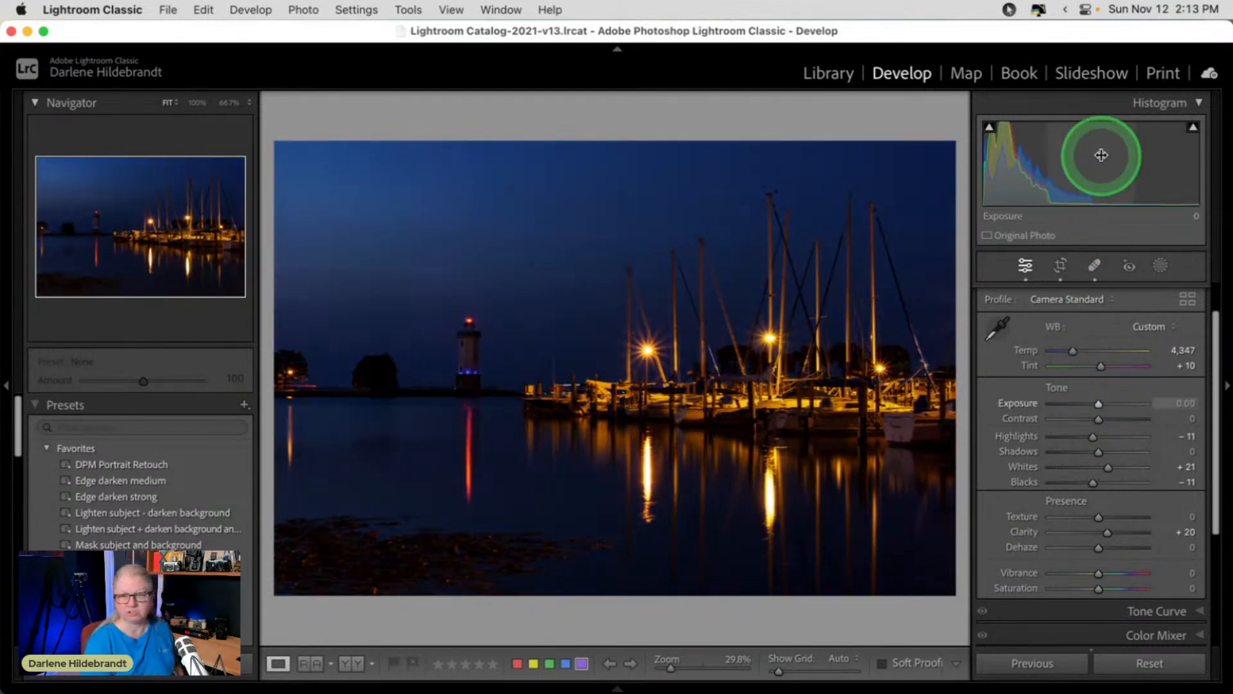
left_click_drag(1080, 149, 1111, 148)
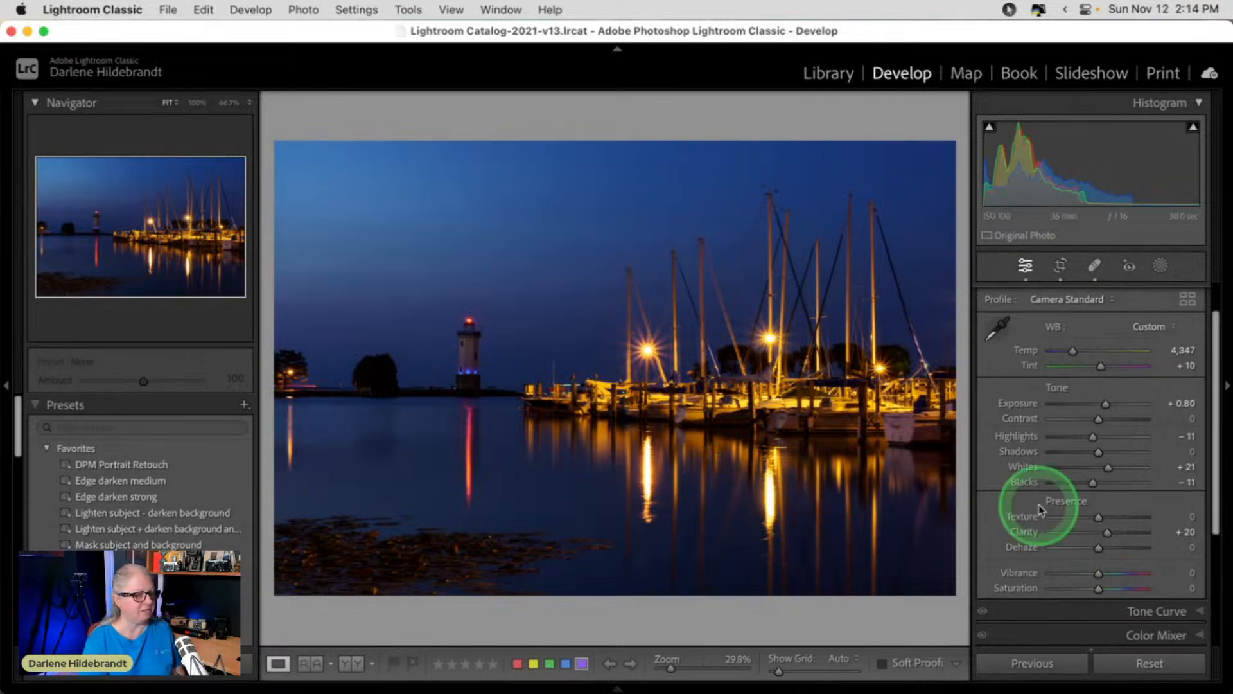
Sample the bright blue in the upper-left sky as a Point Color in the Color Mixer.
scroll(1095, 437, "down", 3)
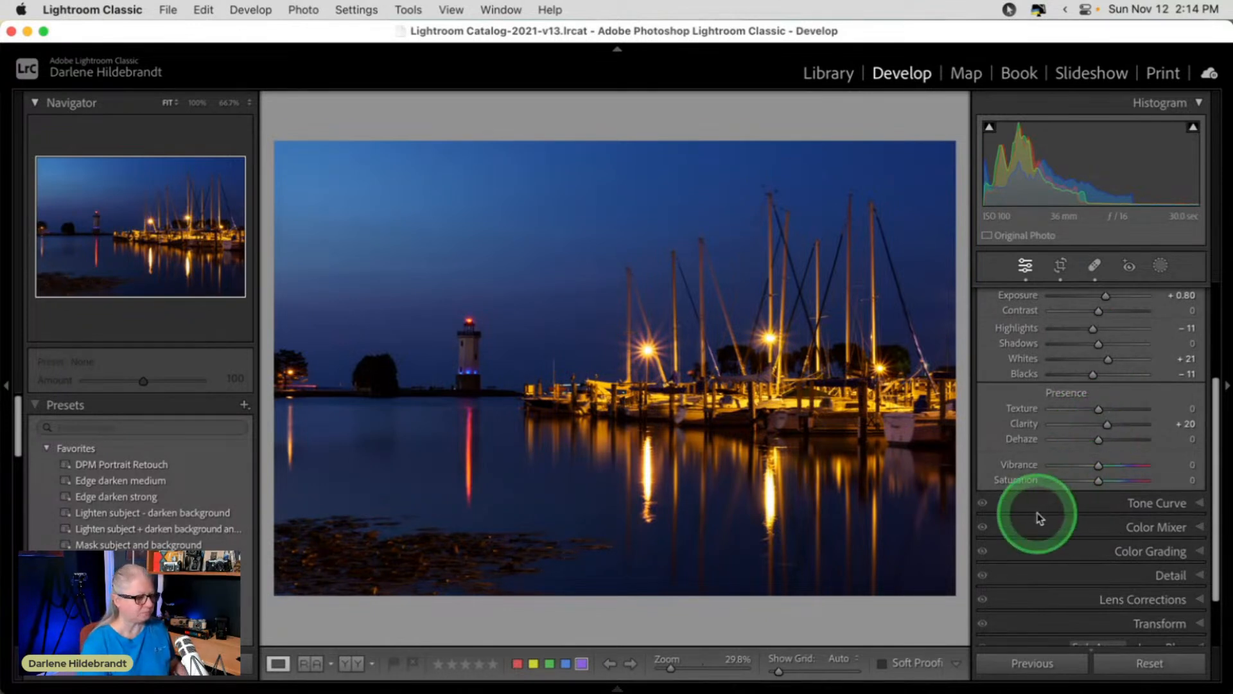
left_click(1150, 528)
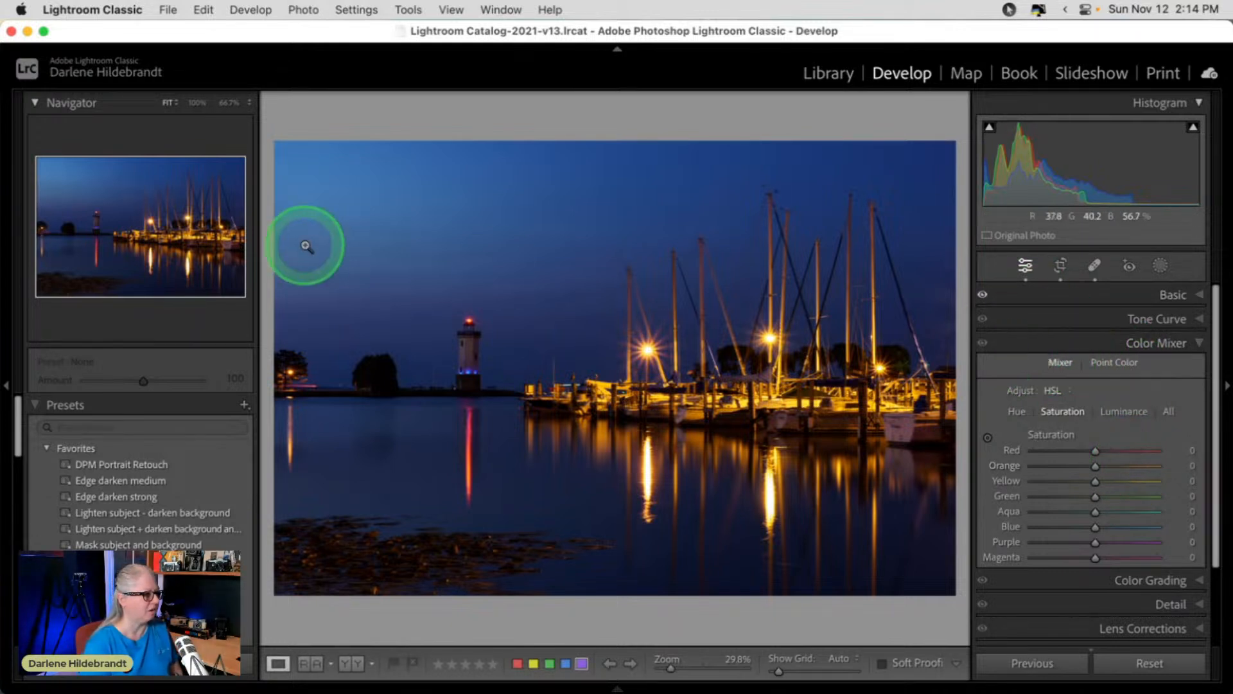
left_click(1110, 362)
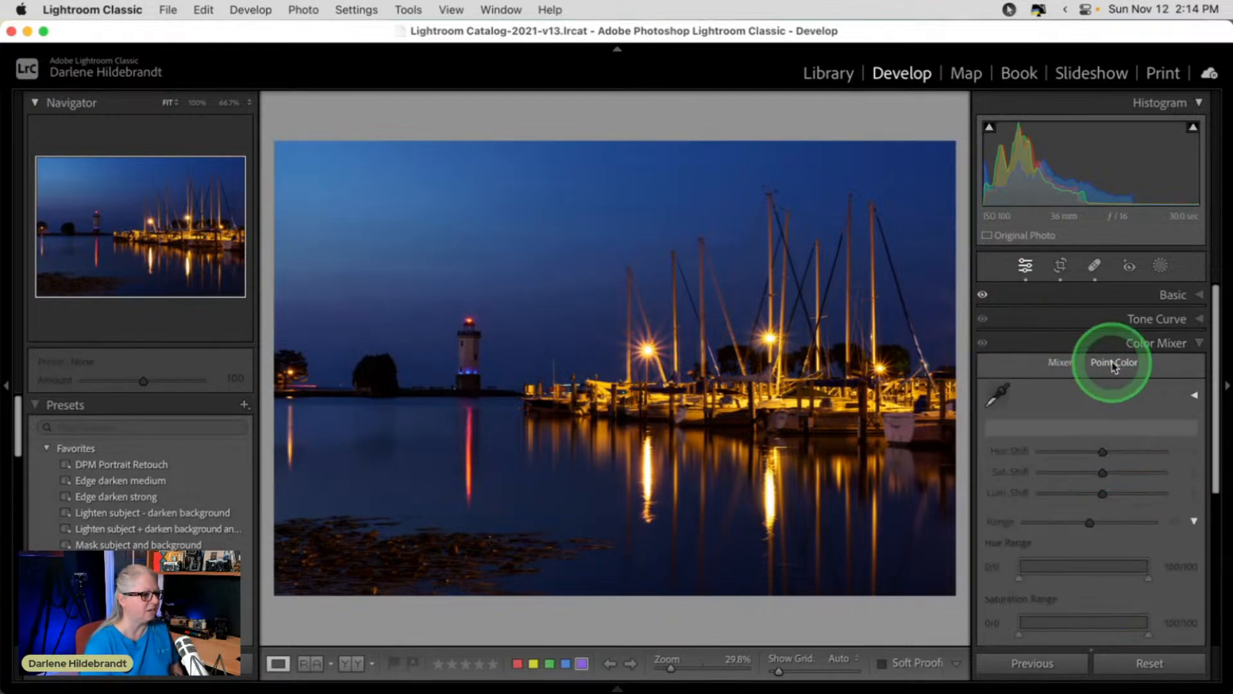
left_click(998, 394)
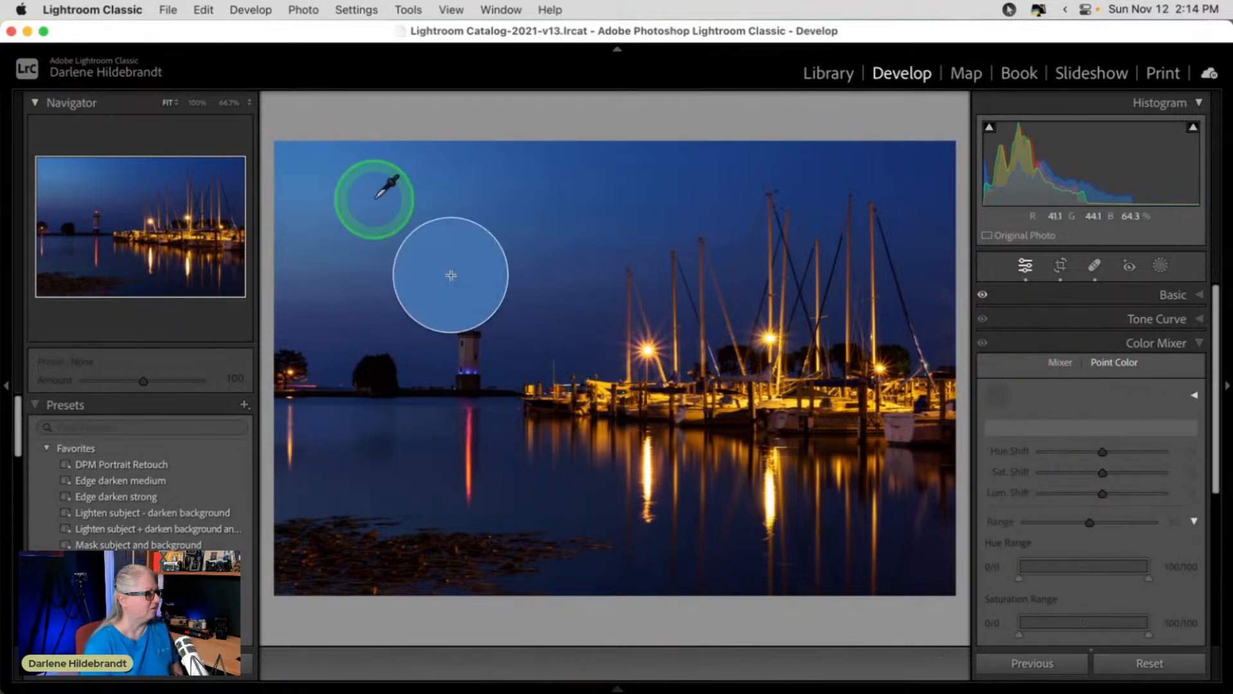
left_click(323, 172)
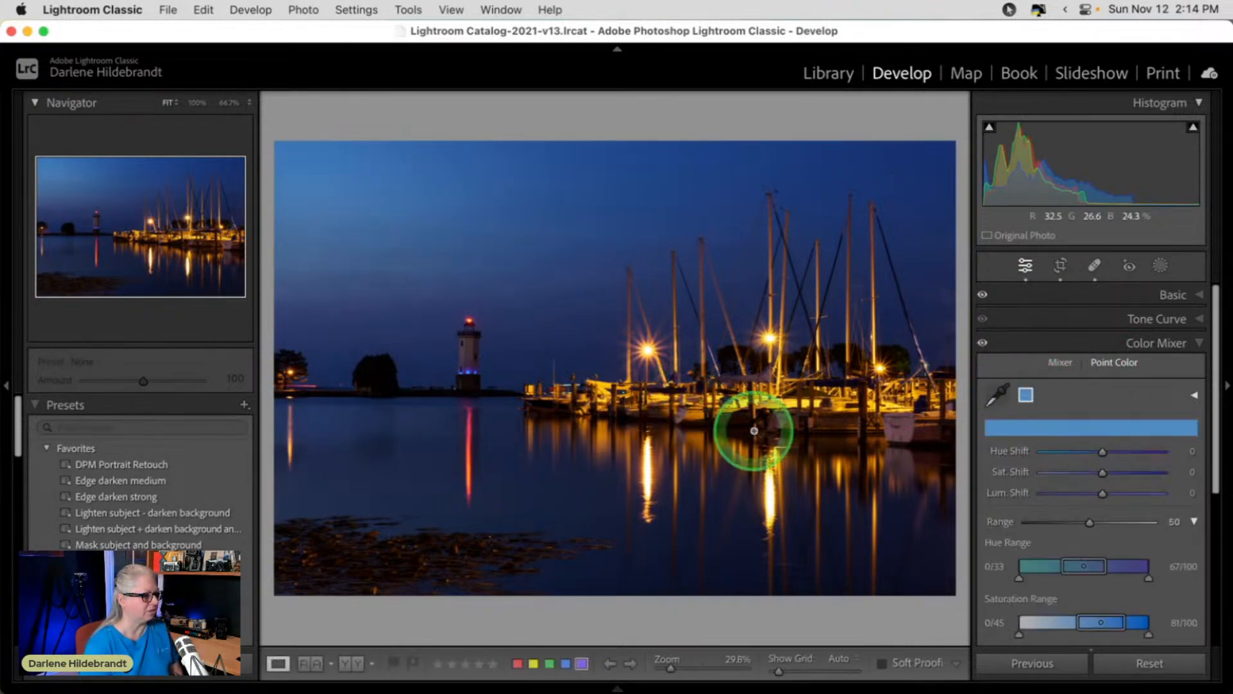
With the range visualized, set the blue sample's Saturation Range to 0/36–72/91 and its Luminance Range to 7/66–94/100.
scroll(1040, 453, "down", 5)
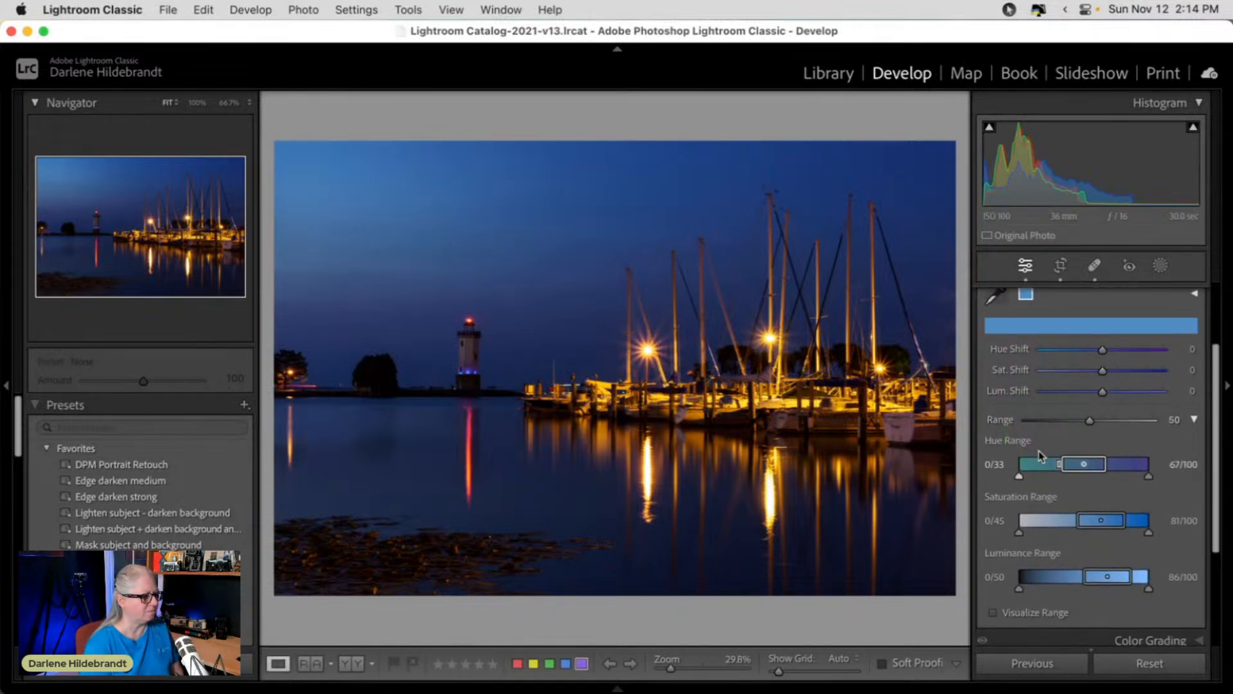
left_click(994, 606)
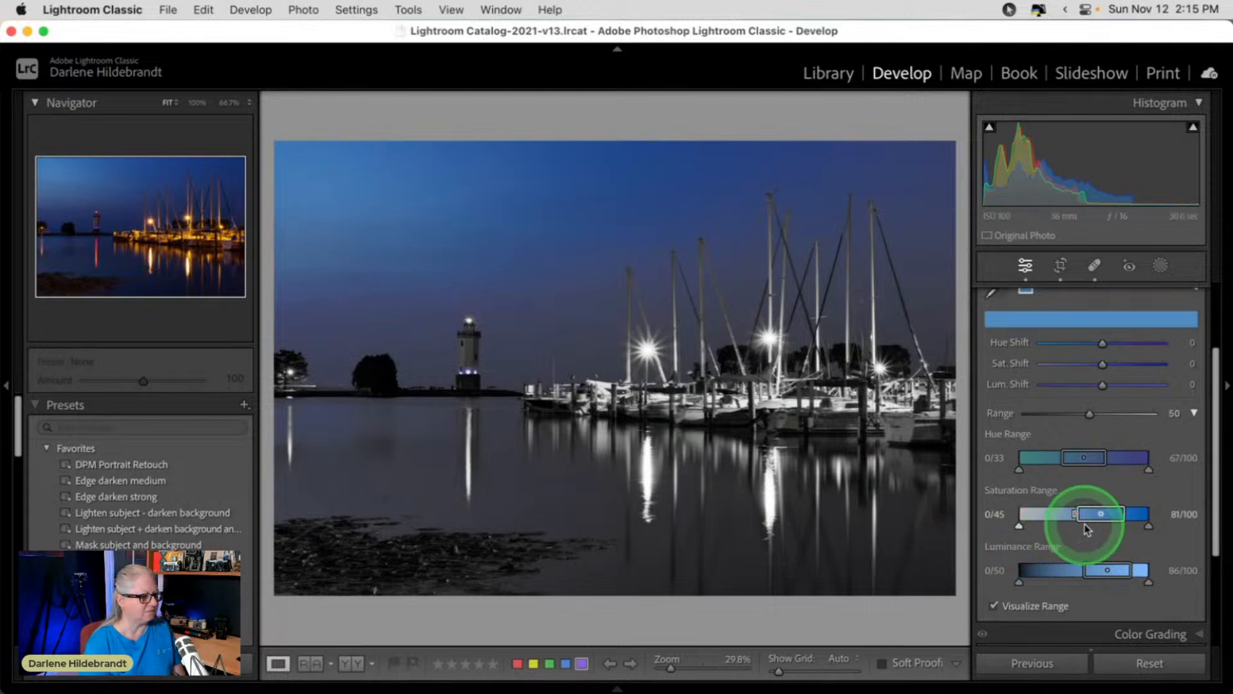
mouse_move(1104, 517)
left_mouse_down()
mouse_move(1079, 517)
mouse_move(1091, 518)
left_mouse_up()
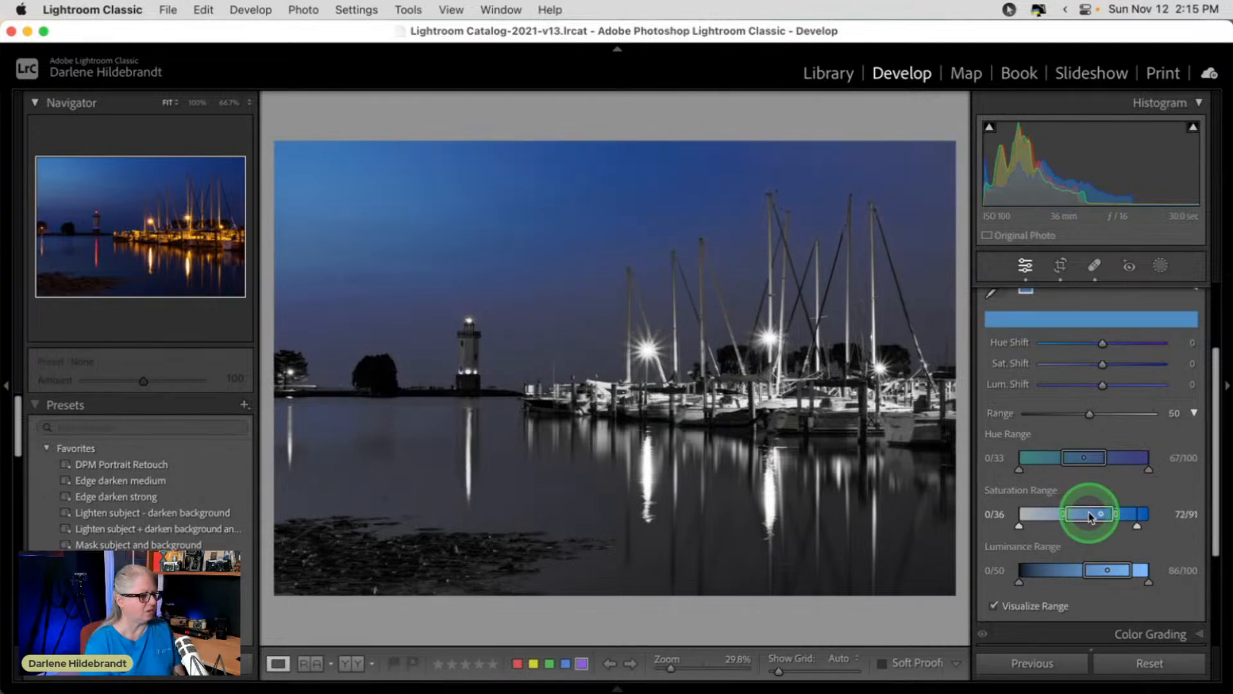
left_click_drag(1102, 570, 1115, 573)
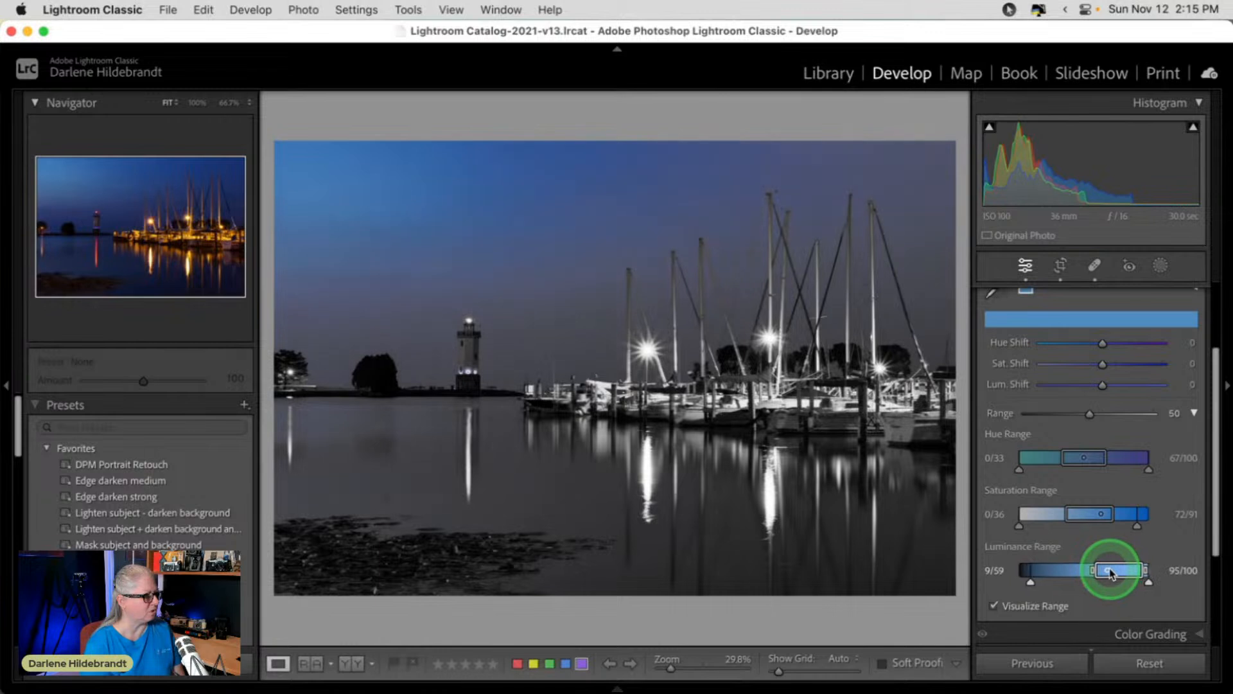
left_click_drag(1091, 576, 1103, 572)
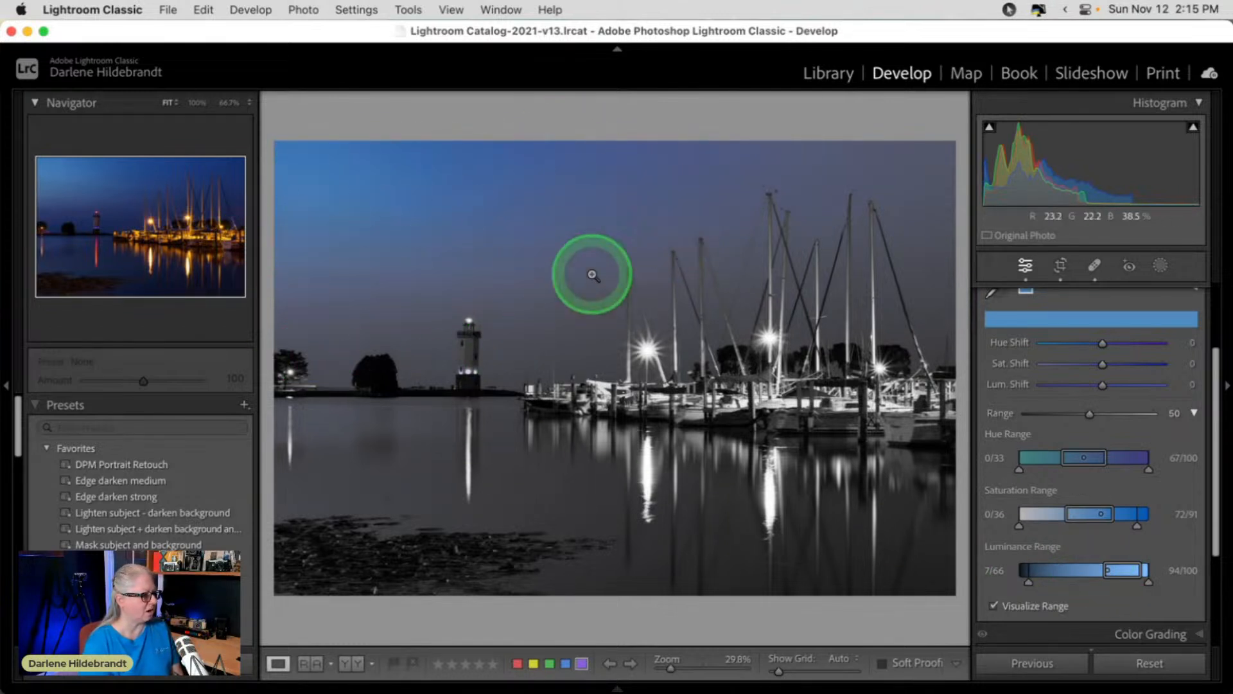
left_click(993, 604)
Set the blue sample's Luminance Shift to -59, Hue Shift to 2 and Saturation Shift to 8.
scroll(1089, 496, "up", 2)
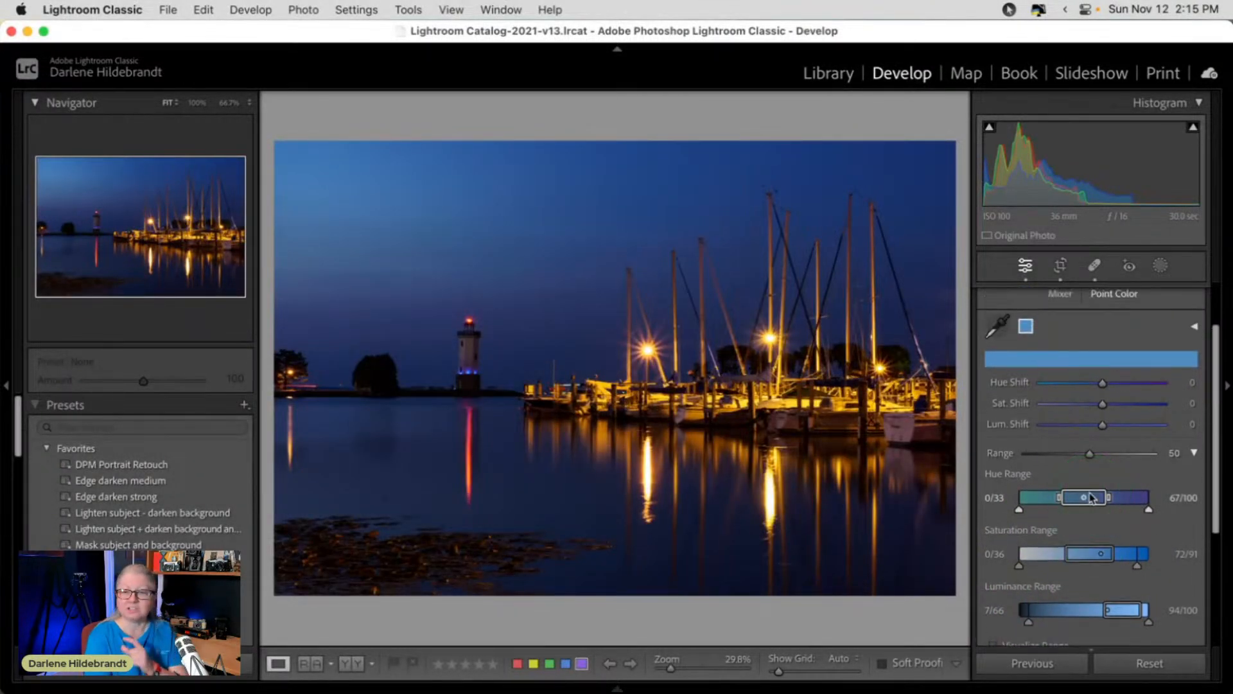
scroll(1092, 497, "down", 2)
scroll(1068, 501, "up", 2)
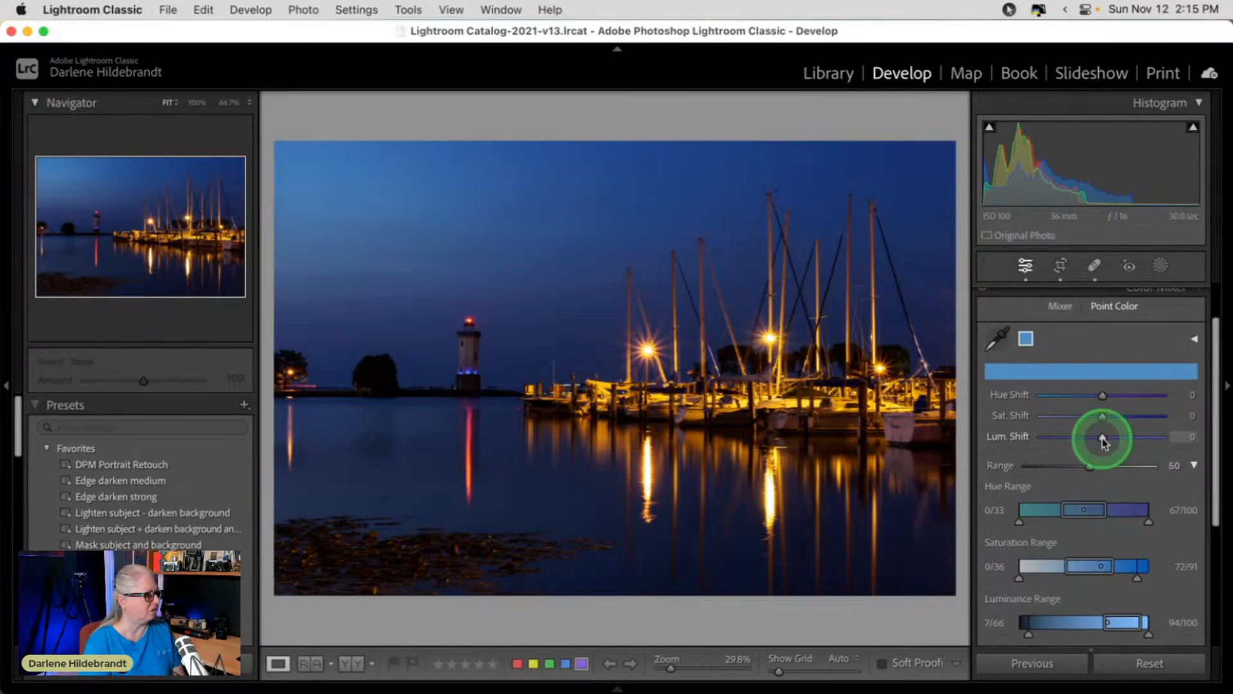
left_click_drag(1095, 439, 1066, 440)
left_click(1115, 397)
mouse_move(1103, 398)
left_mouse_down()
mouse_move(1085, 397)
mouse_move(1103, 396)
left_mouse_up()
mouse_move(1110, 415)
left_mouse_down()
mouse_move(1097, 415)
mouse_move(1107, 415)
left_mouse_up()
left_click(862, 237)
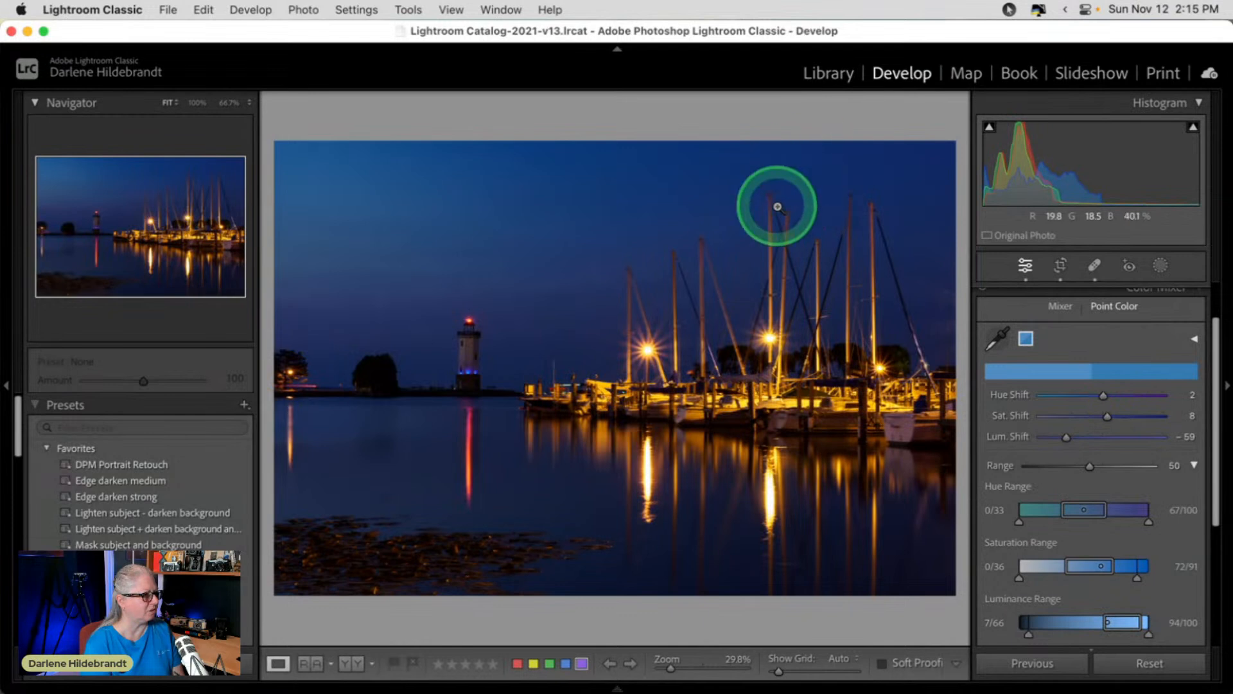
Narrow the lower end of the blue sample's Luminance Range to 26/66 while visualizing the range.
scroll(1082, 564, "down", 2)
left_click(1007, 615)
left_click_drag(1026, 591, 1055, 588)
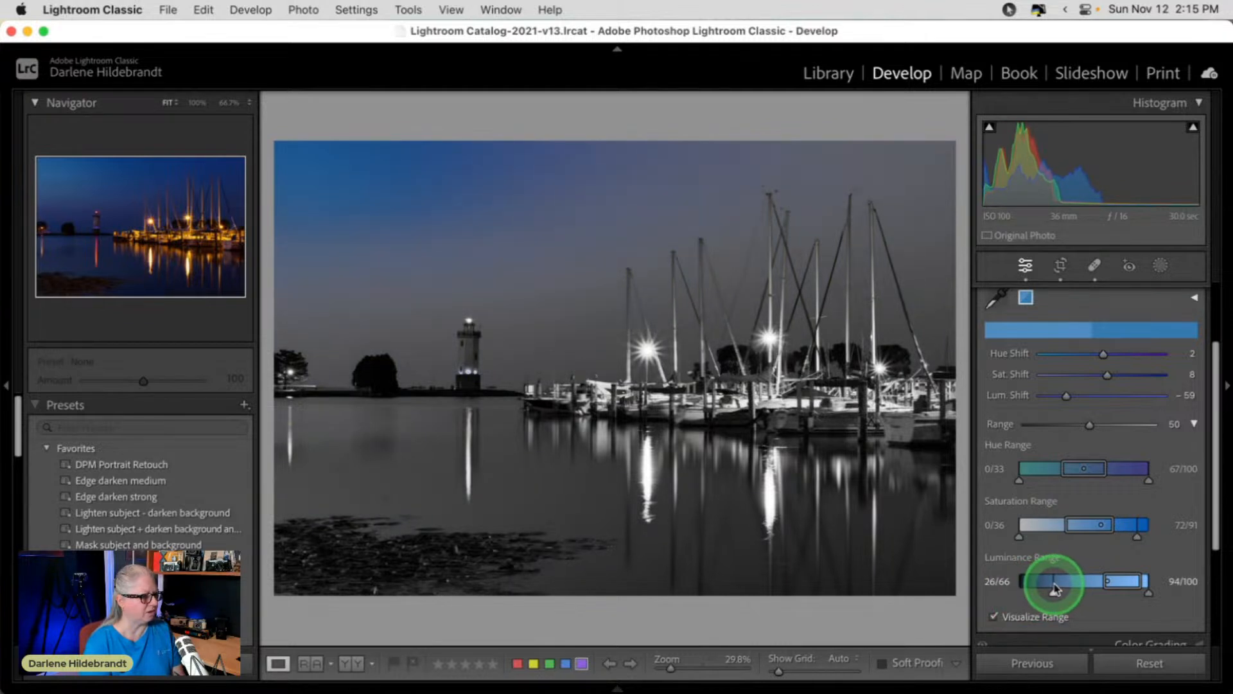
left_click(994, 615)
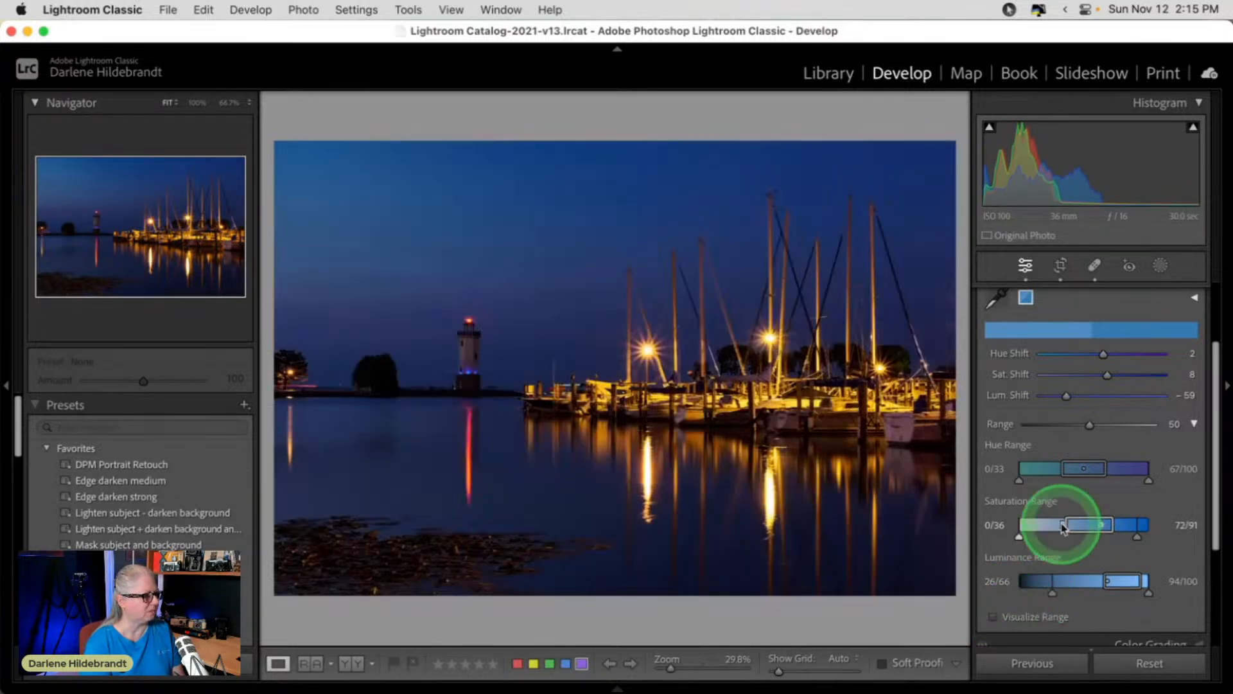
Compare the photo with and without the Color Mixer adjustments.
scroll(1062, 513, "up", 1)
scroll(1063, 511, "up", 3)
left_click(983, 344)
left_click(984, 345)
left_click(983, 345)
left_click(983, 345)
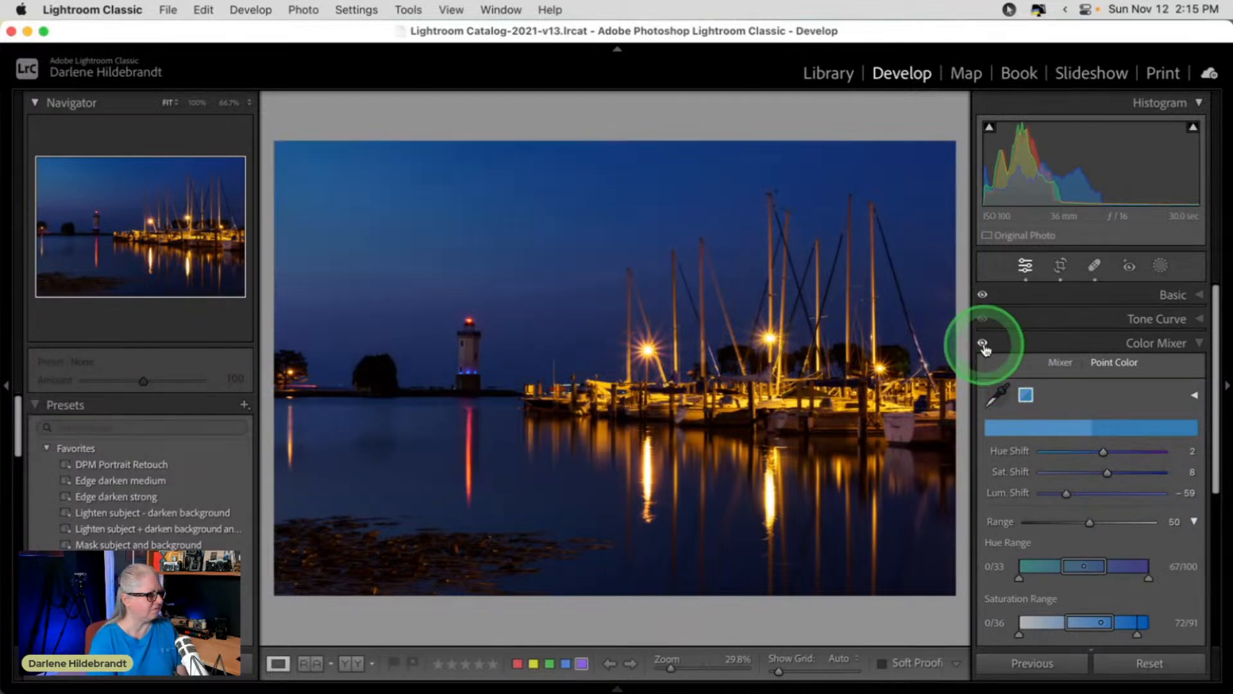
left_click(983, 345)
left_click(983, 345)
Fine-tune the blue sample to a Hue Shift of 6 and a Luminance Shift of -64.
left_click(1024, 398)
left_click(1102, 452)
left_click_drag(1091, 450, 1105, 450)
left_click_drag(1066, 493, 1063, 496)
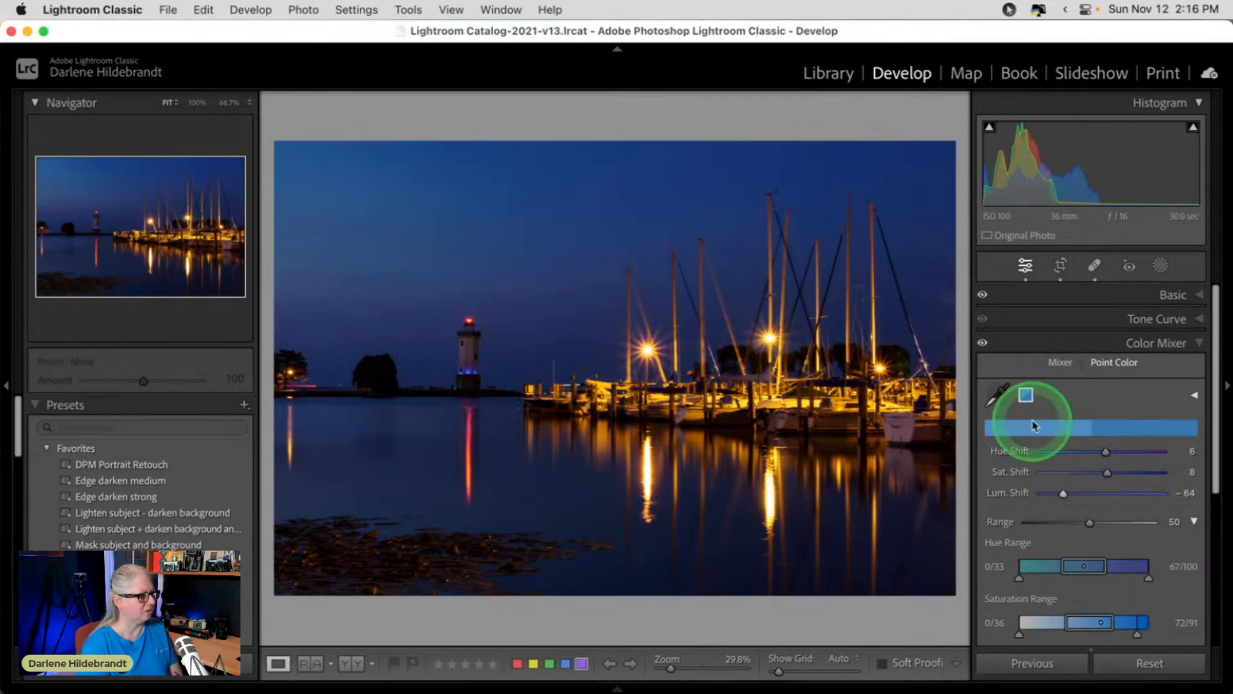
Shift the hue of the sky in the HSL Mixer using targeted adjustment, bringing Blue to -10 and Purple to -4.
left_click(1059, 364)
left_click(1059, 363)
left_click(1086, 434)
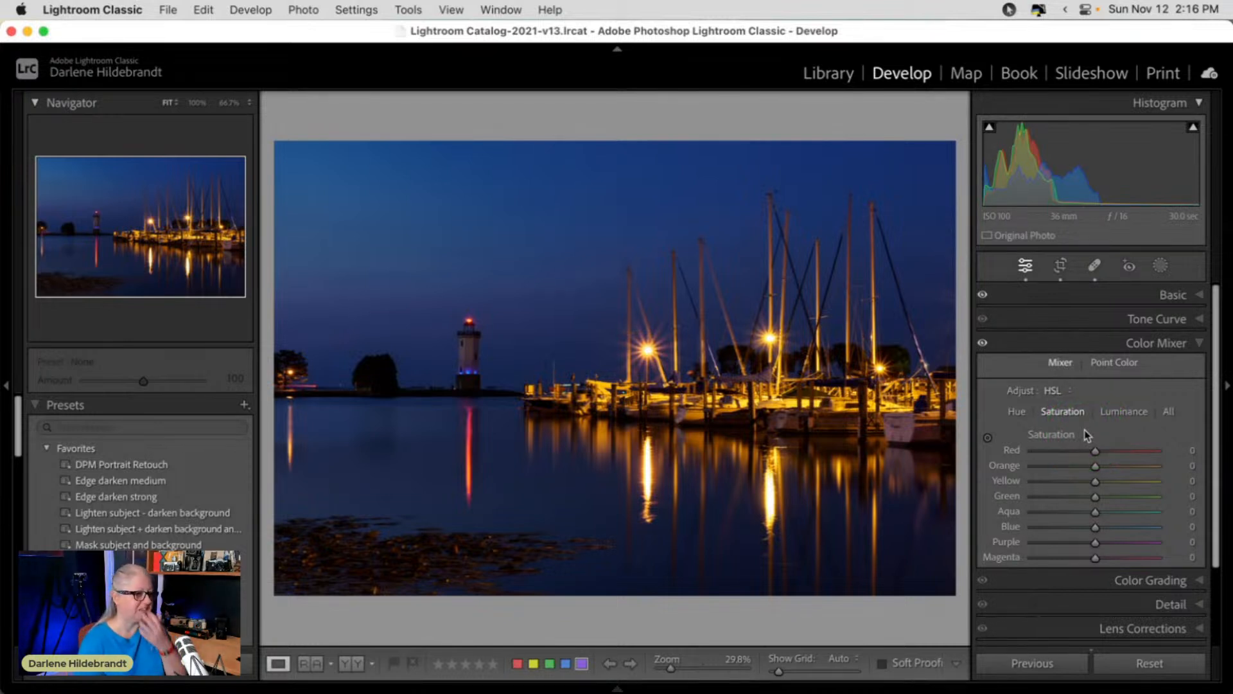
left_click(1077, 454)
left_click(1015, 413)
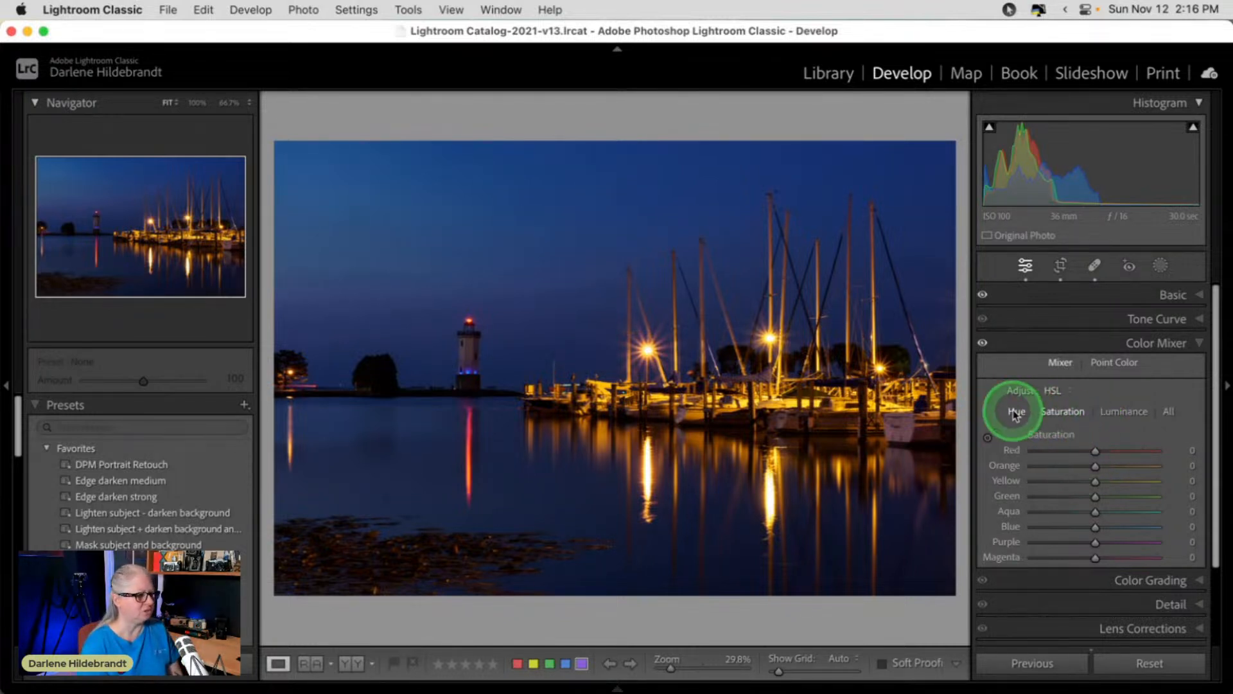
left_click(988, 439)
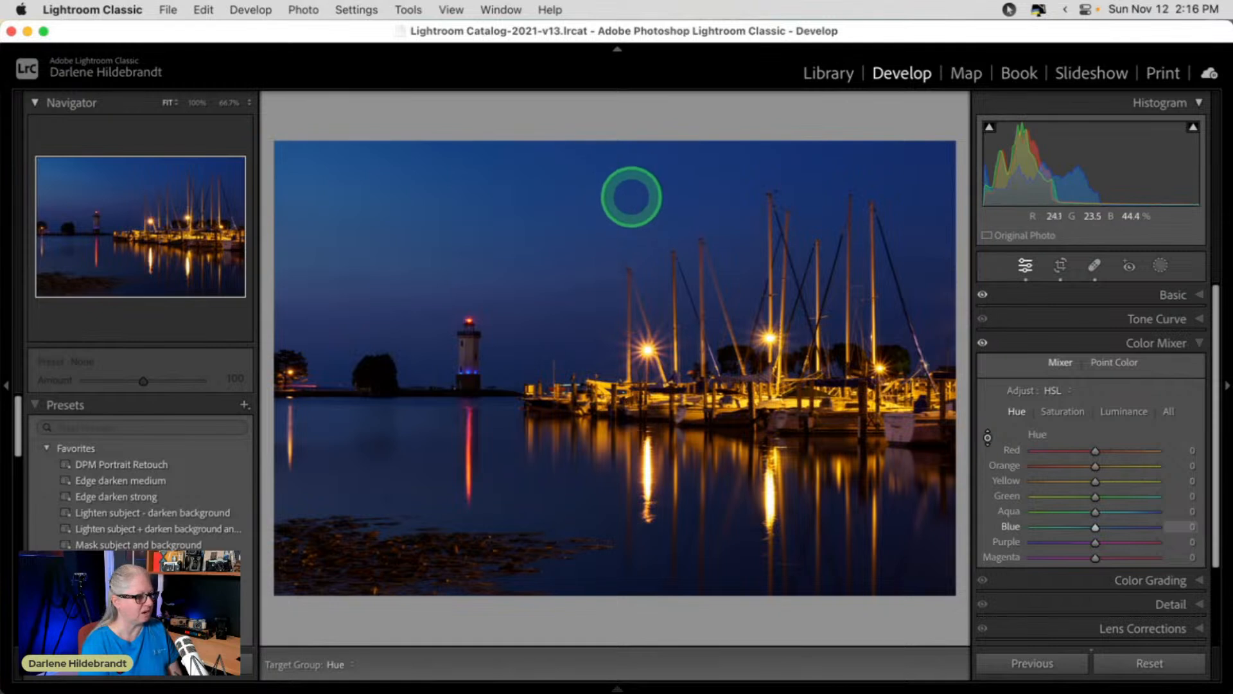
left_click_drag(630, 204, 624, 165)
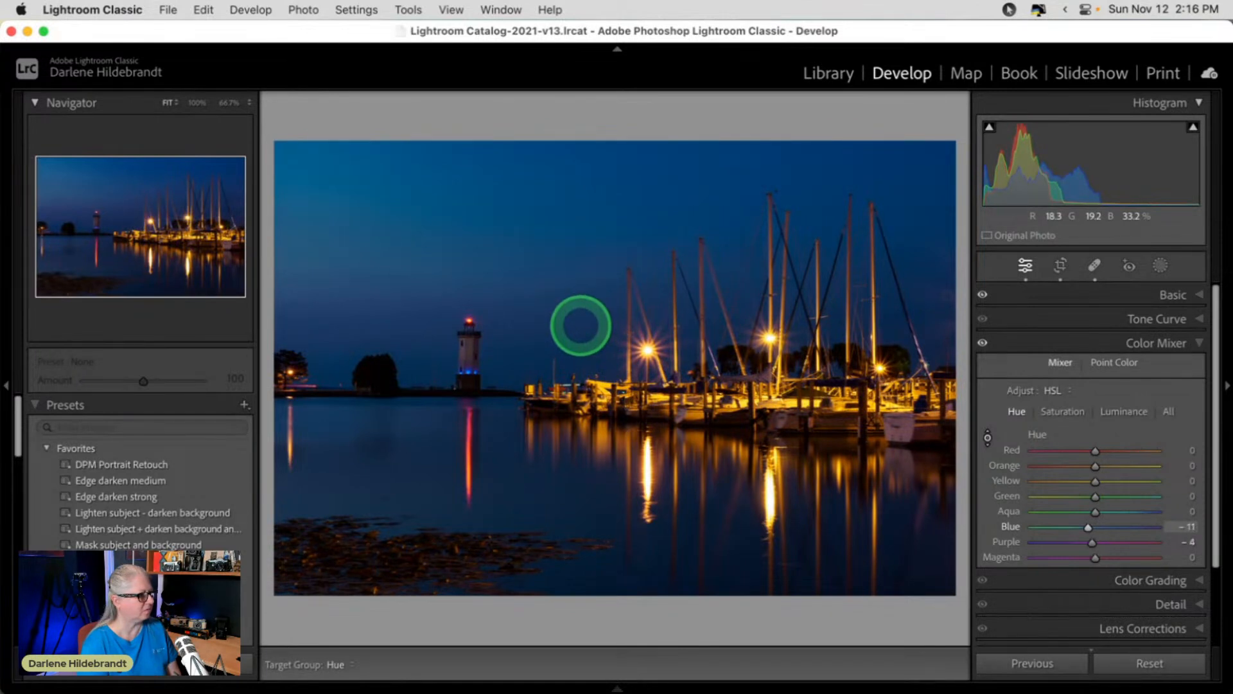
Compare the sky with and without the Color Mixer's hue shift.
left_click(982, 344)
left_click(983, 344)
left_click(983, 343)
left_click(982, 344)
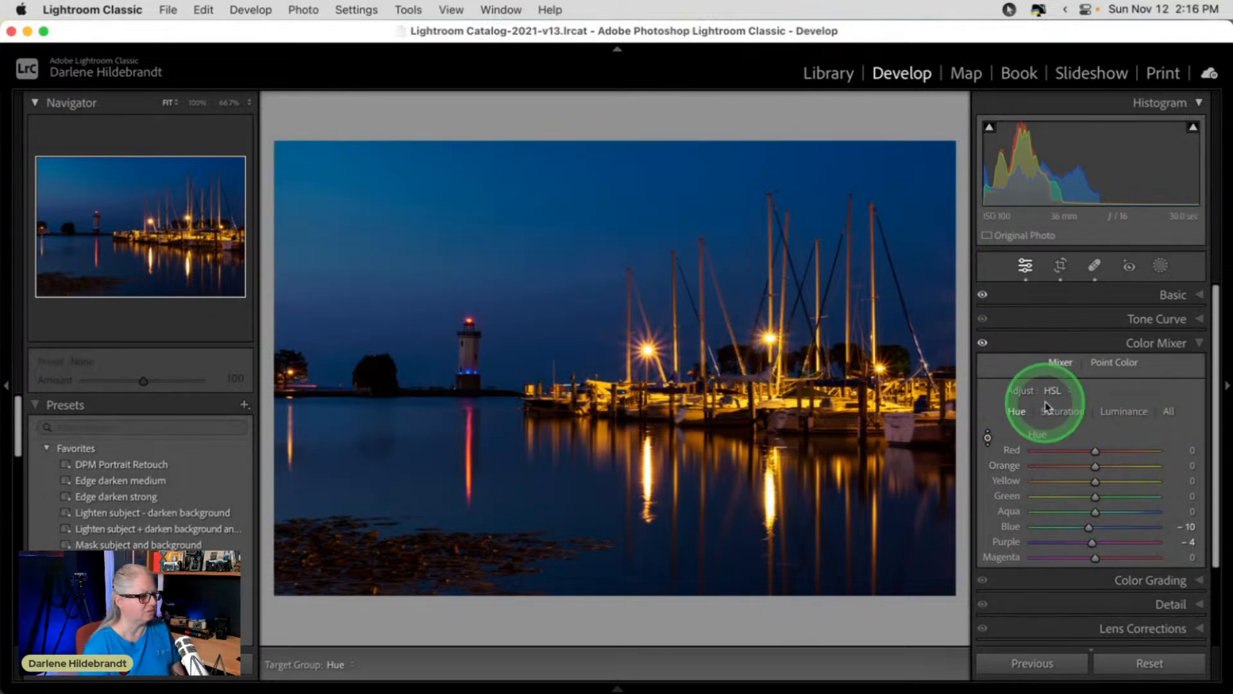
Shift the hue of the harbor lights and masts using targeted adjustment, bringing Yellow to -4 and Orange to -2.
left_click(1063, 411)
left_click(1017, 411)
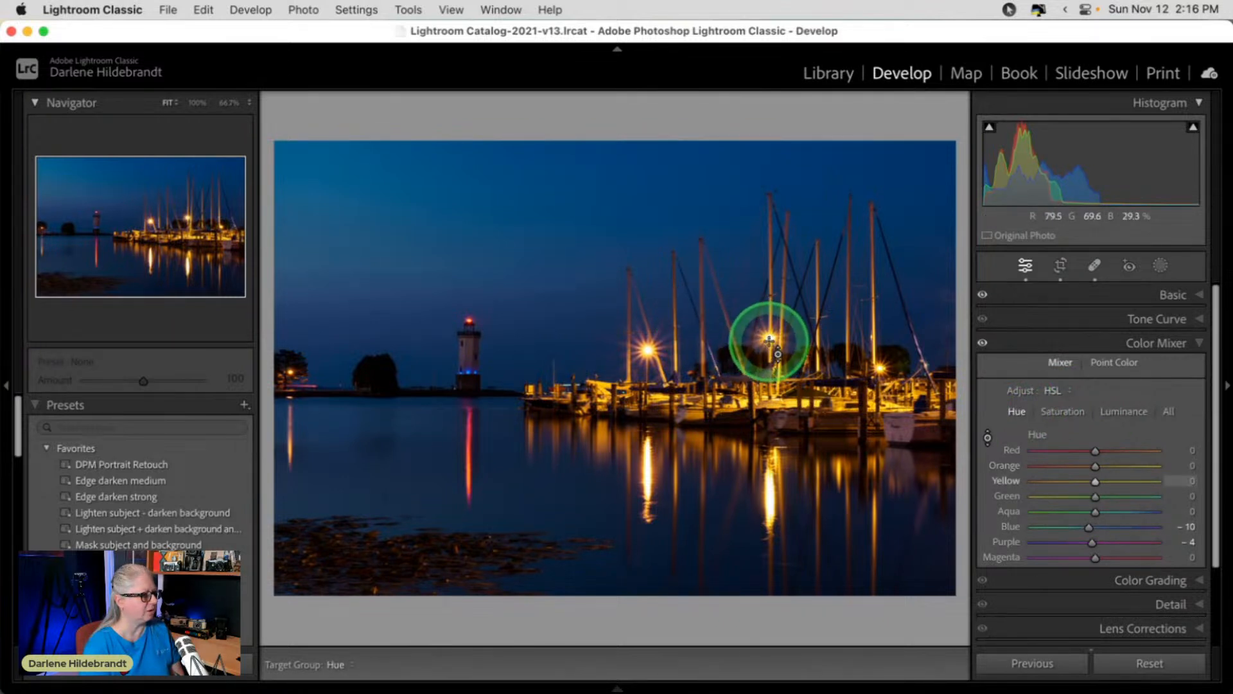
left_click_drag(769, 349, 773, 388)
mouse_move(765, 294)
left_mouse_down()
mouse_move(765, 284)
mouse_move(764, 306)
mouse_move(766, 292)
left_mouse_up()
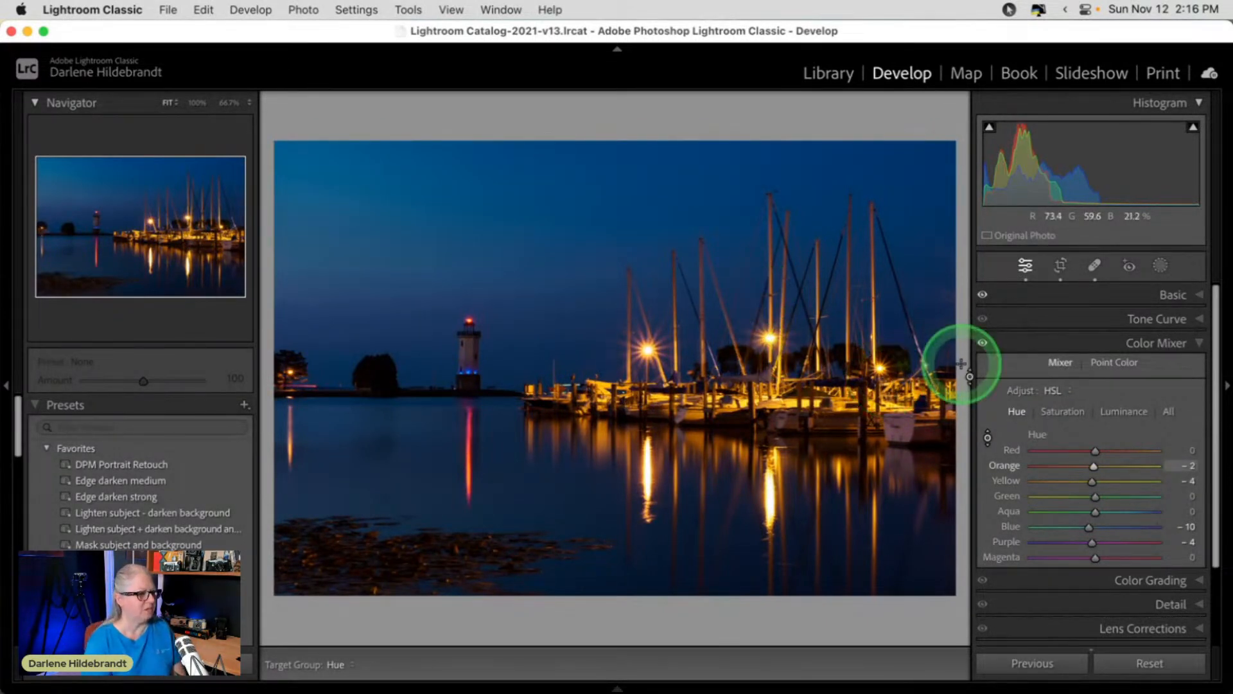
Try adjusting the purple range's Saturation in the Mixer, and set the Purple Hue to -10.
left_click(1049, 413)
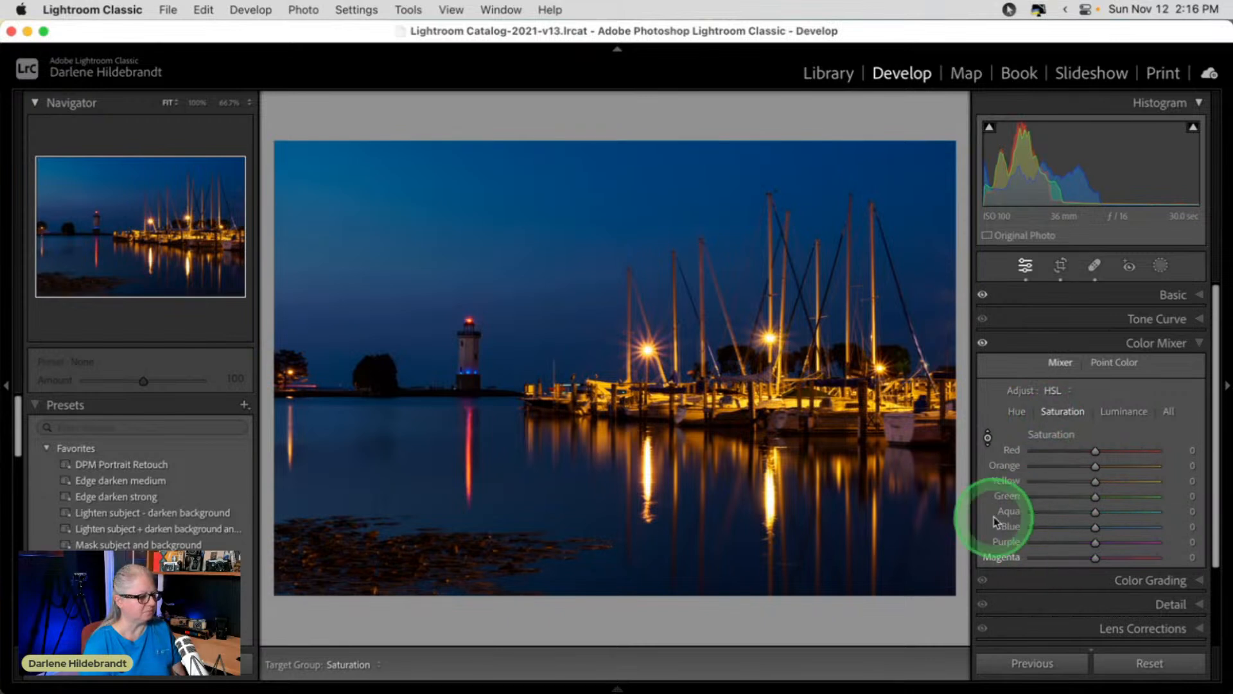
mouse_move(1095, 546)
left_mouse_down()
mouse_move(1066, 541)
mouse_move(1140, 538)
mouse_move(986, 538)
mouse_move(1106, 540)
mouse_move(1100, 533)
left_mouse_up()
left_click(1016, 411)
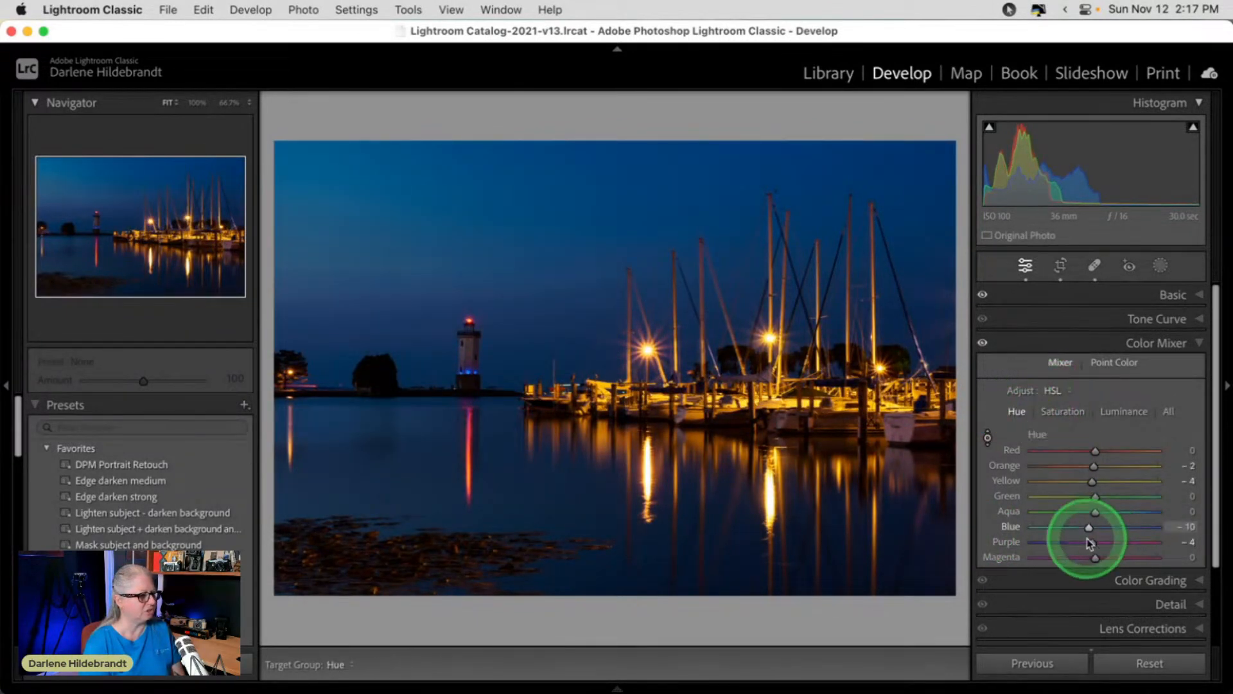
mouse_move(1093, 545)
left_mouse_down()
mouse_move(1075, 544)
mouse_move(1087, 542)
left_mouse_up()
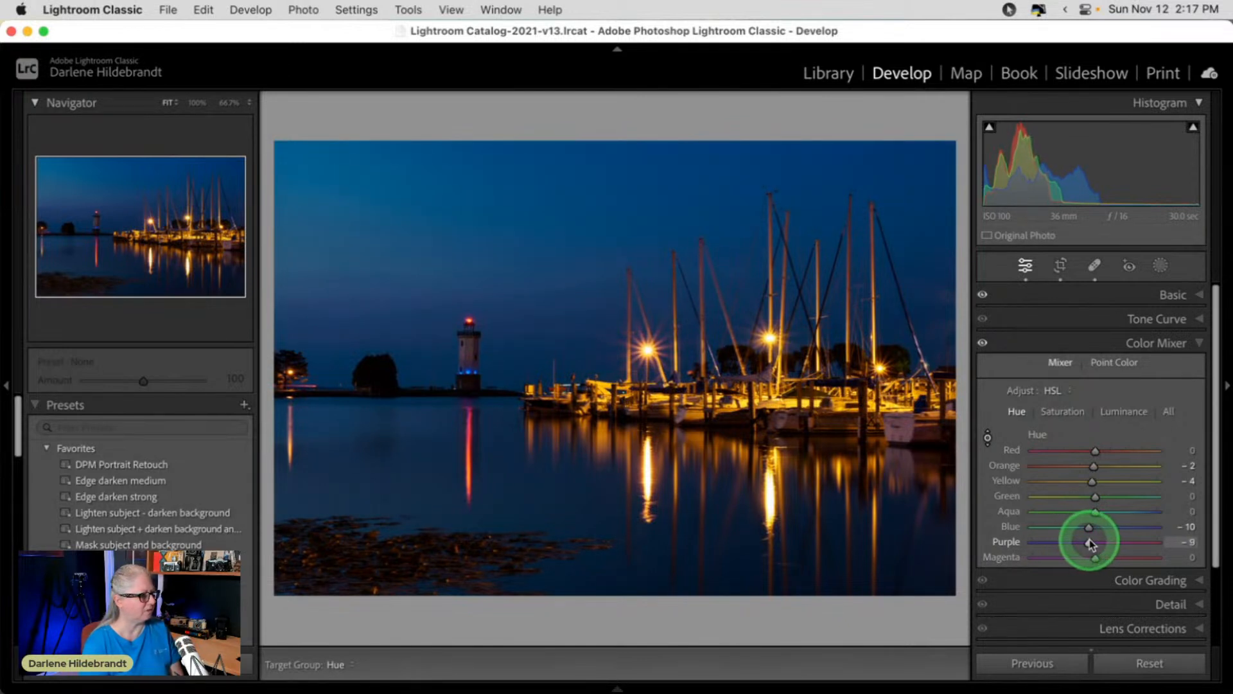
Check the effect of all Color Mixer adjustments by toggling them off and on, and collapse the Color Mixer.
left_click(984, 342)
left_click(983, 343)
left_click(983, 344)
left_click(984, 344)
left_click(985, 345)
left_click(986, 345)
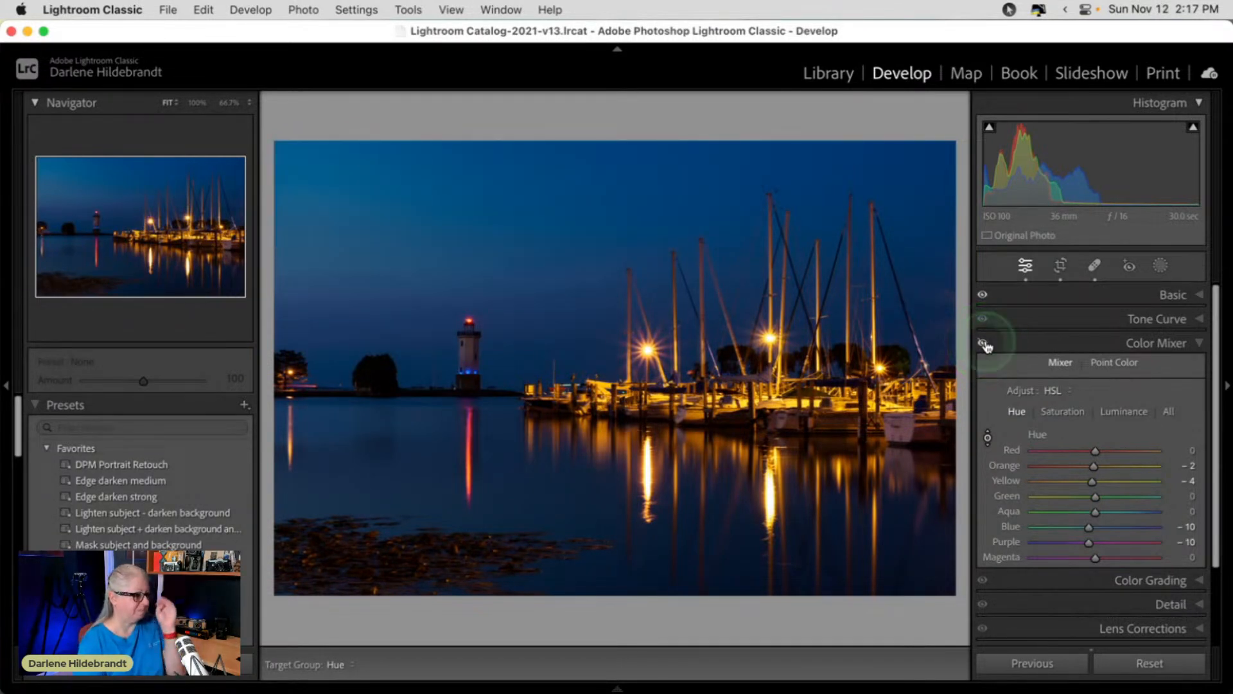
left_click(1026, 342)
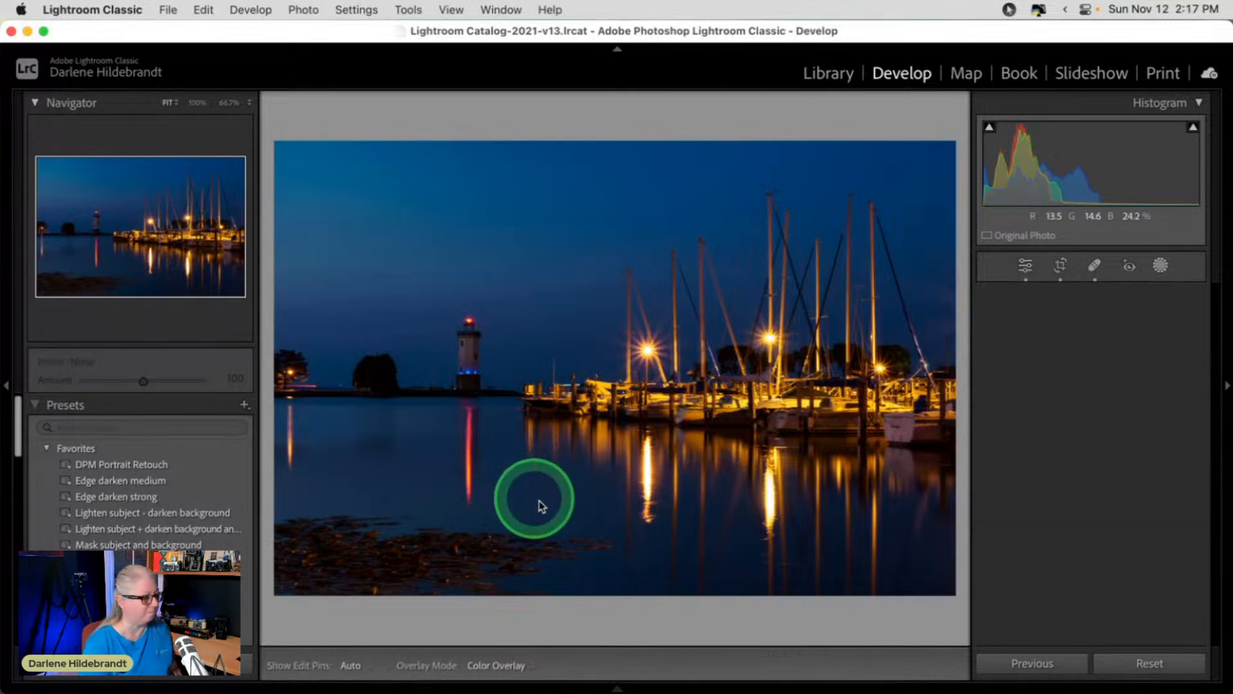
Add a slightly tilted linear gradient mask covering the water from the dock line down, and hide its overlay.
key("m")
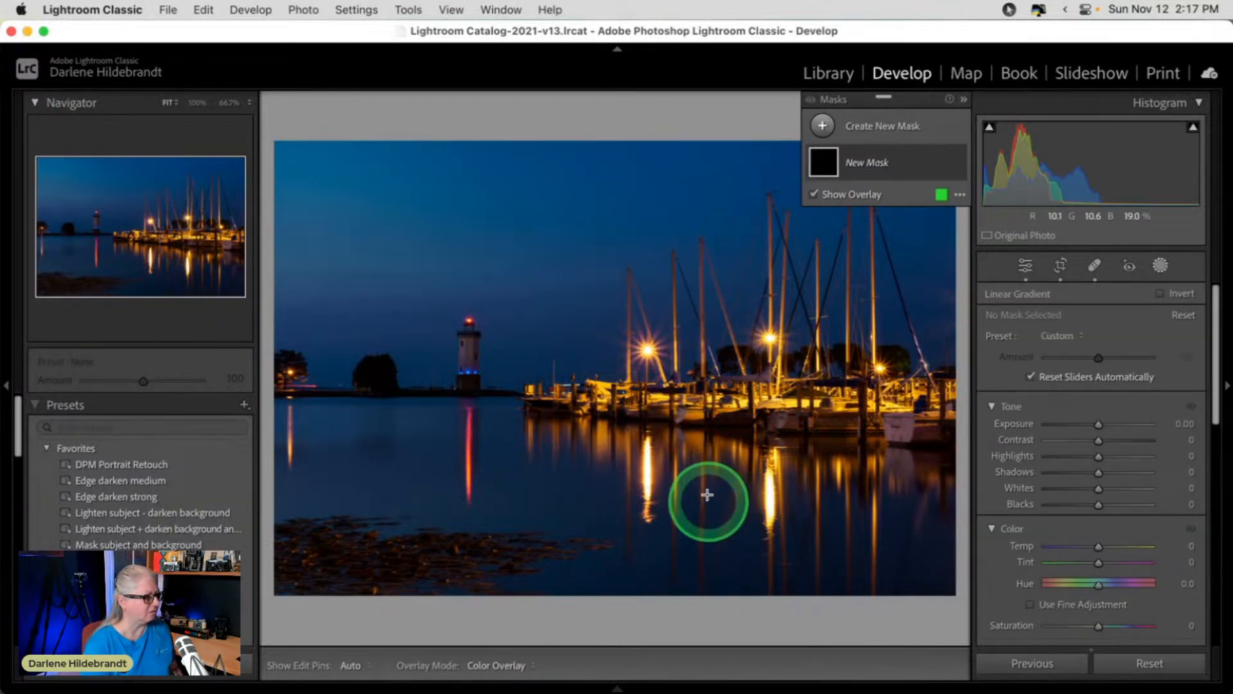
left_click_drag(704, 447, 708, 371)
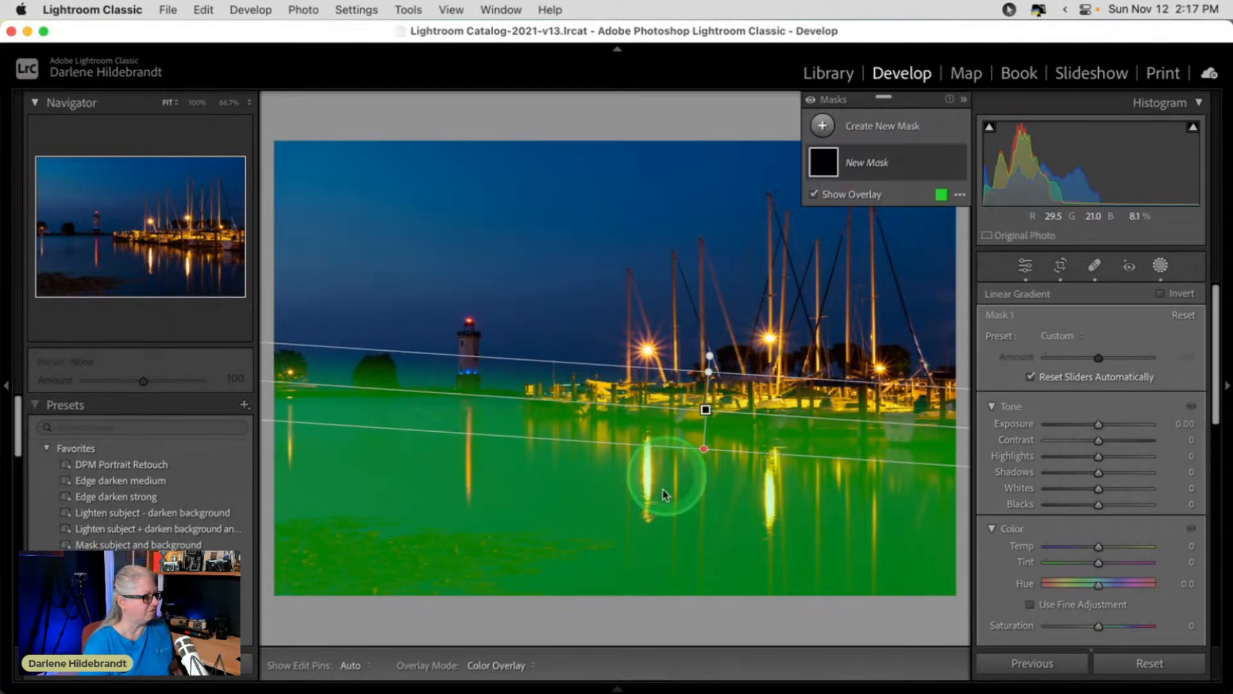
left_click_drag(1098, 456, 1070, 457)
double_click(1069, 457)
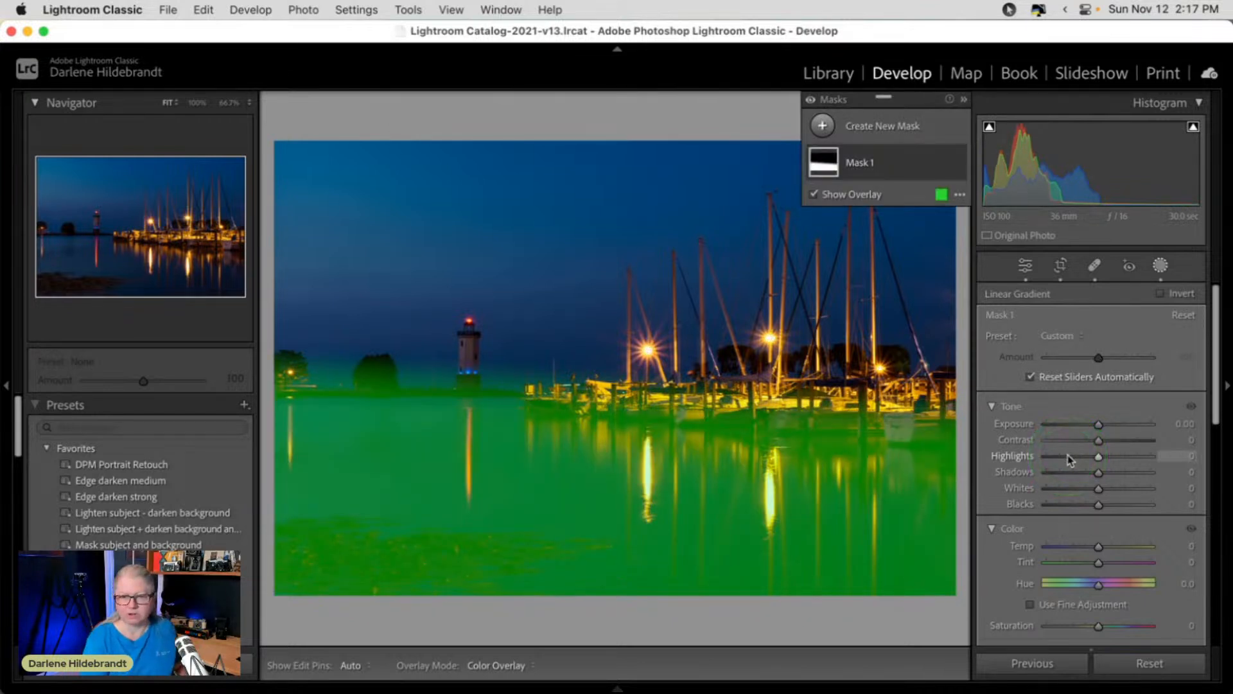
left_click(920, 212)
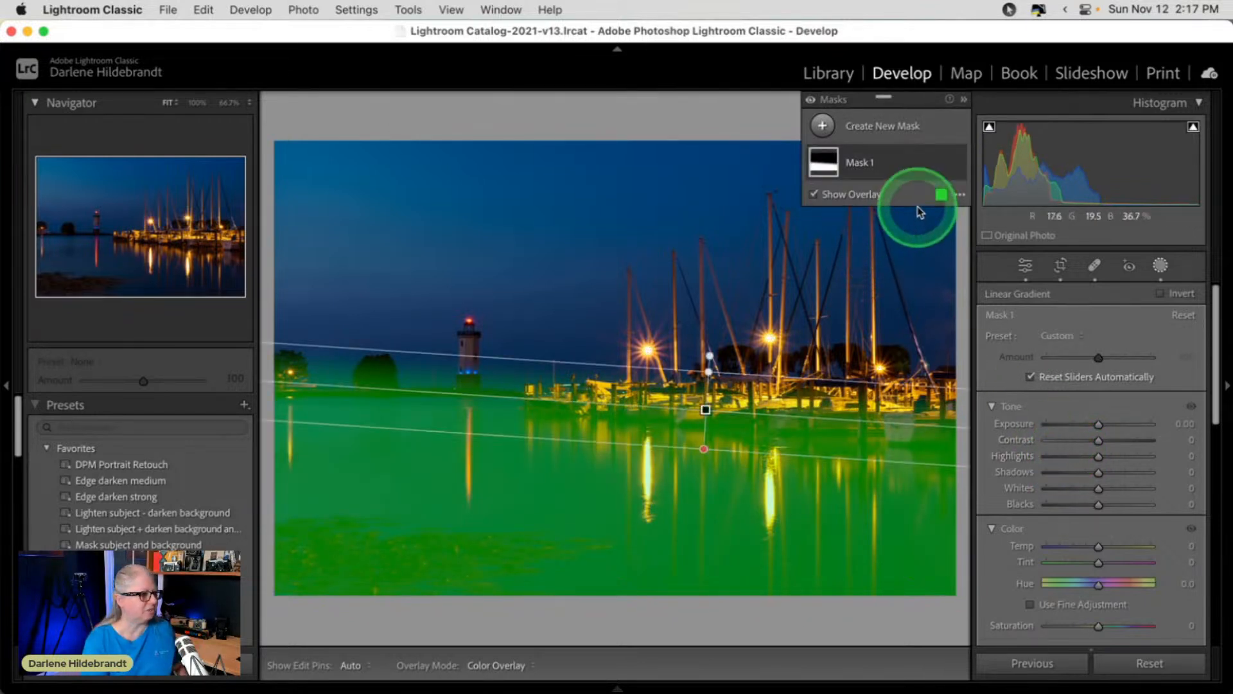
key("o")
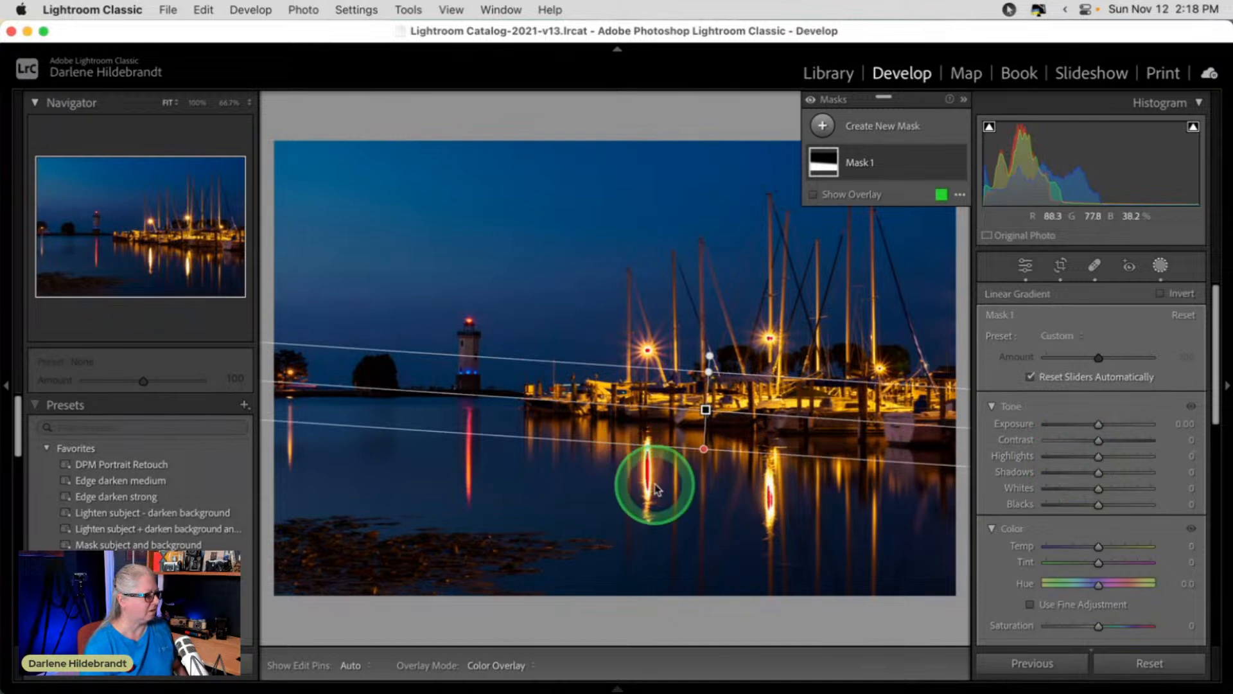
Set the water mask's Highlights to -39 while checking the light reflections up close.
mouse_move(1098, 457)
left_mouse_down()
mouse_move(1079, 457)
mouse_move(1156, 455)
mouse_move(1054, 454)
mouse_move(1083, 460)
left_mouse_up()
key("super+equal")
left_click_drag(637, 447, 419, 453)
mouse_move(1082, 456)
left_mouse_down()
mouse_move(1134, 450)
mouse_move(1057, 460)
mouse_move(1077, 458)
left_mouse_up()
key("space")
left_click(547, 522)
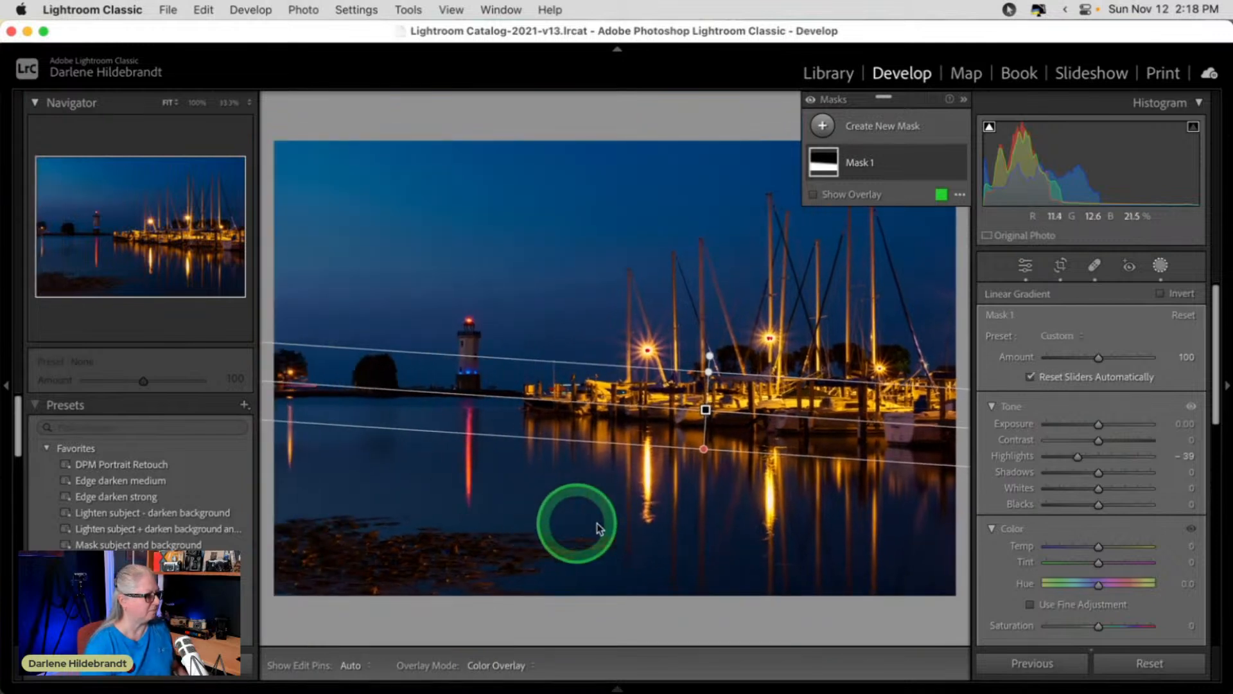
Set the water mask's Shadows to 17, try lowering its Blacks, and leave masking.
left_click(1136, 479)
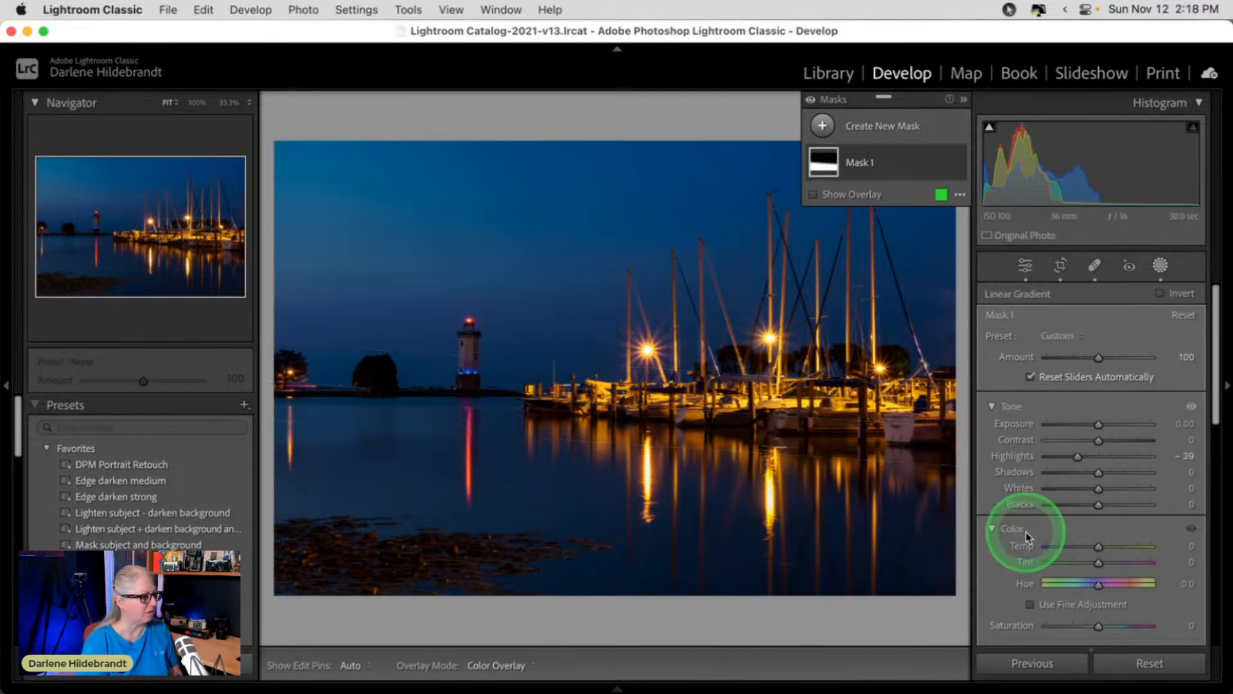
mouse_move(1098, 472)
left_mouse_down()
mouse_move(1135, 476)
mouse_move(1106, 472)
left_mouse_up()
mouse_move(1098, 504)
left_mouse_down()
mouse_move(1076, 507)
mouse_move(1114, 507)
mouse_move(1092, 509)
left_mouse_up()
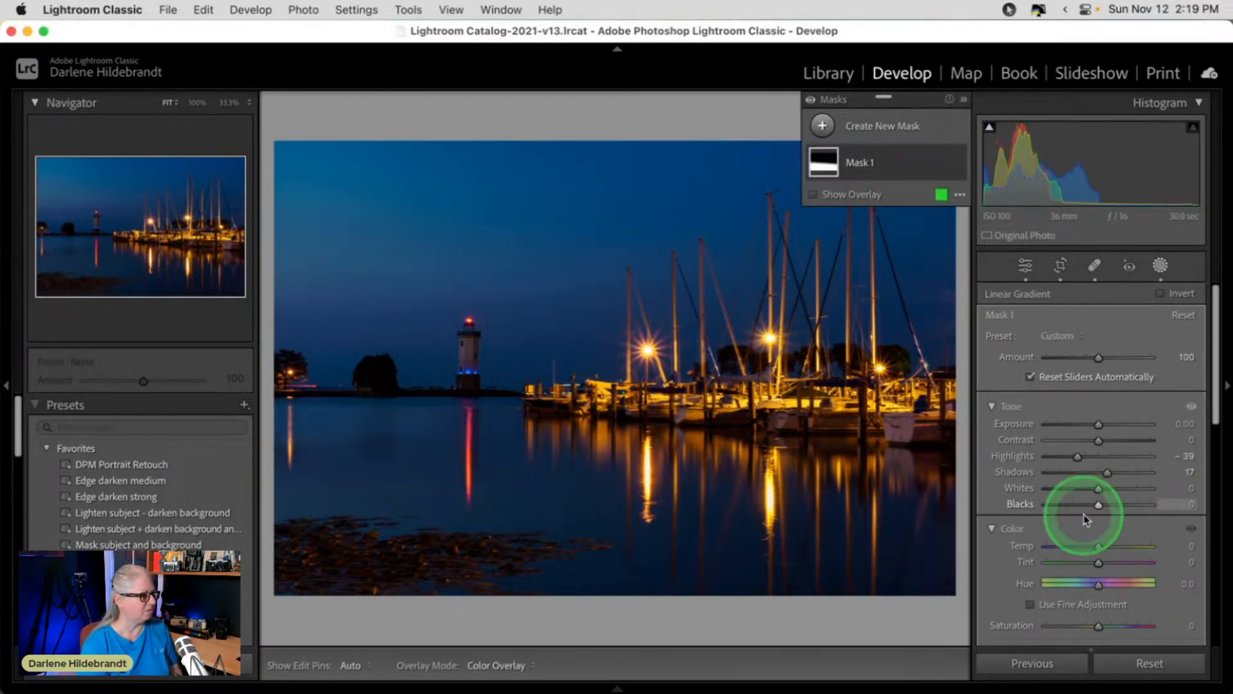
left_click(1163, 266)
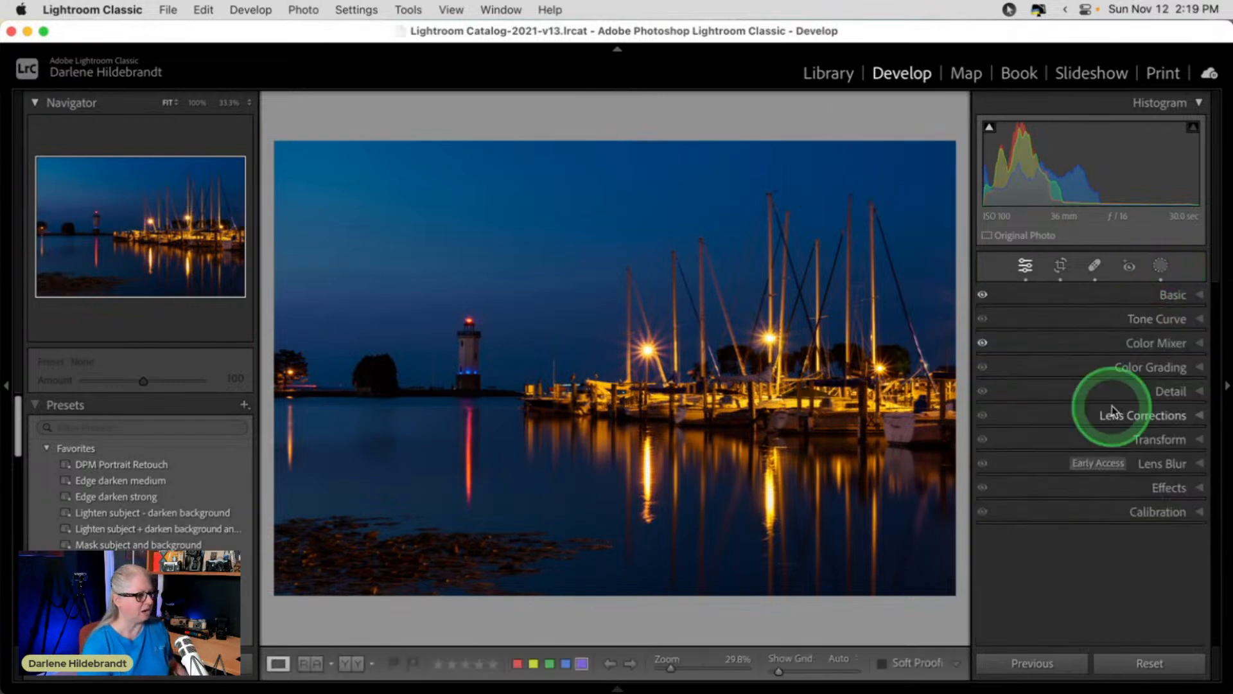
Adjust the global Basic settings to Shadows +38, Blacks -2 and Tint +5.
left_click(1169, 296)
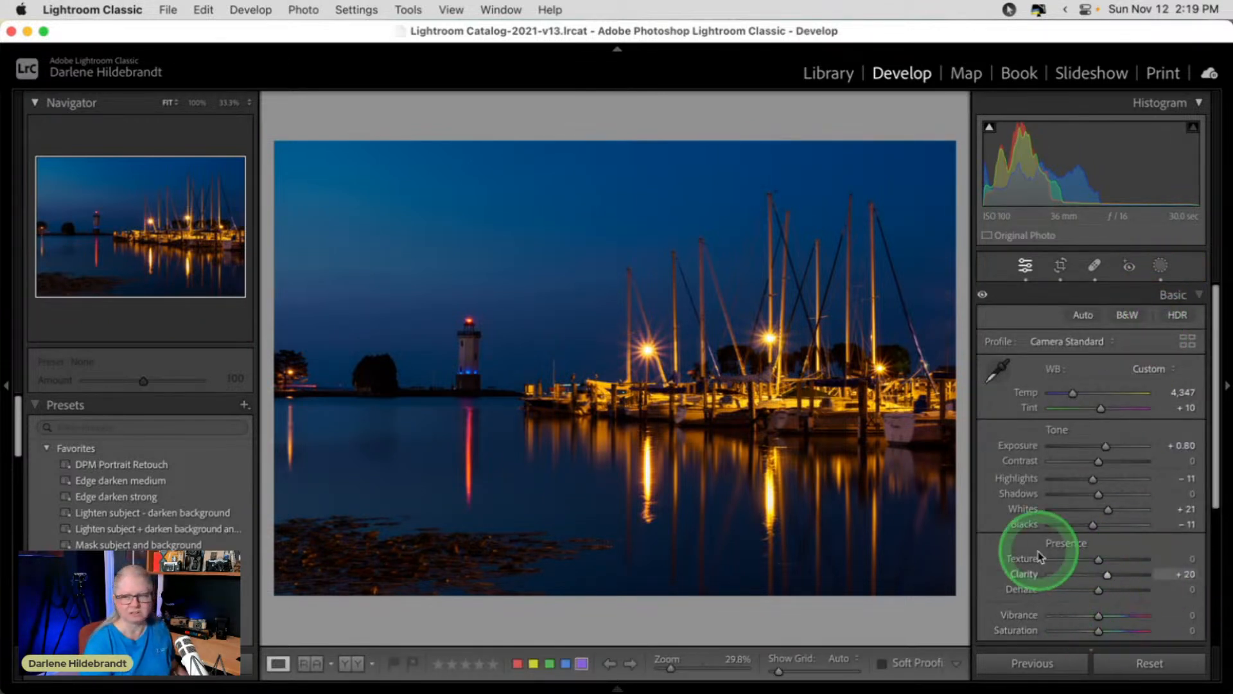
left_click(1093, 525, "alt")
left_click_drag(1093, 527, 1118, 488)
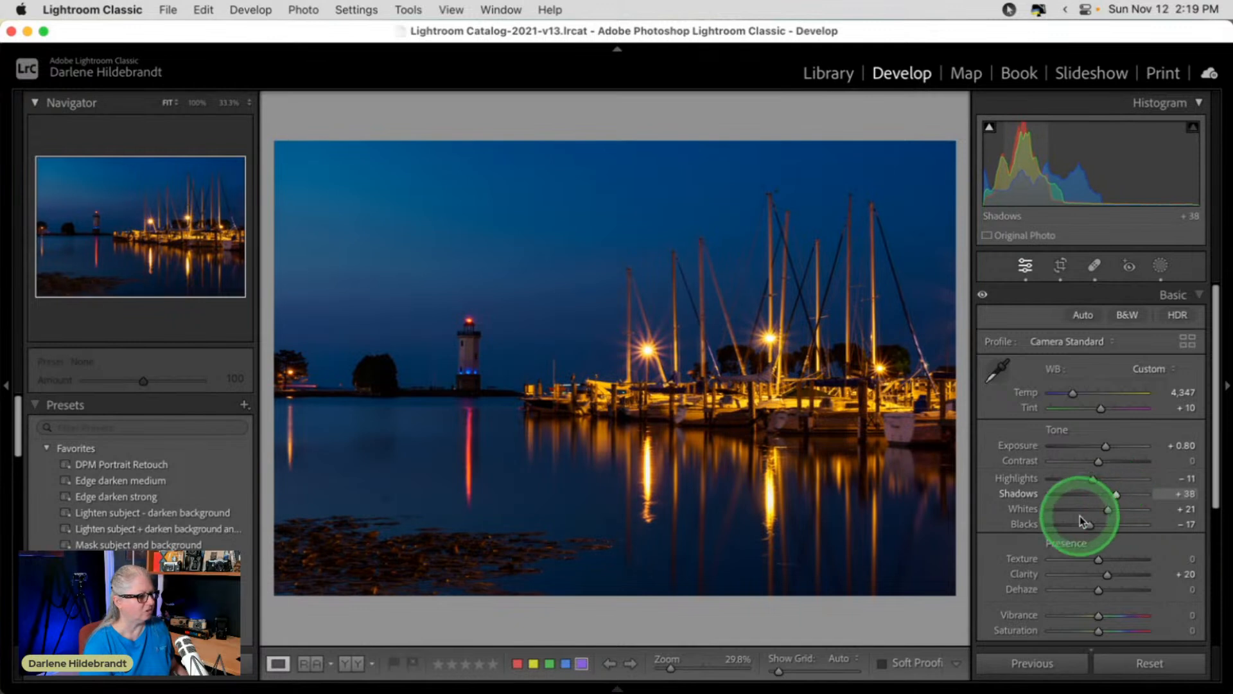
left_click_drag(1088, 527, 1097, 523)
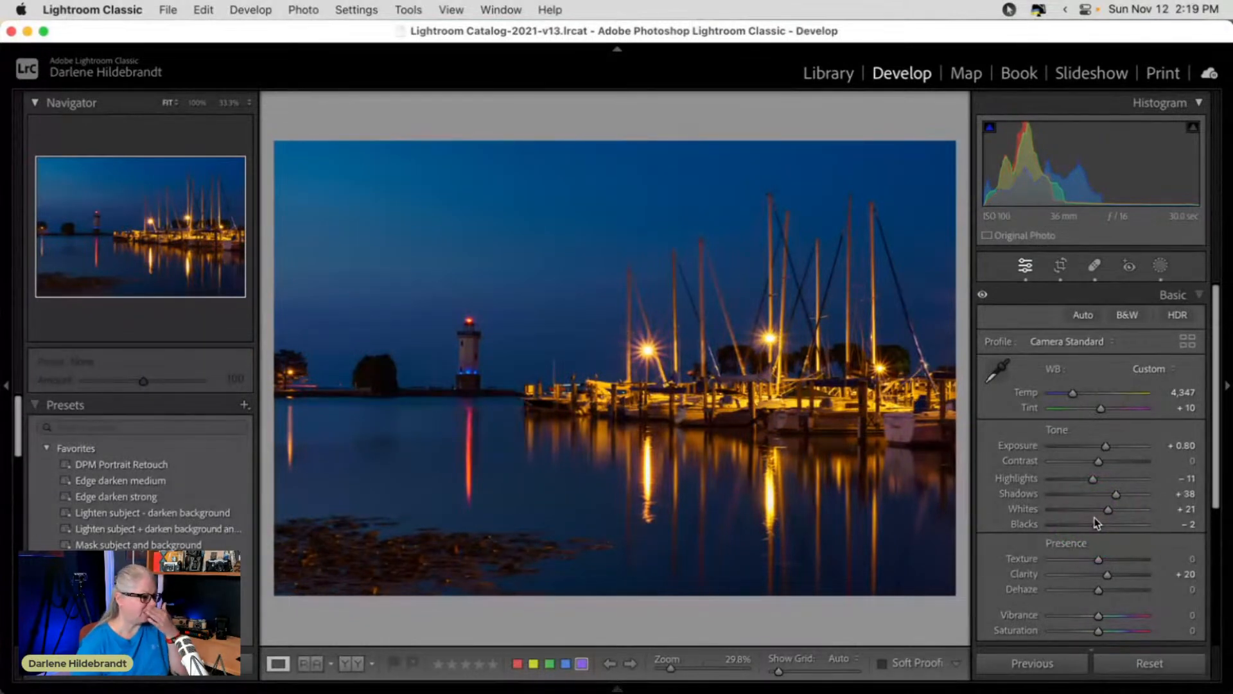
left_click_drag(1115, 447, 1114, 448)
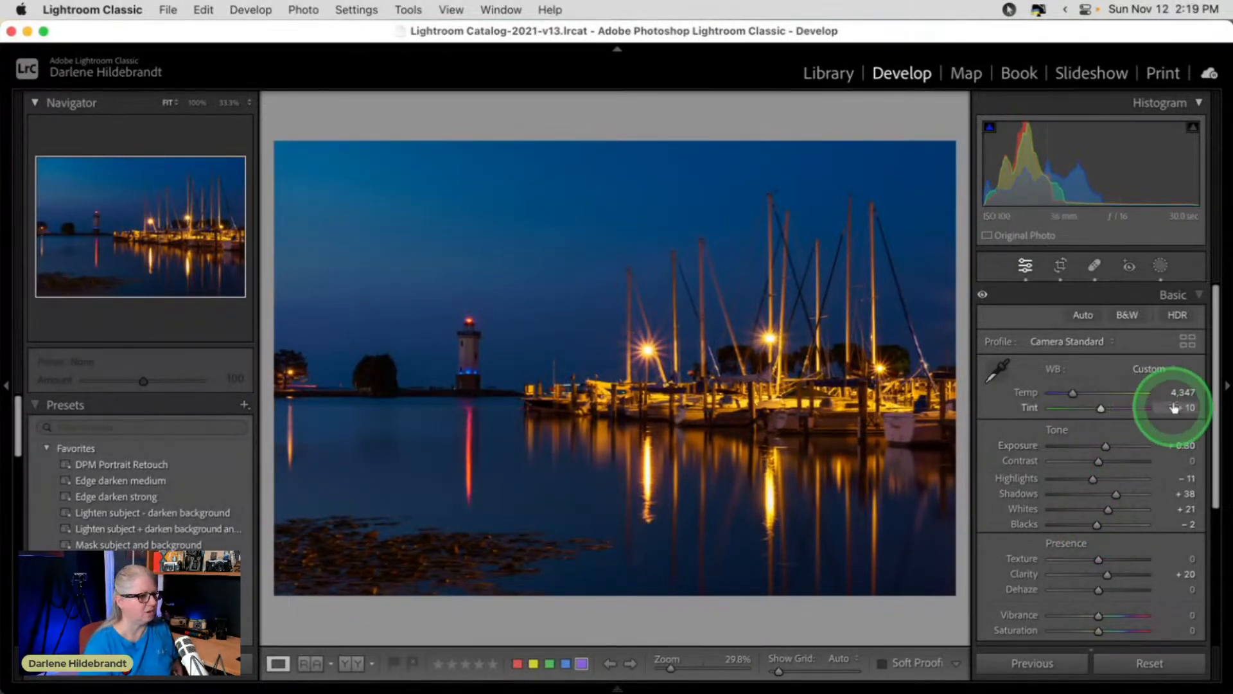
left_click_drag(1183, 408, 1172, 407)
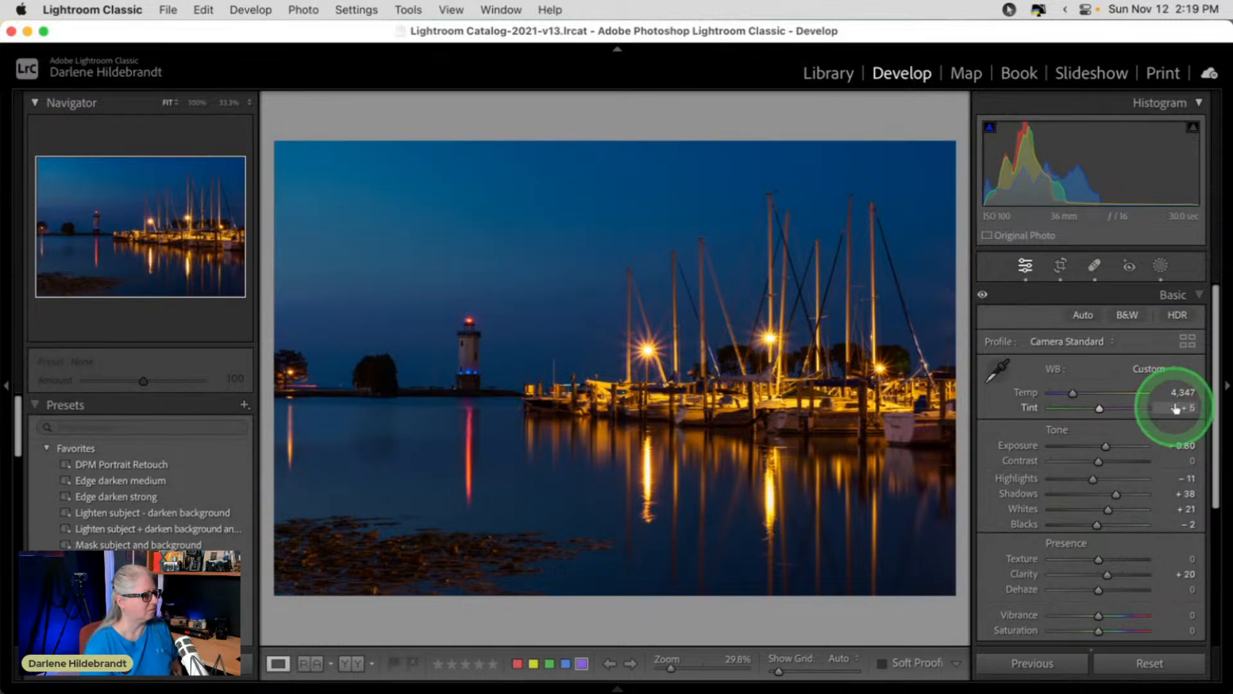
Set the blue Point Color sample's Luminance Shift to -62, and compare the edited photo with its Before view.
scroll(1134, 410, "down", 6)
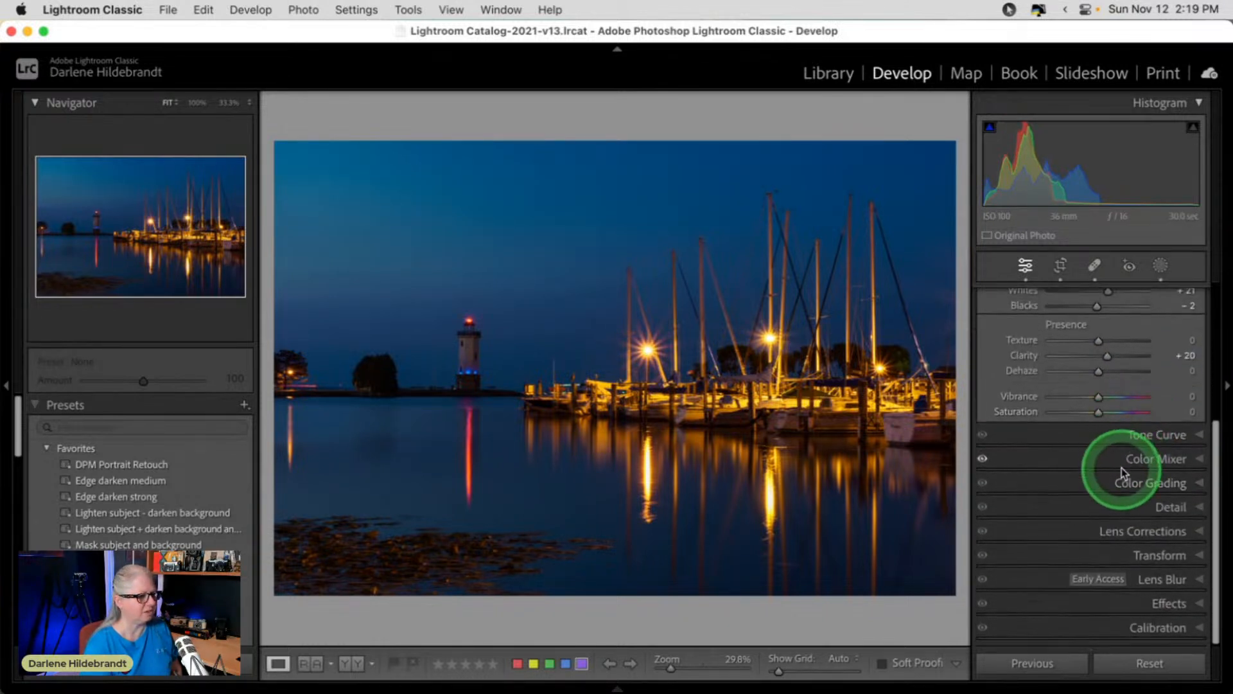
left_click(1111, 450)
left_click(1114, 361)
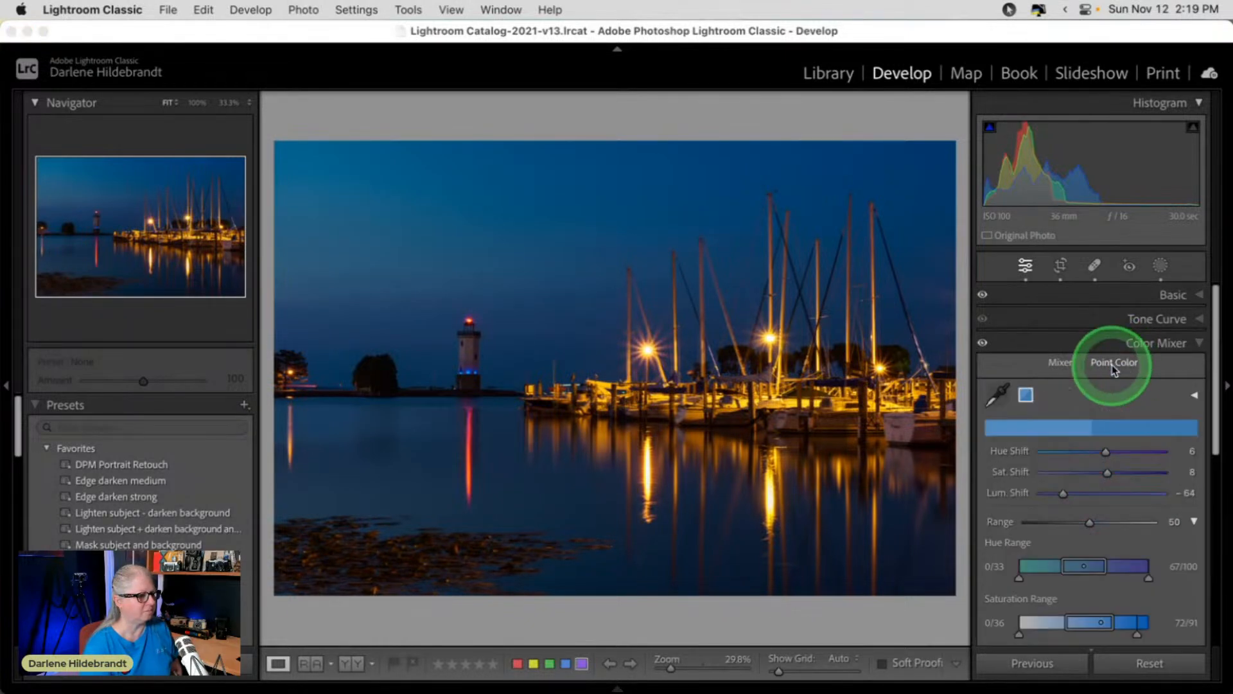
left_click_drag(1104, 493, 1065, 493)
key("backslash")
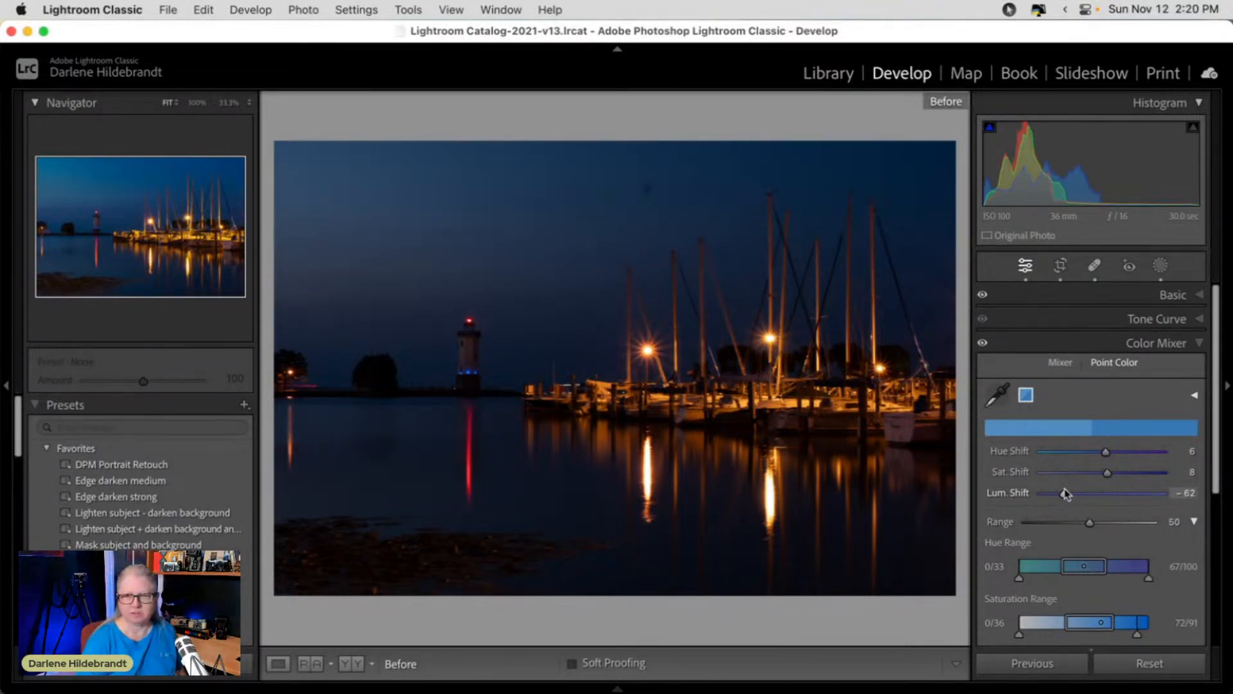
key("backslash")
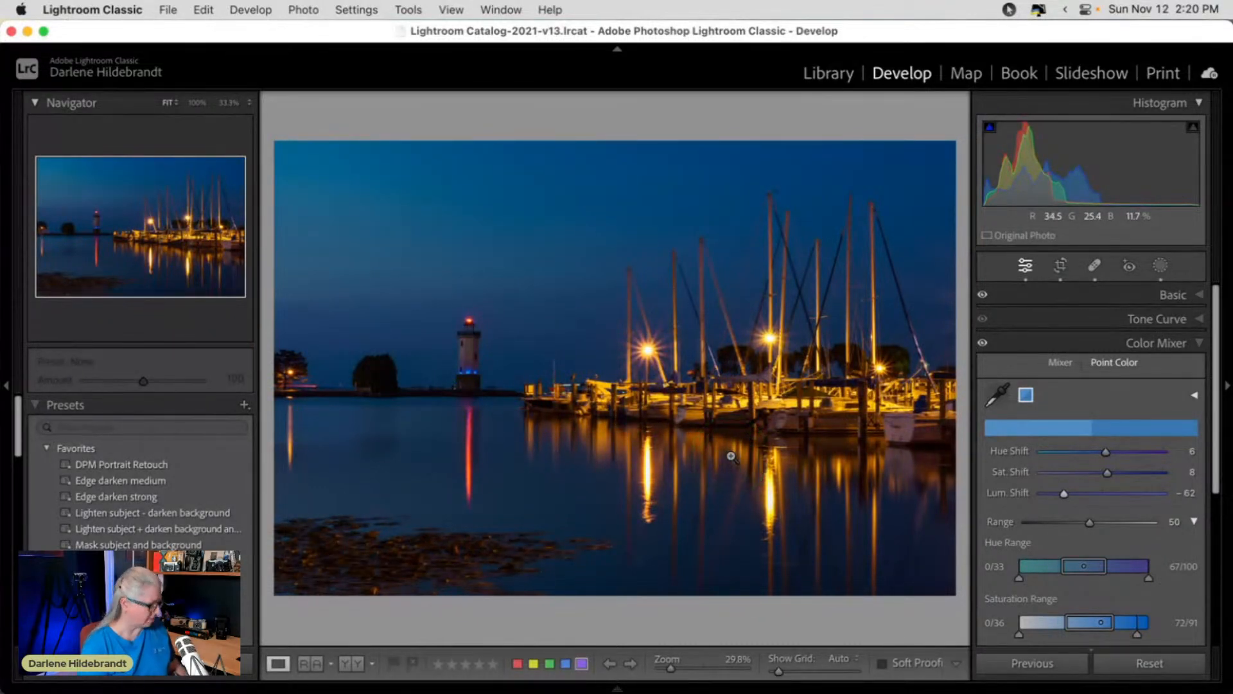
Tighten the crop from the upper-left corner to remove the small trees at the far left edge, and apply it.
key("r")
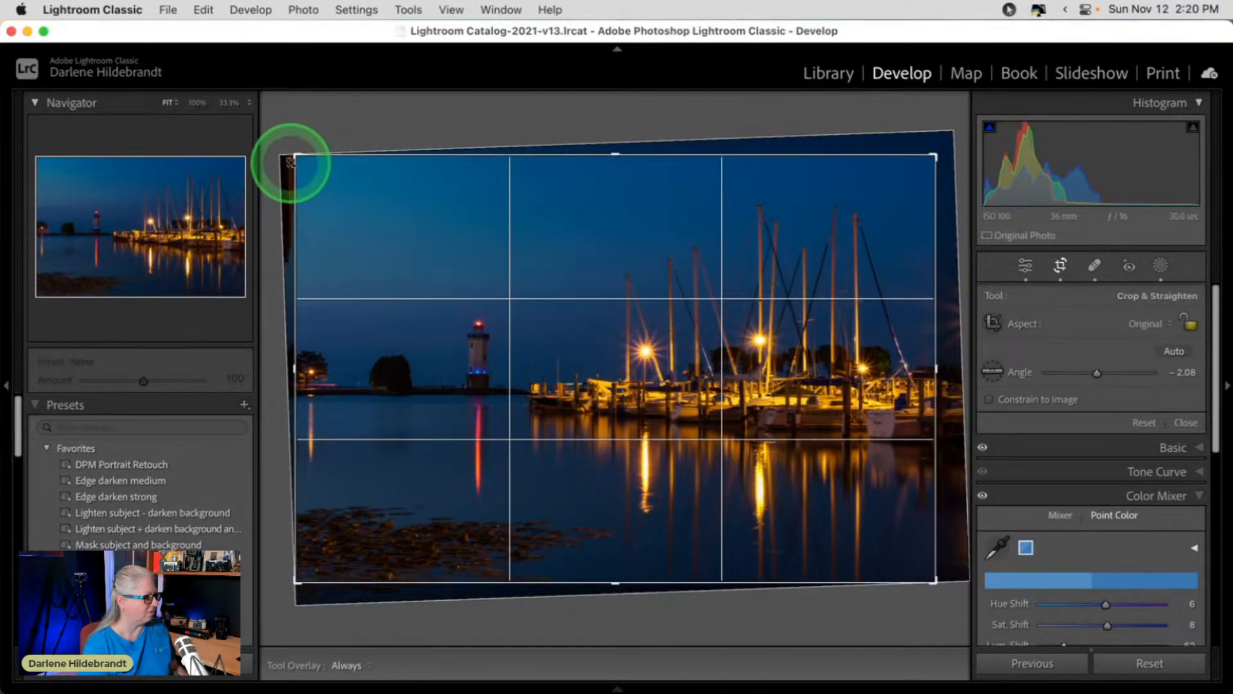
left_click_drag(297, 157, 318, 171)
left_click_drag(509, 322, 510, 335)
double_click(499, 331)
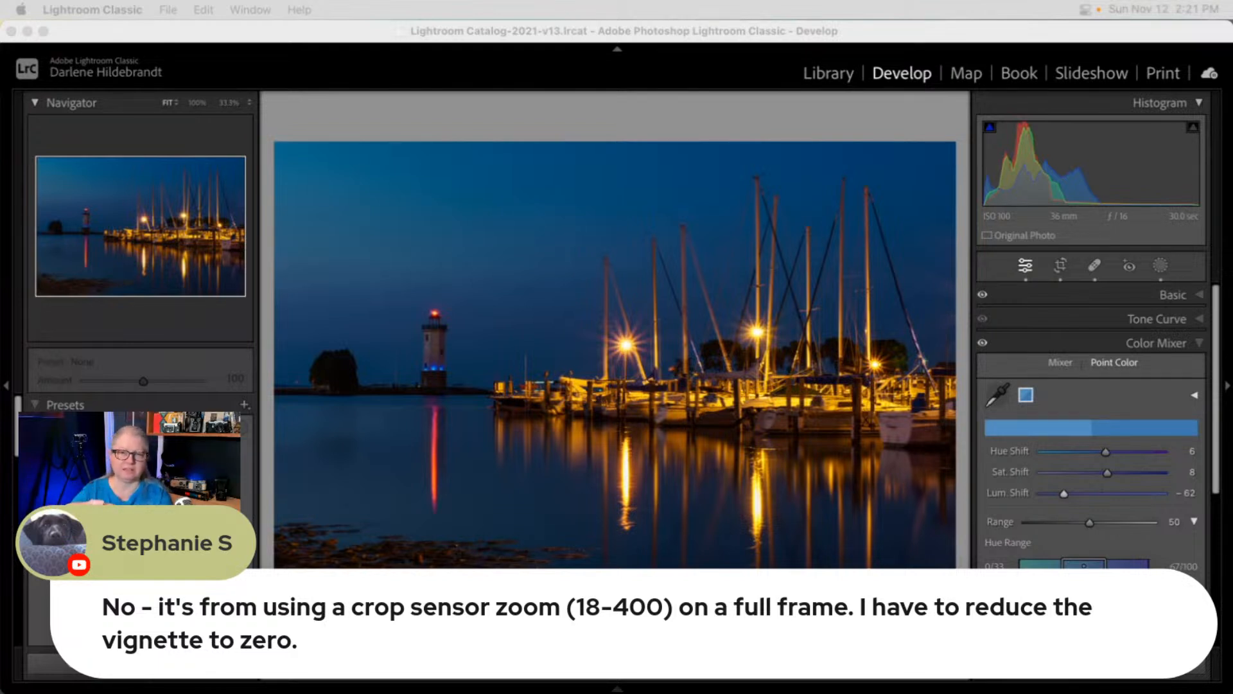
Return to the Library grid and open the capitol building photo with the strong circular vignette at full view.
left_click(630, 119)
key("g")
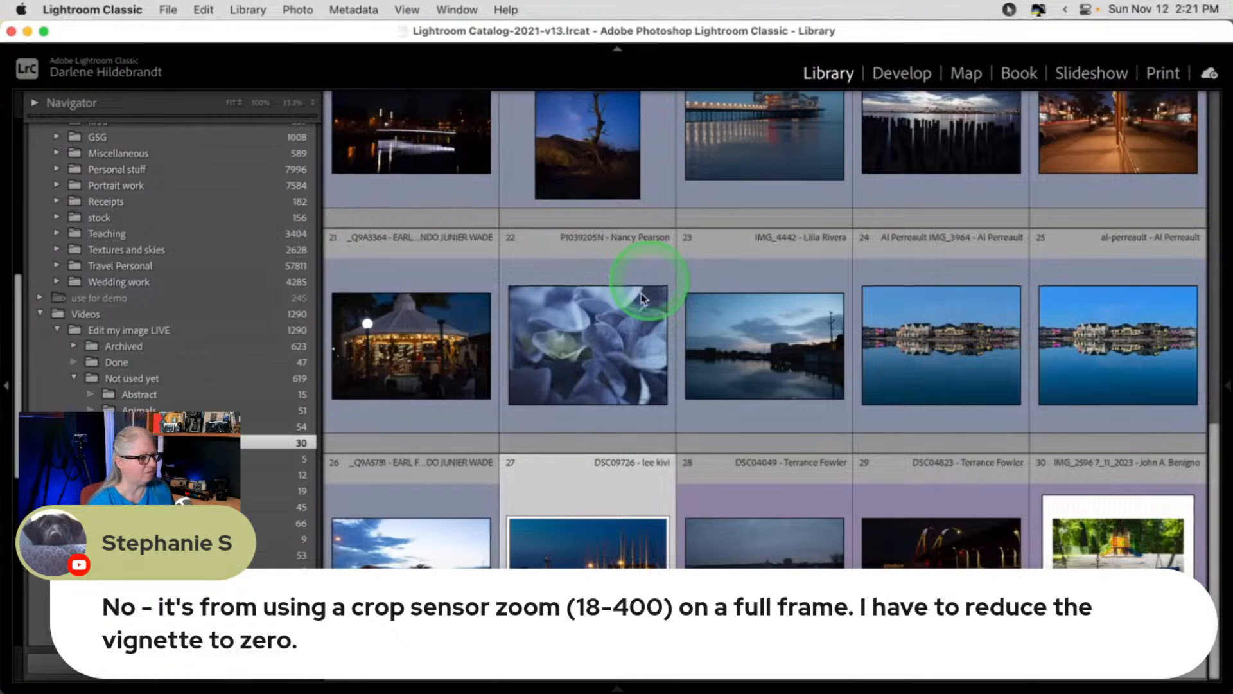
scroll(753, 294, "up", 10)
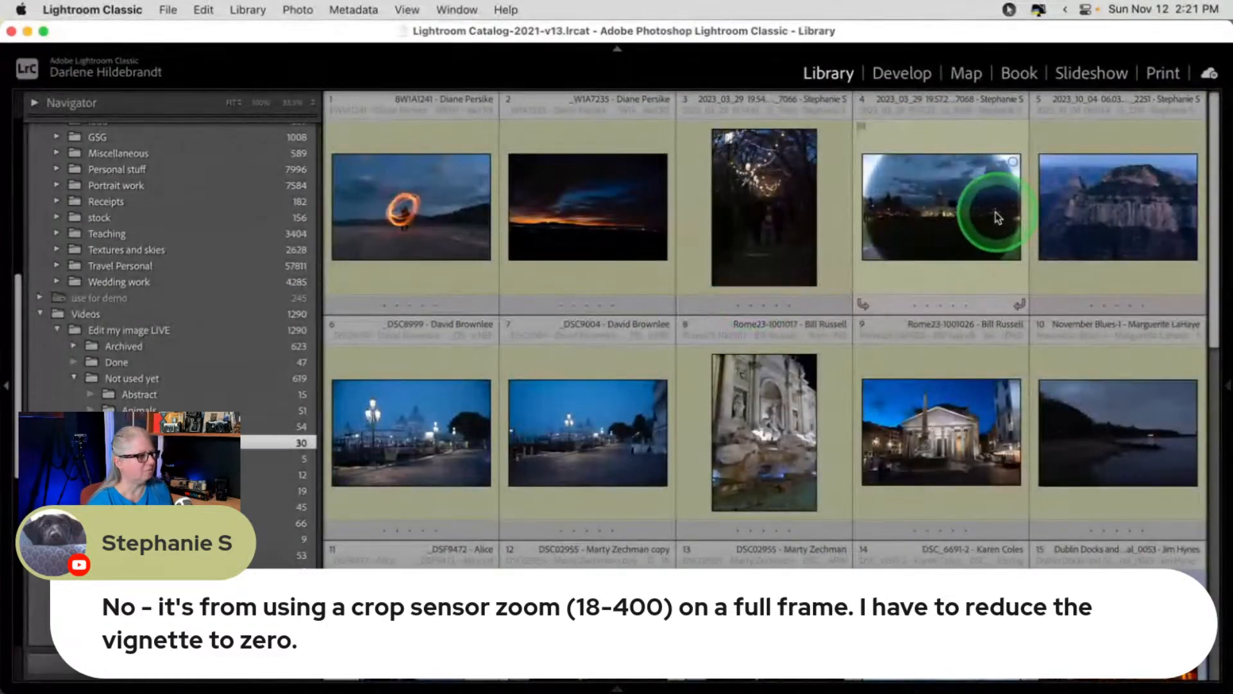
double_click(968, 215)
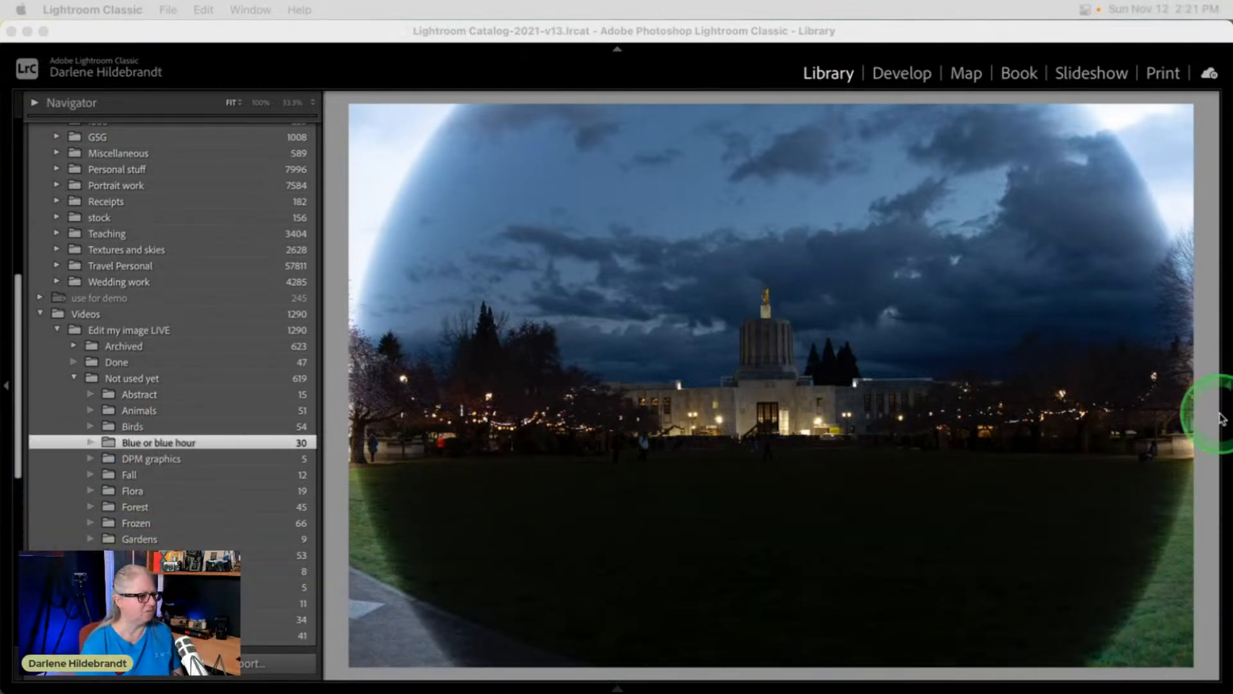
Open the capitol building photo for developing and set its lens profile Vignetting correction to 0.
left_click(1207, 326)
key("d")
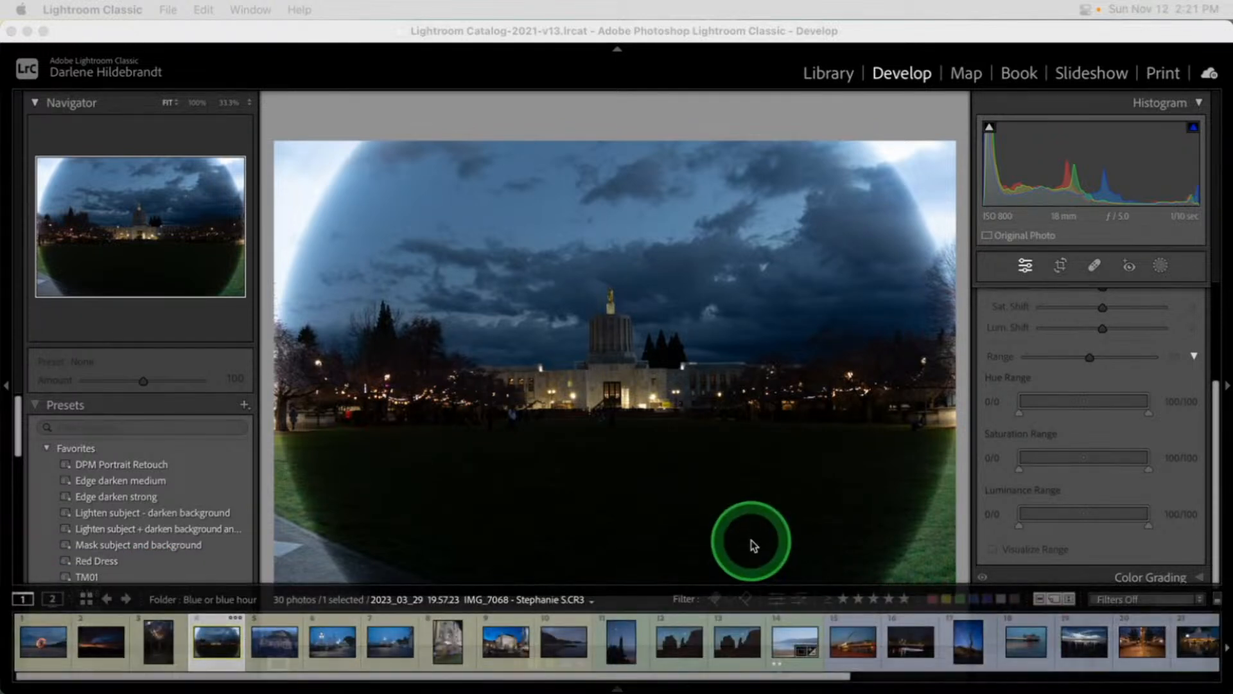
left_click(918, 619)
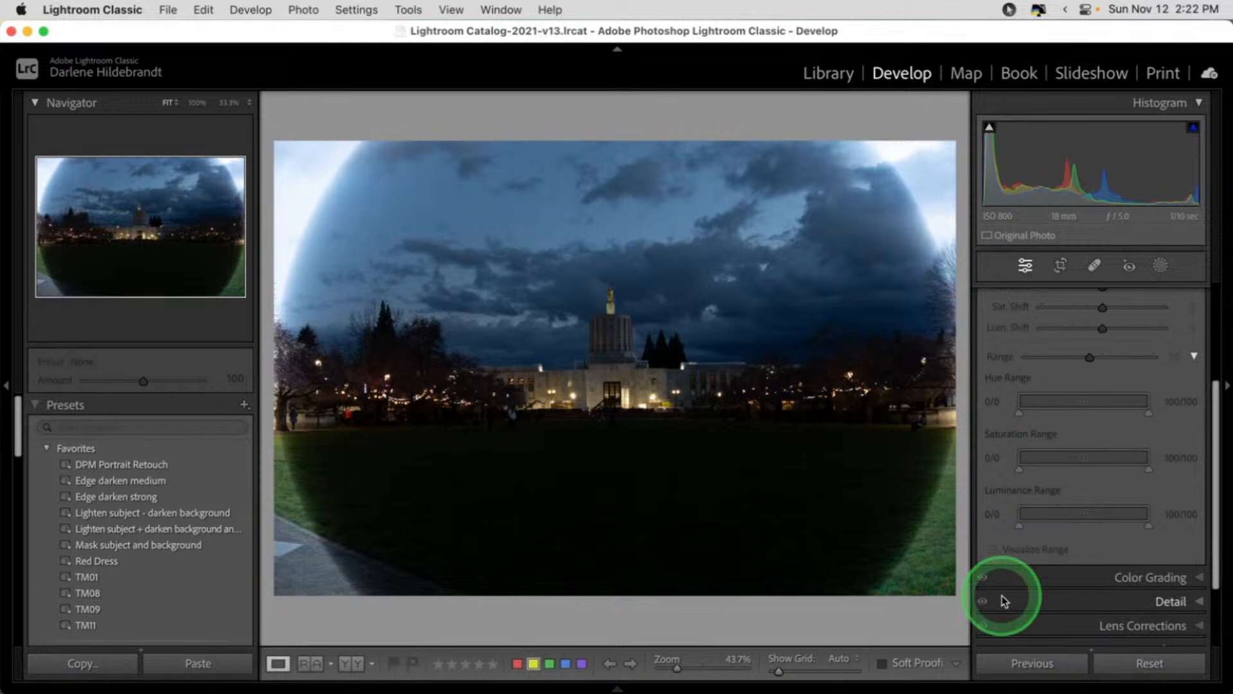
scroll(1005, 599, "down", 4)
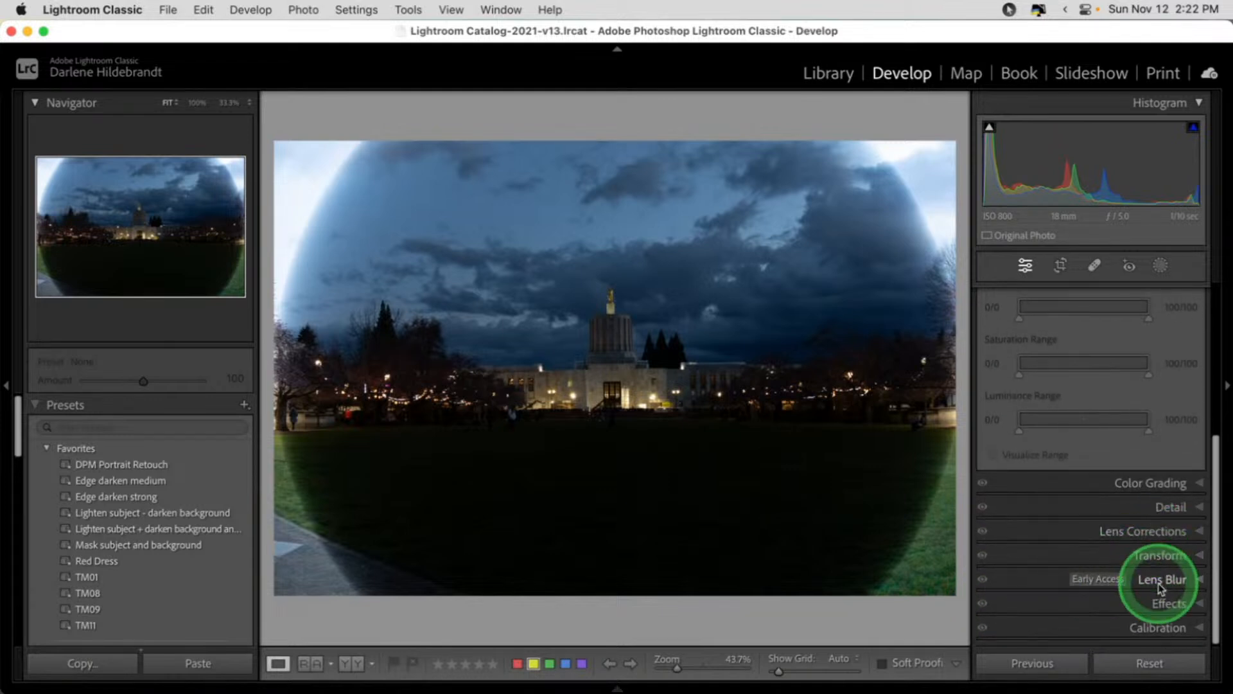
left_click(1149, 532)
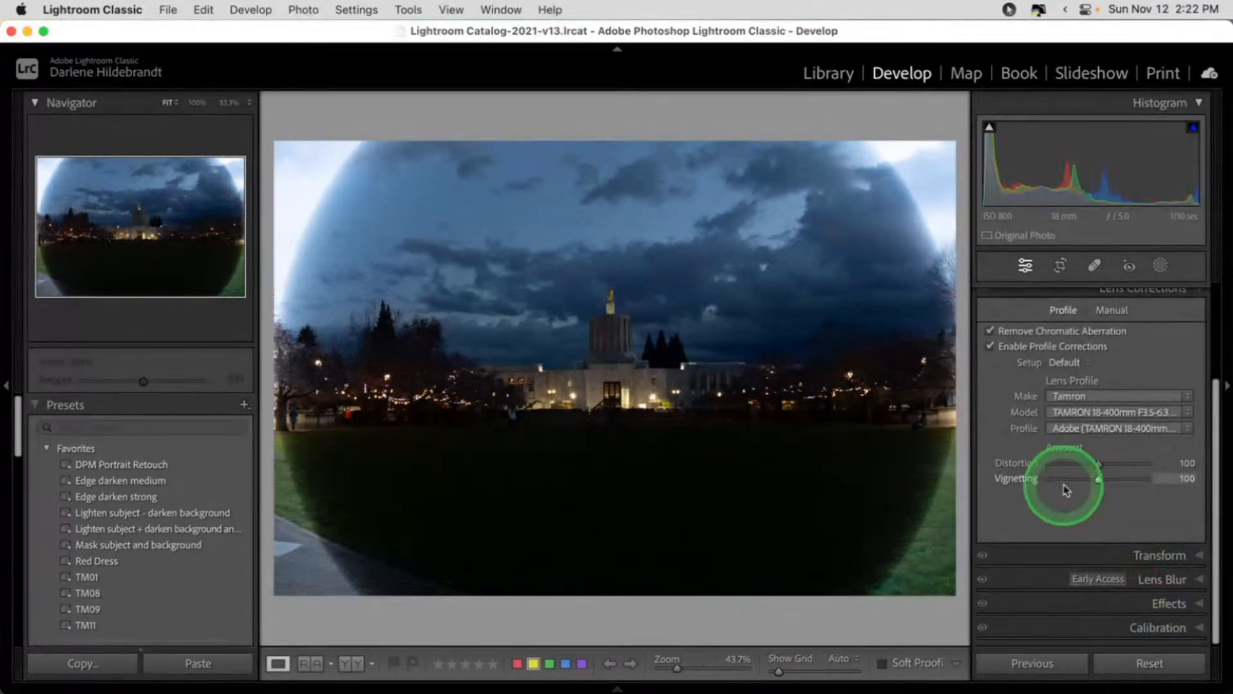
left_click_drag(1096, 479, 1007, 476)
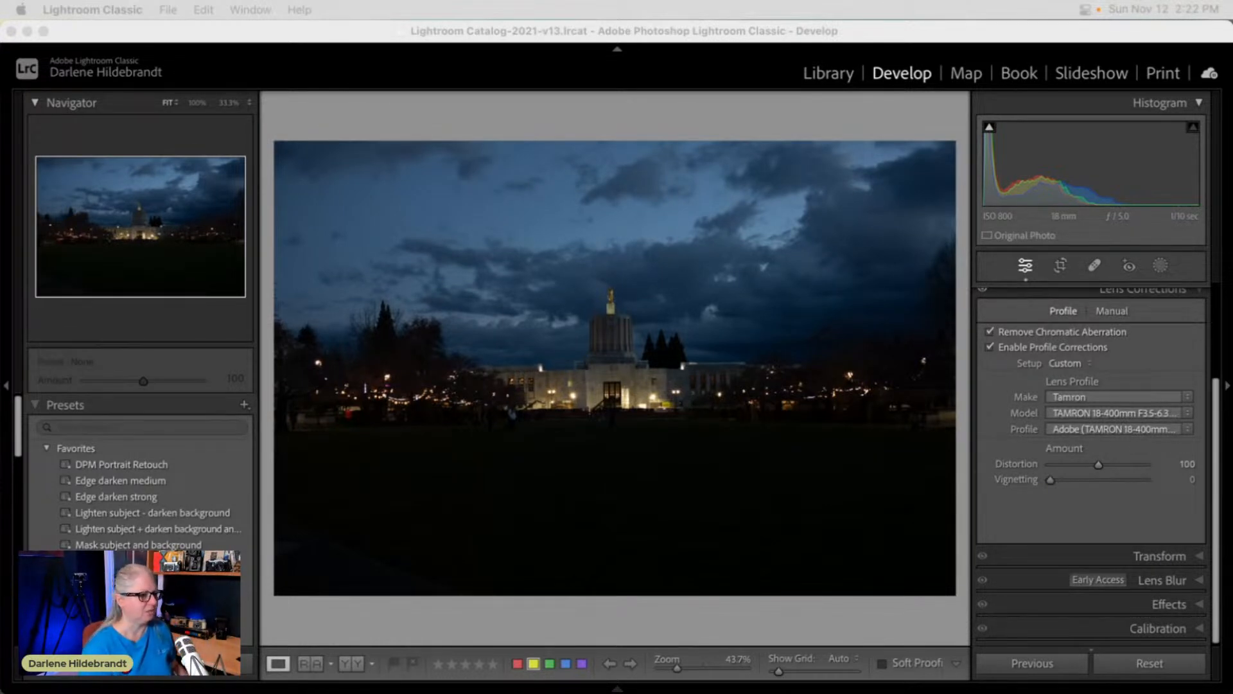
left_click(1129, 514)
scroll(1129, 514, "up", 2)
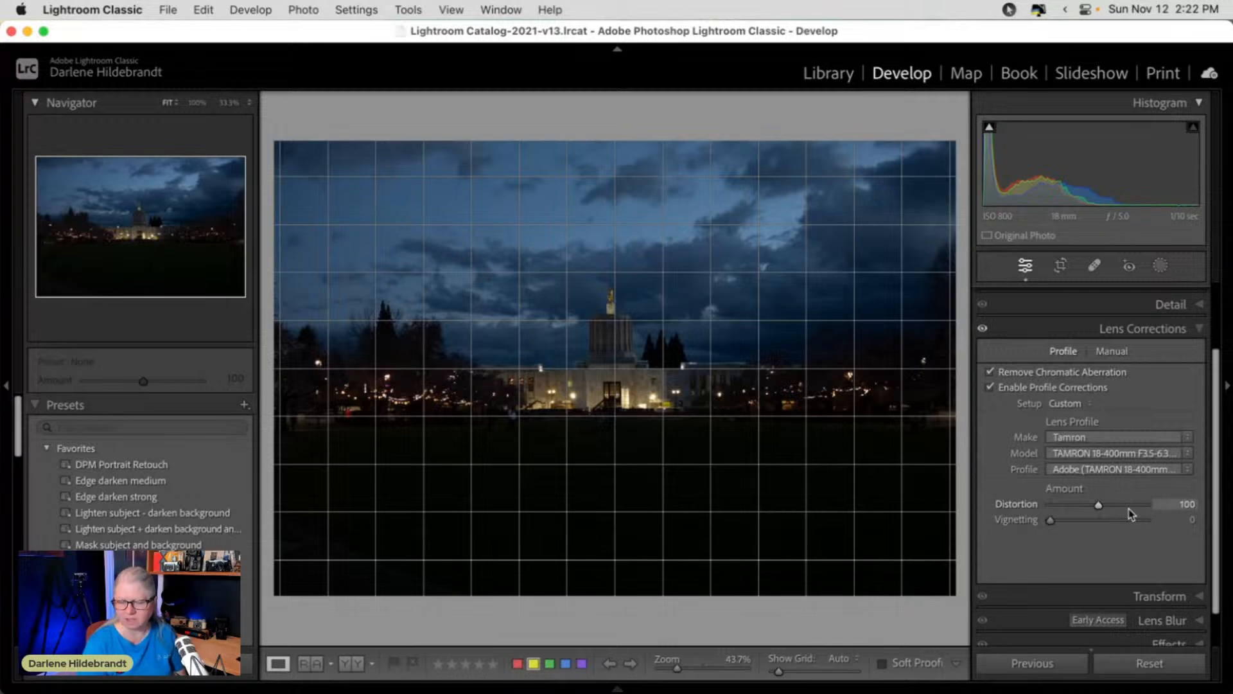
left_click(1125, 512)
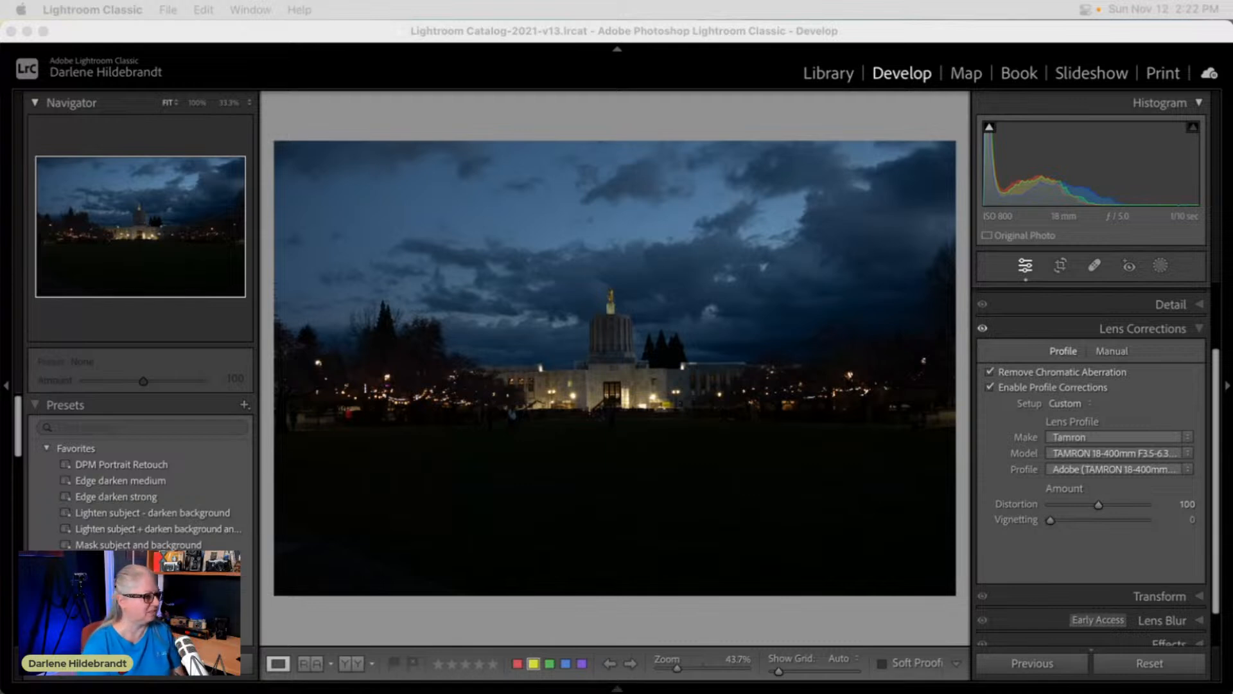
left_click(866, 621)
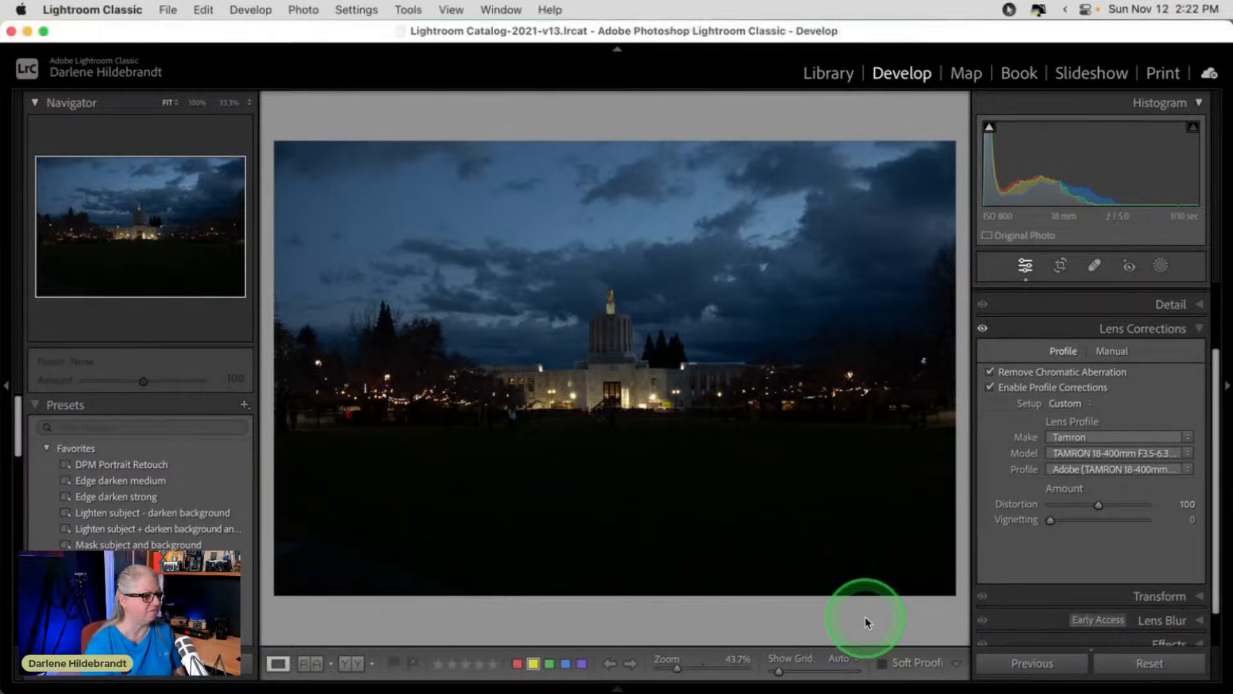
left_click_drag(1054, 522, 1005, 507)
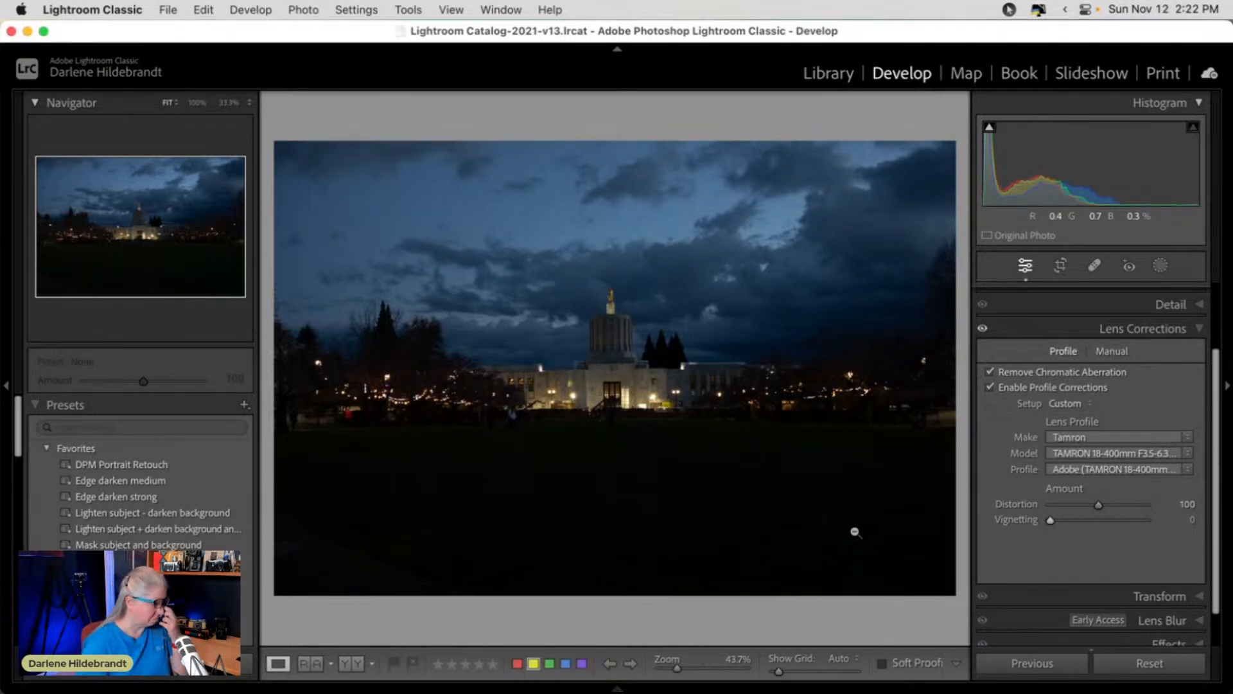
key("g")
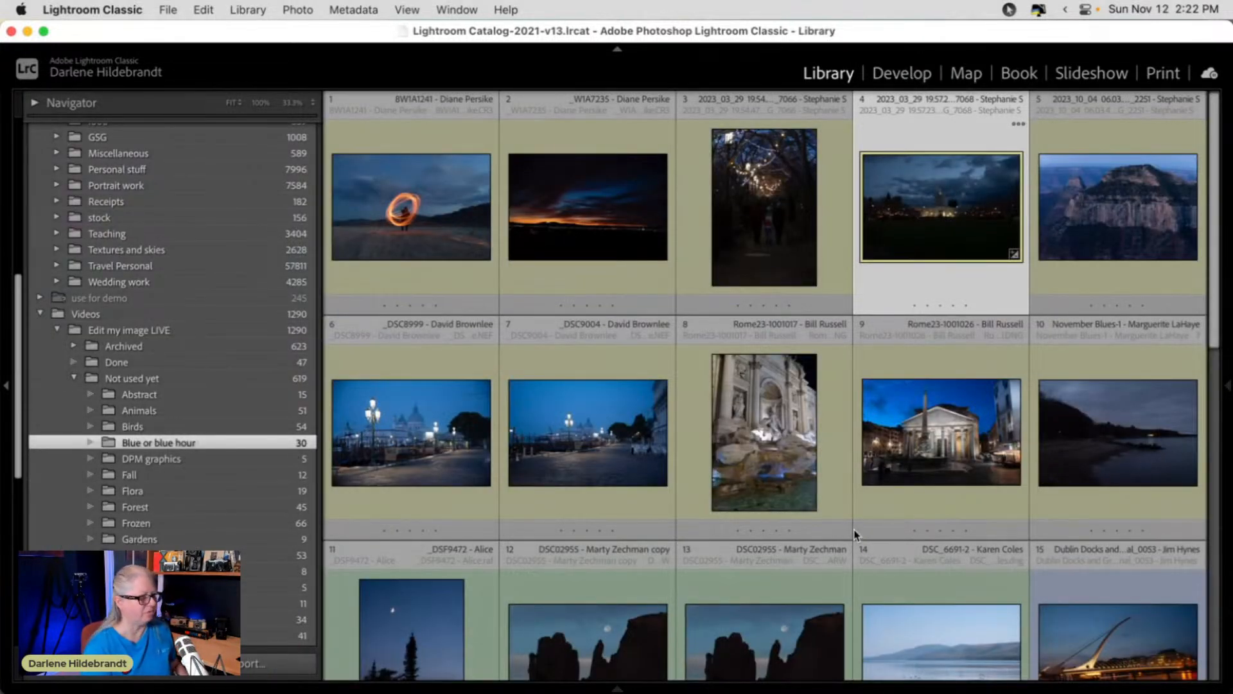
key("d")
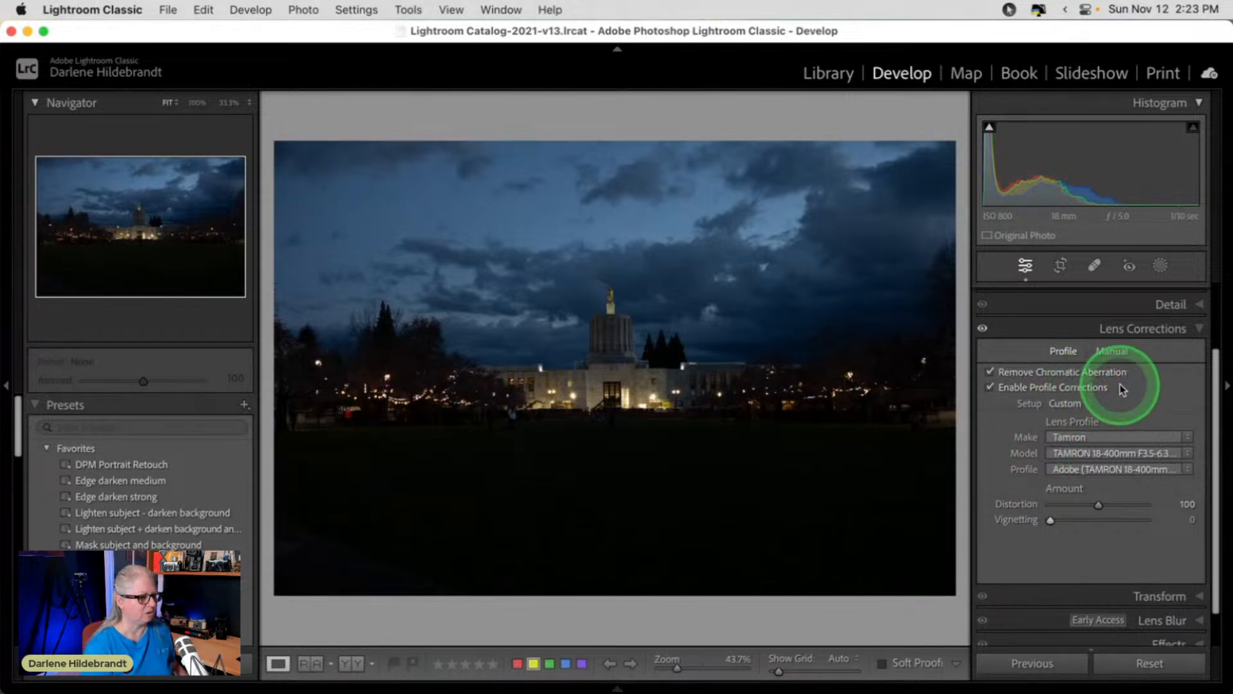
Crop away the lower part of the dark lawn with an unlocked Custom aspect ratio, and apply the crop.
scroll(1125, 388, "up", 3)
left_click(1172, 296)
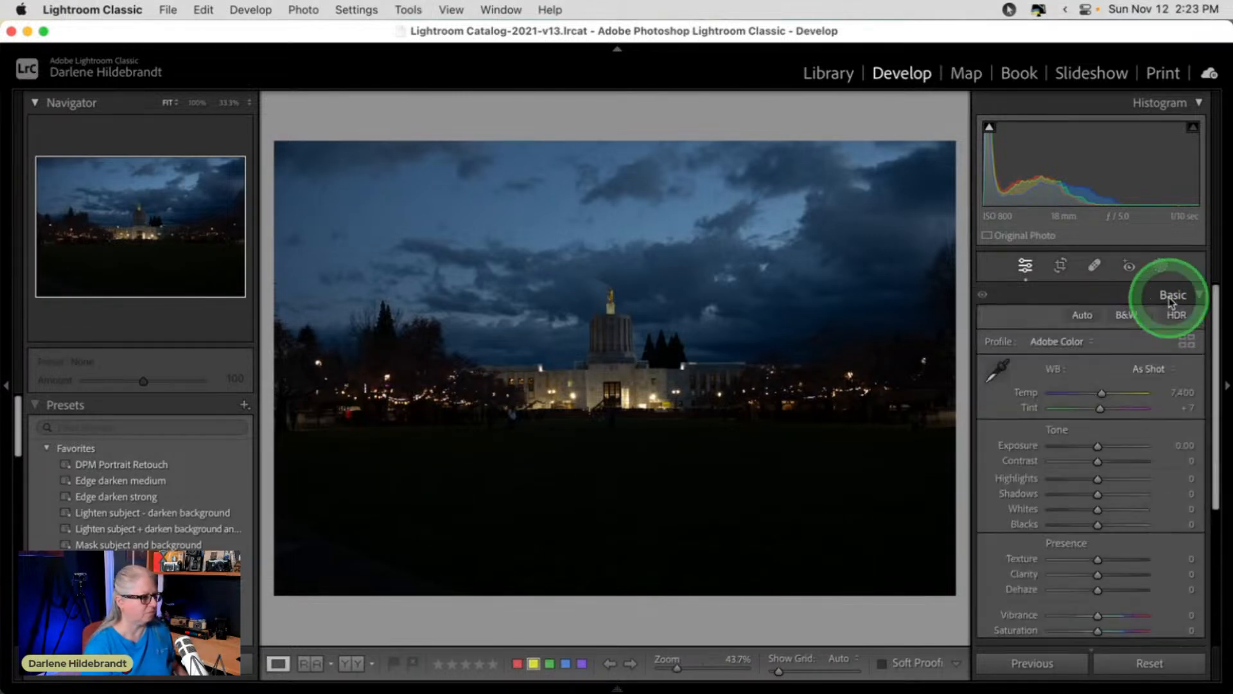
key("r")
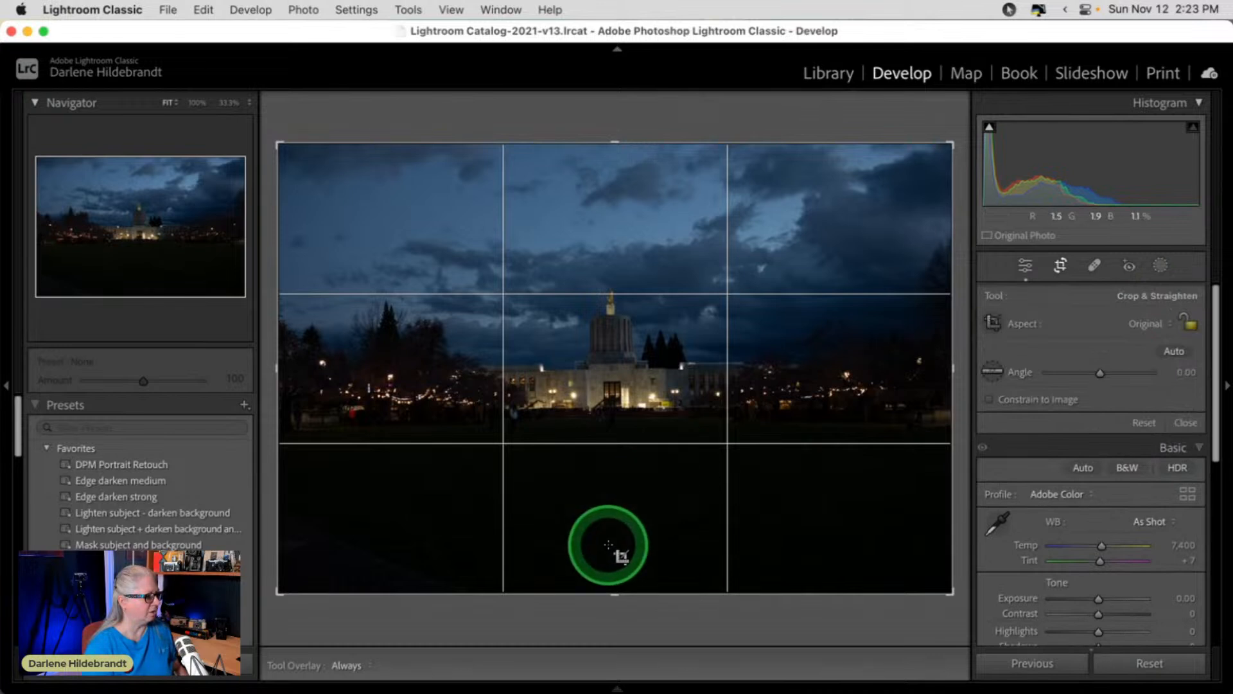
left_click(1148, 323)
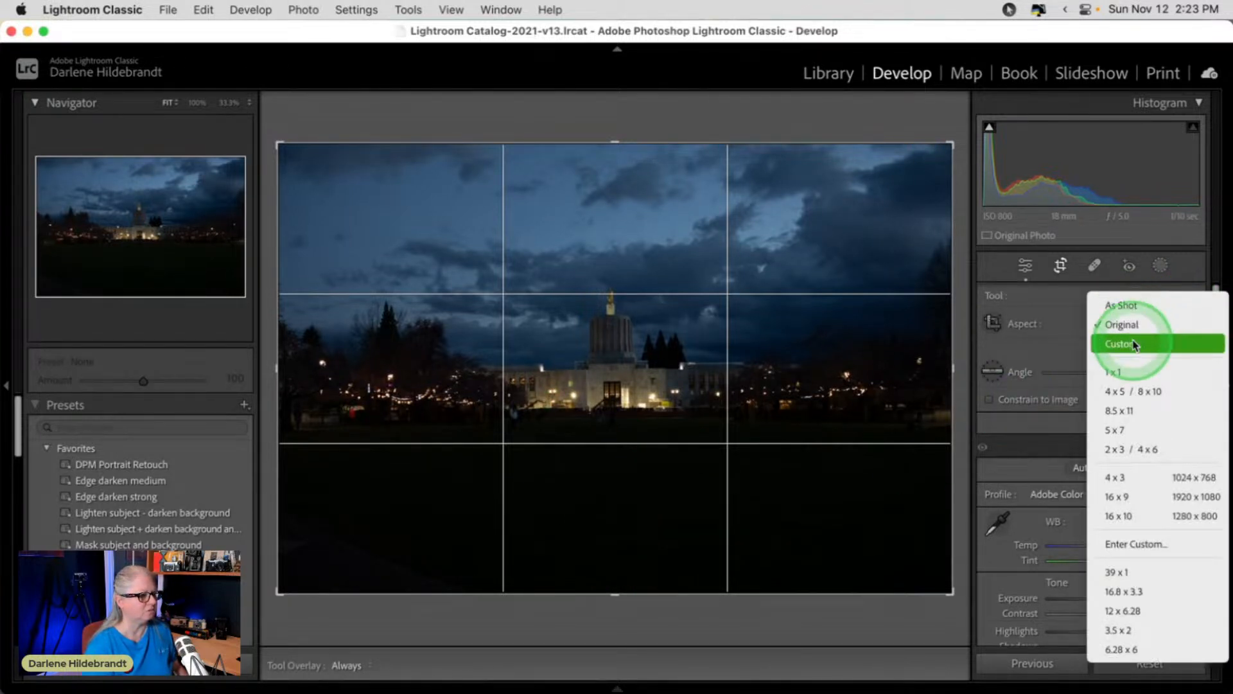
left_click(1130, 344)
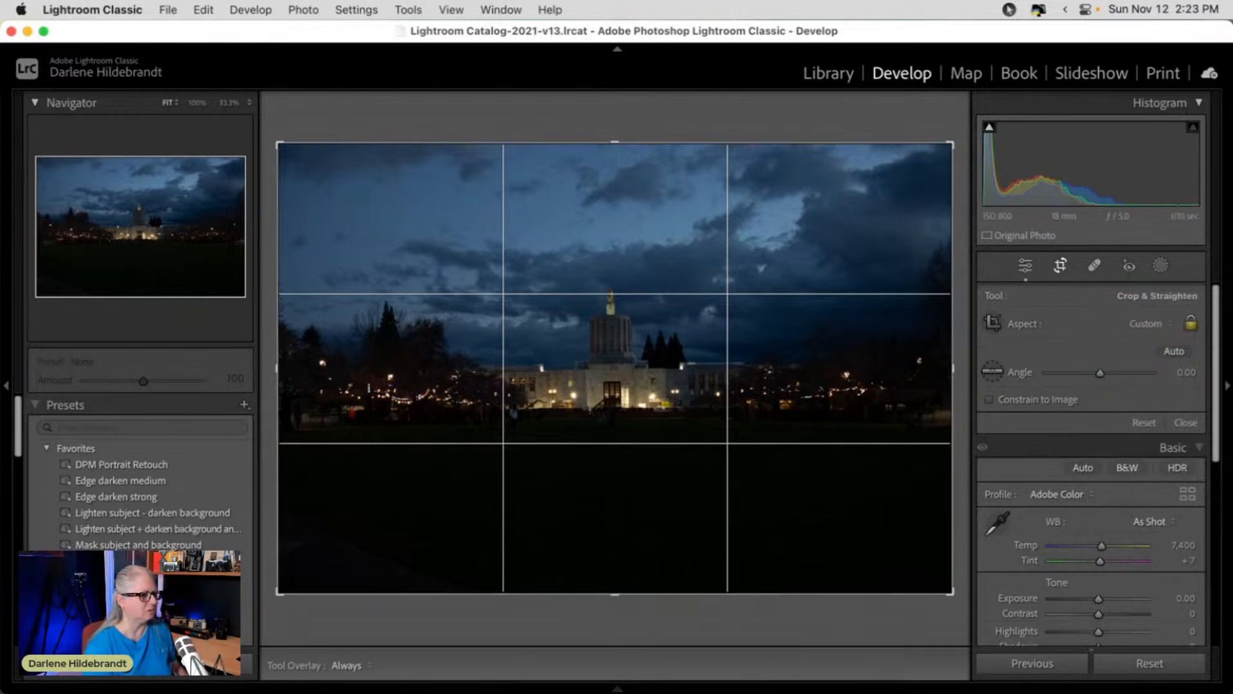
left_click(1190, 323)
left_click_drag(616, 591, 624, 531)
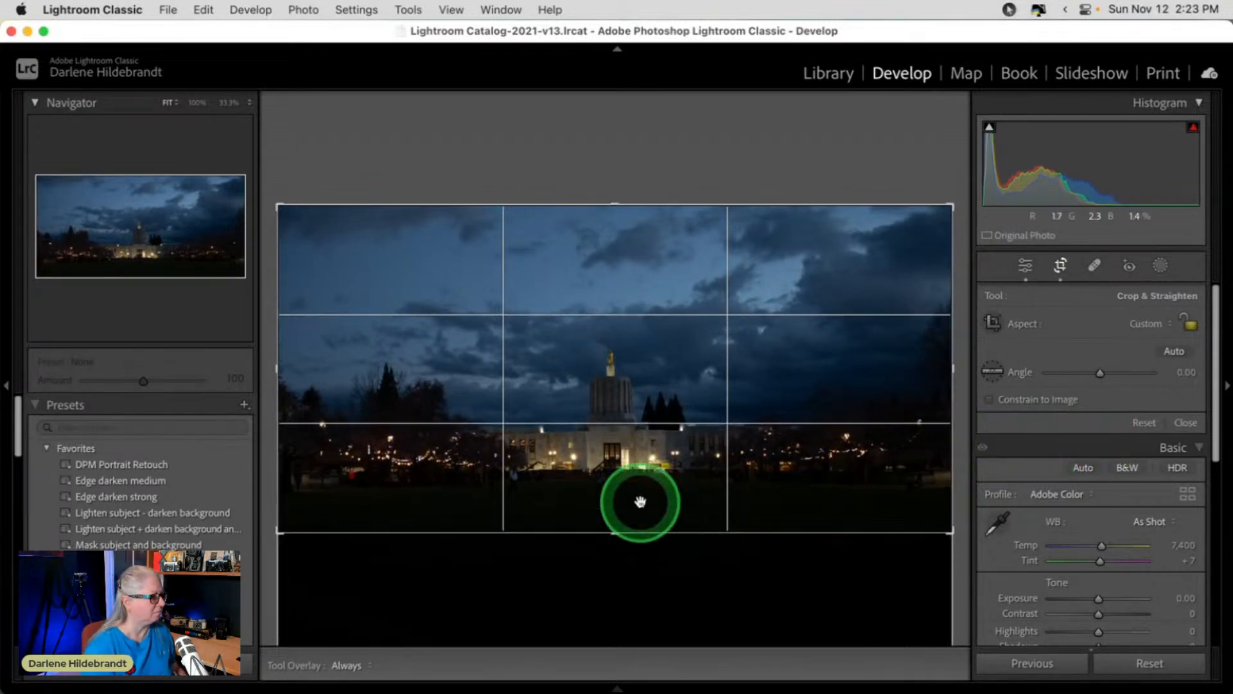
key("Return")
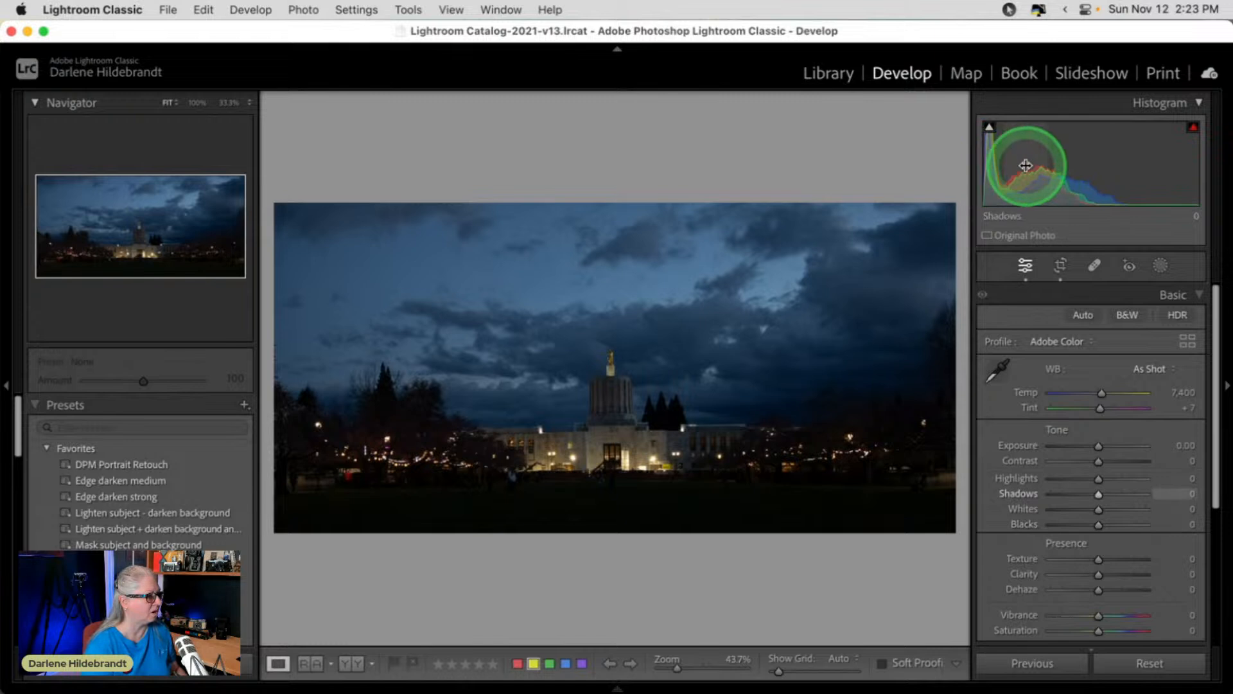
Straighten the cropped capitol photo with the Auto angle option and apply it.
key("r")
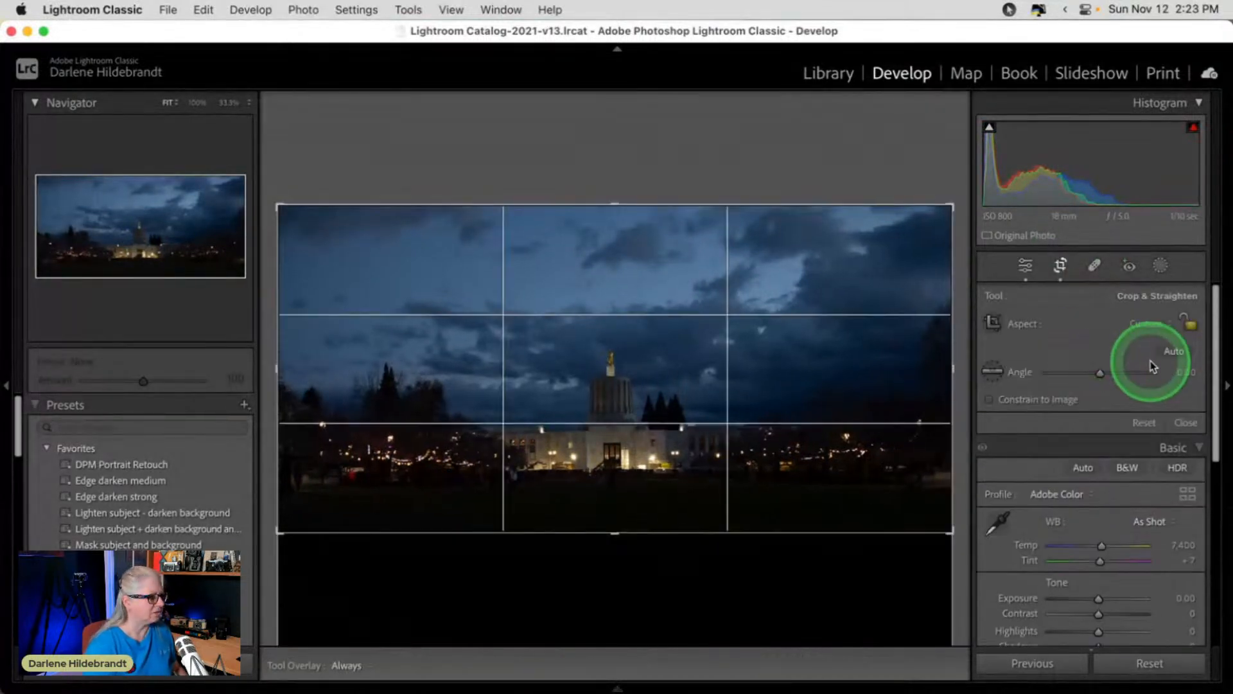
left_click(1174, 351)
key("Return")
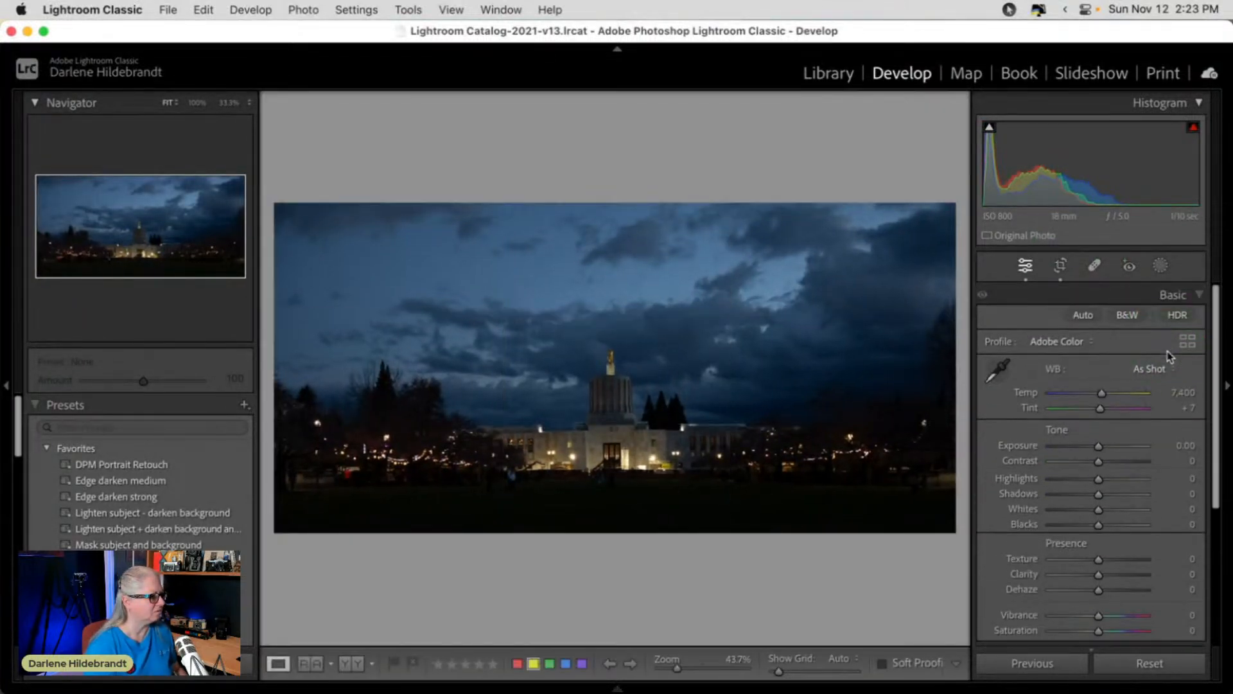
Set Exposure to +0.30, Whites to +22 and Blacks to -7 while checking the highlight and shadow clipping.
left_click(1156, 393)
left_click(1104, 481)
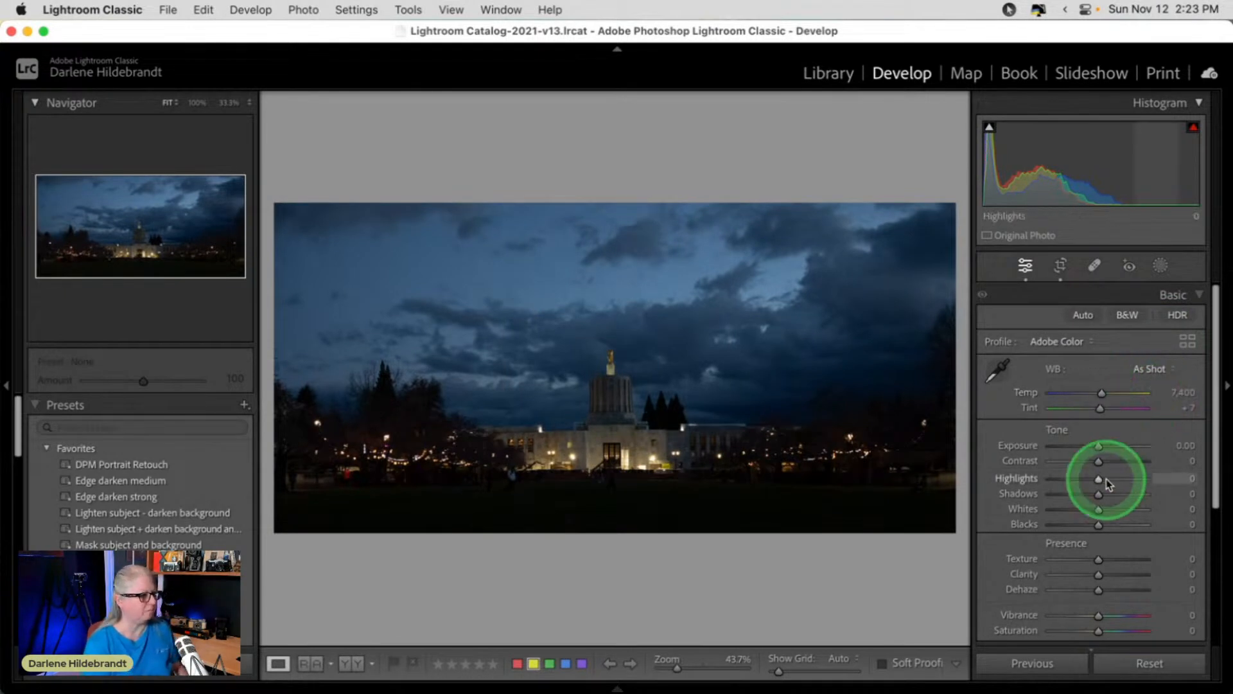
key("j")
scroll(1110, 483, "down", 3)
key("alt")
left_click_drag(1107, 444, 1099, 461)
key("alt")
left_click_drag(1100, 379, 1102, 380)
left_click_drag(1095, 460, 1093, 461)
key("alt")
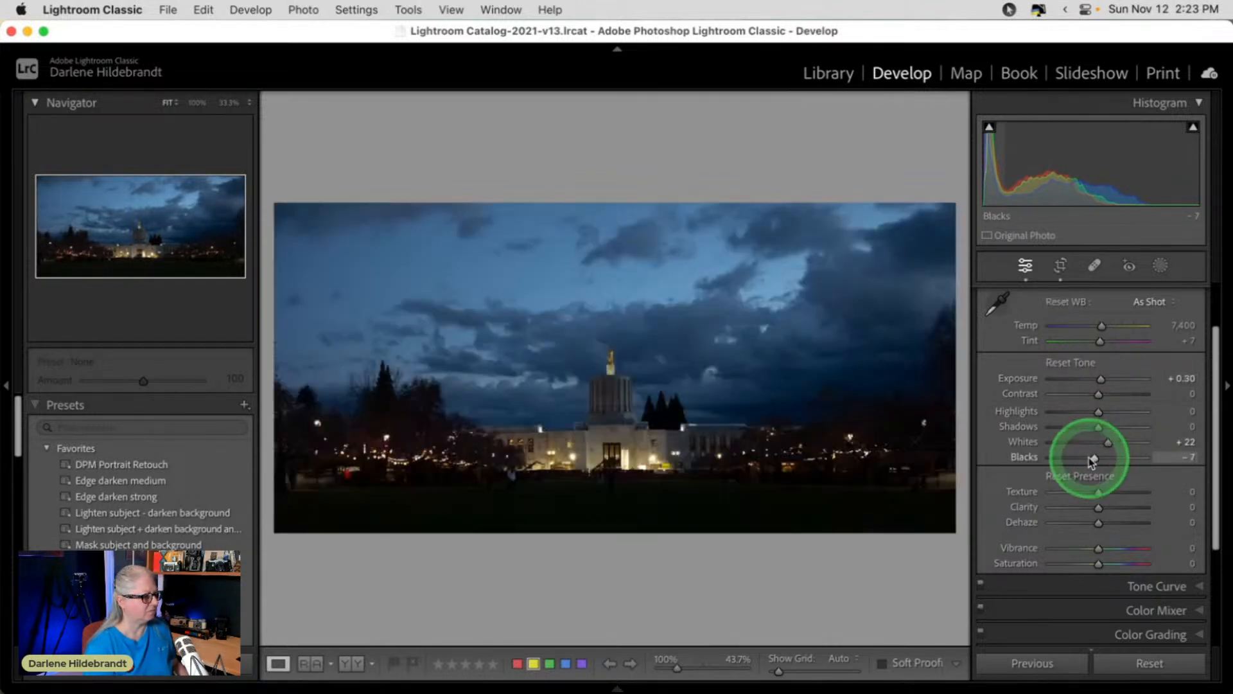
Preview the Camera Matching profiles on the capitol photo and apply Camera Standard.
scroll(1175, 372, "up", 3)
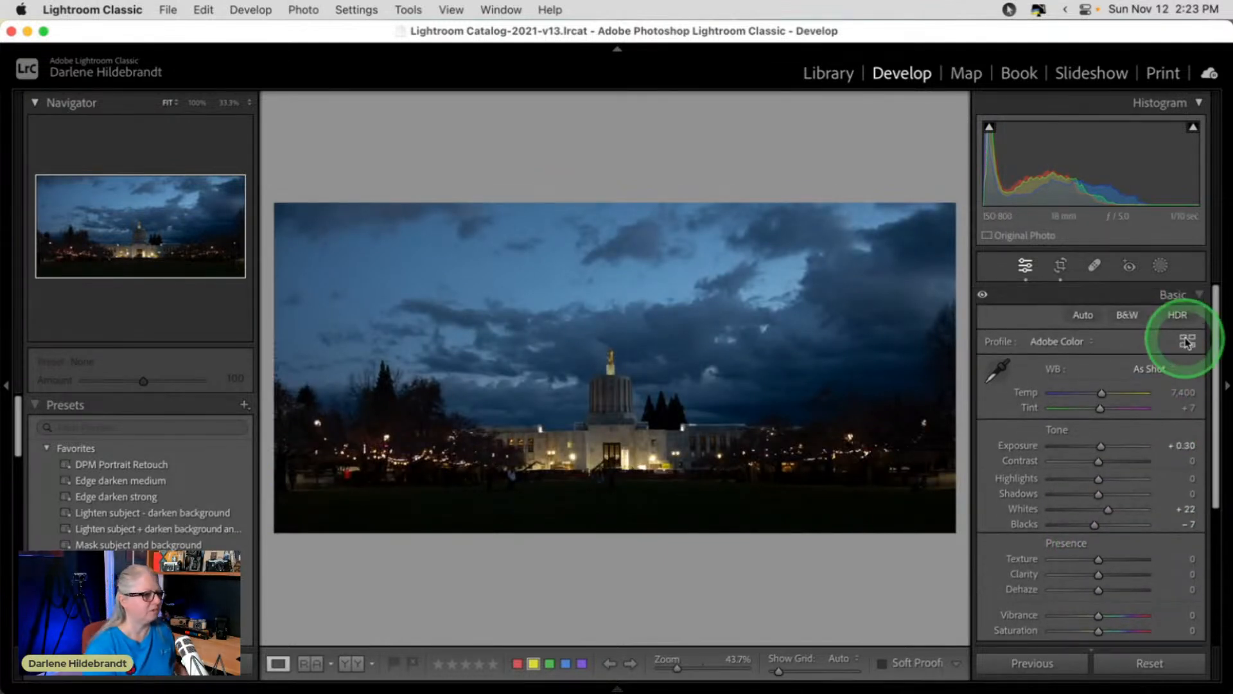
left_click(1187, 344)
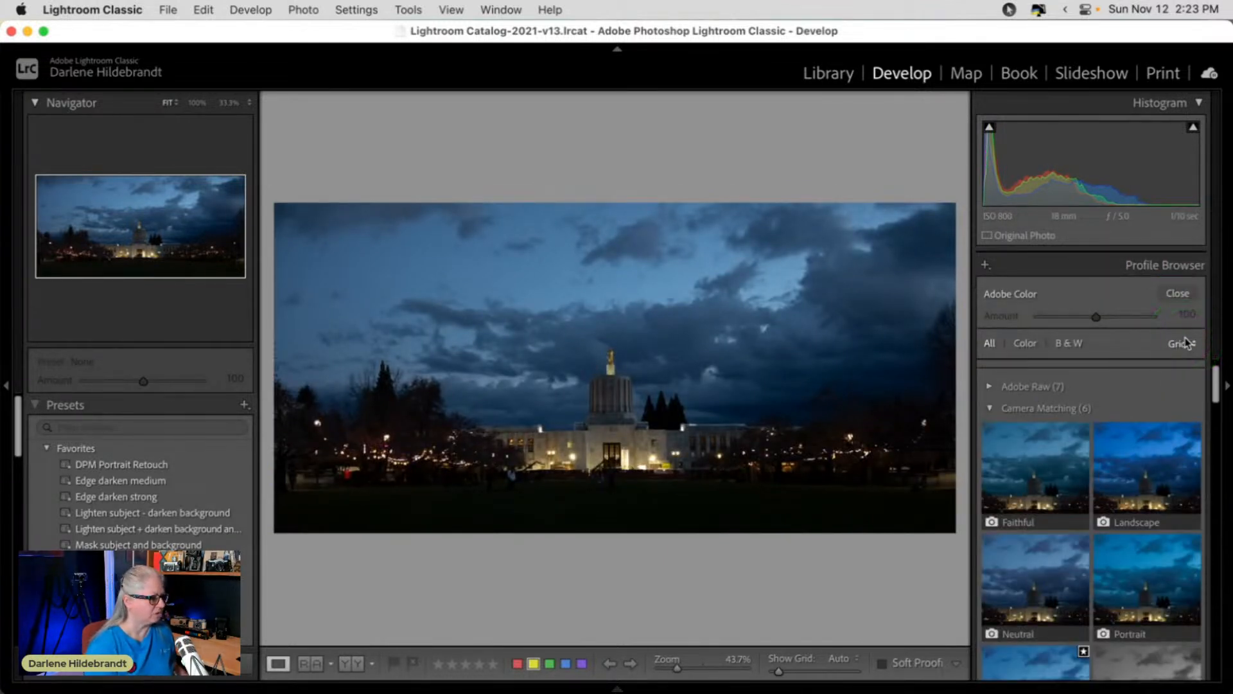
left_click(1143, 477)
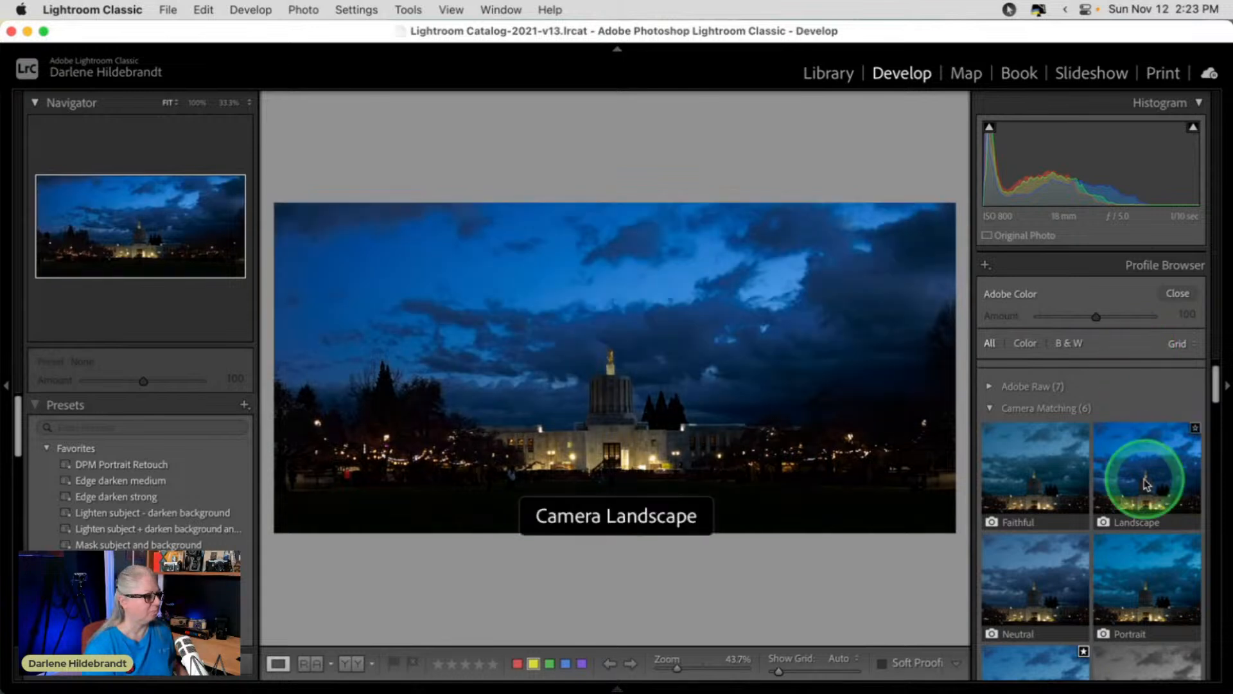
left_click(1029, 490)
scroll(1030, 495, "down", 1)
left_click(1011, 559)
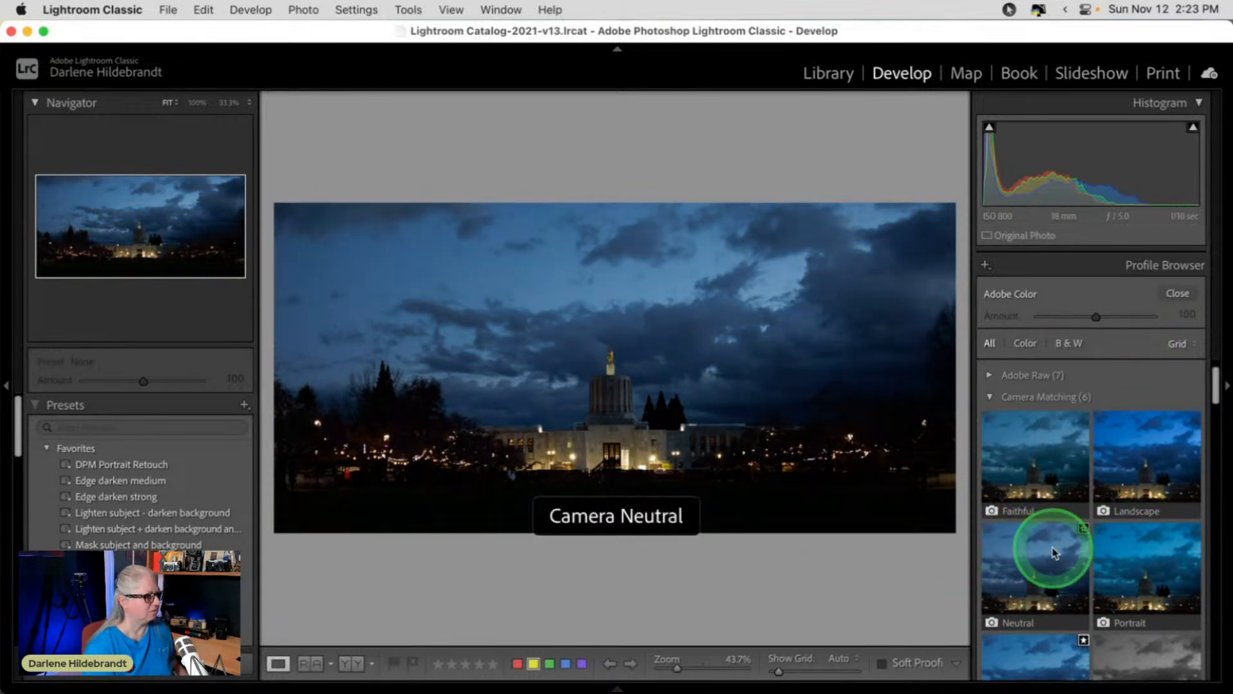
scroll(1054, 552, "down", 3)
left_click(1025, 585)
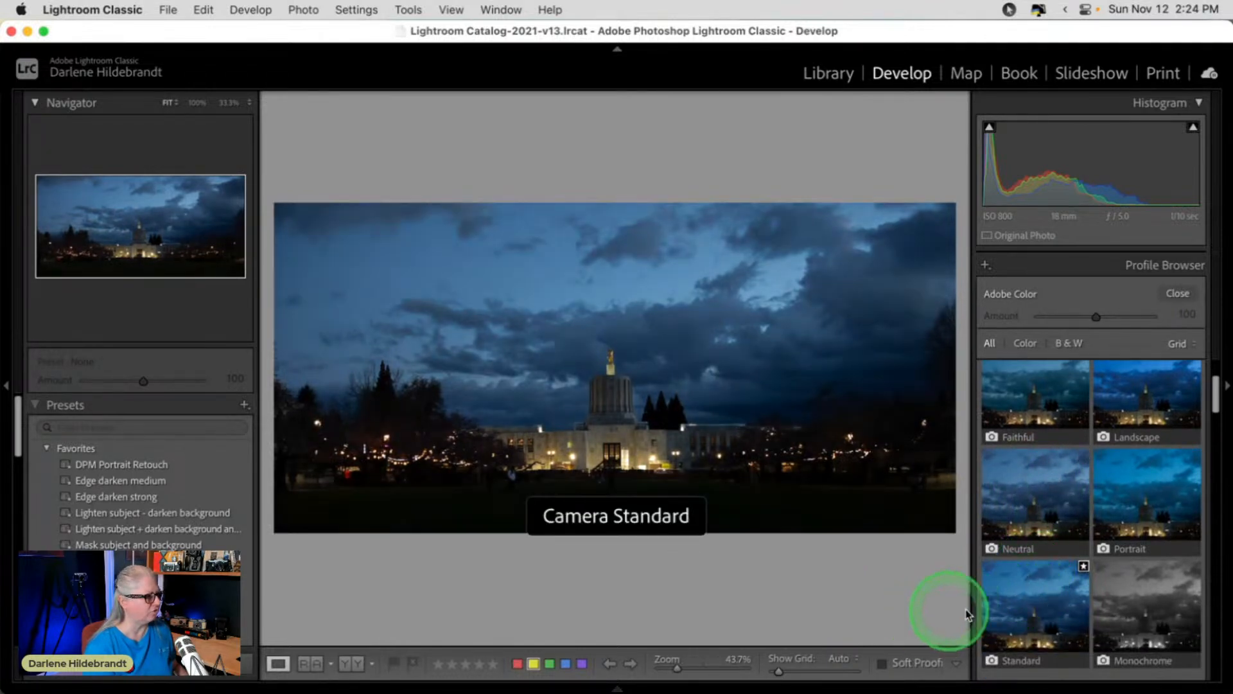
left_click(1021, 604)
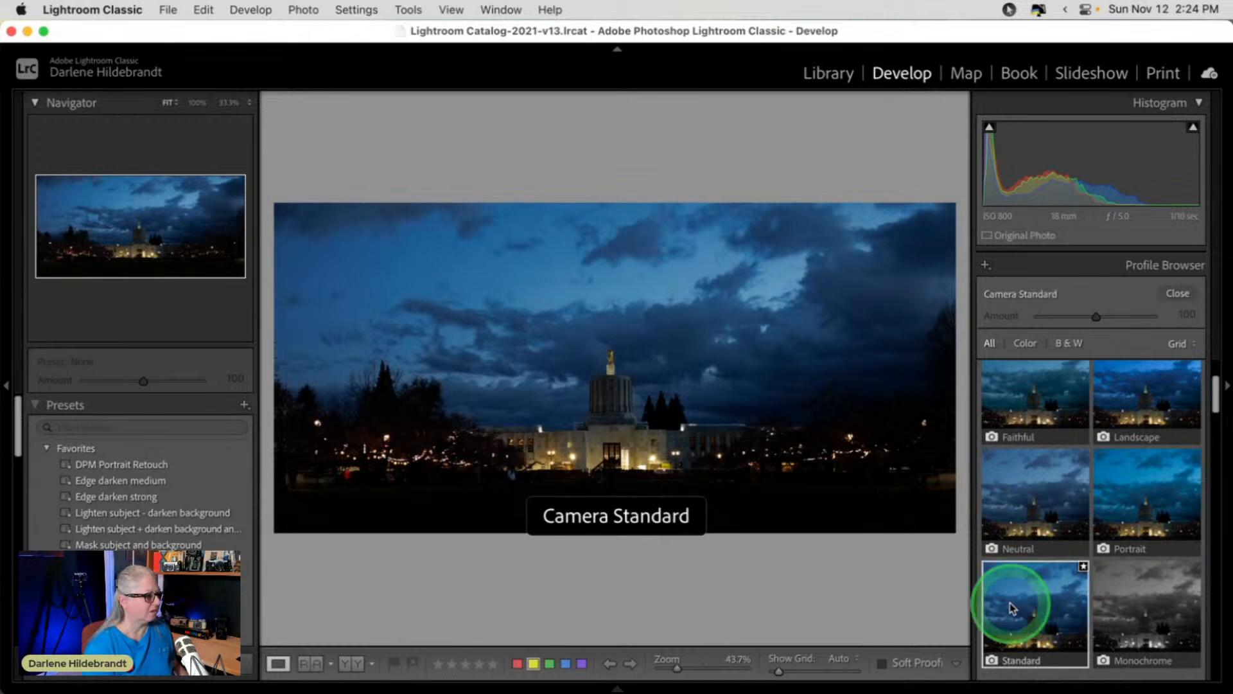
left_click(1178, 294)
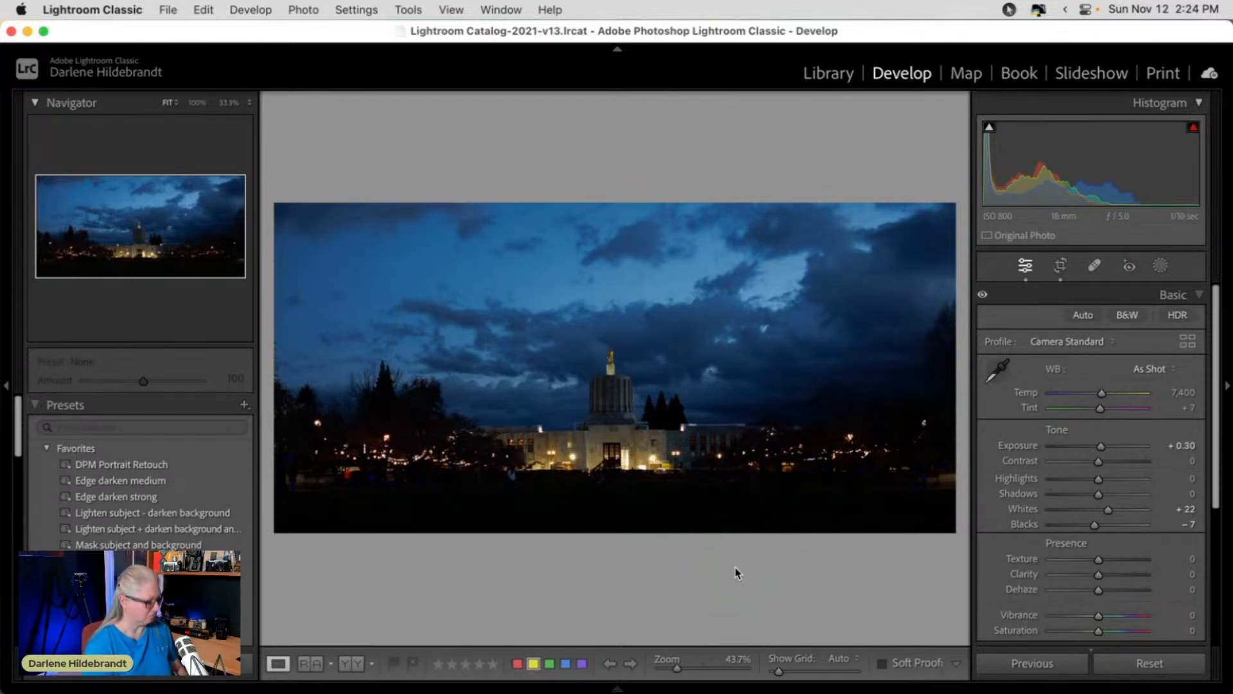
Check the photo's info overlay, and compare the edited capitol photo with its Before view.
key("i")
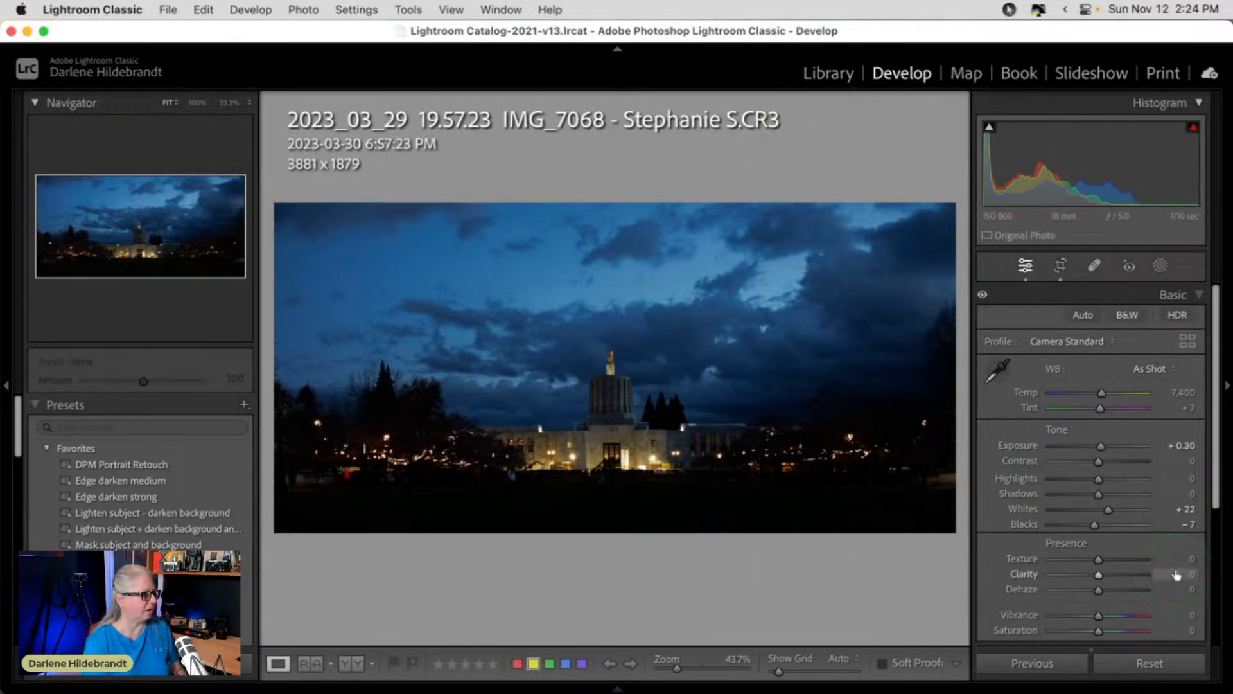
key("i")
key("i")
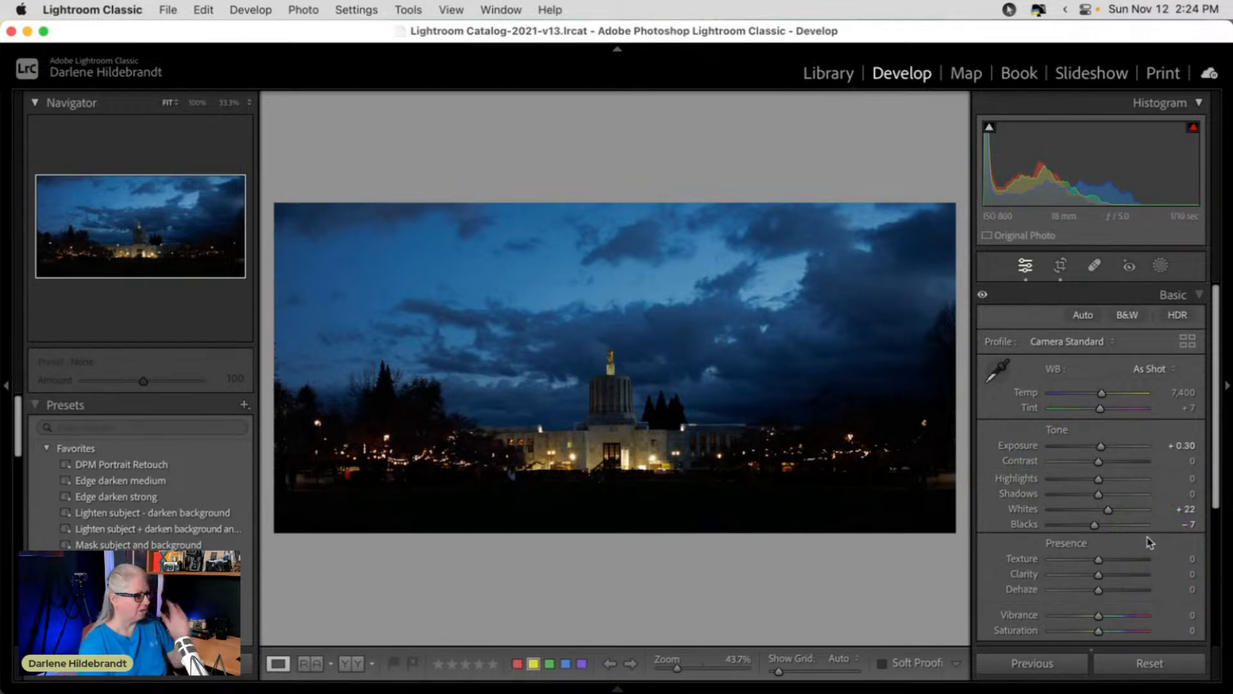
key("backslash")
key("backslash")
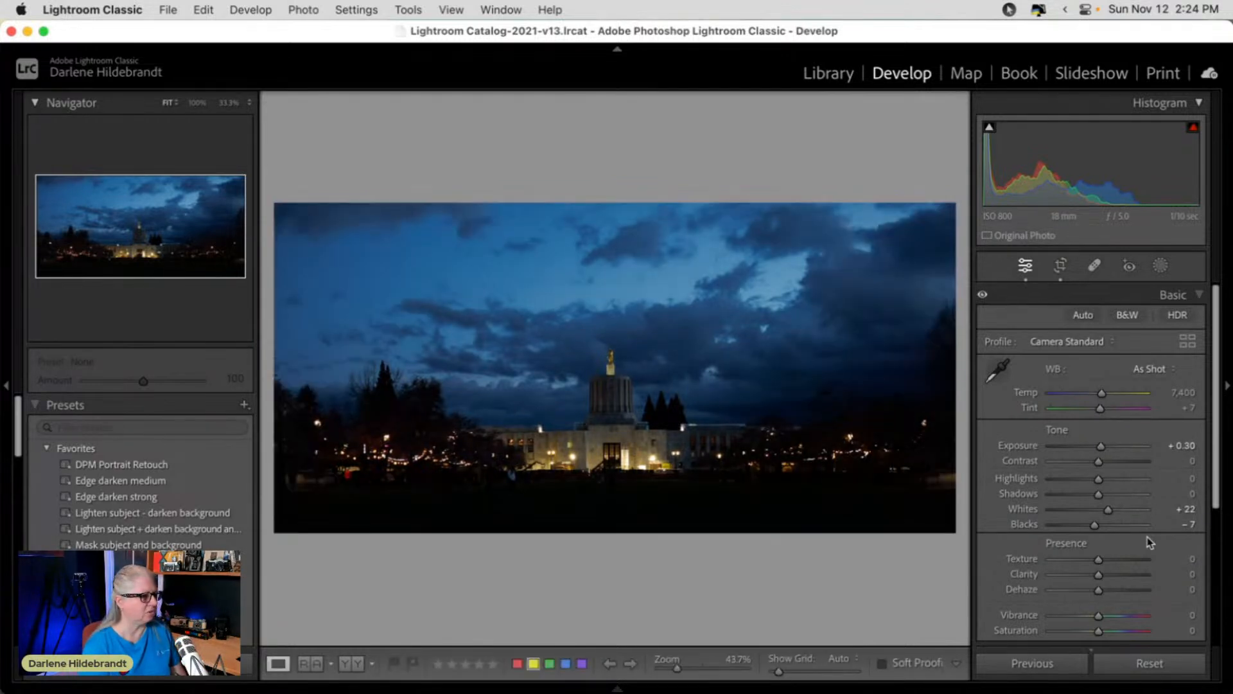
key("backslash")
key("backslash")
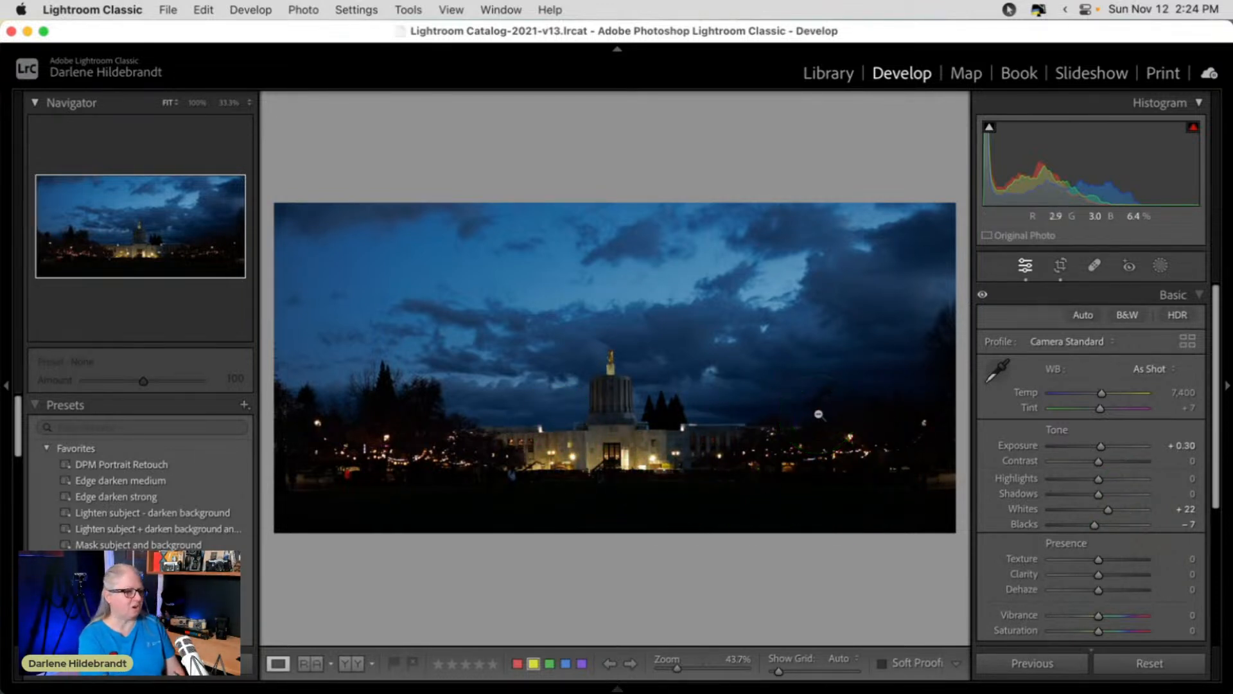
Brighten the capitol photo with Shadows +26 and Exposure +1.20, testing a much brighter exposure of +2.70 along the way.
left_click_drag(1100, 493, 1118, 495)
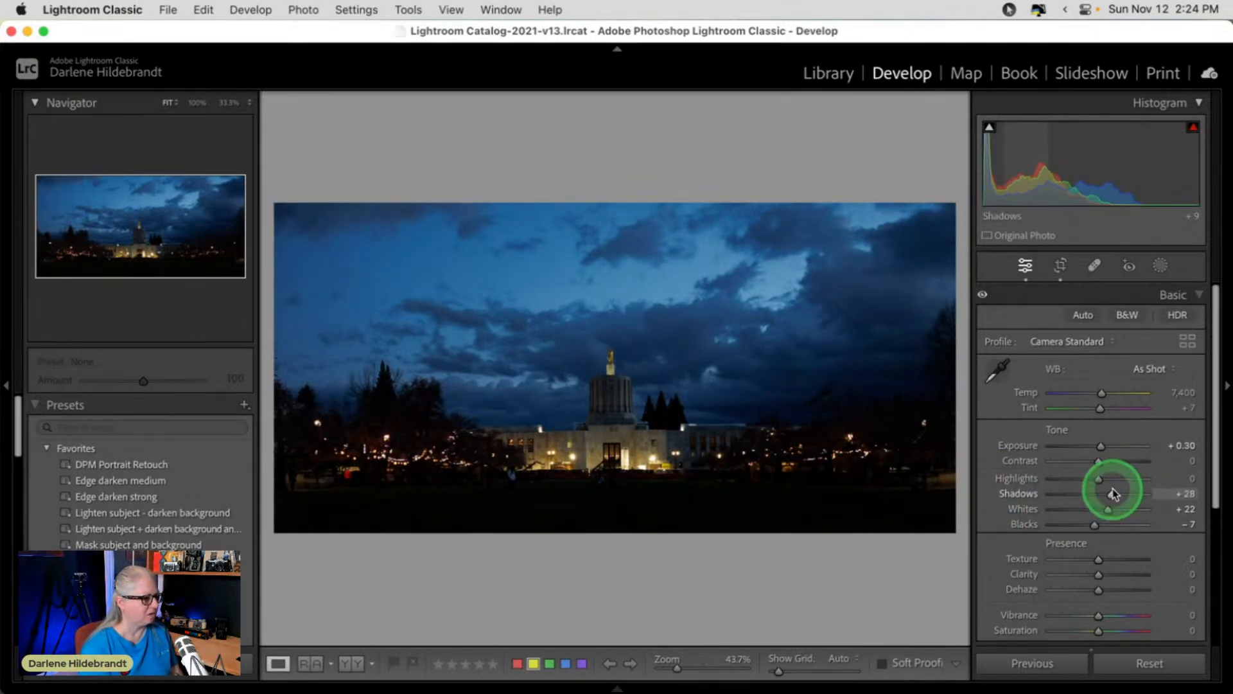
left_click_drag(1101, 445, 1127, 446)
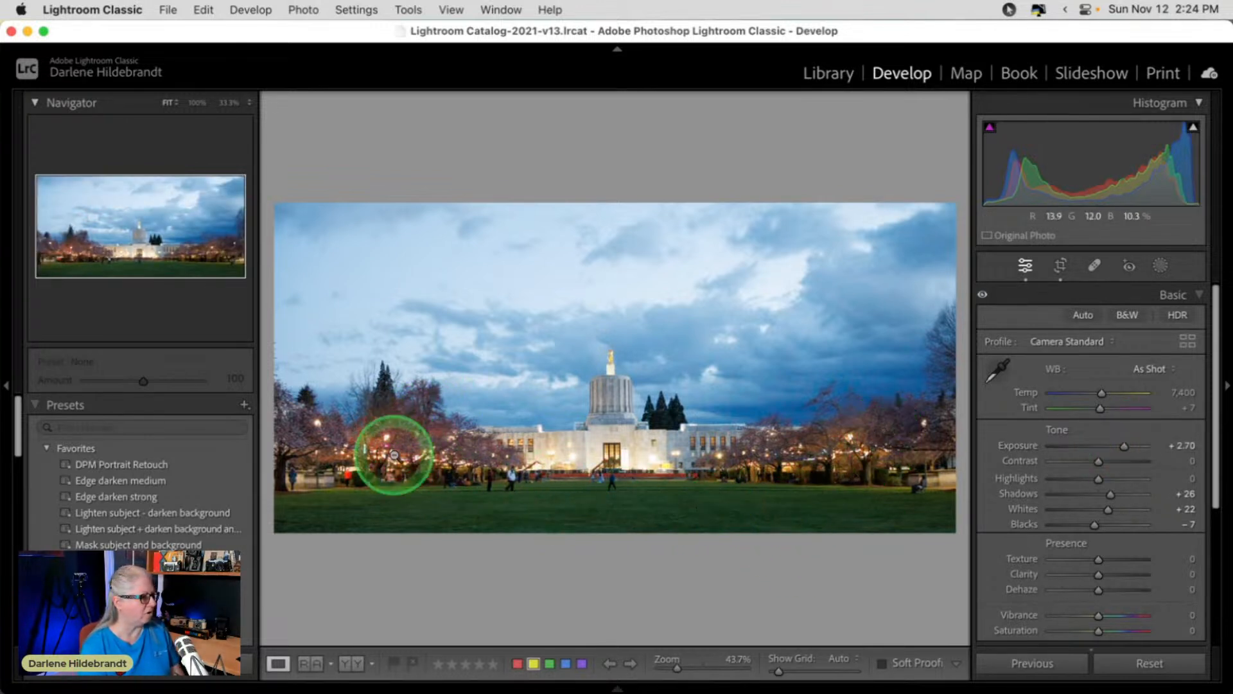
left_click_drag(1125, 452, 1108, 448)
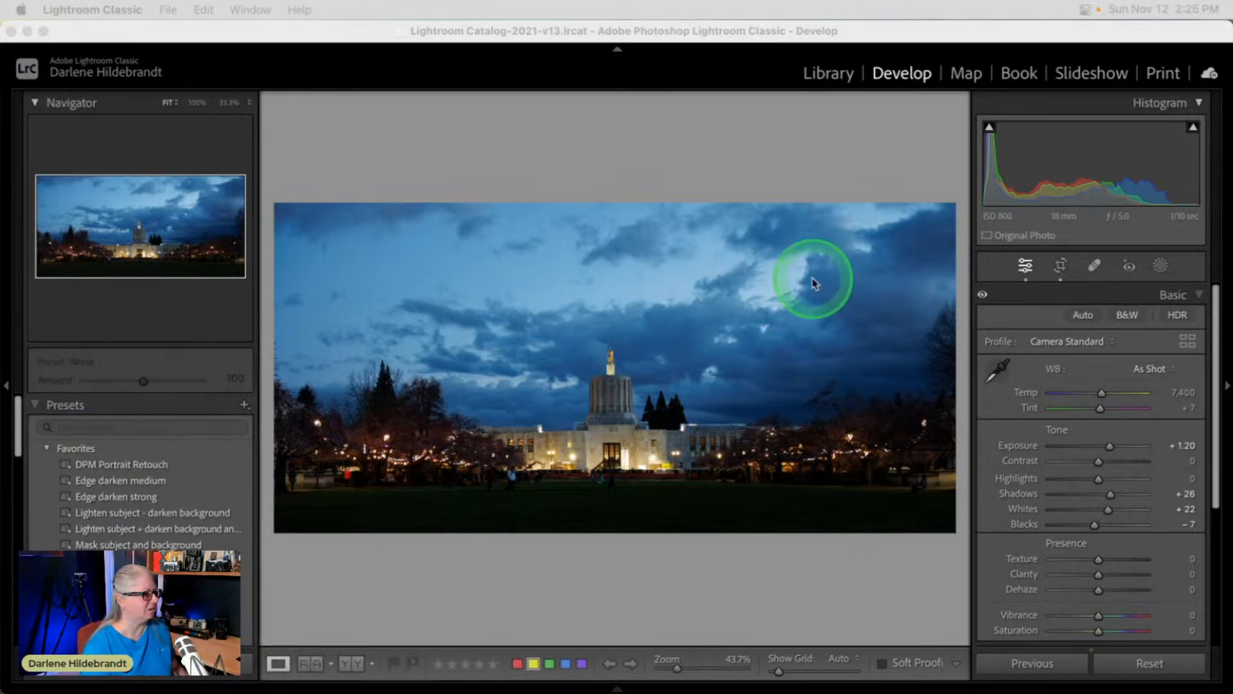
Return to the Library grid and give the capitol photo and the harbor sailboats photo the Red color label.
left_click(775, 150)
key("g")
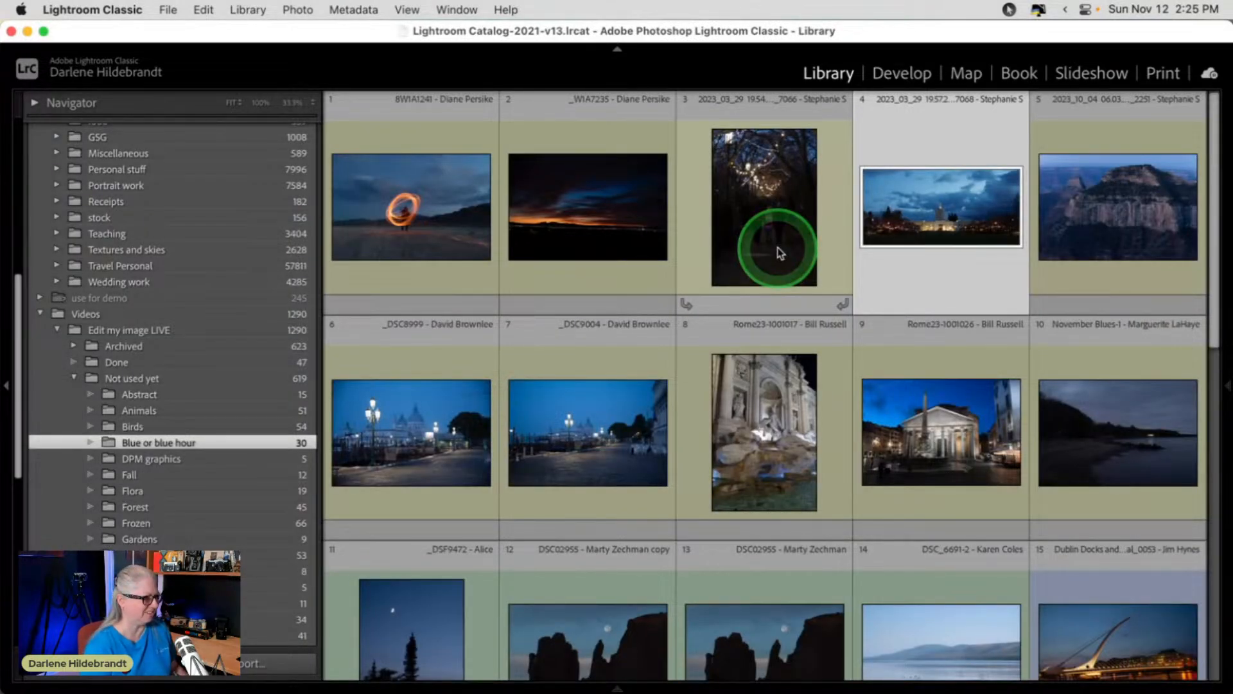
key("6")
scroll(732, 318, "down", 10)
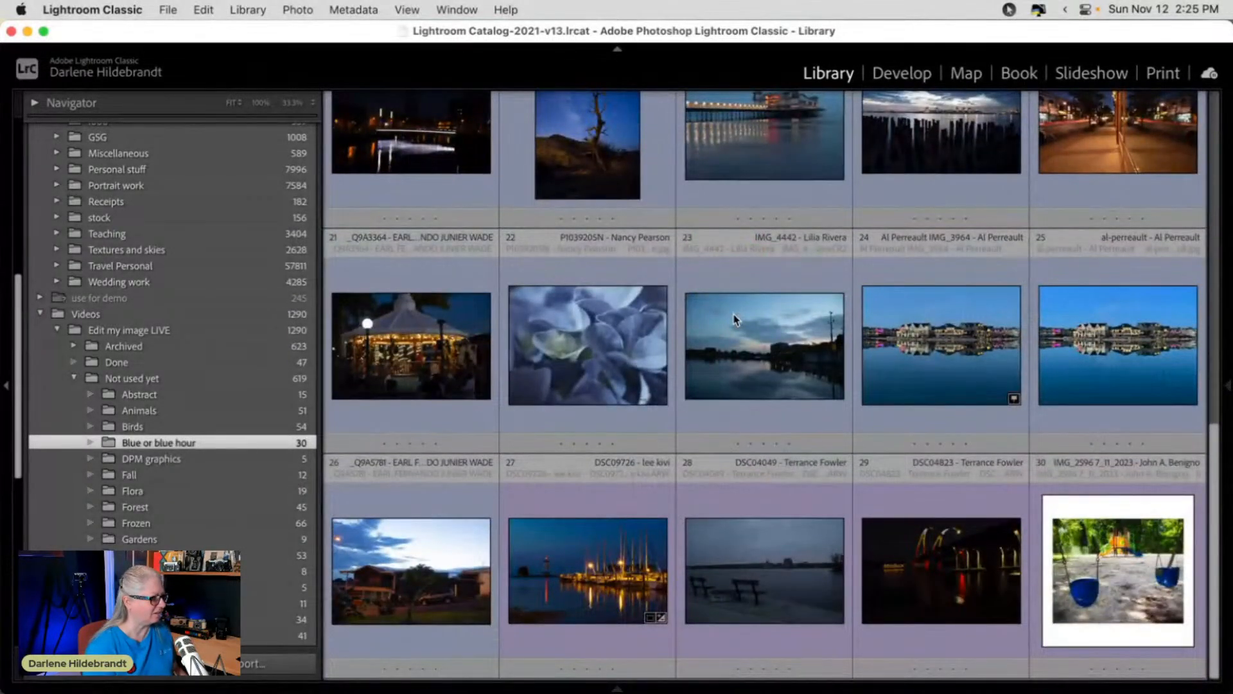
left_click(574, 547)
key("6")
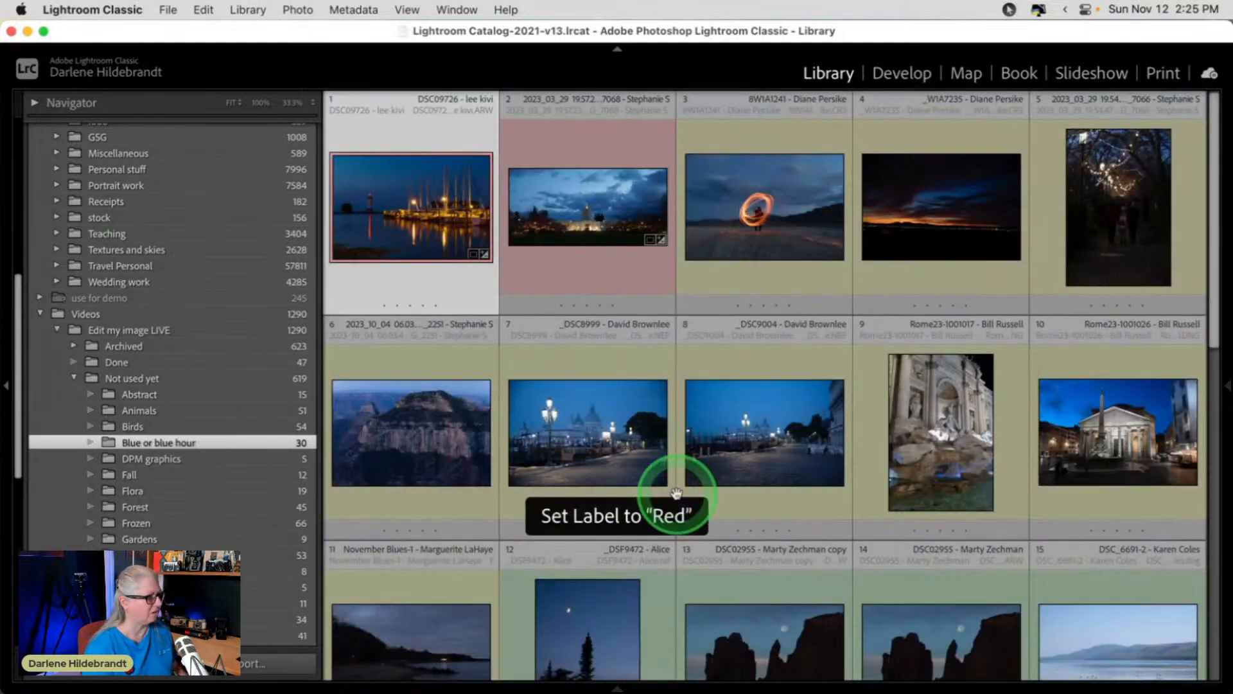
Browse the Blue or blue hour thumbnails and enlarge the photo of the dead tree under the starry sky.
scroll(652, 437, "down", 3)
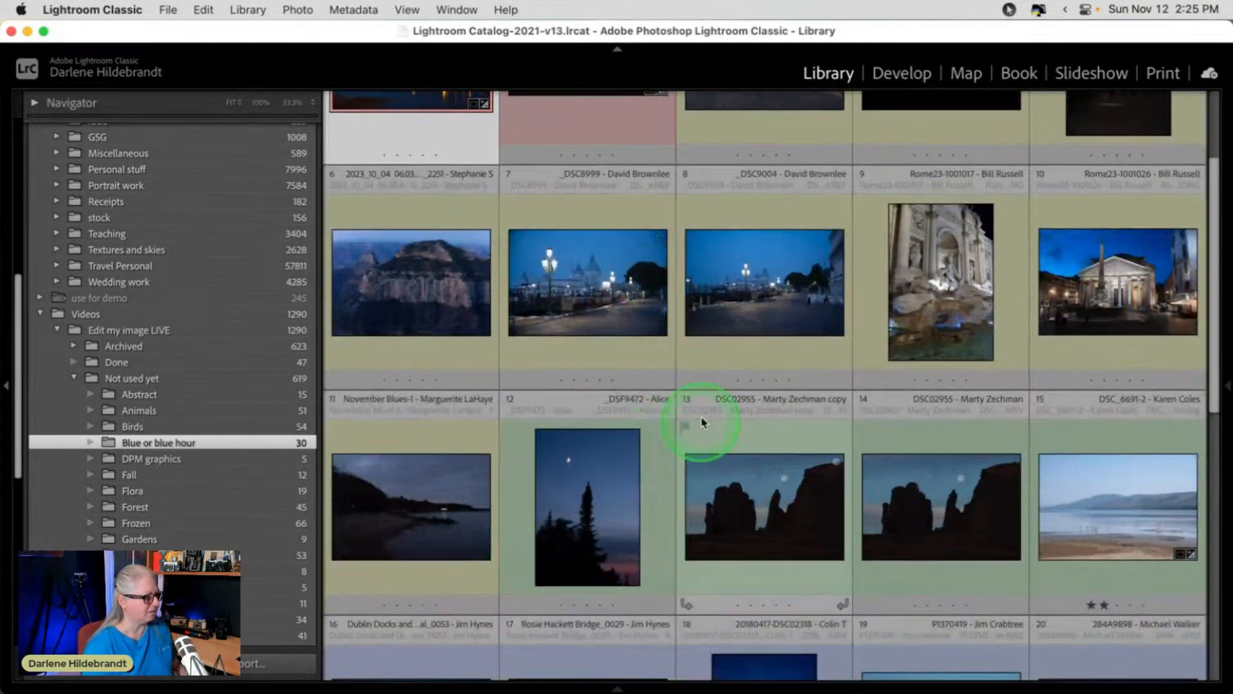
scroll(709, 381, "down", 6)
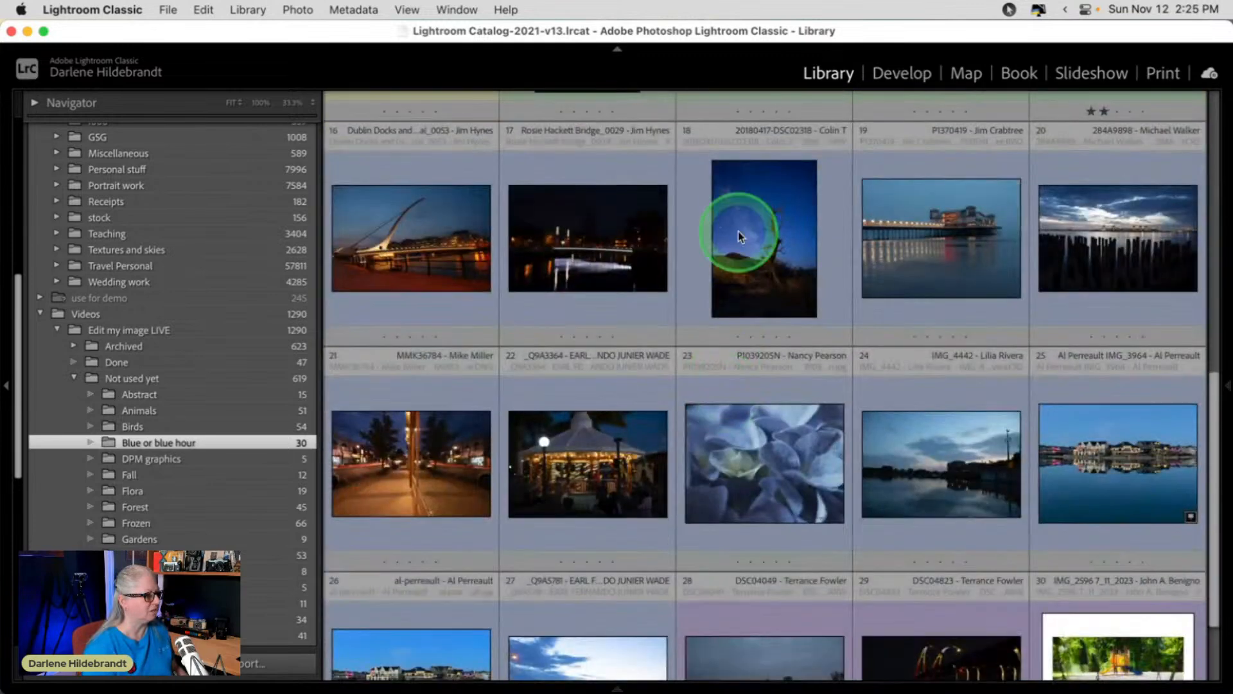
double_click(734, 255)
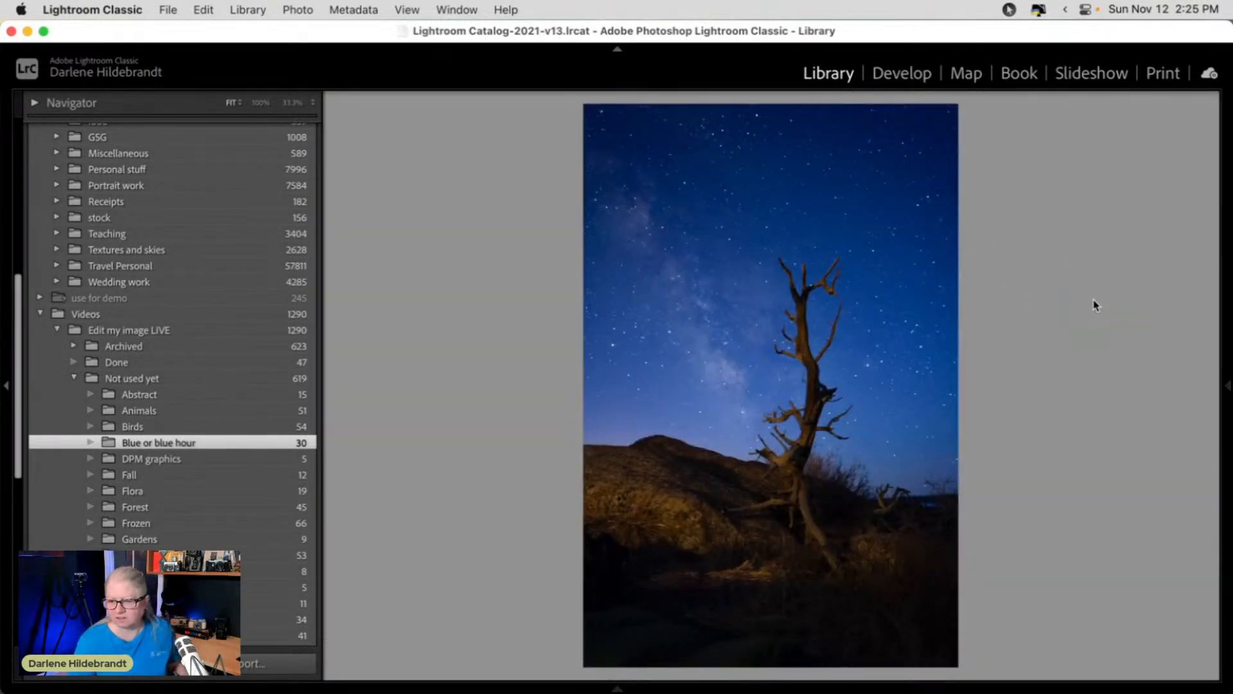
Switch to Luminar Neo, show the Blue or blue hour folder, and open the same starry-sky tree photo from its catalog.
key("super+Tab")
key("super+Tab")
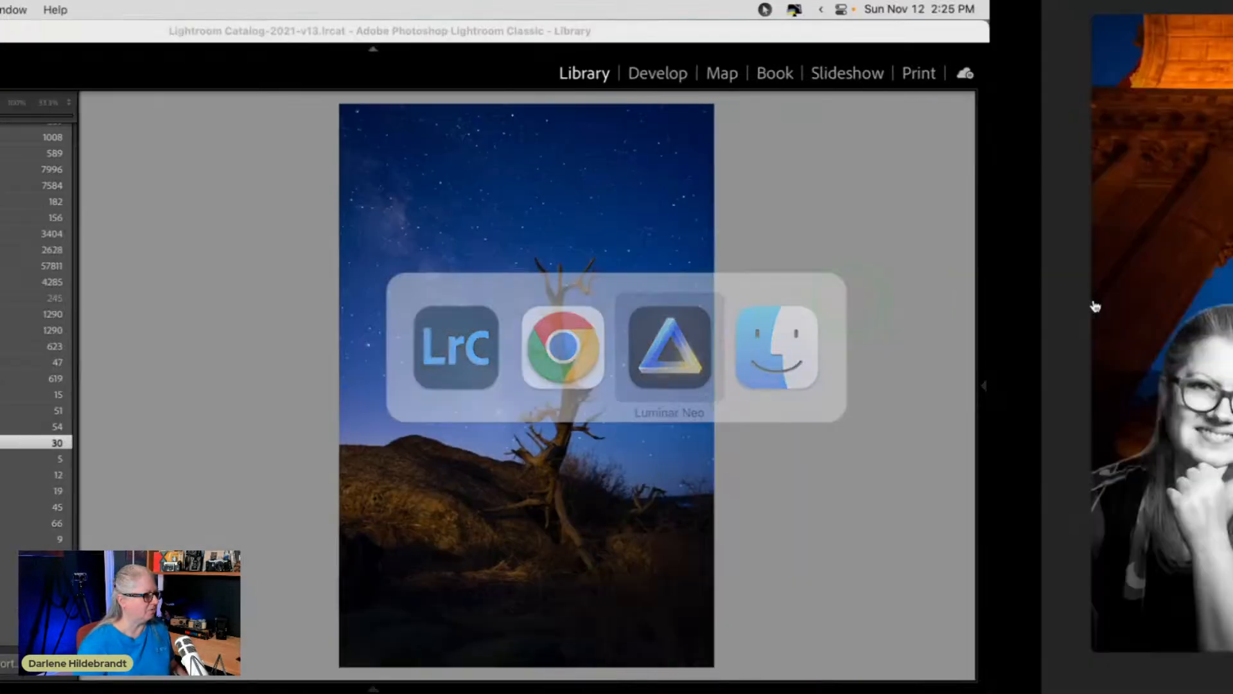
key("f")
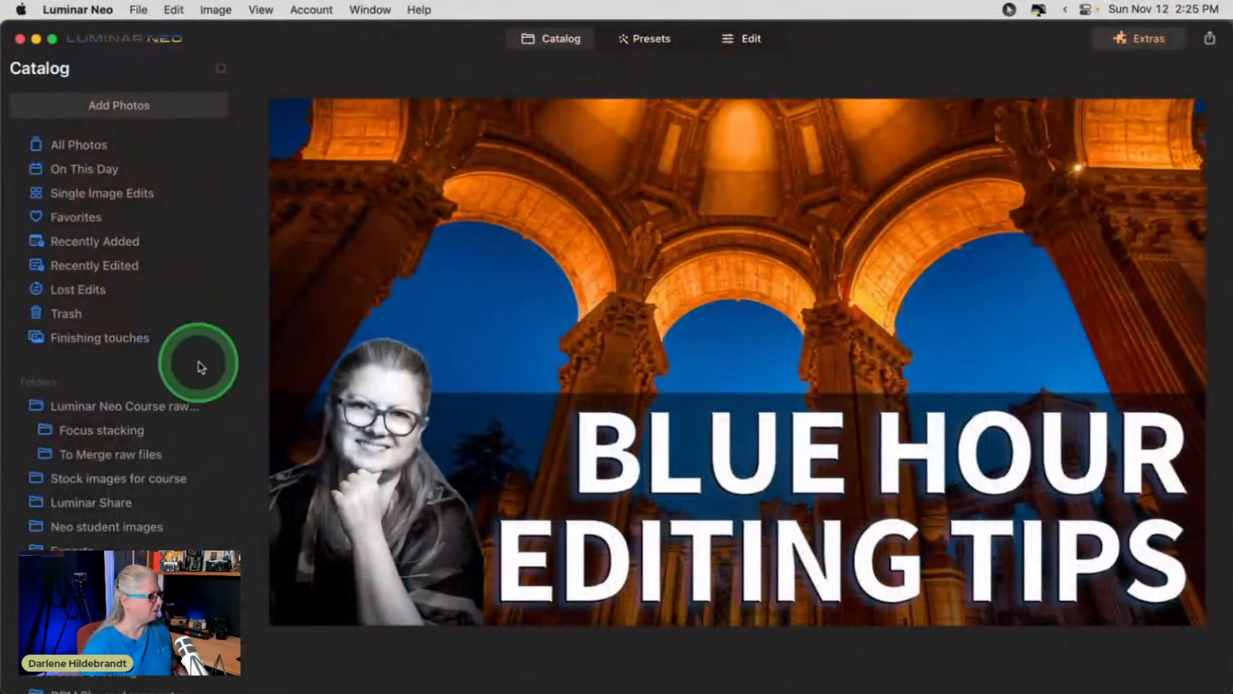
scroll(38, 367, "down", 6)
scroll(38, 368, "down", 3)
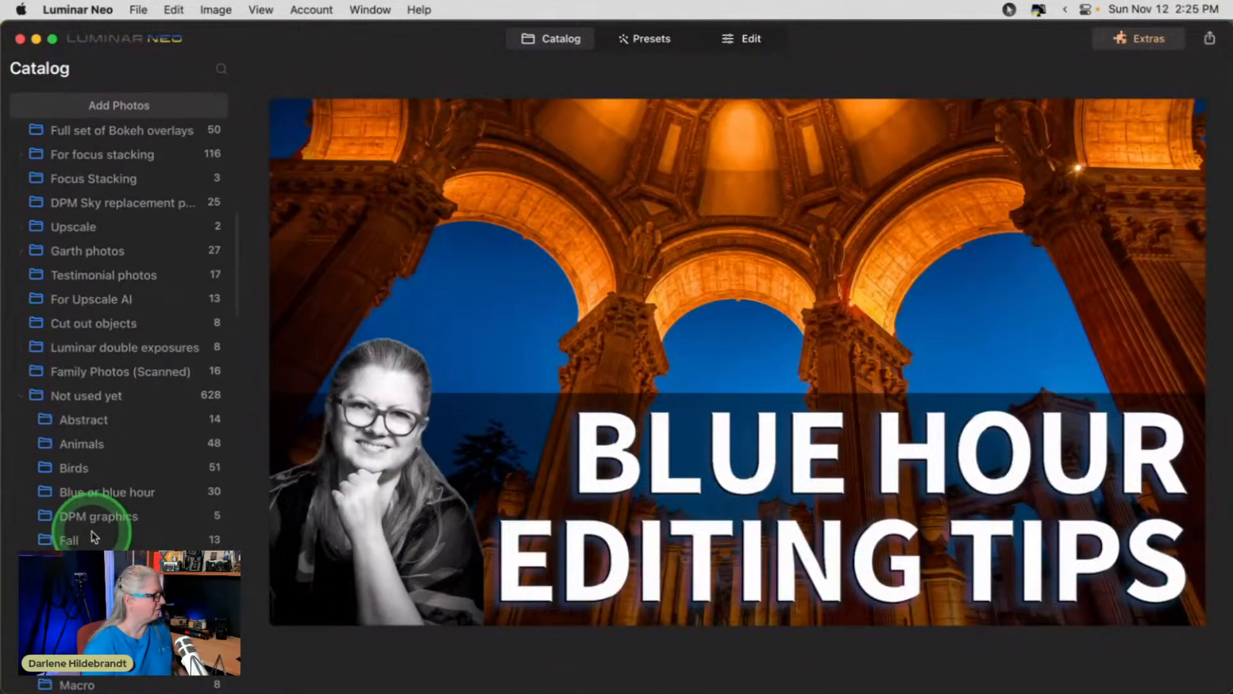
left_click(64, 490)
double_click(729, 341)
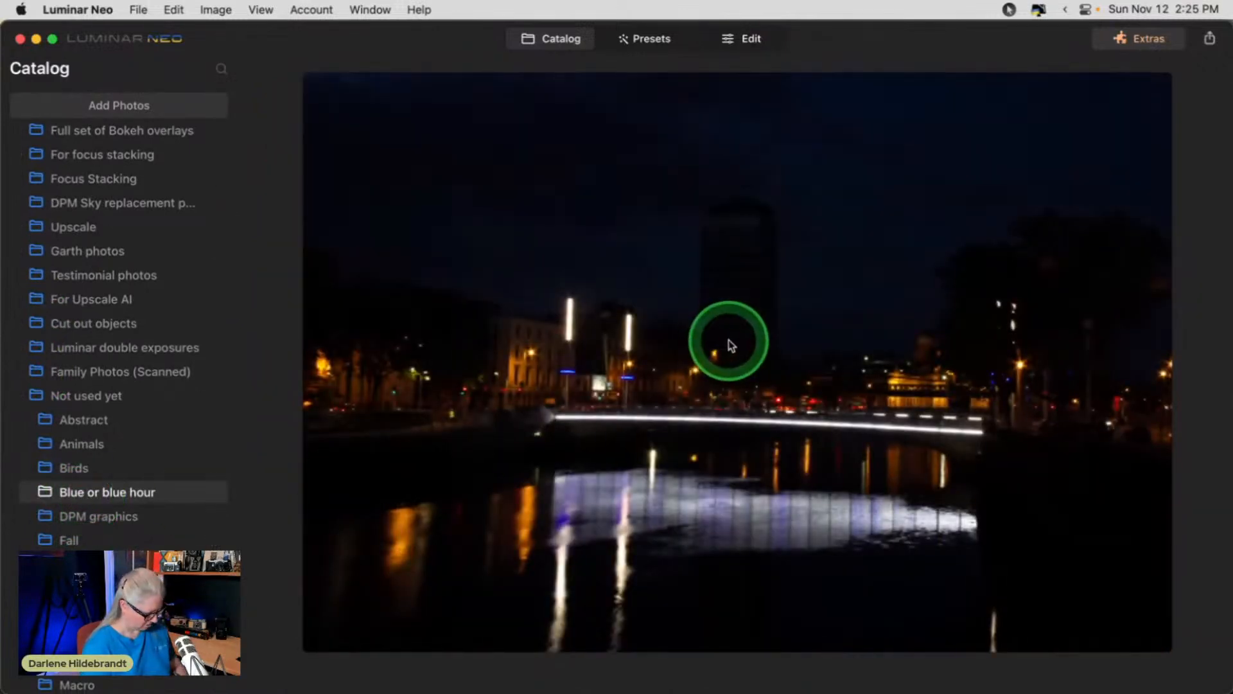
scroll(730, 345, "down", 5)
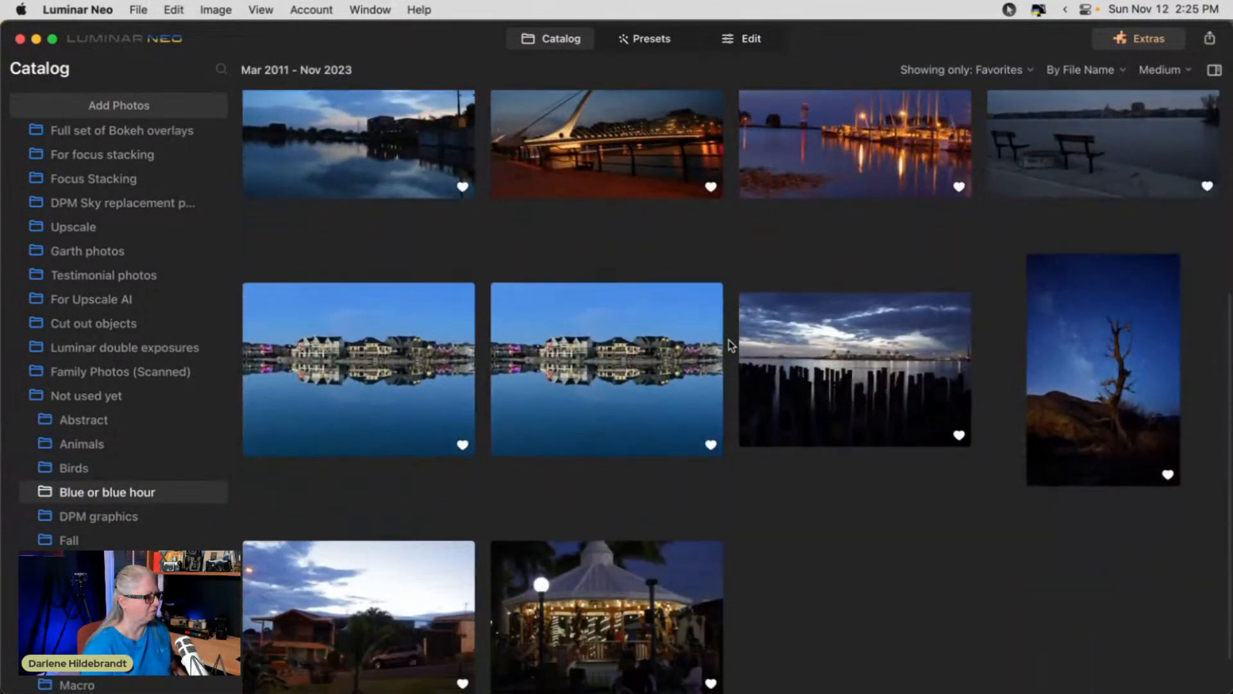
left_click(1068, 382)
double_click(1068, 382)
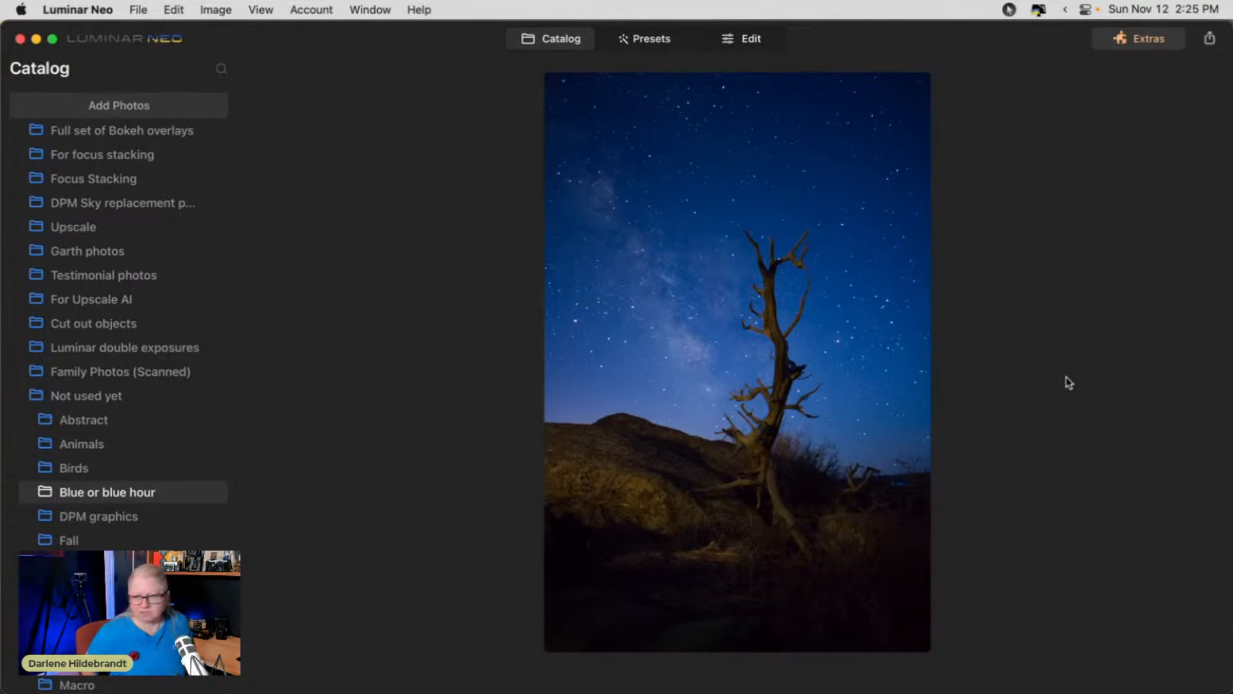
left_click(1068, 383)
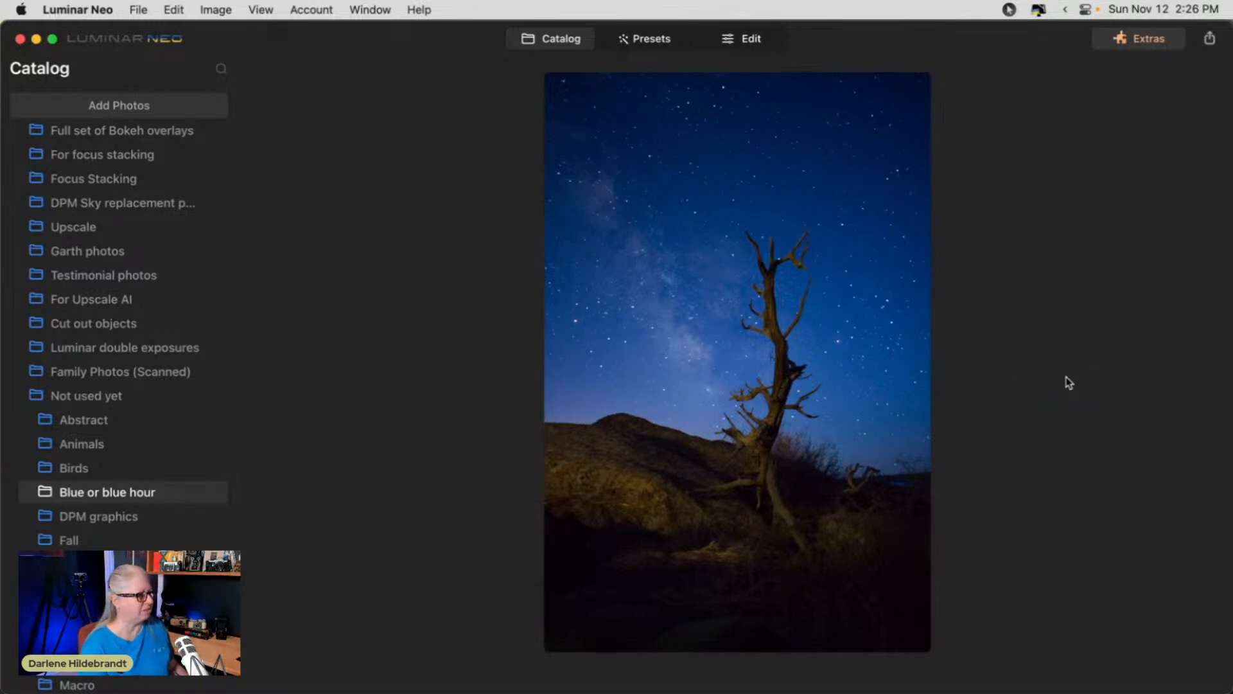
left_click(1068, 383)
Switch back to Lightroom Classic and examine the tree photo's EXIF metadata, including its exposure, ISO, focal length and lens.
key("super+Tab")
left_click(1177, 386)
left_click(1223, 386)
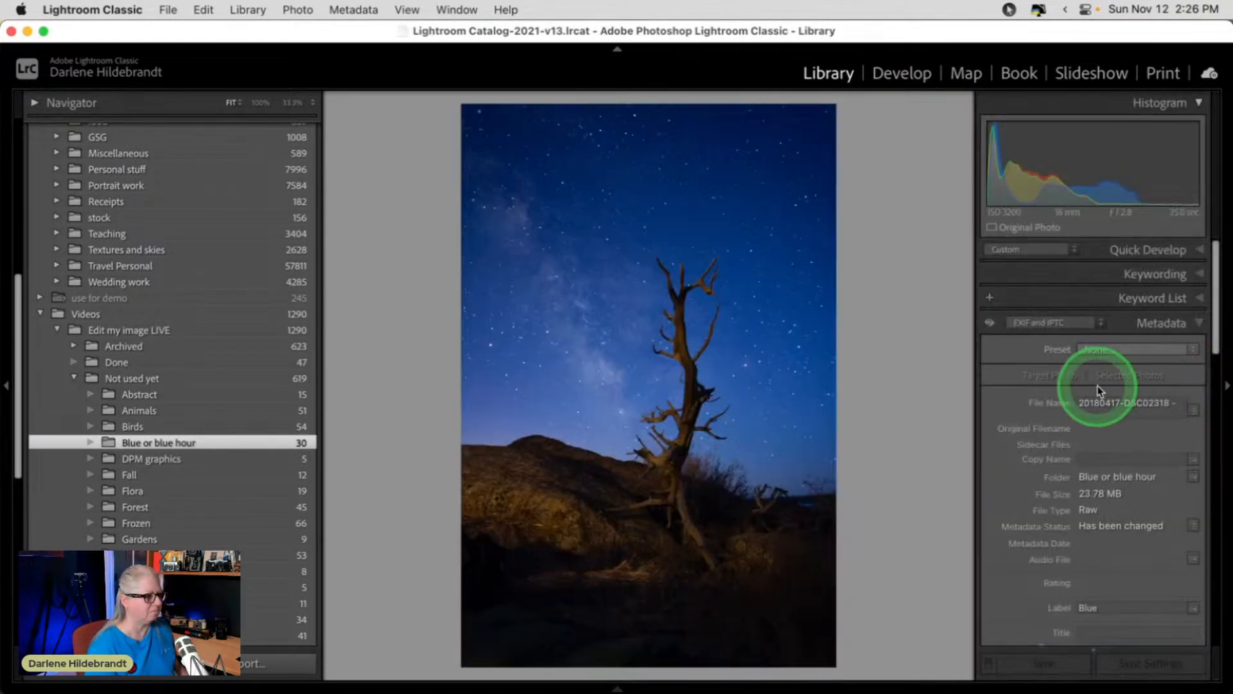
scroll(1082, 390, "down", 5)
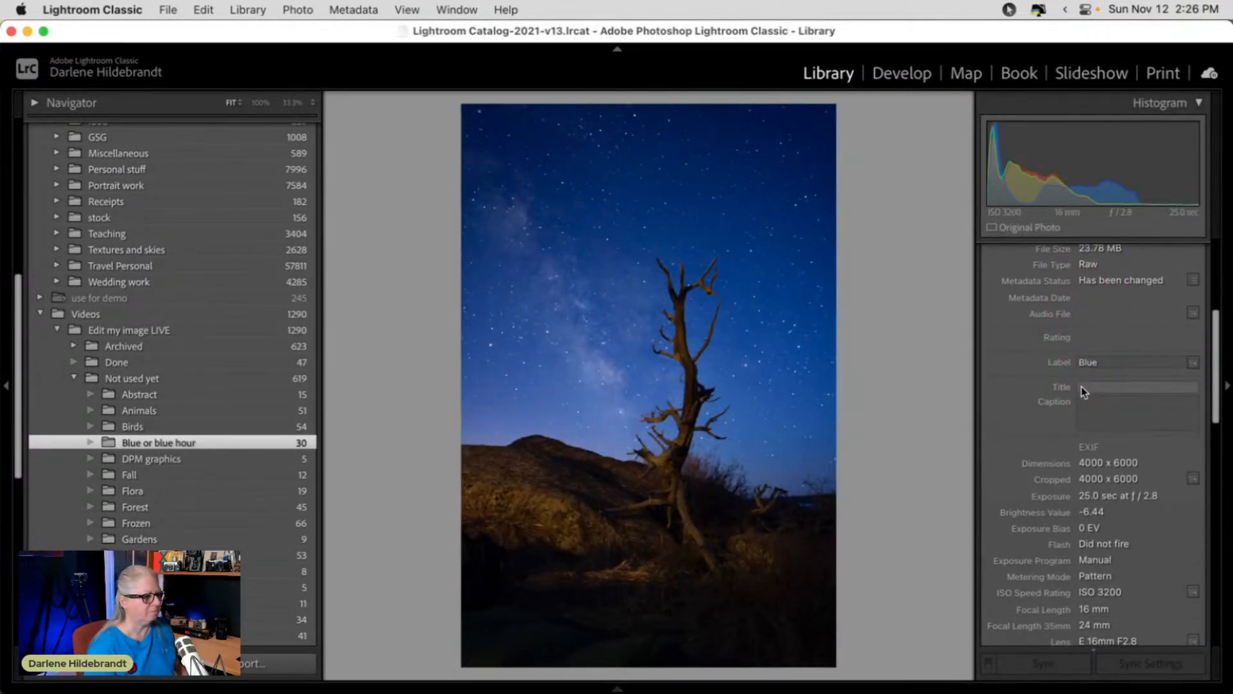
left_click(1032, 329)
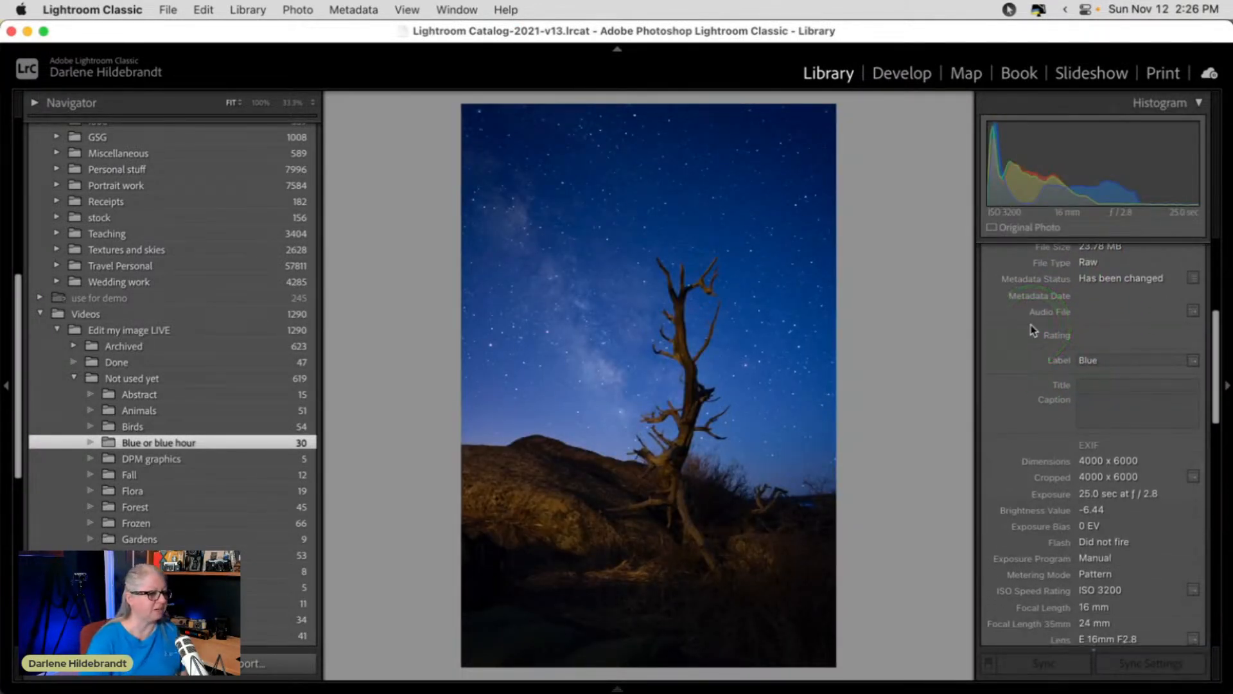
scroll(1034, 329, "down", 1)
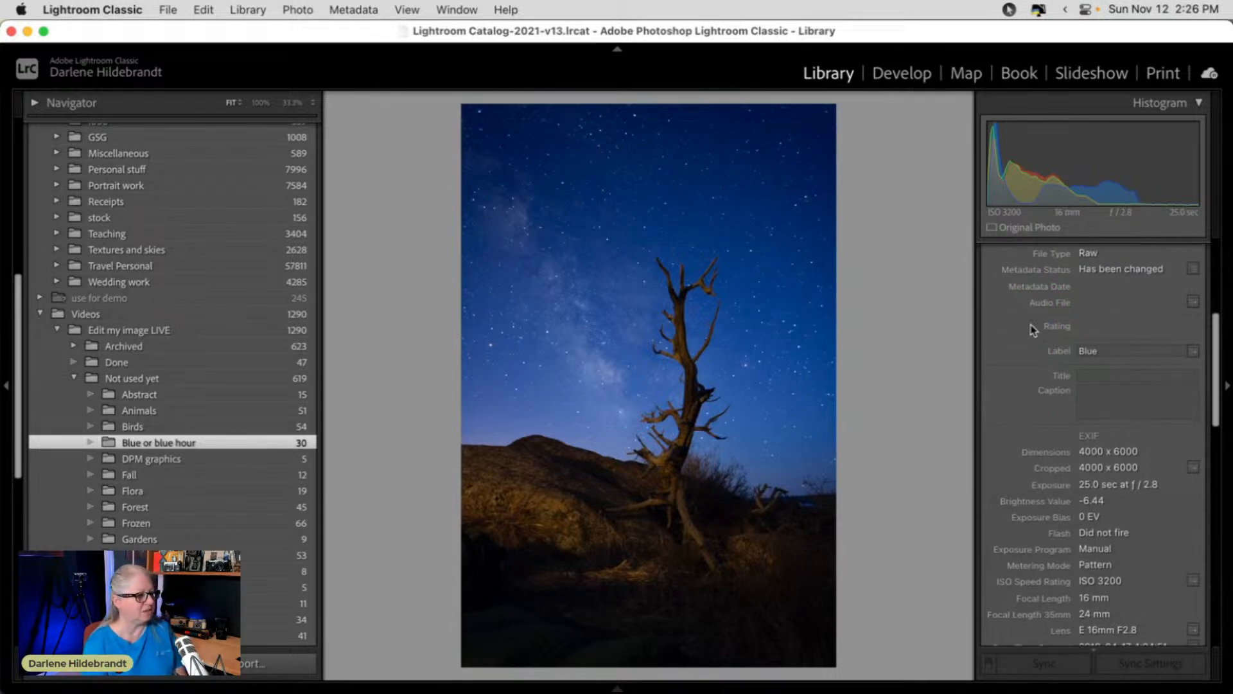
scroll(1032, 329, "down", 2)
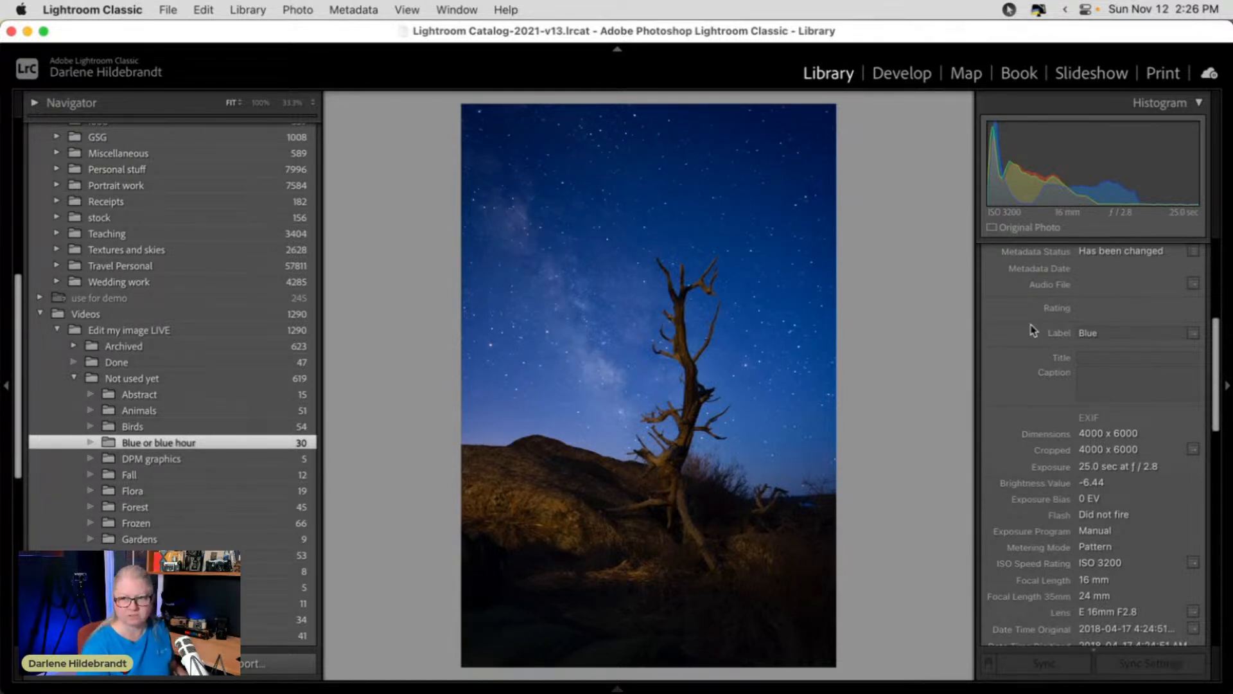
left_click(1032, 329)
Switch to Luminar Neo and bring the starry-sky tree photo into the editing workspace.
key("super+Tab")
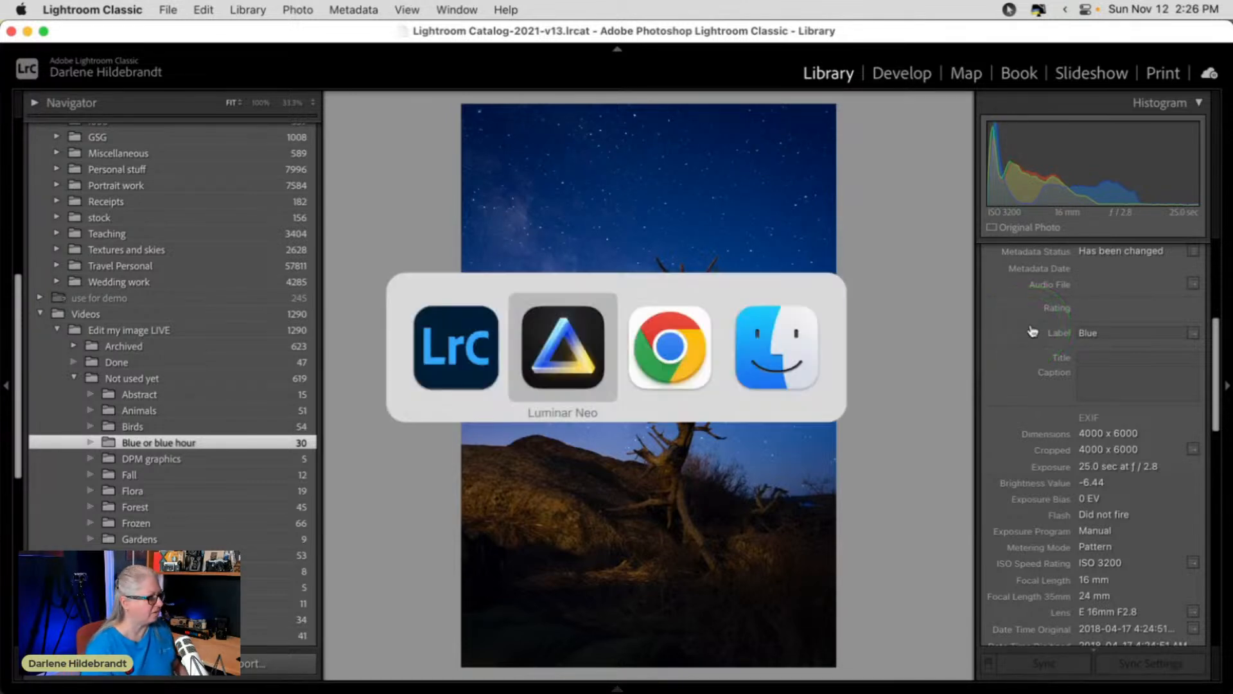
left_click(1032, 330)
left_click(982, 301)
left_click(735, 40)
left_click(980, 286)
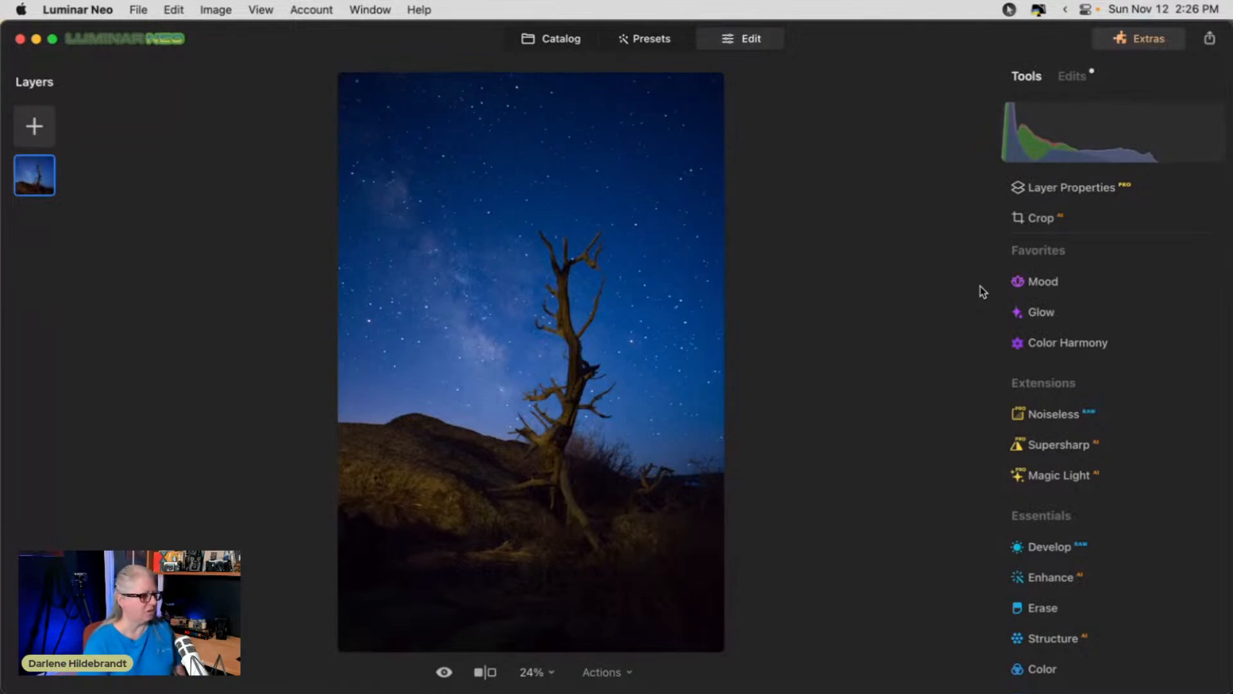
Set the tree photo's camera profile to Camera Neutral in the Develop RAW tool.
left_click(1055, 546)
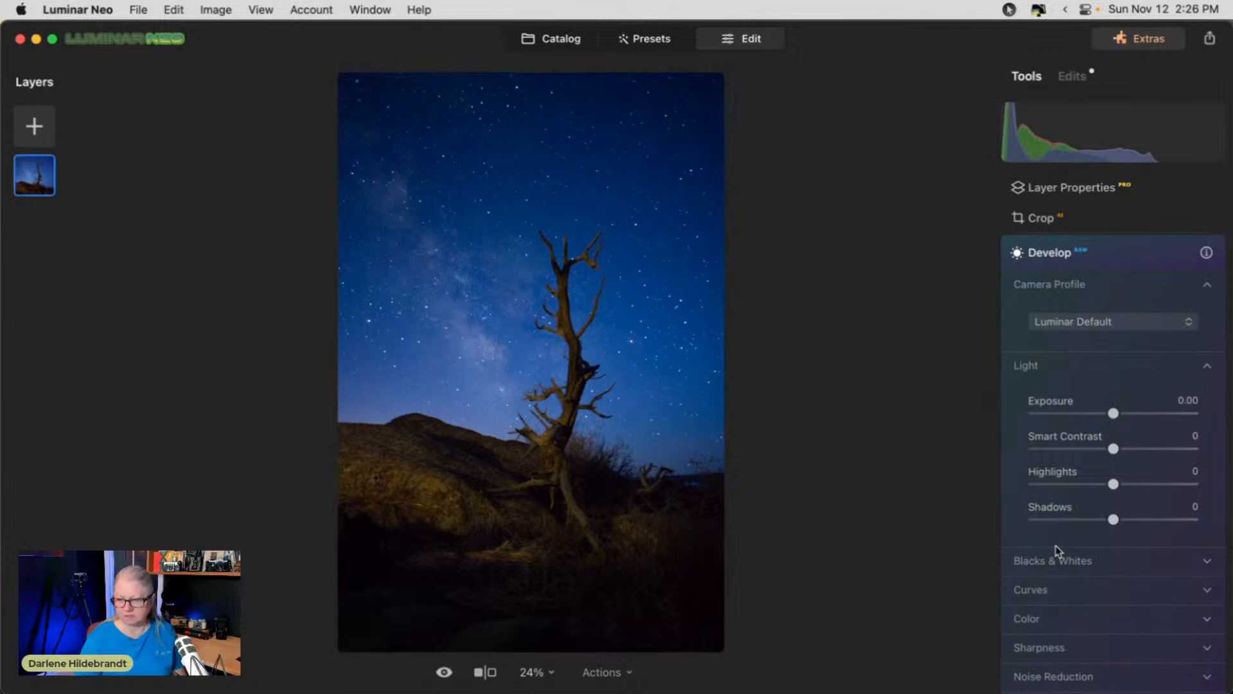
left_click(1063, 449)
left_click(1083, 319)
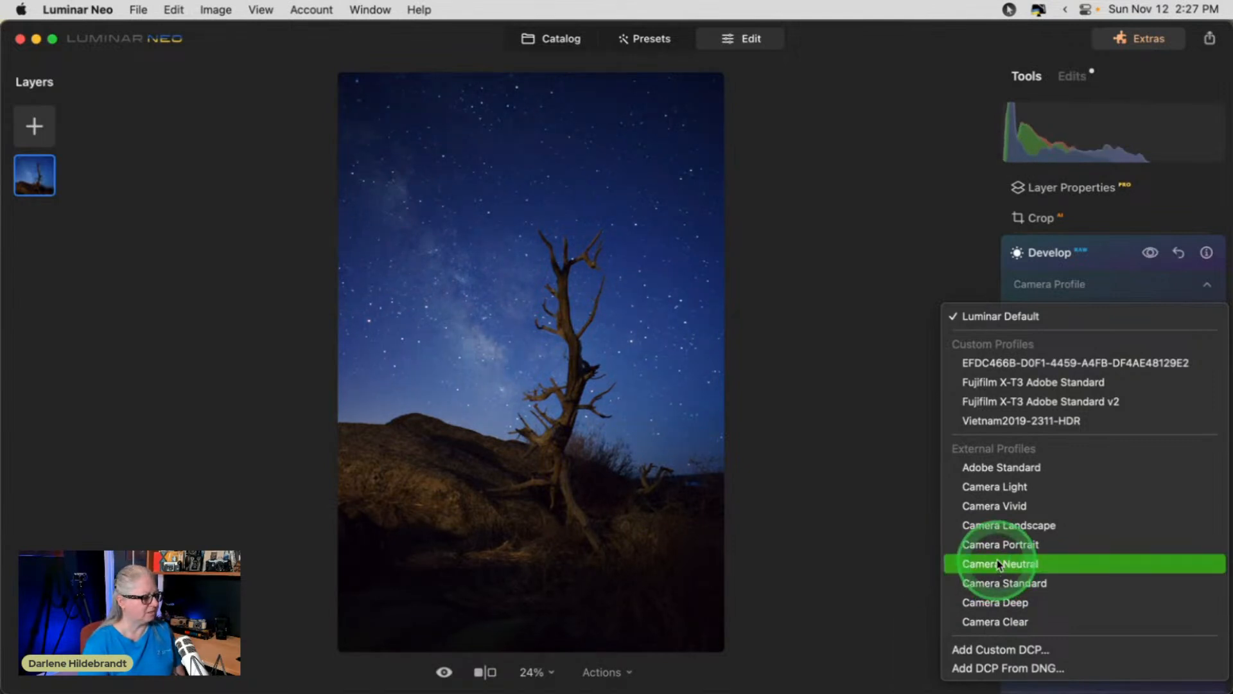
left_click(998, 565)
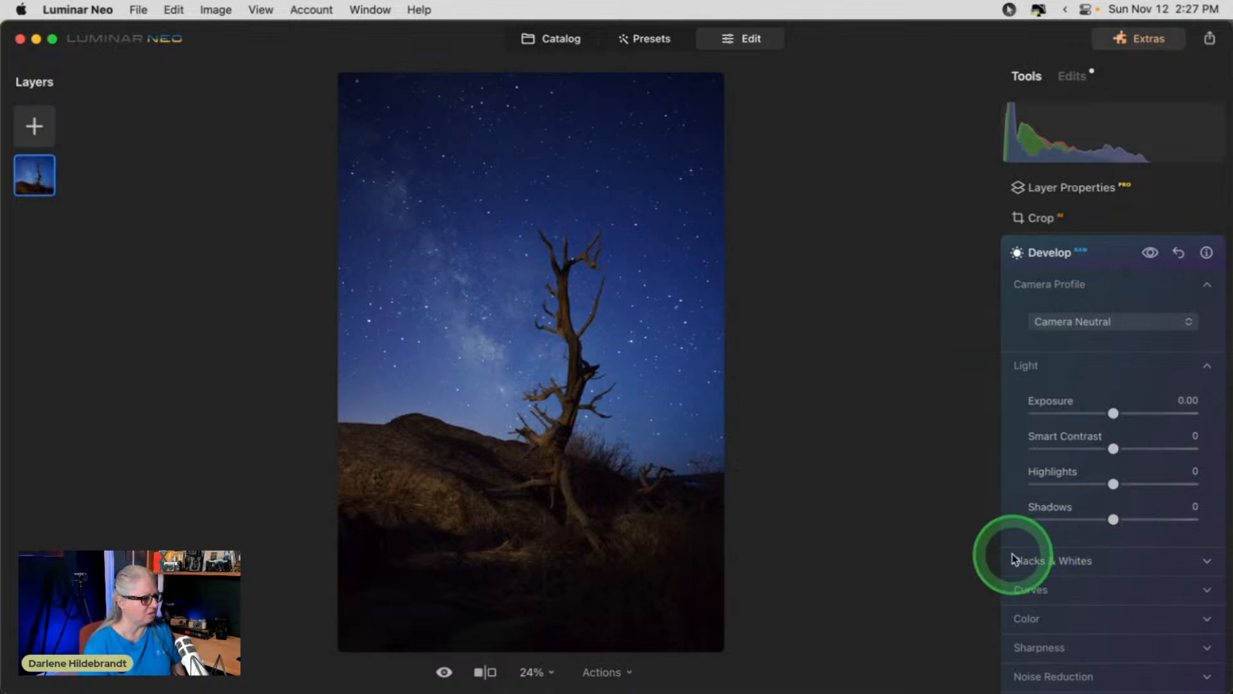
Brighten the tree photo by moving the white point of the main curve inward toward the histogram's bright end.
left_click(1030, 589)
scroll(1064, 487, "down", 5)
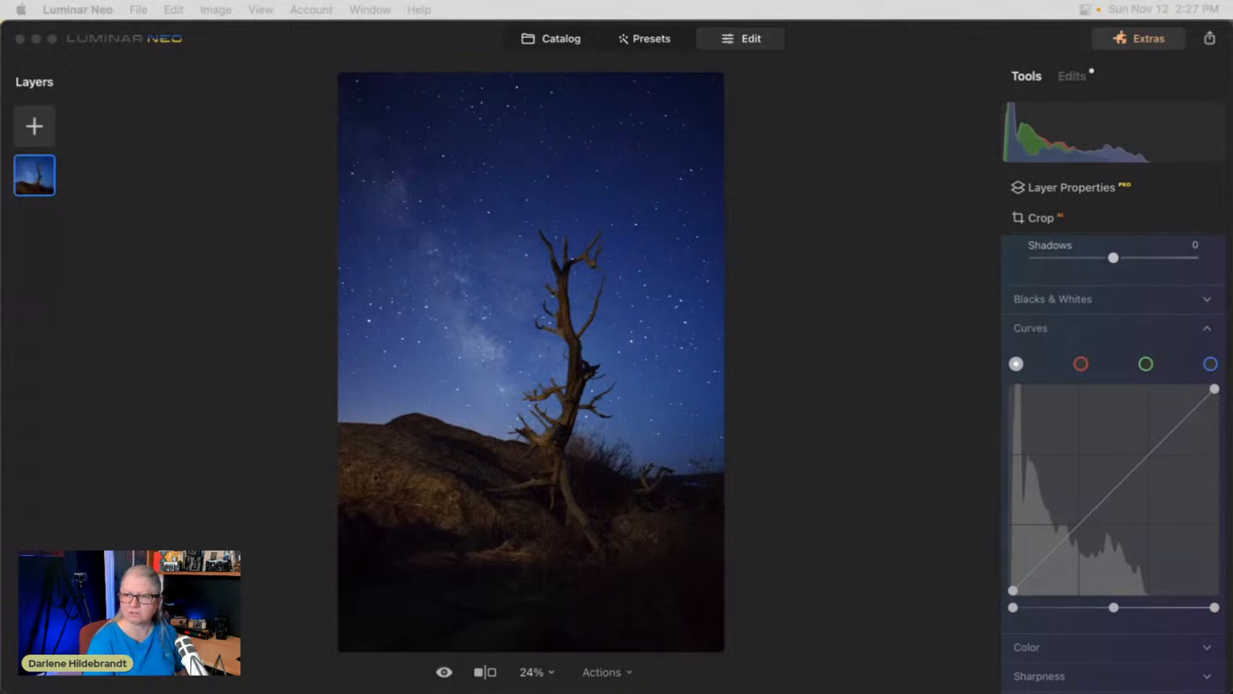
left_click(944, 358)
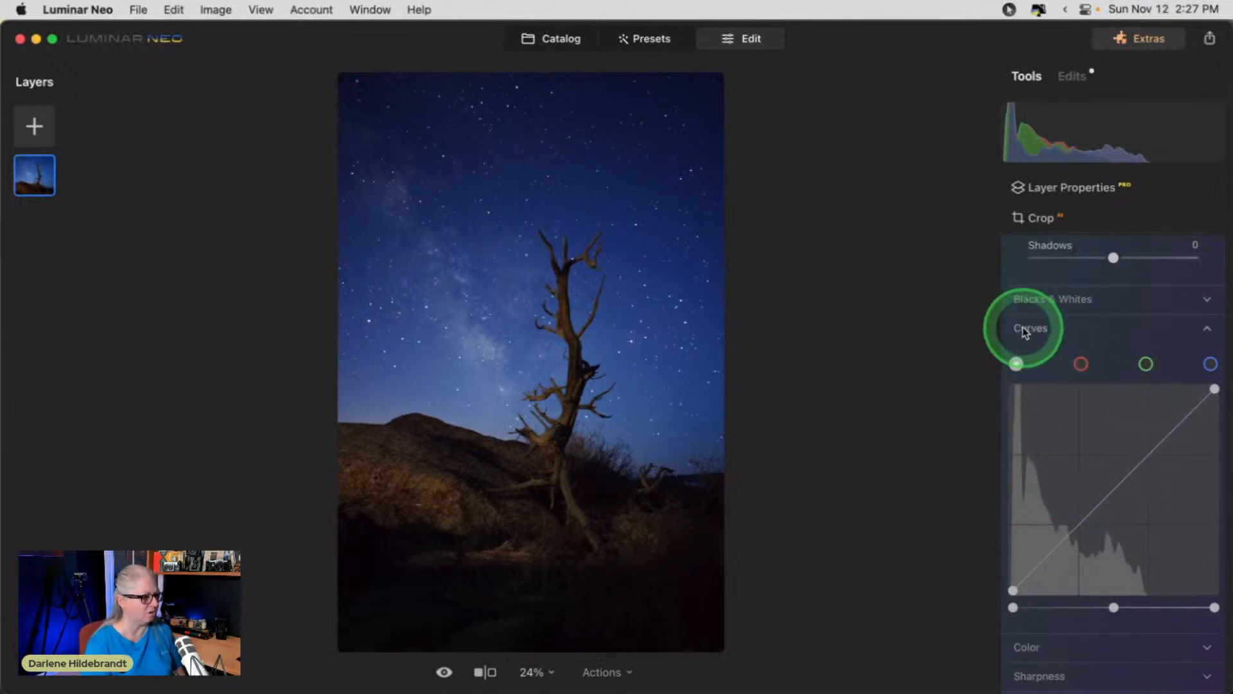
scroll(1073, 390, "up", 4)
scroll(1076, 392, "down", 4)
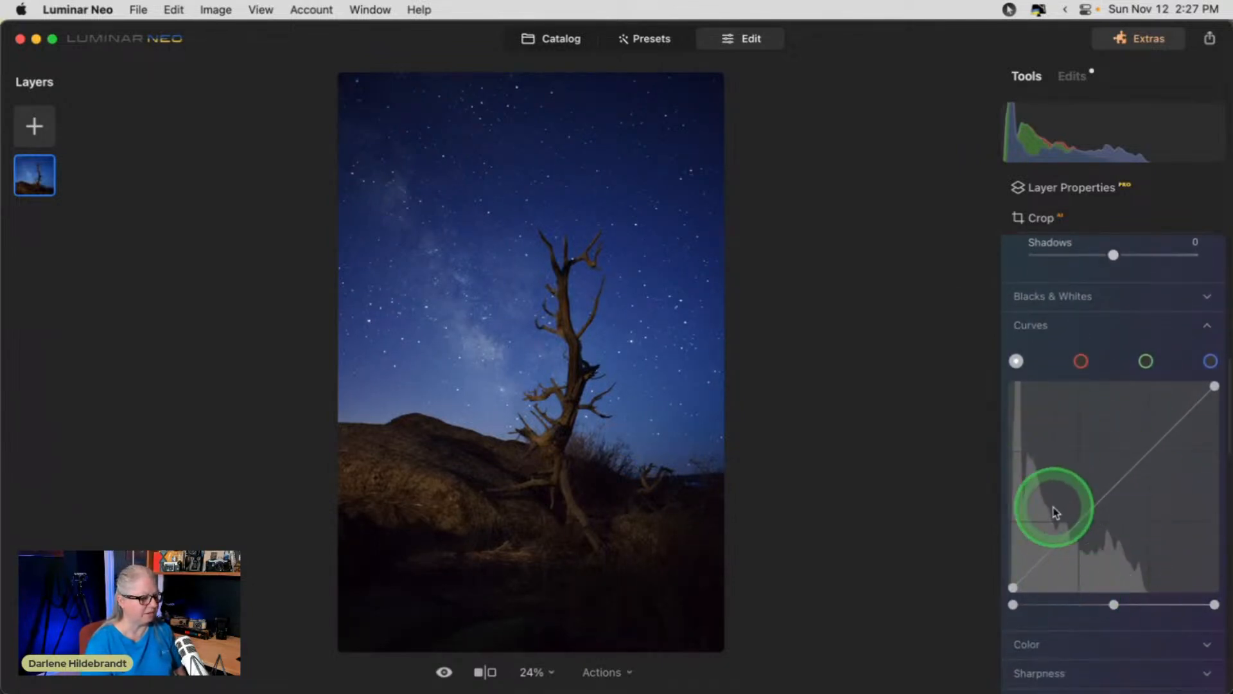
left_click_drag(1215, 605, 1190, 606)
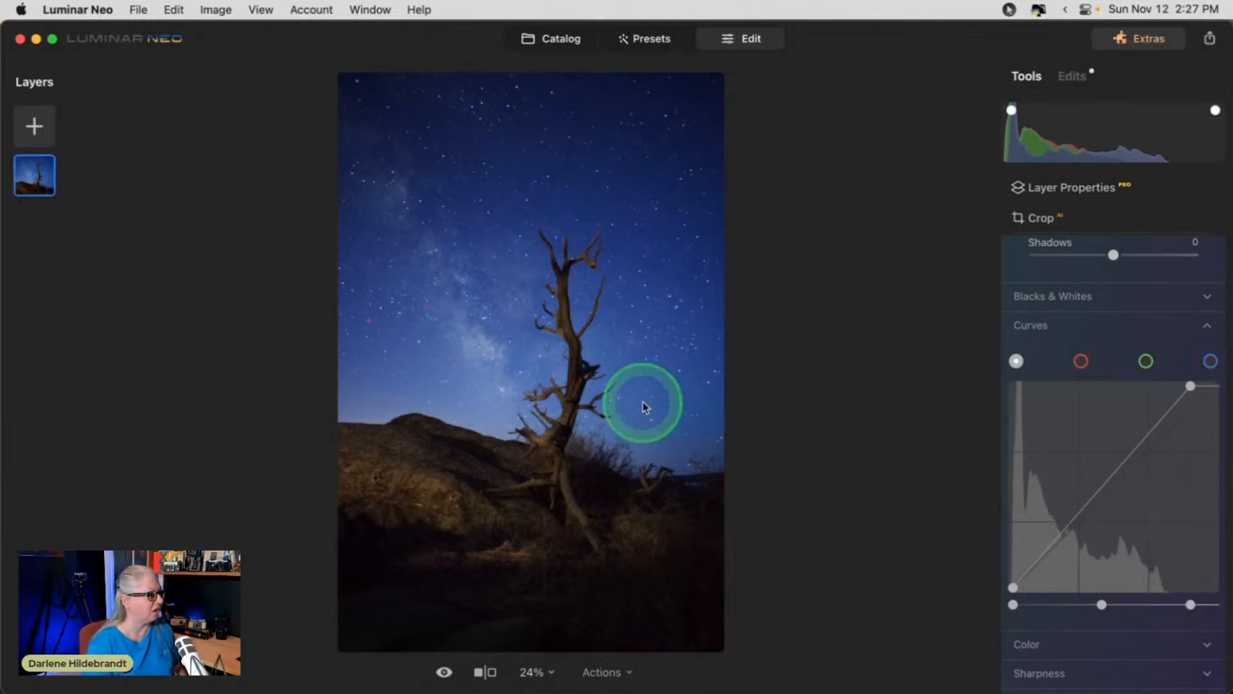
Pull the curve's white point slightly further inward while checking the stars at 100% and toggling the clipping warnings.
double_click(515, 341)
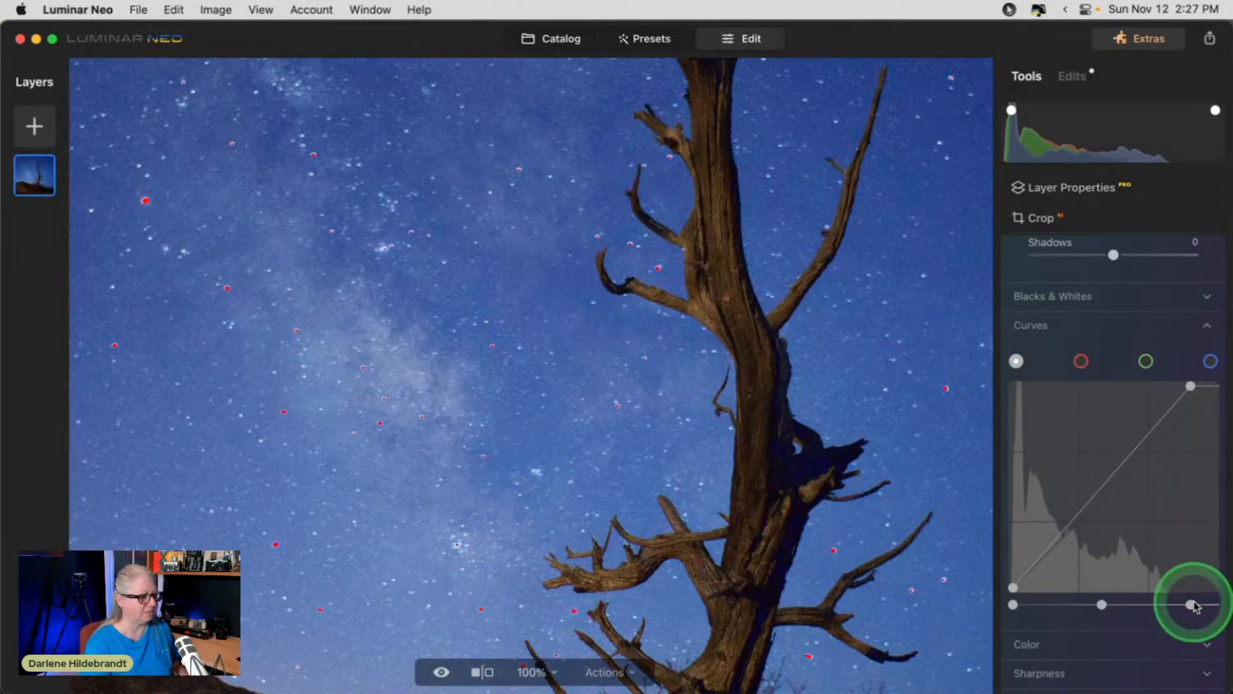
mouse_move(1190, 604)
left_mouse_down()
mouse_move(1213, 605)
mouse_move(1170, 602)
mouse_move(1183, 603)
left_mouse_up()
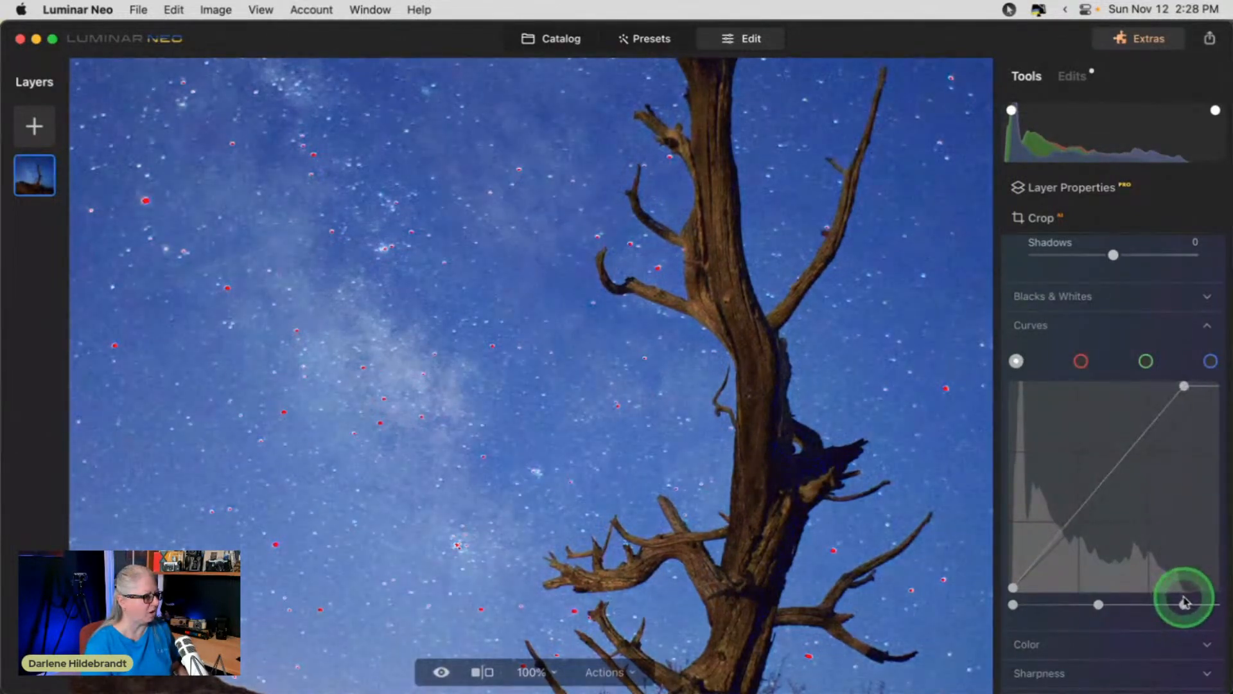
left_click(770, 506)
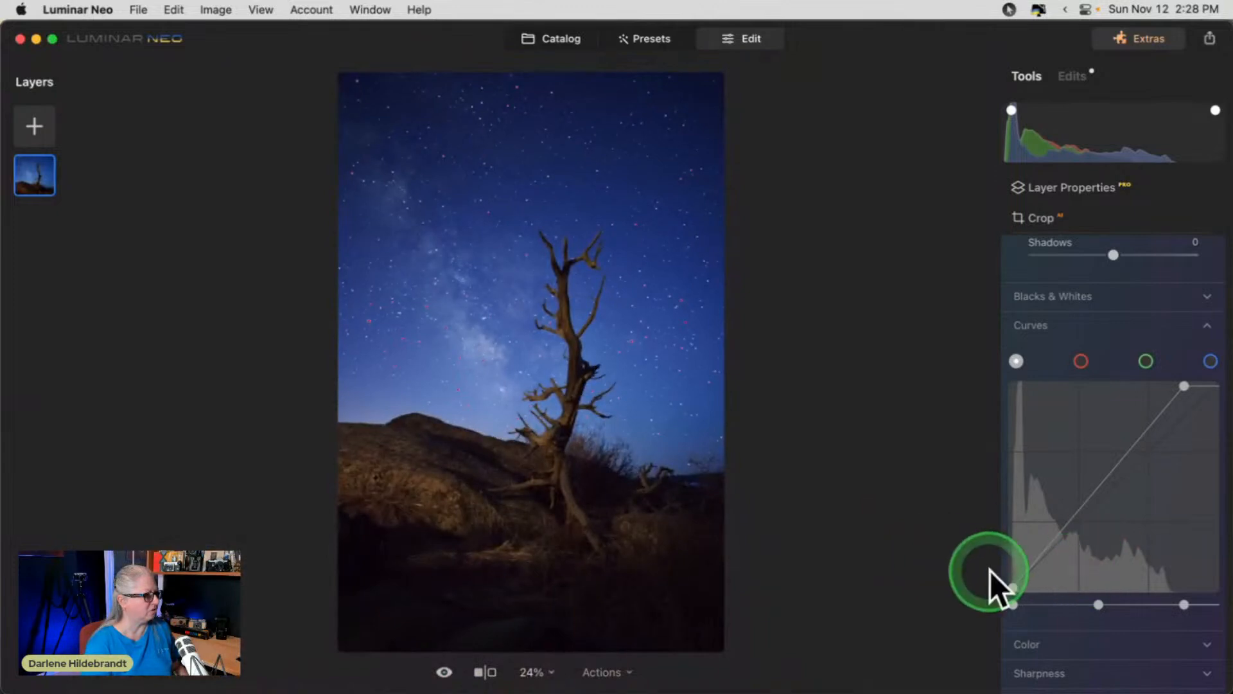
left_click_drag(1185, 605, 1184, 605)
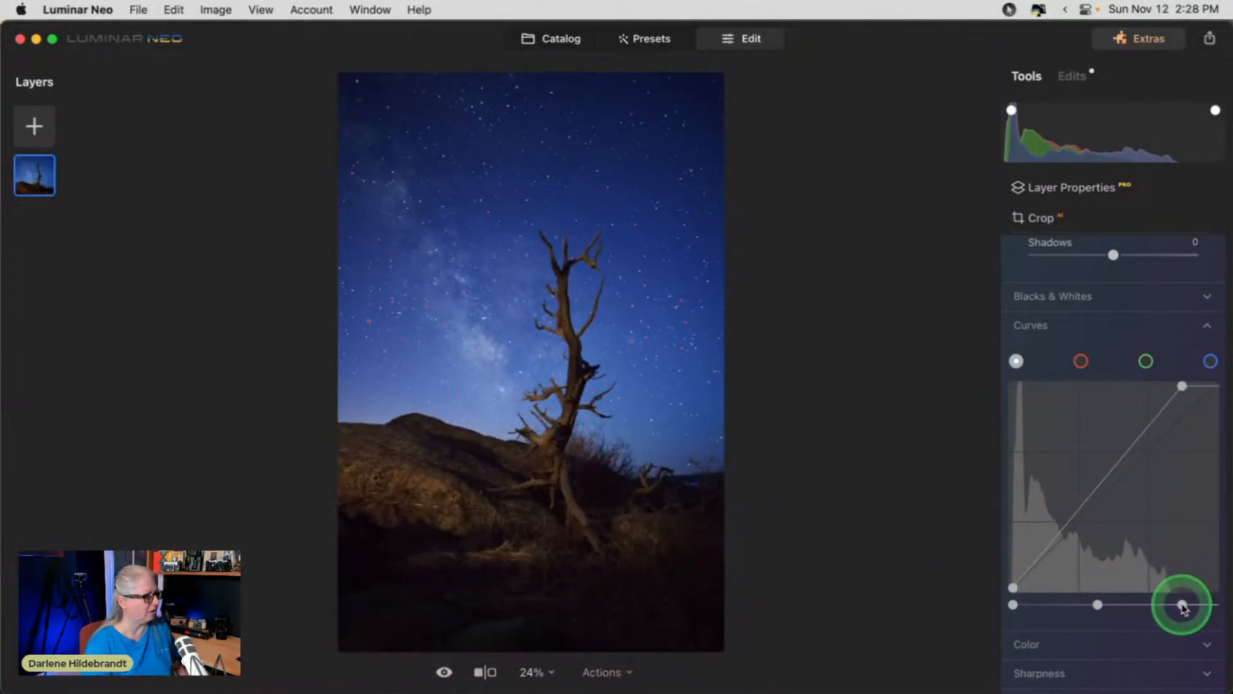
key("j")
key("j")
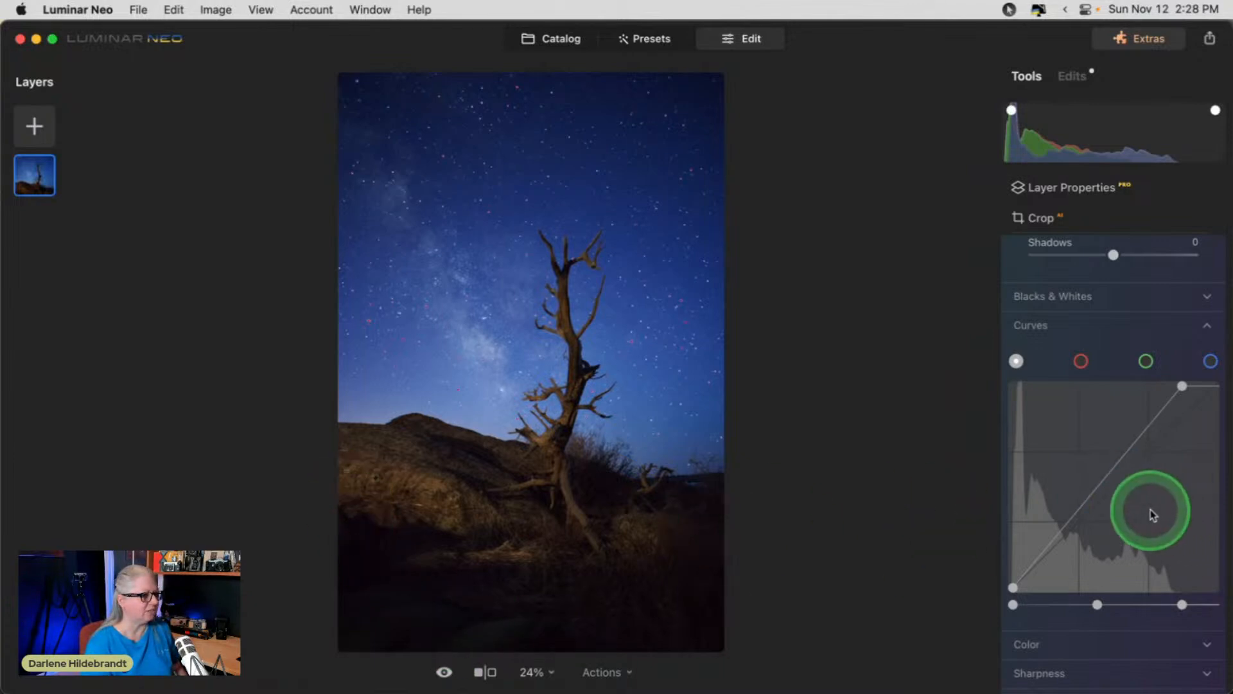
key("j")
Set Blacks to -47 to deepen the tree photo's dark tones.
left_click(1076, 296)
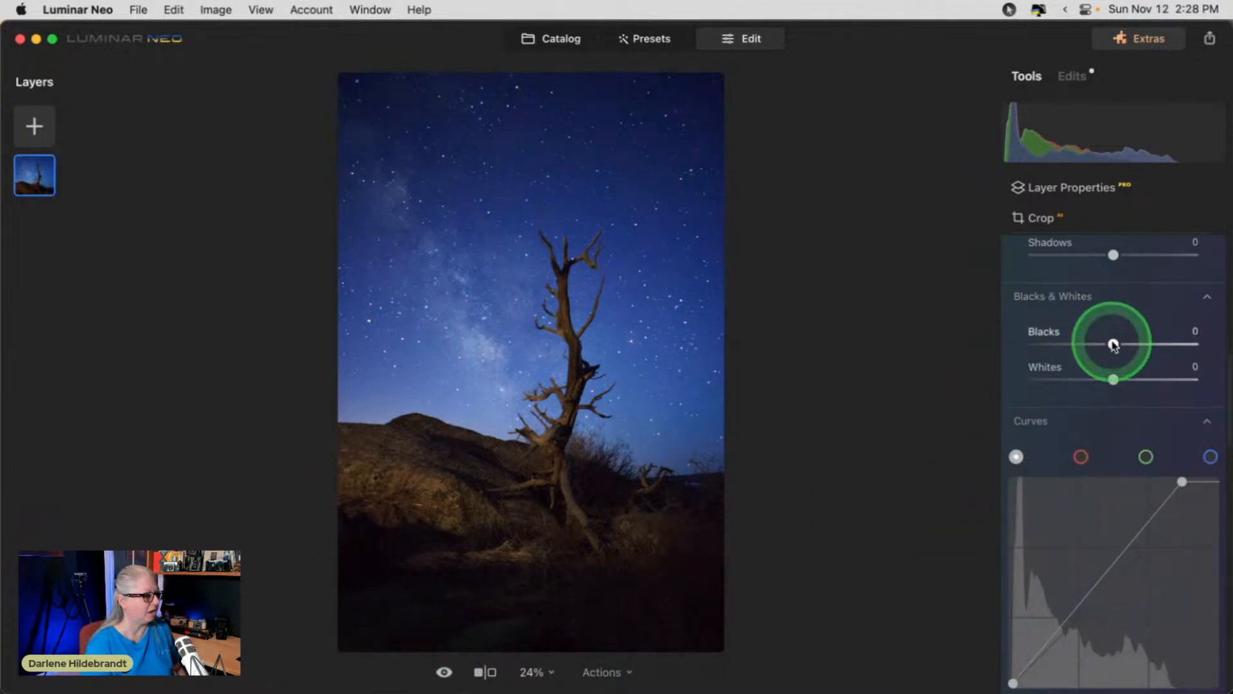
left_click_drag(1113, 345, 1074, 344)
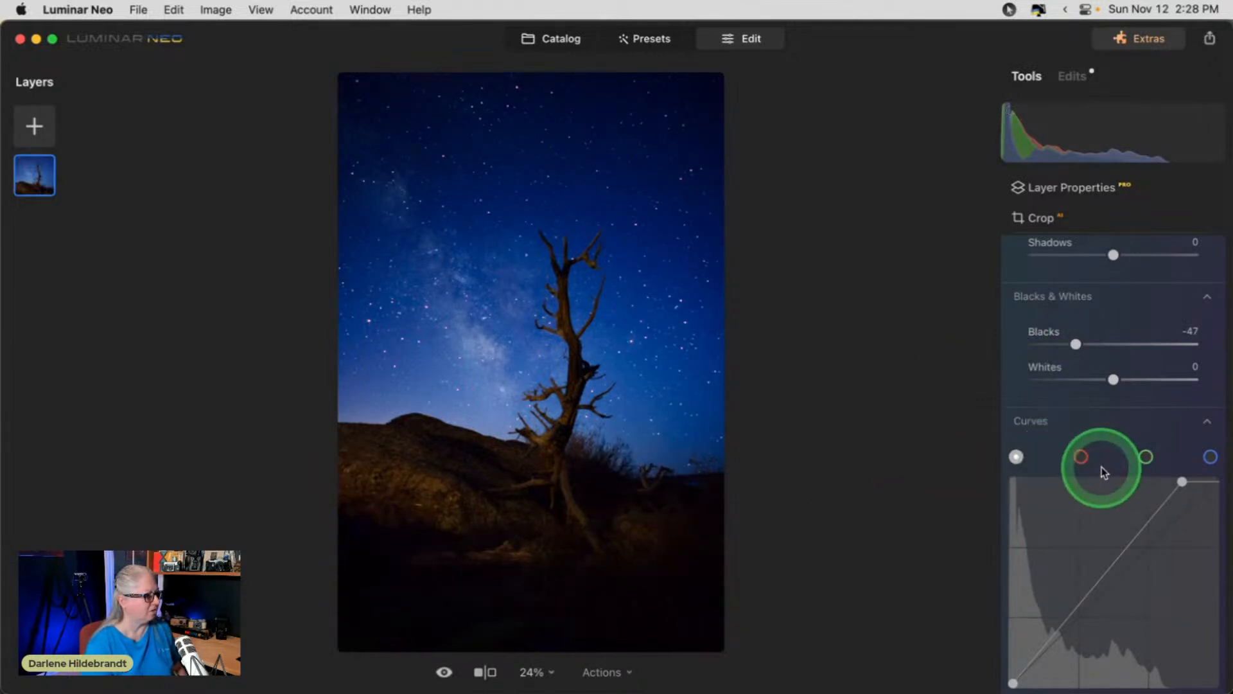
scroll(1101, 471, "up", 5)
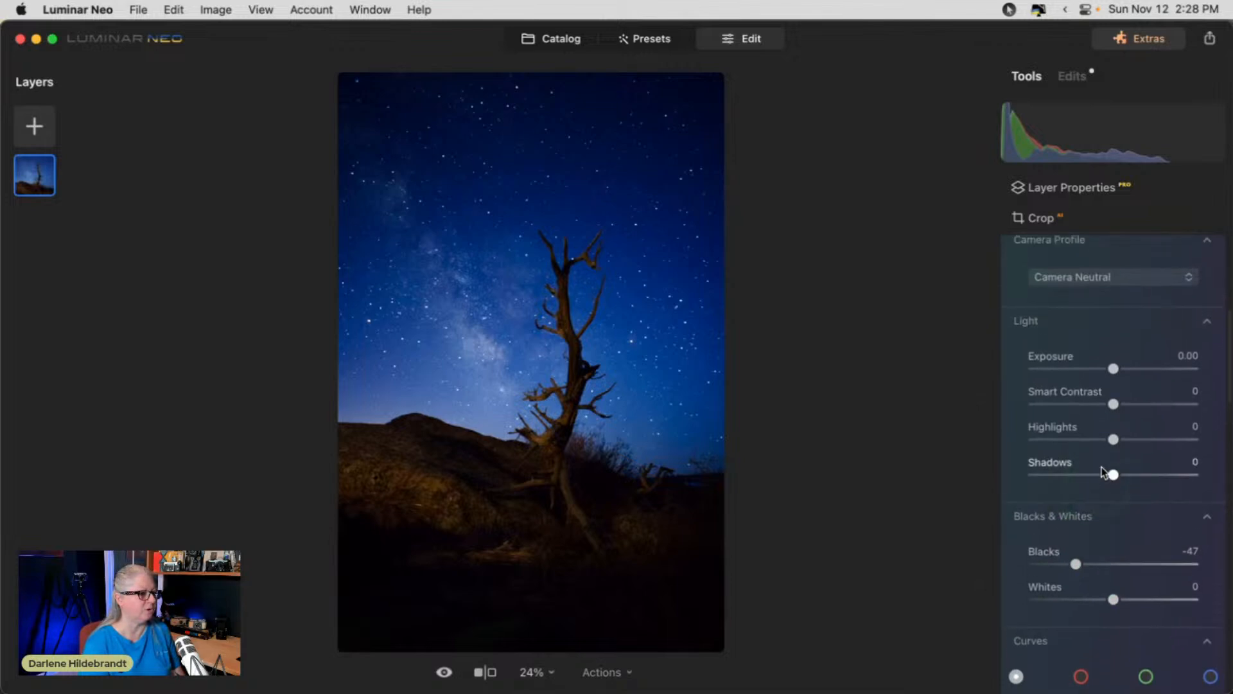
Compare the tree photo with its unedited original to judge the curve and Blacks adjustments.
scroll(1101, 468, "up", 3)
left_click_drag(1100, 381, 1089, 400)
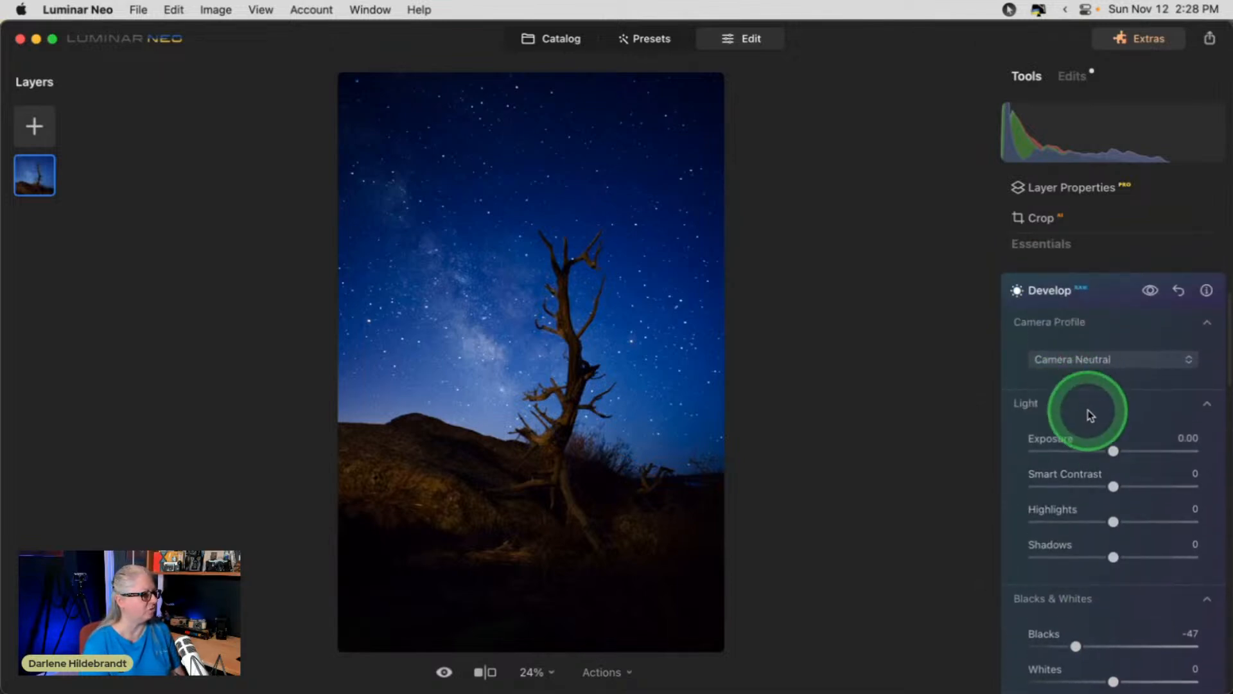
scroll(1089, 411, "down", 10)
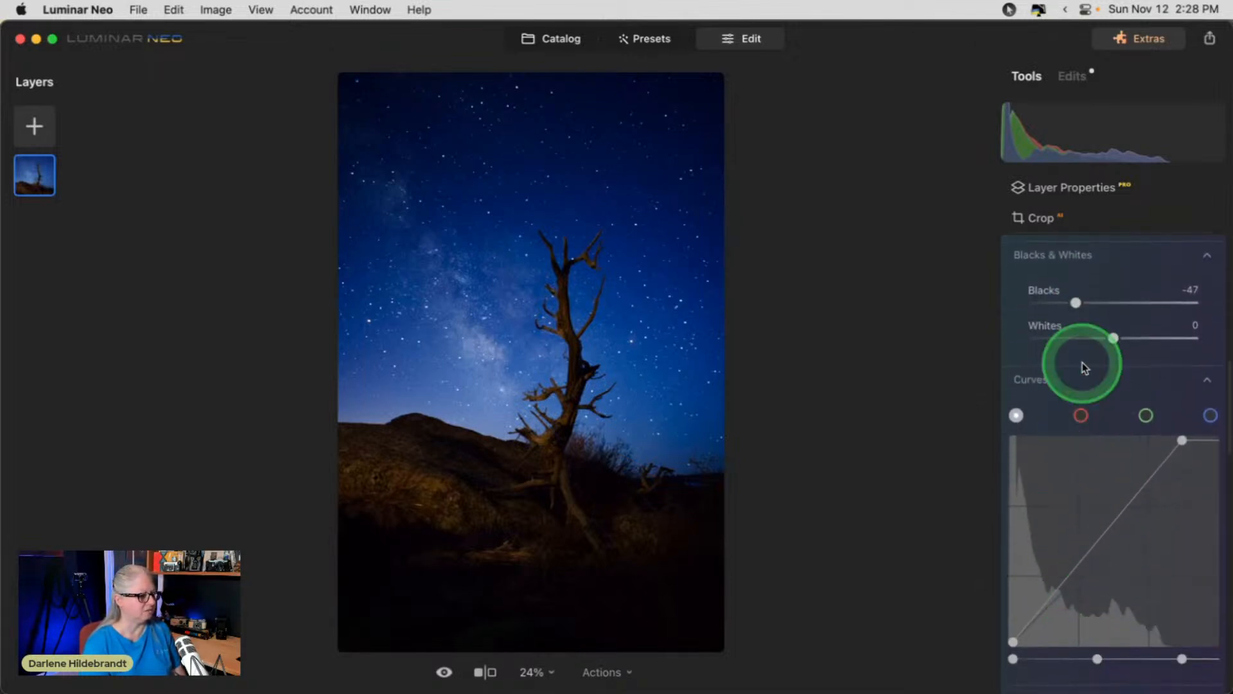
key("backslash")
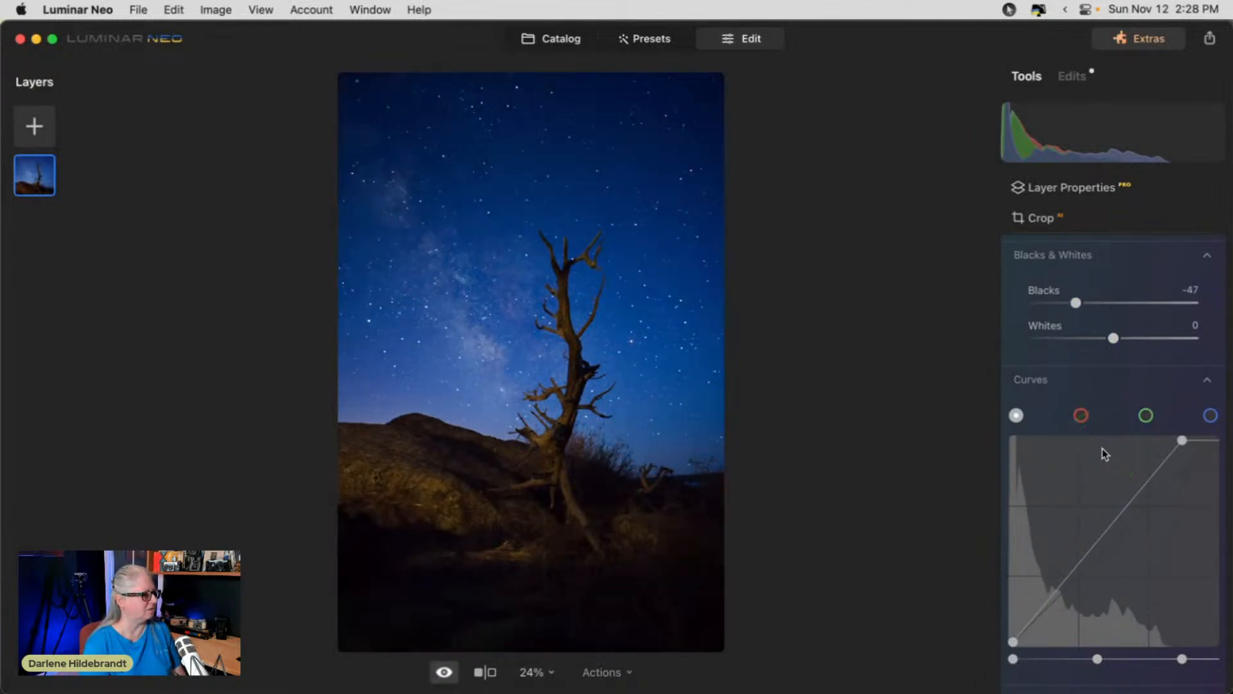
key("backslash")
key("backslash")
key("backslash")
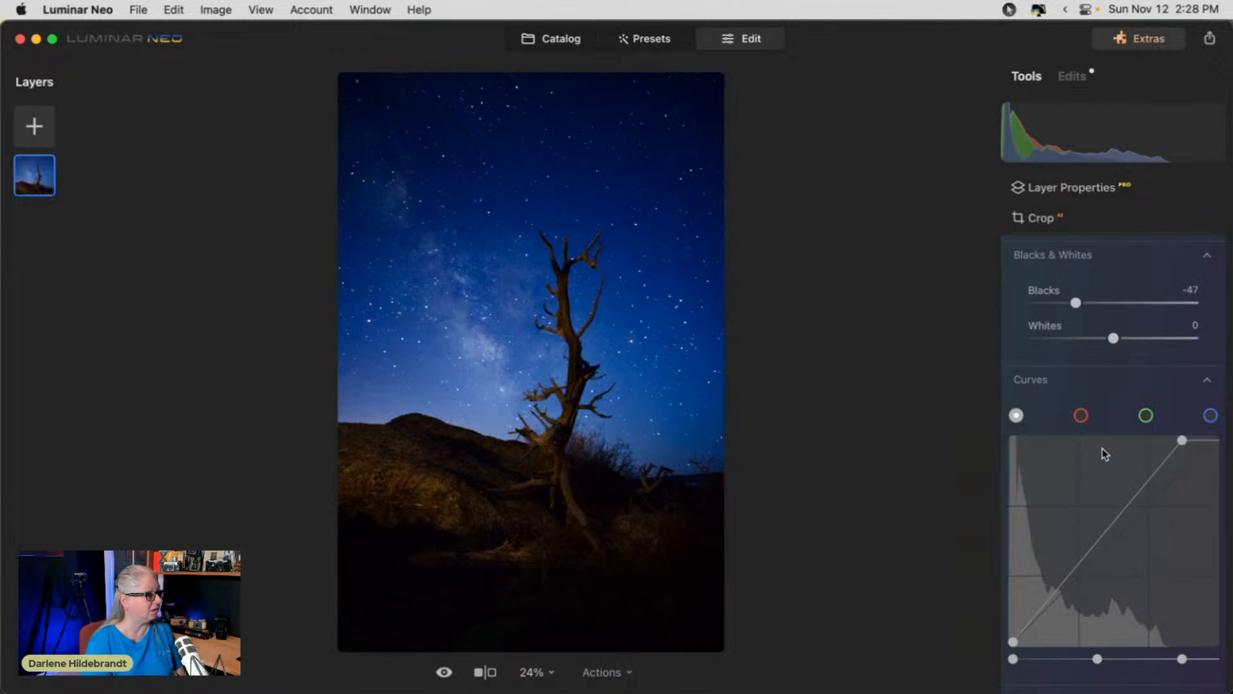
Raise Shadows to 18 and set Blacks to -44, checking the dark foreground at 100%.
scroll(1102, 448, "up", 5)
left_click(1093, 522)
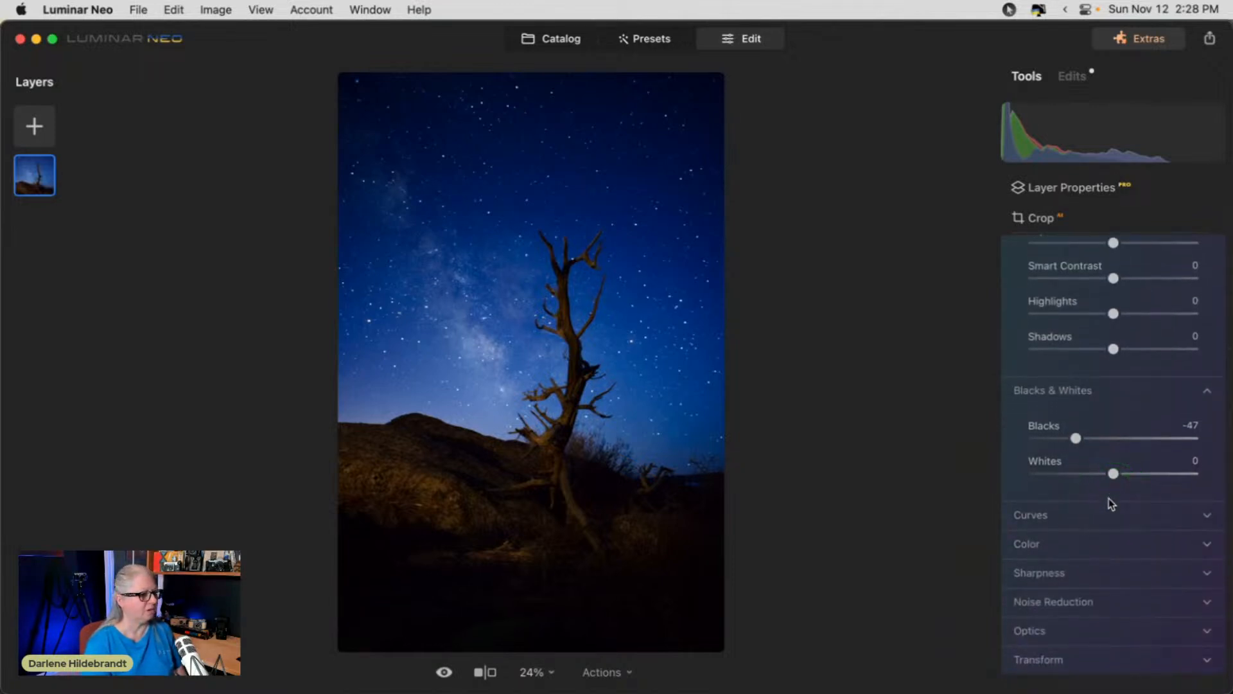
left_click_drag(1113, 348, 1125, 349)
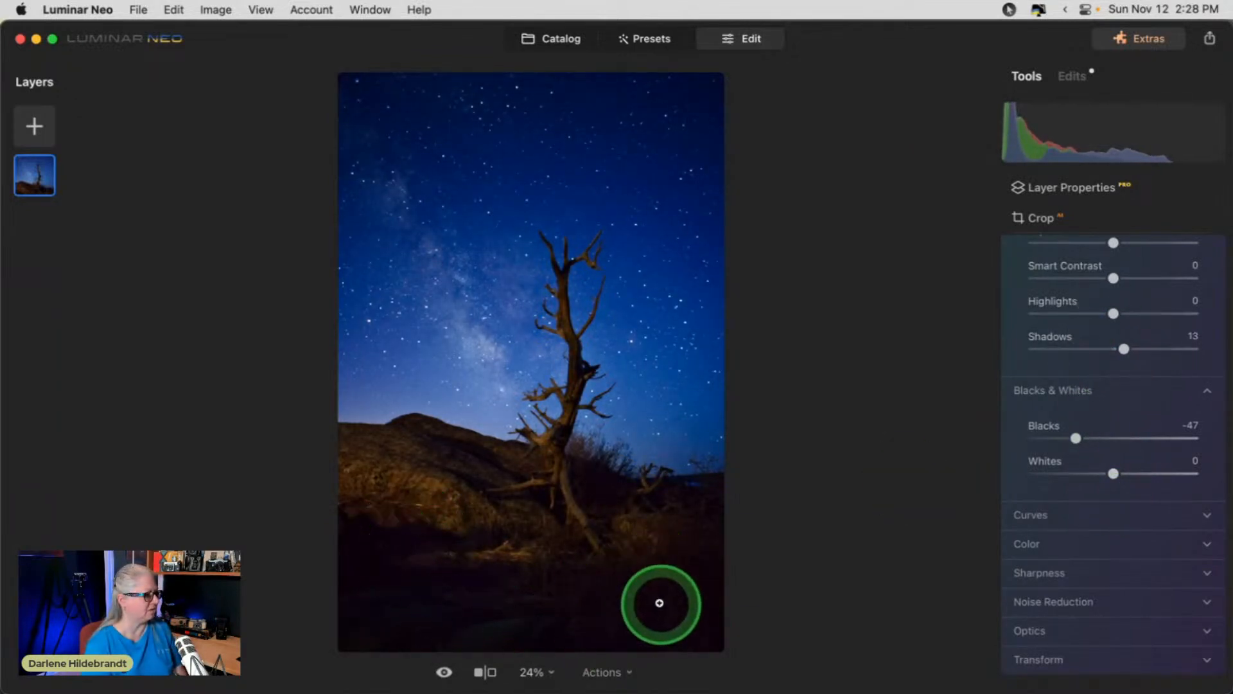
left_click(459, 618)
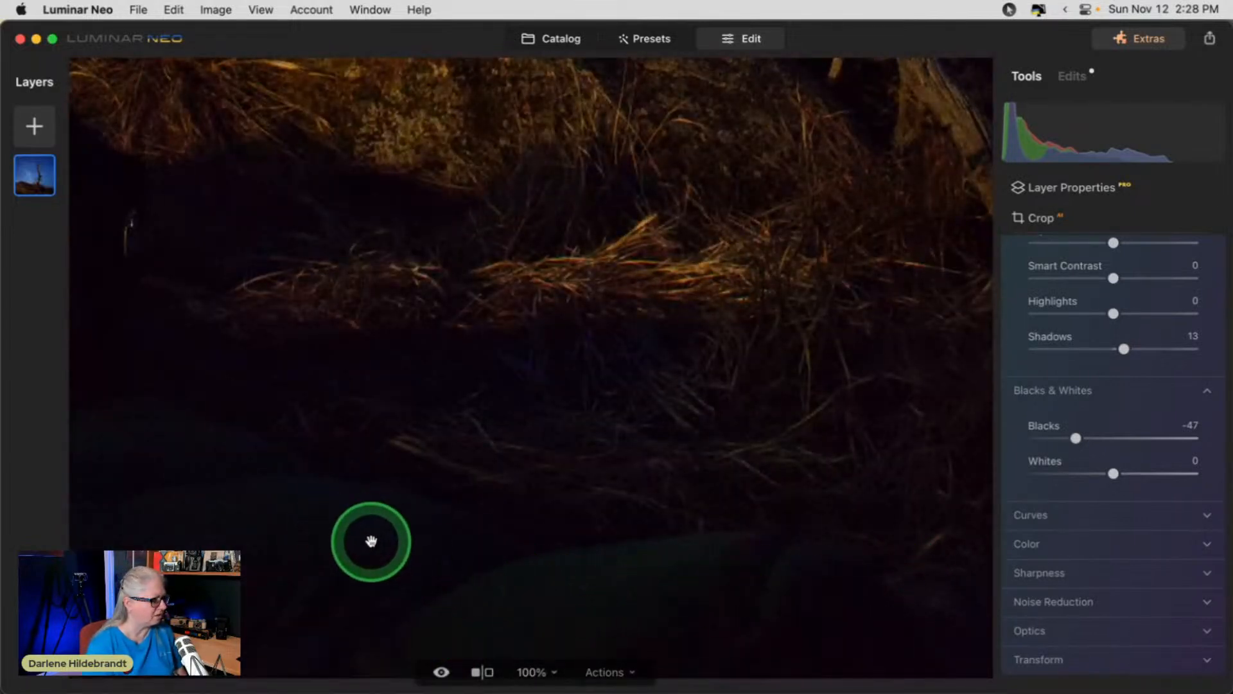
left_click(476, 521)
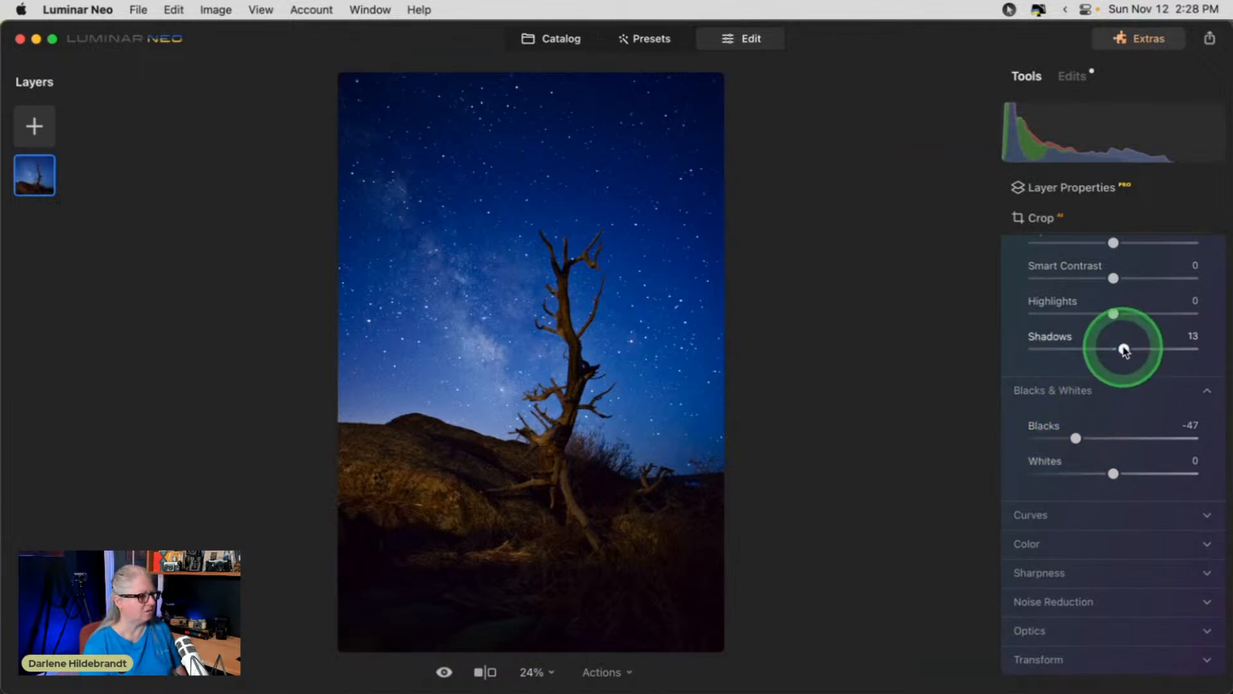
left_click_drag(1127, 349, 1128, 350)
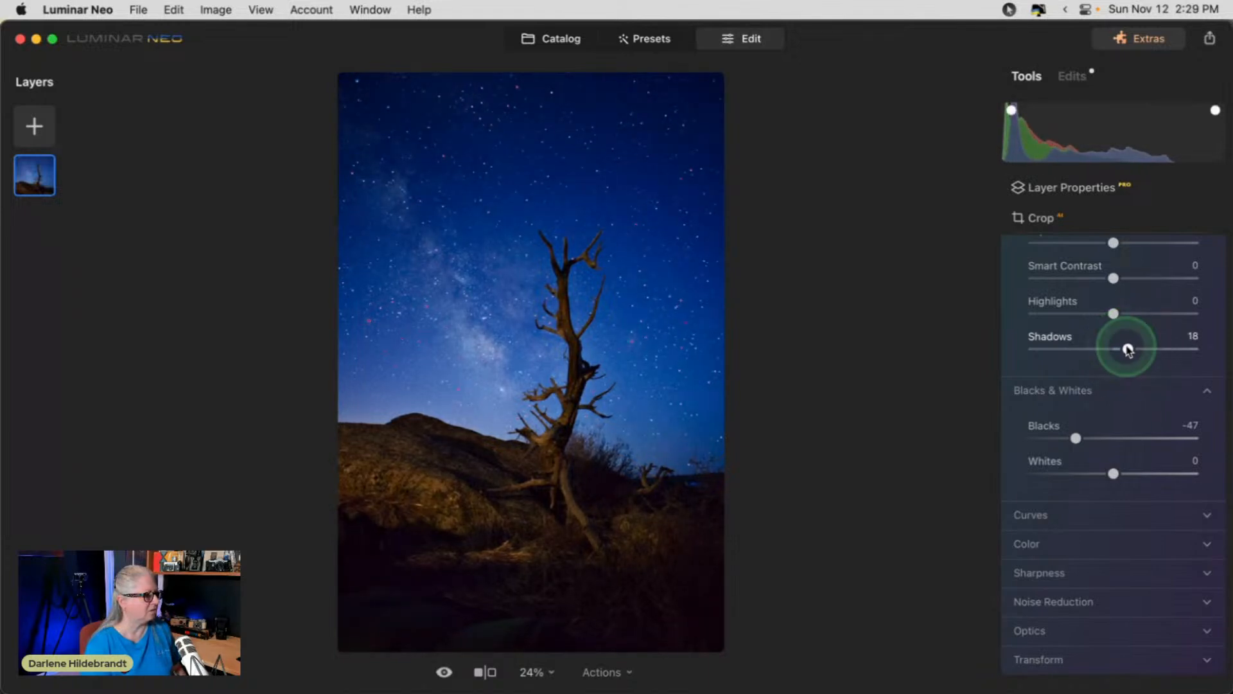
mouse_move(1075, 438)
left_mouse_down()
mouse_move(1055, 439)
mouse_move(1080, 438)
left_mouse_up()
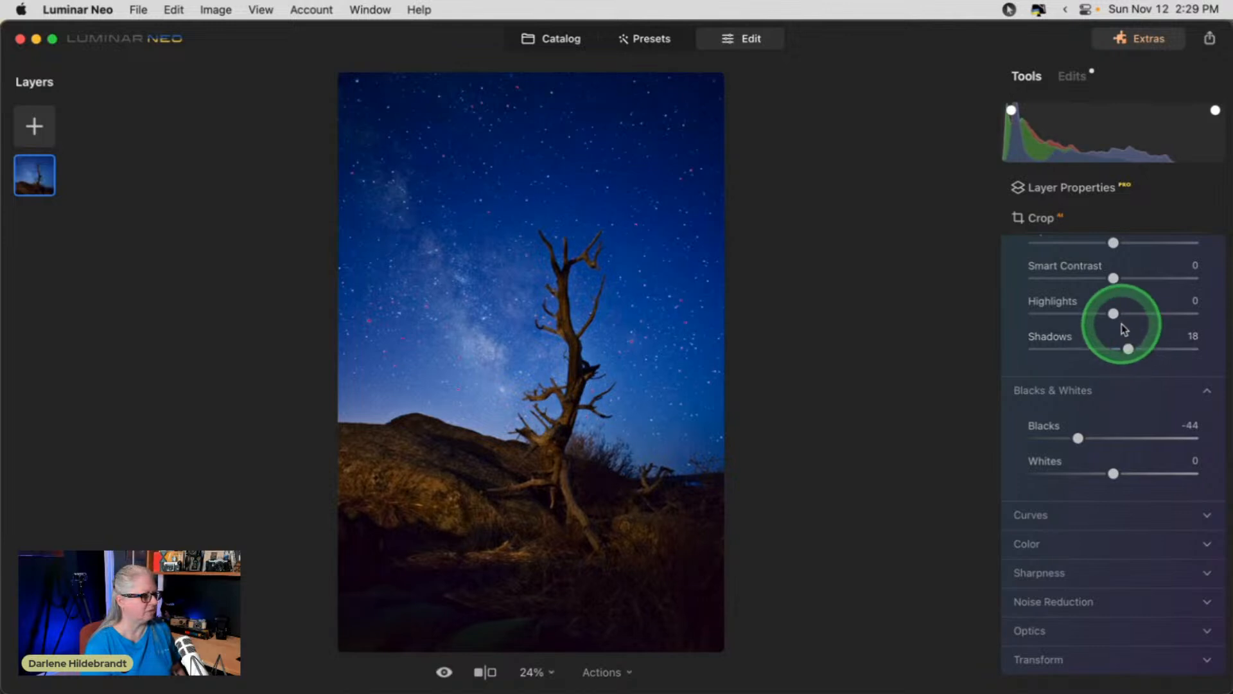
Set Exposure to -0.13 and Highlights to -41, leaving Whites at 0, and compare the result with the original photo.
left_click_drag(1113, 313, 1110, 313)
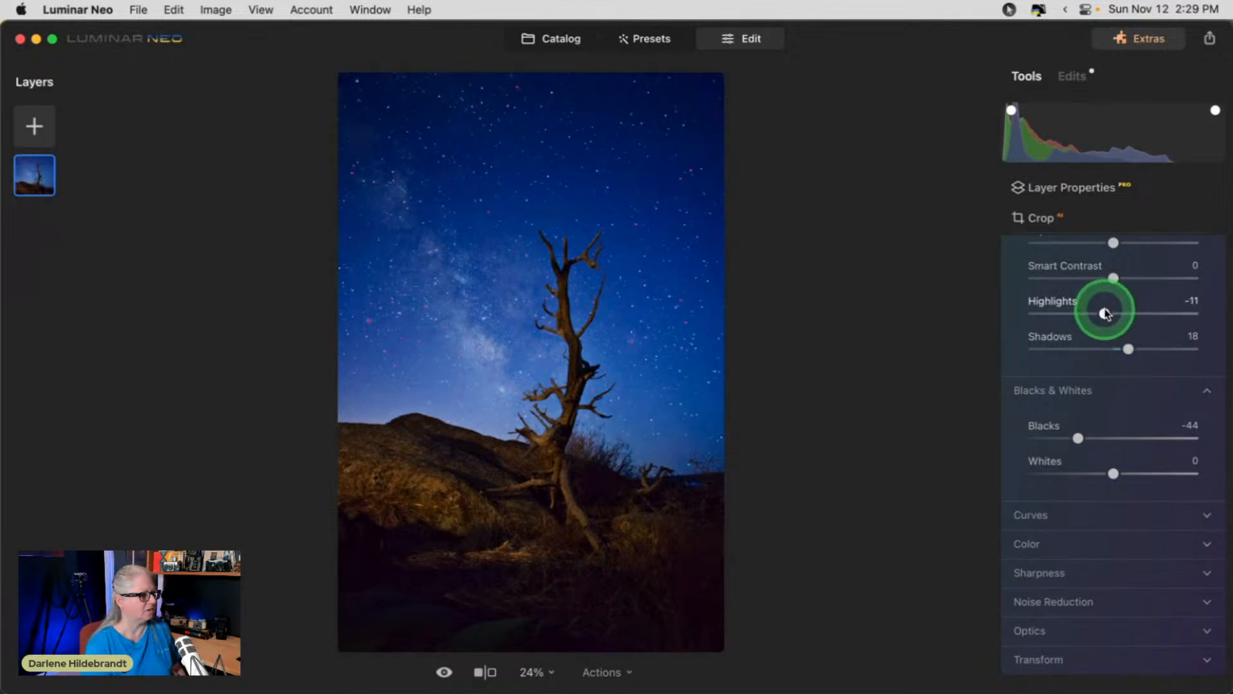
scroll(1098, 353, "up", 3)
double_click(1105, 442)
mouse_move(1113, 370)
left_mouse_down()
mouse_move(1101, 370)
mouse_move(1123, 370)
mouse_move(1101, 370)
mouse_move(1113, 371)
left_mouse_up()
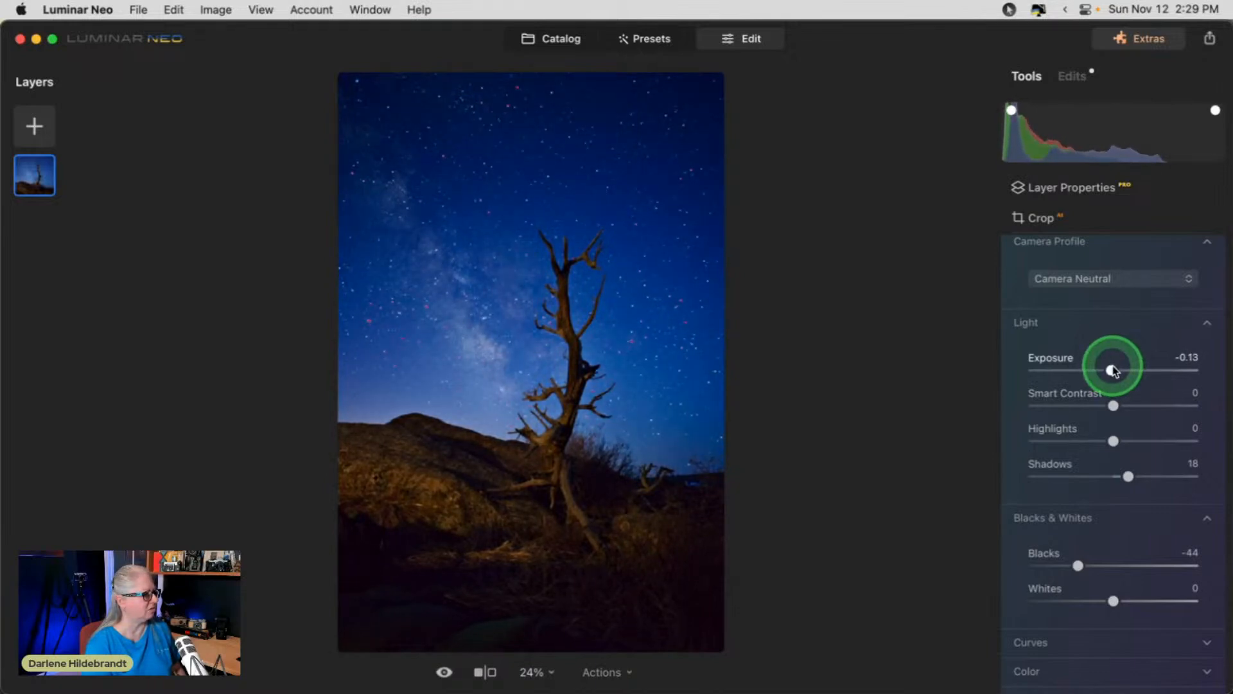
left_click(1129, 476)
mouse_move(1113, 600)
left_mouse_down()
mouse_move(1096, 598)
mouse_move(1123, 593)
mouse_move(1086, 594)
mouse_move(1130, 594)
mouse_move(1106, 590)
left_mouse_up()
double_click(1102, 599)
left_click_drag(1112, 441, 1078, 441)
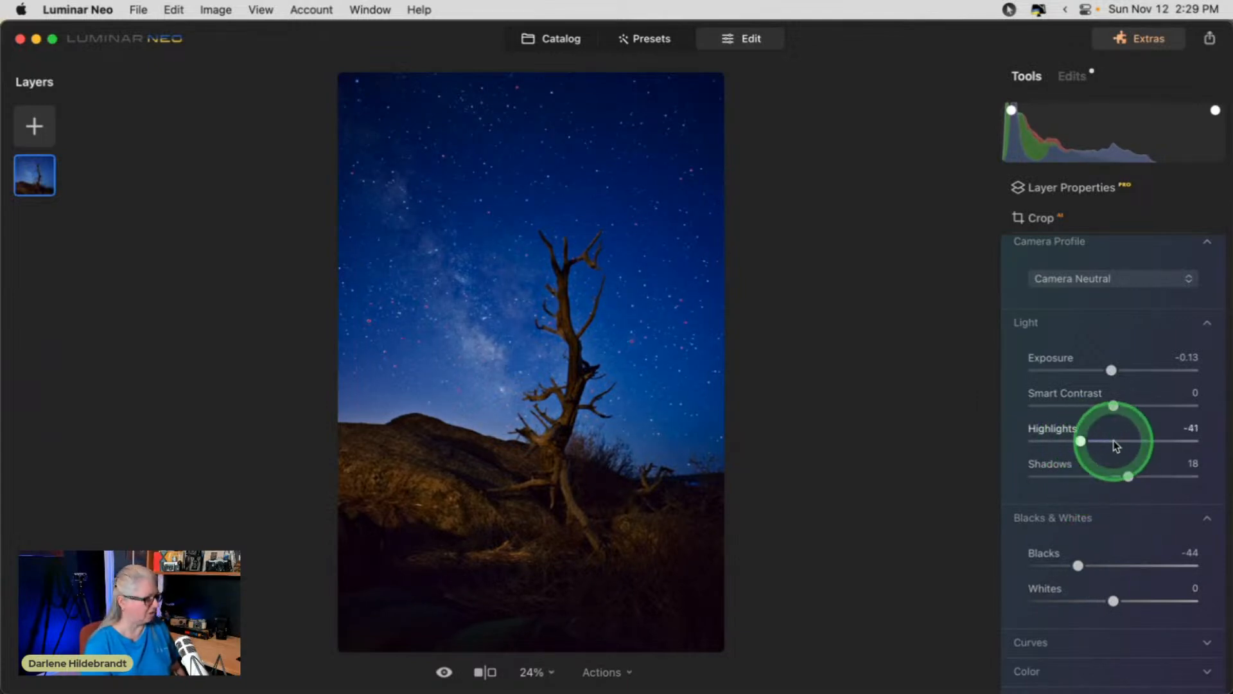
key("backslash")
key("backslash")
key("backslash")
key("backslash")
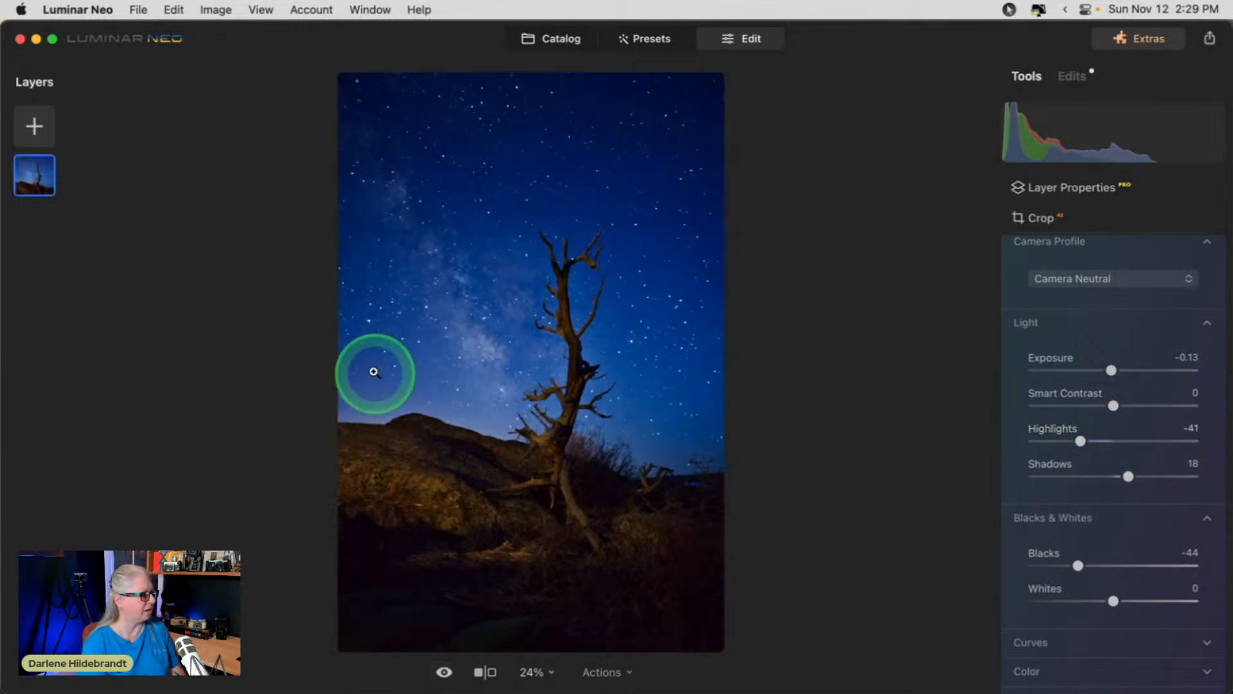
key("backslash")
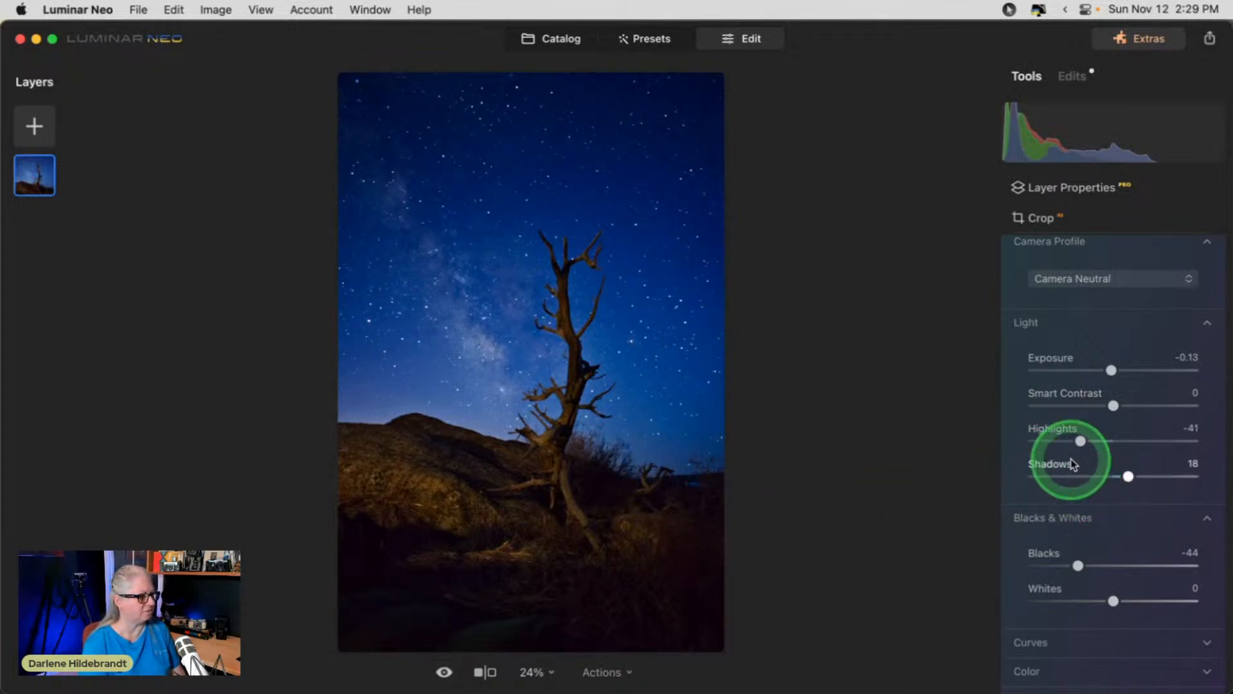
Enable Auto Fix Chromatic Aberrations and Auto Defringe in the Develop tool's Optics settings.
scroll(1076, 452, "up", 3)
scroll(1107, 309, "down", 10)
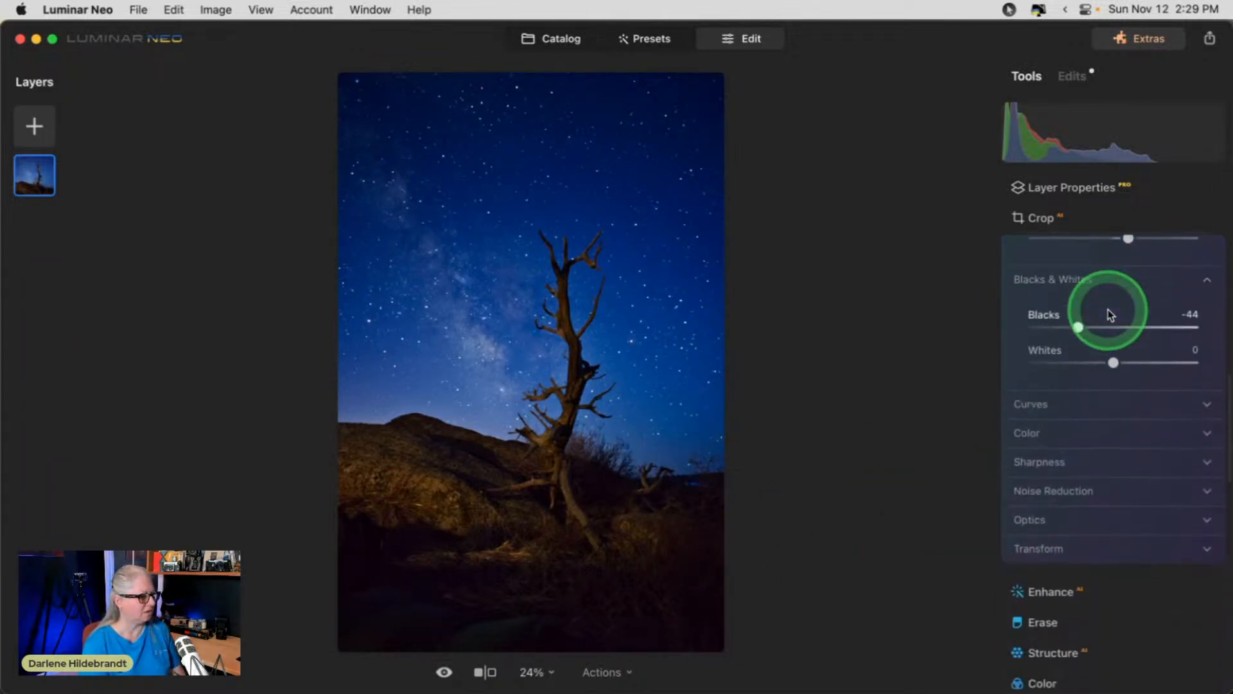
left_click(1031, 434)
left_click(1034, 498)
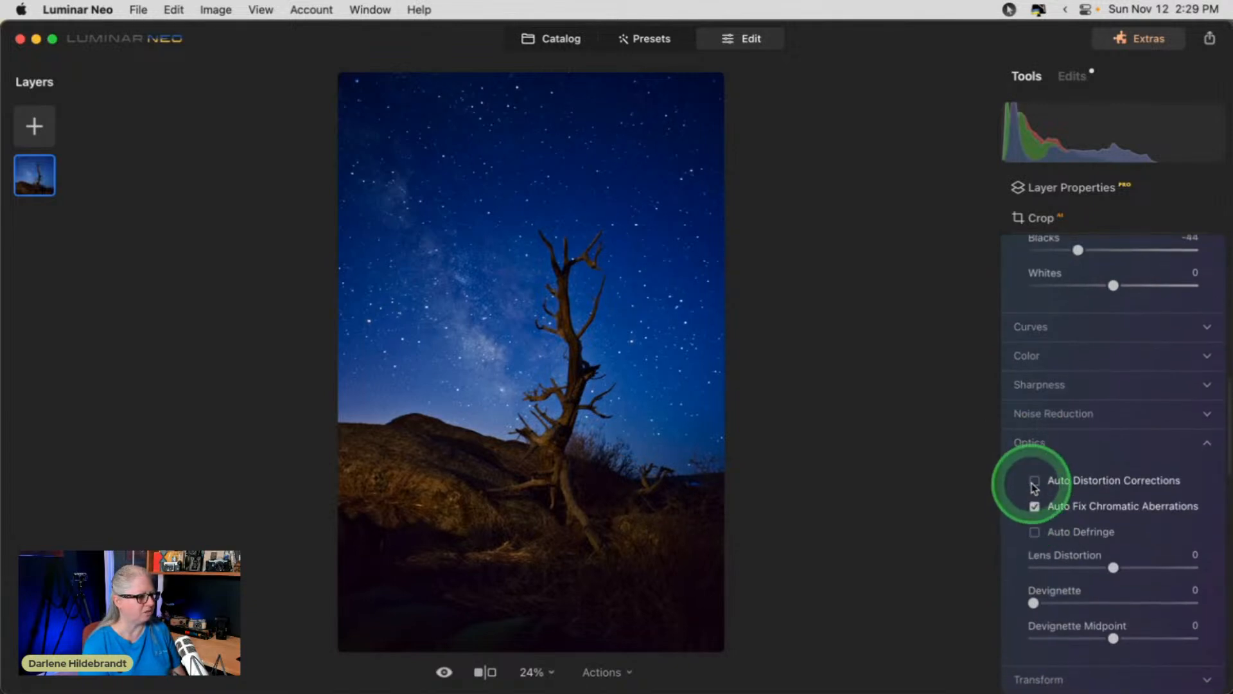
left_click(1039, 530)
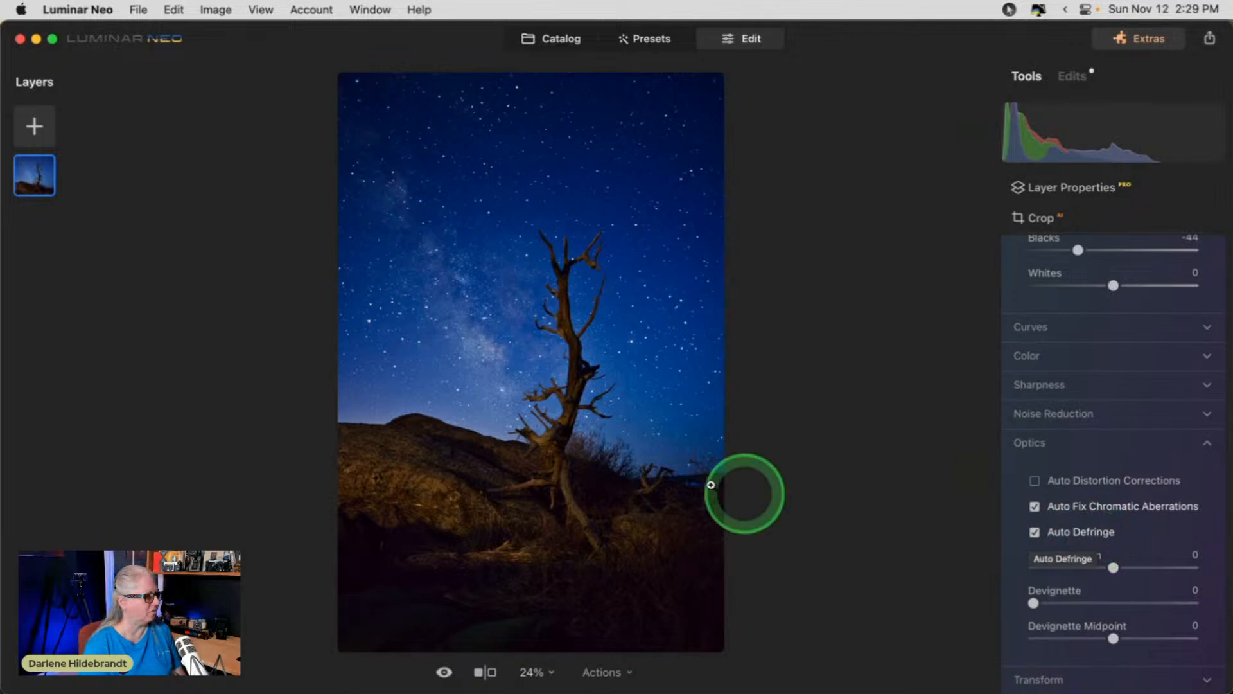
Inspect the branches and horizon at 100% with the chromatic aberration and defringe corrections switched off and back on.
left_click(702, 470)
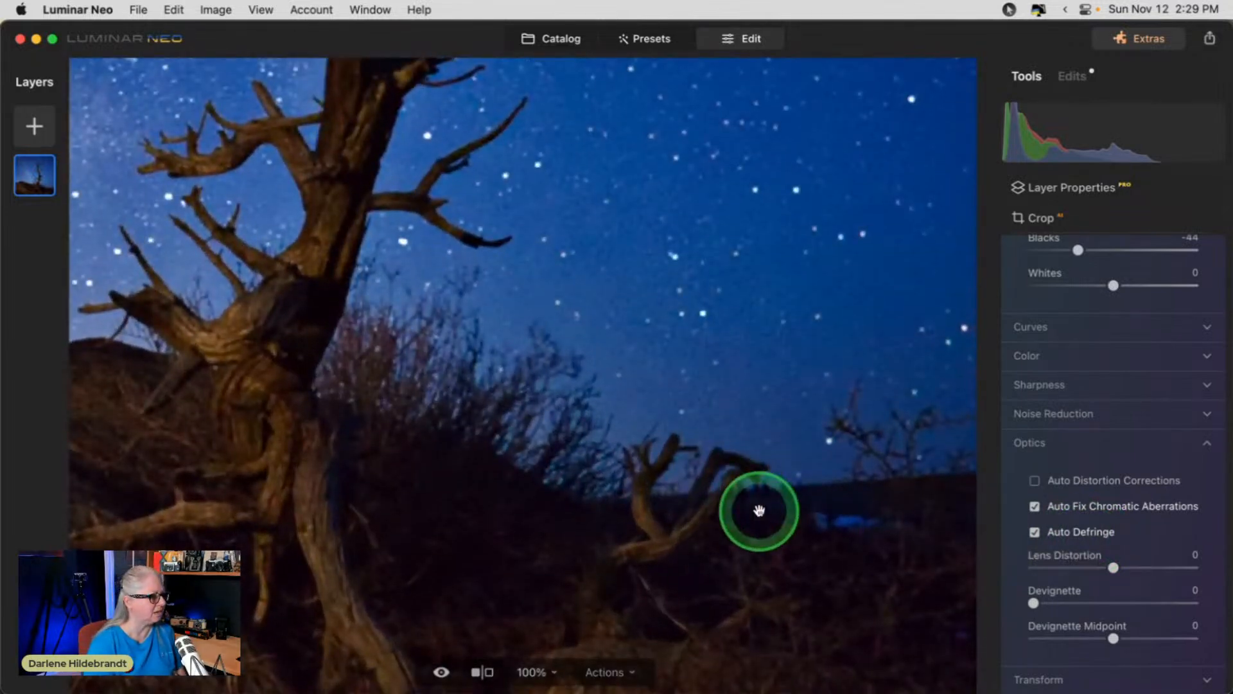
left_click(1035, 531)
left_click(1035, 507)
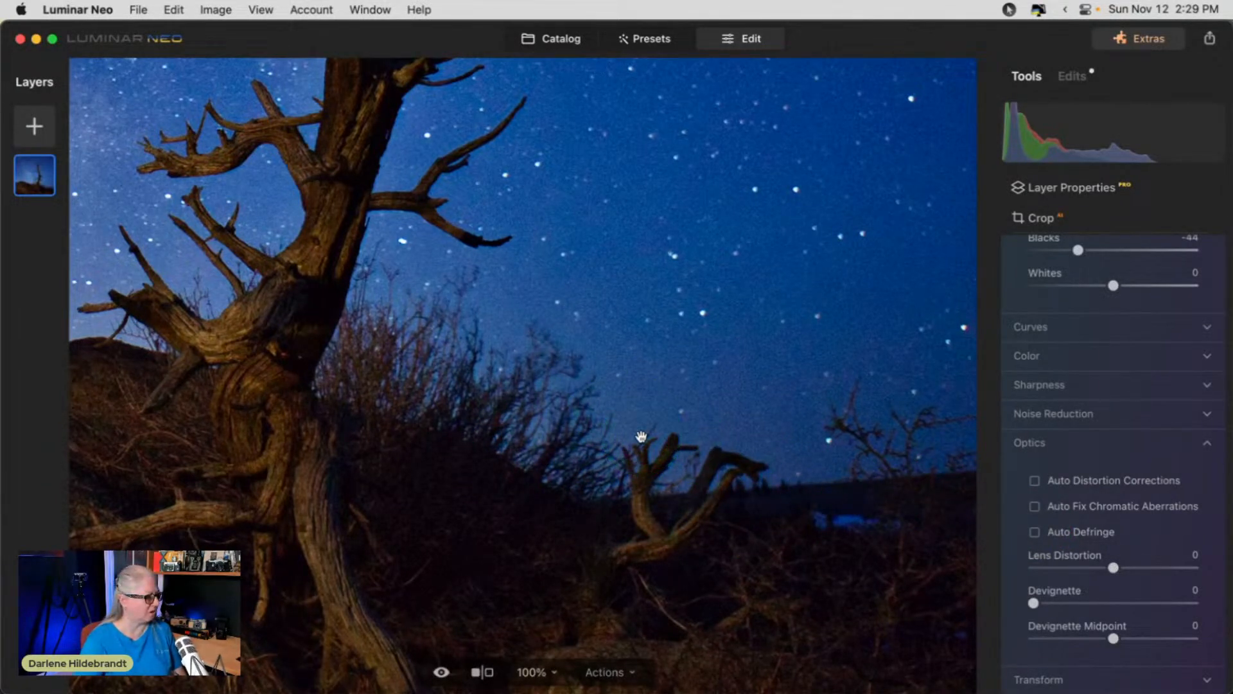
left_click(1034, 506)
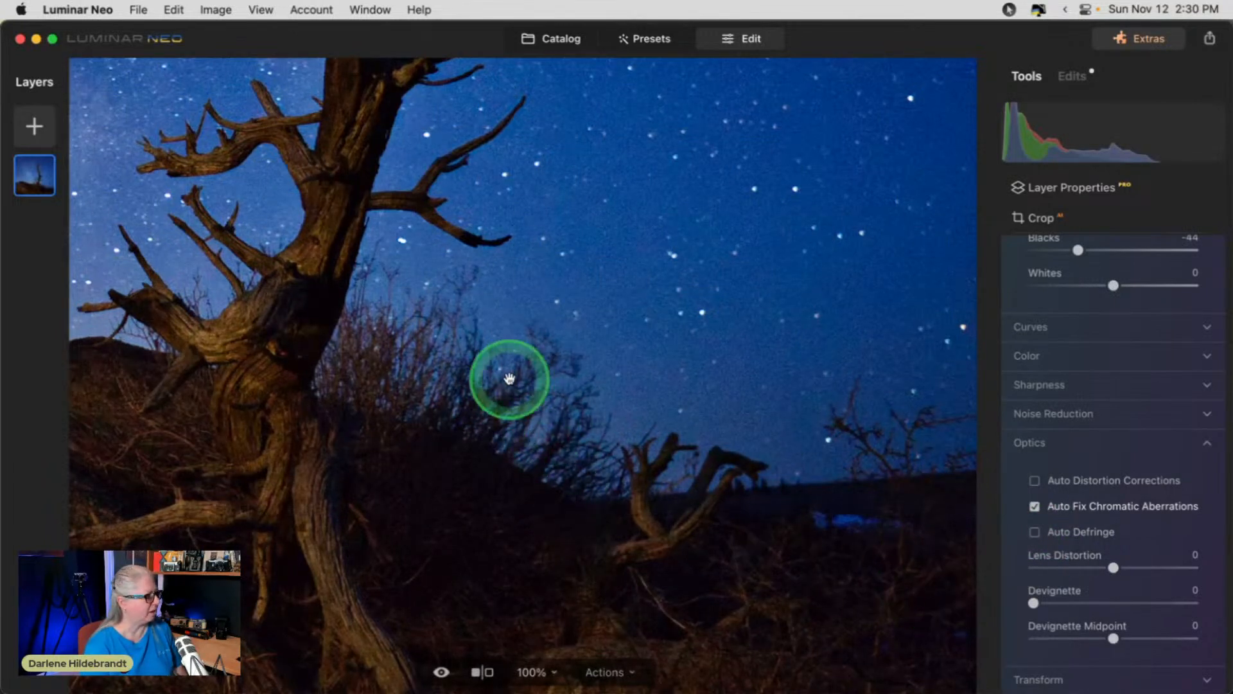
left_click(1034, 532)
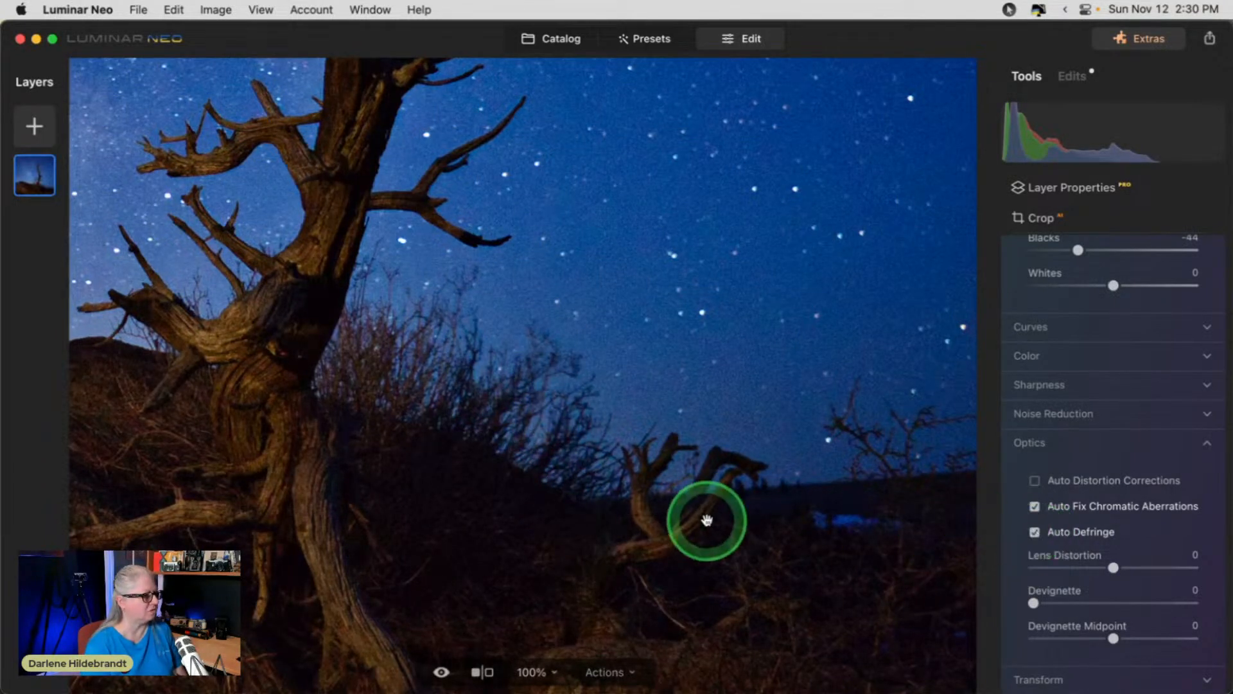
left_click(706, 521)
Set luminosity noise reduction to 9 while checking the stars at 100%, and close the Develop tool.
left_click(1026, 384)
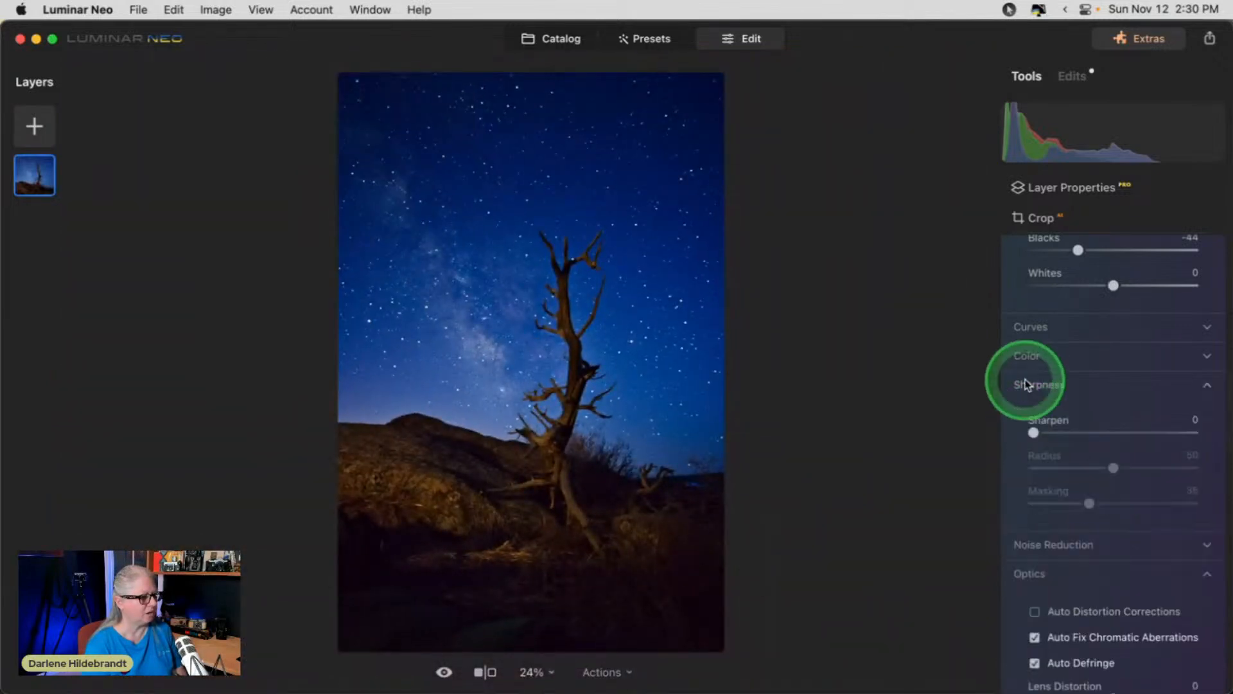
left_click(1025, 384)
left_click(1026, 413)
left_click_drag(1032, 452, 1046, 464)
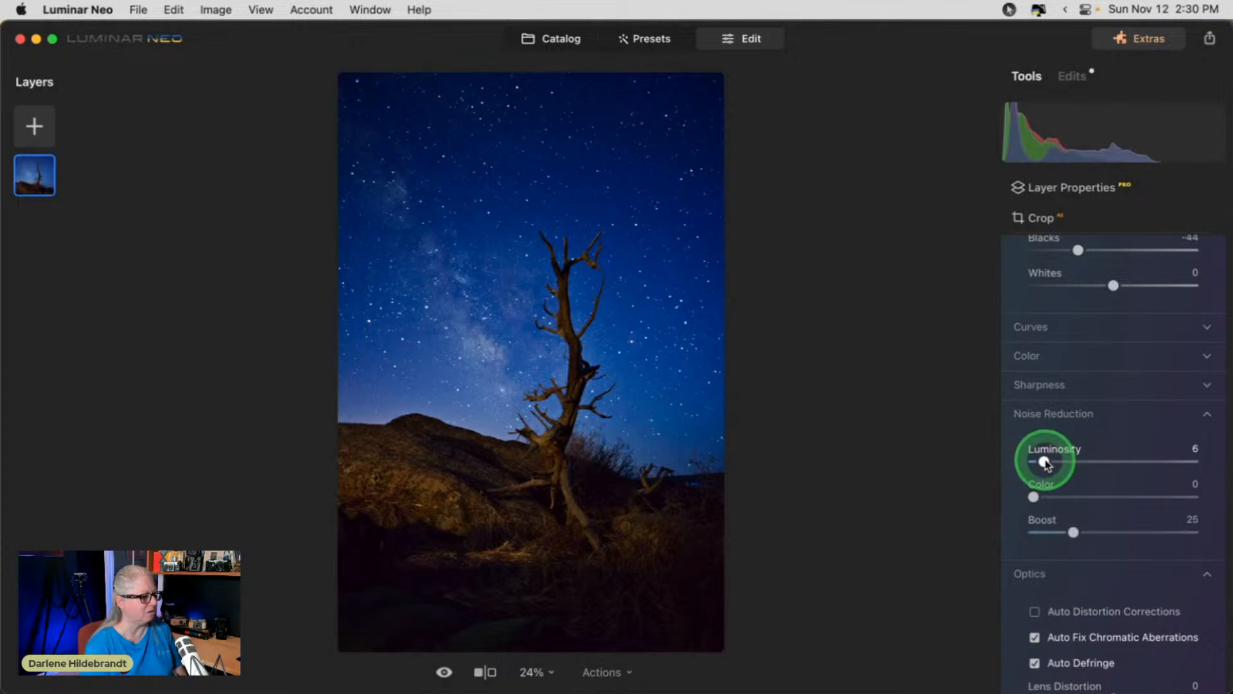
left_click(537, 350)
left_click(1053, 463)
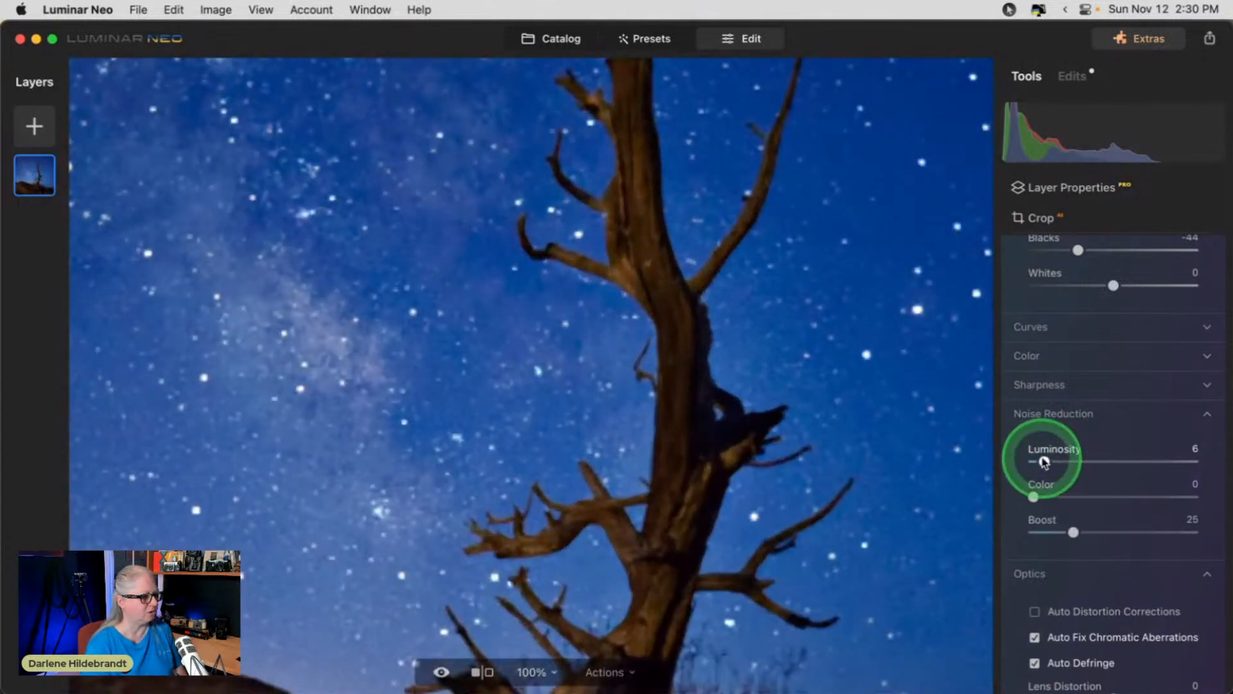
left_click_drag(1043, 462, 1047, 459)
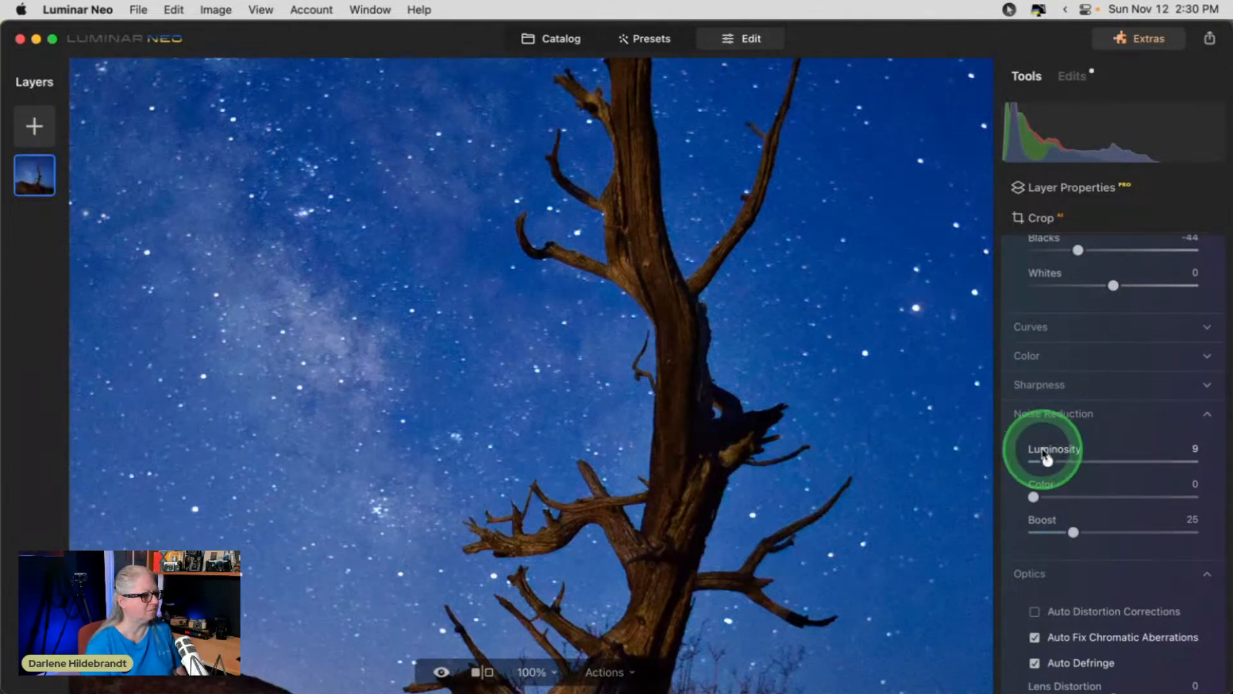
left_click(1067, 406)
scroll(1072, 392, "up", 10)
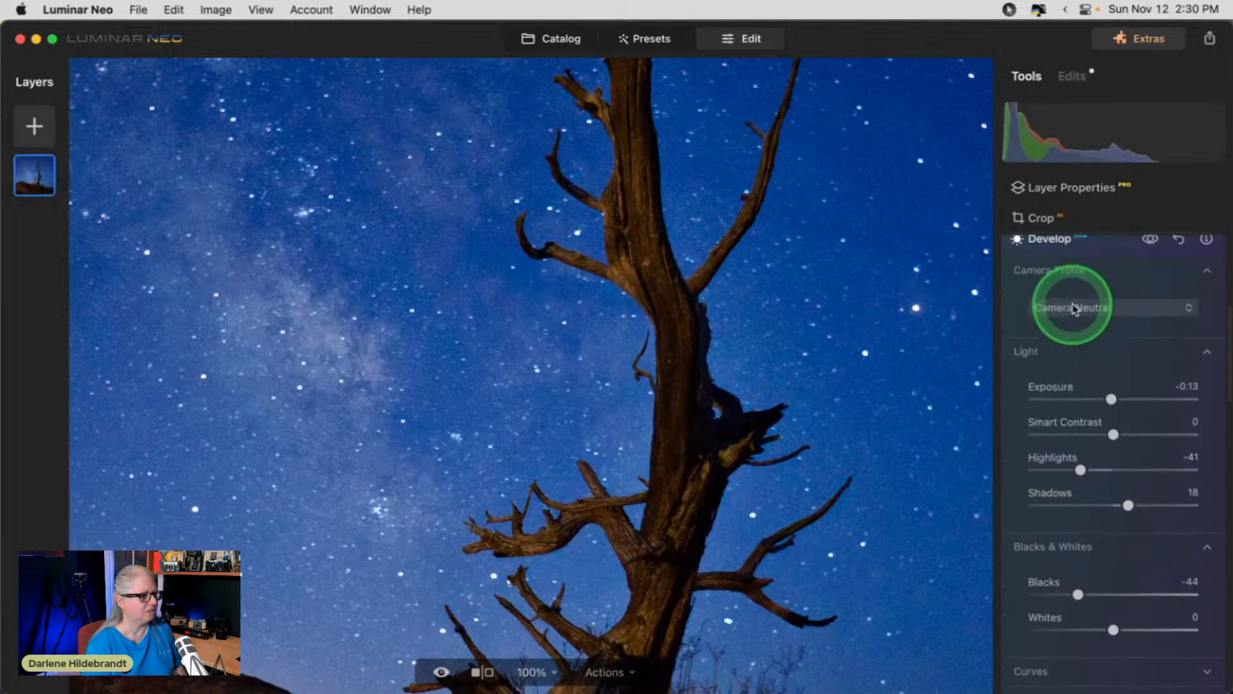
double_click(825, 349)
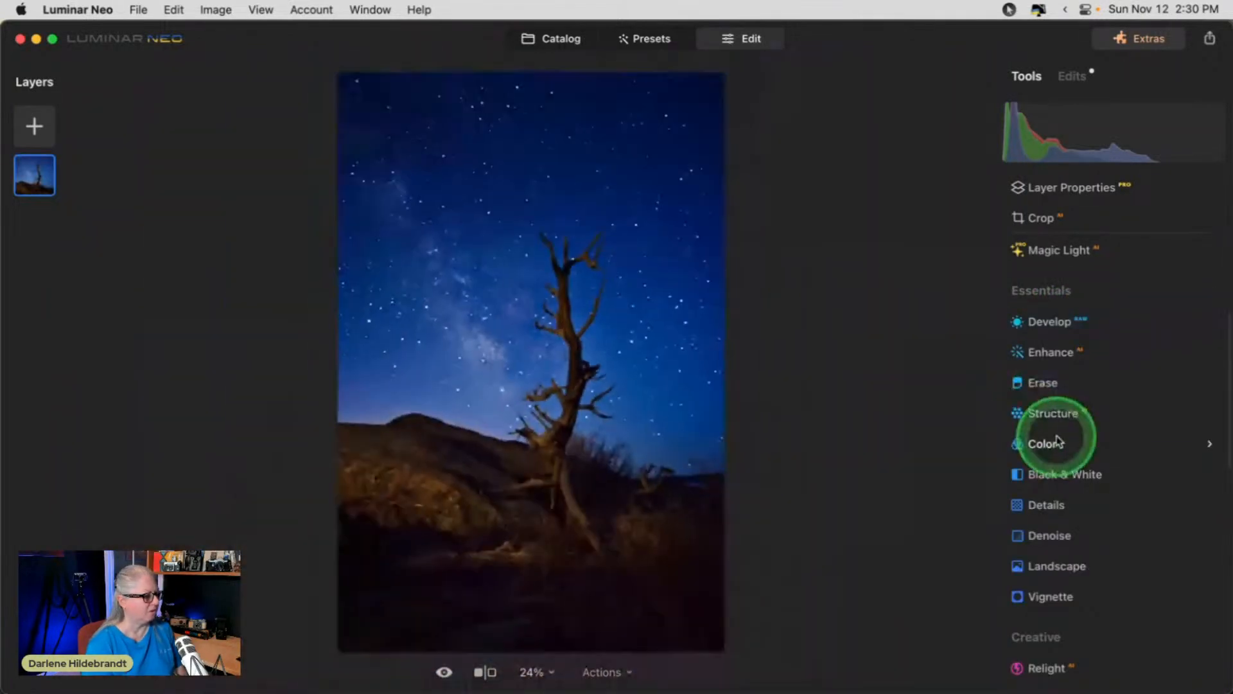
Crop the tree photo at its original ratio using the Composition AI suggestion, adjusting the frame to about 3480 × 5220 around the tree and Milky Way.
left_click(1034, 445)
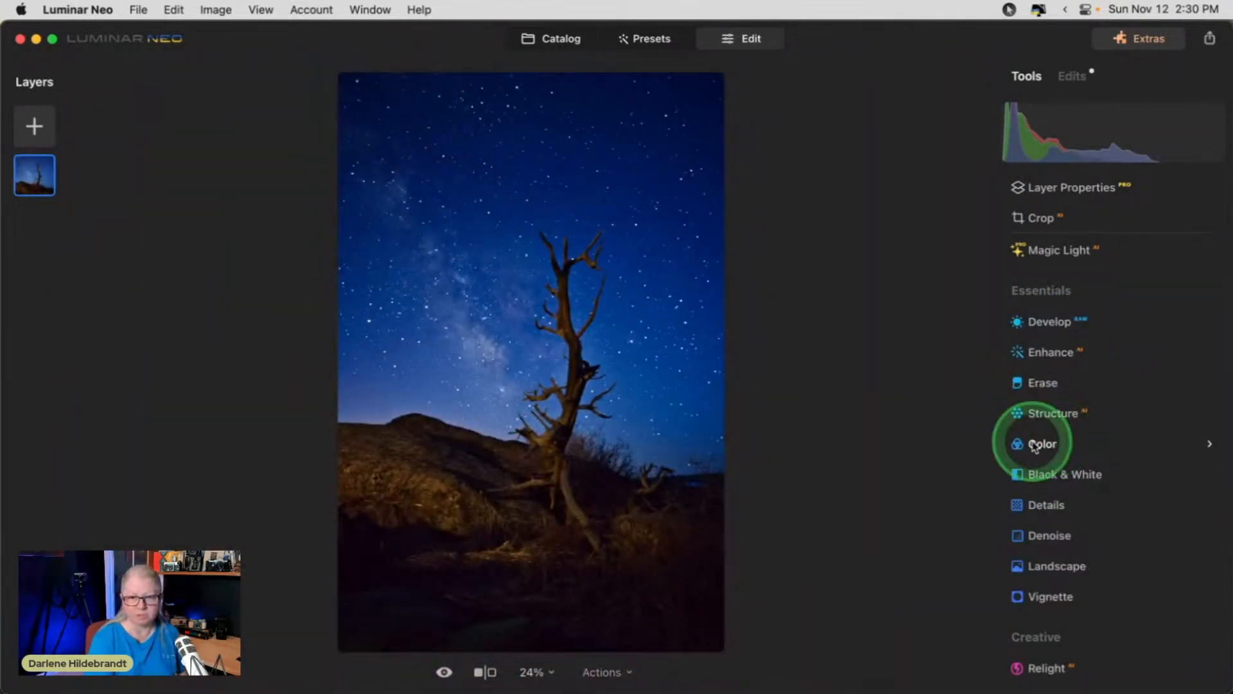
left_click(1084, 219)
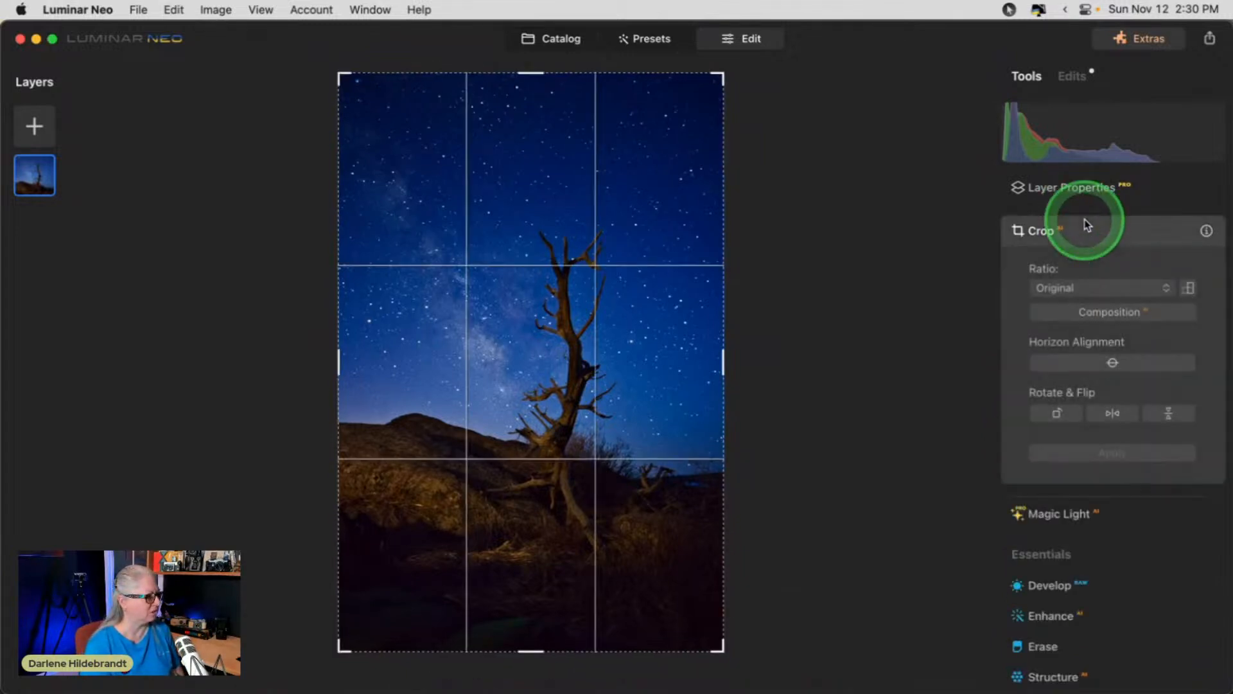
left_click(1085, 314)
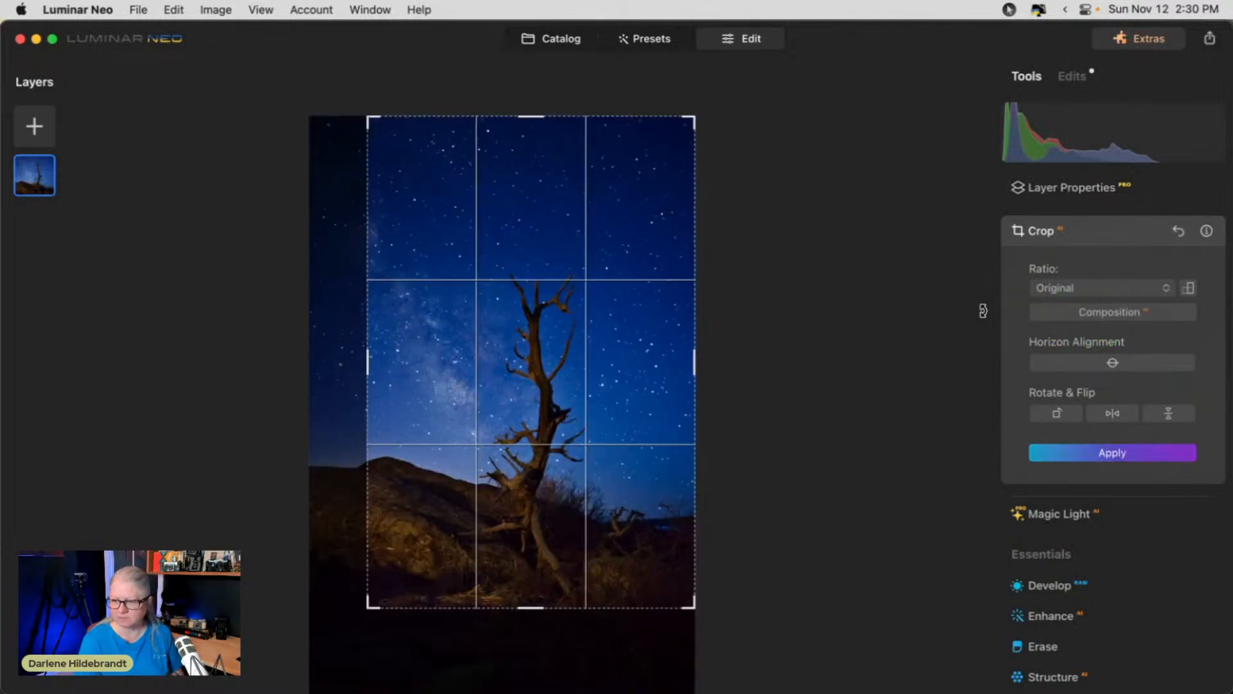
left_click_drag(595, 411, 632, 381)
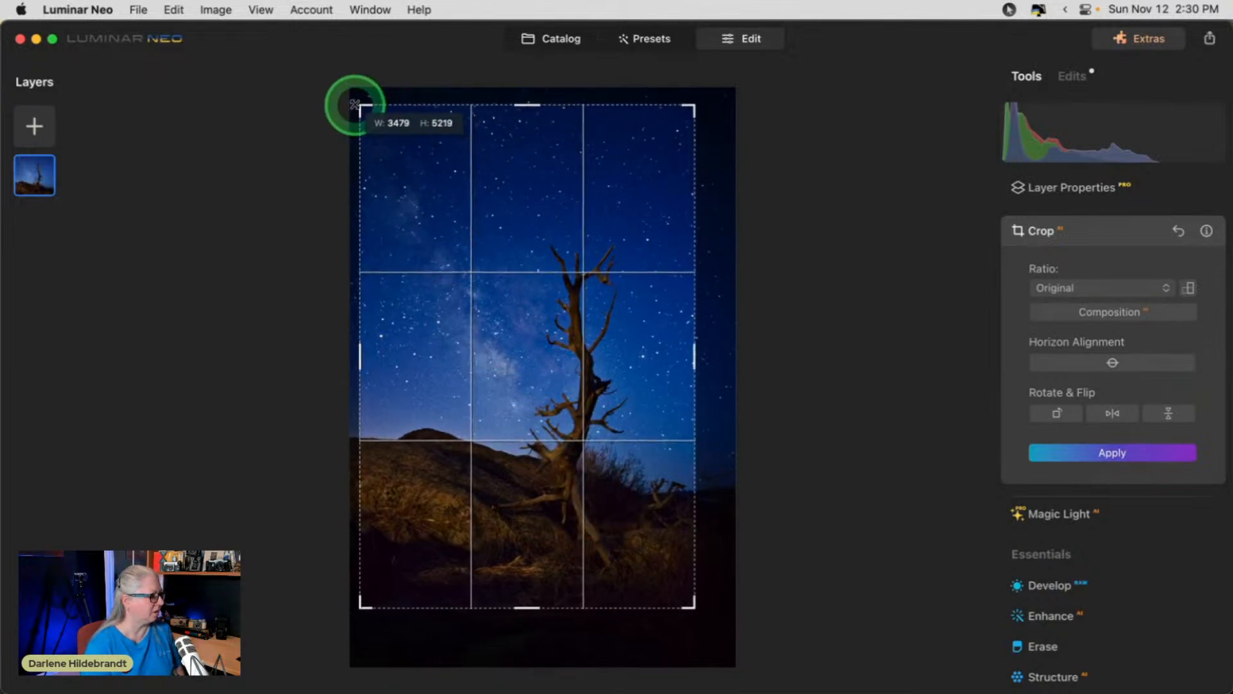
left_click_drag(352, 102, 351, 101)
left_click_drag(505, 263, 498, 260)
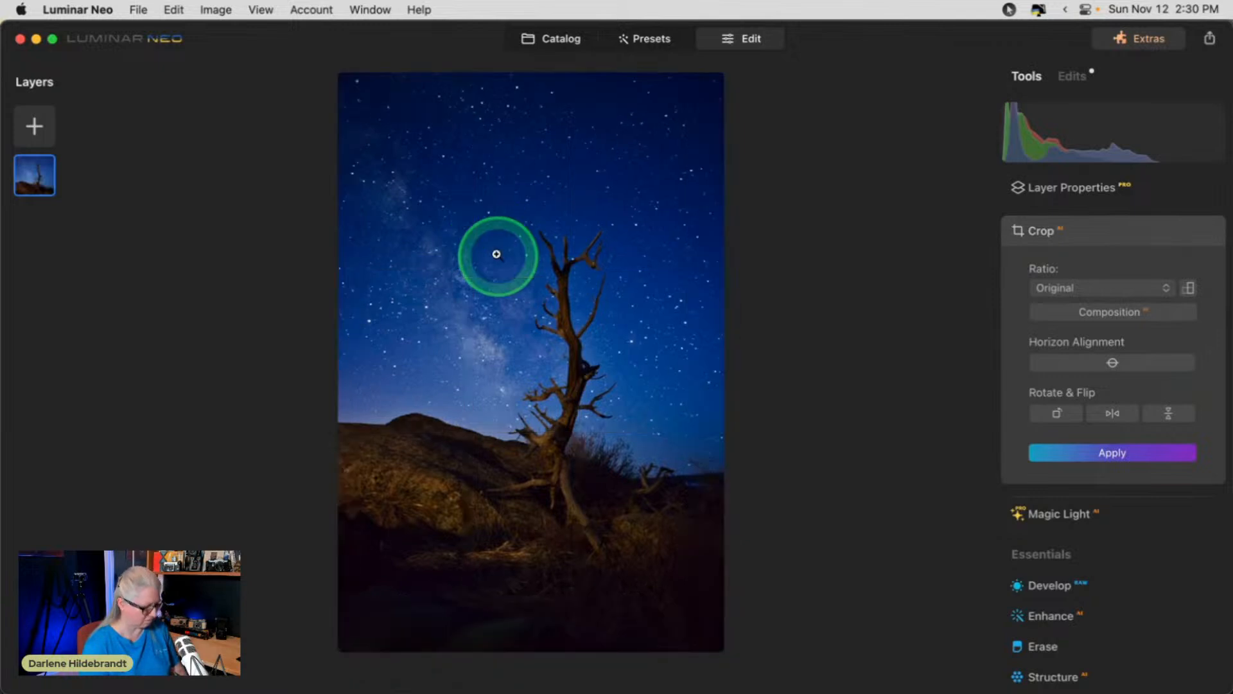
key("Return")
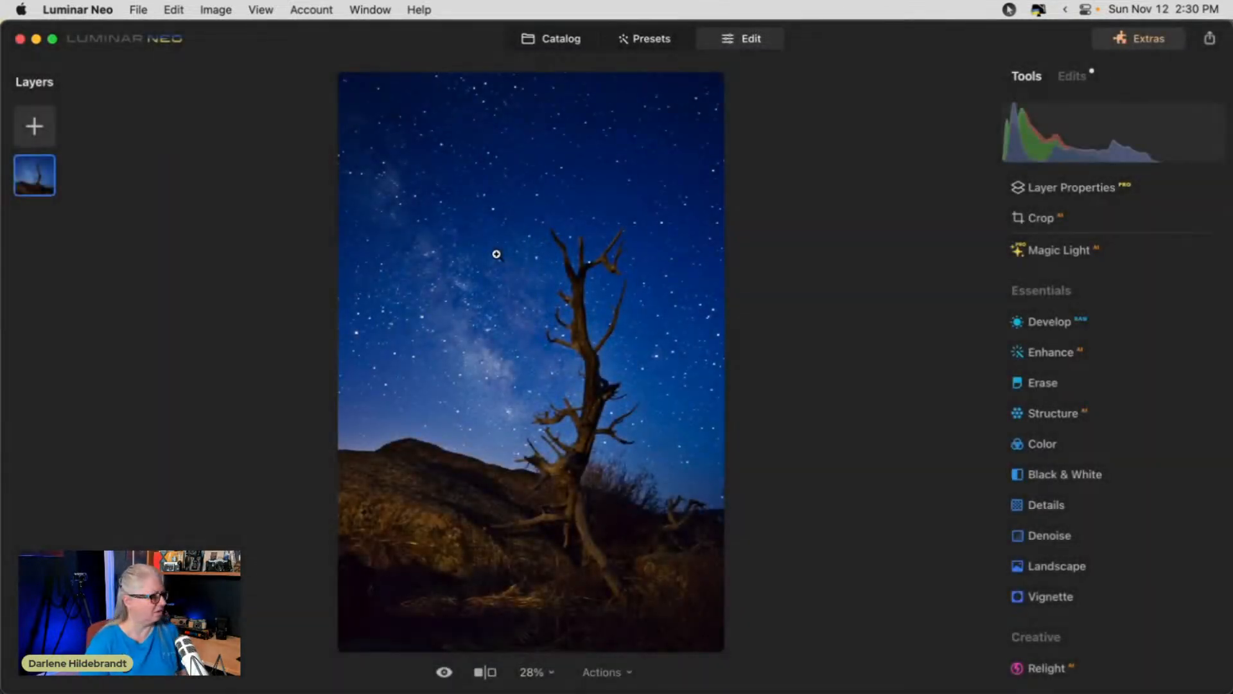
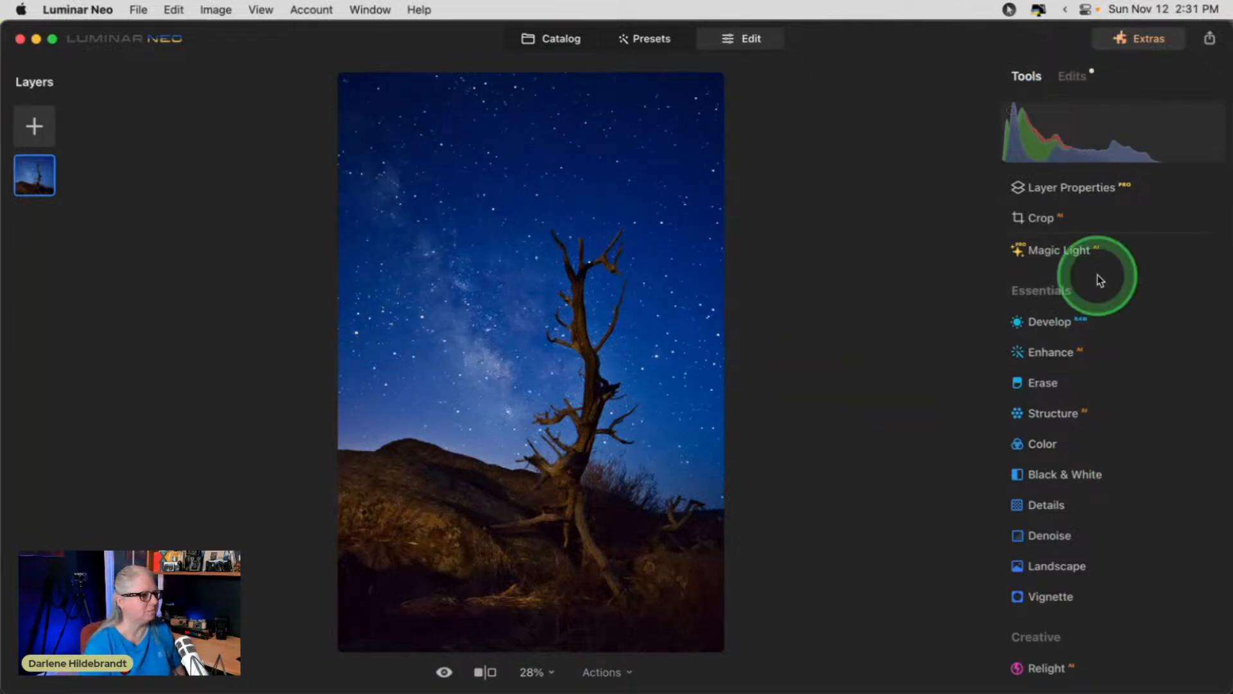
Set the white balance to a temperature of 4356 and a tint of 5 in the Develop tool's Color settings.
left_click(1037, 323)
scroll(1040, 326, "down", 5)
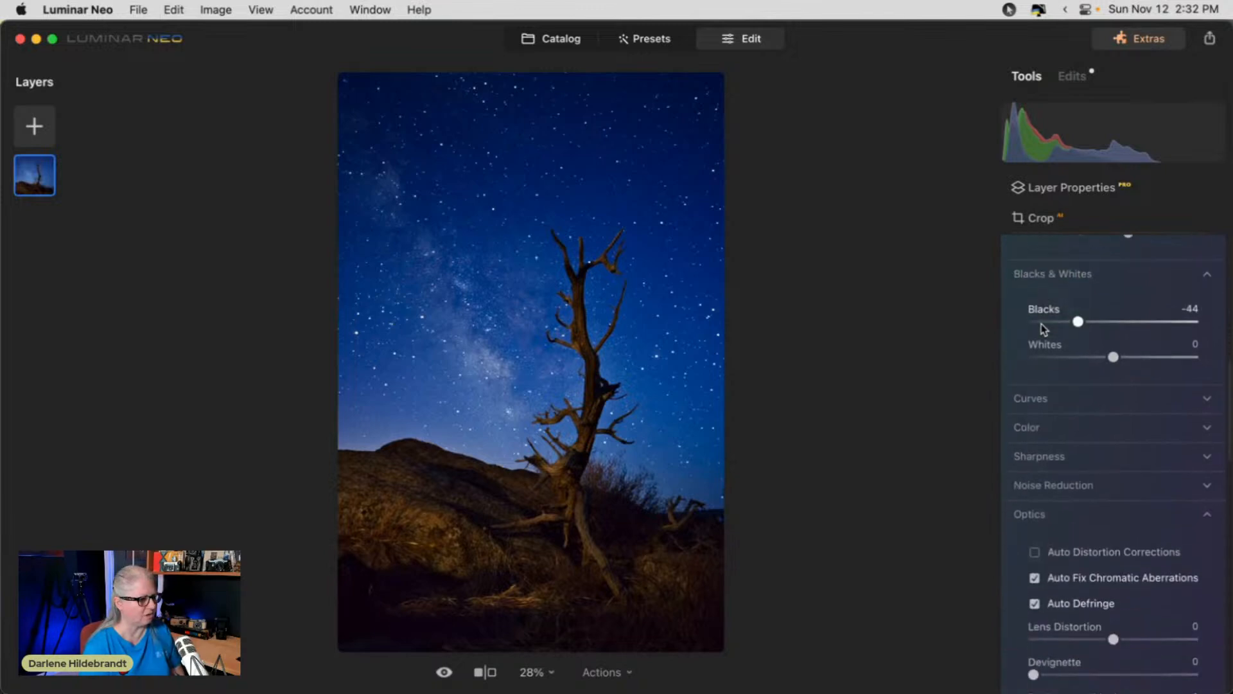
left_click(1027, 514)
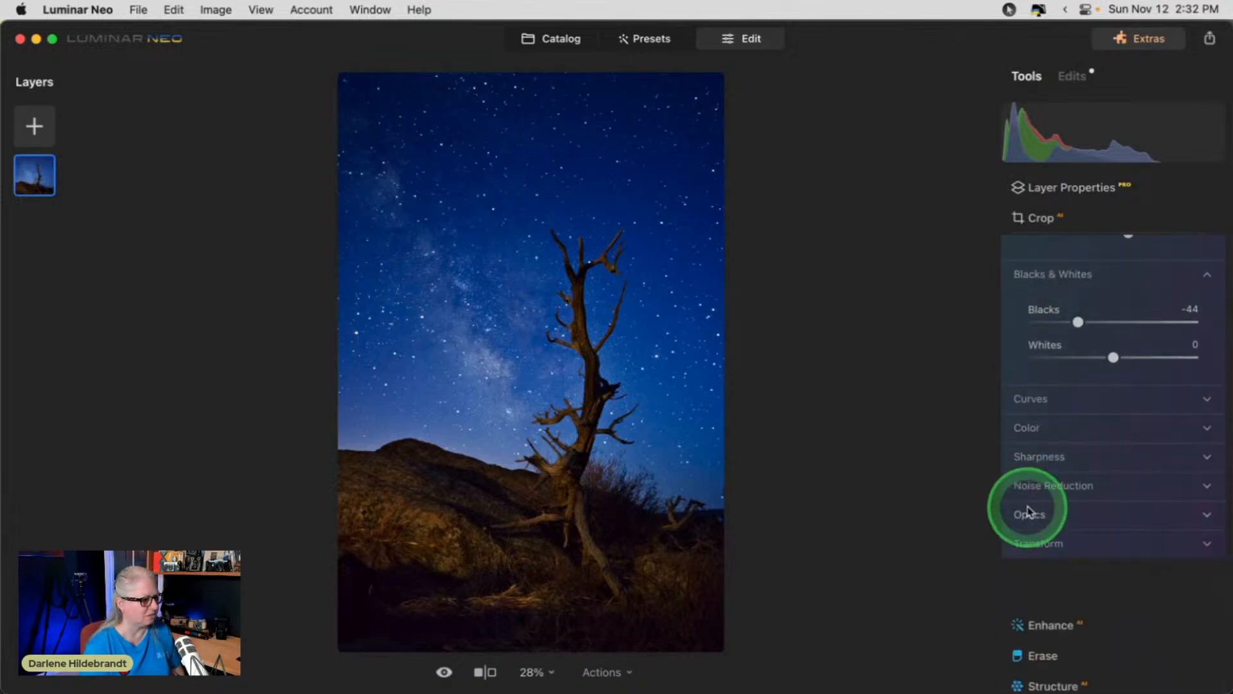
scroll(1022, 436, "down", 2)
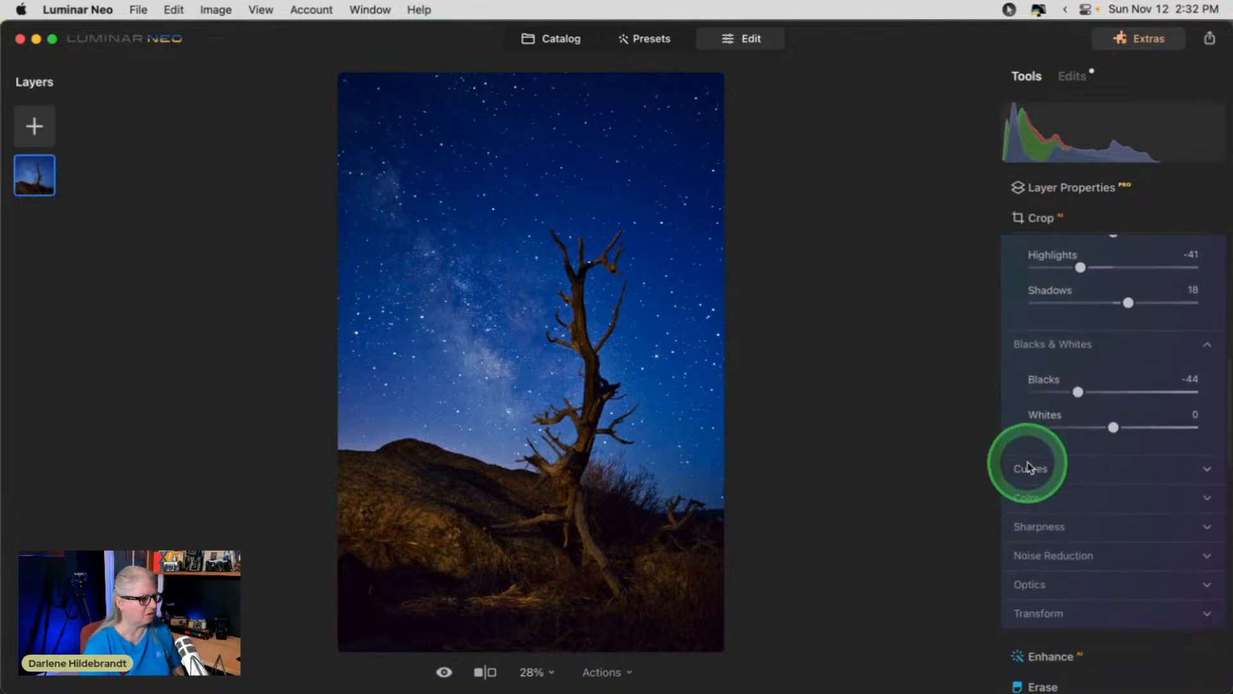
left_click(1028, 496)
scroll(1030, 501, "down", 3)
left_click(1073, 434)
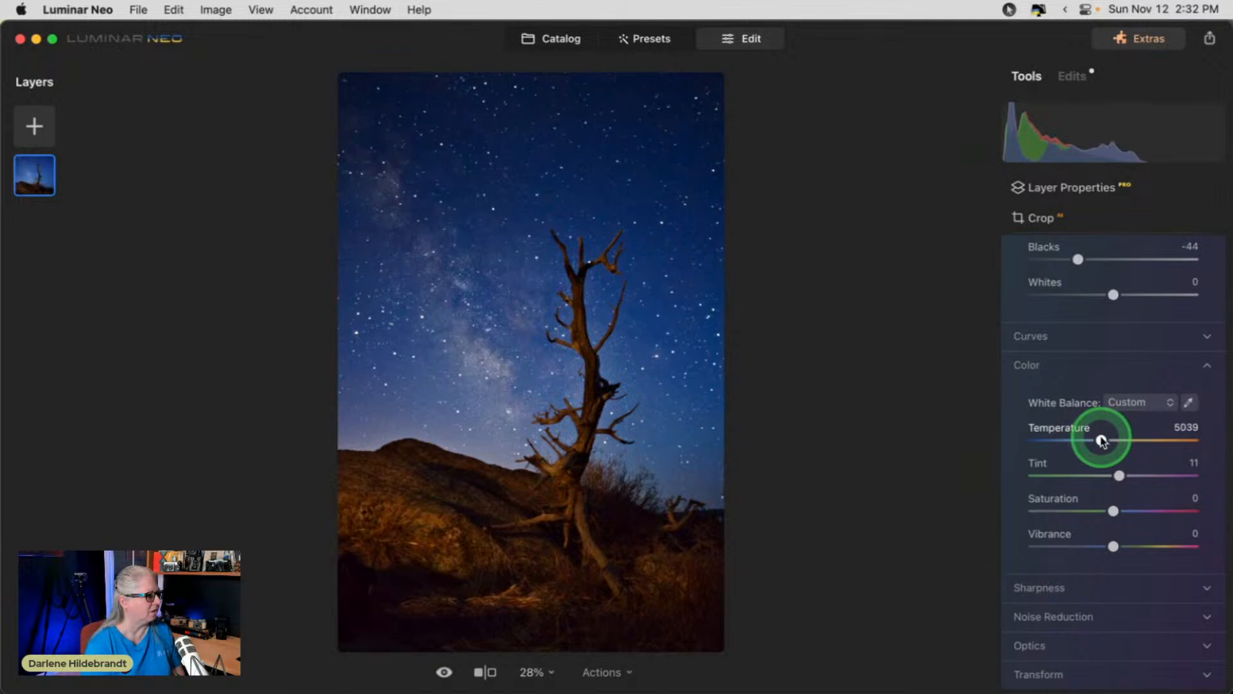
left_click_drag(1091, 440, 1101, 440)
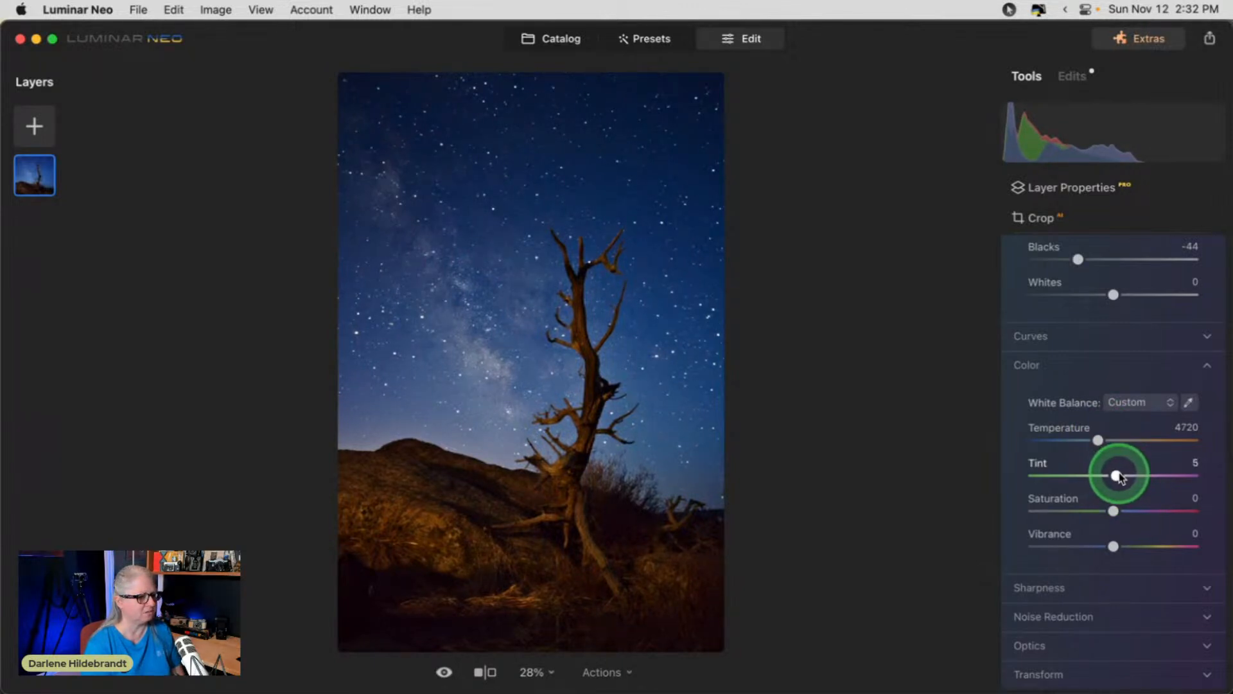
mouse_move(1095, 441)
left_mouse_down()
mouse_move(1080, 440)
mouse_move(1092, 440)
left_mouse_up()
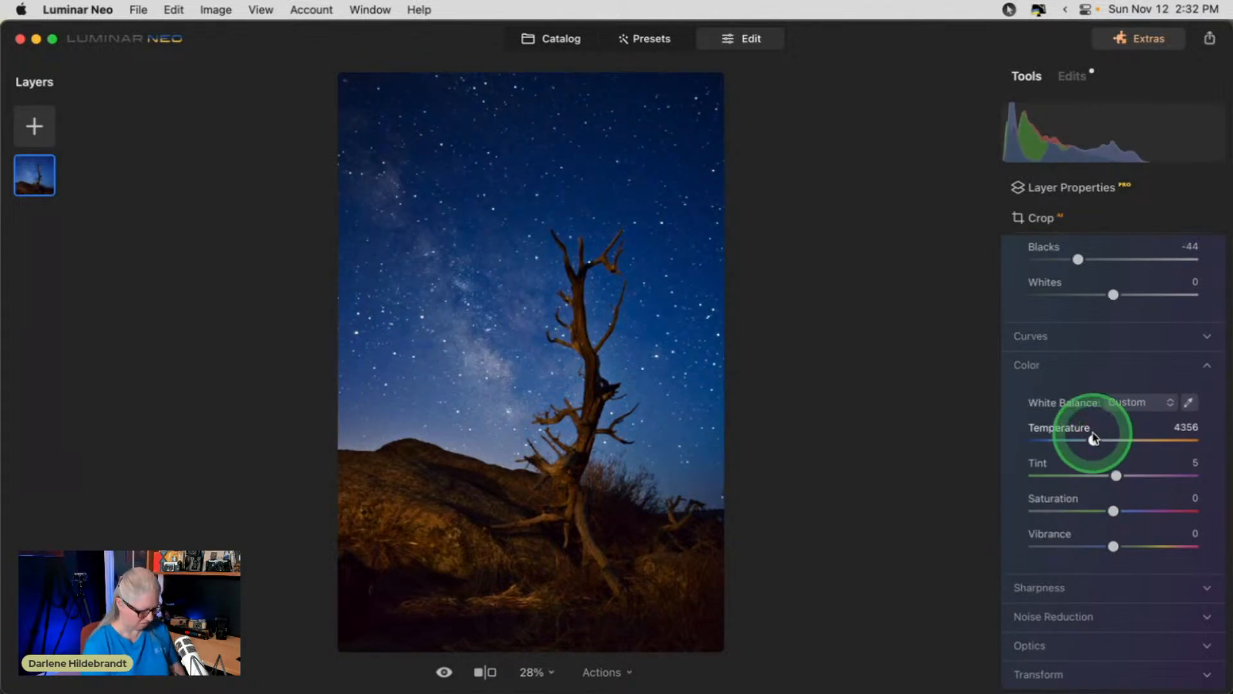
key("backslash")
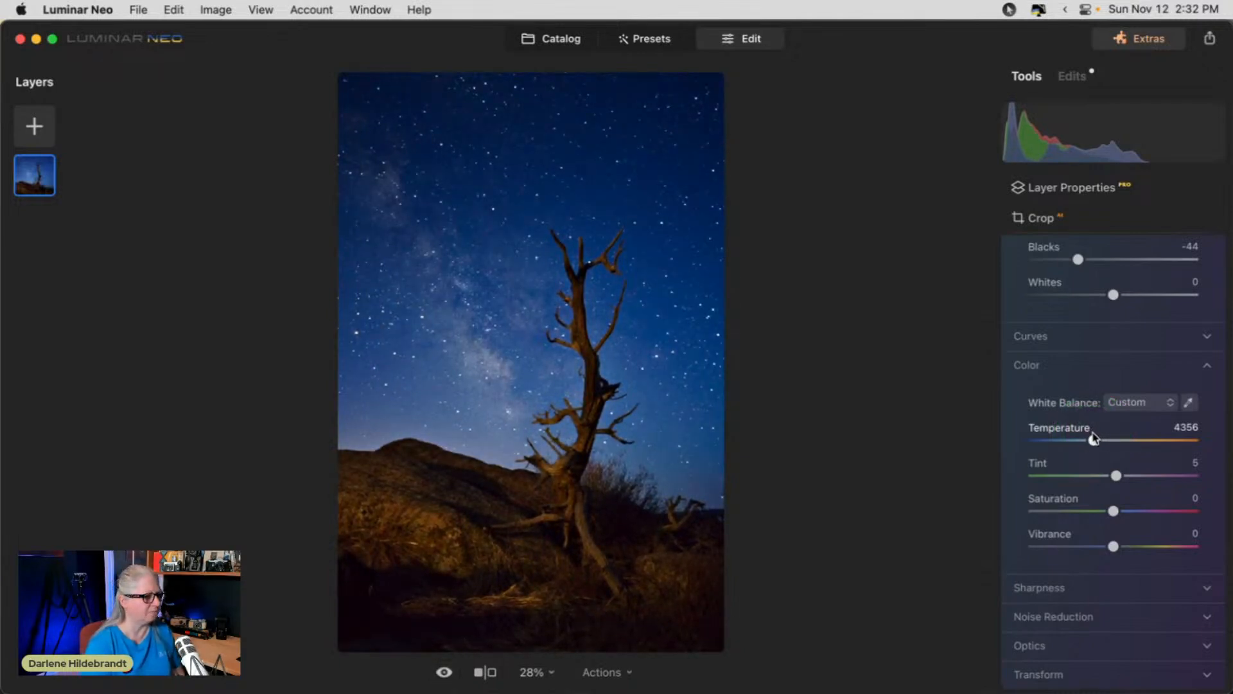
scroll(1093, 439, "up", 10)
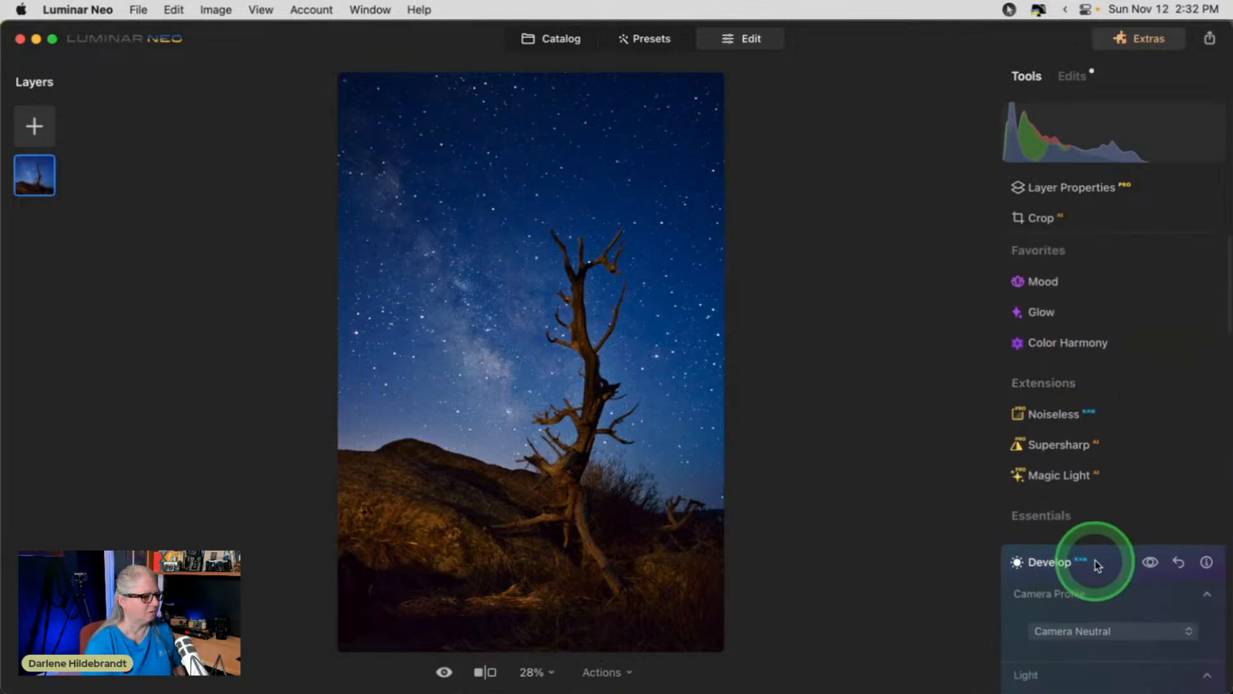
left_click(1093, 562)
Set Sky Enhancer to 11 and Accent to about 4 with the Enhance tool.
scroll(1084, 379, "down", 5)
left_click(1042, 385)
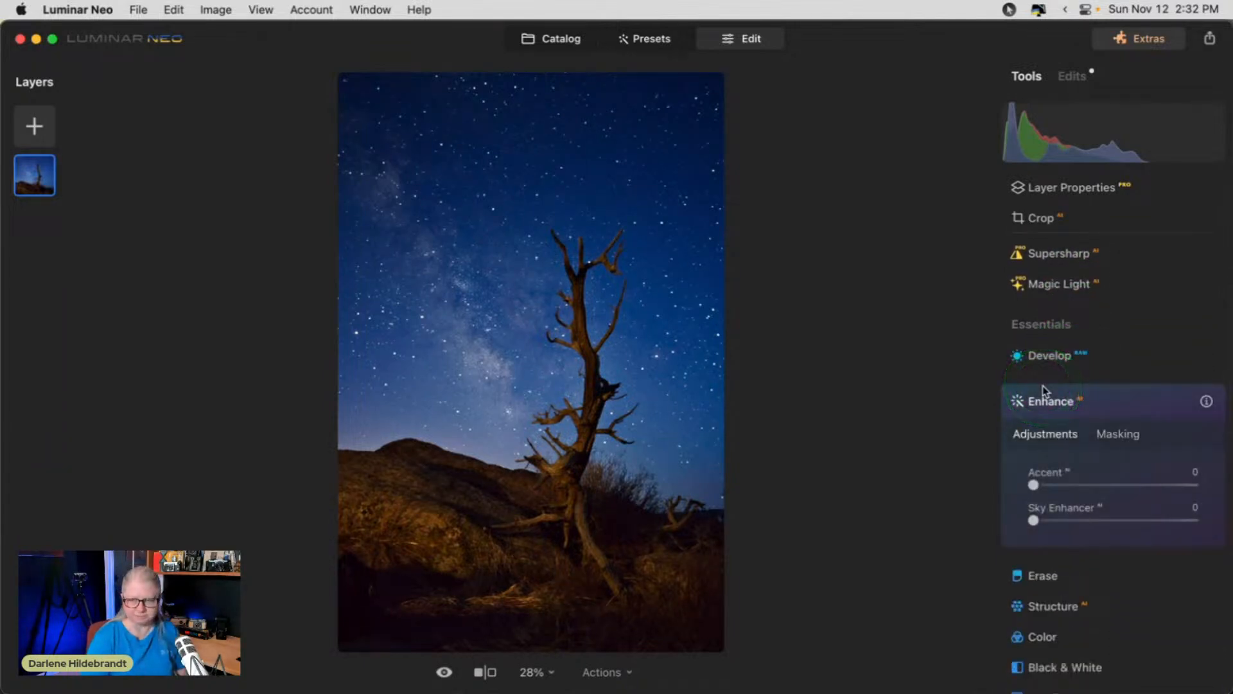
left_click_drag(1033, 485, 1054, 513)
left_click(1034, 520)
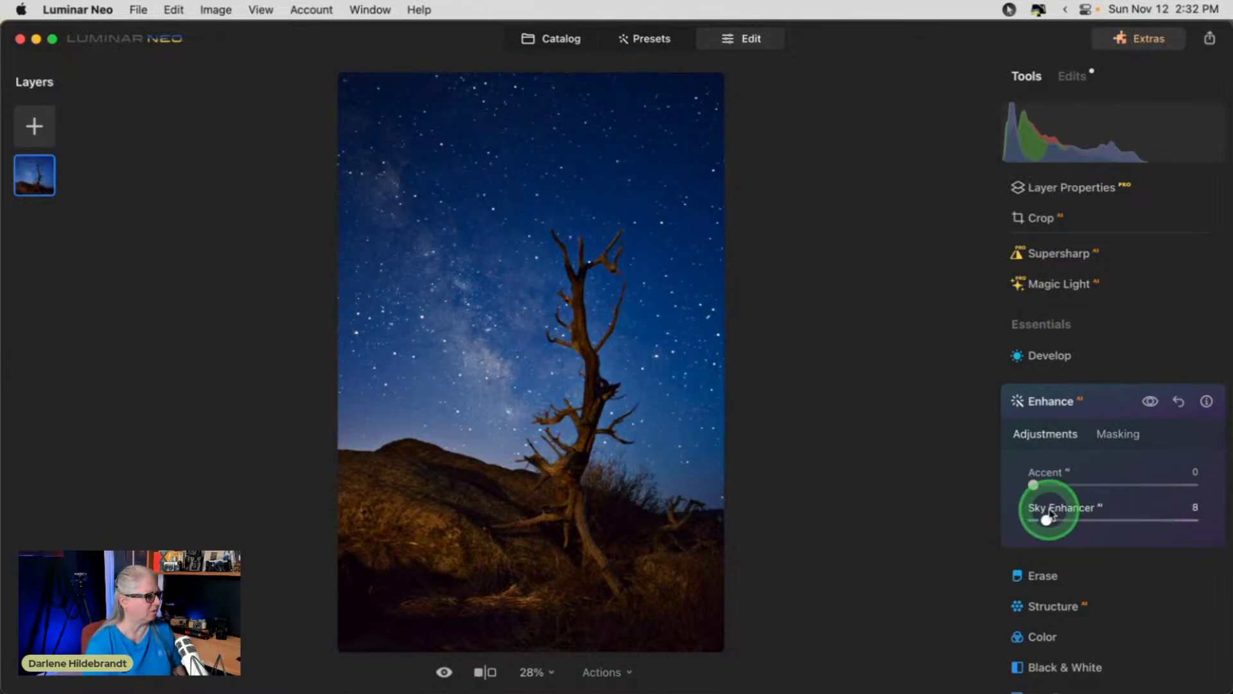
left_click(1046, 489)
left_click_drag(1033, 488, 1041, 488)
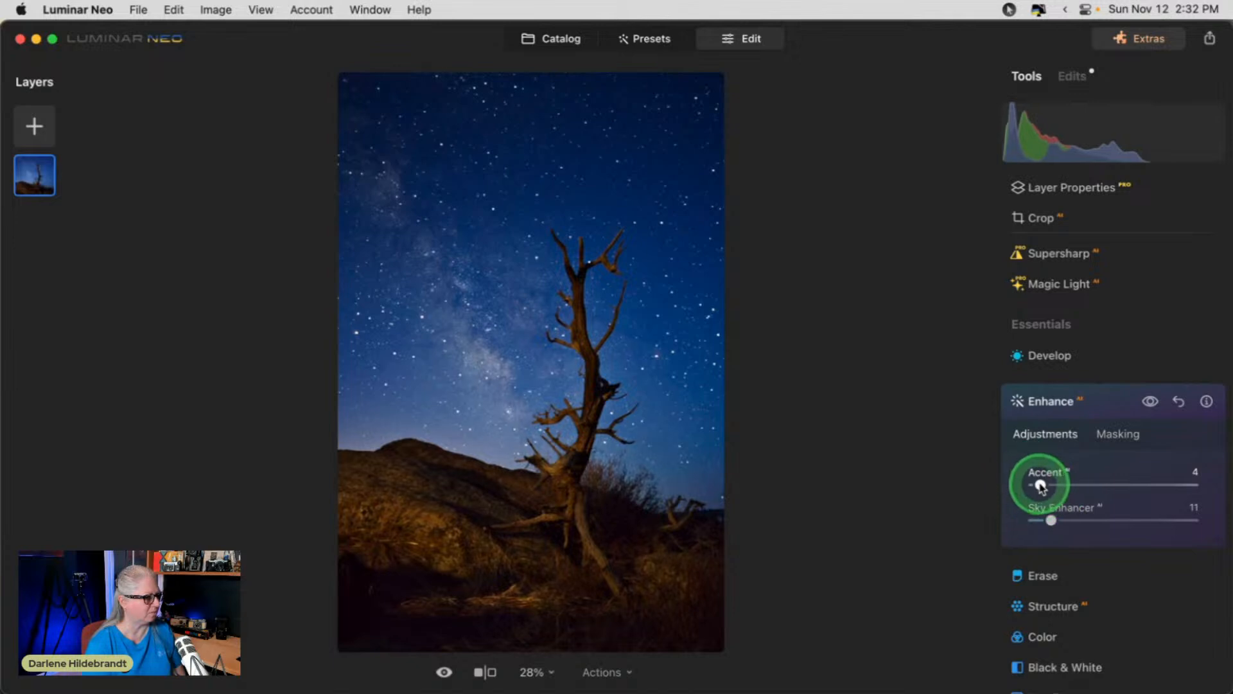
left_click(1095, 408)
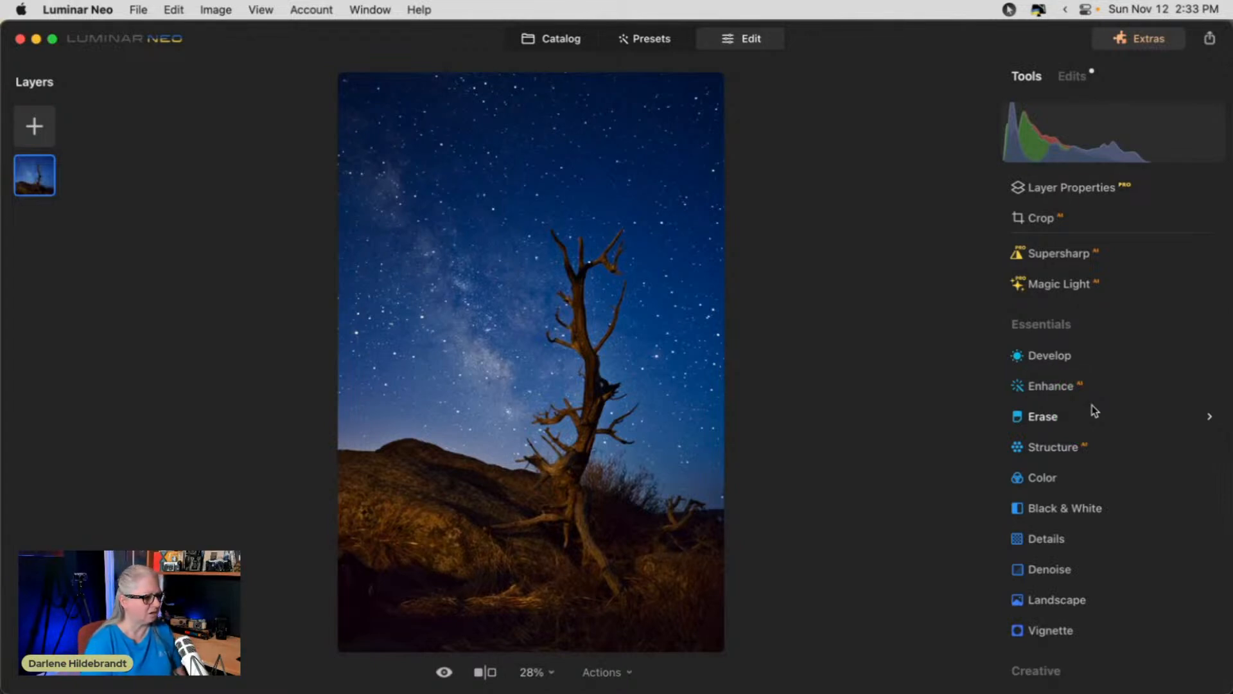
Set the Color tool's HSL hues to Blue 12 and Purple 19, with a Hue Shift of 4.
left_click(1041, 478)
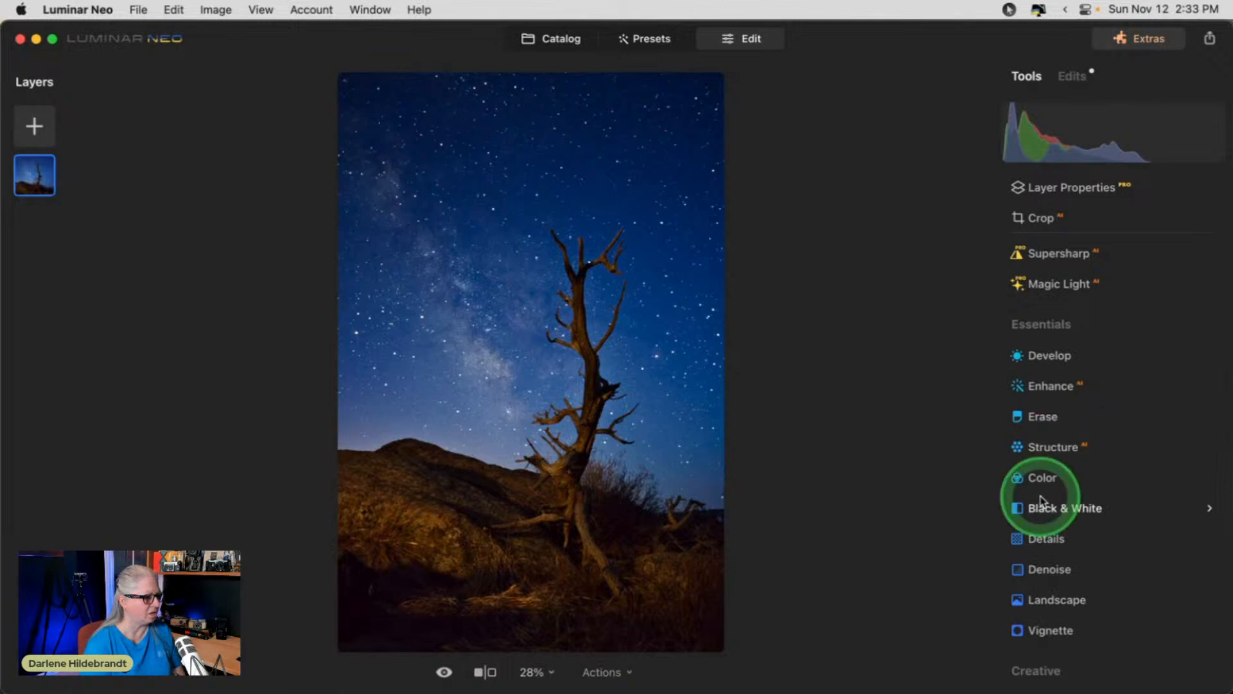
left_click(1032, 546)
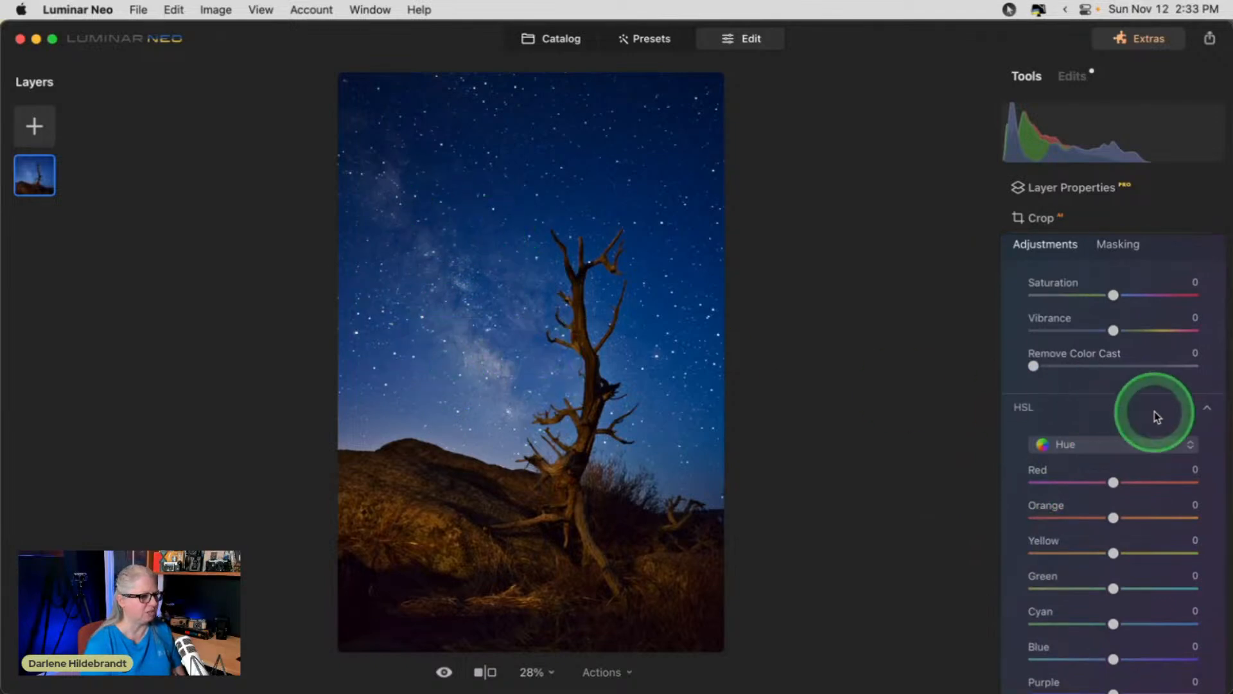
scroll(1095, 435, "down", 2)
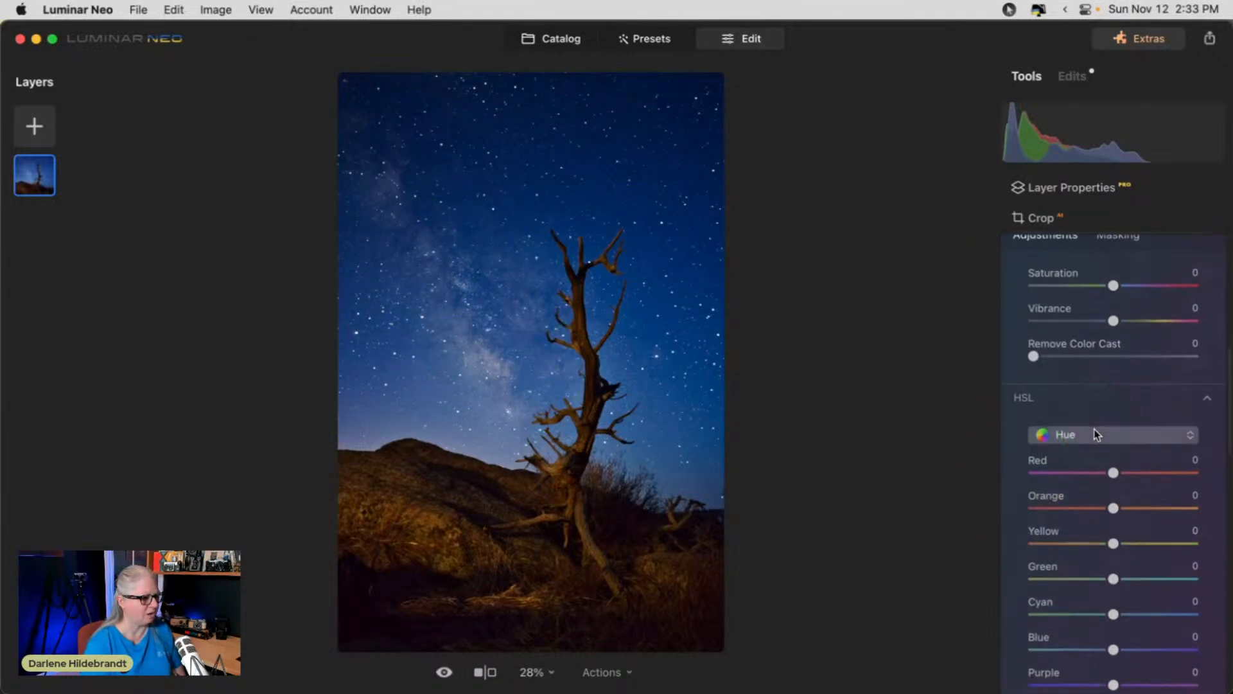
scroll(1095, 435, "down", 6)
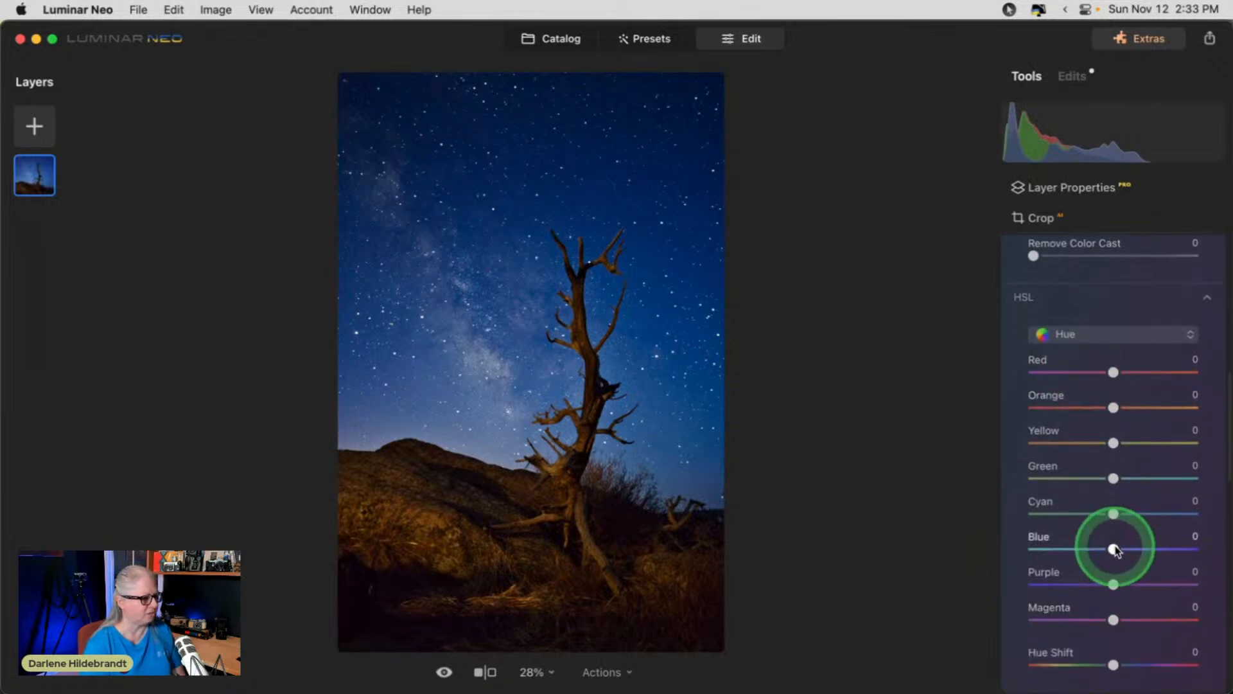
mouse_move(1125, 549)
left_mouse_down()
mouse_move(1136, 551)
mouse_move(1114, 556)
left_mouse_up()
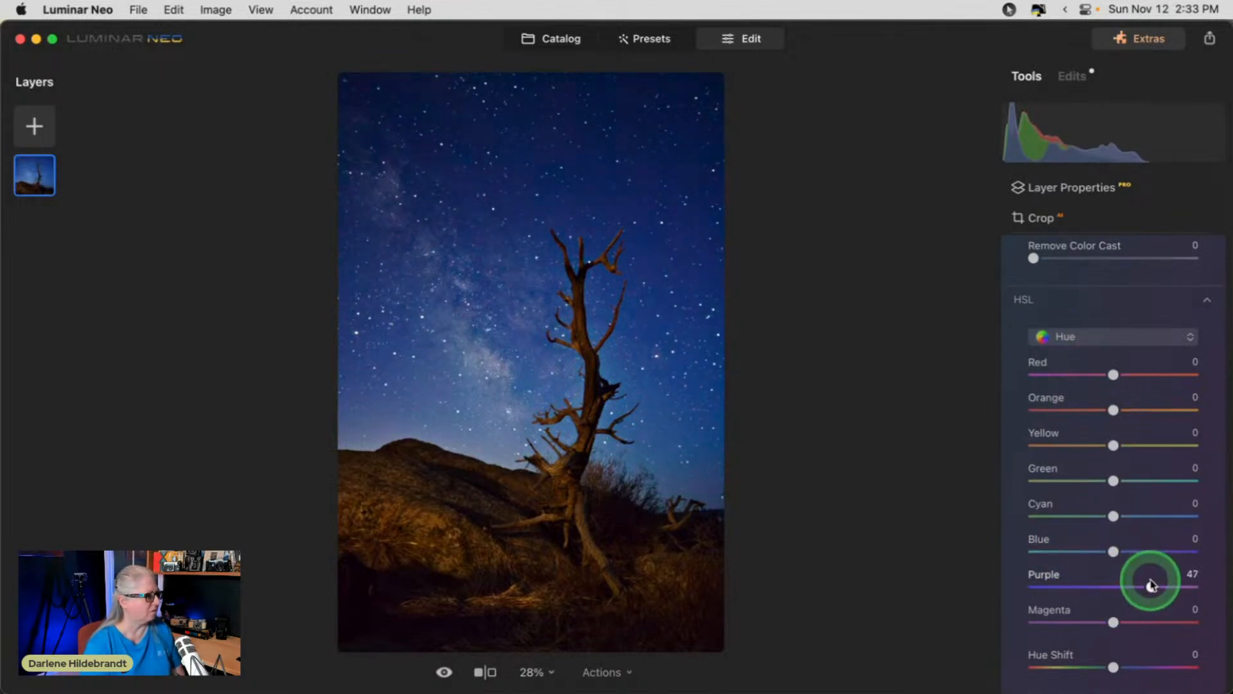
left_click_drag(1074, 586, 1162, 586)
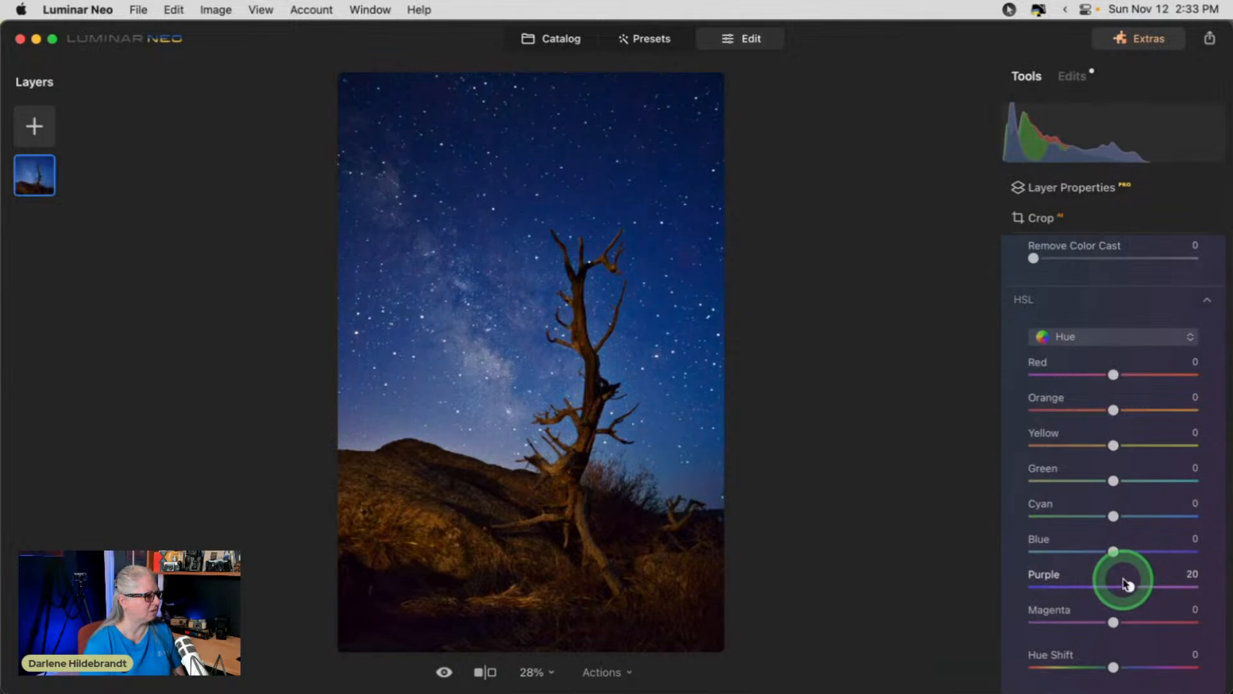
left_click_drag(1005, 581, 1106, 583)
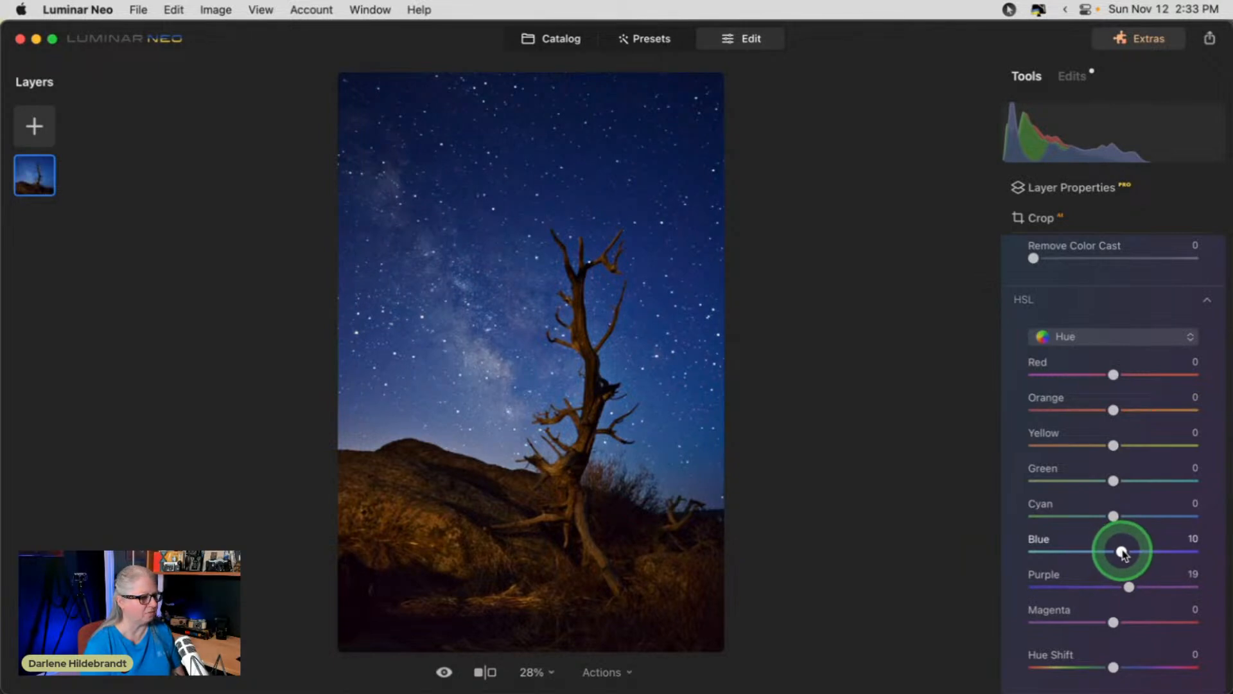
left_click_drag(1123, 551, 1123, 551)
mouse_move(1113, 622)
left_mouse_down()
mouse_move(1095, 619)
mouse_move(1114, 623)
left_mouse_up()
left_click_drag(1114, 667, 1117, 668)
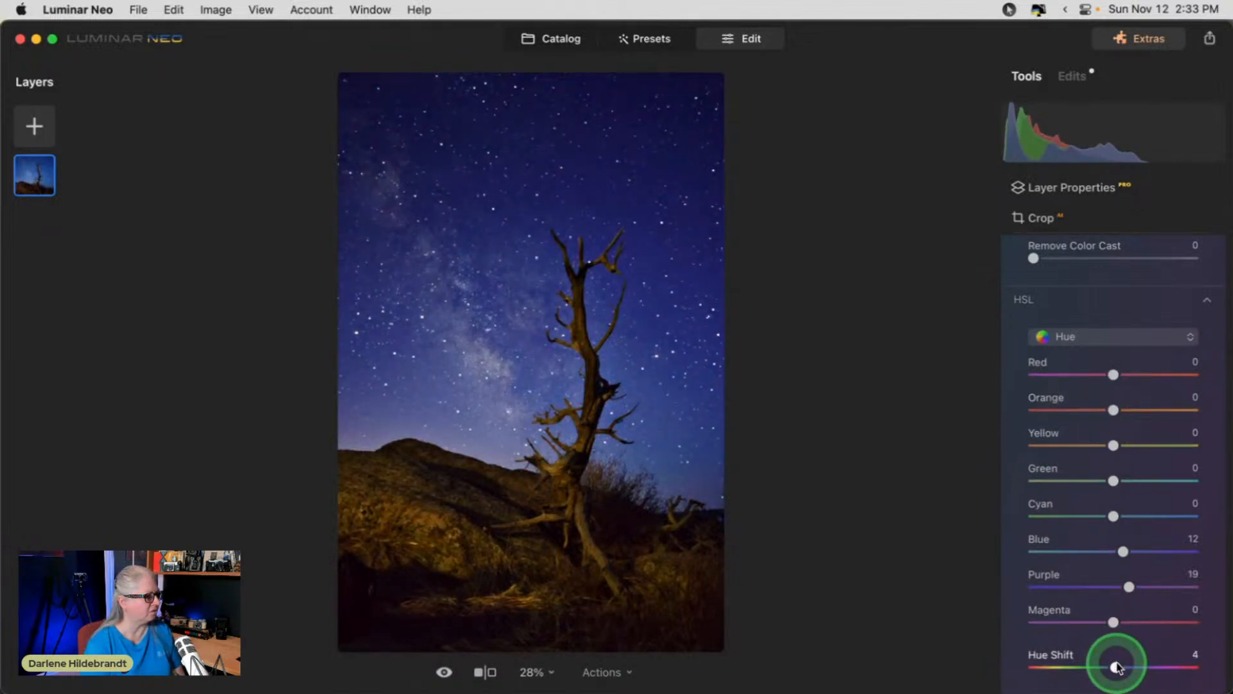
Mask the Color adjustment by painting over the Milky Way with a brush of size 100, softness 100 and strength 31.
scroll(1104, 336, "up", 5)
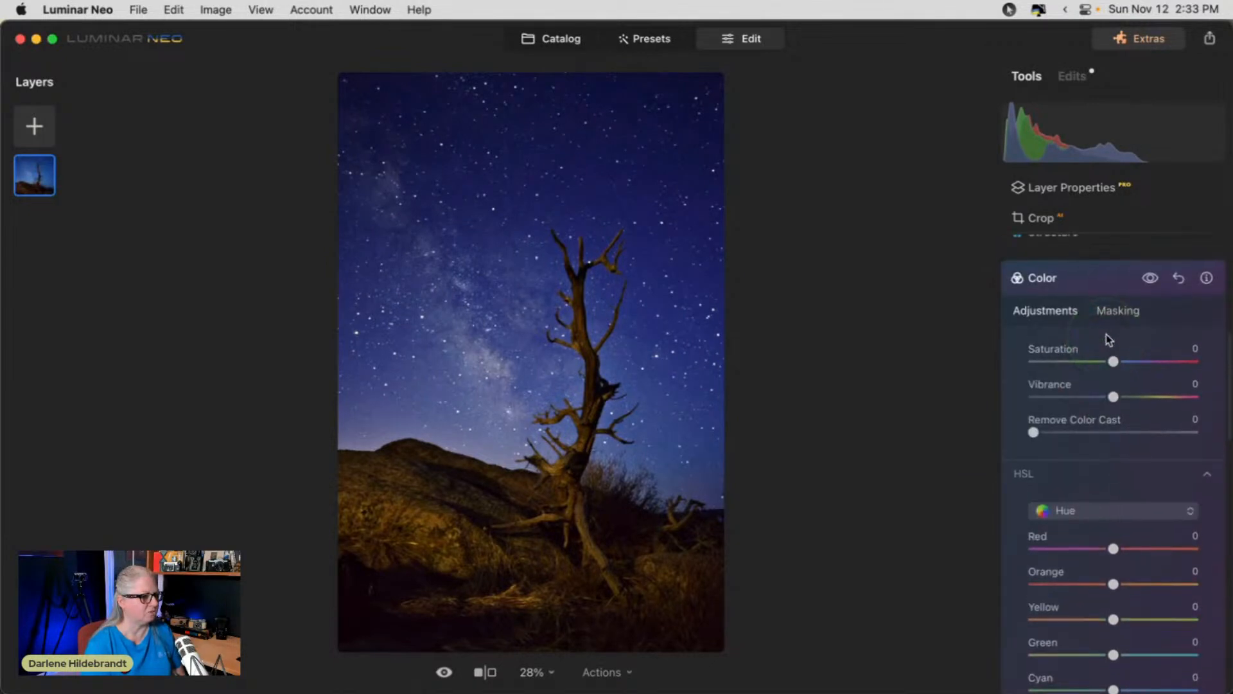
left_click(1114, 318)
left_click(1049, 348)
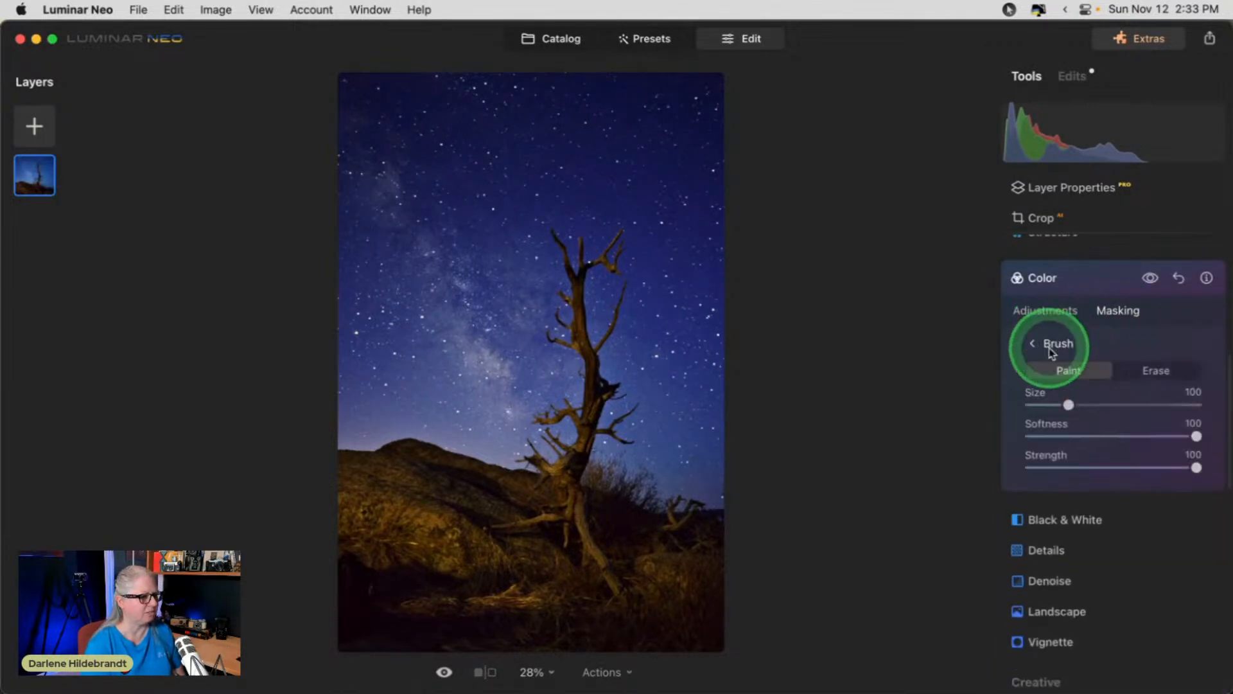
left_click(1112, 459)
left_click(1081, 466)
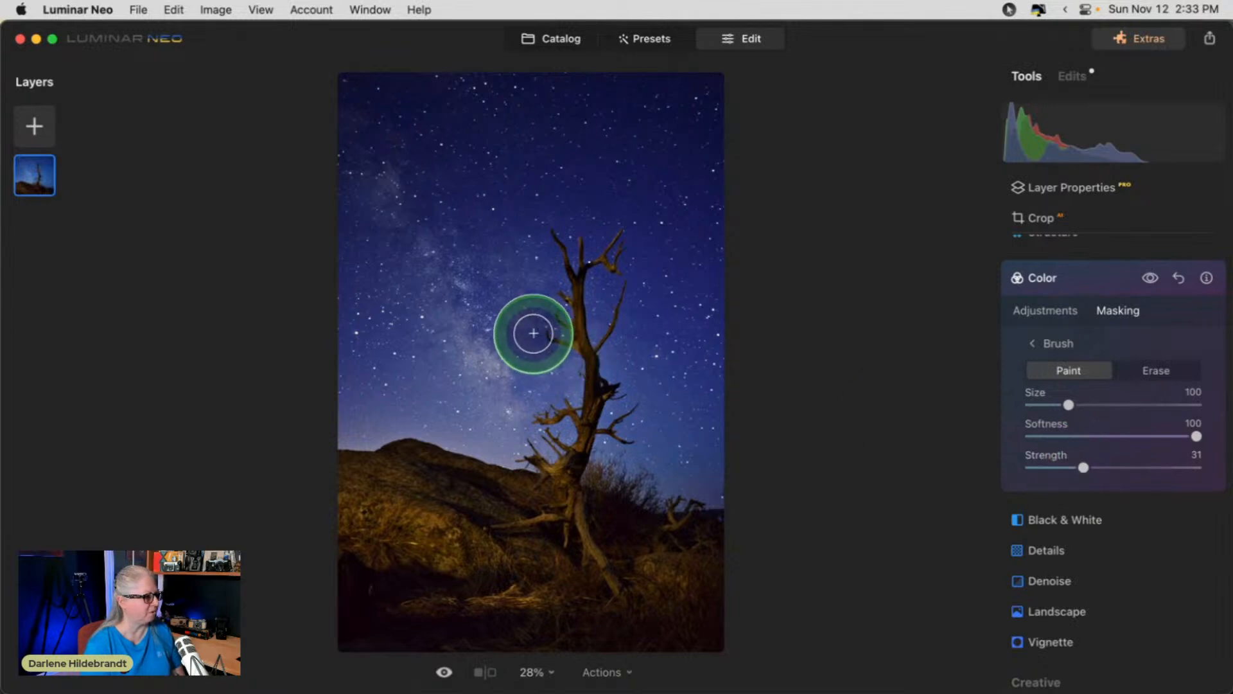
left_click_drag(438, 266, 545, 470)
left_click_drag(507, 270, 598, 435)
mouse_move(481, 317)
left_mouse_down()
mouse_move(484, 368)
mouse_move(522, 455)
left_mouse_up()
left_click_drag(393, 189, 524, 289)
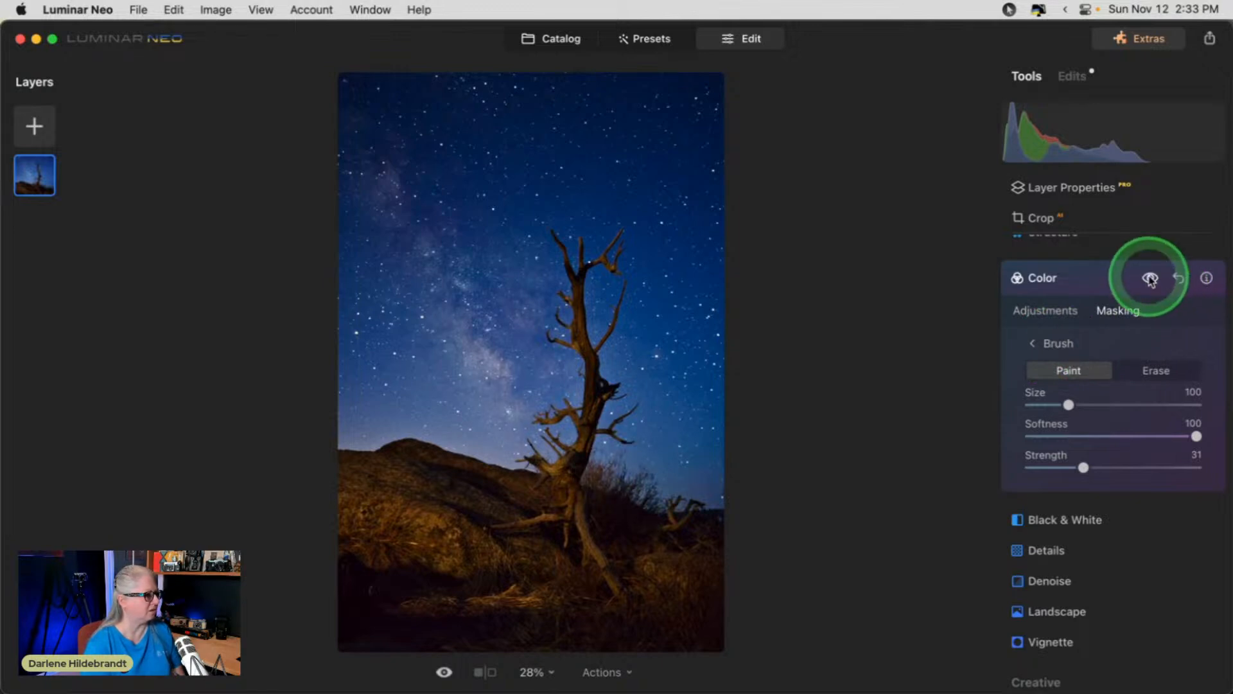
Erase part of the Color mask in the sky around the Milky Way and switch the brush back to painting.
left_click(1155, 370)
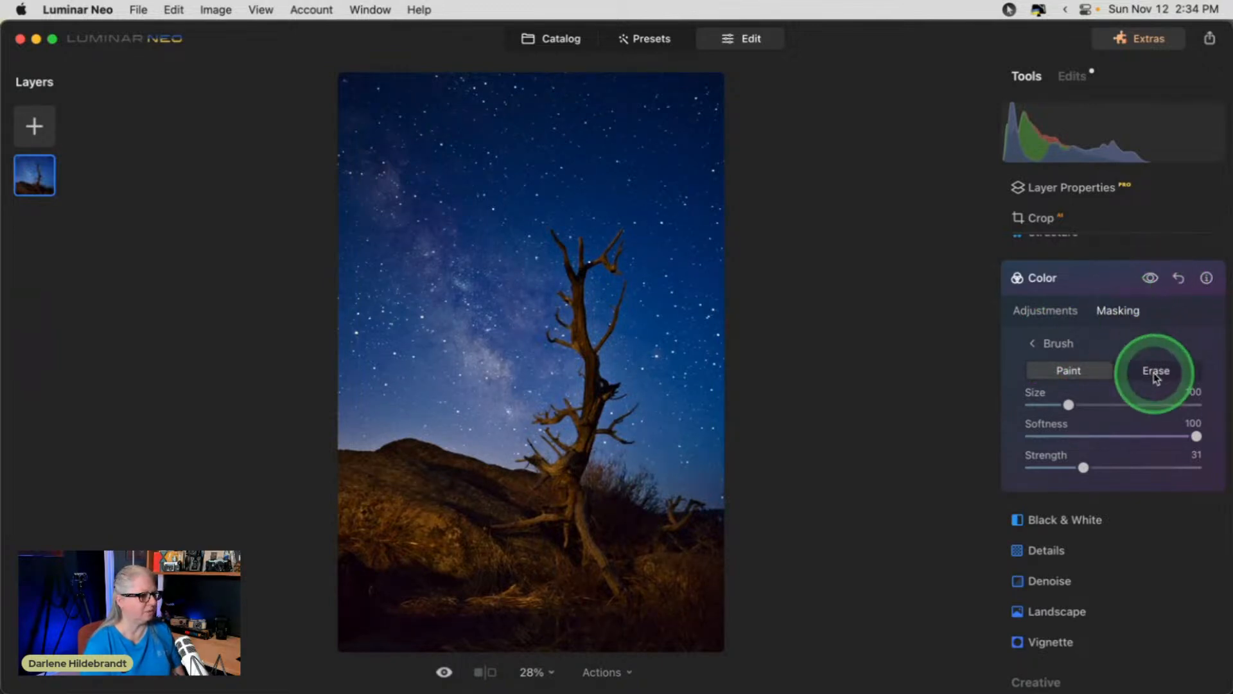
mouse_move(473, 182)
left_mouse_down()
mouse_move(491, 249)
mouse_move(432, 161)
mouse_move(456, 214)
mouse_move(396, 159)
mouse_move(459, 269)
mouse_move(502, 301)
mouse_move(319, 135)
mouse_move(390, 260)
mouse_move(422, 212)
mouse_move(386, 269)
mouse_move(410, 321)
mouse_move(475, 212)
mouse_move(471, 247)
mouse_move(423, 167)
mouse_move(434, 145)
mouse_move(415, 154)
mouse_move(625, 355)
mouse_move(630, 491)
mouse_move(534, 359)
mouse_move(543, 373)
mouse_move(533, 331)
mouse_move(556, 264)
mouse_move(532, 250)
mouse_move(621, 277)
mouse_move(801, 385)
mouse_move(780, 430)
mouse_move(533, 454)
mouse_move(482, 419)
mouse_move(447, 413)
mouse_move(680, 441)
left_mouse_up()
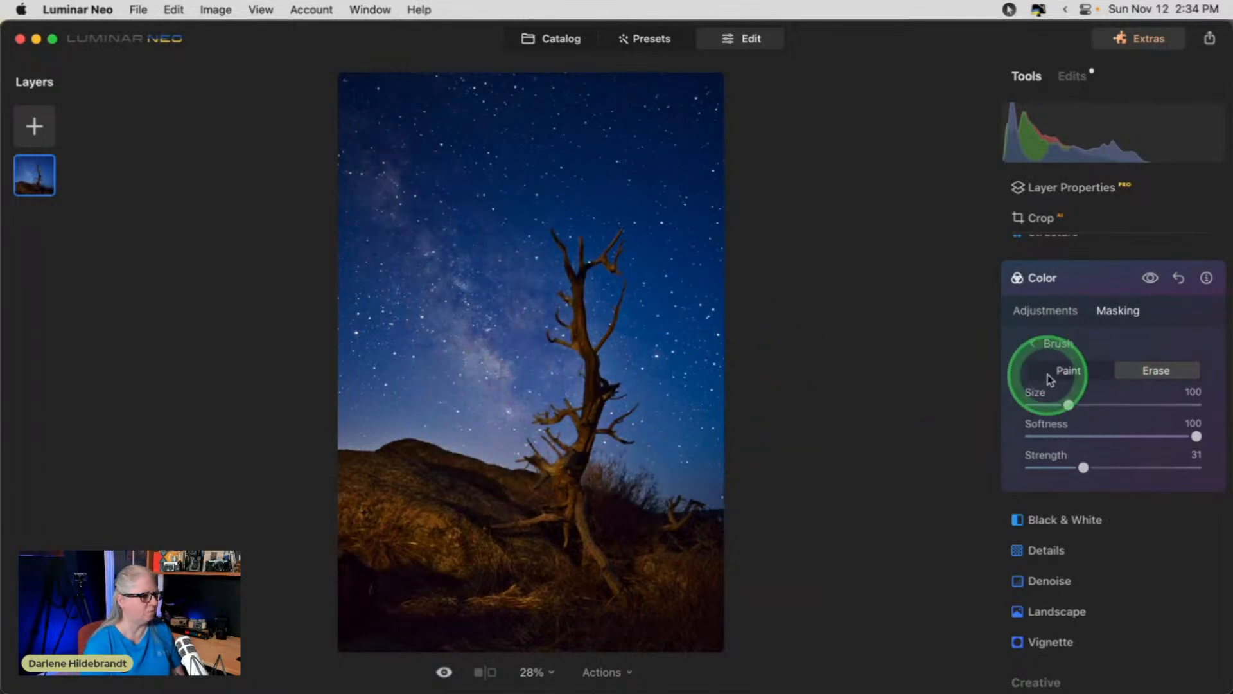
left_click(1068, 370)
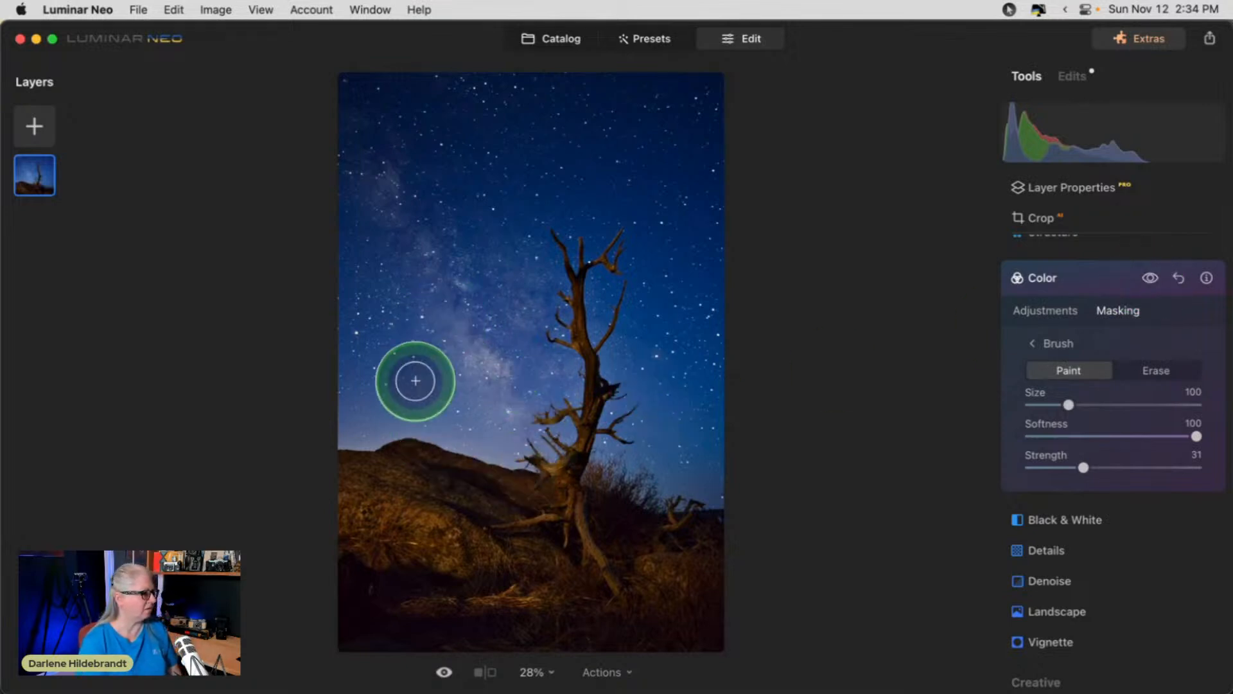
Switch the Color tool's HSL adjustments to Luminance and lower Blue to -4.
left_click(1035, 344)
left_click(1040, 310)
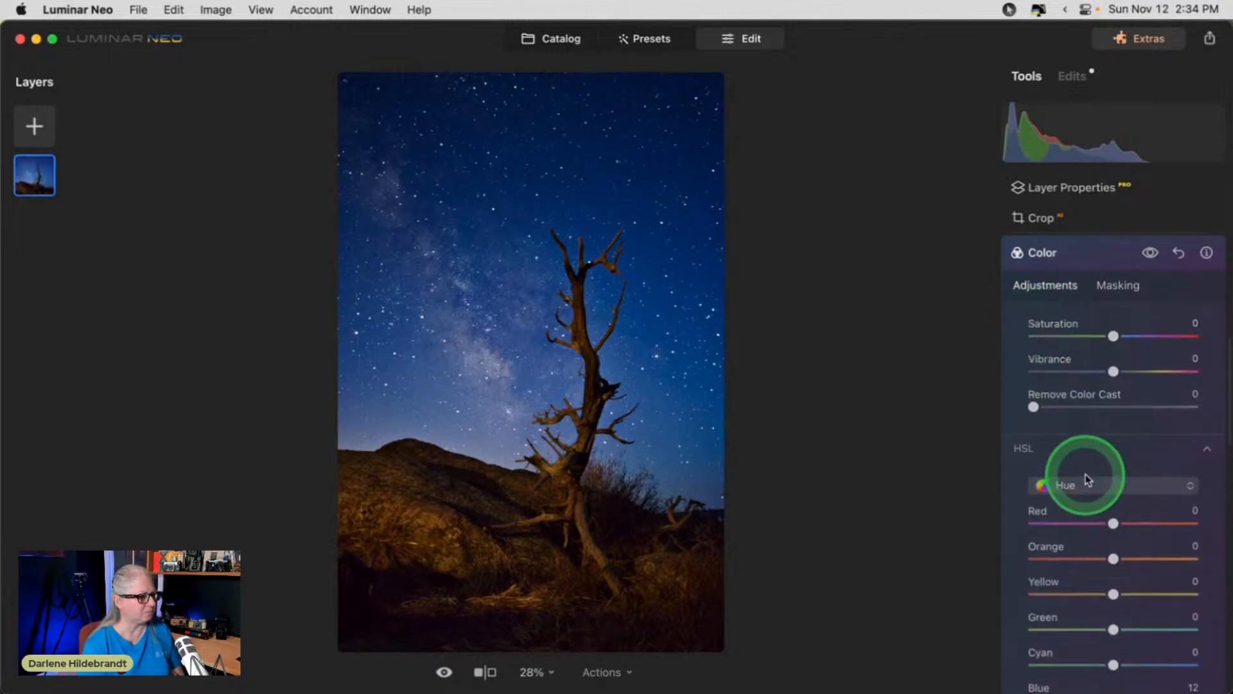
scroll(1086, 474, "down", 2)
left_click(1073, 429)
left_click(1076, 485)
left_click(1113, 634)
left_click_drag(1113, 637, 1100, 608)
scroll(1109, 604, "down", 3)
left_click_drag(1113, 643, 1098, 643)
scroll(1091, 513, "up", 5)
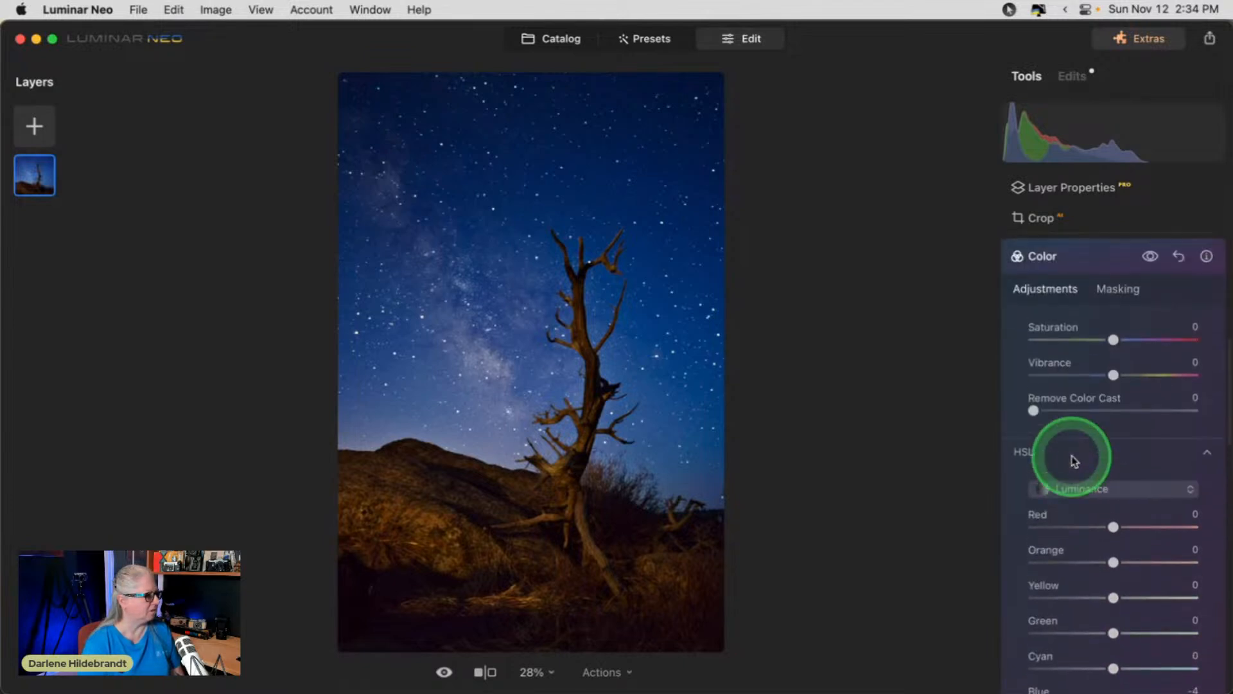
Compare the Milky Way with the Color adjustment switched off and on at 50% zoom.
left_click(1150, 287)
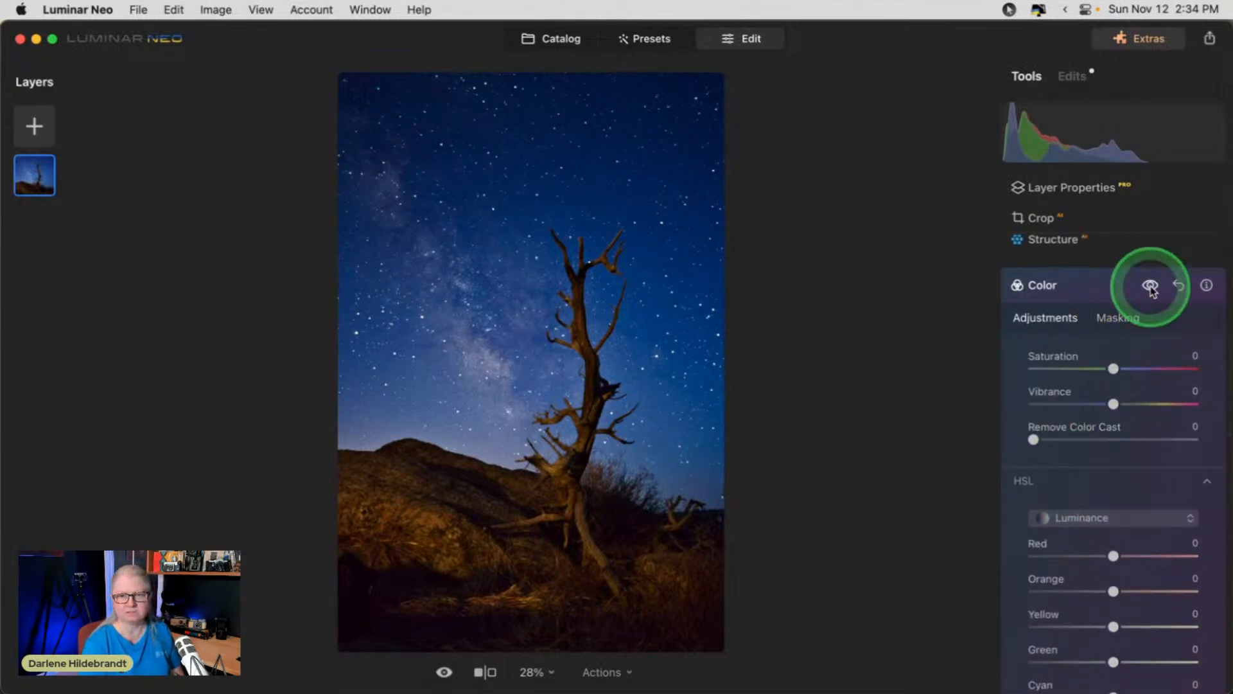
key("super+equal")
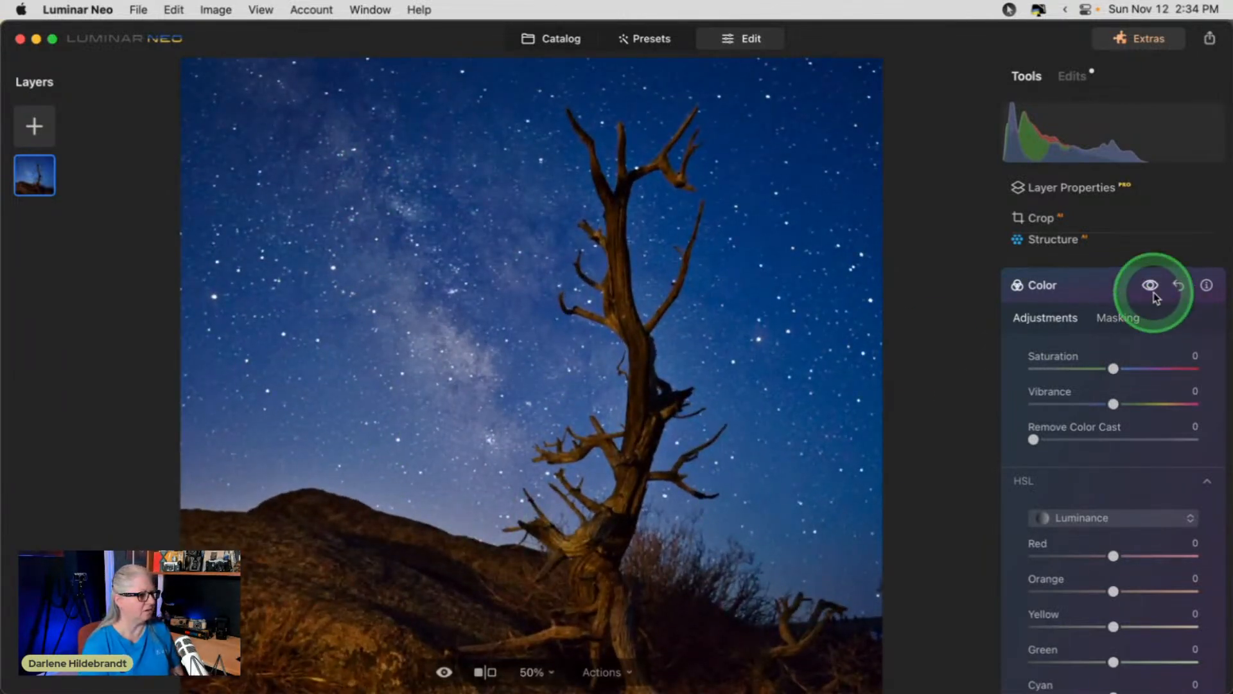
left_click(1151, 290)
left_click(1149, 293)
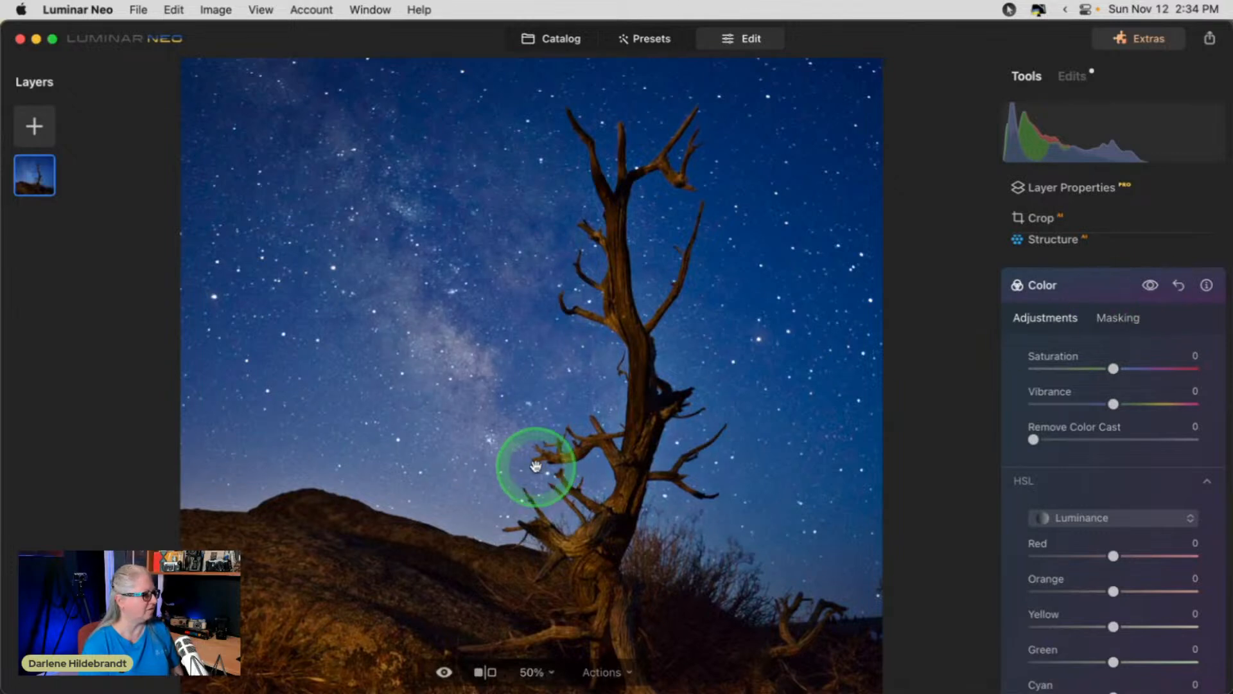
Paint more of the Milky Way and surrounding sky into the Color mask with a brush of size 52, softness 100 and strength 23.
left_click(1121, 328)
left_click(1026, 355)
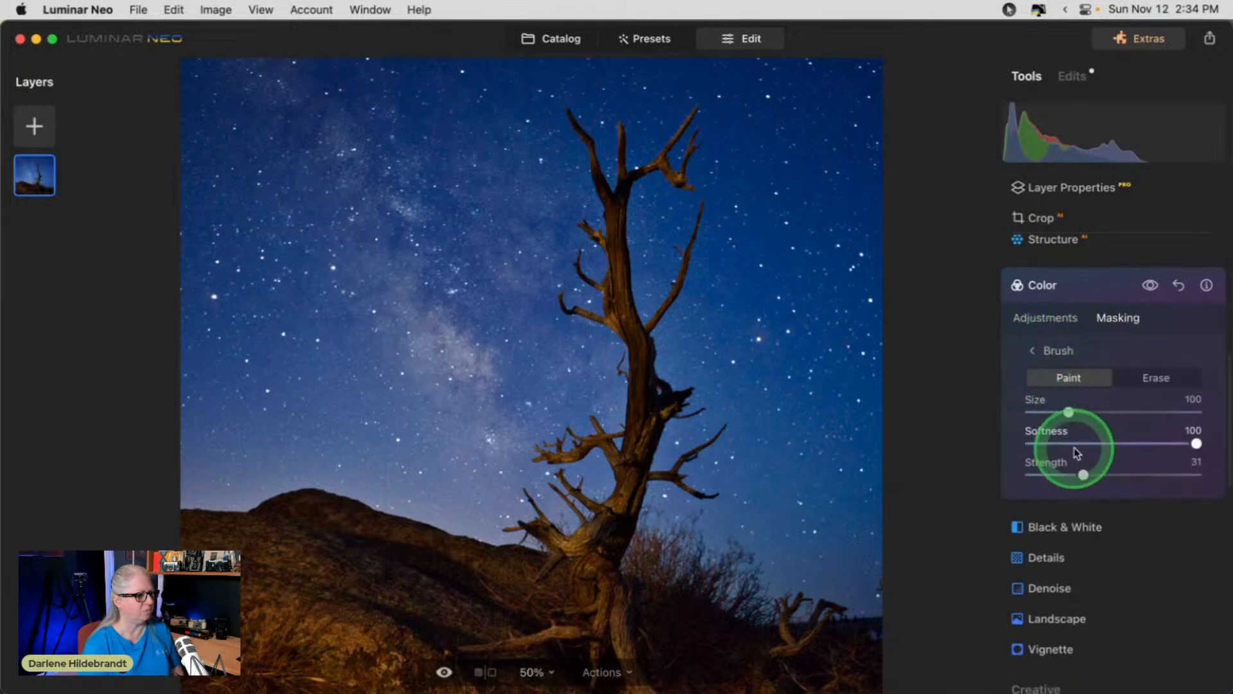
left_click_drag(1083, 475, 1069, 474)
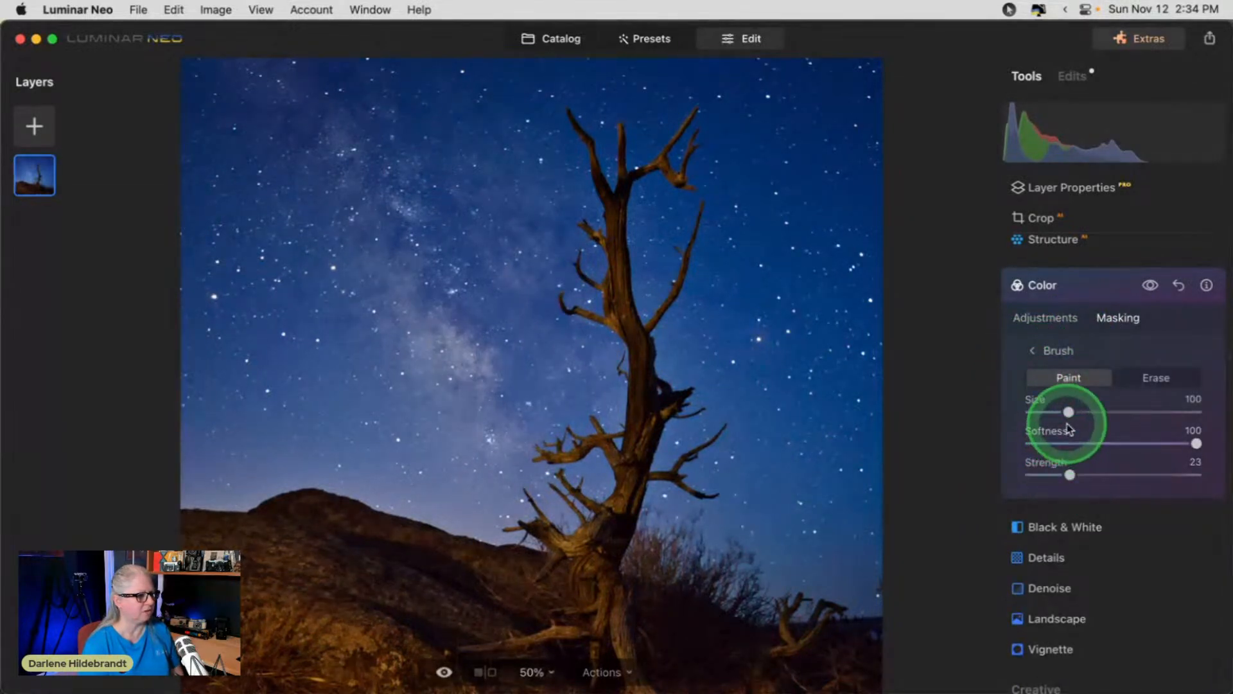
key("bracketleft")
key("bracketleft")
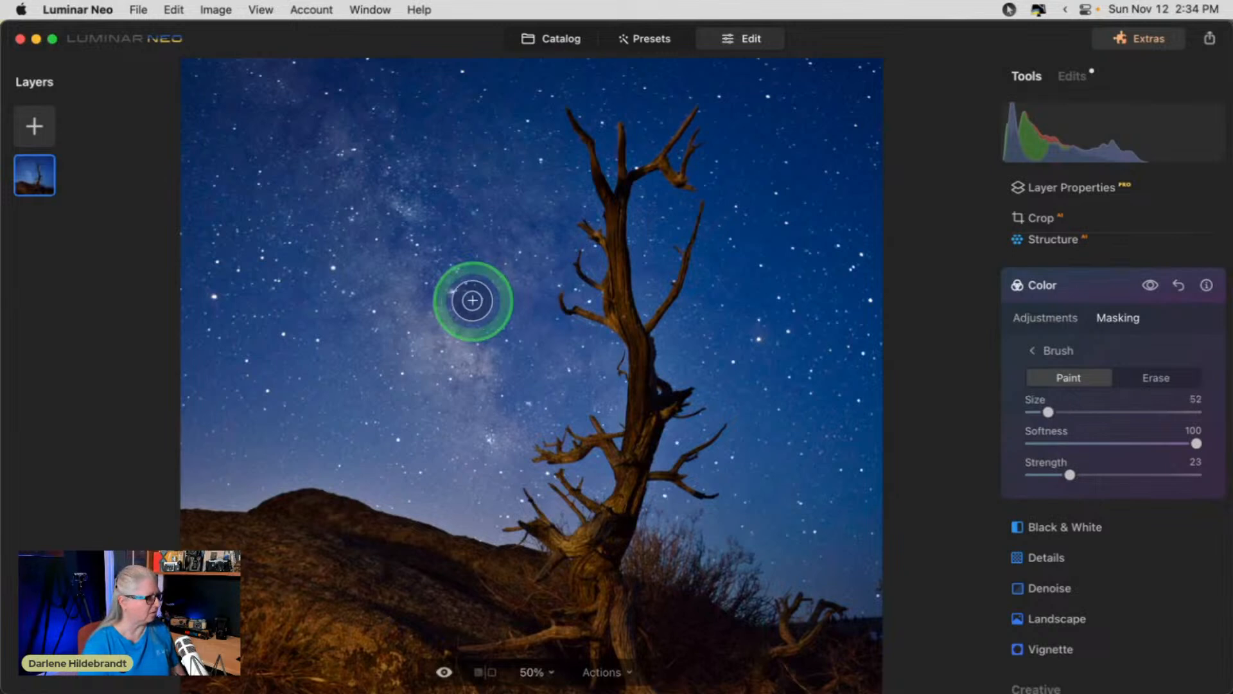
mouse_move(419, 310)
left_mouse_down()
mouse_move(482, 387)
mouse_move(480, 416)
mouse_move(515, 492)
mouse_move(321, 122)
left_mouse_up()
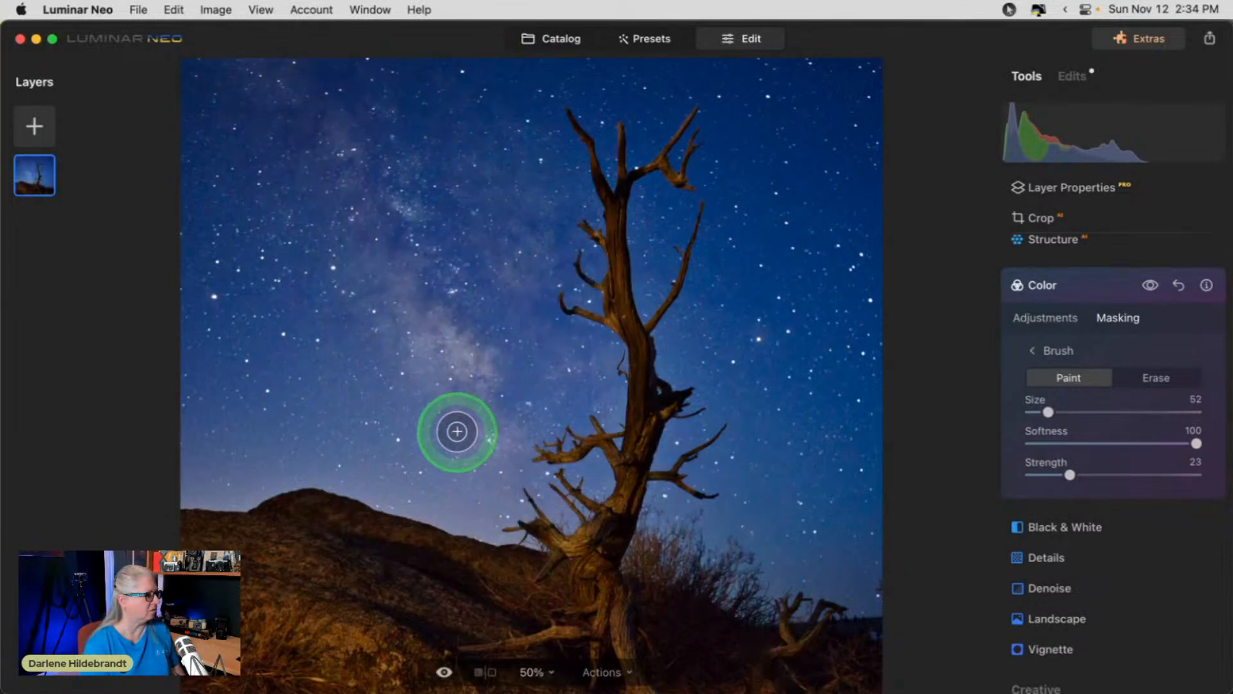
left_click_drag(438, 403, 519, 386)
left_click_drag(507, 235, 581, 327)
mouse_move(605, 378)
left_mouse_down()
mouse_move(610, 391)
mouse_move(588, 414)
left_mouse_up()
left_click_drag(479, 501, 414, 376)
mouse_move(390, 181)
left_mouse_down()
mouse_move(329, 148)
mouse_move(416, 238)
left_mouse_up()
mouse_move(405, 392)
left_mouse_down()
mouse_move(432, 401)
mouse_move(454, 461)
mouse_move(425, 486)
mouse_move(399, 434)
mouse_move(659, 405)
left_mouse_up()
Compare the Milky Way with the Color adjustment off and on, and return to the full photo view.
left_click(1045, 317)
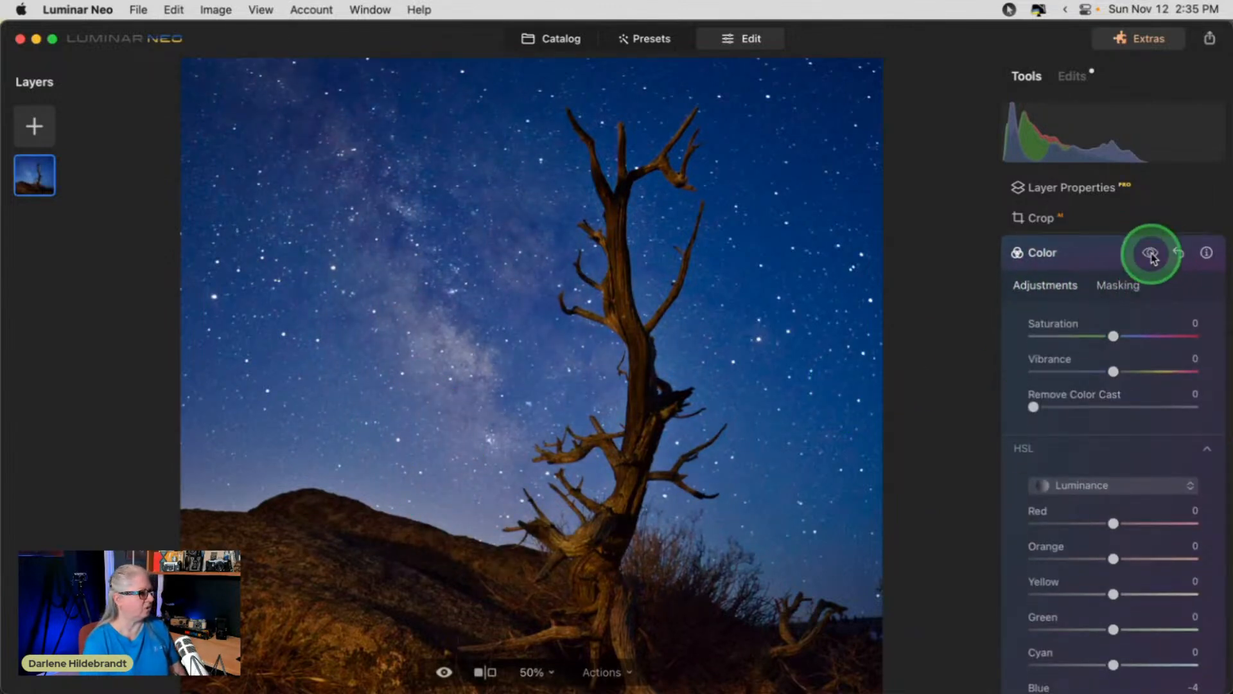
scroll(1144, 269, "up", 2)
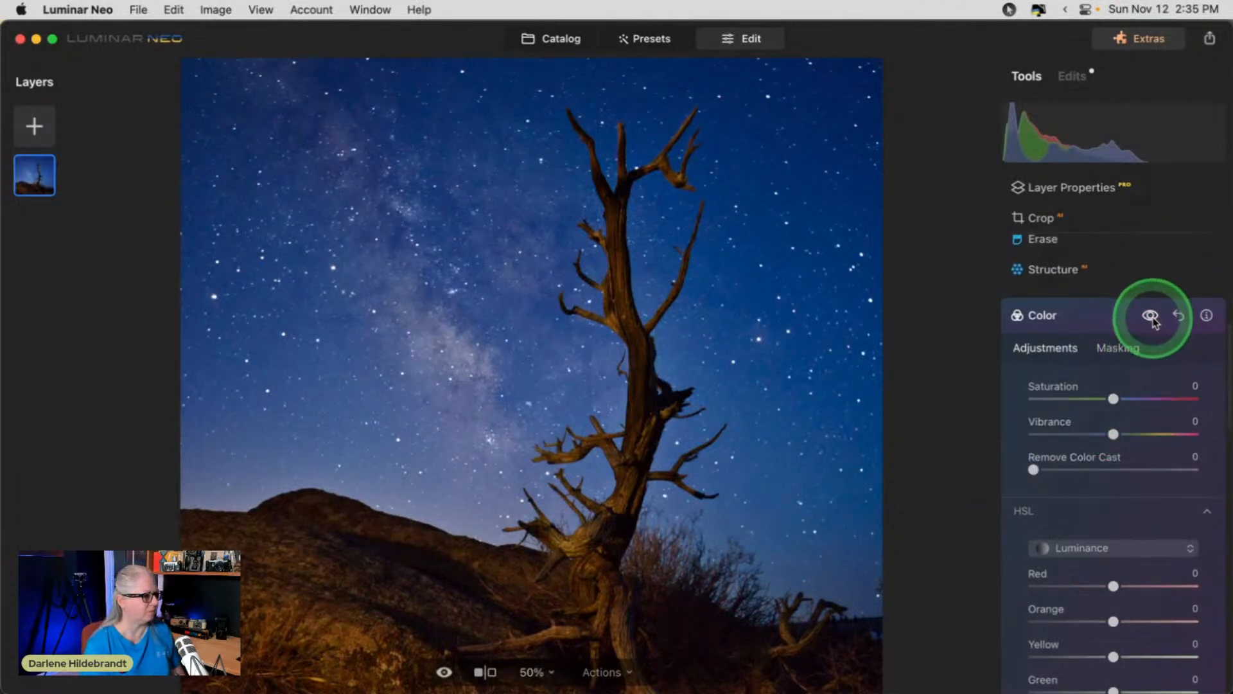
left_click(1152, 319)
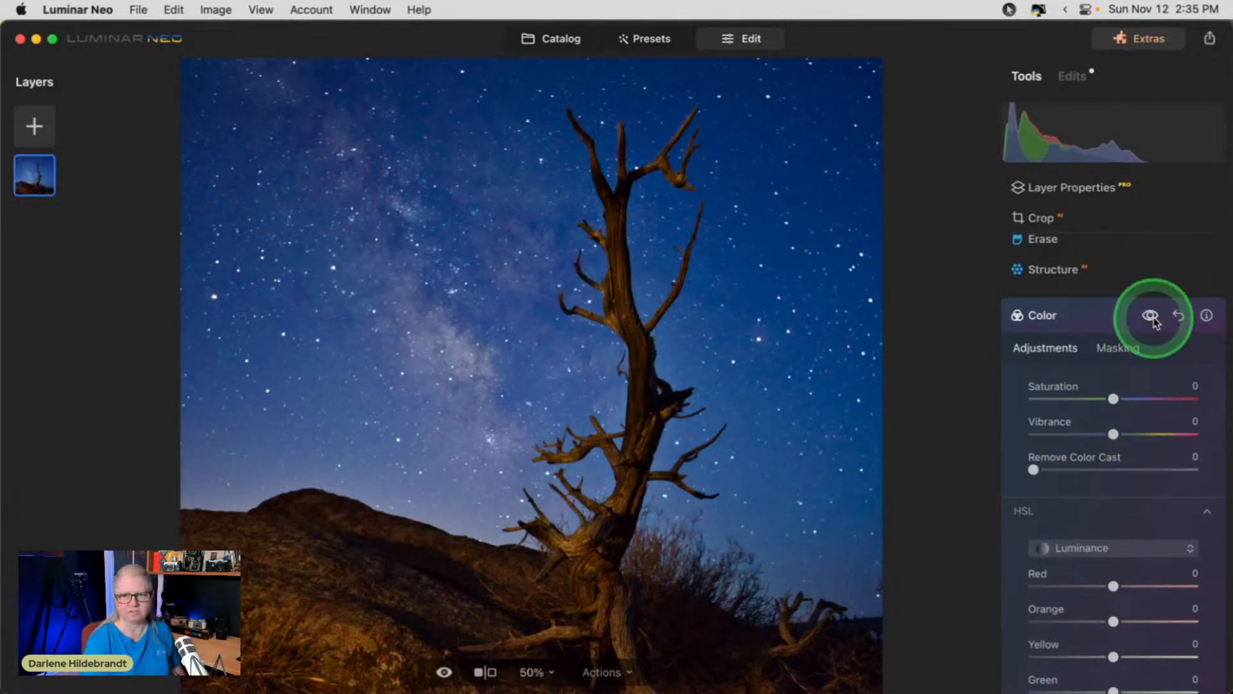
left_click(1093, 316)
left_click(407, 349)
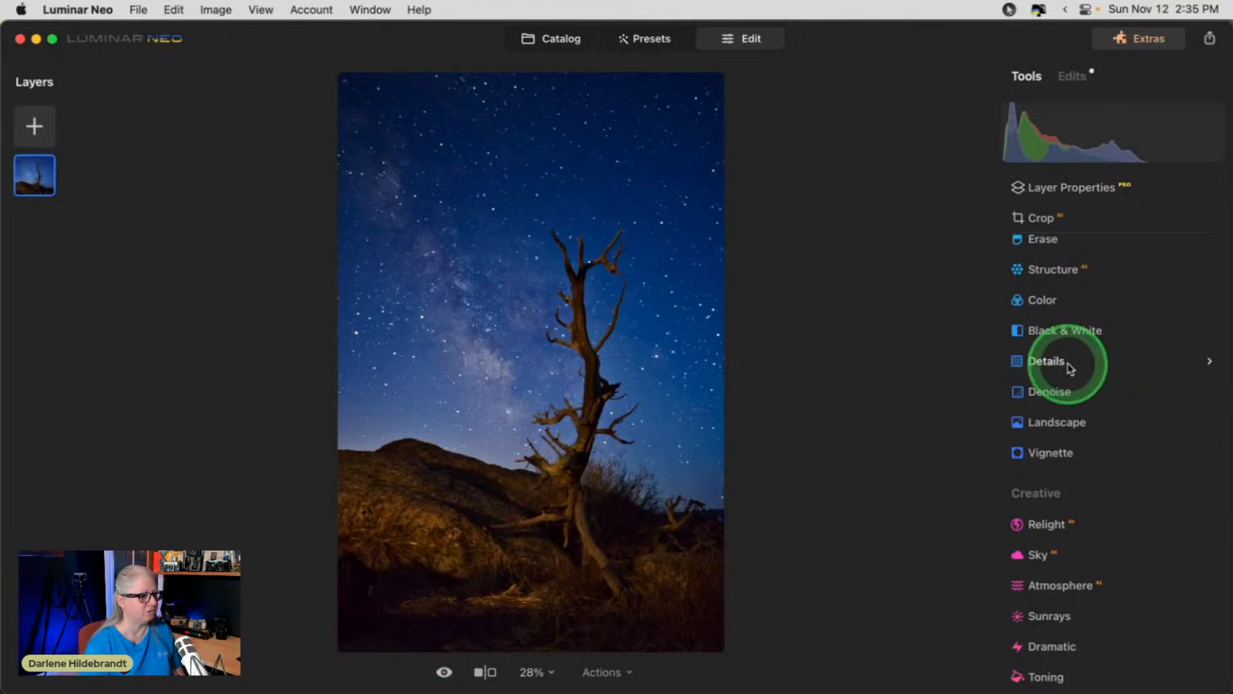
Set the Structure tool's Amount to 29 and Boost to 31.
scroll(1071, 366, "up", 2)
left_click(1054, 326)
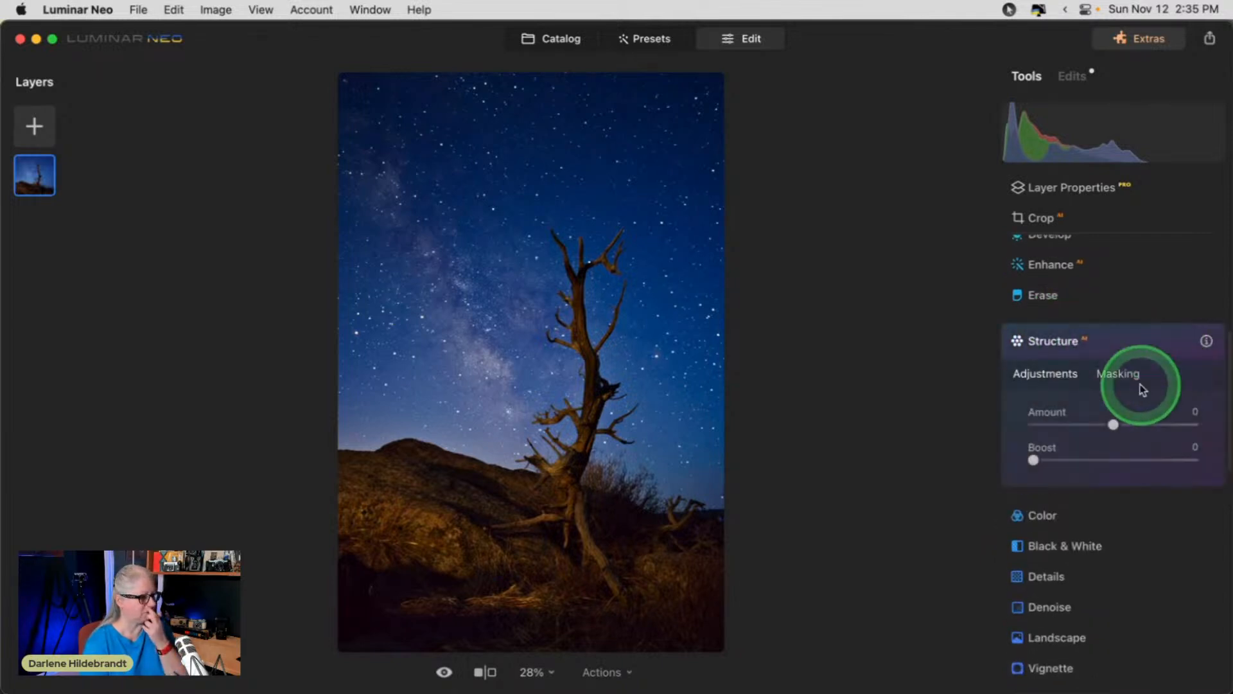
left_click_drag(1154, 422, 1213, 421)
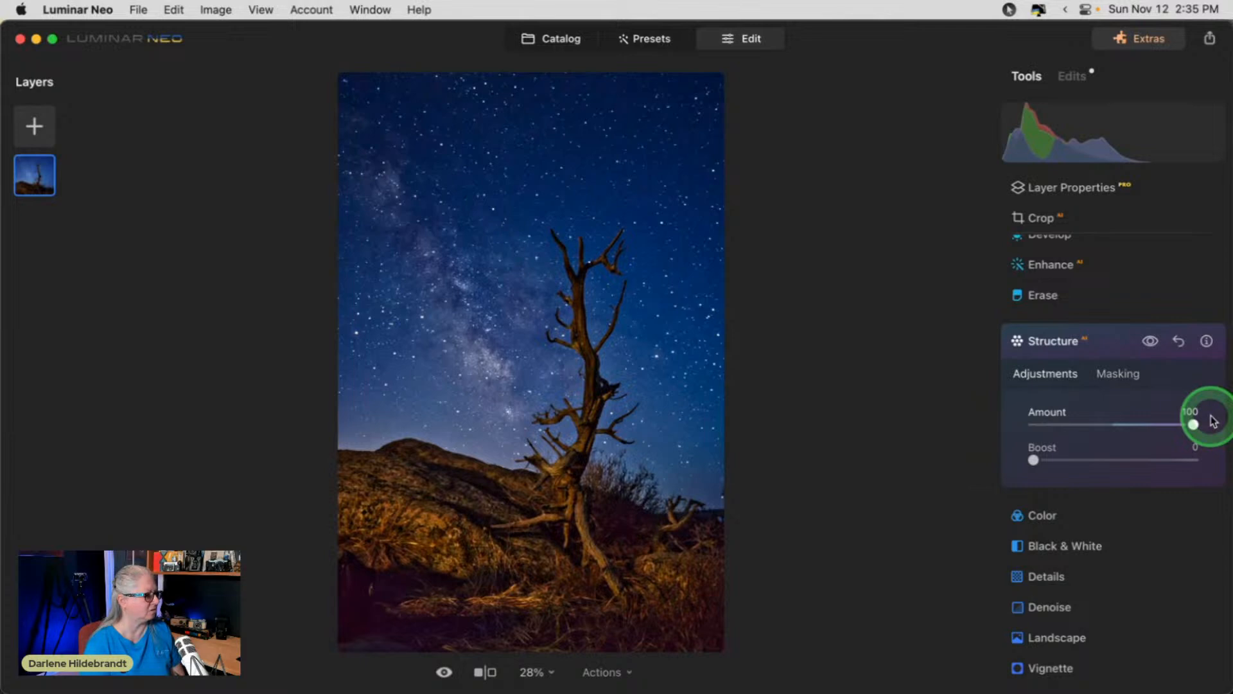
left_click_drag(1212, 422, 1232, 406)
left_click_drag(904, 413, 1143, 416)
left_click(1033, 459)
left_click_drag(1042, 458, 1172, 458)
left_click(1147, 426)
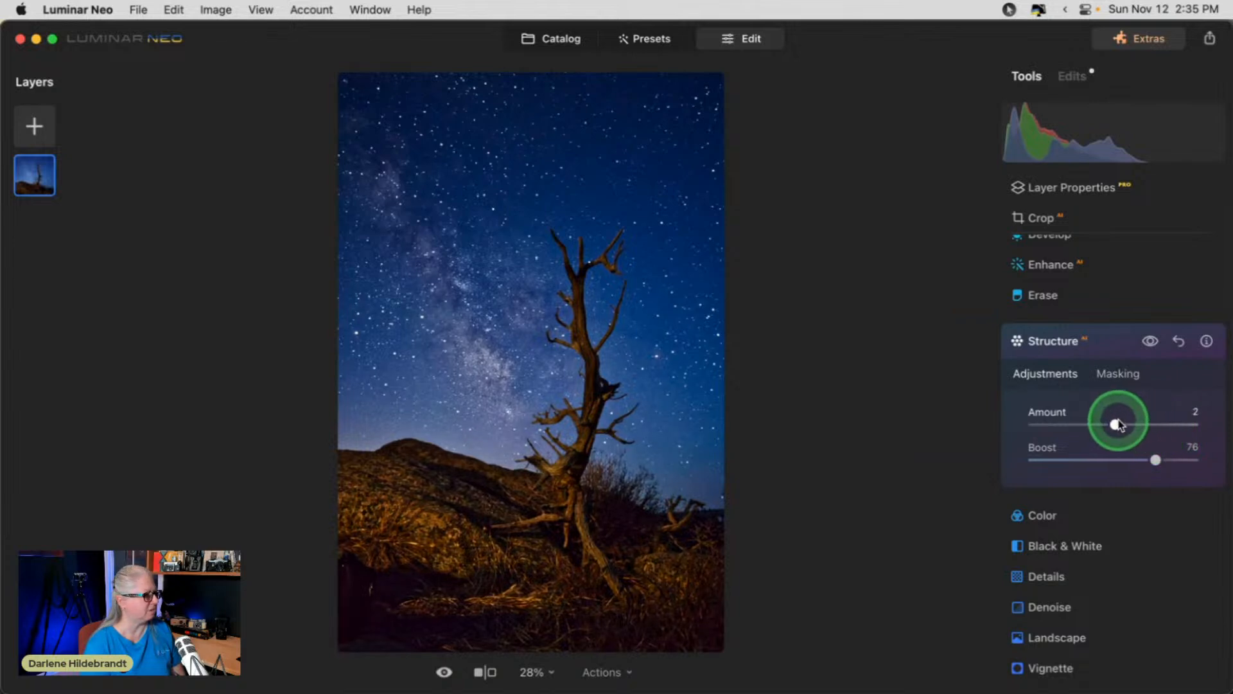
left_click_drag(1124, 425, 1125, 425)
left_click_drag(1155, 460, 1083, 459)
left_click(1125, 425)
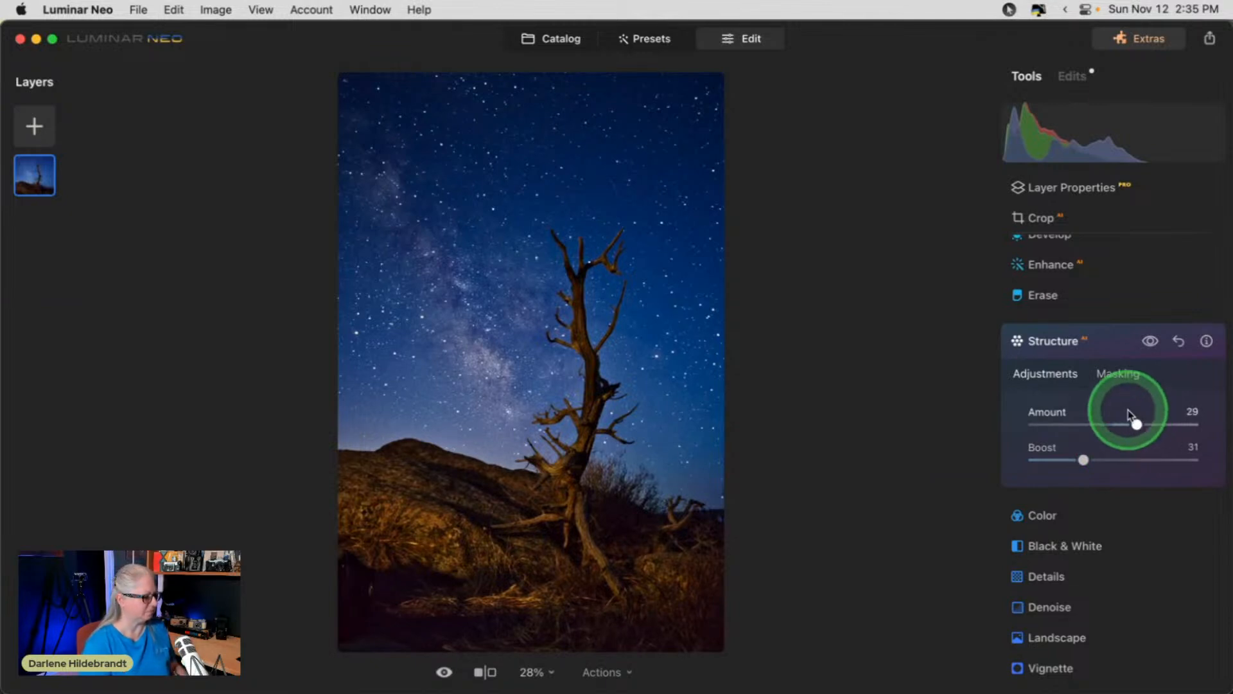
Mask the Structure adjustment by painting over the Milky Way with a brush of size 100, softness 100 and strength 24.
key("super+=")
scroll(498, 355, "up", 5)
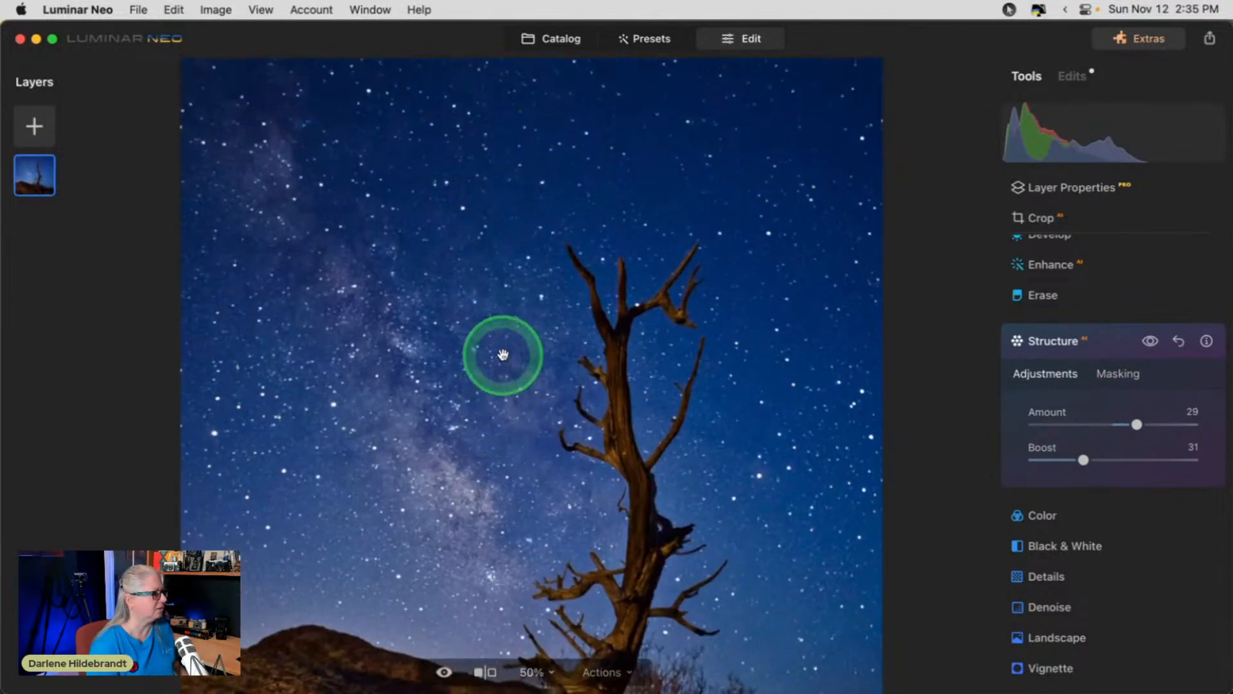
left_click(1121, 374)
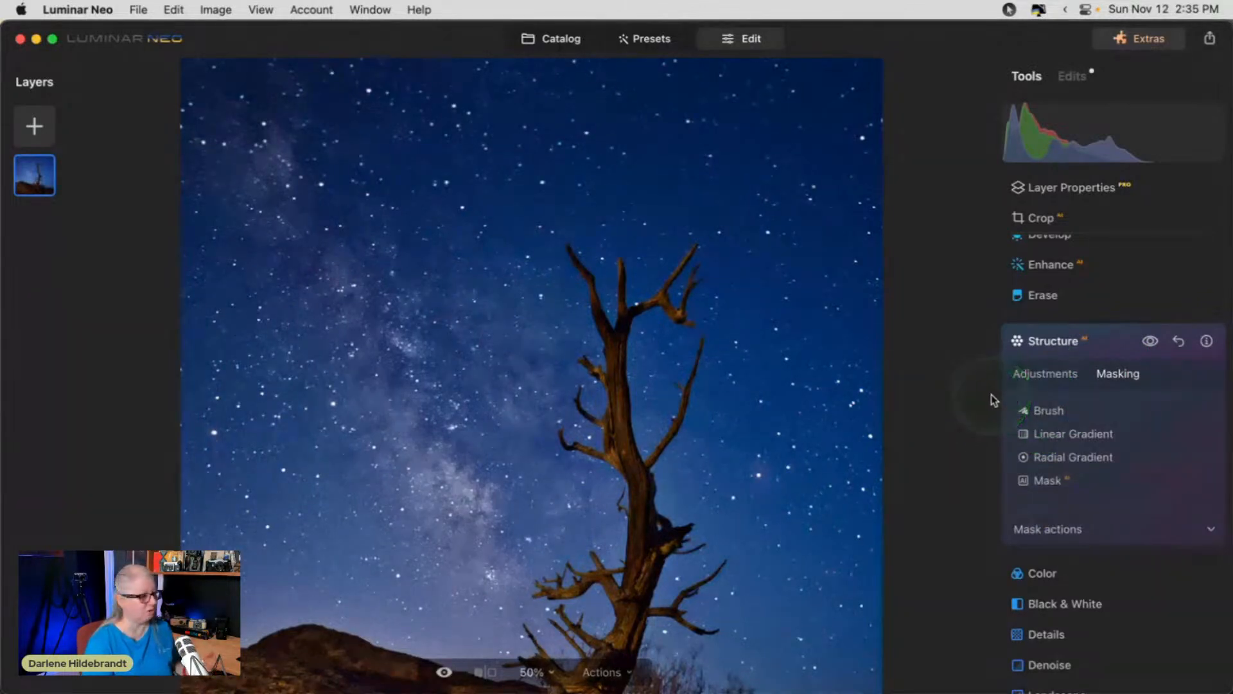
left_click(1030, 409)
left_click(1074, 434)
mouse_move(1079, 530)
left_mouse_down()
mouse_move(1059, 530)
mouse_move(1070, 530)
left_mouse_up()
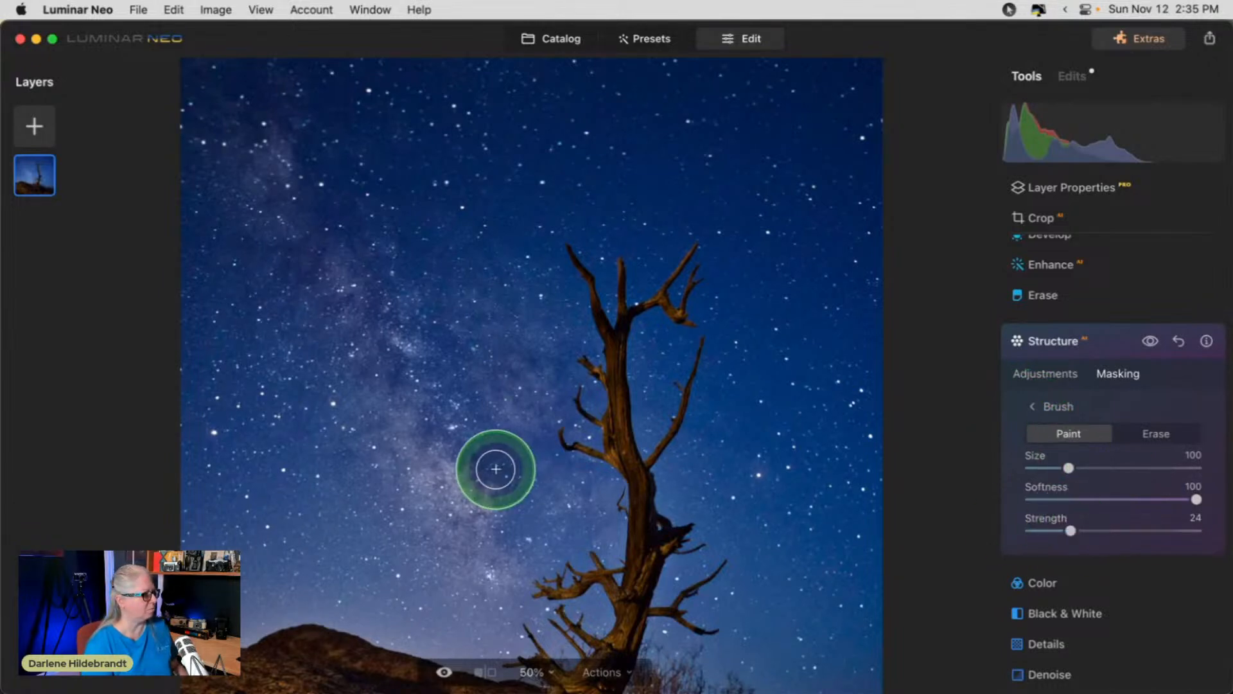
mouse_move(407, 405)
left_mouse_down()
mouse_move(515, 600)
mouse_move(505, 640)
mouse_move(470, 613)
mouse_move(428, 494)
mouse_move(514, 449)
mouse_move(524, 386)
mouse_move(473, 292)
mouse_move(553, 374)
mouse_move(605, 516)
mouse_move(621, 493)
mouse_move(588, 314)
mouse_move(621, 410)
mouse_move(578, 671)
left_mouse_up()
mouse_move(366, 389)
left_mouse_down()
mouse_move(392, 352)
mouse_move(354, 252)
mouse_move(325, 293)
mouse_move(262, 155)
mouse_move(341, 179)
mouse_move(404, 359)
mouse_move(418, 560)
mouse_move(447, 635)
mouse_move(440, 619)
mouse_move(529, 578)
mouse_move(558, 499)
mouse_move(489, 427)
mouse_move(563, 464)
left_mouse_up()
mouse_move(303, 171)
left_mouse_down()
mouse_move(381, 183)
mouse_move(424, 220)
mouse_move(453, 332)
mouse_move(185, 147)
mouse_move(342, 433)
mouse_move(381, 570)
mouse_move(341, 537)
left_mouse_up()
Lower the brush strength to 11 and paint the Structure effect across the rocks and grass around the tree's base.
scroll(343, 538, "down", 3)
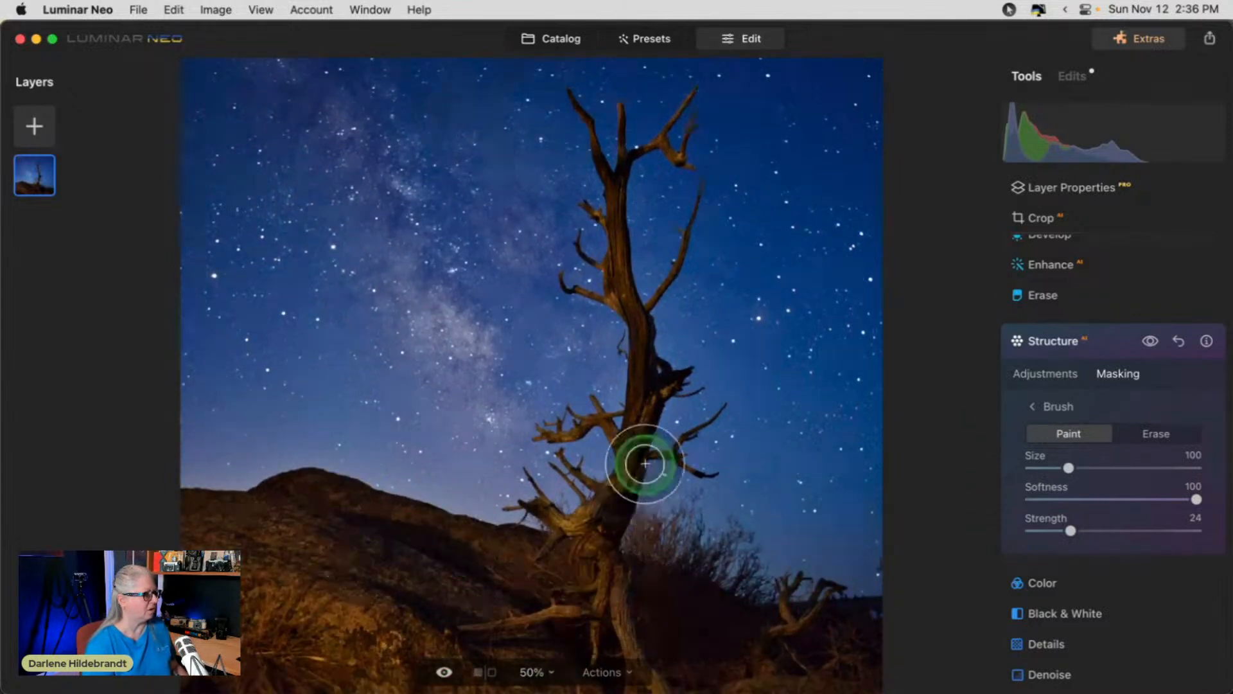
scroll(559, 569, "down", 2)
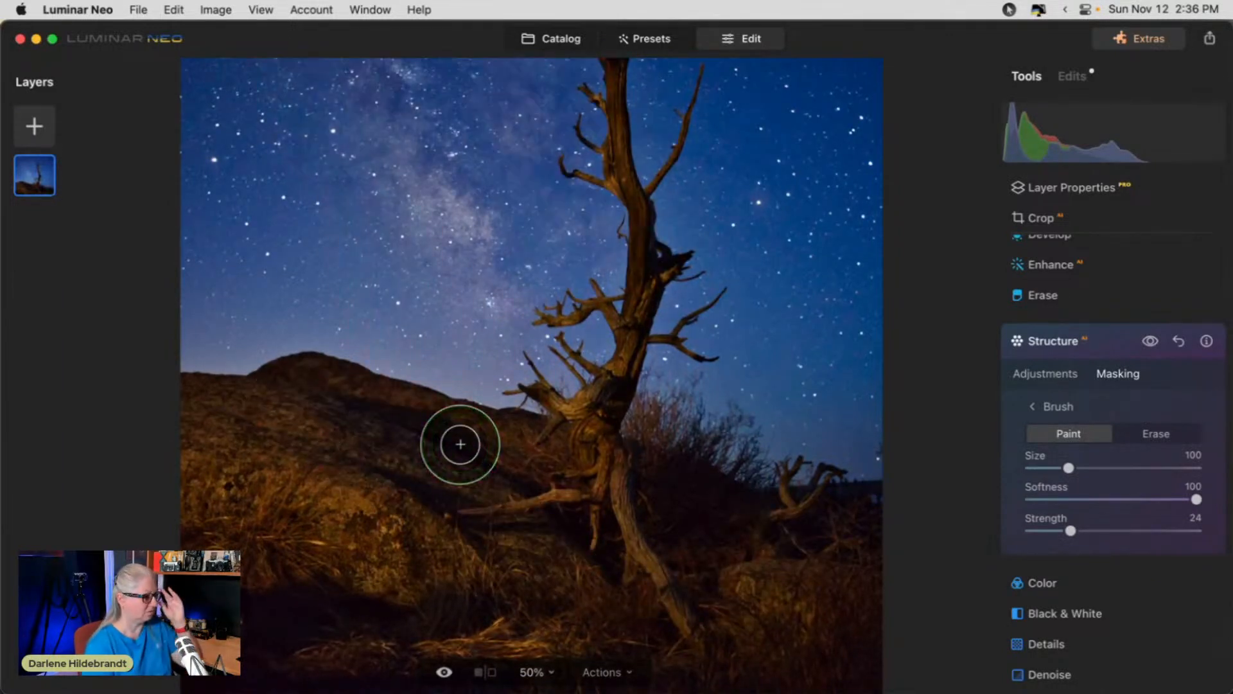
left_click_drag(1070, 530, 1050, 531)
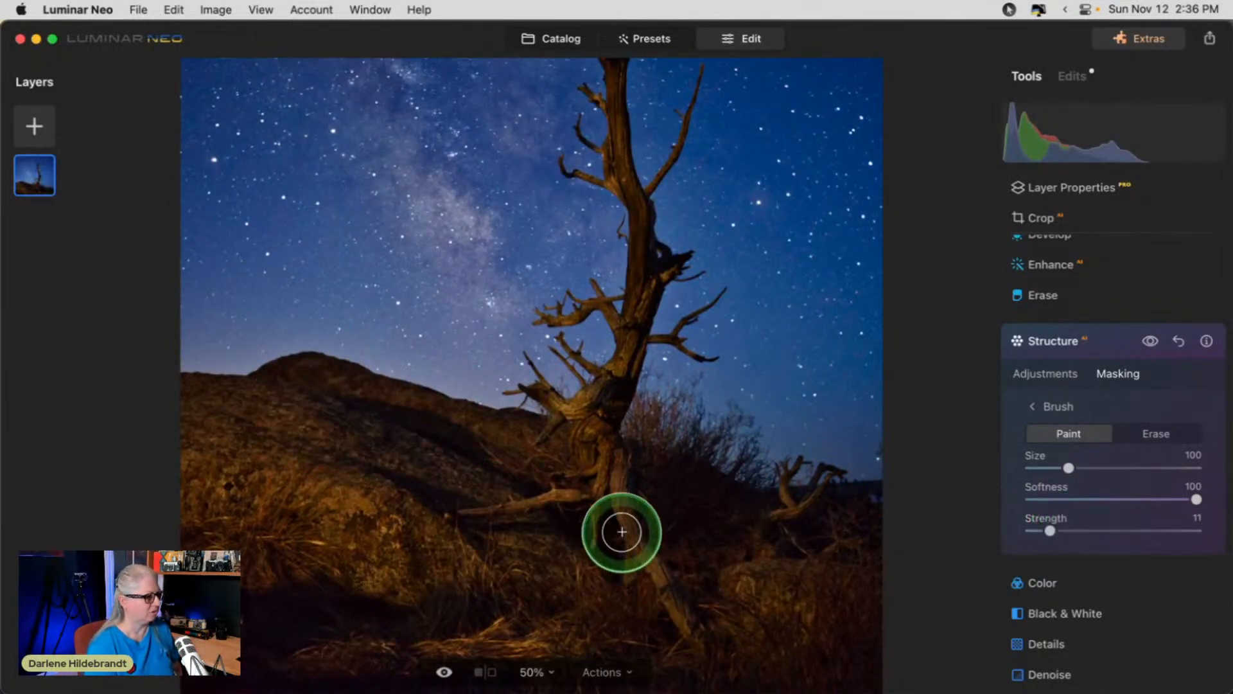
mouse_move(829, 521)
left_mouse_down()
mouse_move(809, 603)
mouse_move(678, 537)
mouse_move(313, 397)
mouse_move(288, 458)
mouse_move(531, 545)
mouse_move(300, 488)
mouse_move(536, 448)
mouse_move(492, 429)
mouse_move(582, 422)
mouse_move(596, 307)
mouse_move(574, 379)
mouse_move(282, 409)
mouse_move(297, 514)
mouse_move(693, 592)
mouse_move(763, 594)
mouse_move(390, 580)
left_mouse_up()
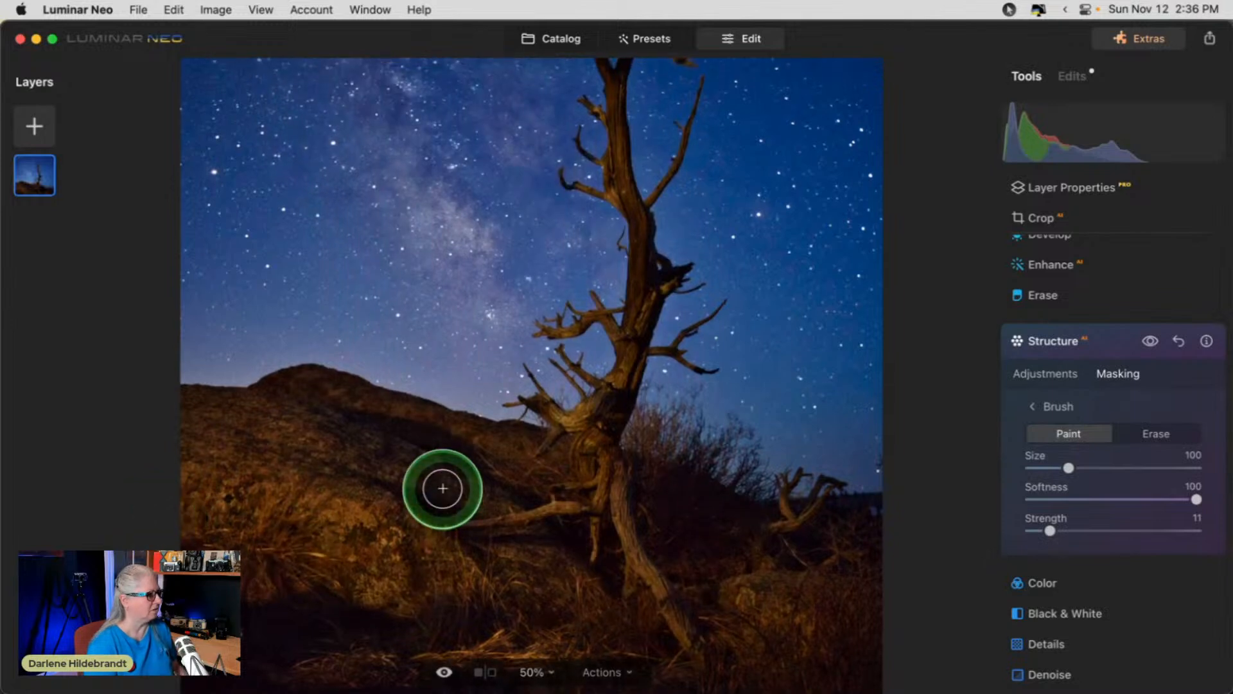
Compare the masked Structure adjustment off and on across the sky and tree.
scroll(441, 490, "up", 3)
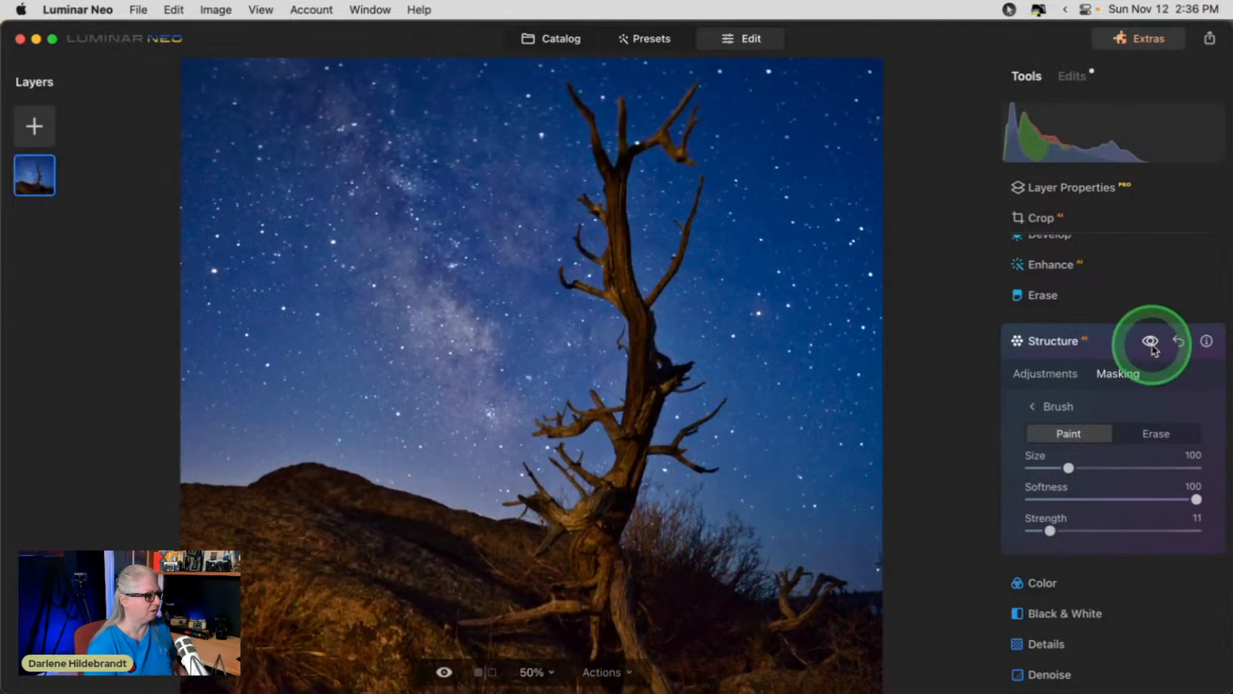
left_click(1150, 345)
left_click(1153, 346)
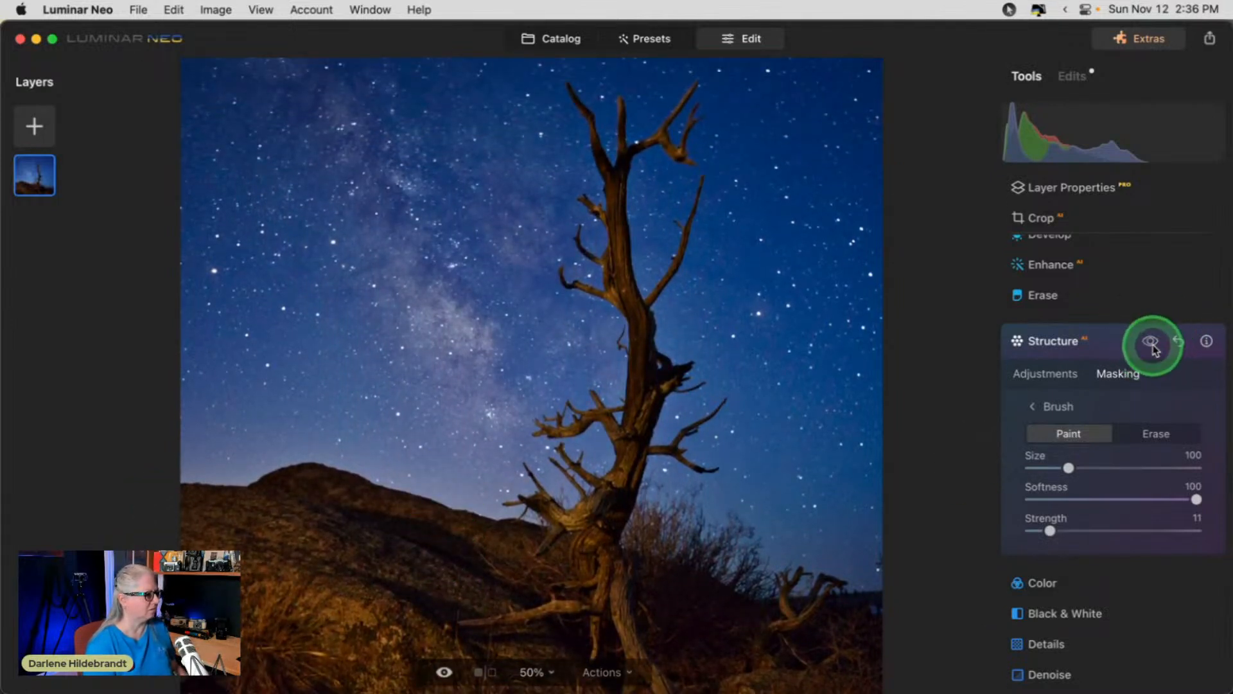
Raise the brush strength to 29 and paint more Structure over the lower Milky Way and the tree.
left_click_drag(1050, 531, 1079, 530)
mouse_move(481, 348)
left_mouse_down()
mouse_move(483, 409)
mouse_move(521, 460)
mouse_move(442, 317)
mouse_move(431, 210)
mouse_move(359, 114)
mouse_move(372, 212)
mouse_move(425, 307)
mouse_move(403, 414)
mouse_move(449, 432)
mouse_move(578, 276)
mouse_move(573, 232)
mouse_move(599, 187)
mouse_move(598, 137)
mouse_move(648, 425)
mouse_move(574, 555)
mouse_move(610, 598)
left_mouse_up()
mouse_move(513, 592)
left_mouse_down()
mouse_move(375, 554)
mouse_move(453, 531)
left_mouse_up()
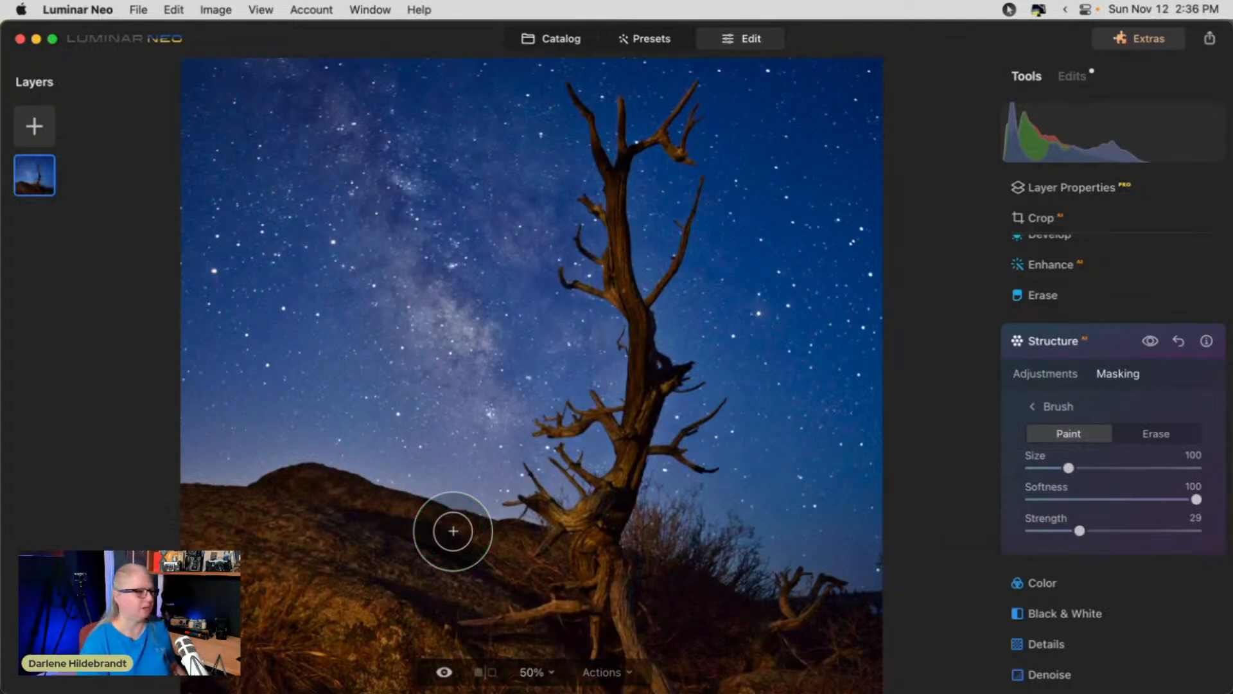
Check the Structure effect off and on and inspect its mask coverage with the red overlay.
left_click(1151, 345)
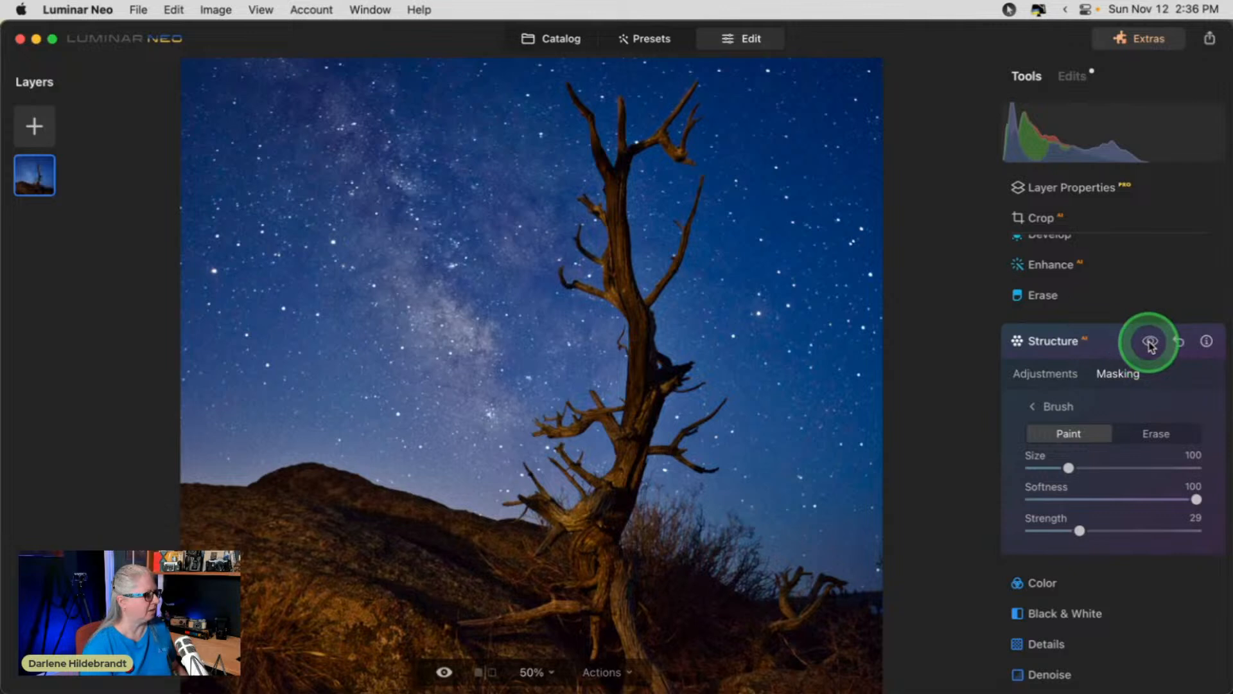
key("slash")
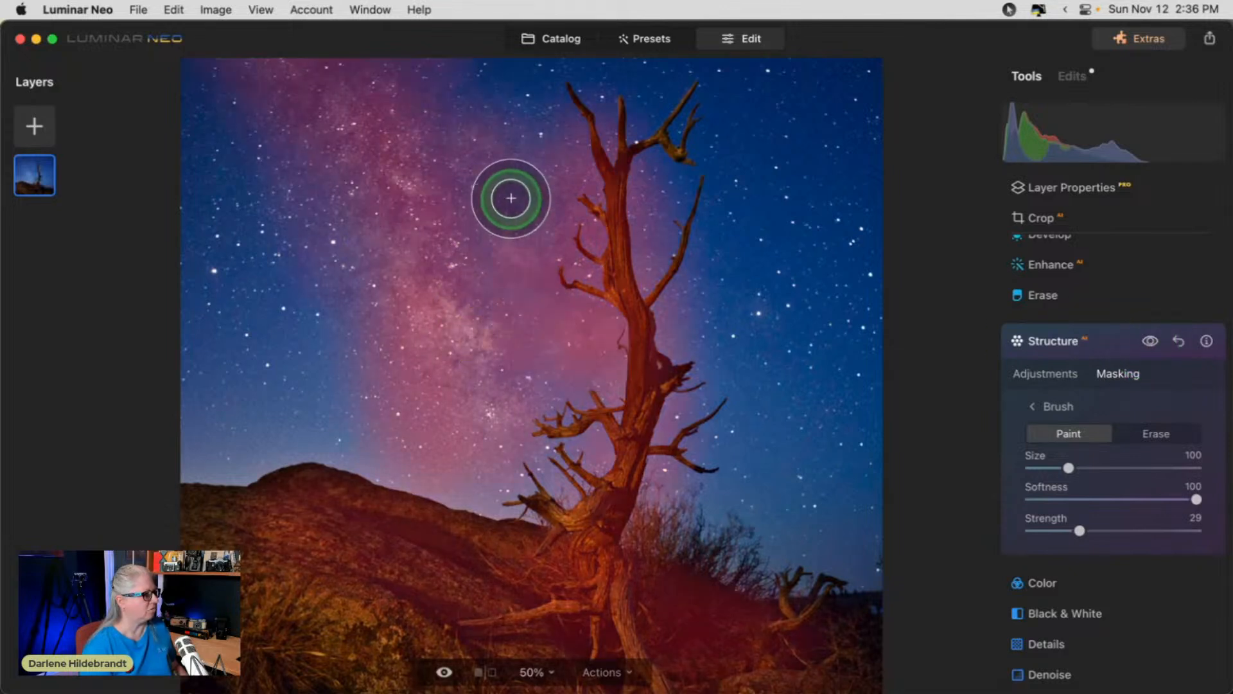
key("slash")
key("slash")
key("slash")
scroll(402, 251, "up", 1)
scroll(402, 251, "up", 5)
Build up the Structure mask along the Milky Way at brush strength 29 with the mask overlay shown.
left_click(377, 281)
scroll(413, 358, "up", 3)
key("slash")
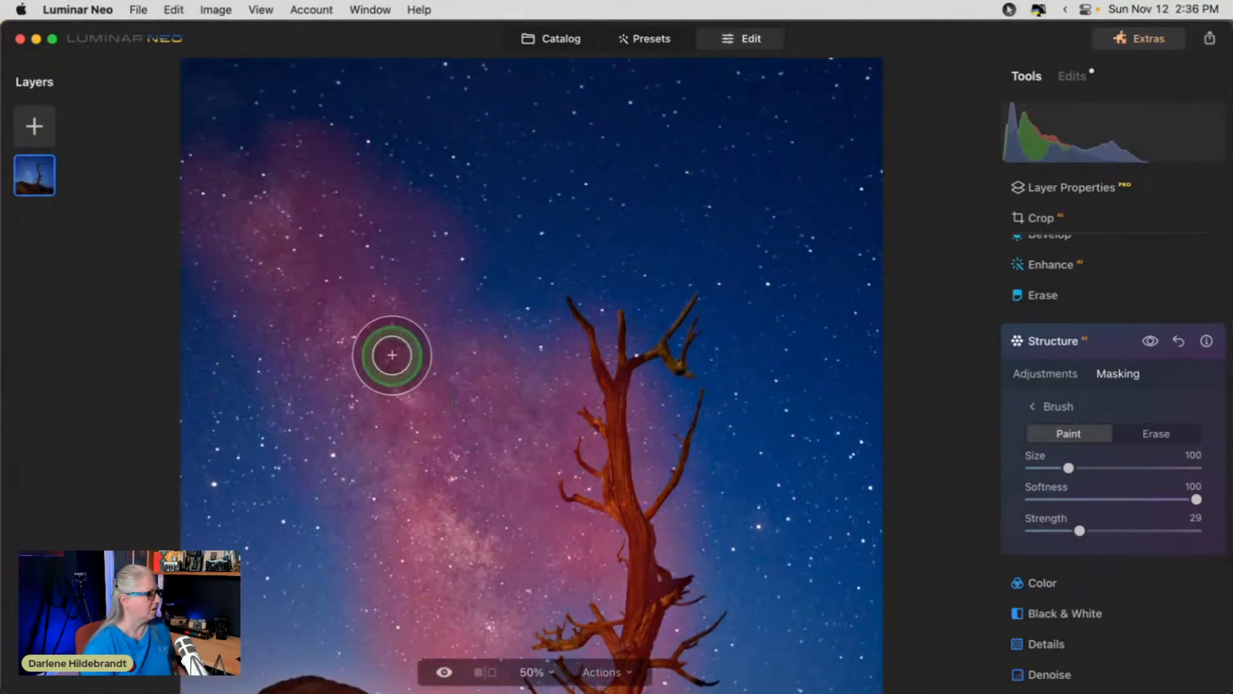
scroll(308, 282, "down", 2)
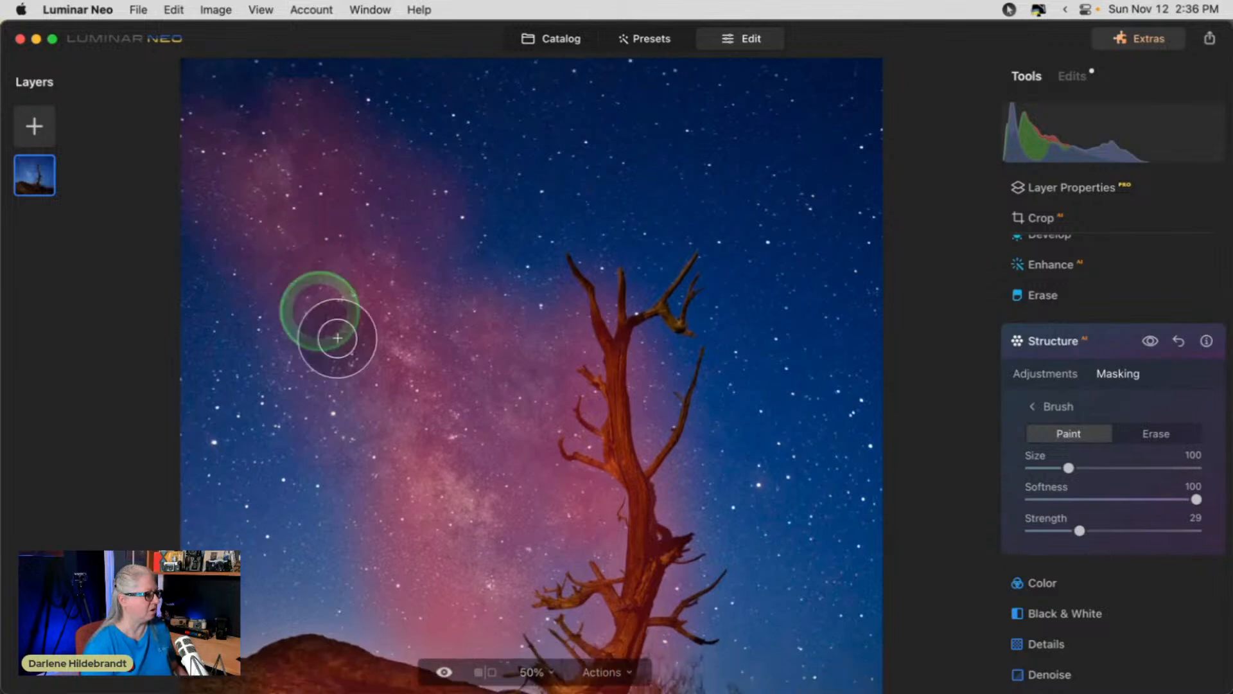
mouse_move(434, 570)
left_mouse_down()
mouse_move(462, 533)
mouse_move(504, 564)
mouse_move(557, 560)
left_mouse_up()
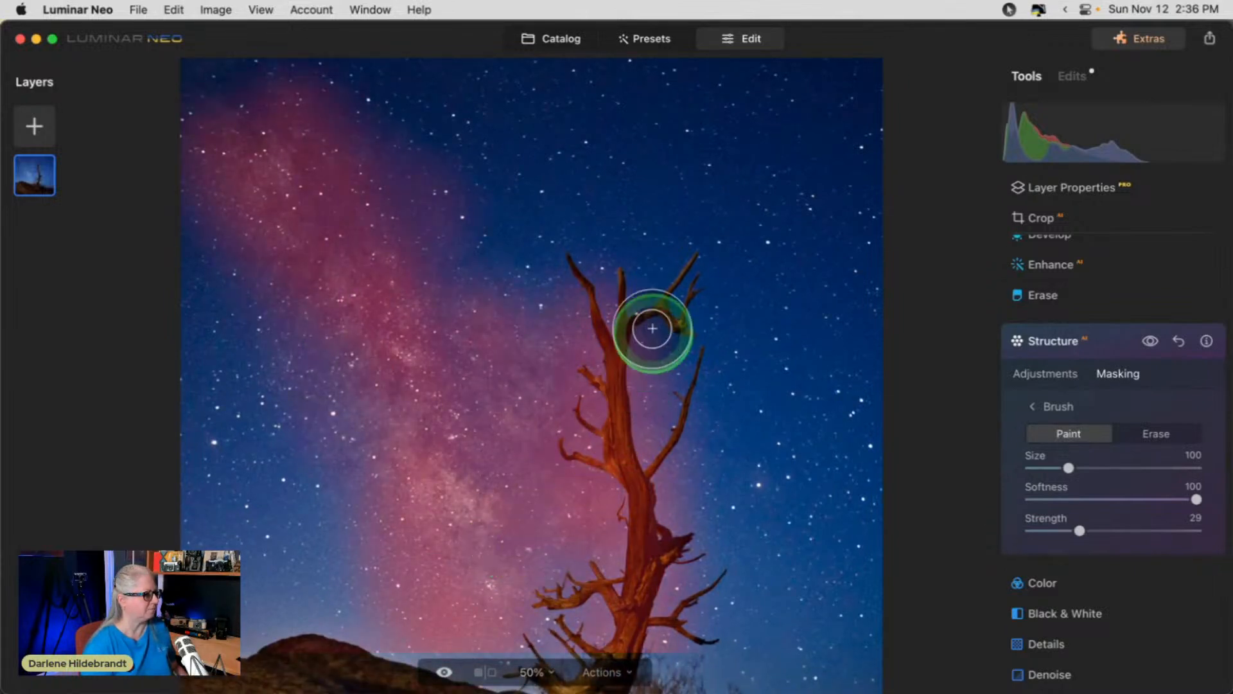
Compare the built-up Structure effect off and on without the mask overlay.
scroll(639, 330, "down", 1)
scroll(639, 330, "down", 3)
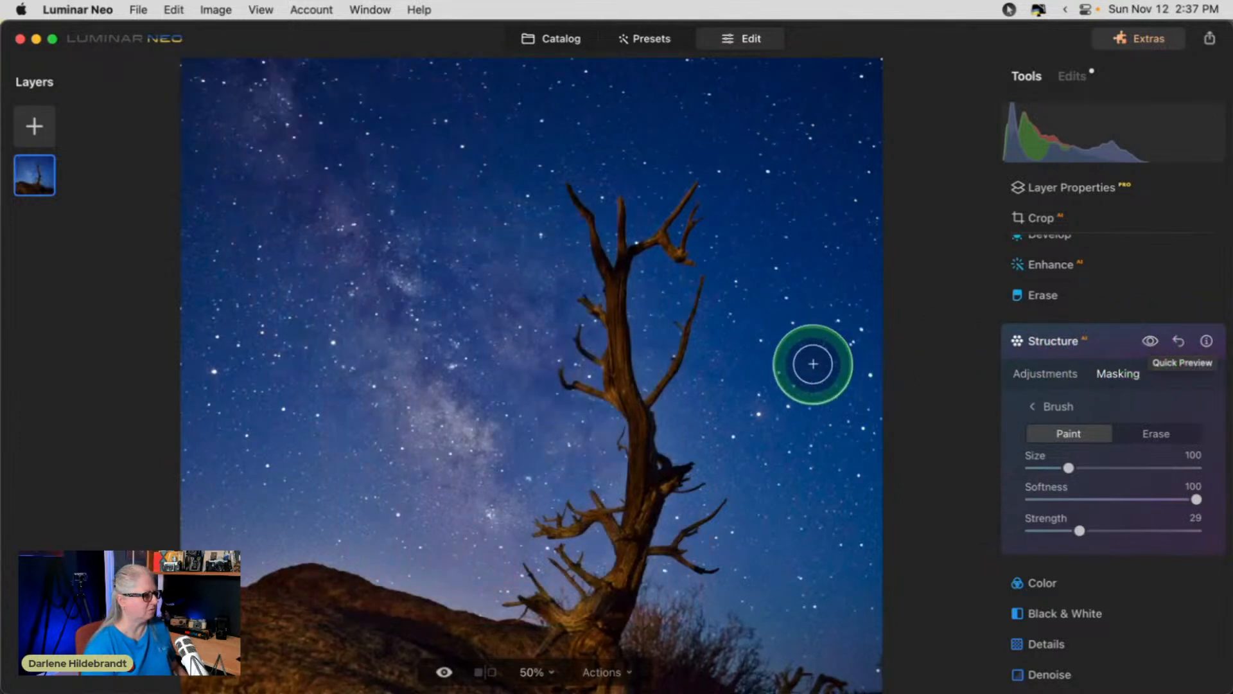
left_click(1149, 343)
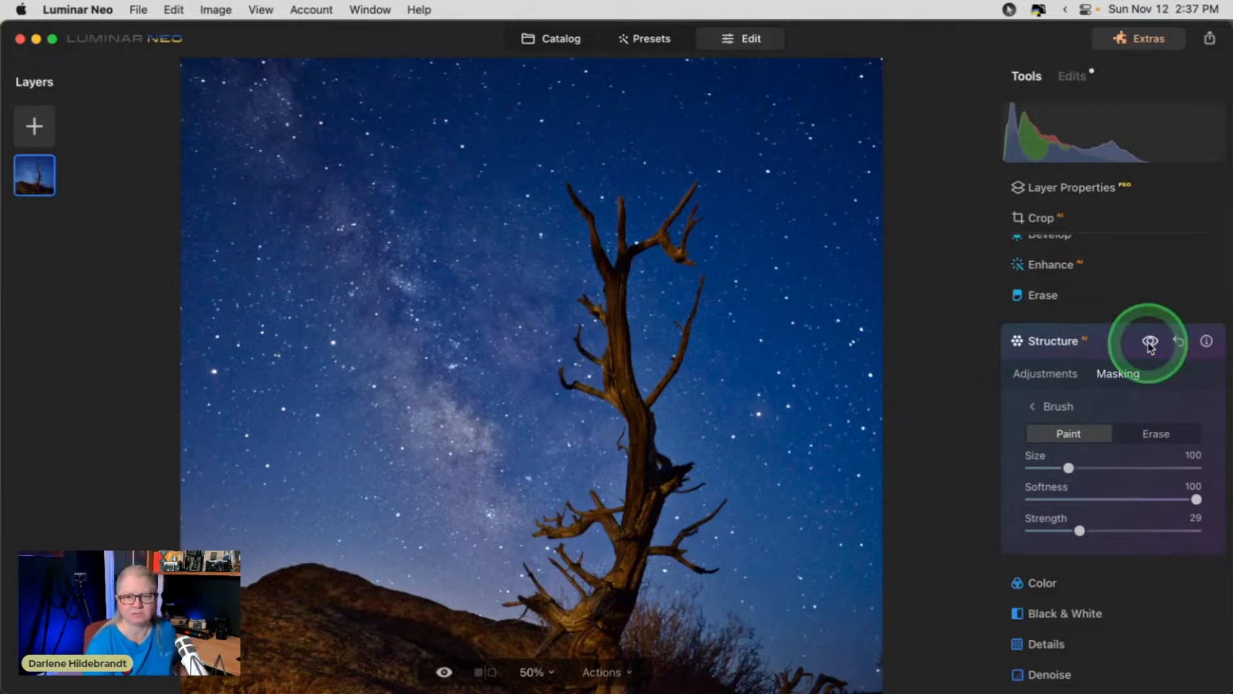
left_click(1149, 345)
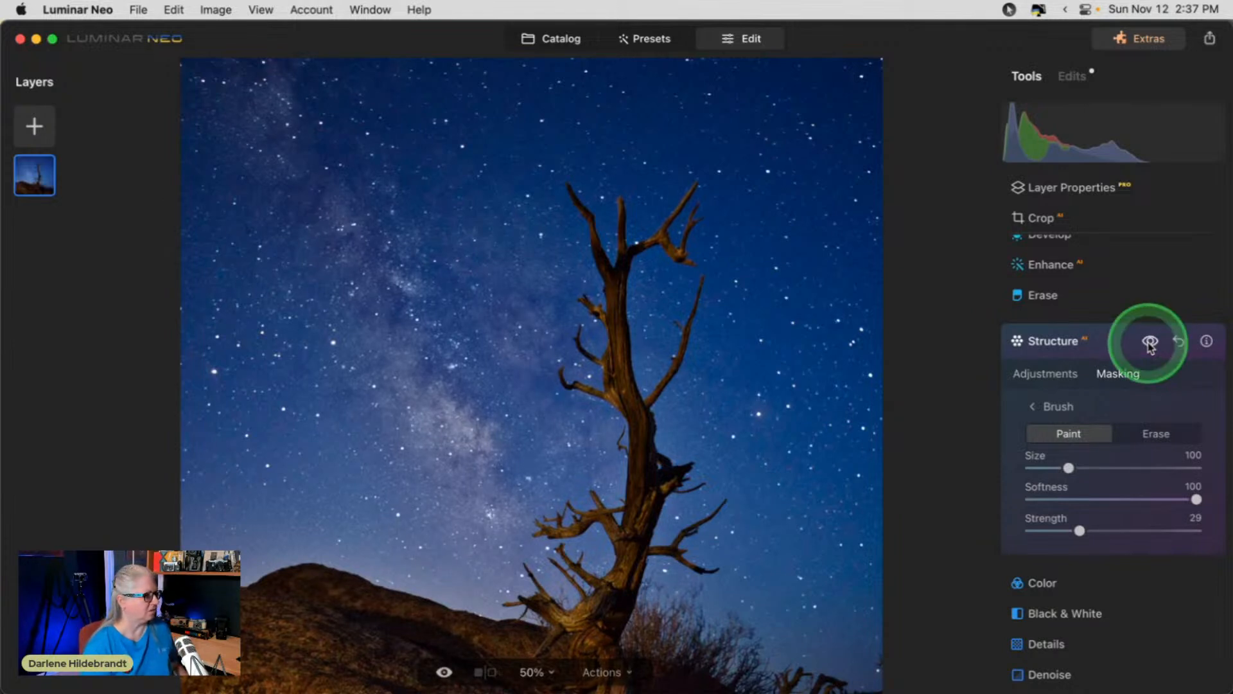
Paint more Structure over the lower Milky Way at brush strength 40, then close the Structure tool.
left_click_drag(1080, 530, 1098, 528)
mouse_move(457, 518)
left_mouse_down()
mouse_move(522, 469)
mouse_move(466, 398)
mouse_move(460, 307)
mouse_move(504, 416)
mouse_move(463, 508)
mouse_move(504, 569)
mouse_move(433, 570)
left_mouse_up()
mouse_move(427, 453)
left_mouse_down()
mouse_move(413, 429)
mouse_move(729, 478)
left_mouse_up()
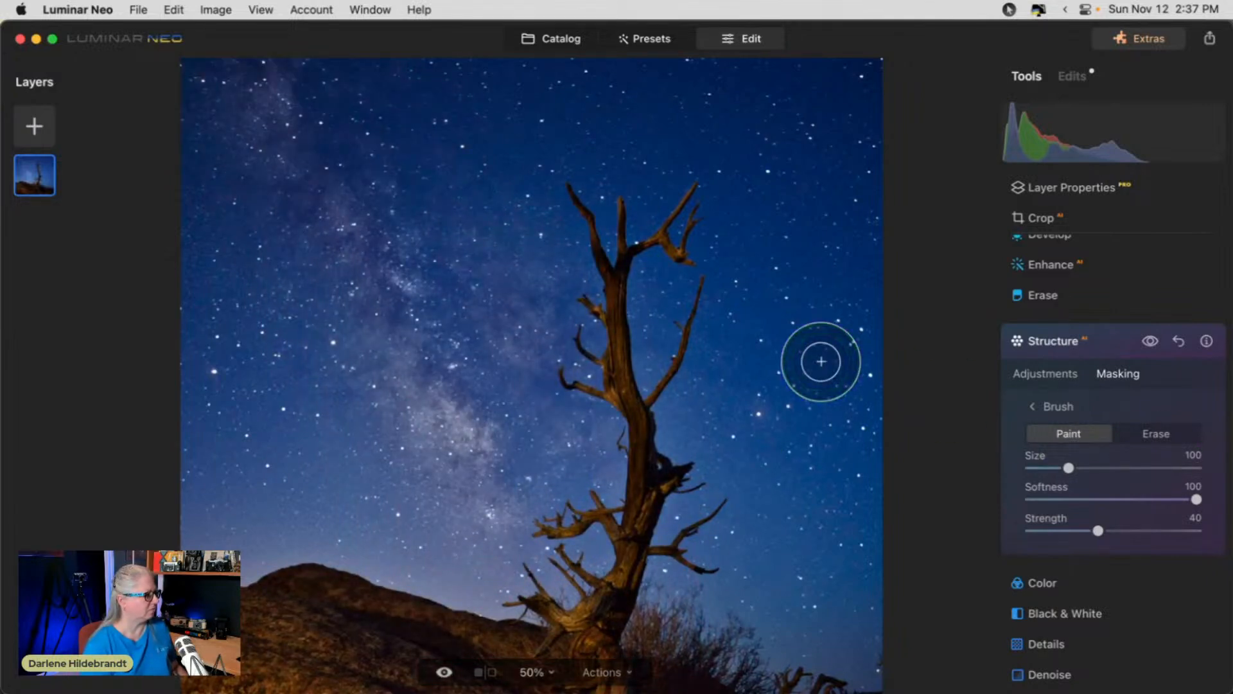
left_click(1059, 409)
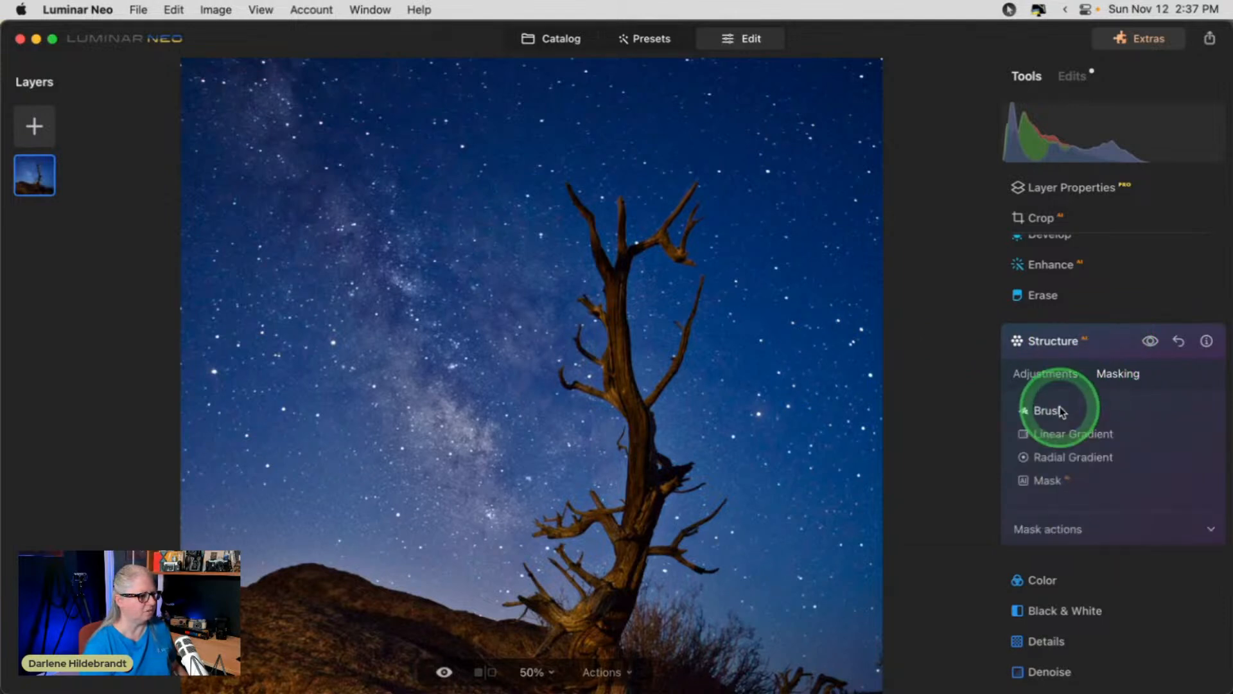
left_click(1057, 528)
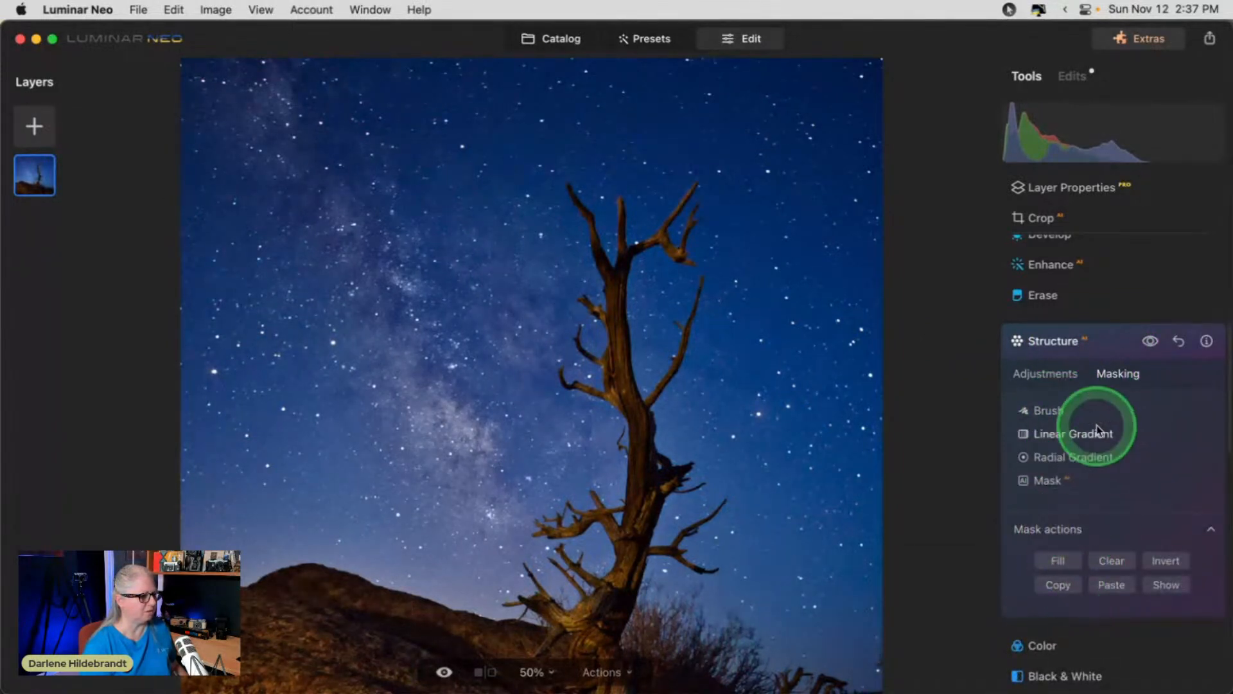
left_click(1108, 348)
Set Medium Details to 93 in the Details tool.
scroll(716, 432, "down", 3)
left_click(1050, 419)
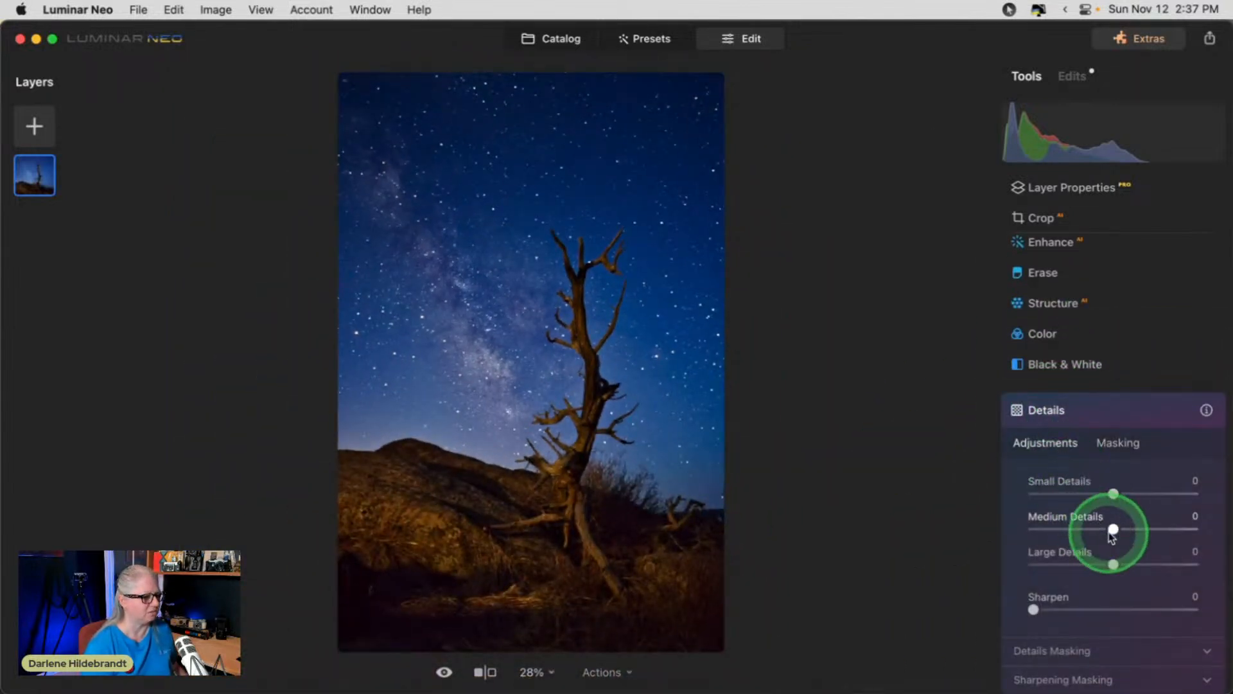
left_click_drag(1114, 529, 1169, 528)
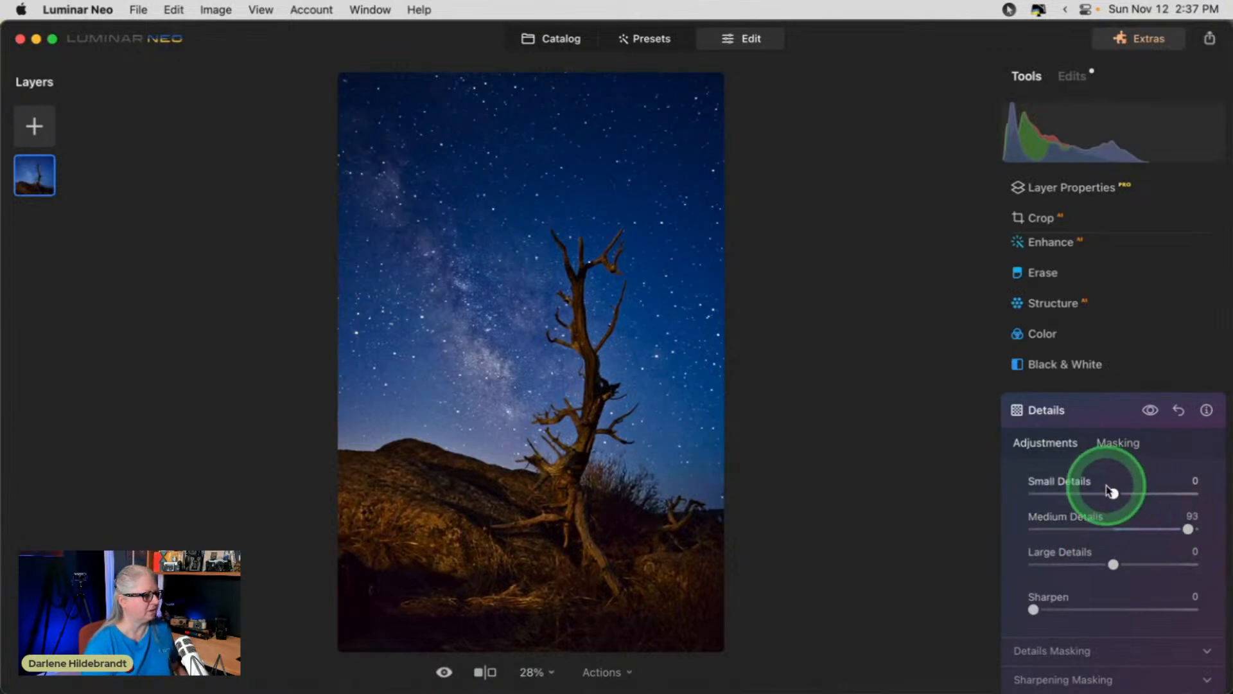
Try Small Details at 100 together with different Large Details amounts on the starry-sky photo.
left_click_drag(1114, 494, 1224, 496)
left_click_drag(1113, 564, 1210, 560)
left_click_drag(1052, 555, 1141, 554)
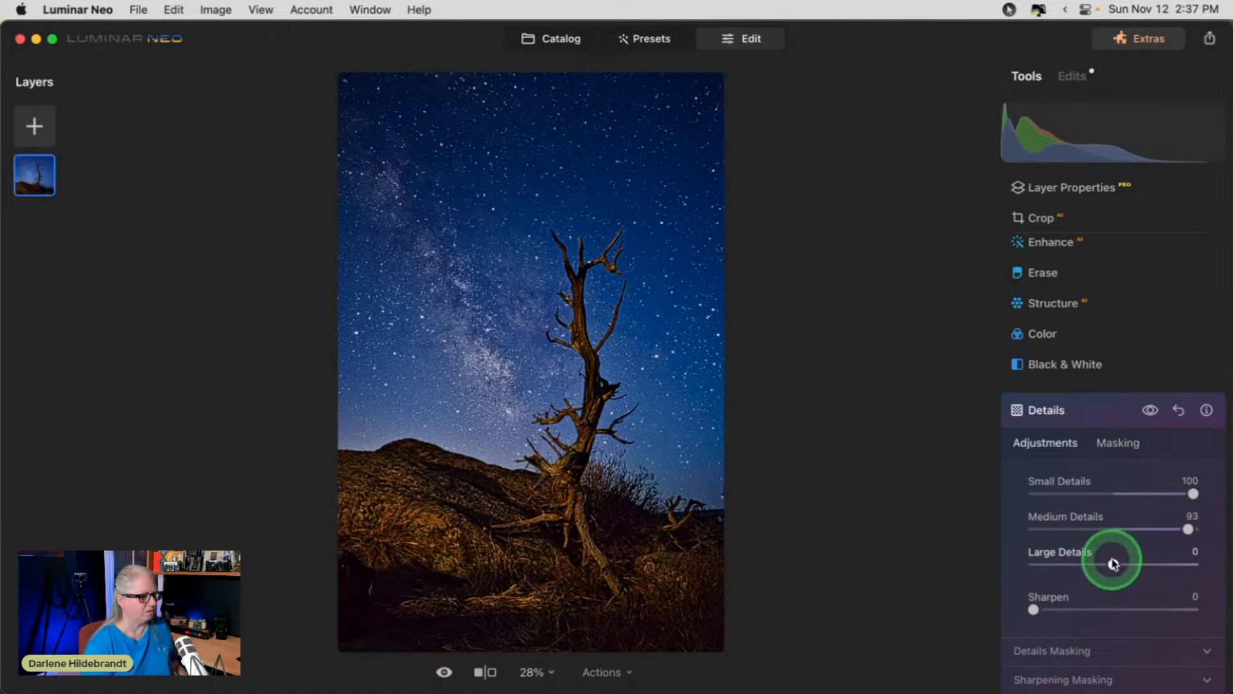
left_click(538, 446)
key("super+equal")
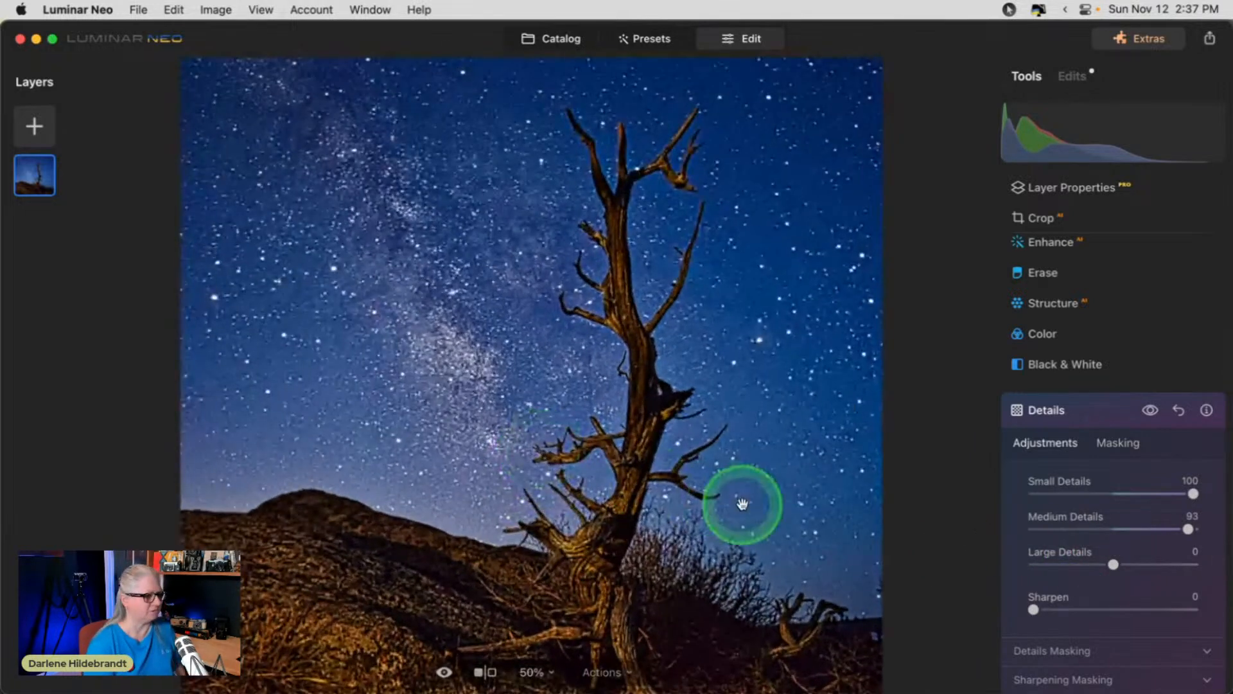
Reset Small and Medium Details, and try Medium Details alone at 80, followed by Small Details alone at 100.
left_click_drag(1189, 530, 1186, 529)
left_click(1193, 495)
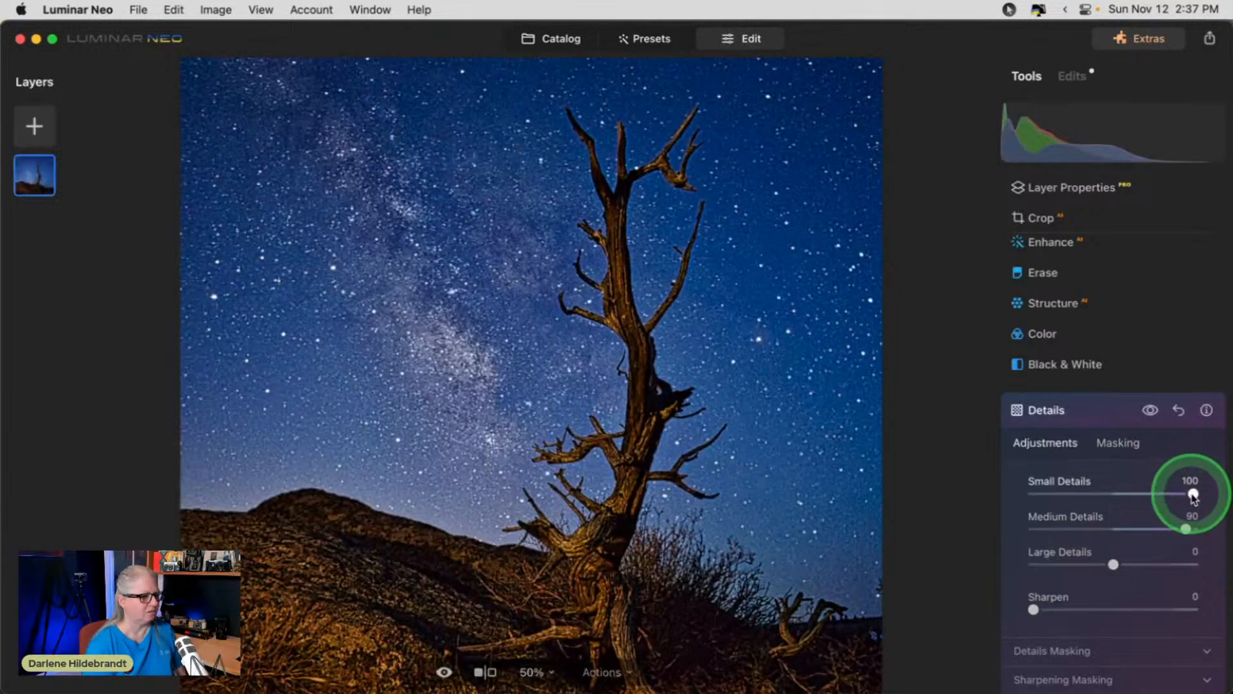
double_click(1193, 495)
double_click(1187, 530)
left_click_drag(1113, 530, 1155, 533)
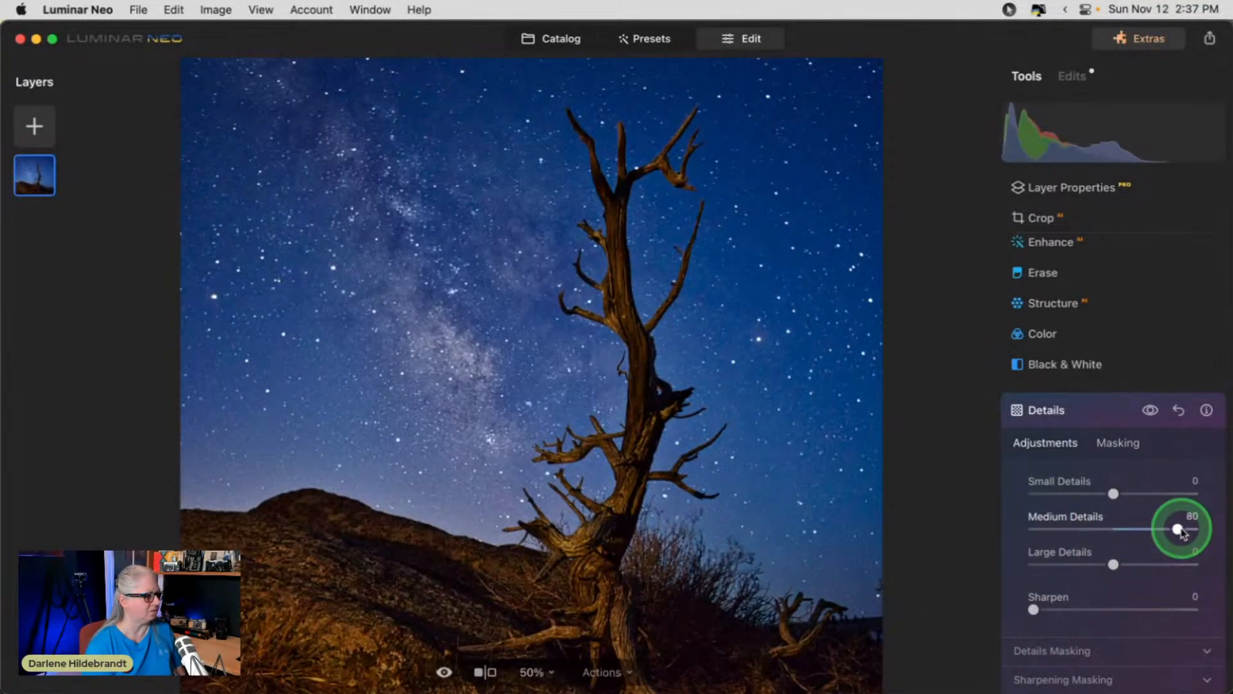
double_click(1179, 529)
left_click_drag(1115, 493, 1208, 490)
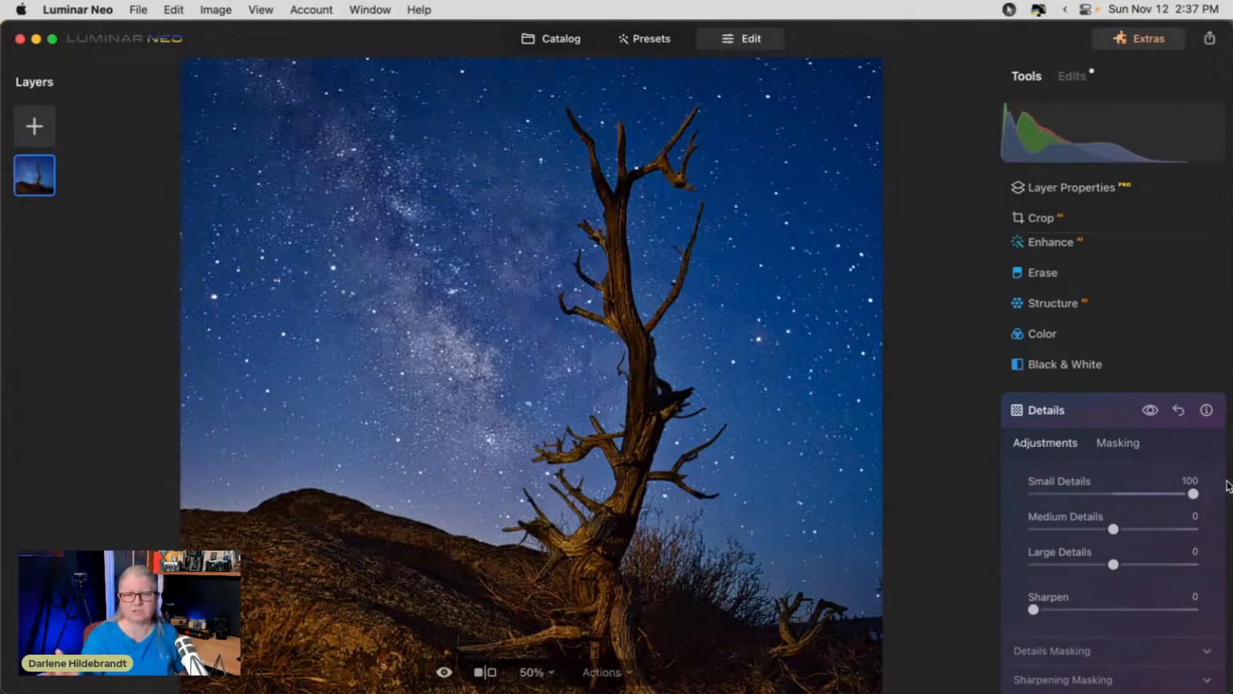
Set Small Details to 14, Medium Details to 39 and Sharpen to 4.
left_click_drag(1216, 494, 1125, 493)
left_click(1111, 529)
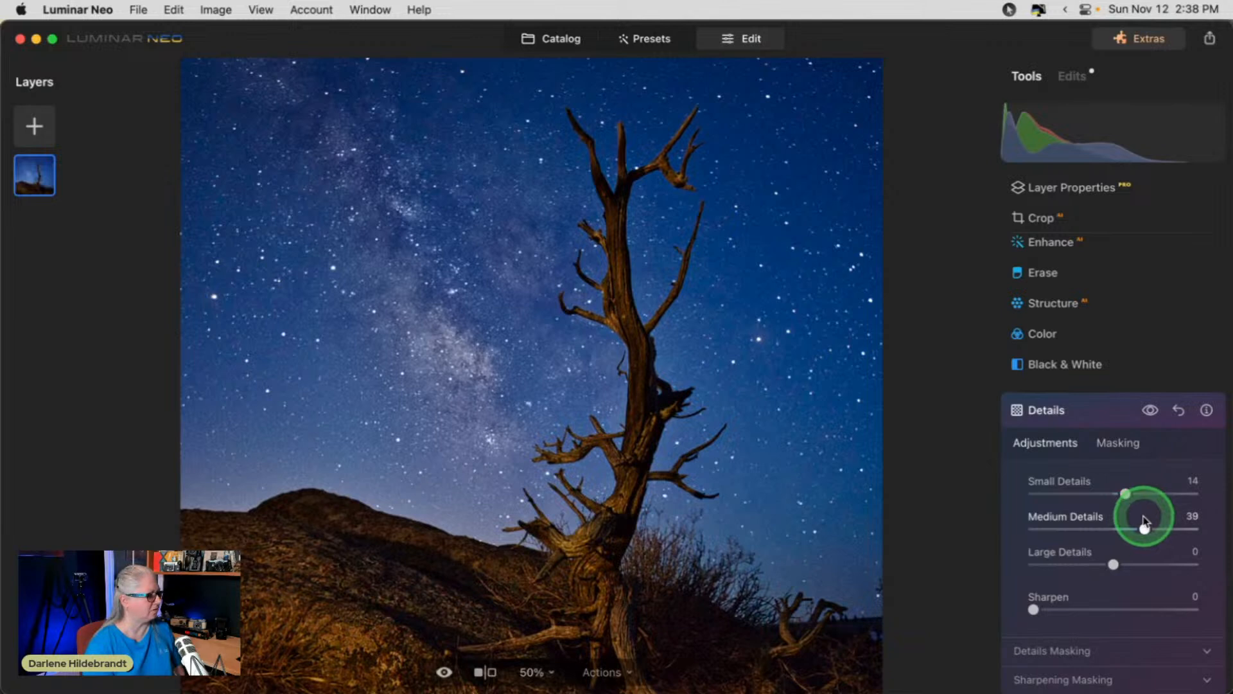
left_click_drag(1033, 609, 1042, 610)
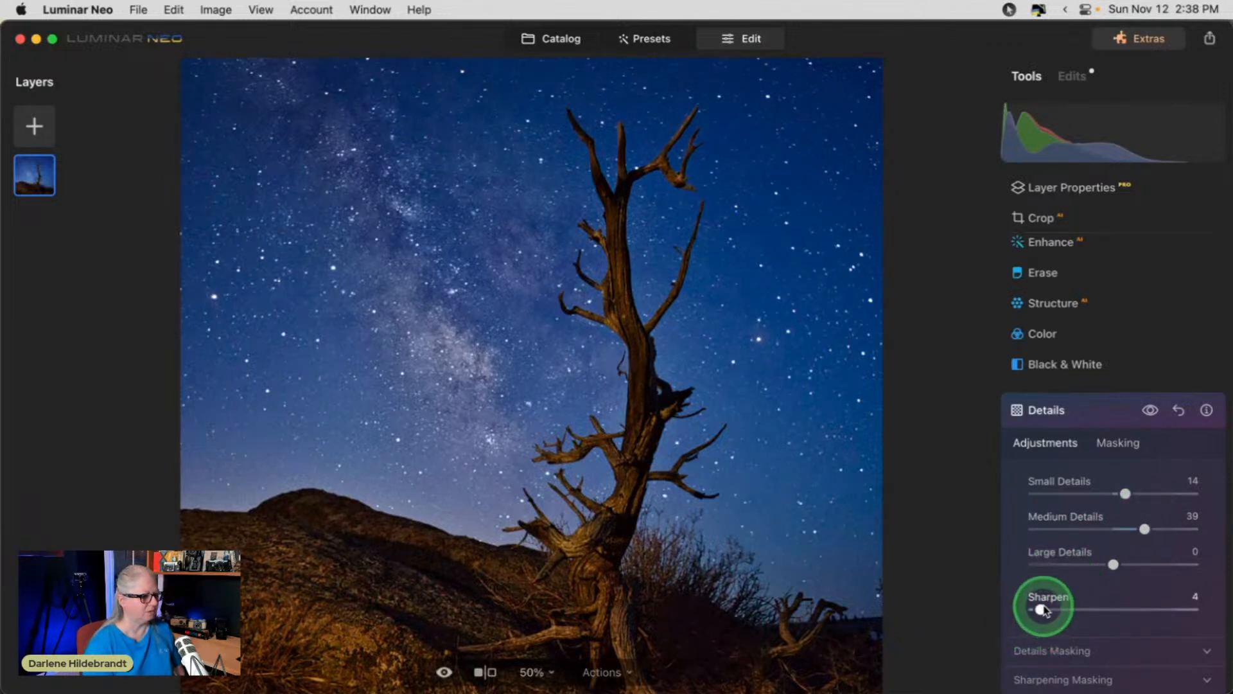
Check the masking options for Details, compare its effect off and on, and close the tool with the whole photo in view.
left_click(1102, 443)
left_click(1027, 594)
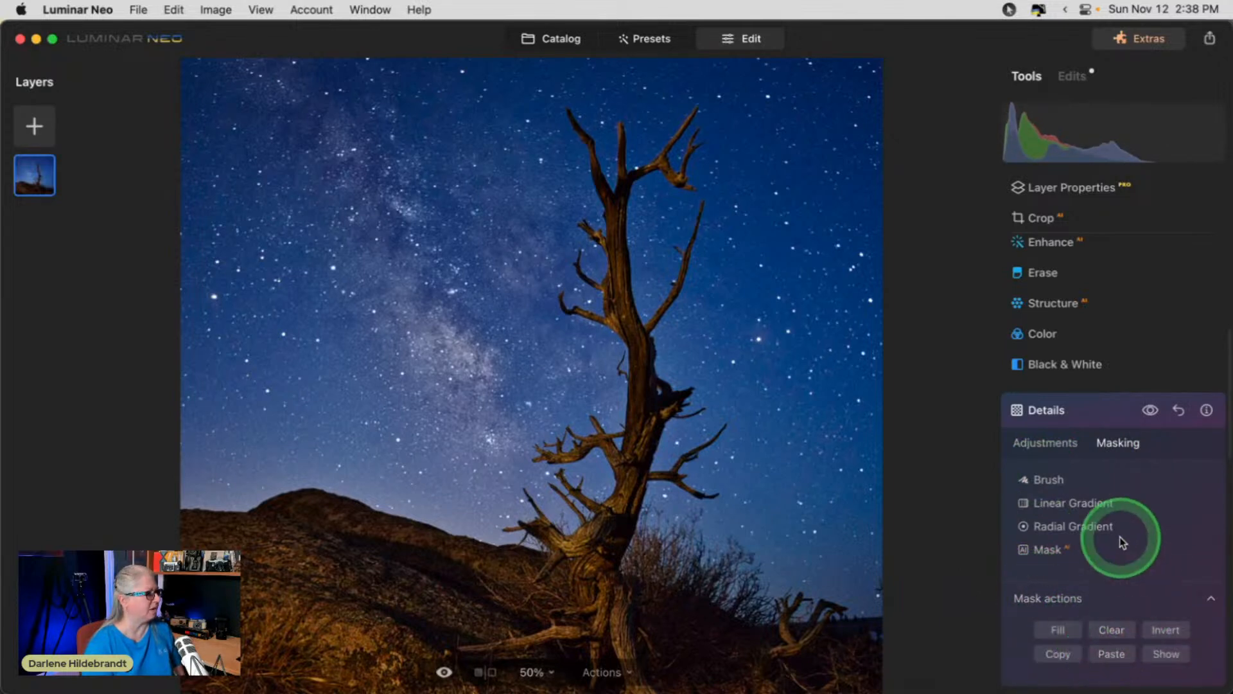
left_click(1157, 400)
left_click(1151, 411)
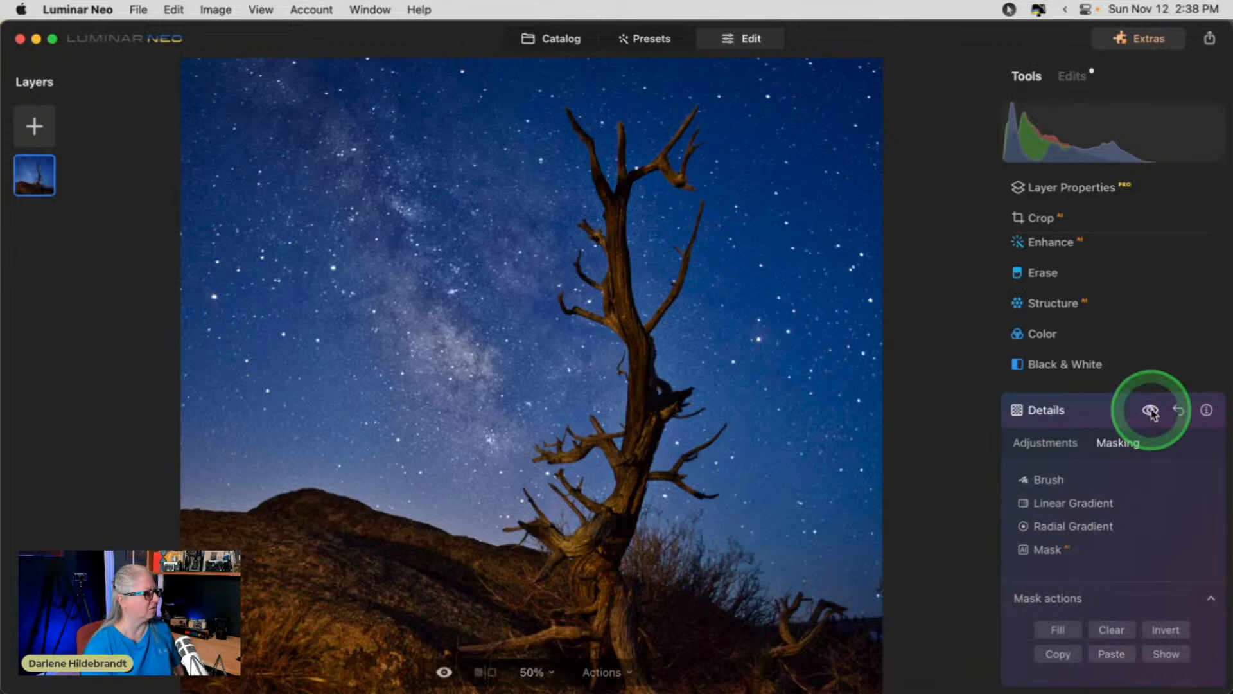
left_click(1102, 408)
key("super+0")
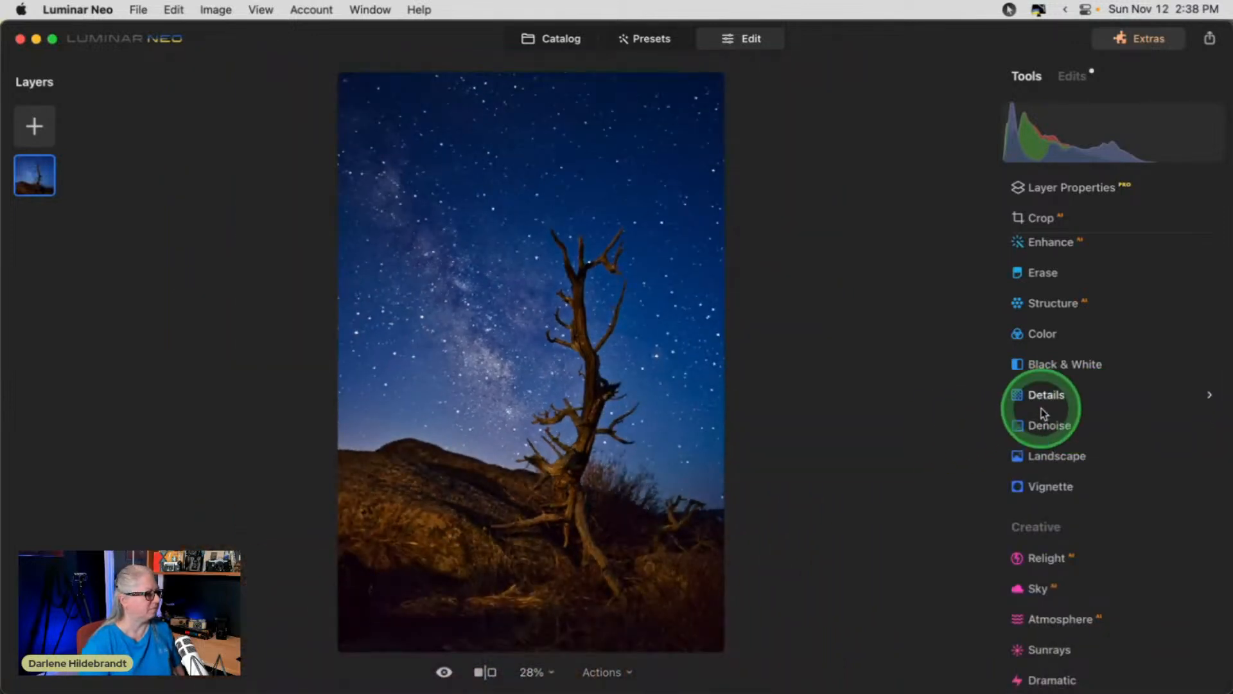
Compare the whole tree photo before and after all edits several times.
key("backslash")
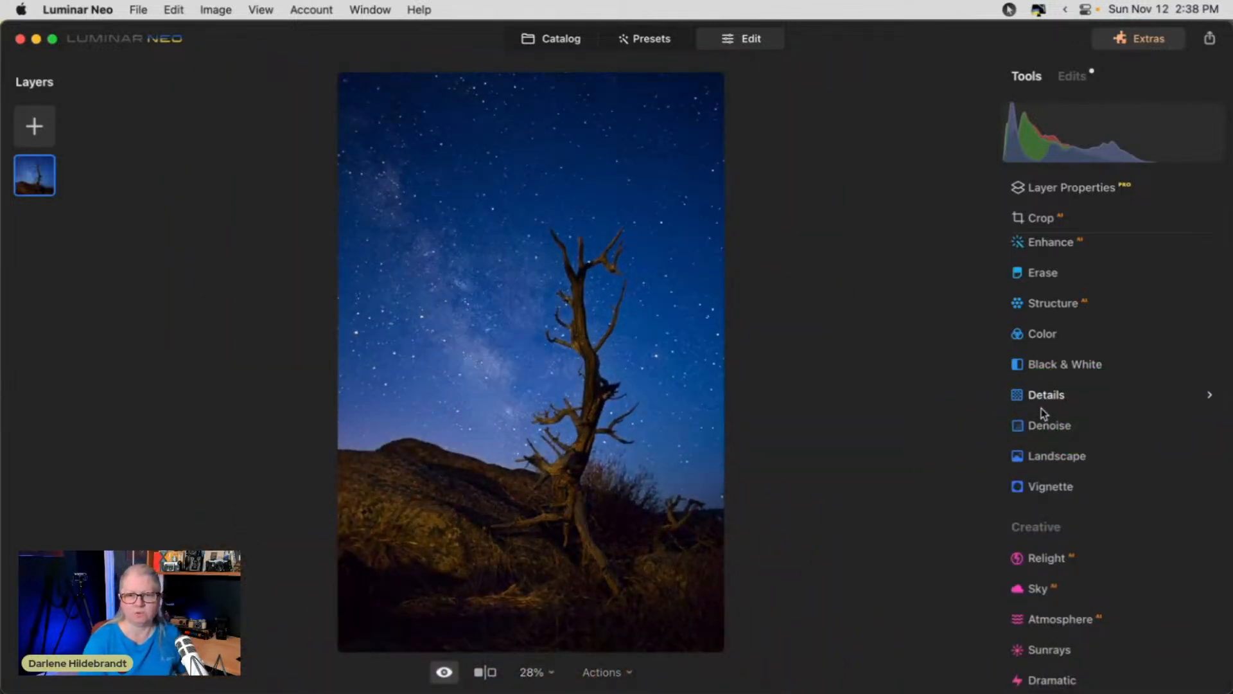
key("backslash")
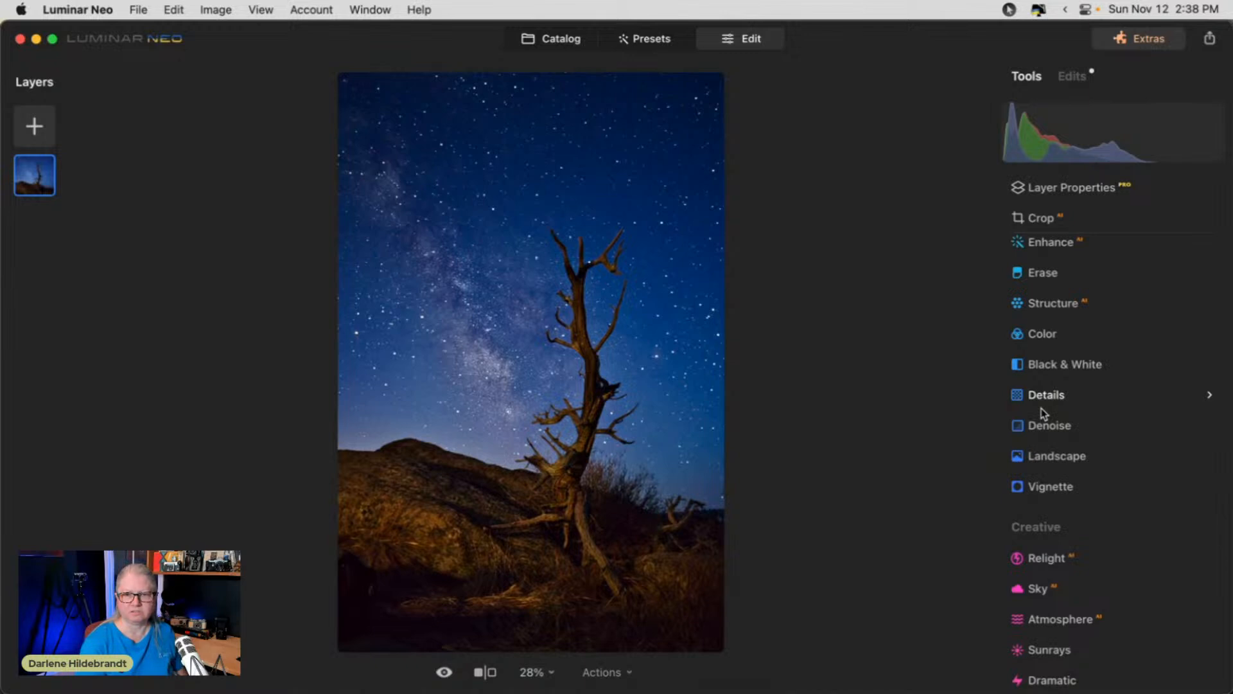
key("backslash")
key("backslash")
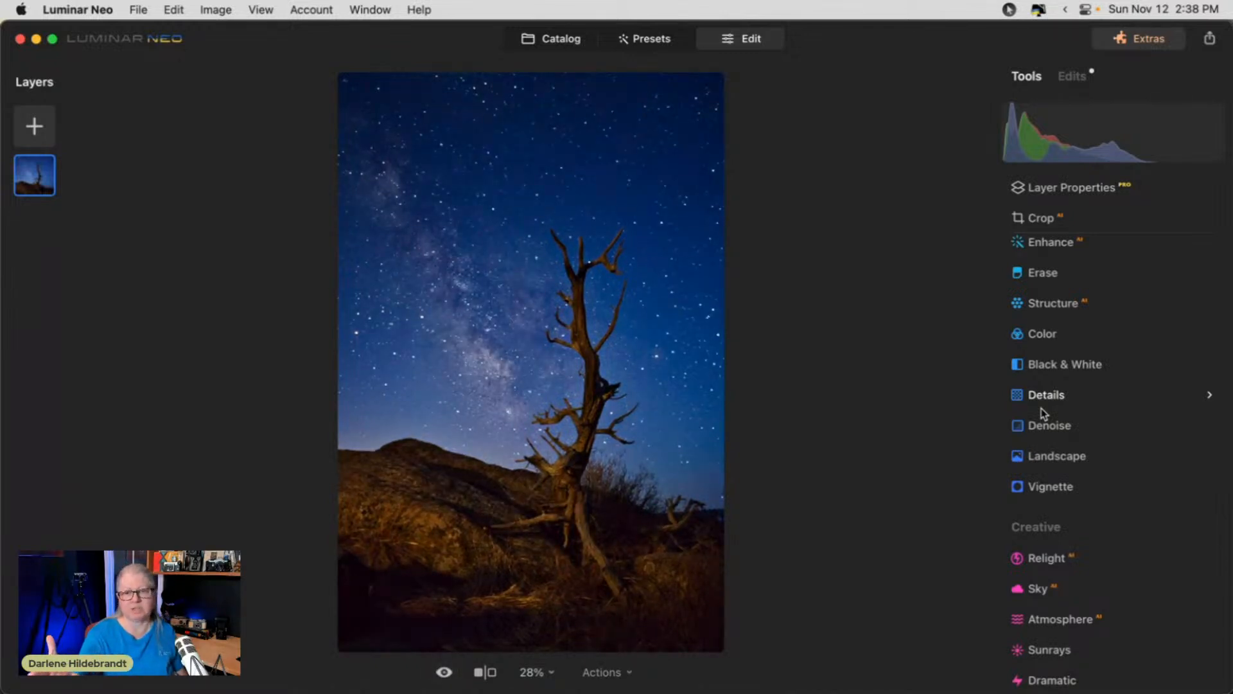
key("backslash")
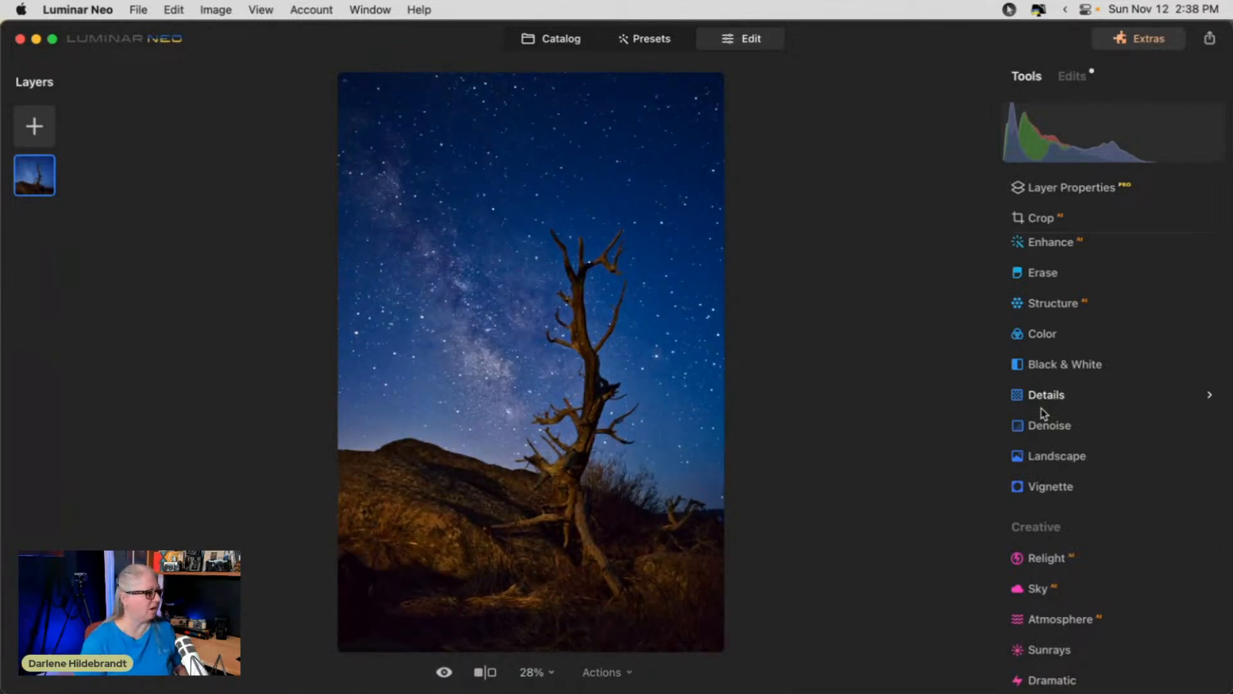
Add a vignette with Amount -58, Size 23 and a hard-edged Feather of -100.
left_click(1074, 469)
left_click_drag(1112, 417, 1070, 419)
left_click(1056, 493)
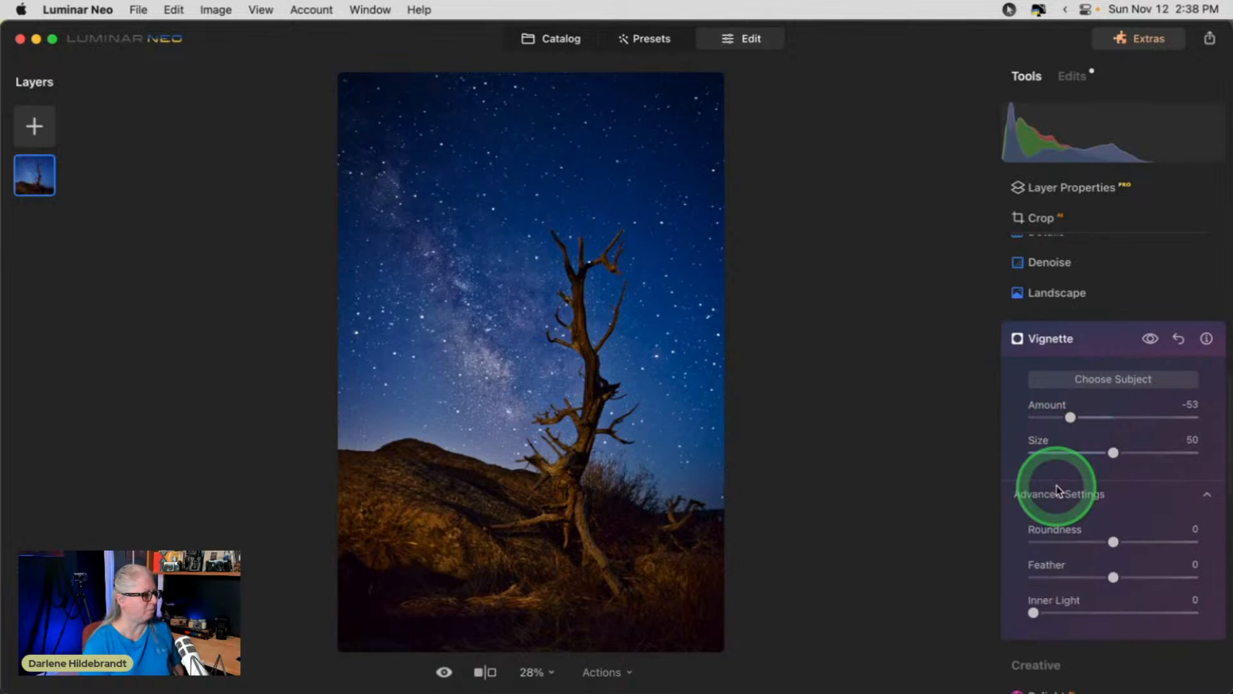
left_click_drag(1107, 581, 1047, 577)
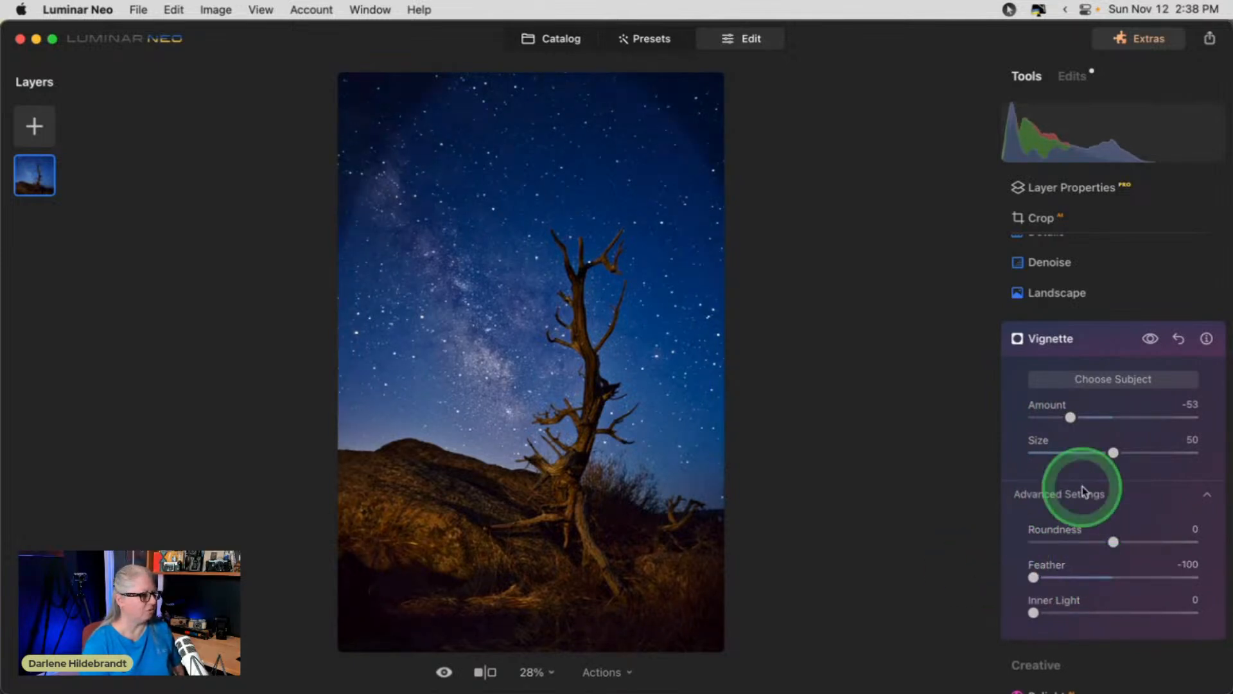
left_click_drag(1053, 417, 1068, 419)
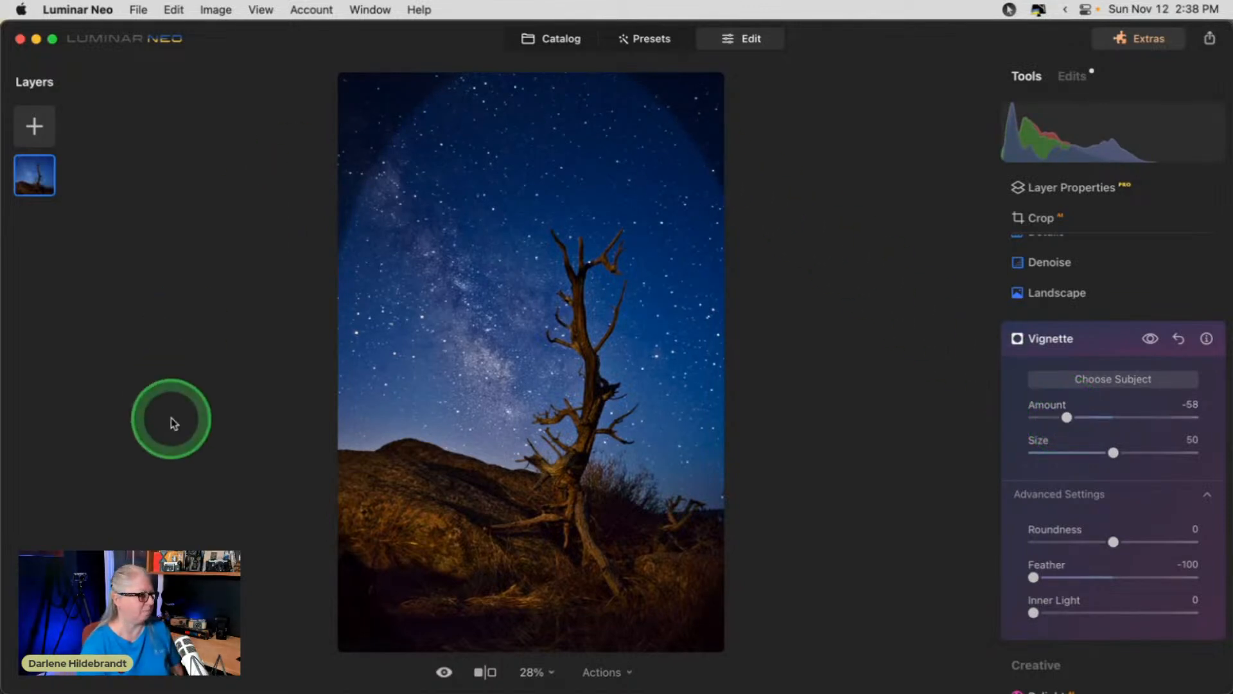
left_click_drag(1113, 452, 1069, 452)
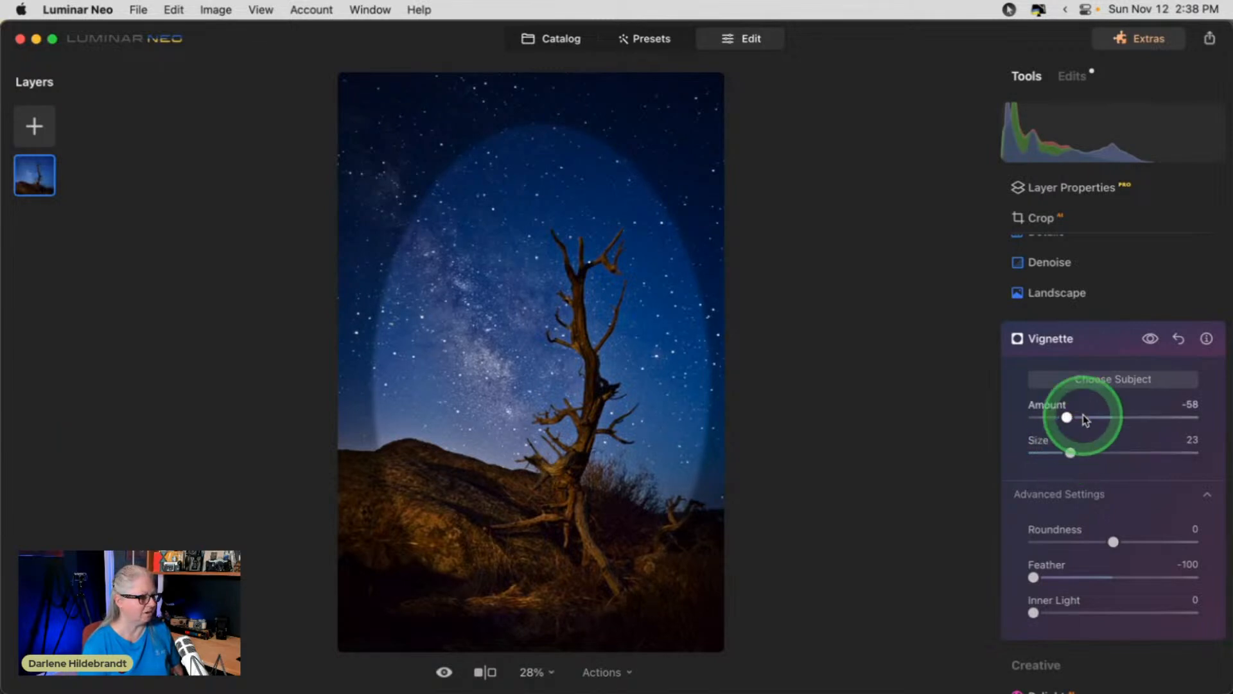
Center the vignette between the Milky Way and the tree trunk, and soften it with Feather 74 and Amount -49.
left_click(1107, 378)
left_click_drag(575, 365, 547, 365)
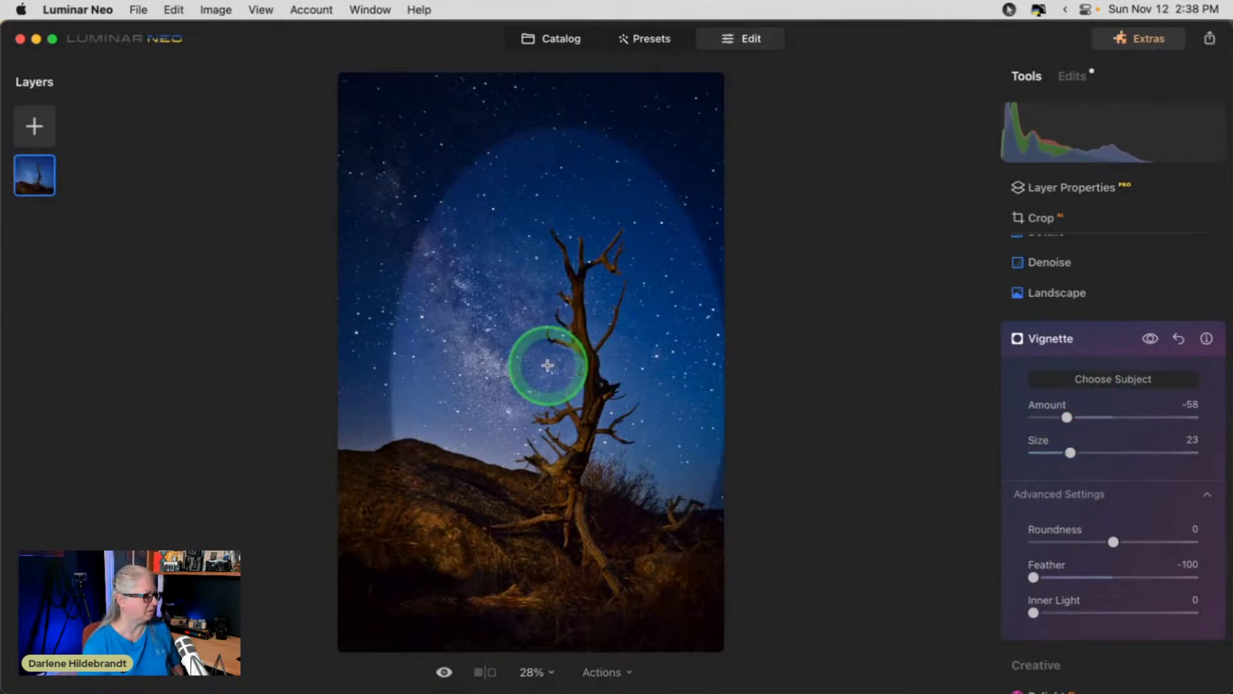
left_click_drag(1036, 577, 1173, 577)
left_click(1066, 417)
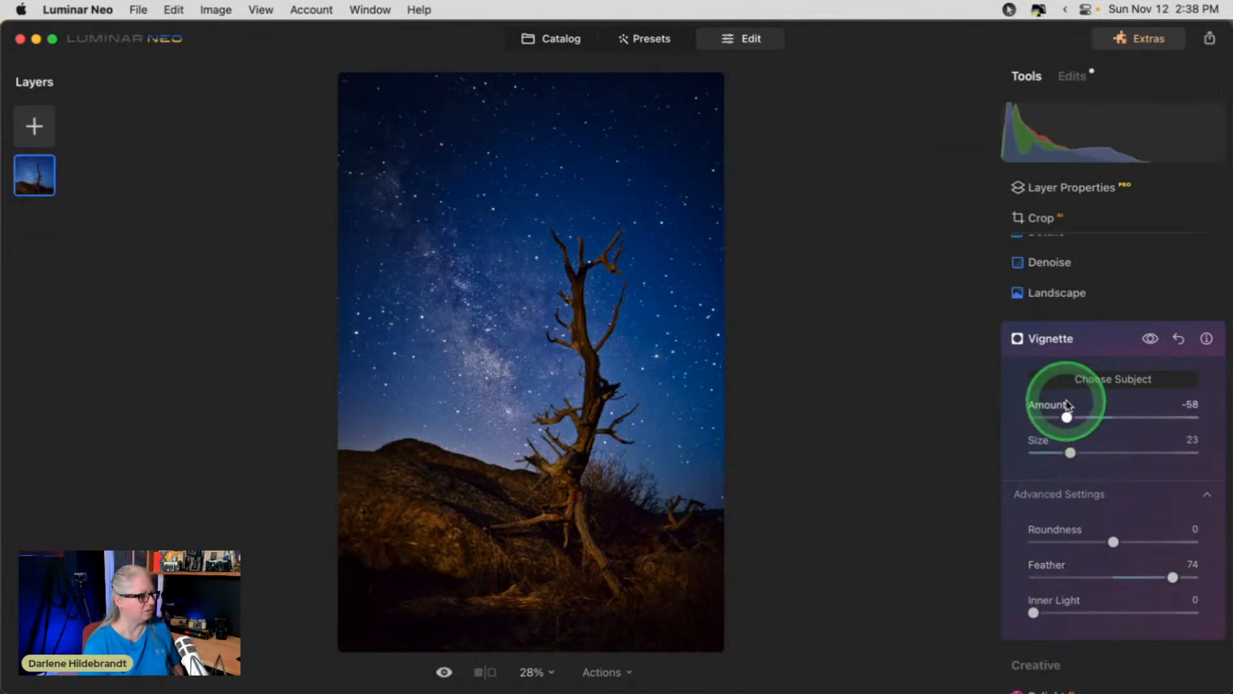
left_click_drag(1066, 417, 1073, 414)
Close the Vignette tool and compare the finished photo with its unedited version.
left_click(1102, 342)
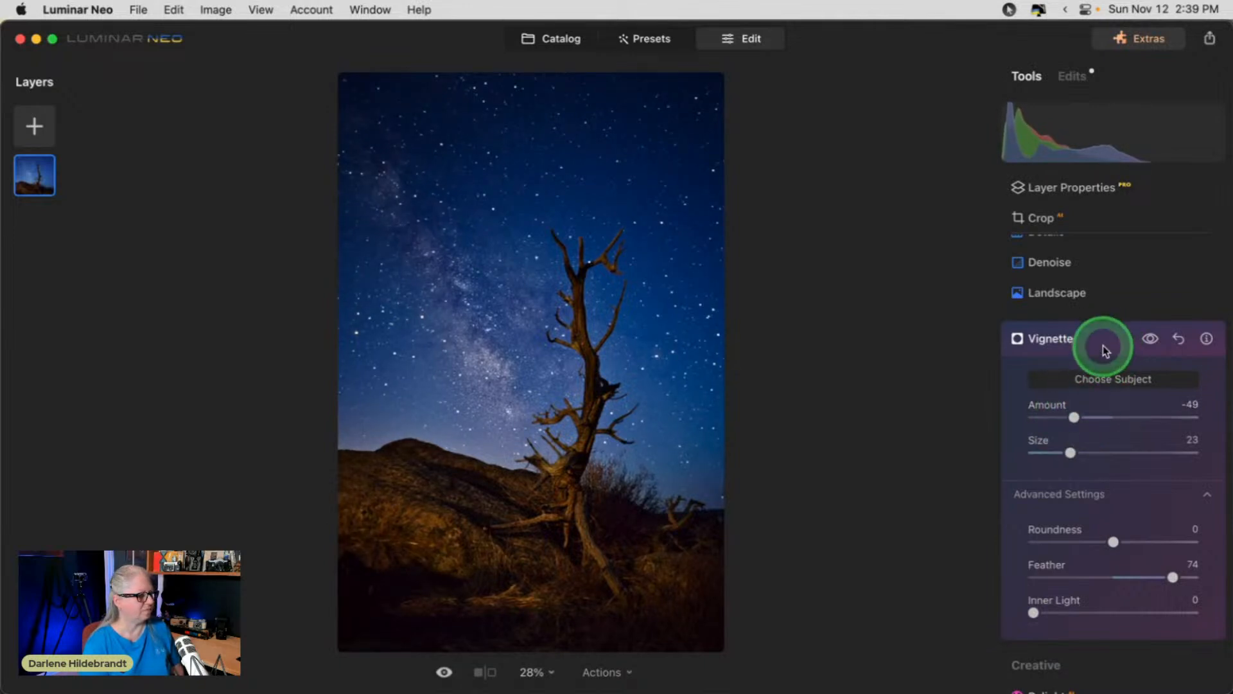
key("backslash")
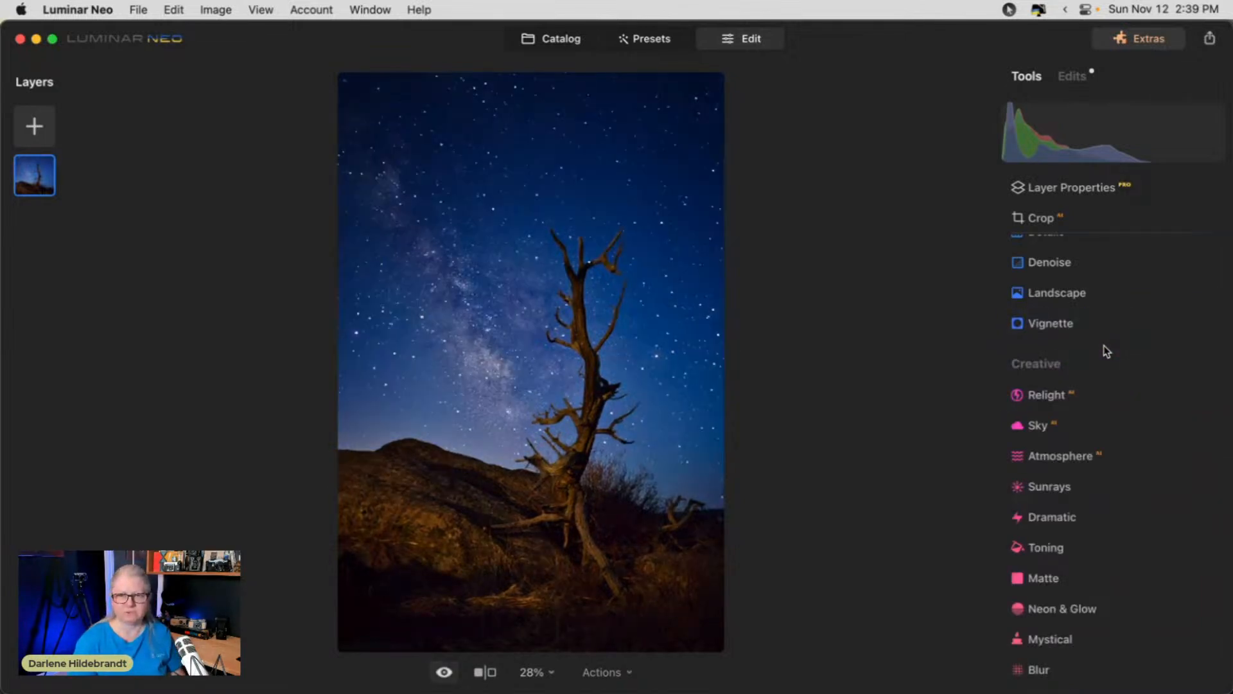
key("backslash")
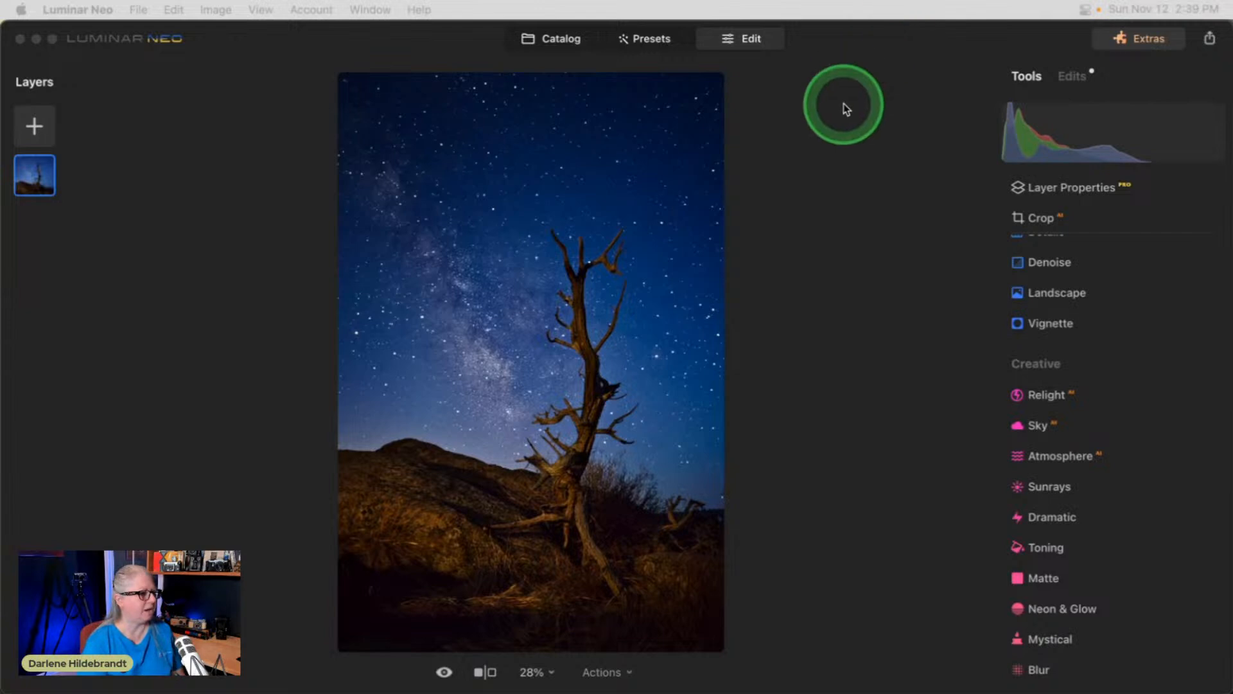
Reopen the vignette from the list of applied edits, expand its advanced settings and set Feather to -100.
left_click(869, 122)
left_click(1071, 77)
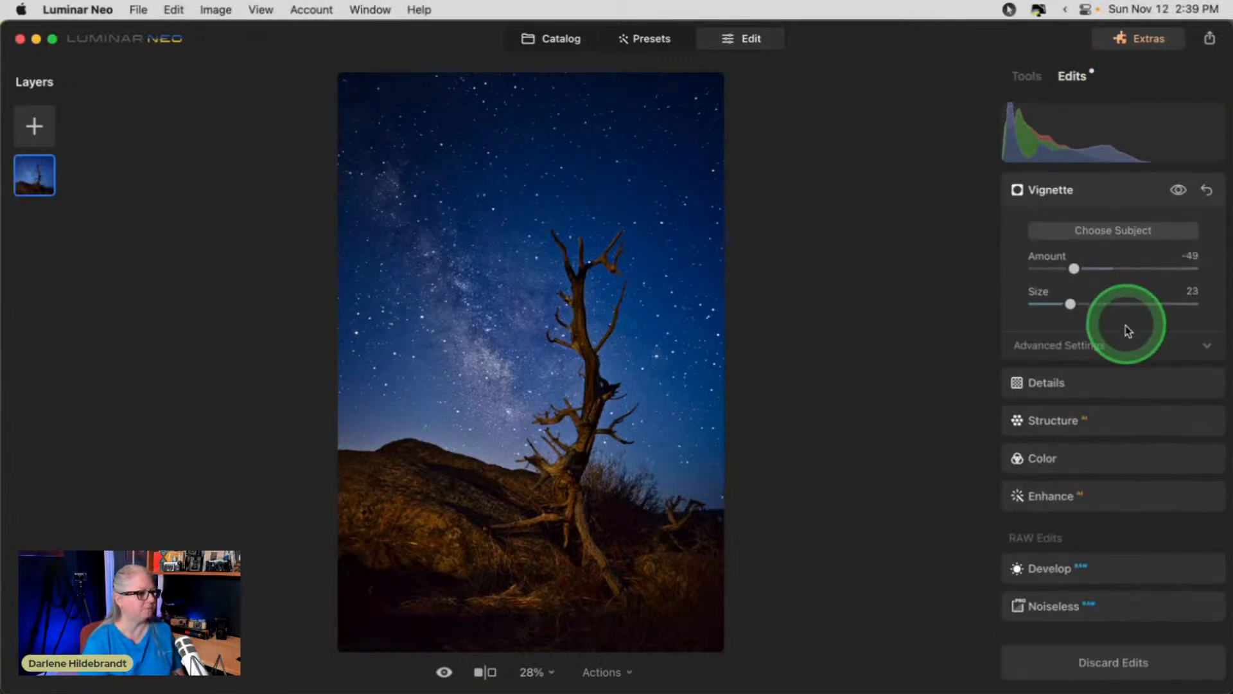
left_click(1100, 347)
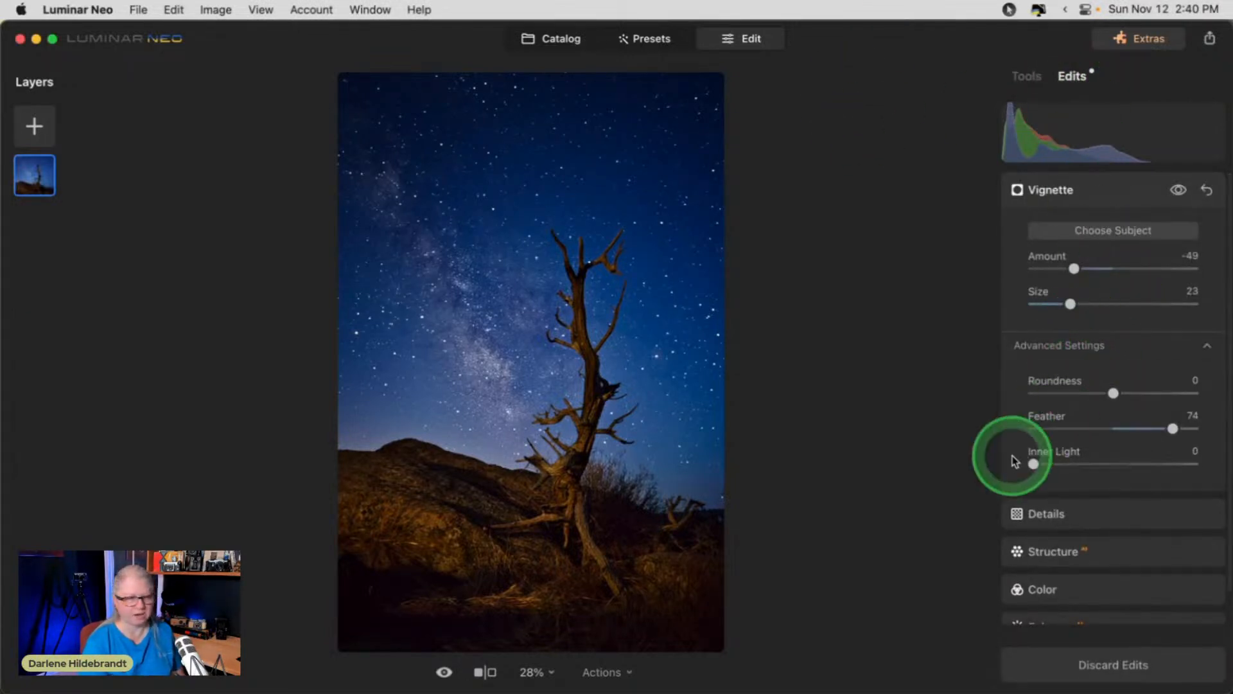
left_click_drag(1164, 426, 973, 422)
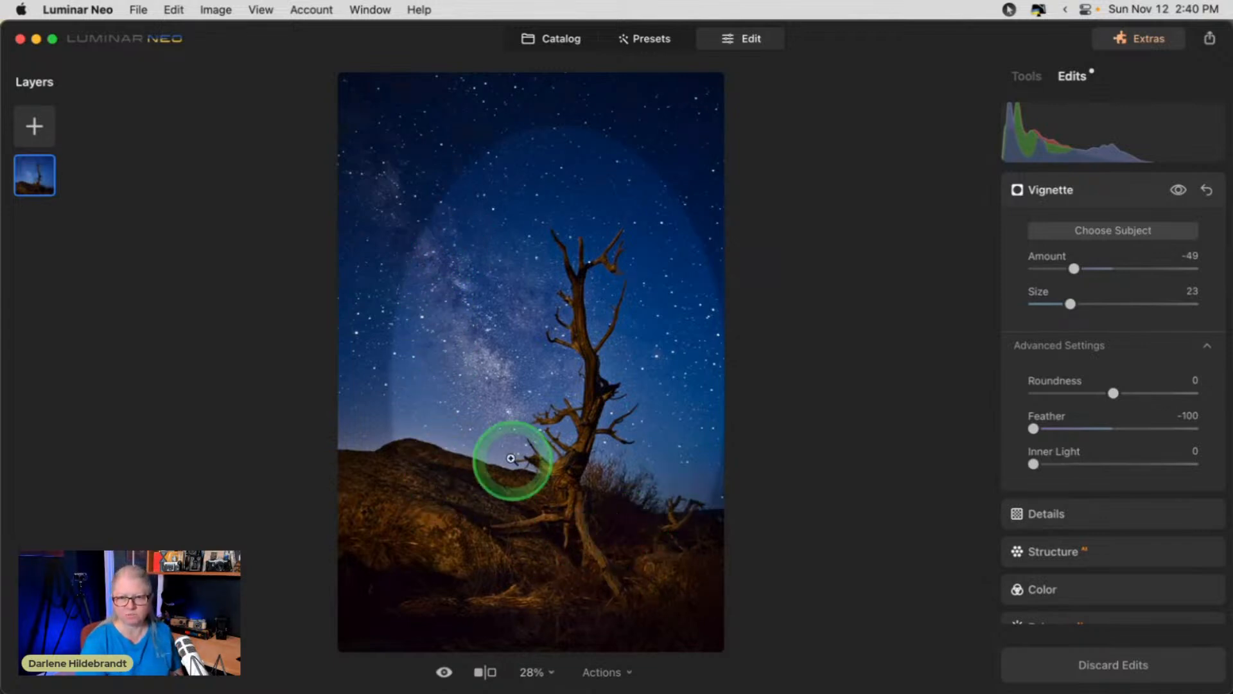
Soften the vignette's edge by setting Feather to 82, and set its Amount to -39.
mouse_move(1083, 269)
left_mouse_down()
mouse_move(1041, 269)
mouse_move(1072, 269)
left_mouse_up()
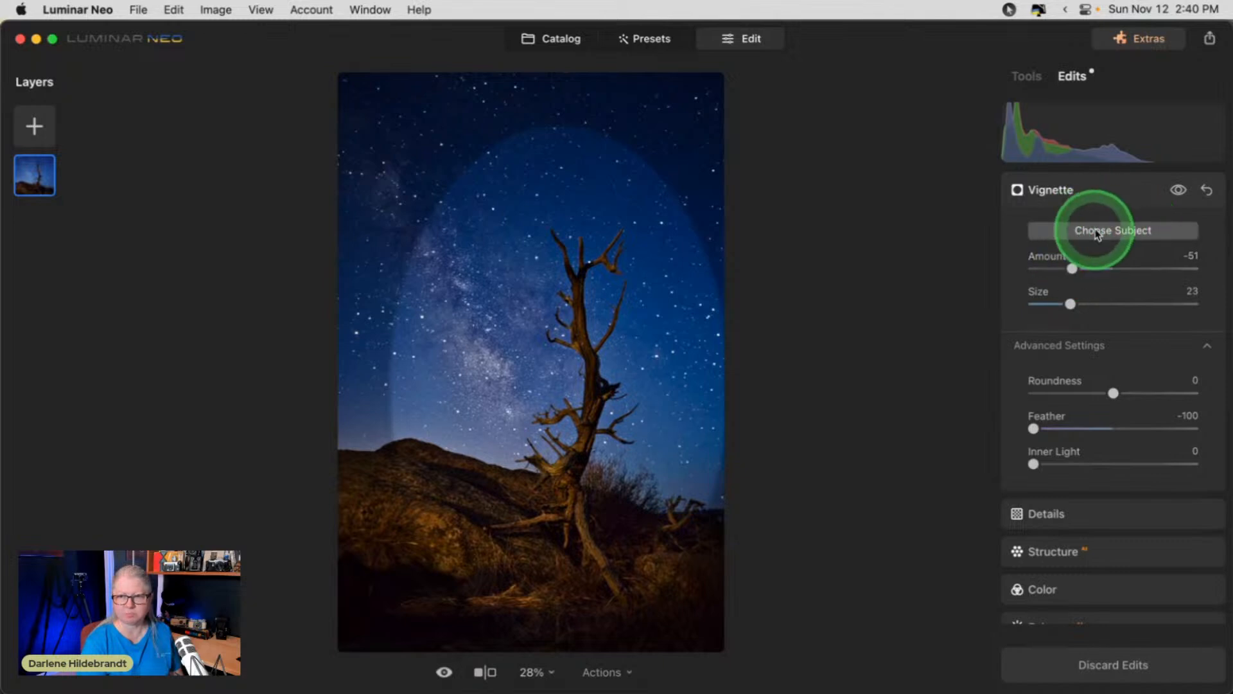
left_click_drag(1033, 428, 1179, 428)
left_click_drag(1069, 268, 1083, 267)
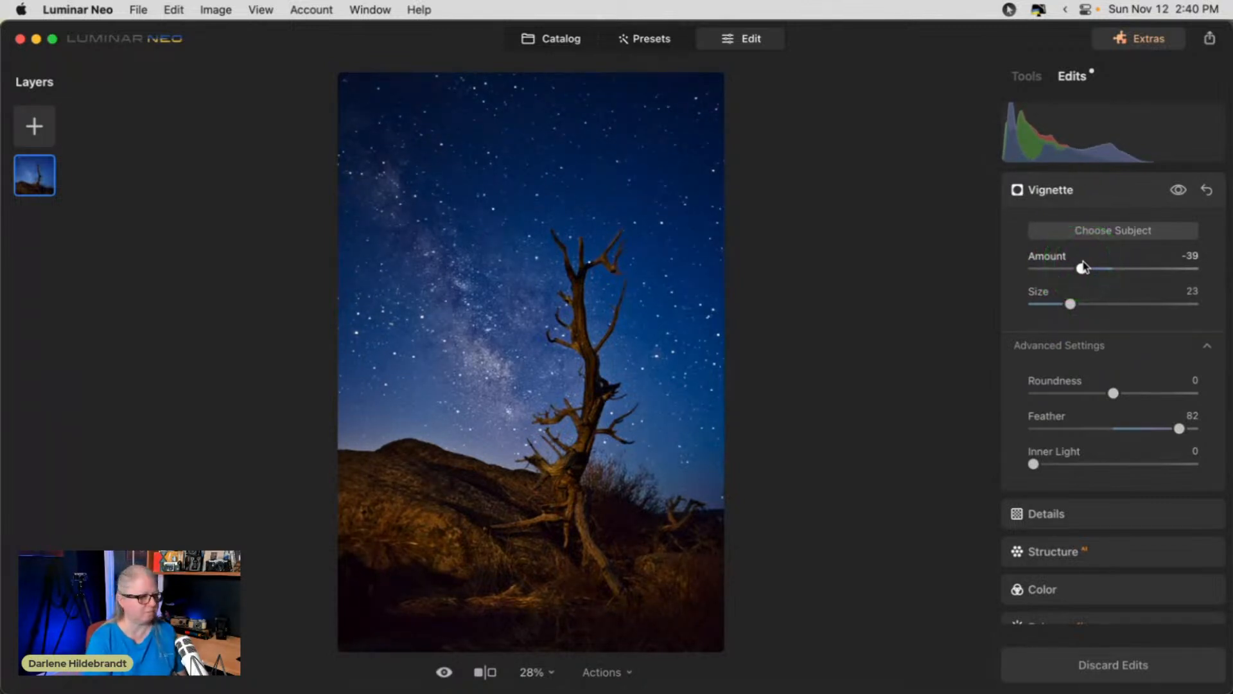
Start a new Develop adjustment on the photo and expand its Curves section.
scroll(1100, 188, "down", 4)
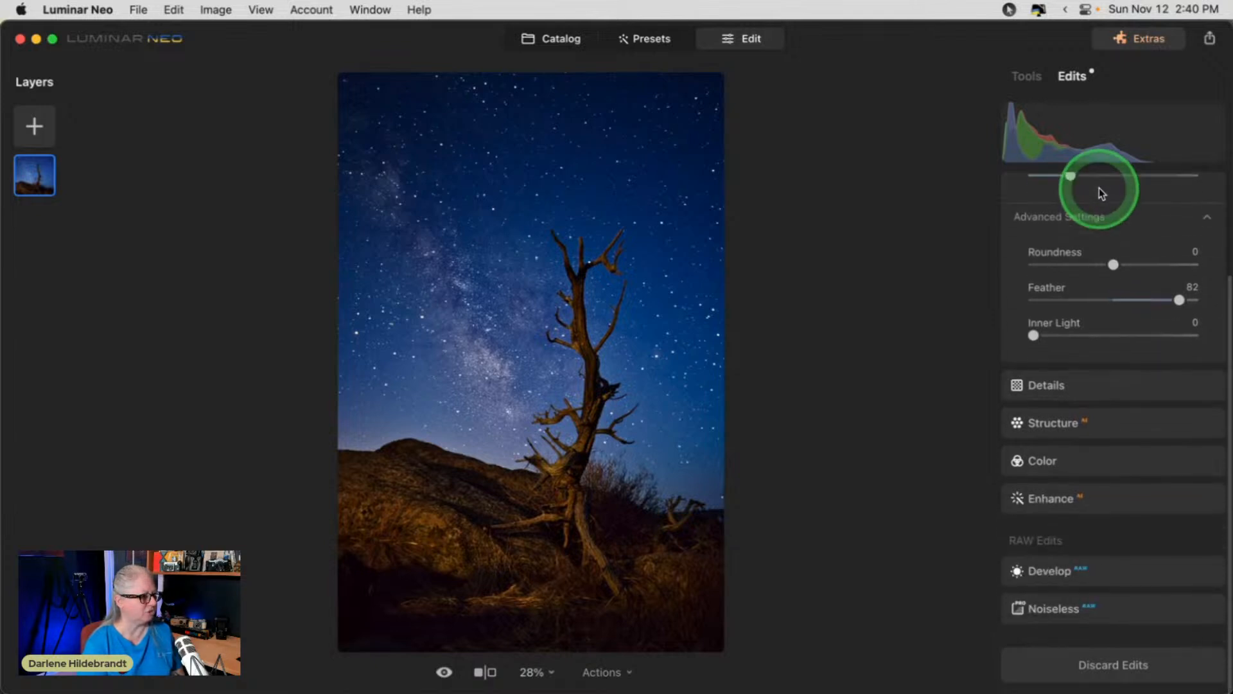
left_click(1024, 76)
scroll(1063, 399, "down", 4)
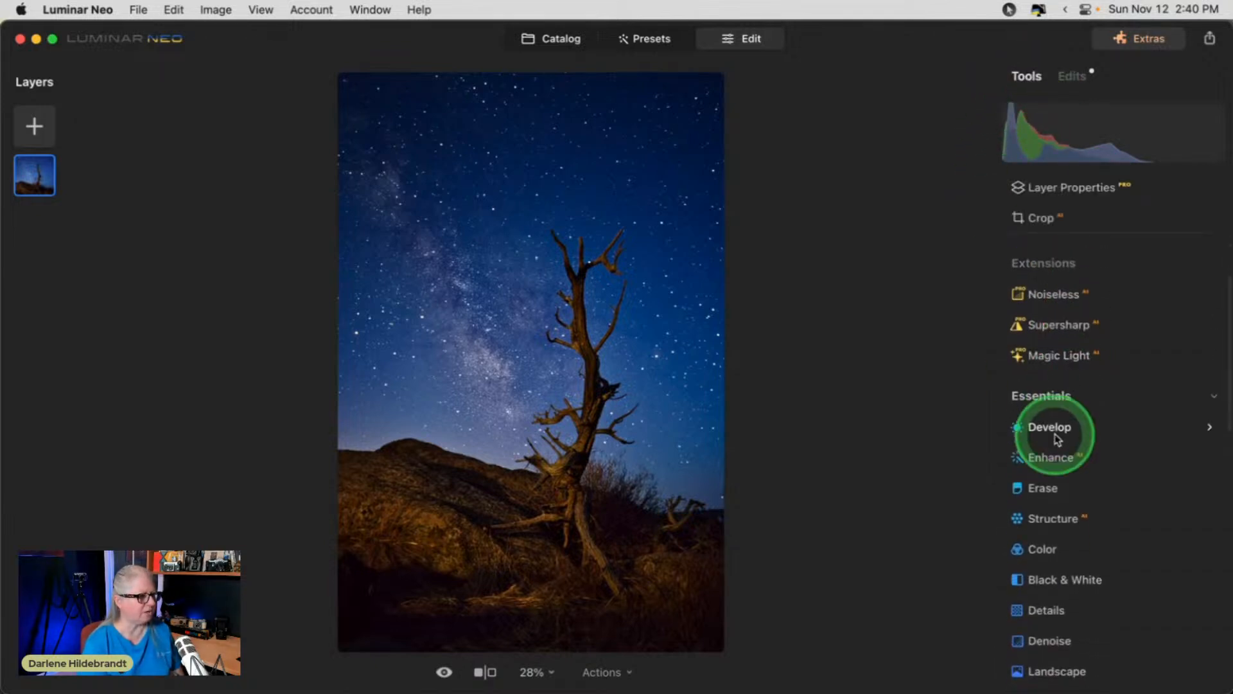
left_click(1056, 429)
scroll(1053, 431, "down", 3)
left_click(1023, 497)
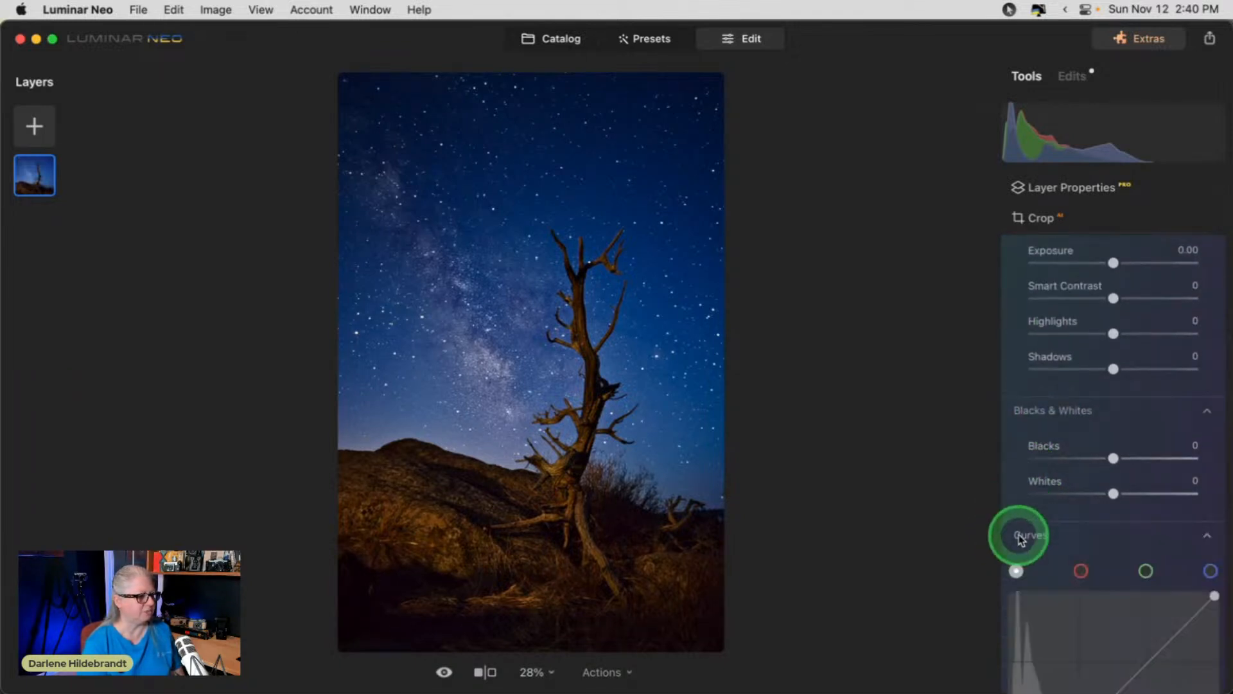
left_click(1021, 530)
scroll(1020, 530, "down", 3)
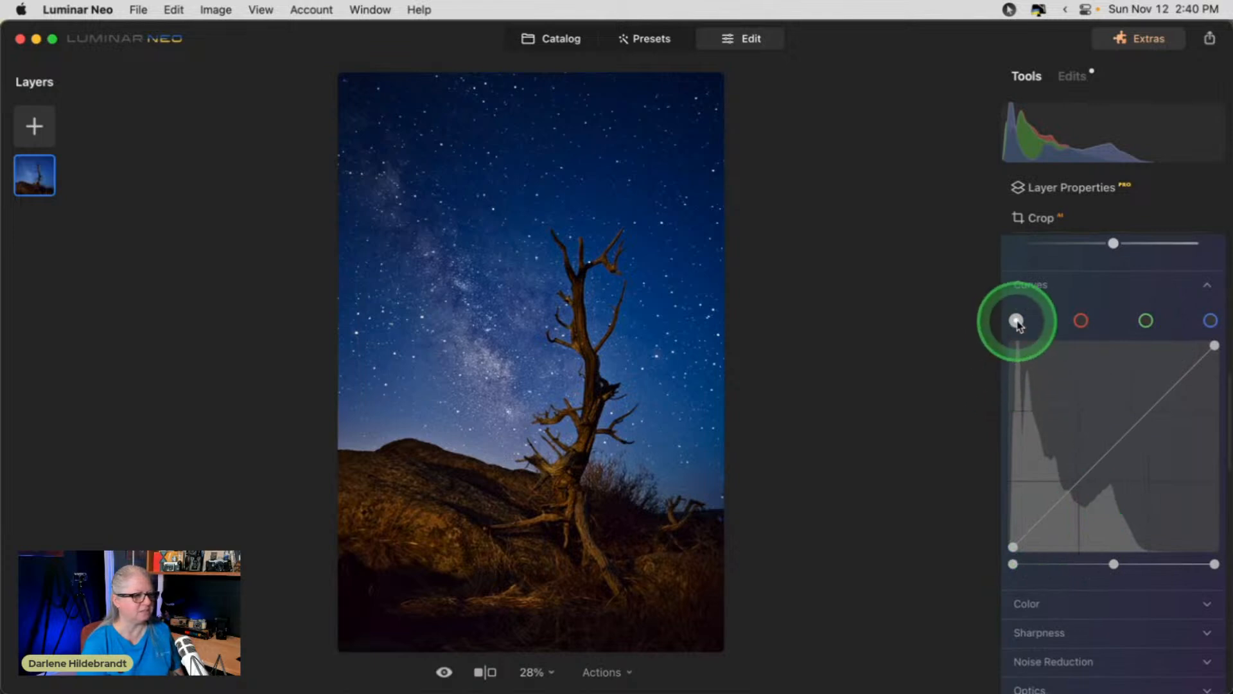
Try brightening the blue channel by shifting the white point of its curve.
left_click(1149, 323)
left_click(1205, 322)
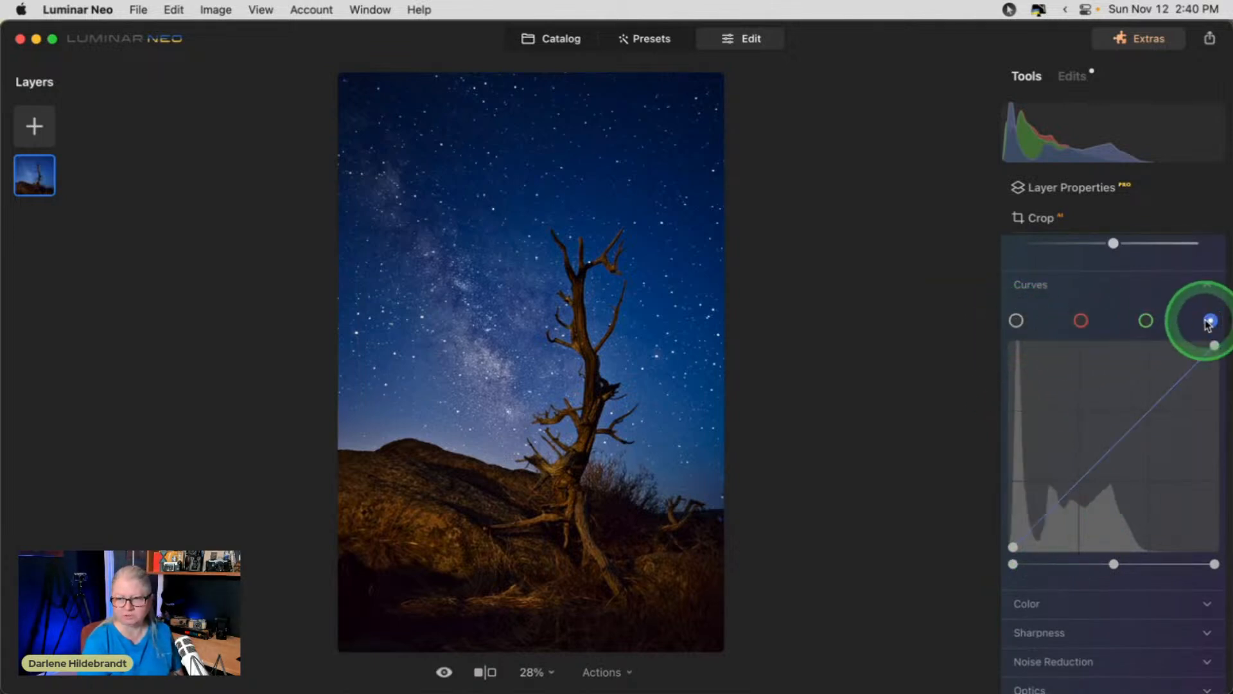
mouse_move(1214, 563)
left_mouse_down()
mouse_move(1119, 562)
mouse_move(1214, 564)
left_mouse_up()
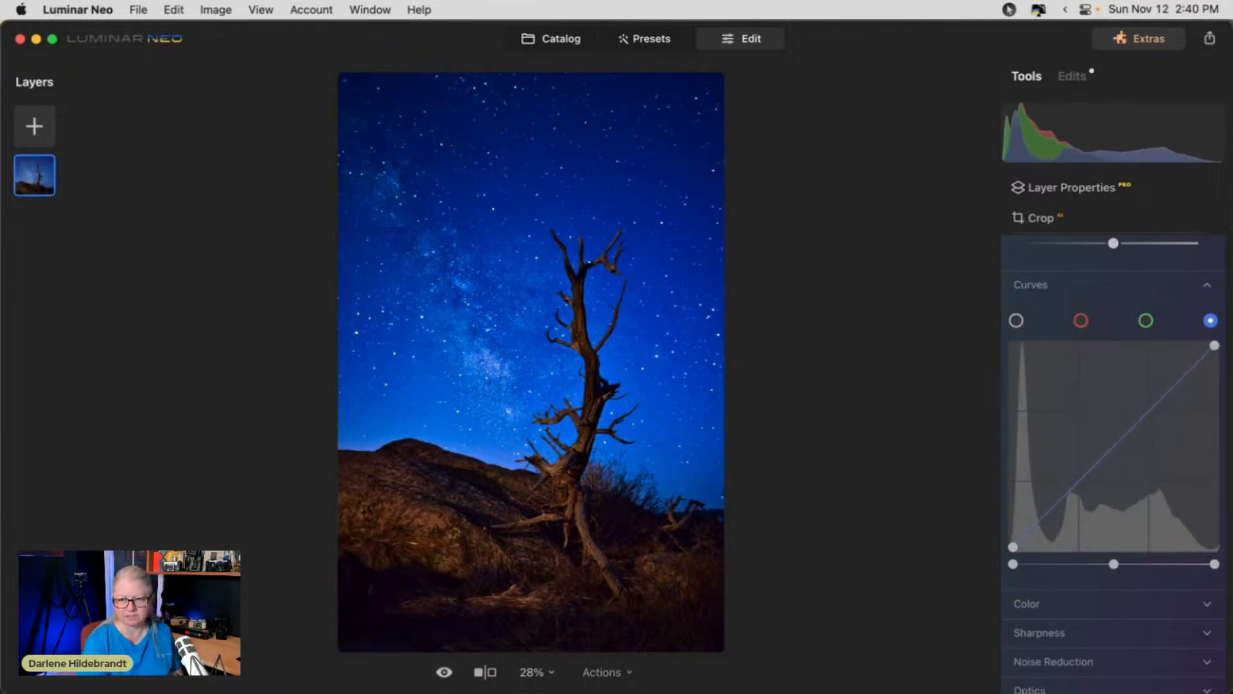
left_click(1016, 321)
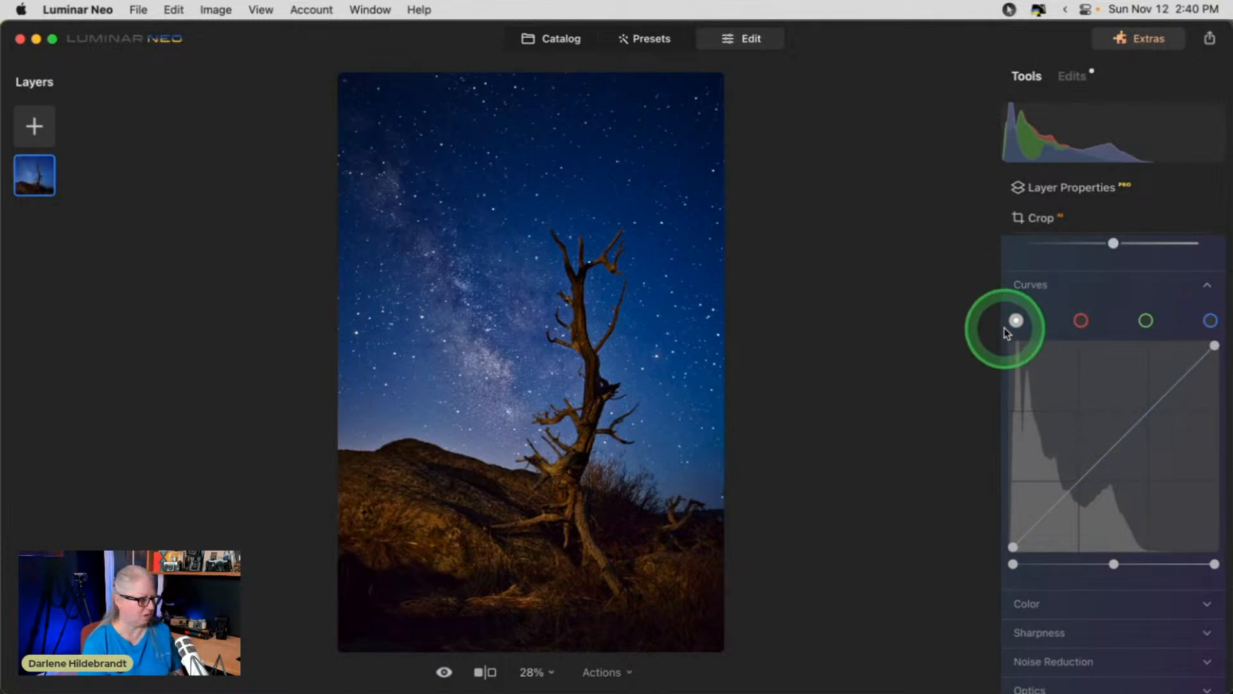
Lower the white point of the green channel's curve slightly to reduce green in the highlights.
left_click(1145, 321)
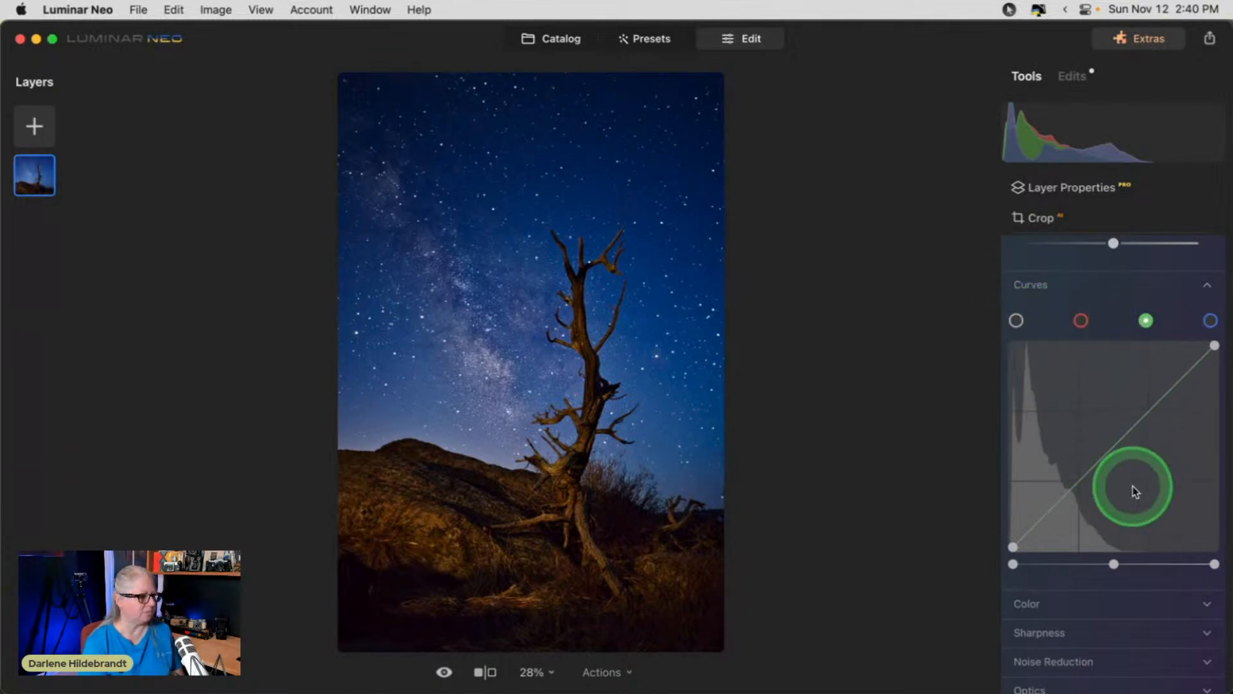
left_click_drag(1214, 564, 1221, 363)
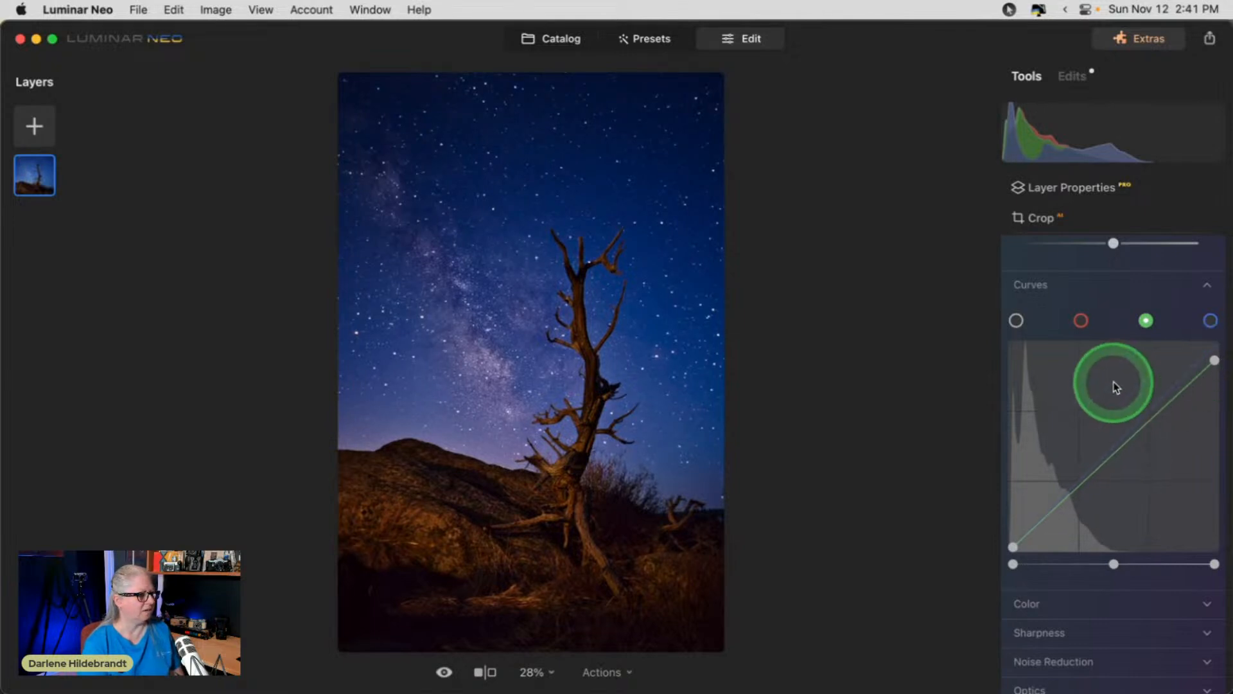
Examine the Develop masking options and mask actions, and compare the photo with and without the Develop adjustment.
scroll(1113, 385, "up", 10)
scroll(1116, 387, "up", 2)
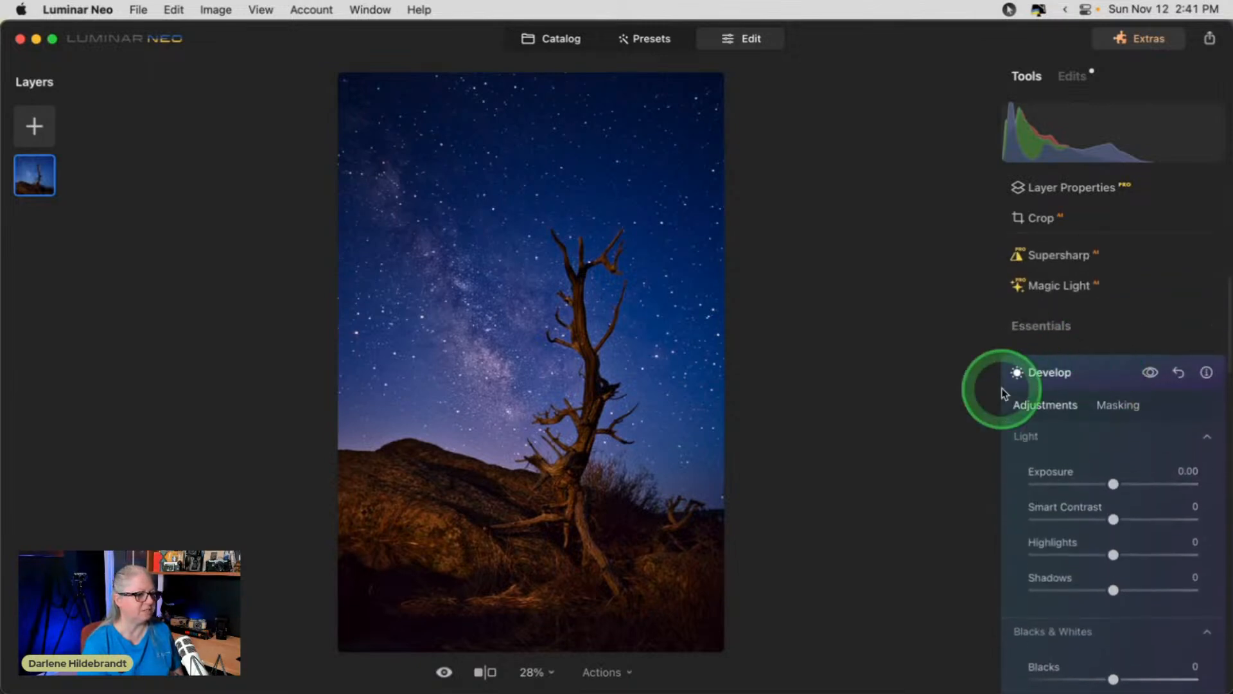
left_click(1117, 410)
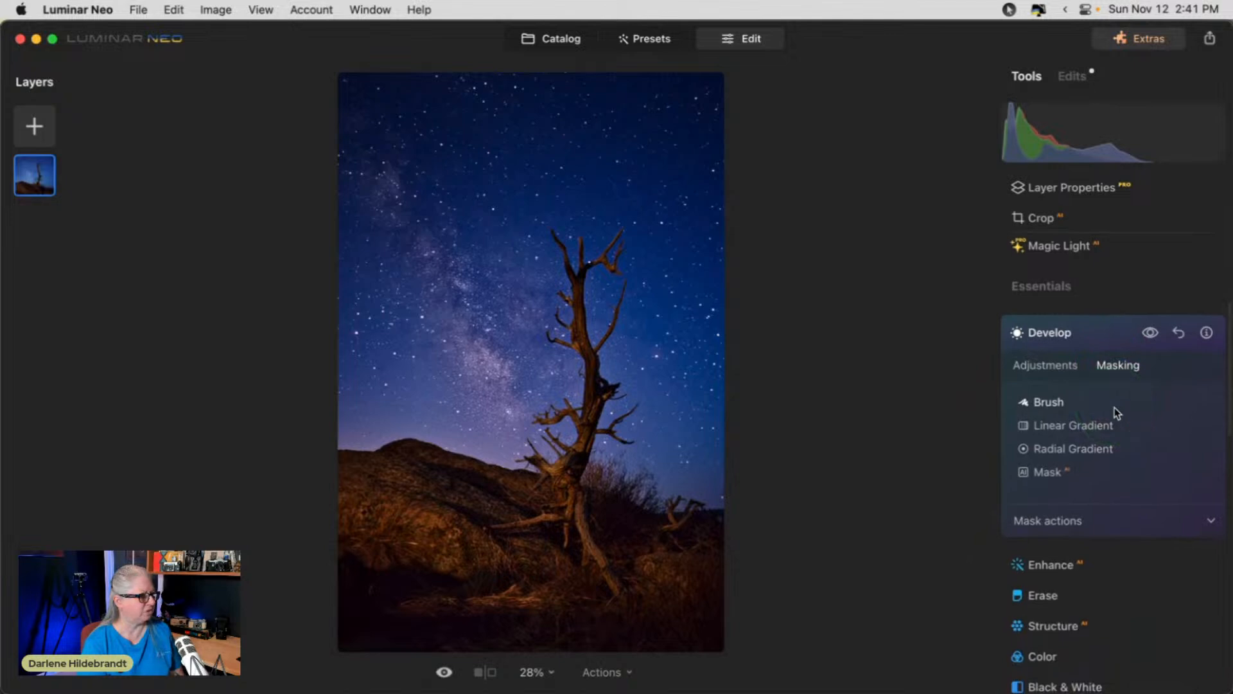
left_click(1052, 522)
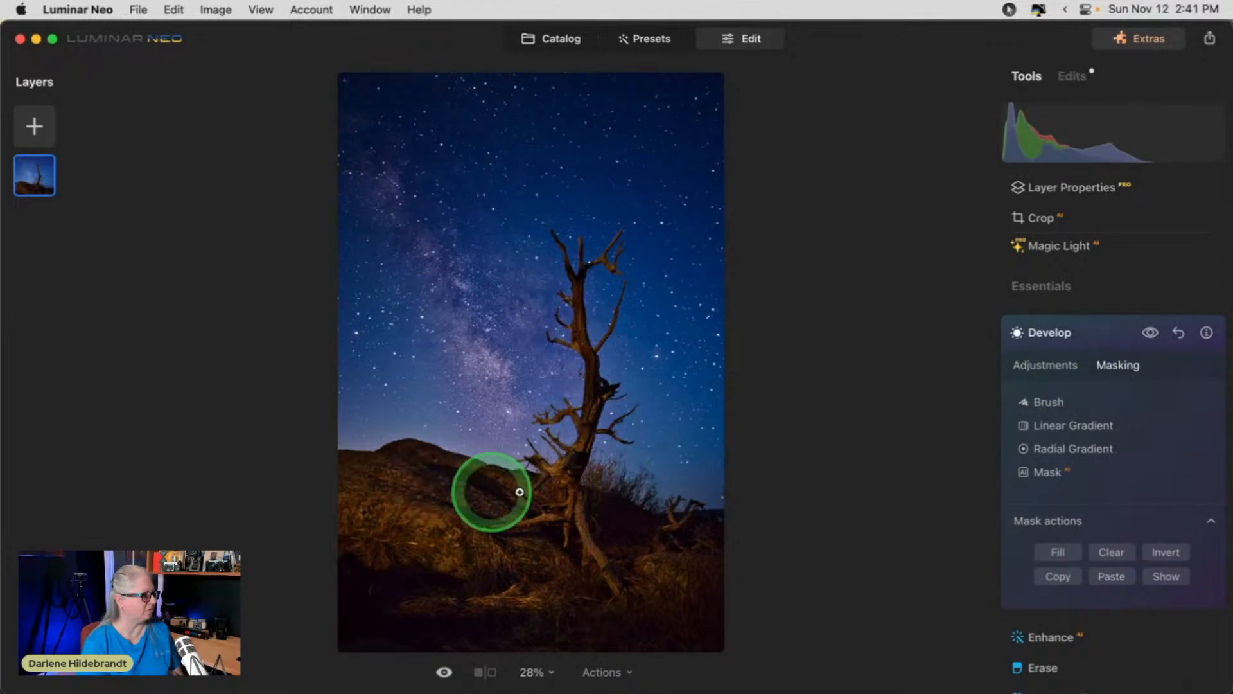
left_click(1147, 334)
left_click(1149, 334)
left_click(1148, 334)
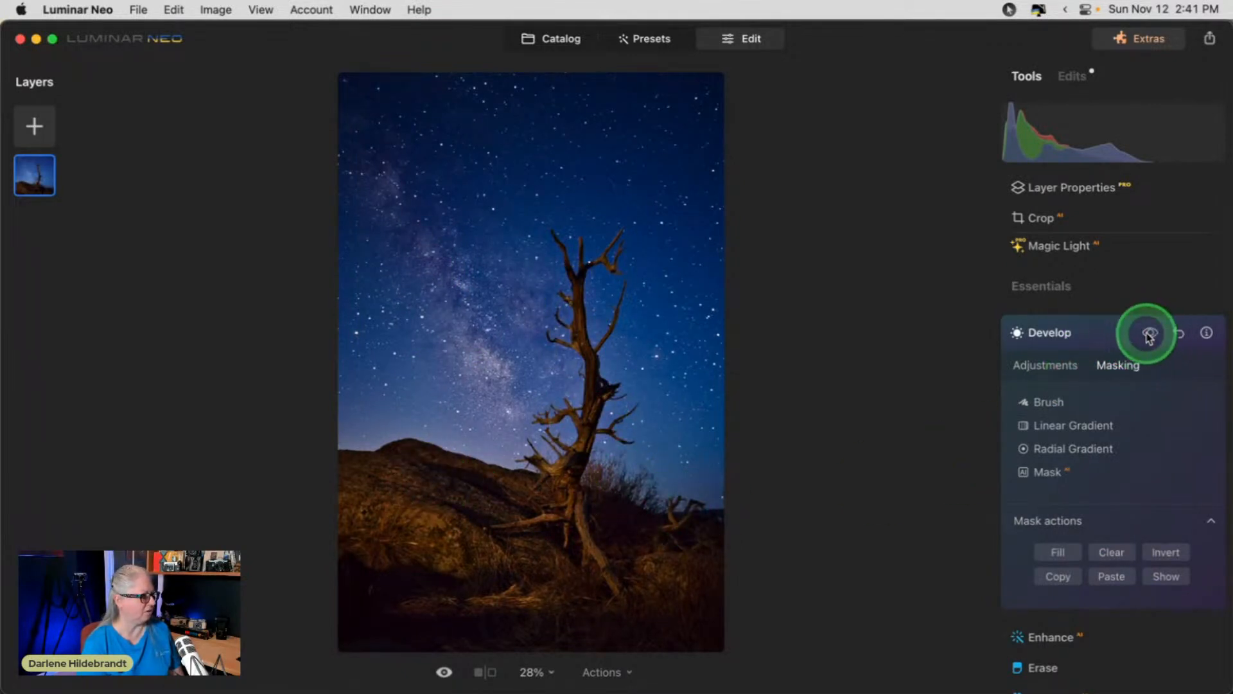
left_click(1148, 335)
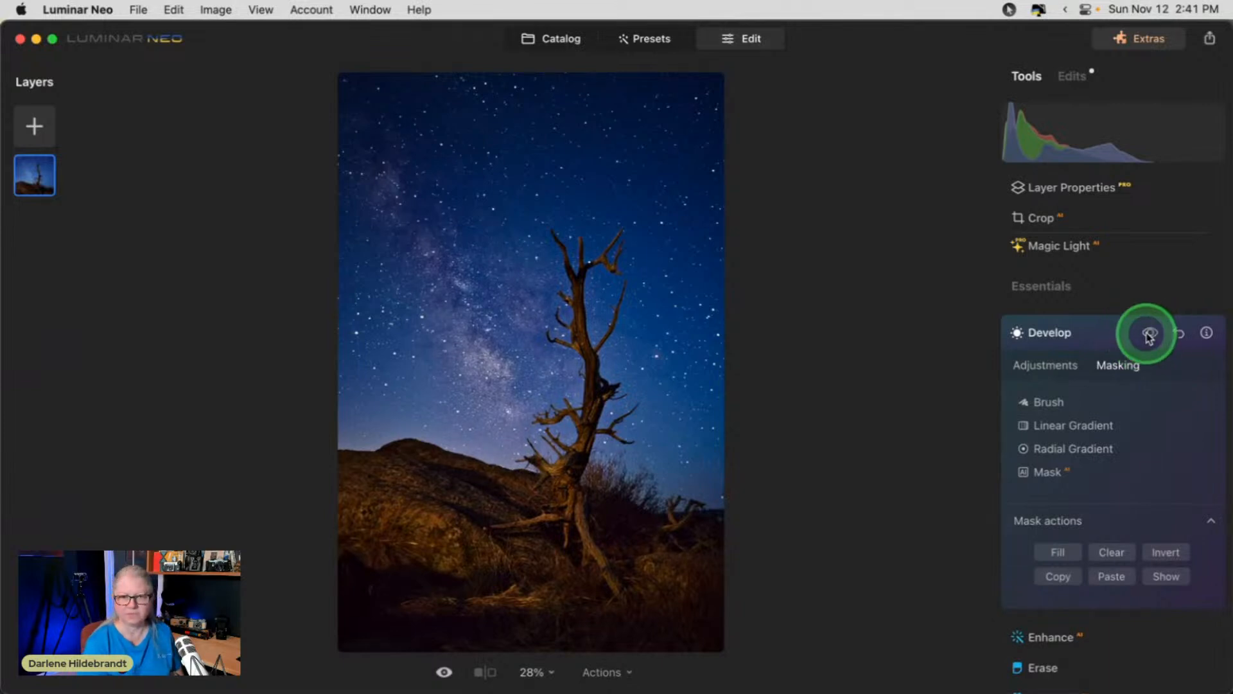
Try adjusting the black point of the blue channel's curve in the Develop adjustment.
left_click(1045, 365)
scroll(1053, 363, "down", 3)
scroll(1052, 368, "down", 3)
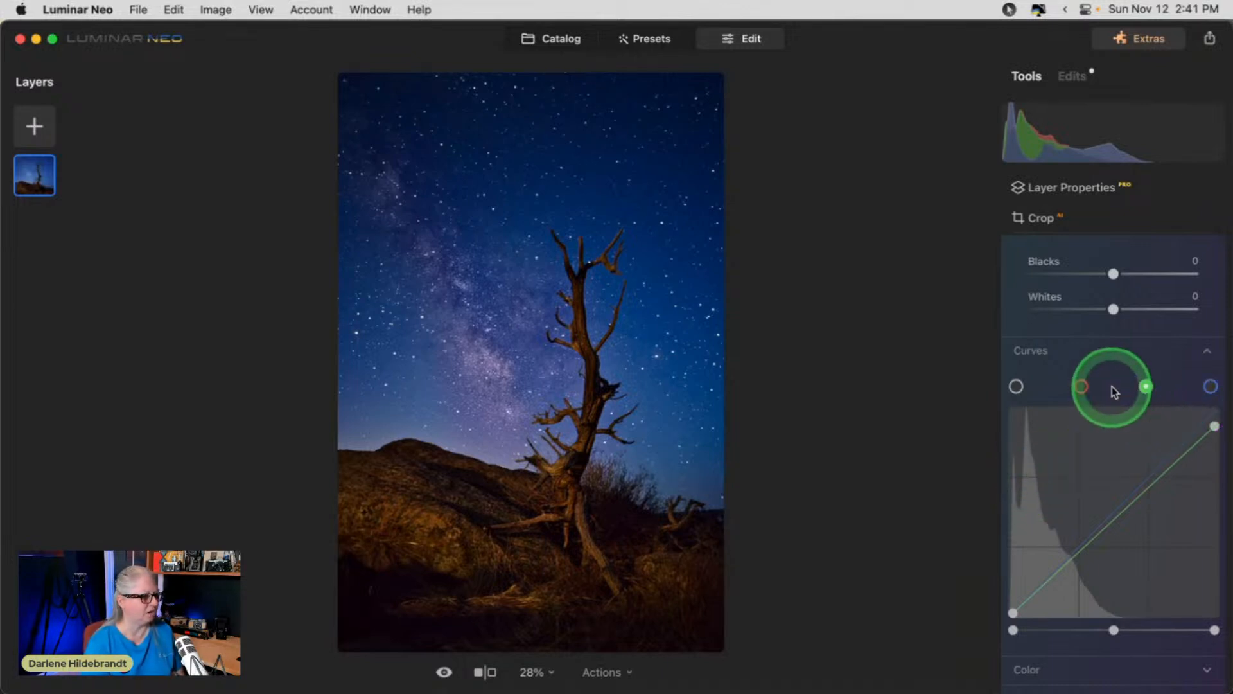
left_click(1210, 386)
mouse_move(1013, 614)
left_mouse_down()
mouse_move(1012, 591)
mouse_move(1011, 621)
mouse_move(1085, 623)
mouse_move(995, 626)
left_mouse_up()
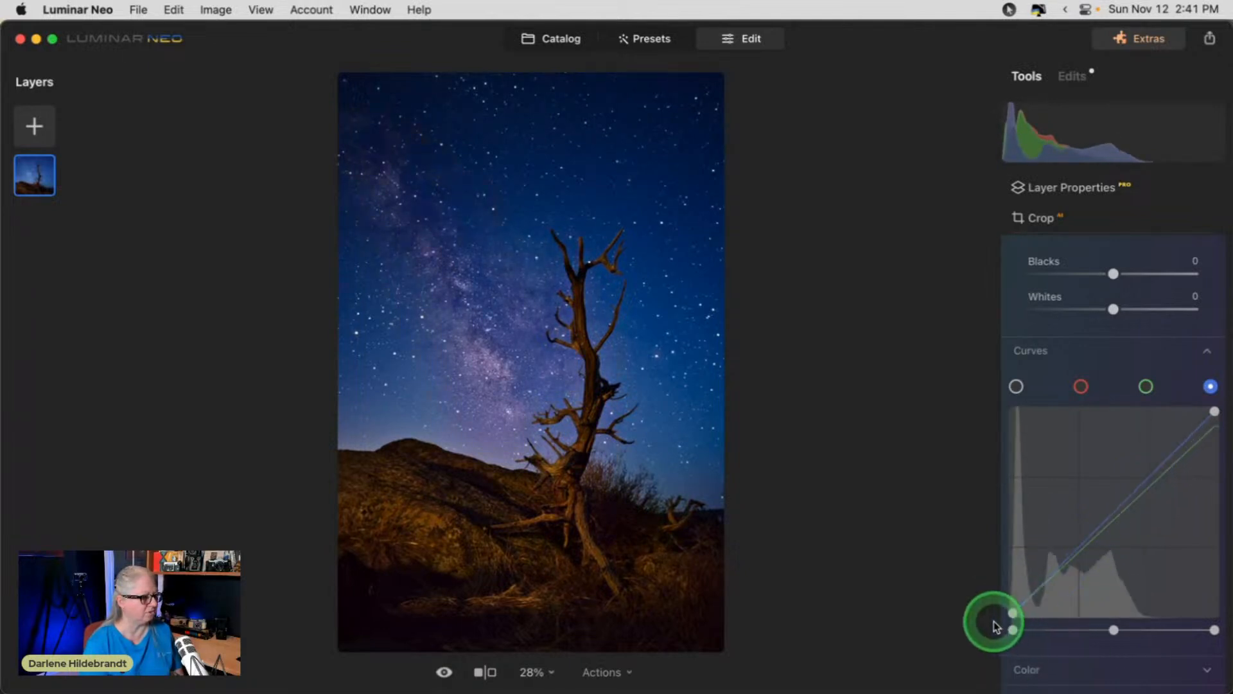
Start a second, separate Develop adjustment and try shifting the black point of its blue curve.
scroll(1034, 397, "up", 5)
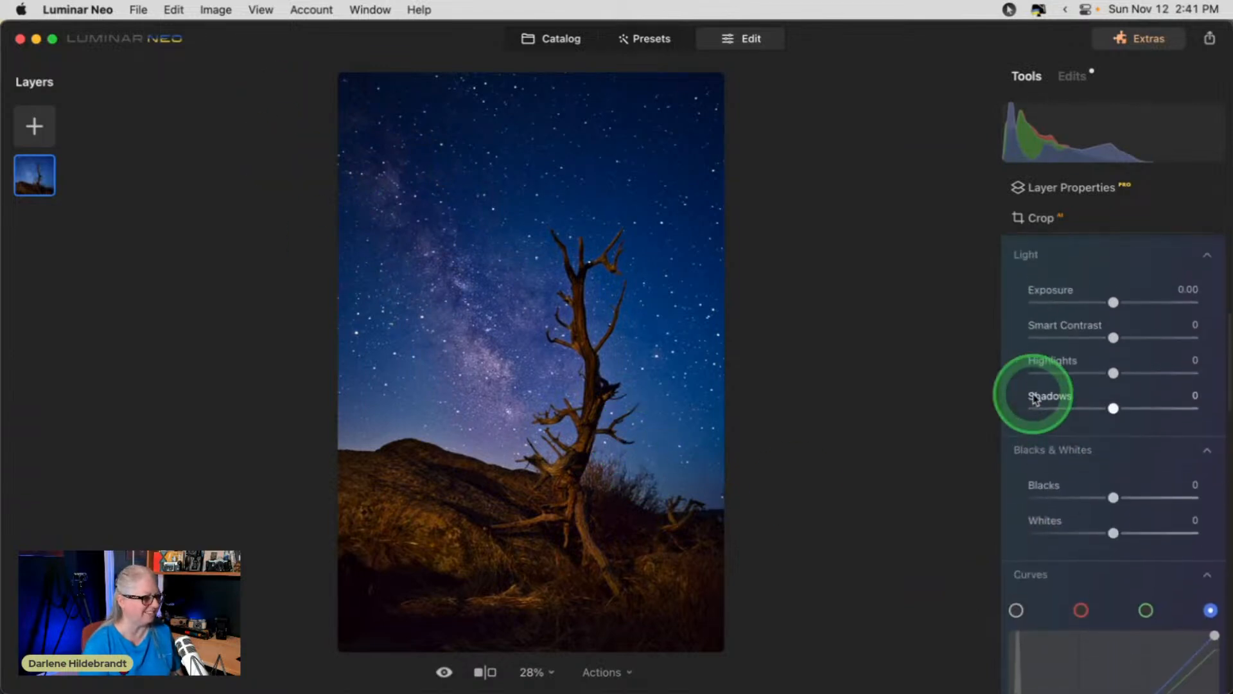
scroll(1032, 398, "up", 5)
left_click(1093, 361)
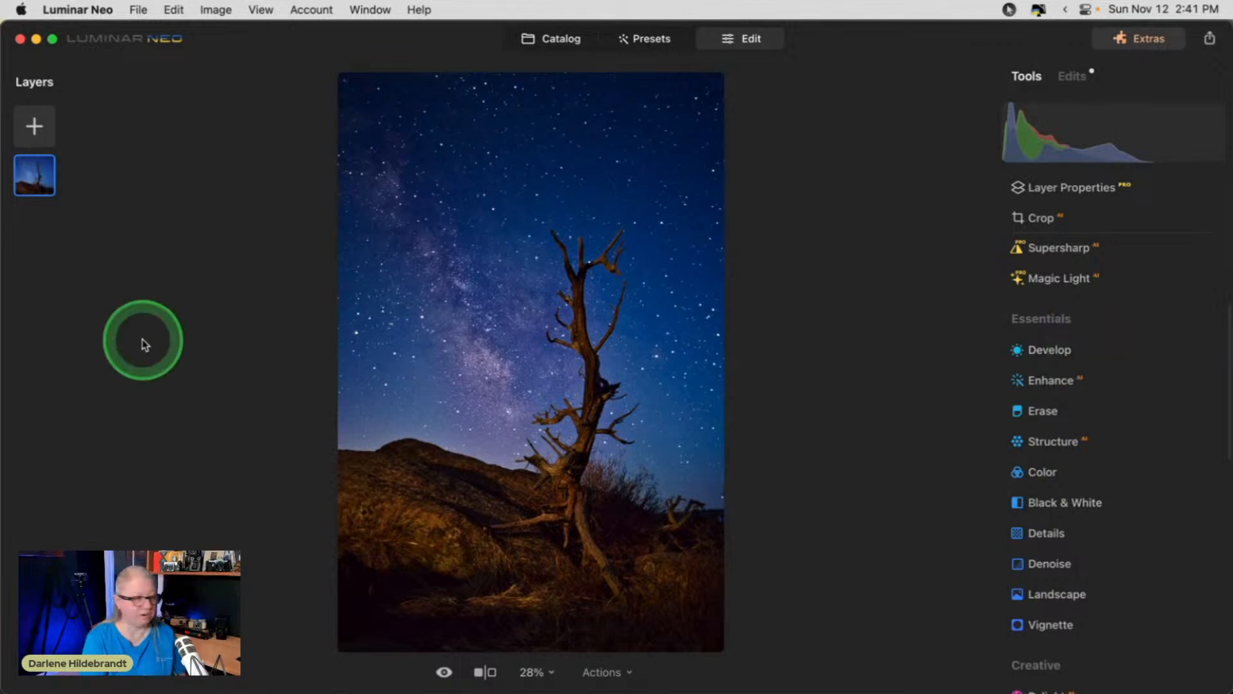
left_click(1049, 349)
scroll(1038, 528, "down", 3)
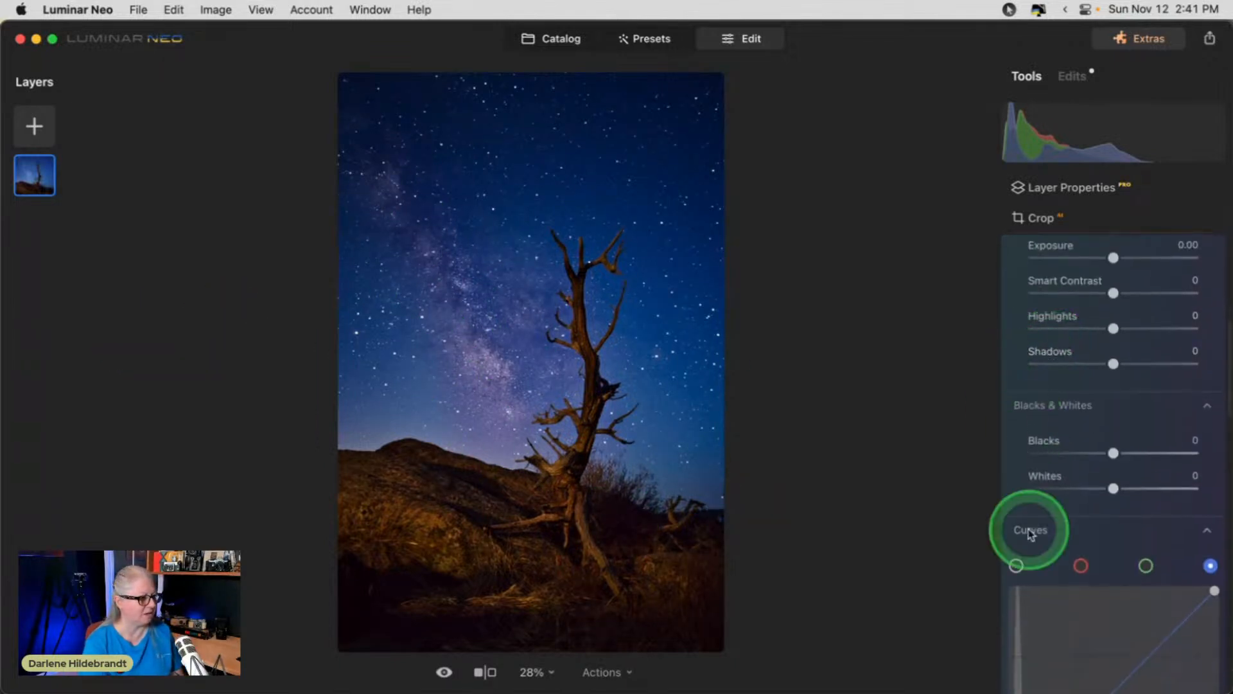
scroll(1156, 543, "down", 3)
scroll(996, 591, "down", 1)
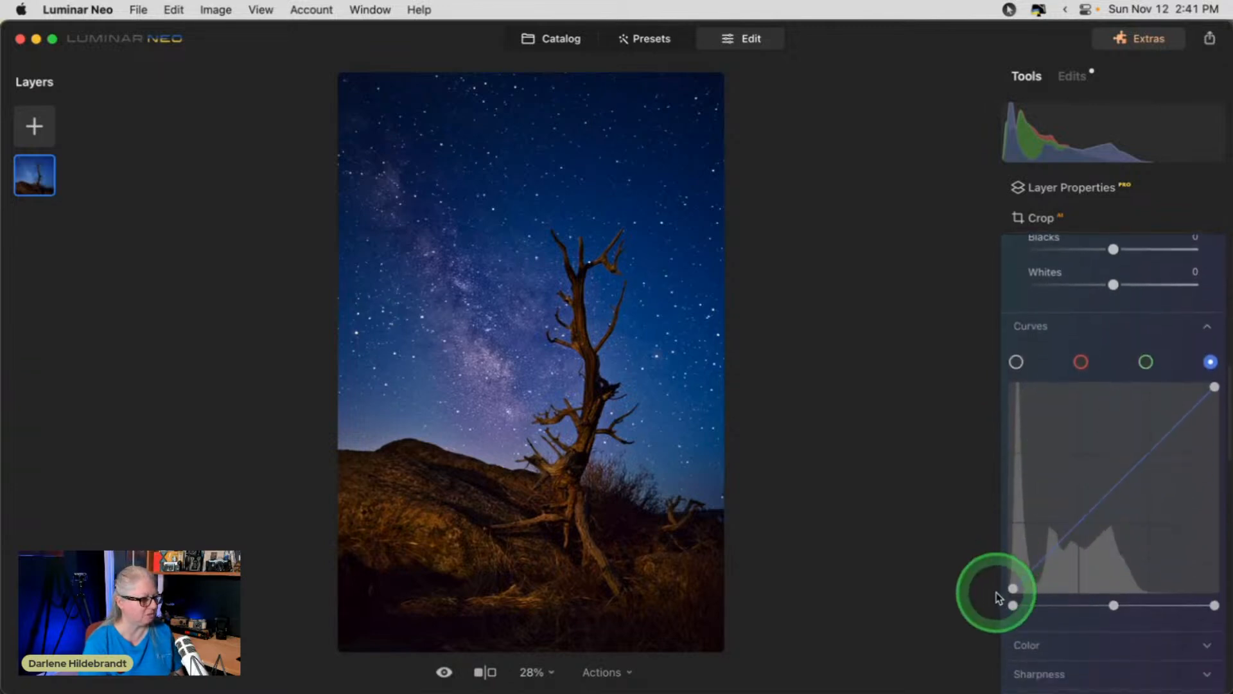
left_click_drag(1011, 603, 380, 548)
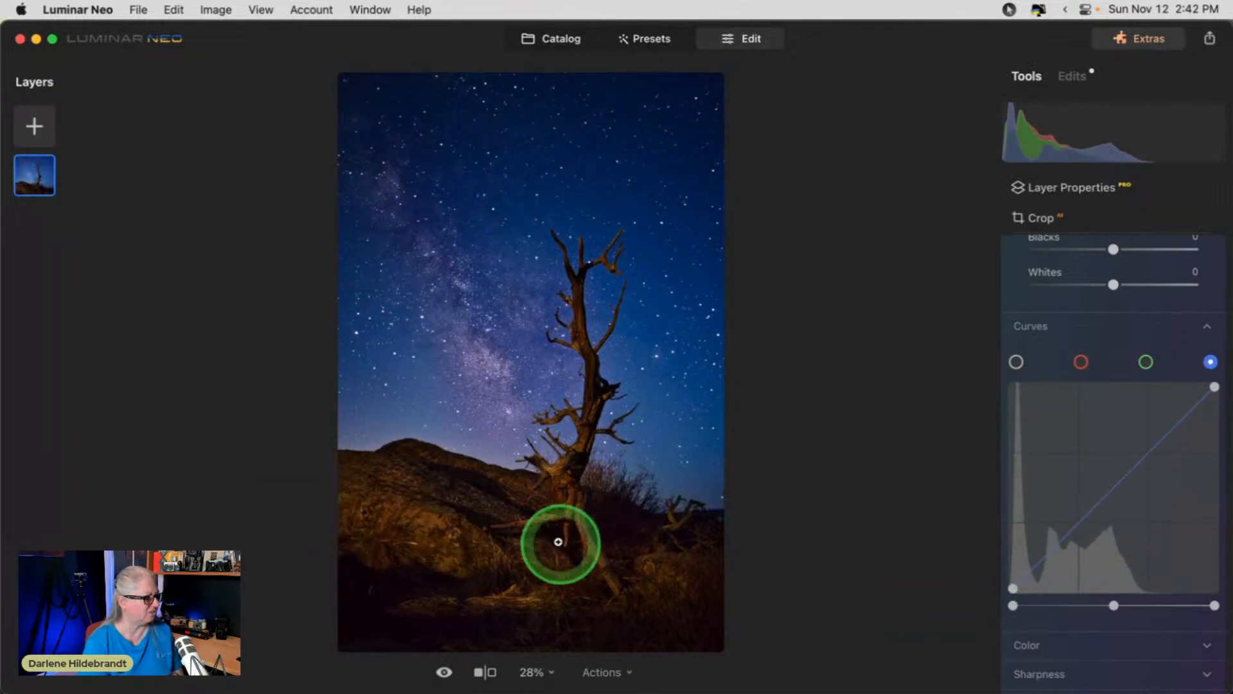
Move the black points of the red and blue curves slightly inward to darken those shadows, testing the green one in between.
left_click(1080, 362)
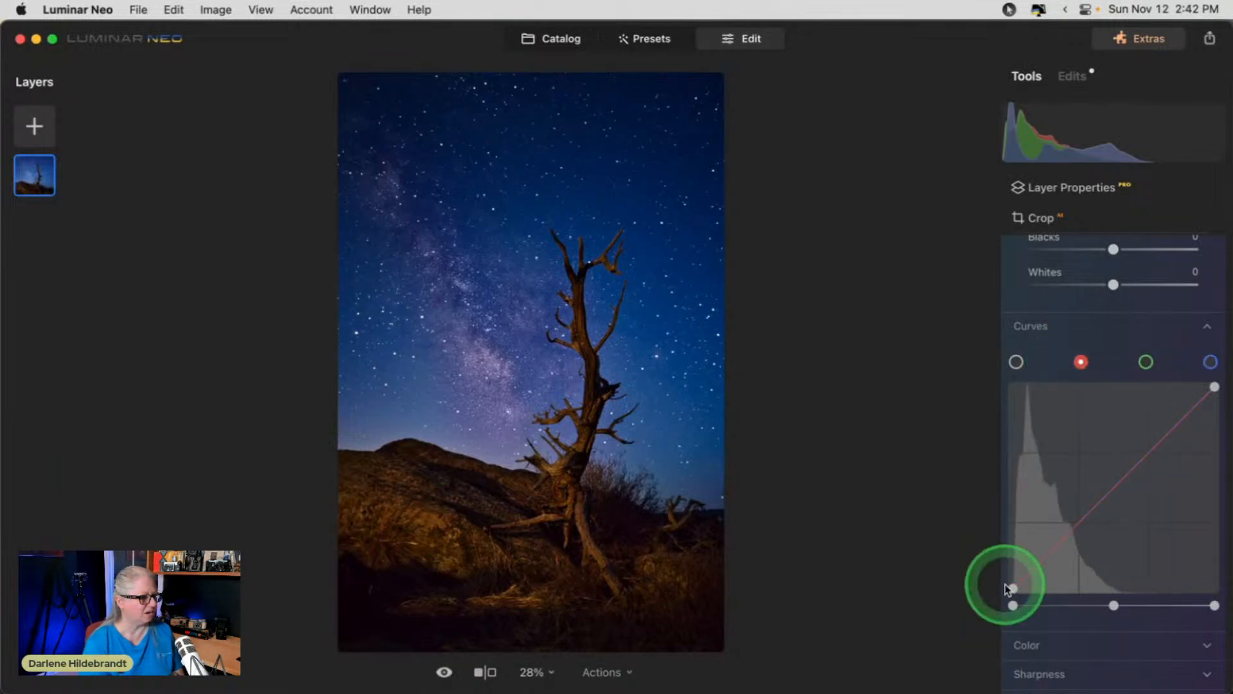
left_click_drag(1012, 585, 1020, 619)
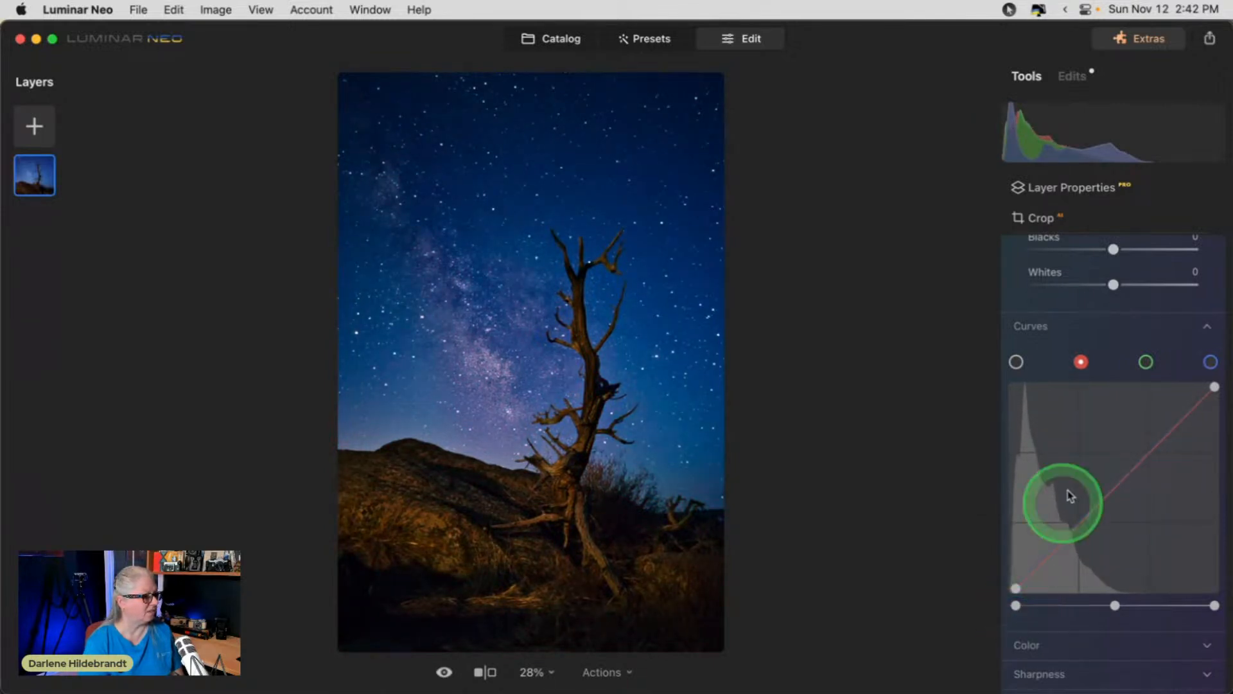
left_click(1146, 362)
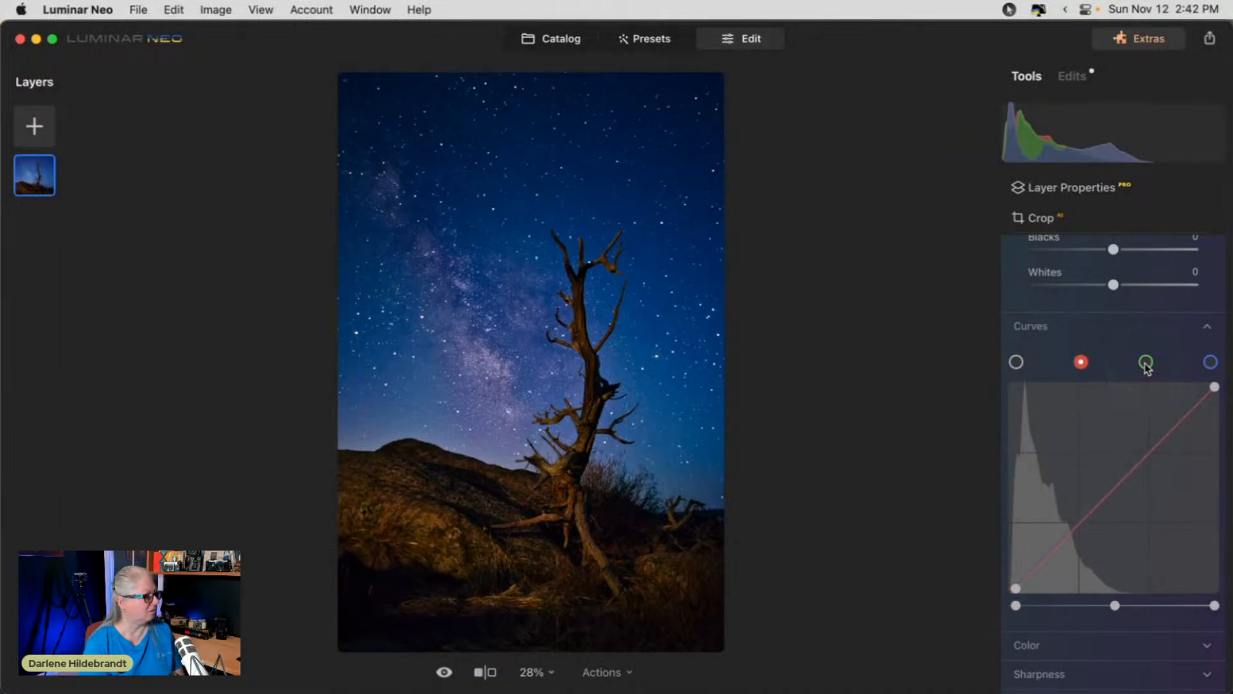
left_click(1145, 364)
left_click_drag(1012, 588, 1009, 593)
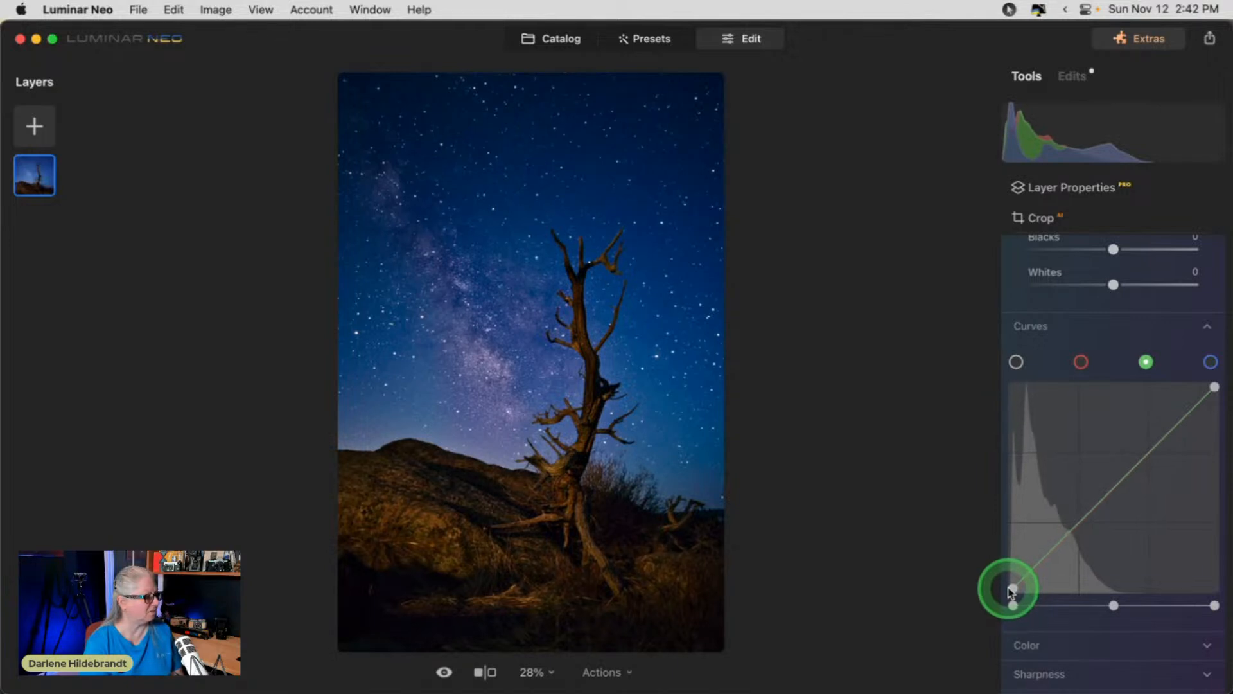
left_click(1207, 361)
left_click_drag(1012, 585, 1016, 599)
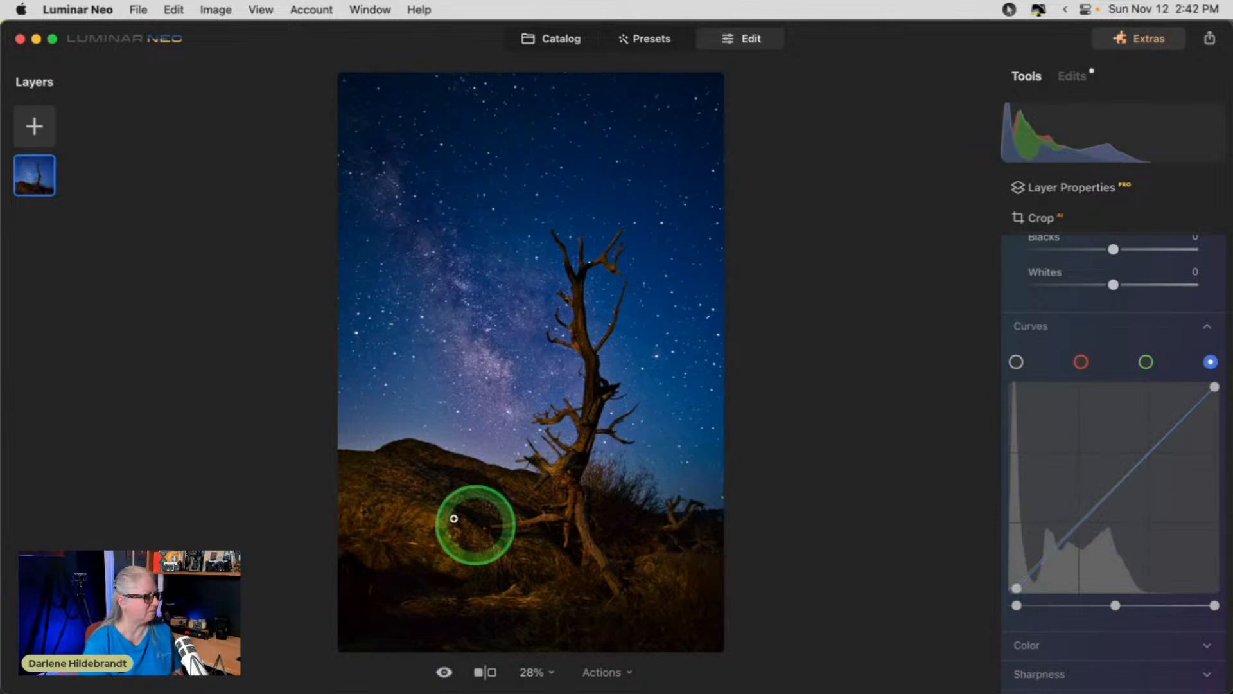
Compare the photo with and without the second Develop adjustment to judge the shadow colours.
scroll(1139, 386, "up", 10)
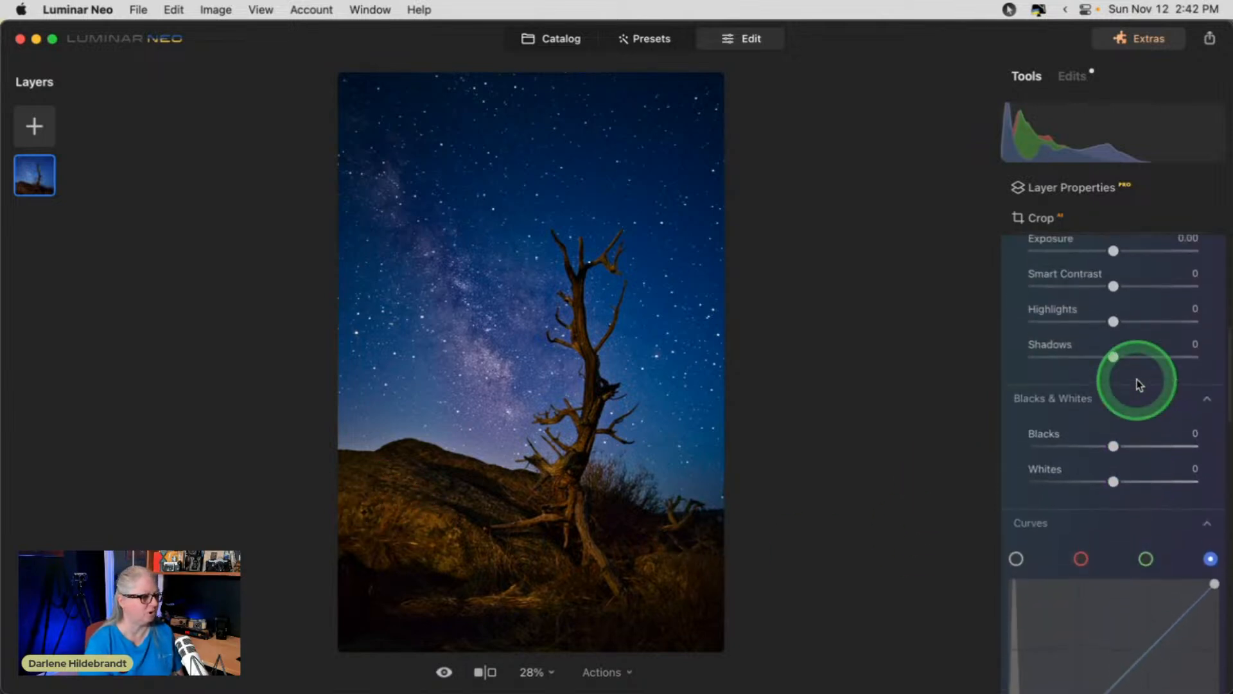
left_click(1150, 294)
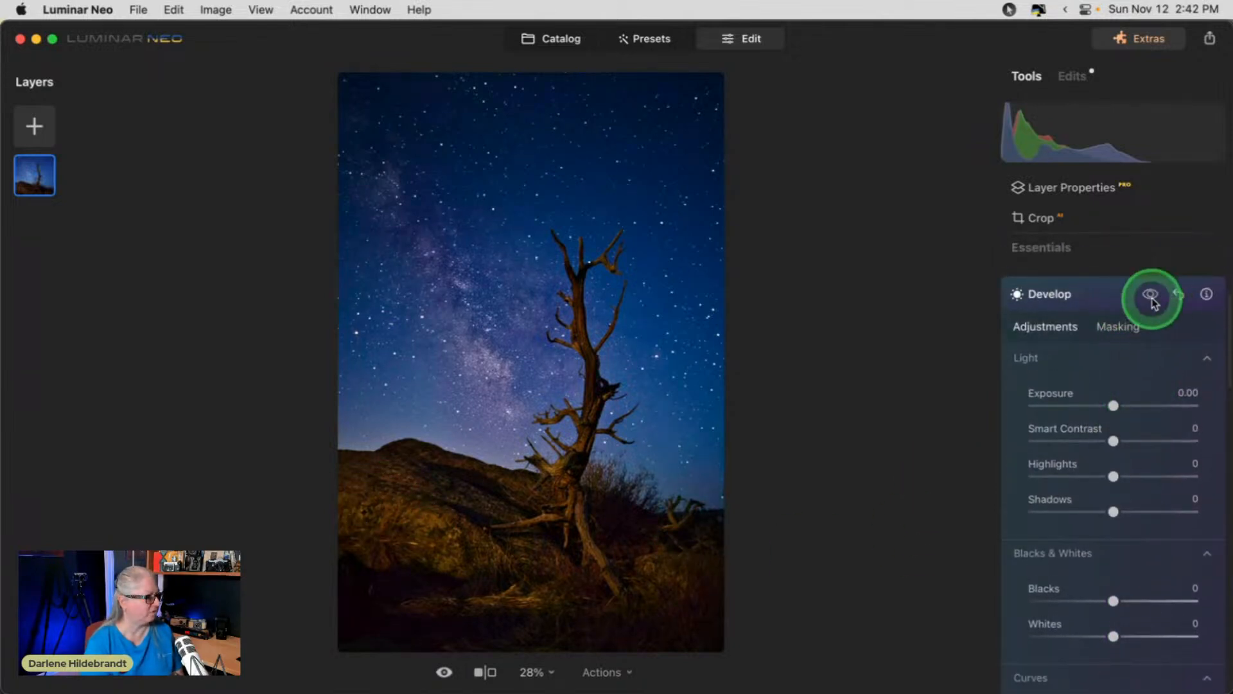
left_click(1150, 294)
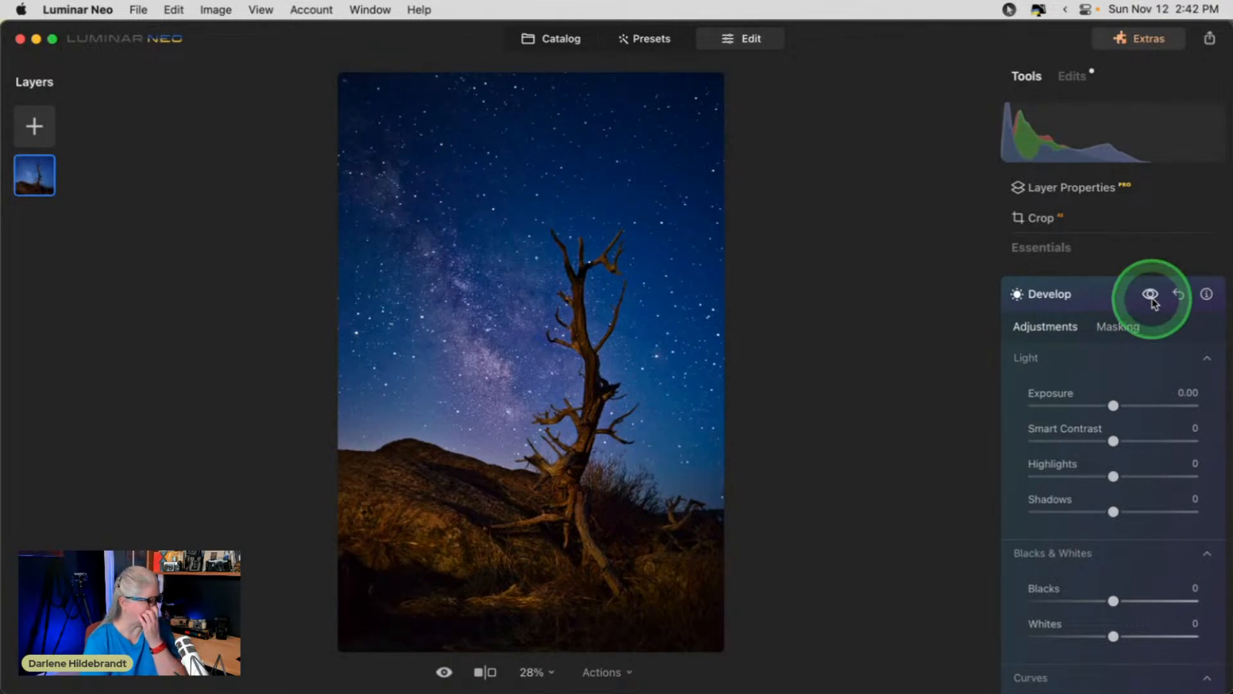
left_click(1150, 294)
left_click(1151, 294)
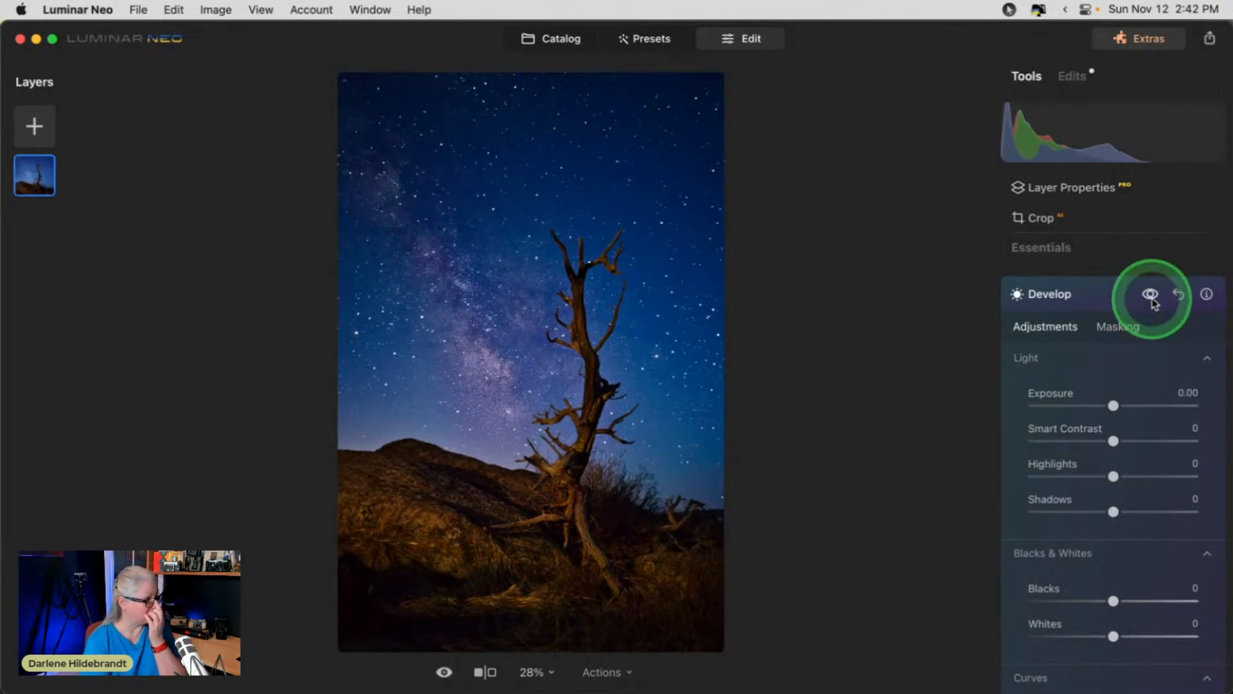
left_click(1150, 295)
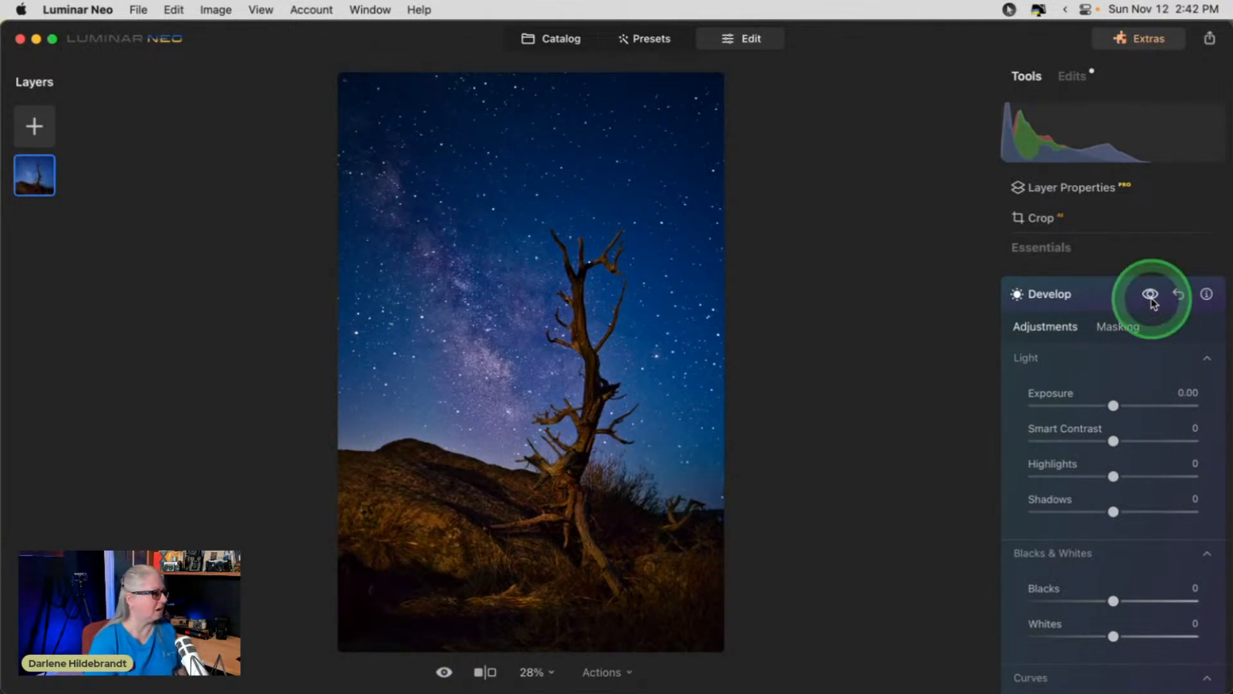
Limit the second Develop adjustment to the foreground with an AI mask of Flora, Natural Ground and Mountains, leaving out Sky.
left_click(1118, 328)
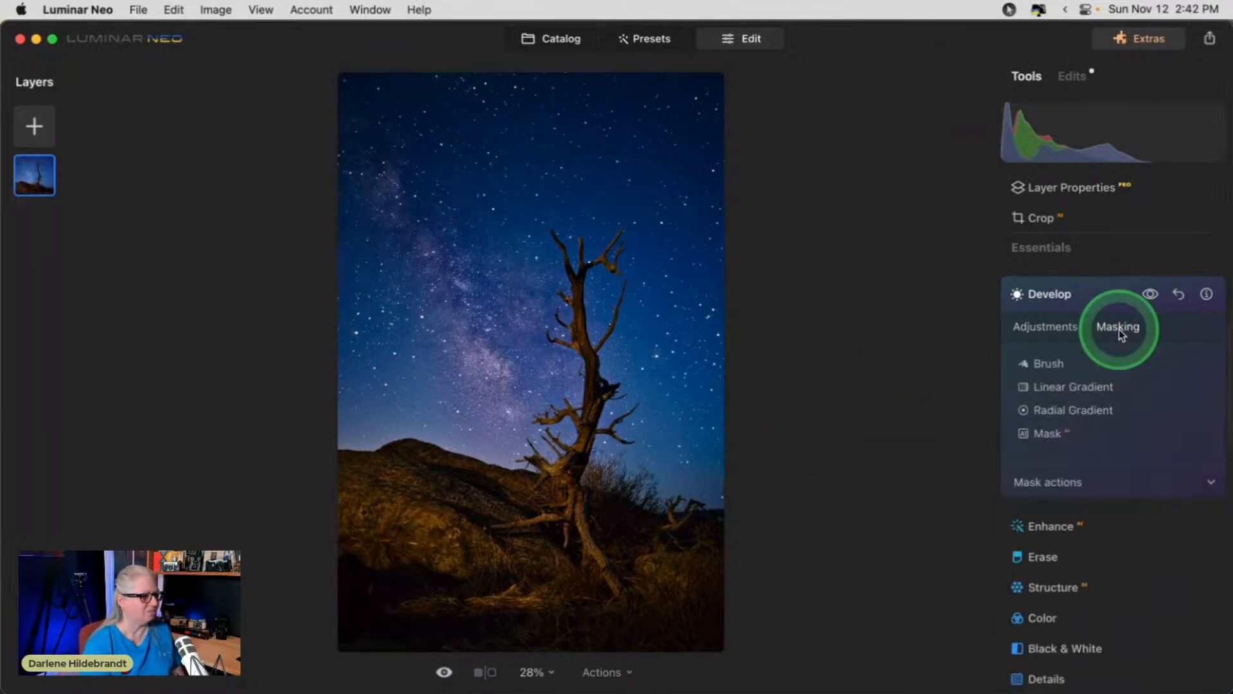
left_click(1049, 439)
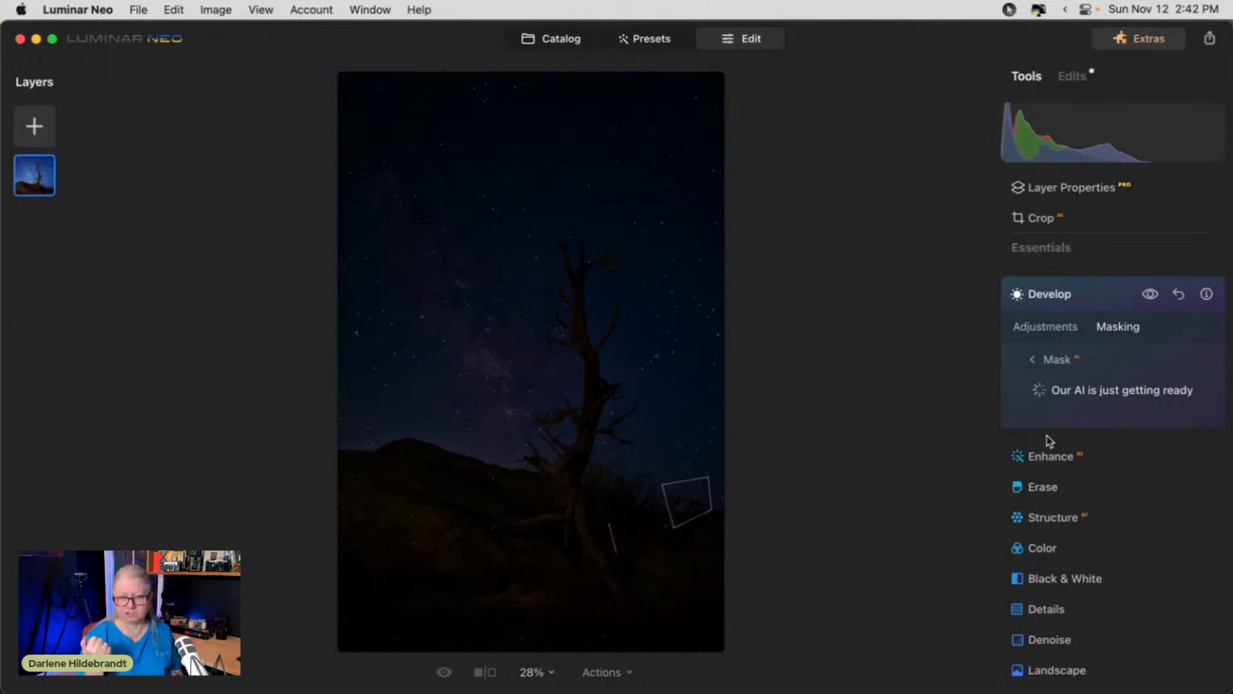
left_click(1041, 388)
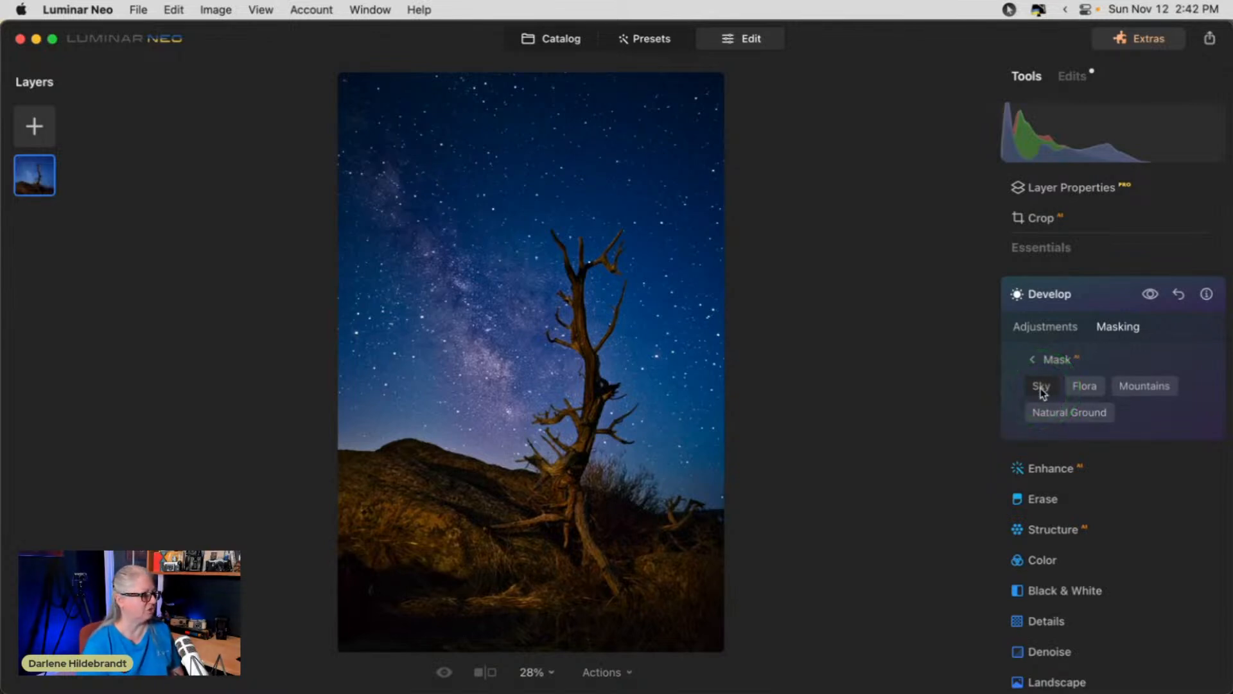
left_click(1042, 361)
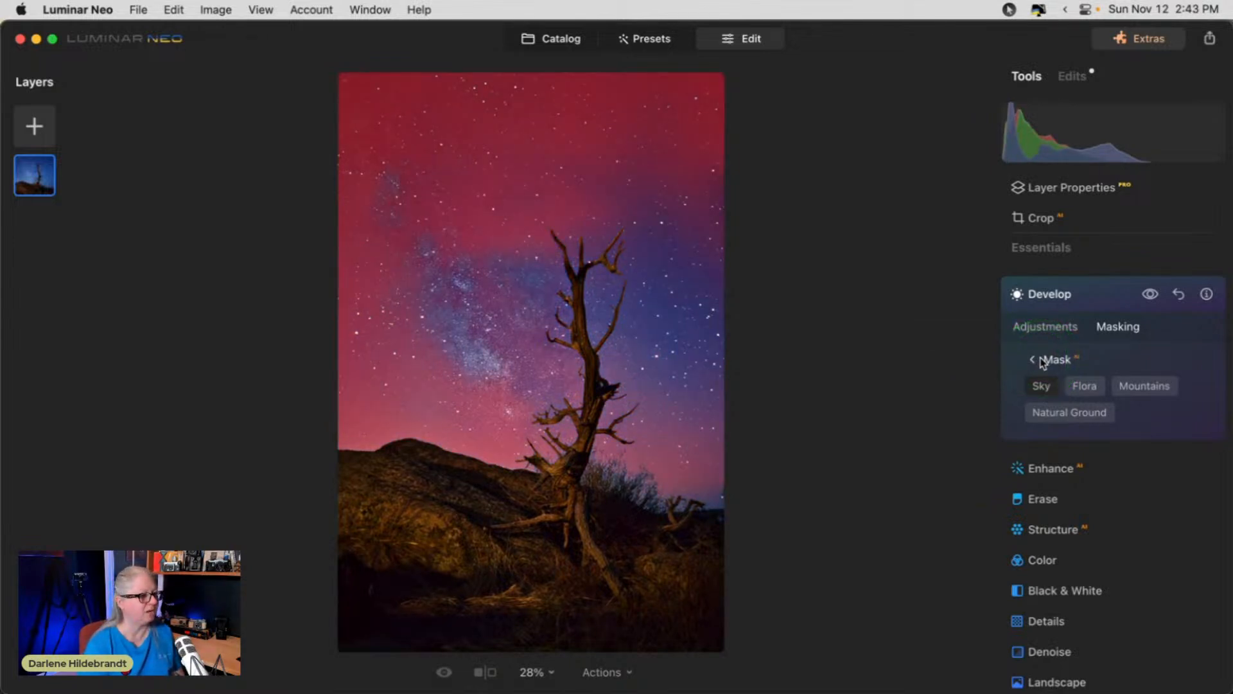
left_click(1156, 386)
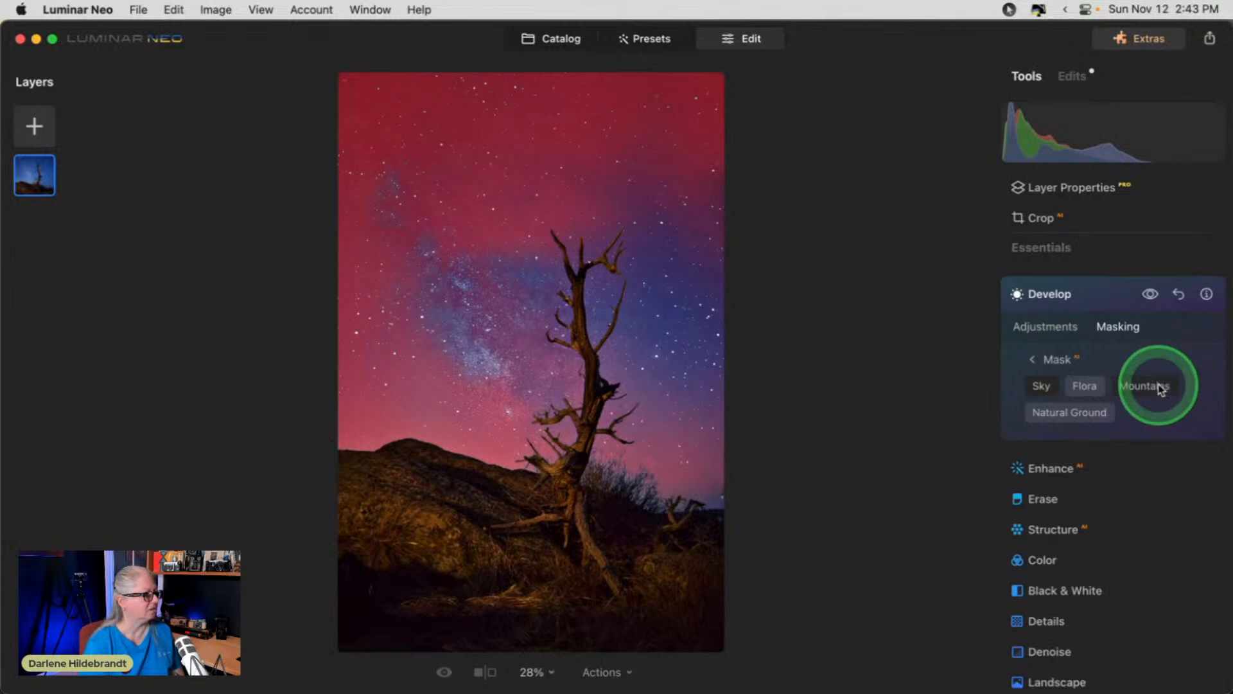
left_click(1156, 387)
left_click(1084, 386)
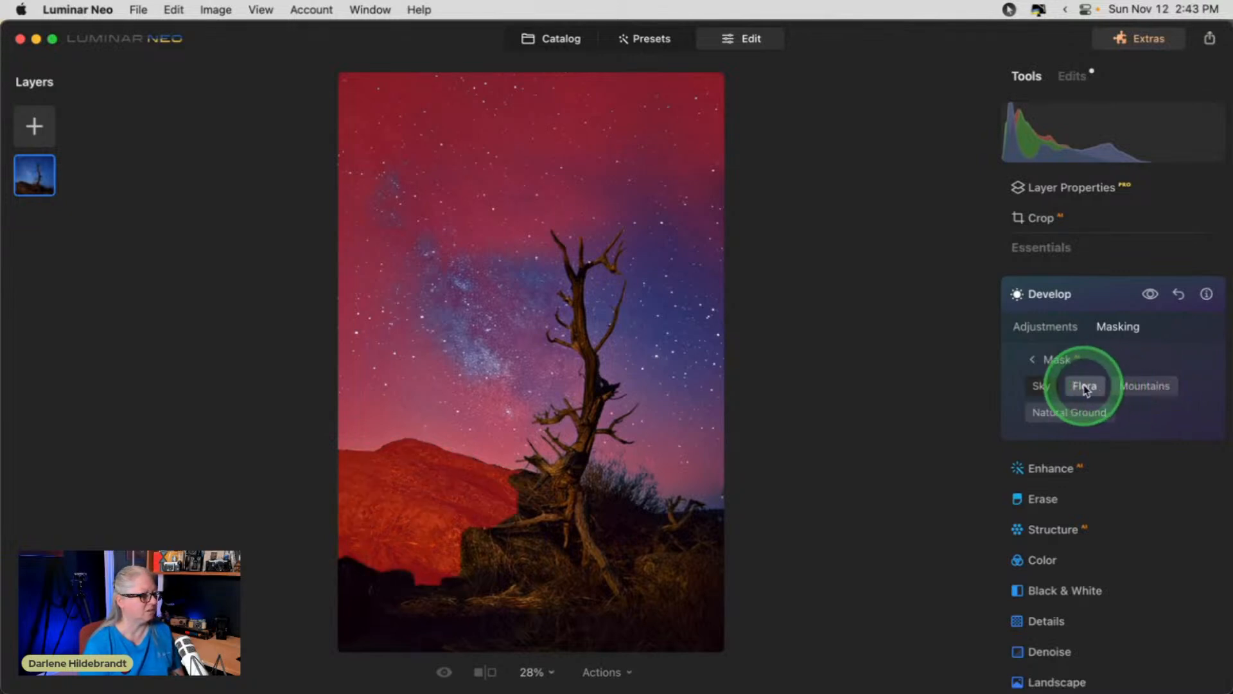
left_click(1083, 385)
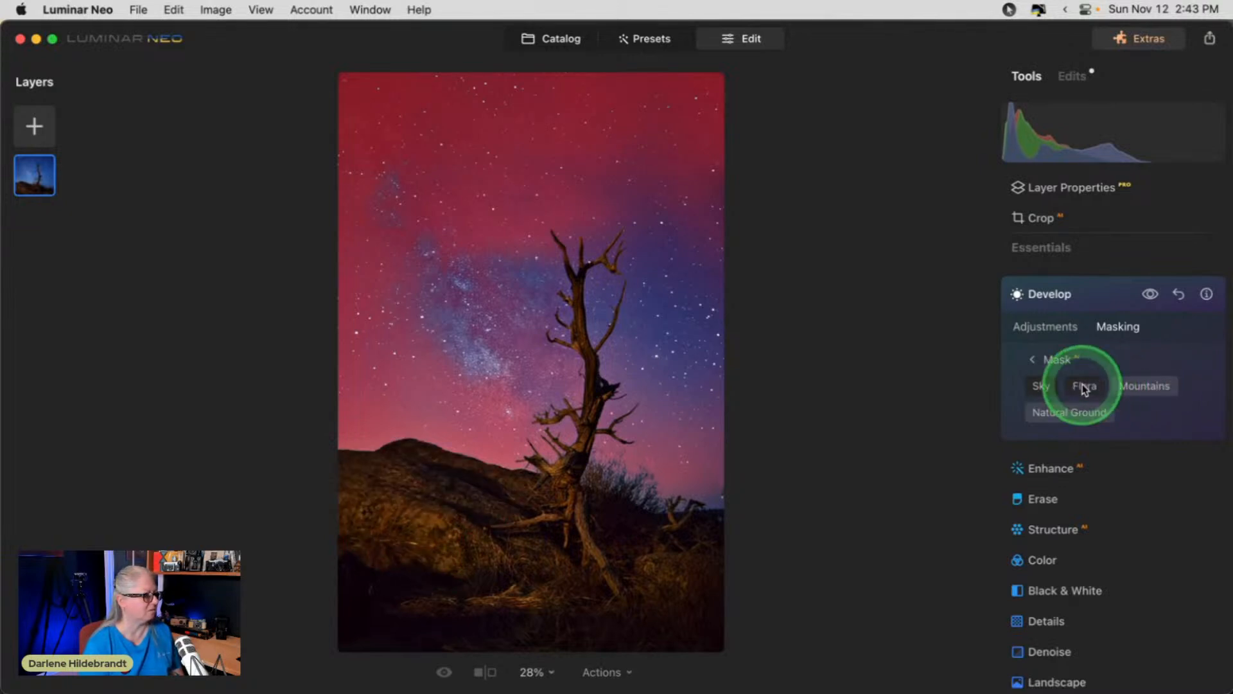
left_click(1044, 387)
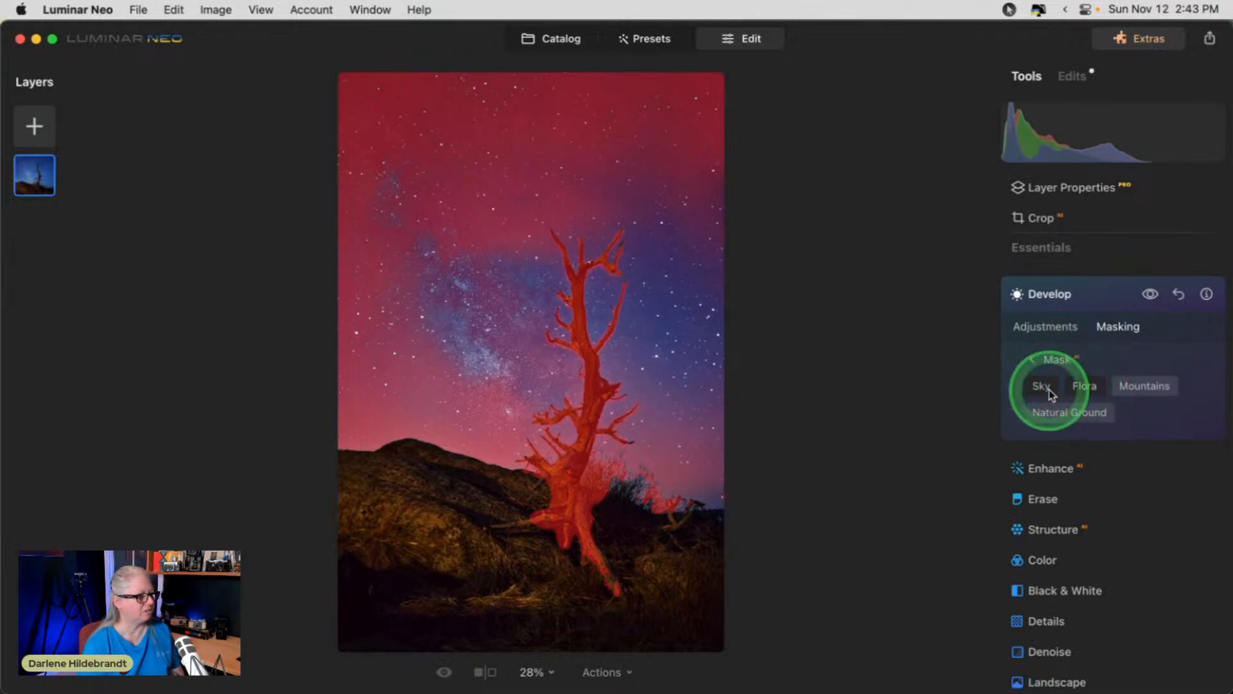
left_click(1069, 414)
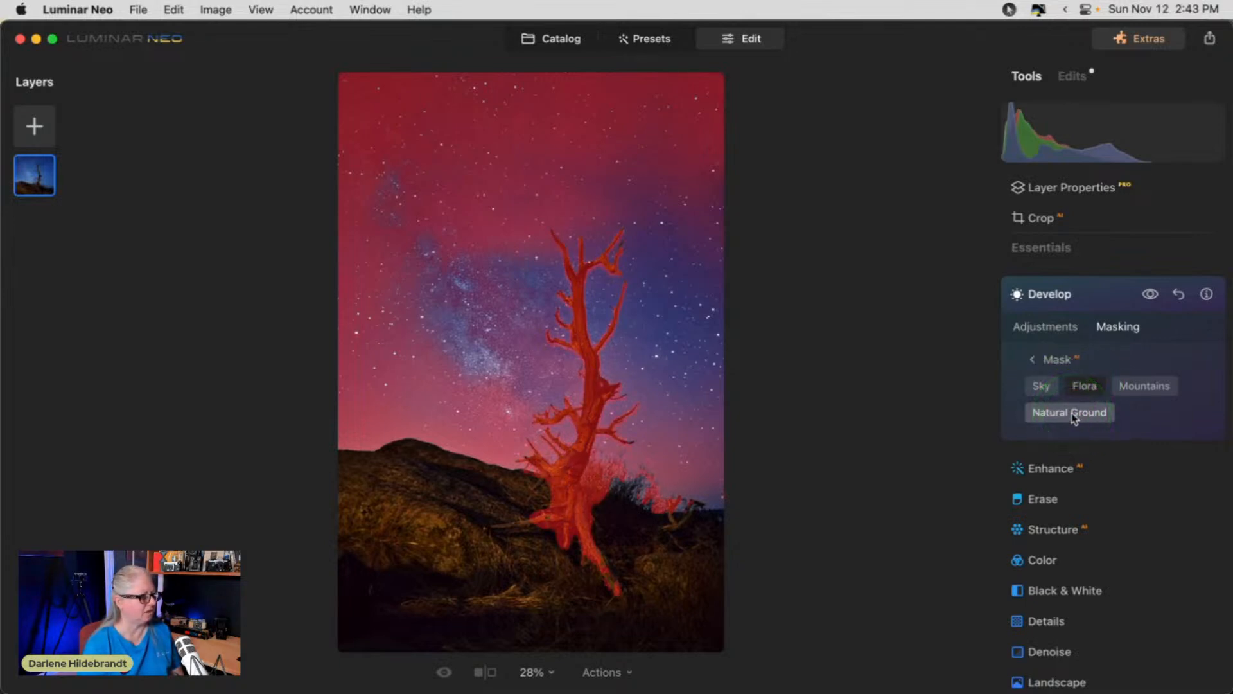
left_click(1072, 414)
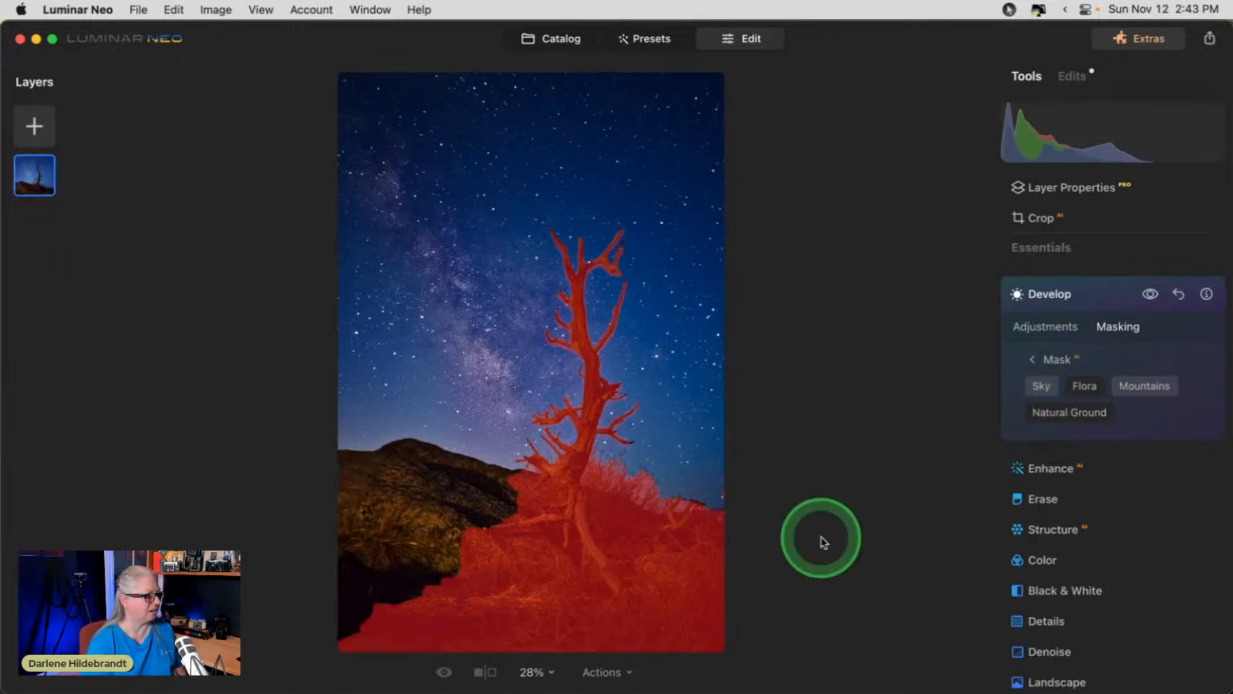
left_click(1143, 388)
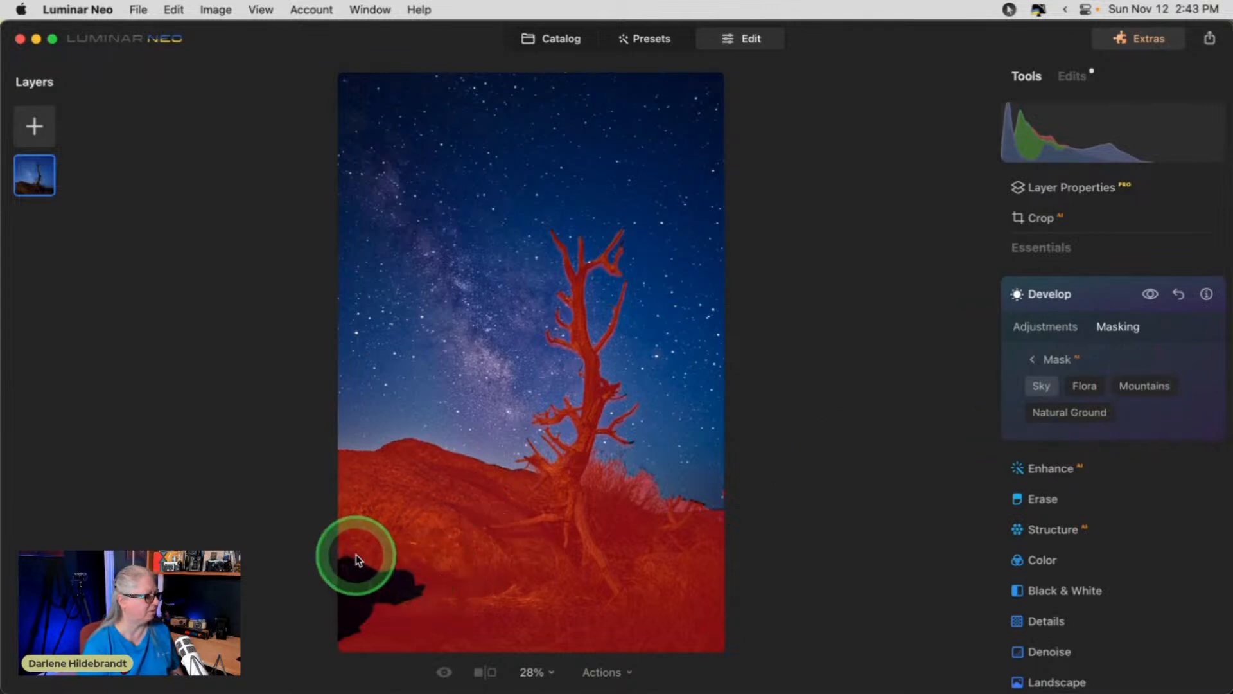
Brush the unmasked dark patch of ground below the hill into the foreground mask.
left_click(1054, 359)
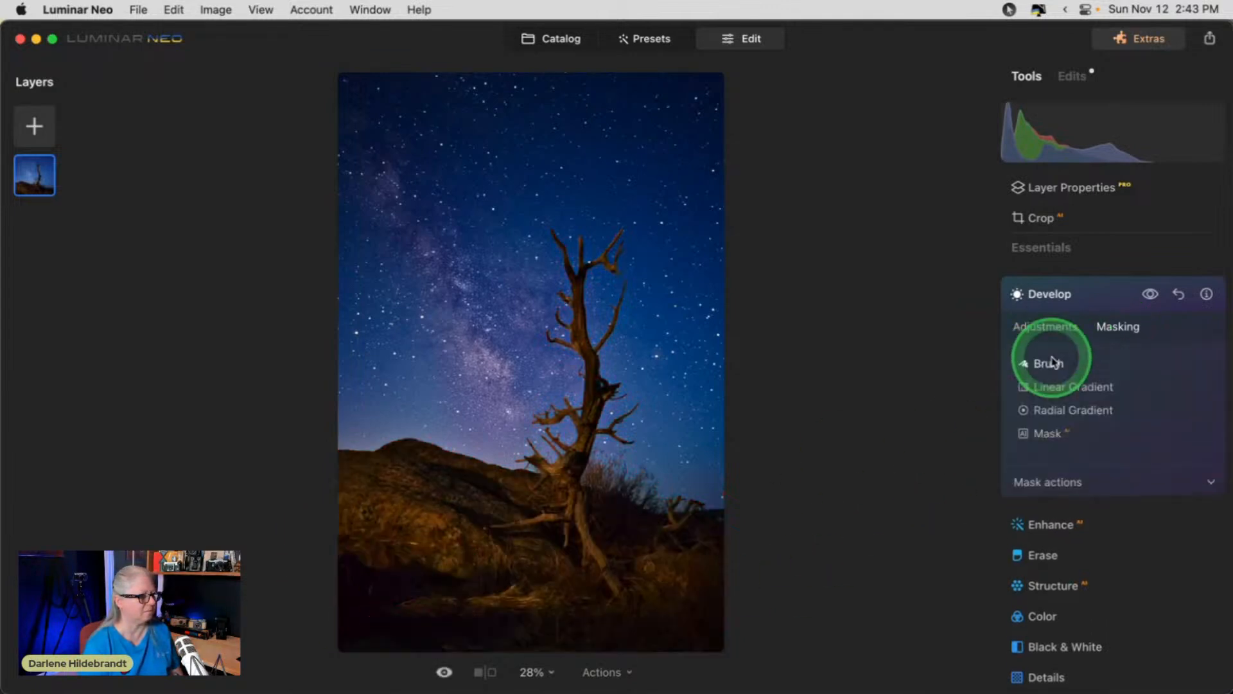
left_click(1053, 361)
mouse_move(380, 561)
left_mouse_down()
mouse_move(375, 645)
mouse_move(377, 572)
mouse_move(549, 603)
left_mouse_up()
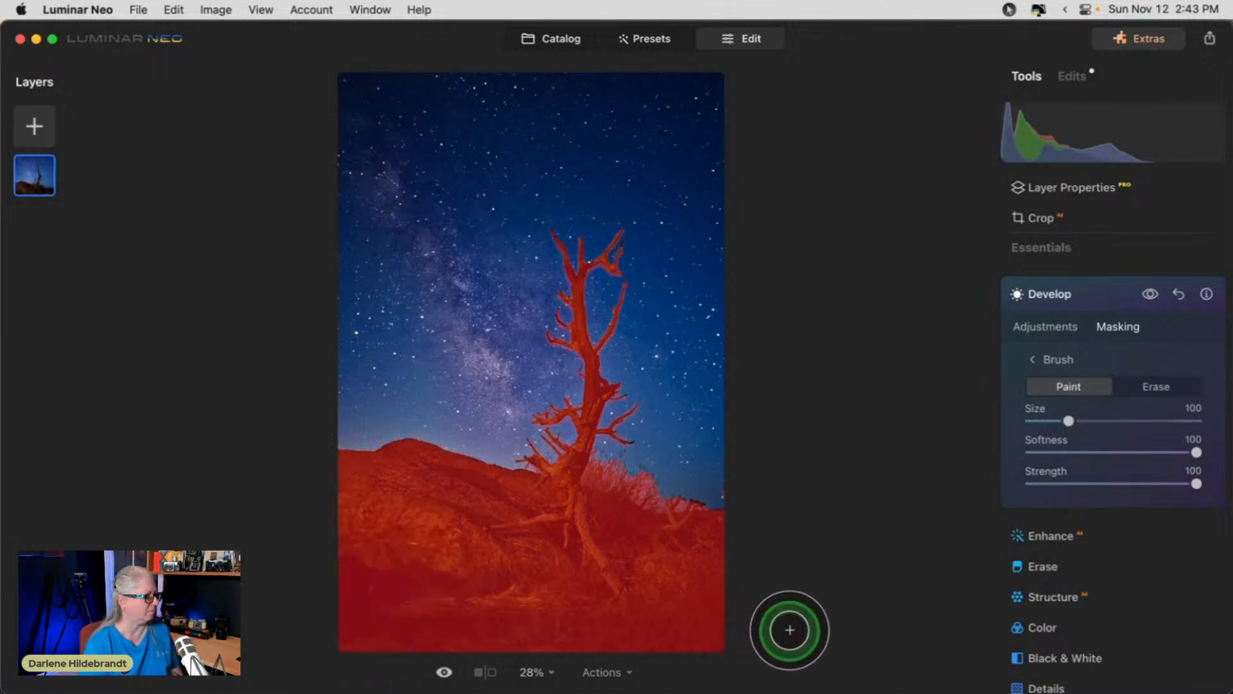
left_click(1047, 359)
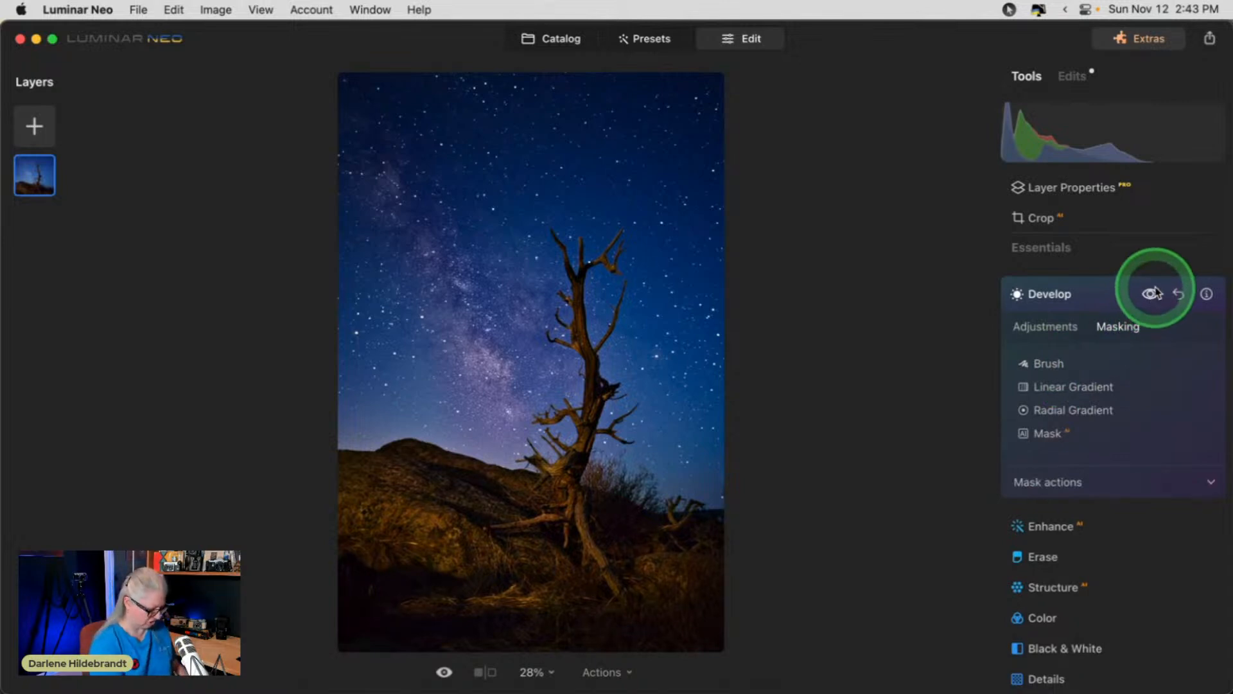
Compare the foreground close up with and without the masked Develop adjustment, and close the adjustment.
key("super+equal")
scroll(682, 405, "down", 5)
left_click(1150, 294)
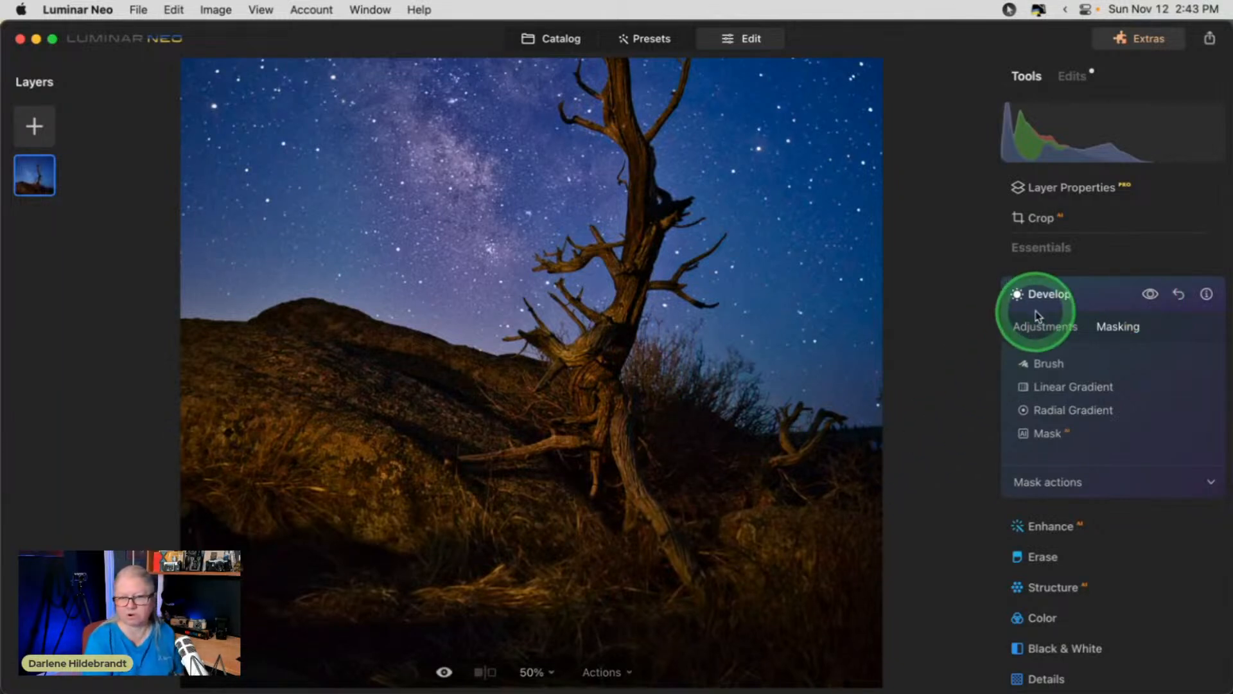
left_click(1112, 299)
scroll(711, 358, "down", 5)
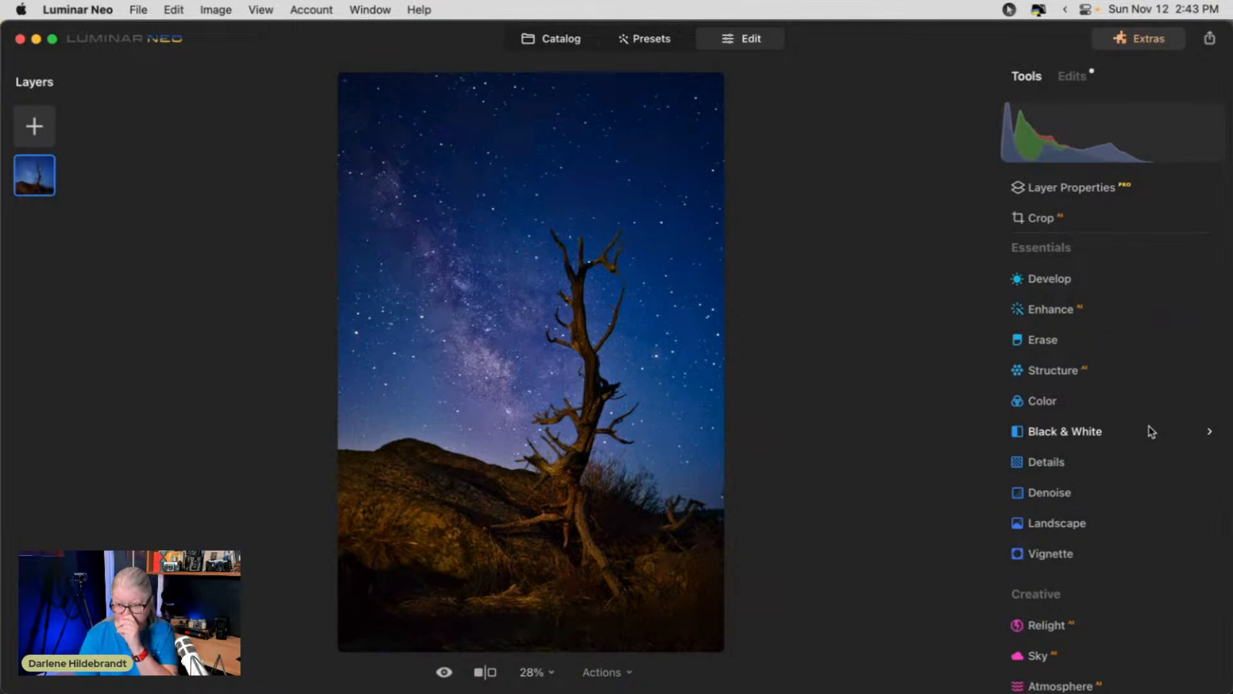
Compare the edited photo with its unedited version.
left_click(1014, 465)
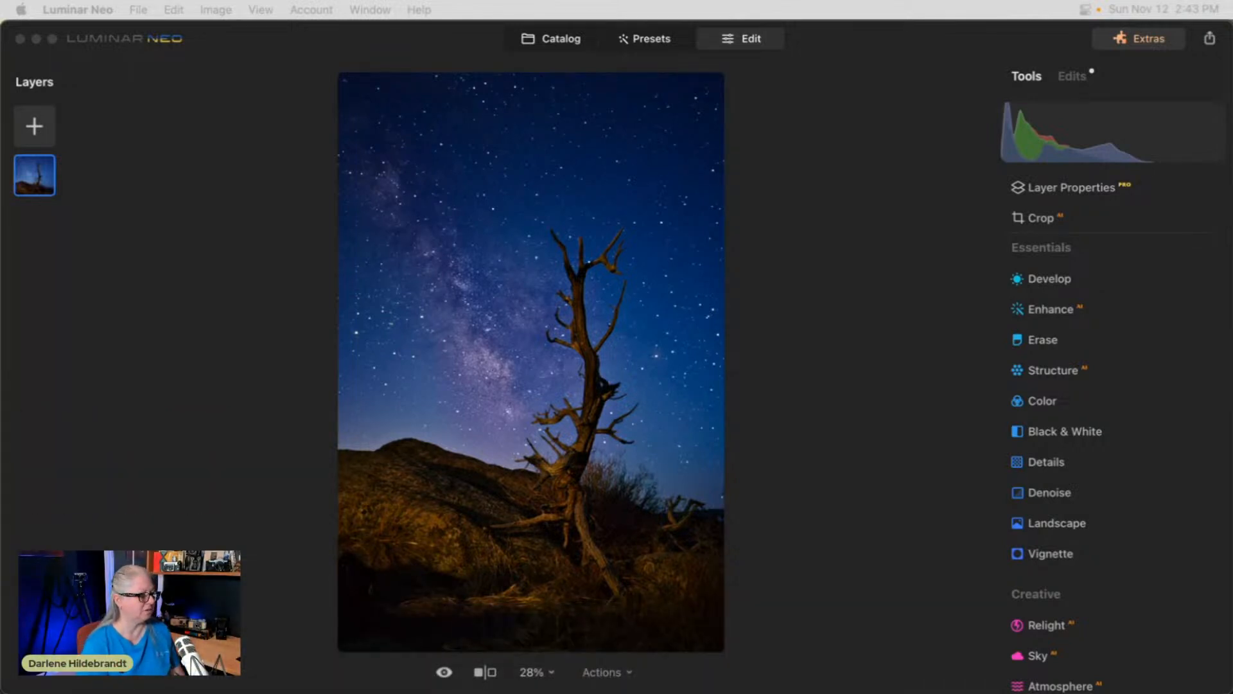
left_click(785, 330)
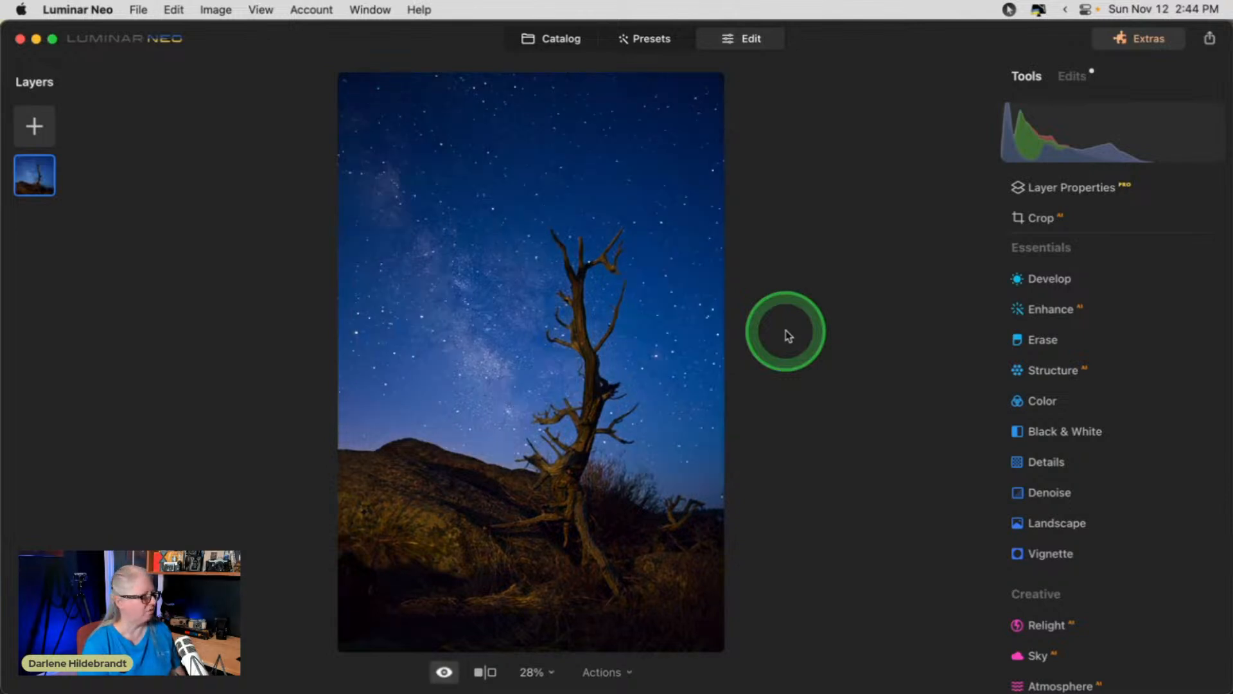
key("backslash")
key("backslash")
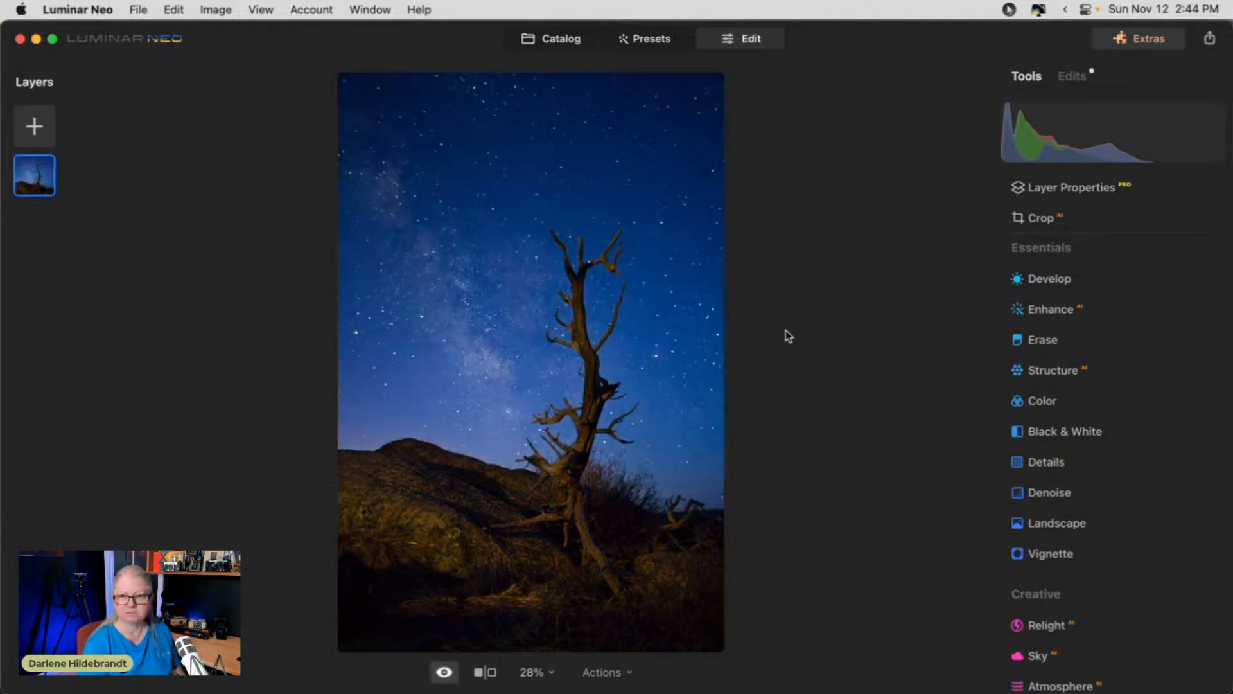
key("backslash")
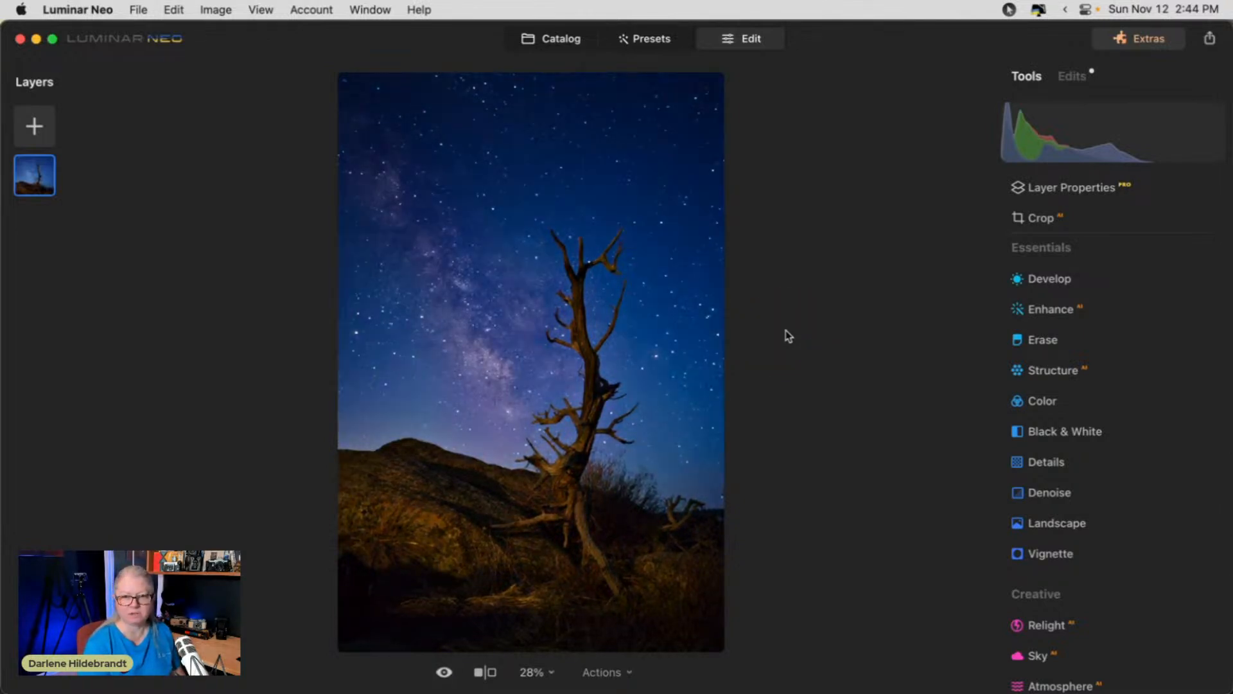
Start a Mystical effect on the photo with its amount set to 51.
scroll(1064, 450, "up", 3)
scroll(1065, 452, "up", 2)
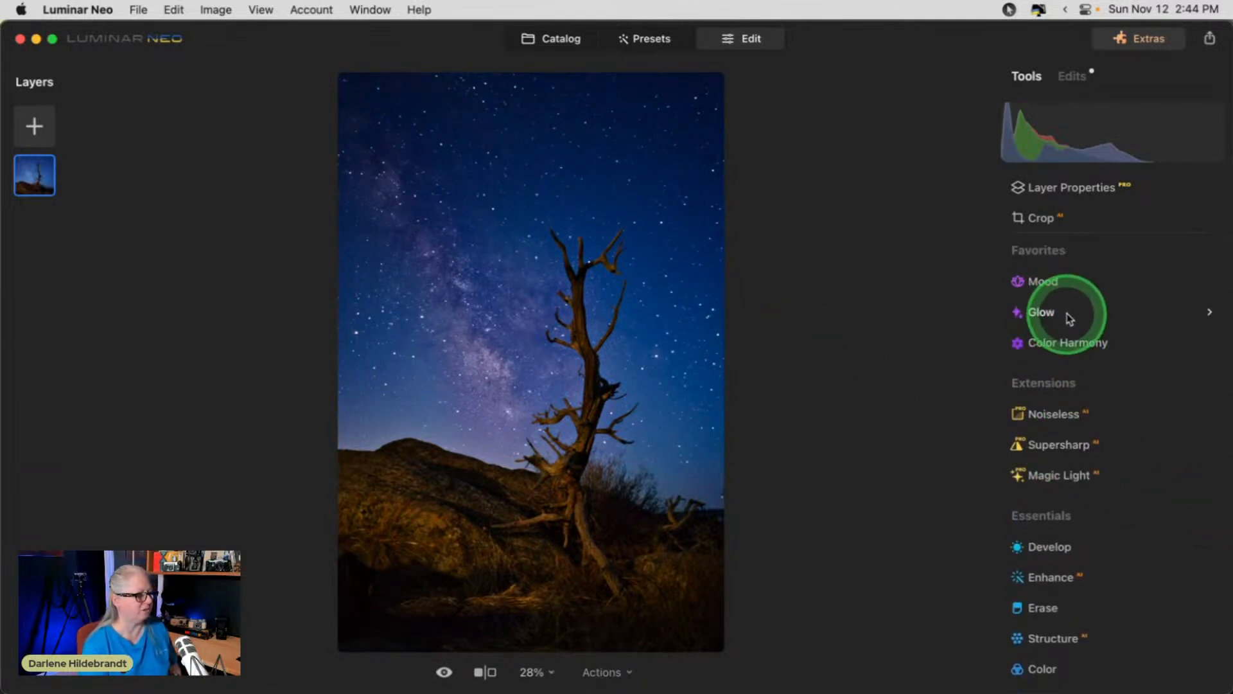
scroll(1083, 312, "down", 15)
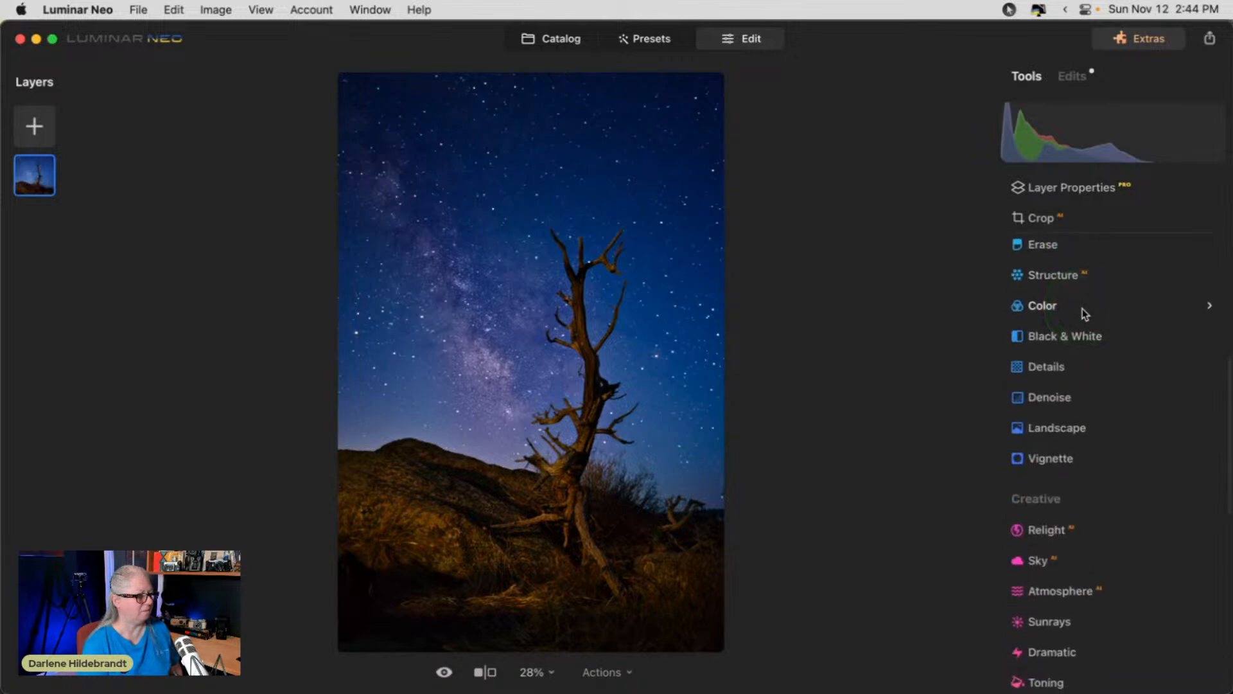
scroll(1081, 309, "up", 5)
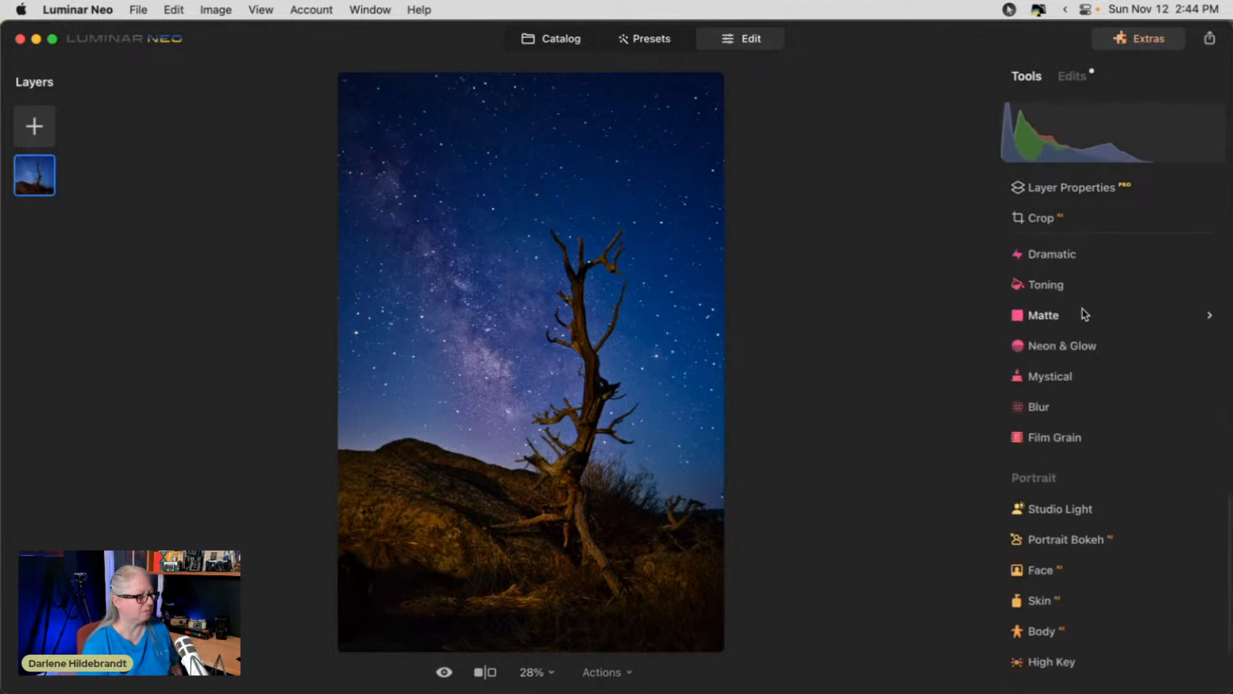
left_click(1052, 520)
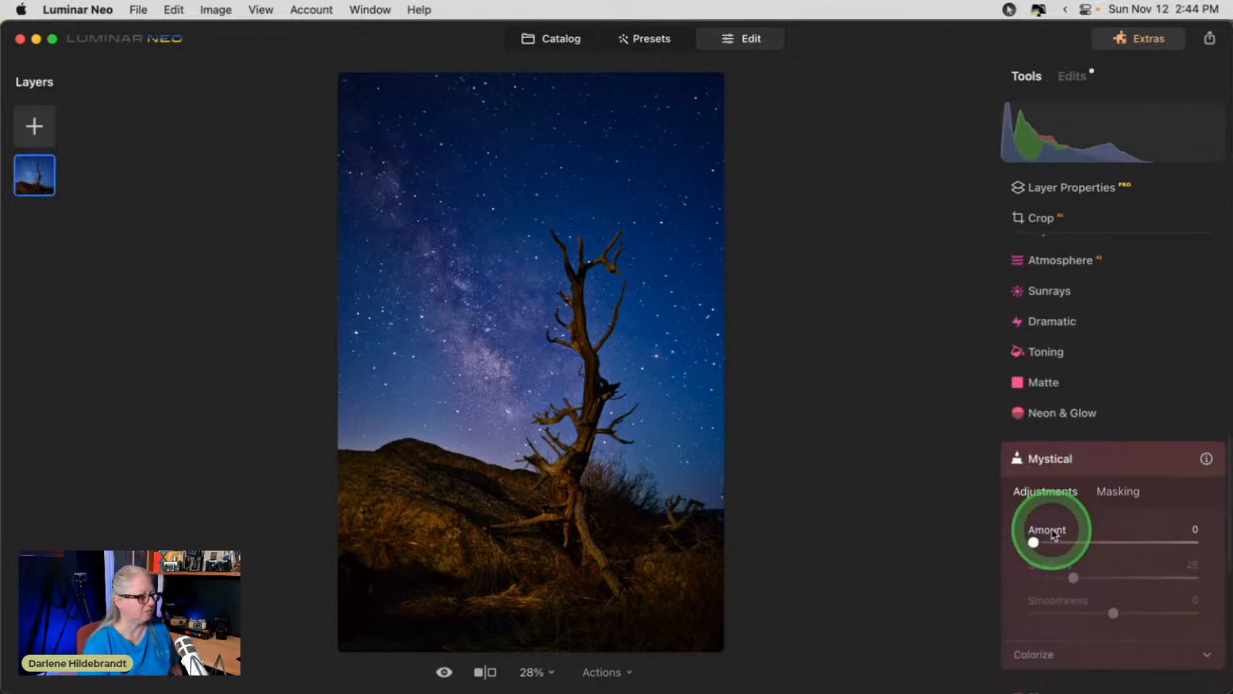
left_click(1060, 543)
left_click_drag(1059, 544, 1114, 534)
left_click(1111, 618)
Colorize the Mystical effect with saturation -15 and warmth 19.
left_click(1100, 653)
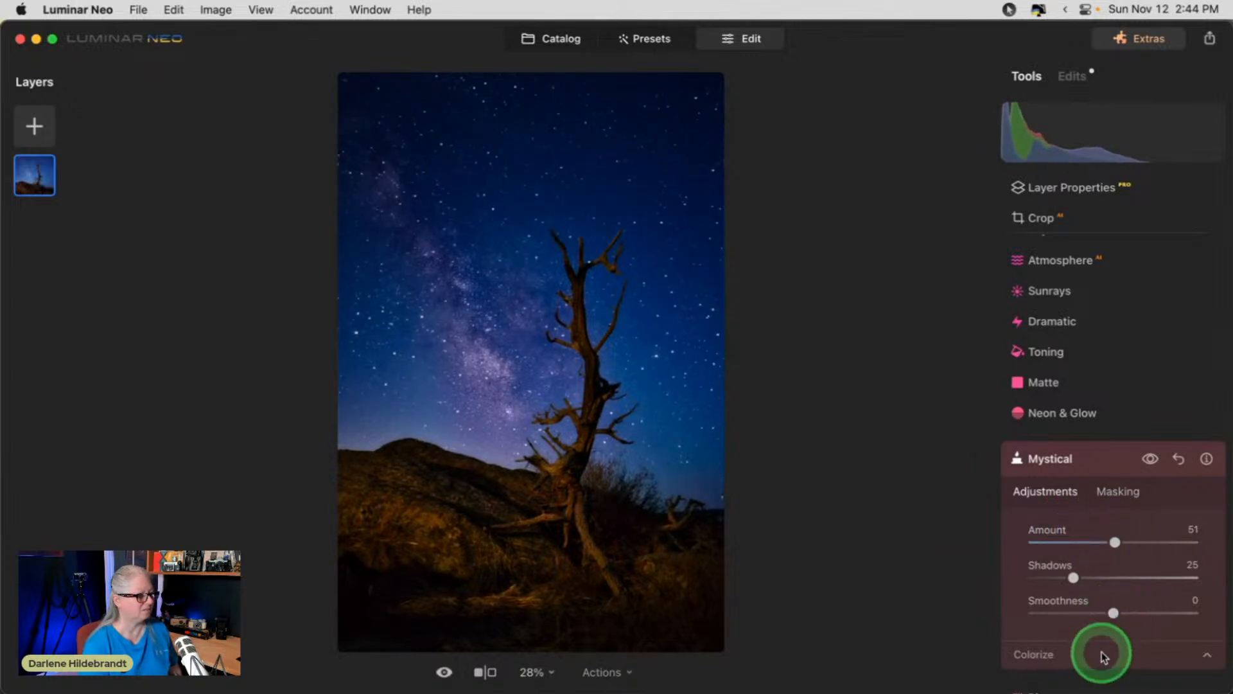
left_click_drag(1098, 551, 1104, 551)
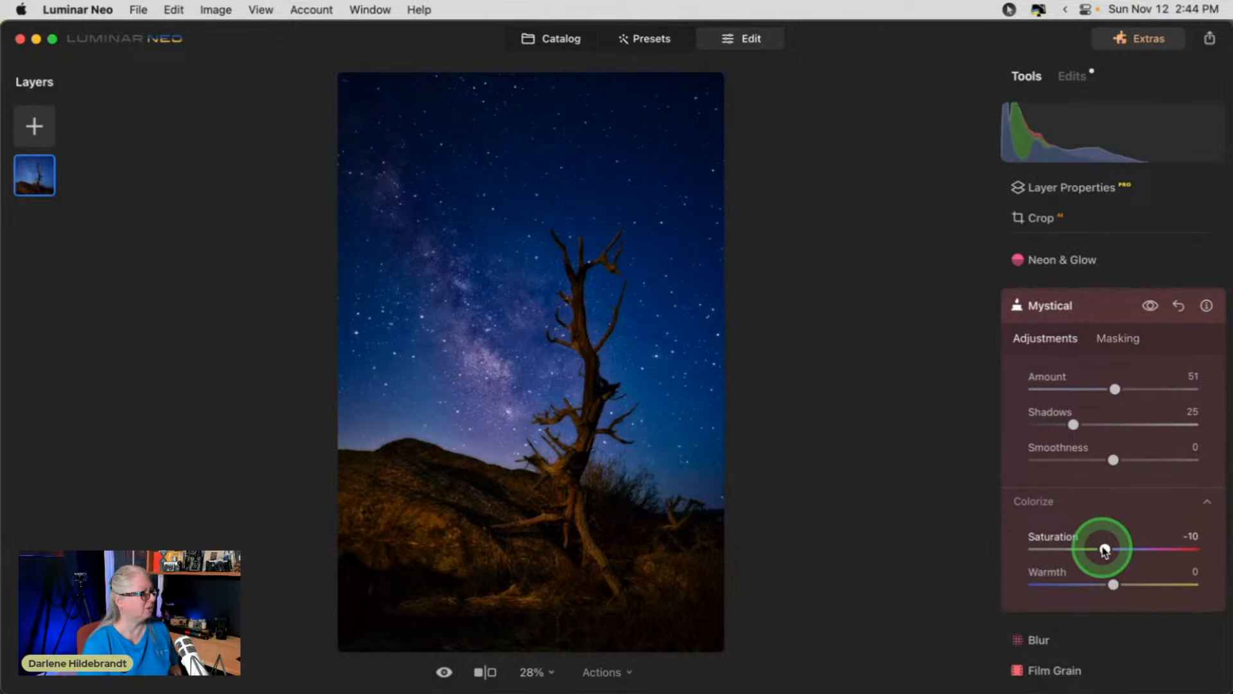
mouse_move(1113, 584)
left_mouse_down()
mouse_move(1154, 582)
mouse_move(1128, 582)
left_mouse_up()
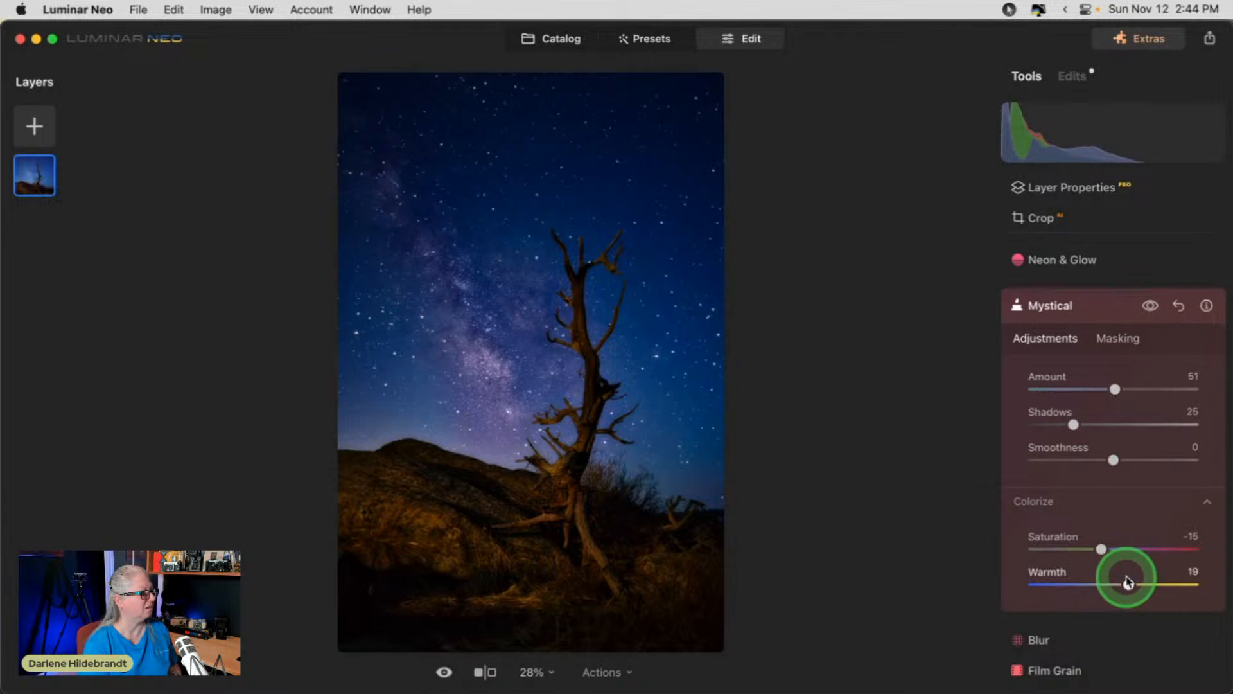
Compare the photo with and without the Mystical effect, and lower the effect's amount to 24.
left_click(1150, 306)
left_click(1151, 308)
left_click(1152, 311)
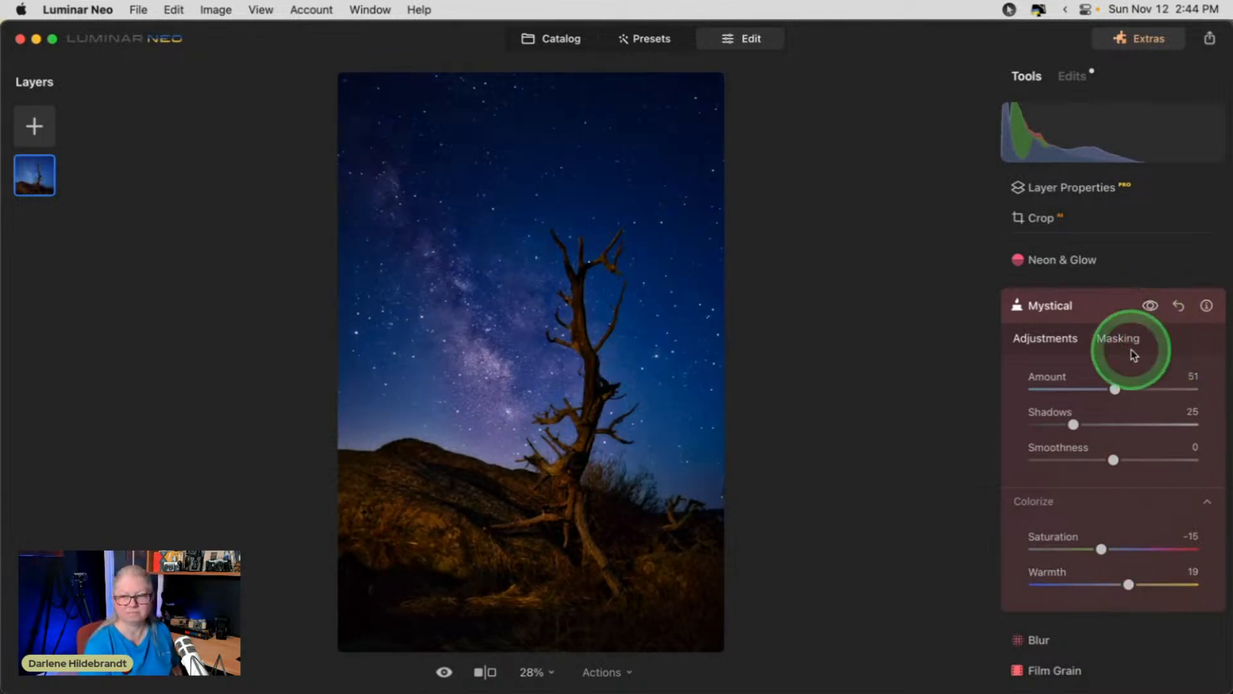
left_click_drag(1115, 388, 1071, 387)
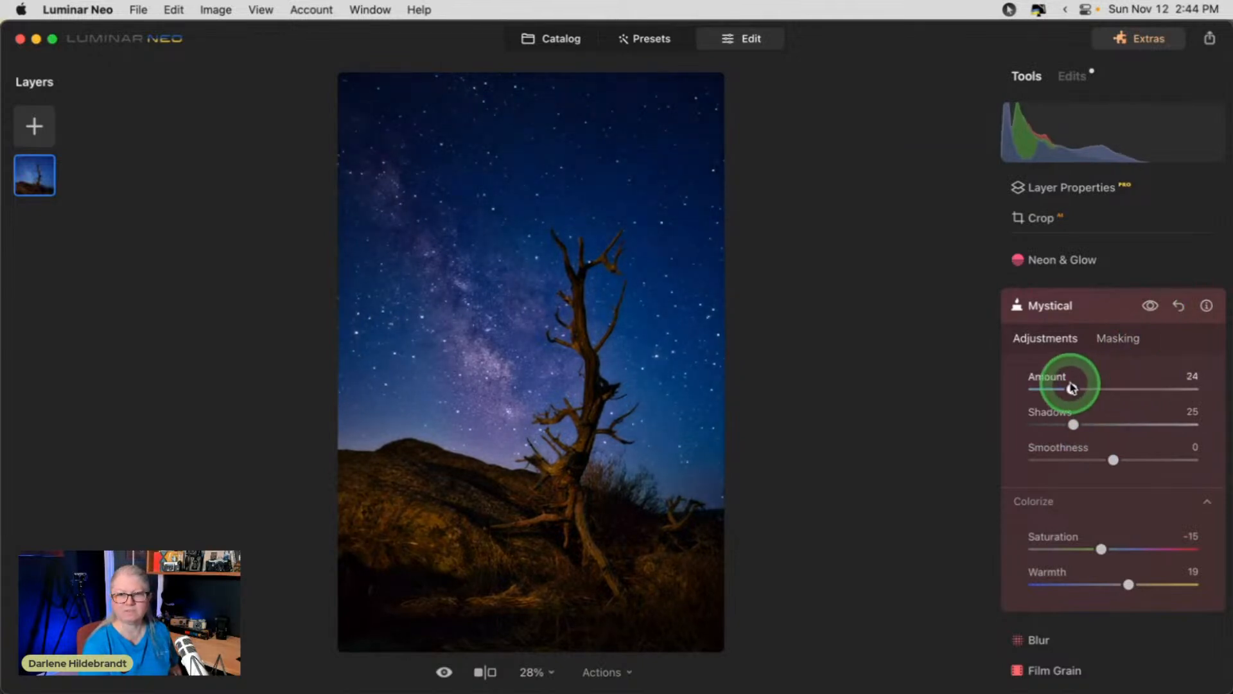
left_click(1101, 308)
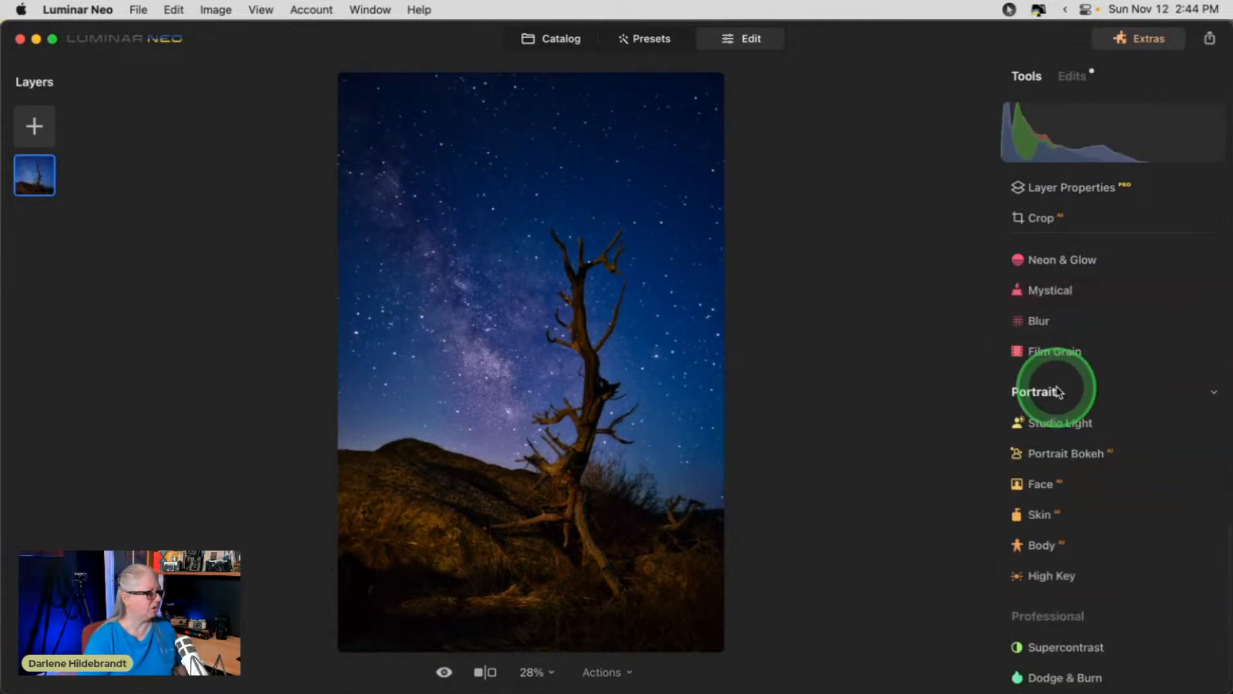
left_click(1059, 392)
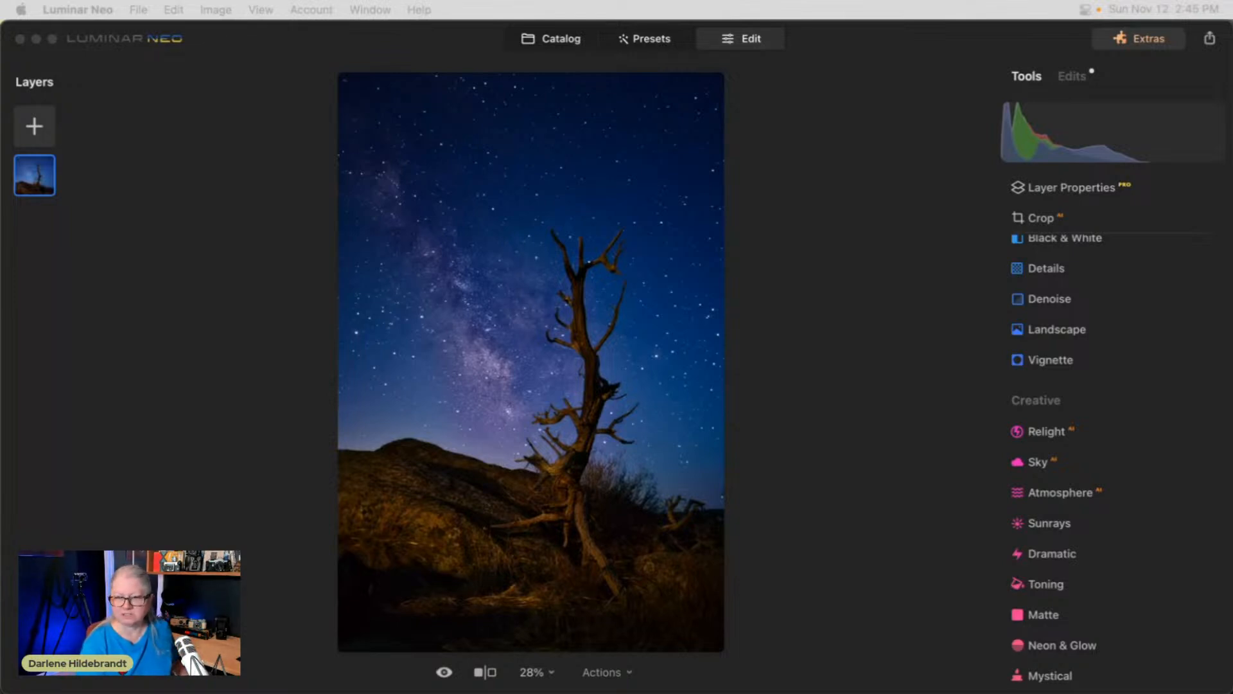
Leave the photo editor and return to the catalog's thumbnails.
left_click(805, 394)
left_click(853, 247)
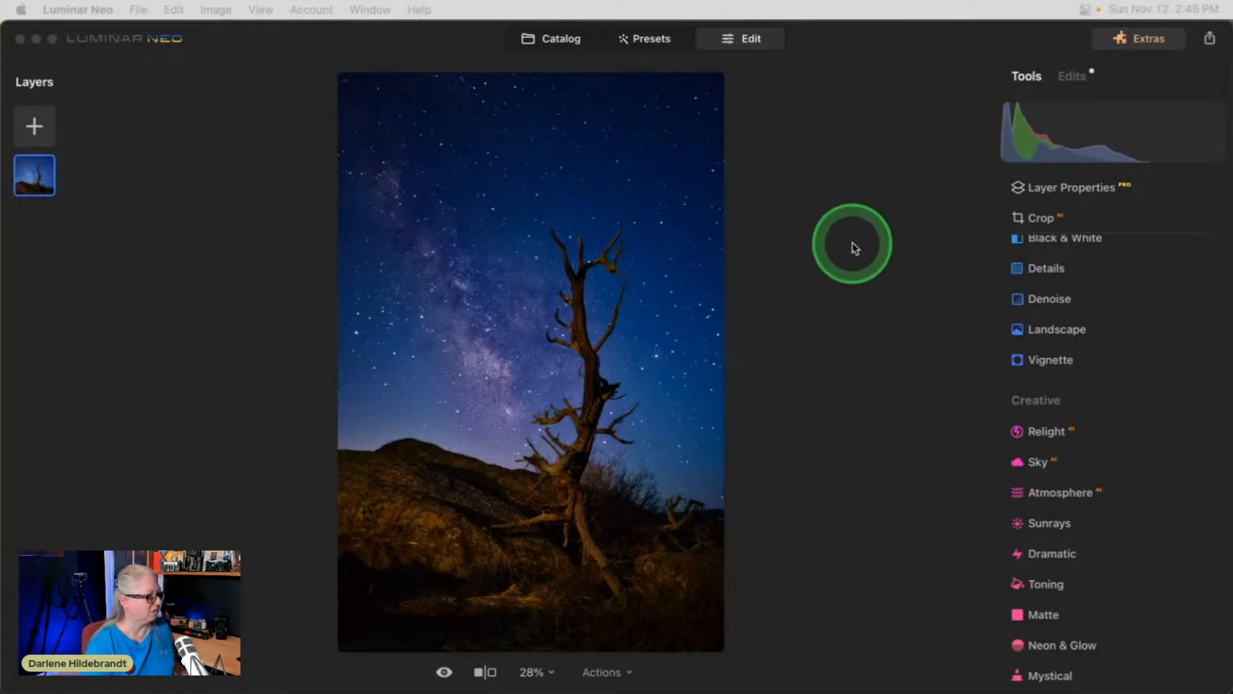
key("g")
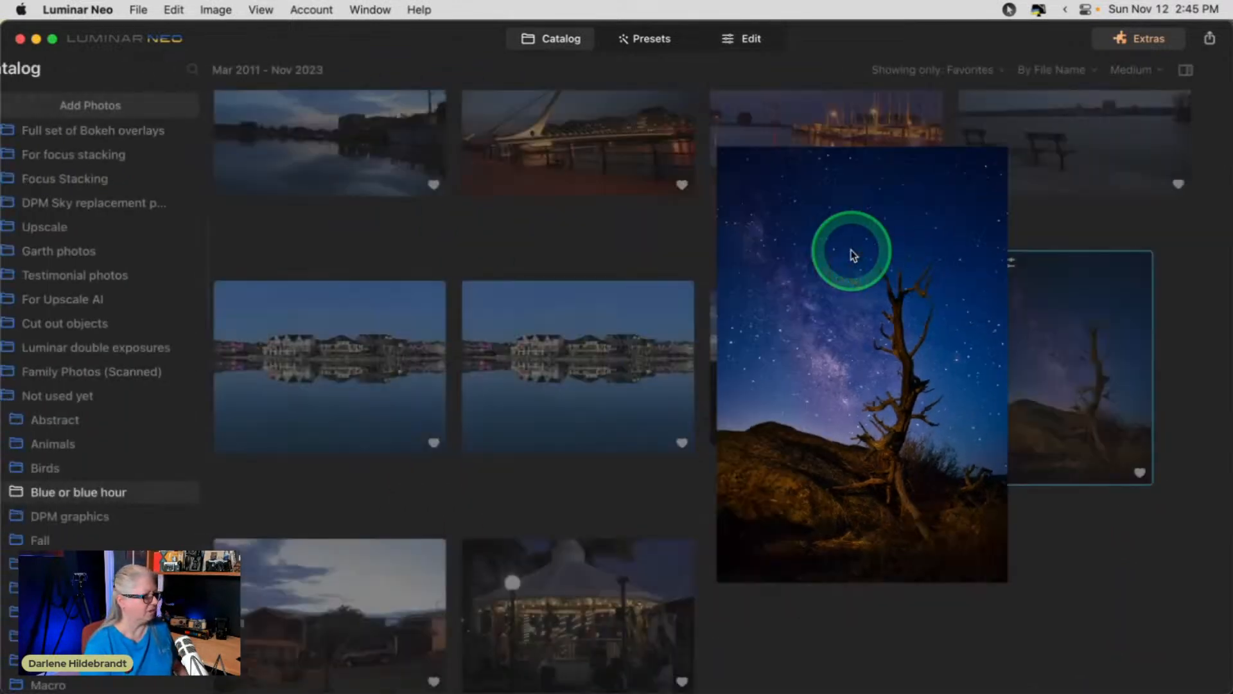
Switch to Lightroom Classic and dim the interface around the Milky Way photo to view it undistracted.
key("super+Tab")
key("super+Tab")
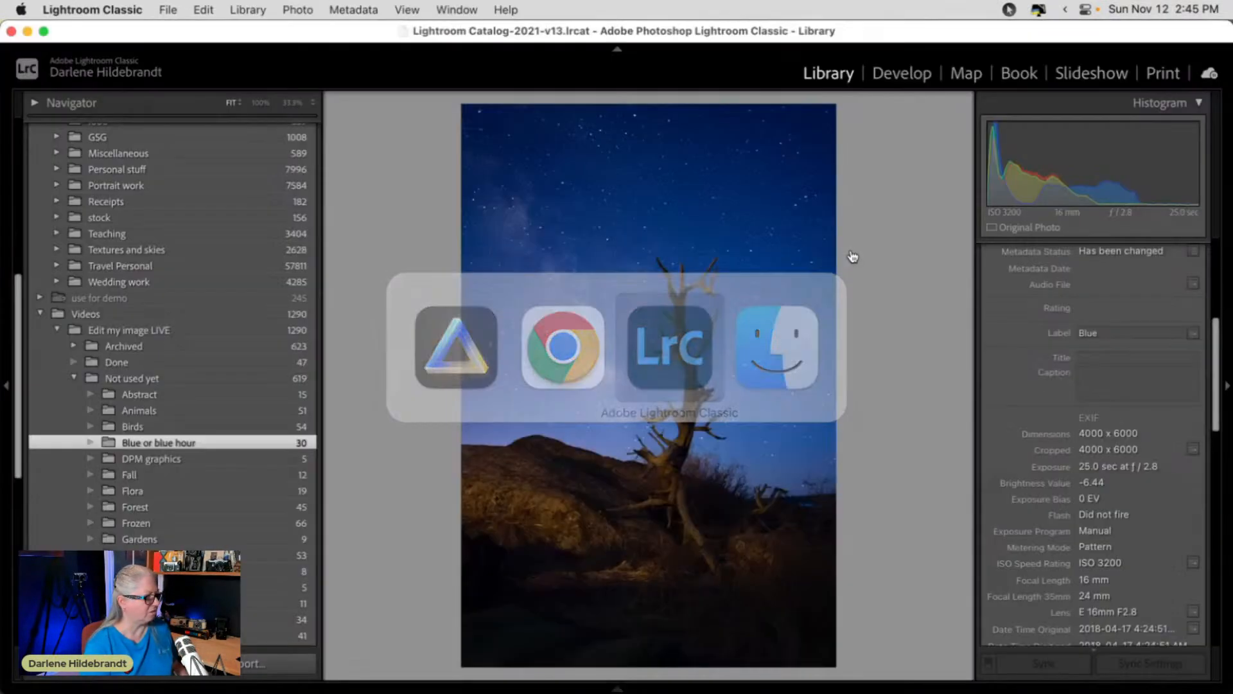
key("l")
key("l")
key("l")
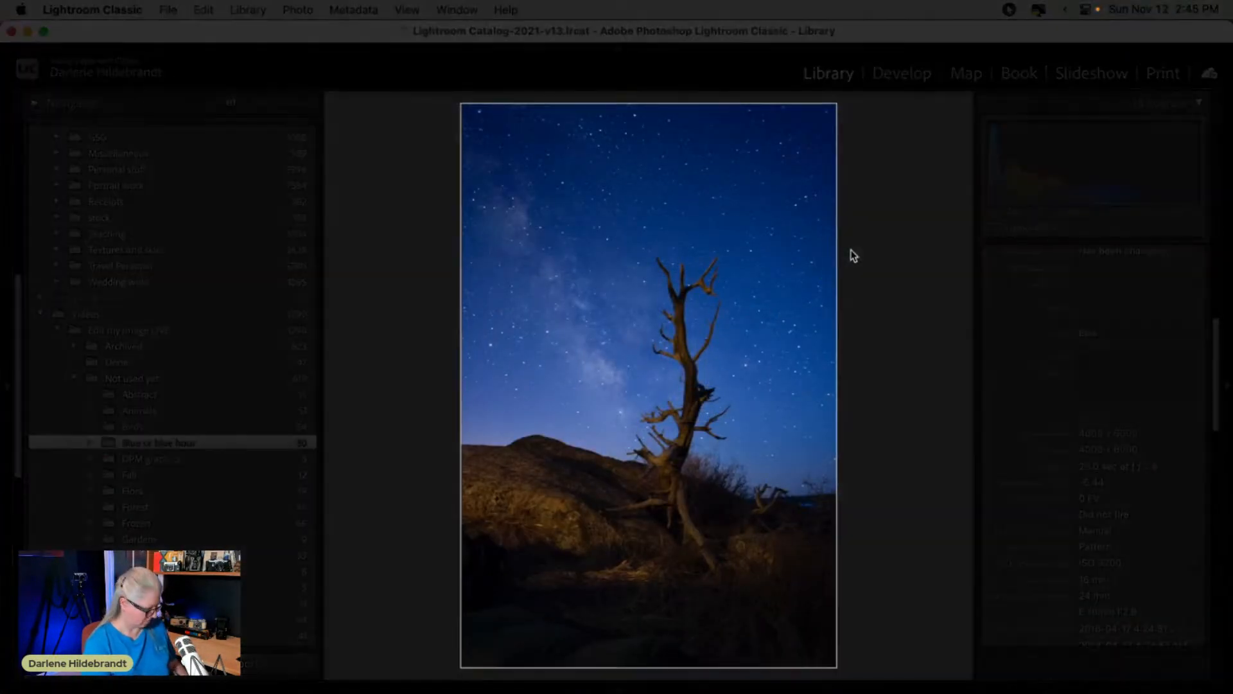
Return to the thumbnail grid, hide the metadata side panel, and give the Milky Way photo a red color label.
key("g")
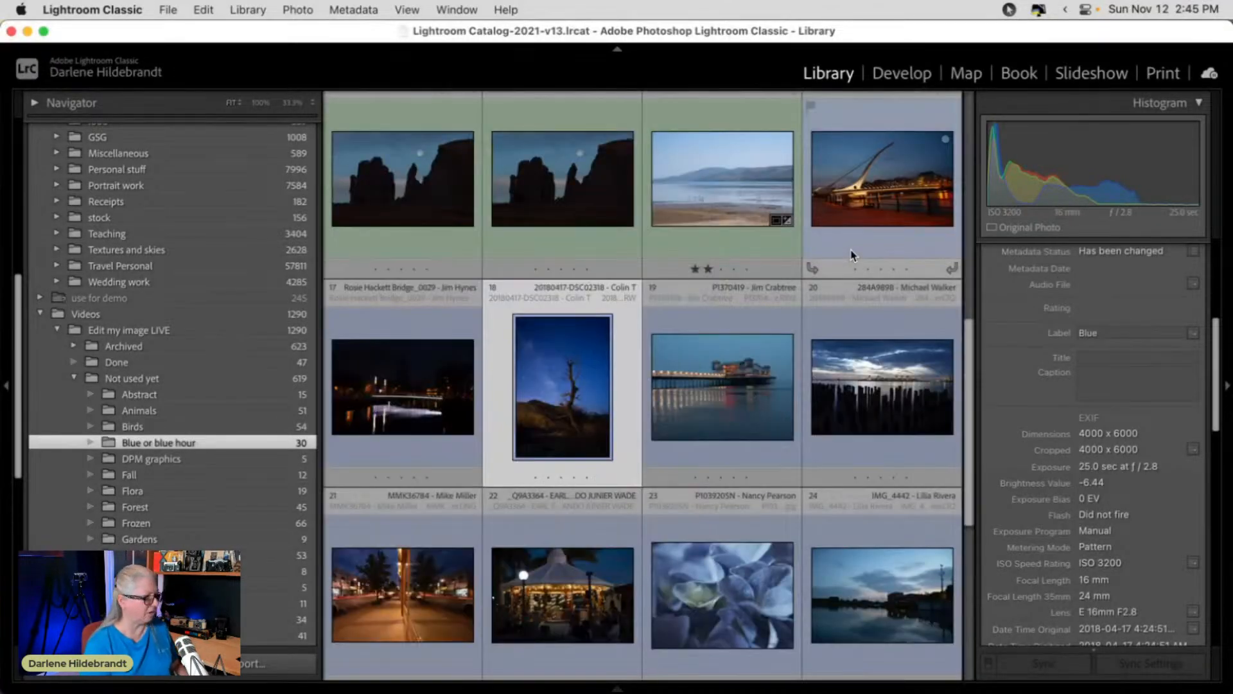
left_click(1163, 375)
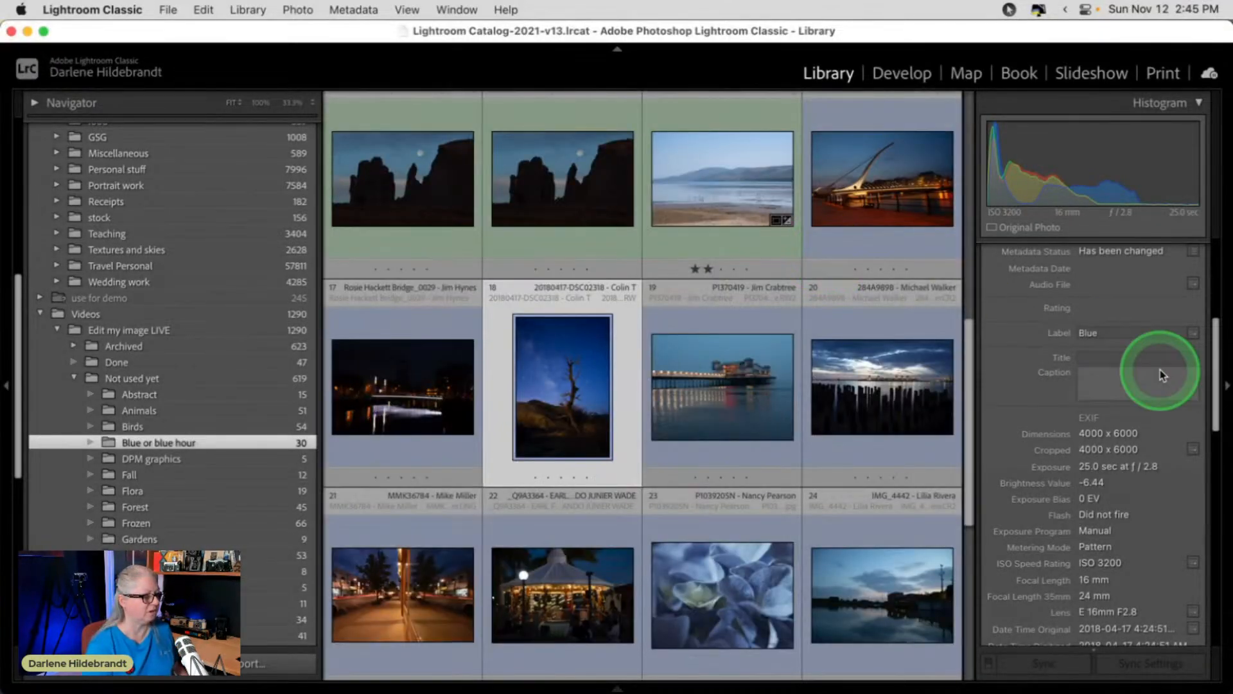
left_click(1226, 388)
key("6")
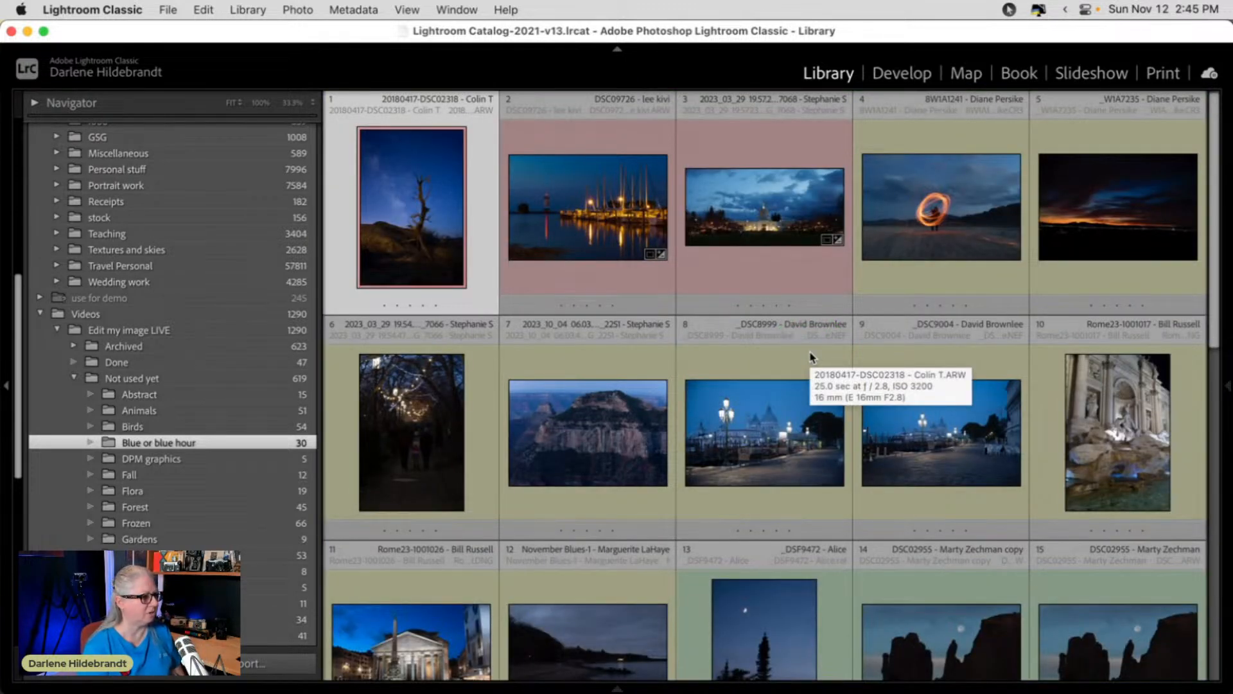
Open the photo of the spinning orange fire circle and examine the figure and ground sparks at 100% magnification.
double_click(982, 238)
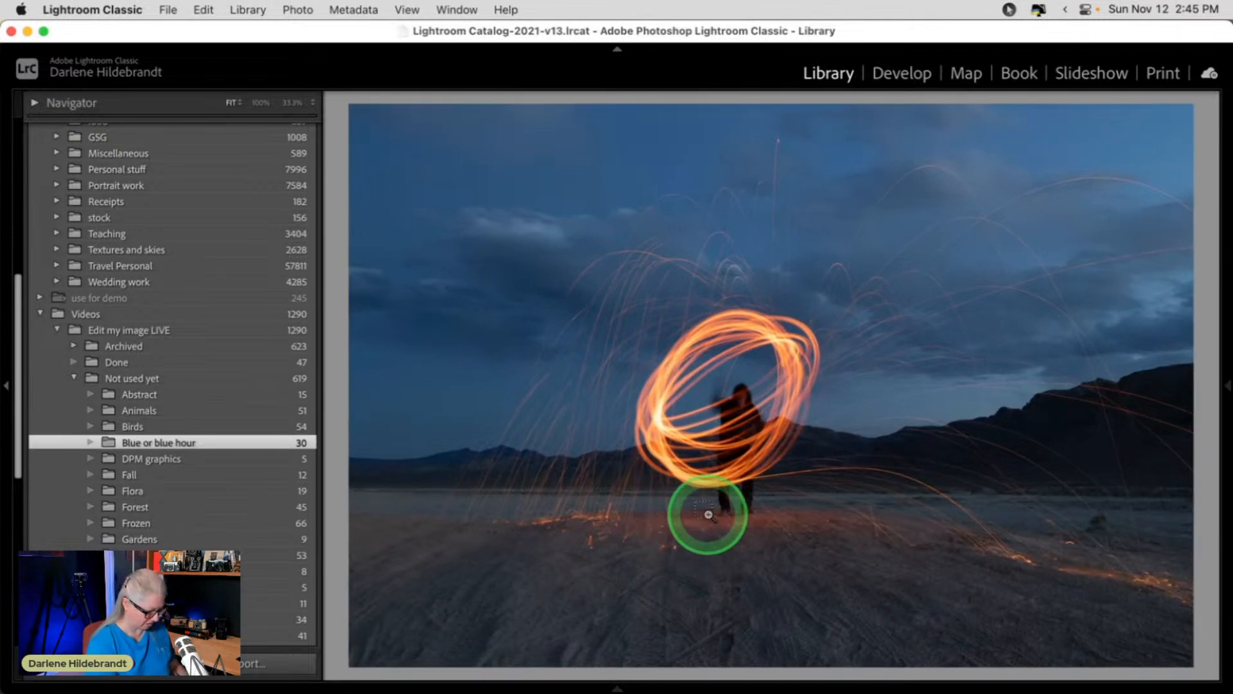
left_click(708, 515)
key("super+equal")
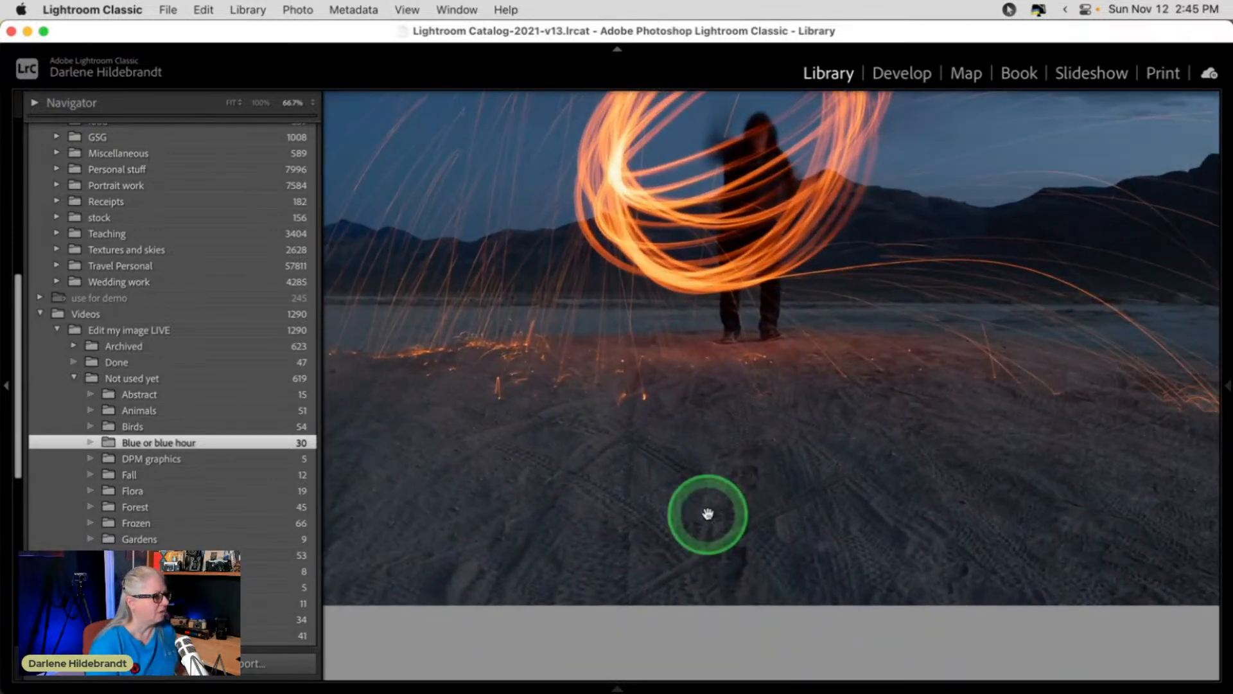
key("super+equal")
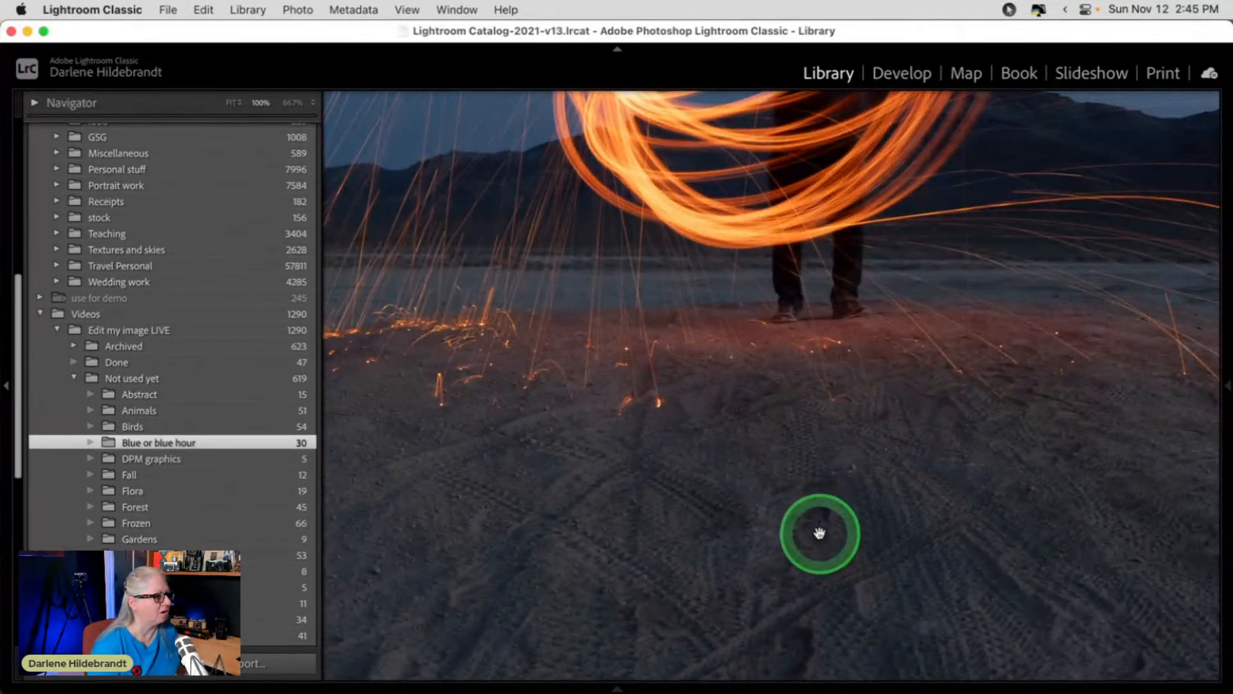
scroll(819, 532, "down", 3)
left_click(820, 533)
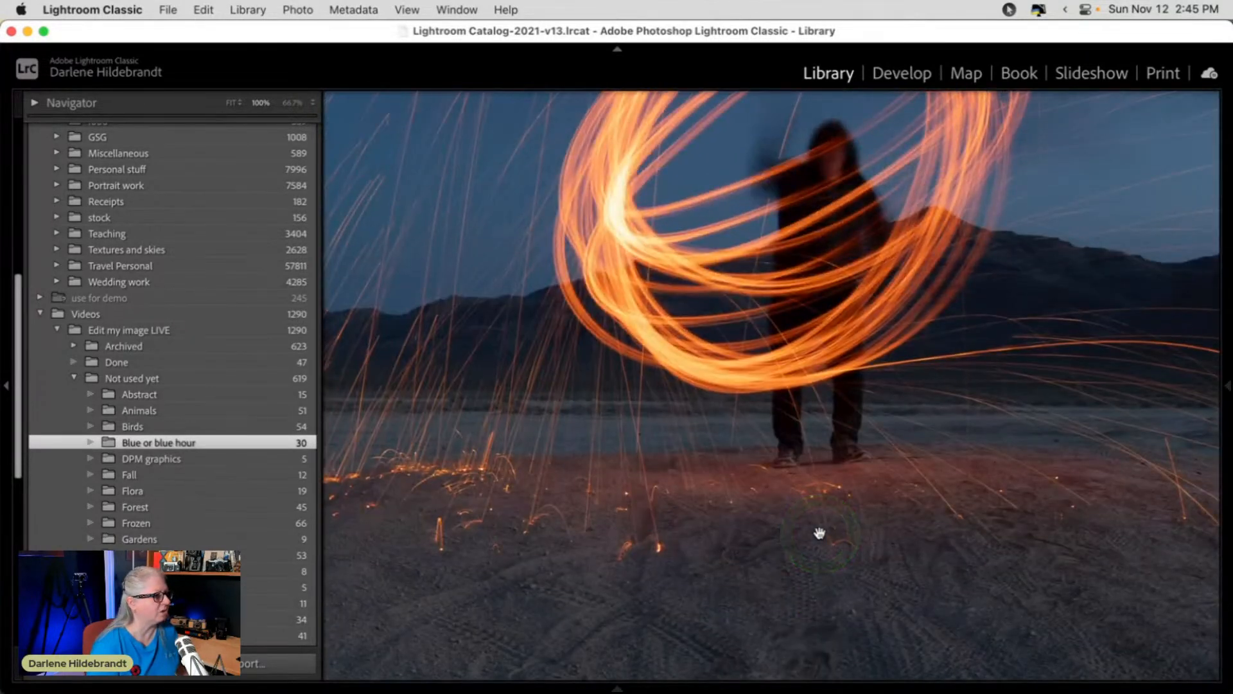
scroll(820, 532, "right", 3)
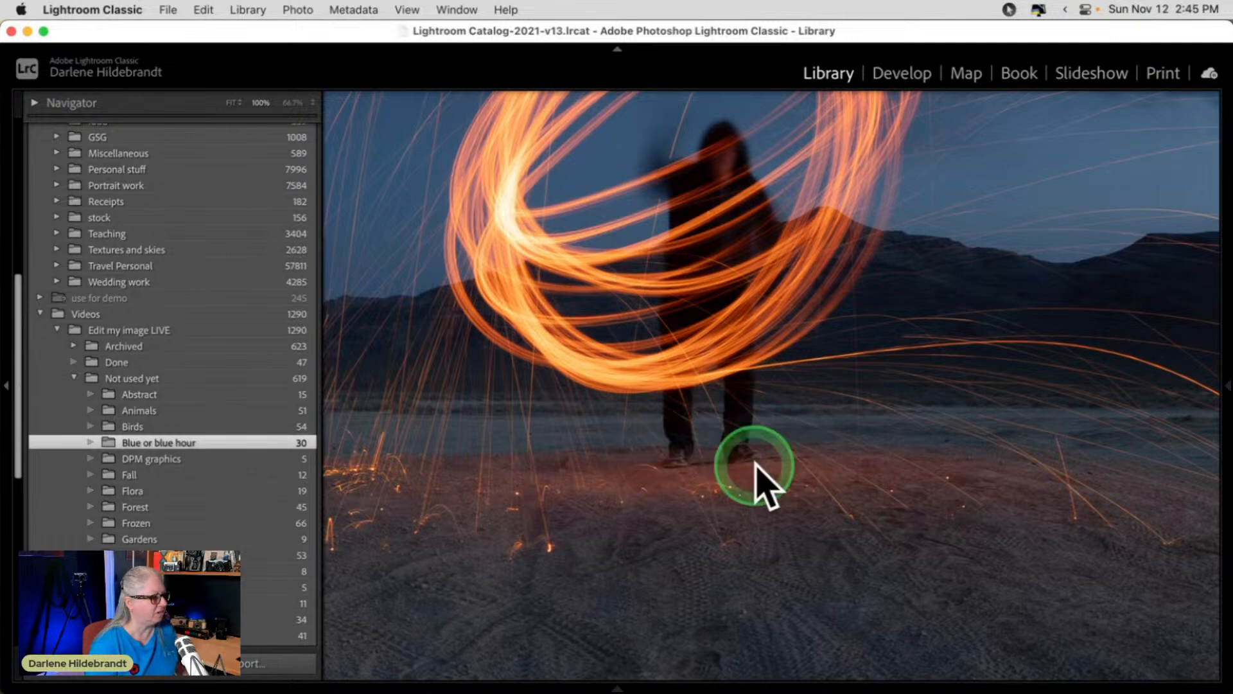
left_click(596, 469)
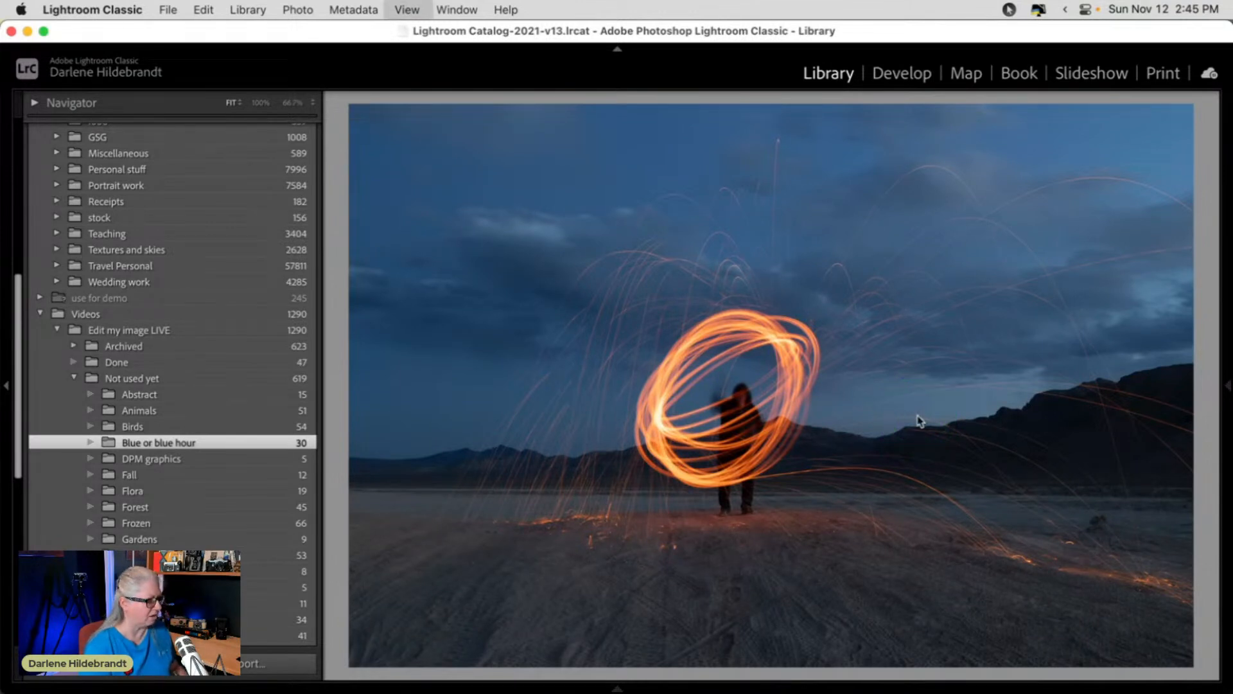
Bring the fire-spinning photo into the Develop module, keeping the toolbar shown beneath it.
key("d")
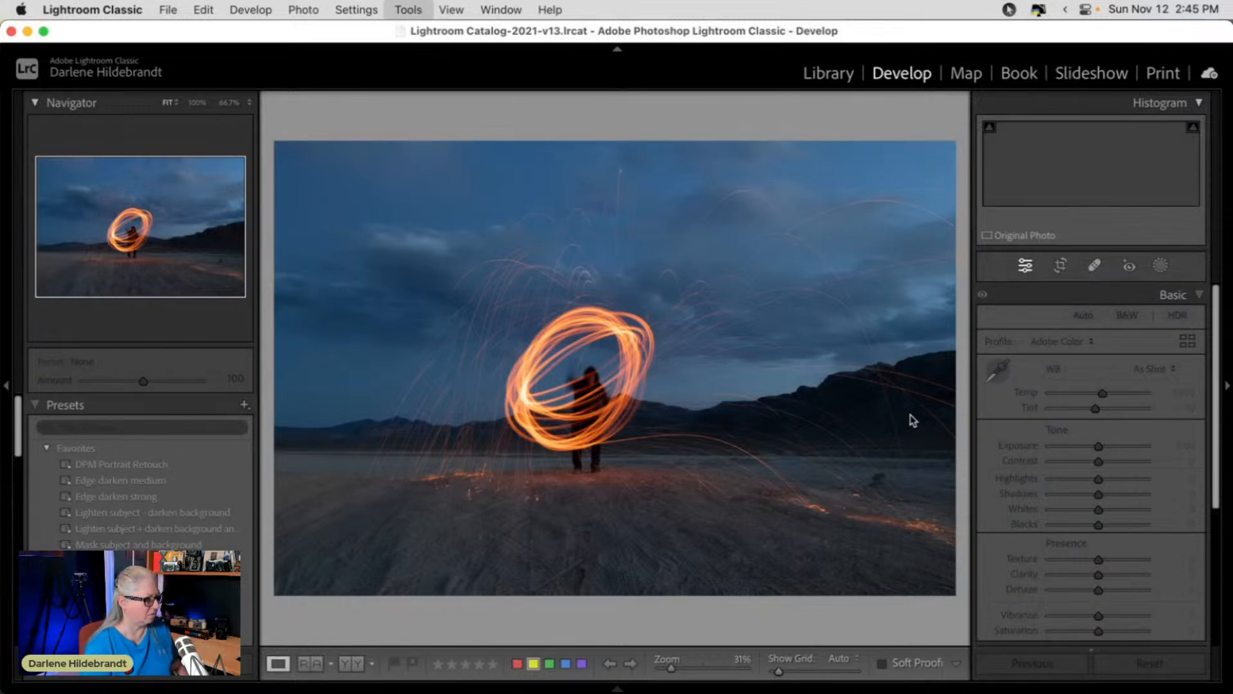
key("t")
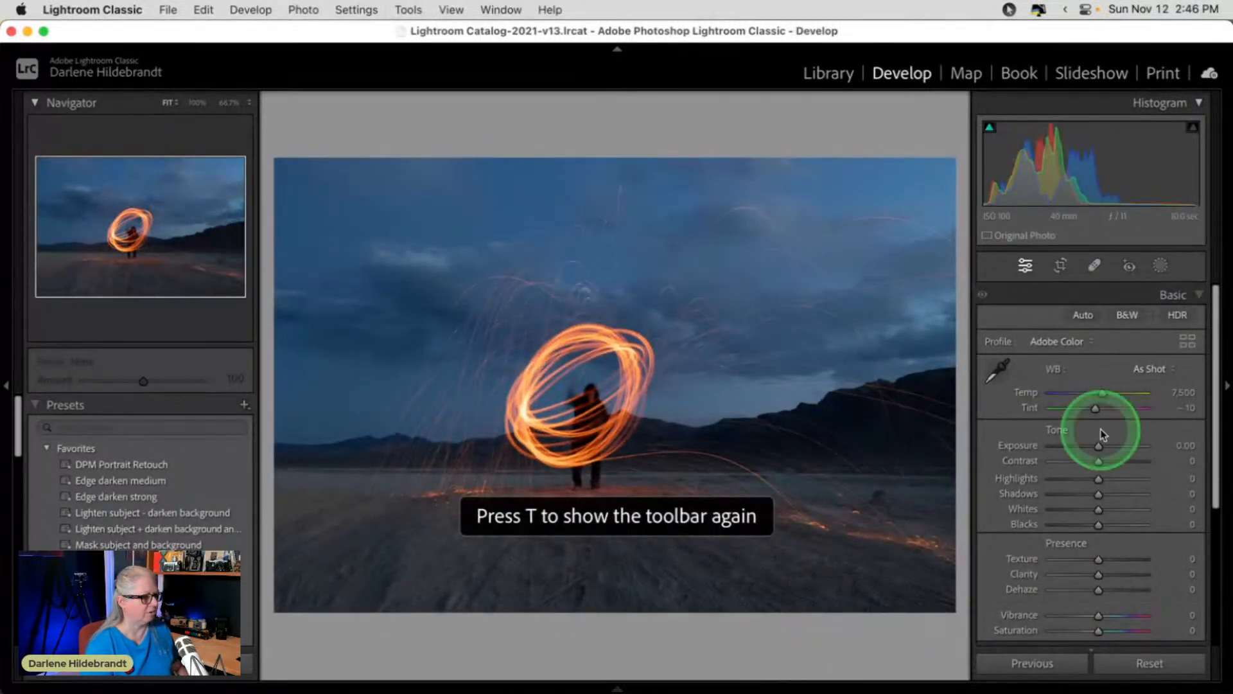
key("t")
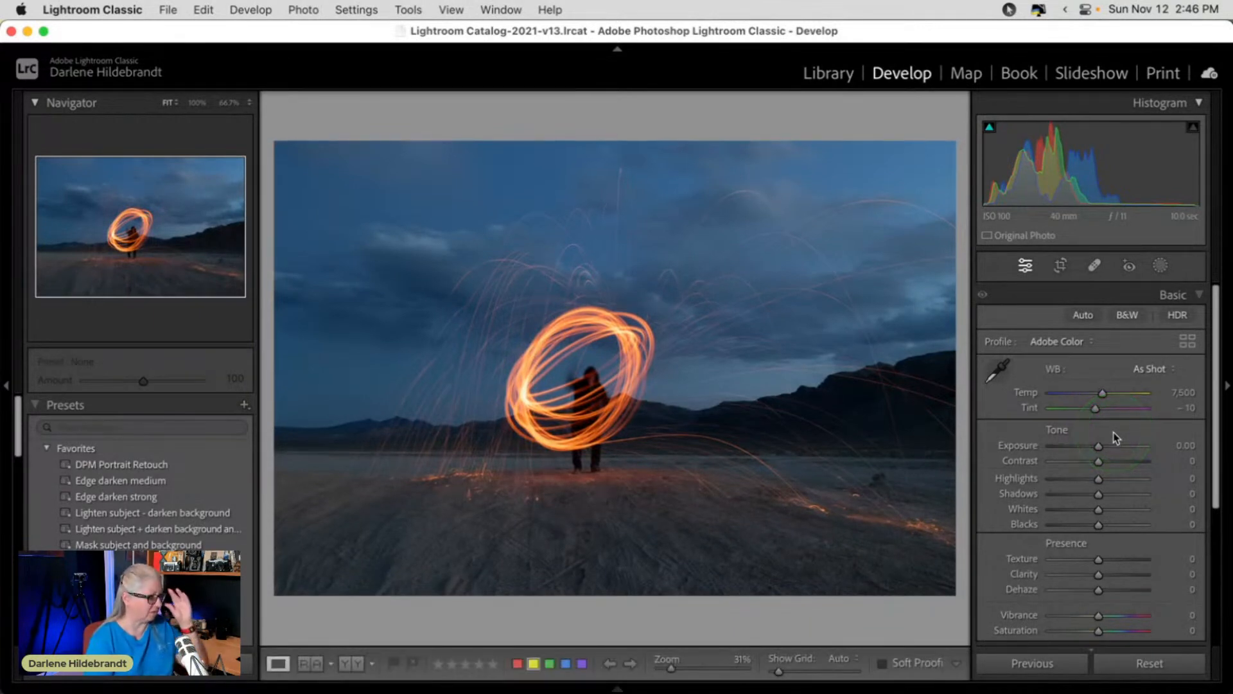
Compare the Camera Matching profiles on the fire-spinning photo and apply Camera Standard.
left_click(1187, 341)
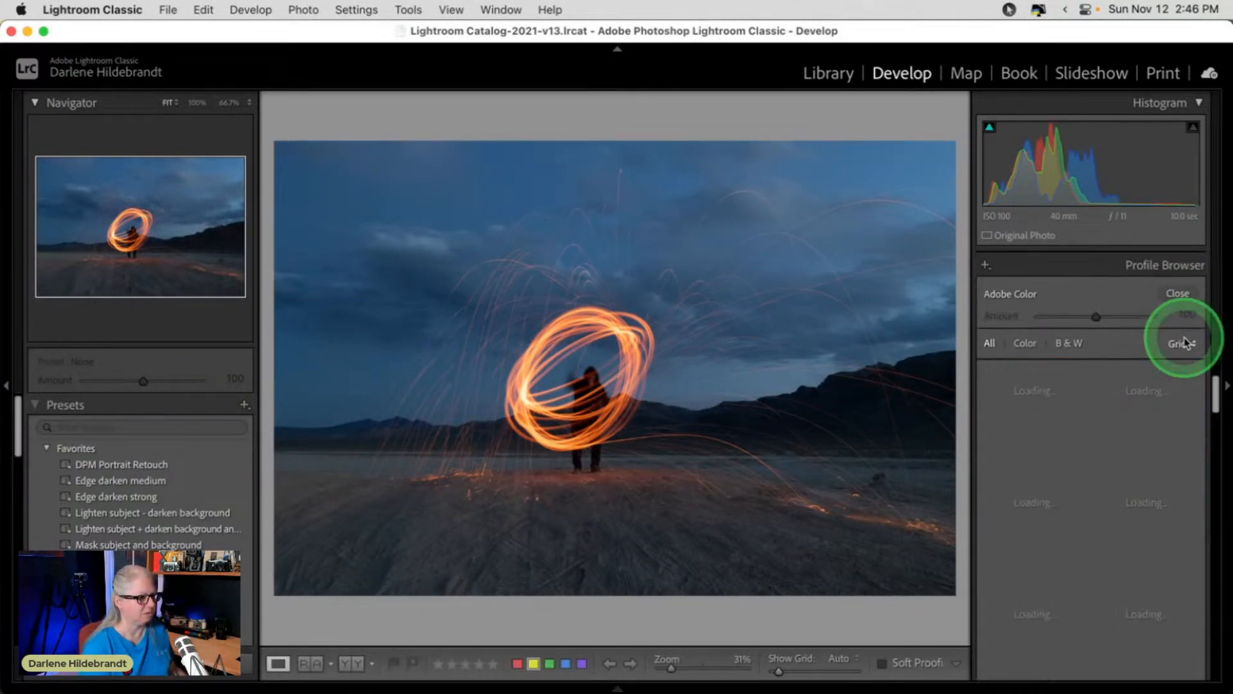
left_click(1130, 427)
left_click(1031, 421)
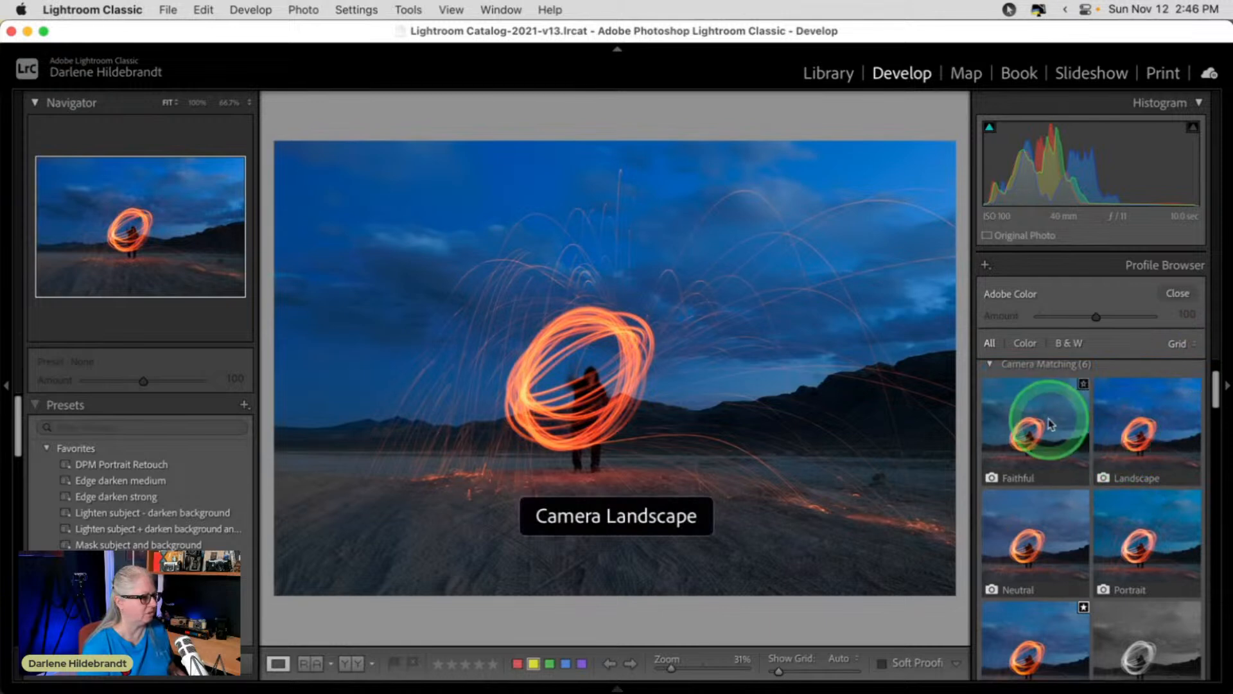
left_click(1149, 427)
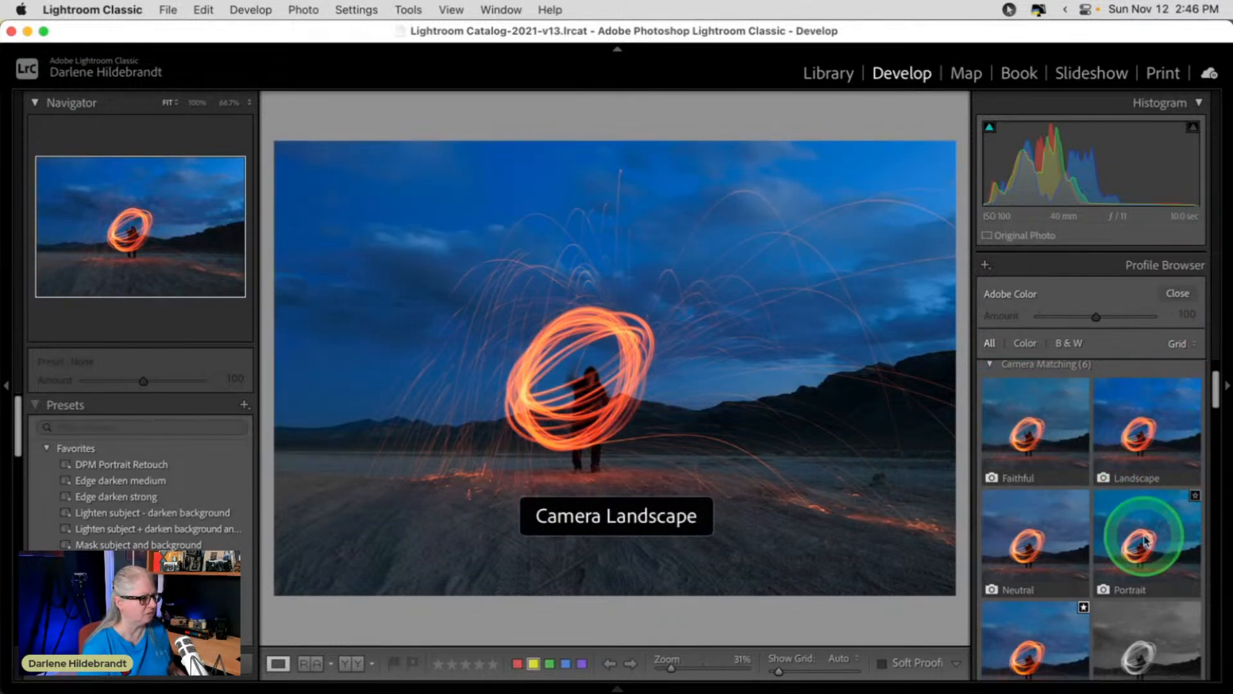
left_click(1130, 513)
left_click(1023, 528)
left_click(1028, 613)
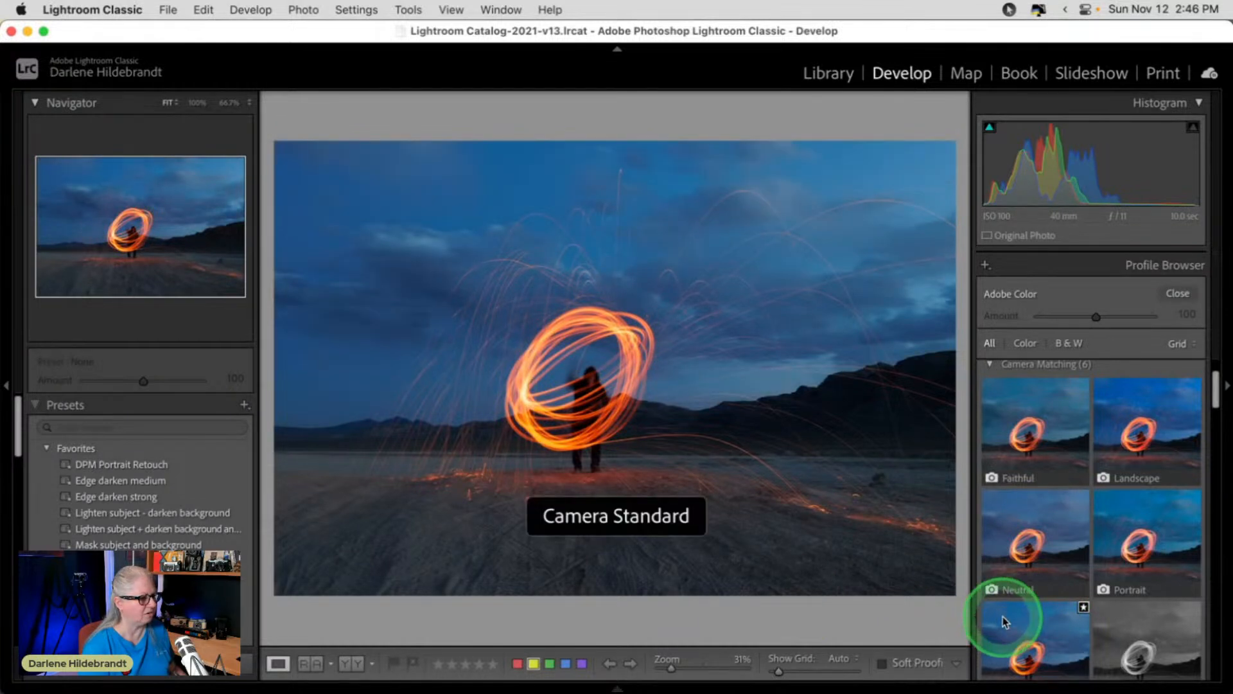
left_click(1003, 615)
left_click(1177, 296)
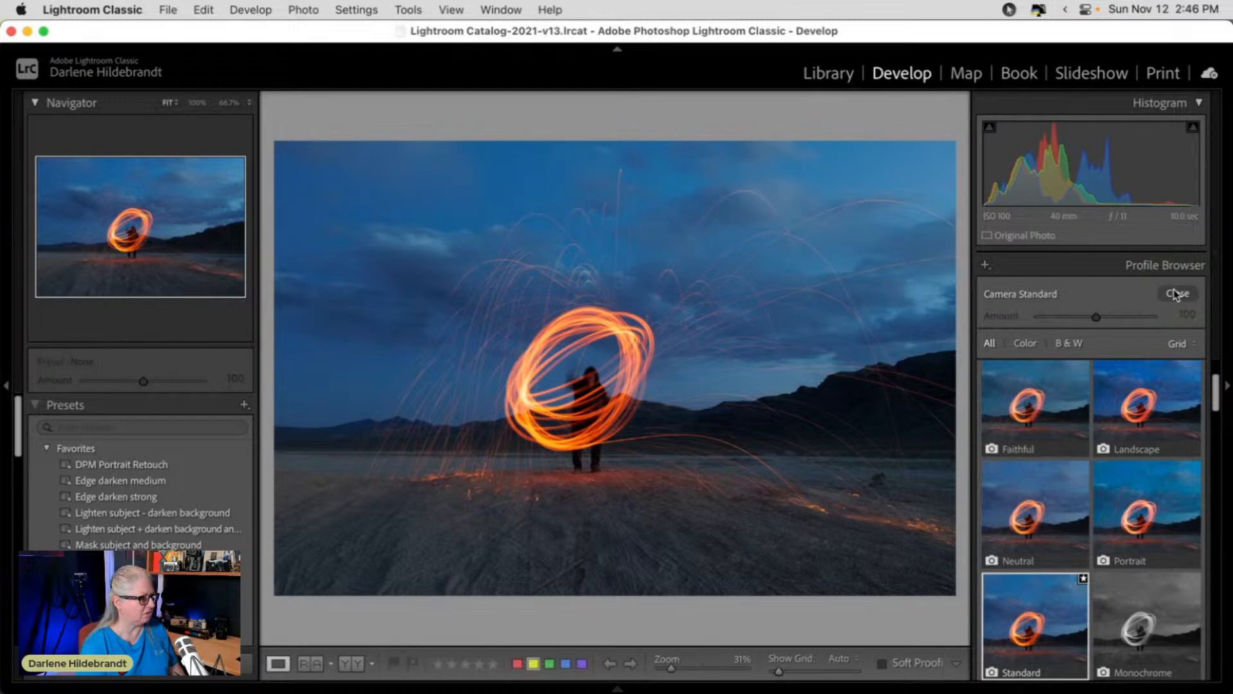
left_click(1178, 294)
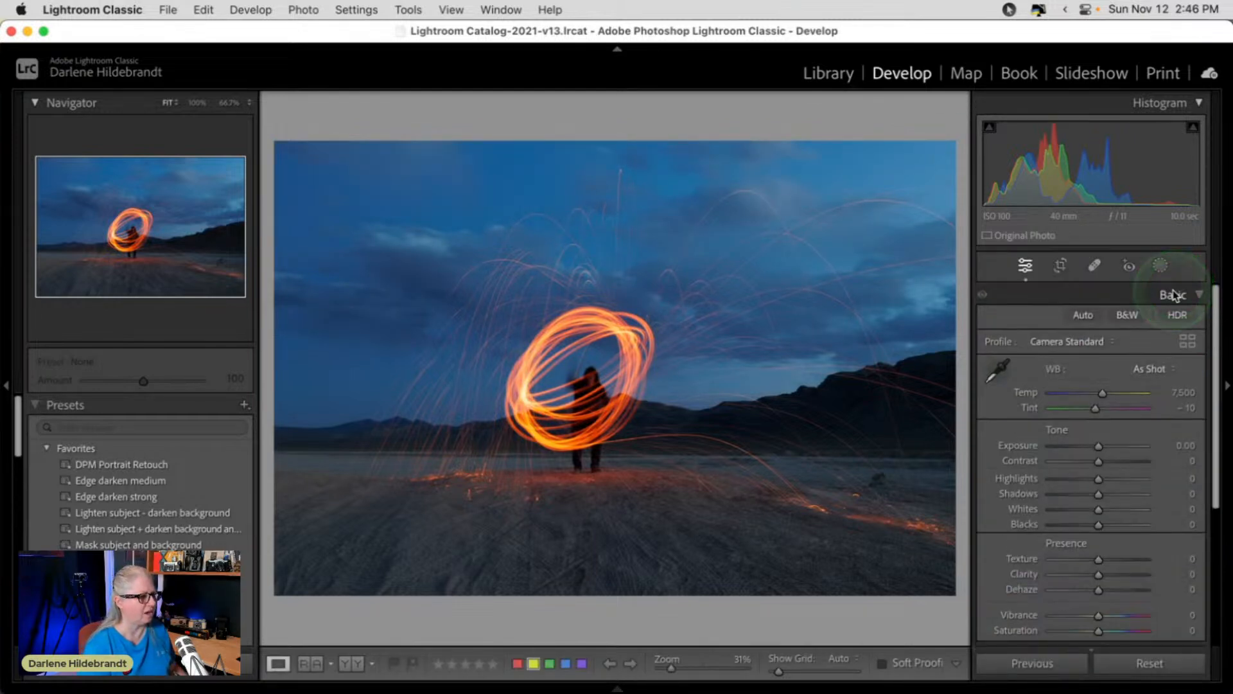
Set the photo's Whites to +36 and Blacks to -18.
left_click_drag(1098, 509, 1098, 511)
left_click_drag(1020, 510, 1020, 513)
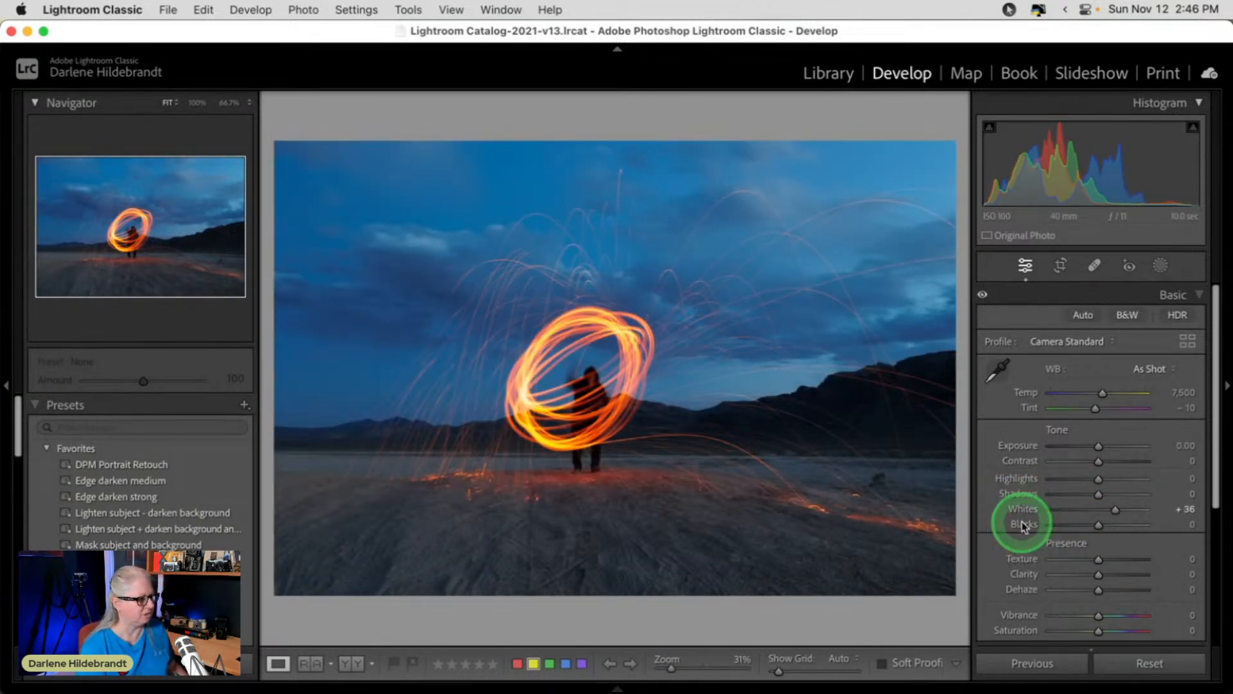
left_click_drag(1109, 510, 1116, 512)
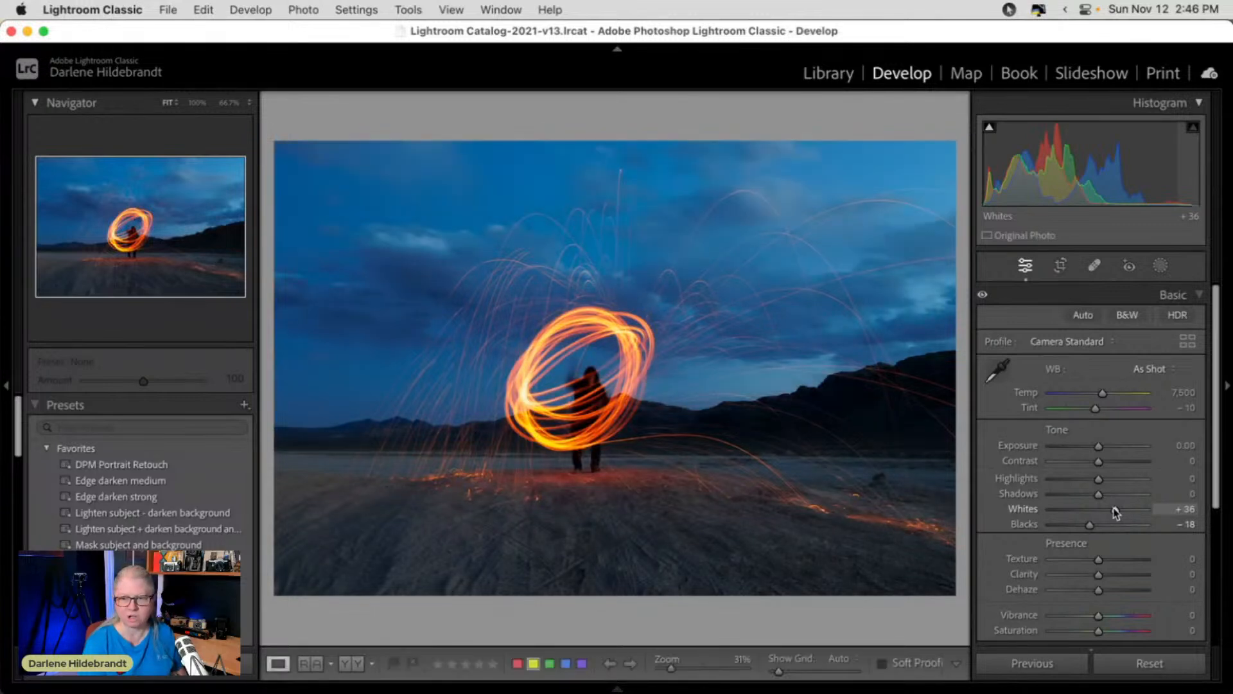
scroll(1115, 512, "down", 2)
left_click_drag(1109, 526, 1109, 526)
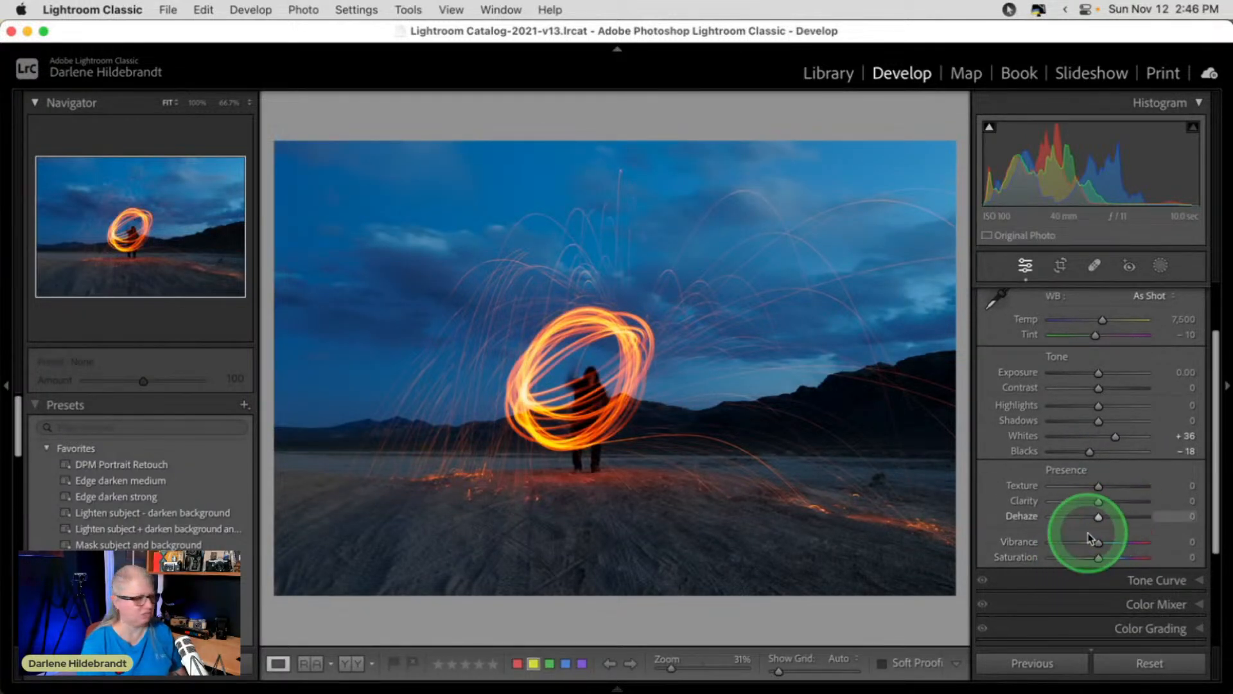
scroll(1141, 518, "up", 2)
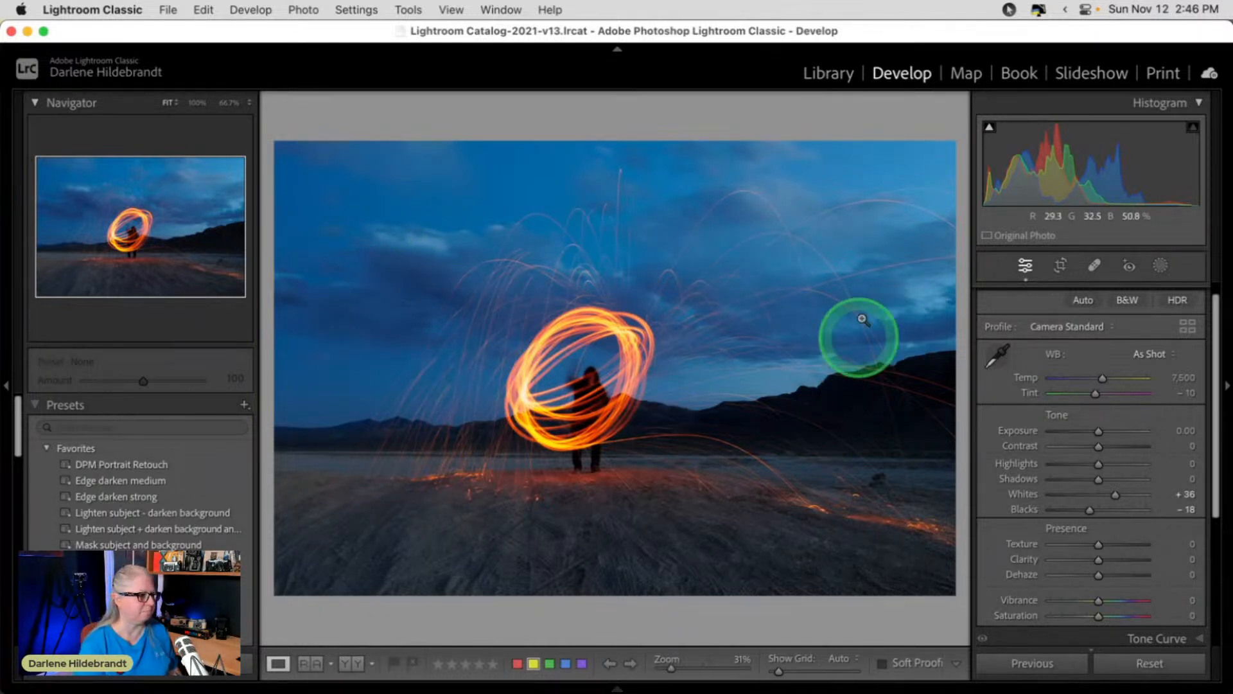
Try a post-crop vignette with an amount of -100, and reset the amount.
scroll(1090, 452, "down", 6)
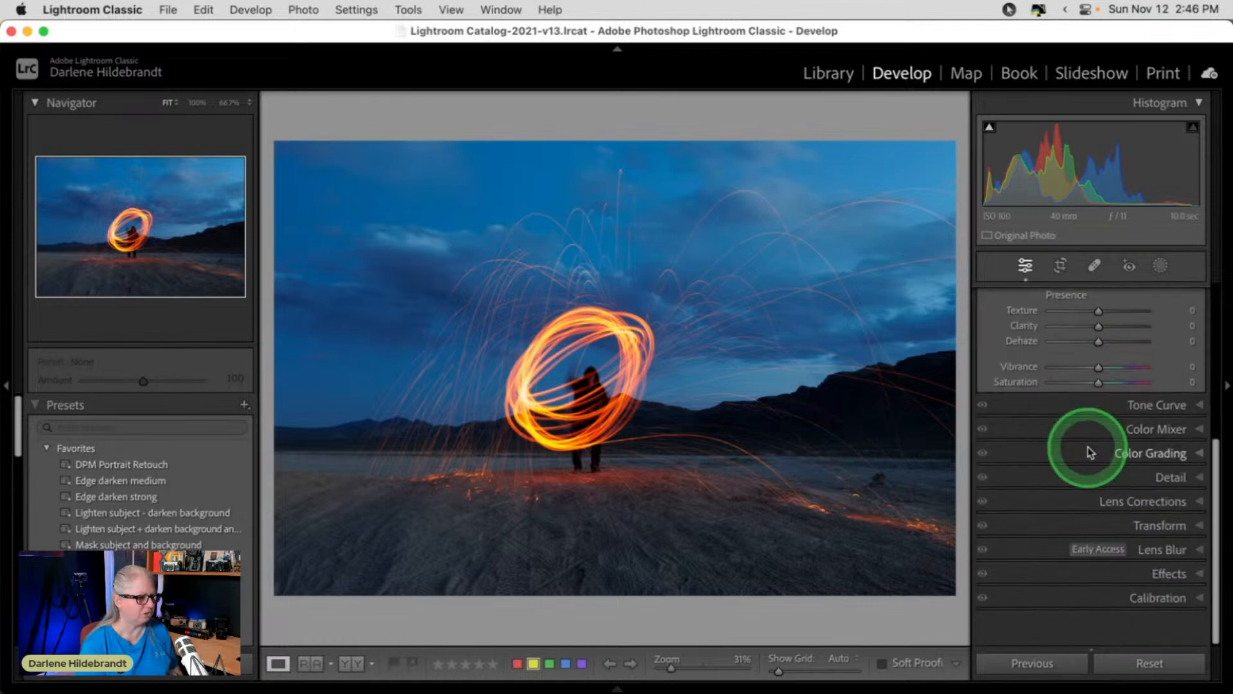
left_click(1170, 604)
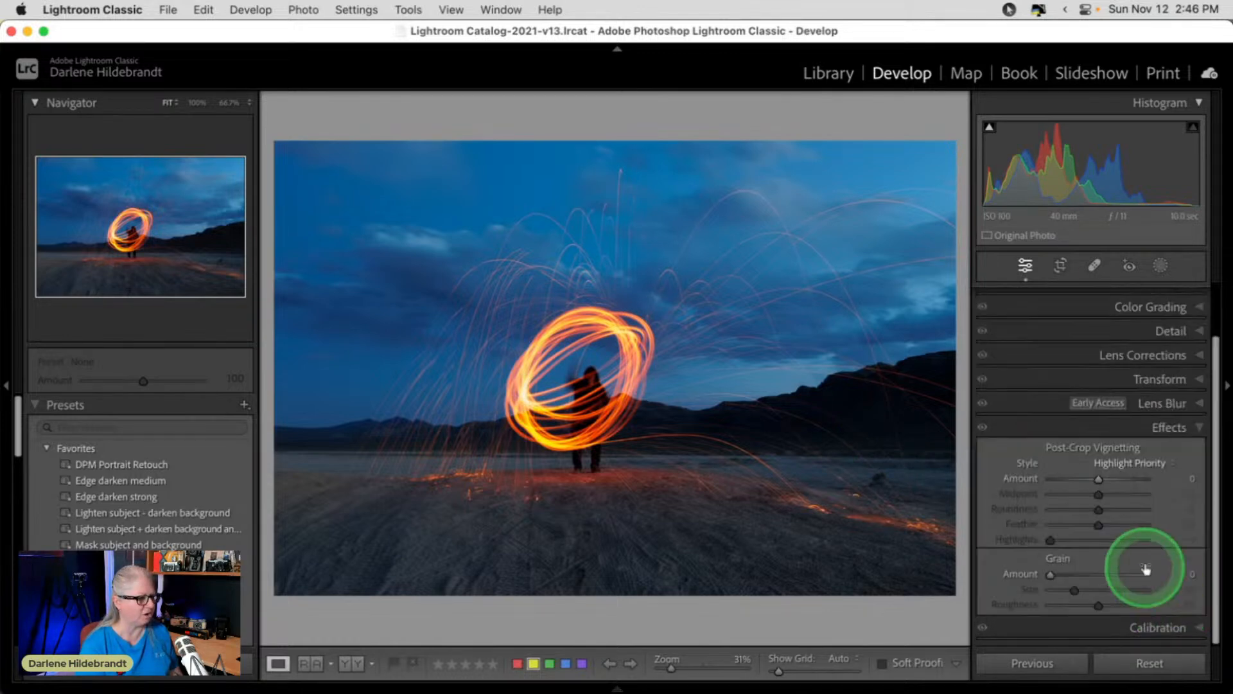
left_click_drag(1100, 477, 1022, 476)
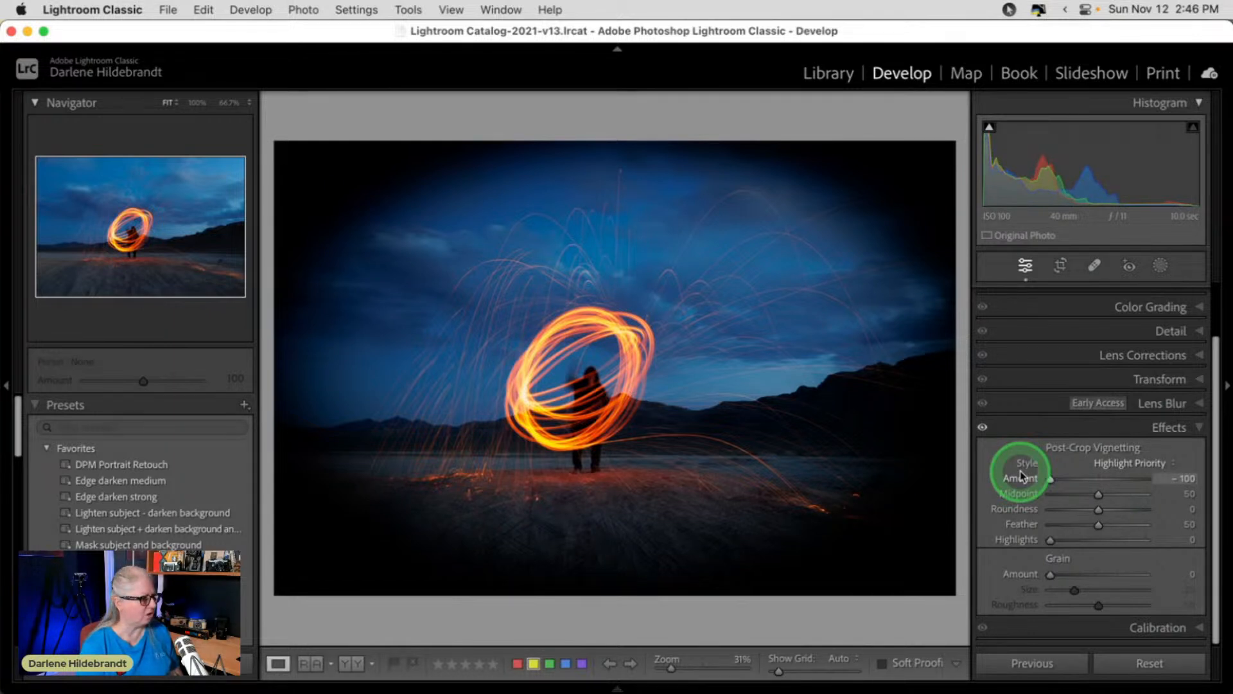
double_click(1020, 477)
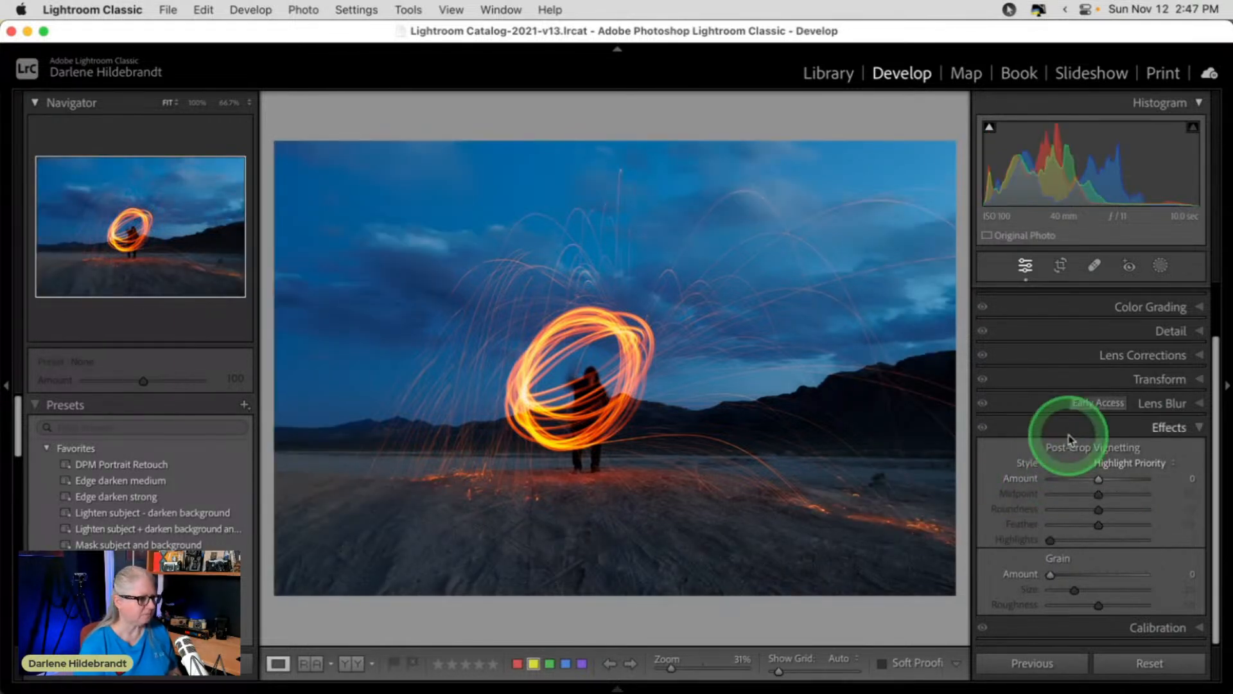
Add a radial gradient mask around the fire circle, shift it toward the upper left, and invert it to cover the surroundings.
left_click(1161, 266)
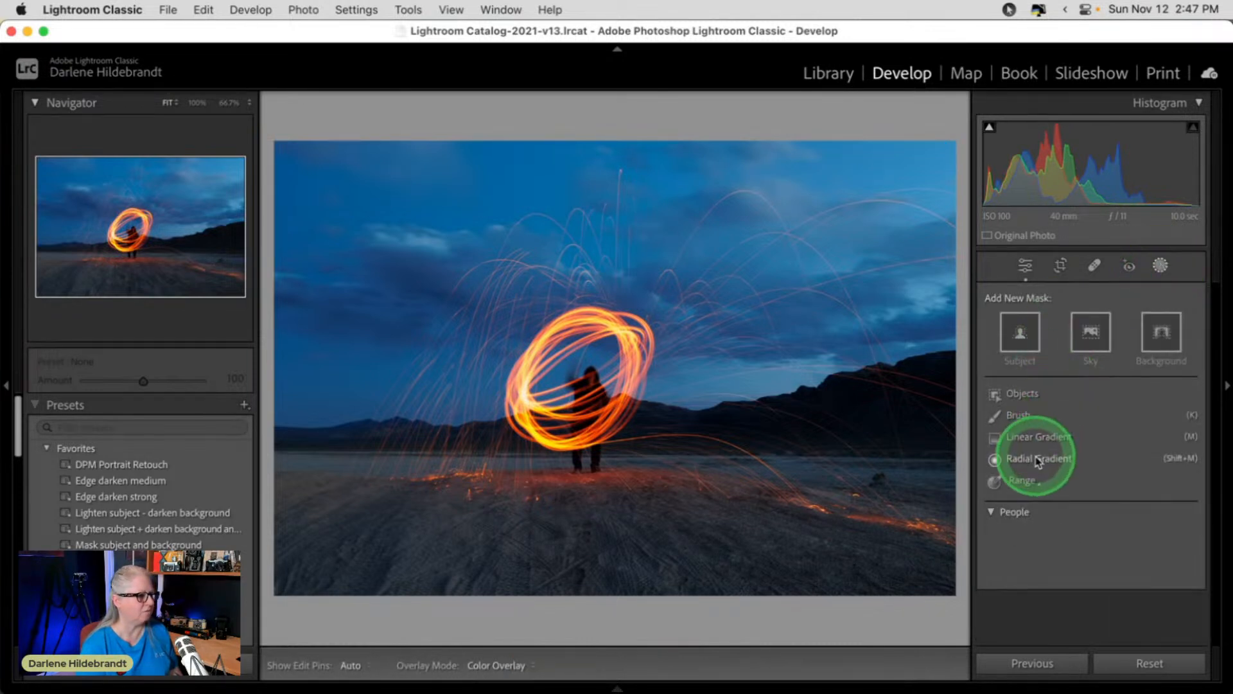
left_click(1037, 458)
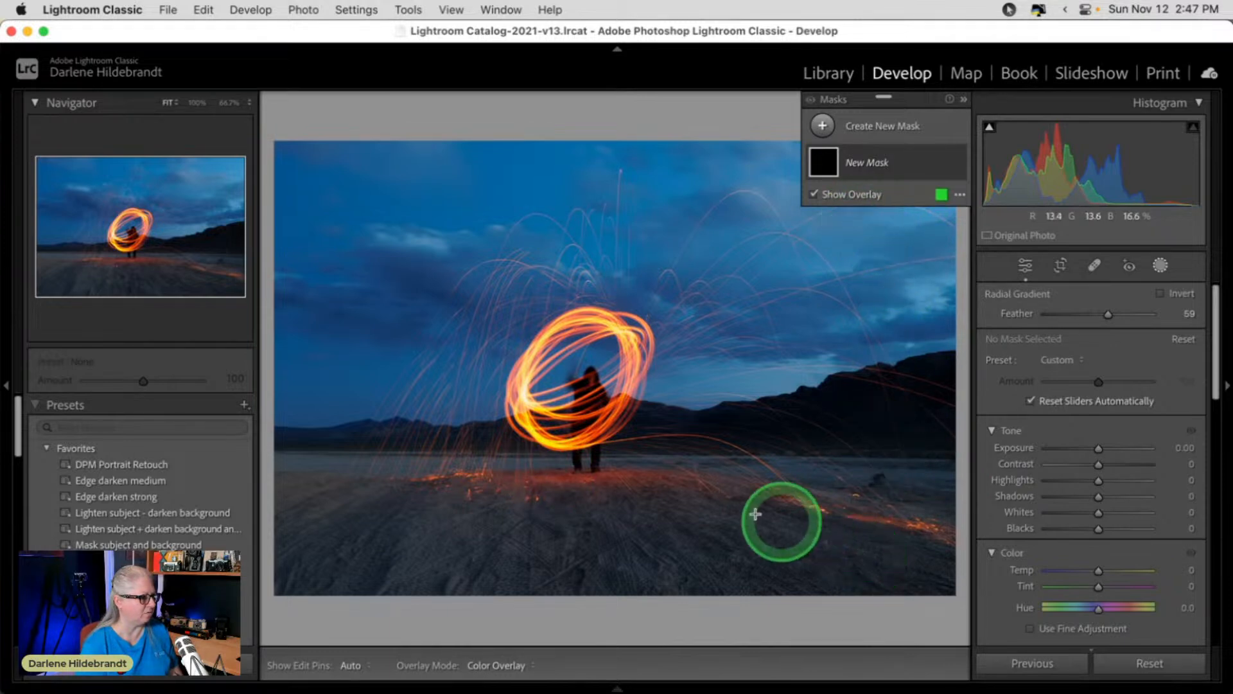
left_click_drag(448, 314, 805, 585)
left_click_drag(449, 302, 496, 357)
left_click(1170, 294)
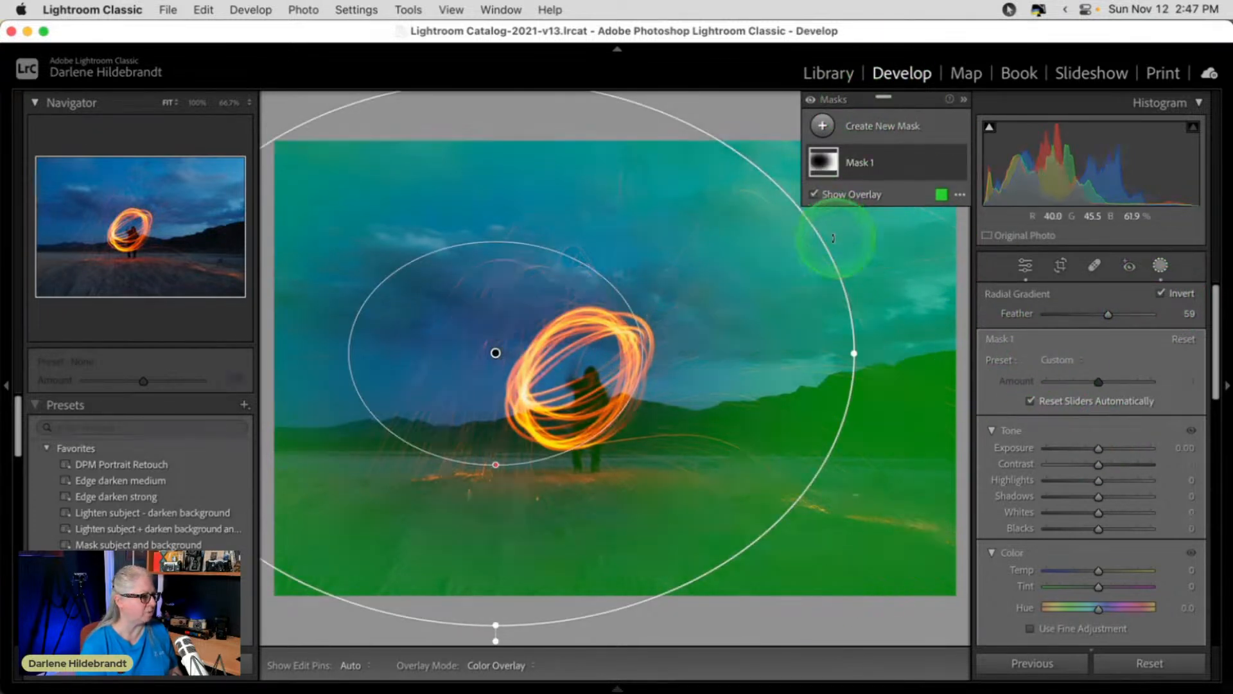
Set the radial gradient's feather to 31, and shrink the ellipse in both width and height.
left_click_drag(826, 245, 813, 245)
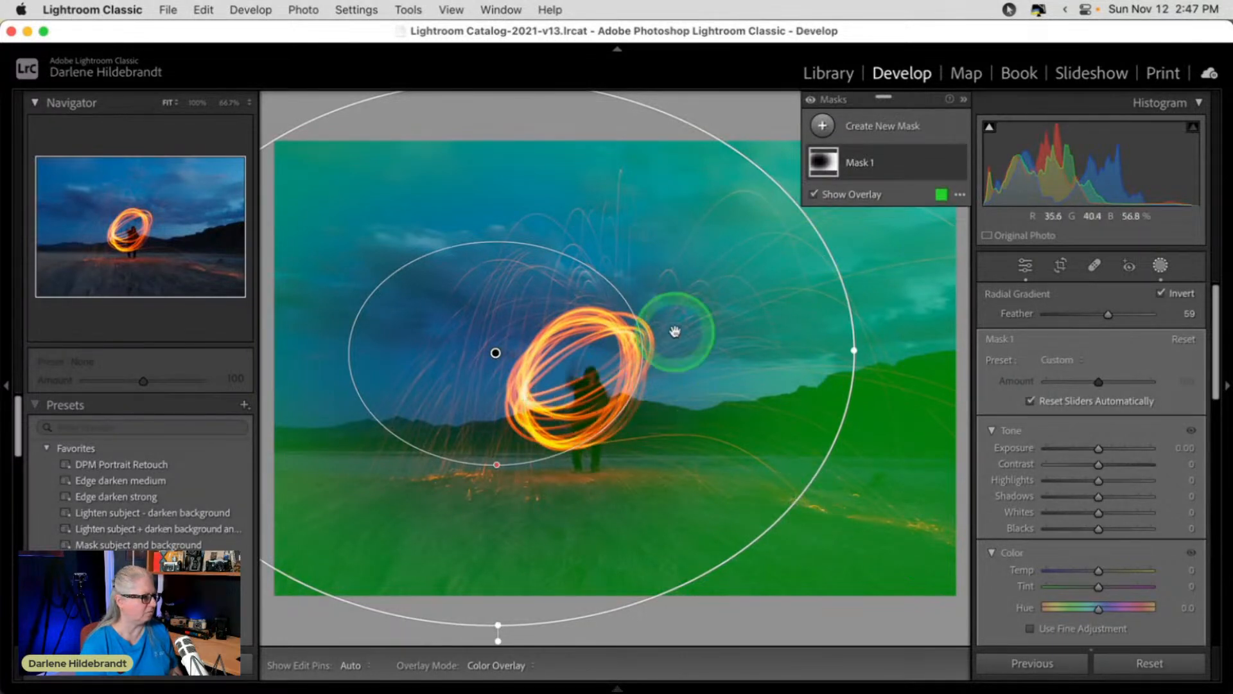
left_click_drag(1116, 323, 1079, 314)
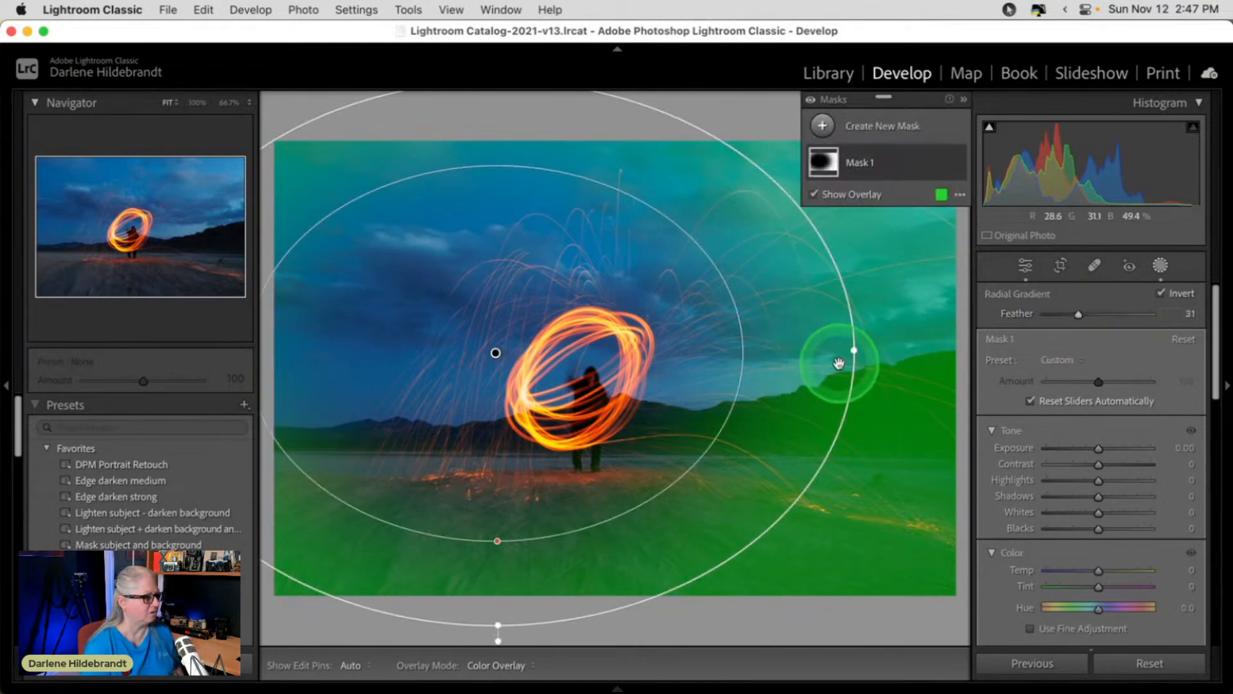
left_click_drag(841, 352, 812, 349)
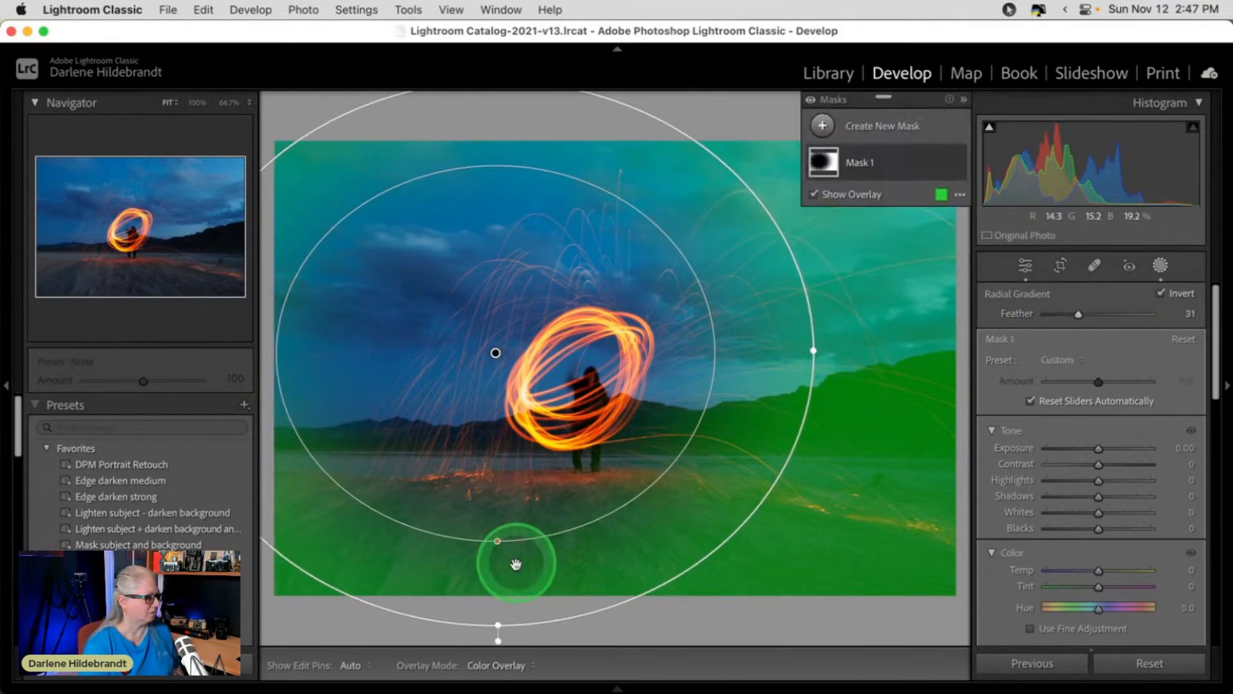
left_click_drag(495, 628, 499, 589)
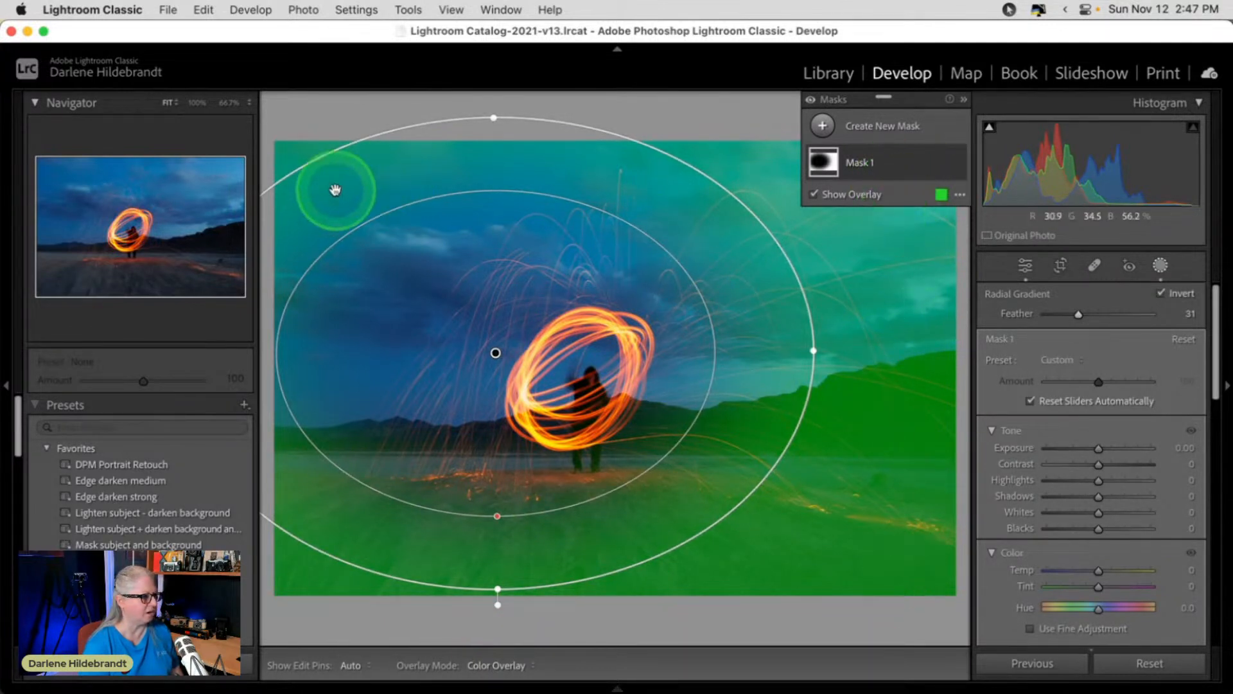
Darken the masked surroundings with Exposure -0.50 and Highlights -21.
left_click(1100, 450)
left_click_drag(1096, 448, 1092, 448)
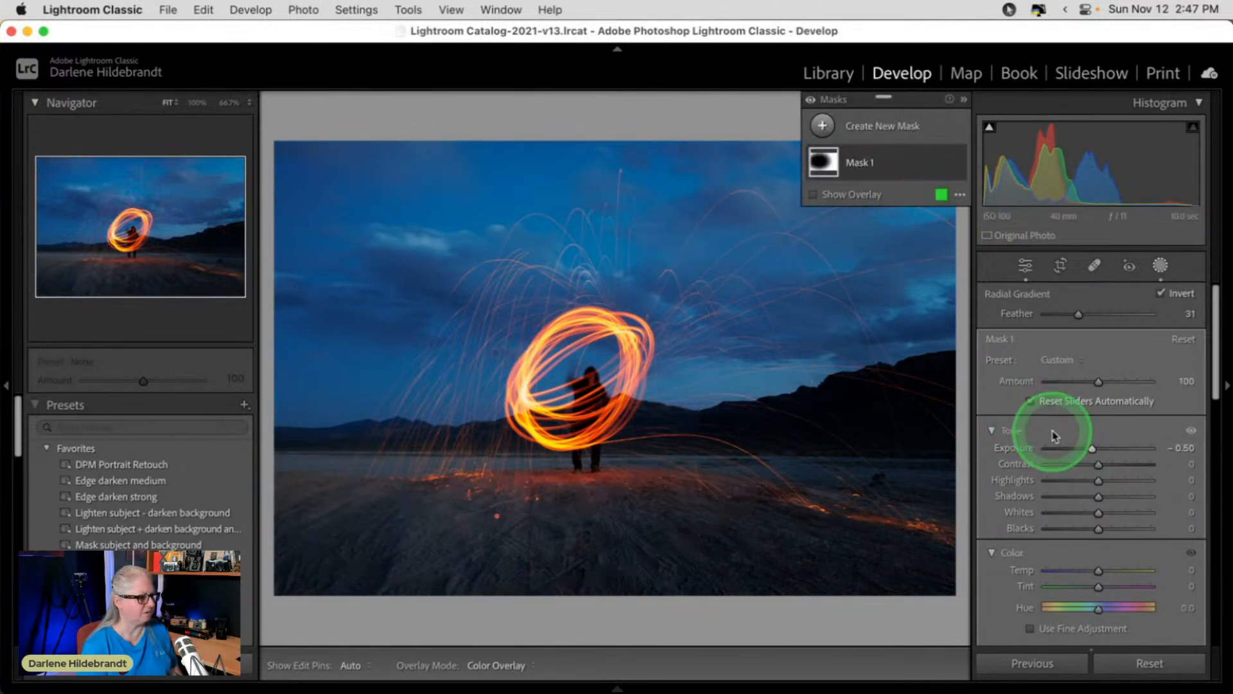
left_click(1098, 480)
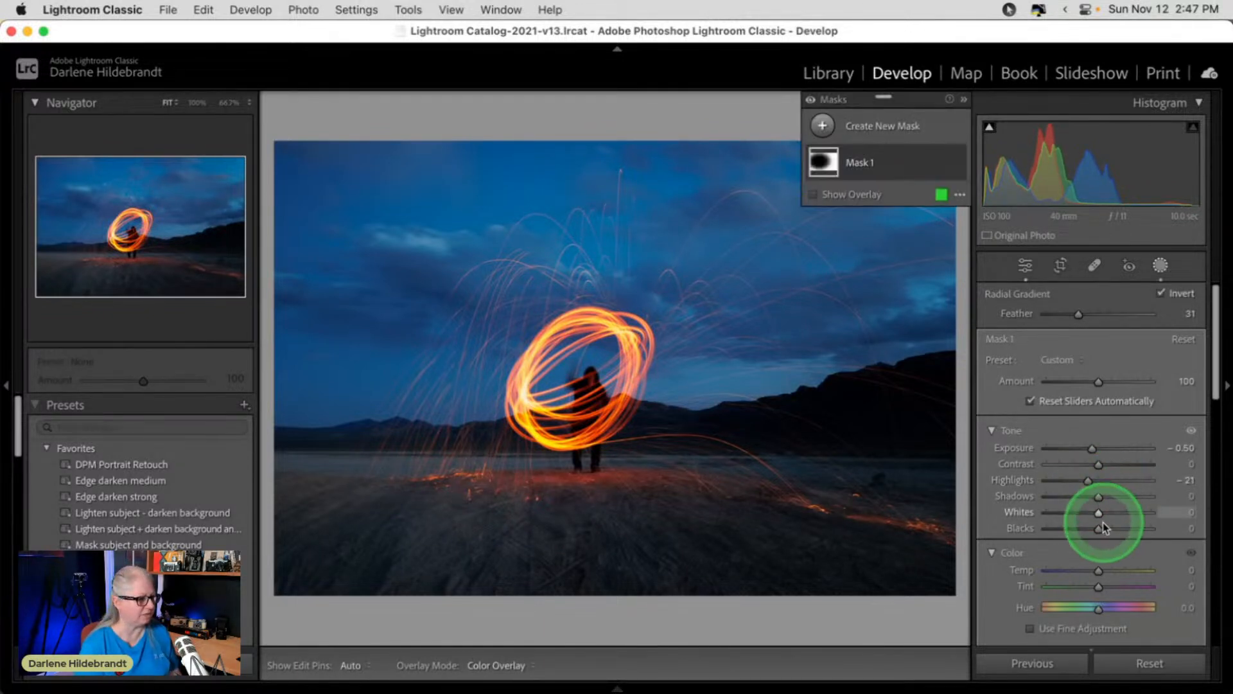
Fine-tune the exposure and blacks of the masked surroundings, and reshape the radial gradient around the fire circle.
left_click_drag(1098, 528, 1094, 531)
mouse_move(1092, 448)
left_mouse_down()
mouse_move(1079, 448)
mouse_move(1096, 452)
left_mouse_up()
left_click_drag(496, 354, 575, 357)
left_click_drag(1096, 483, 1097, 482)
Try negative Texture and Clarity on the masked surroundings, and reset both to 0.
scroll(1097, 483, "down", 2)
scroll(1096, 483, "down", 4)
scroll(1096, 483, "down", 3)
left_click_drag(1098, 486, 1079, 486)
left_click_drag(1098, 470, 1044, 470)
left_click_drag(1154, 474, 1098, 475)
double_click(1080, 486)
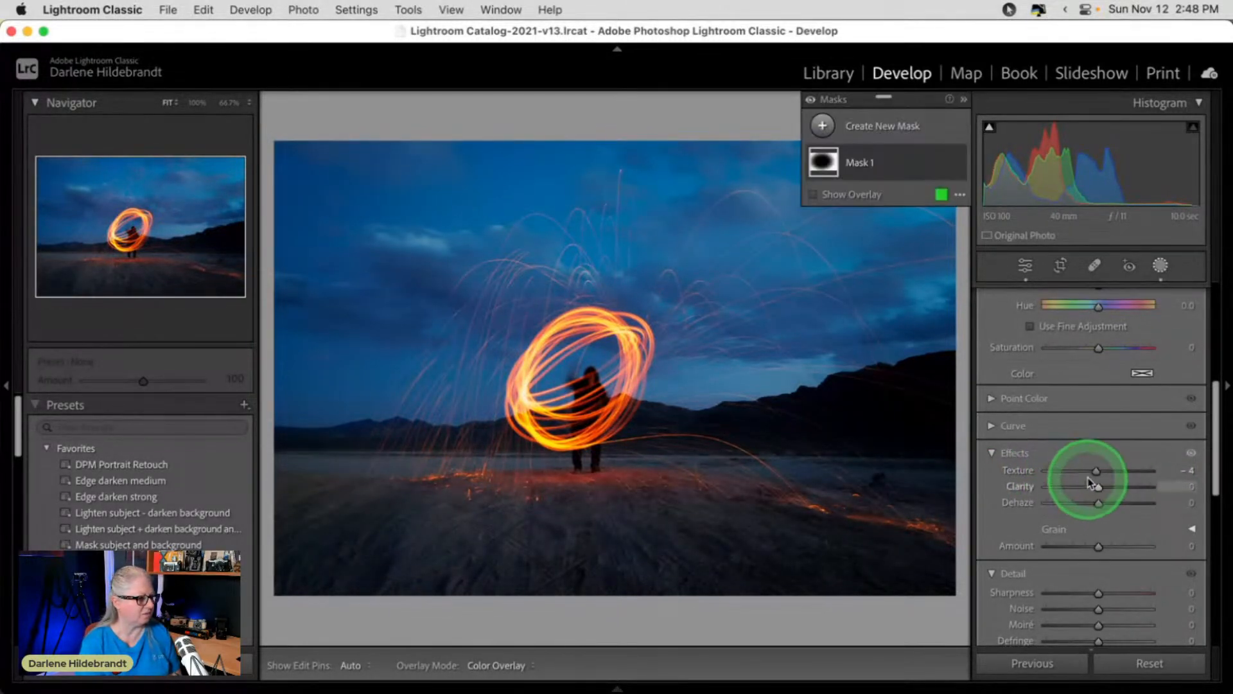
double_click(1096, 472)
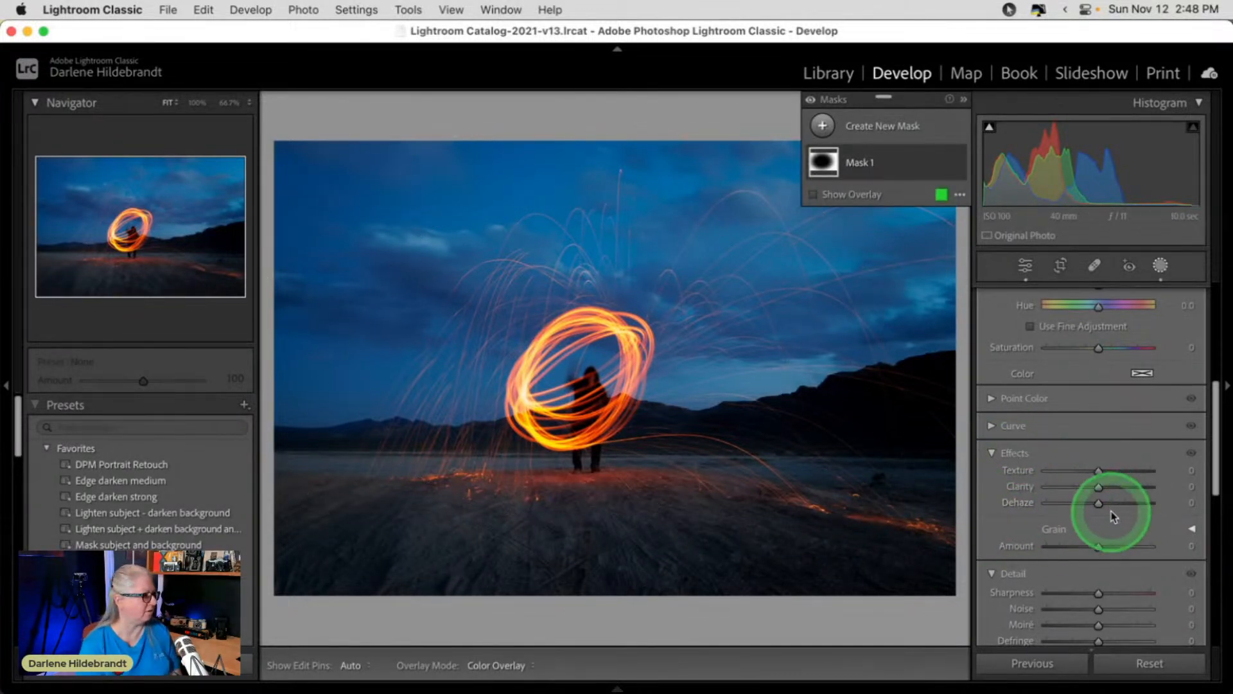
Leave masking, open the basic adjustments, and compare the photo before and after the edits.
left_click(1160, 266)
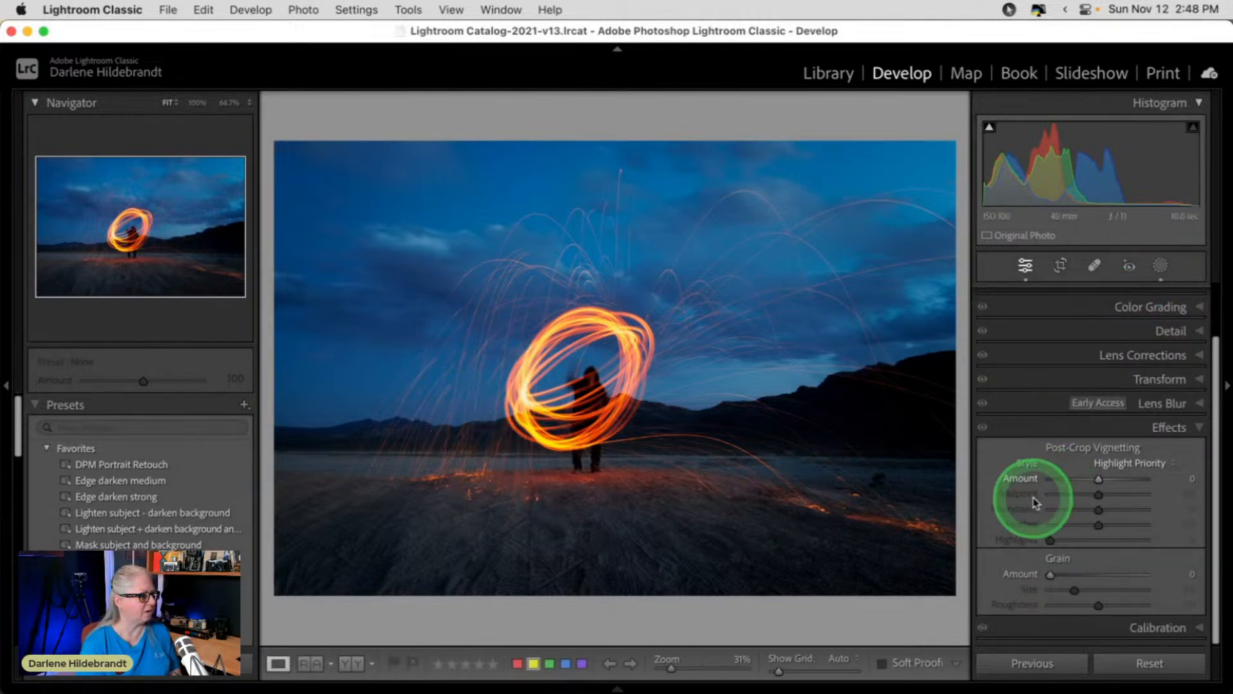
scroll(1150, 322, "up", 3)
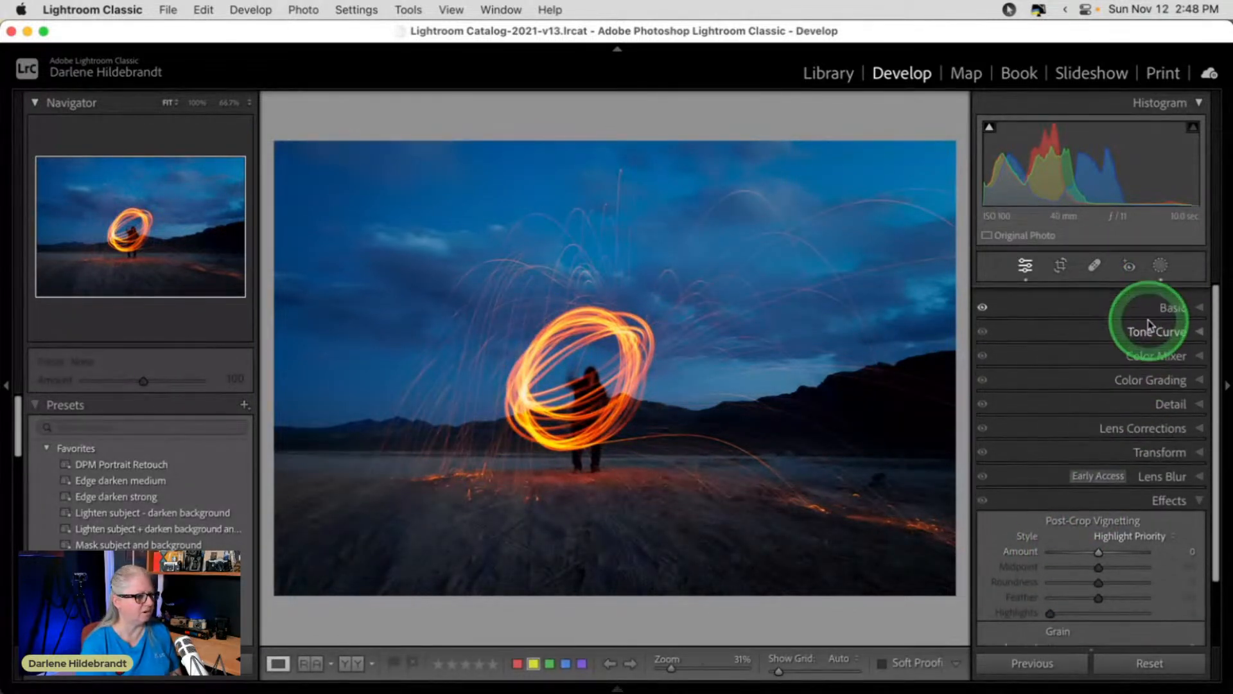
left_click(1172, 299)
key("backslash")
key("backslash")
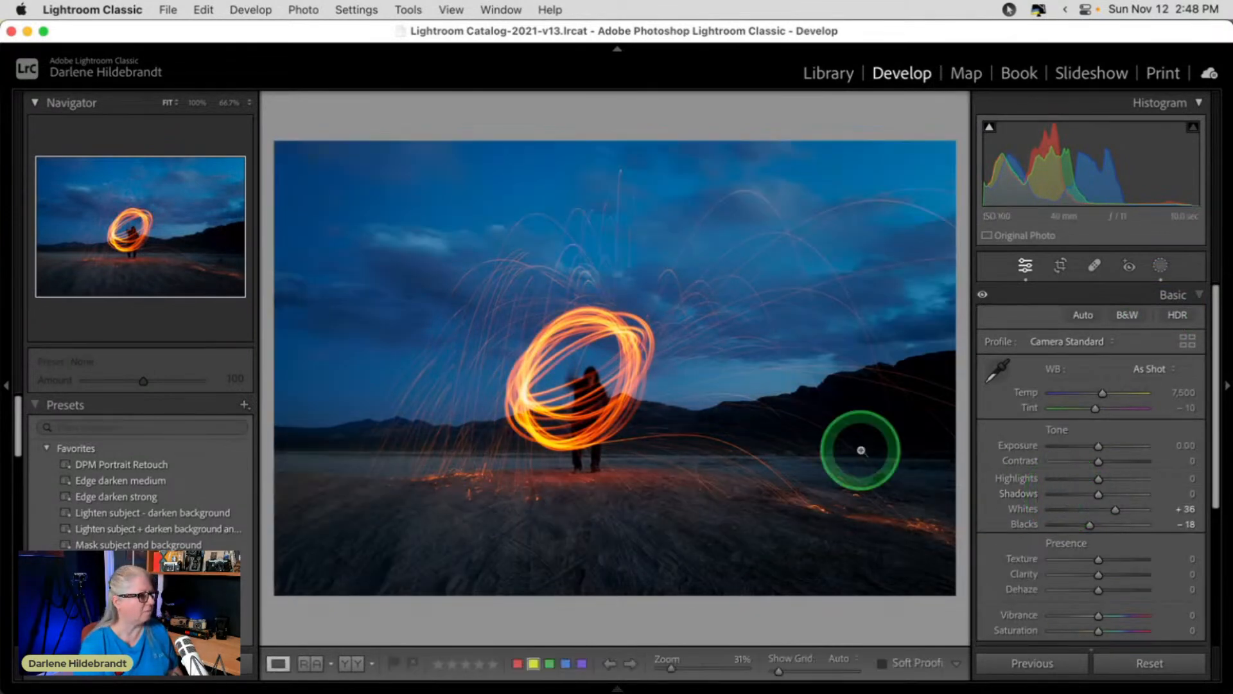
Try a Highlights change and reset it, set Whites to +34, and hide the photo information overlay.
left_click(1116, 512, "alt")
left_click_drag(1099, 479, 1131, 509)
double_click(1100, 477)
mouse_move(1110, 510)
left_mouse_down()
mouse_move(1131, 507)
mouse_move(1111, 498)
left_mouse_up()
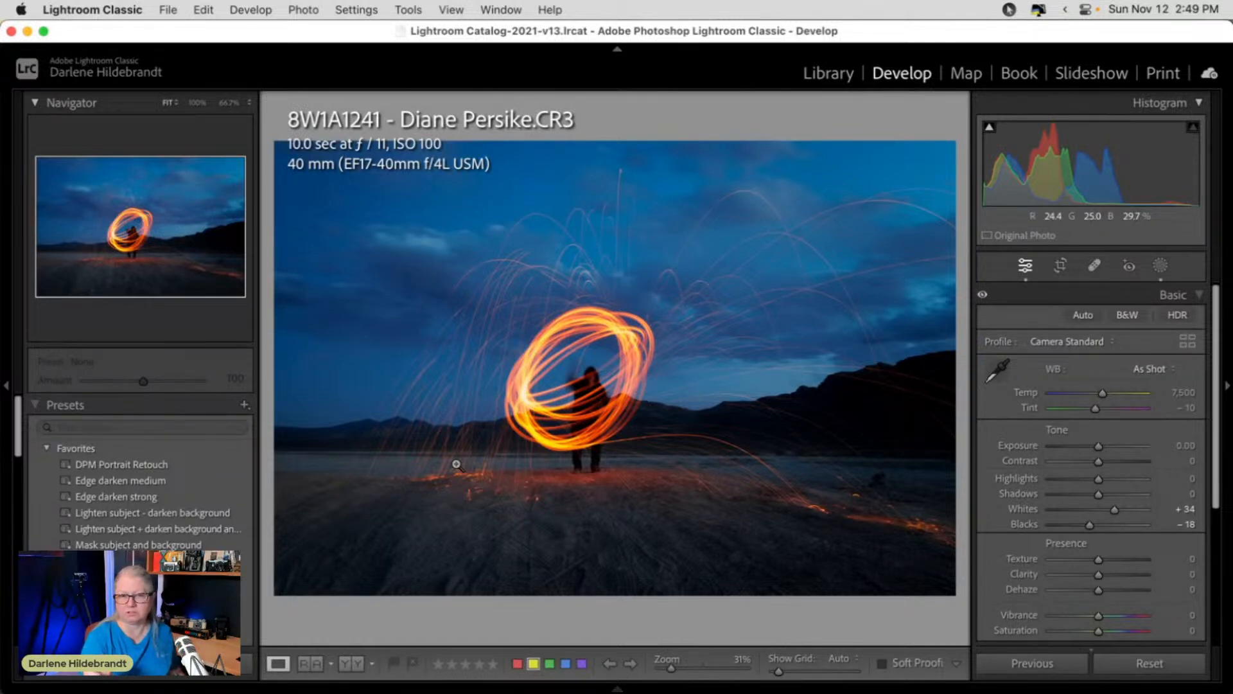
key("i")
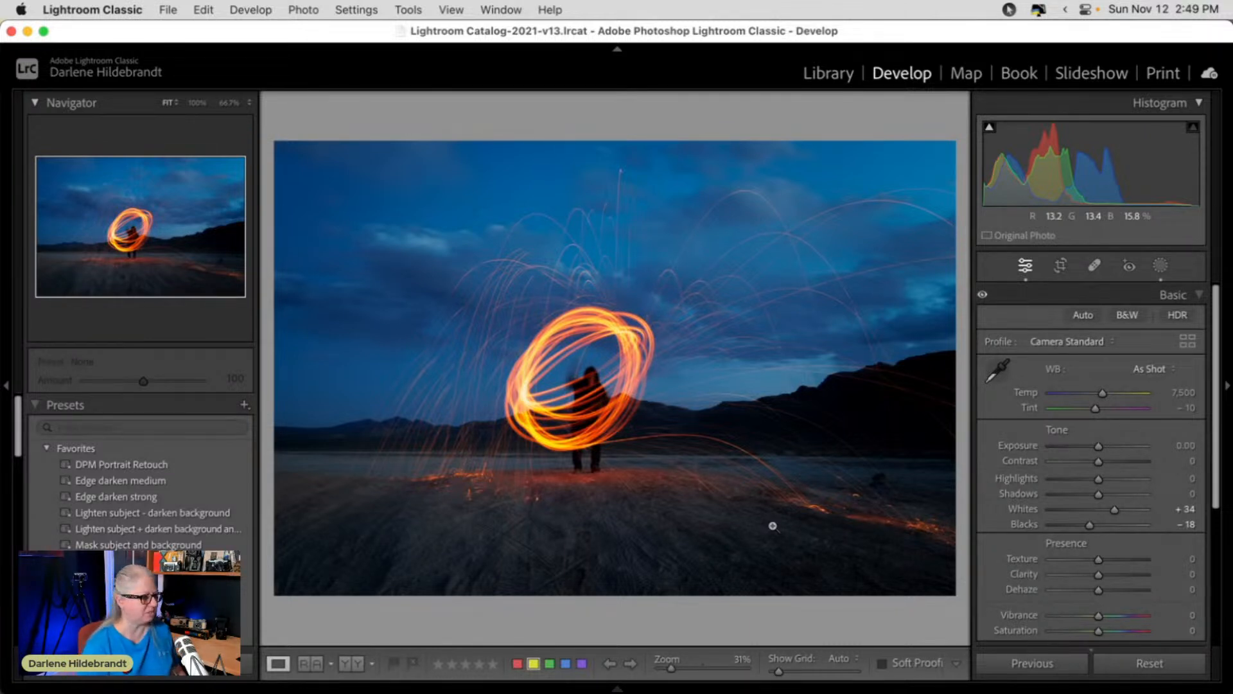
Add detail to the whole photo with Clarity +26 and Texture +11.
scroll(1047, 457, "down", 4)
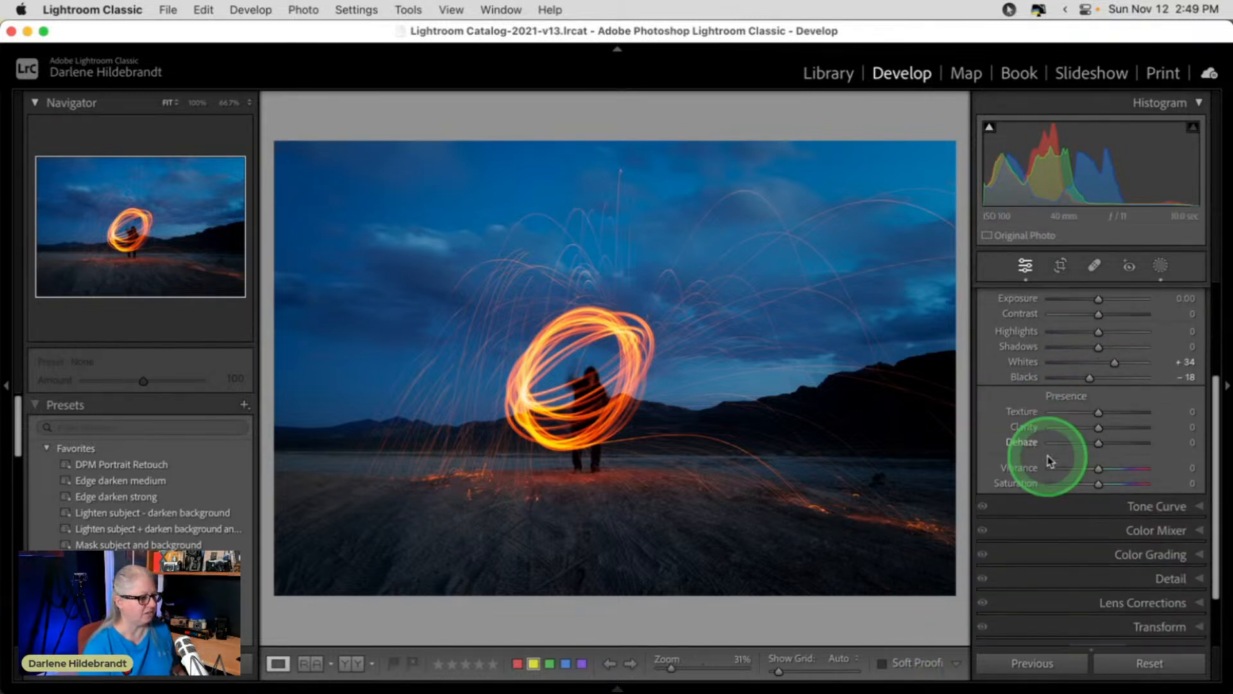
scroll(1047, 458, "down", 1)
mouse_move(1087, 399)
left_mouse_down()
mouse_move(1118, 400)
mouse_move(1095, 391)
mouse_move(1117, 385)
mouse_move(1104, 384)
left_mouse_up()
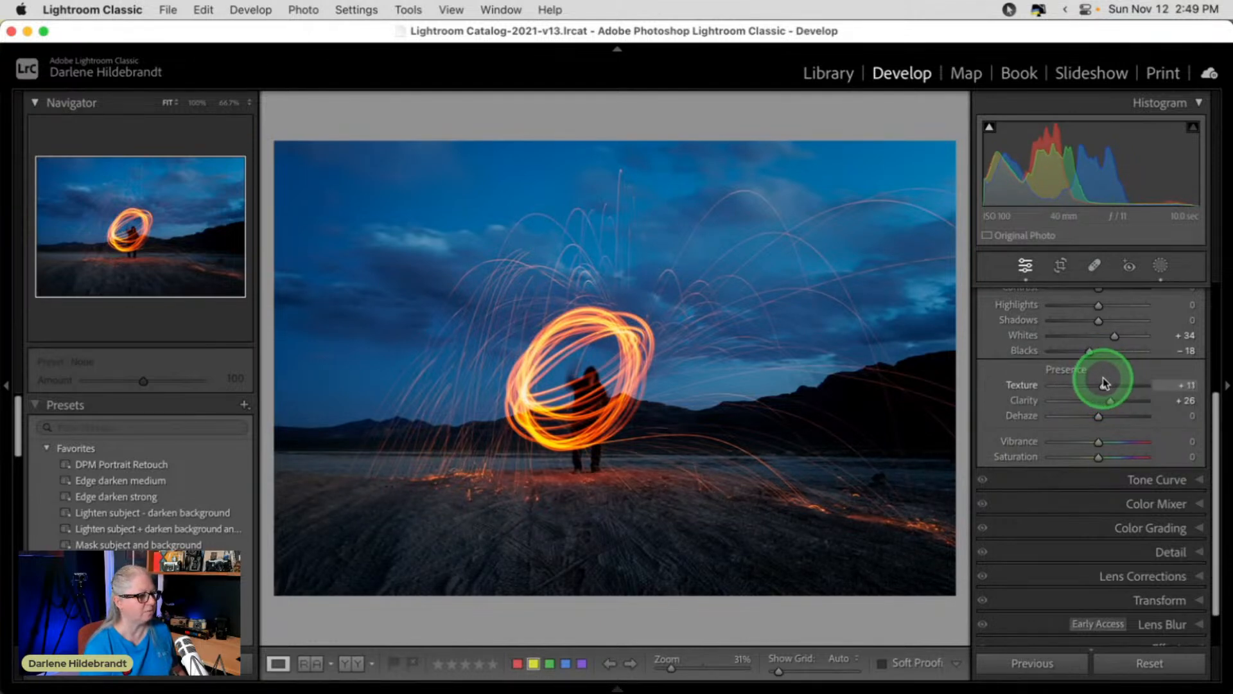
Try brightening the fire with HSL luminance Orange +9 and Yellow +43, and reset both.
left_click(1100, 502)
left_click(1061, 363)
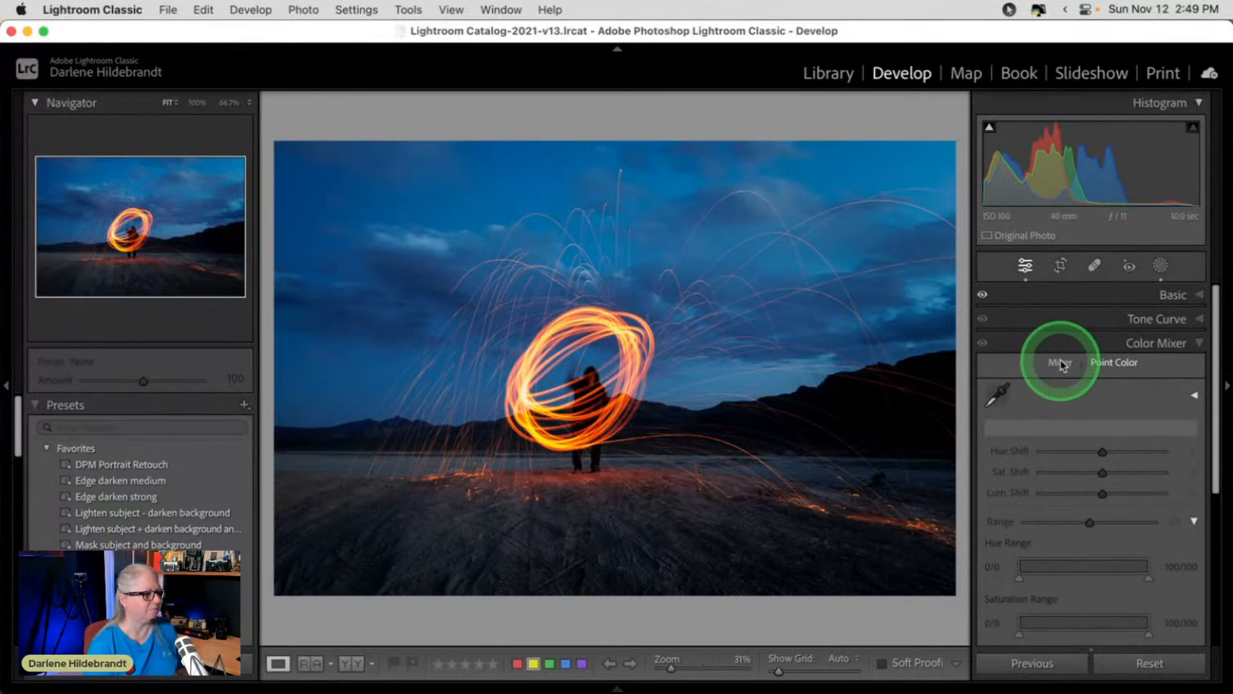
left_click(1114, 412)
mouse_move(1095, 464)
left_mouse_down()
mouse_move(1136, 462)
mouse_move(916, 473)
mouse_move(1182, 474)
mouse_move(947, 475)
mouse_move(1145, 472)
mouse_move(1121, 473)
left_mouse_up()
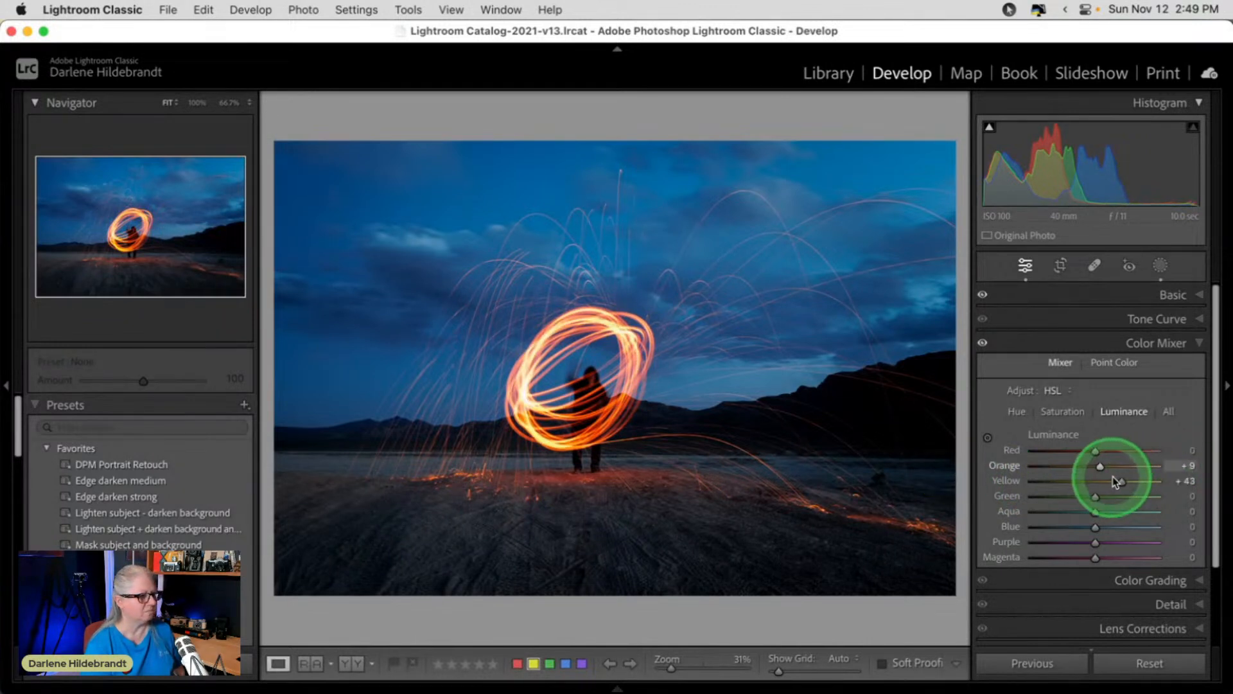
double_click(1121, 482)
double_click(1100, 467)
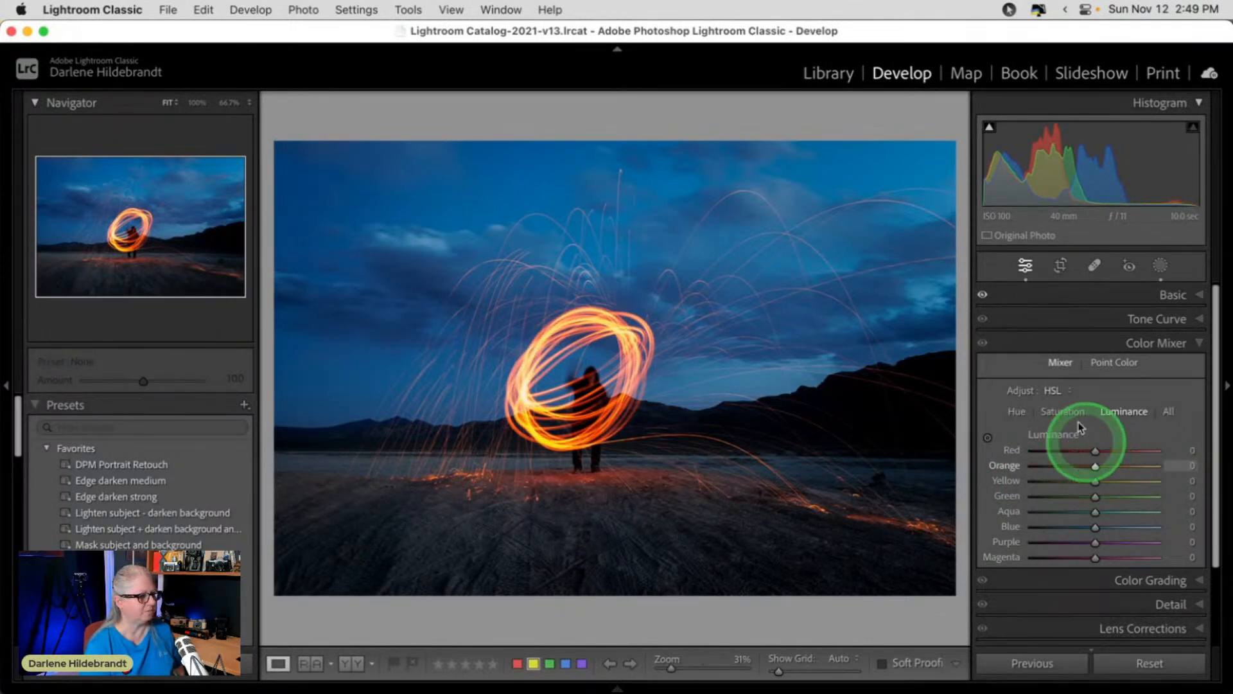
Sample the fire circle's pale yellow as a point color and turn on the range visualization.
left_click(1108, 363)
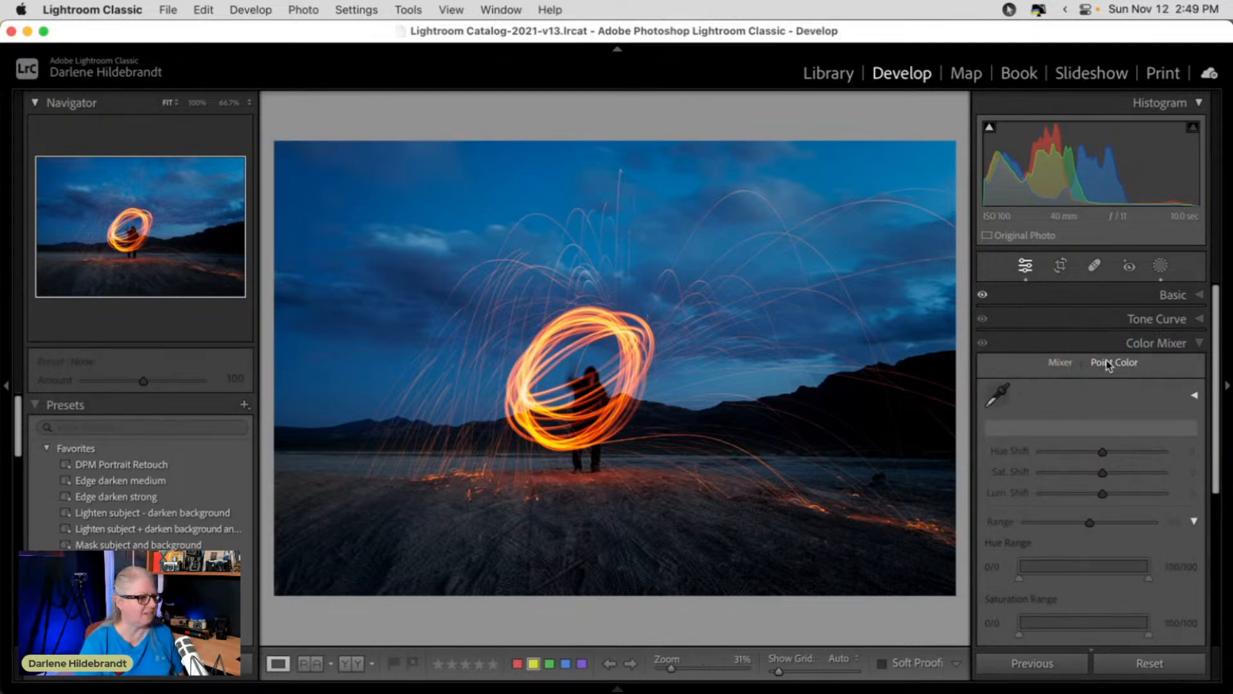
scroll(1106, 363, "down", 1)
left_click(1092, 368)
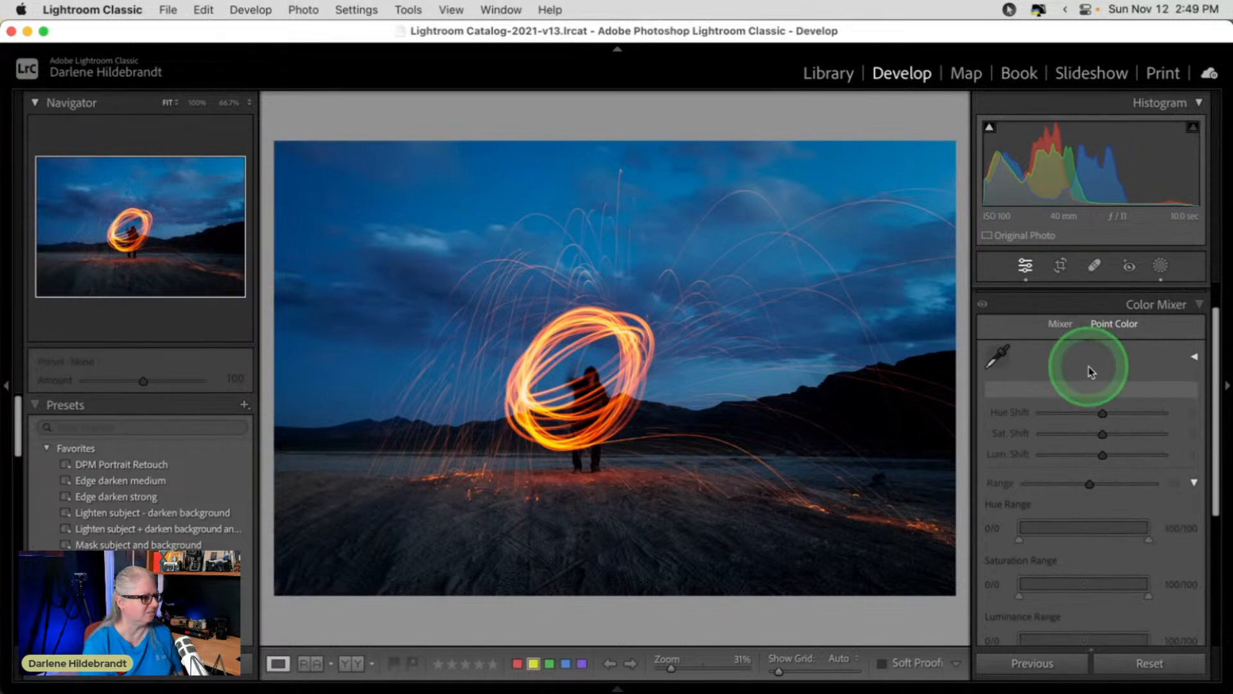
left_click(997, 355)
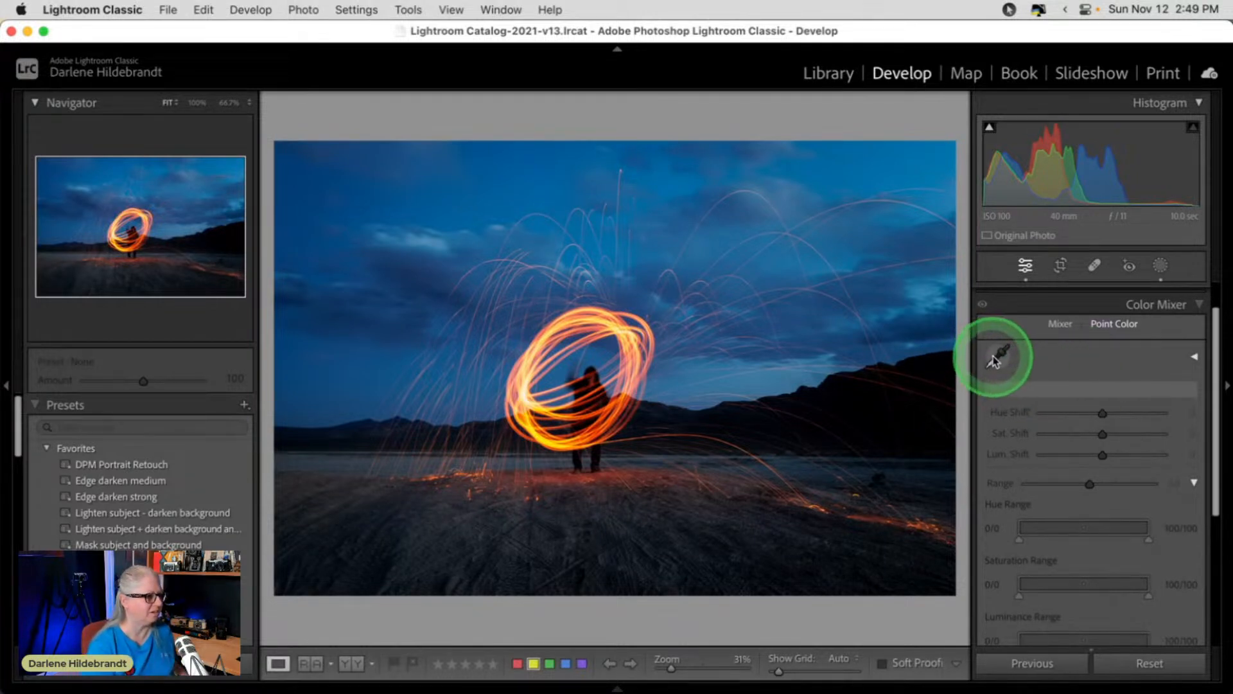
left_click(632, 346)
left_click(1130, 474)
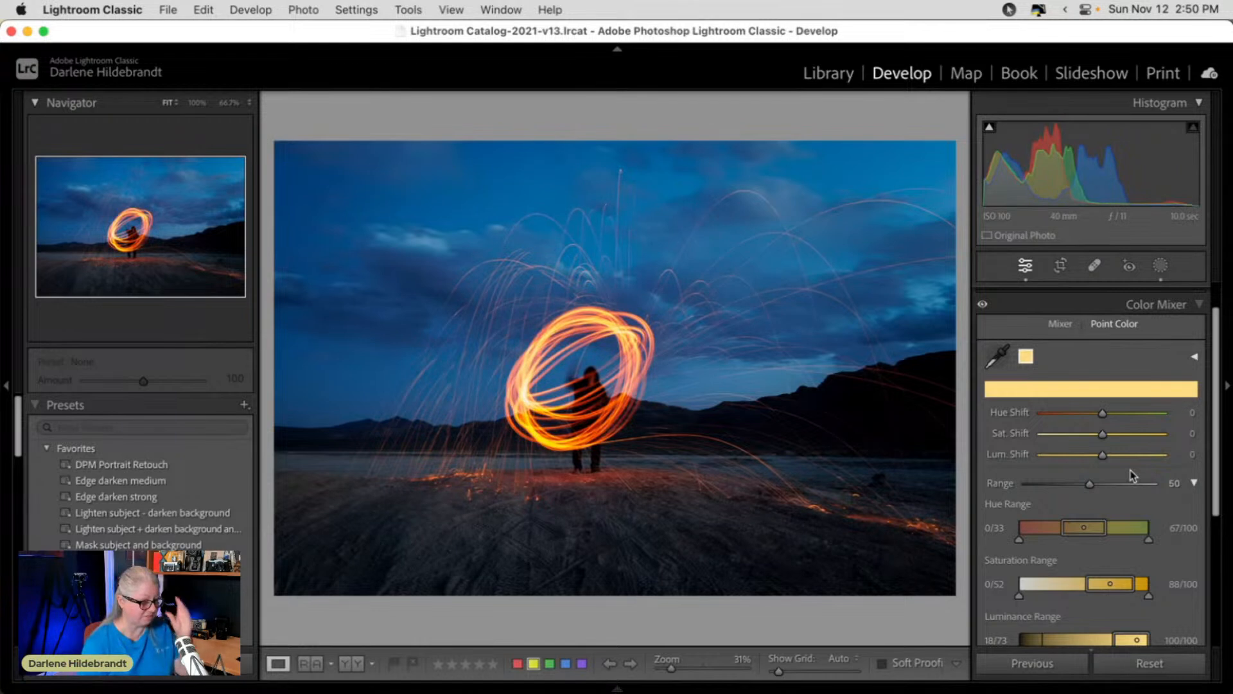
left_click(1132, 476)
scroll(1132, 475, "down", 2)
left_click(993, 601)
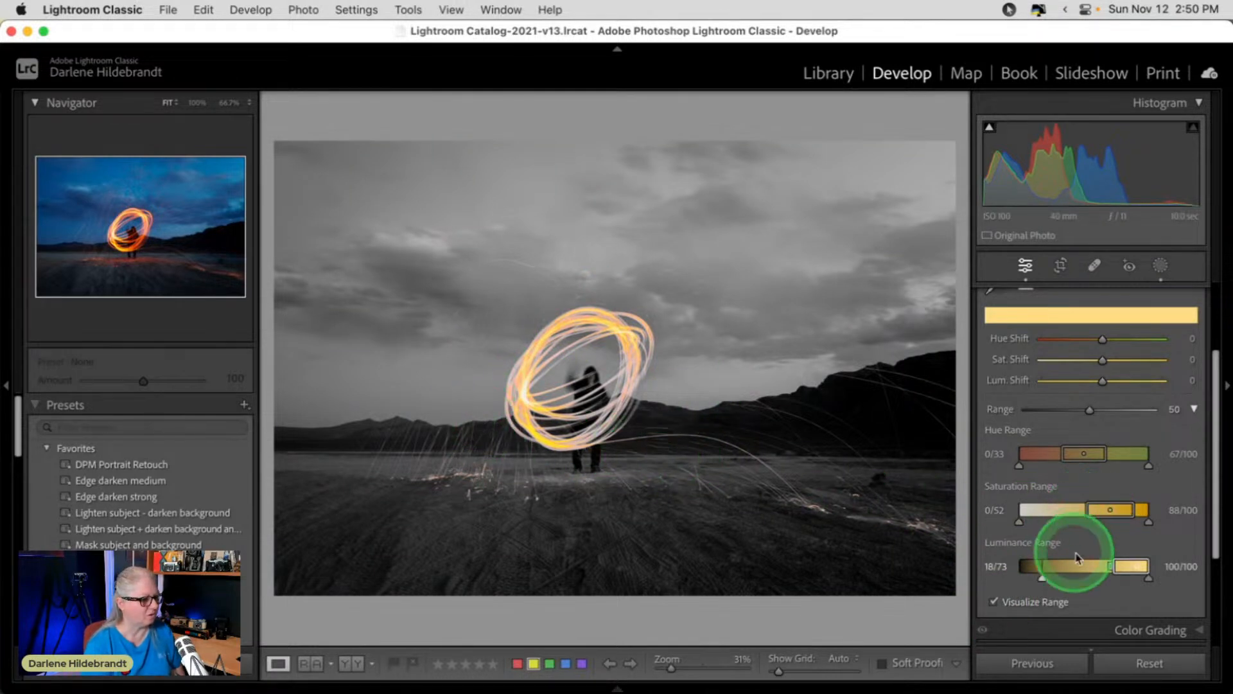
Refine the point color's range to Hue 0/14–67/72, Saturation 40/58–94/100 and Luminance 0/28–92/92 to include the sparks.
left_click_drag(1115, 568, 1091, 566)
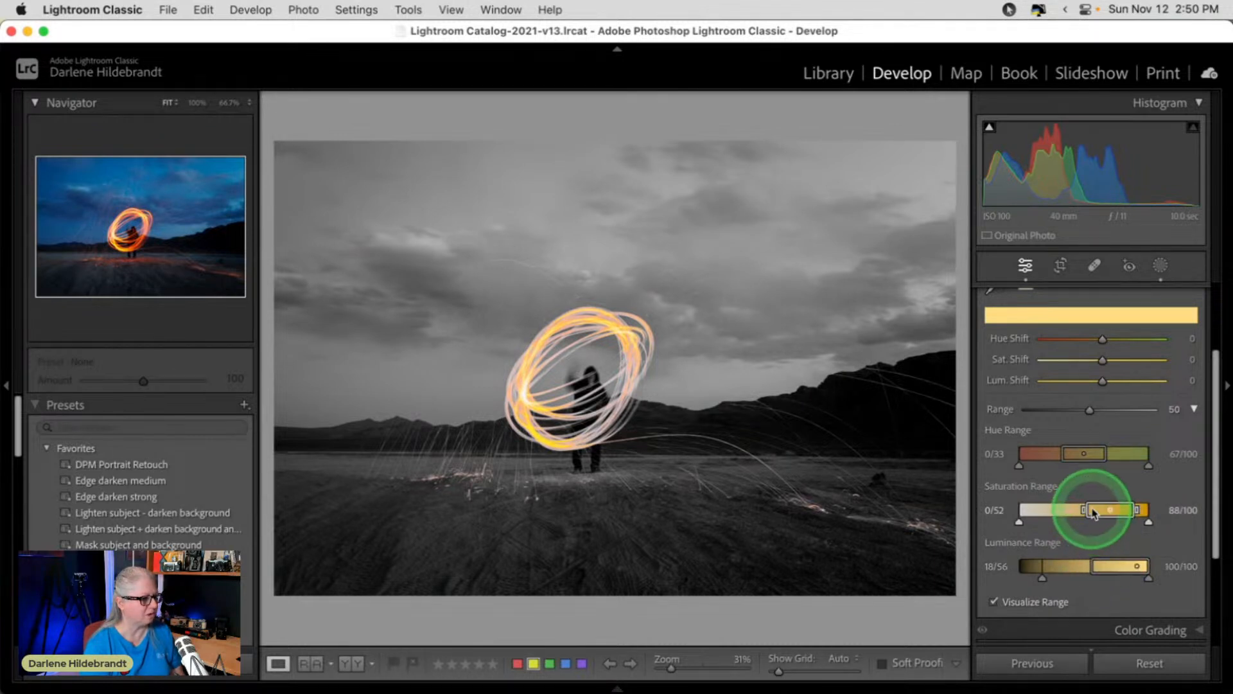
mouse_move(1112, 511)
left_mouse_down()
mouse_move(1083, 511)
mouse_move(1118, 510)
left_mouse_up()
left_click_drag(1028, 520, 1071, 524)
mouse_move(1104, 454)
left_mouse_down()
mouse_move(1122, 453)
mouse_move(1038, 453)
mouse_move(1126, 462)
mouse_move(1055, 456)
mouse_move(1113, 456)
left_mouse_up()
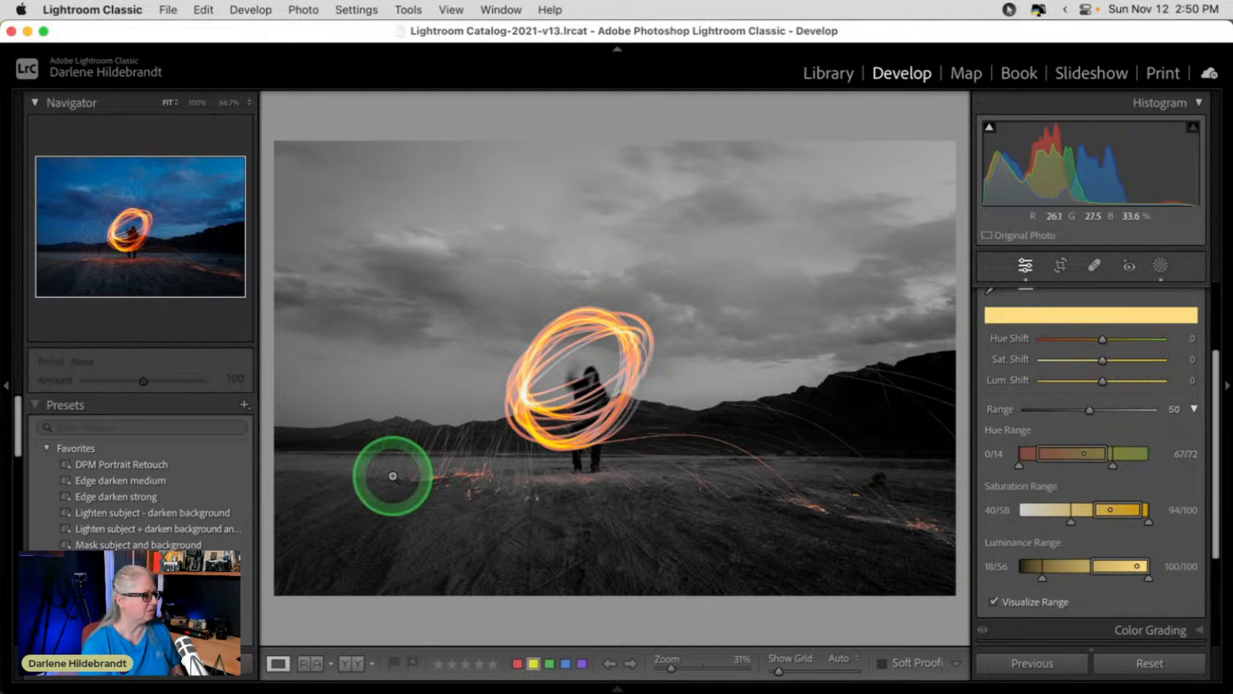
left_click_drag(1114, 570, 1082, 553)
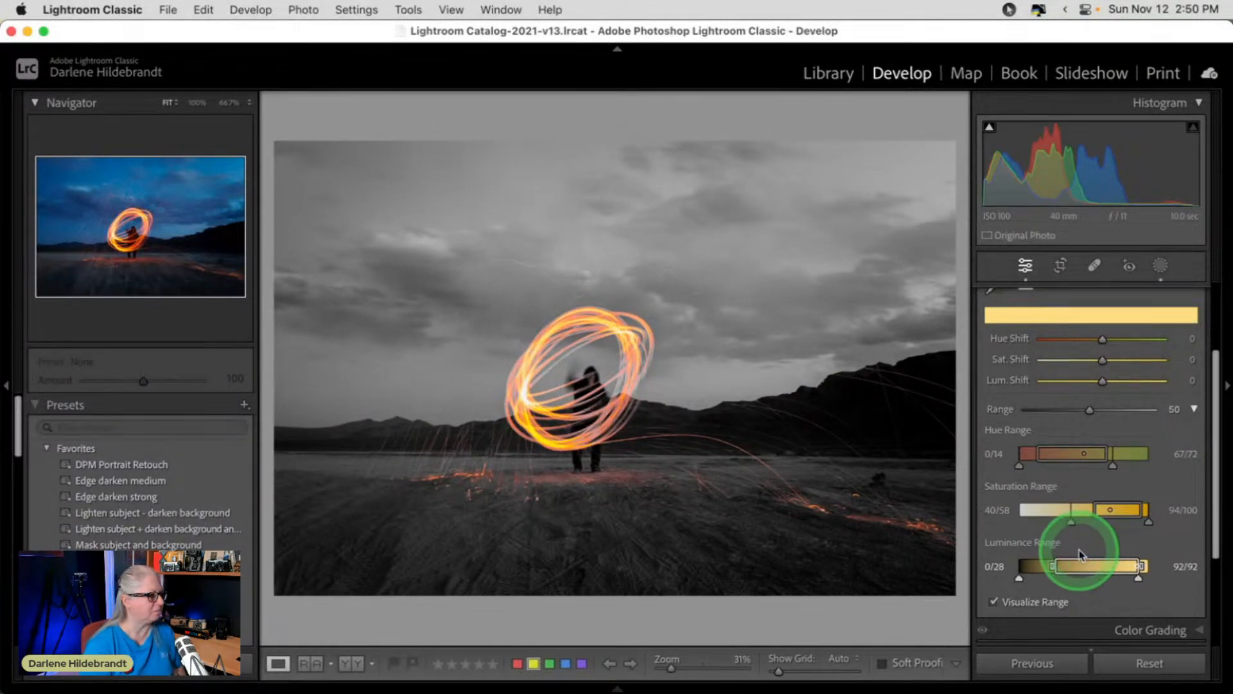
Shift the sampled fire color by Hue 18, Saturation 22 and Luminance 35, and turn off the range visualization.
scroll(1082, 556, "up", 2)
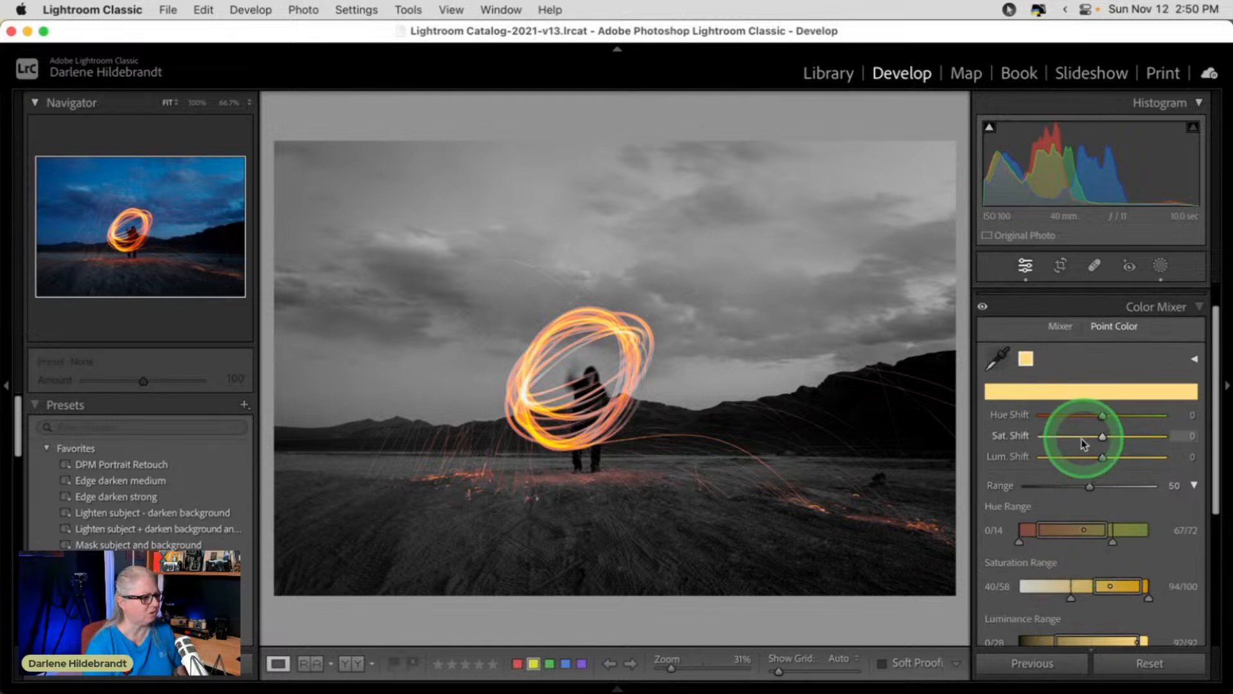
scroll(1085, 442, "up", 1)
left_click_drag(1096, 454, 1123, 476)
scroll(1111, 468, "down", 2)
left_click(1103, 380)
left_click_drag(1103, 380, 1118, 381)
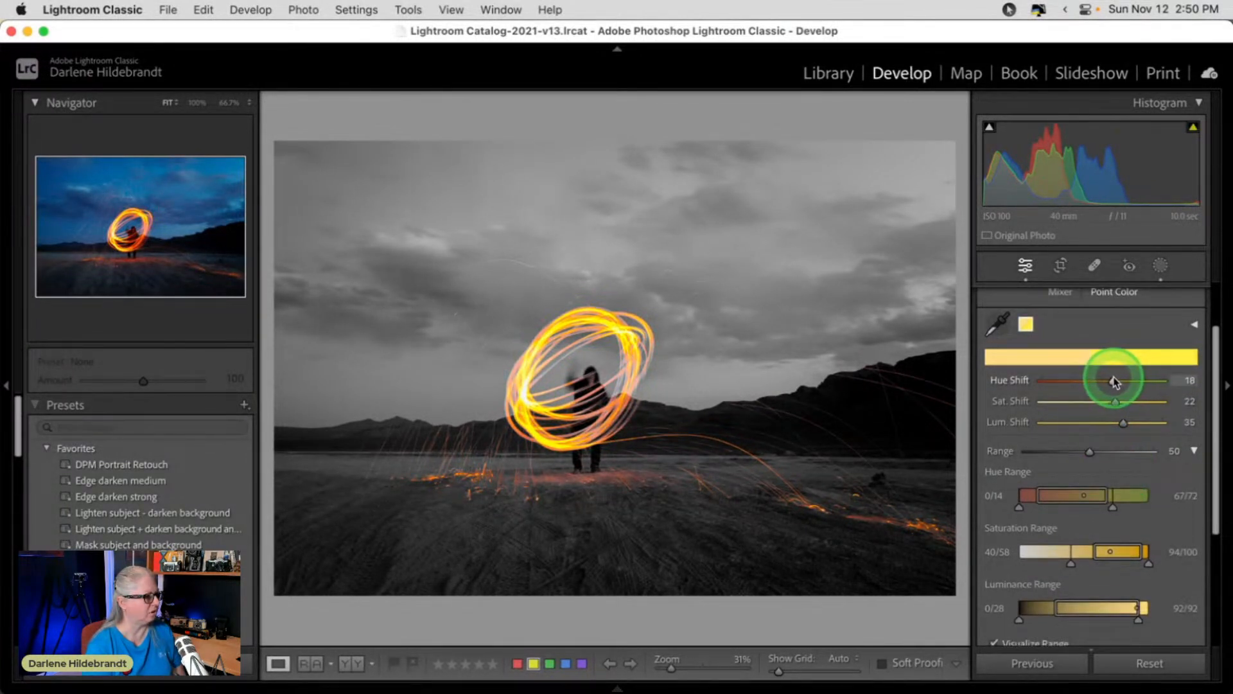
scroll(1027, 509, "down", 2)
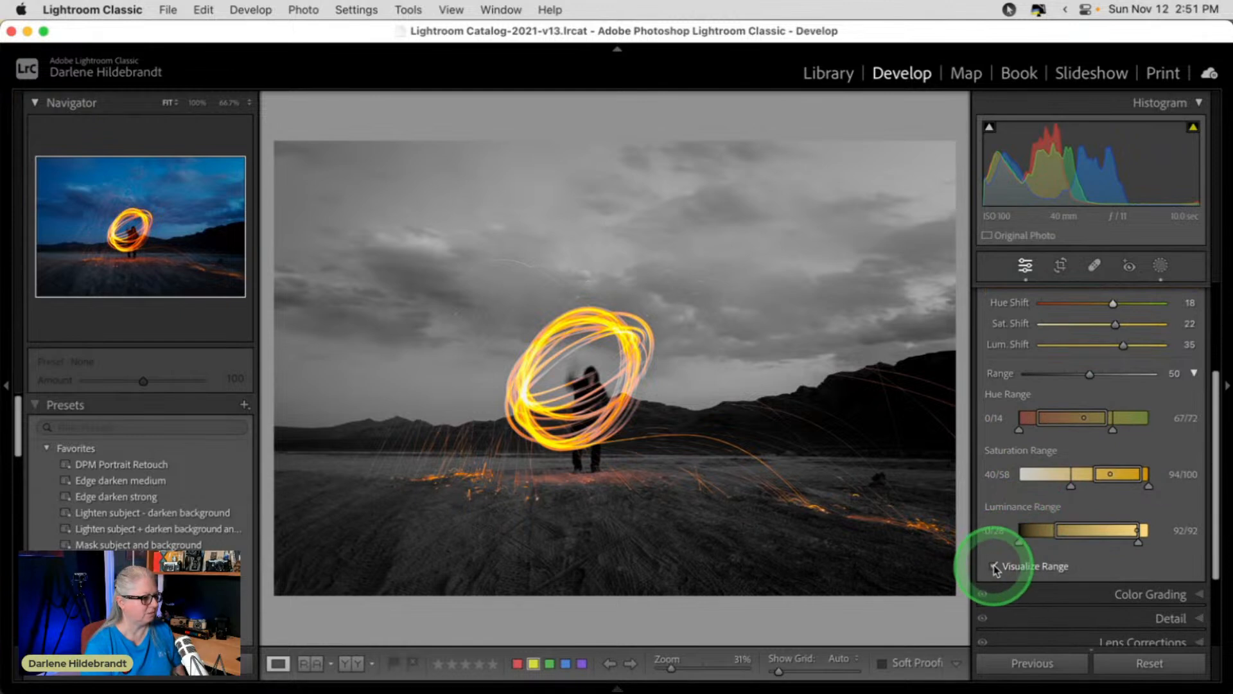
left_click(994, 566)
Compare the photo with and without the Color Mixer adjustments.
scroll(993, 564, "up", 4)
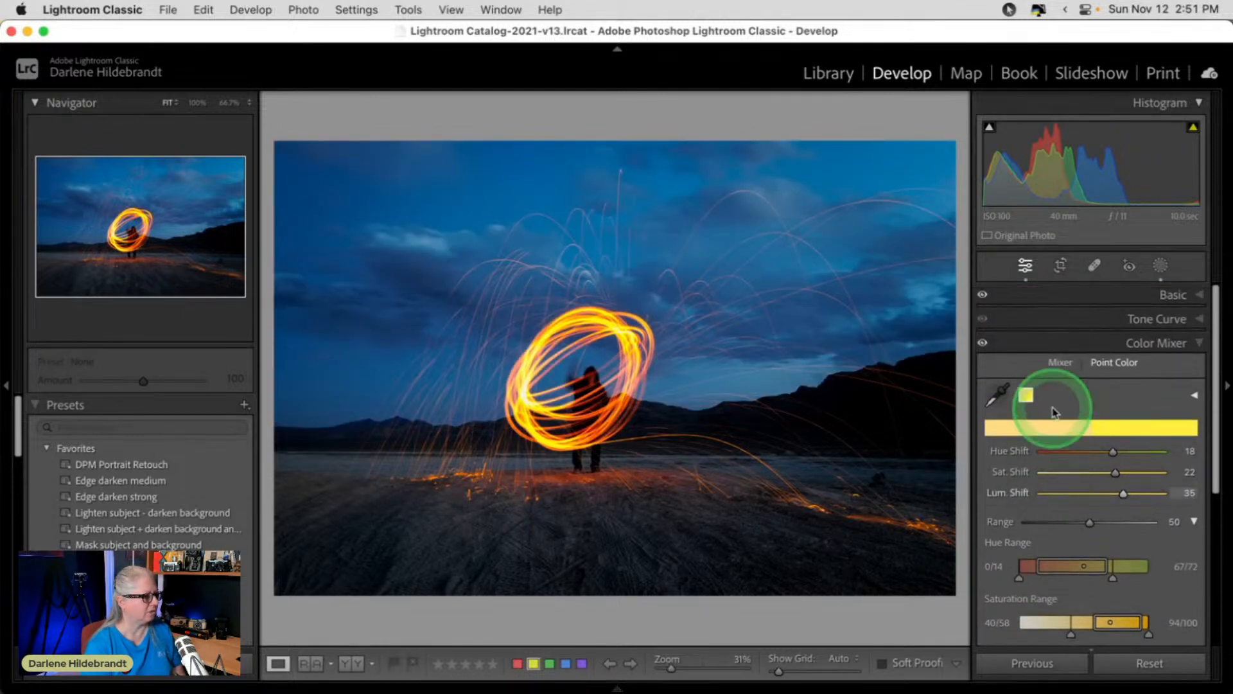
left_click(983, 343)
left_click(983, 345)
left_click(983, 345)
left_click(983, 345)
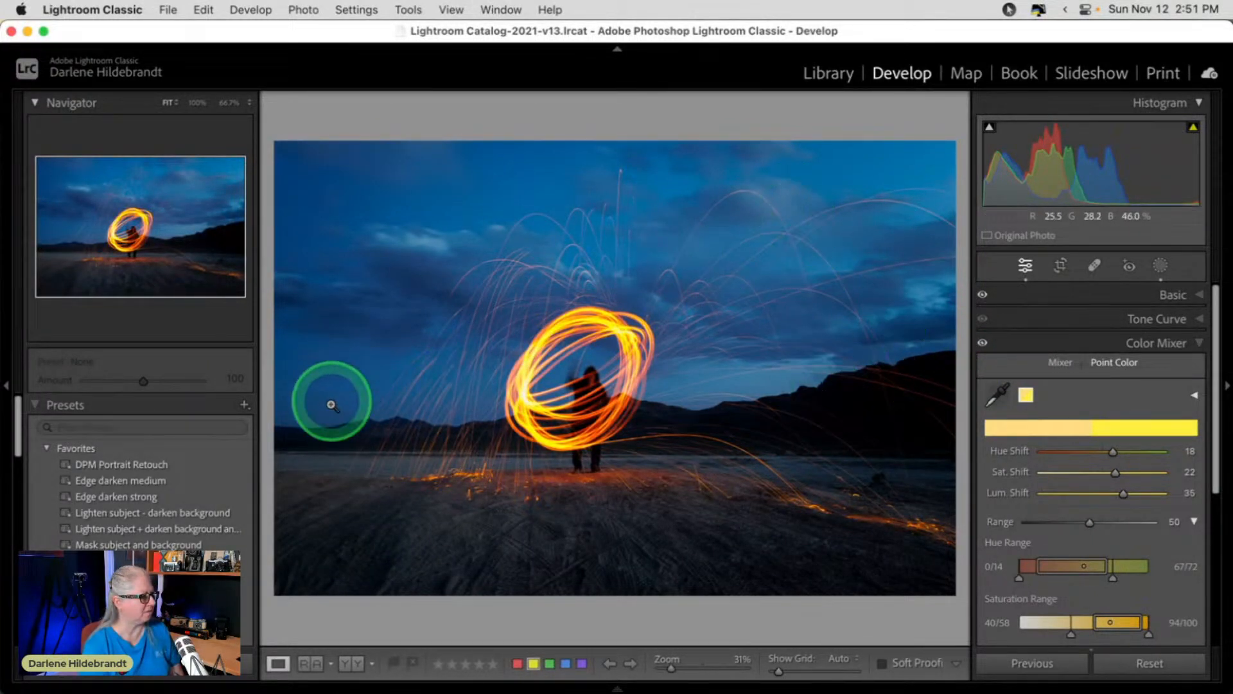
left_click(983, 344)
left_click(982, 345)
left_click(982, 345)
left_click(983, 345)
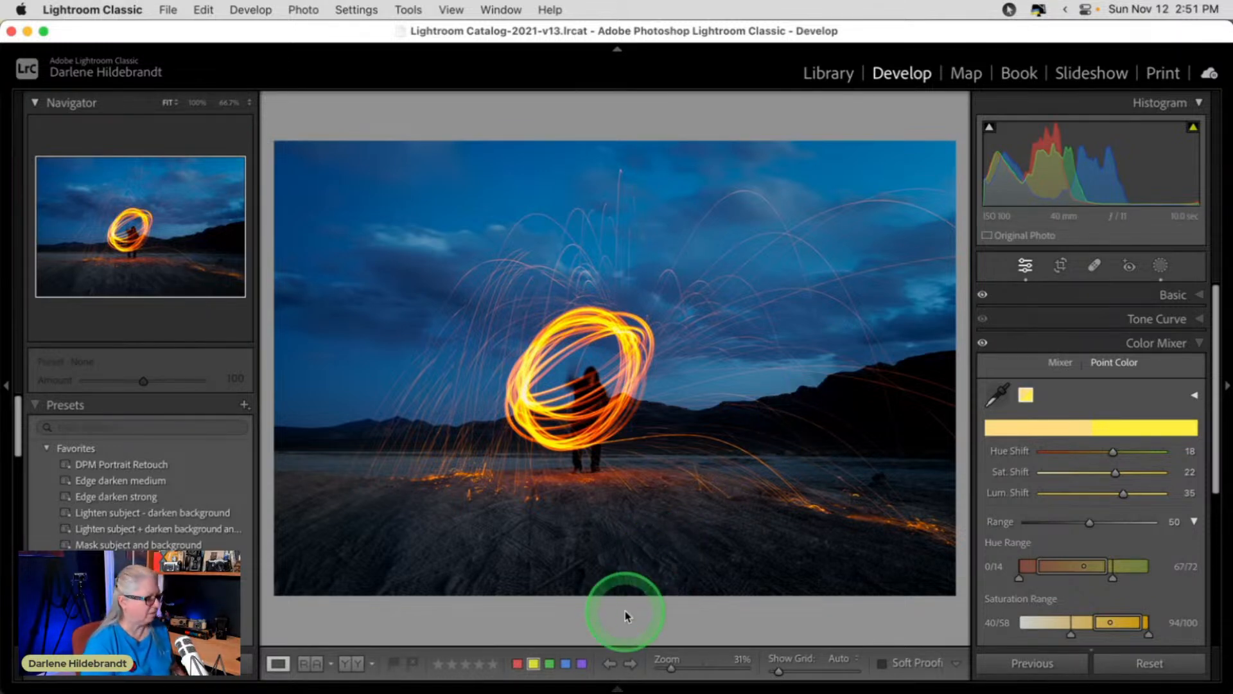
Compare the finished edit with the original version of the photo.
key("backslash")
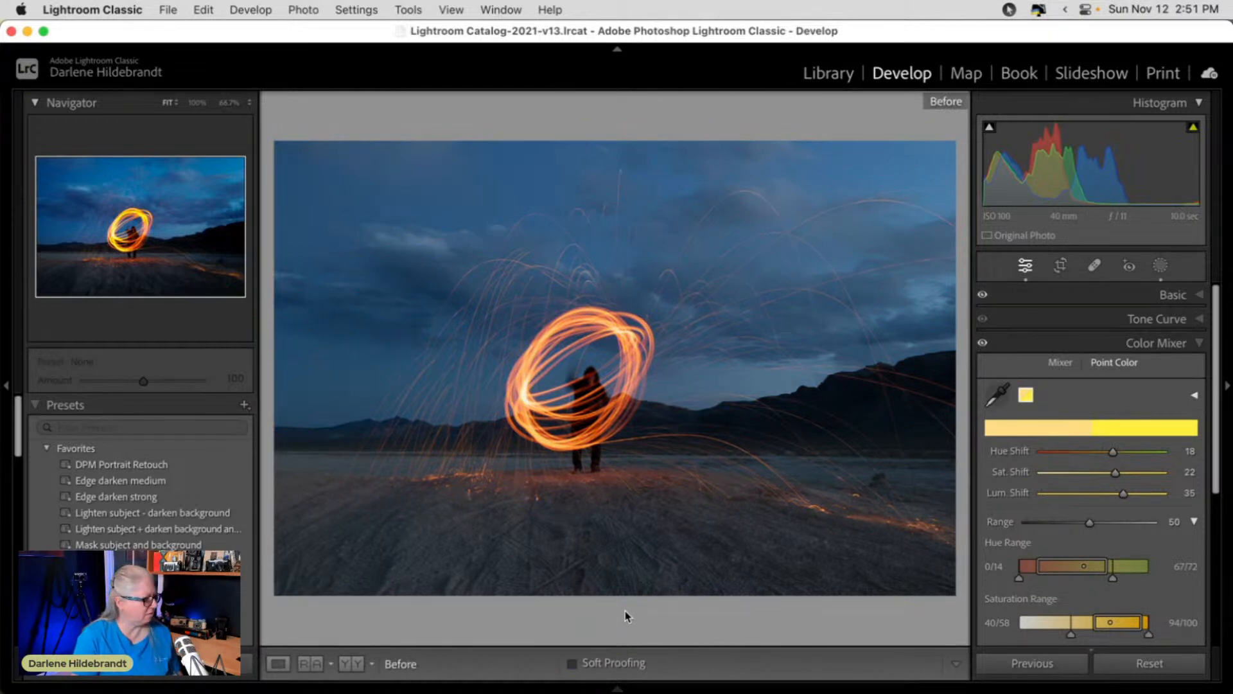
key("backslash")
key("backslash")
key("backslash")
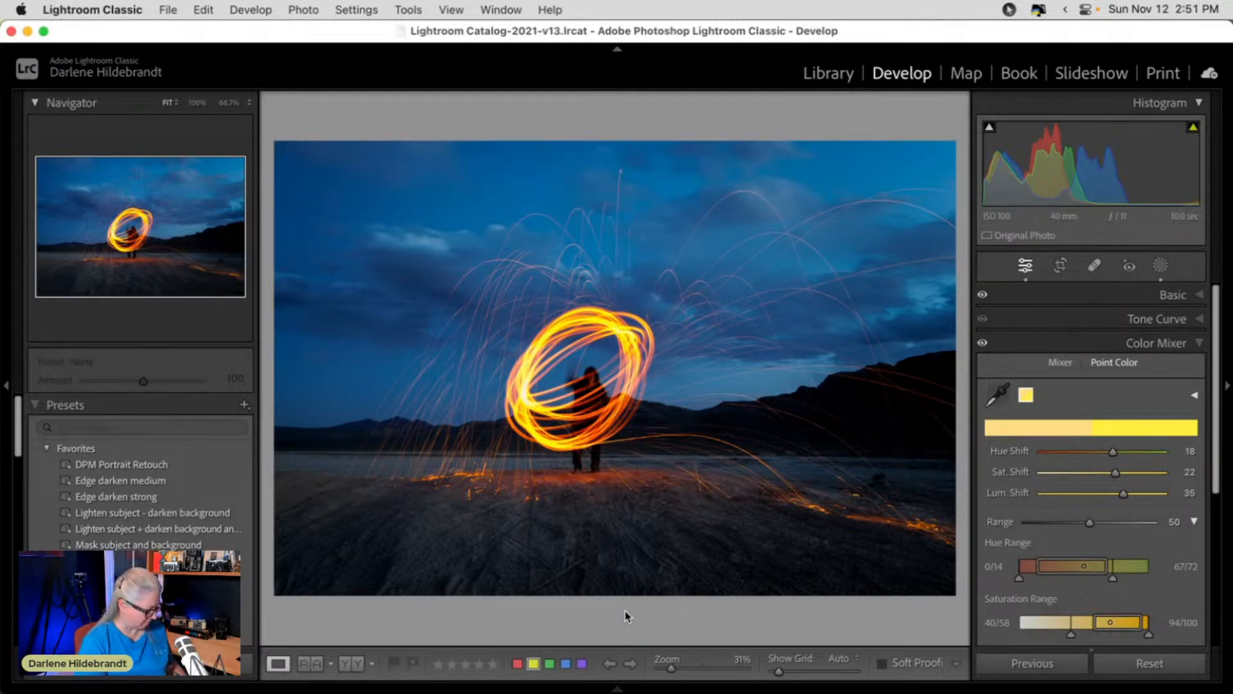
Straighten the photo automatically, and crop away a strip of the ground along its lower edge.
key("r")
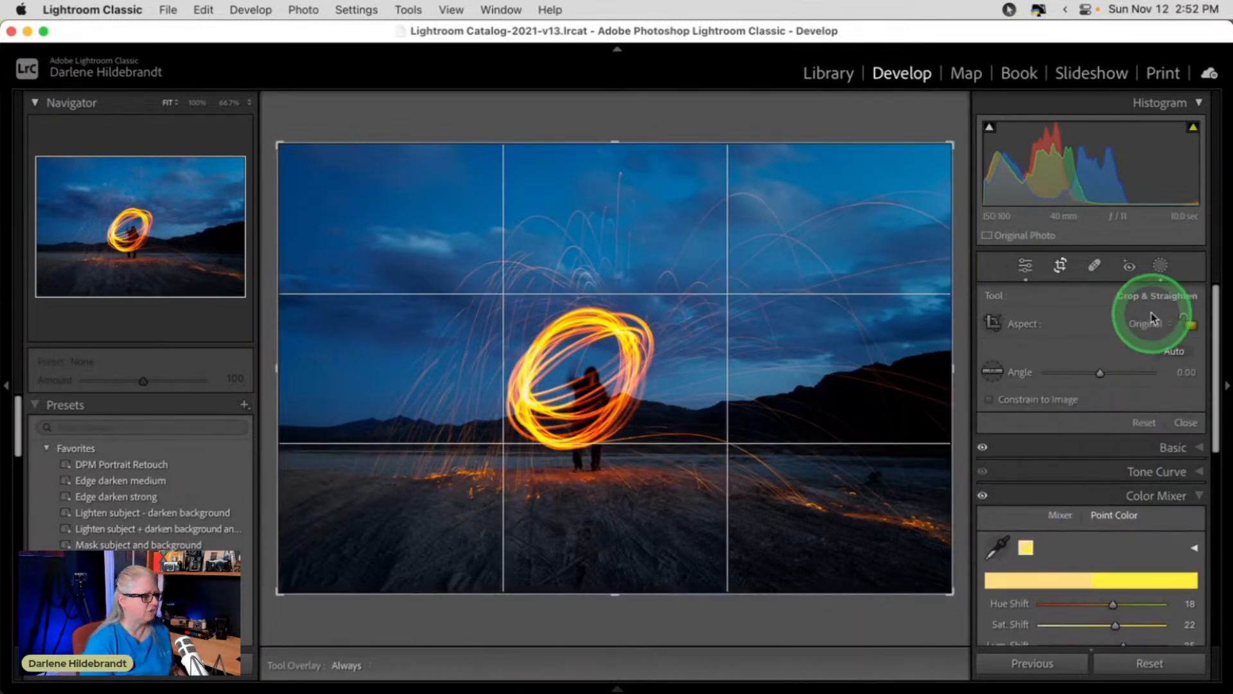
left_click(1174, 352)
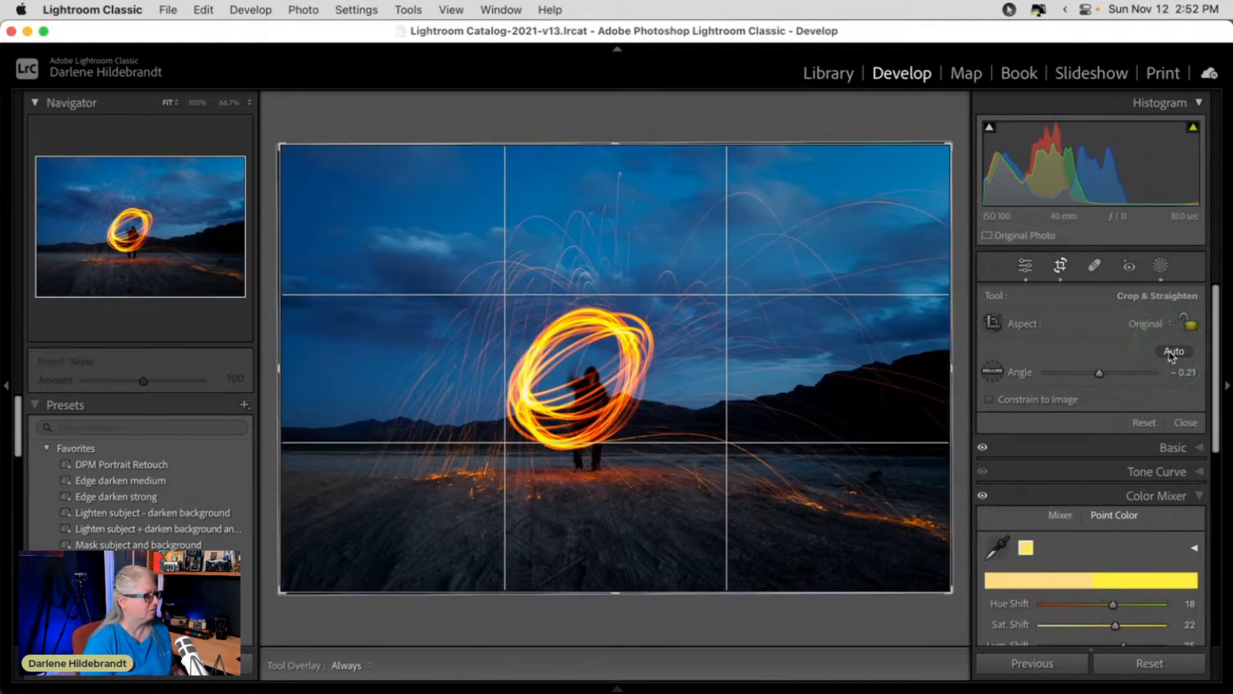
left_click_drag(636, 587, 637, 572)
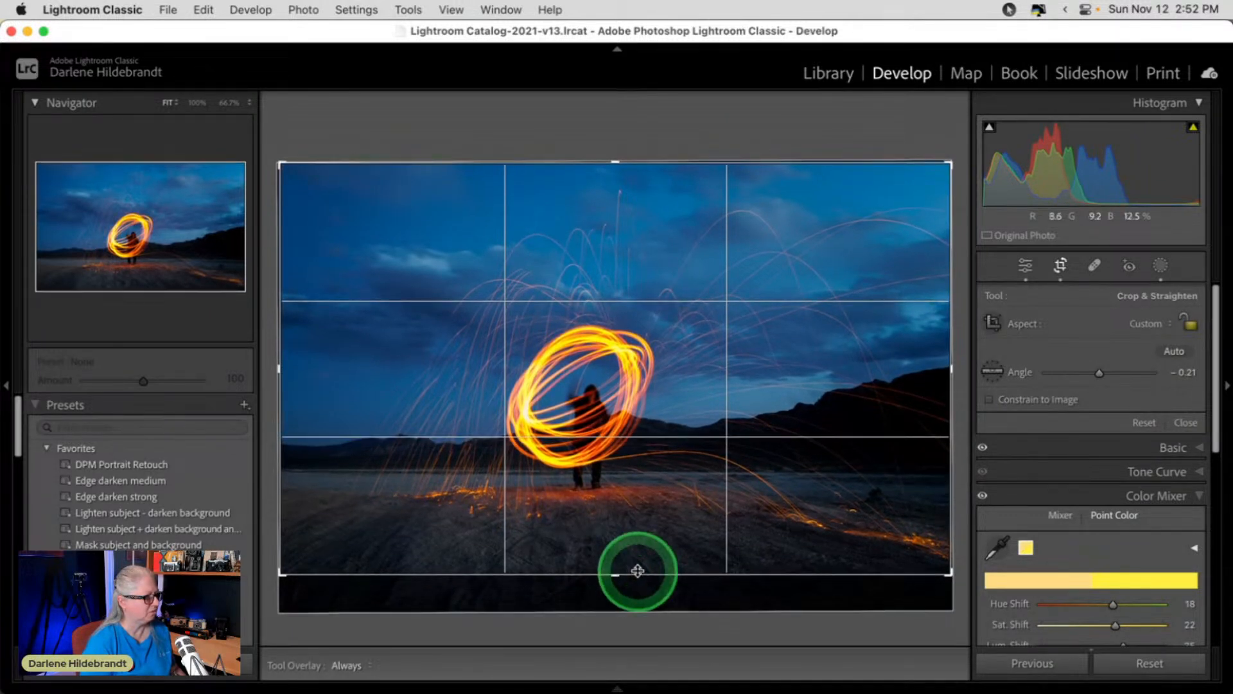
key("Return")
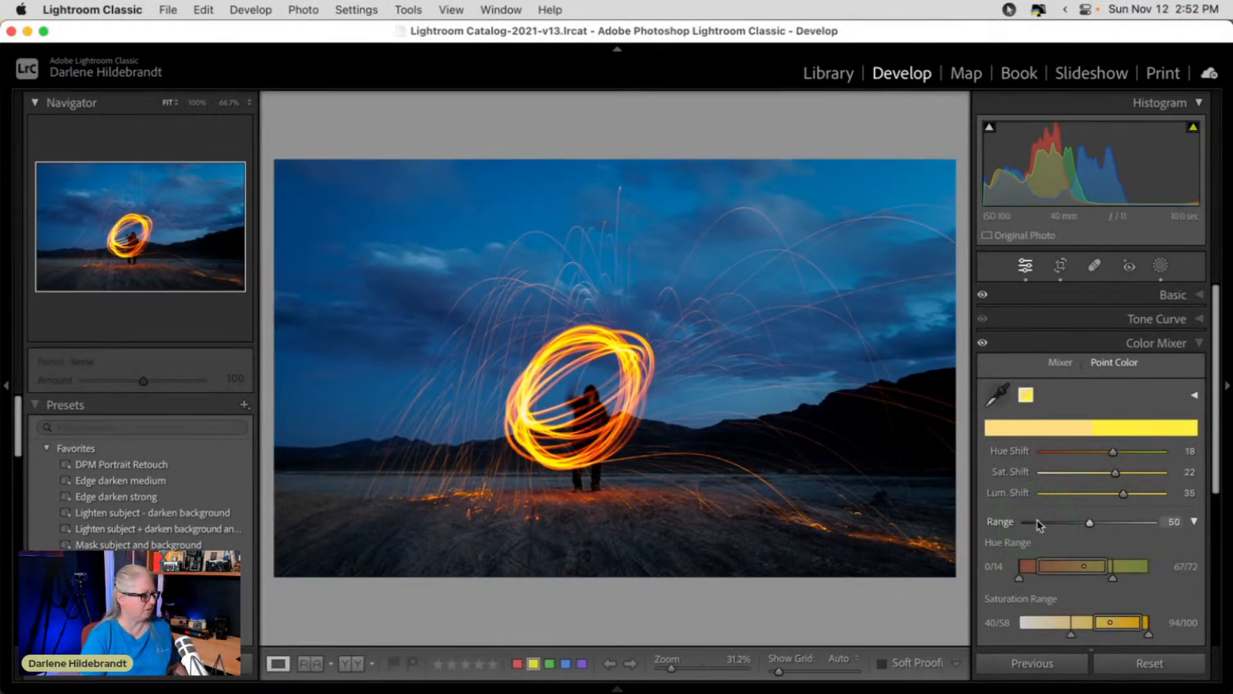
Filter the Library collections by "fire" and open the Fire spinning collection in the Night workshop set.
key("g")
left_click(183, 442)
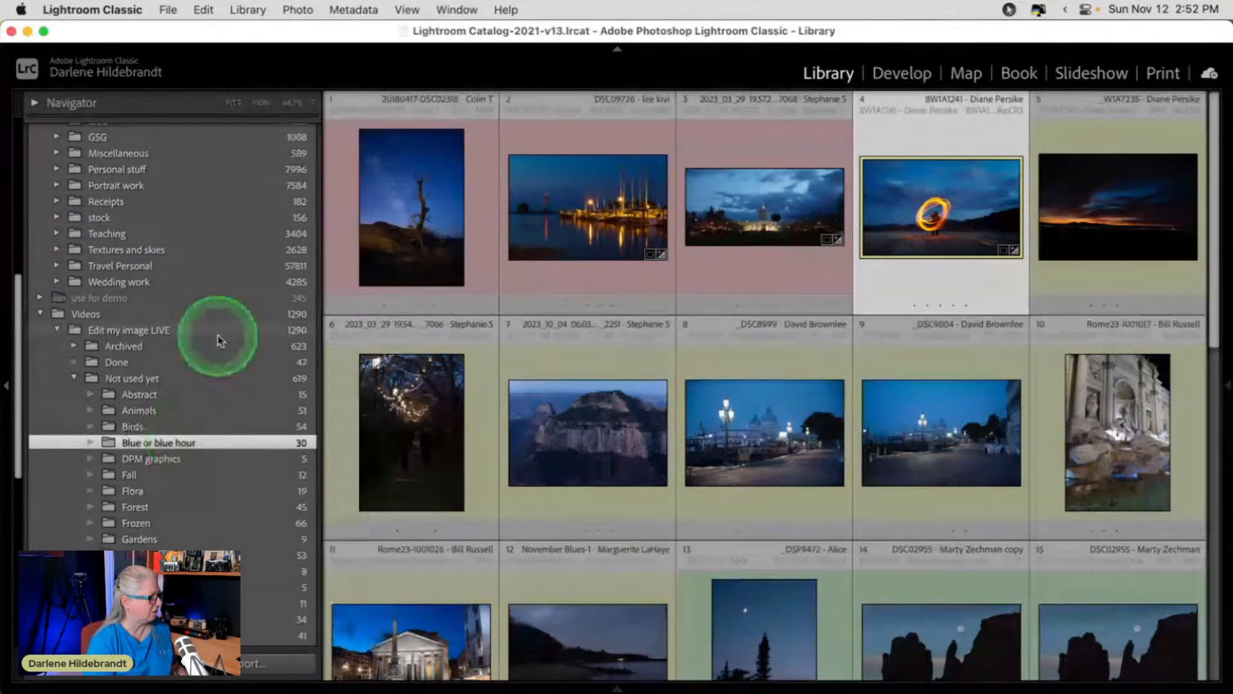
scroll(221, 336, "down", 10)
scroll(219, 339, "down", 3)
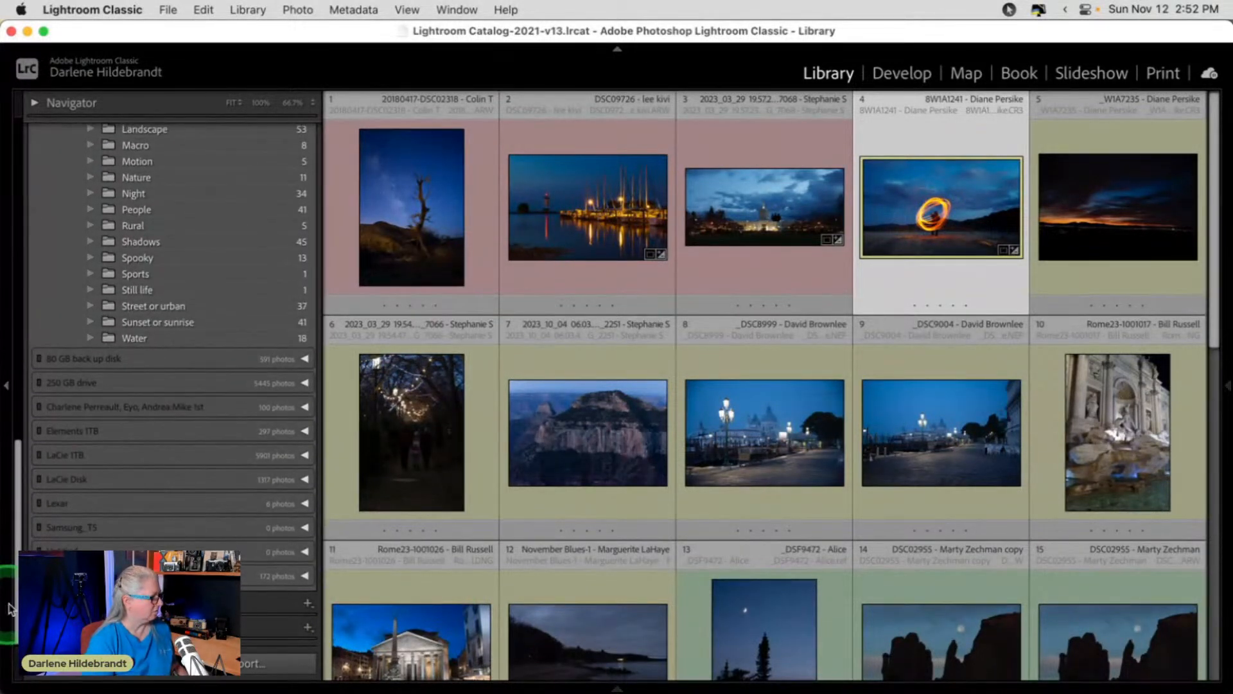
left_click(33, 602)
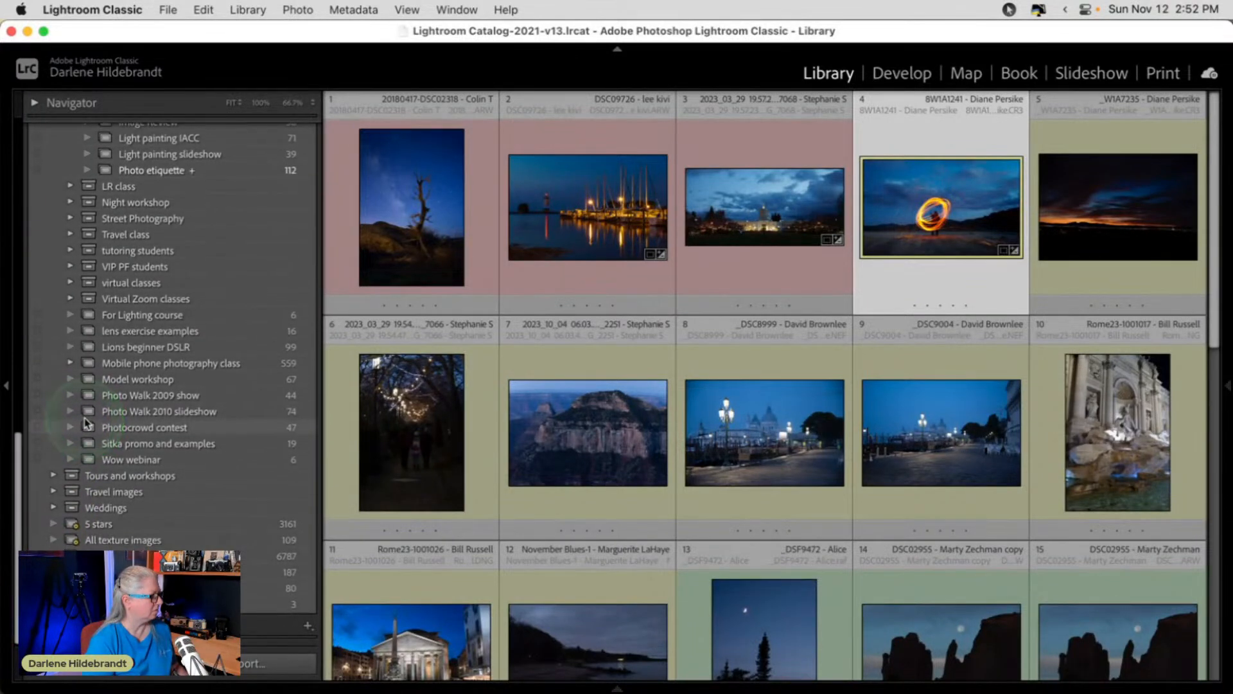
scroll(85, 420, "up", 10)
scroll(86, 420, "up", 5)
left_click(93, 198)
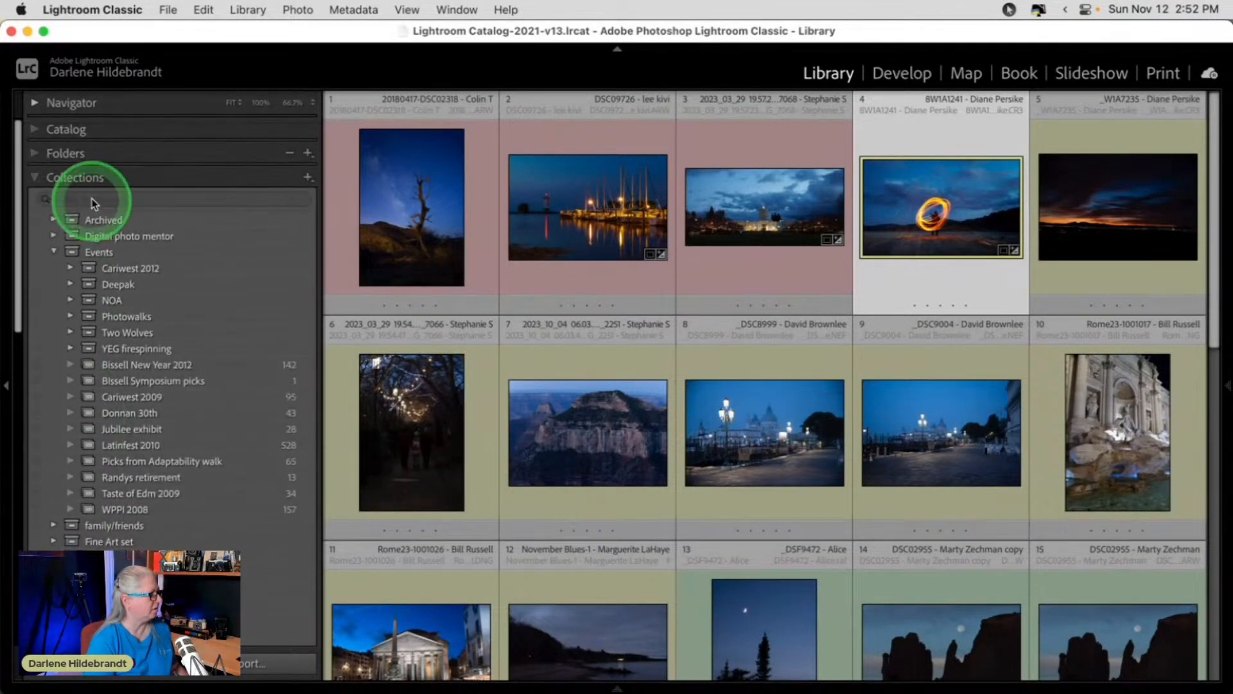
type("fire")
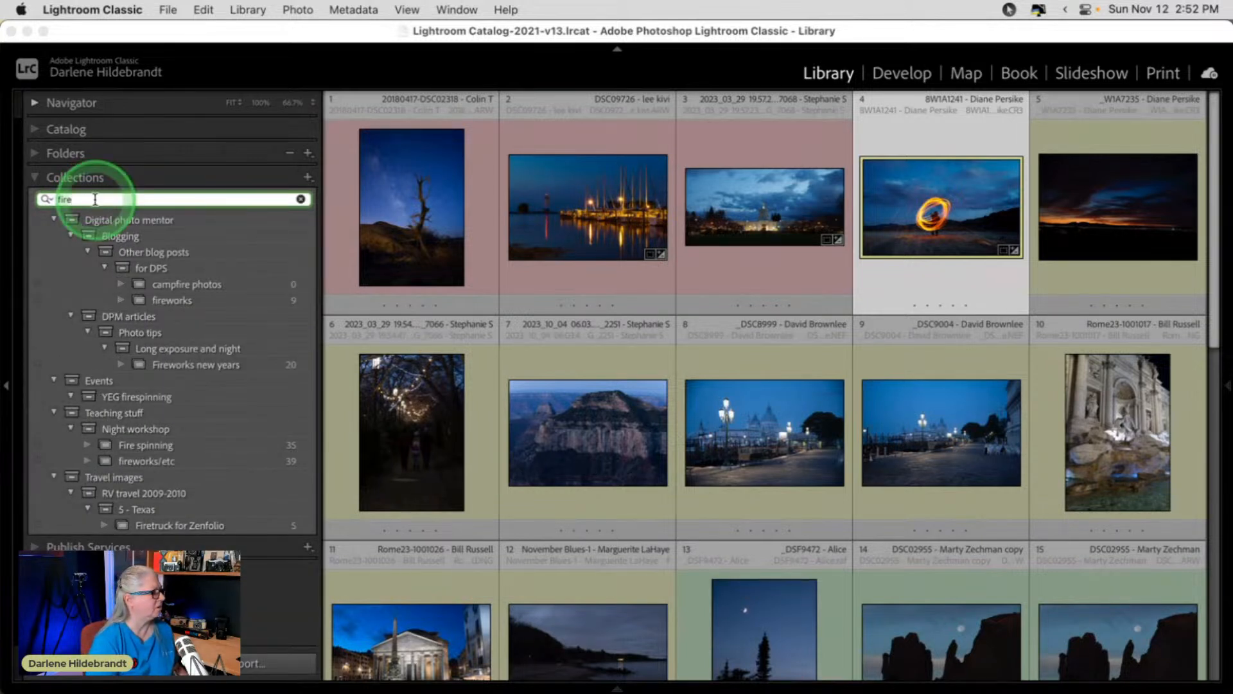
left_click(176, 443)
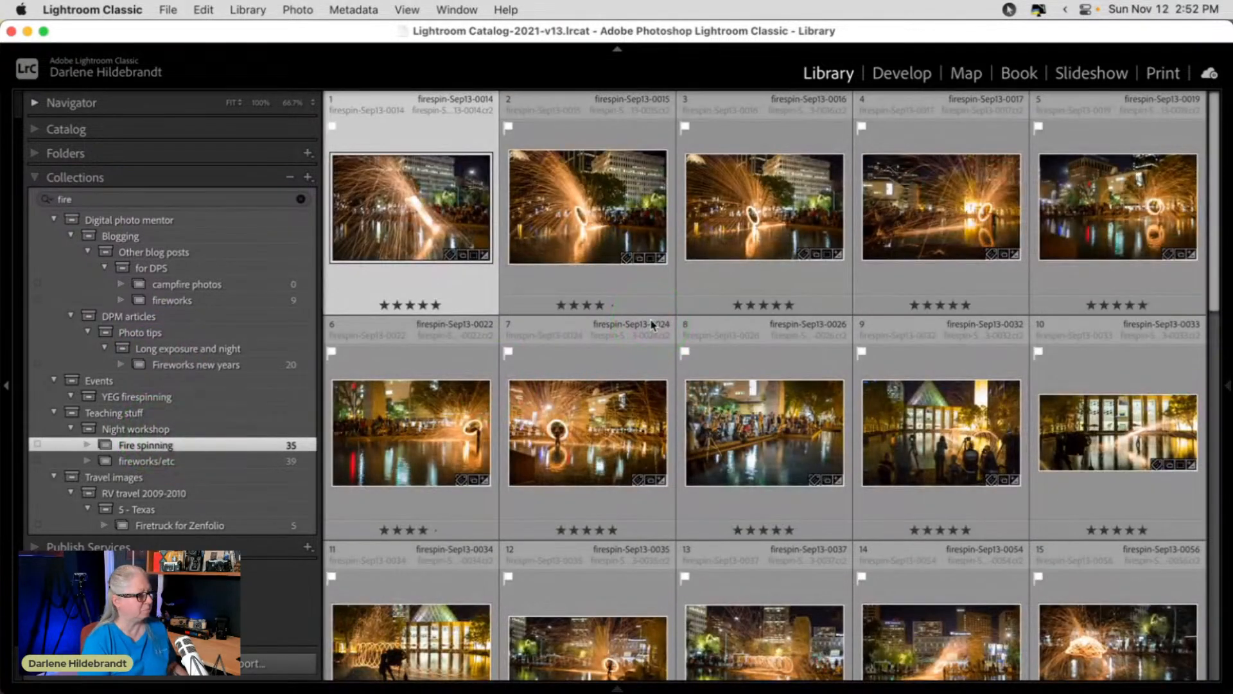
View the beach photo Oregon-July13-1144 enlarged with the info overlay turned on, and return to the thumbnail grid.
scroll(652, 325, "down", 10)
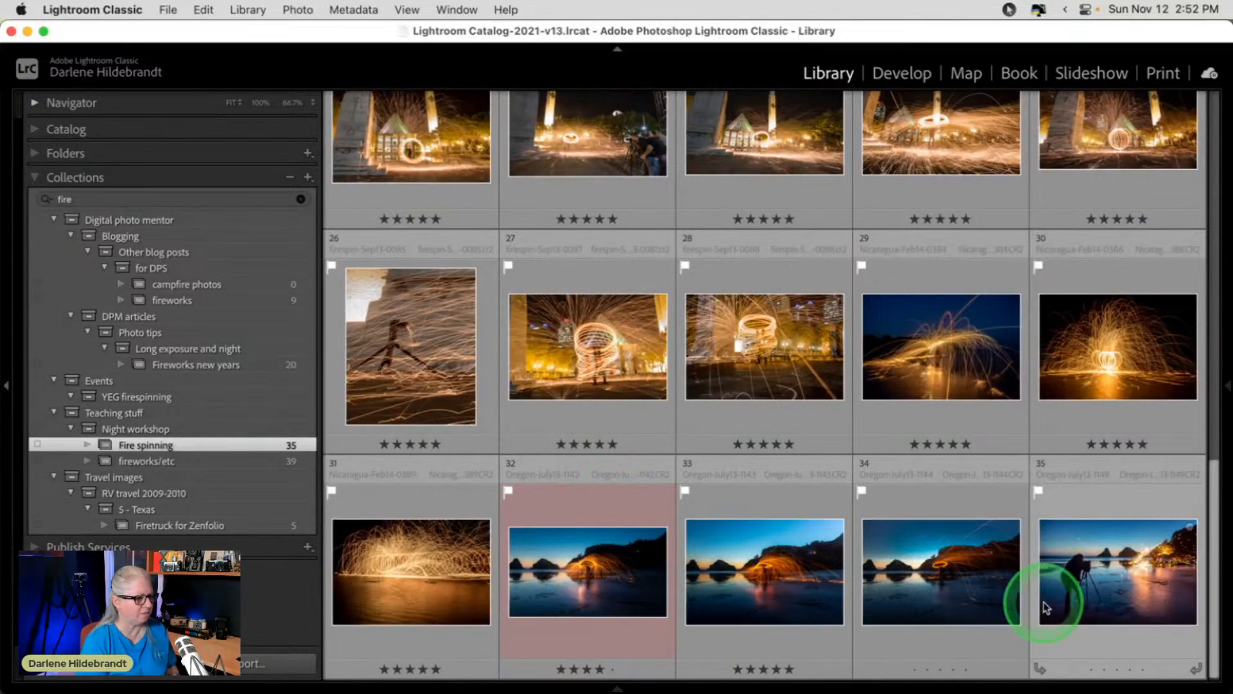
double_click(881, 585)
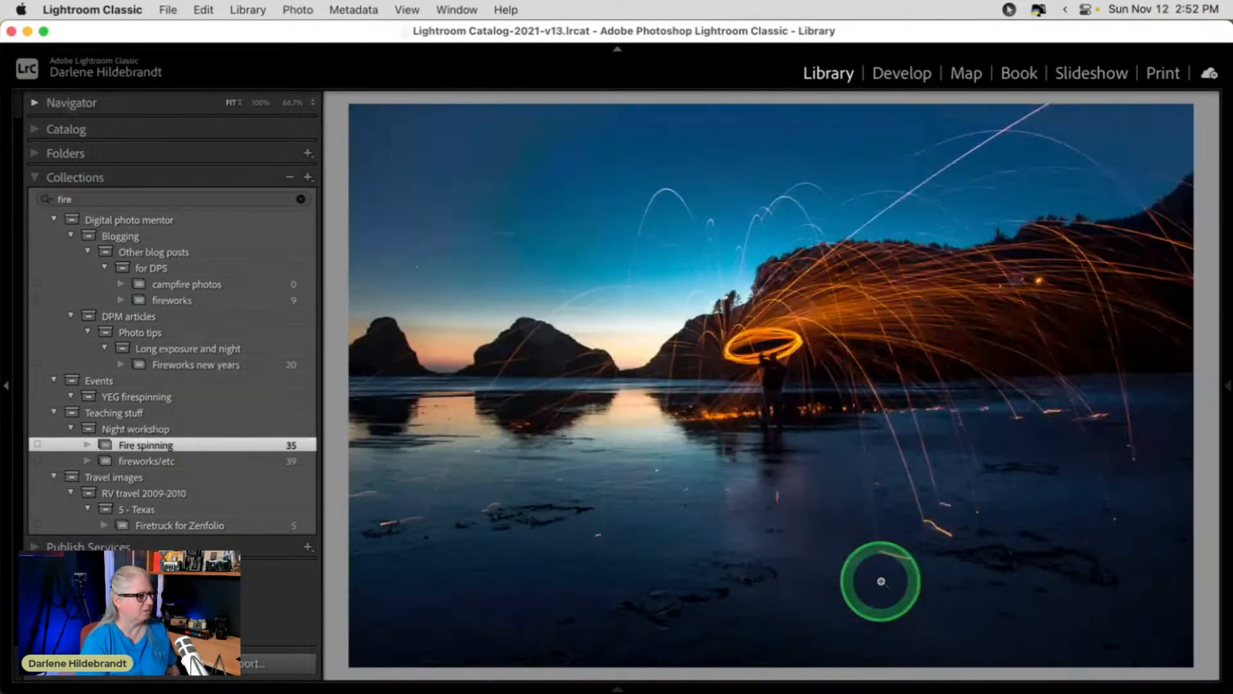
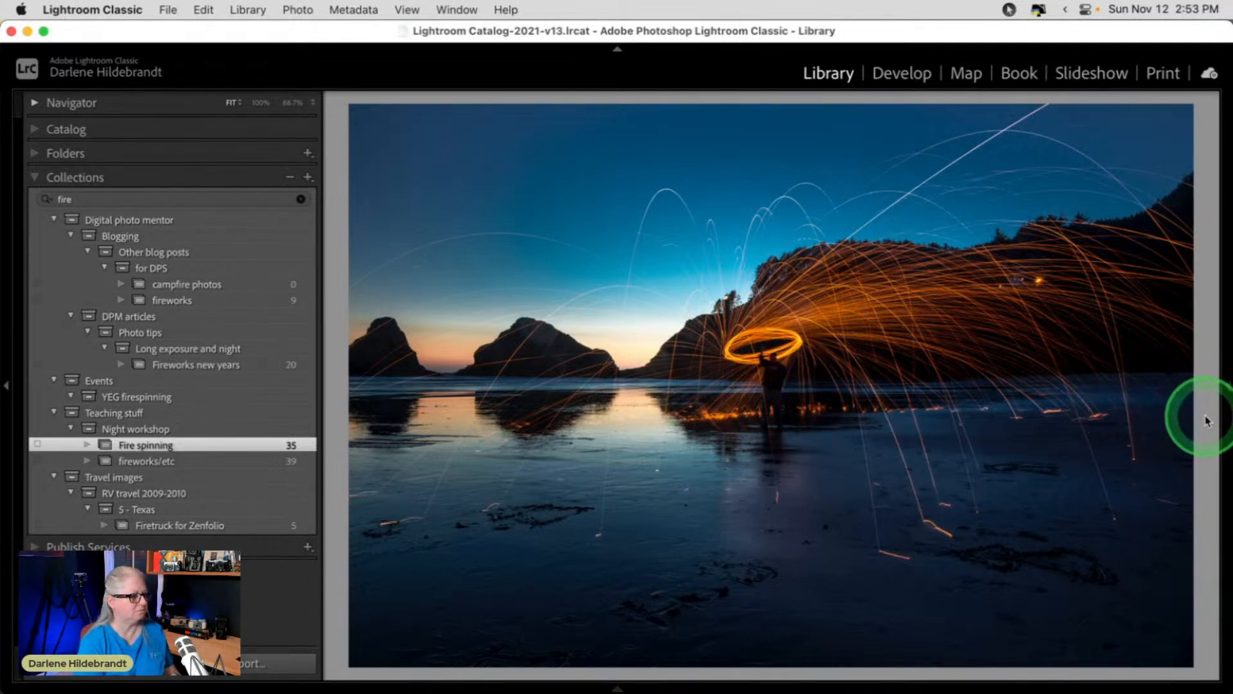
key("i")
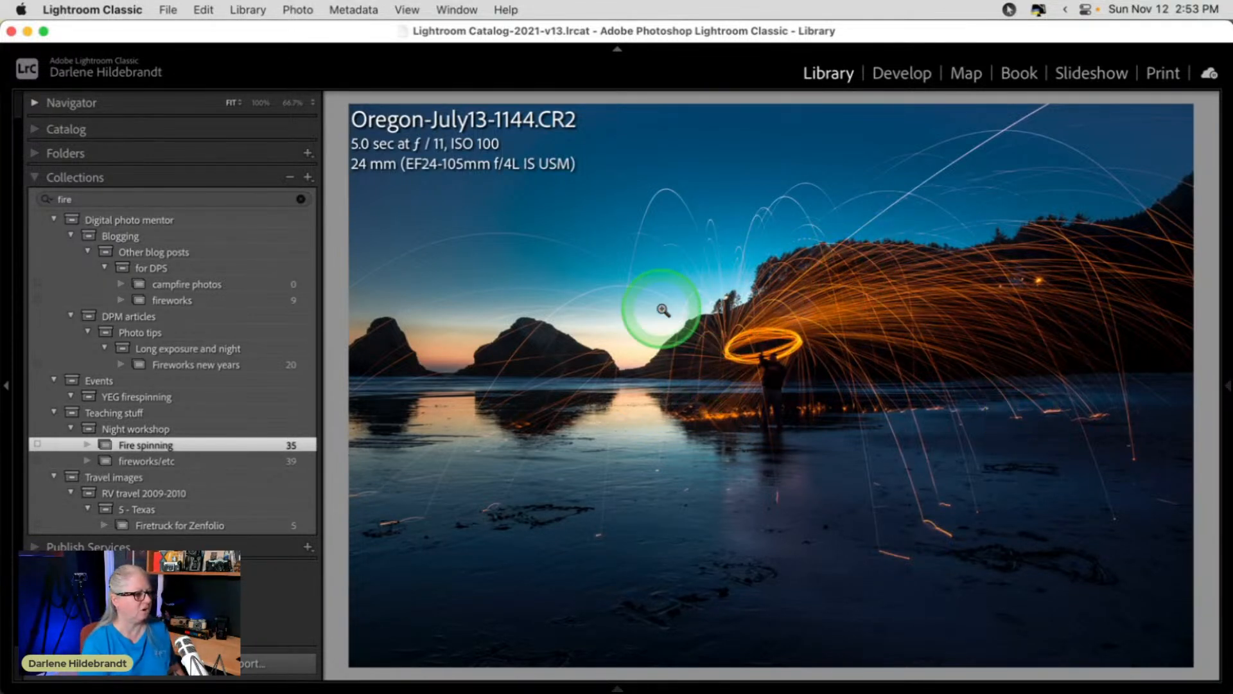
key("g")
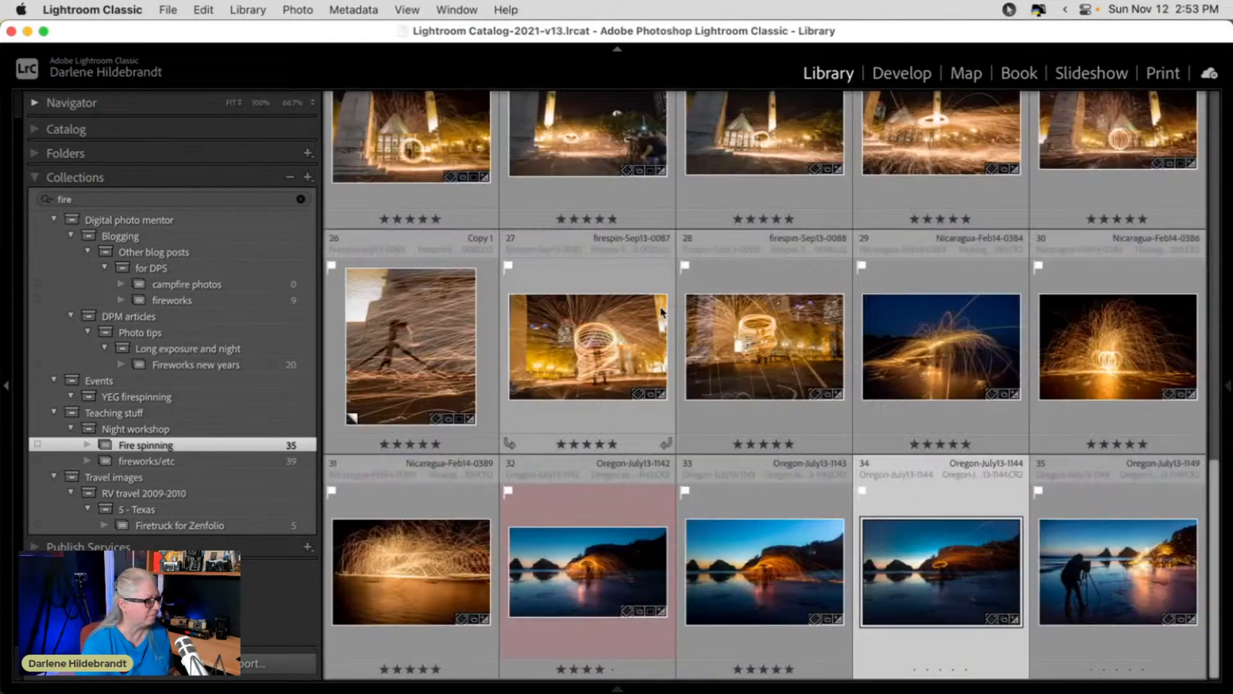
Compare the enlarged fire-spinning beach photos Oregon-July13-1143 and Oregon-July13-1142 by switching back and forth between them.
double_click(742, 587)
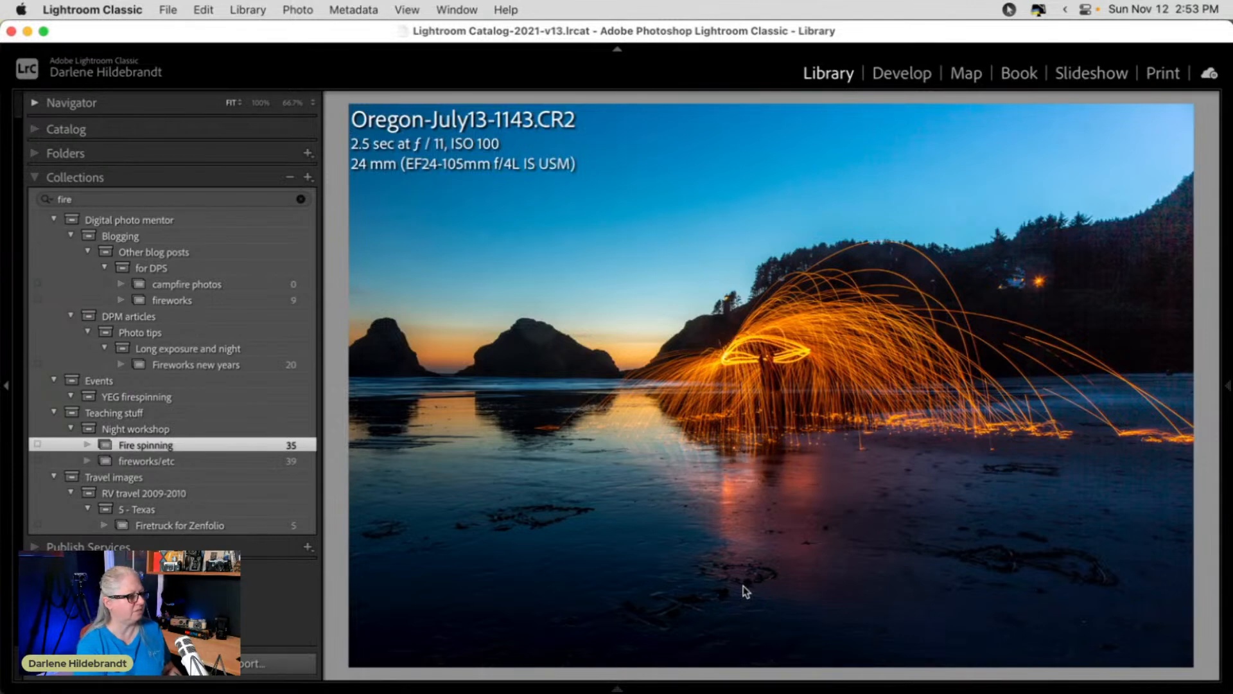
key("Left")
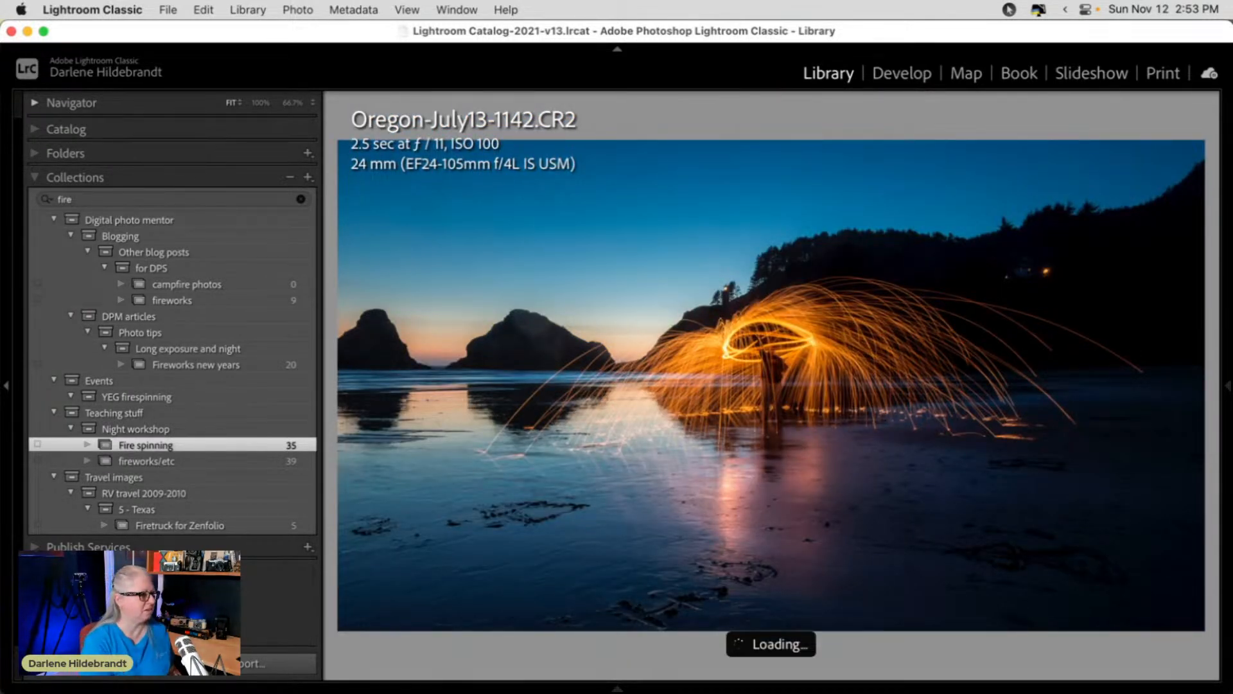
key("Right")
key("Left")
key("Right")
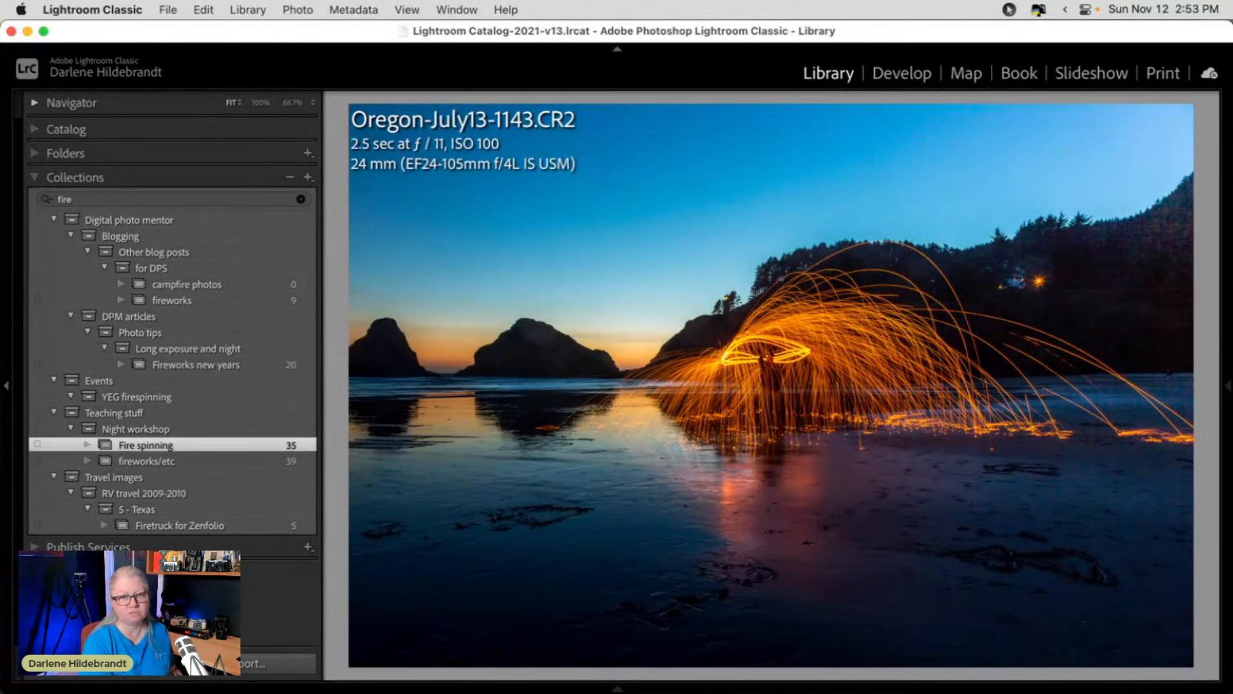
key("Left")
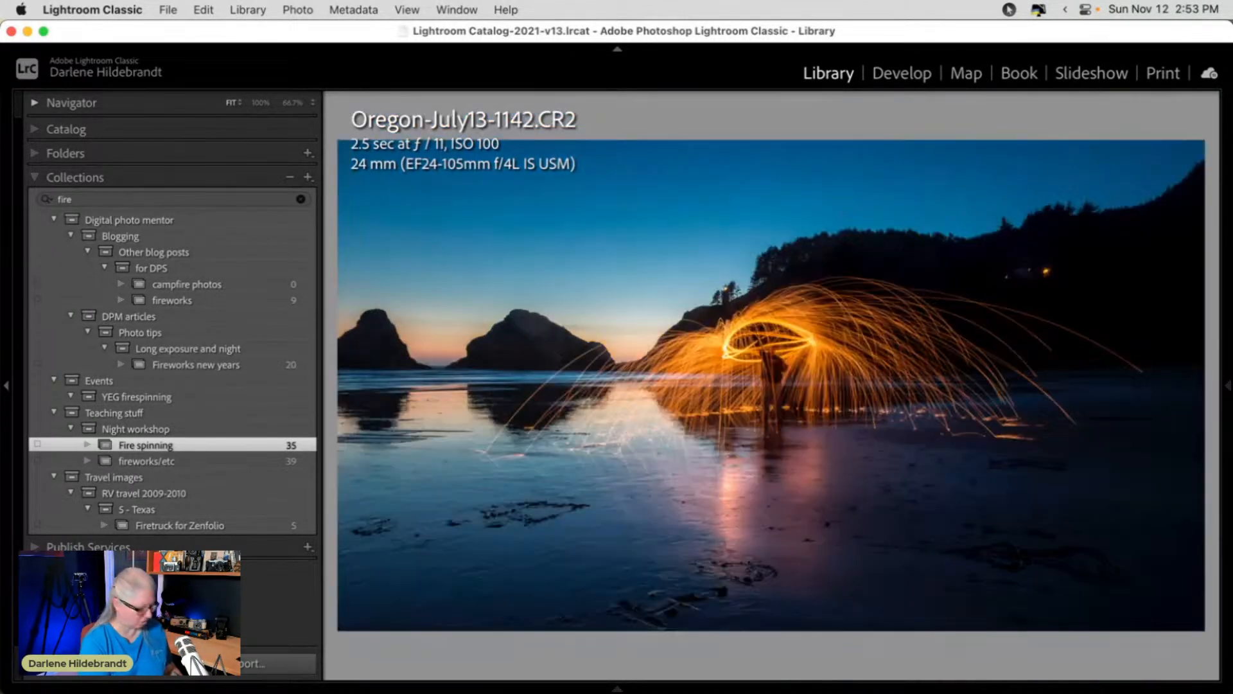
key("g")
Find the city fire-spinning photo firespin-Sep13-0085 in the collection and examine its spark trails and exposure settings enlarged.
scroll(742, 513, "up", 2)
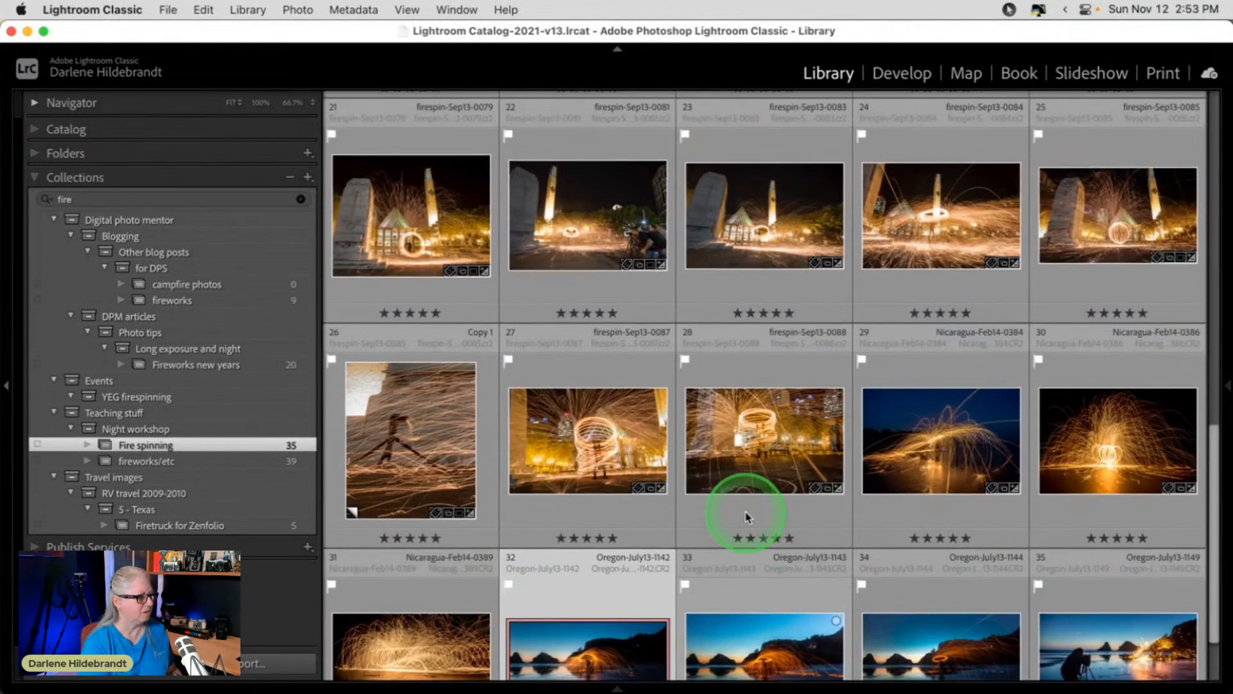
scroll(862, 504, "up", 3)
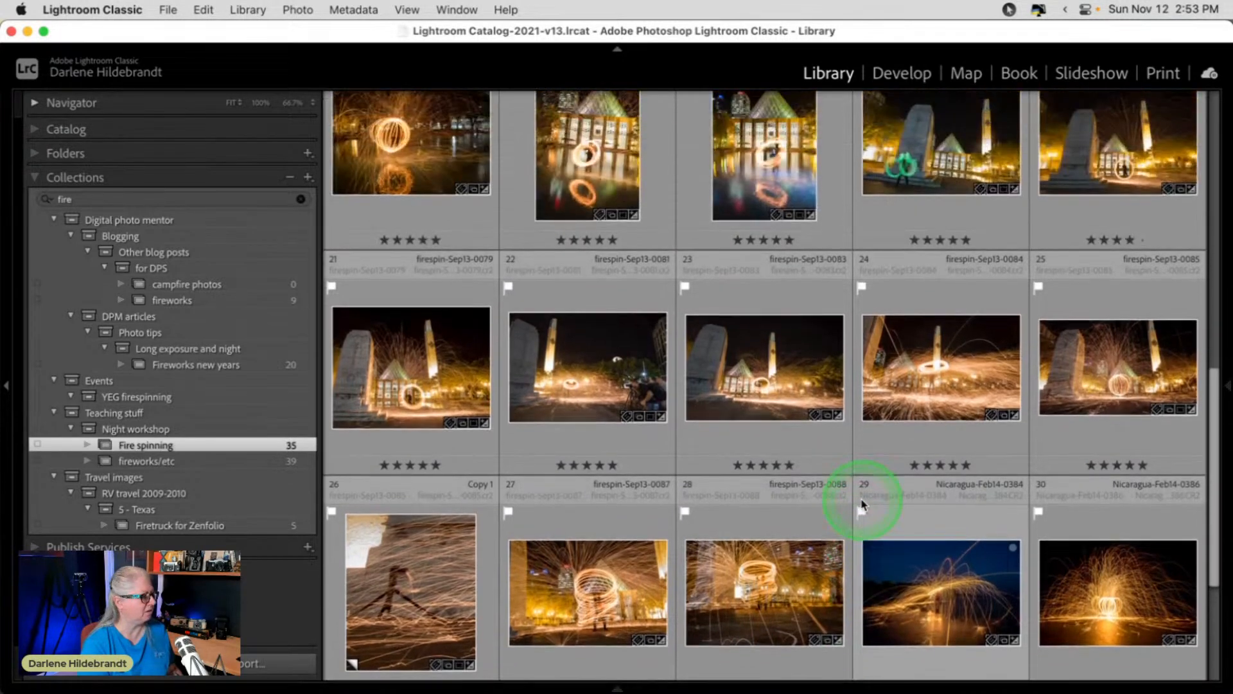
scroll(862, 504, "up", 2)
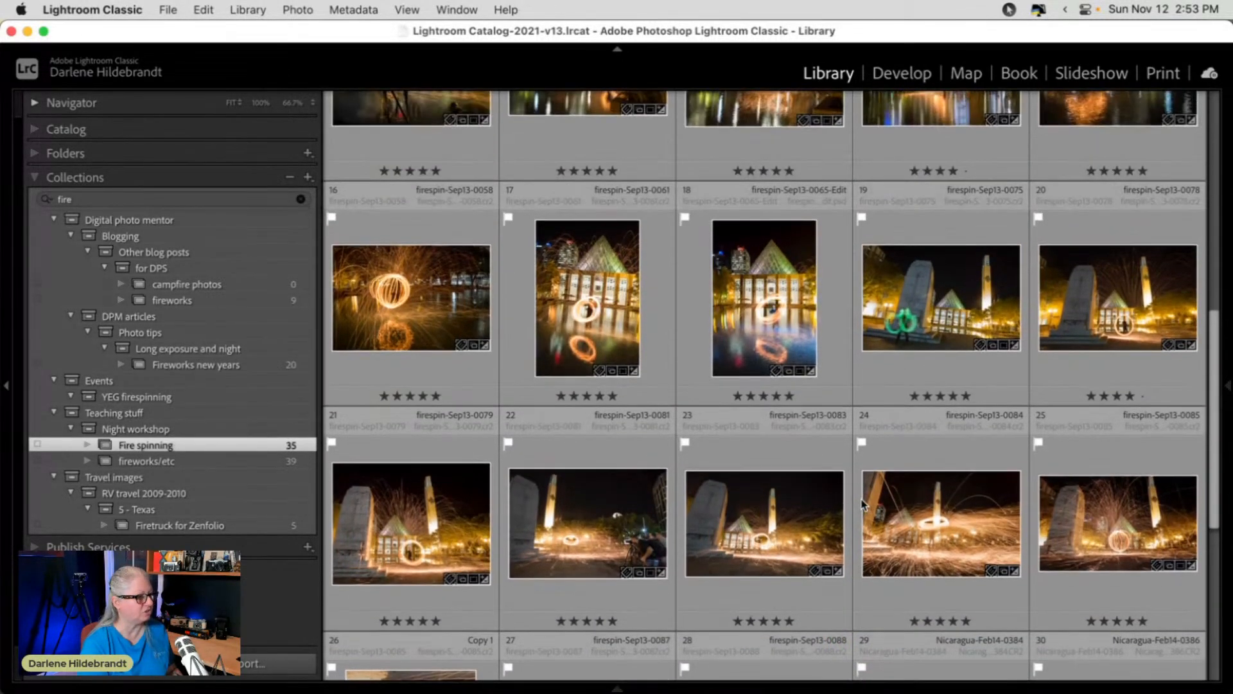
double_click(1096, 527)
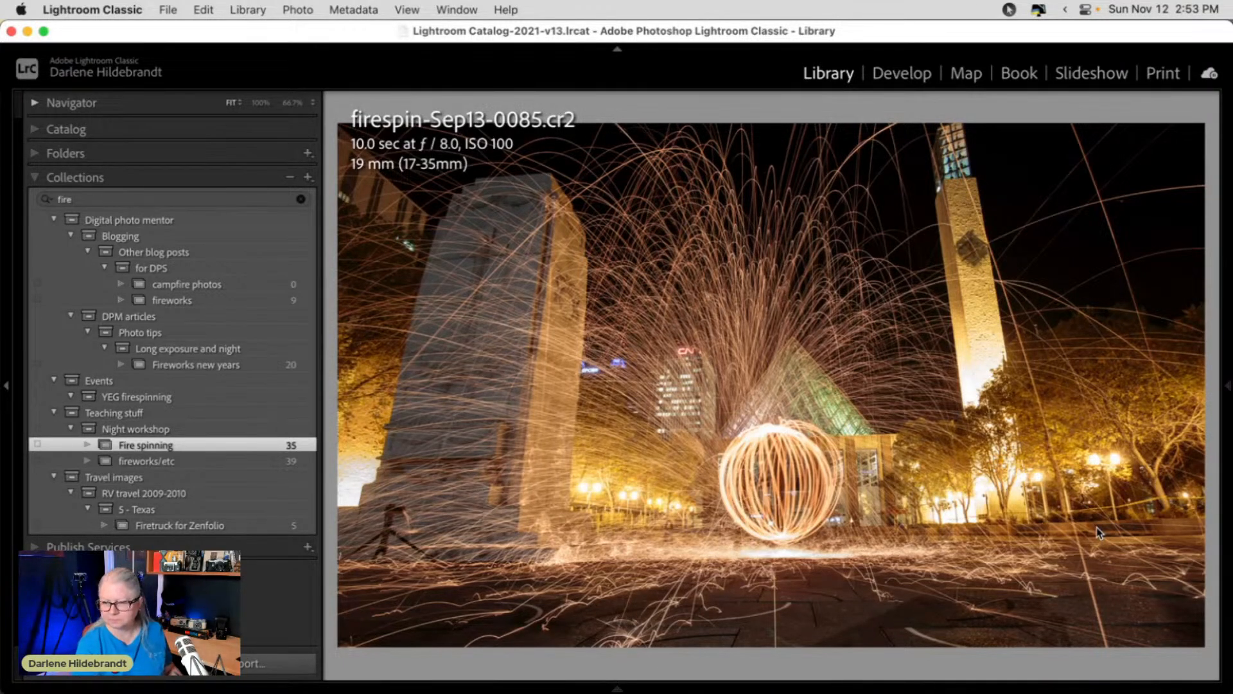
key("g")
Reopen the beach photo Oregon-July13-1143 enlarged to review its exposure settings, and return to the thumbnail grid.
scroll(922, 505, "down", 4)
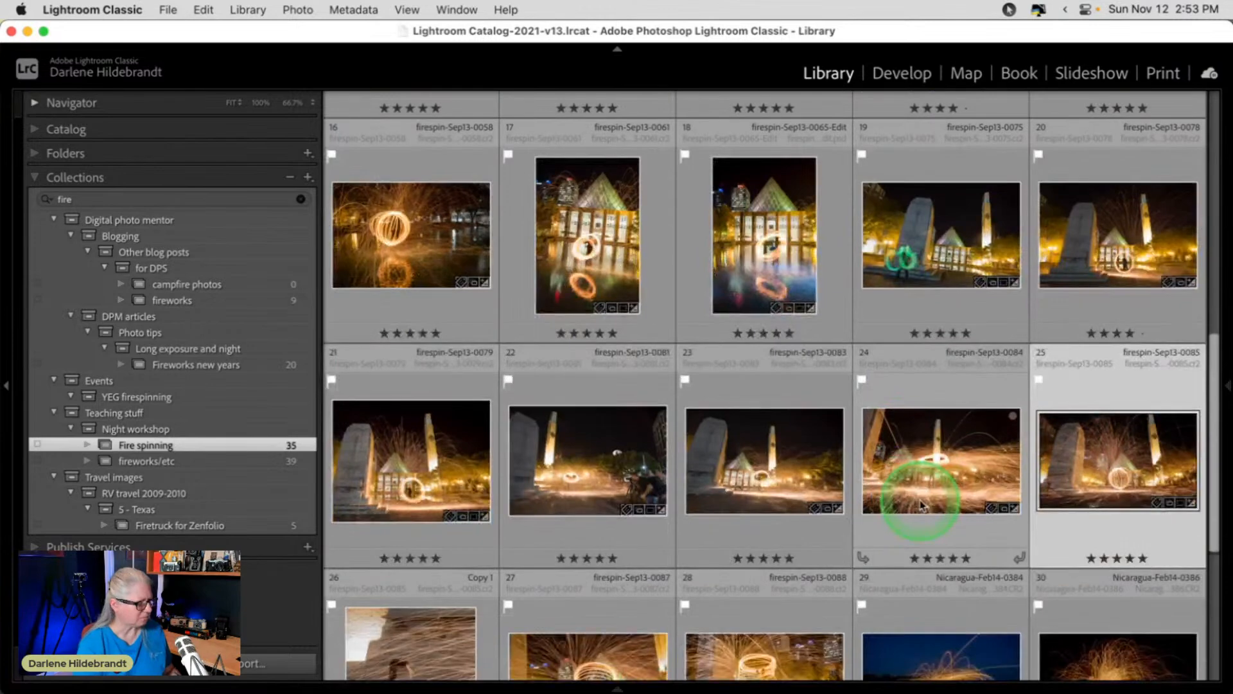
scroll(923, 505, "down", 4)
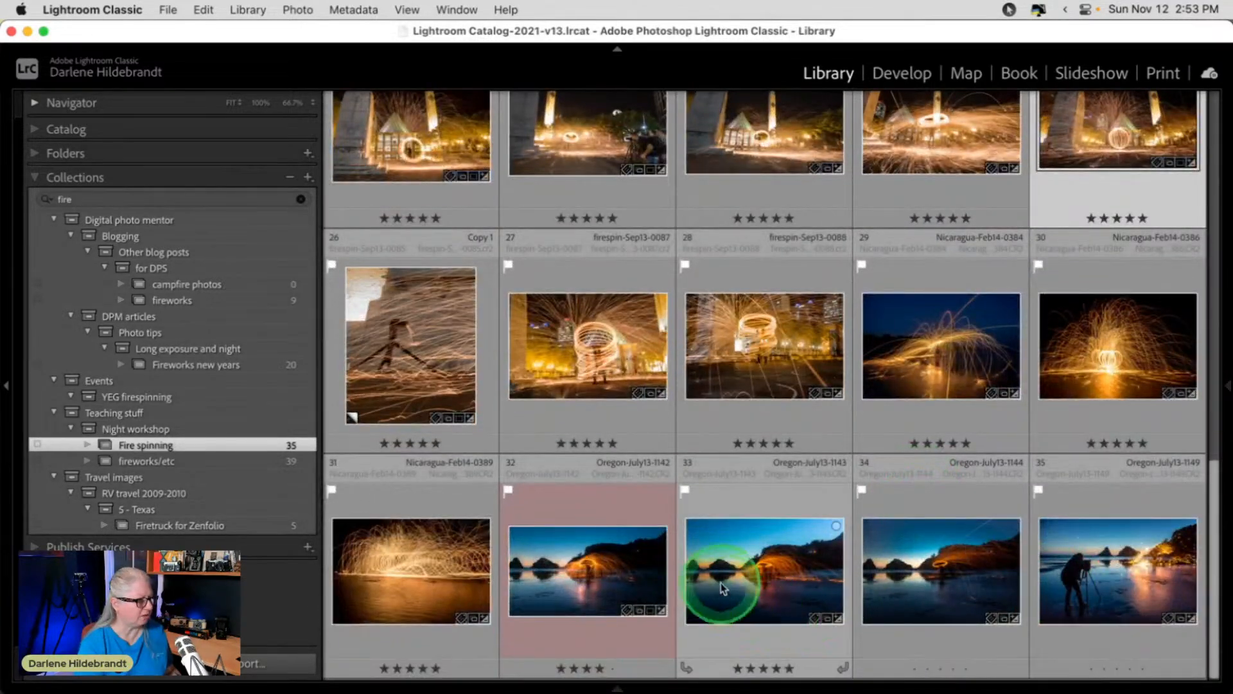
double_click(721, 586)
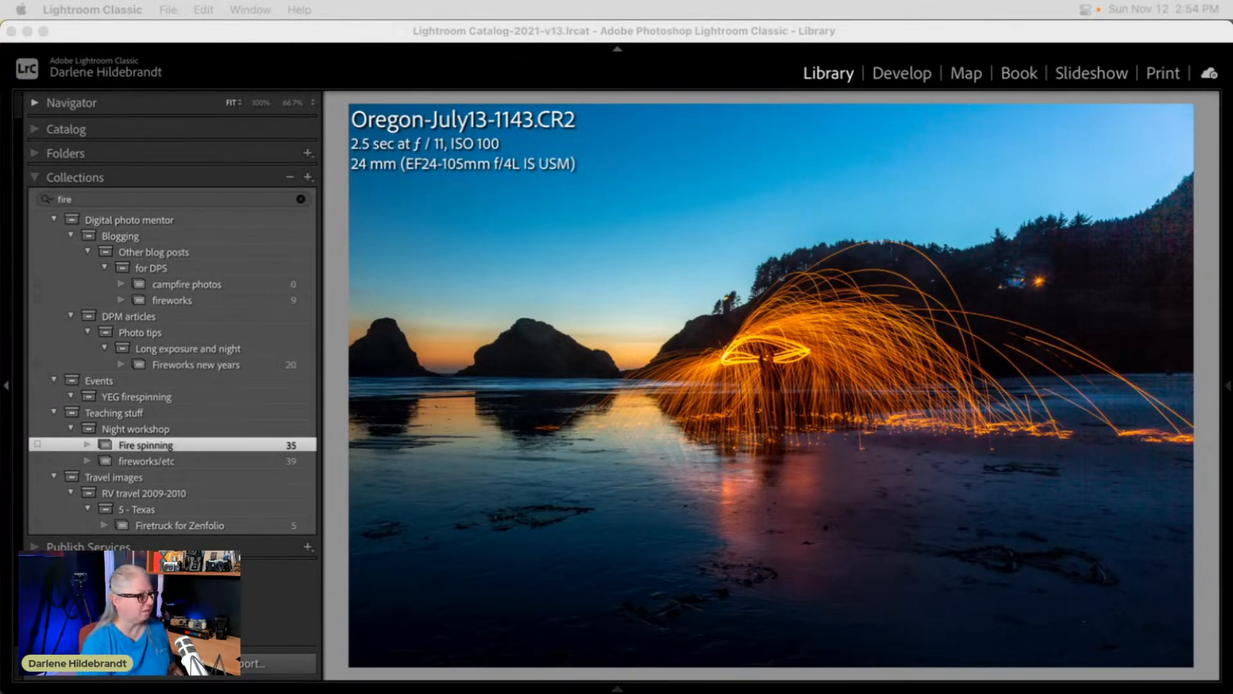
left_click(935, 542)
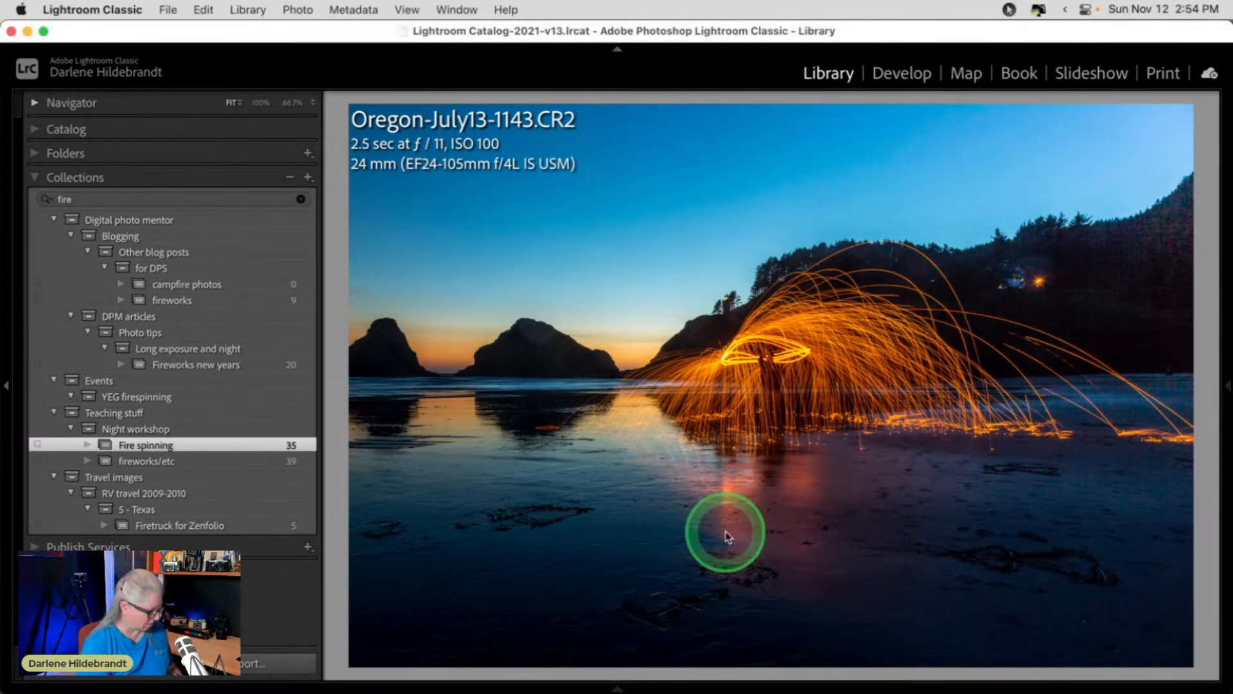
key("g")
View the fire-spinning photos firespin-Sep13-0087 and Nicaragua-Feb14-0389 enlarged, one after the other.
left_click(611, 418)
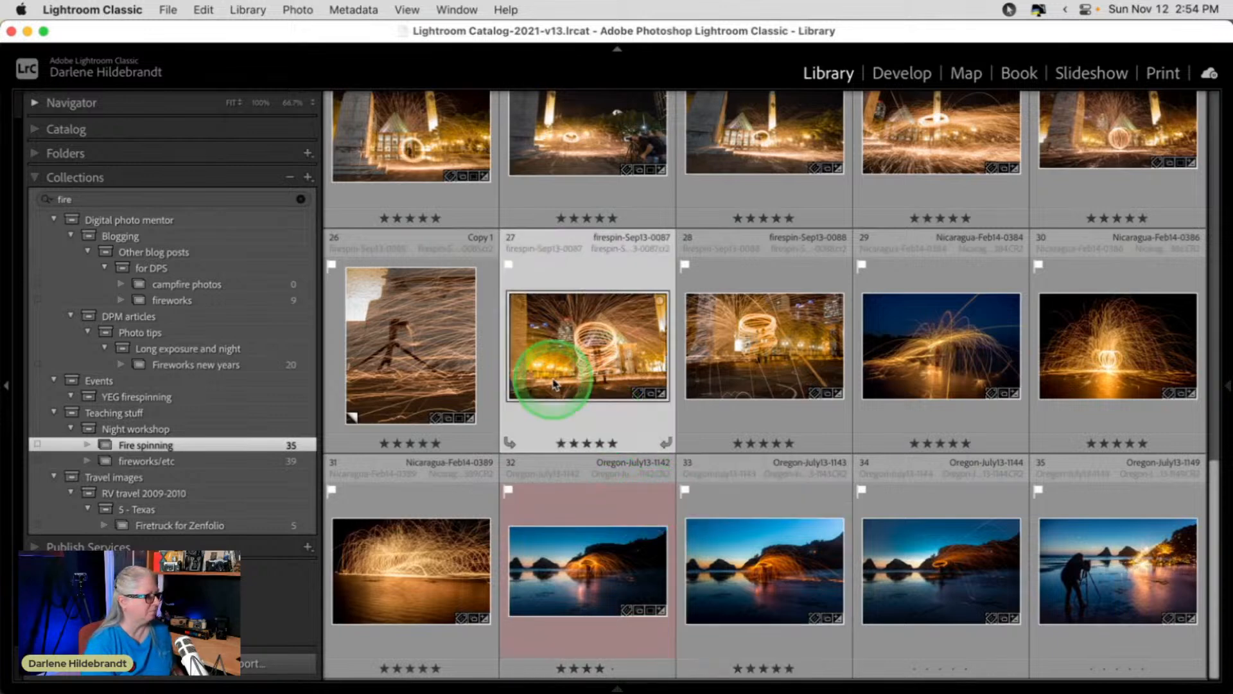
double_click(550, 369)
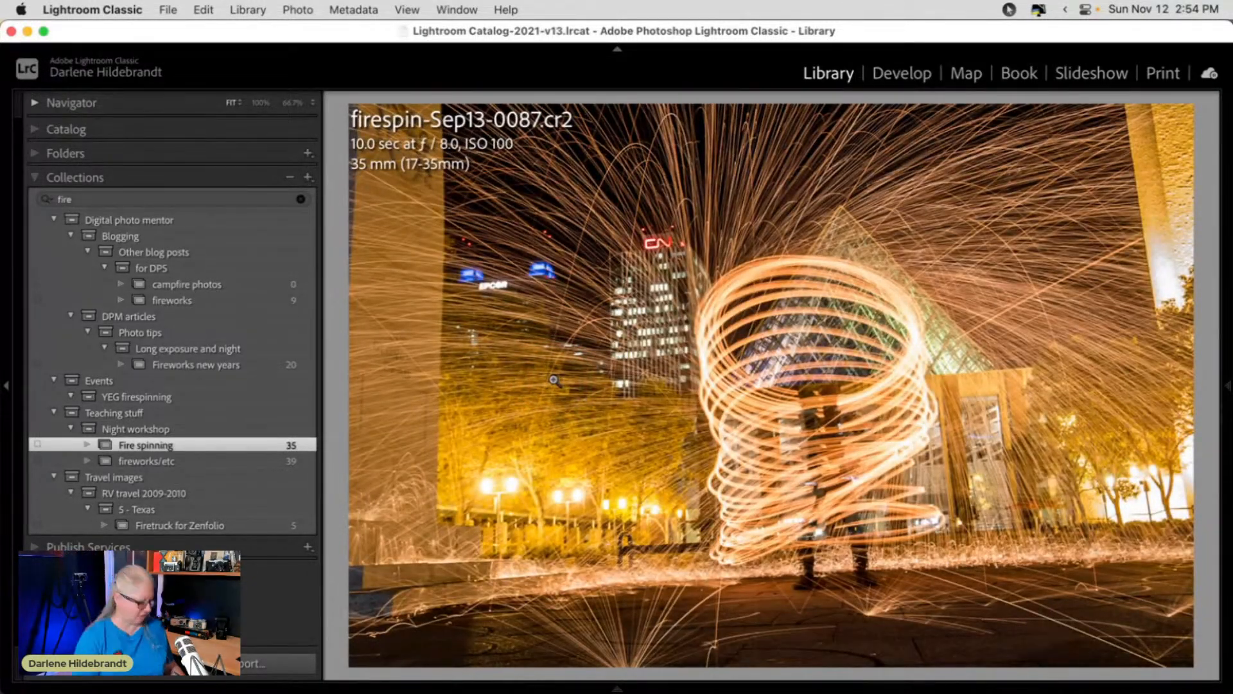
key("g")
left_click(560, 387)
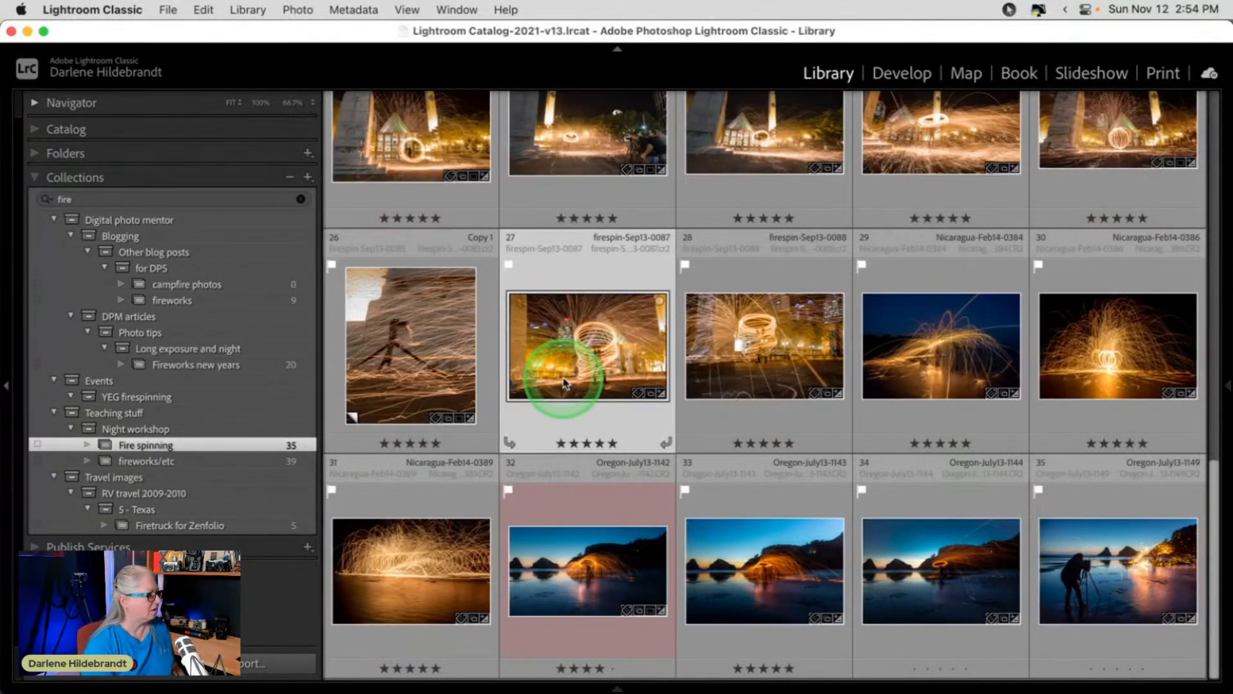
double_click(385, 584)
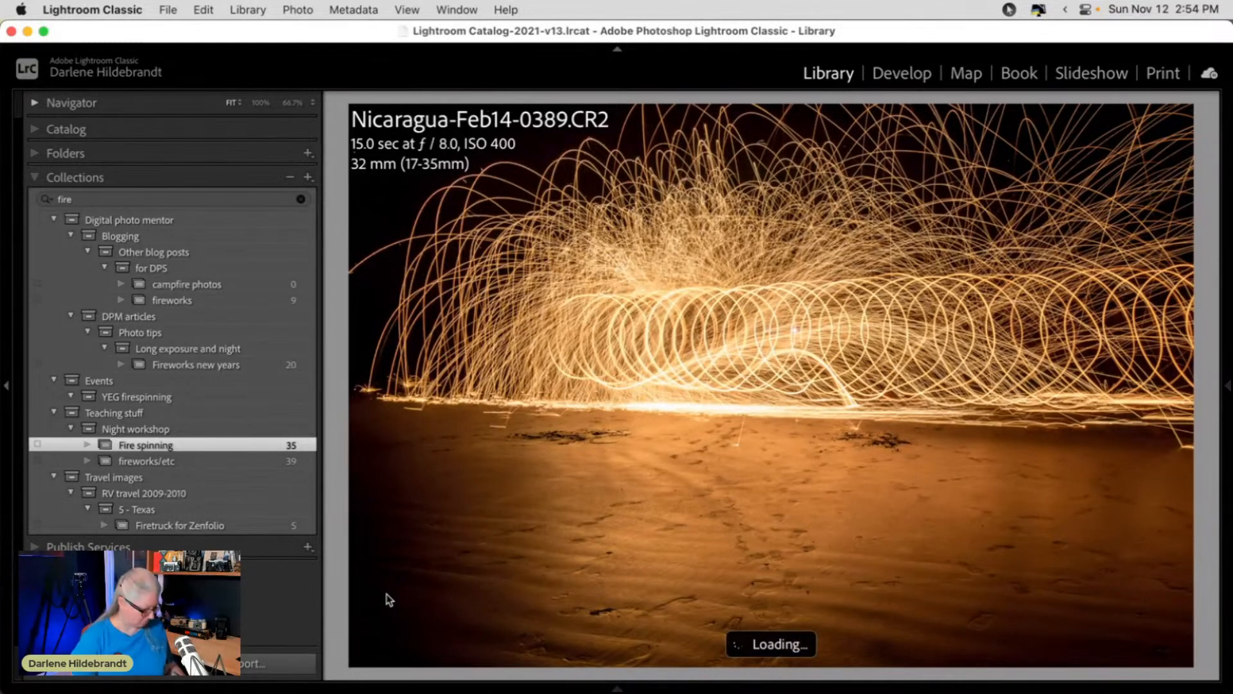
double_click(547, 454)
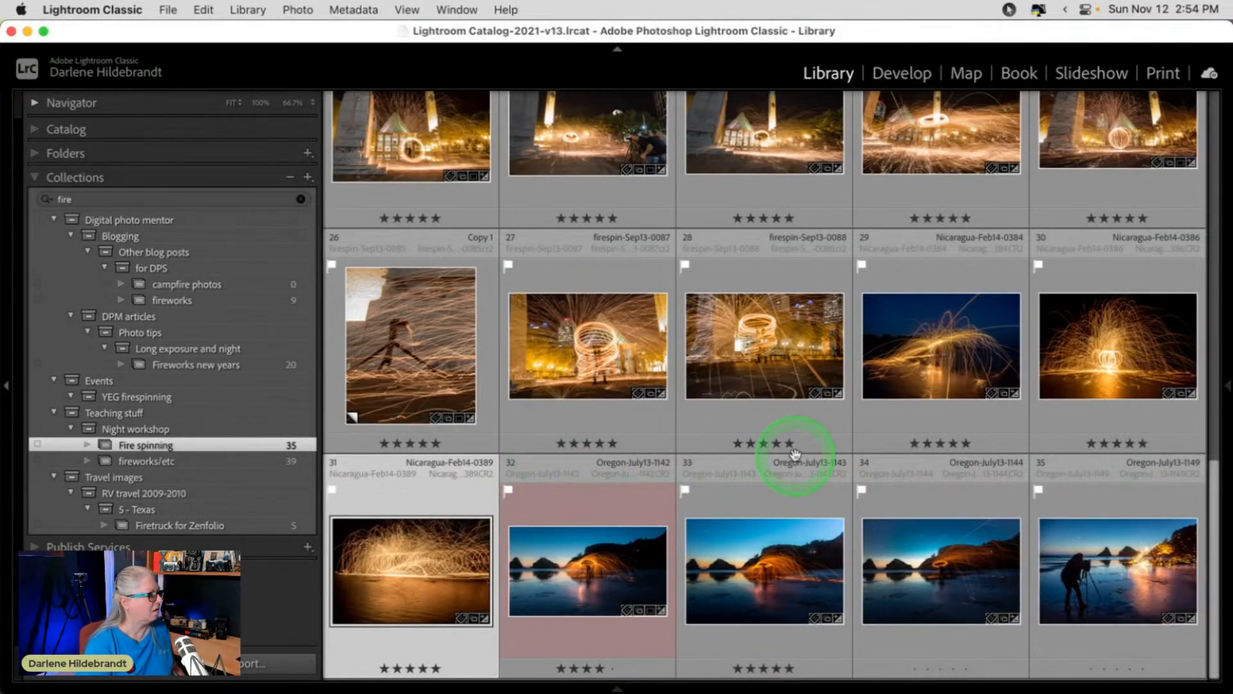
View the photo Nicaragua-Feb14-0386 enlarged to examine its fire orb and exposure settings.
scroll(795, 453, "up", 2)
left_click(1117, 457)
double_click(1118, 458)
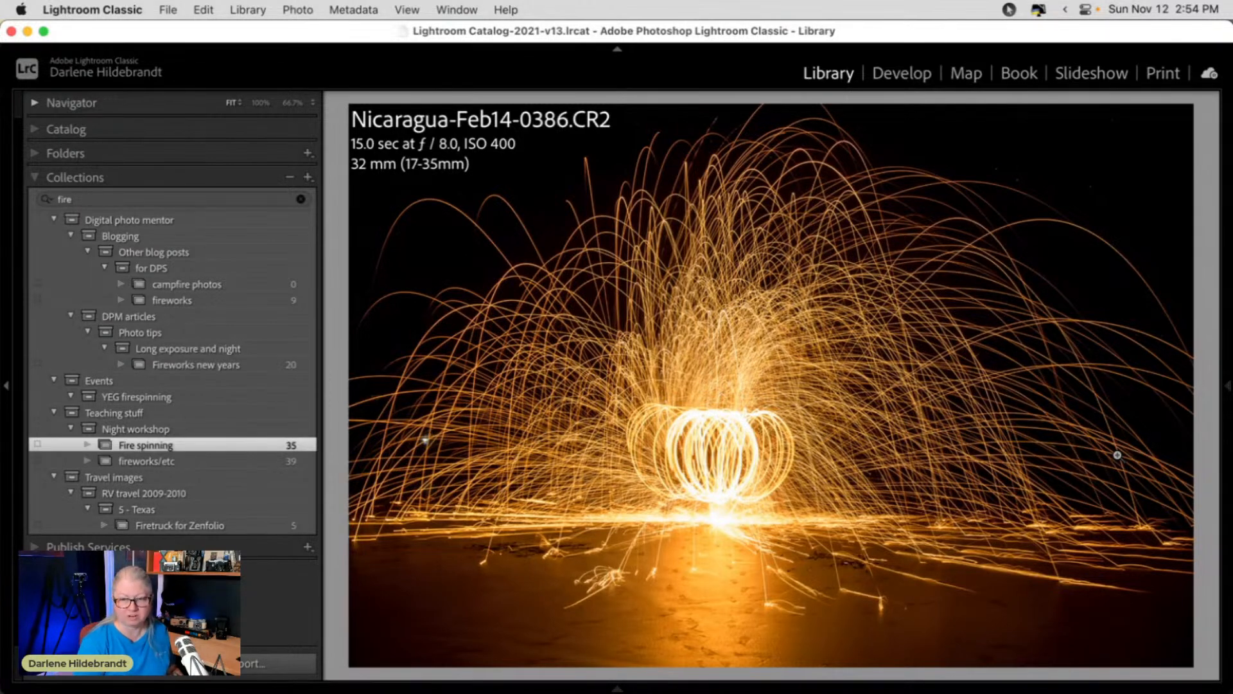
double_click(1117, 455)
View the water-reflection photos firespin-Sep13-0056 and firespin-Sep13-0058 enlarged, one after the other.
scroll(1025, 416, "up", 5)
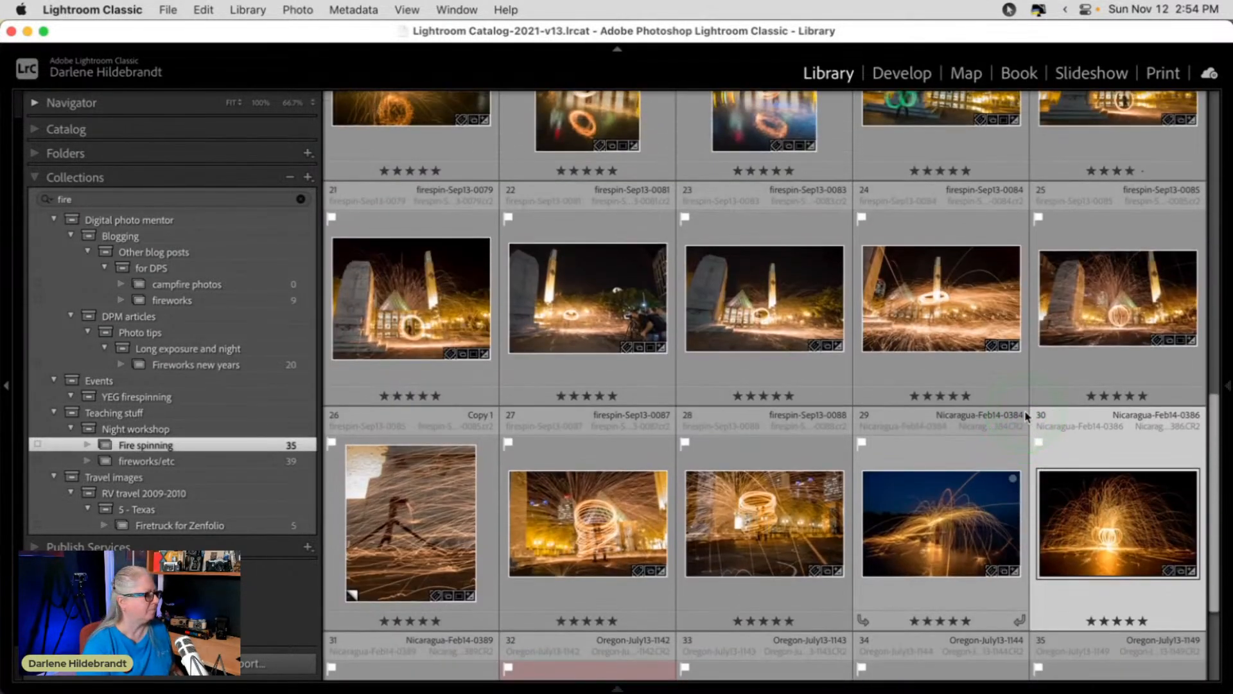
scroll(1026, 417, "up", 5)
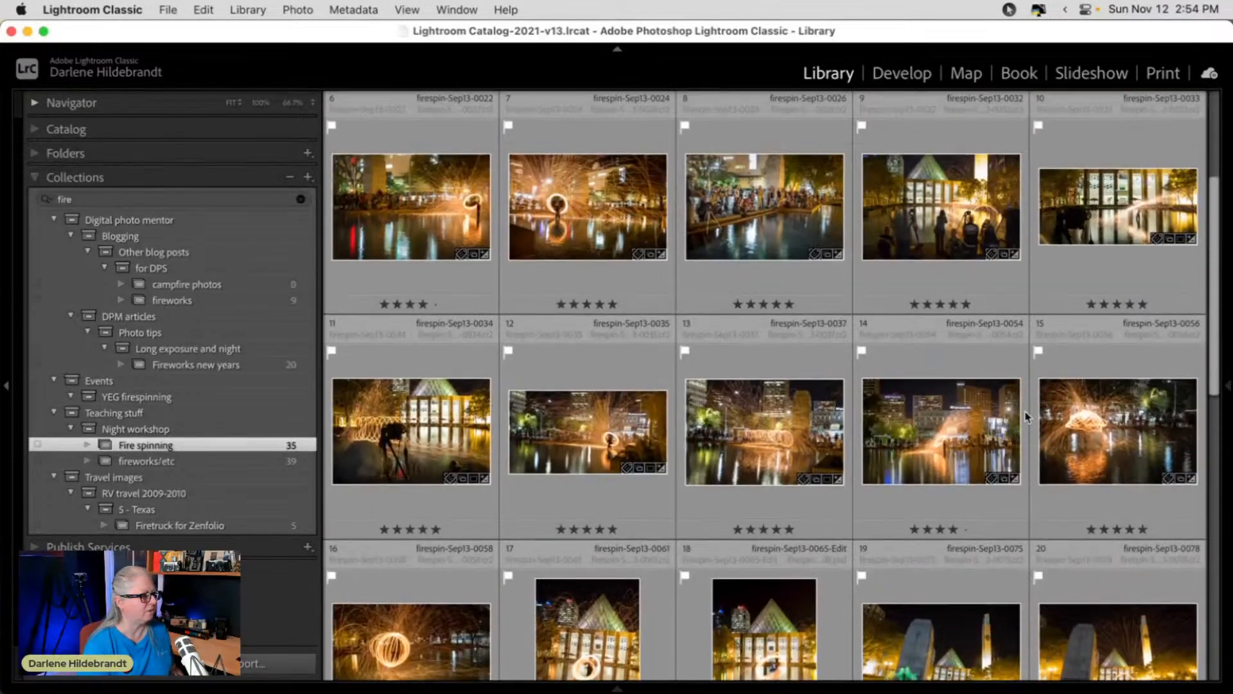
left_click(1082, 469)
left_click(1083, 469)
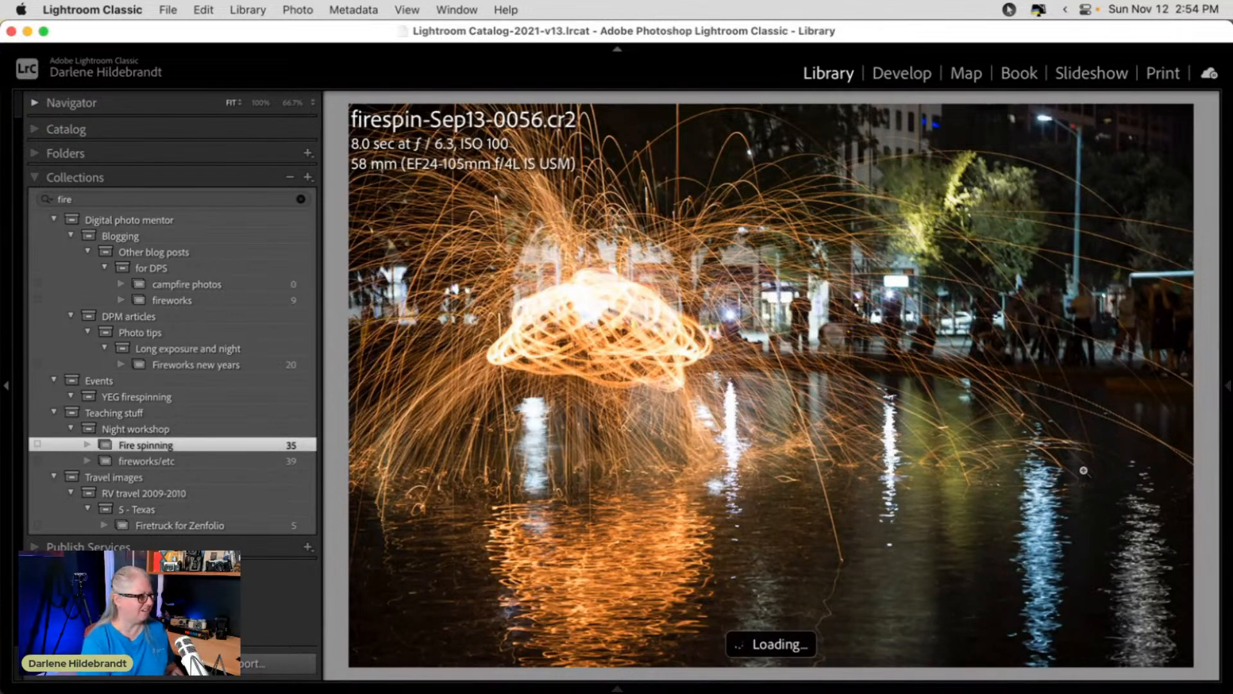
key("Right")
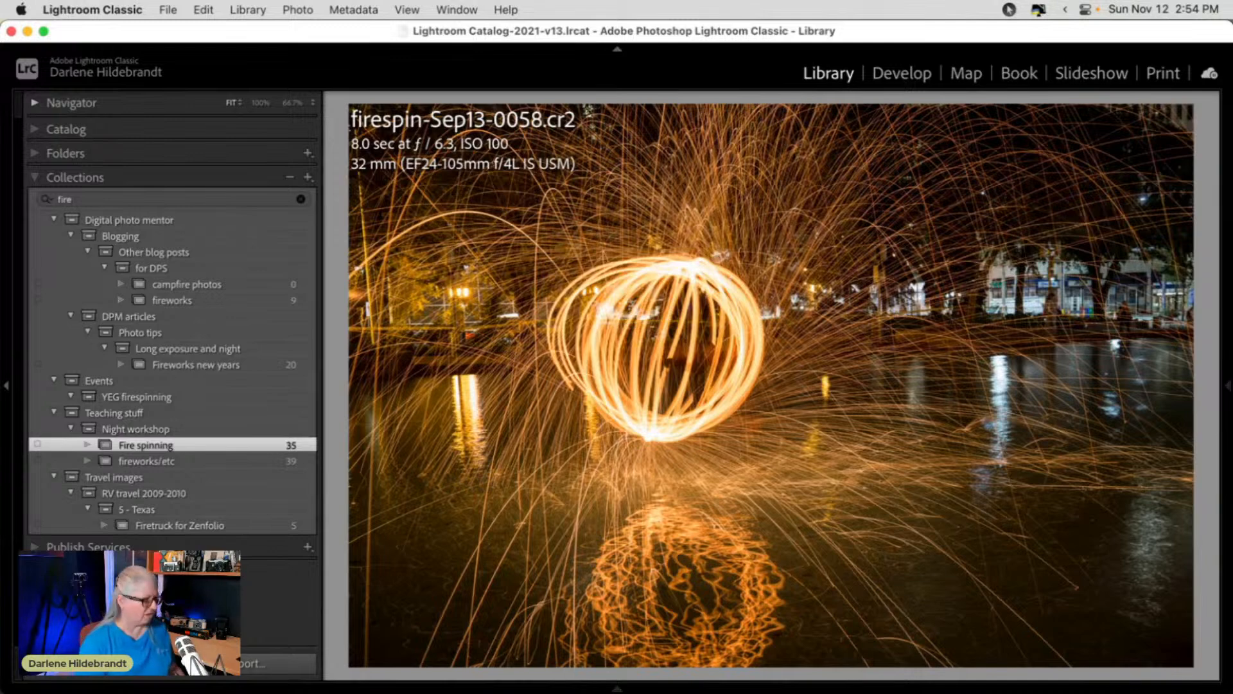
Return to the thumbnail grid, skim the other fire-spinning photos, and open the Blue or blue hour folder under Not used yet.
key("g")
scroll(989, 421, "down", 2)
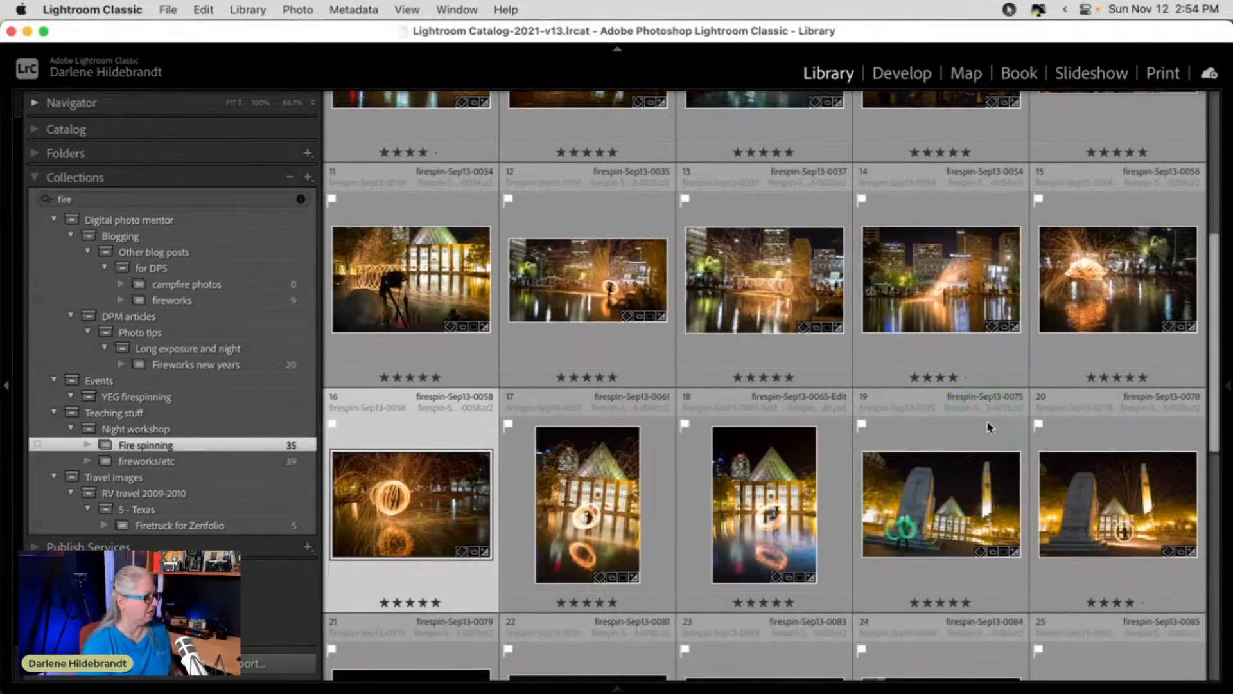
scroll(989, 427, "down", 3)
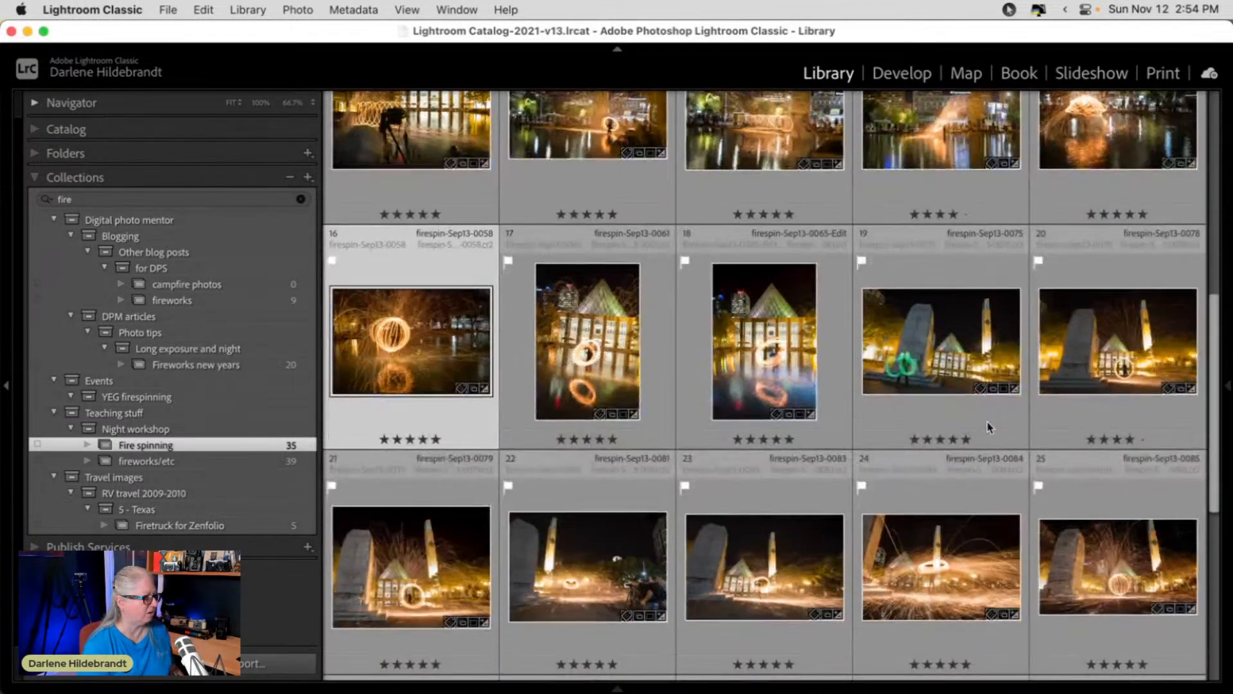
scroll(989, 427, "down", 1)
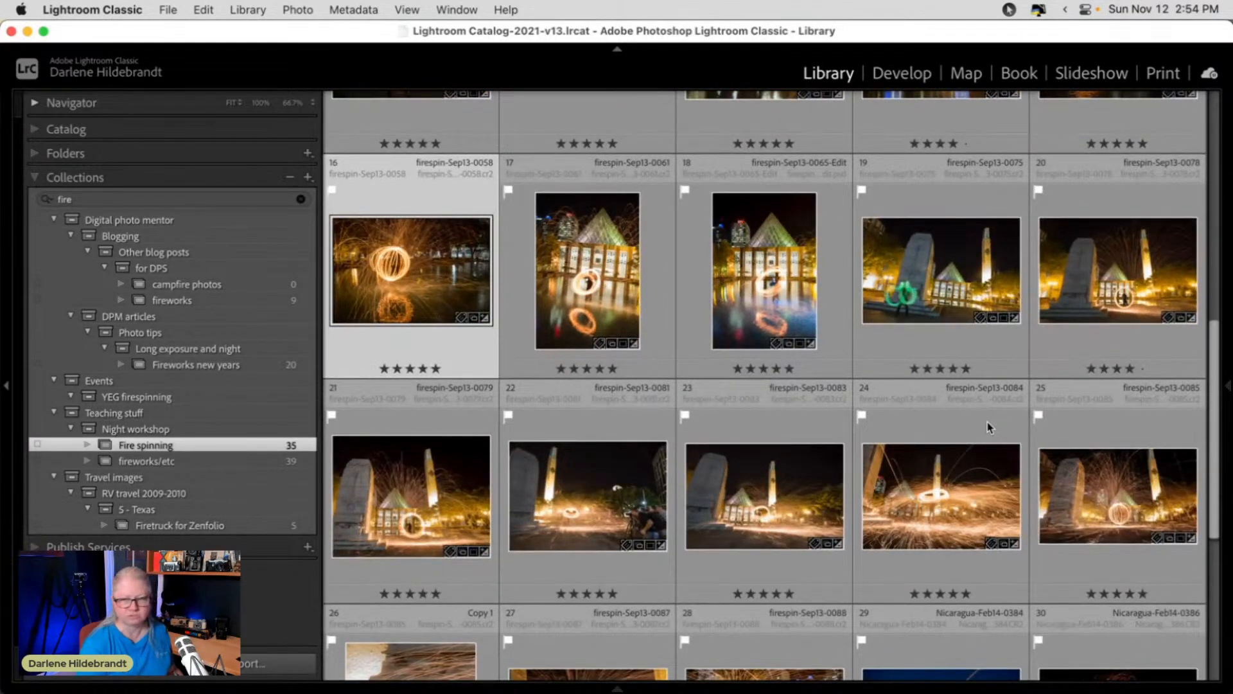
left_click(988, 424)
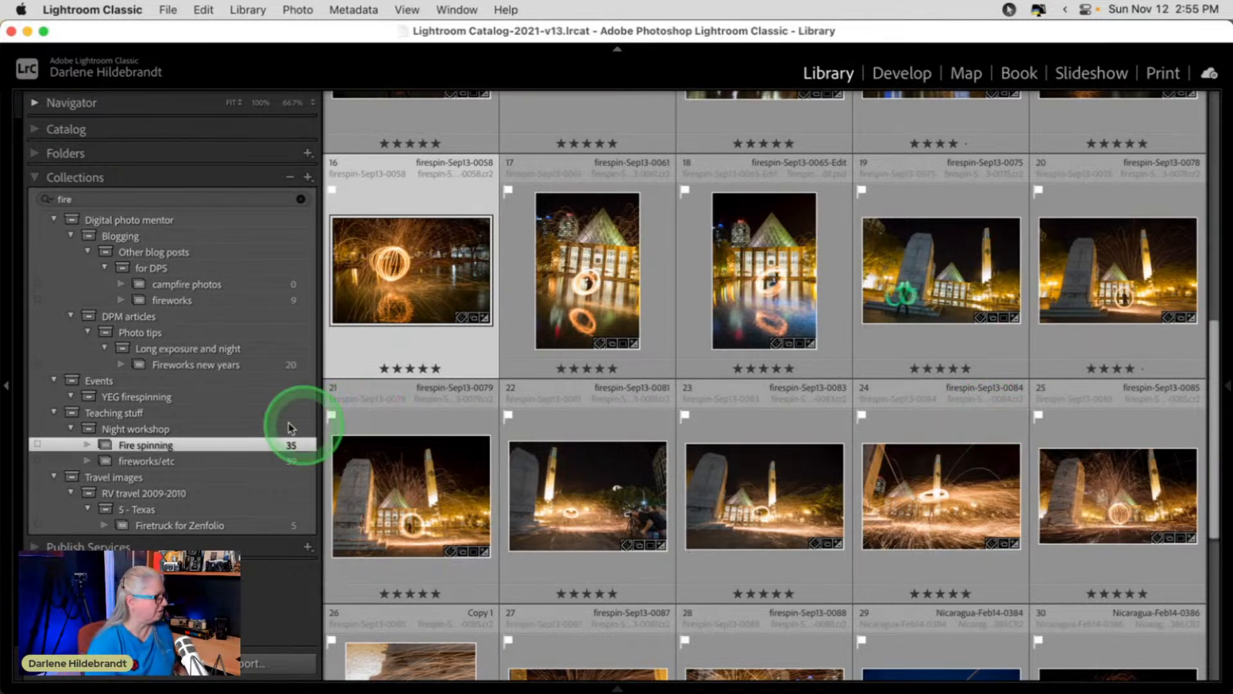
left_click(61, 152)
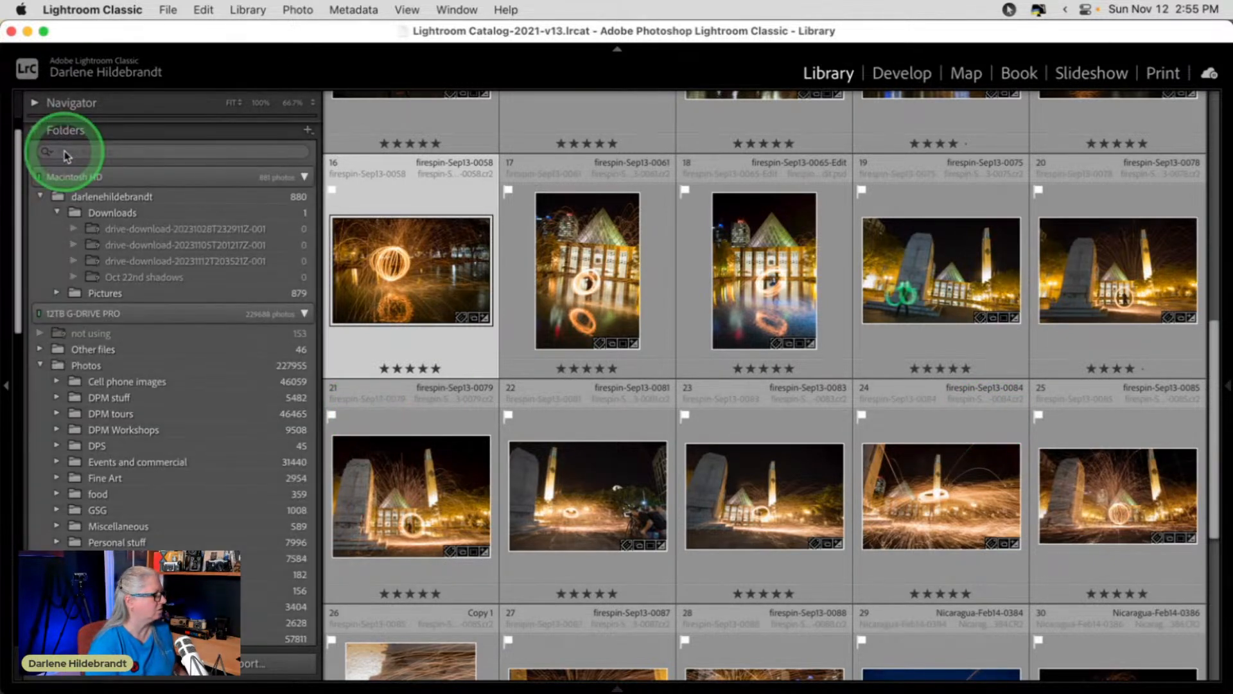
scroll(62, 157, "down", 5)
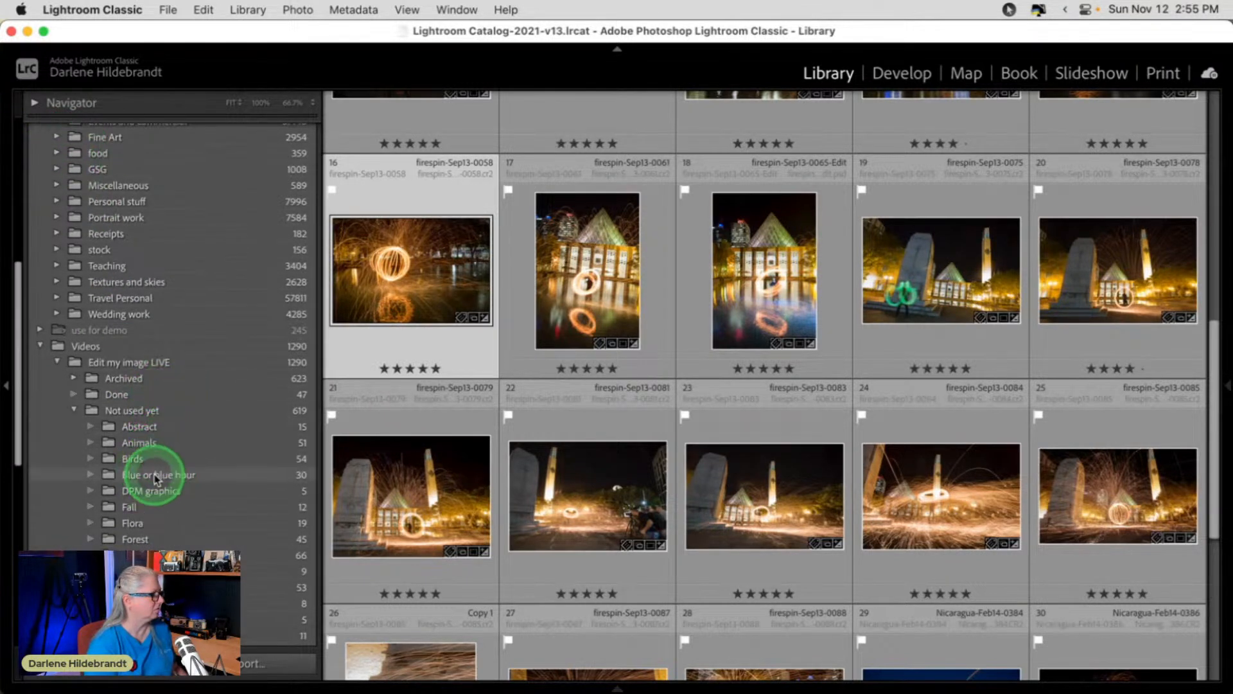
left_click(157, 473)
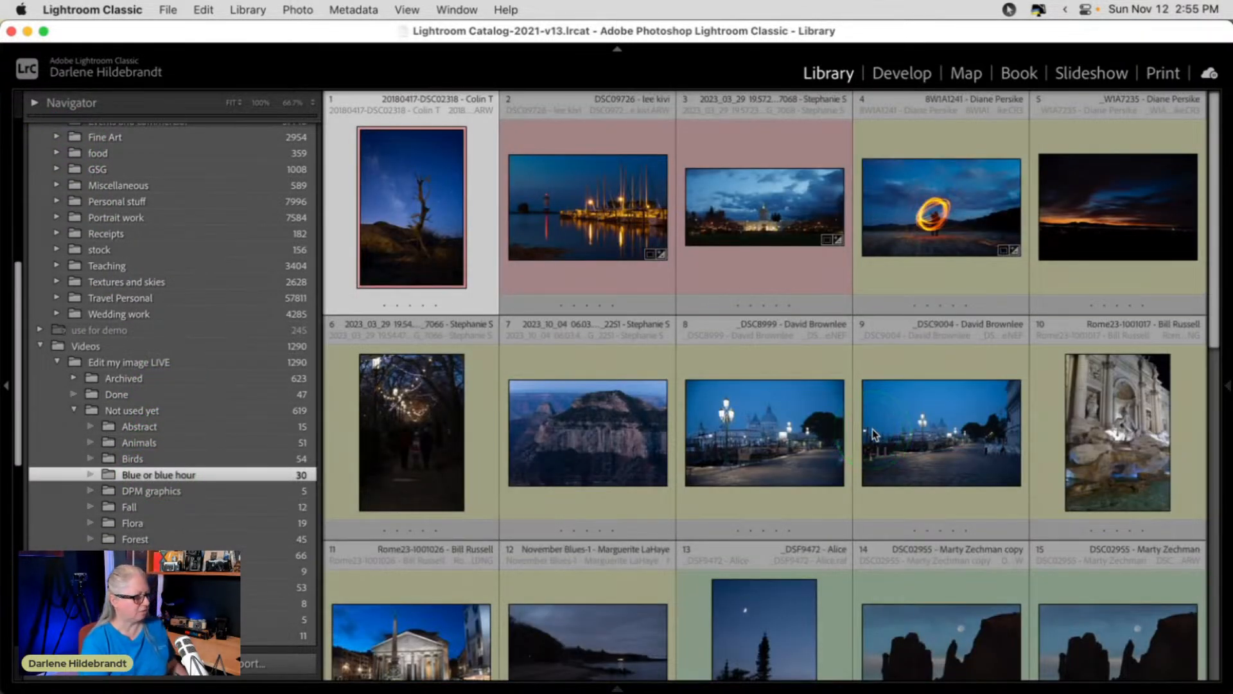
Give the fire orb photo 8W1A1241 in the Blue or blue hour folder a red colour label.
scroll(873, 429, "down", 2)
left_click(965, 189)
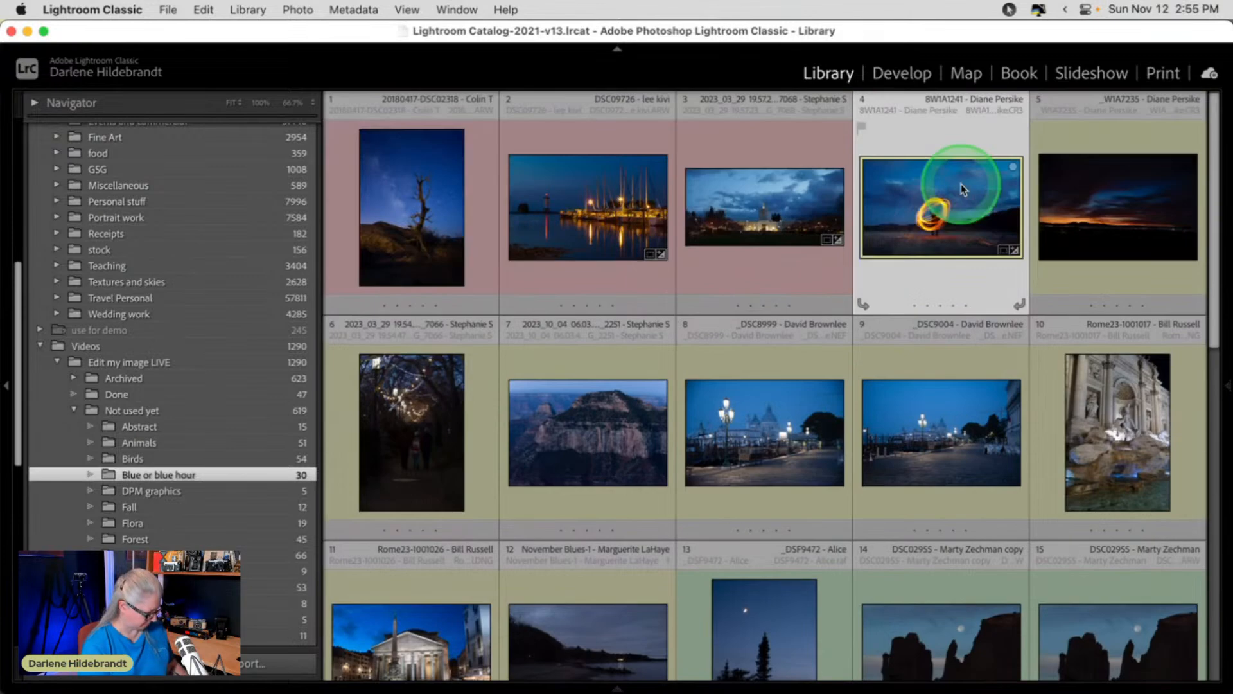
key("6")
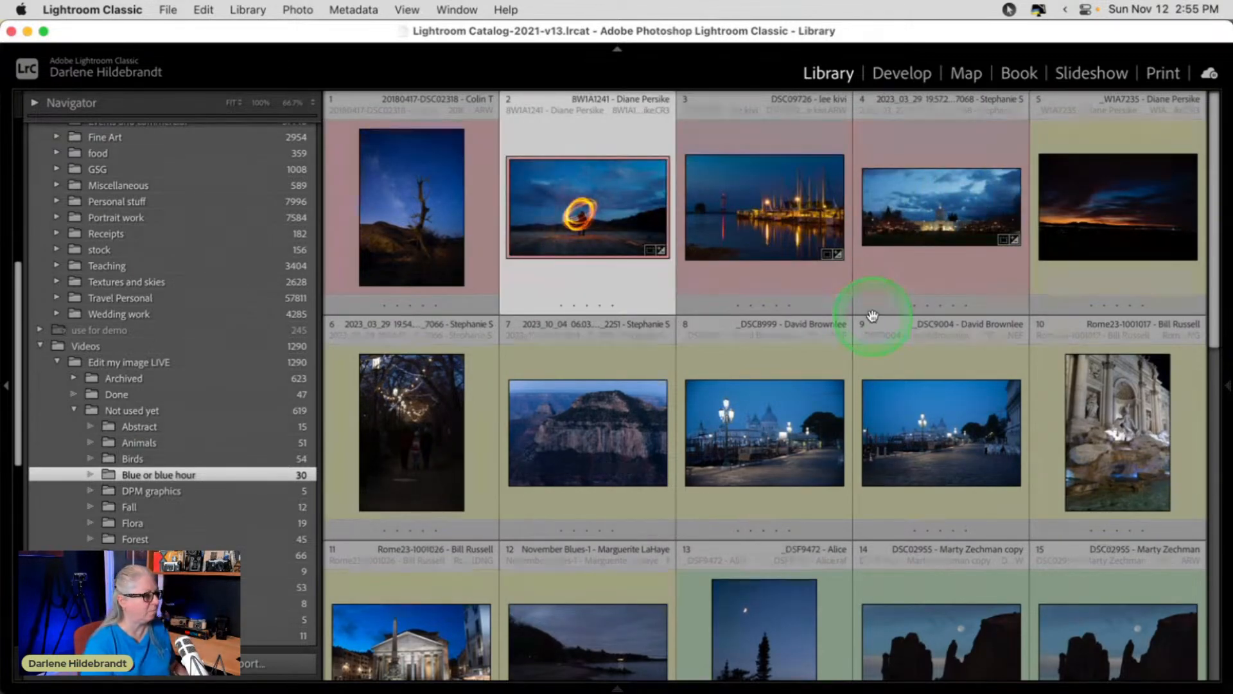
Browse the rest of the Blue or blue hour folder for the next photo to edit.
scroll(872, 315, "down", 4)
scroll(872, 320, "down", 3)
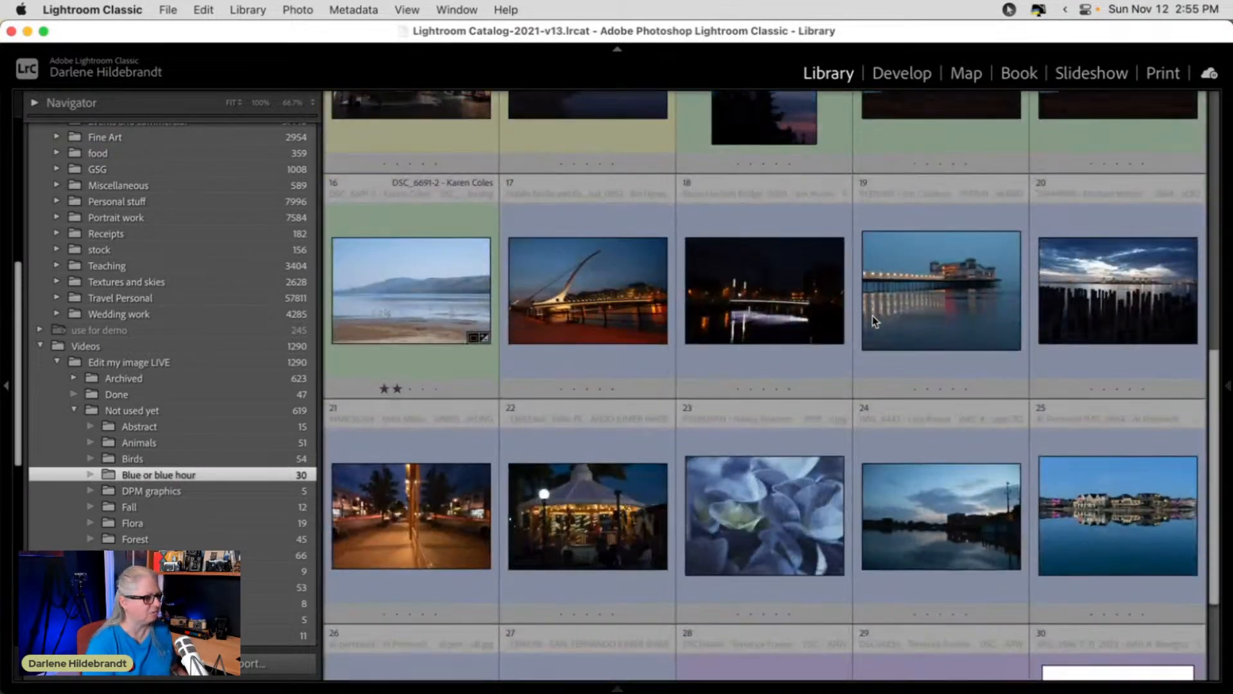
scroll(872, 315, "down", 1)
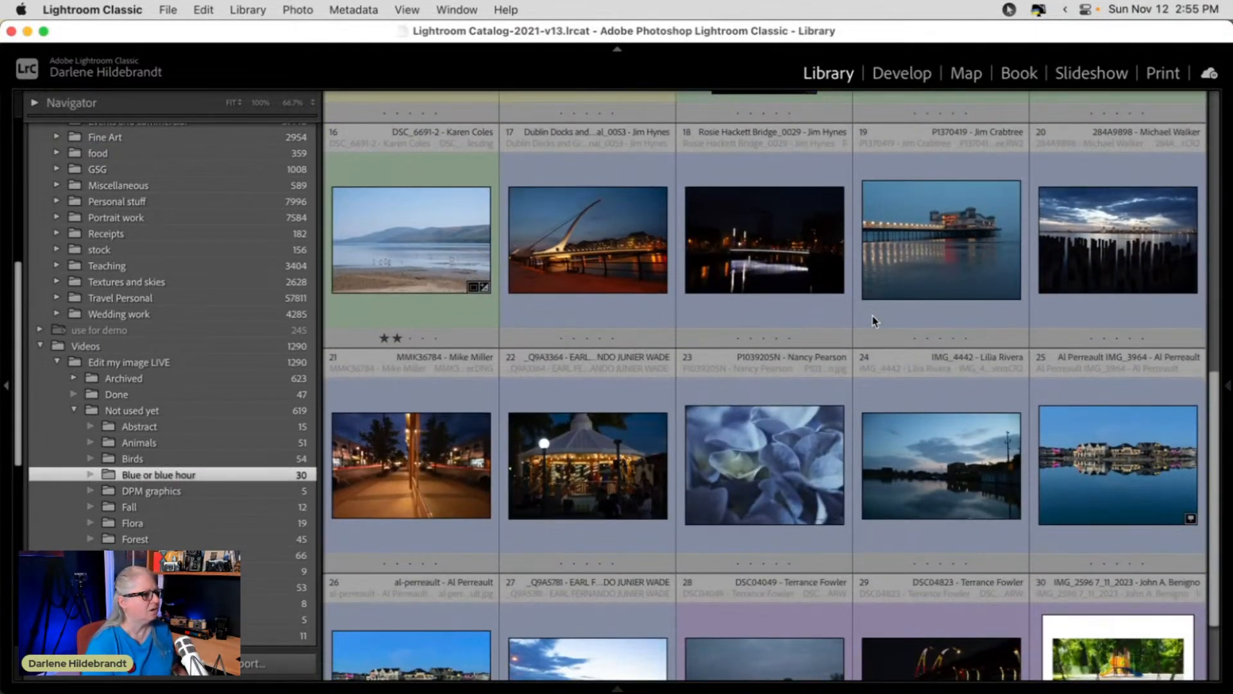
scroll(872, 315, "down", 3)
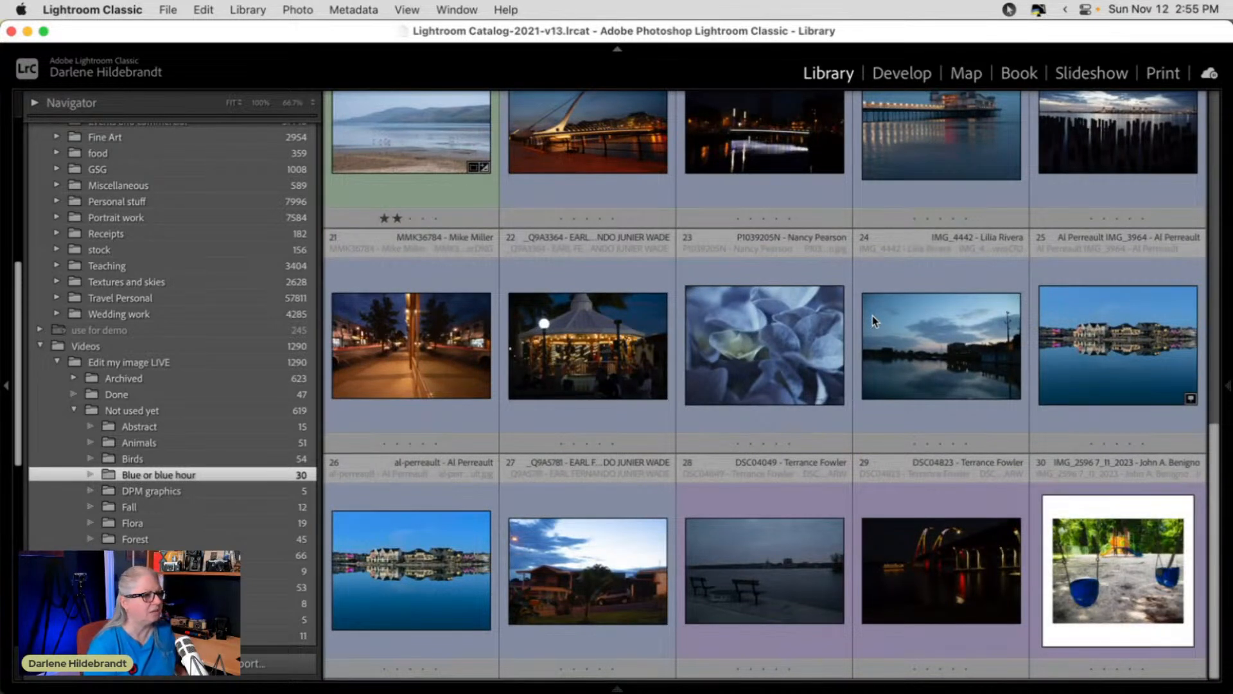
left_click(910, 350)
scroll(912, 353, "up", 1)
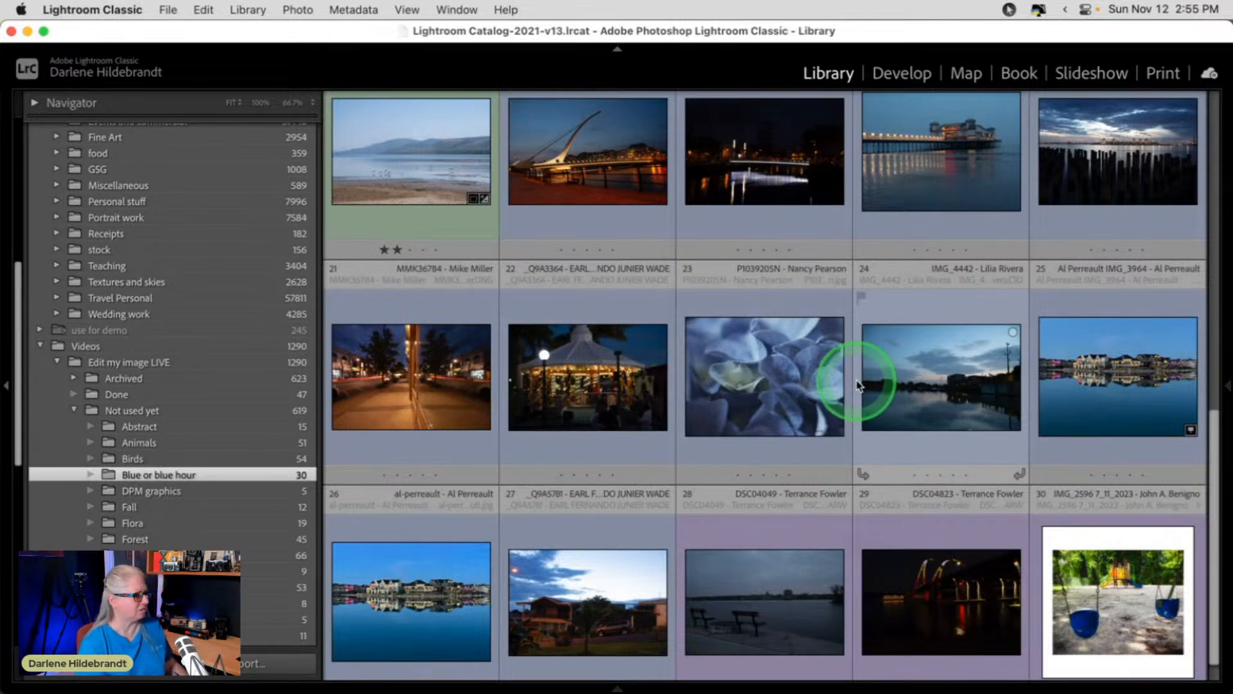
Switch to Luminar Neo and open the blue-hour pier photo for editing, checking the Lightroom Classic grid in between.
key("super+Tab")
key("super+Tab")
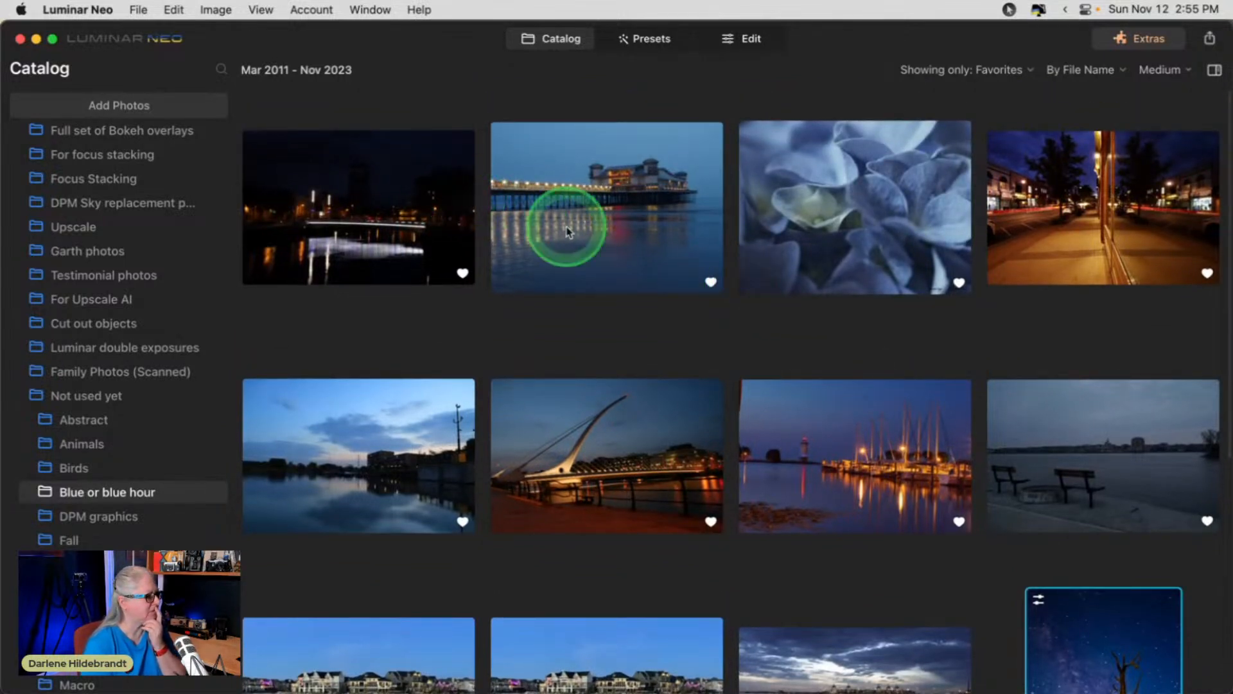
left_click(566, 232)
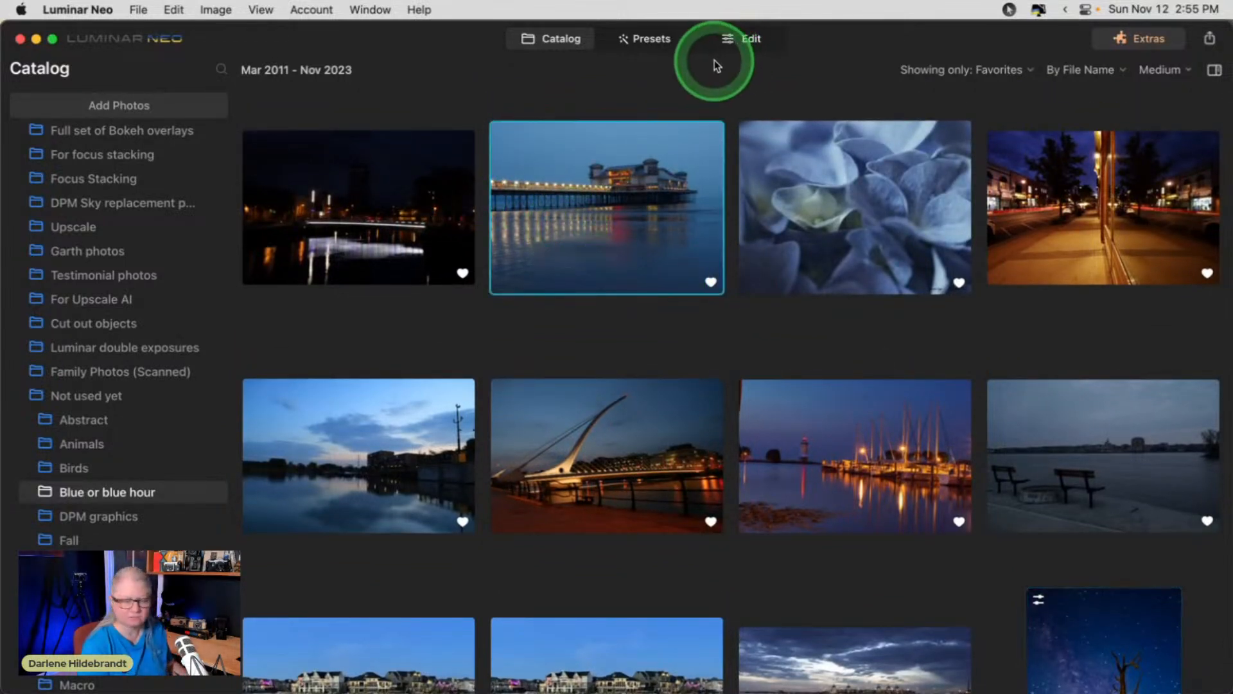
key("super+Tab")
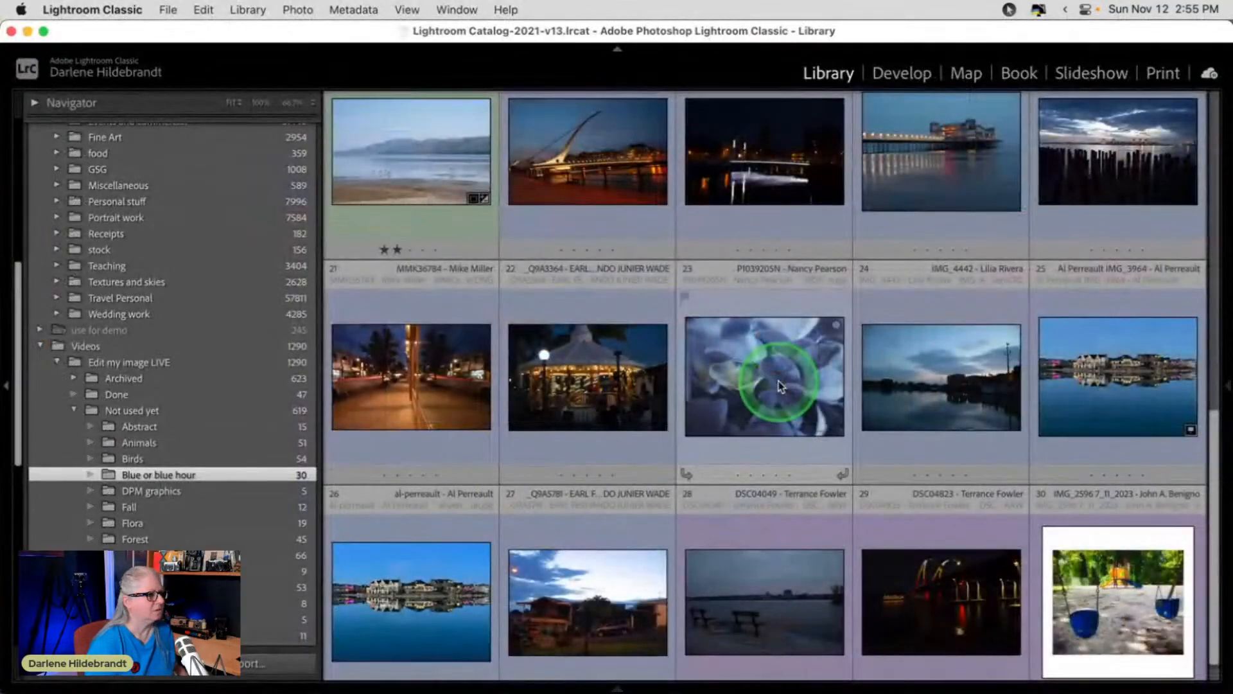
key("super+Tab")
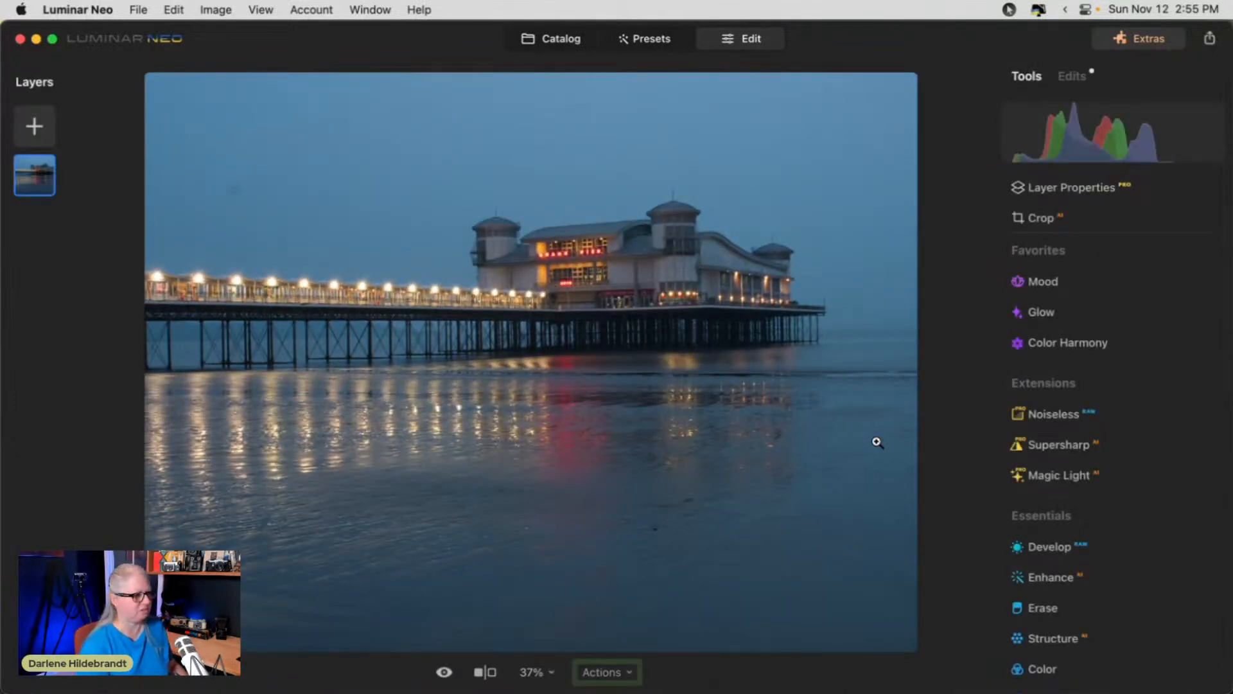
Set the pier photo's camera profile to Camera Scenery in the Develop tool.
scroll(1082, 414, "down", 2)
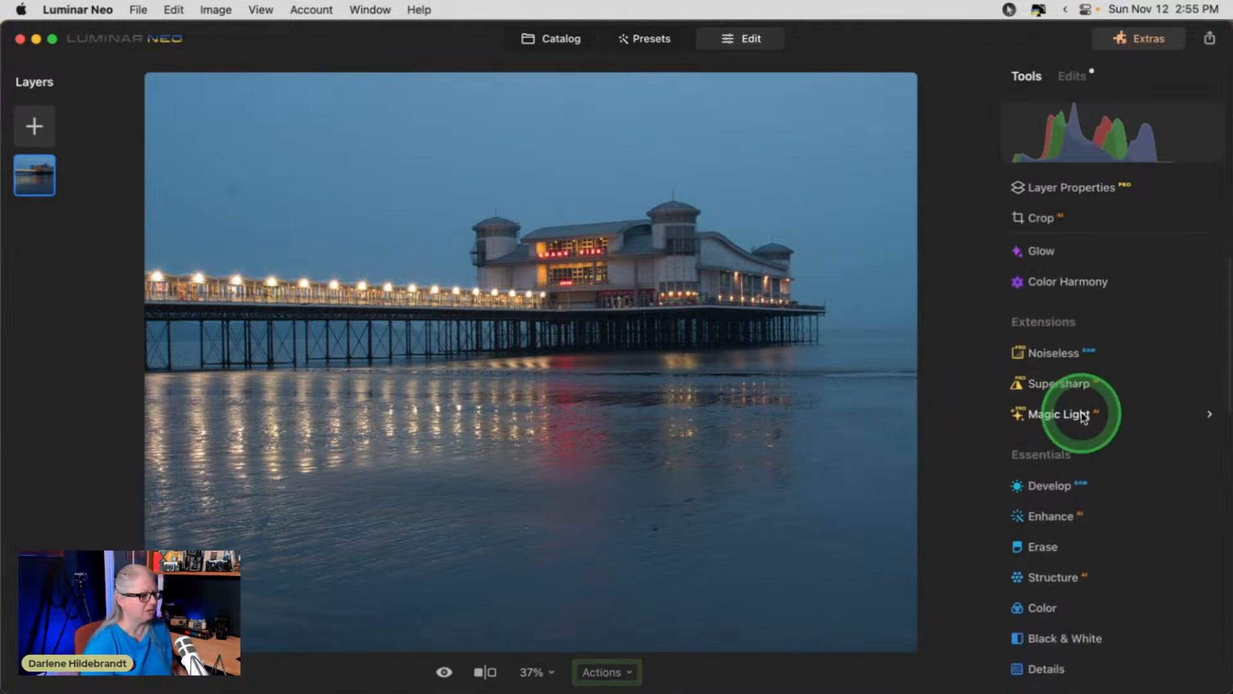
left_click(1053, 472)
scroll(1057, 471, "down", 4)
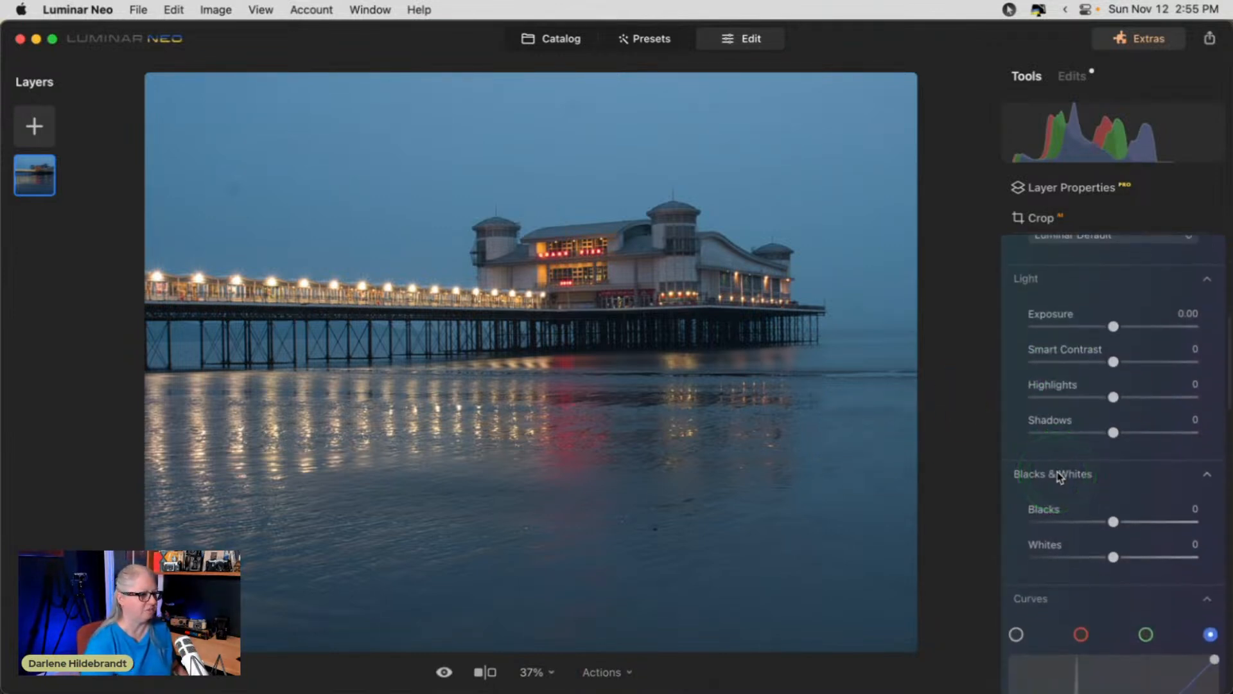
scroll(1060, 449, "up", 3)
left_click(1076, 367)
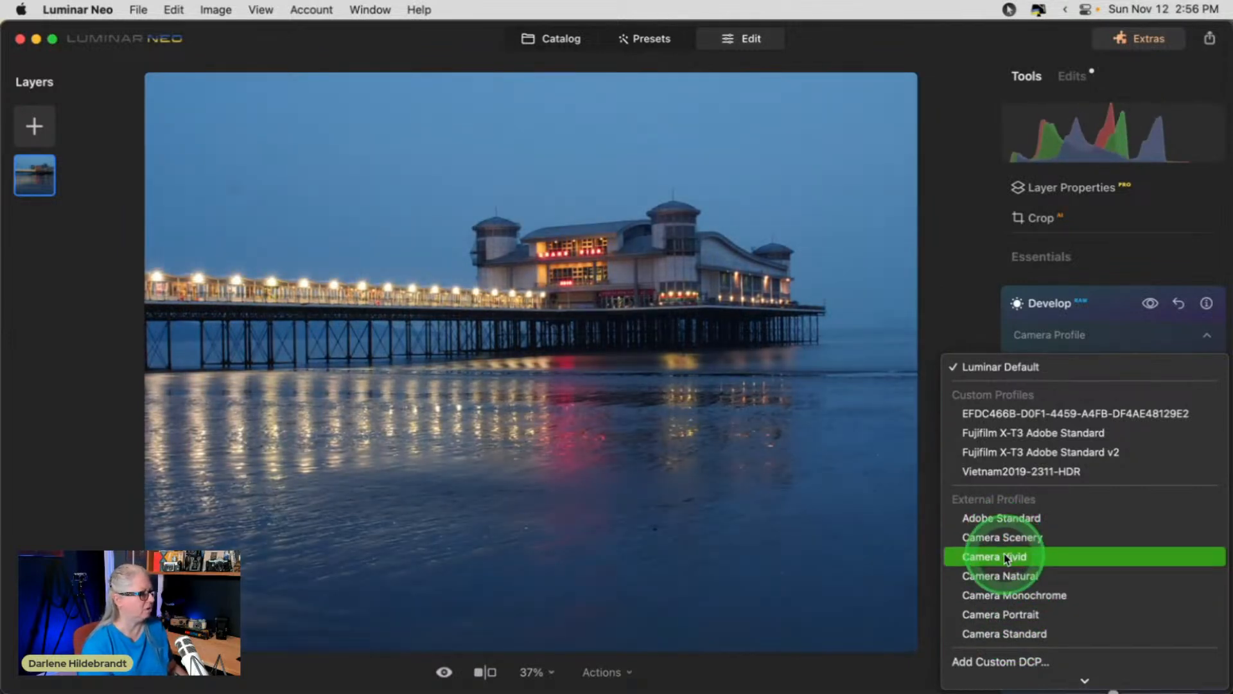
left_click(1005, 537)
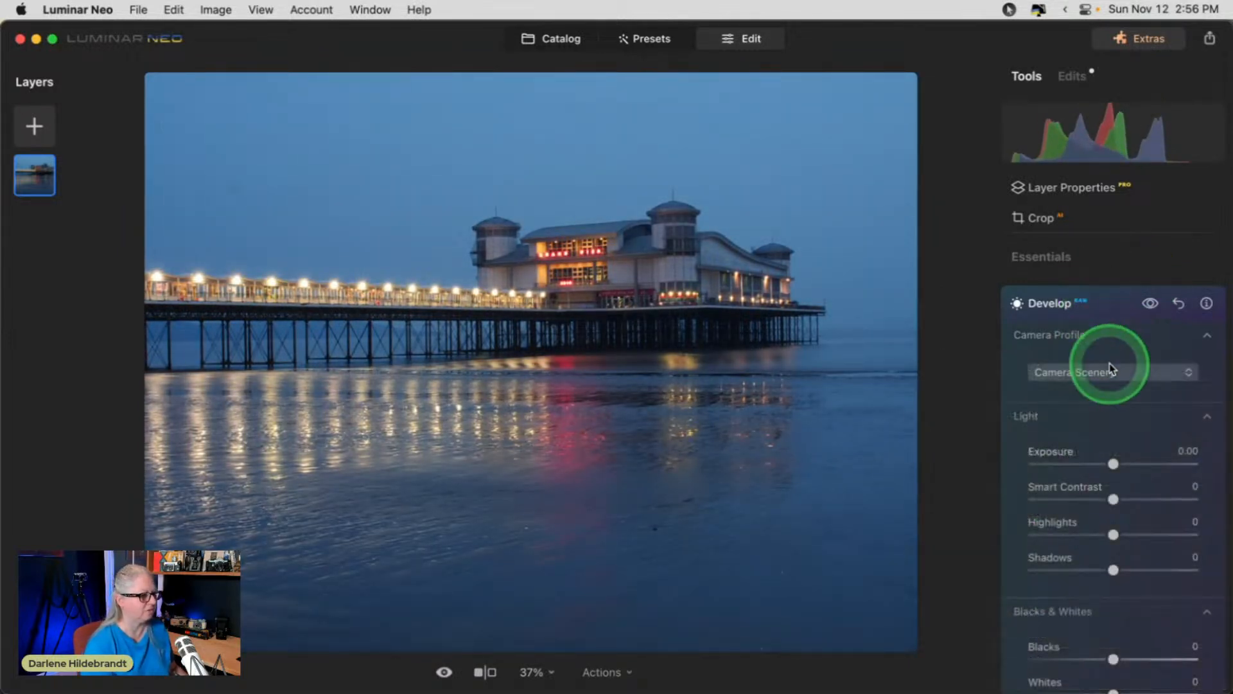
Switch the Develop curves to the combined channel and lower Blacks to -38.
scroll(1101, 411, "down", 3)
scroll(1100, 429, "down", 10)
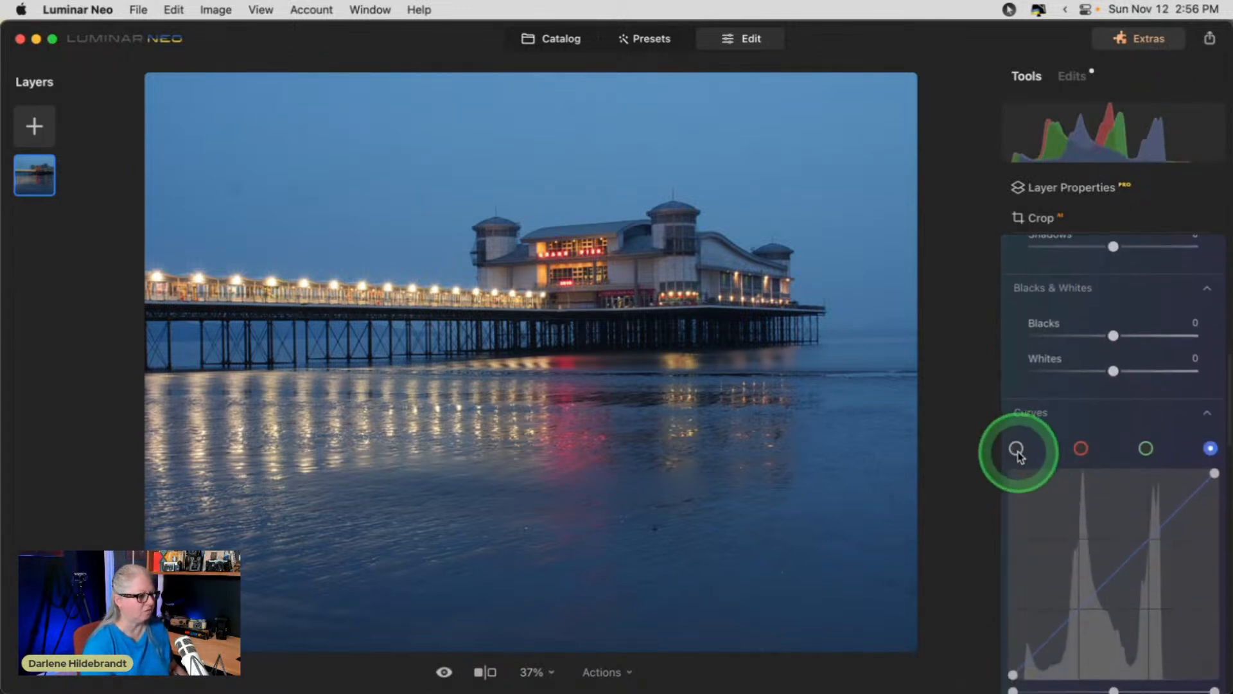
left_click(1015, 448)
scroll(1020, 454, "up", 7)
left_click_drag(1113, 483, 1082, 482)
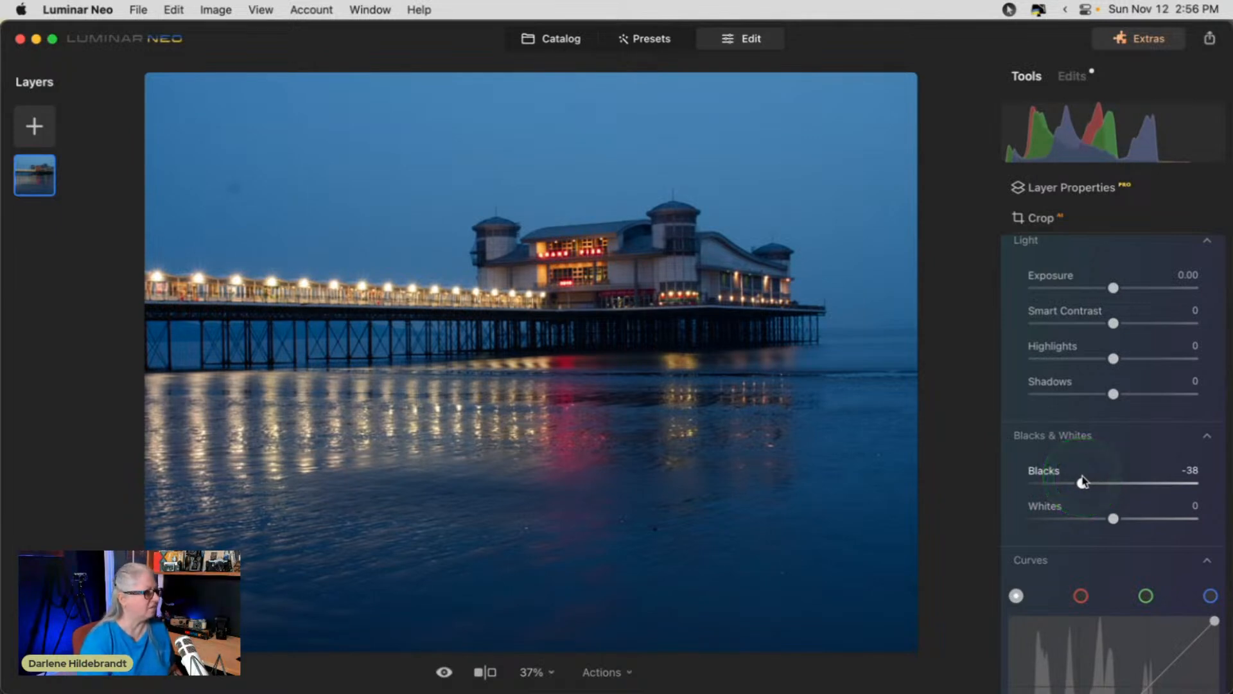
Collapse the Curves section and lower Highlights to -19 while checking the clipping overlay on the pier lights.
scroll(1082, 482, "down", 3)
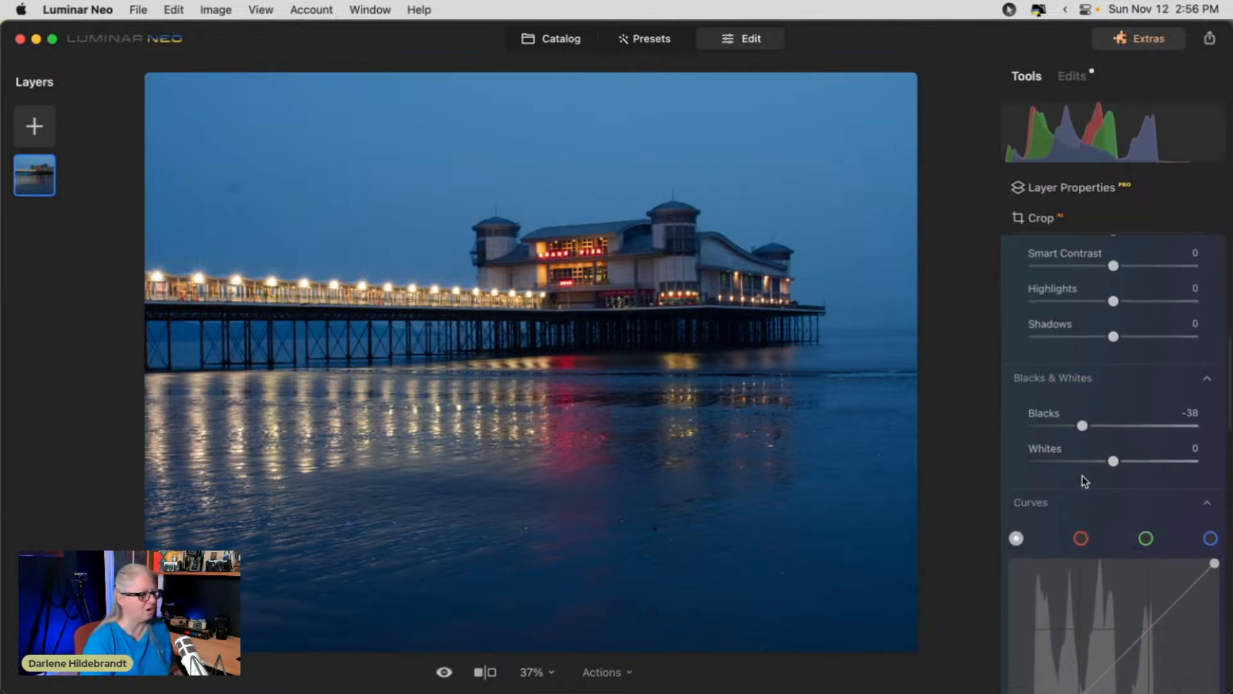
left_click(1048, 498)
scroll(1052, 500, "up", 7)
scroll(1050, 498, "up", 1)
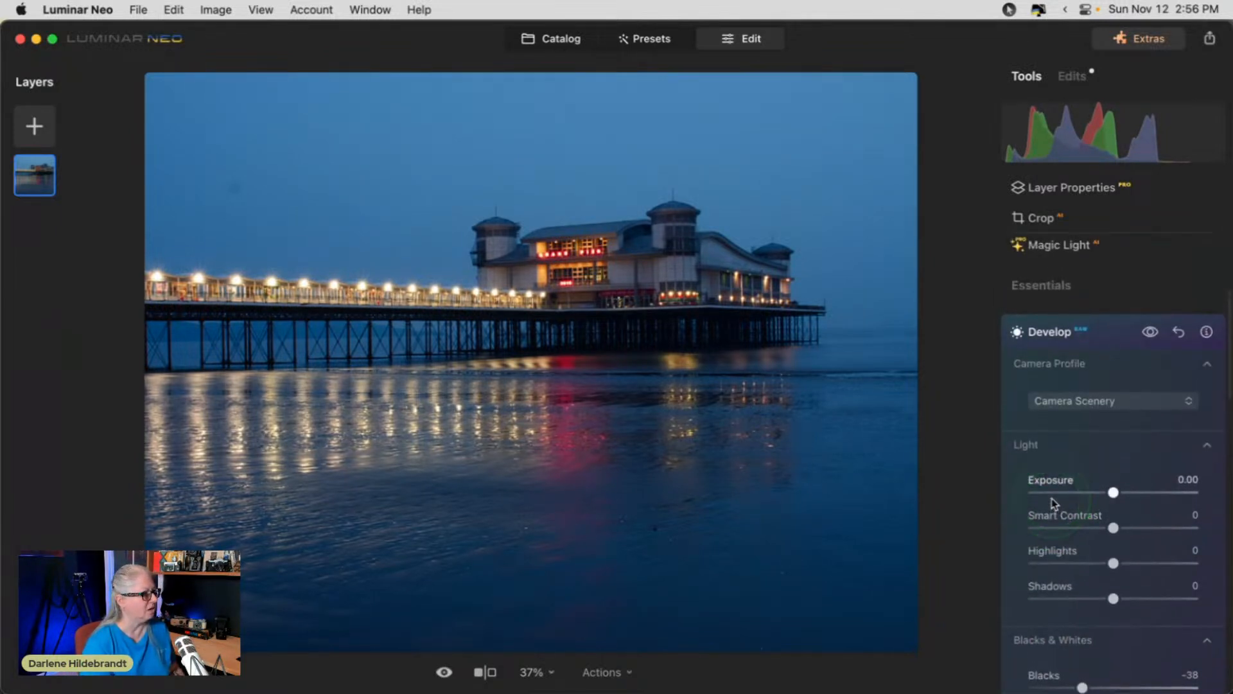
left_click(1101, 558)
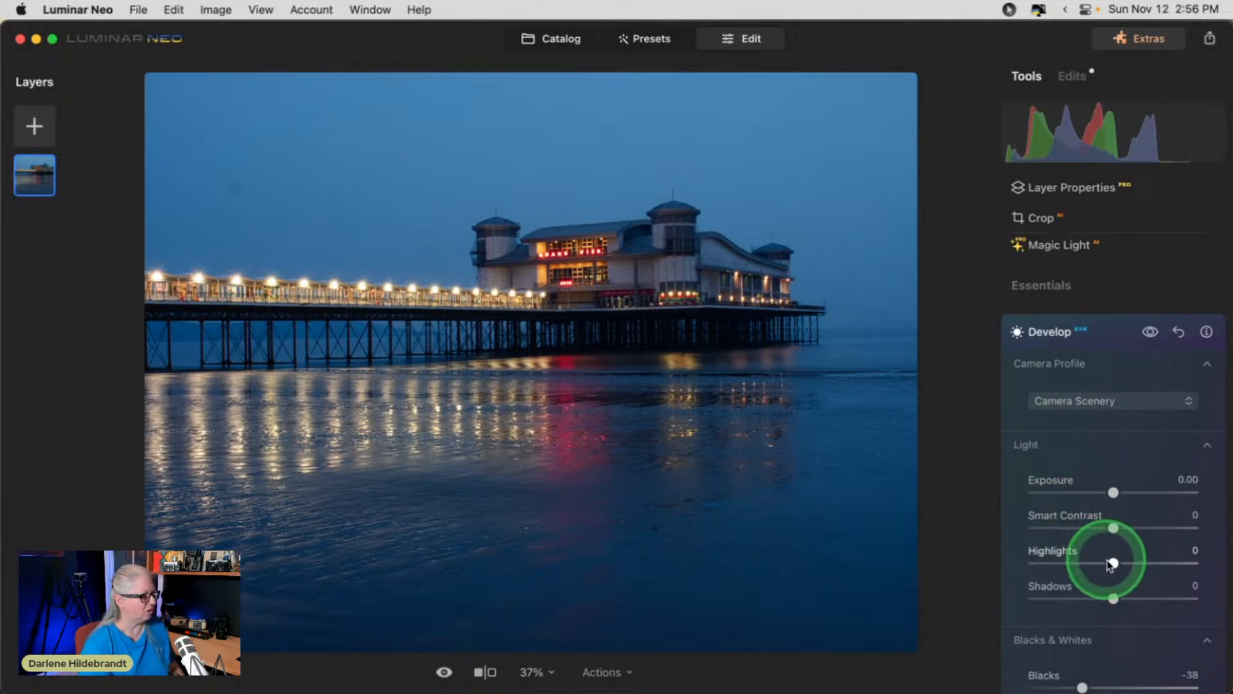
key("j")
left_click_drag(1118, 551, 1099, 560)
key("j")
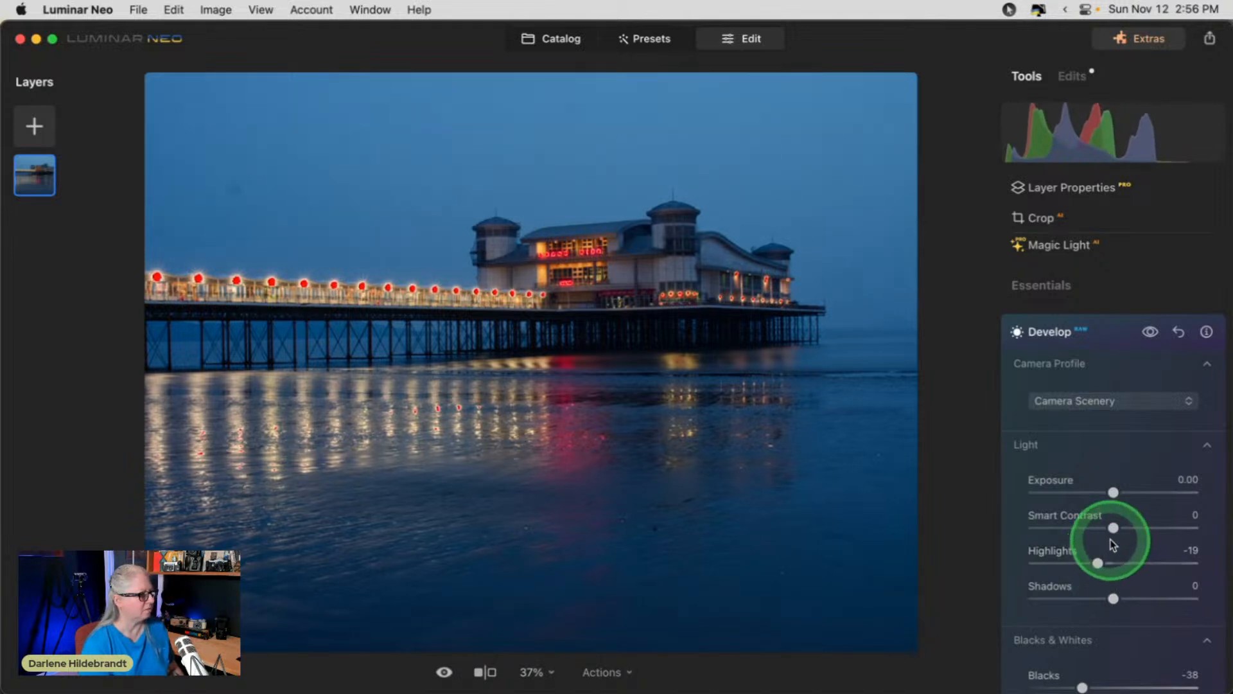
Set the pier photo's tint to -8 and shift its colour temperature cooler.
scroll(1113, 545, "down", 6)
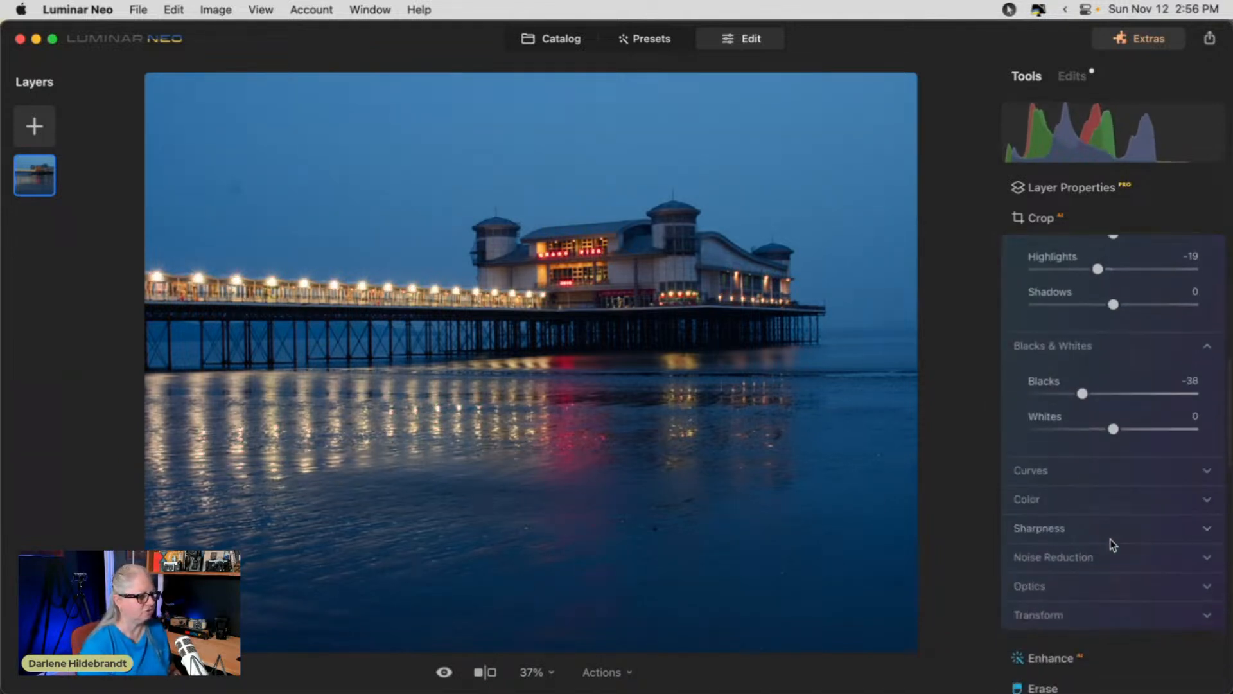
left_click(1039, 454)
scroll(1040, 456, "down", 2)
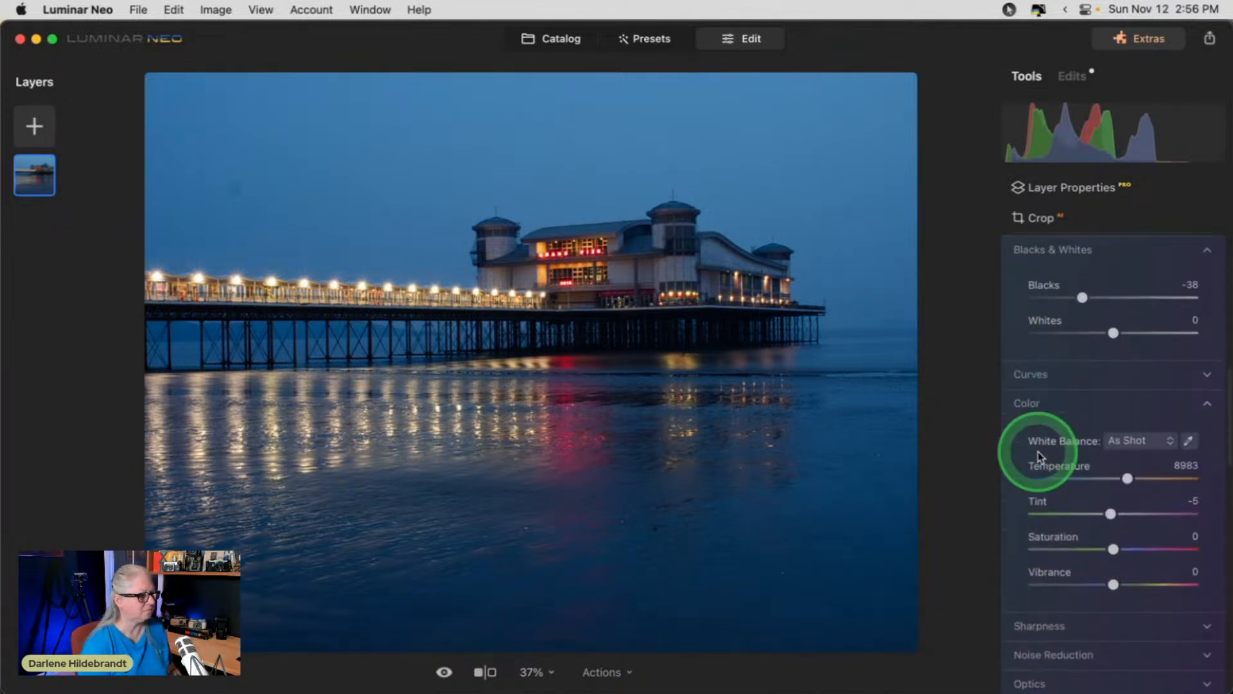
left_click_drag(1112, 504, 1109, 505)
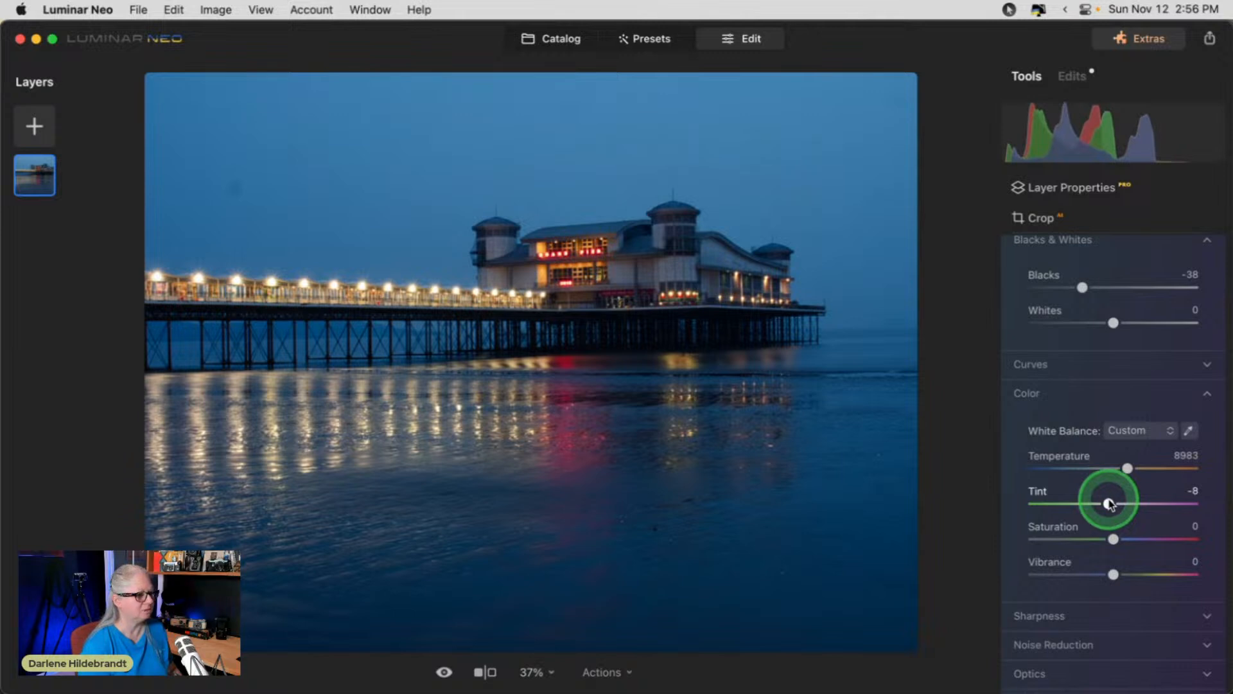
left_click_drag(1127, 468, 1117, 465)
Try automatic horizon alignment on the pier photo in the Crop tool, and reset the crop.
scroll(1117, 464, "up", 10)
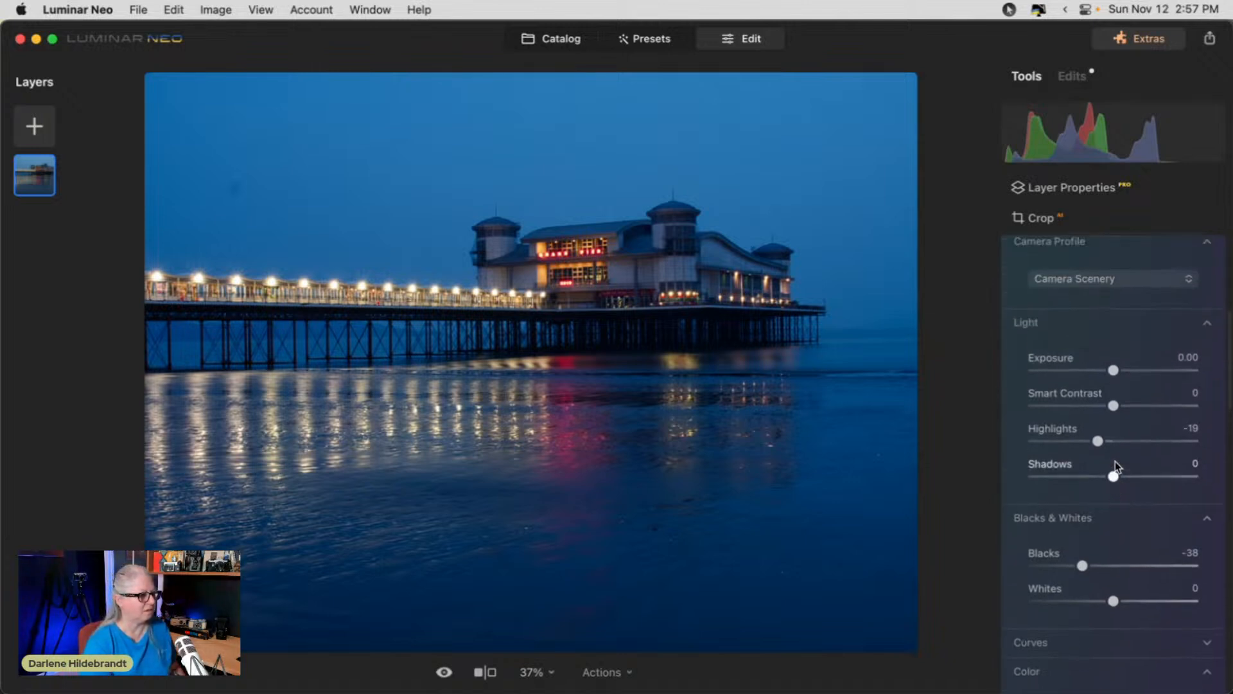
left_click(1109, 388)
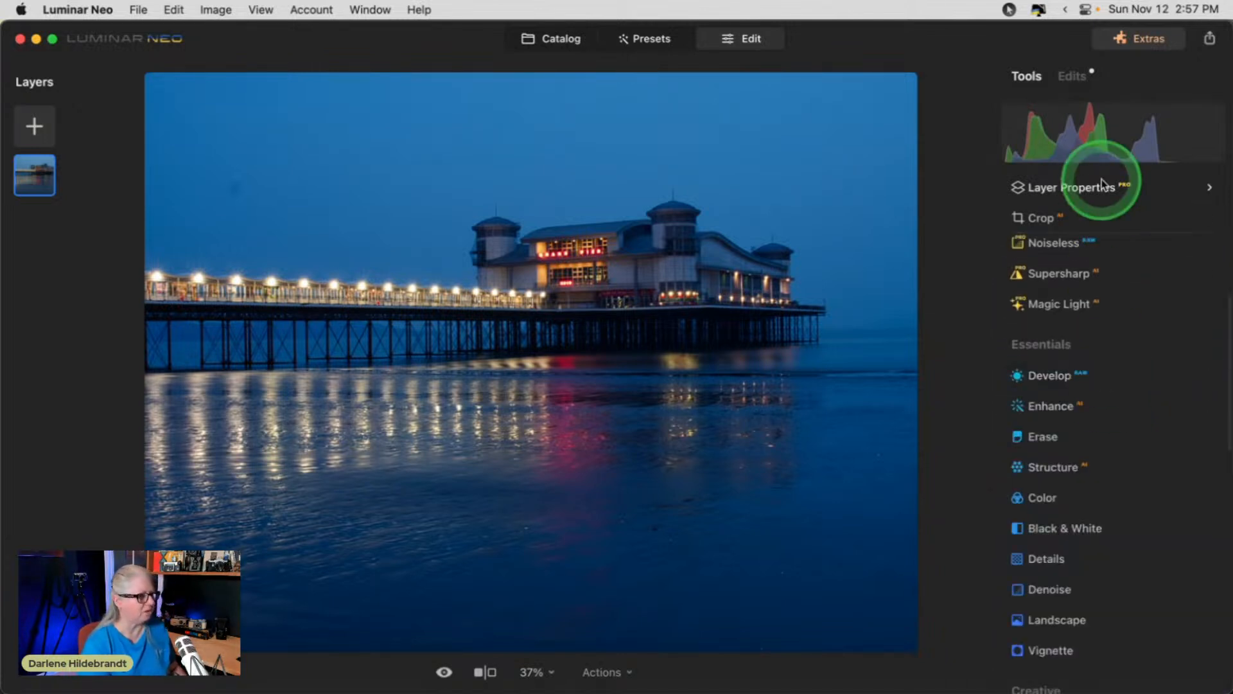
left_click(1100, 221)
left_click(1127, 323)
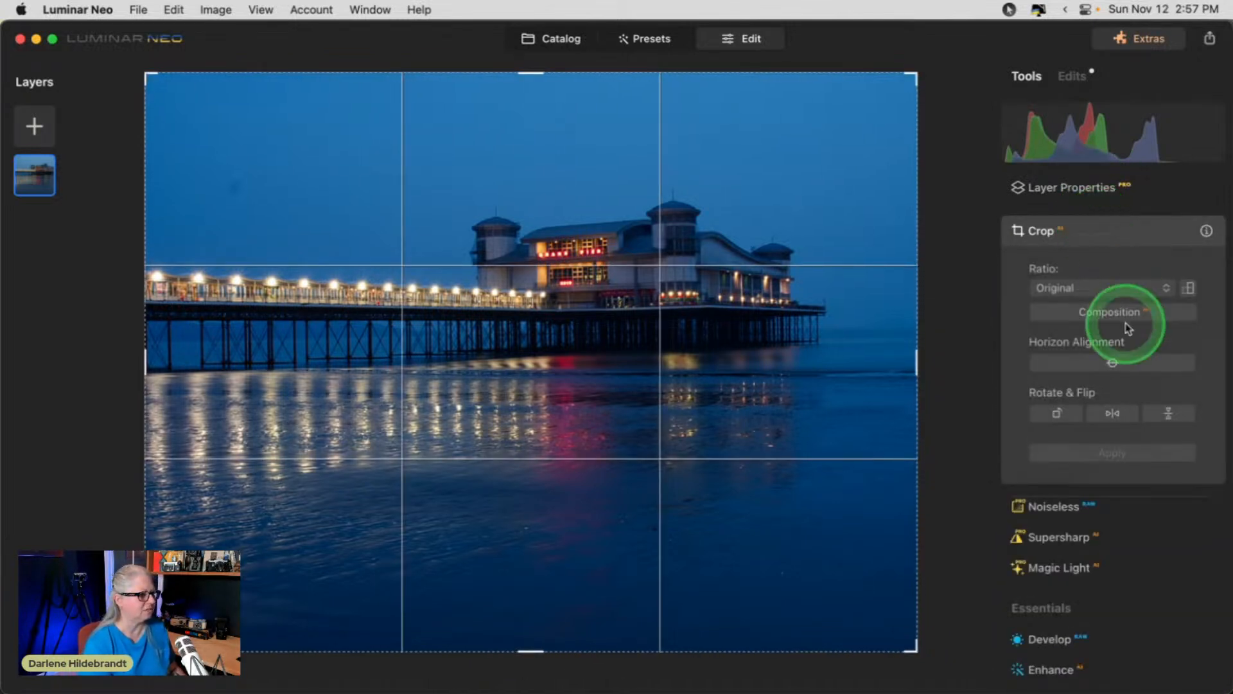
left_click(1112, 361)
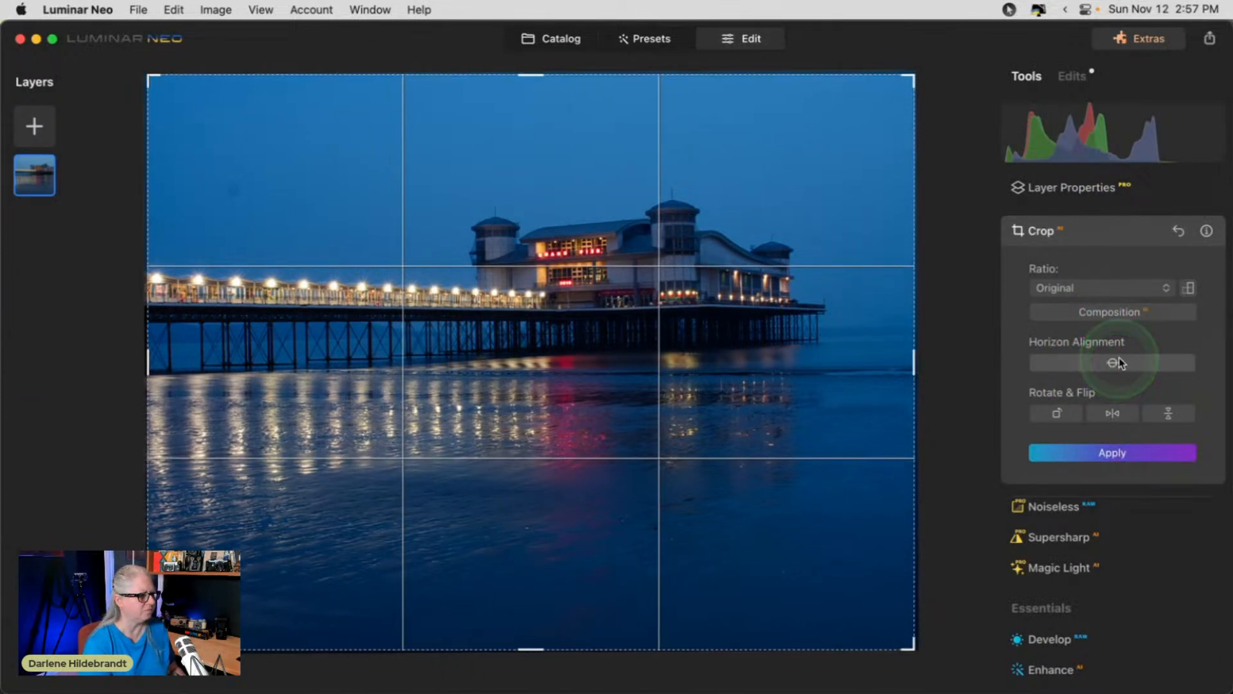
left_click(1173, 246)
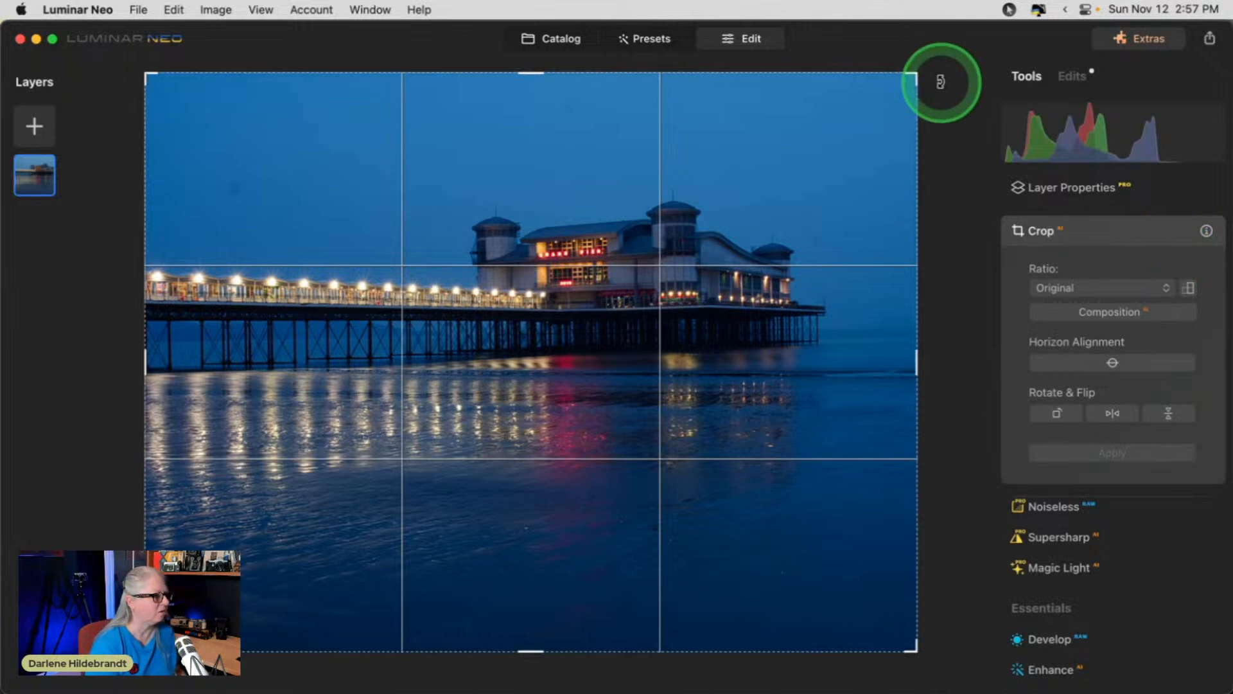
Rotate the pier photo slightly in the Crop tool to straighten the horizon by hand.
left_click_drag(945, 93, 945, 94)
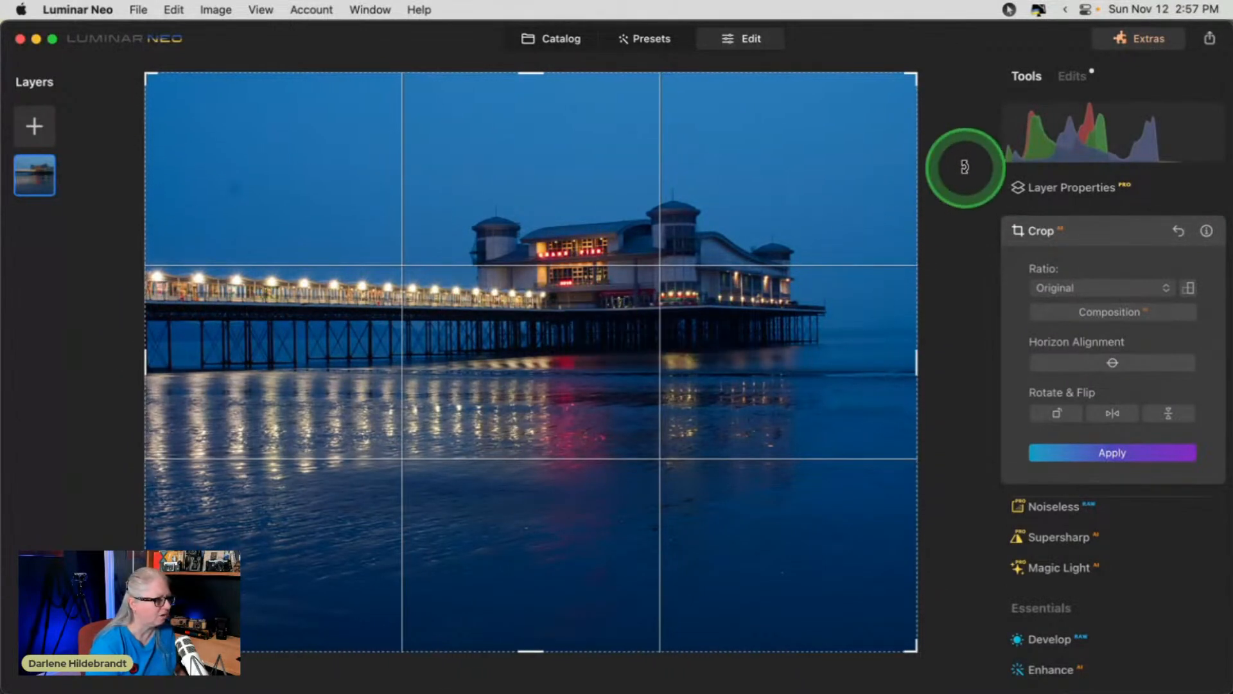
left_click_drag(946, 78, 949, 81)
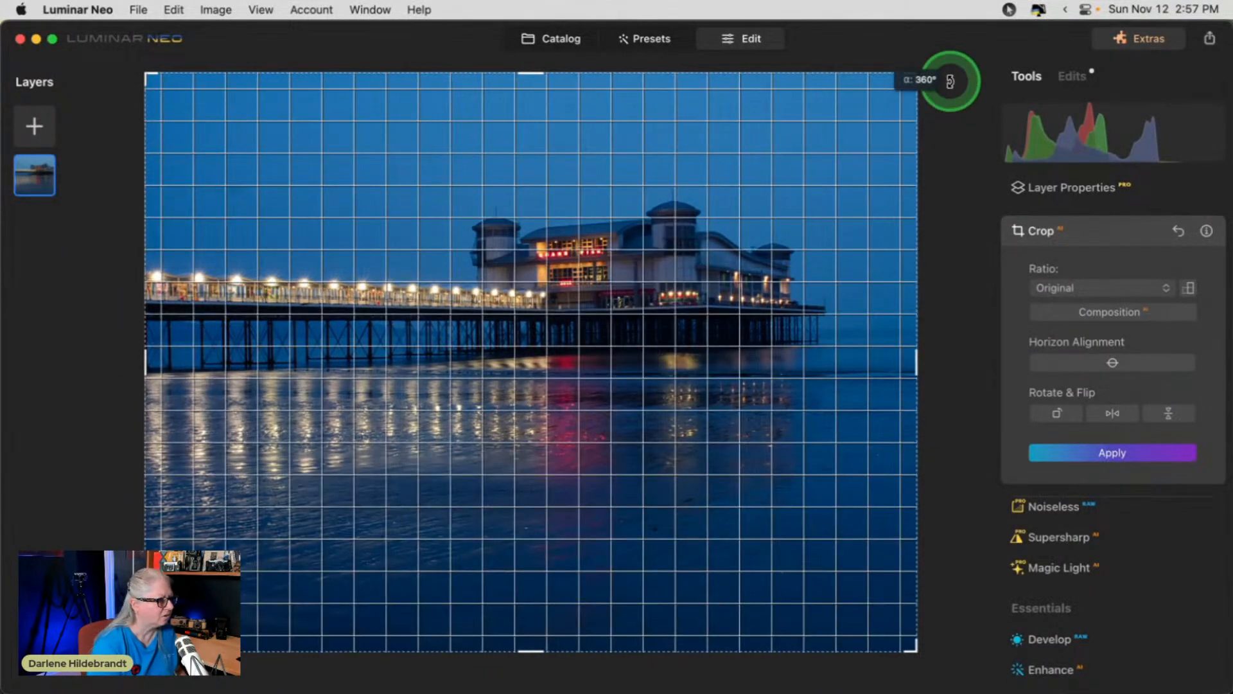
left_click_drag(950, 81, 951, 84)
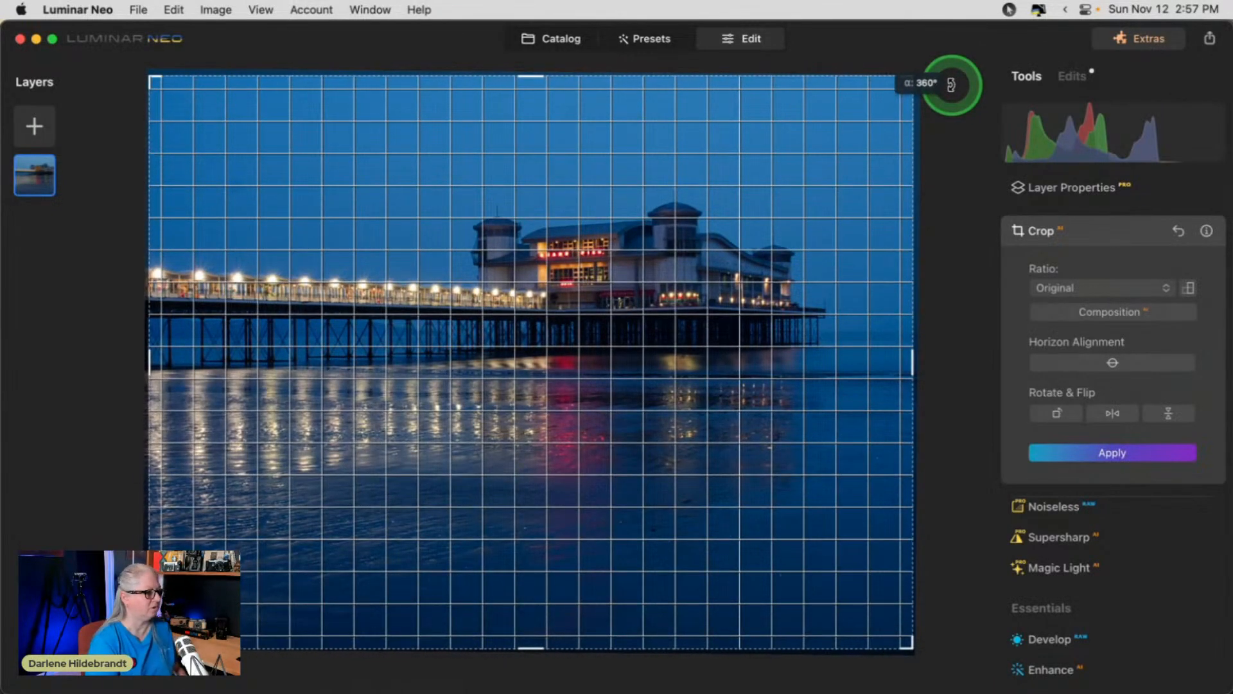
left_click_drag(952, 84, 950, 82)
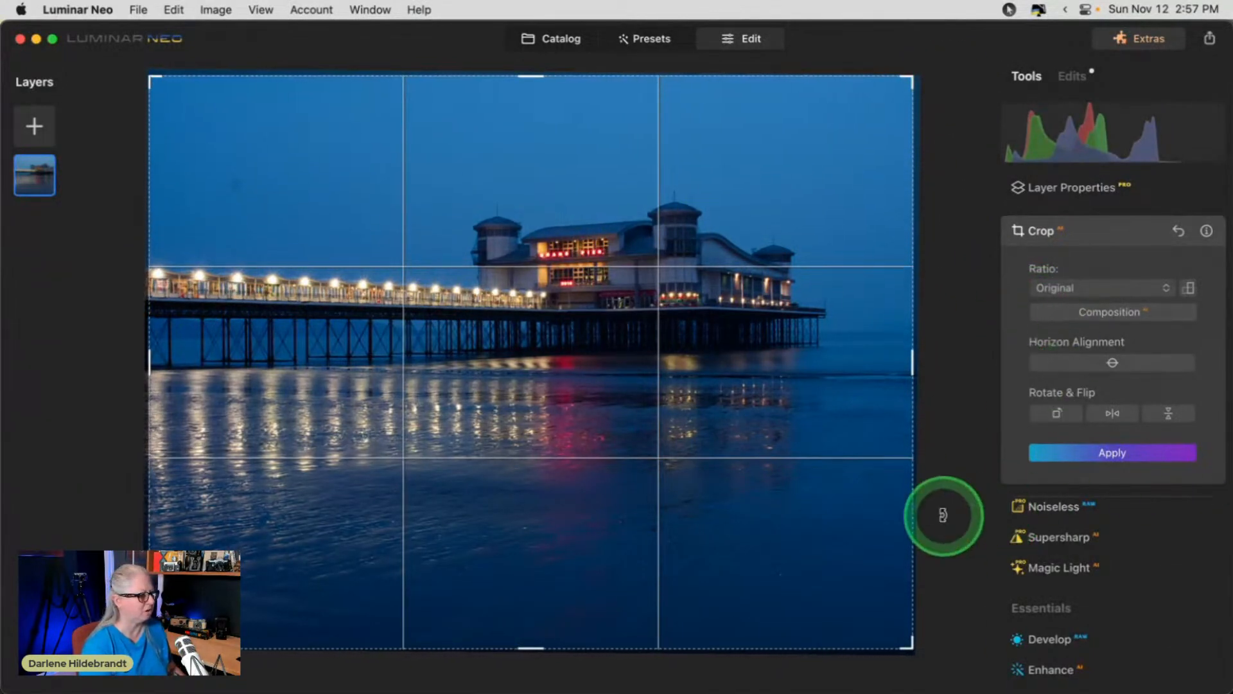
Crop the pier photo with the Free ratio, trimming foreground water, some sky and the edge beyond the pier's end.
left_click(1050, 283)
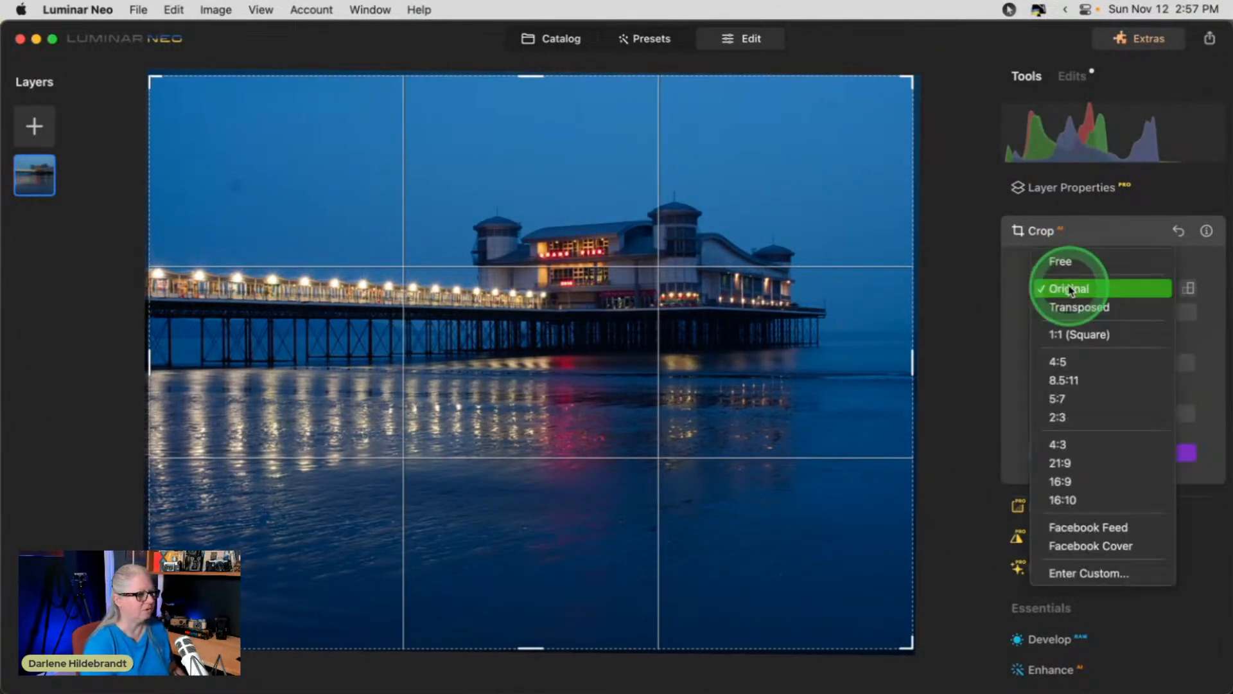
left_click(1058, 256)
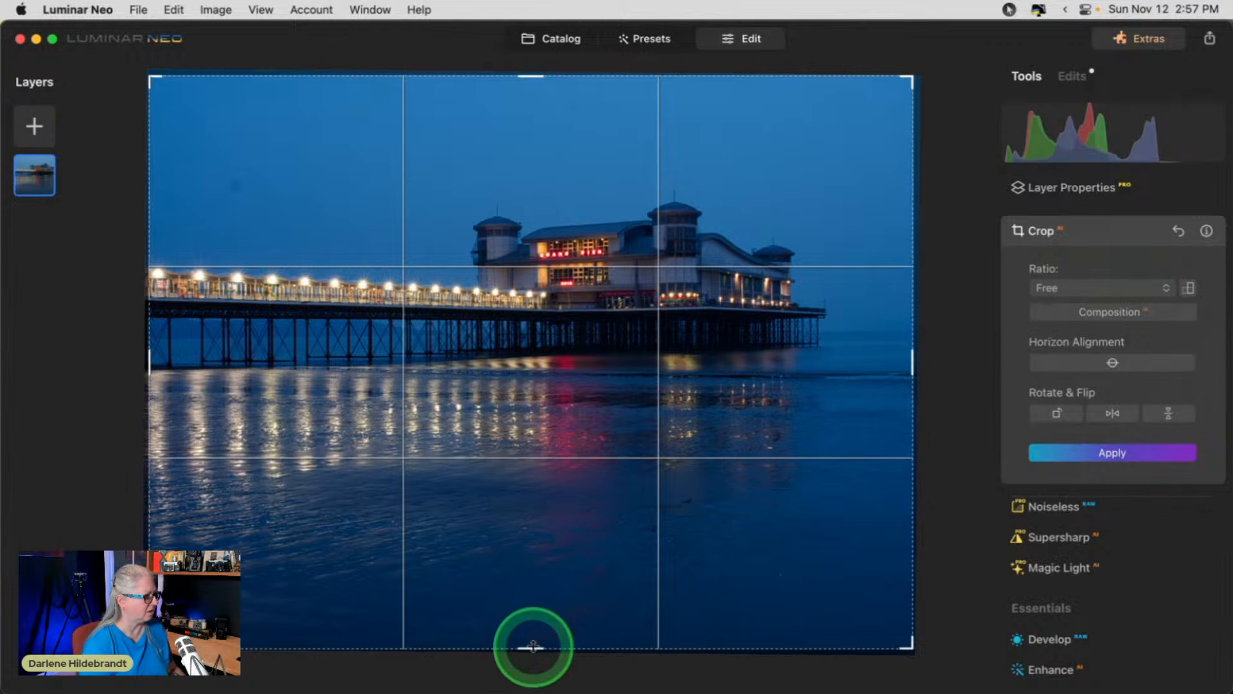
left_click_drag(531, 648, 526, 546)
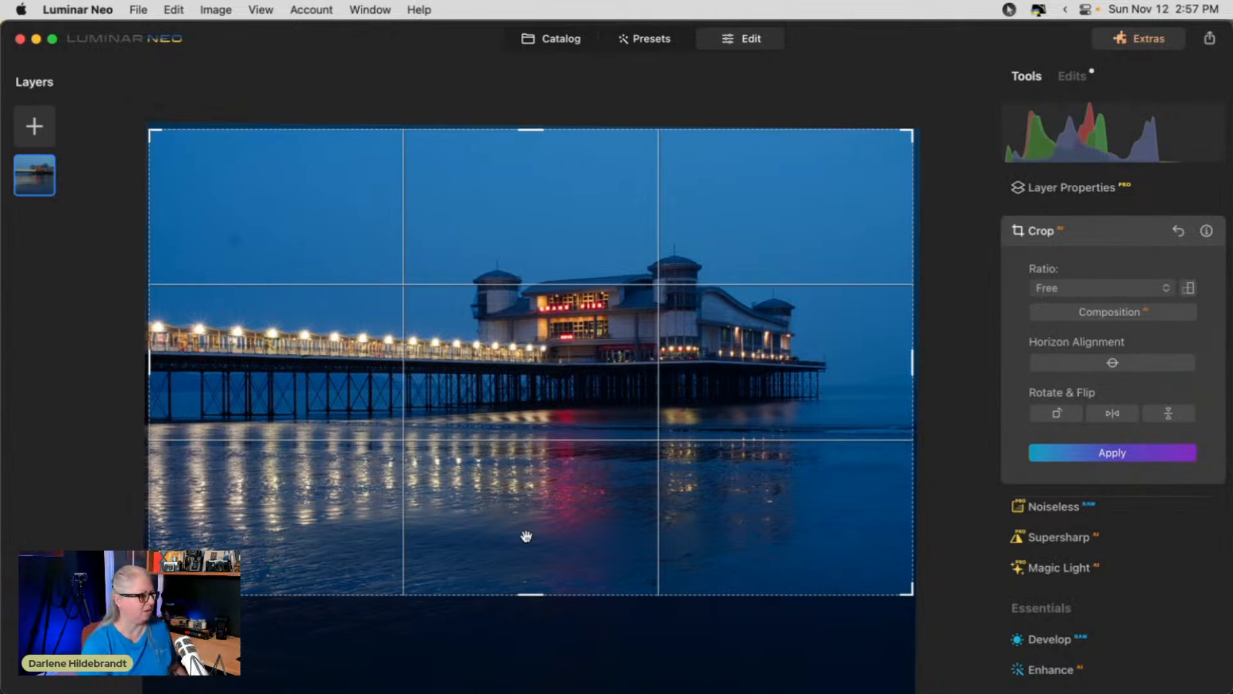
left_click_drag(523, 126, 524, 155)
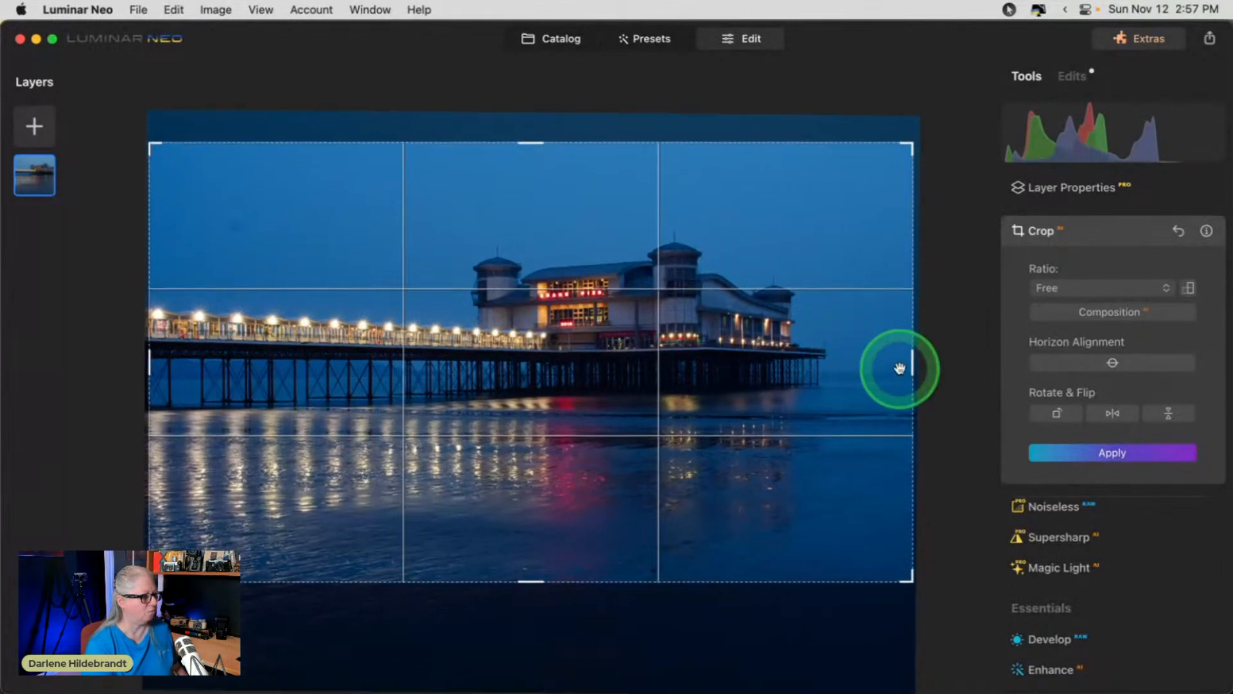
left_click_drag(911, 364, 889, 361)
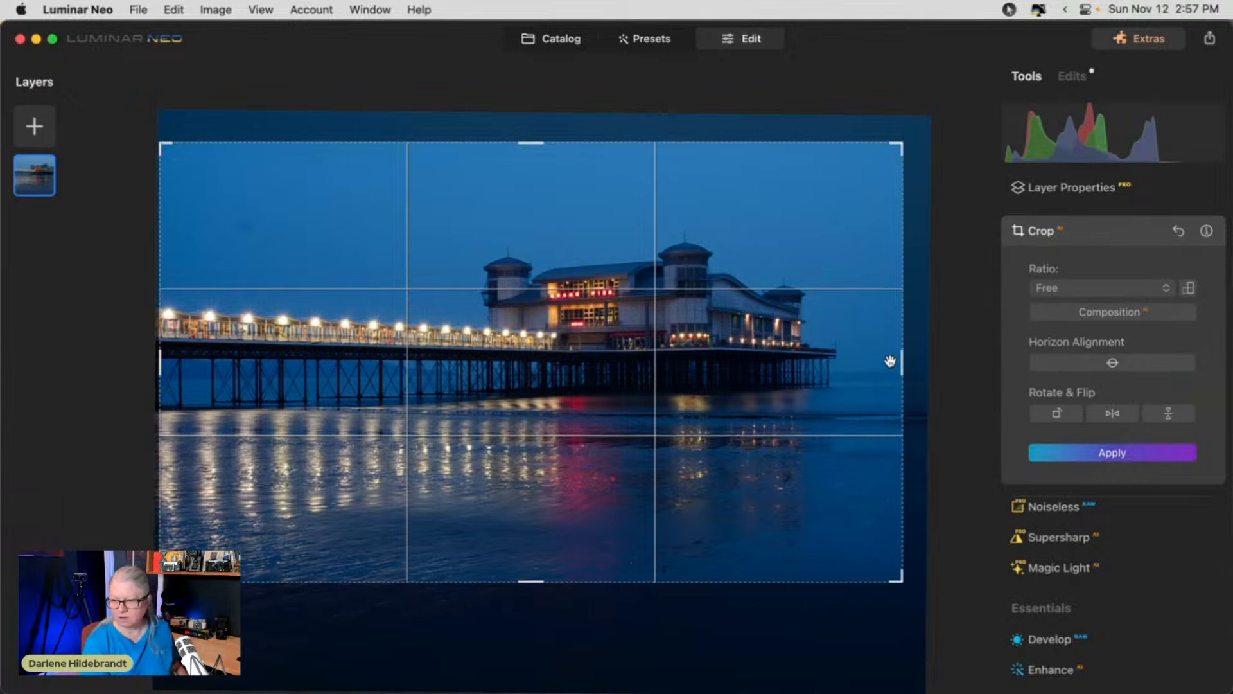
left_click(878, 360)
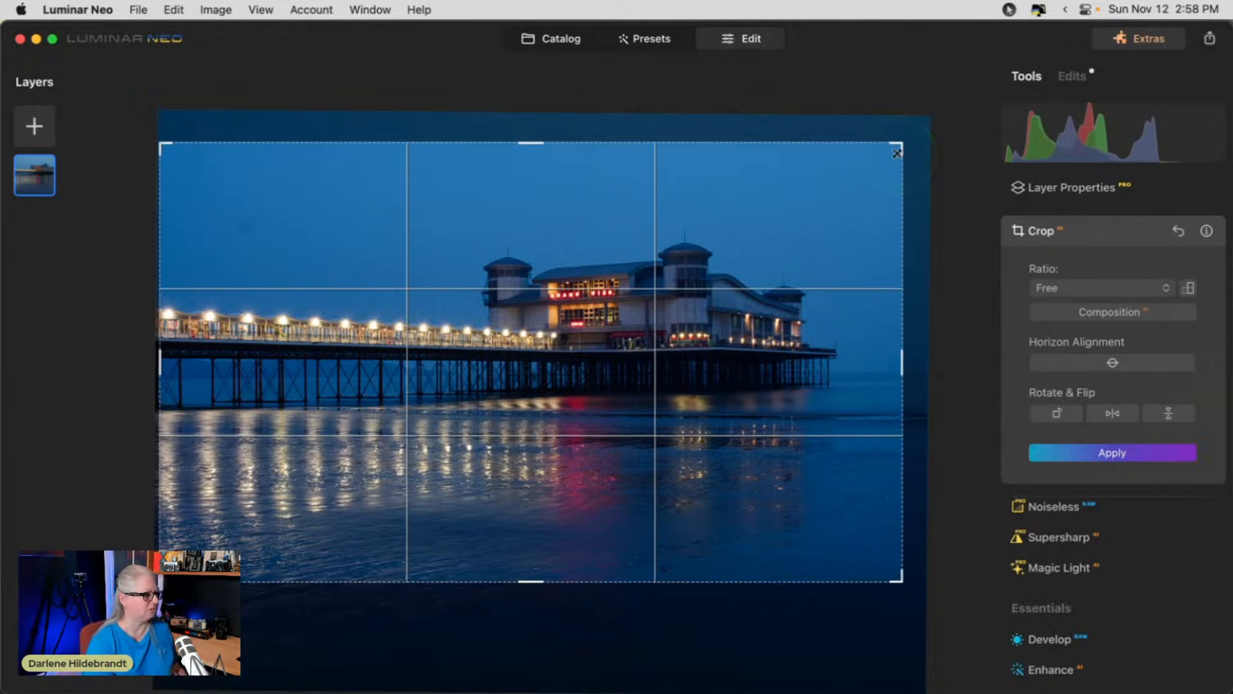
left_click(1102, 232)
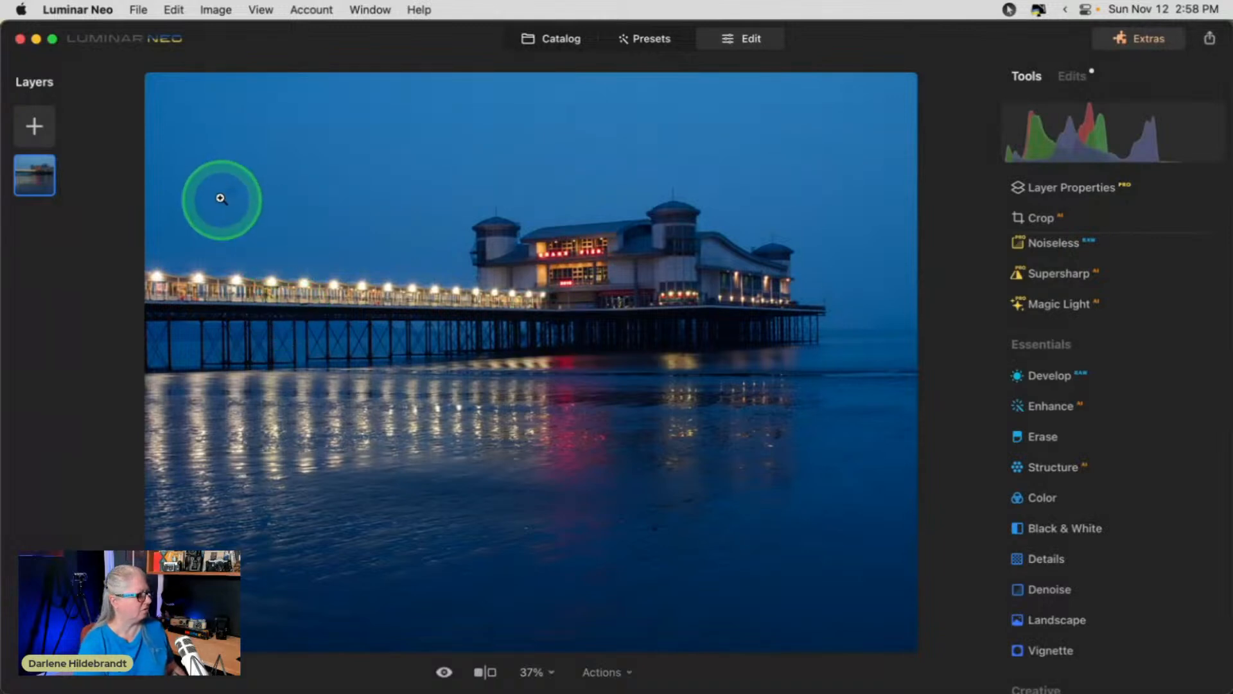
Remove the dust spots from the pier photo with the Erase tool's automatic object removal, and collapse the tool.
left_click(1053, 436)
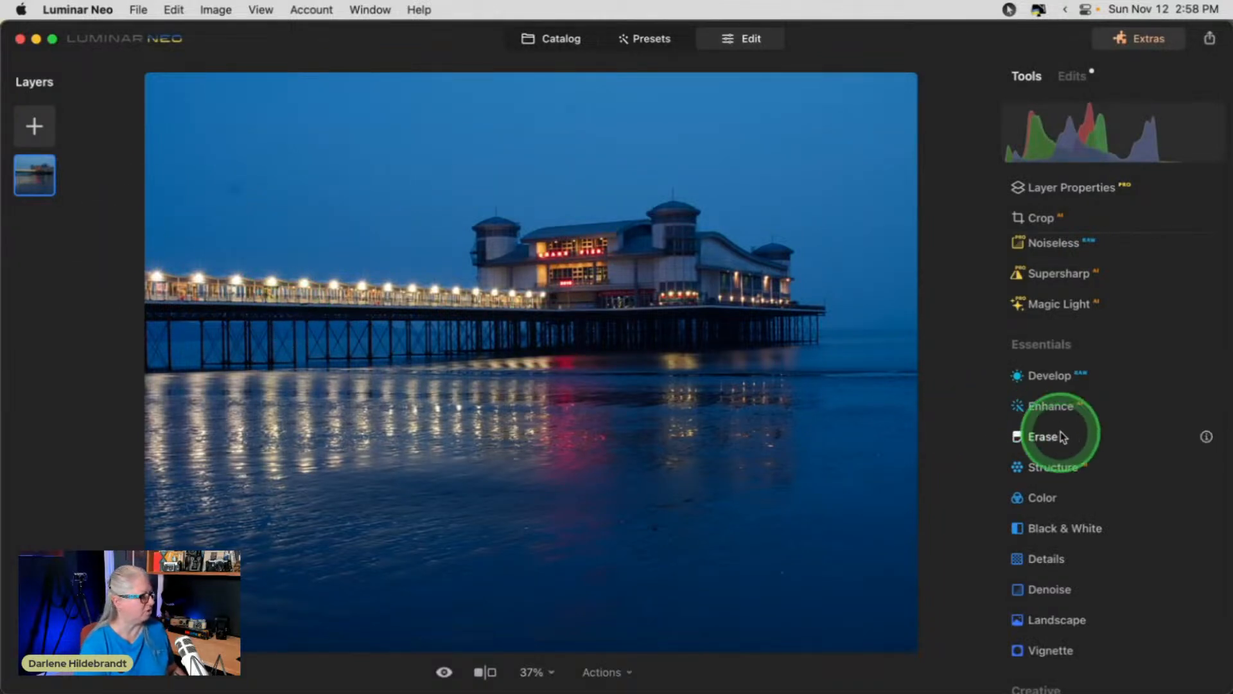
left_click(1115, 473)
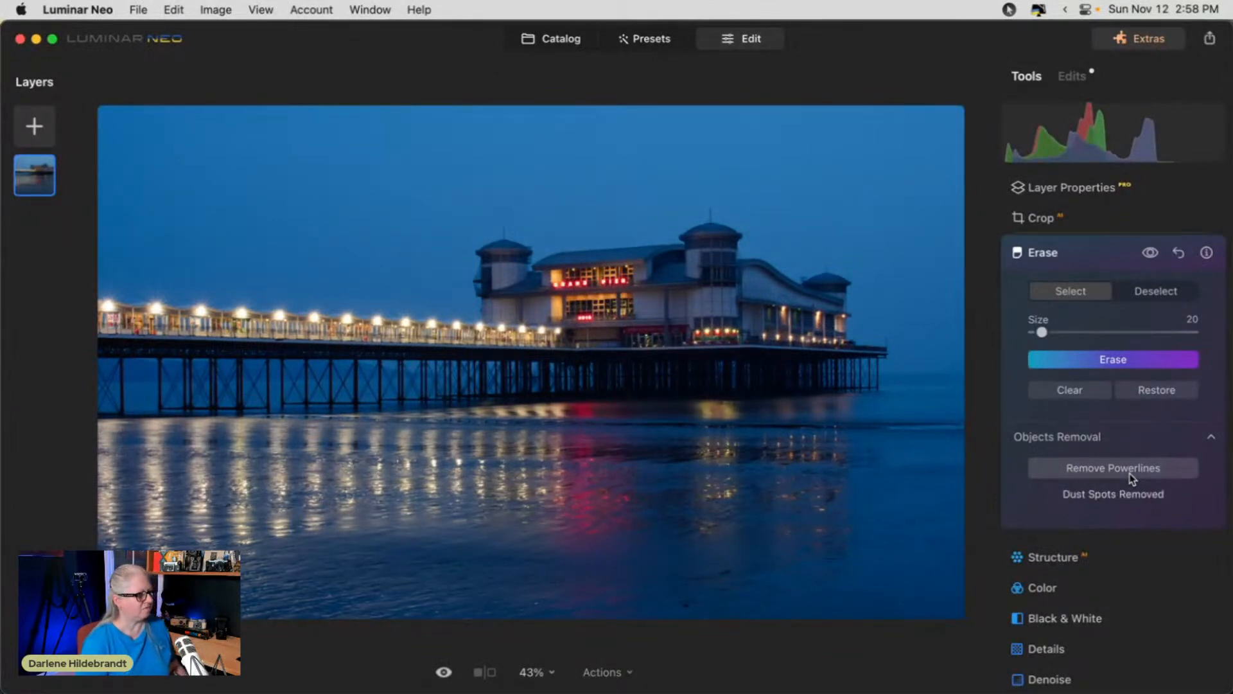
left_click(1083, 488)
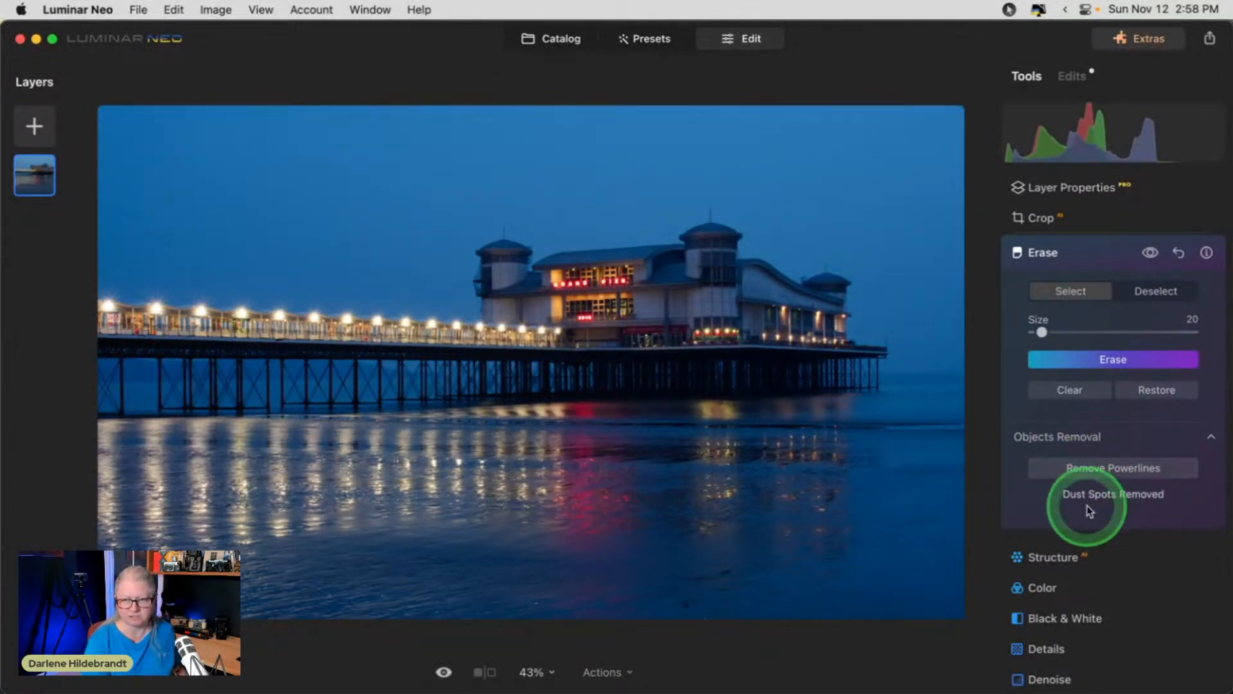
scroll(1082, 484, "up", 4)
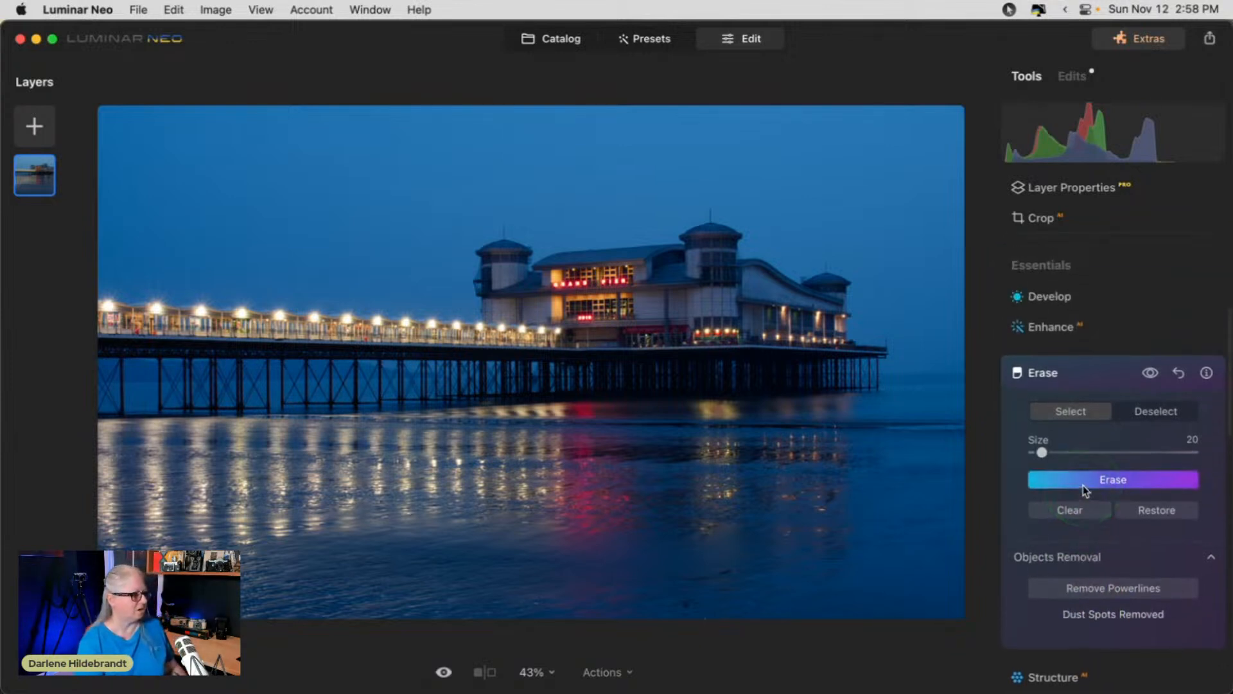
left_click(1102, 368)
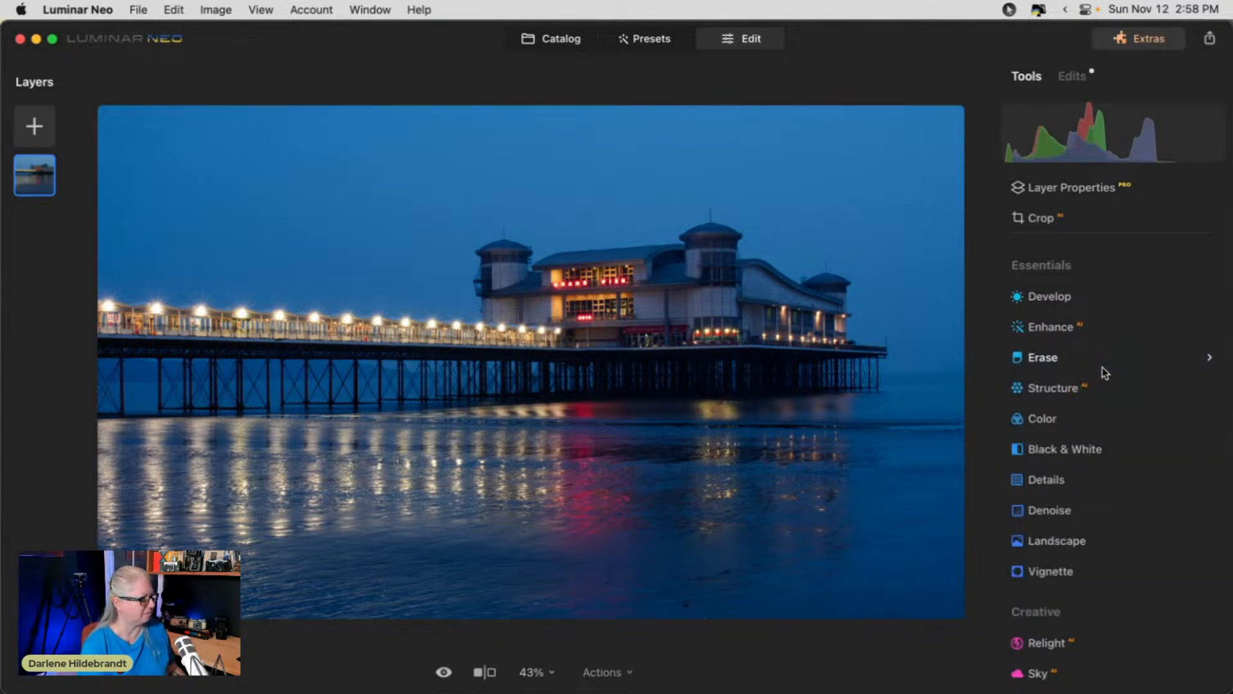
Compare the edited pier photo with its original version several times.
key("backslash")
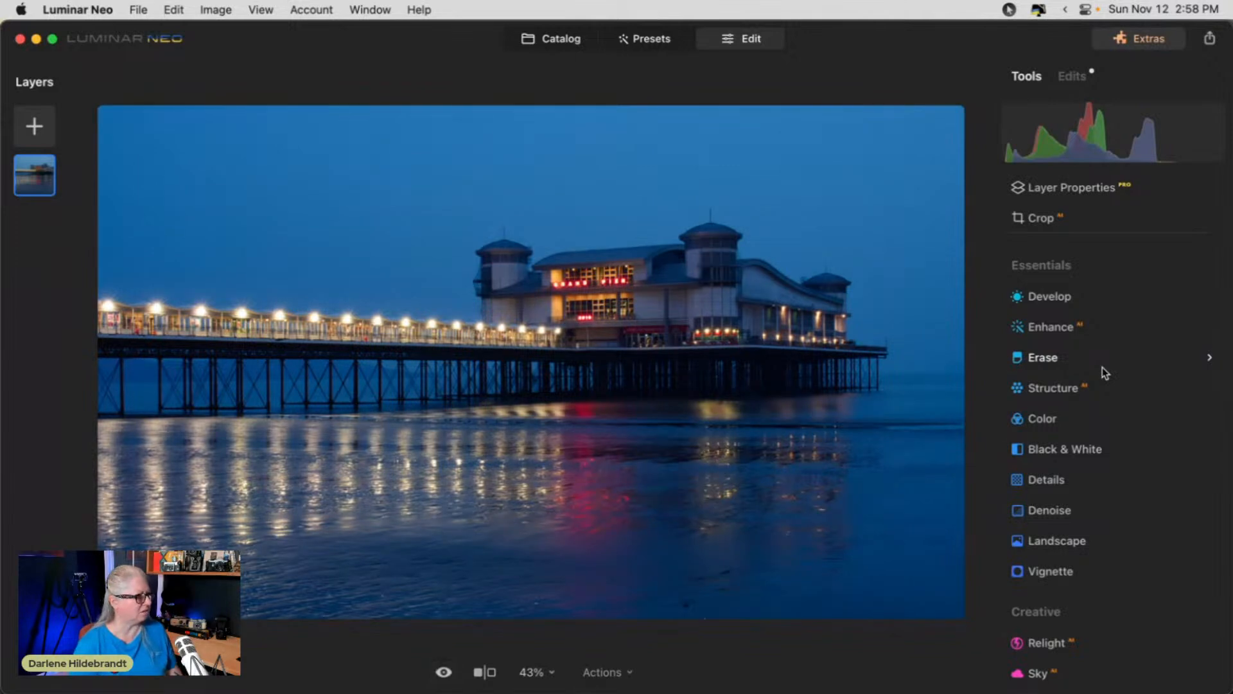
key("backslash")
key("backslash")
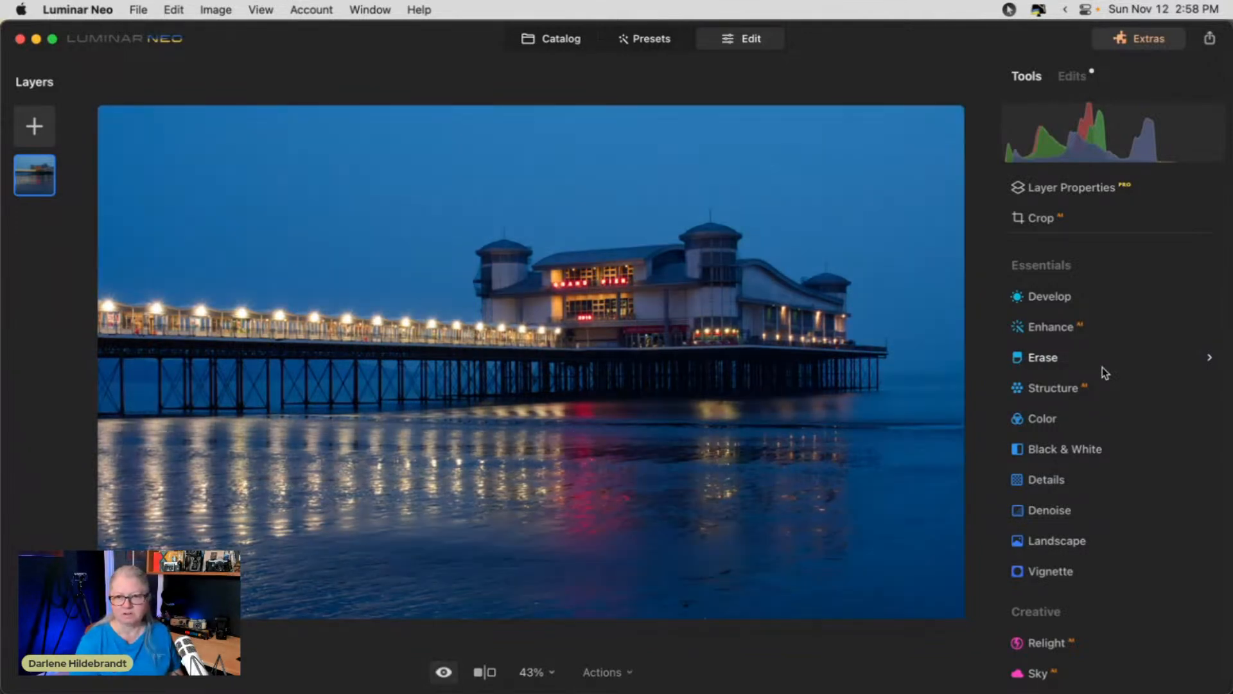
key("backslash")
key("backslash")
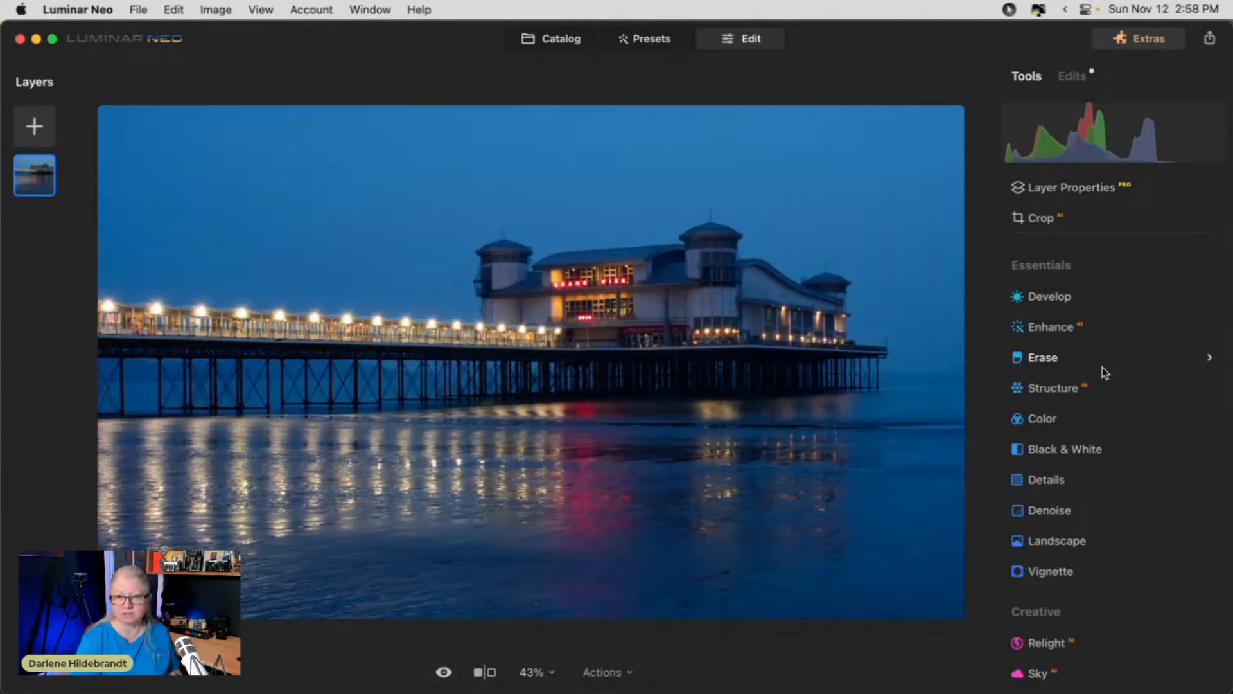
key("backslash")
key("backslash")
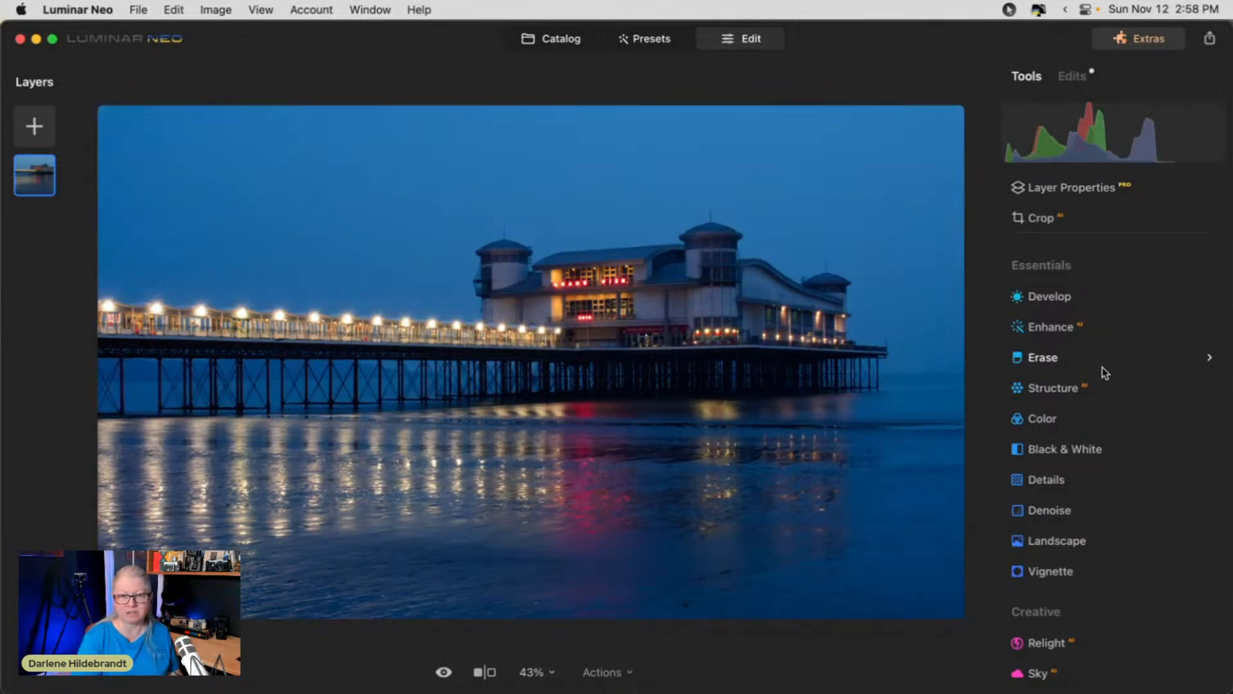
key("backslash")
key("backslash")
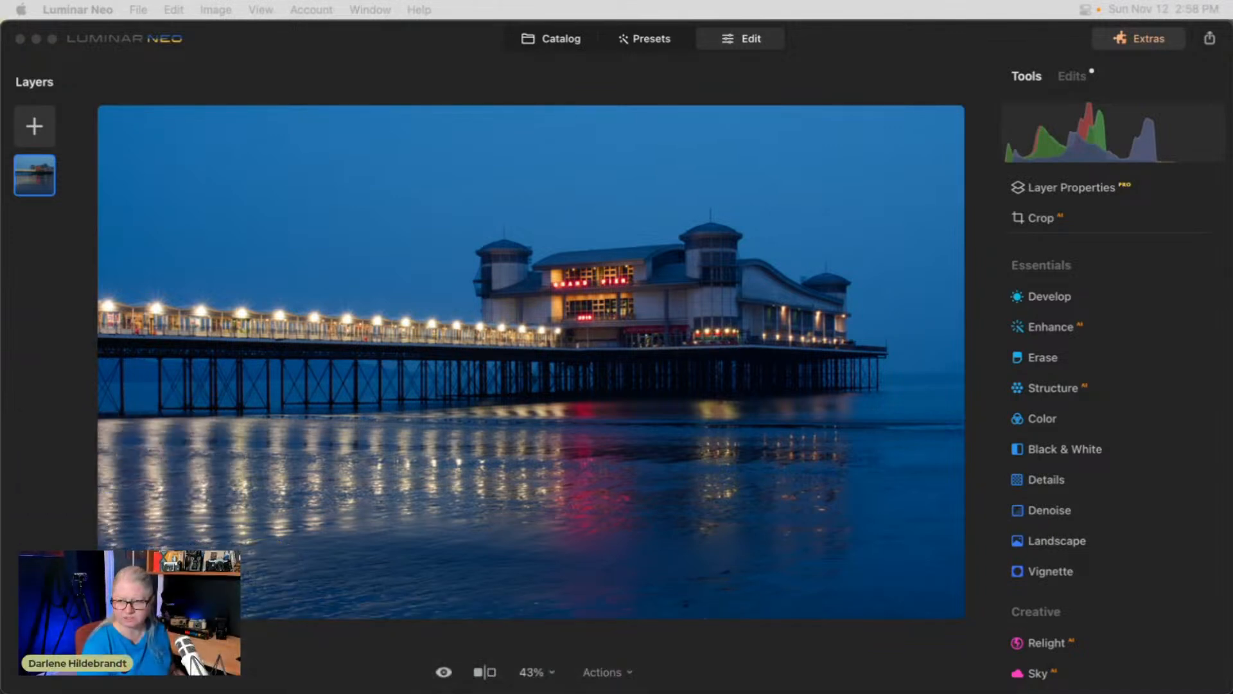
Add the full moon picture from My Images as a new layer over the pier photo, ignoring the non-responsive application alert.
left_click(27, 251)
left_click(28, 128)
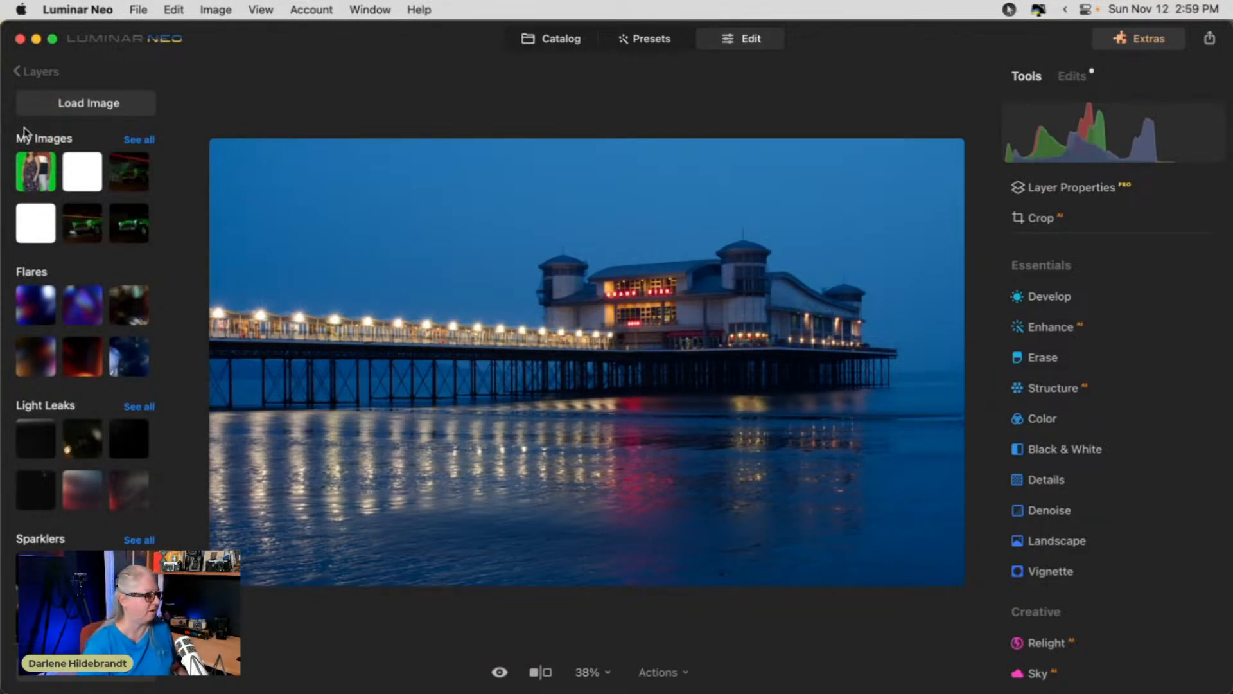
left_click(137, 139)
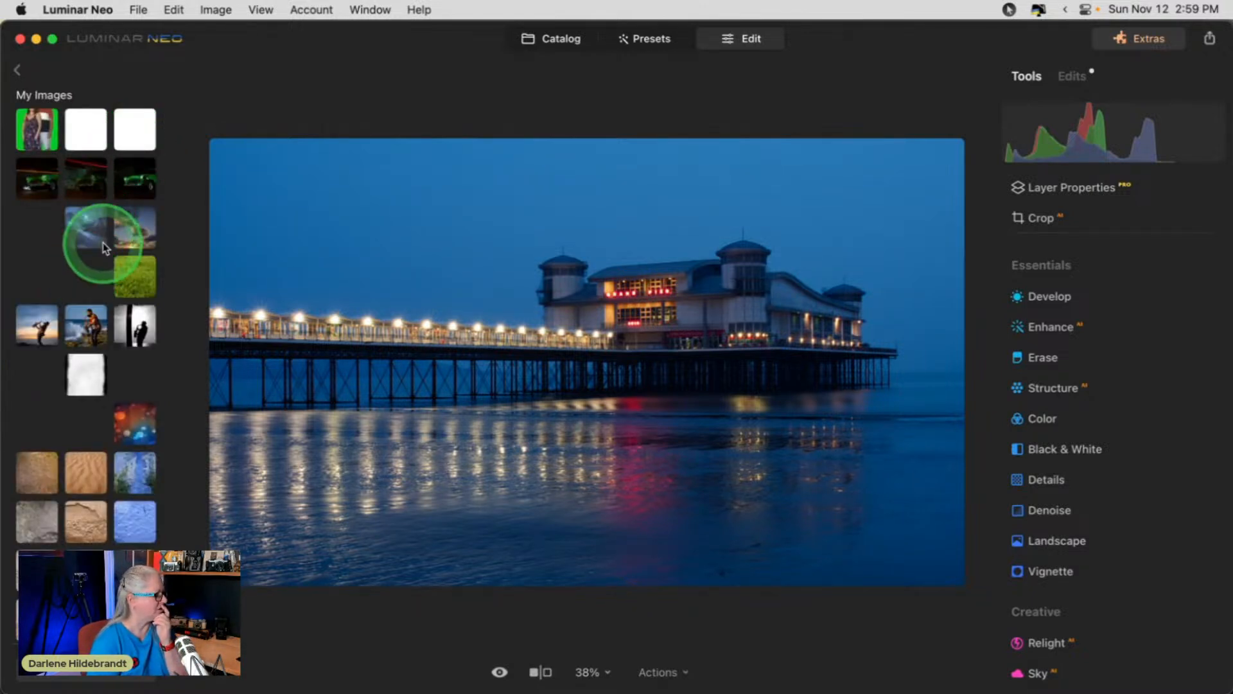
scroll(103, 247, "down", 10)
scroll(102, 247, "down", 10)
scroll(102, 248, "down", 2)
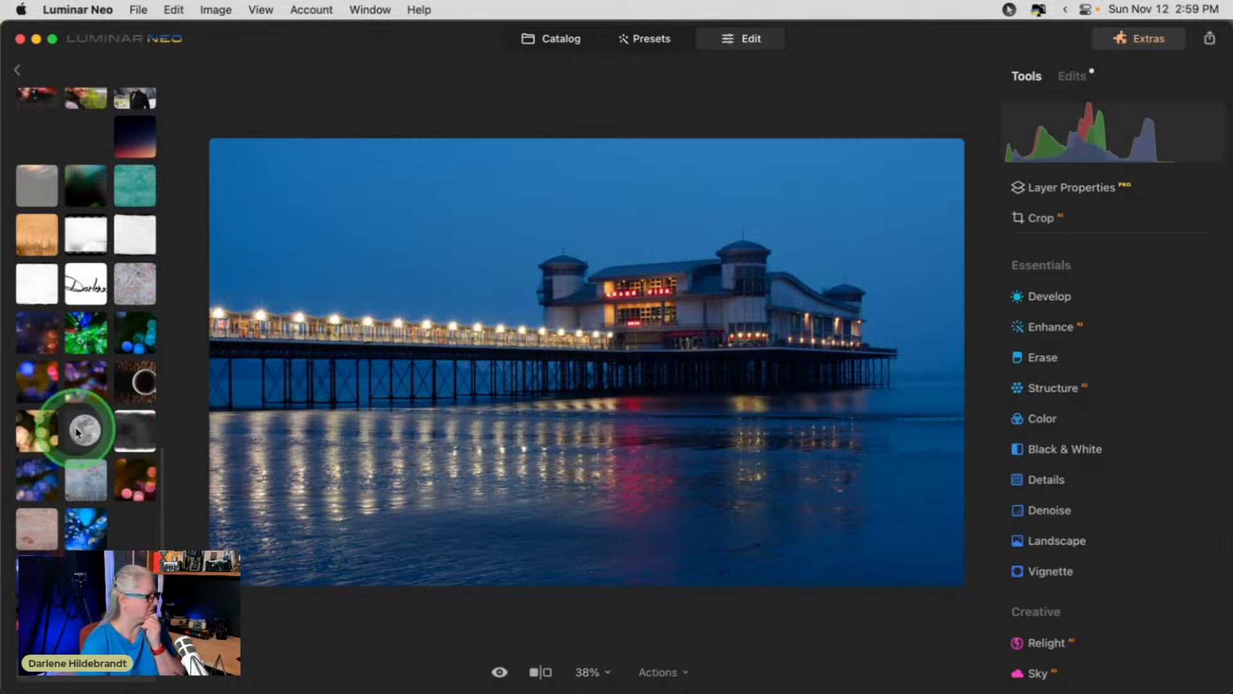
left_click(79, 439)
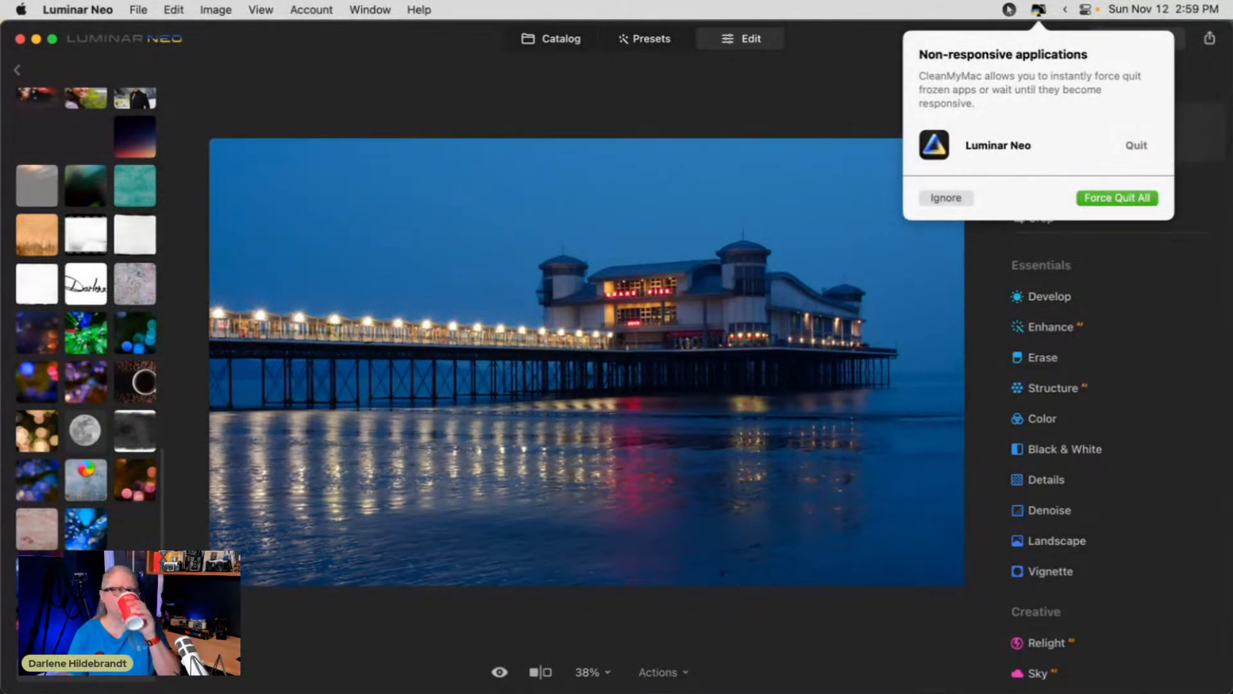
left_click(946, 198)
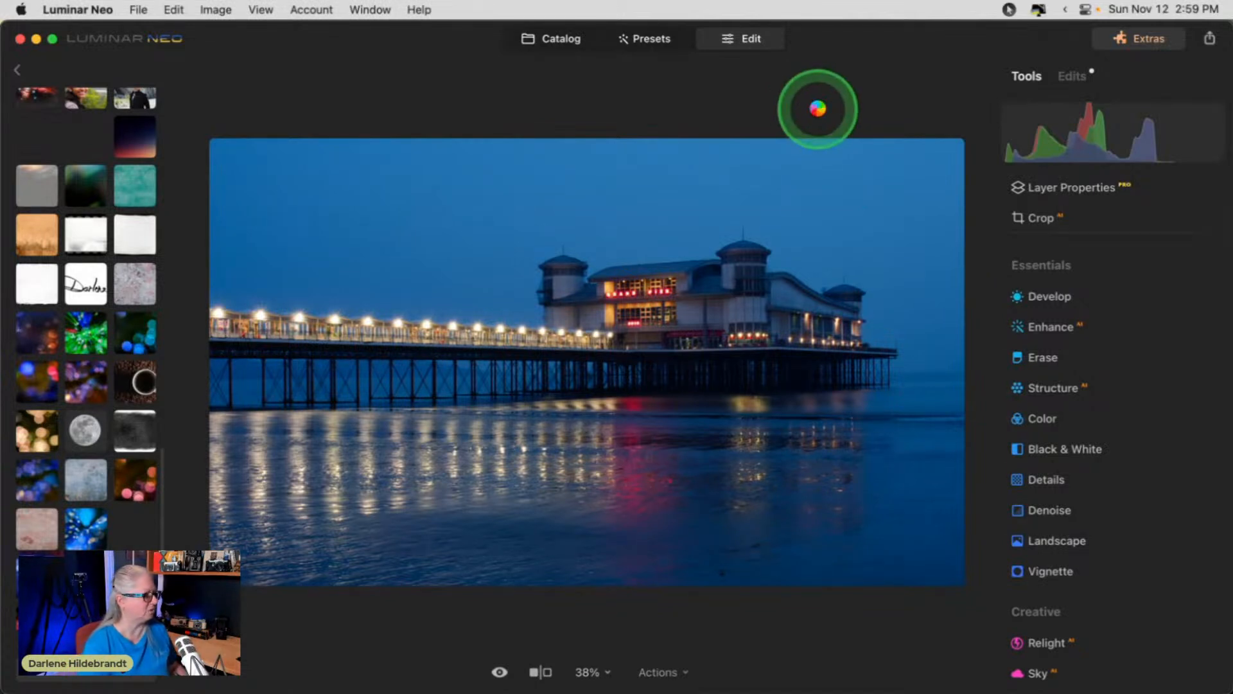
Switch to Lightroom Classic and look through the thumbnails in the Blue or blue hour folder.
key("super+Tab")
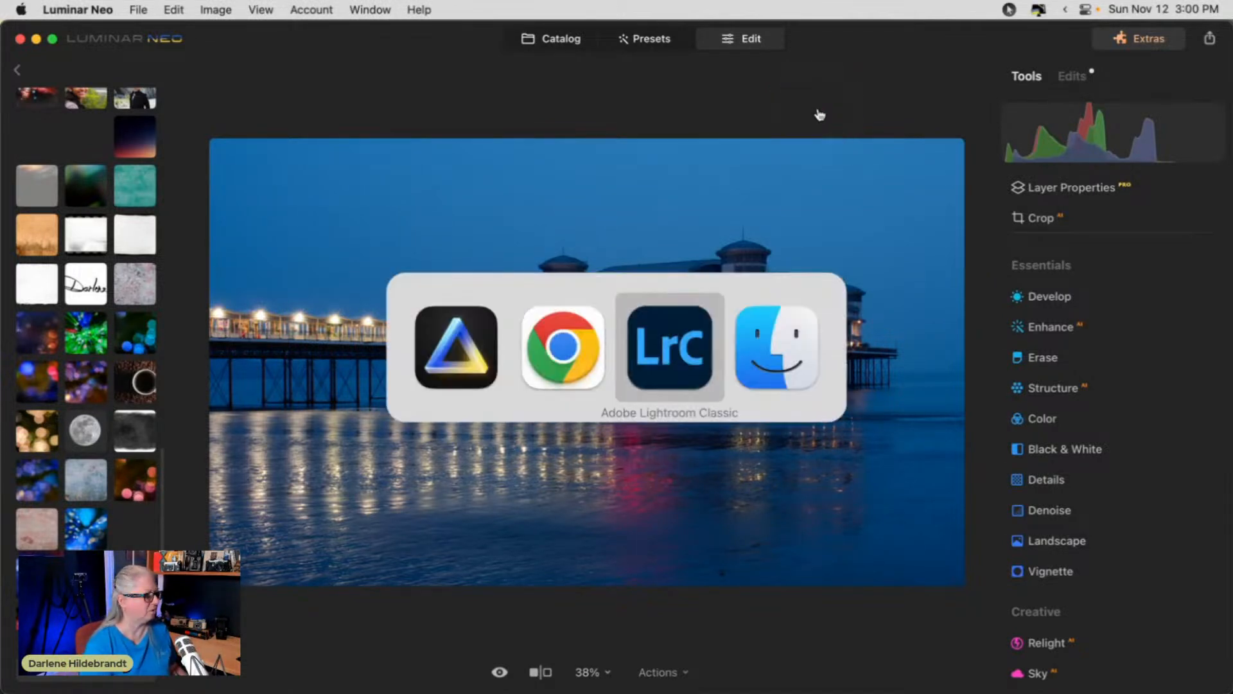
key("super+Tab")
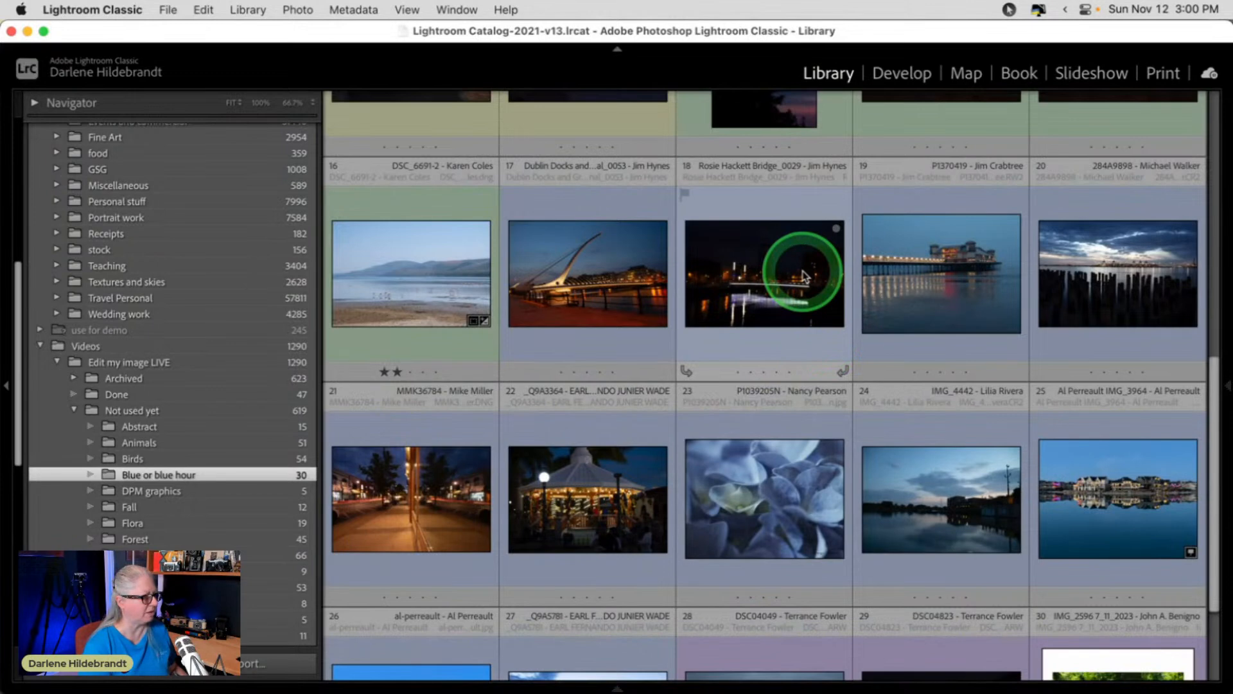
scroll(806, 282, "down", 3)
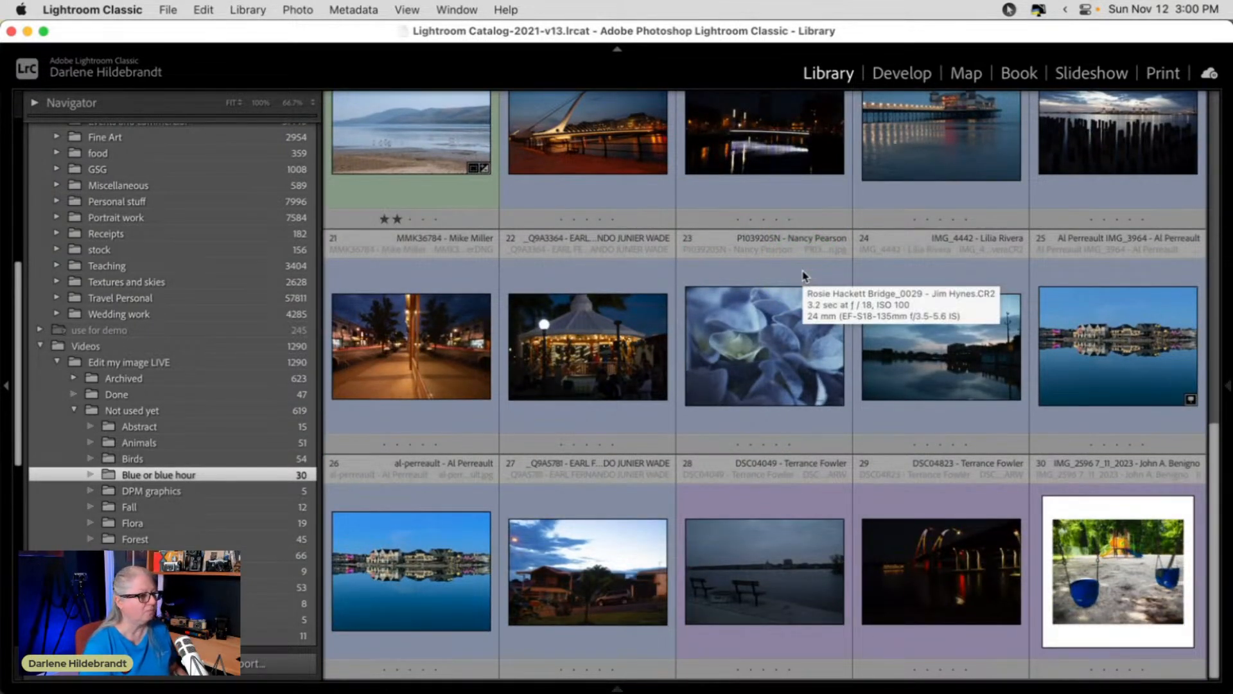
scroll(803, 276, "up", 6)
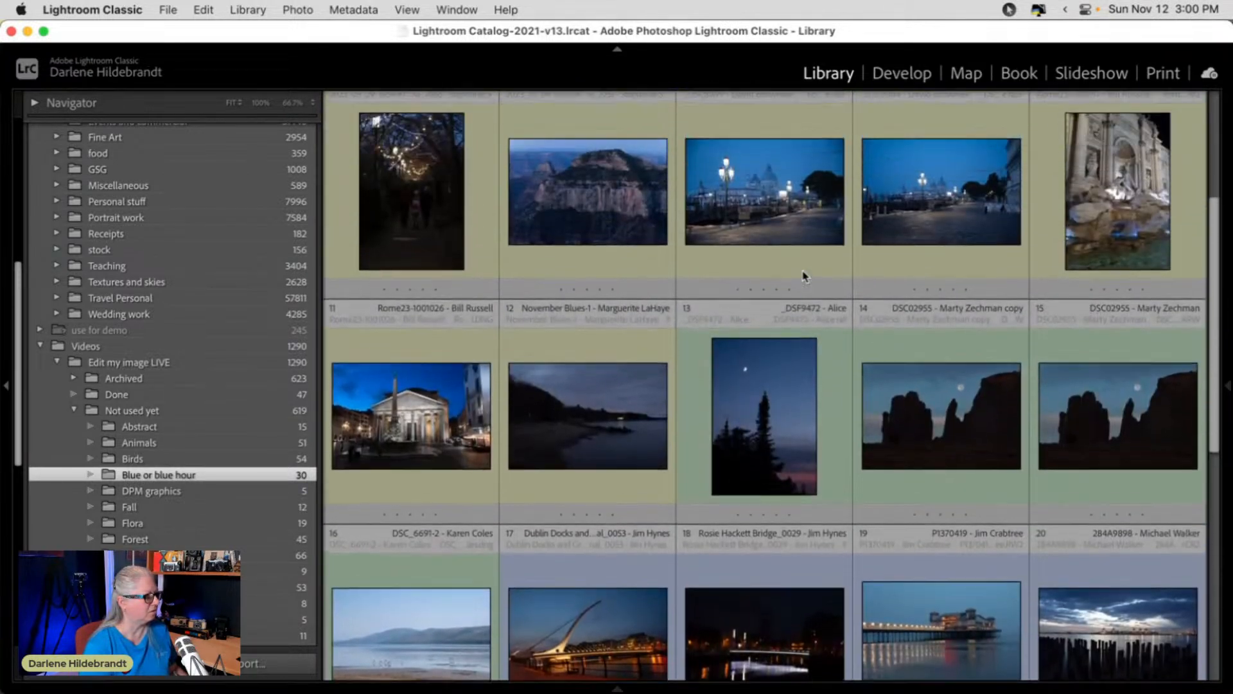
scroll(426, 357, "up", 2)
Compare the waterfront lamppost photos _DSC8999 and _DSC9004 at full view, and return to Luminar Neo.
left_click(733, 347)
double_click(732, 347)
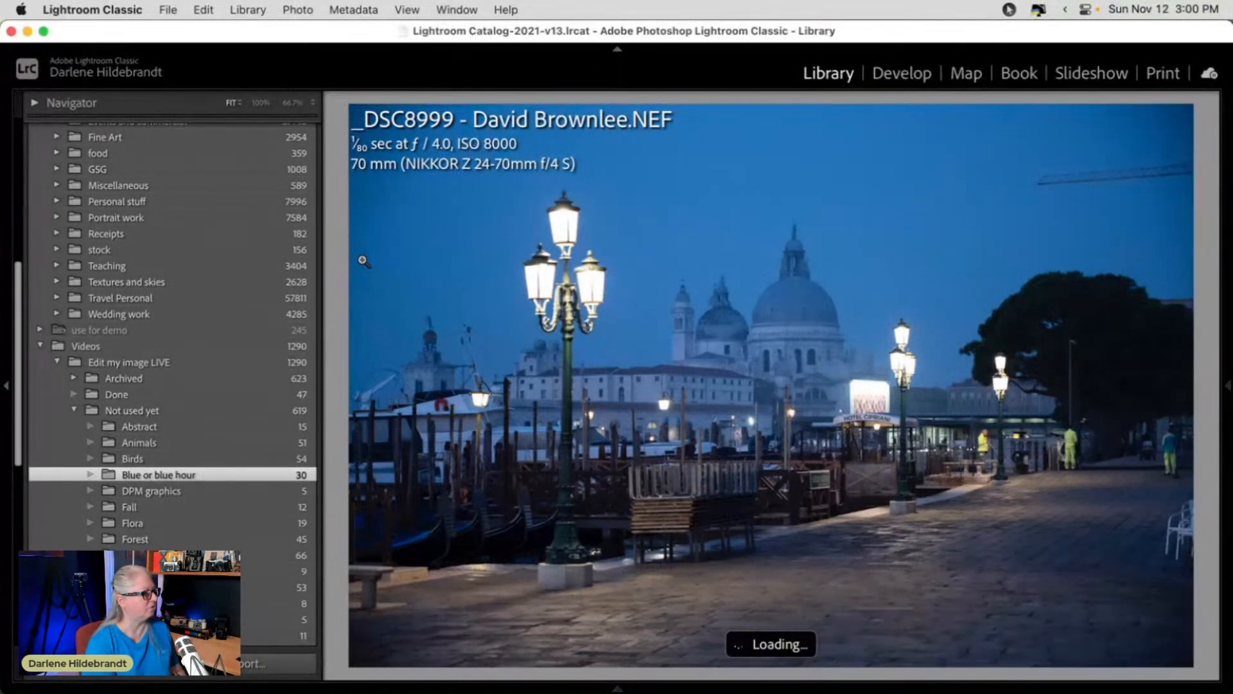
key("Right")
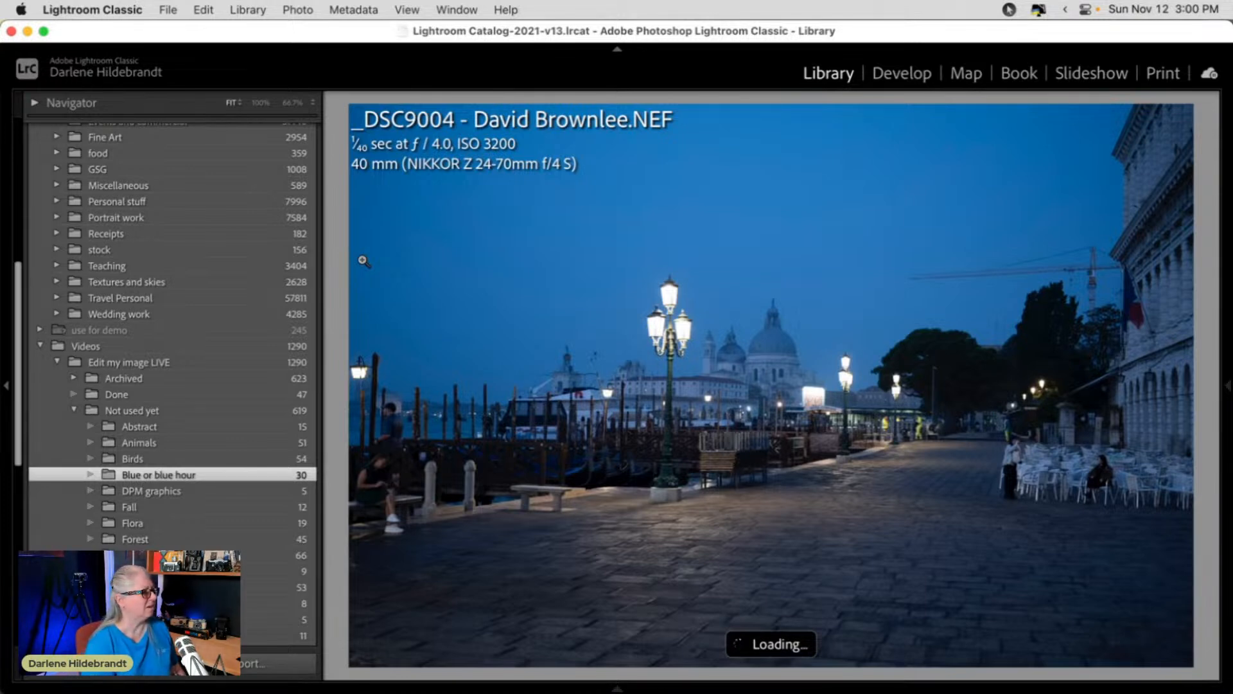
key("Left")
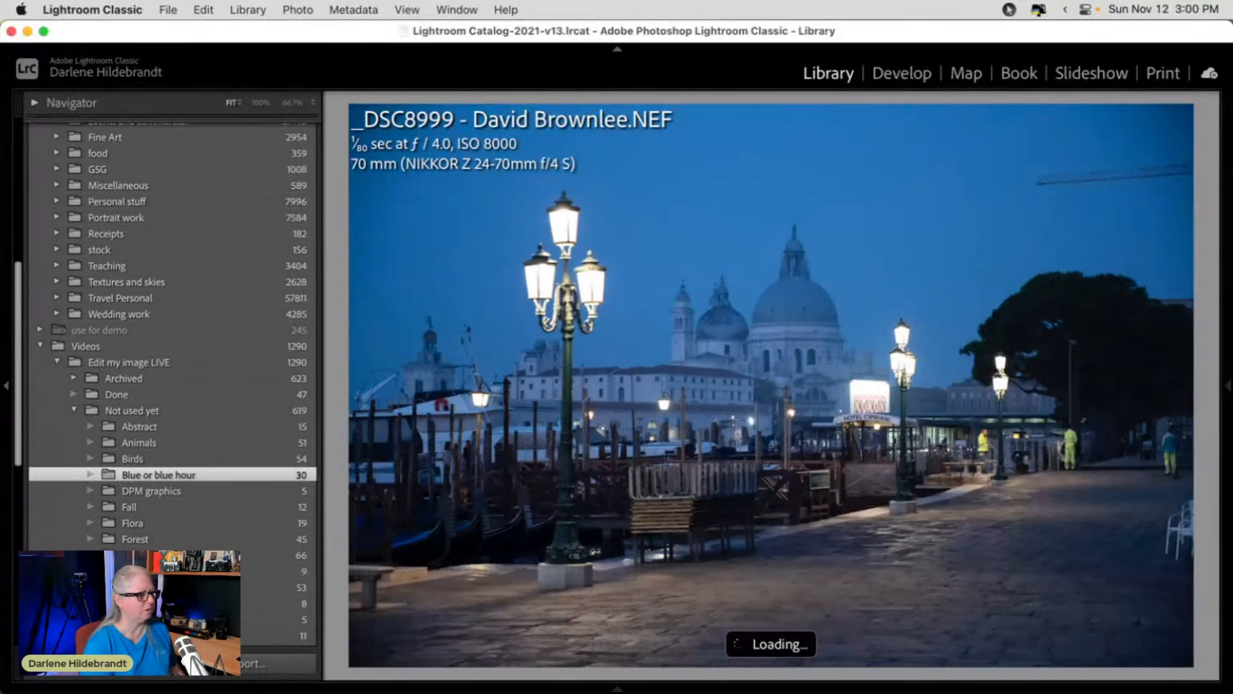
key("Right")
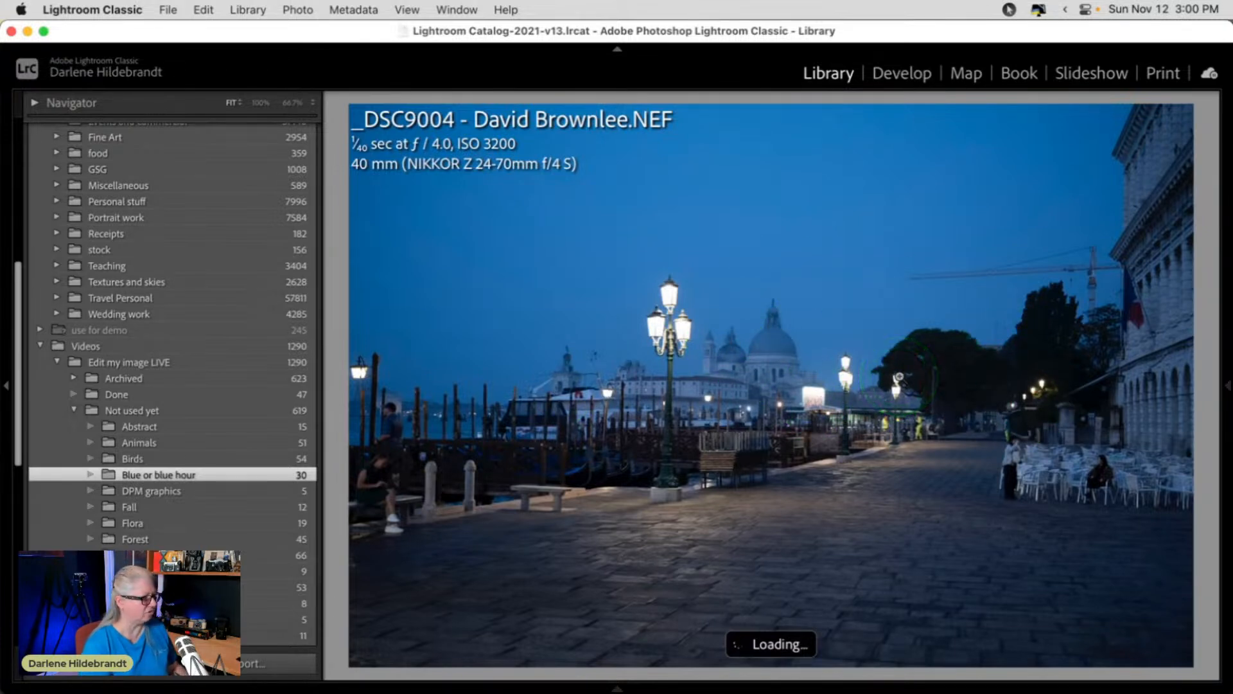
key("super+Tab")
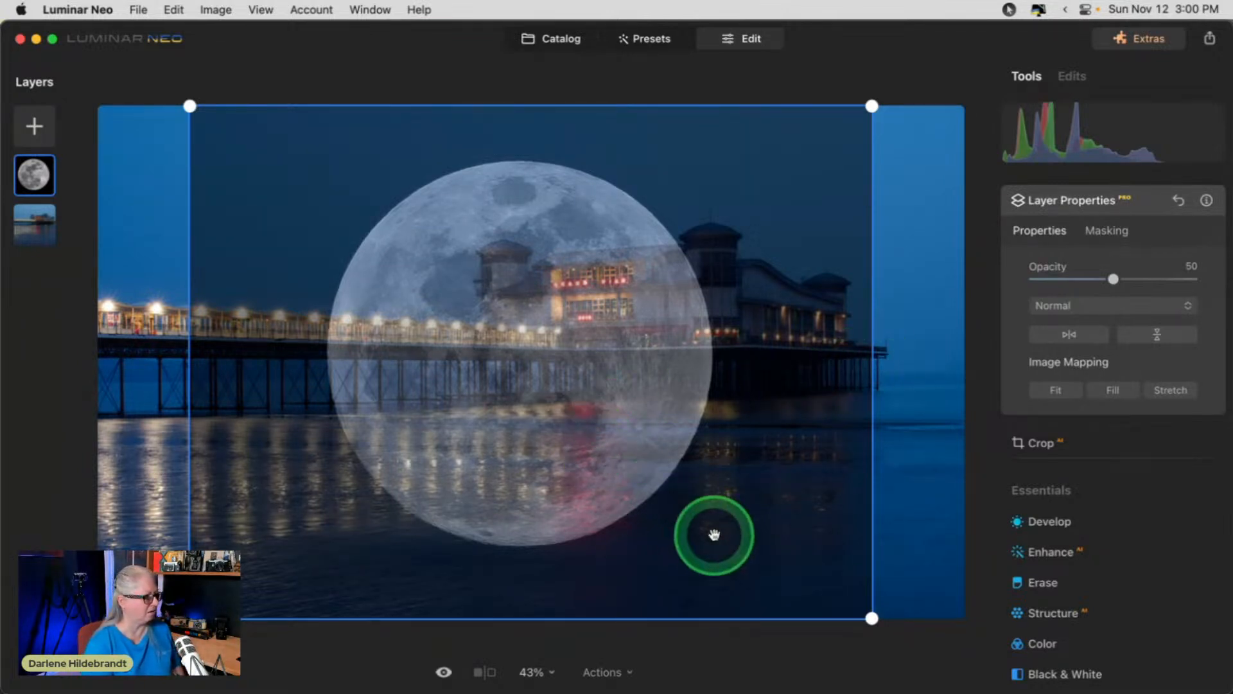
Set the moon layer's opacity to 100, shrink it and place it in the sky above the pier walkway.
left_click_drag(871, 617, 732, 512)
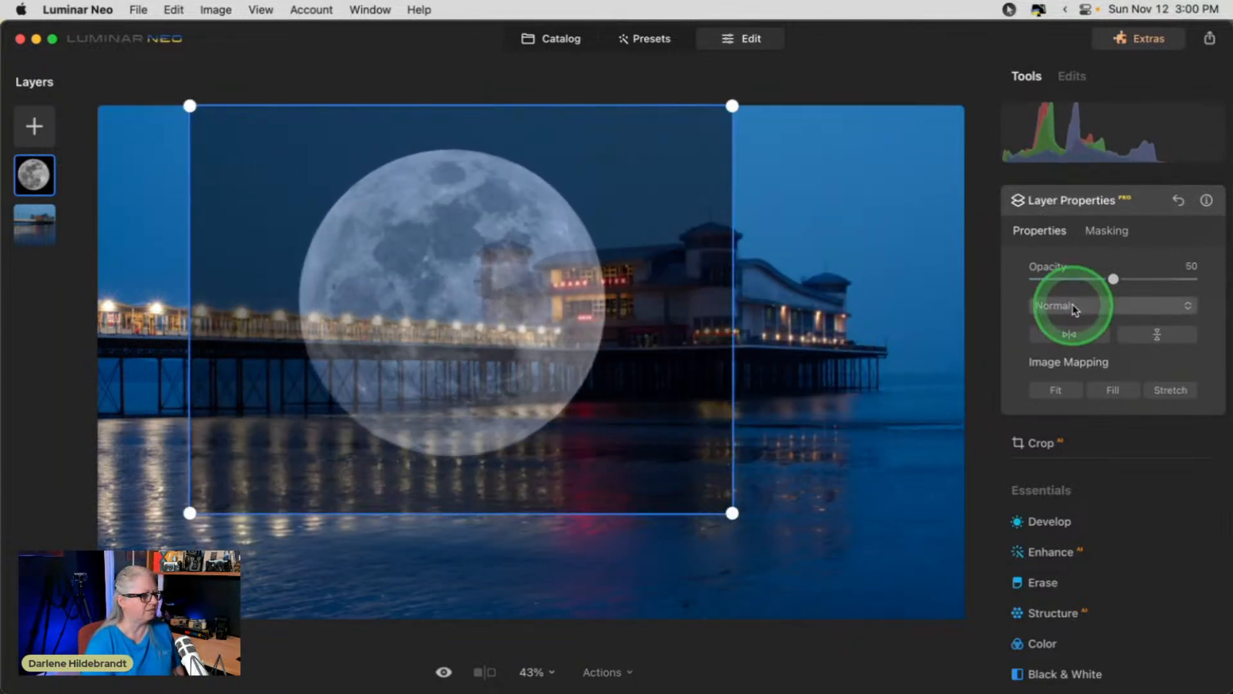
left_click_drag(1113, 279, 1209, 283)
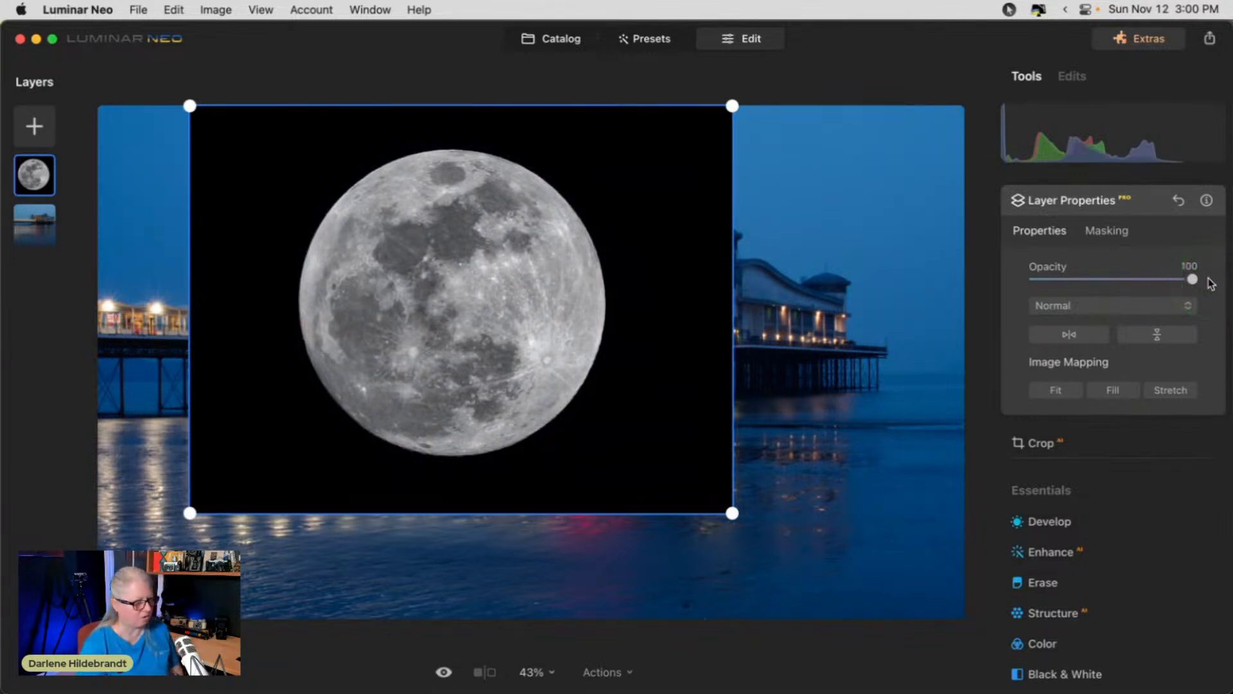
left_click_drag(738, 515, 352, 215)
left_click_drag(276, 164, 328, 194)
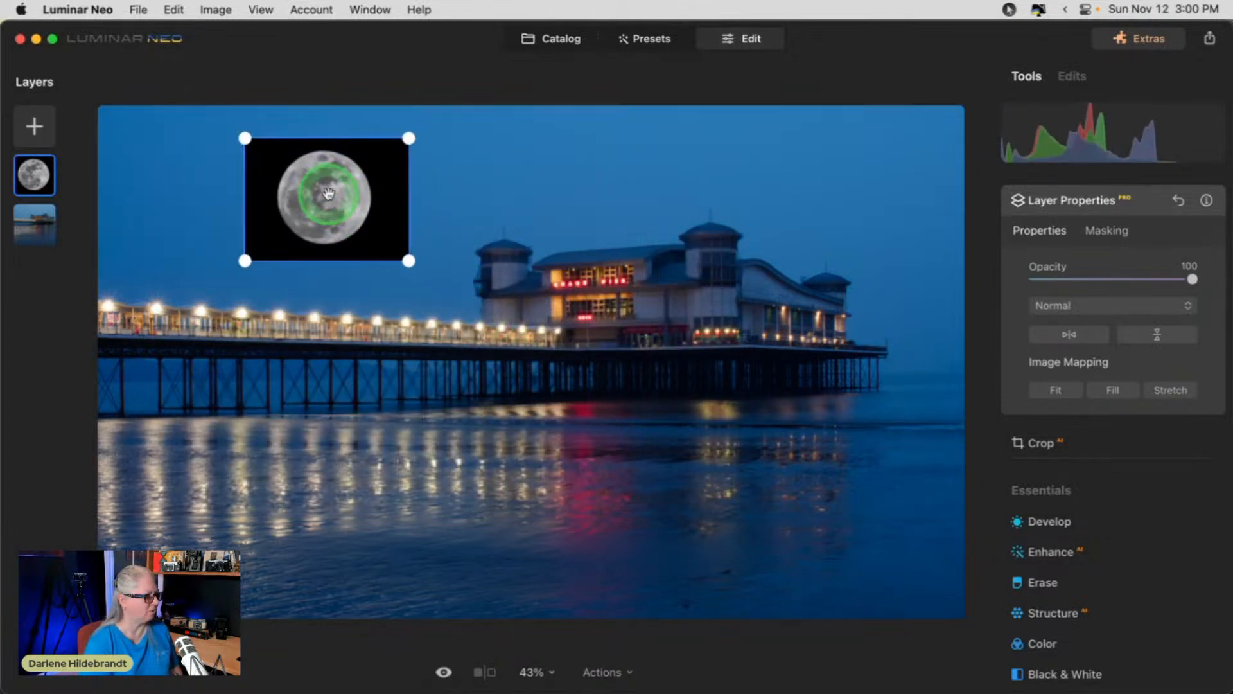
Blend the moon layer into the sky with Screen mode and reduce the moon's size further.
left_click(1089, 306)
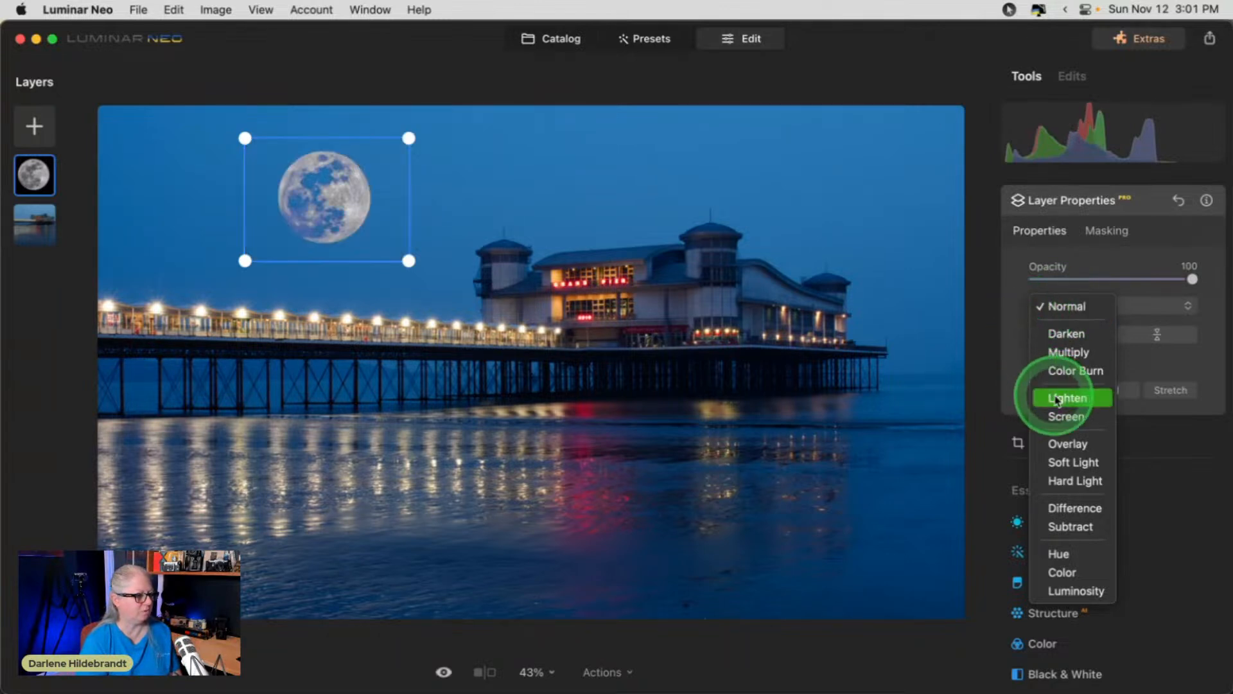
left_click(1065, 416)
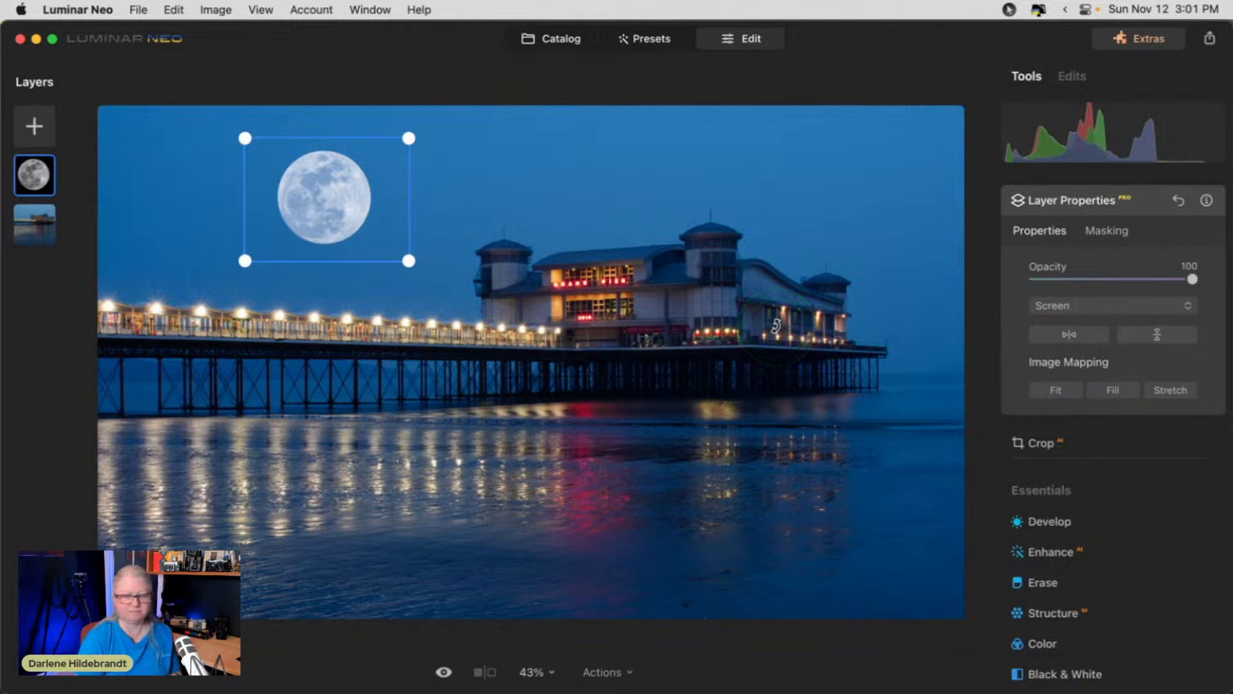
mouse_move(1190, 279)
left_mouse_down()
mouse_move(1025, 277)
mouse_move(1192, 278)
left_mouse_up()
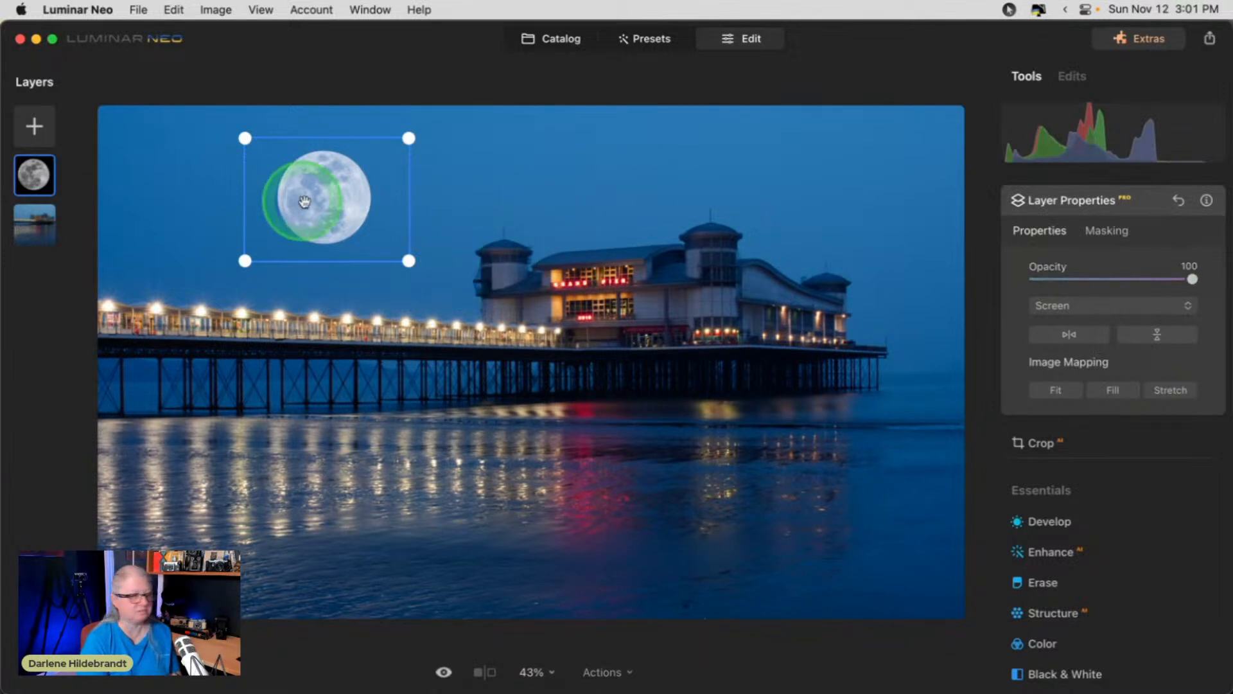
left_click_drag(408, 260, 346, 199)
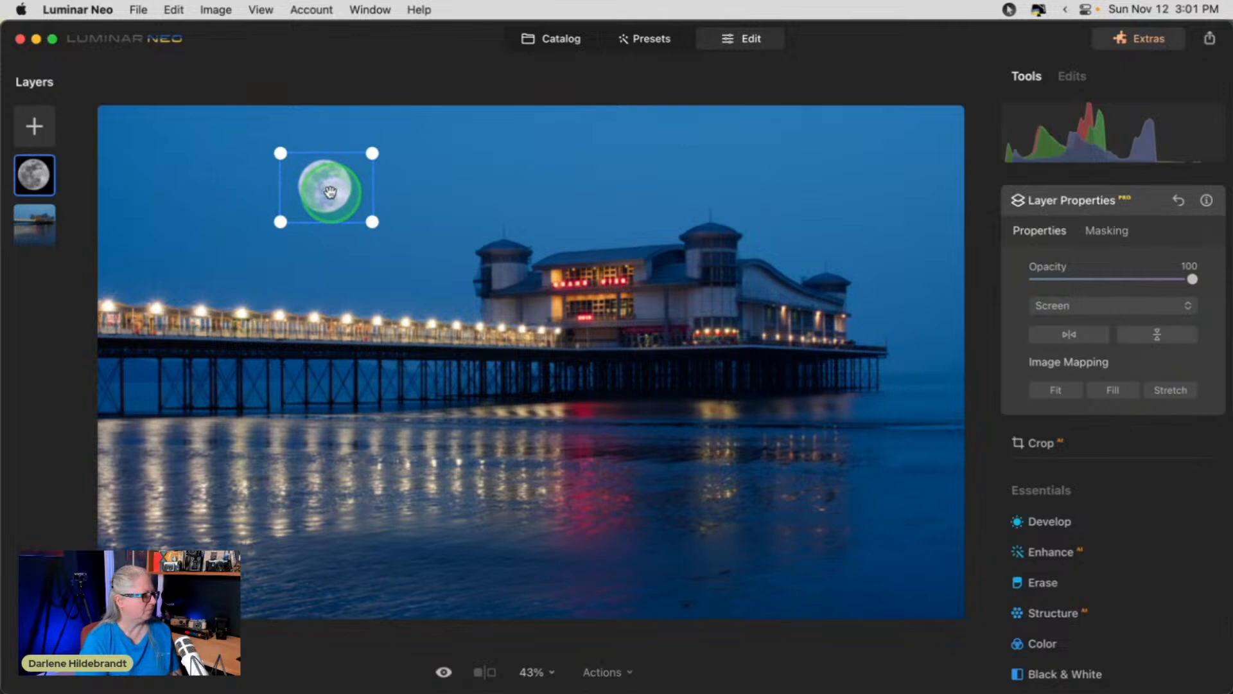
left_click(1138, 204)
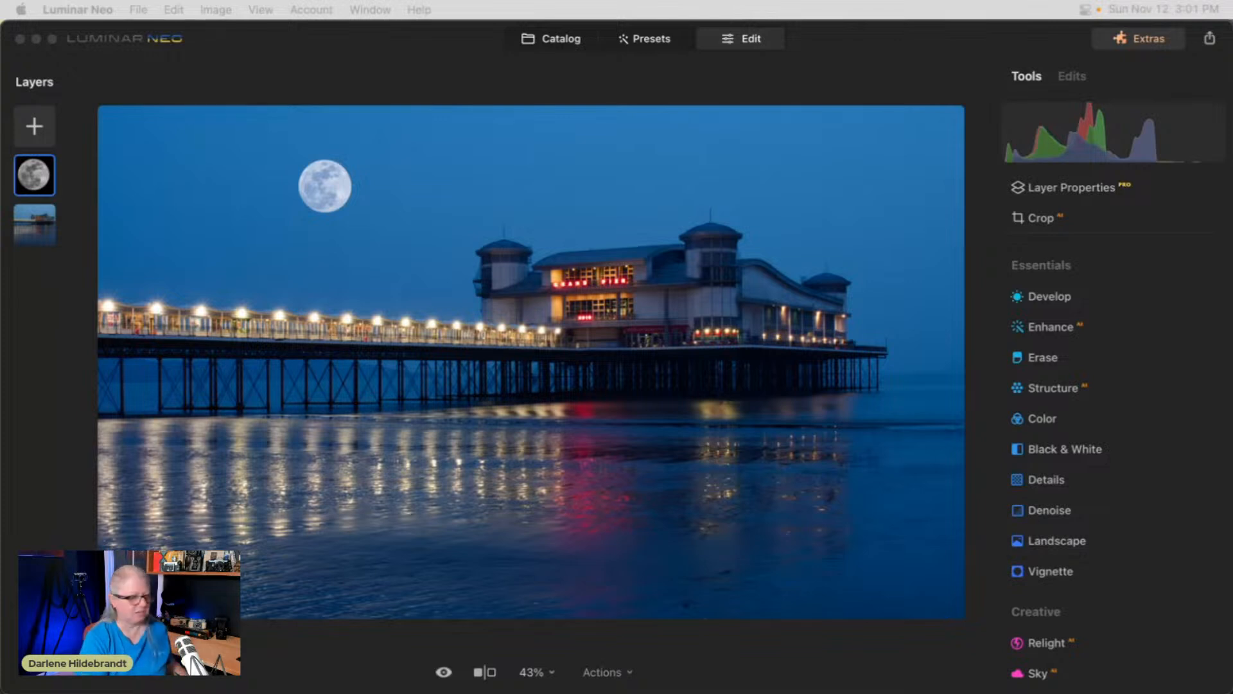
left_click(865, 63)
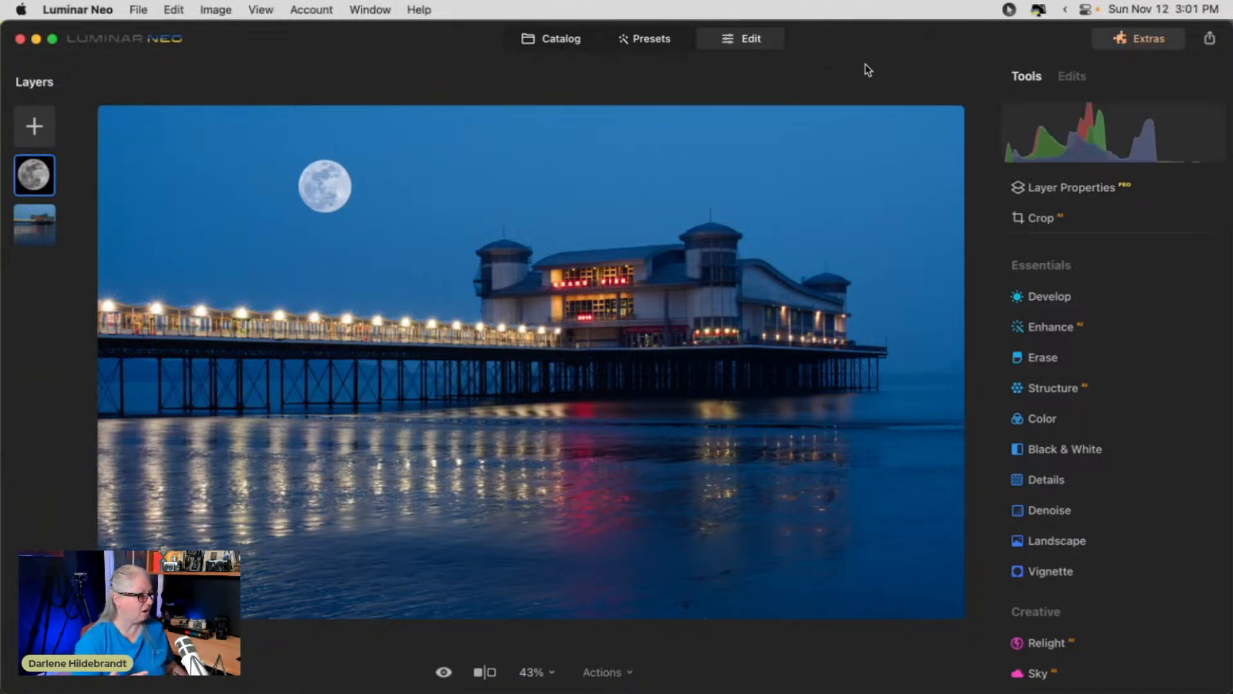
Apply Structure to the moon layer with an Amount of 20 and a Boost of about 22.
left_click(1092, 371)
left_click(1071, 388)
left_click_drag(1033, 521, 1144, 479)
key("super+equal")
key("super+equal")
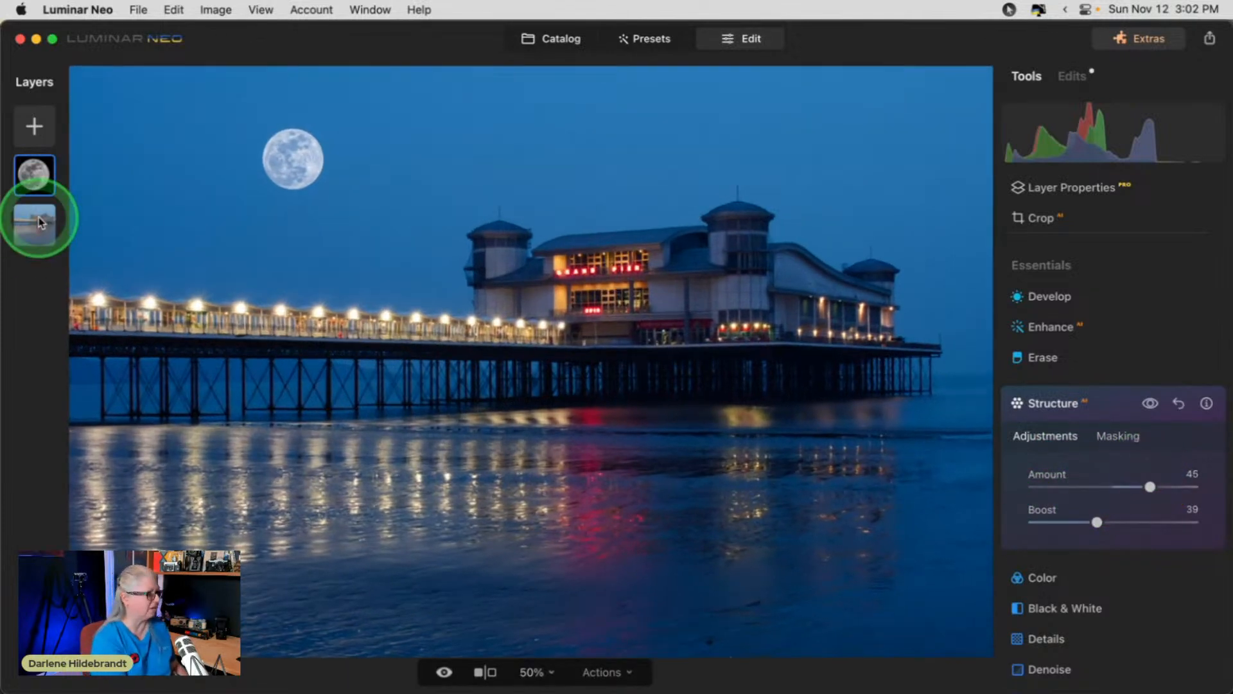
scroll(38, 219, "up", 2)
scroll(193, 267, "up", 5)
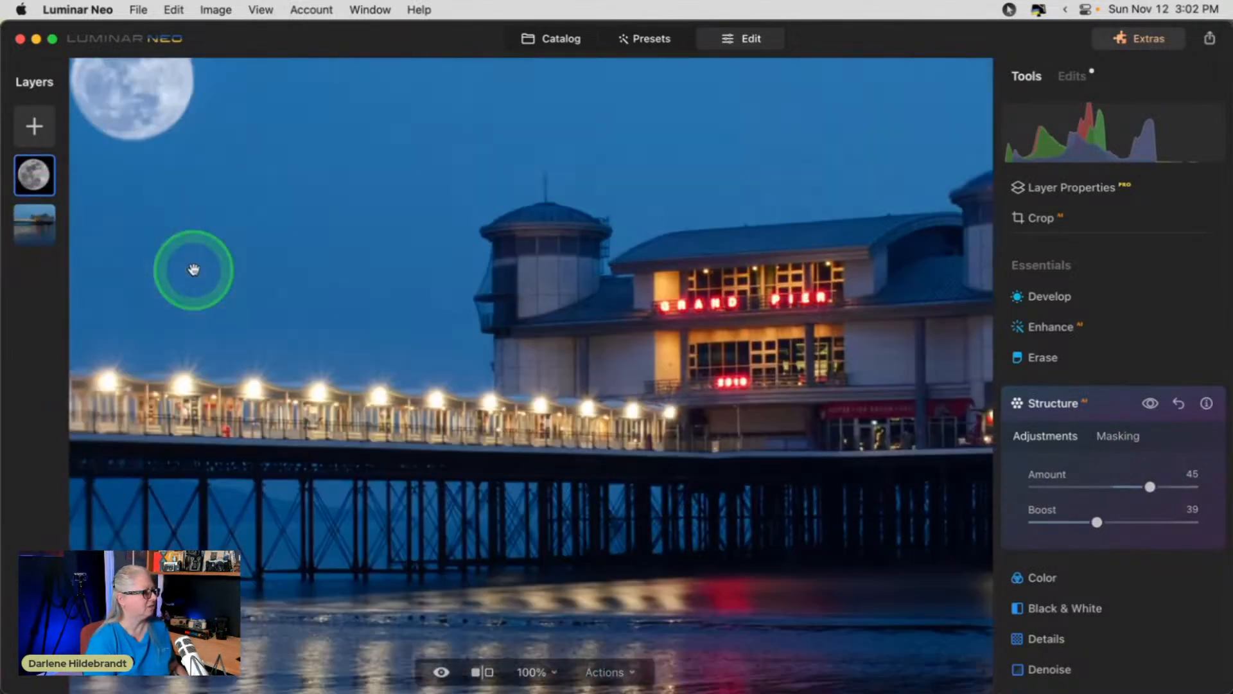
left_click(1152, 404)
left_click_drag(1149, 487, 1056, 523)
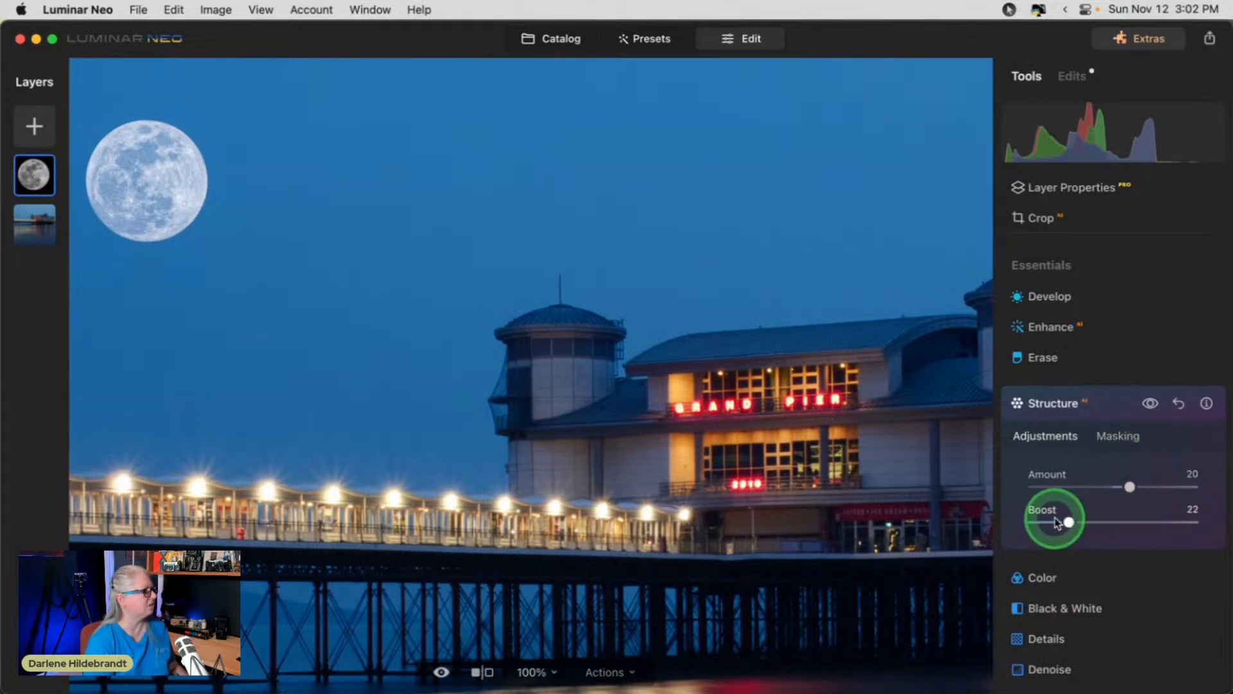
left_click(1106, 402)
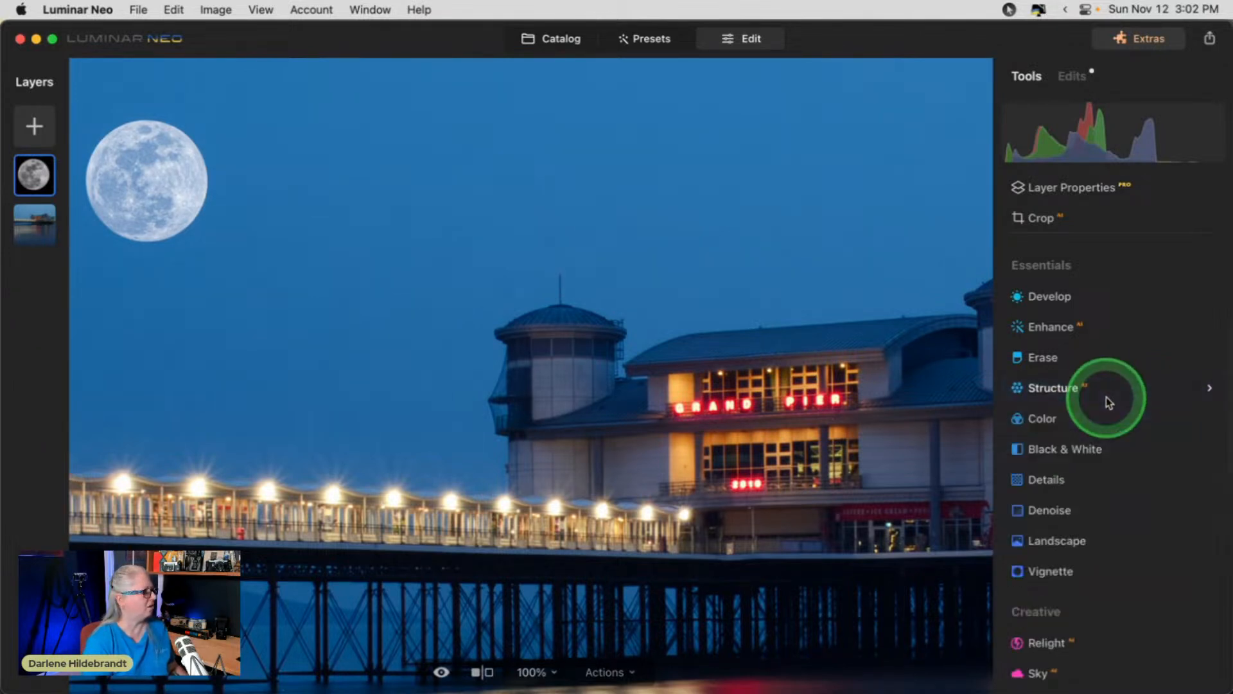
Try shifting the moon layer's overall hue with the Color tool.
scroll(1107, 402, "down", 5)
scroll(1107, 402, "up", 8)
scroll(1107, 402, "up", 4)
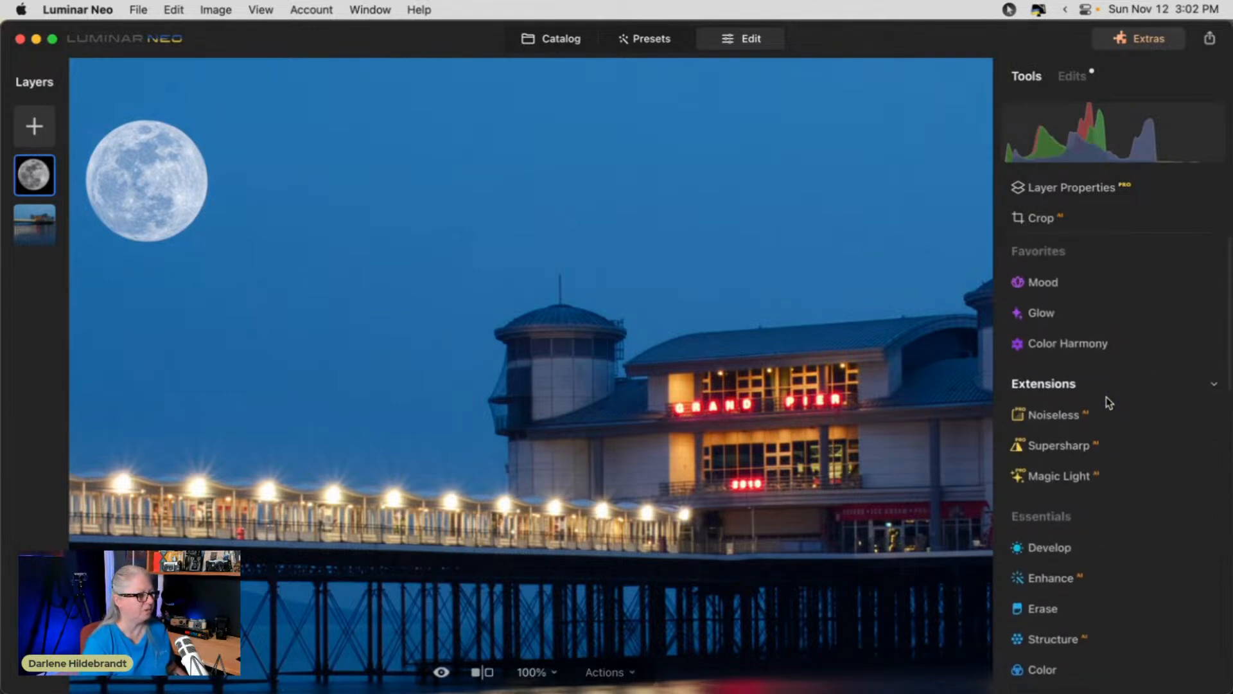
scroll(1051, 341, "down", 5)
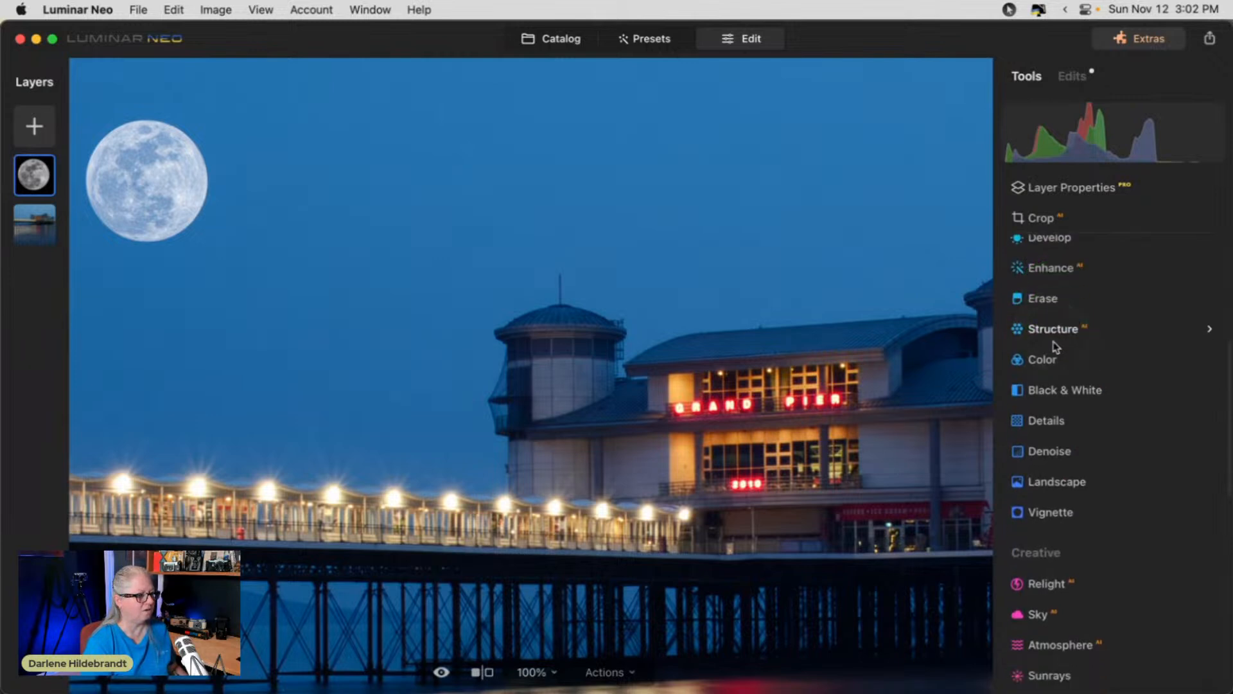
left_click(1045, 347)
scroll(1047, 391, "down", 3)
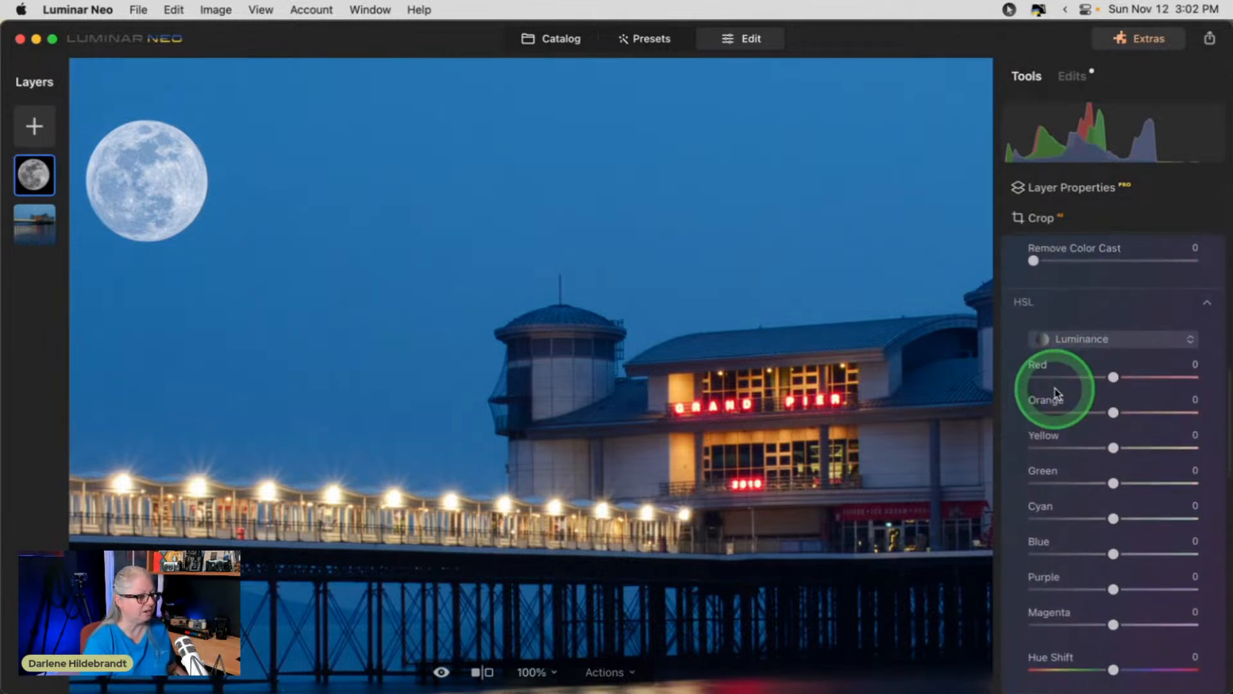
scroll(1109, 507, "down", 2)
left_click_drag(1086, 609, 1112, 644)
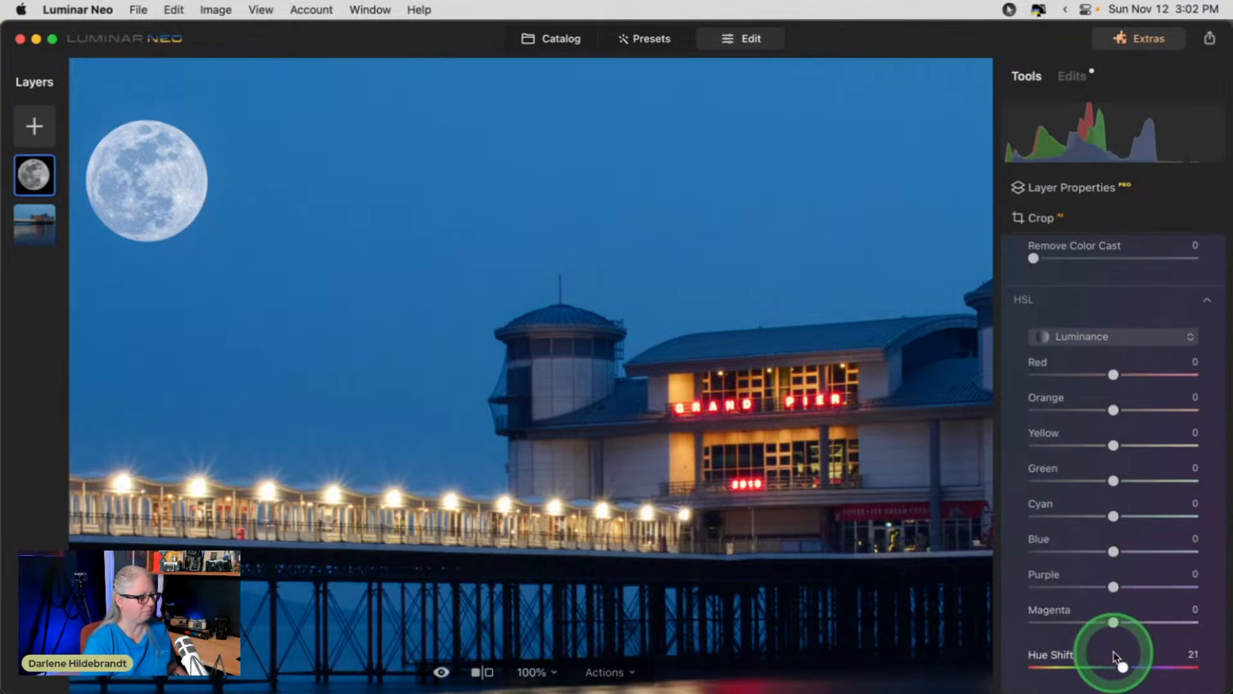
scroll(1093, 478, "up", 10)
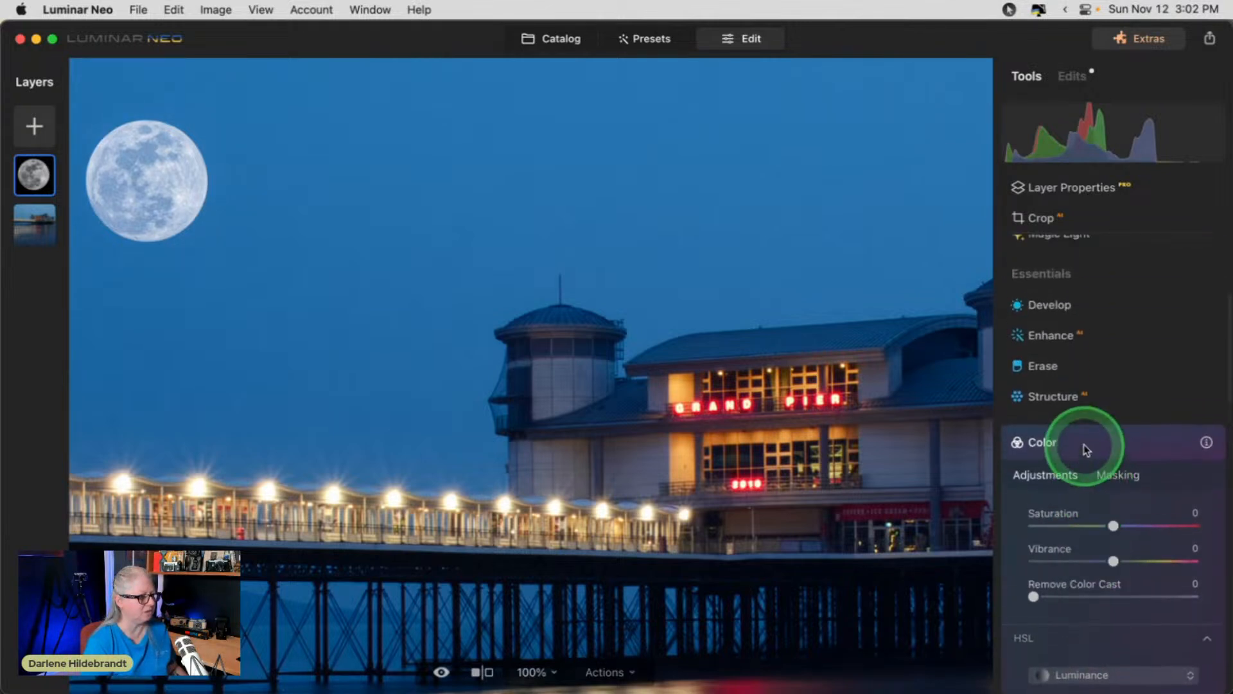
left_click(1086, 453)
Tone the moon's highlights with Amount 83, Saturation 67 and a warm Hue of about 49.
scroll(1087, 447, "up", 7)
scroll(1088, 451, "down", 12)
scroll(1089, 451, "down", 5)
left_click(1074, 466)
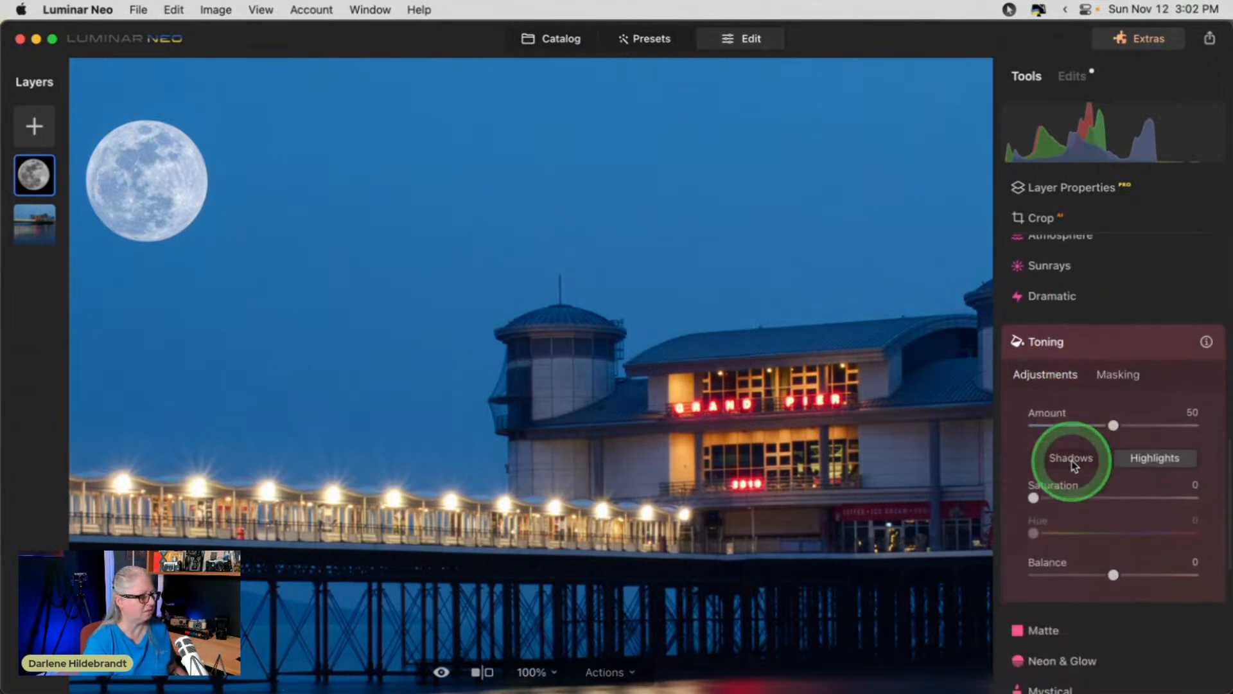
left_click_drag(1032, 470, 1139, 472)
left_click_drag(1033, 505, 1059, 506)
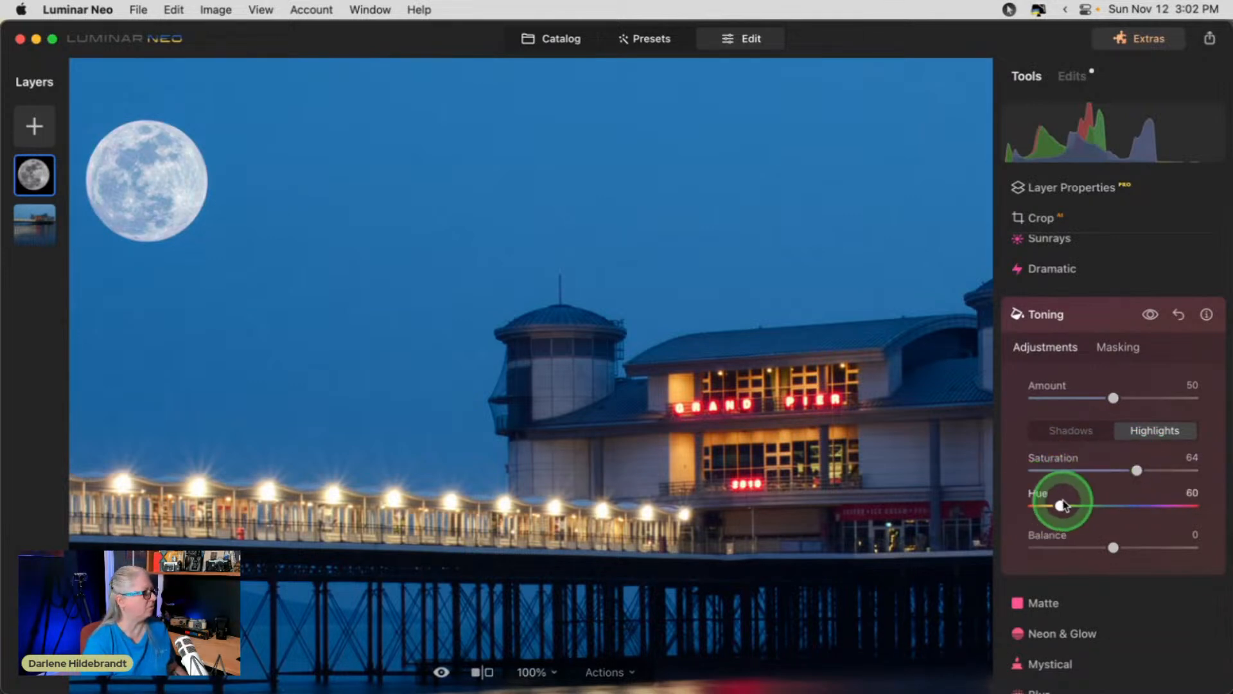
left_click_drag(1061, 505, 1063, 505)
mouse_move(1137, 470)
left_mouse_down()
mouse_move(1203, 468)
mouse_move(943, 477)
mouse_move(1164, 473)
mouse_move(1126, 471)
mouse_move(1142, 472)
left_mouse_up()
left_click_drag(1113, 398, 1180, 402)
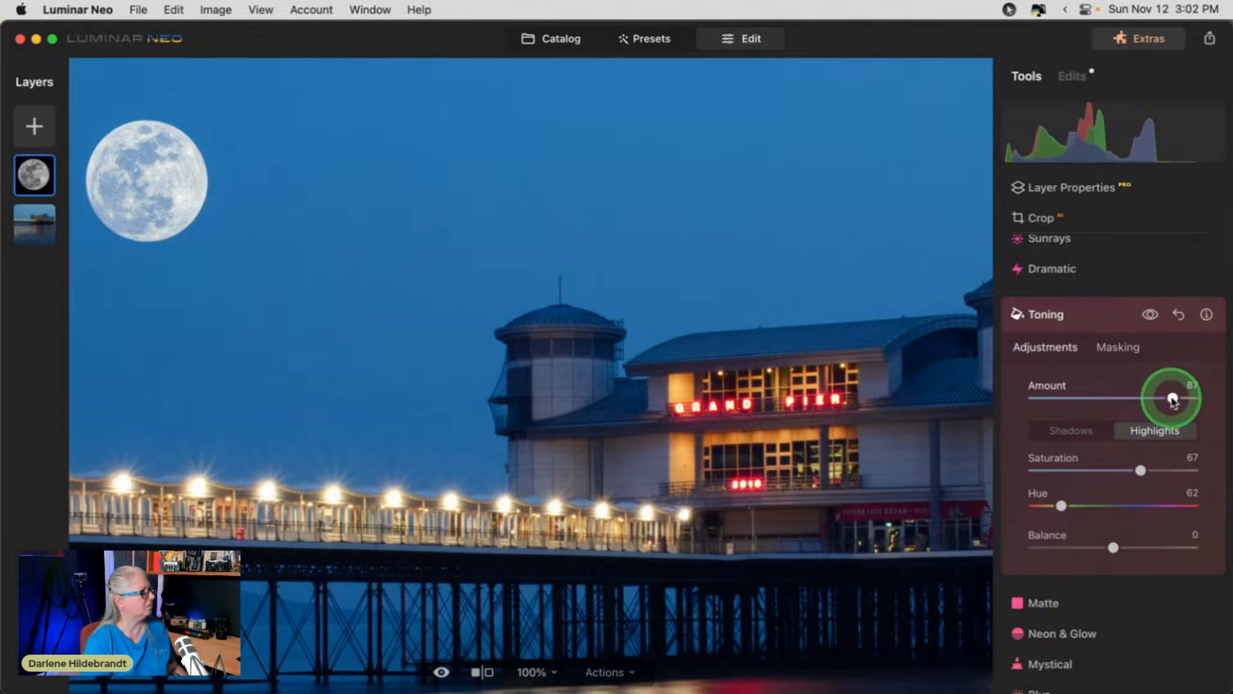
mouse_move(1061, 505)
left_mouse_down()
mouse_move(1133, 507)
mouse_move(949, 499)
mouse_move(1049, 503)
left_mouse_up()
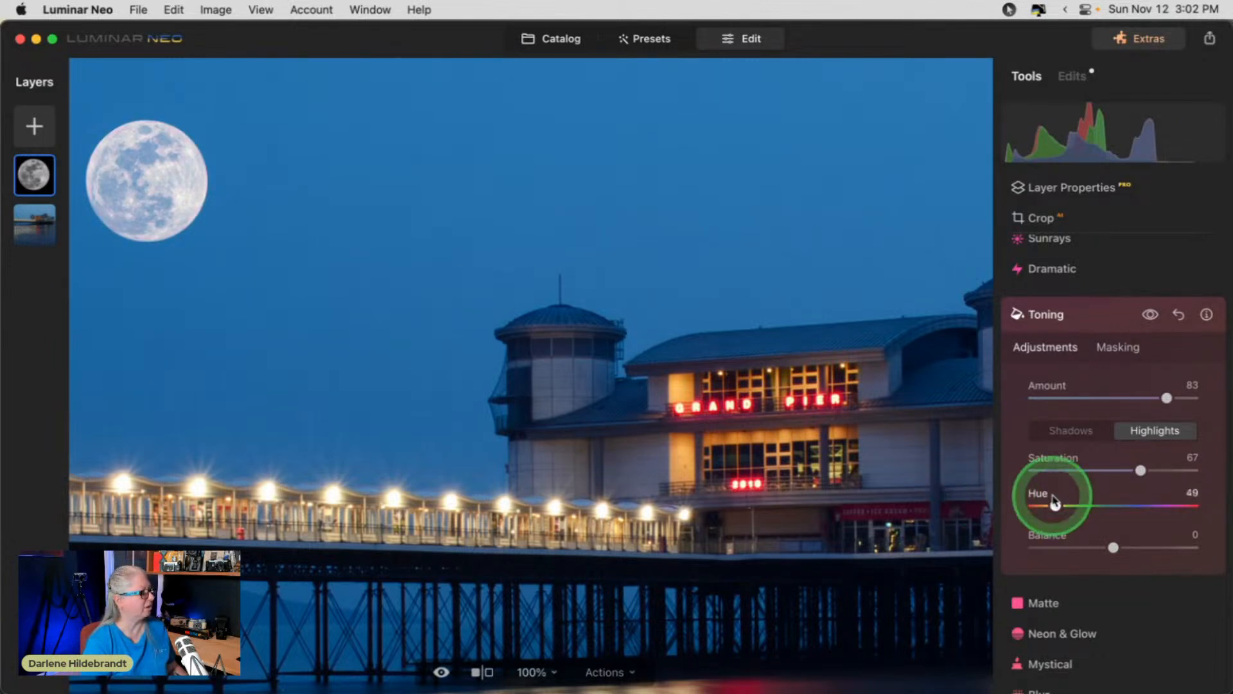
left_click(1060, 314)
Compare the whole pier photo, fitted to view, with its version before the edits.
left_click(504, 315)
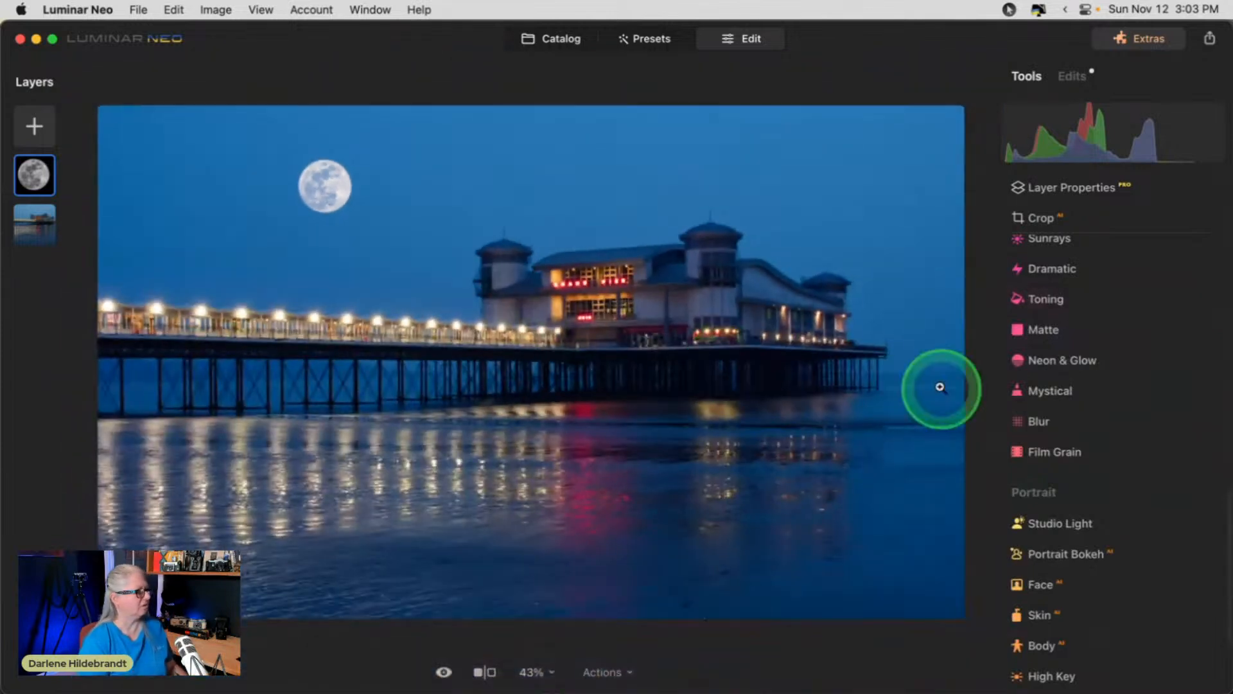
key("backslash")
key("backslash")
key("backslash")
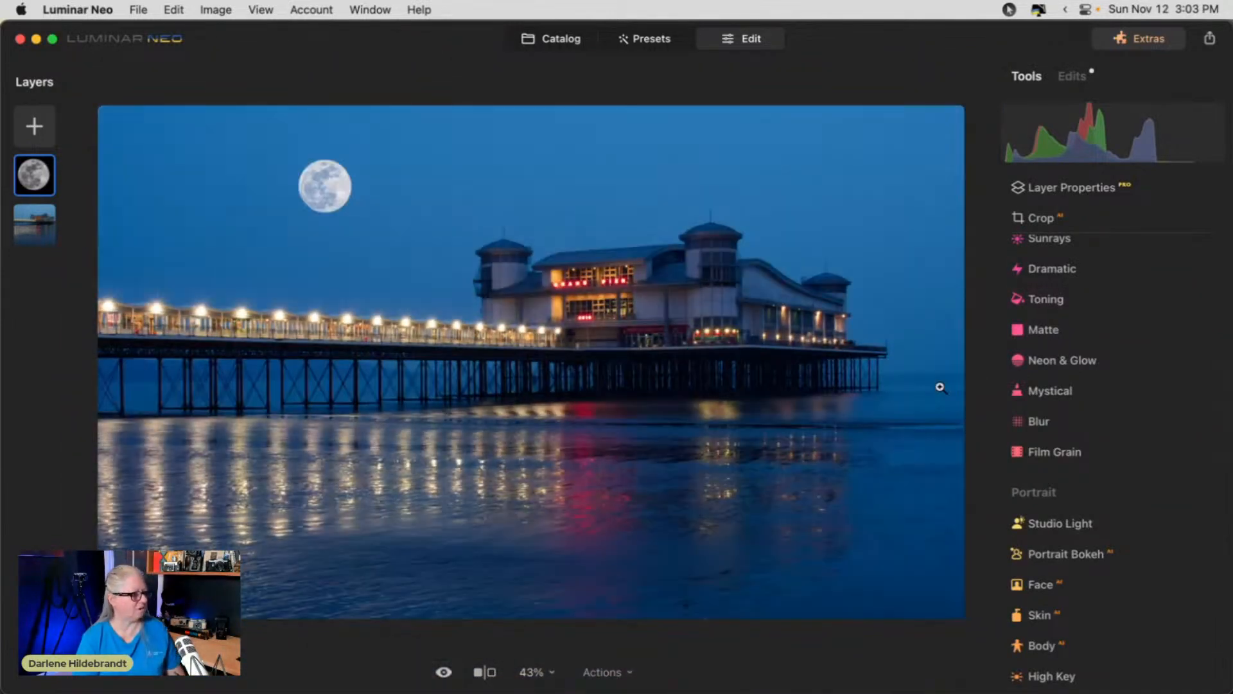
key("backslash")
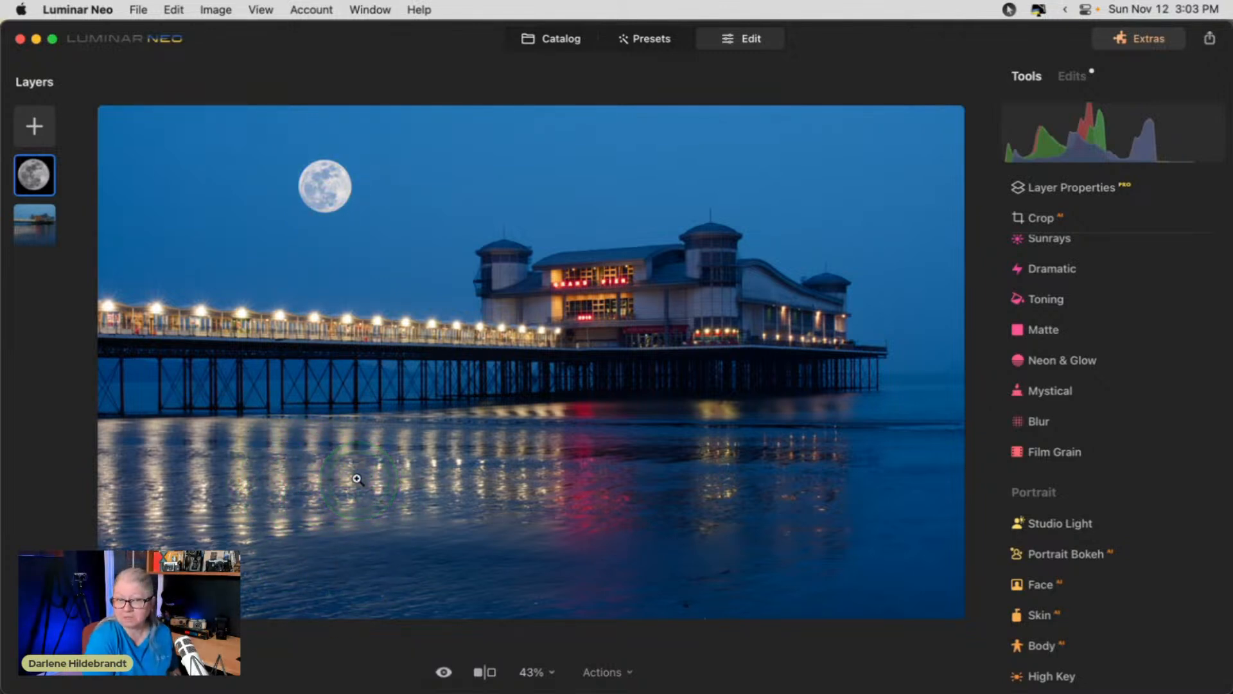
Duplicate the moon layer as a reflection in the water below, stretch it slightly taller and set its opacity to 27.
left_click(35, 173)
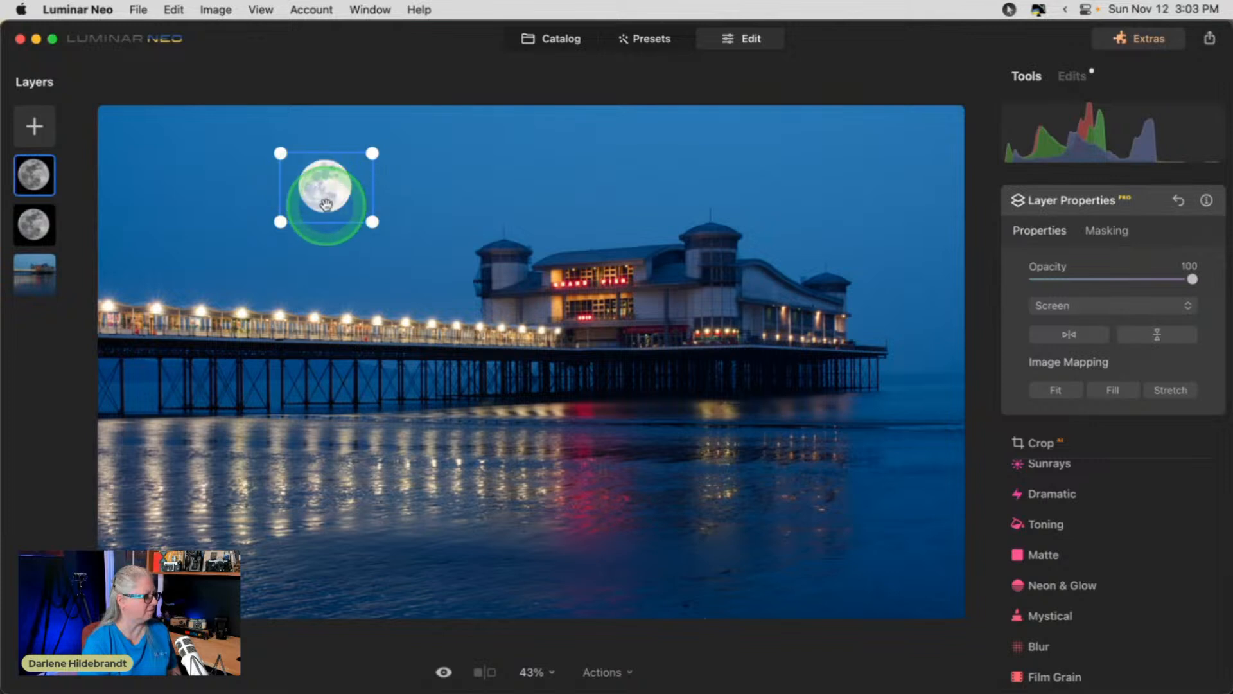
left_click_drag(325, 185, 317, 558)
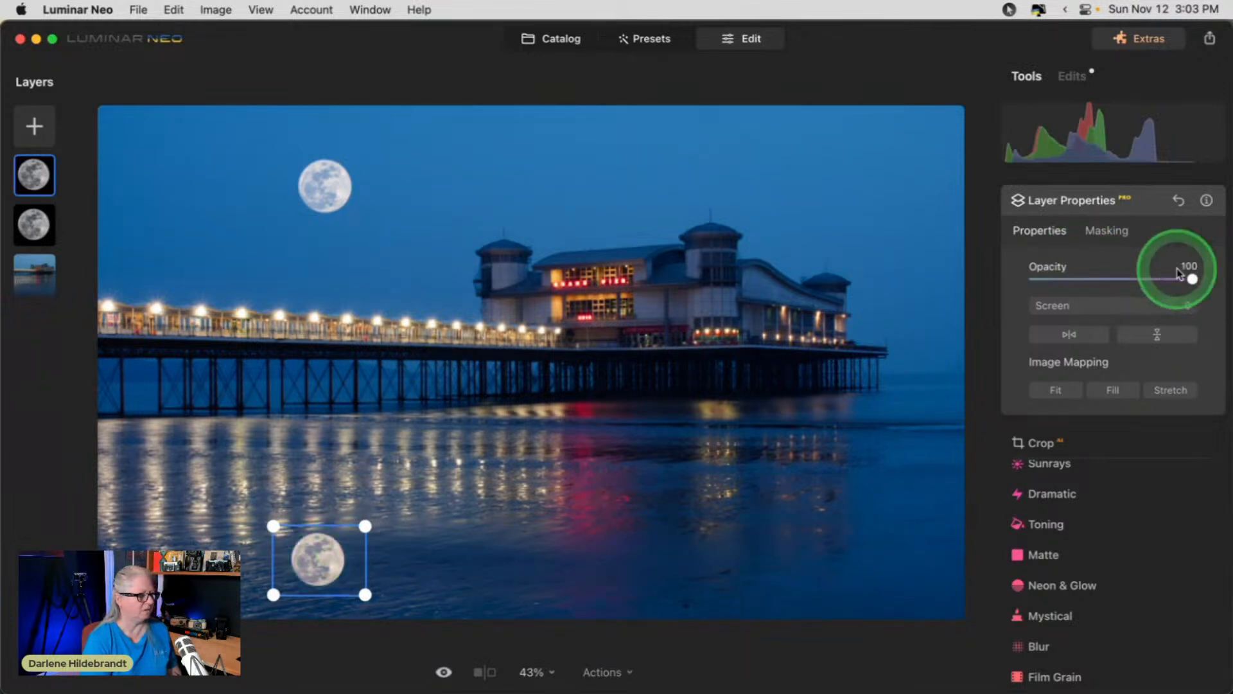
left_click_drag(1190, 279, 1131, 277)
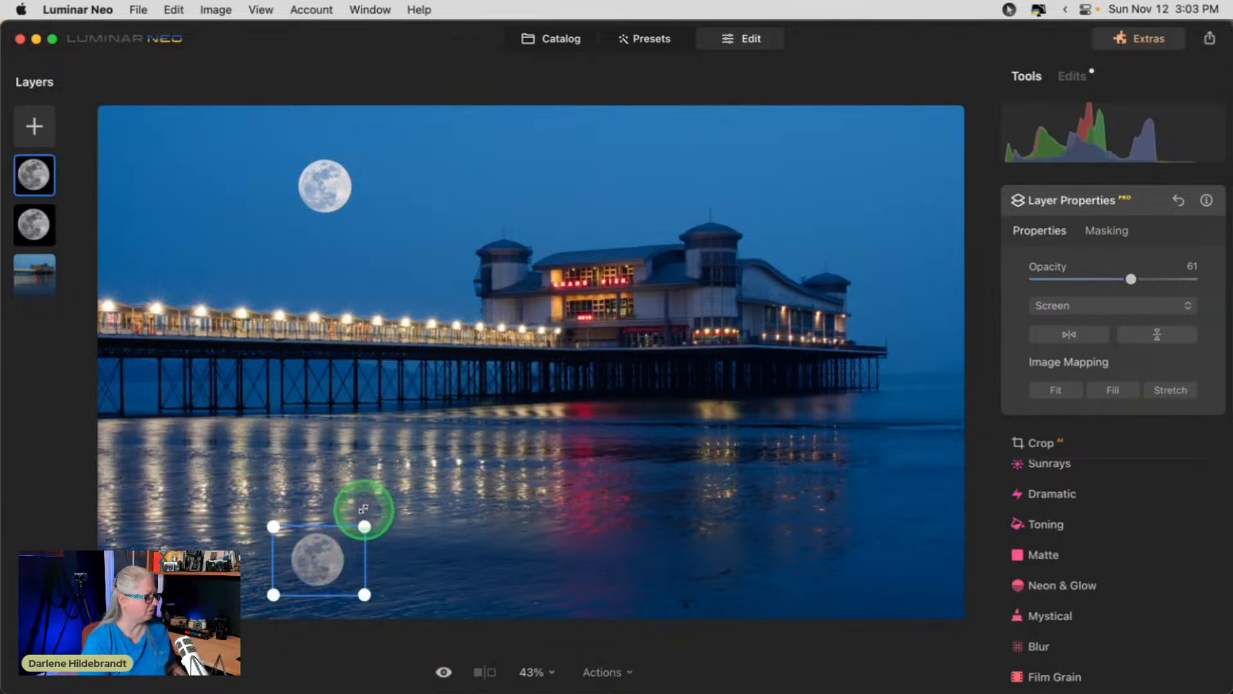
left_click_drag(321, 525, 315, 567)
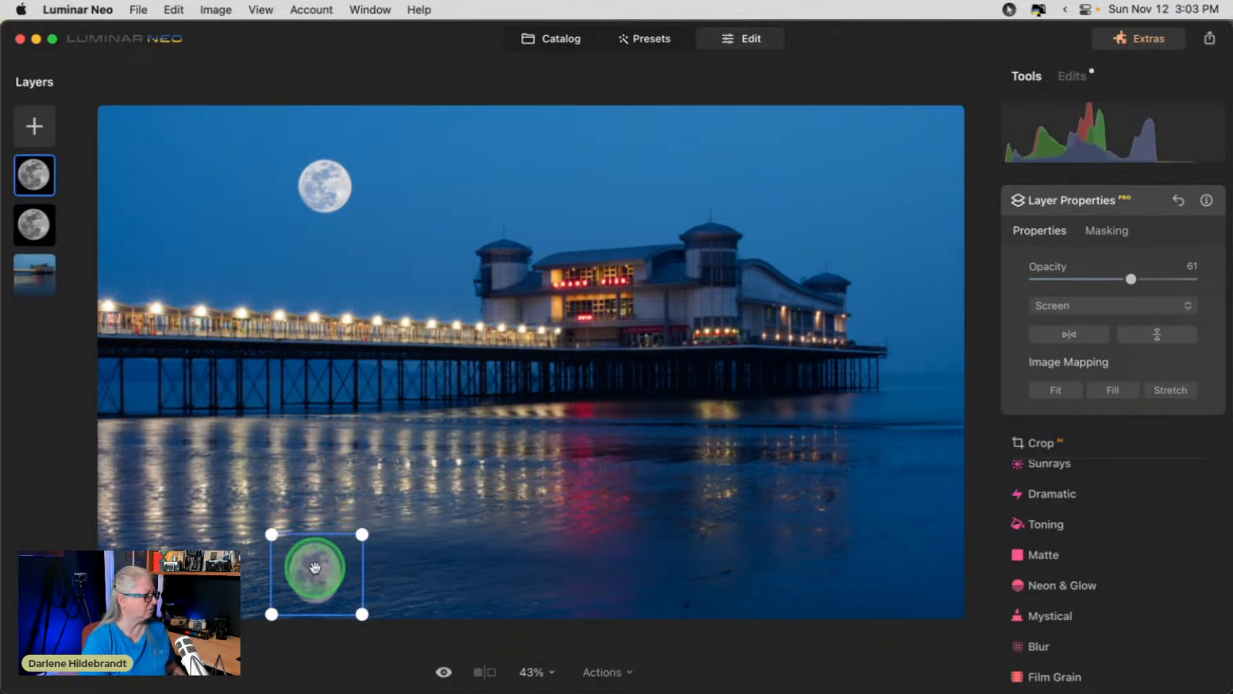
left_click_drag(1130, 280, 1082, 280)
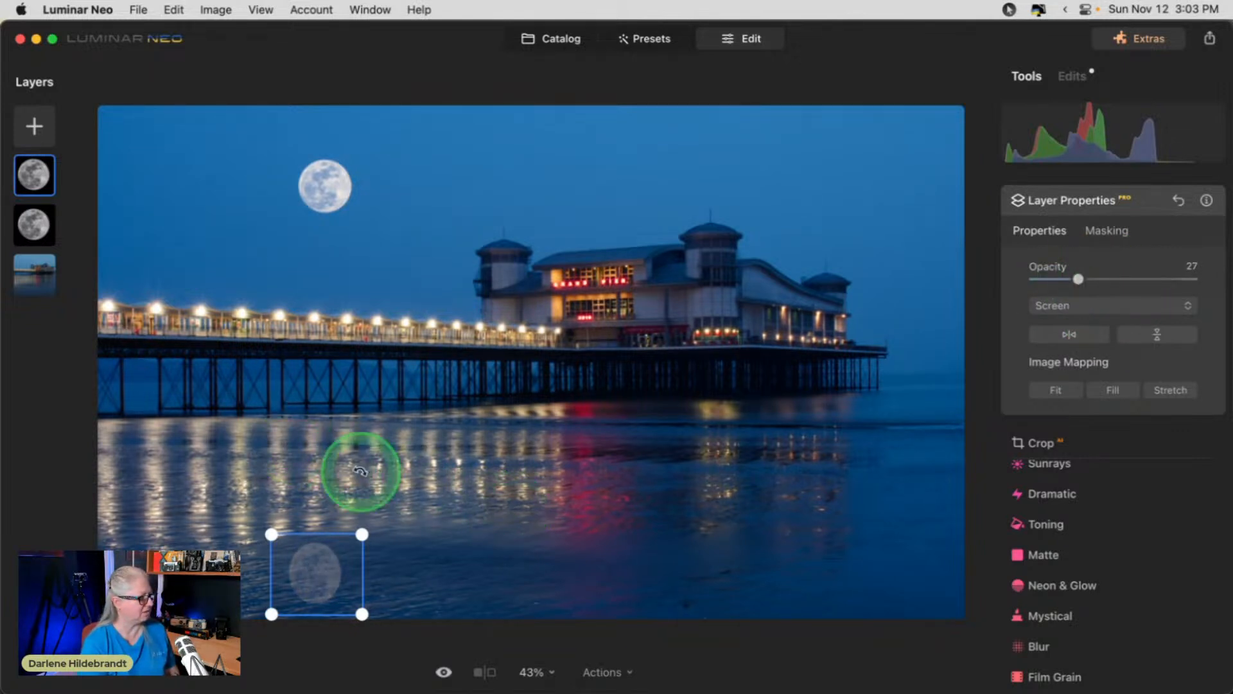
left_click(1128, 207)
Apply a Gaussian Blur with an Amount of 76 to the reflected moon layer.
scroll(1068, 401, "down", 4)
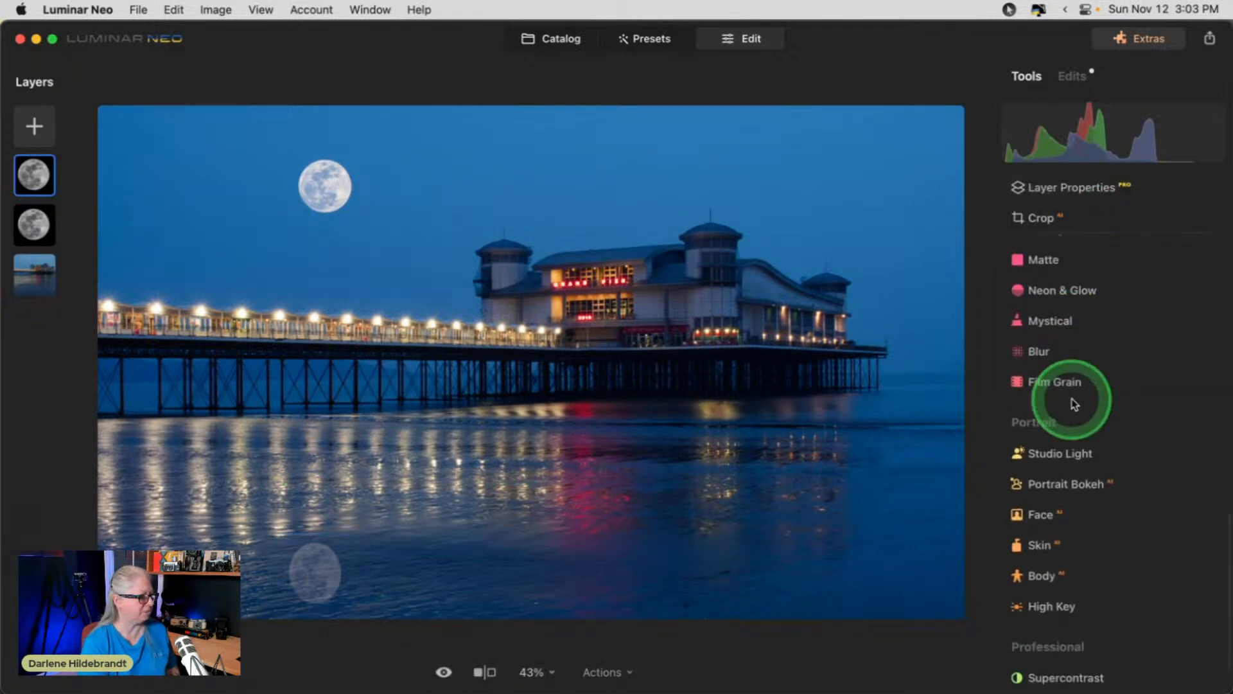
scroll(1071, 402, "up", 2)
scroll(1074, 402, "up", 3)
left_click(1061, 488)
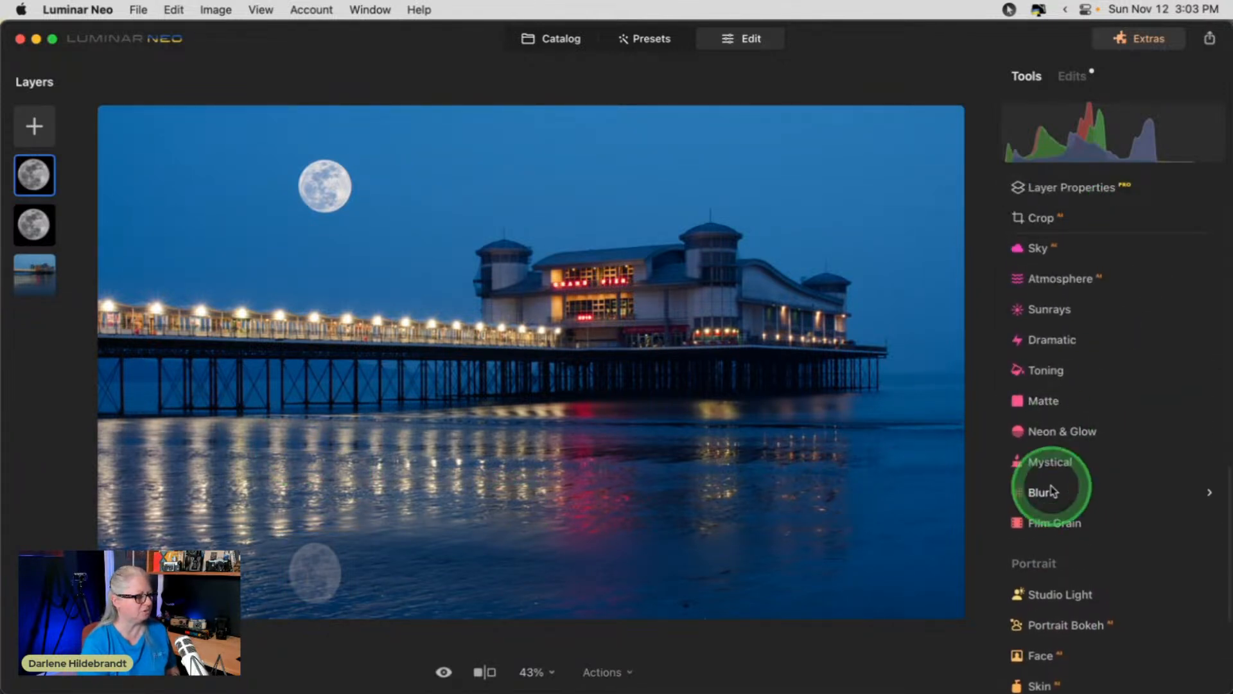
left_click(1051, 475)
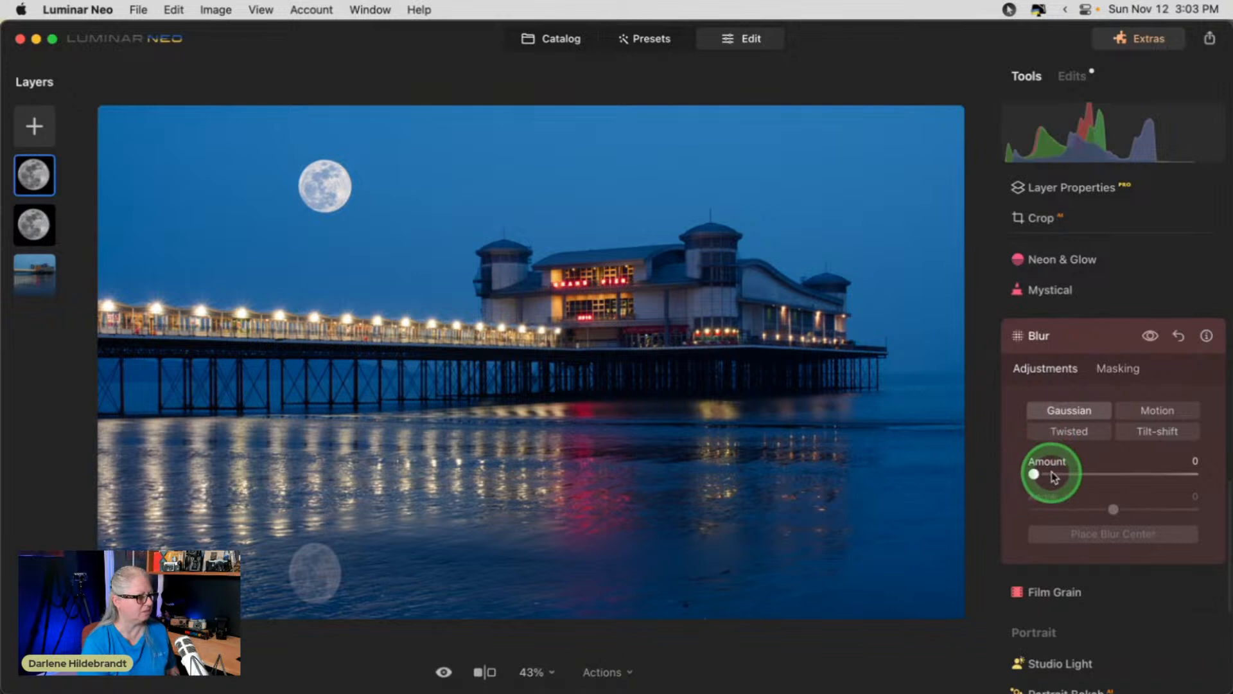
left_click_drag(1053, 475, 1155, 474)
left_click(1054, 405)
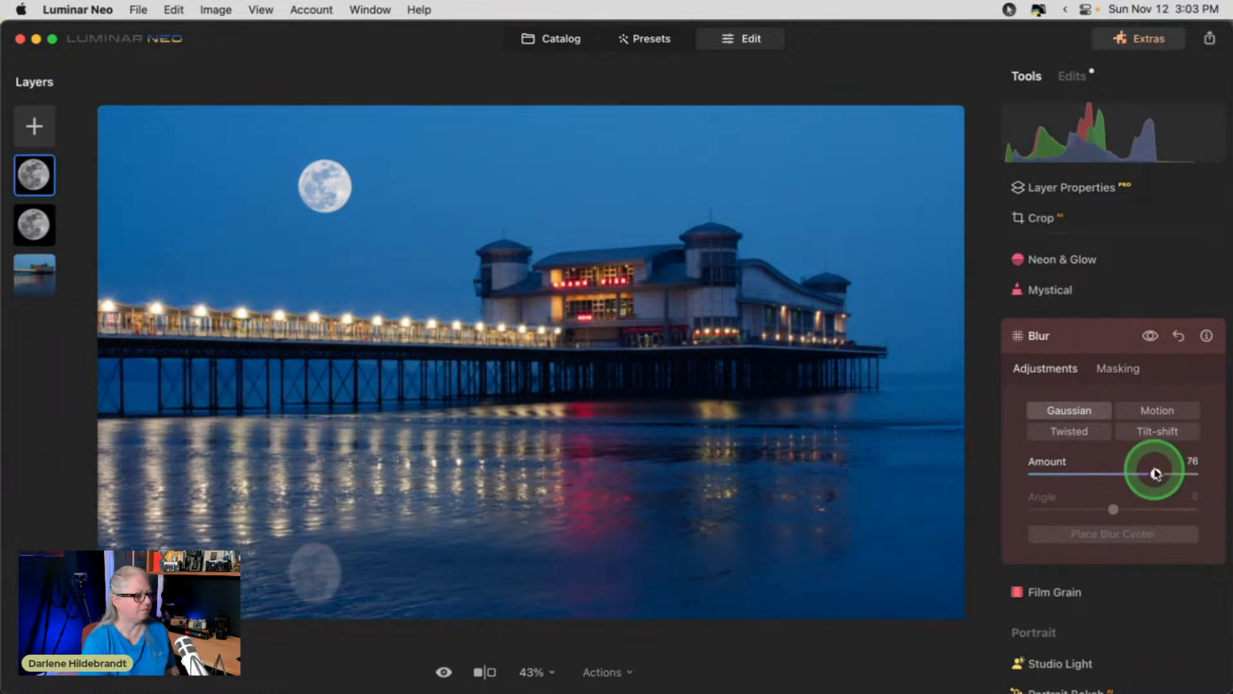
Reset the Structure adjustment on the reflected moon layer and remove it from the layer's edits.
left_click(1074, 77)
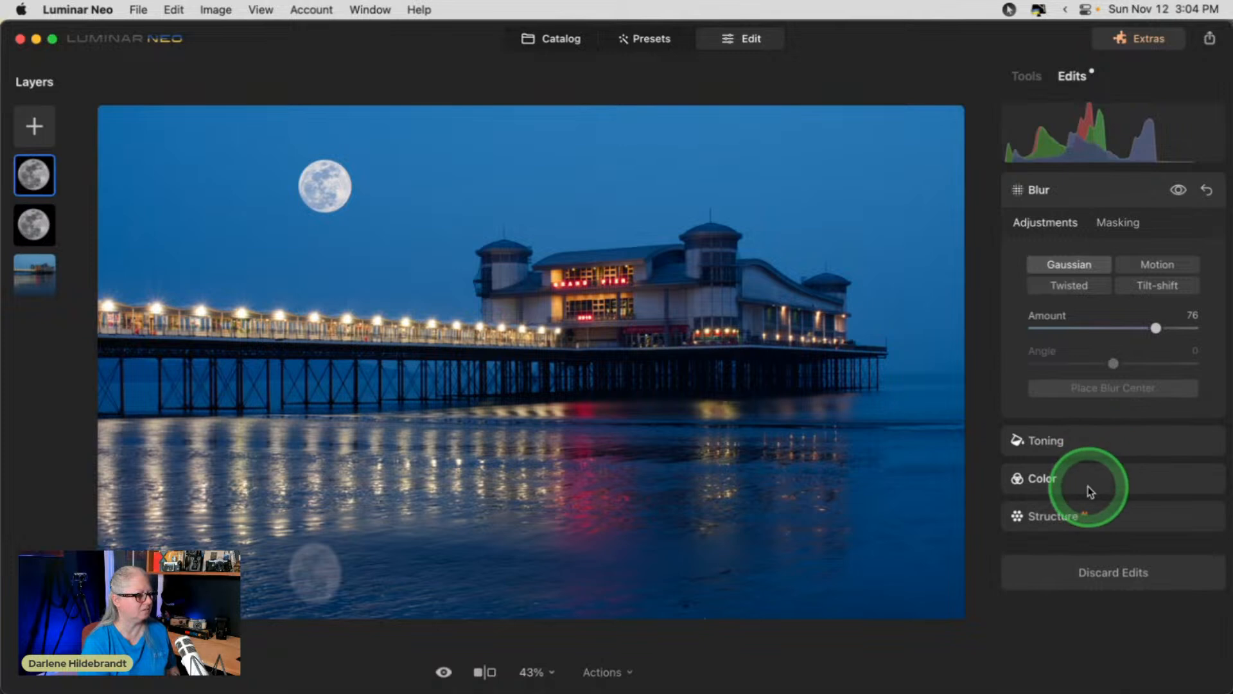
left_click(1091, 514)
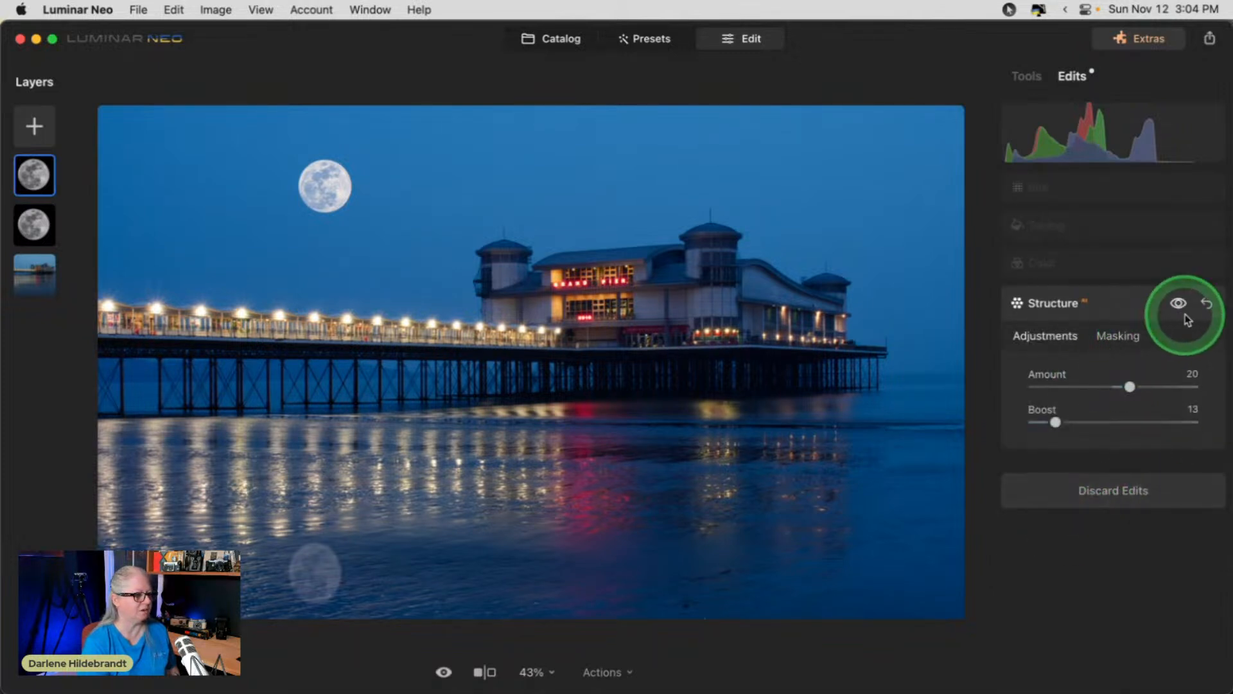
left_click(1206, 303)
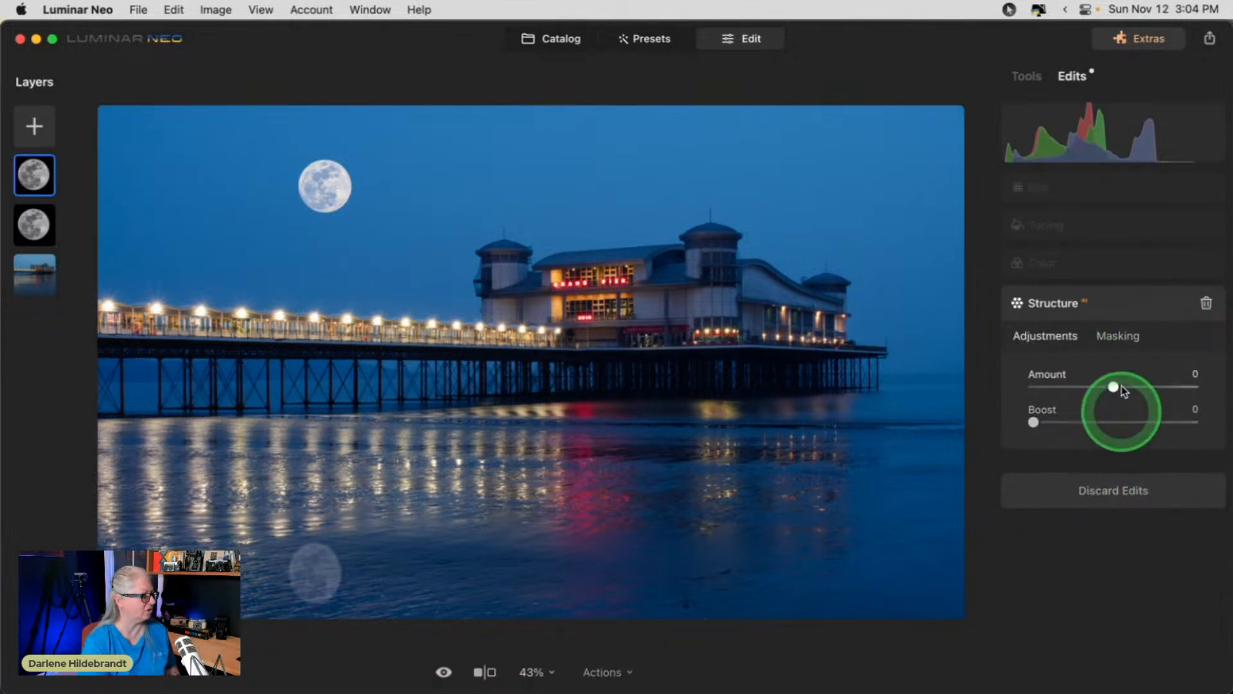
left_click(1205, 304)
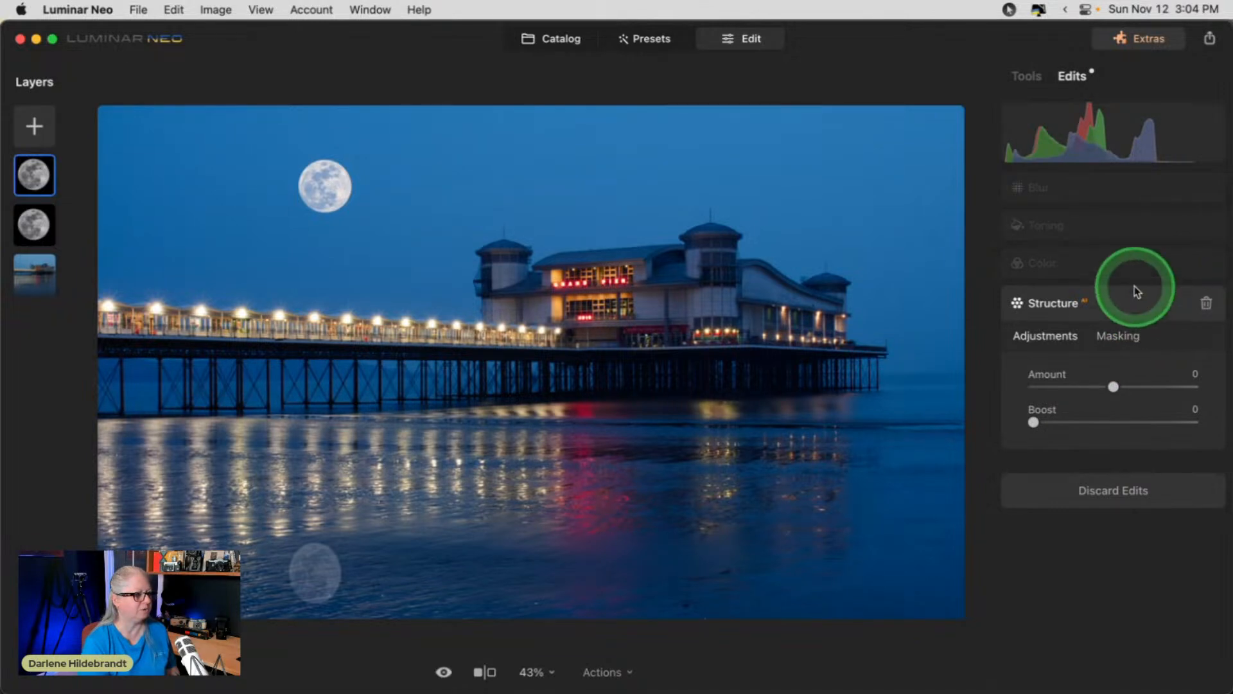
Switch the reflected moon's blur to Motion with an Amount of 100 and an Angle of 0.
left_click(1094, 190)
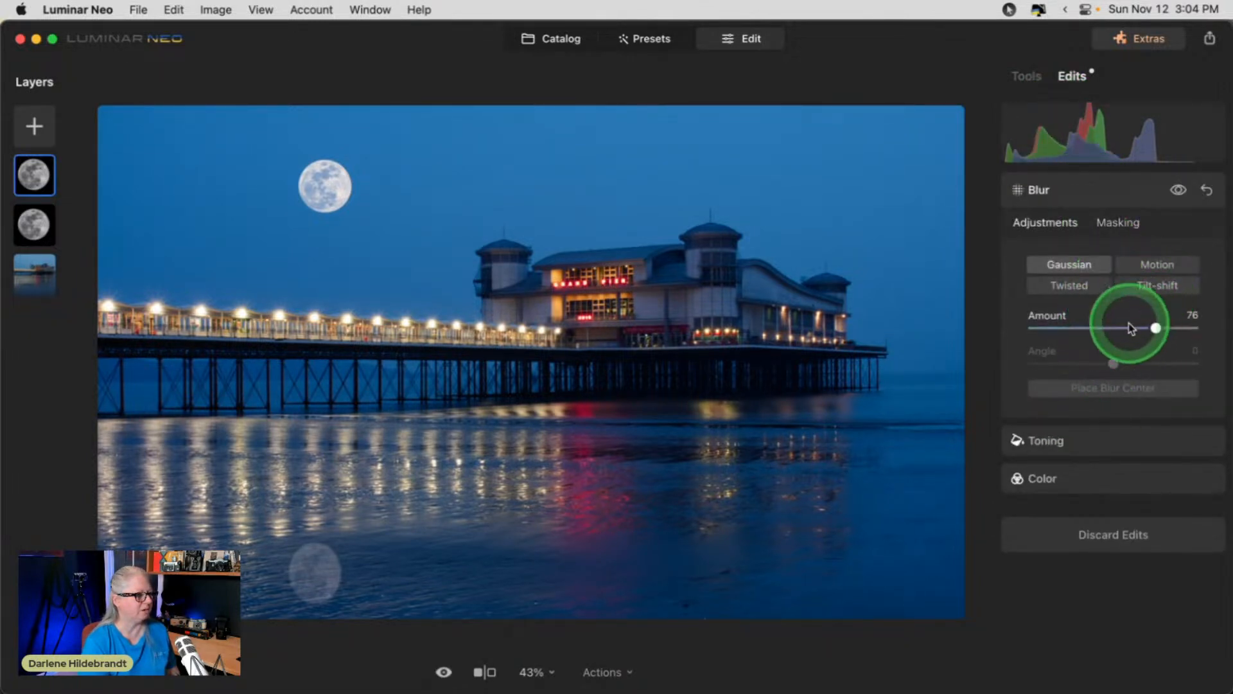
left_click(1155, 264)
left_click_drag(1113, 363, 1193, 328)
left_click(1192, 363)
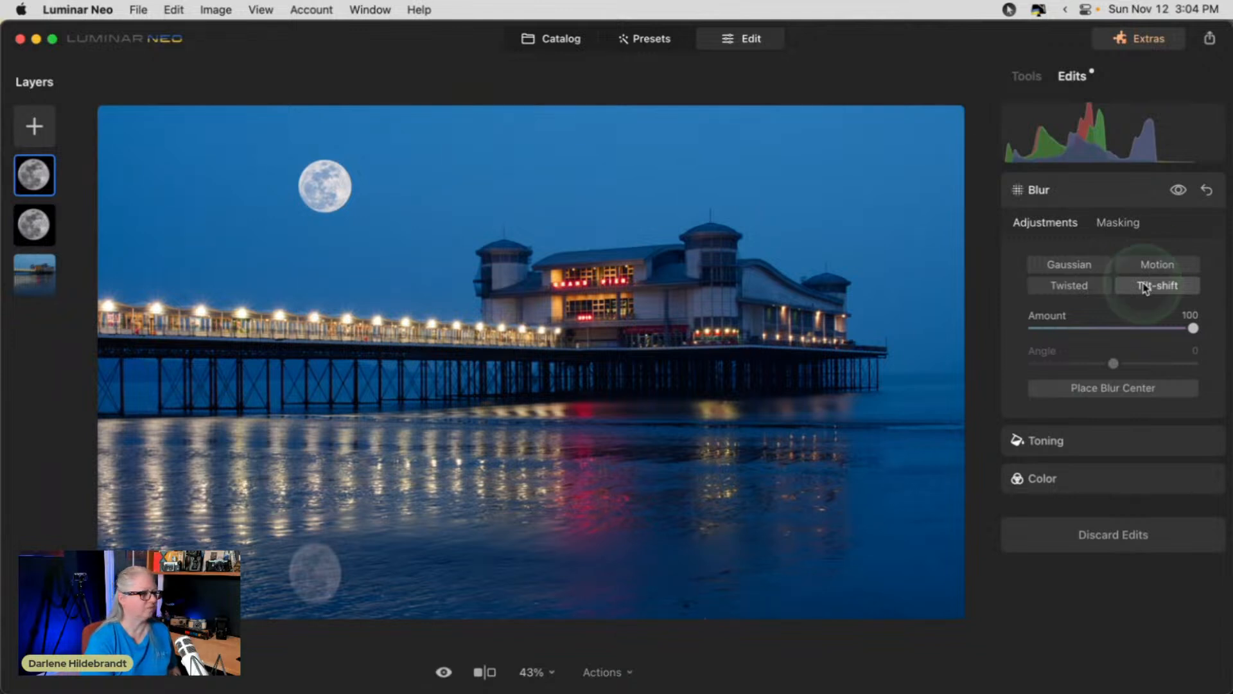
left_click(1158, 267)
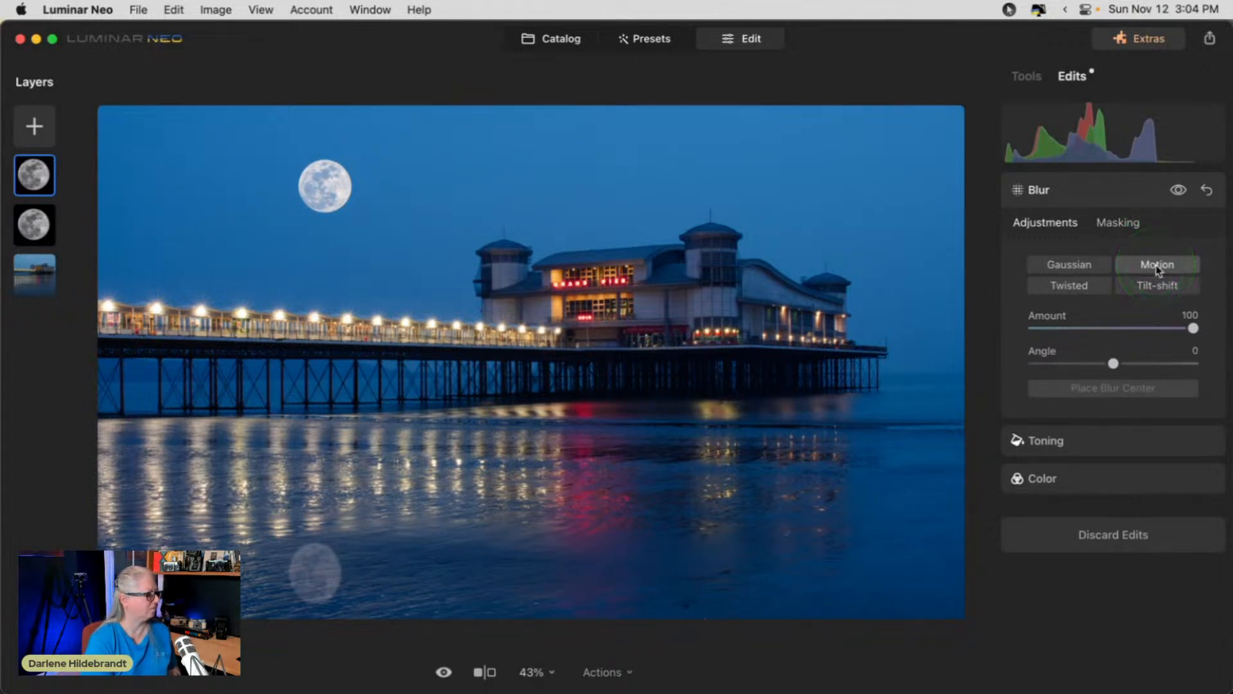
left_click(1104, 187)
Lower the opacity of the reflected moon layer to 18.
left_click(1027, 81)
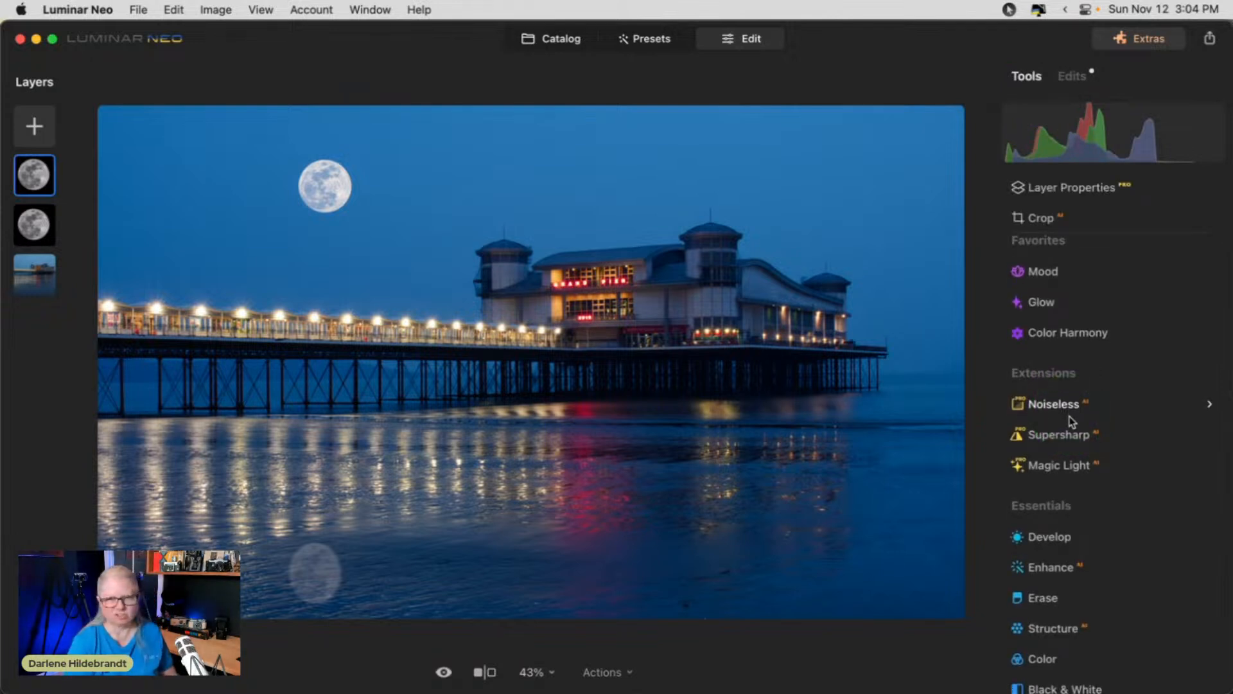
left_click(1099, 218)
left_click(1103, 199)
left_click_drag(1131, 278, 1048, 279)
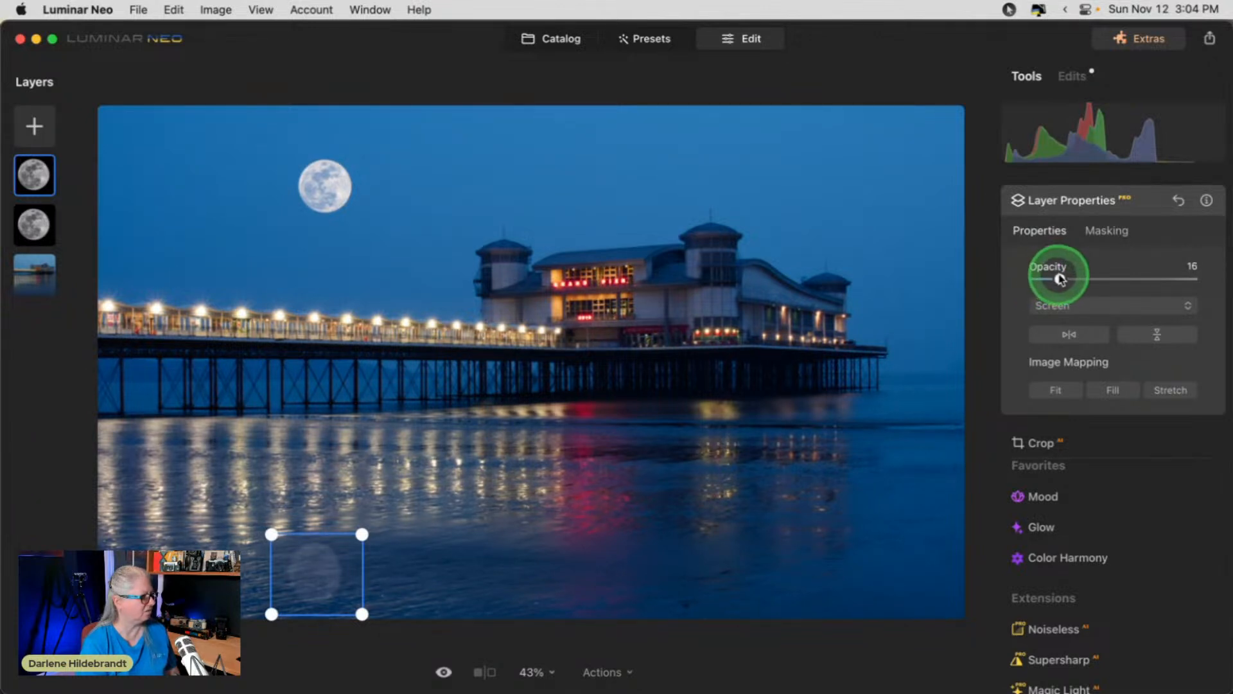
left_click(1150, 200)
Apply the Mystical effect to the reflected moon with an Amount of 100.
scroll(1120, 236, "down", 5)
scroll(1119, 236, "down", 5)
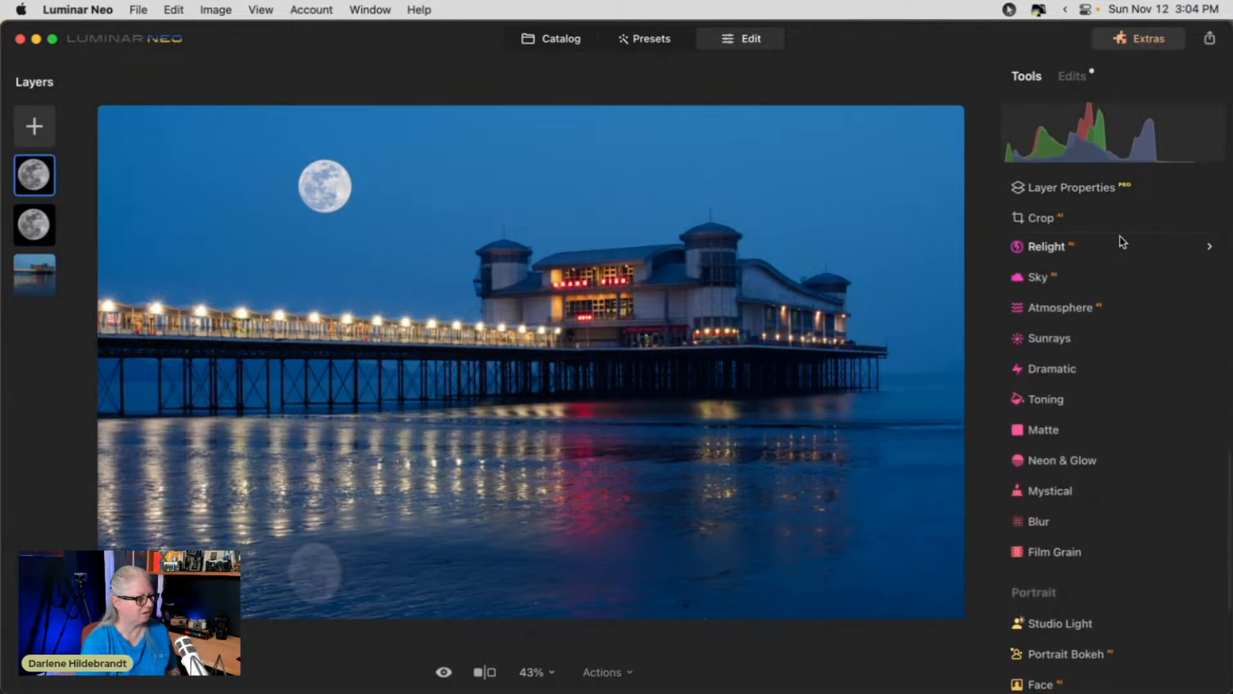
left_click(1047, 497)
left_click_drag(1139, 451, 1203, 474)
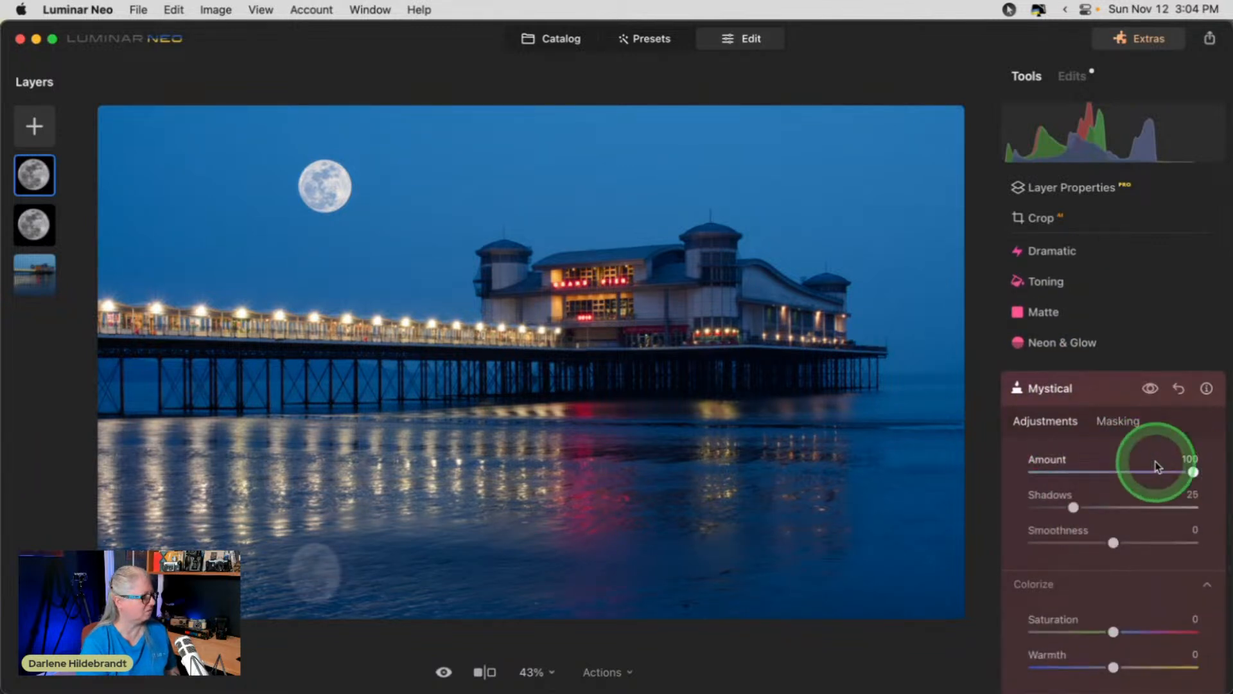
left_click_drag(1156, 543, 1175, 543)
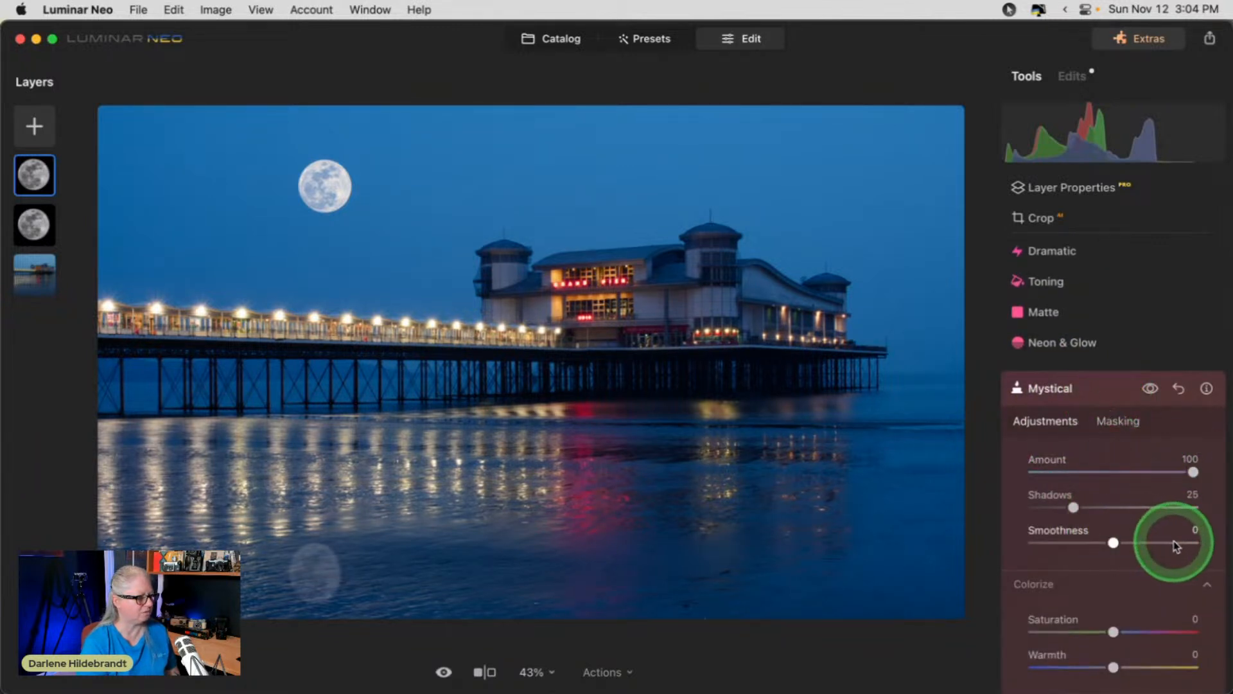
left_click(1096, 385)
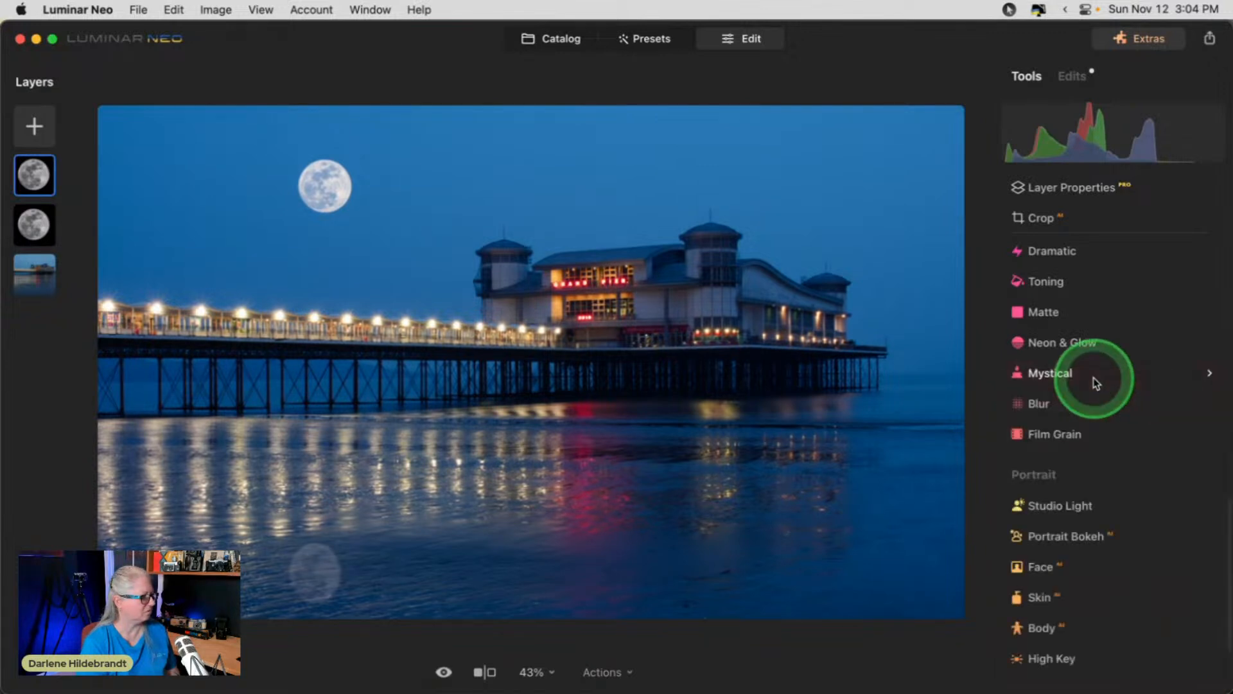
Add a Soft Focus Glow to the reflected moon with Amount 100, Softness 100 and Brightness lowered to about -76.
scroll(1092, 379, "up", 3)
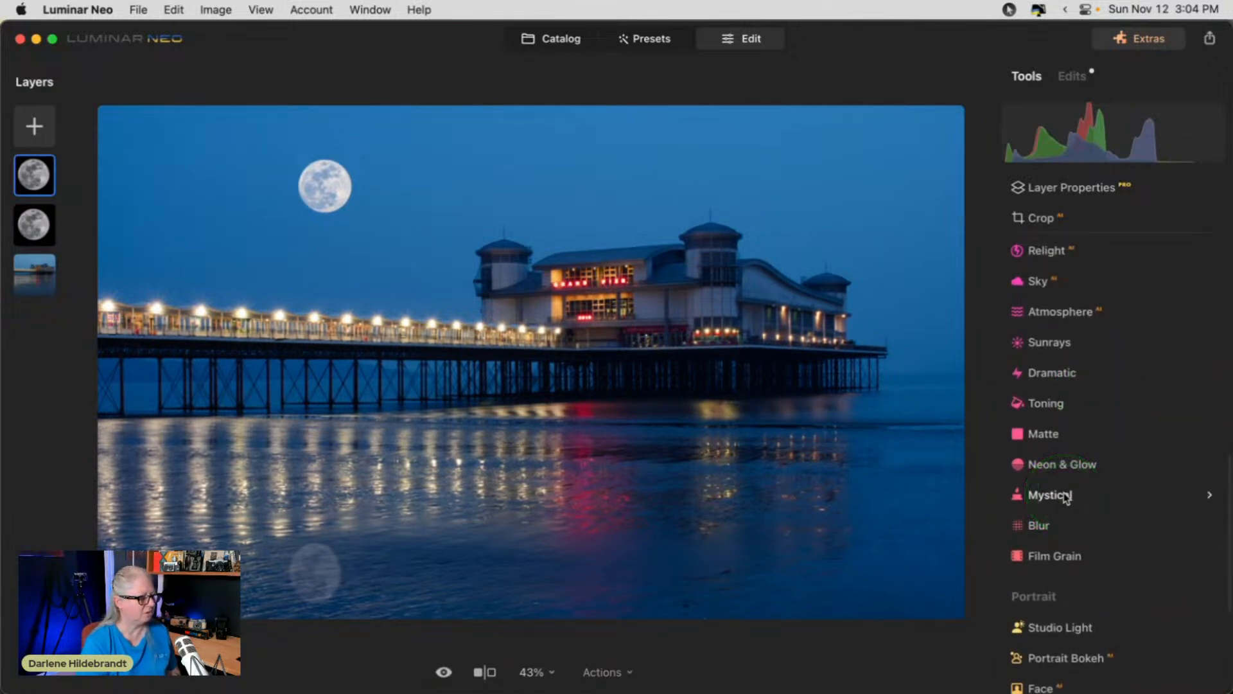
scroll(1041, 385, "up", 10)
left_click(1033, 312)
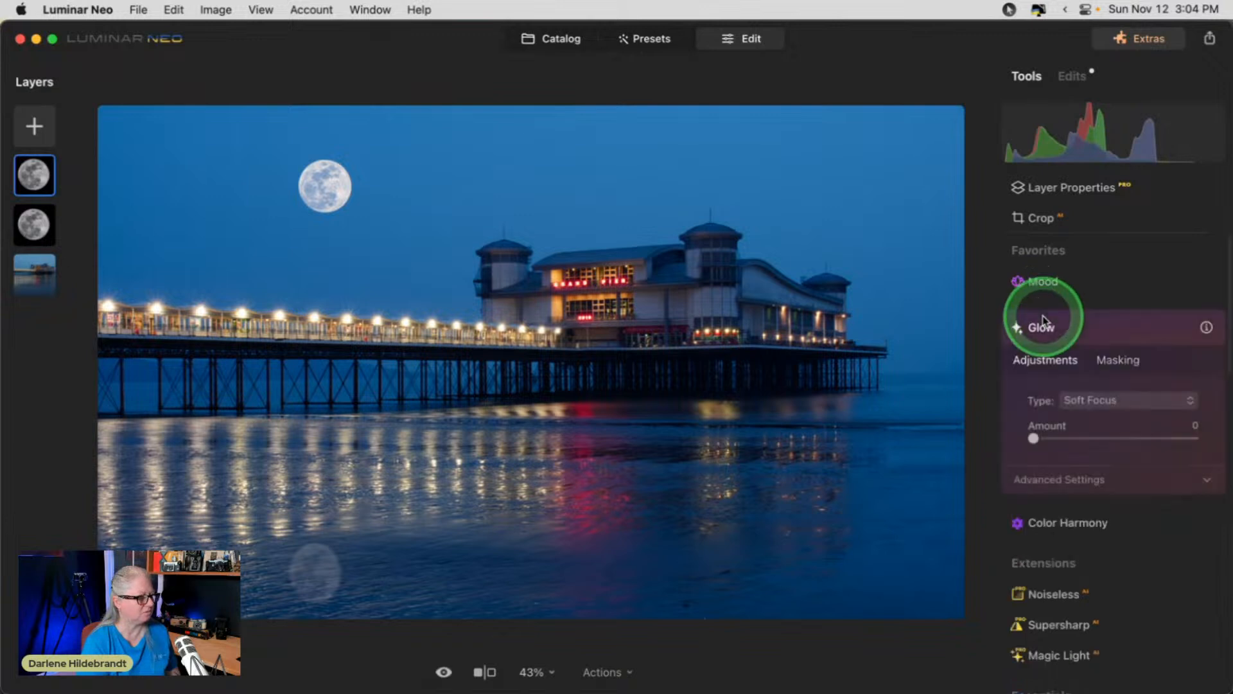
left_click(1165, 371)
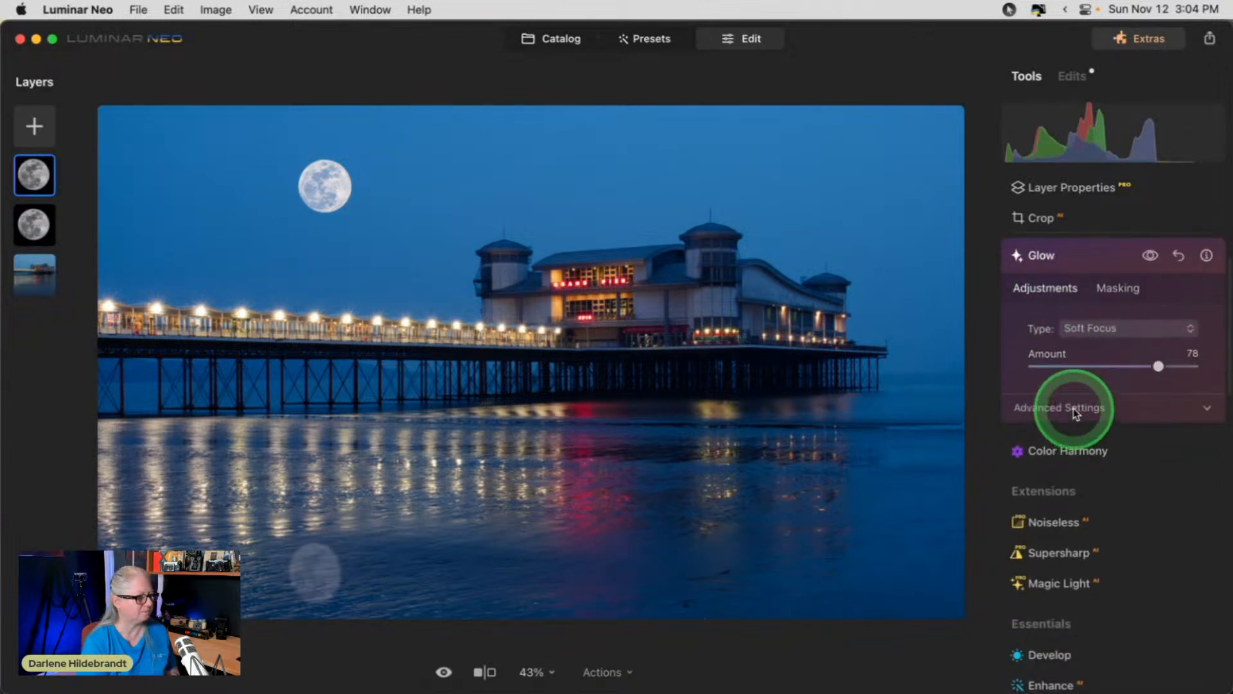
left_click(1073, 407)
left_click(1059, 455)
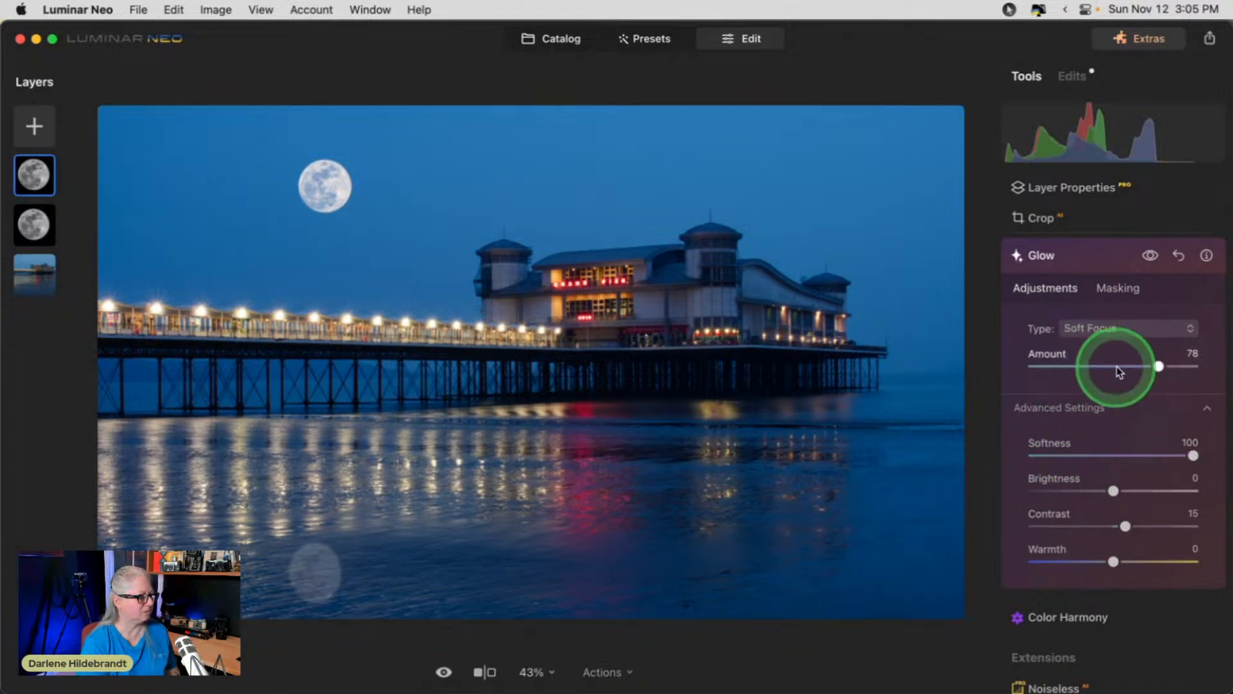
left_click_drag(1158, 366, 1194, 366)
left_click_drag(1113, 491, 1048, 491)
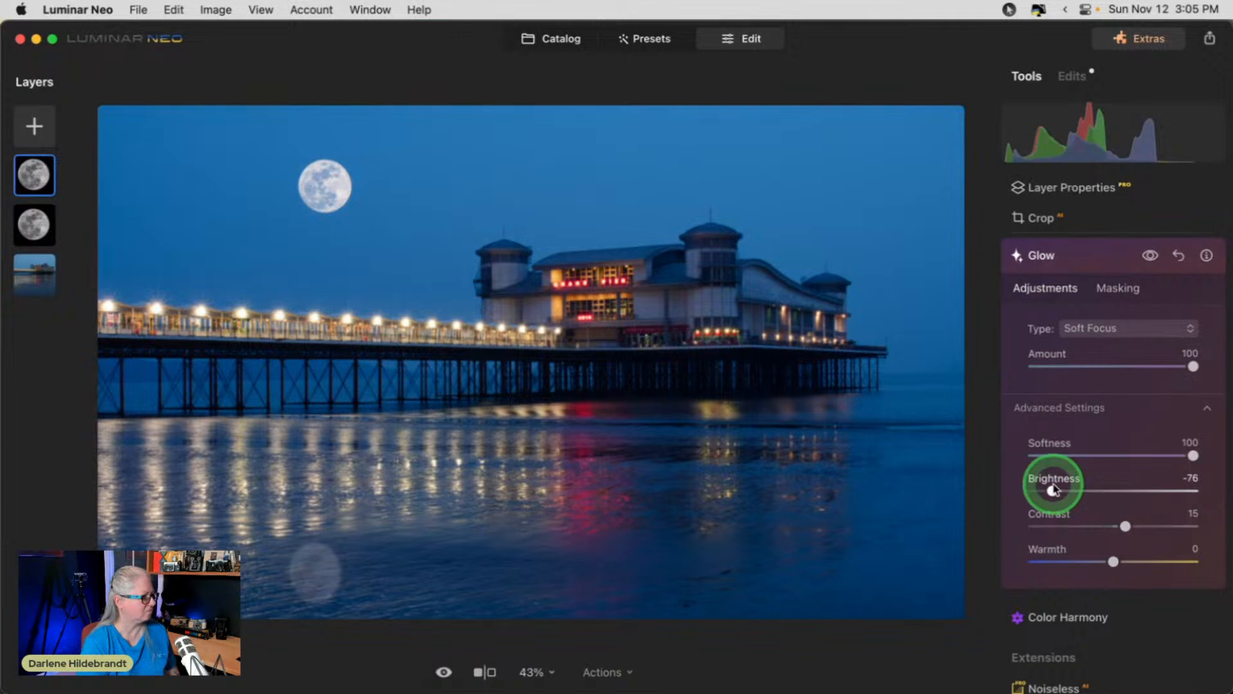
left_click(1100, 264)
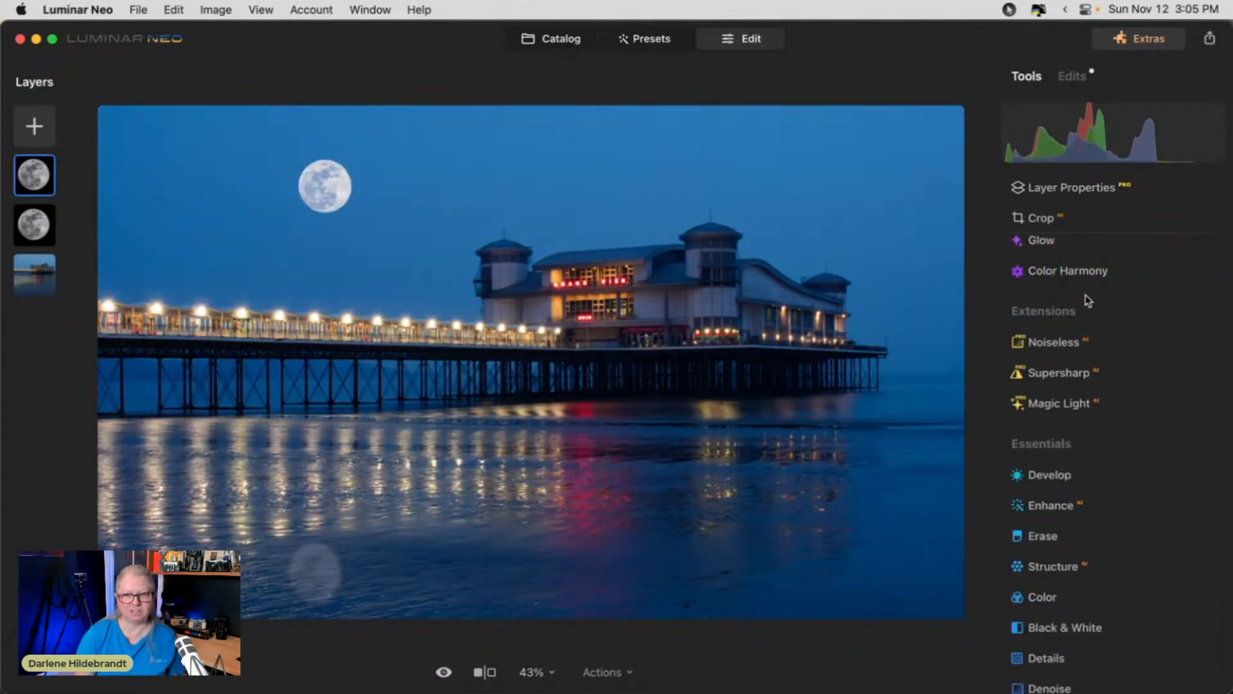
Compare the pier photo with its earlier version, and review the reflected moon layer's properties and applied edits.
key("backslash")
key("backslash")
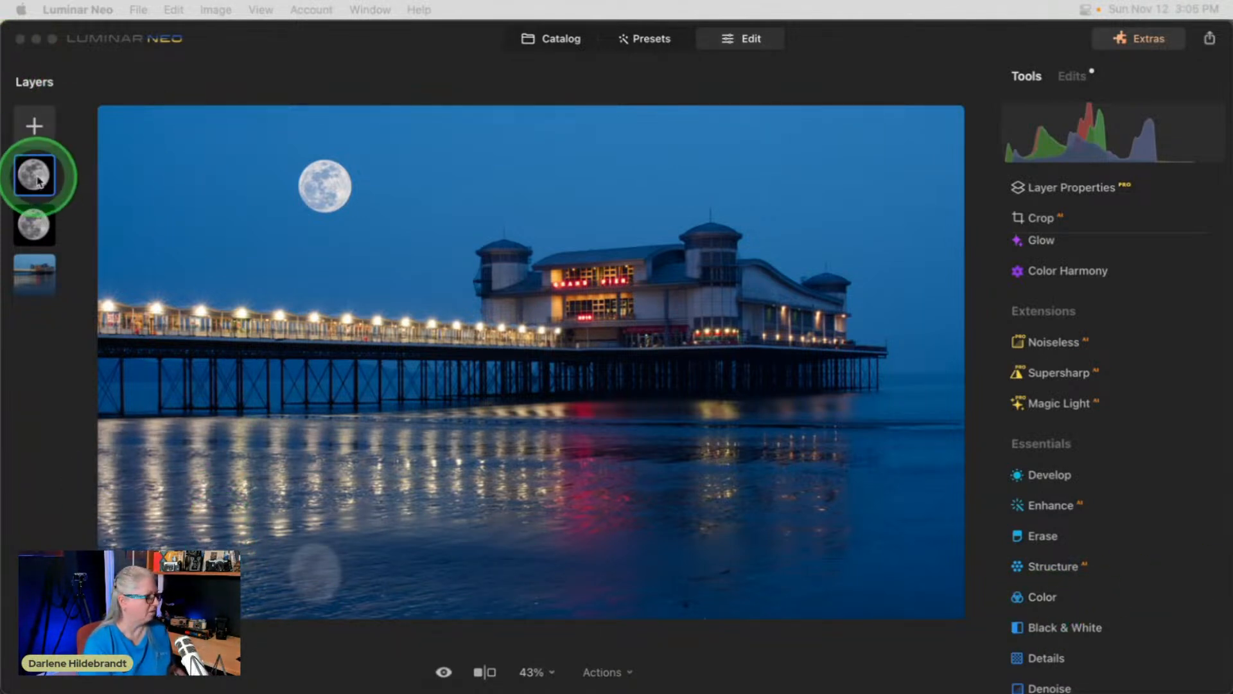
left_click(1081, 187)
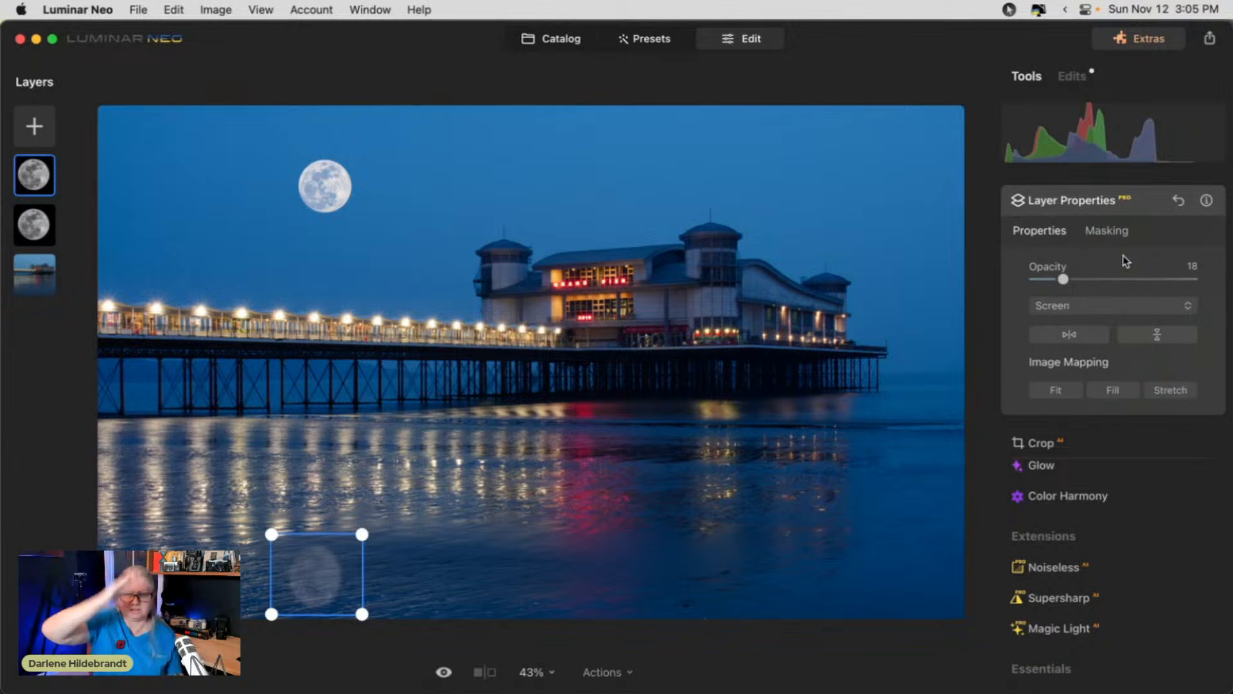
left_click(1140, 207)
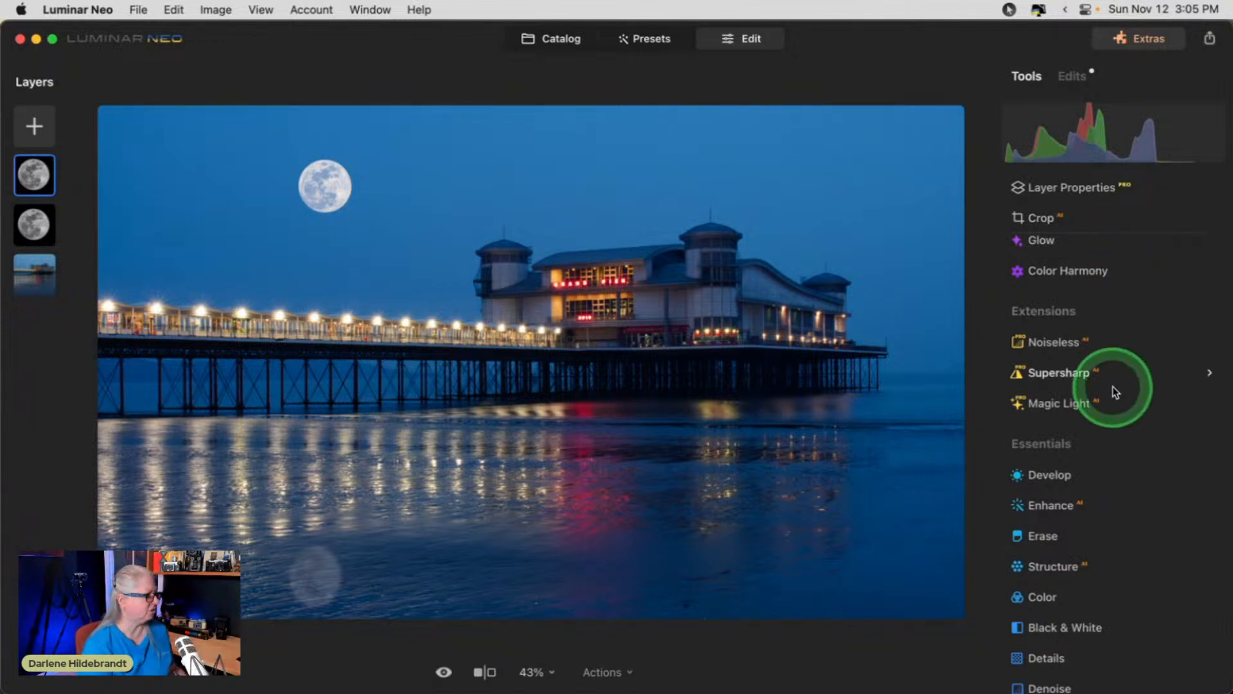
left_click(1071, 77)
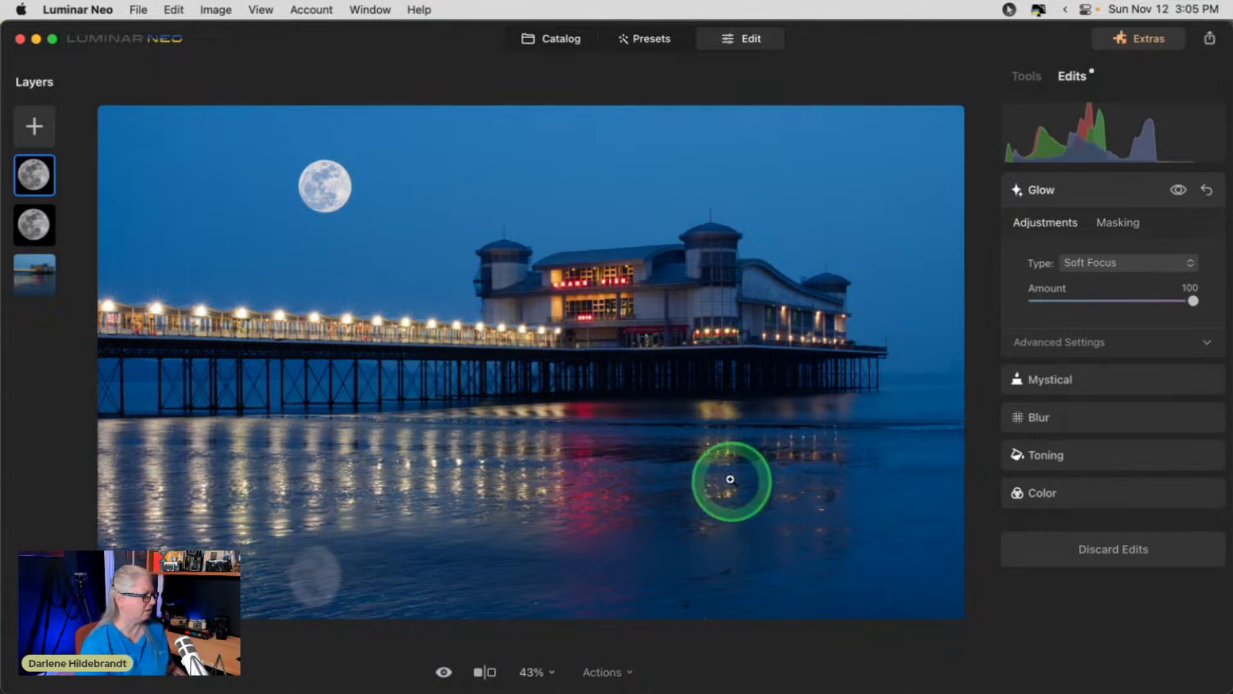
left_click(1026, 76)
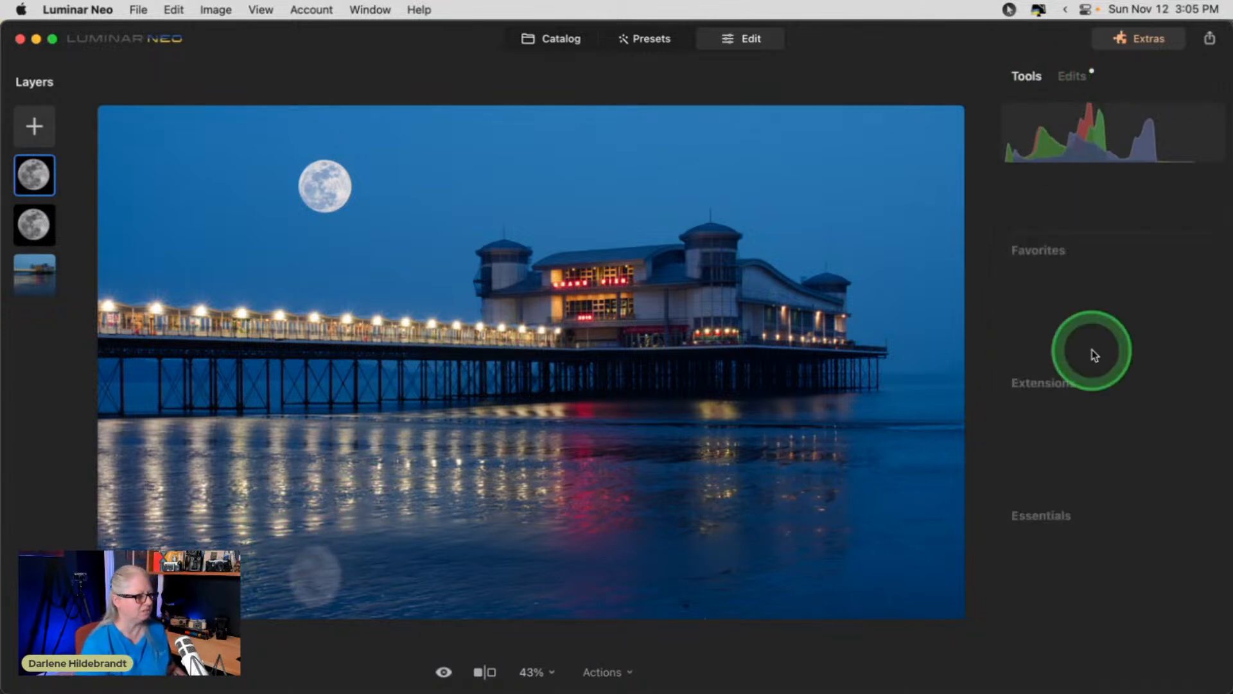
Apply the outer Glow from Neon & Glow to the reflected moon with an Amount of 42.
scroll(1090, 353, "down", 10)
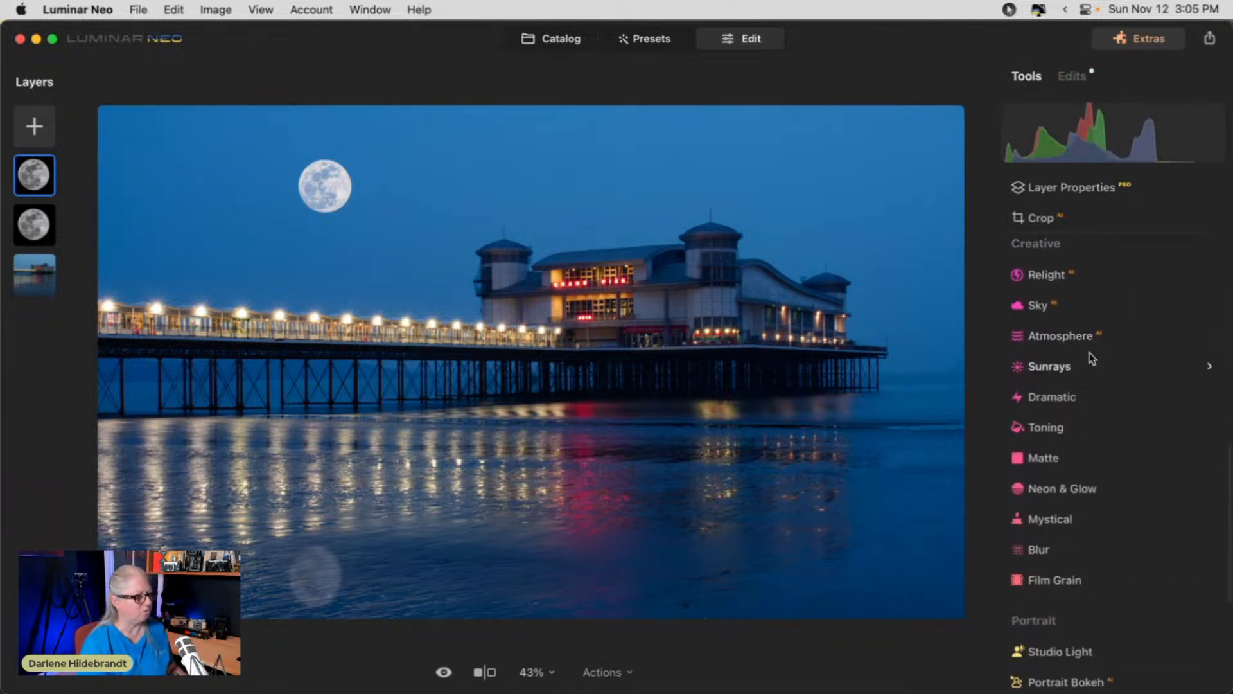
left_click(1062, 443)
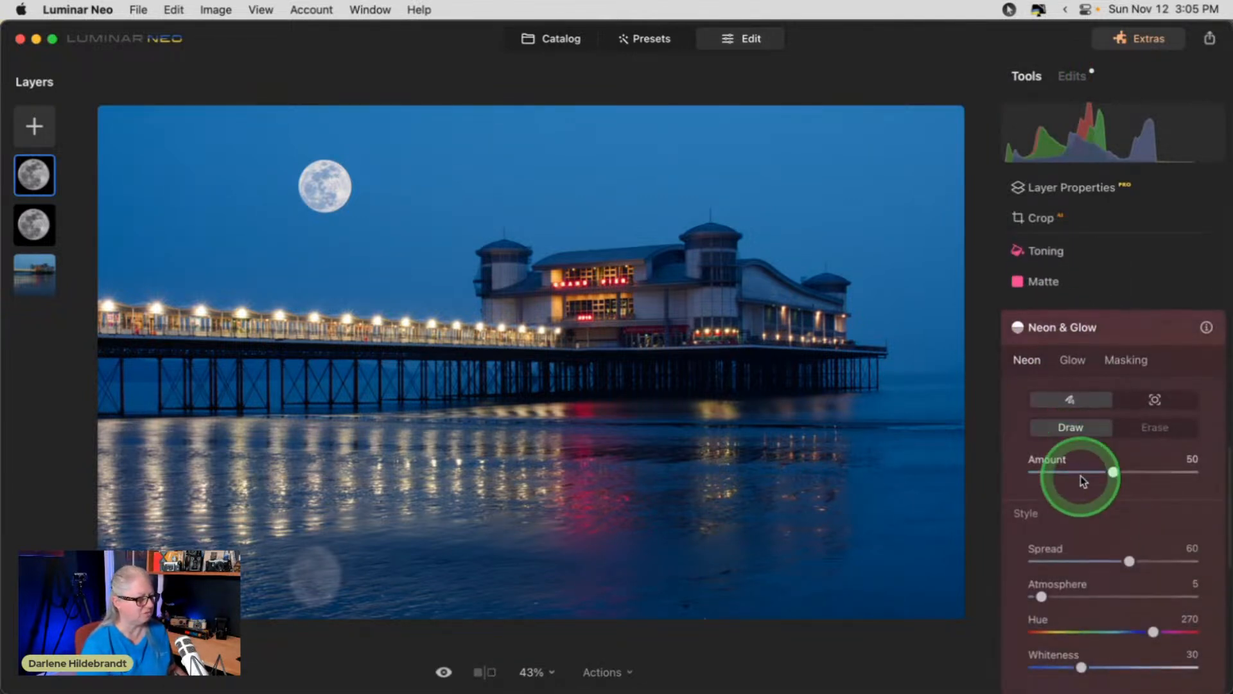
left_click(1093, 370)
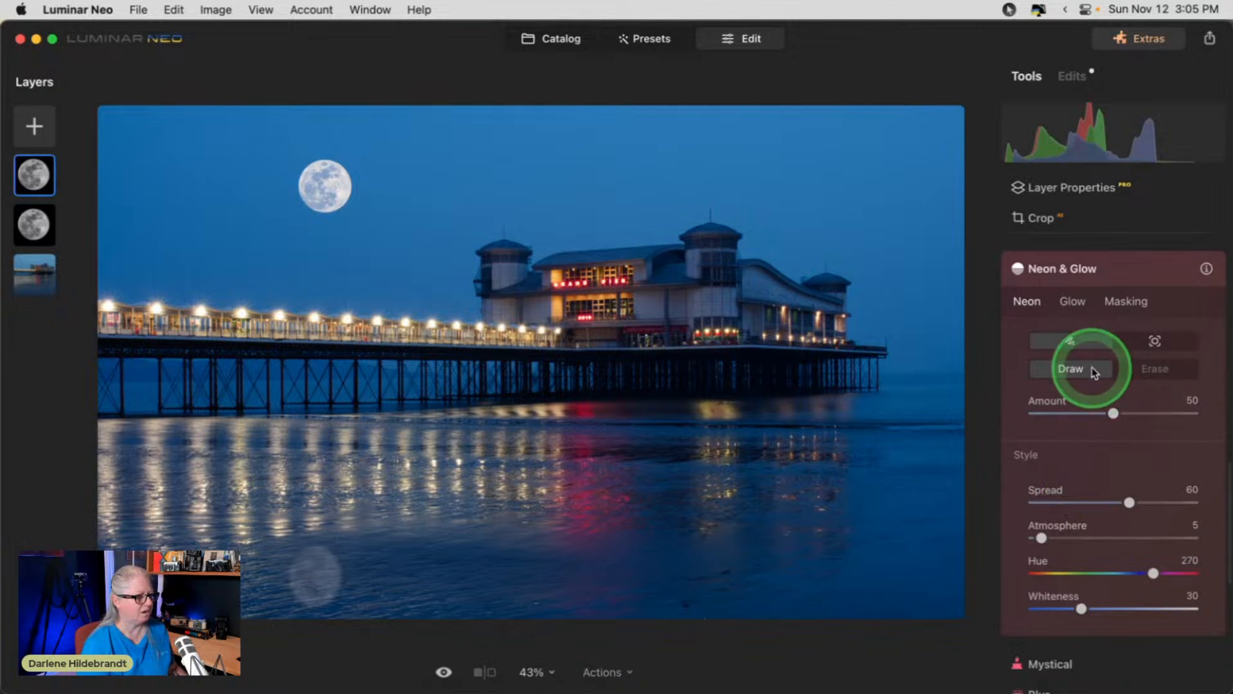
left_click(1071, 307)
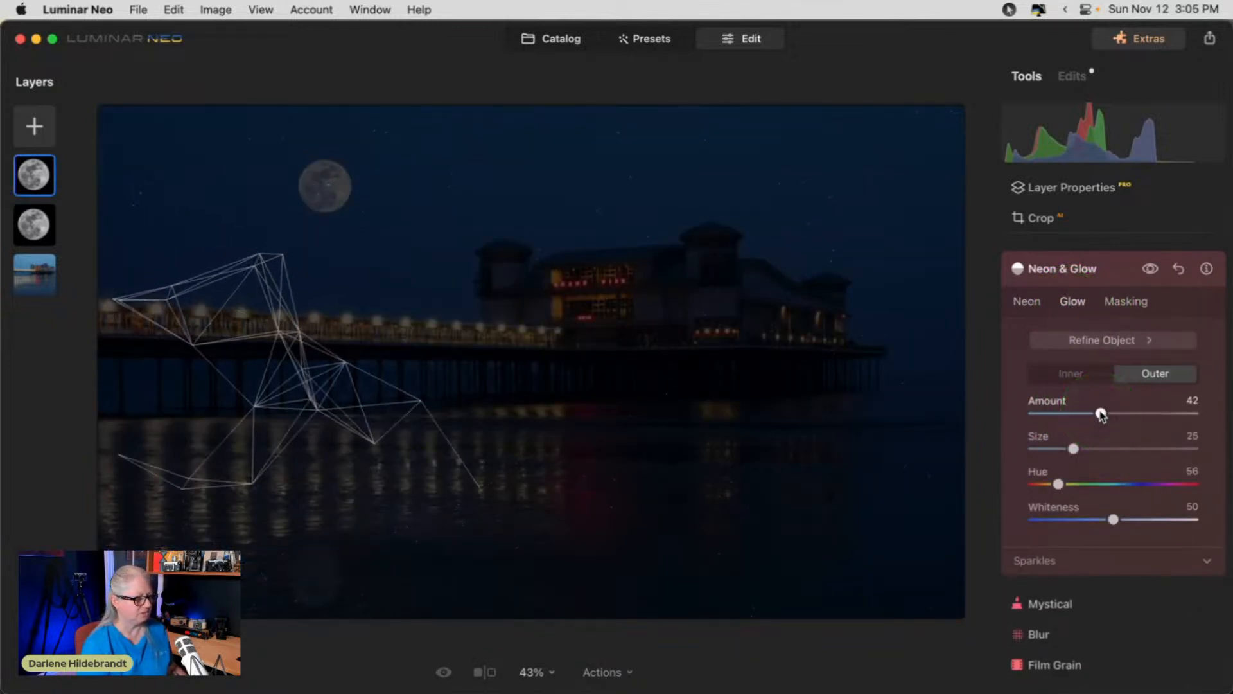
left_click(1102, 413)
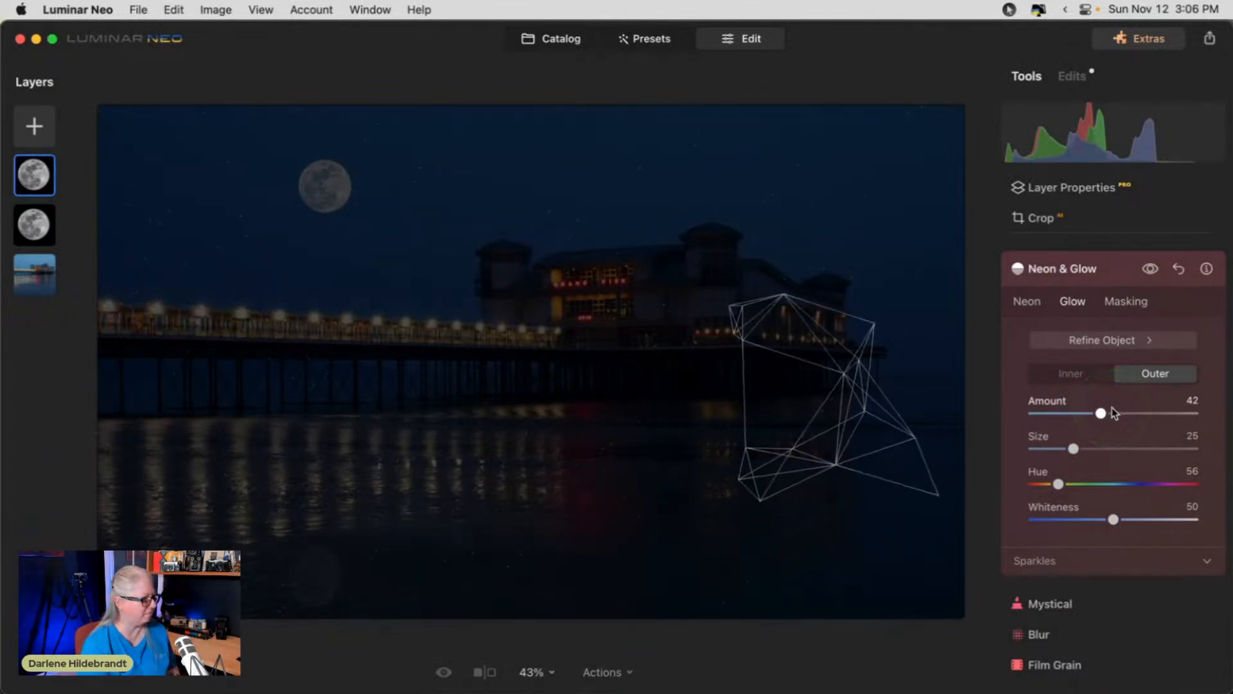
left_click(1109, 411)
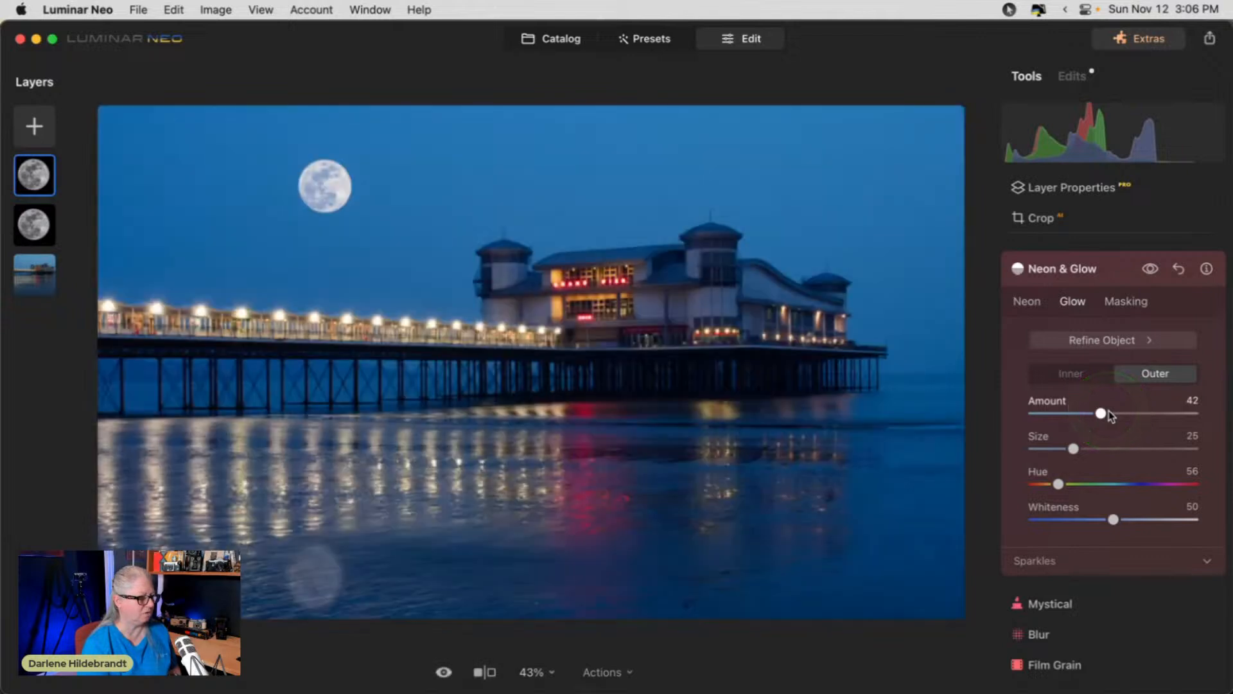
Strengthen the reflected moon's outer glow to an Amount of about 48, Size 70 and Whiteness 79.
left_click(1109, 413)
left_click_drag(1108, 414, 1145, 449)
mouse_move(1117, 414)
left_mouse_down()
mouse_move(1080, 416)
mouse_move(1134, 418)
left_mouse_up()
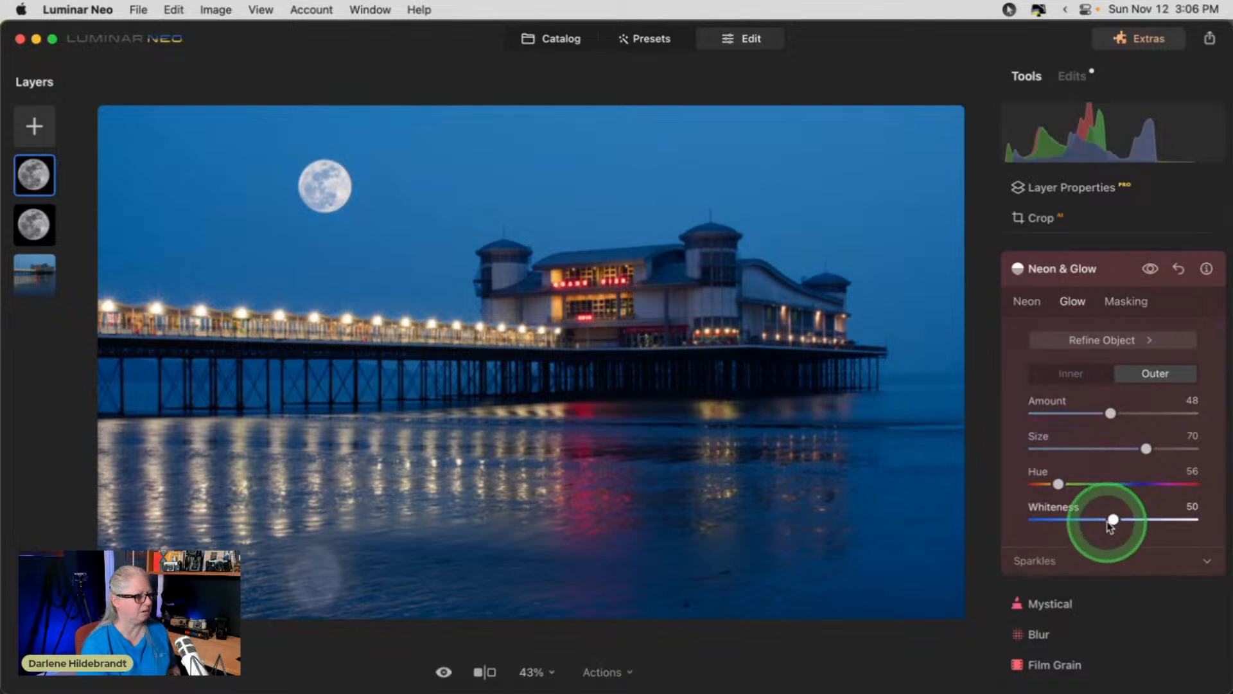
left_click_drag(1113, 520, 1160, 517)
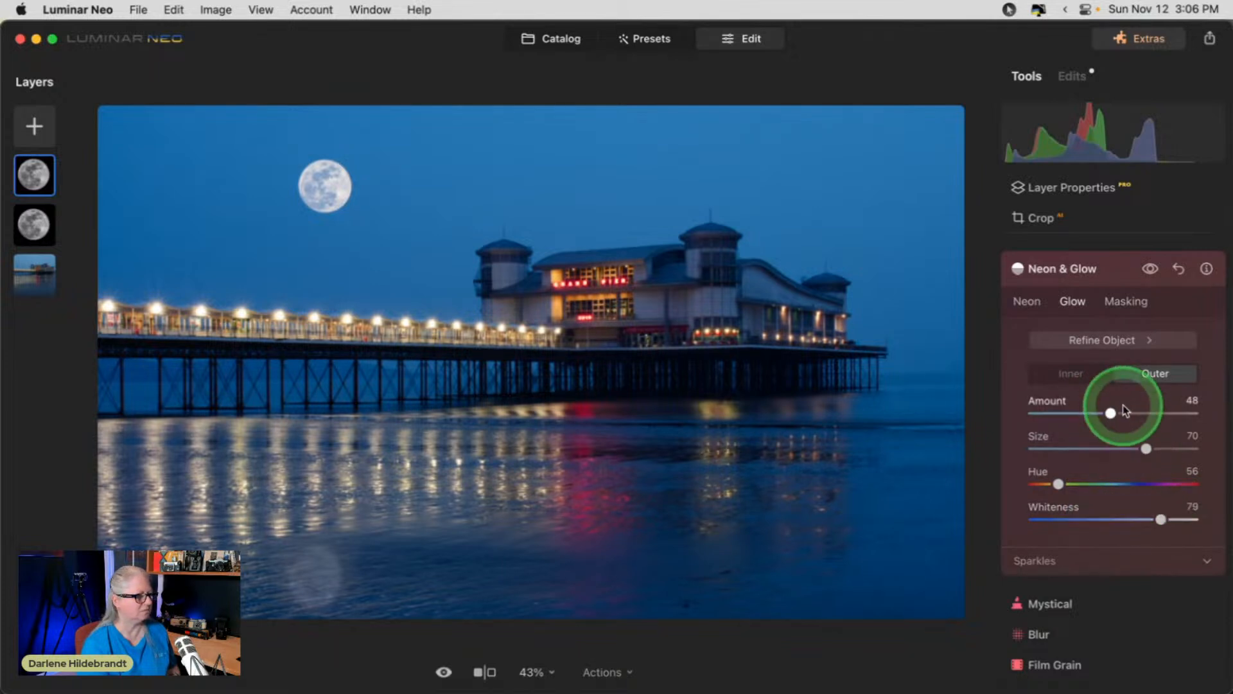
mouse_move(1111, 413)
left_mouse_down()
mouse_move(1076, 413)
mouse_move(1116, 413)
left_mouse_up()
left_click(1093, 268)
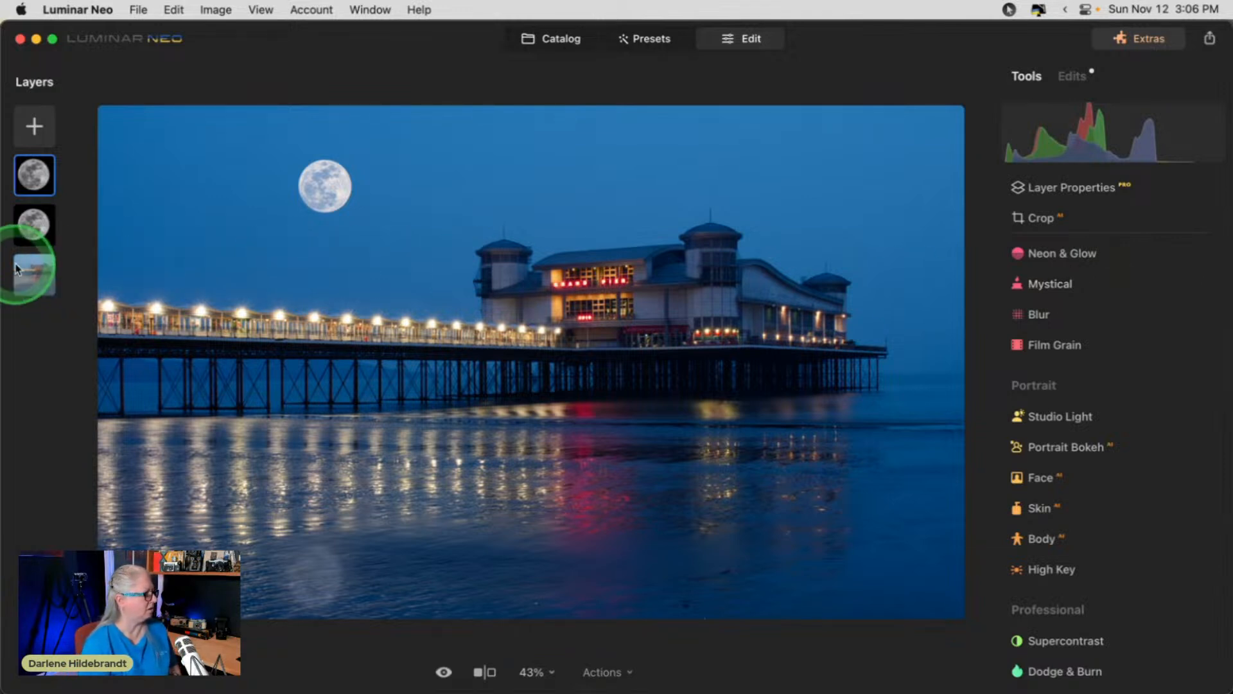
Apply the Magic Light effect to the pier photo layer with an Intensity of 59.
left_click(30, 277)
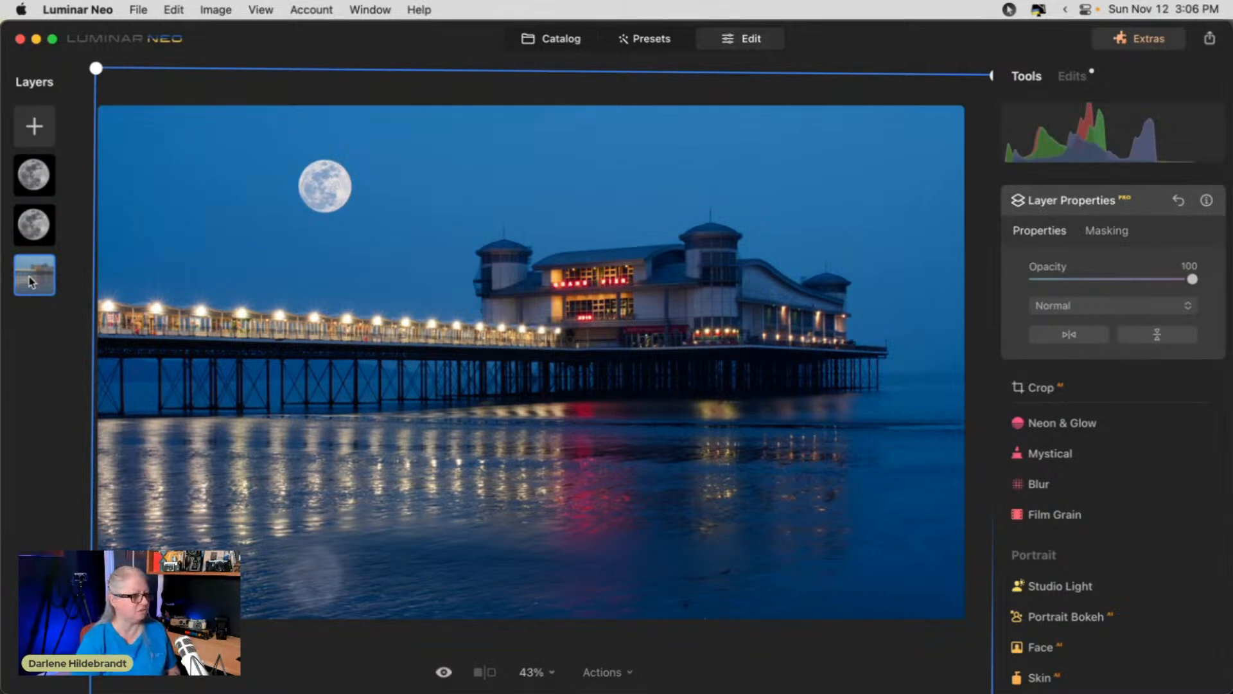
left_click(1162, 209)
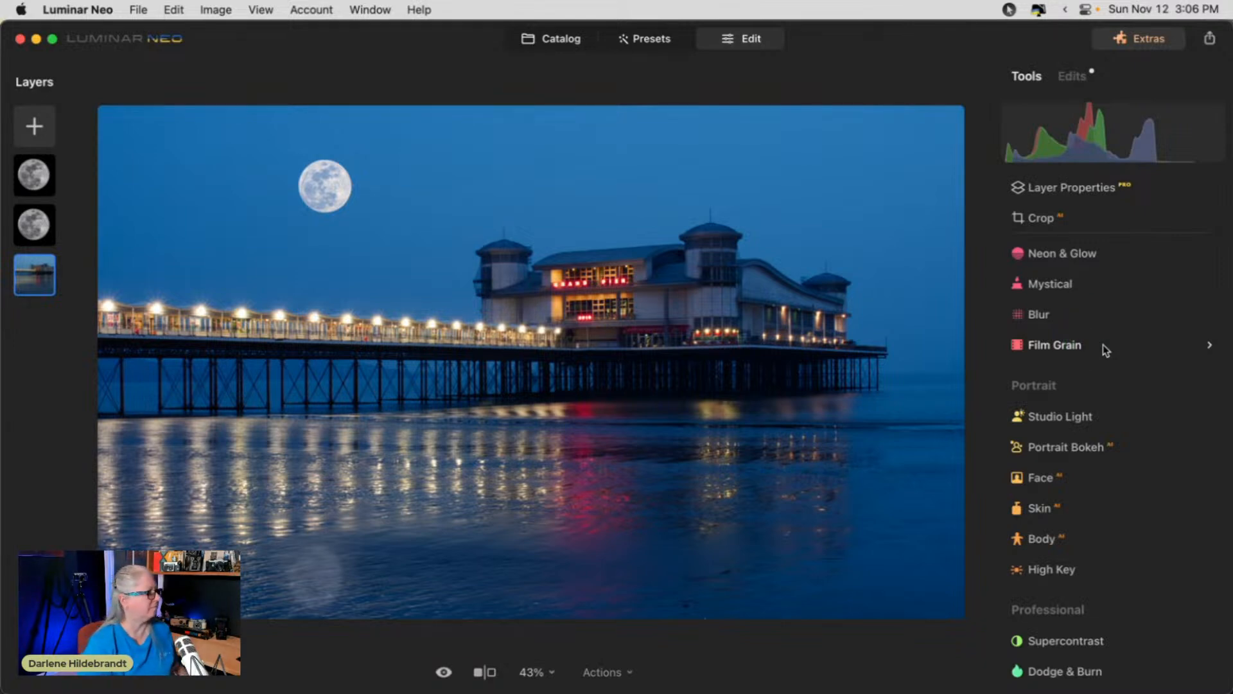
double_click(414, 321)
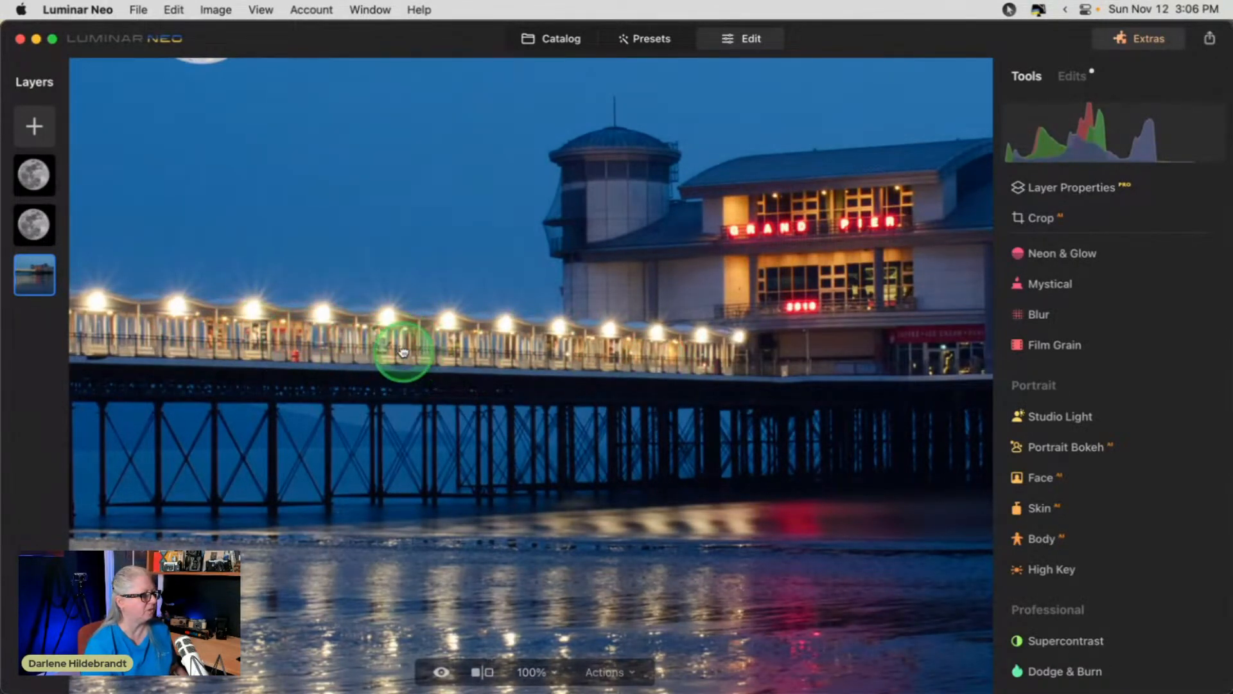
double_click(403, 350)
scroll(1101, 385, "down", 1)
scroll(1101, 387, "up", 15)
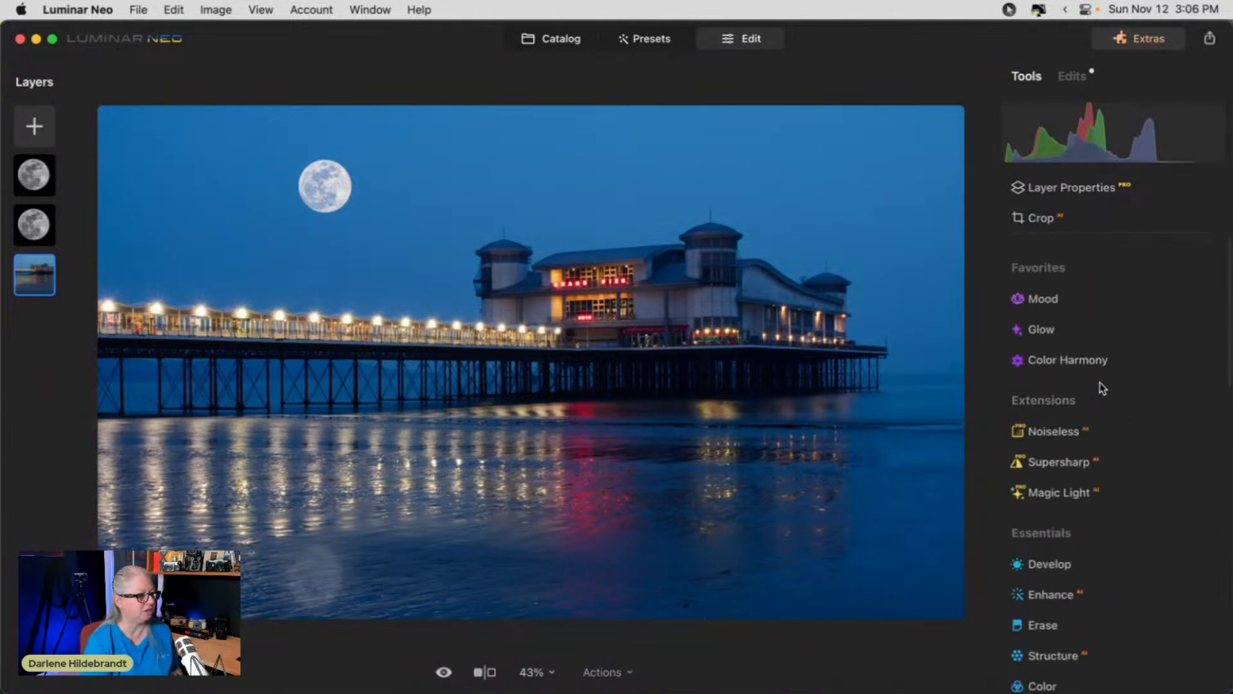
scroll(1099, 382, "down", 1)
left_click(1071, 478)
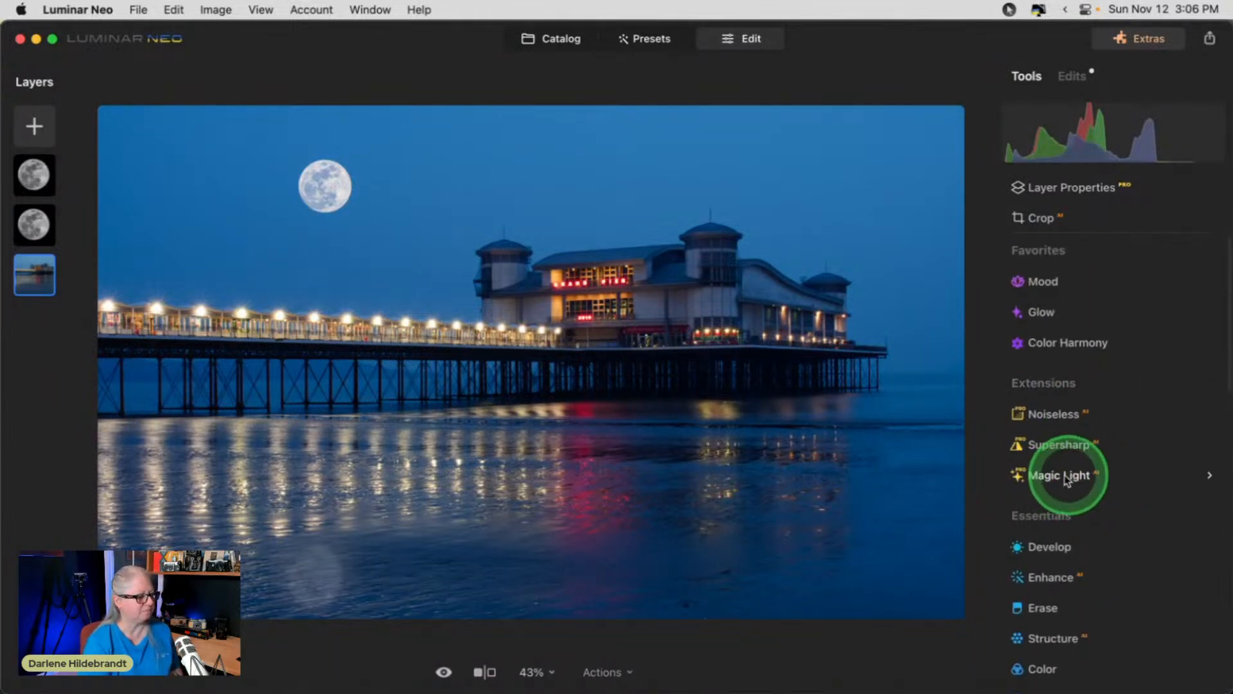
left_click(1055, 475)
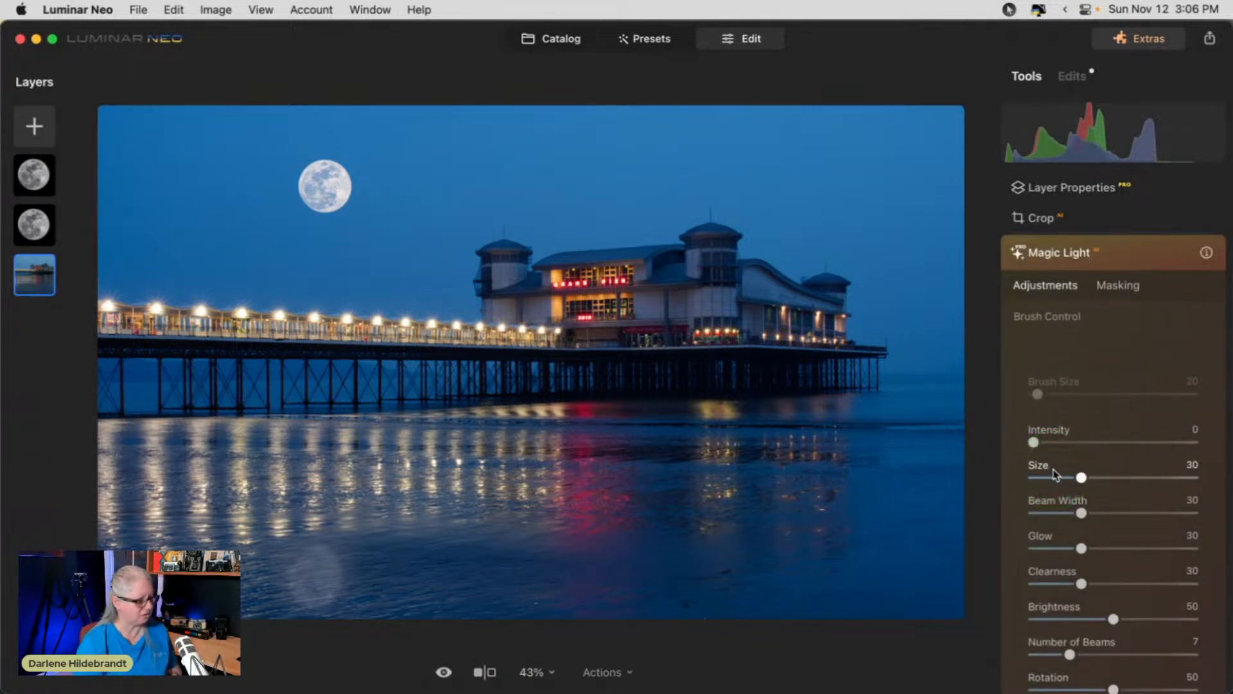
mouse_move(1033, 441)
left_mouse_down()
mouse_move(1135, 441)
mouse_move(1010, 442)
mouse_move(1133, 441)
left_mouse_up()
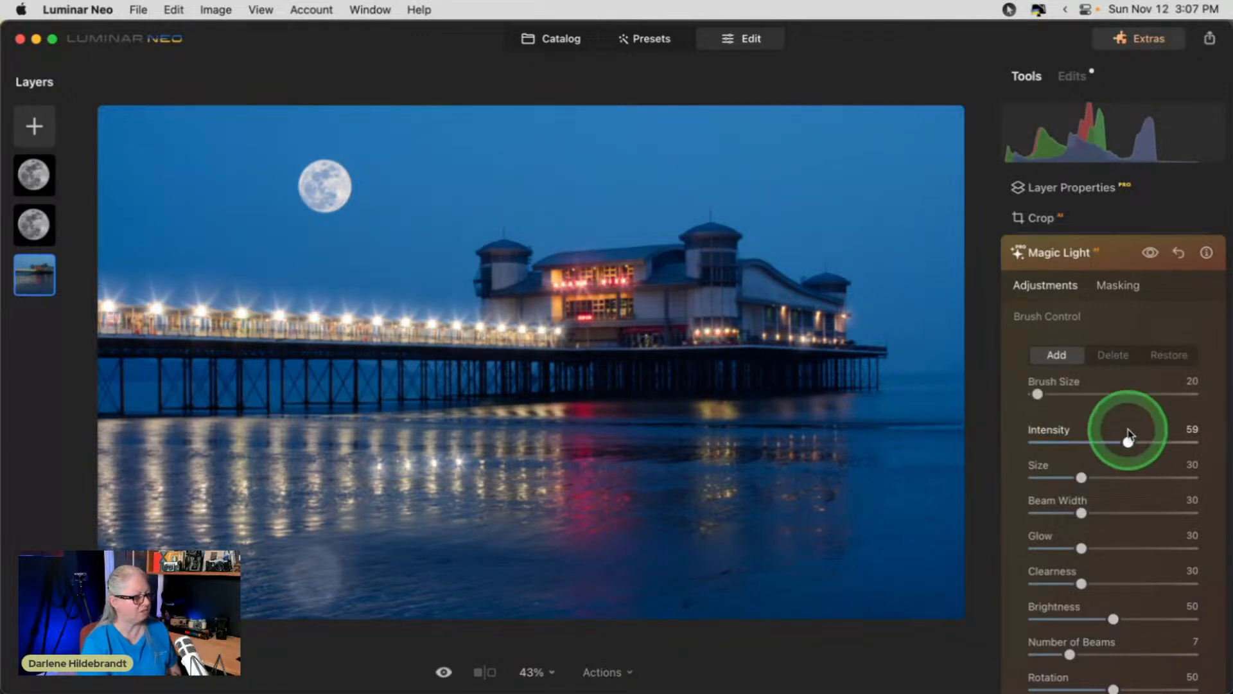
Remove the Magic Light starbursts from the lamp reflections in the water using the Delete brush at size 116.
left_click(578, 308)
left_click(905, 392)
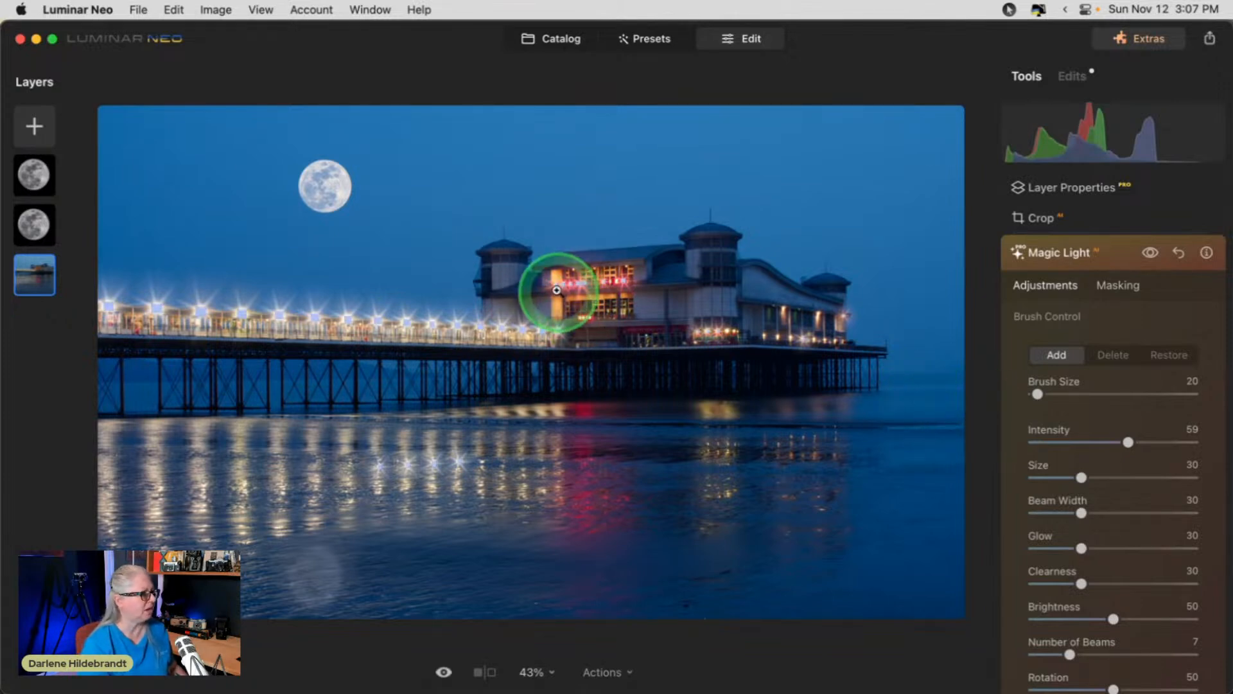
left_click(559, 309)
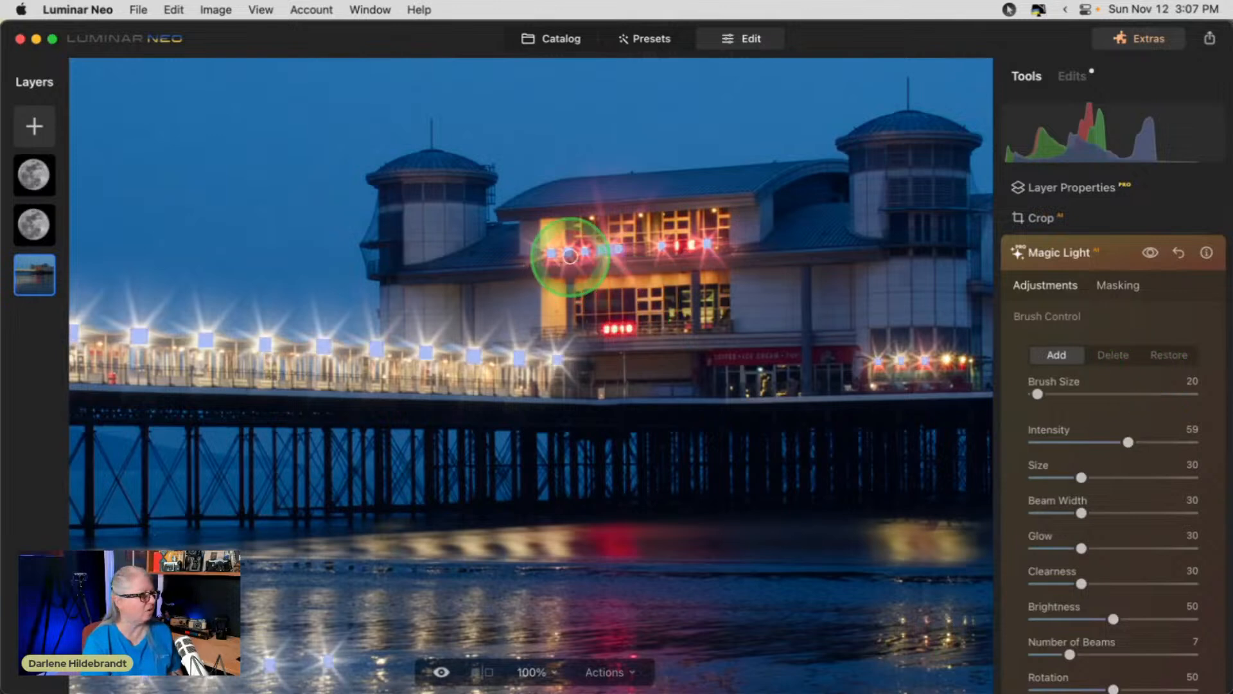
scroll(751, 482, "down", 5)
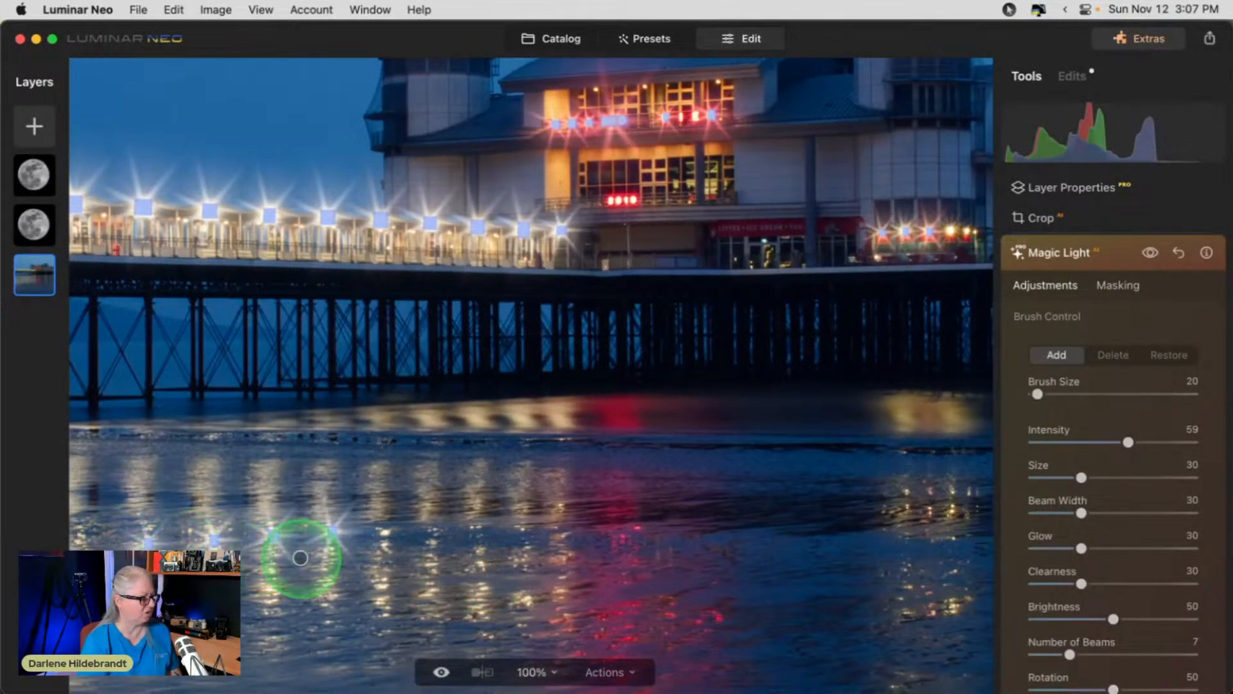
left_click(1113, 354)
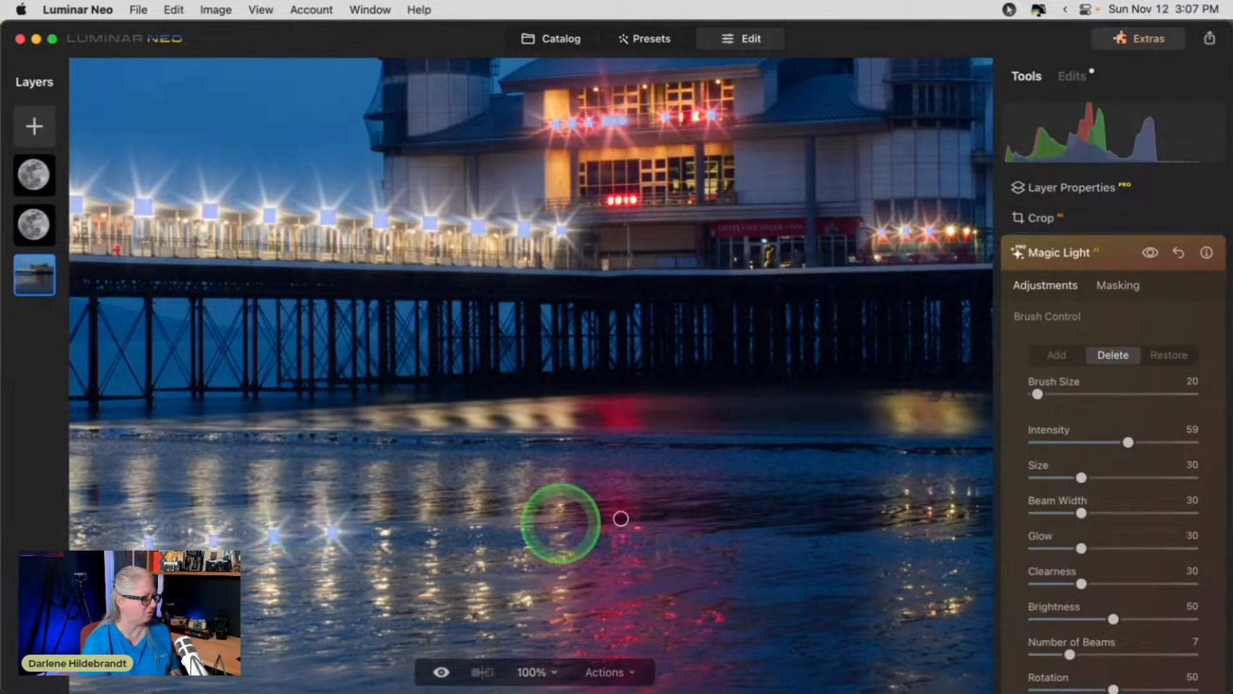
key("bracketright")
key("bracketright")
key("bracketright")
key("bracketright")
key("bracketright")
key("bracketright")
key("bracketright")
key("bracketright")
left_click(350, 528)
mouse_move(350, 528)
left_mouse_down()
mouse_move(43, 543)
mouse_move(454, 545)
mouse_move(292, 559)
left_mouse_up()
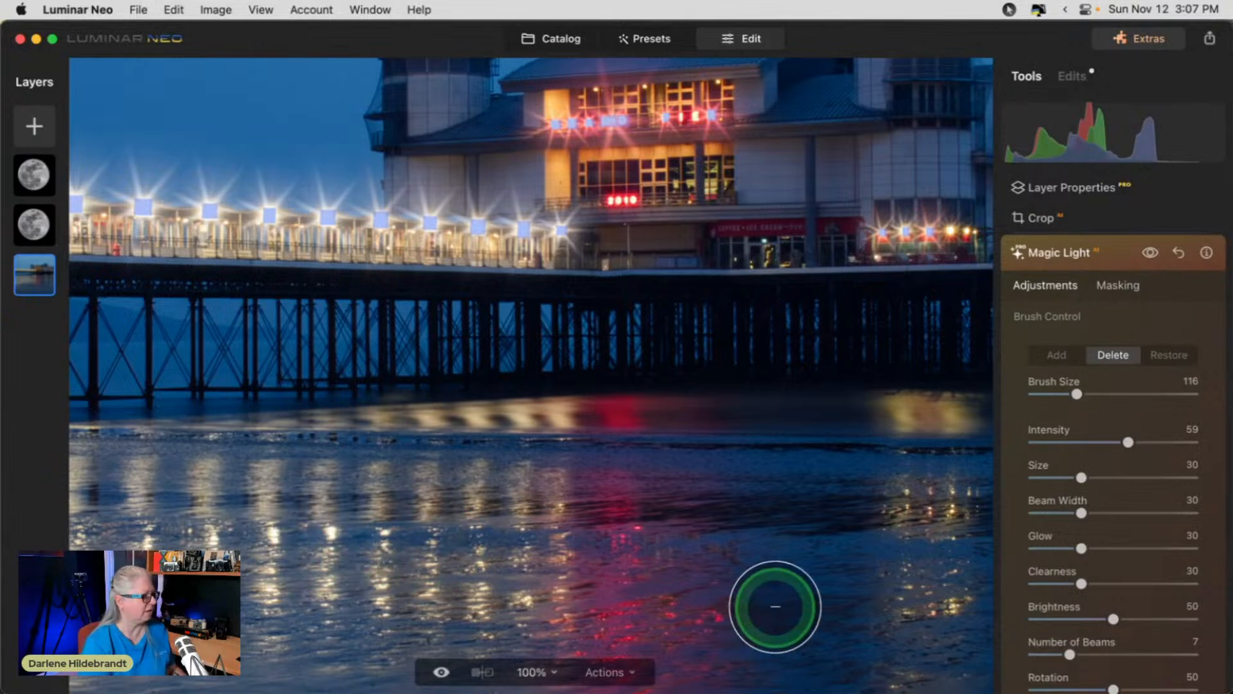
Remove the starbursts from the red Grand Pier sign on the building with the Delete brush.
scroll(775, 606, "up", 5)
scroll(775, 606, "right", 4)
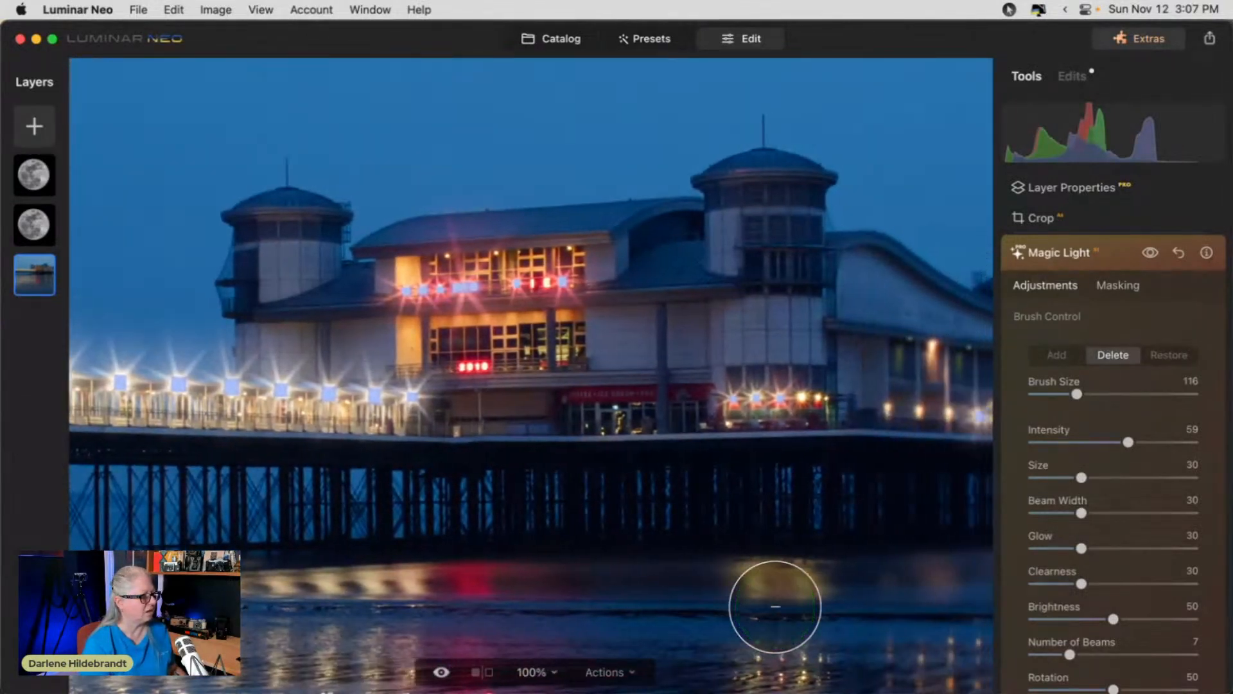
scroll(775, 606, "right", 5)
scroll(775, 606, "right", 1)
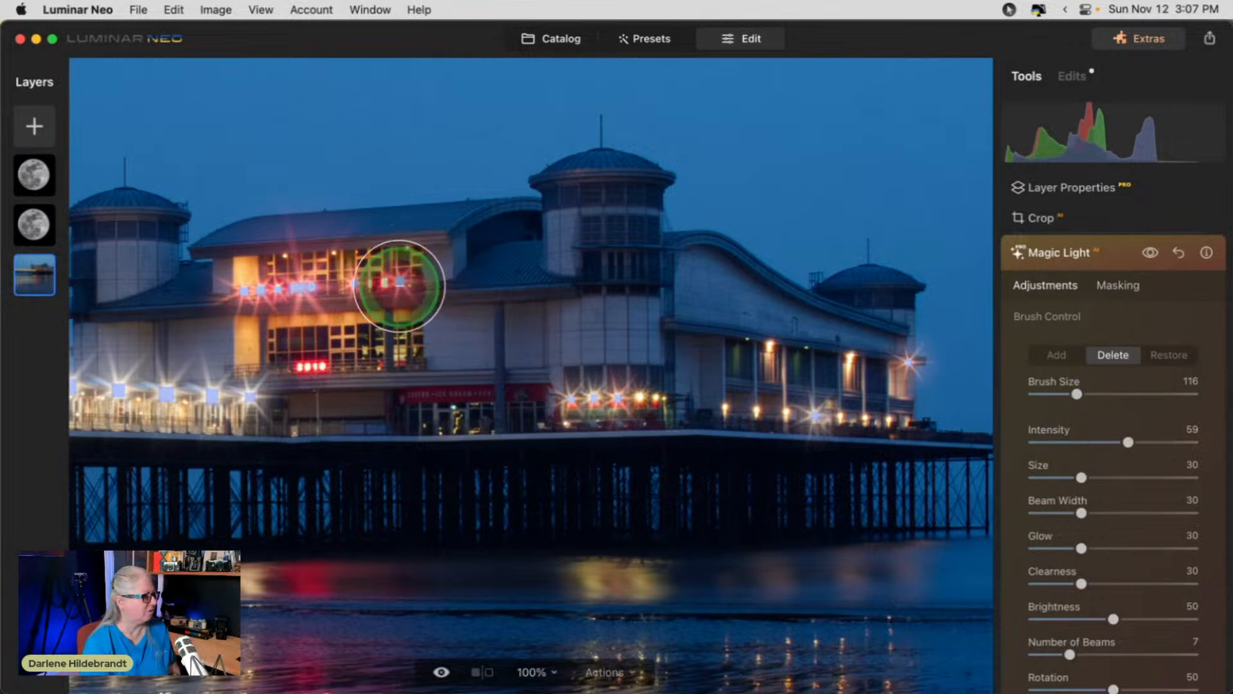
mouse_move(297, 287)
left_mouse_down()
mouse_move(405, 275)
mouse_move(199, 275)
left_mouse_up()
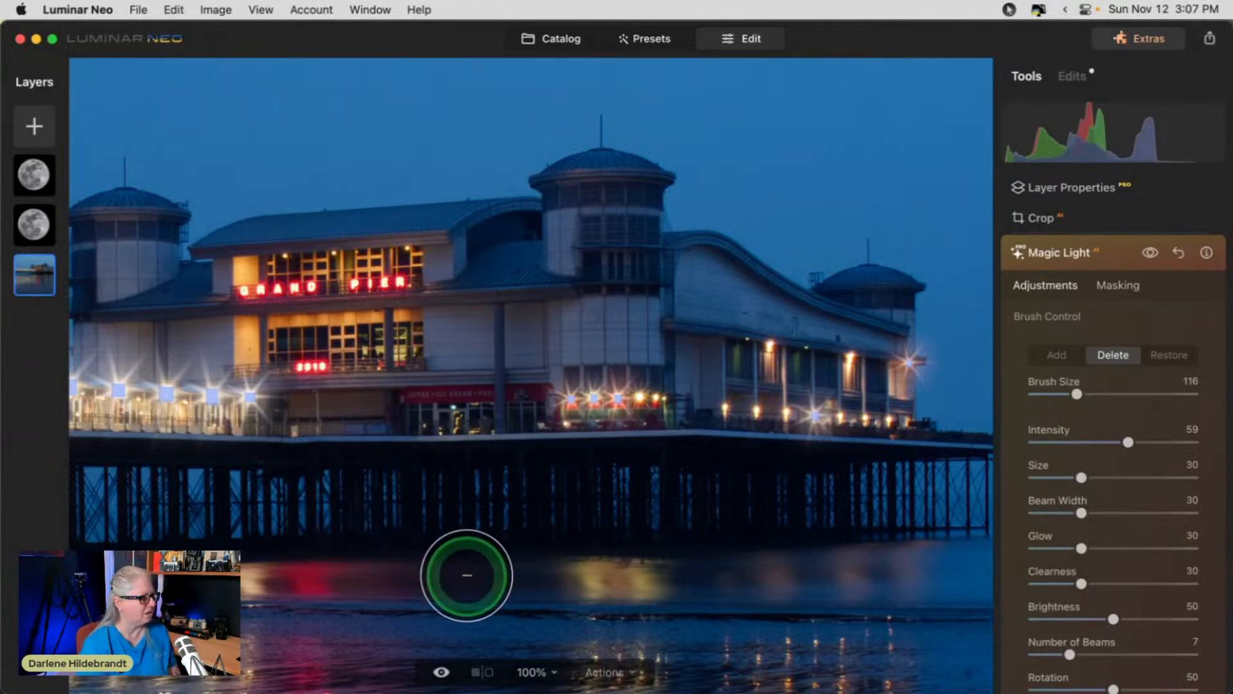
Add starbursts to the upper wall lamps and the first deck lamp on the building's right side with brush size 15.
left_click(1056, 354)
left_click(1056, 395)
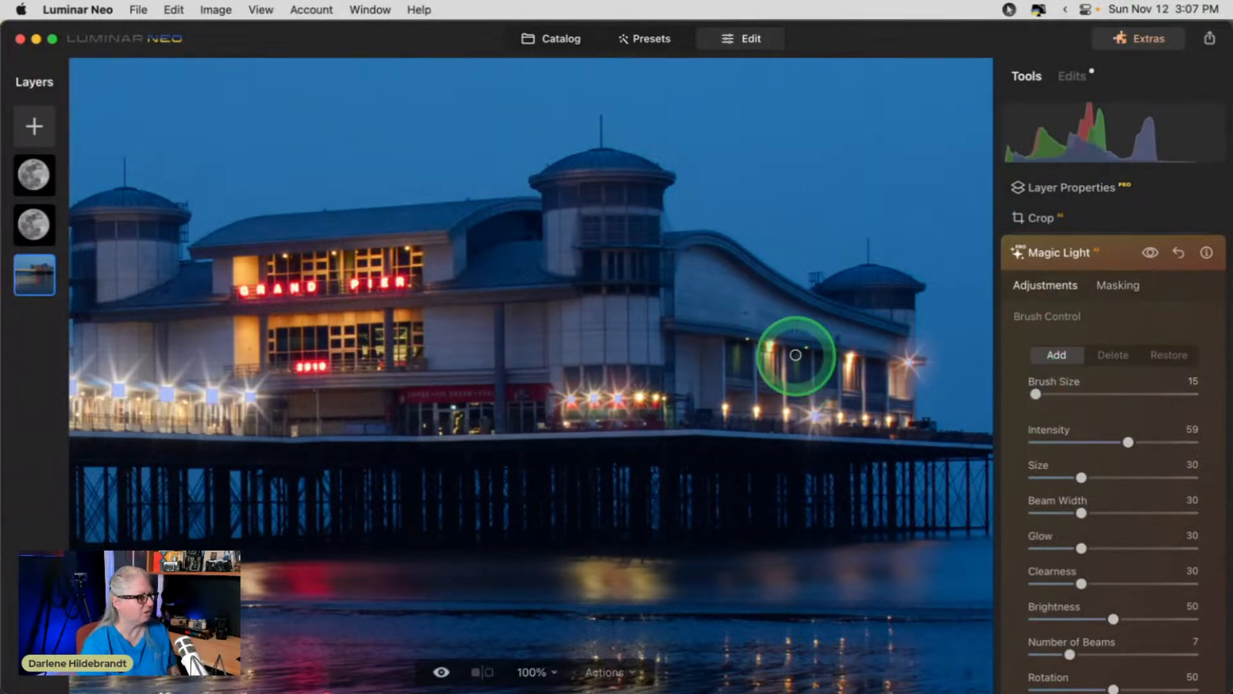
left_click(772, 346)
left_click(849, 356)
left_click(724, 408)
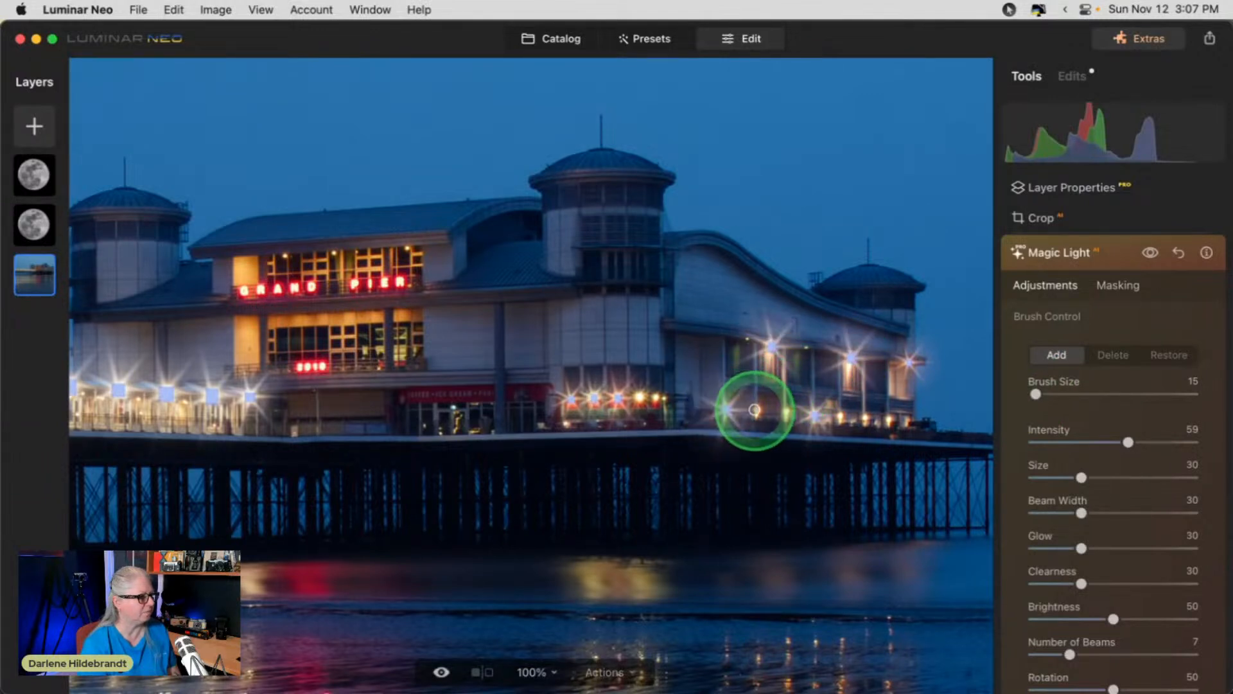
Add starbursts to the remaining small deck lamps and the lights under the central tower with brush size 10.
left_click(1033, 395)
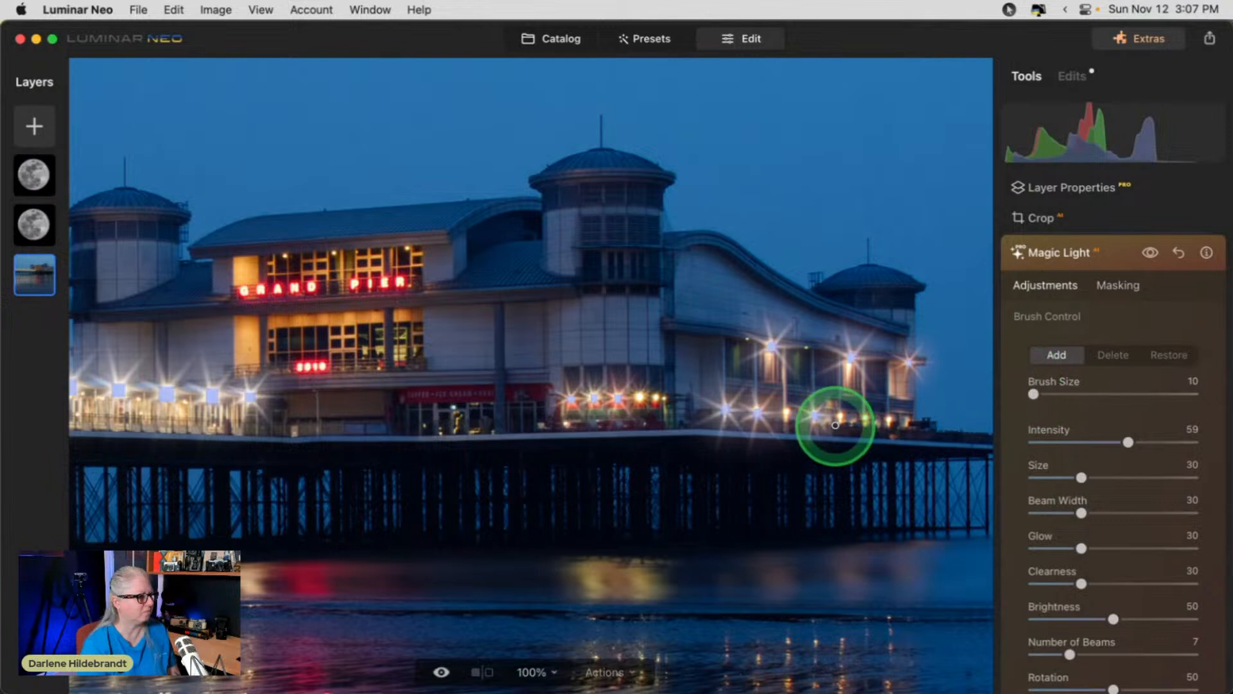
left_click(788, 415)
left_click(839, 418)
left_click(865, 418)
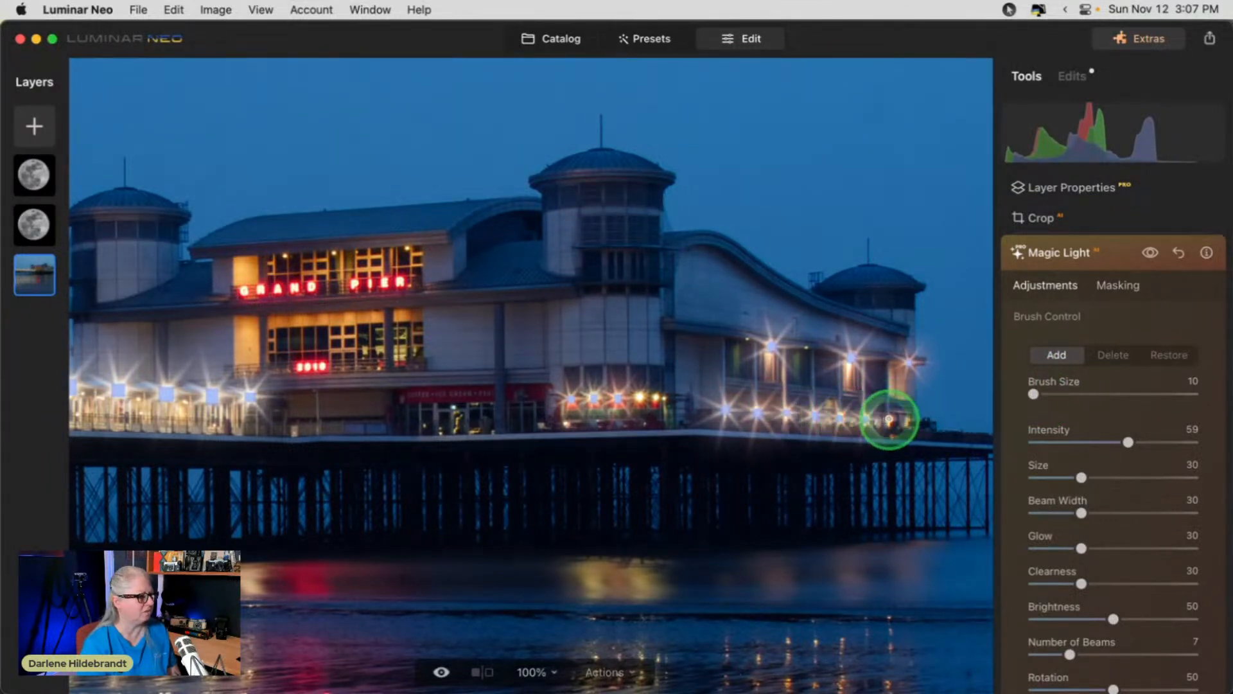
left_click(890, 419)
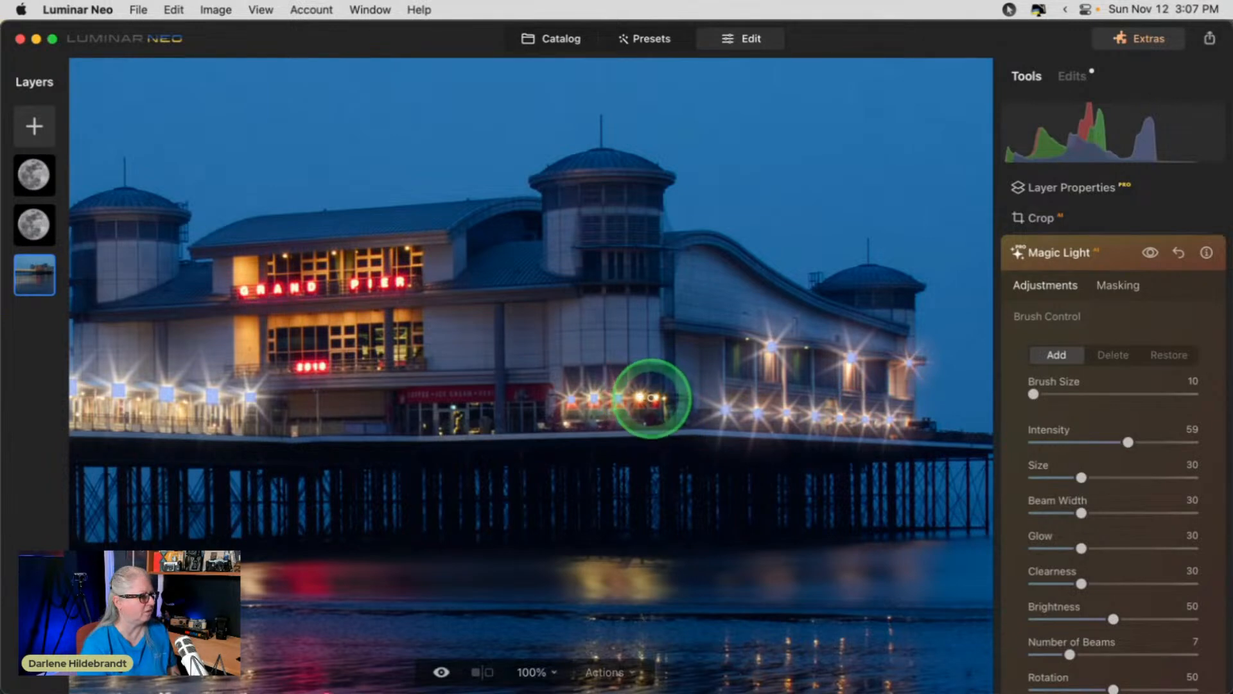
left_click(652, 398)
Remove the starbursts from the lights under the central tower and the building's right side with the Delete brush at size 112.
scroll(748, 471, "left", 10)
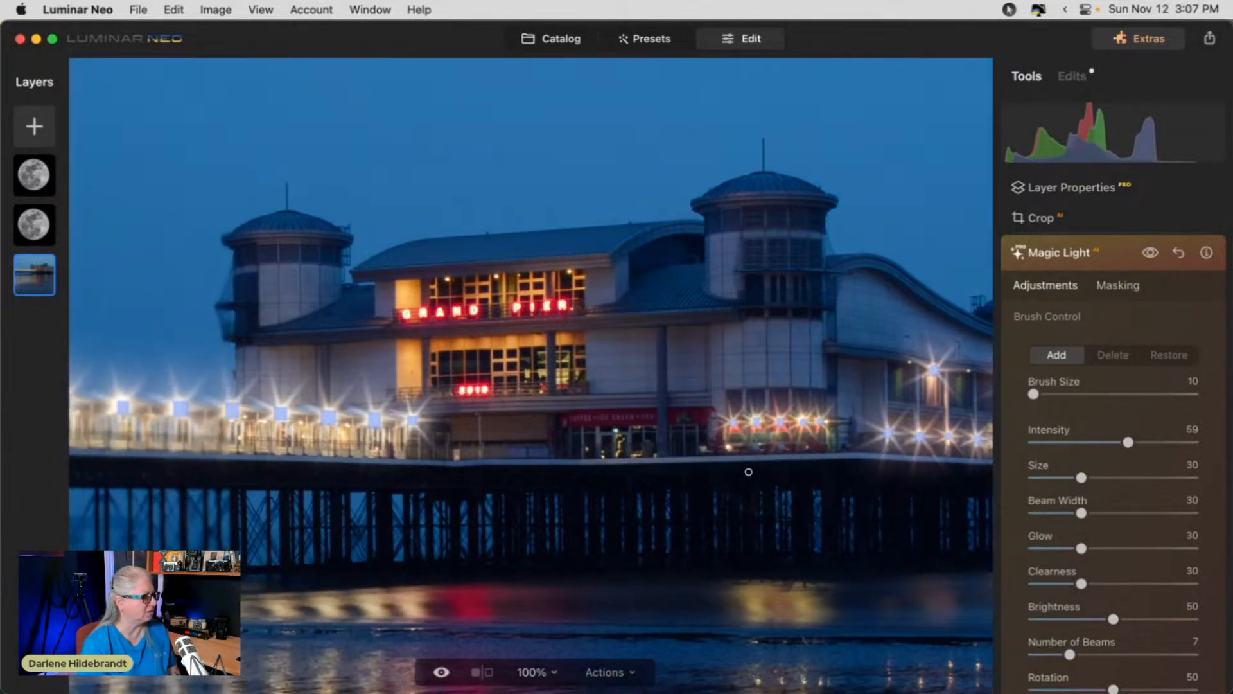
scroll(664, 473, "left", 5)
scroll(664, 473, "left", 5)
scroll(664, 473, "up", 3)
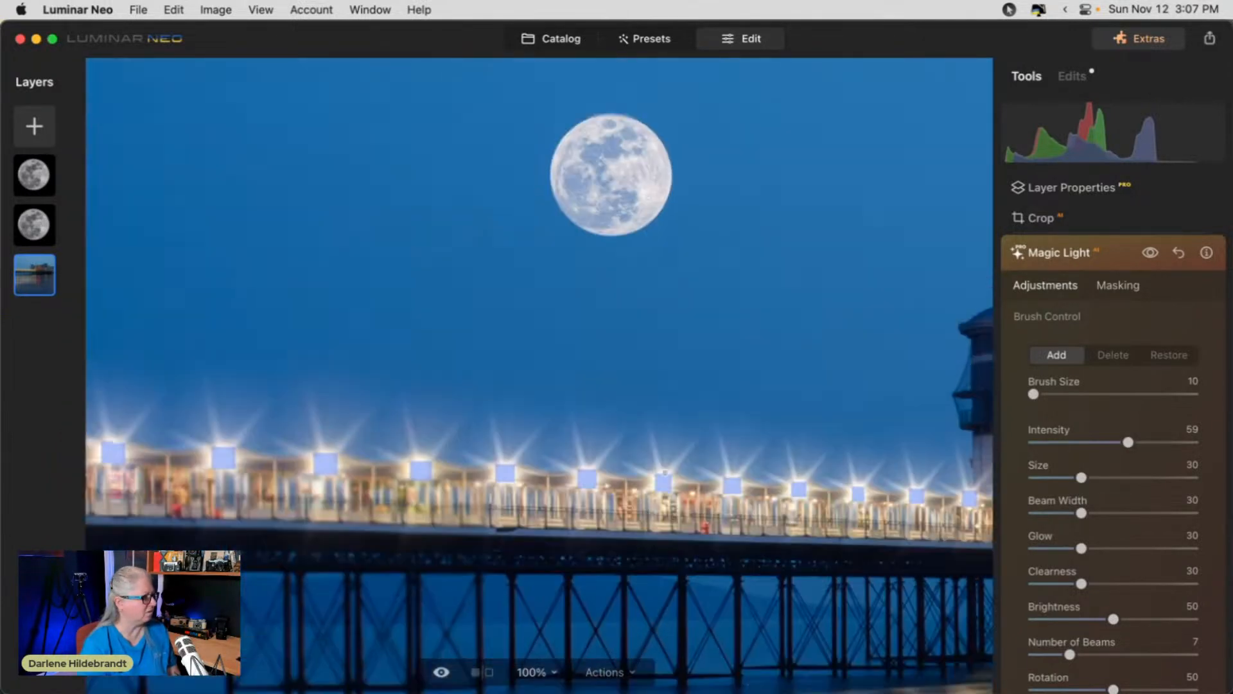
scroll(665, 473, "down", 10)
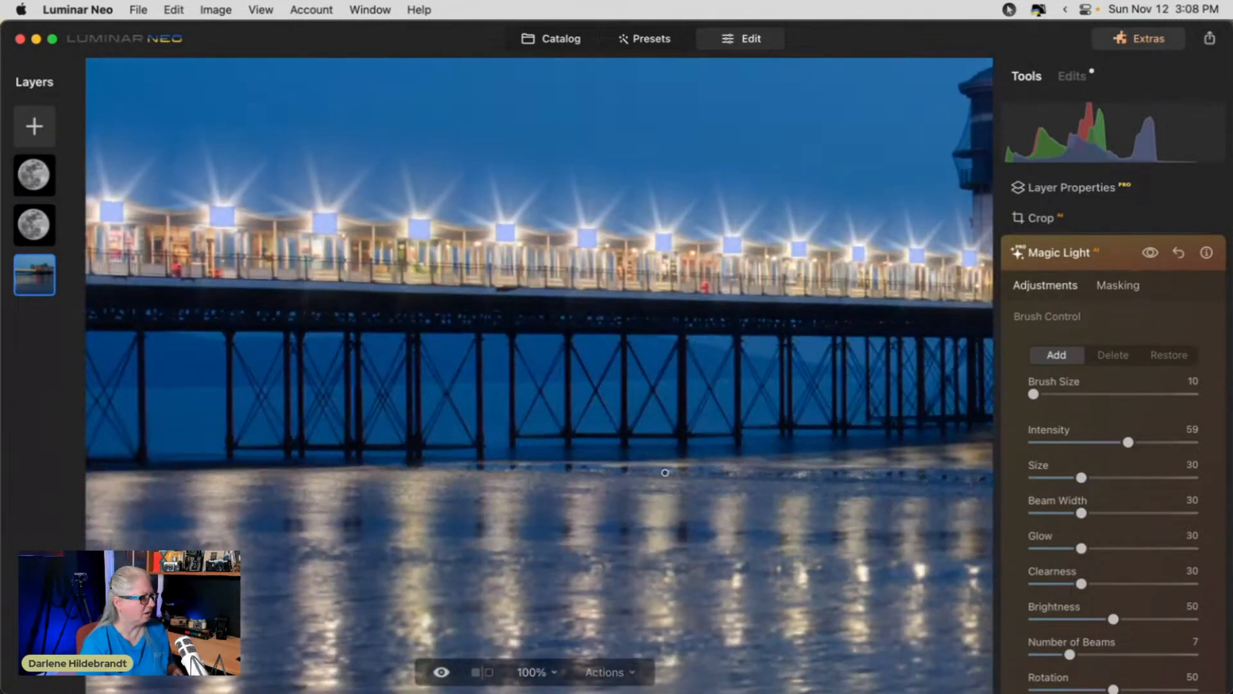
key("super+0")
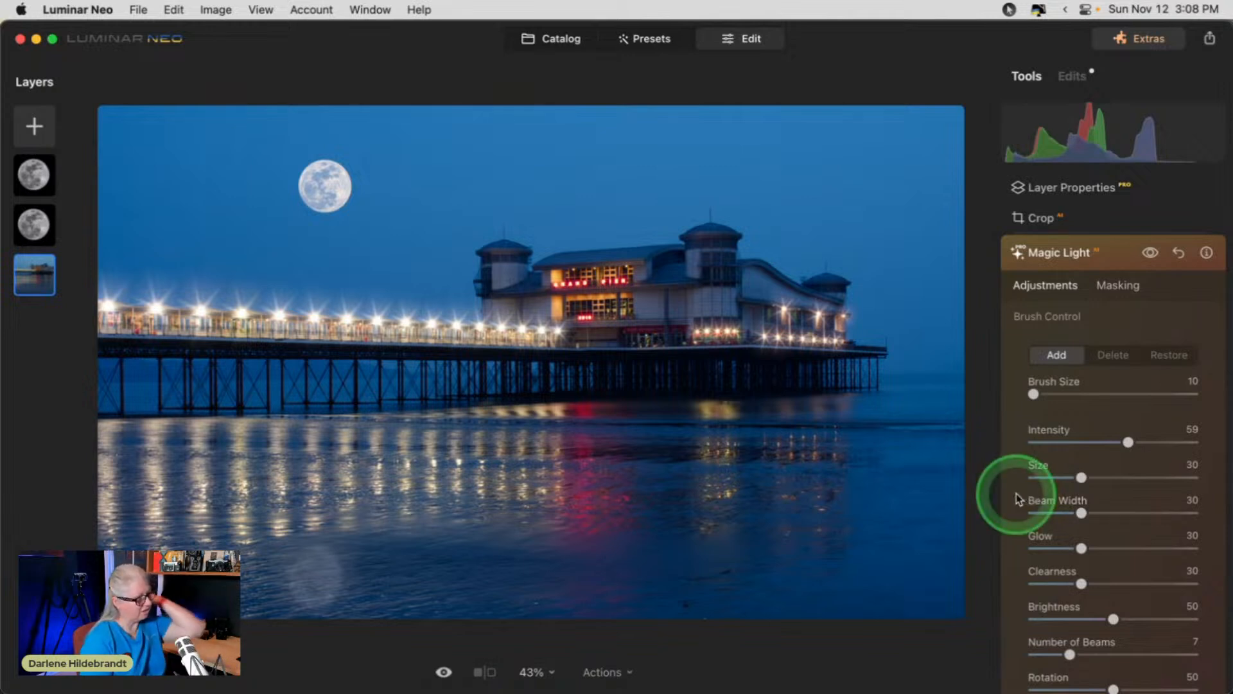
left_click(1113, 355)
left_click_drag(1033, 393, 1075, 394)
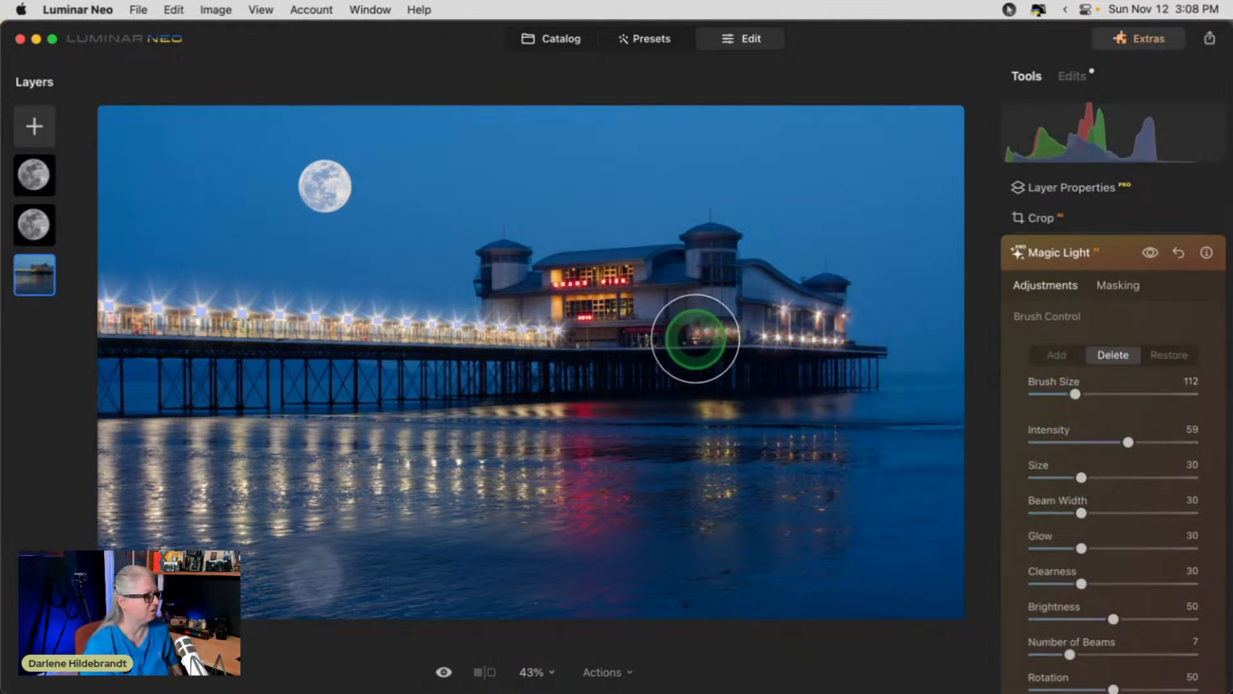
mouse_move(812, 281)
left_mouse_down()
mouse_move(869, 358)
mouse_move(827, 408)
mouse_move(825, 440)
left_mouse_up()
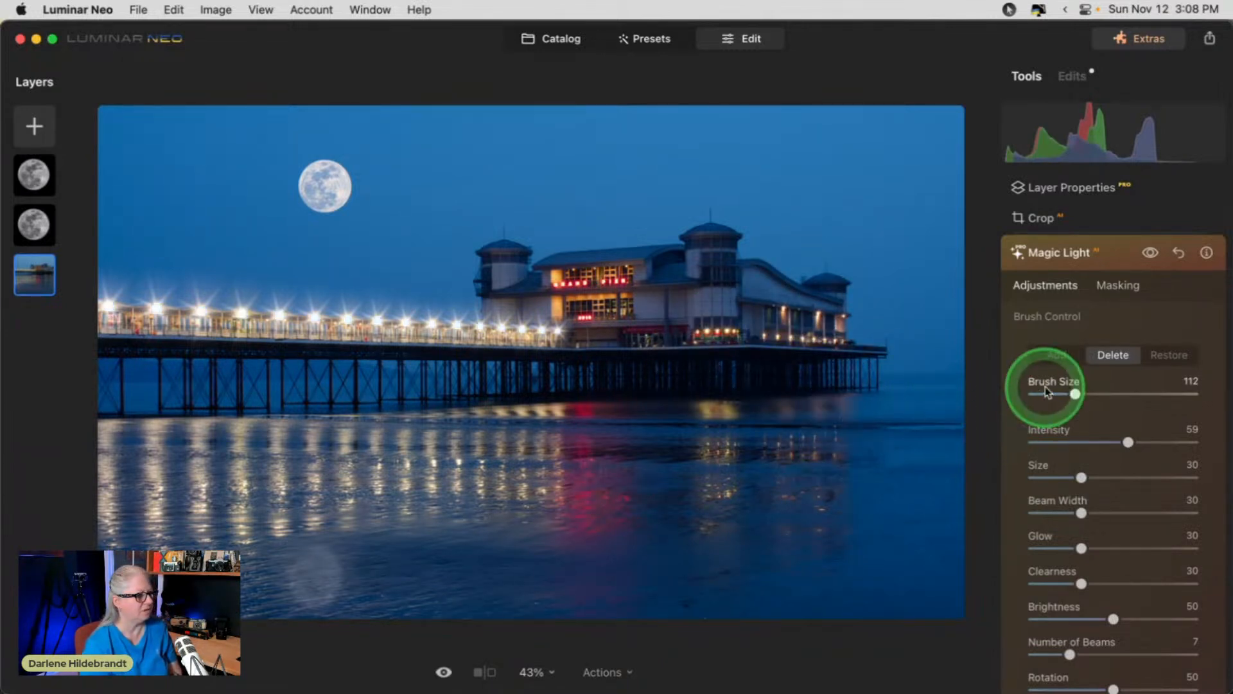
Set the Magic Light to 12 beams, Brightness 20, Beam Width 32, Clearness 27 and Glow 56.
left_click(1057, 356)
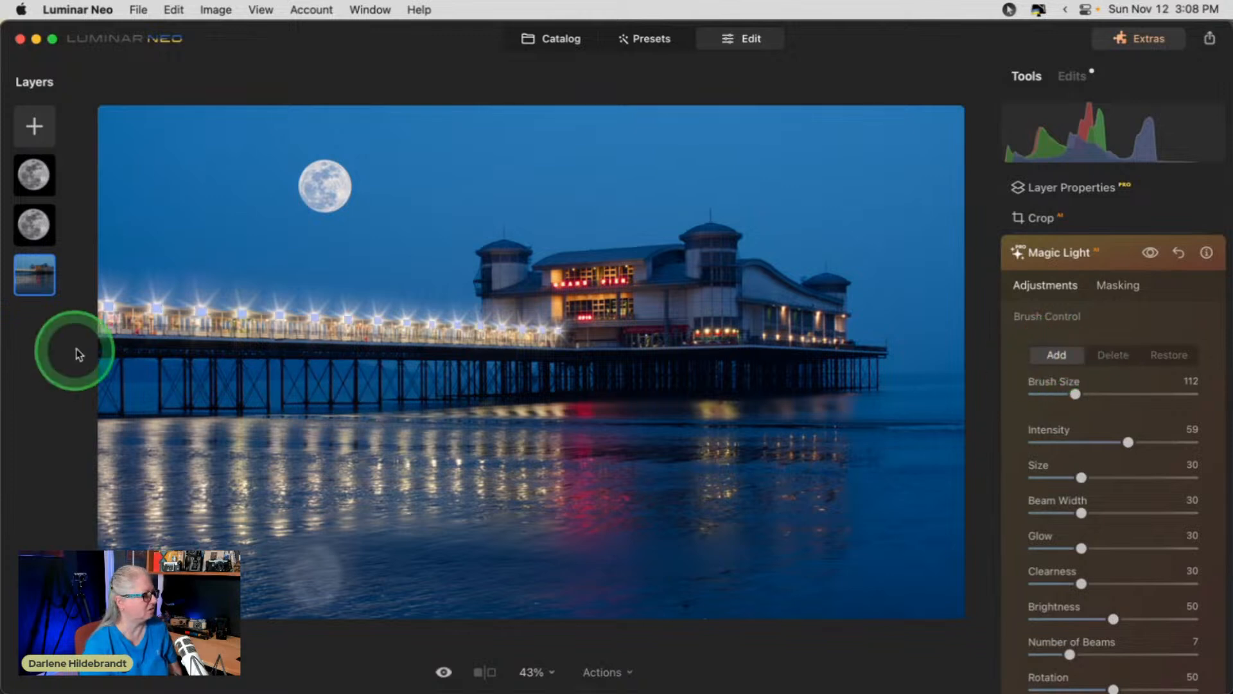
scroll(1044, 405, "down", 4)
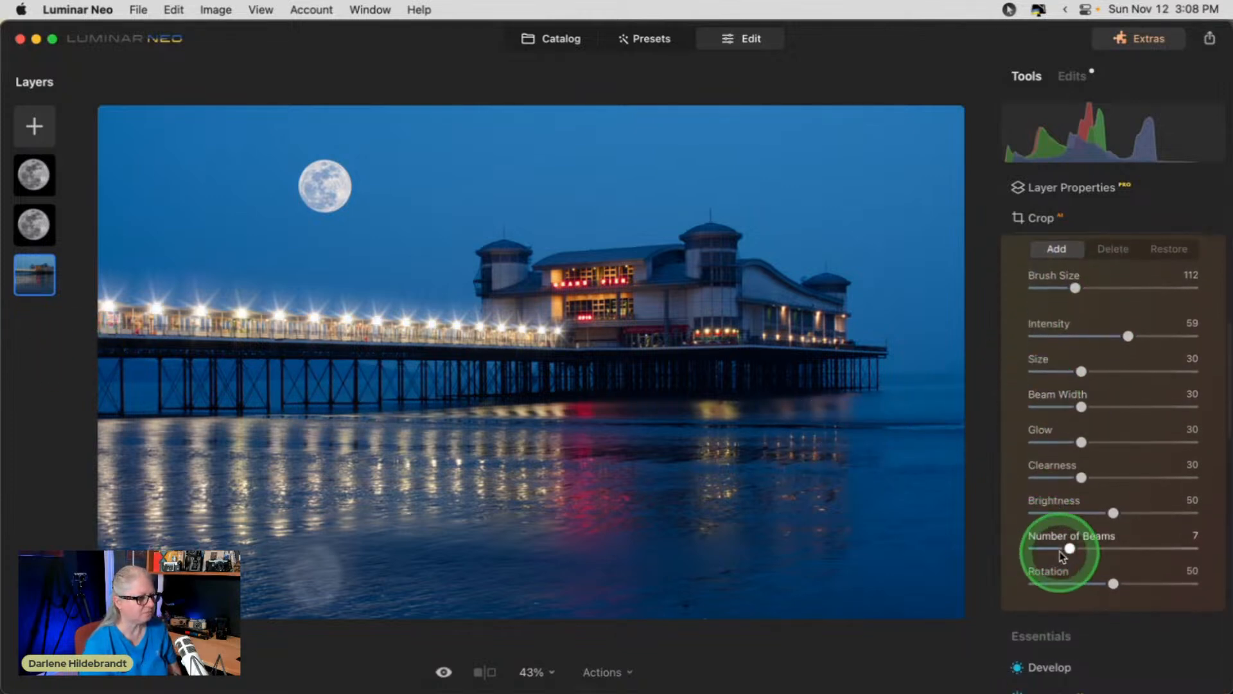
left_click_drag(1068, 548, 1086, 549)
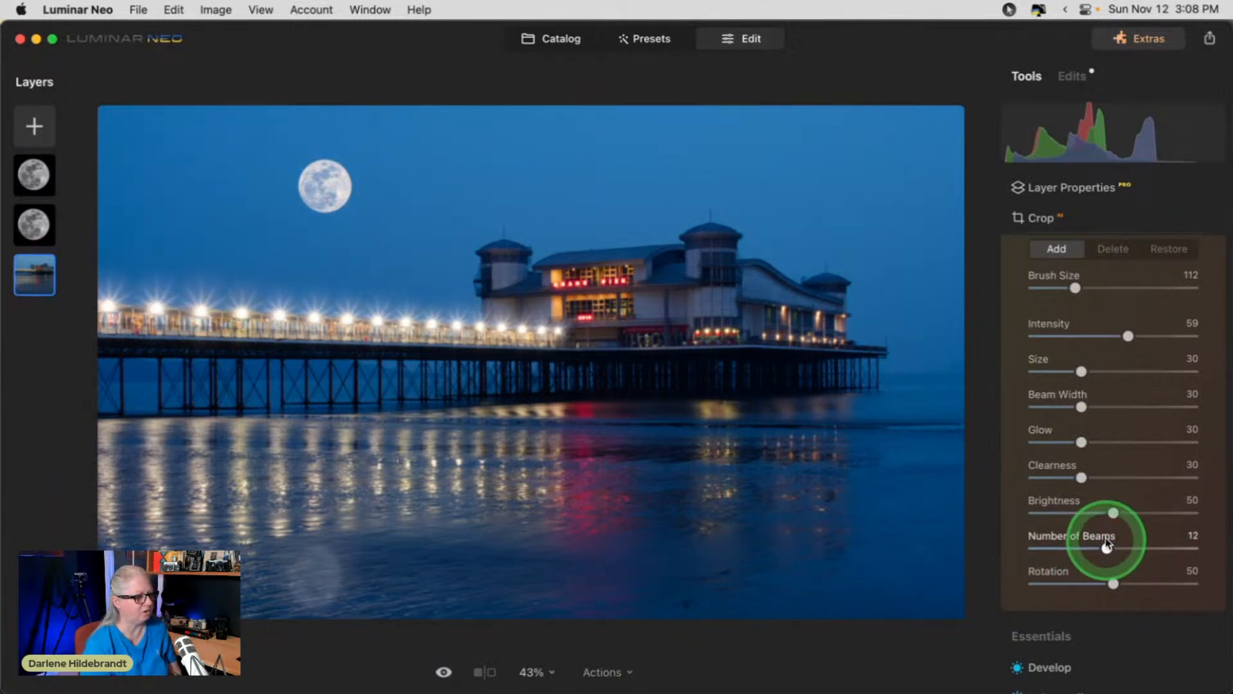
left_click_drag(1112, 512, 1050, 510)
left_click_drag(1081, 406, 1118, 402)
left_click_drag(1081, 478, 1162, 477)
left_click_drag(1113, 407, 1086, 407)
mouse_move(1162, 478)
left_mouse_down()
mouse_move(1077, 478)
mouse_move(1104, 441)
mouse_move(1123, 443)
left_mouse_up()
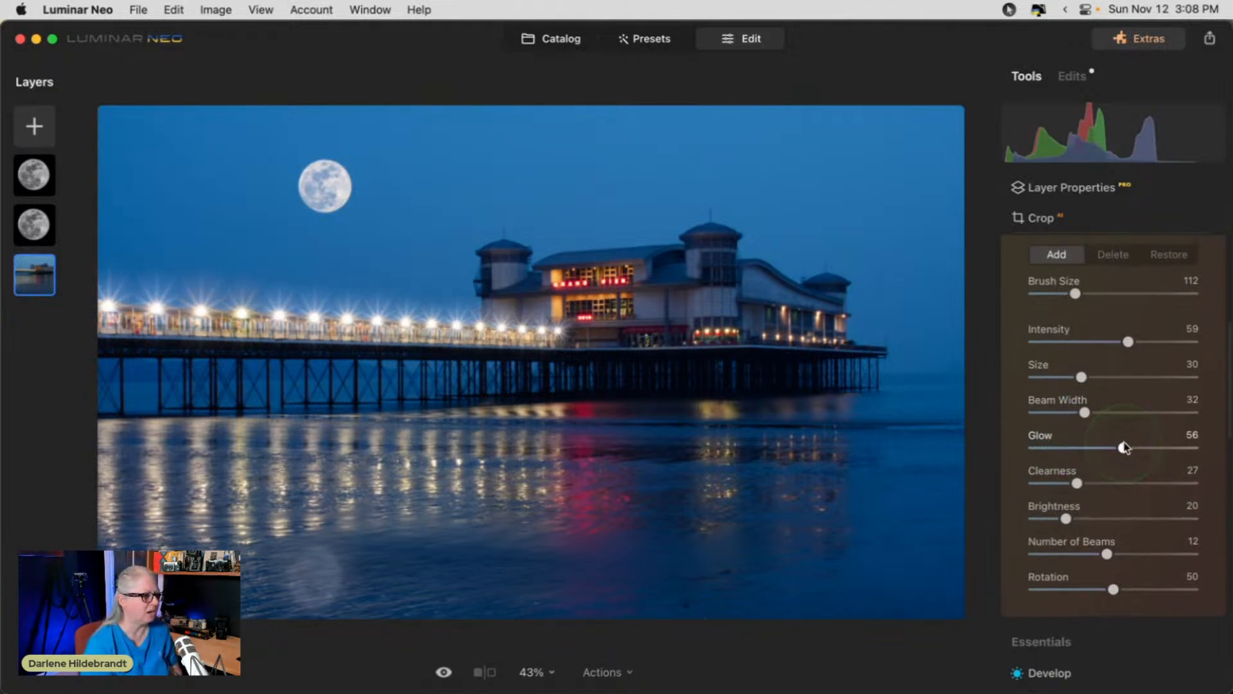
Lower the Magic Light Intensity to 36 and Glow to 29, and view the photo with the effect hidden.
scroll(1124, 442, "up", 1)
left_click_drag(1128, 360, 1095, 357)
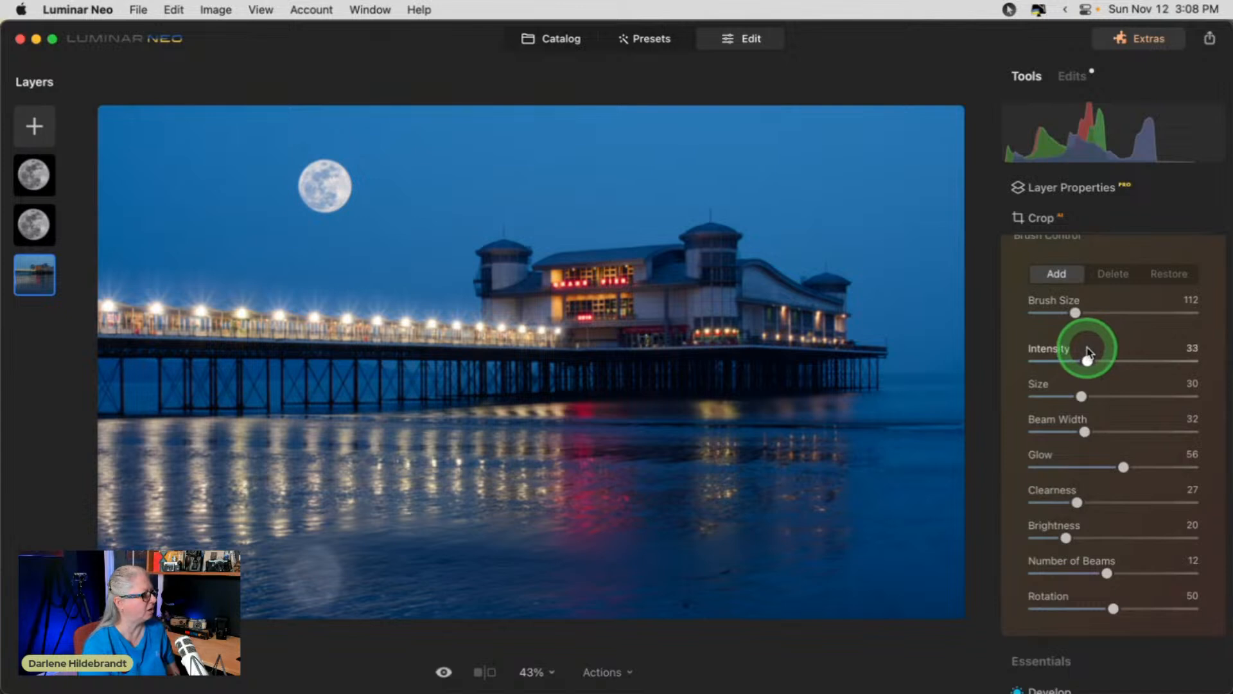
left_click_drag(1093, 357, 1093, 357)
left_click_drag(1122, 467, 1071, 451)
scroll(1070, 453, "up", 3)
scroll(1070, 453, "up", 1)
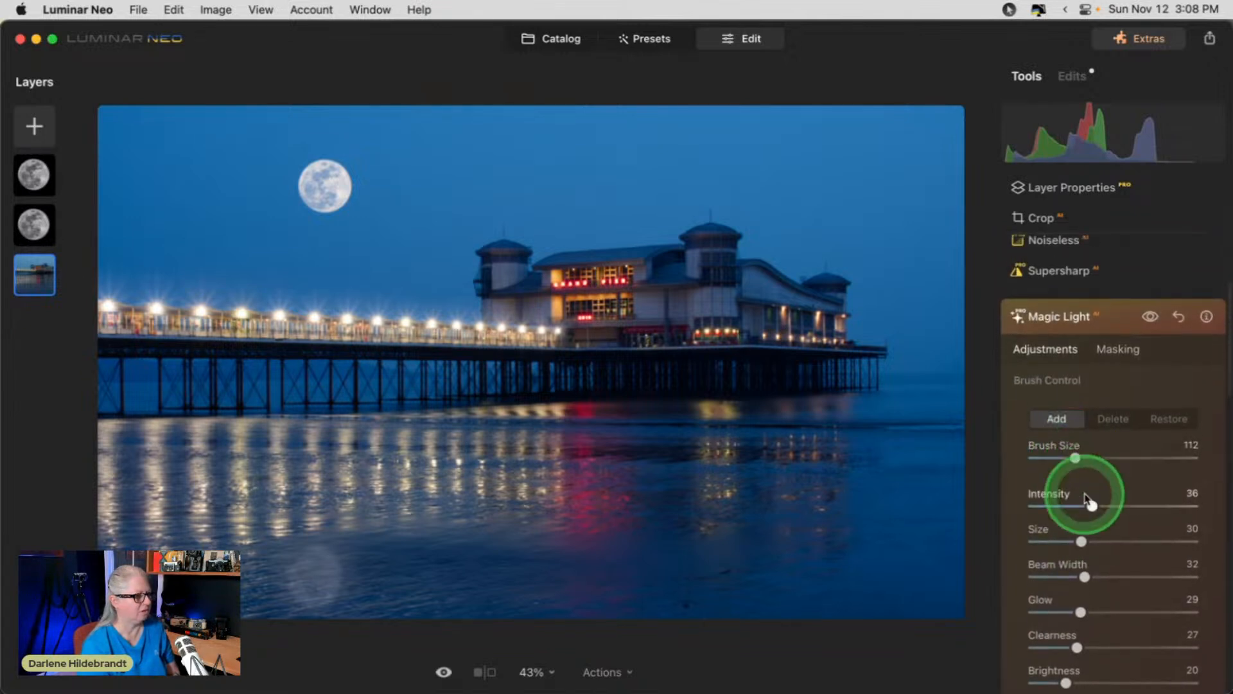
left_click(1149, 319)
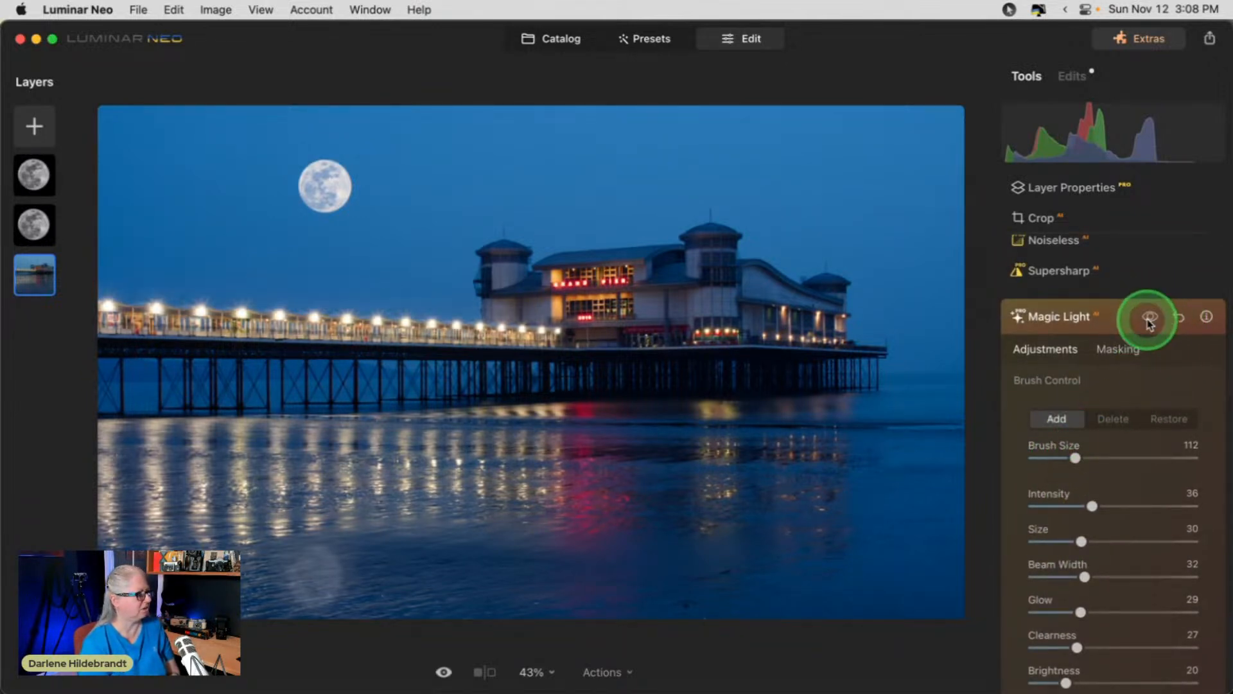
Add a fresh Magic Light adjustment to the pier photo layer and raise its intensity to 60.
left_click(1149, 319)
left_click(1103, 320)
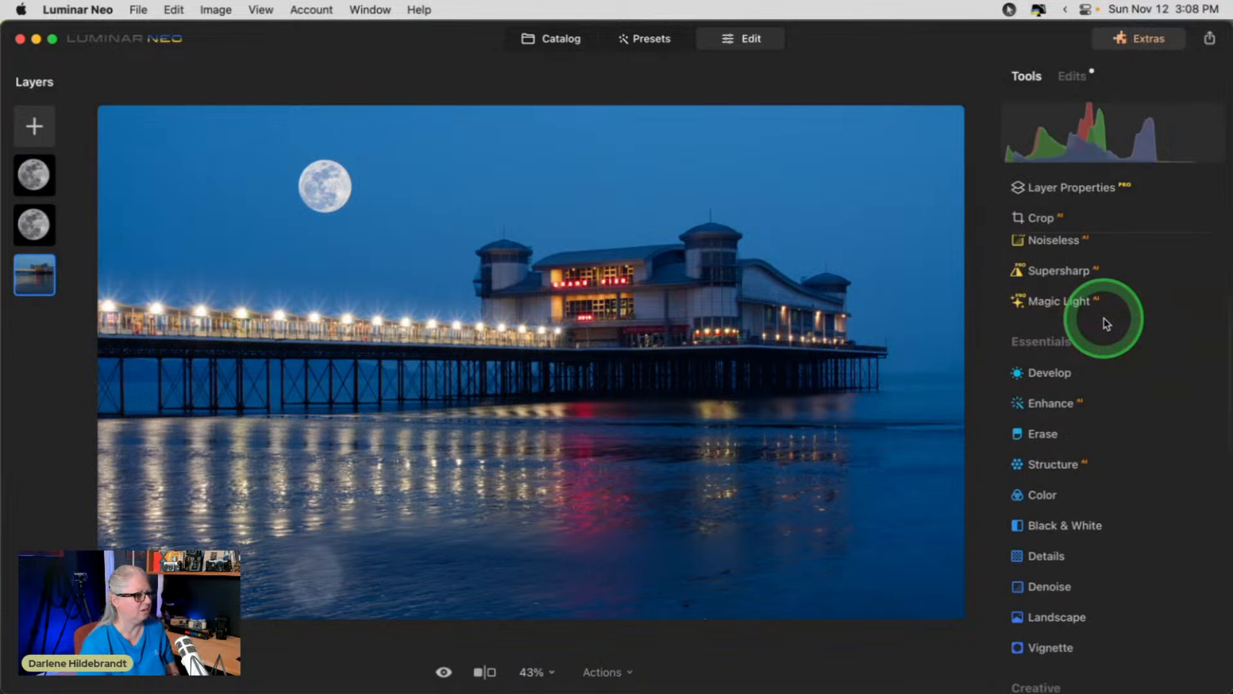
left_click(1102, 297)
left_click_drag(1079, 442, 1133, 443)
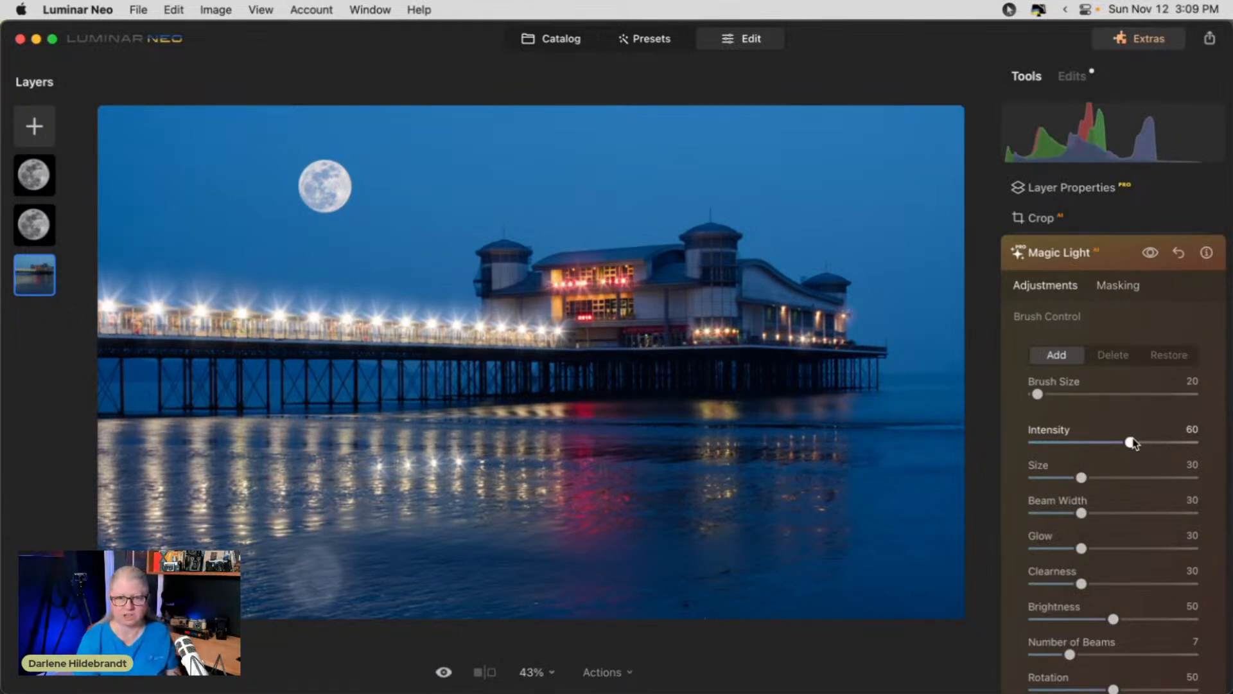
Erase the Magic Light starbursts from the pier building's sign and the water reflections with a size 121 delete brush.
left_click(1112, 354)
left_click(1037, 394)
left_click_drag(1037, 395, 1079, 394)
mouse_move(518, 366)
left_mouse_down()
mouse_move(611, 273)
mouse_move(426, 308)
mouse_move(42, 308)
mouse_move(616, 334)
left_mouse_up()
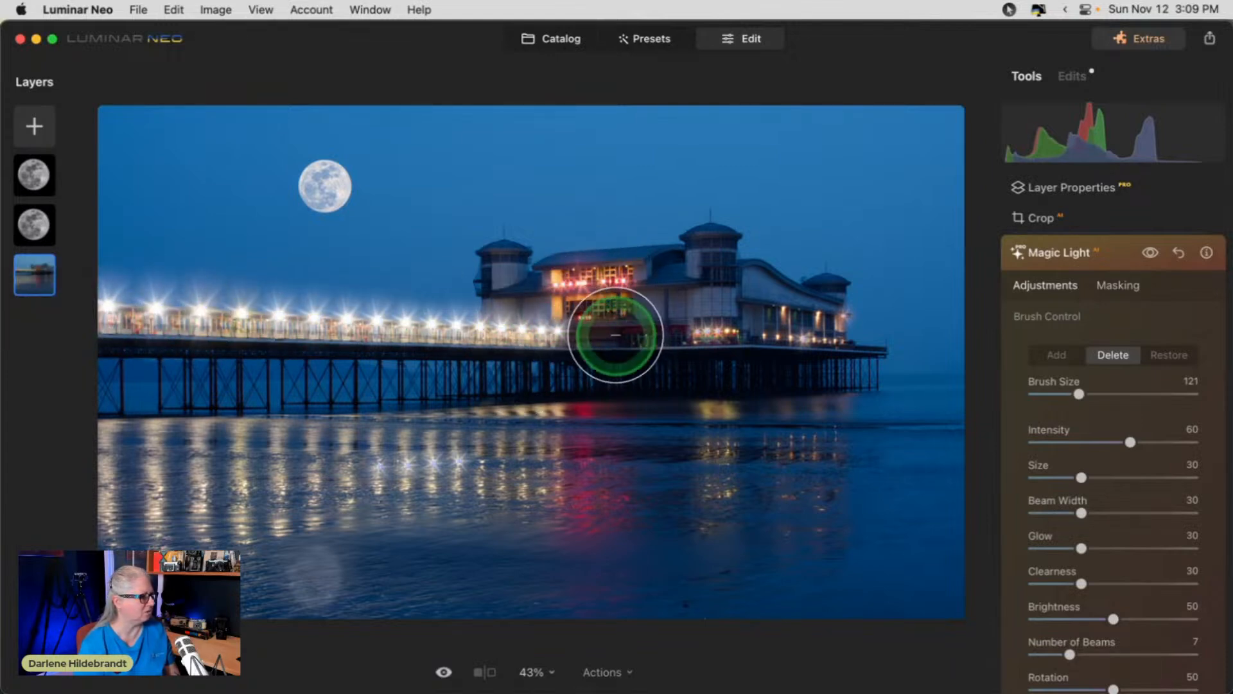
left_click_drag(484, 449, 335, 473)
Add starbursts to the missed lamps along the pier building's front and side with a size 10 add brush.
key("space")
left_click(778, 411)
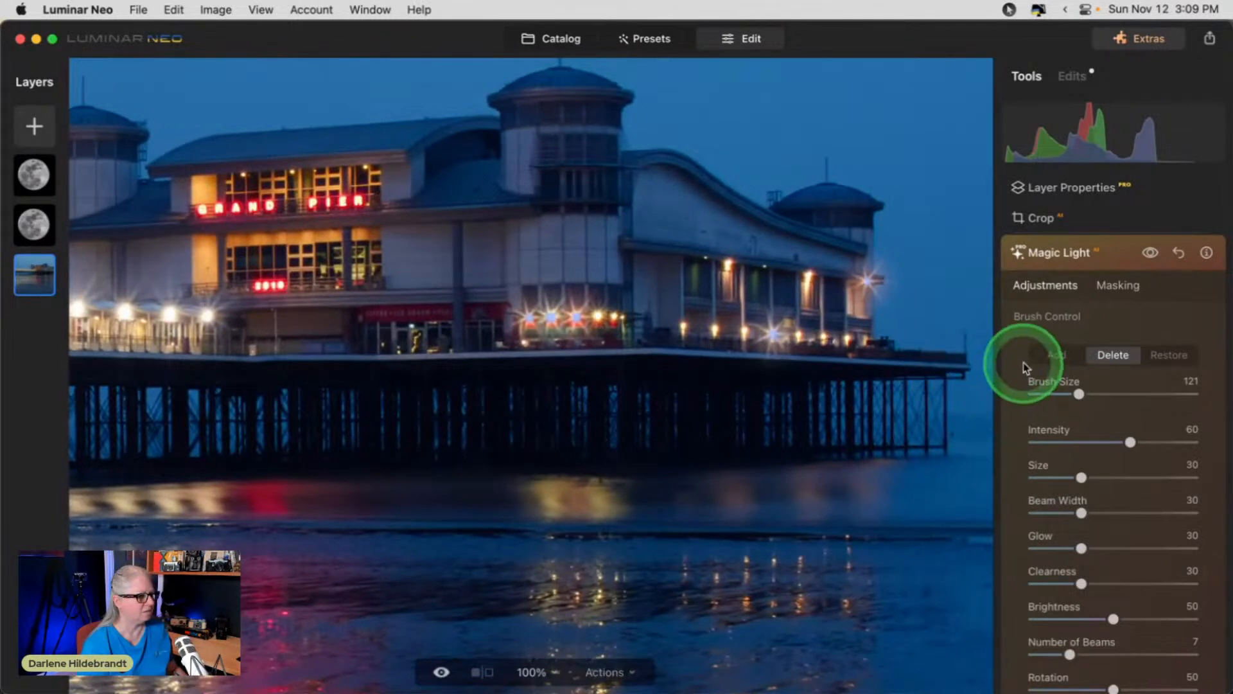
left_click(1057, 354)
left_click_drag(1082, 391, 1033, 393)
left_click_drag(865, 339, 795, 336)
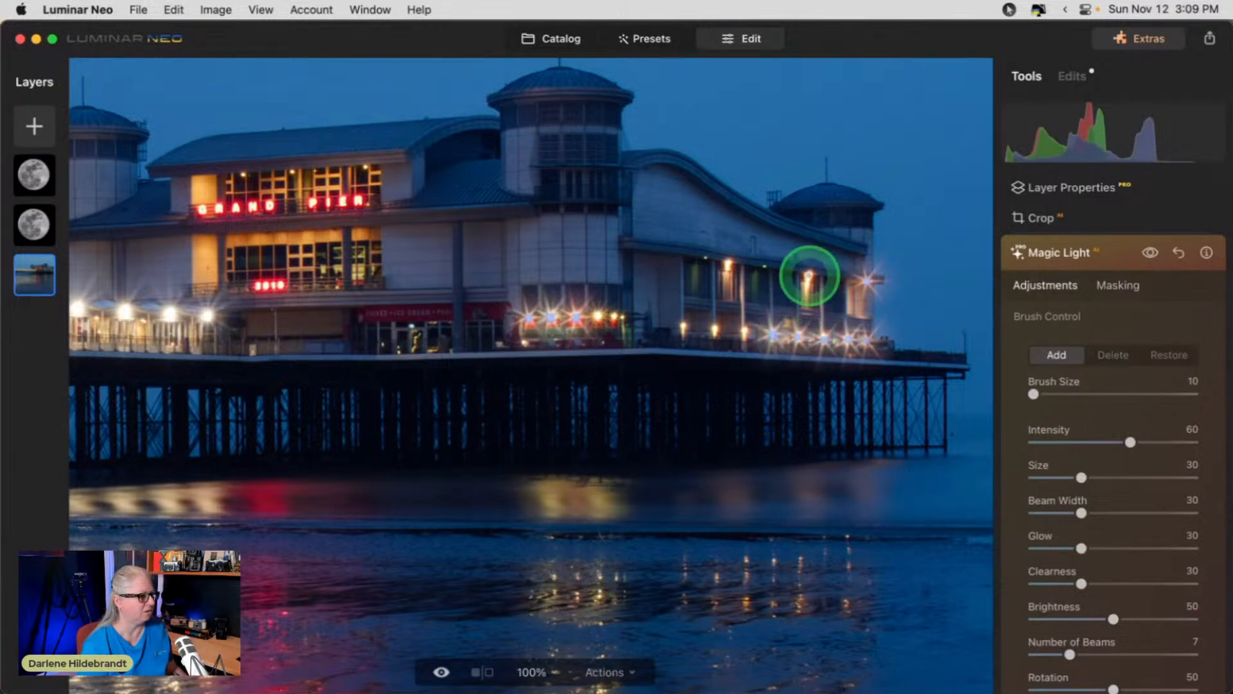
left_click(809, 276)
left_click(727, 263)
left_click(743, 330)
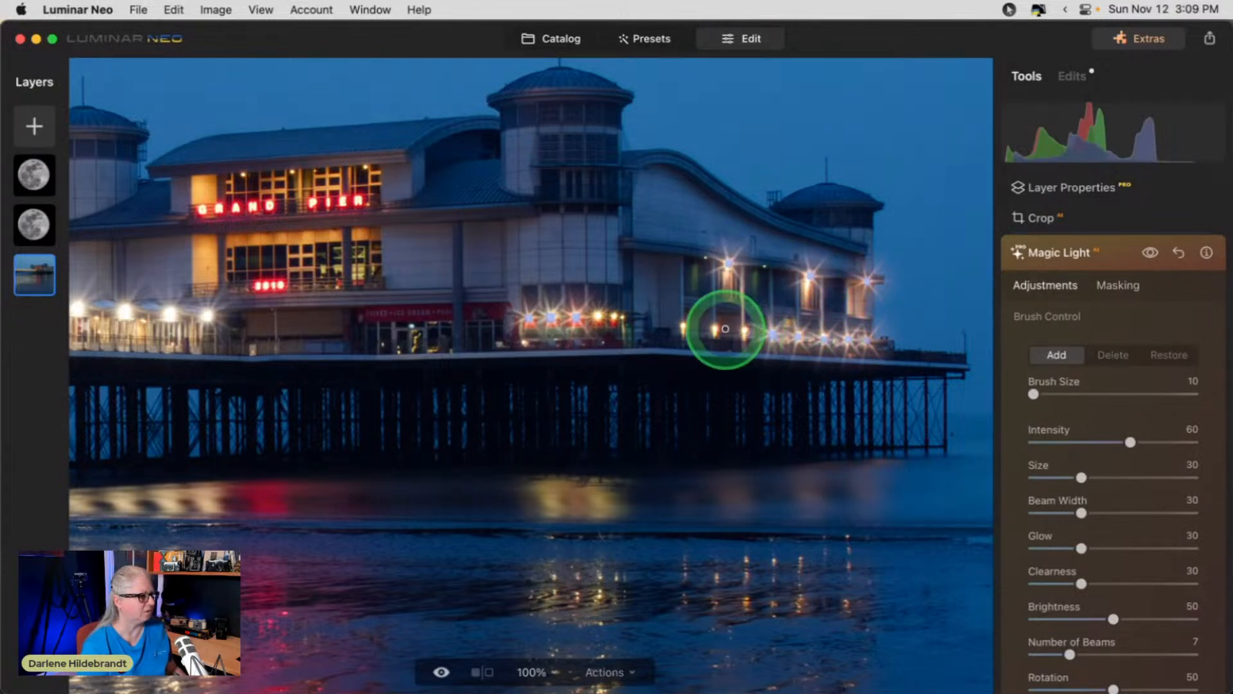
left_click(695, 328)
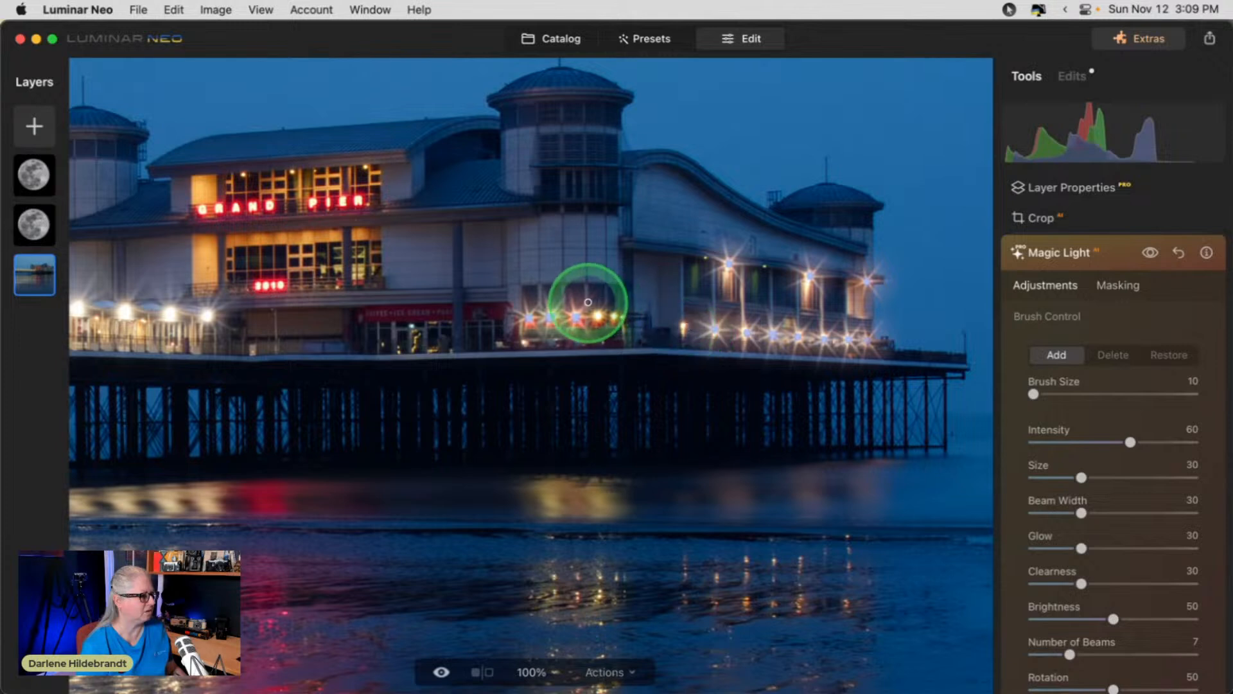
left_click(604, 317)
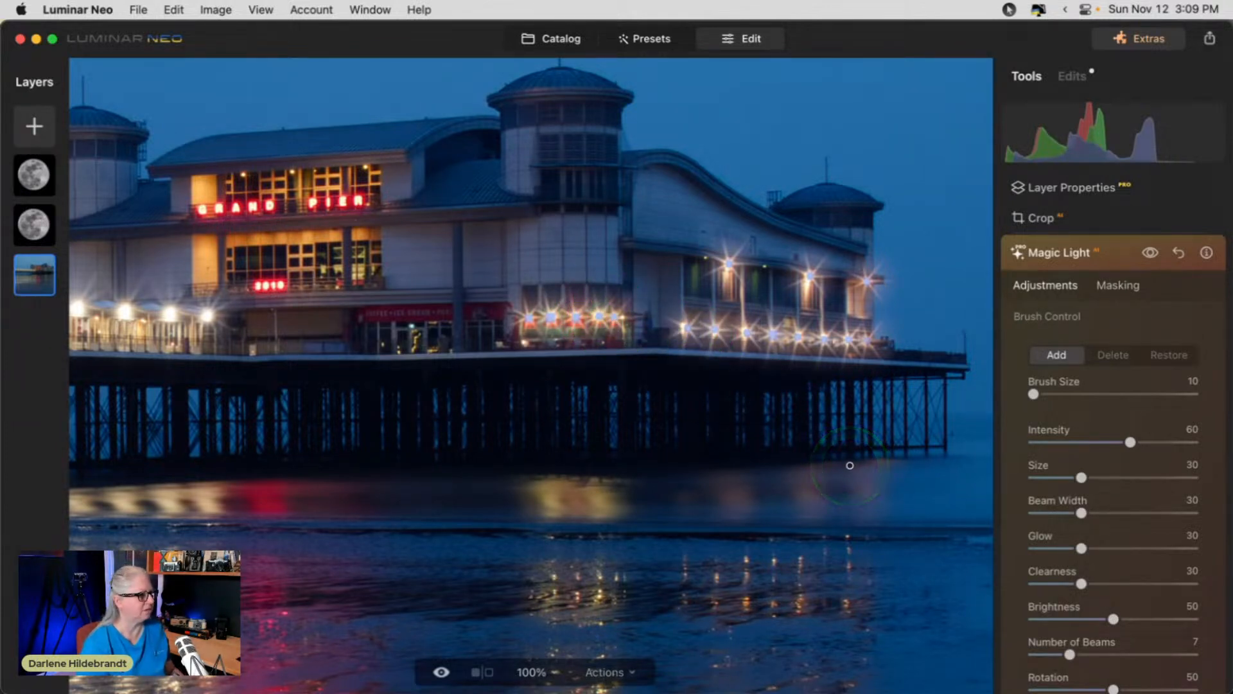
Set the Magic Light intensity to 16, beam width to 51, glow to 34 and clearness to 23.
scroll(1123, 445, "down", 3)
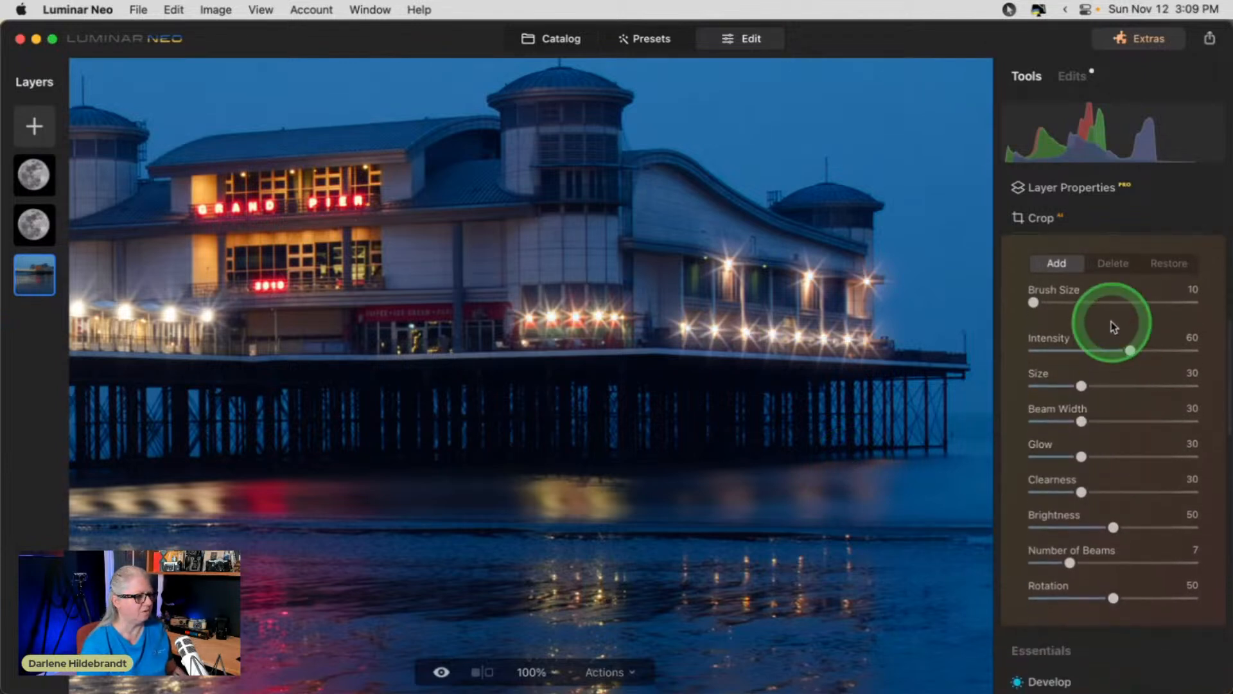
left_click_drag(1130, 350, 1059, 349)
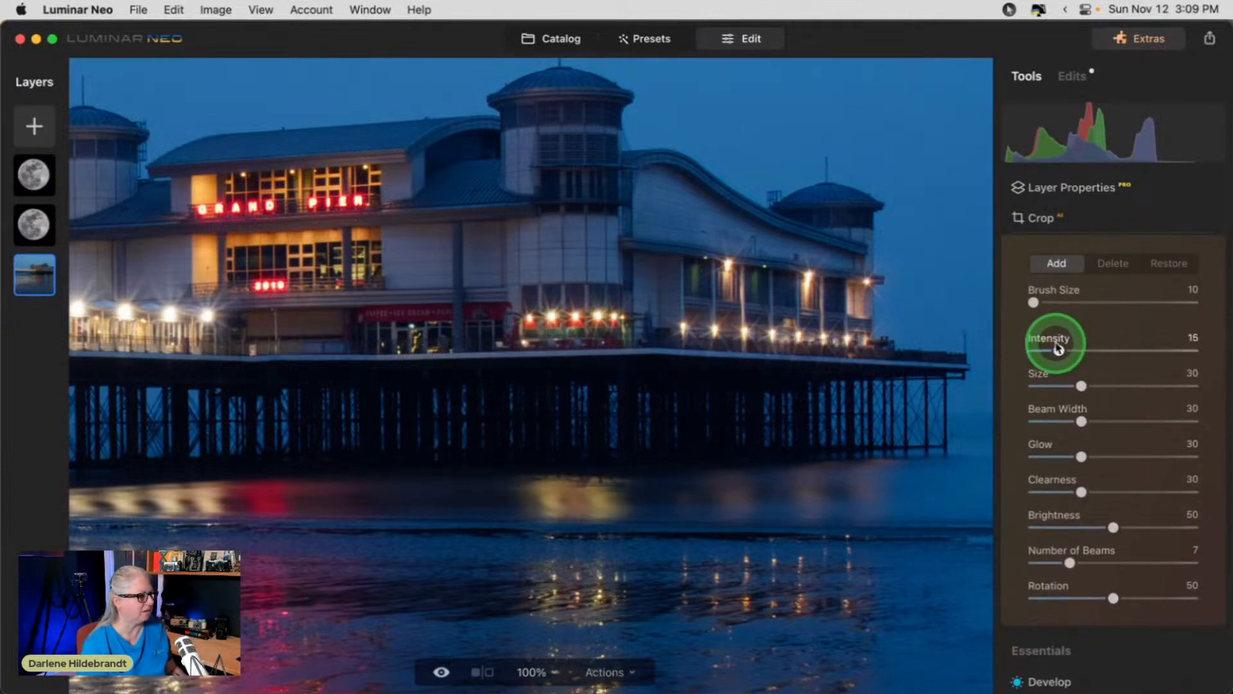
mouse_move(1082, 492)
left_mouse_down()
mouse_move(1109, 494)
mouse_move(1046, 491)
mouse_move(1060, 492)
left_mouse_up()
left_click_drag(1082, 421, 1094, 455)
left_click_drag(1059, 493, 1070, 492)
Set the number of starburst beams to 9 and their rotation to 44.
left_click(1070, 563)
mouse_move(1070, 563)
left_mouse_down()
mouse_move(1145, 560)
mouse_move(1057, 560)
mouse_move(1067, 564)
left_mouse_up()
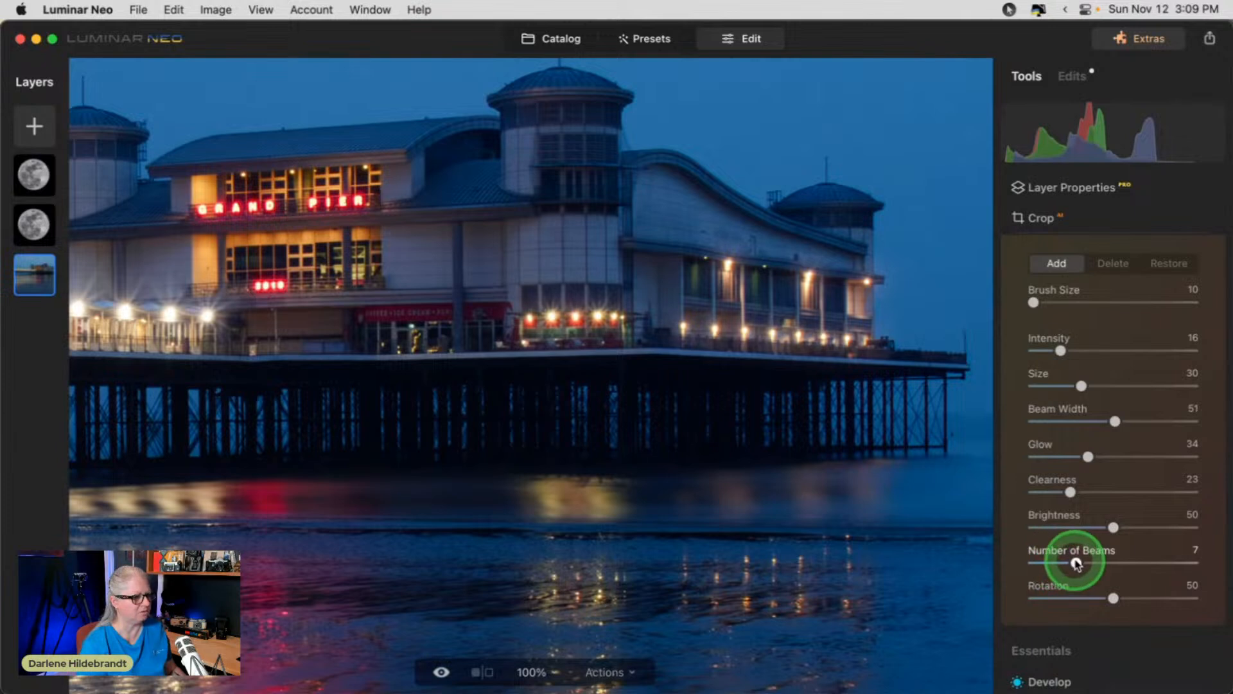
left_click_drag(1112, 598, 1104, 598)
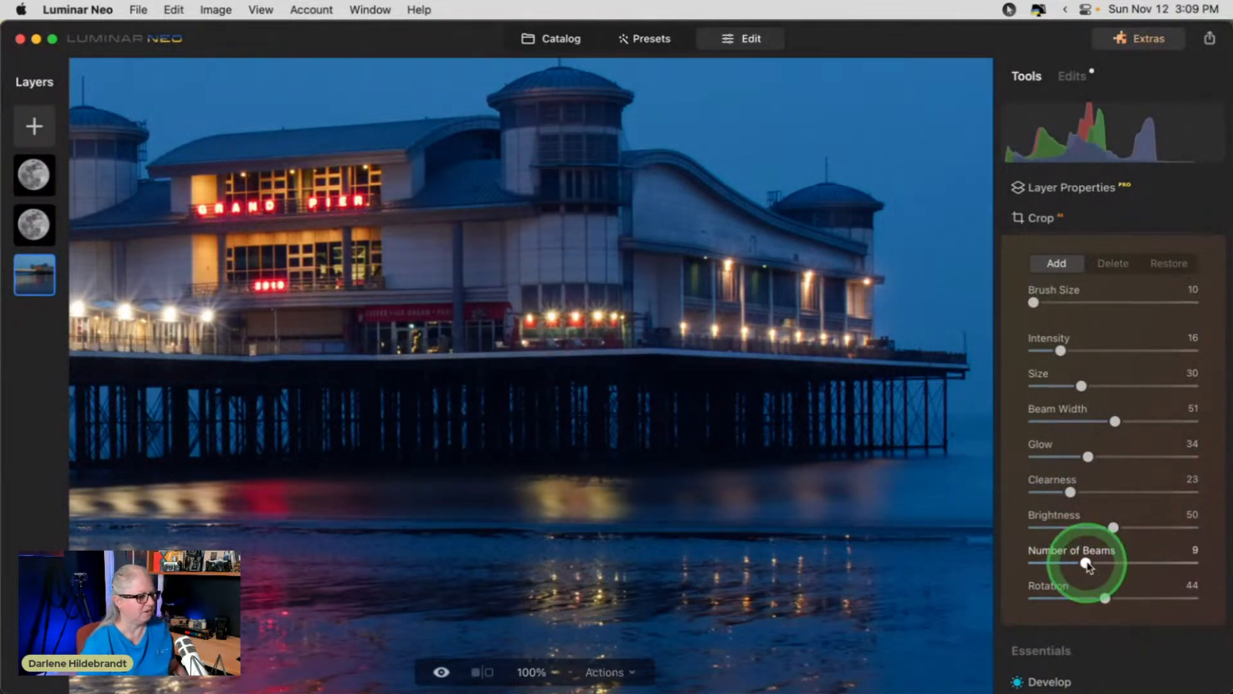
Raise the Magic Light intensity to 27 and narrow the beam width while judging the whole photo.
double_click(656, 449)
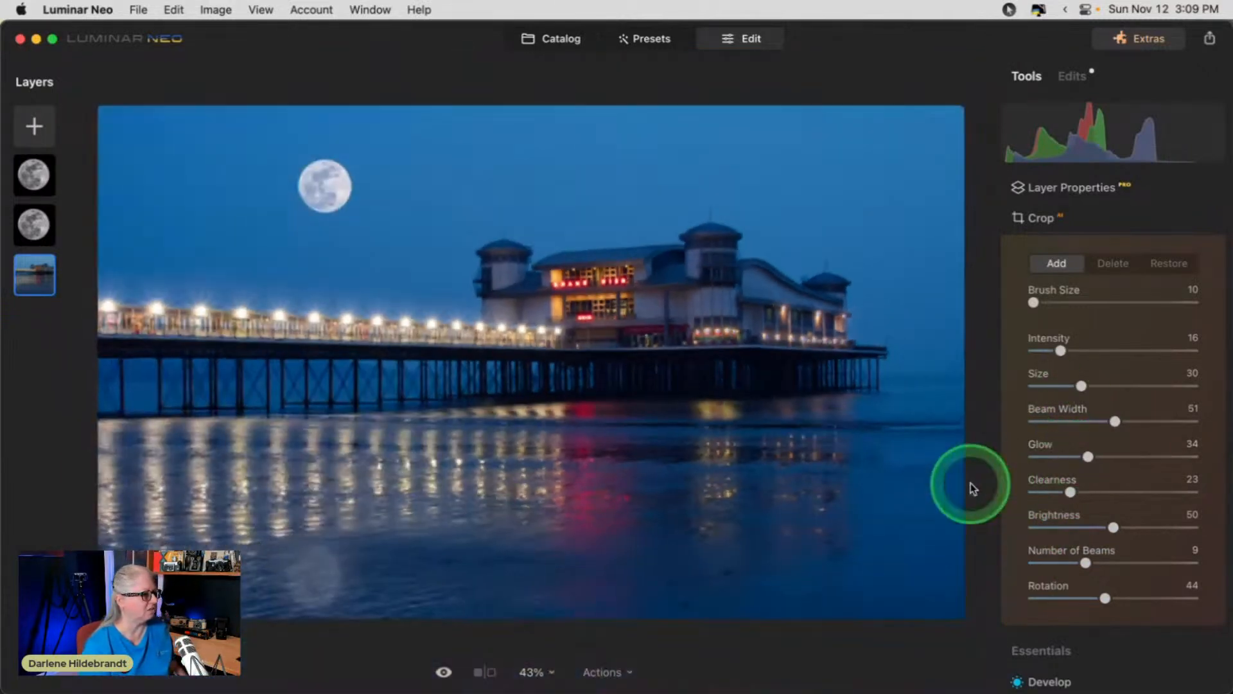
mouse_move(1060, 350)
left_mouse_down()
mouse_move(1135, 351)
mouse_move(1032, 350)
mouse_move(1104, 350)
mouse_move(1075, 348)
left_mouse_up()
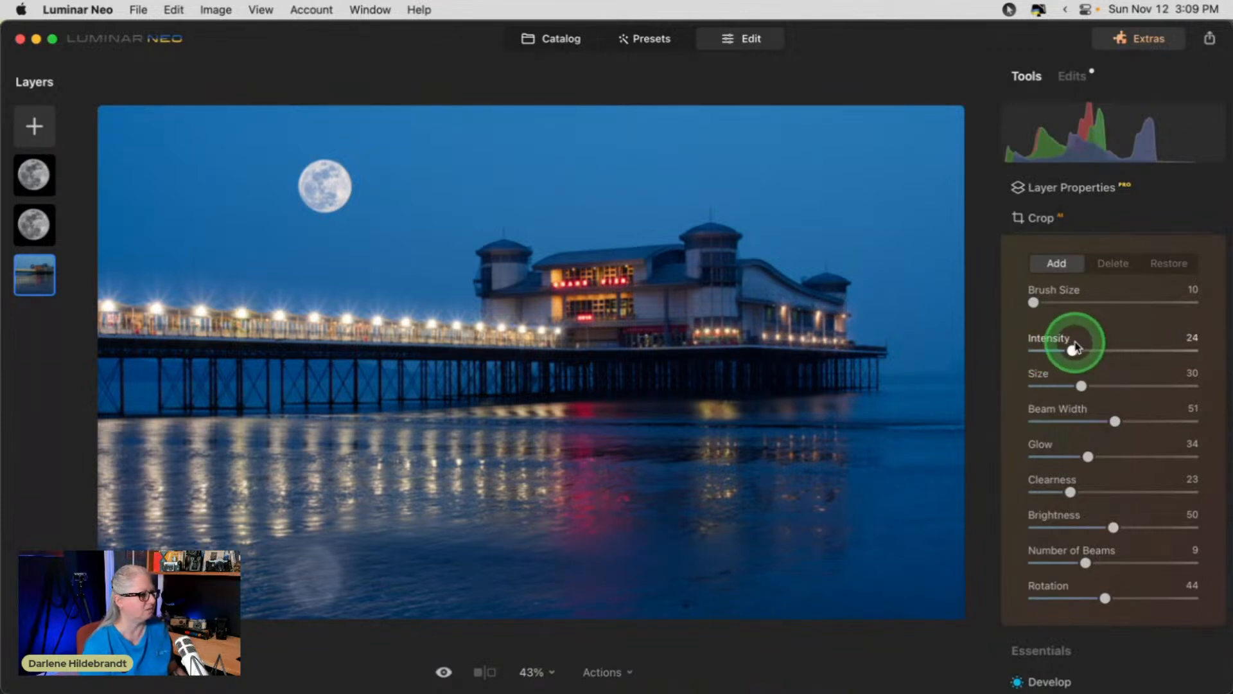
left_click_drag(1115, 421, 1081, 418)
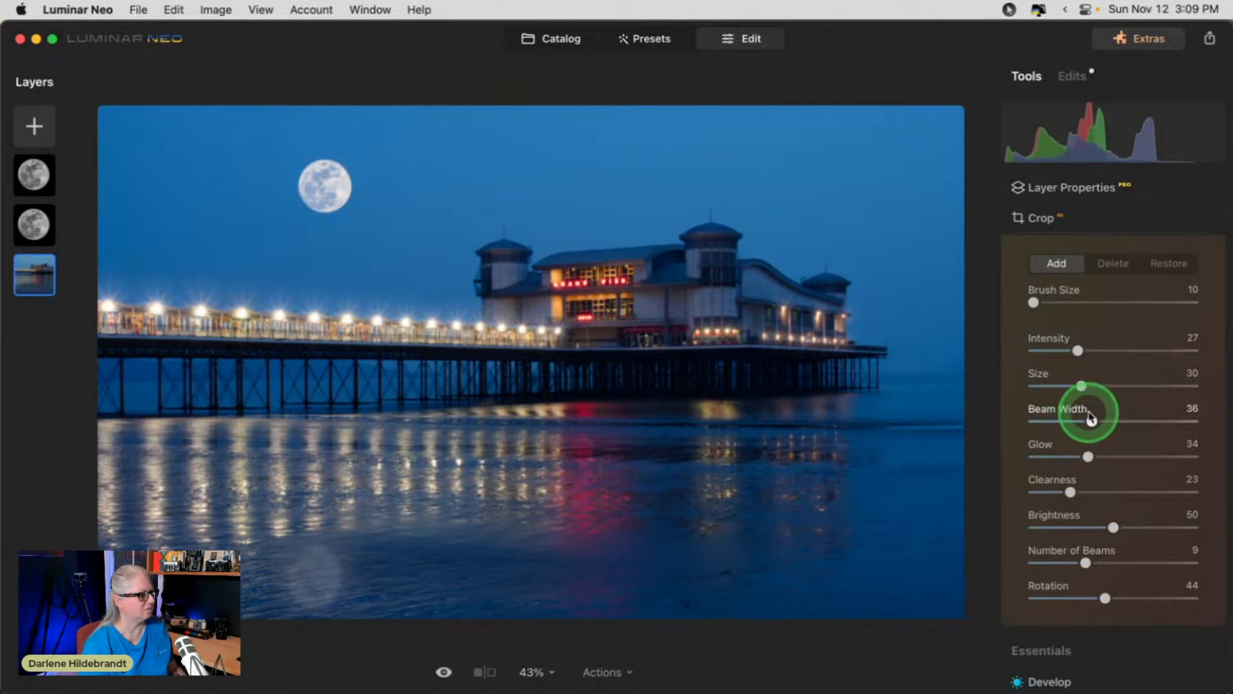
scroll(1087, 395, "up", 2)
Collapse the Magic Light tool and compare the edited pier photo with the original.
left_click(1118, 291)
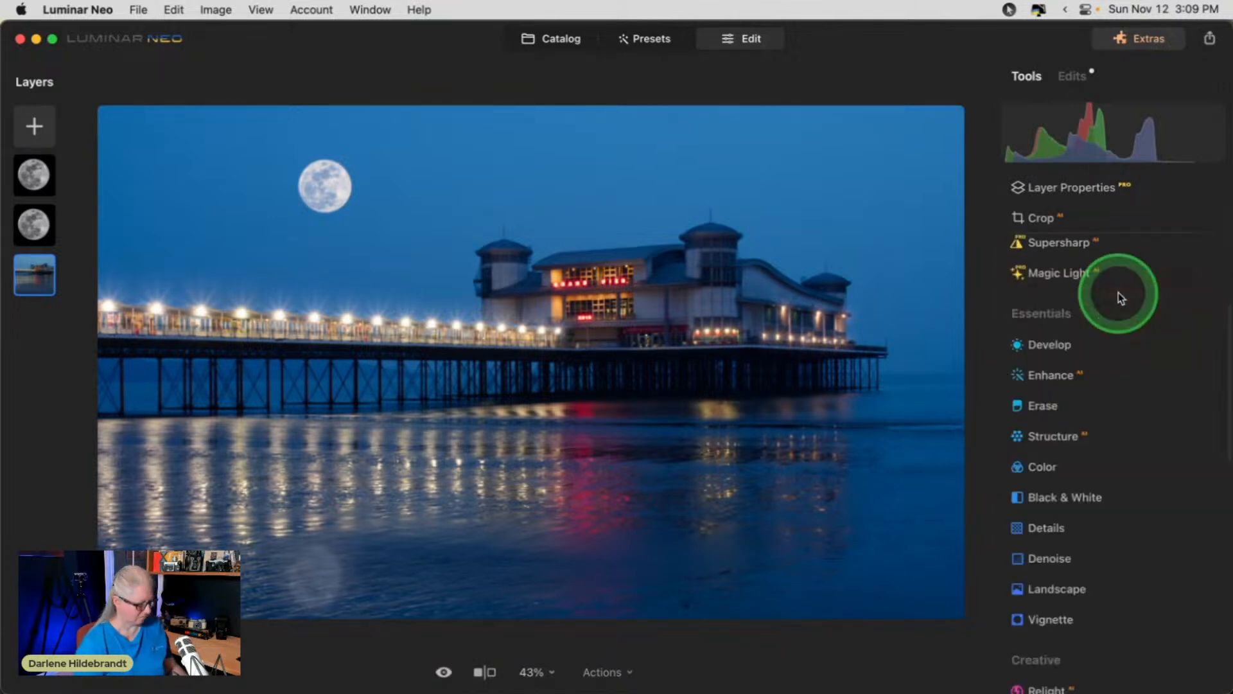
key("backslash")
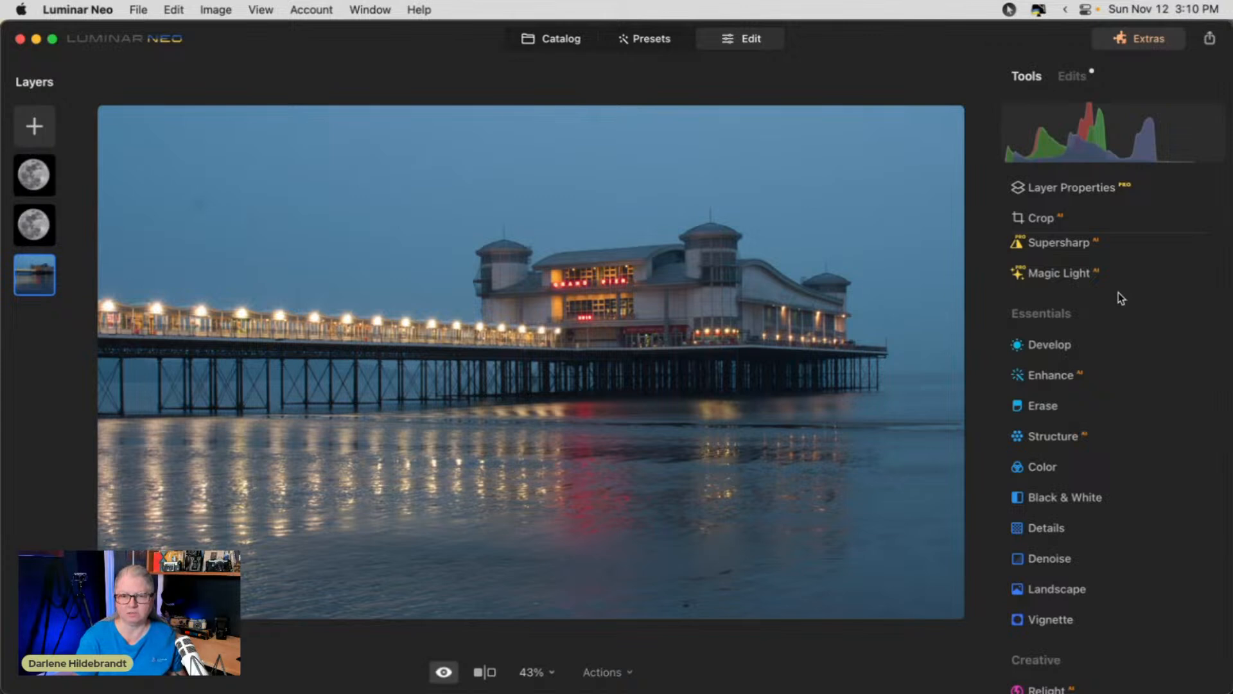
key("backslash")
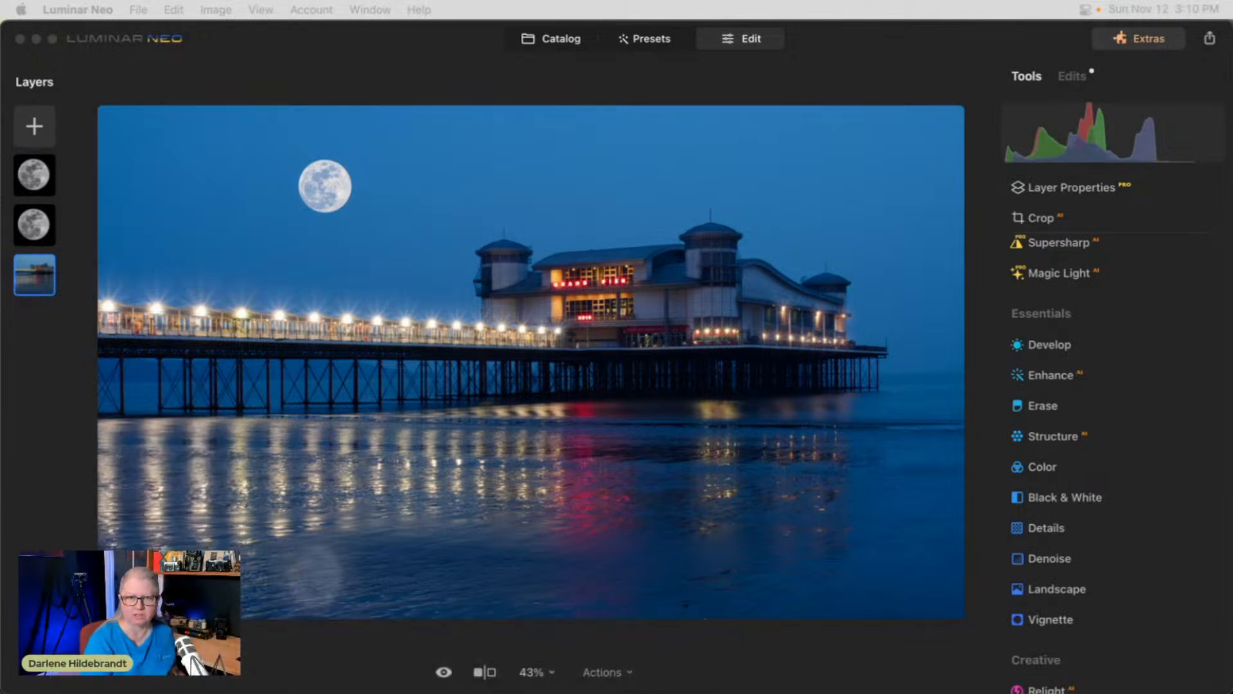
left_click(36, 340)
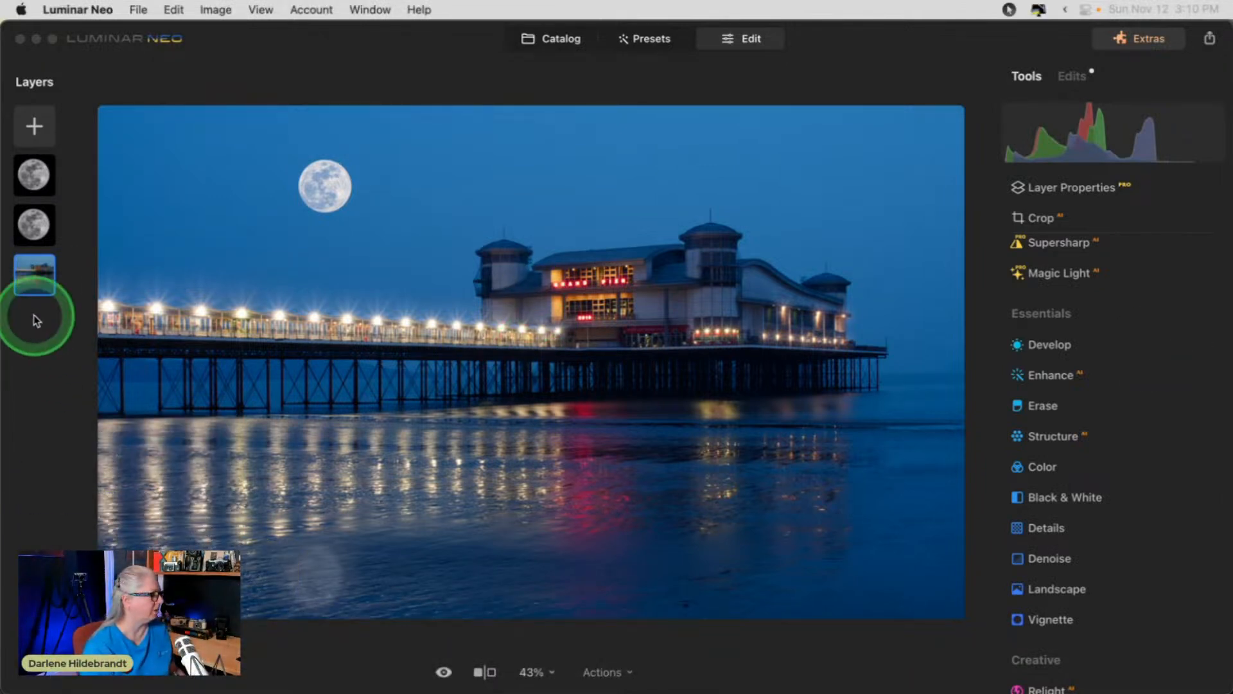
right_click(36, 231)
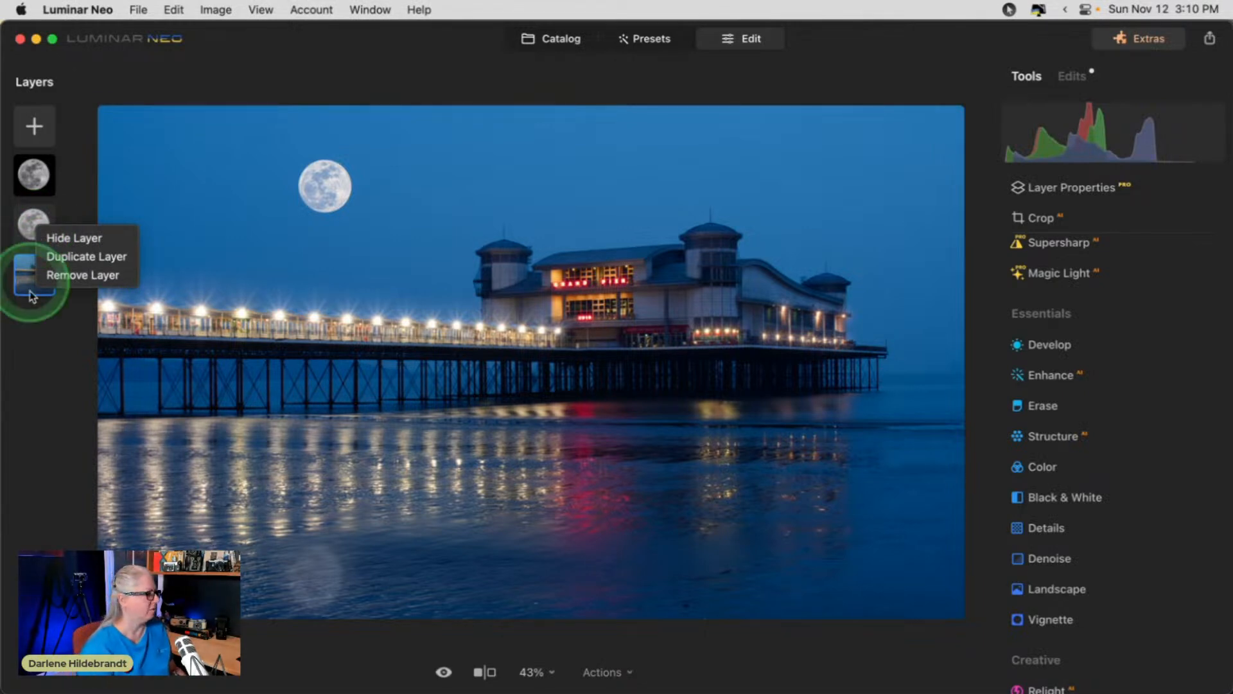
left_click(42, 181)
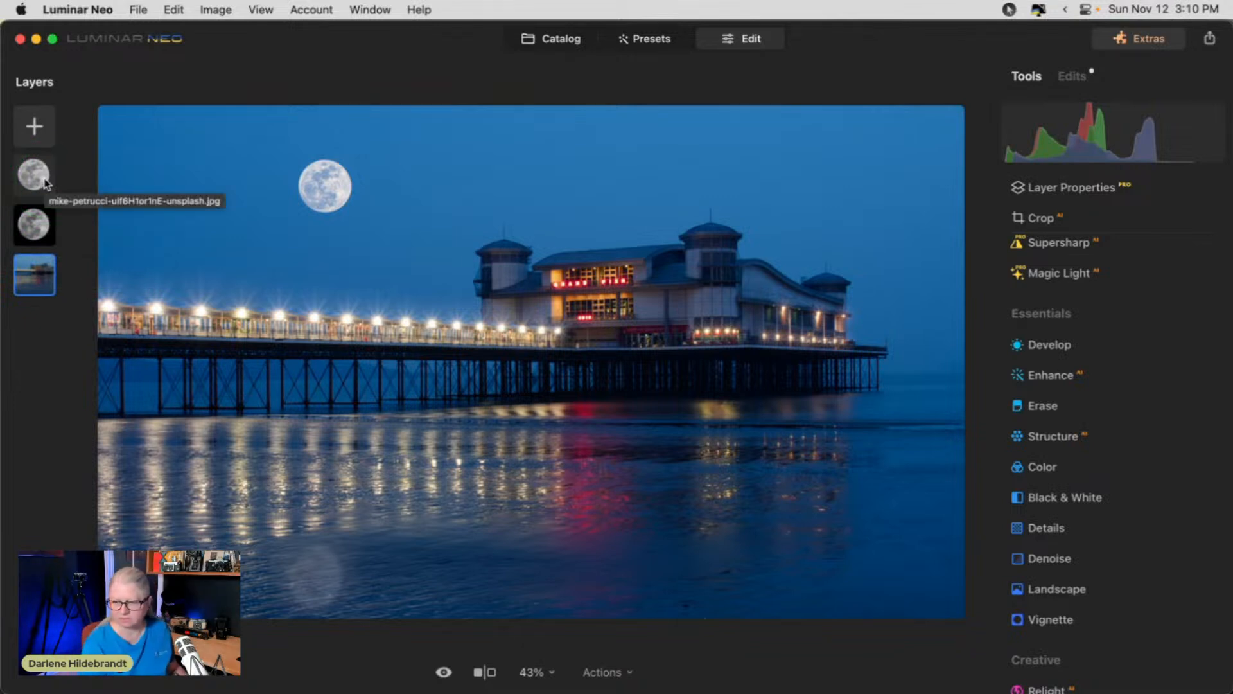
left_click(428, 57)
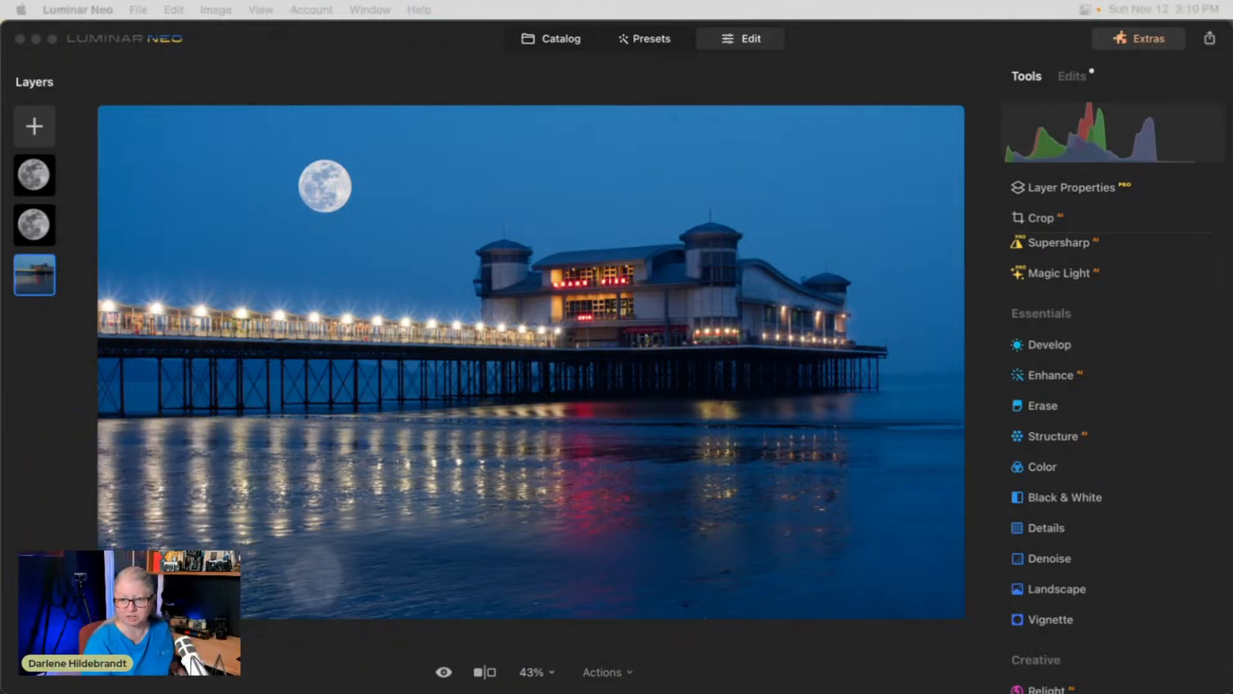
Open the starry night photo of the bare tree from the Blue or blue hour folder for editing.
left_click(565, 40)
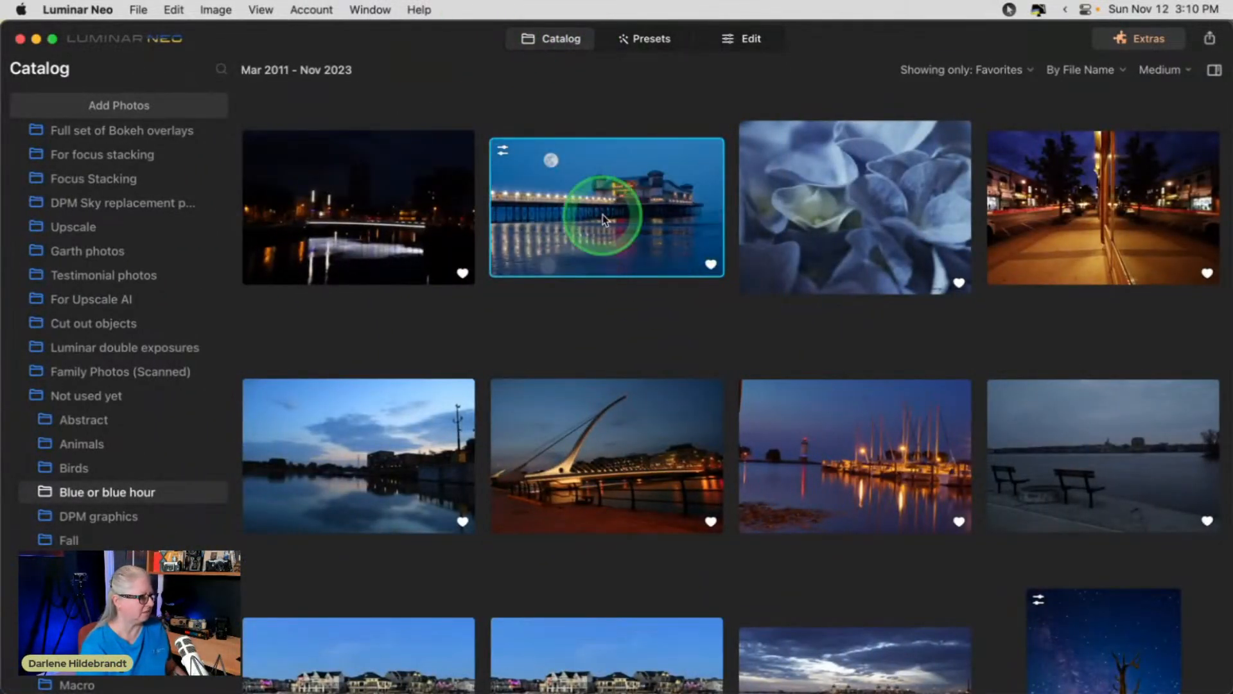
scroll(602, 214, "down", 5)
left_click(1070, 486)
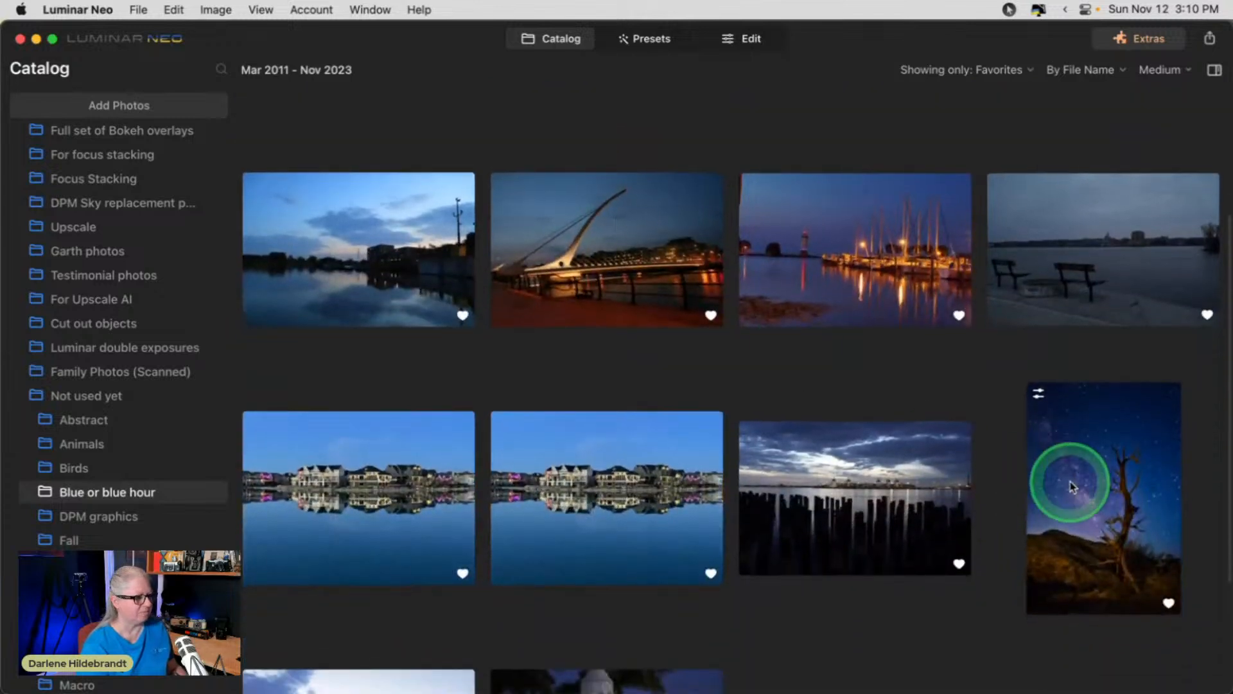
left_click(747, 38)
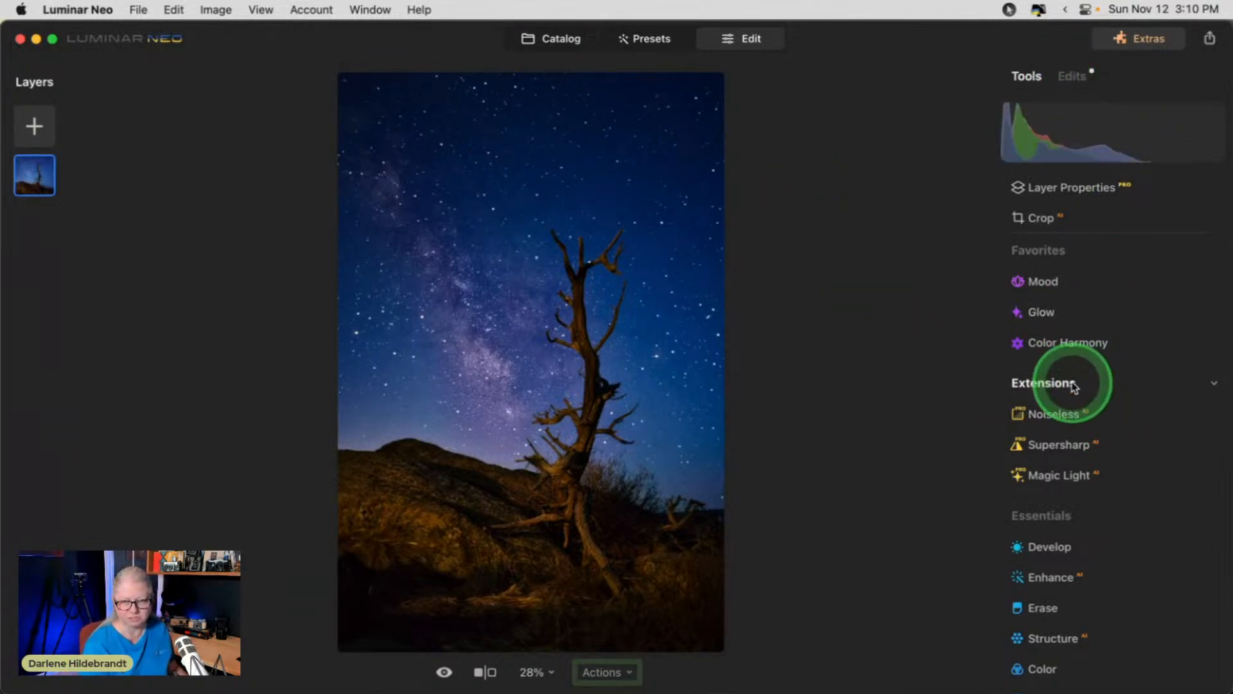
Apply Noiseless noise reduction to the starry tree photo at the Middle strength.
left_click(1071, 416)
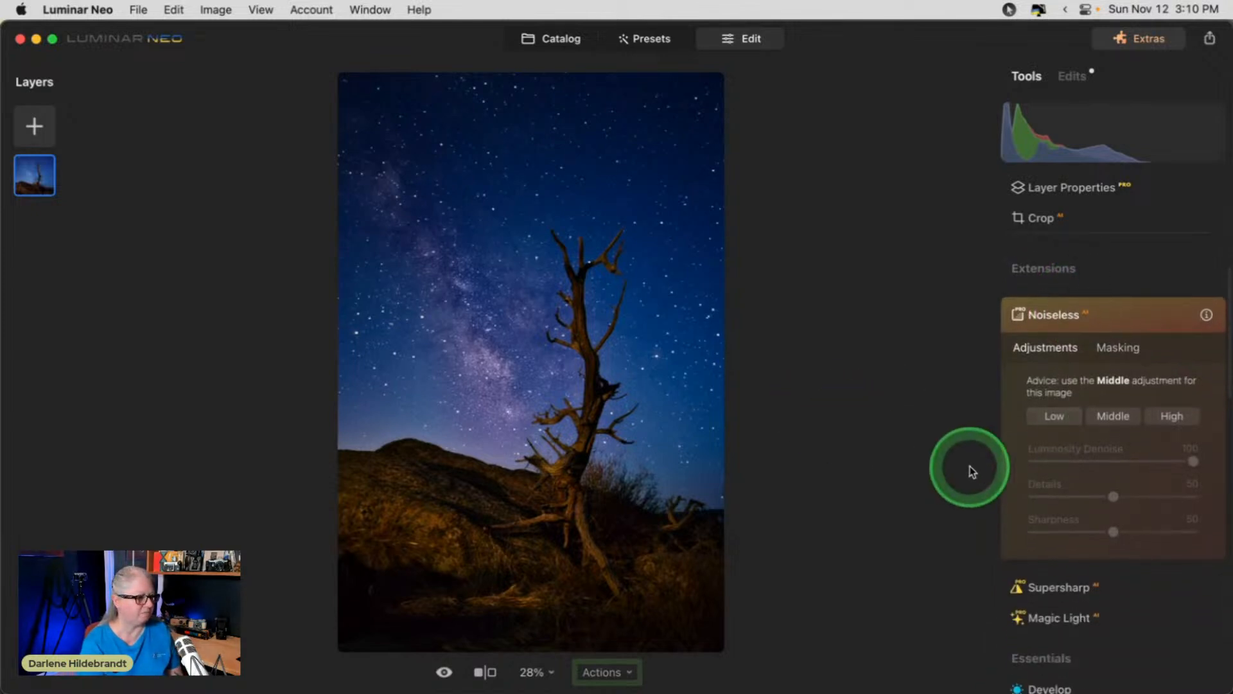
left_click(1111, 418)
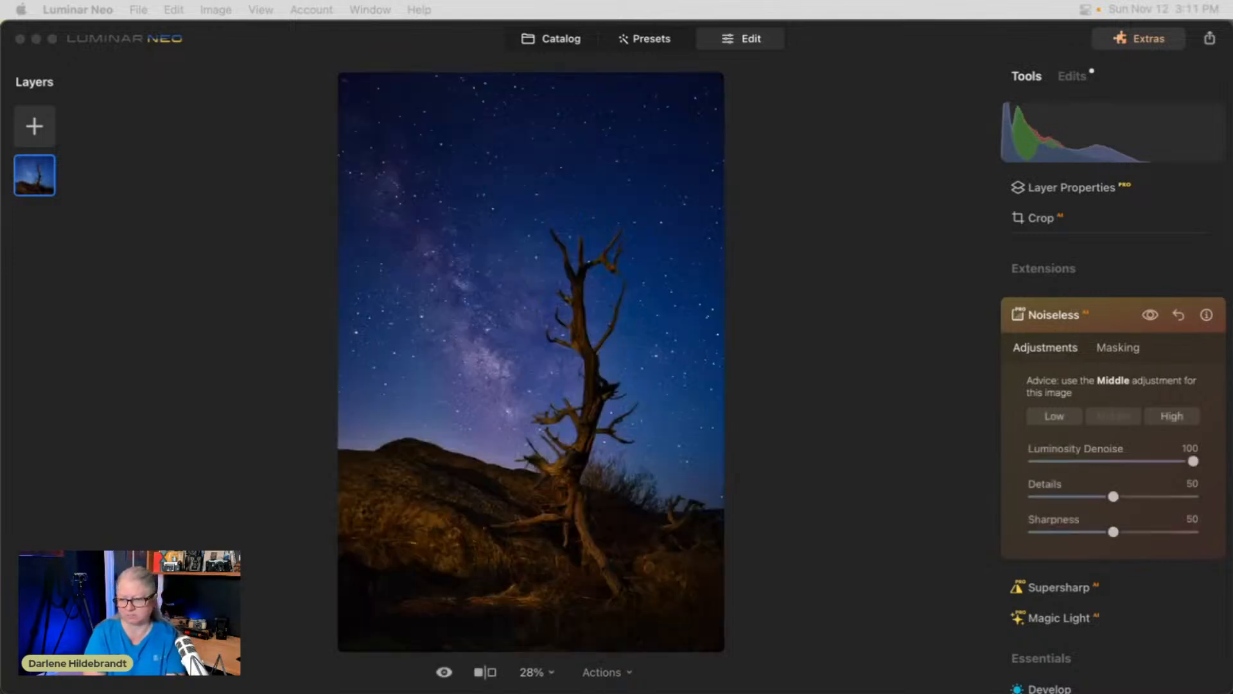
Examine the sky and tree at 200% and 100% zoom, comparing them with and without the Noiseless adjustment.
key("super+2")
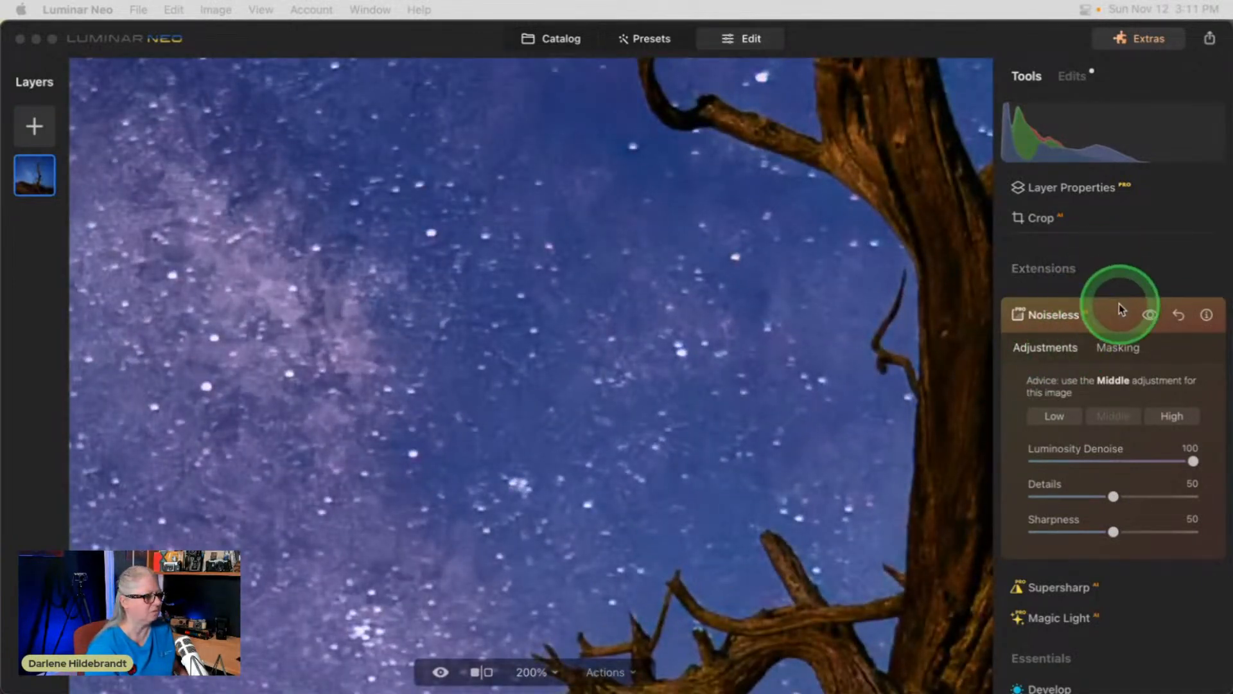
scroll(684, 331, "down", 5)
scroll(684, 331, "down", 10)
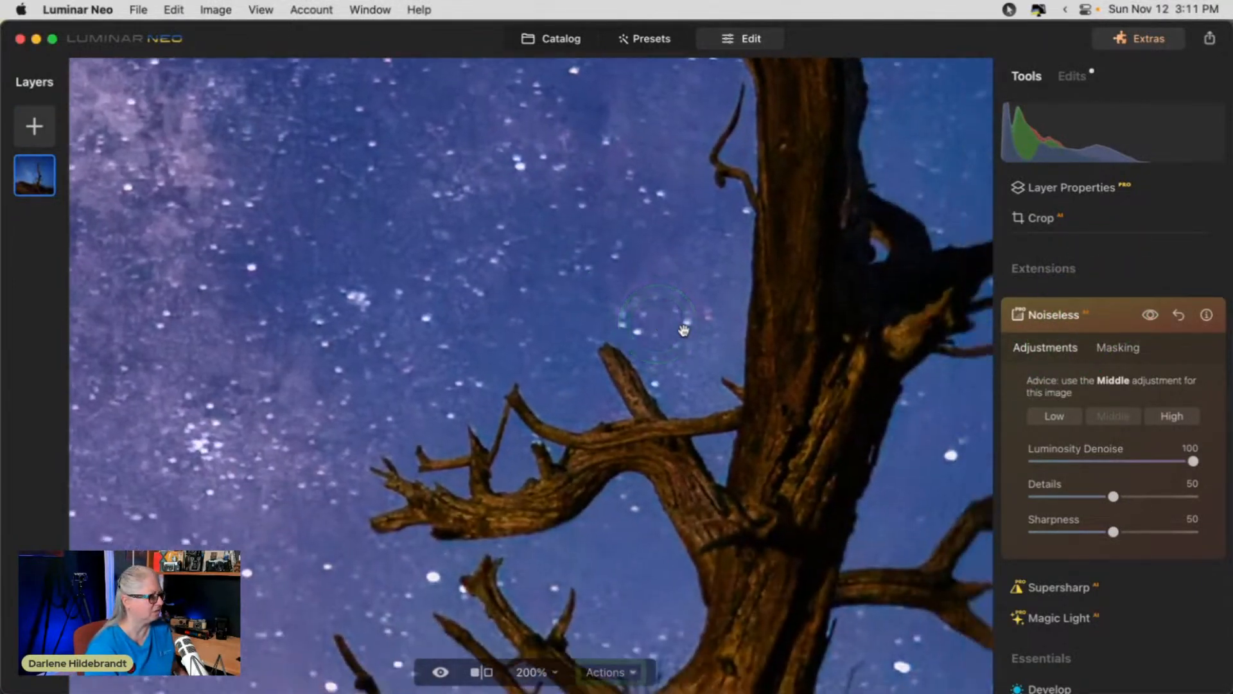
key("super+1")
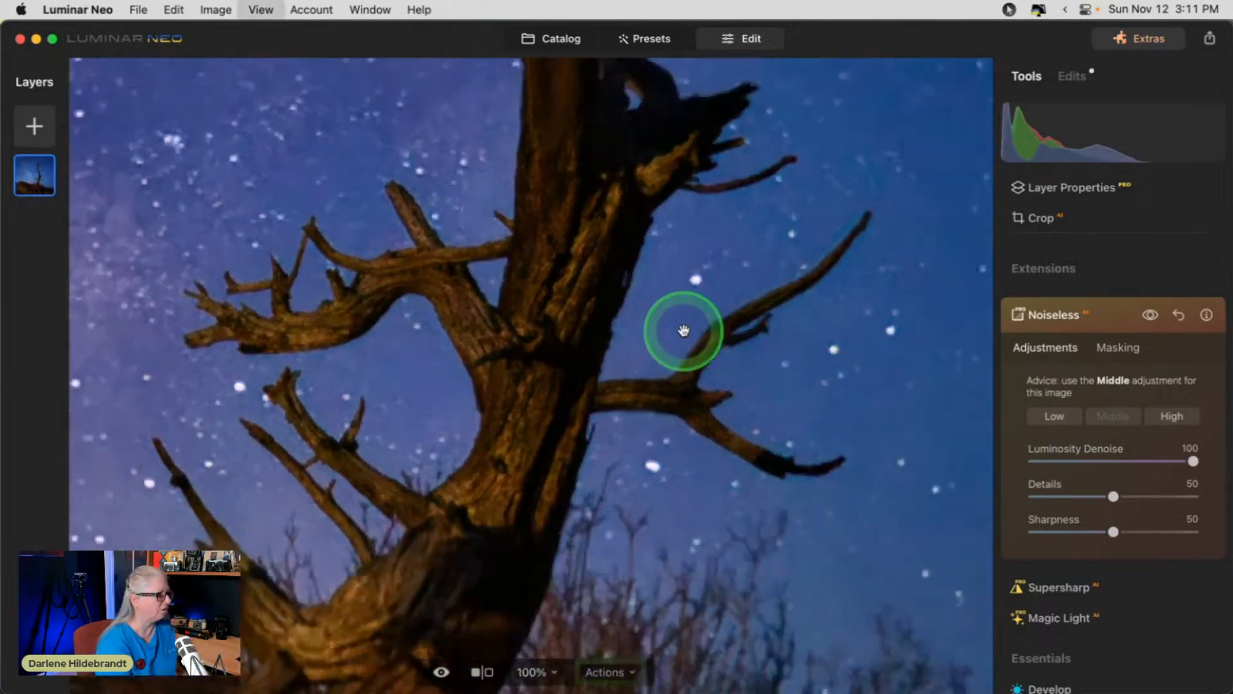
scroll(684, 330, "up", 3)
left_click(1149, 321)
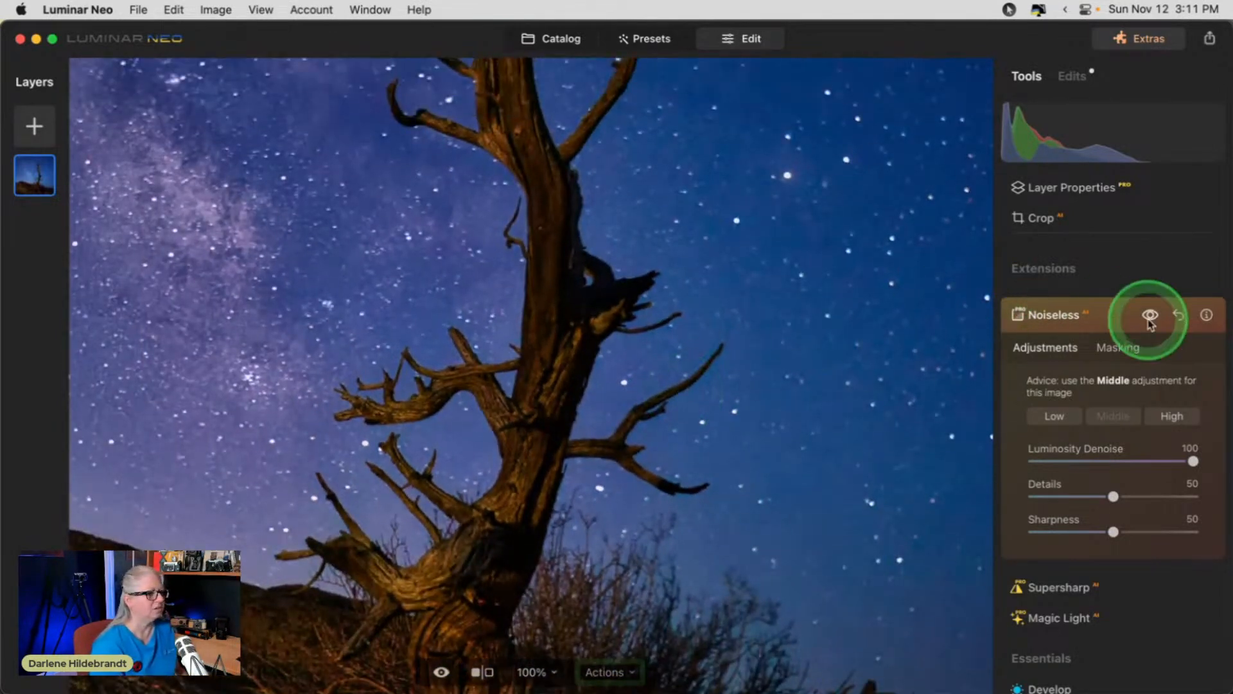
left_click(1150, 319)
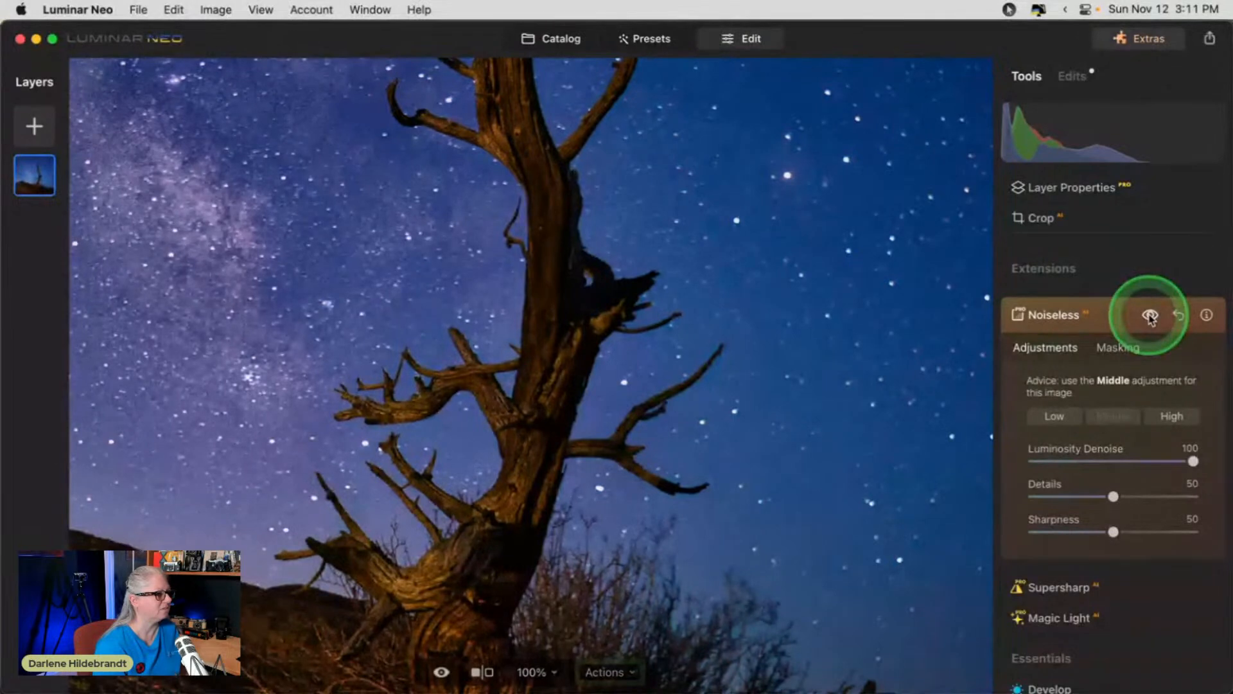
left_click(1149, 318)
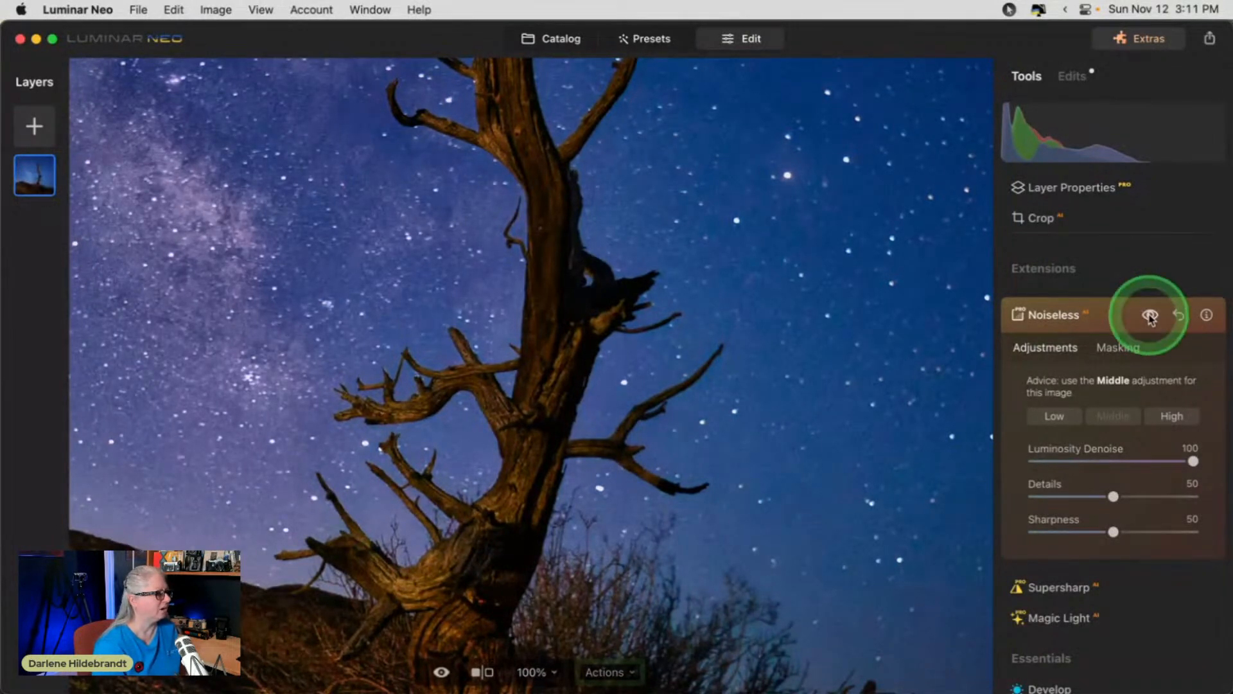
scroll(783, 394, "up", 5)
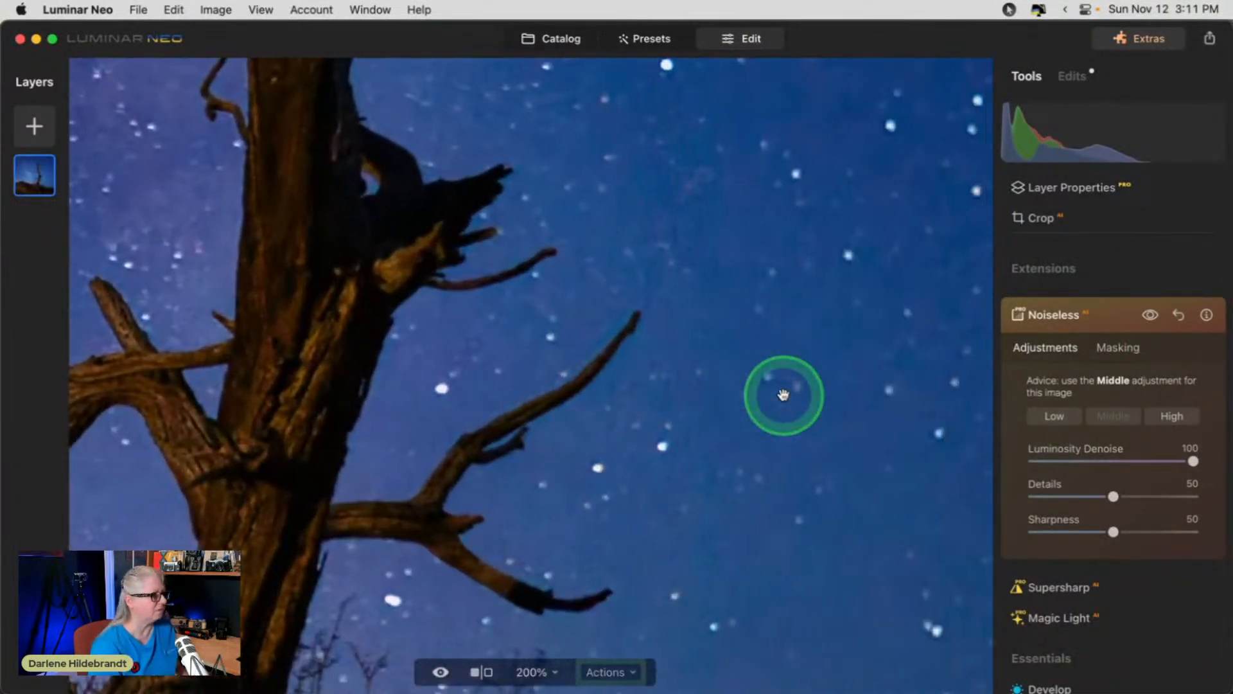
left_click(1150, 317)
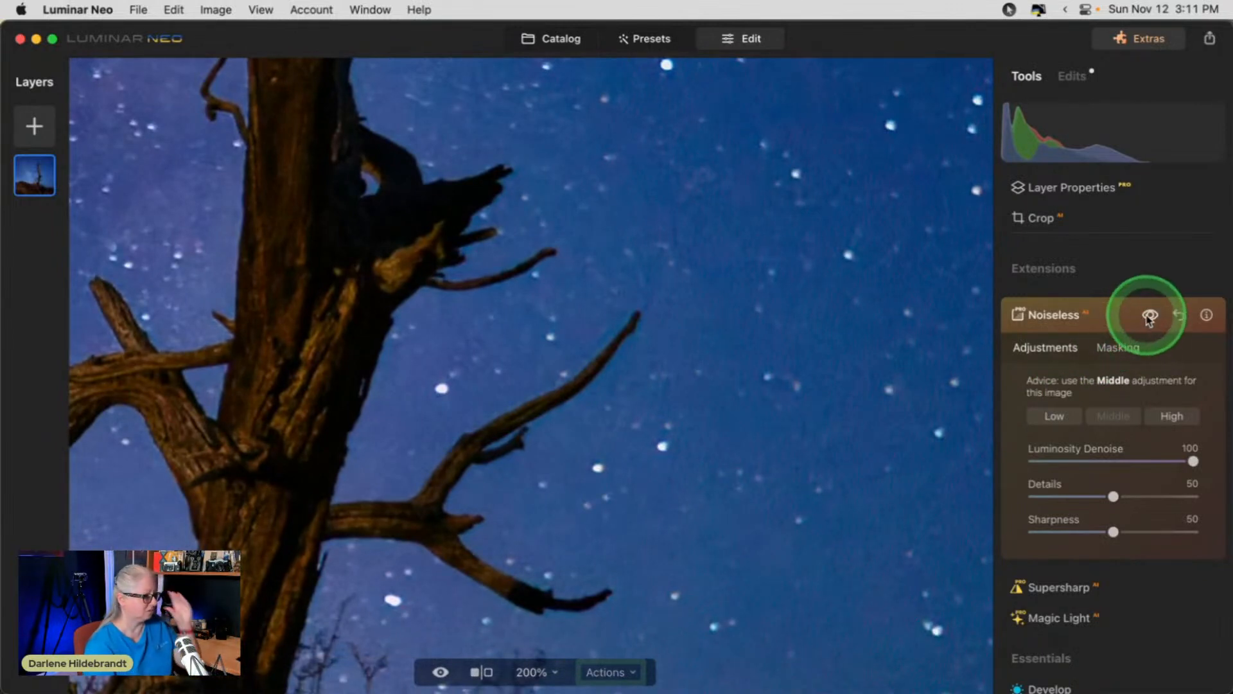
Compare the tree photo with and without Noiseless, examining it at 200% and in the full-image view.
left_click(1149, 317)
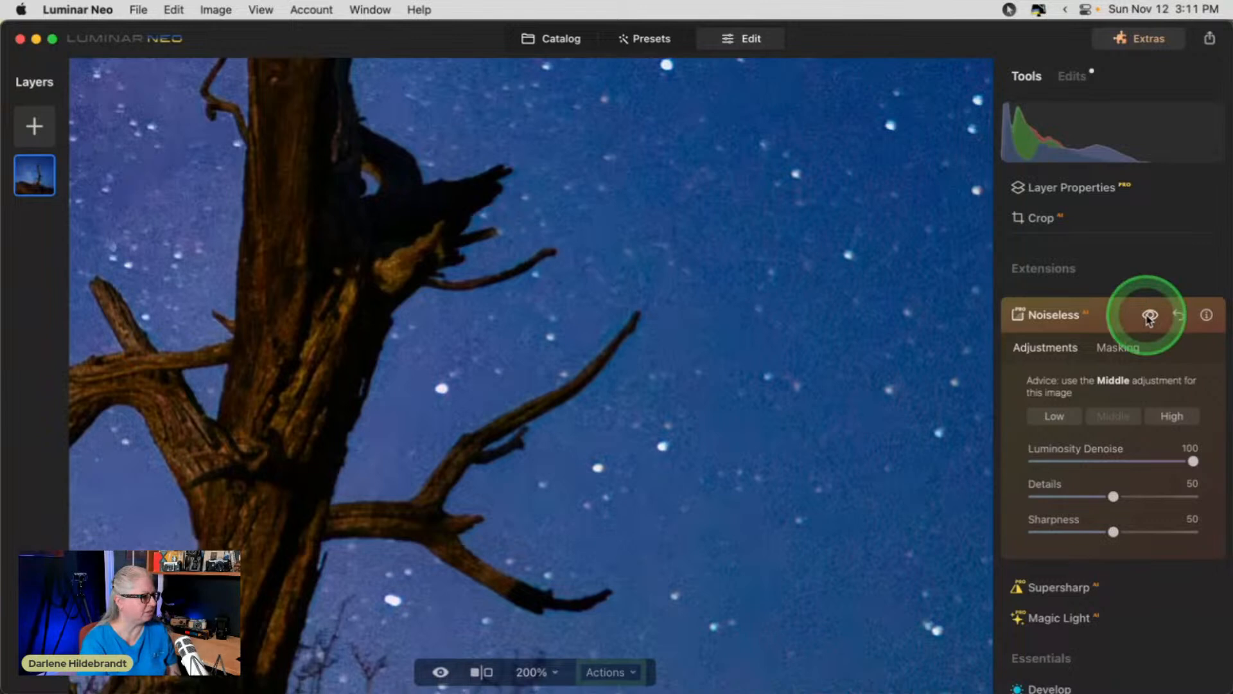
left_click(1149, 317)
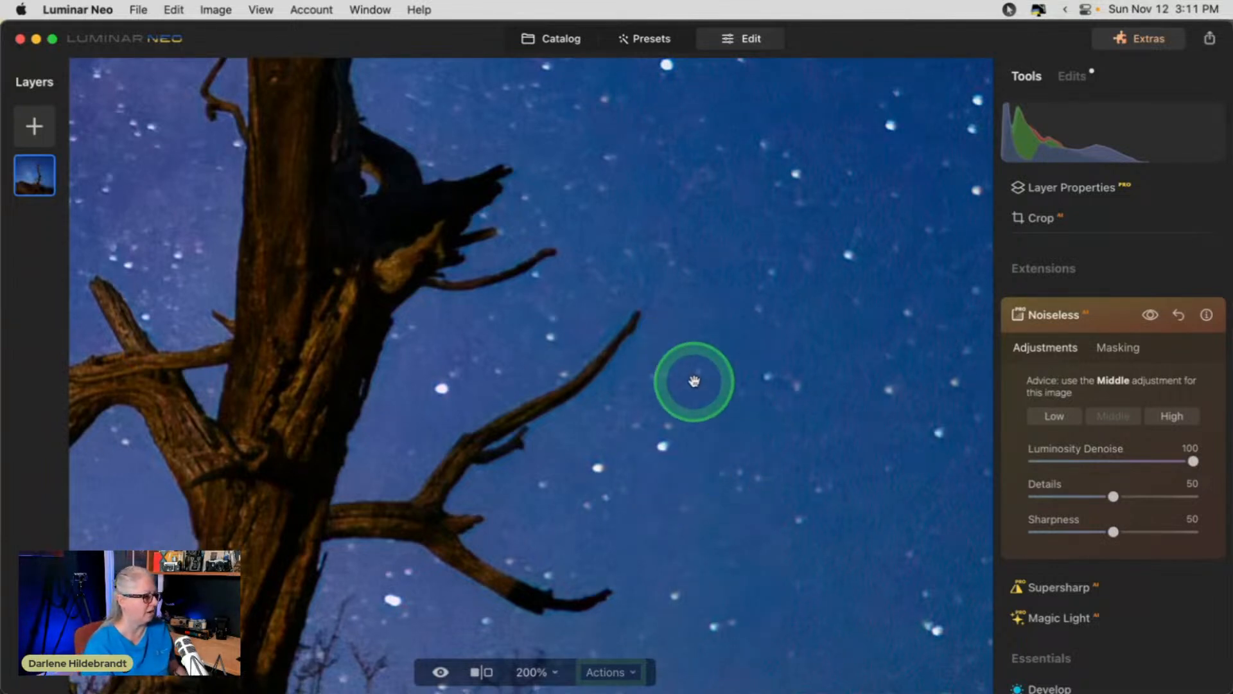
key("space")
key("space")
key("space")
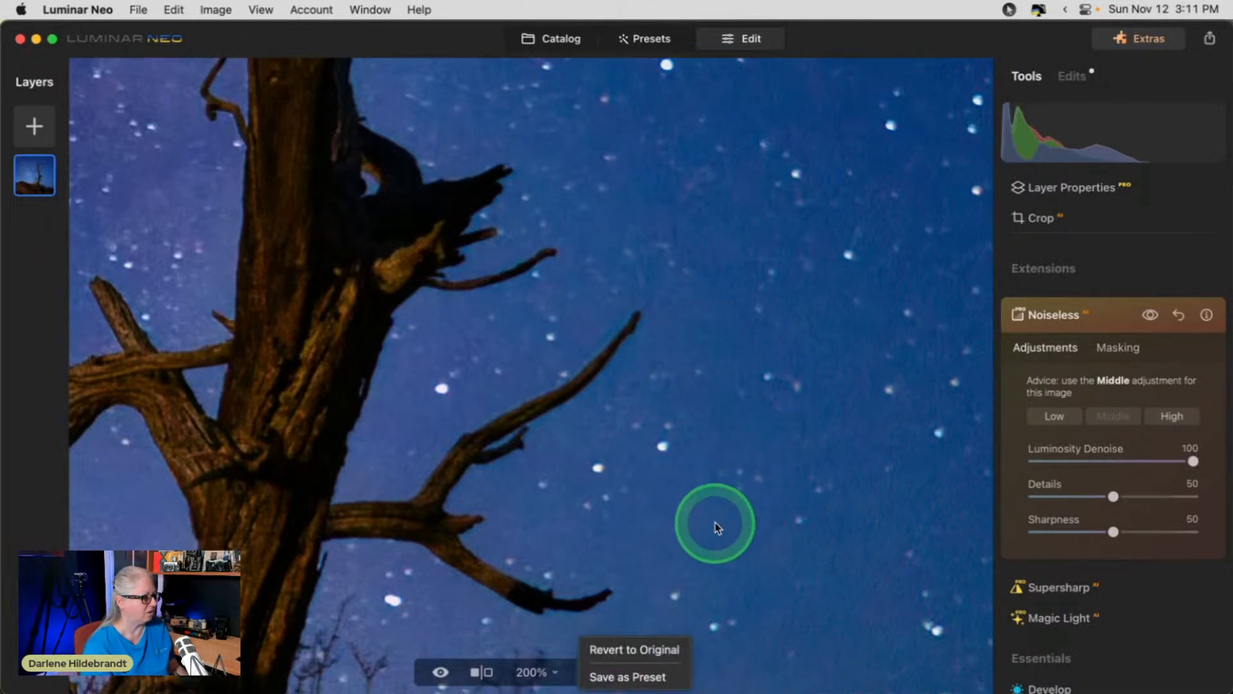
left_click(795, 459)
double_click(797, 457)
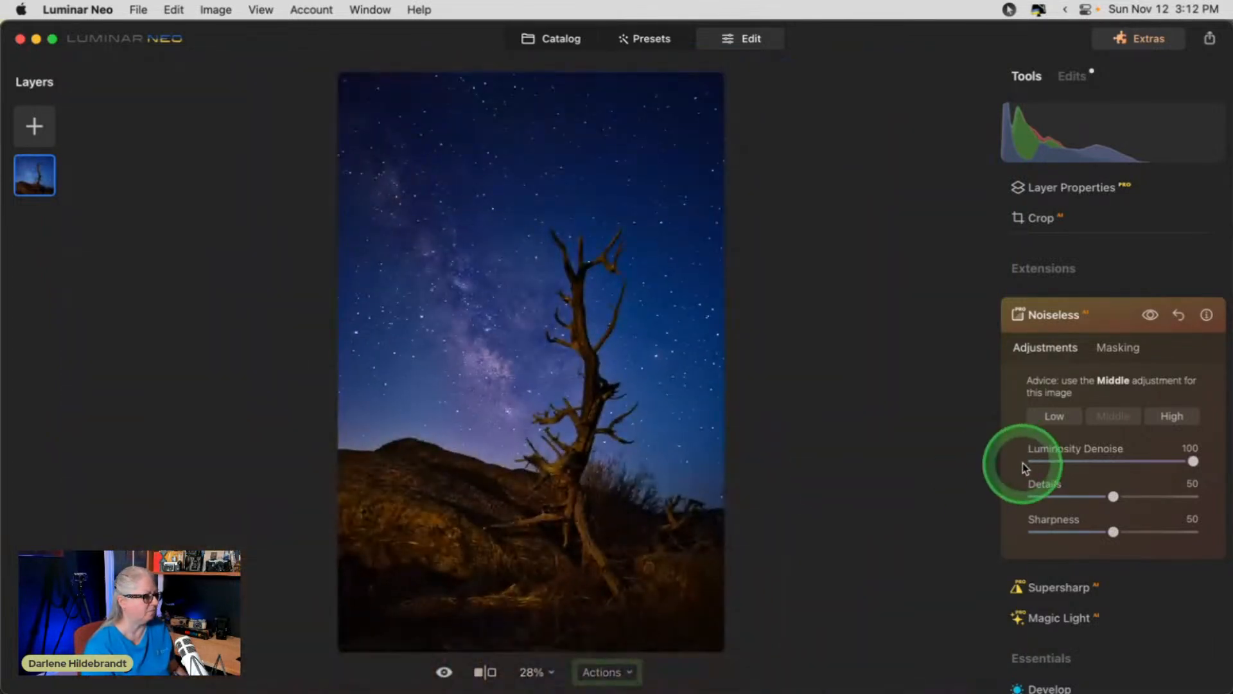
left_click(1149, 315)
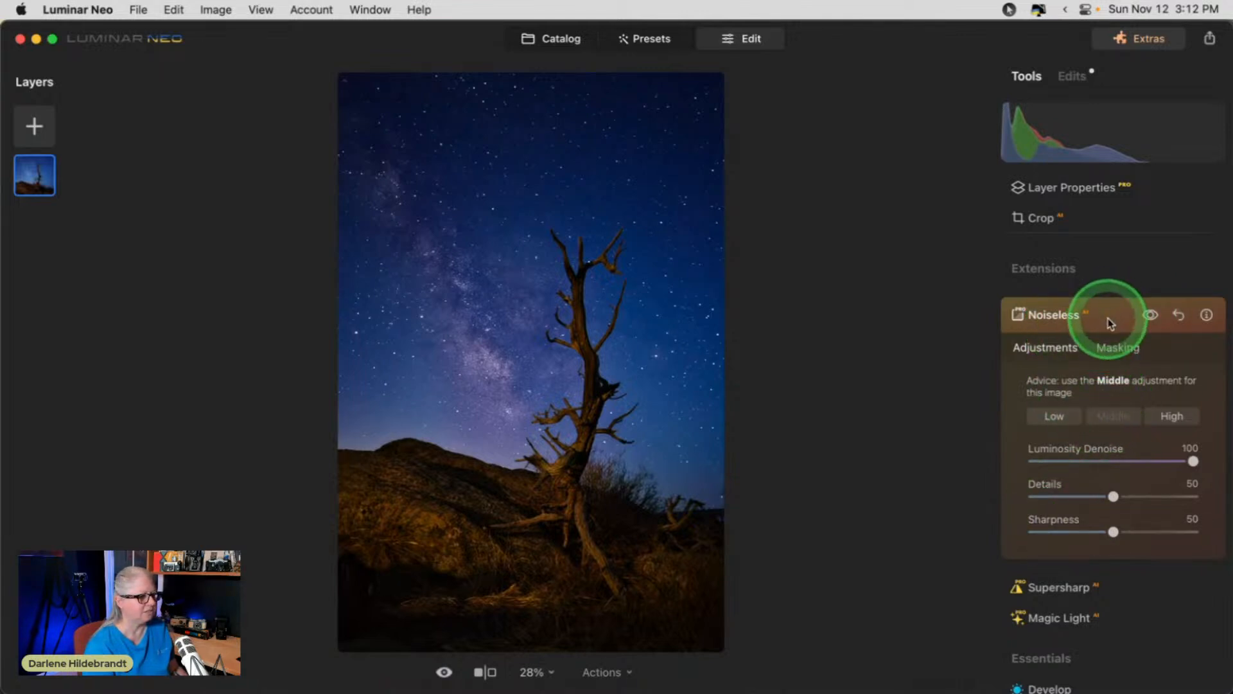
Set the Noiseless Luminosity Denoise to 83 and Sharpness to 57, and collapse the tool.
left_click_drag(1192, 461, 1167, 460)
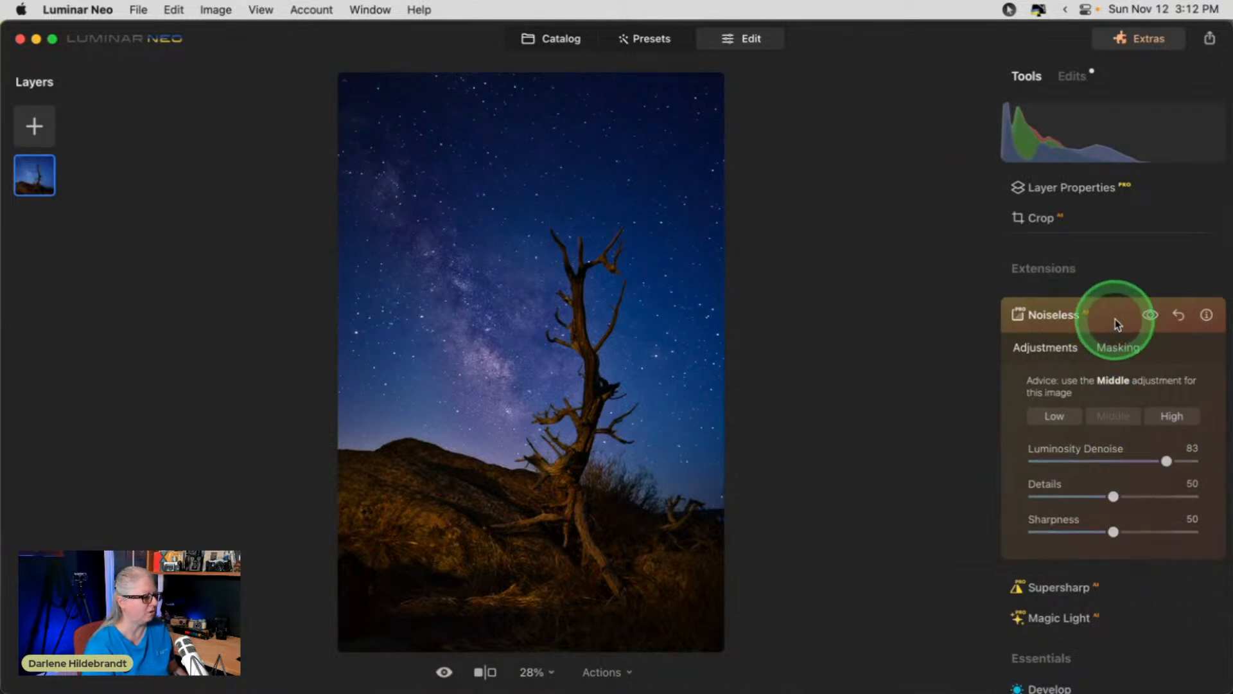
left_click_drag(1113, 531, 1125, 530)
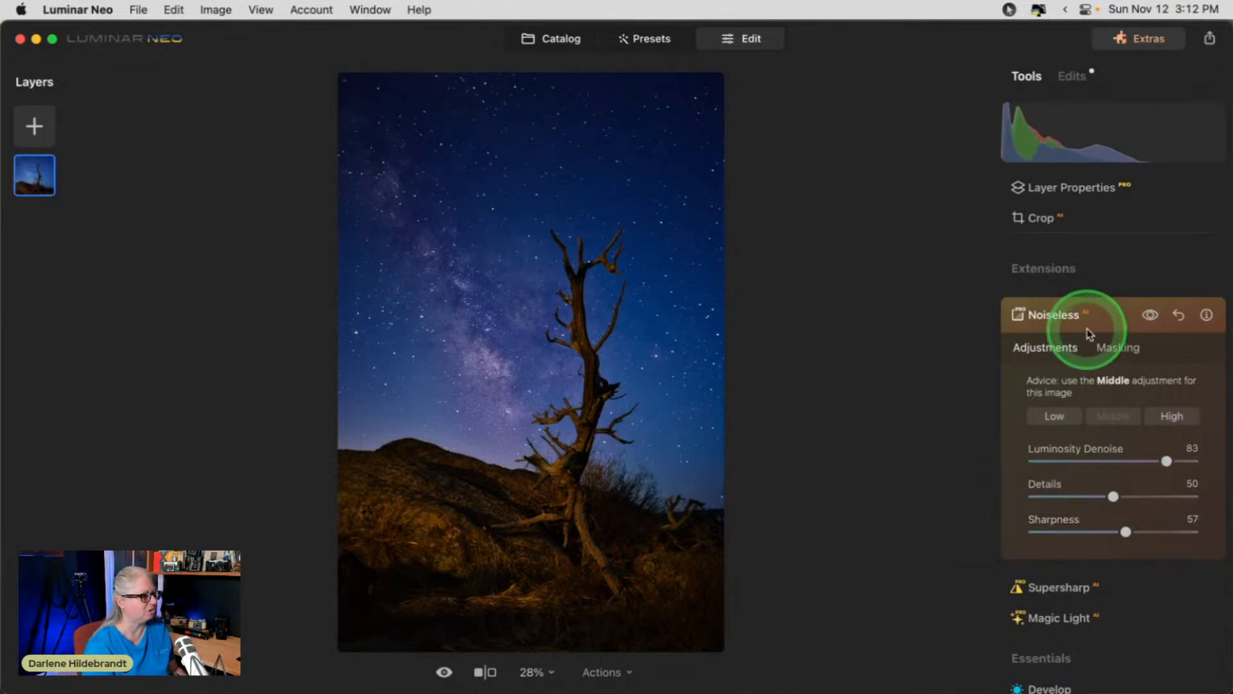
left_click(1115, 318)
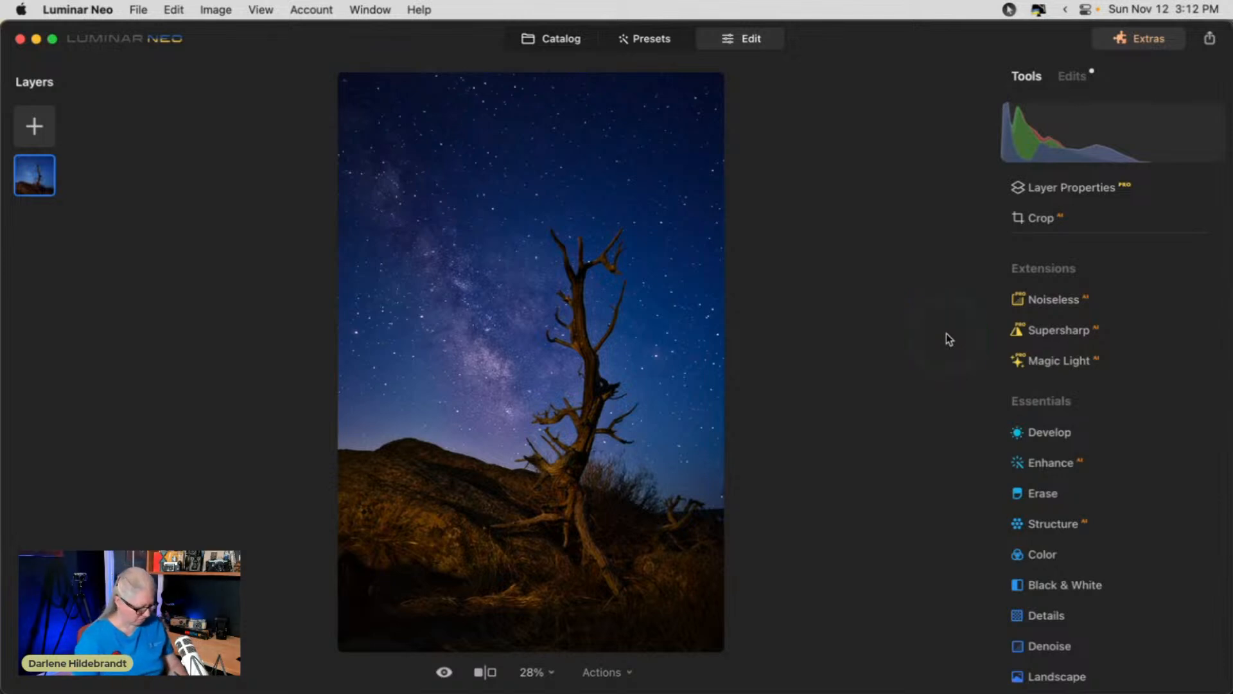
Return to the Luminar Neo catalog, switch to Lightroom Classic and browse the Blue or blue hour folder as a grid.
key("super+1")
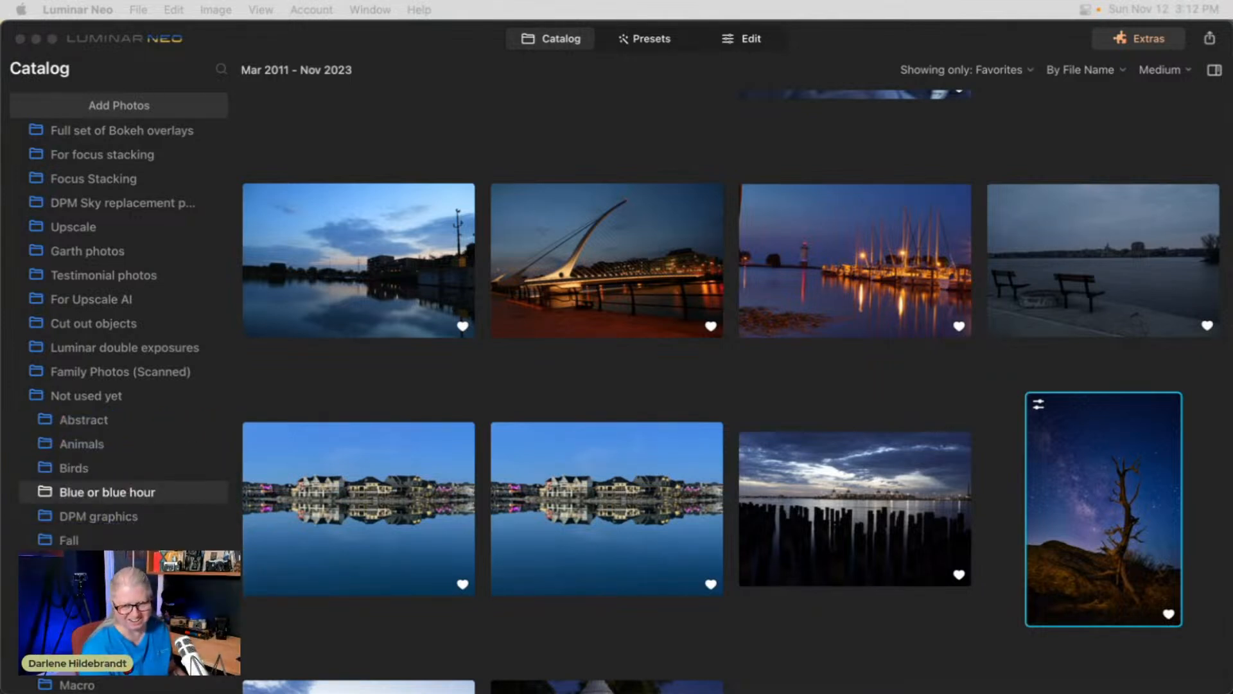
left_click(616, 152)
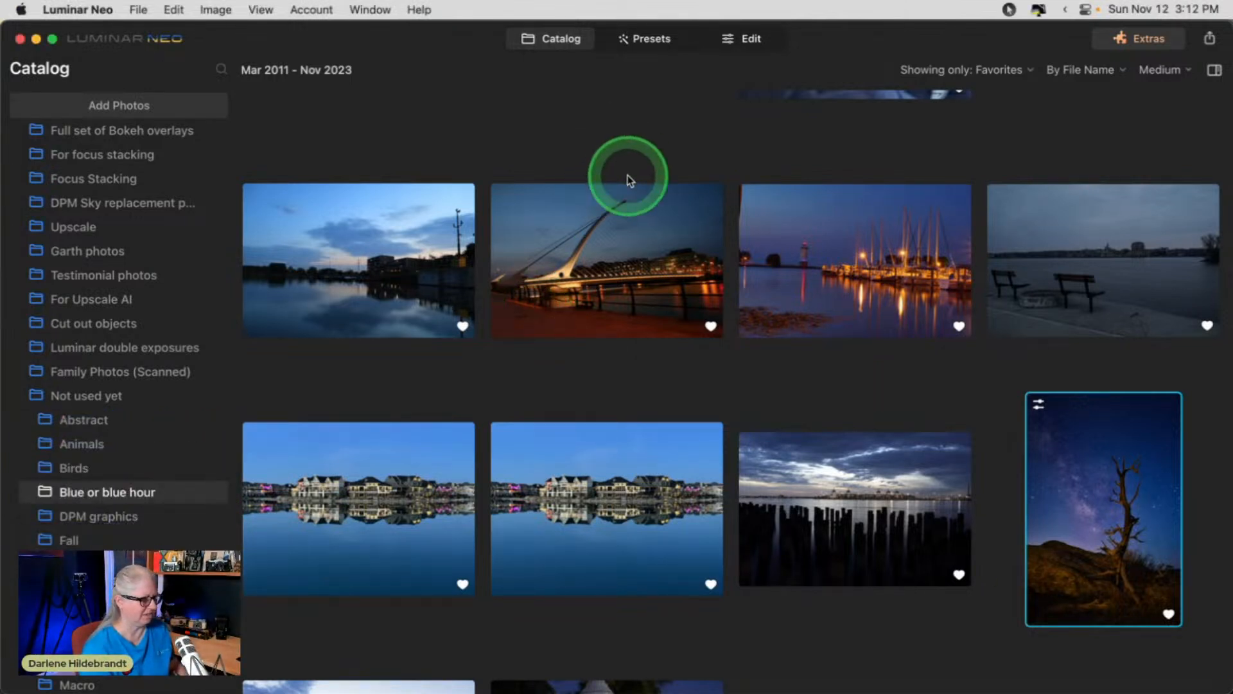
key("super+Tab")
key("super+Tab")
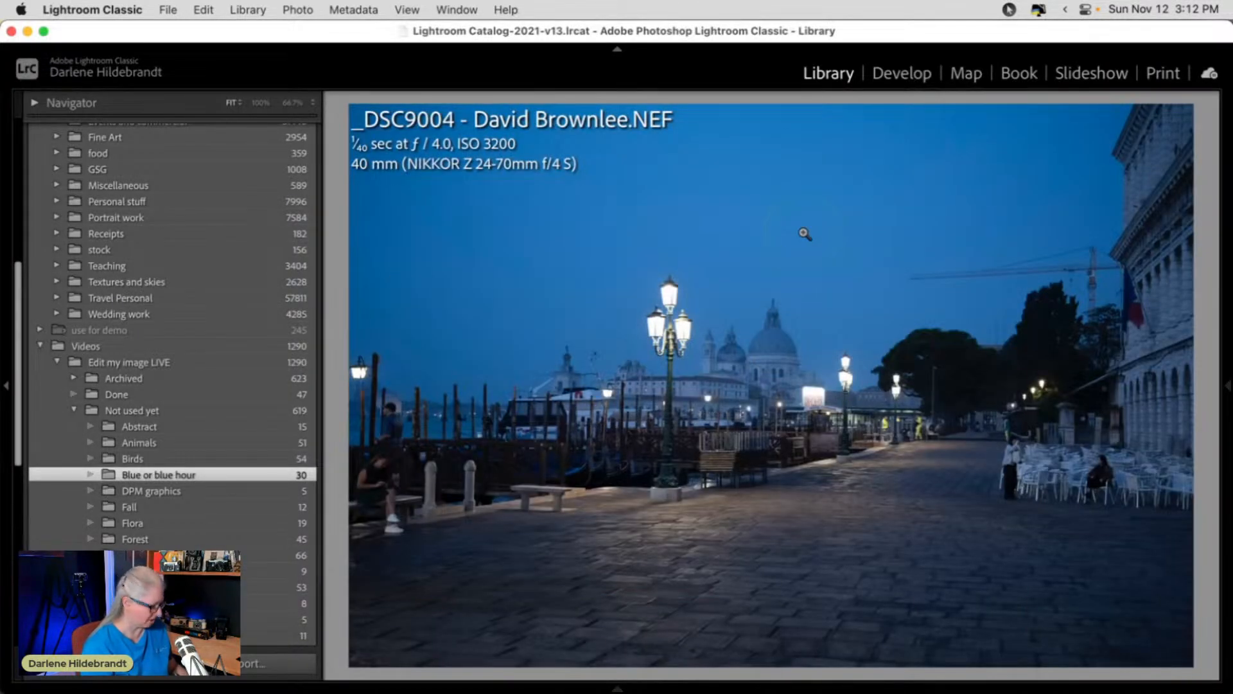
key("g")
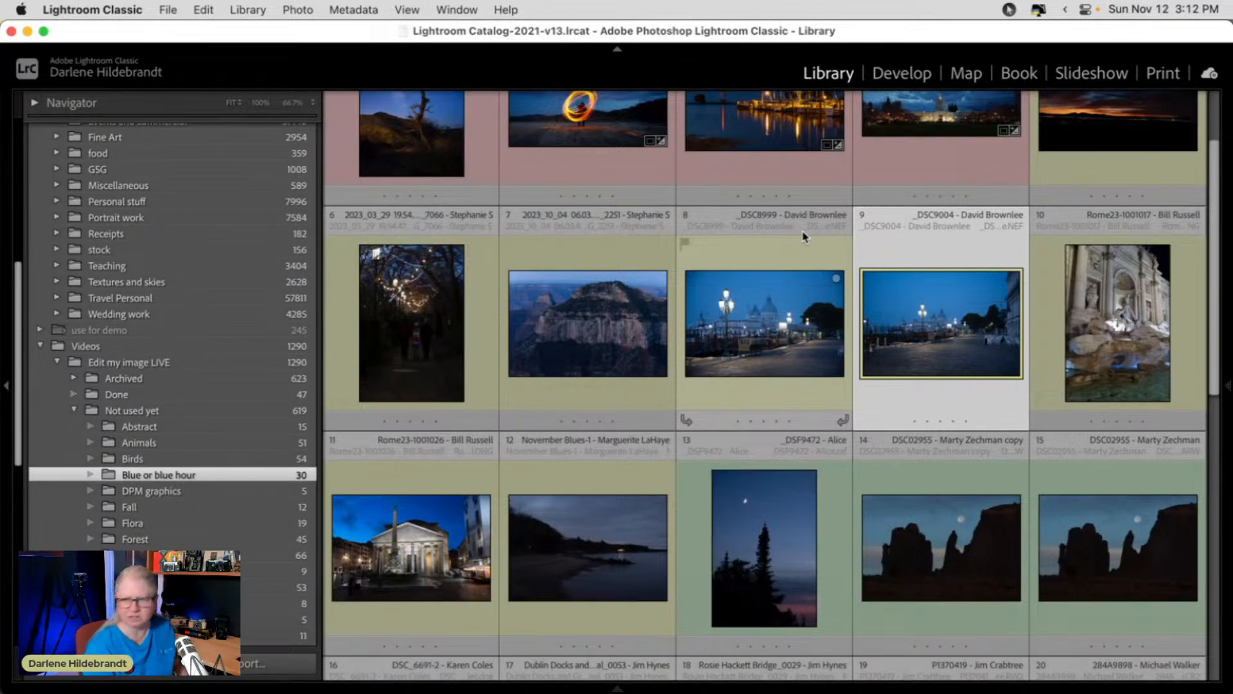
scroll(803, 236, "down", 3)
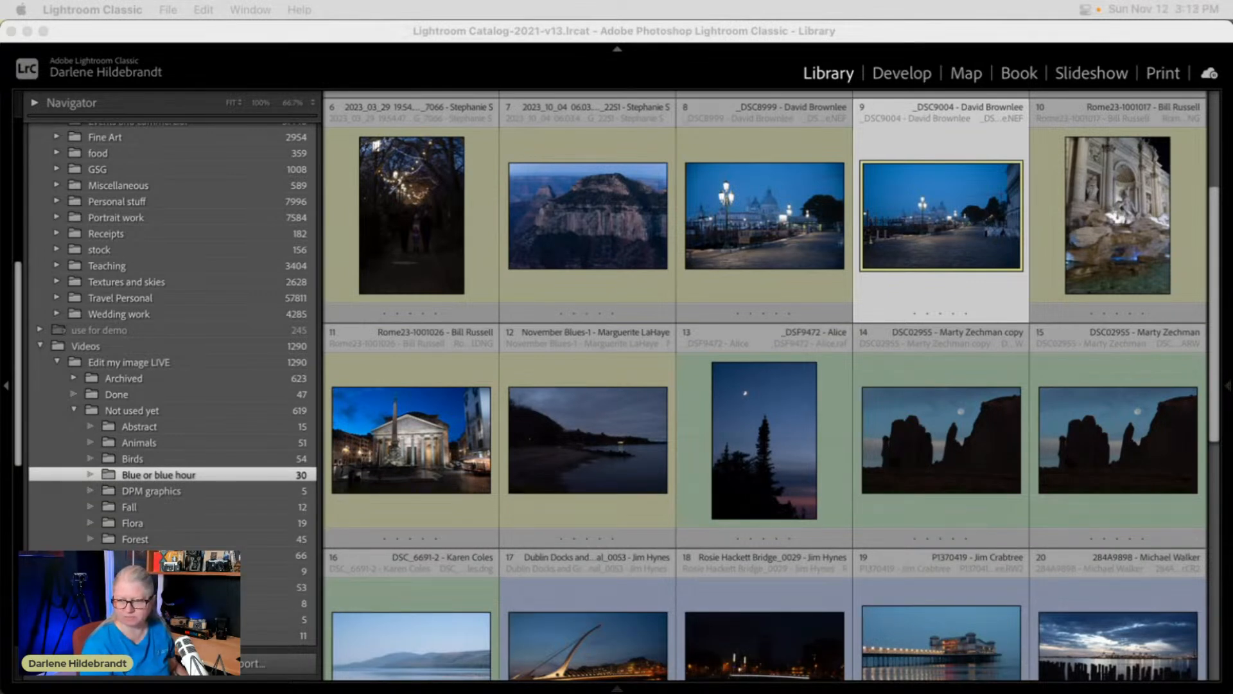
Open the original DSC02955 photo of the moon over the rock formations, not its copy, in the Develop module.
left_click(912, 446)
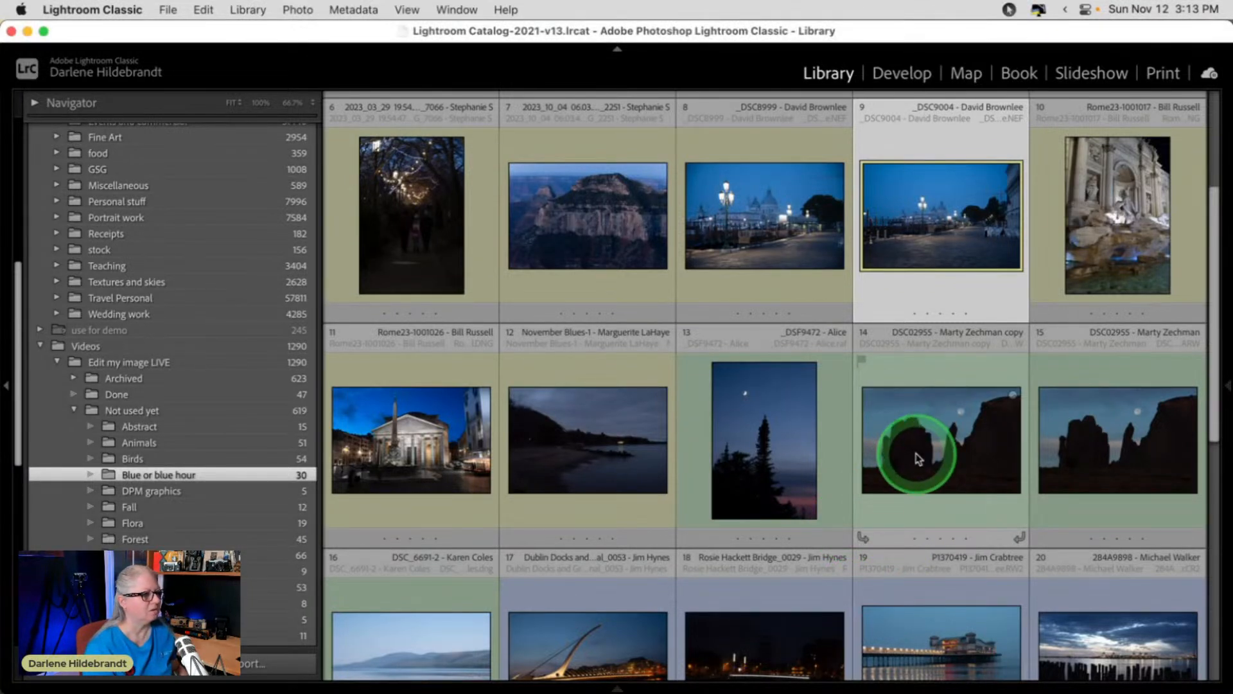
left_click(1129, 446)
double_click(1129, 447)
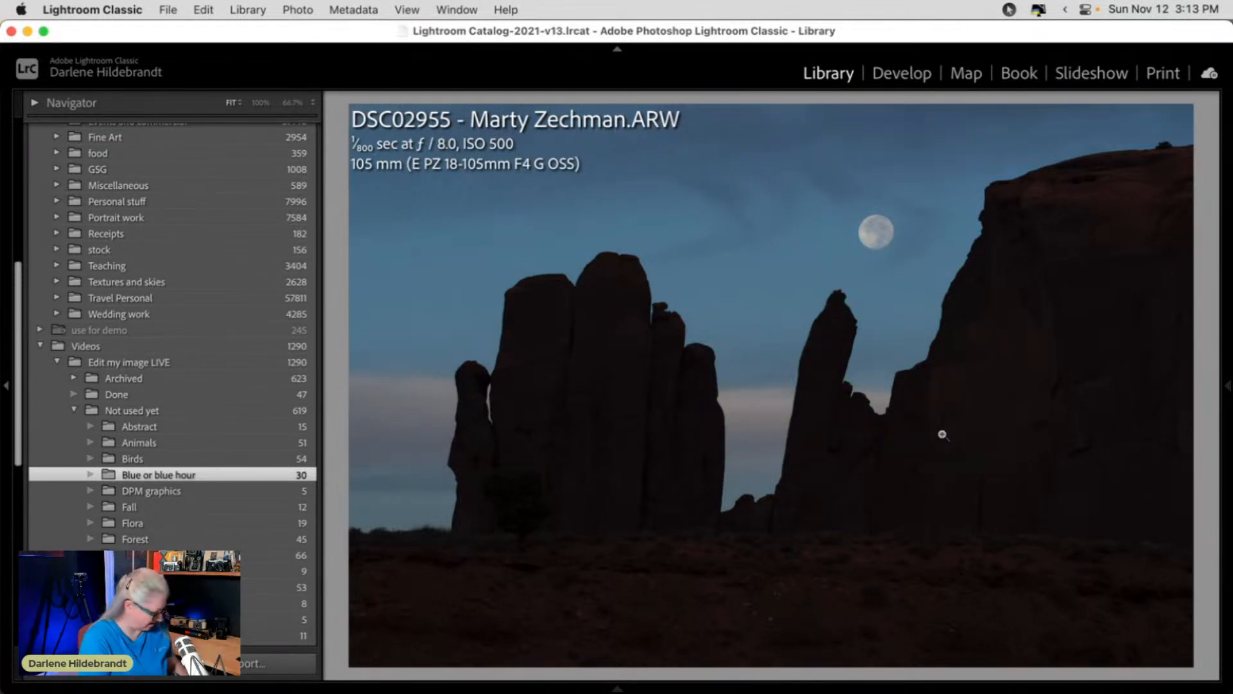
key("d")
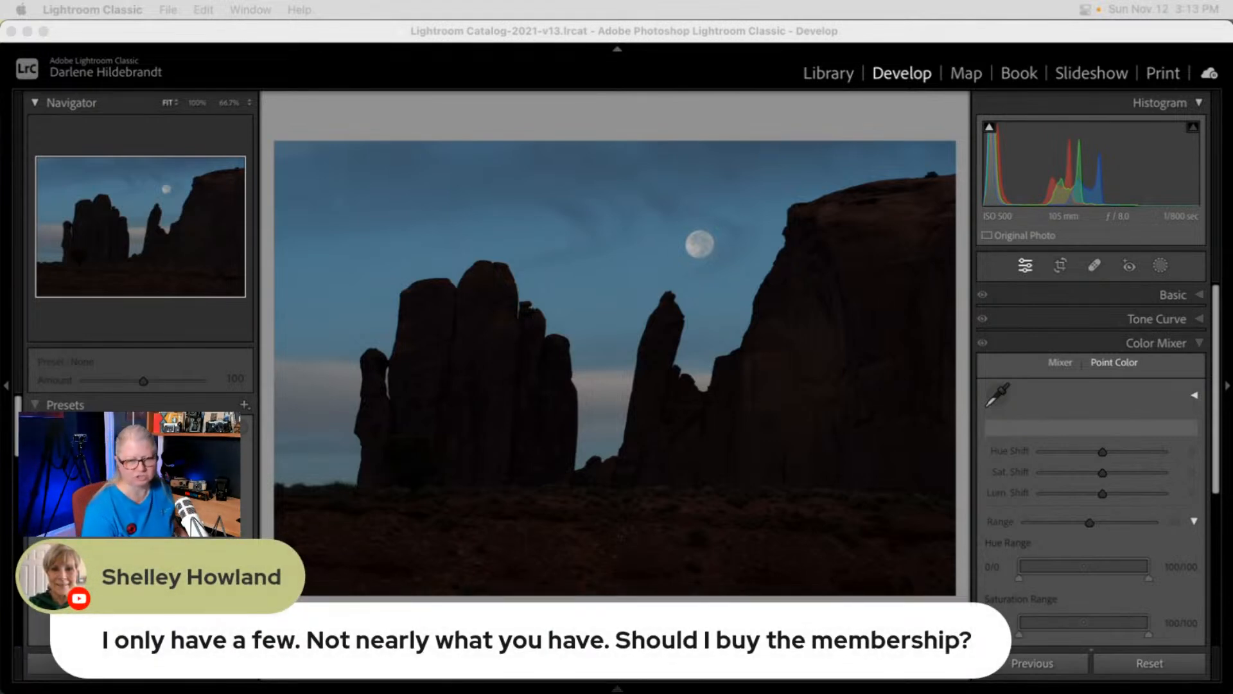
Switch to Luminar Neo, view its version information and close the About window.
key("super+Tab")
key("super+Tab")
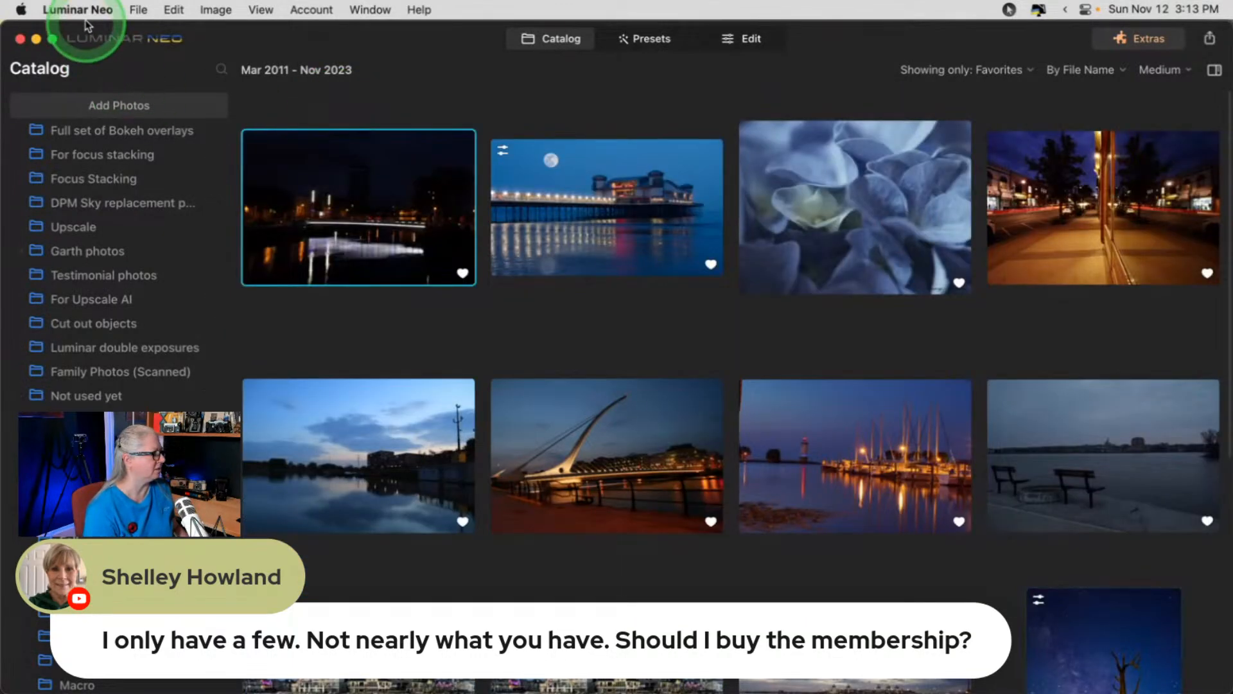
left_click(77, 9)
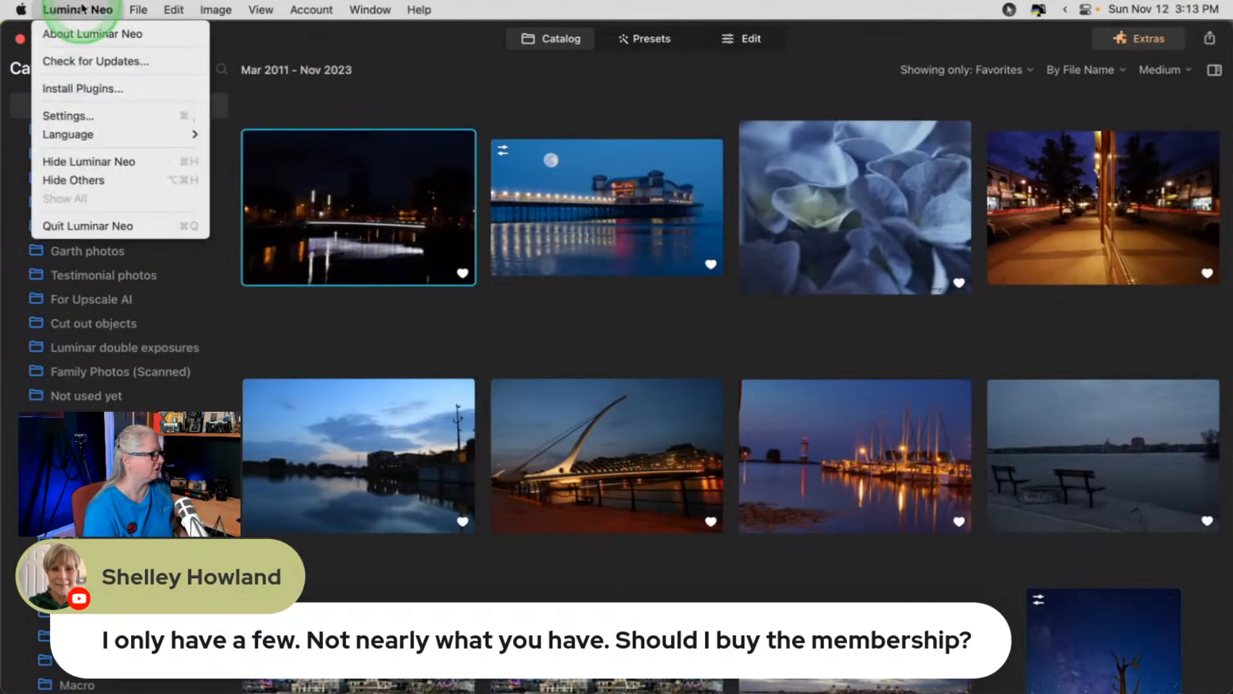
left_click(80, 32)
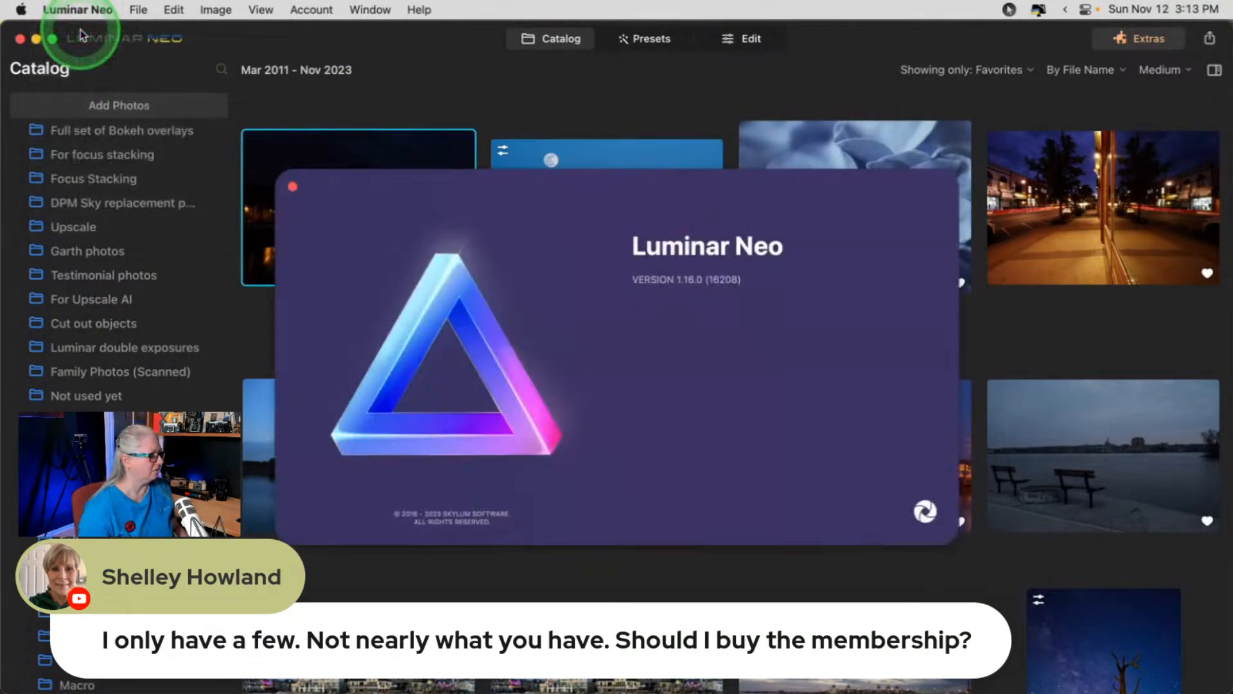
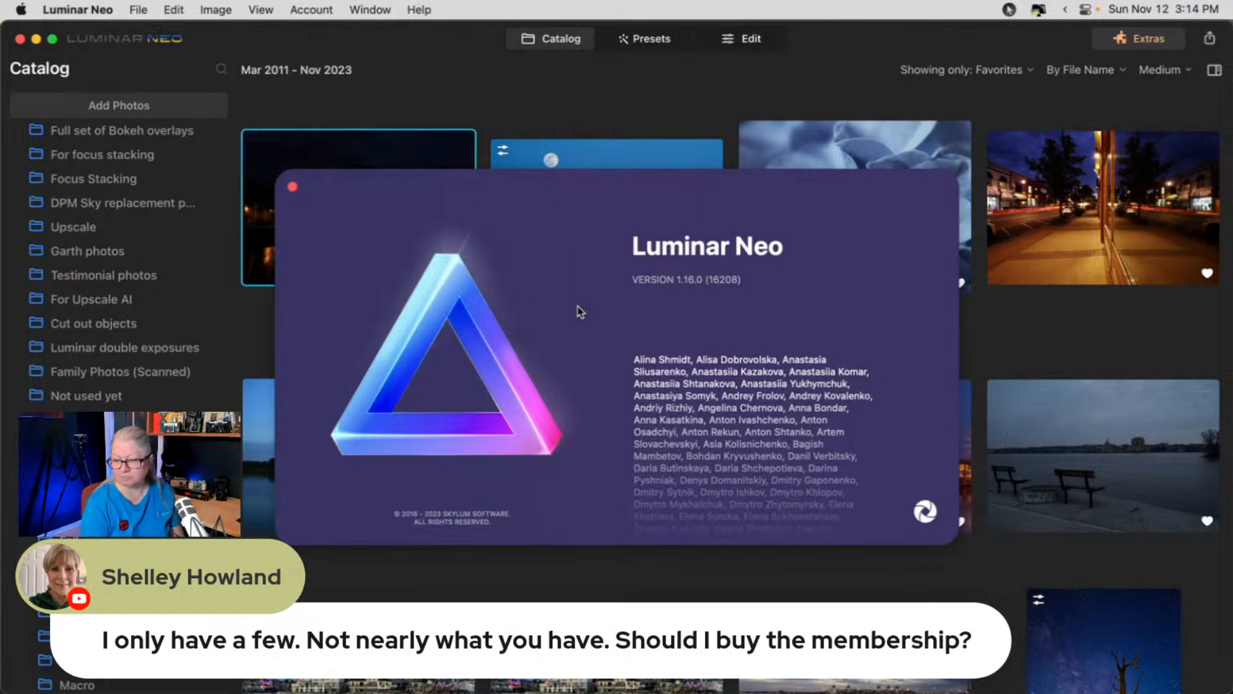
left_click(292, 186)
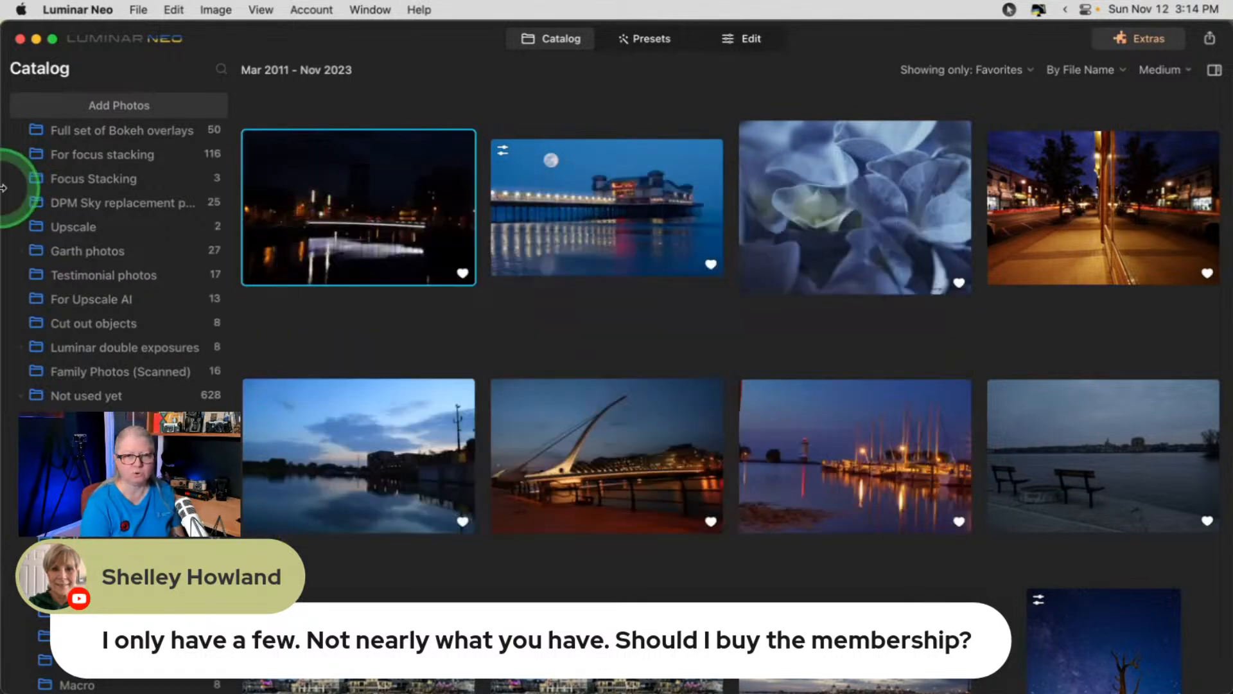
Check Luminar Neo for available updates and dismiss the result.
left_click(75, 8)
left_click(77, 61)
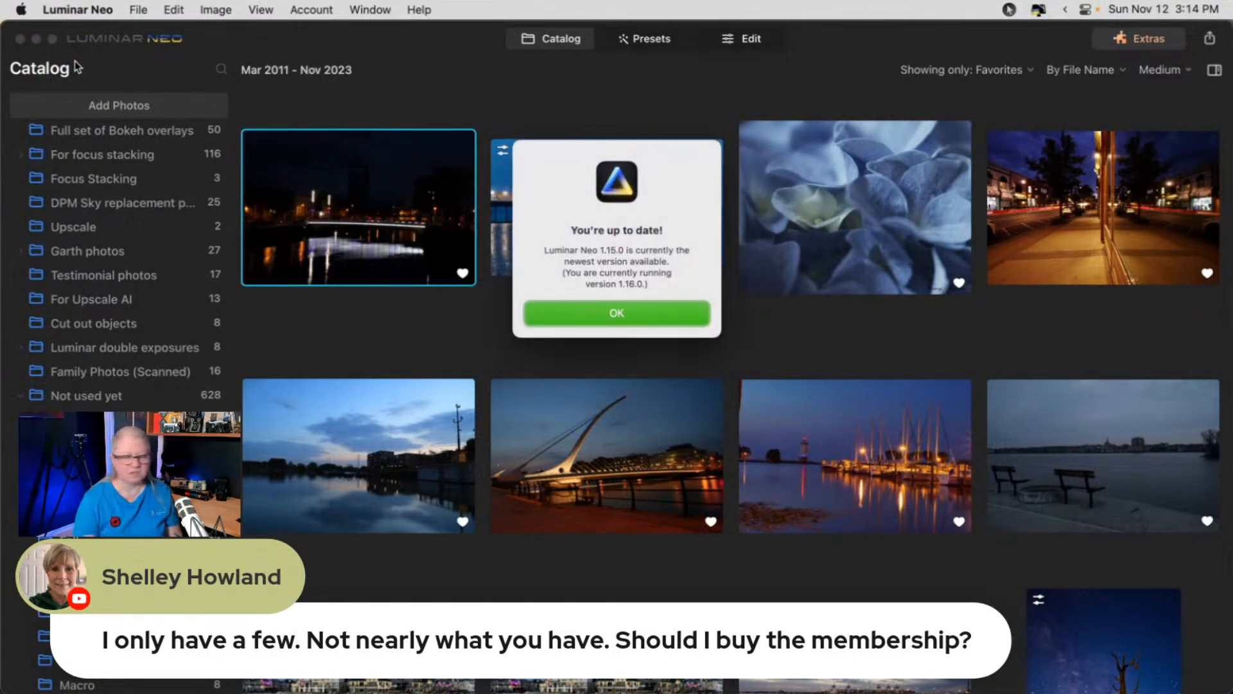
left_click(562, 314)
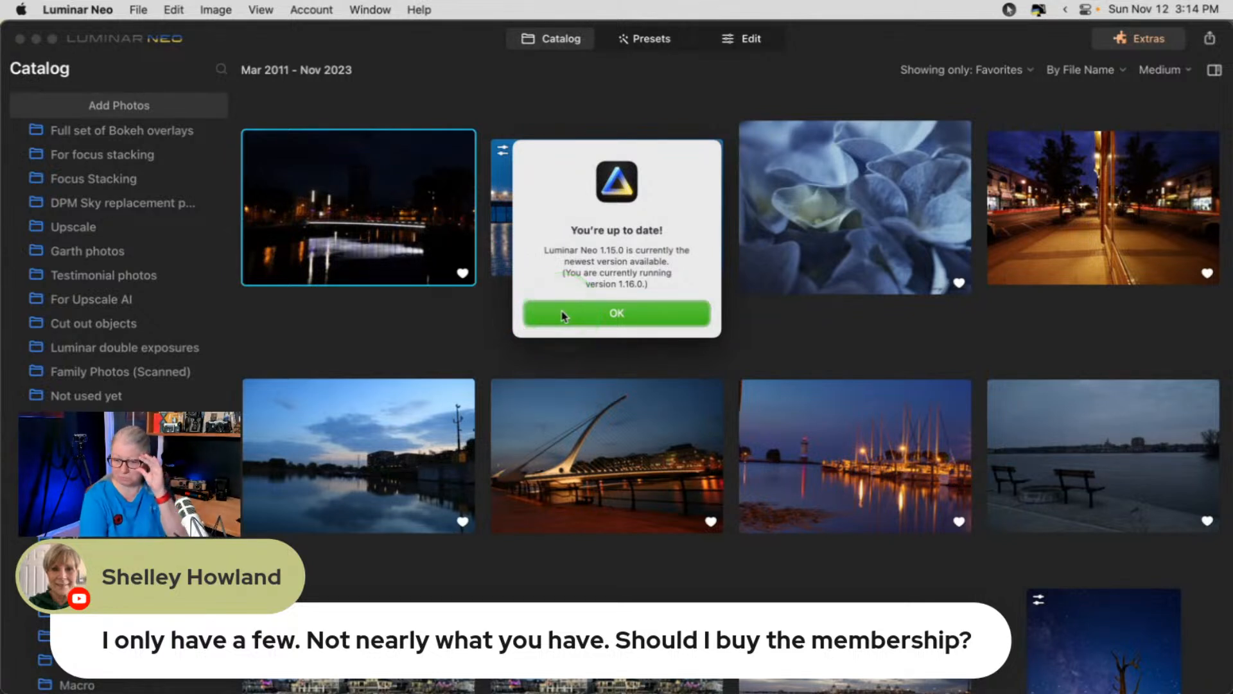
left_click(578, 314)
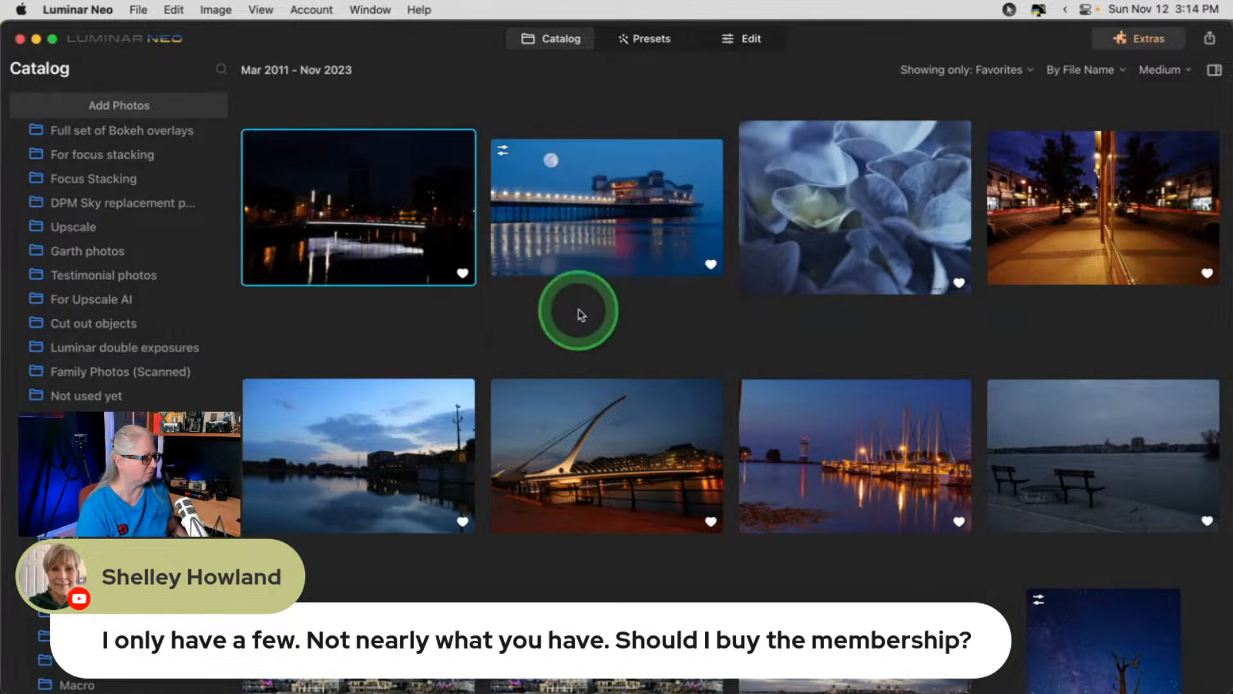
Switch back to Lightroom Classic and open the Profile Browser from the Basic adjustments for the moon and rocks photo.
key("super+Tab")
key("super+Tab")
left_click(580, 312)
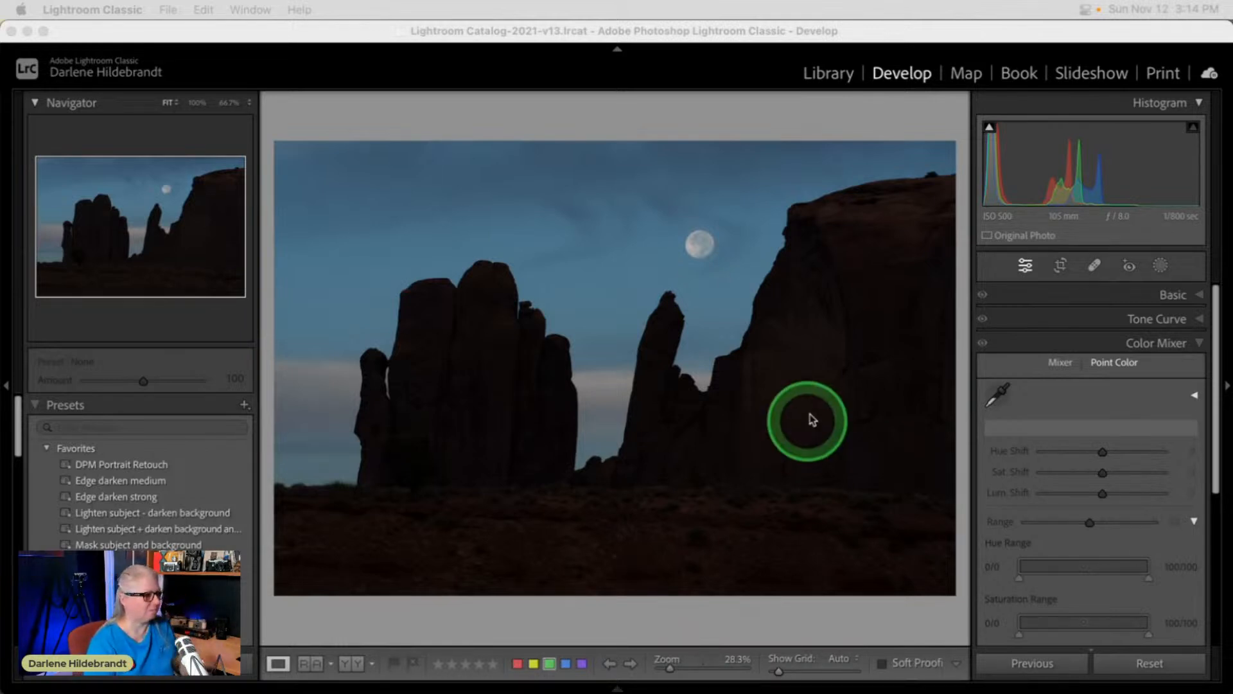
left_click(827, 124)
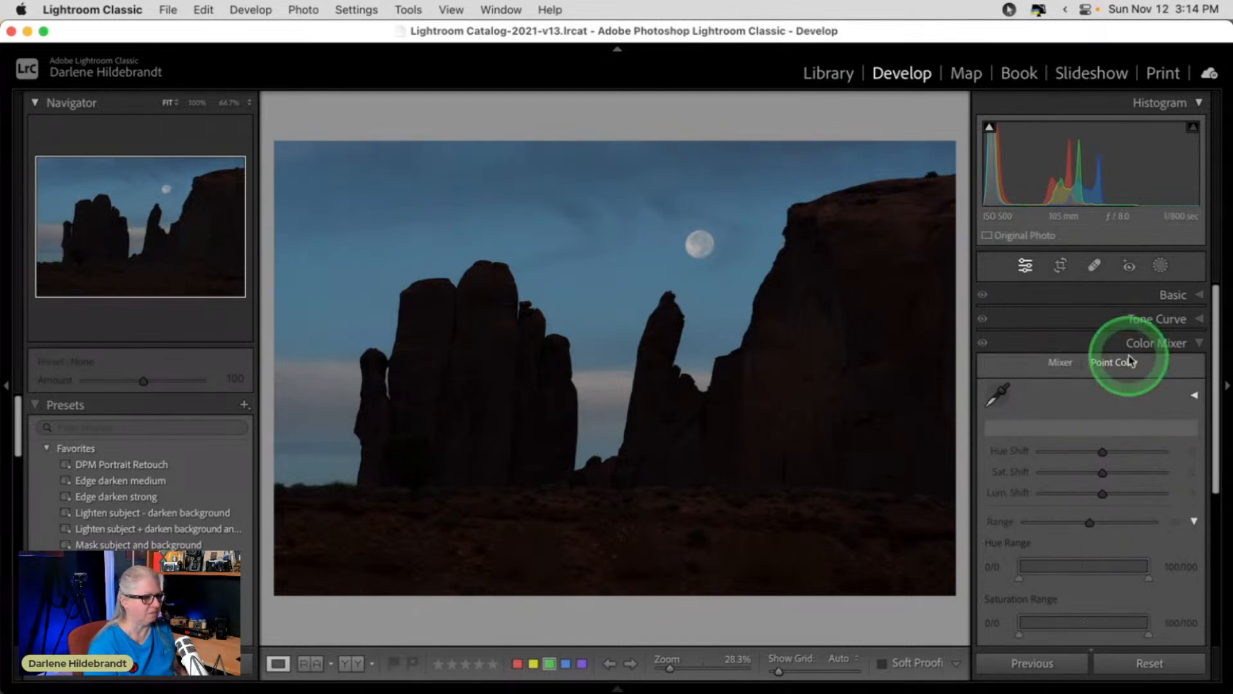
left_click(1174, 297)
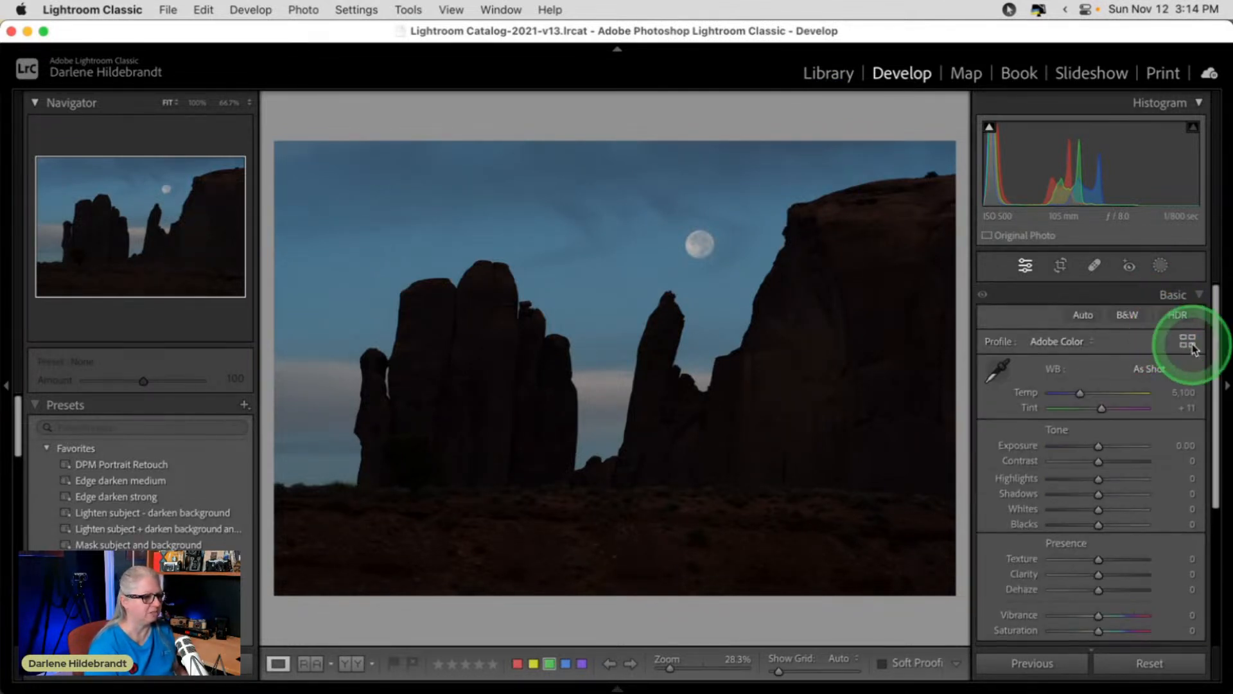
left_click(1188, 341)
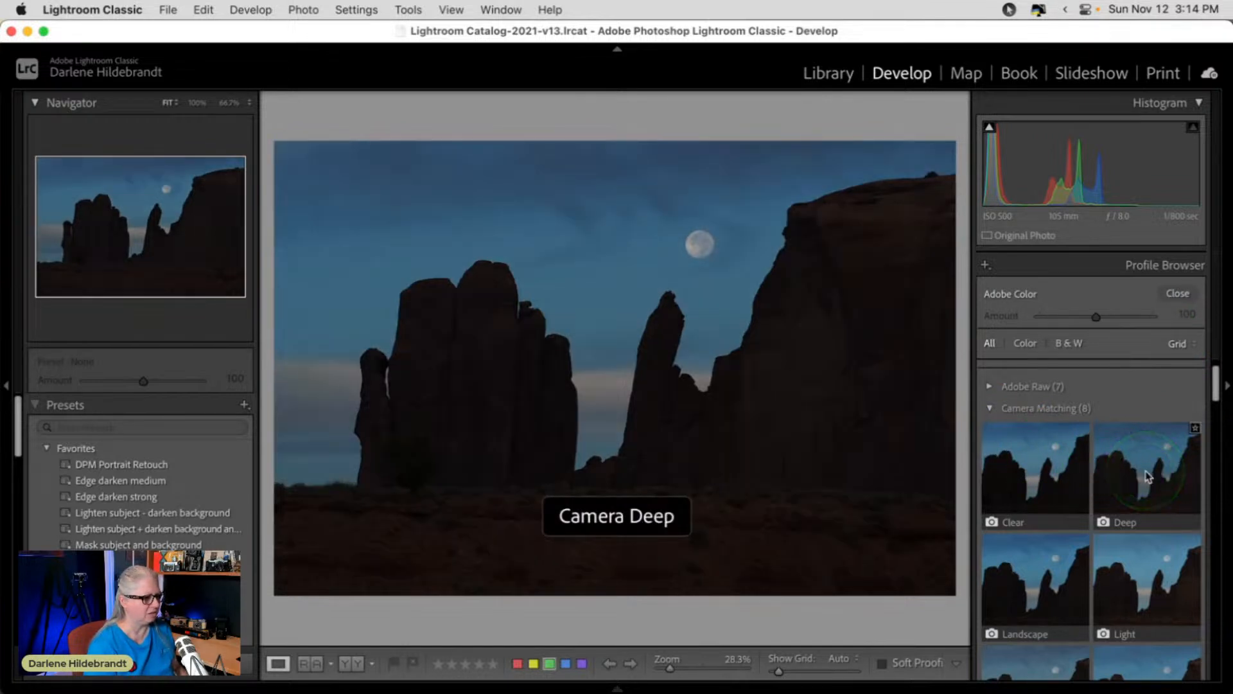
Preview the Camera Matching profiles, including Landscape, Neutral, Portrait, Standard and Vivid, on the moon and rocks photo.
scroll(1148, 477, "down", 1)
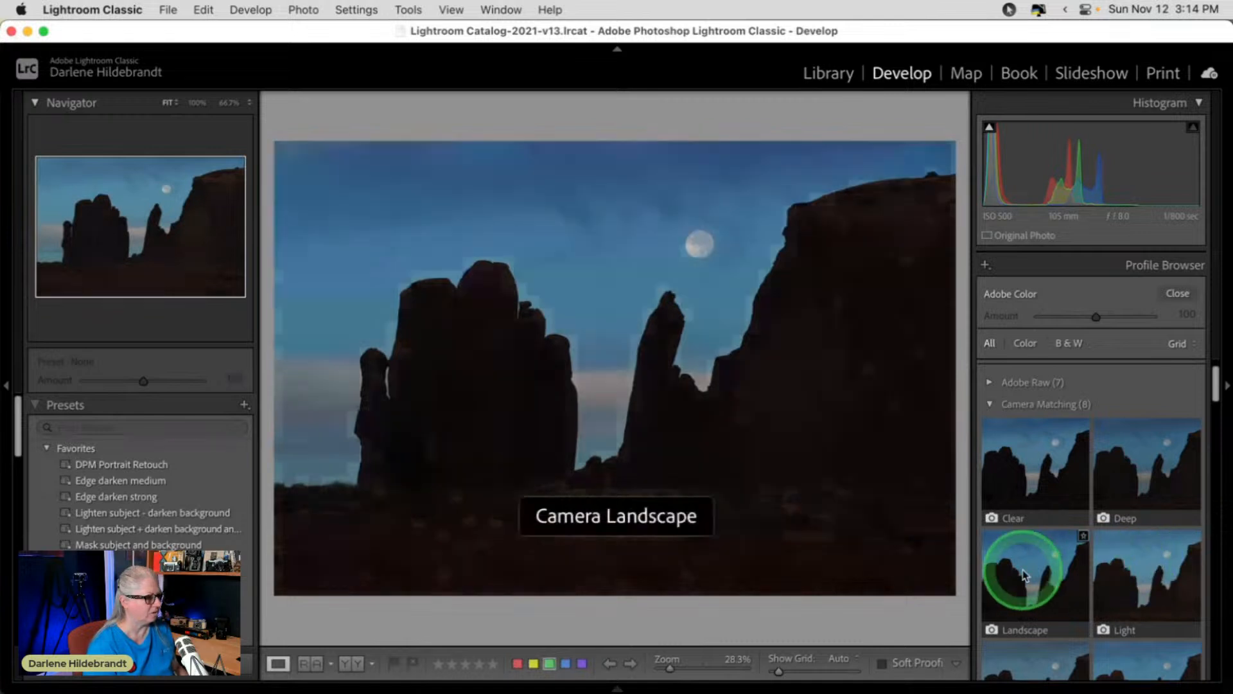
scroll(1043, 574, "down", 3)
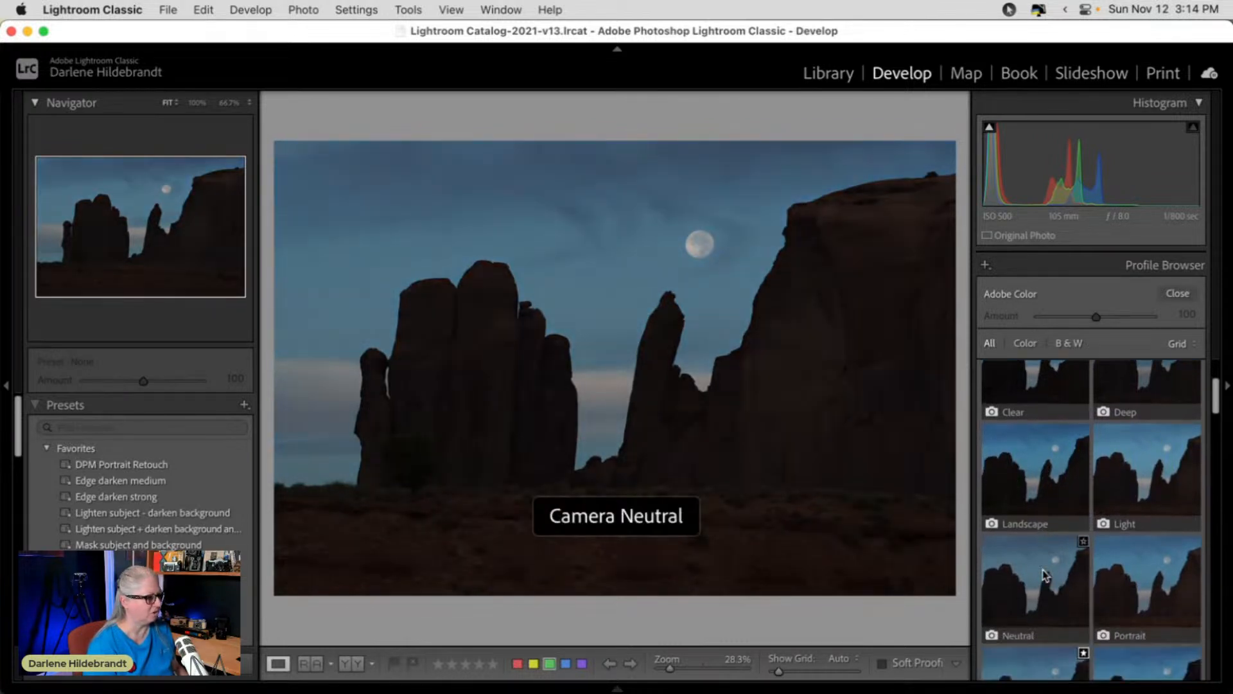
left_click(1043, 574)
left_click(1121, 575)
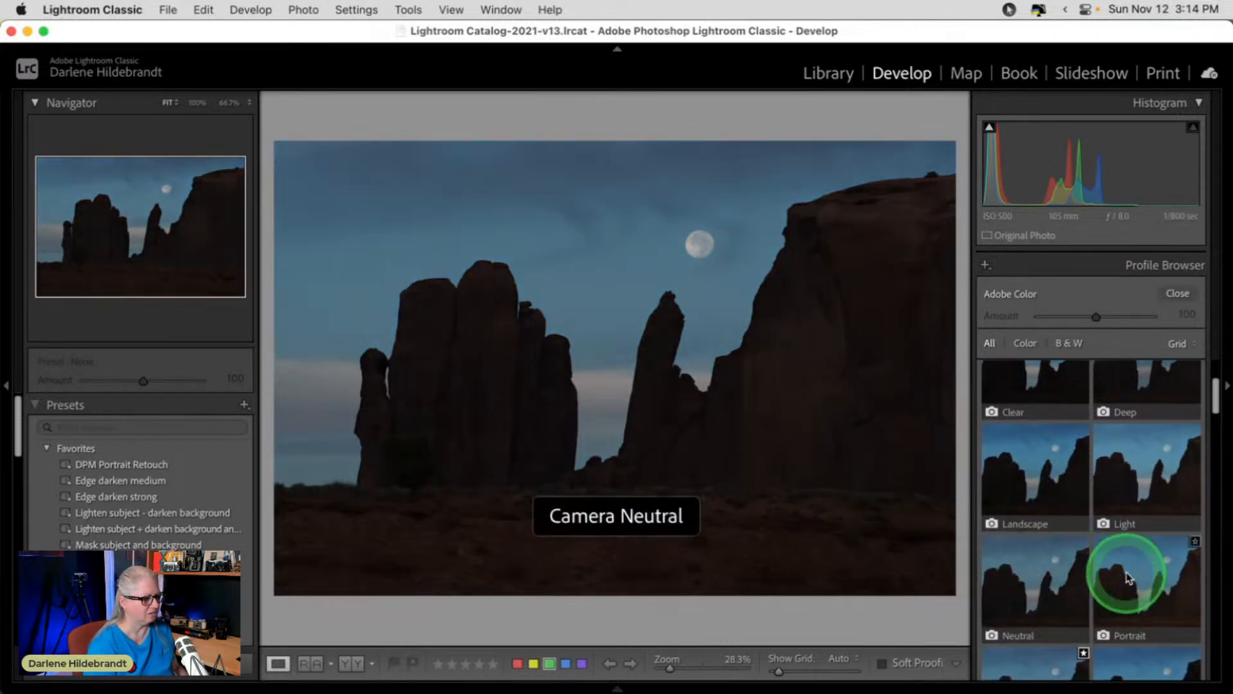
scroll(1143, 569, "down", 2)
left_click(1138, 569)
left_click(1091, 574)
left_click(1179, 569)
left_click(1060, 570)
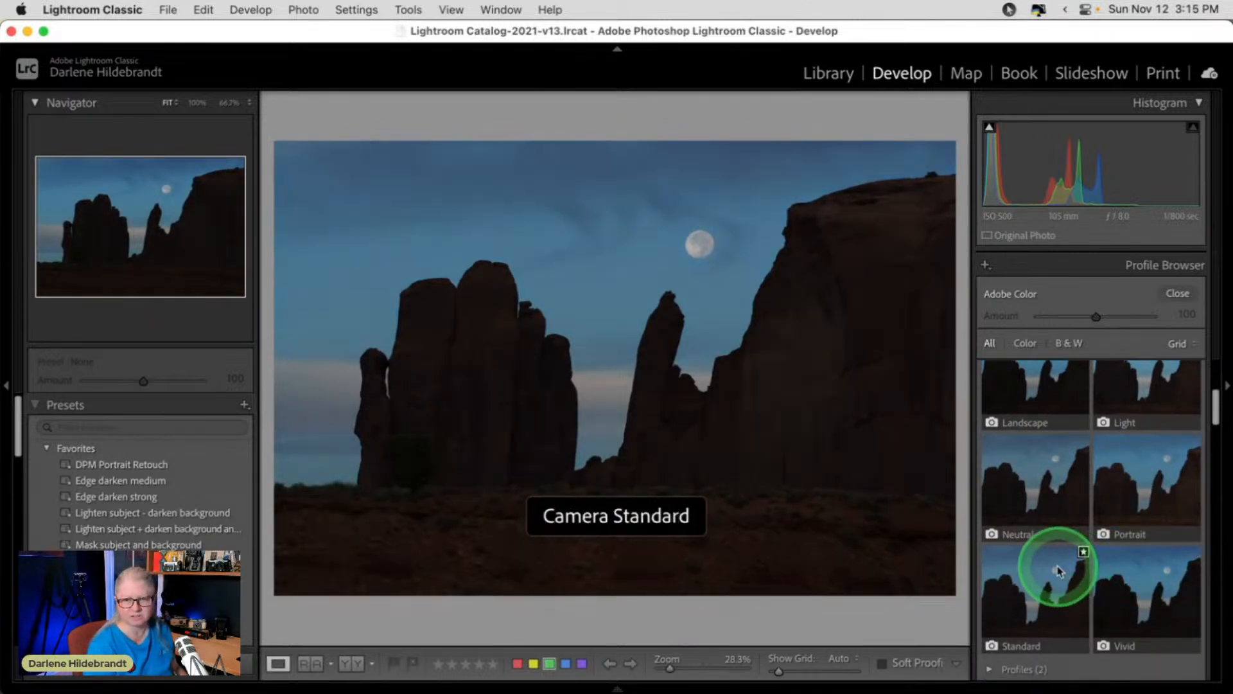
Compare the Landscape, Deep and Clear profiles, apply the Camera Neutral profile and close the Profile Browser.
scroll(1059, 570, "up", 4)
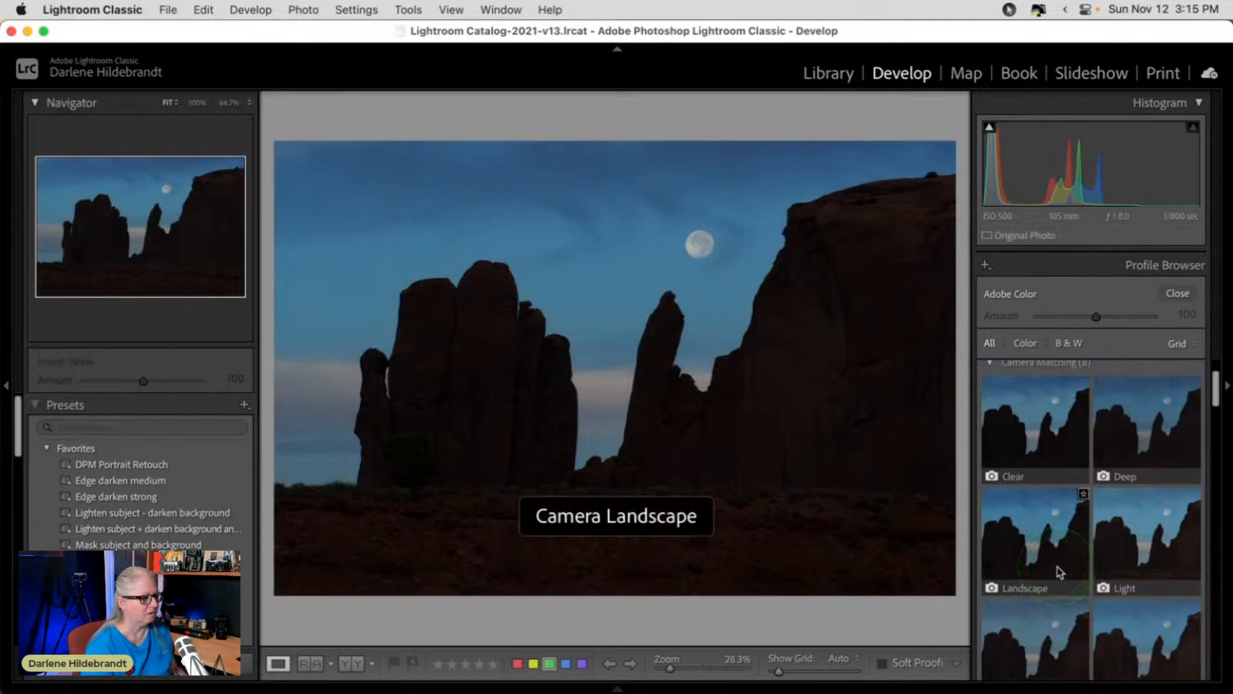
left_click(1139, 407)
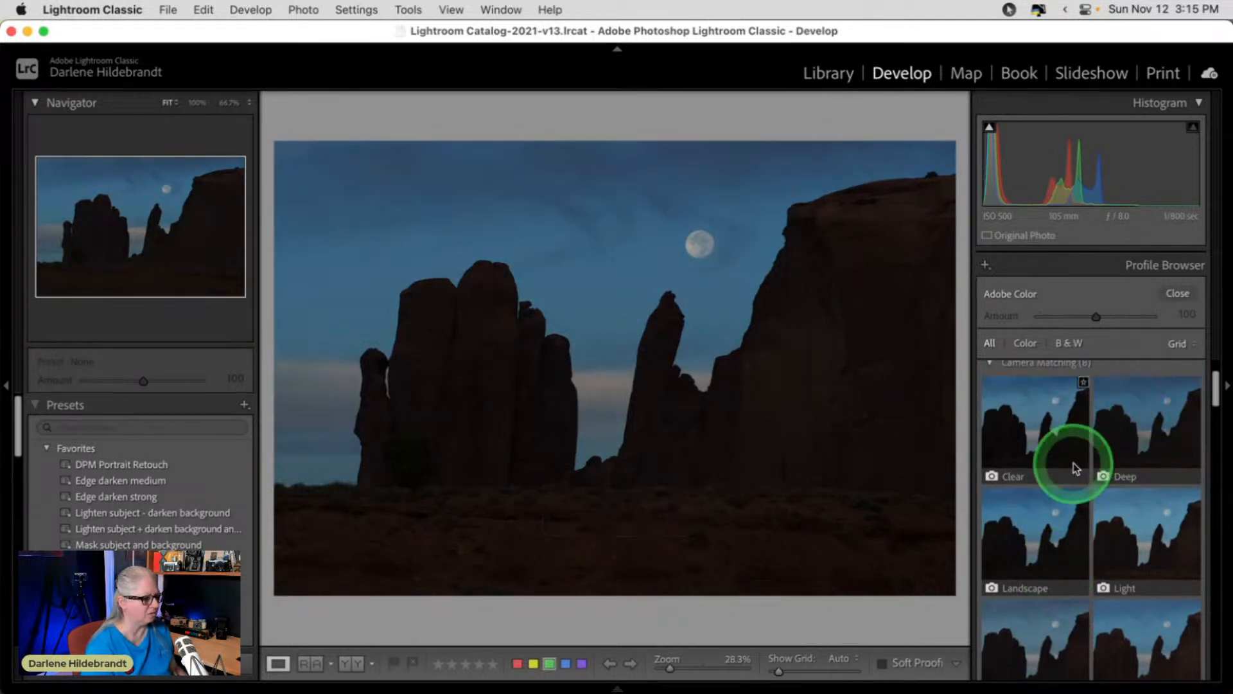
scroll(1073, 463, "down", 2)
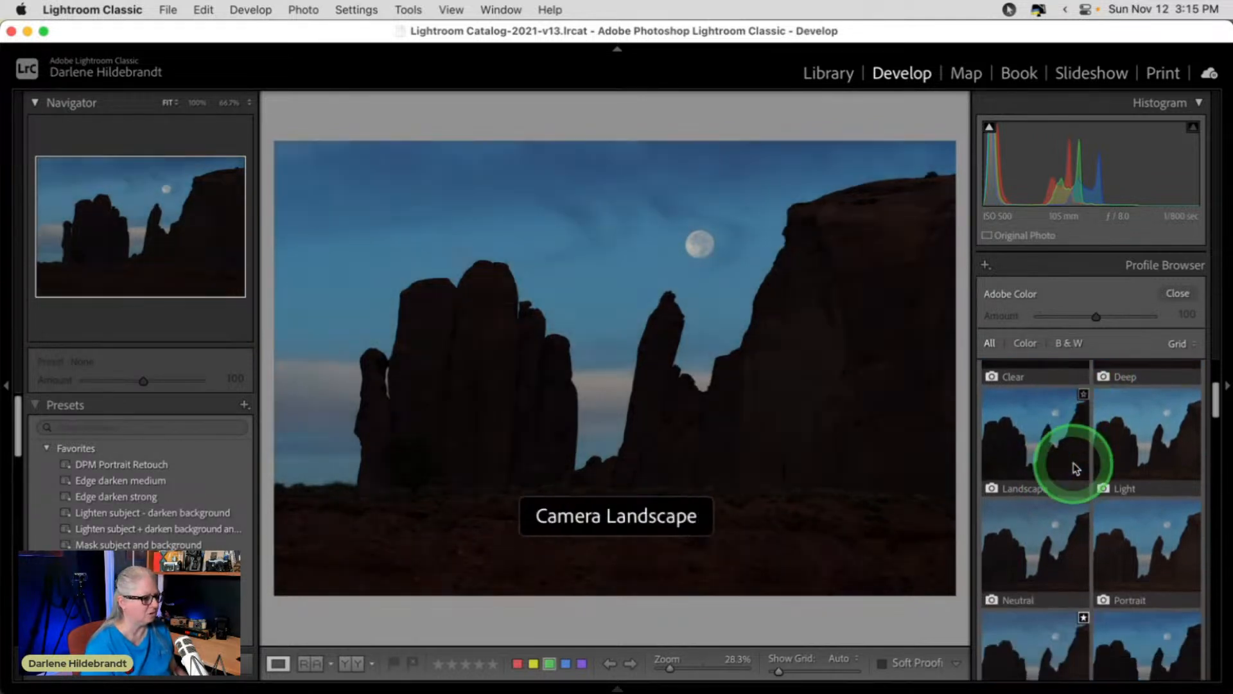
left_click(1031, 569)
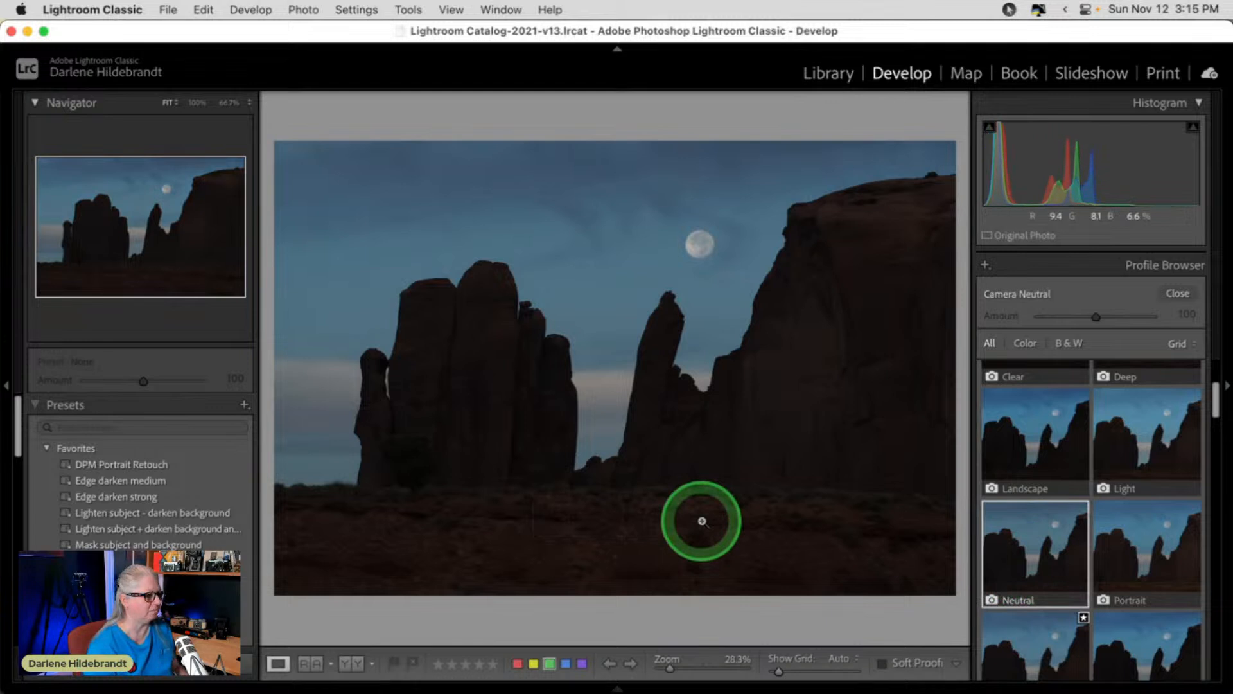
left_click(1177, 292)
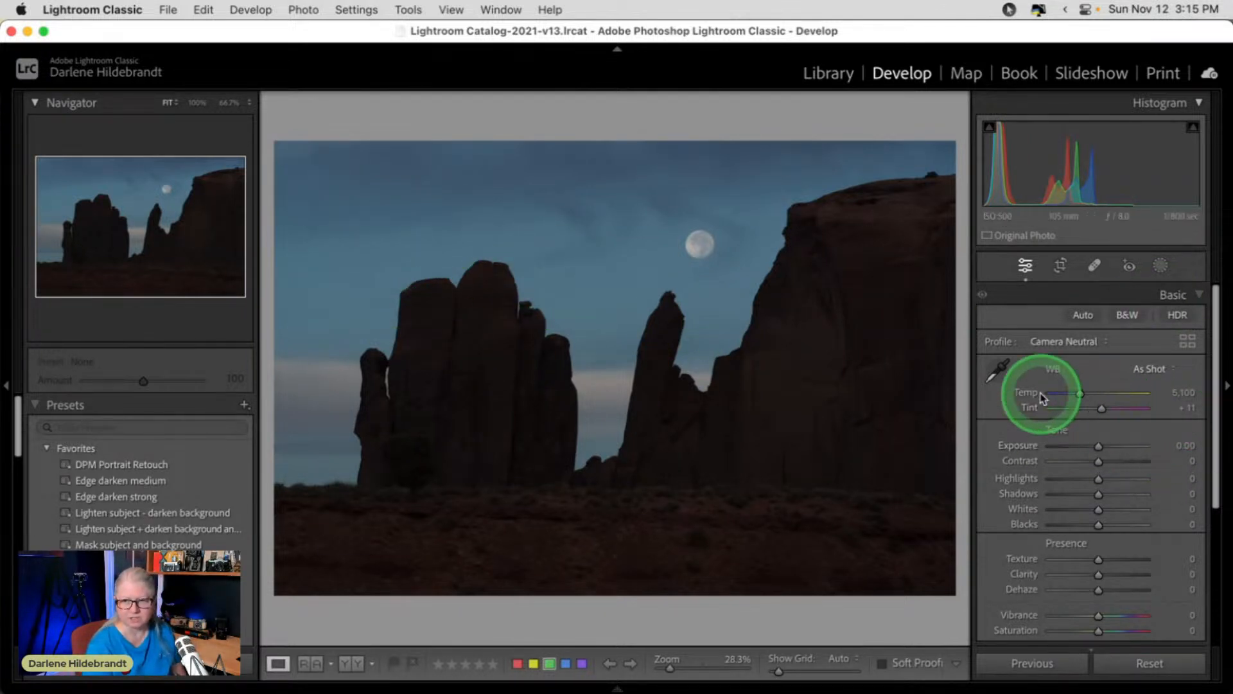
Try the Auto white balance, settle on the Daylight preset and set Tint to +5.
left_click(1150, 372)
left_click(1151, 390)
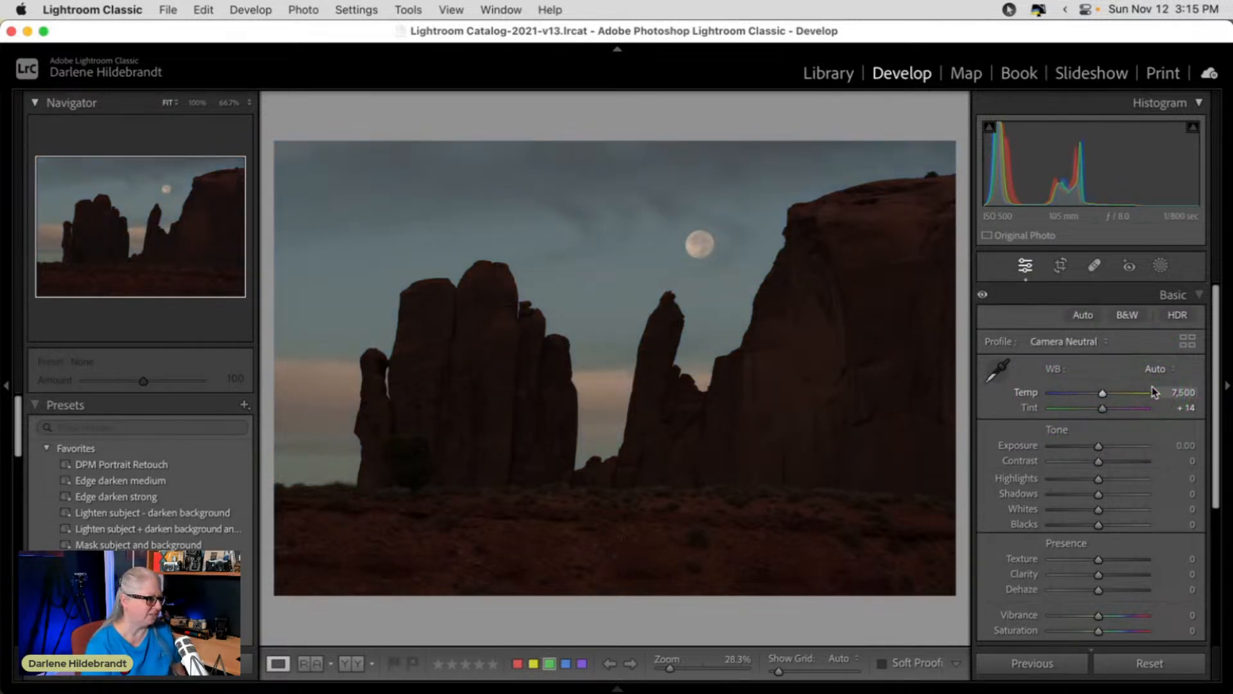
left_click(1154, 371)
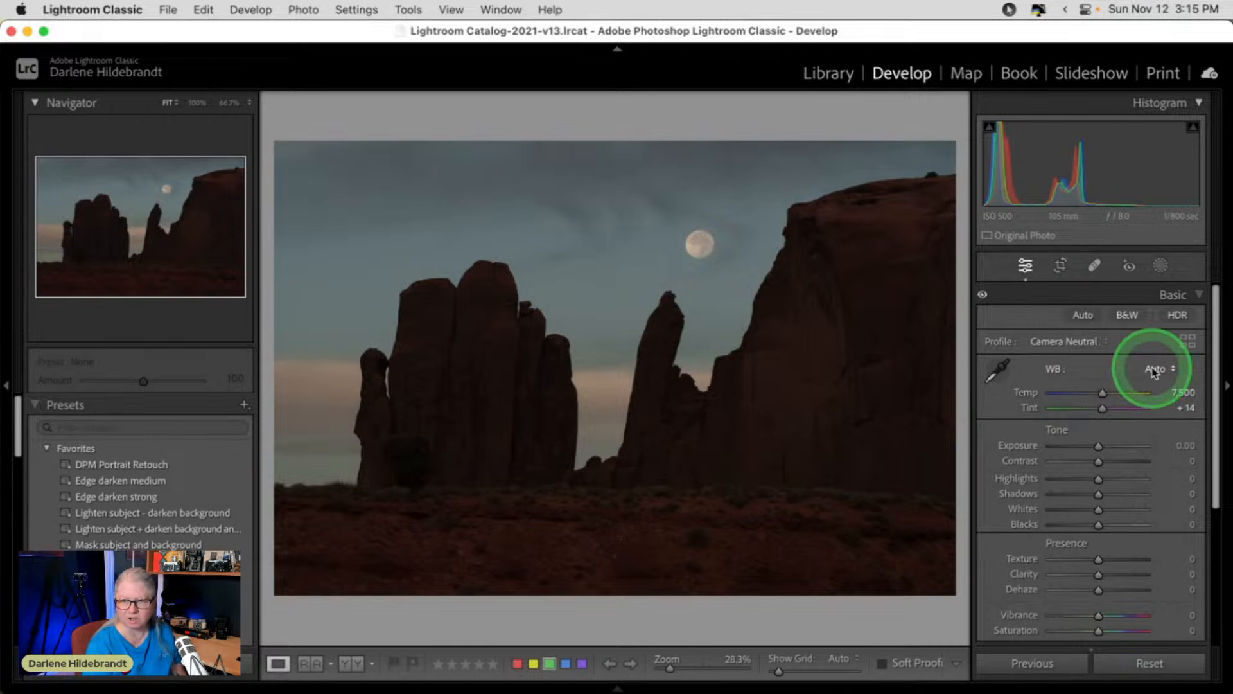
left_click(1158, 388)
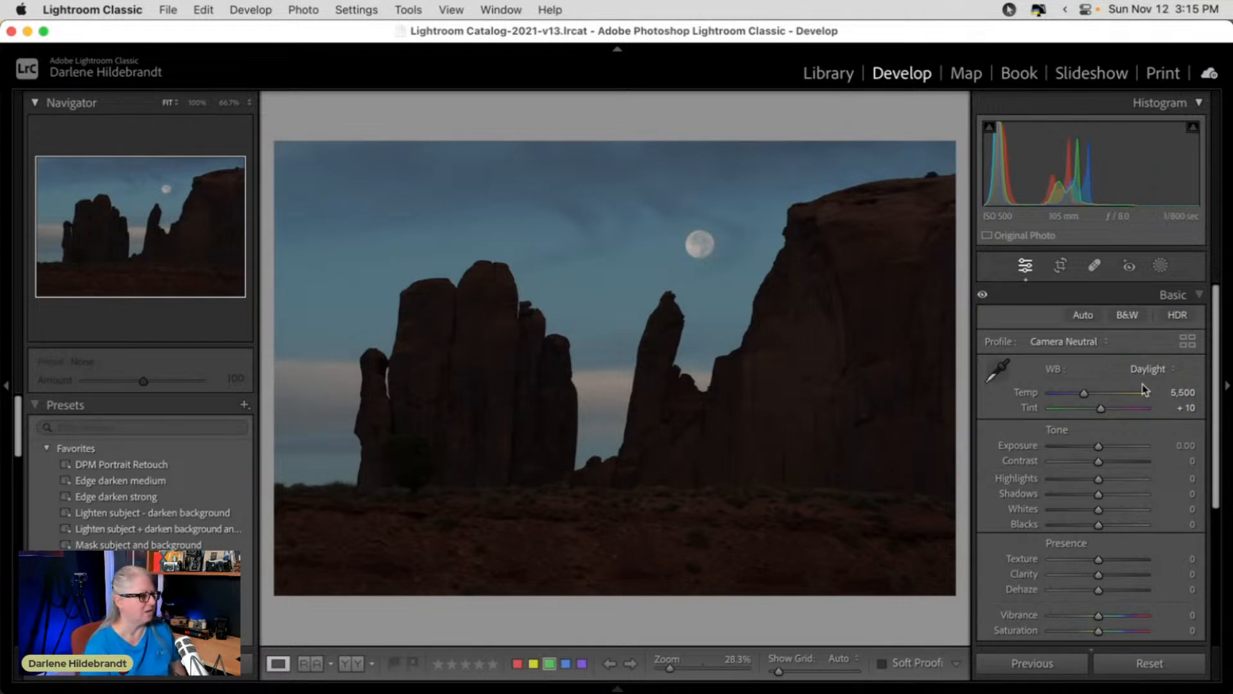
left_click_drag(1183, 409, 1172, 428)
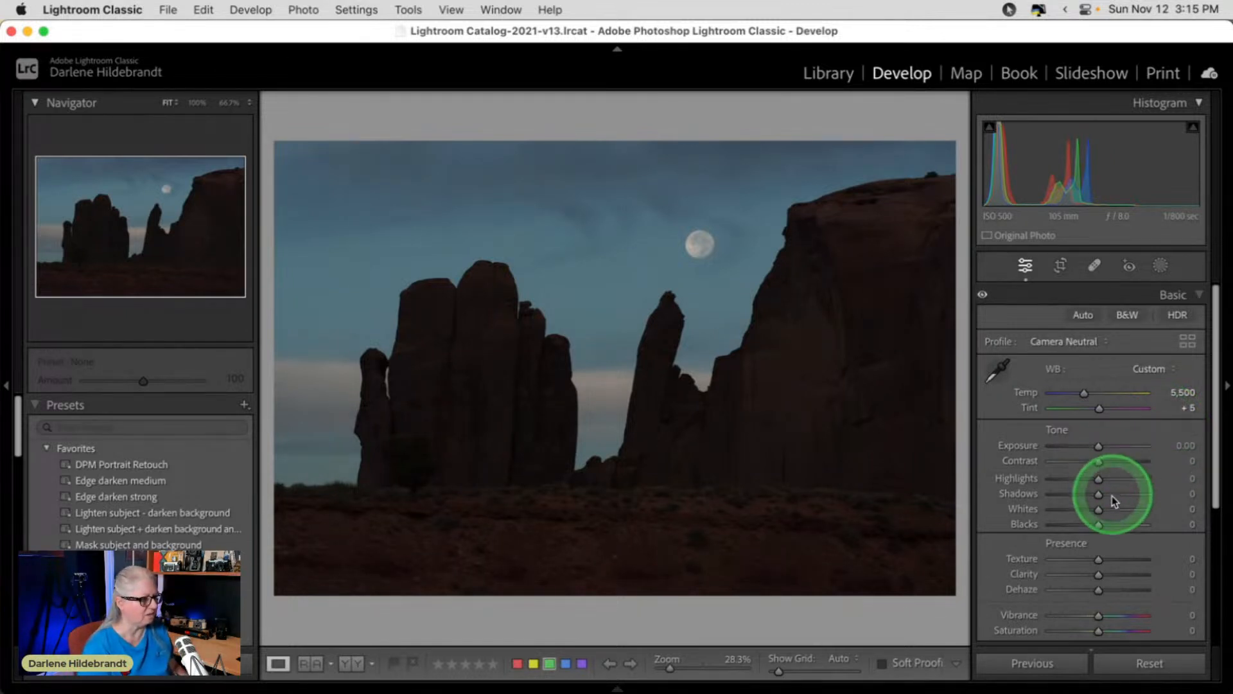
Set Whites to +47, Blacks to the automatic value of −15, Temp to 5,367, Shadows to +44 and Highlights to −17.
left_click_drag(1098, 509, 1099, 510)
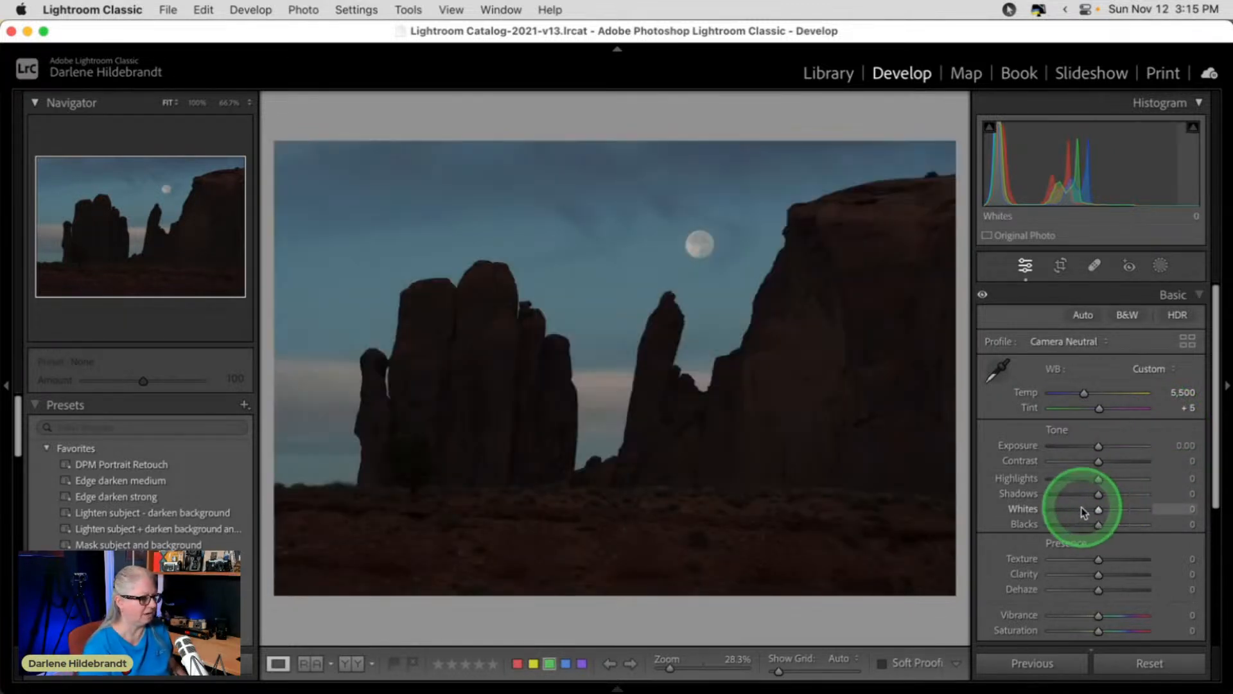
double_click(1021, 508, "shift")
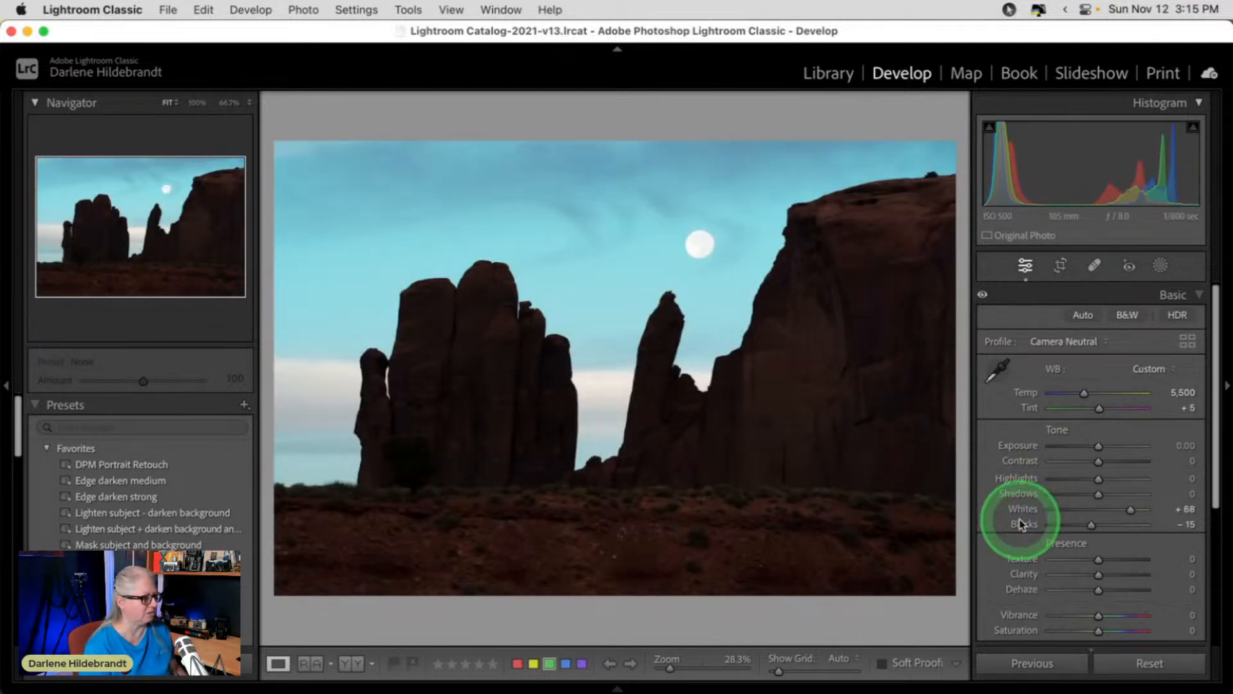
double_click(1022, 524, "shift")
left_click_drag(1131, 508, 1119, 506)
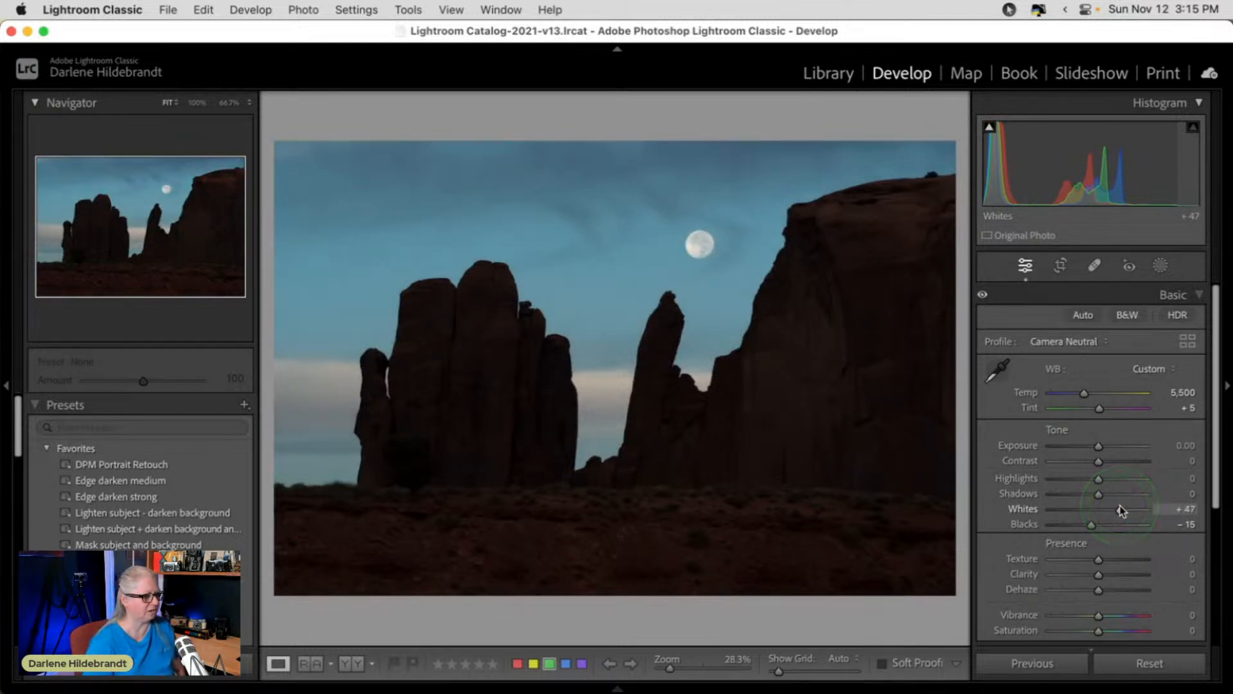
left_click_drag(1184, 390, 1169, 389)
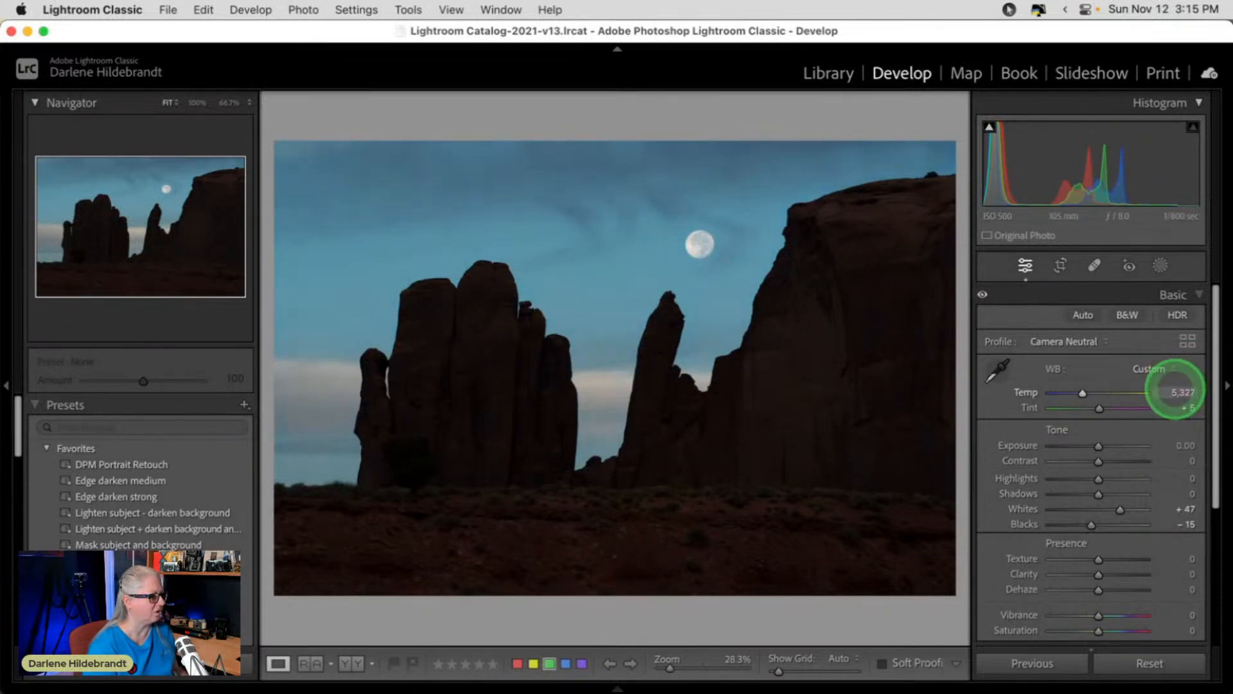
mouse_move(1098, 493)
left_mouse_down()
mouse_move(1164, 493)
mouse_move(1087, 480)
left_mouse_up()
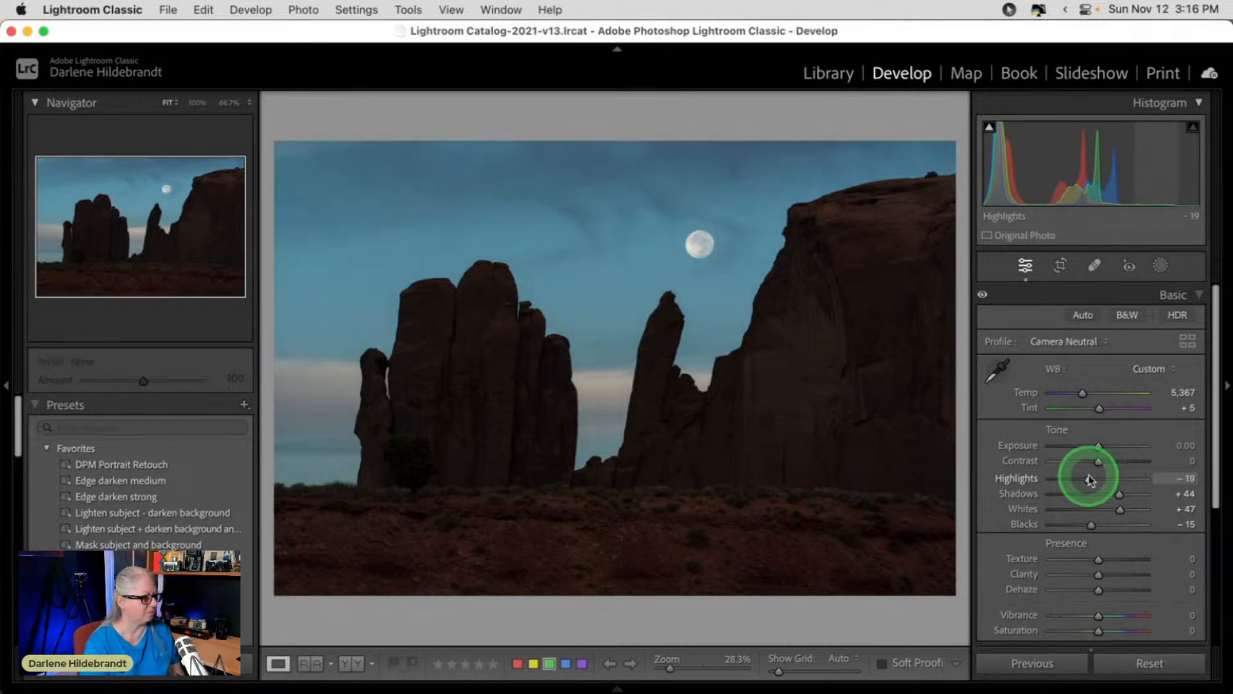
Set Clarity to +14 and Texture to +9, judging the effect on the sky and rocks at 100% zoom.
scroll(1091, 482, "down", 1)
left_click_drag(1096, 559, 1183, 554)
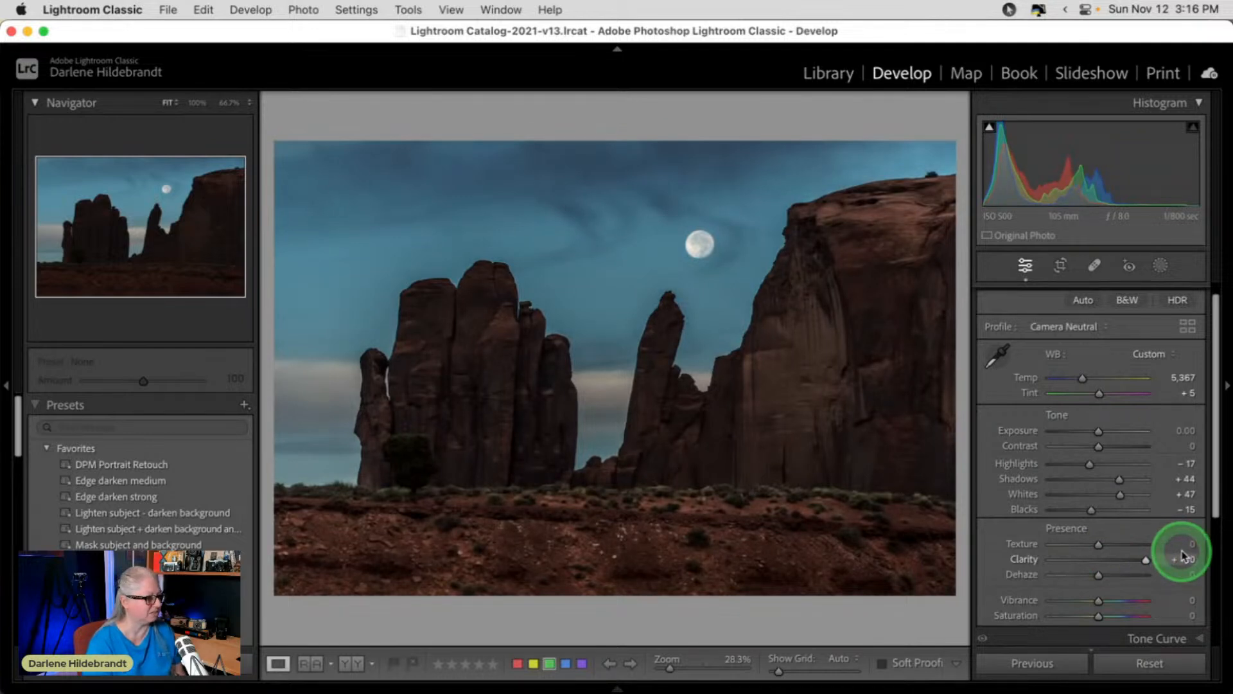
left_click(581, 260)
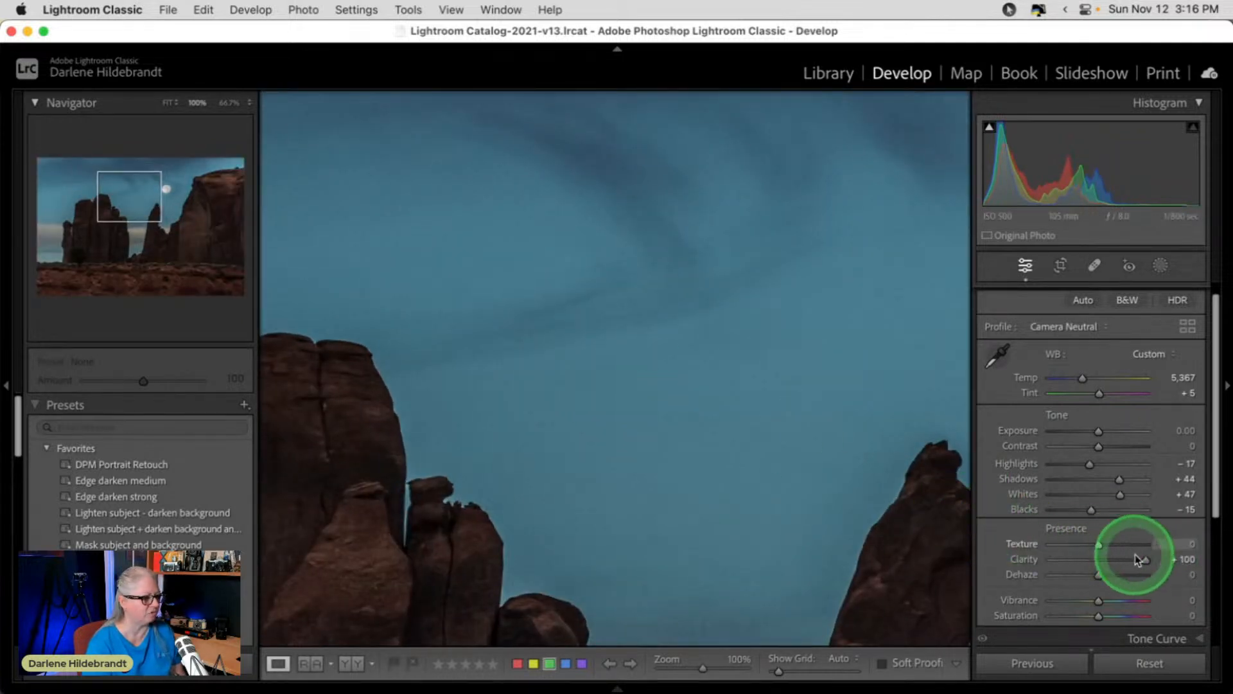
left_click_drag(1143, 559, 1220, 543)
left_click_drag(1112, 539, 1103, 539)
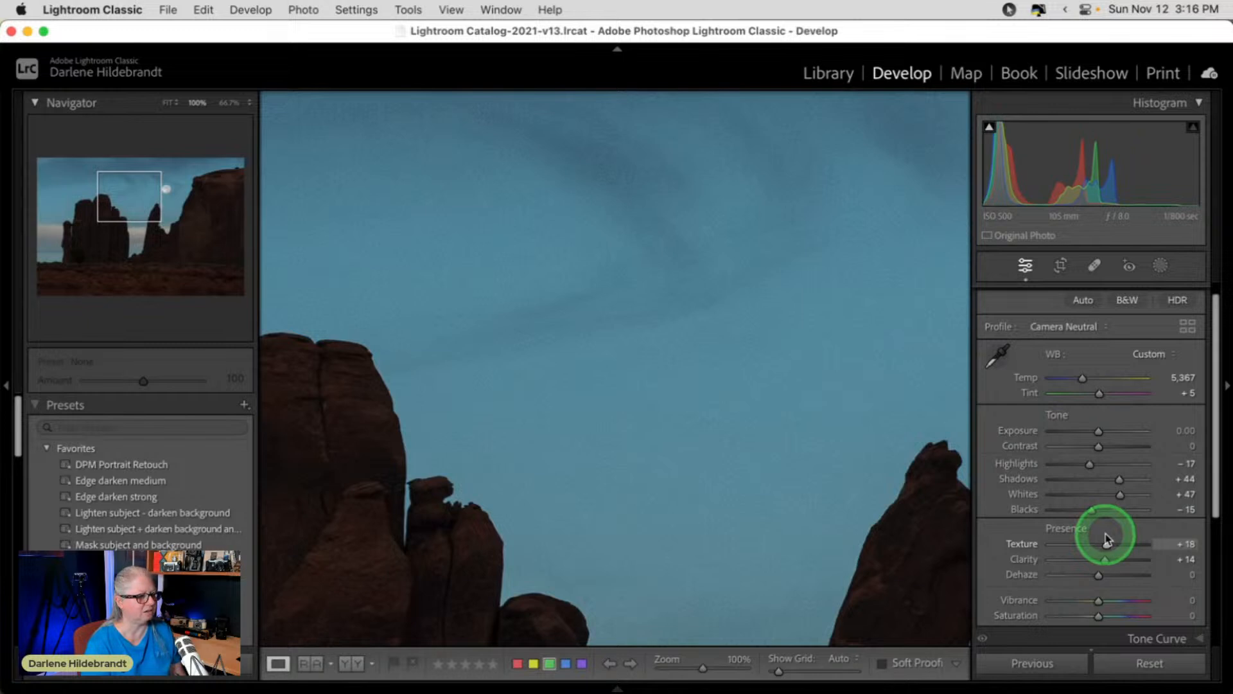
left_click(721, 338)
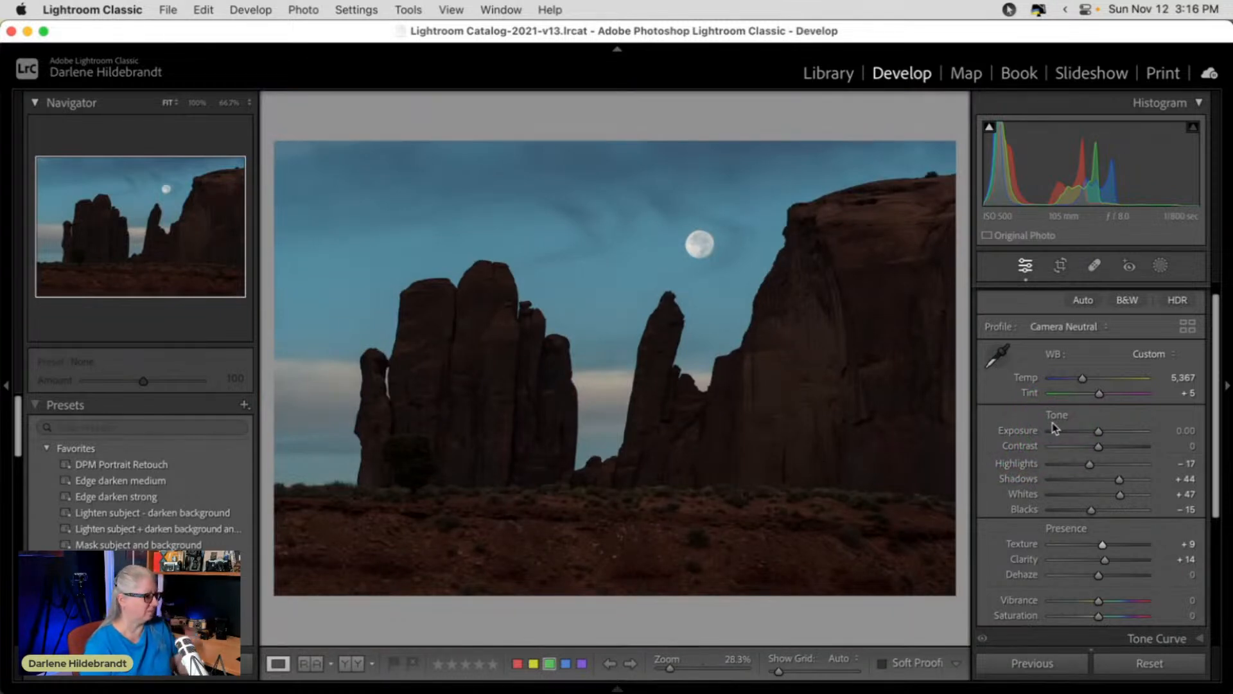
Compare the before and after versions of the edited moon and rocks photo.
key("backslash")
key("backslash")
key("backslash")
key("backslash")
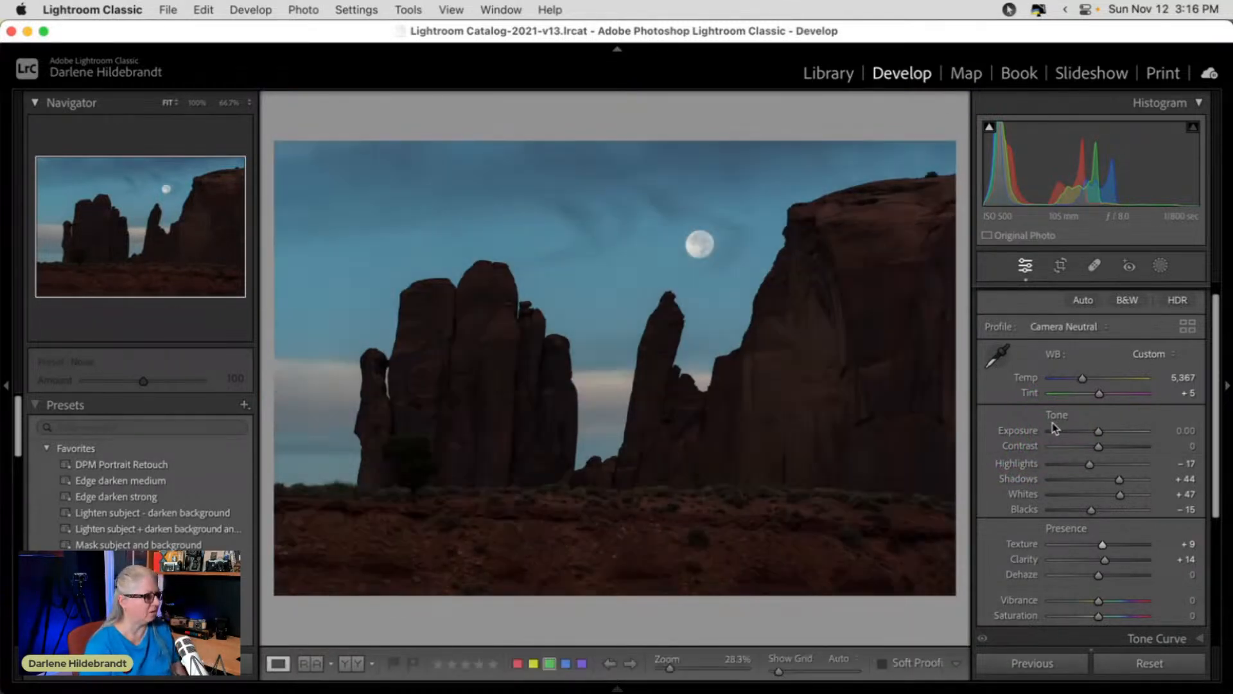
left_click(1054, 394)
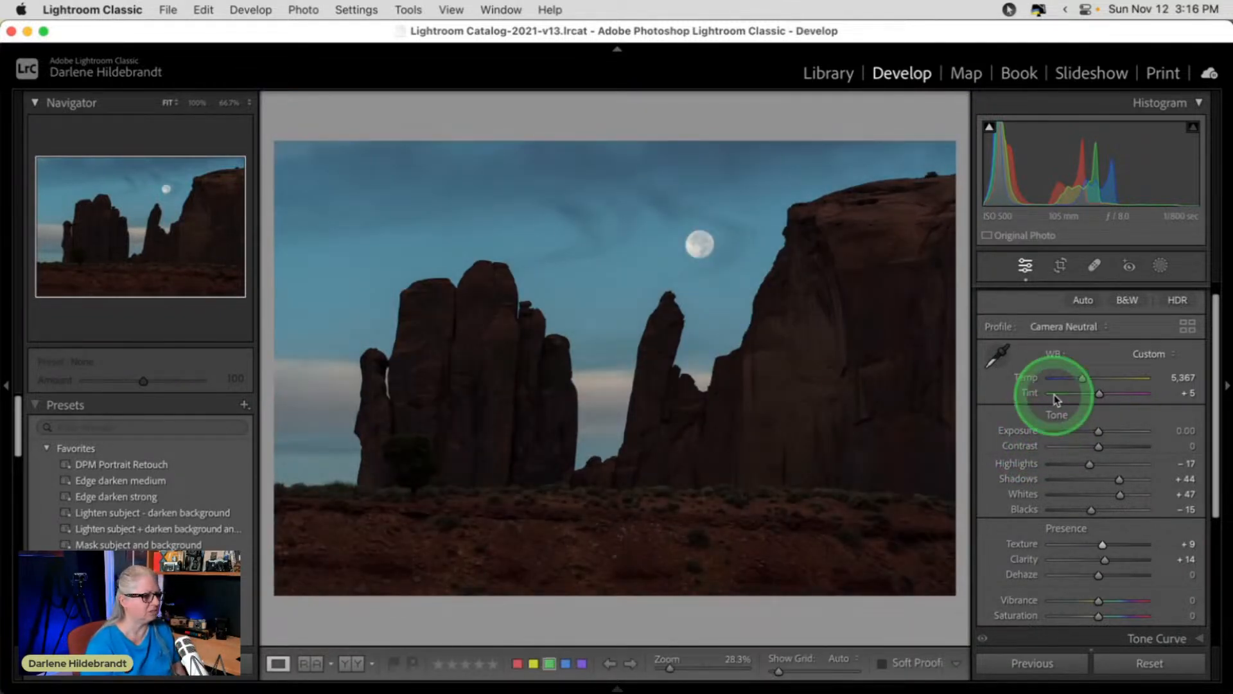
left_click(1130, 355)
left_click(1148, 357)
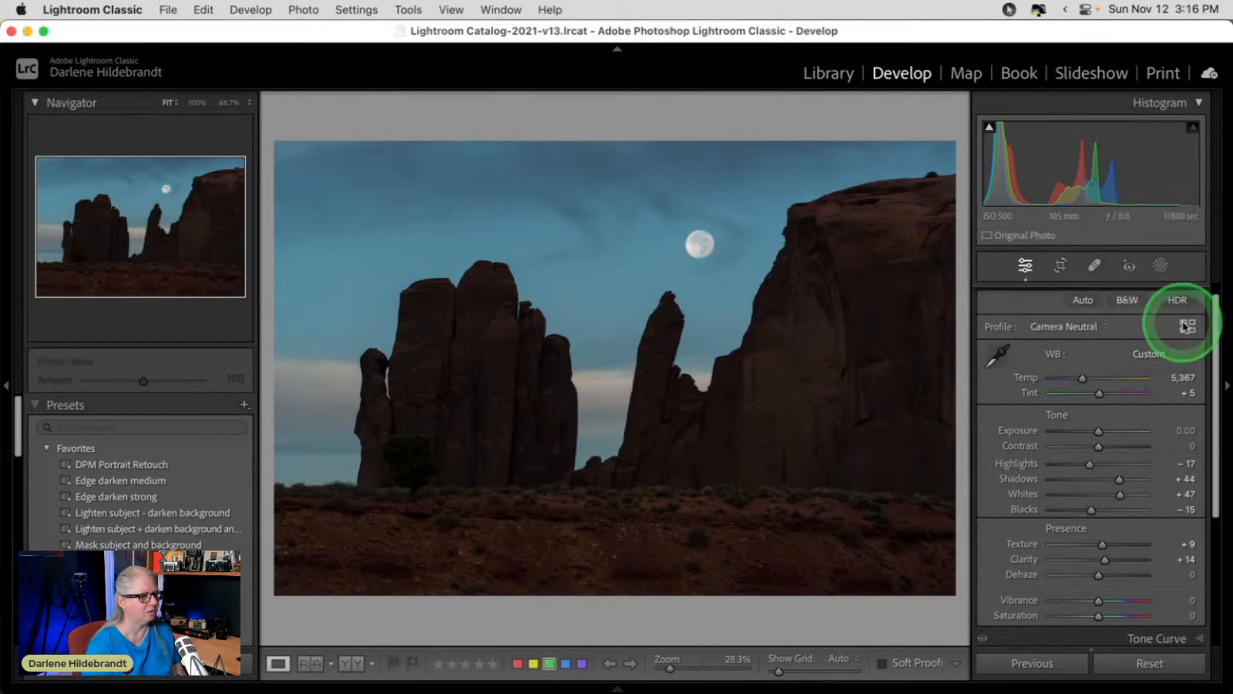
Reopen the Profile Browser, preview the camera and black-and-white profiles on the edited photo, and collapse the B&W group.
left_click(1189, 325)
left_click(1153, 443)
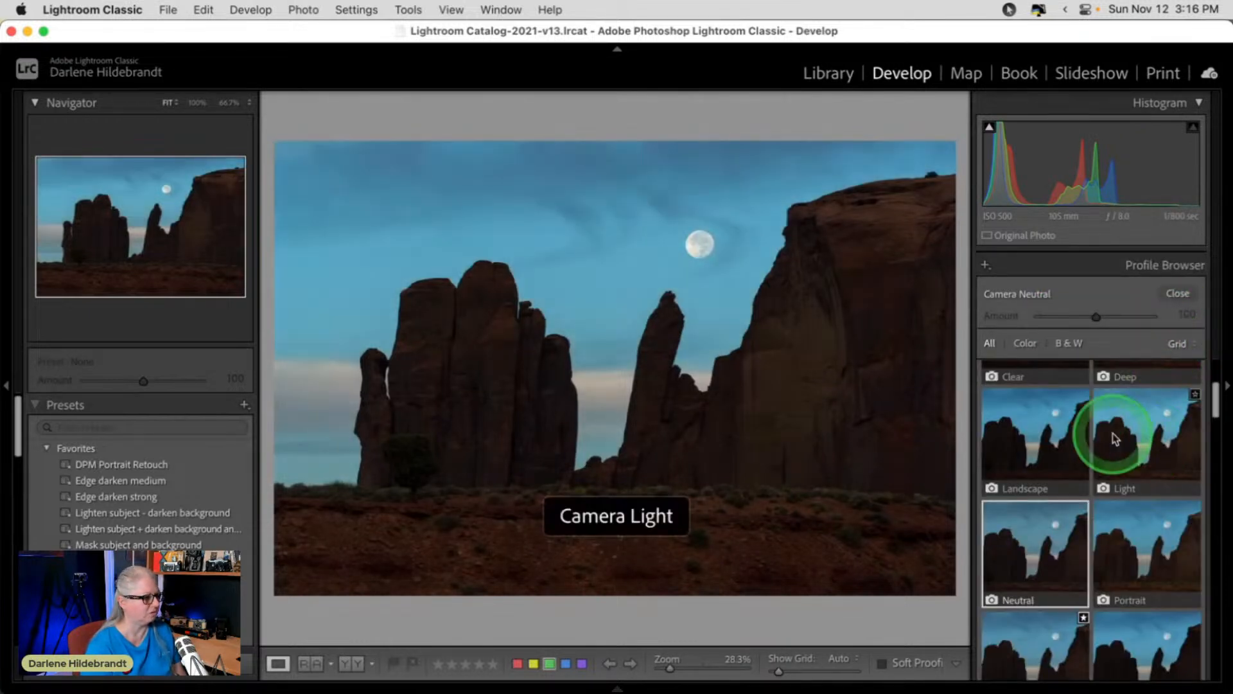
left_click(1028, 429)
scroll(1023, 425, "down", 2)
scroll(1023, 426, "down", 5)
scroll(1023, 425, "down", 3)
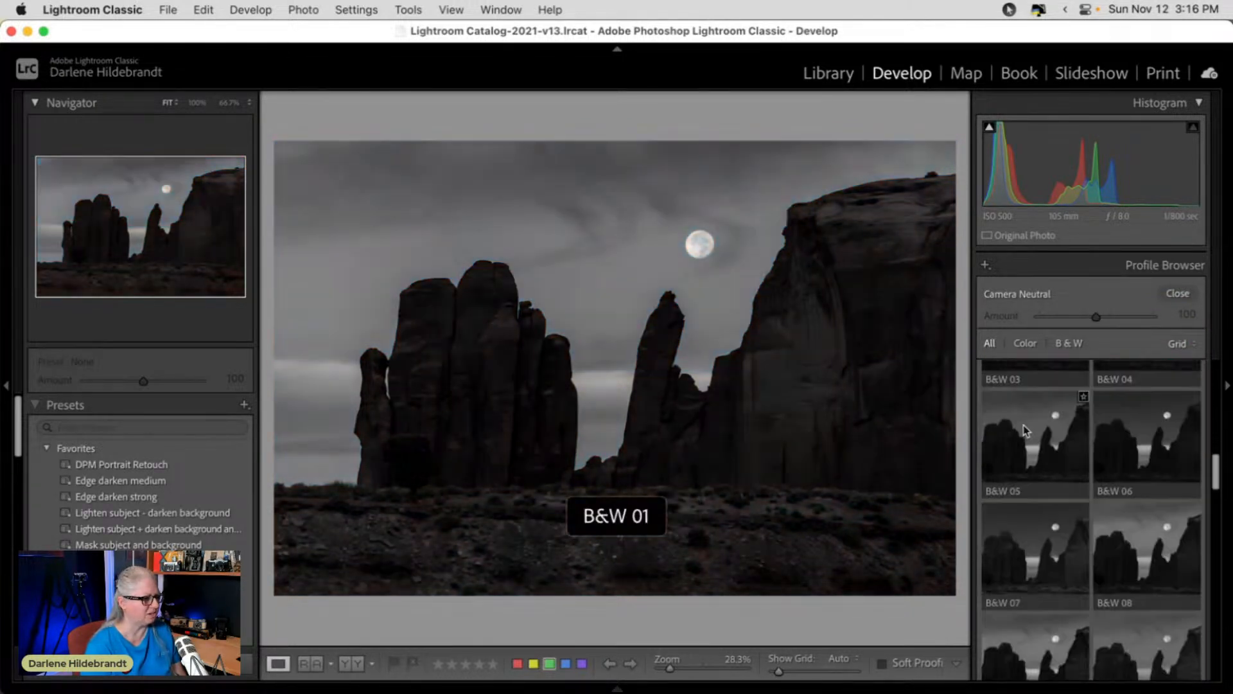
scroll(1023, 426, "up", 5)
left_click(989, 507)
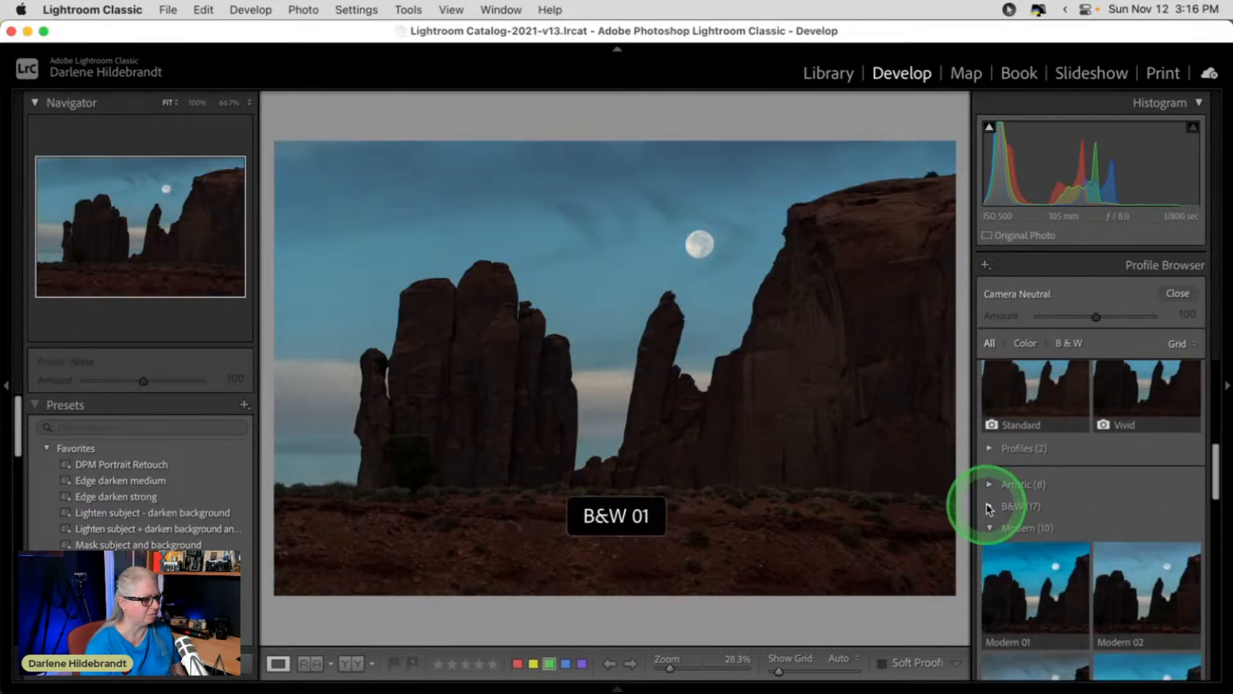
Preview the Modern creative profiles, Modern 01 through Modern 10, on the edited photo.
scroll(989, 507, "down", 5)
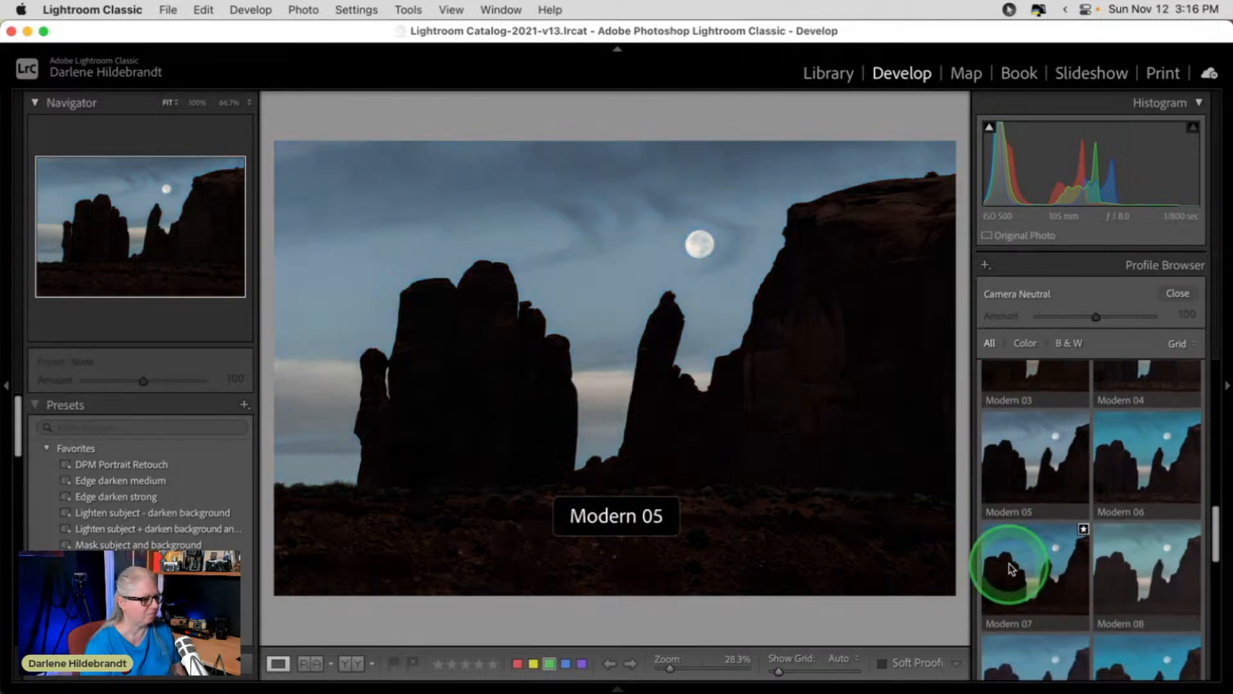
scroll(1013, 564, "down", 3)
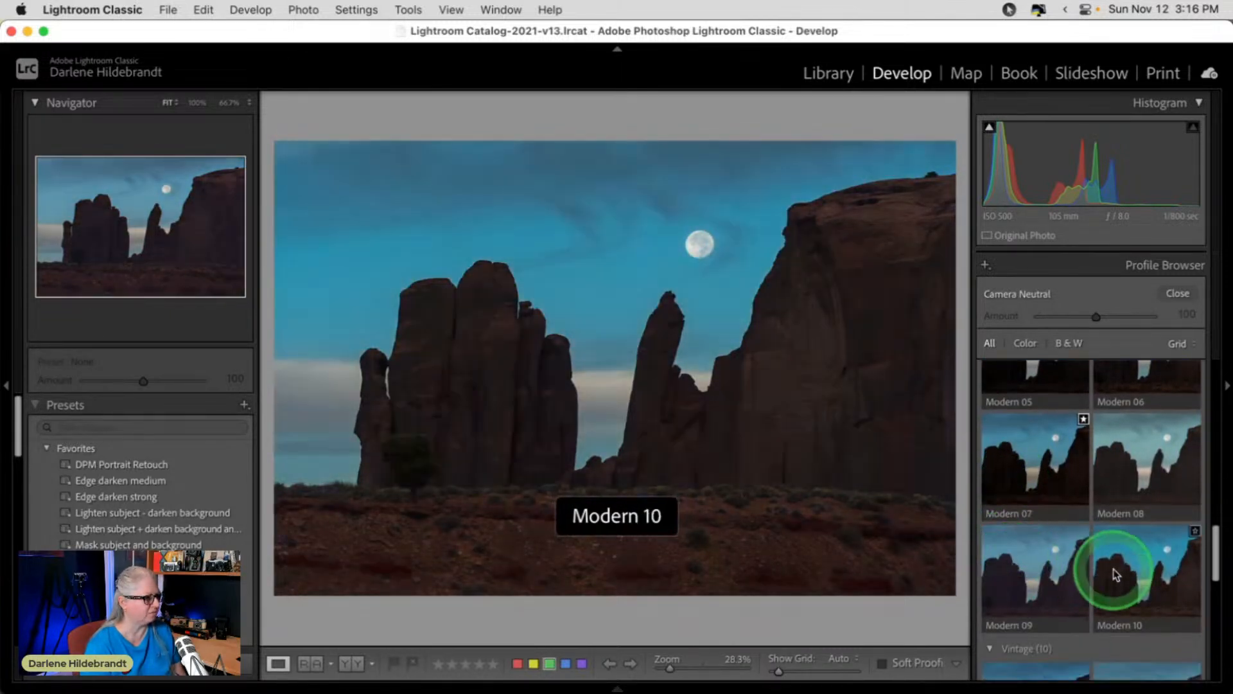
left_click(1148, 592)
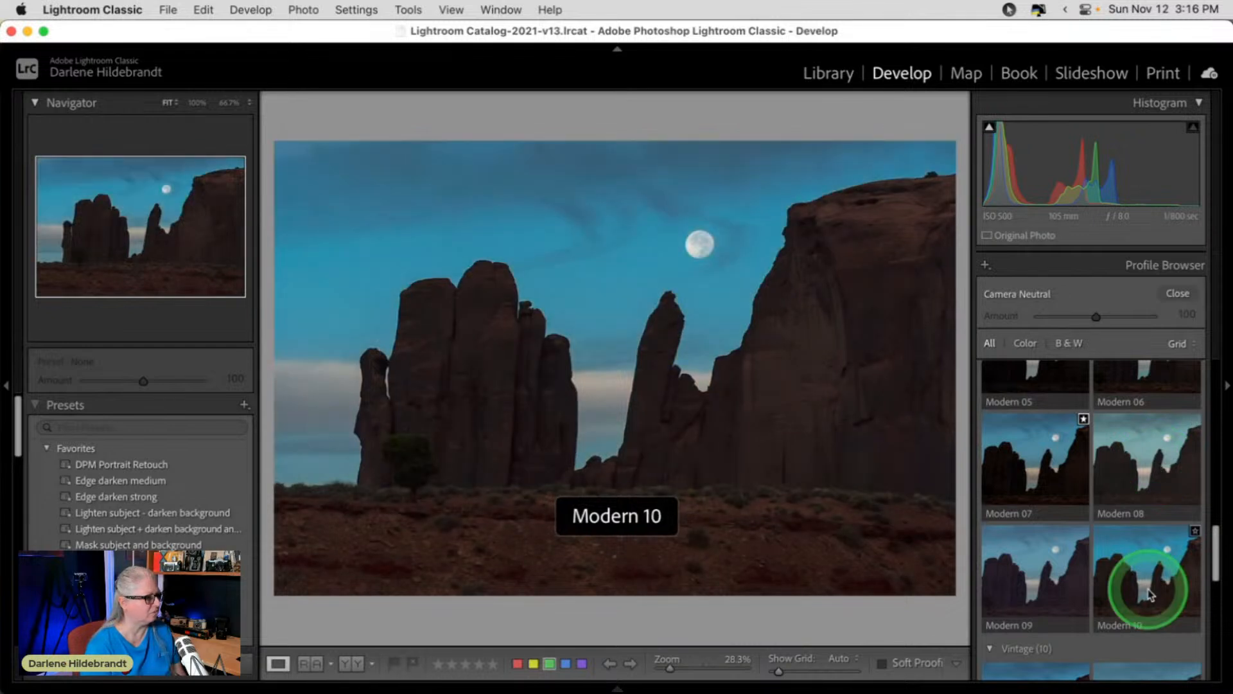
scroll(1131, 565, "up", 3)
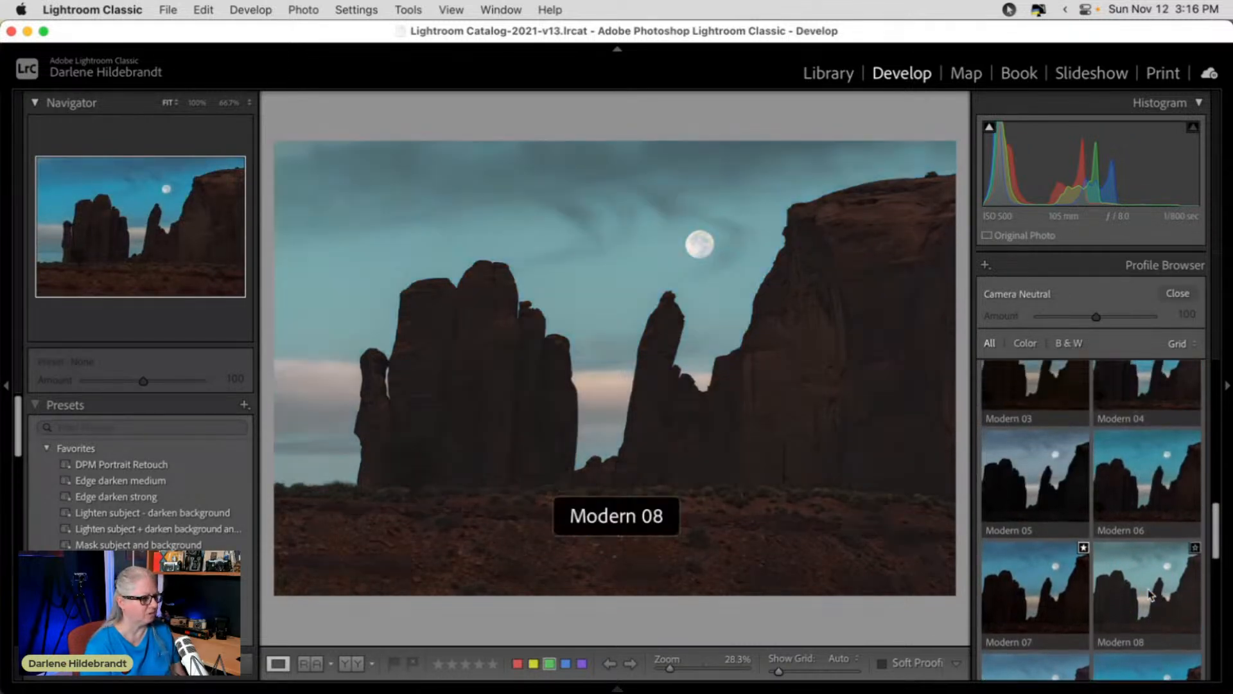
left_click(1107, 543)
left_click(1038, 476)
scroll(1051, 483, "up", 1)
scroll(1051, 483, "up", 4)
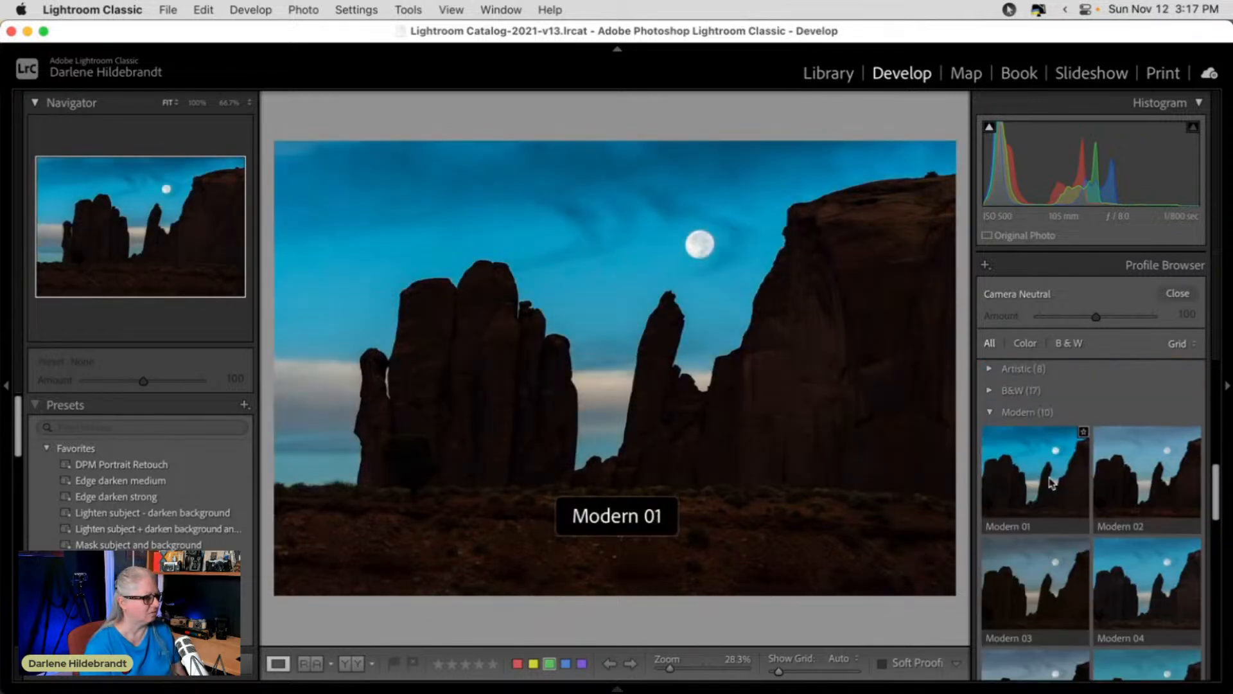
left_click(1109, 486)
Preview the Vintage creative profiles on the edited photo, then close the Profile Browser with Camera Neutral kept.
scroll(1131, 485, "down", 10)
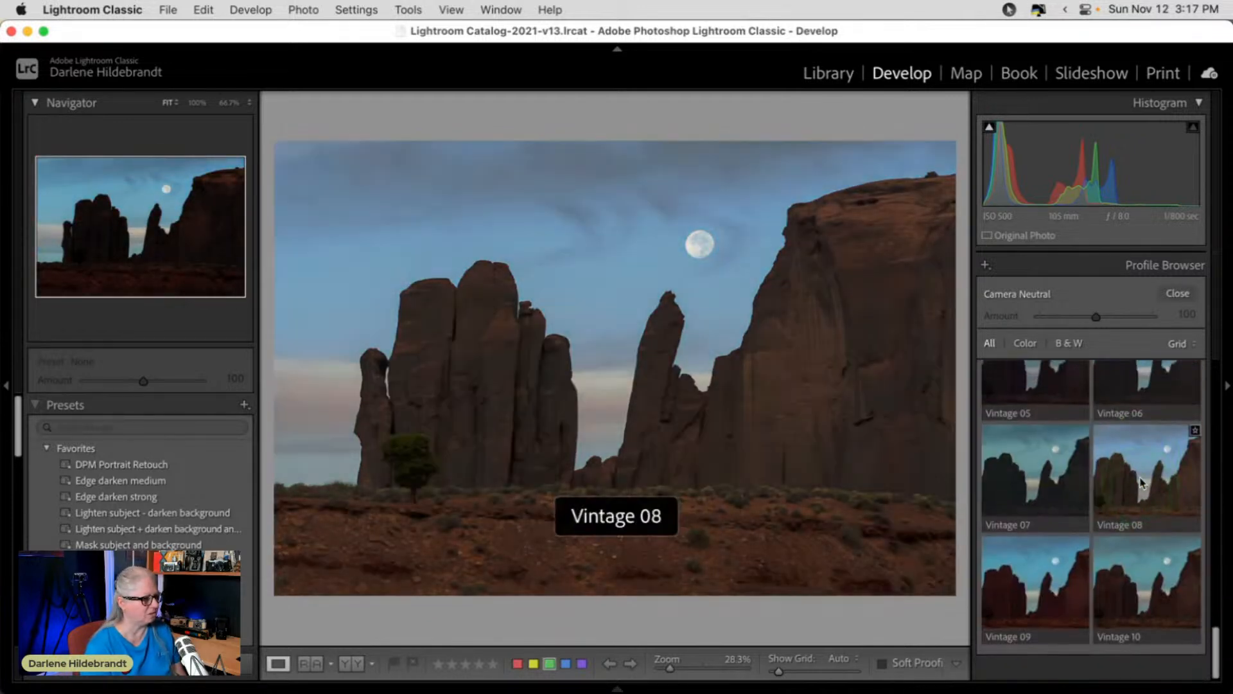
scroll(1141, 483, "up", 1)
left_click(1123, 474)
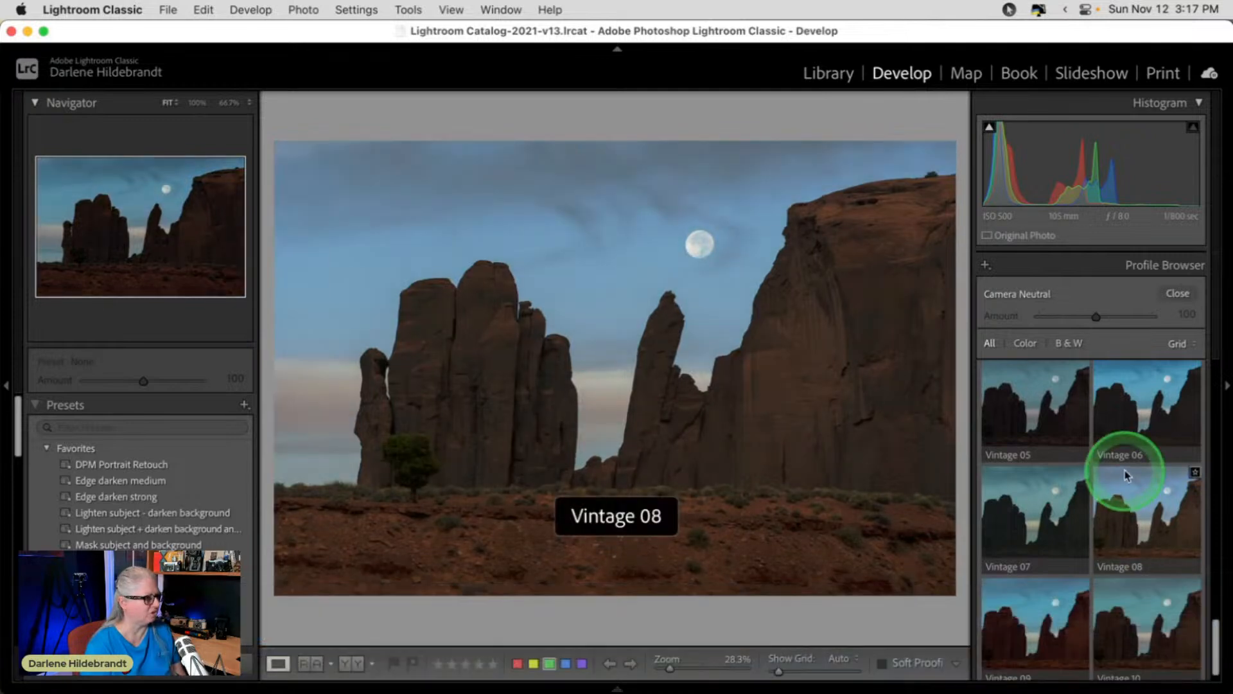
scroll(1124, 474, "up", 3)
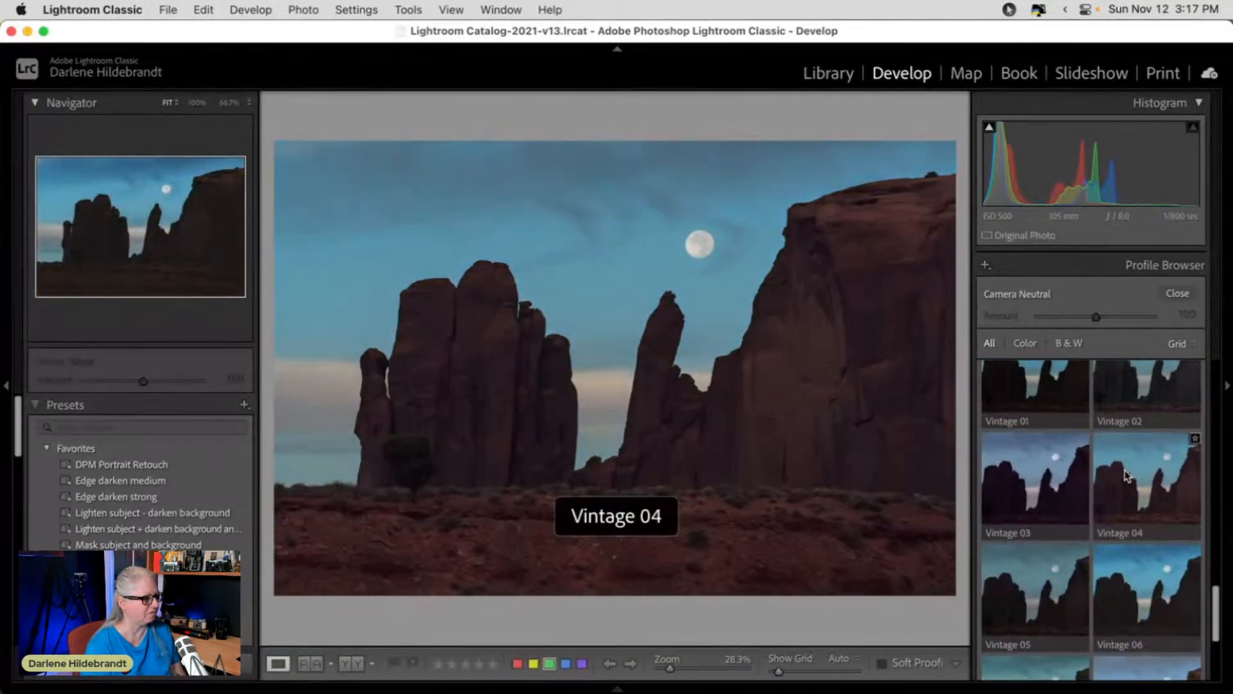
left_click(1061, 475)
scroll(1060, 469, "up", 2)
left_click(1059, 467)
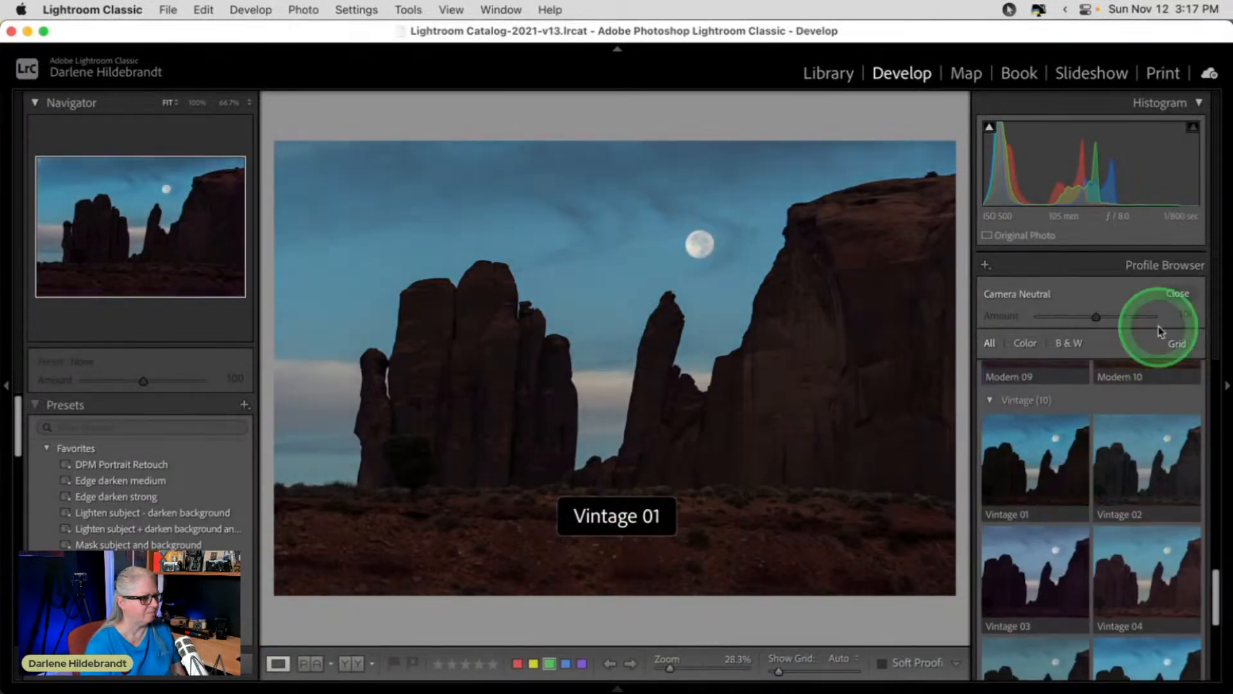
left_click(1174, 295)
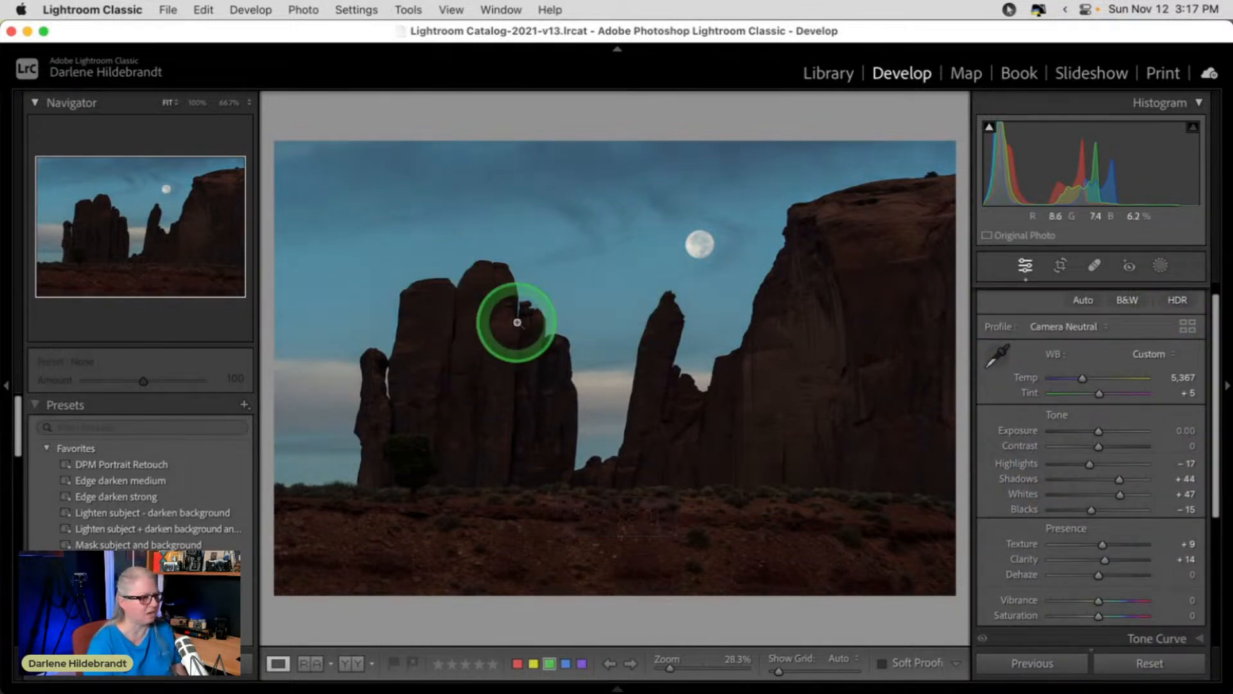
Set the photo's white balance to As Shot.
left_click(1149, 357)
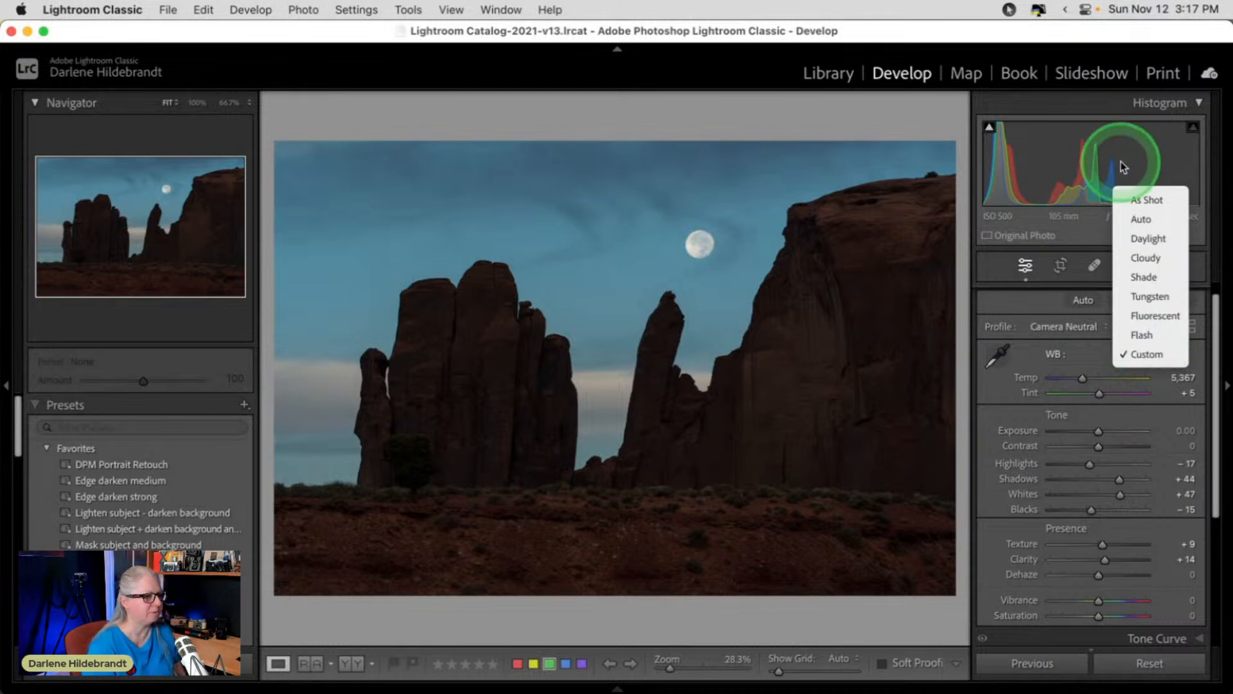
left_click(1145, 200)
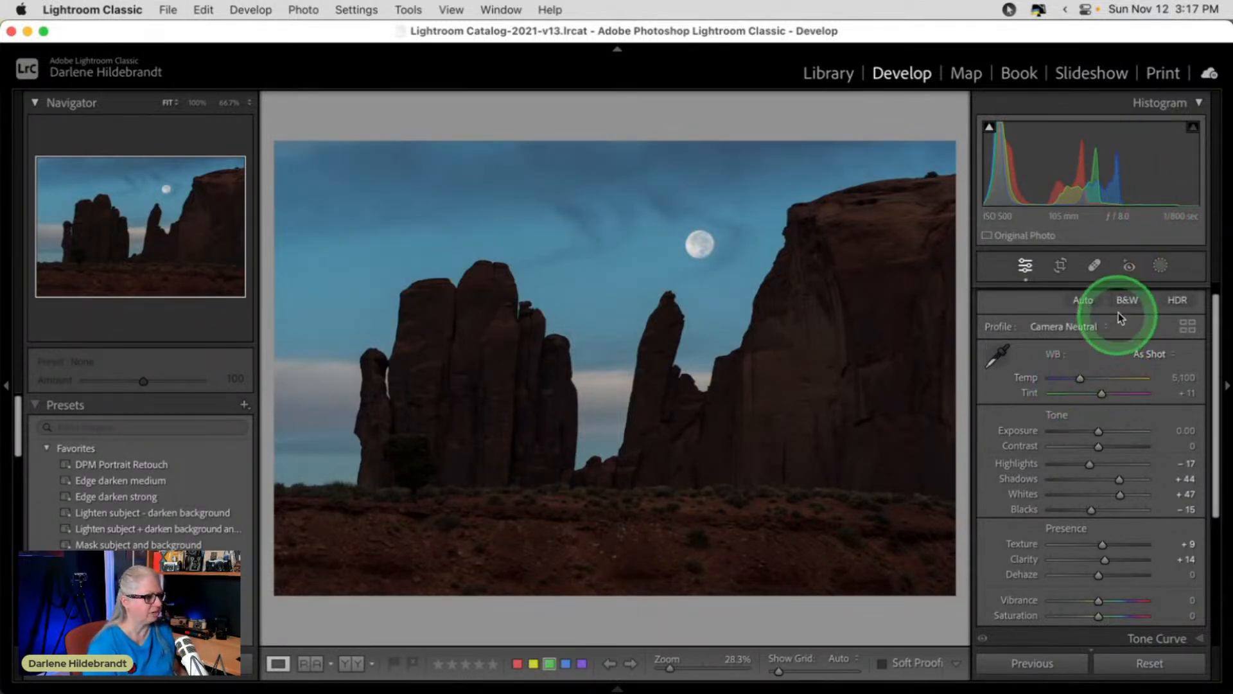
scroll(1084, 416, "down", 5)
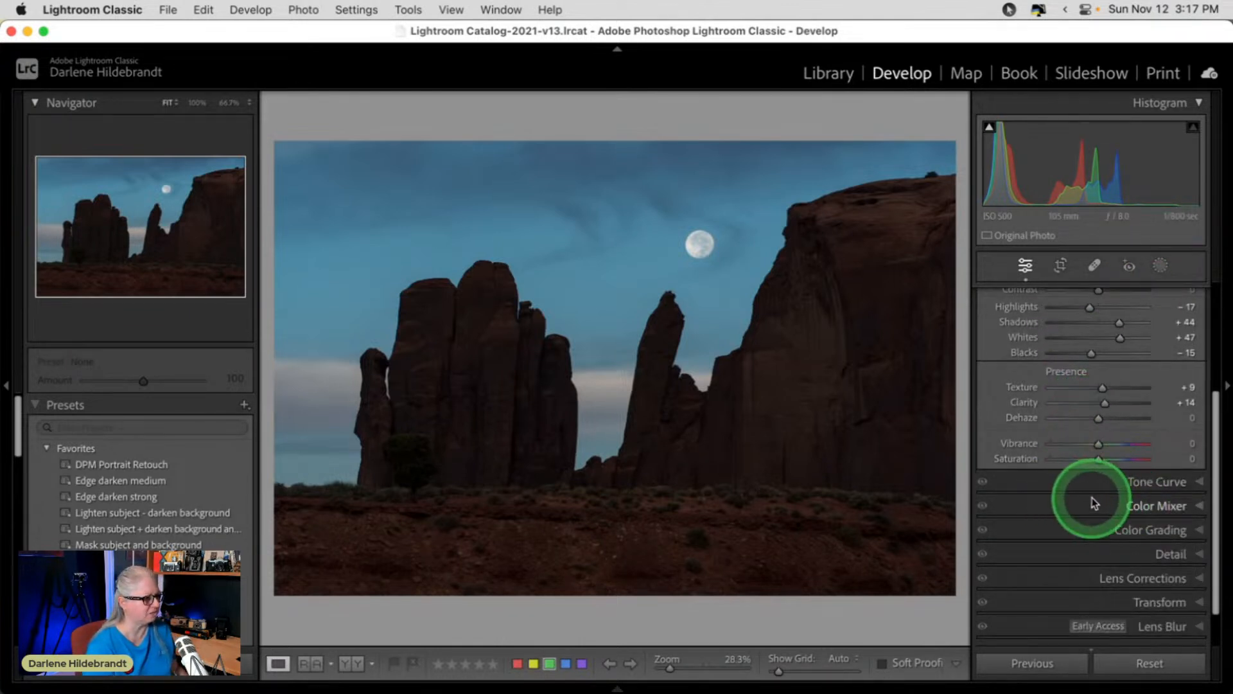
Create a Sky mask and set its Highlights to -29, Whites to 31 and Blacks to -11.
left_click(1160, 266)
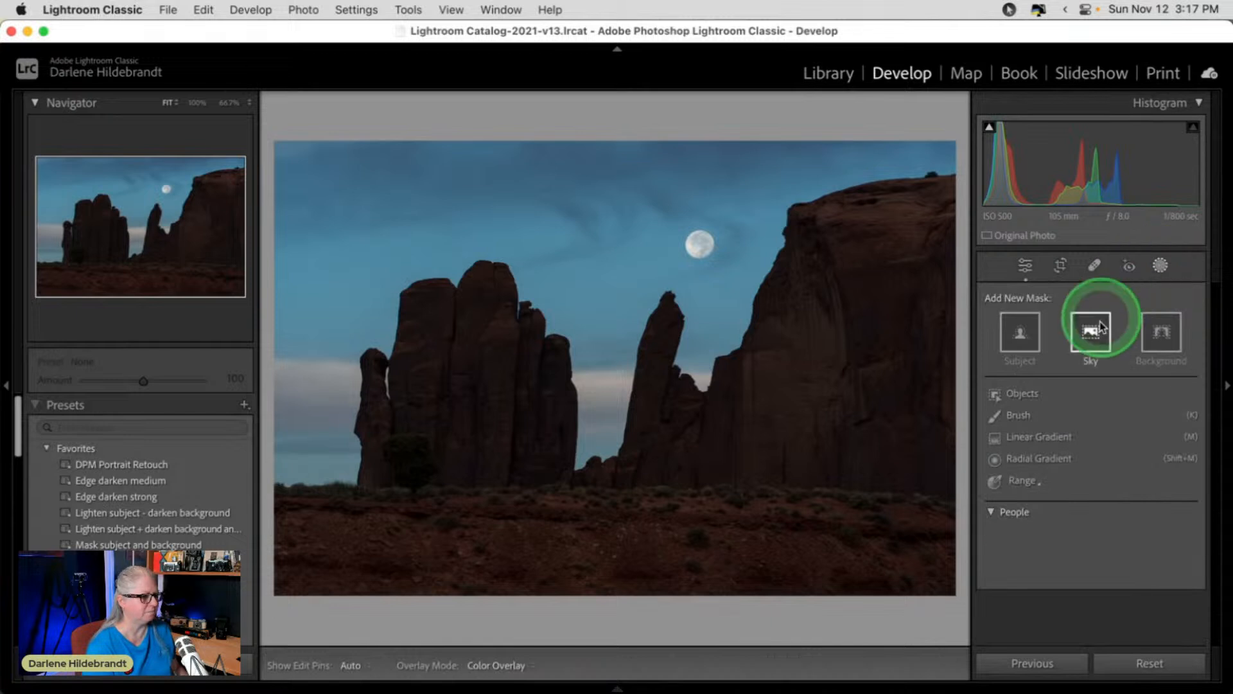
left_click(1095, 333)
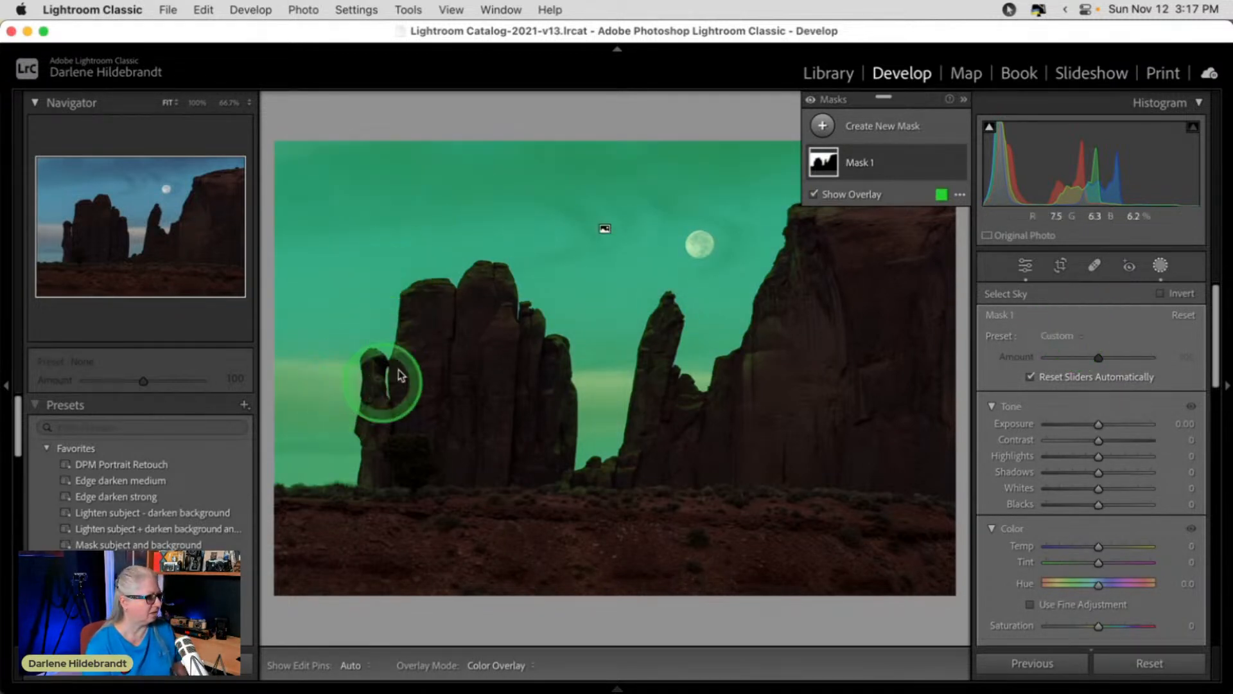
left_click_drag(1097, 458, 1085, 458)
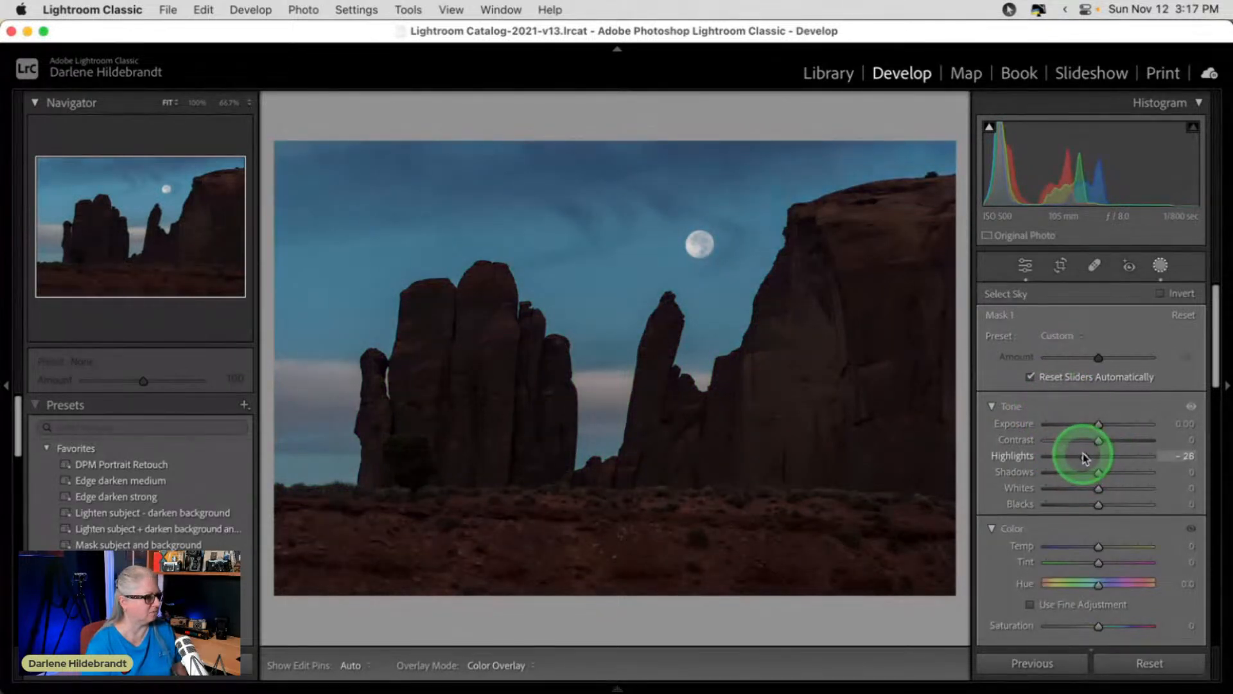
mouse_move(1097, 504)
left_mouse_down()
mouse_move(1079, 502)
mouse_move(1113, 491)
left_mouse_up()
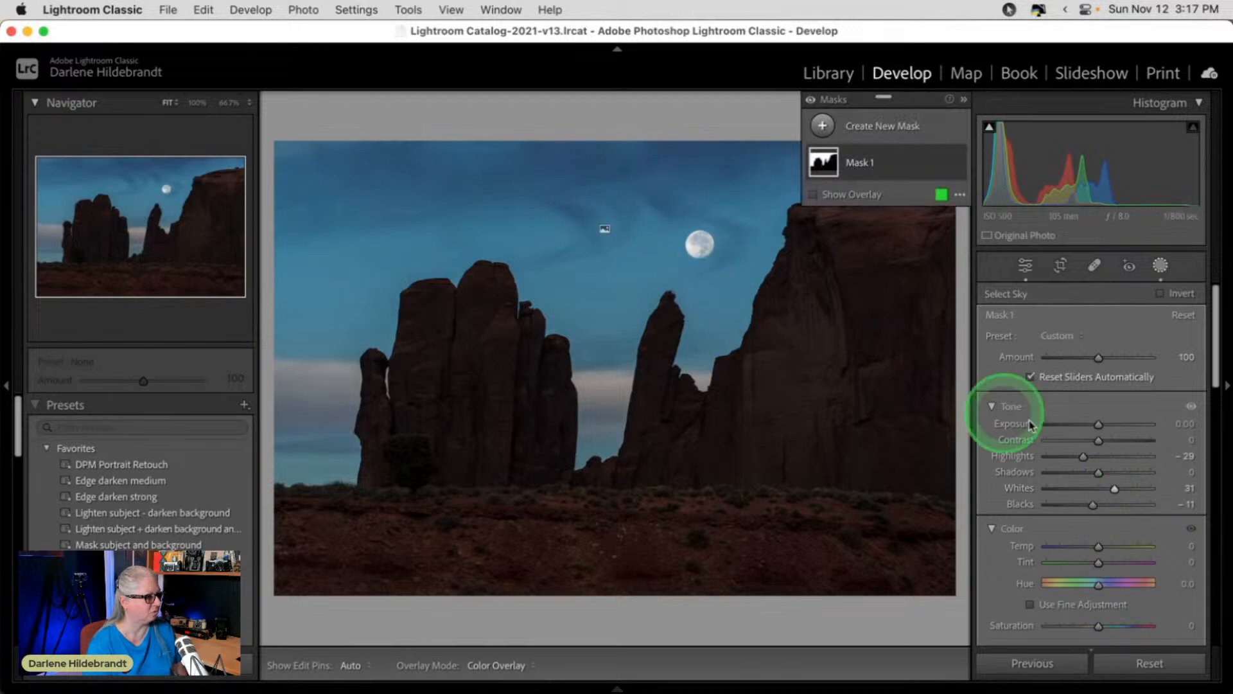
Sample the blue sky near the moon as a Point Color within the sky mask.
scroll(1053, 419, "down", 5)
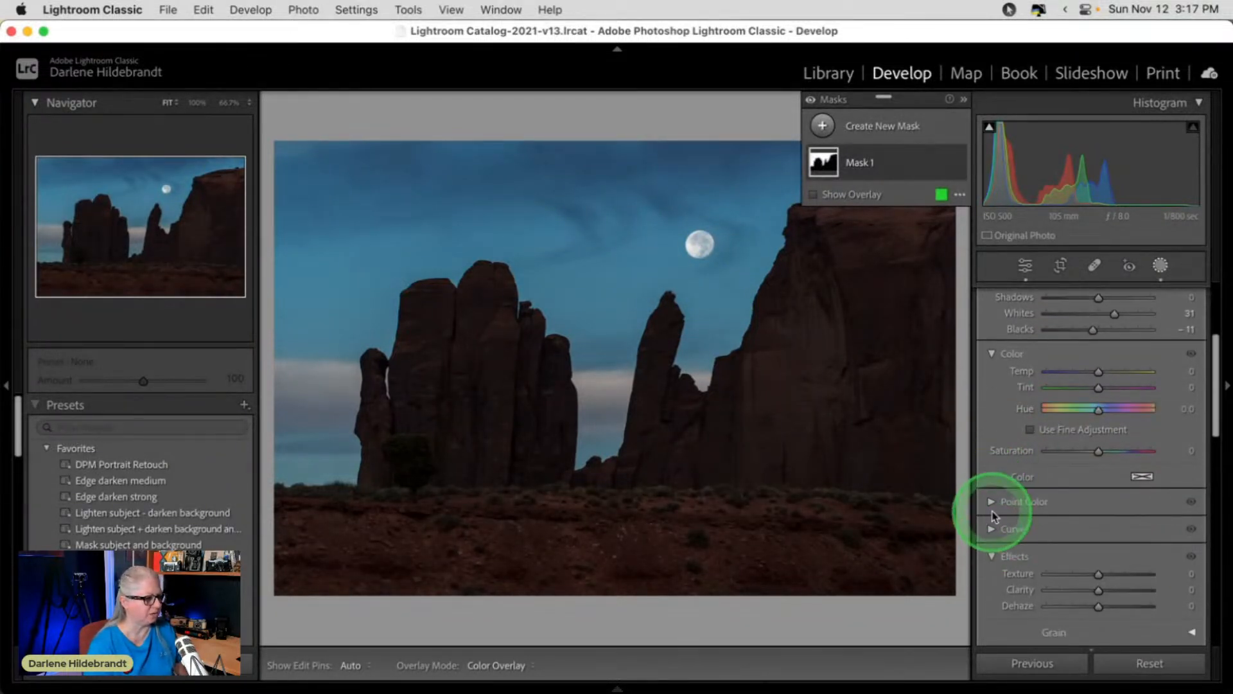
left_click(991, 502)
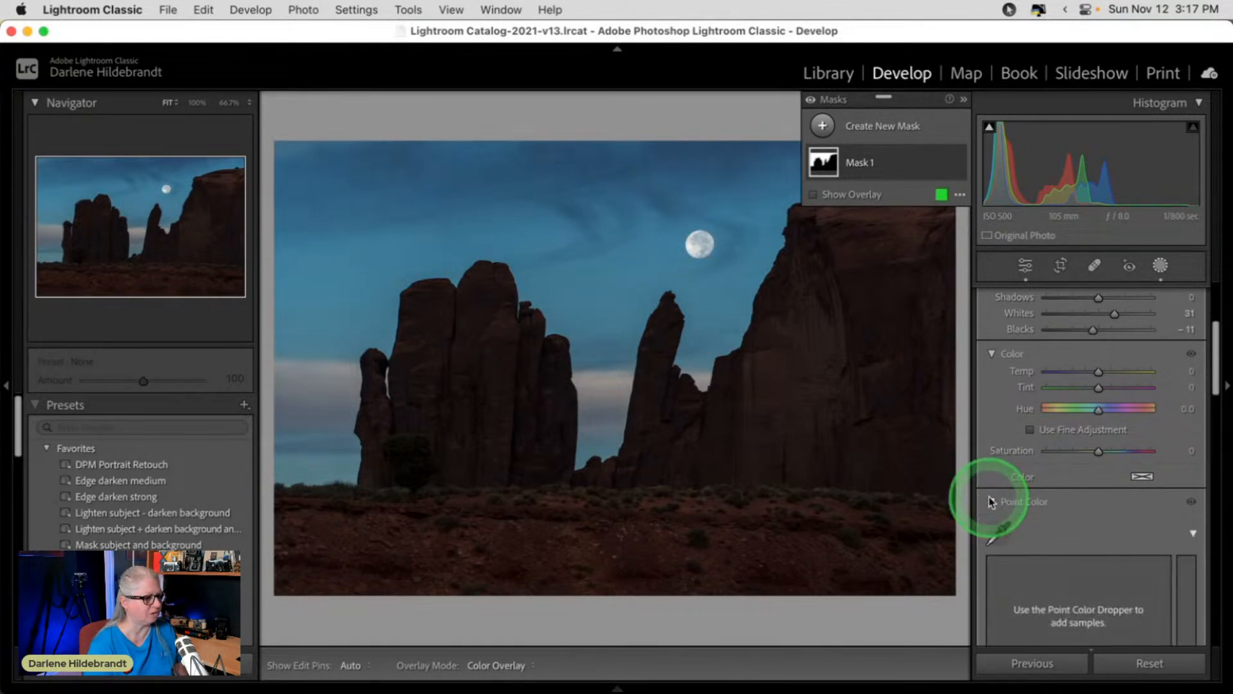
scroll(991, 501, "down", 2)
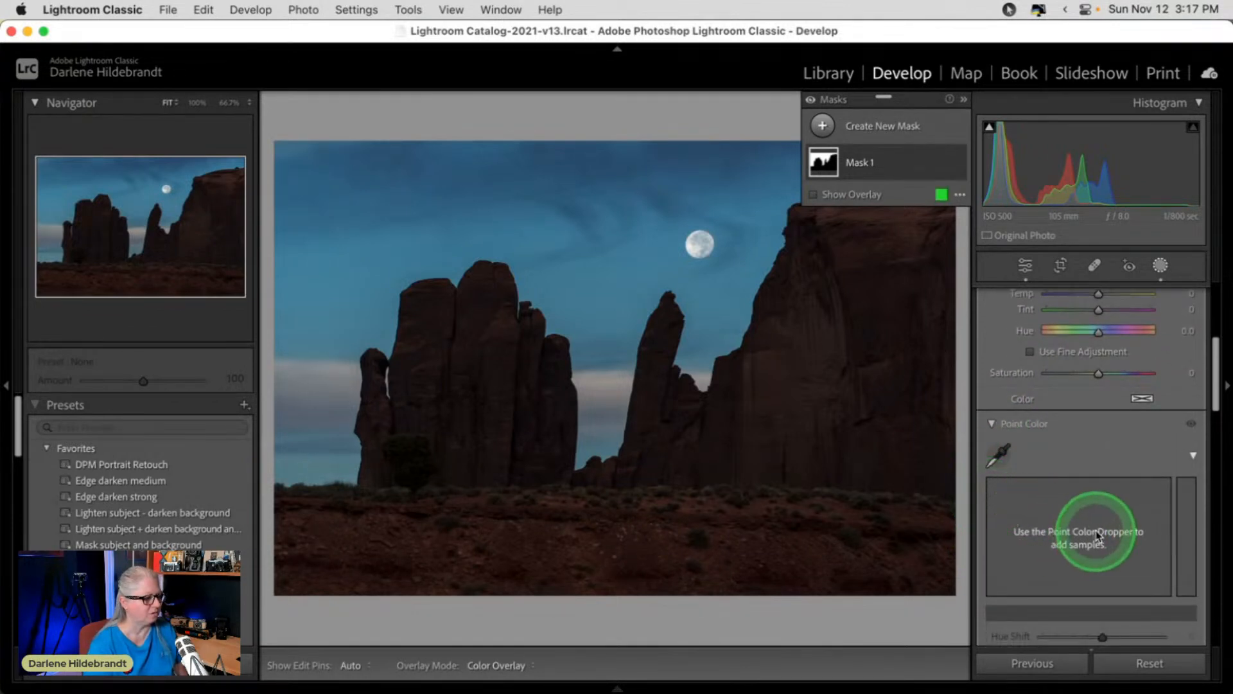
scroll(1064, 456, "down", 1)
left_click(999, 406)
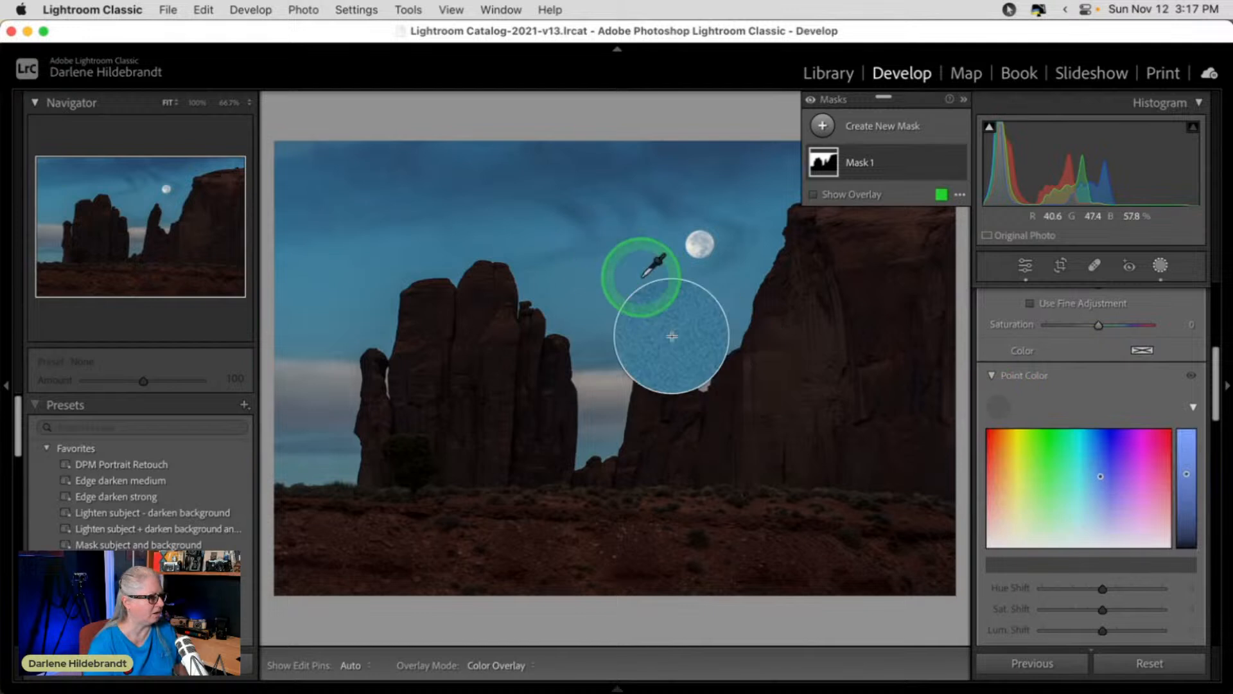
left_click(648, 256)
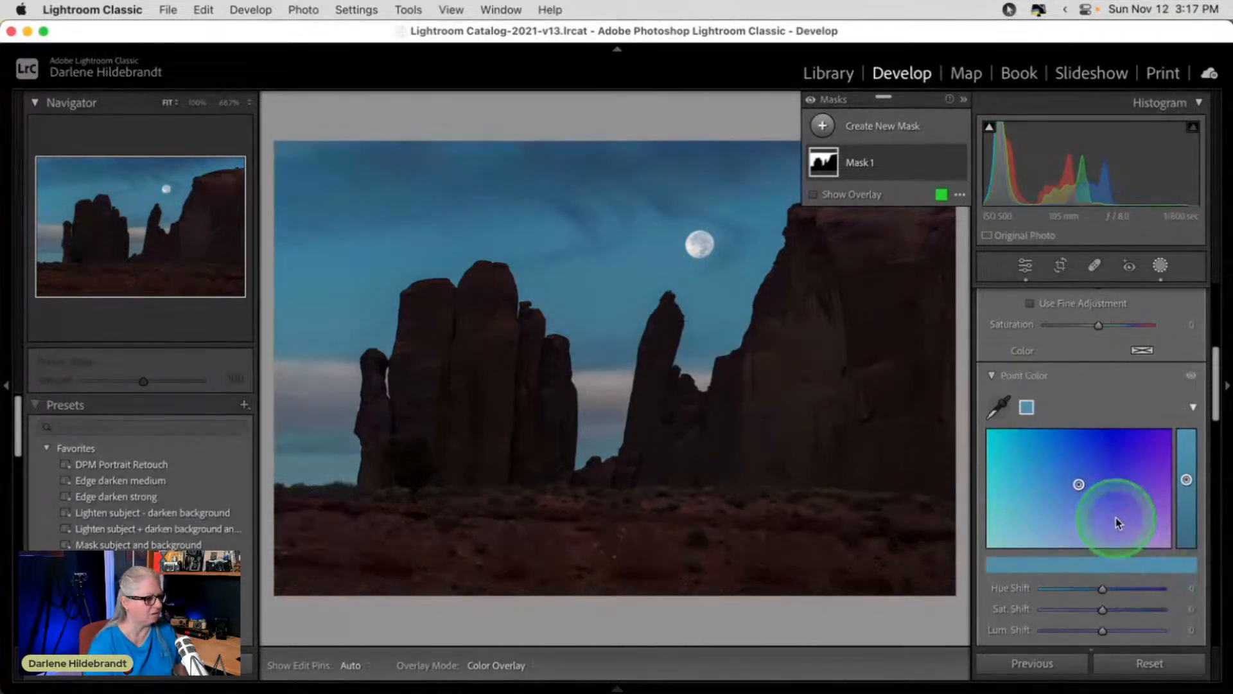
Set the sampled sky blue's Hue Shift to 15, Saturation Shift to 11, Luminance Shift to -45 and Range to 38, then exit masking.
scroll(1116, 518, "down", 2)
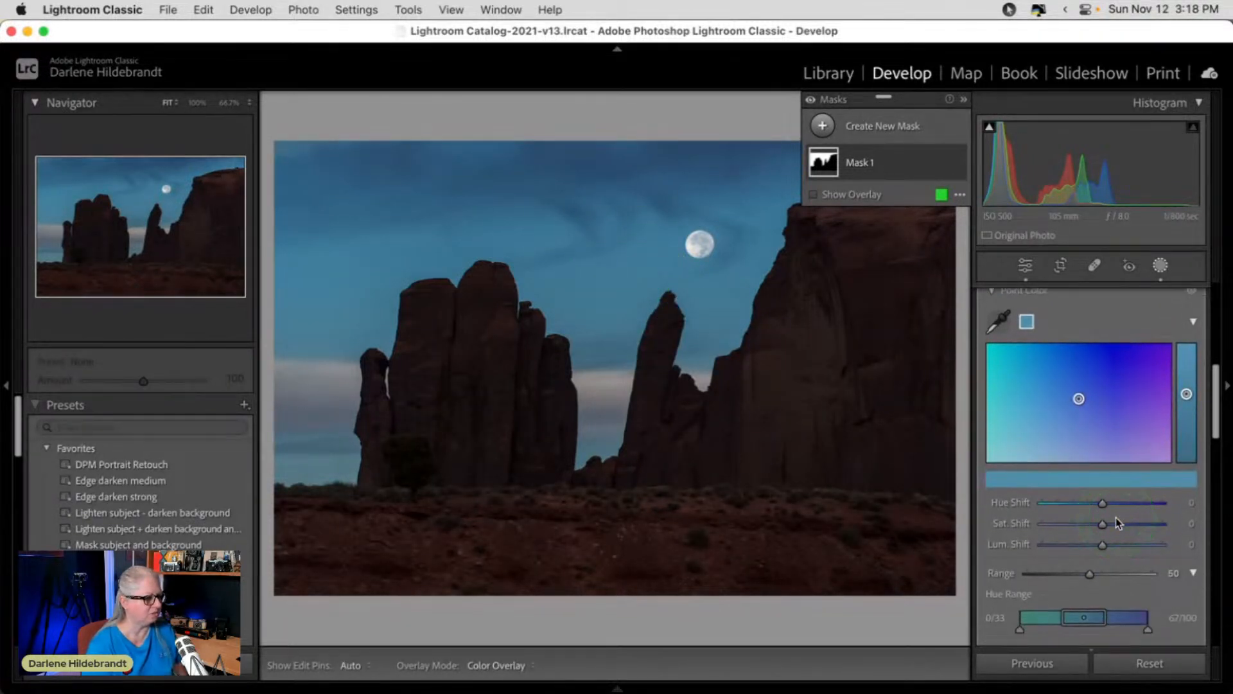
scroll(1116, 517, "down", 3)
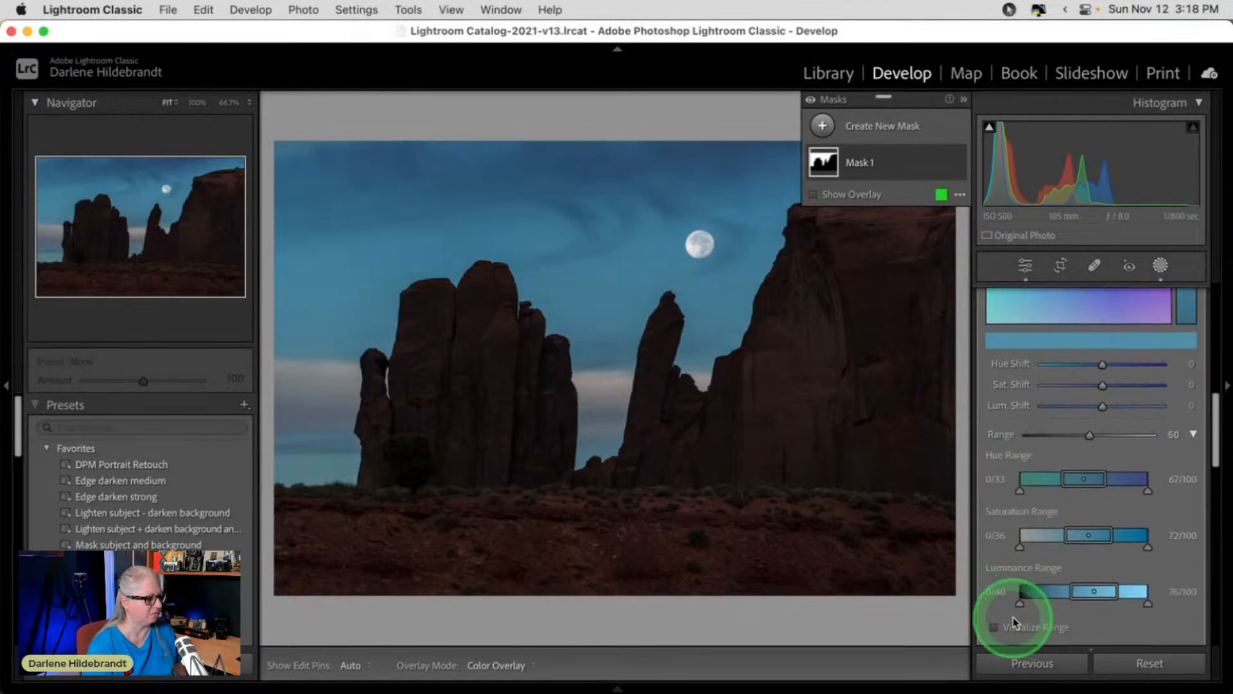
scroll(1082, 518, "up", 3)
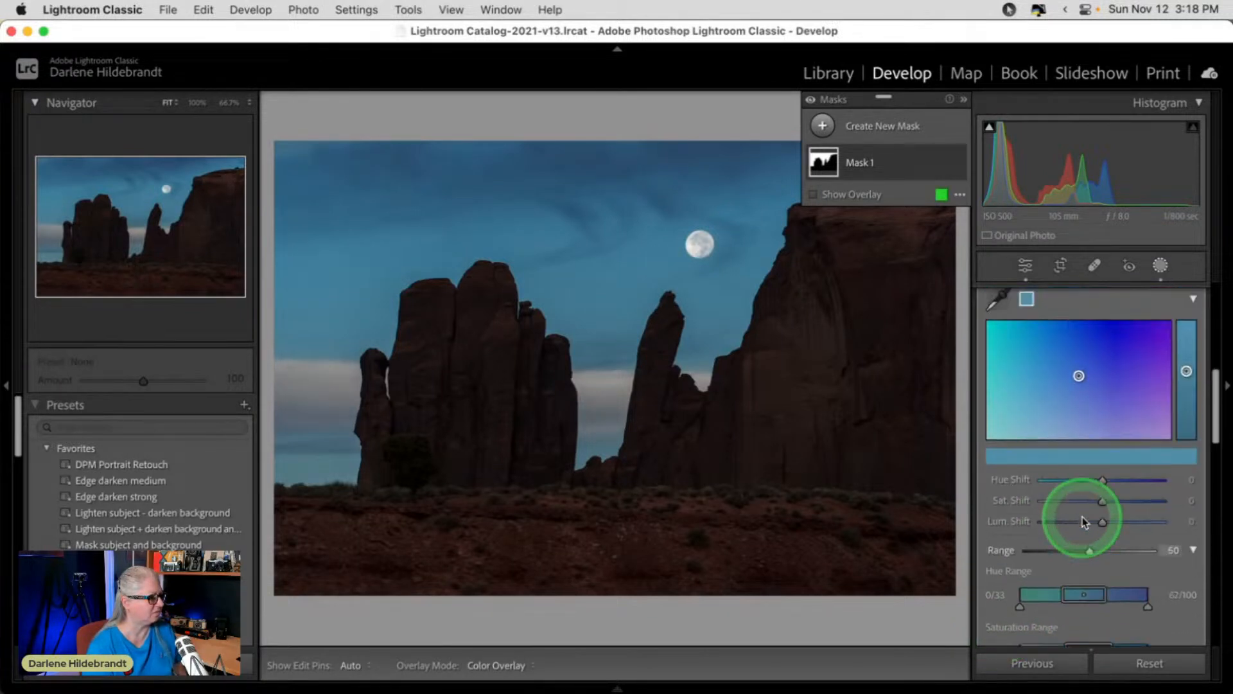
scroll(1081, 516, "down", 4)
scroll(1081, 517, "up", 3)
scroll(1081, 517, "up", 1)
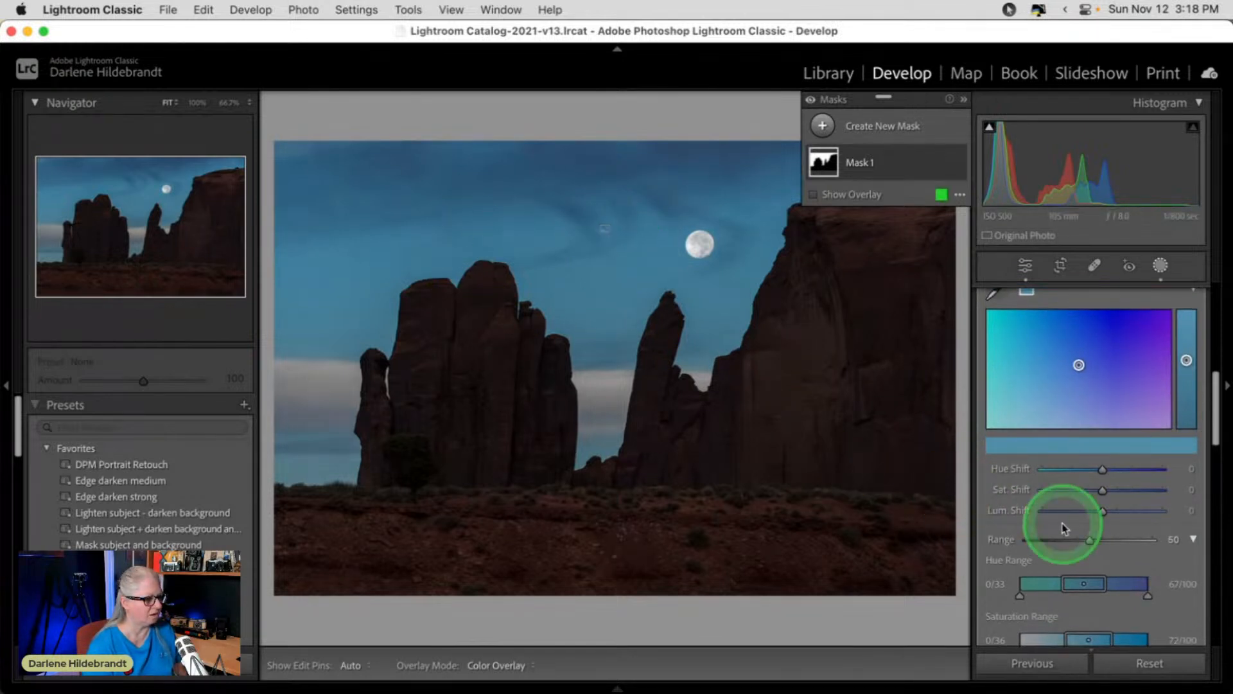
mouse_move(1089, 539)
left_mouse_down()
mouse_move(1116, 543)
mouse_move(1053, 542)
mouse_move(1128, 537)
mouse_move(1065, 538)
left_mouse_up()
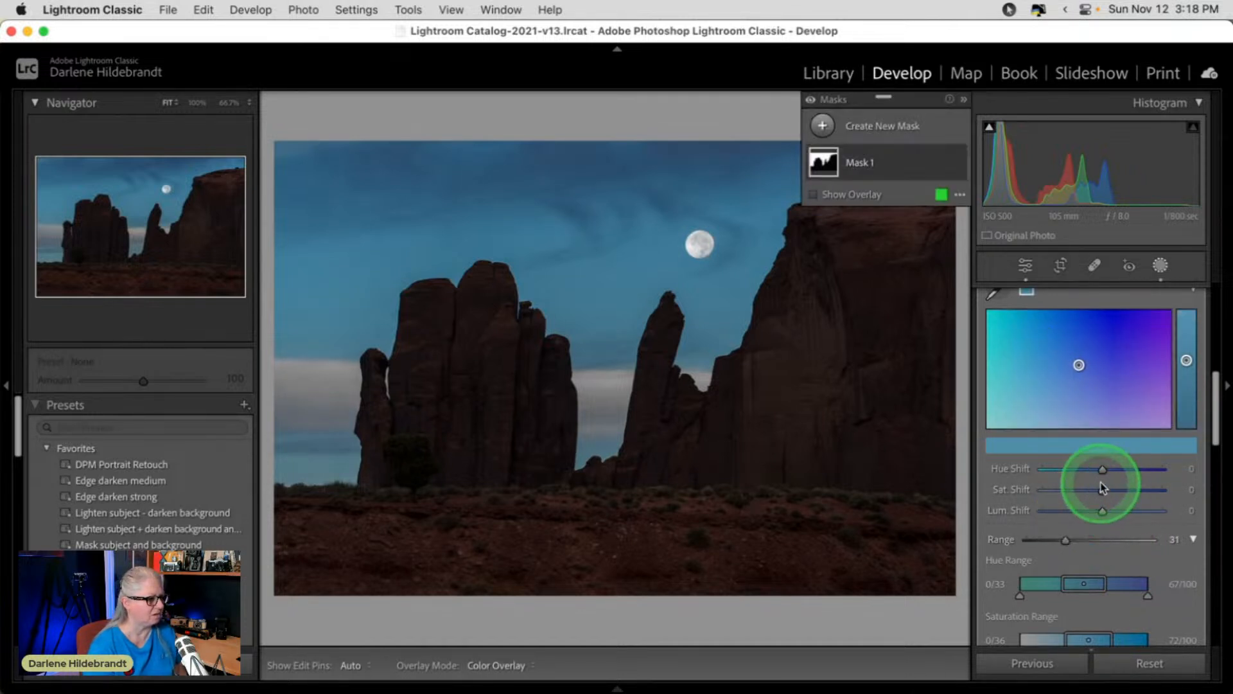
mouse_move(1100, 490)
left_mouse_down()
mouse_move(1112, 492)
mouse_move(1101, 511)
mouse_move(1082, 512)
mouse_move(1128, 507)
mouse_move(1072, 504)
mouse_move(1111, 492)
mouse_move(1112, 472)
mouse_move(1100, 470)
mouse_move(1118, 471)
mouse_move(1109, 492)
left_mouse_up()
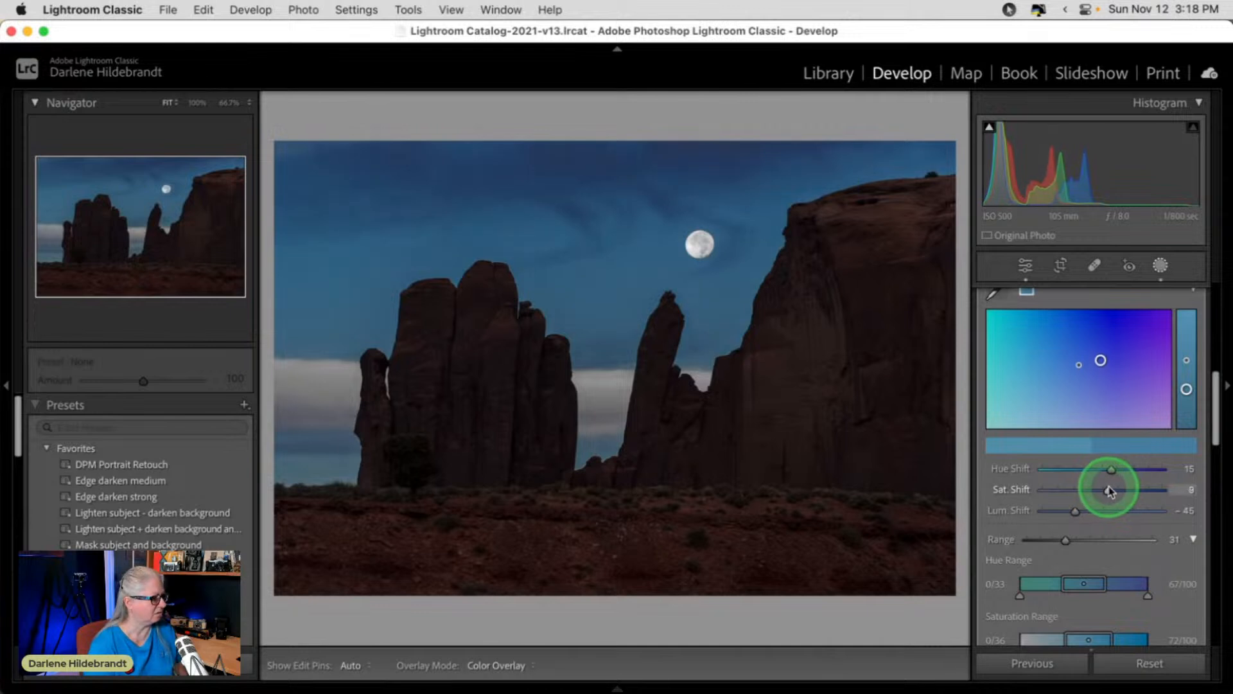
left_click_drag(1065, 540, 1073, 539)
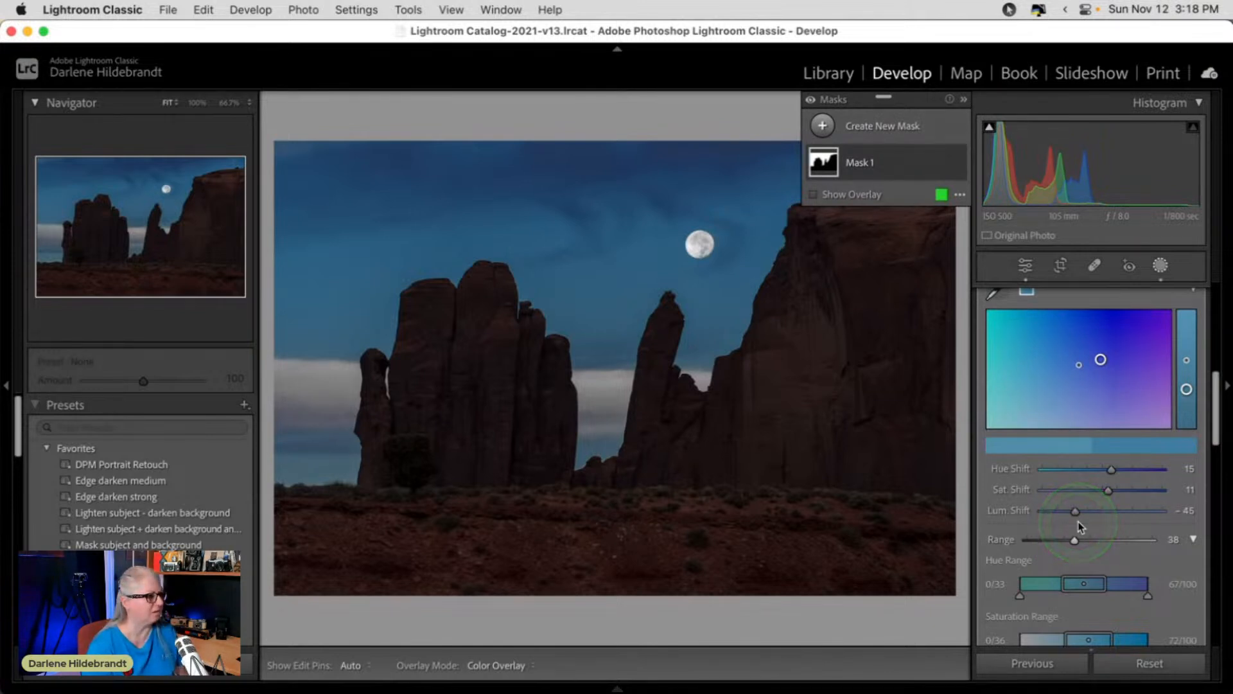
left_click(1160, 266)
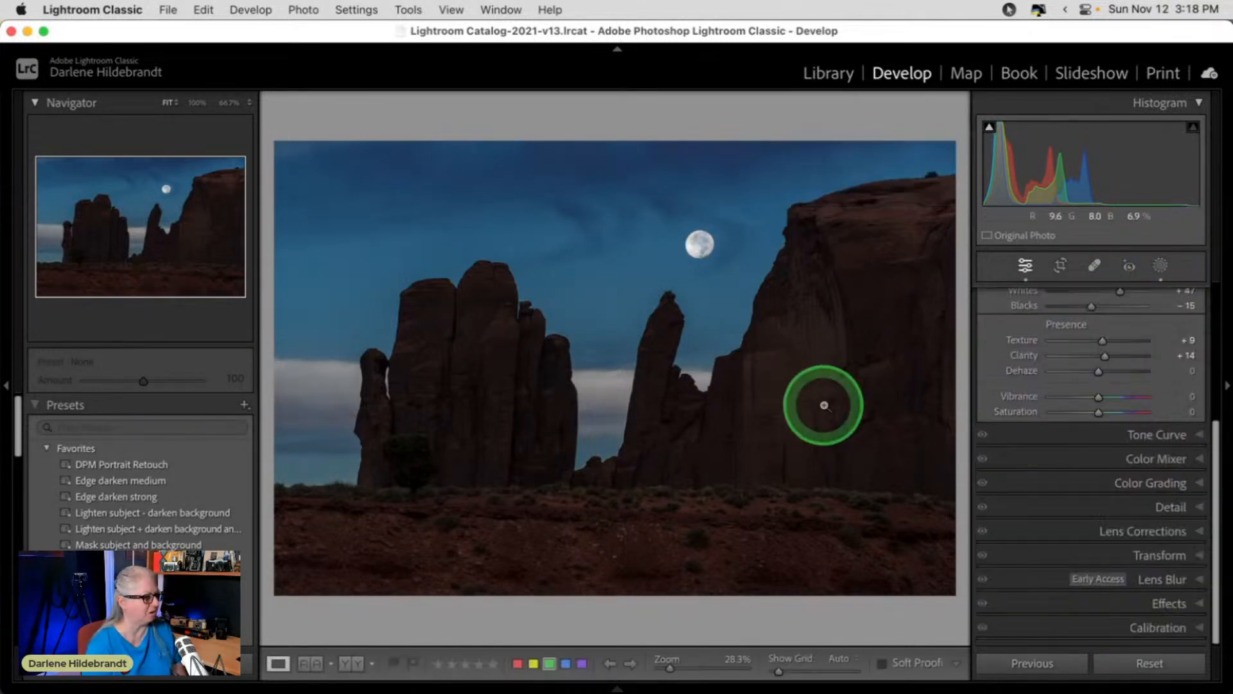
Check the photo's capture date and settings in the info overlay and in the Library's EXIF and IPTC metadata.
key("i")
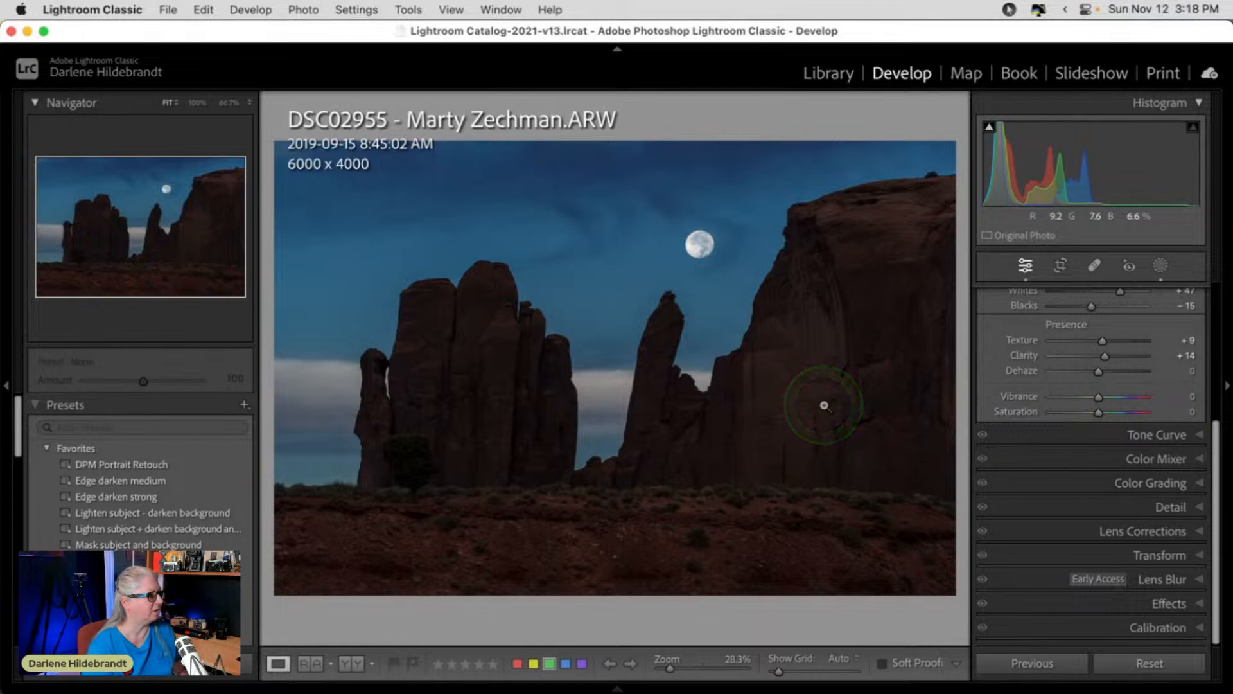
key("i")
key("i")
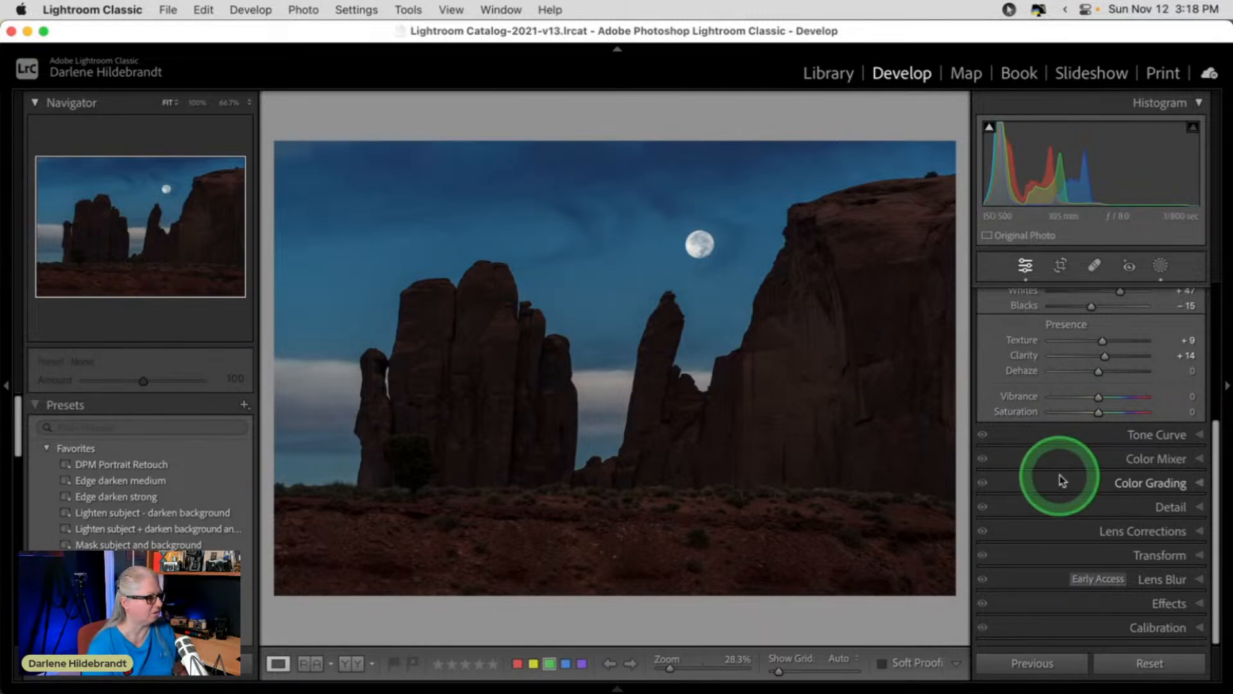
key("e")
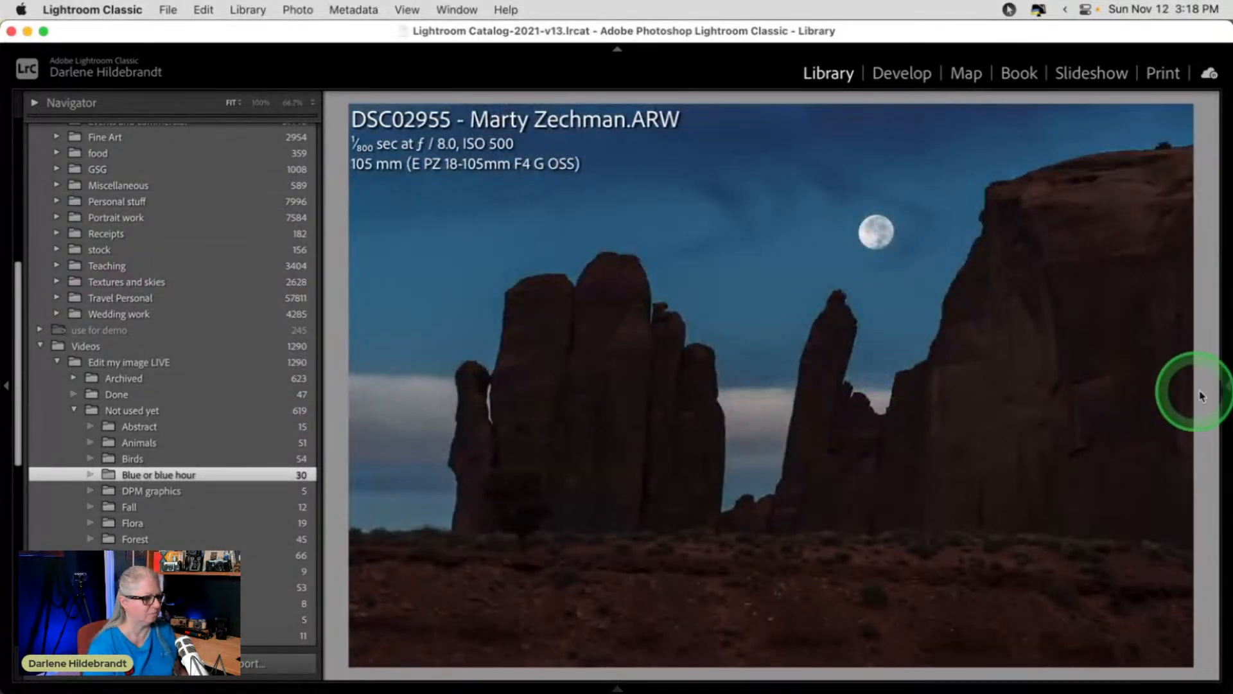
left_click(1228, 386)
scroll(1170, 380, "down", 15)
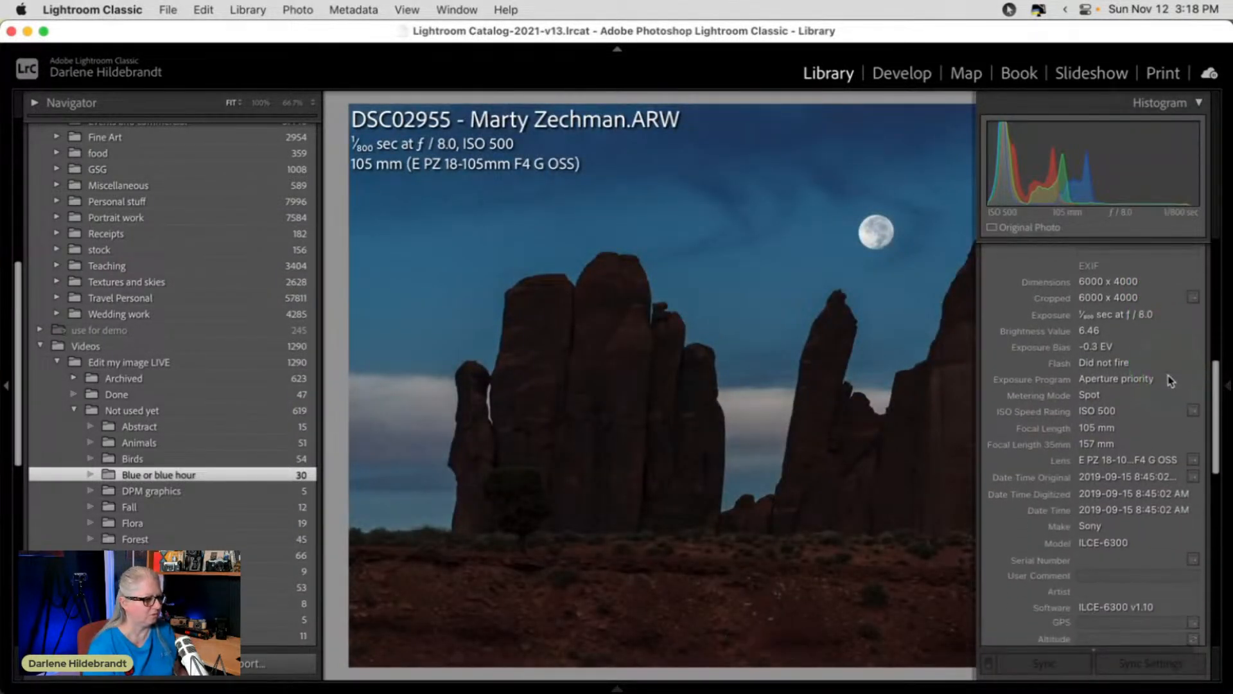
scroll(1170, 380, "up", 8)
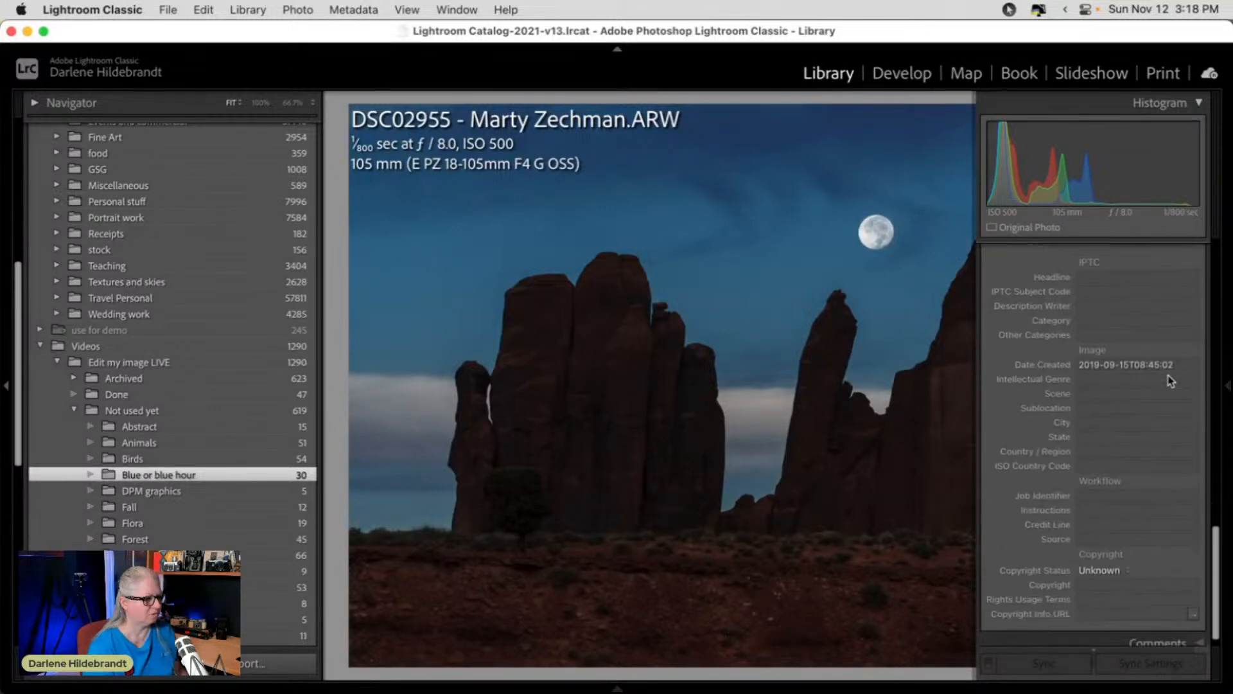
scroll(1169, 380, "up", 2)
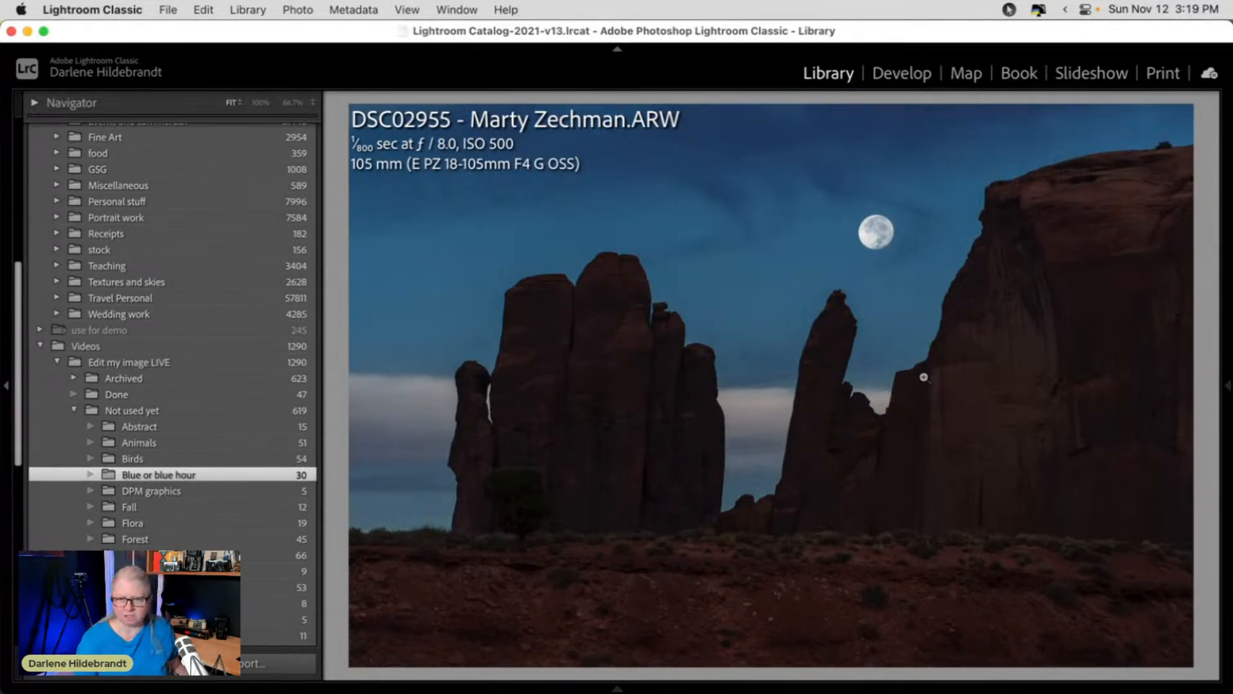
Switch to Luminar Neo, show all photos in the Blue or blue hour folder, and locate the rock formations and moon photo.
key("super+Tab")
key("super+Tab")
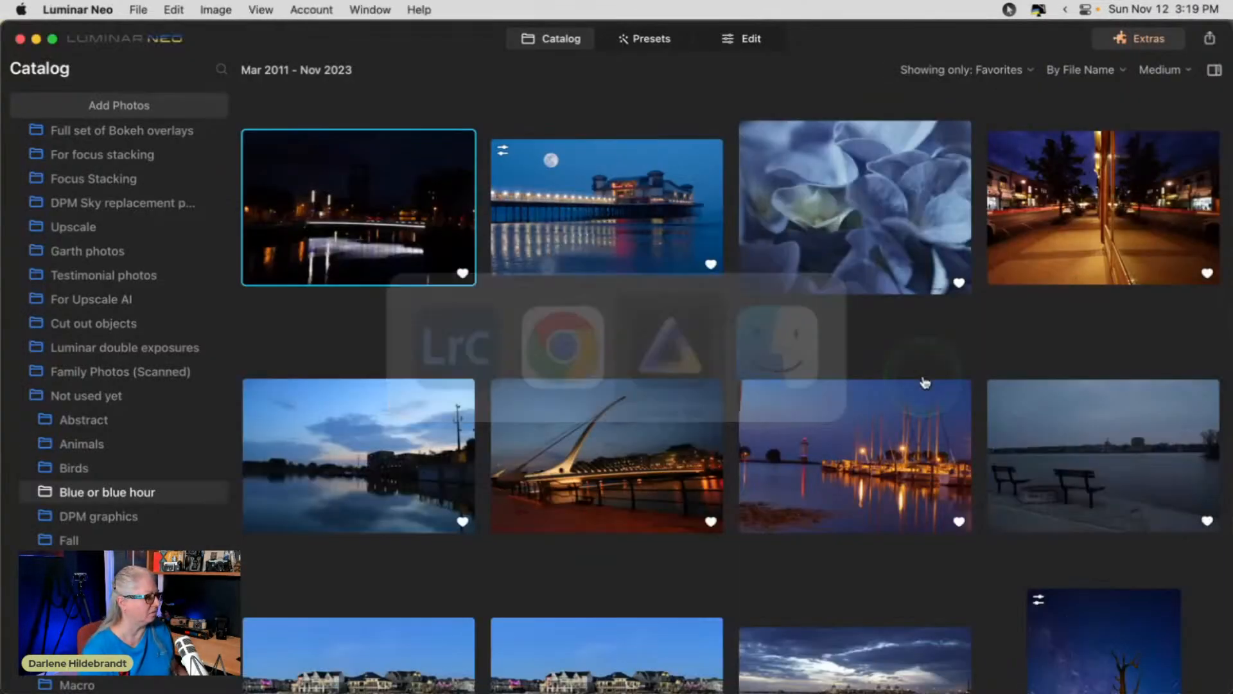
left_click(998, 69)
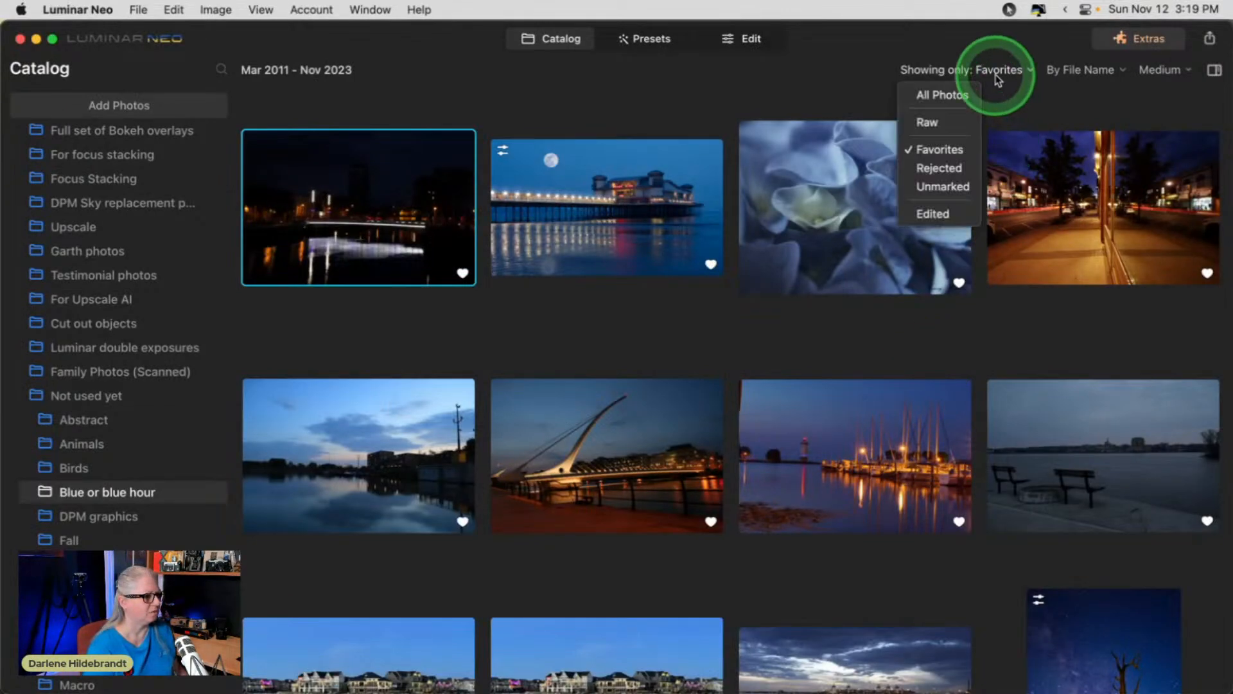
left_click(939, 96)
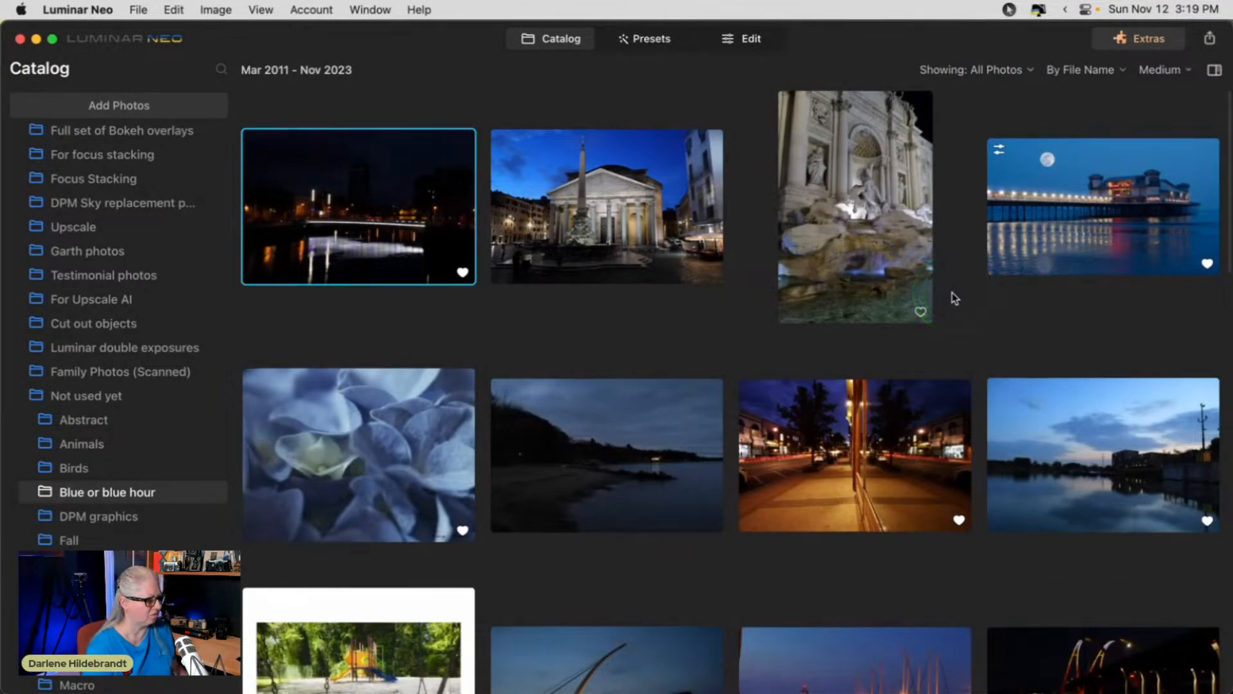
scroll(955, 297, "down", 8)
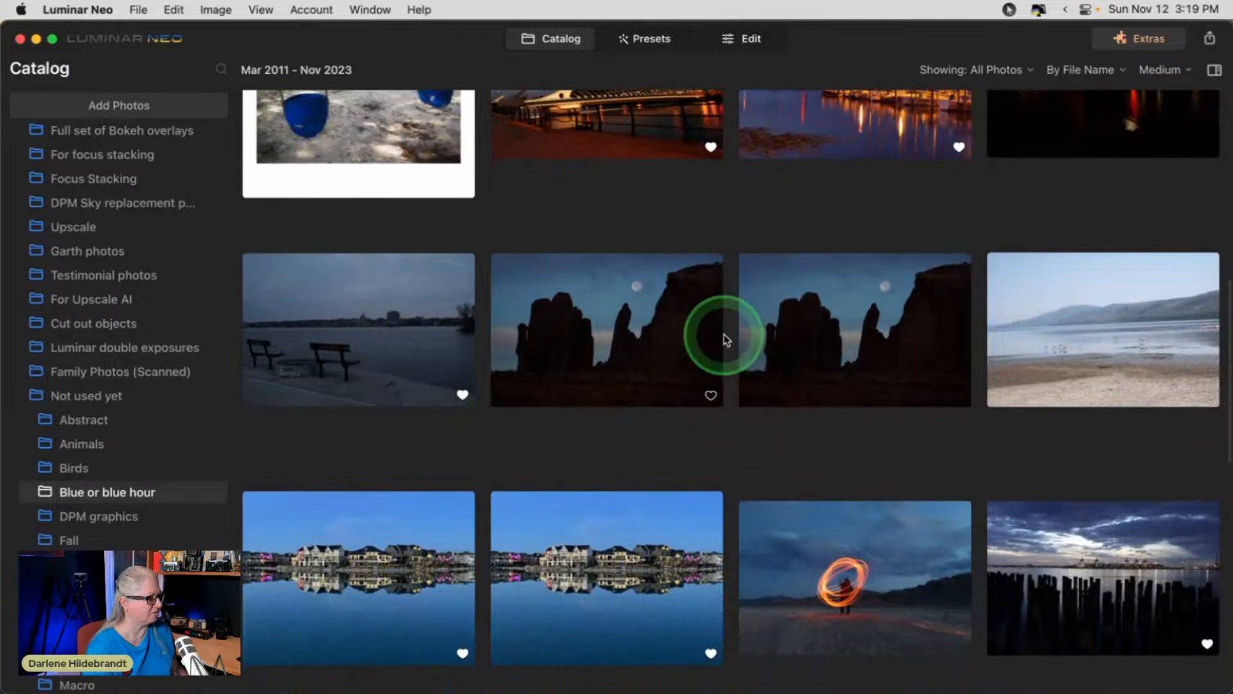
Open the first copy of the rock formations and moon photo for editing and show the presets suggested for it.
left_click(772, 265)
left_click(650, 331)
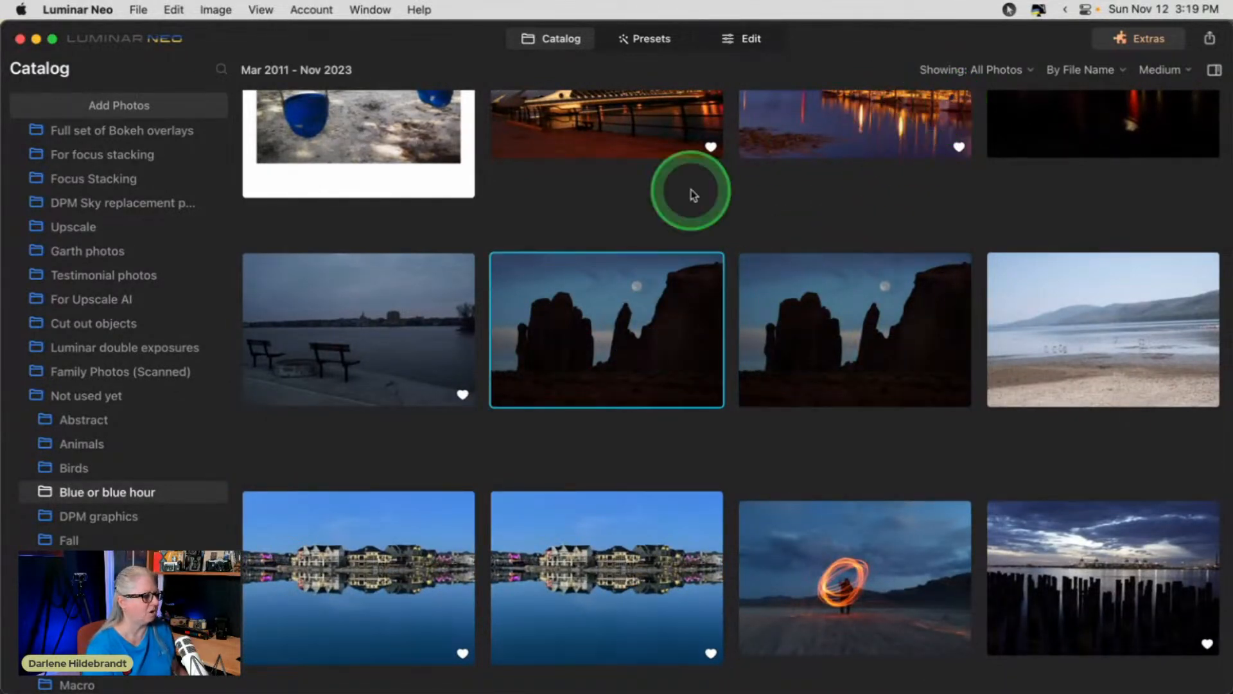
right_click(618, 312)
left_click(647, 564)
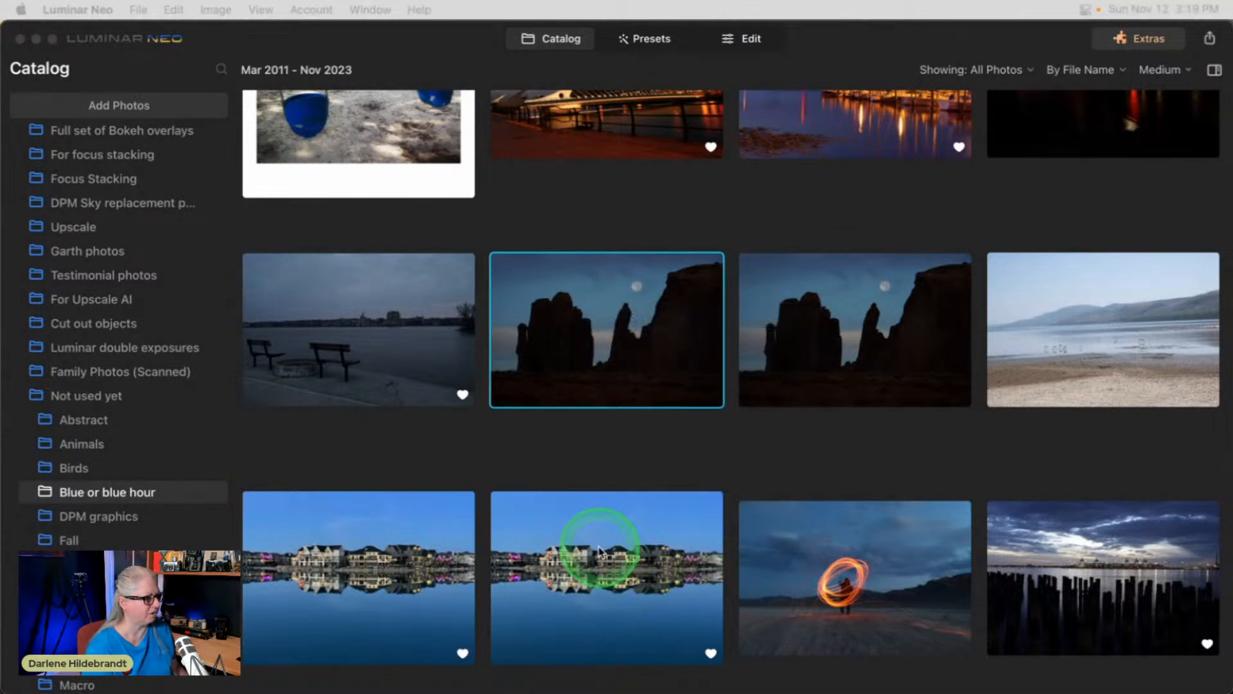
left_click(740, 38)
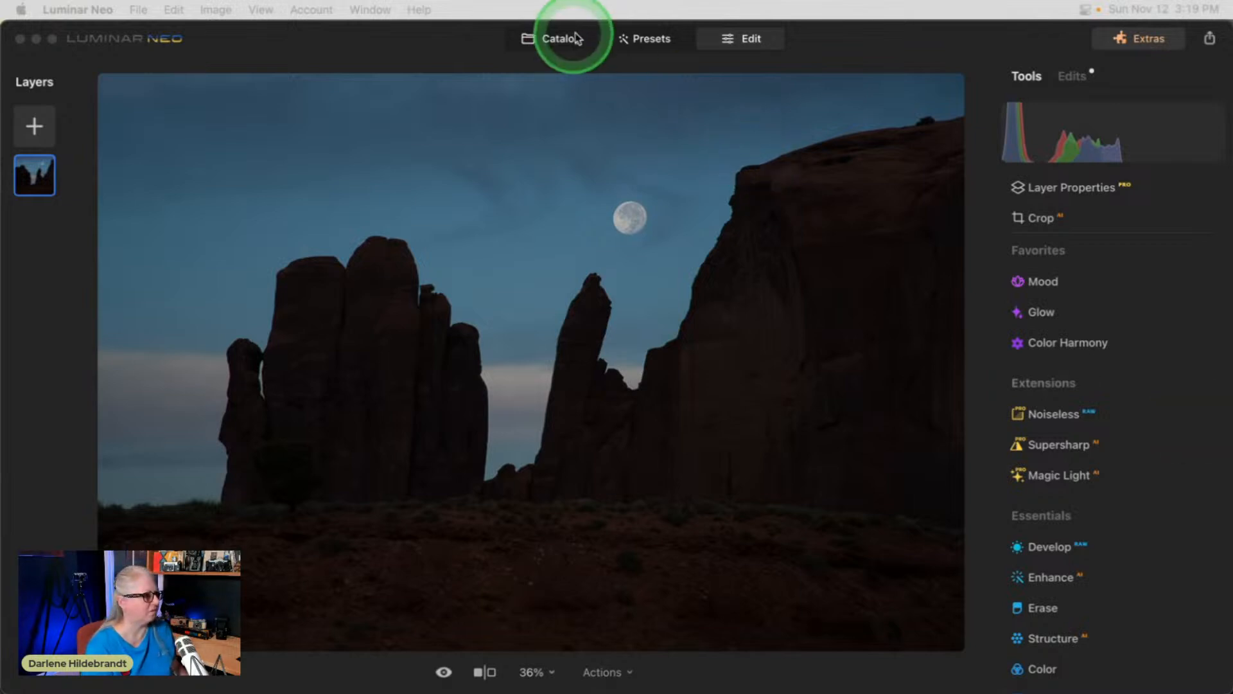
left_click(636, 44)
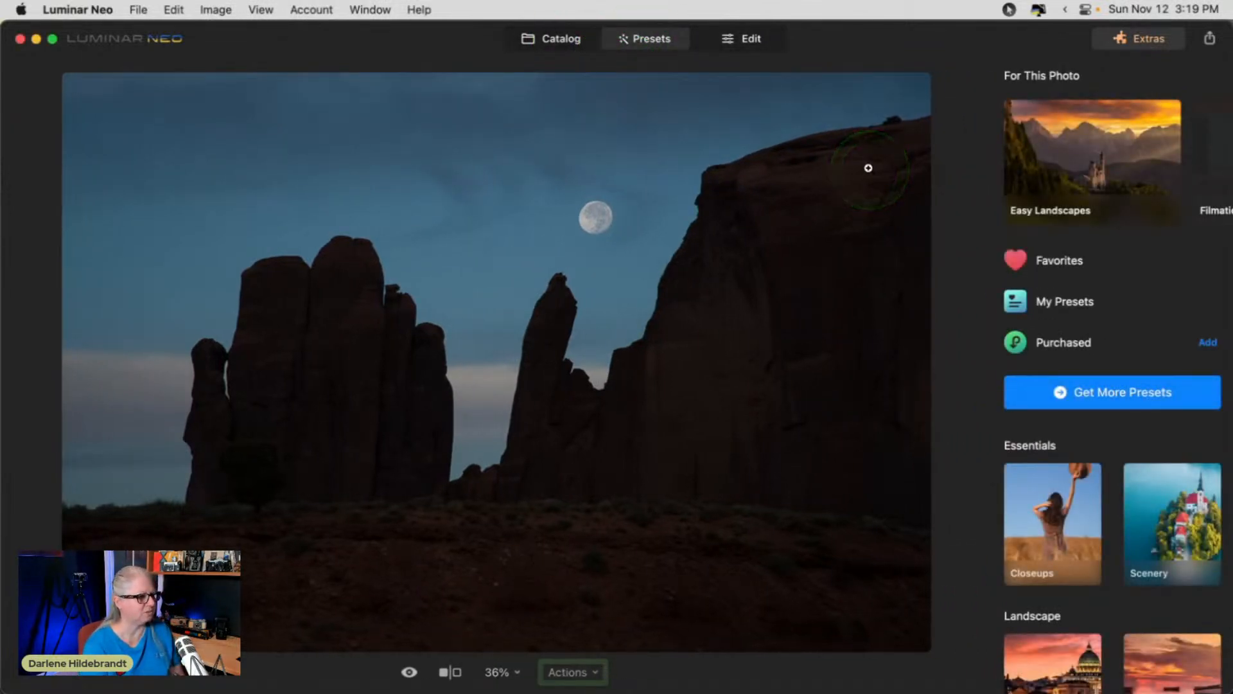
Look through the suggested Filmatic presets and open the Easy Landscapes collection instead.
left_click(1201, 157)
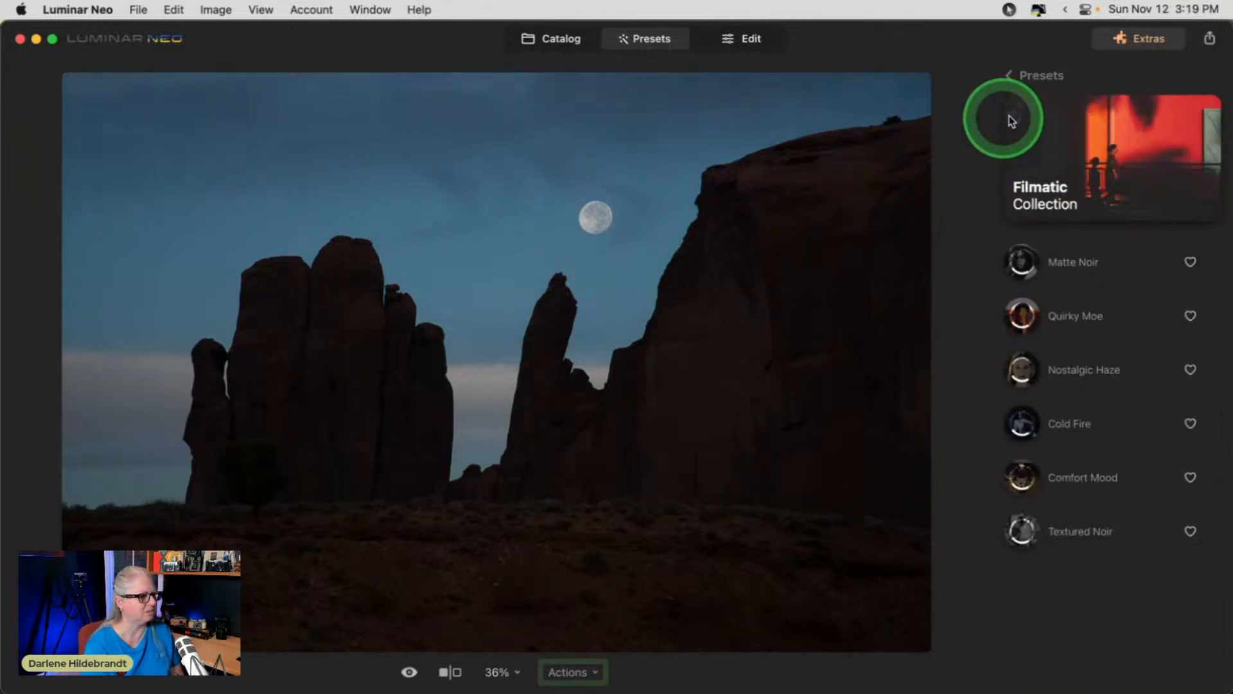
left_click(1020, 75)
left_click(1060, 154)
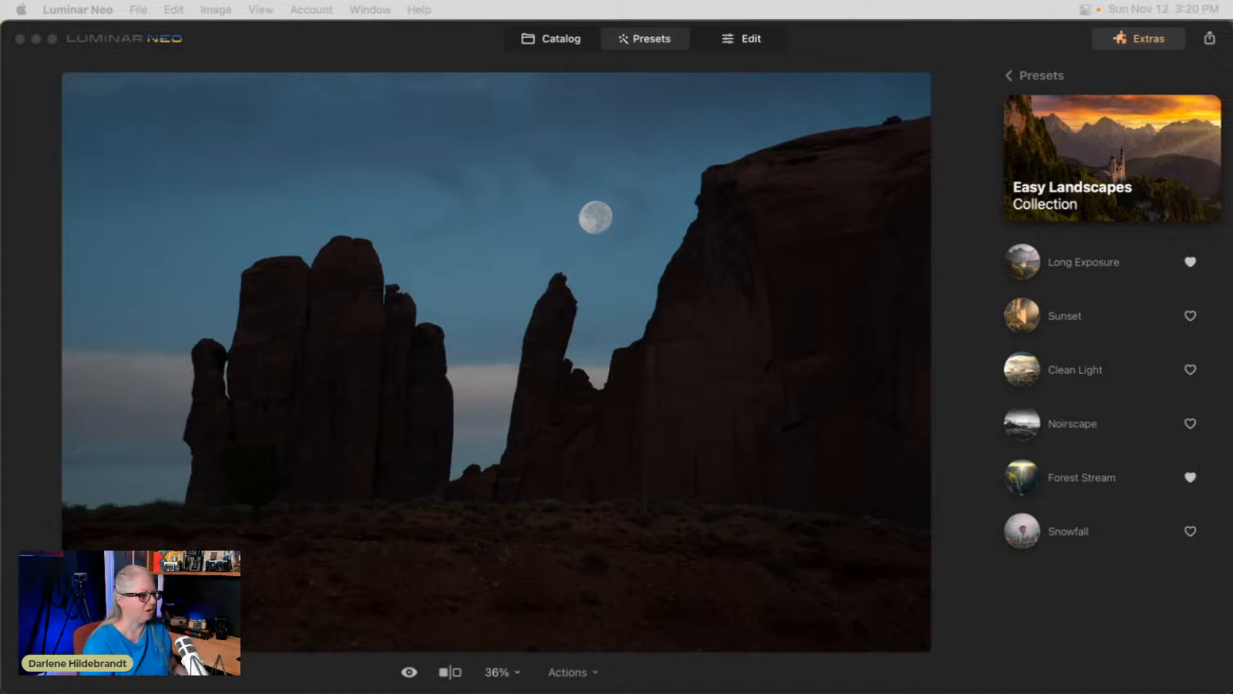
Preview the Easy Landscapes presets on the photo, apply Long Exposure and return to the preset overview.
left_click(955, 583)
left_click(1047, 539)
left_click(1056, 476)
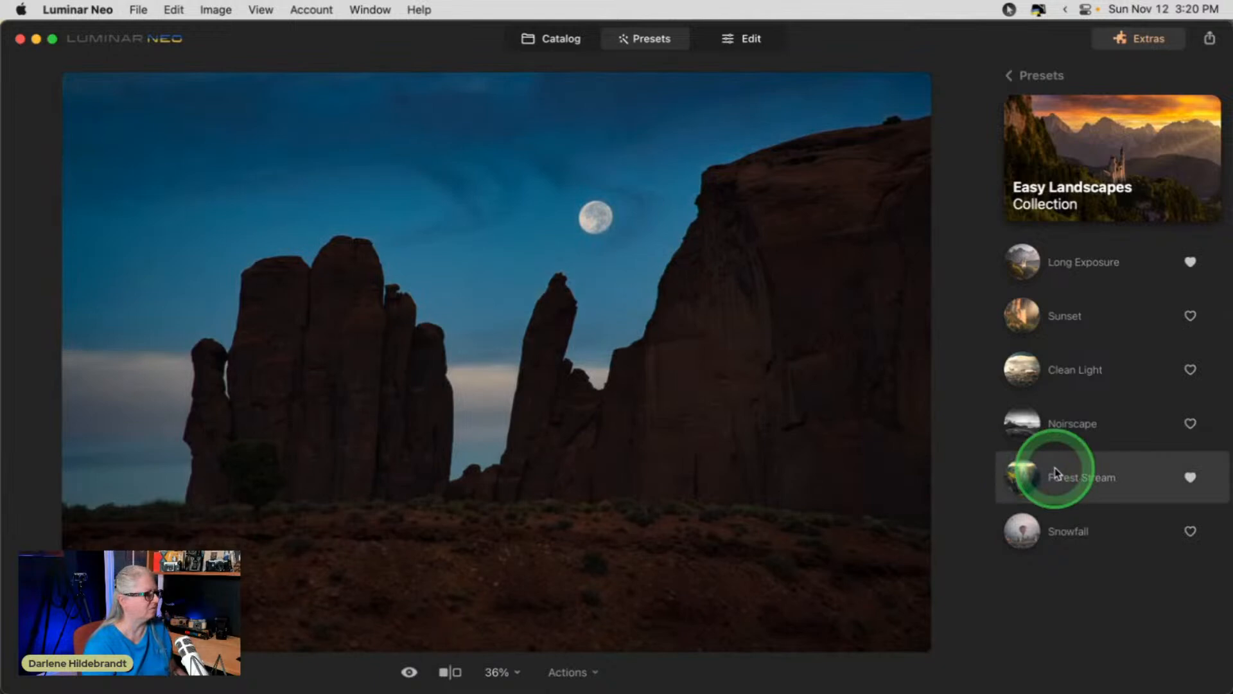
left_click(1048, 420)
left_click(1064, 373)
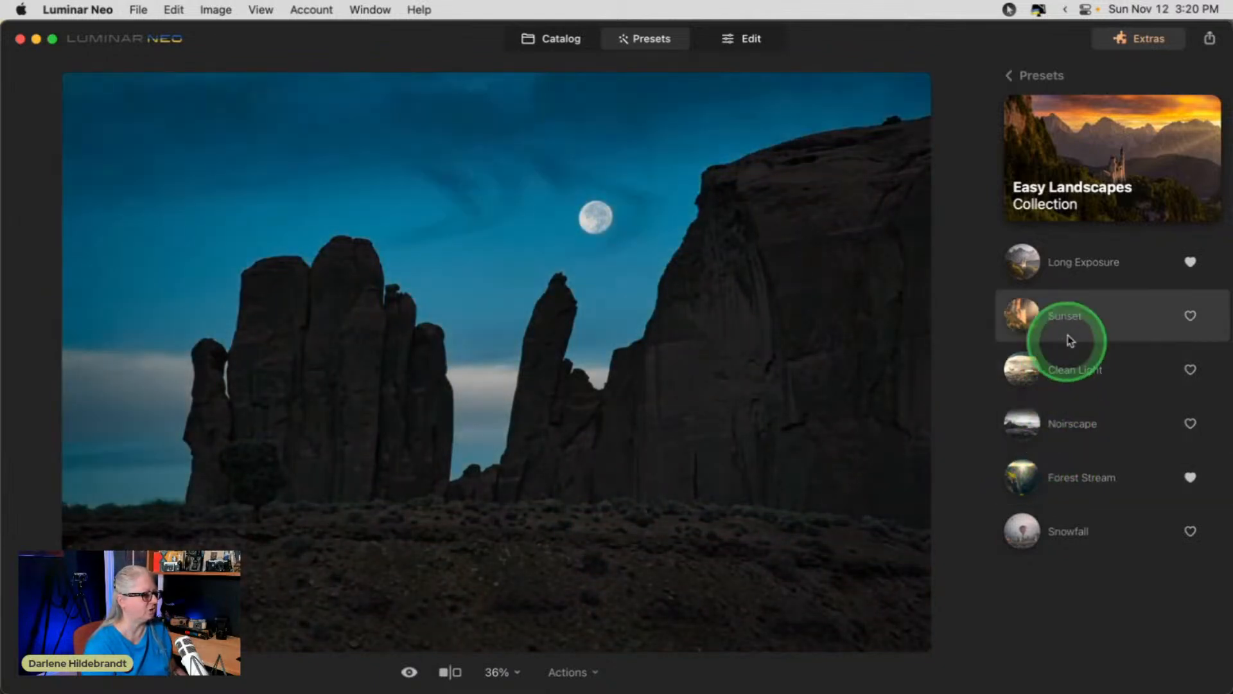
left_click(1068, 316)
left_click(1070, 267)
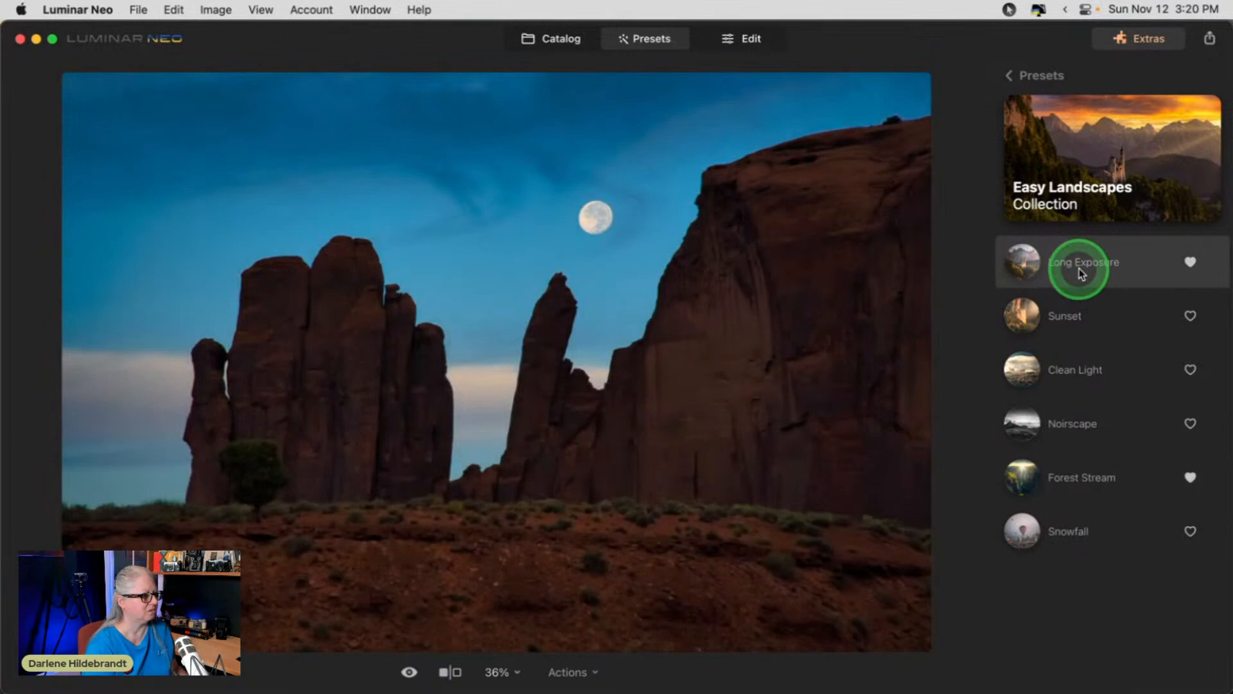
left_click(1076, 267)
left_click(1024, 77)
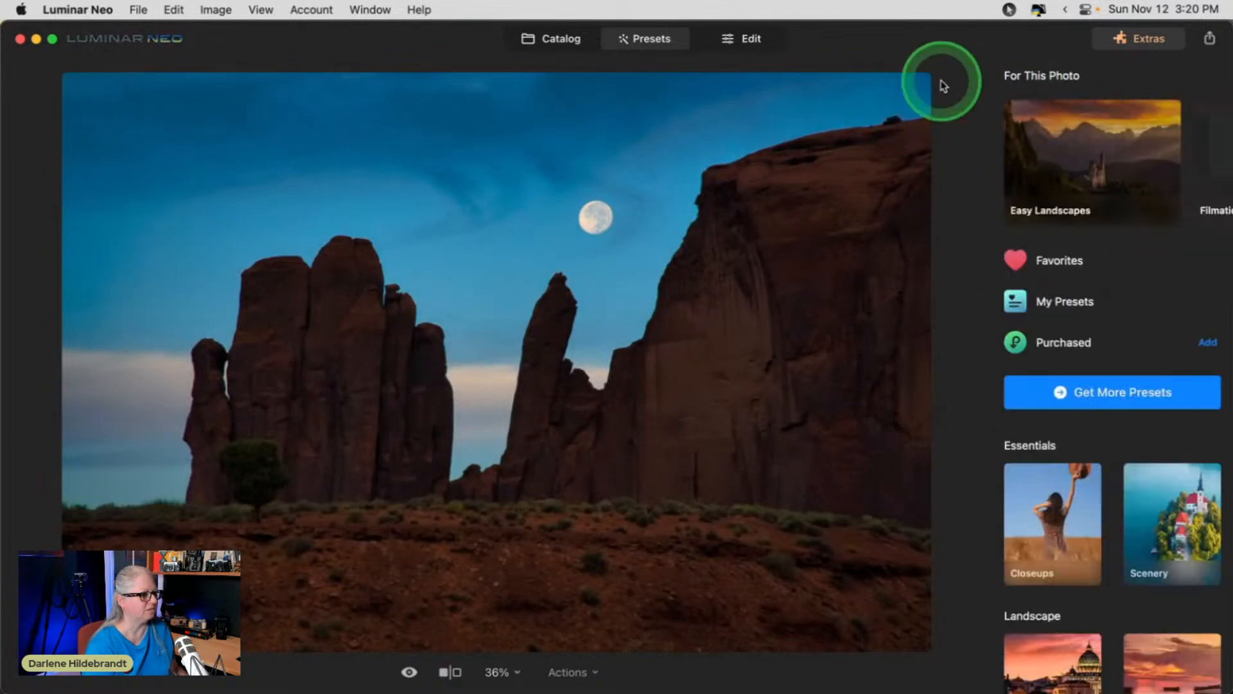
Browse the suggested and landscape preset collections and open the Scenery collection.
left_click(1217, 156)
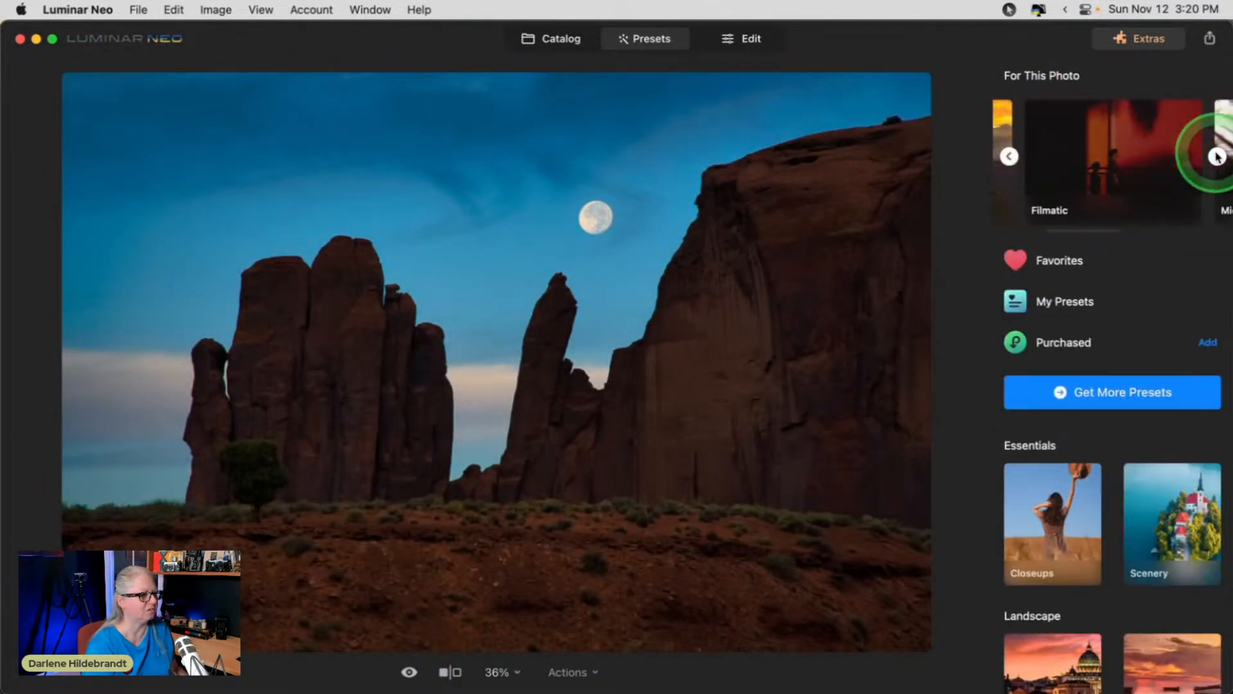
left_click(1217, 156)
left_click(1013, 454)
scroll(1028, 443, "down", 3)
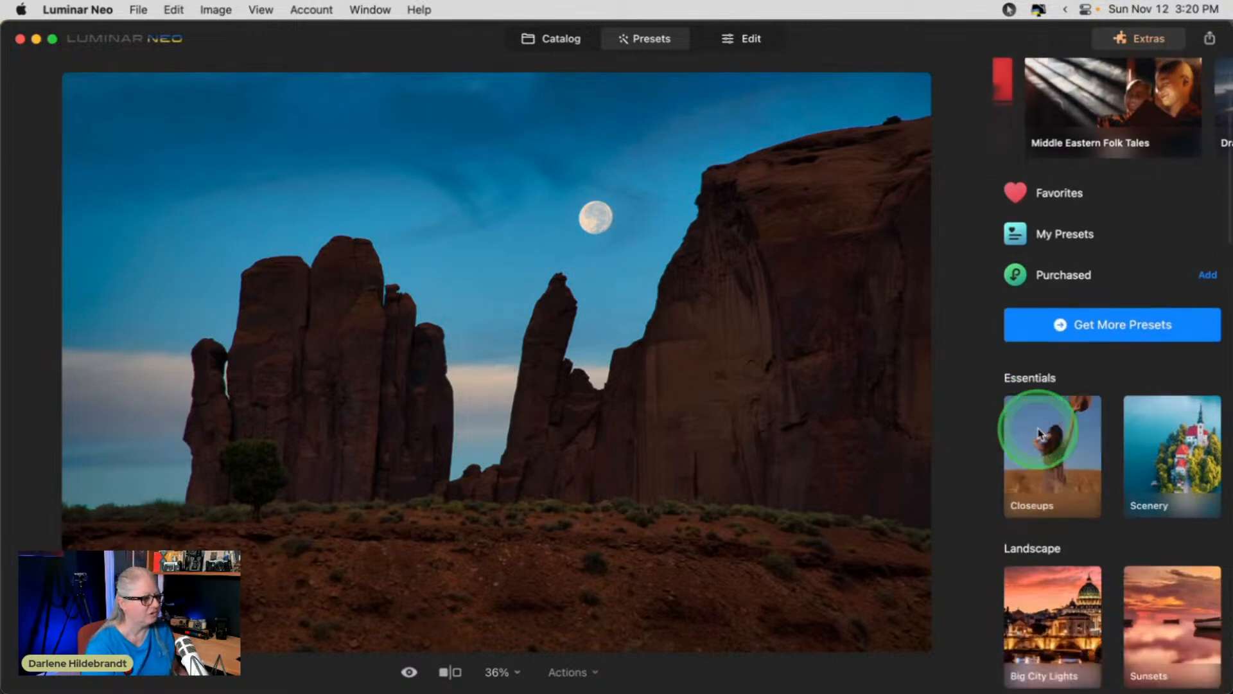
scroll(1039, 433, "down", 5)
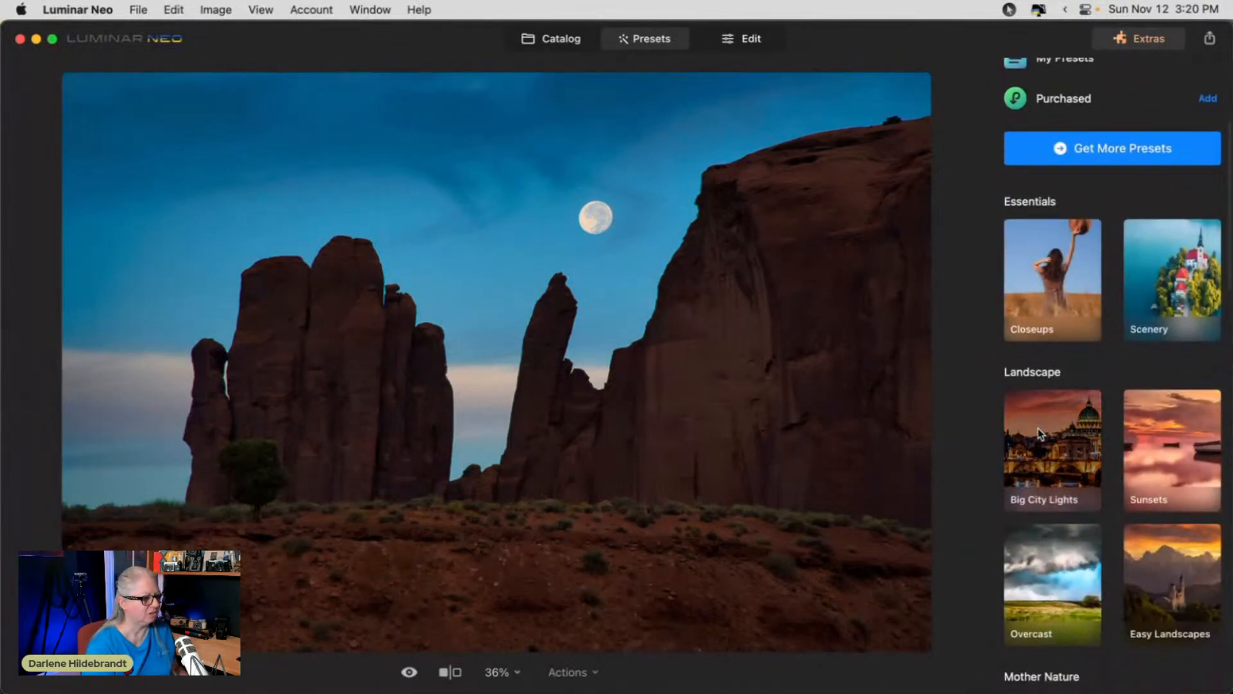
scroll(1092, 424, "up", 5)
left_click(1147, 416)
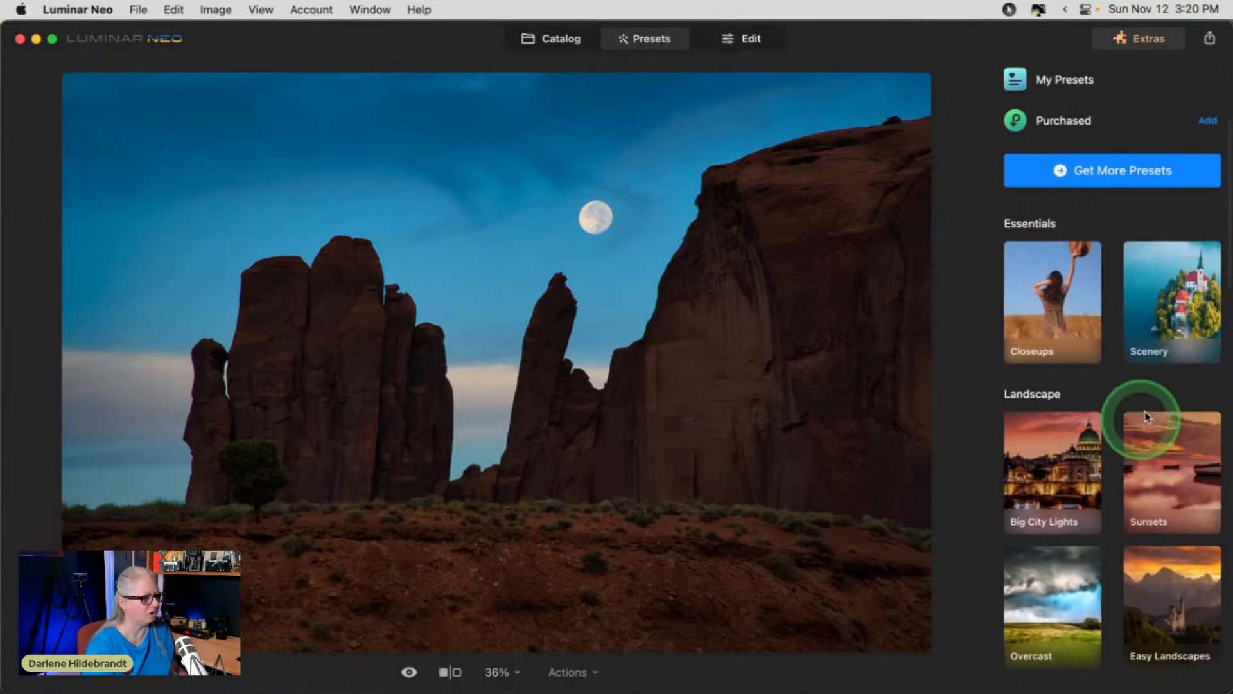
left_click(1164, 297)
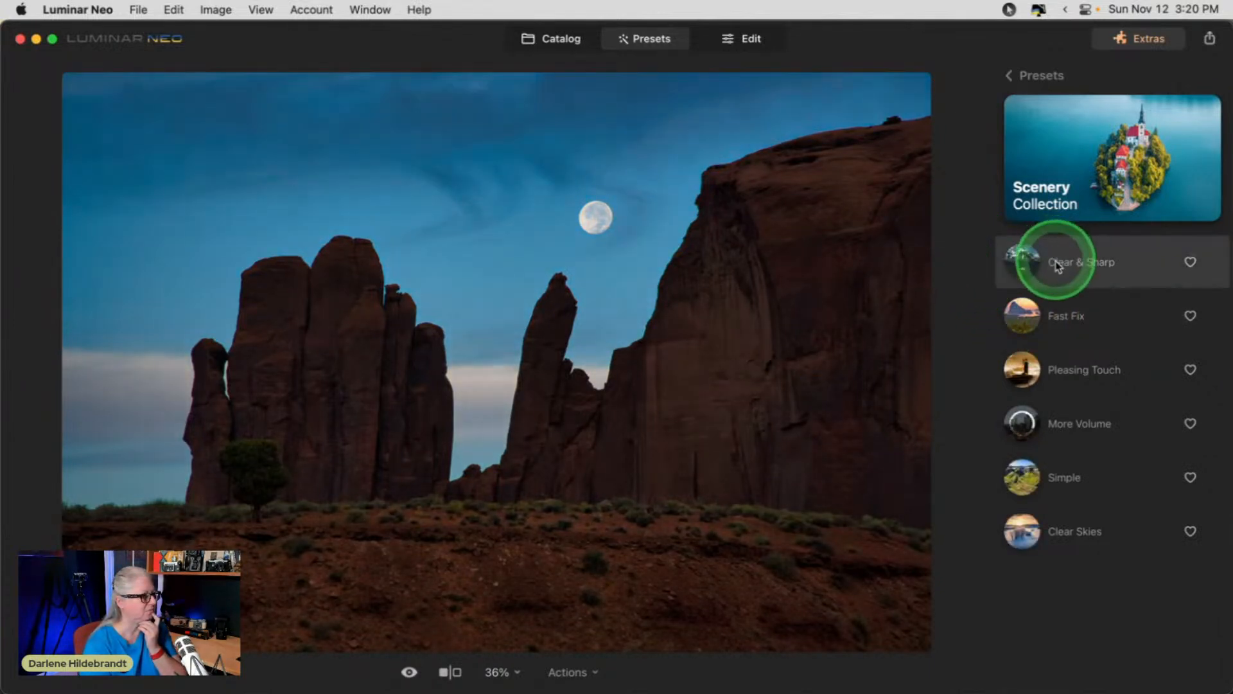
Preview the Scenery presets Pleasing Touch, More Volume, Simple and Clear Skies on the photo.
left_click(1057, 363)
left_click(1057, 438)
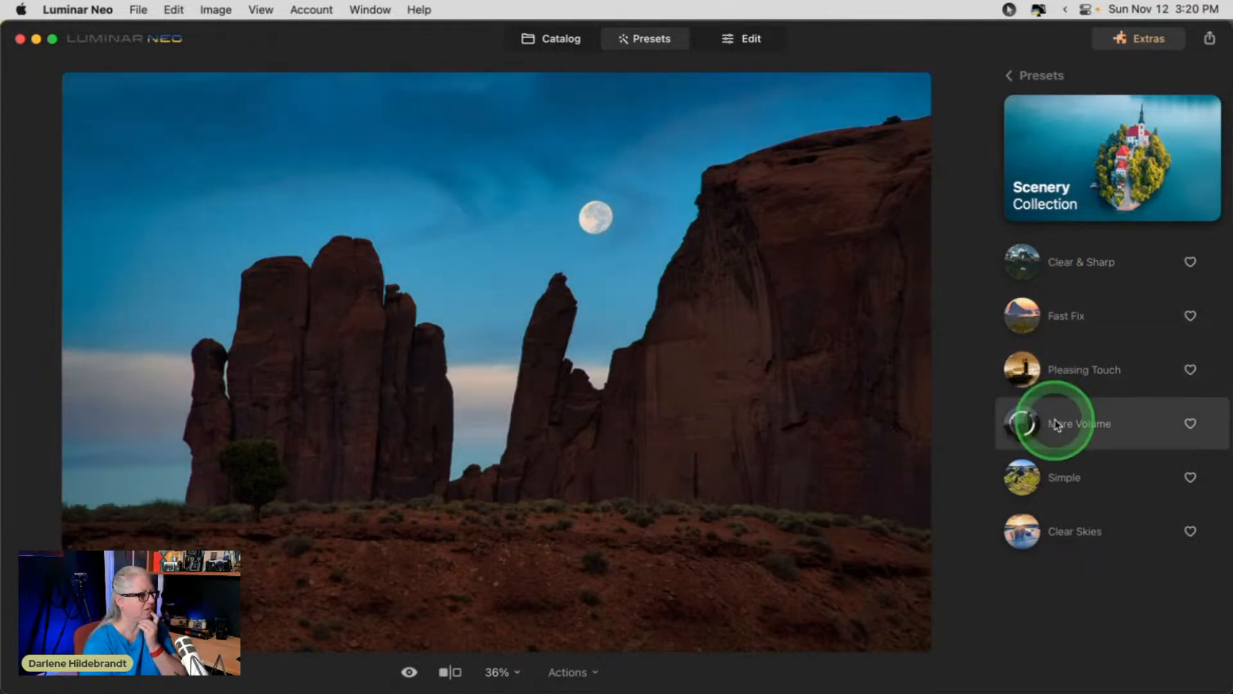
left_click(1061, 475)
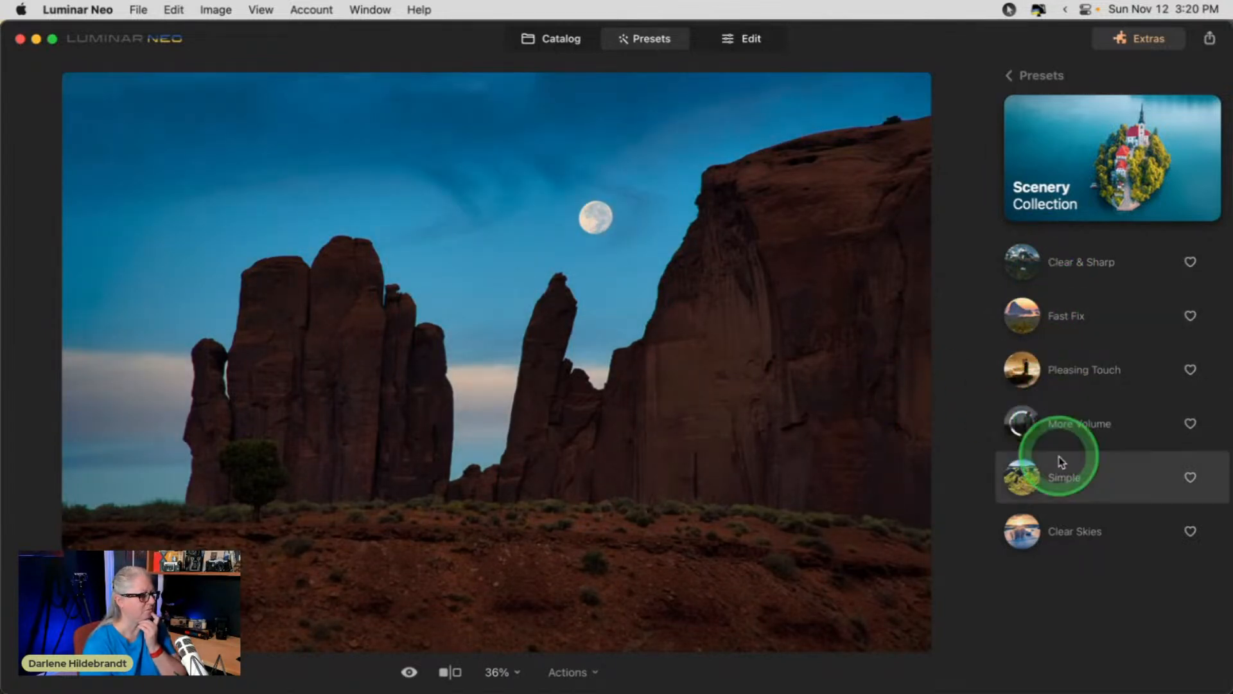
left_click(1057, 532)
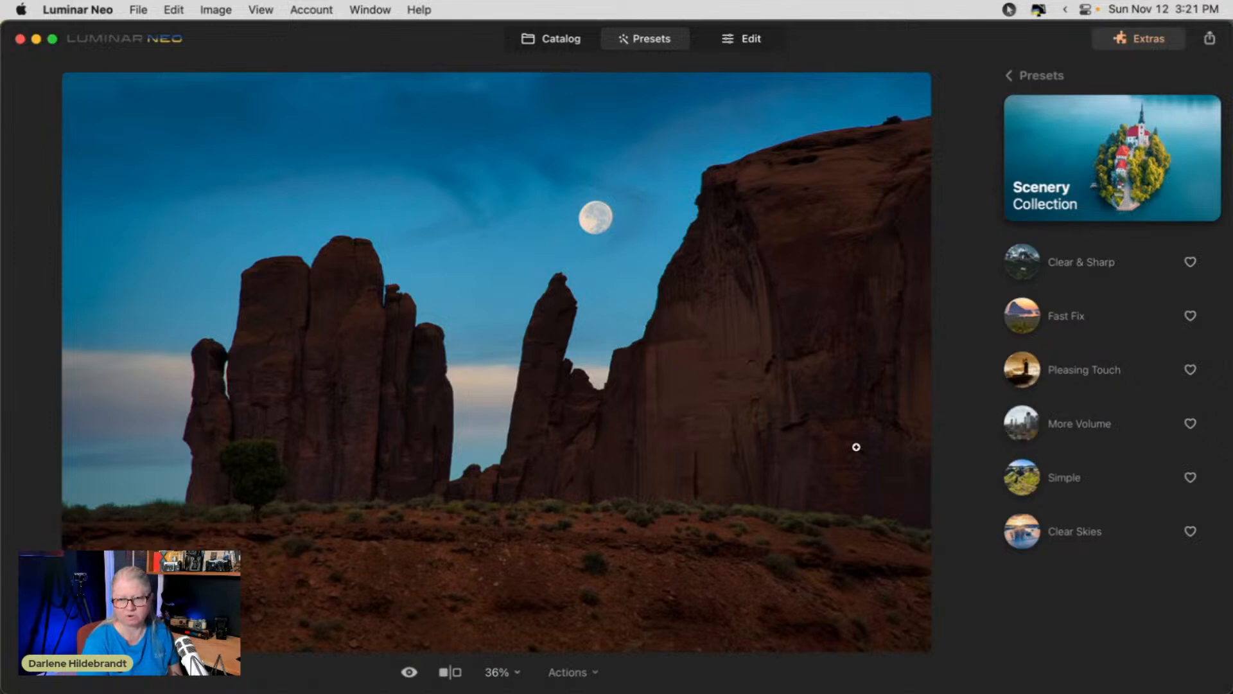
left_click(1066, 429)
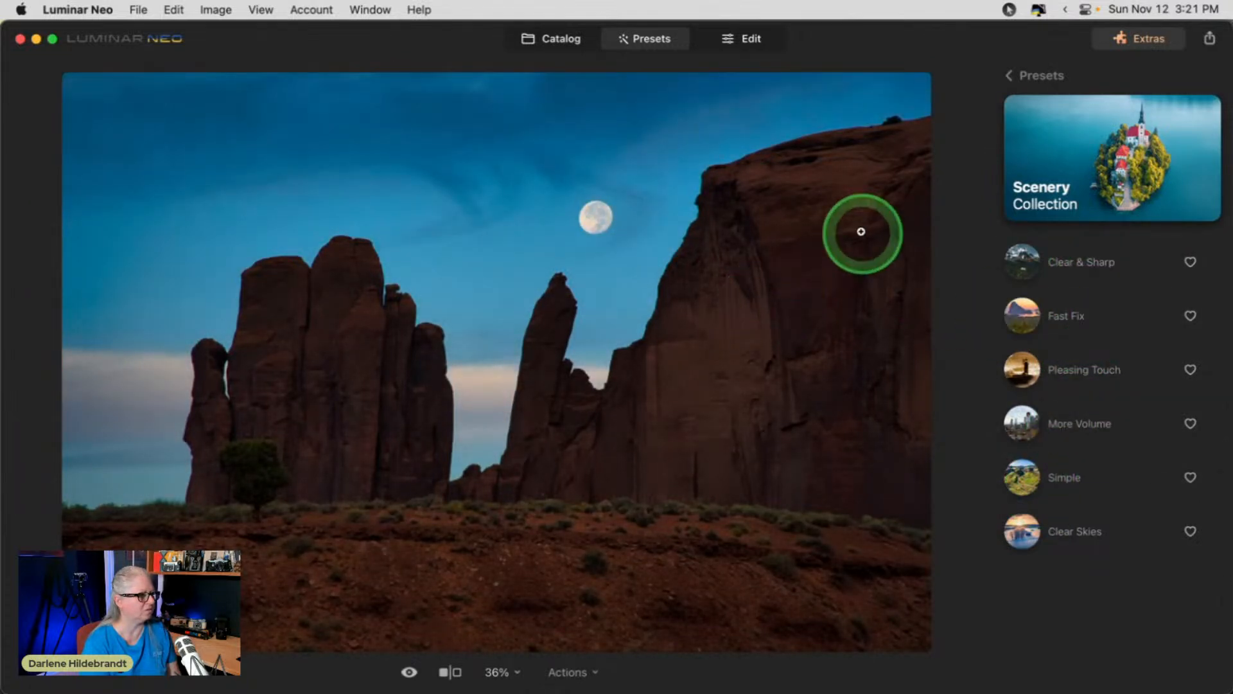
Leave the Scenery collection and open the Indigo Hues collection among the purchased presets.
left_click(1018, 76)
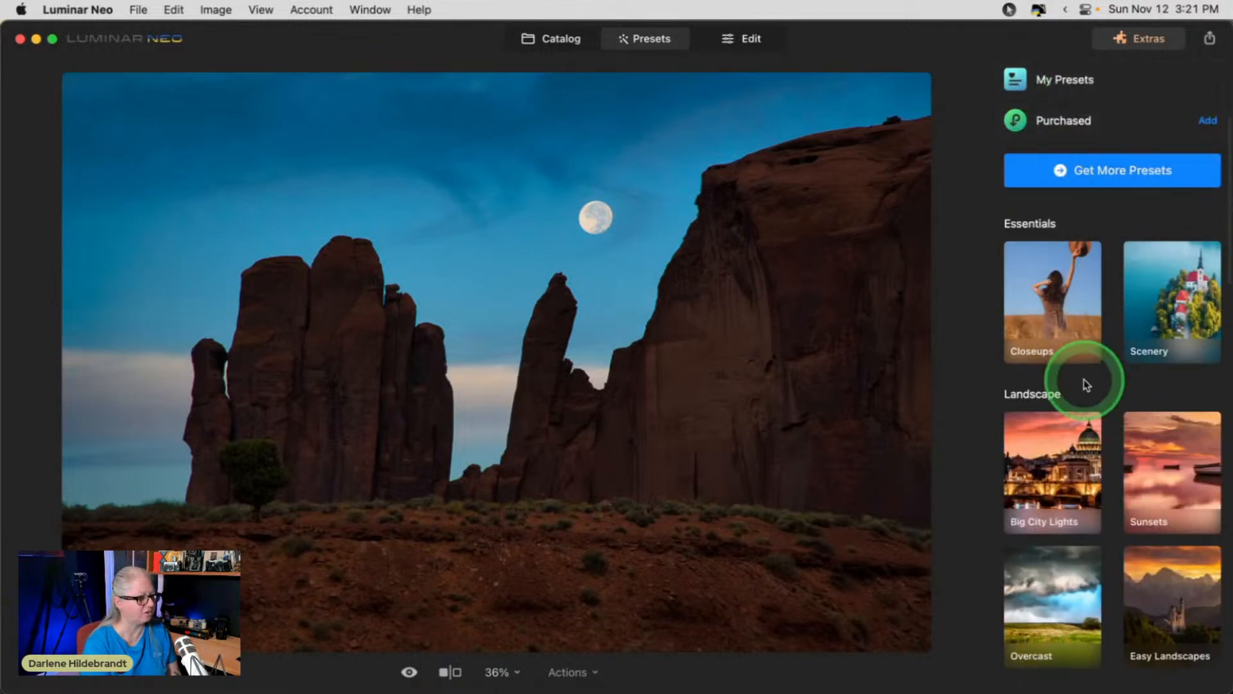
scroll(1084, 381, "down", 5)
scroll(1084, 380, "down", 9)
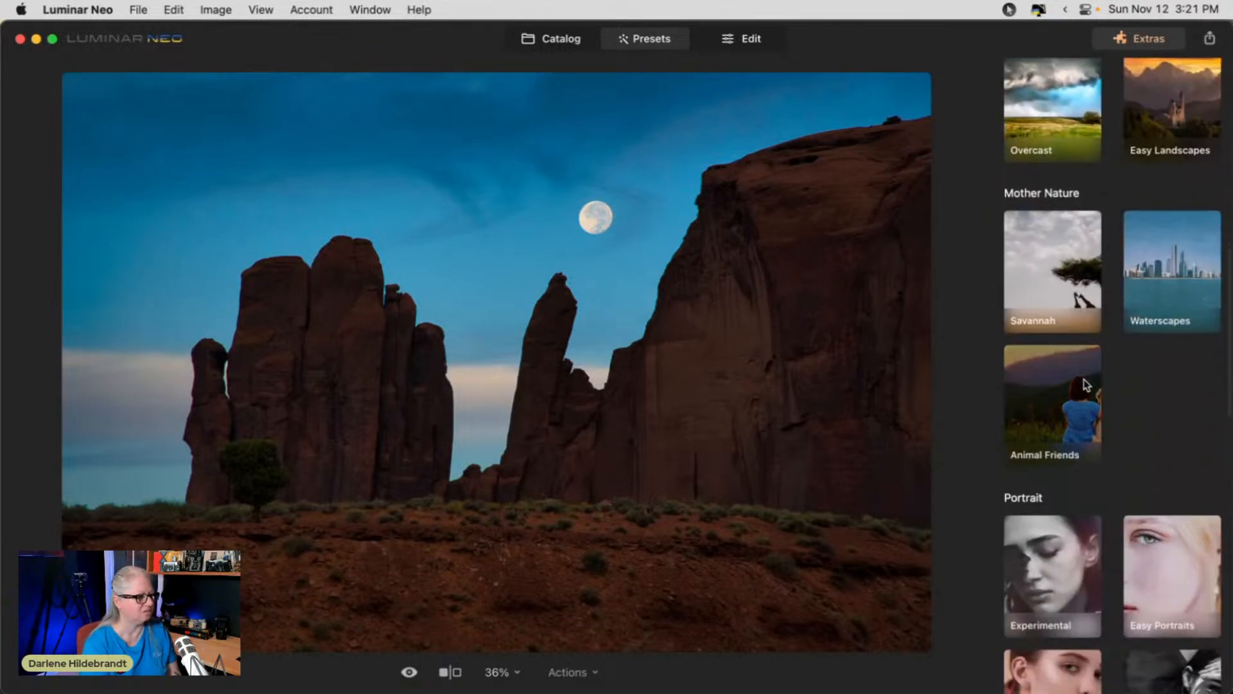
scroll(1084, 379, "down", 6)
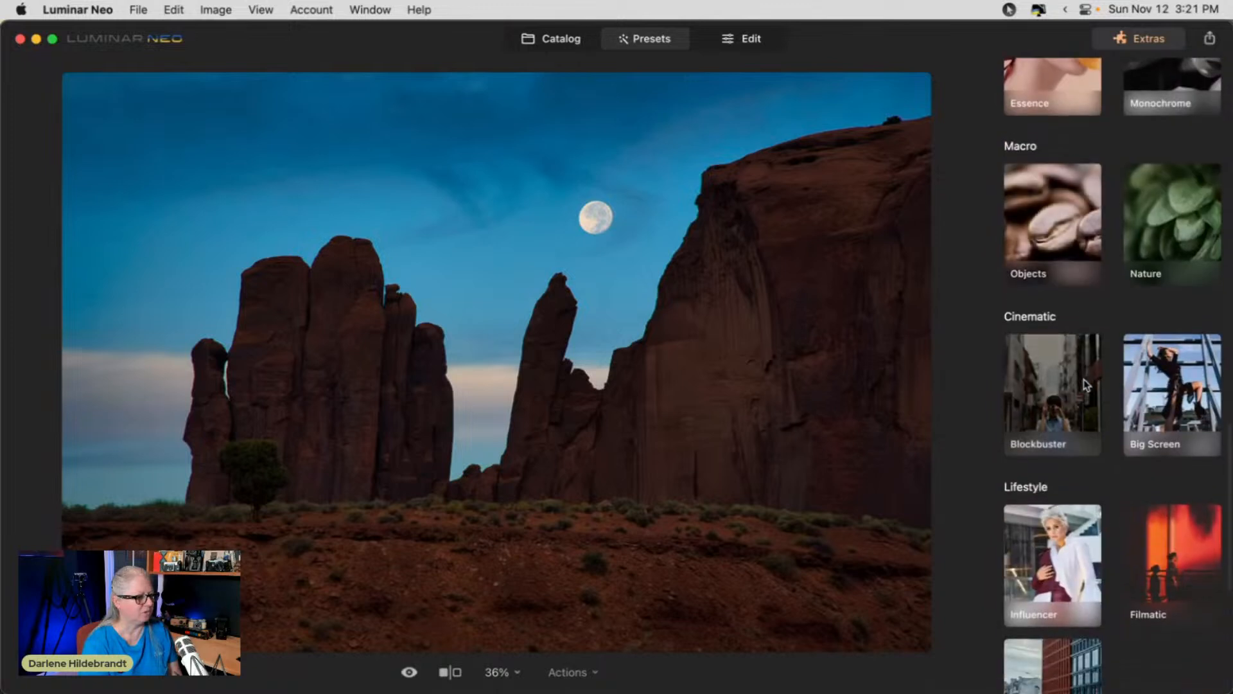
scroll(1084, 379, "up", 20)
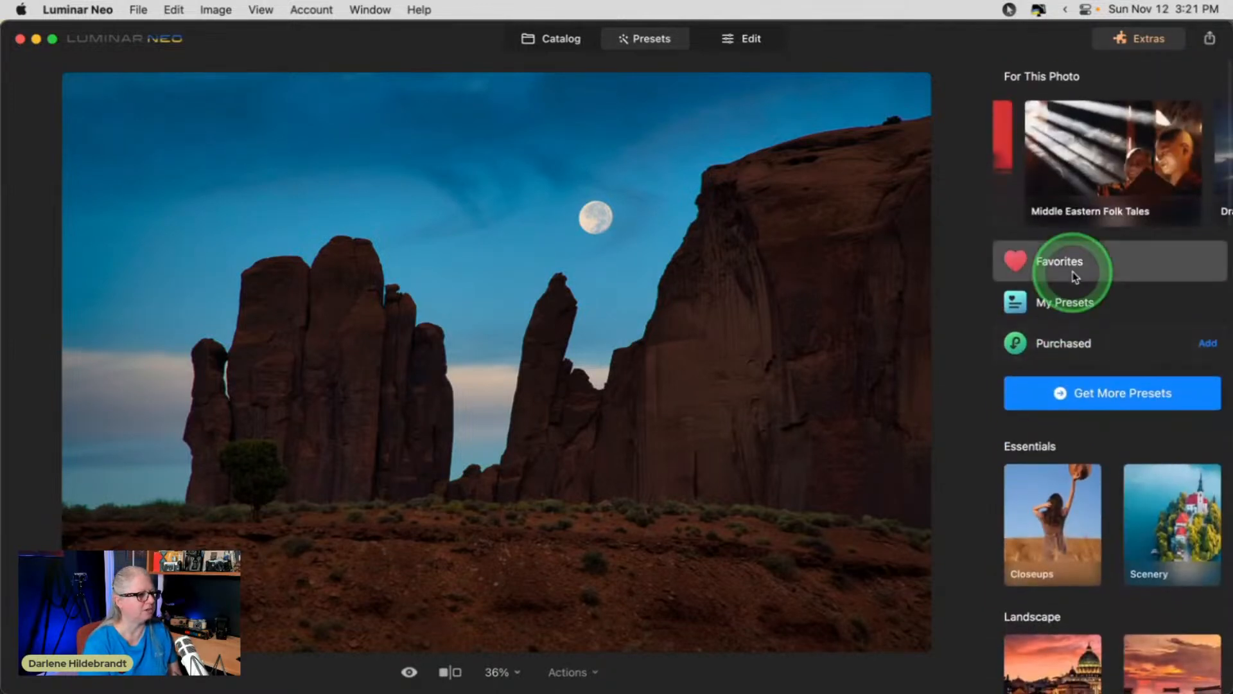
left_click(1066, 341)
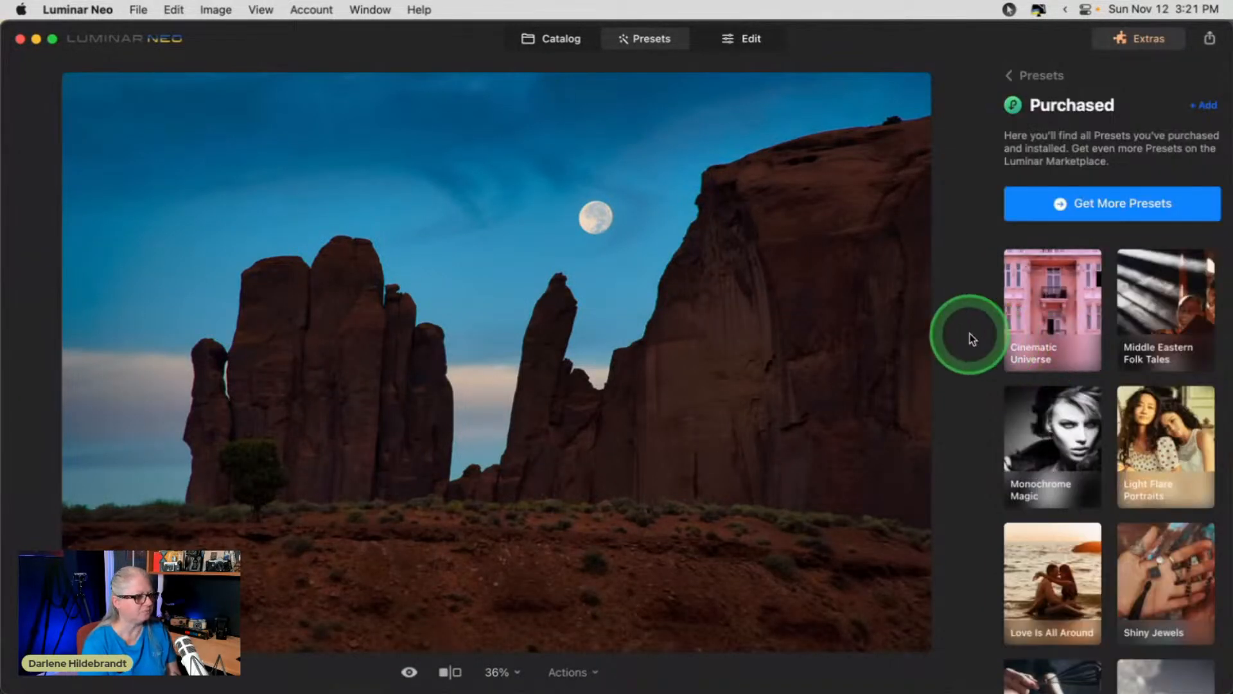
scroll(1131, 334, "down", 3)
scroll(1143, 311, "down", 10)
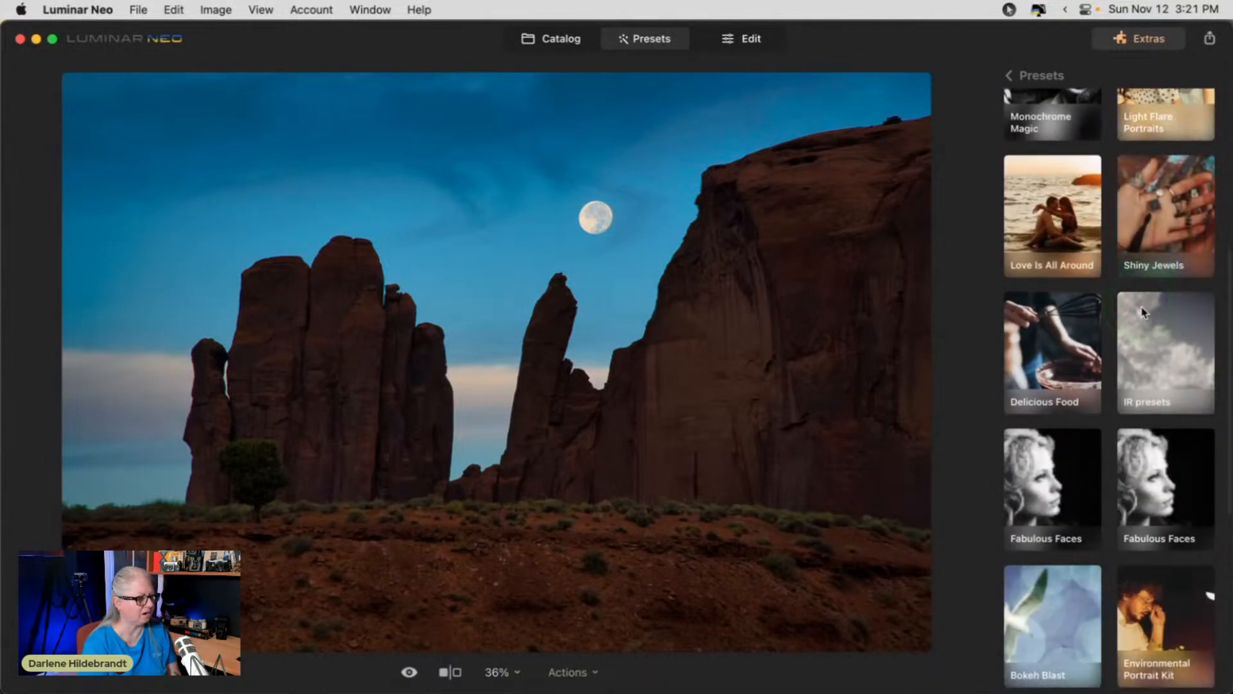
scroll(1142, 311, "down", 2)
left_click(1038, 345)
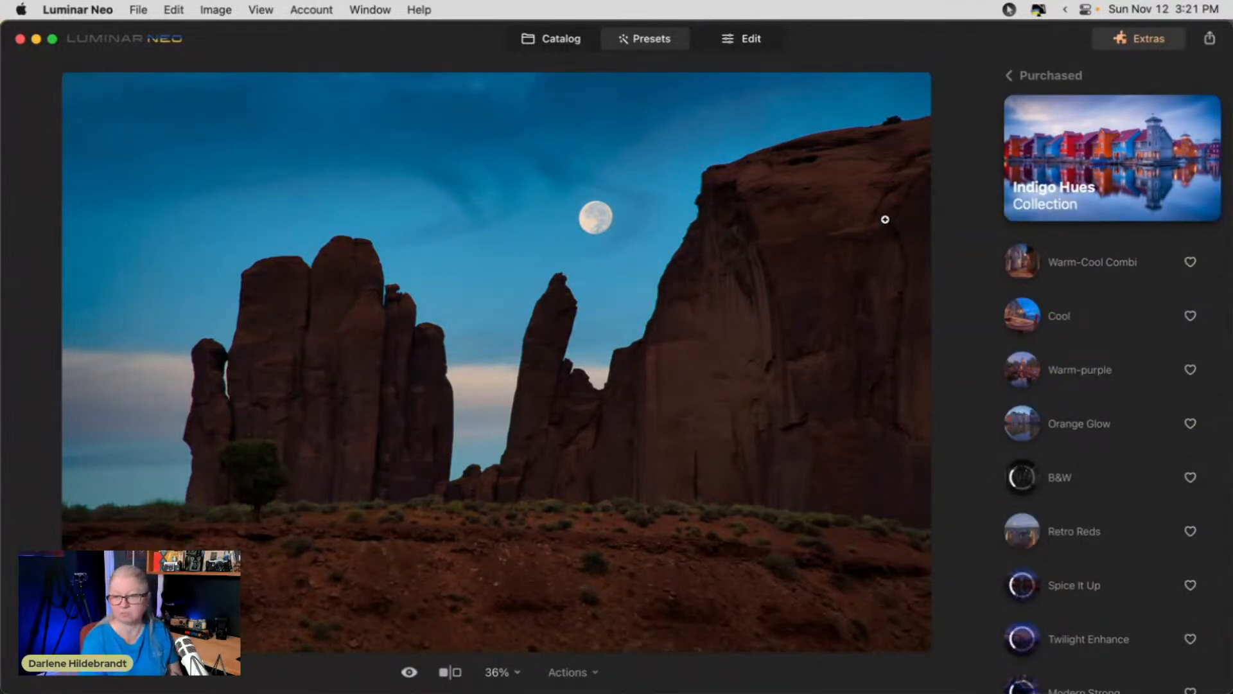
Preview the Indigo Hues presets on the photo one after another, from Warm-Cool Combi through Stronger.
left_click(1028, 254)
left_click(1070, 294)
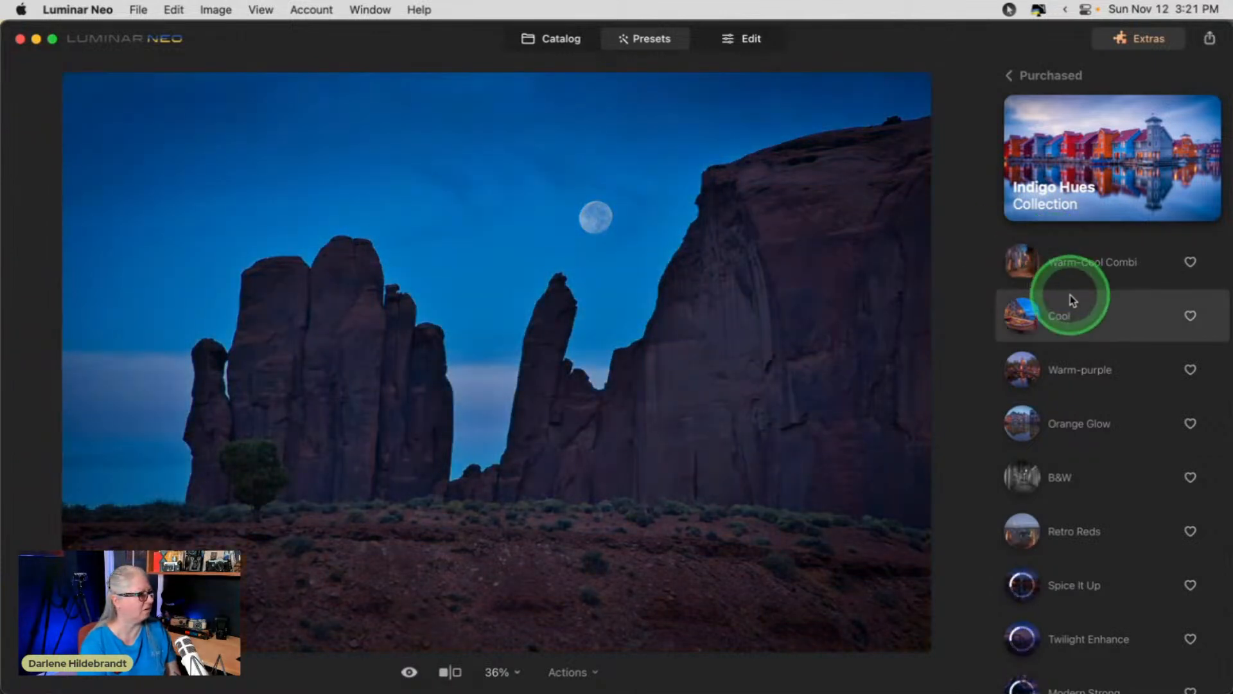
left_click(1070, 364)
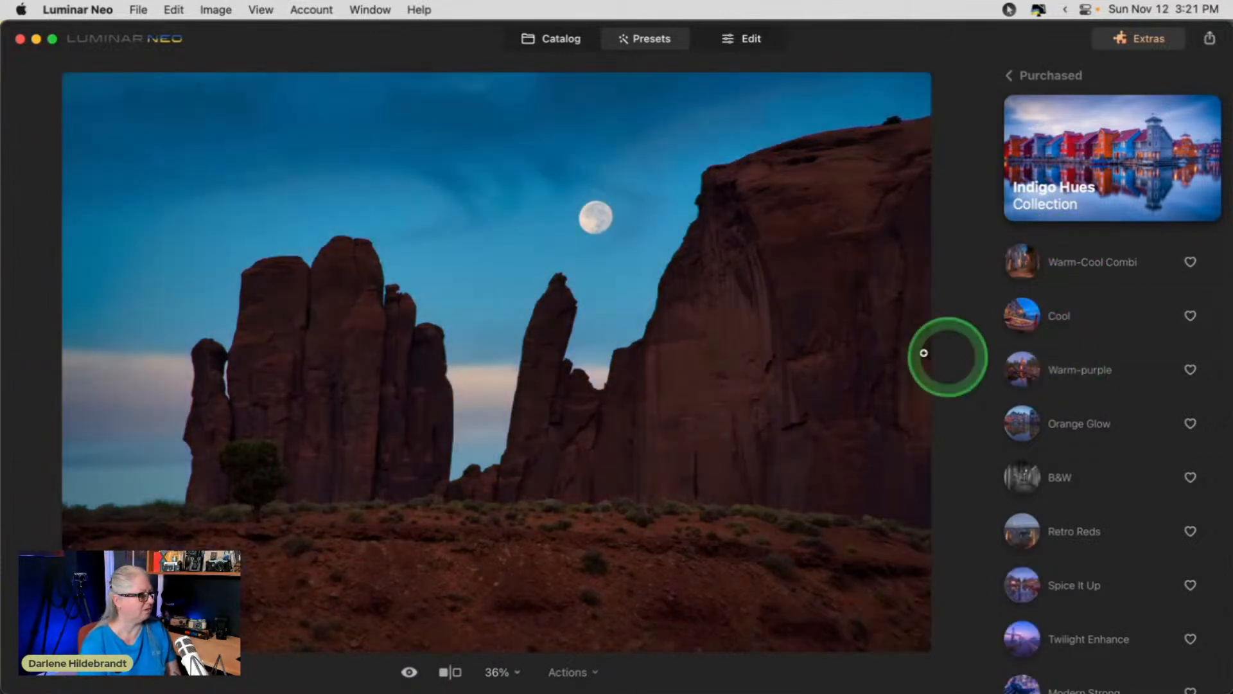
left_click(1078, 419)
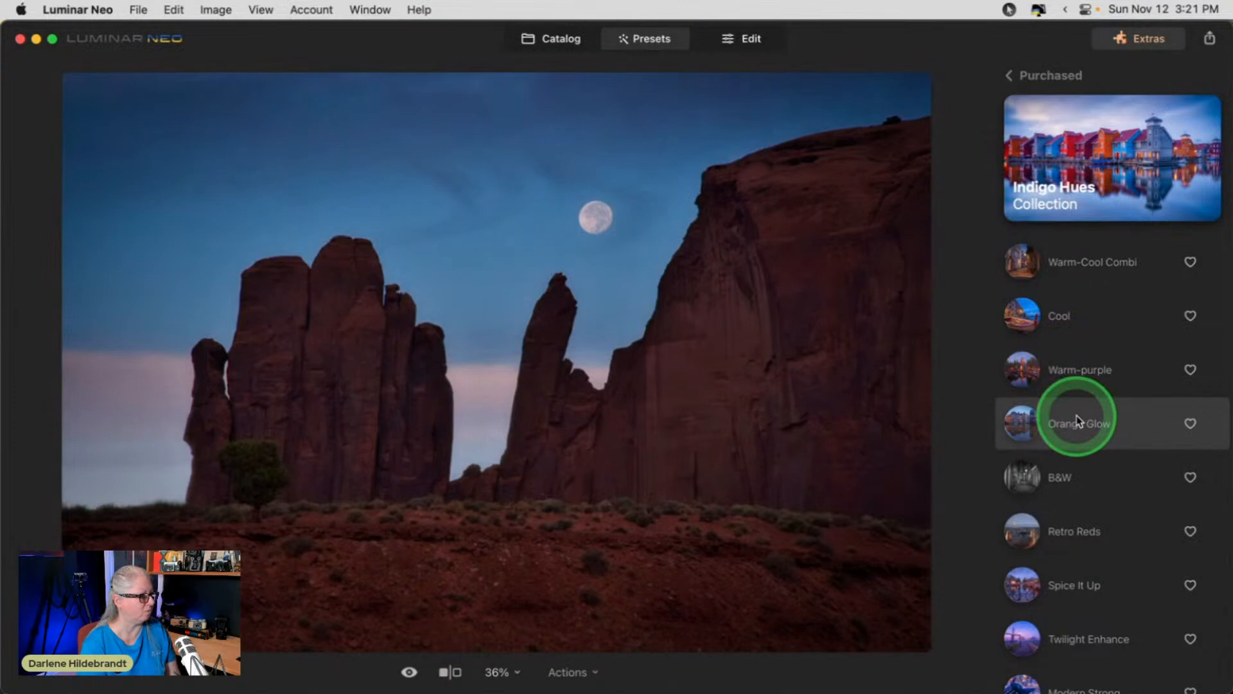
left_click(1090, 478)
scroll(1090, 483, "down", 1)
left_click(1085, 491)
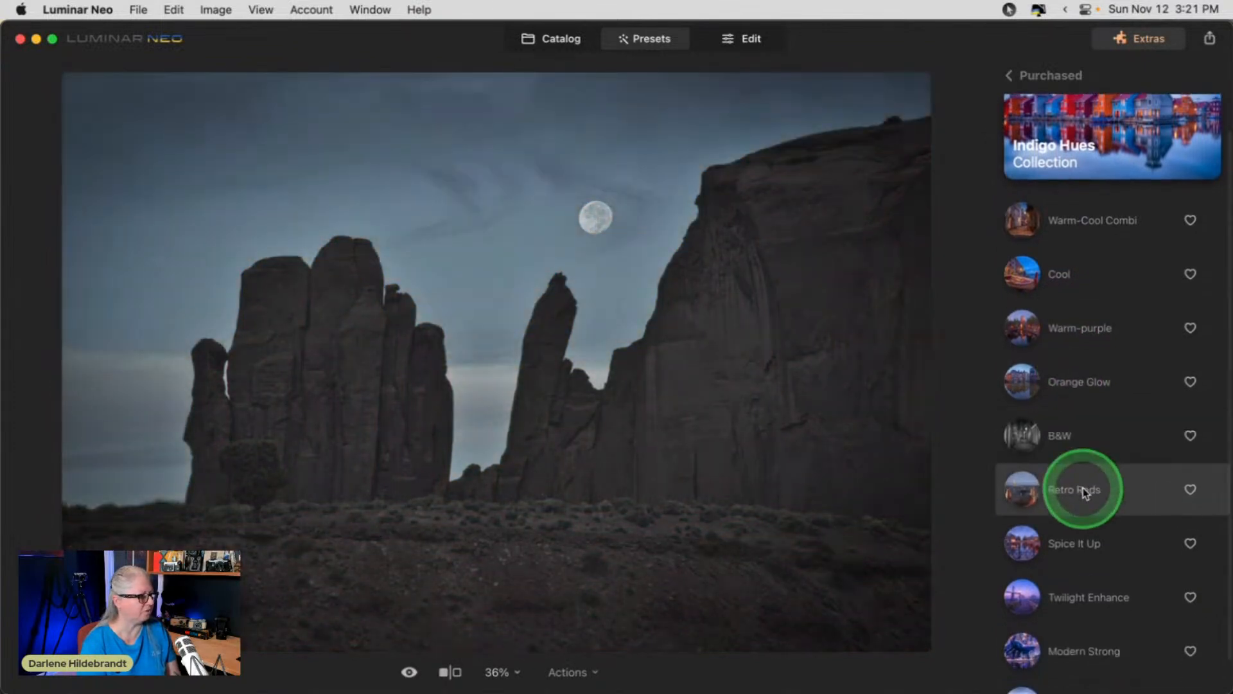
left_click(1078, 540)
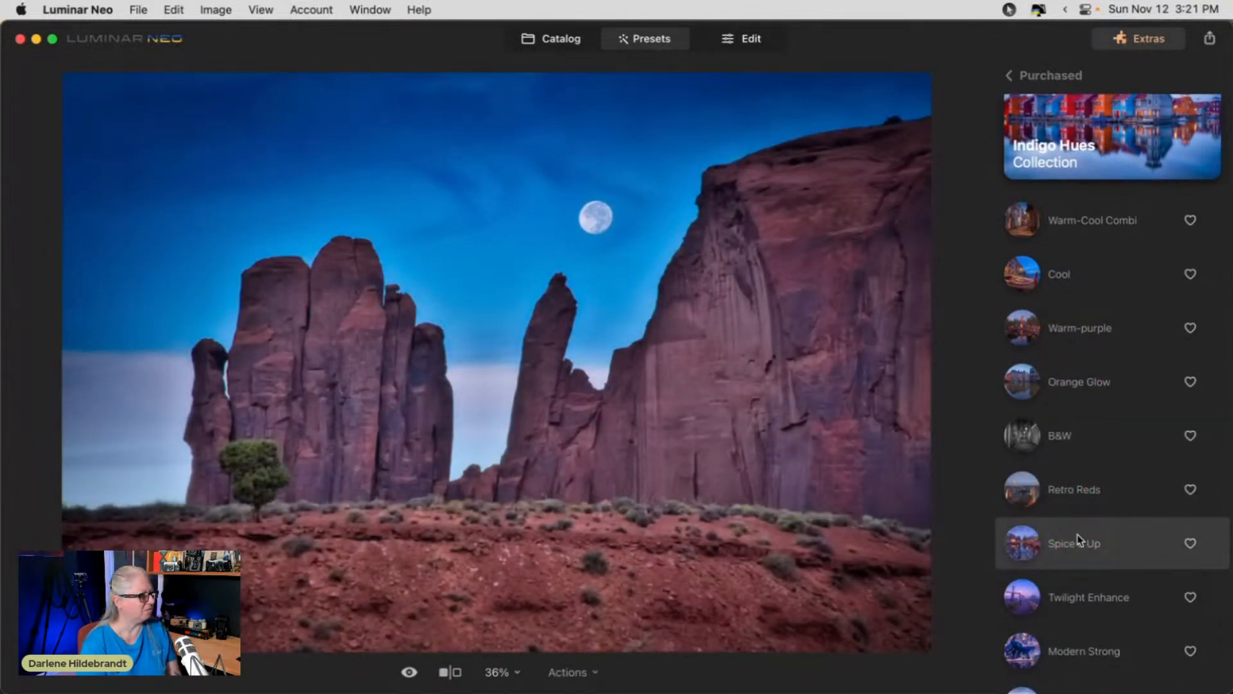
scroll(1079, 540, "down", 1)
left_click(1090, 553)
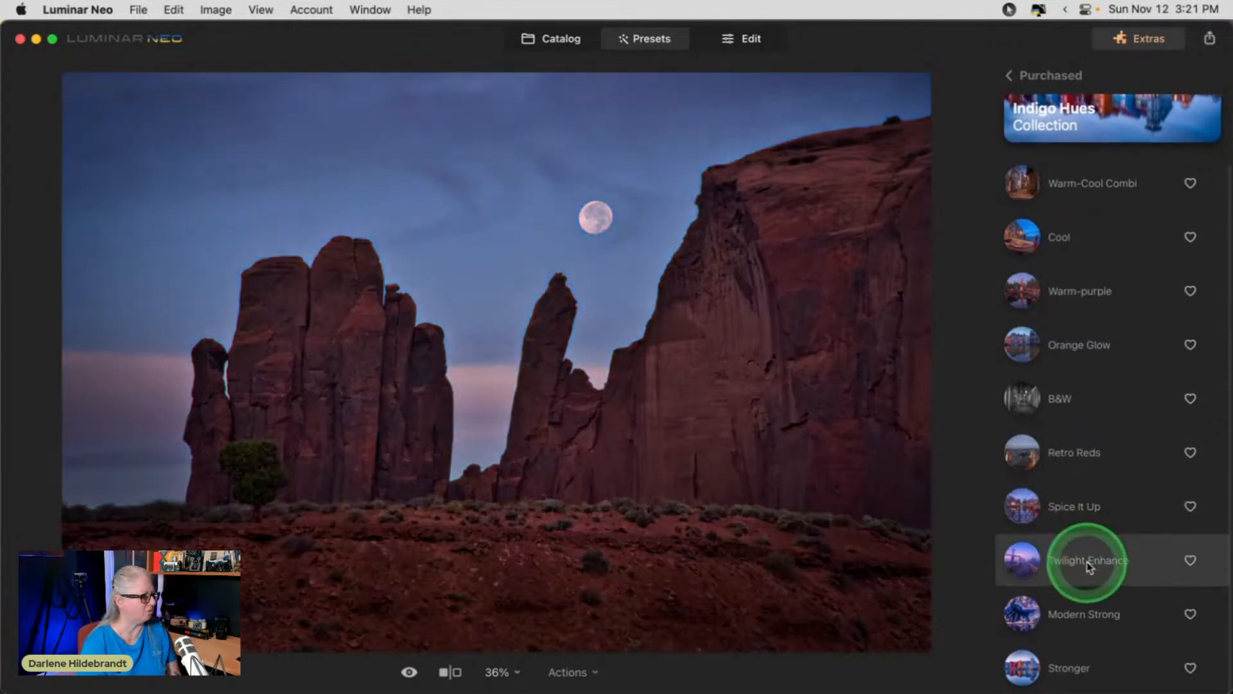
left_click(1082, 607)
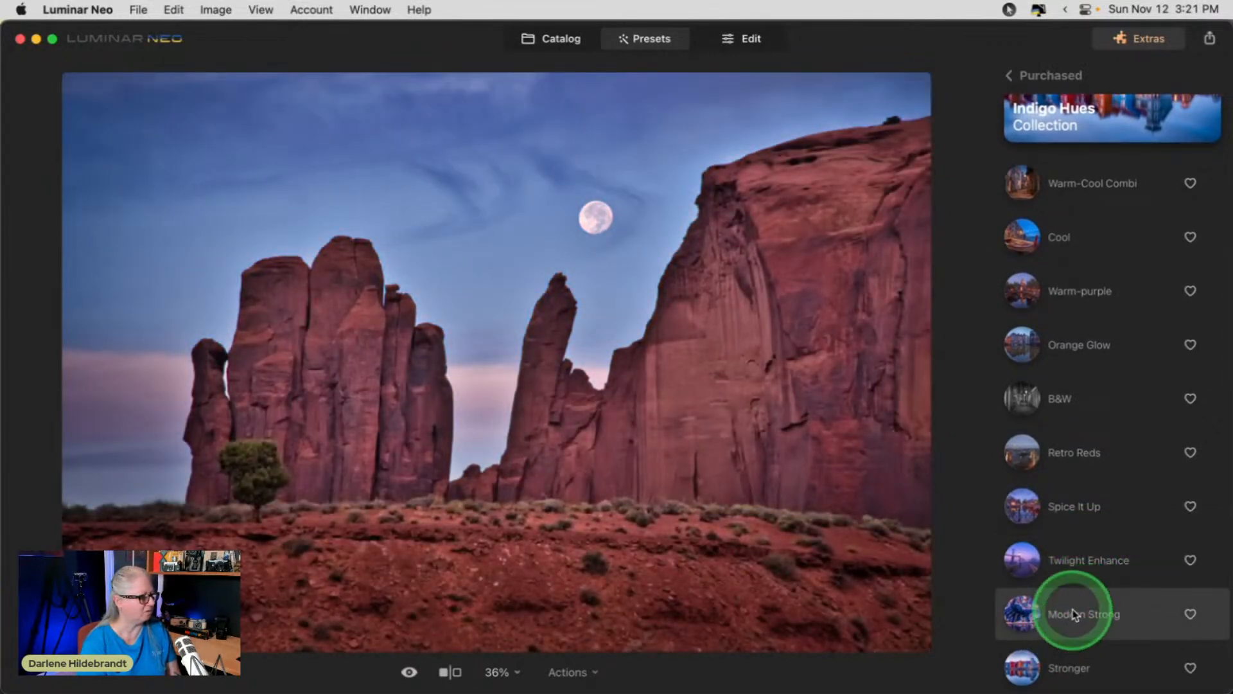
left_click(1078, 668)
Apply the Spice It Up preset from the Indigo Hues collection to the photo.
left_click(1053, 661)
left_click(1007, 450)
left_click(1057, 488)
left_click(1168, 514)
left_click(1122, 508)
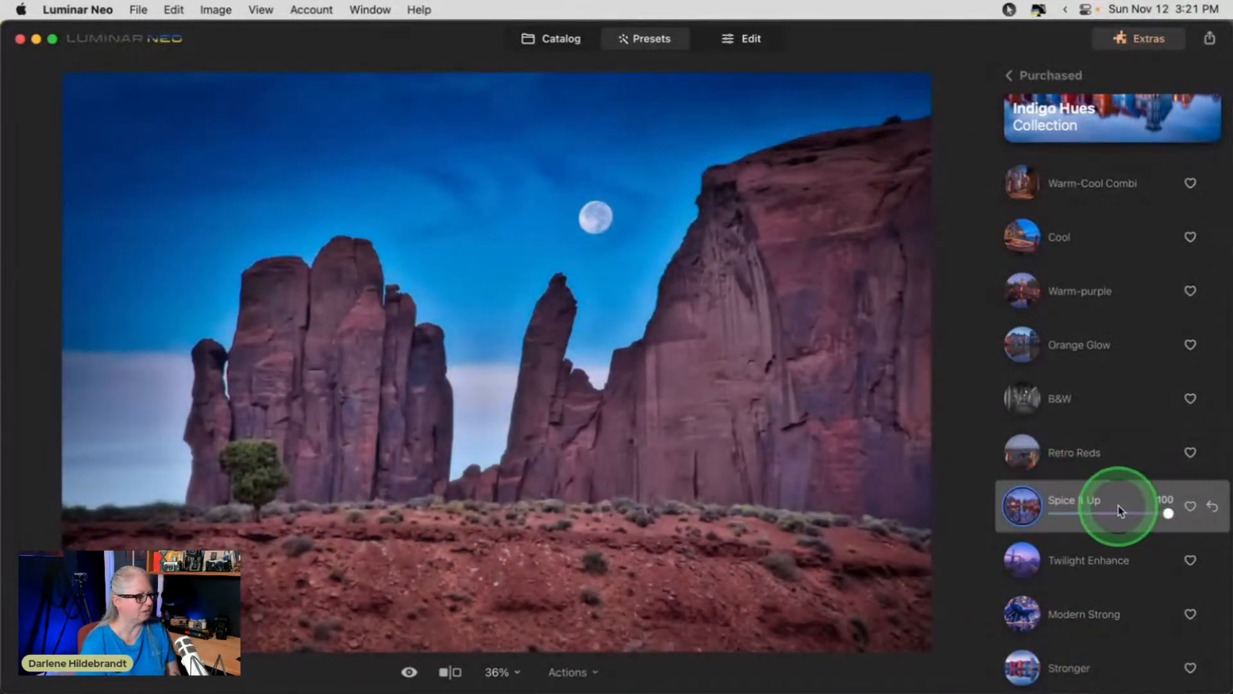
left_click(1106, 511)
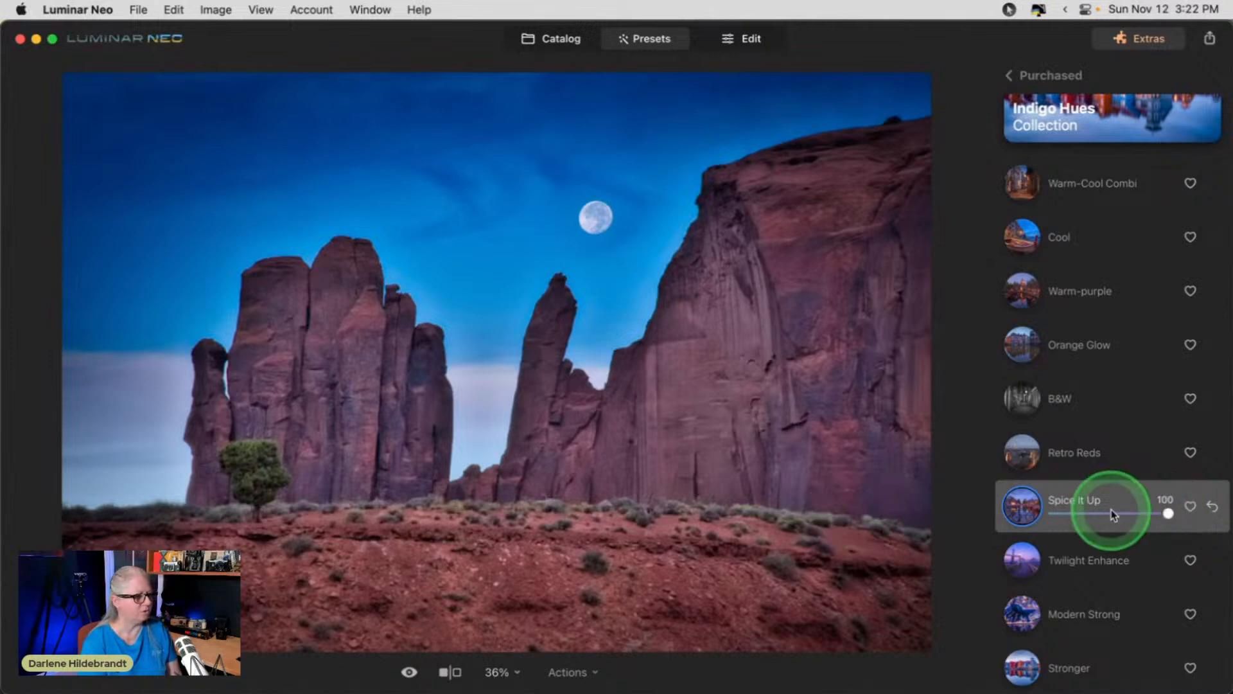
Try the Spice It Up preset at strength 53, and try the Stronger preset in its place.
left_click_drag(1153, 514, 1115, 512)
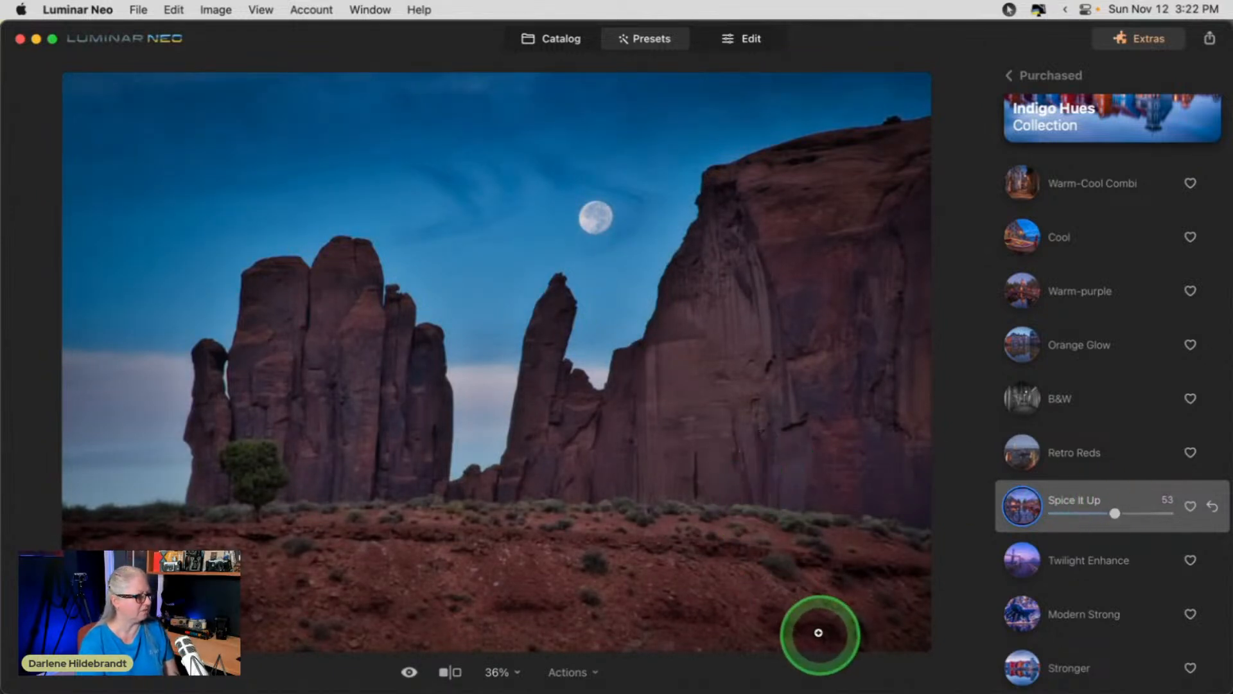
left_click(1027, 664)
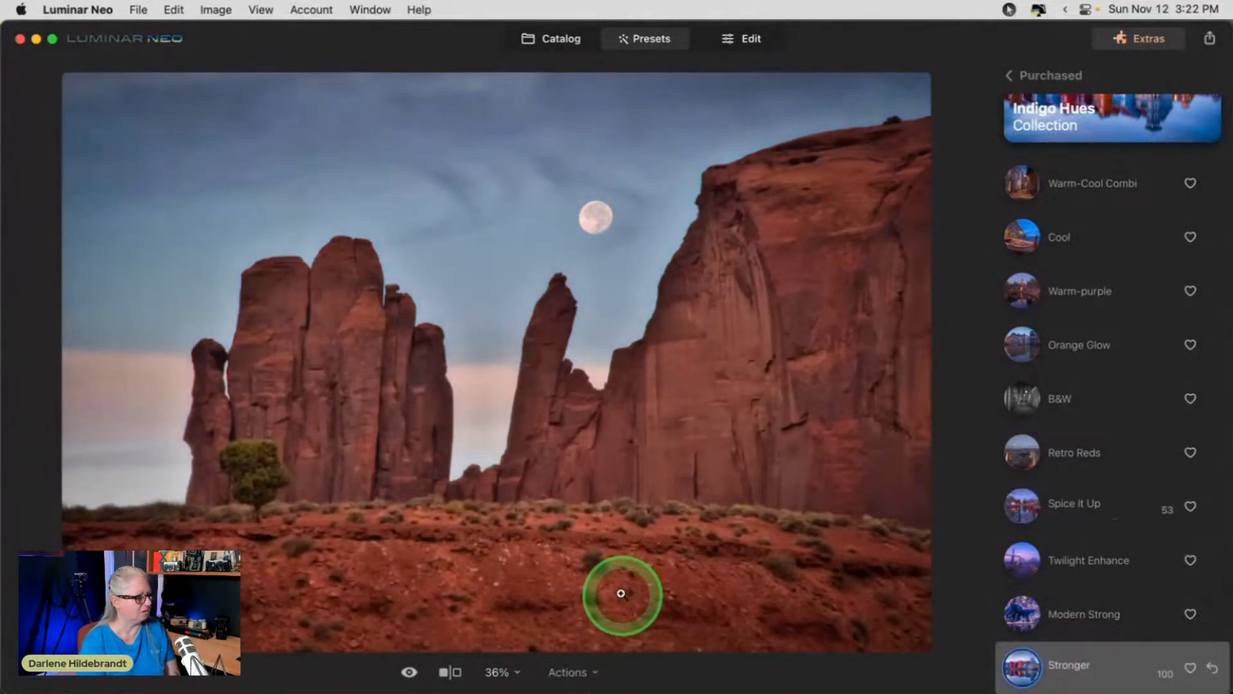
mouse_move(1168, 675)
left_mouse_down()
mouse_move(1076, 673)
mouse_move(1150, 673)
mouse_move(1167, 658)
left_mouse_up()
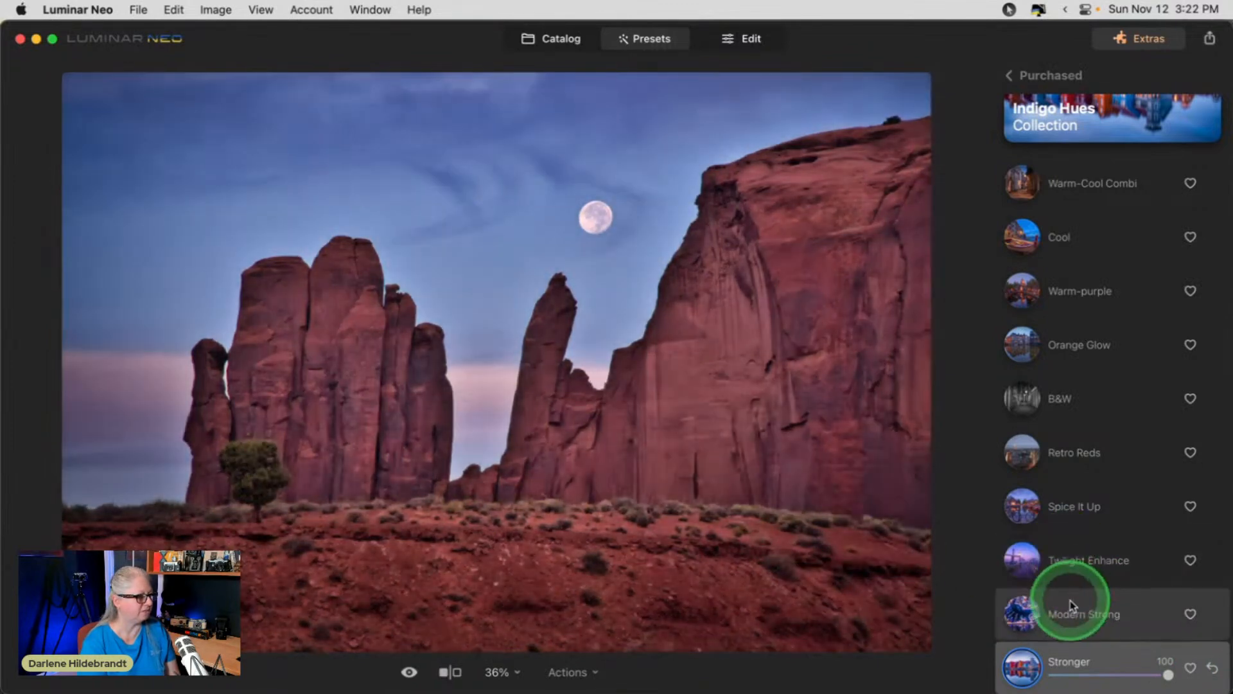
Apply the Modern Strong preset from the Indigo Hues collection and set its strength to 51.
left_click(1073, 607)
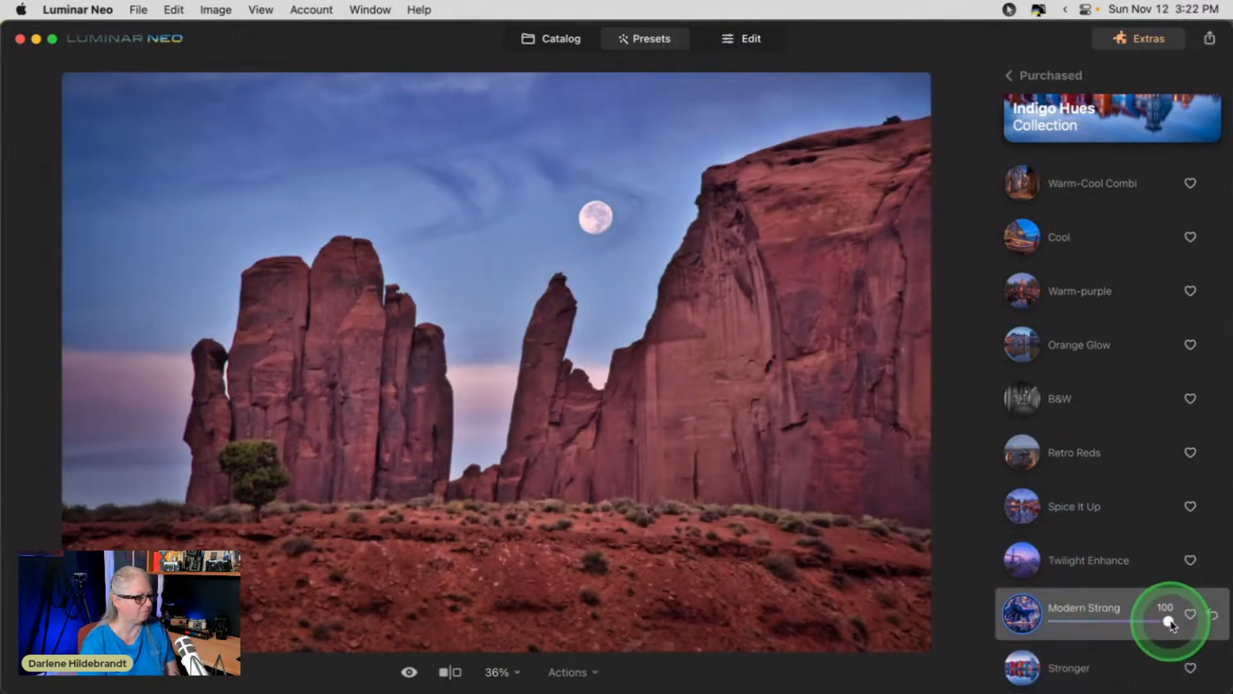
left_click_drag(1167, 621, 1105, 618)
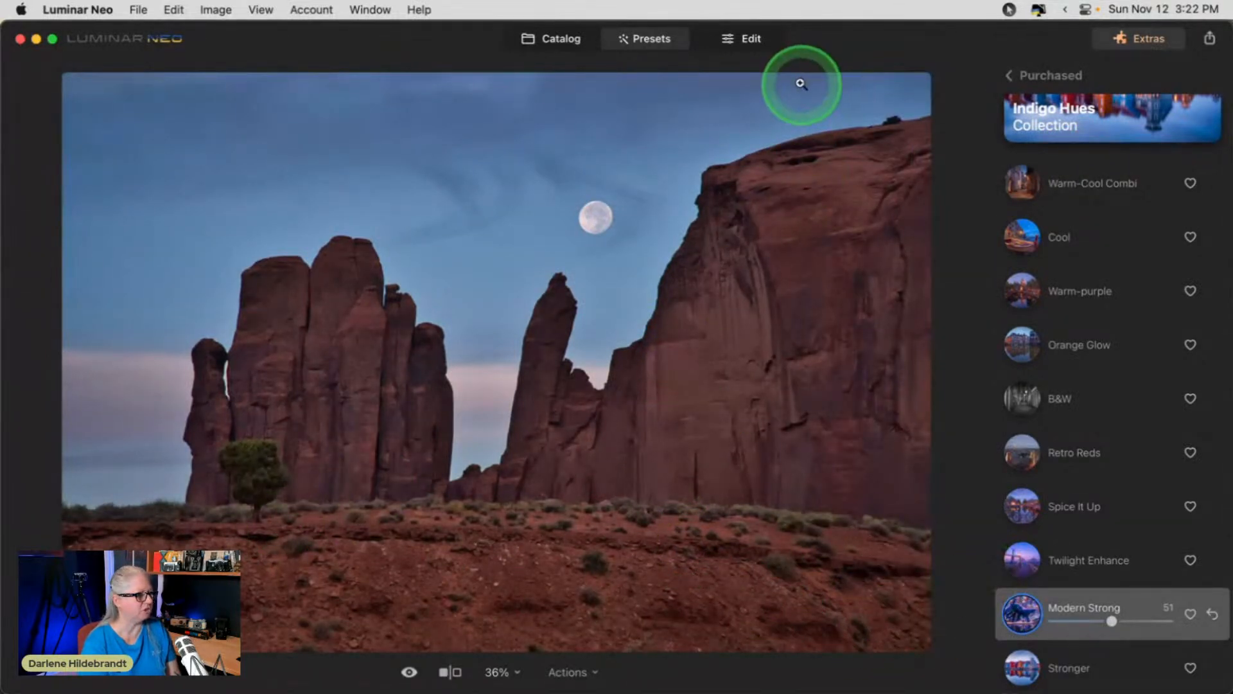
Enhance the photo with the Enhance AI tool, setting Accent to 14 and Sky Enhancer to 15.
left_click(746, 44)
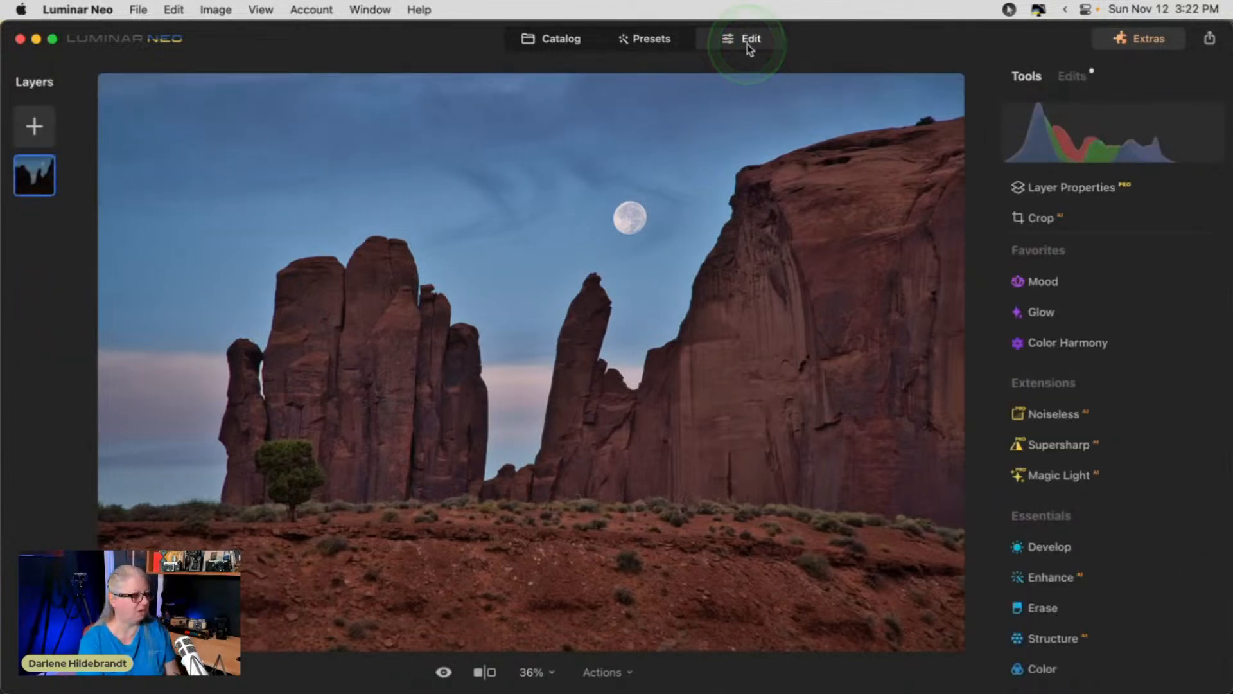
scroll(1059, 507, "down", 2)
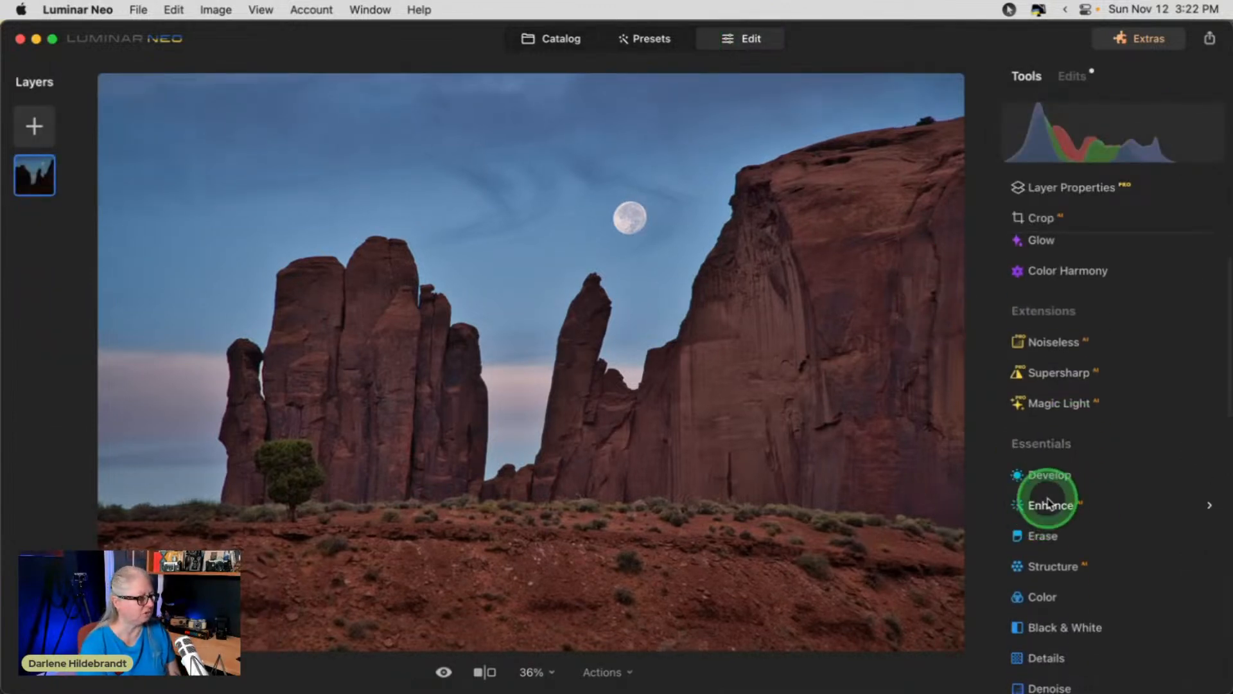
left_click(1048, 503)
left_click_drag(1032, 476, 1119, 512)
mouse_move(1051, 476)
left_mouse_down()
mouse_move(1075, 475)
mouse_move(1056, 475)
left_mouse_up()
left_click(1106, 507)
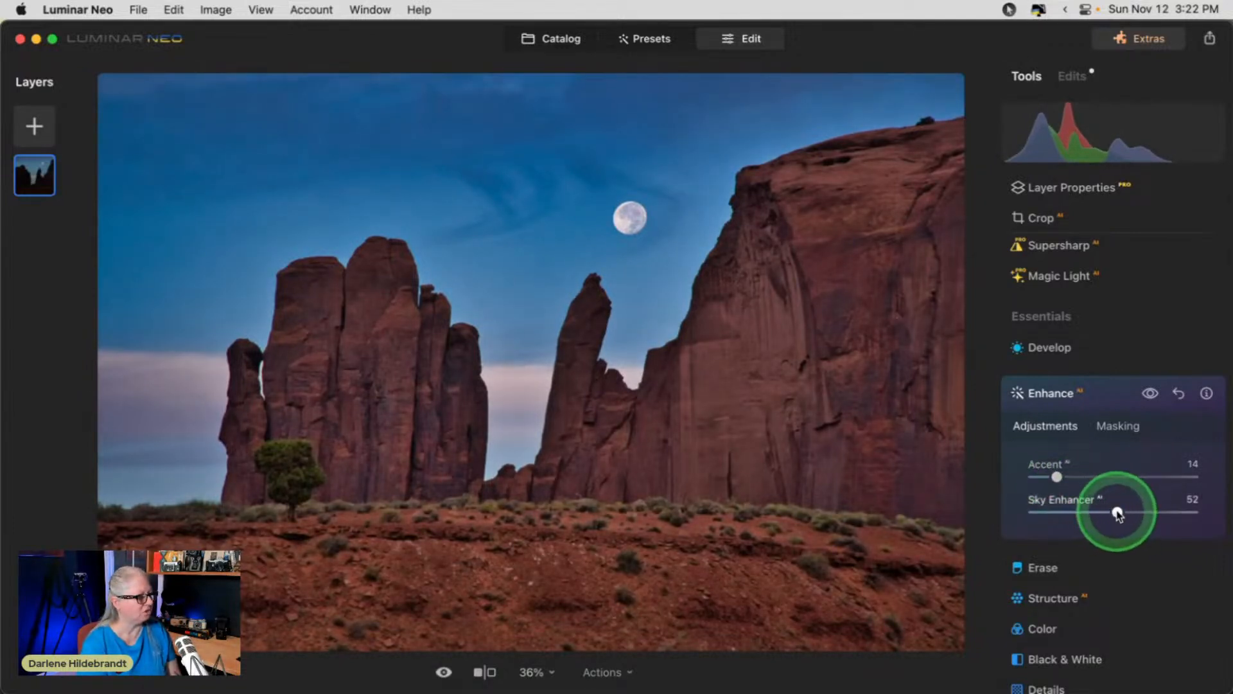
left_click_drag(1118, 512, 1192, 512)
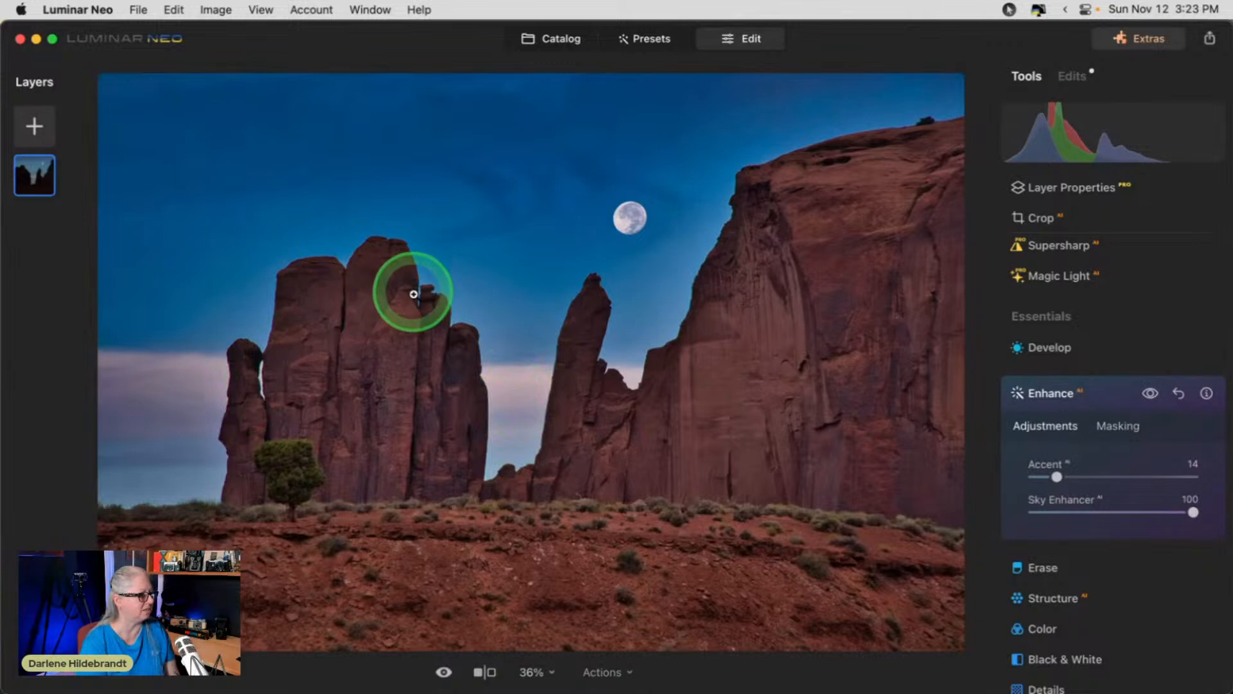
left_click_drag(1193, 512, 1045, 509)
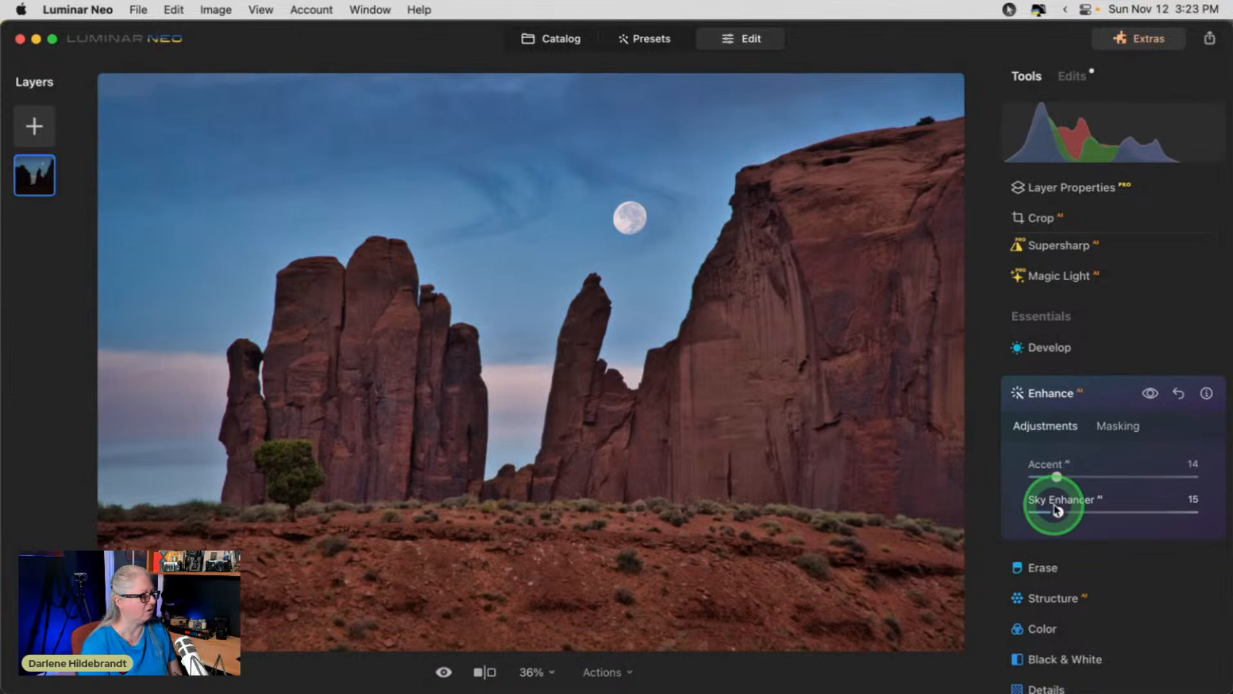
left_click(1099, 391)
Reopen the photo's existing RAW Develop edit and turn on Auto Fix Chromatic Aberrations in its Optics settings.
left_click(1073, 77)
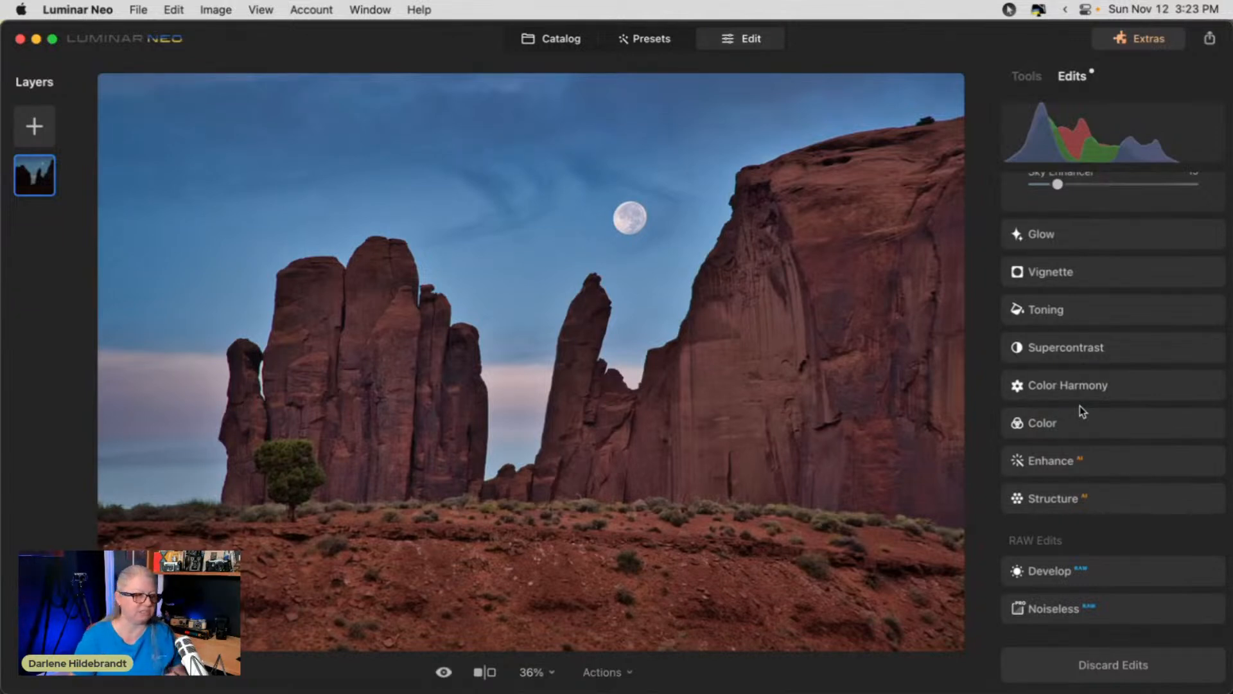
left_click(853, 545)
left_click(1090, 572)
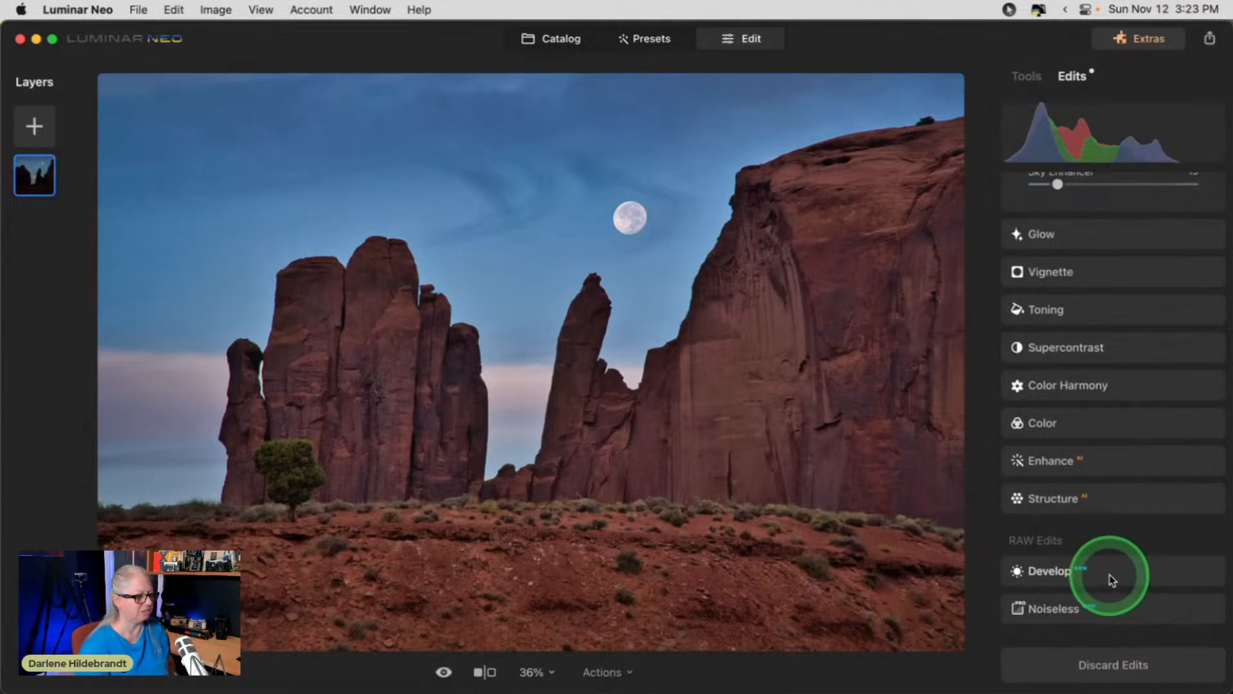
left_click(1108, 572)
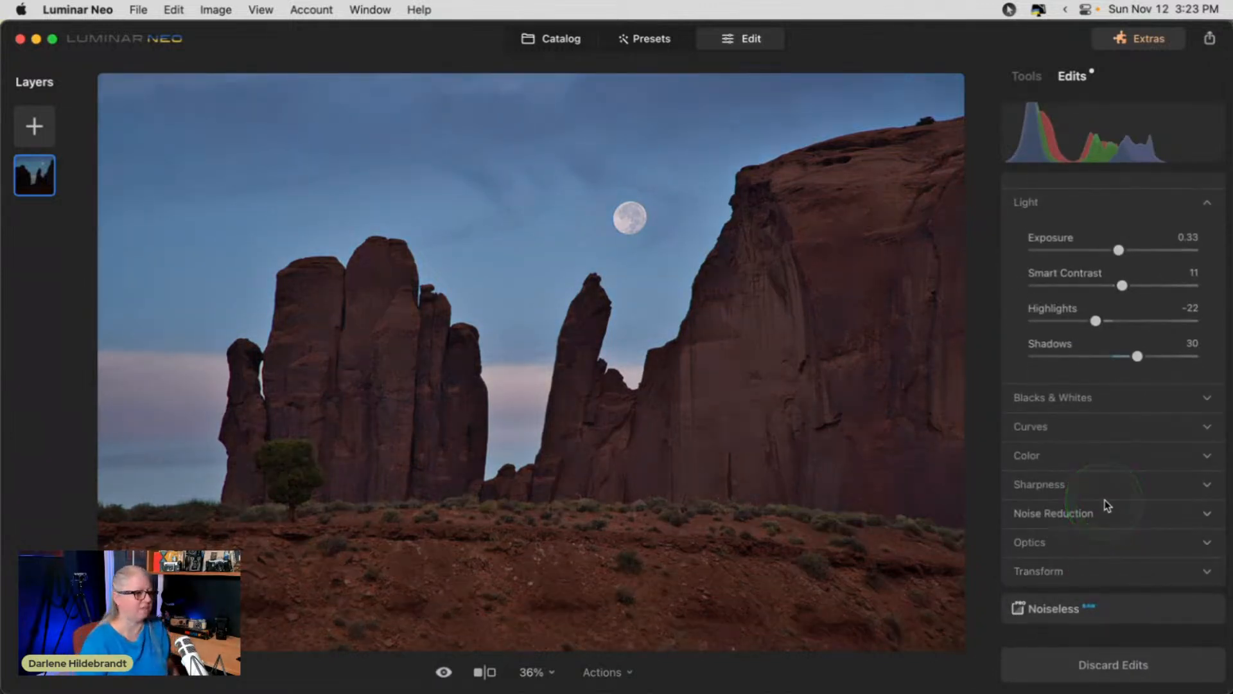
left_click(214, 435)
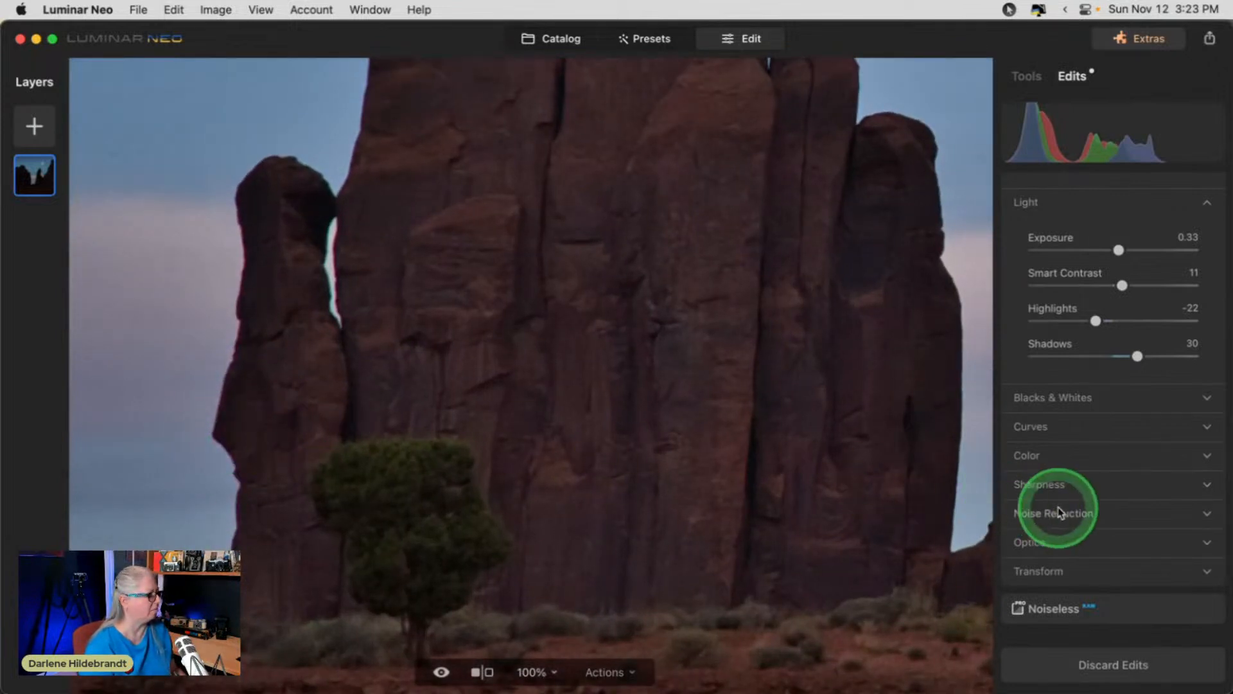
left_click(1028, 543)
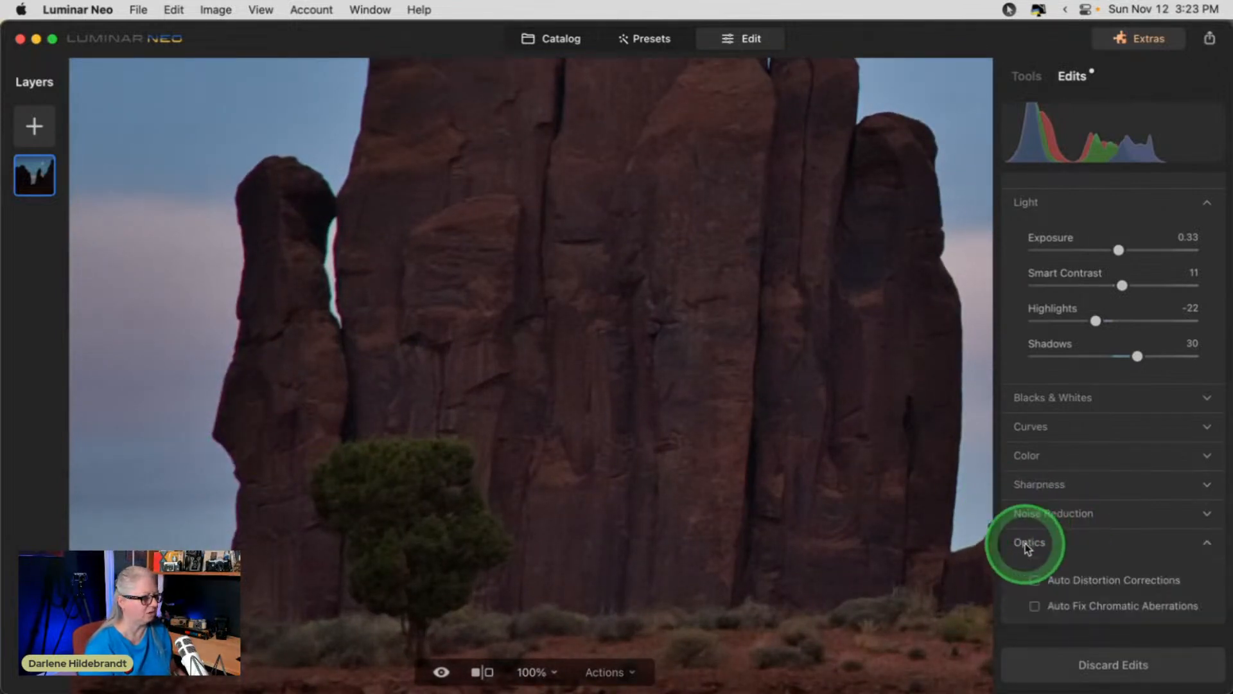
left_click(1035, 577)
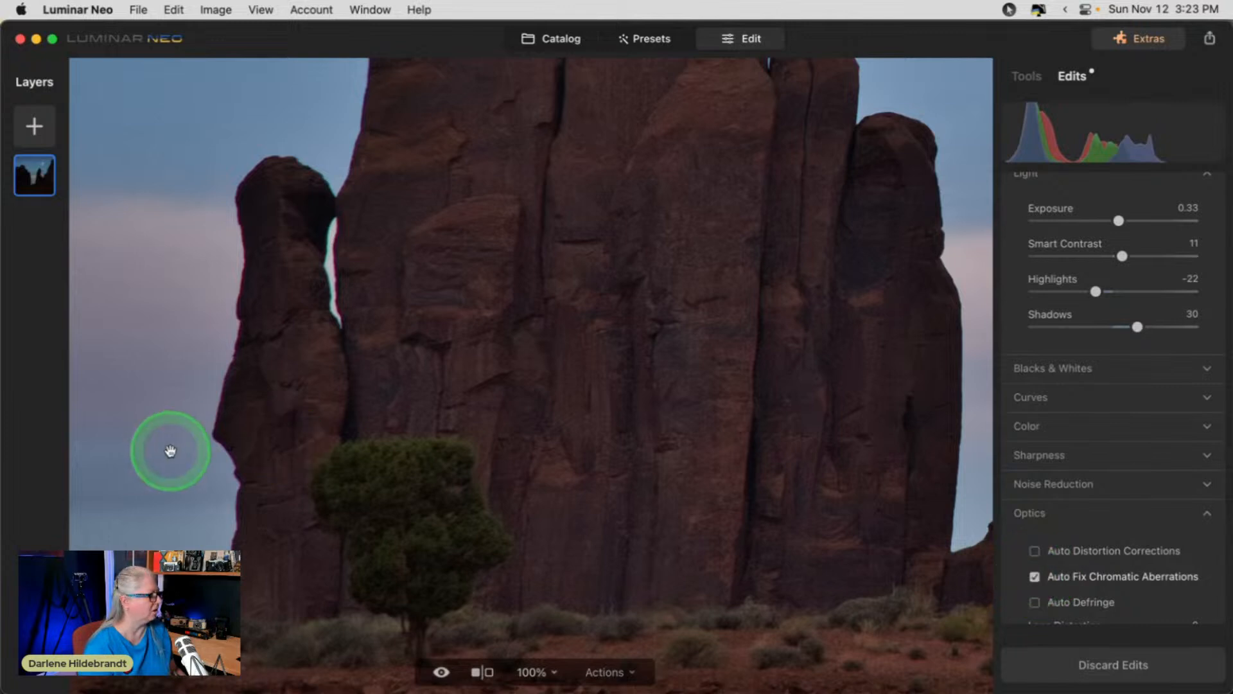
Compare the rock edges at 200% with and without the chromatic aberration fix, keep it on and enable Auto Defringe.
left_click(220, 407)
scroll(220, 405, "down", 3)
scroll(220, 405, "left", 2)
scroll(220, 405, "right", 5)
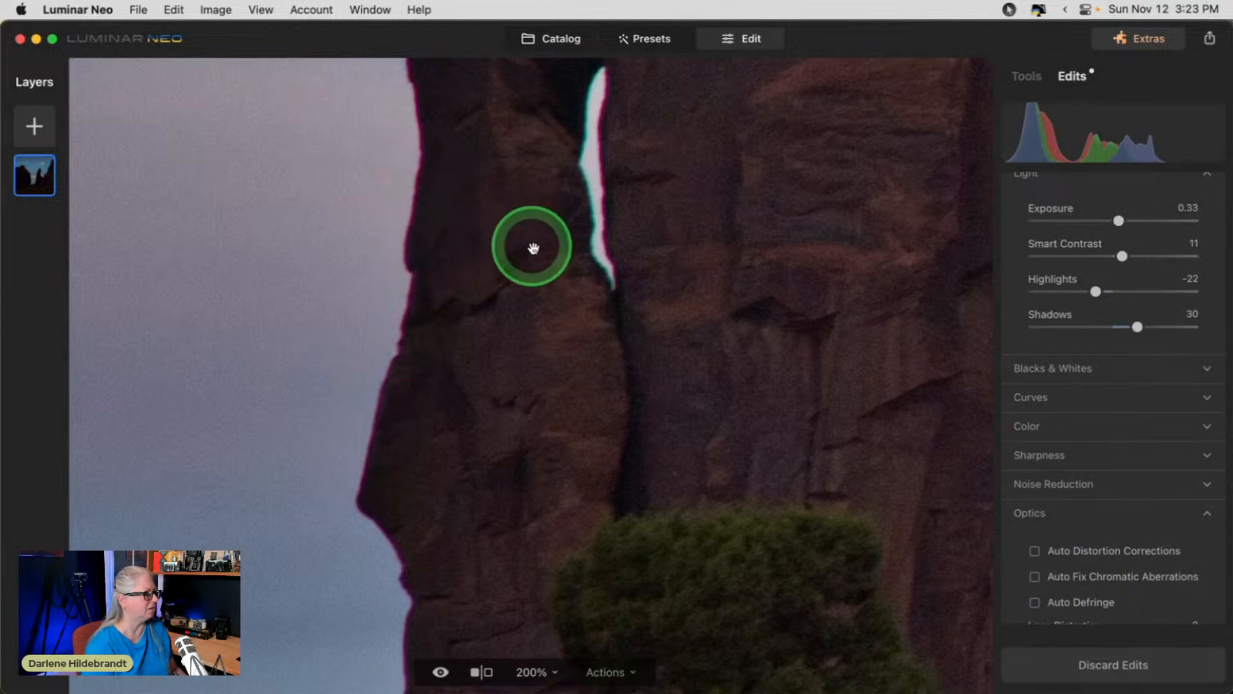
left_click(1035, 577)
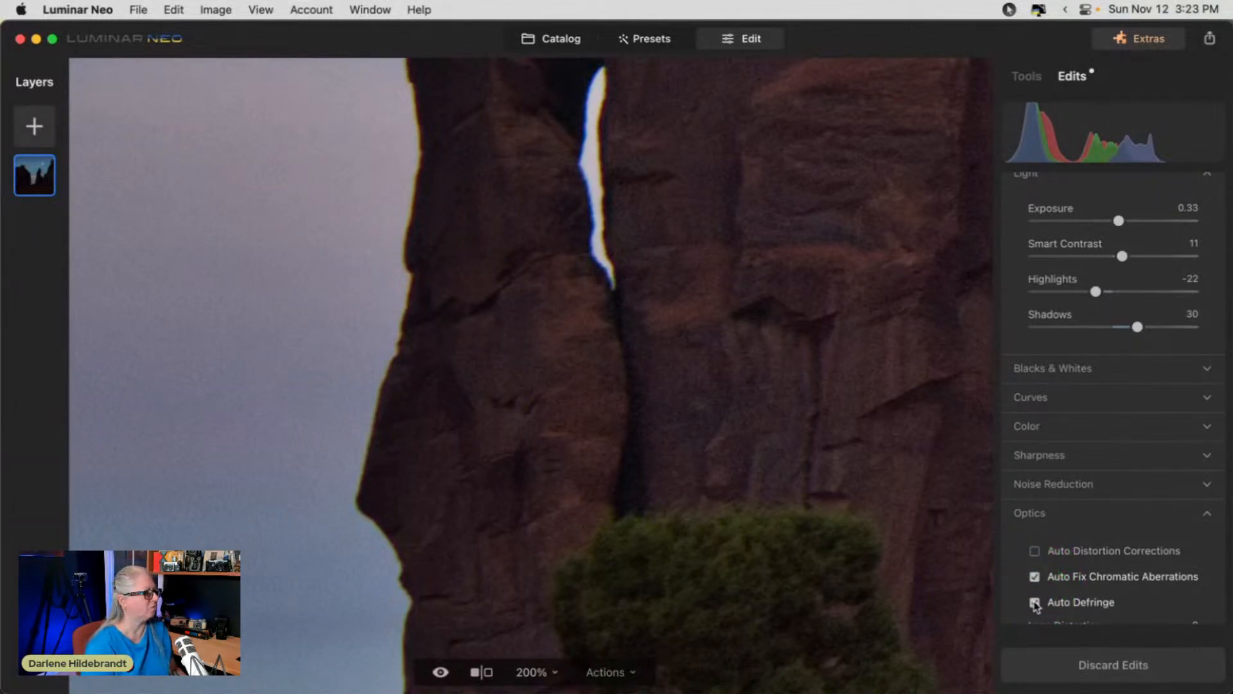
left_click(472, 394)
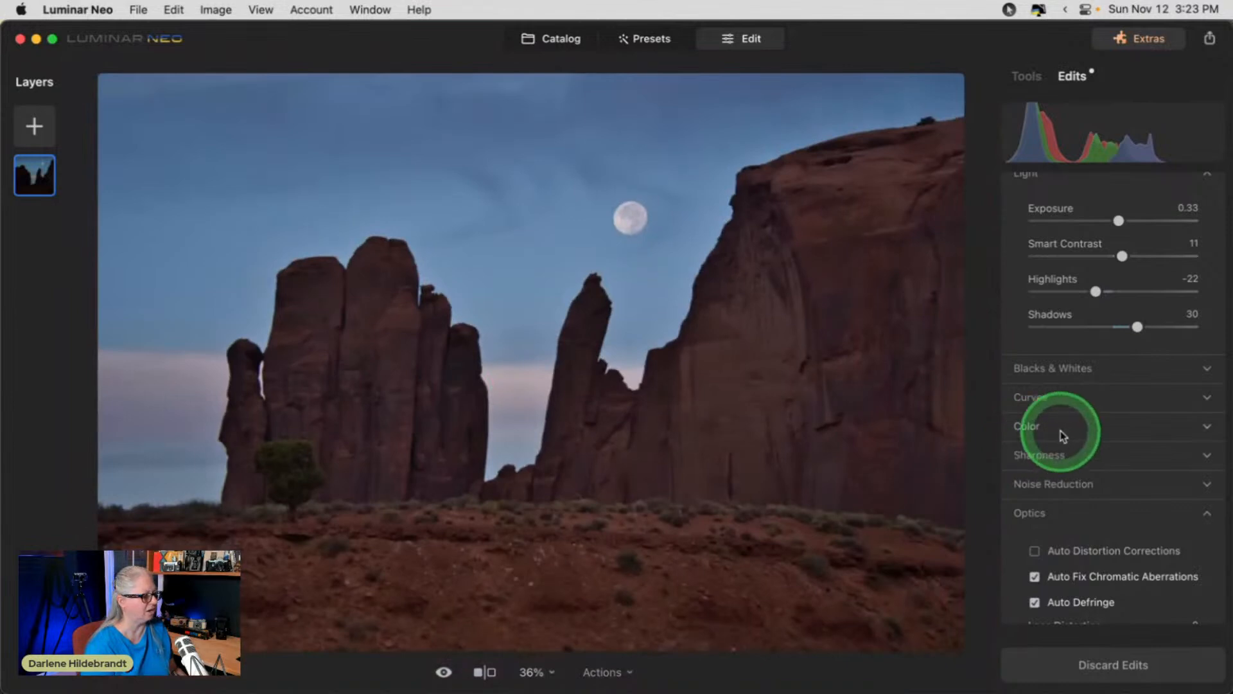
Set Sharpen to 14 in the RAW Develop edit and add a little noise reduction.
scroll(1060, 434, "down", 1)
left_click(1047, 446)
left_click_drag(1031, 494, 1050, 494)
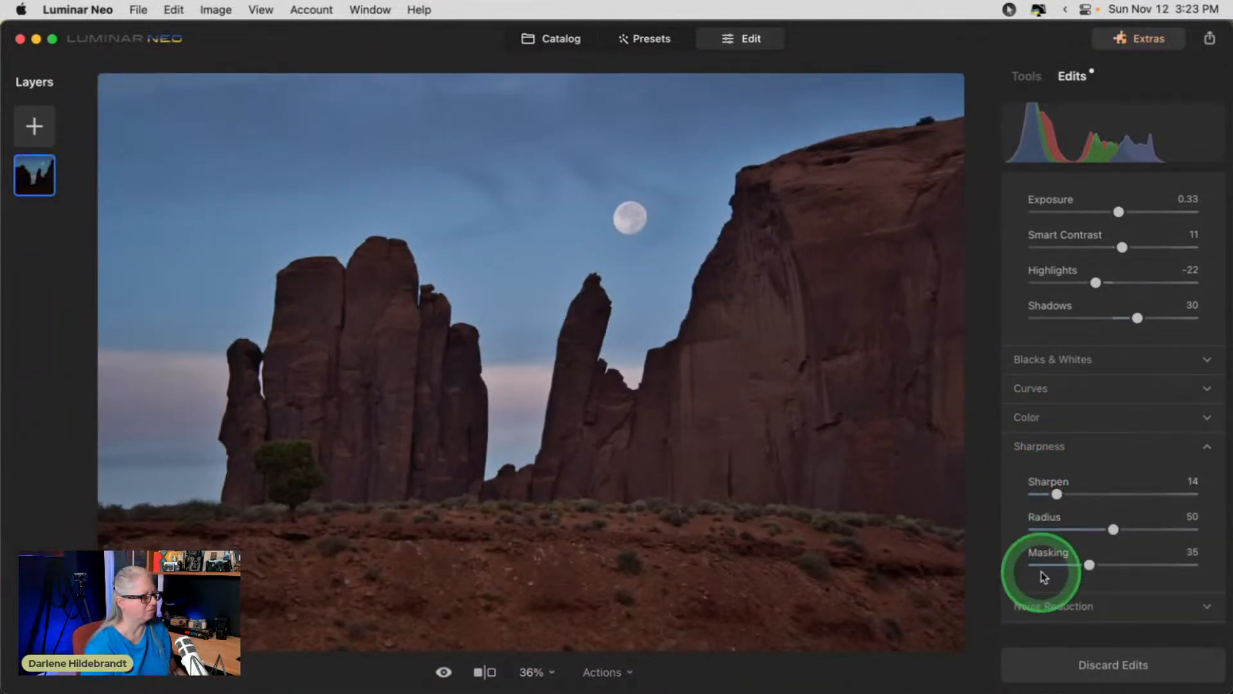
left_click(1028, 606)
left_click_drag(1029, 533, 1053, 522)
scroll(1048, 517, "up", 5)
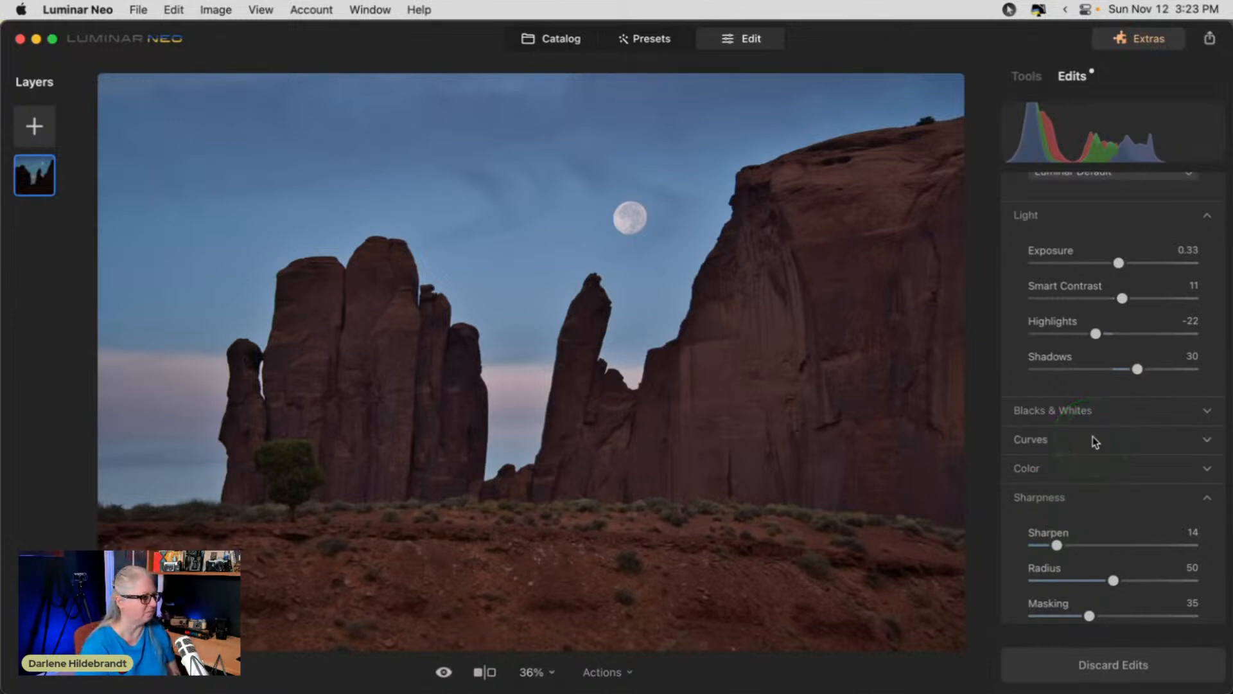
scroll(1093, 437, "up", 12)
left_click(1073, 187)
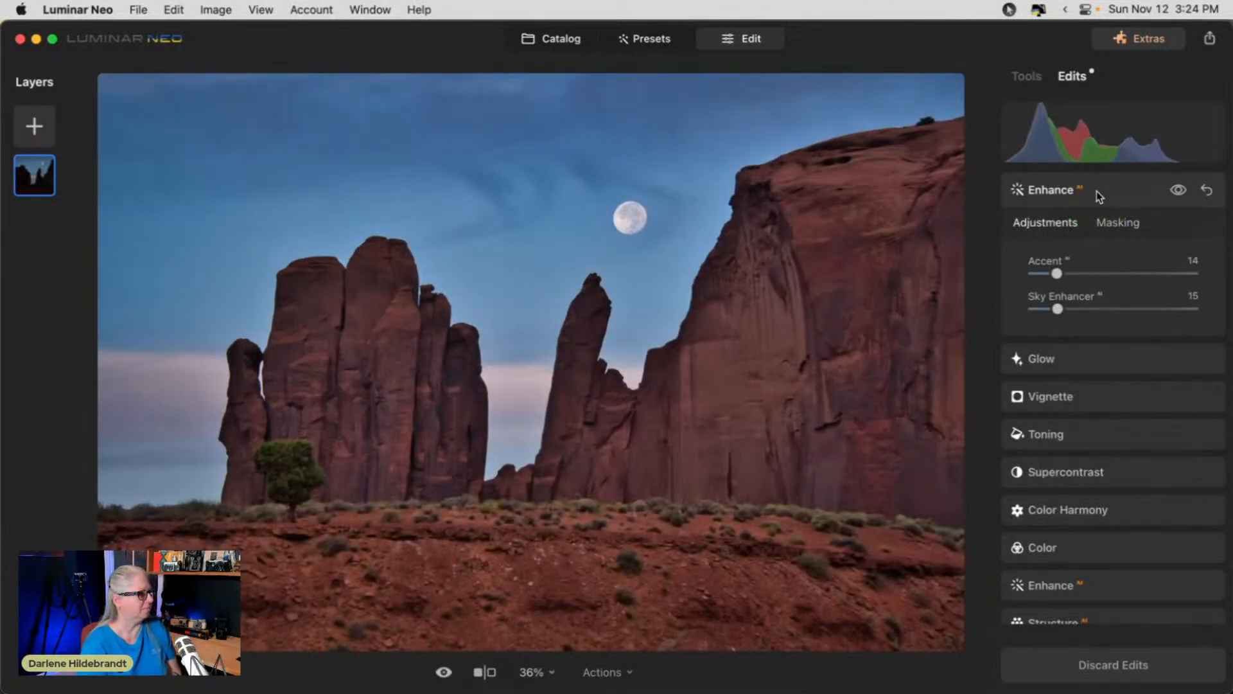
Add a hard-edged vignette with Amount -75, Feather -100, Roundness 20 and Size 35.
left_click(1025, 76)
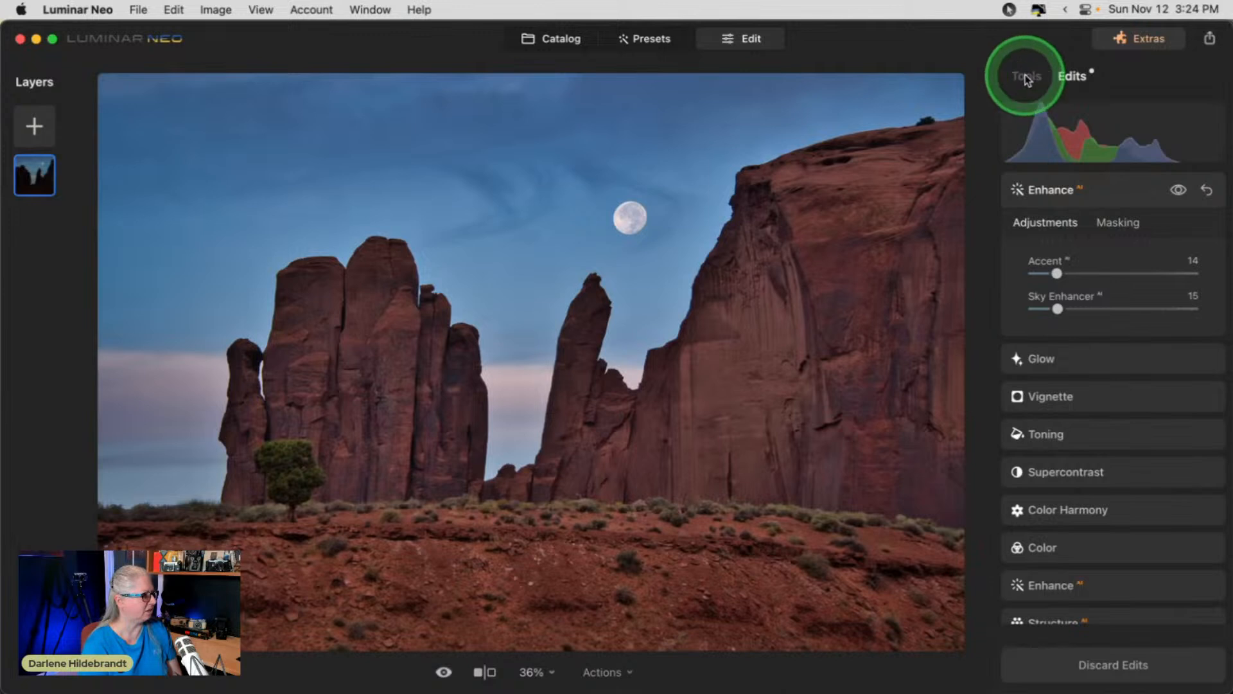
scroll(1096, 418, "down", 3)
left_click(1059, 573)
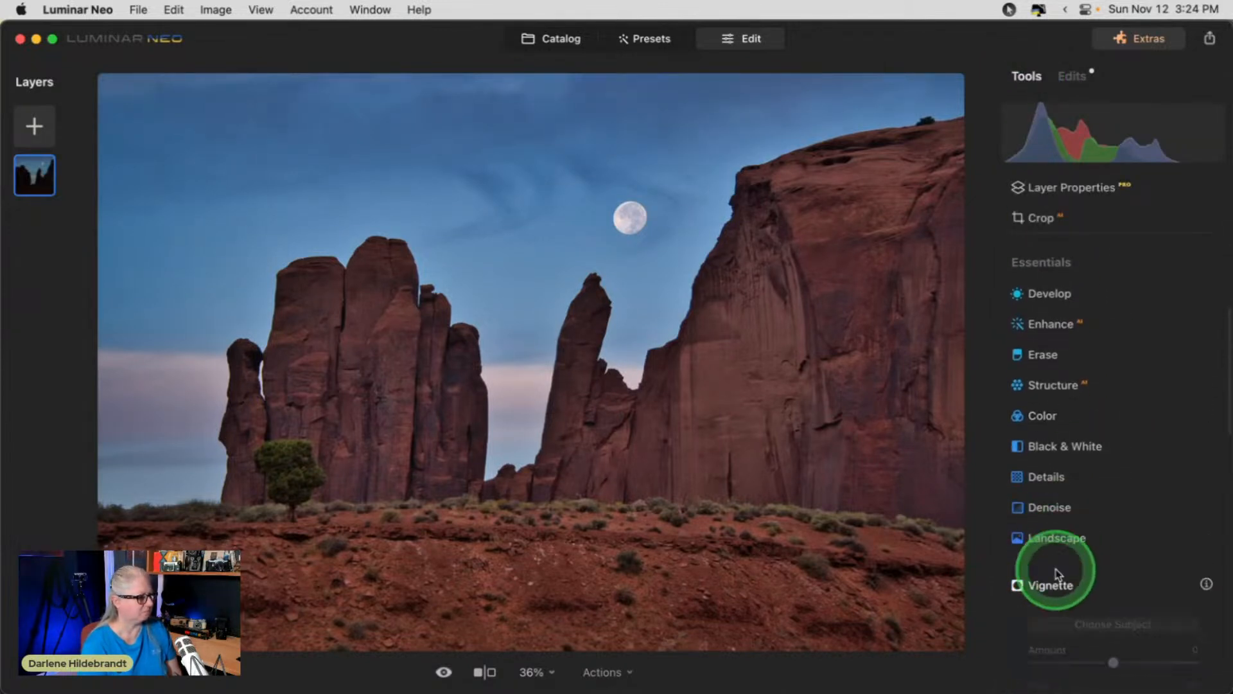
mouse_move(1074, 441)
left_mouse_down()
mouse_move(1037, 436)
mouse_move(1053, 437)
left_mouse_up()
left_click_drag(1115, 581, 975, 586)
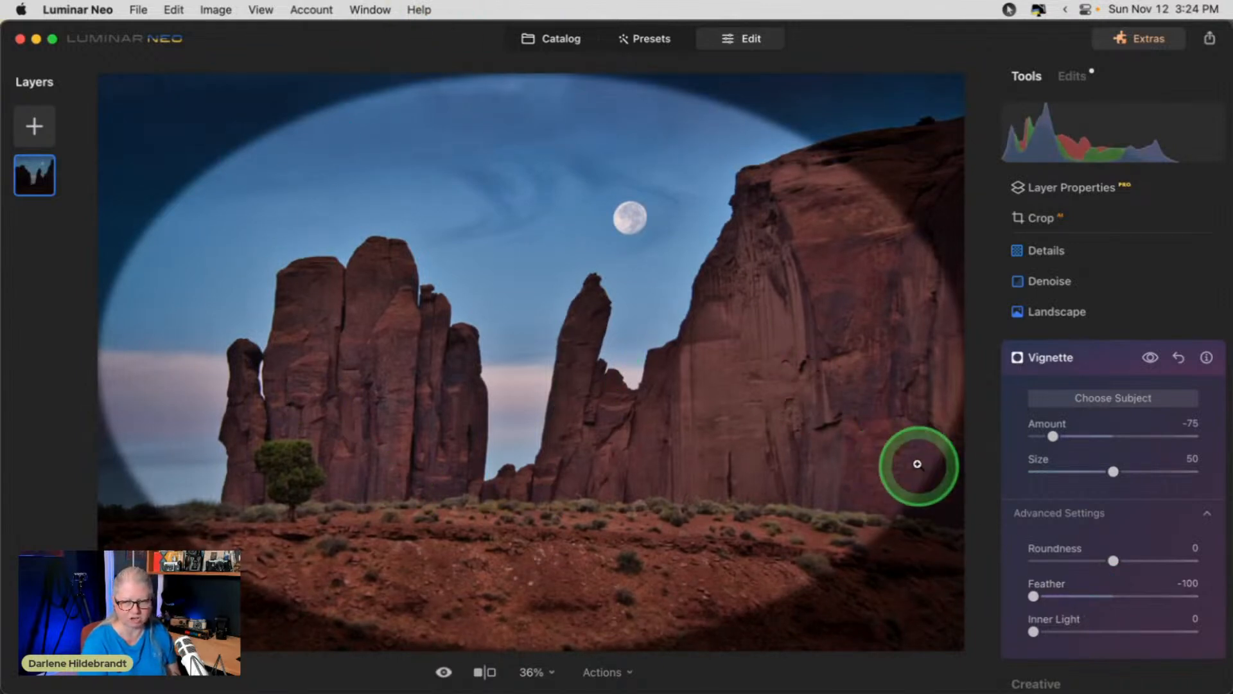
left_click_drag(1113, 561, 1125, 560)
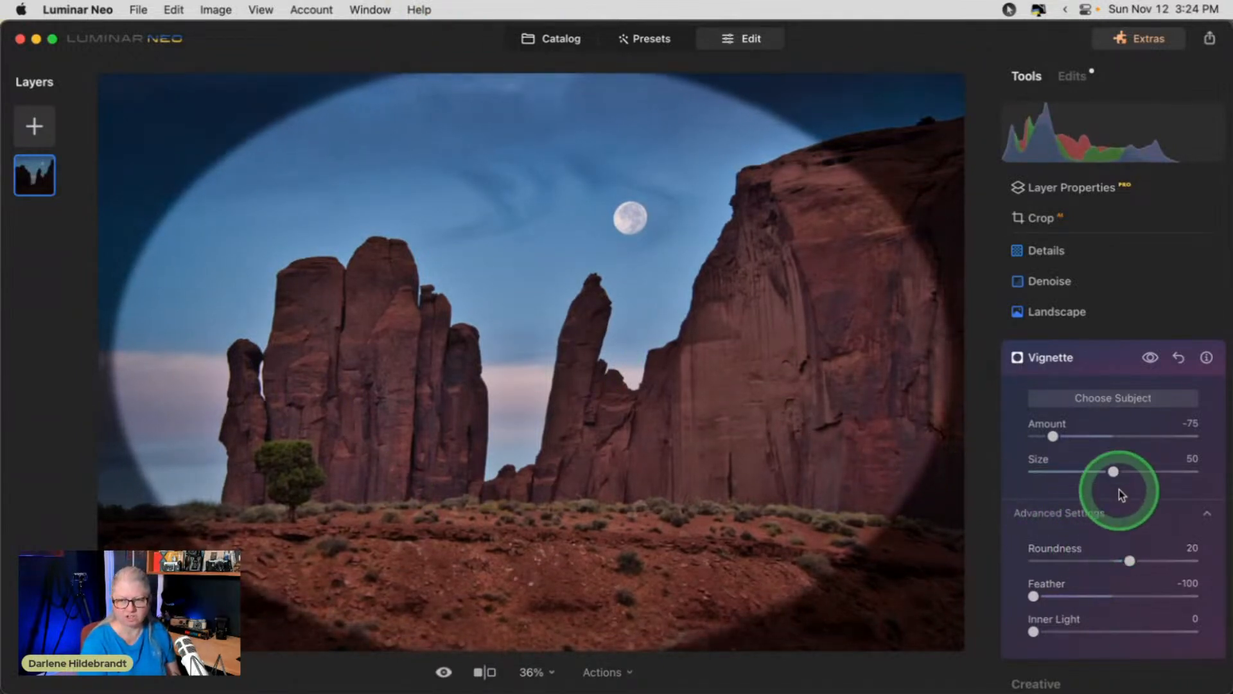
left_click_drag(1114, 469, 1090, 469)
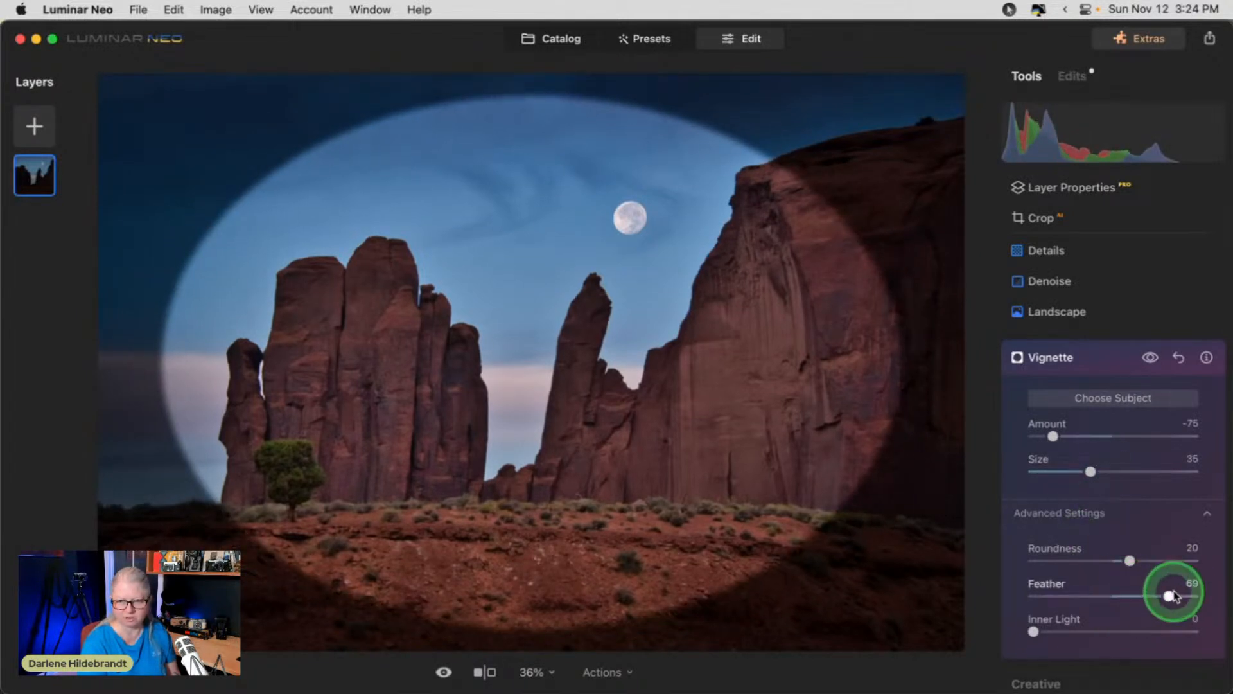
Soften the vignette by setting its Feather to 62 and its Amount to about -56.
left_click(1182, 596)
left_click_drag(1181, 596, 1162, 596)
left_click(1083, 475)
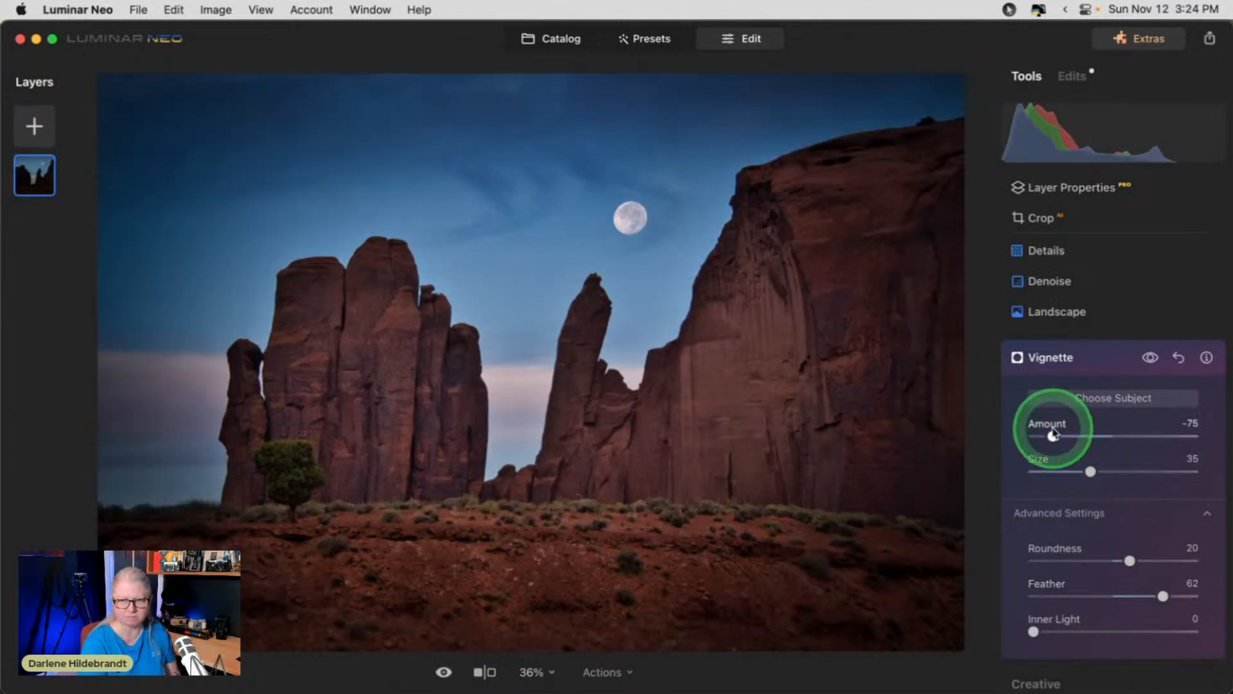
mouse_move(1053, 436)
left_mouse_down()
mouse_move(1088, 436)
mouse_move(1070, 436)
left_mouse_up()
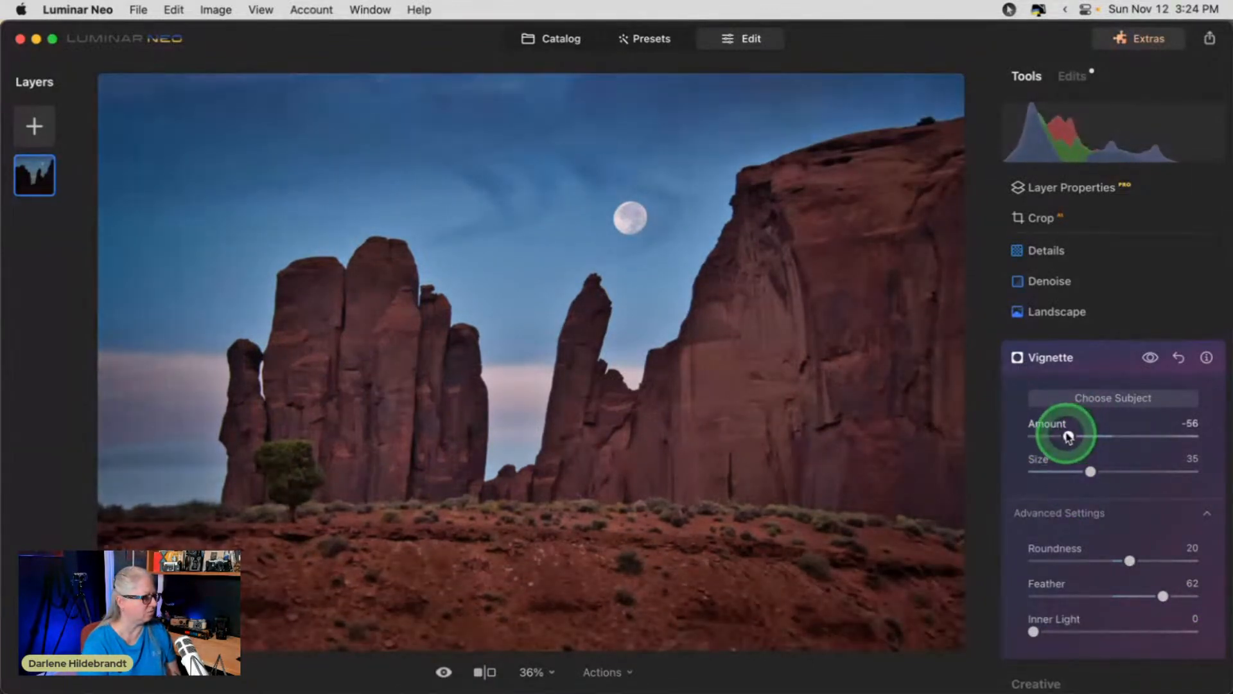
left_click_drag(1068, 437, 1066, 435)
left_click(1101, 372)
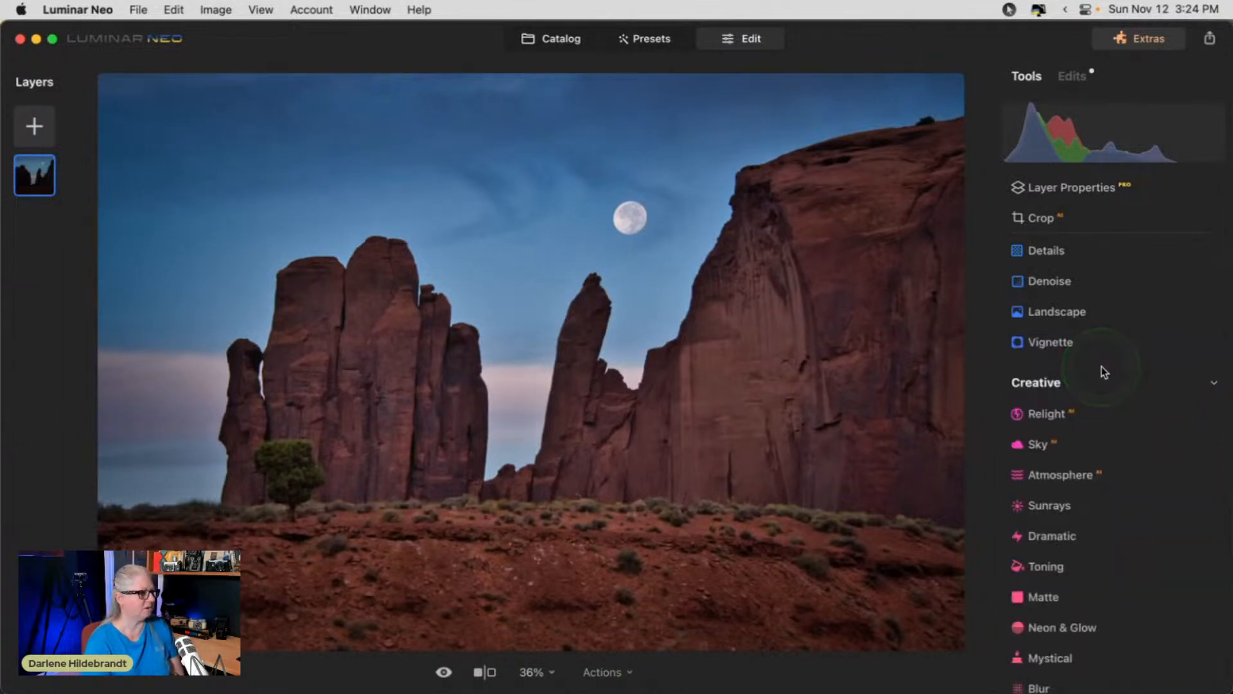
Crop the photo with the automatic Composition AI suggestion and shift the frame toward the photo's lower right.
left_click(1087, 225)
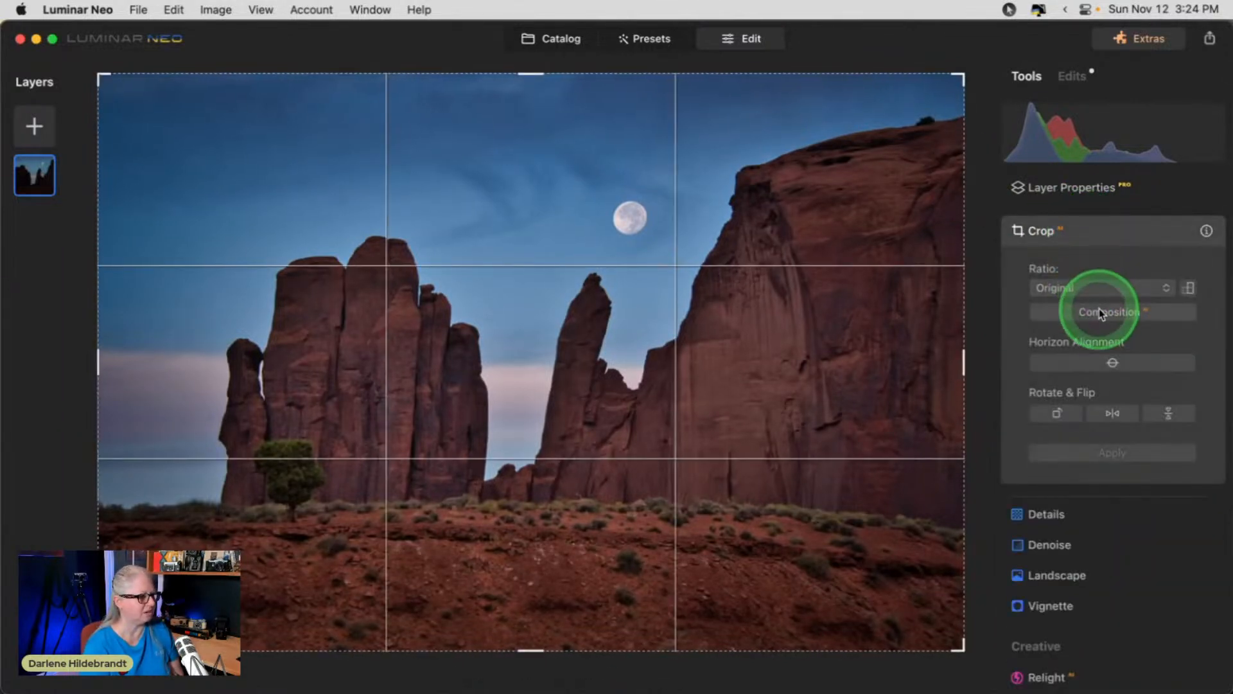
left_click(1100, 312)
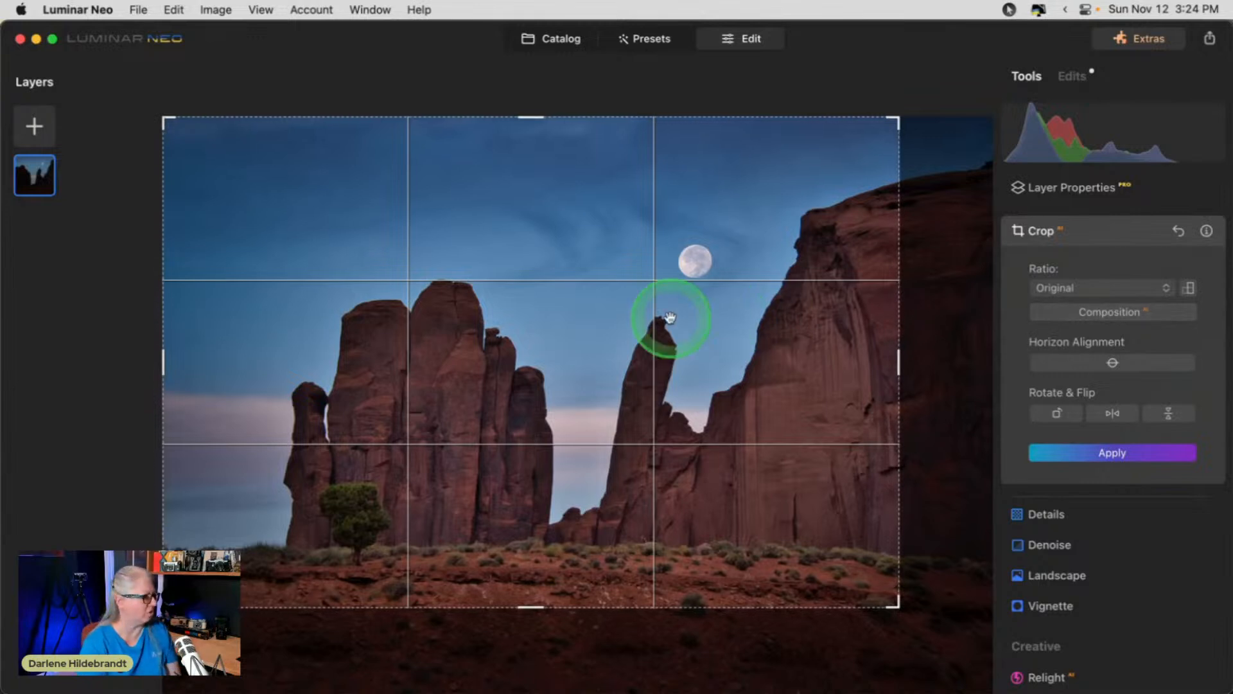
left_click_drag(642, 480, 585, 453)
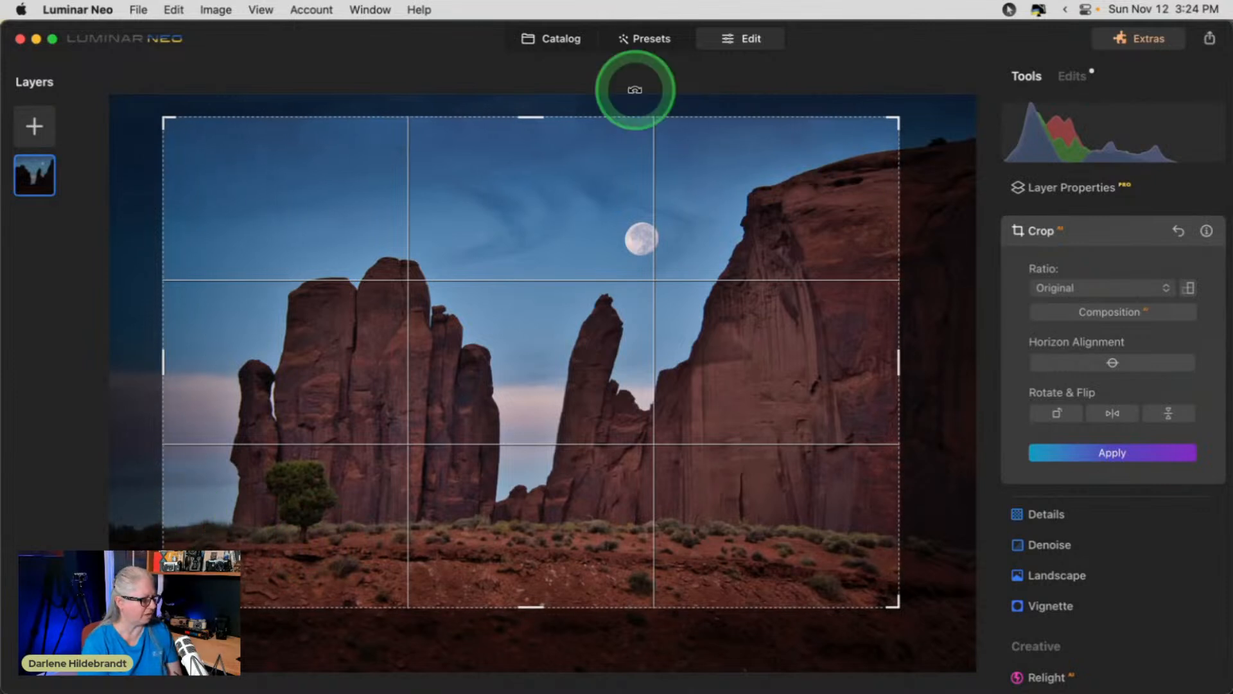
Set the crop ratio to Free, extend the crop frame toward the photo's right, left and upper edges, and apply the crop.
left_click(1100, 287)
left_click(1084, 267)
left_click_drag(901, 275, 996, 275)
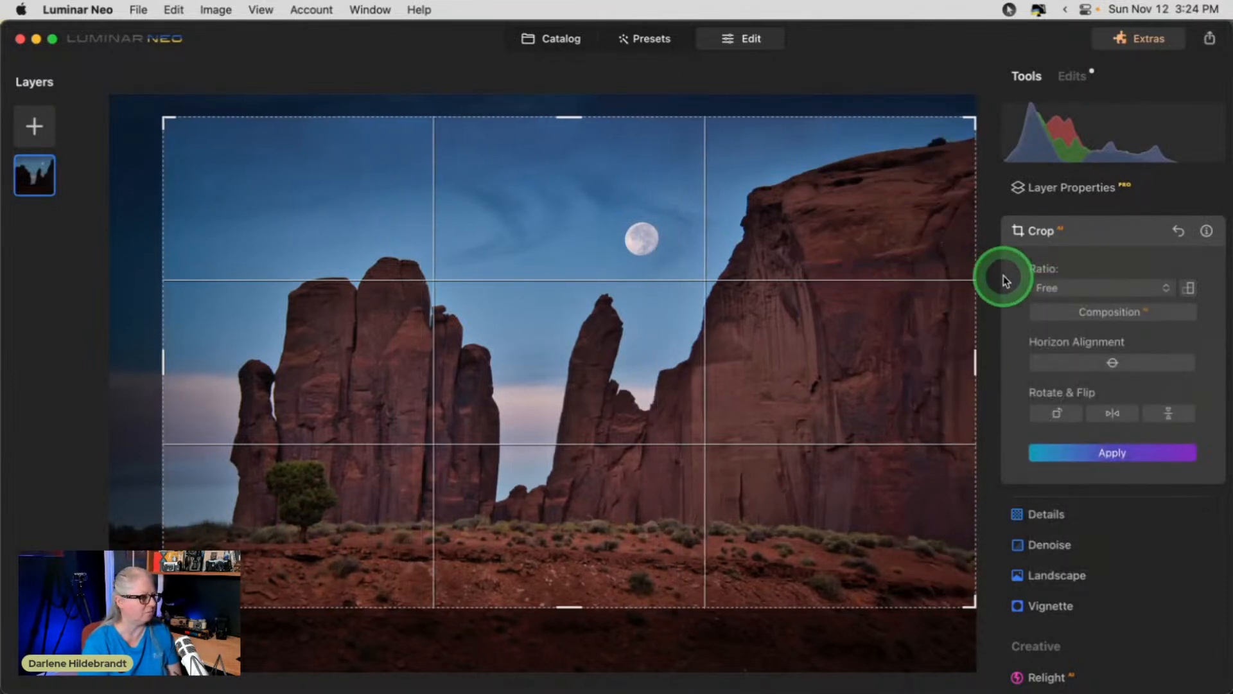
mouse_move(121, 289)
left_mouse_down()
mouse_move(39, 290)
mouse_move(110, 286)
left_mouse_up()
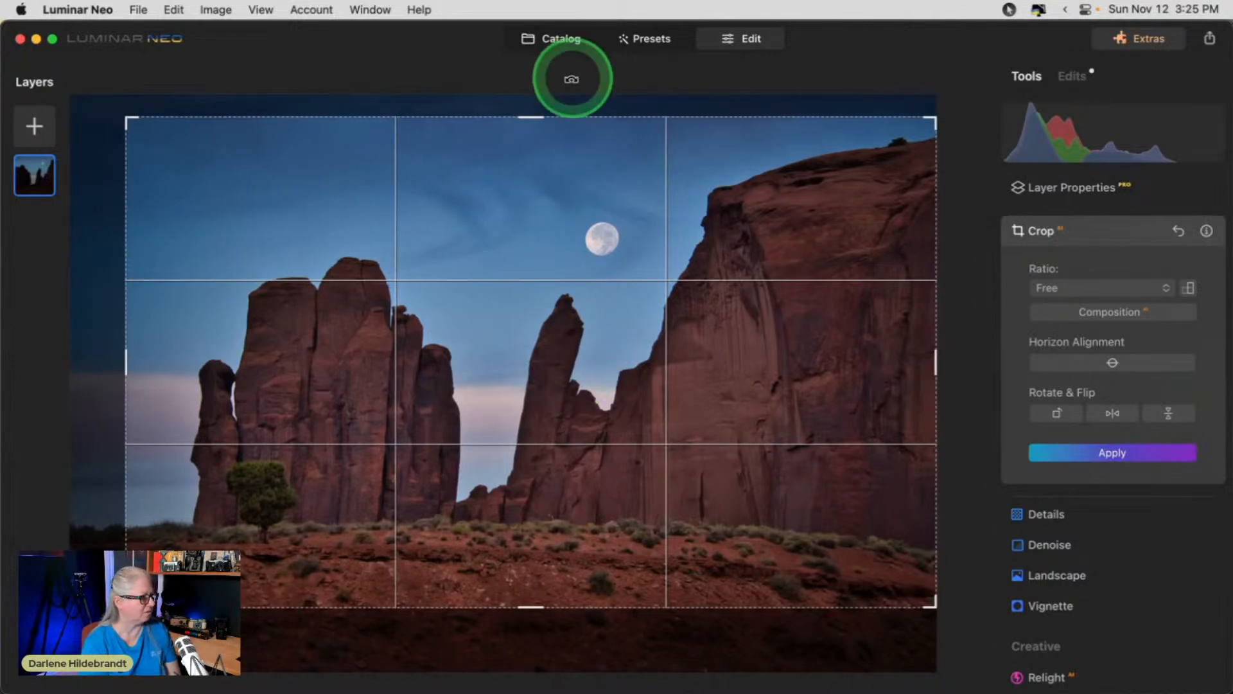
left_click_drag(568, 114, 570, 89)
key("Return")
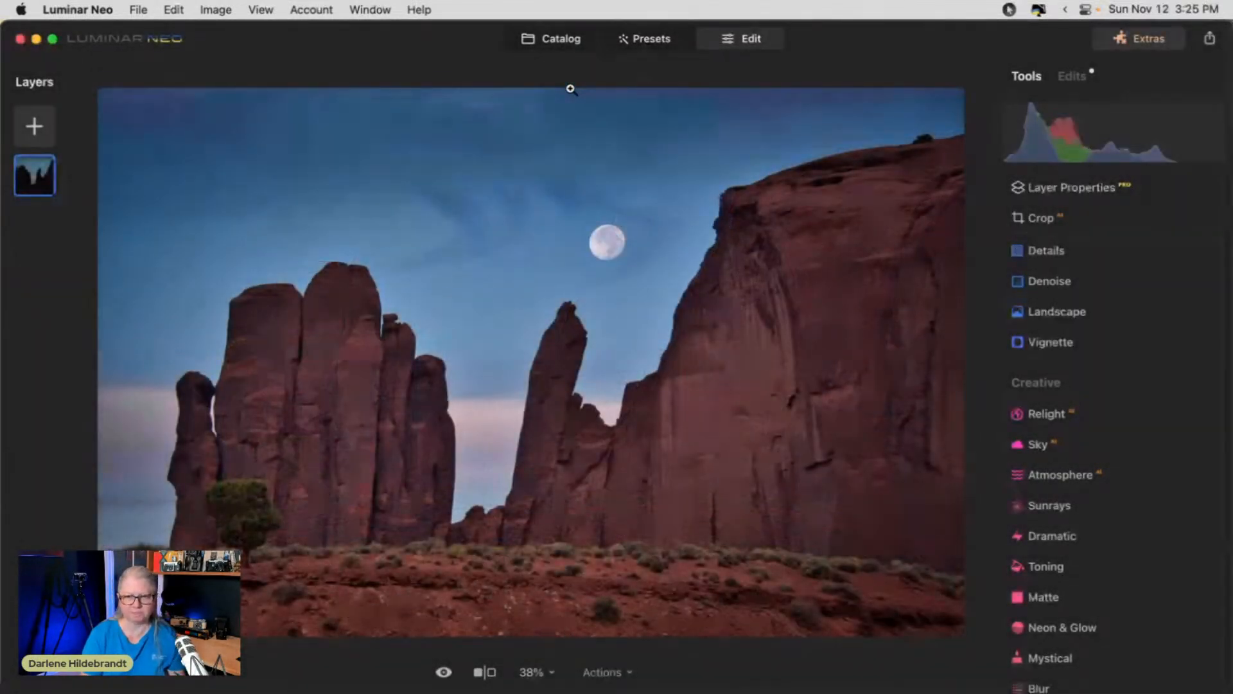
key("backslash")
key("backslash")
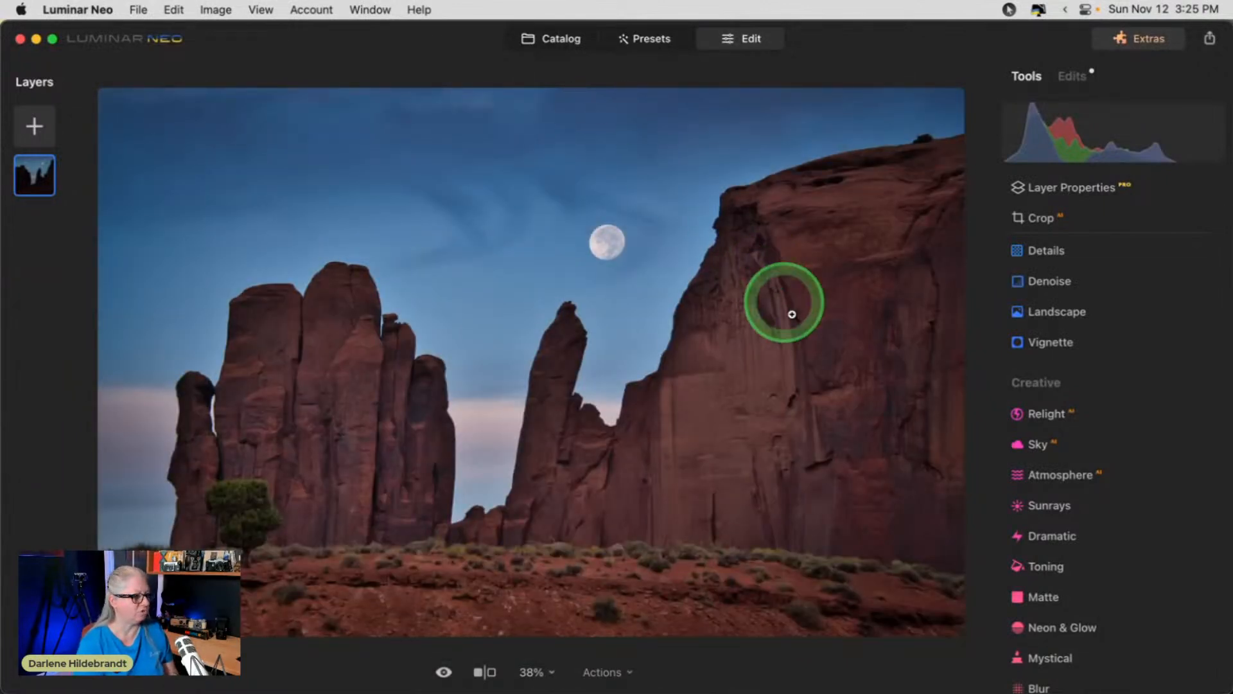
Add a Develop edit to the cropped photo with Smart Contrast at 19.
scroll(1142, 390, "up", 6)
left_click(1093, 451)
scroll(1080, 365, "down", 3)
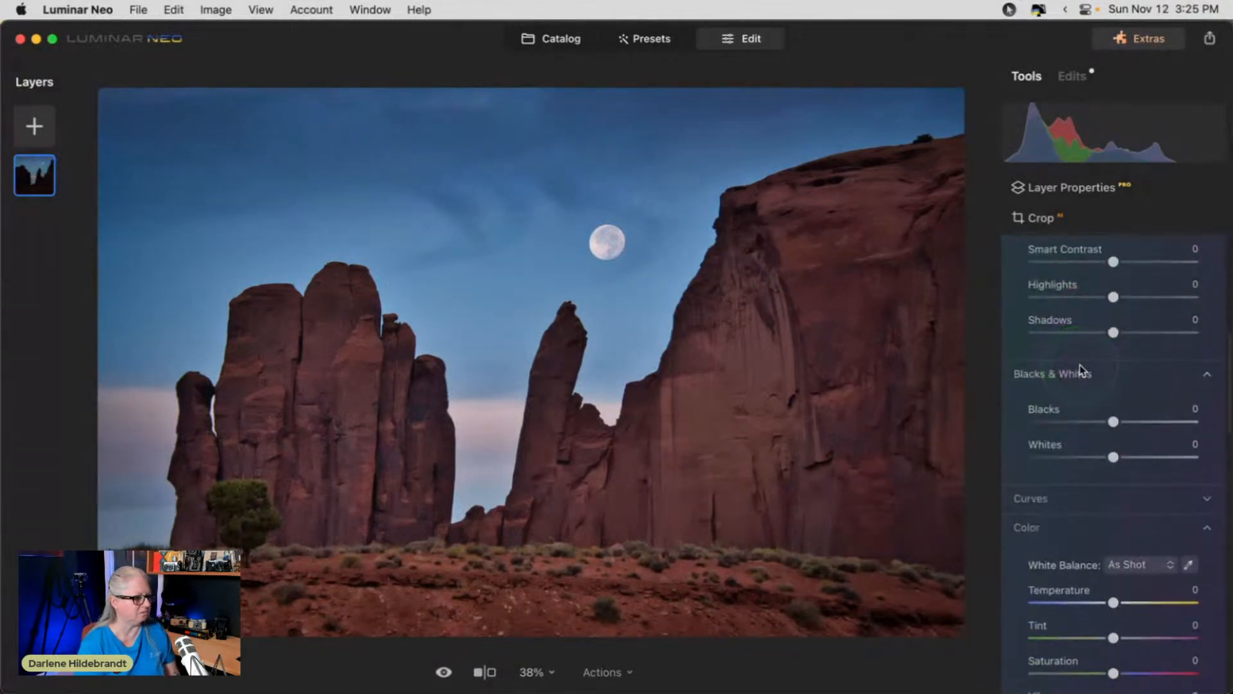
left_click(1046, 407)
scroll(1047, 406, "up", 4)
mouse_move(1112, 396)
left_mouse_down()
mouse_move(1226, 400)
mouse_move(1006, 393)
mouse_move(1130, 399)
left_mouse_up()
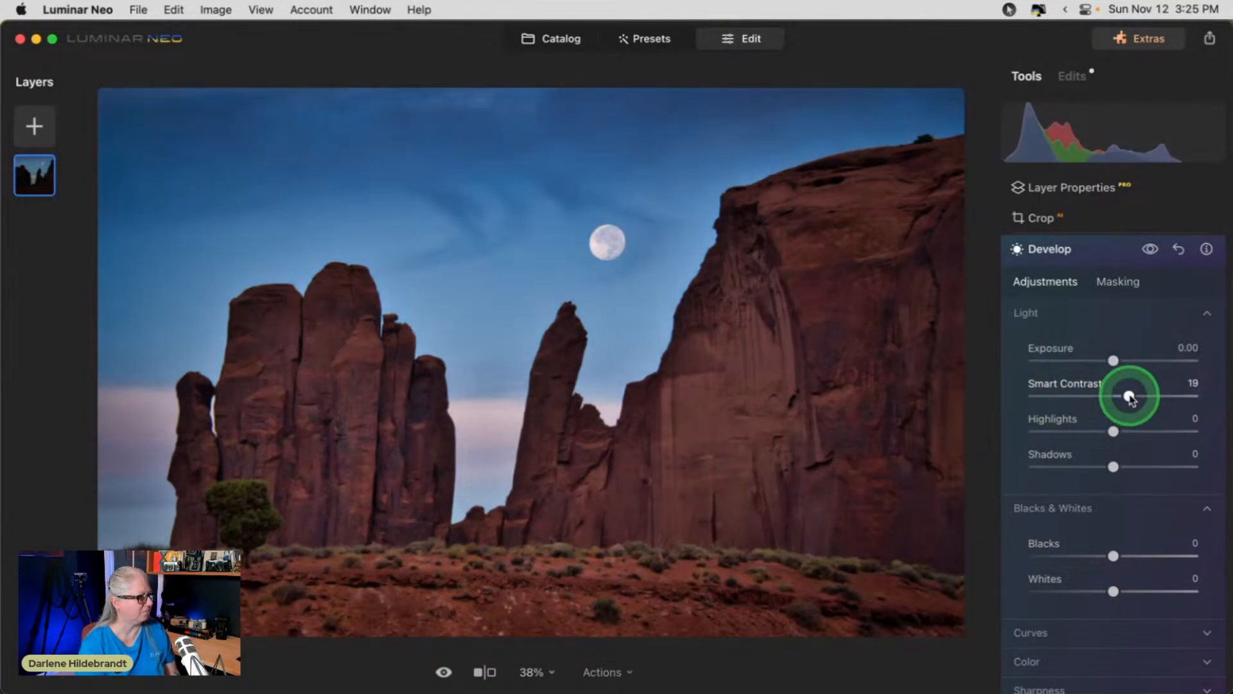
Brighten the photo in the Develop curves by moving the RGB curve's white point slightly inward.
left_click(1034, 507)
scroll(1037, 501, "down", 1)
left_click(1040, 516)
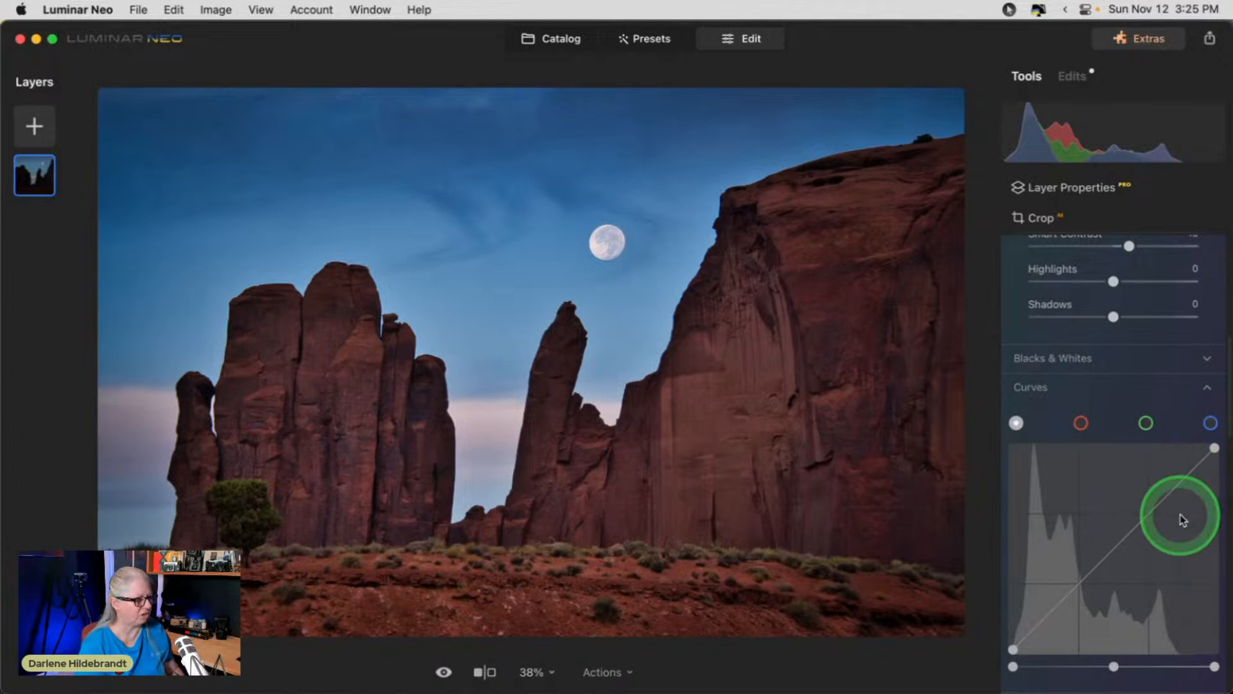
left_click_drag(1213, 636, 1196, 635)
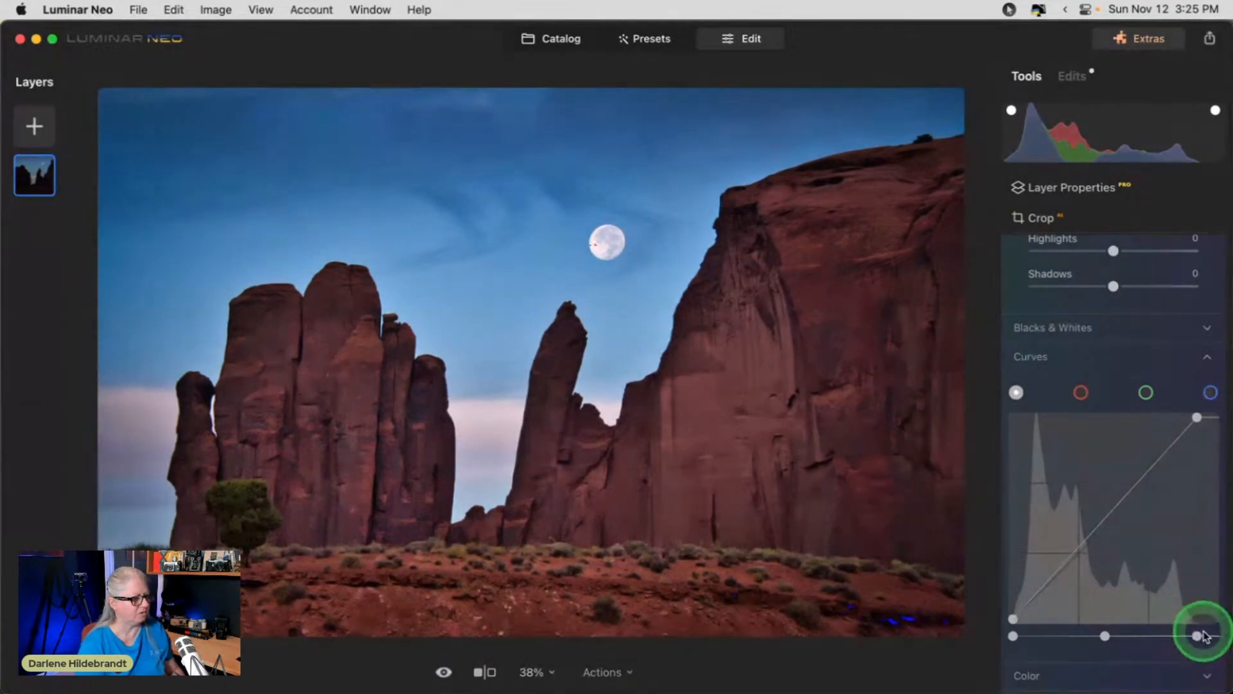
Deepen the dark tones by setting Blacks to -26 in the Develop edit.
left_click(1073, 329)
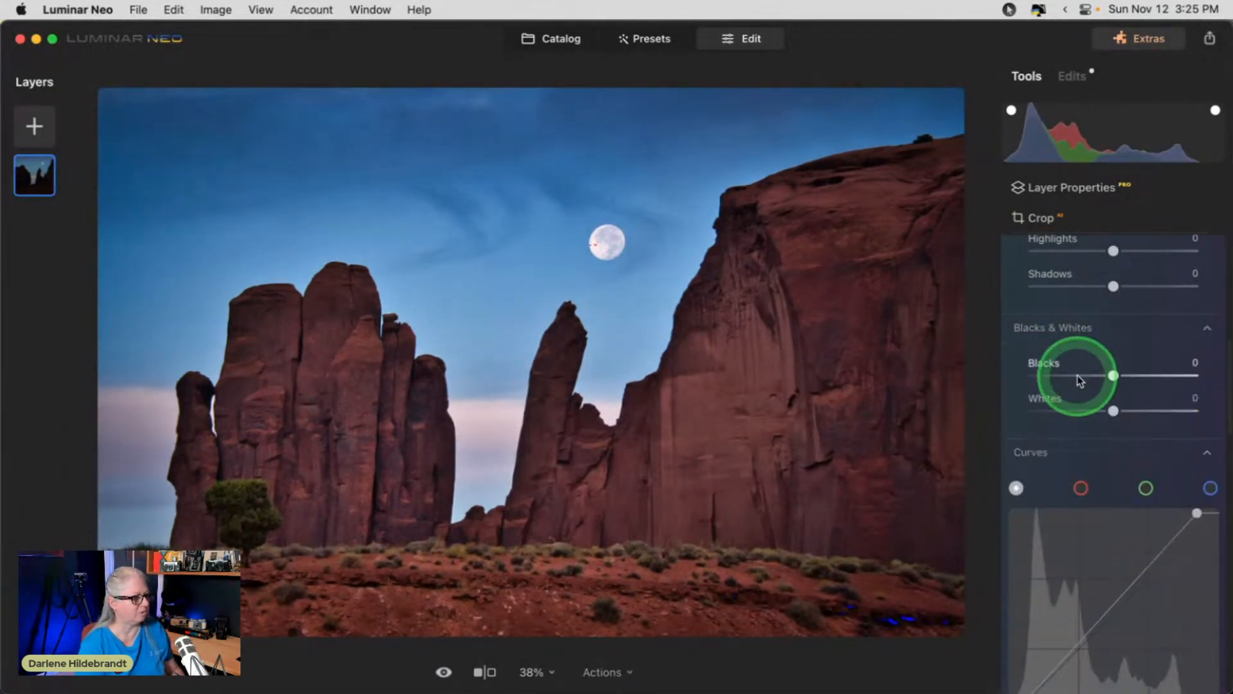
left_click_drag(1113, 375, 1093, 376)
left_click(1076, 443)
Try a slightly cooler Temperature in the Develop color settings, leaving the value at 0.
scroll(1078, 447, "down", 2)
left_click(1031, 492)
scroll(1034, 493, "down", 2)
scroll(1034, 494, "down", 1)
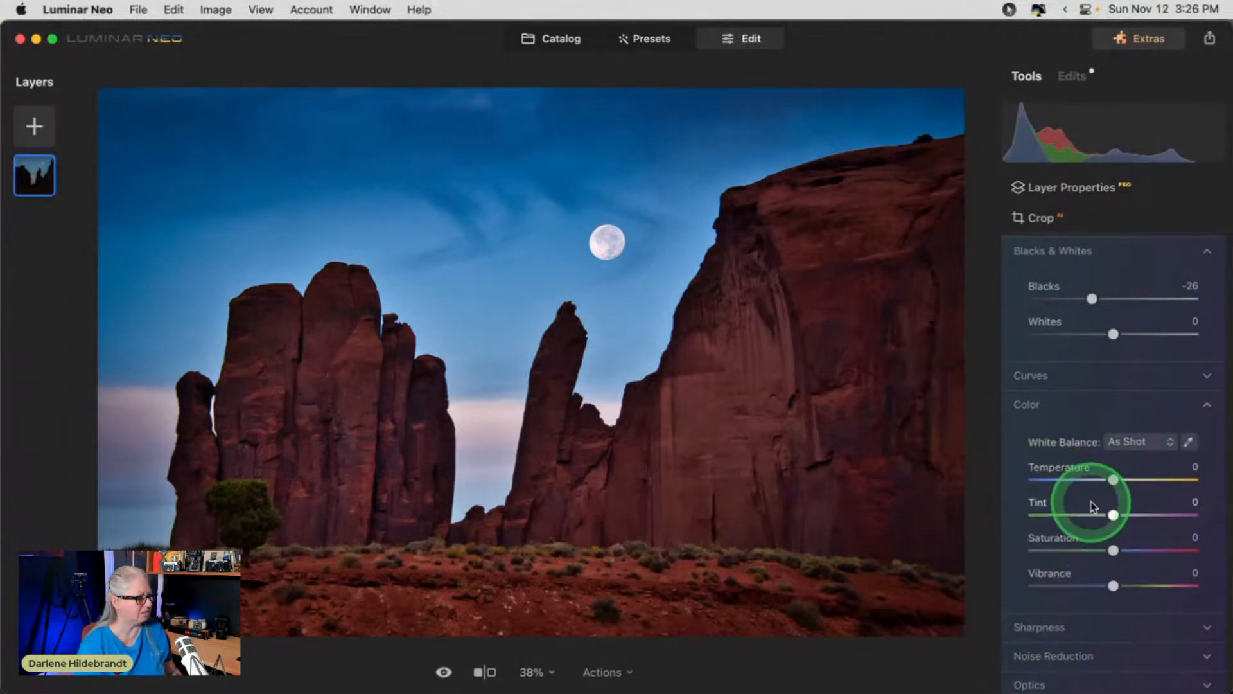
left_click_drag(1115, 479, 1110, 478)
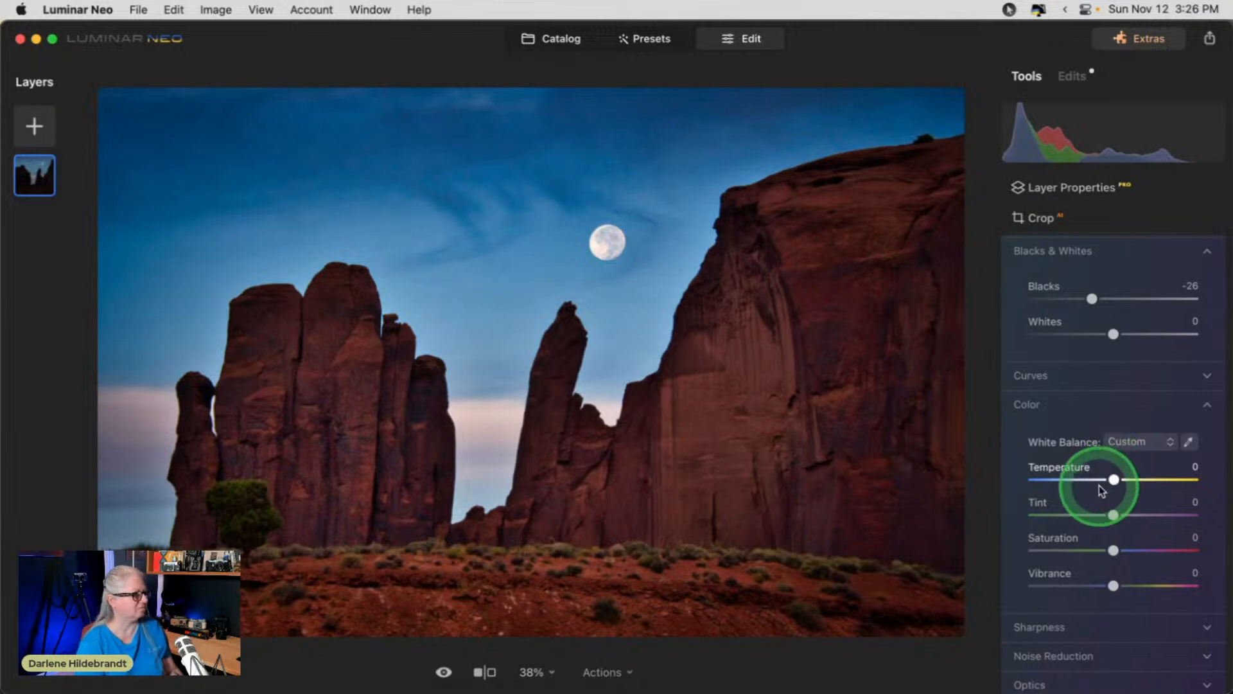
Set Highlights to -28 in the Develop edit and compare the edited photo with the original.
scroll(1099, 486, "up", 5)
scroll(1100, 485, "up", 1)
left_click_drag(1111, 387, 1094, 388)
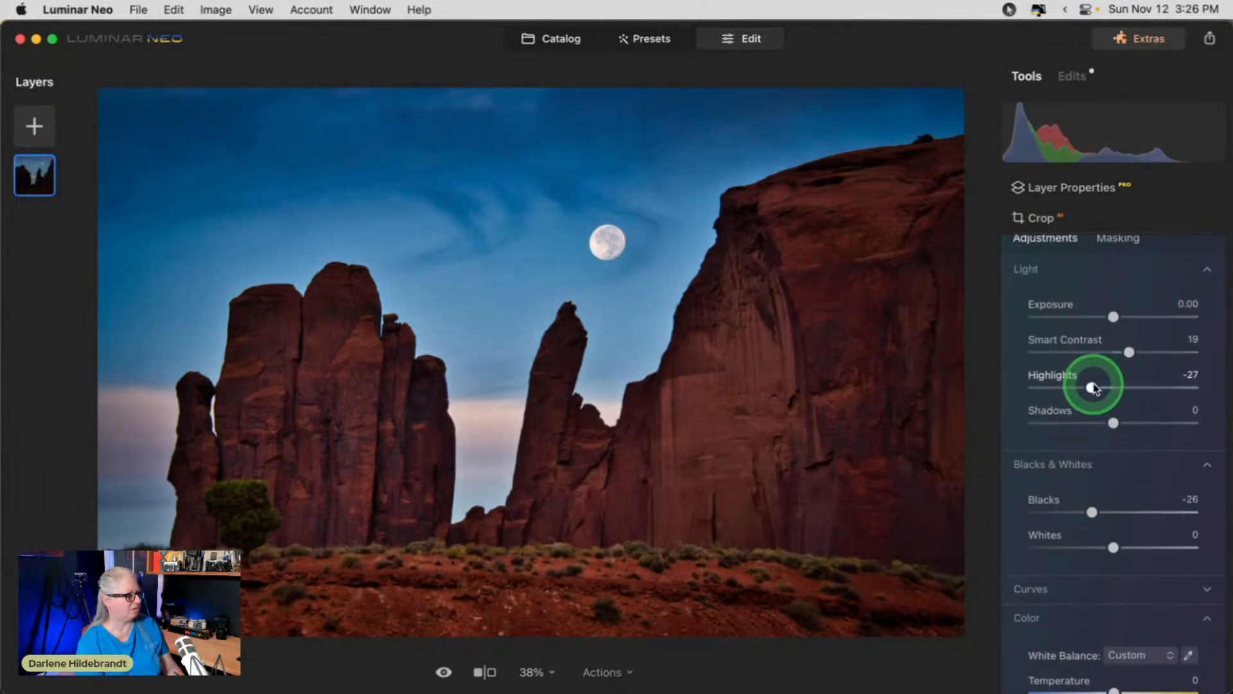
scroll(1093, 284, "up", 3)
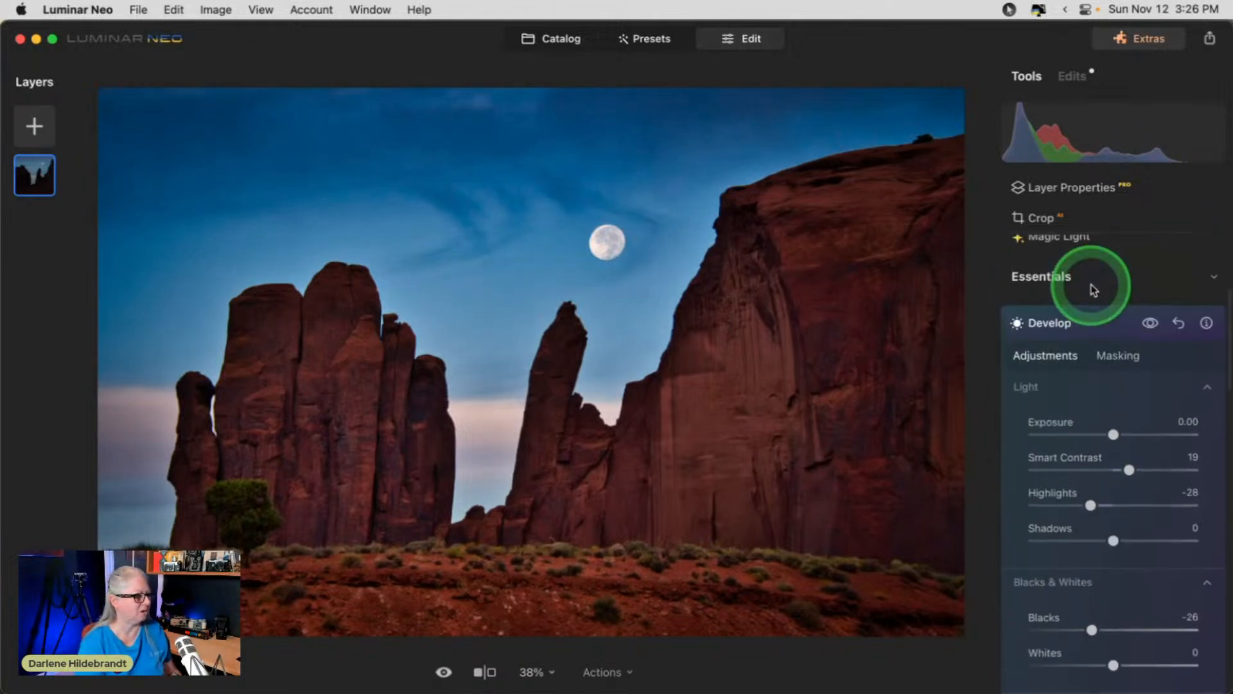
left_click(1101, 325)
key("backslash")
key("backslash")
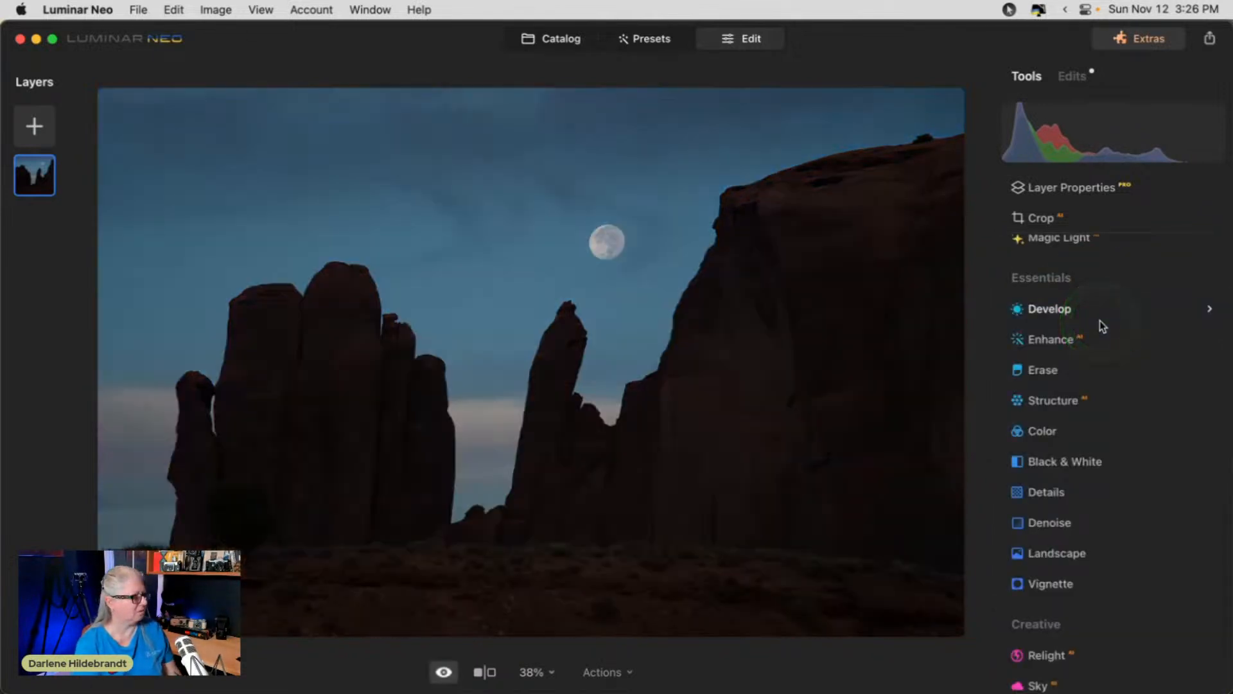
key("backslash")
key("backslash")
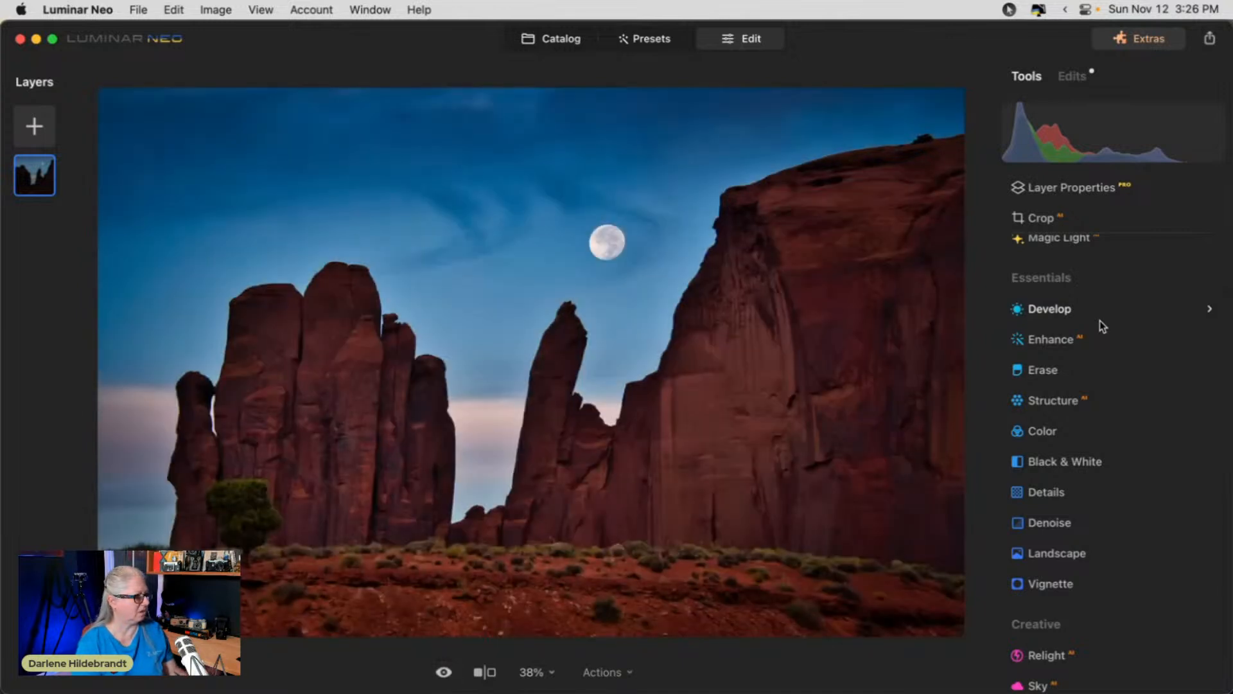
Apply the recommended Low adjustment in Noiseless AI and compare the rock spire and sky with and without it at 200% zoom.
left_click(534, 261)
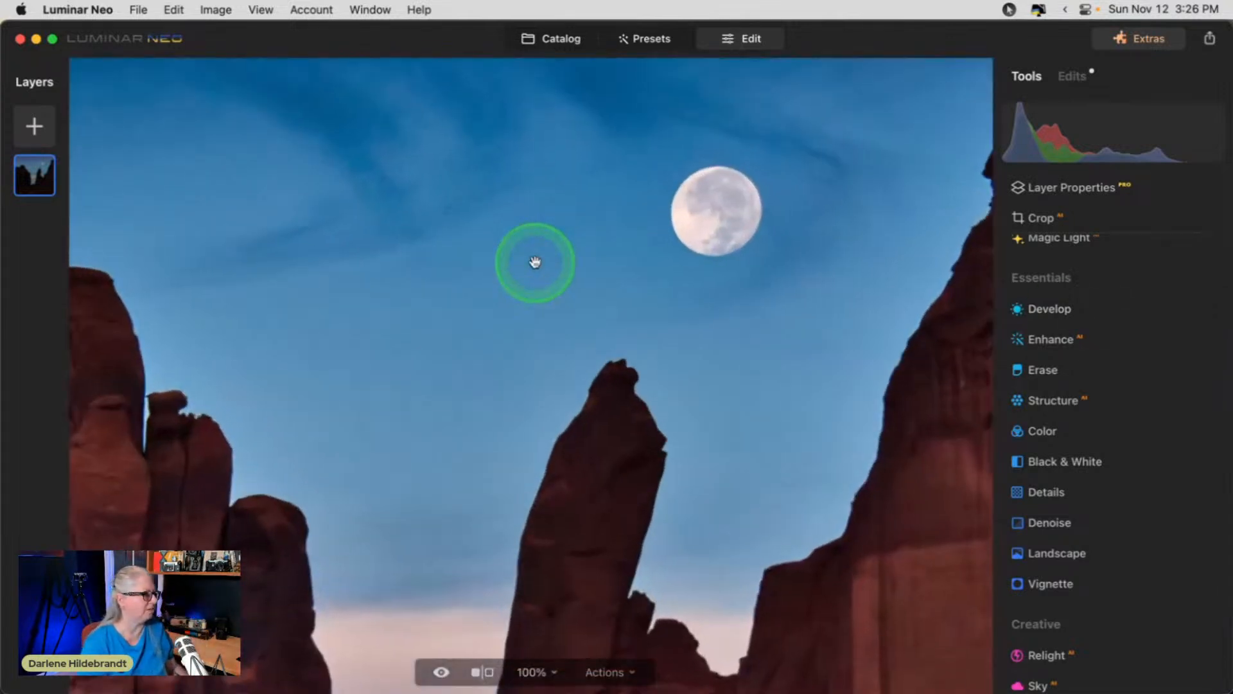
left_click(312, 269)
scroll(1104, 398, "up", 3)
left_click(1069, 403)
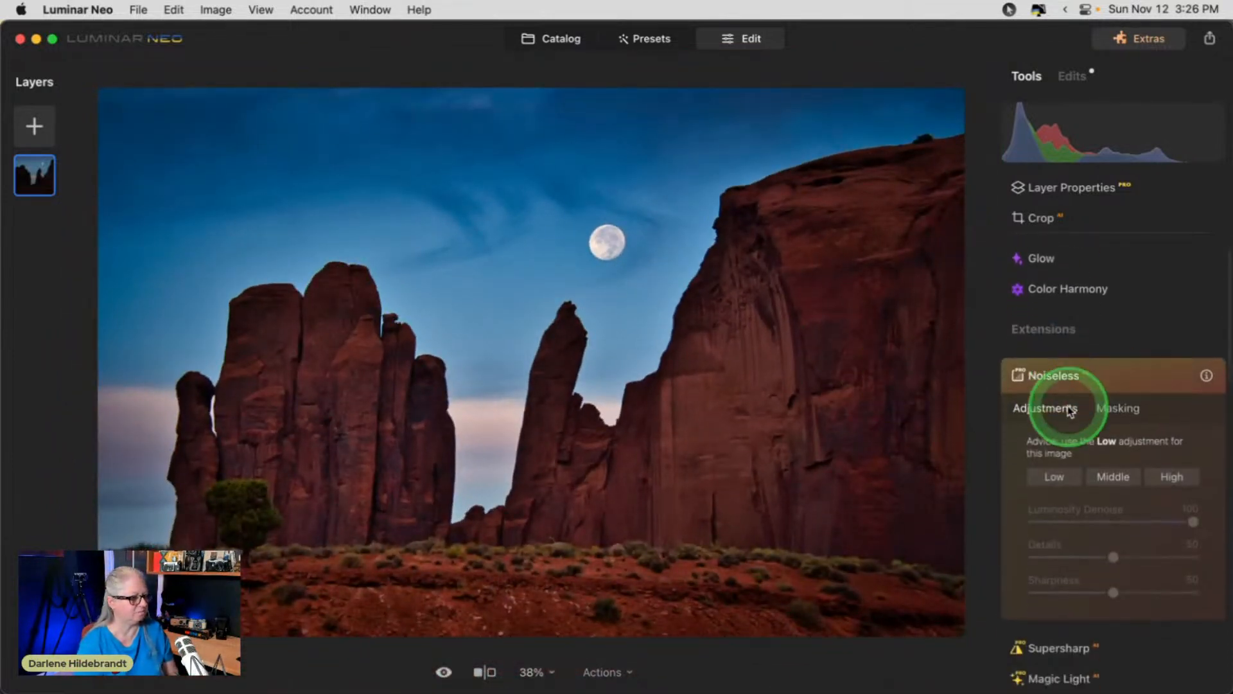
left_click(1059, 413)
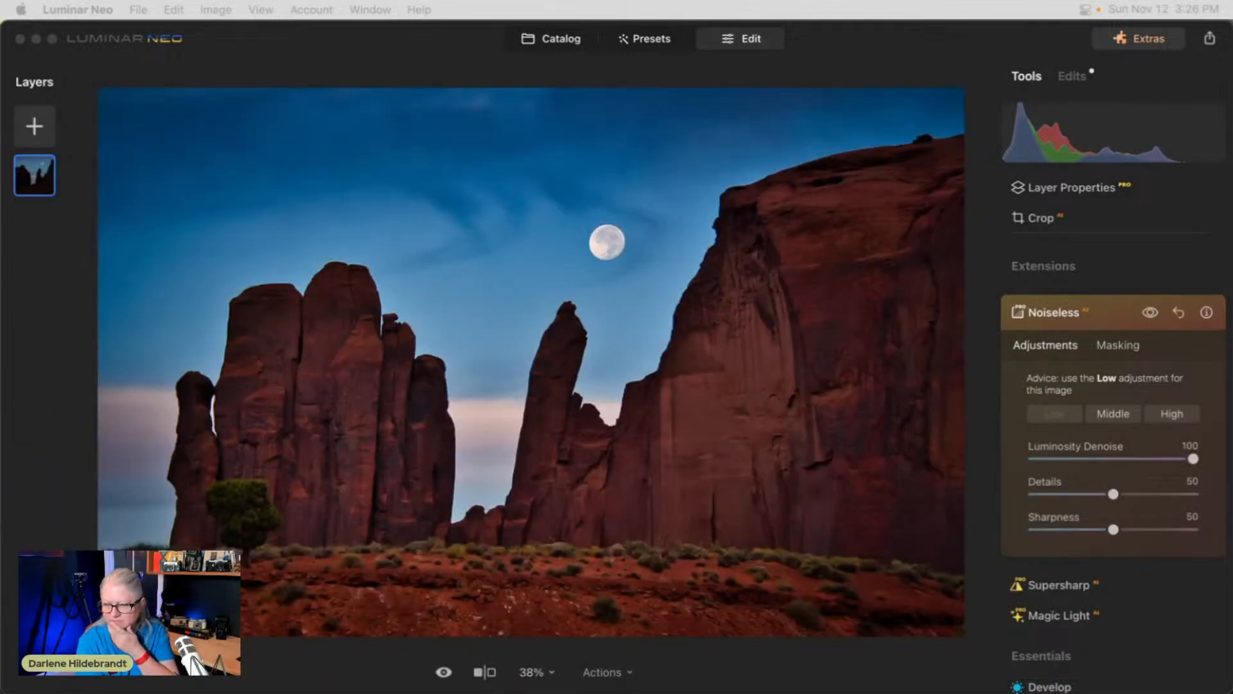
key("super+2")
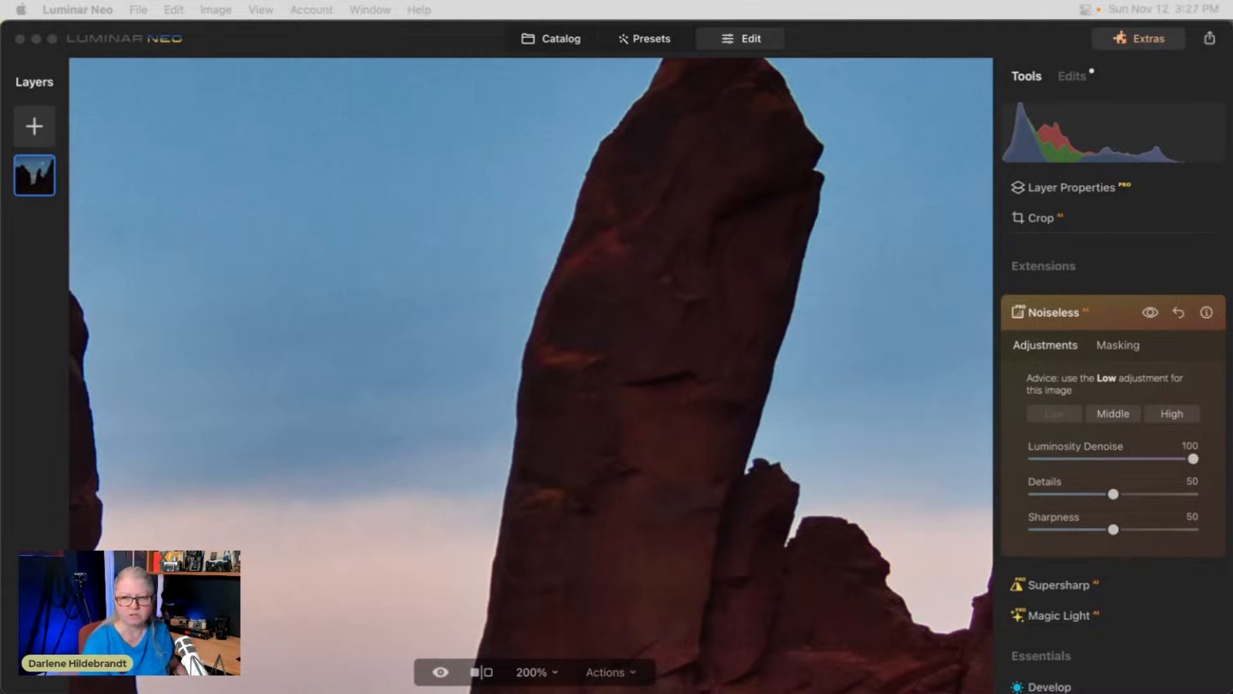
left_click(836, 48)
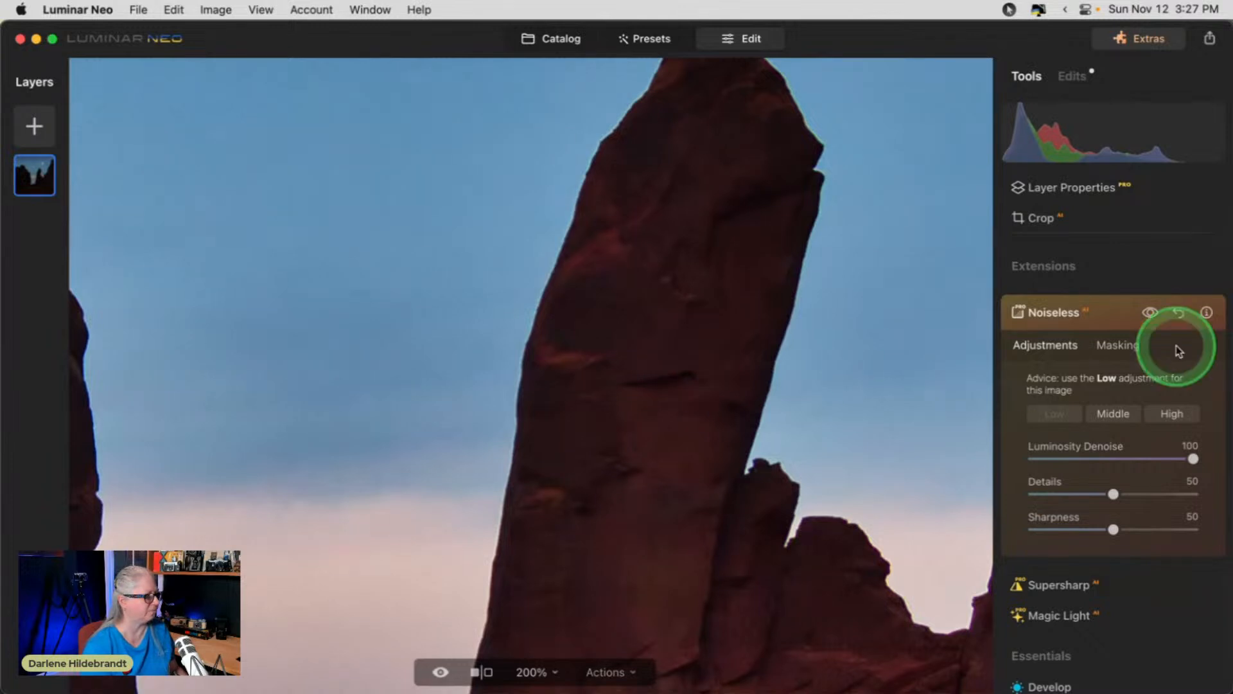
left_click(1151, 312)
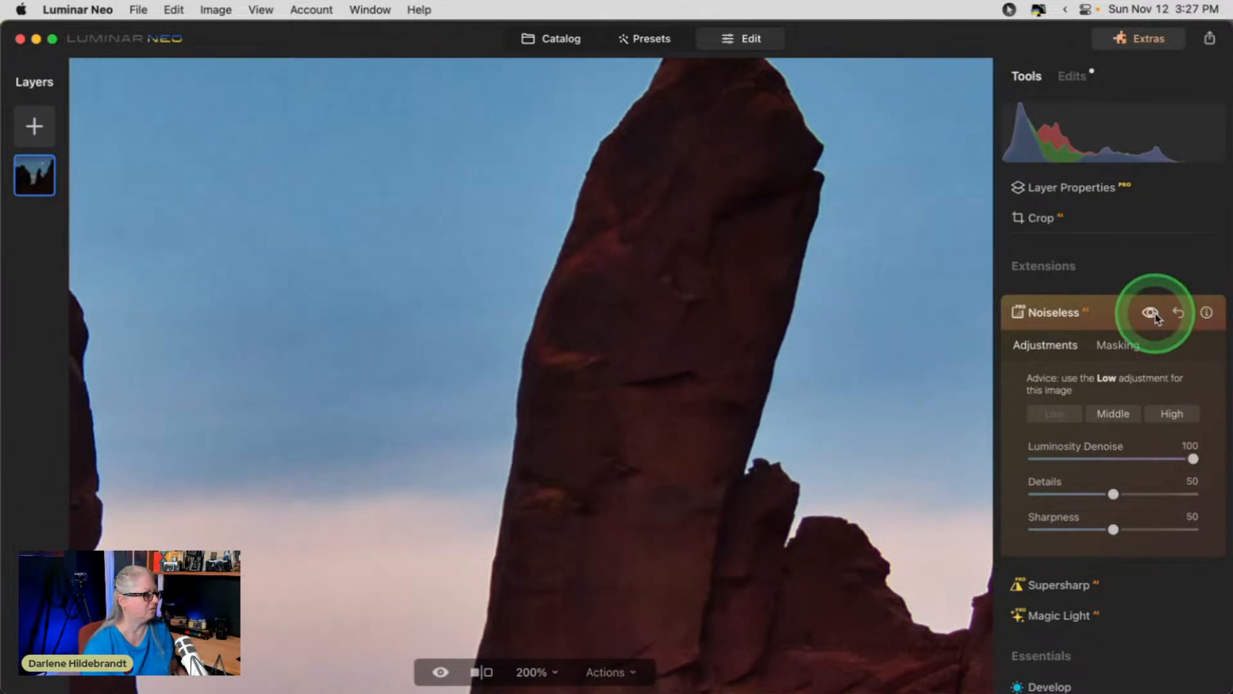
left_click(1152, 313)
Set Noiseless Sharpness to 68 and Luminosity Denoise to 74, comparing the photo with and without the noise reduction.
left_click_drag(1113, 528, 1142, 529)
left_click_drag(1190, 458, 1128, 458)
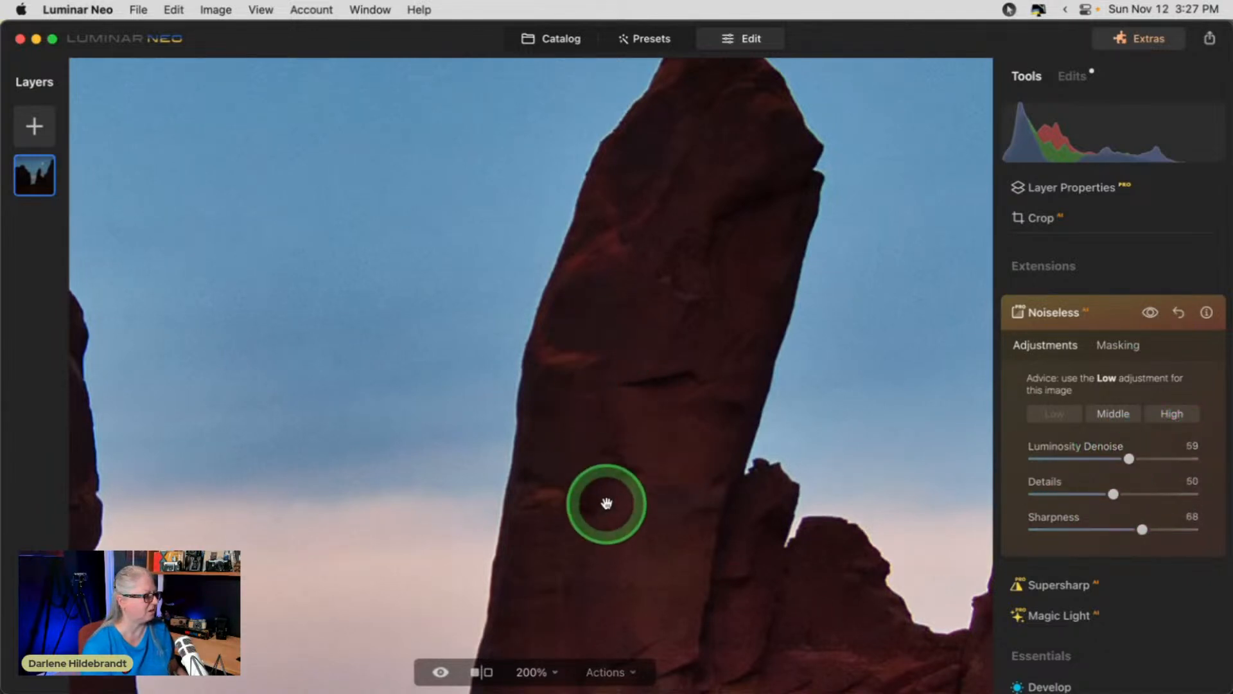
left_click_drag(1129, 458, 1152, 458)
left_click(1149, 313)
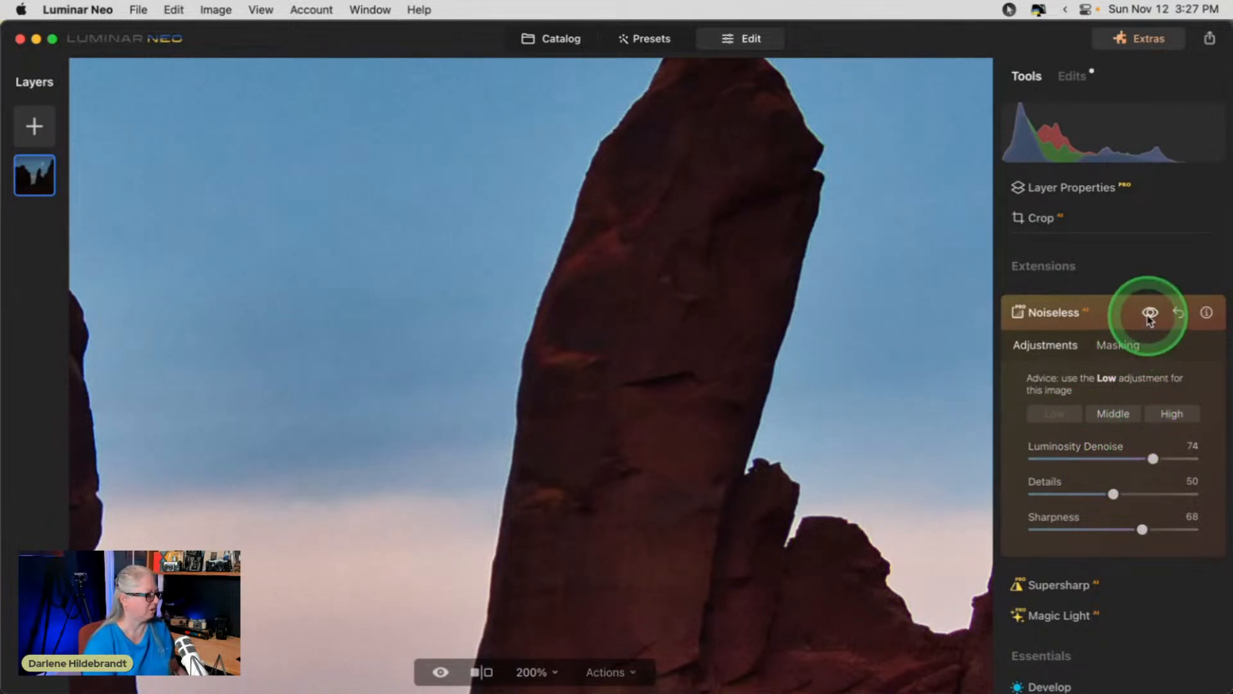
left_click(1149, 314)
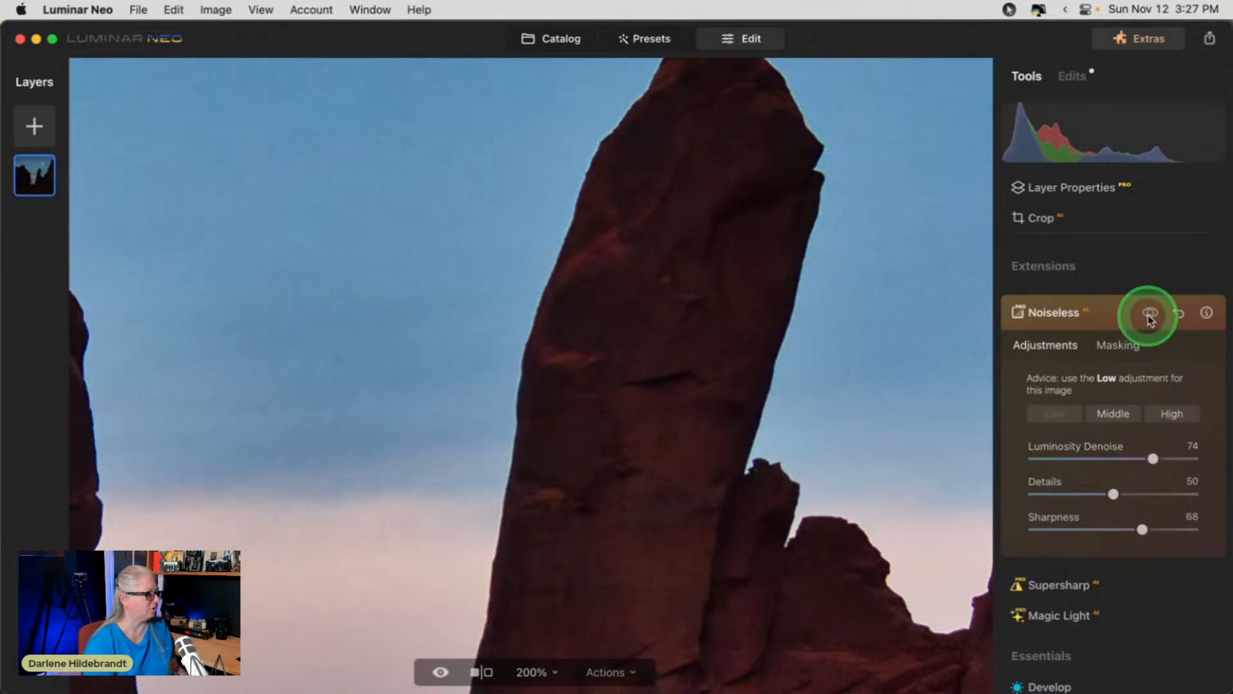
left_click(1150, 314)
left_click(1120, 318)
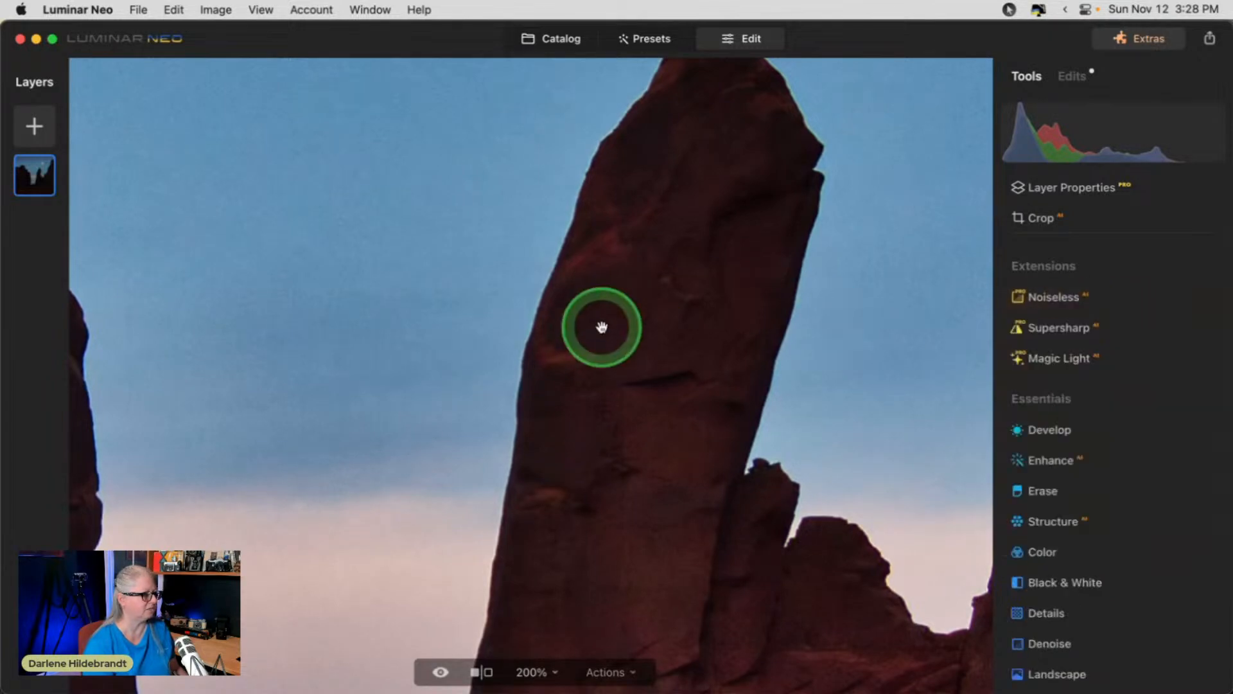
left_click(603, 328)
left_click(827, 452)
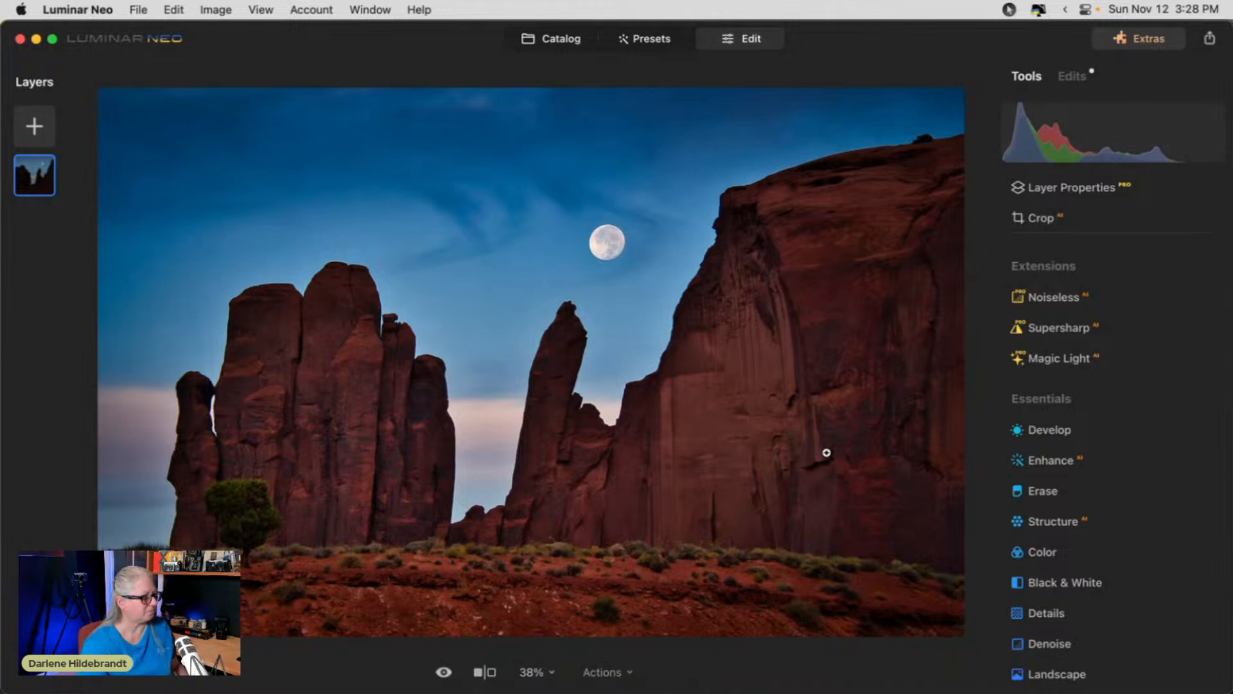
Open the Mood tool and preview the Teal & Orange 1 to 5 LUTs on the photo.
scroll(1093, 453, "up", 3)
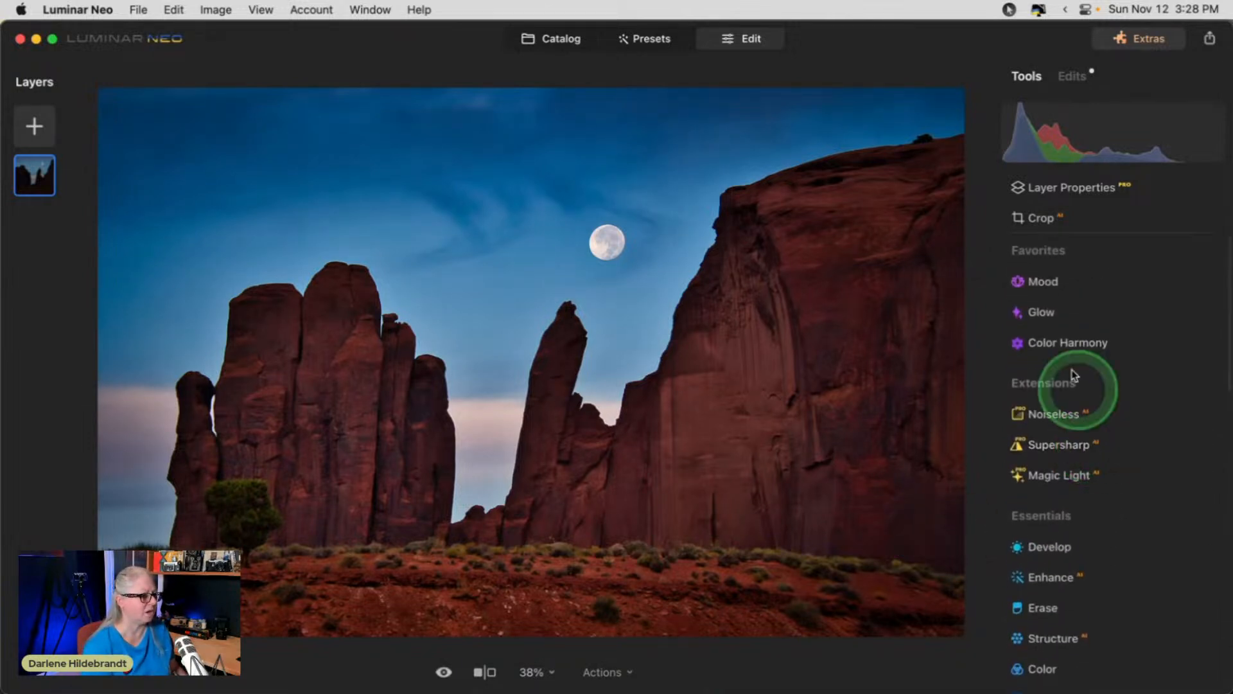
left_click(1069, 282)
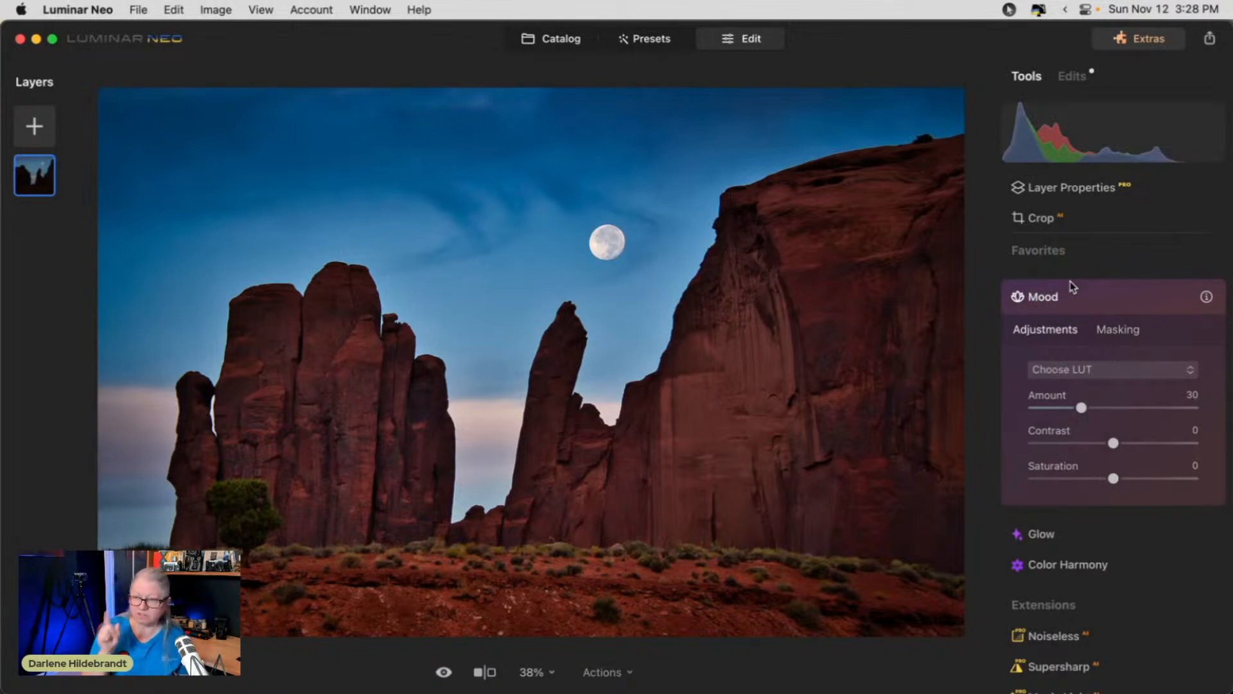
left_click(1090, 370)
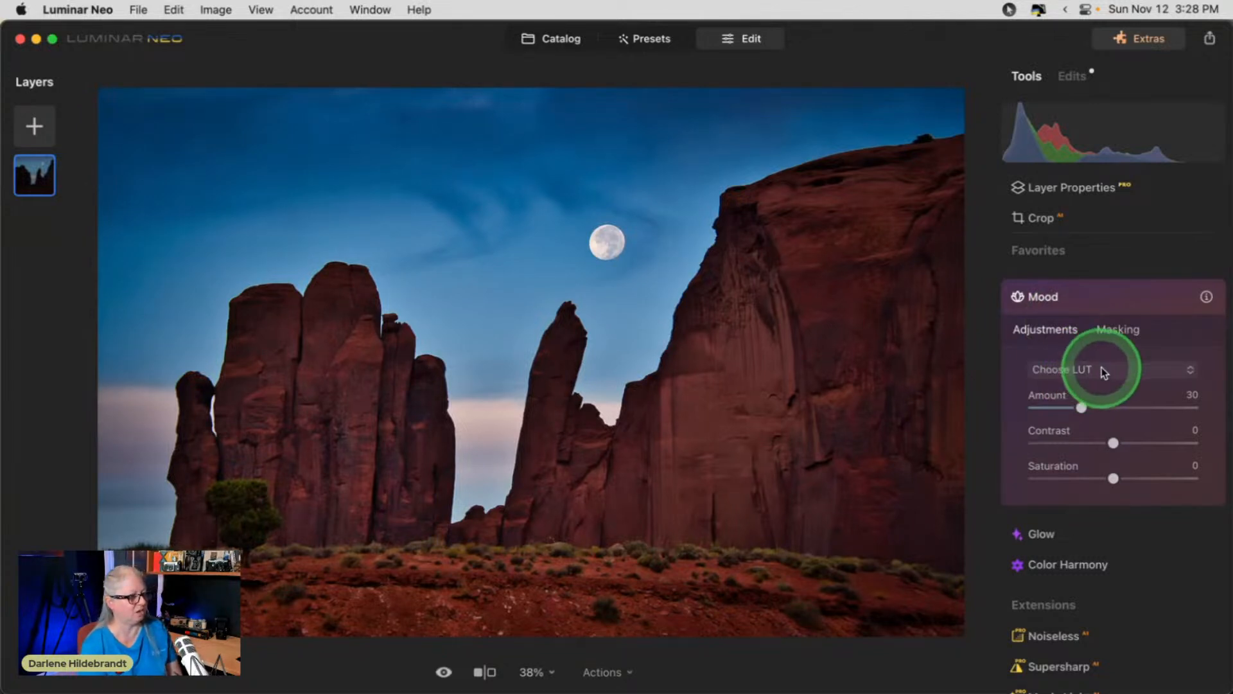
left_click(1063, 371)
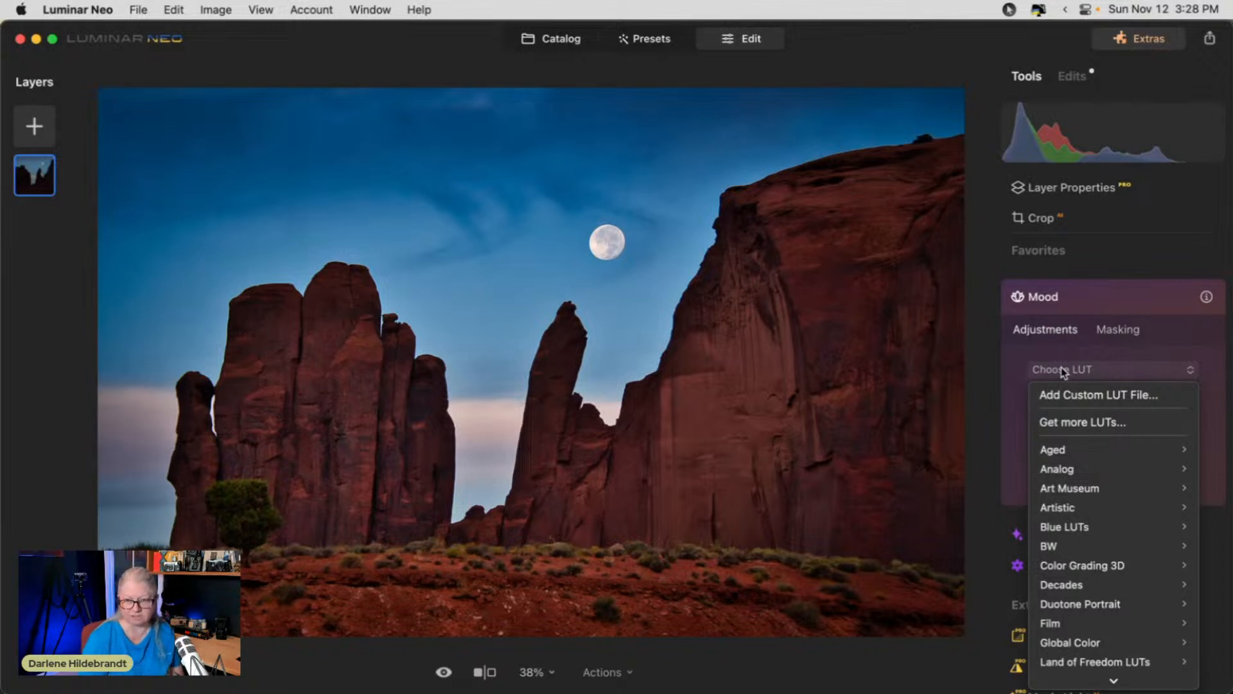
scroll(1081, 659, "down", 5)
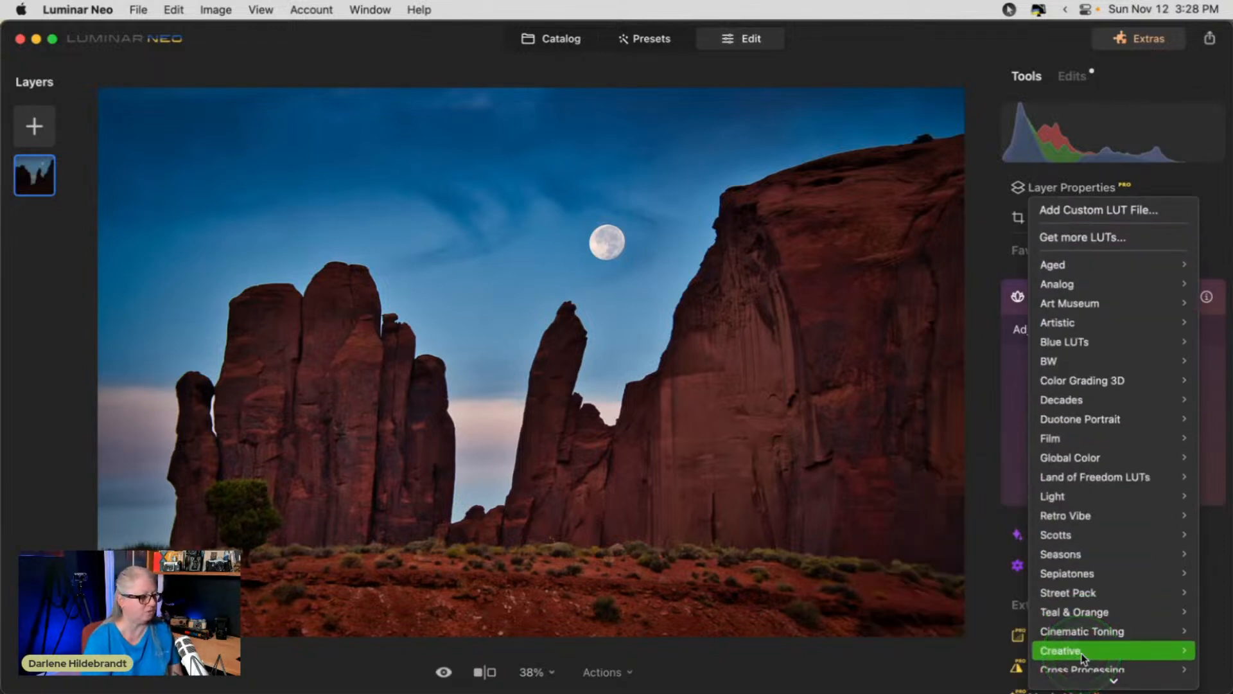
left_click(1071, 633)
left_click(1071, 601)
left_click(957, 598)
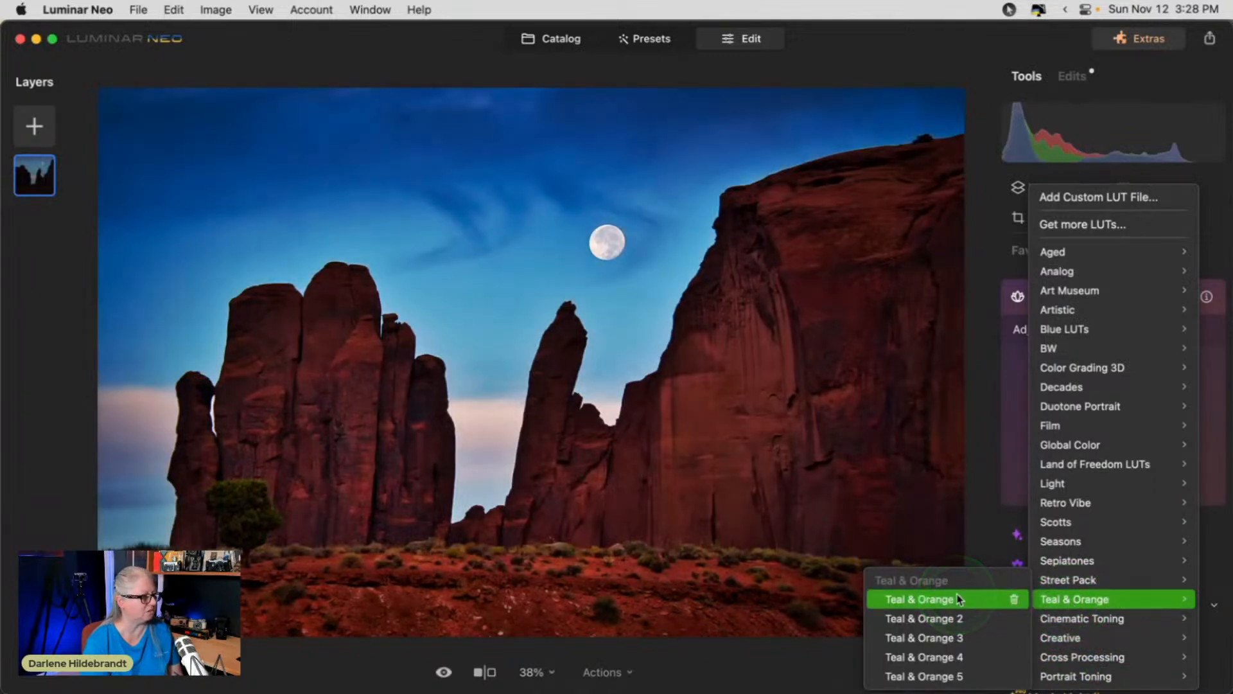
left_click(938, 618)
left_click(934, 637)
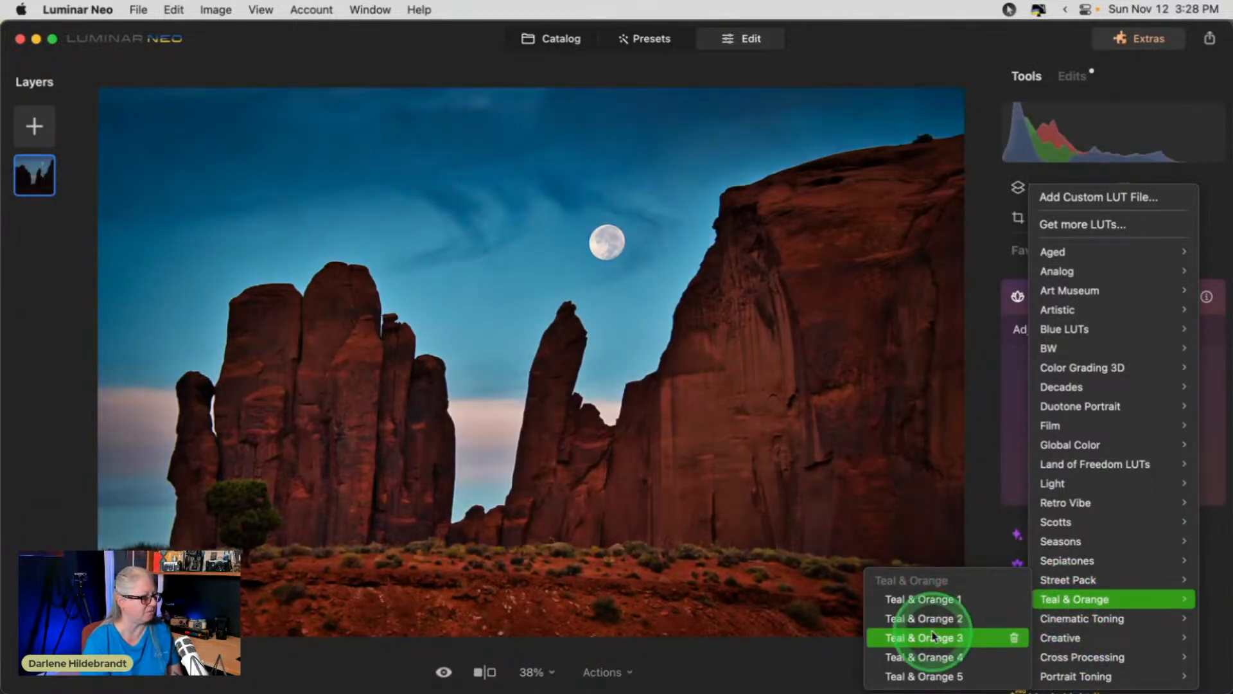
left_click(927, 657)
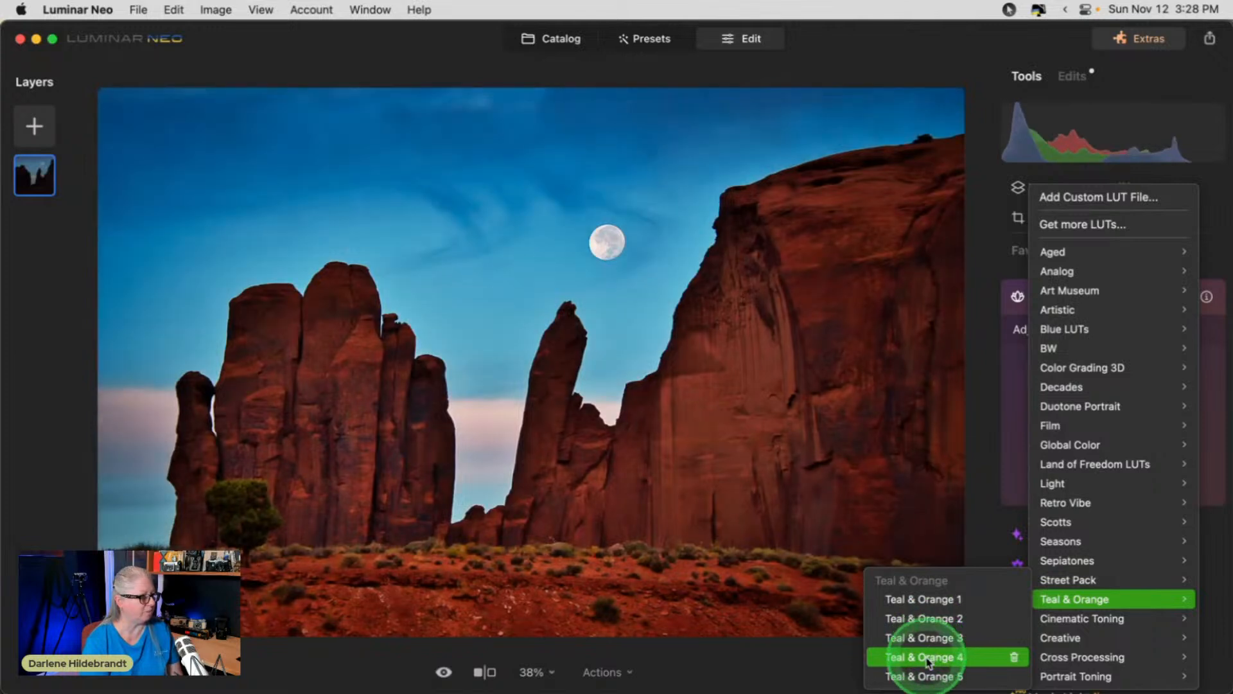
left_click(926, 676)
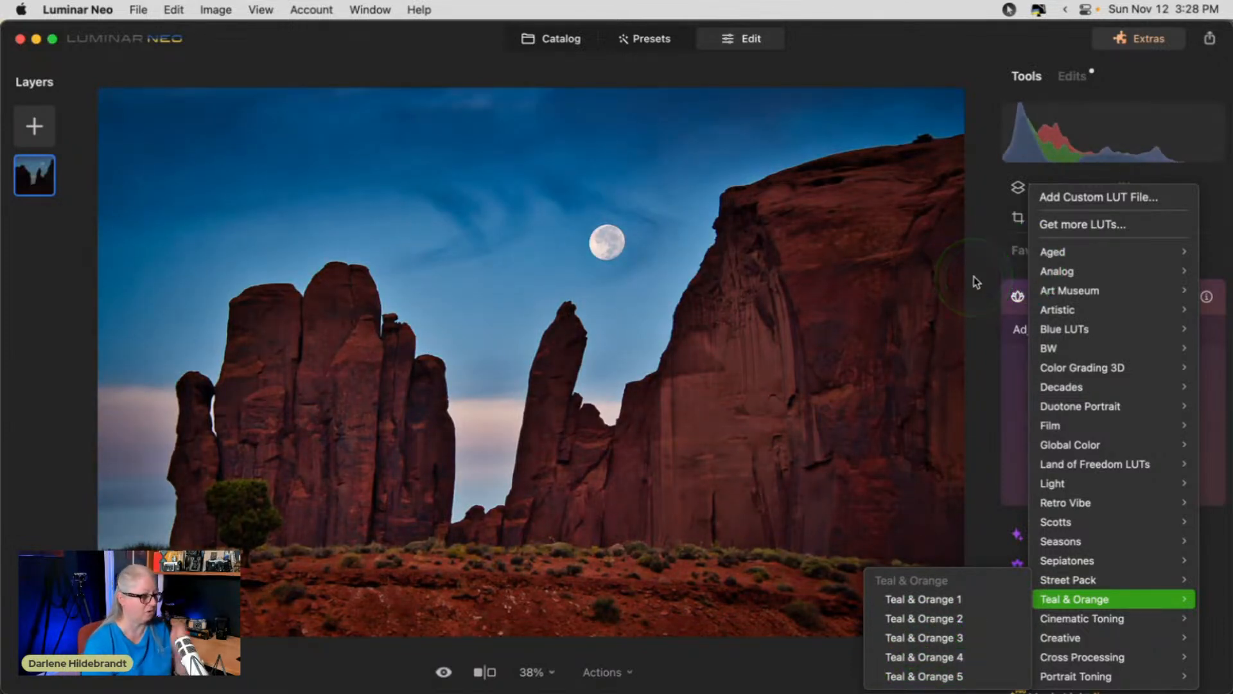
Browse the Cross Processing, Portrait Toning and Street Pack LUT groups in Mood without choosing one.
left_click(1071, 619)
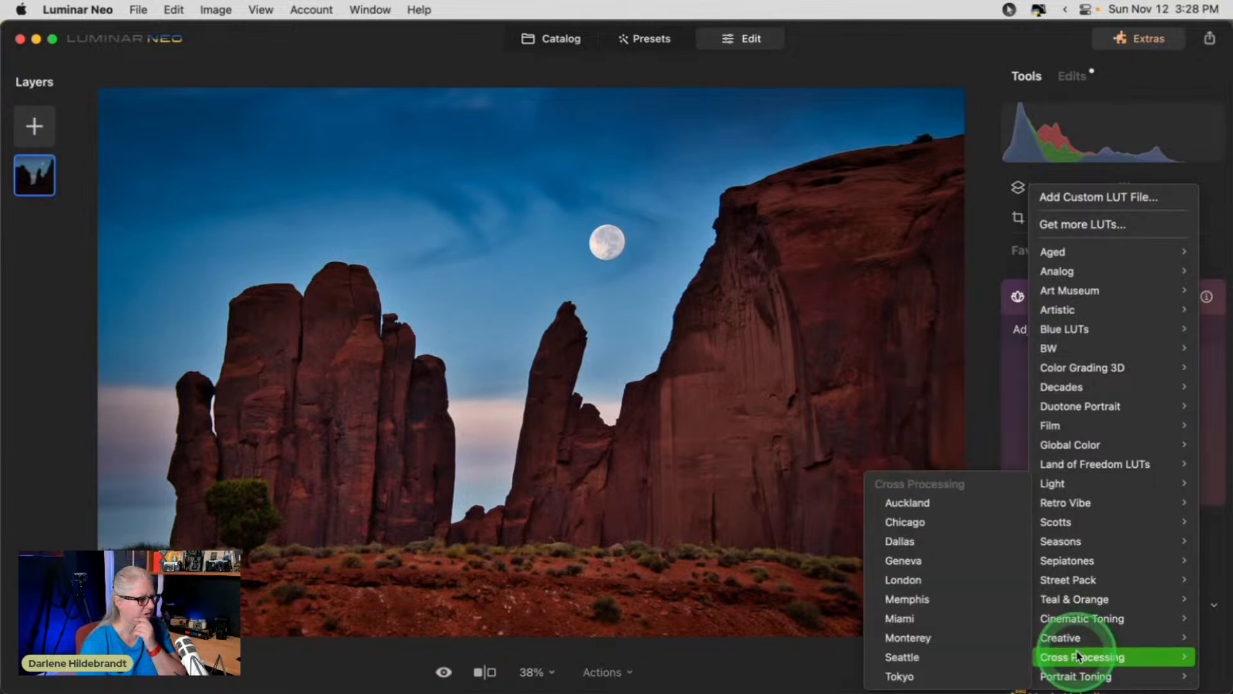
left_click(1077, 678)
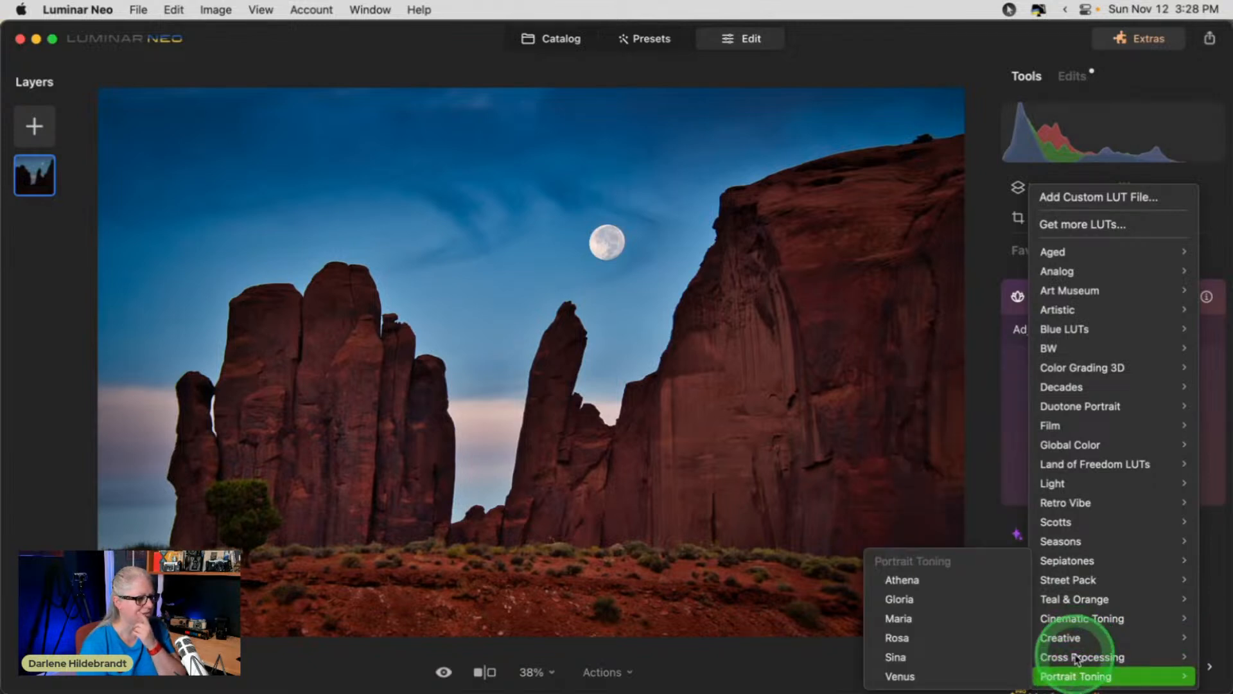
left_click(1066, 580)
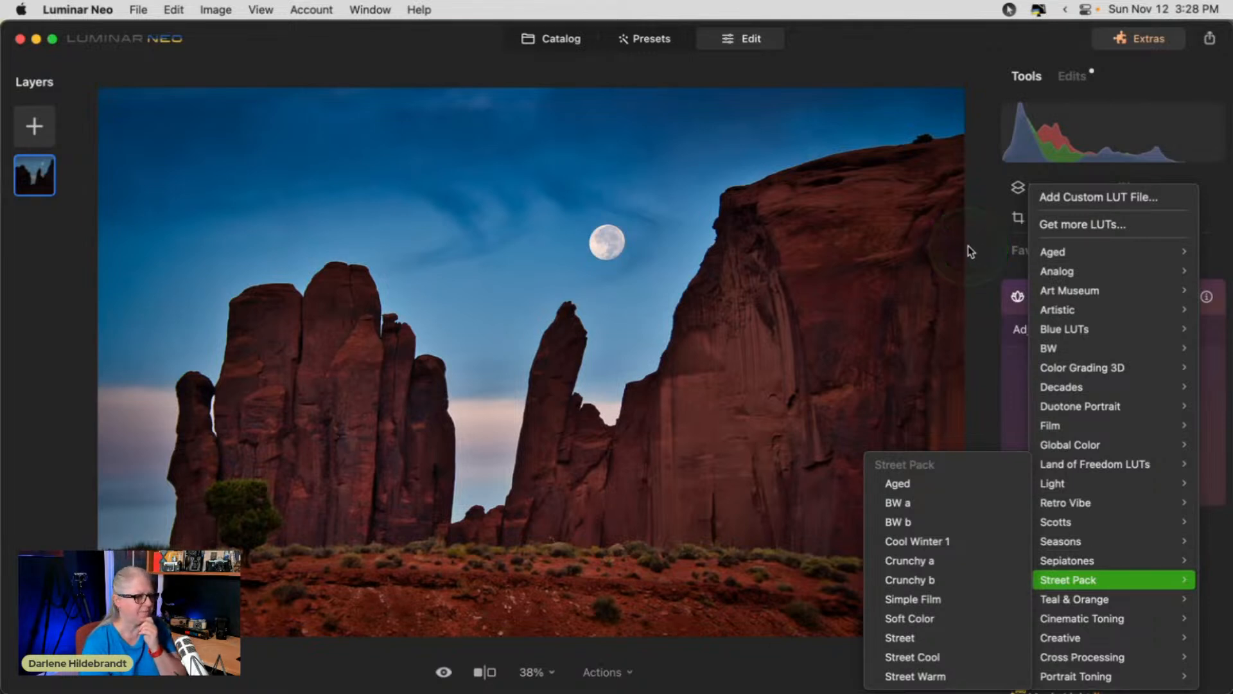
key("Escape")
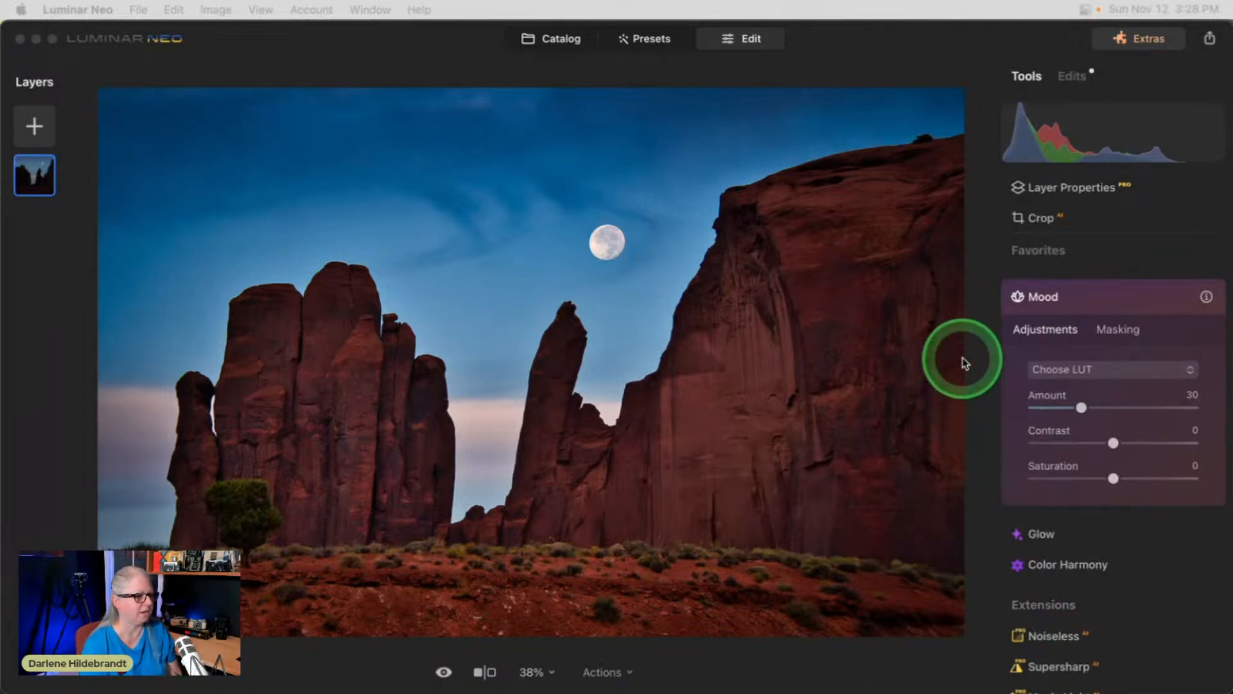
Apply the Teal & Orange 3 LUT to the photo in Mood.
left_click(1072, 372)
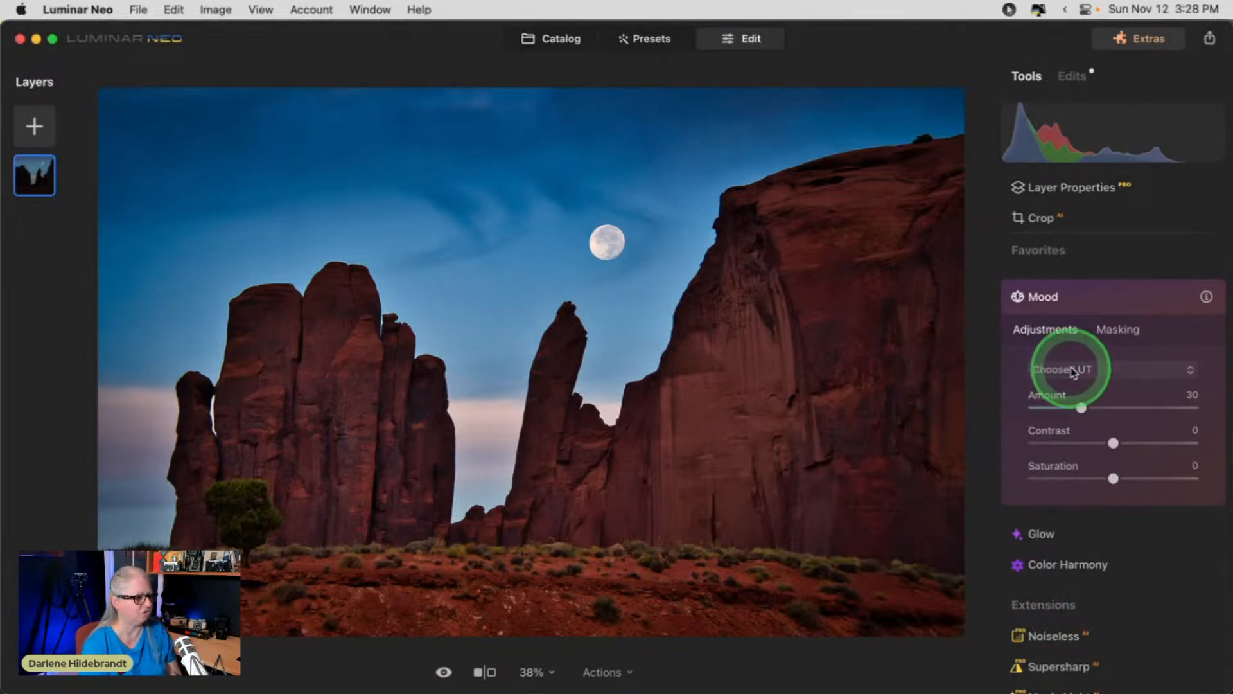
mouse_move(1058, 449)
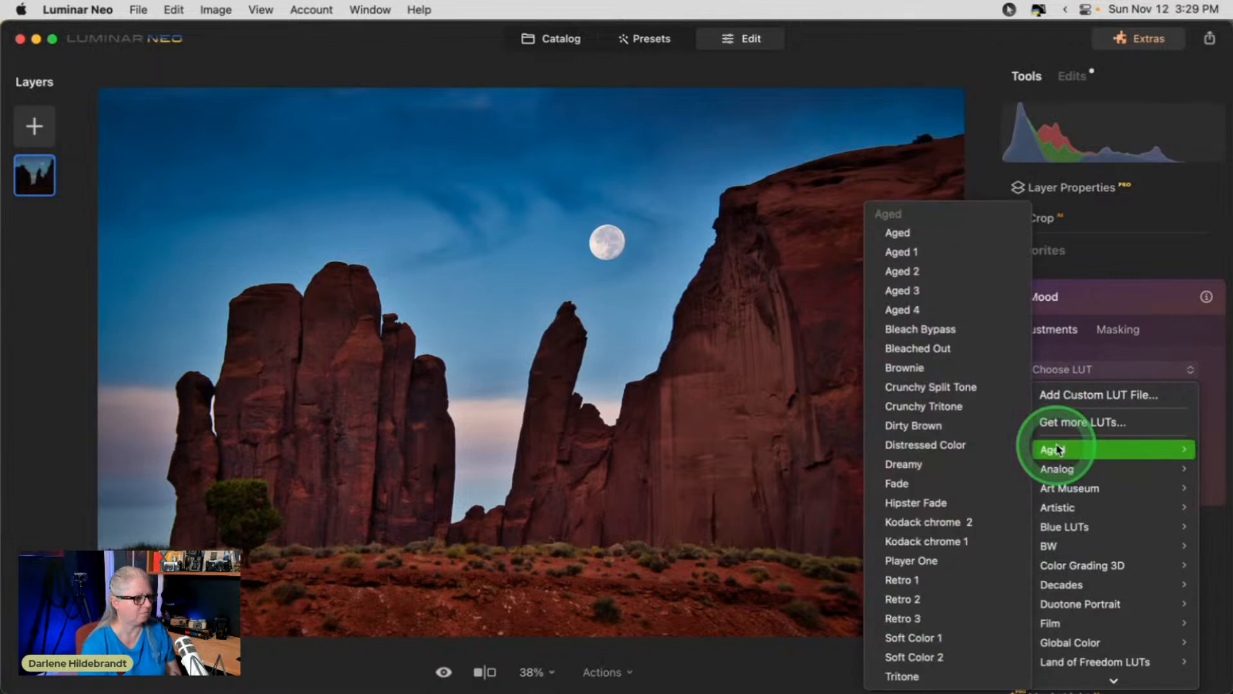
scroll(1053, 492, "down", 5)
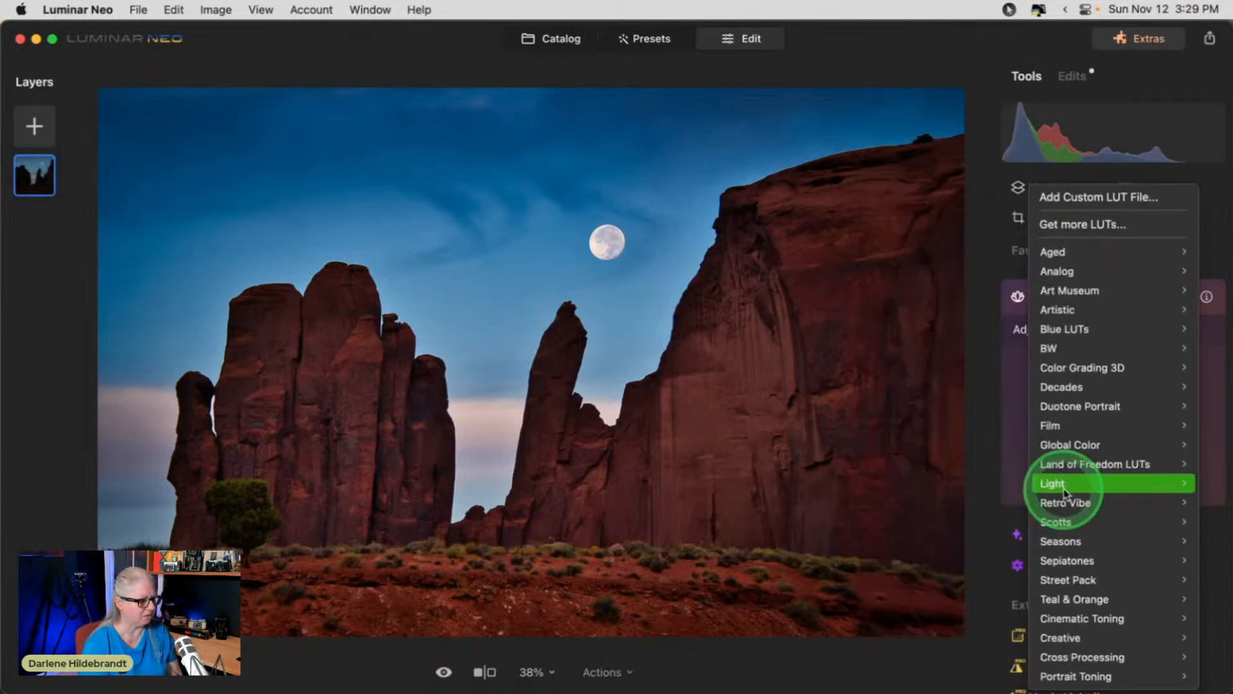
mouse_move(1064, 492)
mouse_move(1070, 600)
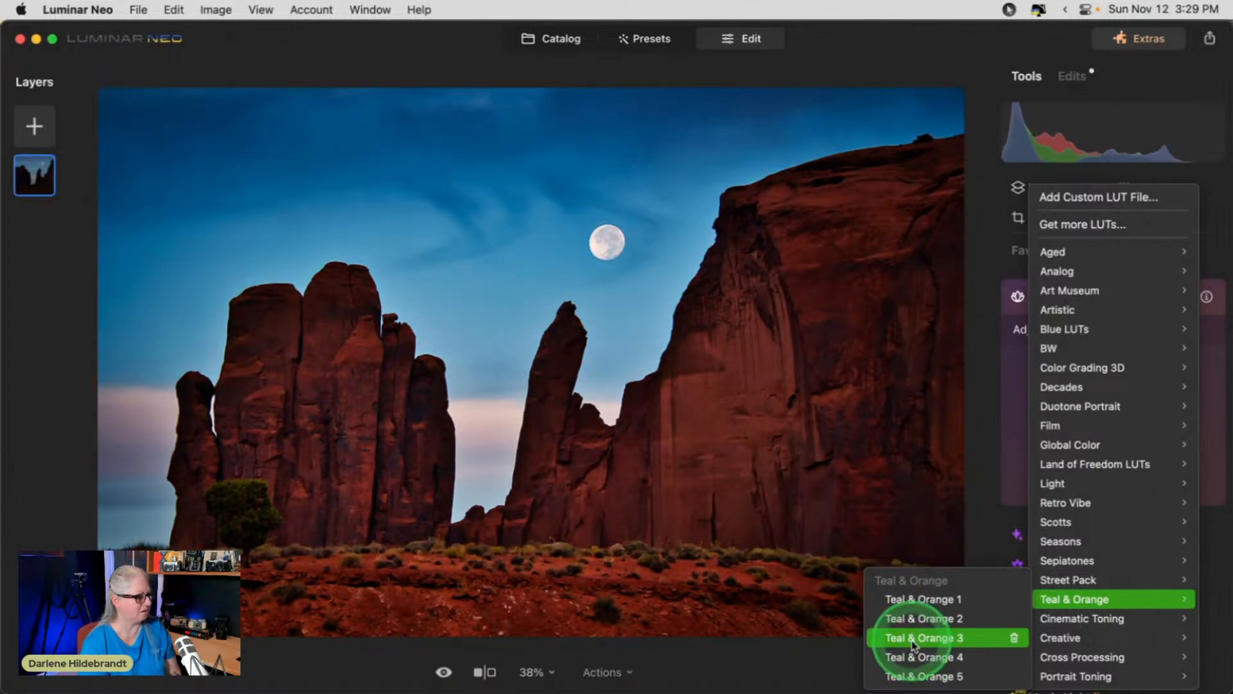
left_click(914, 638)
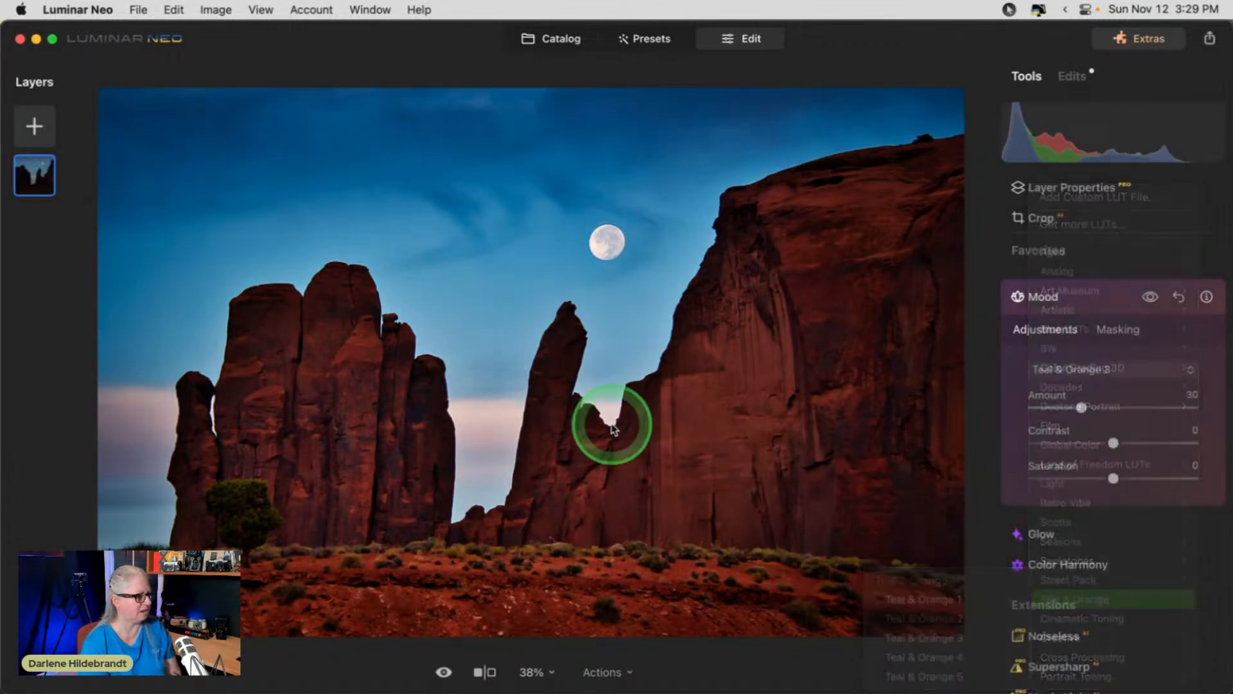
Set the Mood Amount to 46 and Saturation to -17.
mouse_move(1079, 407)
left_mouse_down()
mouse_move(1145, 407)
mouse_move(1054, 406)
mouse_move(1090, 406)
left_mouse_up()
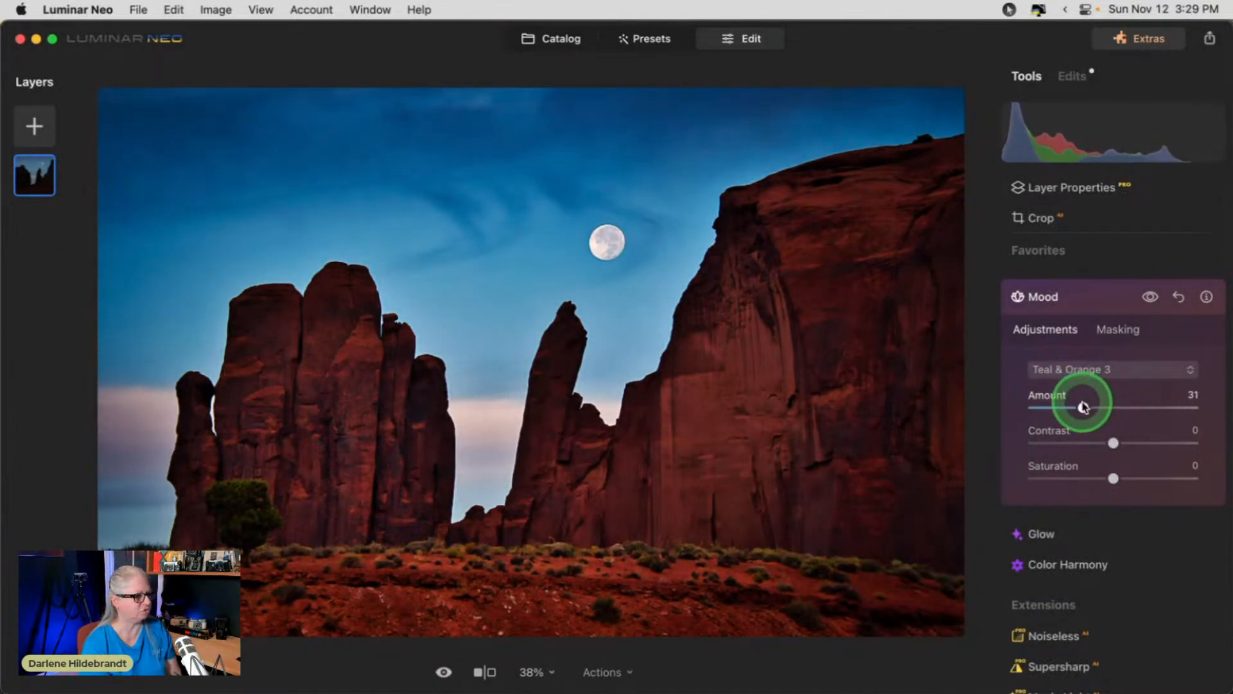
left_click(1112, 442)
left_click_drag(1113, 477, 1104, 479)
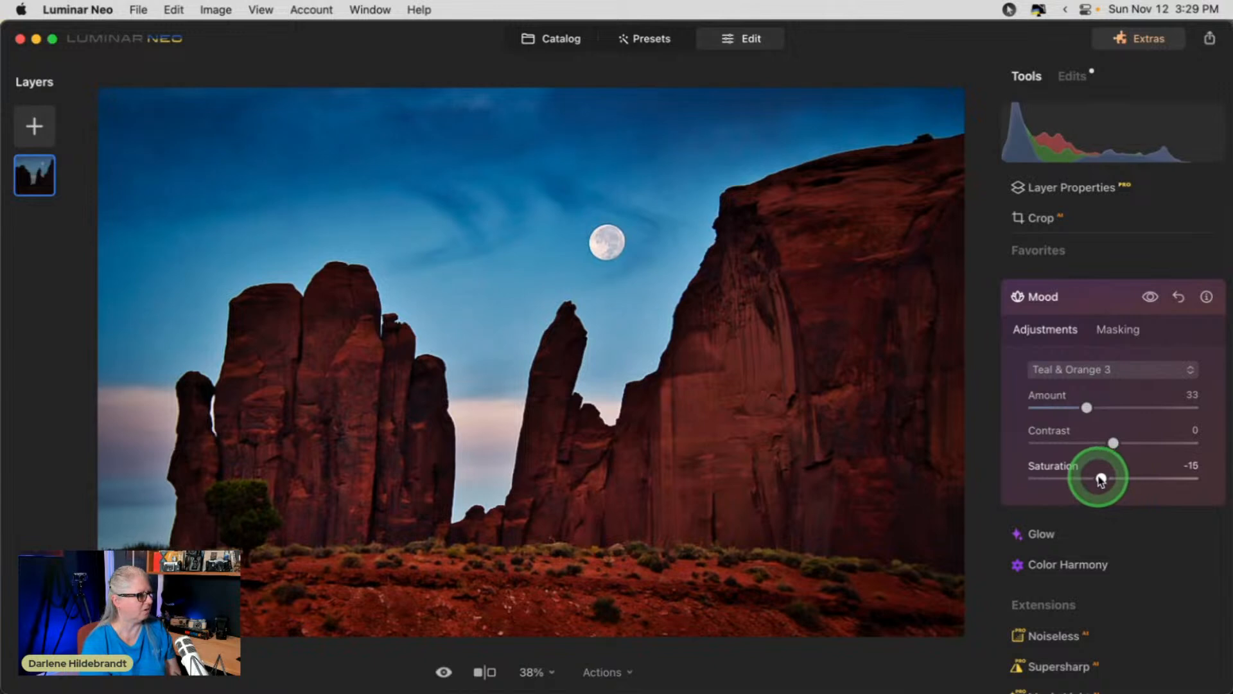
left_click_drag(1085, 408, 1108, 407)
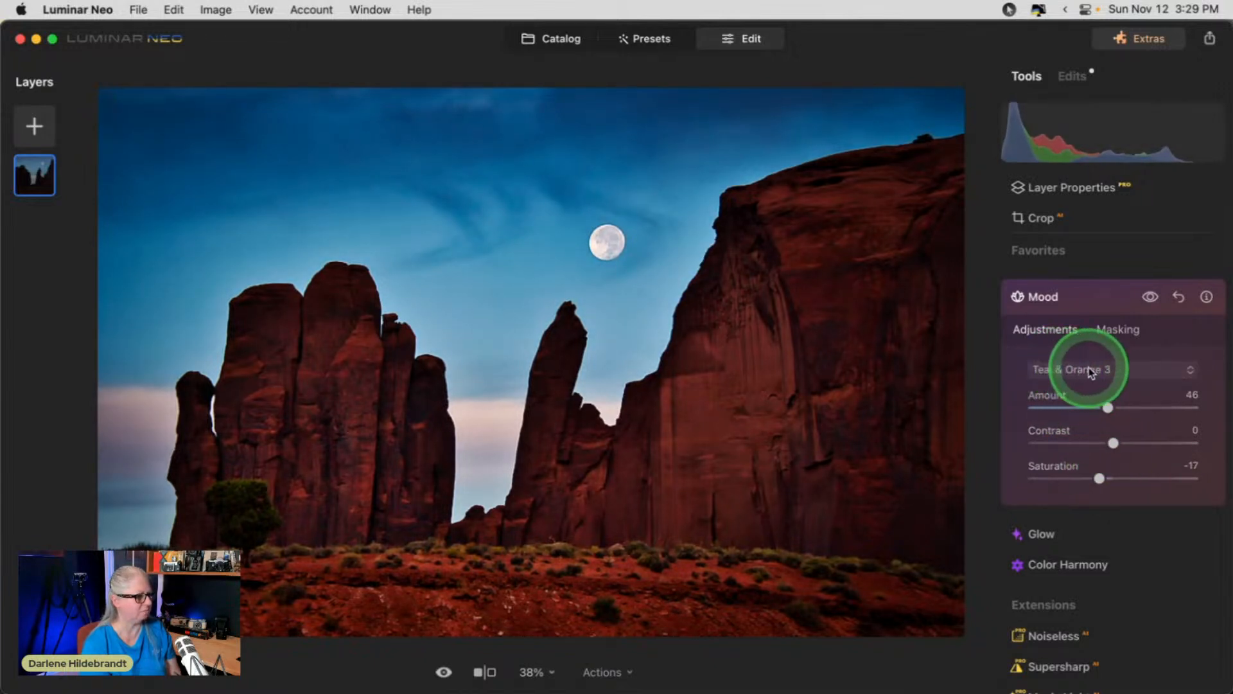
Switch the Mood LUT to Teal & Orange 4, compare the photo with and without it, and set Amount to 47.
left_click(1104, 370)
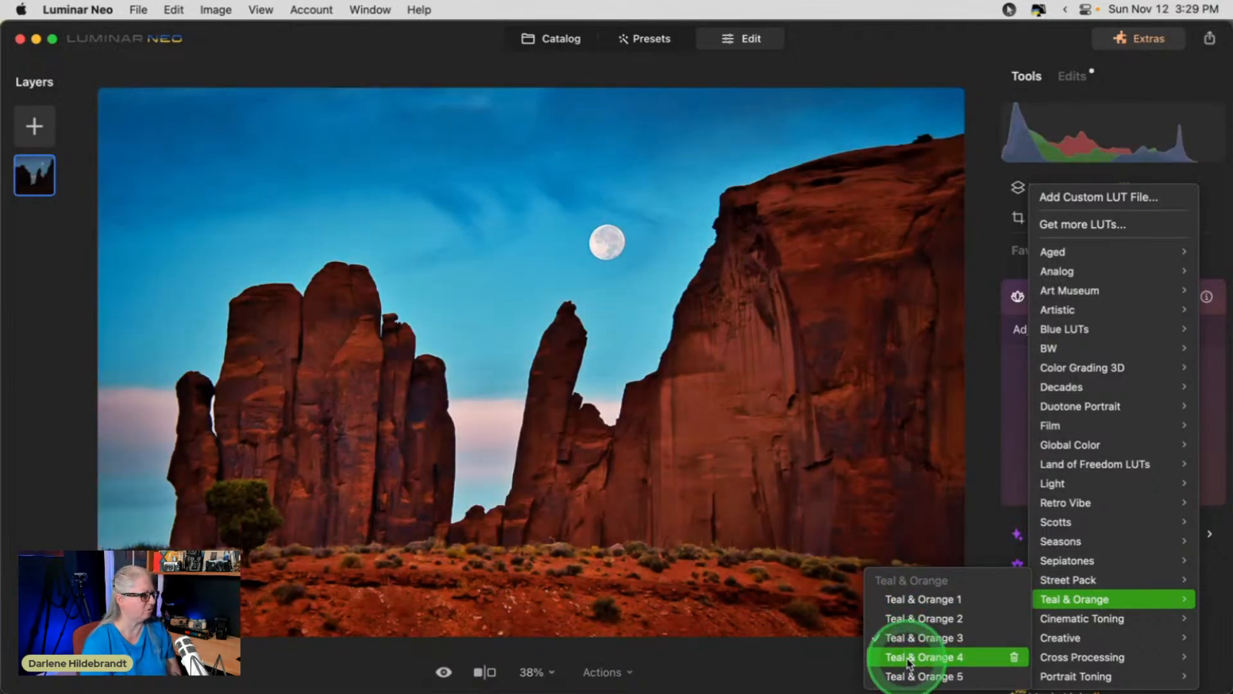
left_click(906, 656)
left_click_drag(1106, 407, 1089, 408)
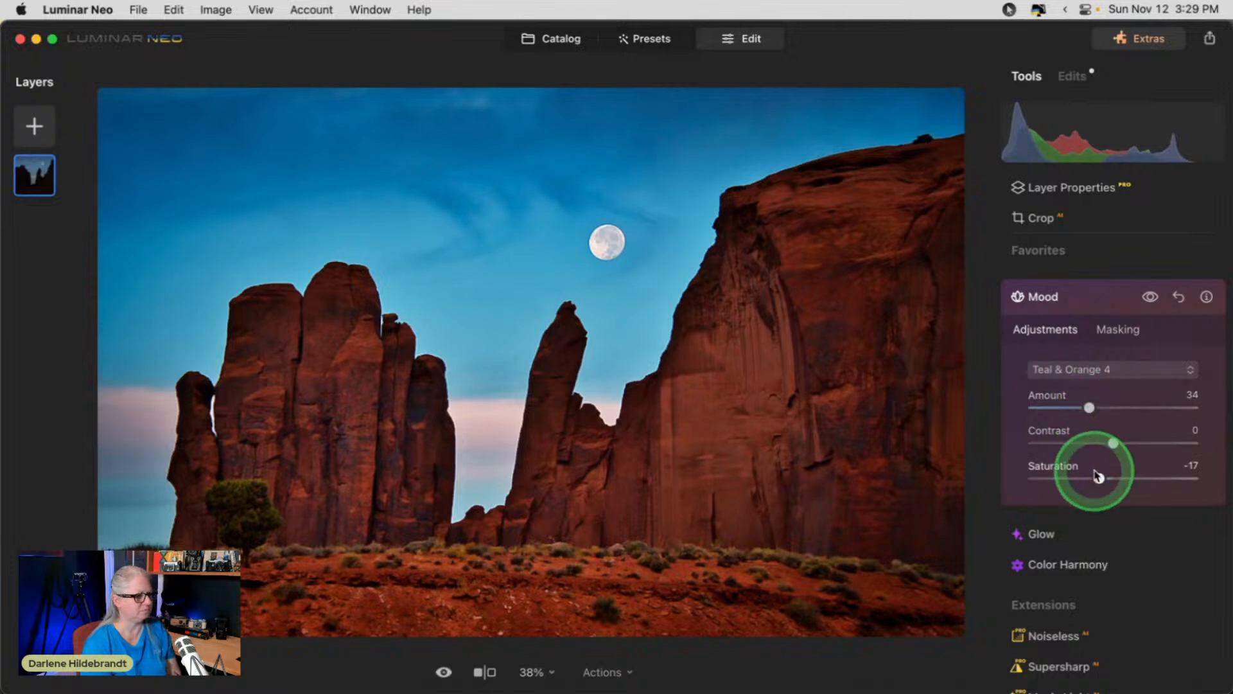
left_click(1150, 297)
left_click(1150, 297)
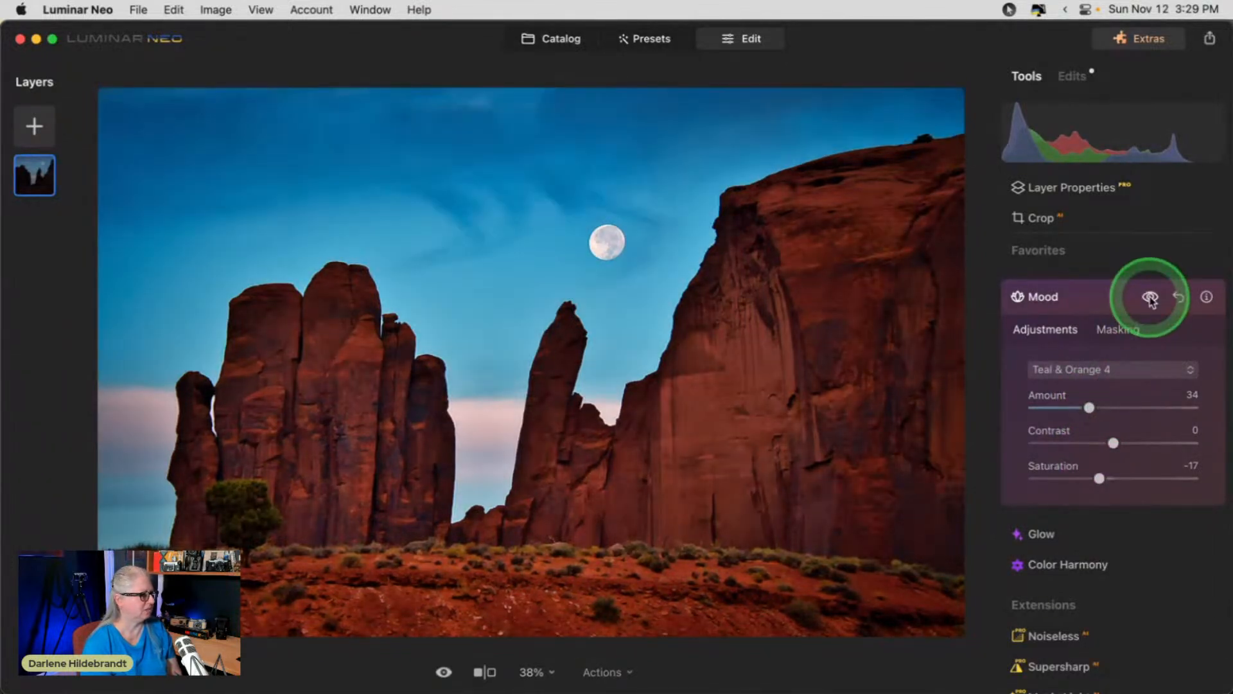
left_click(1150, 299)
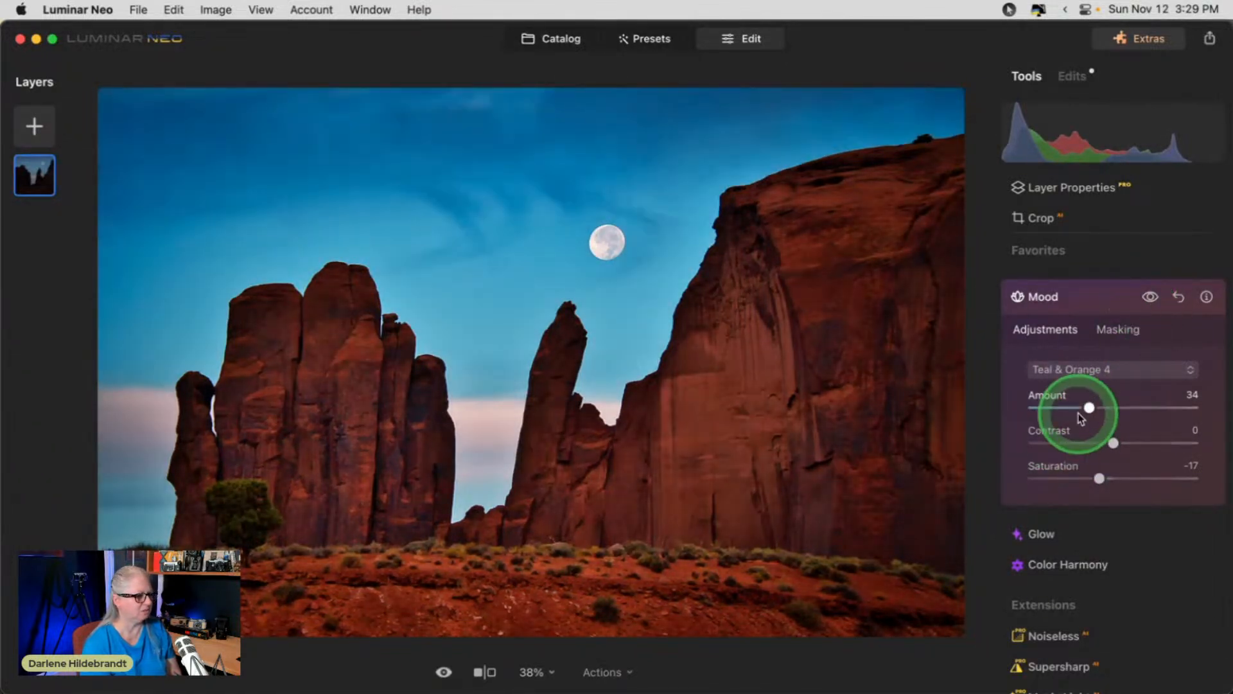
left_click_drag(1089, 408, 1102, 380)
left_click(1079, 295)
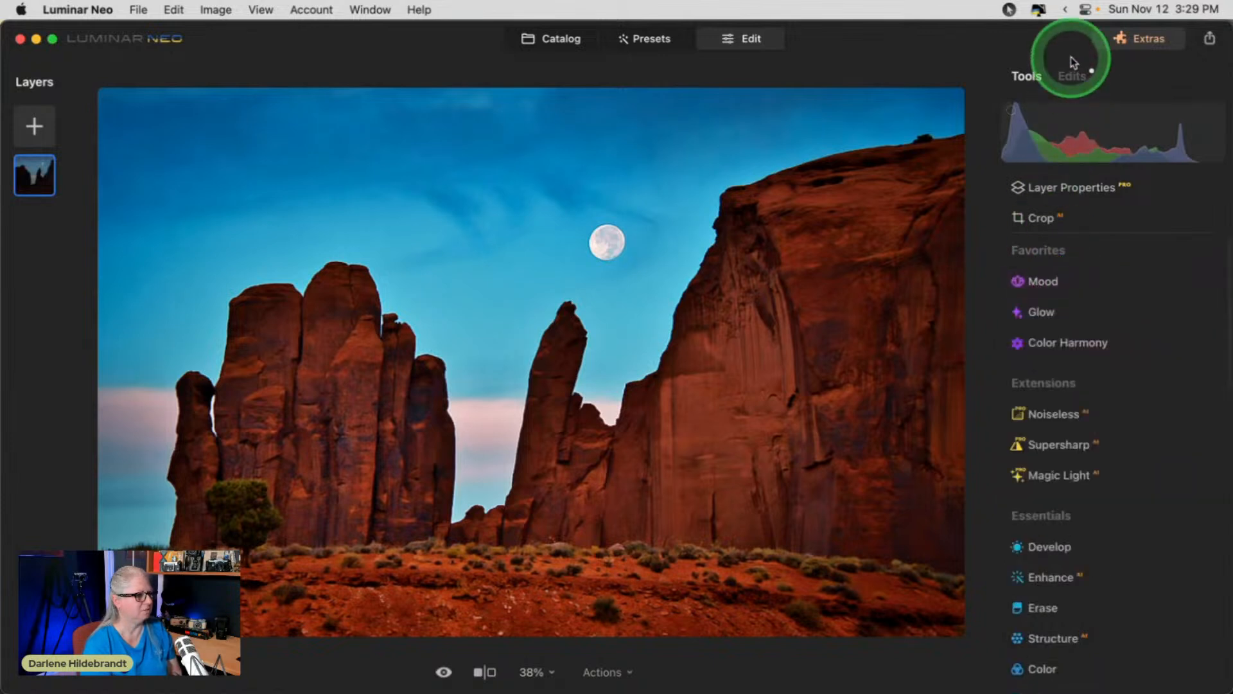
Reopen the existing Develop edit and lower its Exposure to -0.72.
left_click(1072, 76)
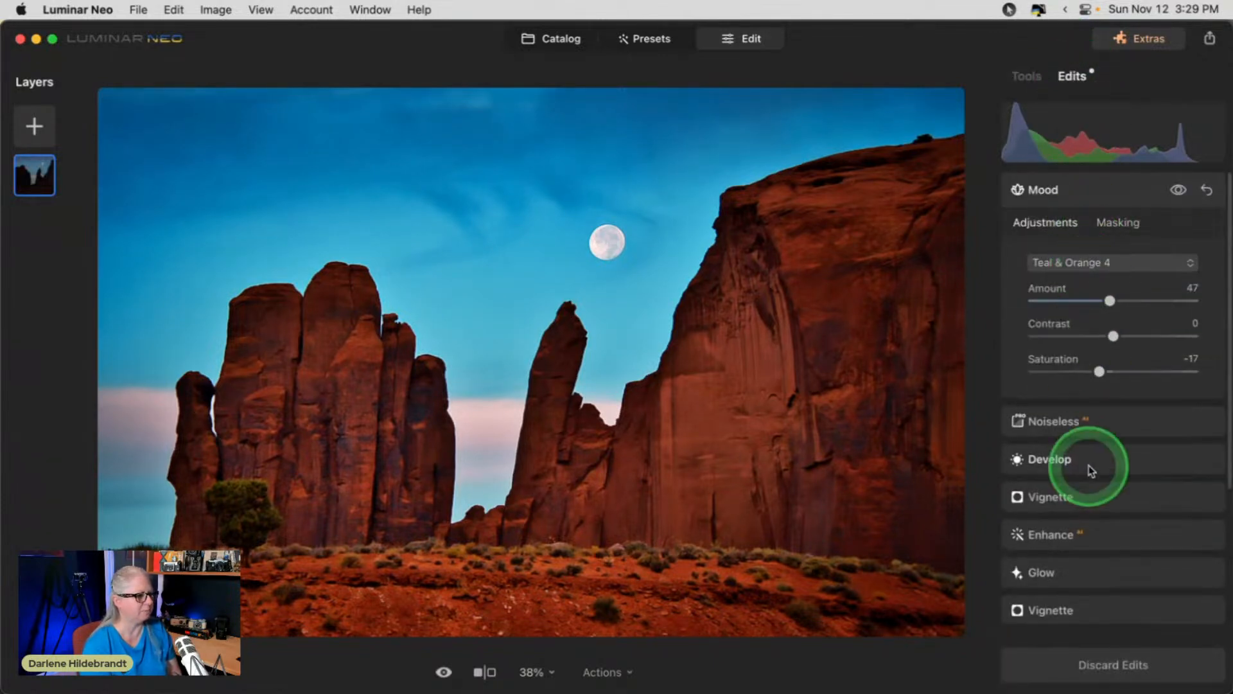
left_click(1091, 459)
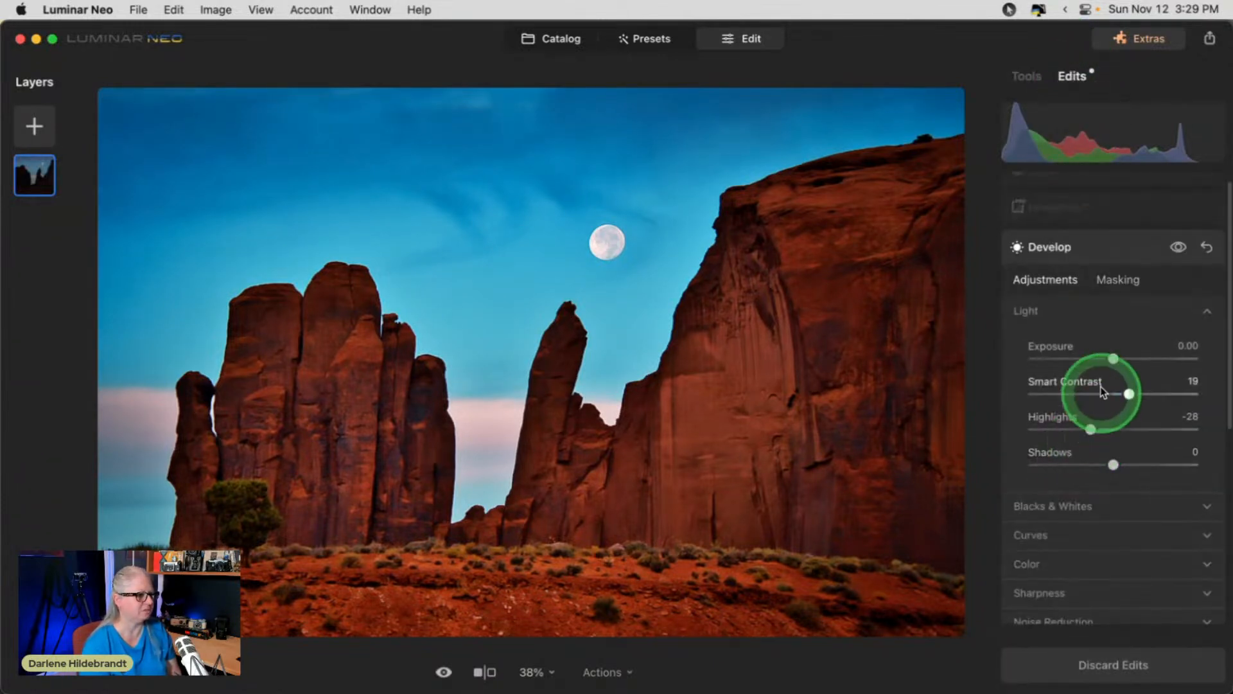
double_click(1114, 358)
left_click_drag(1114, 358, 1102, 361)
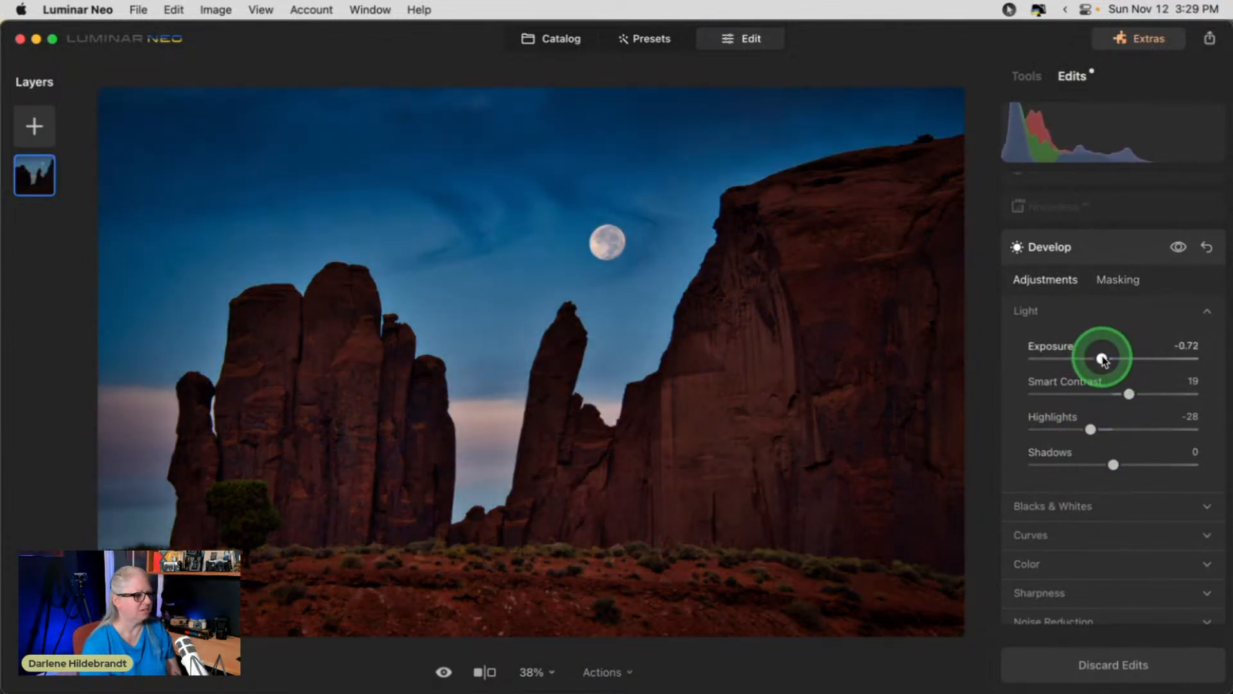
left_click(1111, 248)
Reduce the Amount of the existing Mood edit to 36.
left_click(1105, 194)
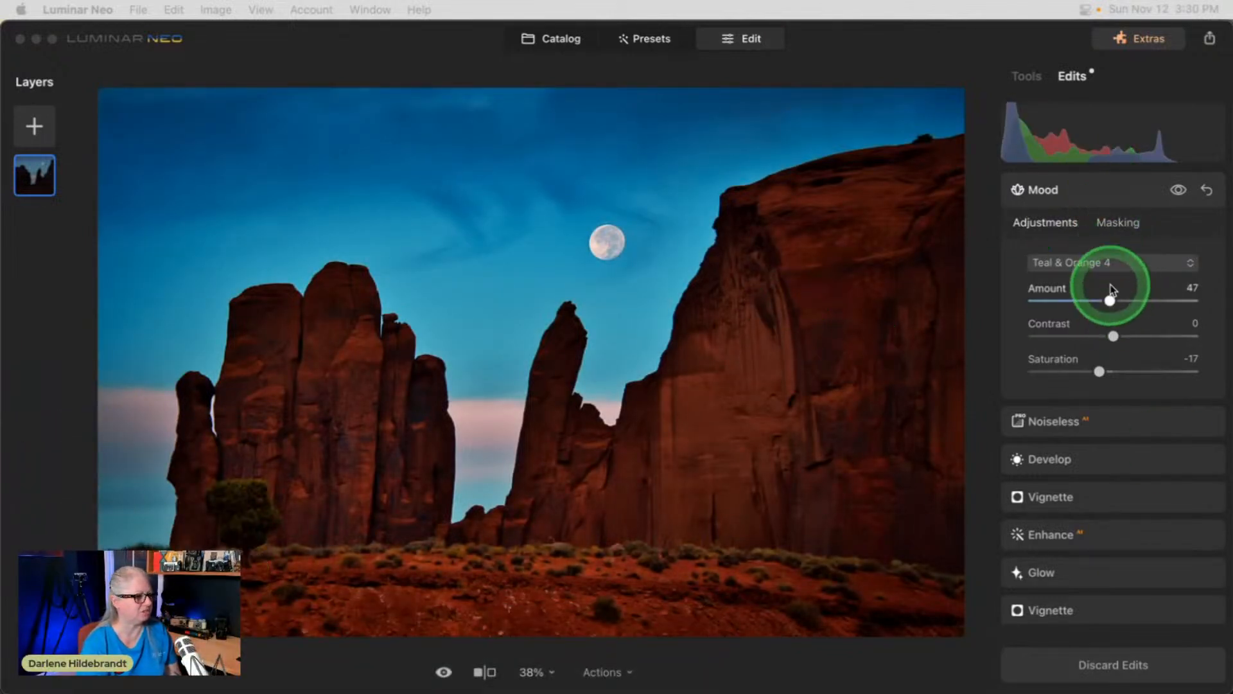
mouse_move(1112, 302)
left_mouse_down()
mouse_move(1068, 299)
mouse_move(1095, 303)
left_mouse_up()
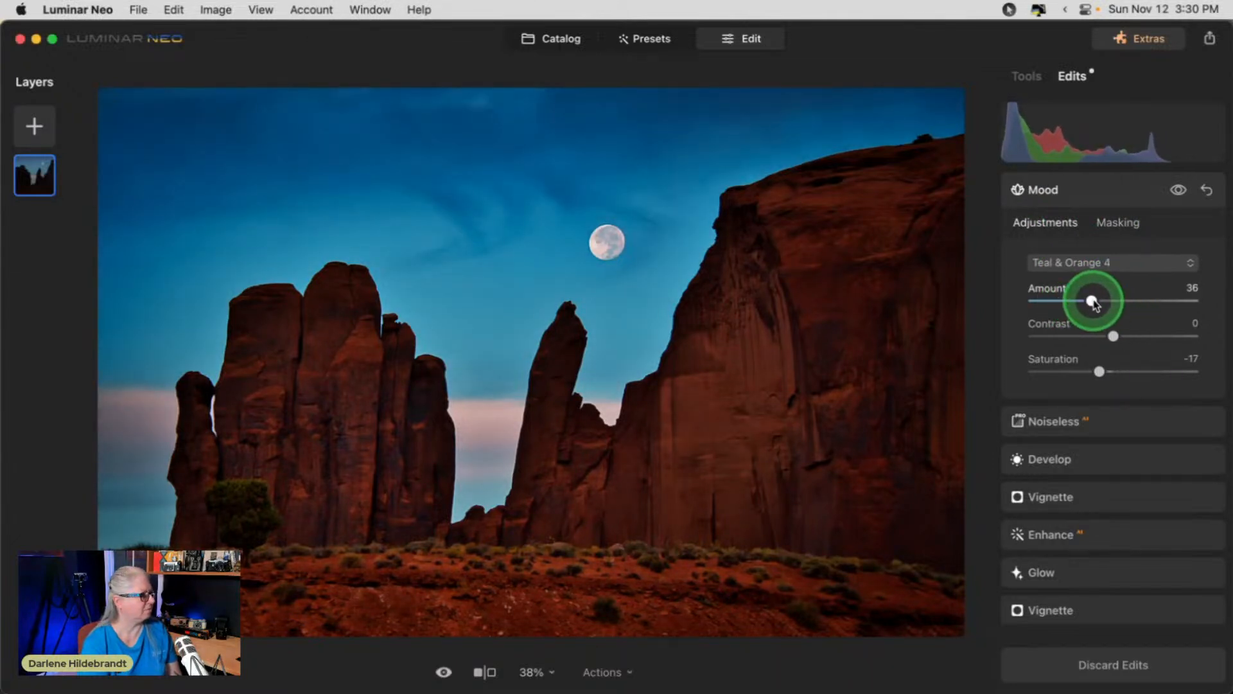
left_click(1079, 183)
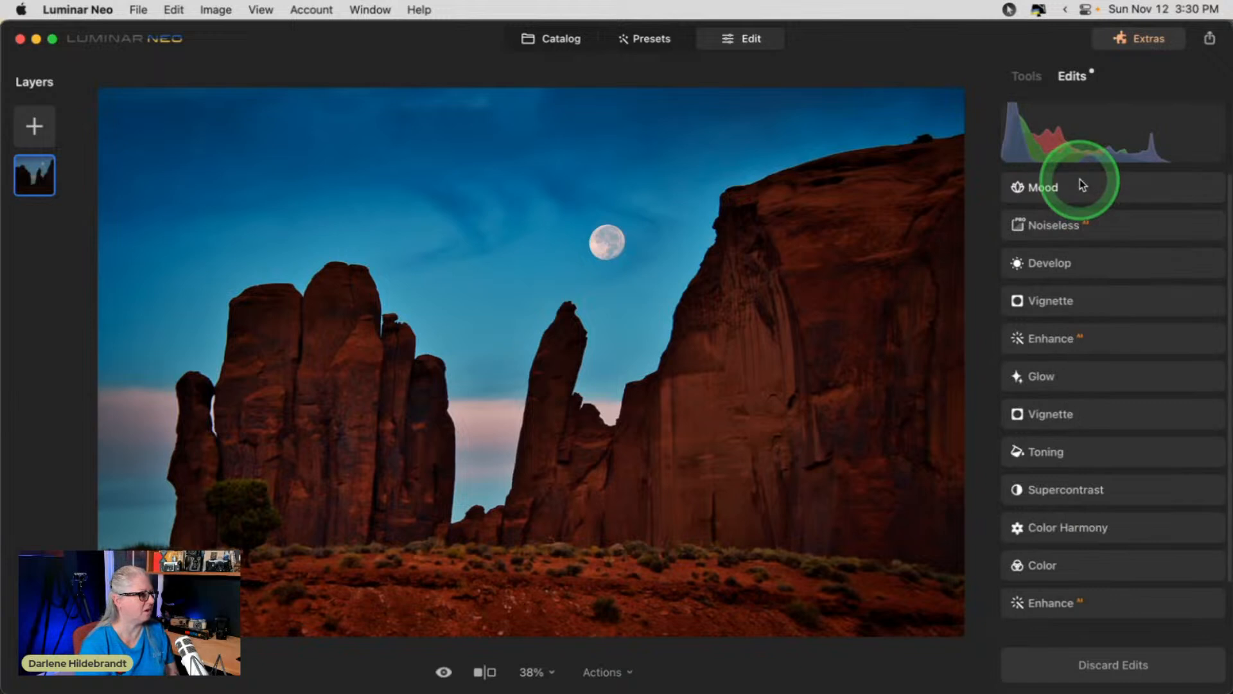
Return to the editing tools and open the Color tool's adjustments from the Essentials group.
left_click(1026, 75)
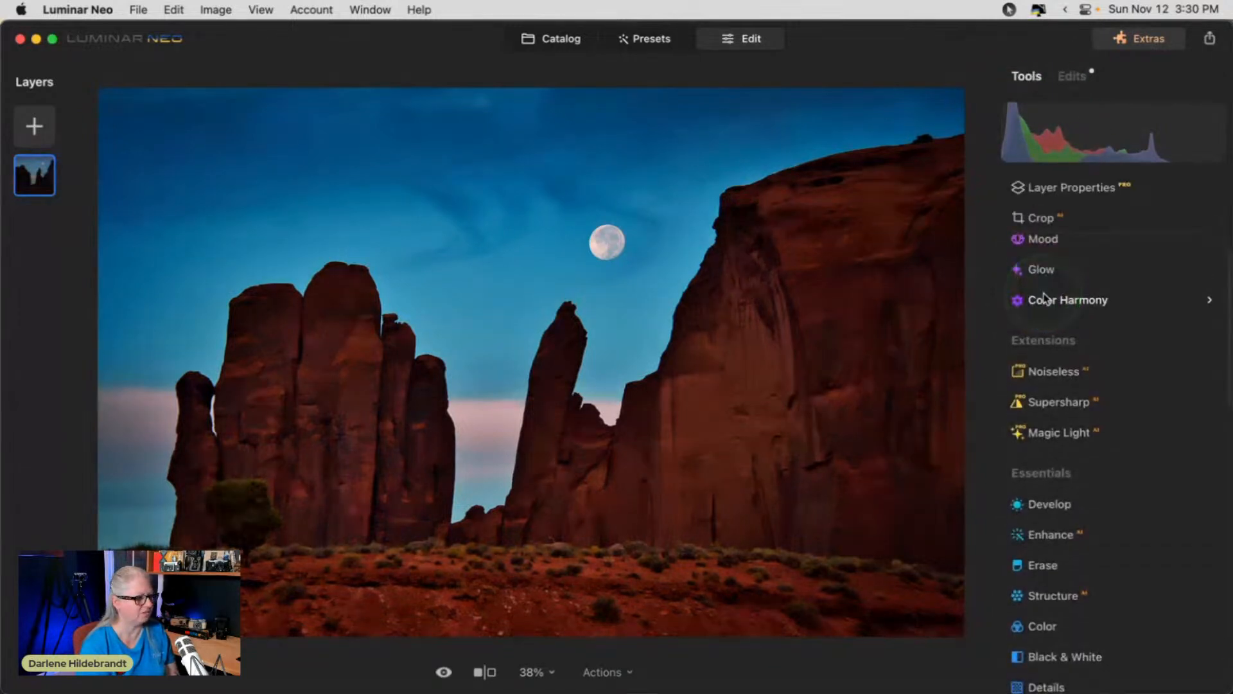
scroll(1044, 298, "down", 3)
left_click(1035, 492)
scroll(1037, 491, "down", 5)
scroll(1039, 495, "up", 6)
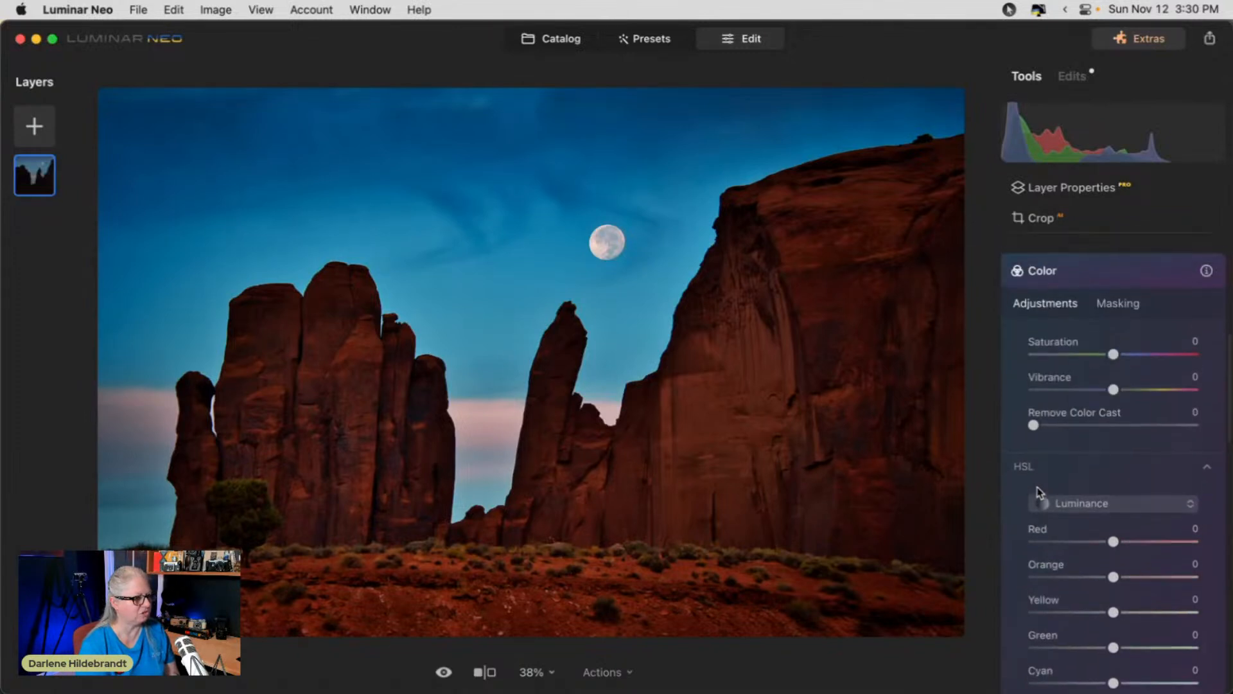
Try Remove Color Cast in the Color tool and return it to 0.
left_click(1038, 424)
left_click_drag(1103, 425, 1038, 430)
scroll(1041, 427, "down", 3)
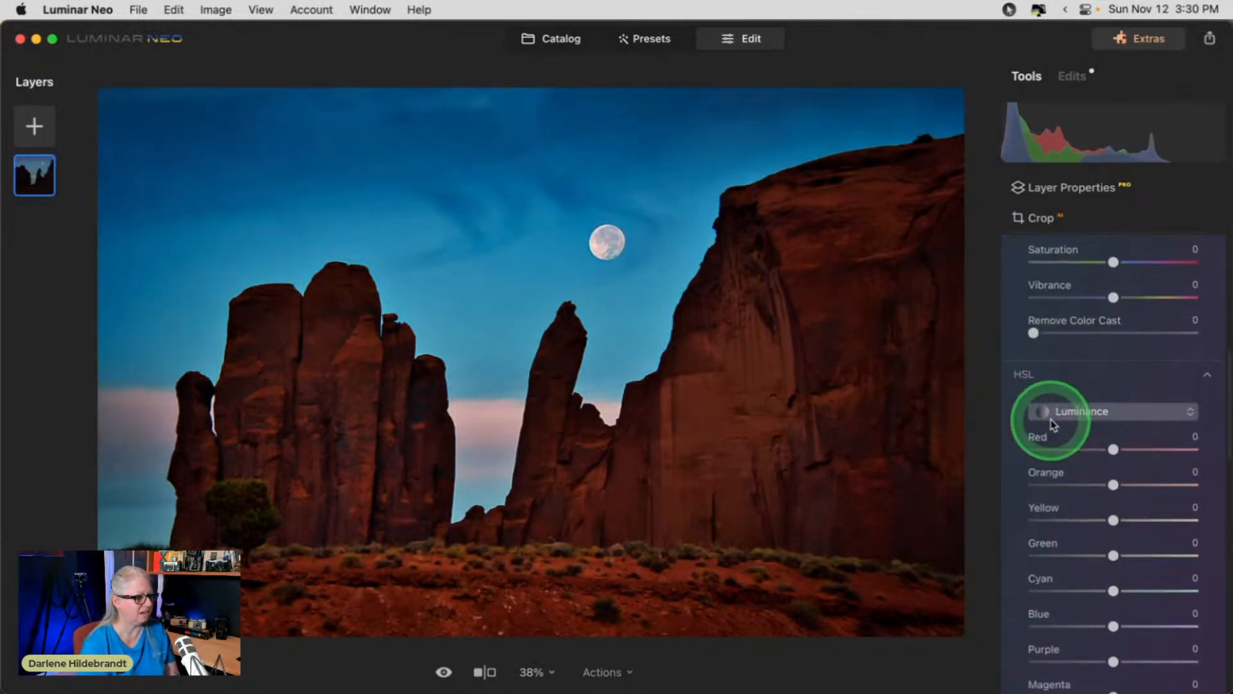
Shift the sky colours in the HSL Hue settings, setting Cyan to 25 and Blue to 19.
left_click(1063, 412)
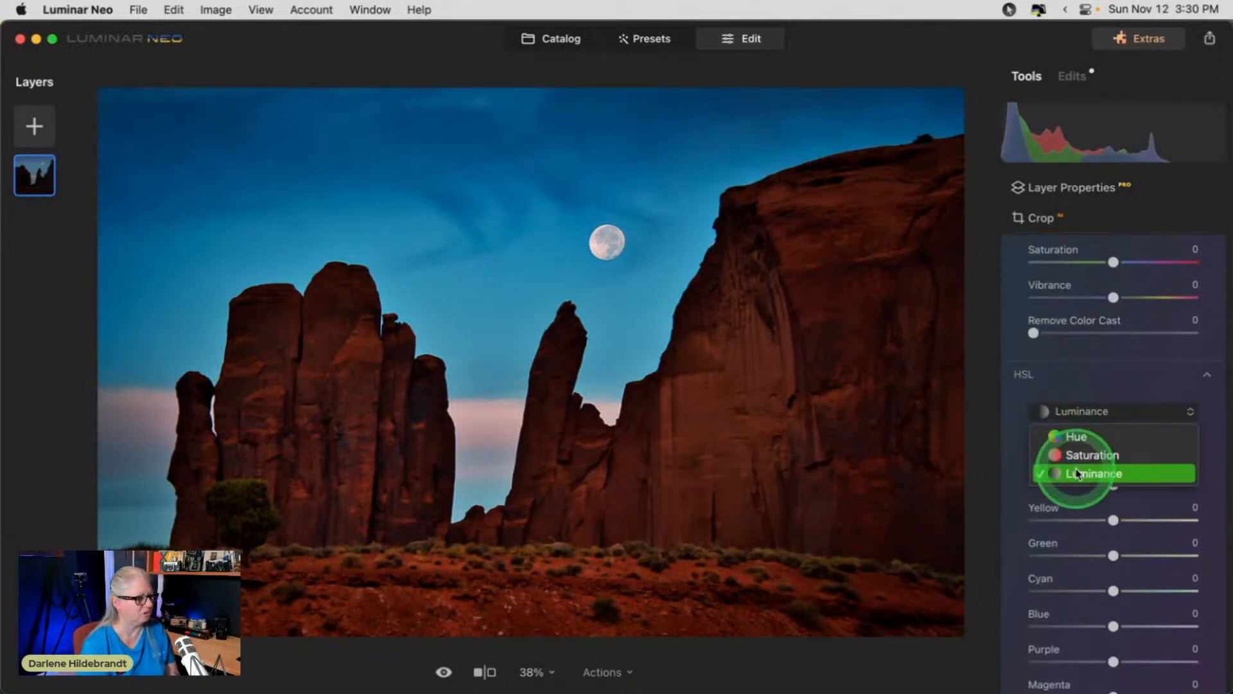
left_click(1073, 436)
left_click(1113, 589)
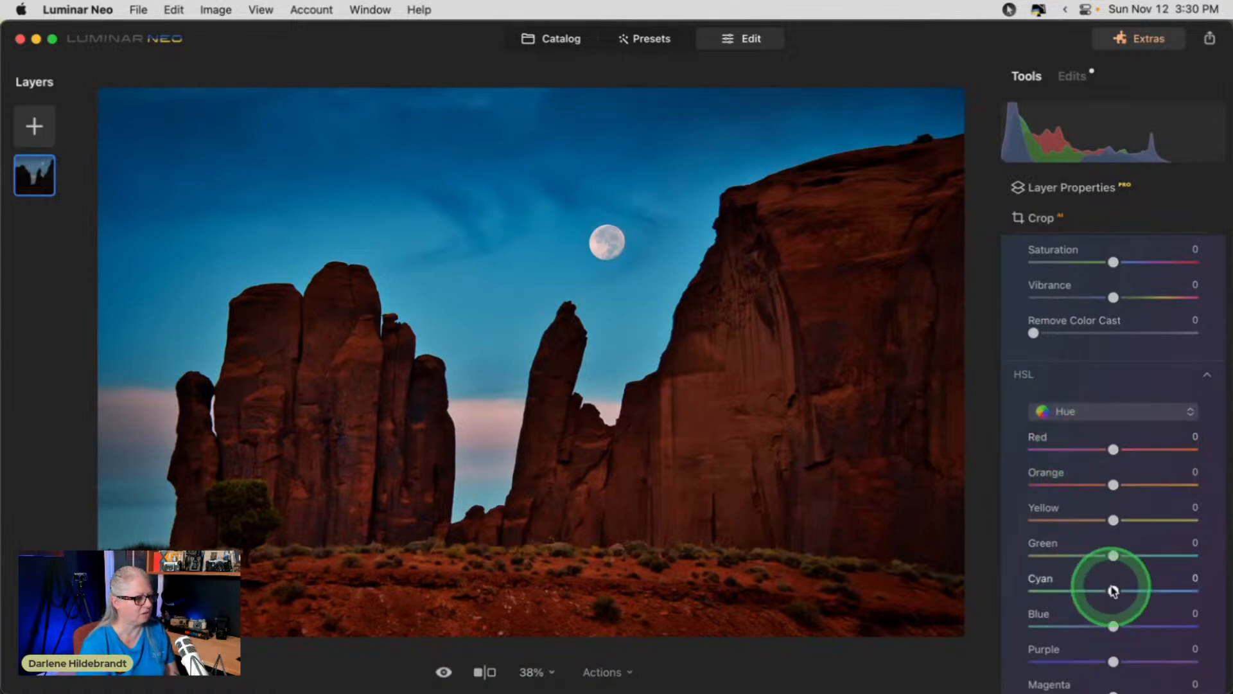
left_click_drag(1113, 591, 1175, 586)
mouse_move(1113, 626)
left_mouse_down()
mouse_move(1196, 620)
mouse_move(1041, 616)
mouse_move(1128, 610)
left_mouse_up()
left_click_drag(1175, 590, 1132, 581)
Set the HSL Luminance of Blue to -30 and Purple to 21, and close the Color tool.
left_click(1095, 416)
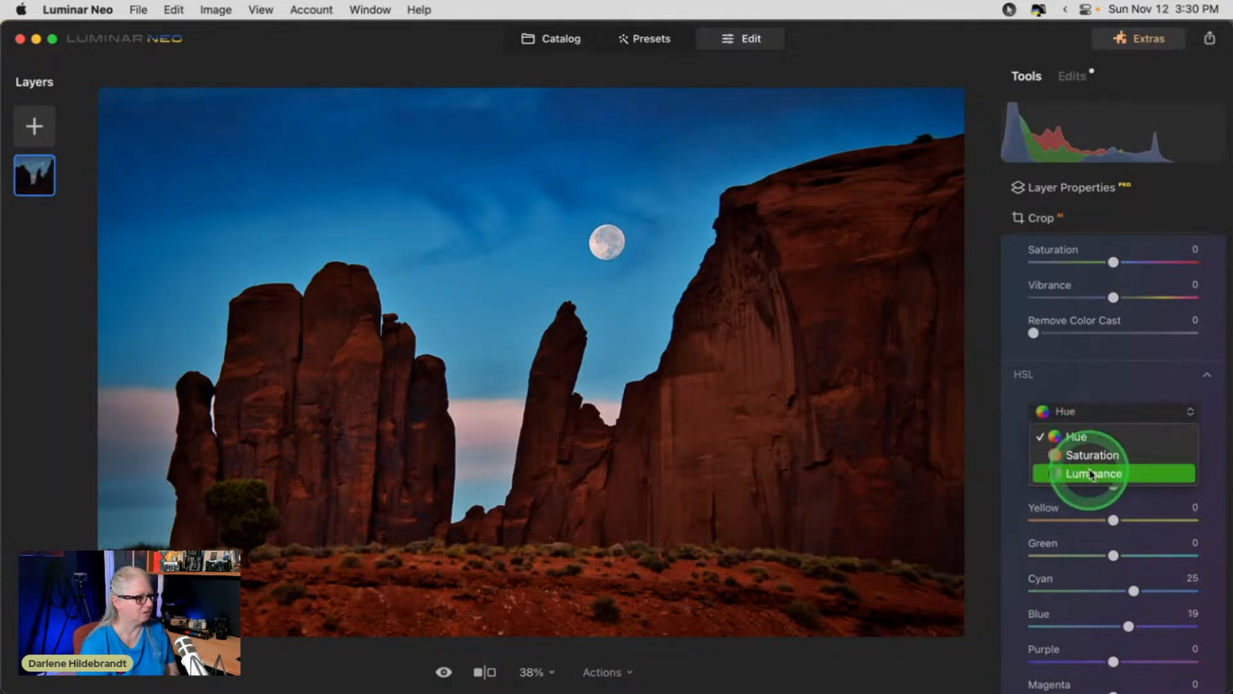
left_click(1129, 629)
left_click_drag(1130, 629, 1087, 627)
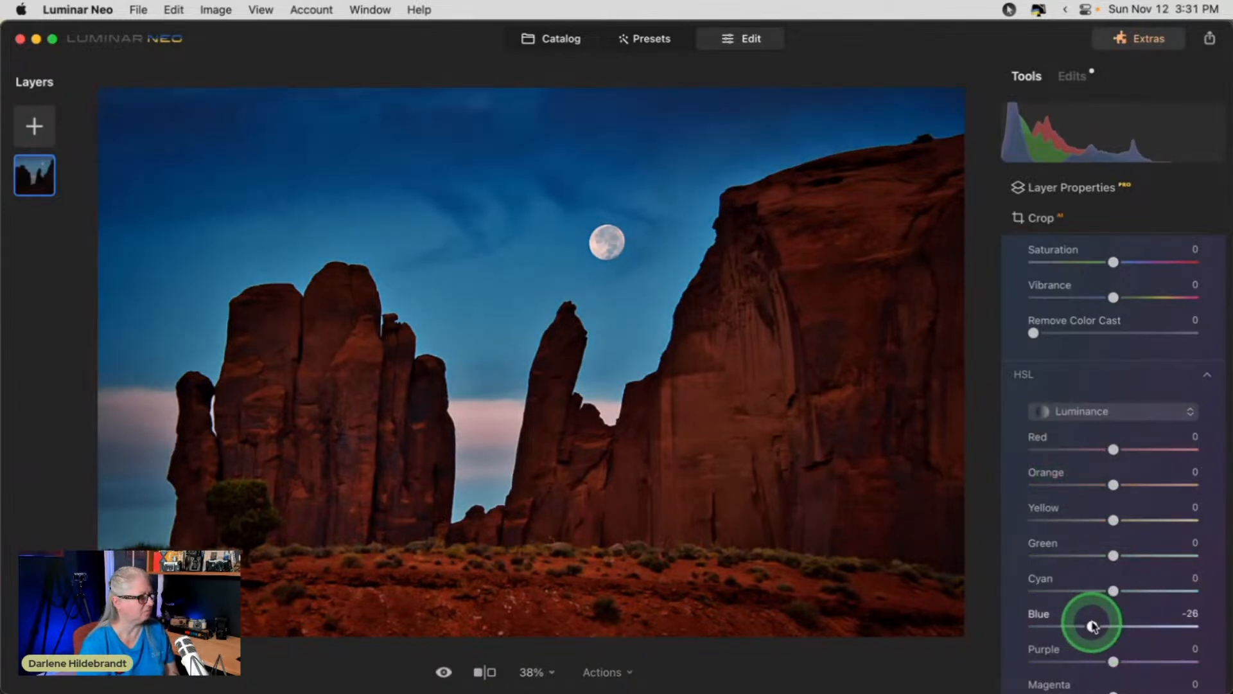
left_click_drag(1088, 625, 1132, 651)
left_click(1096, 411)
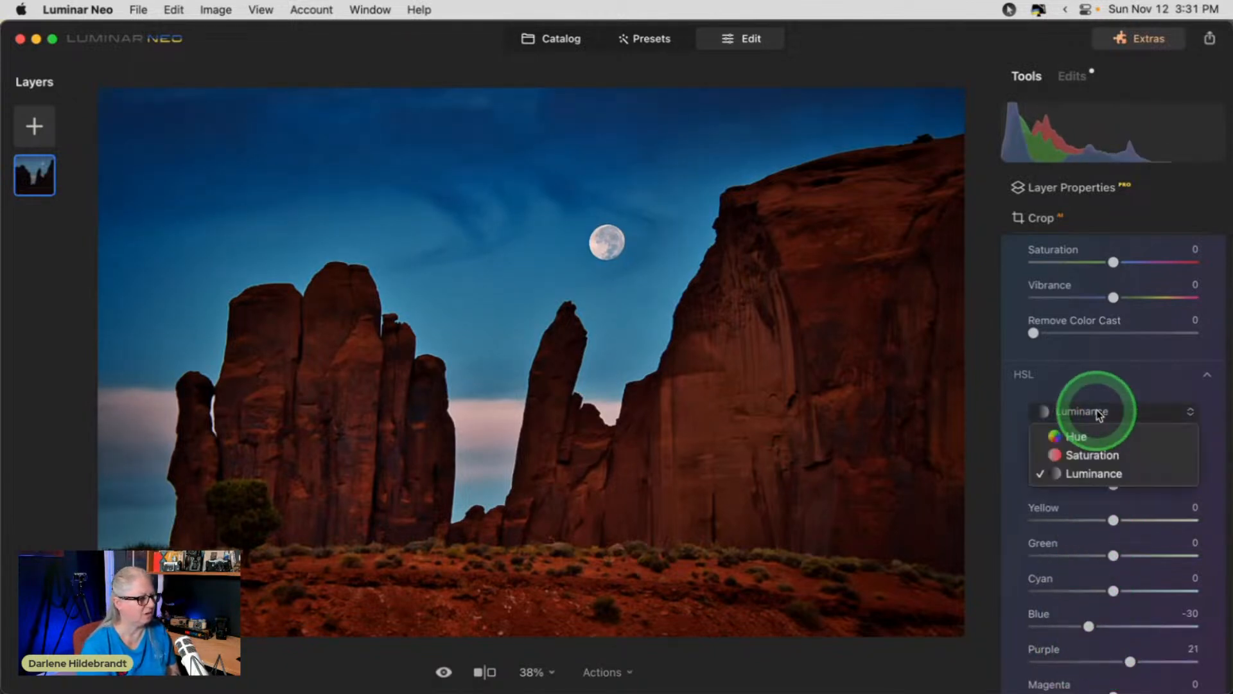
left_click(1069, 380)
mouse_move(1033, 333)
left_mouse_down()
mouse_move(1062, 334)
mouse_move(1034, 334)
left_mouse_up()
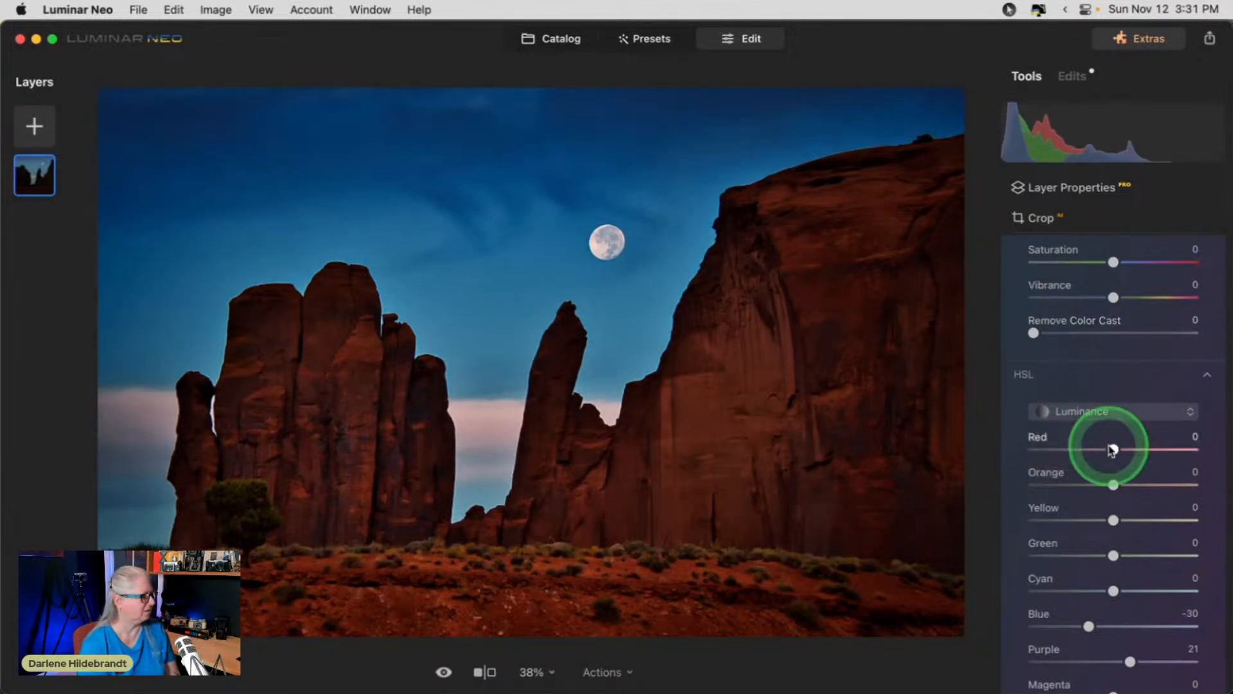
scroll(1109, 440, "up", 5)
left_click(1089, 351)
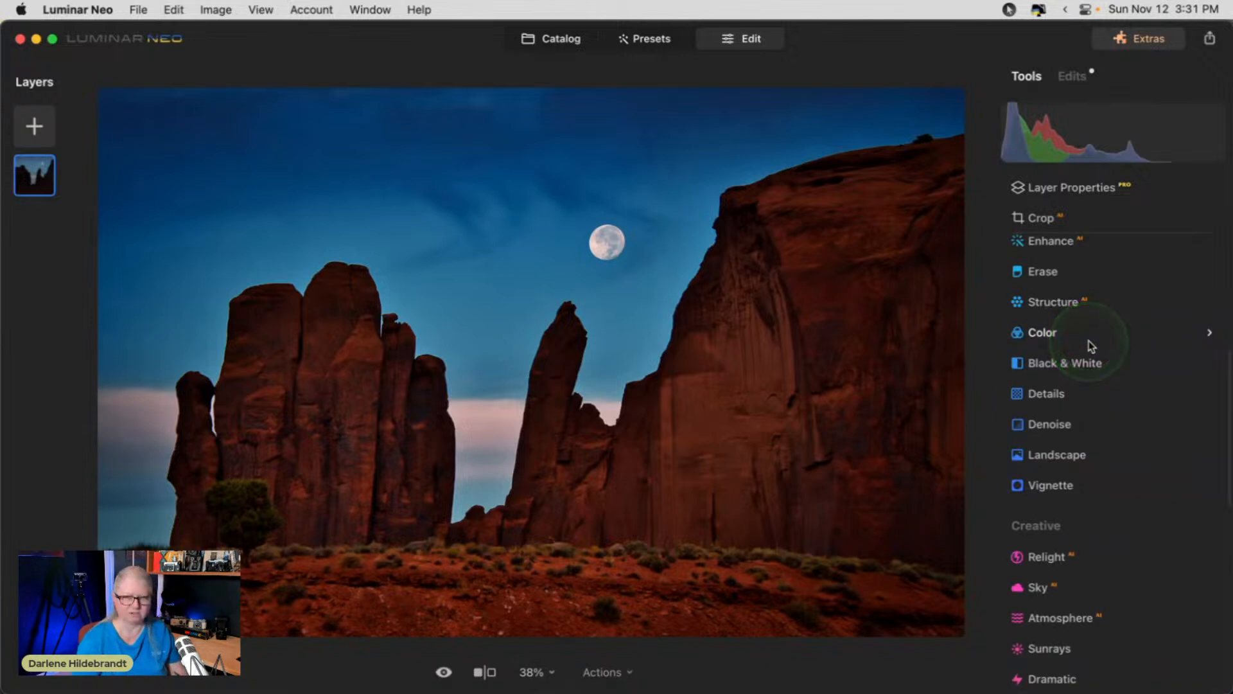
Compare the edited photo with the original and look through the Creative tools.
key("backslash")
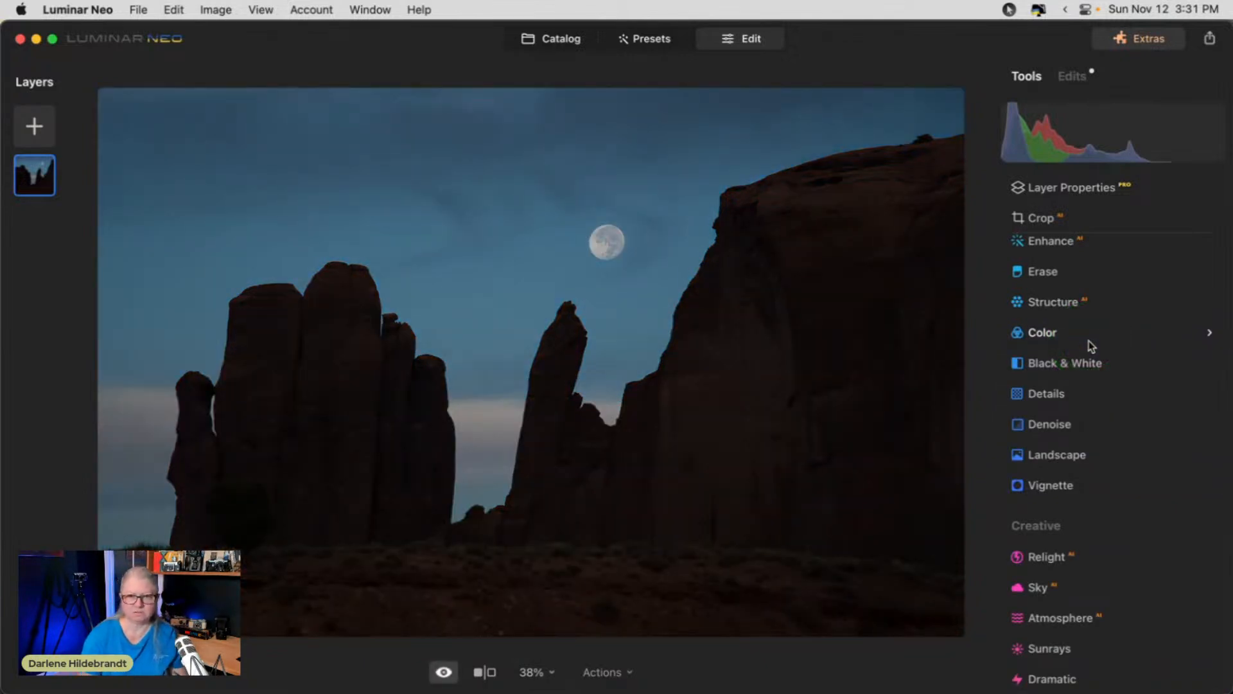
key("backslash")
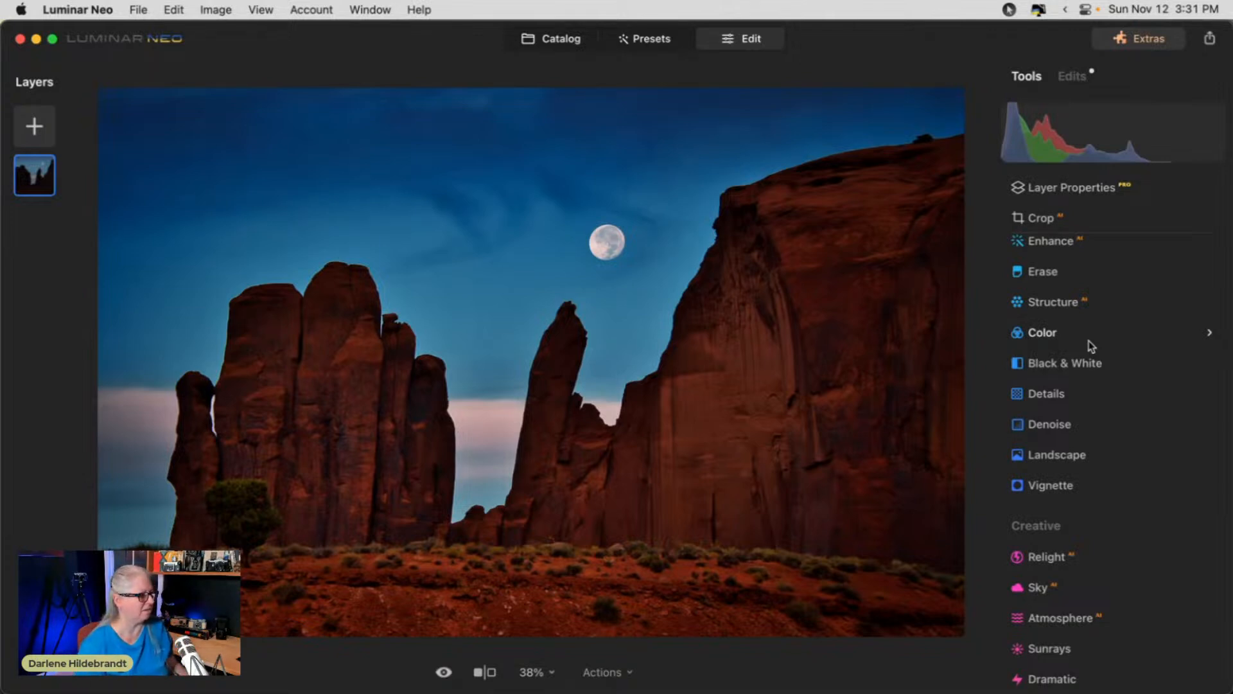
scroll(1089, 340, "down", 10)
left_click(1068, 470)
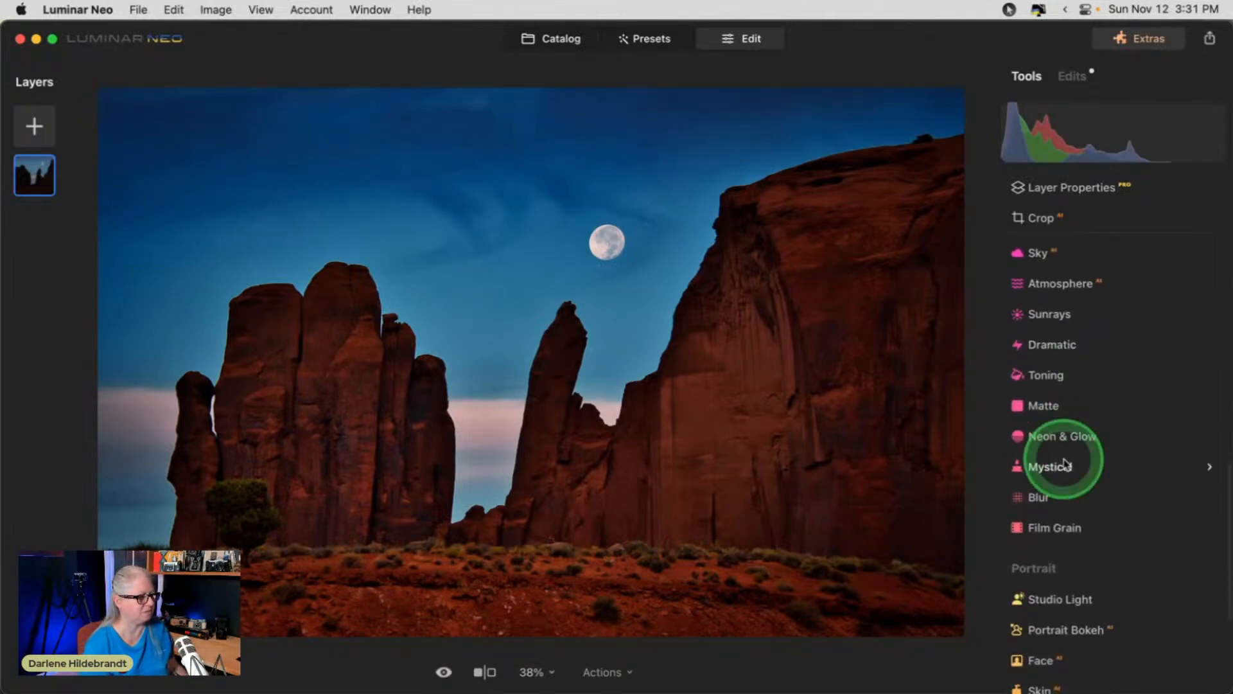
mouse_move(1046, 476)
left_mouse_down()
mouse_move(1032, 470)
mouse_move(1077, 474)
mouse_move(1065, 471)
left_mouse_up()
left_click(1102, 389)
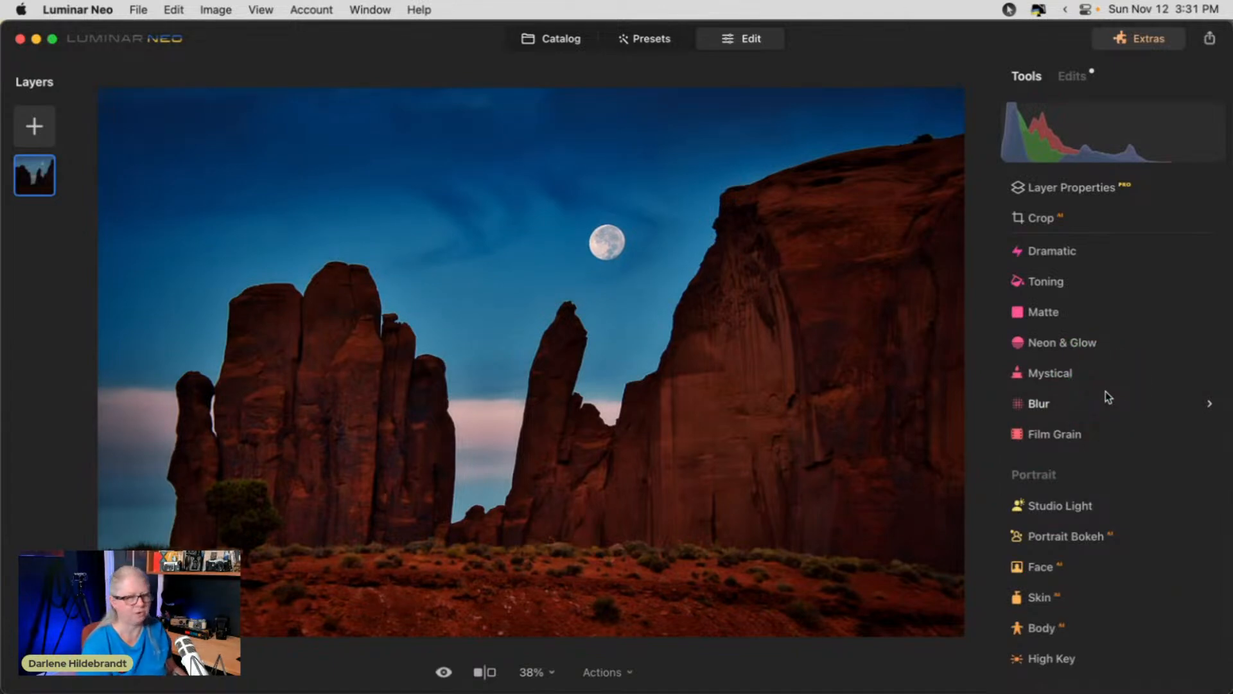
scroll(1105, 393, "up", 4)
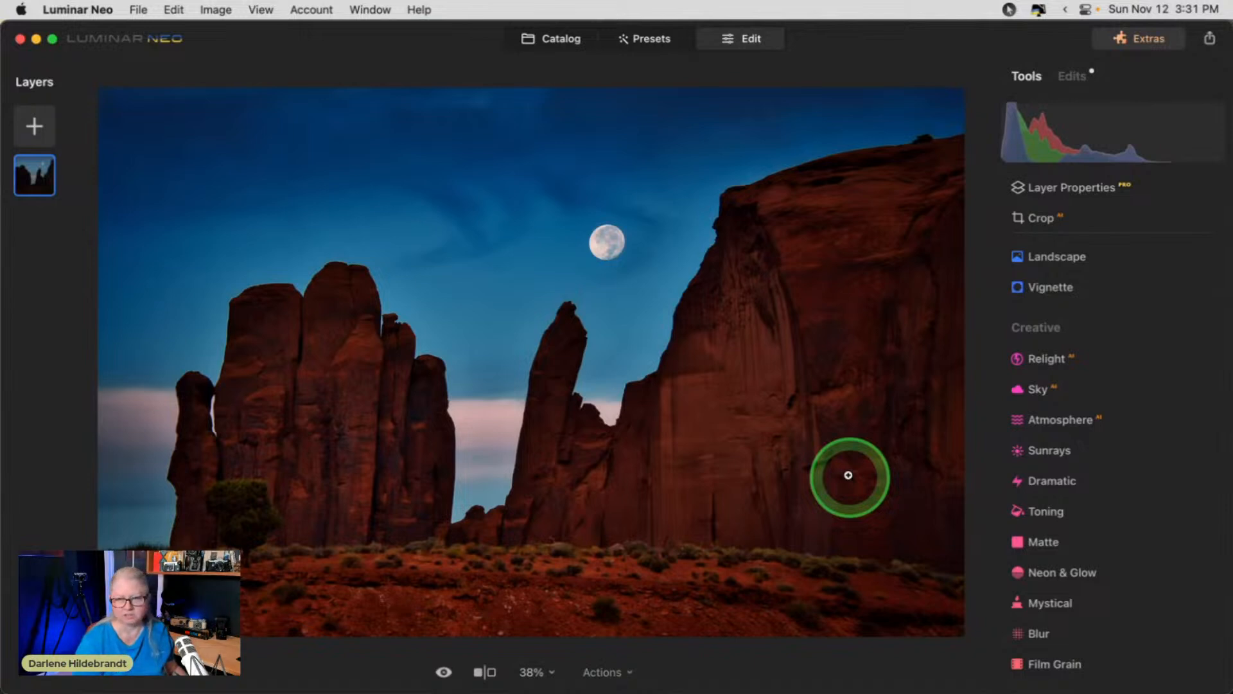
scroll(1087, 441, "up", 5)
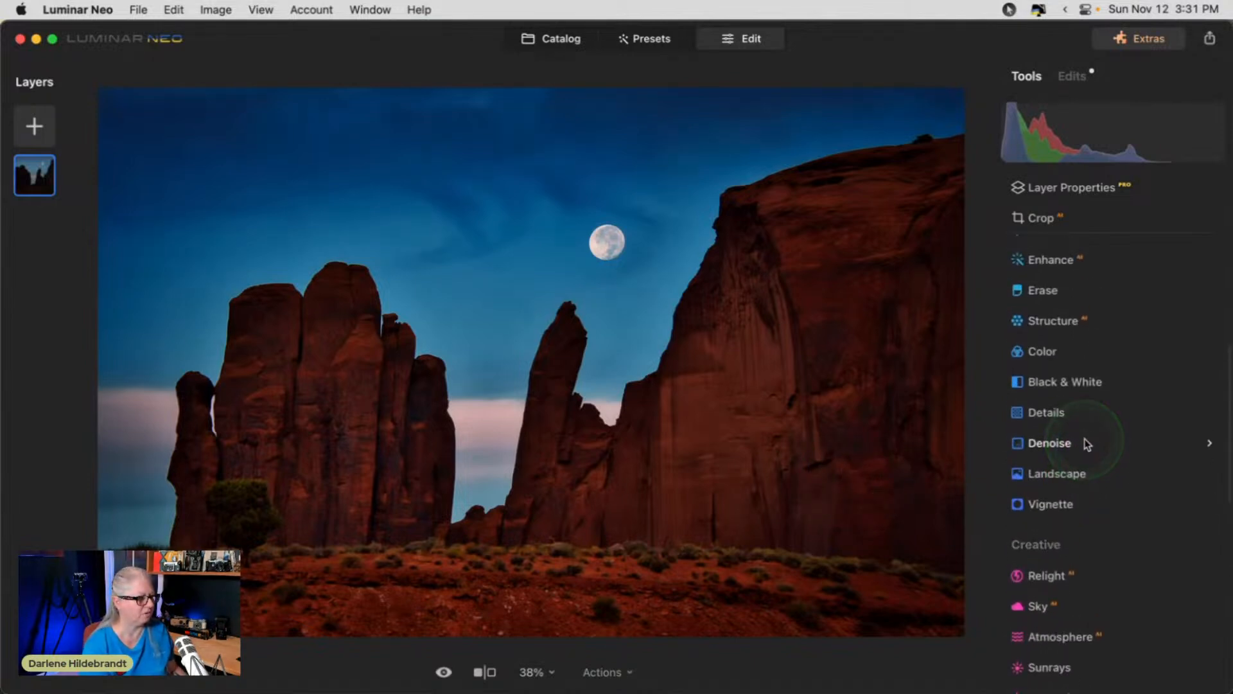
Add Structure to the photo with an Amount of about 50 and a Boost of 32.
left_click(1056, 366)
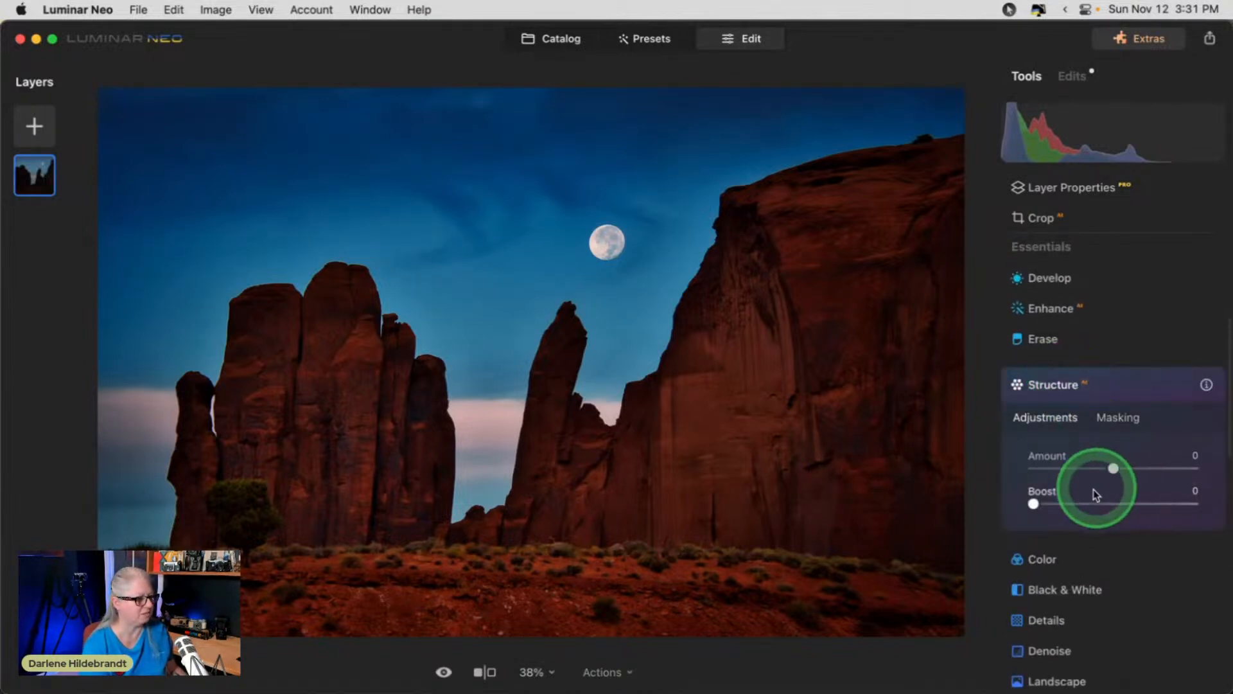
left_click(1154, 468)
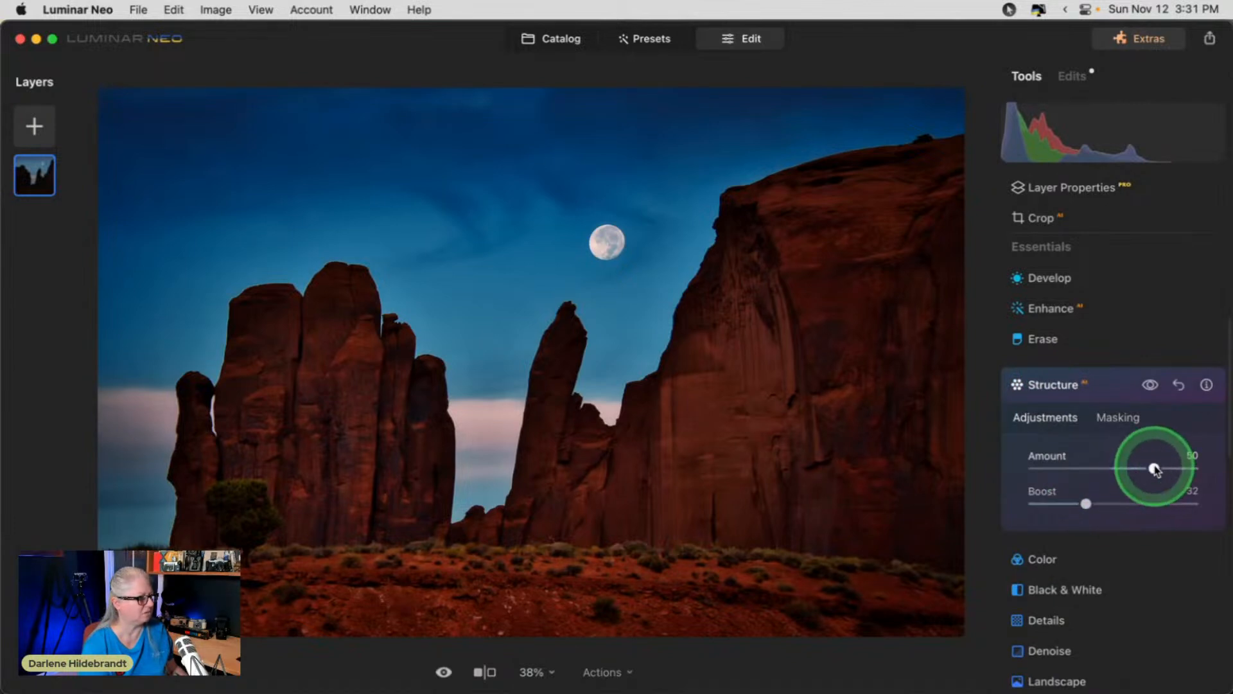
left_click_drag(1149, 471, 1155, 468)
Mask the Structure effect with the AI Sky selection, invert it to target the land, and copy the mask.
left_click(1112, 419)
left_click(1047, 519)
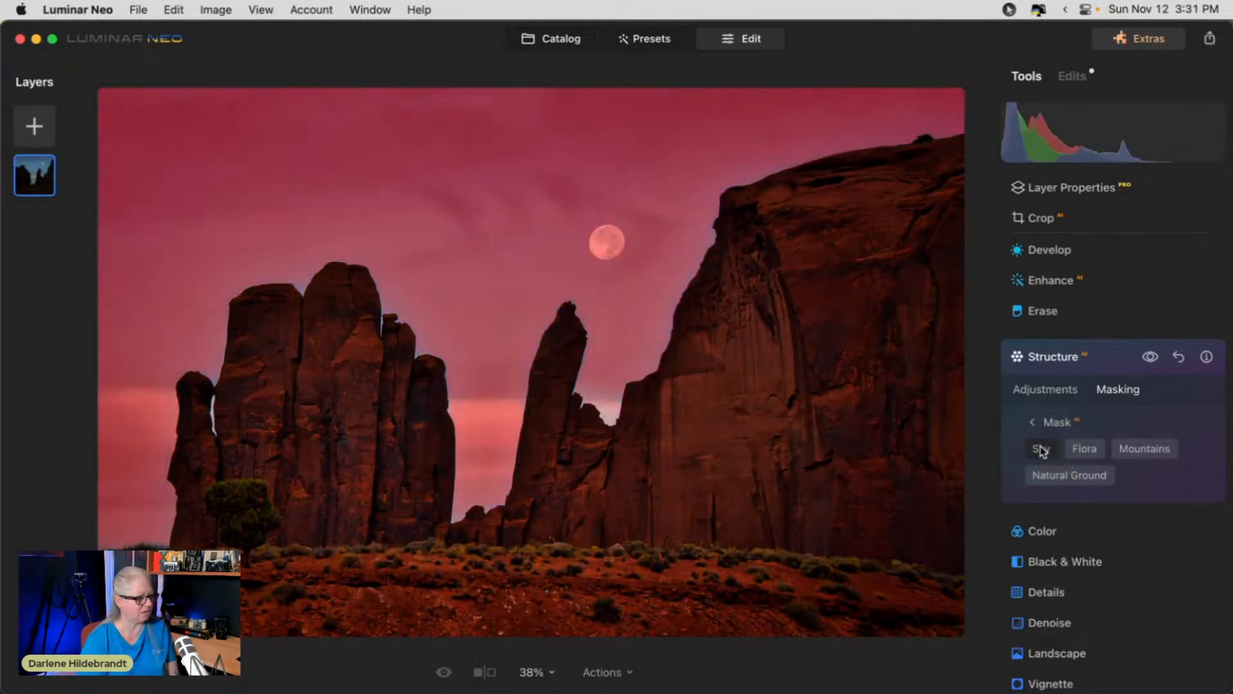
left_click(1035, 421)
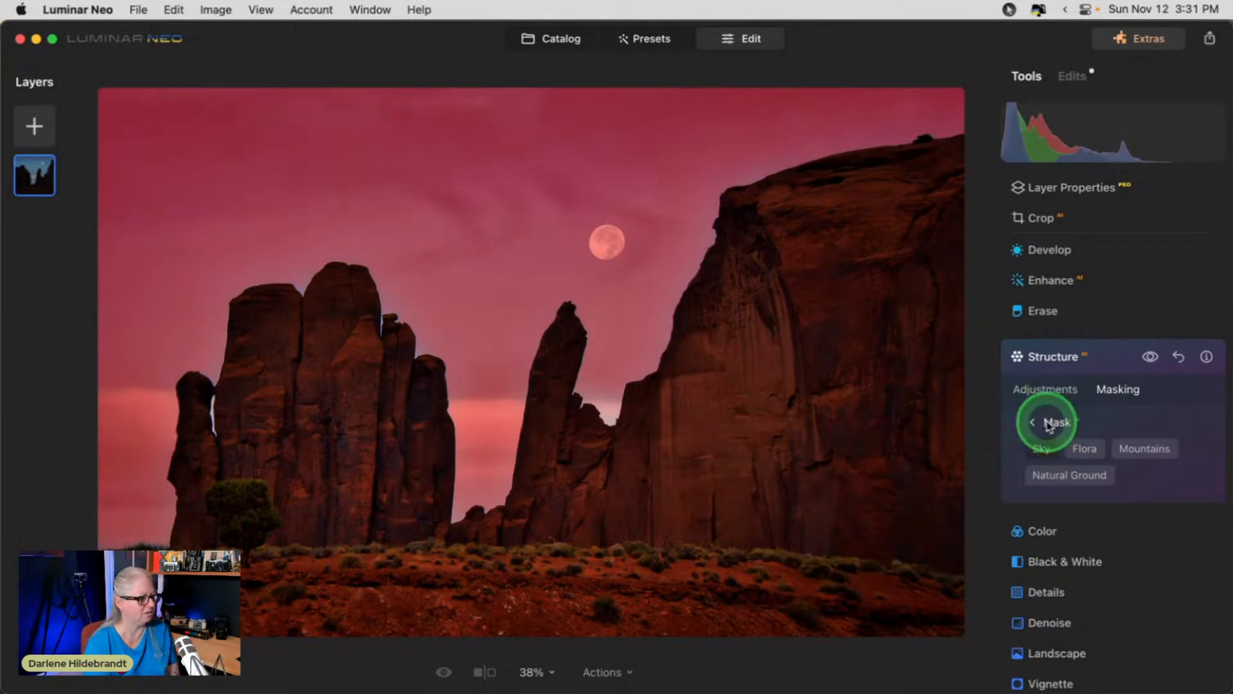
left_click(1077, 546)
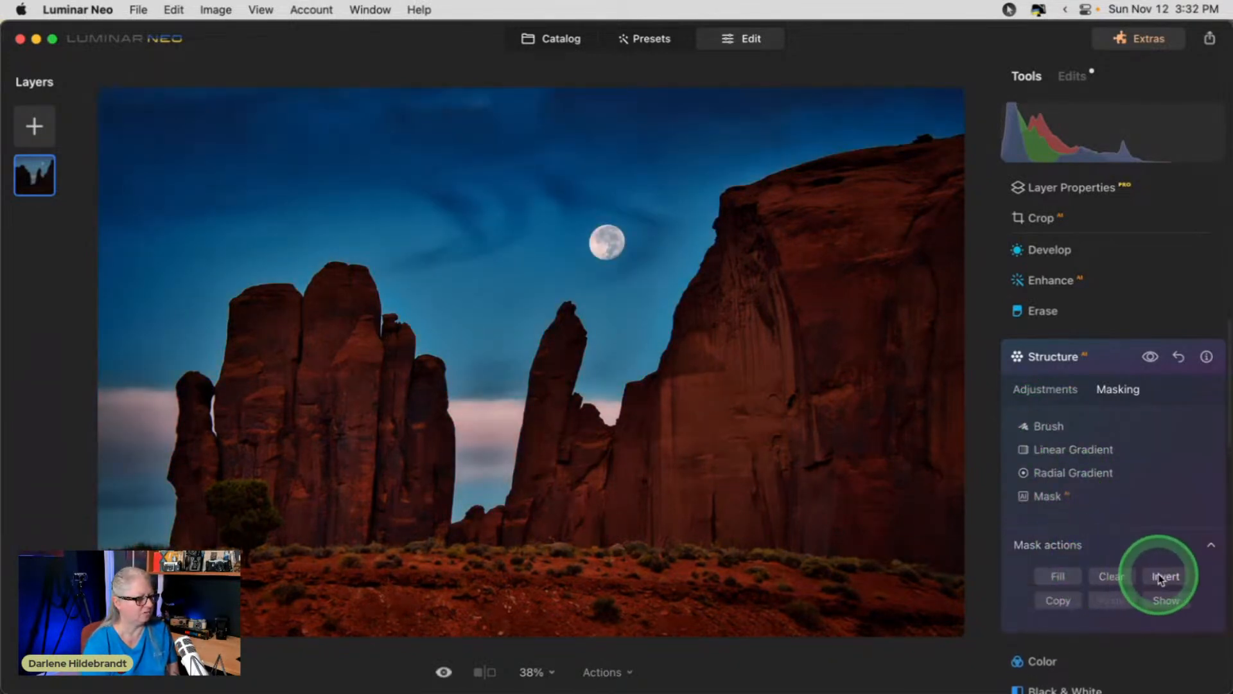
left_click(1056, 599)
Compare the photo with and without Structure, and reduce its Amount to 24 and Boost to 23.
left_click(1150, 357)
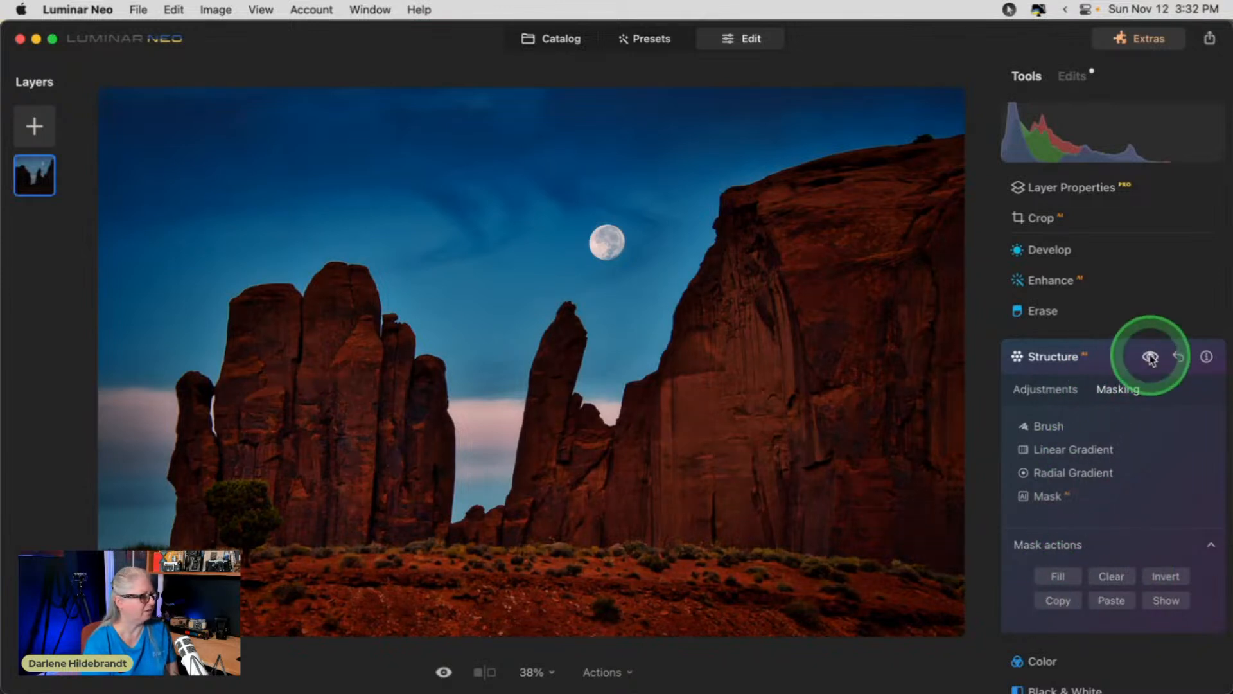
left_click(1149, 357)
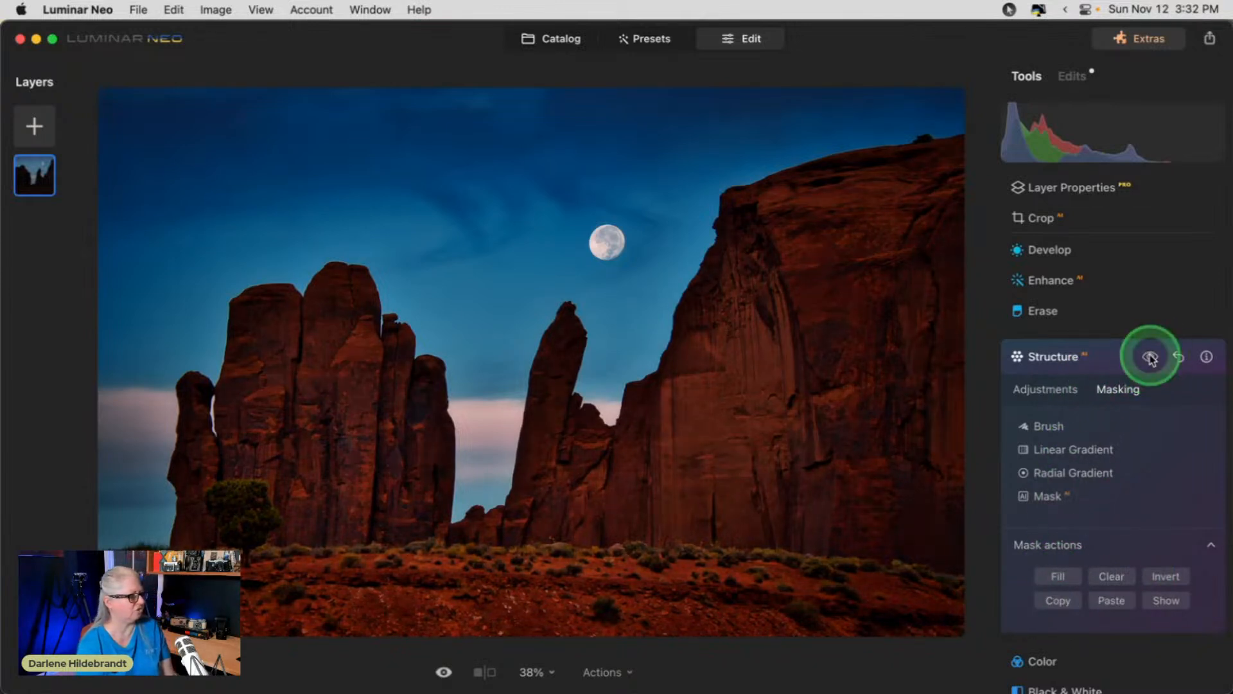
left_click(1047, 389)
left_click_drag(1107, 476, 1073, 475)
left_click(1157, 440)
left_click_drag(1157, 441, 1134, 441)
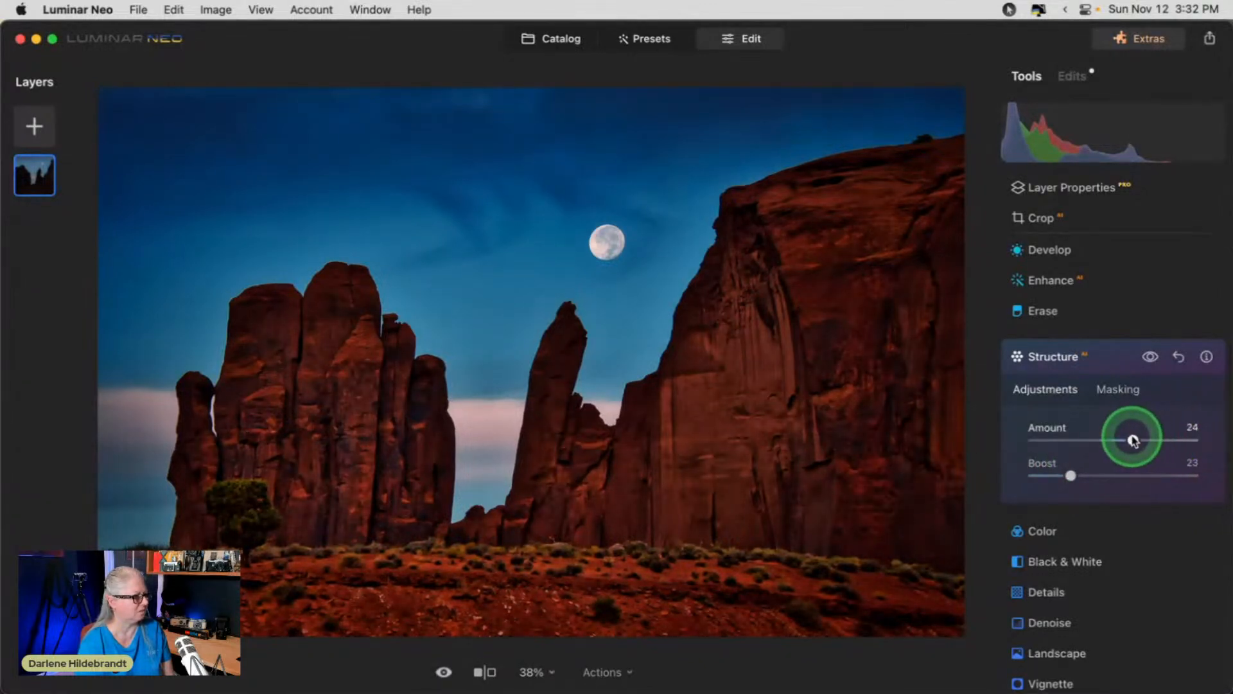
left_click(1099, 357)
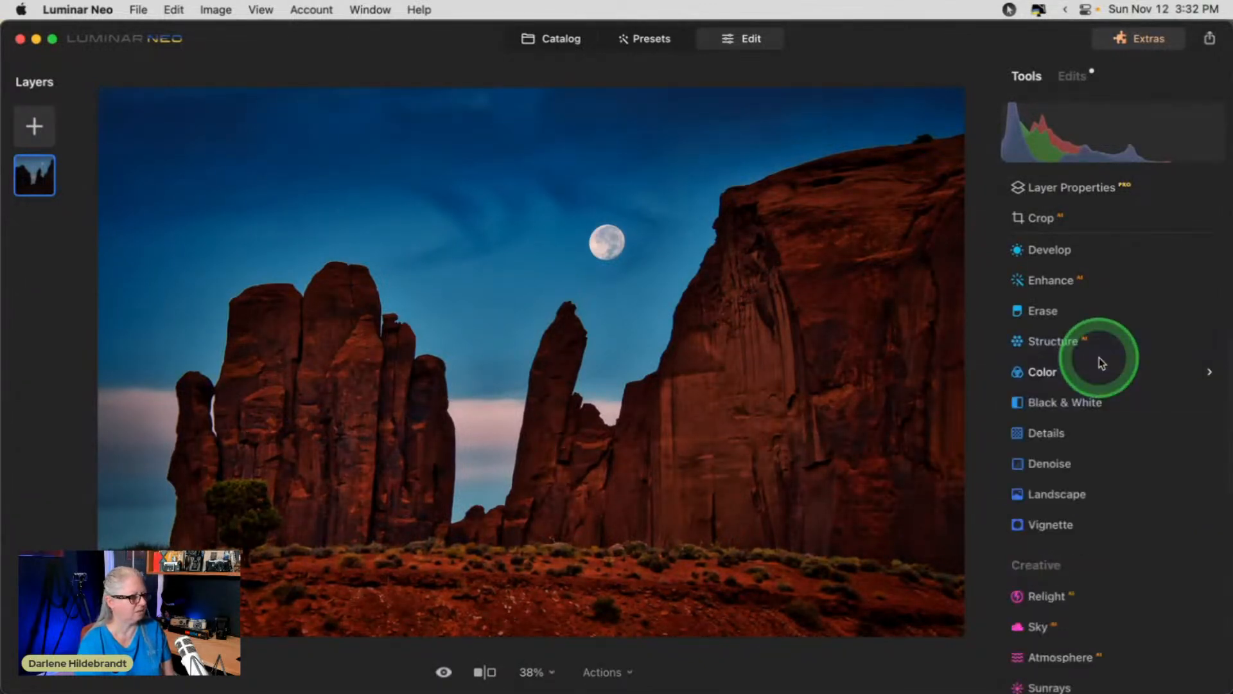
In the Details tool, set Small Details to 11, Medium Details to 53 and Sharpen to 9.
left_click(1054, 431)
left_click_drag(1113, 528, 1123, 495)
left_click(1032, 609)
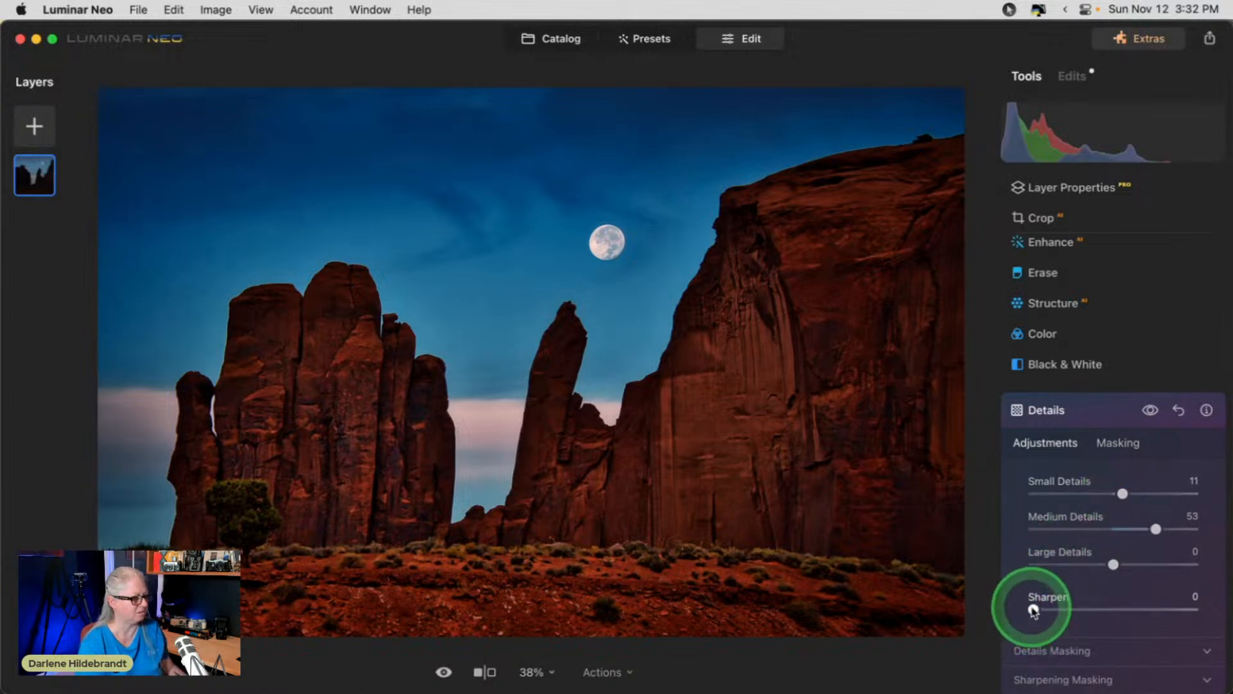
Paste the copied Structure mask onto the Details effect and return to its adjustments.
left_click(1119, 442)
left_click(1042, 594)
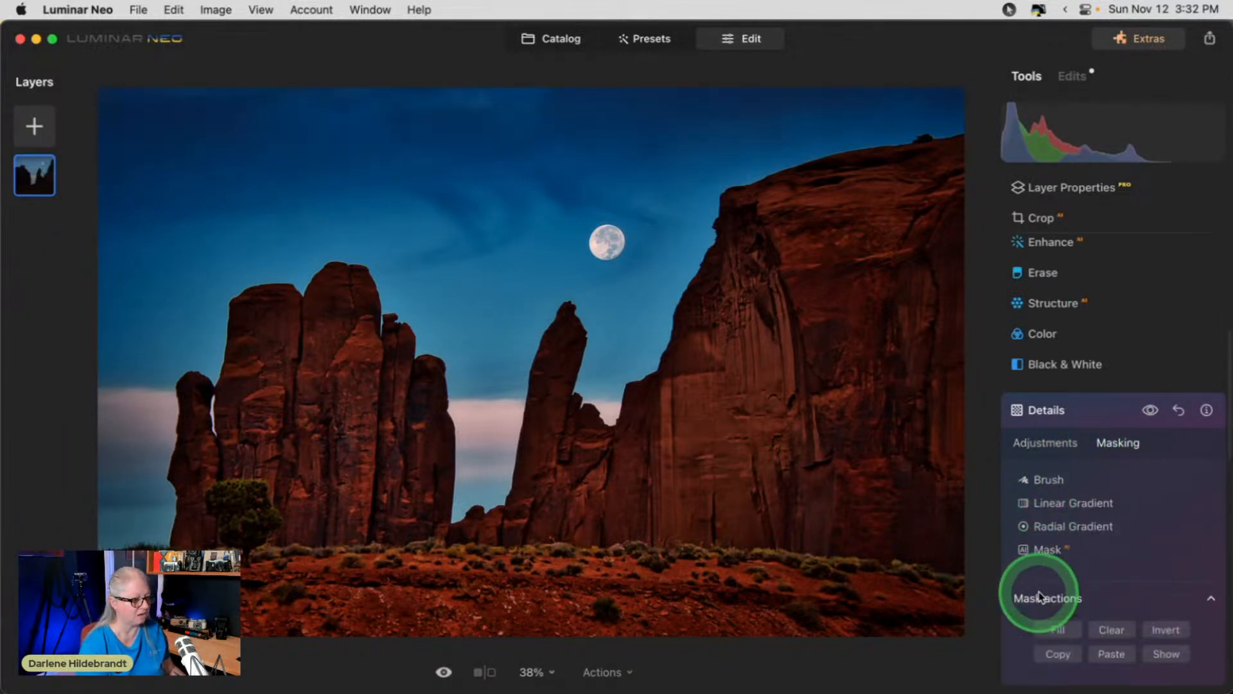
left_click(1048, 441)
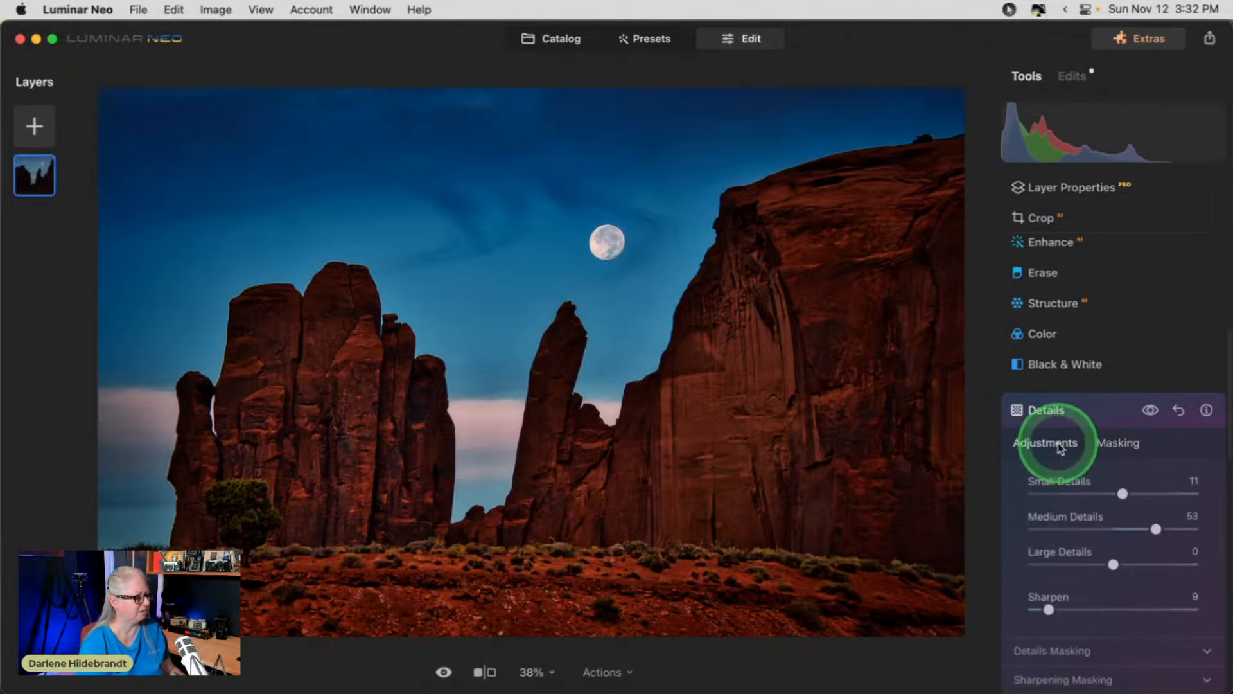
Inspect the rock formations at 100% with Details switched on and off, and return to the full image with the tool closed.
left_click(1146, 409)
left_click(1145, 410)
key("super+equal")
key("super+equal")
key("super+equal")
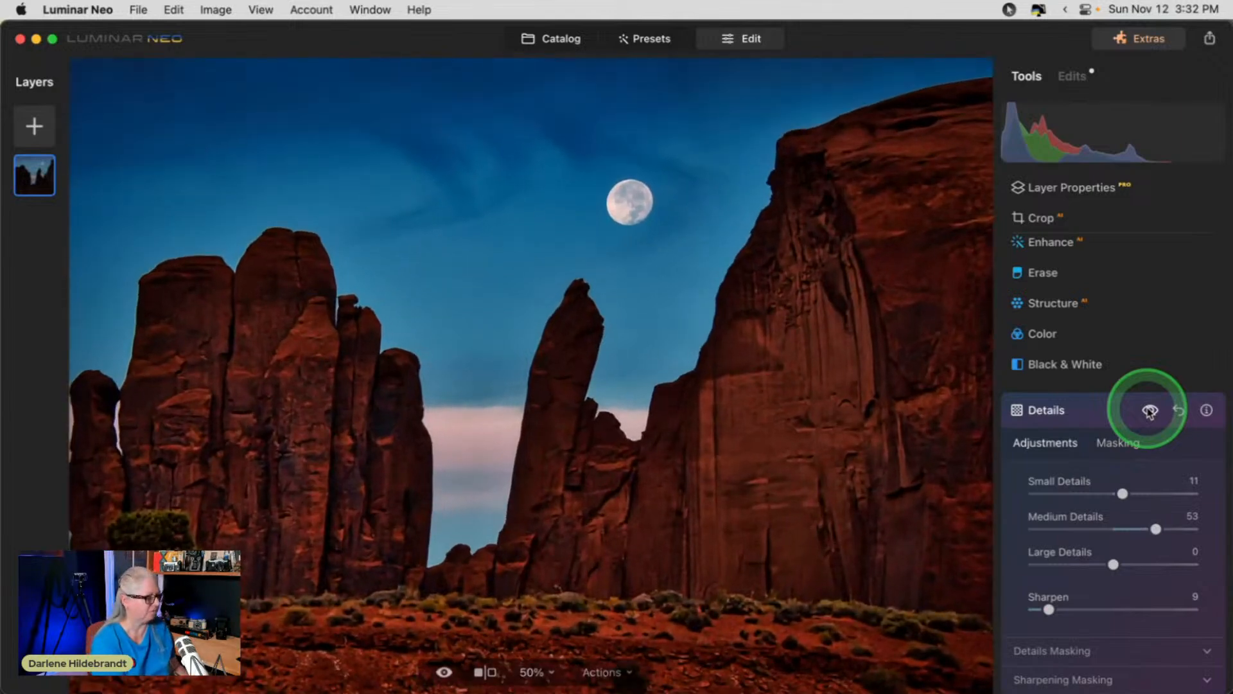
scroll(584, 381, "down", 5)
scroll(584, 381, "down", 1)
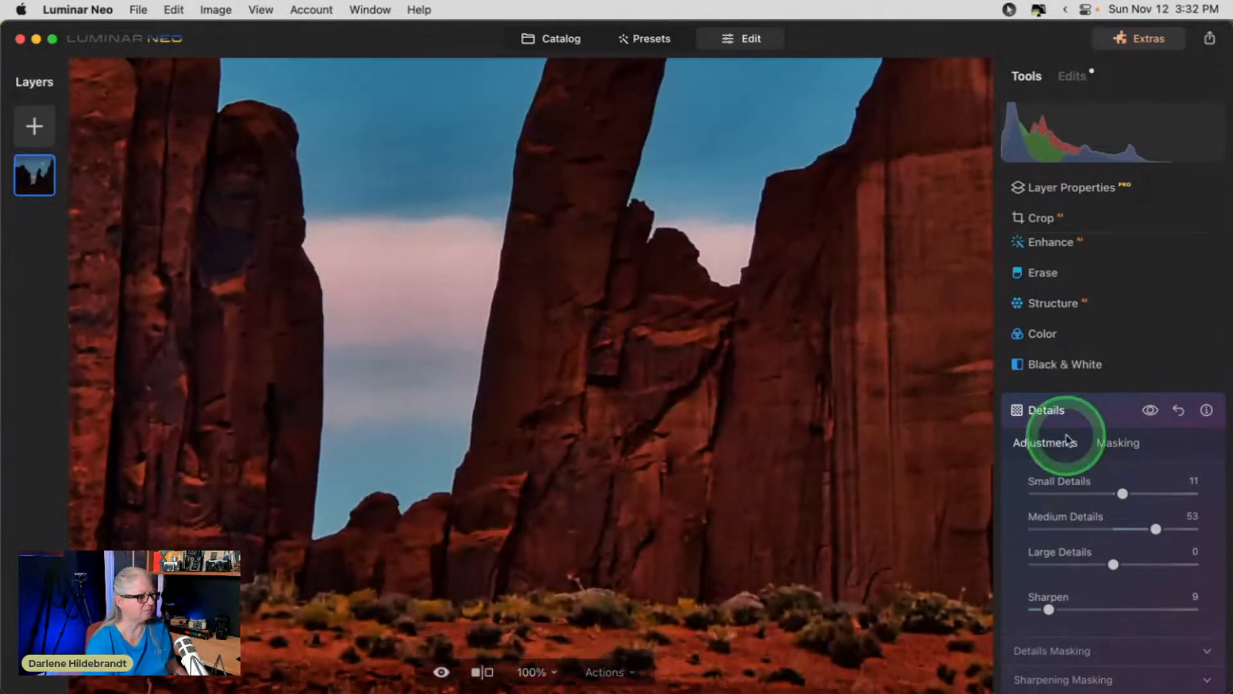
left_click(1149, 411)
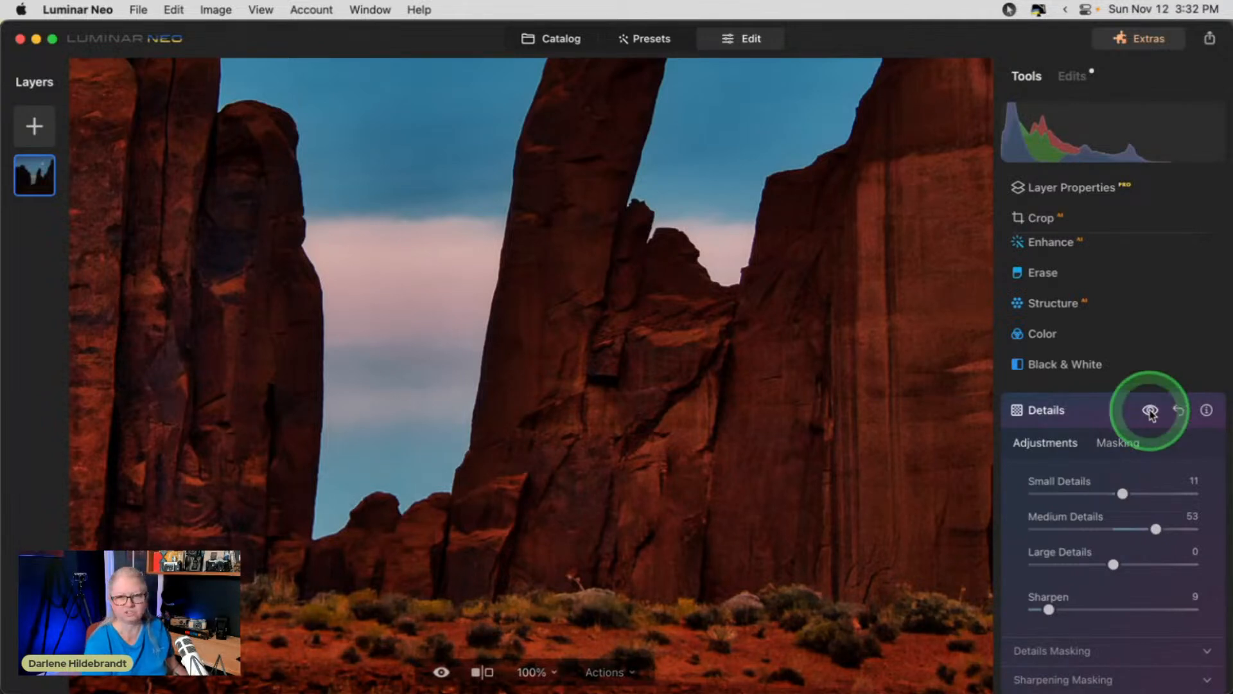
left_click(1150, 411)
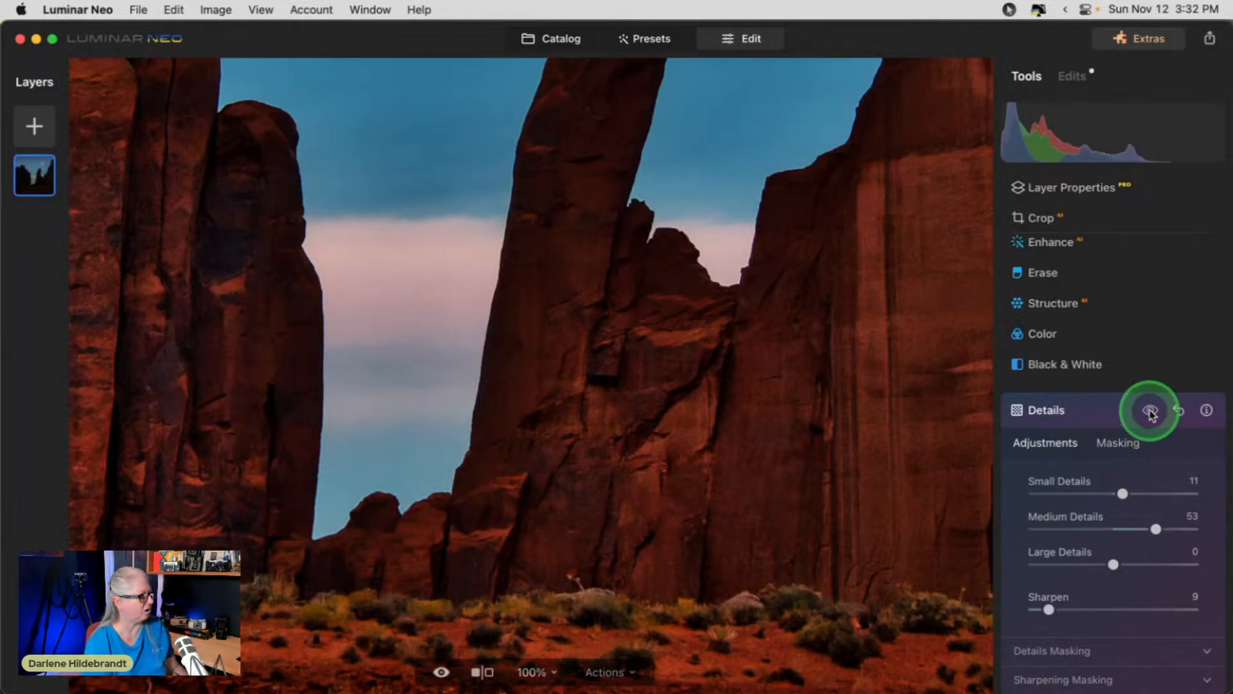
left_click(684, 414)
left_click(1006, 410)
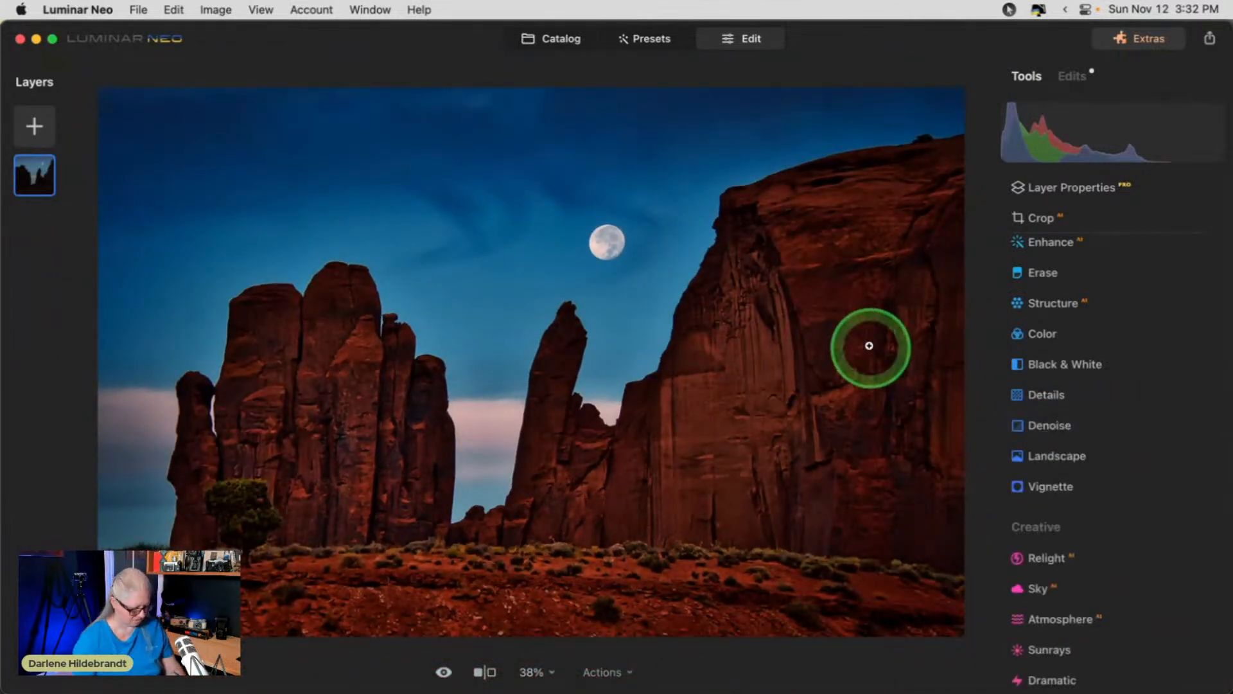
left_click(869, 346)
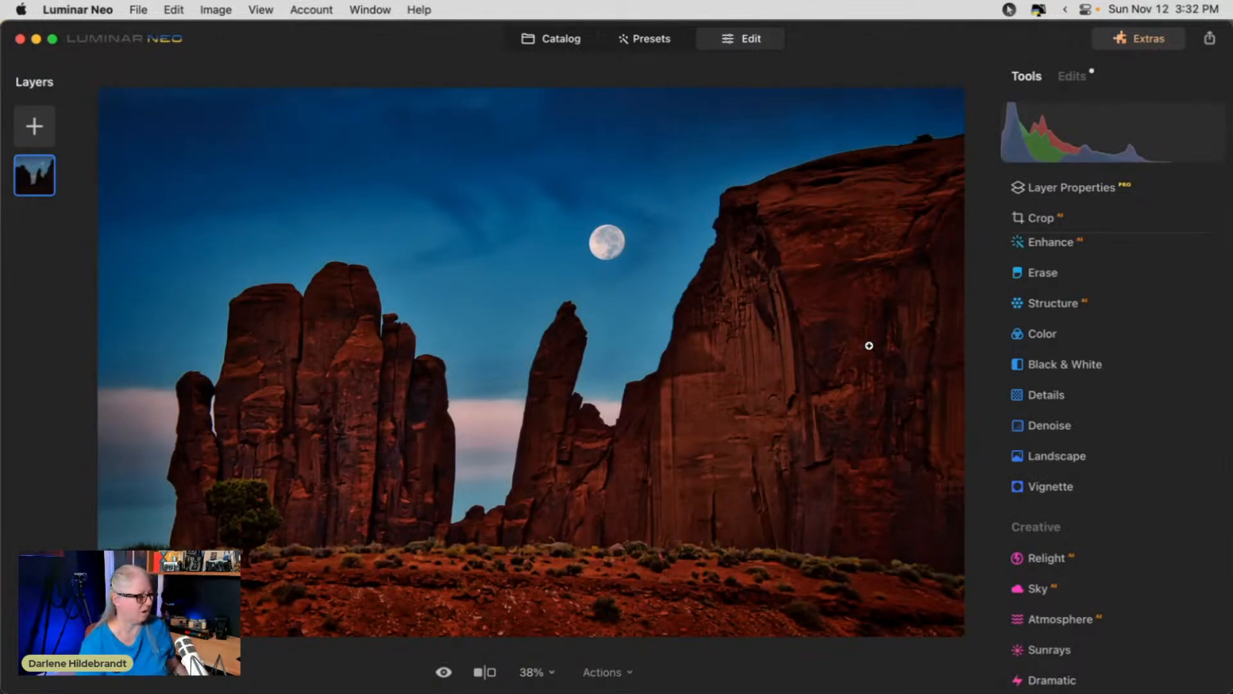
Convert the photo to black and white with the Black & White tool, keeping its Luminance settings shown.
left_click(1066, 365)
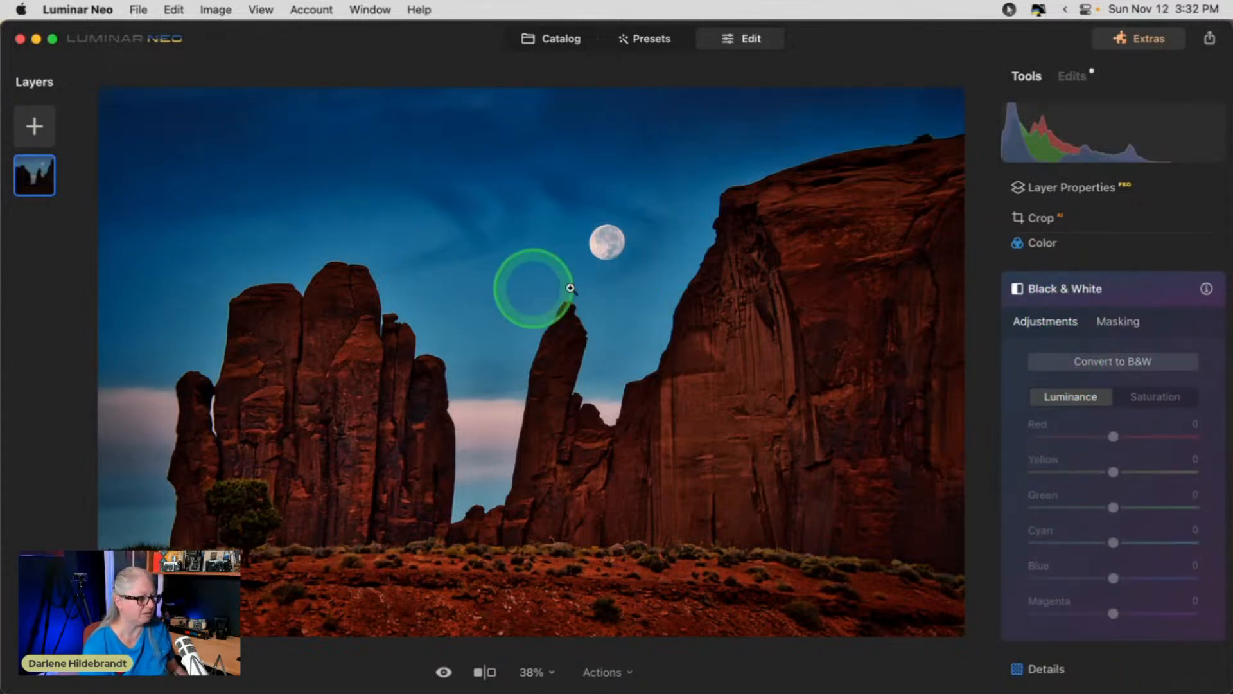
left_click(1136, 394)
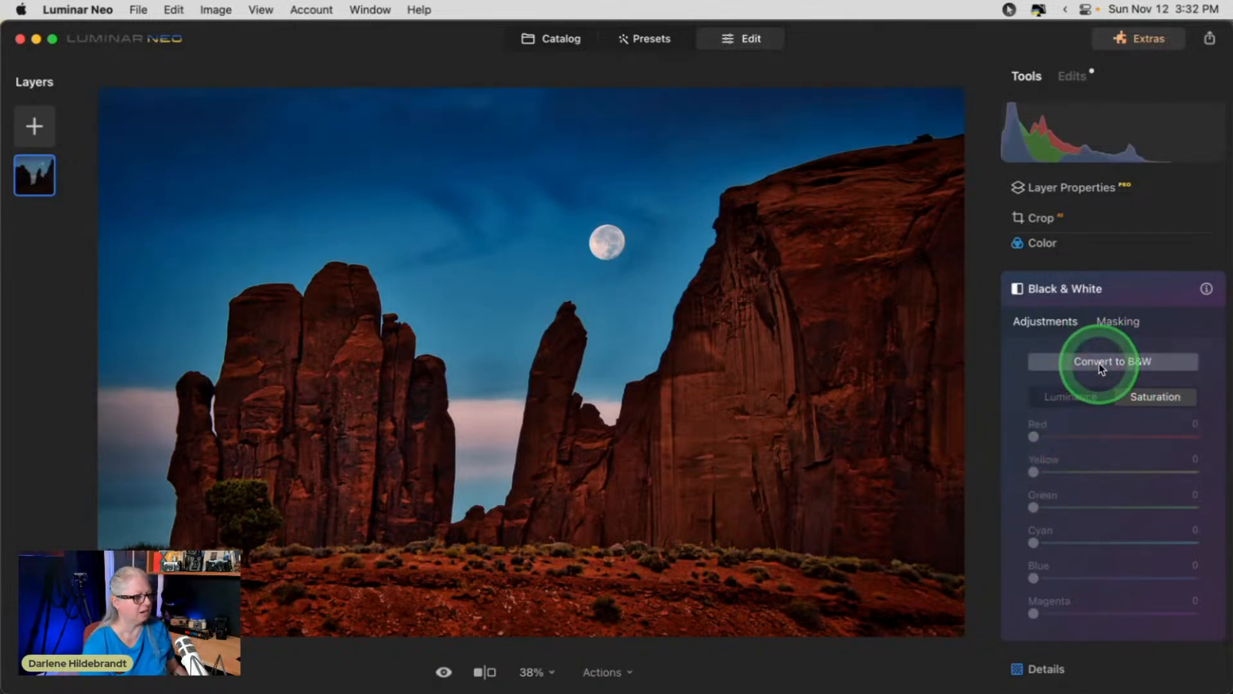
left_click(1065, 397)
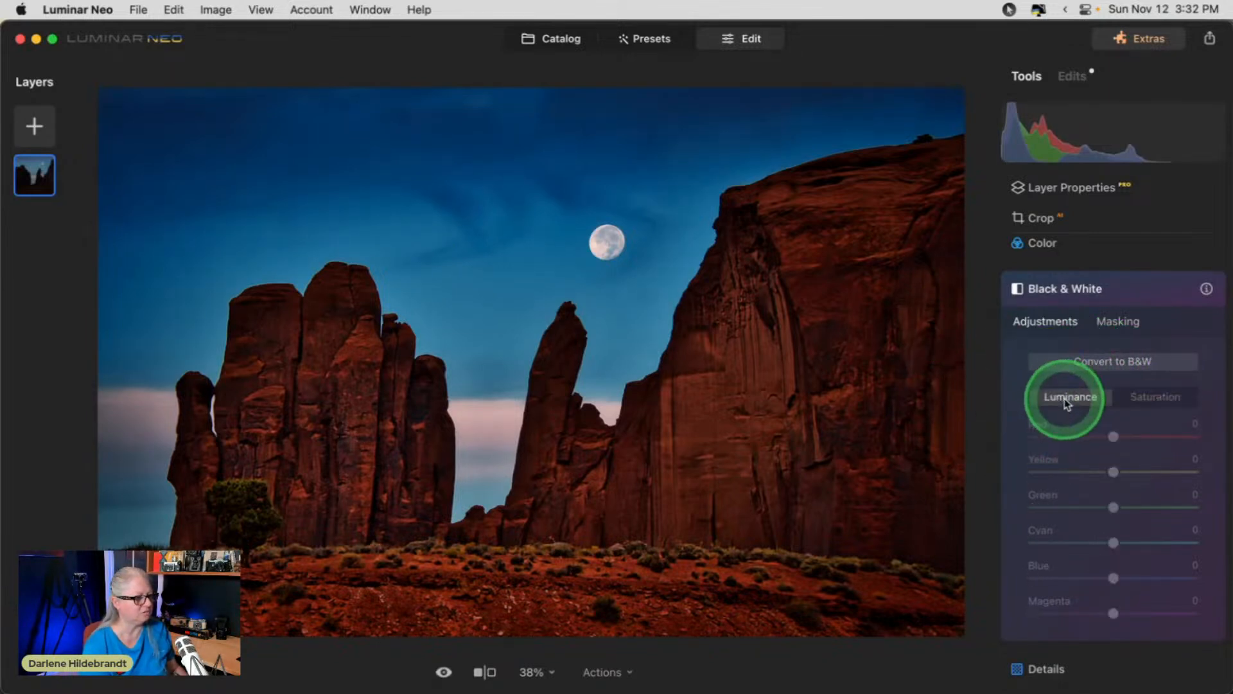
left_click(1113, 361)
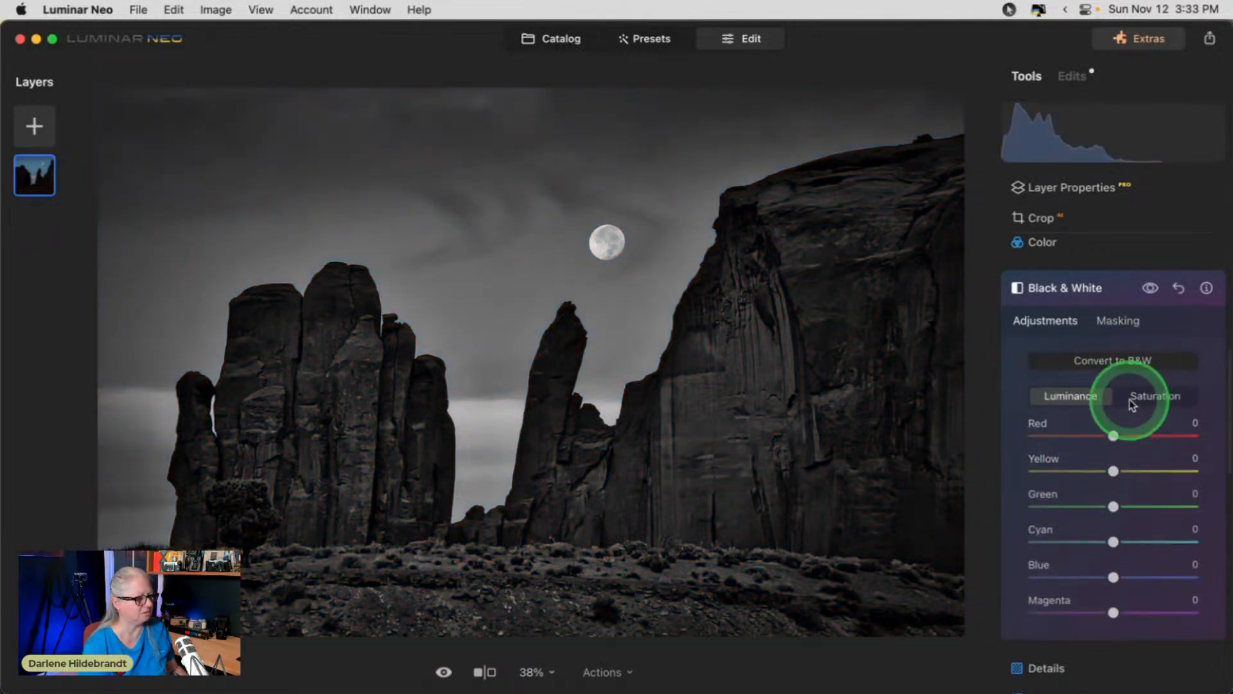
In the Black & White tool's Saturation settings, set Yellow to 33 and Red, Green, Cyan, Blue and Magenta to 35.
left_click(1149, 397)
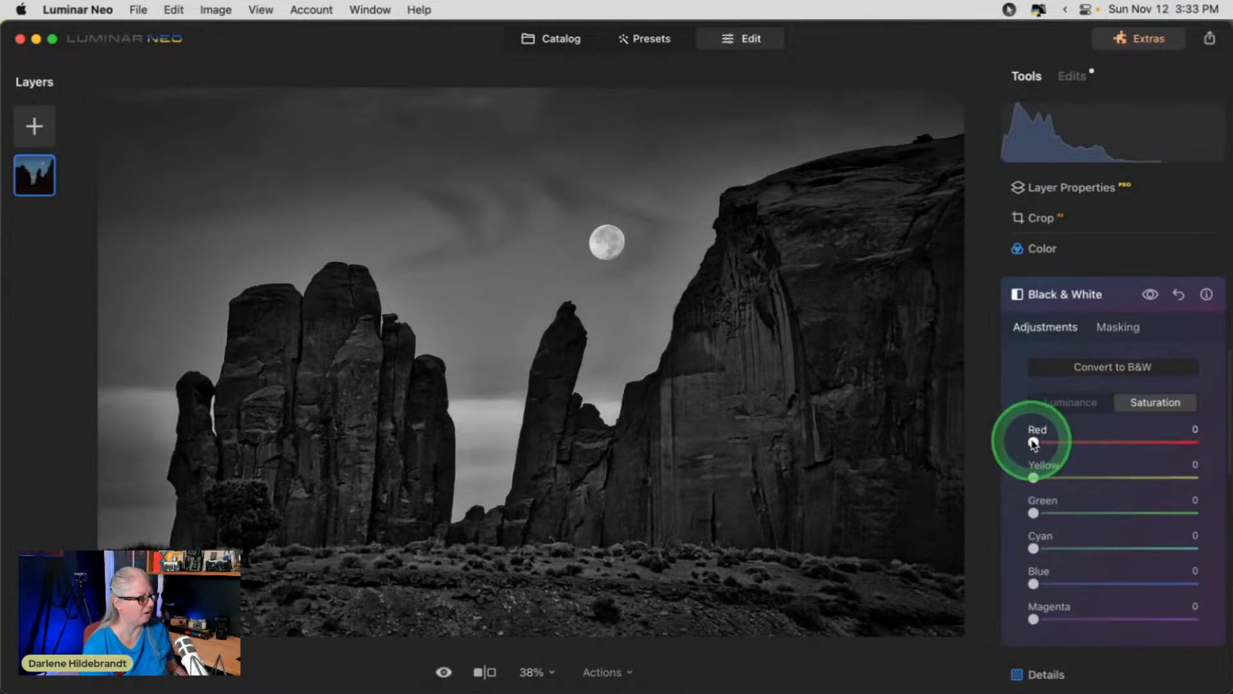
left_click_drag(1034, 573, 1091, 570)
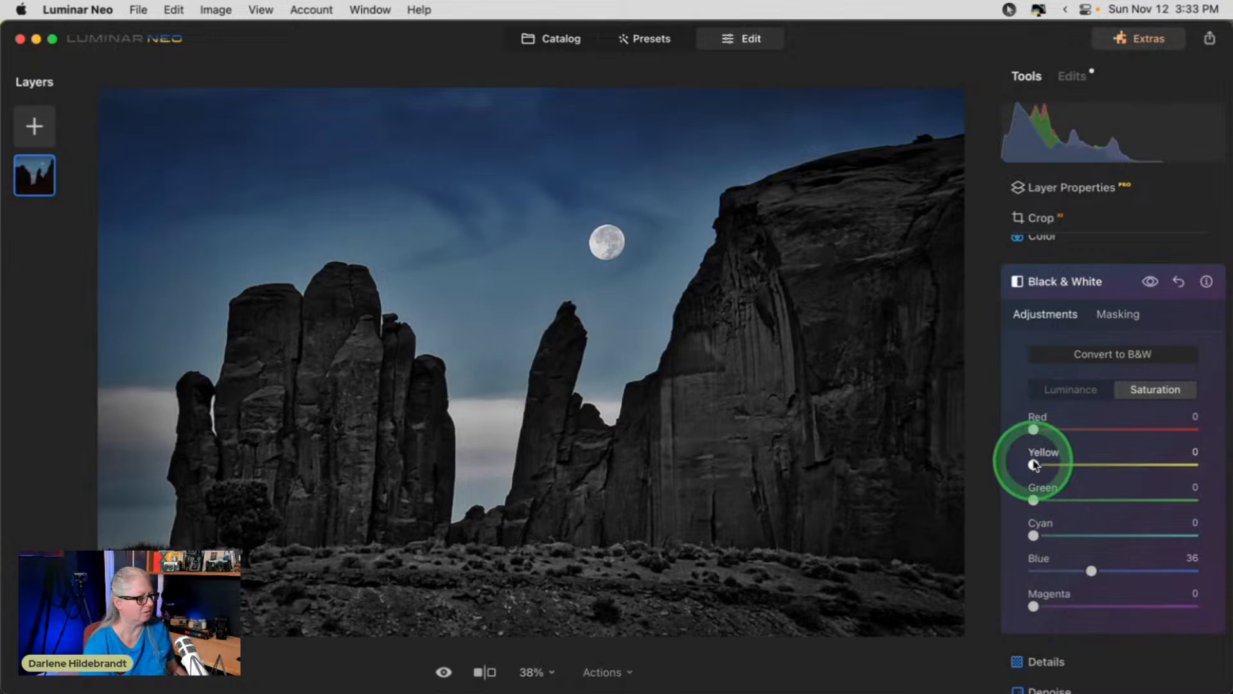
left_click(1088, 464)
left_click(1090, 429)
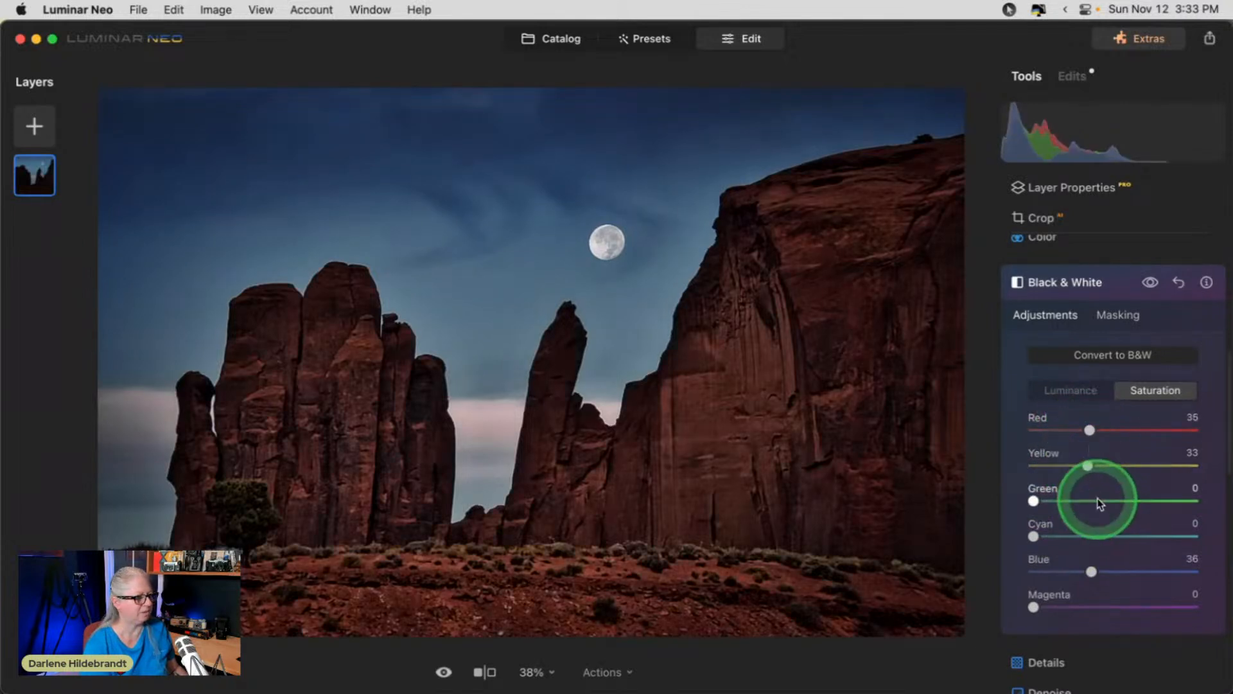
left_click(1090, 499)
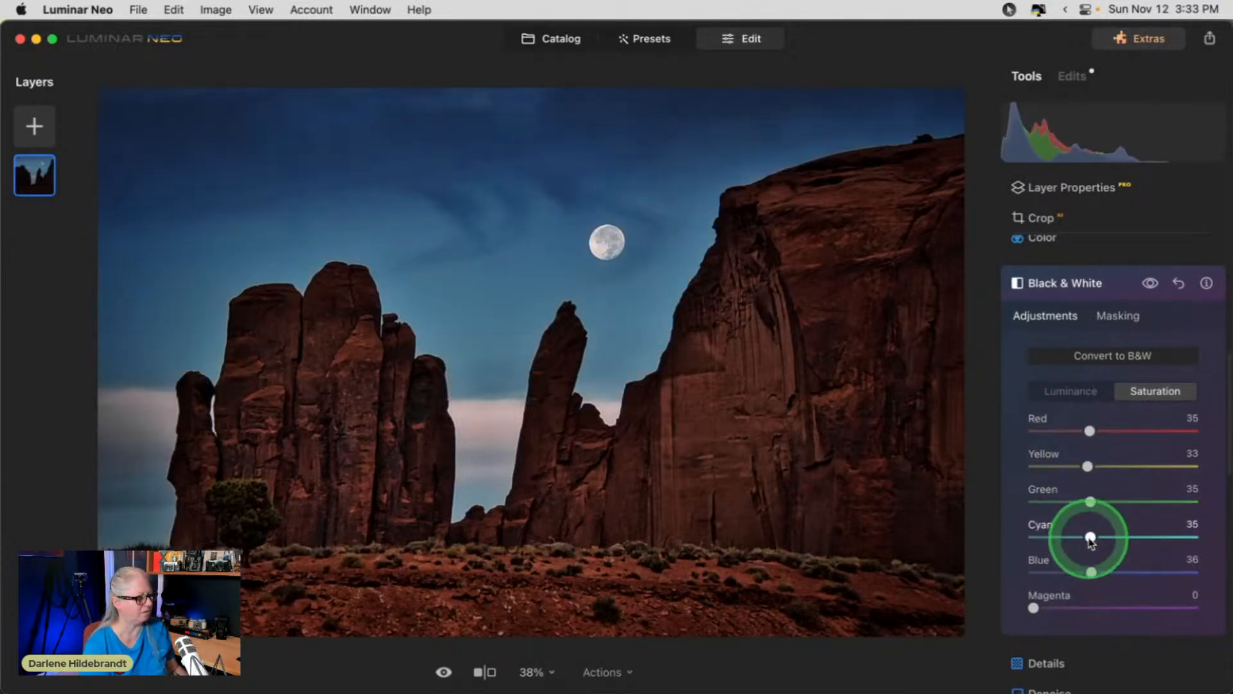
left_click(1090, 623)
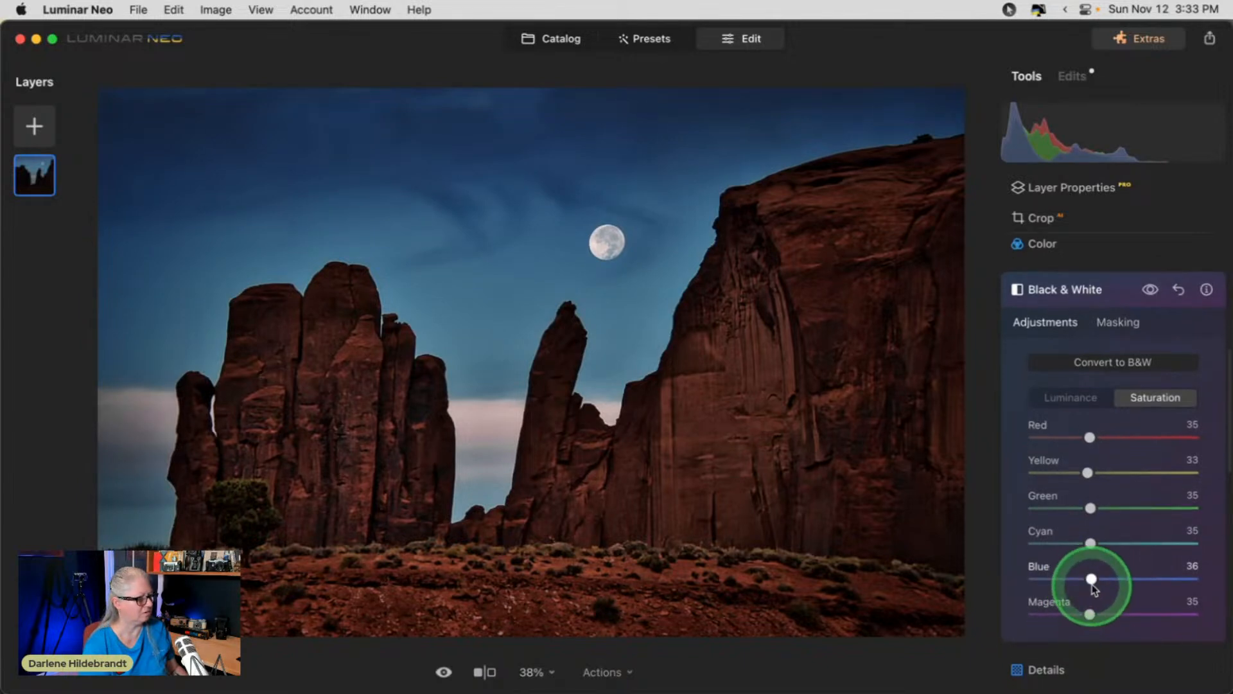
mouse_move(1091, 576)
left_mouse_down()
mouse_move(1069, 578)
mouse_move(1091, 570)
left_mouse_up()
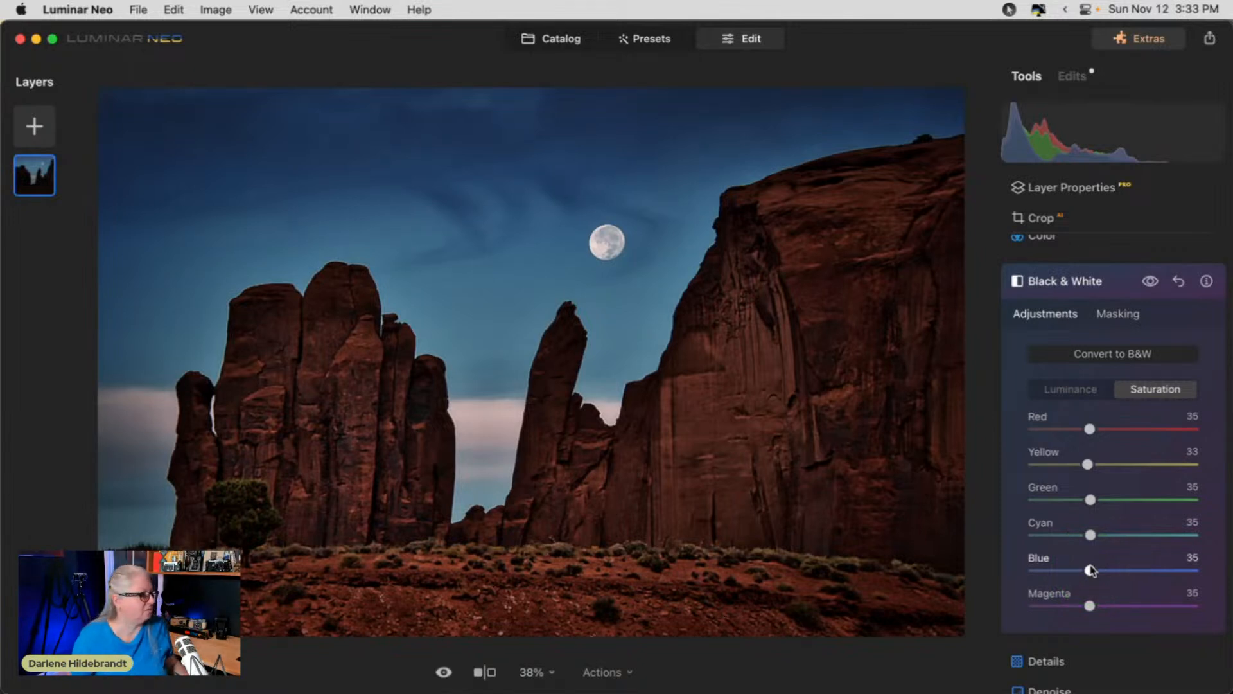
Compare the photo with the Black & White effect switched on and off, and return to the catalog.
left_click(1150, 282)
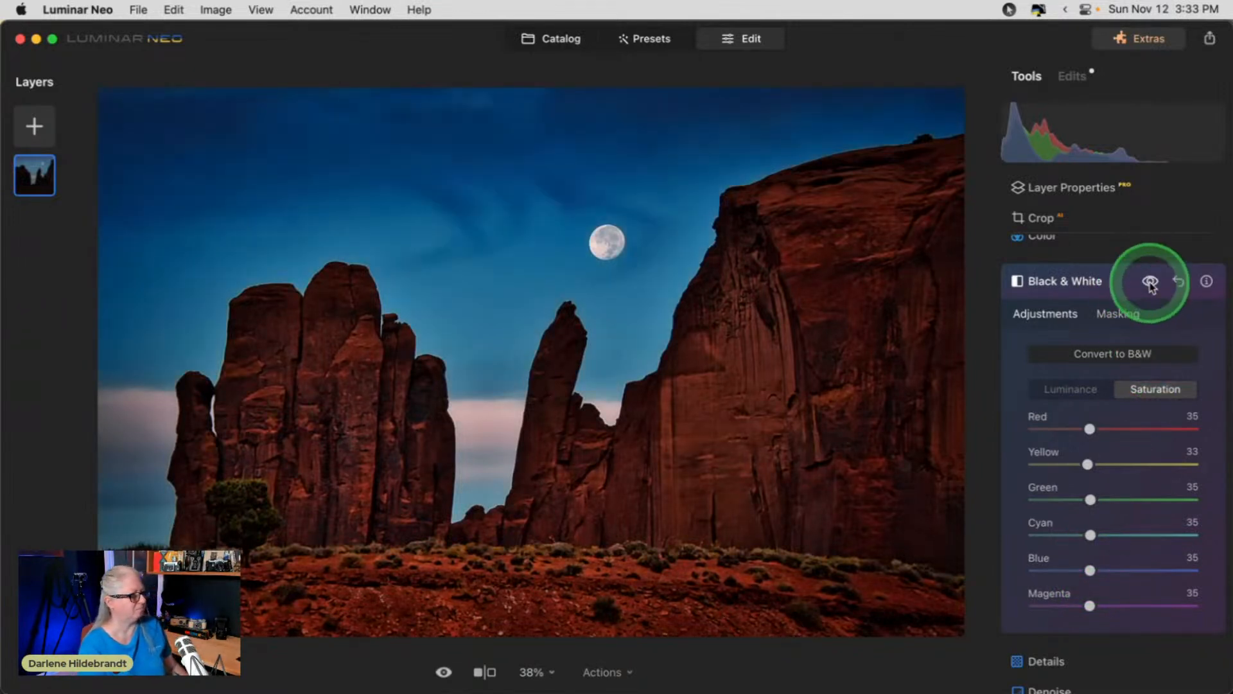
left_click(1150, 283)
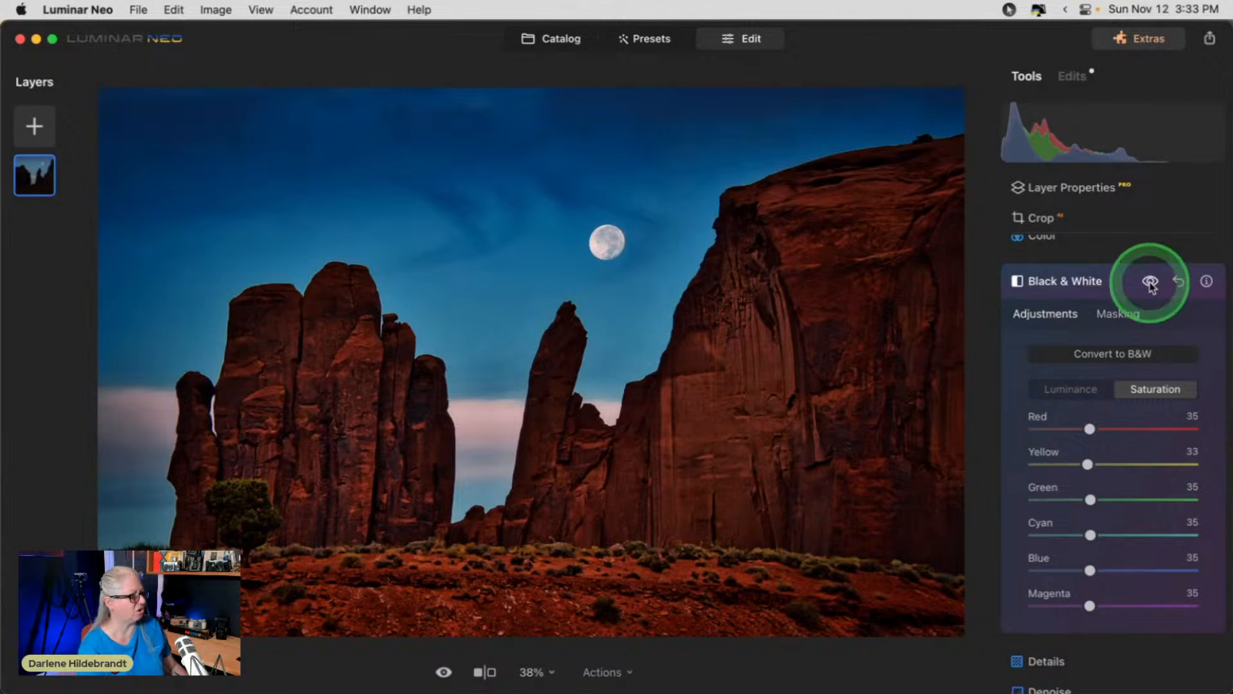
left_click(1150, 283)
left_click(1150, 283)
left_click(1149, 283)
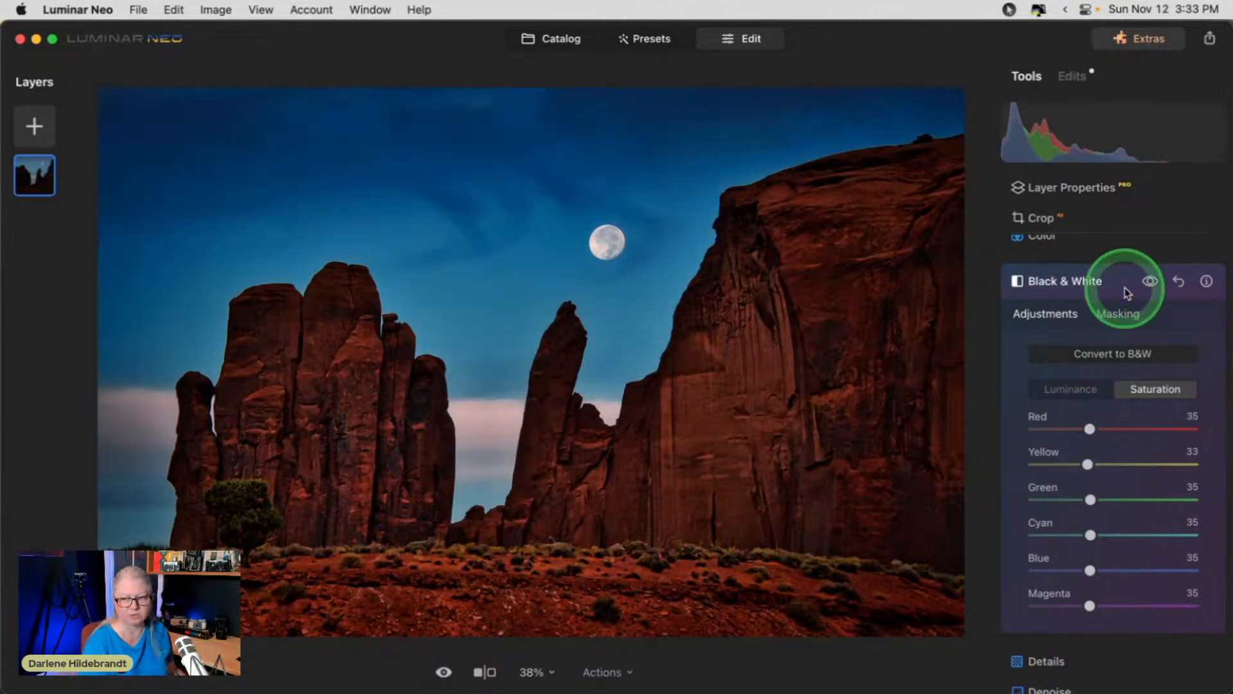
left_click(1118, 286)
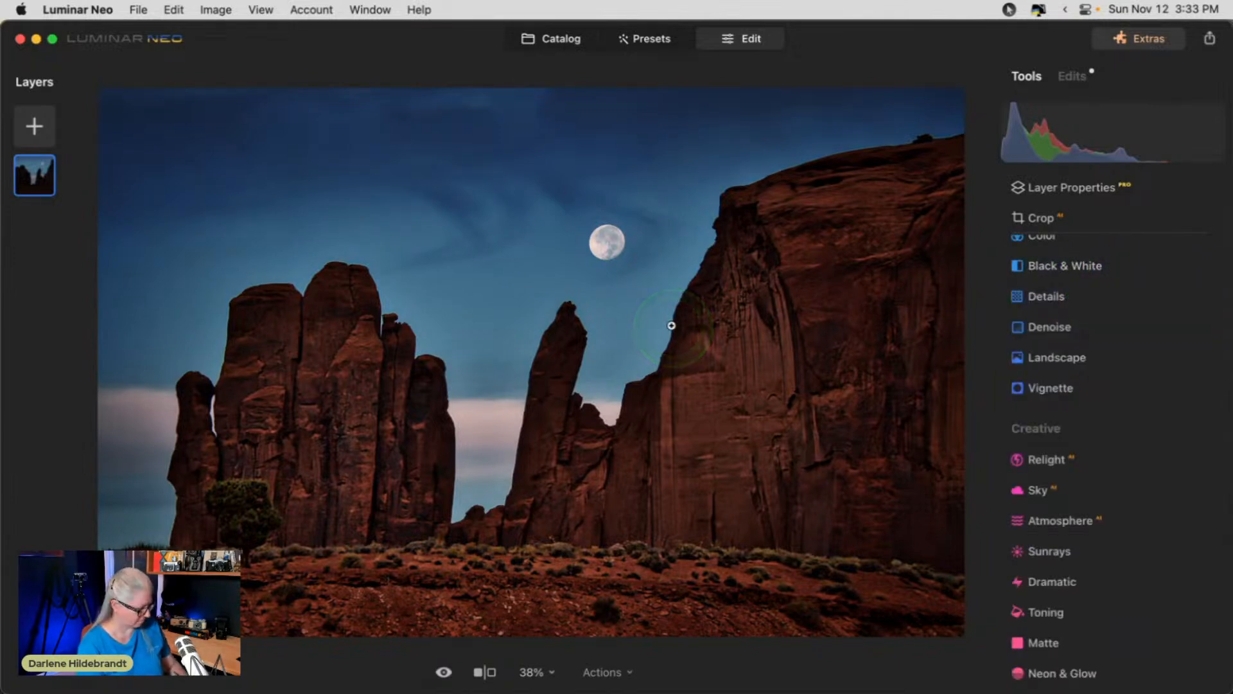
key("g")
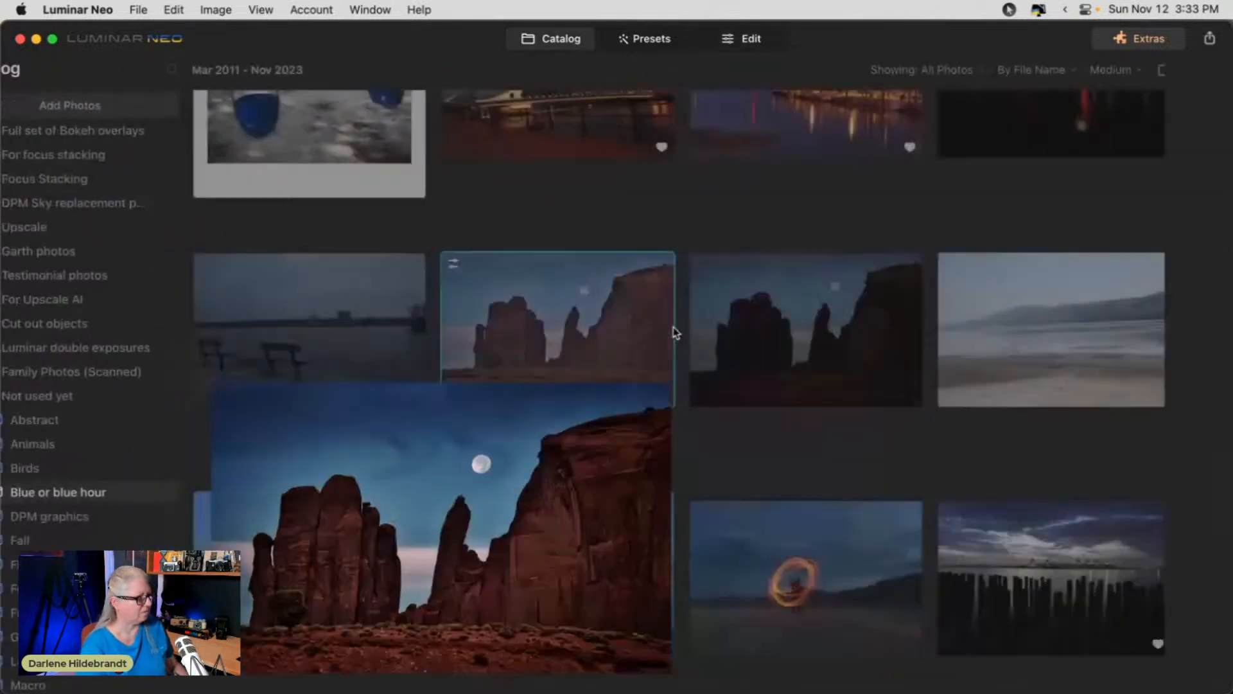
Switch to Lightroom Classic and open the rock formations and moon photo in Develop.
key("super+Tab")
key("super+Tab")
key("super+Tab")
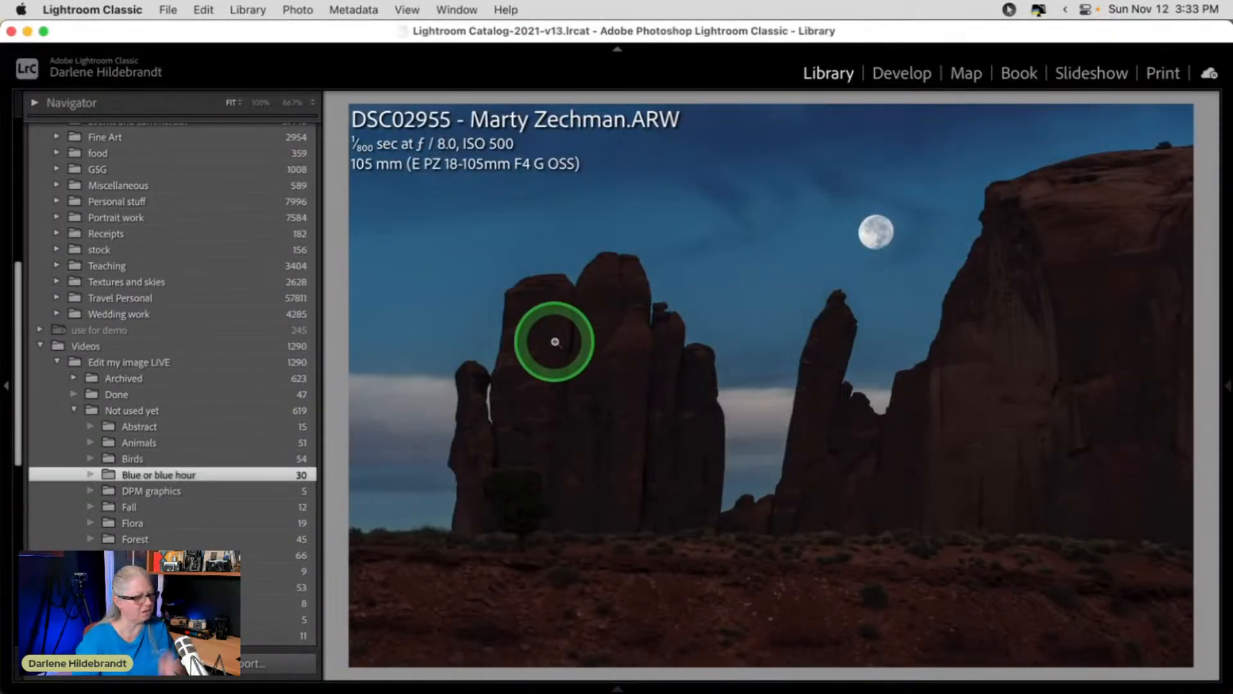
key("d")
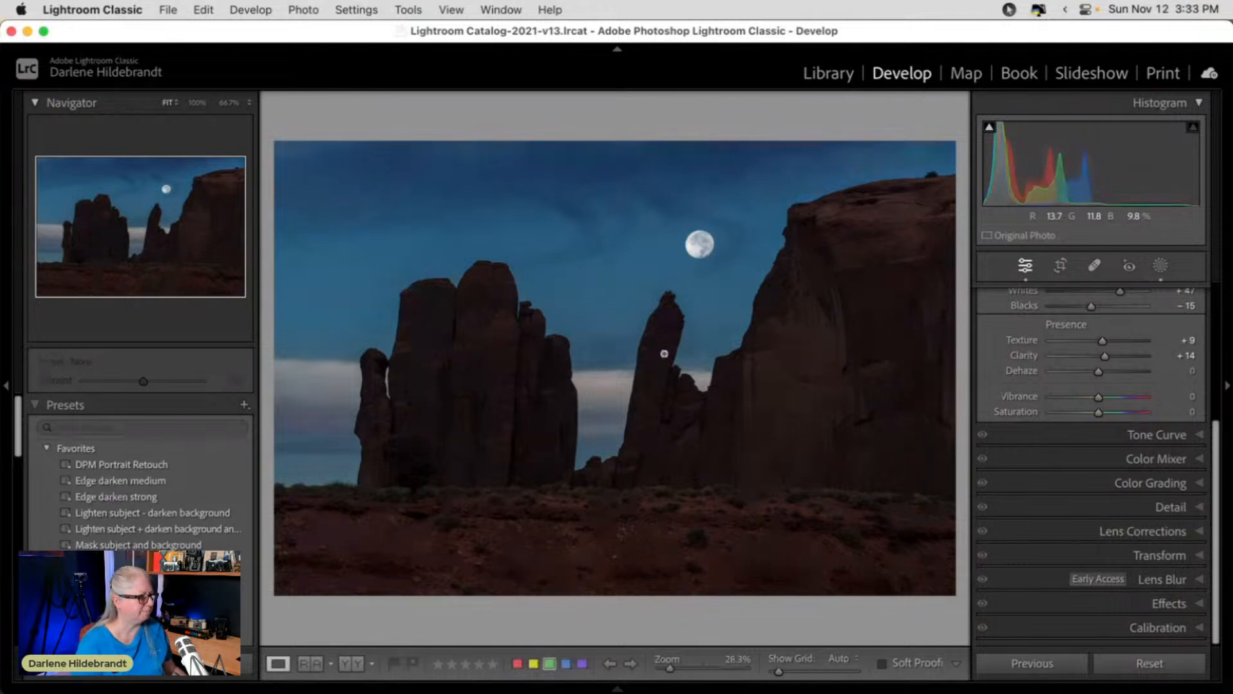
Apply the India preset from the bonuses preset group and preview the photo in Lights Out mode.
scroll(187, 400, "down", 4)
left_click(188, 398)
scroll(188, 399, "down", 6)
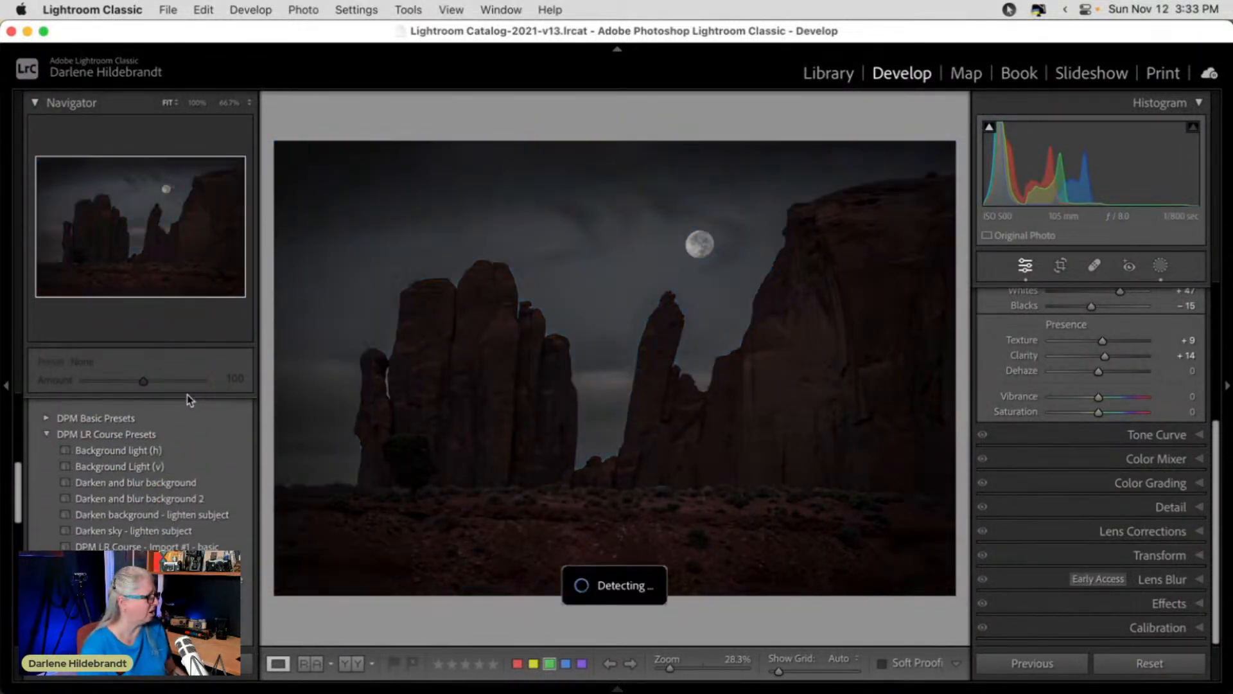
scroll(187, 399, "down", 6)
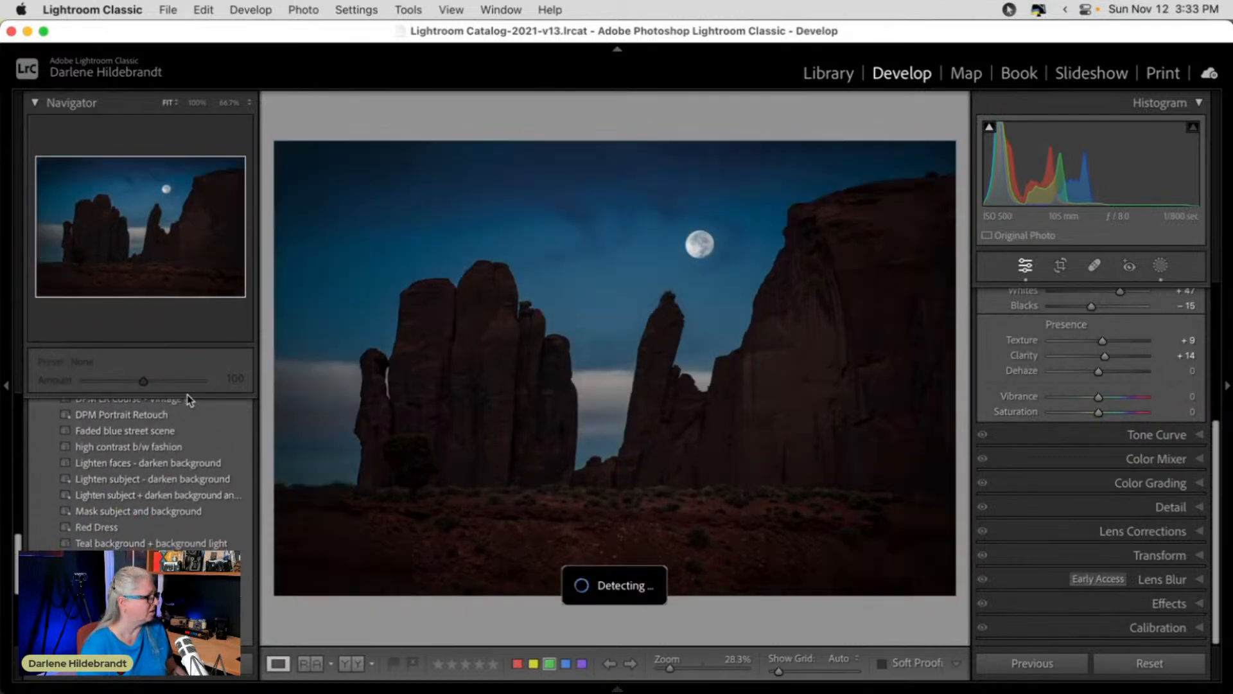
scroll(187, 399, "down", 3)
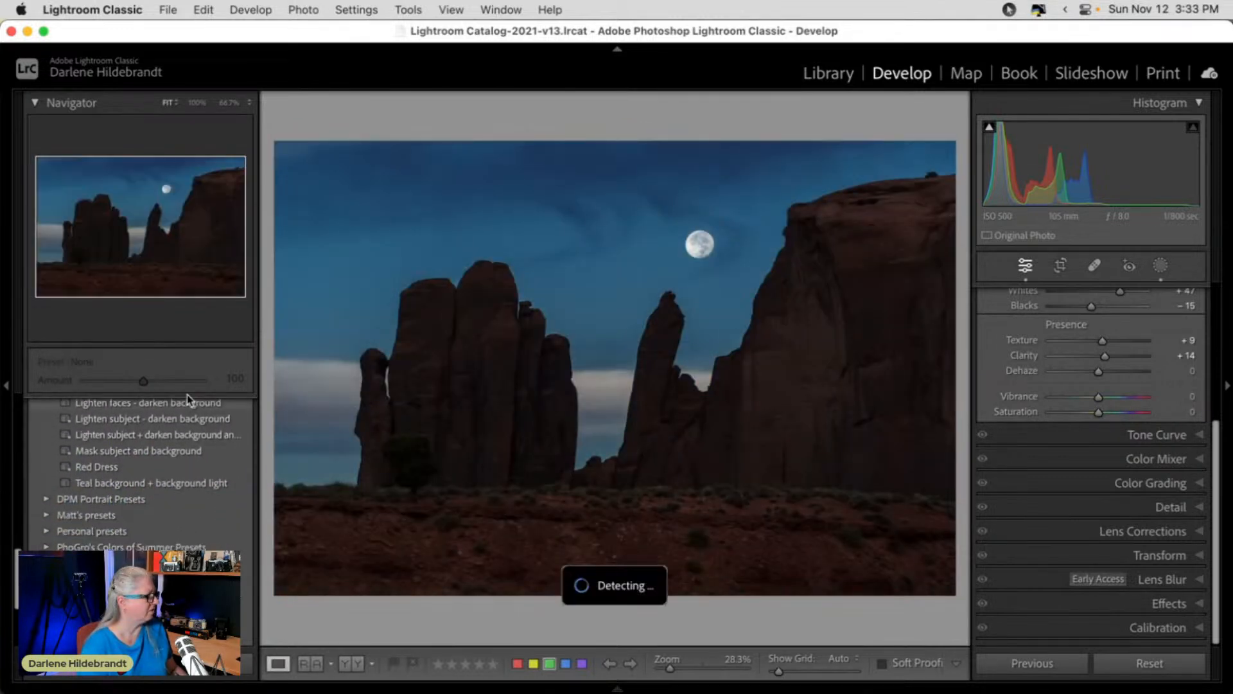
scroll(188, 400, "down", 2)
left_click(47, 527)
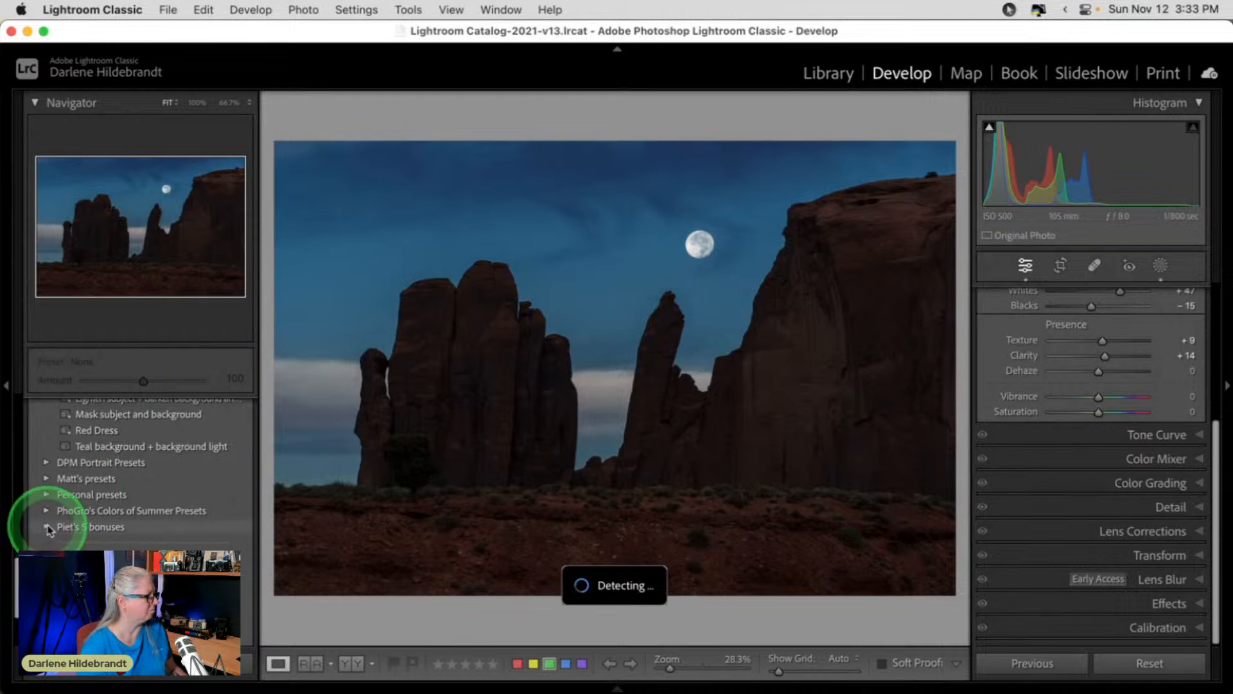
left_click(93, 542)
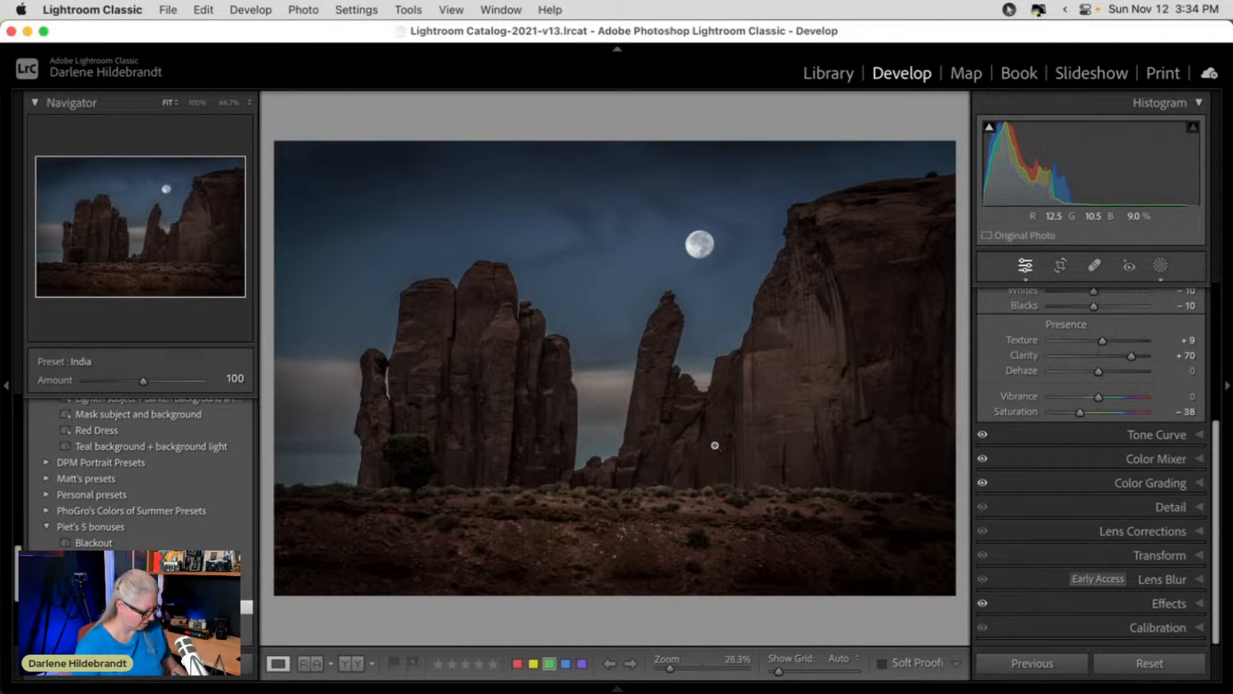
key("l")
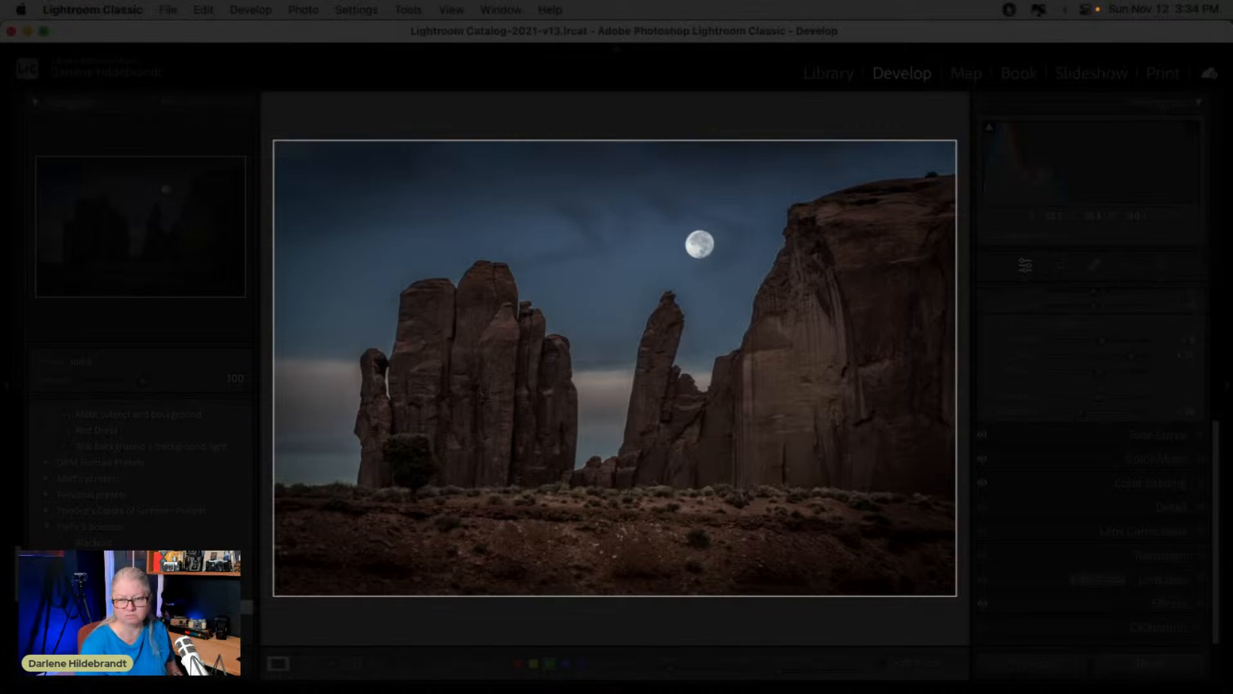
key("l")
key("l")
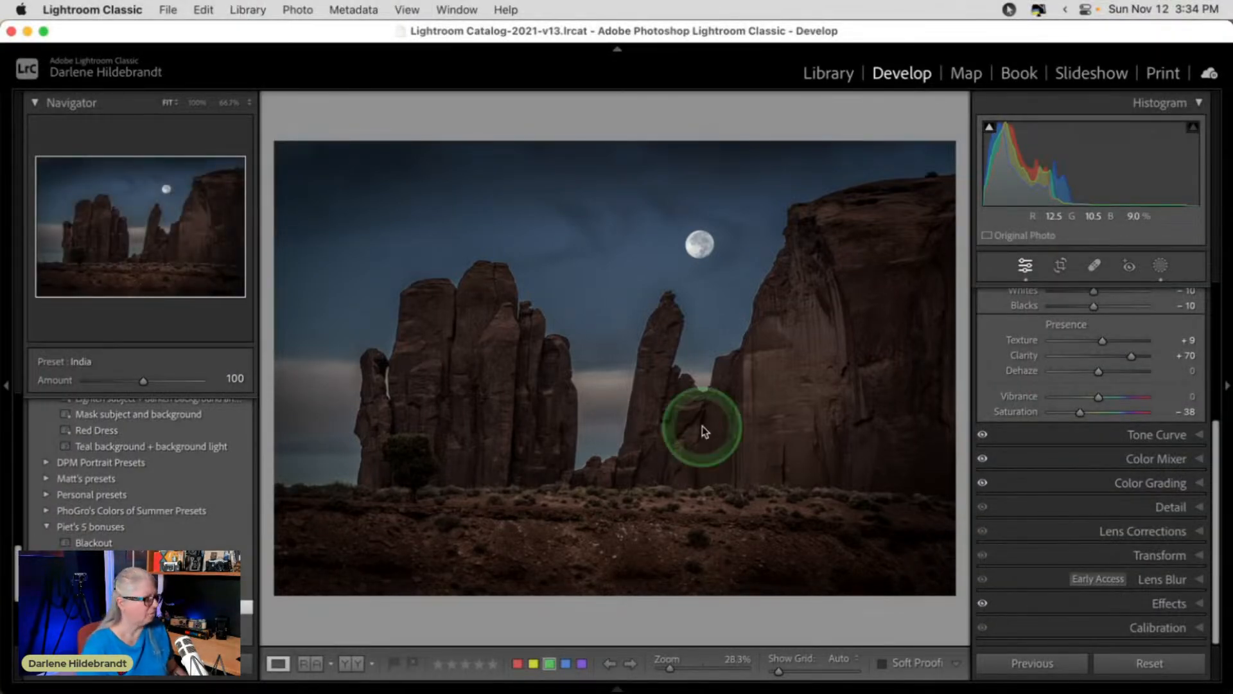
Label both versions of the rock formations photo red in the Library grid.
key("g")
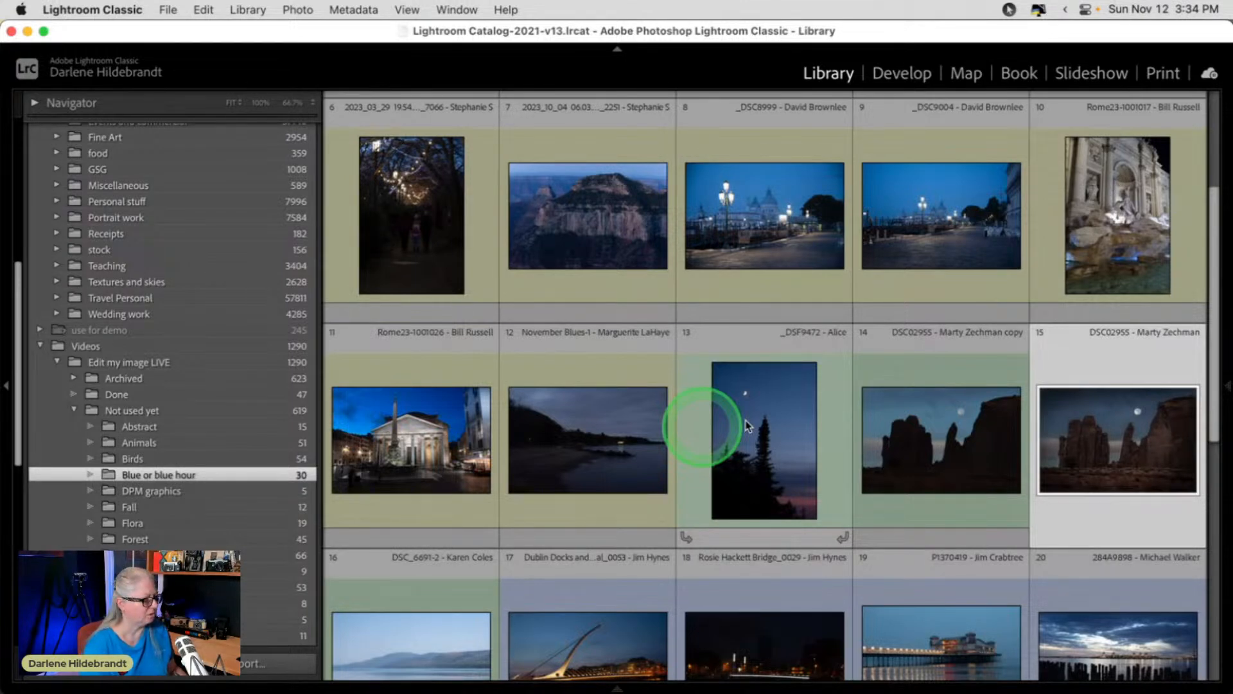
left_click(978, 435, "super")
key("6")
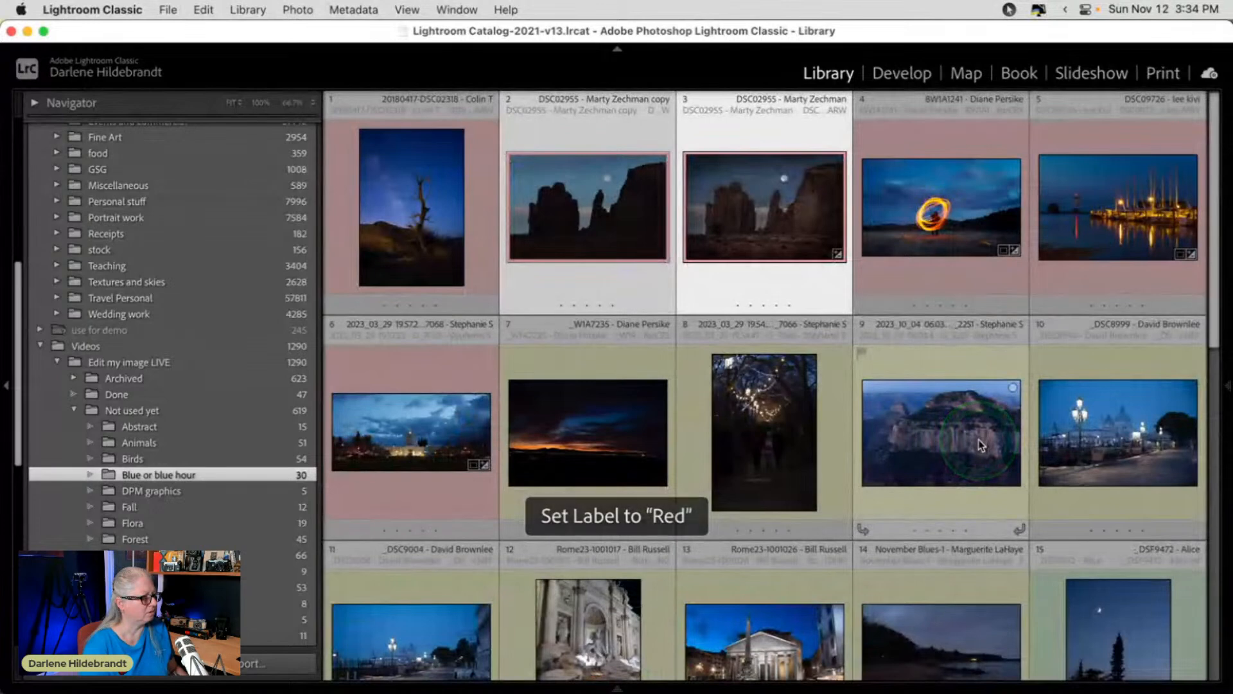
View the photo of the family walking under string lights in Loupe view with its lens information, and inspect it at 100%.
scroll(980, 445, "down", 3)
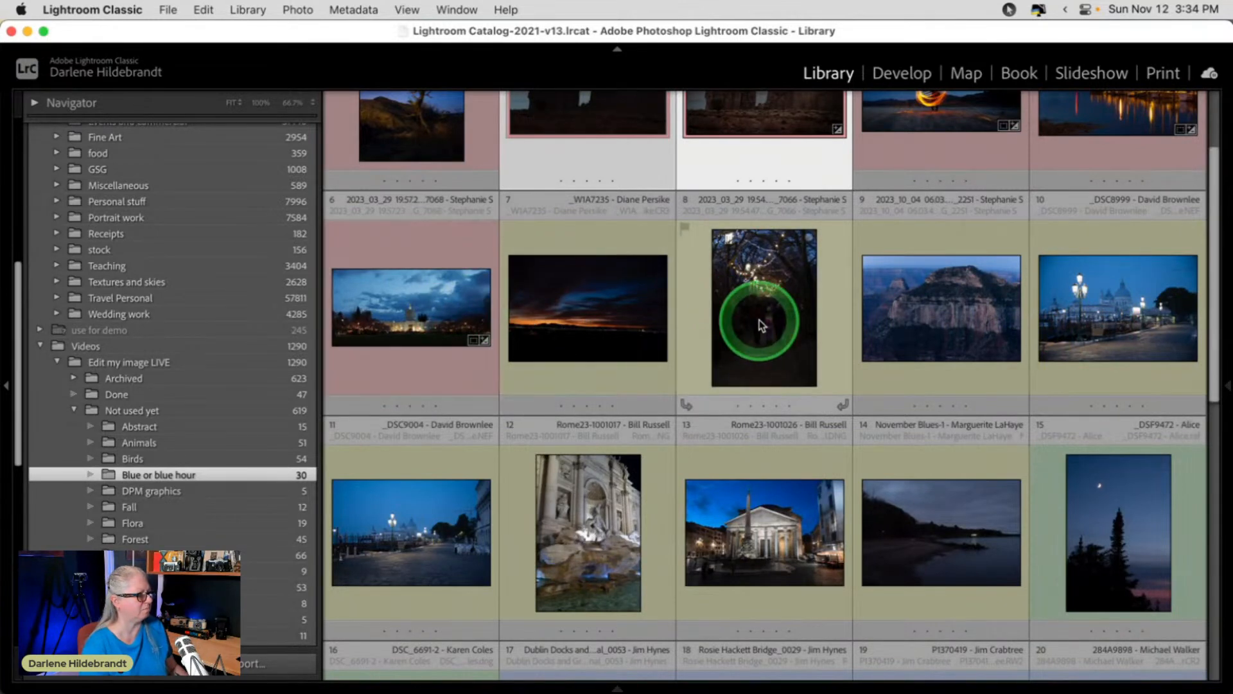
left_click(722, 308)
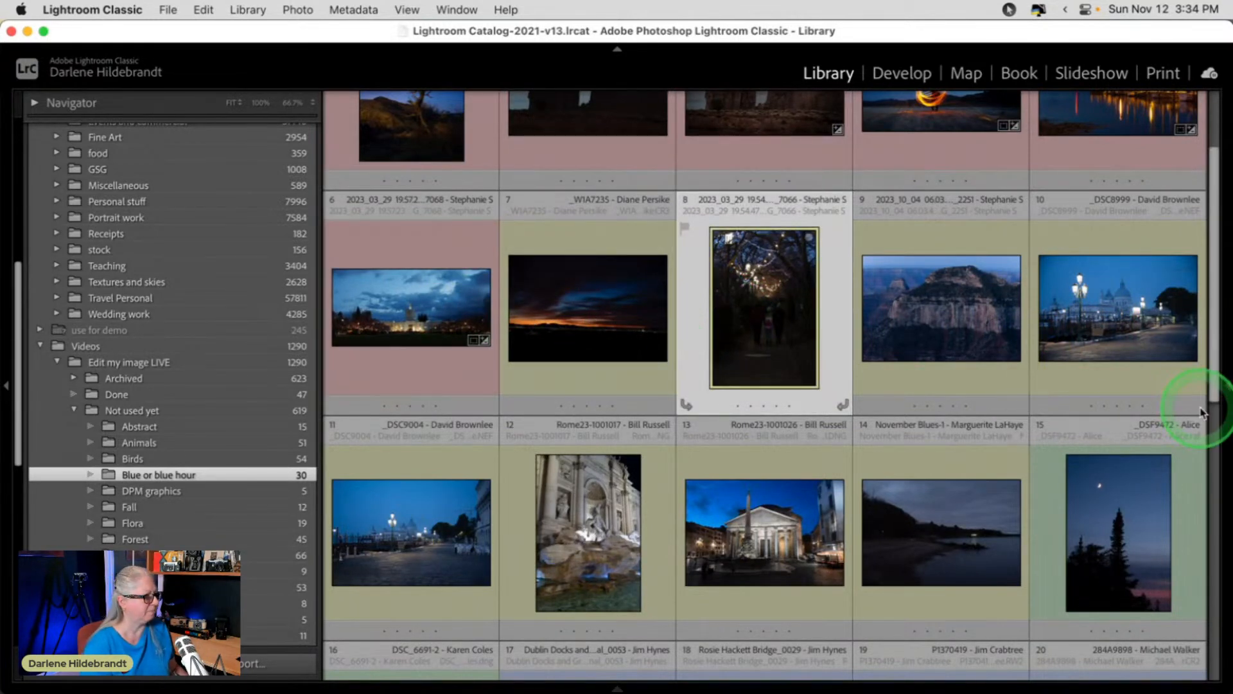
key("e")
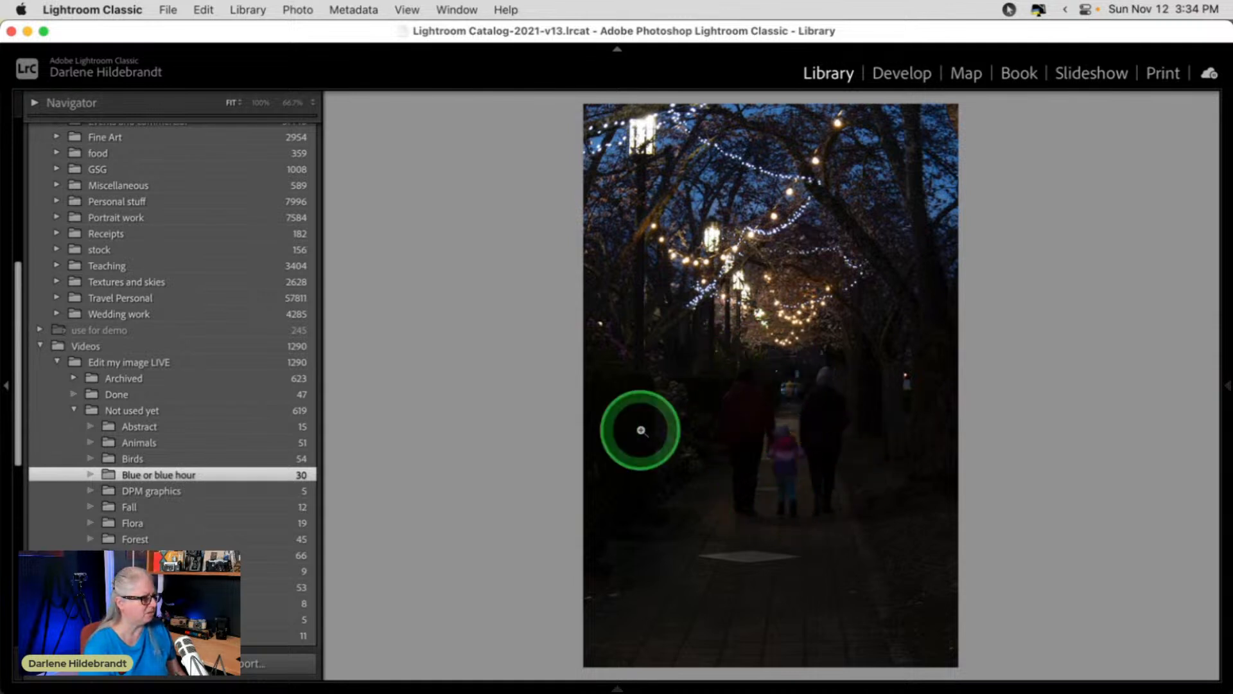
key("i")
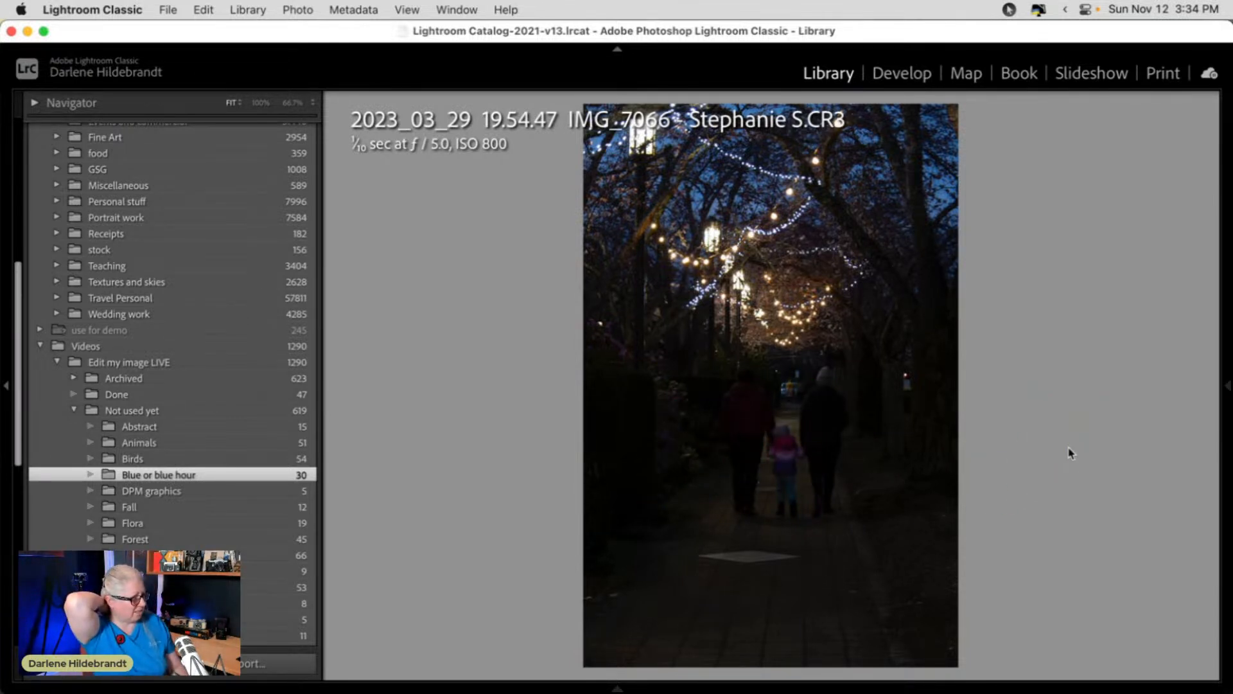
key("i")
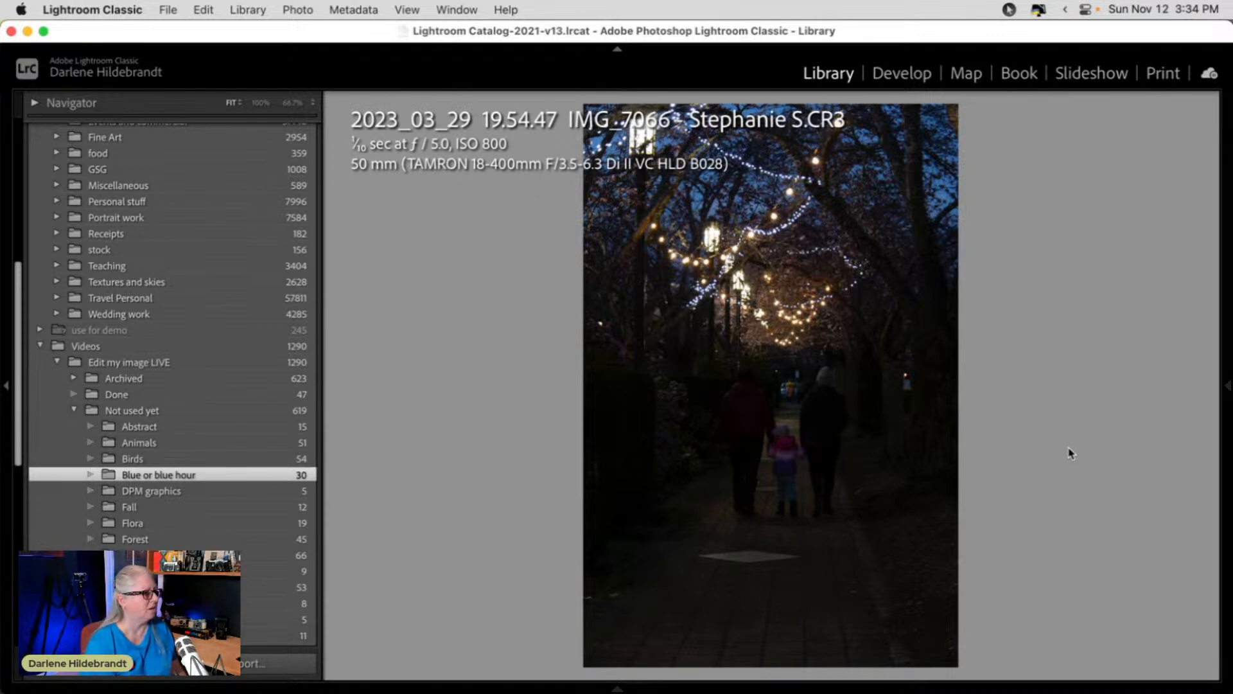
left_click(809, 441)
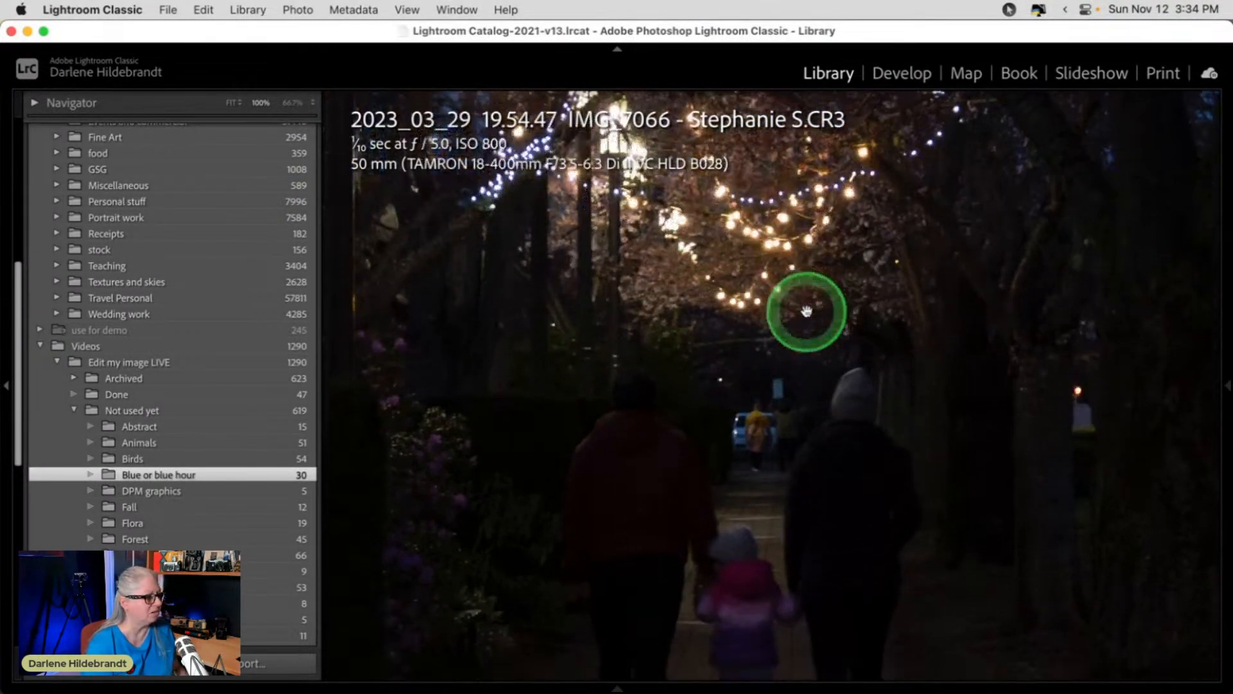
left_click(731, 580)
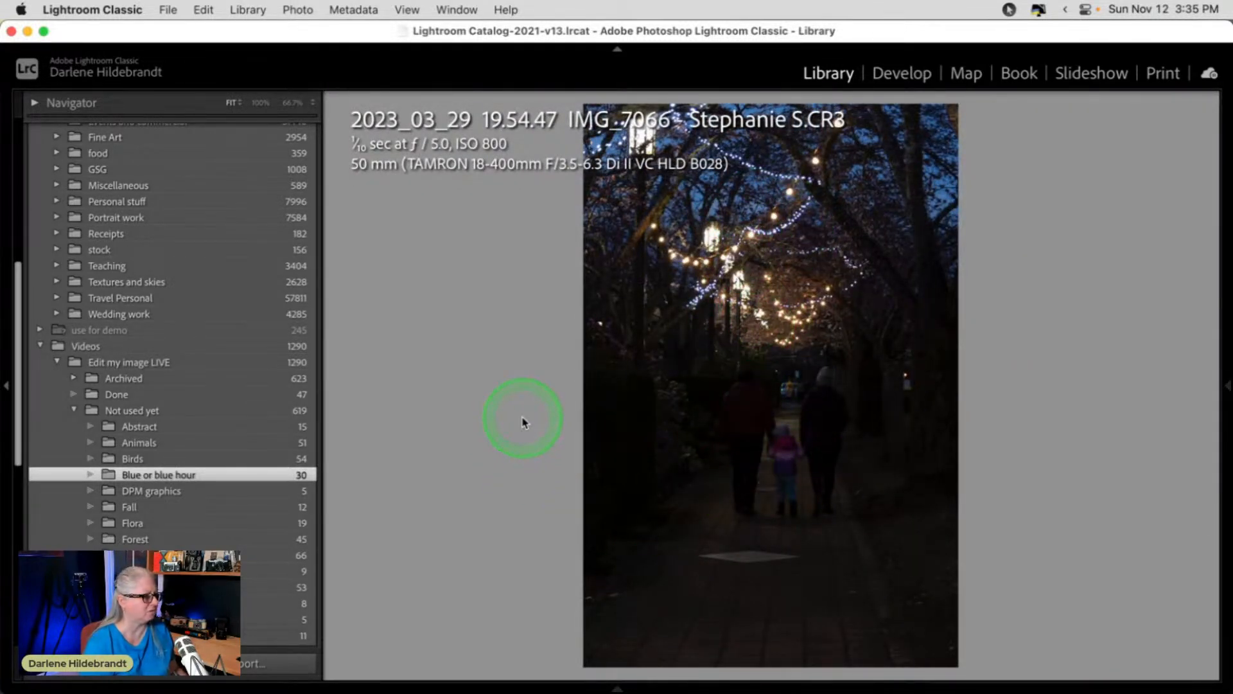
In Develop, set the string lights photo's Exposure to +1.05, Highlights to -29, Shadows to +20, Whites to +44 and Blacks to -13.
key("d")
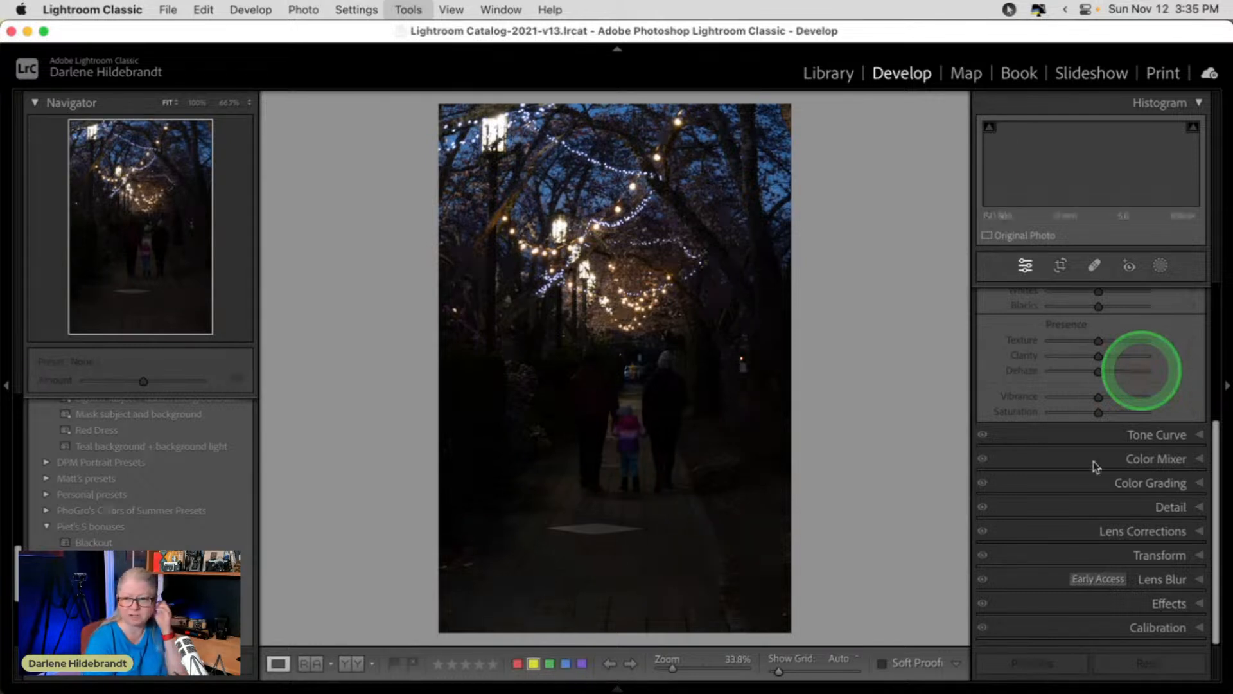
key("t")
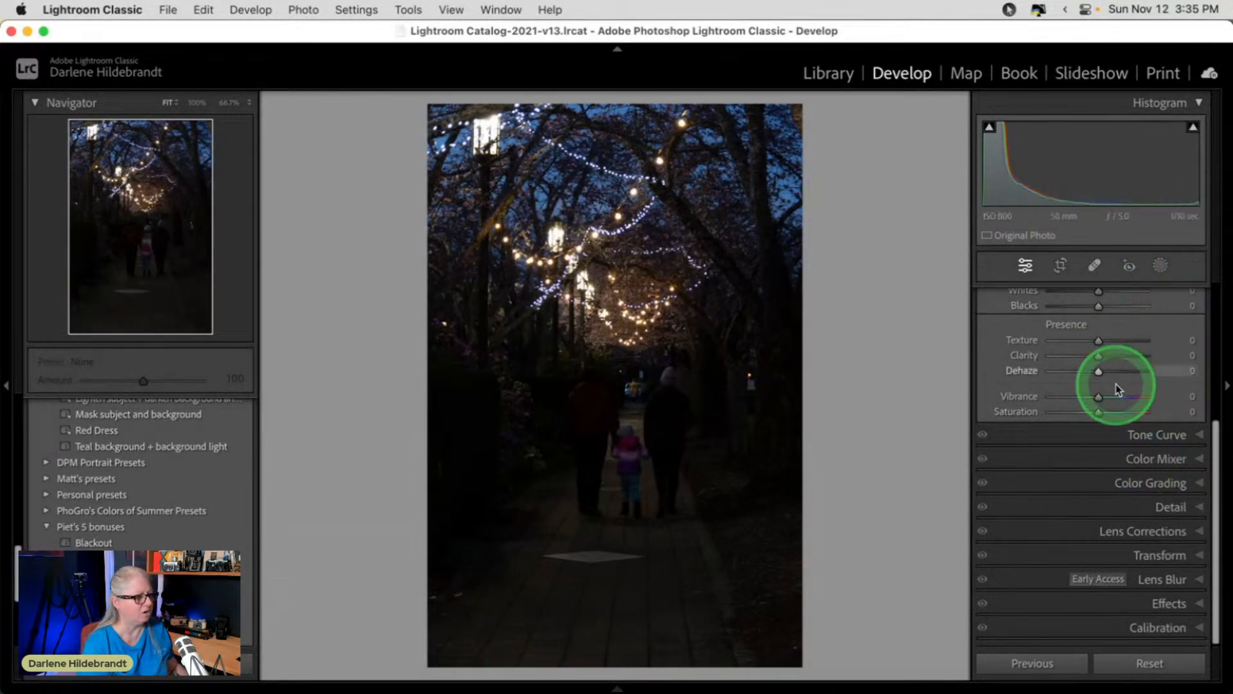
scroll(1107, 399, "up", 5)
left_click_drag(1102, 511, 1118, 511)
left_click_drag(1098, 447, 1110, 443)
left_click_drag(1098, 525, 1091, 525)
left_click_drag(1098, 479, 1086, 482)
mouse_move(1098, 494)
left_mouse_down()
mouse_move(1096, 518)
mouse_move(1101, 490)
mouse_move(1110, 496)
left_mouse_up()
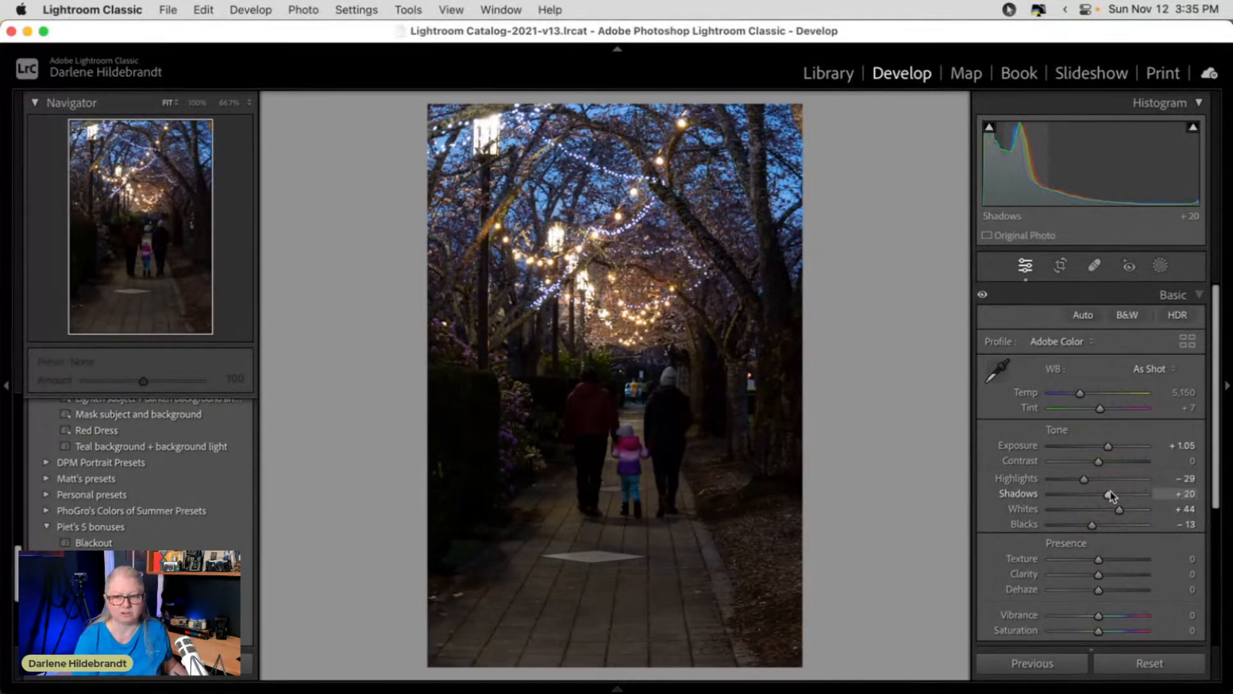
Return to the Library grid and view the following canyon and lamp-lit waterfront photos in Loupe view.
key("g")
left_click(922, 333)
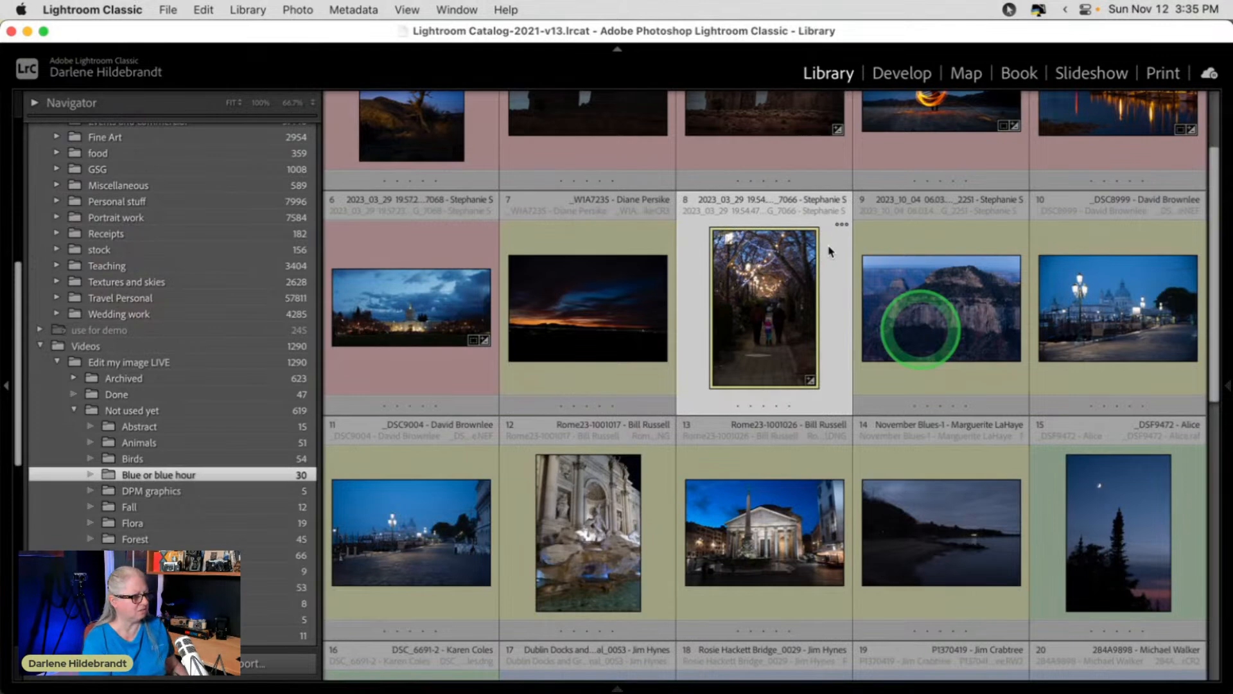
key("Right")
key("e")
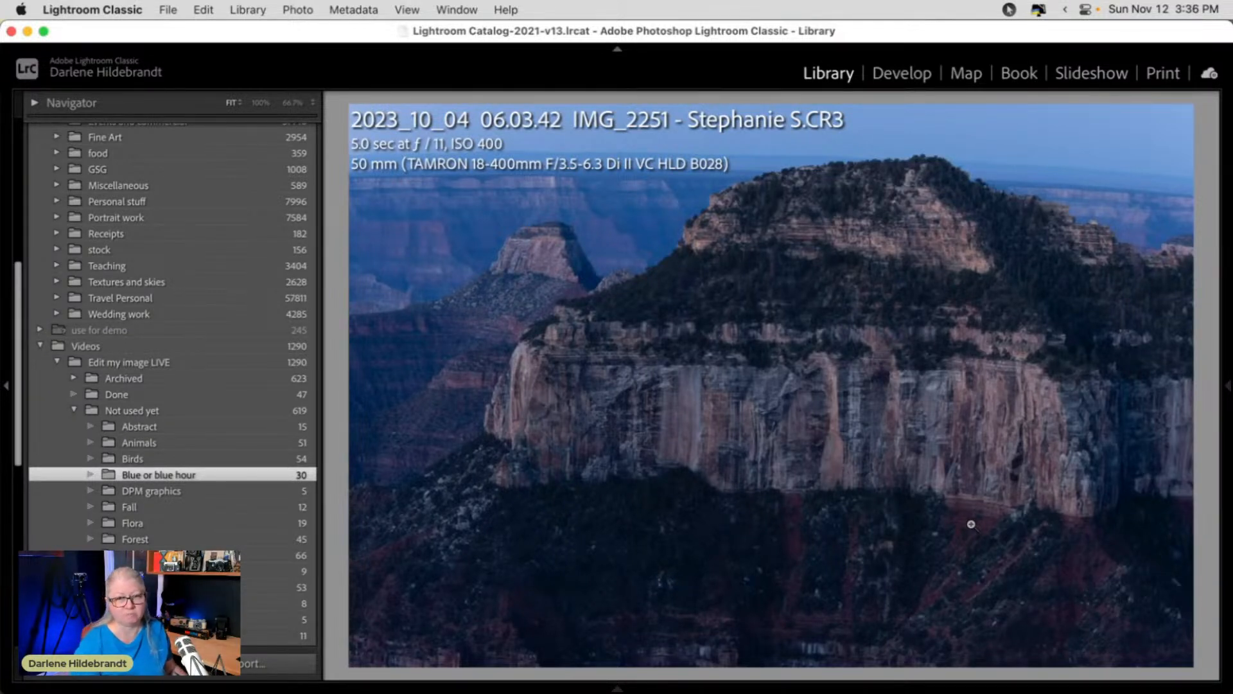
key("Right")
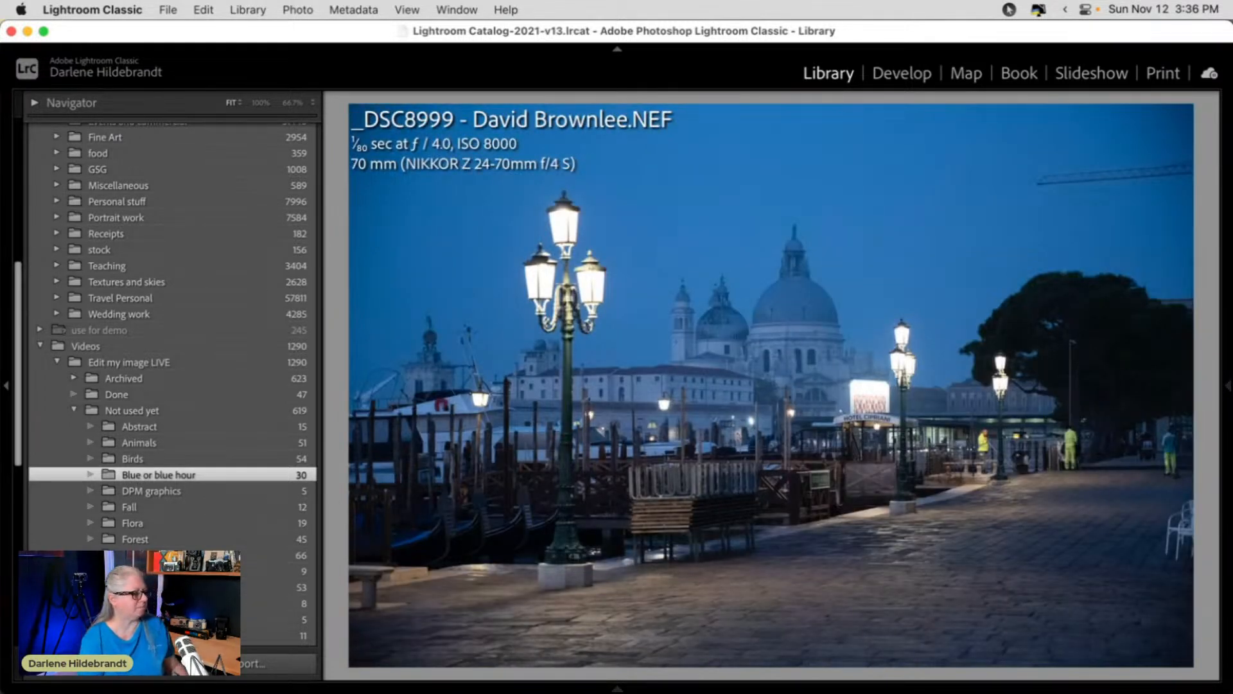
Look ahead to the fountain photo in Loupe view and return to the wider lamp-lit waterfront photo with the café chairs.
key("Right")
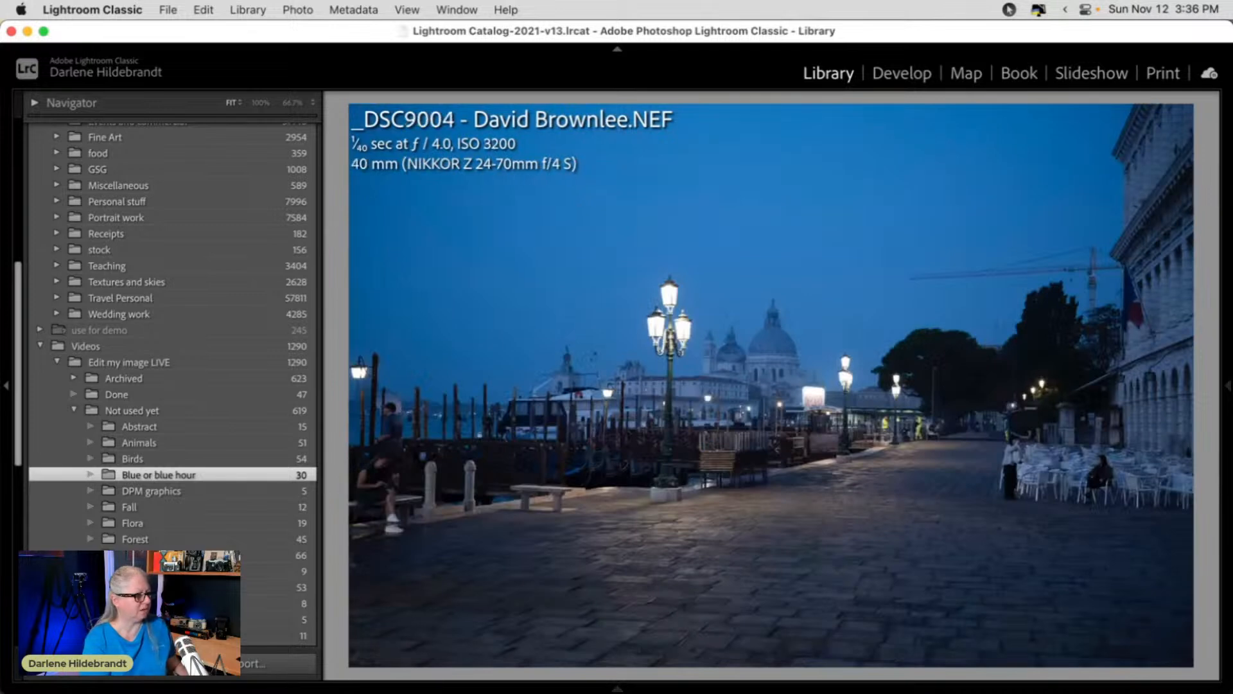
key("Right")
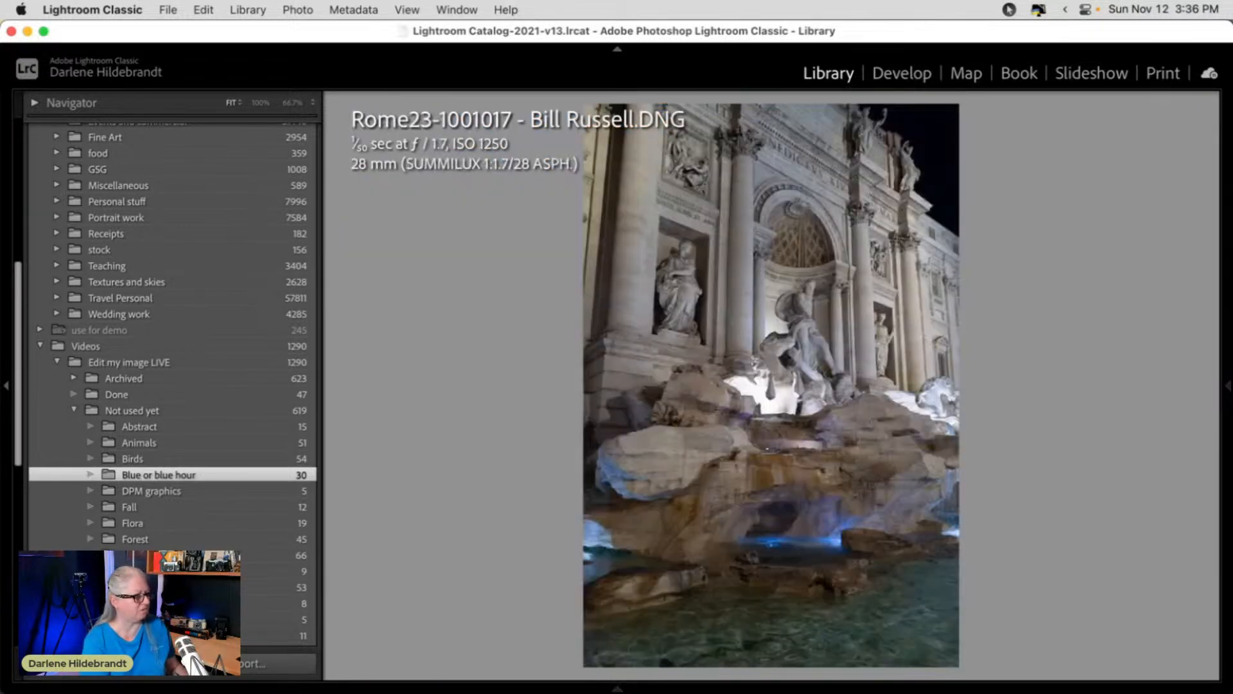
key("Left")
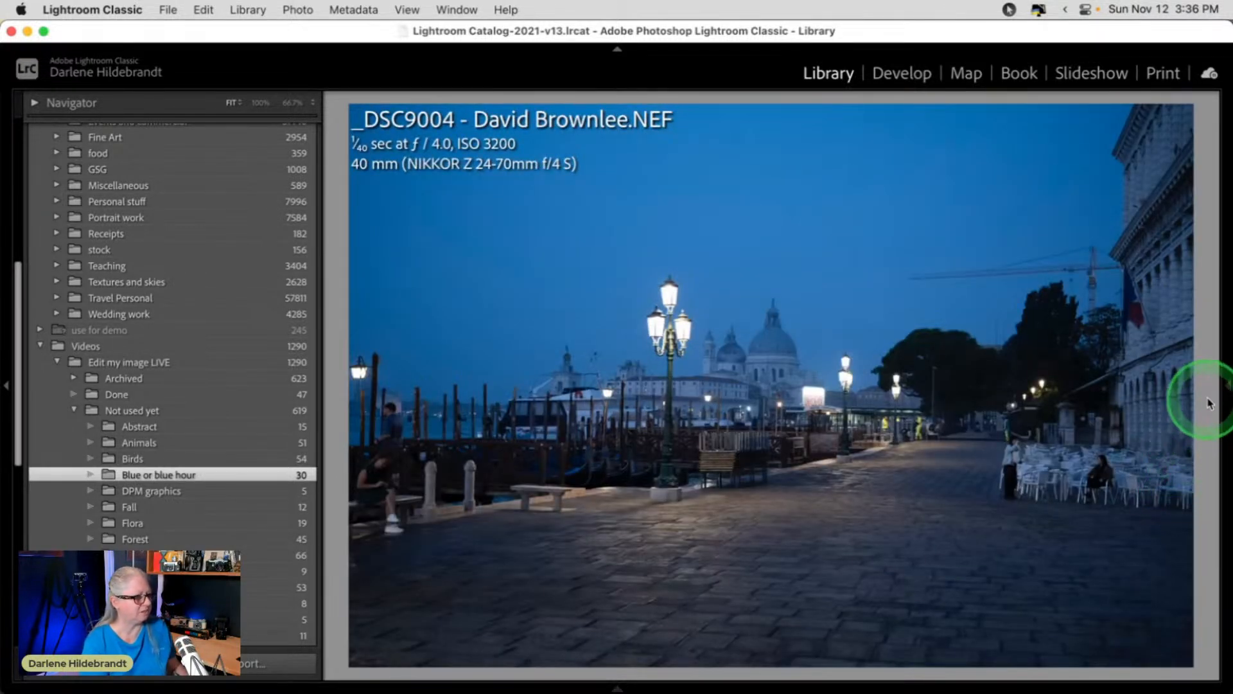
Check the capture date and time in the wider waterfront photo's metadata, and go on to the illuminated fountain photo.
left_click(1227, 387)
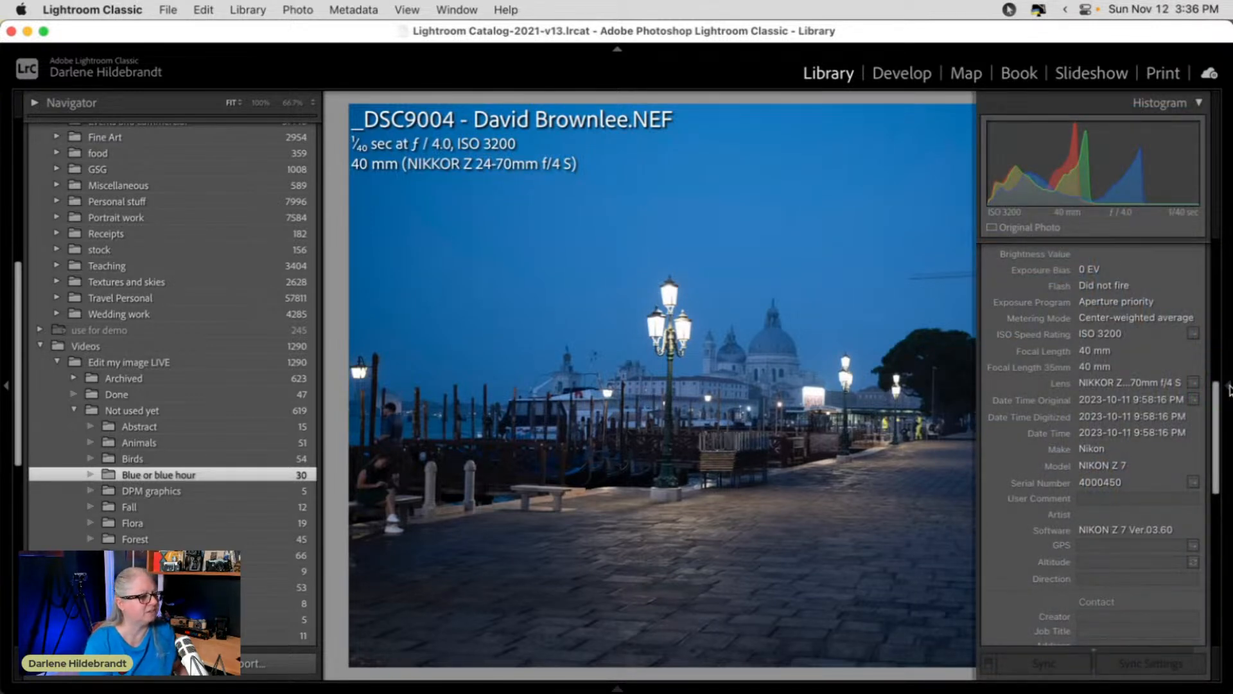
left_click(1228, 388)
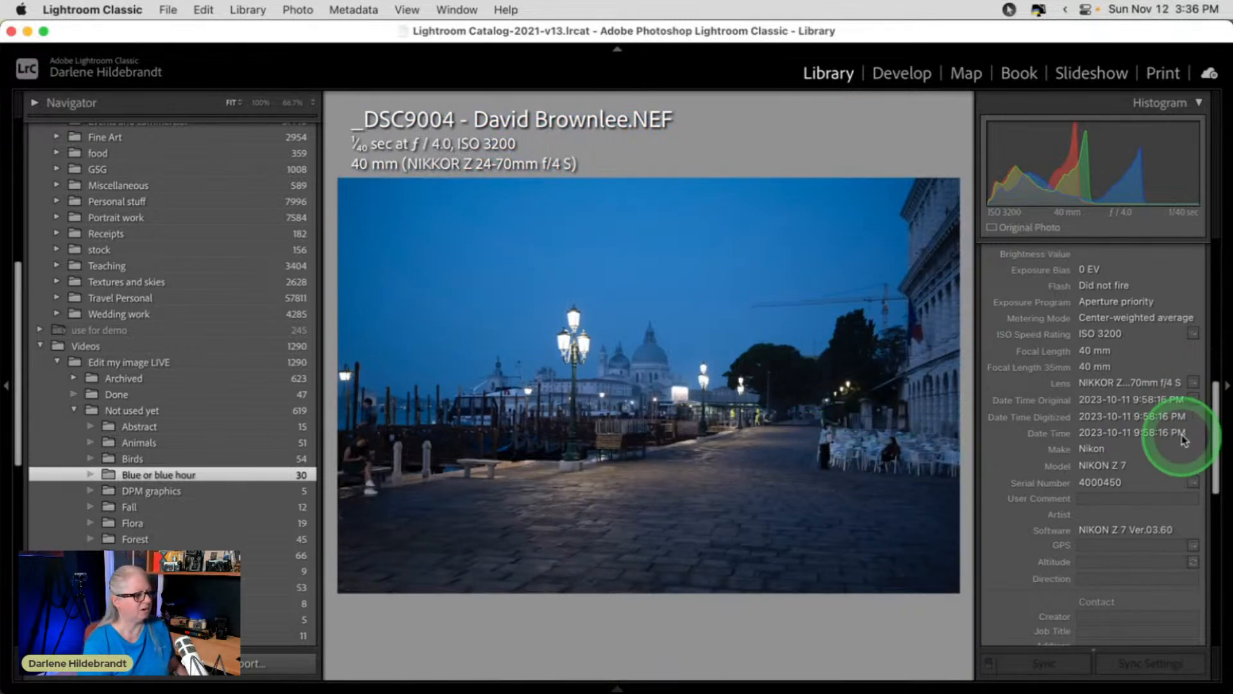
left_click(1228, 388)
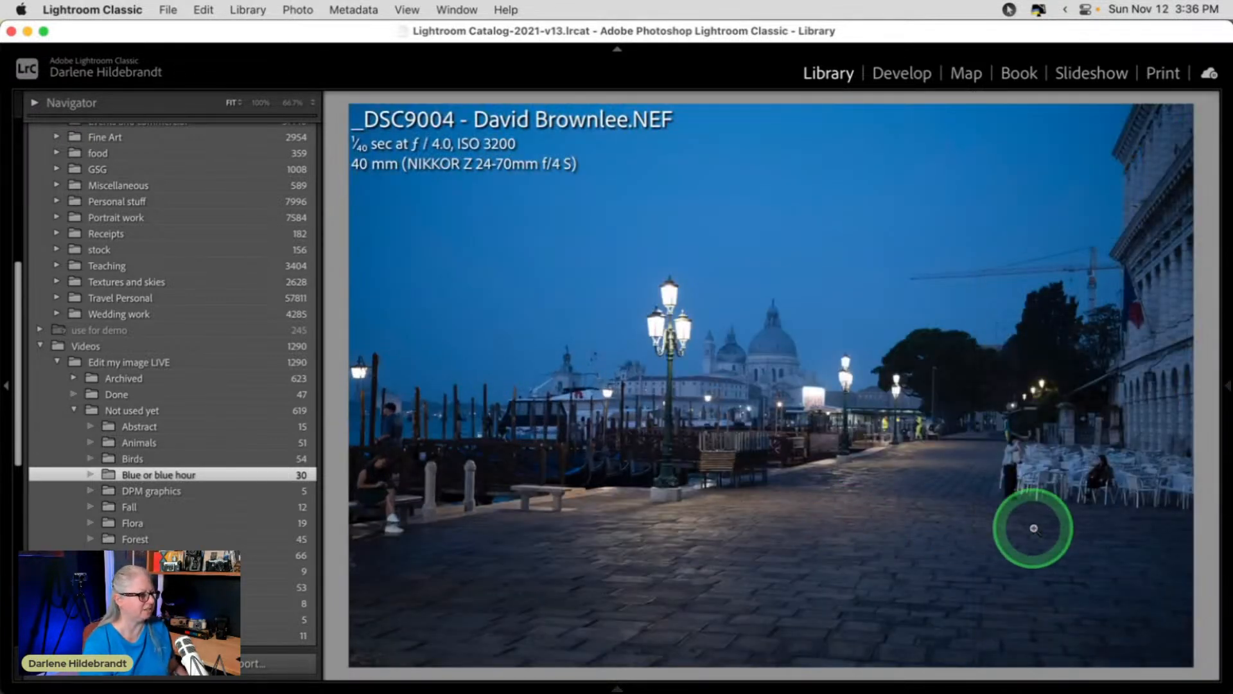
key("Right")
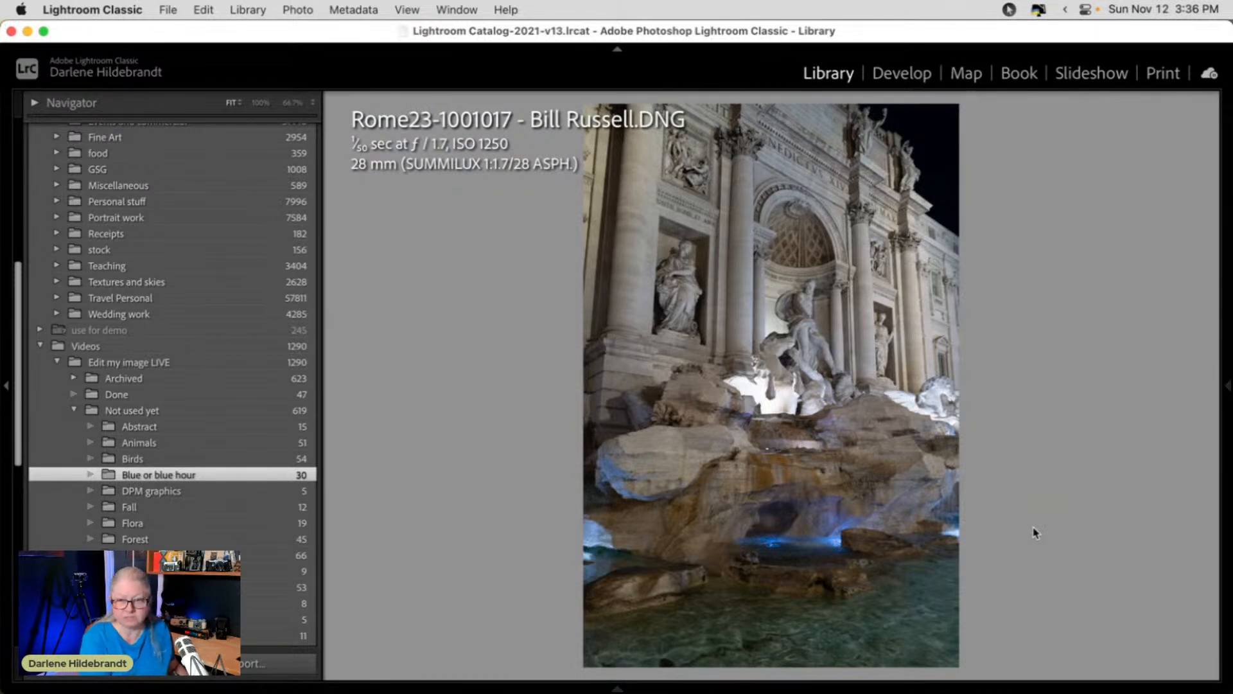
Review the blue hour photos one by one at full size, from the Rome fountain through to the lit pier.
key("Right")
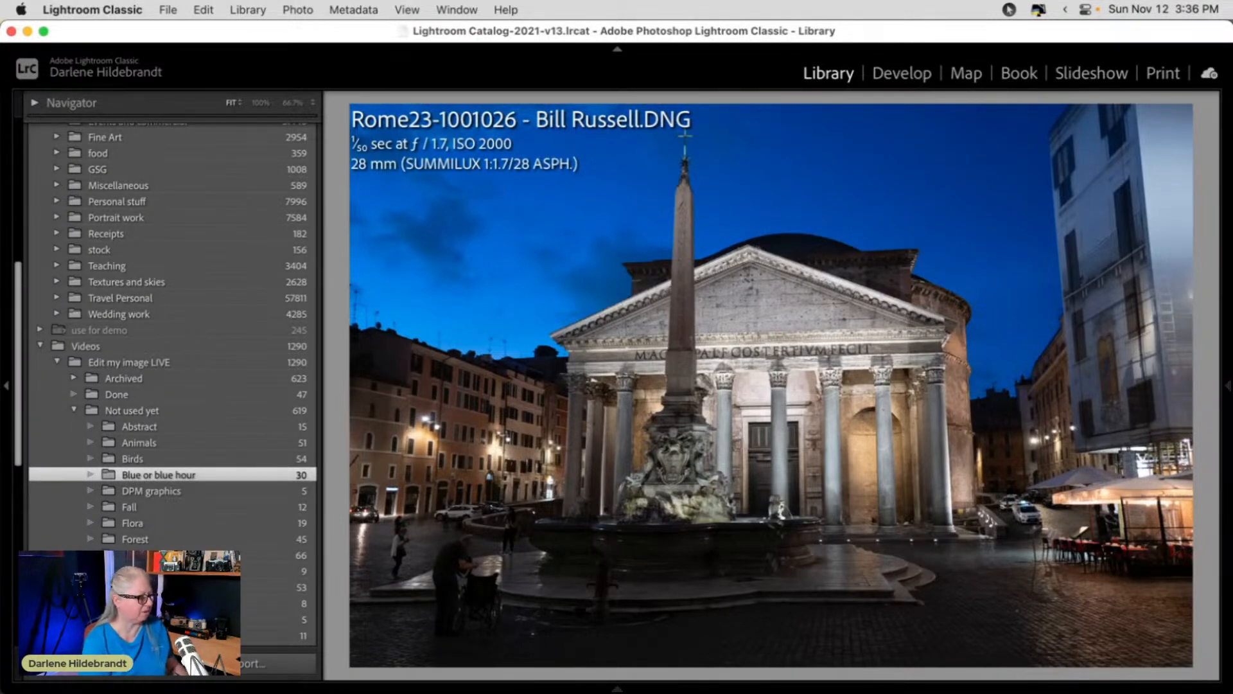
key("Right")
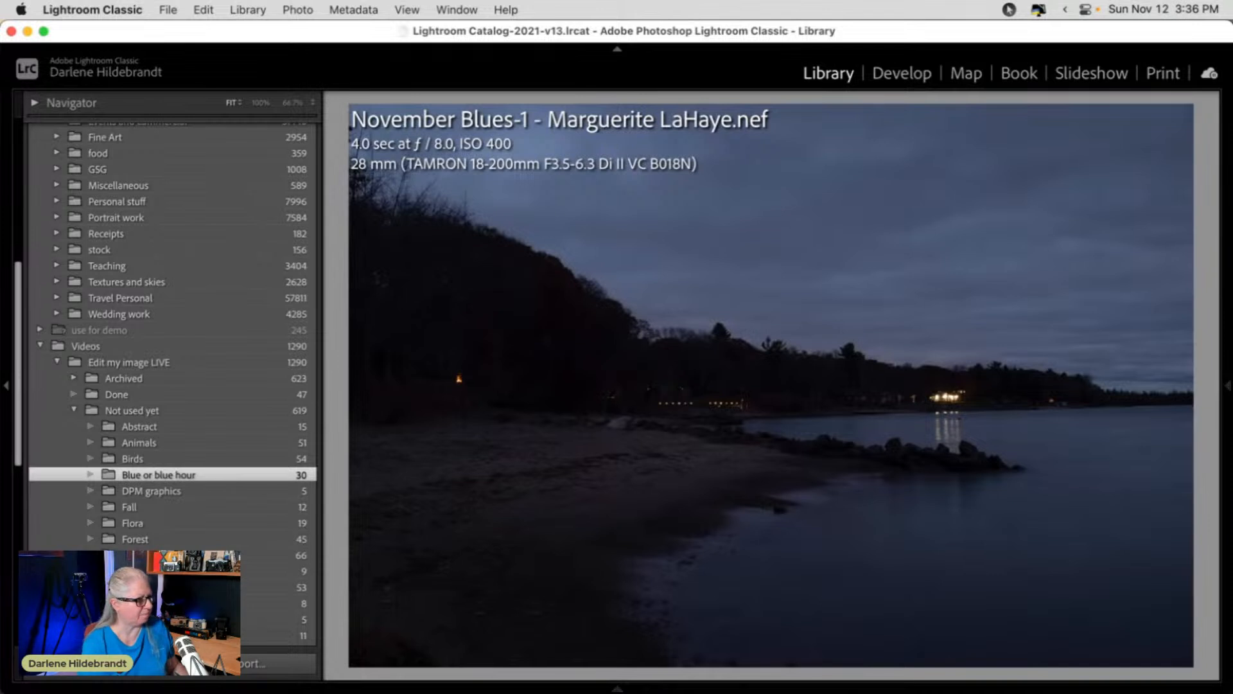
key("Right")
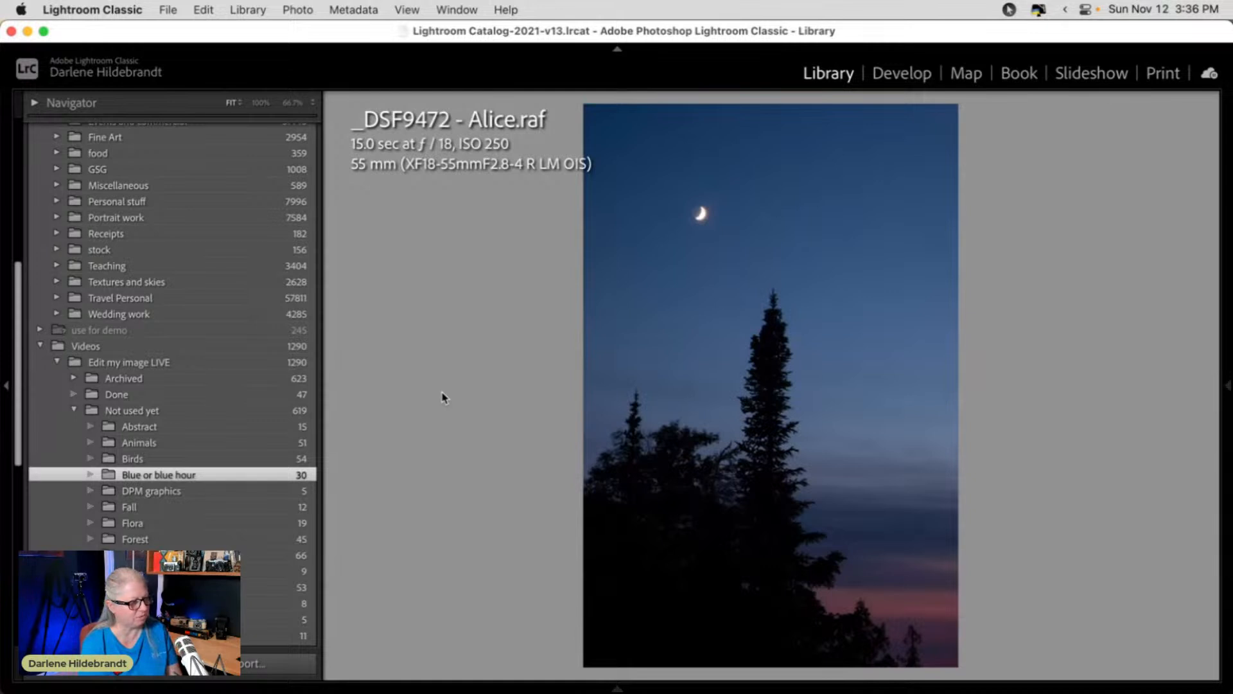
key("Right")
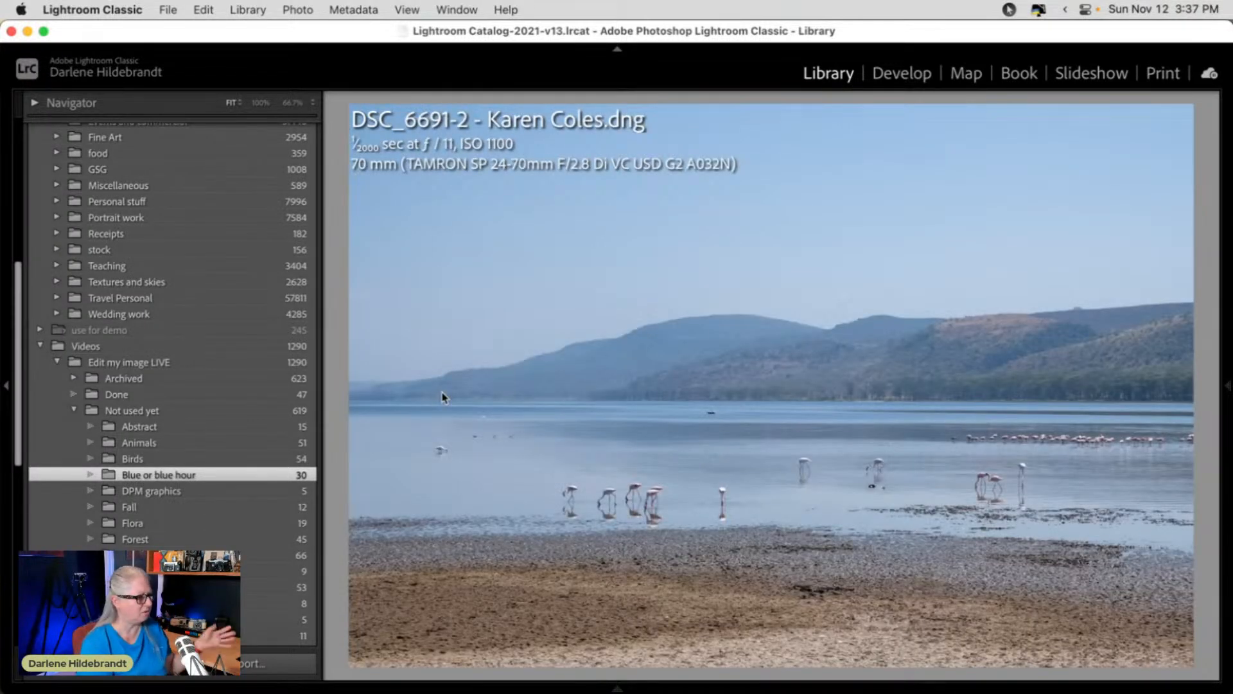
key("Right")
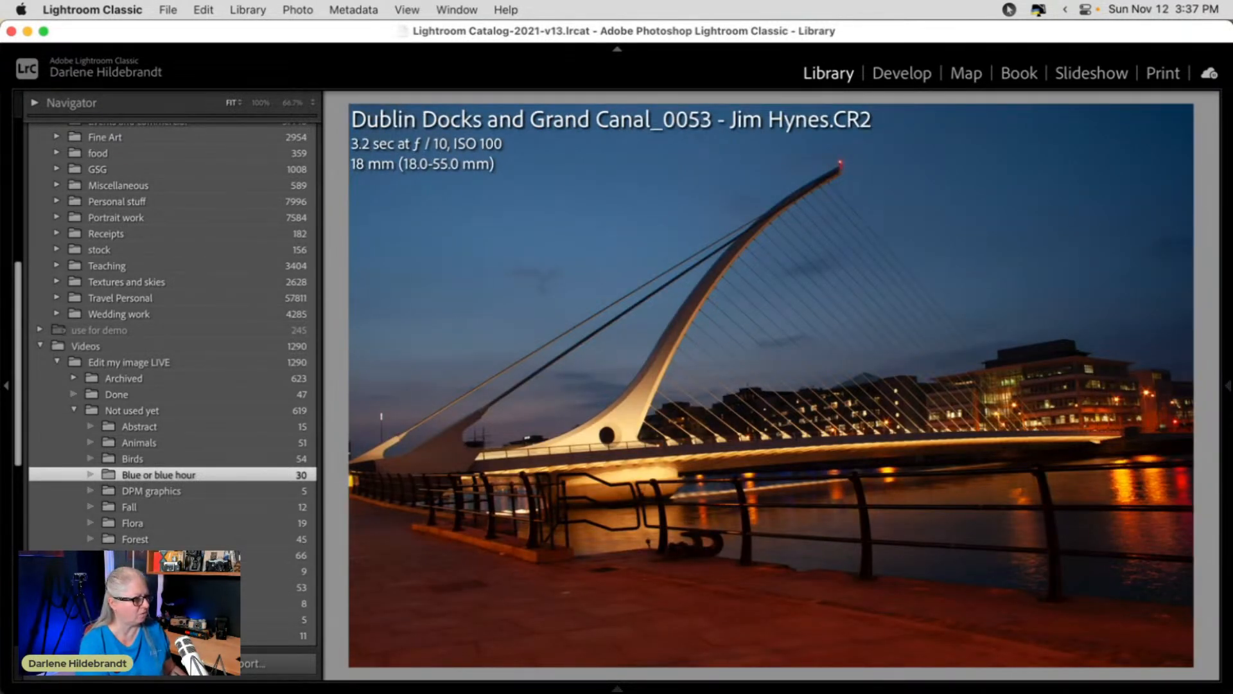
key("Right")
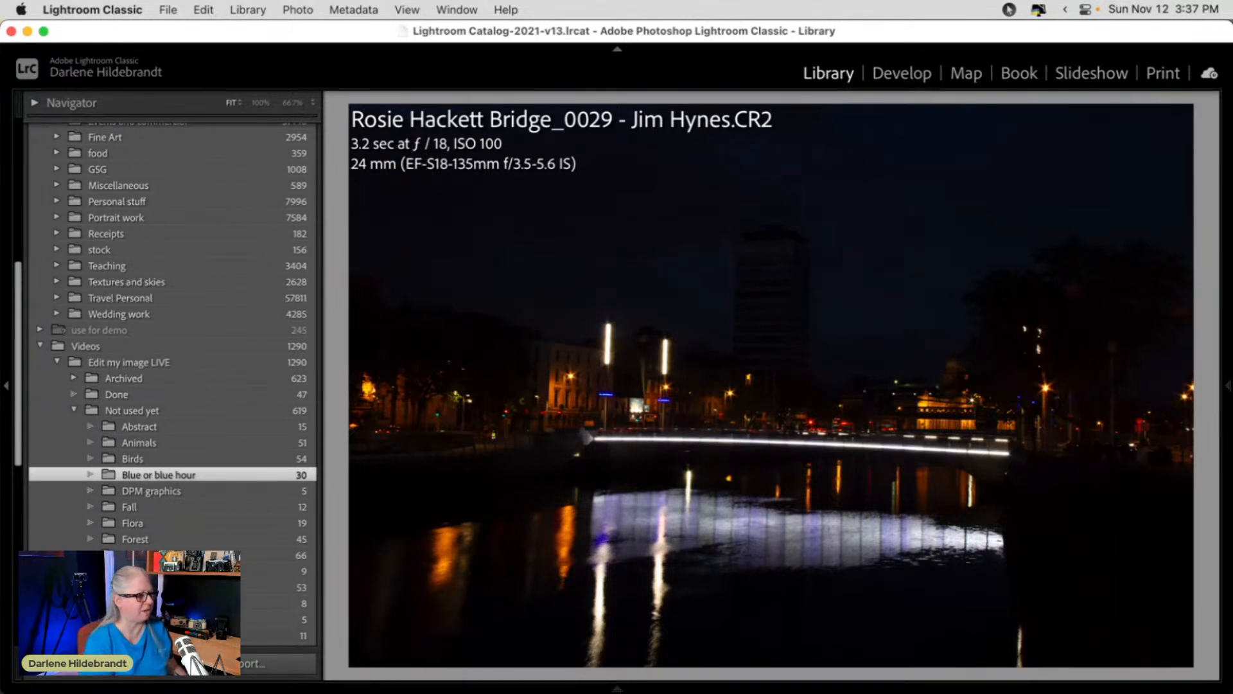
key("Right")
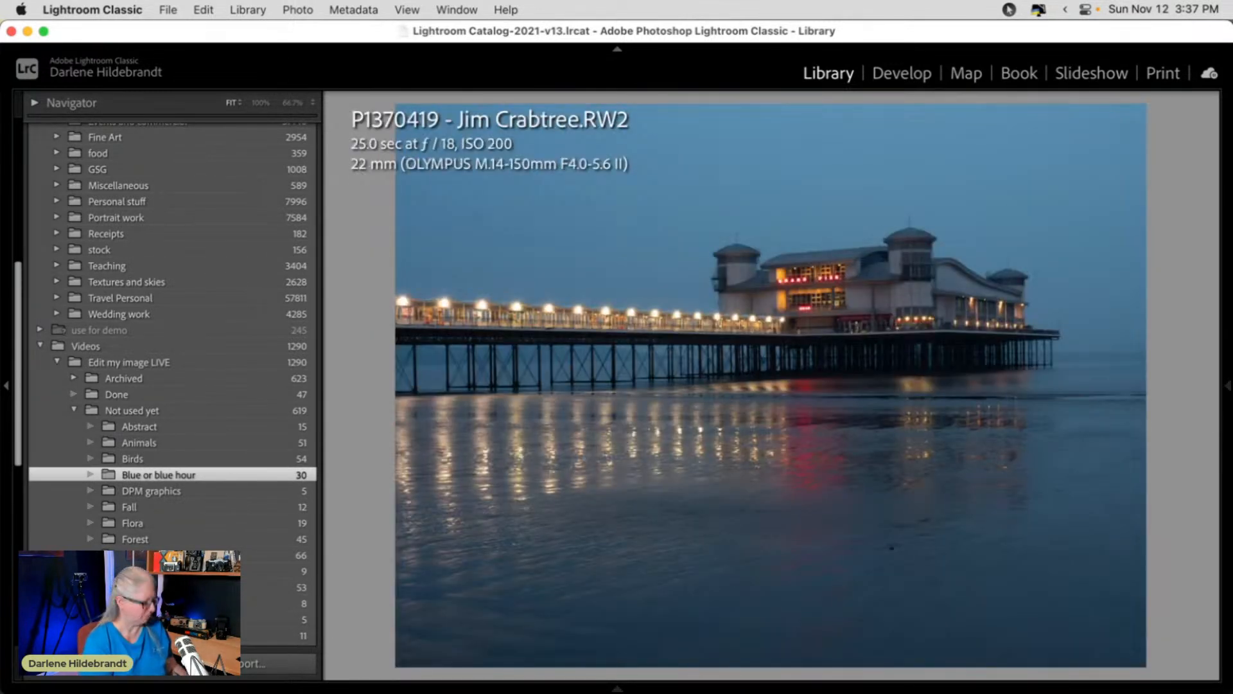
Open the street photo MMK36784 from the grid and review the photos after it, through to the lakeside houses.
key("g")
scroll(634, 385, "down", 2)
scroll(633, 385, "down", 3)
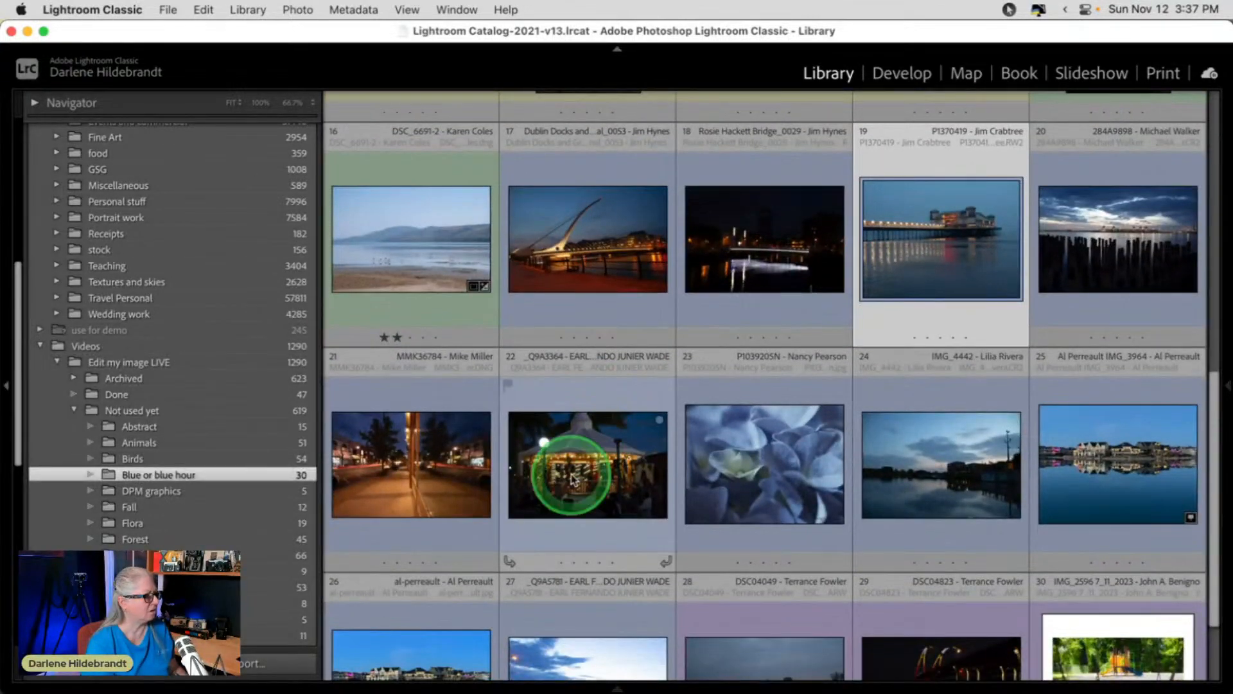
double_click(422, 477)
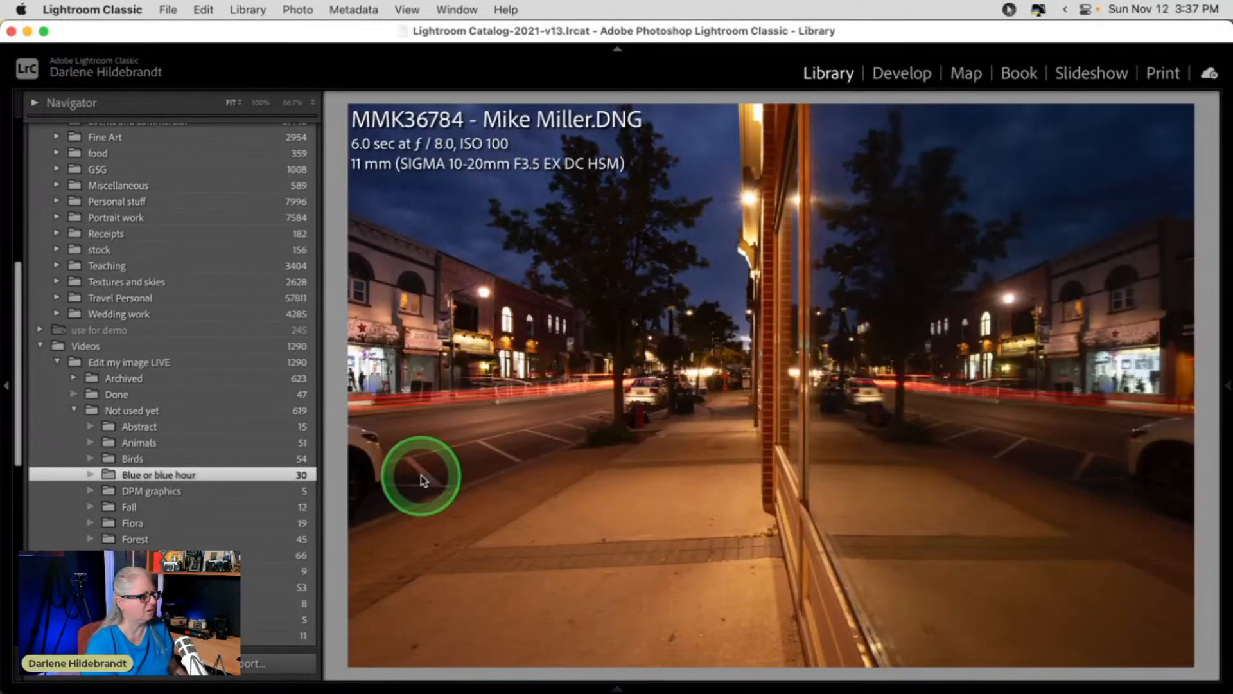
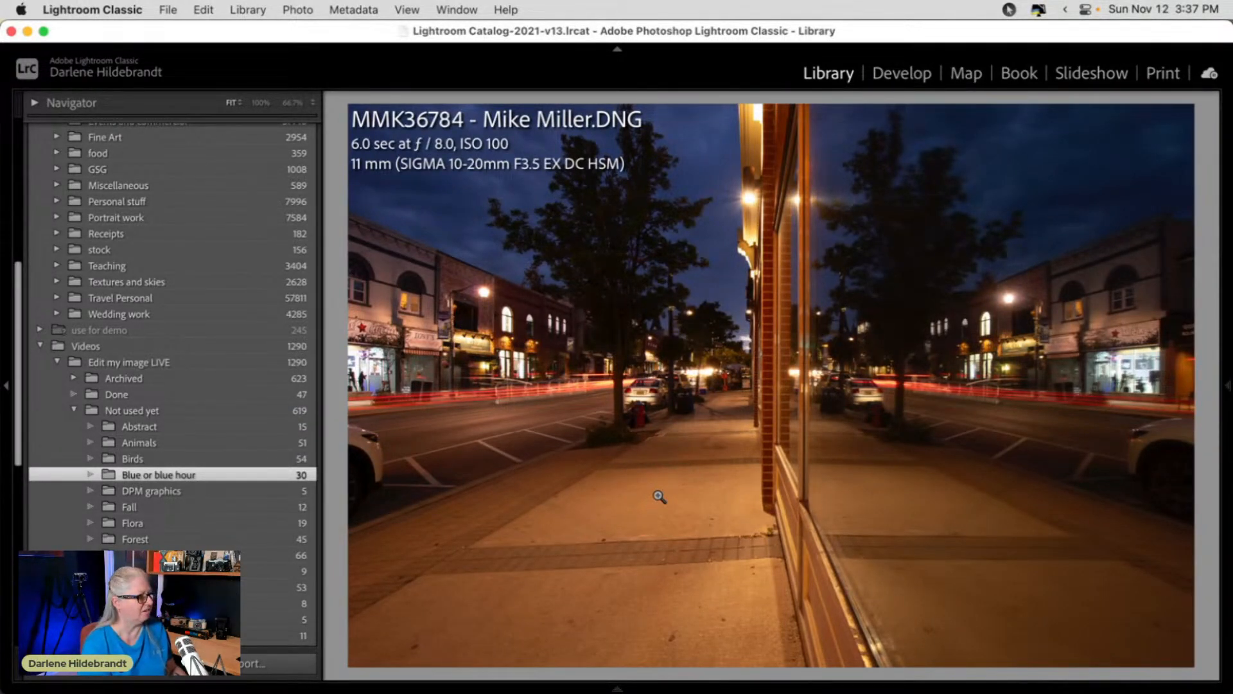
key("Right")
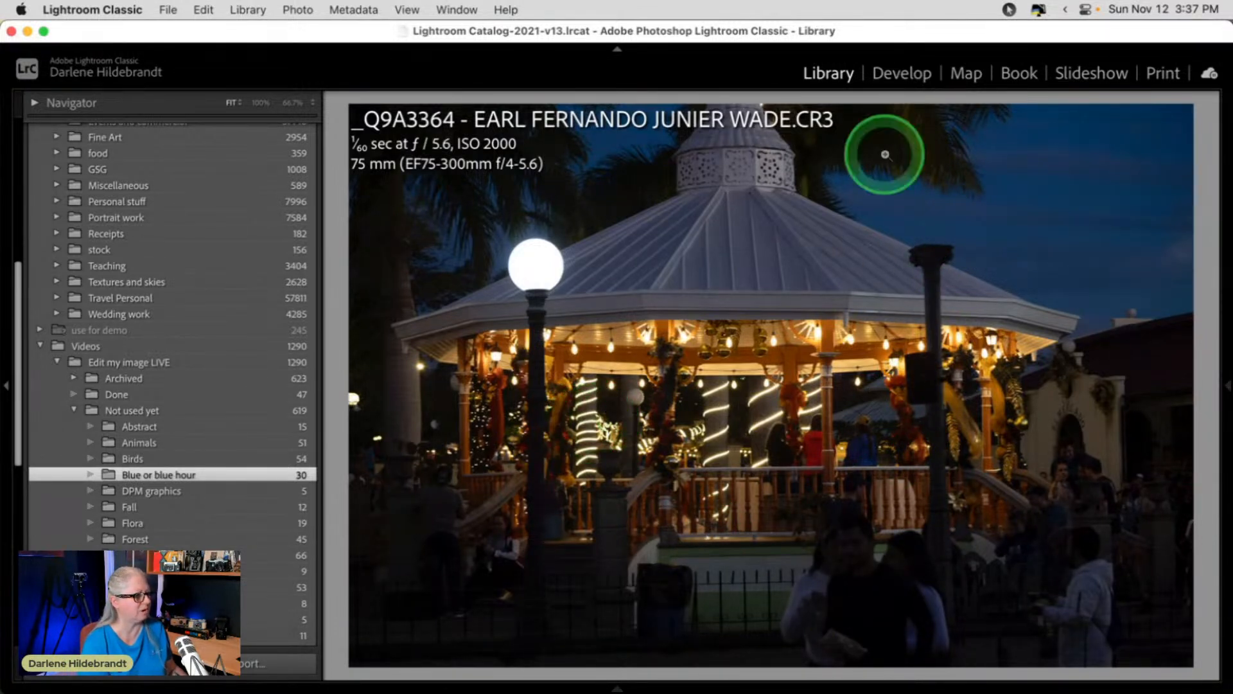
key("Right")
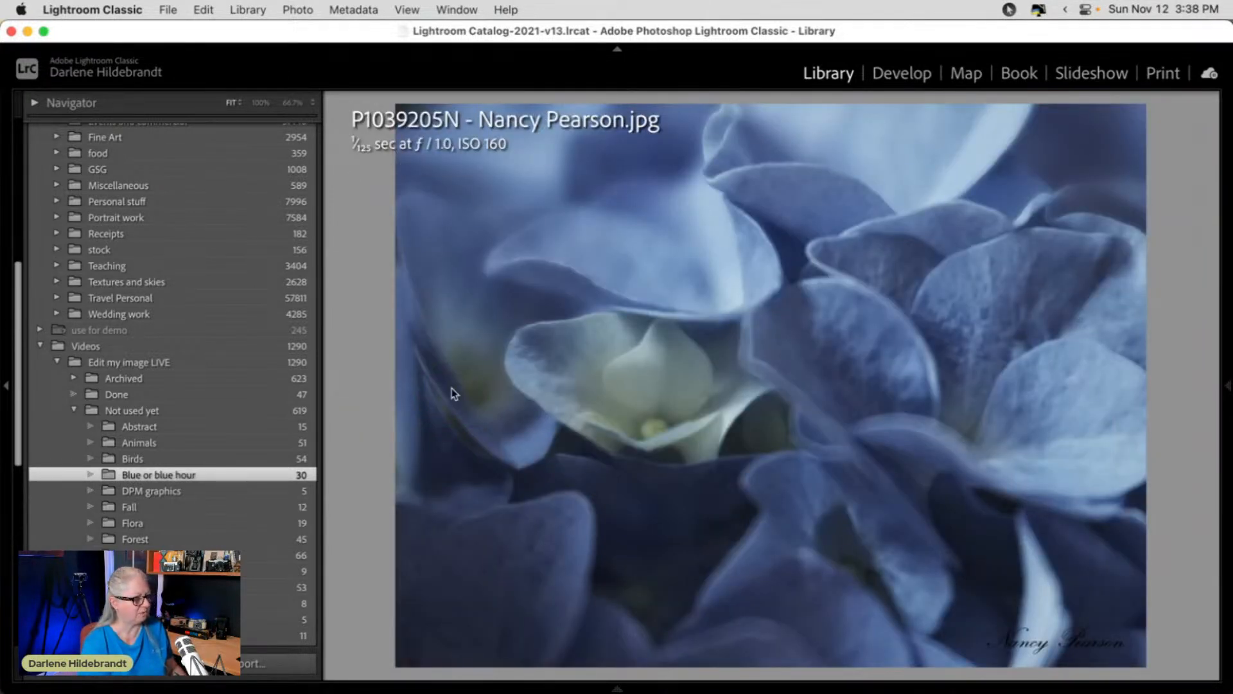
key("Right")
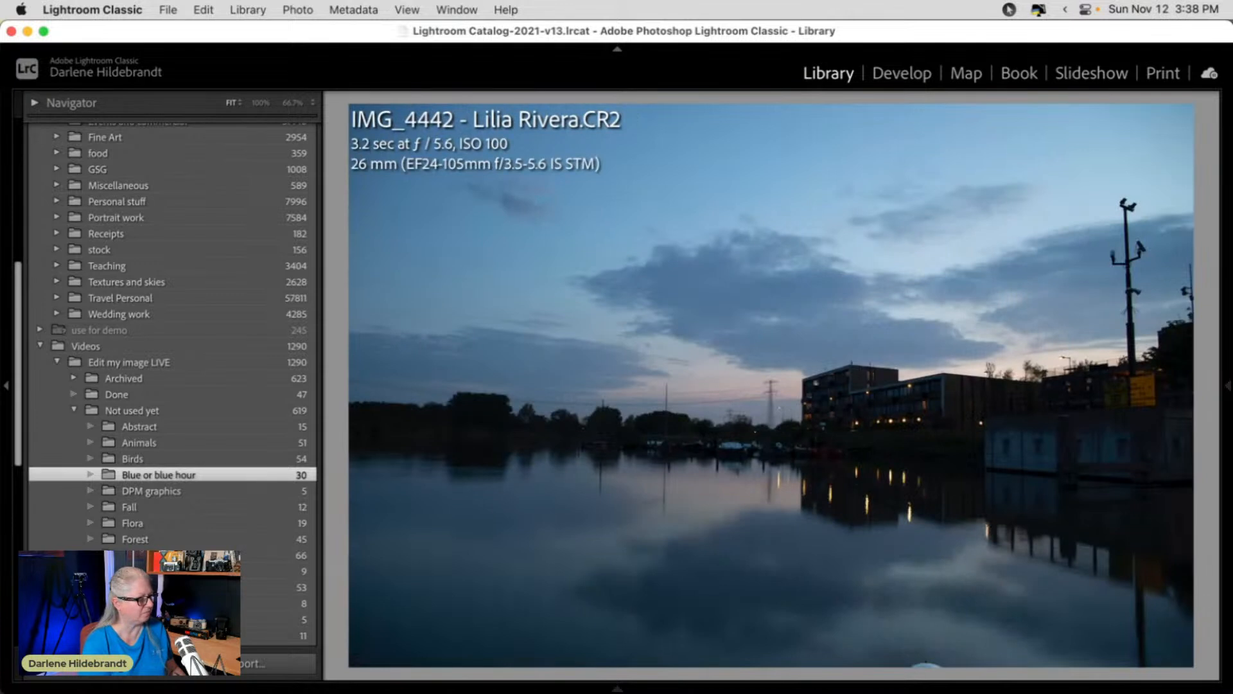
key("Left")
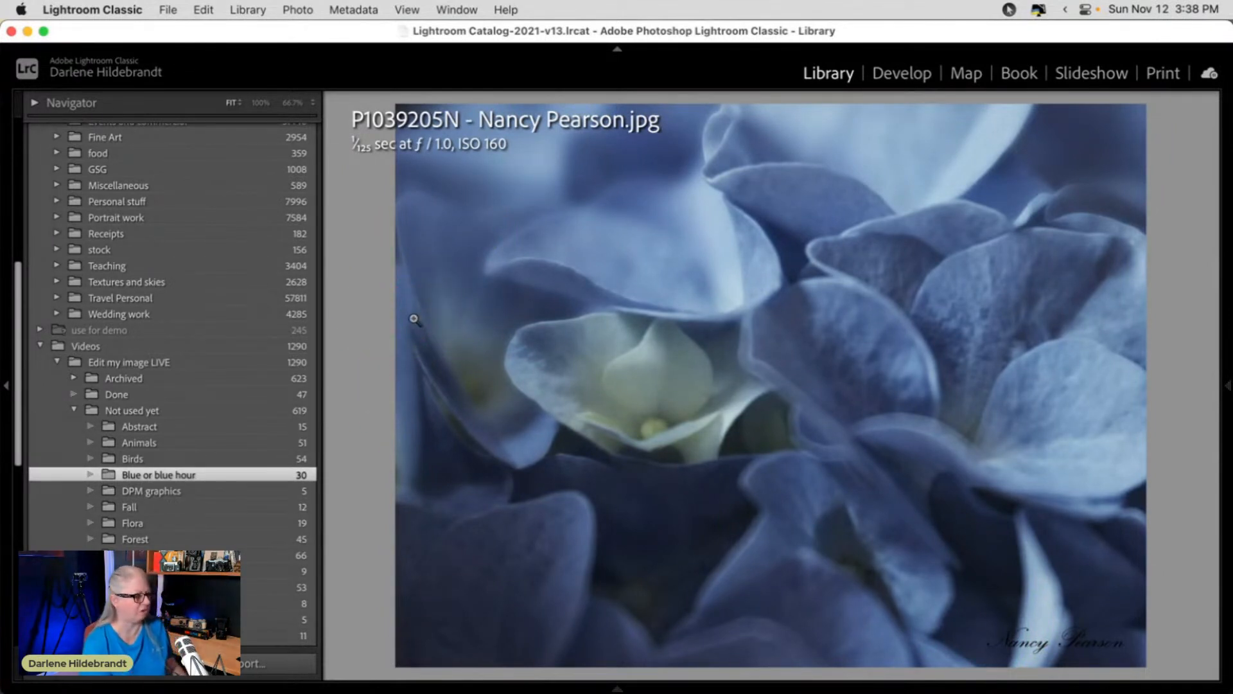
key("Right")
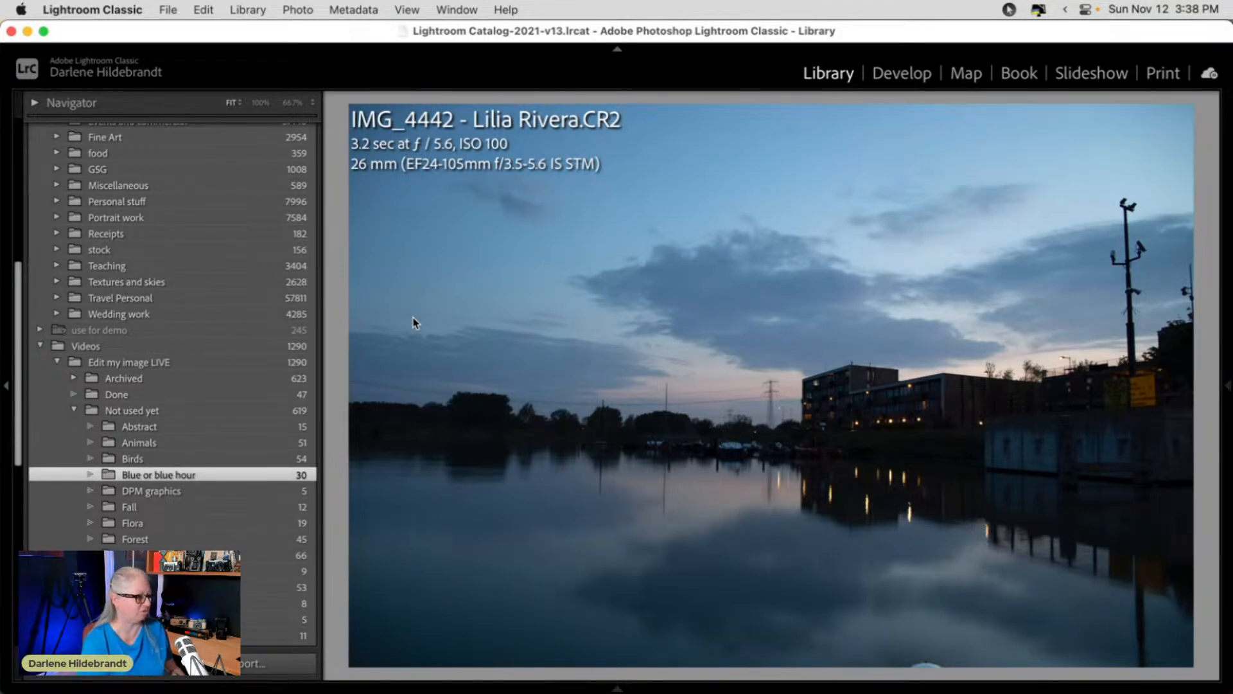
key("Right")
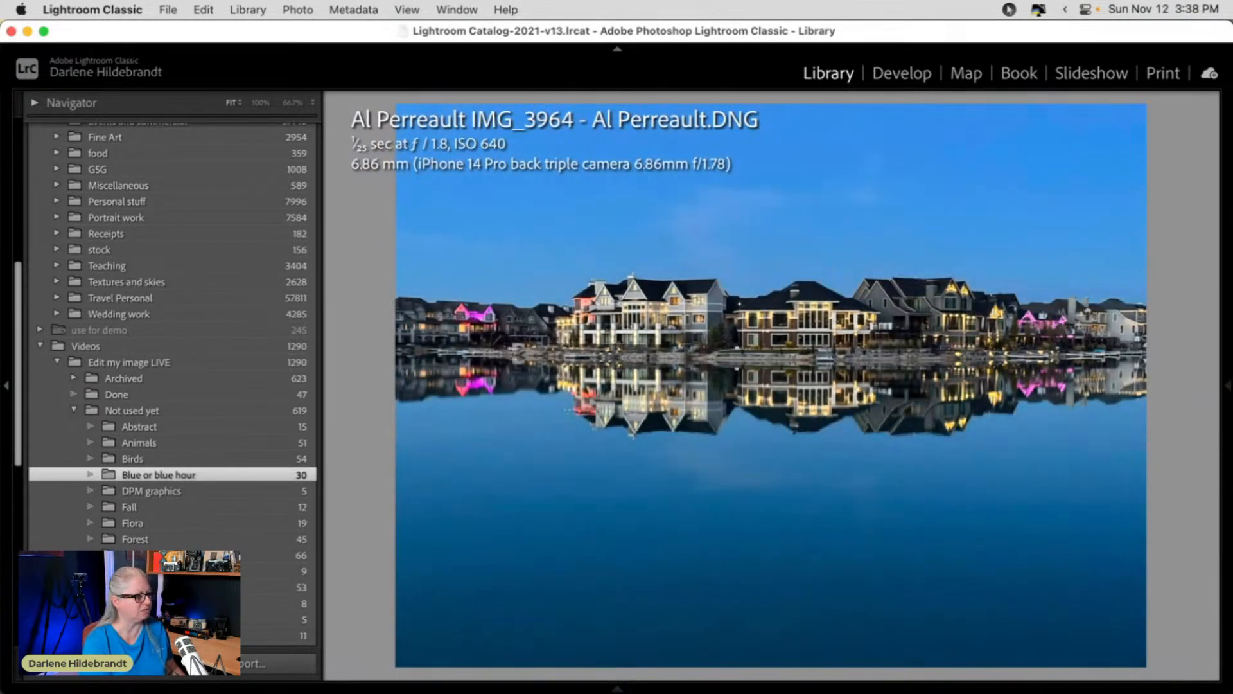
key("Right")
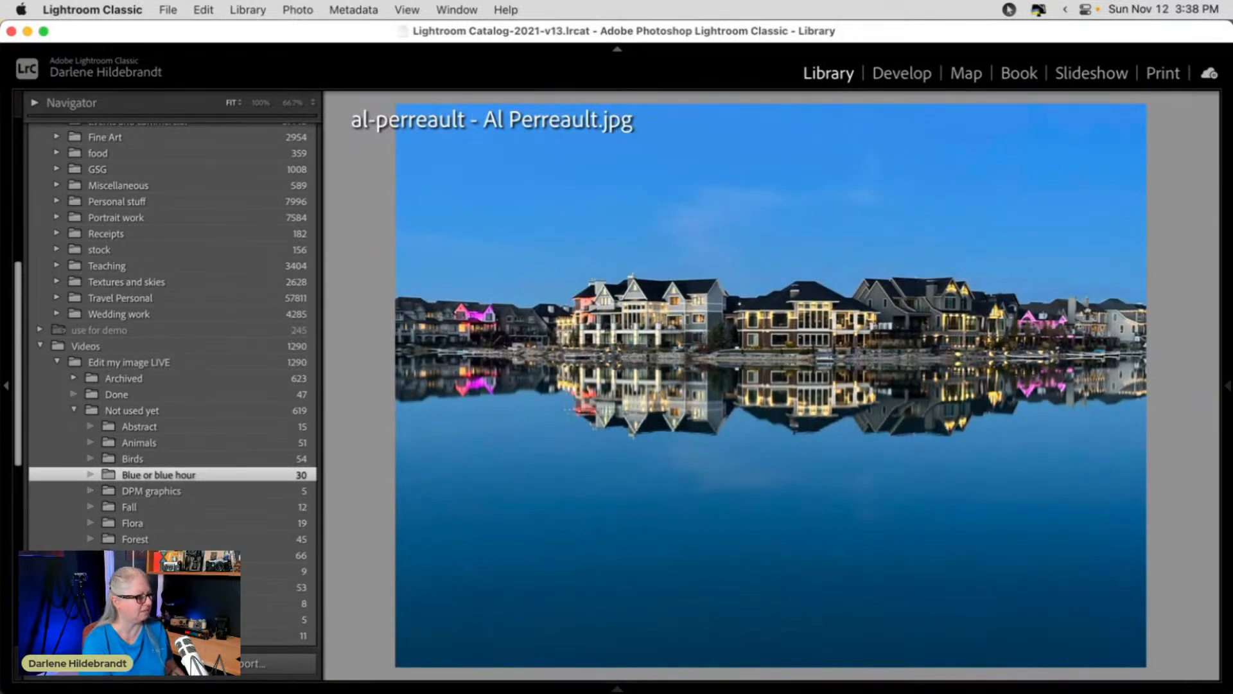
key("Left")
Return to the grid, view the night bridge photo DSC04823 at full size and continue to the playground swings photo.
double_click(523, 317)
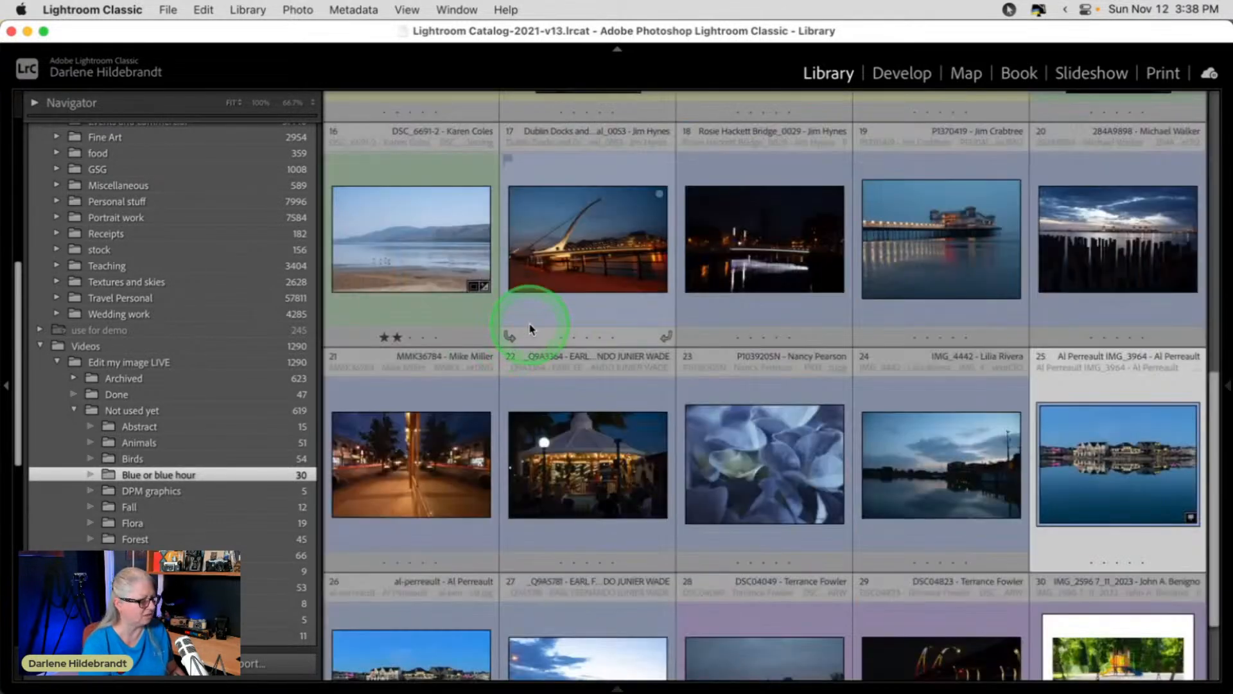
scroll(522, 321, "down", 3)
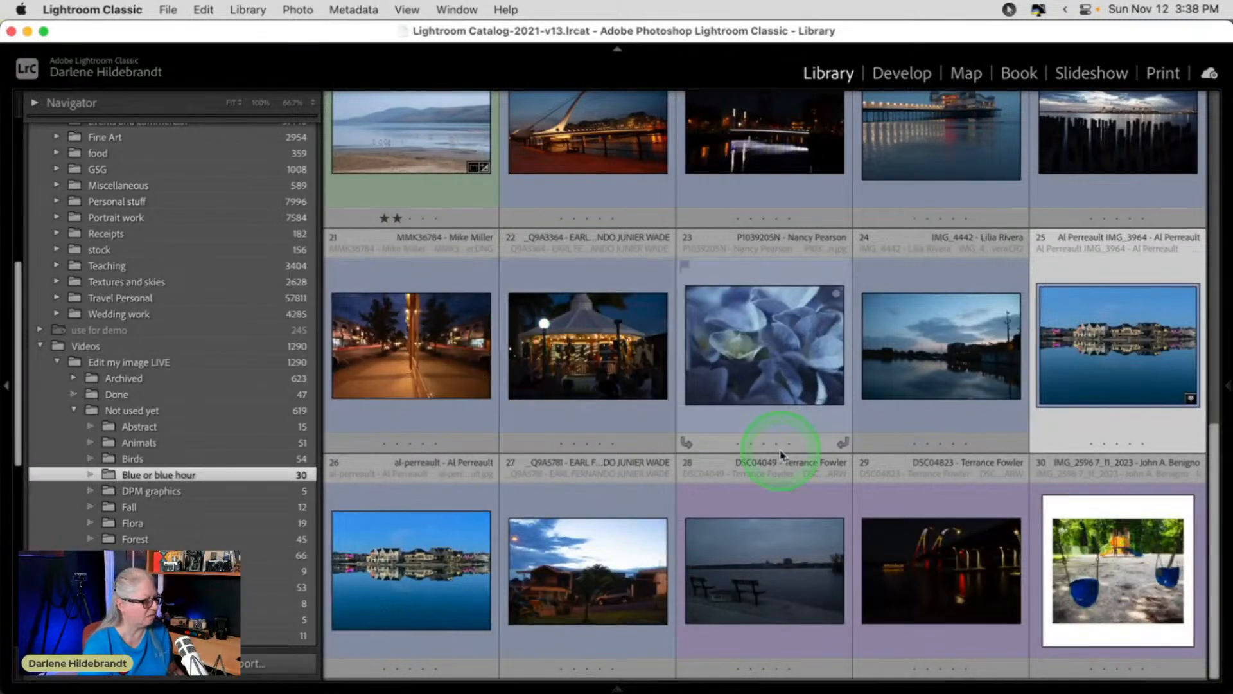
double_click(996, 570)
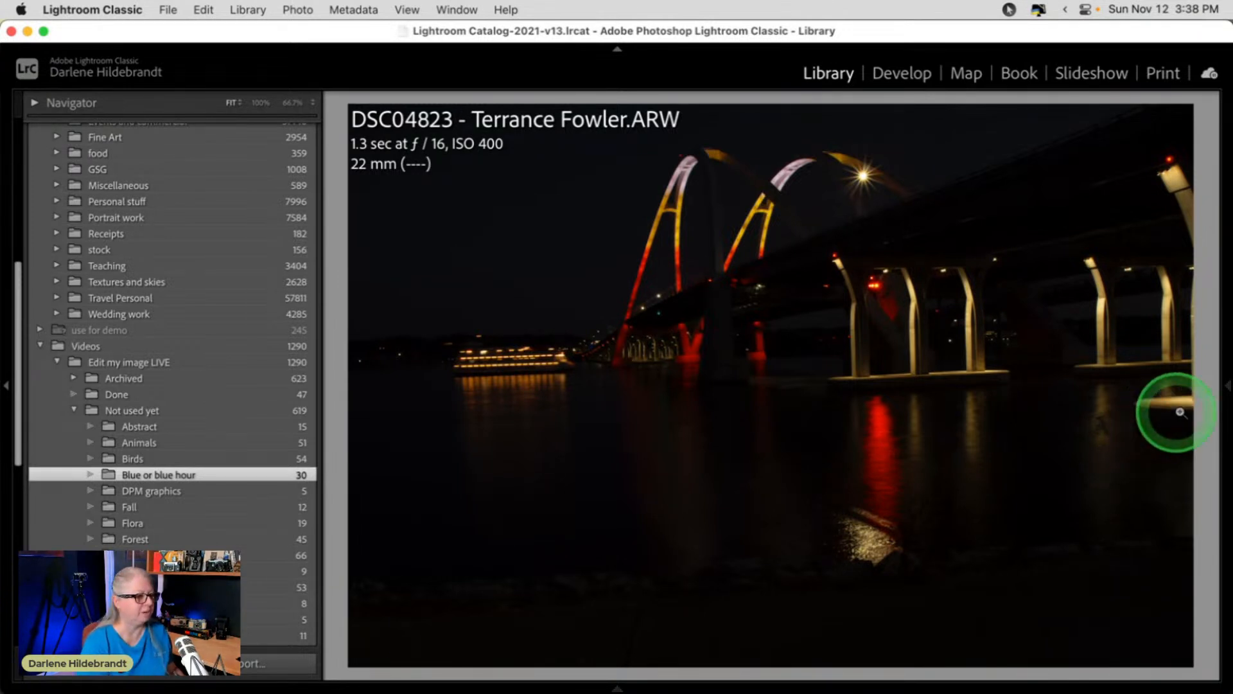
left_click(1228, 386)
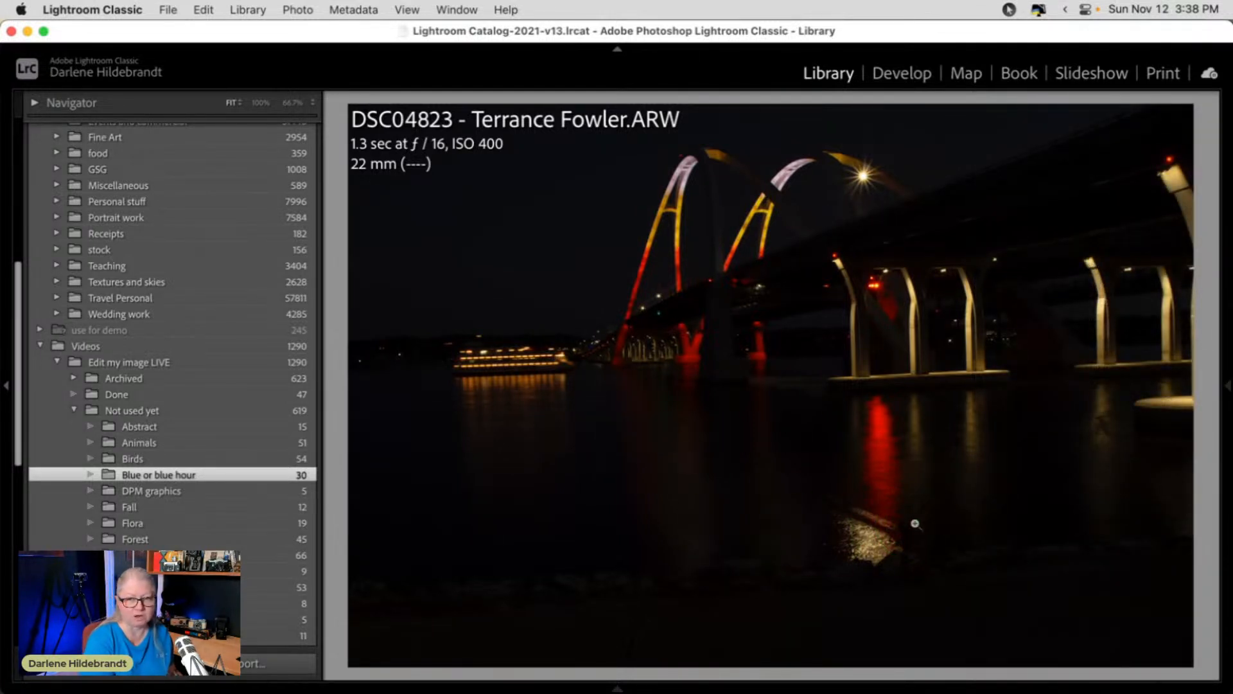
key("Right")
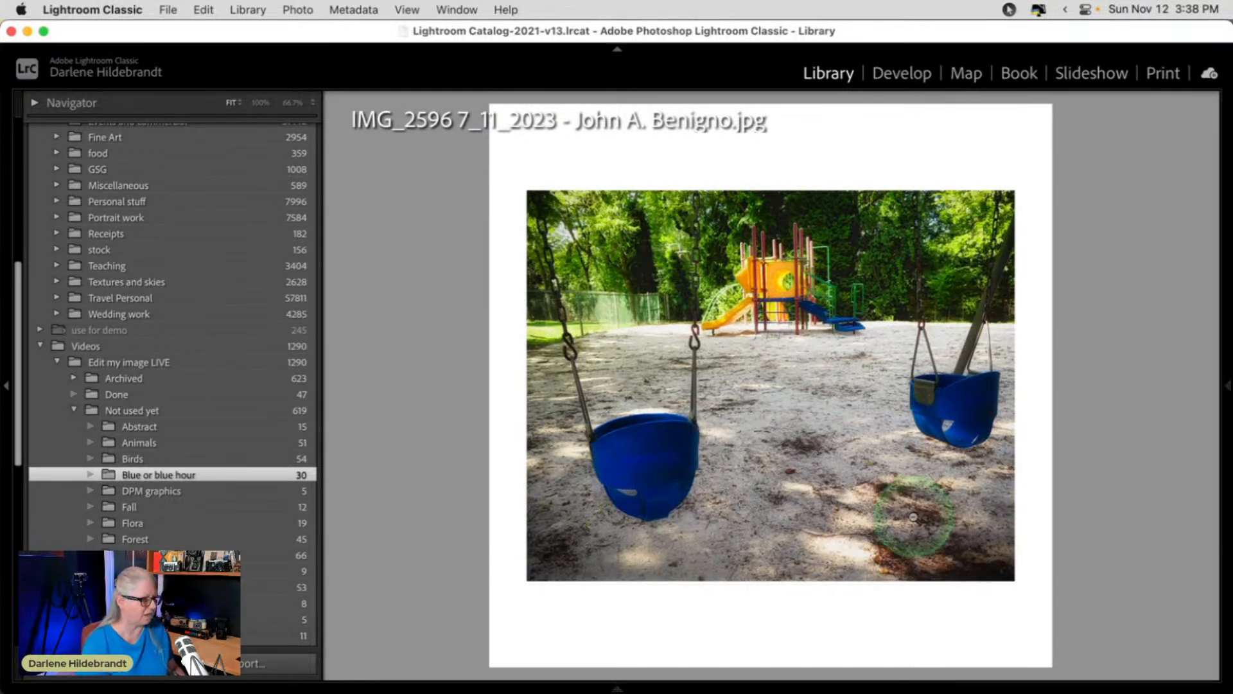
mouse_move(1223, 385)
scroll(1160, 405, "up", 5)
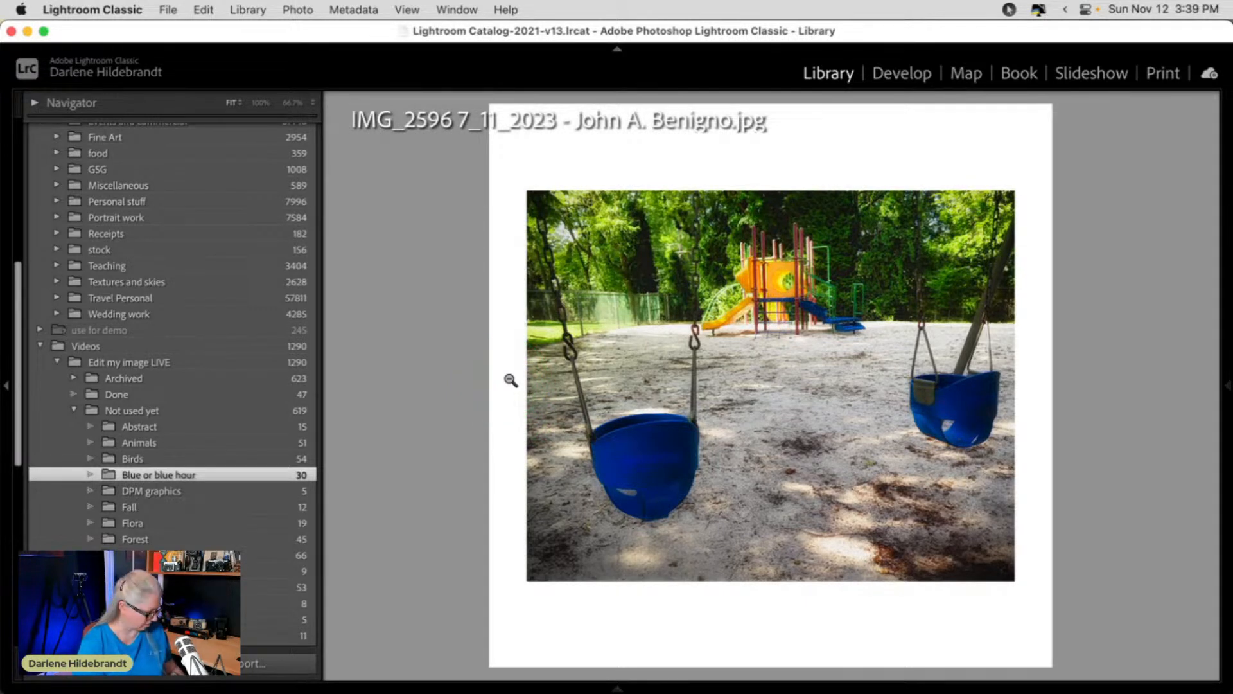
Find the Pantheon photo Rome23-1001026 in the grid and open it in the Develop module.
key("g")
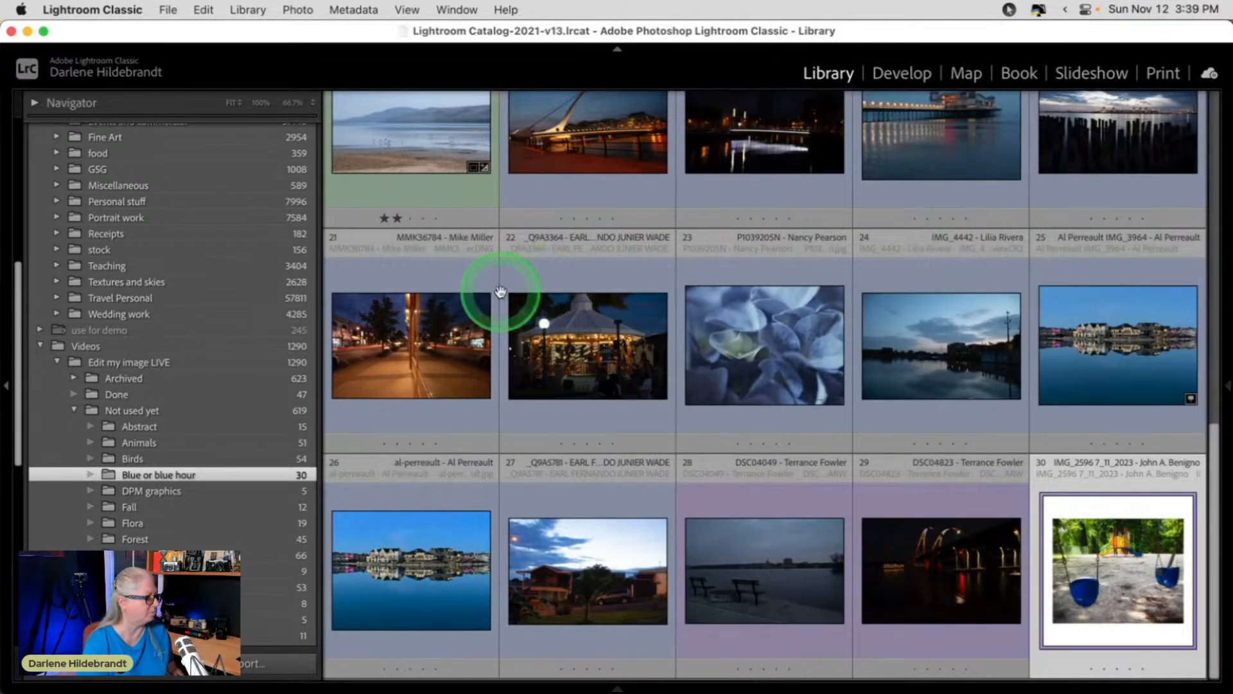
scroll(551, 321, "up", 4)
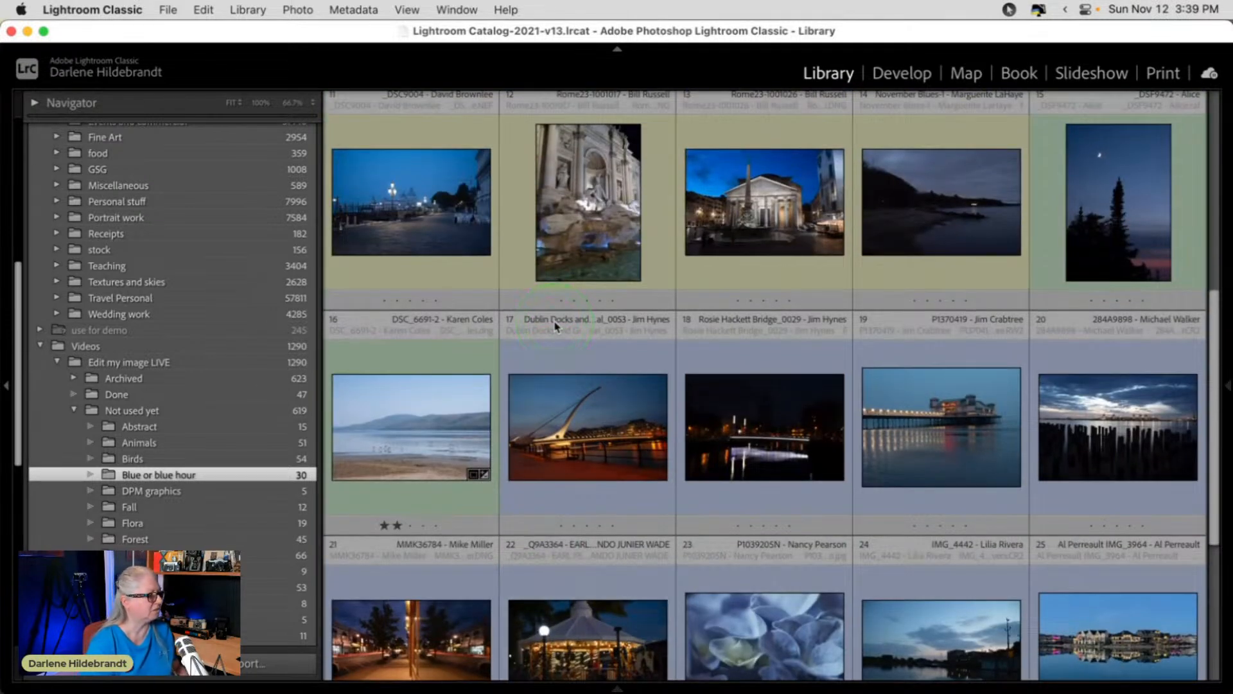
left_click(798, 427)
scroll(813, 437, "up", 4)
left_click(758, 444)
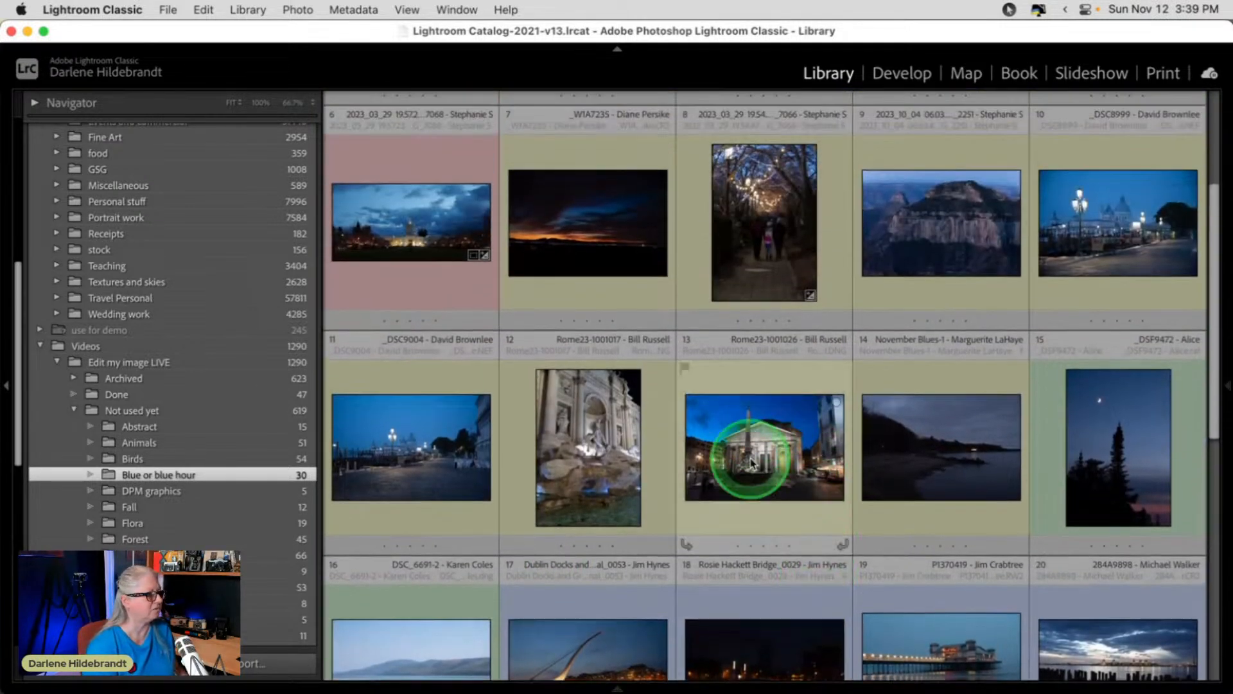
key("d")
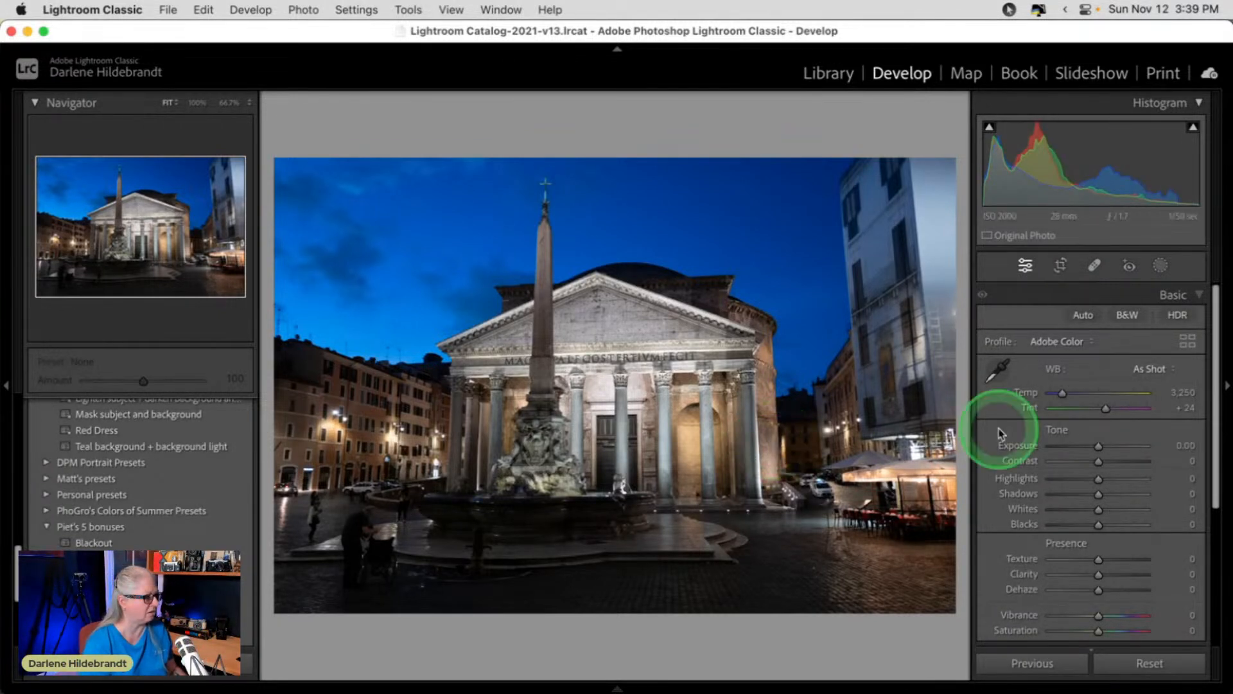
Open the Profile Browser and cycle the photo info overlay through its date and exposure displays until it is hidden.
left_click(1186, 340)
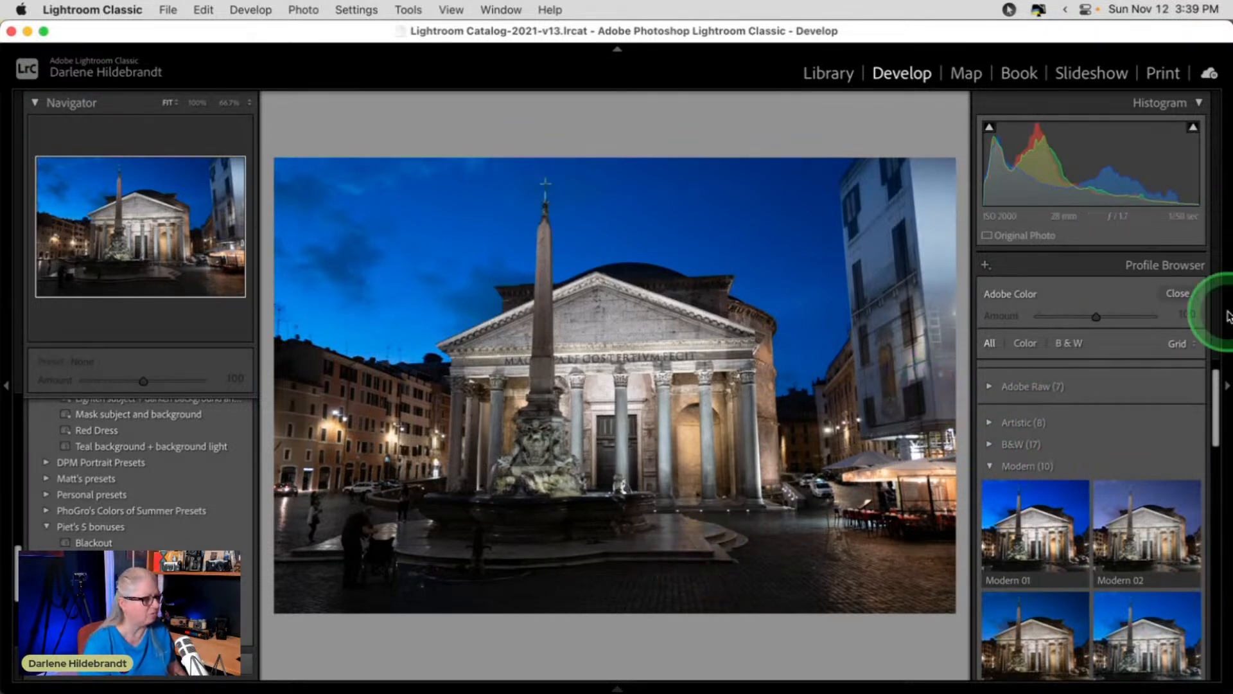
key("i")
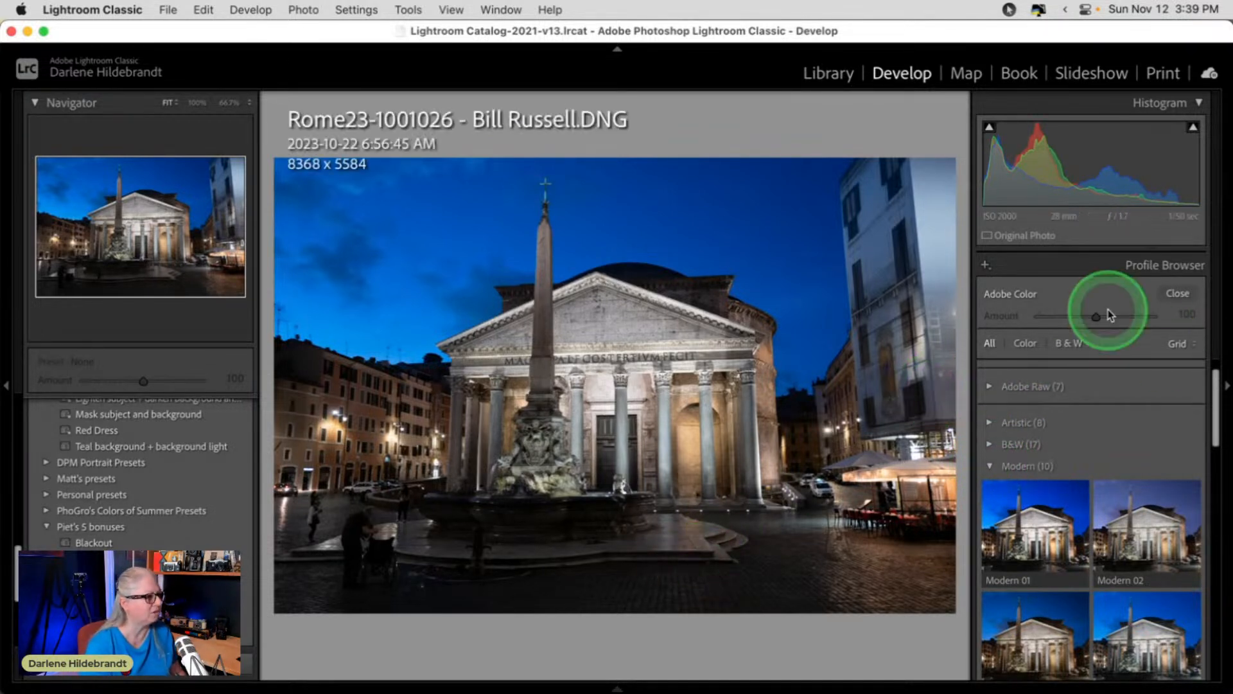
key("i")
left_click(1098, 404)
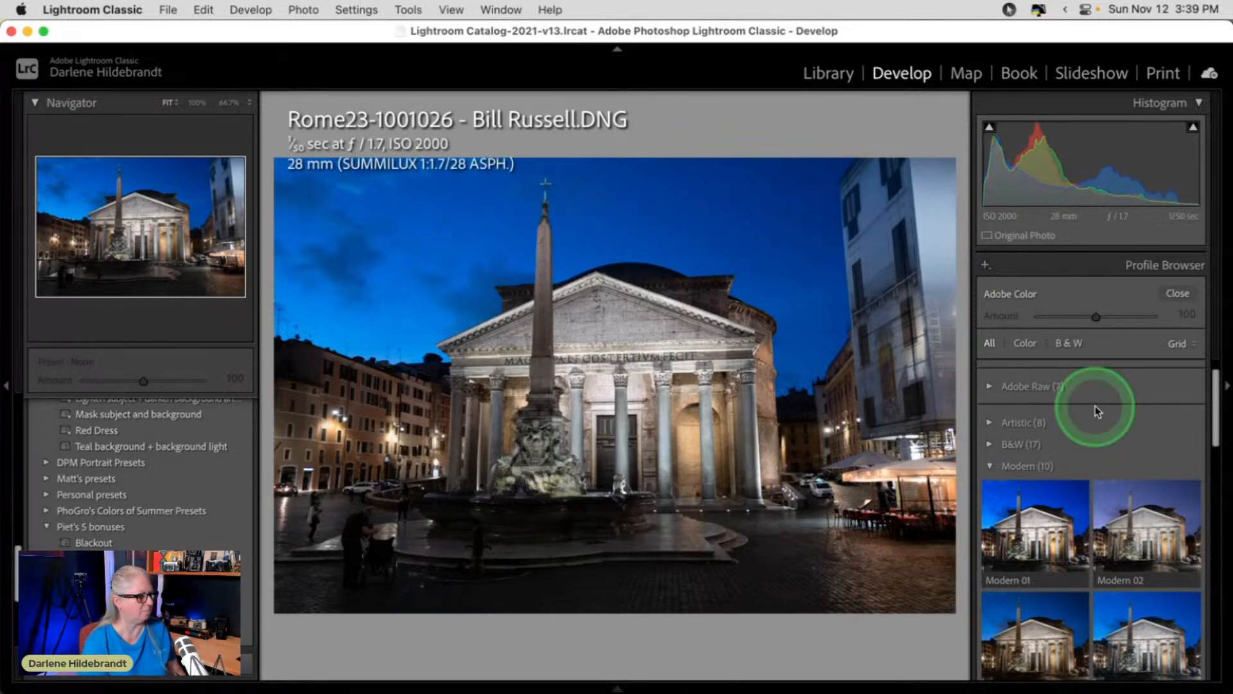
key("i")
Preview the Modern profiles on the Pantheon photo, apply Modern 07 and close the Profile Browser.
scroll(1102, 394, "down", 3)
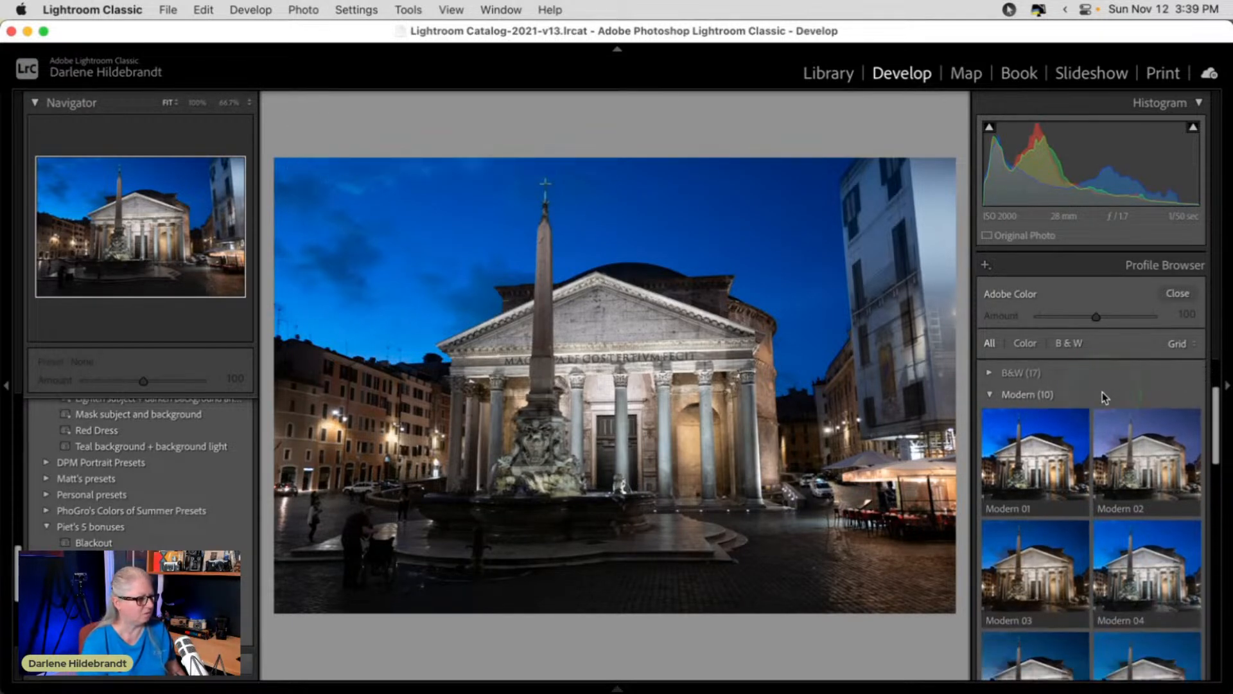
left_click(1048, 430)
scroll(1046, 430, "down", 4)
left_click(1023, 550)
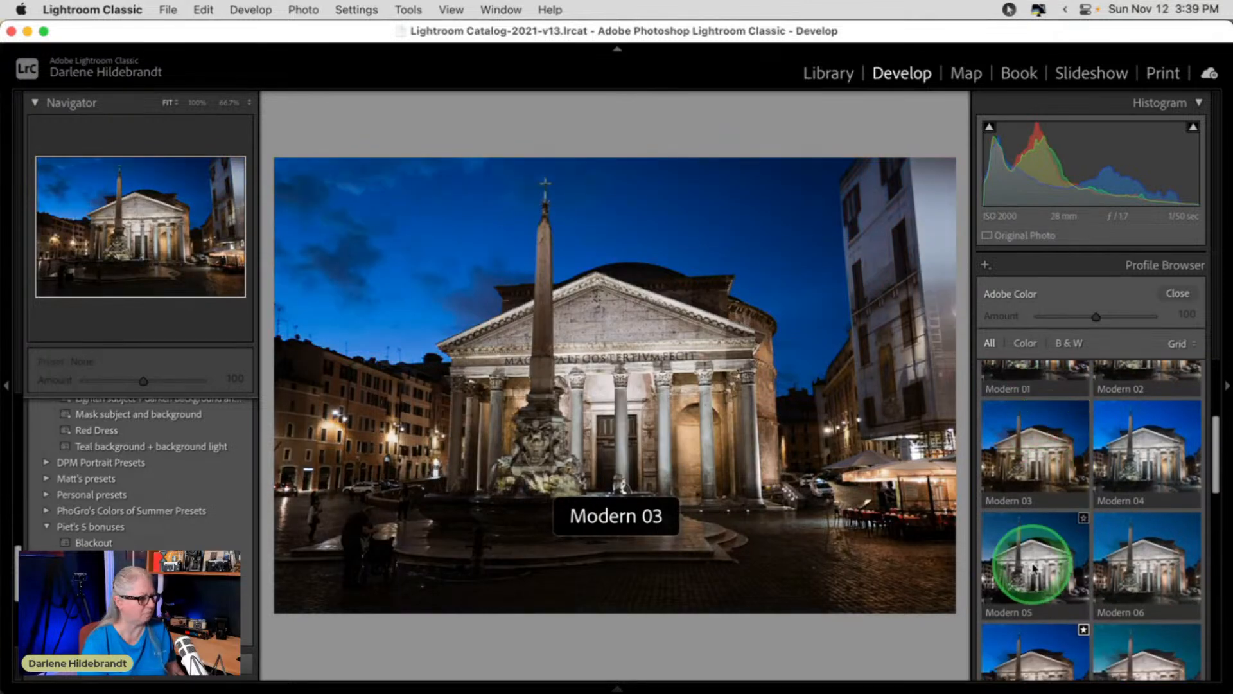
scroll(1027, 559, "down", 3)
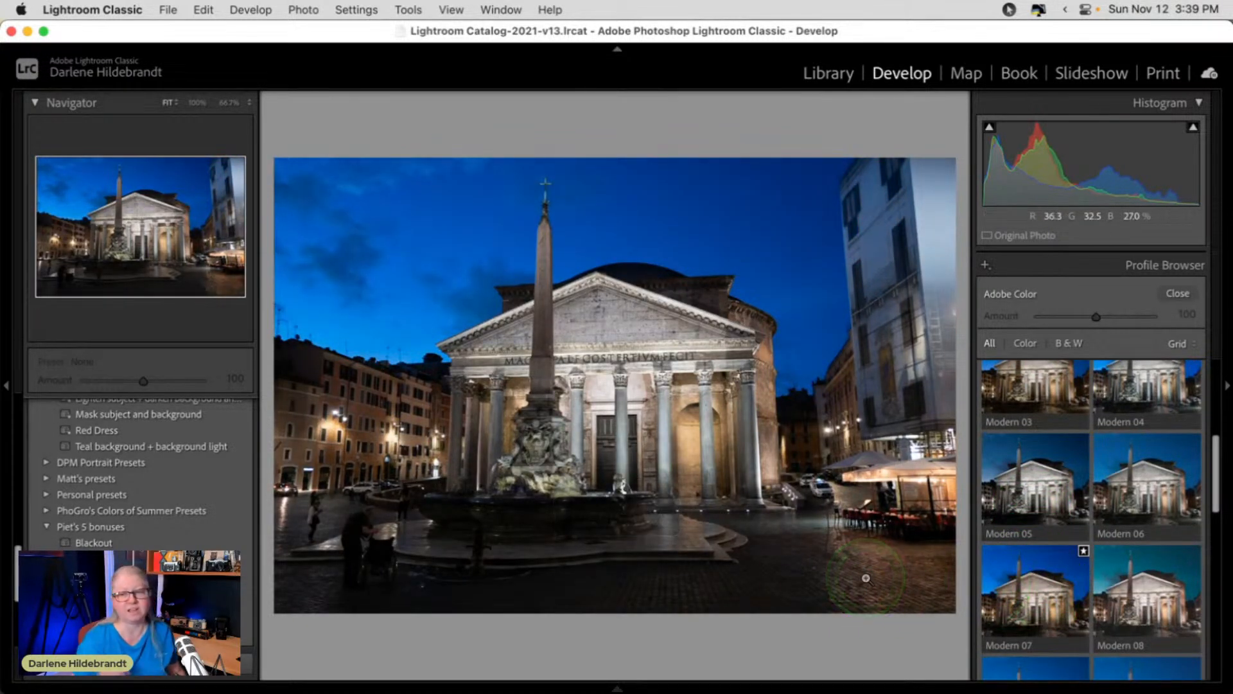
left_click(1020, 578)
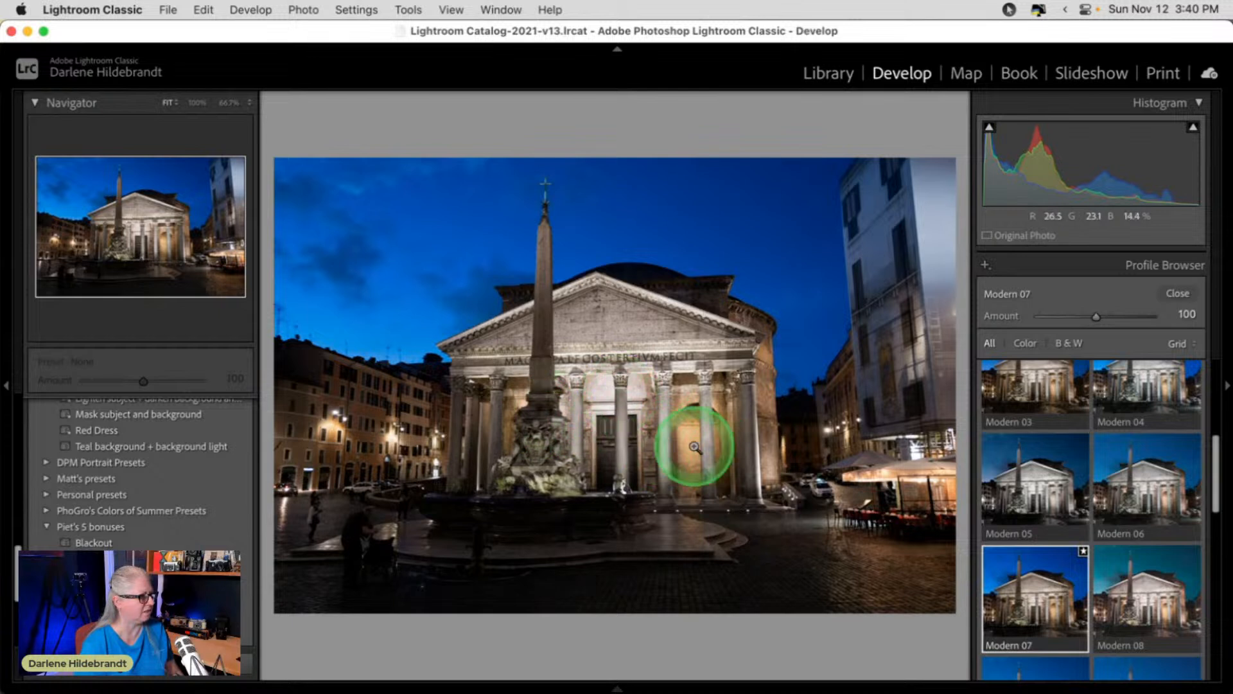
left_click(1178, 294)
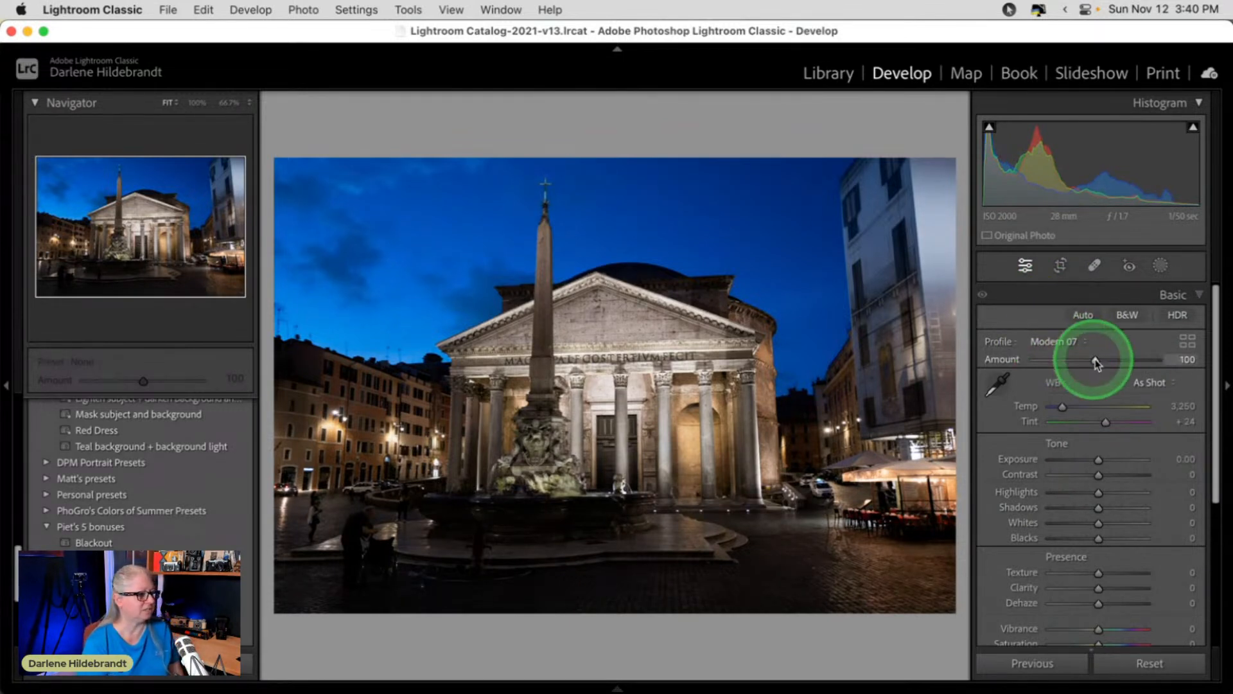
Reduce the Modern 07 profile amount to 90 and set Shadows to +32, Blacks to -21 and Whites to +16.
mouse_move(1095, 363)
left_mouse_down()
mouse_move(1154, 357)
mouse_move(962, 366)
mouse_move(1214, 366)
mouse_move(881, 366)
mouse_move(1183, 358)
mouse_move(1048, 363)
mouse_move(1096, 360)
mouse_move(1085, 362)
left_mouse_up()
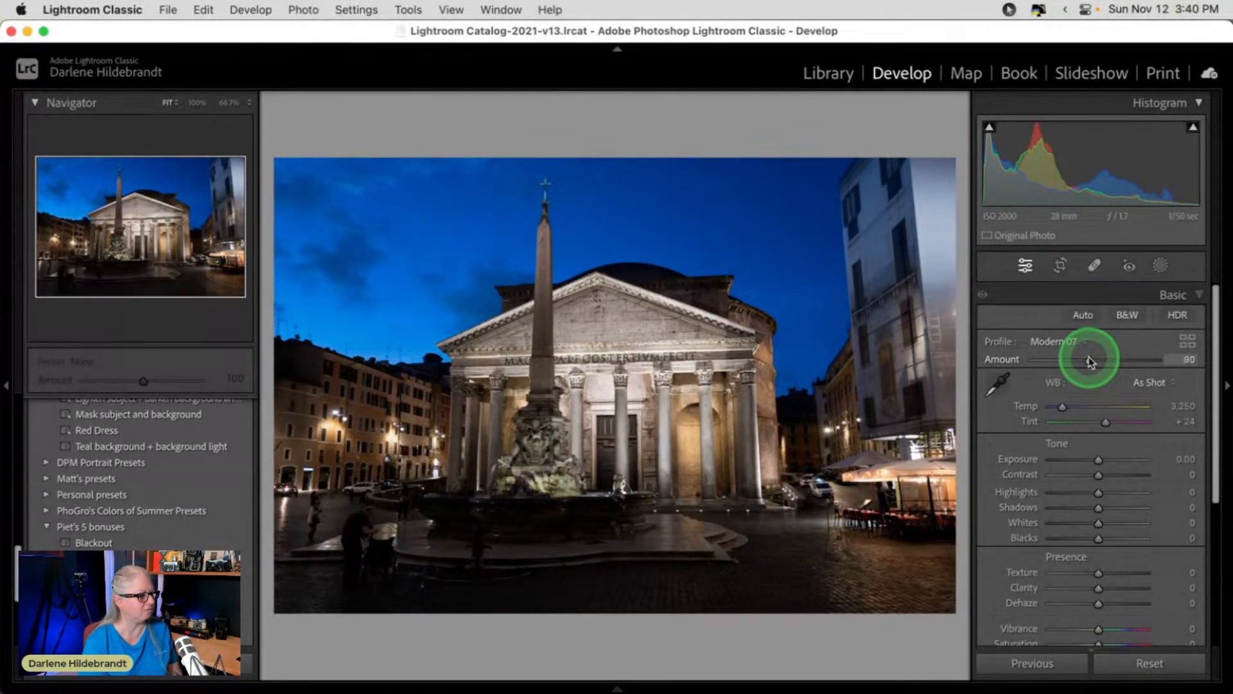
mouse_move(1098, 507)
left_mouse_down()
mouse_move(1124, 510)
mouse_move(1111, 507)
mouse_move(1087, 539)
mouse_move(1100, 526)
left_mouse_up()
key("alt")
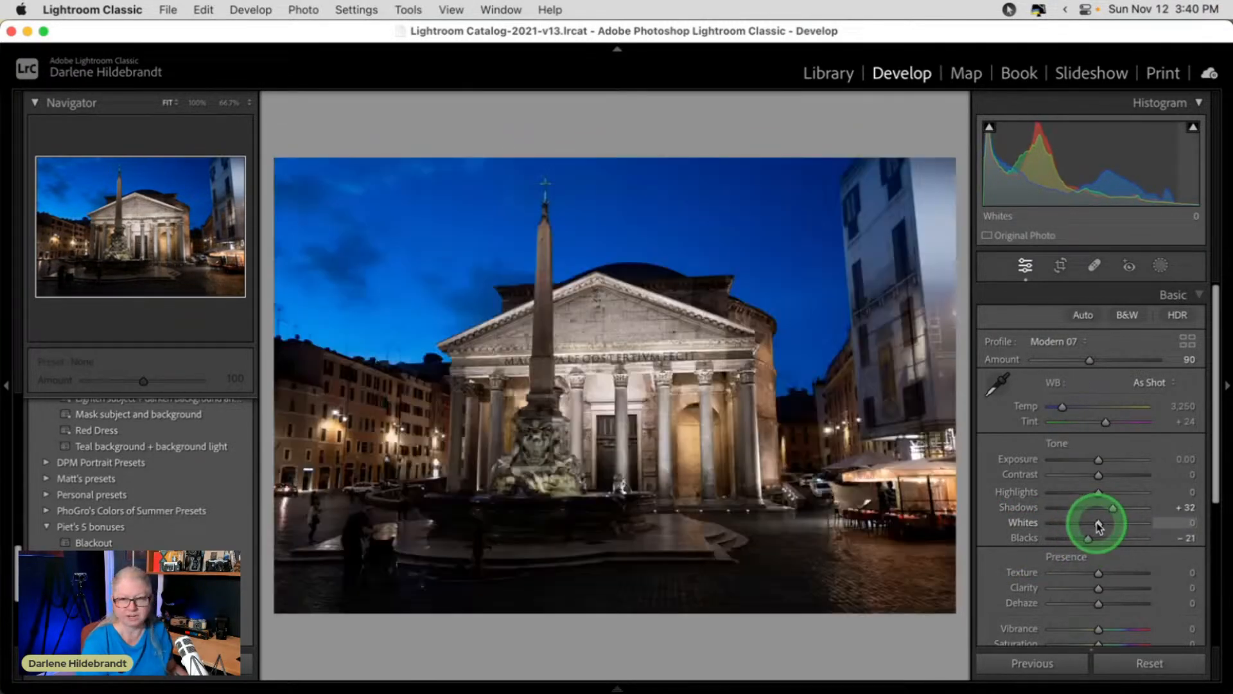
left_click(1098, 525, "alt")
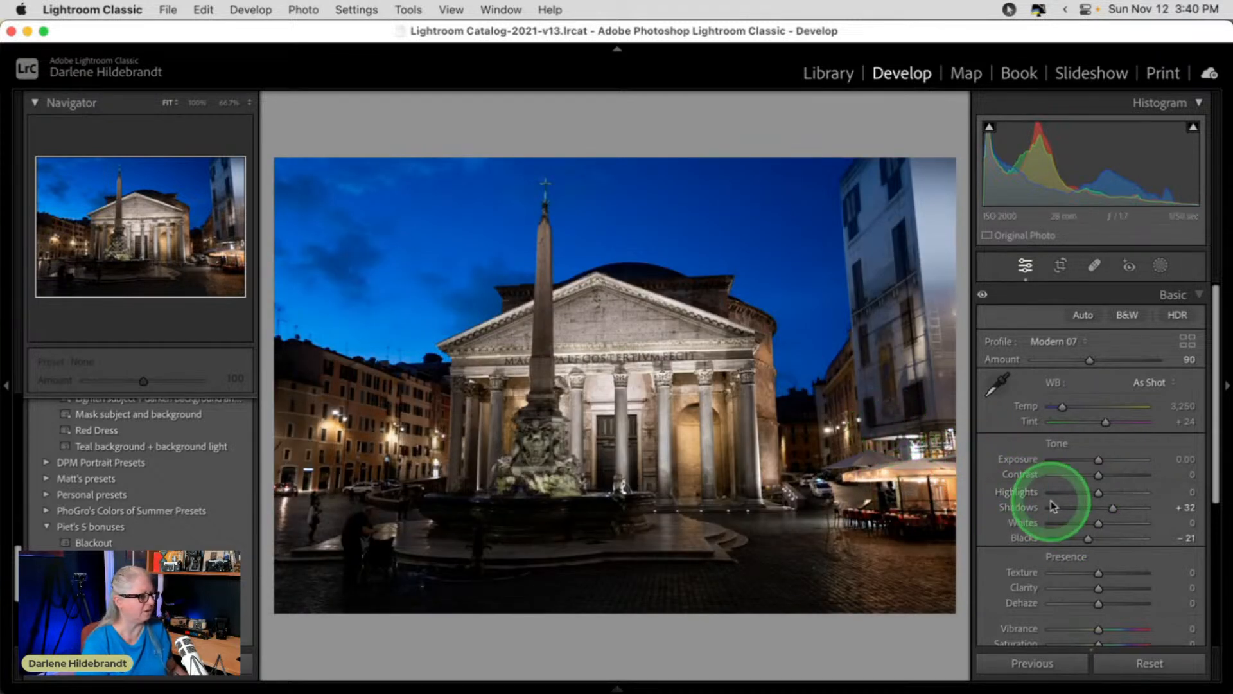
left_click_drag(1098, 523, 1105, 524)
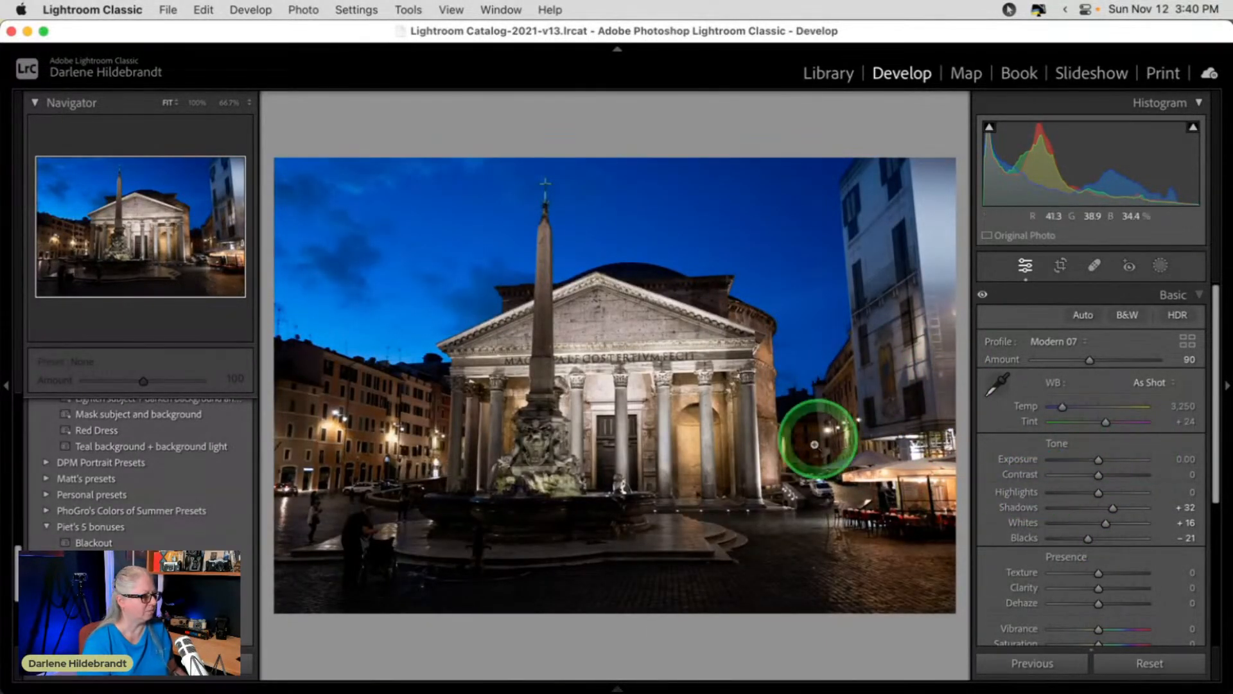
Inspect the bright lights and scaffolding above the restaurant umbrellas at 100% and return to the full view.
left_click(924, 443)
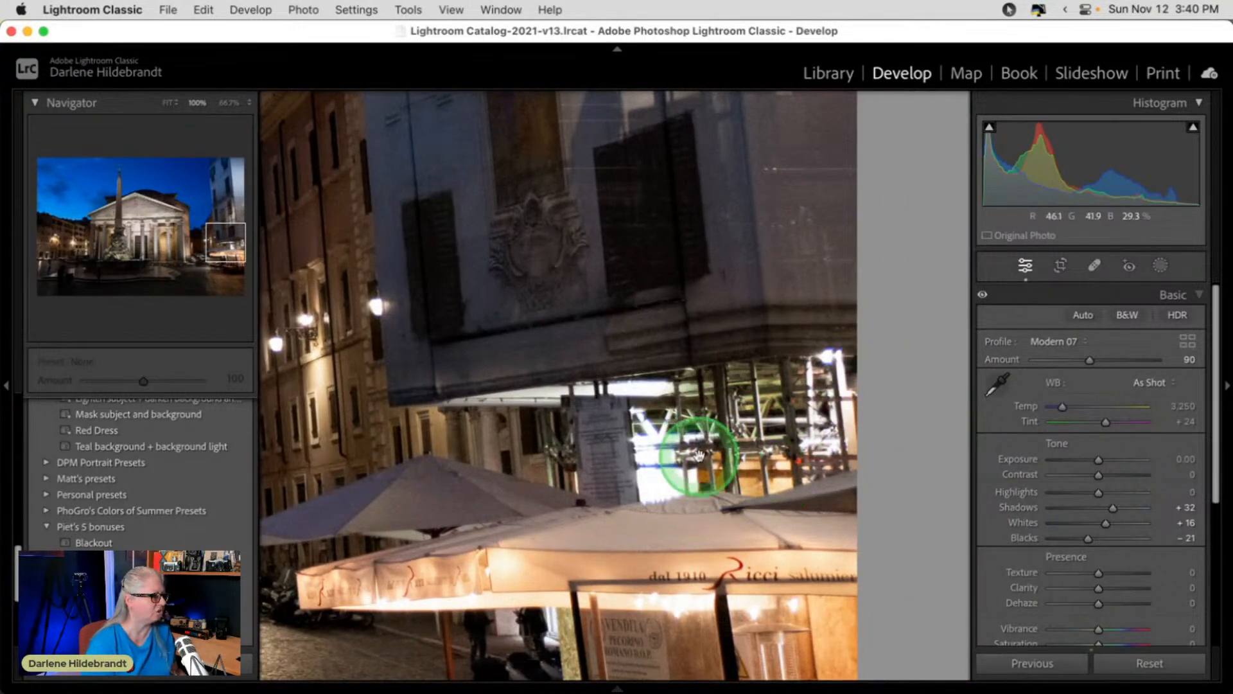
left_click(601, 475)
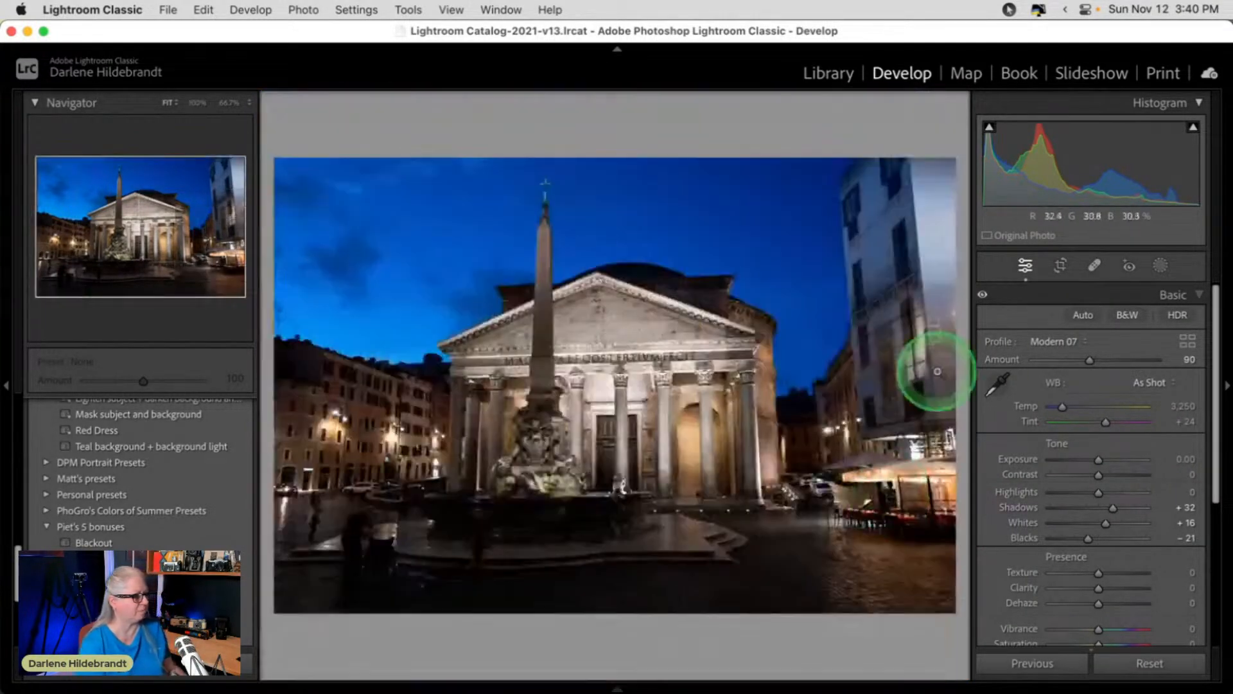
left_click(870, 440)
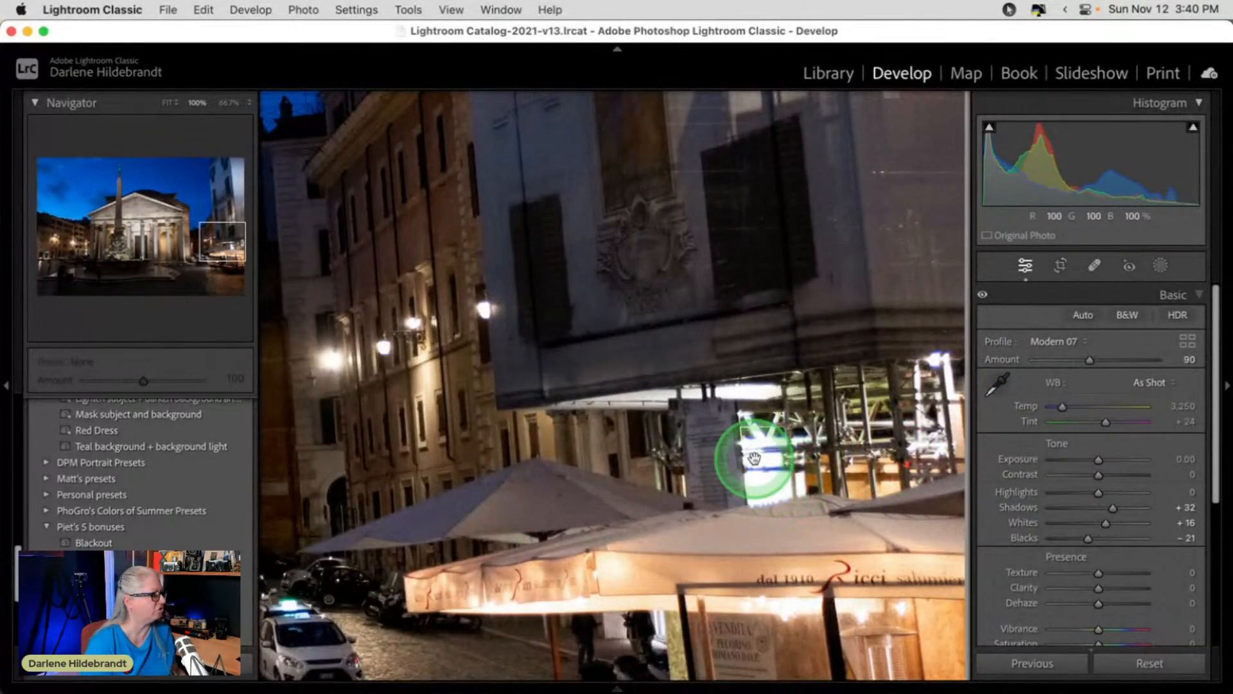
left_click(754, 460)
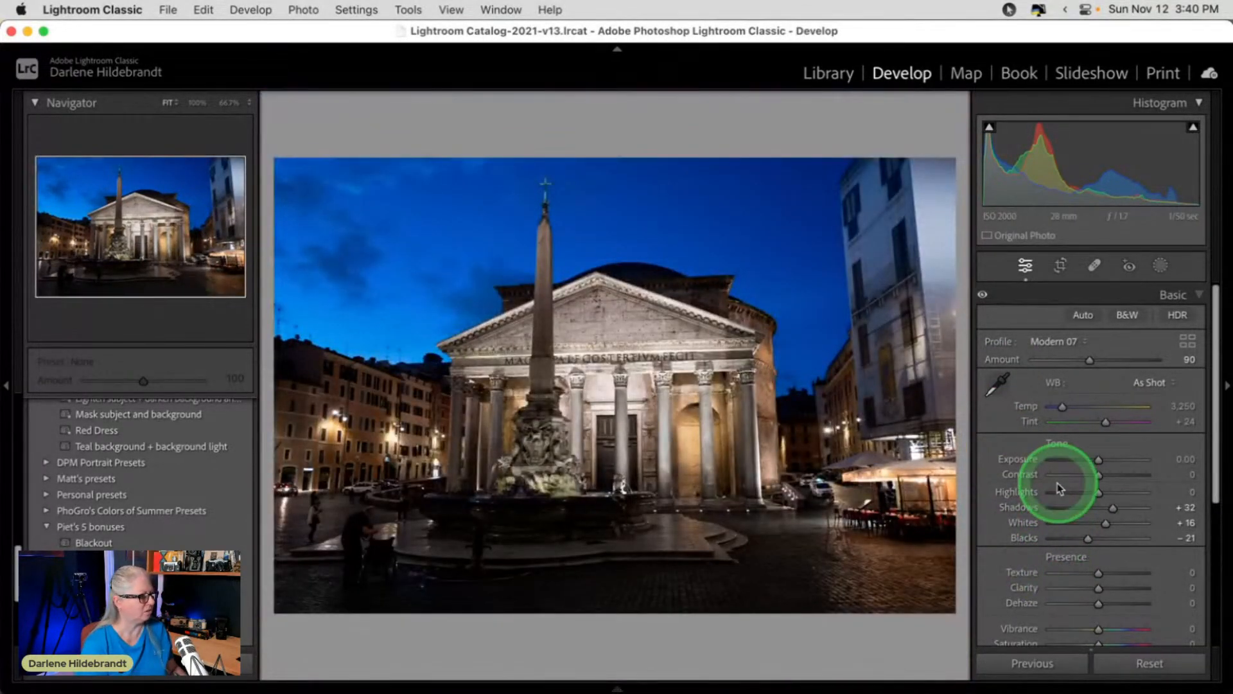
Turn on Remove Chromatic Aberration and Enable Profile Corrections in the photo's lens corrections.
scroll(1057, 483, "down", 1)
scroll(1058, 483, "down", 5)
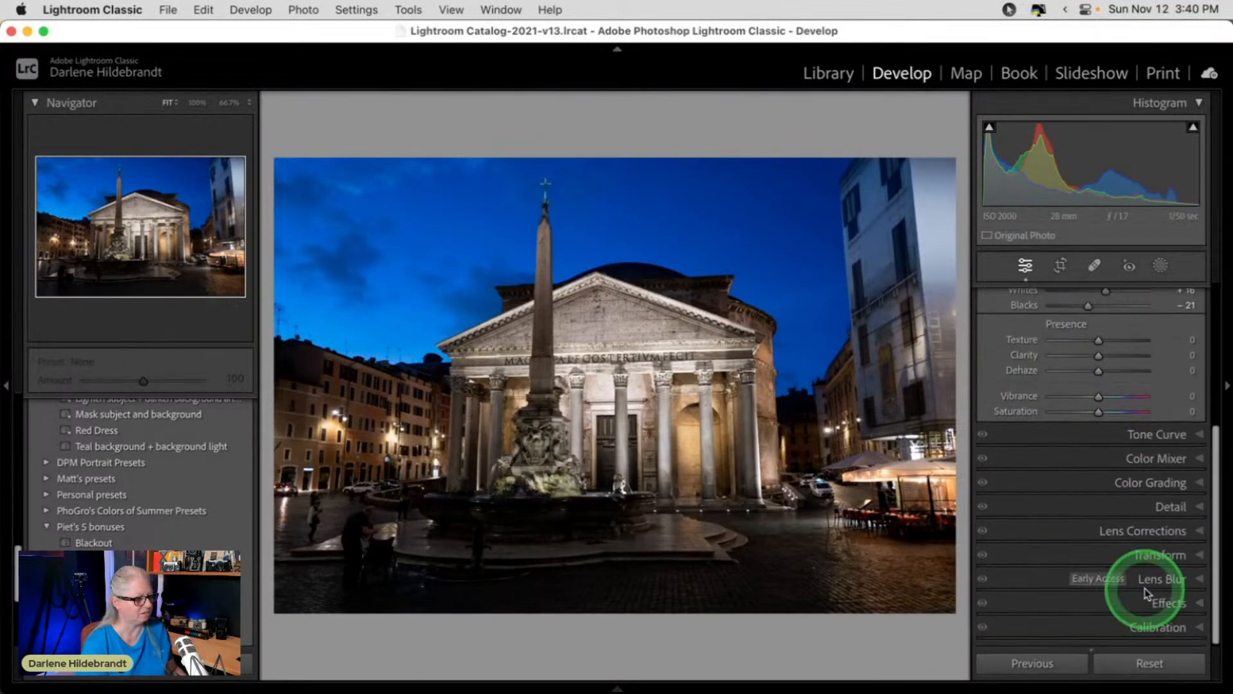
left_click(1131, 530)
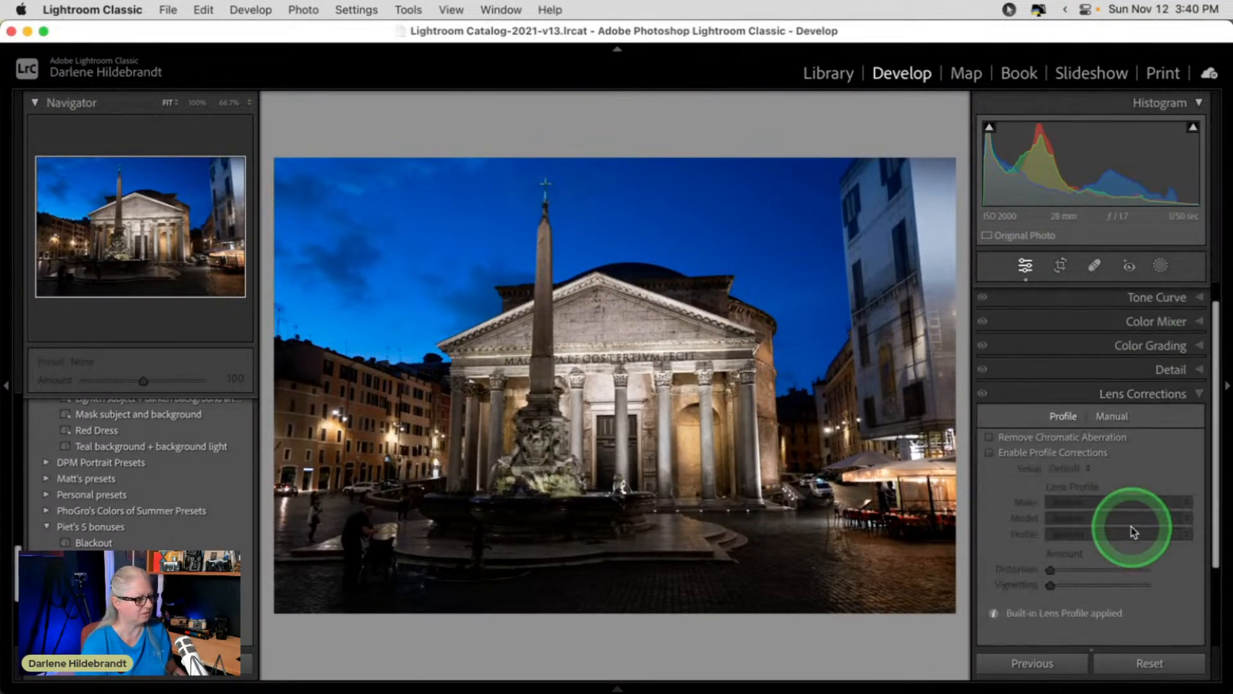
left_click(1037, 439)
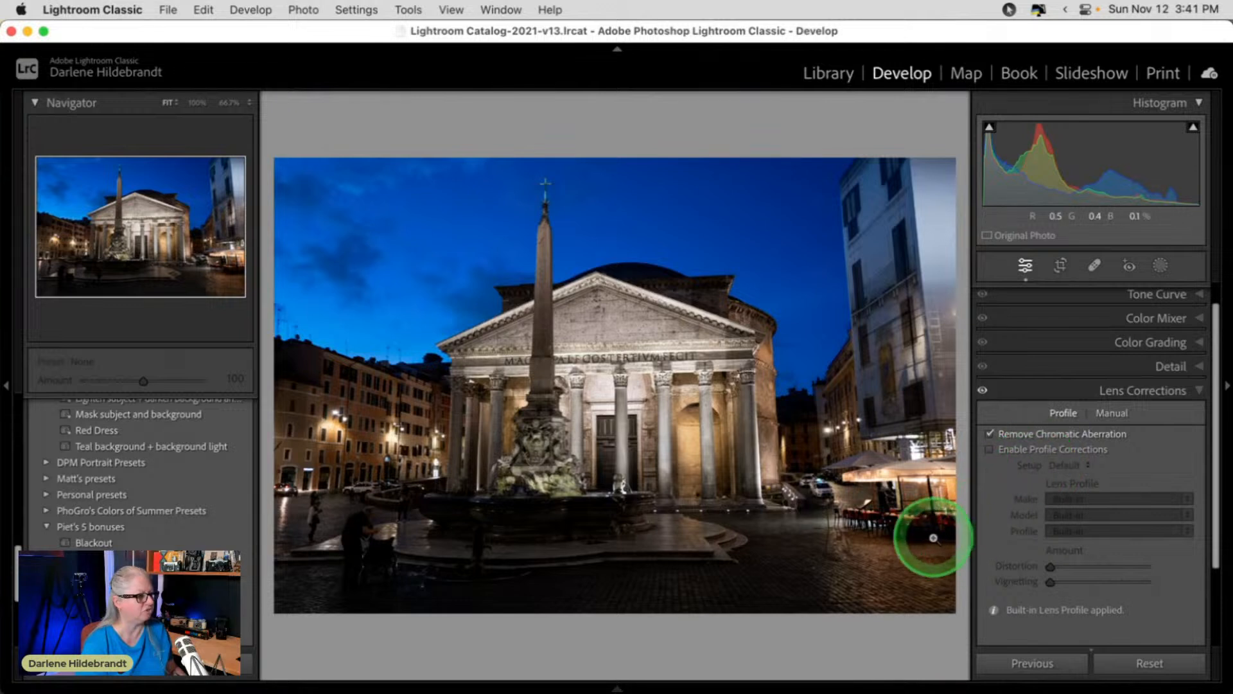
left_click(990, 449)
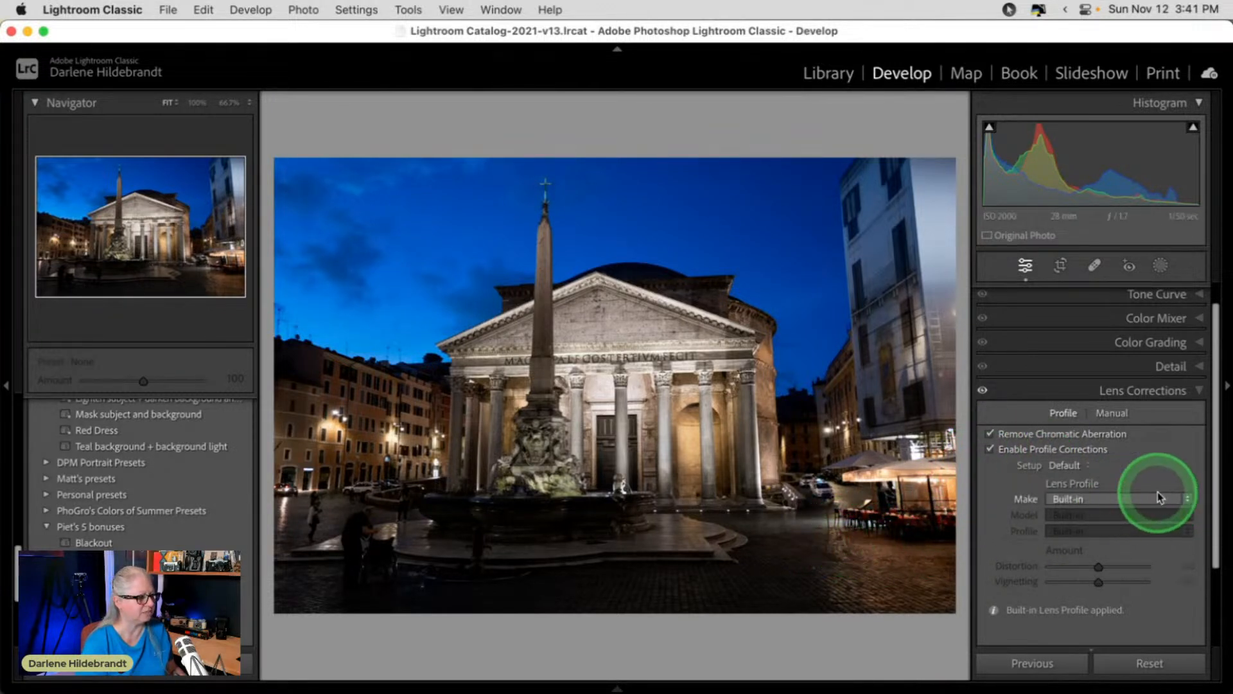
Check the photo's camera and lens details in the info overlay and Library metadata, returning to Develop with the overlay hidden.
key("i")
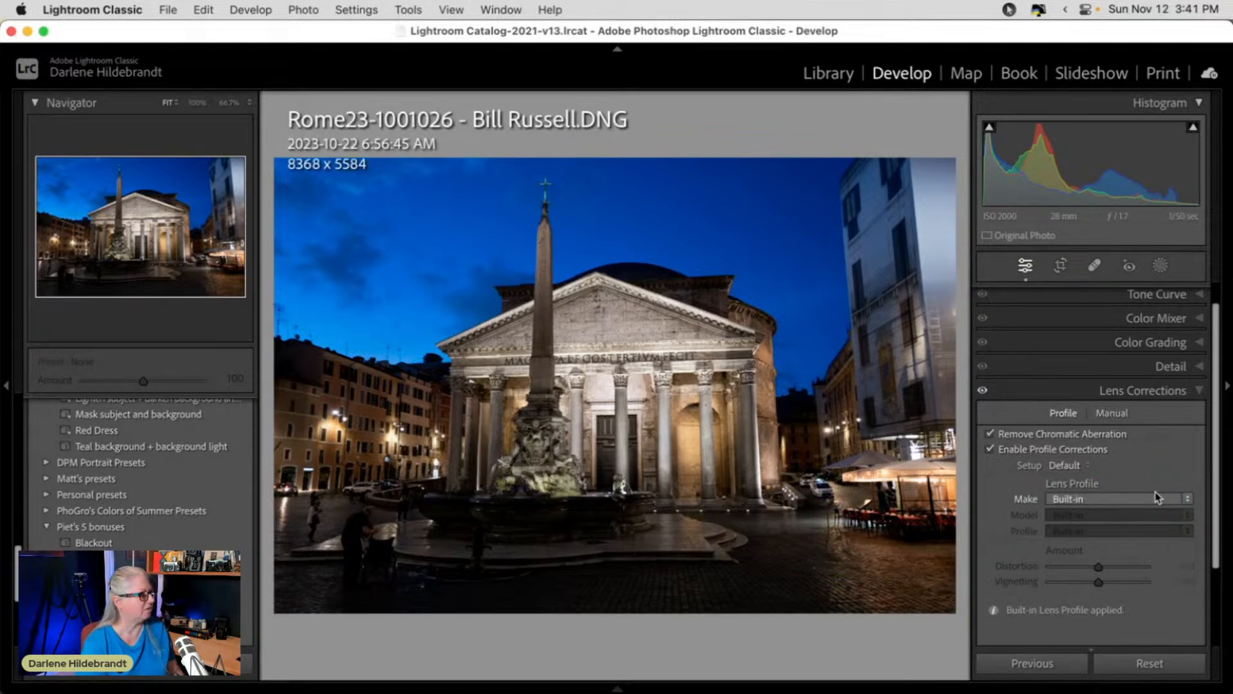
scroll(1170, 441, "up", 1)
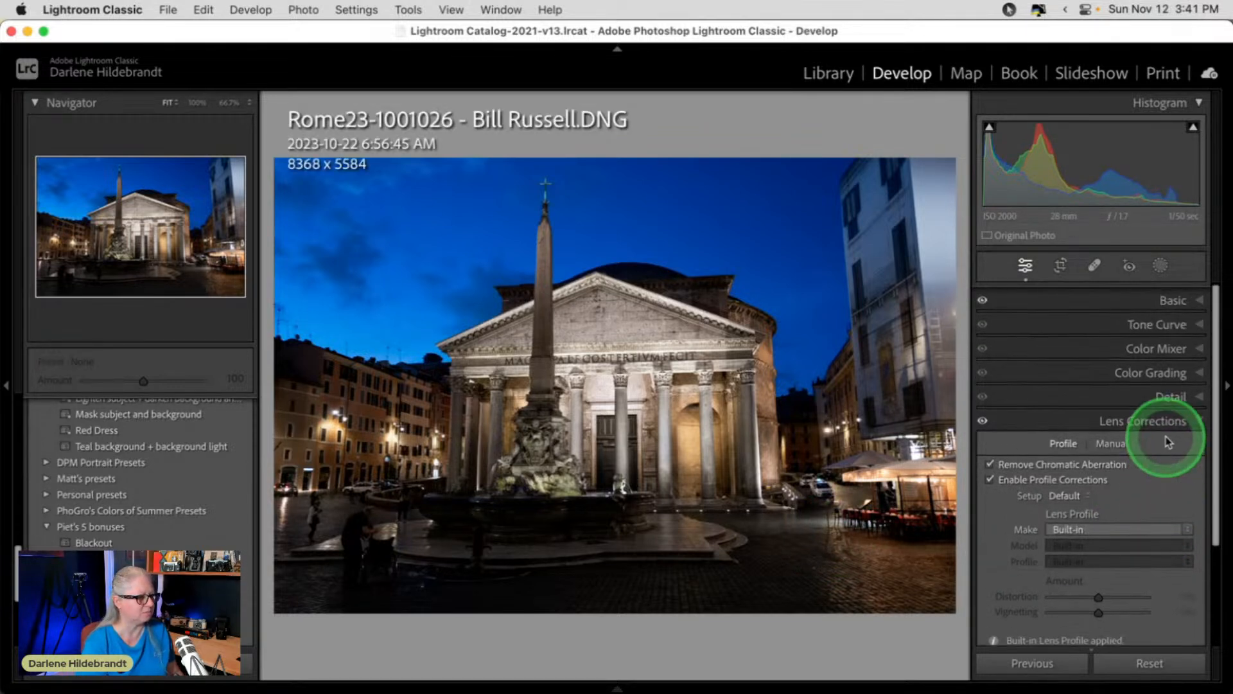
key("g")
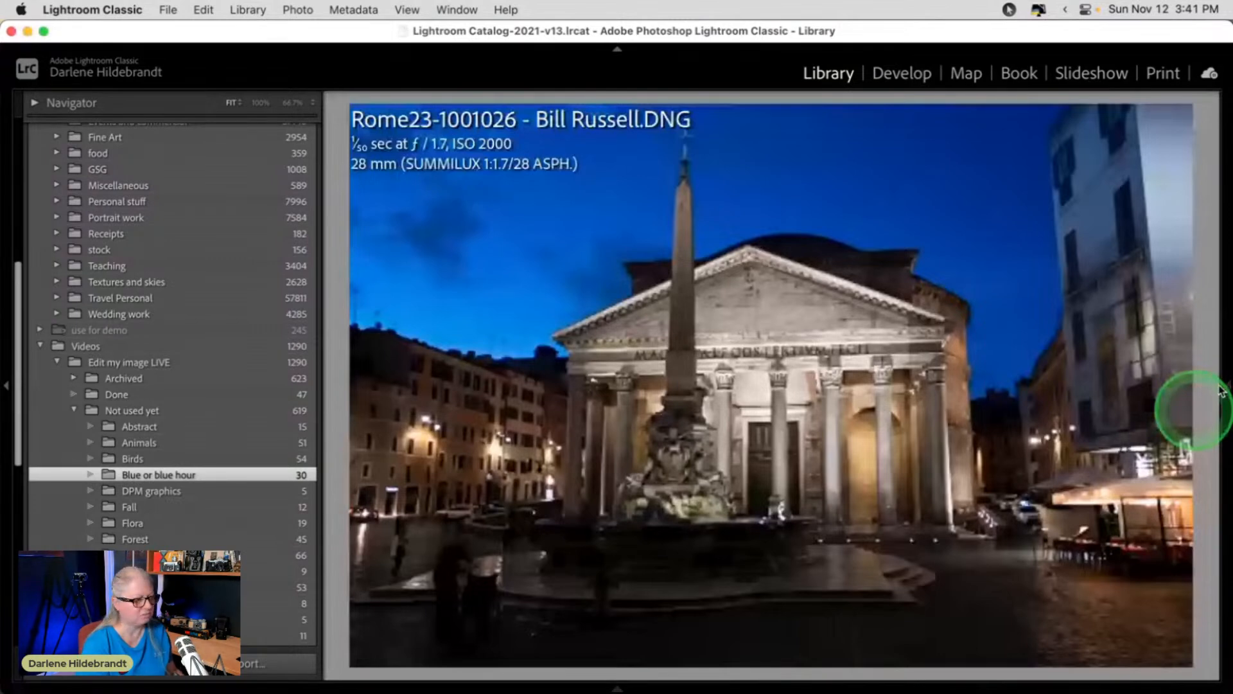
left_click(1223, 388)
scroll(1057, 396, "down", 1)
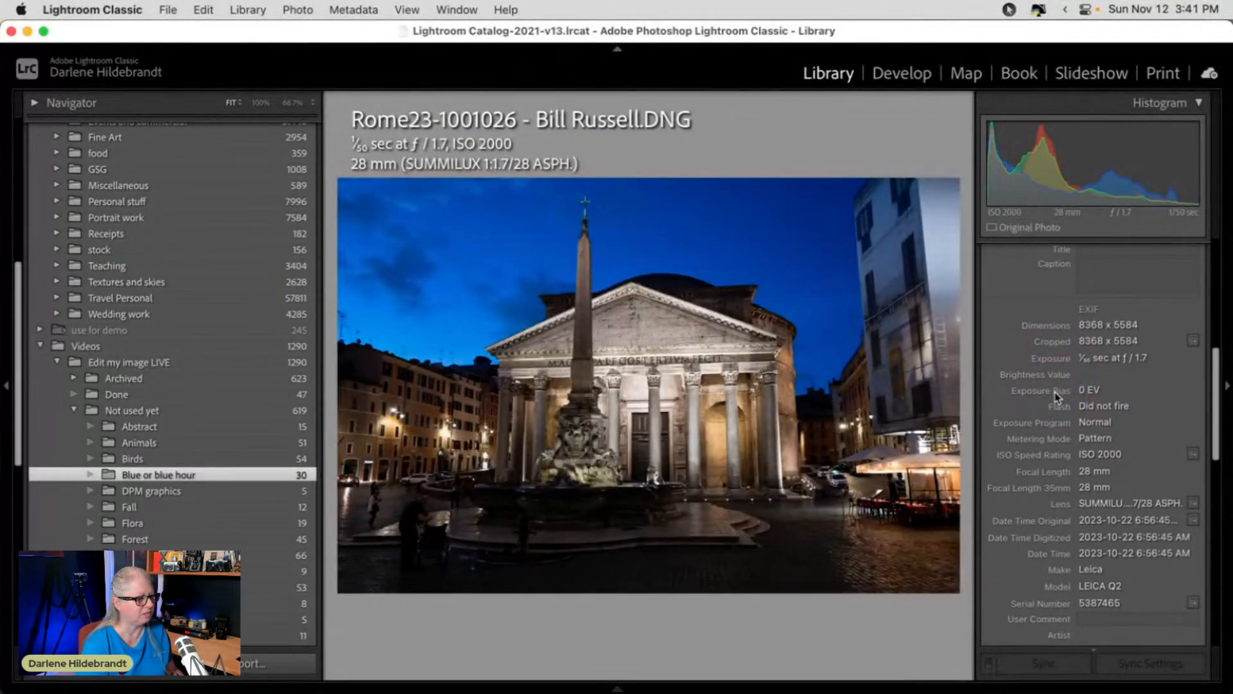
scroll(1056, 396, "down", 5)
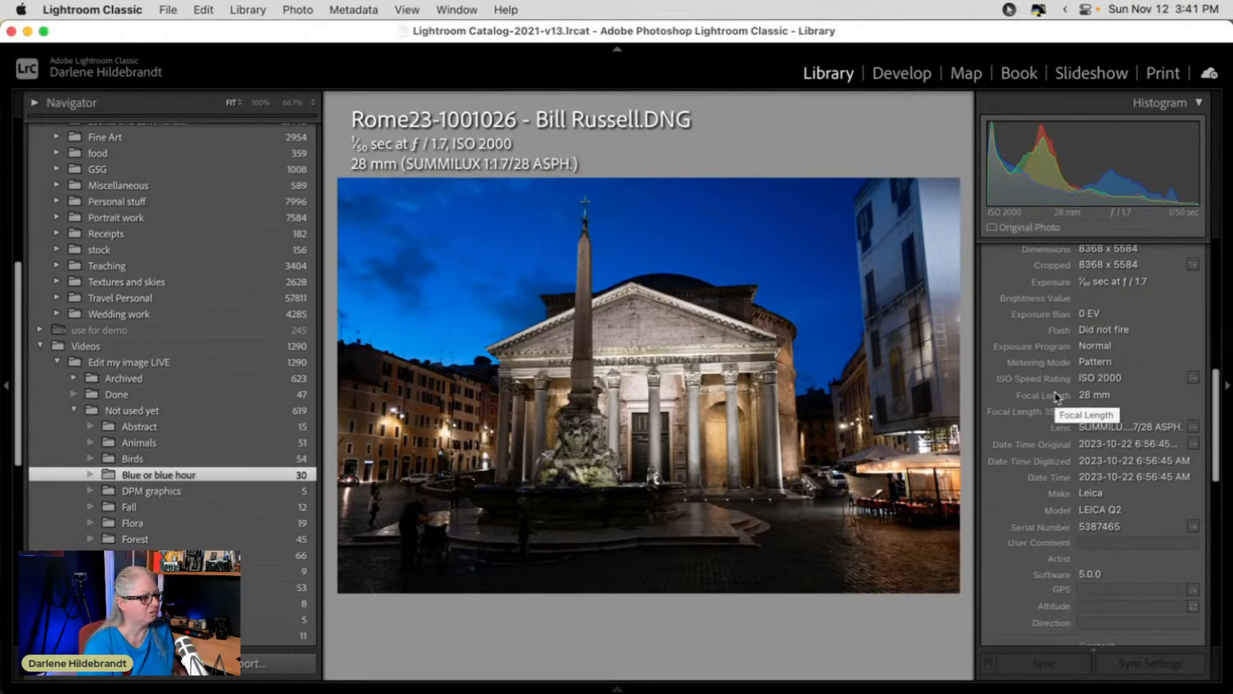
key("d")
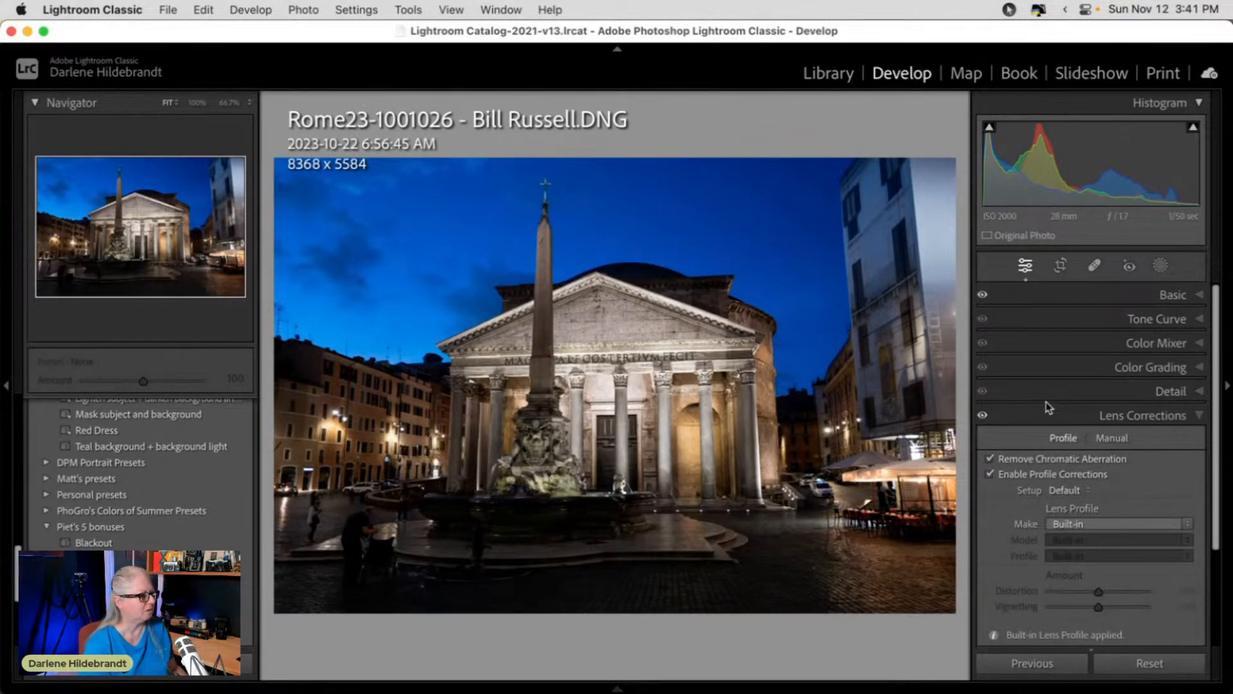
left_click(1173, 296)
key("i")
key("i")
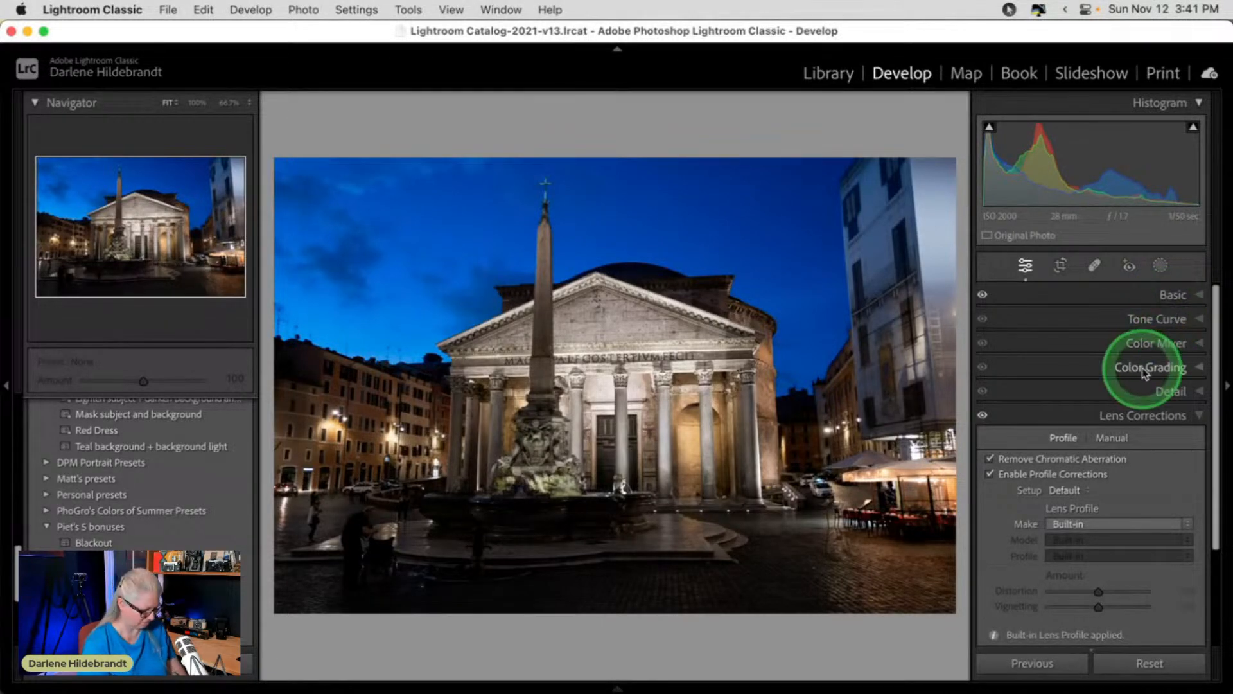
Expand the Basic adjustments and lower Highlights to -8.
left_click(1151, 338)
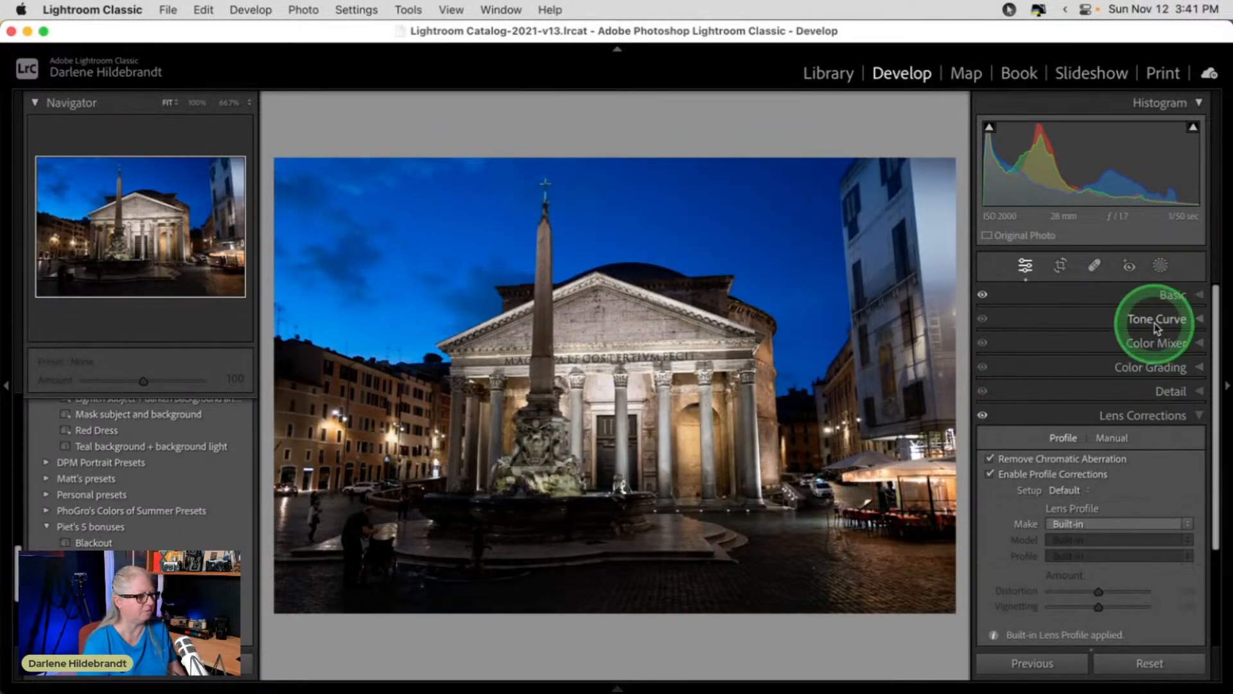
left_click(1173, 296)
left_click_drag(1099, 491, 1096, 495)
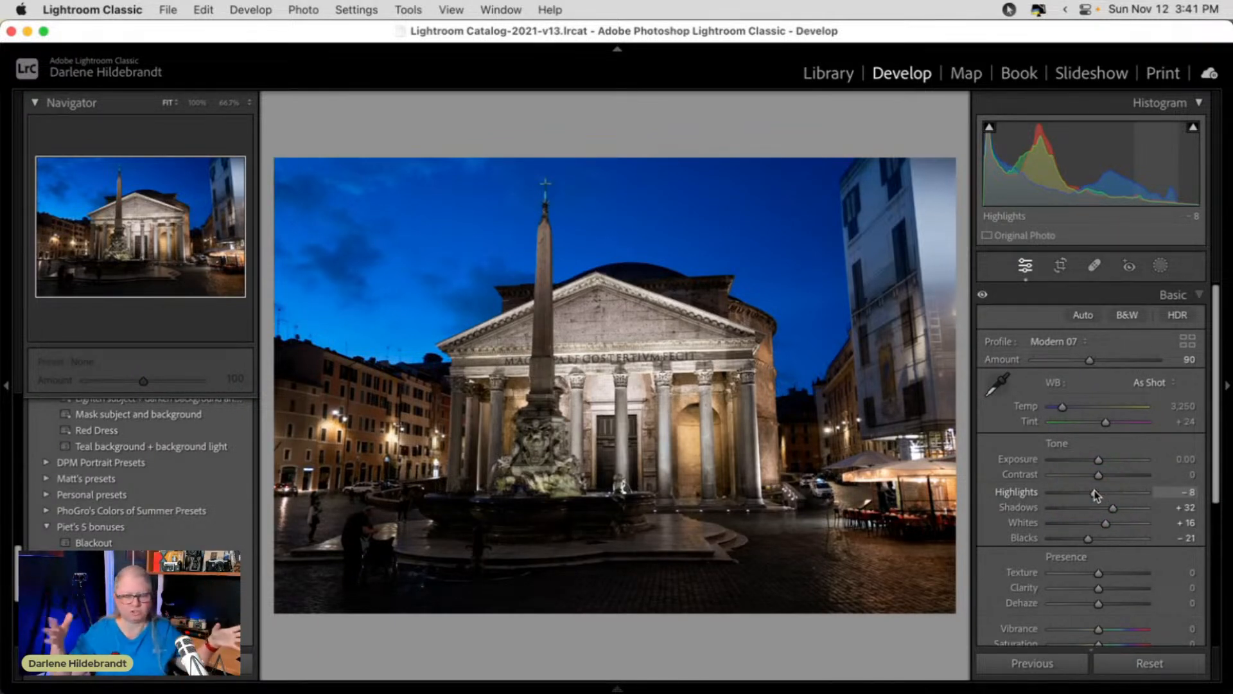
left_click(1120, 441)
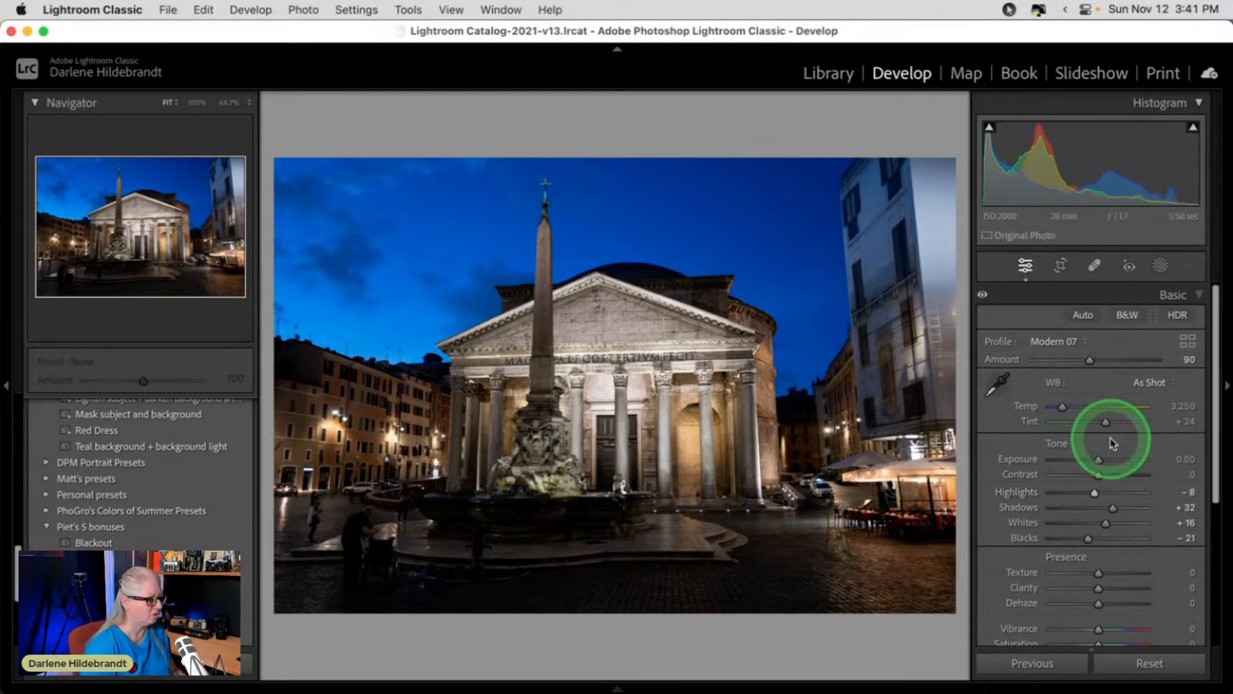
Try the Auto Upright correction on the Pantheon photo, check it in the crop view and switch Upright off.
scroll(1109, 437, "down", 5)
left_click(1160, 557)
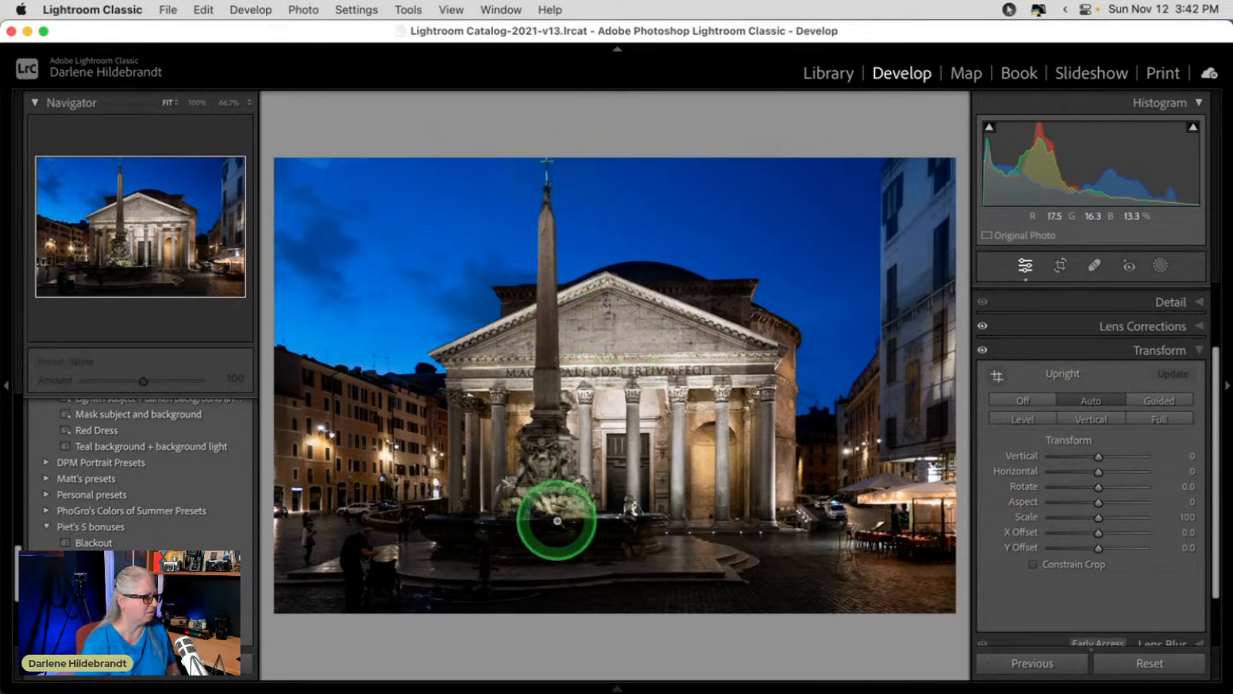
left_click(1010, 403)
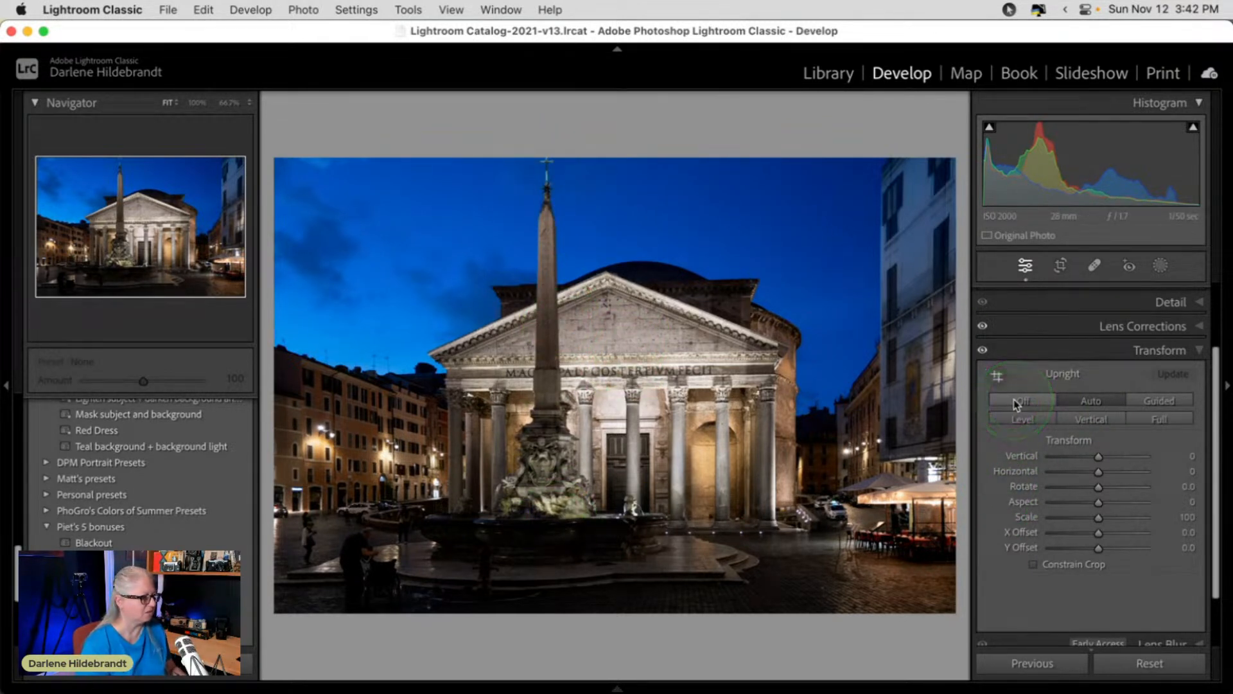
key("r")
key("r")
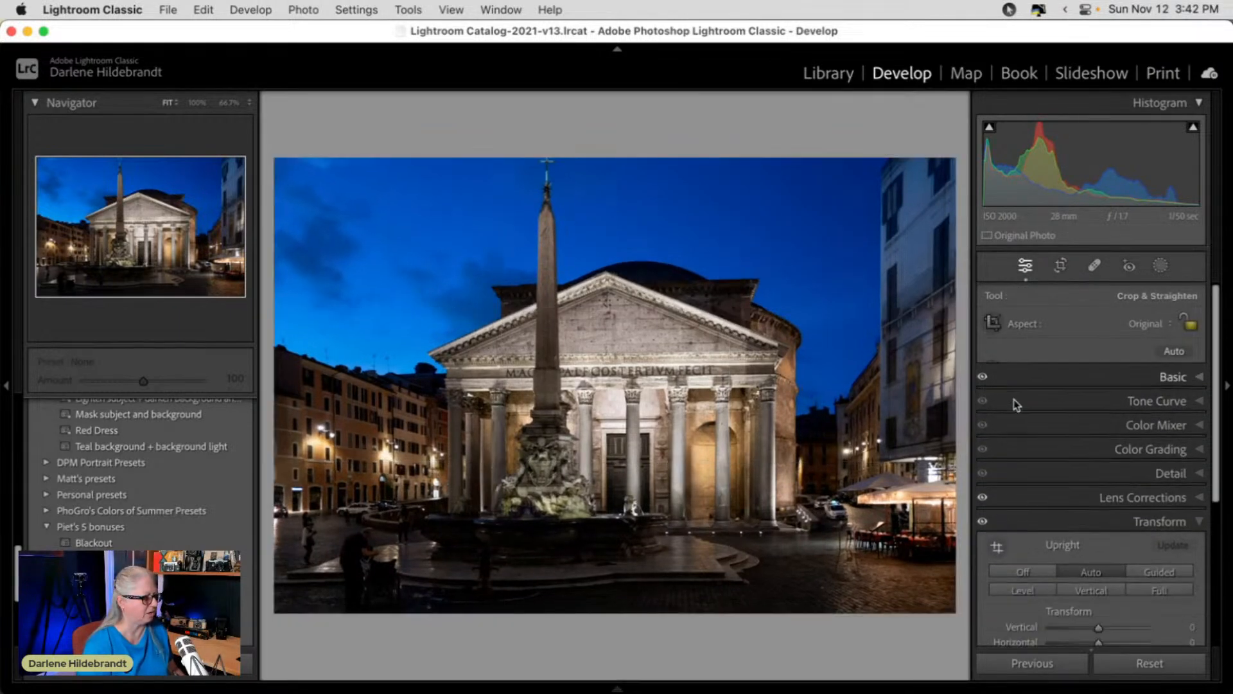
scroll(1039, 483, "down", 2)
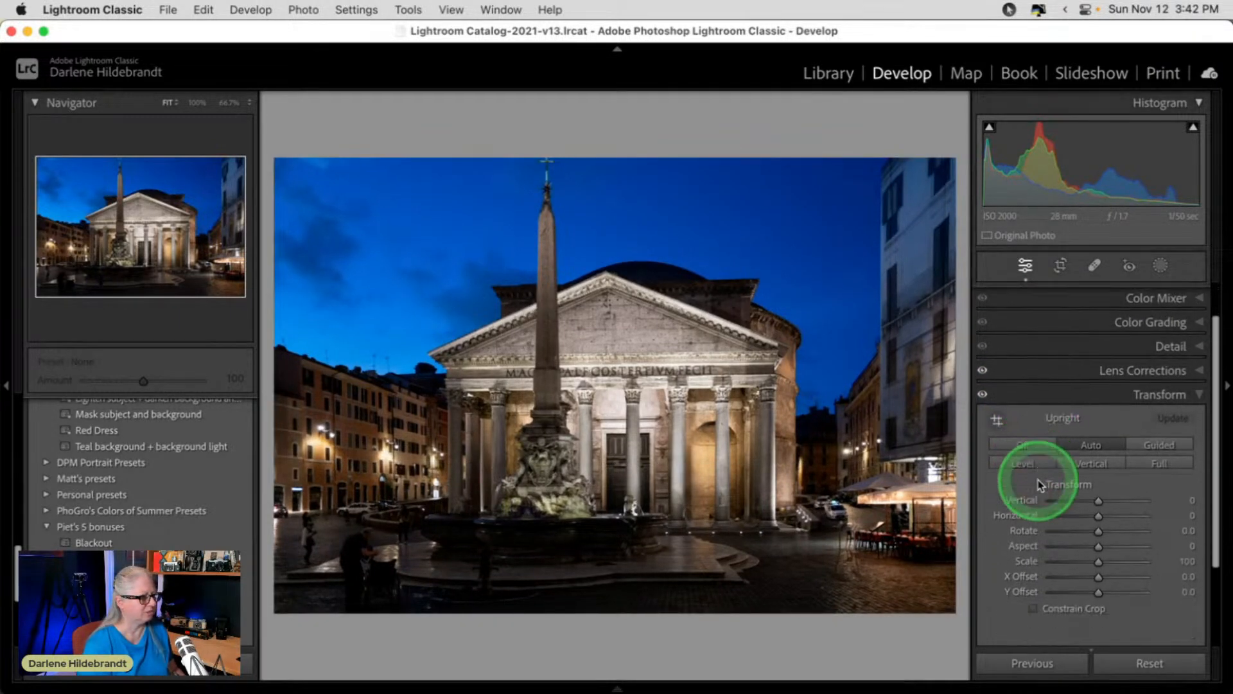
left_click(1075, 448)
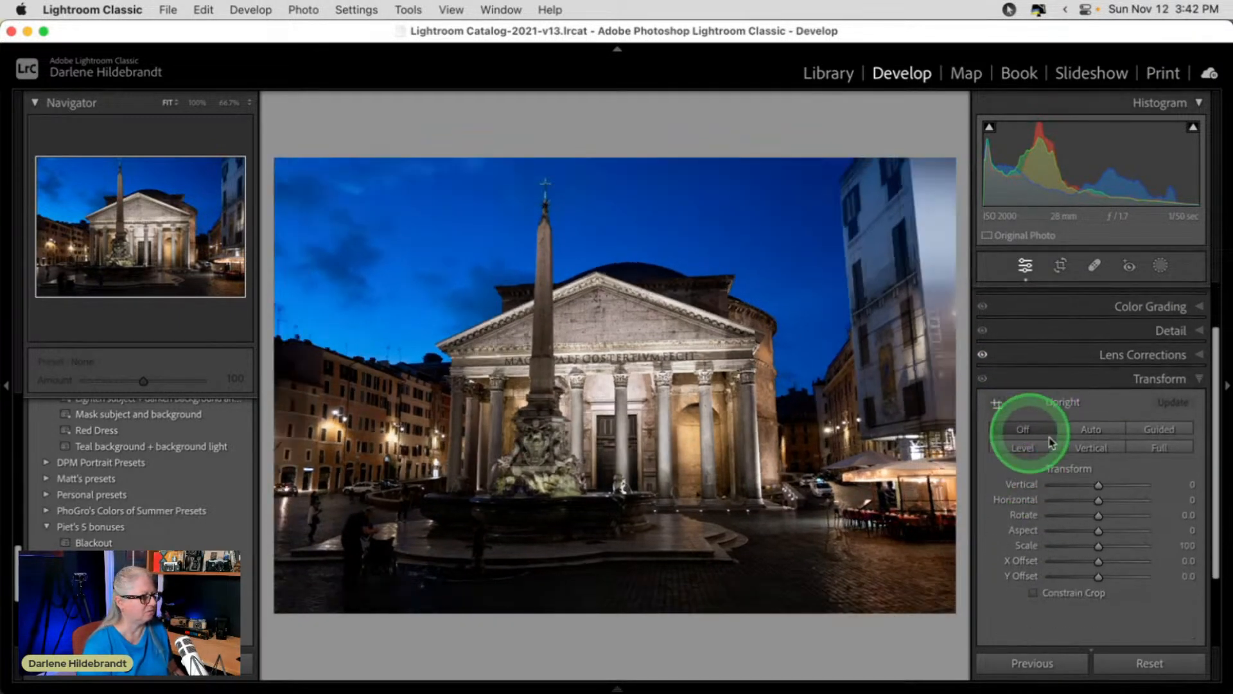
Compare the Vertical and Level Upright corrections with the uncorrected photo and apply Vertical.
left_click(1088, 449)
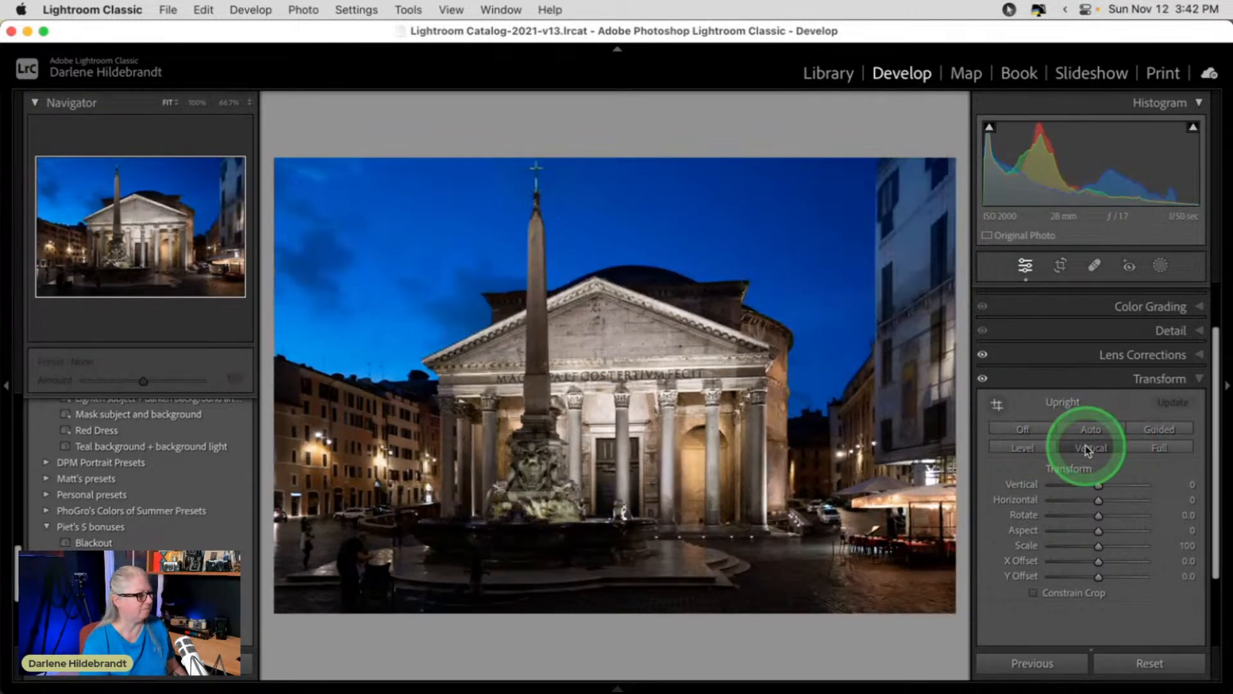
left_click(1023, 430)
left_click(1077, 447)
left_click(1024, 449)
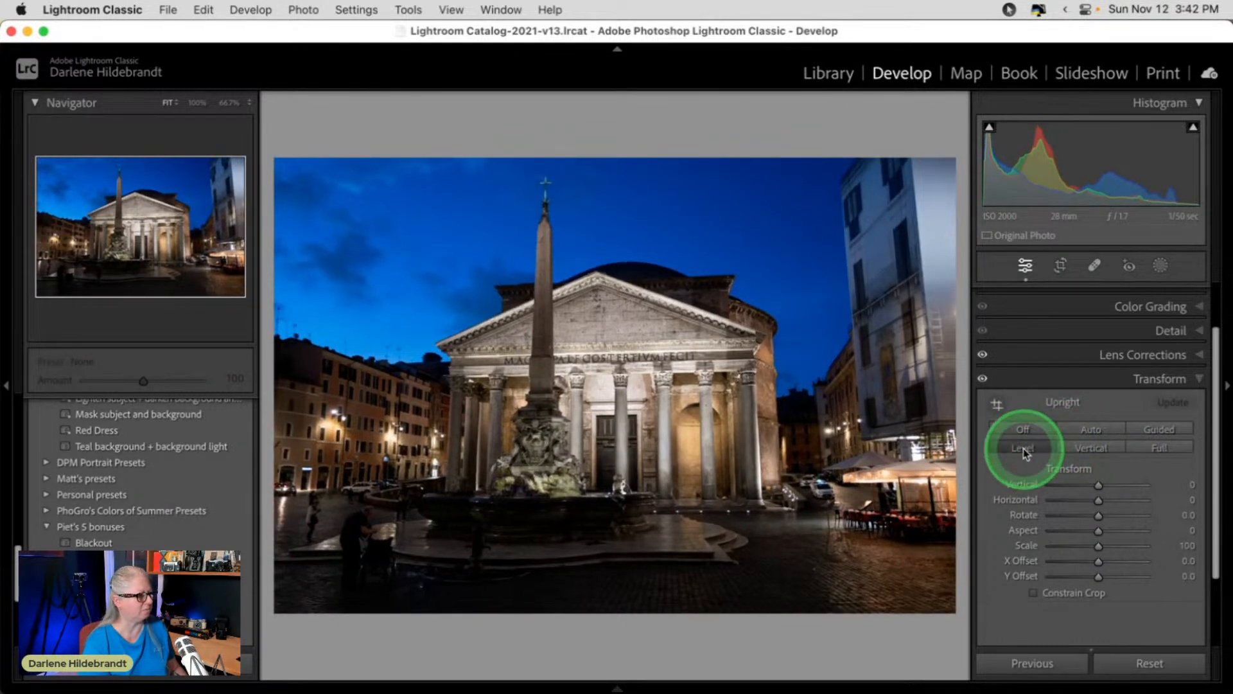
left_click(1022, 430)
left_click(1079, 448)
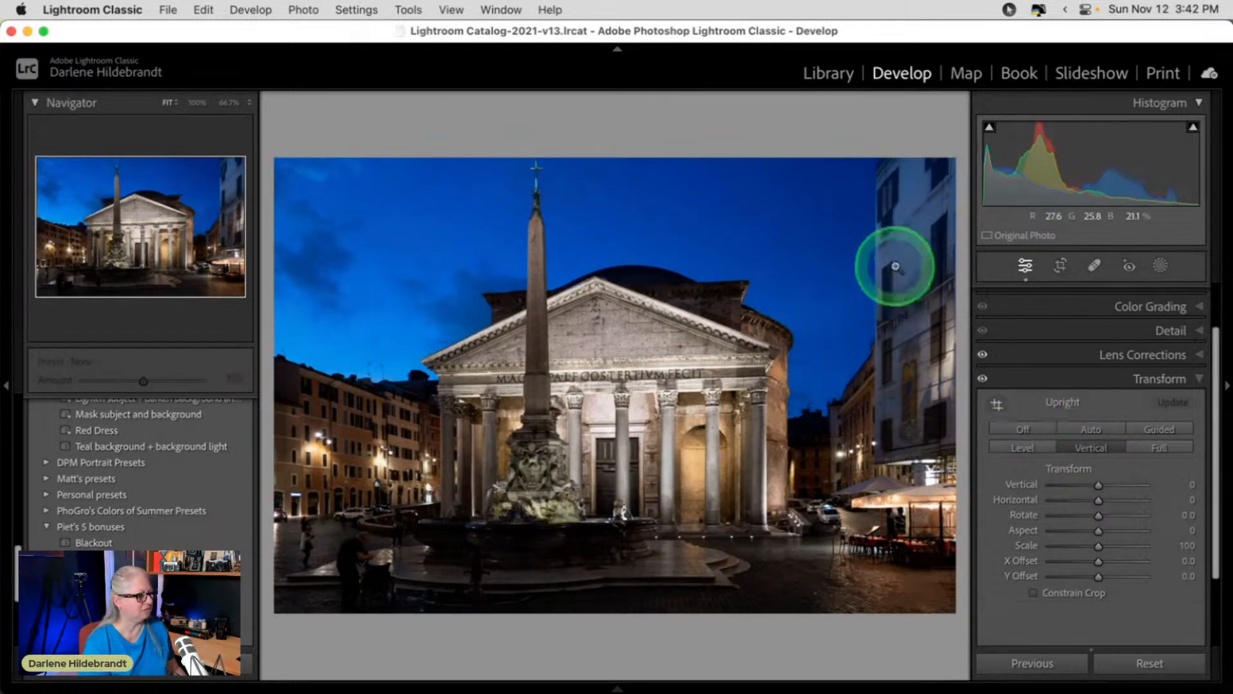
Try cropping the perspective-corrected Pantheon photo and undo the crop.
key("r")
left_click_drag(562, 268, 563, 284)
key("Return")
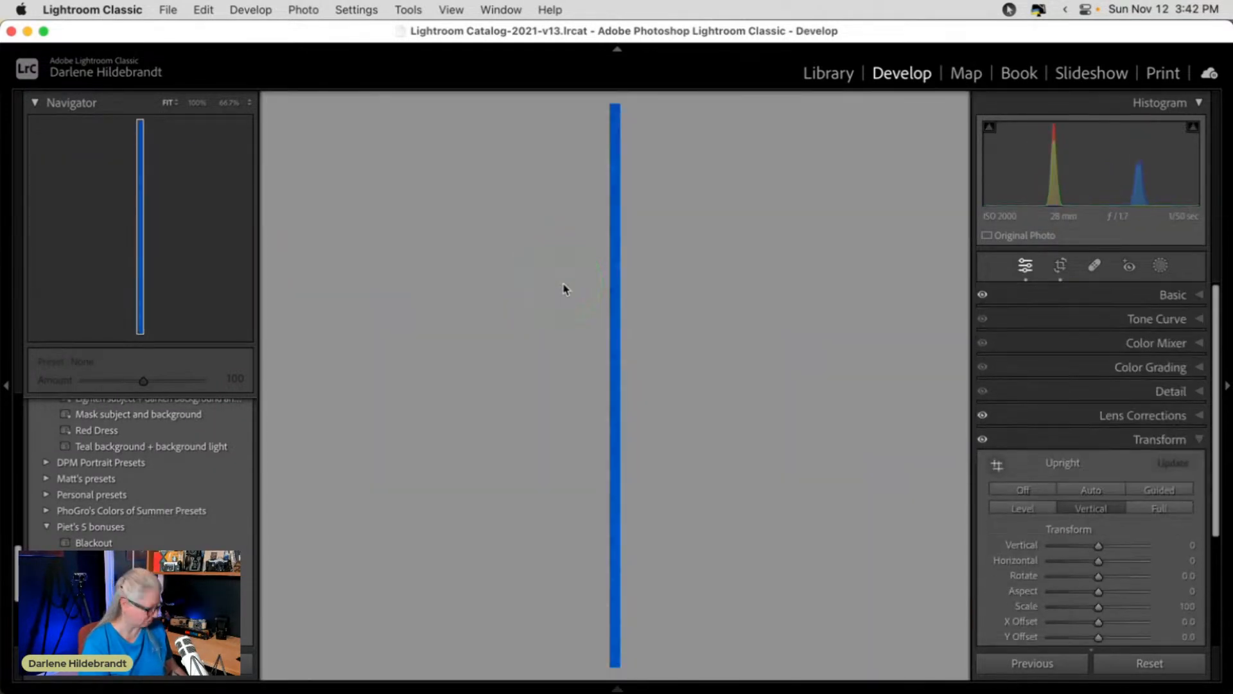
key("super+z")
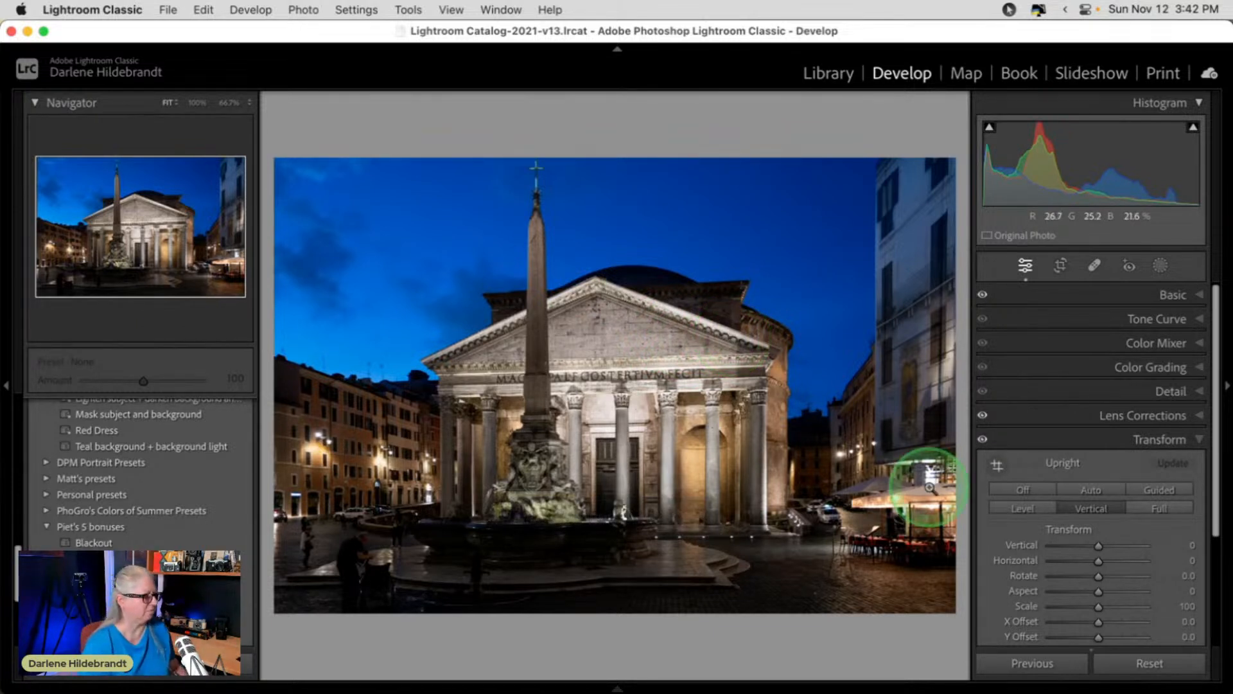
Switch to the Before view of the Pantheon photo to compare it with the Vertical Upright correction.
scroll(1071, 429, "down", 1)
scroll(1072, 429, "down", 2)
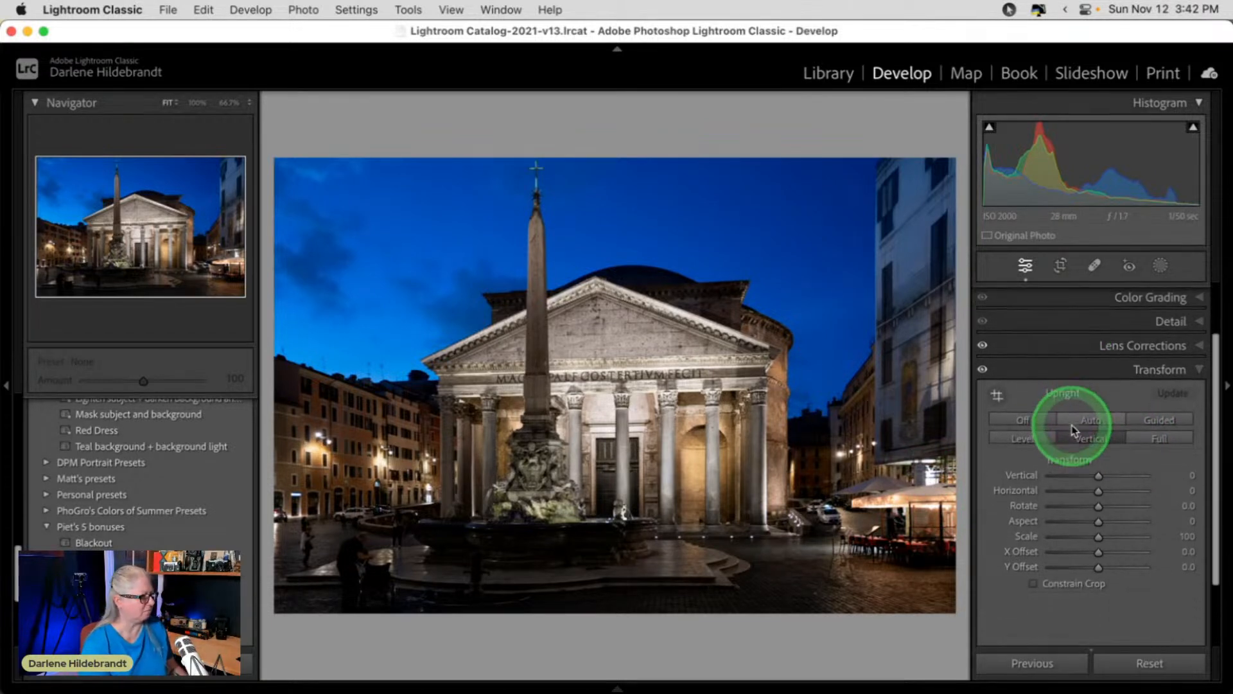
key("backslash")
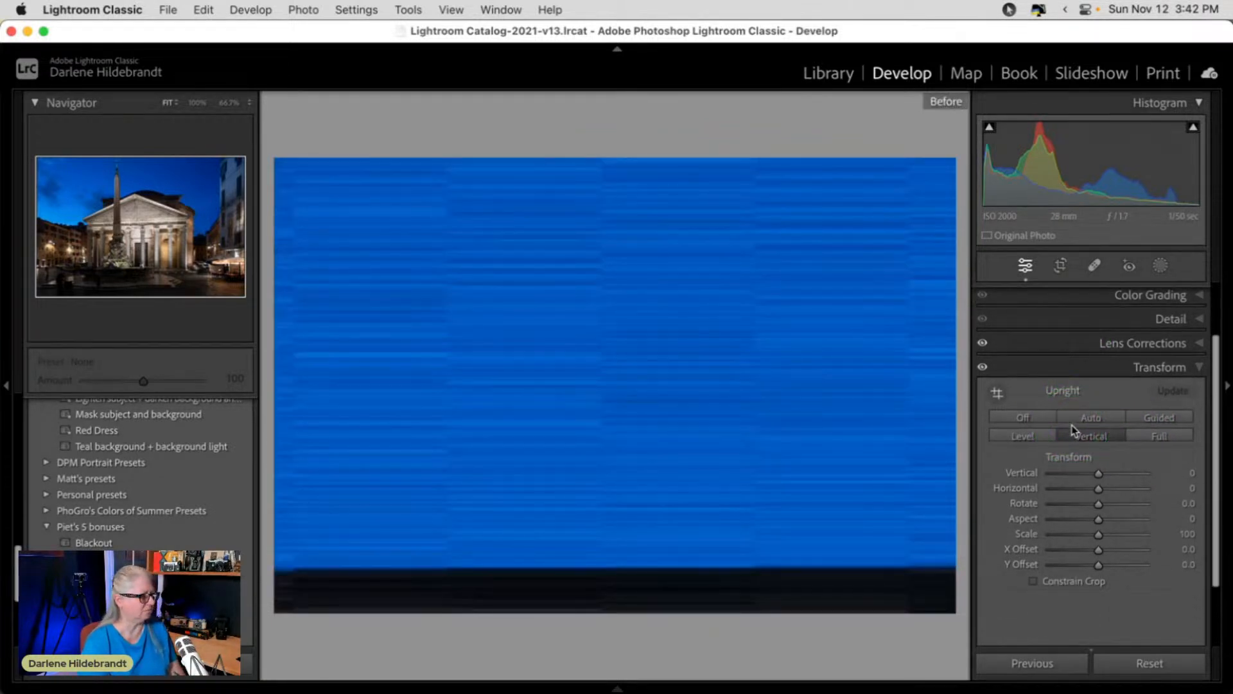
left_click(1064, 429)
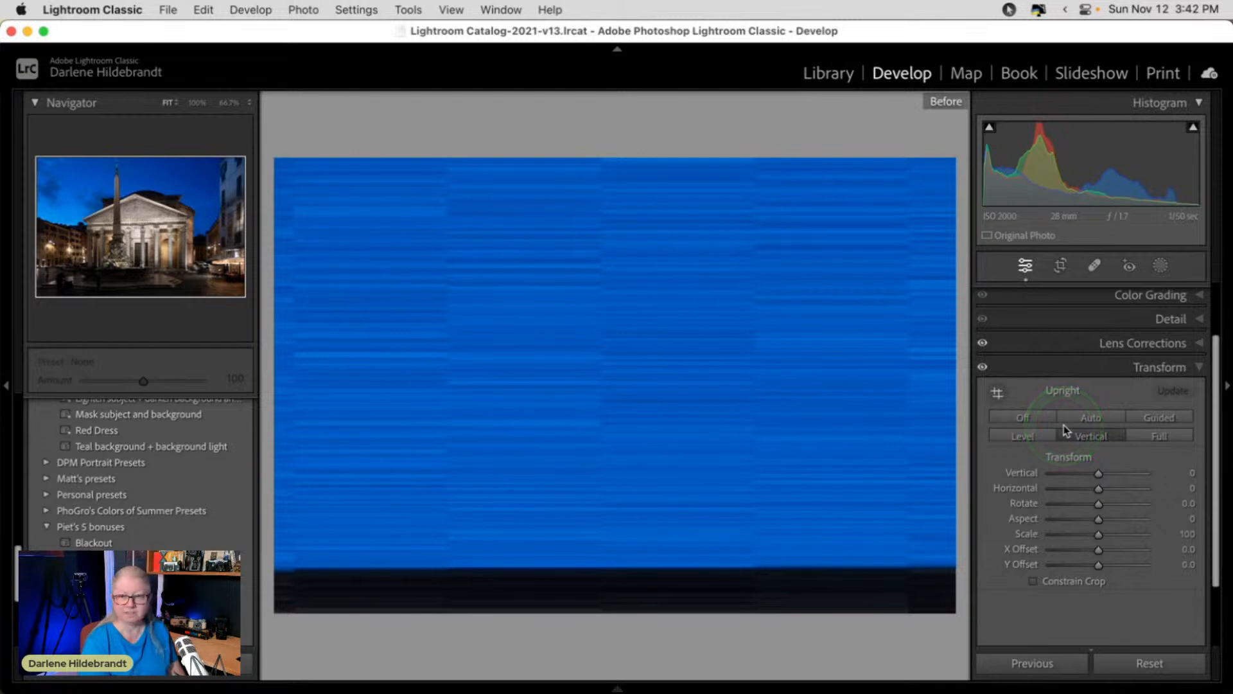
Inspect the Pantheon photo up close and compare Upright switched off with Vertical, leaving Vertical applied.
left_click(695, 404)
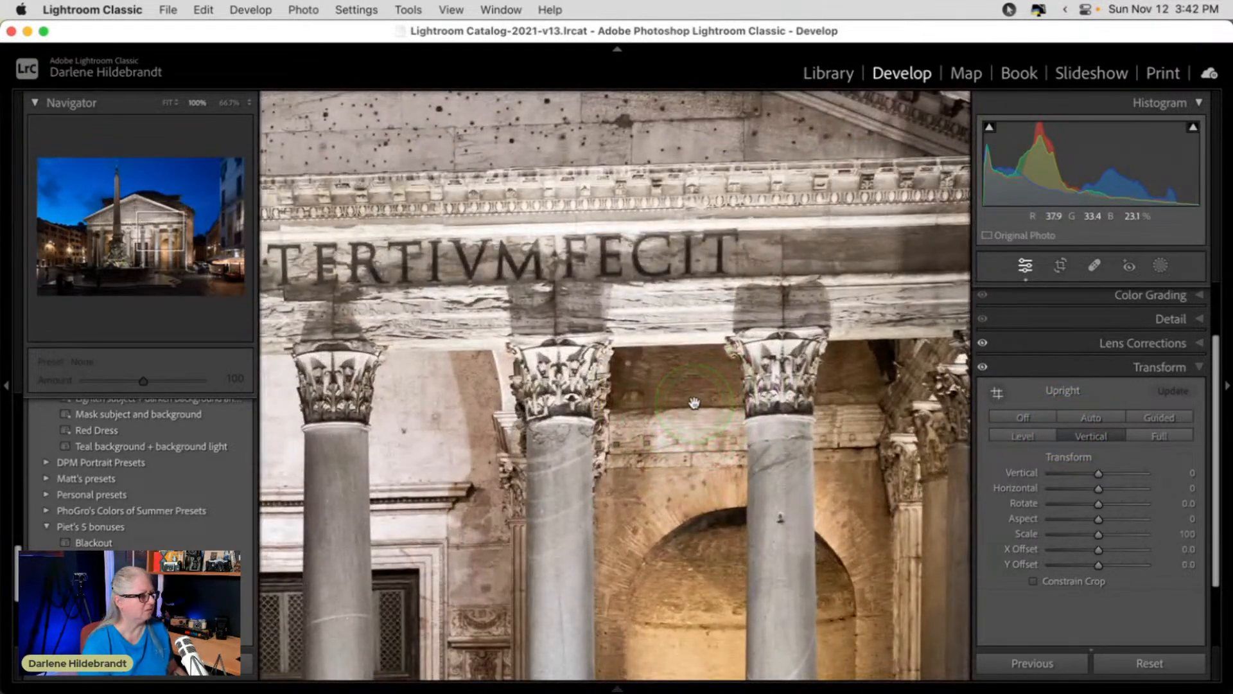
left_click(694, 403)
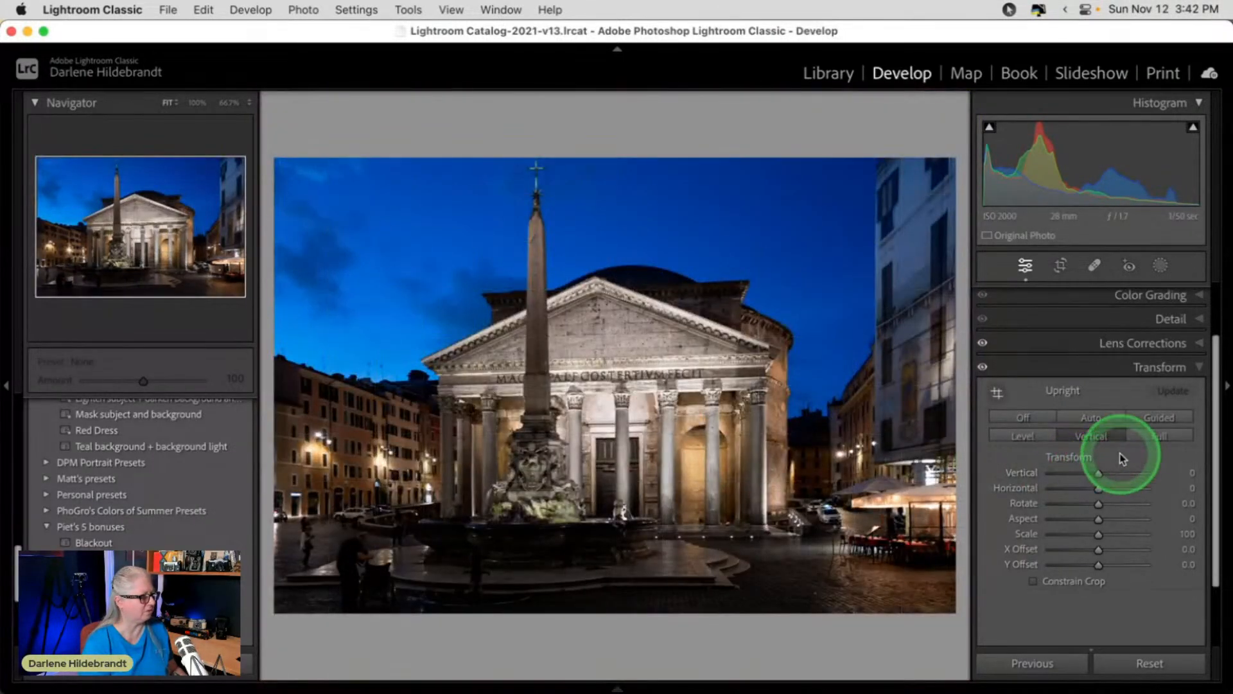
left_click(1088, 418)
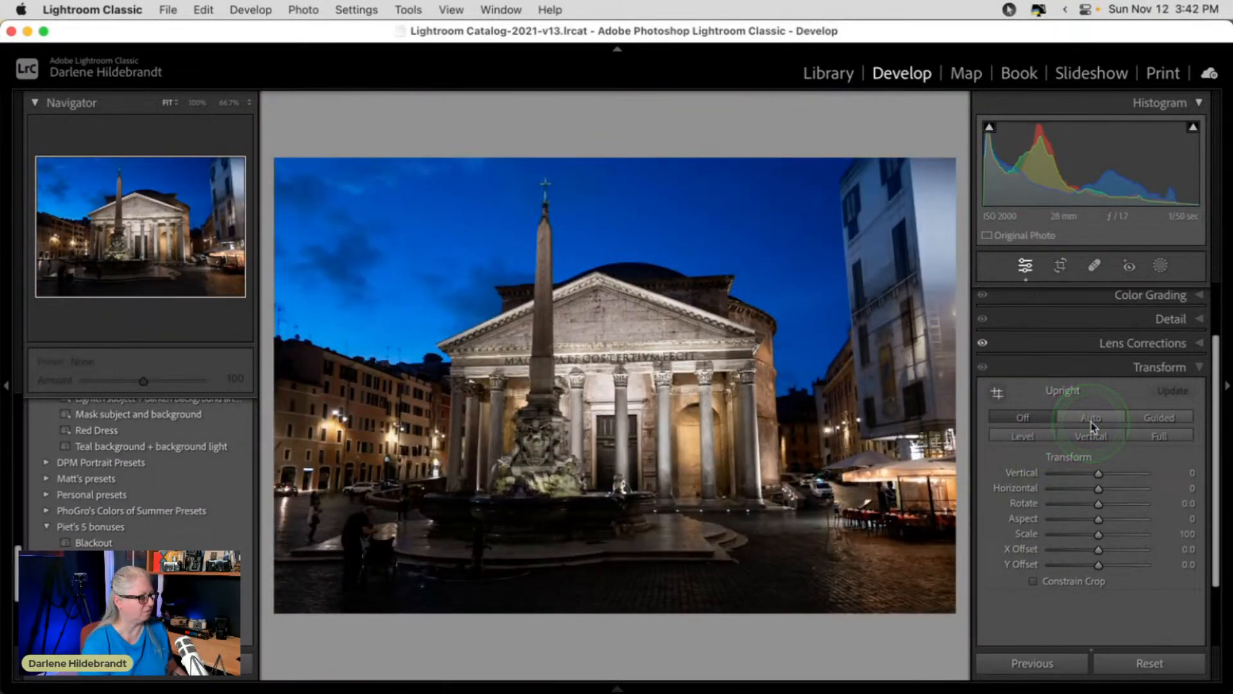
left_click(1088, 437)
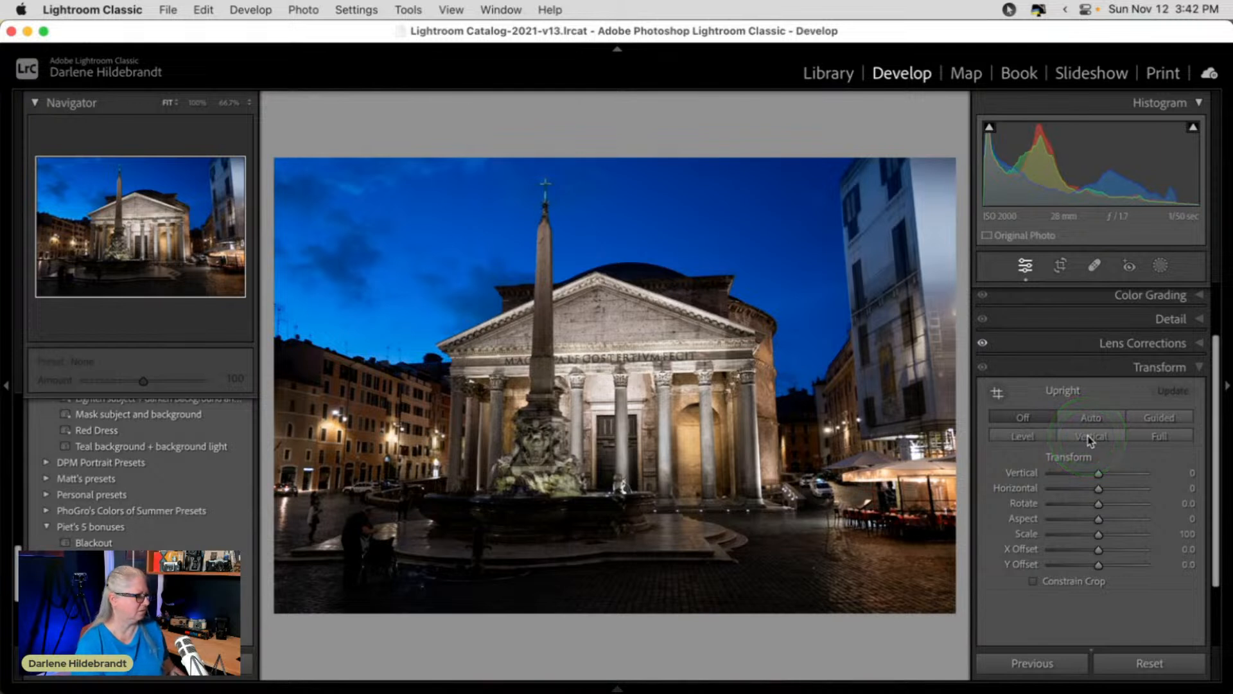
left_click(1089, 436)
left_click(1026, 416)
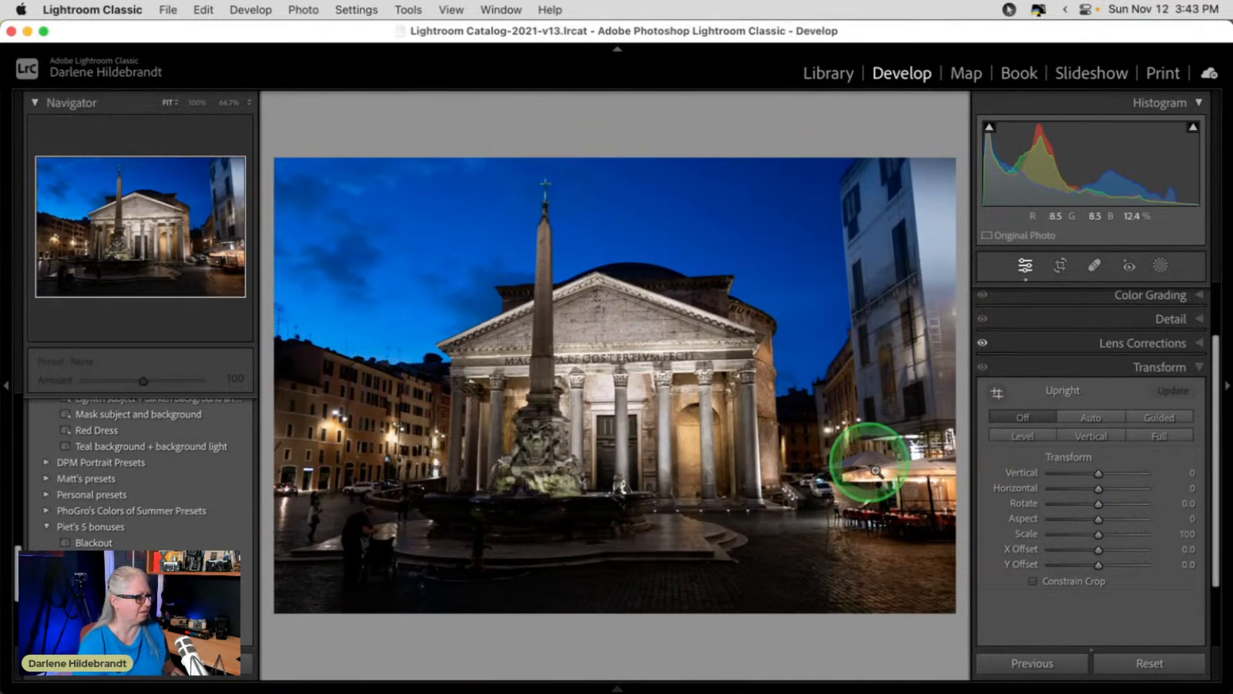
left_click(1091, 436)
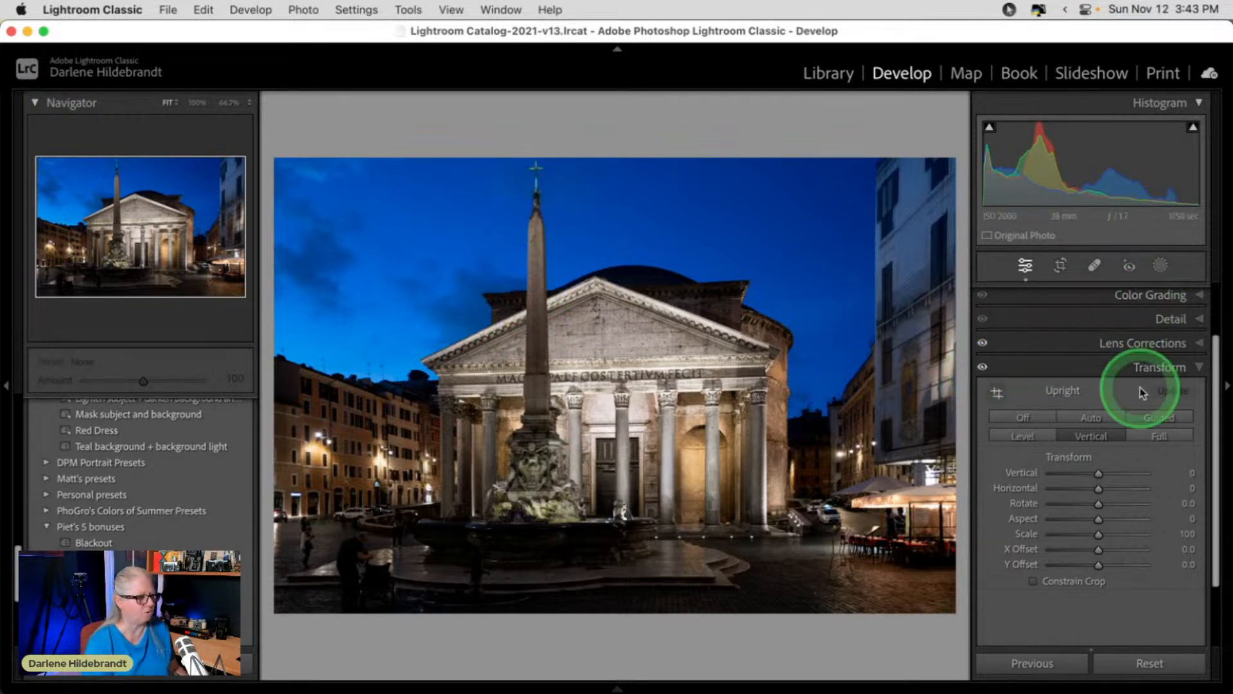
Set the whole photo's Shadows to +53 and Clarity to +20 in the Basic adjustments.
scroll(1142, 391, "up", 3)
left_click(1170, 292)
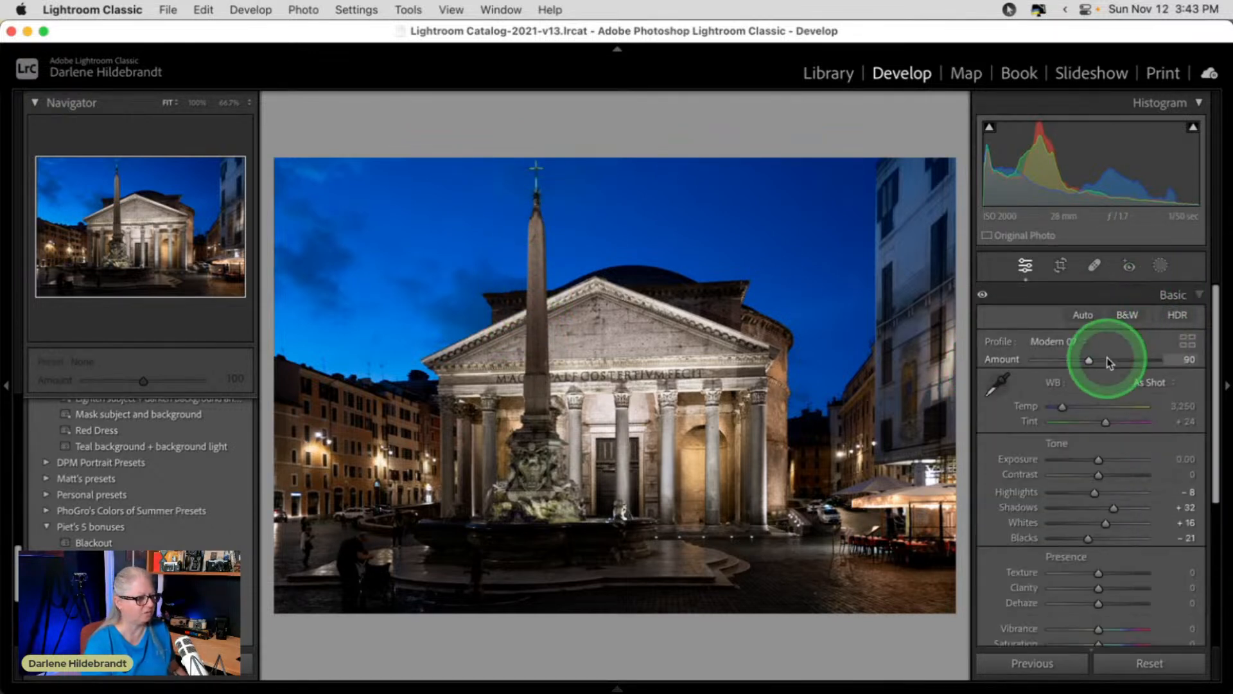
scroll(1083, 465, "down", 2)
key("j")
key("j")
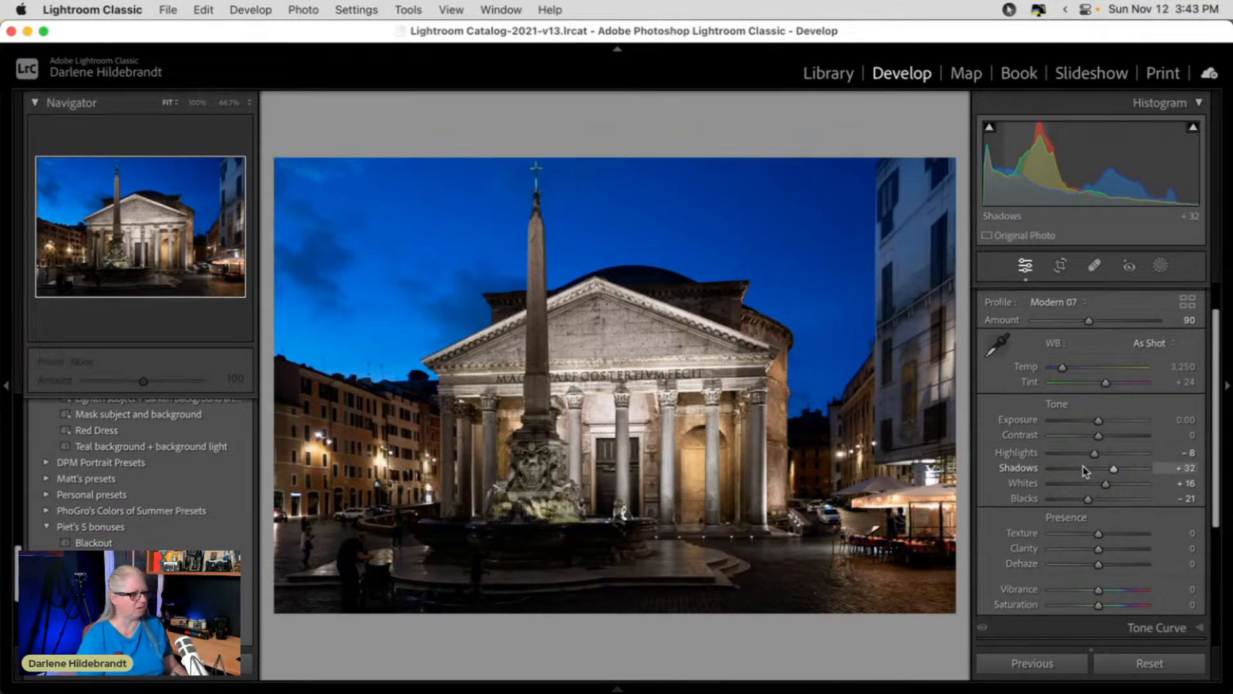
left_click_drag(1083, 465, 1124, 466)
left_click_drag(1095, 548, 1105, 549)
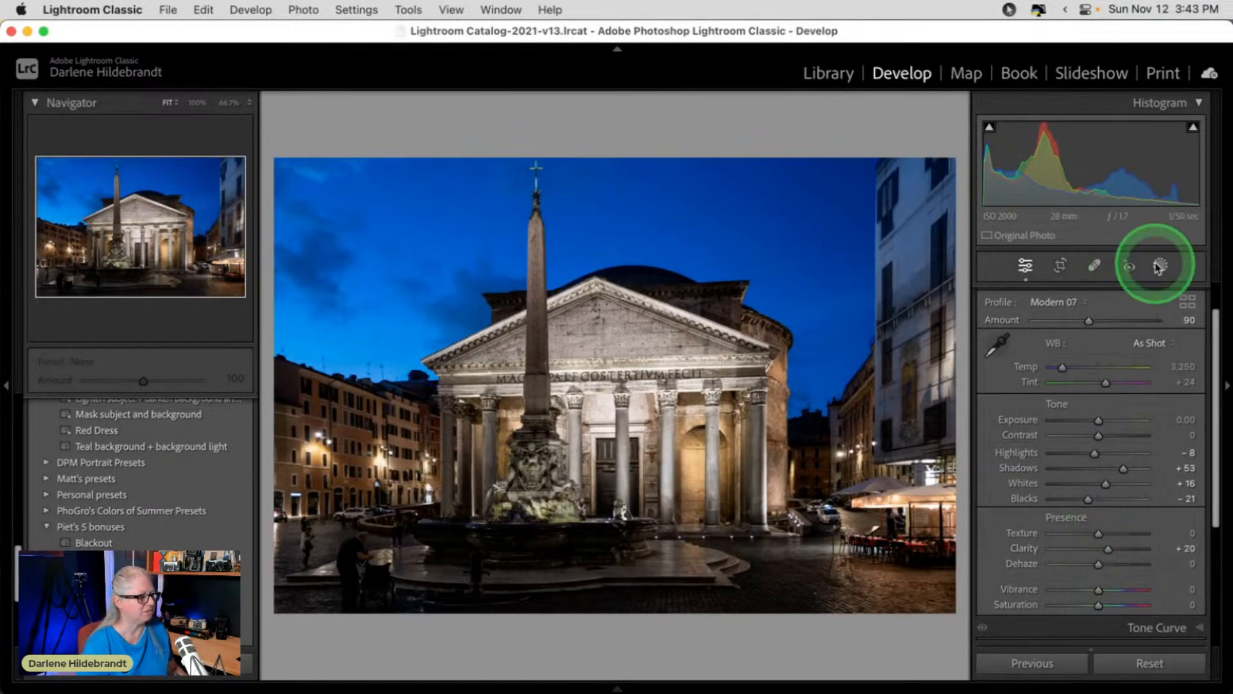
Create a Select Sky mask and invert it to cover the buildings and square instead of the sky.
left_click(1160, 266)
left_click(1091, 332)
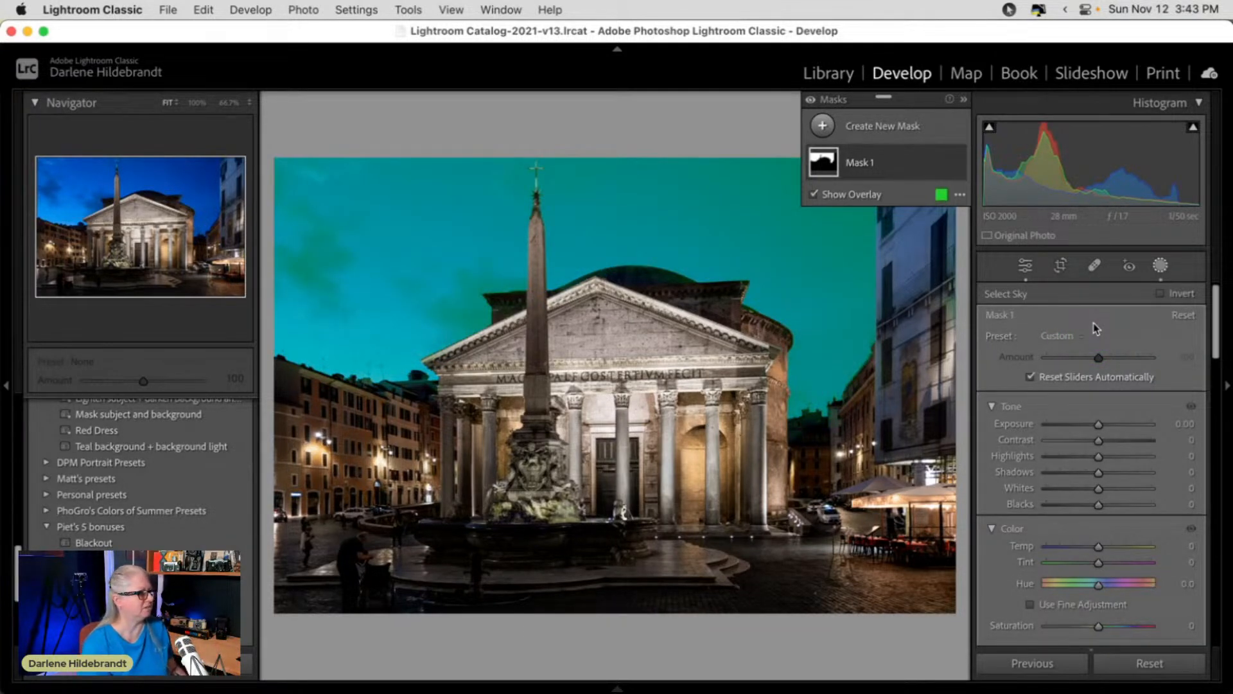
left_click(1160, 293)
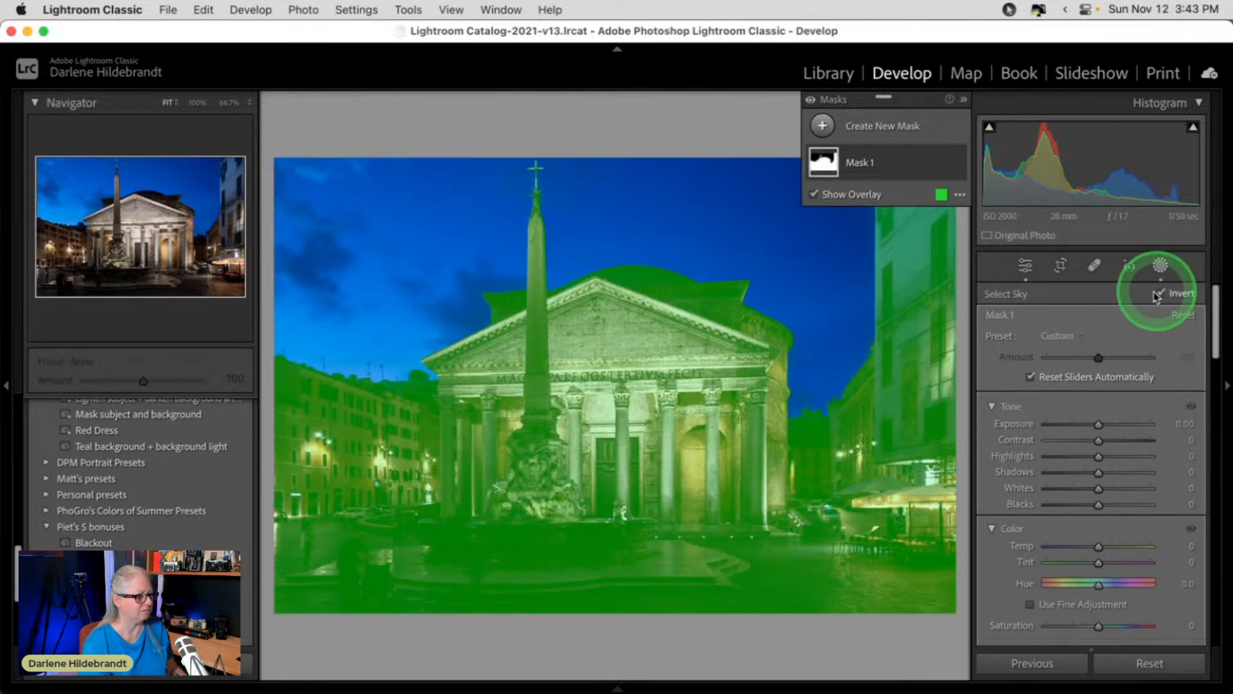
Set the inverted sky mask's Clarity to 18 and Texture to 22.
scroll(1085, 459, "down", 5)
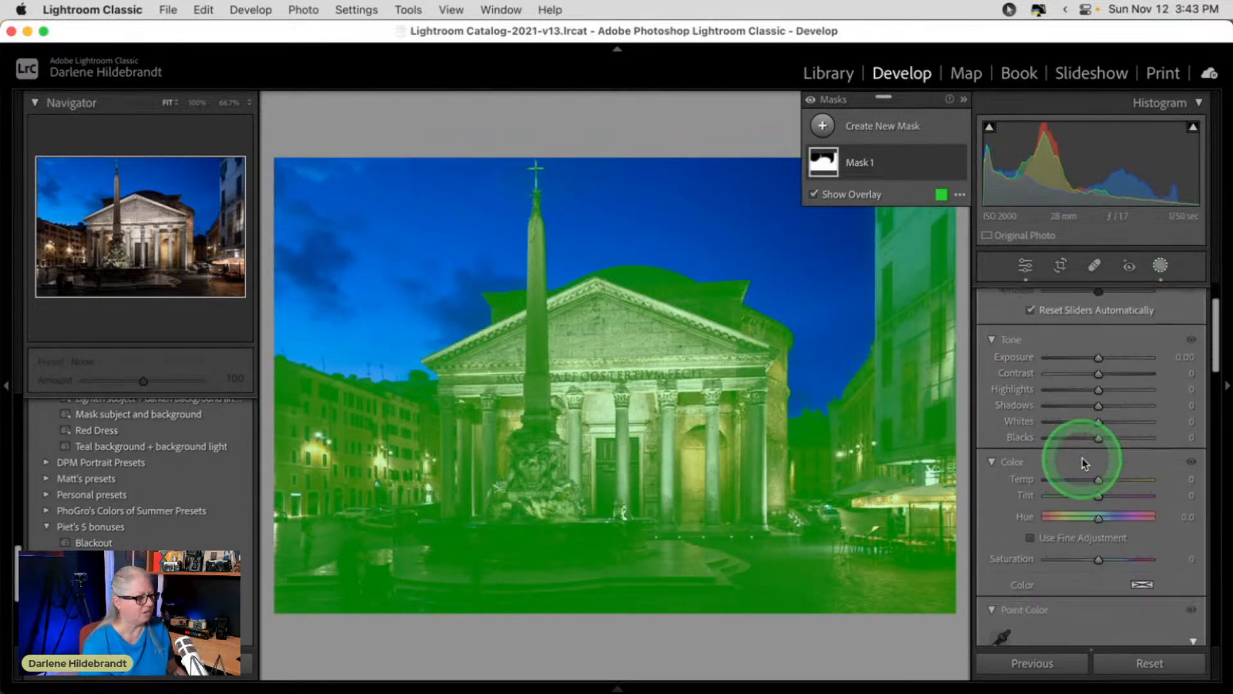
scroll(1084, 463, "down", 1)
left_click(991, 488)
scroll(993, 492, "down", 2)
mouse_move(1098, 503)
left_mouse_down()
mouse_move(1111, 509)
mouse_move(1109, 492)
left_mouse_up()
Examine the Pantheon's inscription up close with the mask's effect hidden and shown, and return to the full photo outside masking.
left_click(572, 373)
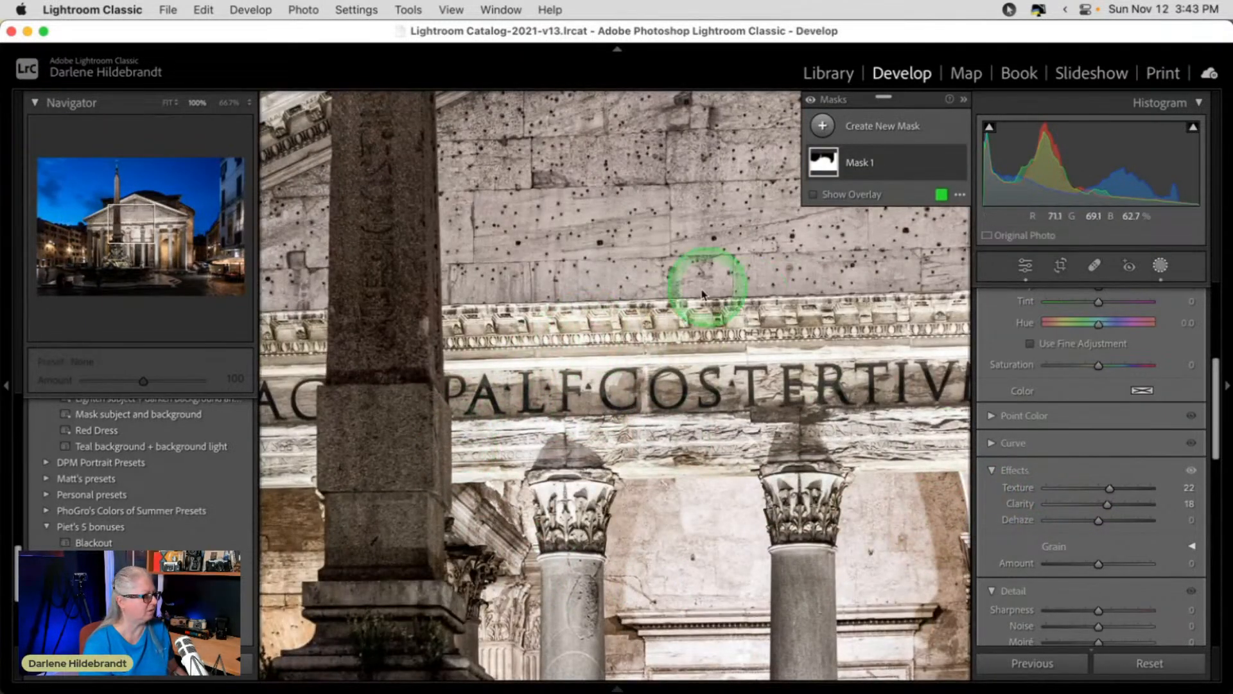
key("backslash")
key("backslash")
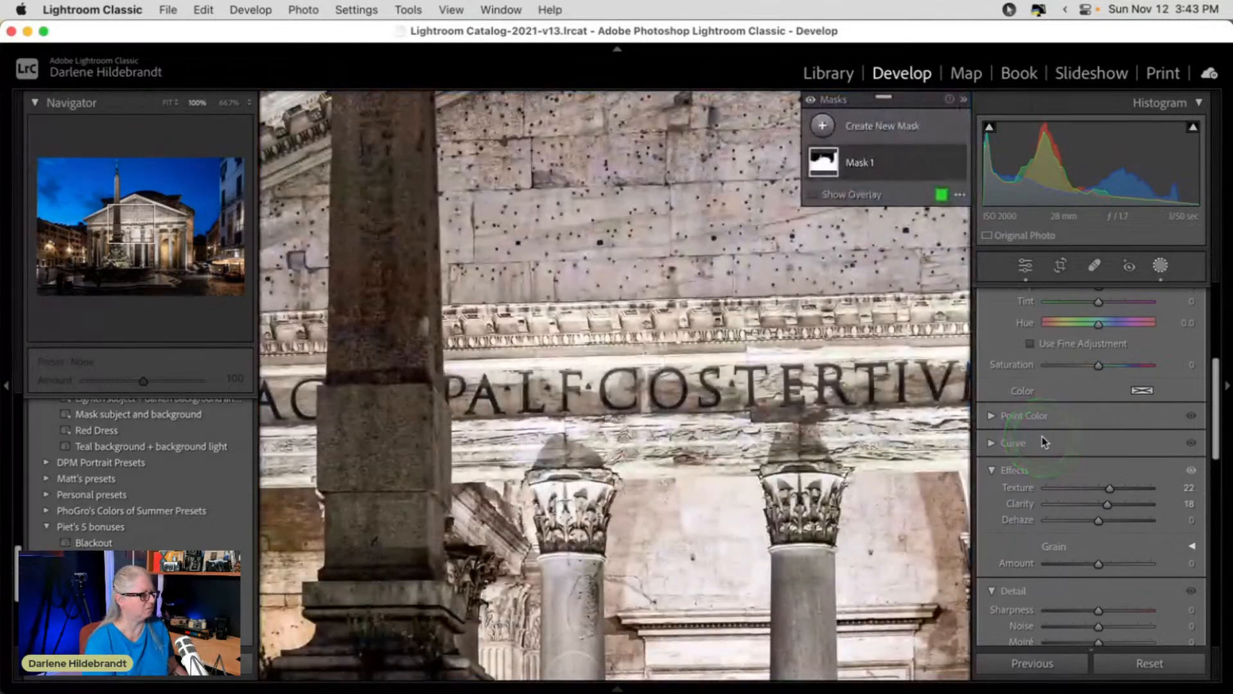
scroll(1042, 437, "up", 10)
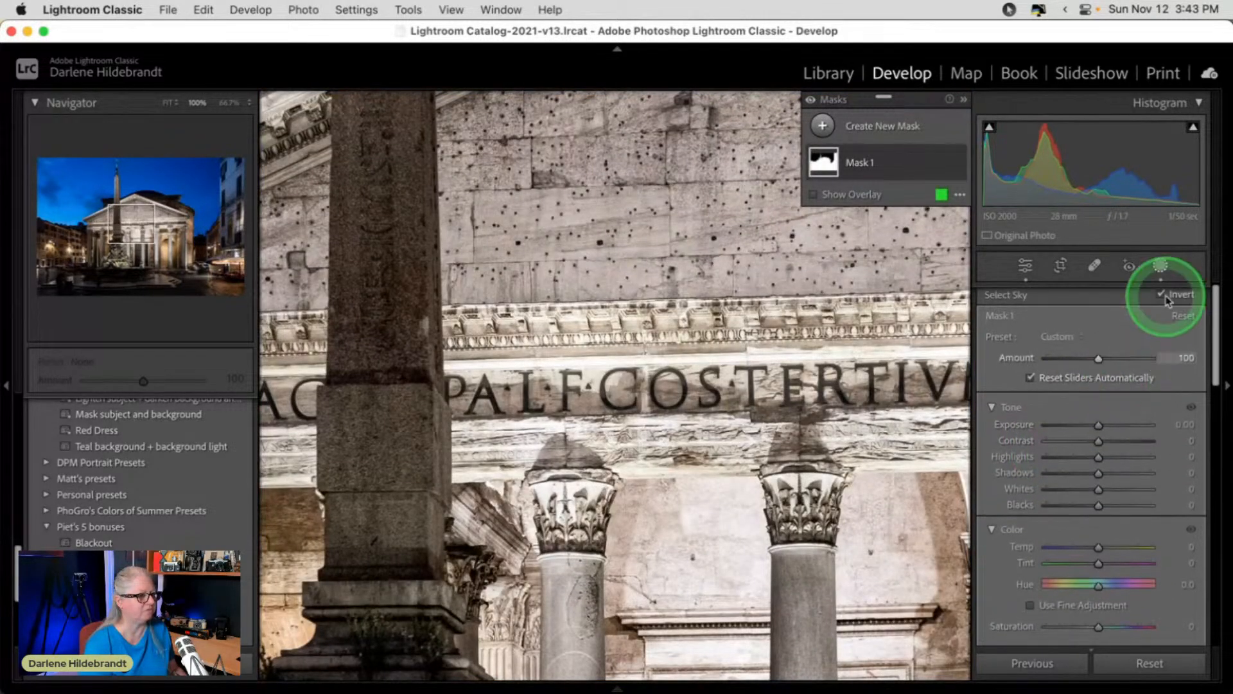
left_click(958, 164)
left_click(958, 163)
left_click(958, 163)
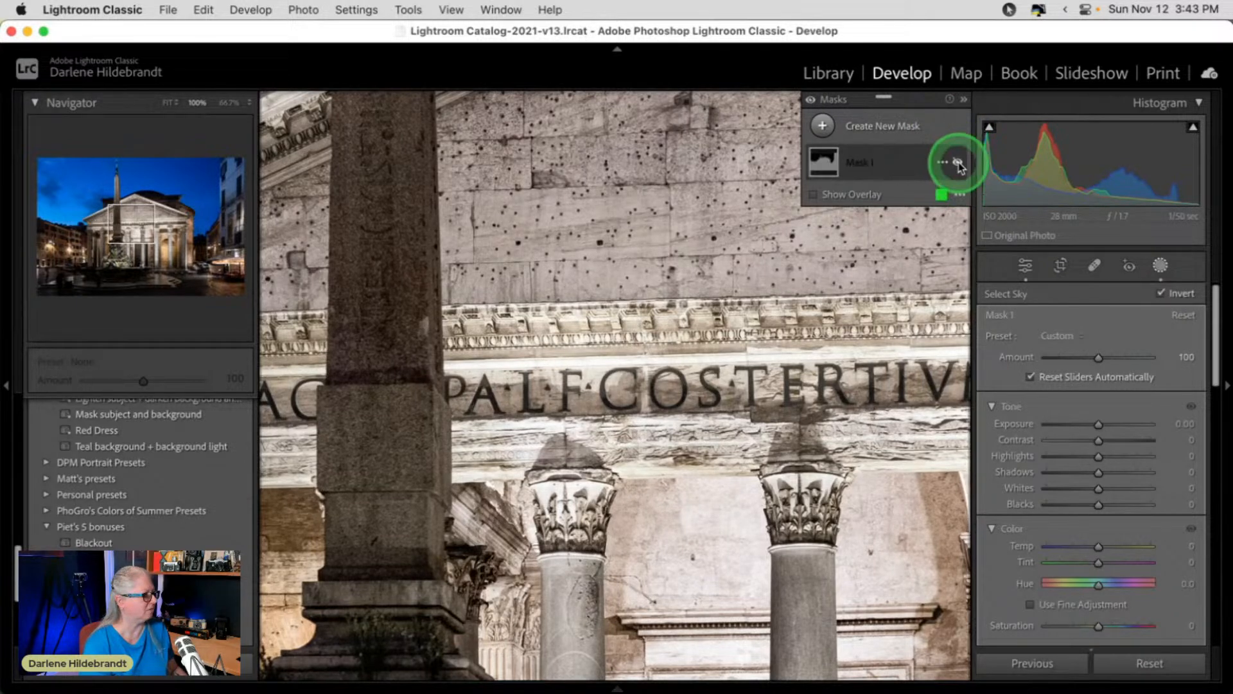
left_click(1161, 265)
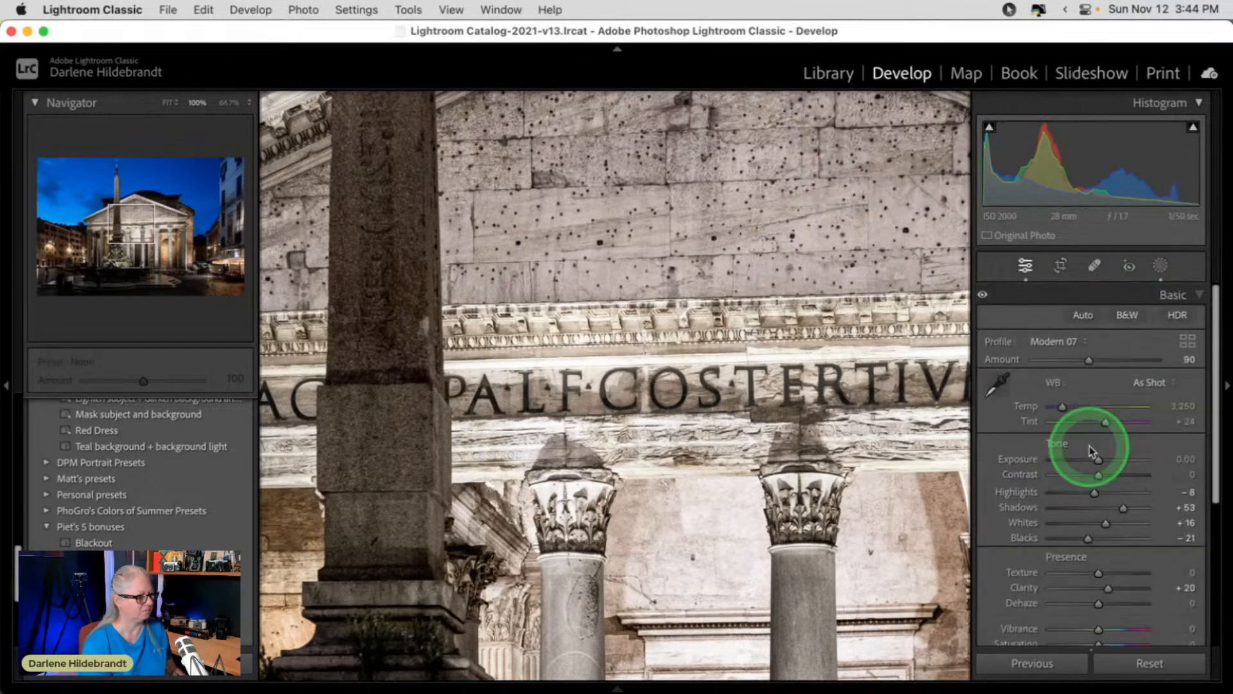
left_click(1161, 268)
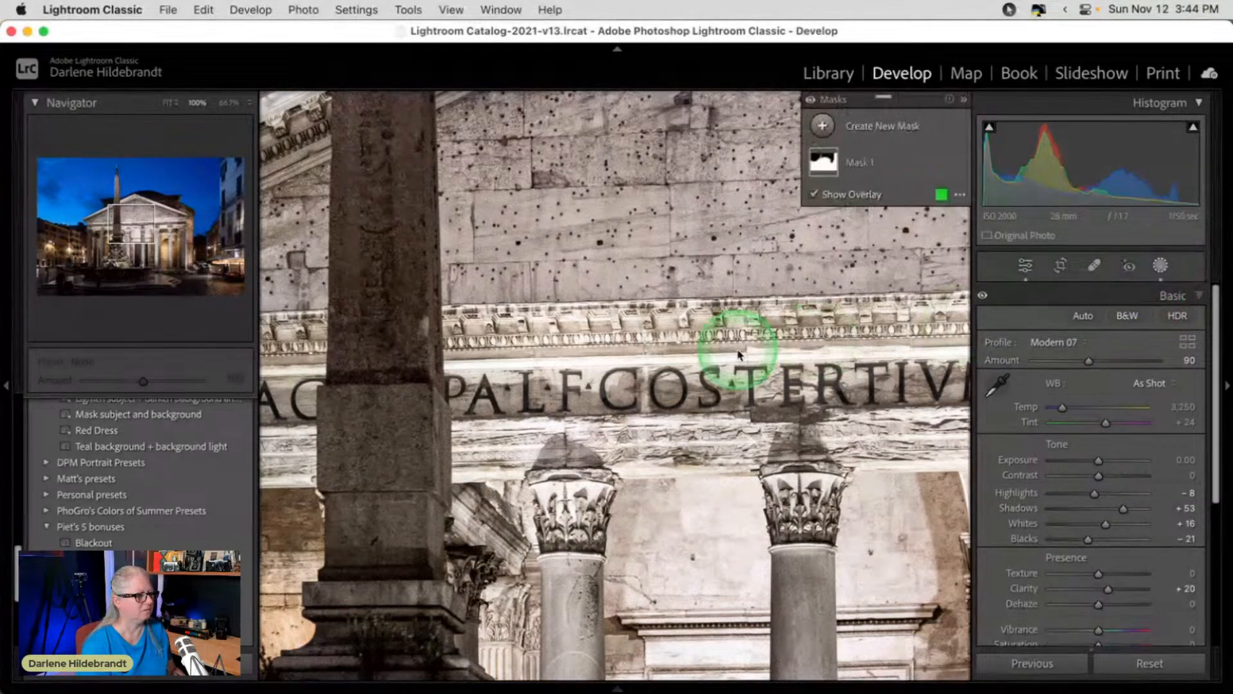
left_click(1161, 265)
left_click(683, 284)
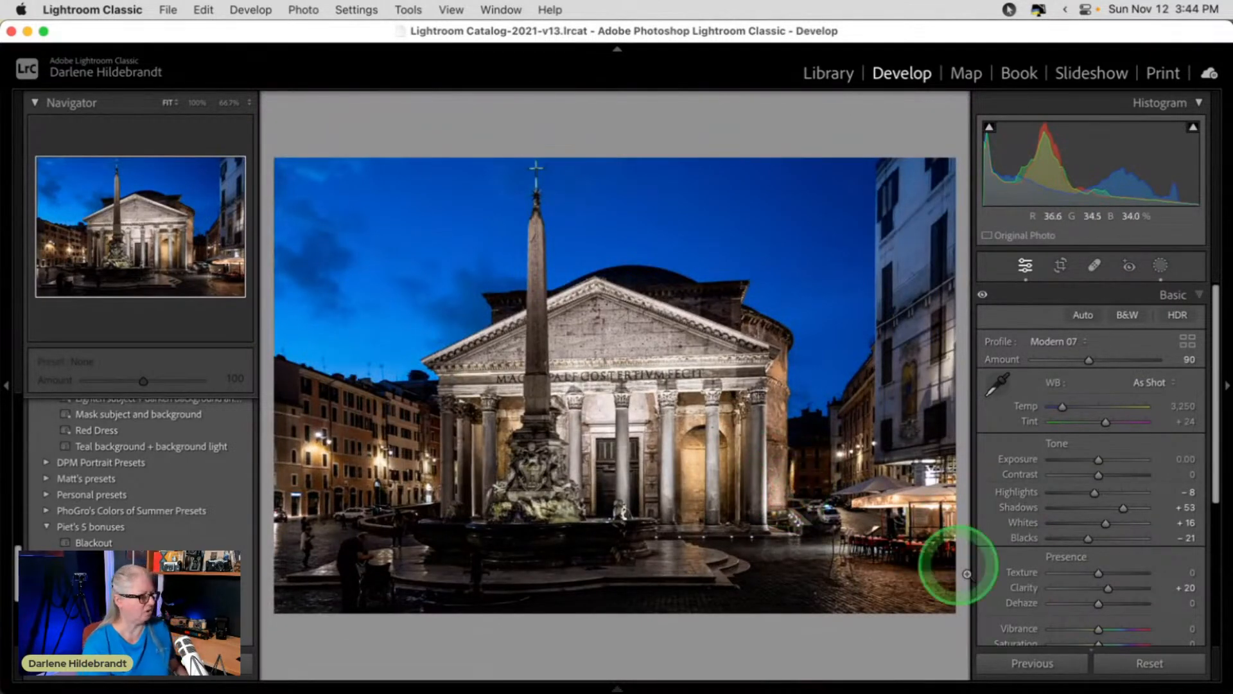
Reset all the photo's develop settings and copy the Reset Settings history step's settings to Before.
left_click(1163, 664)
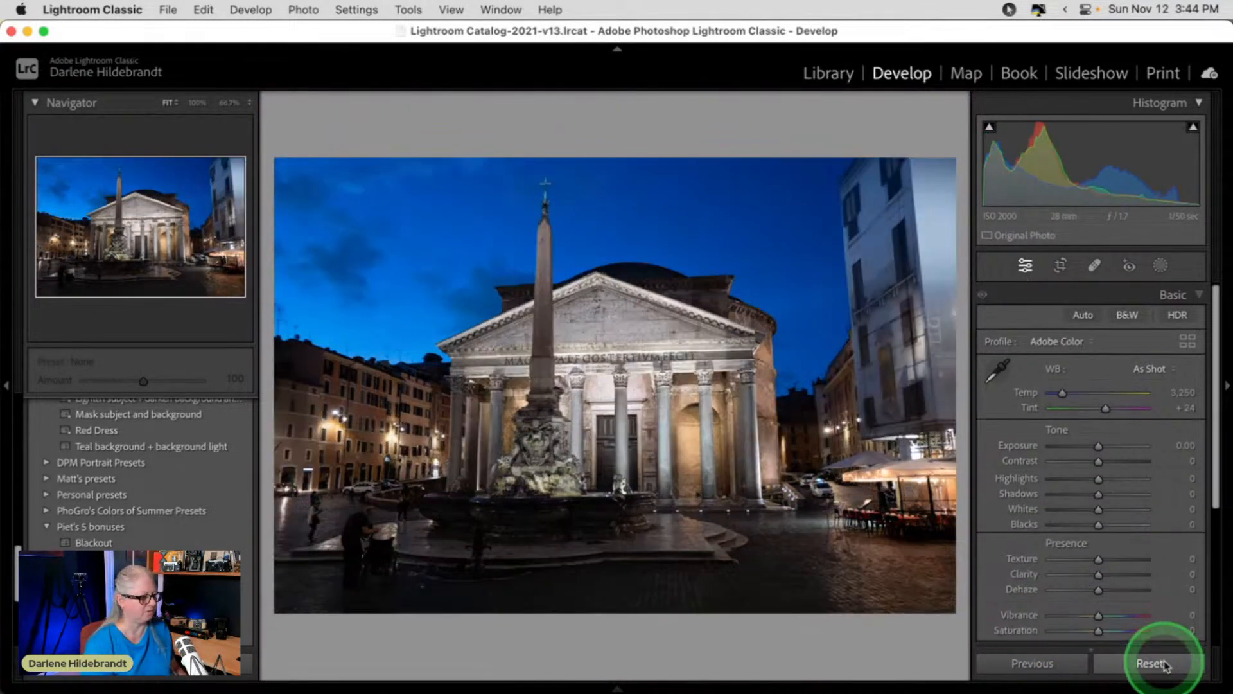
scroll(147, 512, "down", 1)
scroll(146, 511, "down", 6)
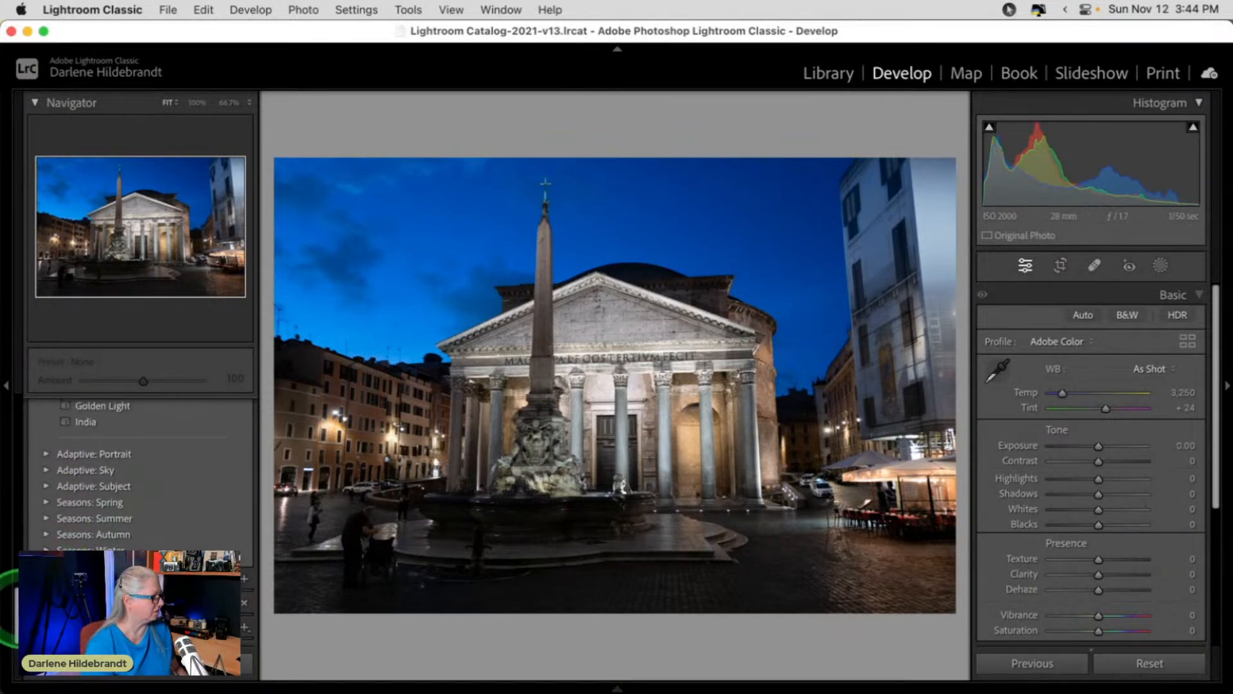
scroll(80, 519, "down", 10)
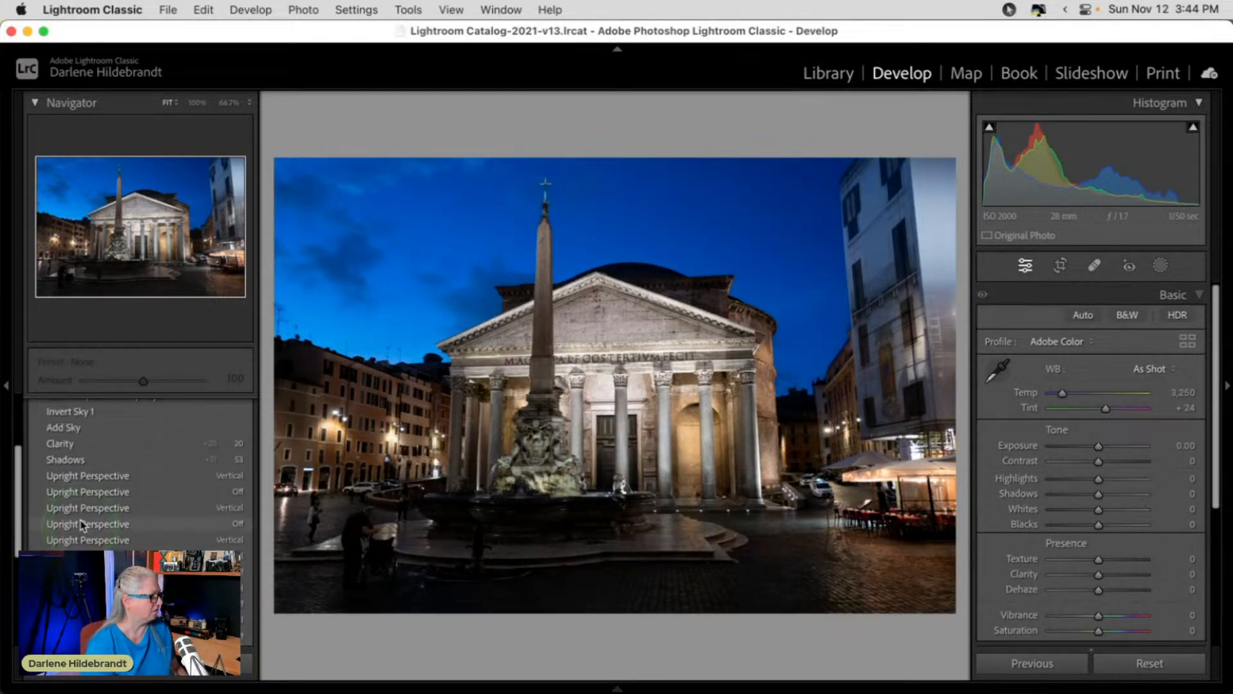
left_click(115, 456)
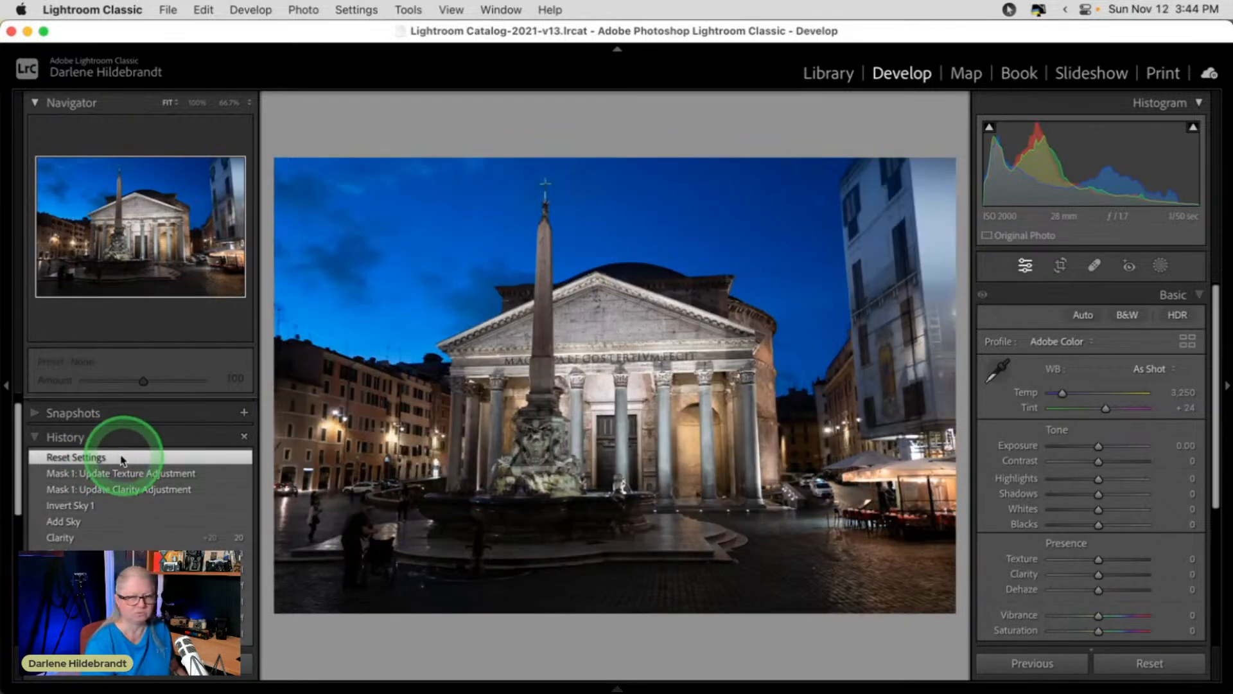
right_click(132, 459)
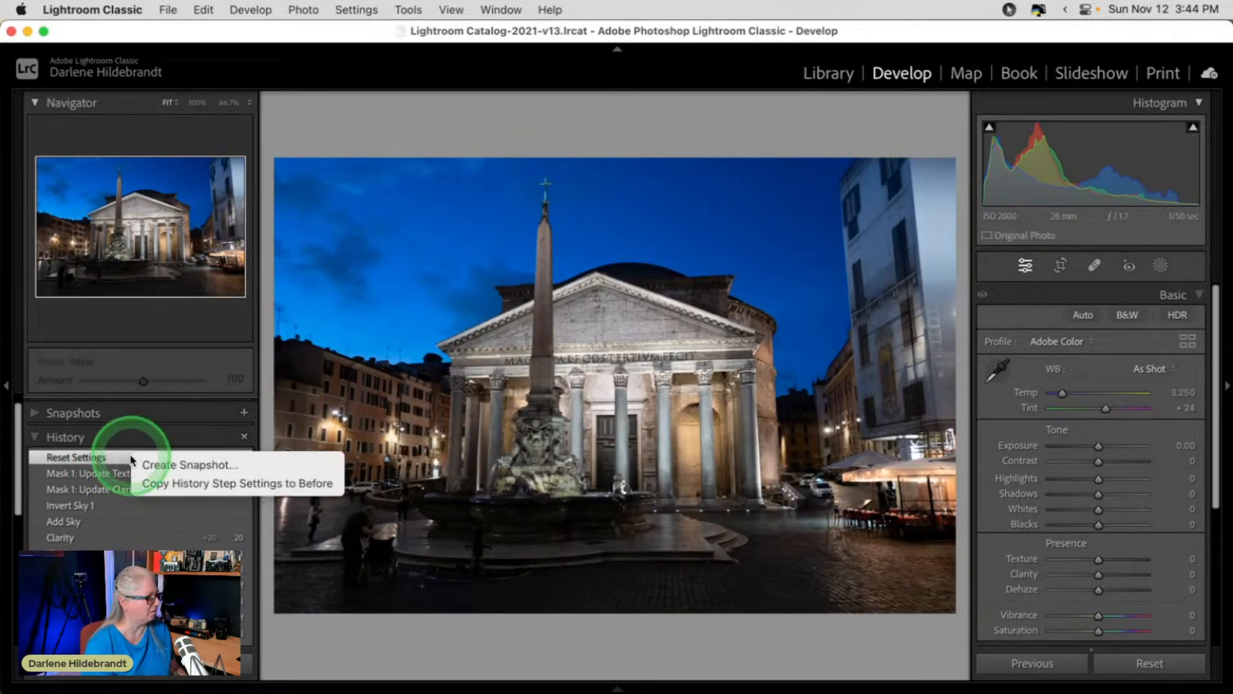
left_click(155, 482)
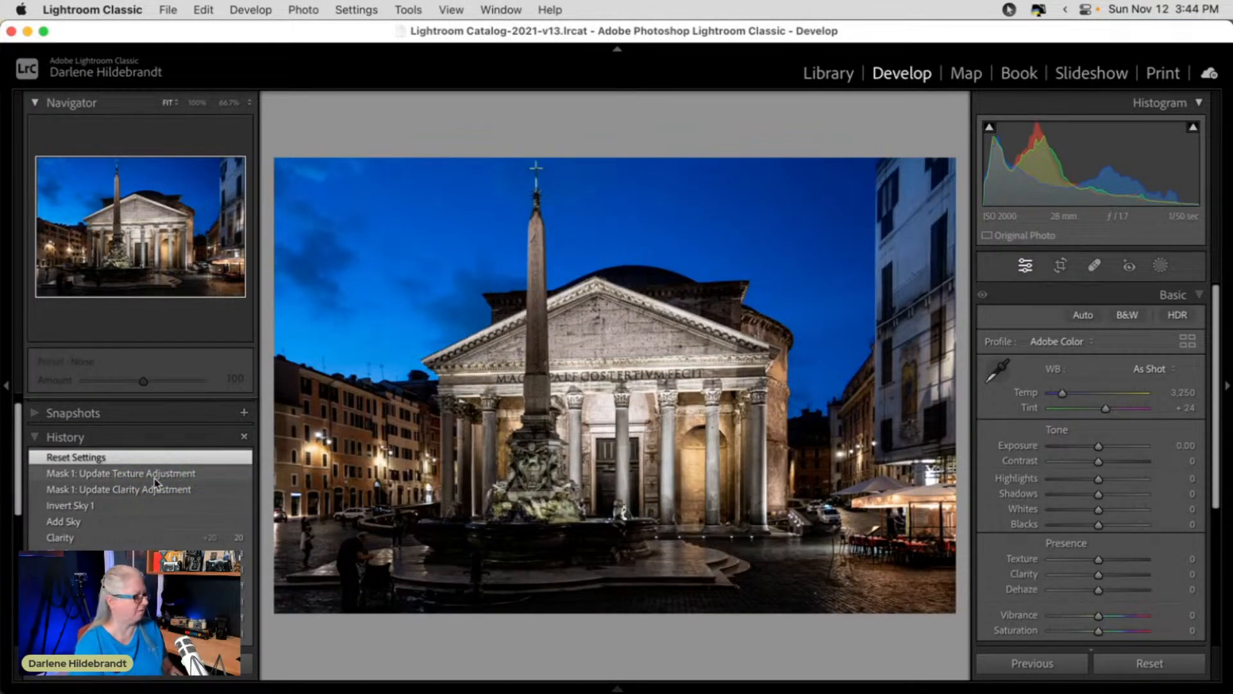
Restore the Mask 1 texture adjustment state from the history and compare the edited photo with its Before view.
left_click(122, 472)
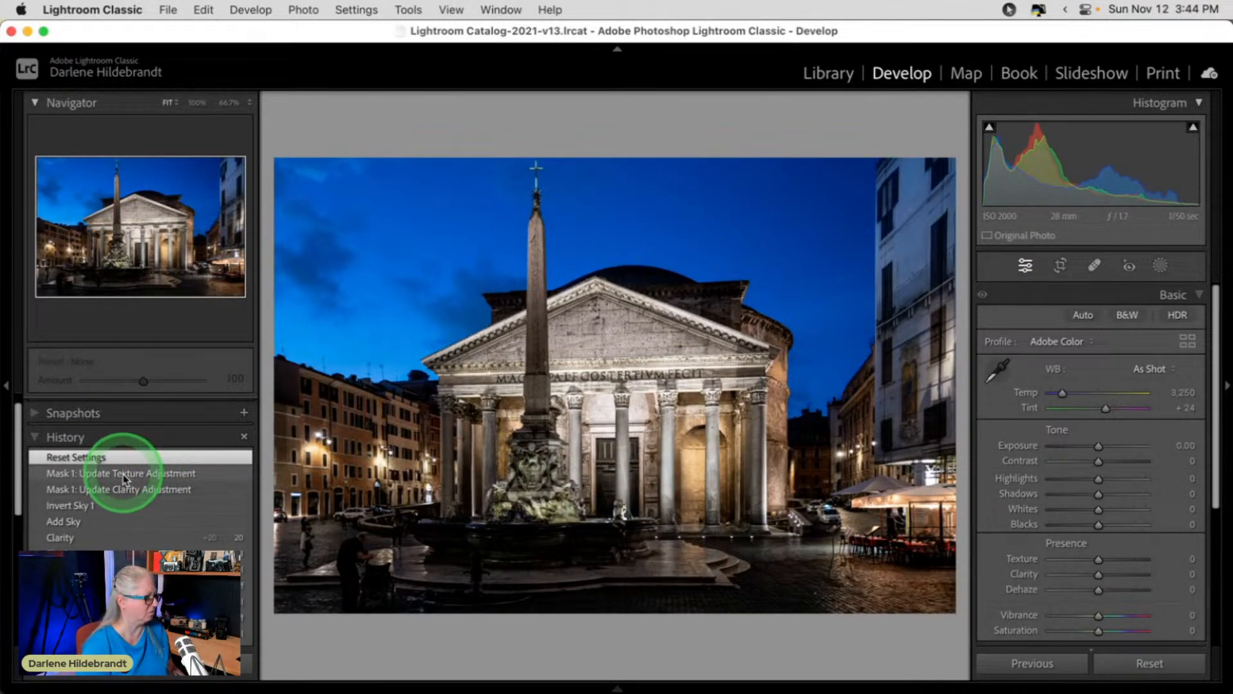
left_click(133, 474)
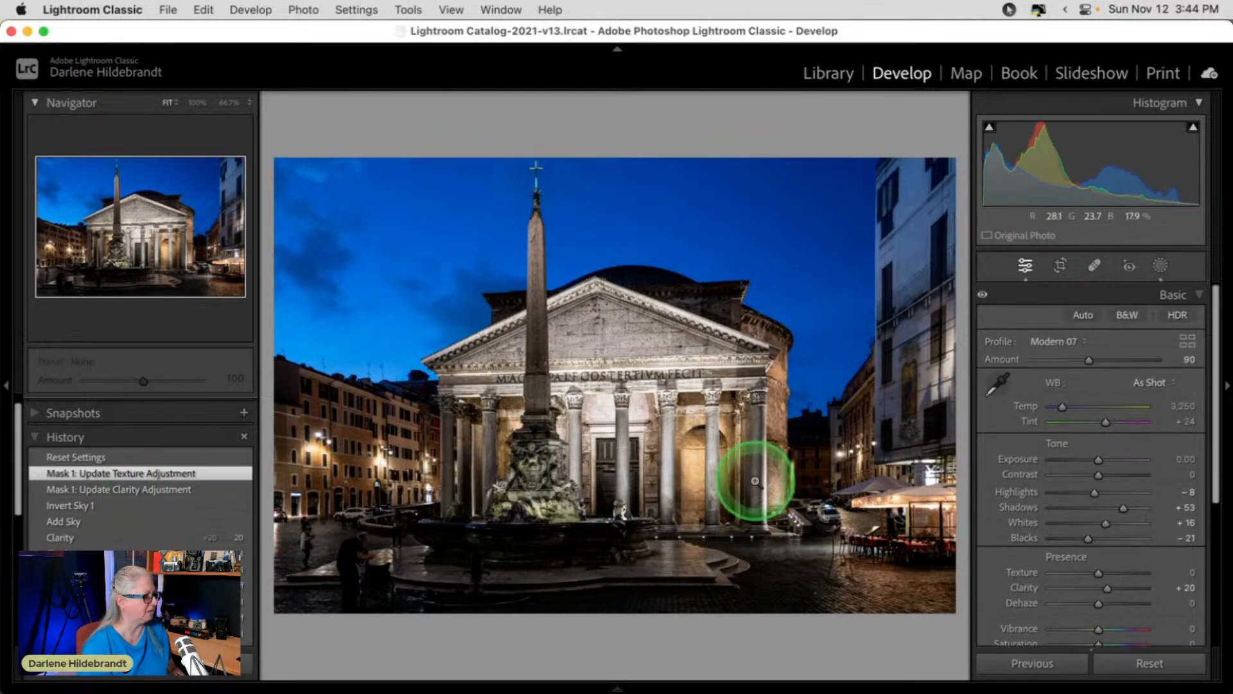
key("backslash")
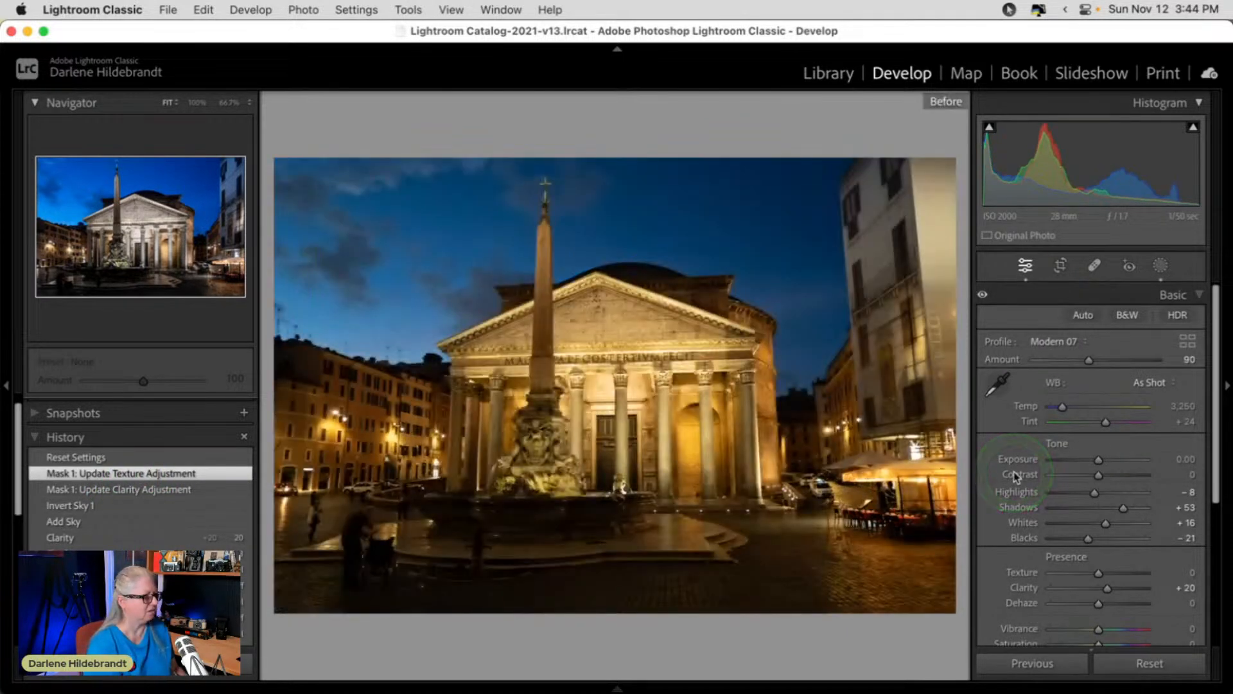
key("backslash")
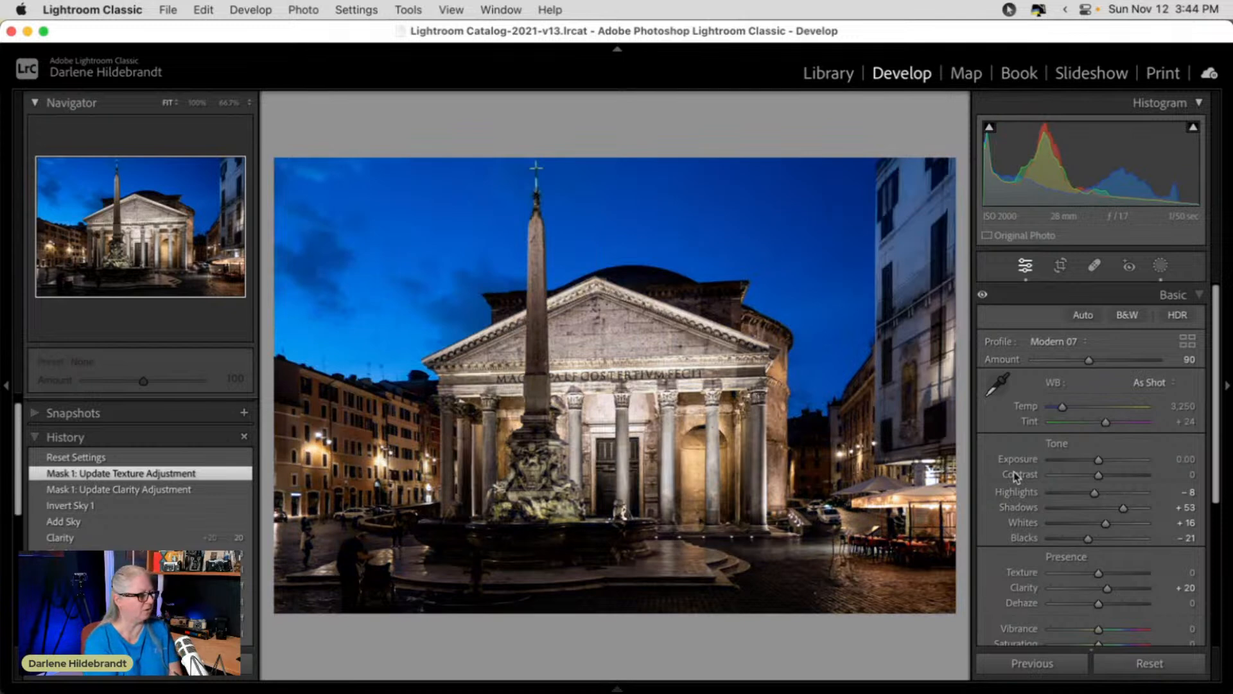
key("backslash")
key("backslash")
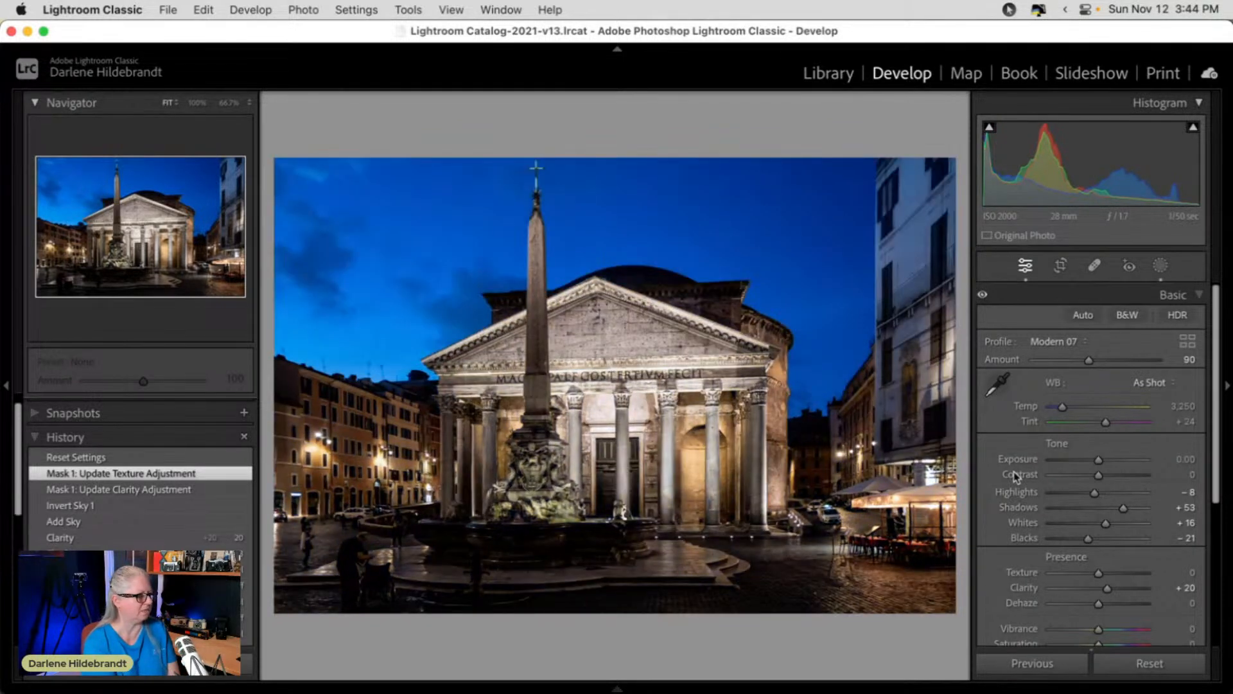
key("backslash")
key("backslash")
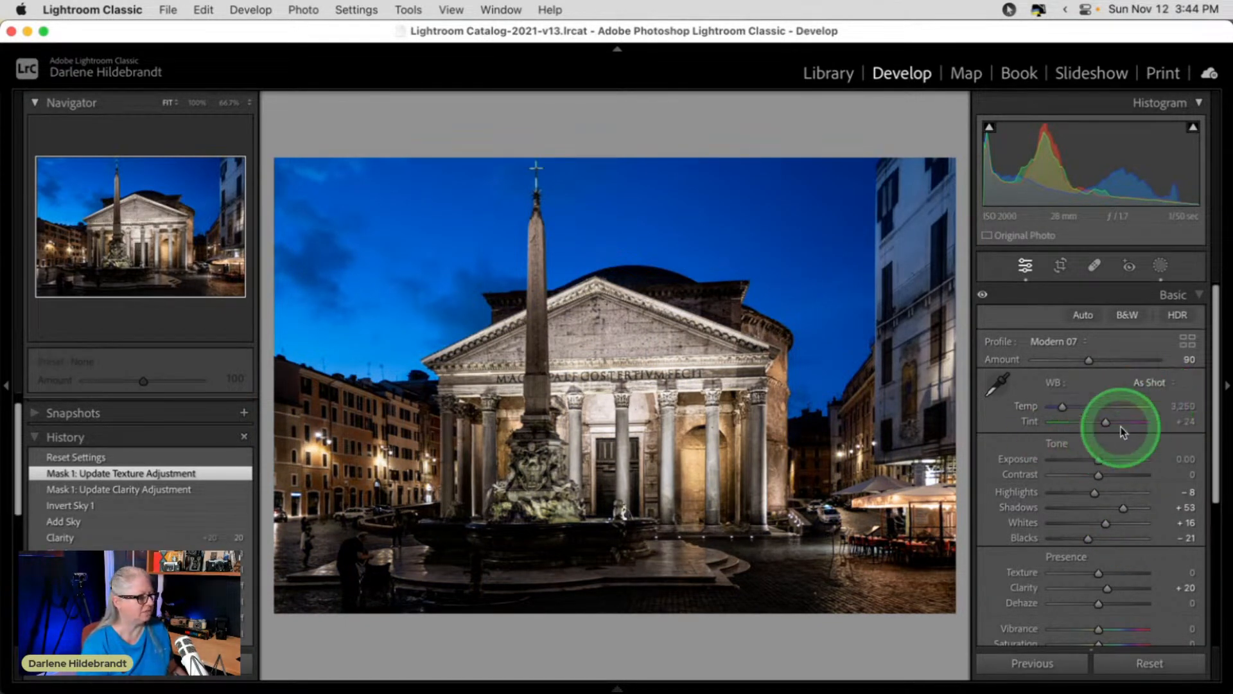
Warm the white balance by setting Temp to 3,967, comparing the result with the Before view along the way.
left_click_drag(1169, 404, 1178, 403)
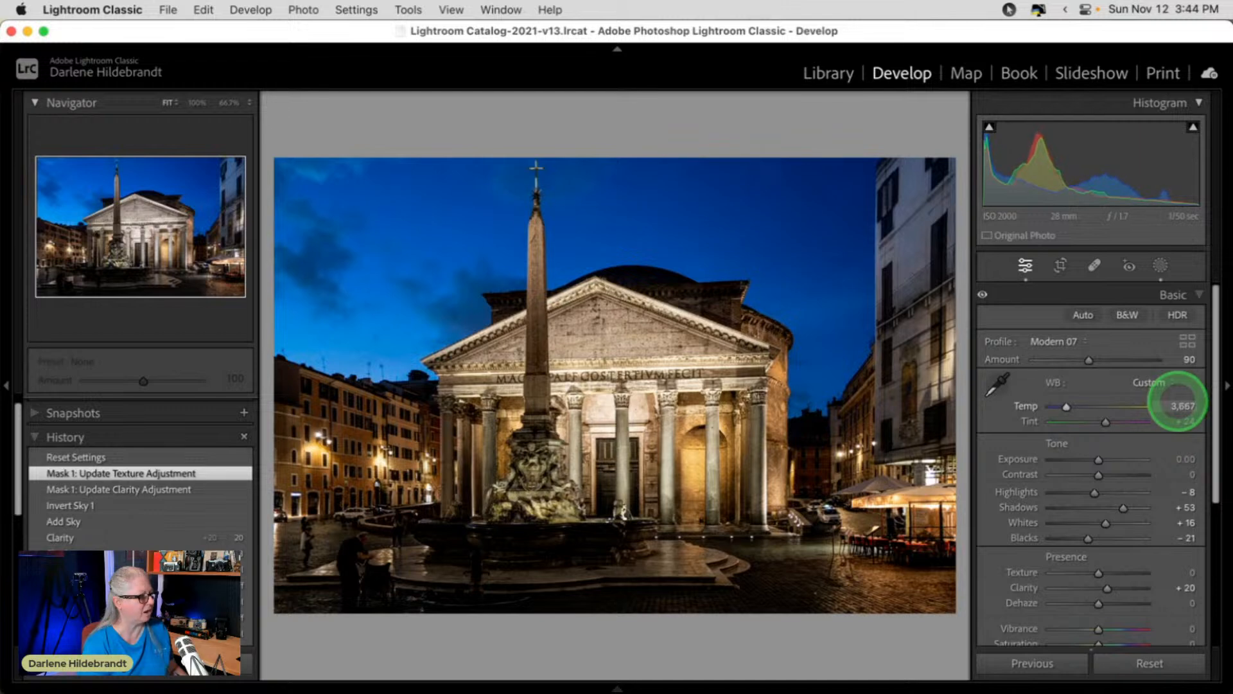
left_click_drag(1178, 403, 1176, 404)
key("backslash")
key("backslash")
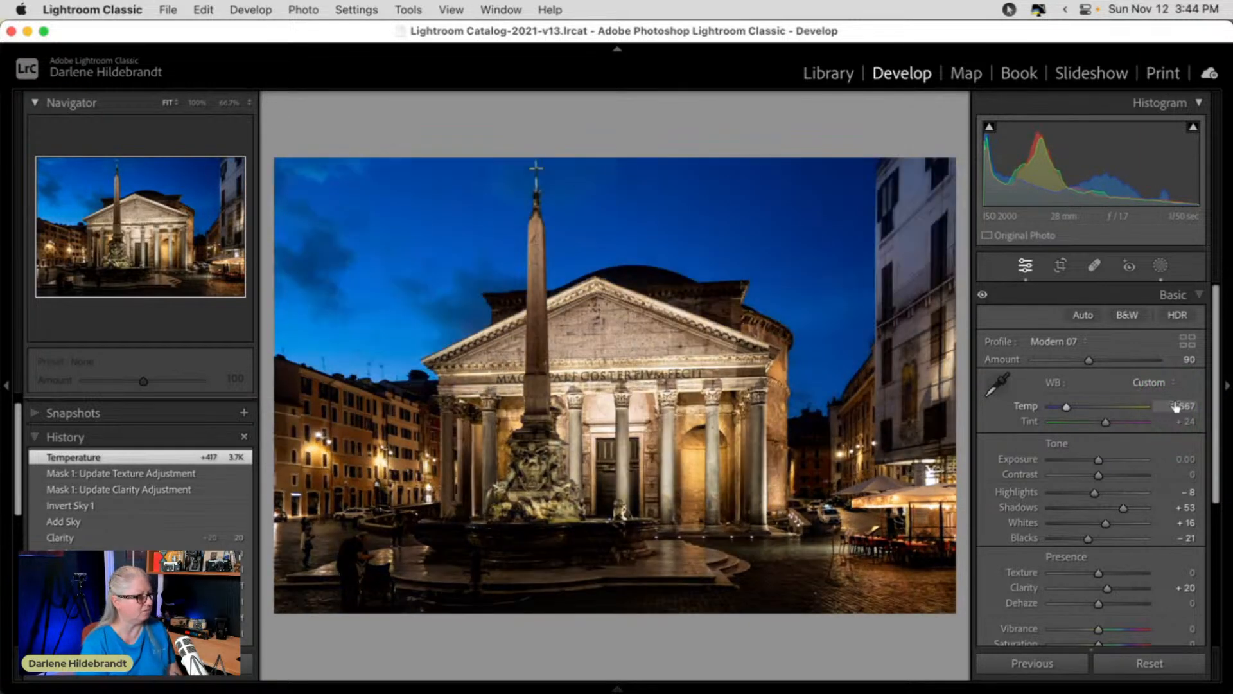
left_click_drag(1175, 406, 1176, 406)
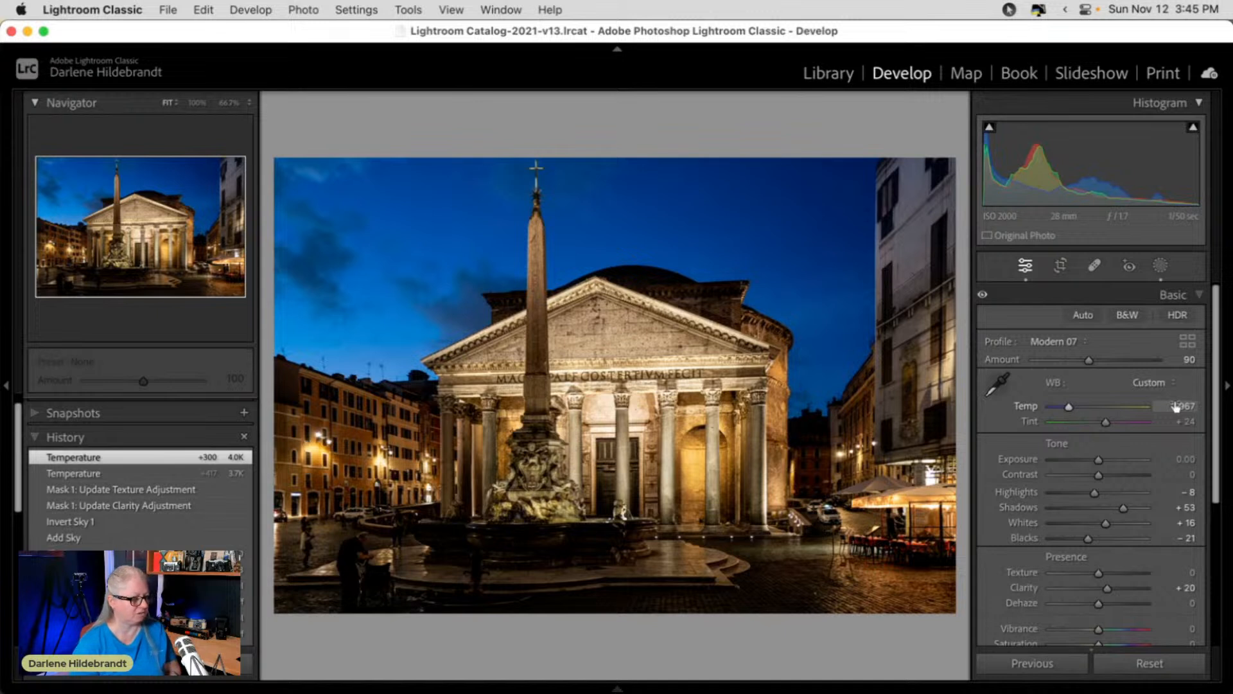
left_click(1179, 430)
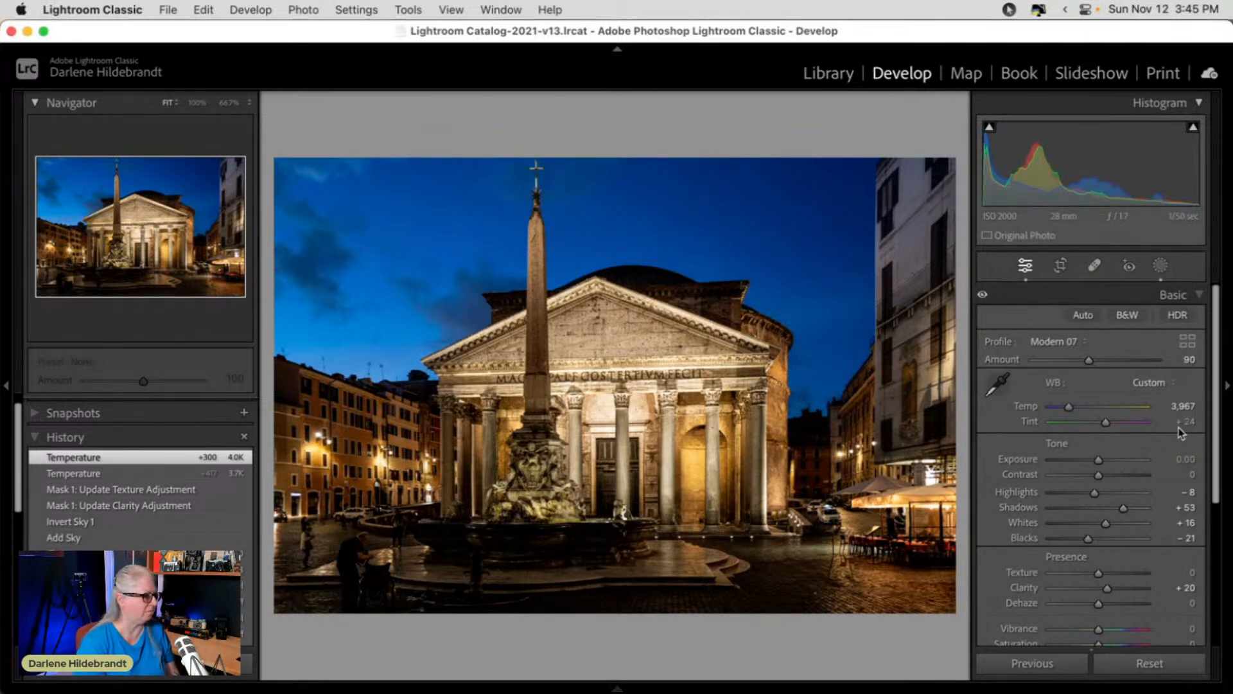
Inspect the dark foreground figures at full magnification and lift the photo's Blacks to -15.
left_click(341, 579)
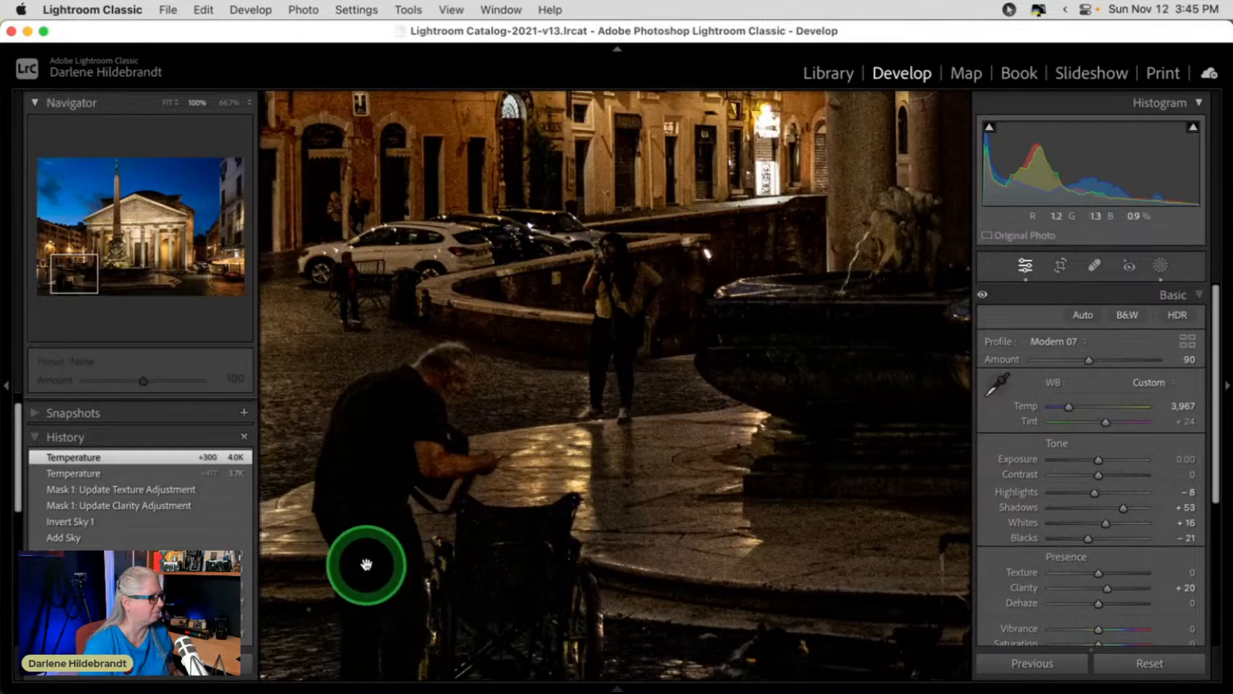
left_click(414, 565)
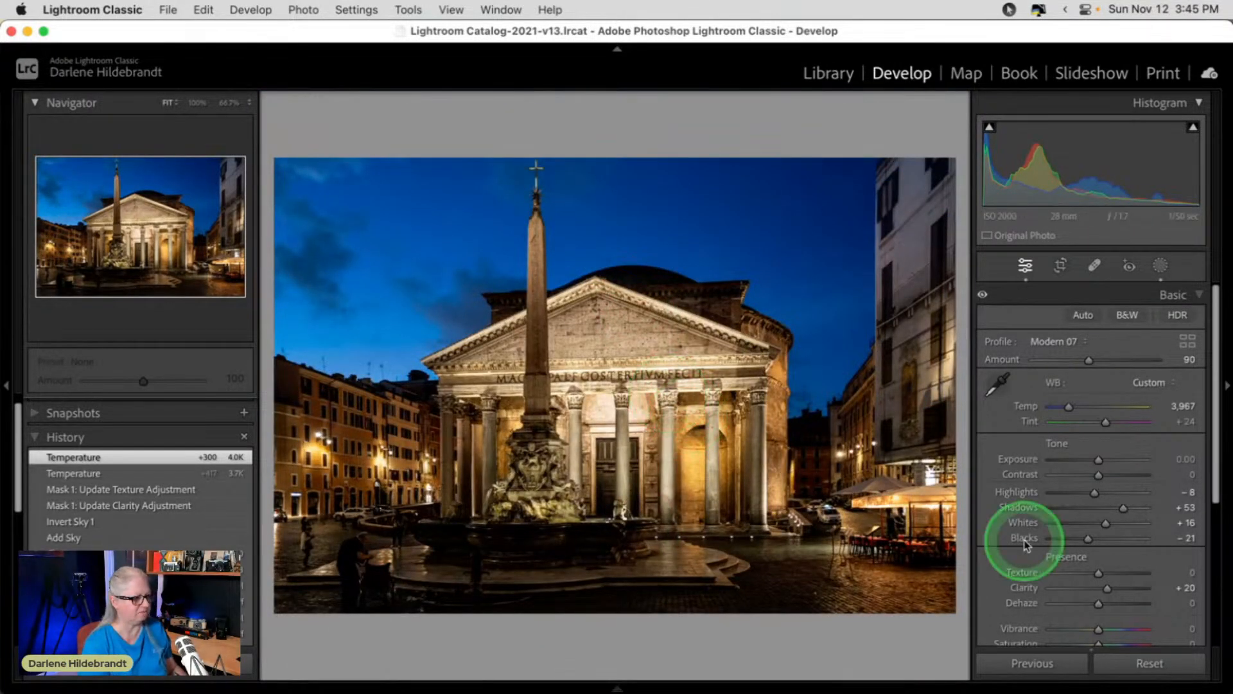
left_click_drag(1090, 546, 1089, 540)
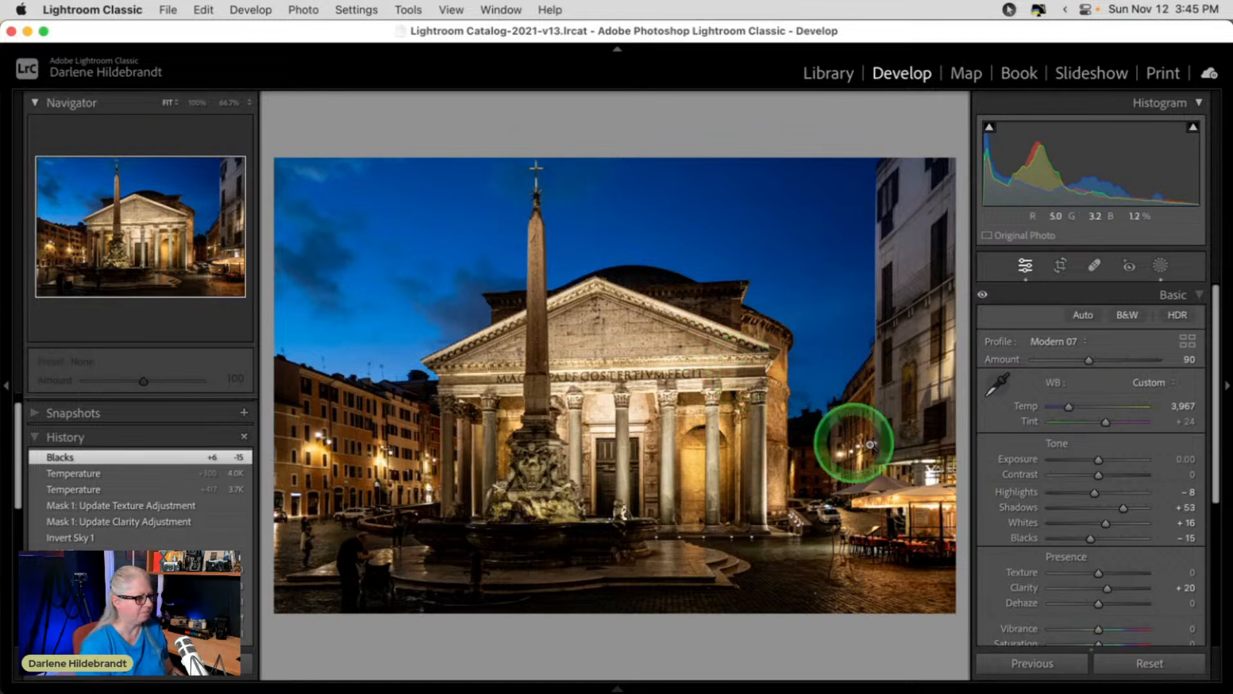
Open the photo's Detail settings with the noise reduction controls.
scroll(1023, 455, "down", 5)
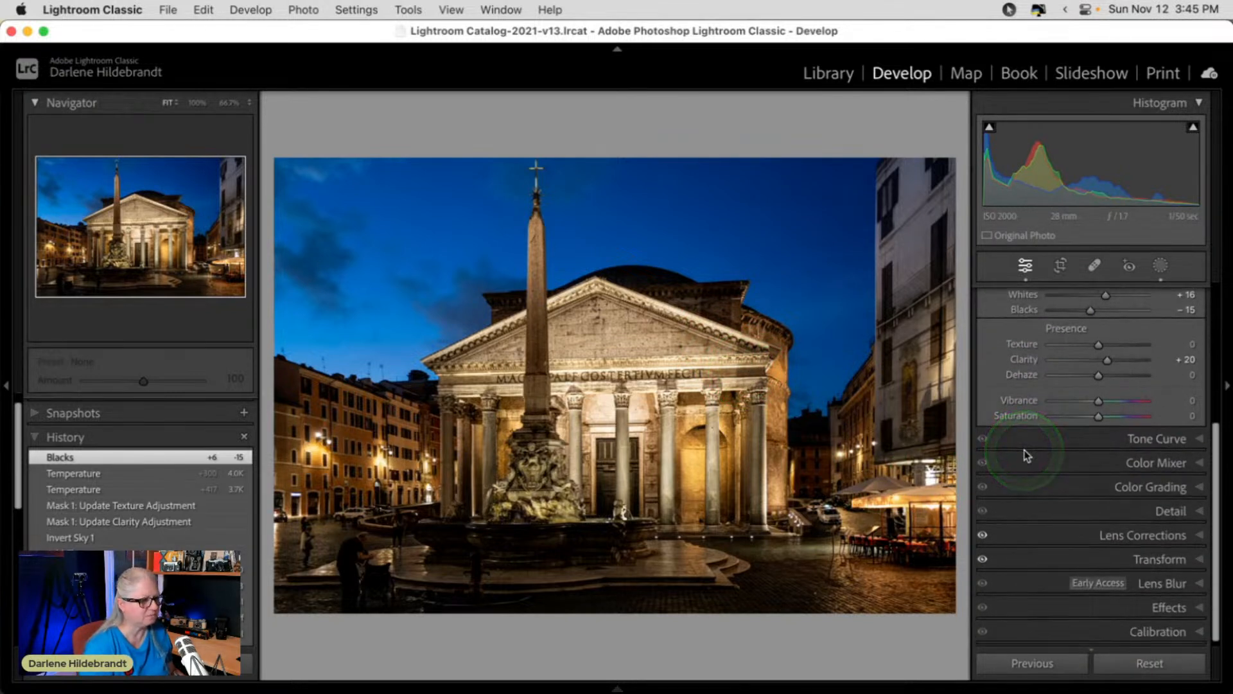
left_click(1068, 507)
scroll(1067, 507, "up", 3)
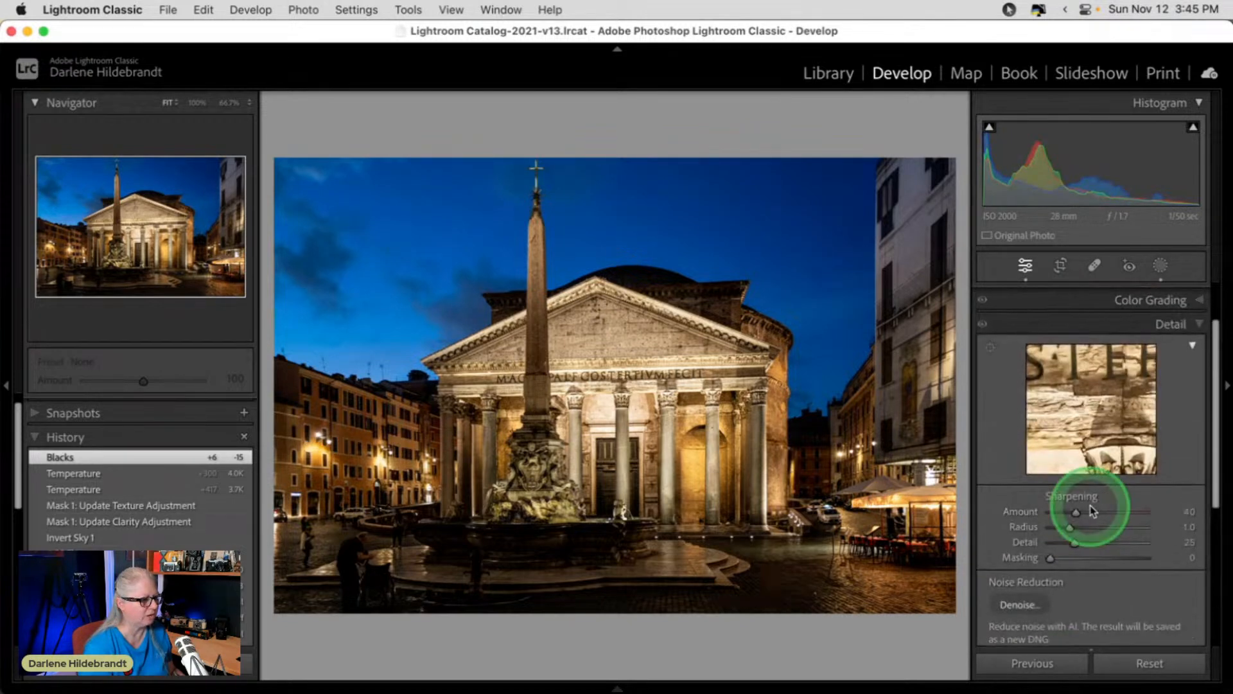
scroll(1091, 511, "down", 1)
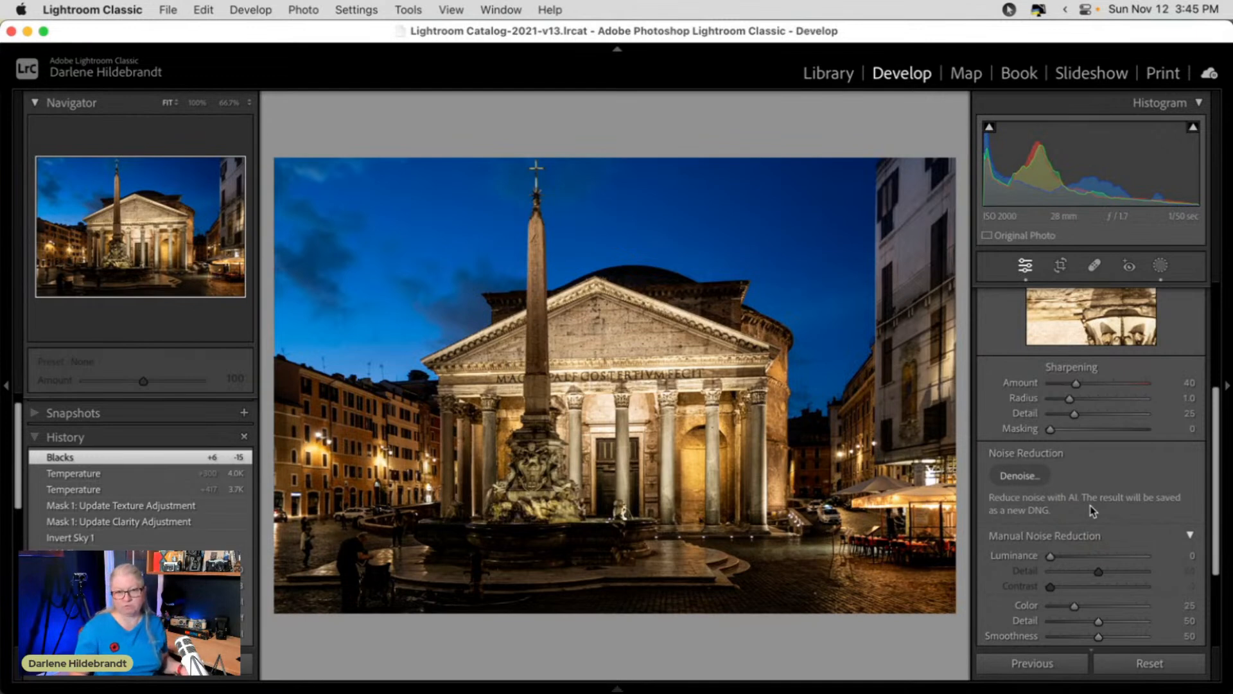
left_click(1018, 477)
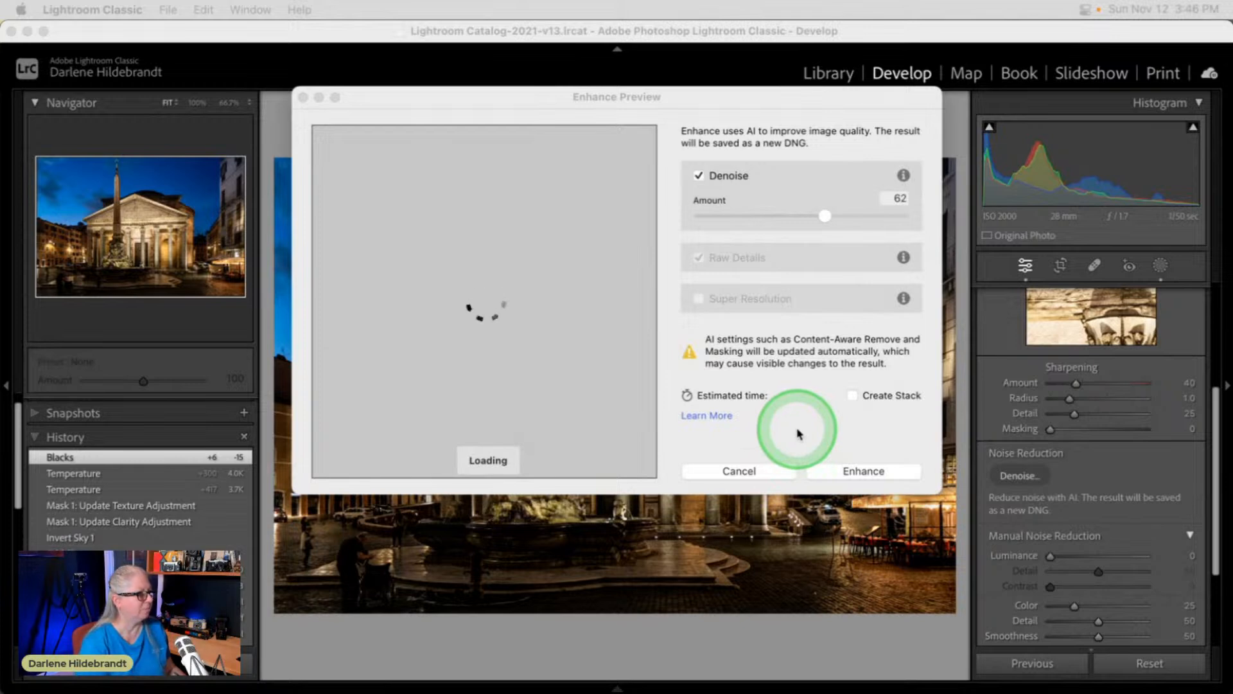
left_click(795, 432)
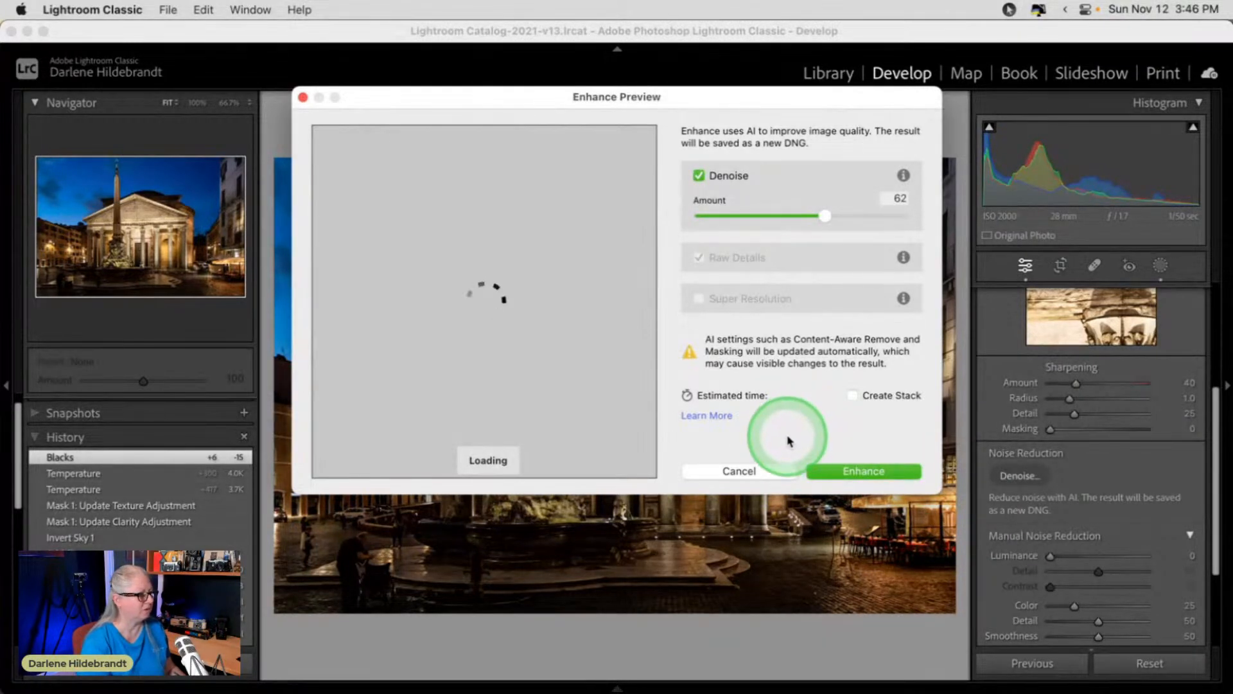
left_click(740, 470)
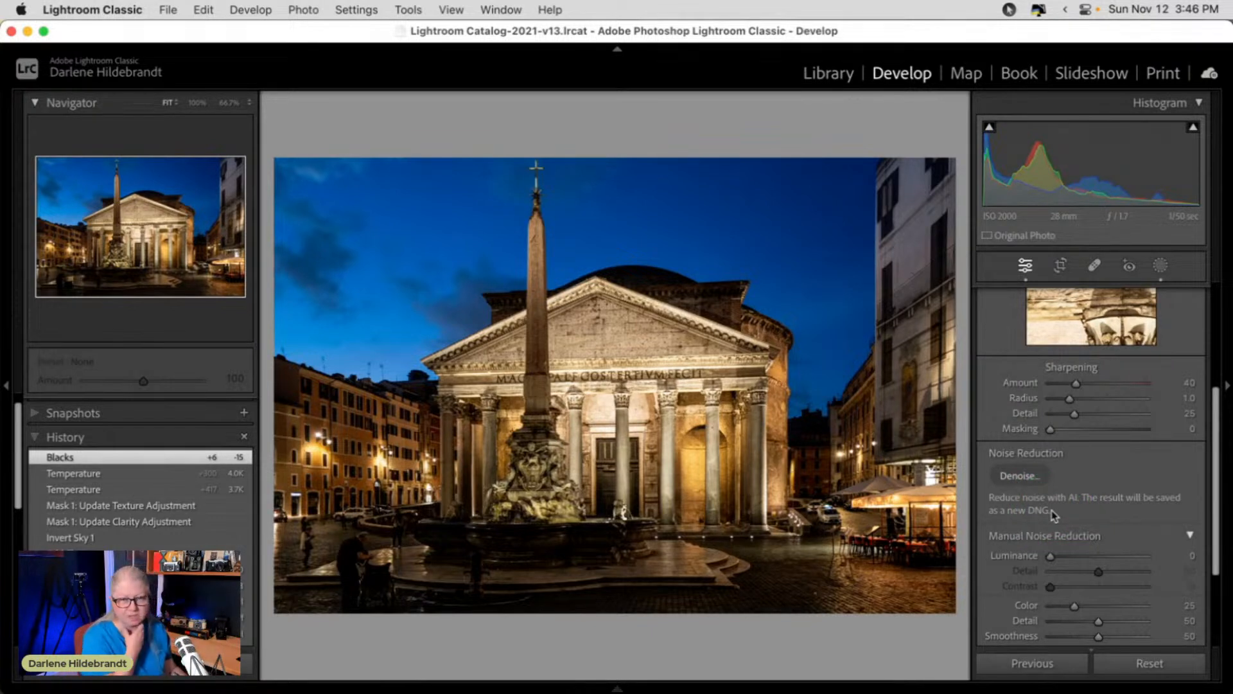
left_click(1024, 464)
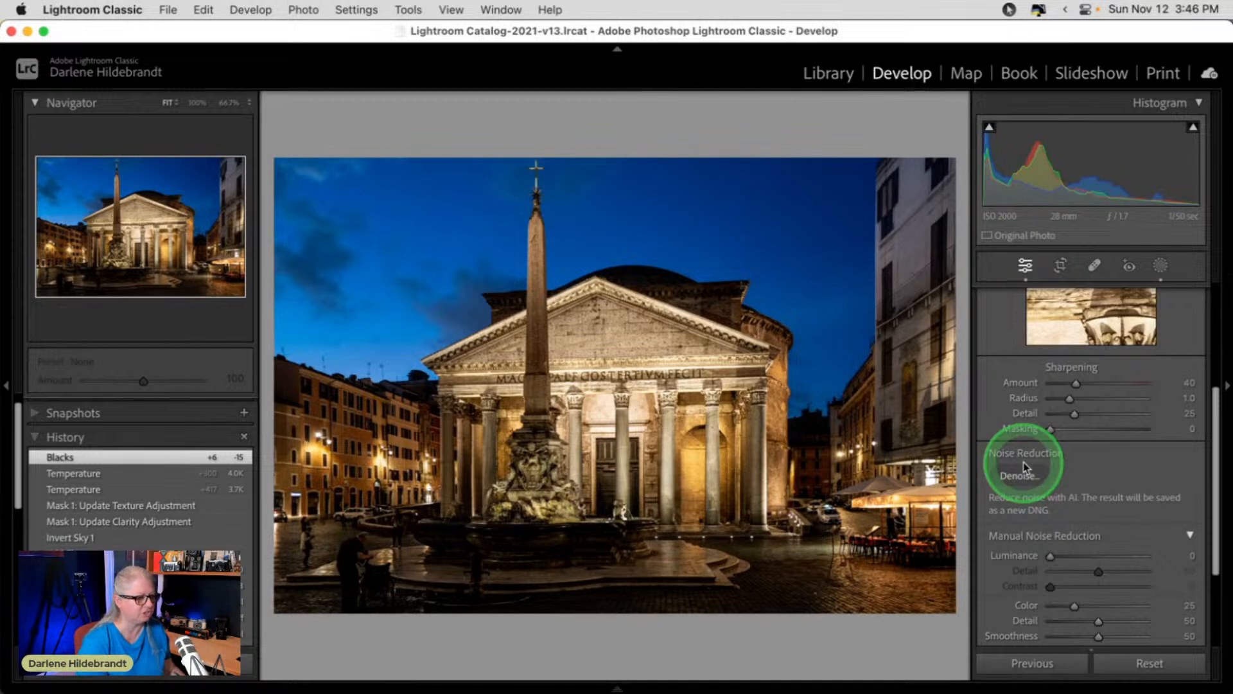
Set manual noise reduction to Luminance 59 and Contrast 13, checking its effect on the foreground figures up close.
left_click_drag(1051, 556, 1075, 555)
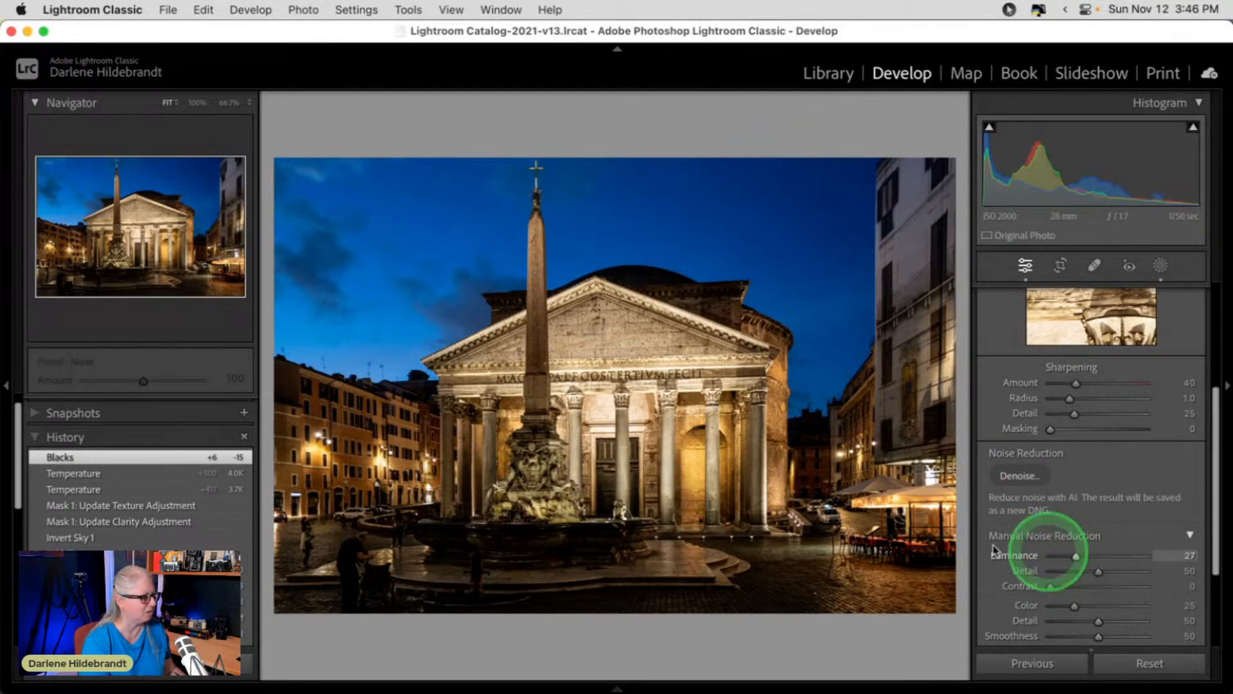
left_click(379, 559)
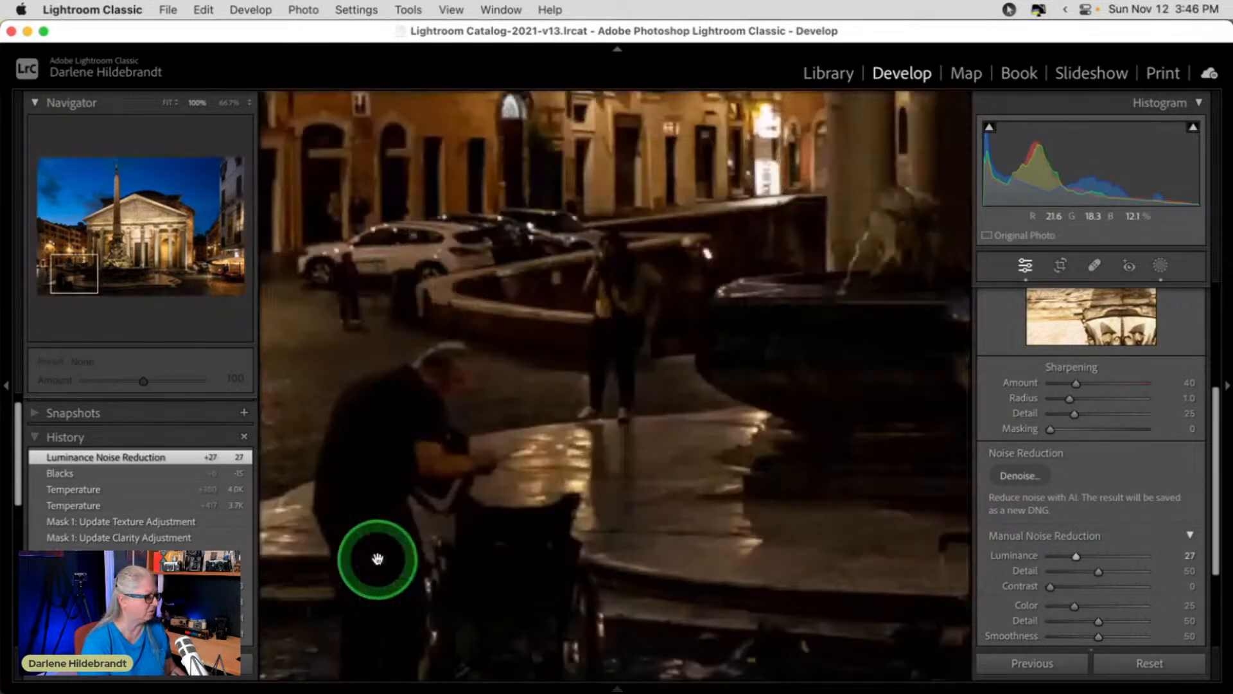
left_click_drag(1075, 555, 1105, 554)
left_click(726, 454)
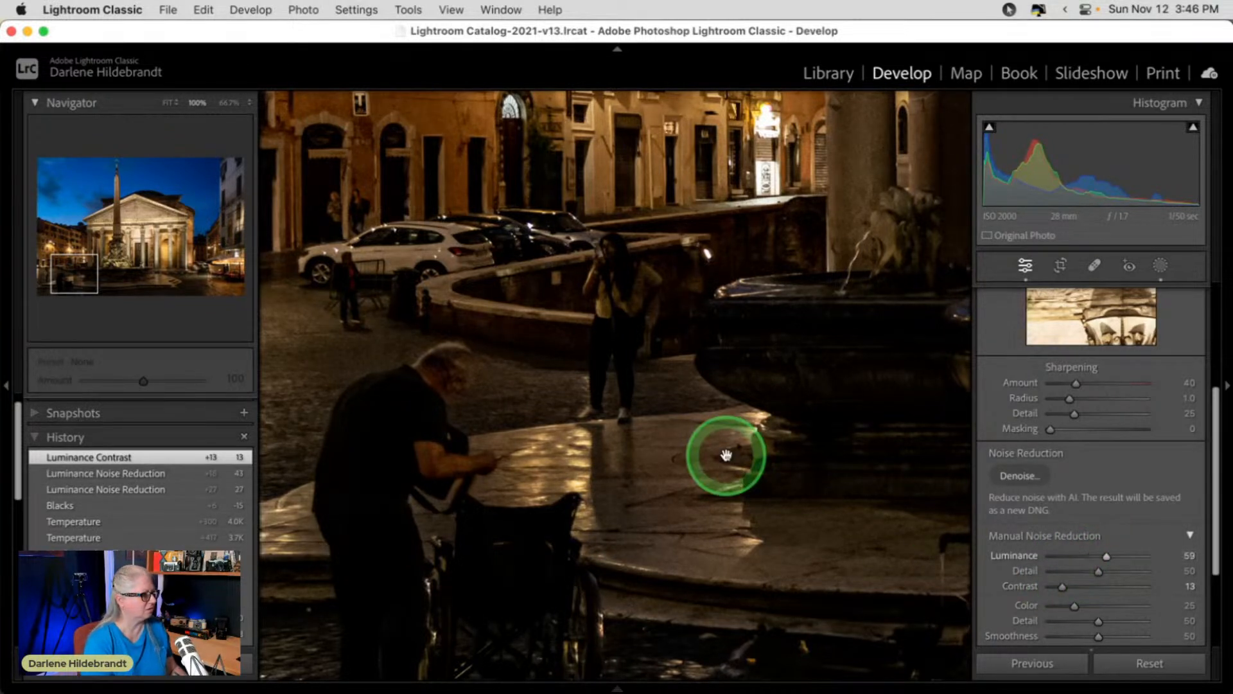
left_click(815, 488)
left_click(710, 460)
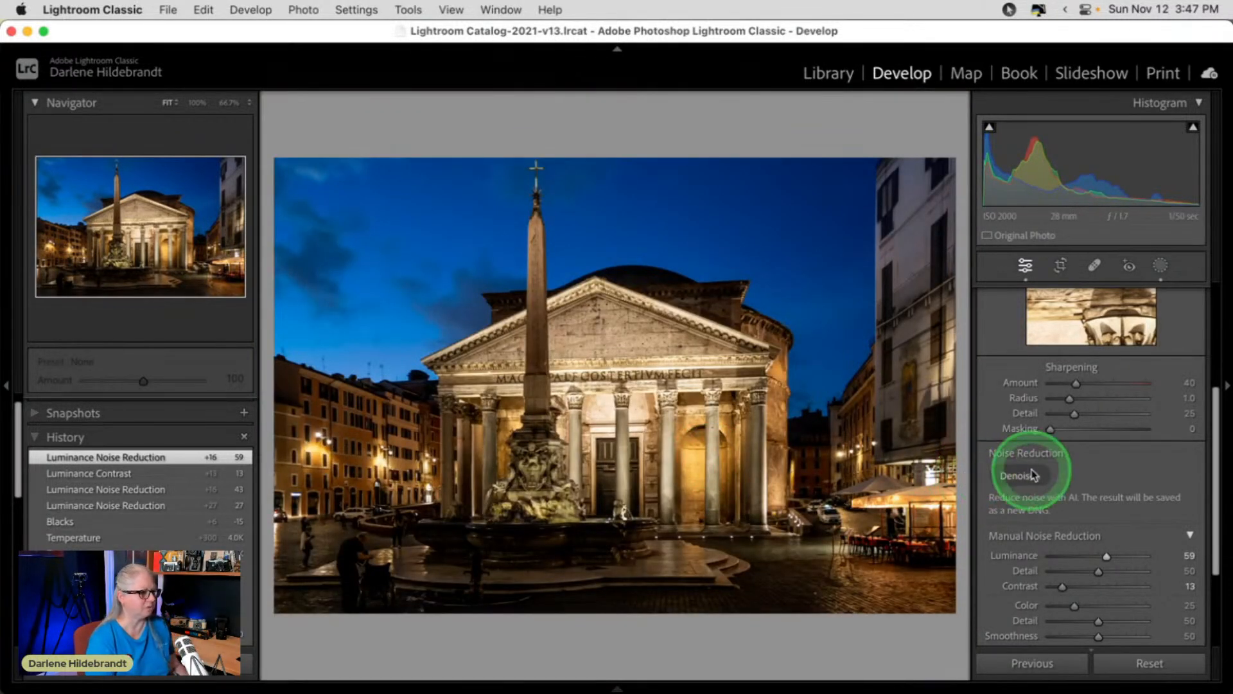
Try the Level Upright correction on the photo and return to the Vertical correction.
scroll(1033, 474, "down", 4)
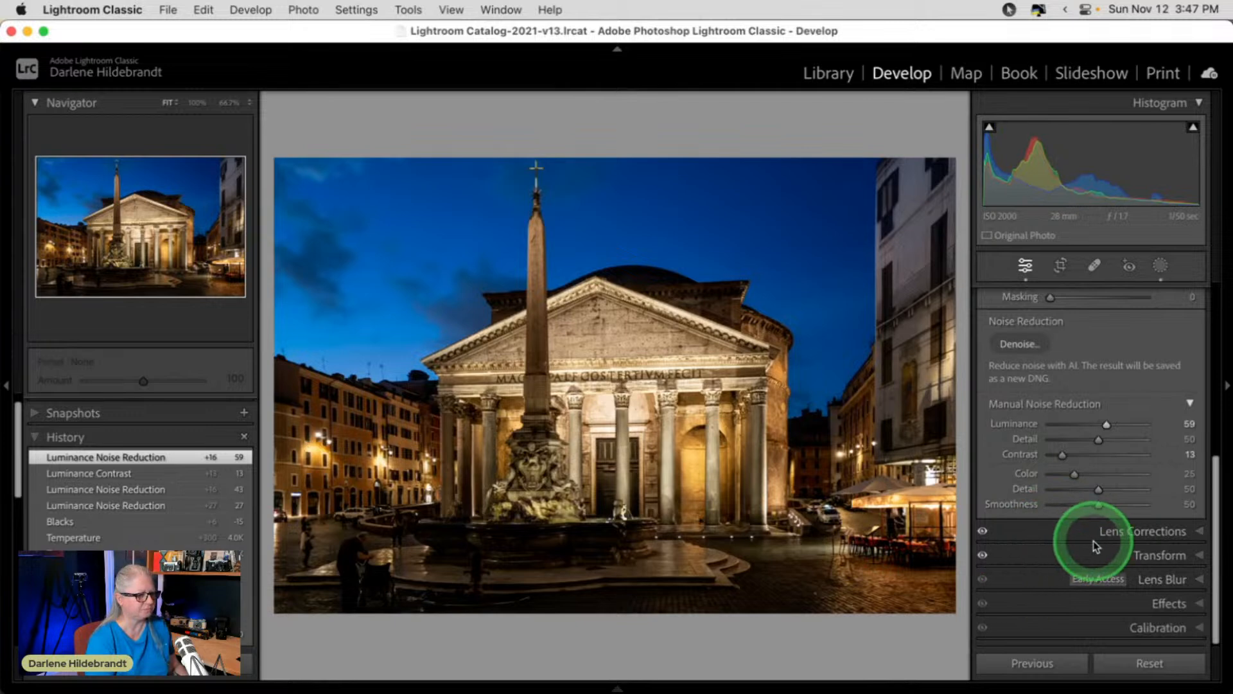
left_click(1123, 555)
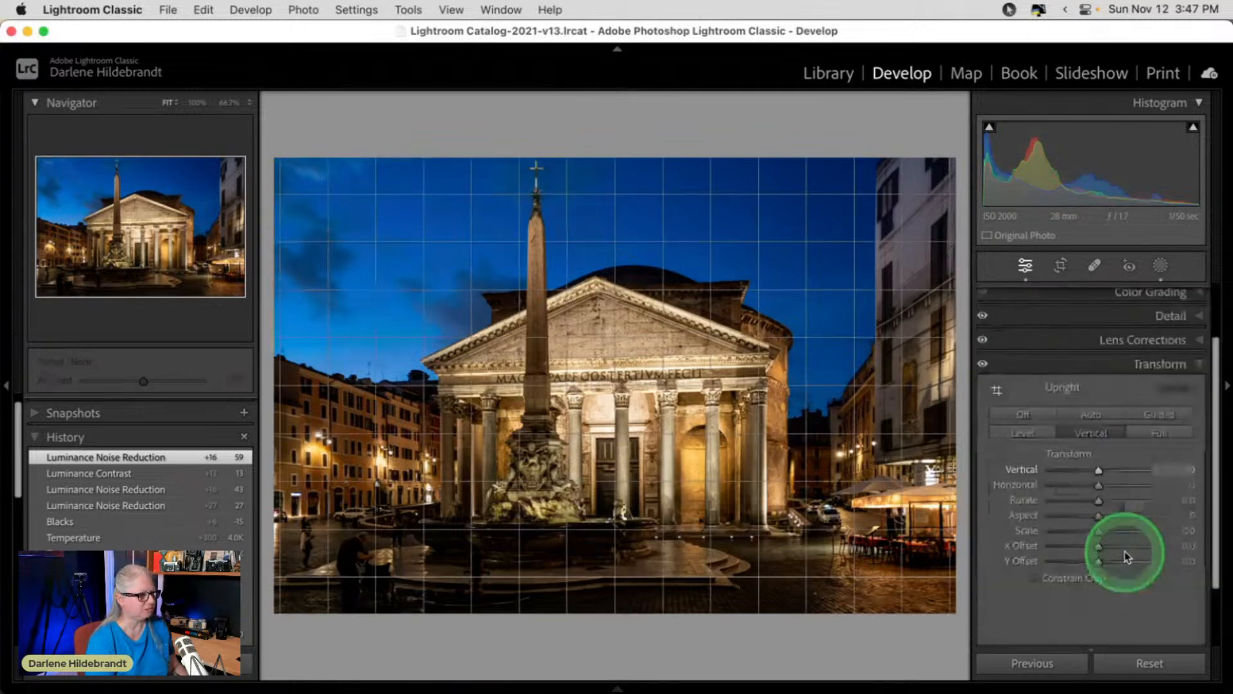
left_click(1031, 433)
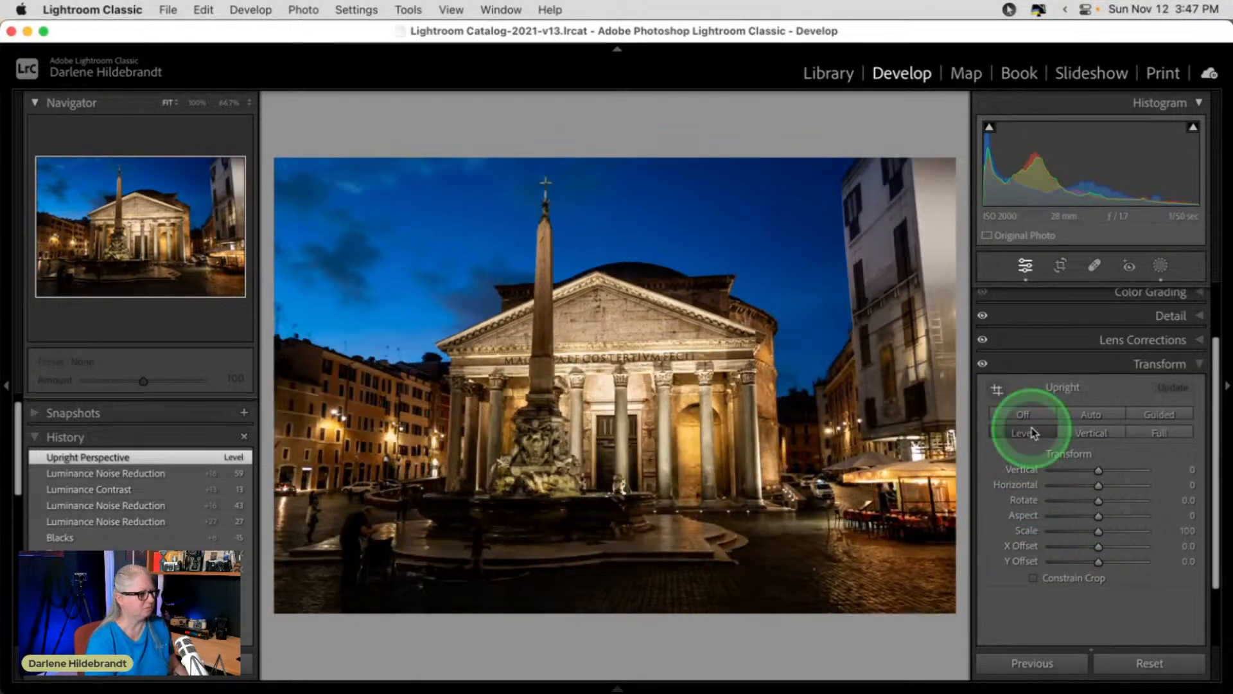
left_click(1081, 433)
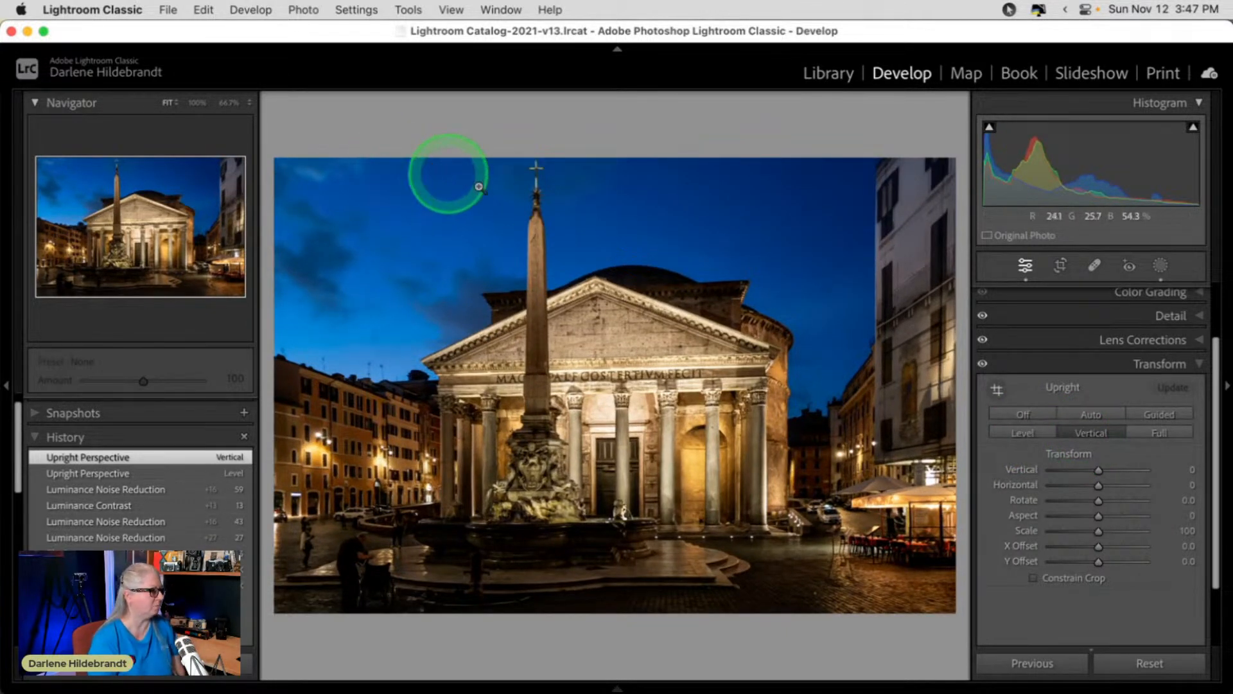
Open the edited Pantheon photo as a Smart Object in Photoshop.
right_click(586, 231)
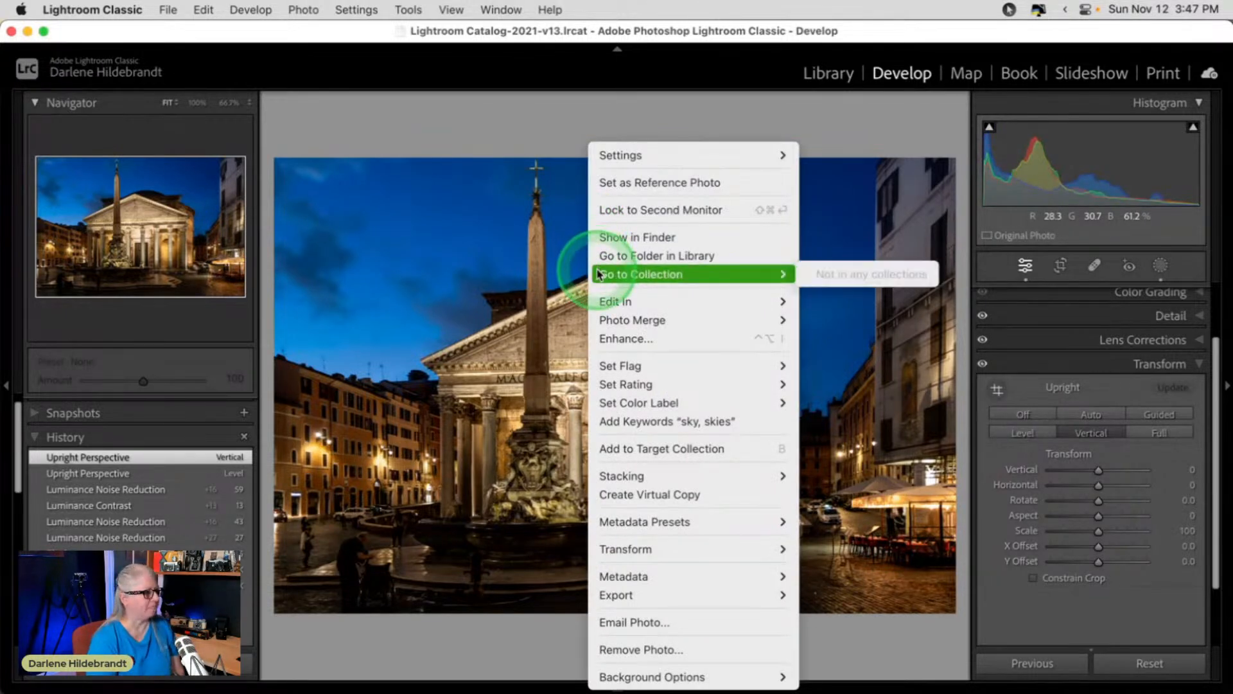
left_click(614, 301)
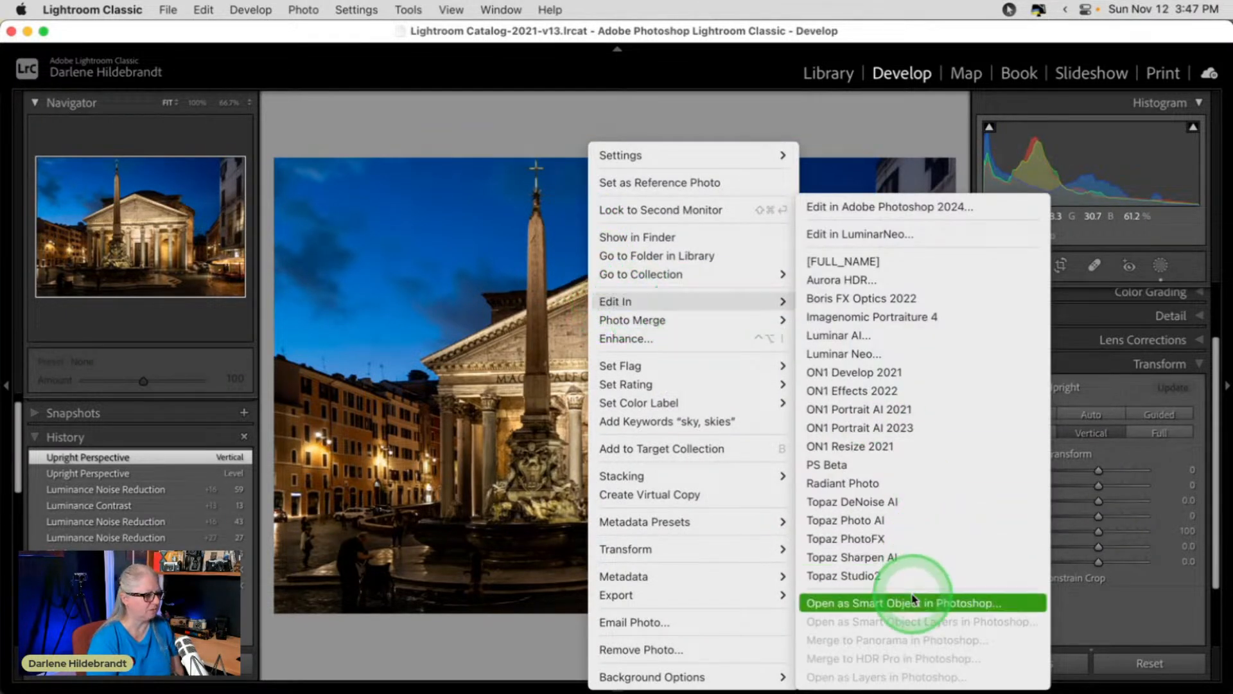
left_click(873, 602)
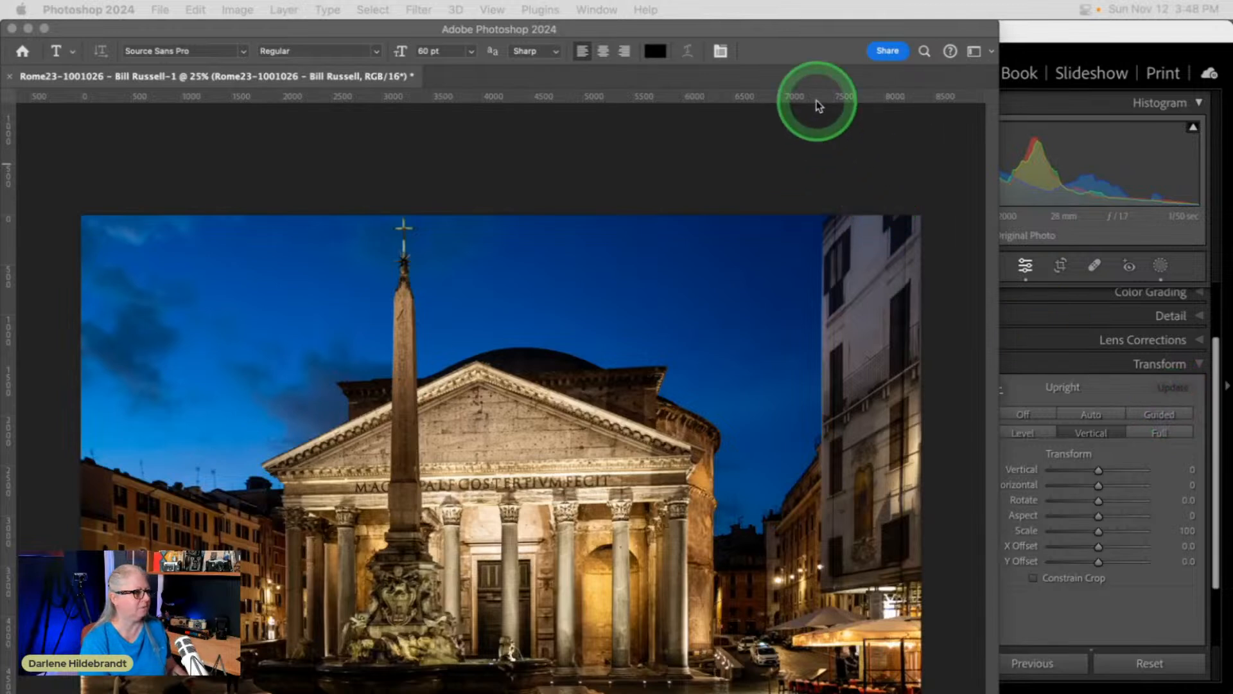
Display the photo in full-screen mode with the menu bar, the Gradient tool active and the toolbox shown.
left_click(801, 34)
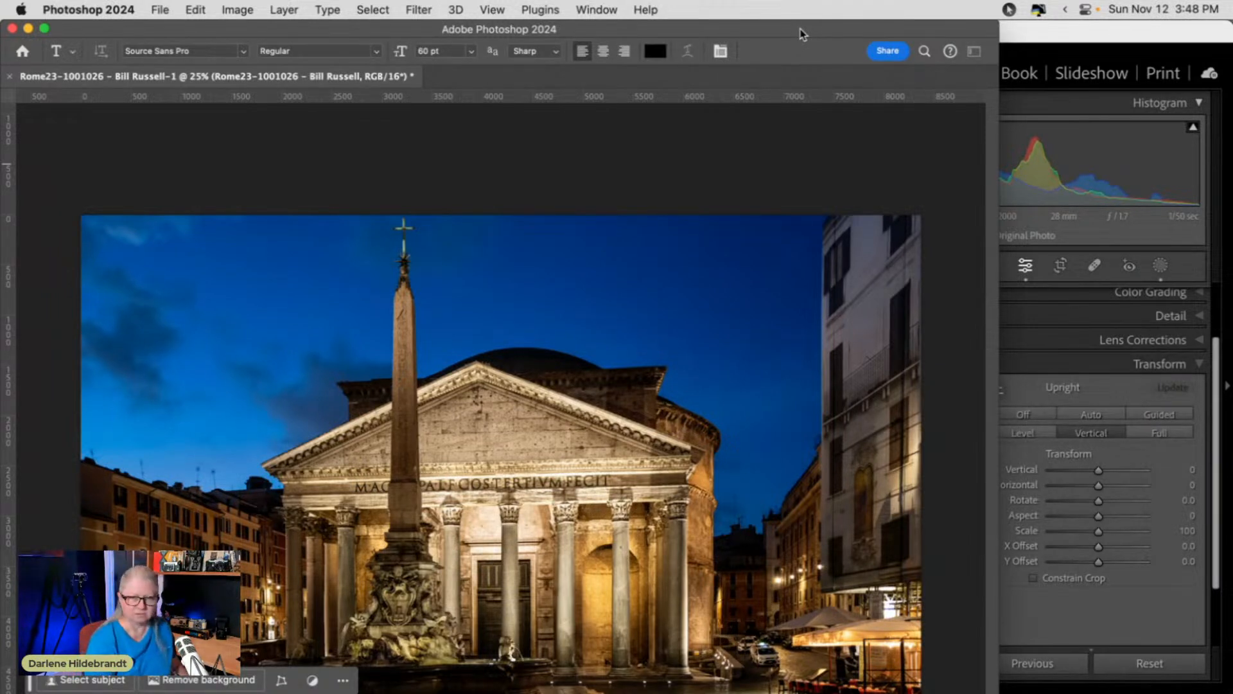
key("f")
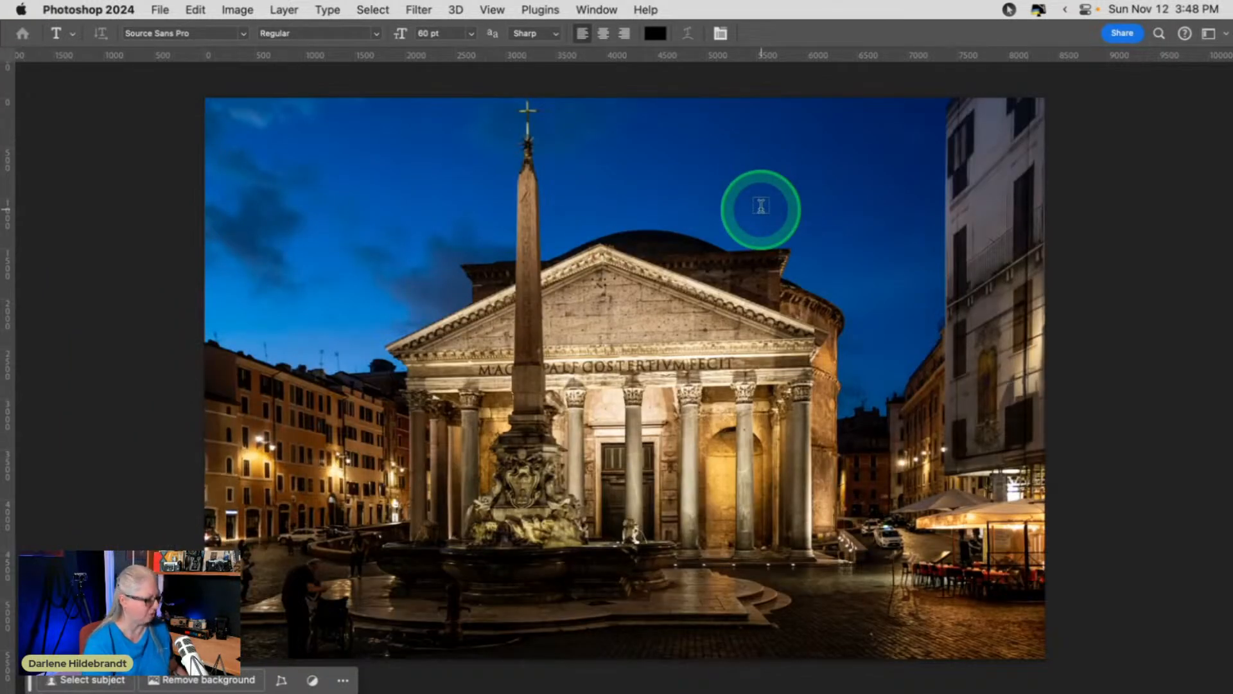
key("g")
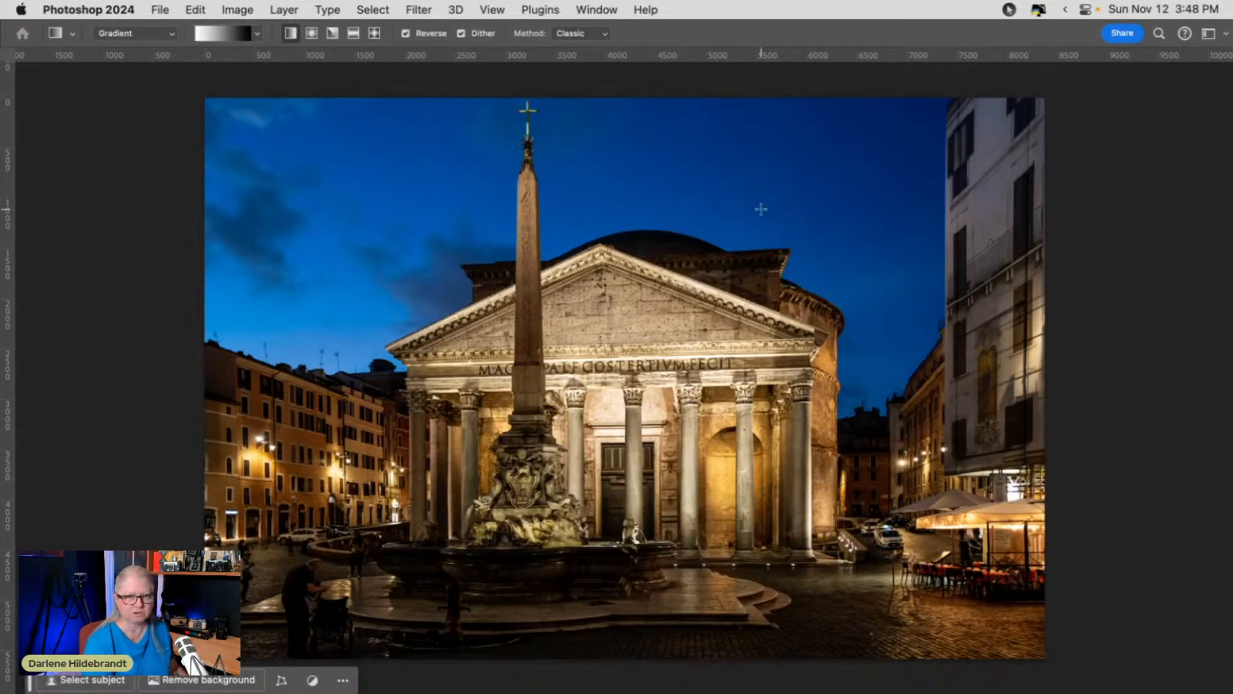
key("Tab")
key("Tab")
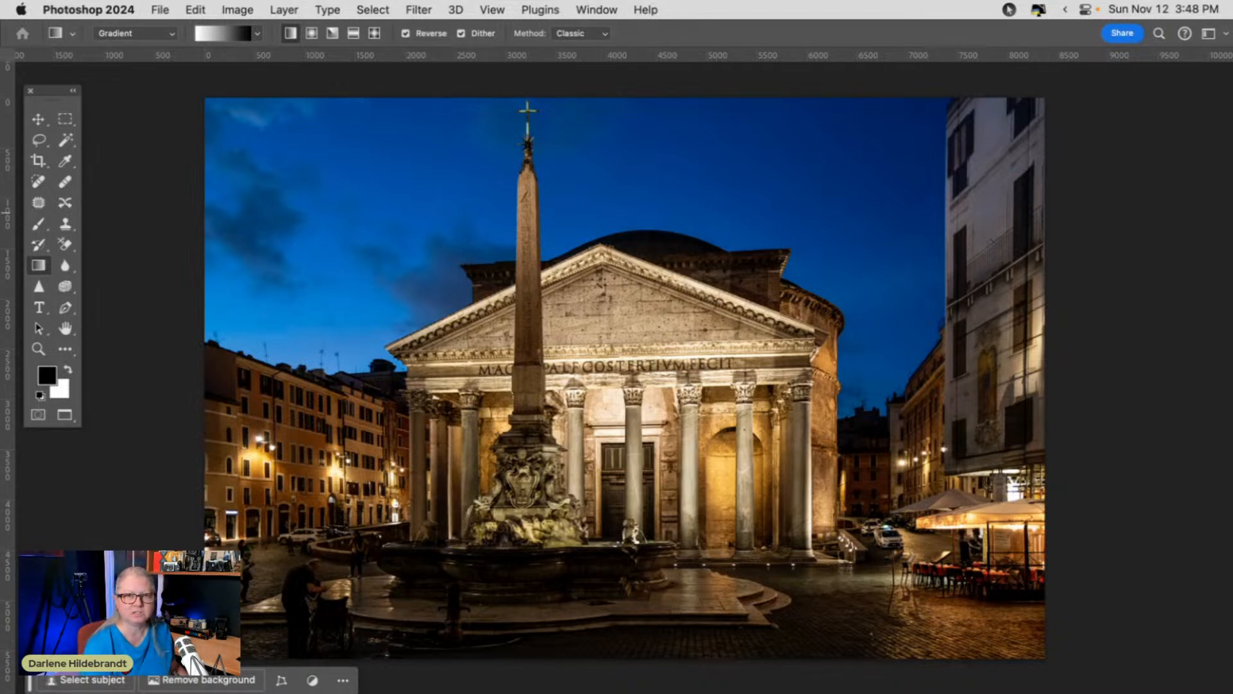
Arrange the workspace with the Layers panel beside the photo, a single-column toolbox and the contextual task bar moved aside.
left_click_drag(1232, 102, 1154, 76)
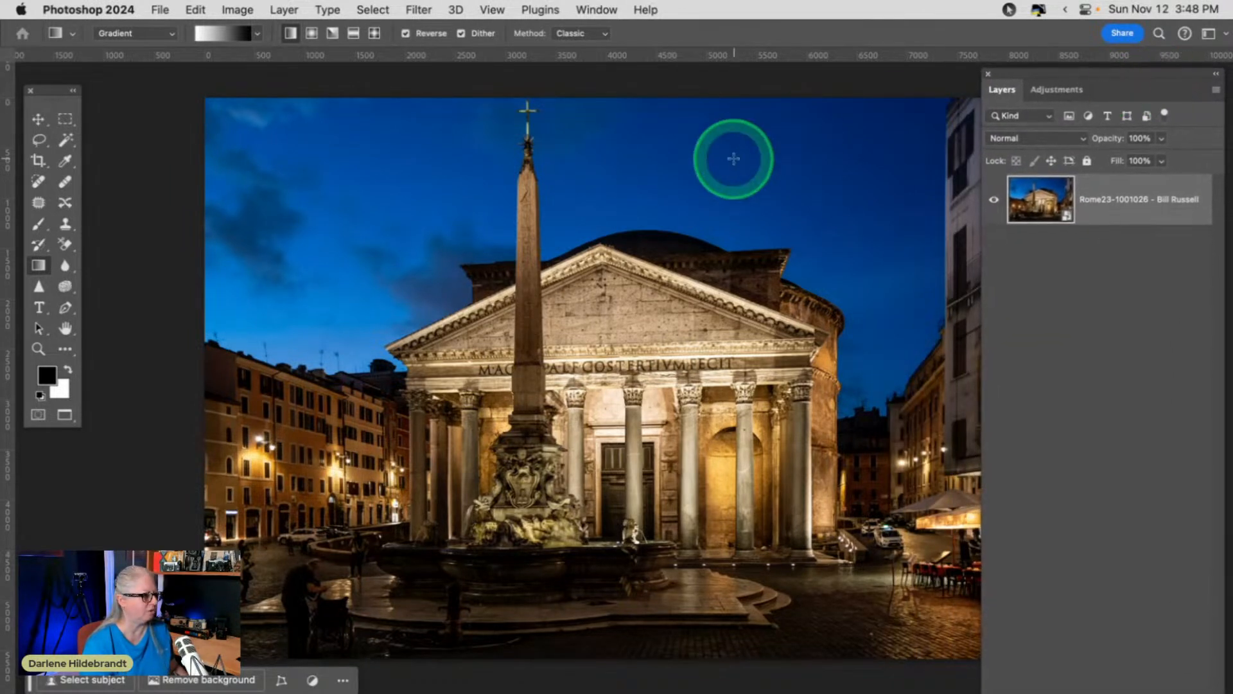
scroll(734, 158, "right", 3)
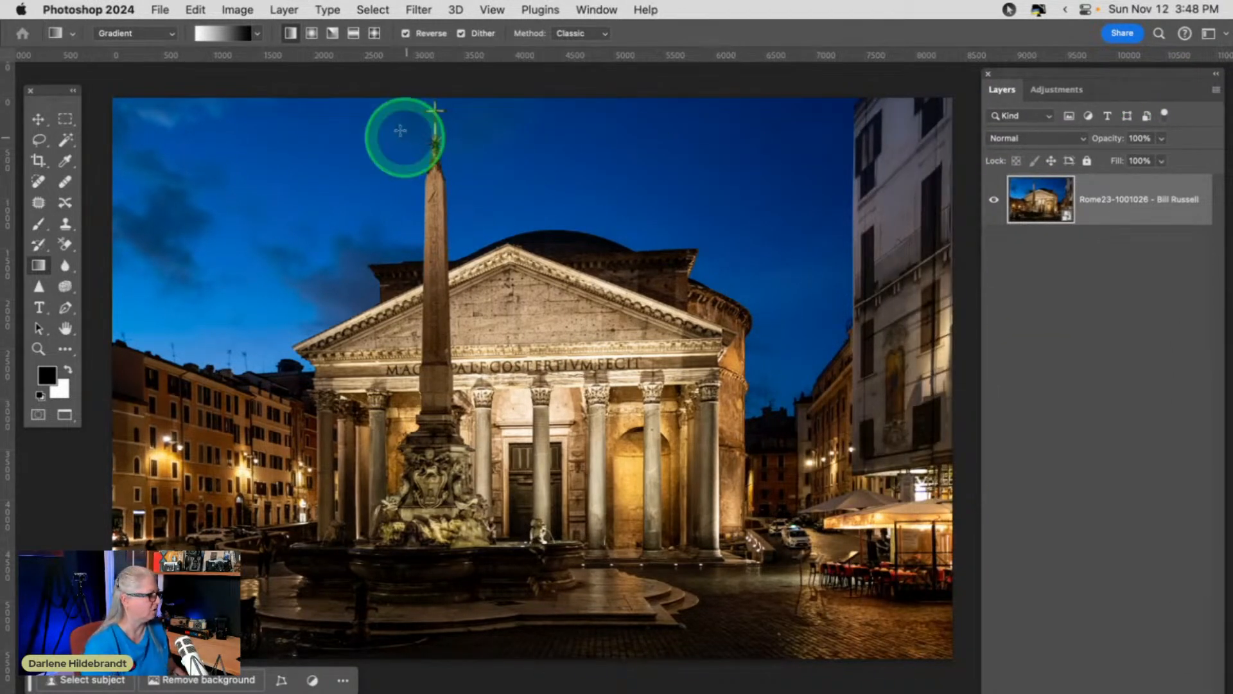
left_click(72, 90)
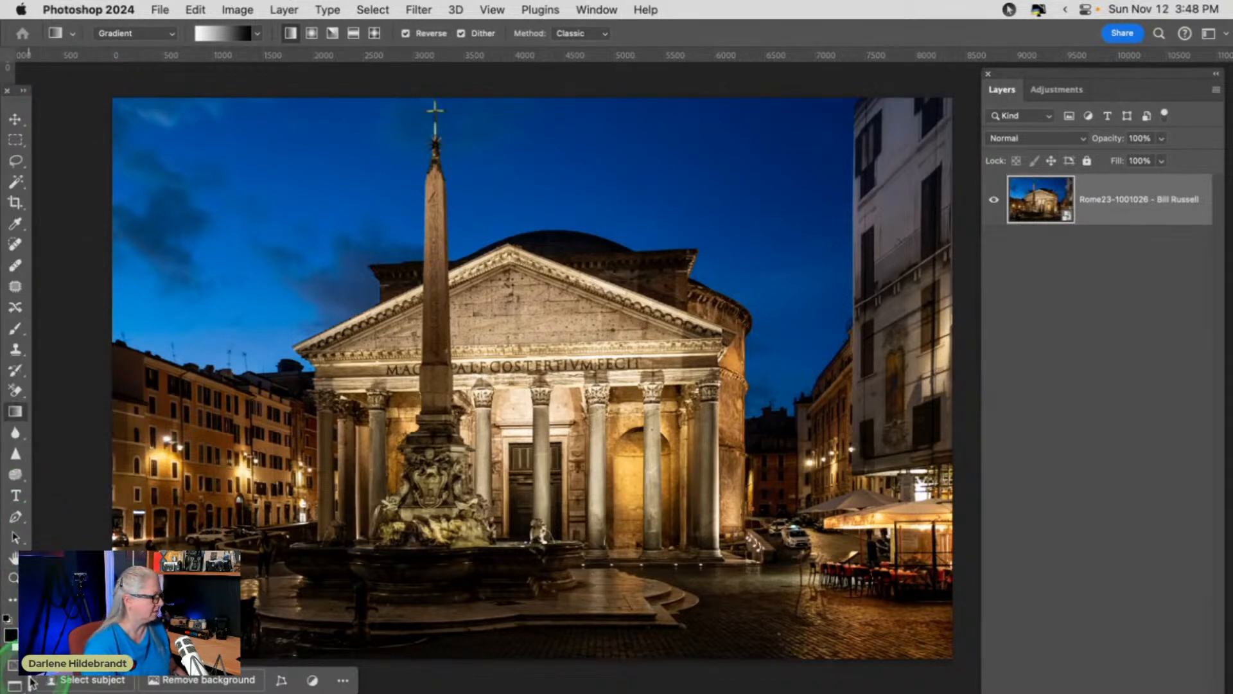
left_click_drag(32, 685, 71, 676)
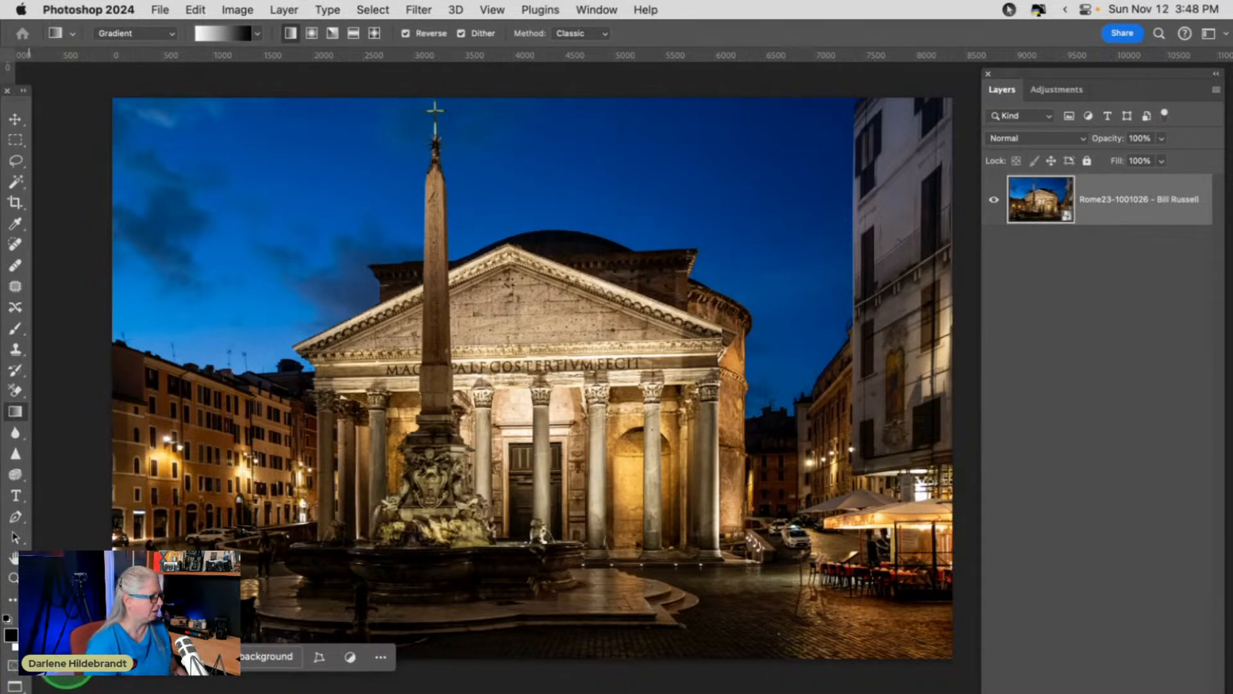
left_click(81, 530)
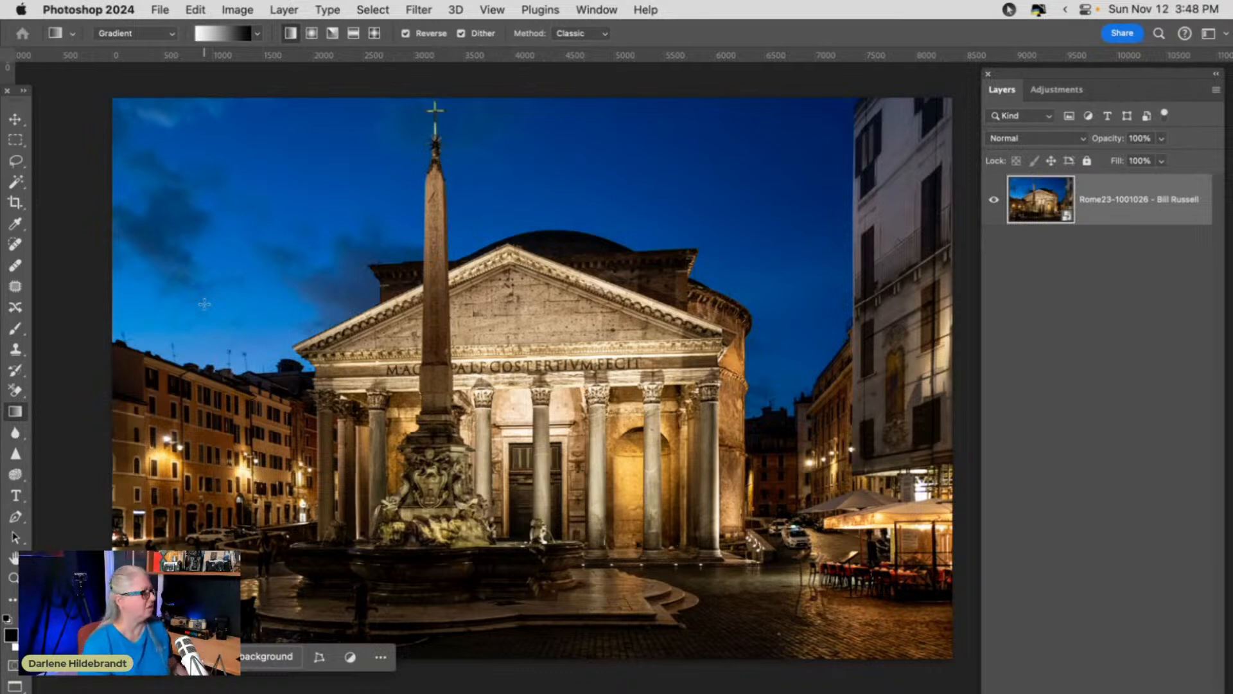
Open the Canvas Size settings and anchor the photo at the canvas's bottom-right corner.
left_click(195, 9)
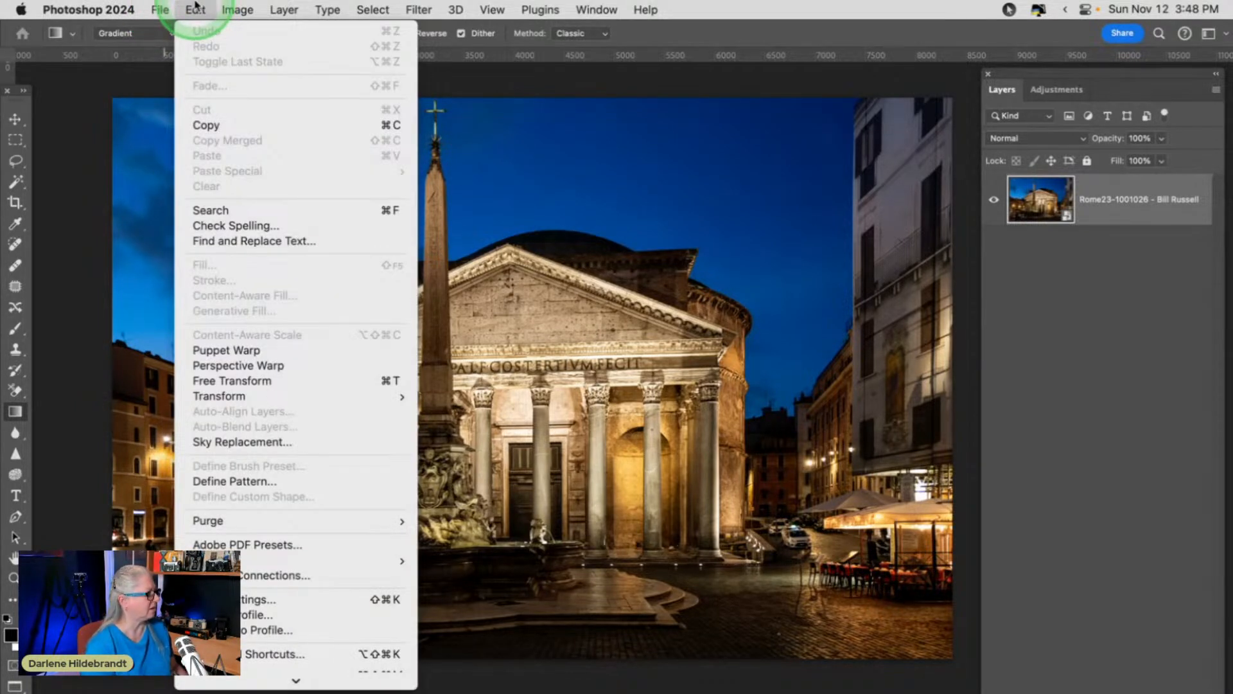
mouse_move(168, 7)
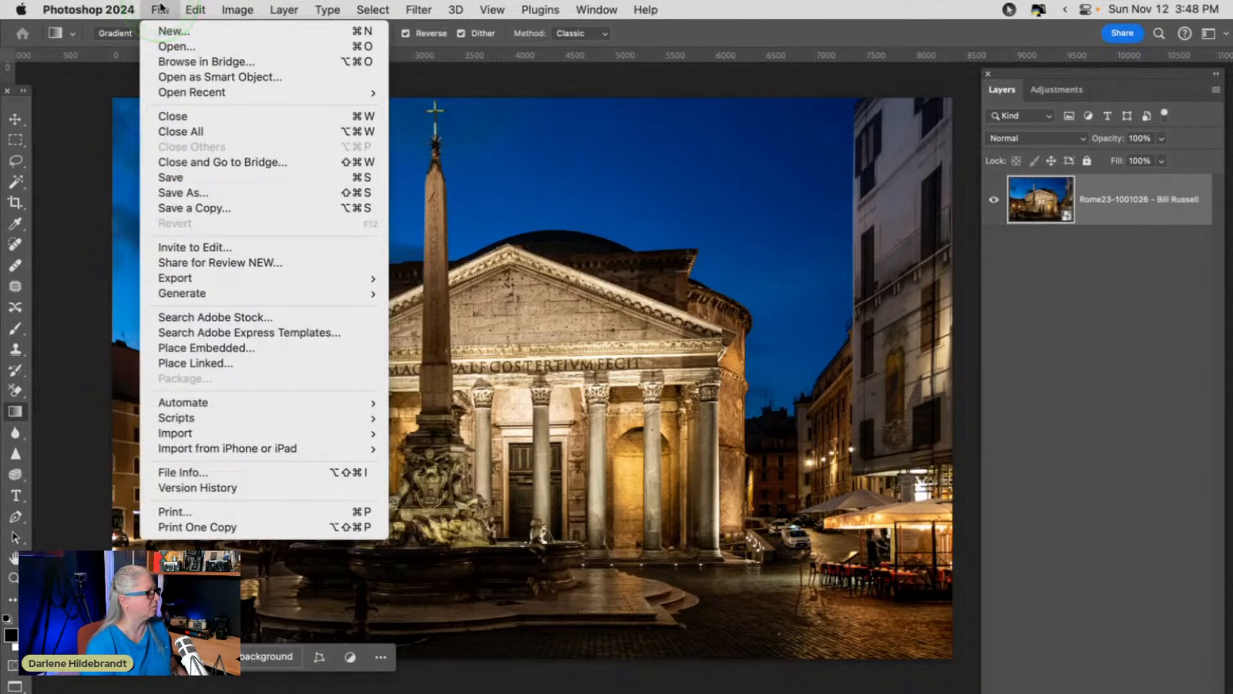
left_click(196, 9)
left_click(238, 9)
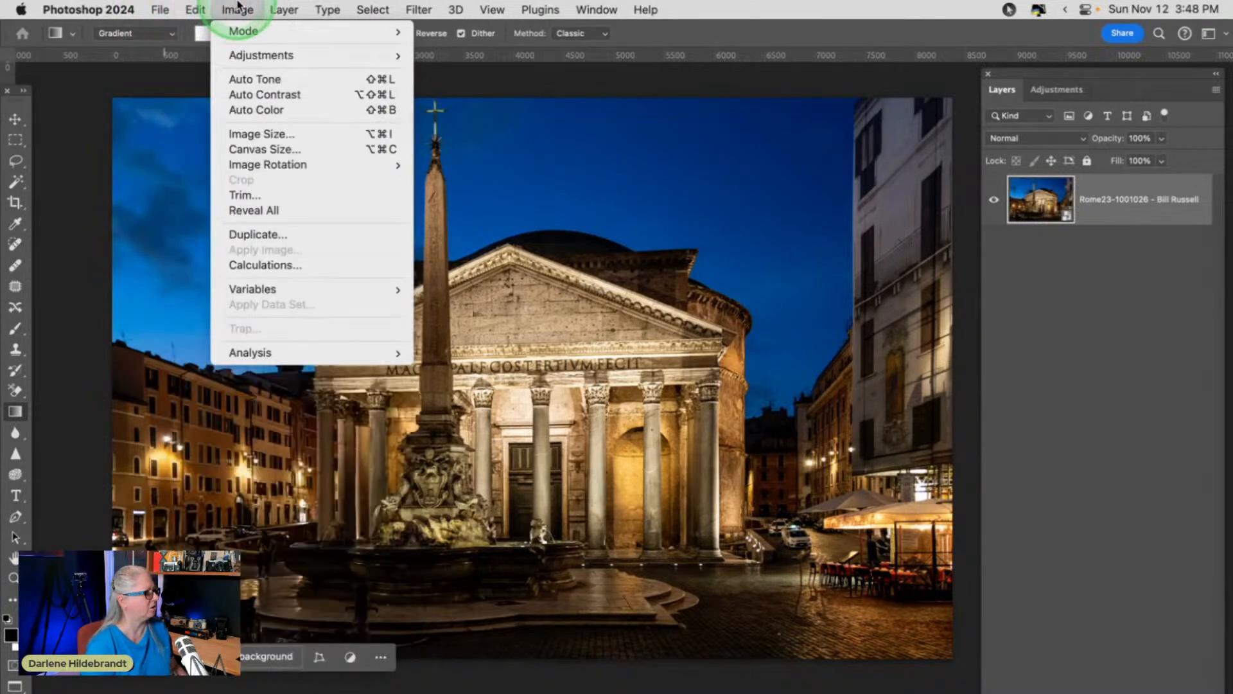
left_click(274, 150)
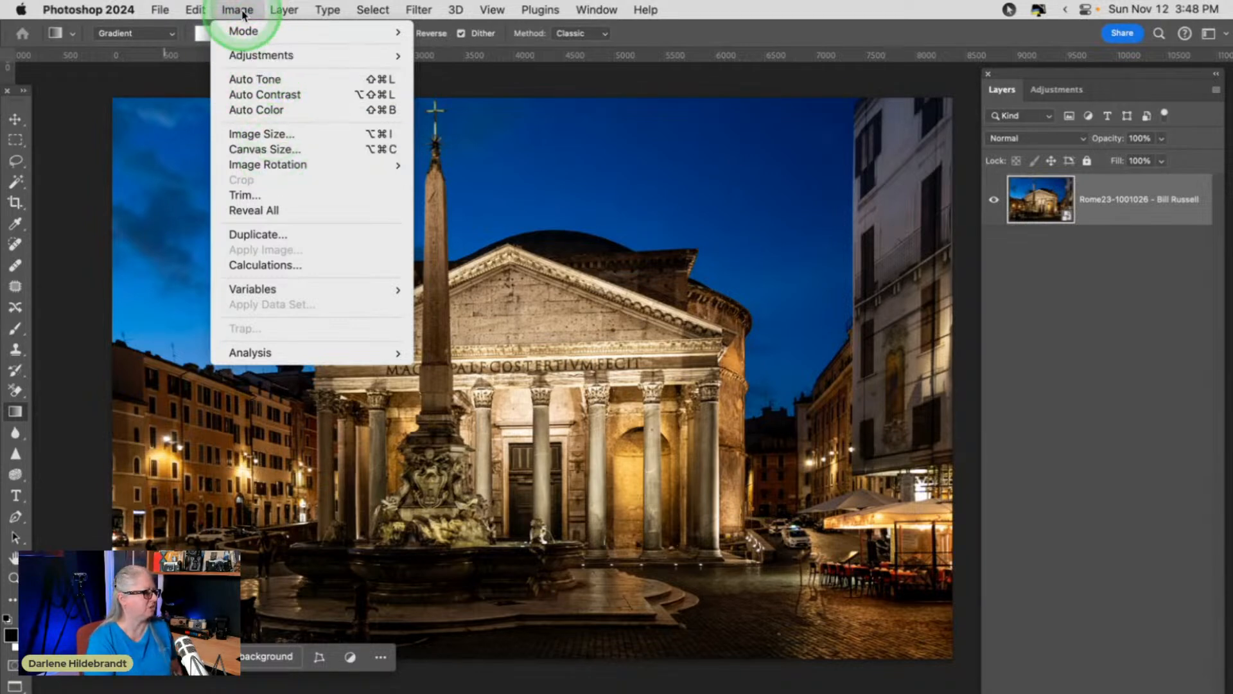
left_click(260, 149)
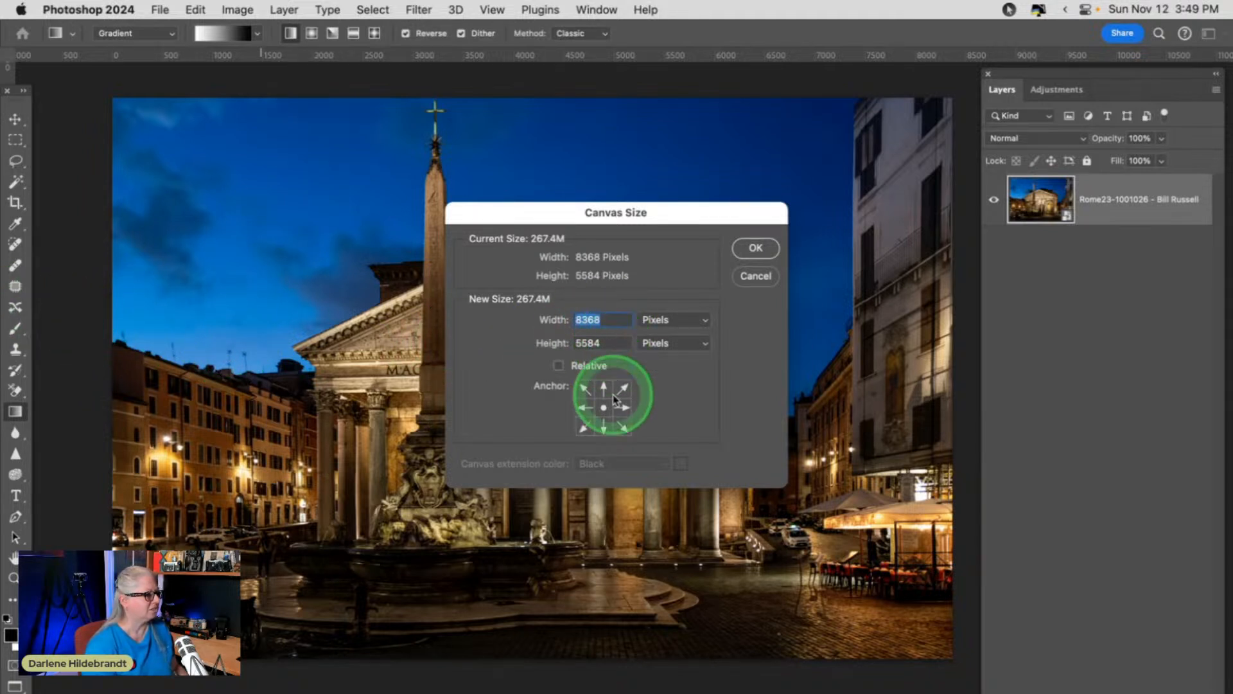
left_click(623, 426)
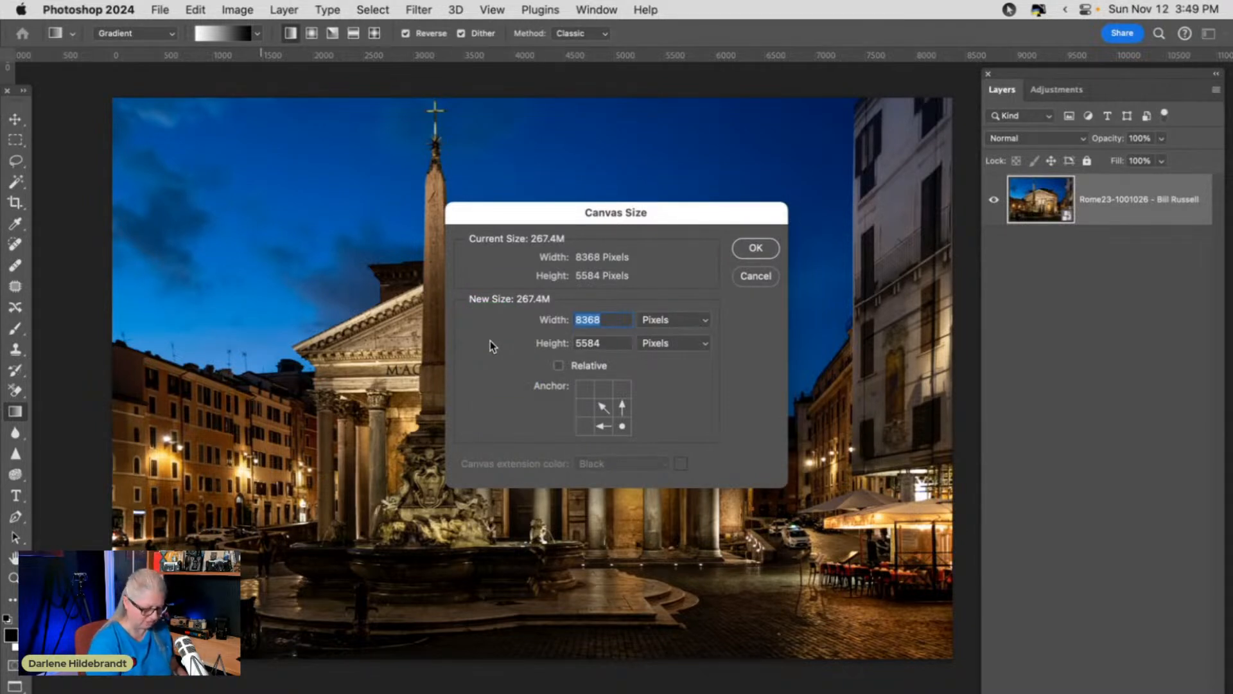
Enlarge the canvas to 8600 pixels wide and 6000 pixels high.
type("8600")
left_click(604, 343)
double_click(604, 342)
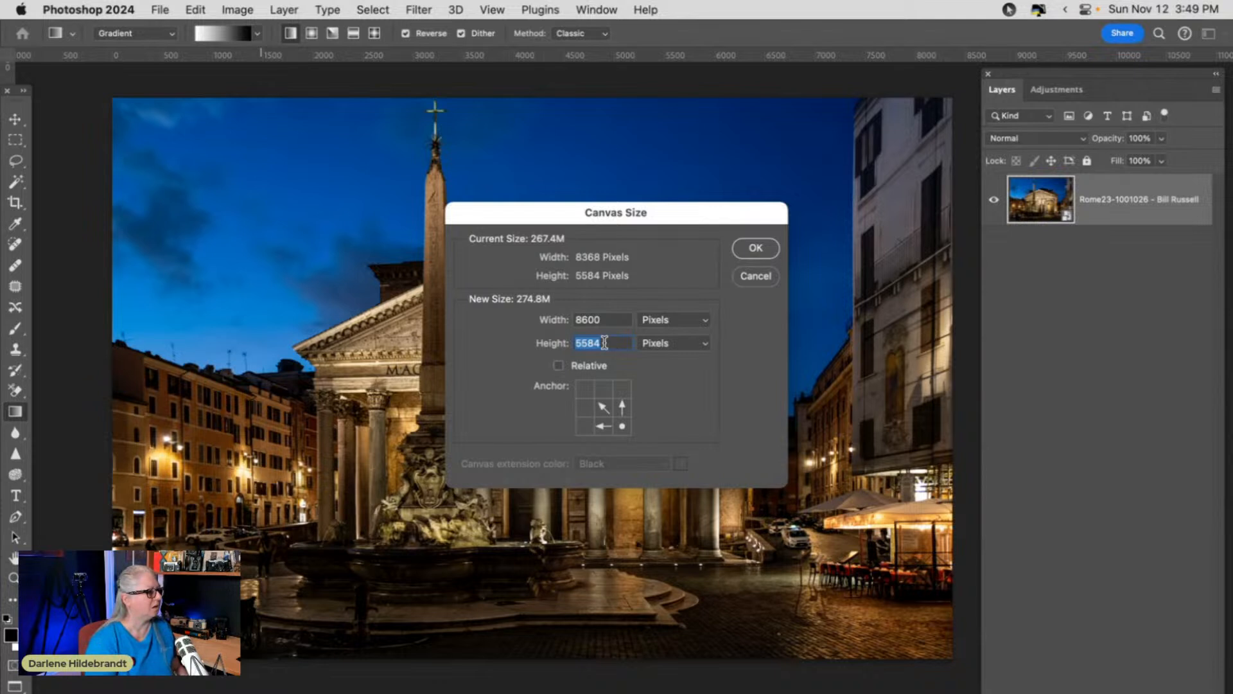
type("6000")
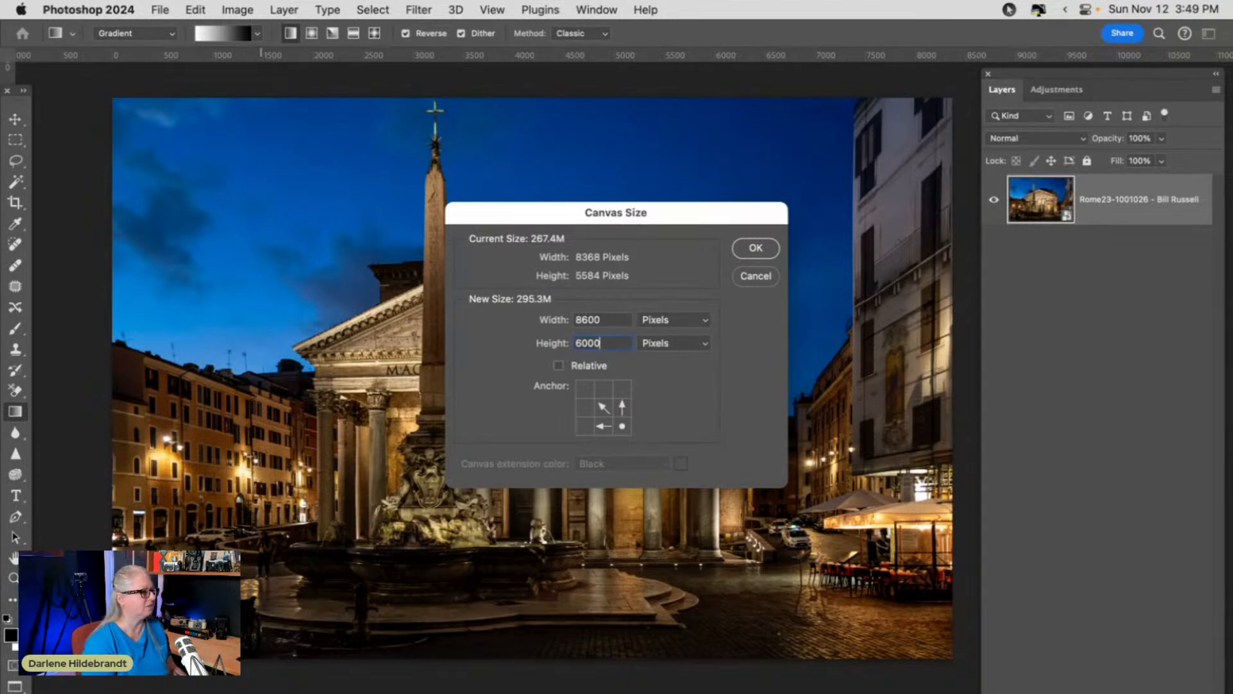
left_click(755, 248)
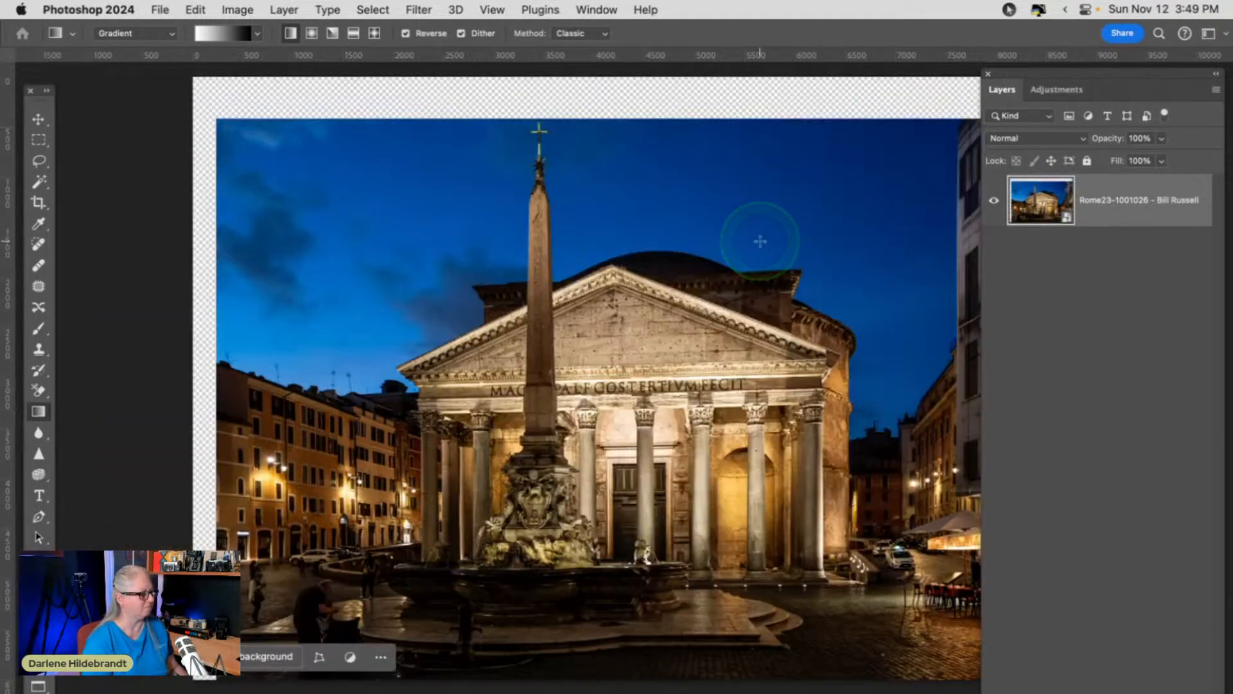
Examine the transparent strips along the top and left edges of the enlarged canvas.
key("super+0")
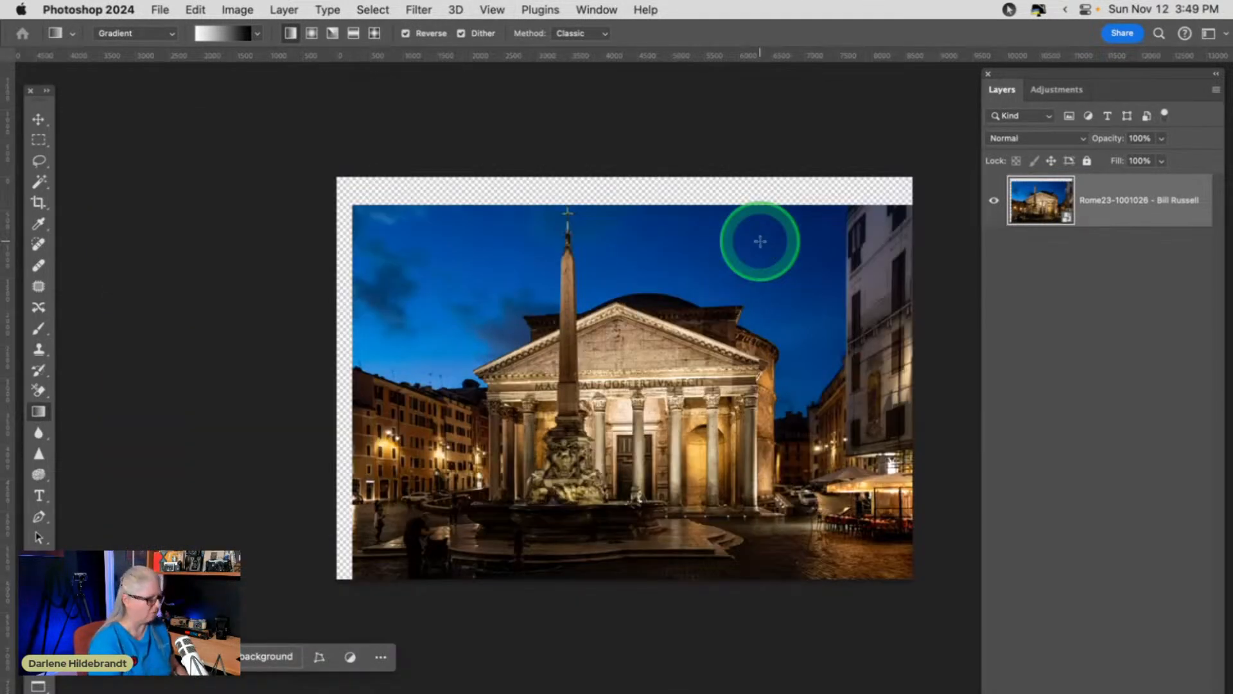
scroll(616, 266, "right", 3)
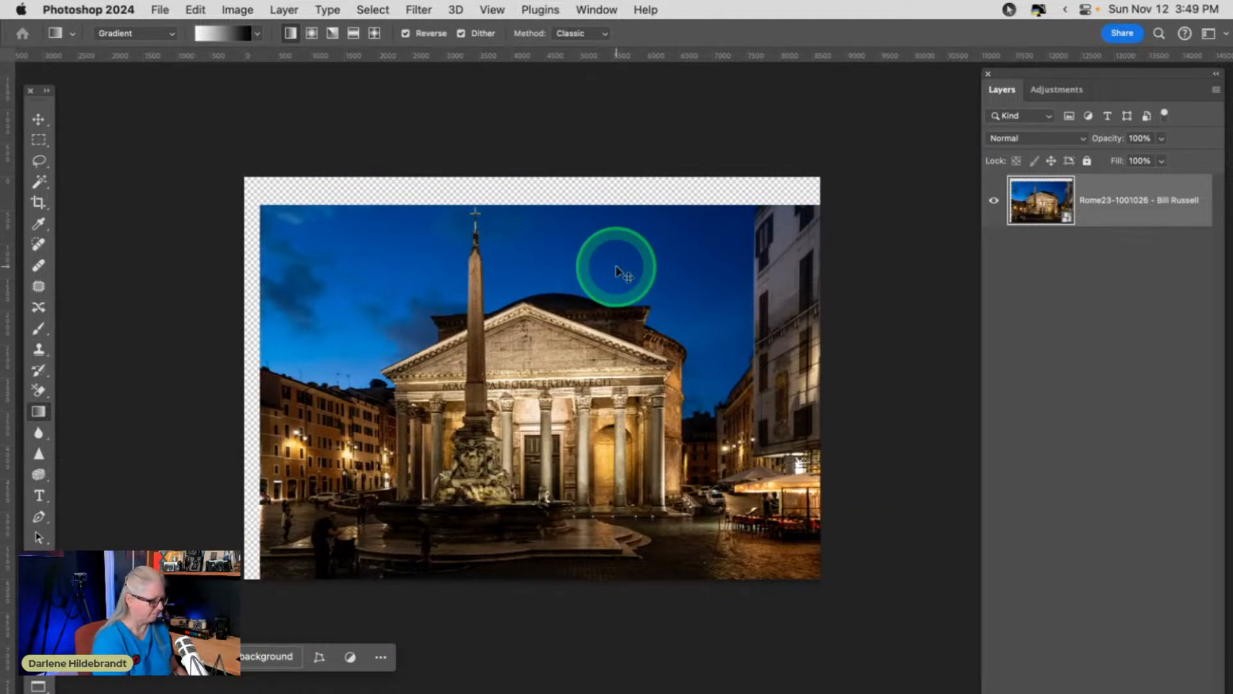
key("super+equal")
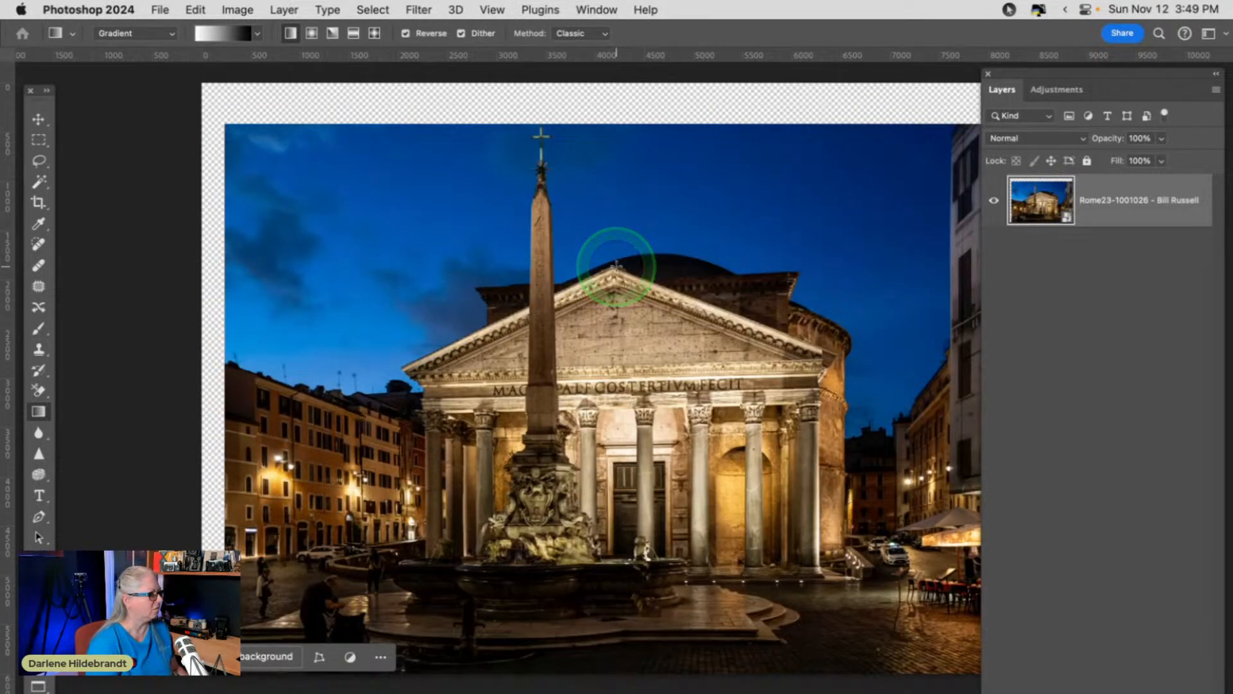
scroll(616, 267, "down", 1)
scroll(617, 267, "up", 2)
scroll(617, 266, "right", 1)
scroll(617, 266, "right", 3)
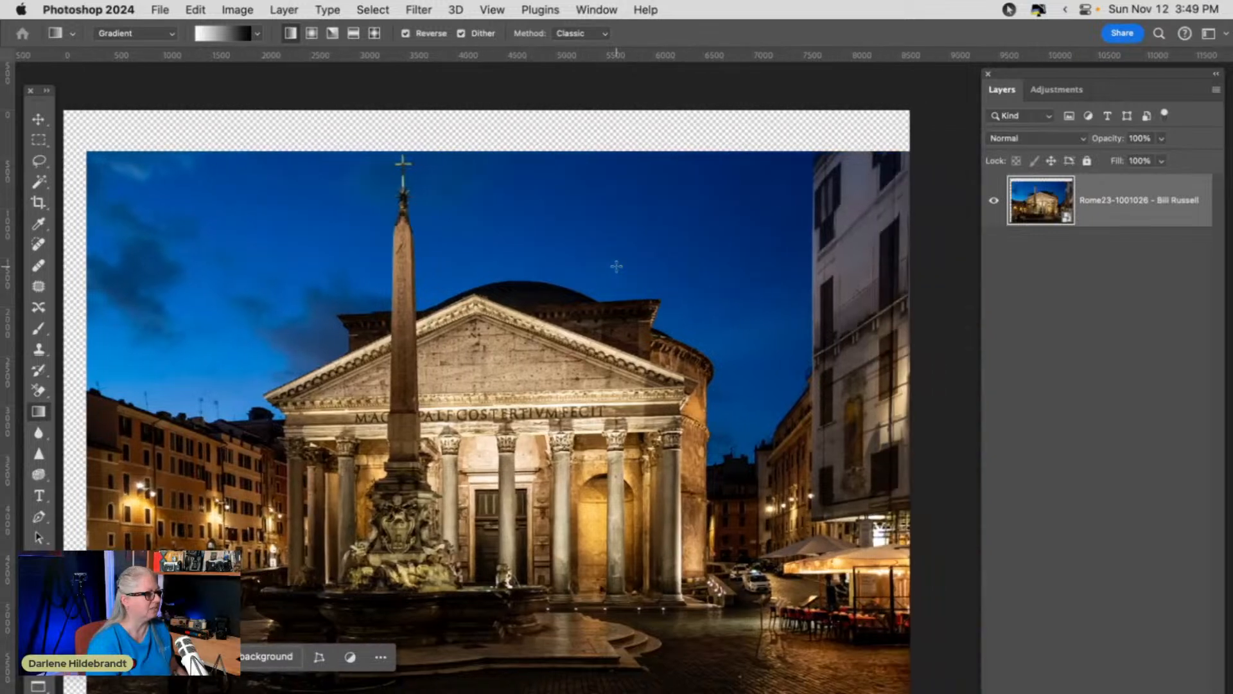
scroll(617, 266, "left", 1)
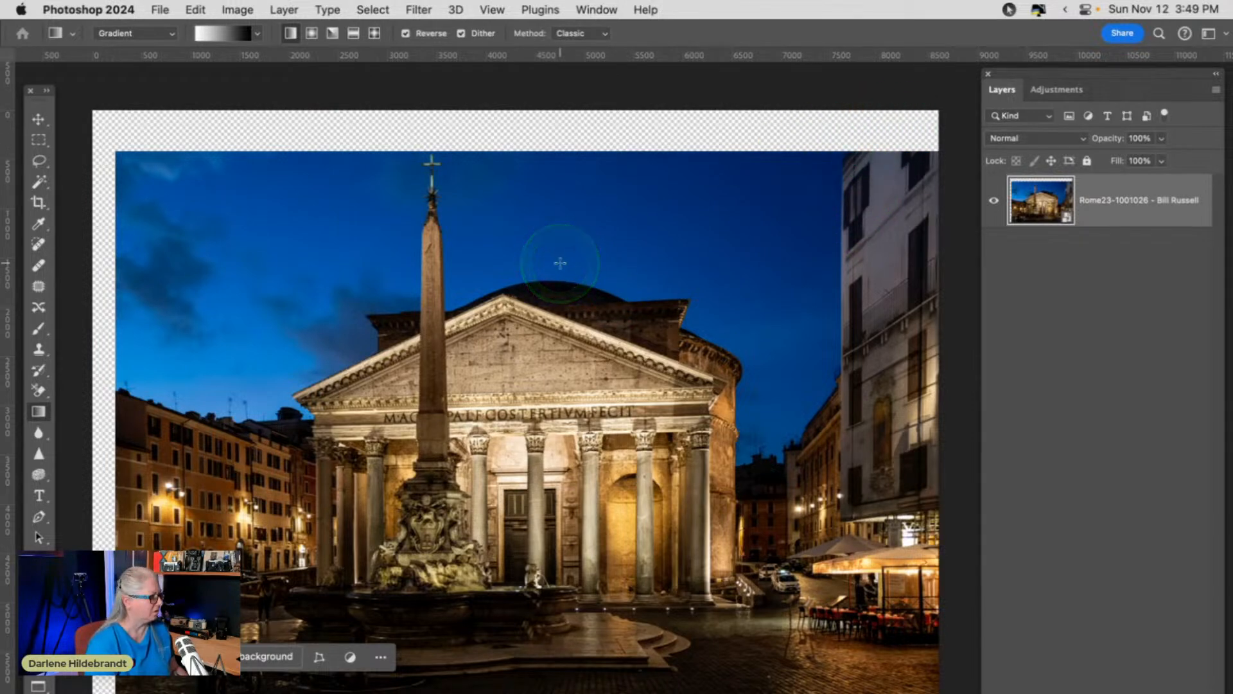
scroll(560, 262, "down", 2)
scroll(560, 263, "left", 2)
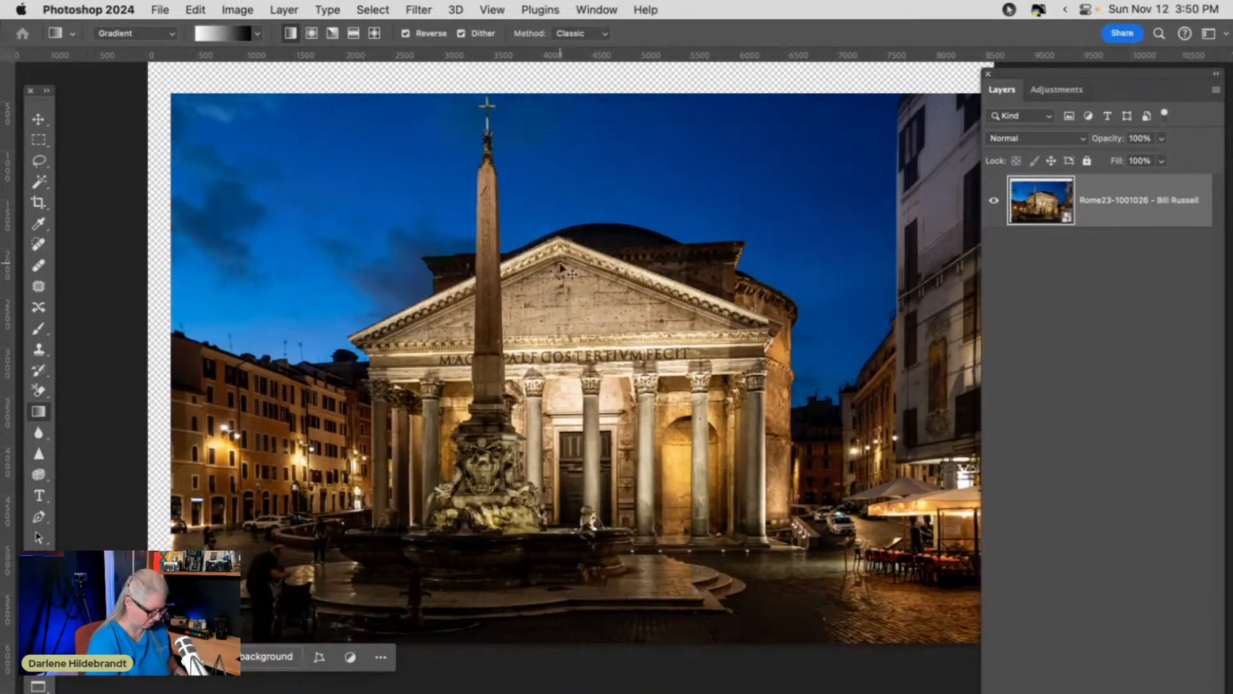
key("super+minus")
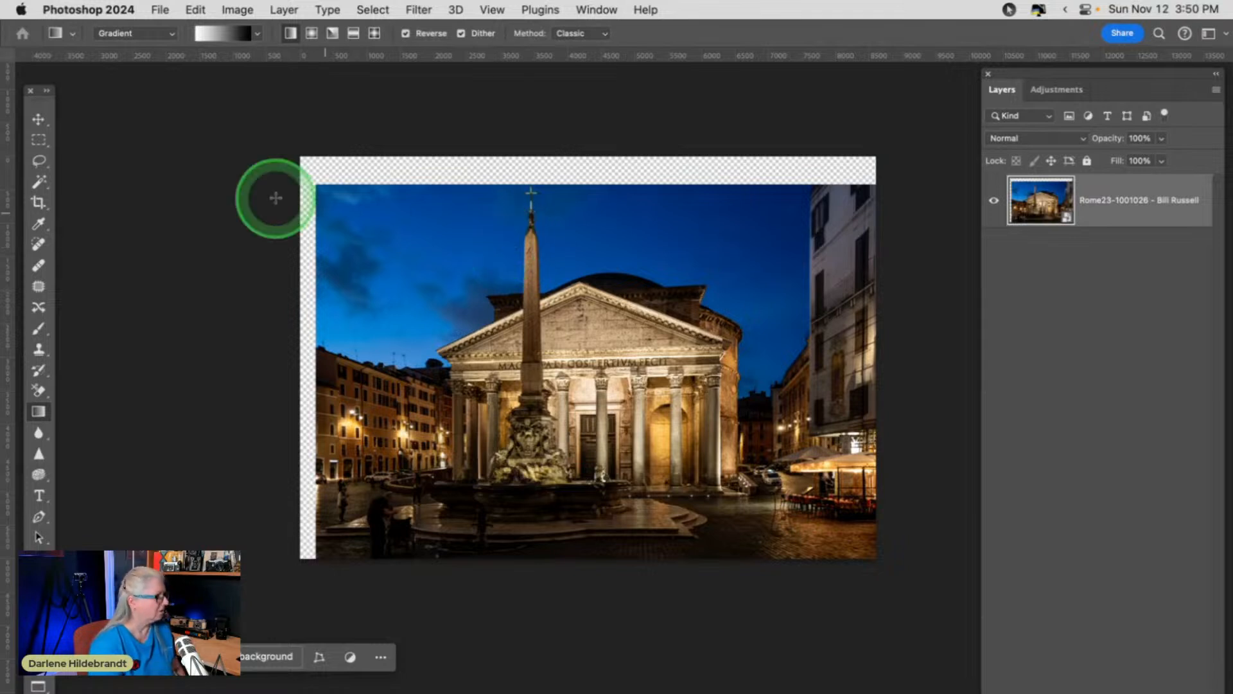
Select the full-height transparent strip along the canvas's left edge with the Rectangular Marquee, slightly overlapping the photo.
left_click(38, 139)
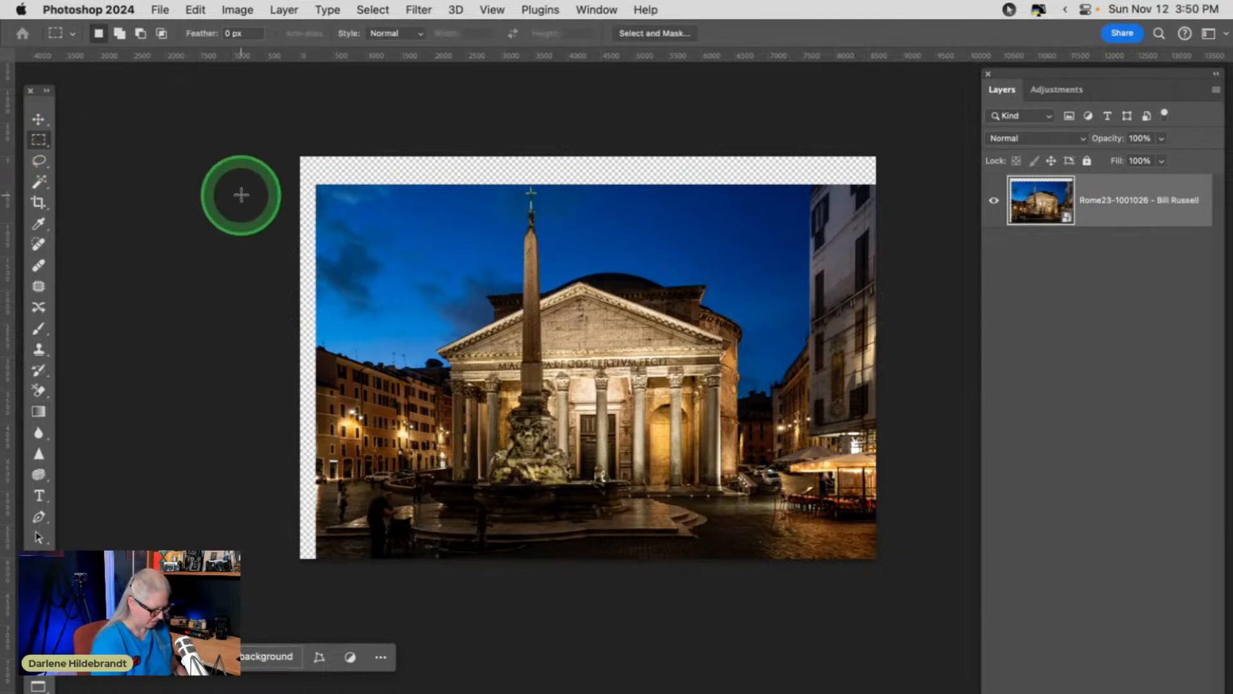
key("super+plus")
scroll(455, 251, "left", 6)
scroll(454, 251, "down", 2)
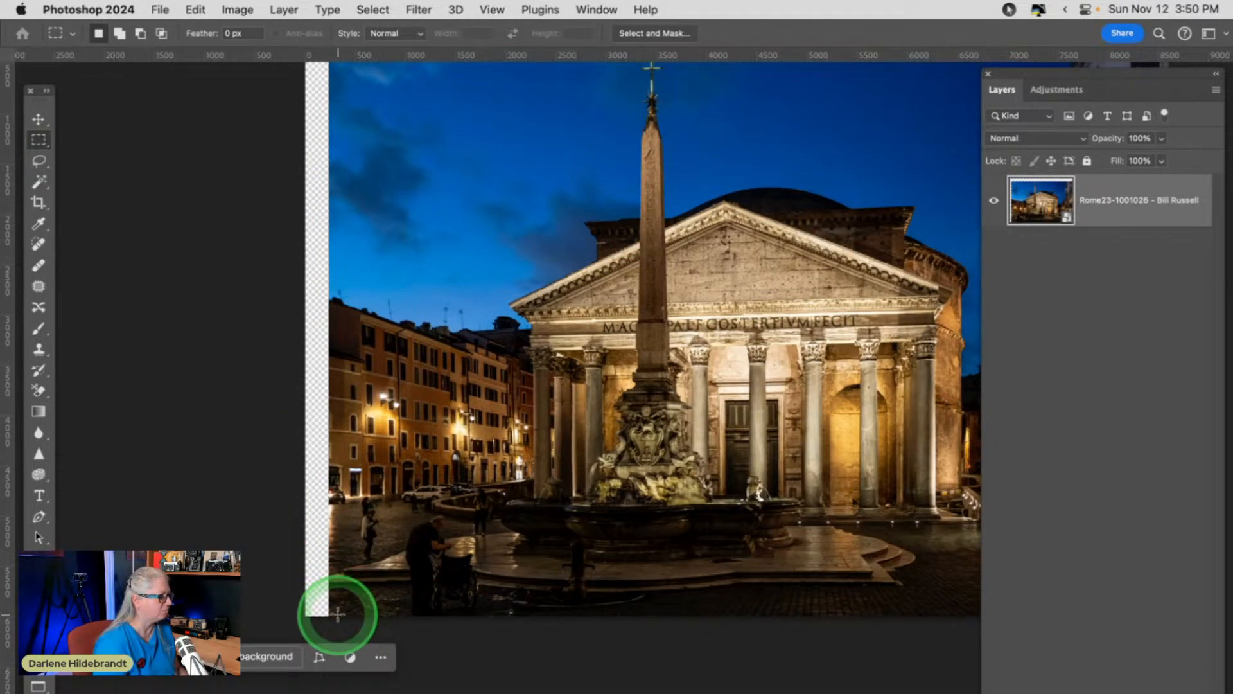
left_click_drag(340, 615, 317, 289)
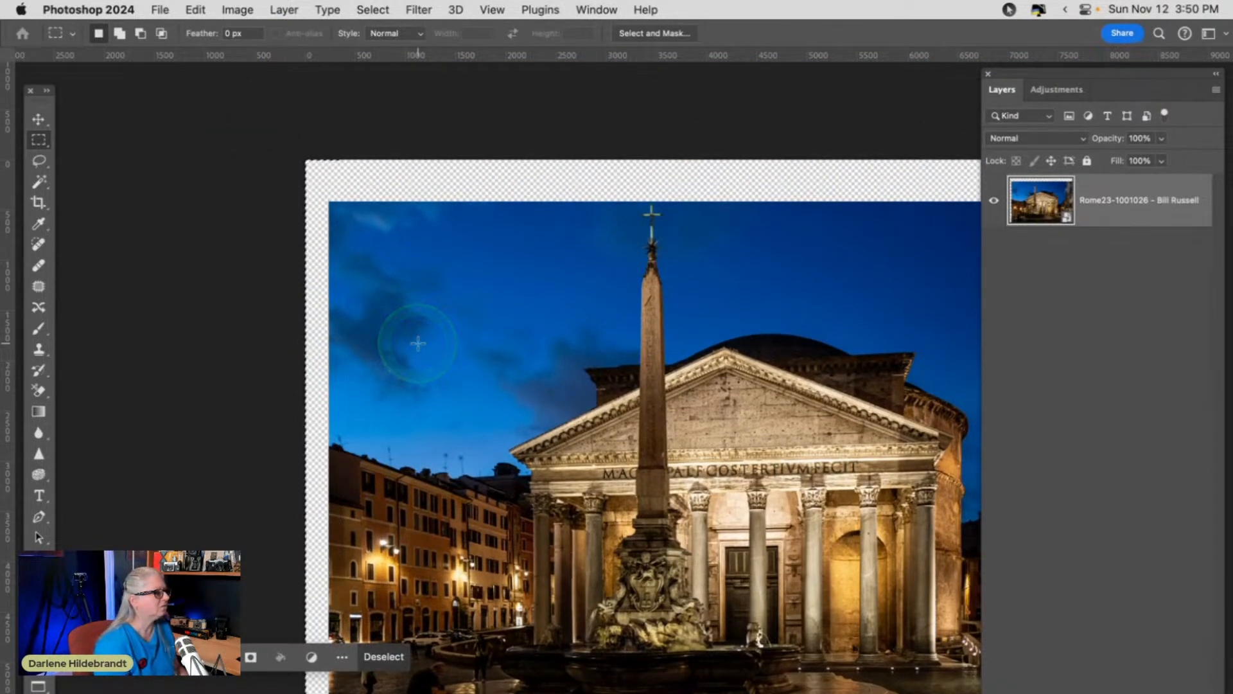
scroll(418, 343, "down", 5)
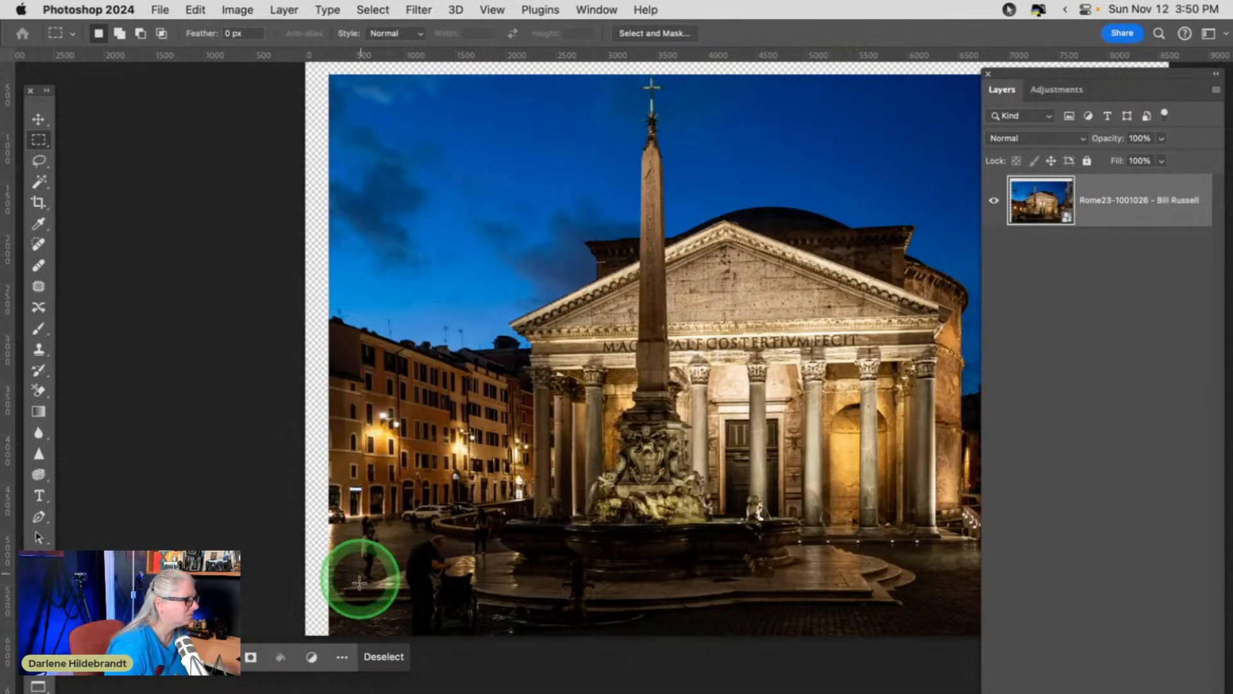
left_click_drag(337, 636, 303, 90)
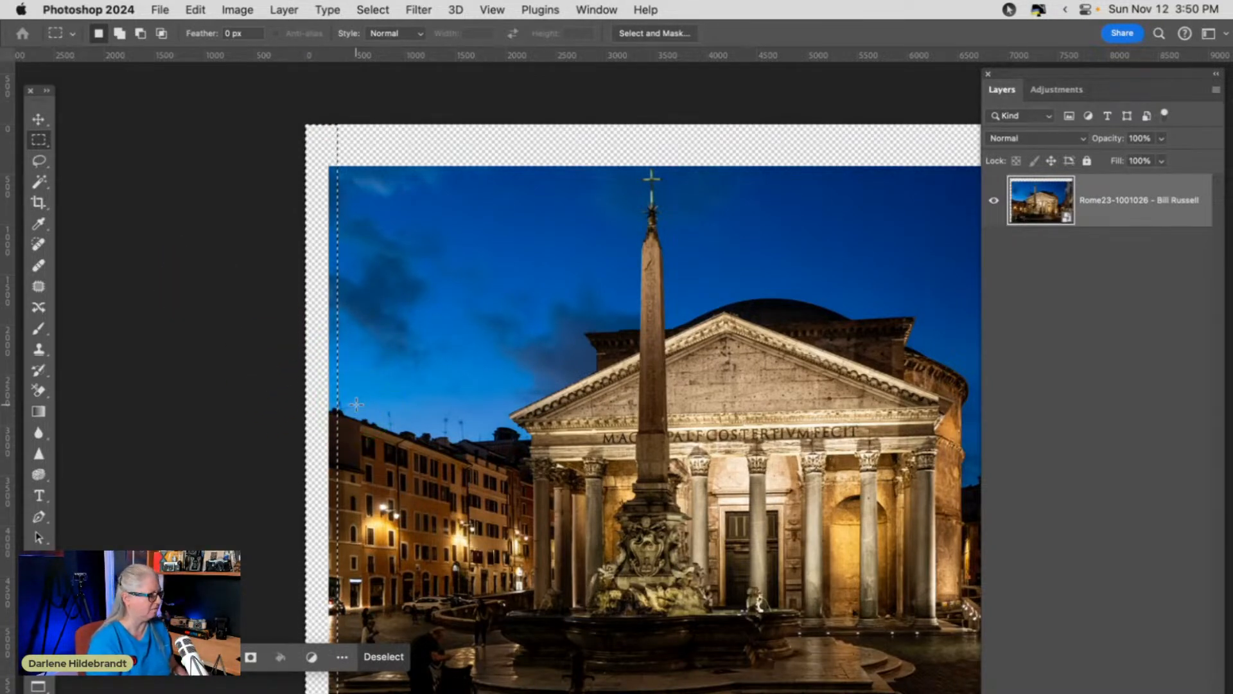
Fill the selected left strip with Generative Fill without a prompt, and show the hidden panels again.
left_click(119, 655)
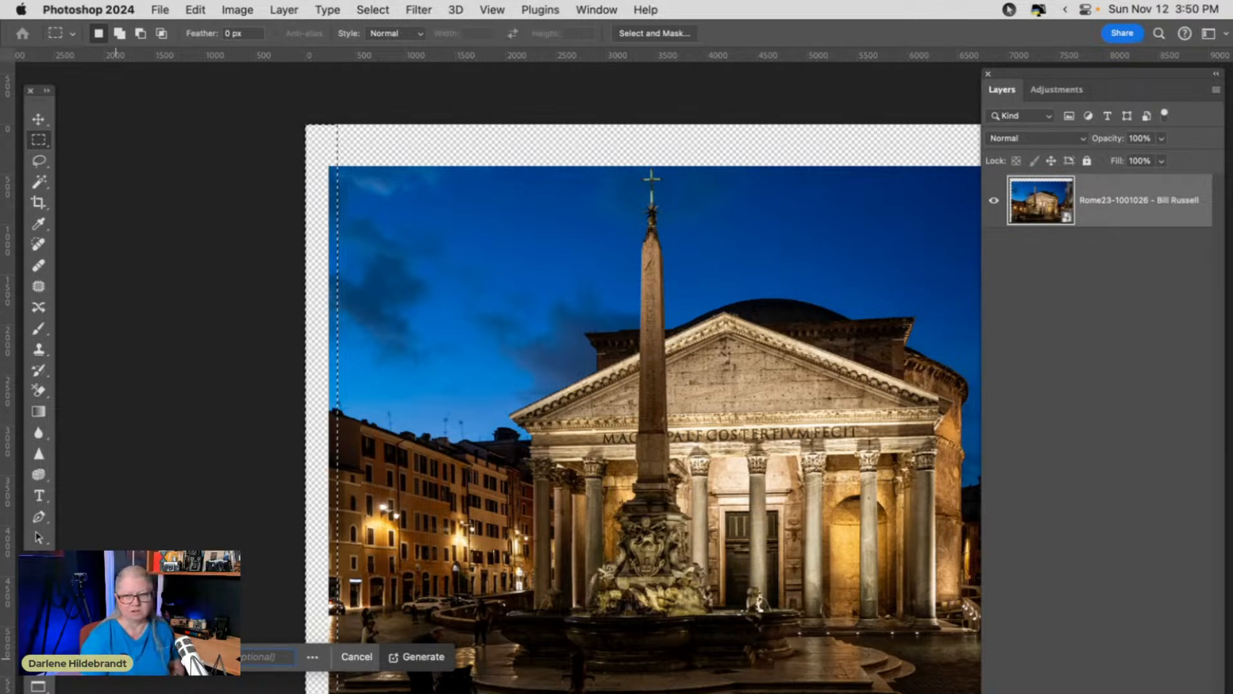
key("Return")
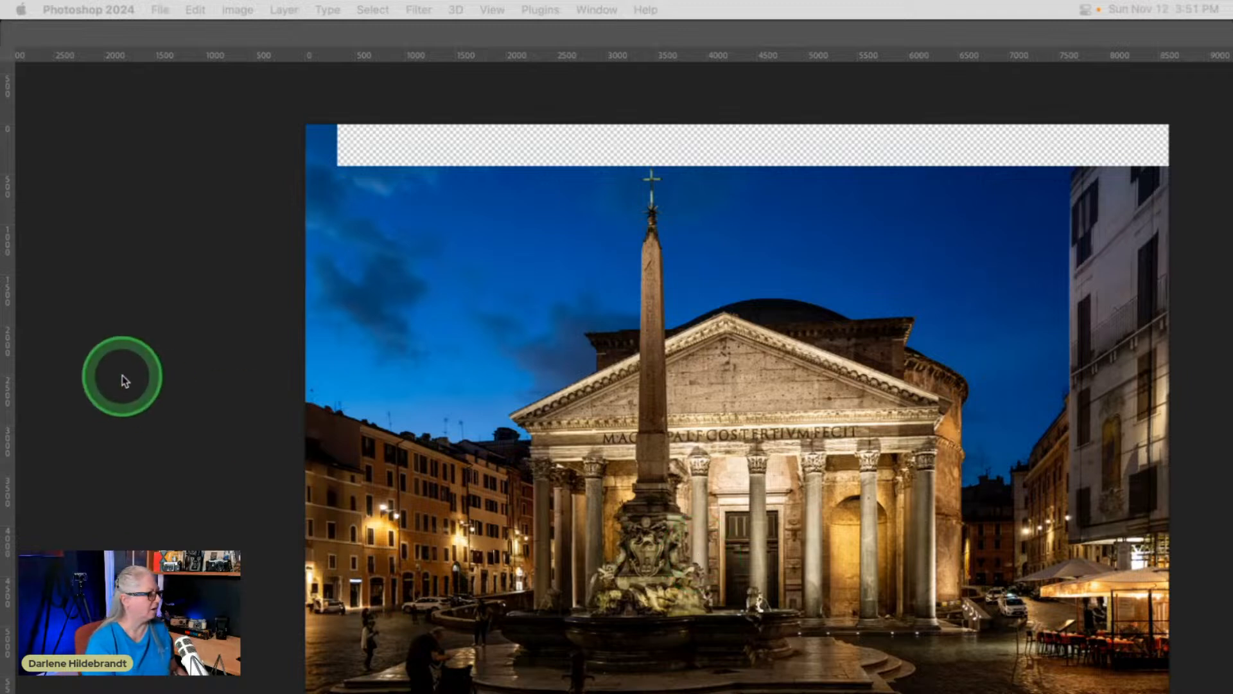
key("Tab")
scroll(122, 375, "down", 2)
scroll(122, 375, "down", 5)
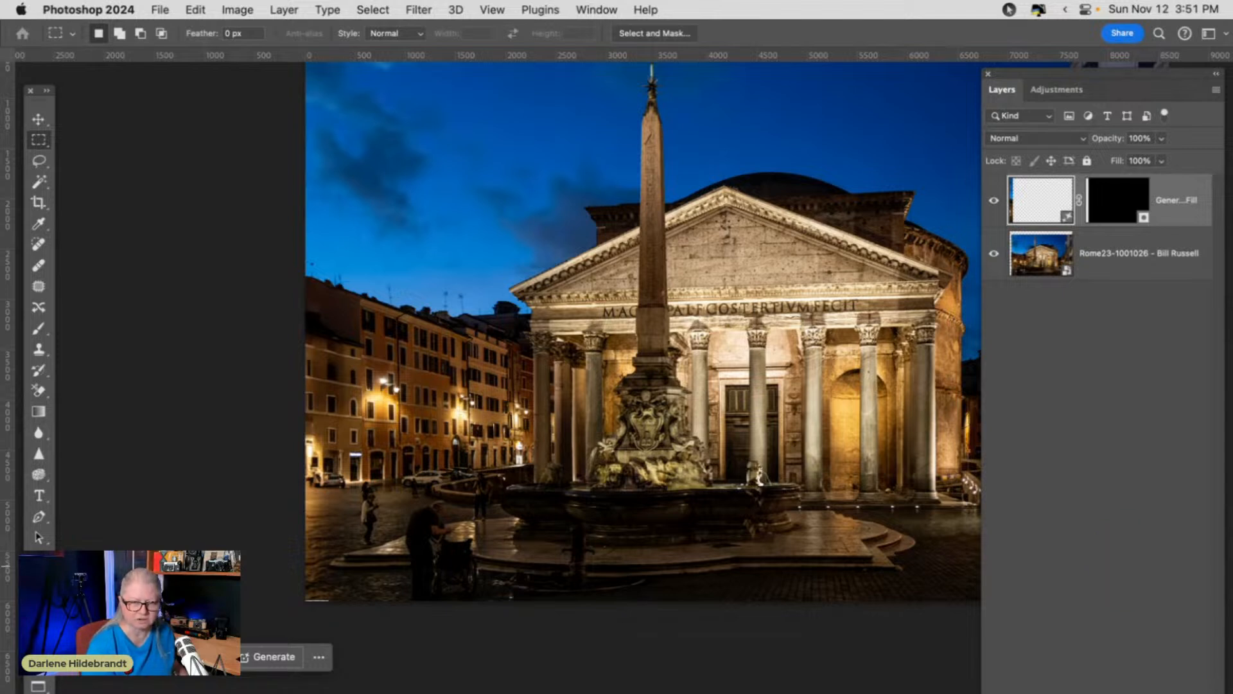
Place the Properties panel over the photo's edge and compare the three generated variations of the left strip.
left_click_drag(867, 692, 1027, 338)
left_click(987, 551)
left_click(1046, 552)
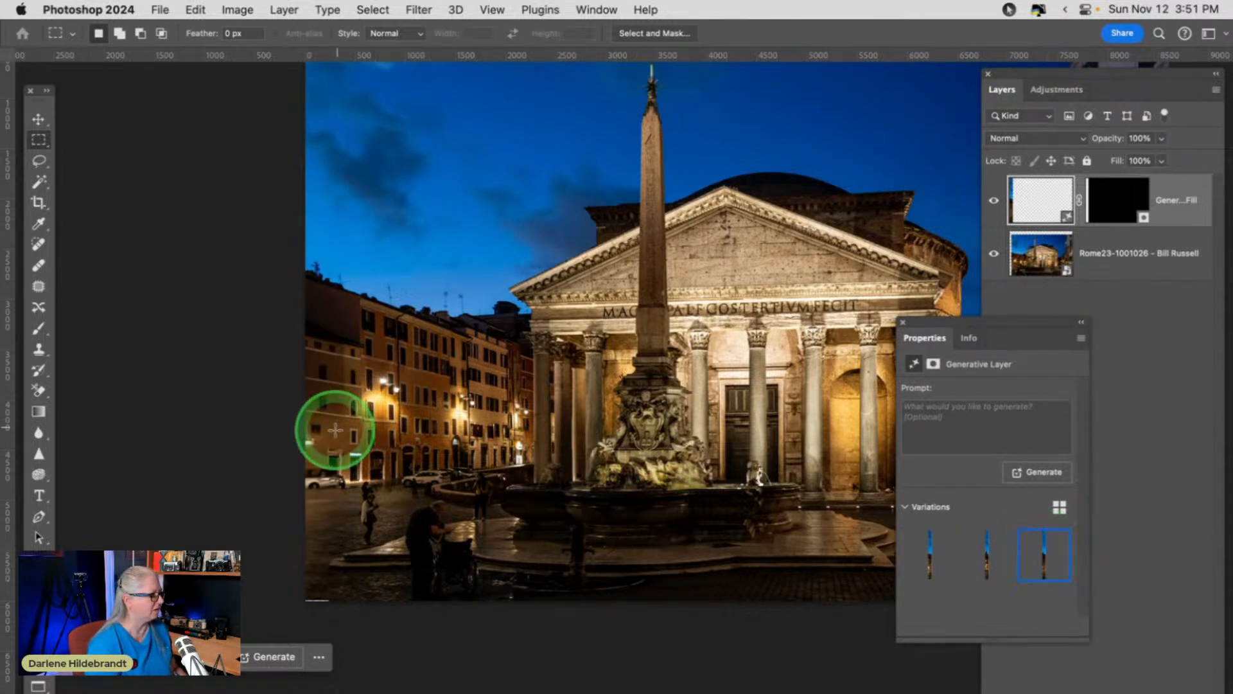
left_click(985, 551)
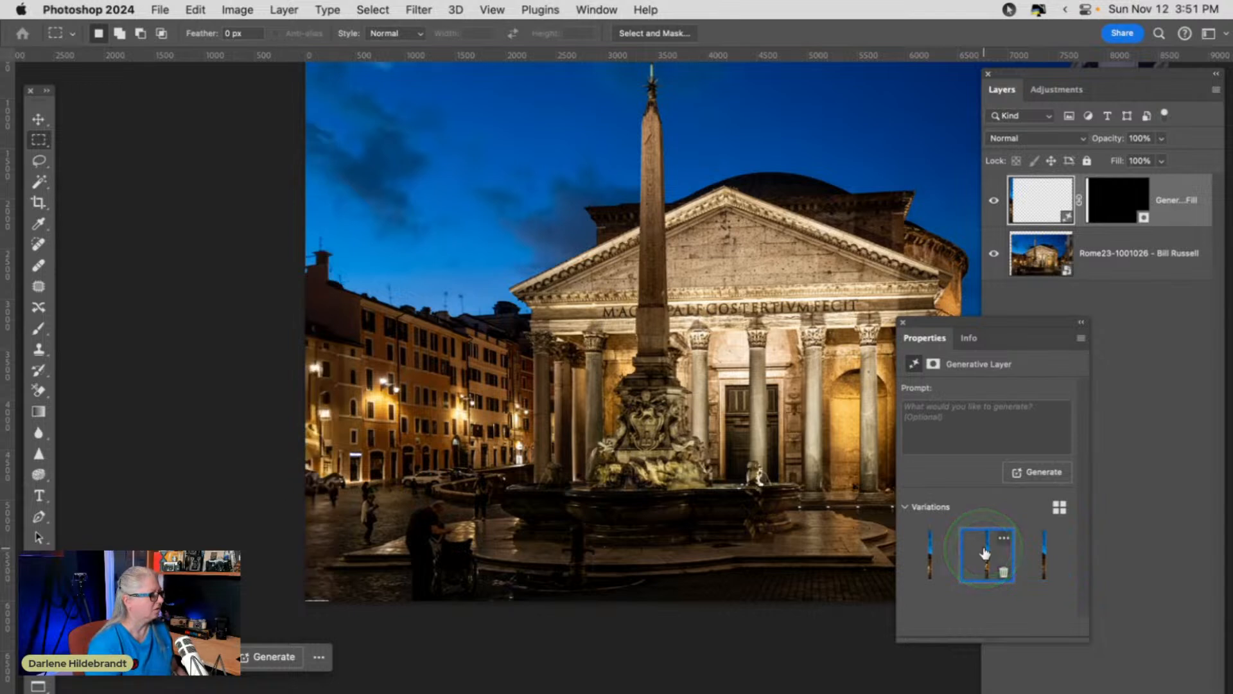
left_click(925, 547)
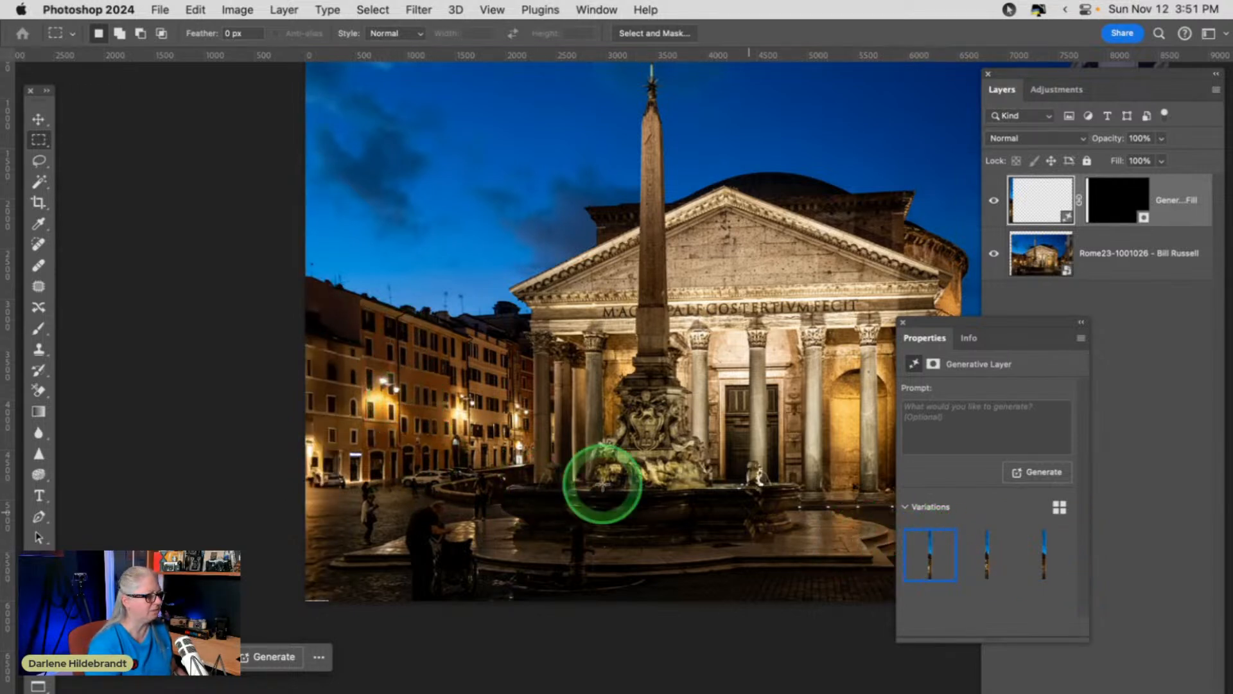
Compare the photo's left edge with and without the generative layer by toggling its visibility.
left_click(994, 201)
left_click(994, 200)
left_click(994, 201)
left_click(994, 200)
left_click(995, 201)
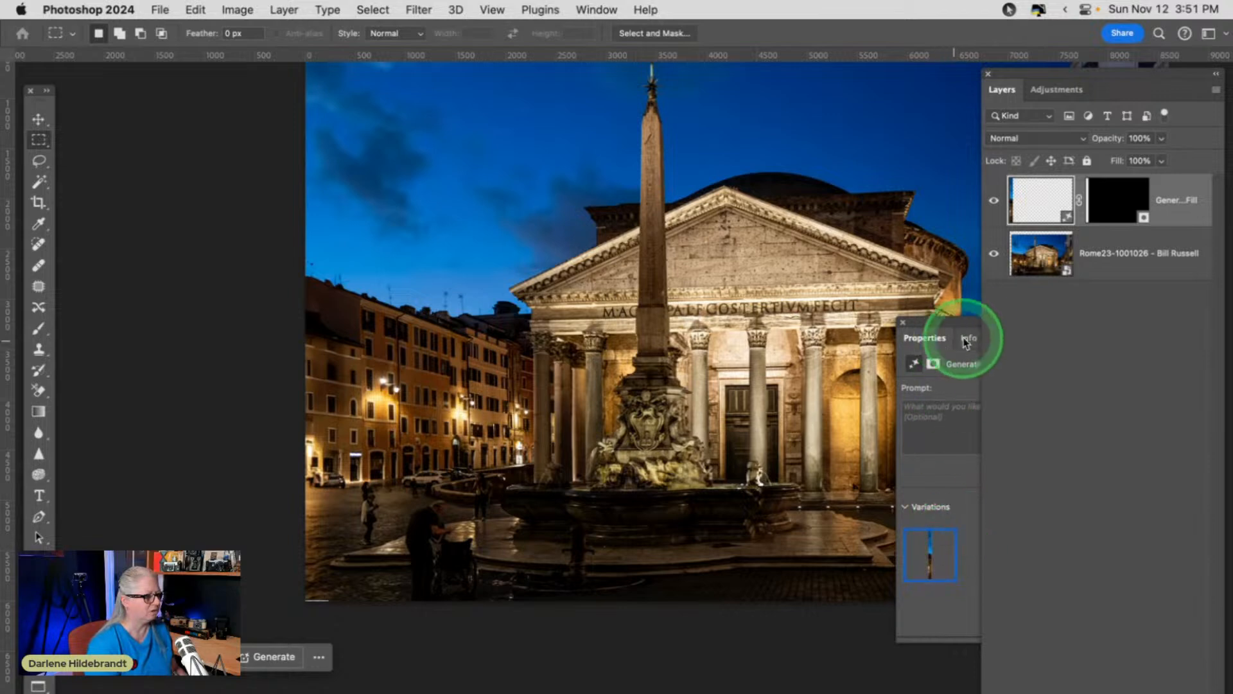
Choose the third variation for the left strip and check the filled edge from street to sky.
left_click(964, 325)
key("super+equal")
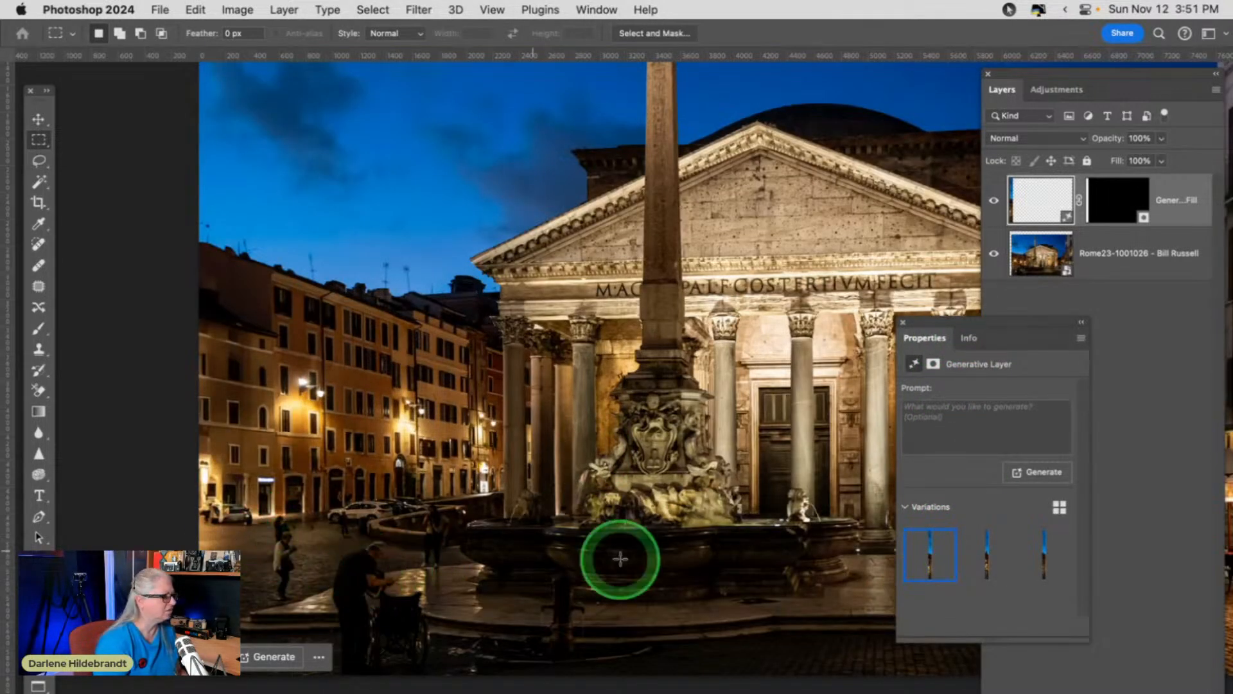
left_click(989, 553)
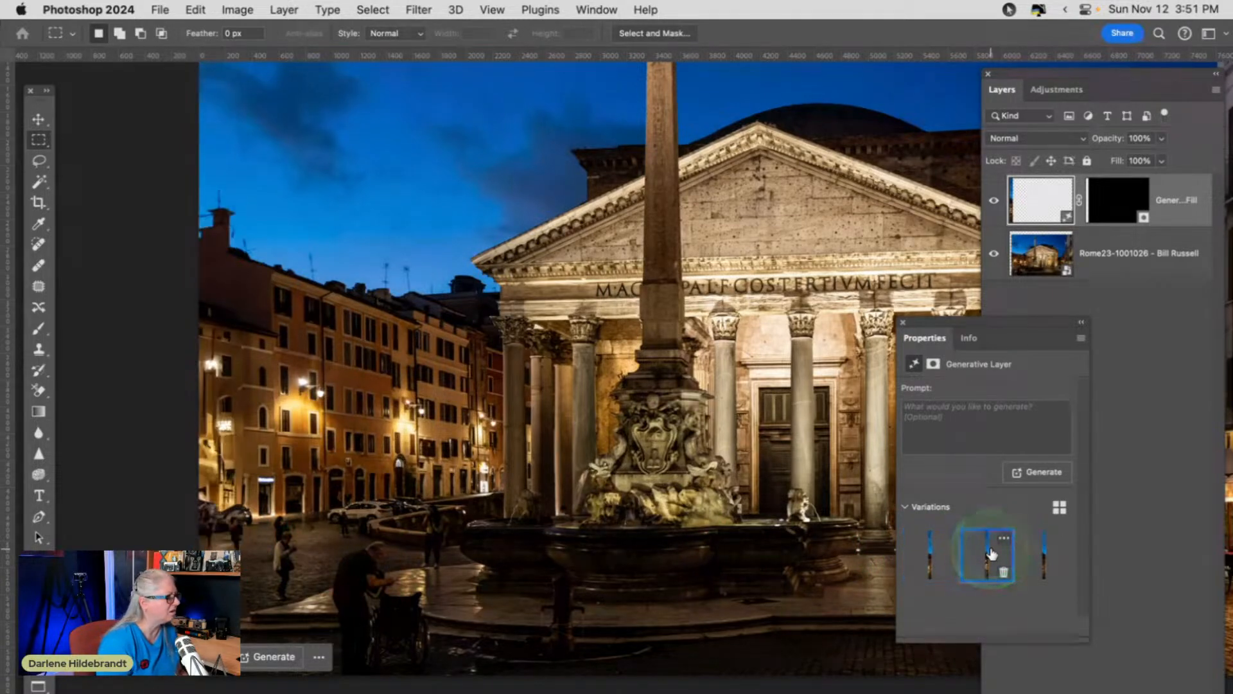
left_click(1039, 551)
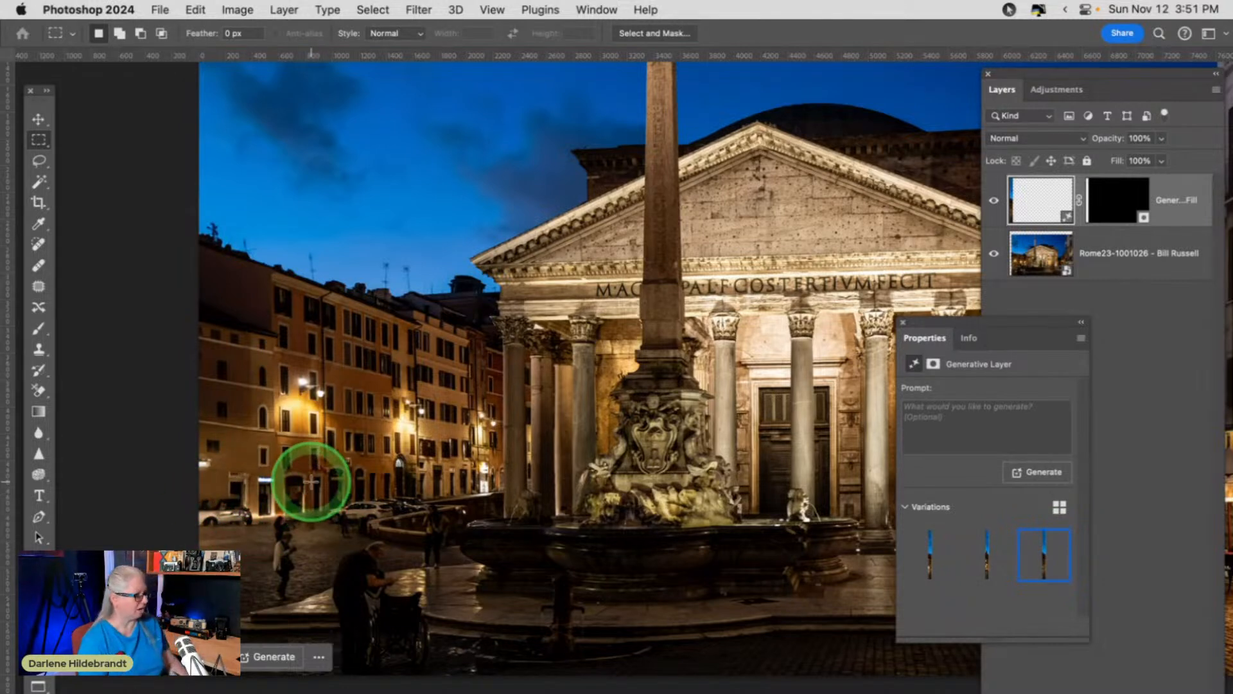
scroll(311, 482, "down", 4)
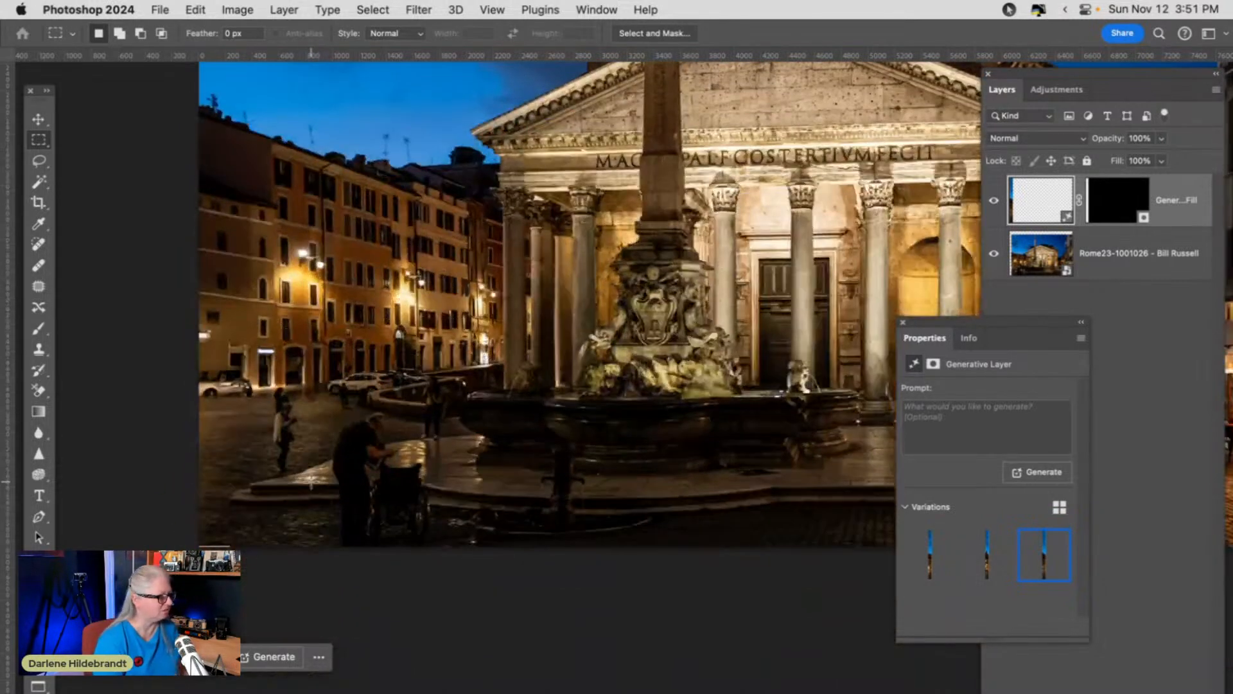
scroll(311, 482, "up", 1)
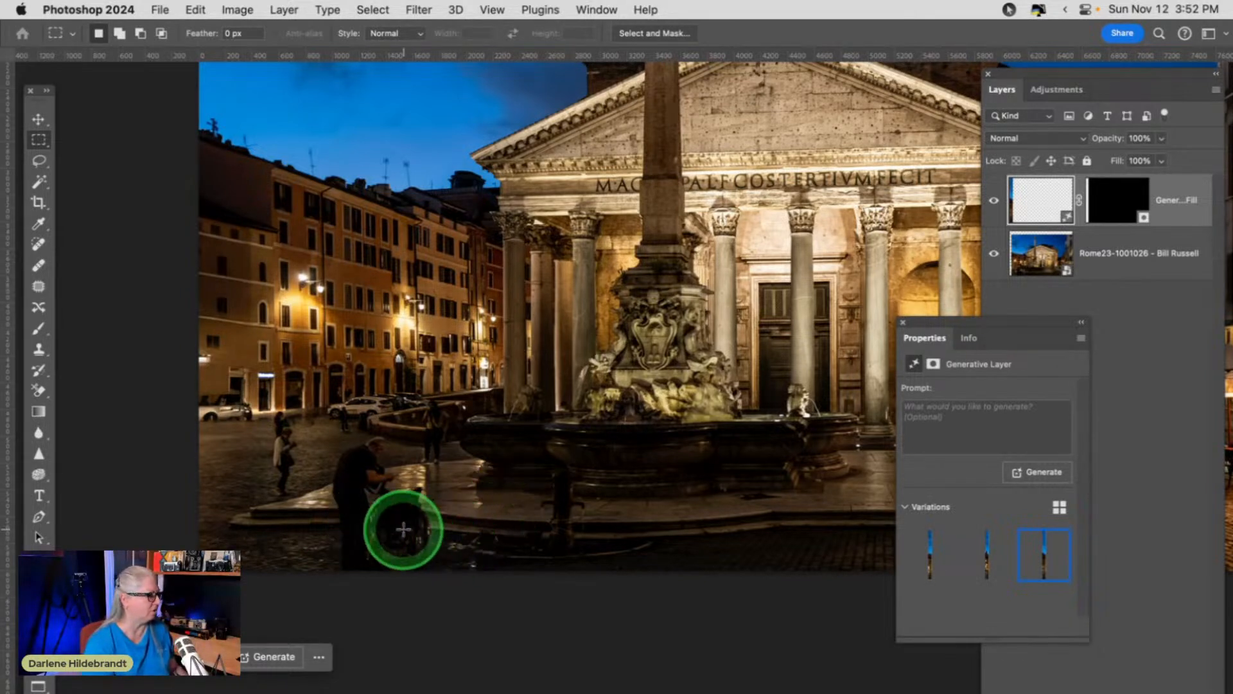
scroll(299, 437, "up", 10)
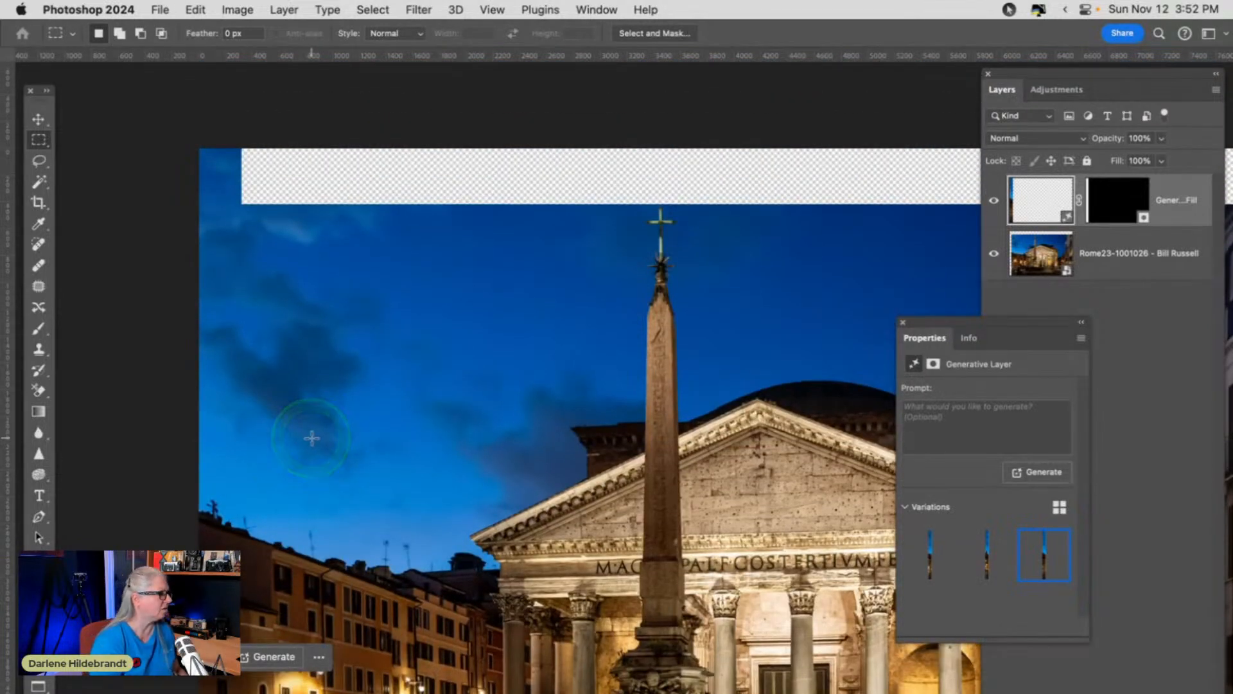
scroll(390, 303, "down", 8)
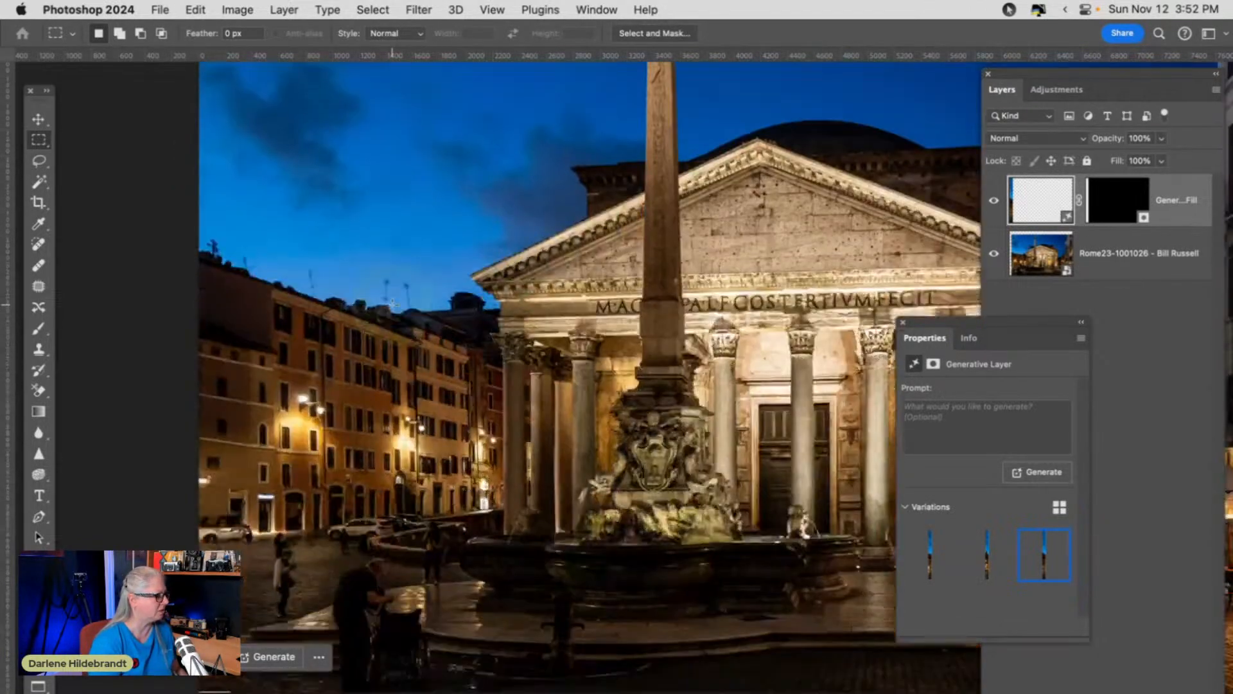
Compare the left strip's variations against the sky and street once more, keep the third, and move the Properties panel lower.
scroll(390, 302, "up", 7)
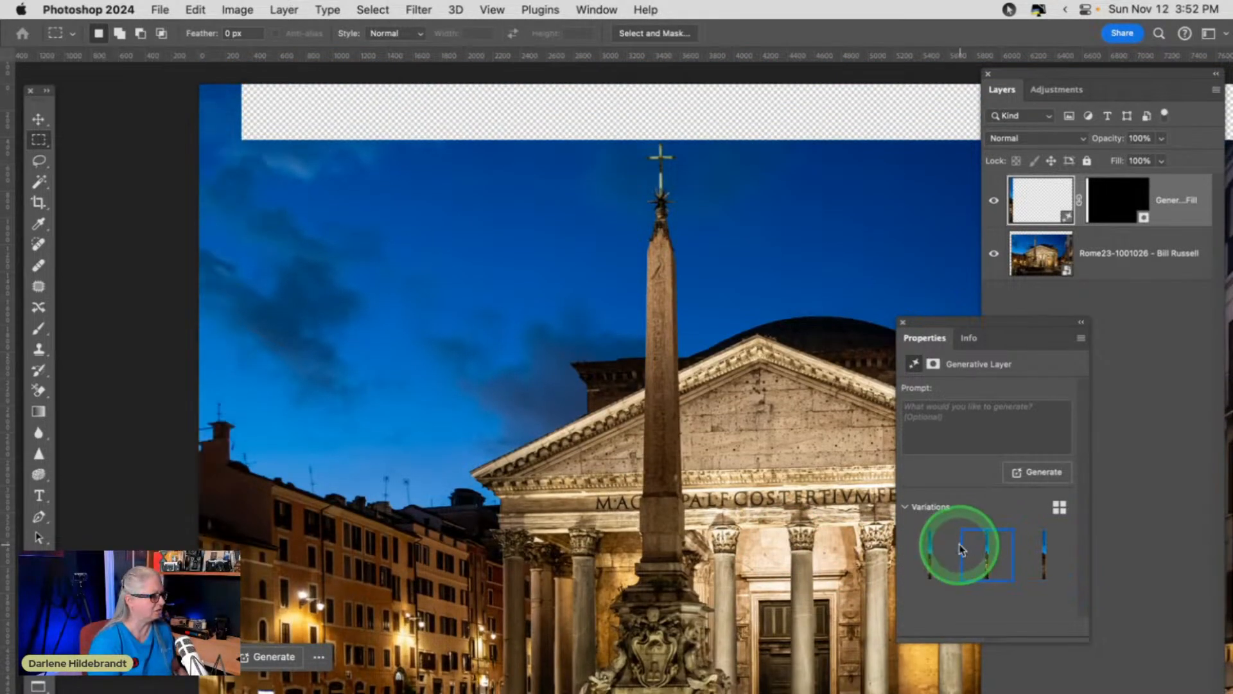
left_click(932, 550)
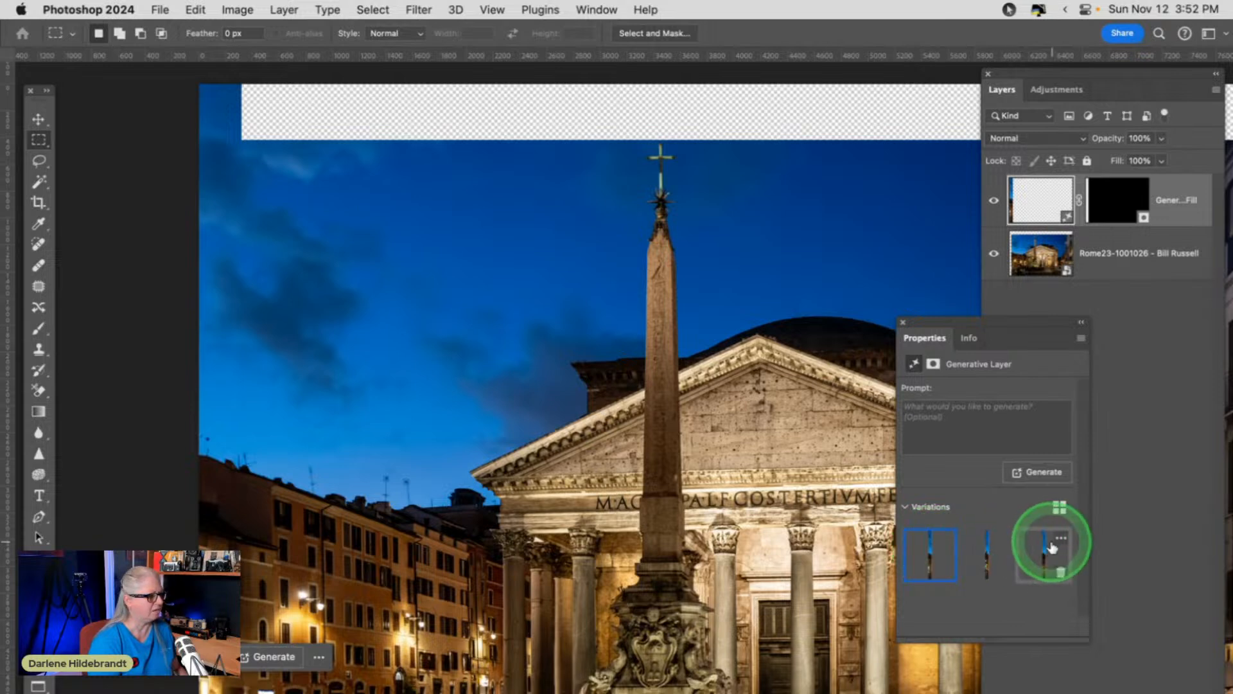
left_click(1044, 549)
scroll(594, 416, "down", 9)
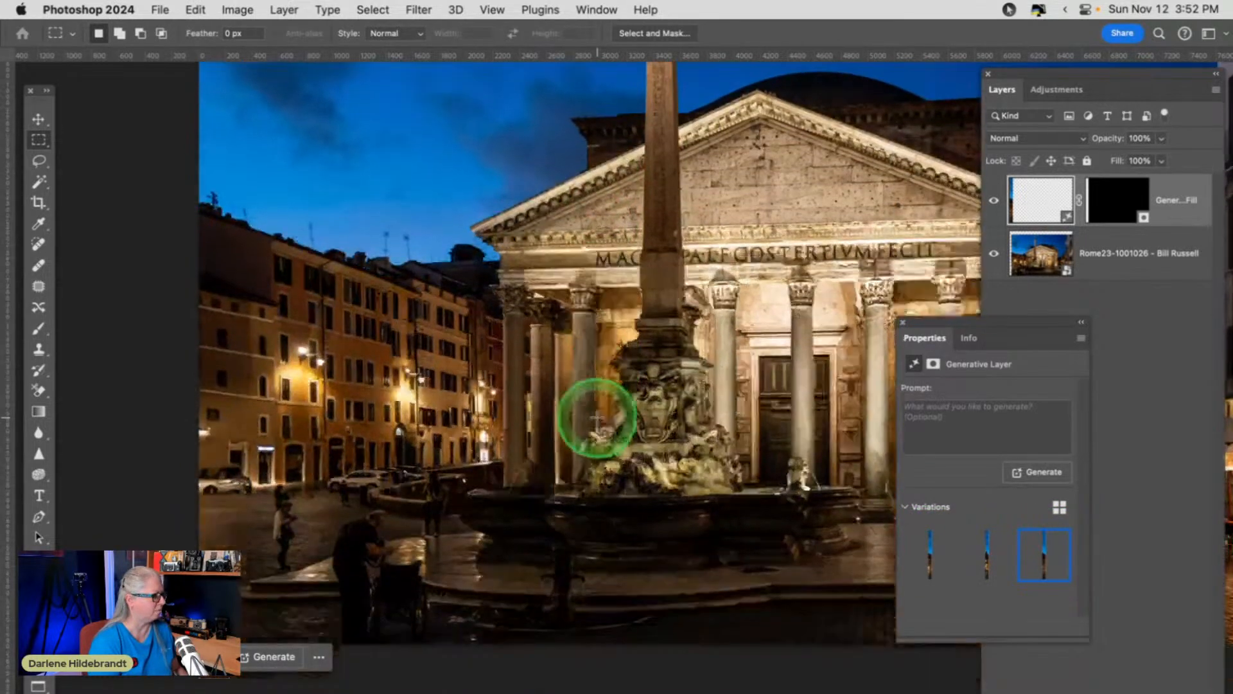
scroll(597, 418, "down", 1)
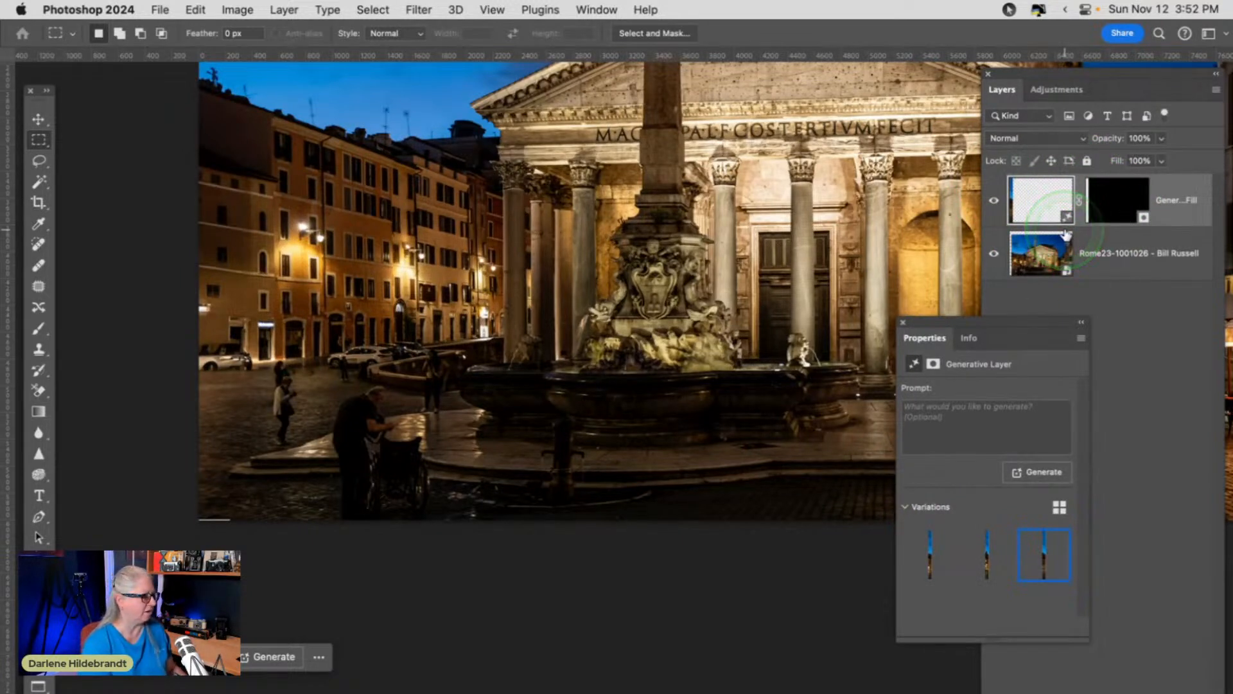
left_click_drag(1026, 319, 1000, 357)
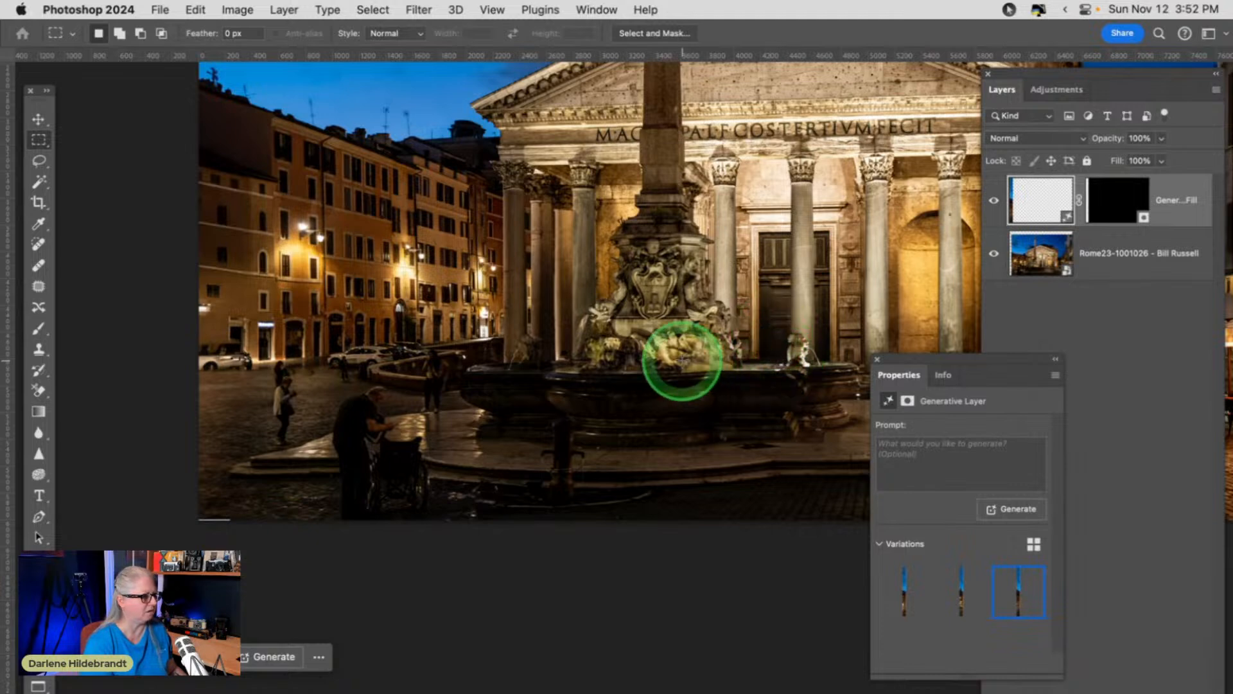
Select the empty strip across the full top of the canvas, slightly overlapping the sky, and fill it with Generative Fill without a prompt.
scroll(681, 360, "up", 5)
scroll(682, 360, "up", 2)
scroll(682, 361, "right", 1)
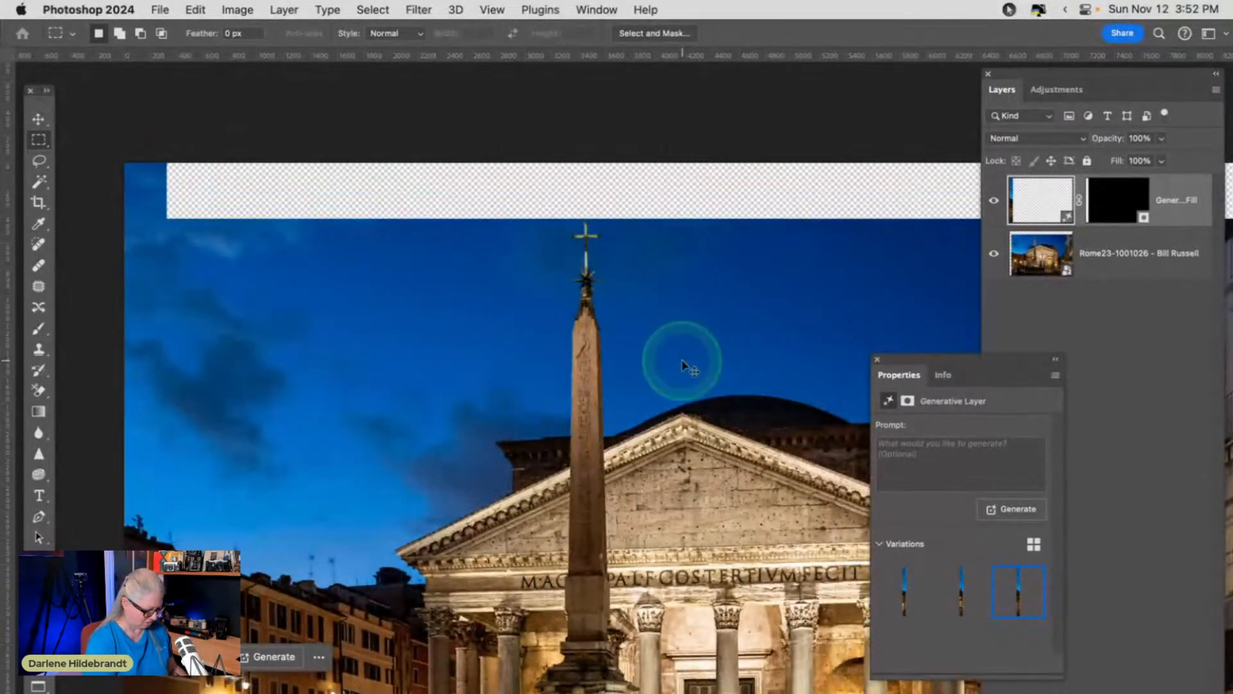
key("super+minus")
scroll(682, 360, "right", 5)
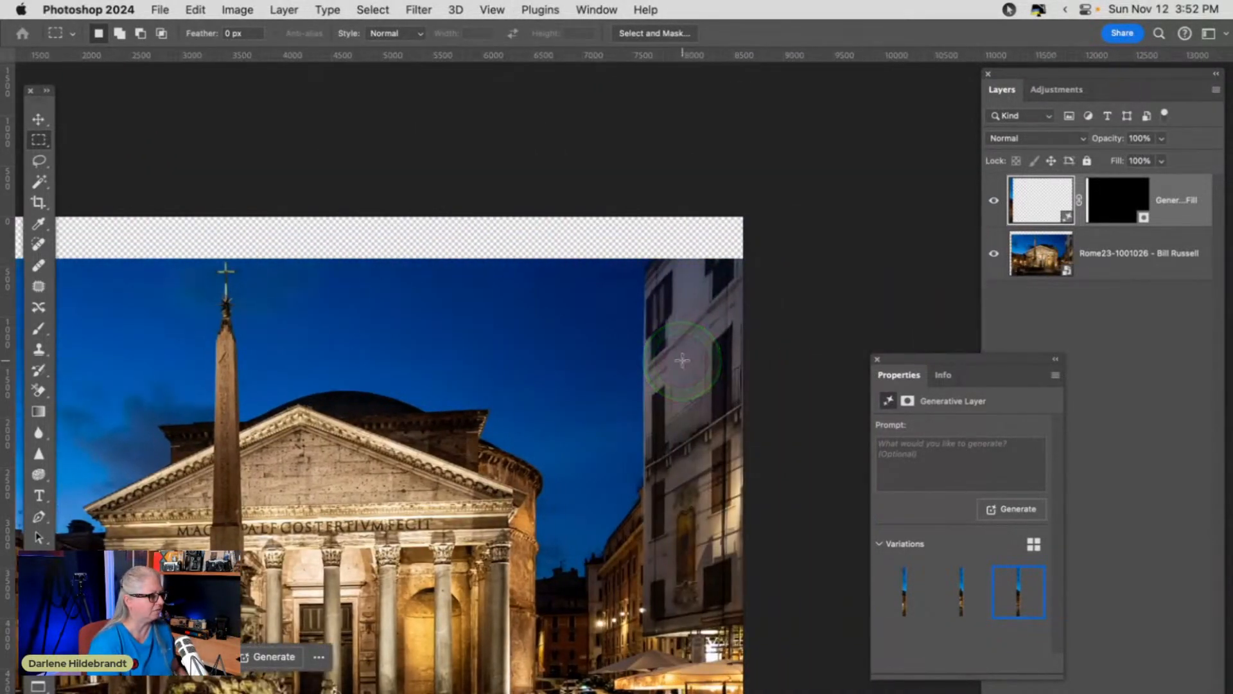
scroll(868, 244, "left", 1)
scroll(868, 244, "down", 1)
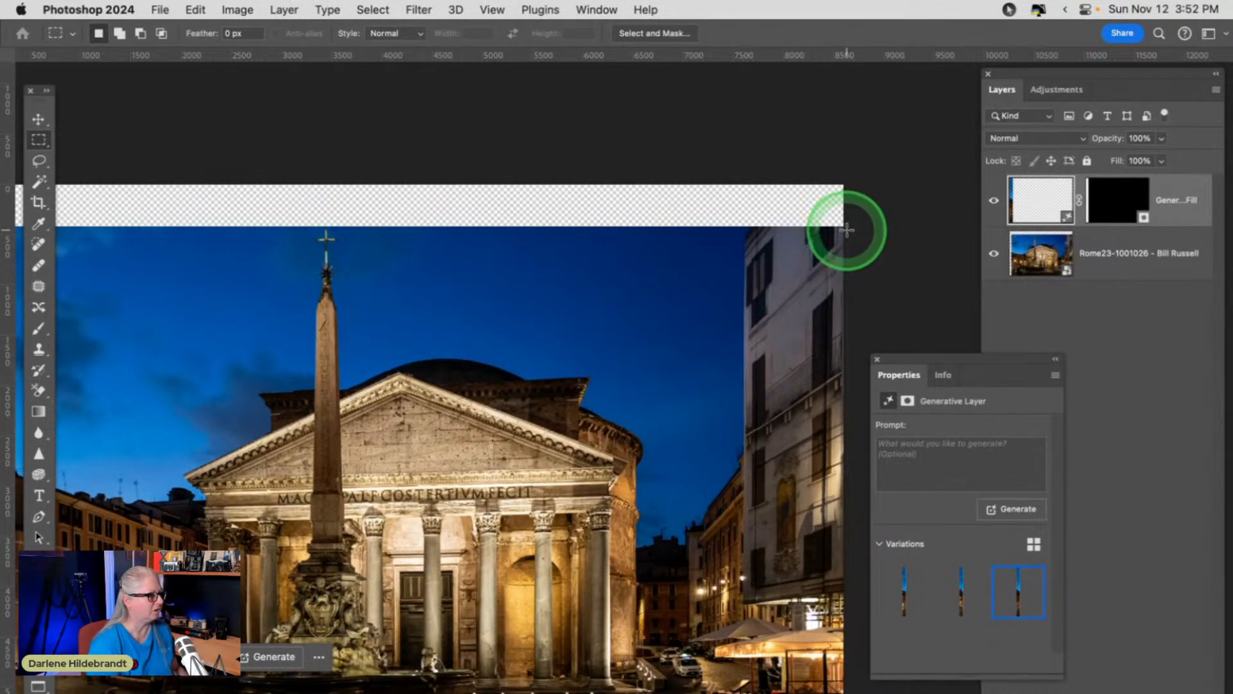
left_click_drag(846, 232, 199, 161)
left_click_drag(304, 166, 143, 151)
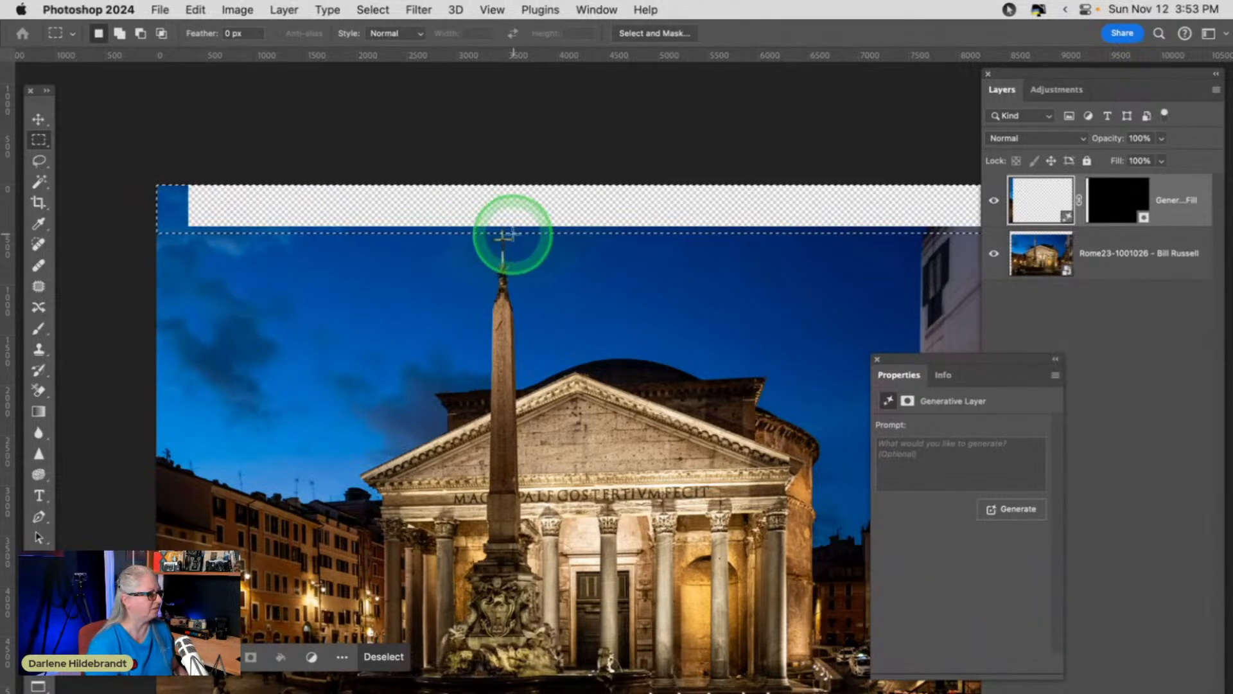
left_click(129, 653)
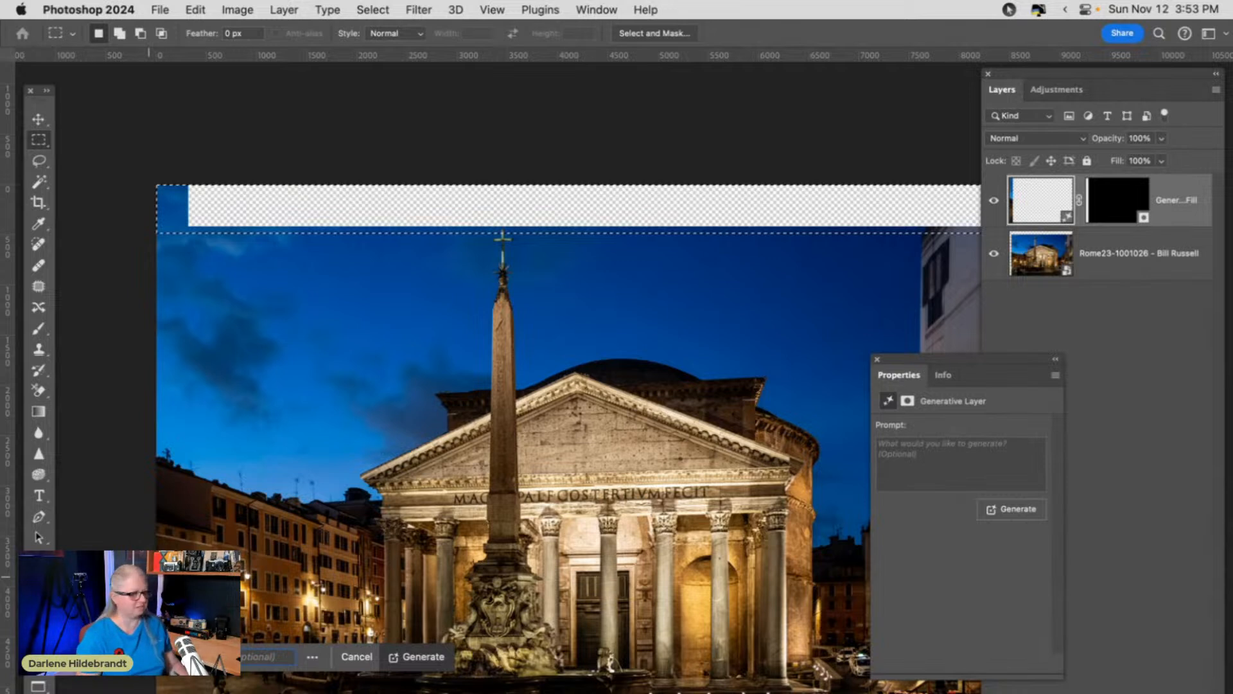
key("Return")
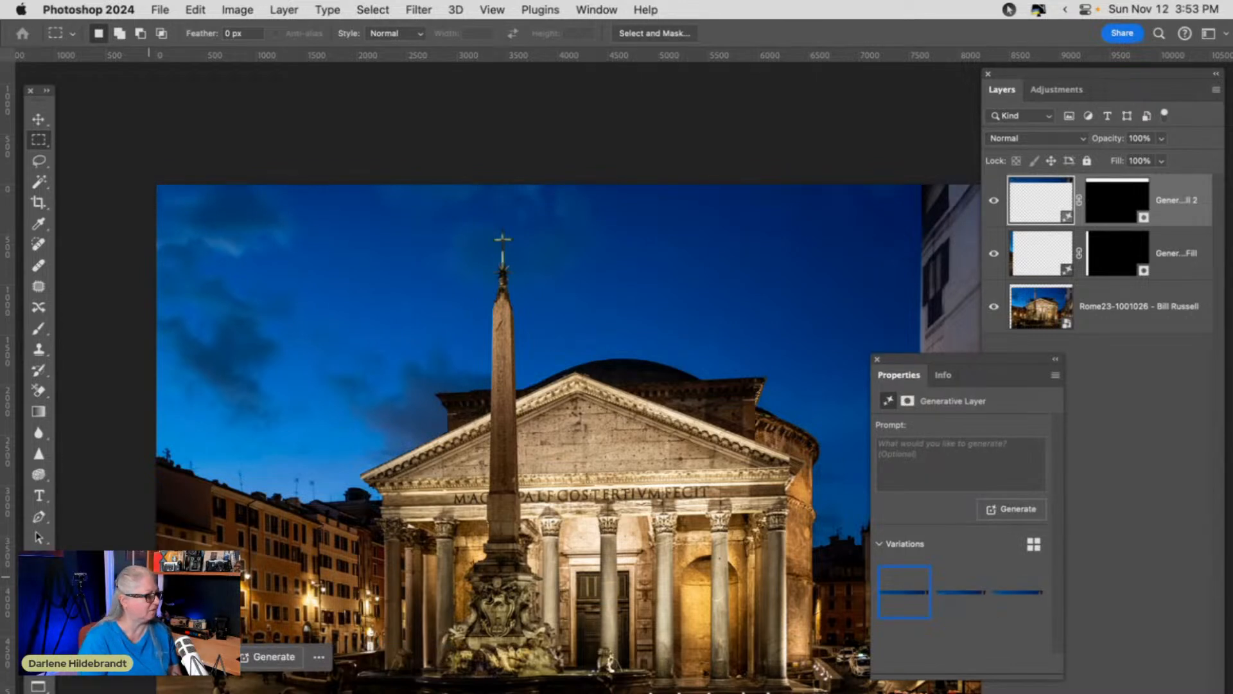
Compare the three generated variations of the top strip and choose the third one.
scroll(558, 489, "right", 3)
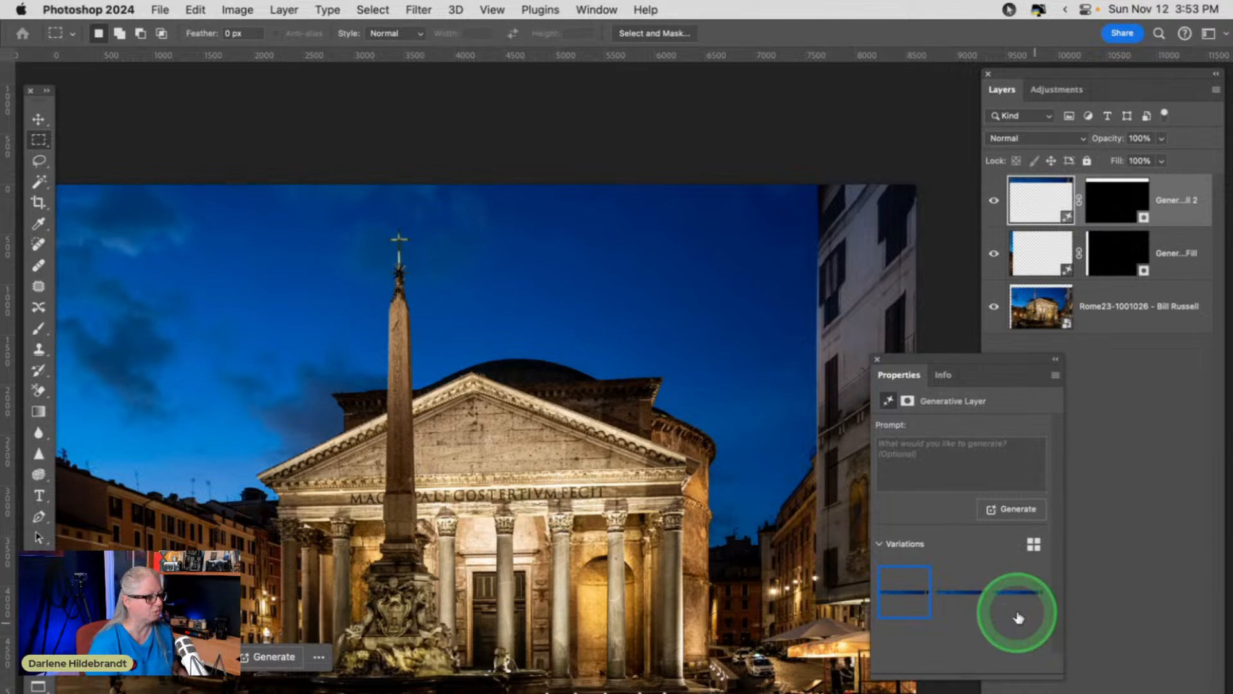
left_click(961, 589)
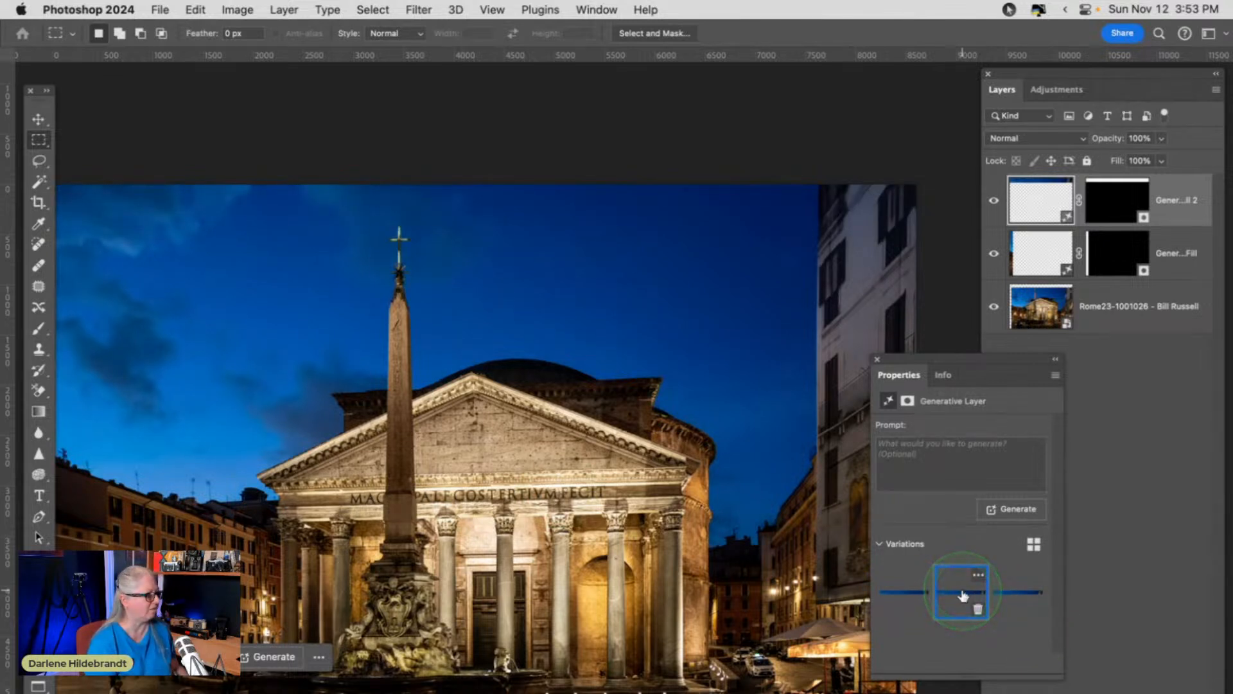
left_click(1015, 592)
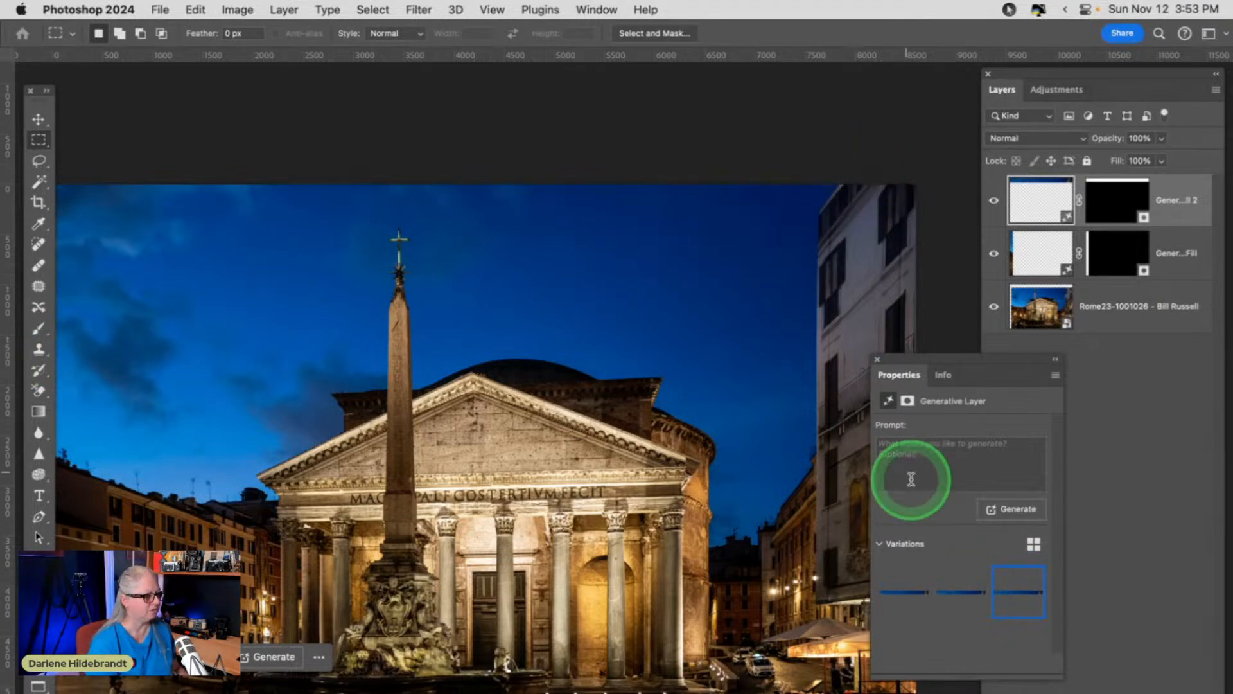
left_click(948, 591)
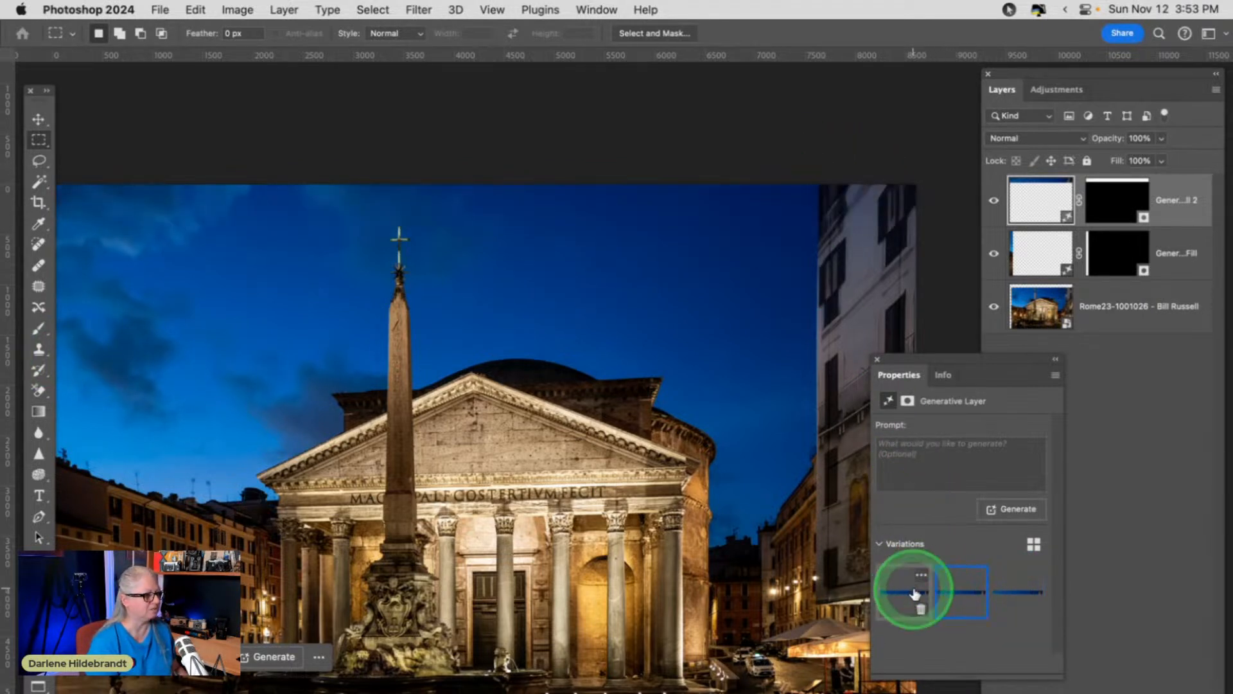
left_click(915, 592)
left_click(1018, 591)
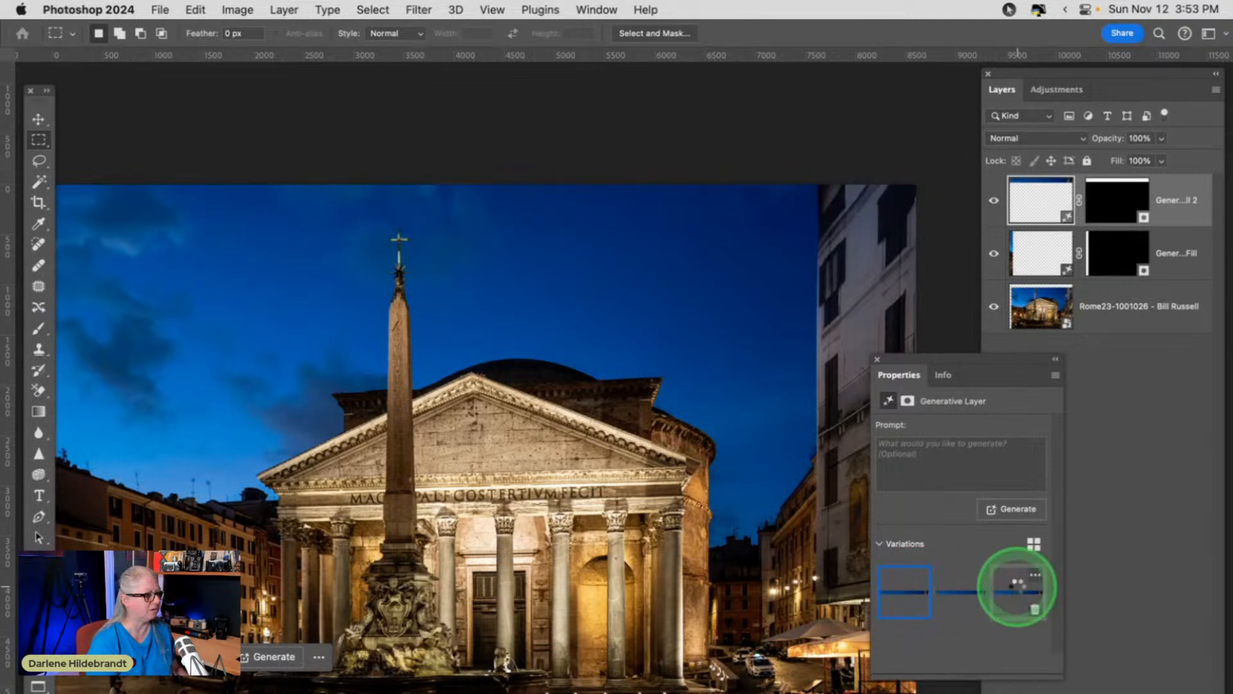
Compare the photo's top edge with and without its generative layer by toggling that layer's visibility.
left_click(995, 201)
left_click(995, 201)
left_click(995, 202)
left_click(996, 201)
Check the extended photo from sky to street and close the Properties panel covering its right side.
scroll(676, 266, "left", 3)
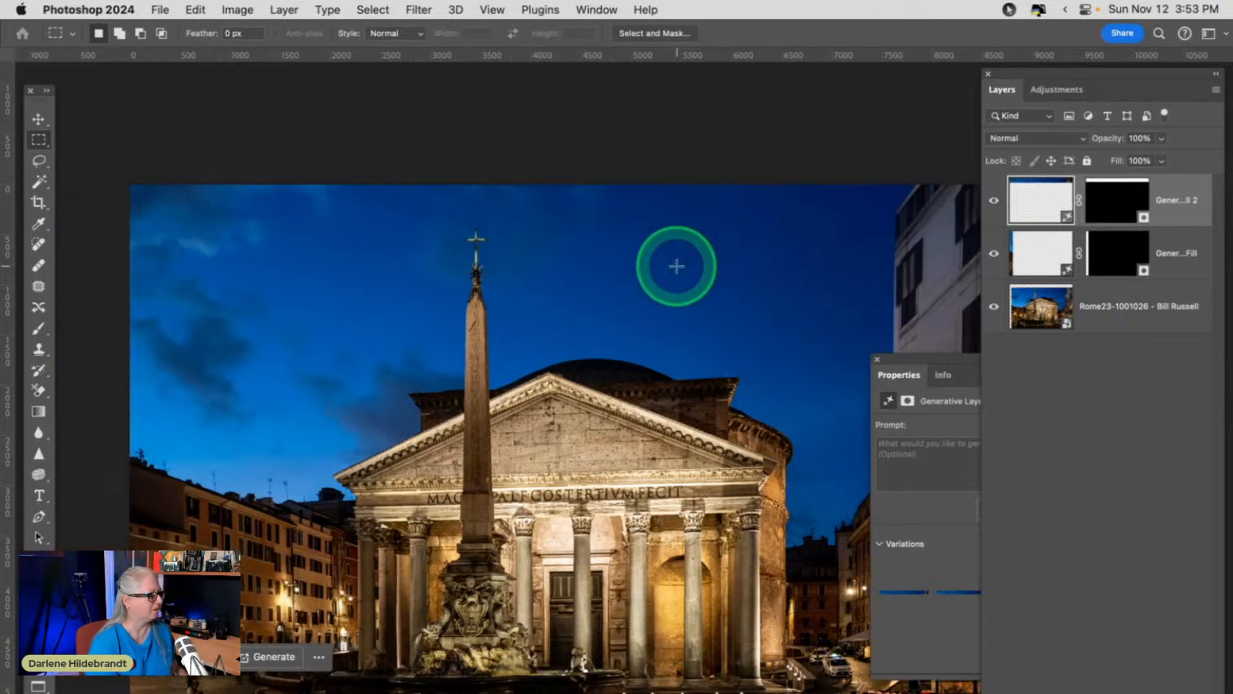
scroll(677, 266, "down", 5)
scroll(676, 266, "left", 2)
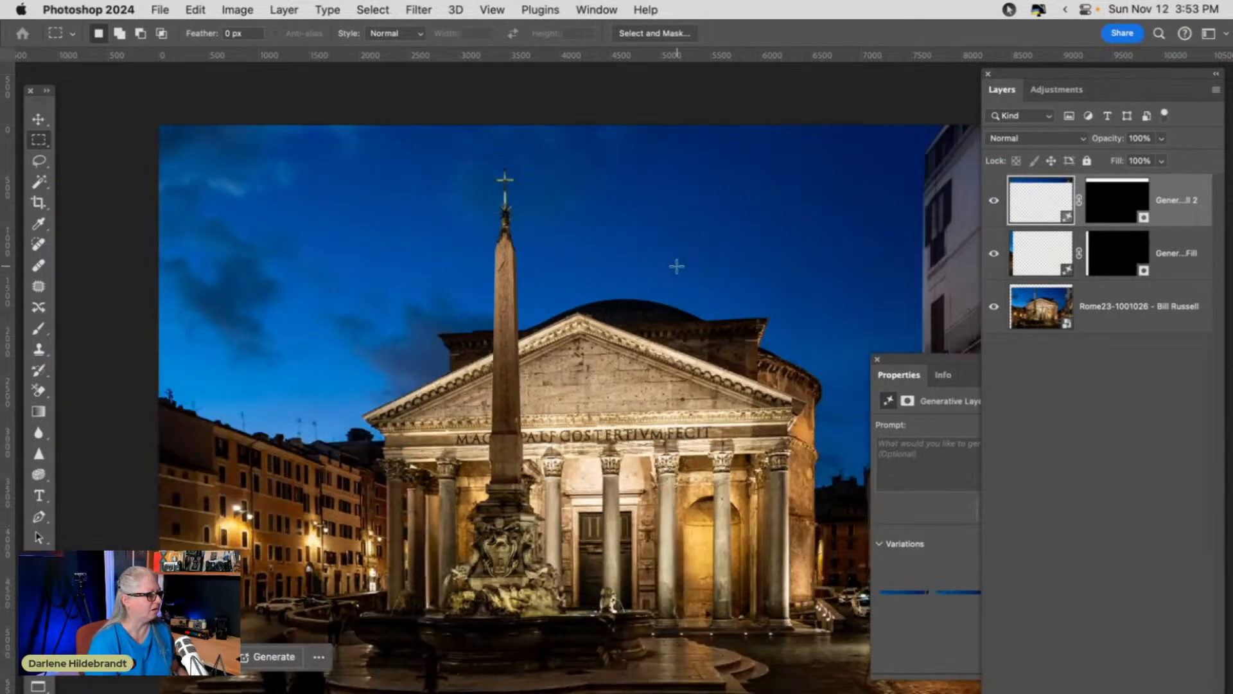
scroll(677, 266, "down", 10)
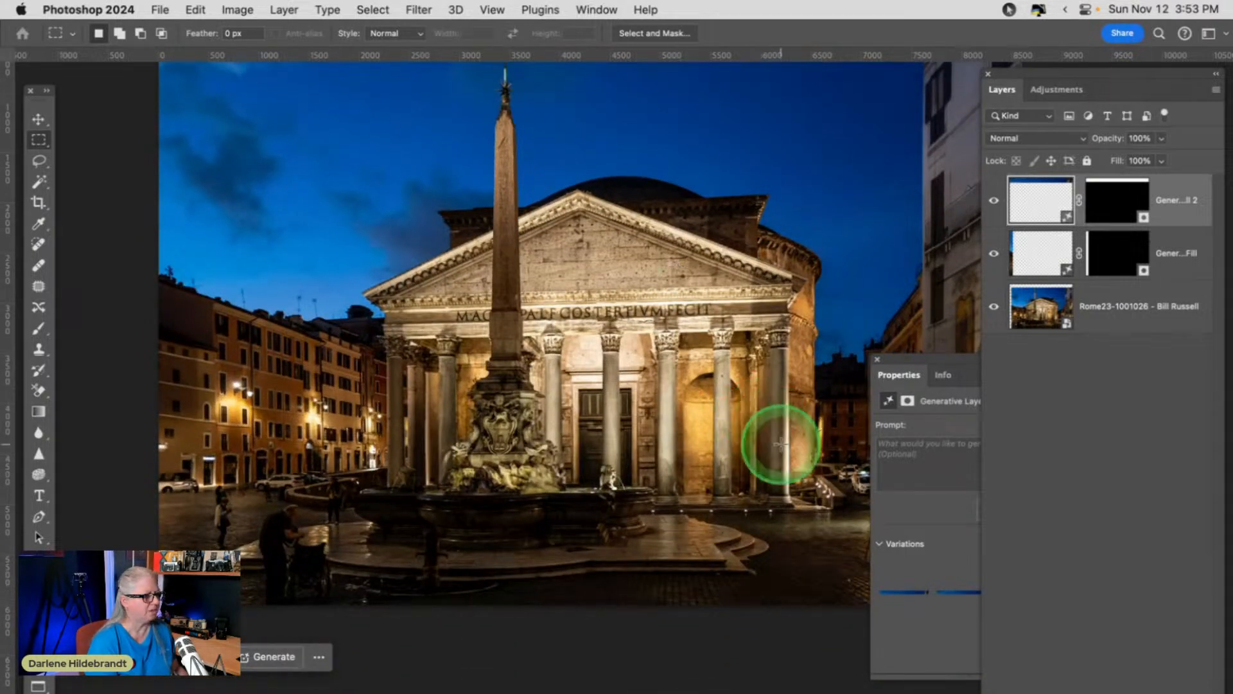
left_click_drag(904, 361, 904, 358)
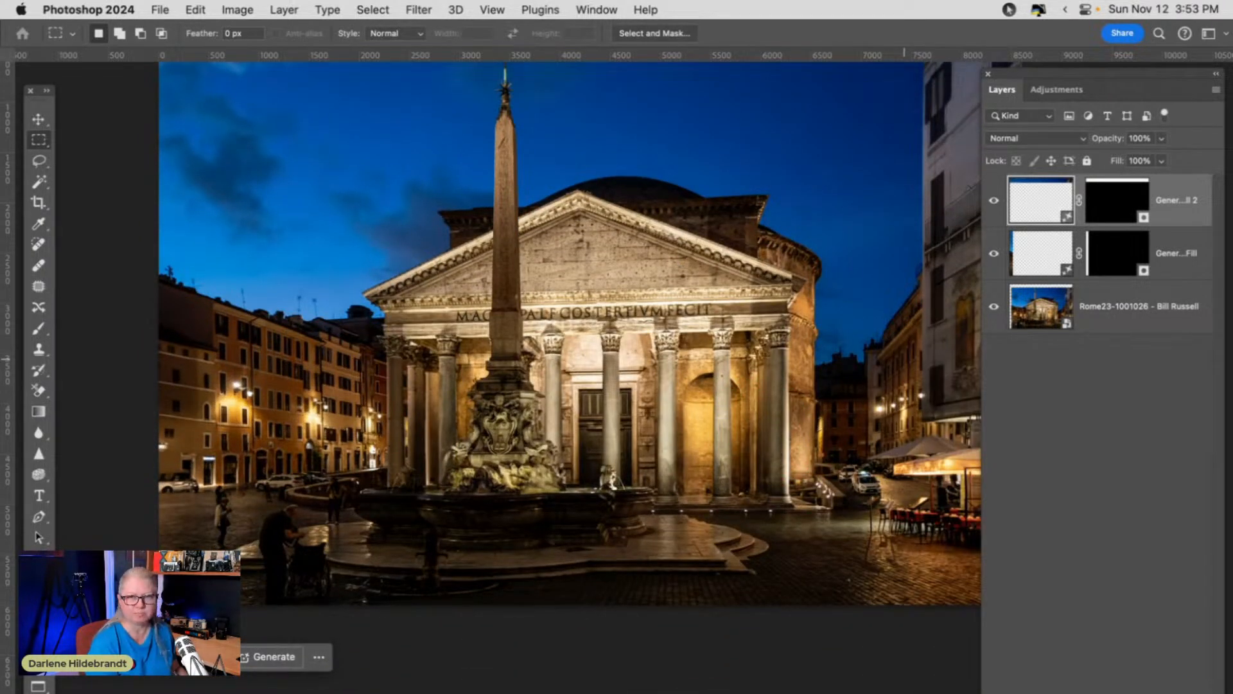
Inspect the photo's lower-left corner and add a new empty layer with default settings above the generative layers.
scroll(457, 553, "left", 20)
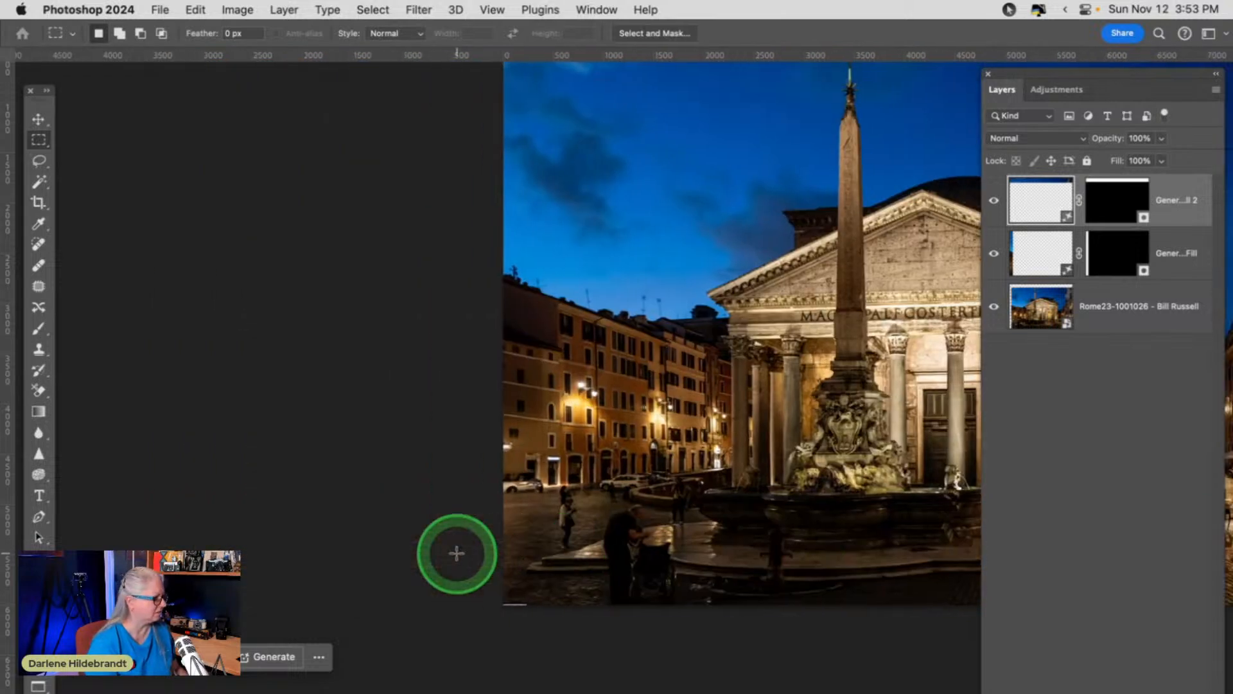
key("super+plus")
key("super+plus")
scroll(456, 554, "down", 20)
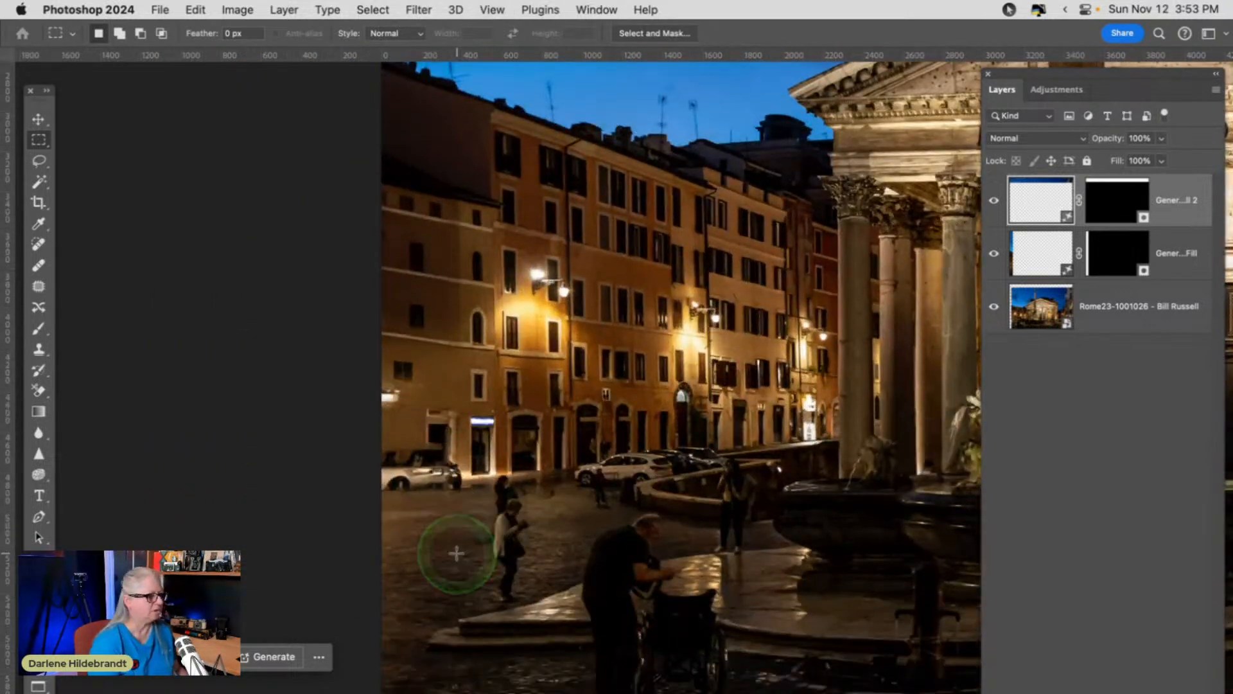
scroll(457, 553, "right", 7)
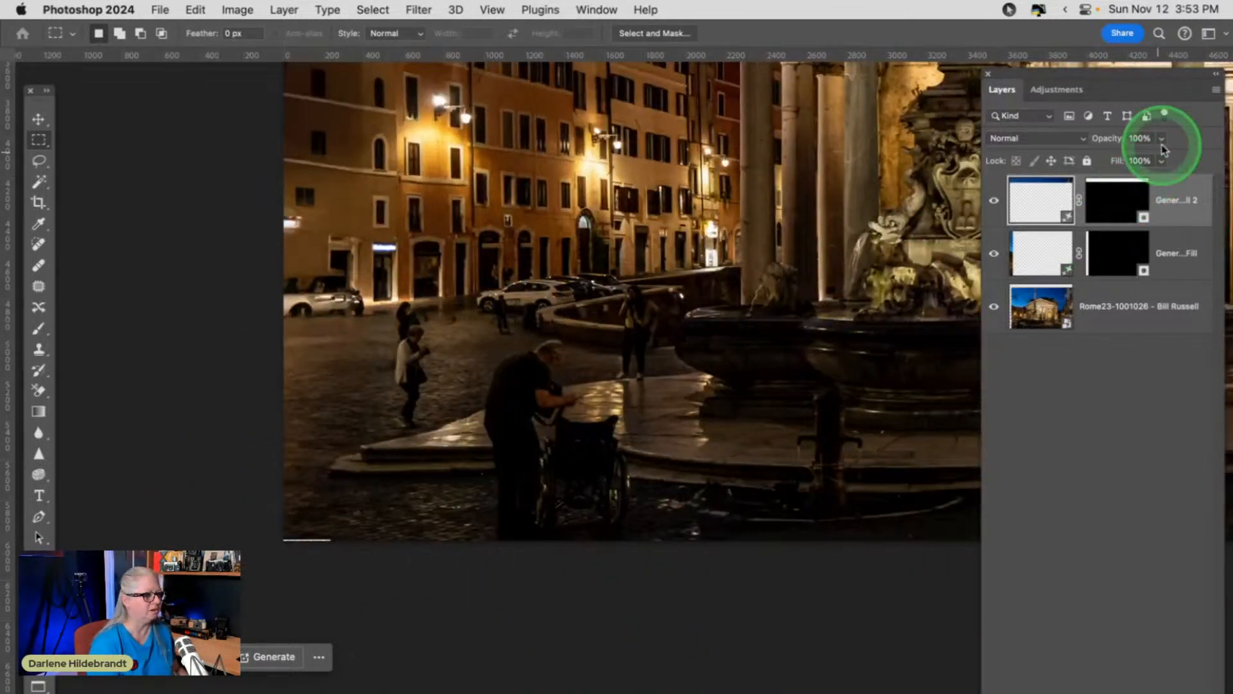
left_click(1215, 90)
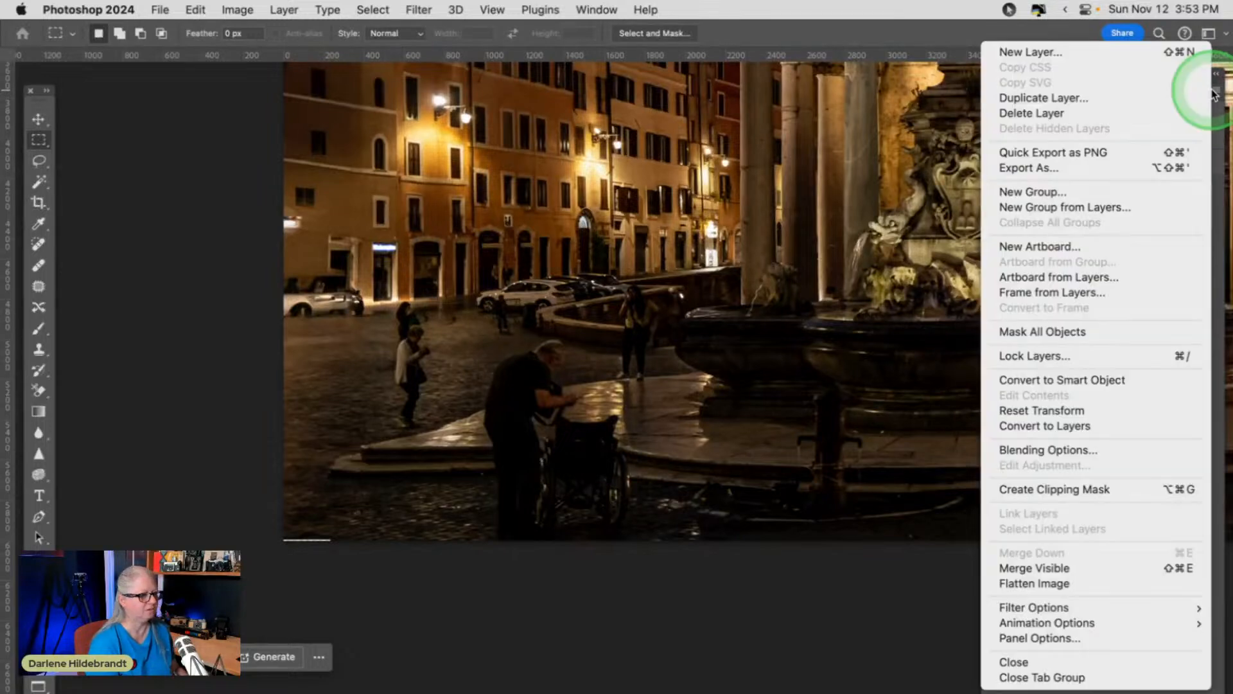
left_click(1085, 53)
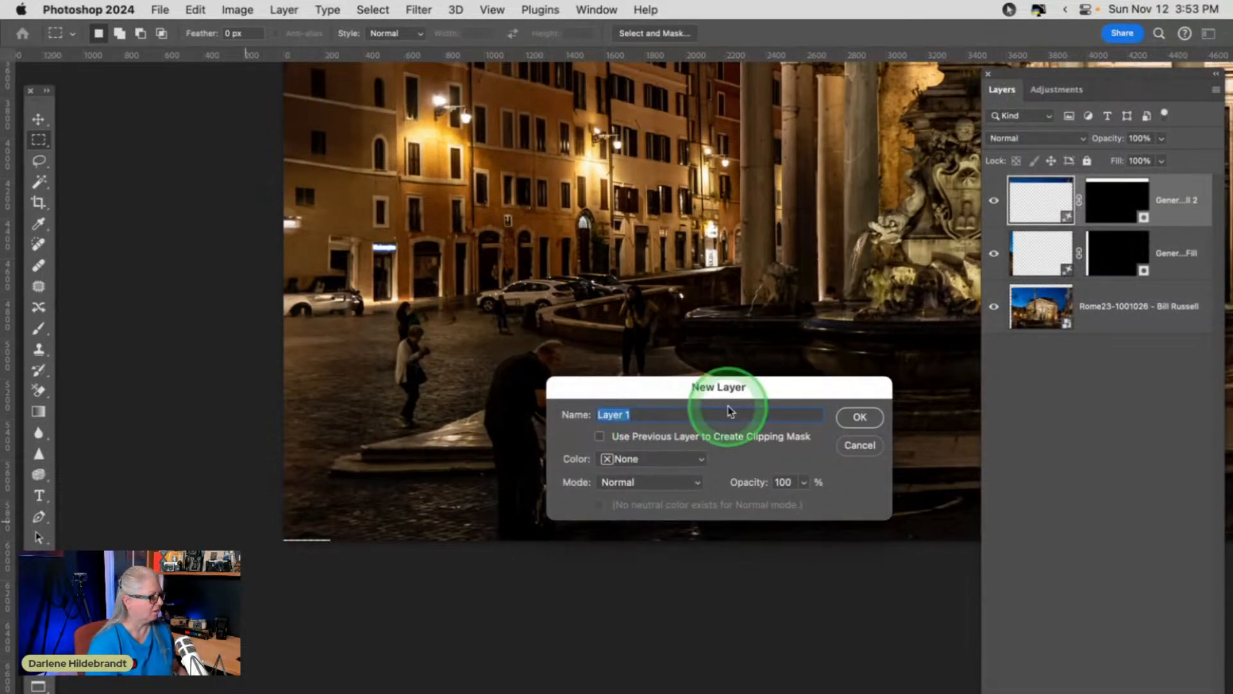
key("Return")
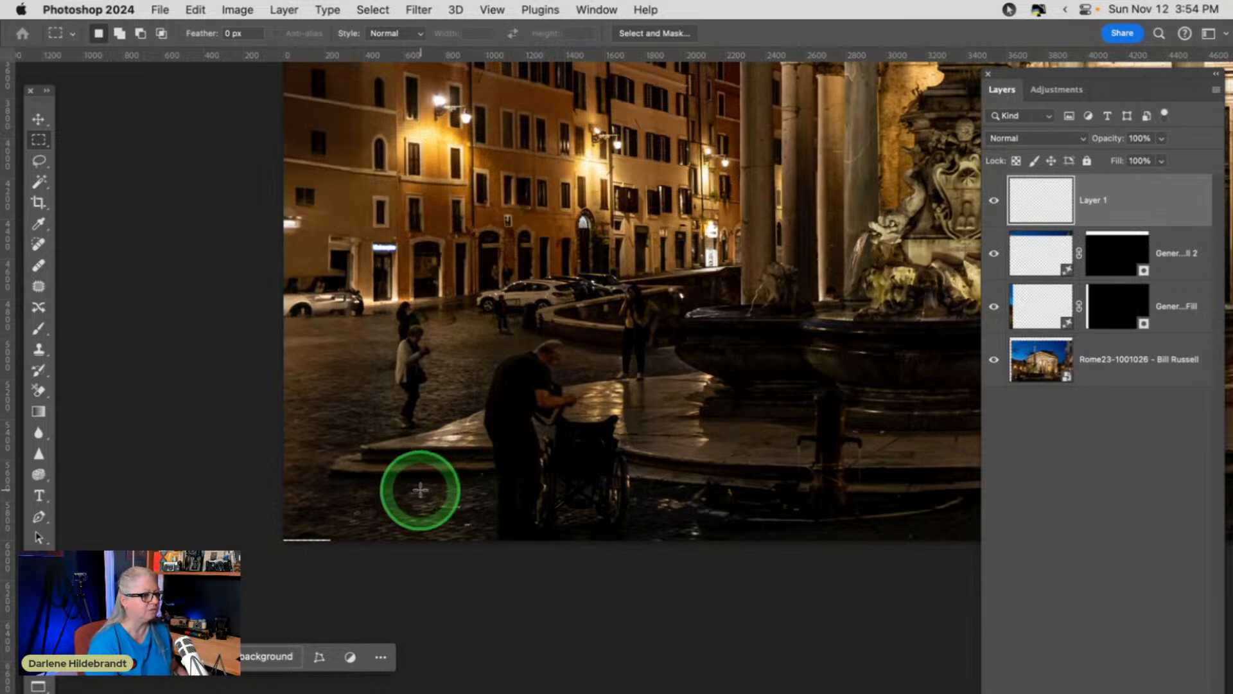
Patch the white sliver in the photo's lower-left corner with the content-aware Patch tool, sampling all layers, and deselect it.
left_click(38, 286)
mouse_move(285, 526)
left_mouse_down()
mouse_move(343, 534)
mouse_move(331, 563)
mouse_move(273, 555)
mouse_move(285, 526)
left_mouse_up()
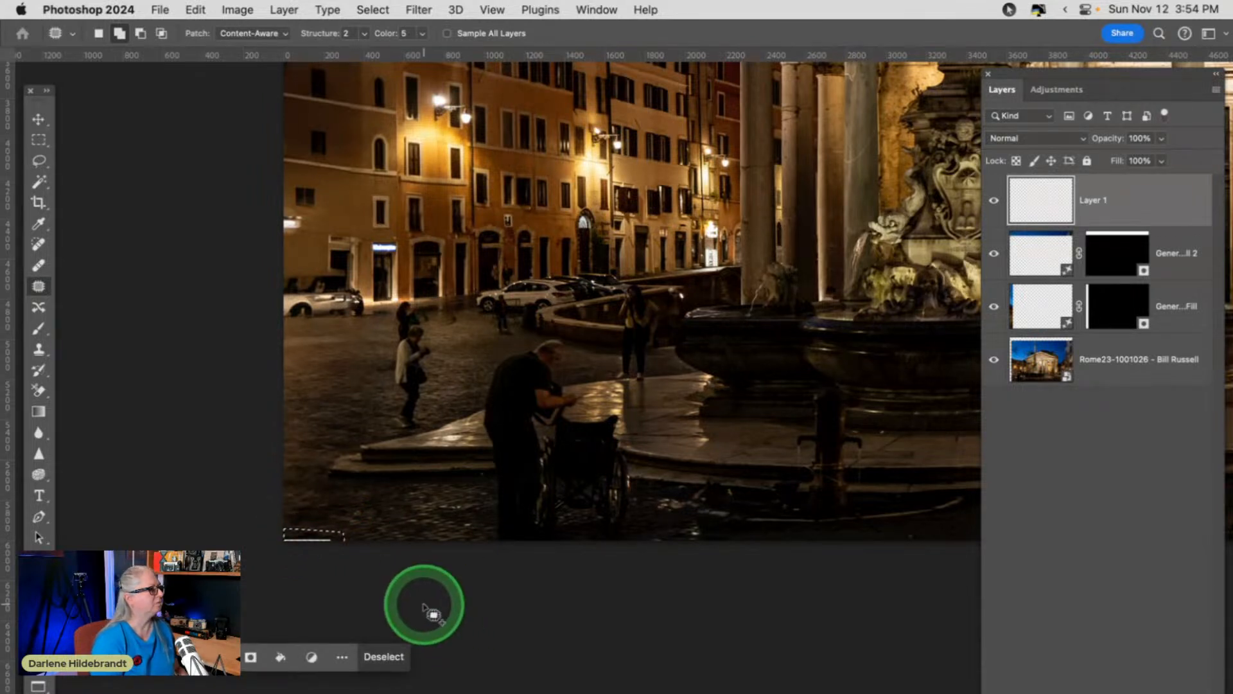
left_click(447, 33)
left_click_drag(302, 531, 304, 507)
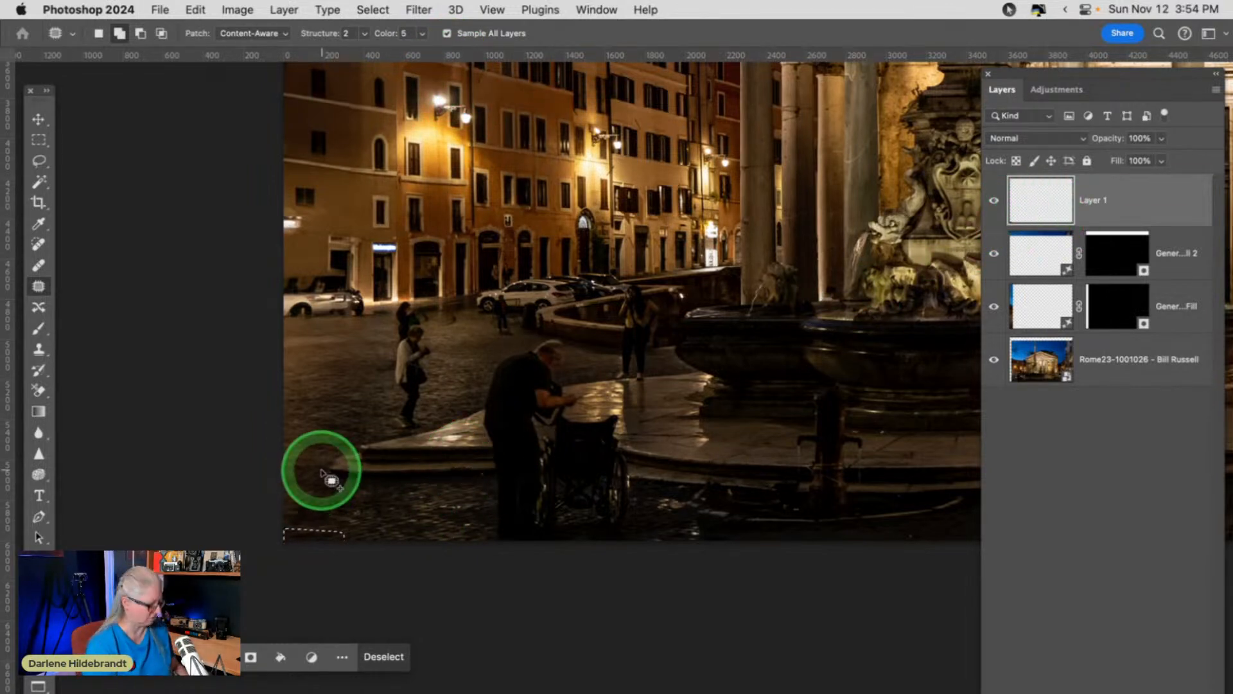
key("super+d")
View the whole extended photo with the panels hidden, and show the panels again.
key("super+0")
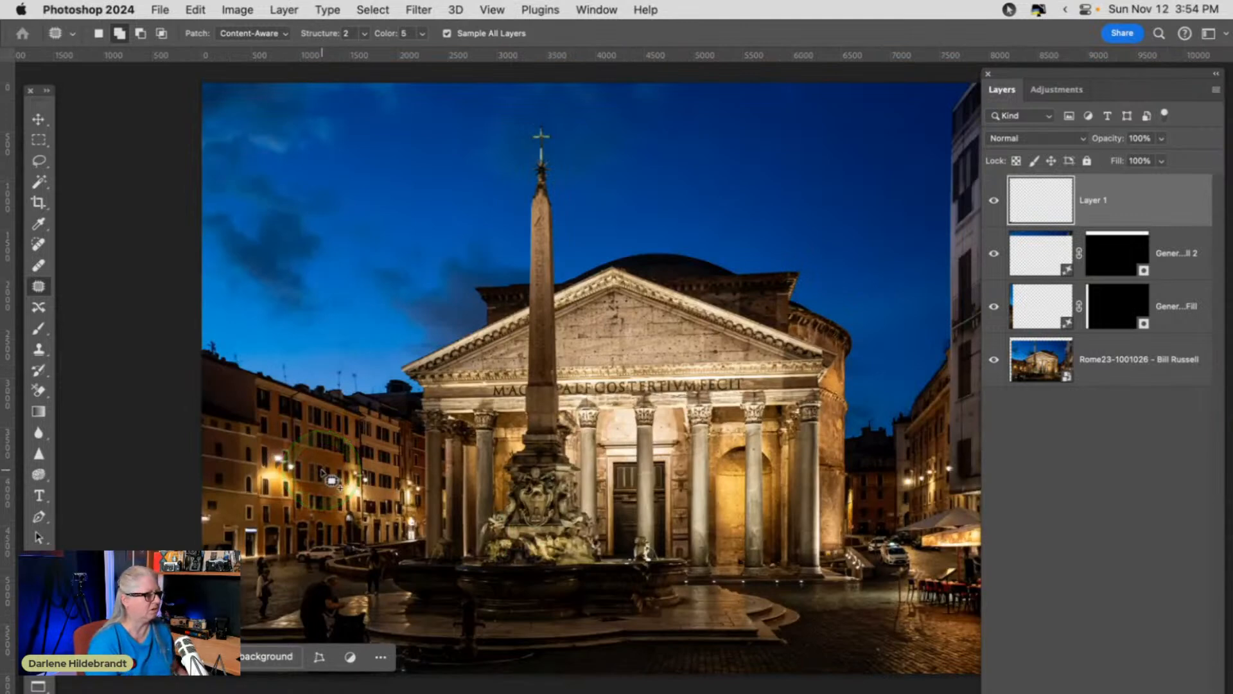
key("Tab")
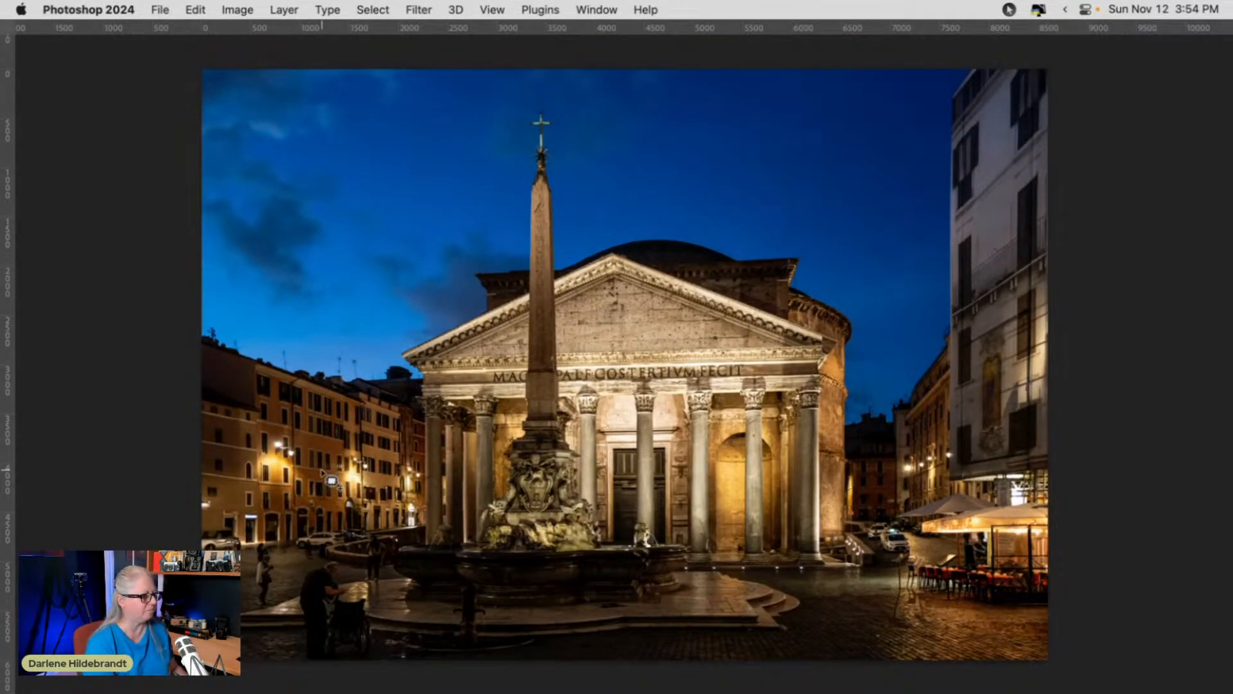
key("Tab")
Select the brightly lit scaffolding above the restaurant awning at the photo's right edge with a rectangular marquee.
scroll(331, 481, "right", 5)
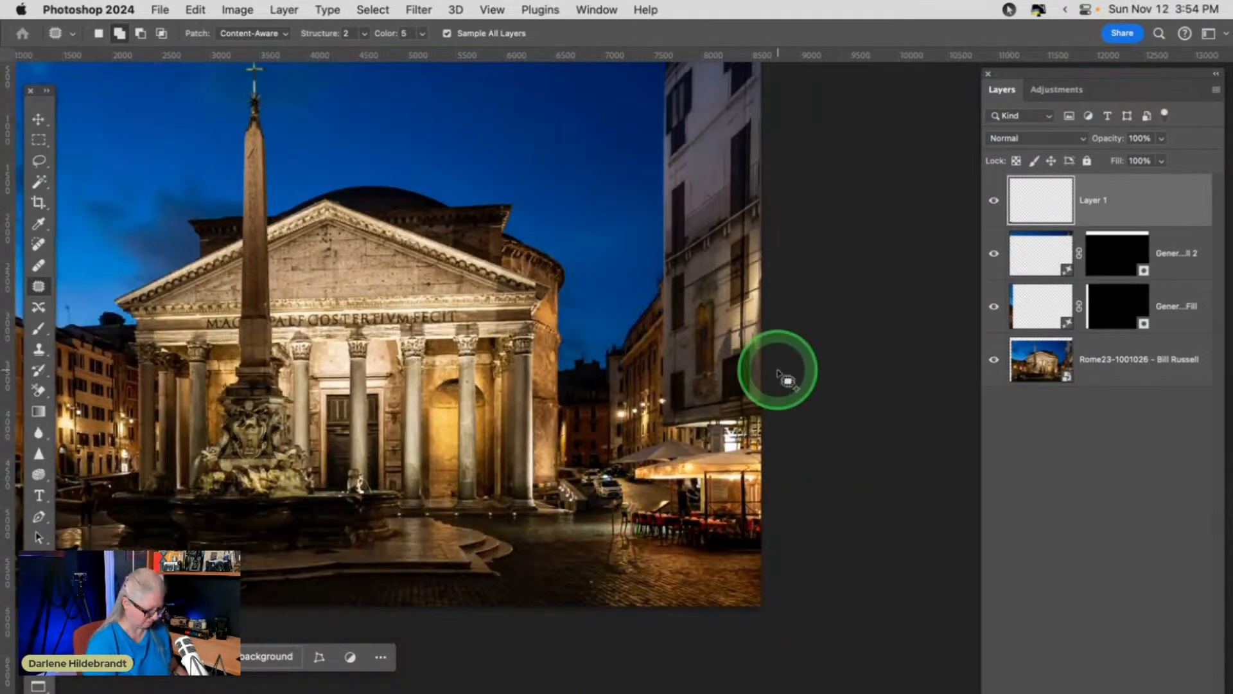
key("super+plus")
key("super+plus")
key("super+plus")
key("super+plus")
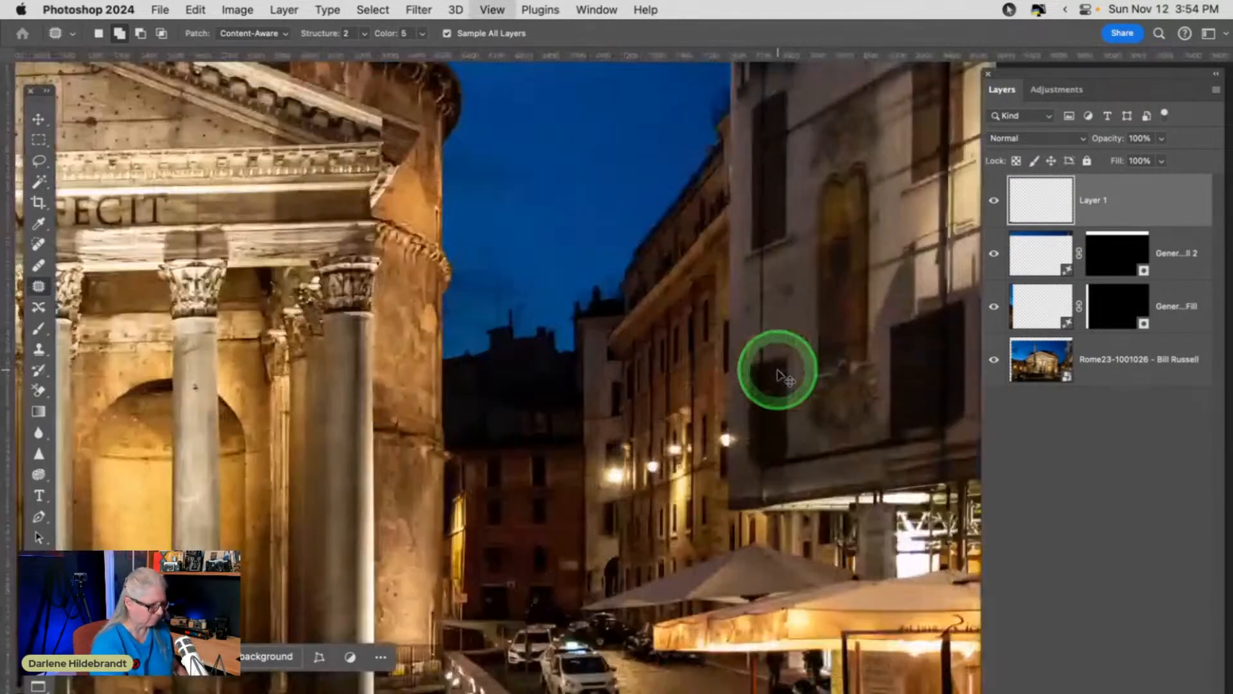
scroll(764, 373, "right", 5)
scroll(764, 373, "down", 5)
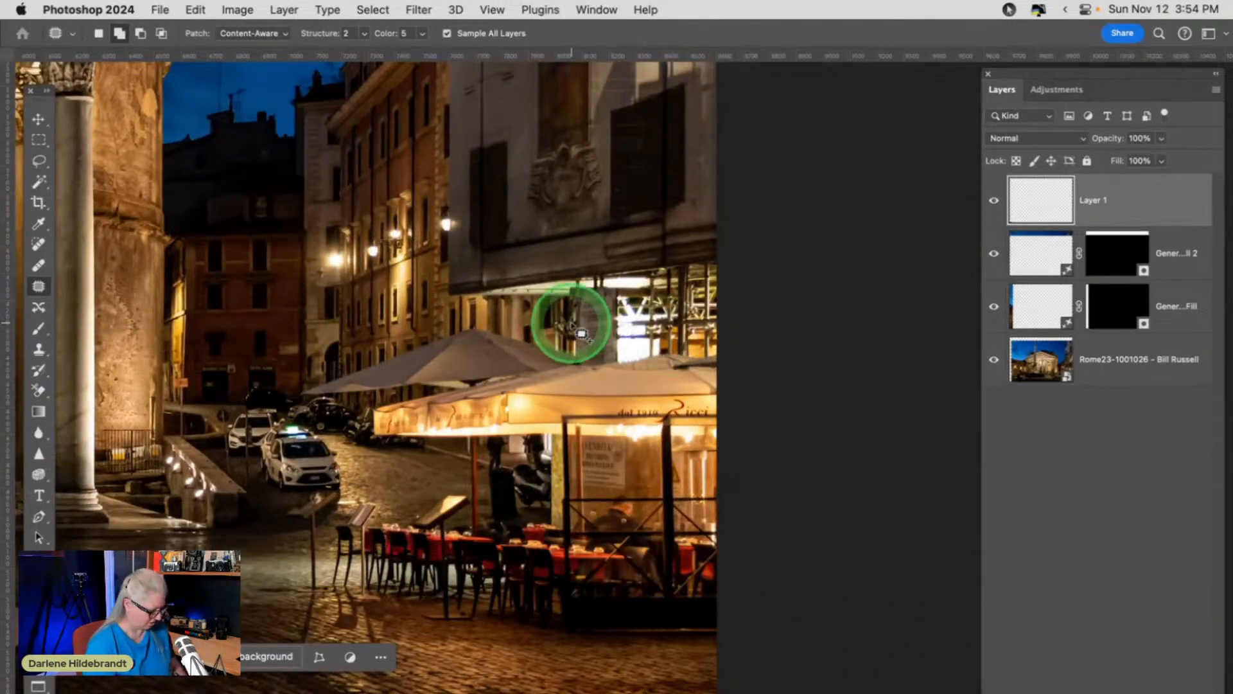
key("m")
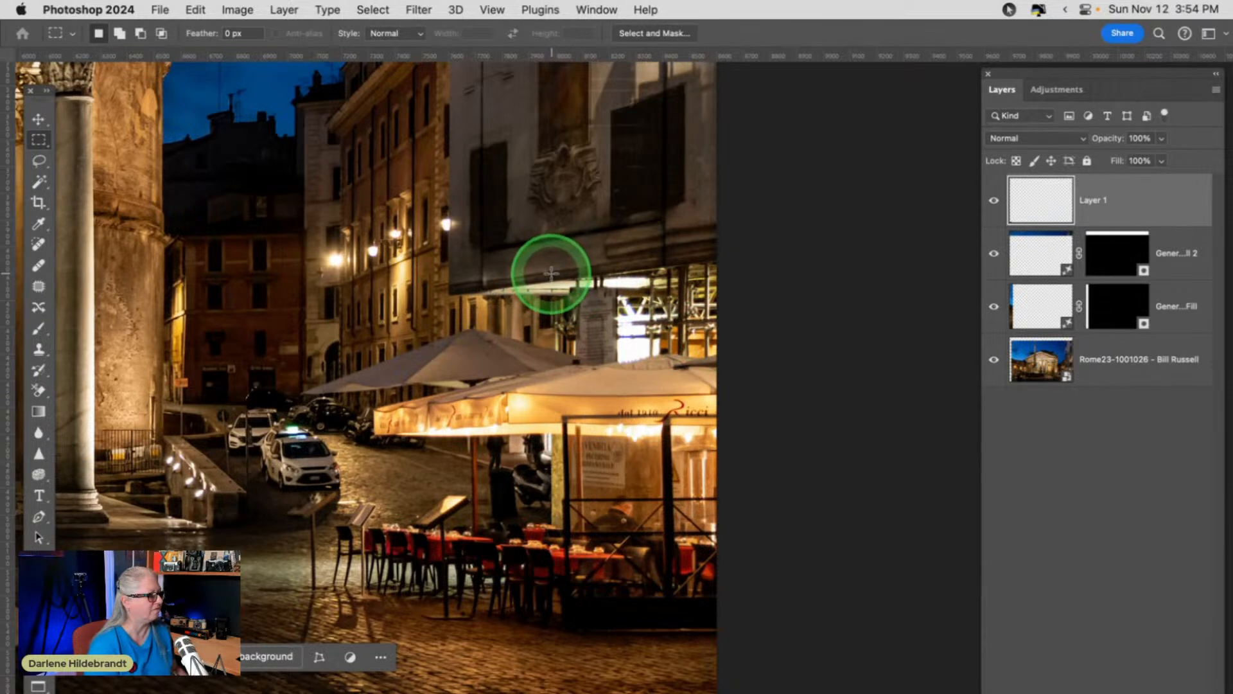
left_click_drag(558, 278, 738, 360)
left_click_drag(557, 261, 751, 380)
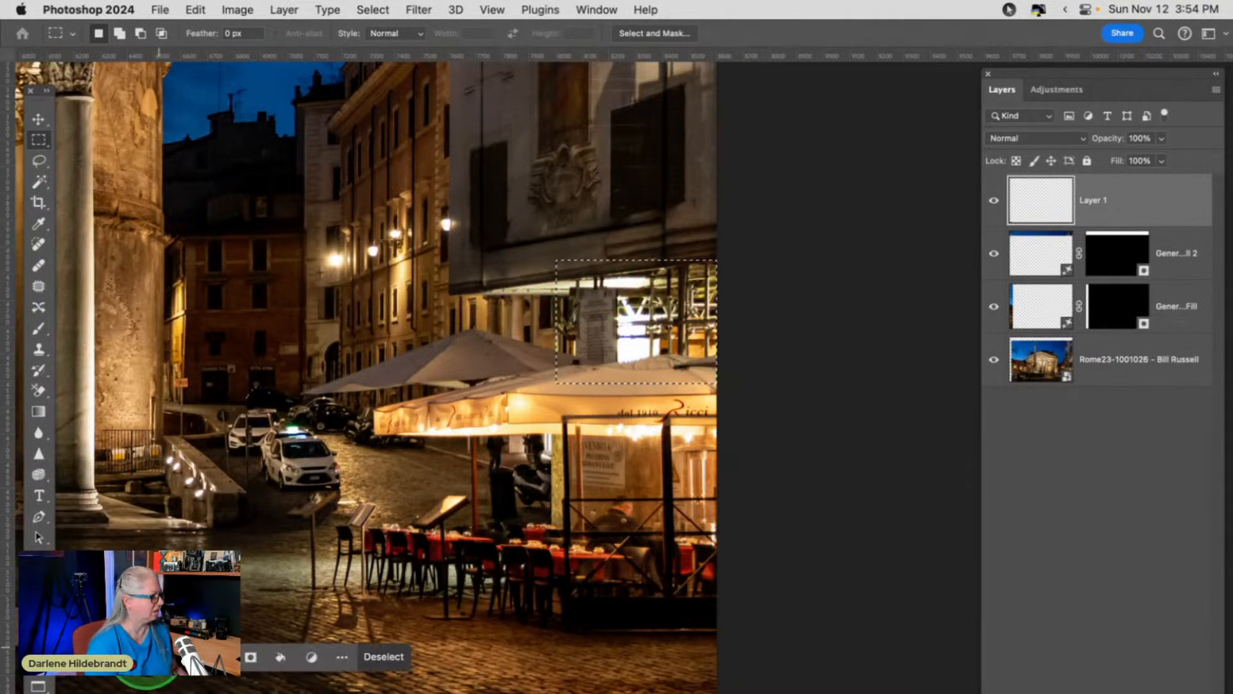
Replace the selected scaffolding above the restaurant awning using Generative Fill with an empty prompt.
left_click(137, 655)
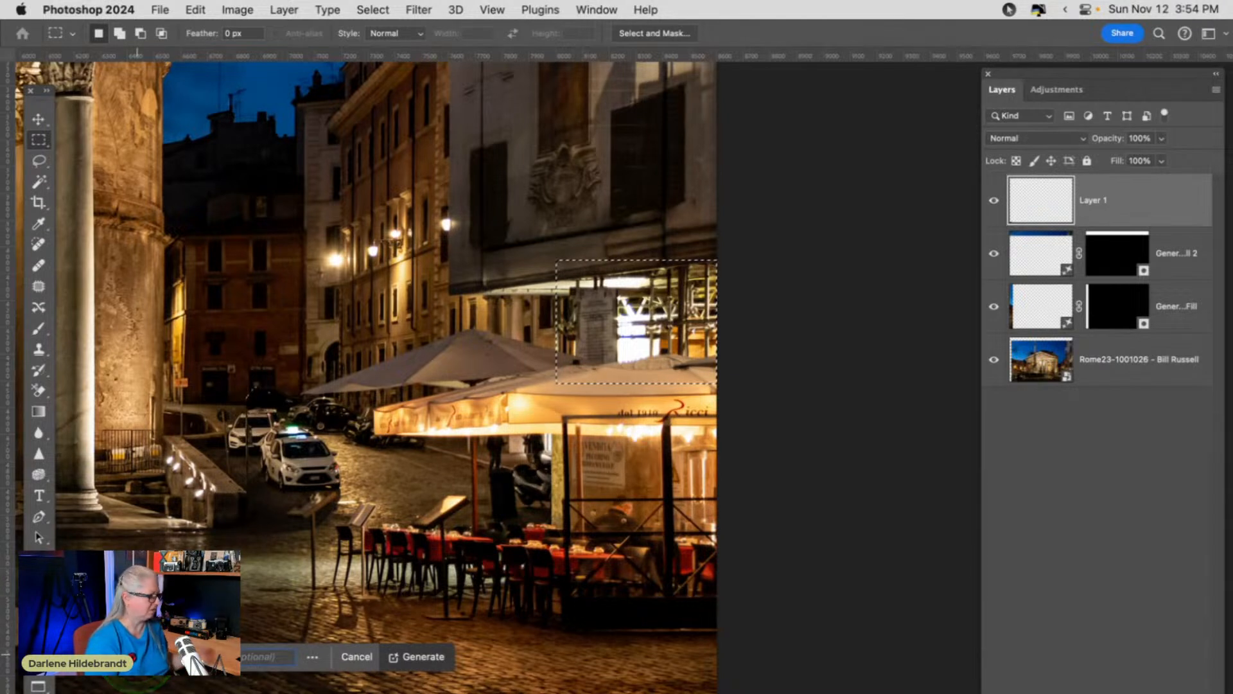
key("Return")
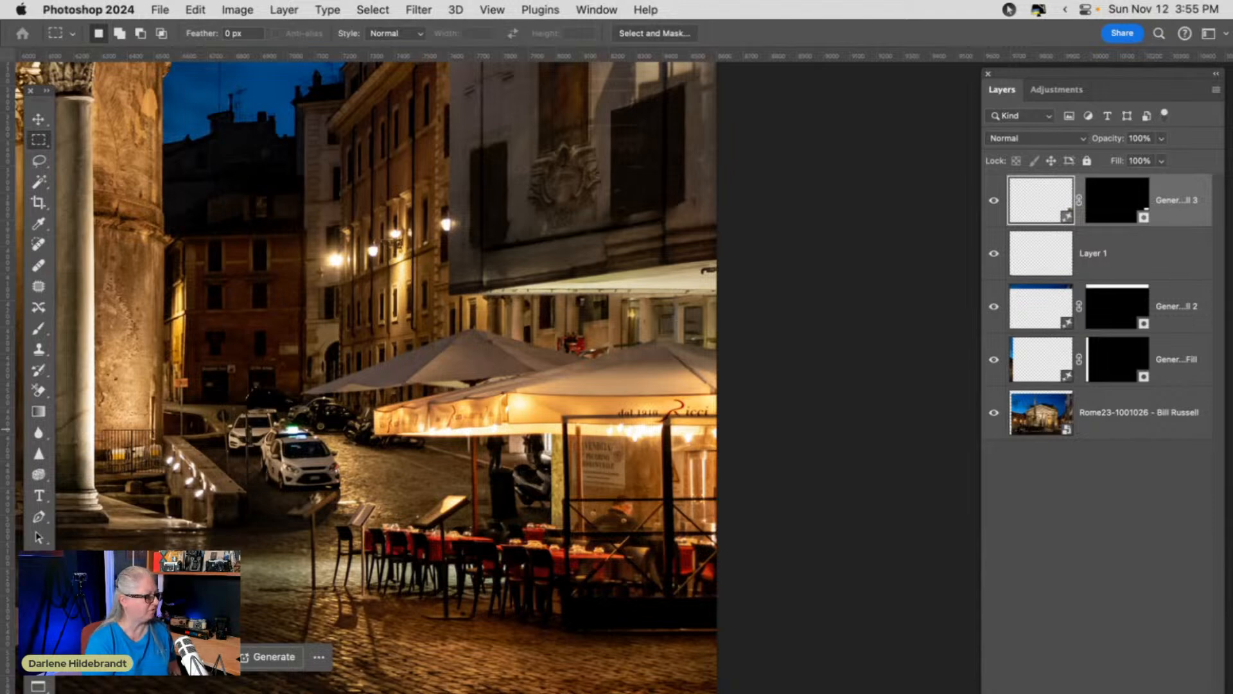
Select the blurry car, doorway and bright light at the photo's left edge and replace them using Generative Fill with an empty prompt.
scroll(605, 321, "left", 10)
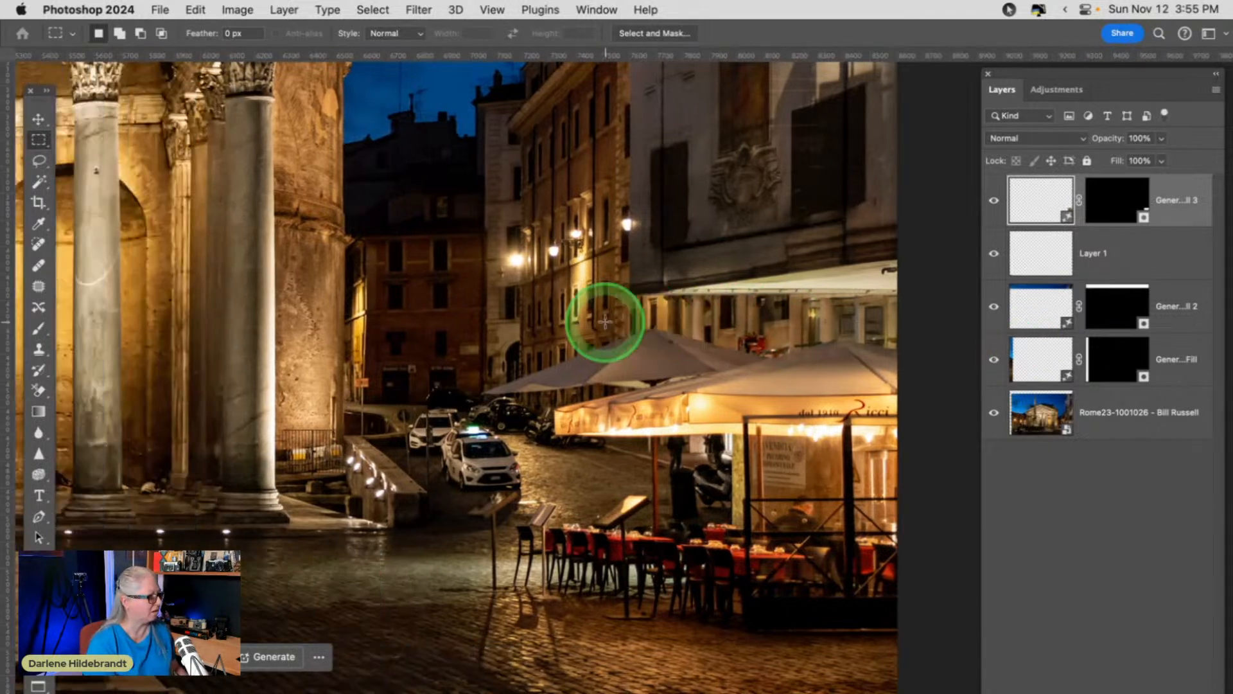
scroll(605, 322, "left", 15)
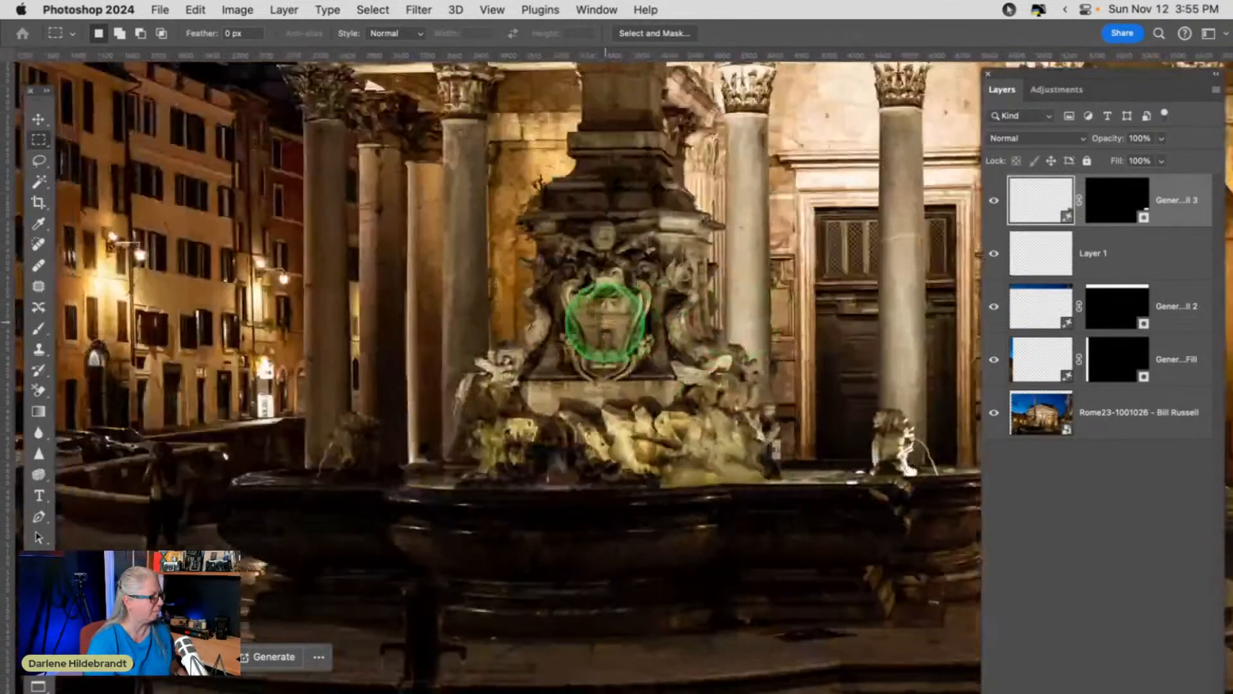
scroll(605, 322, "down", 2)
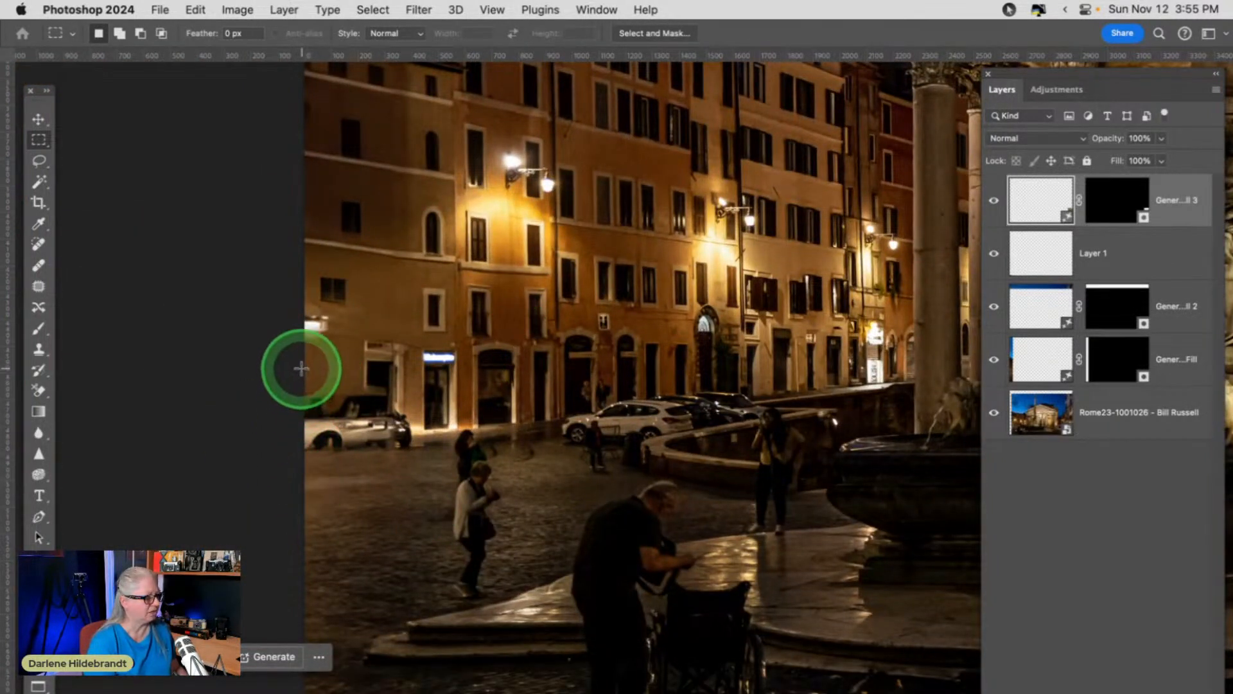
left_click_drag(302, 370, 413, 472)
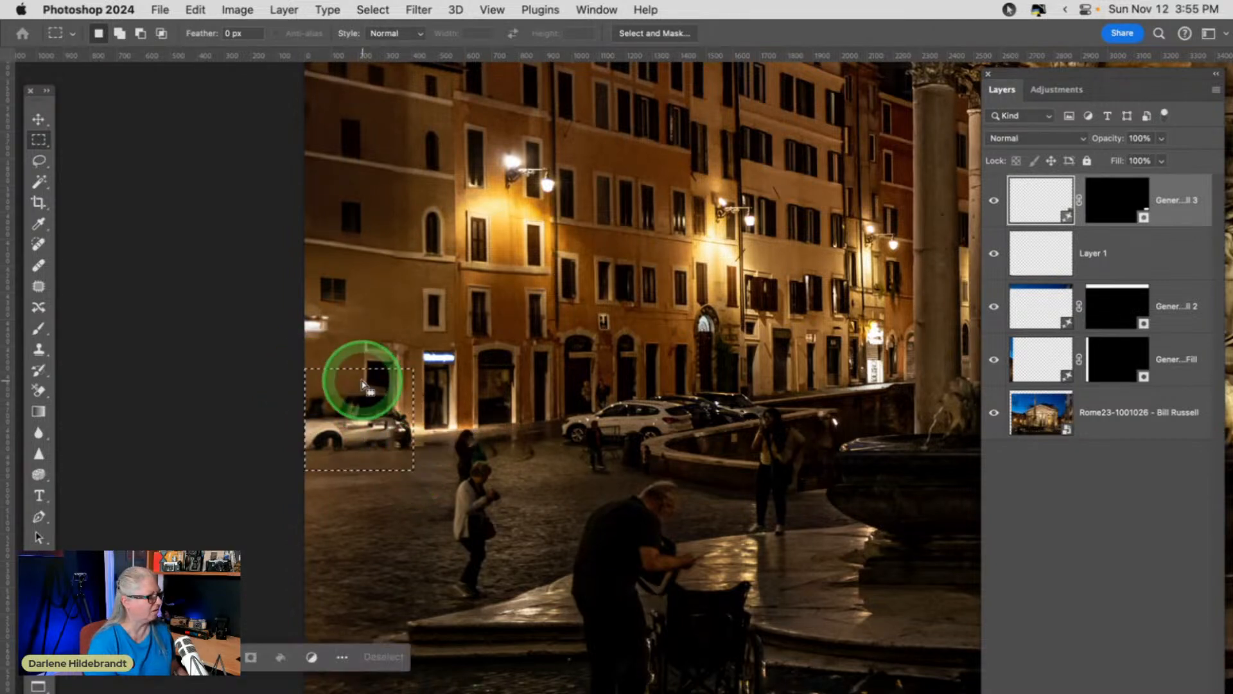
left_click(304, 303)
left_click_drag(301, 303, 413, 489)
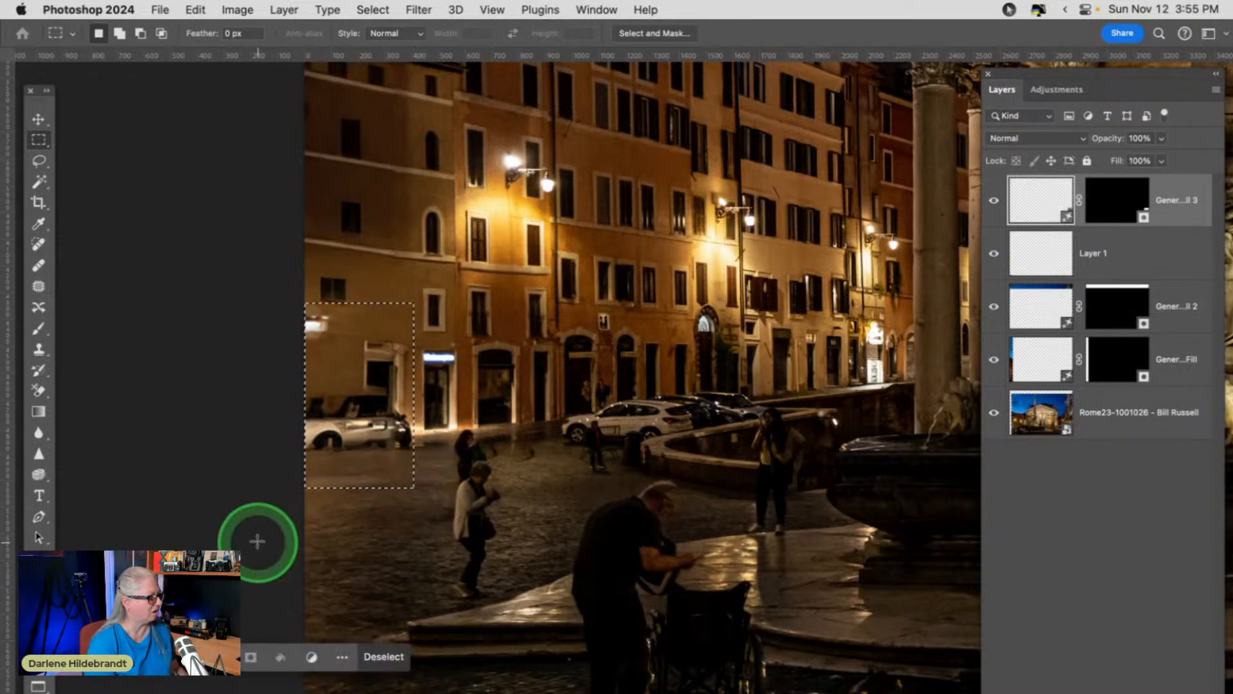
left_click(123, 660)
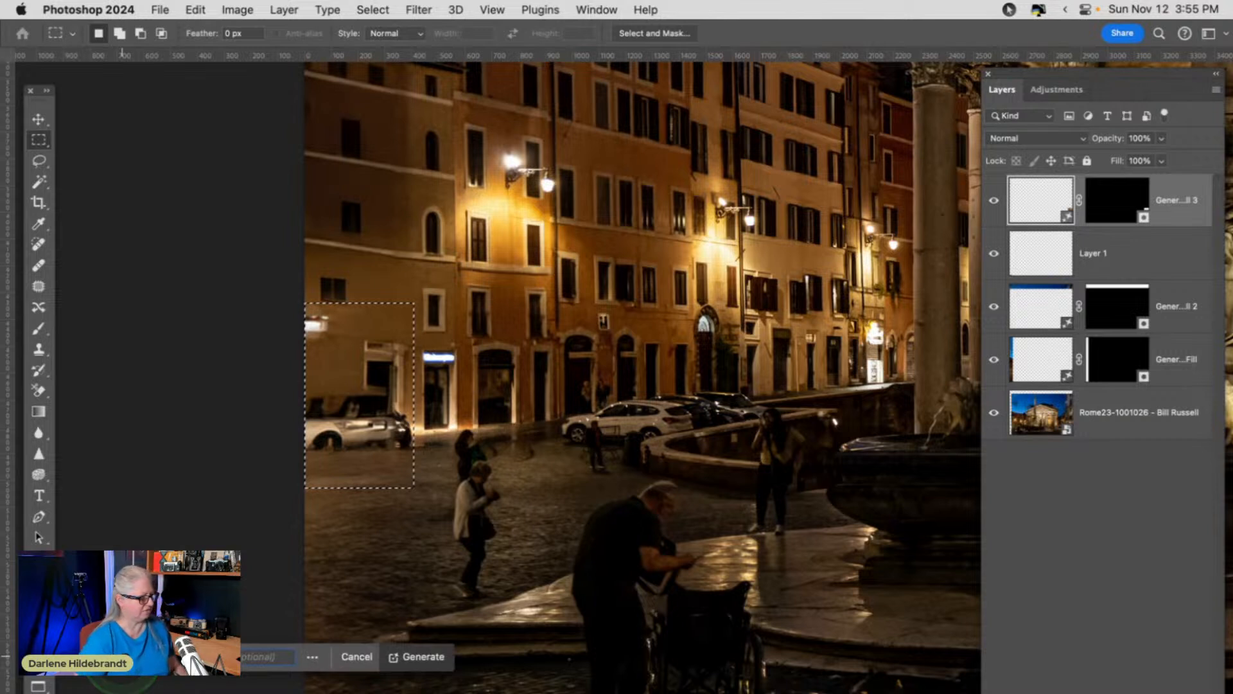
key("Return")
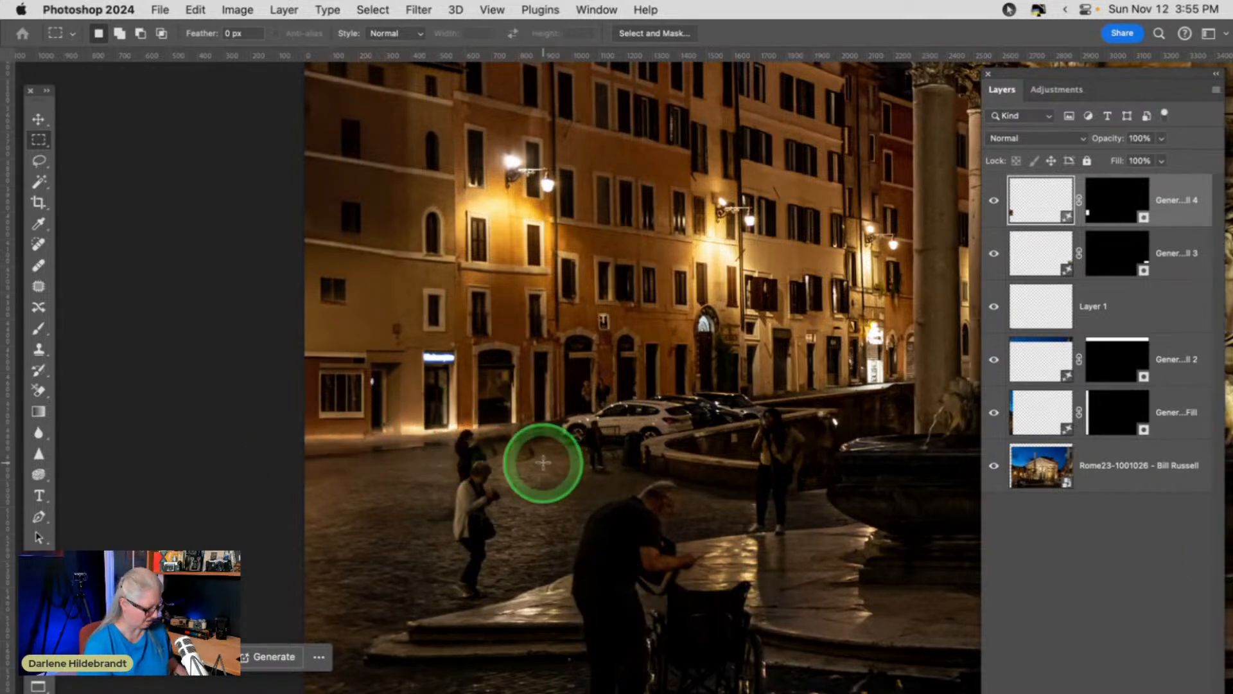
Fit the whole photo in view and save the edited document.
key("super+0")
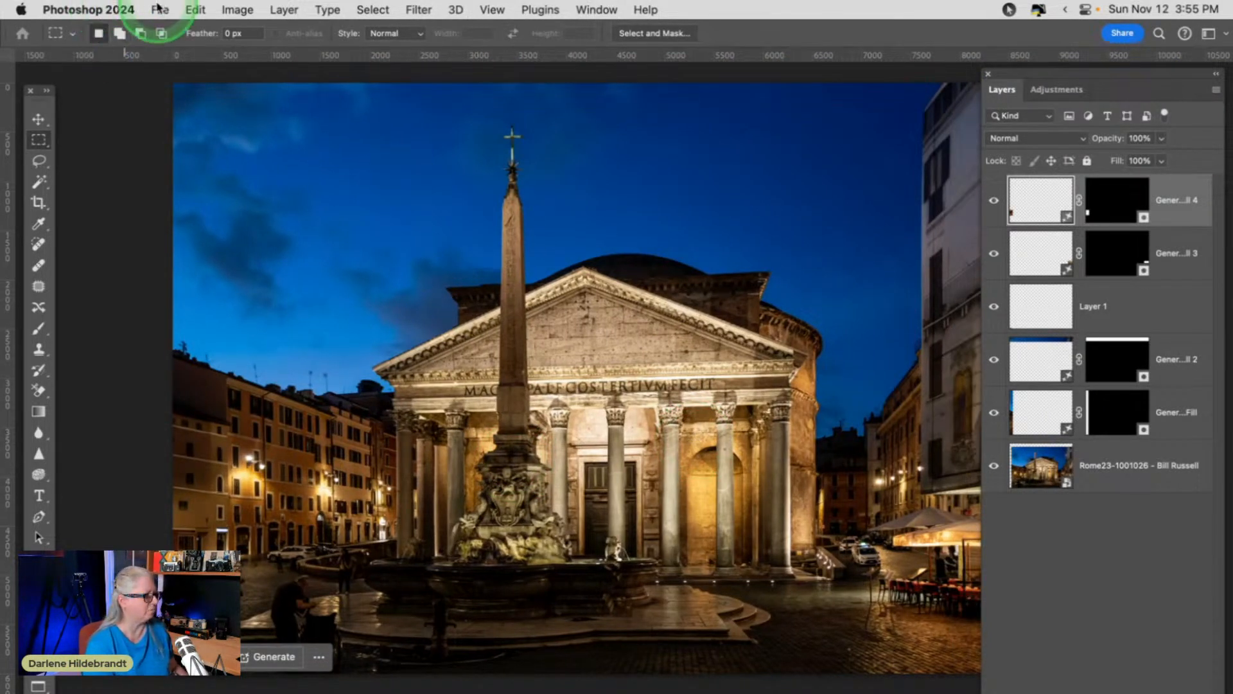
left_click(161, 8)
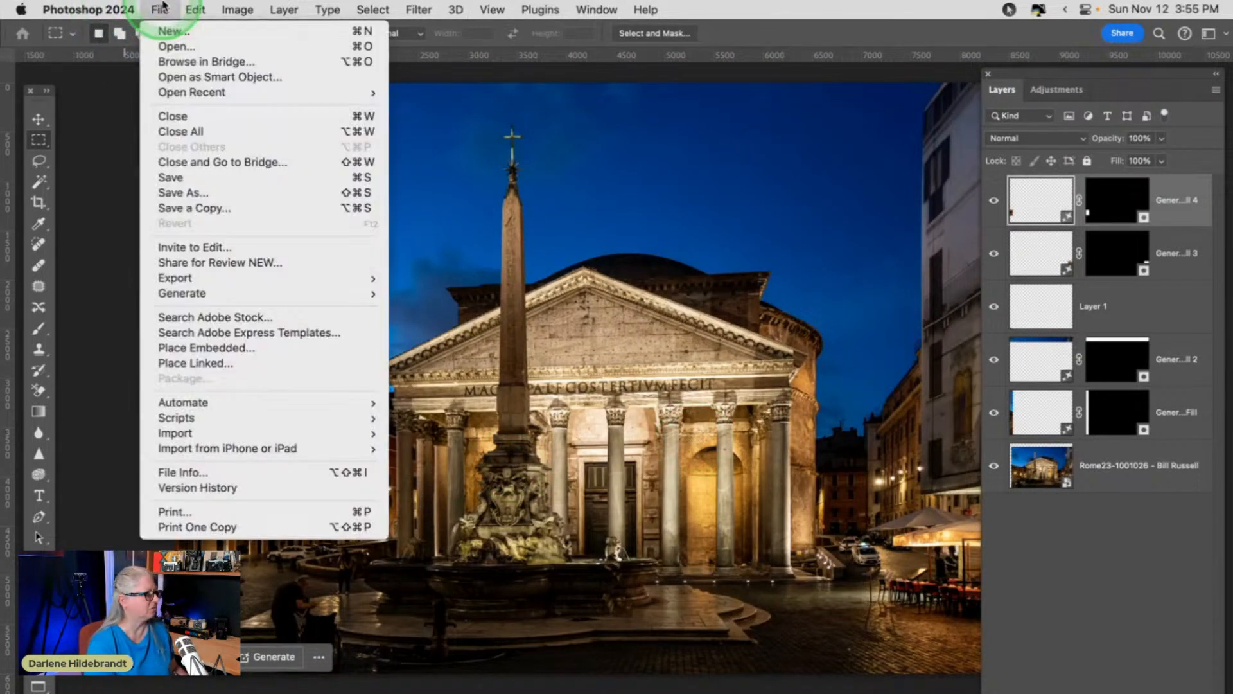
left_click(170, 178)
left_click(155, 6)
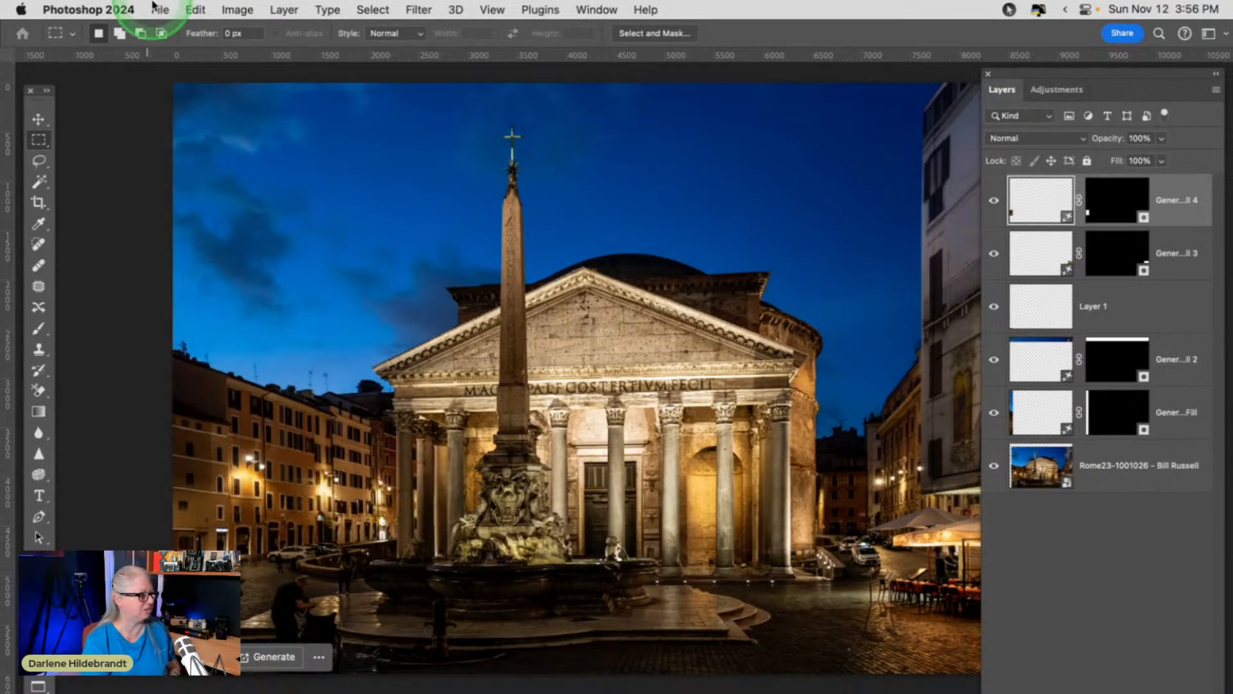
left_click(170, 112)
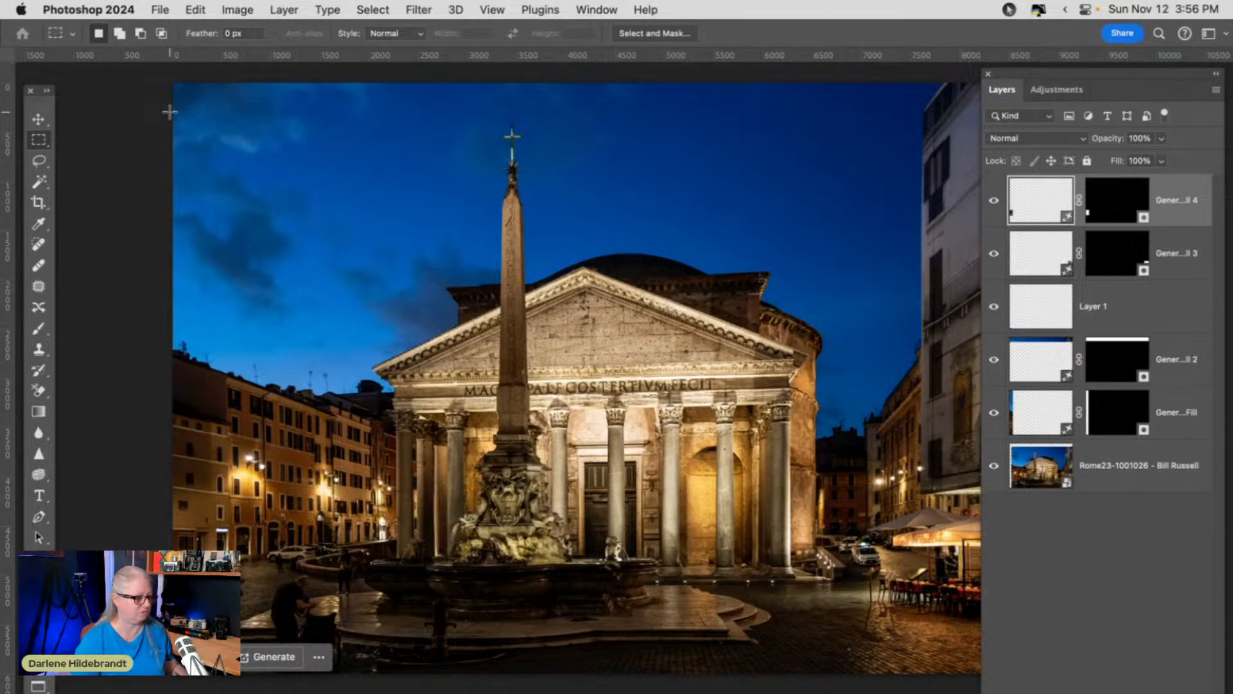
Switch to Lightroom Classic, show the Library grid with the right-hand panels hidden, and look for the edited Pantheon photo.
key("super+Tab")
key("super+Tab")
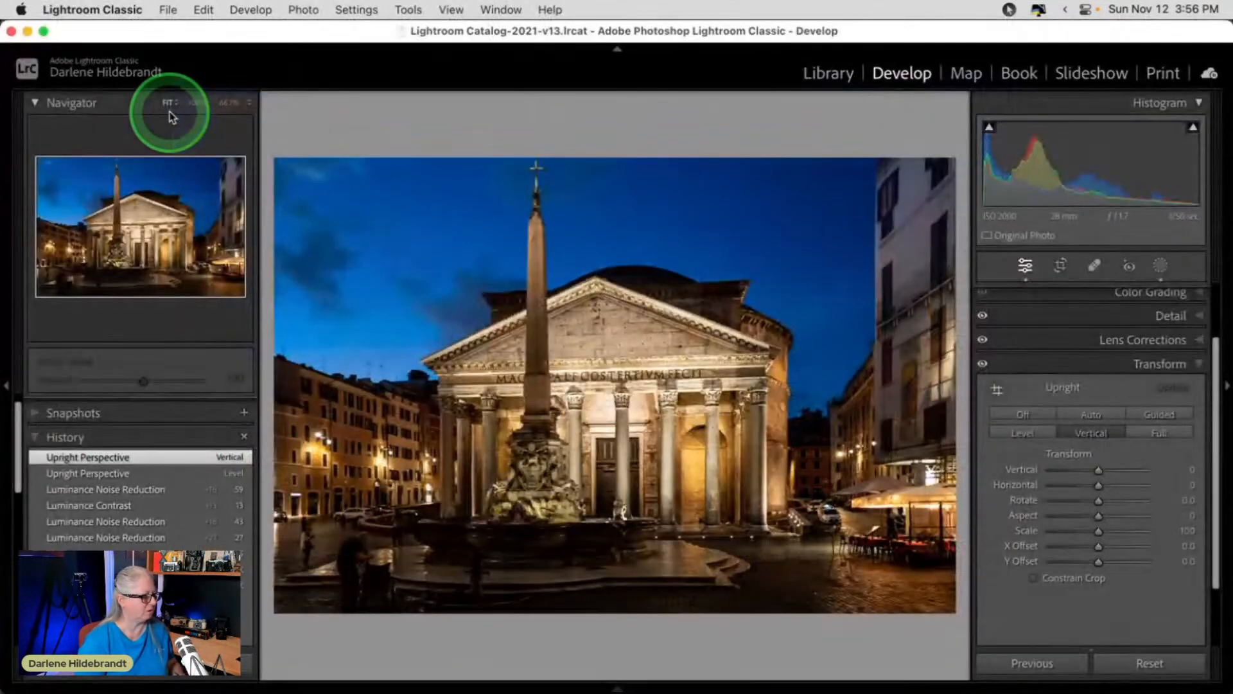
key("g")
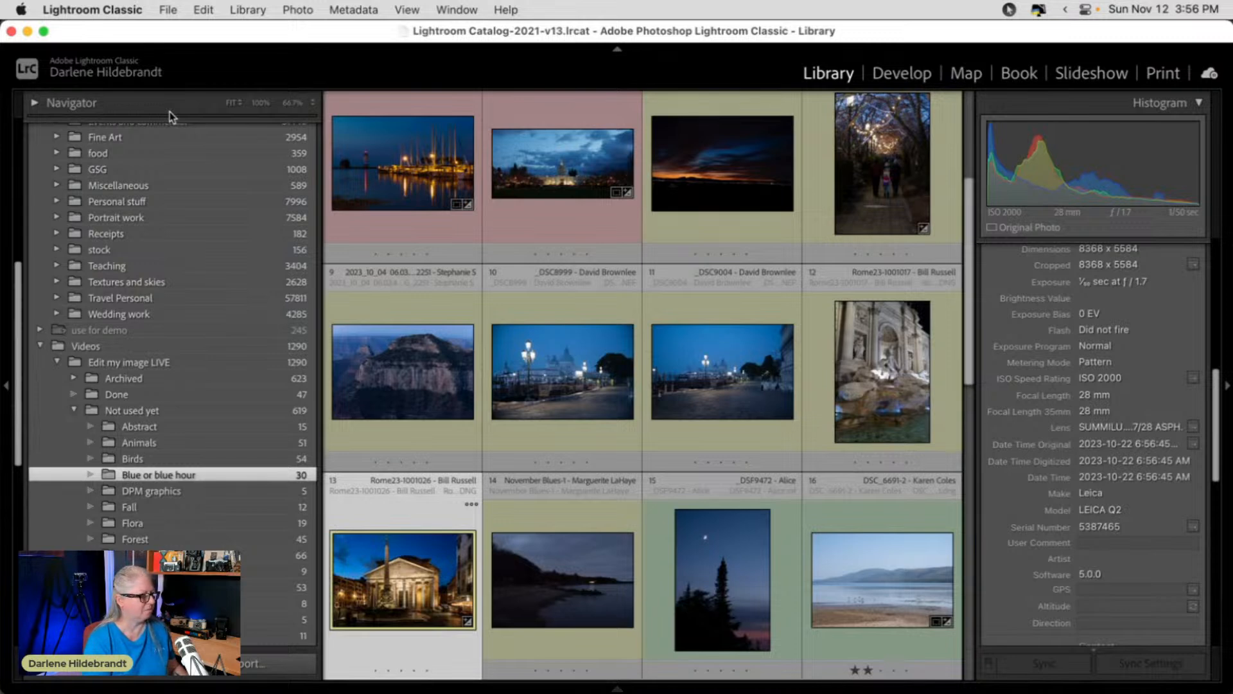
left_click(1227, 385)
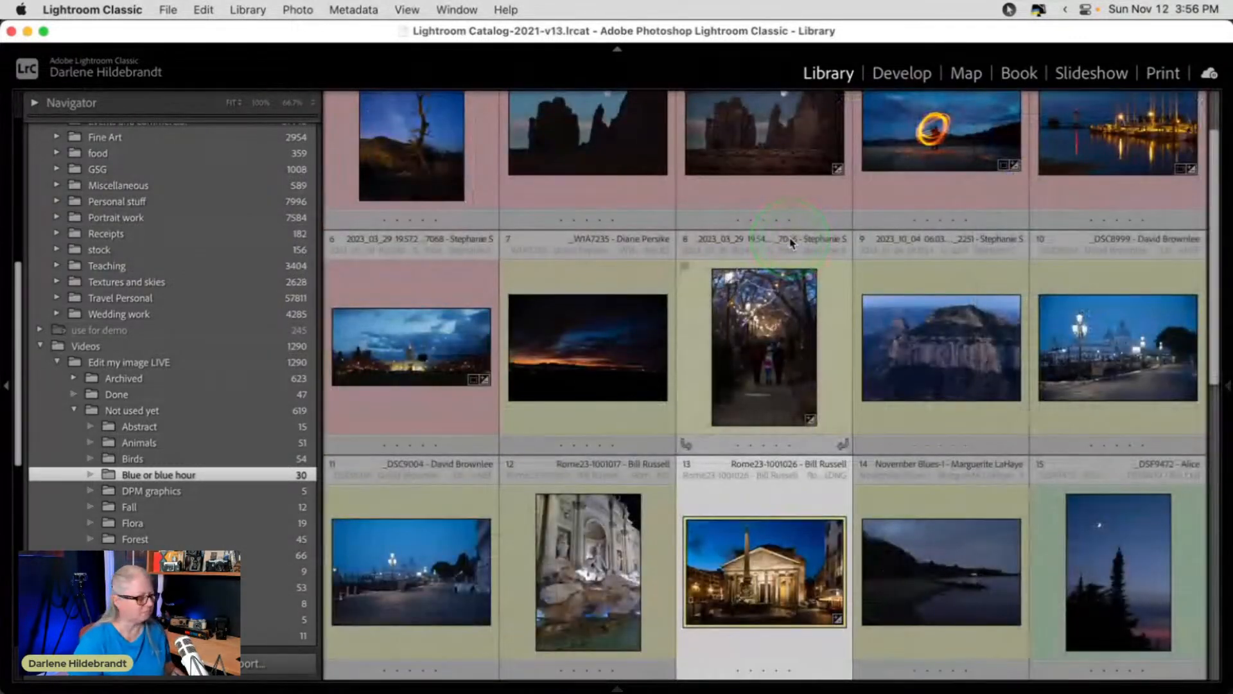
scroll(806, 212, "down", 3)
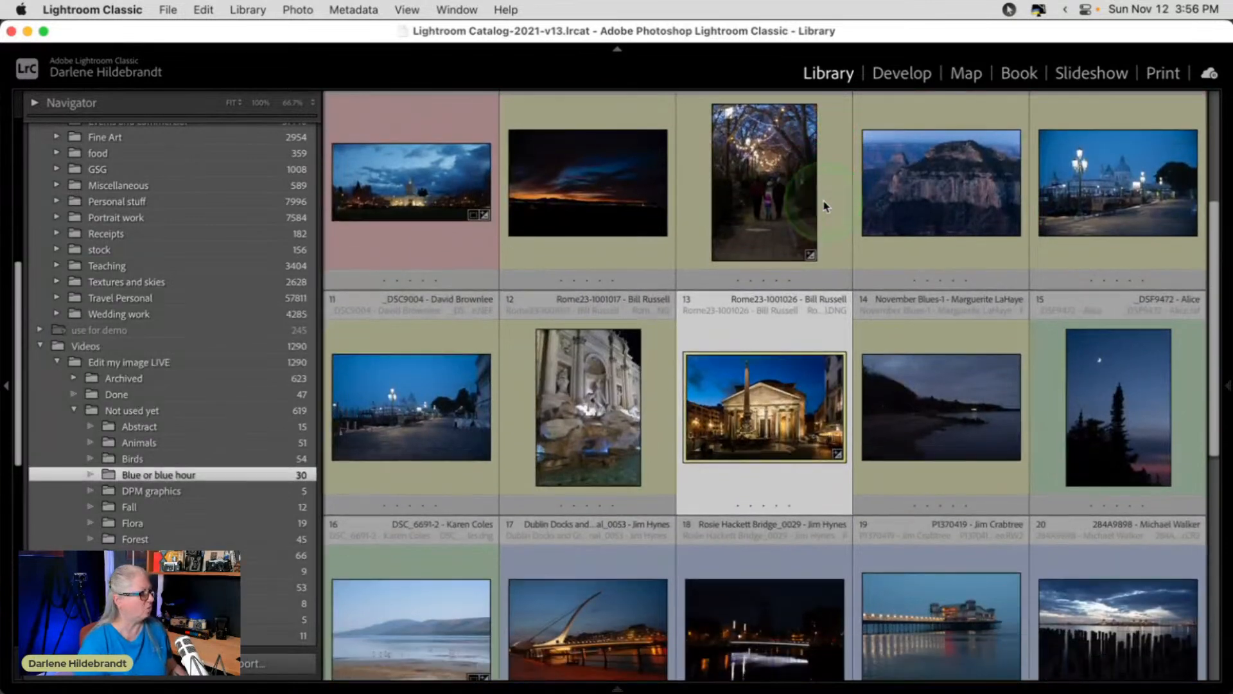
left_click(825, 206)
Switch to Photoshop and change to the standard windowed screen mode to check the document's saving progress.
key("super+Tab")
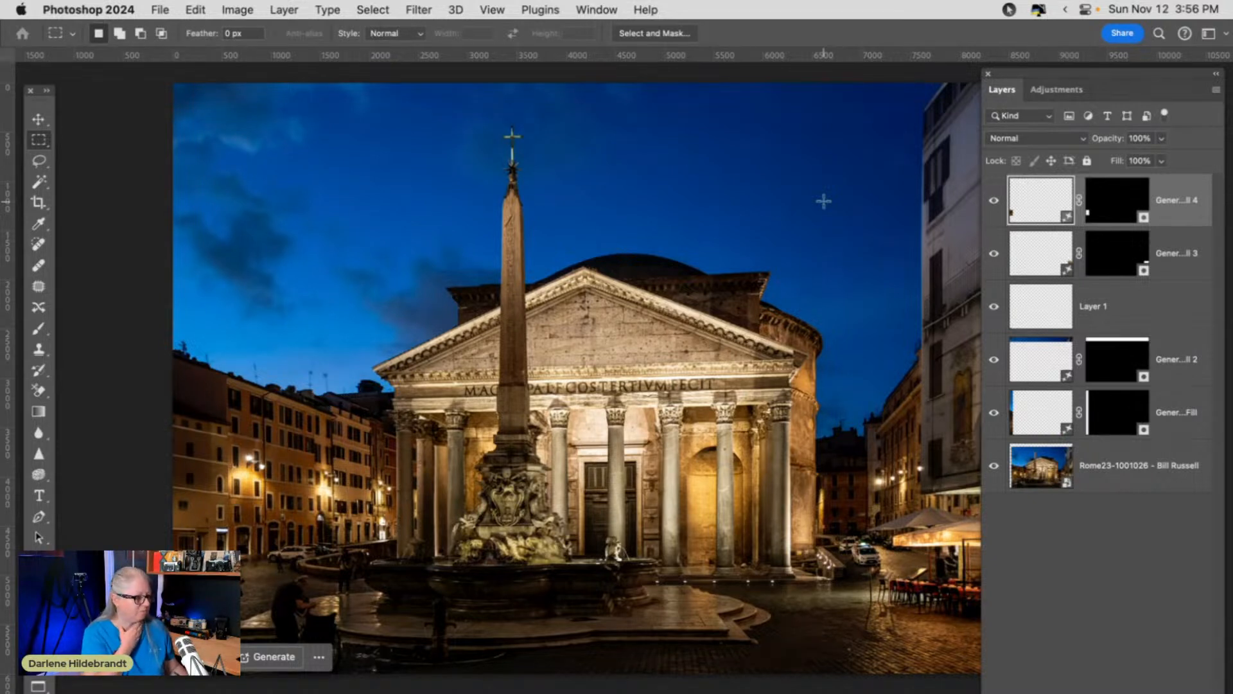
key("f")
key("f")
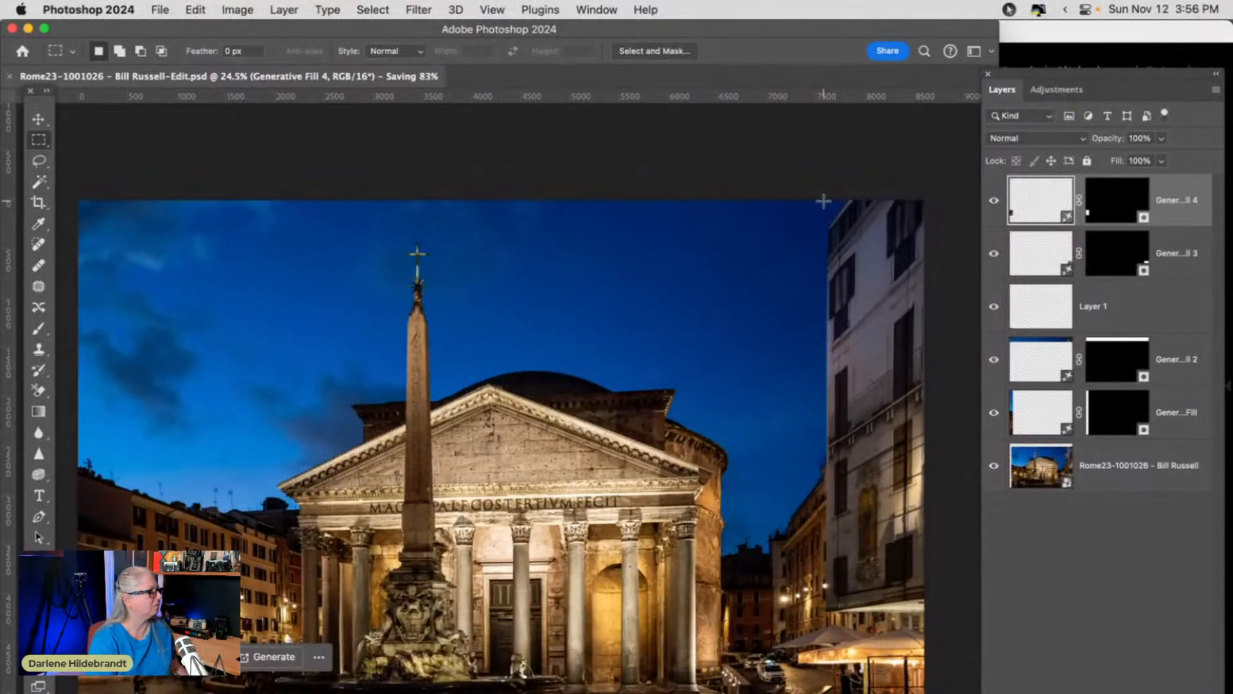
left_click_drag(732, 27, 759, 9)
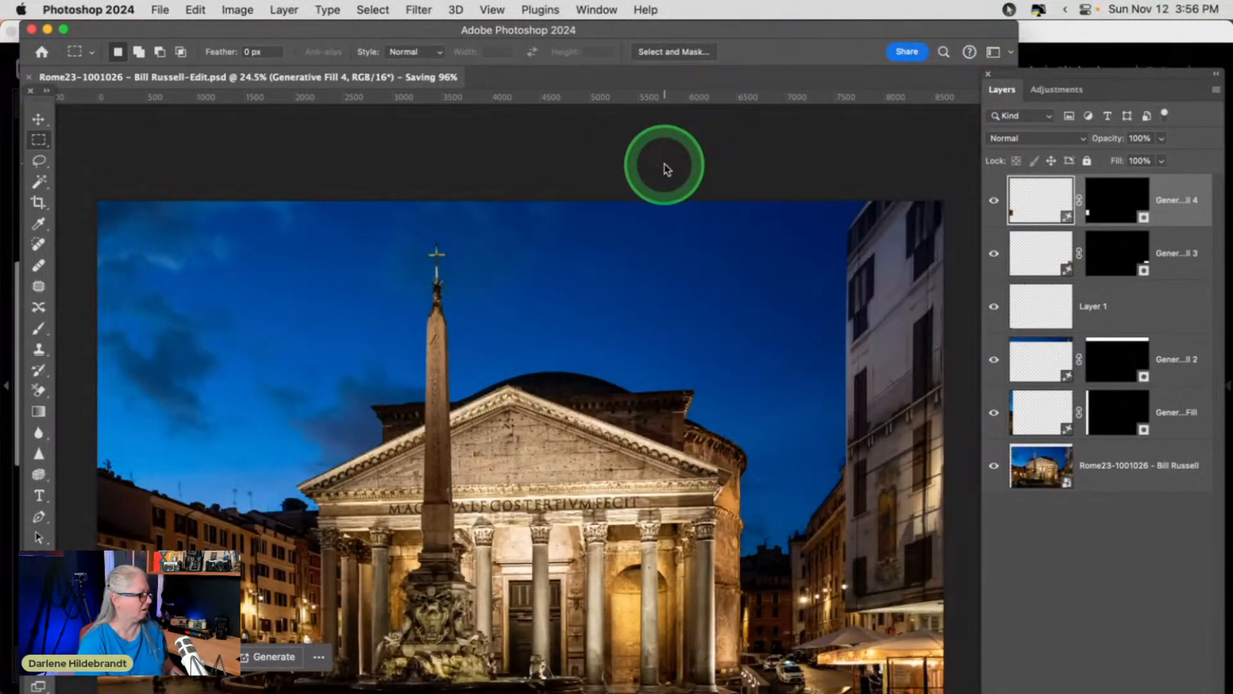
Switch to Lightroom Classic, show the grid's toolbar and sort the photos by Edit Time.
key("super+Tab")
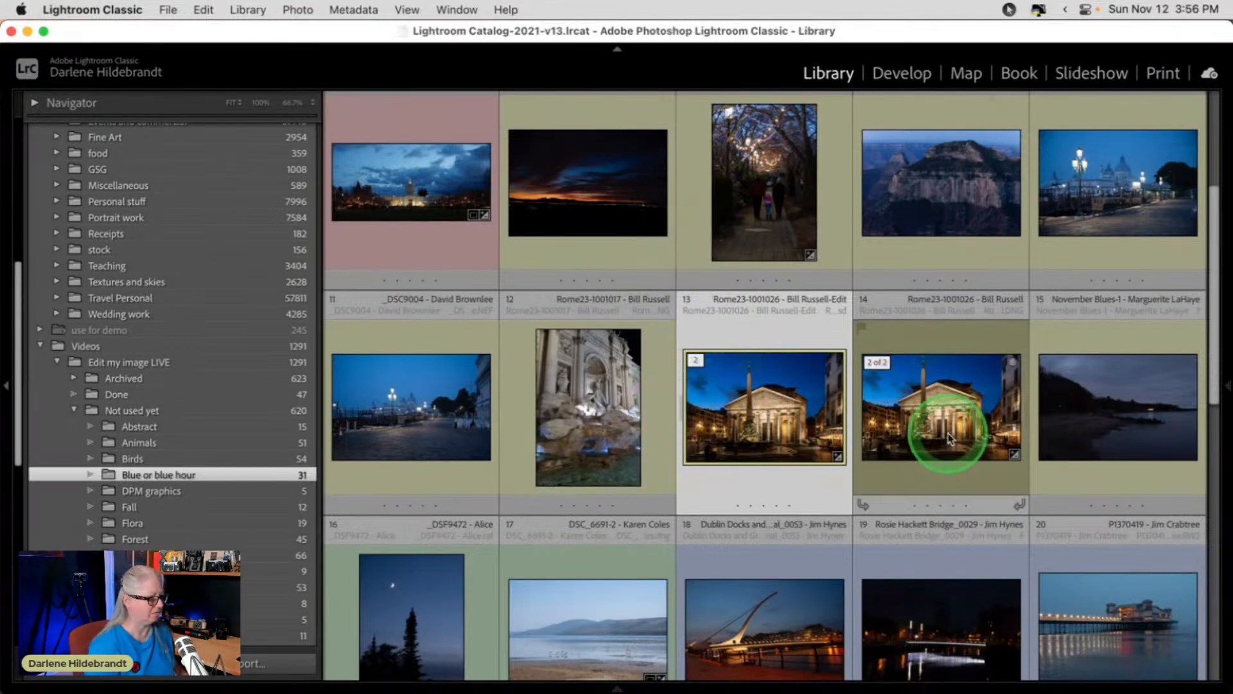
key("t")
scroll(691, 417, "down", 2)
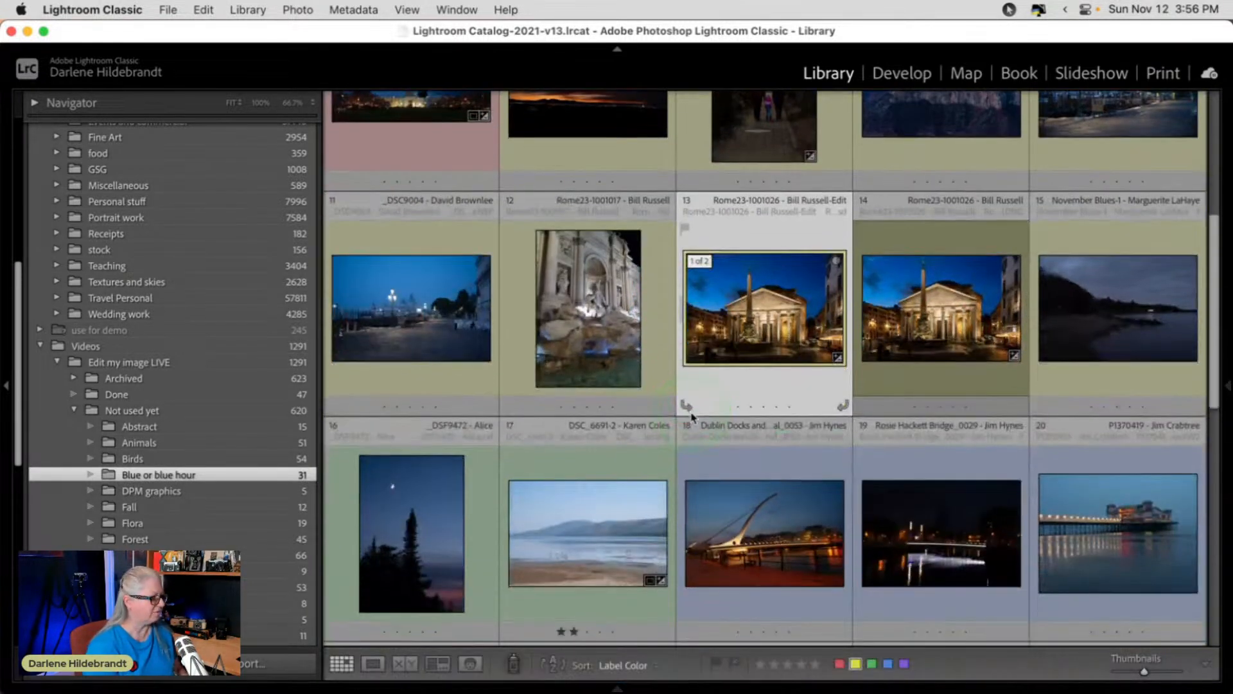
mouse_move(618, 679)
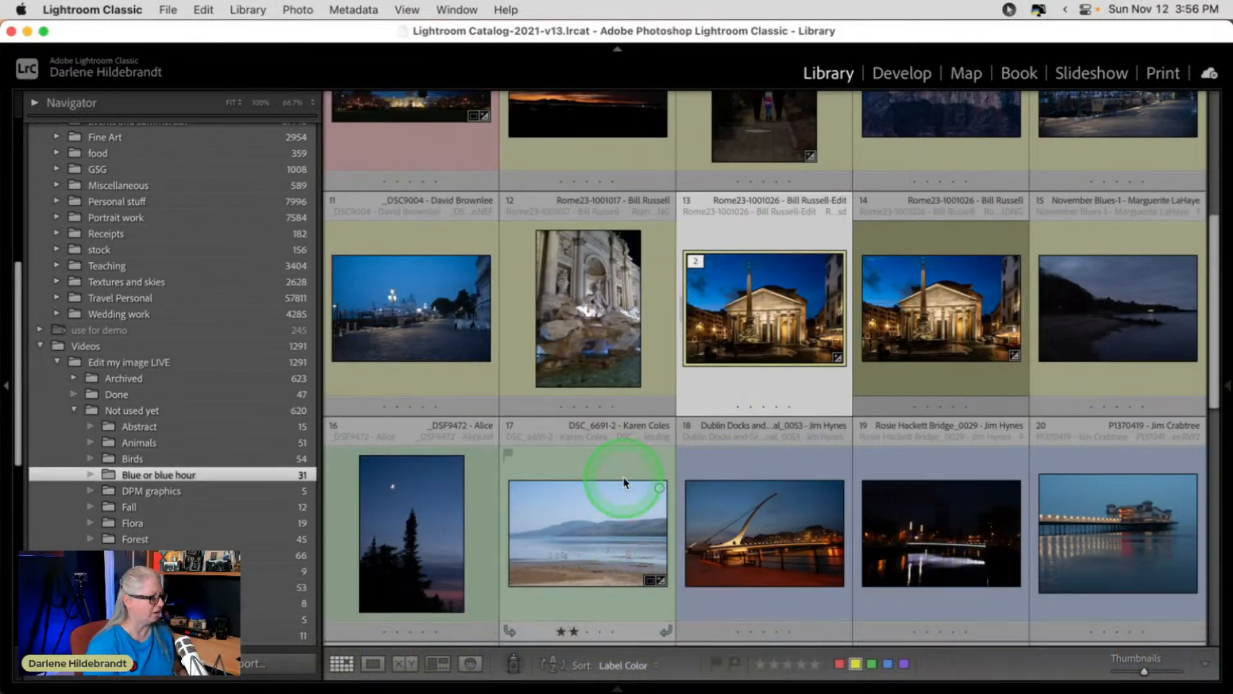
left_click(626, 665)
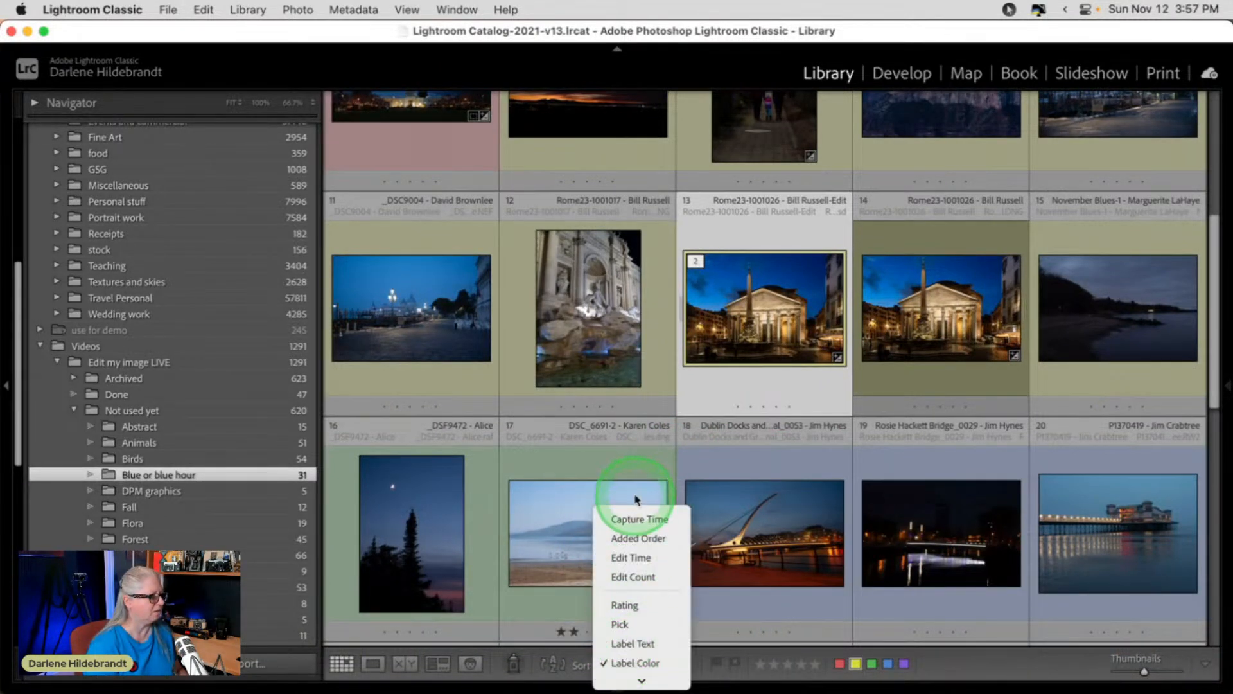
left_click(631, 558)
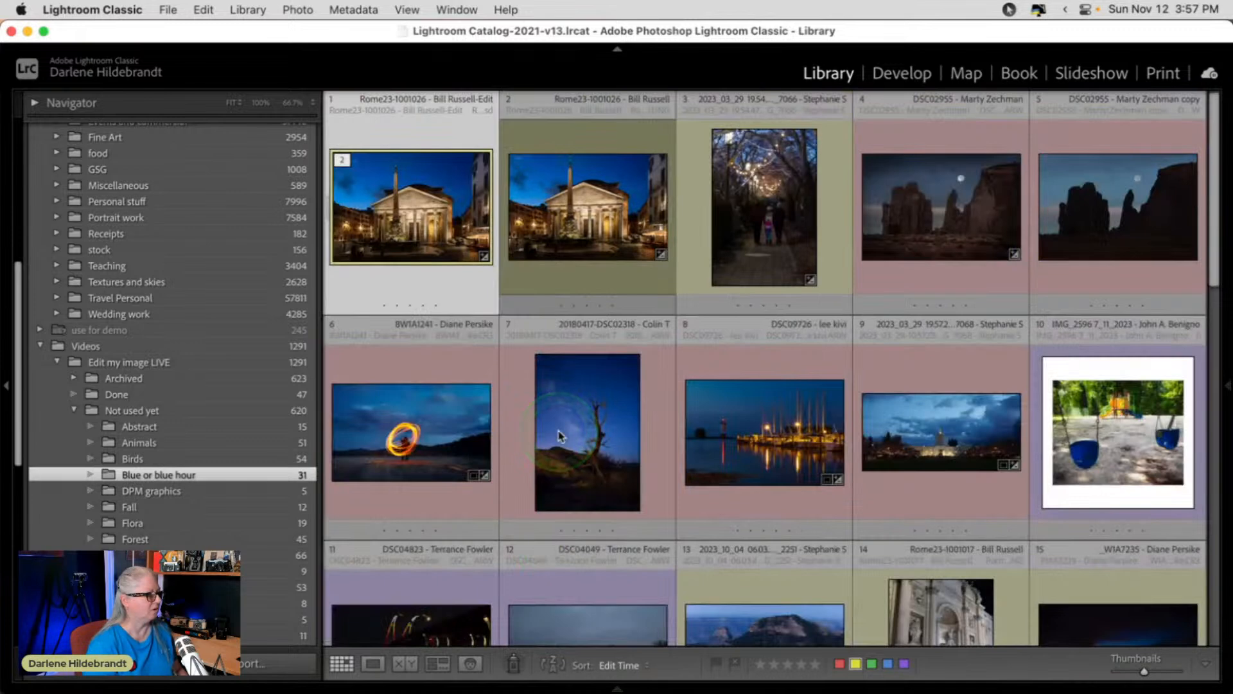
Try sorting the photo grid by Added Order and by File Name.
scroll(560, 436, "down", 15)
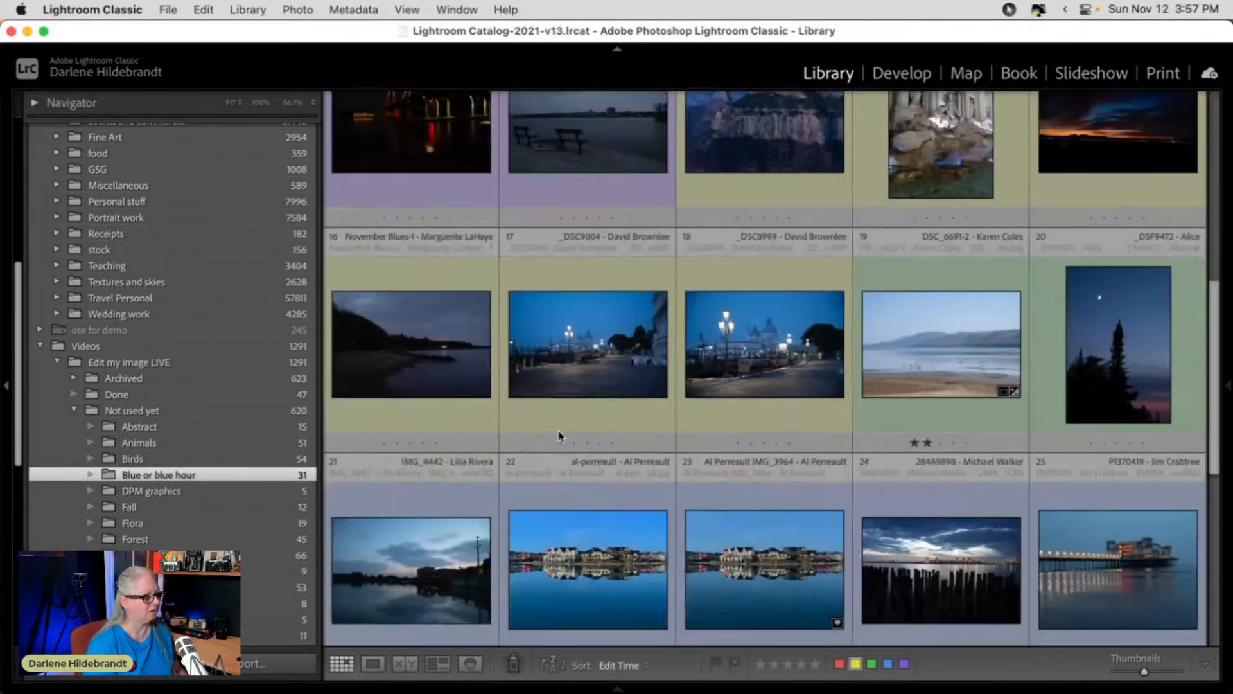
left_click(638, 538)
left_click(615, 666)
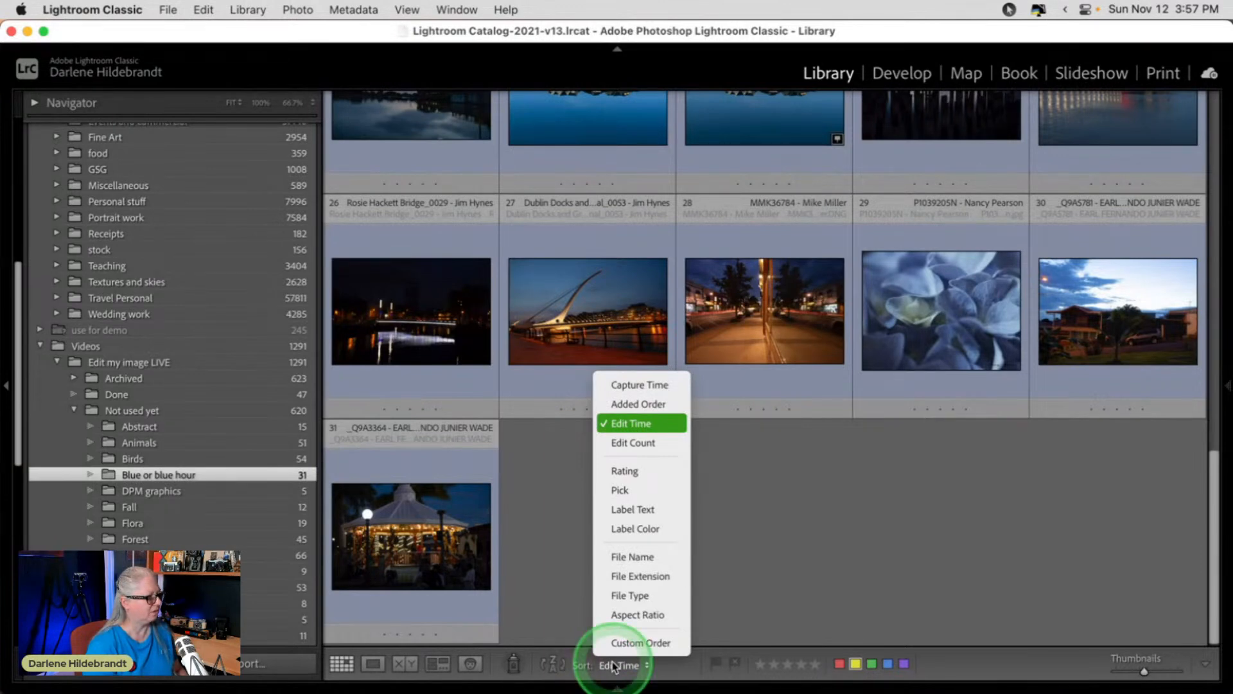
left_click(606, 508)
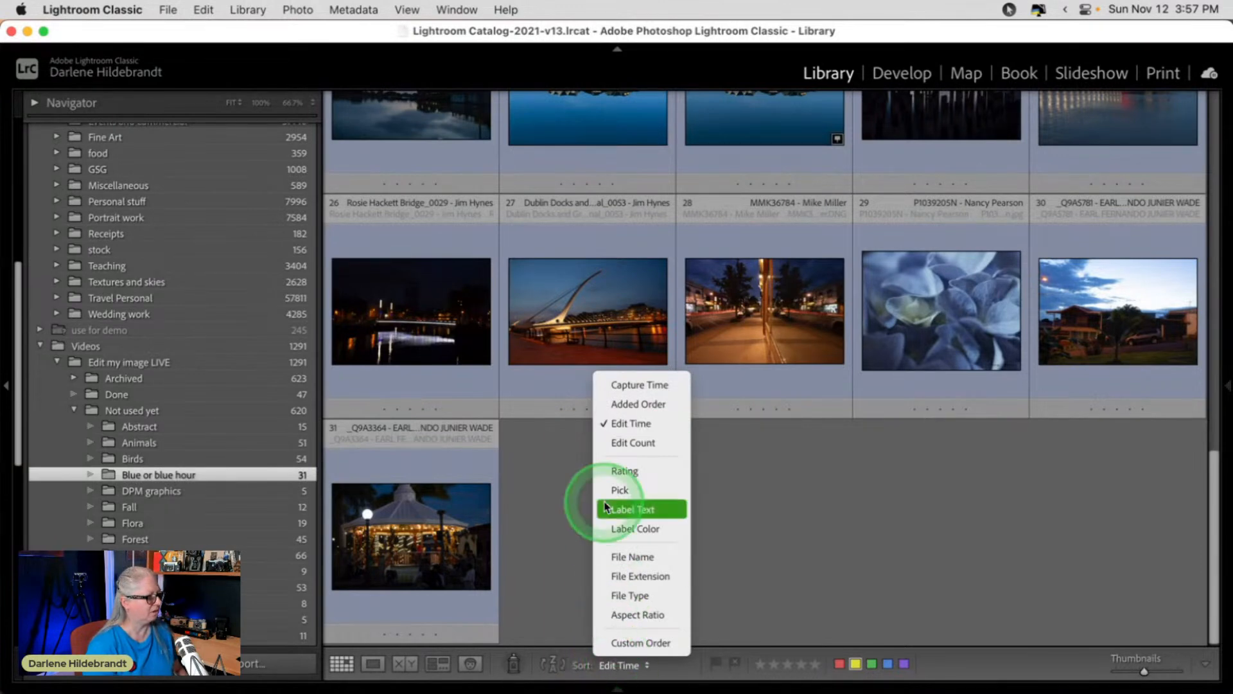
left_click(601, 404)
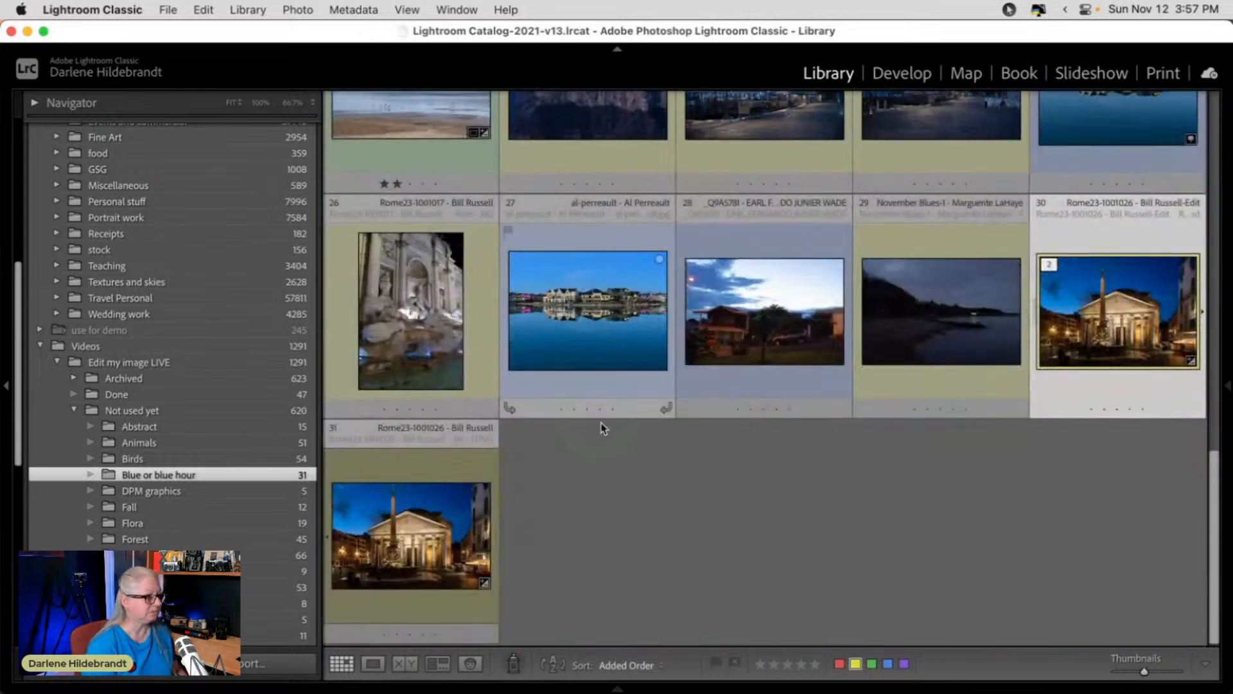
left_click(619, 666)
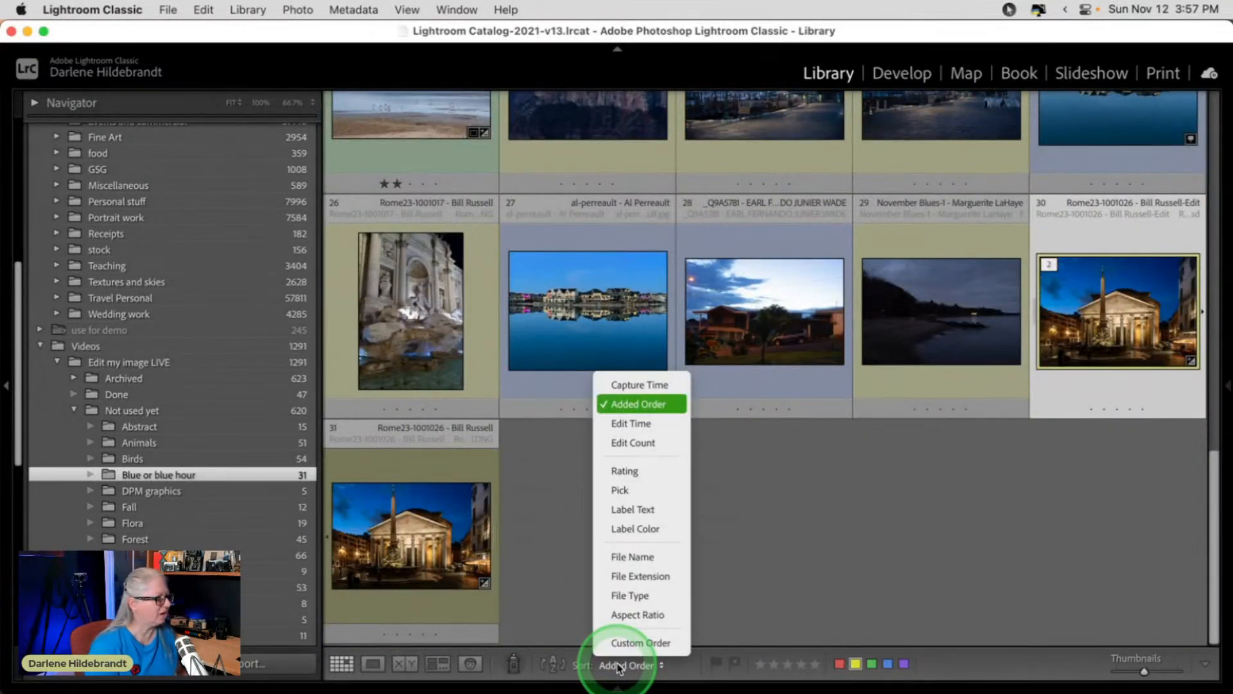
left_click(618, 561)
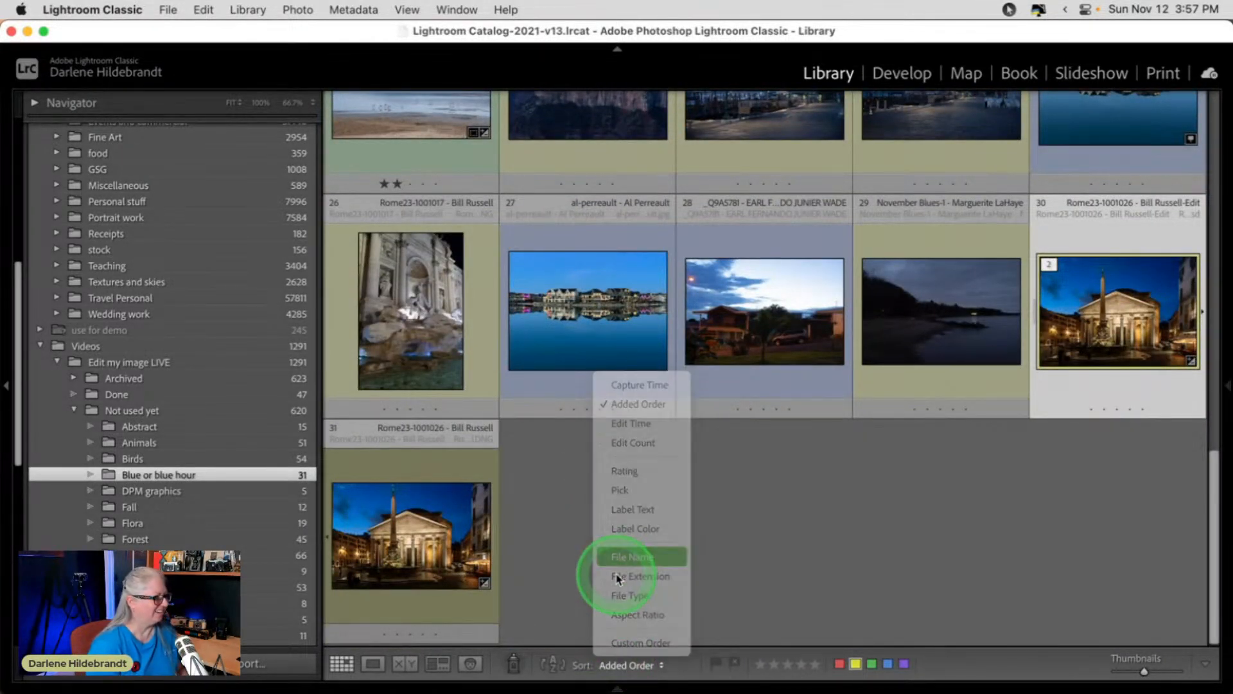
Sort the photo grid by File Extension.
left_click(618, 665)
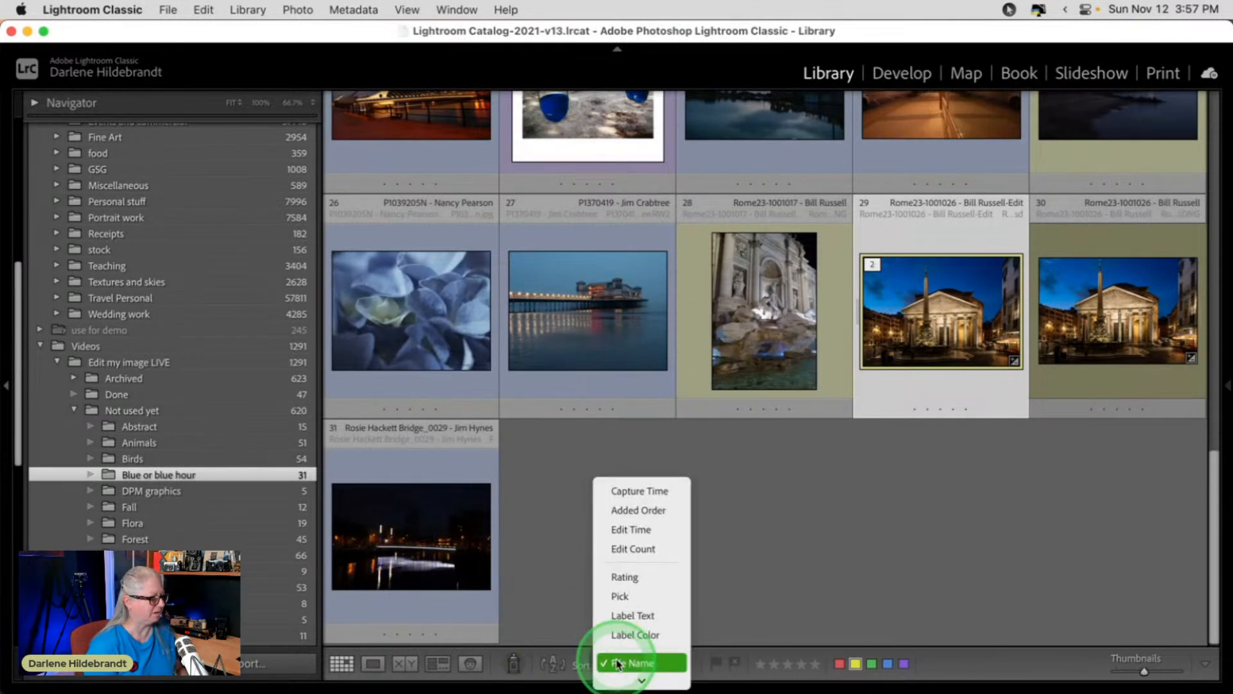
scroll(618, 666, "down", 3)
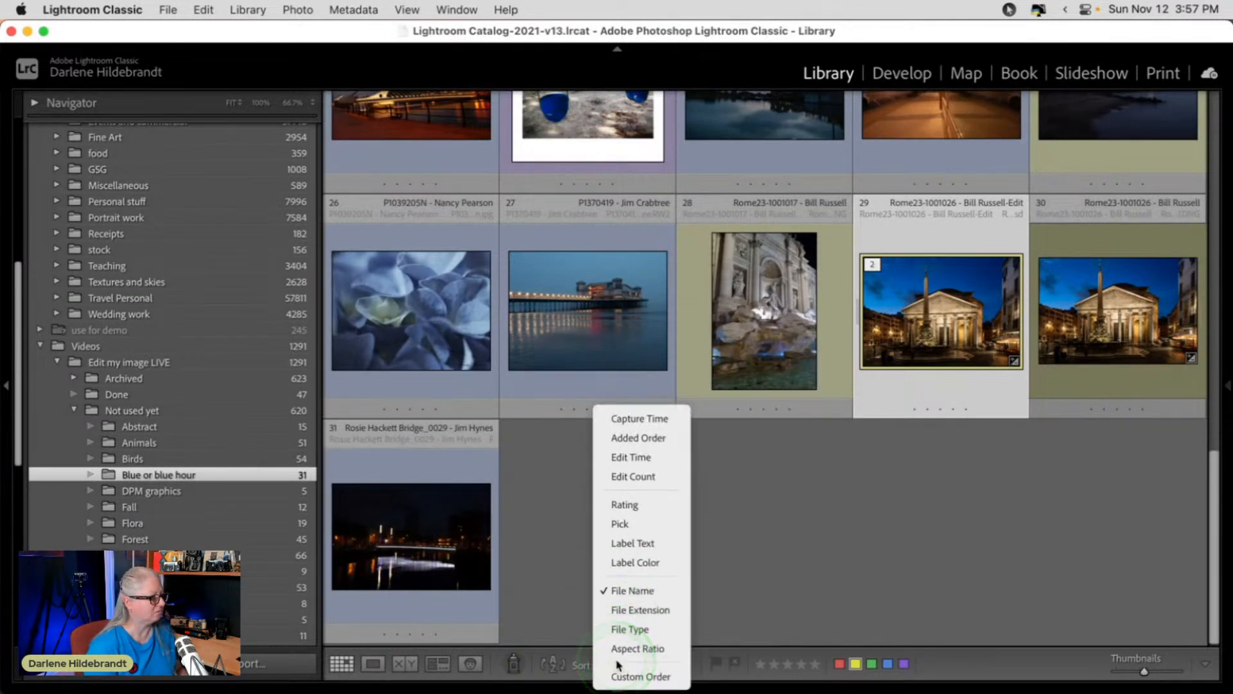
left_click(635, 610)
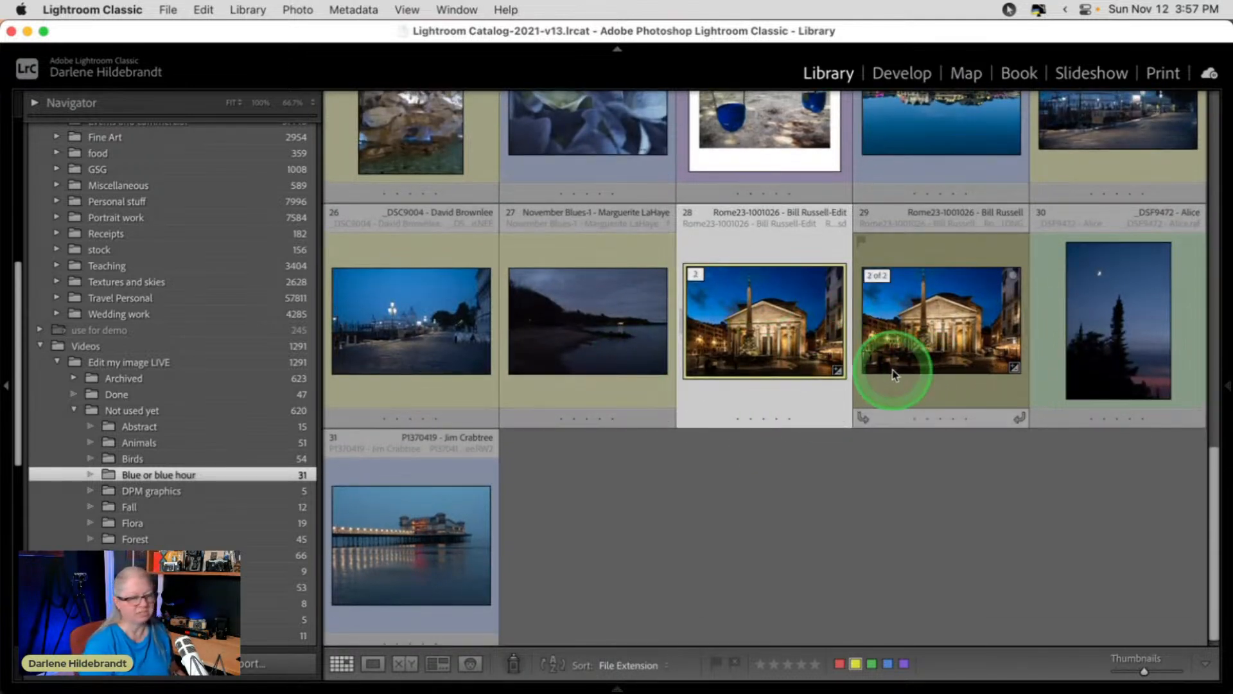
Sort the photo grid by File Name and open the Pantheon photo in Loupe view.
left_click(605, 668)
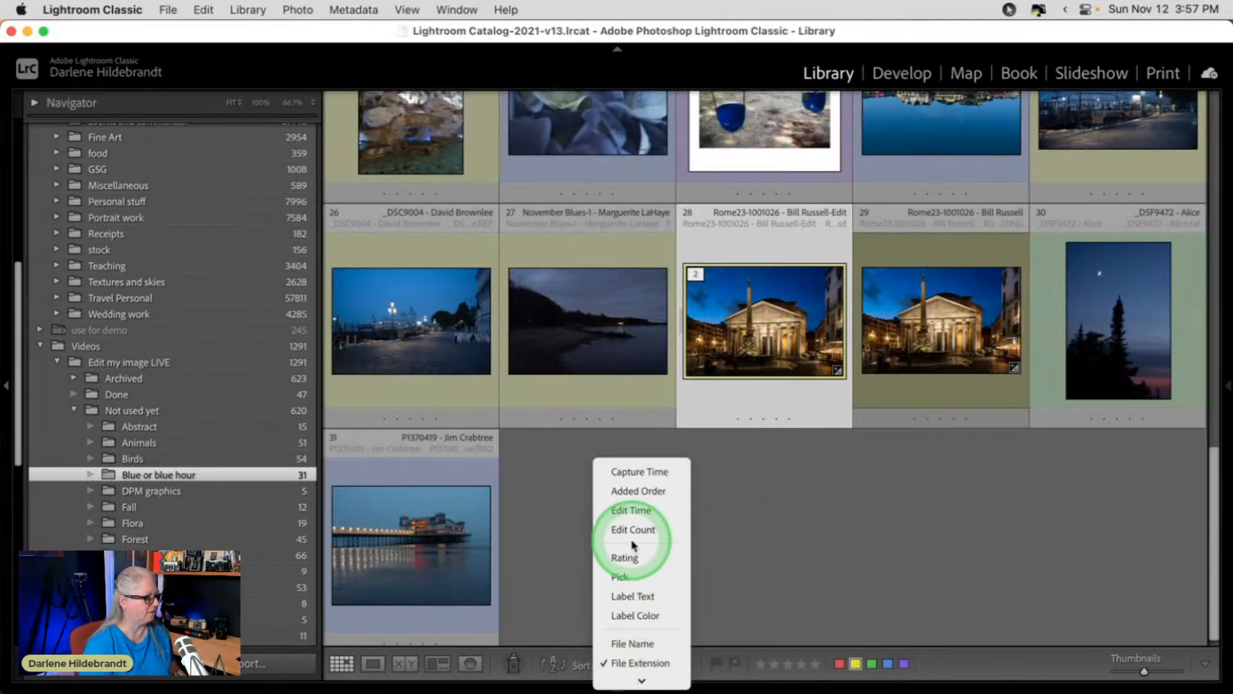
left_click(626, 643)
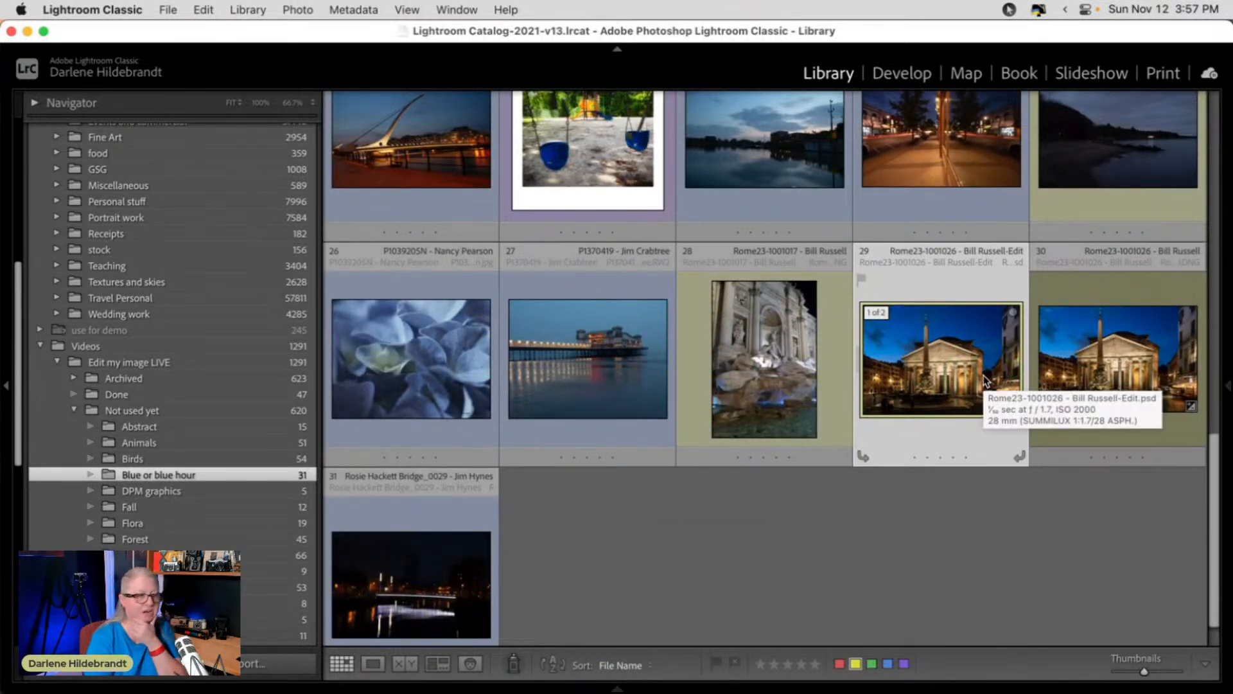
double_click(1101, 358)
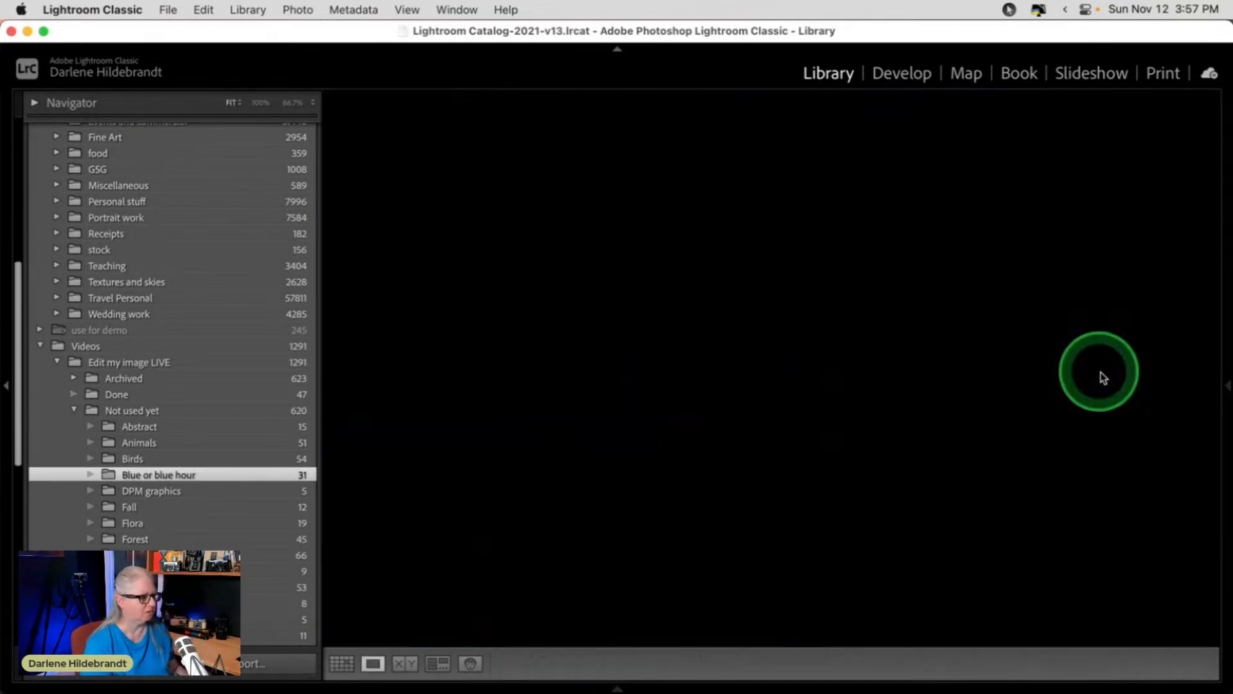
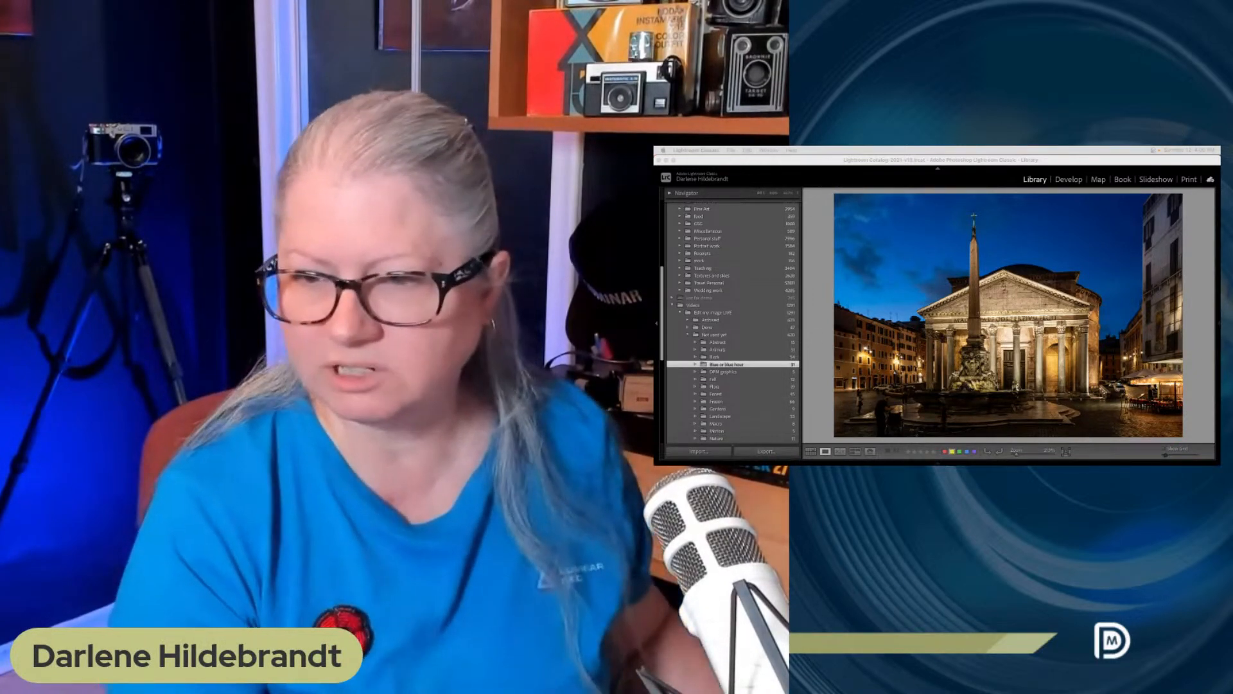
Return to the grid, find the blue hour photo of the Venice waterfront and open it in Loupe view.
left_click(1199, 312)
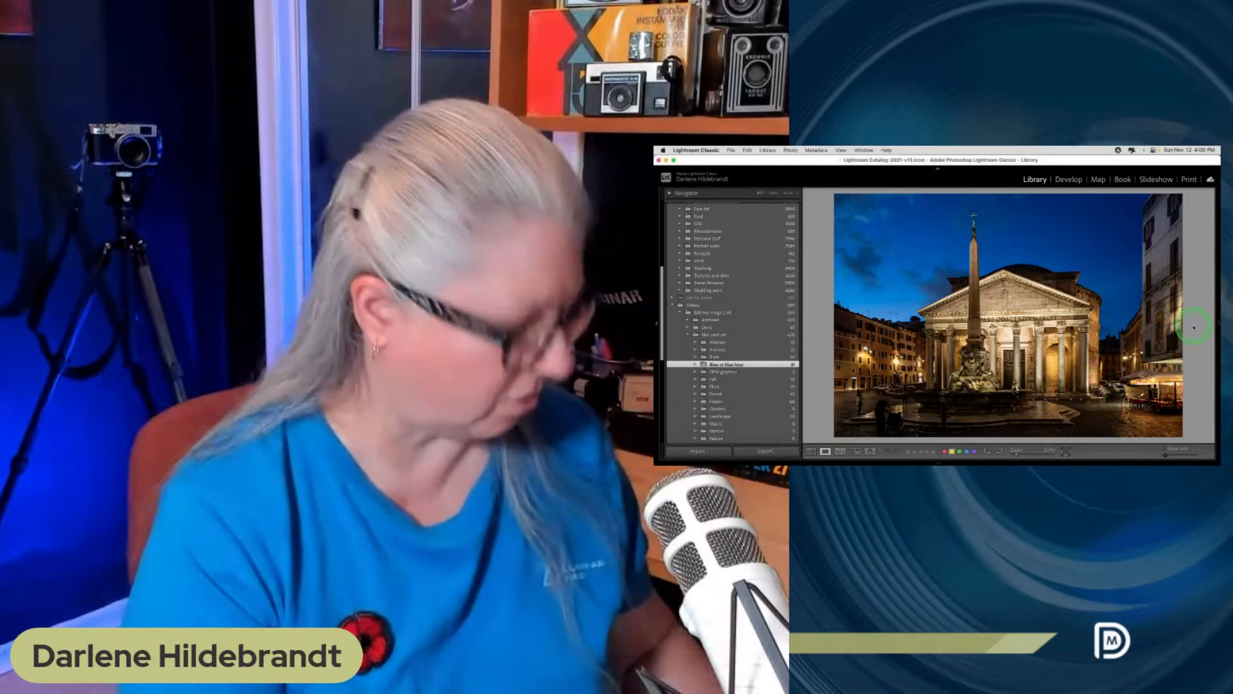
key("g")
scroll(1041, 313, "up", 5)
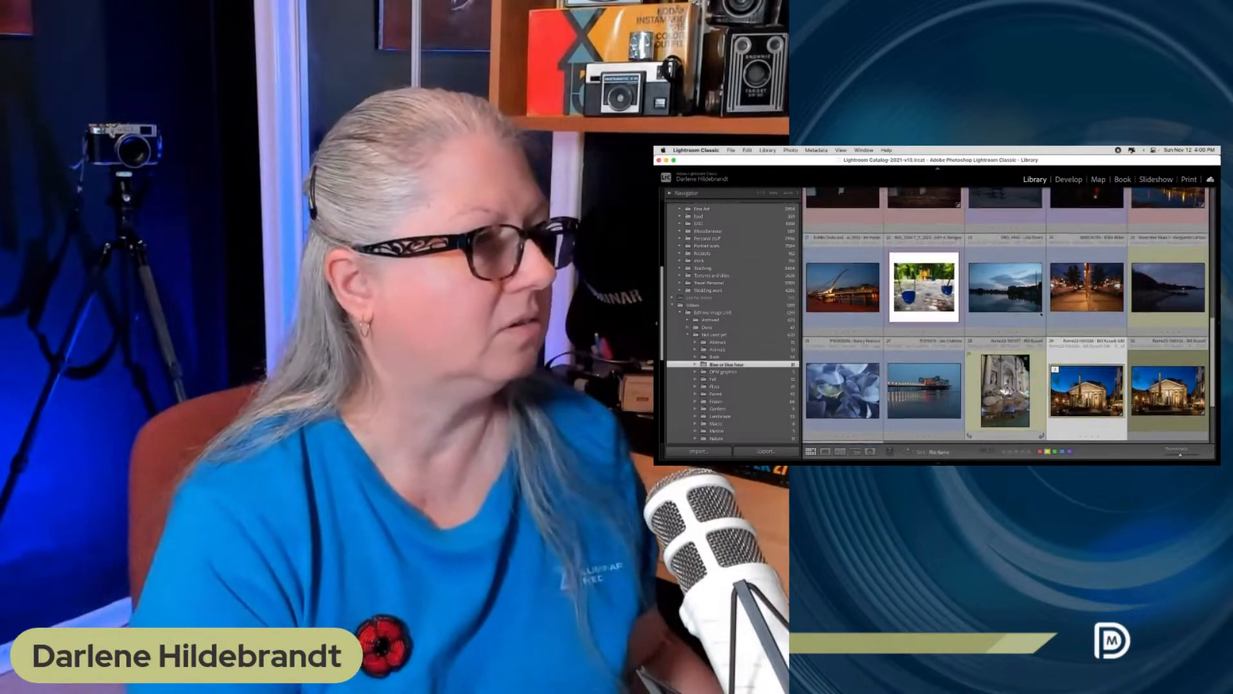
scroll(1041, 314, "up", 5)
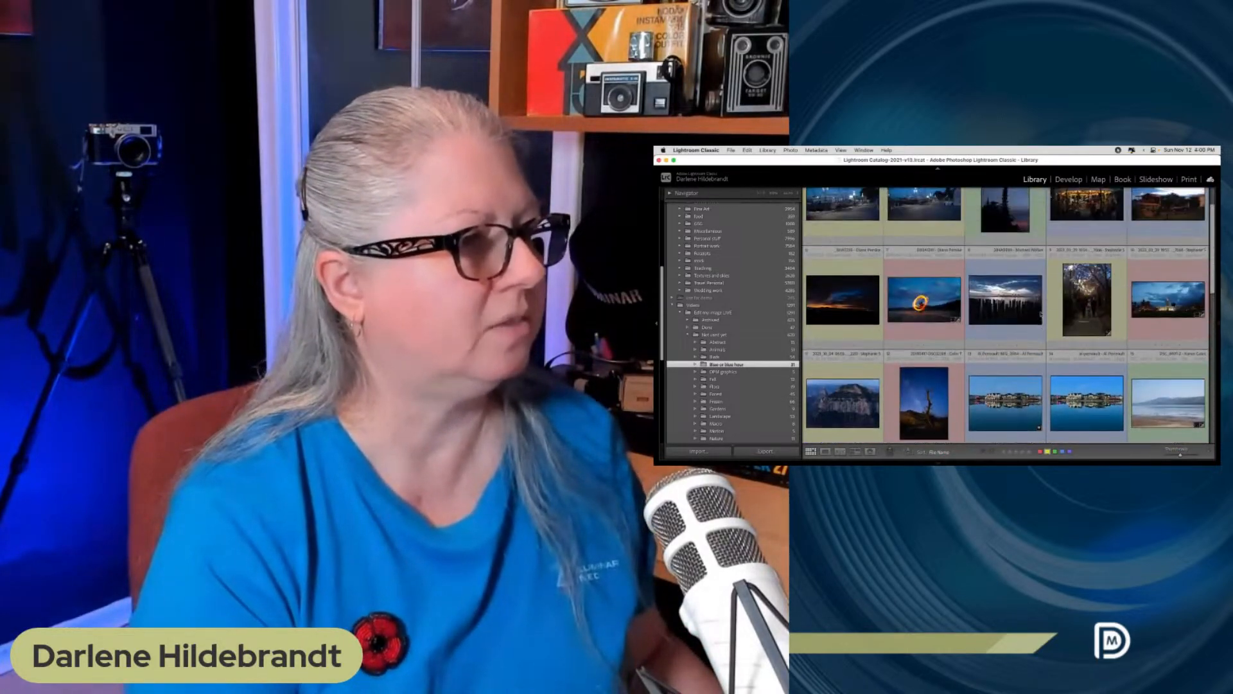
double_click(839, 255)
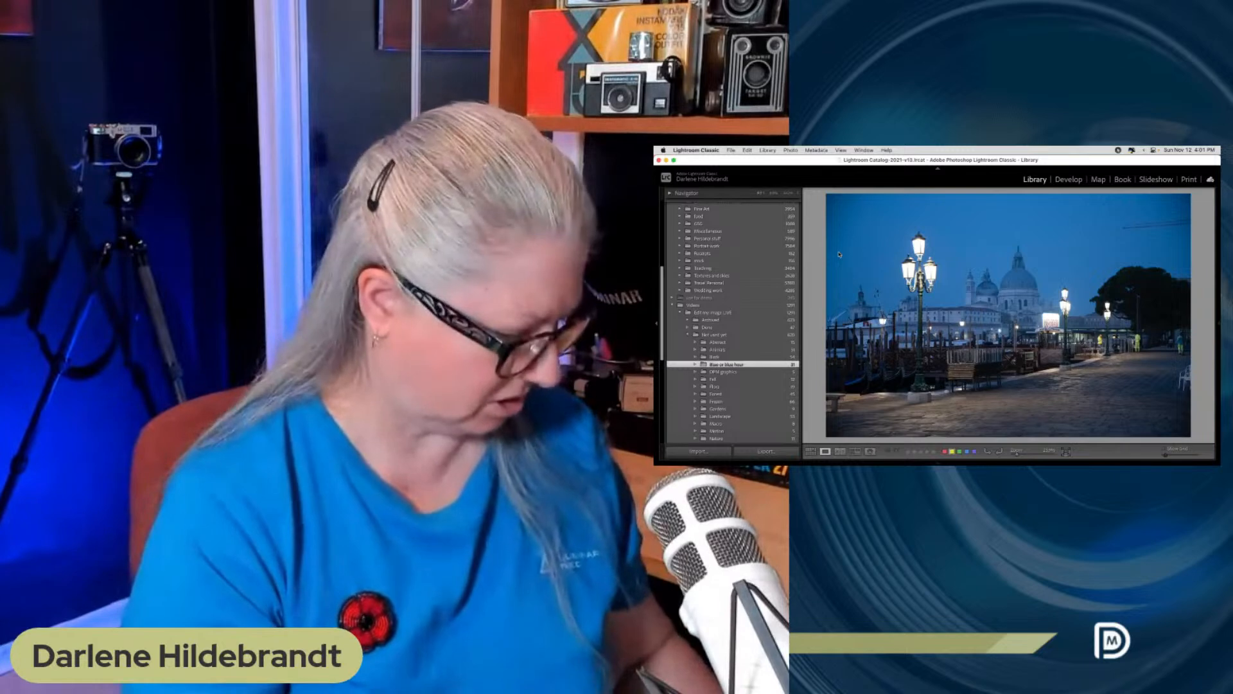
Open the Venice waterfront photo in the Develop module and show the Basic adjustments.
key("g")
key("d")
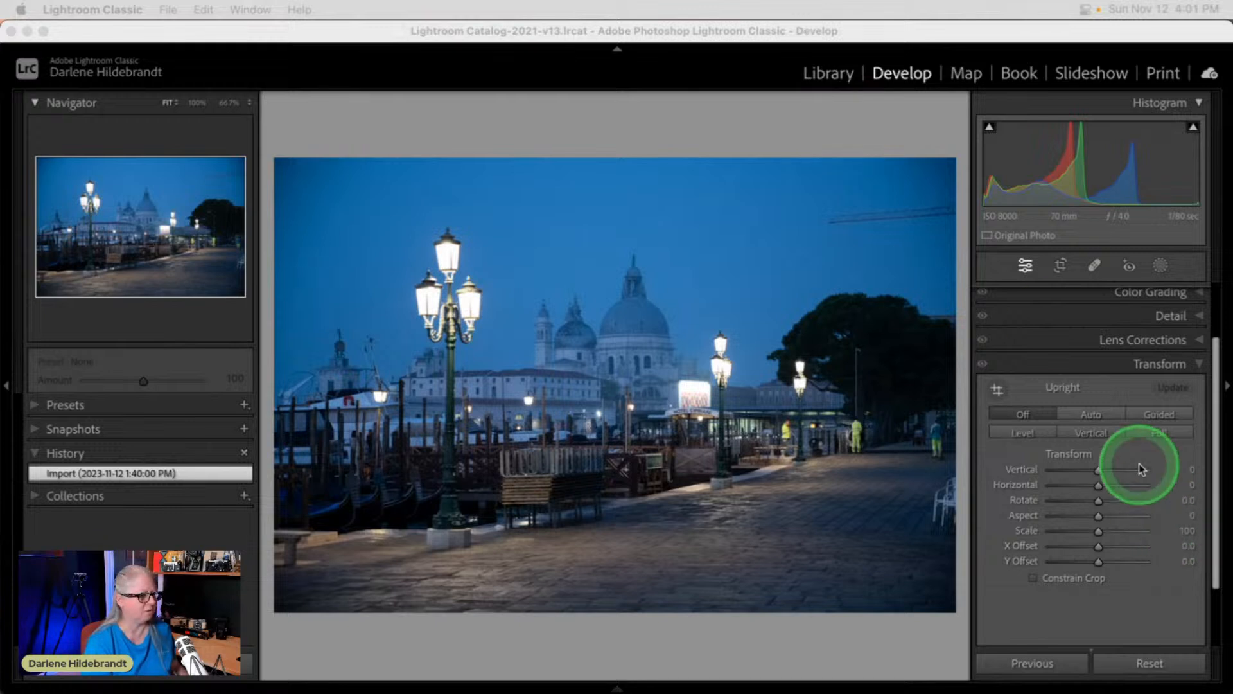
scroll(1147, 450, "up", 3)
left_click(1163, 297)
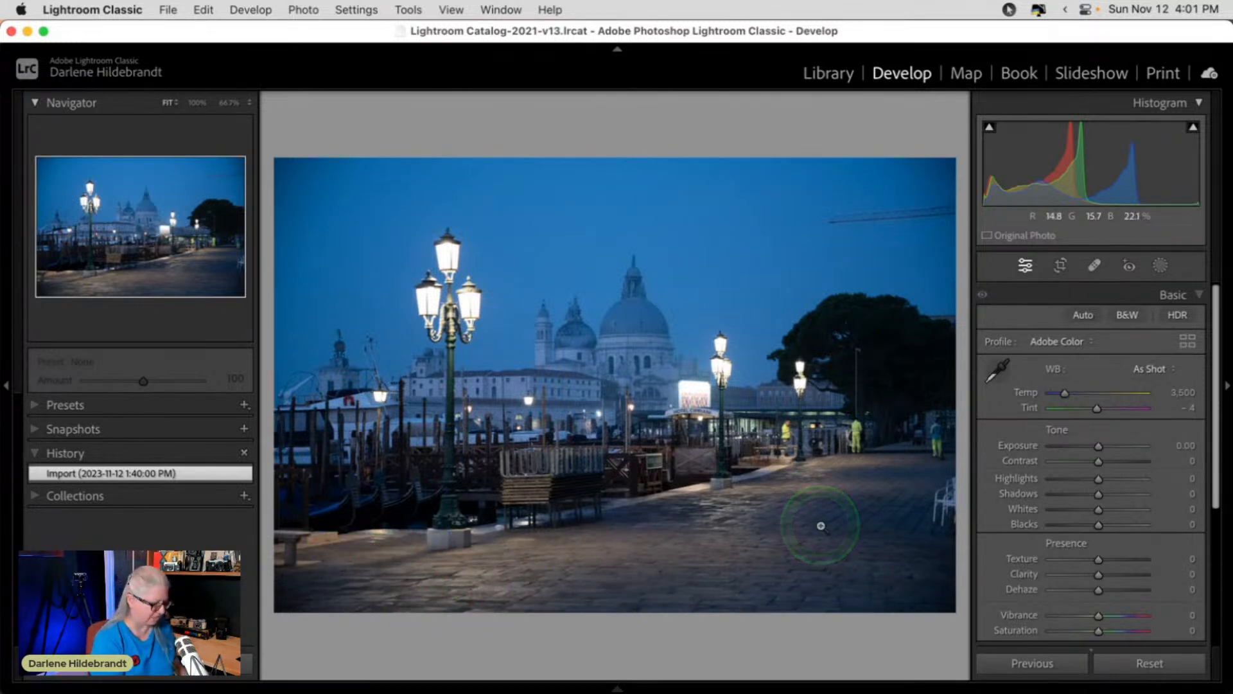
Rotate the photo 180 degrees and hide all surrounding panels to judge the composition upside down.
key("super+bracketright")
key("super+bracketright")
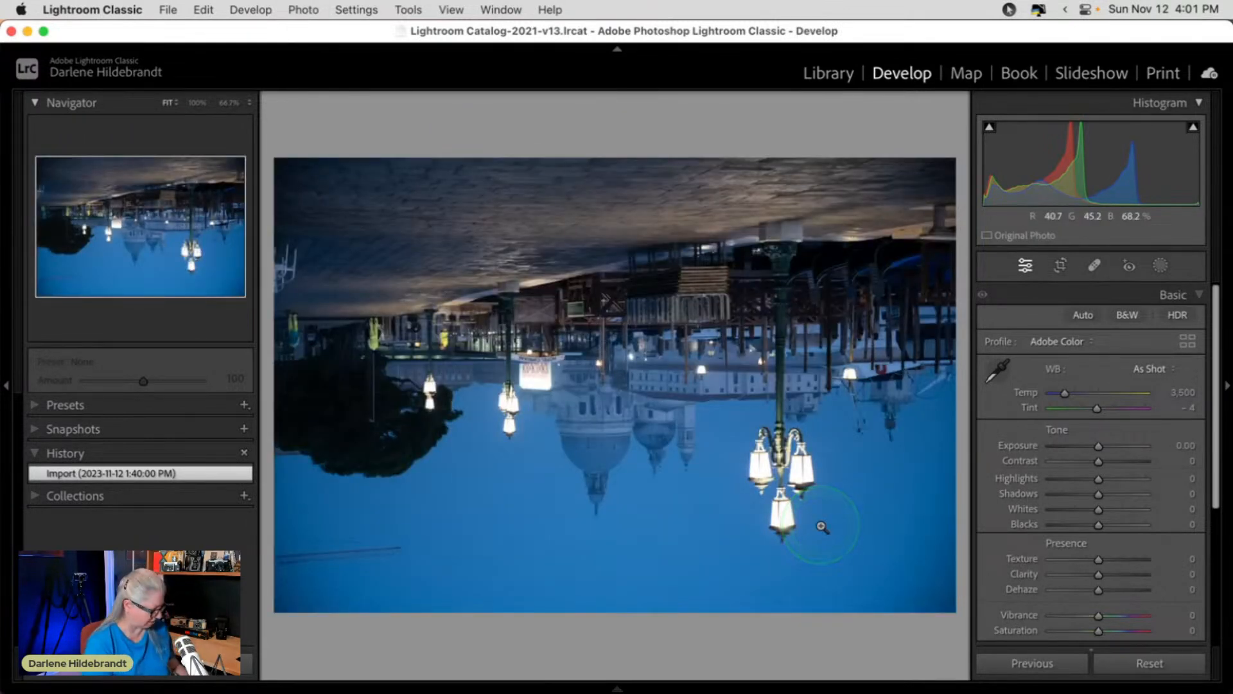
key("super+Tab")
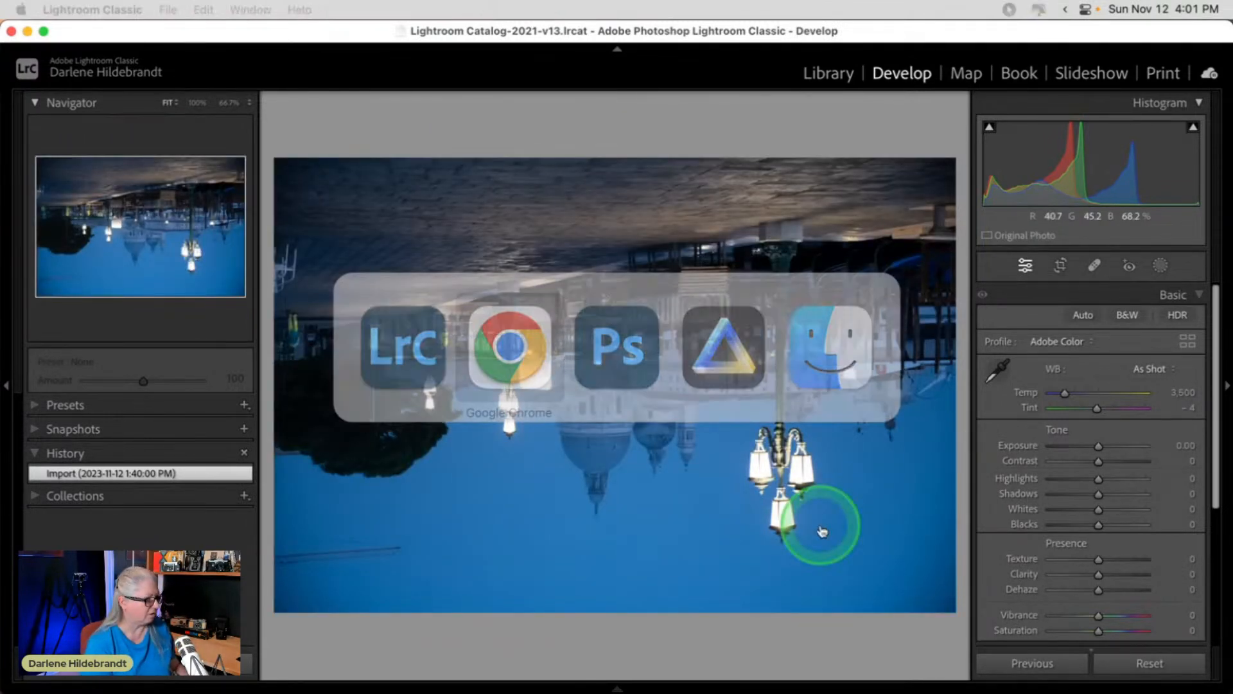
left_click(672, 642)
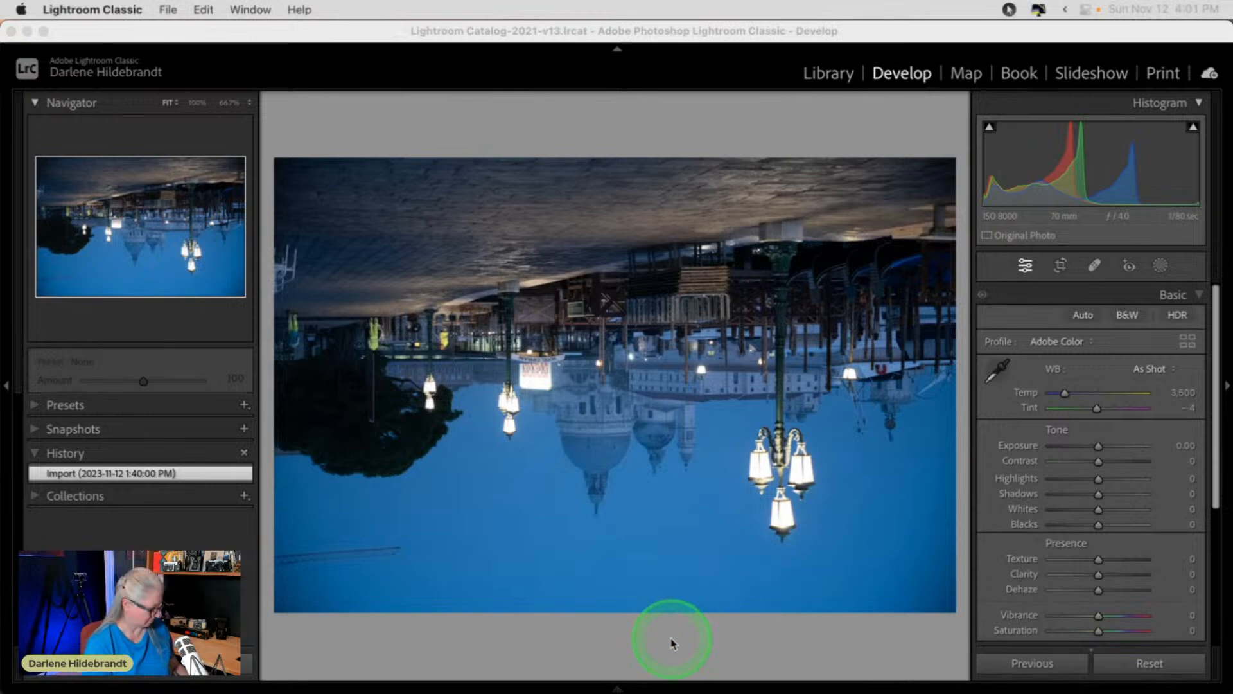
key("shift+Tab")
left_click(1116, 400)
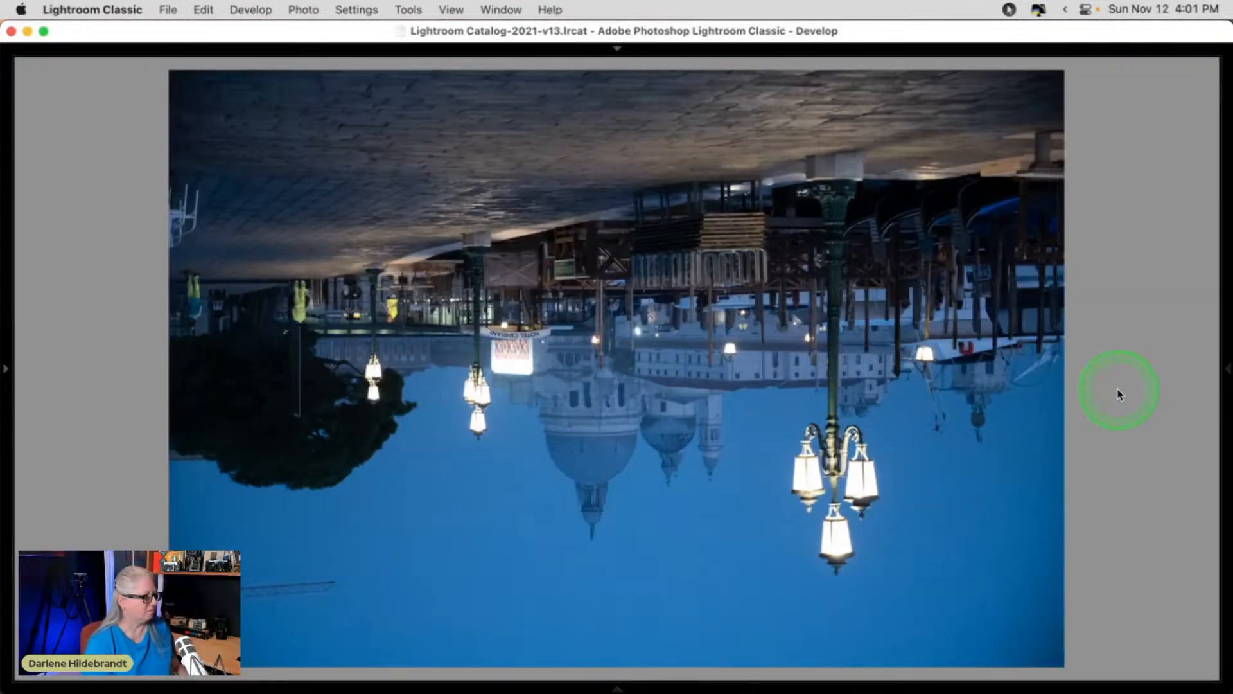
Dismiss the photo removal prompt and examine the upside-down composition with the surroundings dimmed by Lights Out.
key("BackSpace")
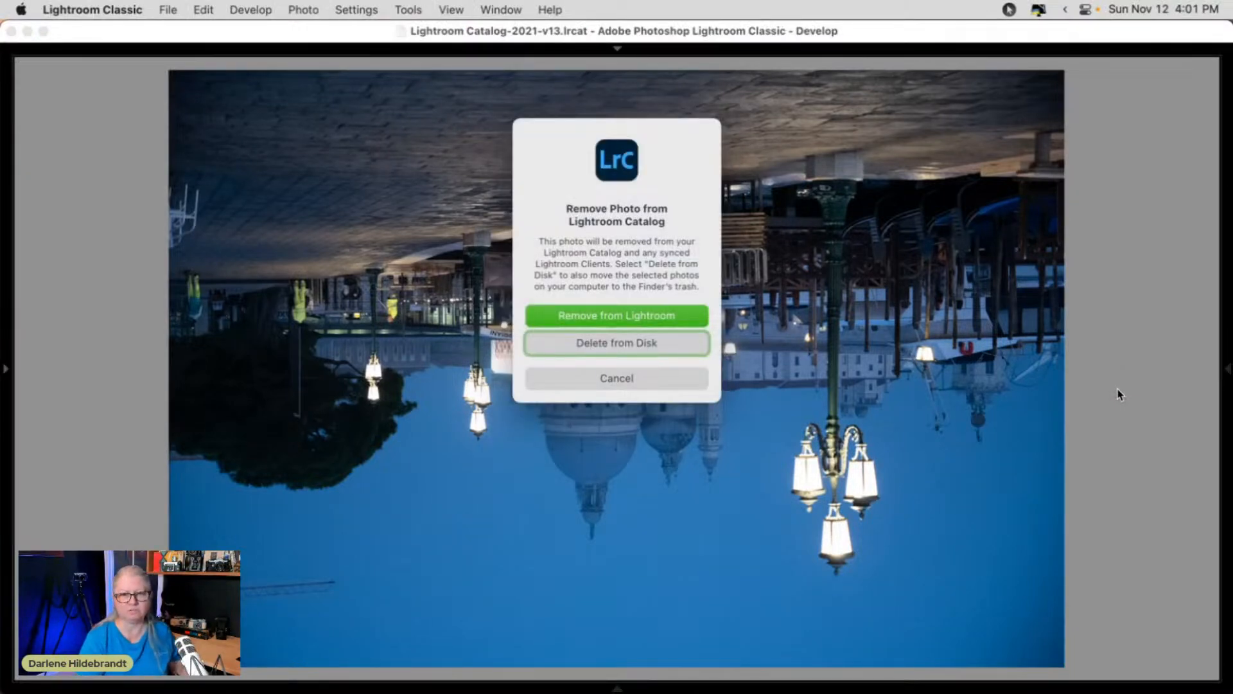
key("Return")
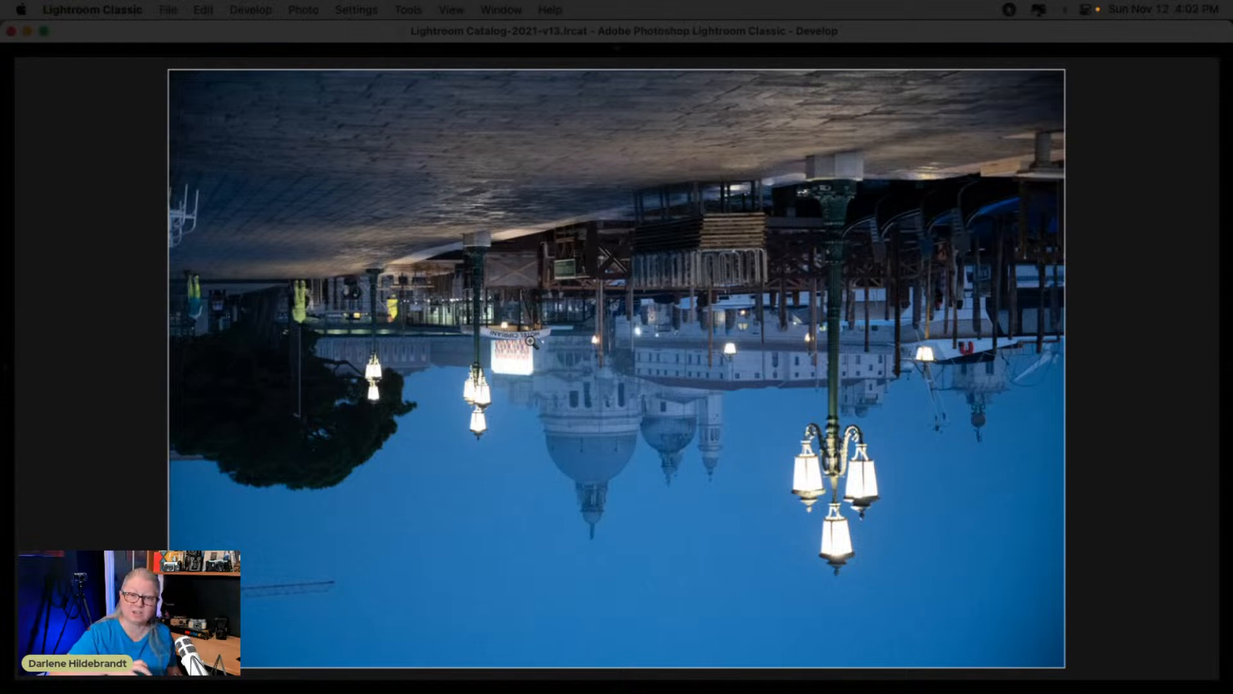
key("l")
key("l")
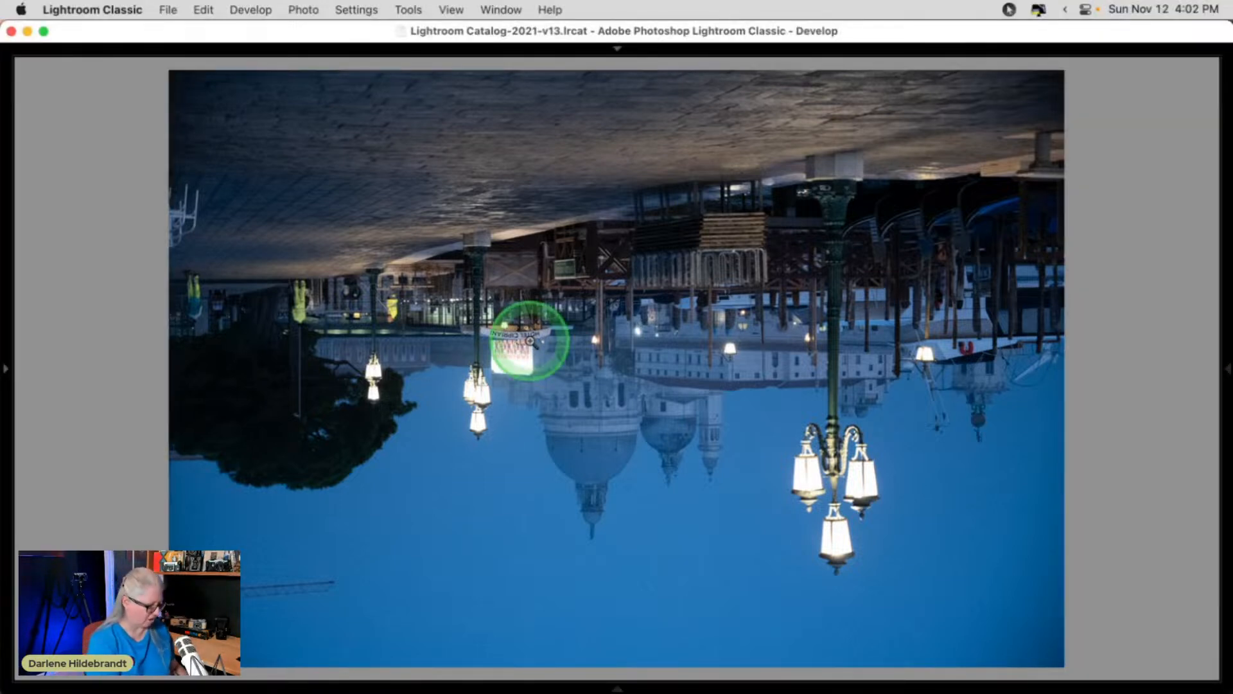
Rotate the Venice photo 180 degrees back upright and bring back the side panels.
key("super+bracketright")
key("super+bracketright")
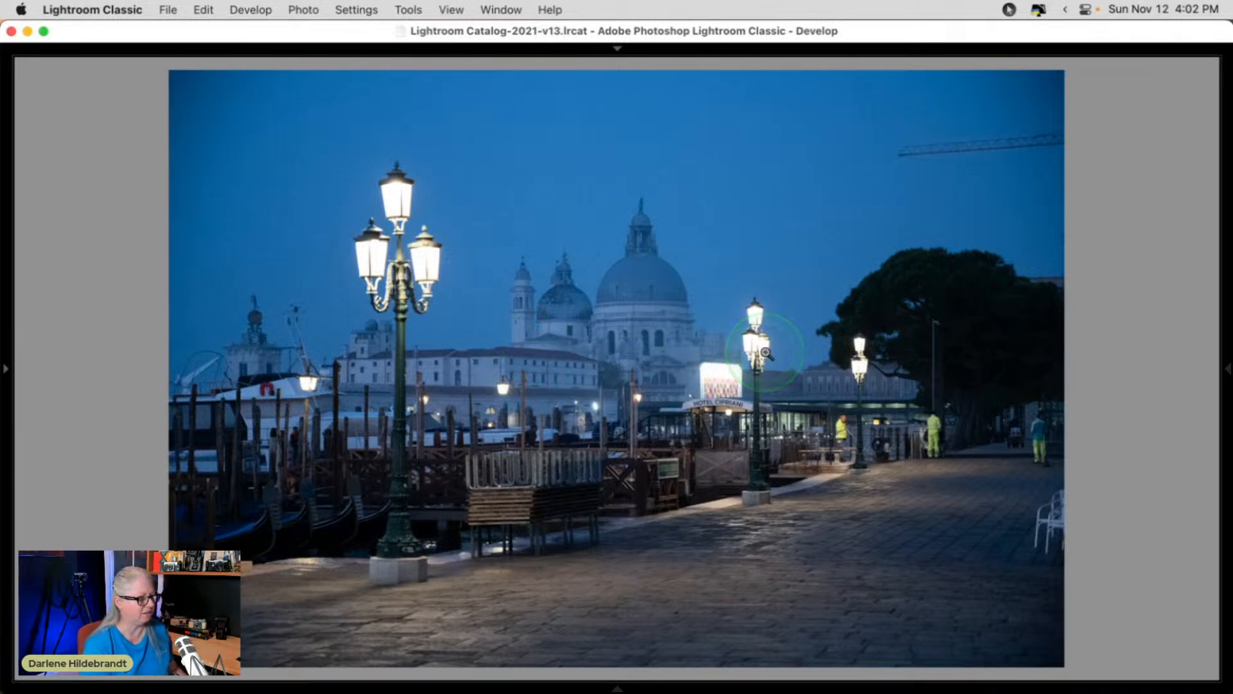
key("shift+Tab")
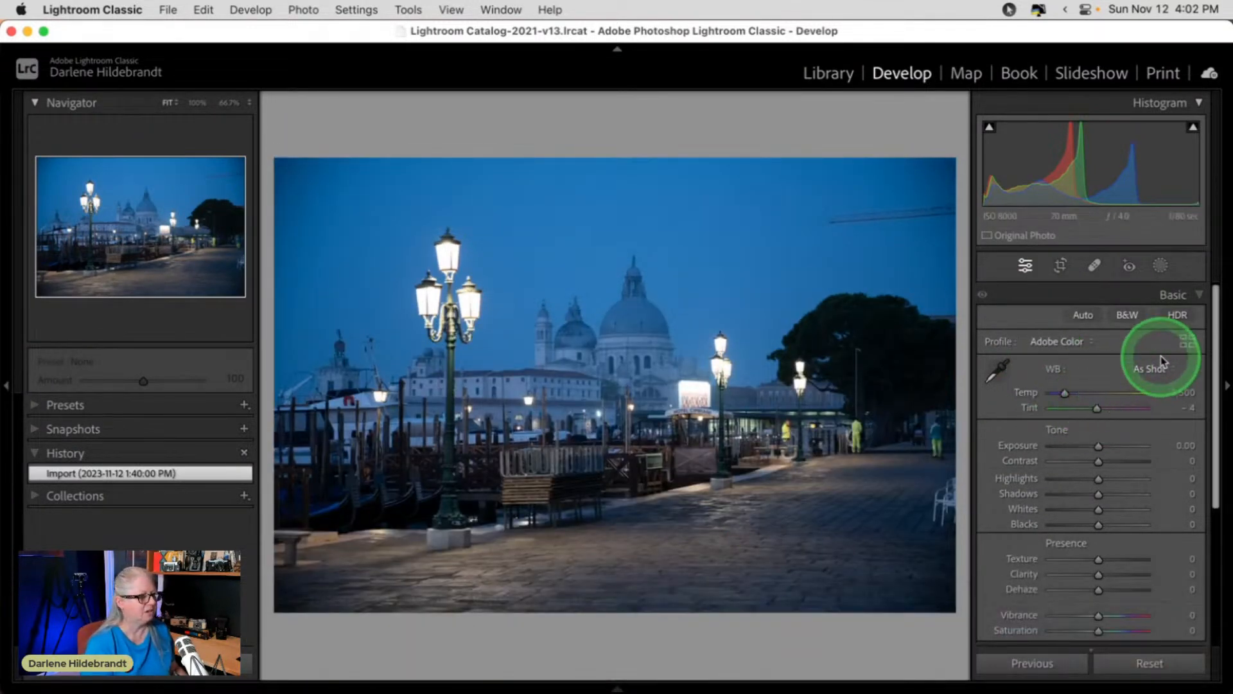
Compare the Camera Matching profiles, try Standard v2 and apply the Camera Neutral v2 profile.
left_click(1187, 340)
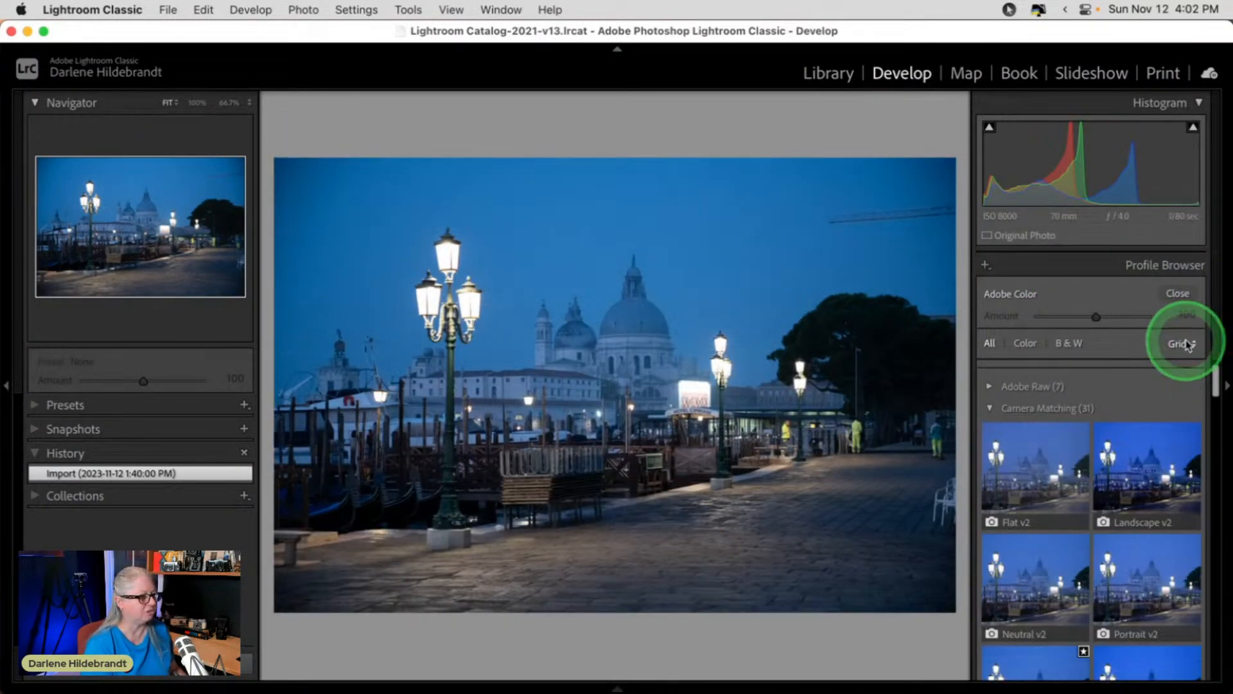
left_click(1057, 468)
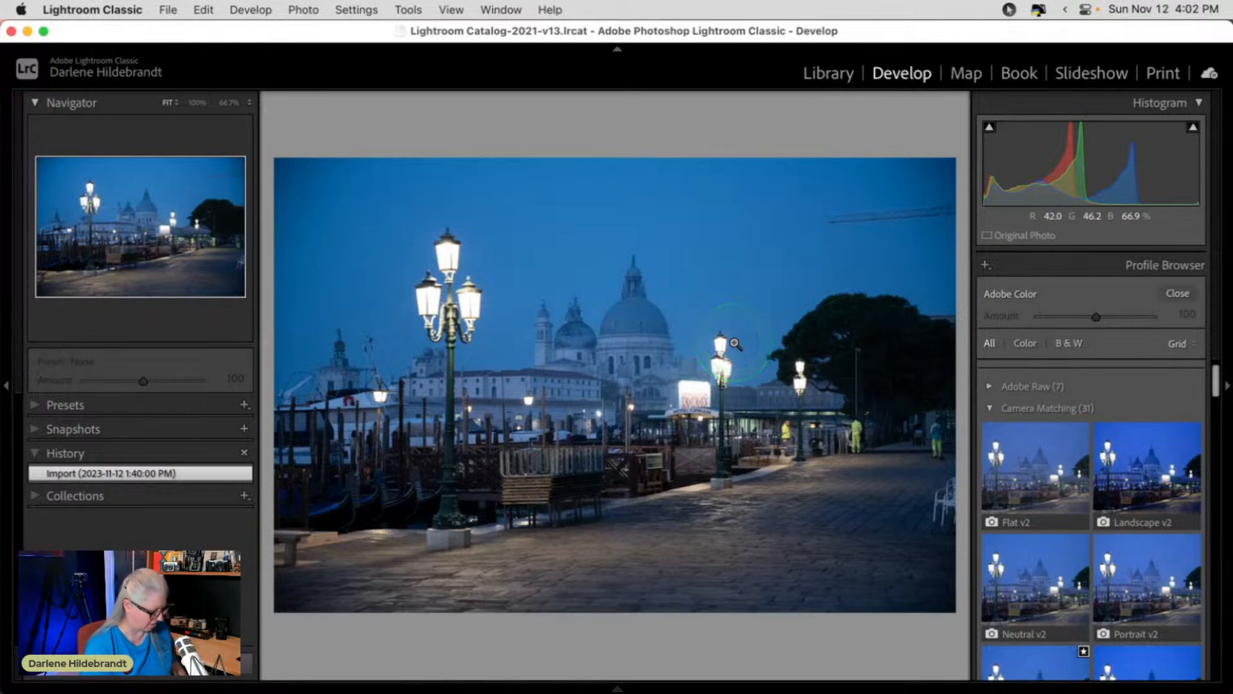
key("i")
key("i")
key("i")
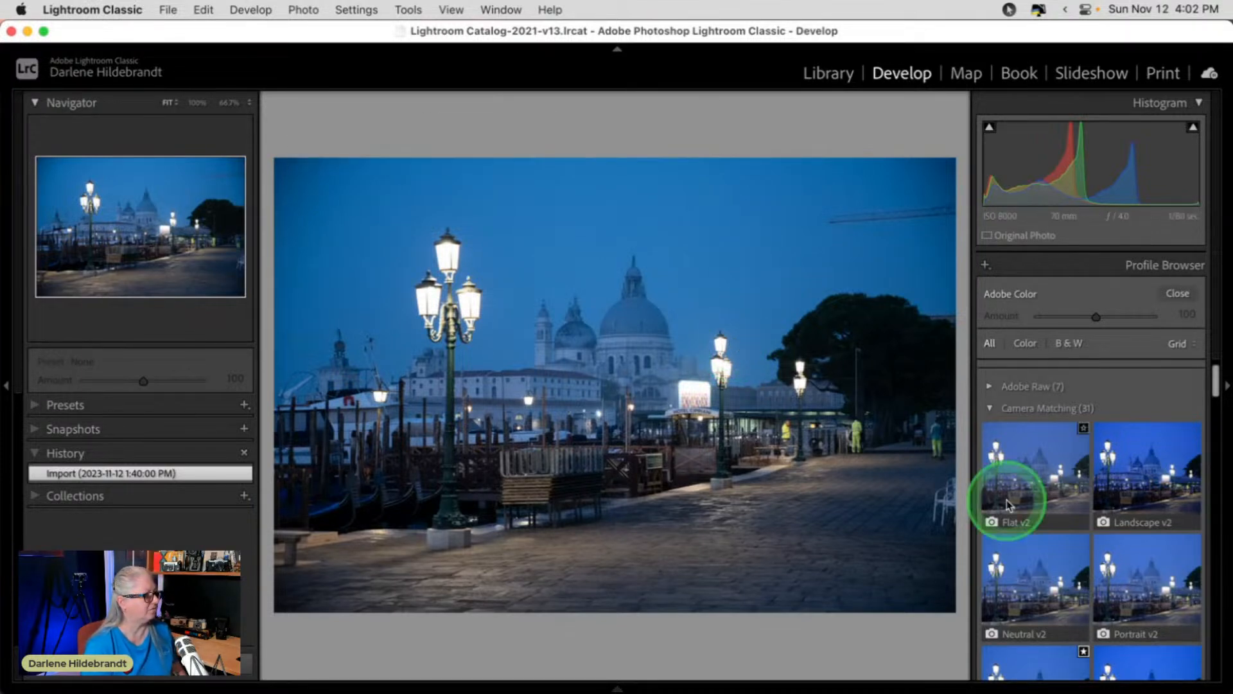
scroll(1085, 482, "down", 3)
scroll(1087, 484, "down", 1)
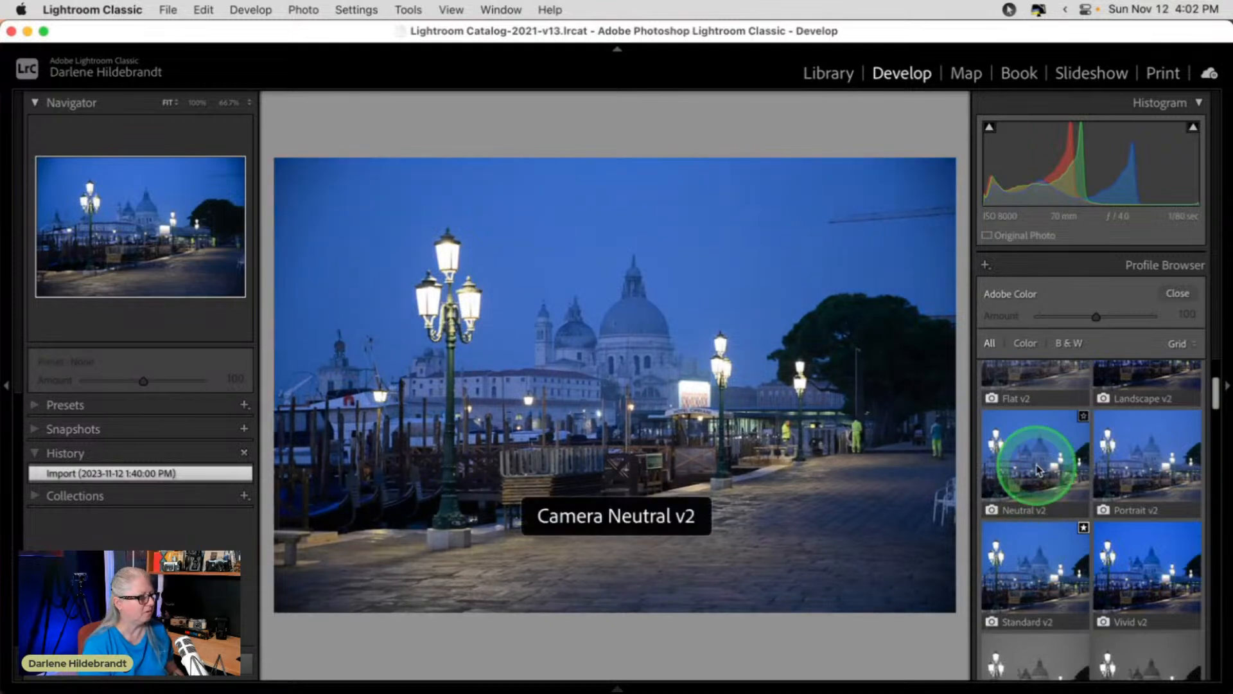
left_click(1046, 535)
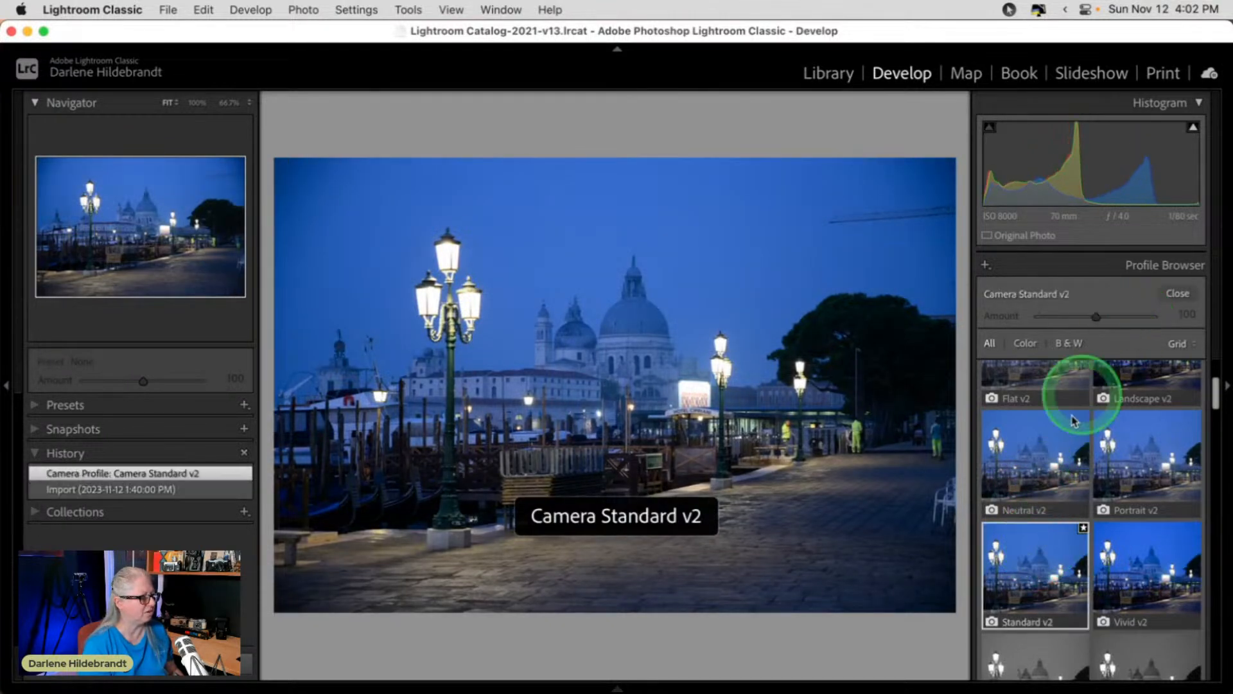
left_click(1043, 468)
left_click(1177, 292)
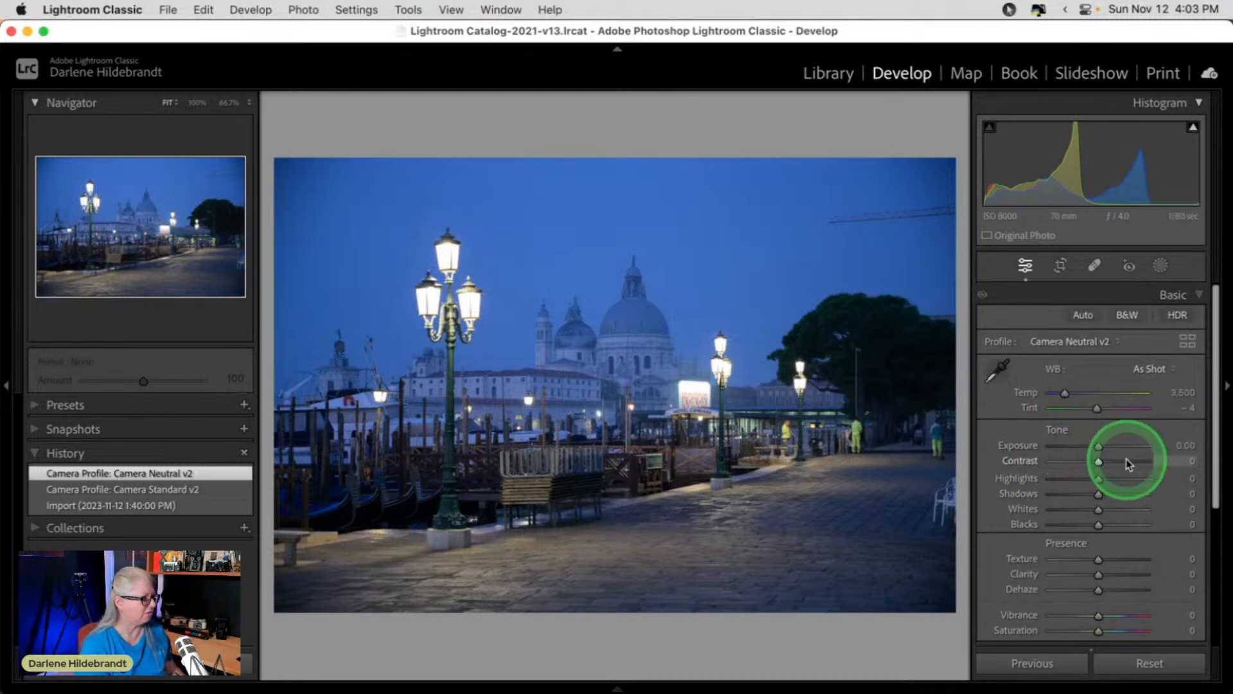
Auto-straighten the photo, crop in tighter at the original aspect ratio and reposition the scene within the crop.
key("r")
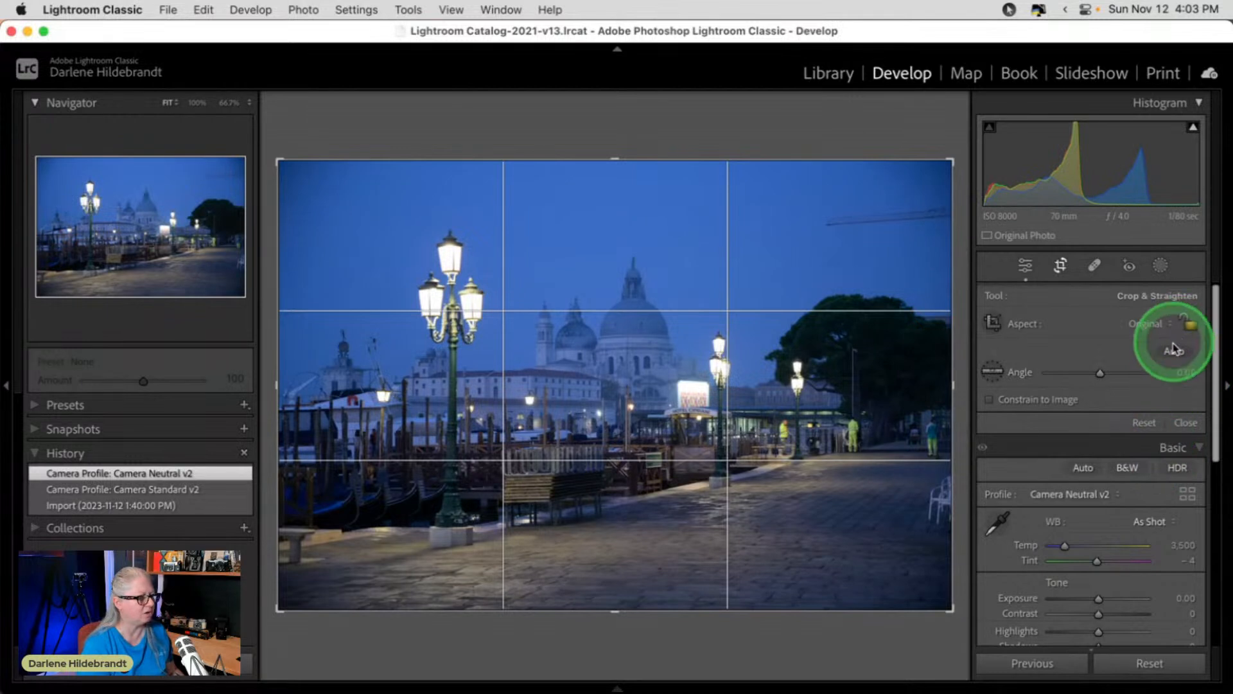
left_click(1175, 353)
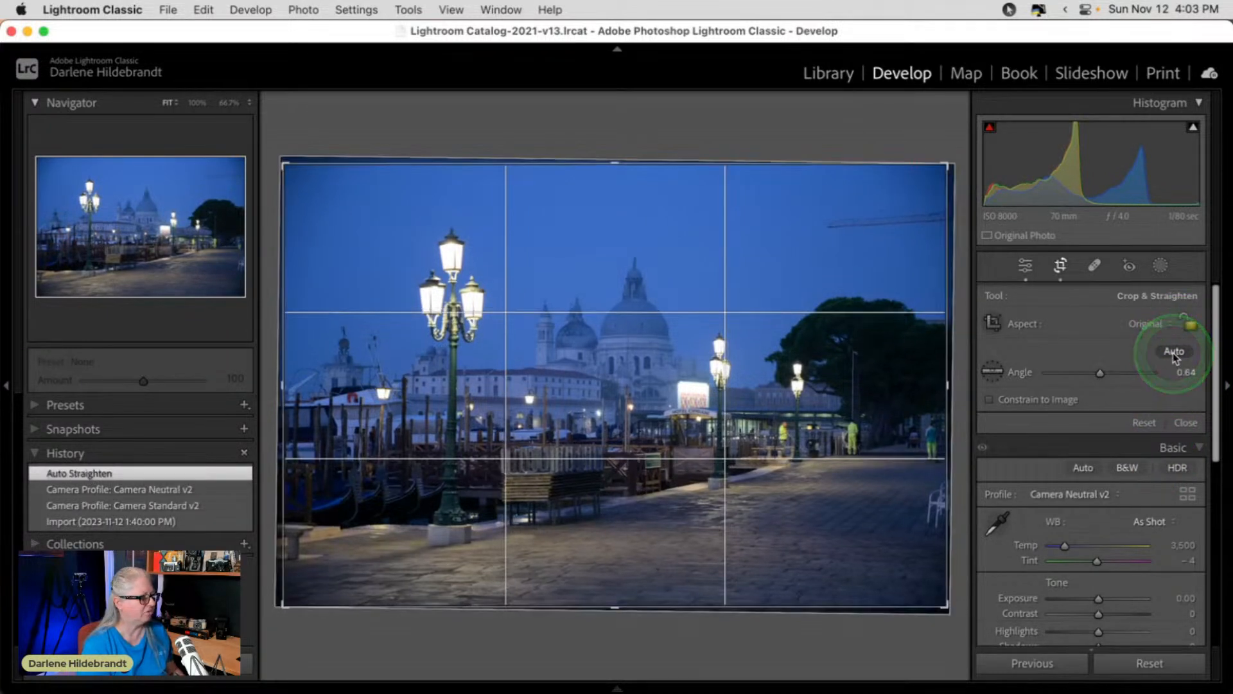
left_click_drag(943, 601, 931, 588)
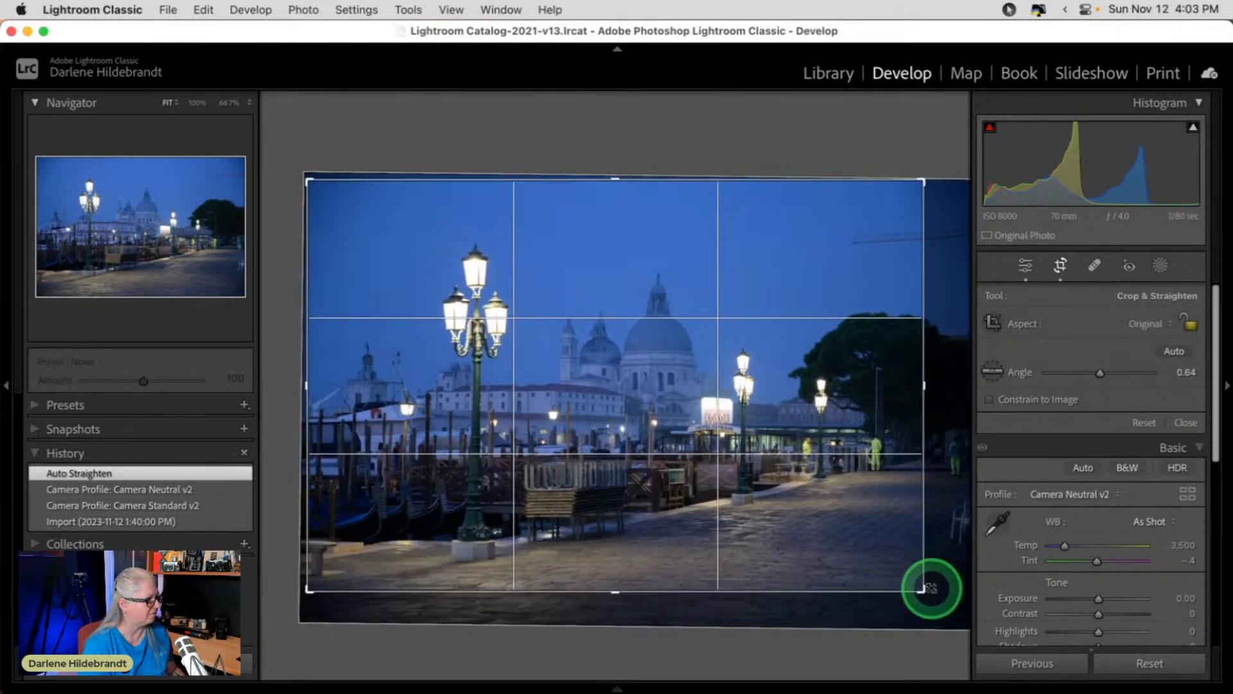
left_click_drag(835, 463, 811, 466)
left_click_drag(919, 587, 905, 580)
left_click_drag(798, 504, 758, 443)
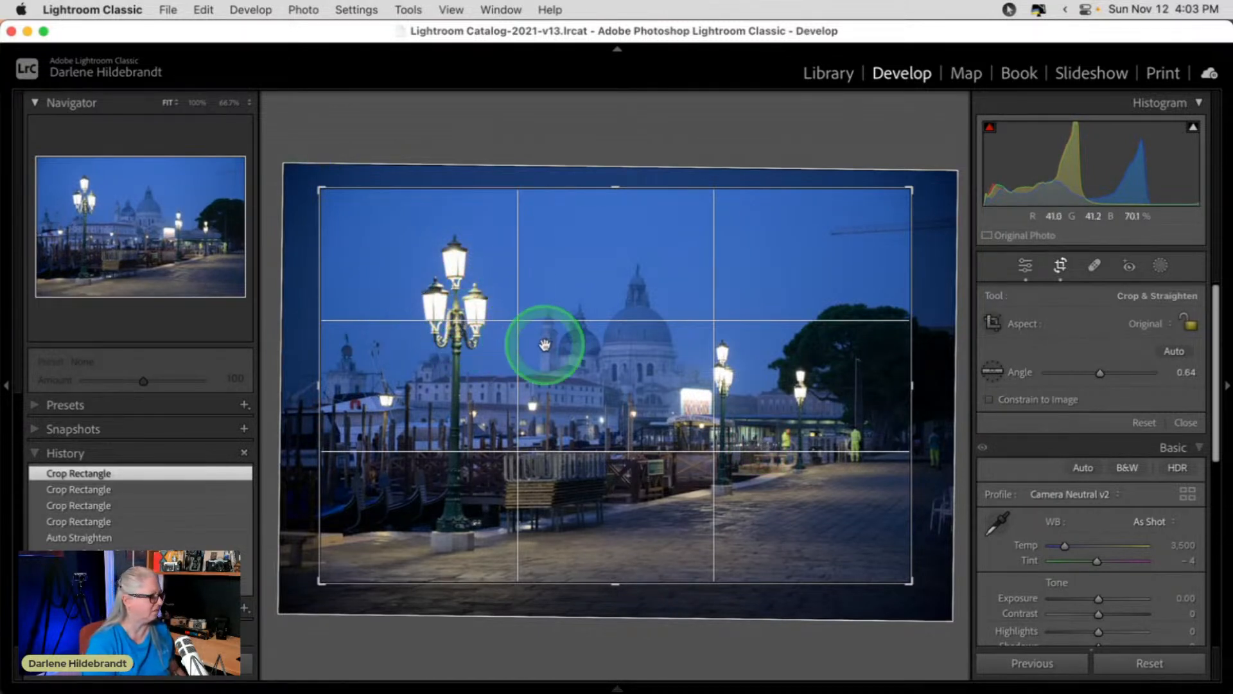
key("r")
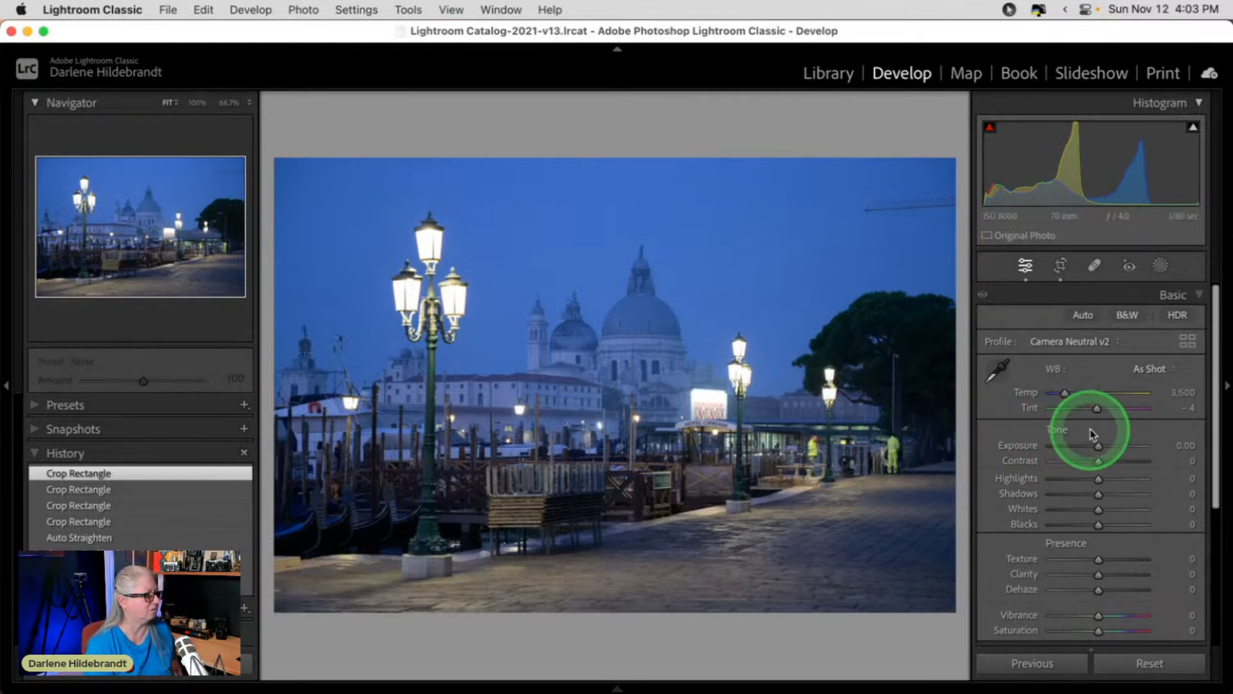
Check the Whites for clipping, then set Highlights to -20 and Blacks to -25.
left_click(1098, 509, "alt")
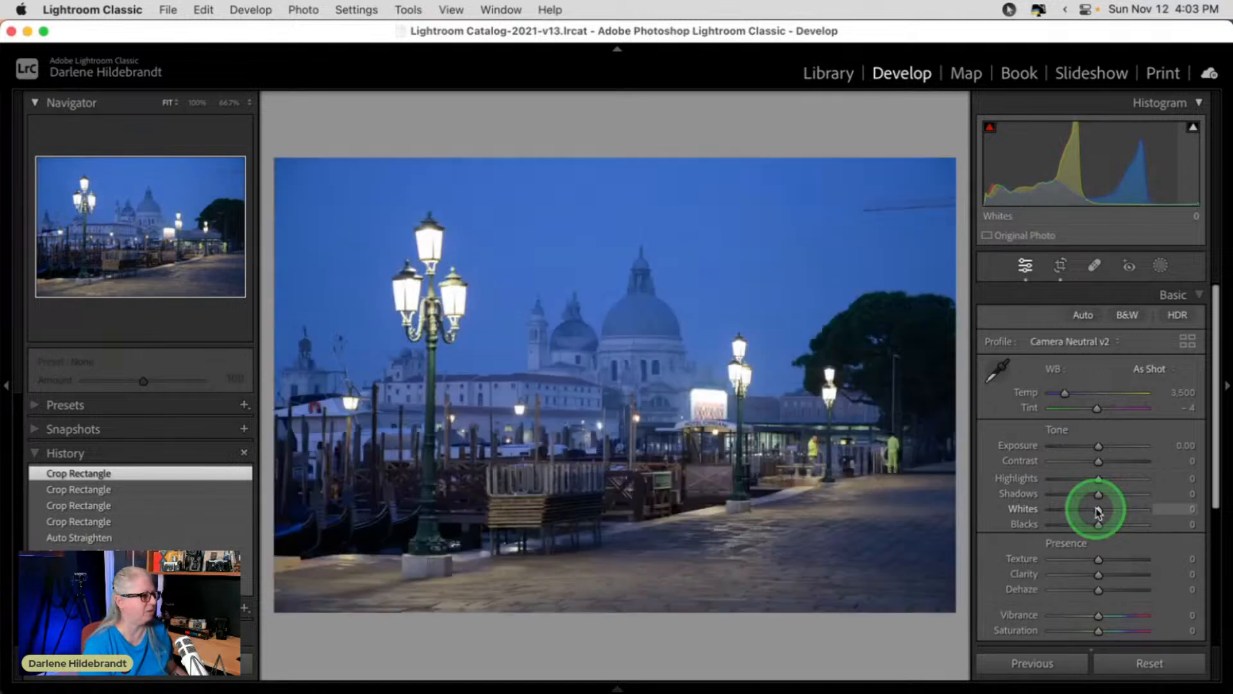
left_click(1099, 479)
left_click_drag(1099, 482, 1090, 482)
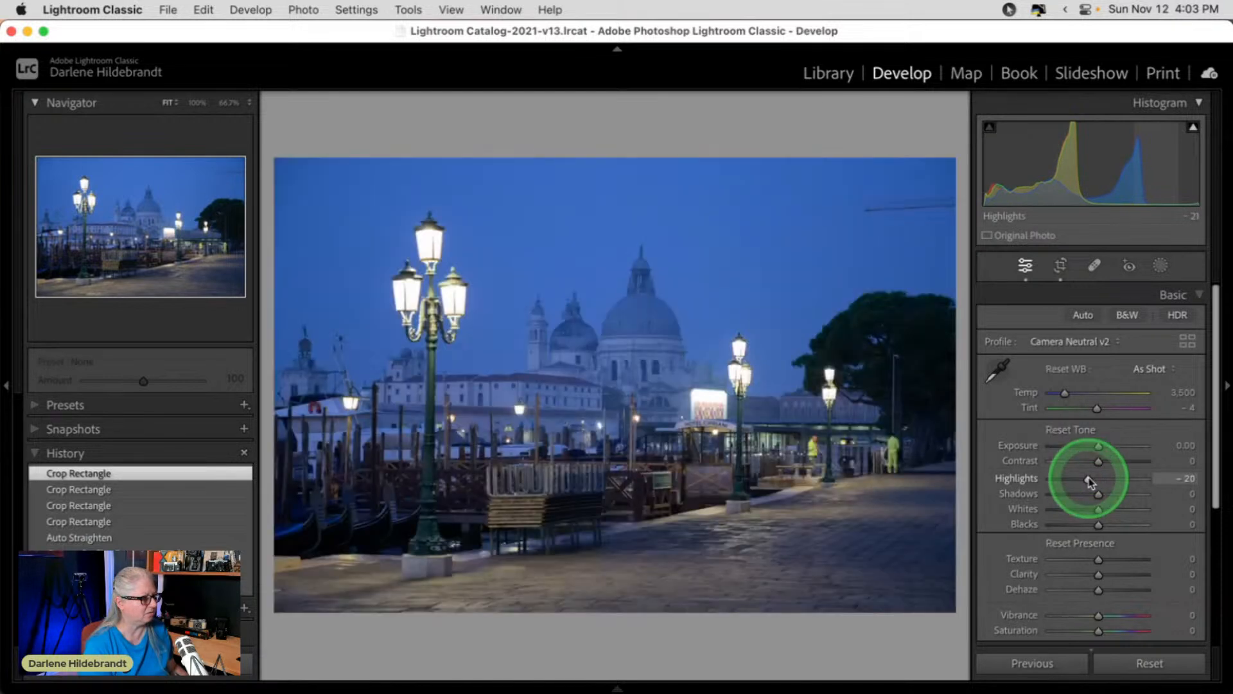
left_click_drag(1099, 528, 1085, 524)
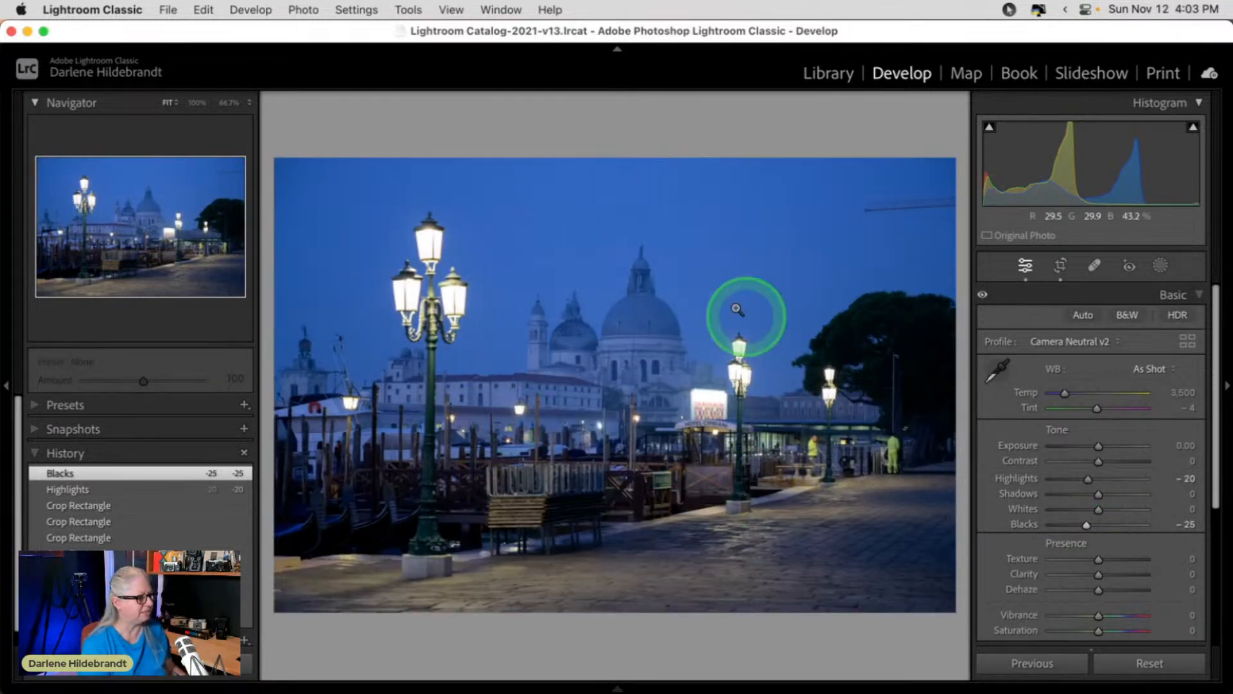
Try stronger Dehaze amounts, reset Dehaze for comparison, and settle on a Dehaze of +28.
scroll(1098, 443, "down", 1)
scroll(1099, 439, "down", 5)
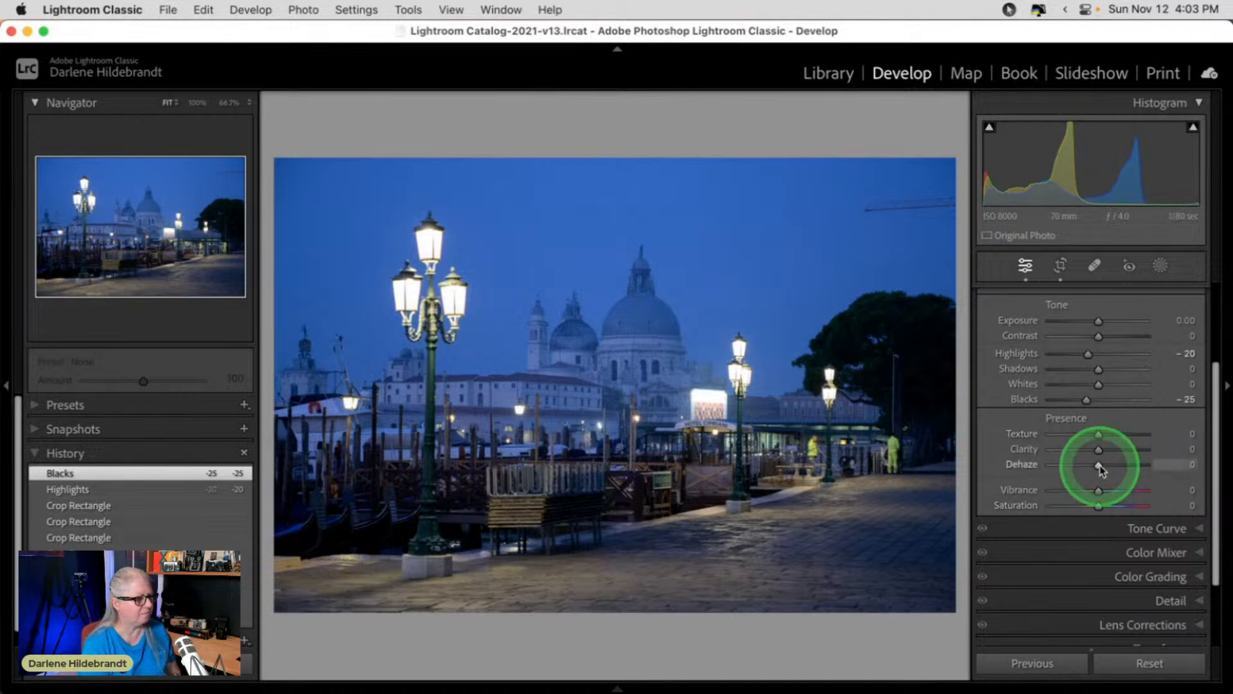
left_click_drag(1099, 465, 1129, 468)
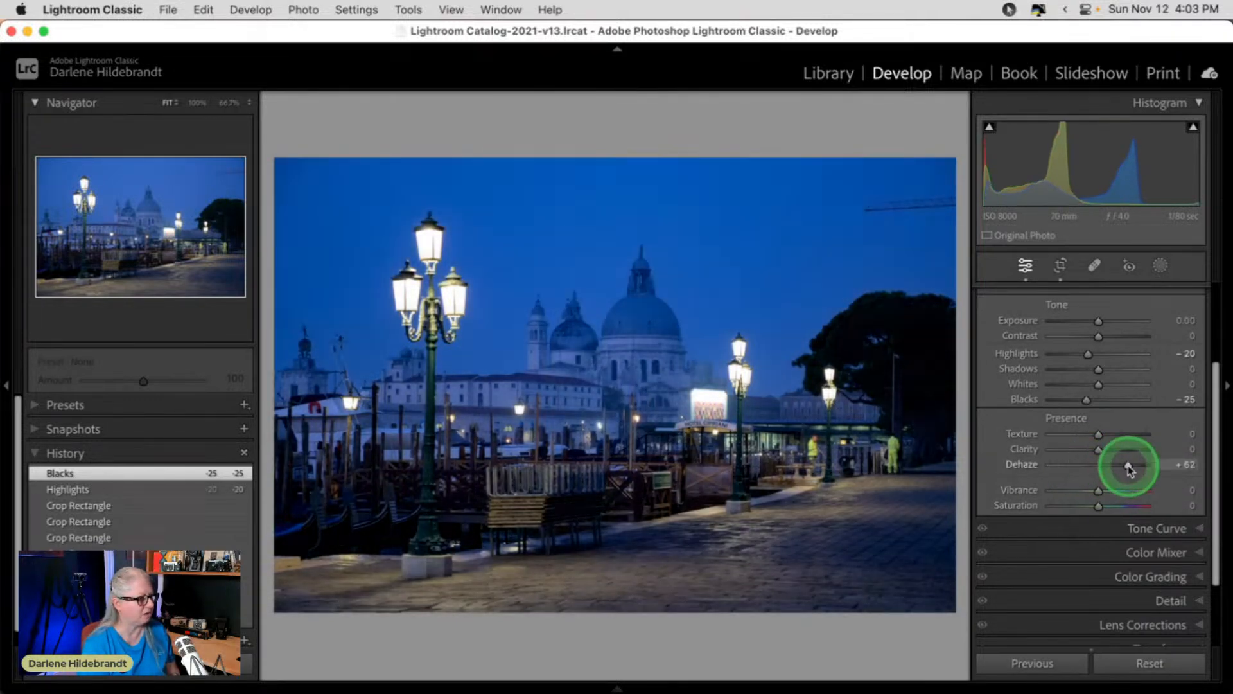
double_click(1125, 467)
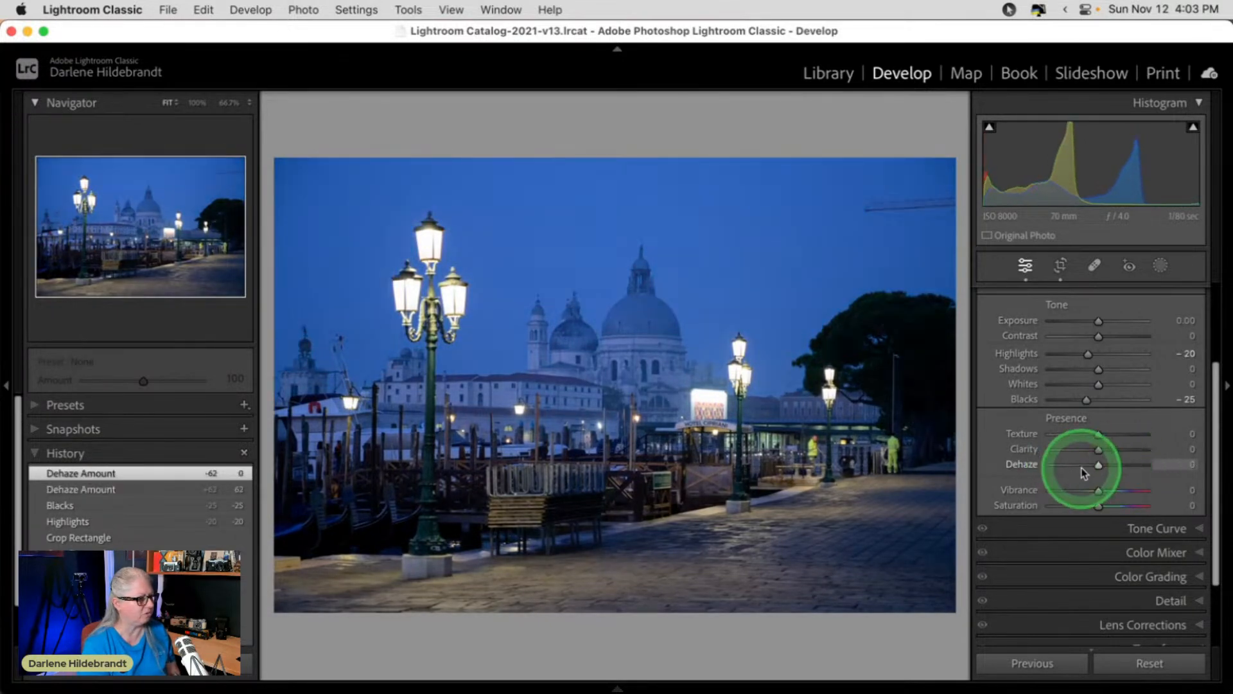
left_click_drag(1096, 465, 1115, 468)
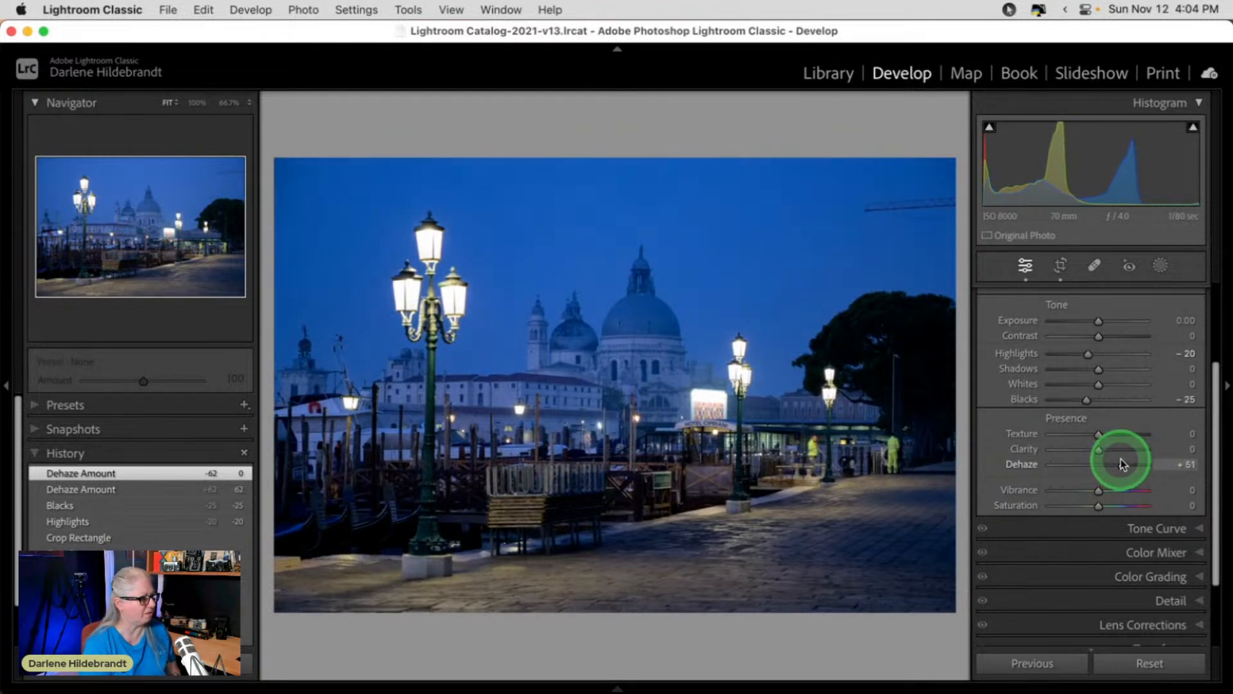
left_click_drag(1121, 464, 1120, 464)
scroll(1108, 462, "up", 5)
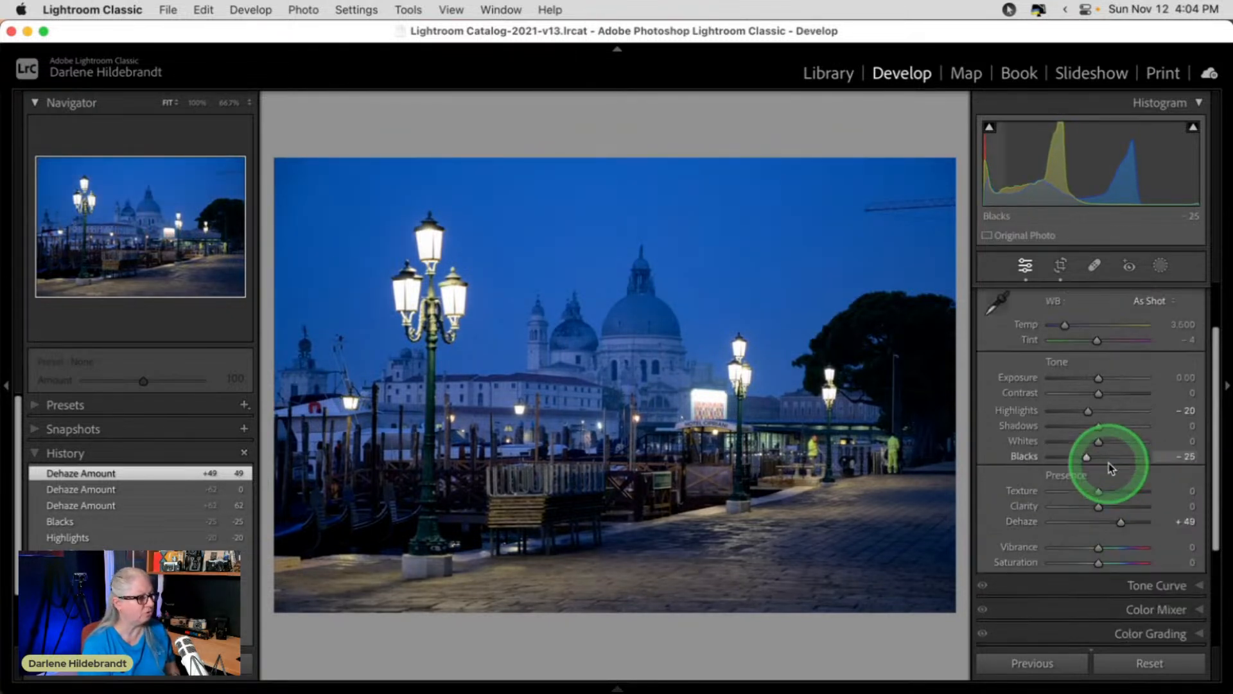
left_click_drag(1120, 589, 1114, 592)
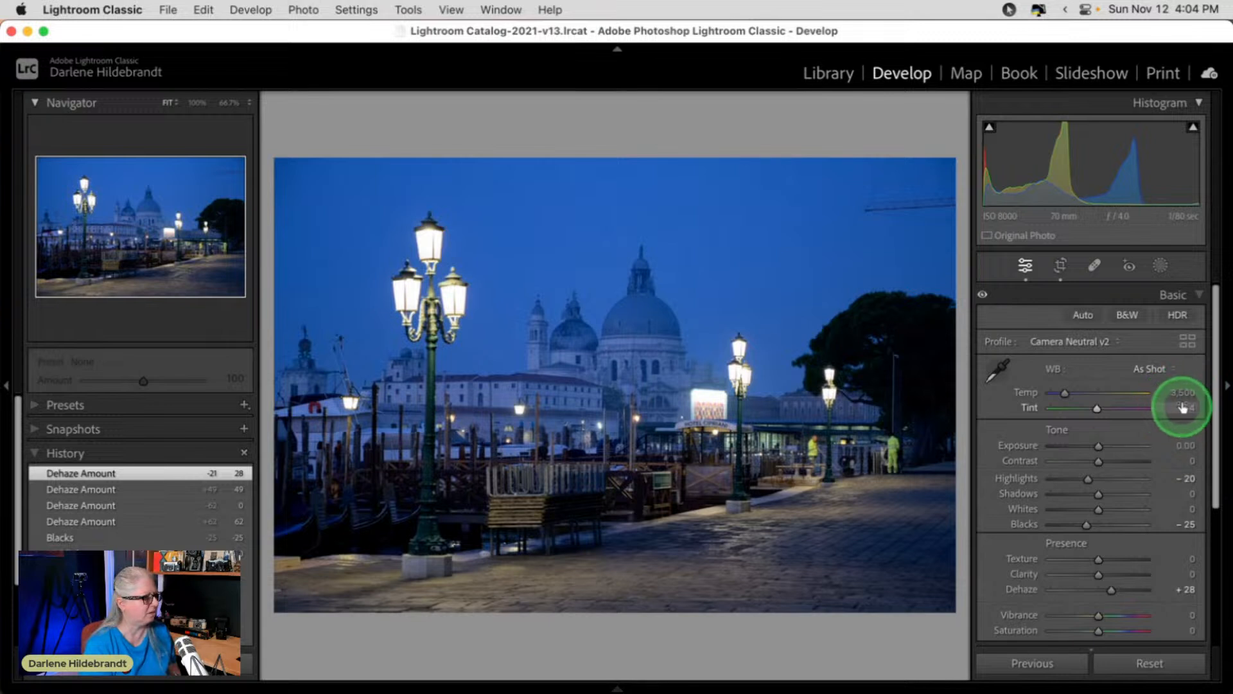
Warm the white balance by setting Tint to -8 and Temp to 3,794.
left_click_drag(1168, 406, 1174, 405)
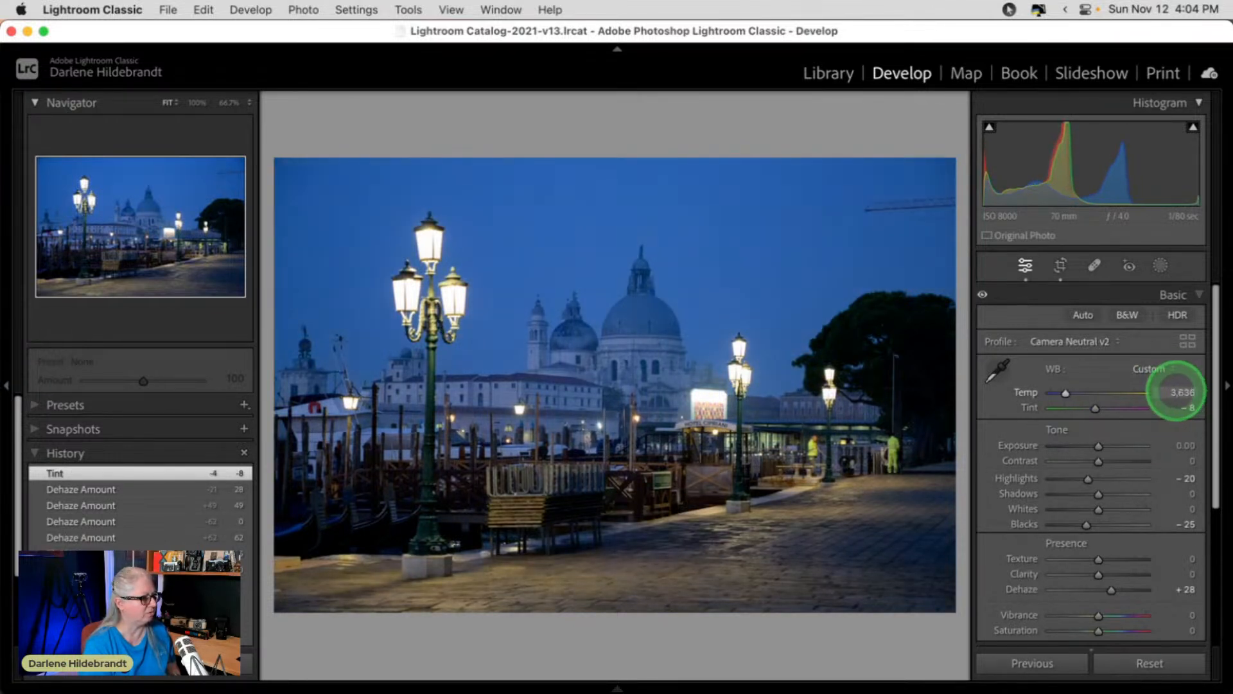
left_click_drag(1182, 392, 1179, 393)
Try the Edge darken medium preset on the photo and undo it.
left_click(71, 409)
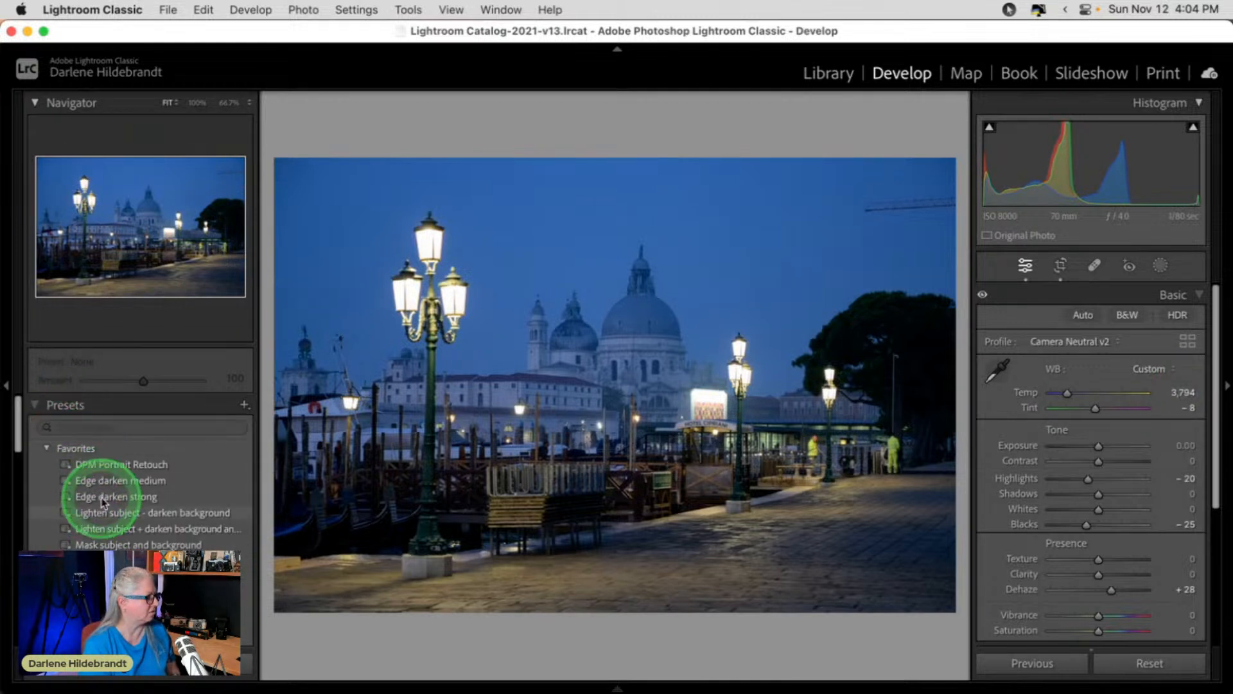
left_click(104, 483)
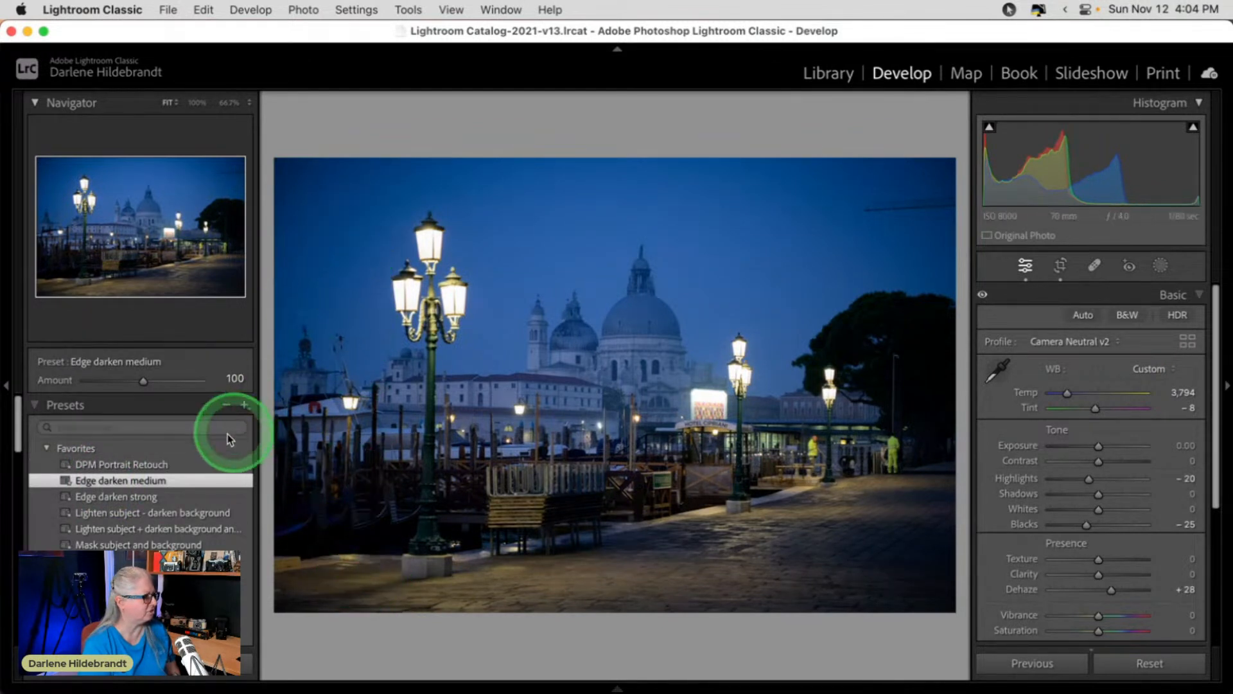
key("super+z")
Enable lens profile corrections with the Built-in profile and compare the photo without and with the lens corrections.
scroll(1054, 498, "down", 5)
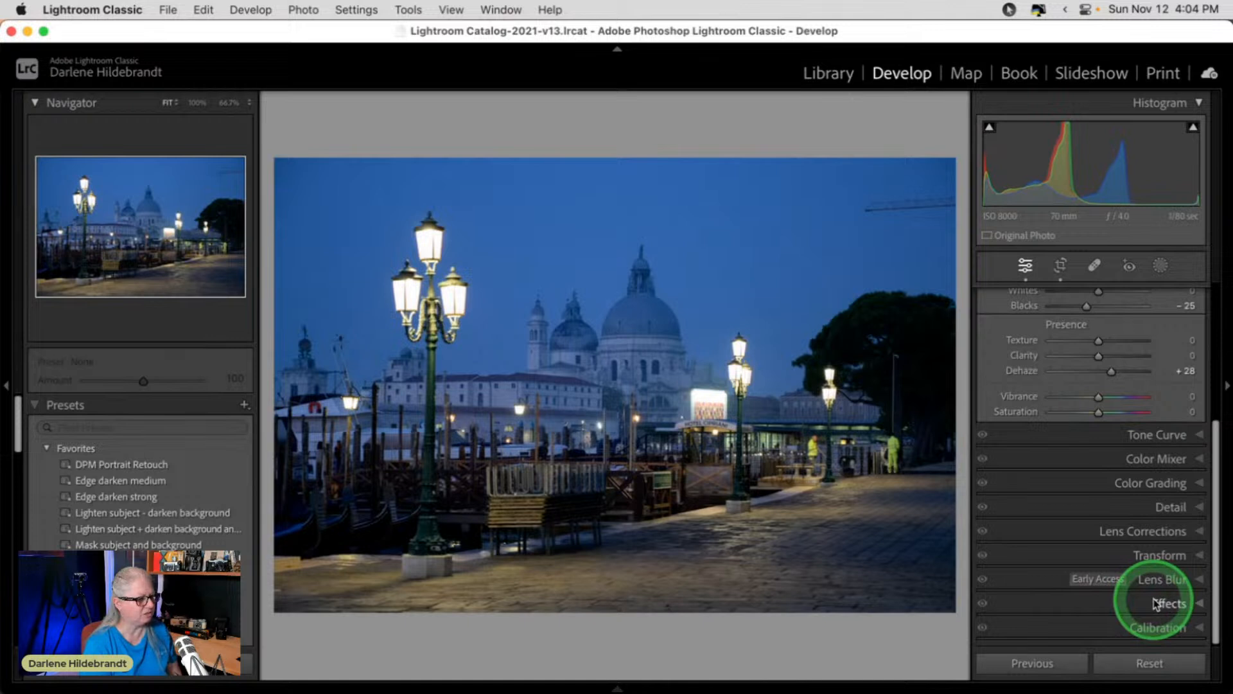
left_click(1135, 531)
left_click(1051, 457)
left_click(1082, 500)
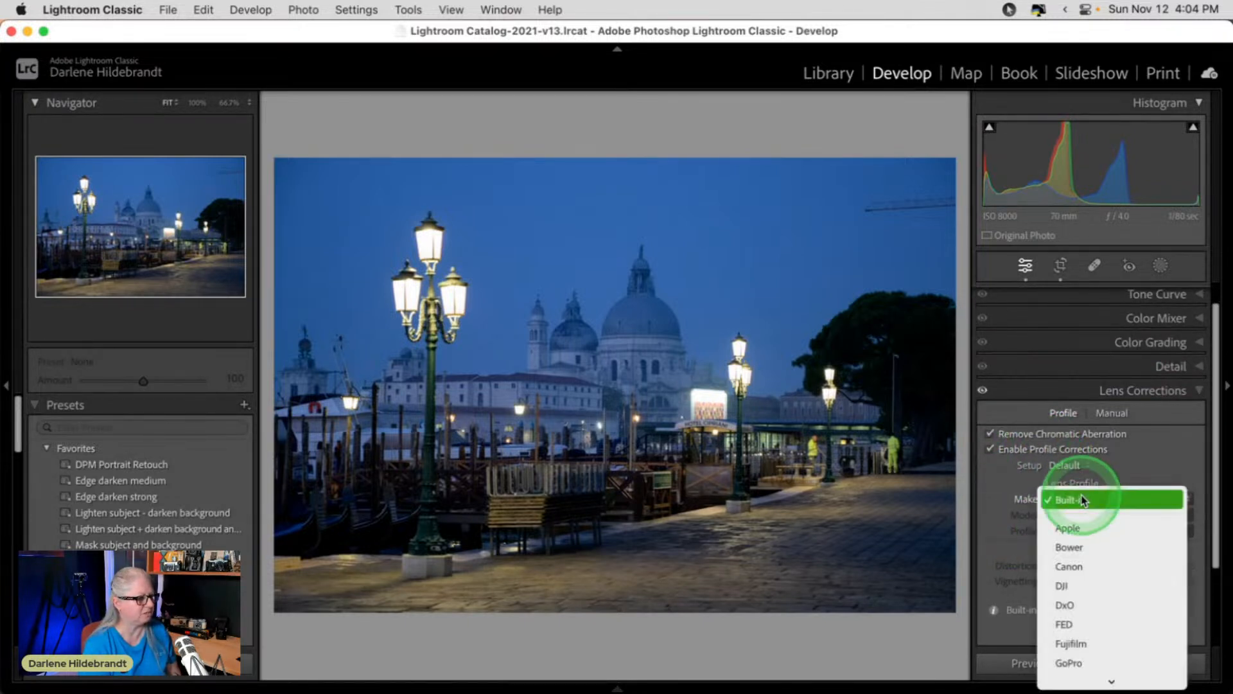
left_click(1083, 499)
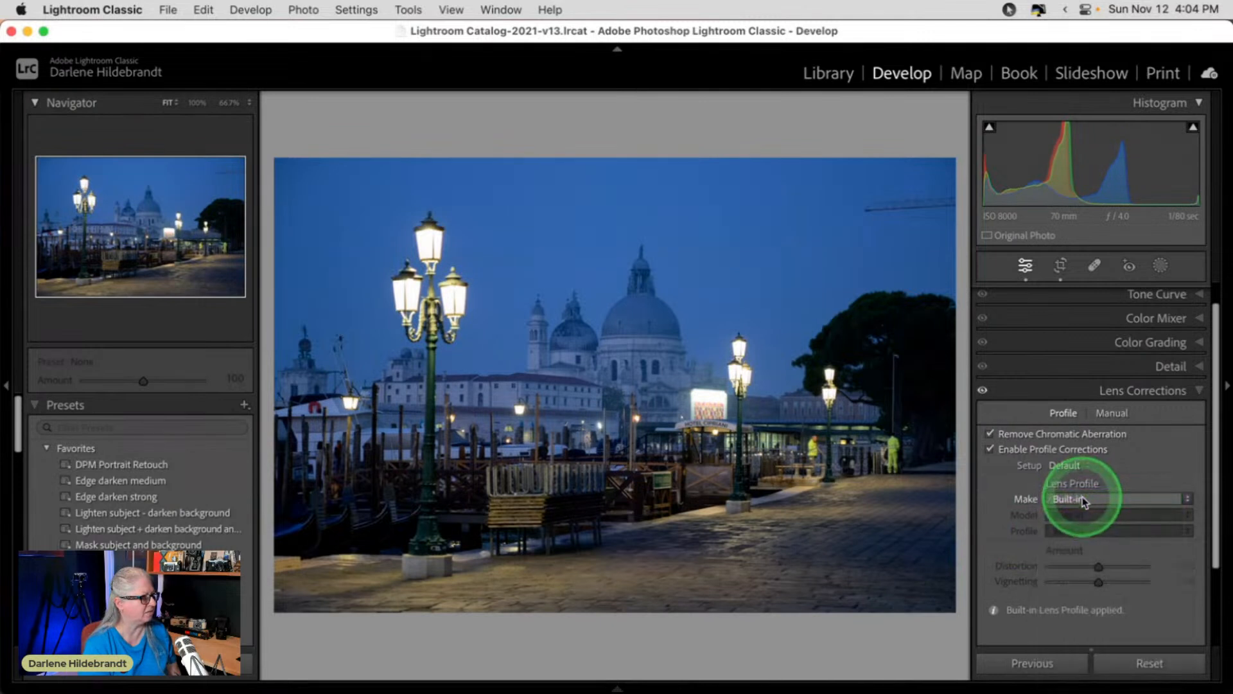
left_click(982, 390)
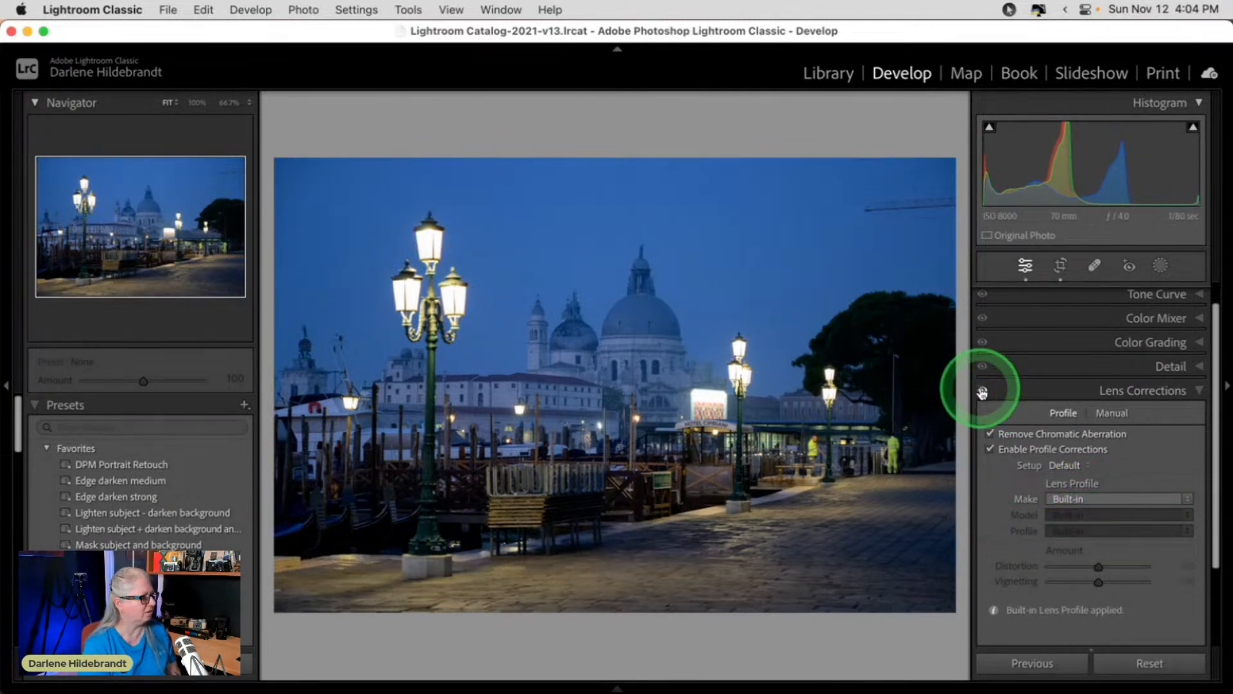
left_click(981, 390)
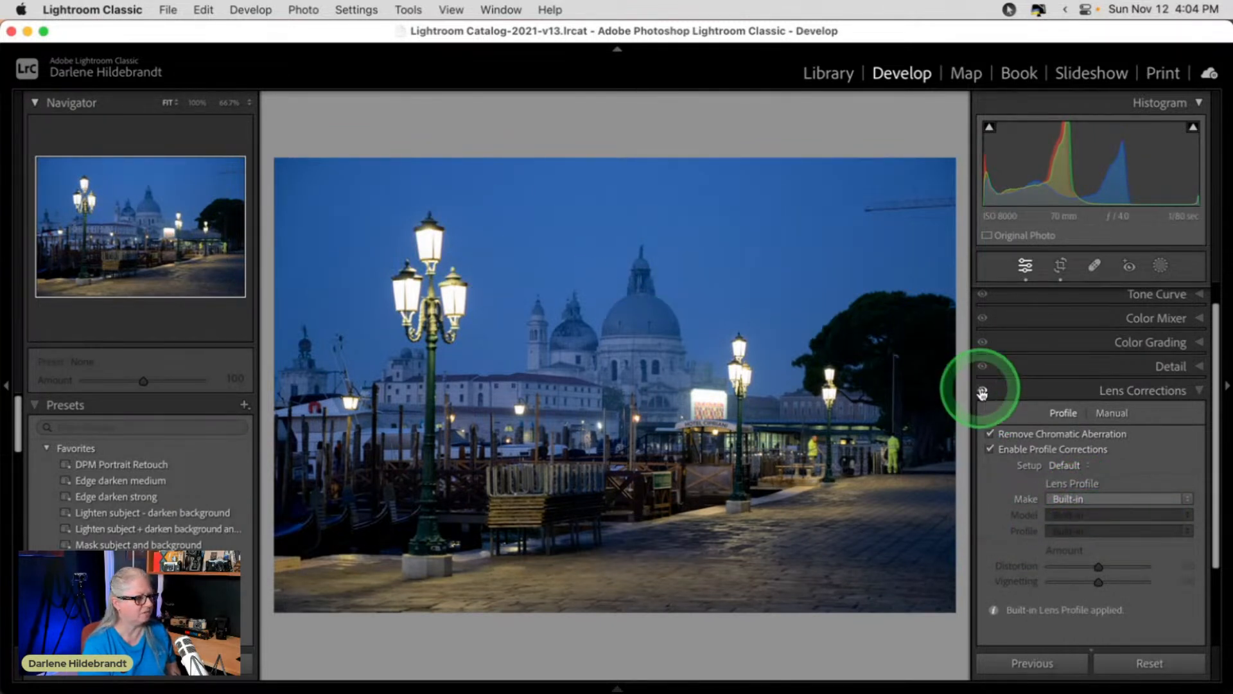
Brighten the corners with manual lens vignetting, setting Amount to +42 and Midpoint to 30.
left_click(1112, 413)
scroll(1102, 501, "down", 1)
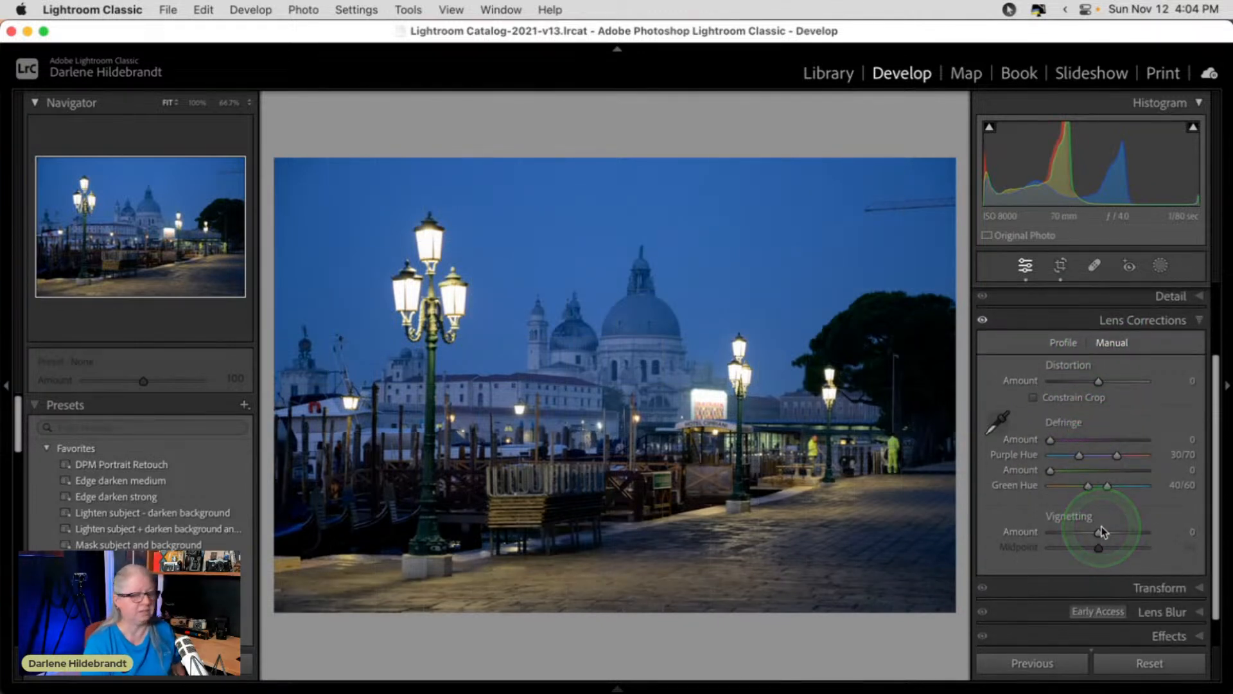
left_click_drag(1100, 527, 1079, 546)
left_click_drag(1109, 533, 1116, 533)
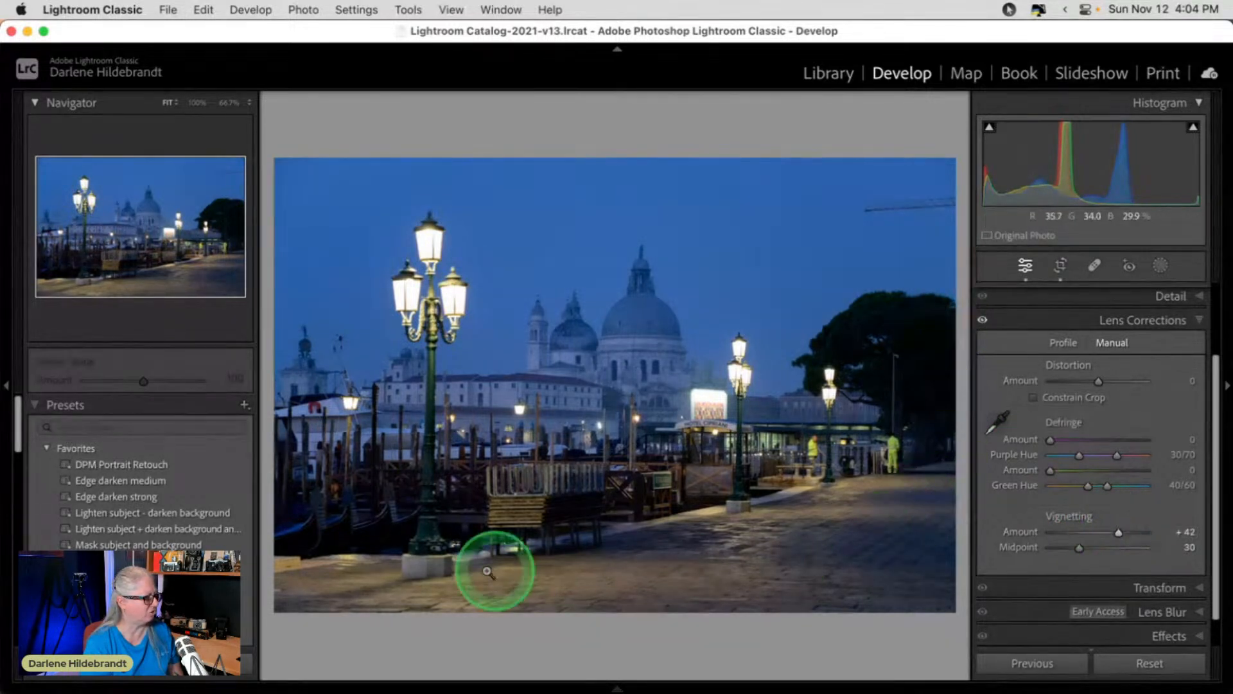
Apply the Edge darken medium preset, then set its post-crop vignette Amount to -16 and Feather to 98.
left_click(131, 480)
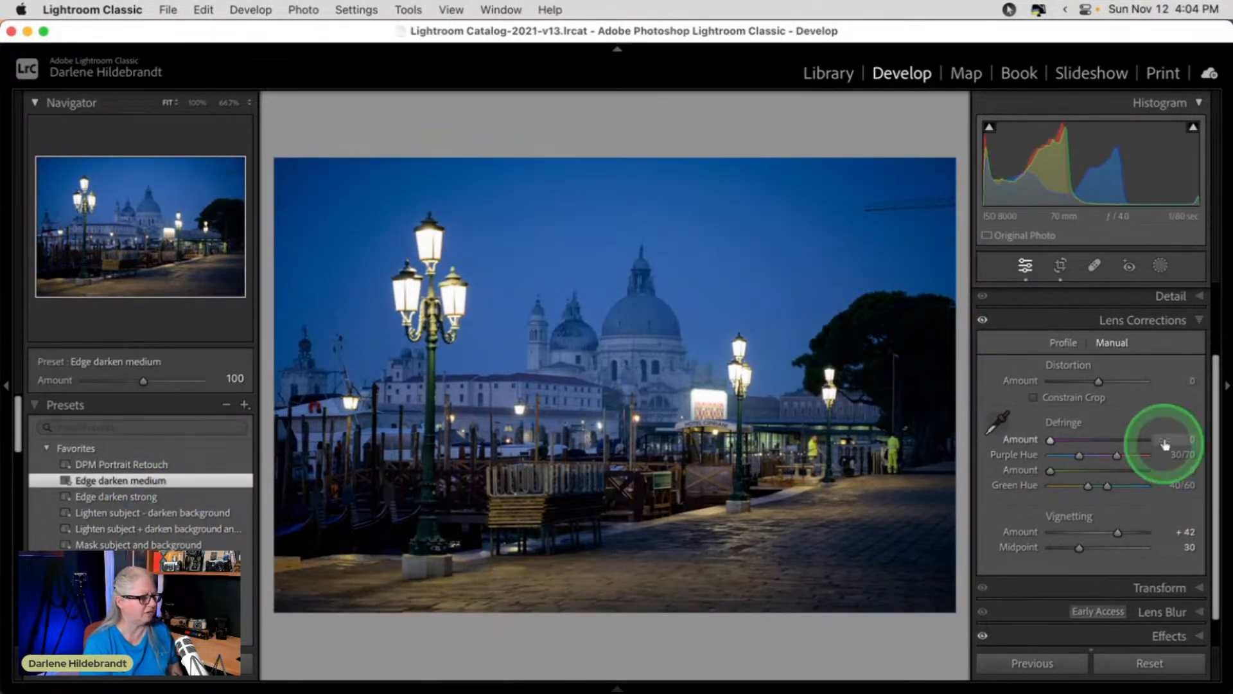
scroll(1165, 444, "down", 3)
left_click(1169, 603)
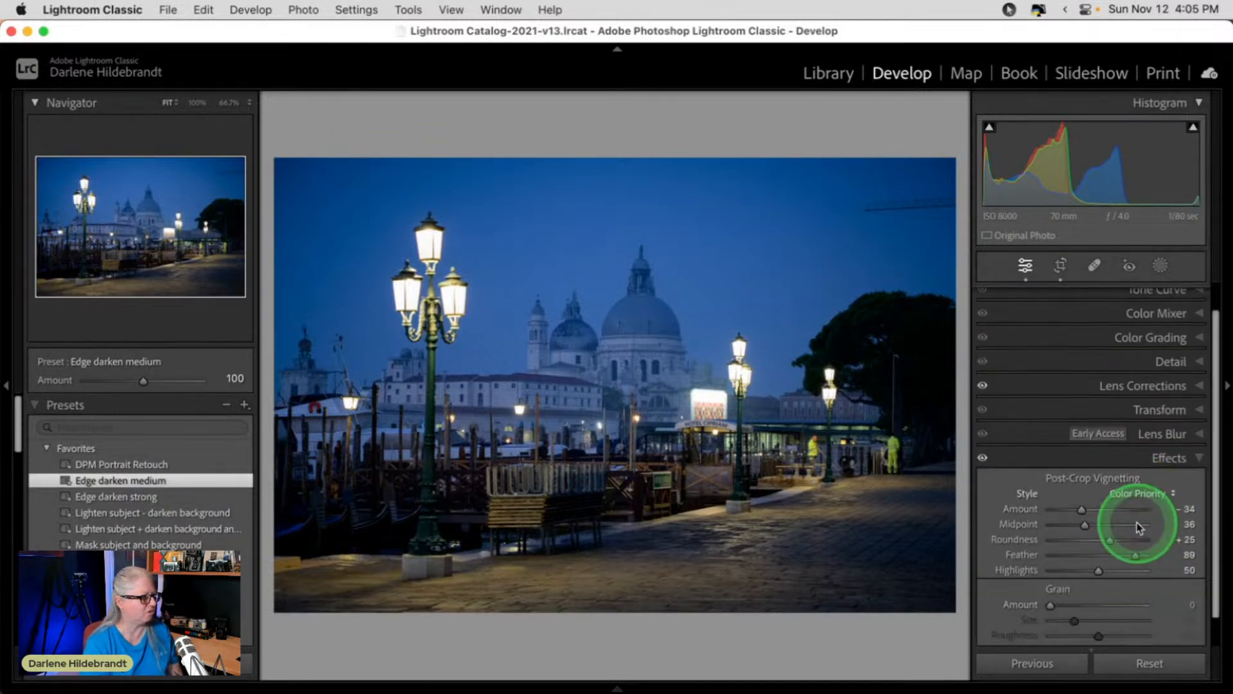
left_click_drag(1083, 518, 1090, 517)
left_click_drag(1136, 564, 1146, 565)
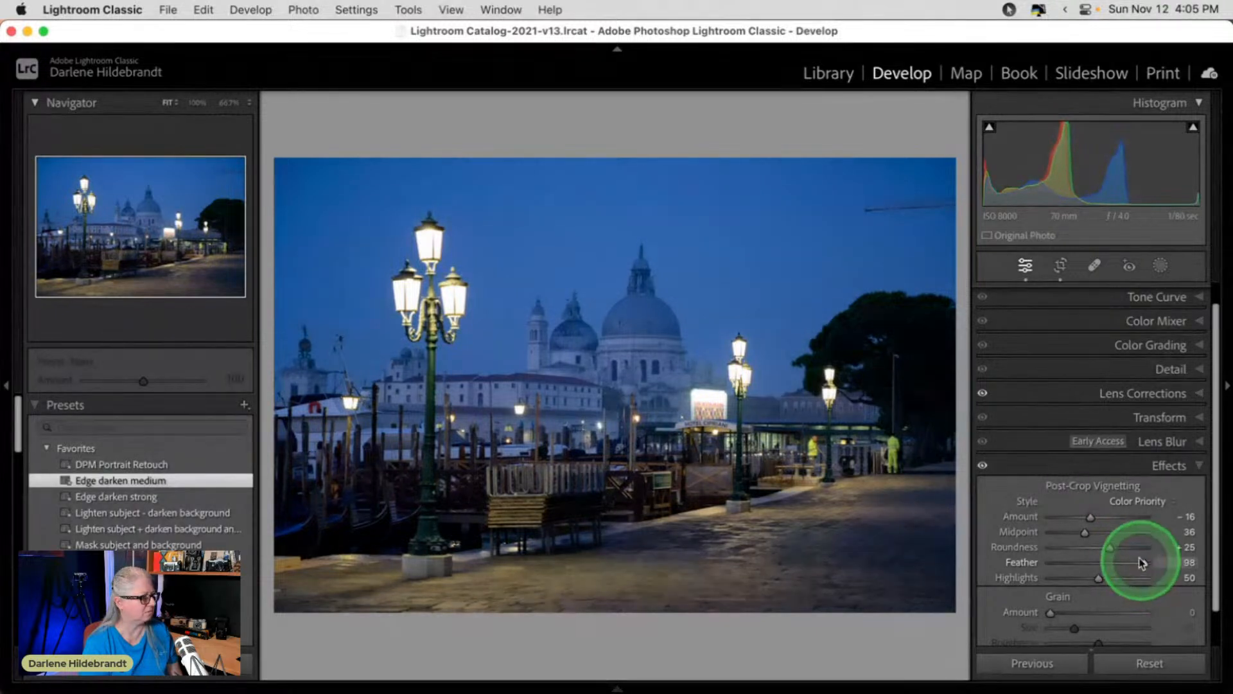
Reshape the post-crop vignette with Feather temporarily at 0, setting Amount to -28, Midpoint to 7 and Roundness to +41.
left_click_drag(1091, 519, 1027, 558)
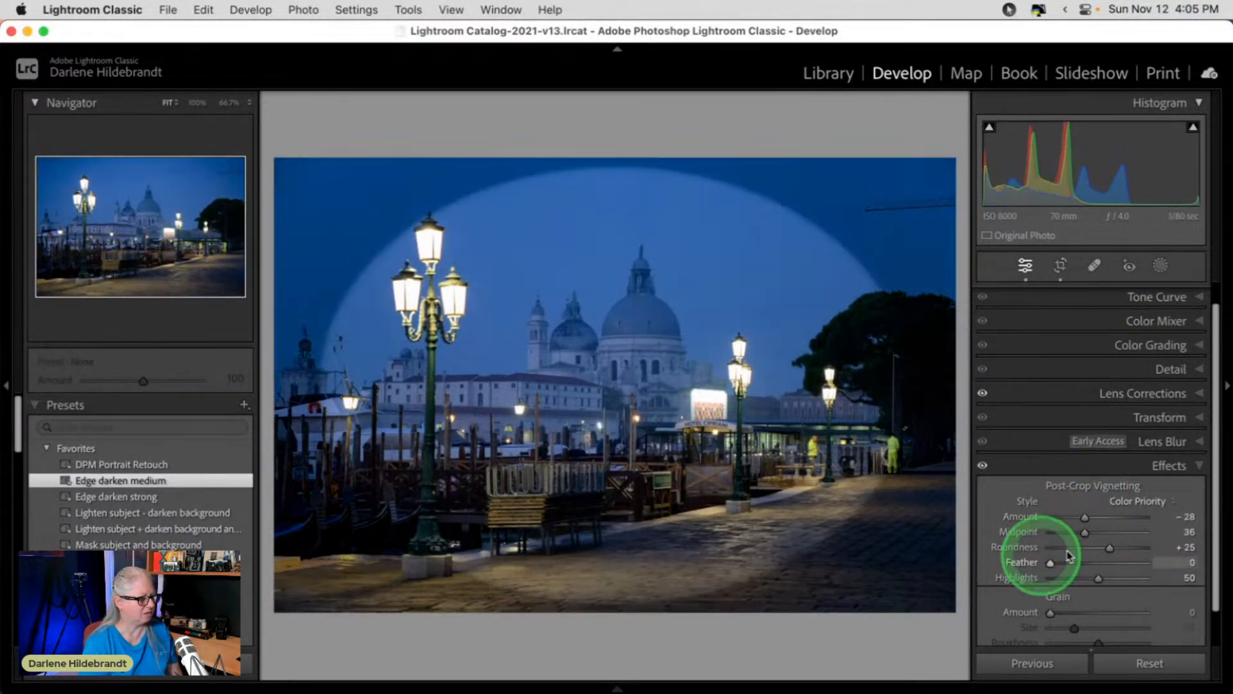
left_click(1093, 531)
left_click_drag(1092, 532, 1057, 531)
left_click(1108, 548)
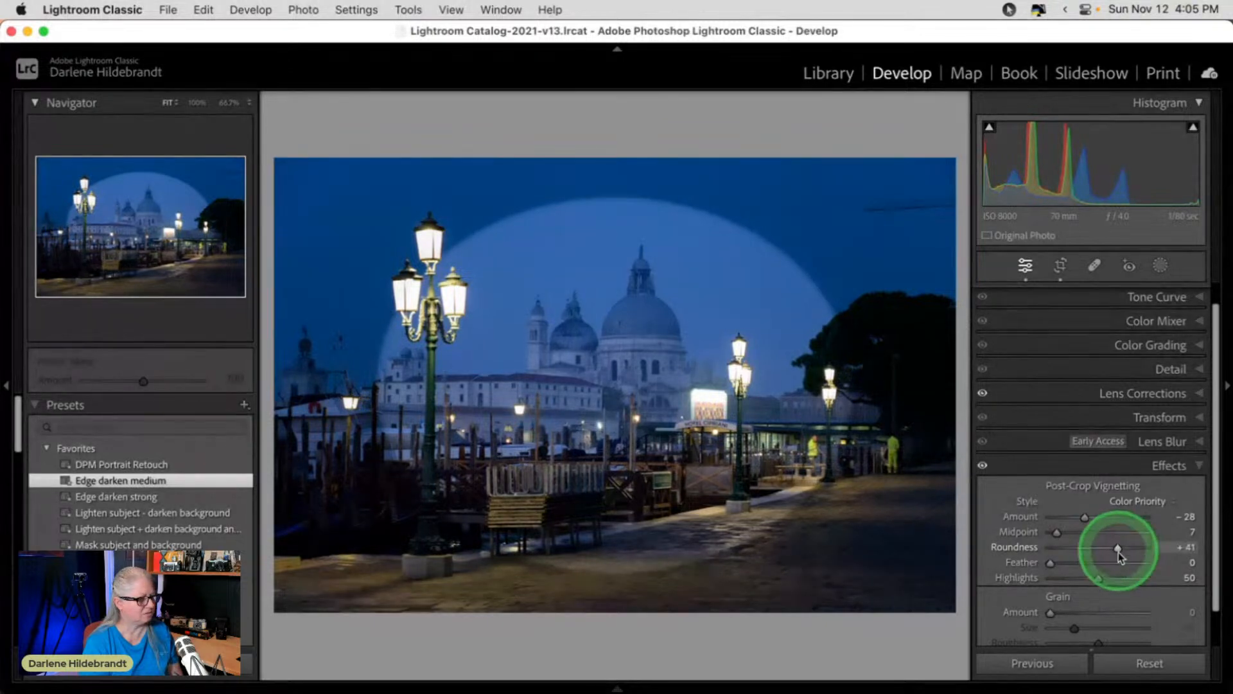
Soften the vignette with Feather 95 and Highlights 32, and switch it to Highlight Priority with Amount -23.
left_click(1137, 563)
mouse_move(1100, 577)
left_mouse_down()
mouse_move(1059, 577)
mouse_move(1083, 576)
left_mouse_up()
left_click_drag(1083, 511, 1091, 516)
left_click(1133, 501)
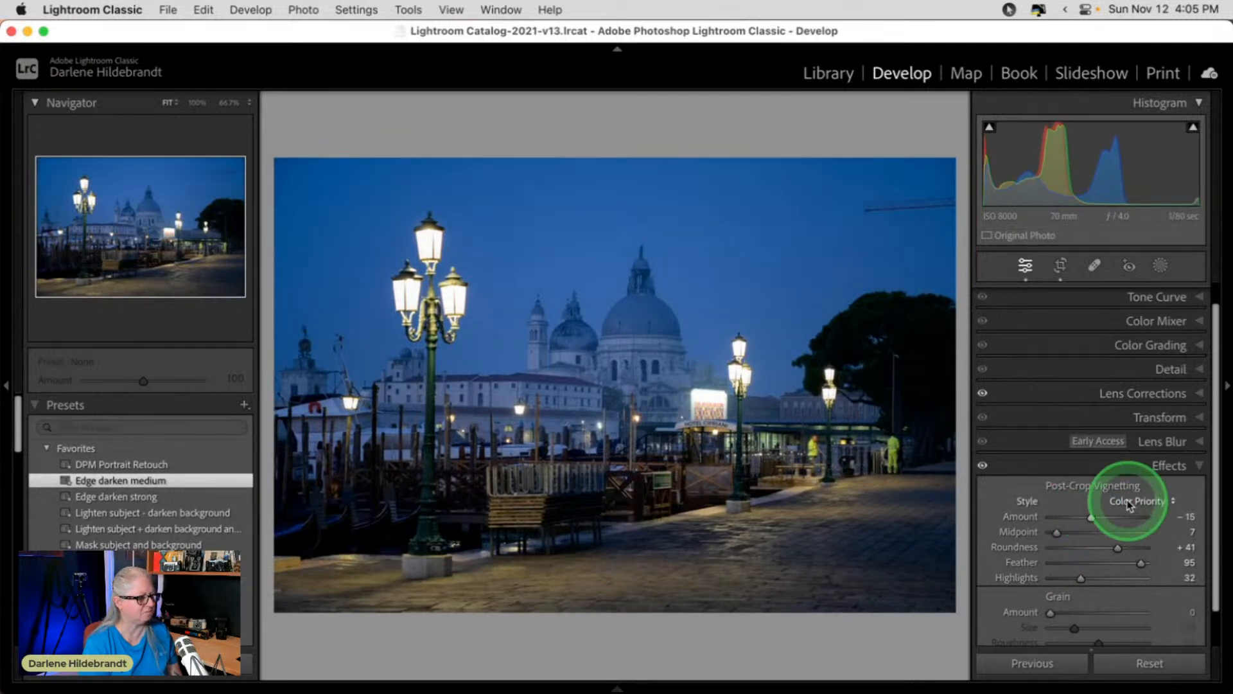
left_click(1125, 483)
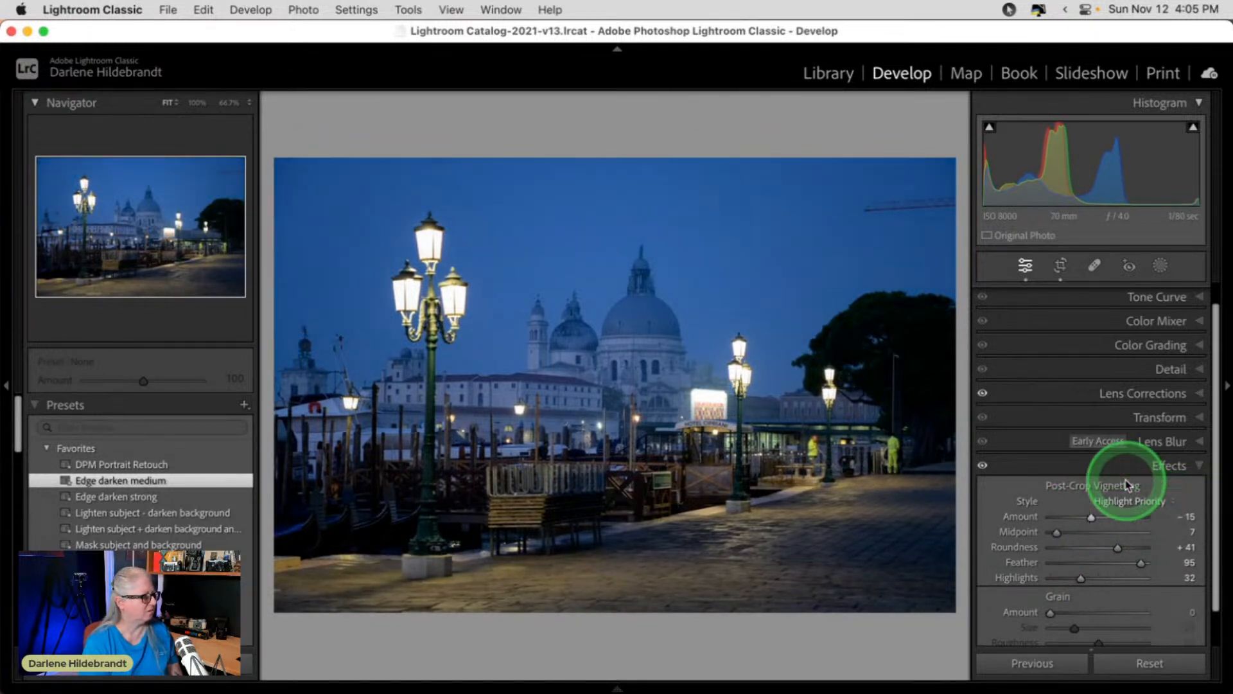
left_click_drag(1091, 517, 1085, 519)
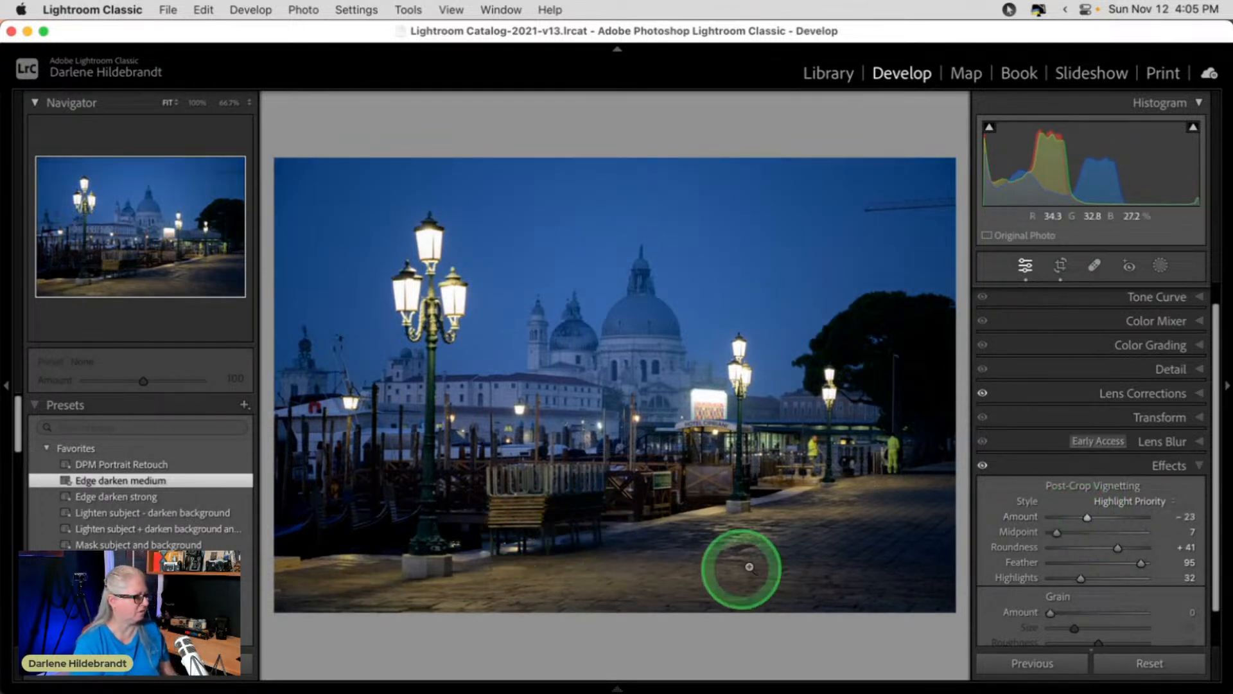
Add a linear gradient mask over the foreground pavement with Exposure -0.21, Blacks -22 and Saturation -36.
key("m")
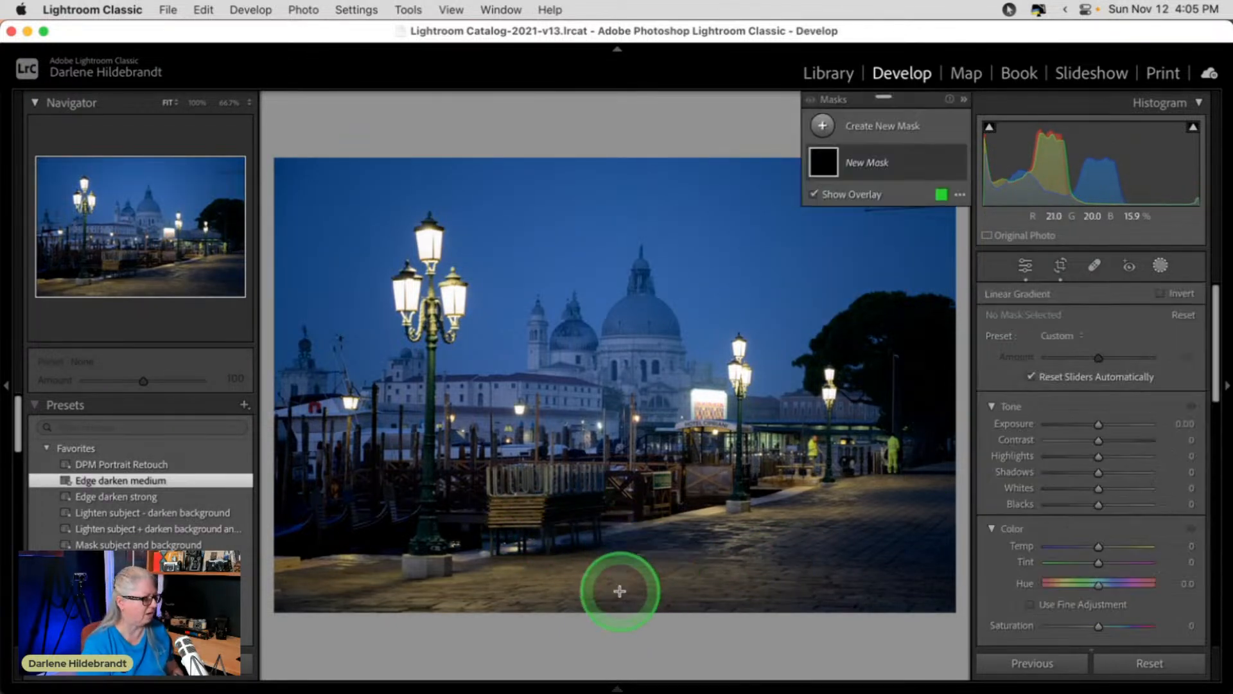
left_click_drag(618, 603, 618, 523)
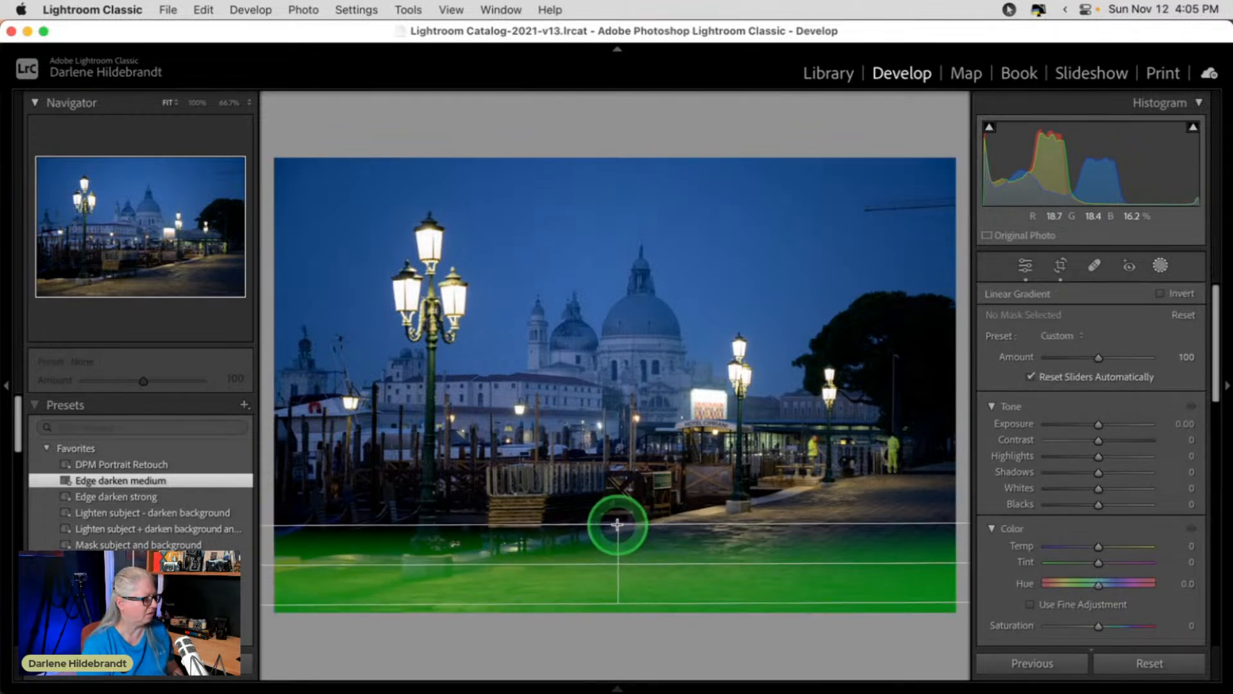
left_click(1099, 426)
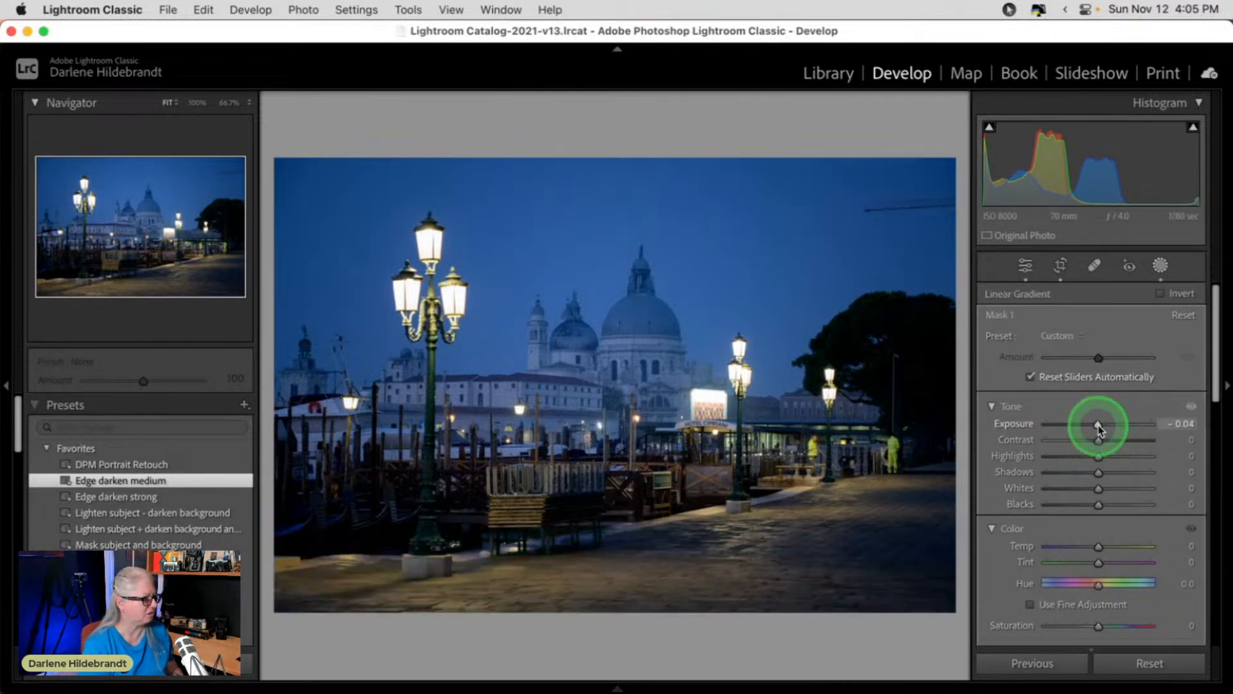
left_click_drag(1099, 505, 1090, 505)
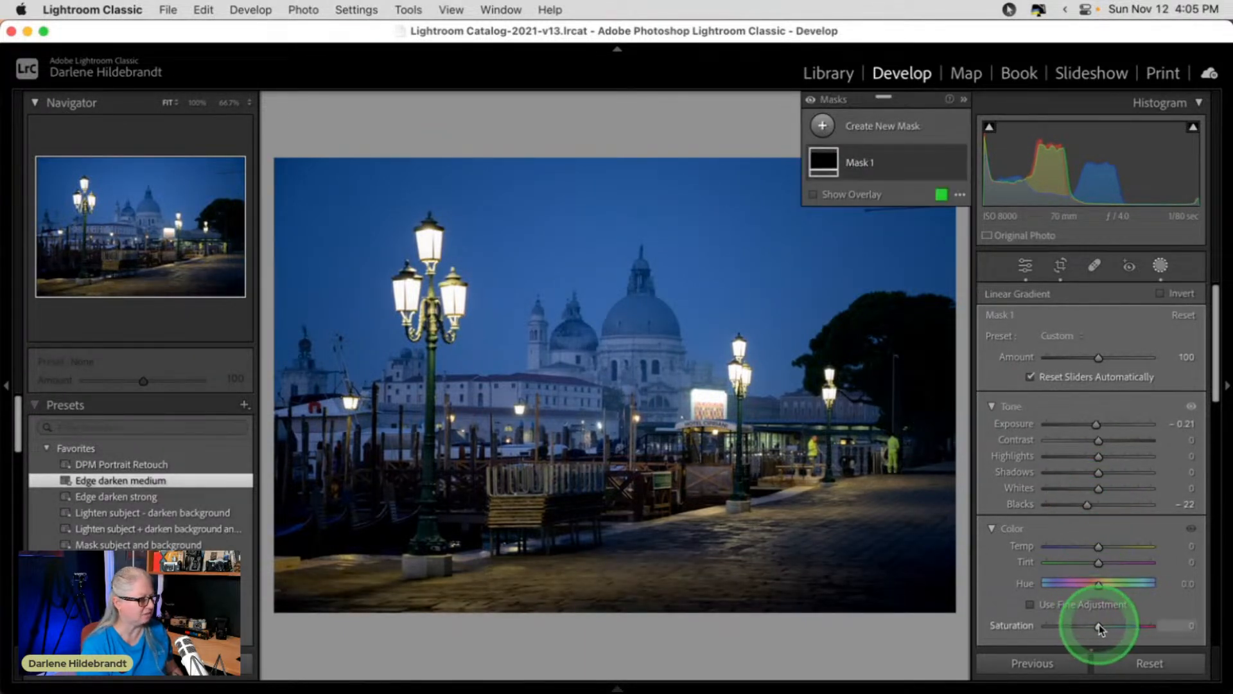
left_click_drag(1098, 625, 1094, 624)
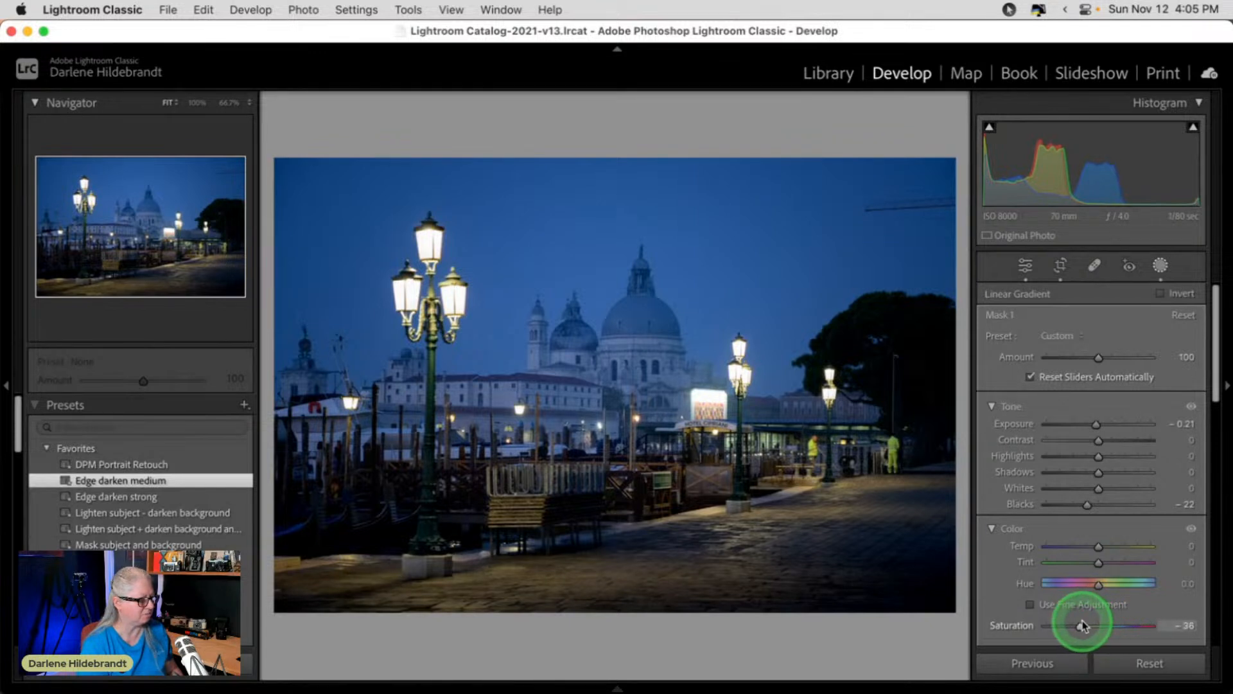
left_click_drag(1082, 625, 1082, 625)
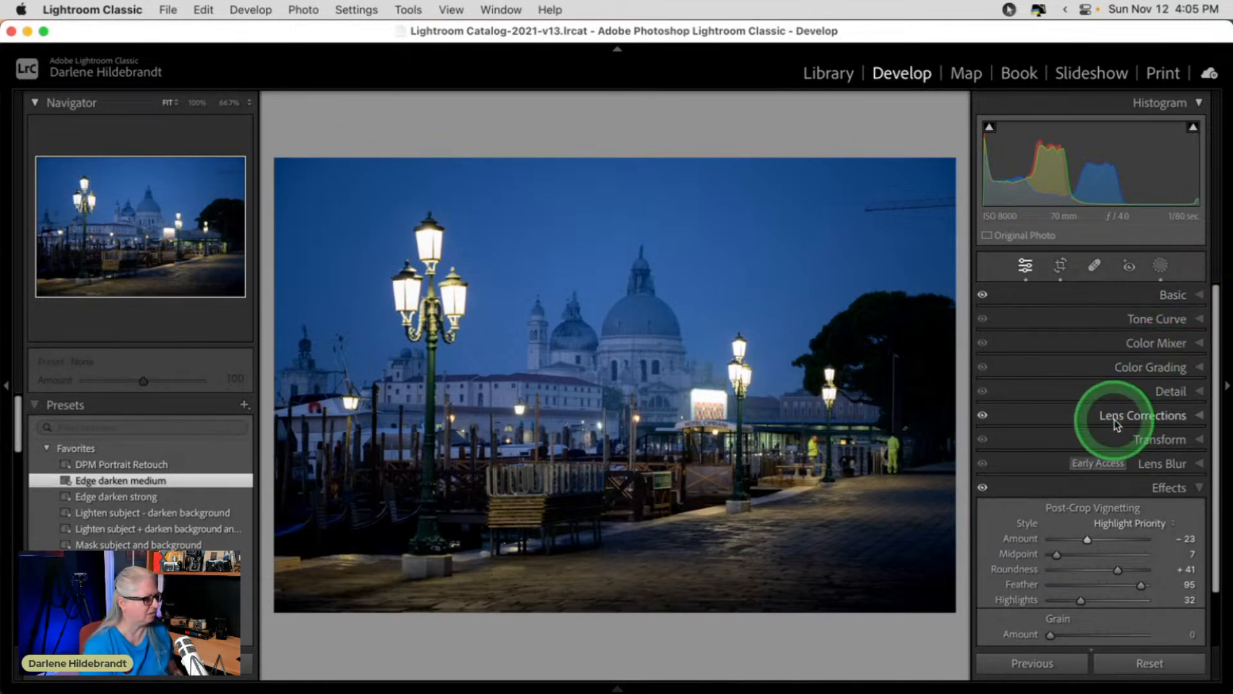
Add a radial gradient mask over the bright billboard above the Hotel Cipriani awning.
left_click(703, 407)
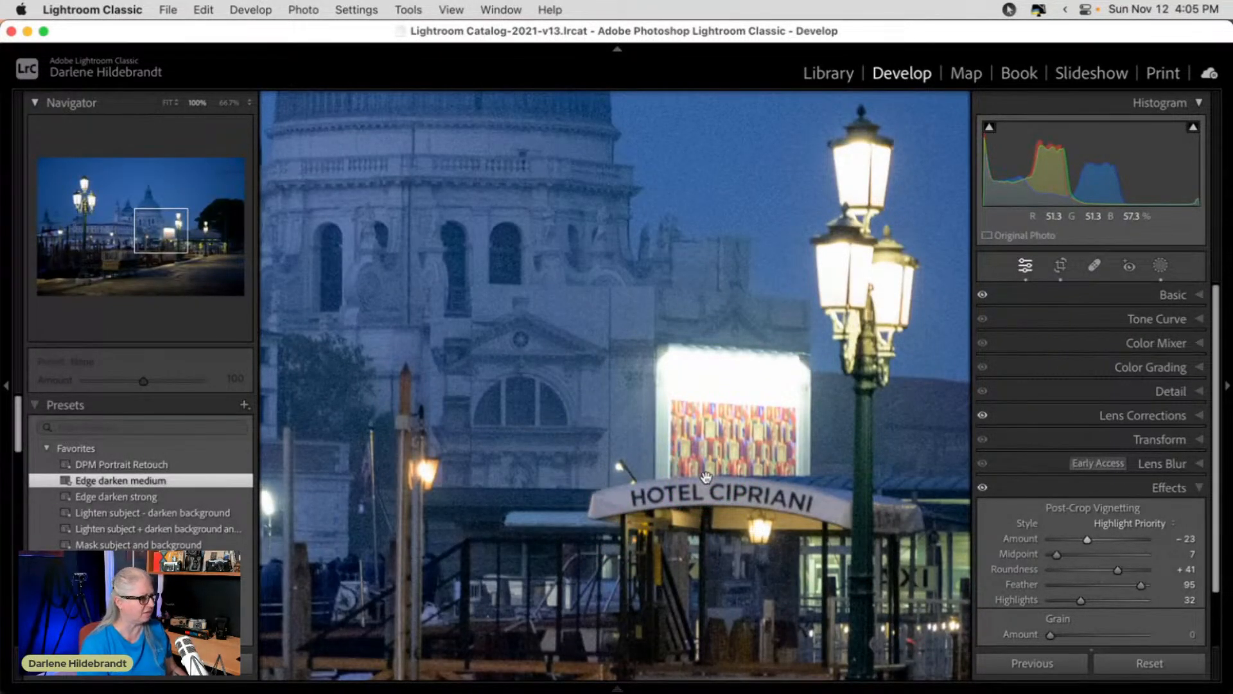
left_click(656, 442)
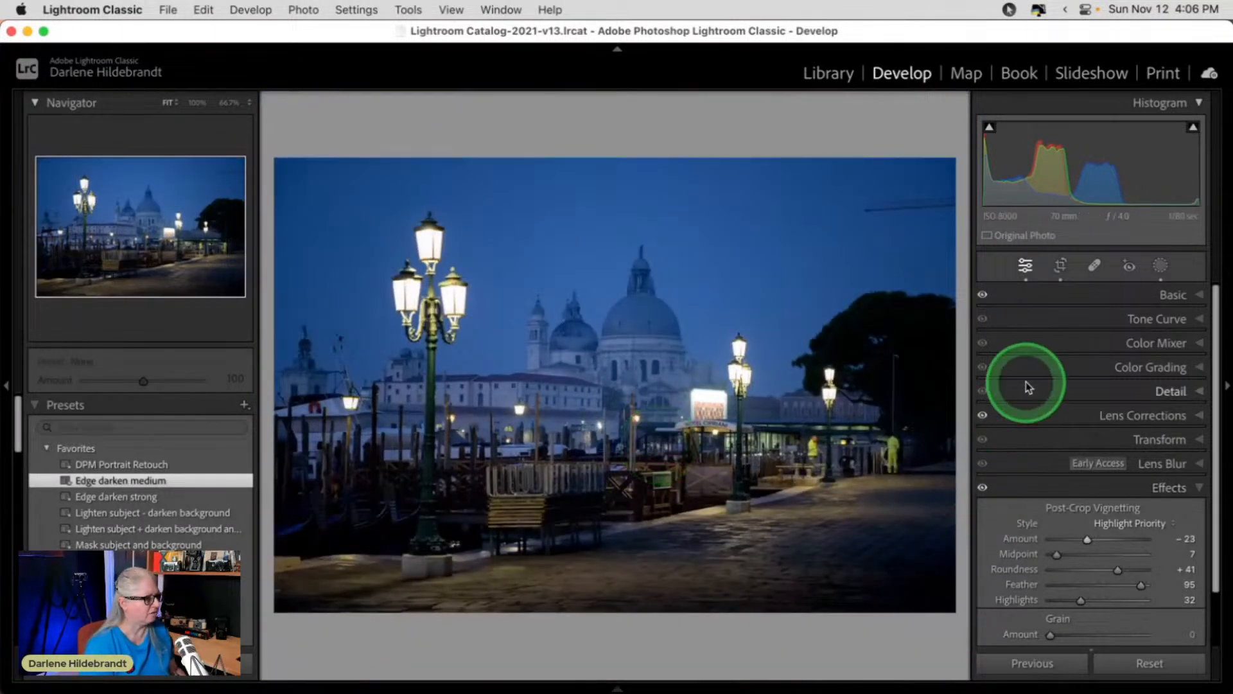
left_click(737, 418)
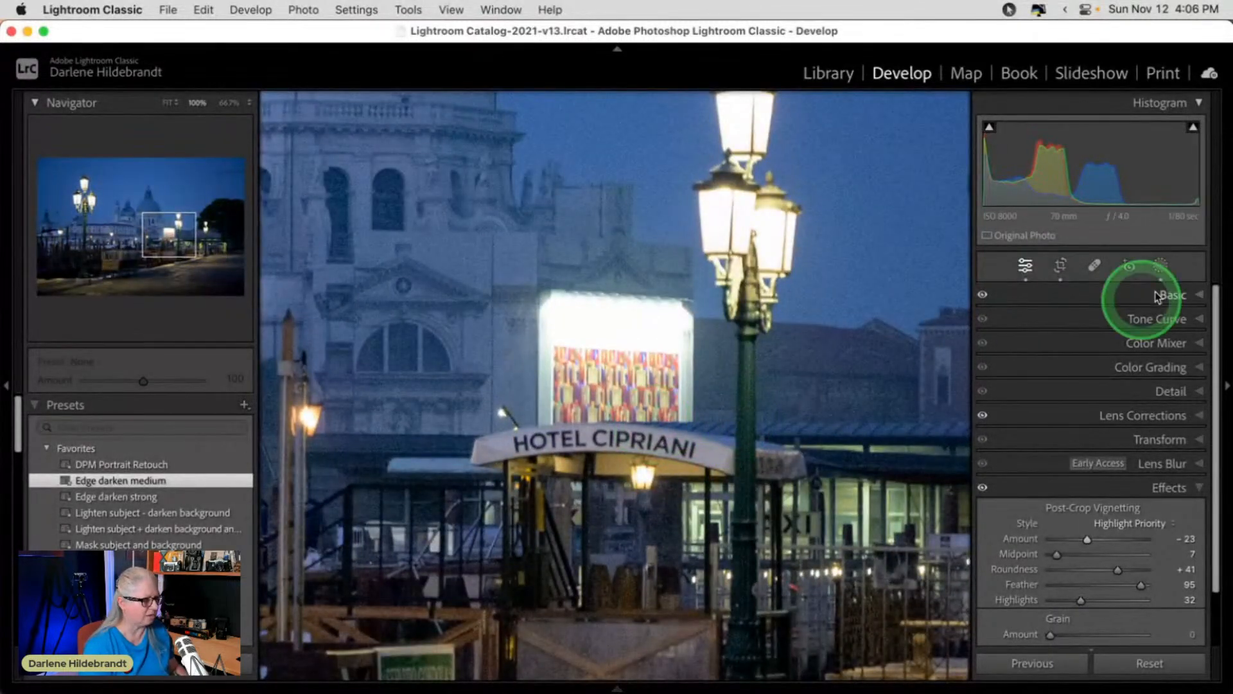
left_click(1160, 265)
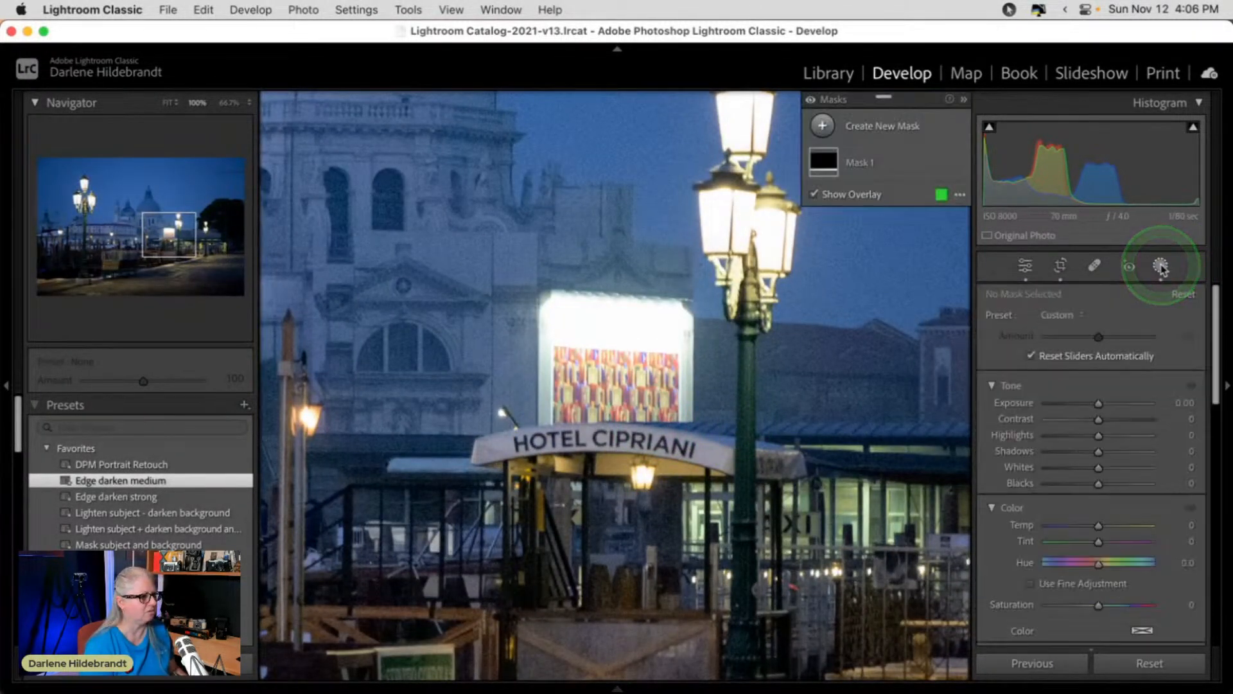
left_click(822, 125)
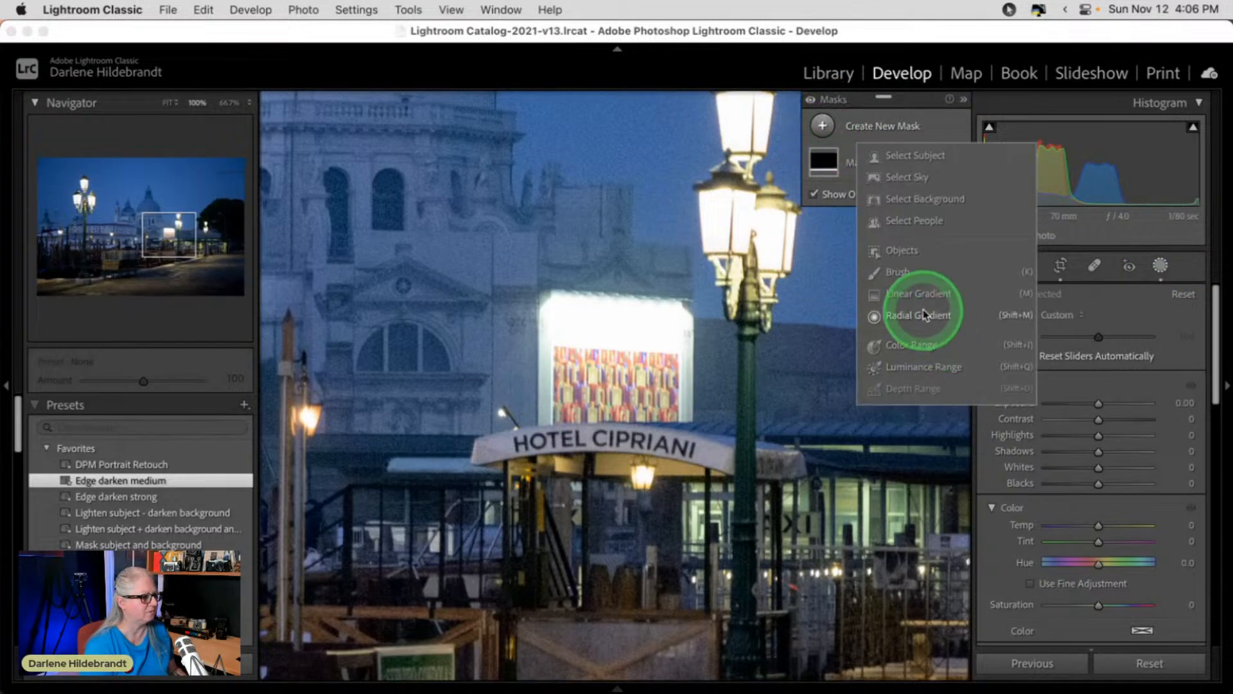
left_click(923, 315)
left_click_drag(613, 328, 666, 401)
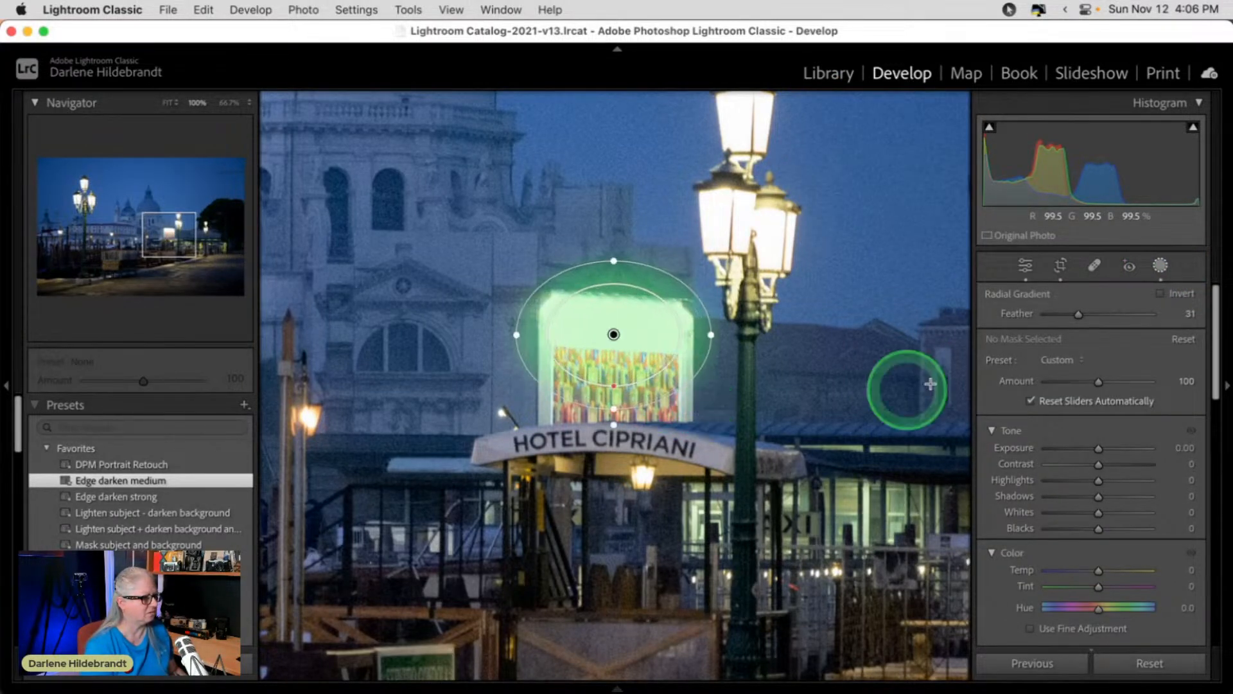
Enlarge the radial mask into a tall ellipse surrounding the whole billboard and set its Feather to 1.
left_click_drag(1077, 314, 1079, 316)
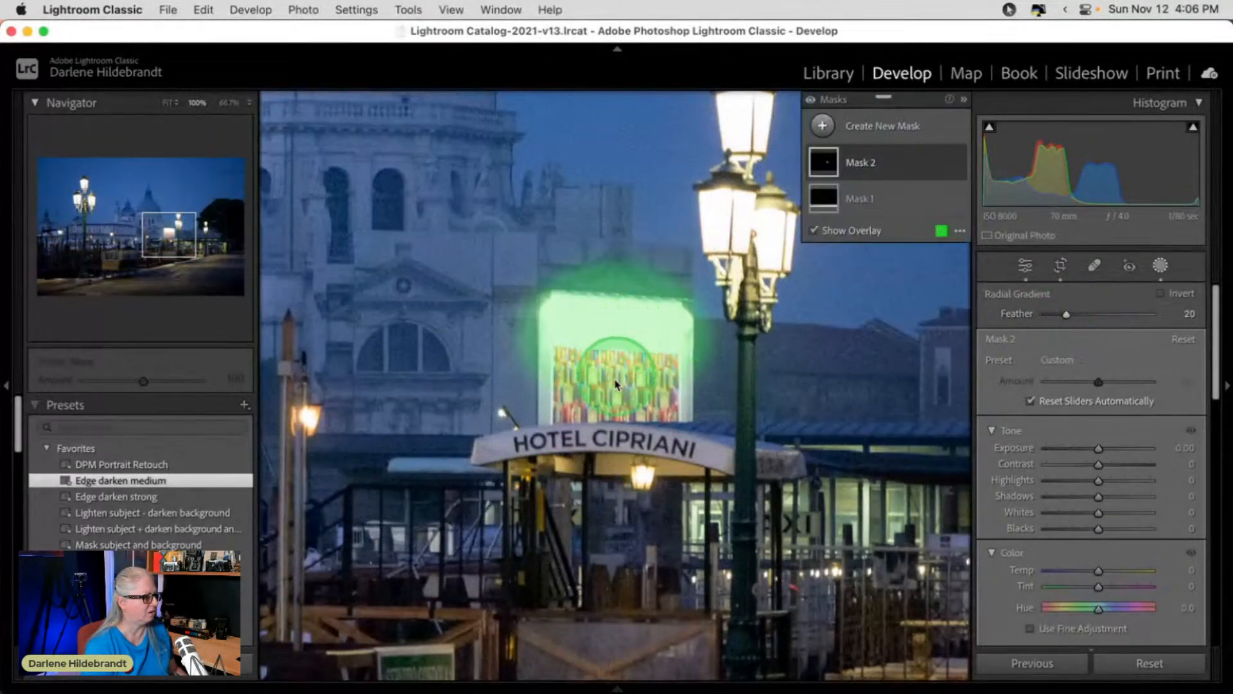
left_click_drag(613, 403, 614, 493)
left_click_drag(625, 359, 625, 403)
left_click_drag(709, 373, 739, 373)
left_click_drag(1093, 318, 1049, 314)
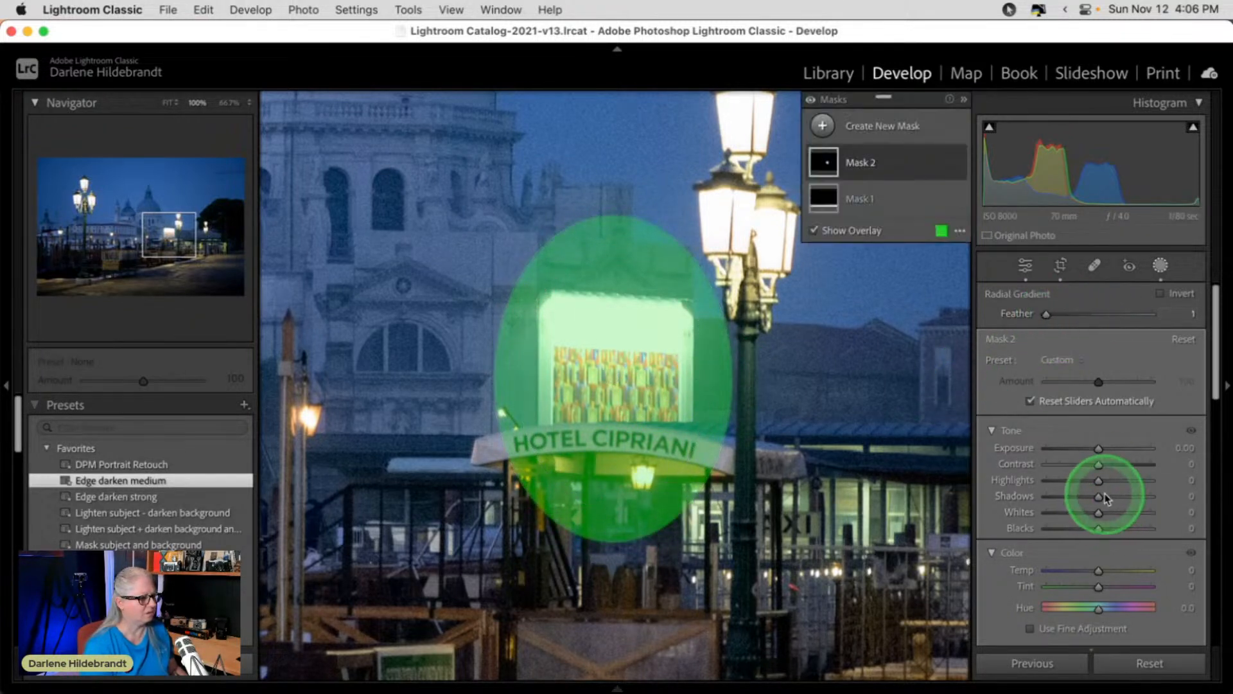
Reduce the billboard mask's Highlights to -84 and soften its edge with Feather 60.
left_click_drag(1099, 480, 1047, 480)
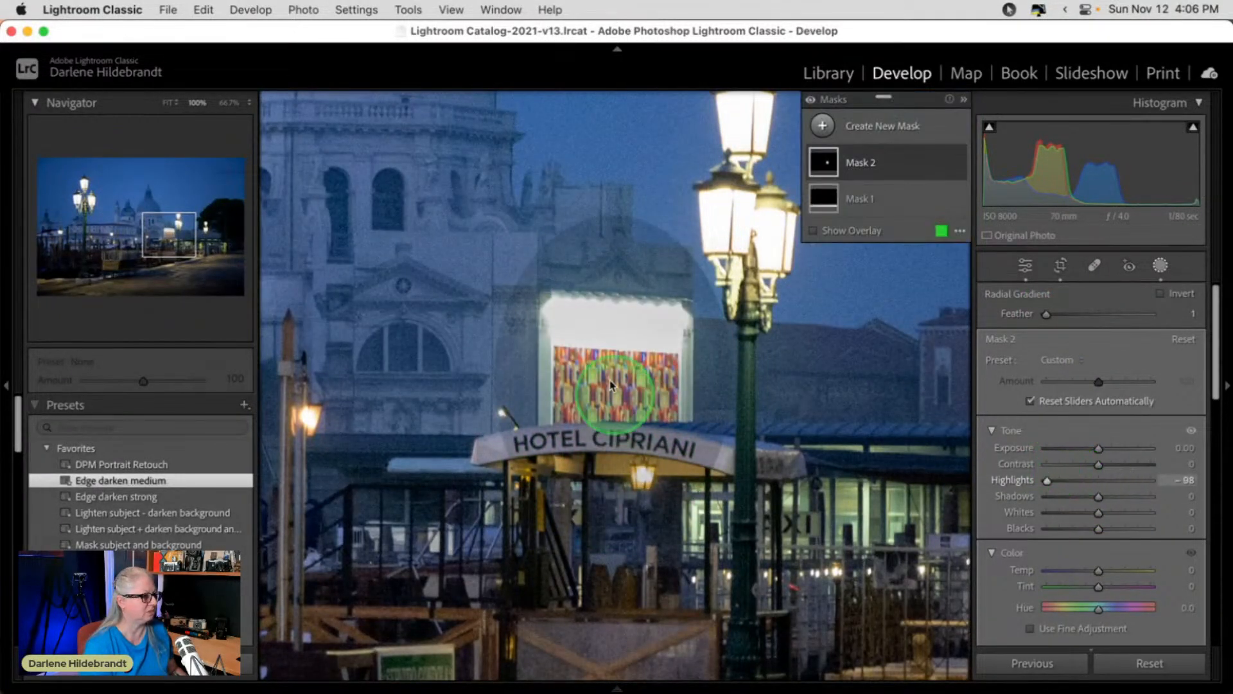
left_click_drag(1047, 317, 1098, 315)
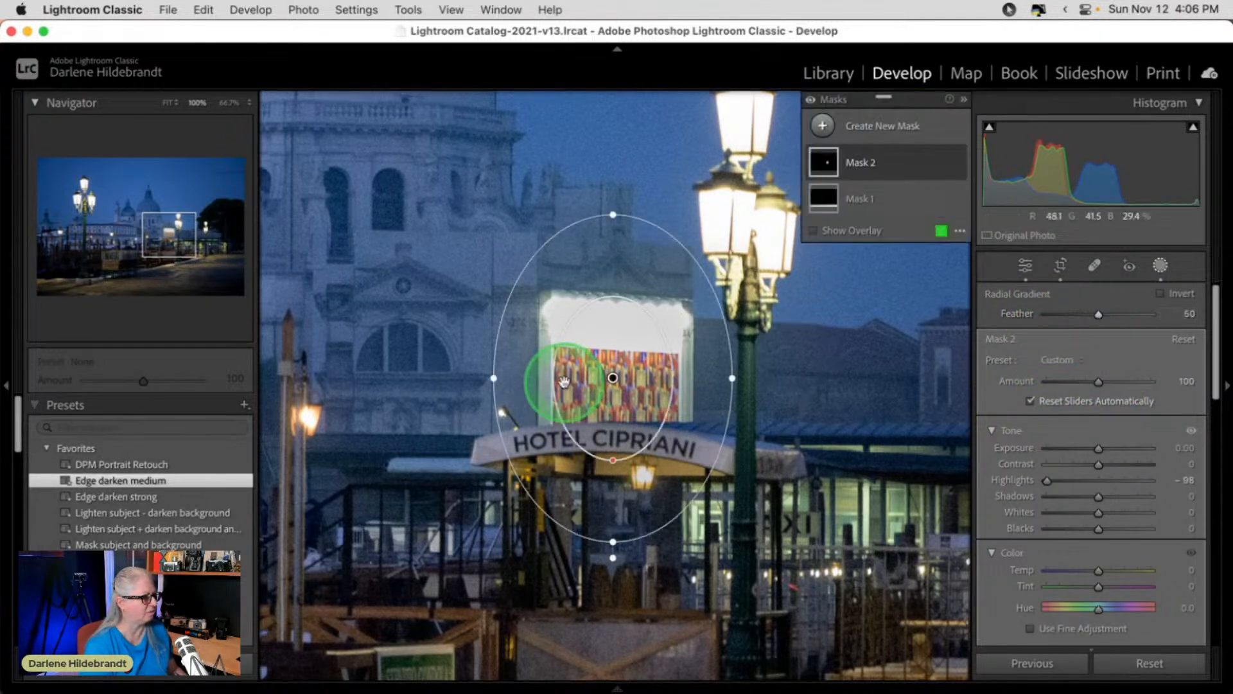
mouse_move(1047, 480)
left_mouse_down()
mouse_move(1109, 476)
mouse_move(1052, 480)
left_mouse_up()
Tint the billboard mask with a blue color and set its Highlights to -100 and Whites to -11.
scroll(1092, 488, "down", 5)
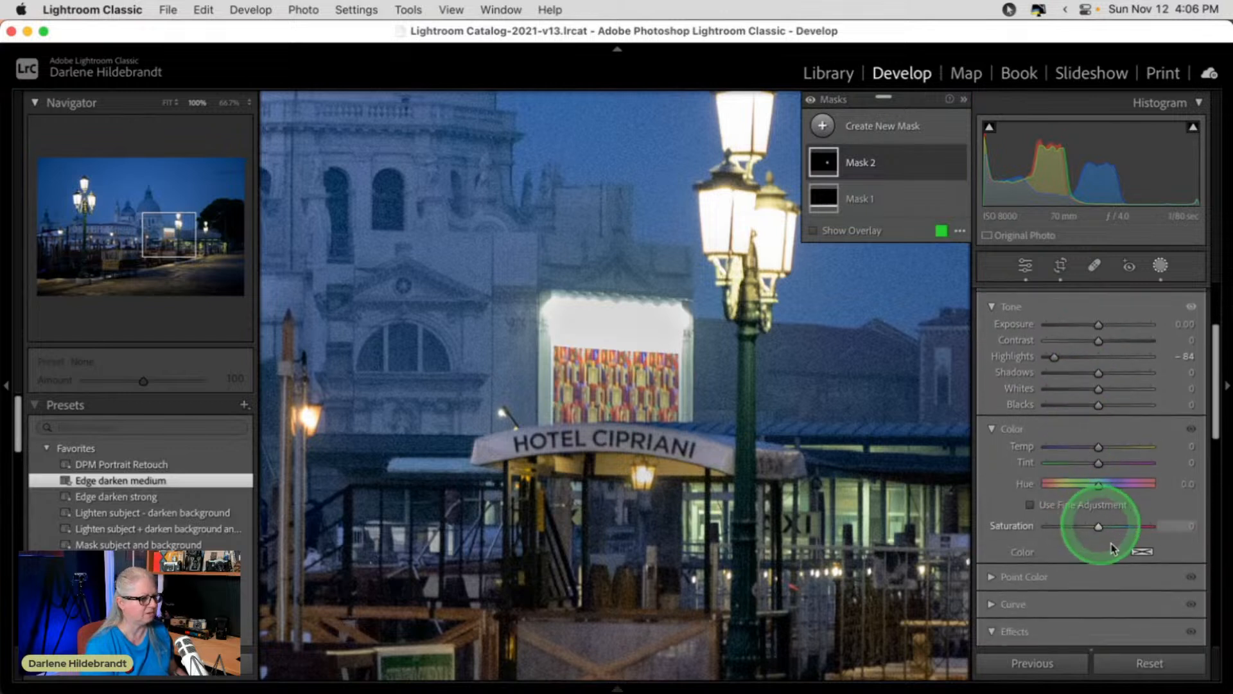
left_click(1140, 553)
left_click(967, 580)
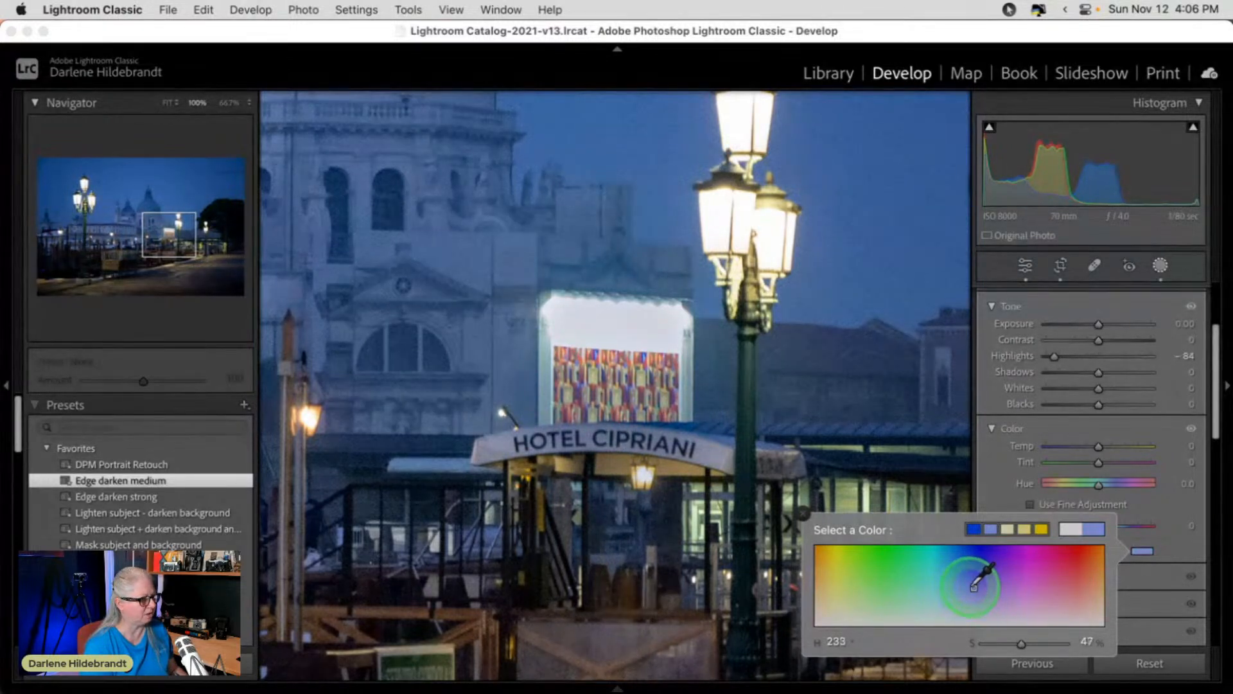
left_click_drag(970, 580, 971, 580)
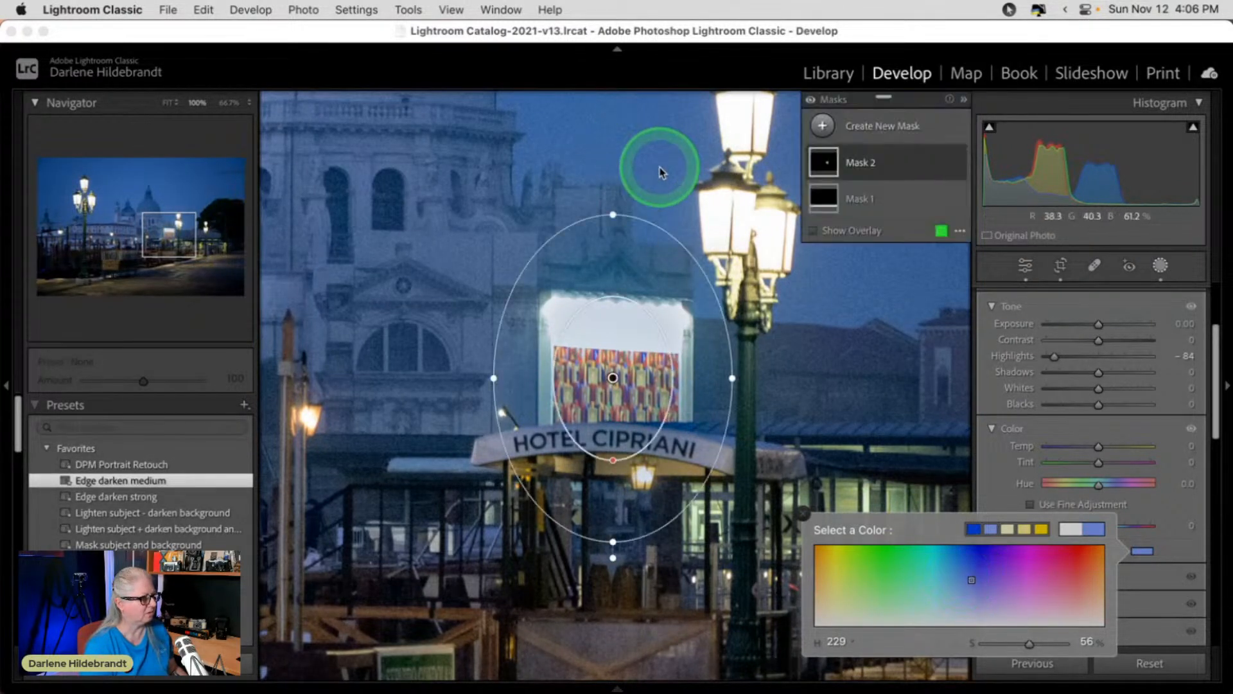
left_click_drag(966, 580, 996, 383)
left_click_drag(1054, 355, 1026, 352)
left_click_drag(1098, 393, 1093, 393)
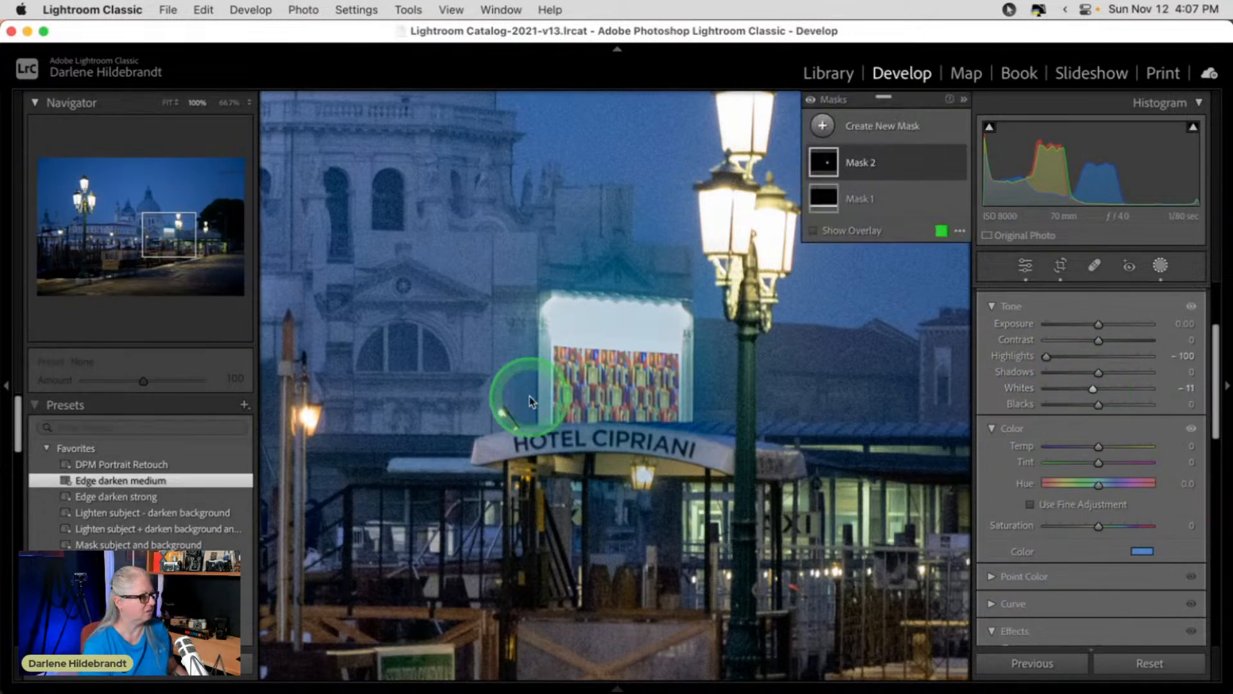
Shrink and reposition the radial mask to fit closer around the billboard, and leave masking with the whole photo in view.
left_click_drag(492, 382, 510, 381)
left_click_drag(590, 391, 601, 344)
left_click_drag(613, 205, 613, 245)
mouse_move(607, 347)
left_mouse_down()
mouse_move(608, 325)
mouse_move(608, 340)
left_mouse_up()
left_click(1154, 270)
left_click_drag(512, 333, 684, 397)
left_click(668, 398)
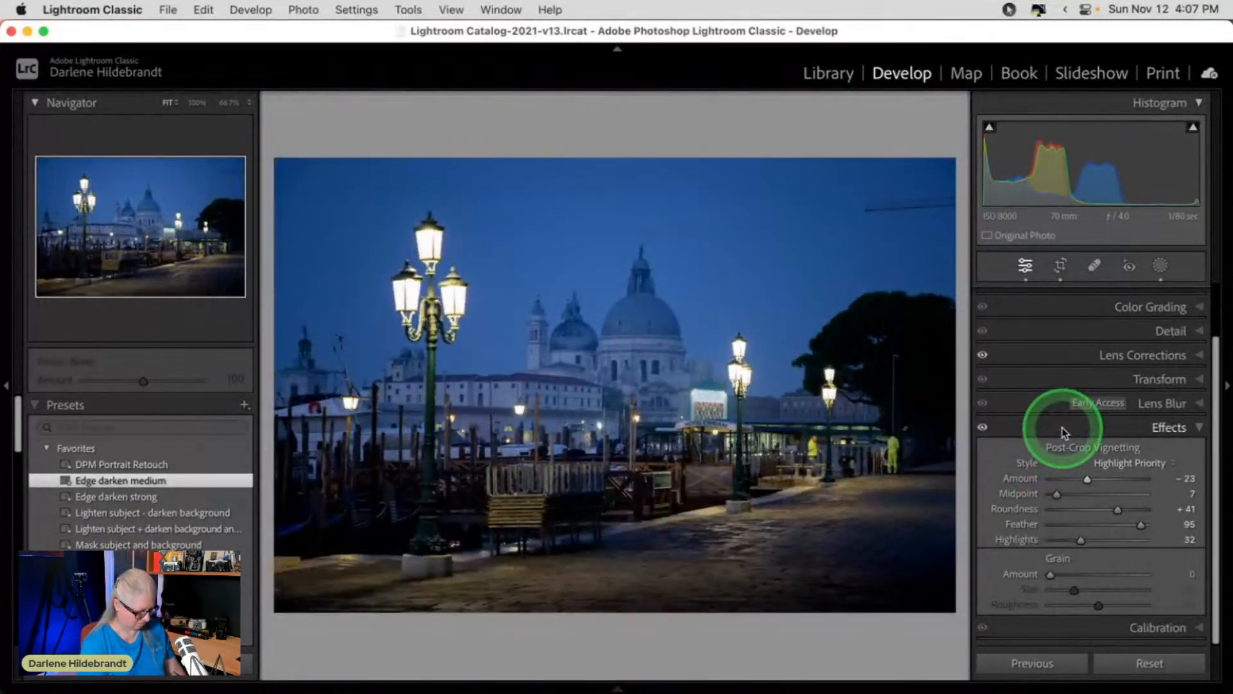
Compare the photo with its unedited version and raise the overall Shadows to +57.
key("backslash")
key("backslash")
key("backslash")
key("backslash")
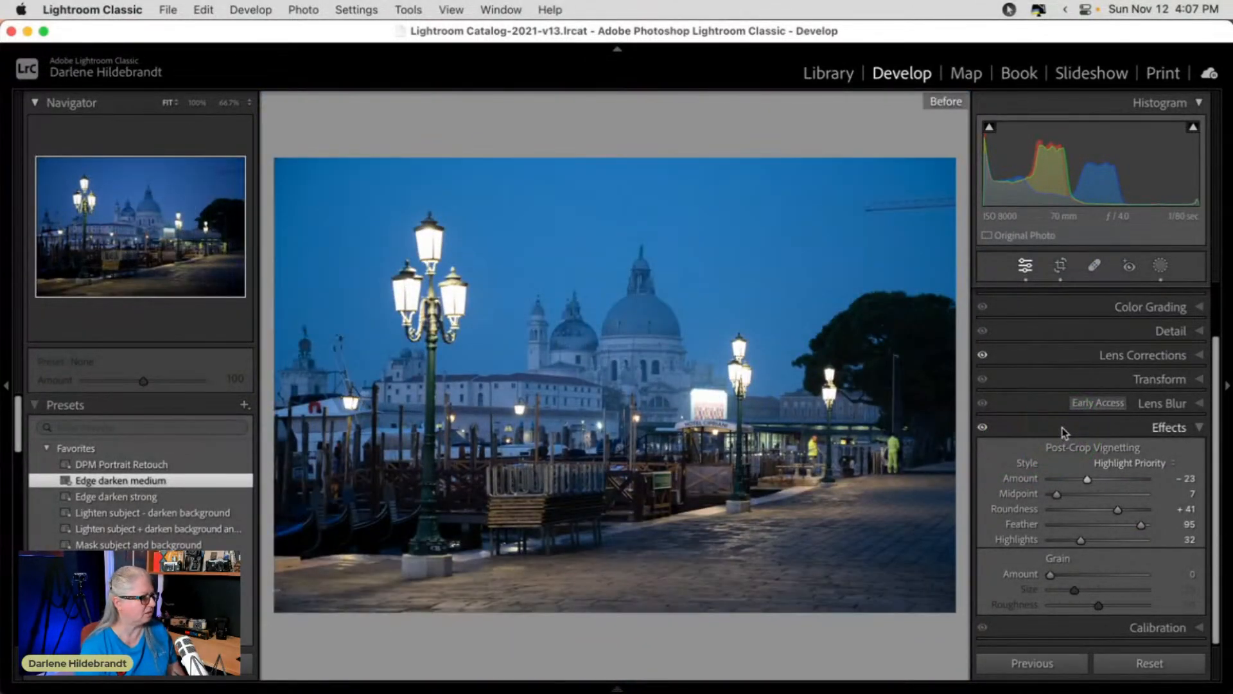
key("backslash")
key("backslash")
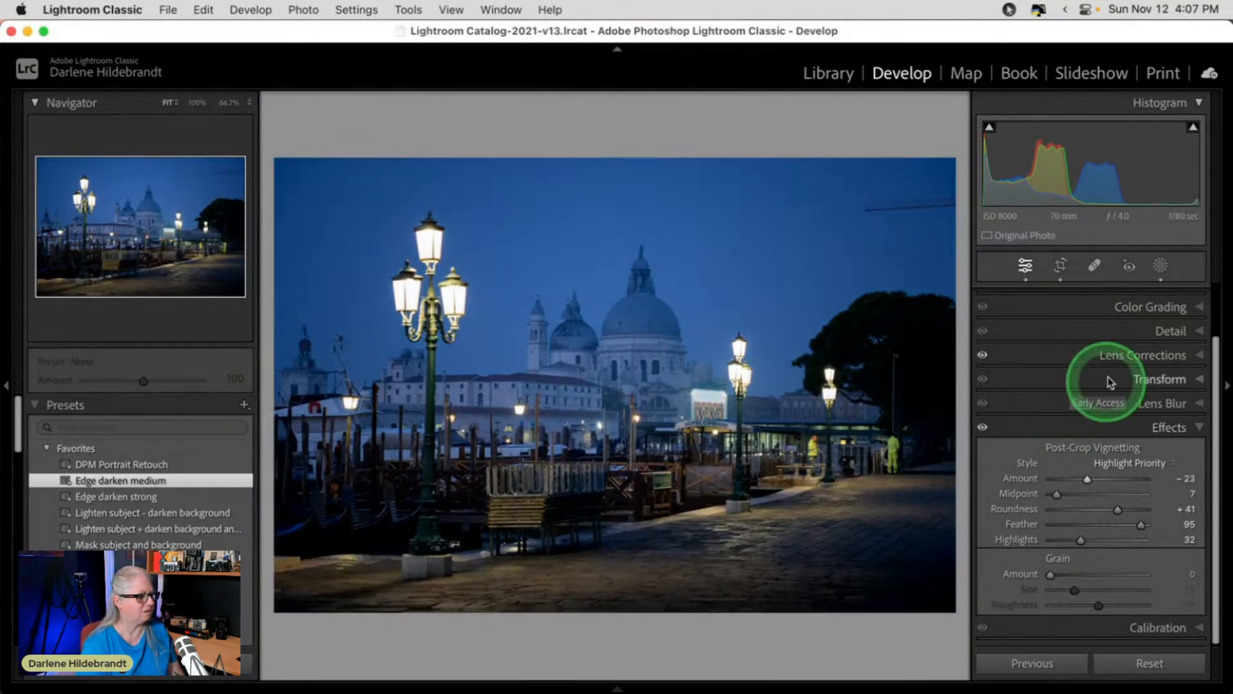
scroll(1156, 331, "up", 2)
left_click(1172, 294)
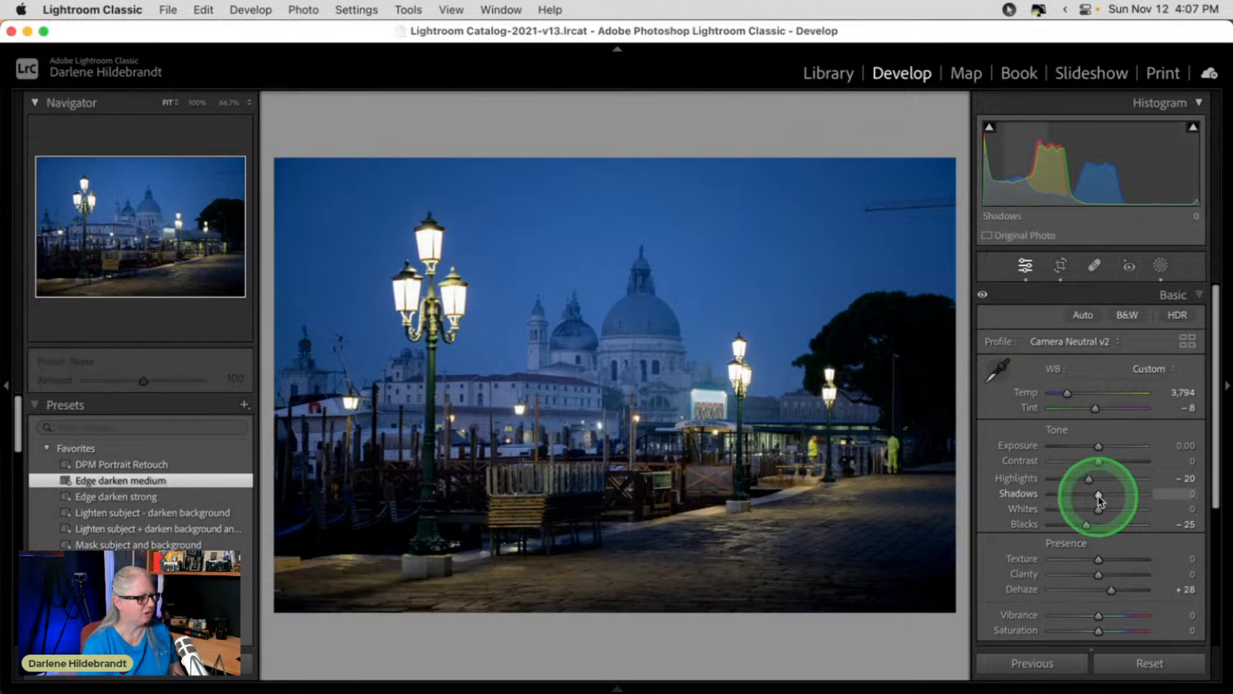
left_click_drag(1127, 498, 1124, 499)
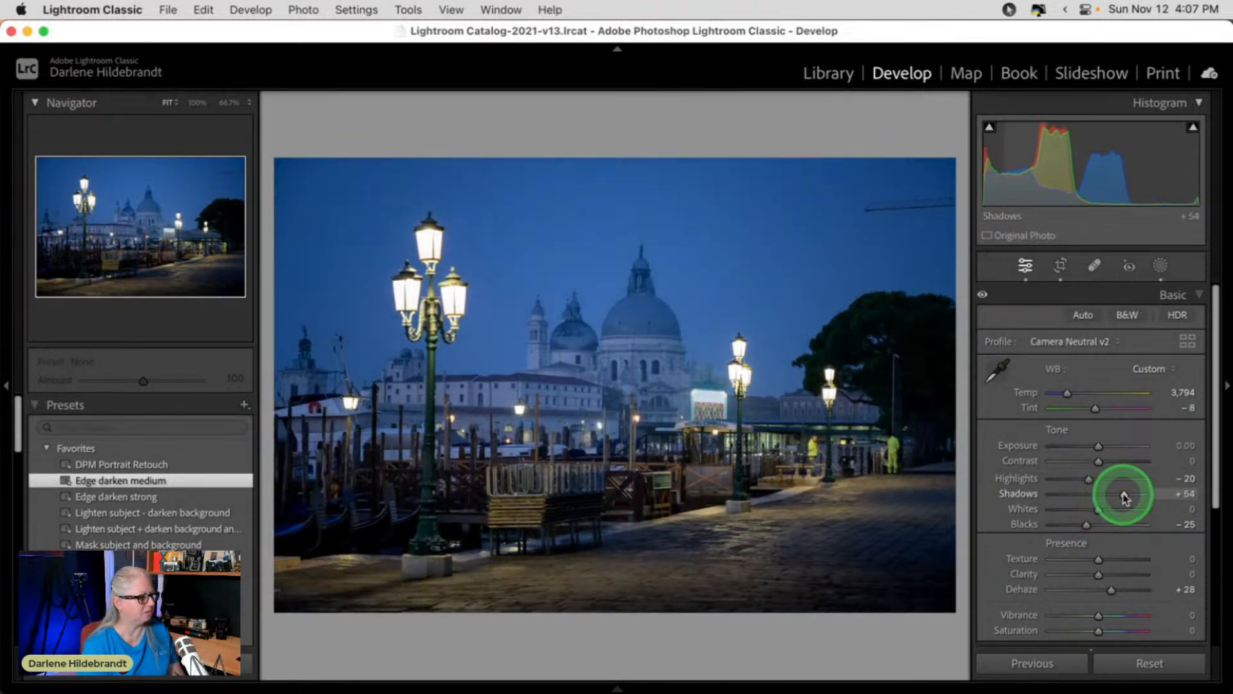
Erase the construction crane from the sky above the tree using content-aware Remove at size 77 and opacity 100.
left_click(931, 221)
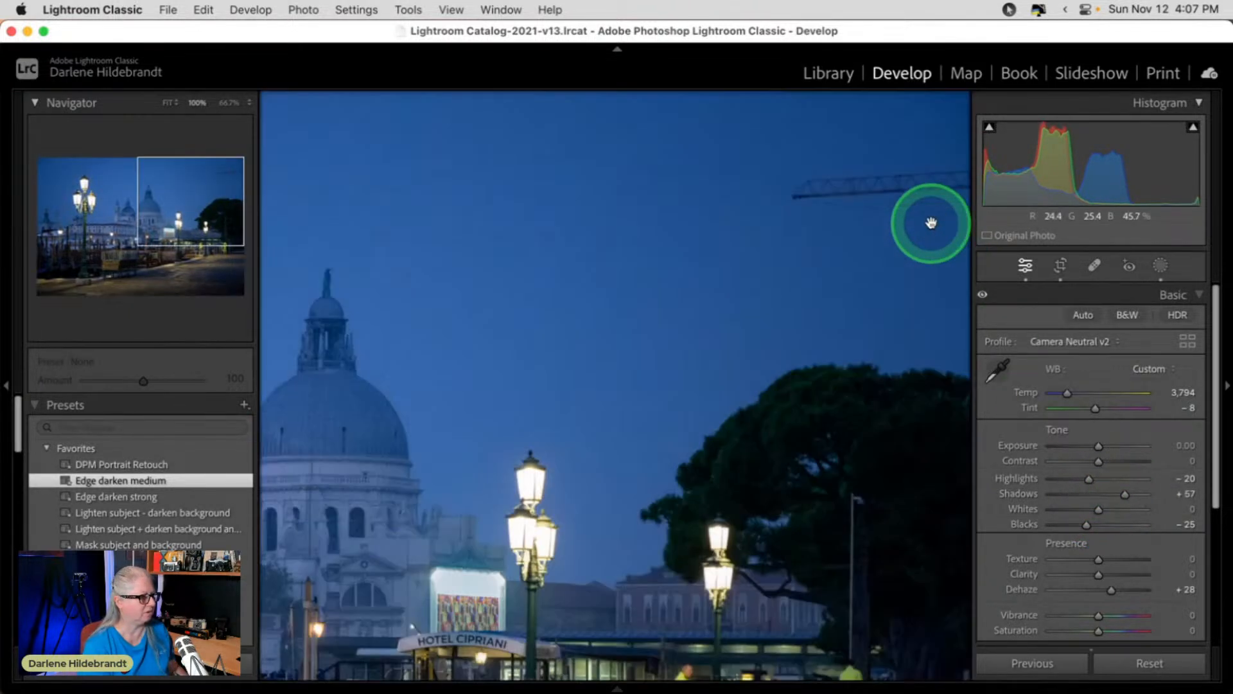
left_click_drag(931, 222, 912, 224)
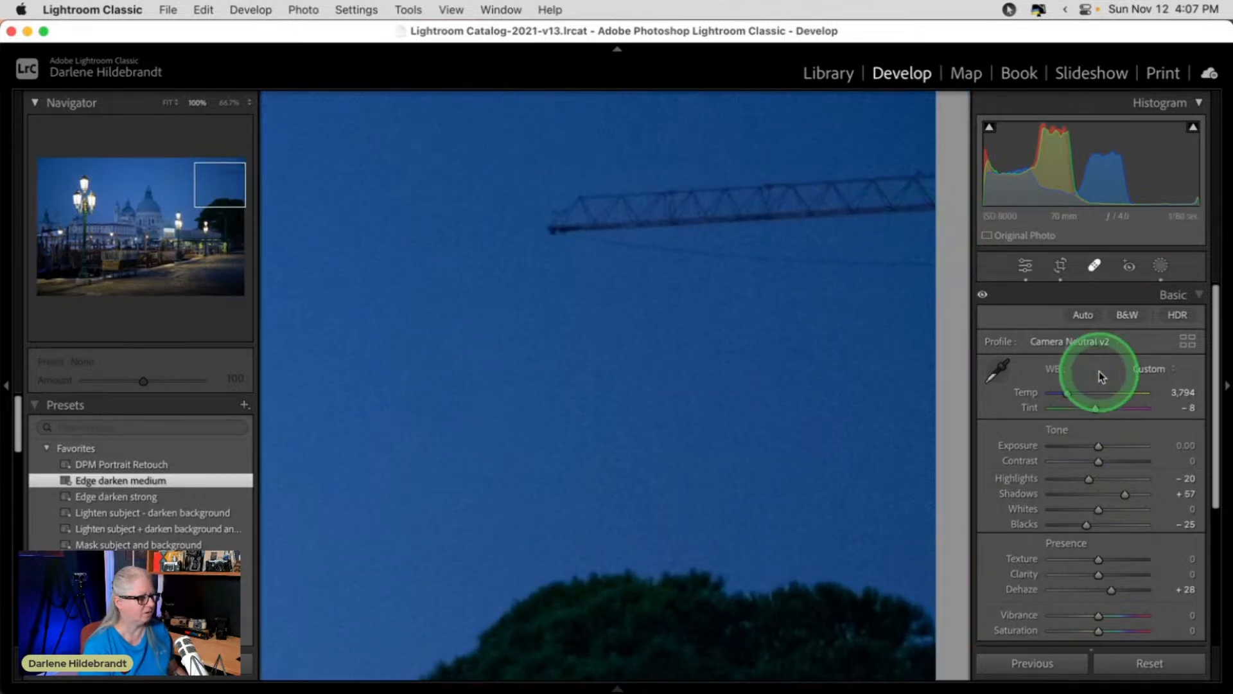
left_click(1095, 265)
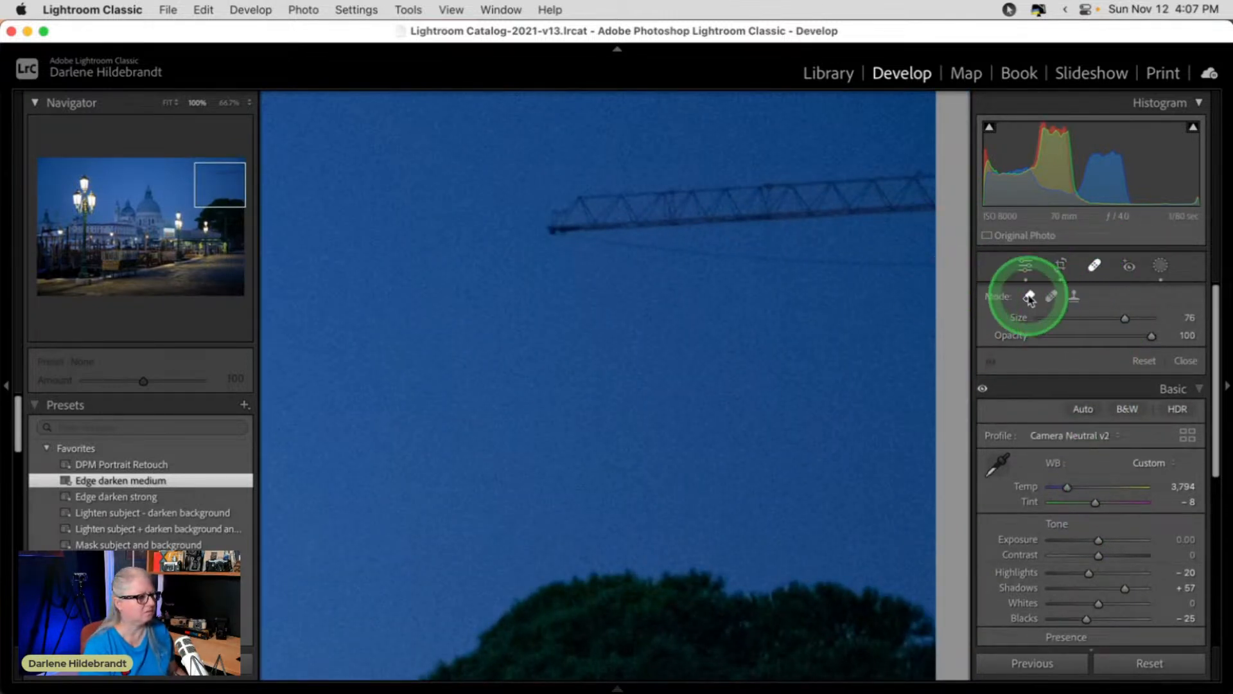
mouse_move(552, 220)
left_mouse_down()
mouse_move(734, 212)
mouse_move(870, 239)
mouse_move(930, 187)
mouse_move(570, 197)
left_mouse_up()
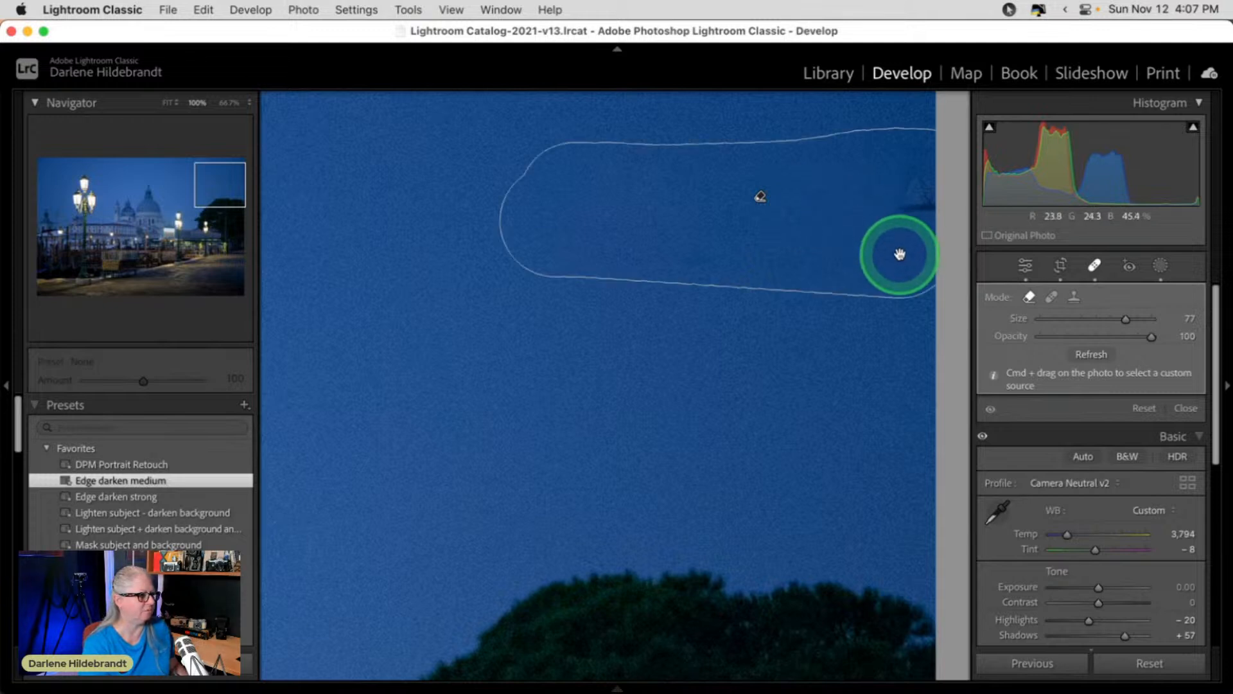
left_click(862, 241)
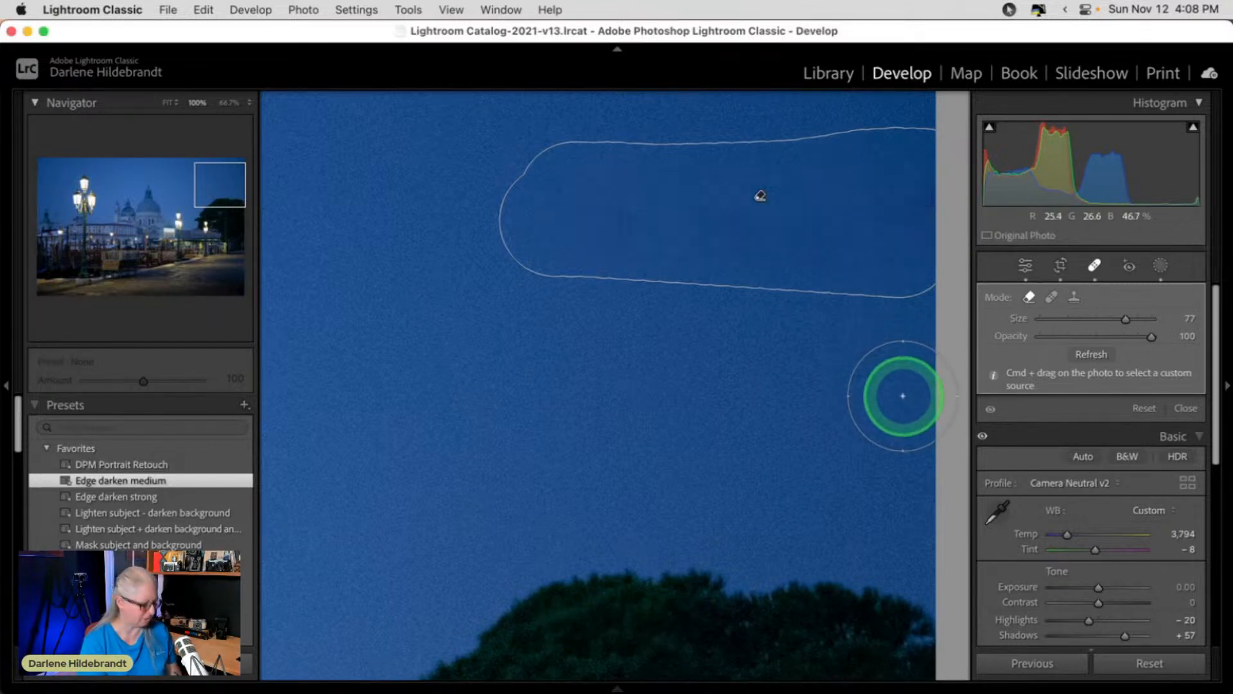
key("Escape")
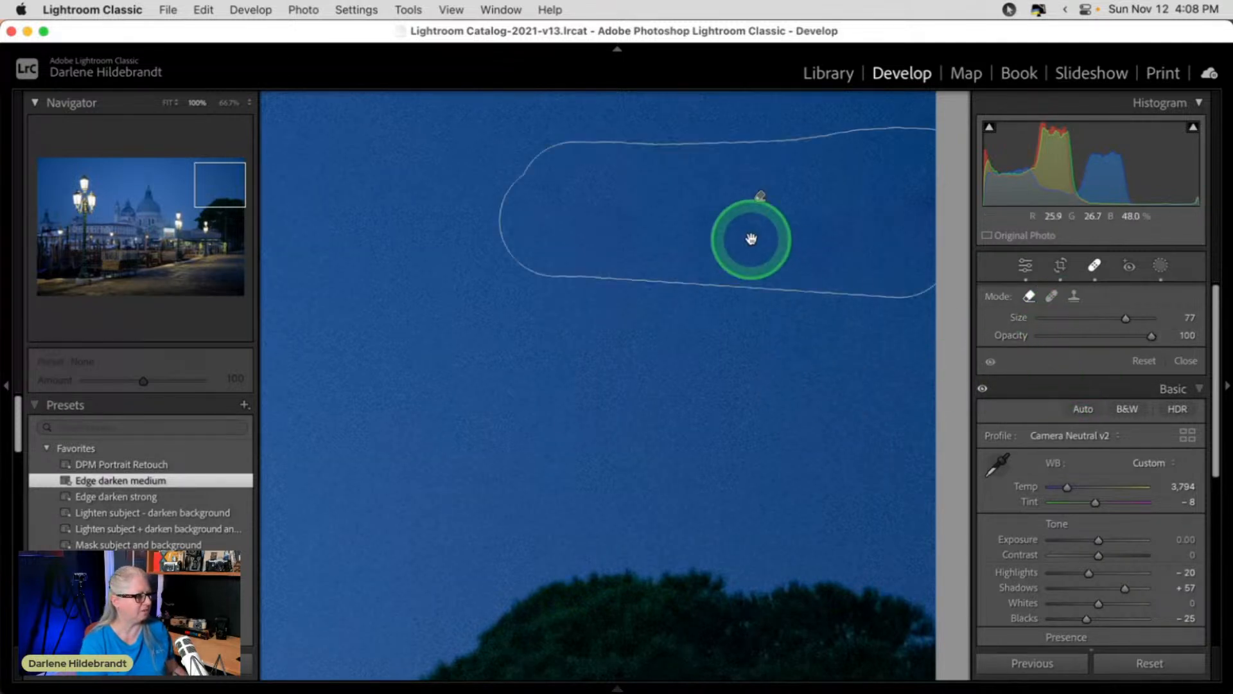
key("q")
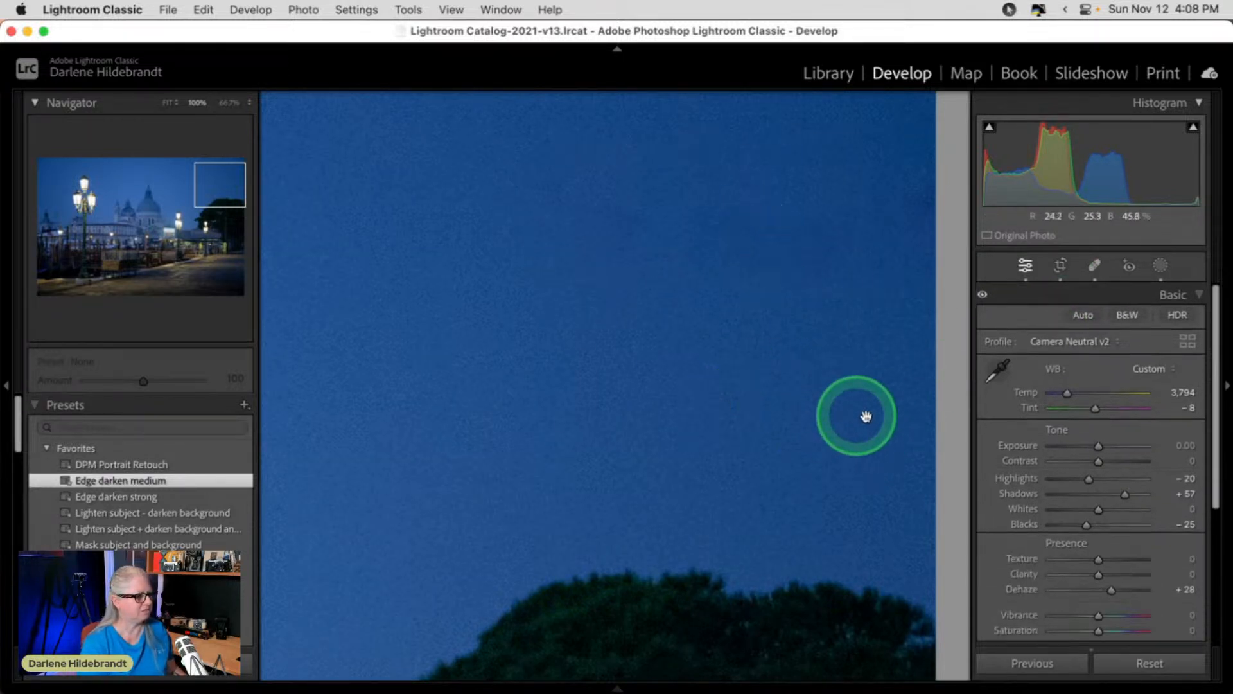
Check the whole photo against its before version and set Clarity to +8 and Texture to +16.
left_click(680, 361)
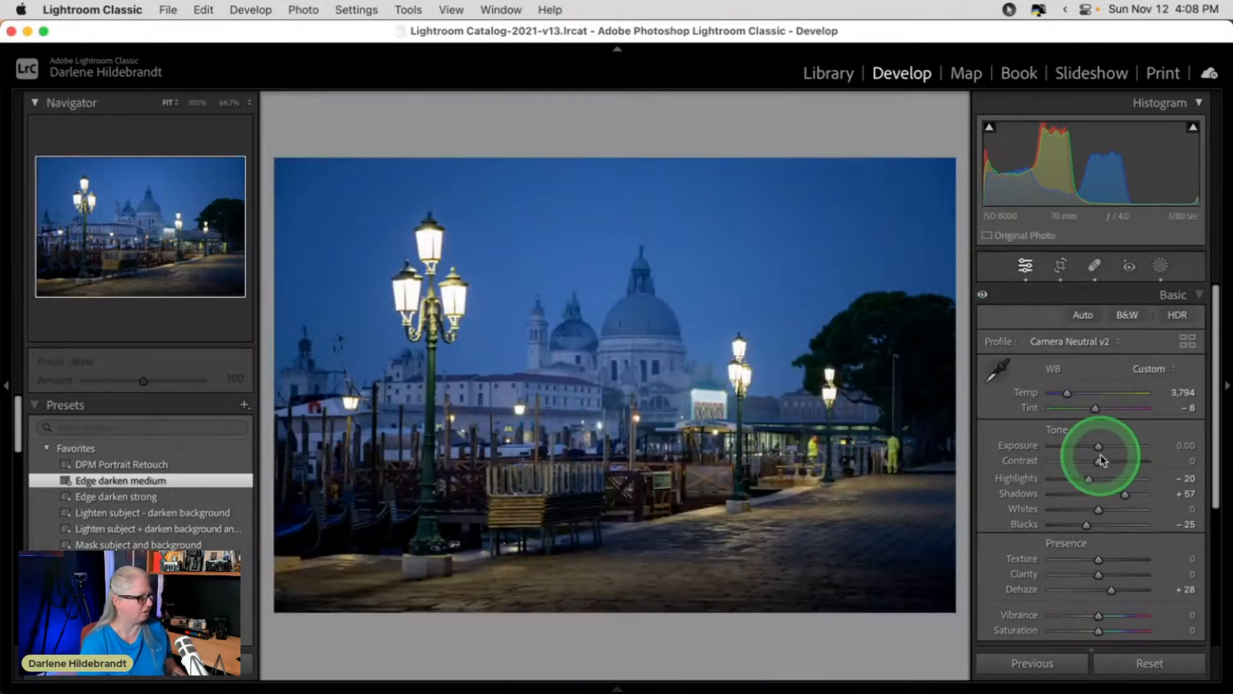
key("backslash")
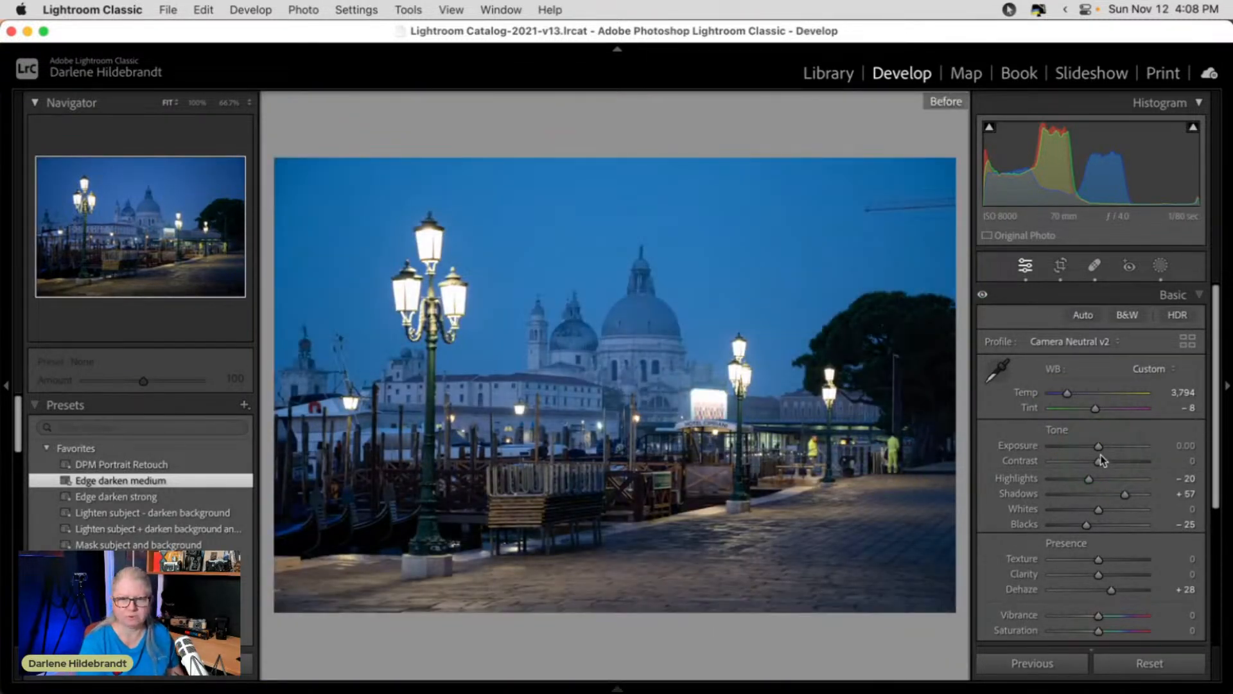
key("backslash")
key("backslash")
key("backslash")
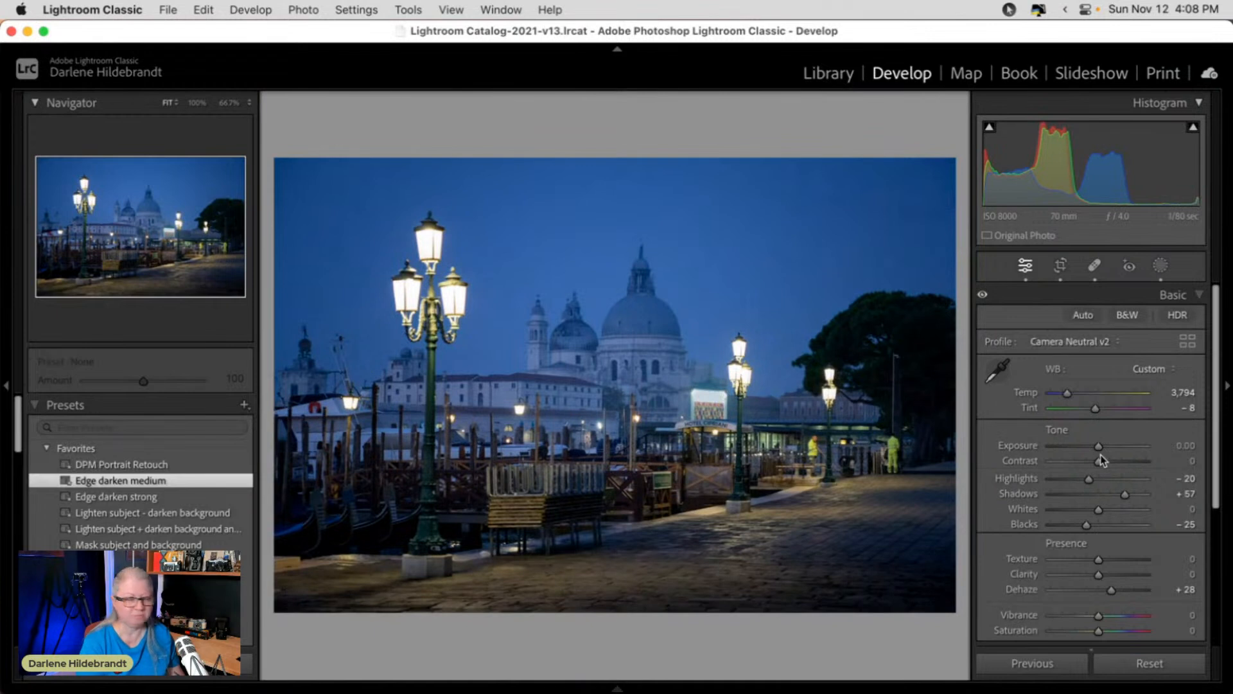
left_click(1098, 574)
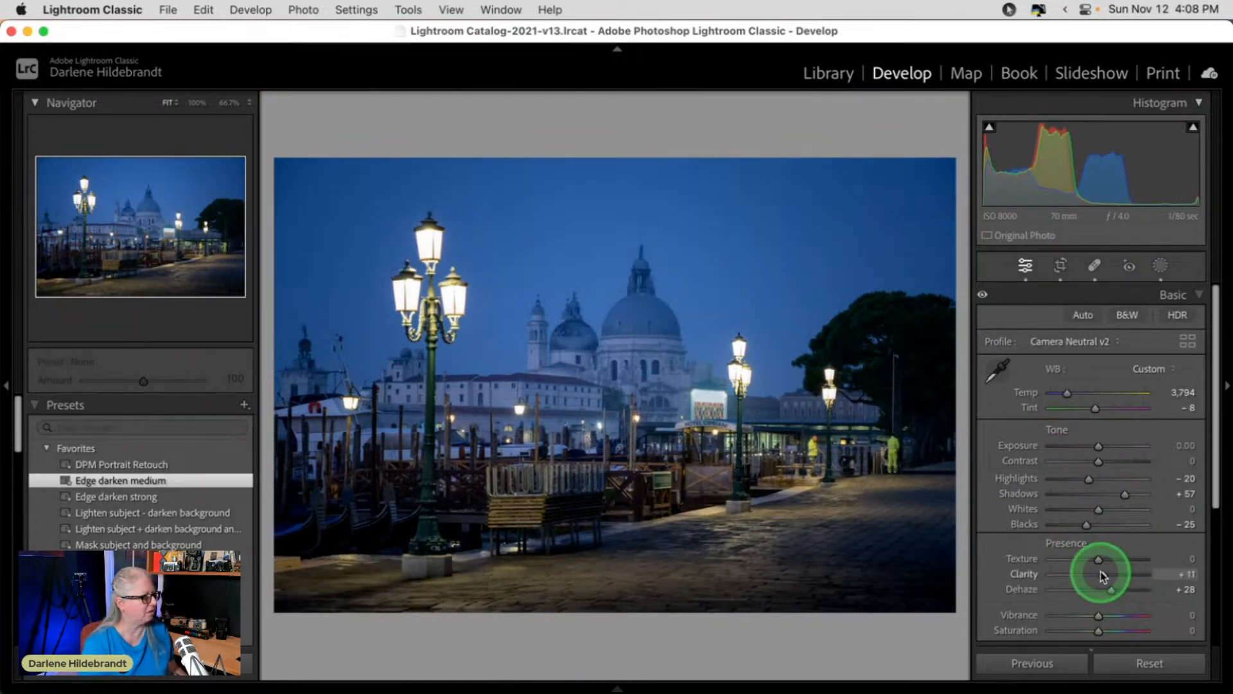
left_click_drag(1098, 559, 1105, 564)
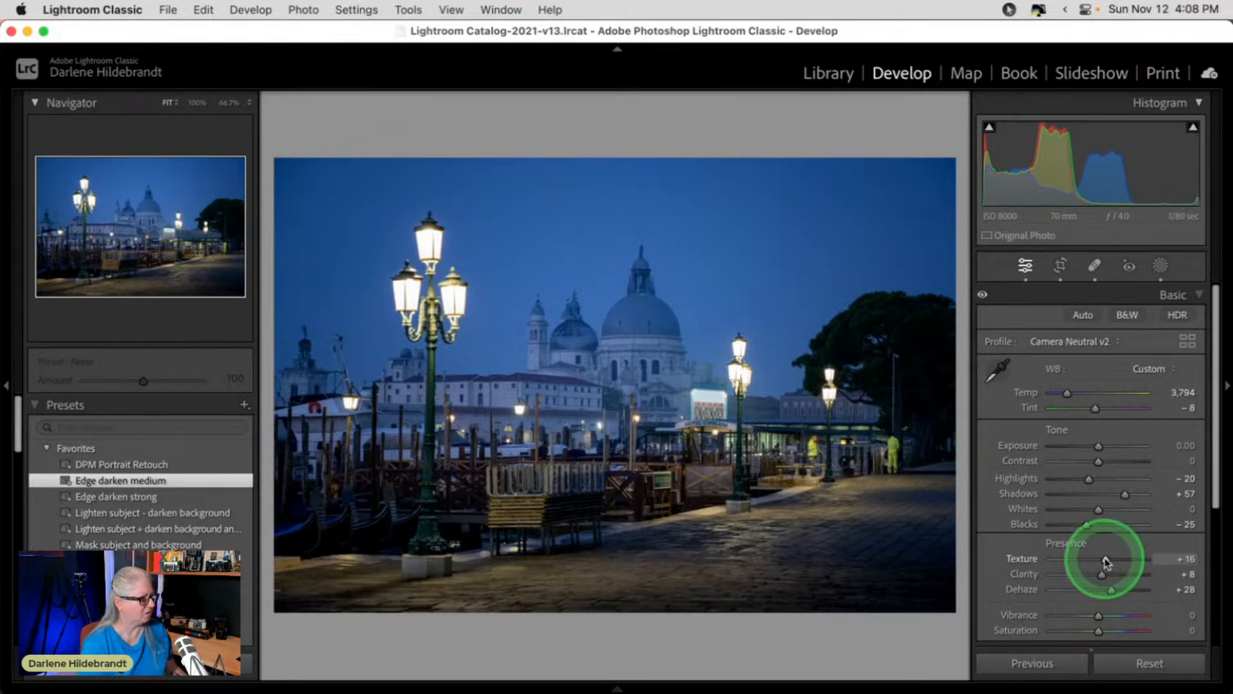
Shift the pavement's linear gradient mask slightly upward and lower its Highlights to -77.
left_click(1154, 247)
left_click(1154, 275)
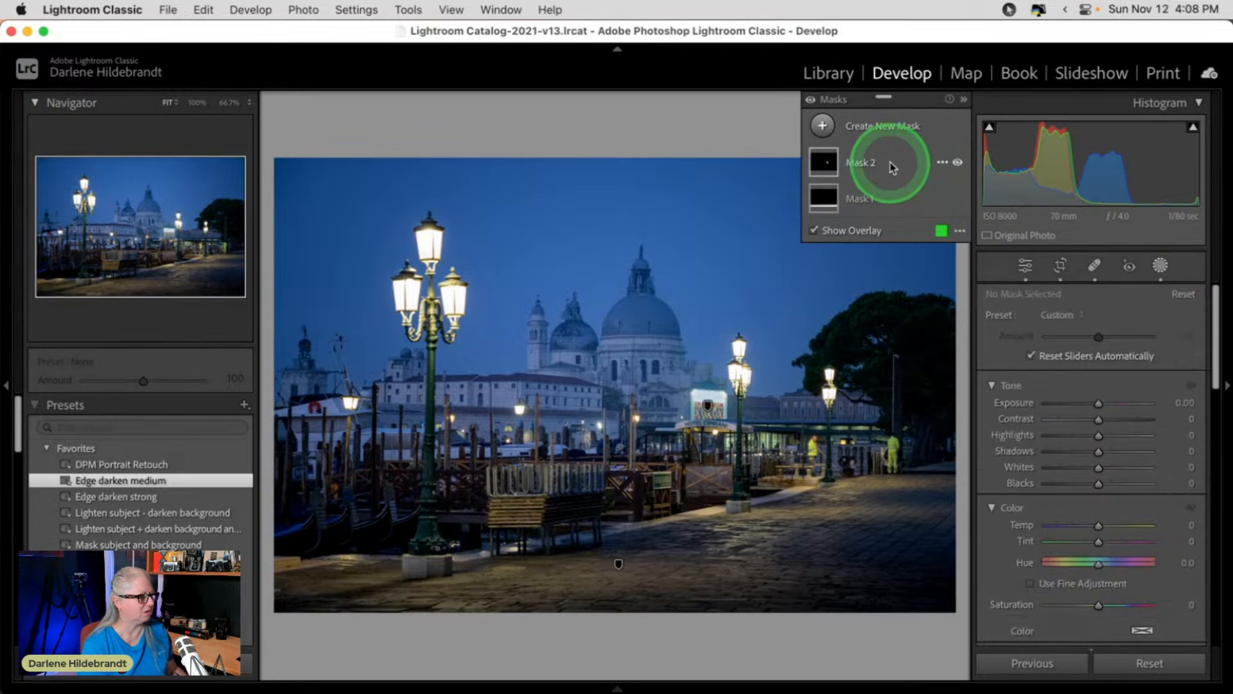
left_click(886, 198)
left_click(718, 495)
left_click_drag(618, 563, 615, 542)
left_click(1061, 456)
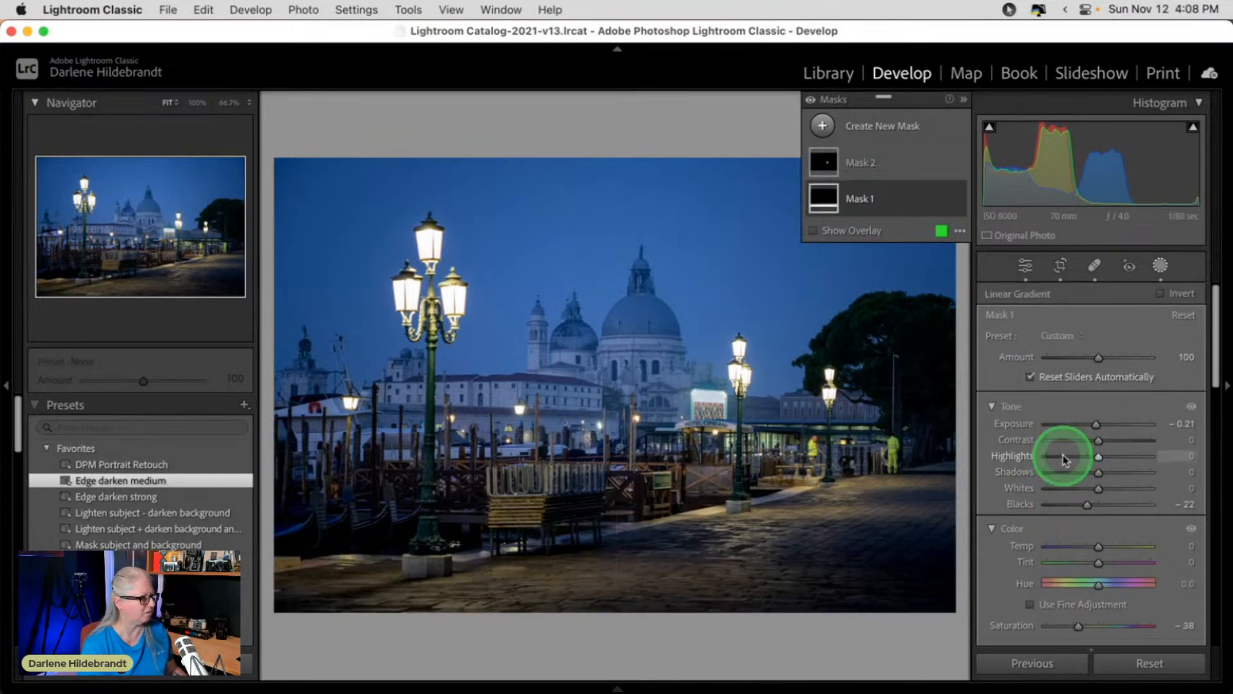
left_click_drag(1058, 456, 1060, 458)
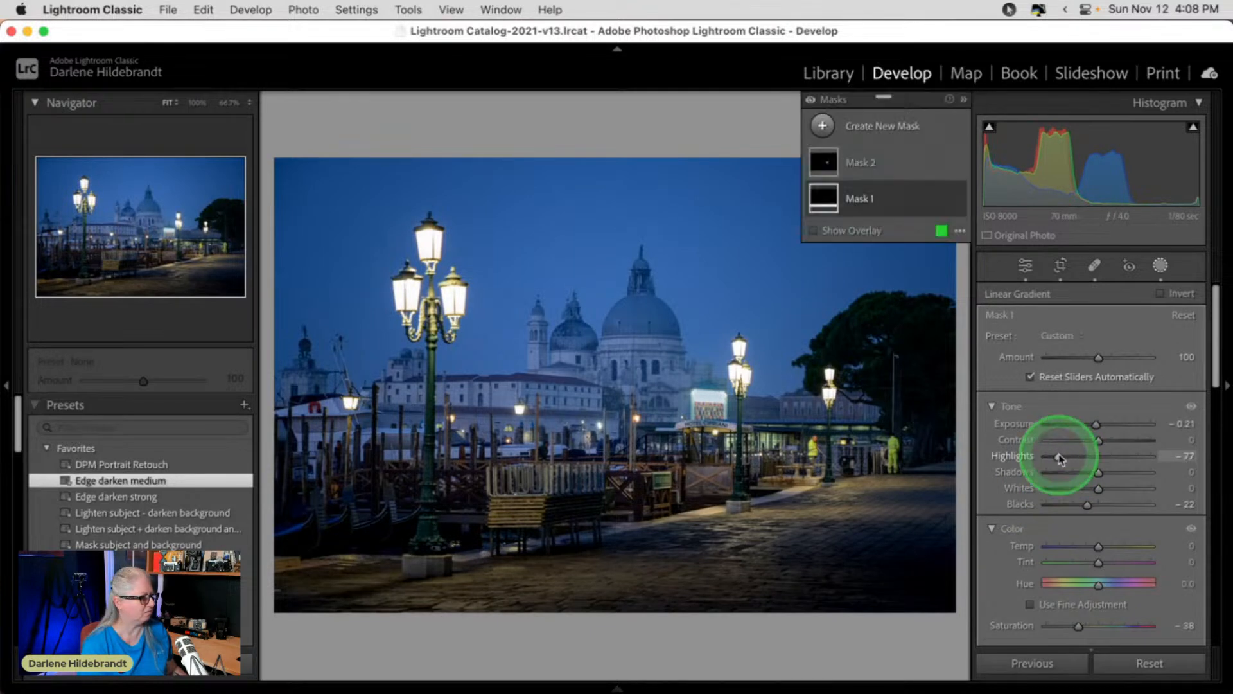
Close masking and set the photo's overall Highlights to -26.
left_click(1161, 265)
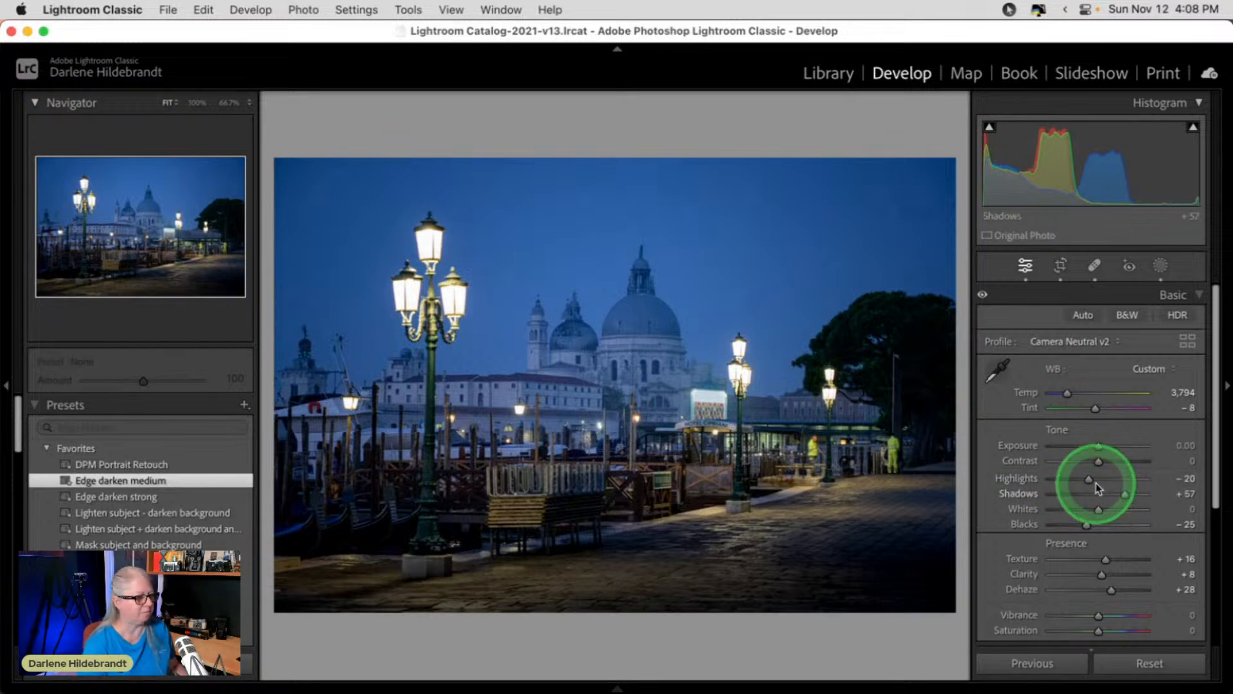
left_click_drag(1089, 479, 1087, 480)
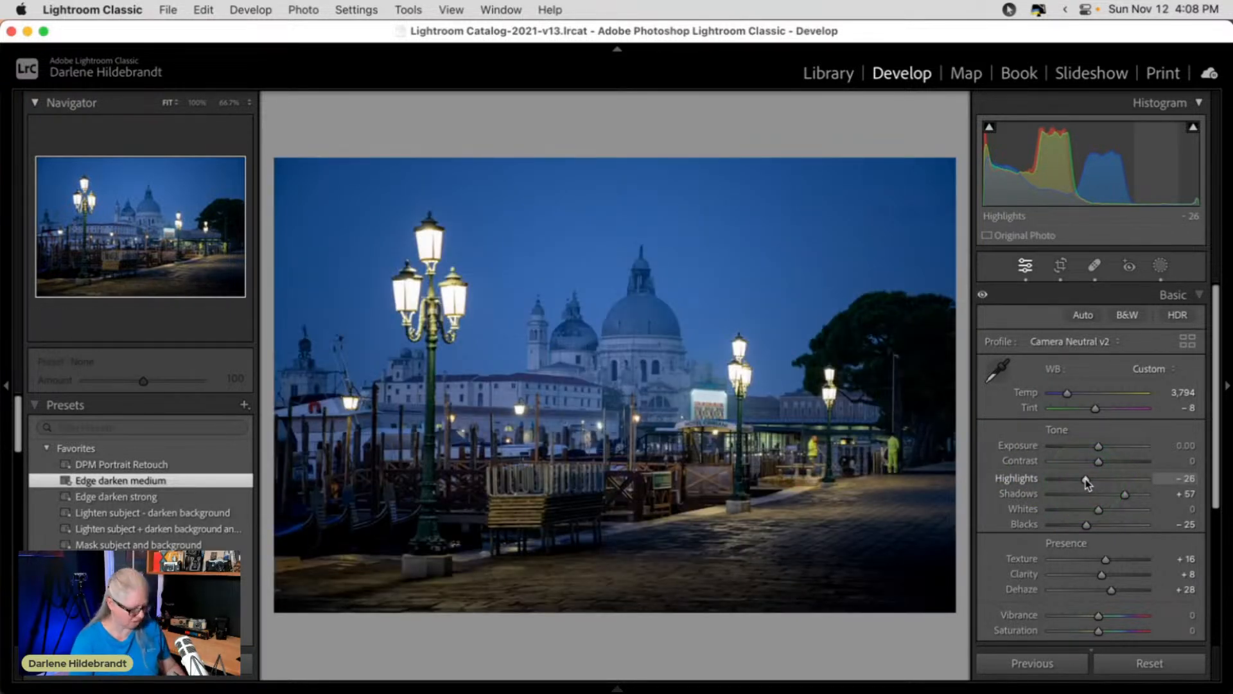